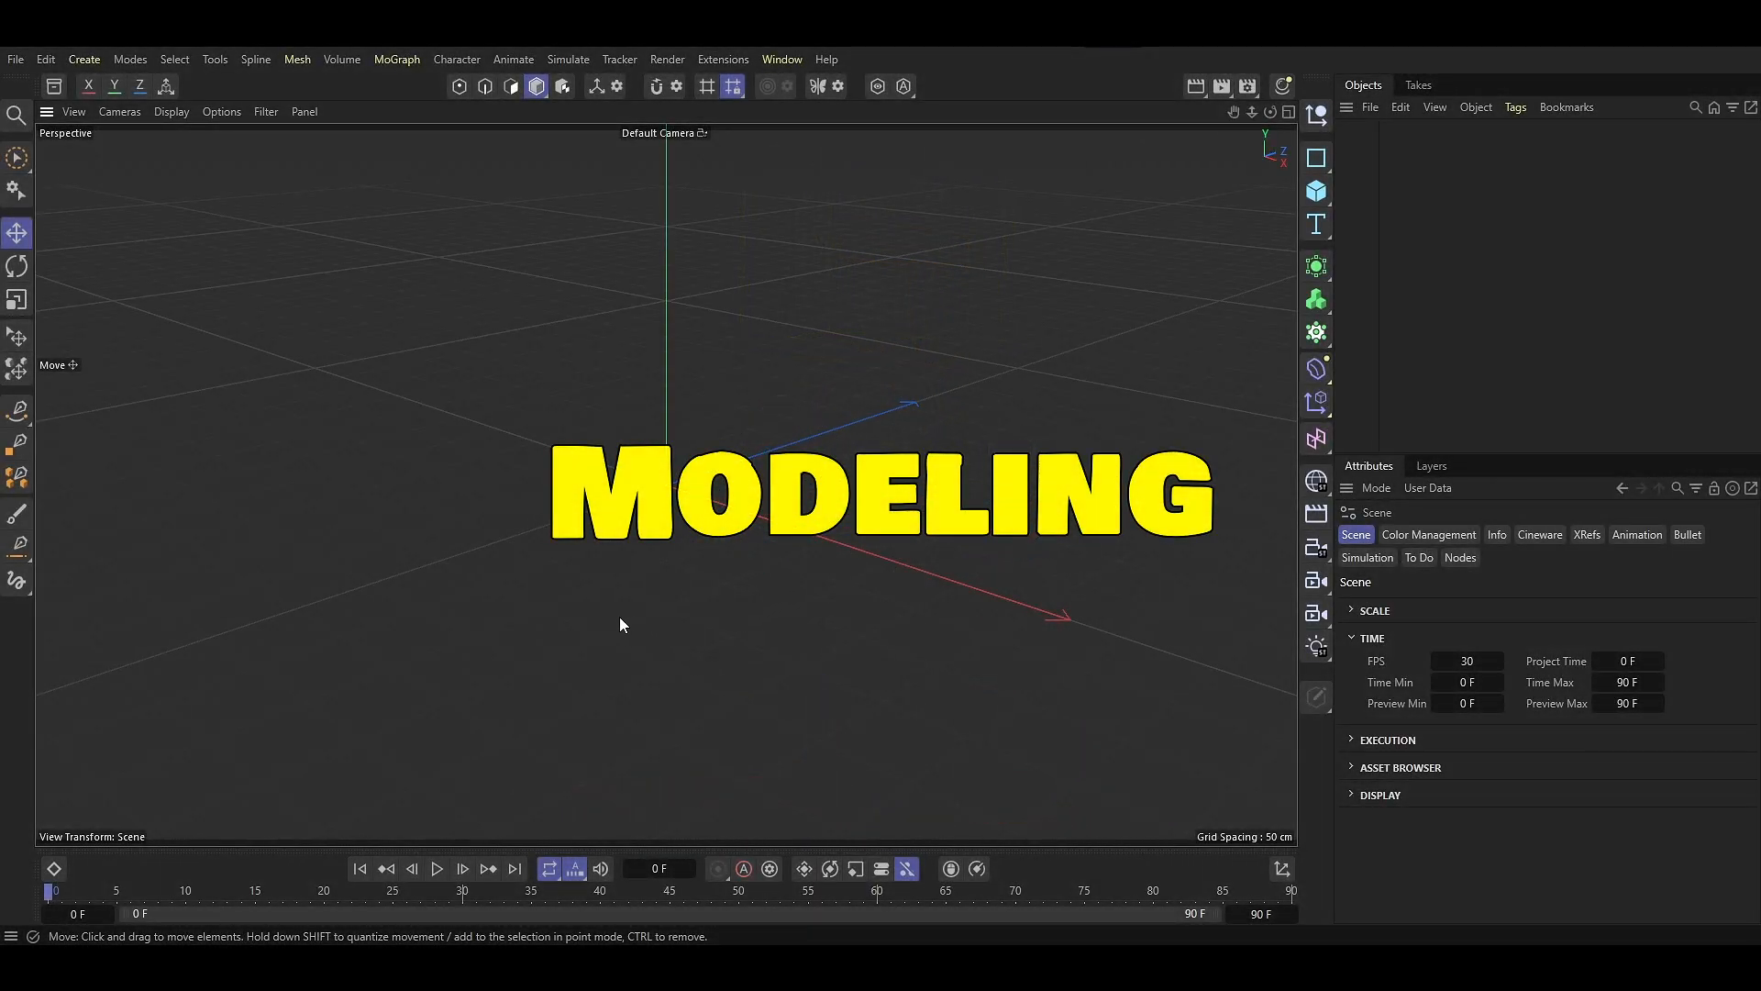
Load character_ref.png from the ref folder as the front view's background image and set its transparency to about 63%
alt+drag(620, 617, 641, 613)
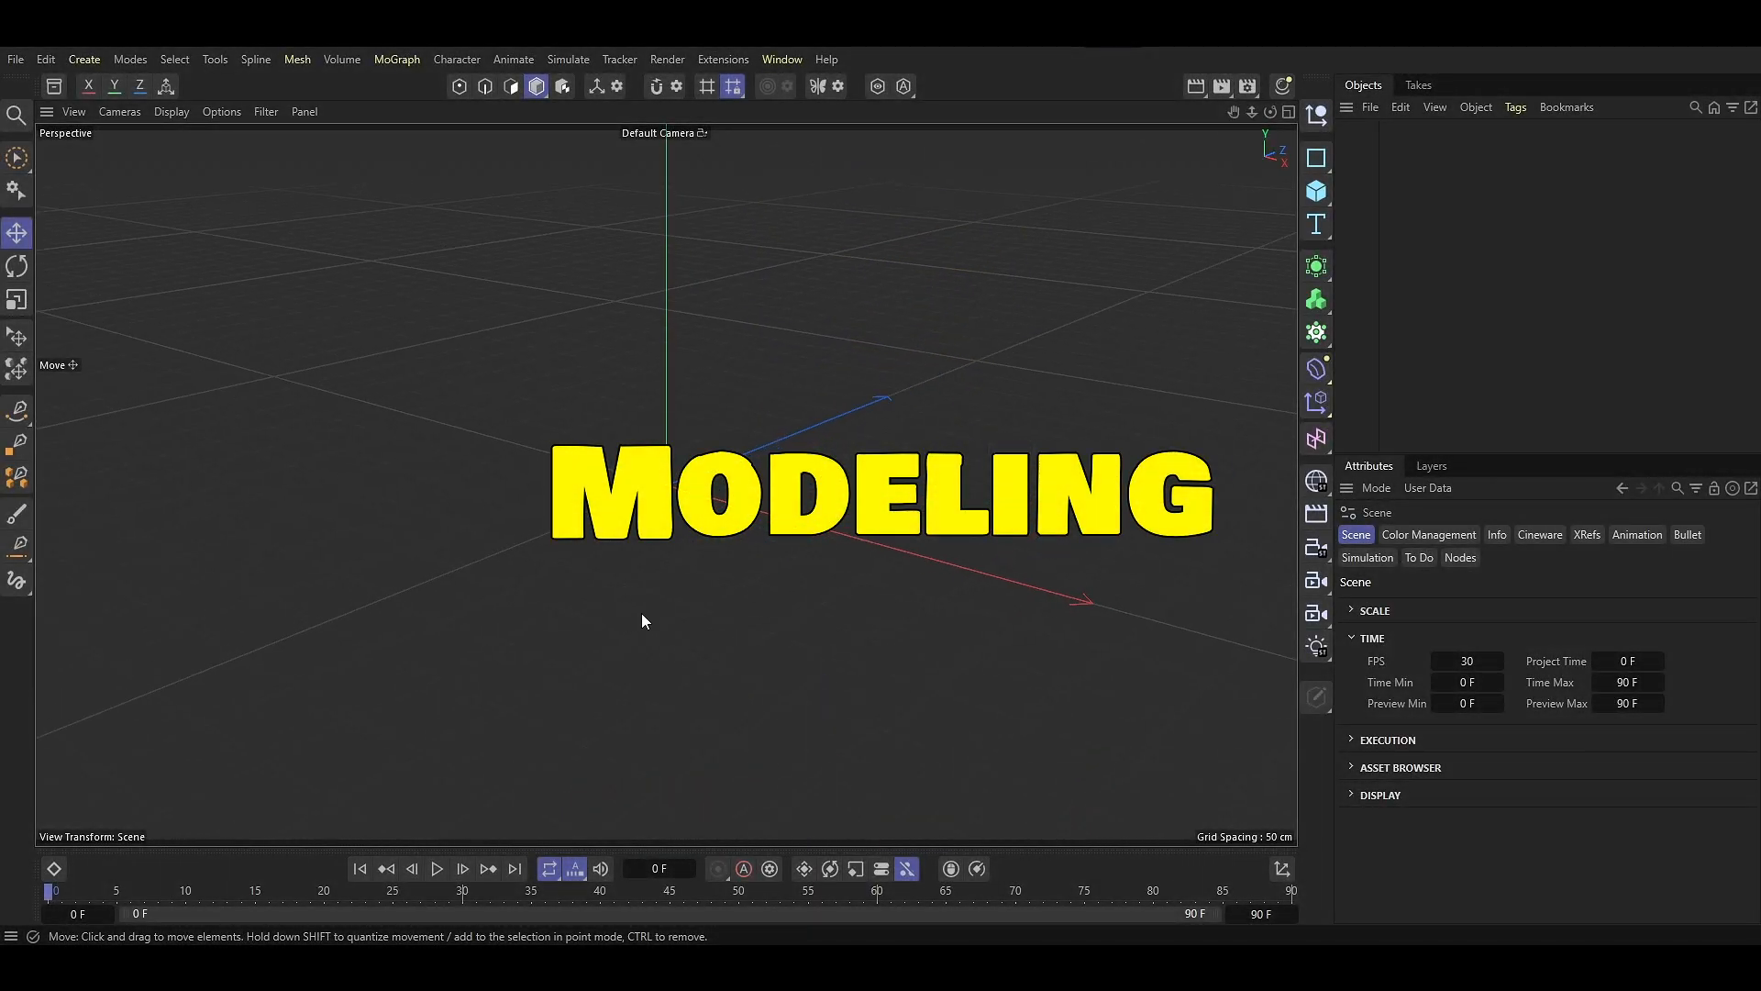
alt+middle_drag(791, 627, 691, 609)
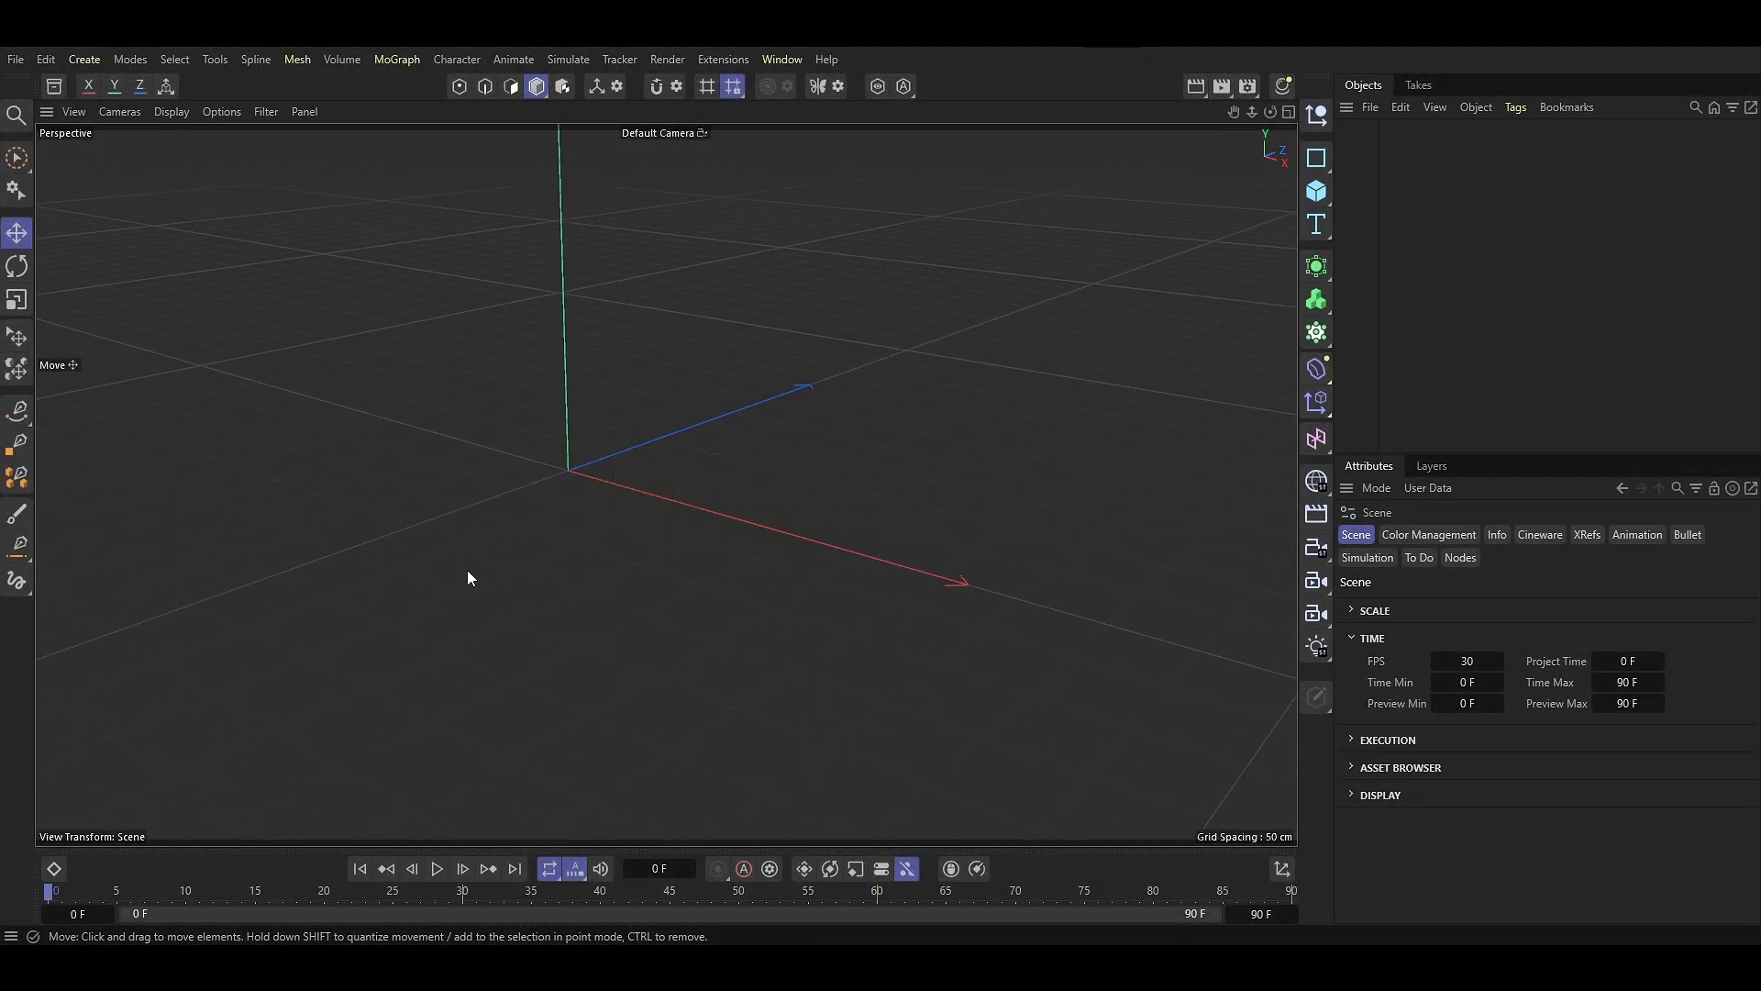
key(F5)
middle_click(922, 684)
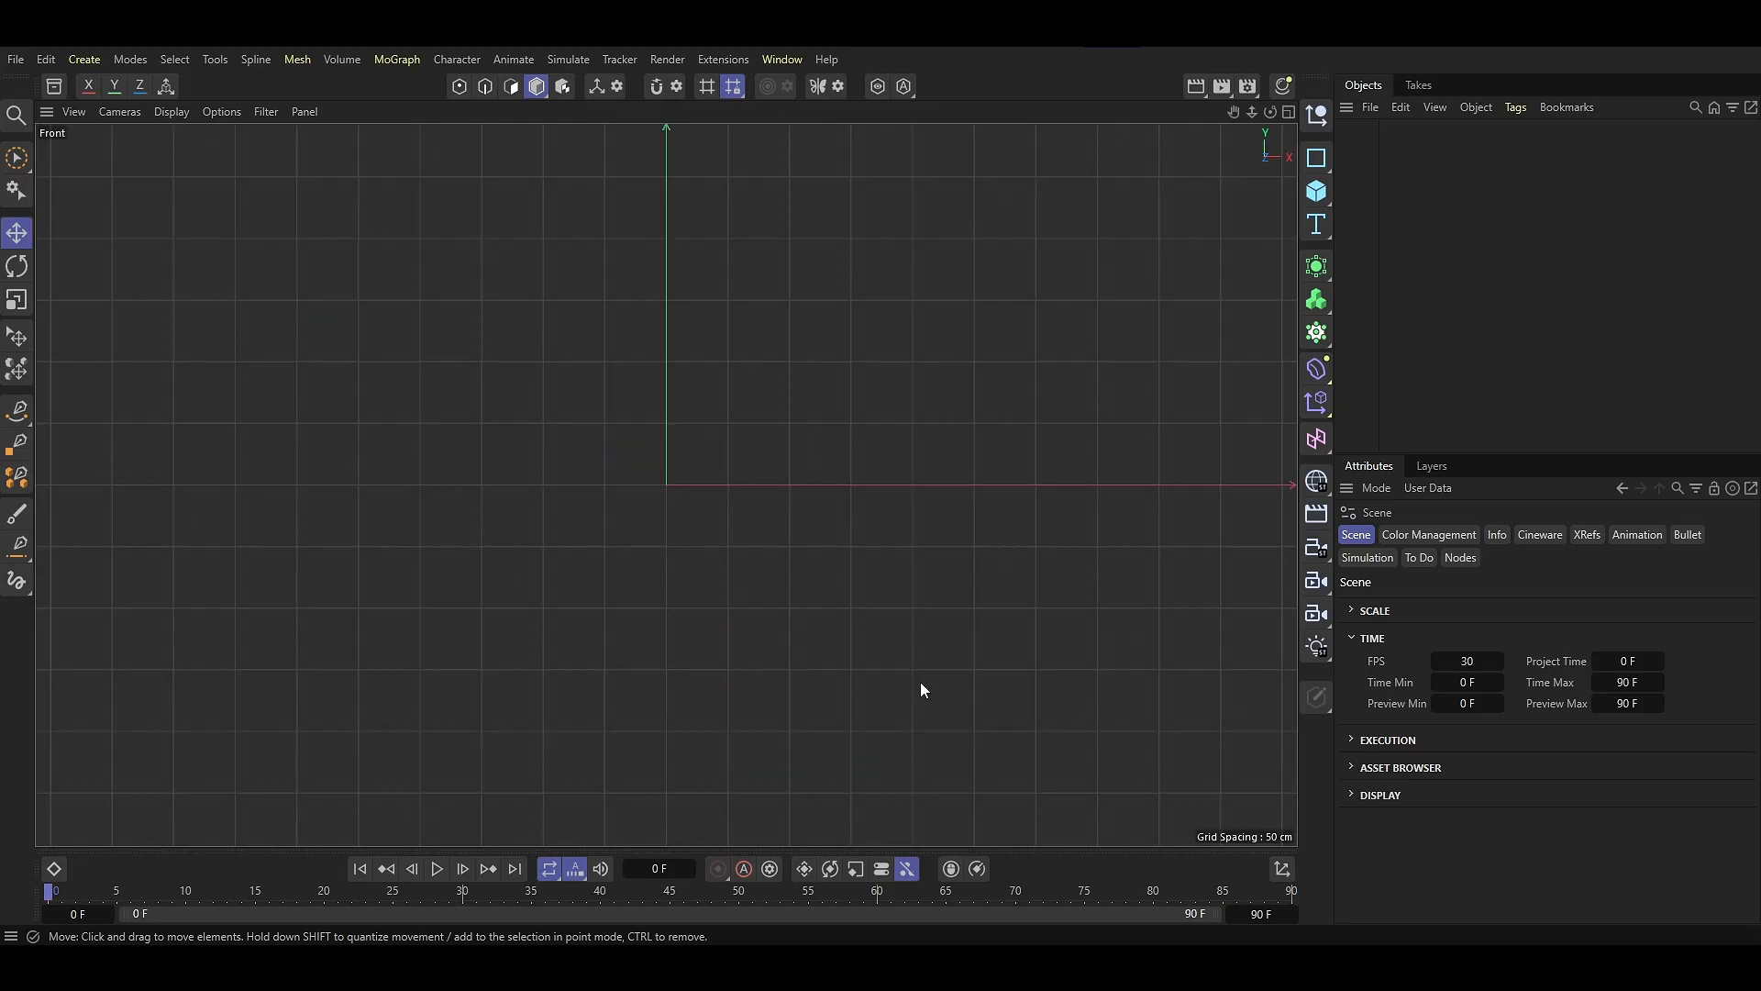
click(881, 968)
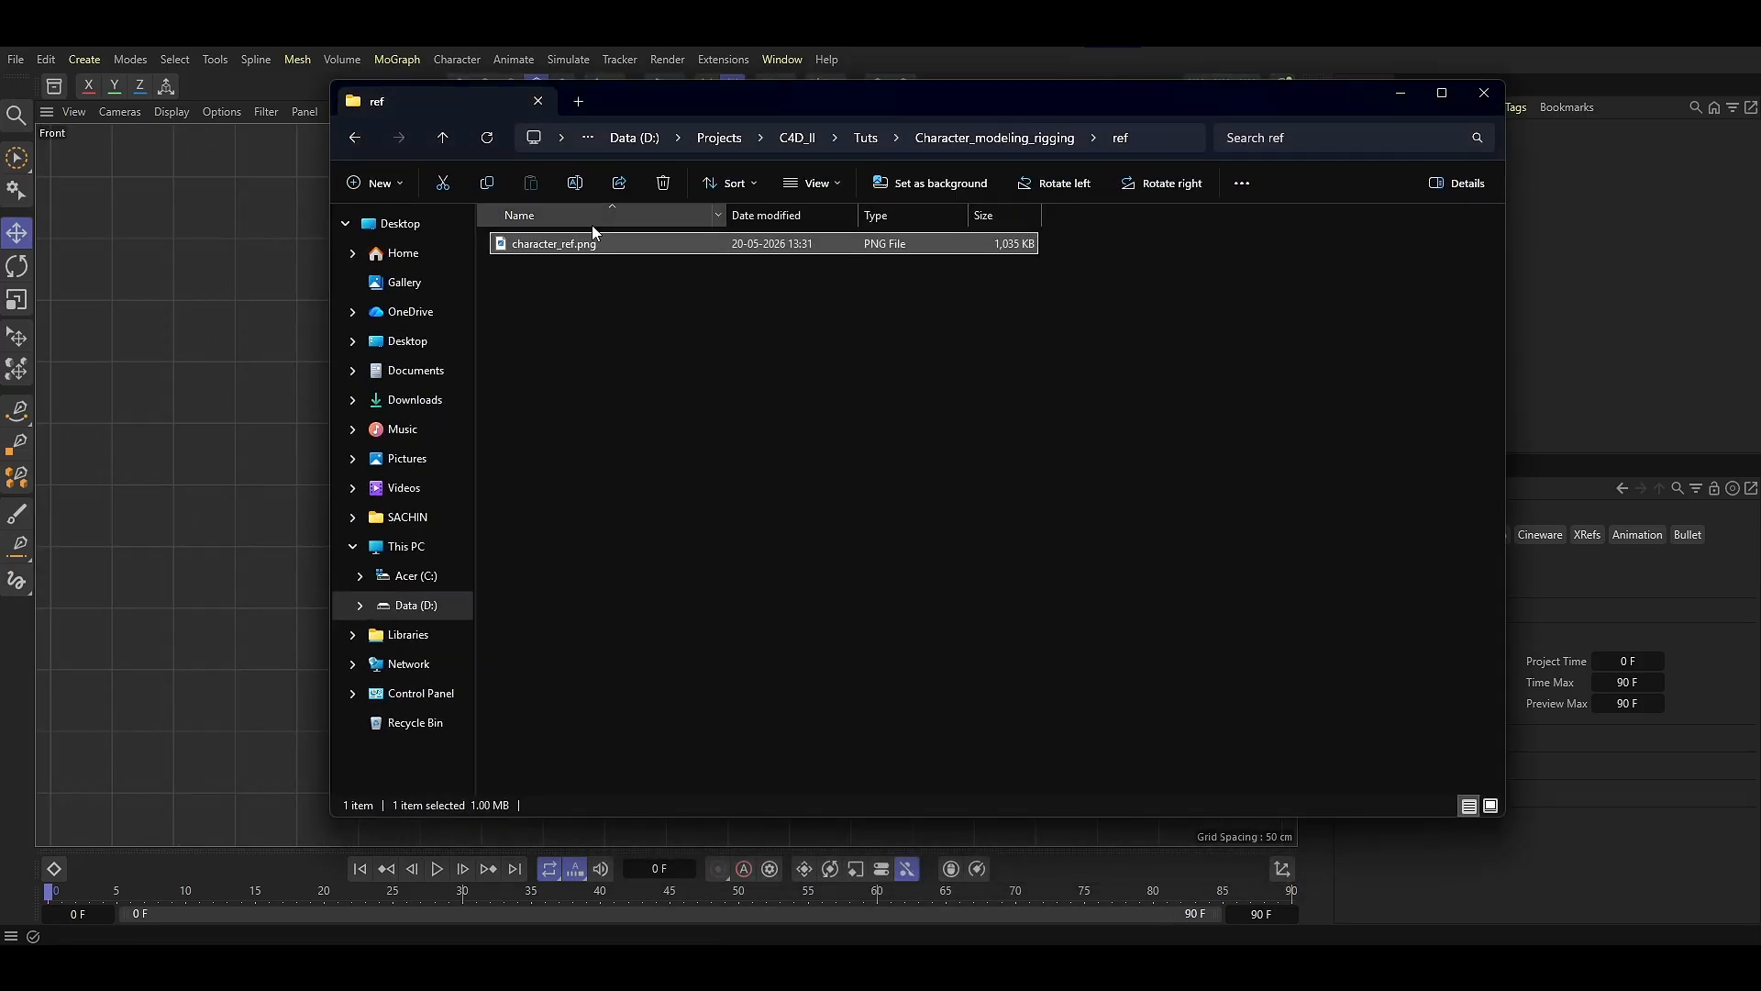
drag(563, 244, 290, 284)
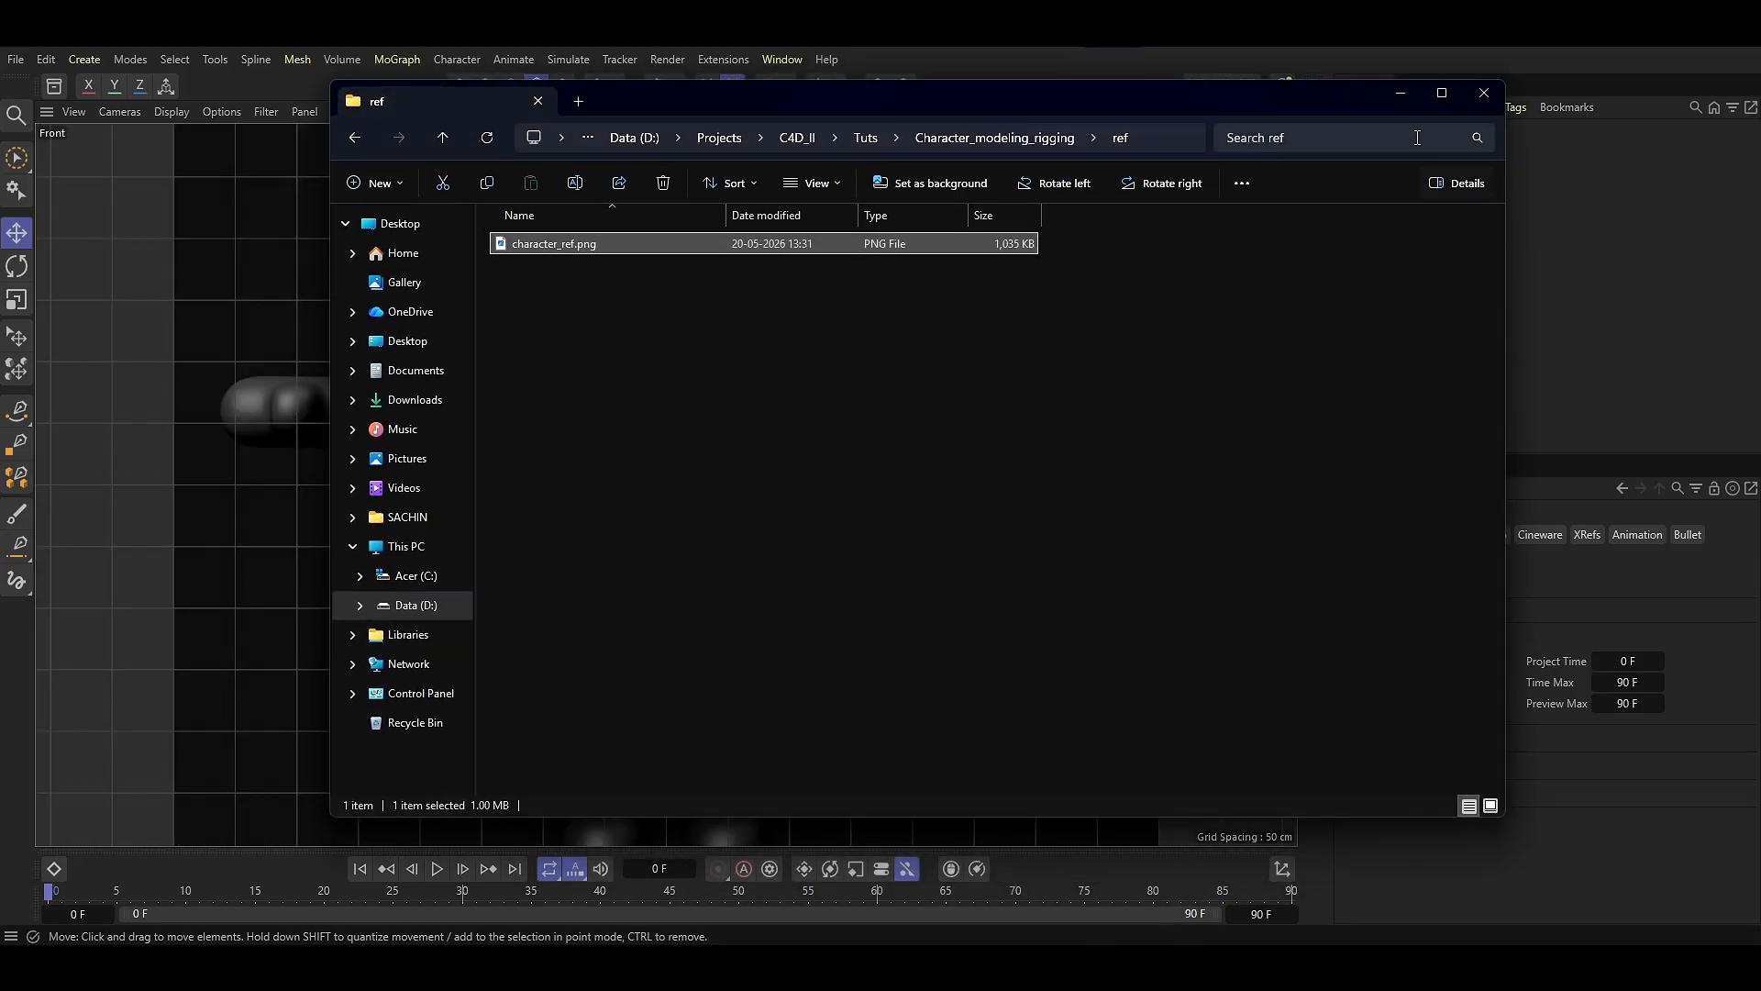
click(1400, 95)
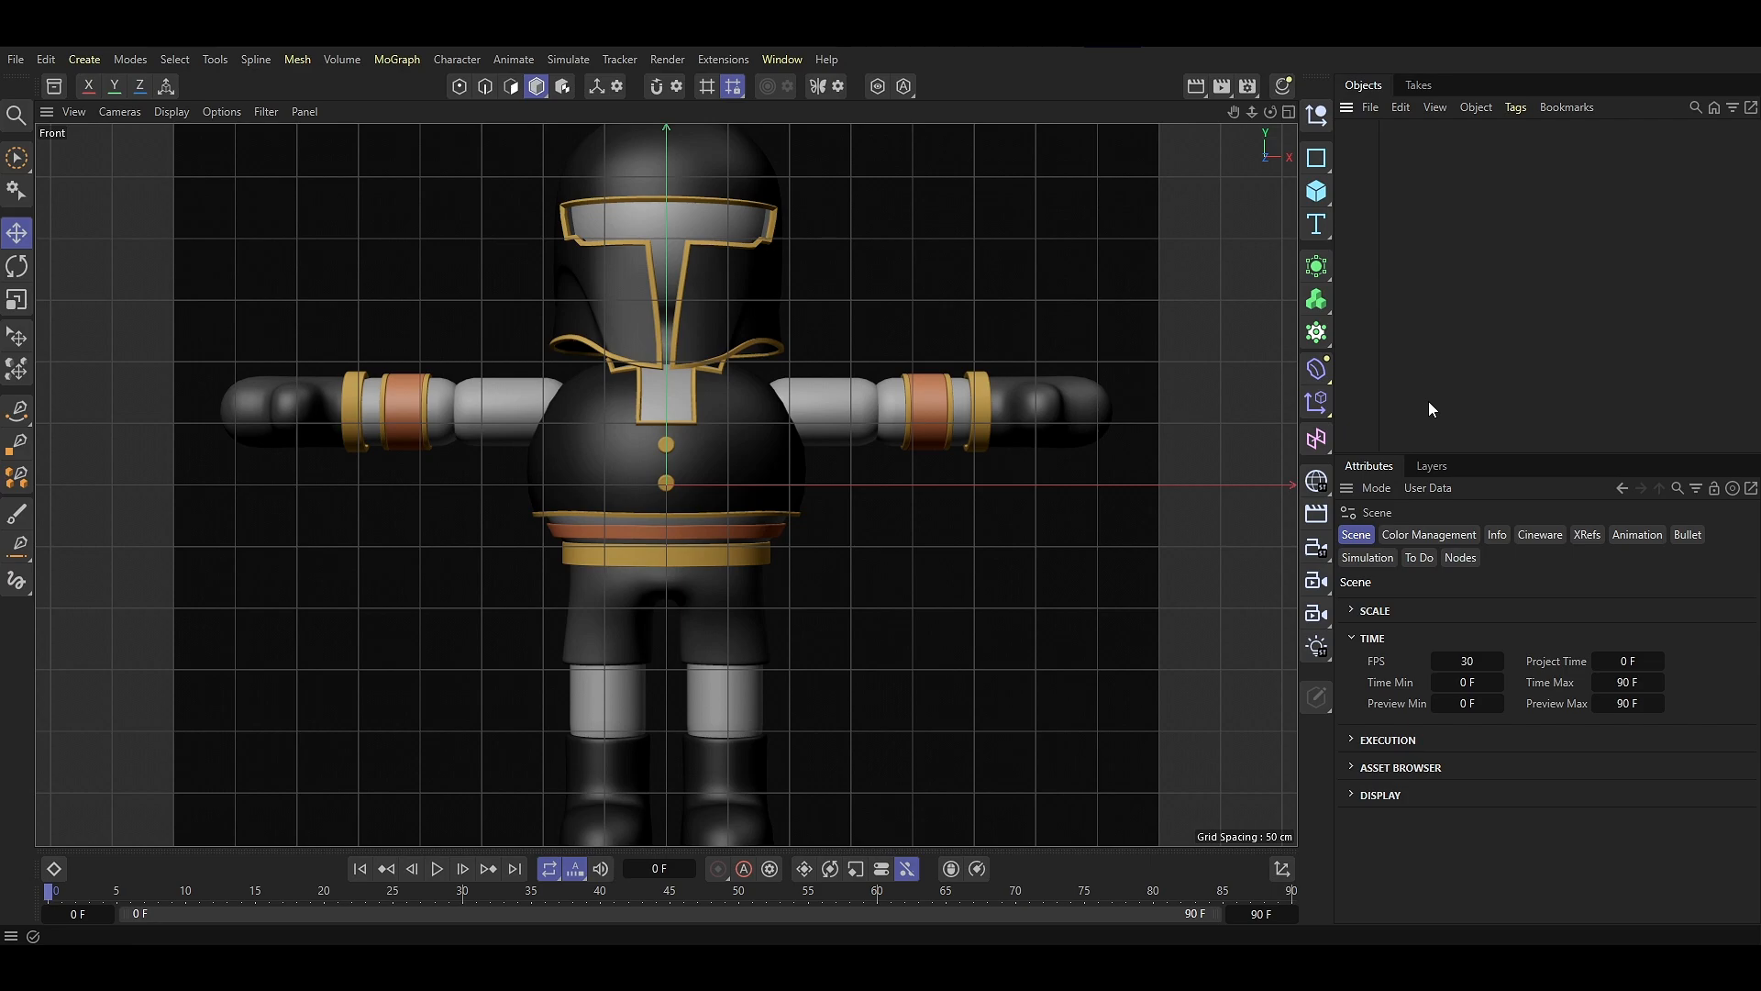
key(shift+v)
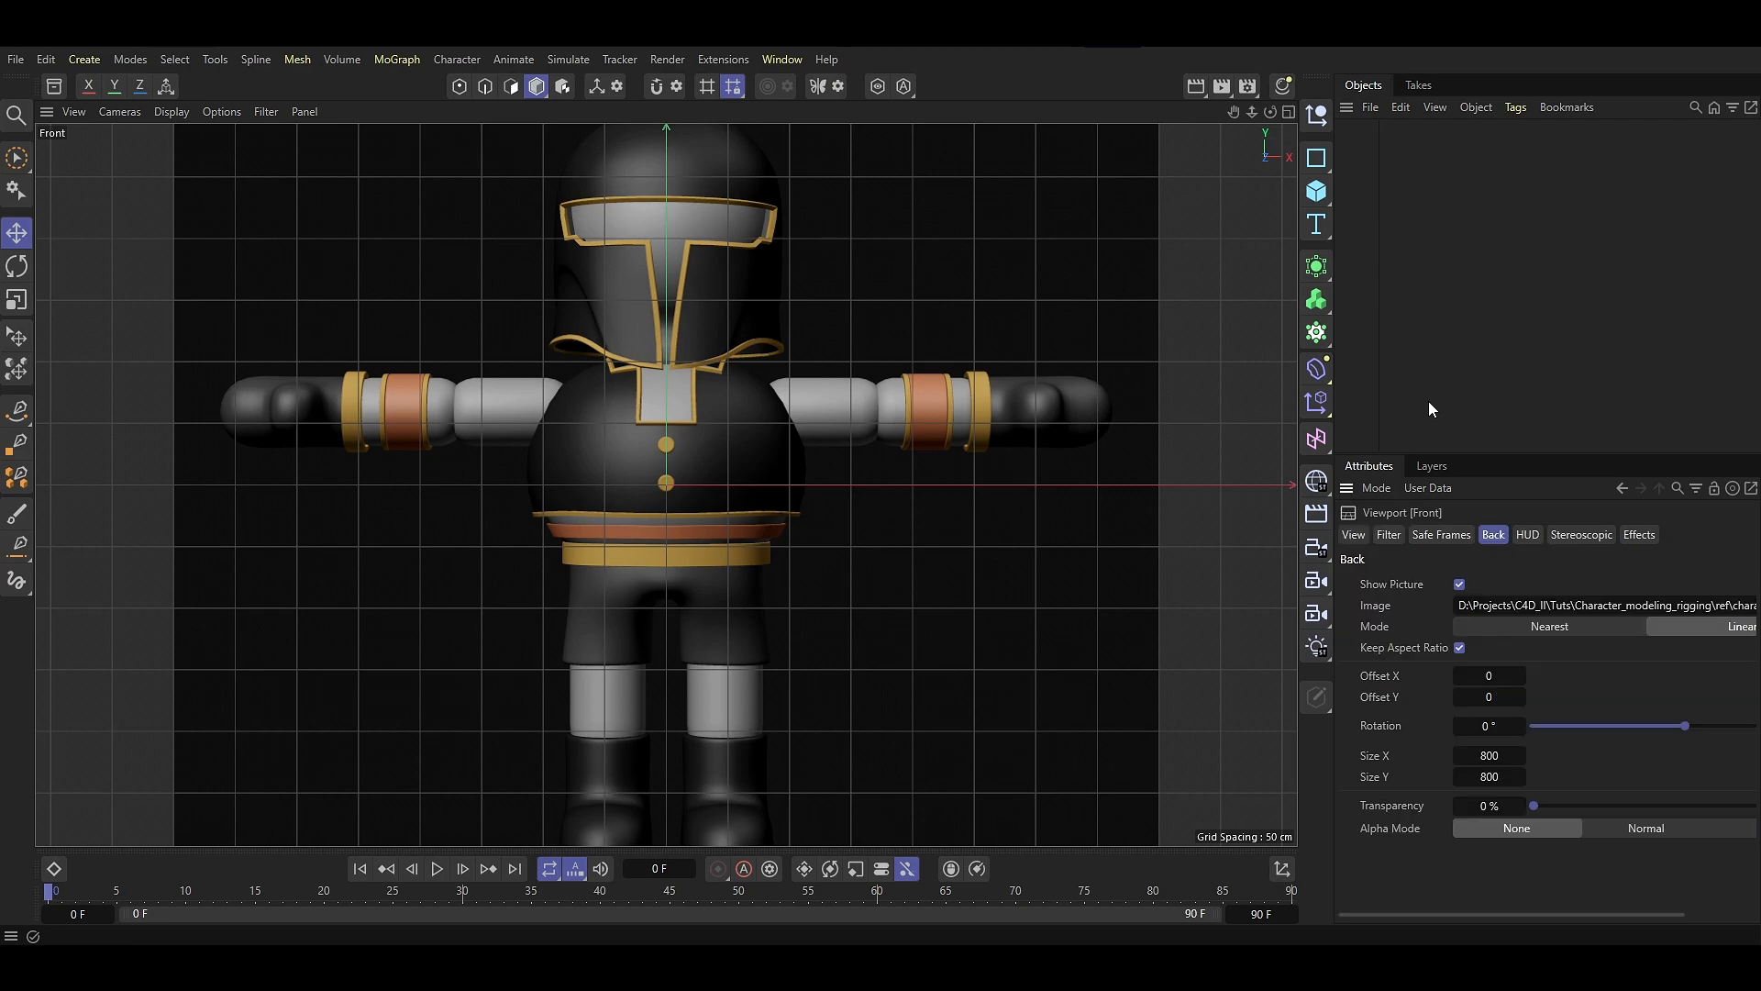
drag(1549, 805, 1728, 814)
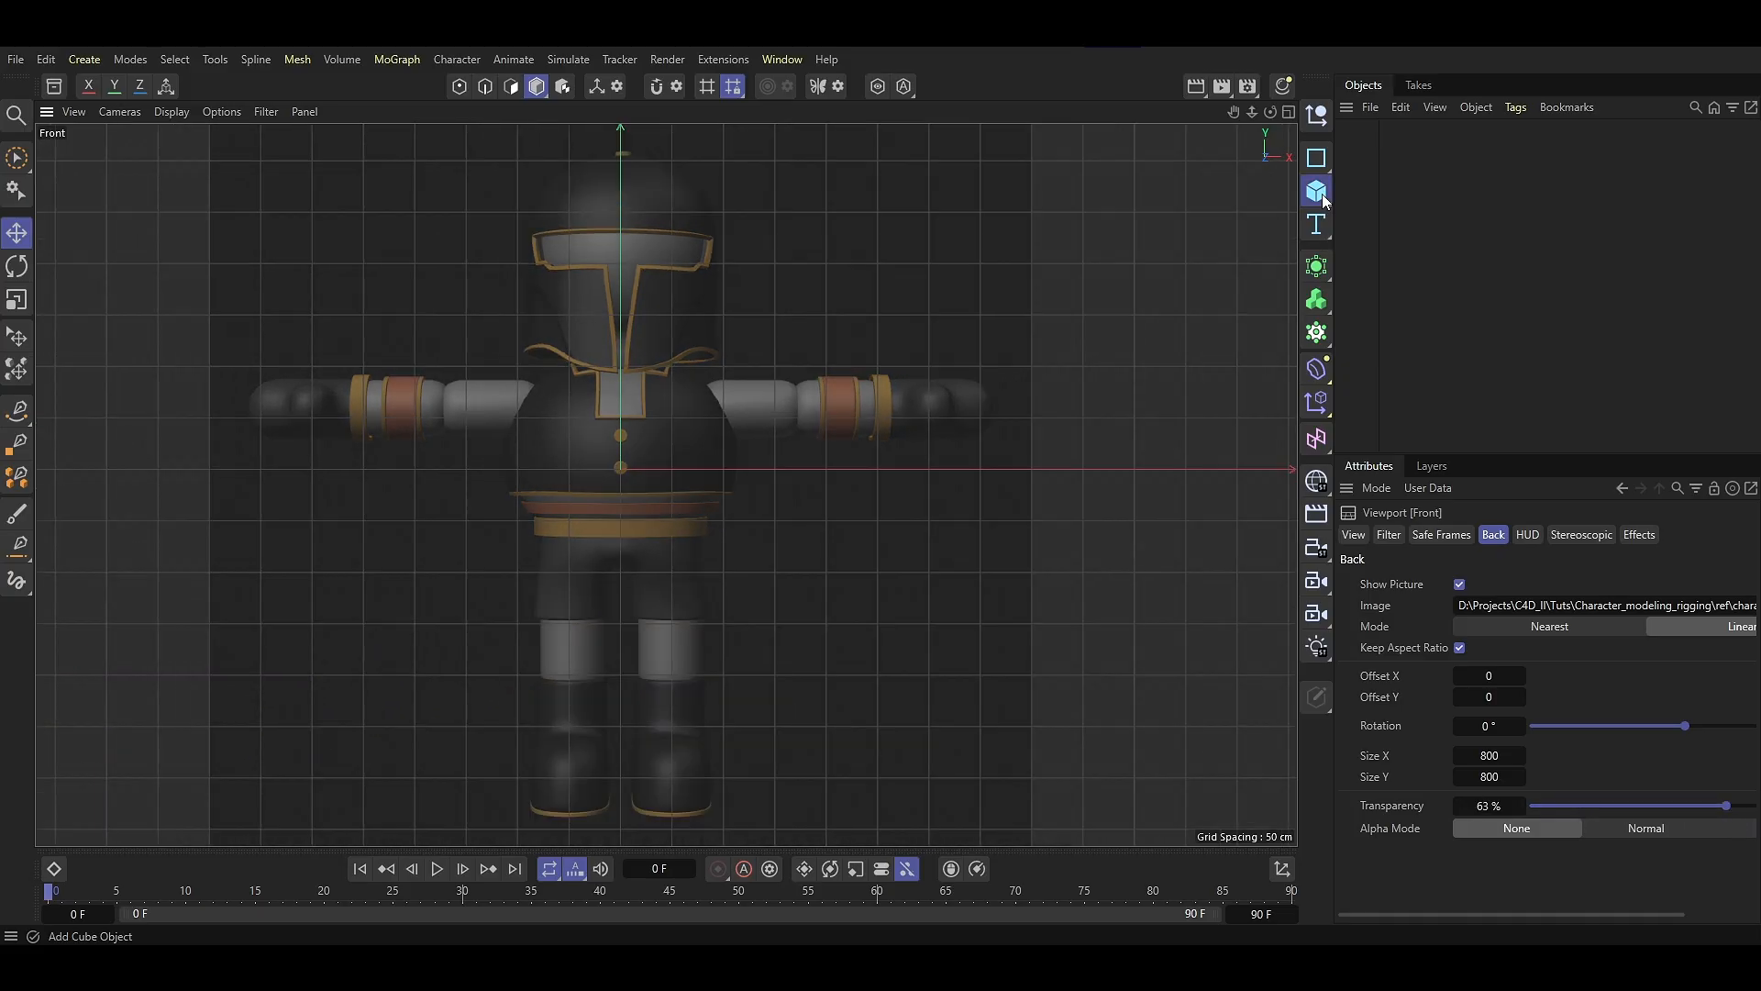
Add a cube about 200 × 171 × 200 cm over the torso and nest it under a Subdivision Surface
click(1323, 196)
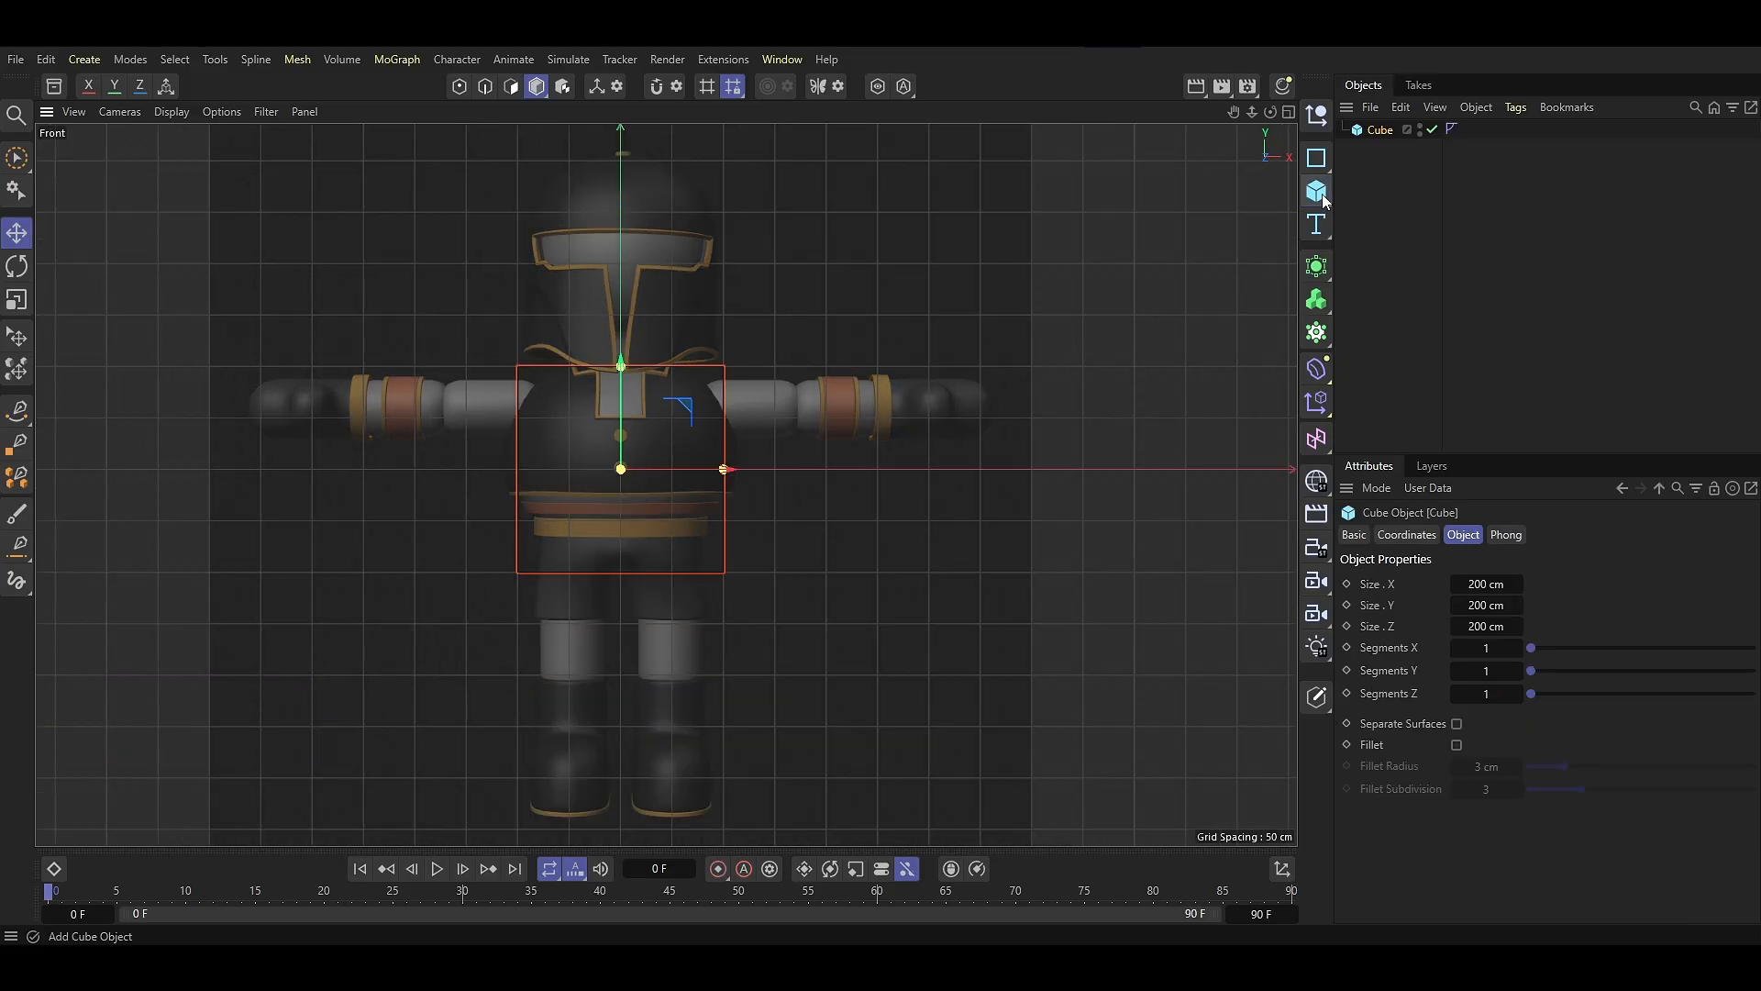
drag(731, 468, 726, 475)
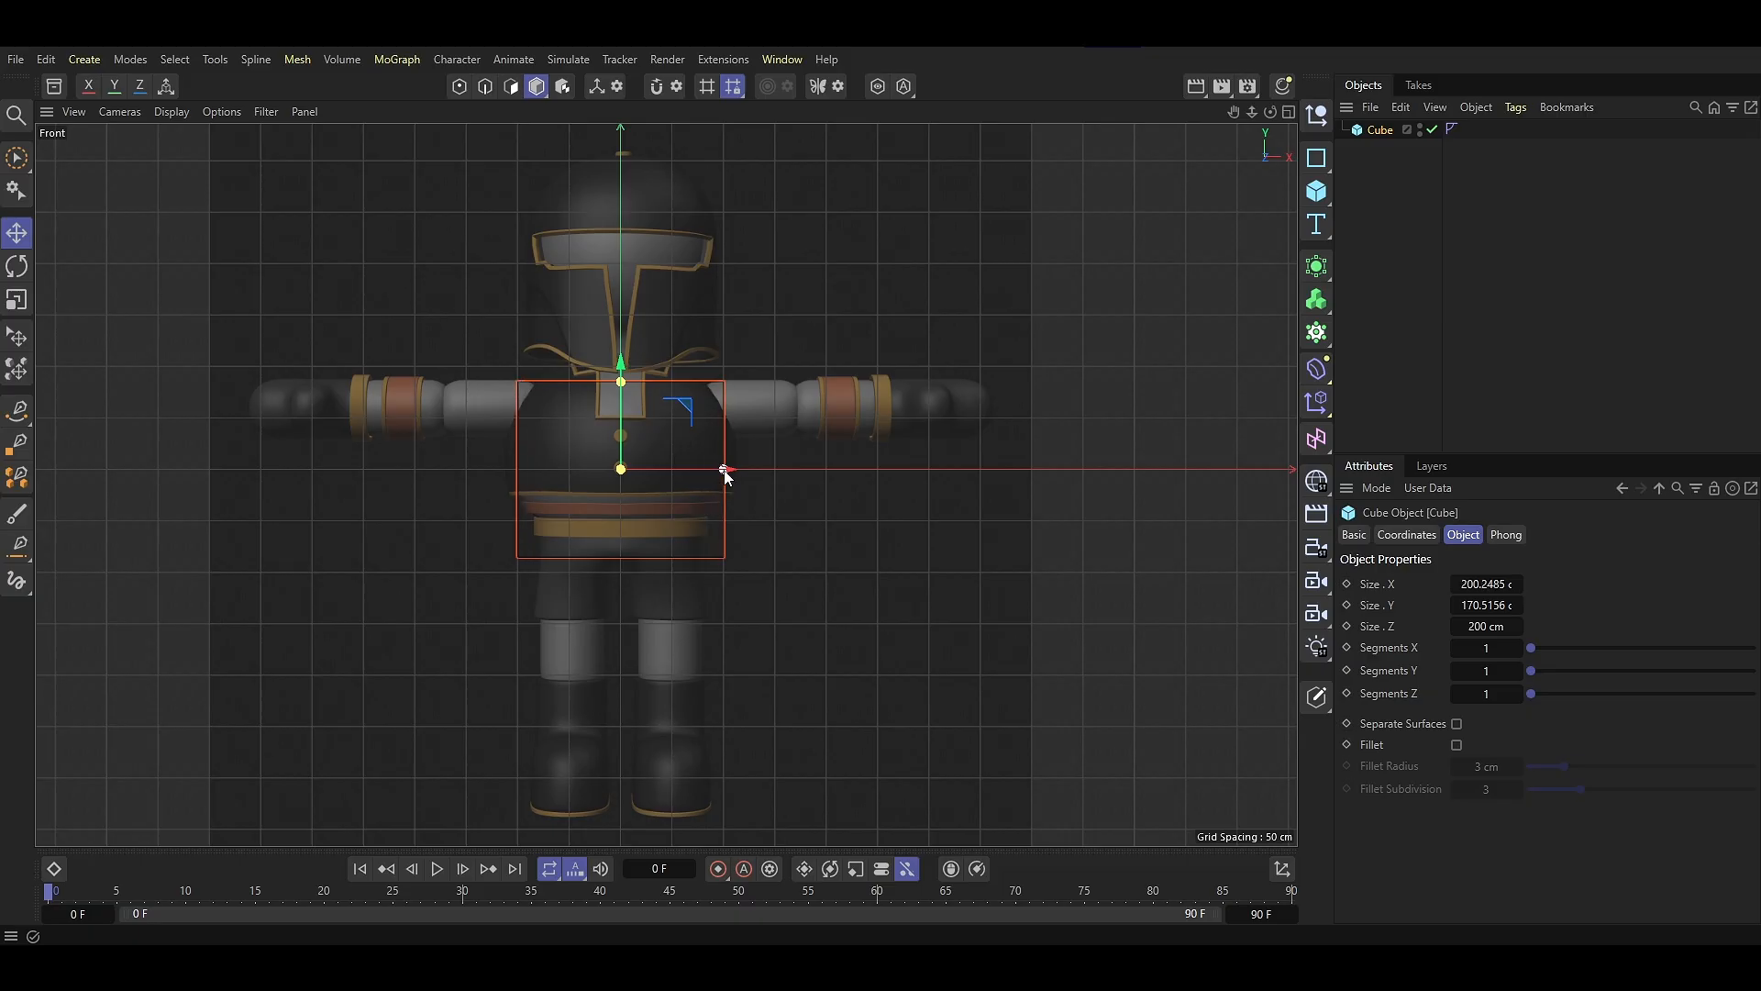
alt+click(1317, 266)
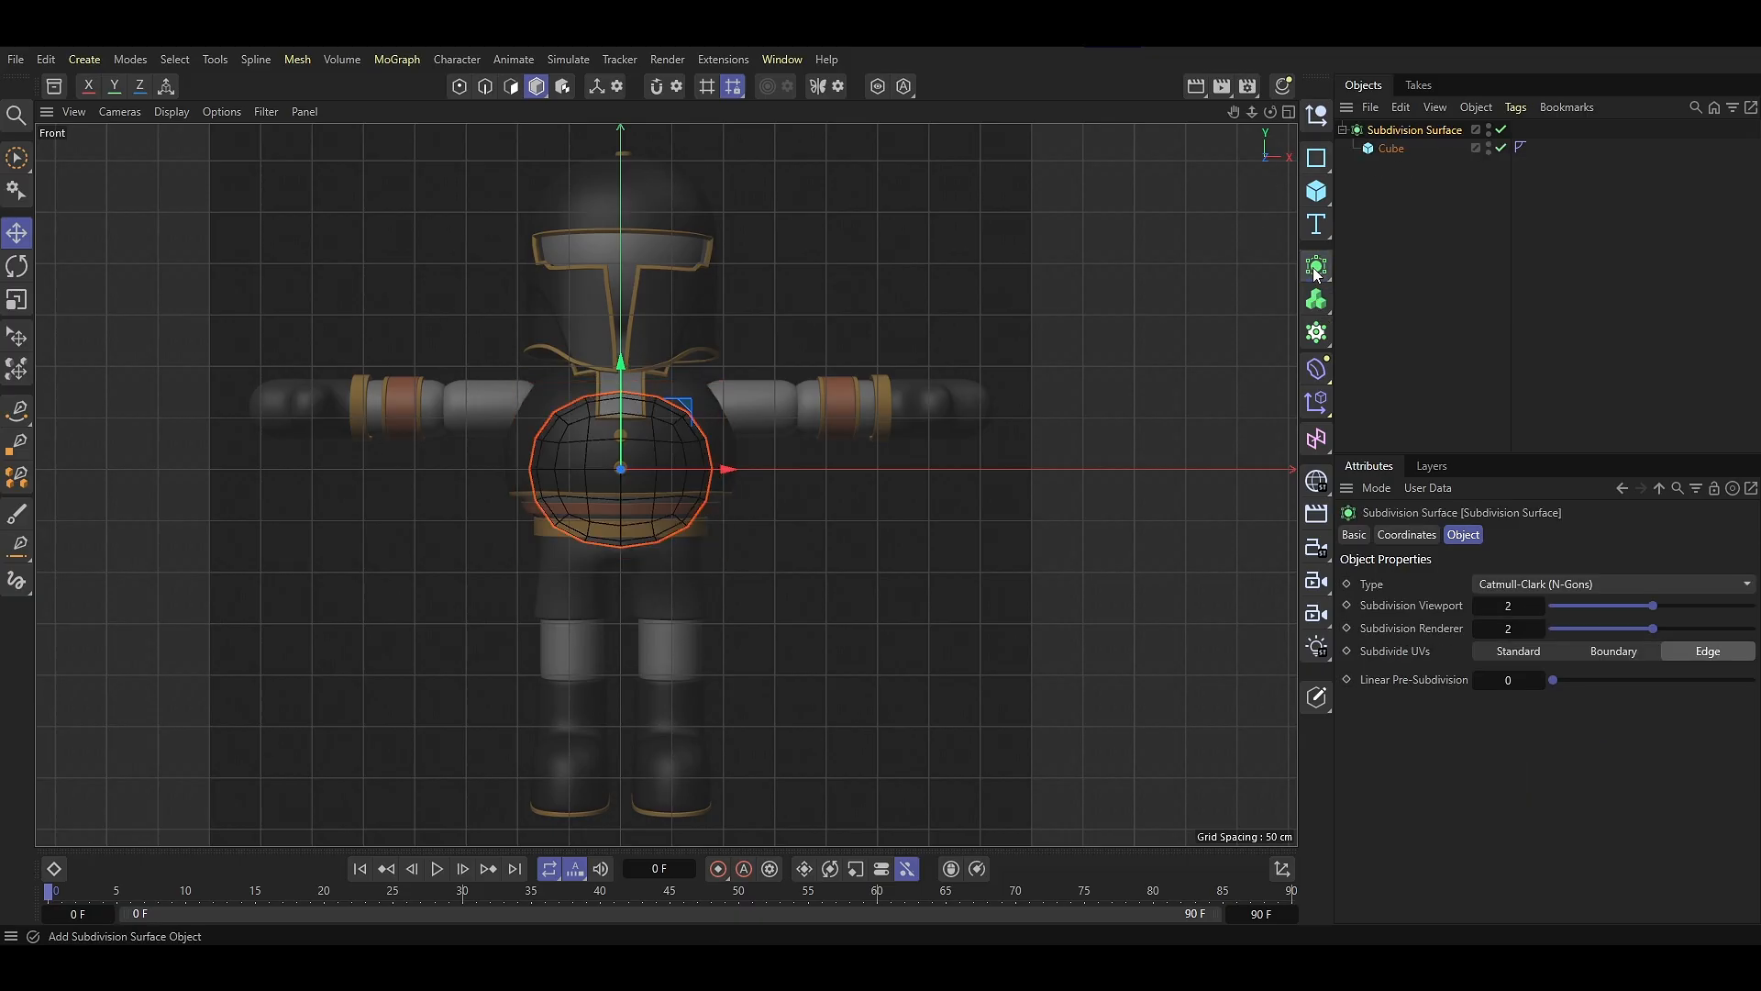
Resize the cube to about 250 cm wide and 194 cm high, raising it to fit the reference torso
click(1386, 147)
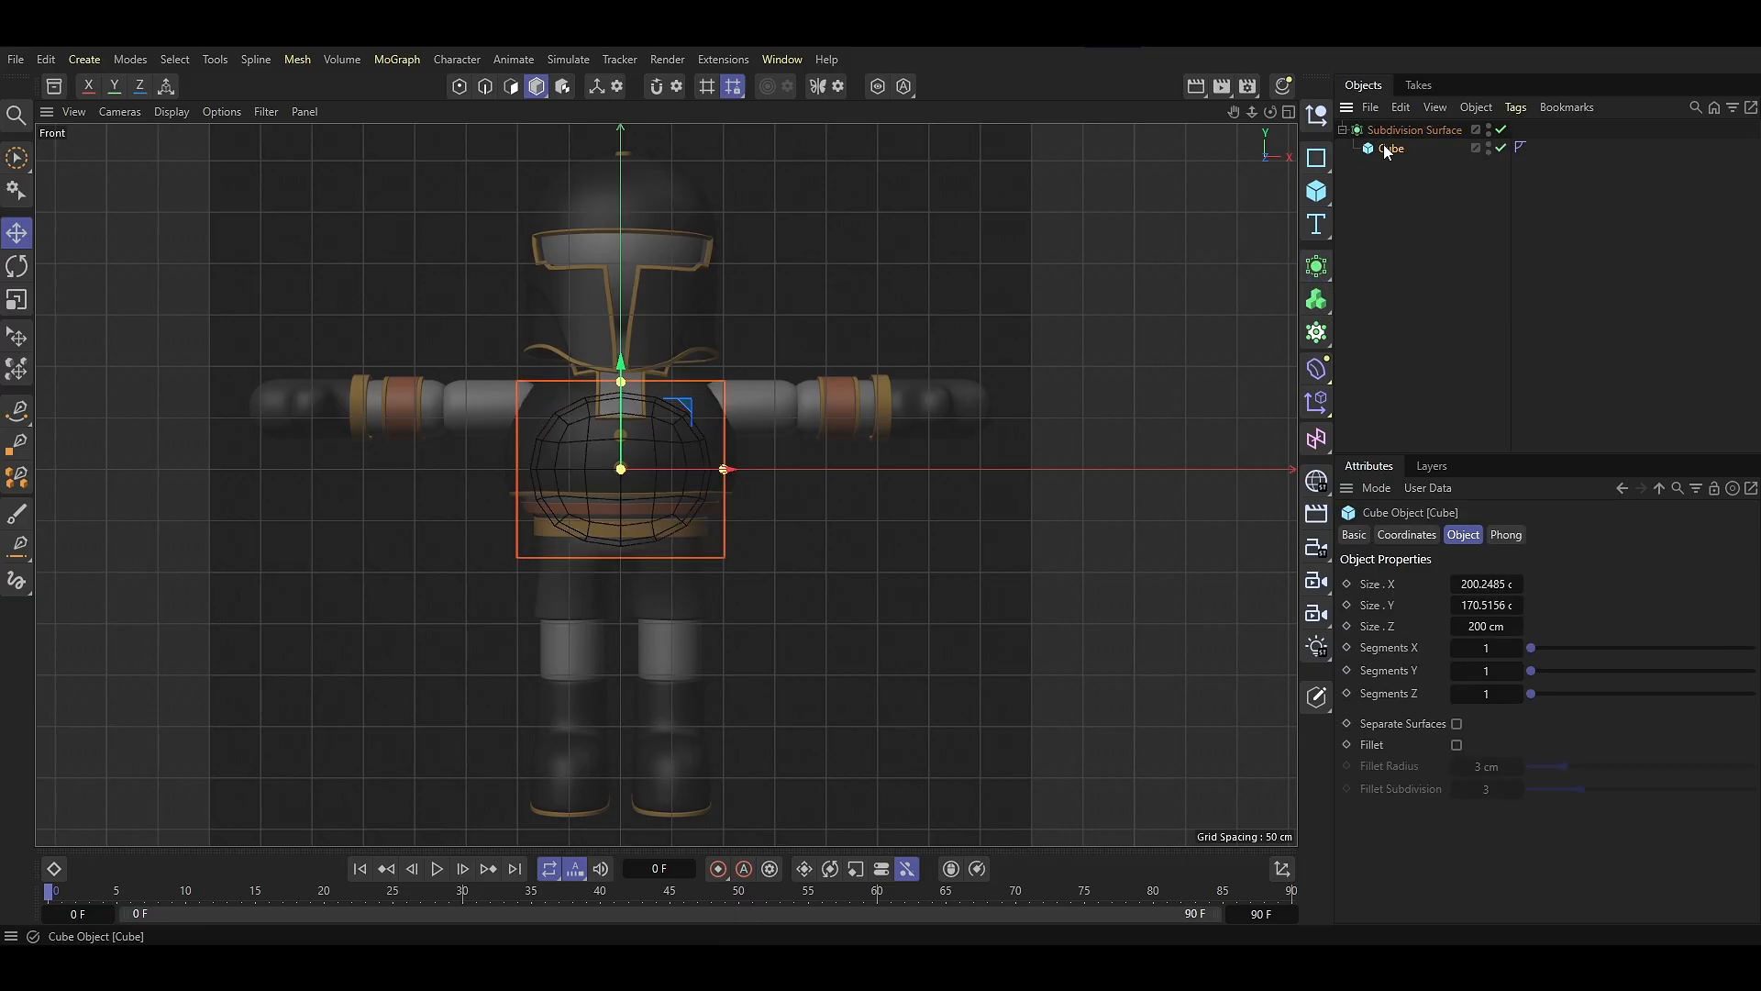
drag(724, 469, 737, 471)
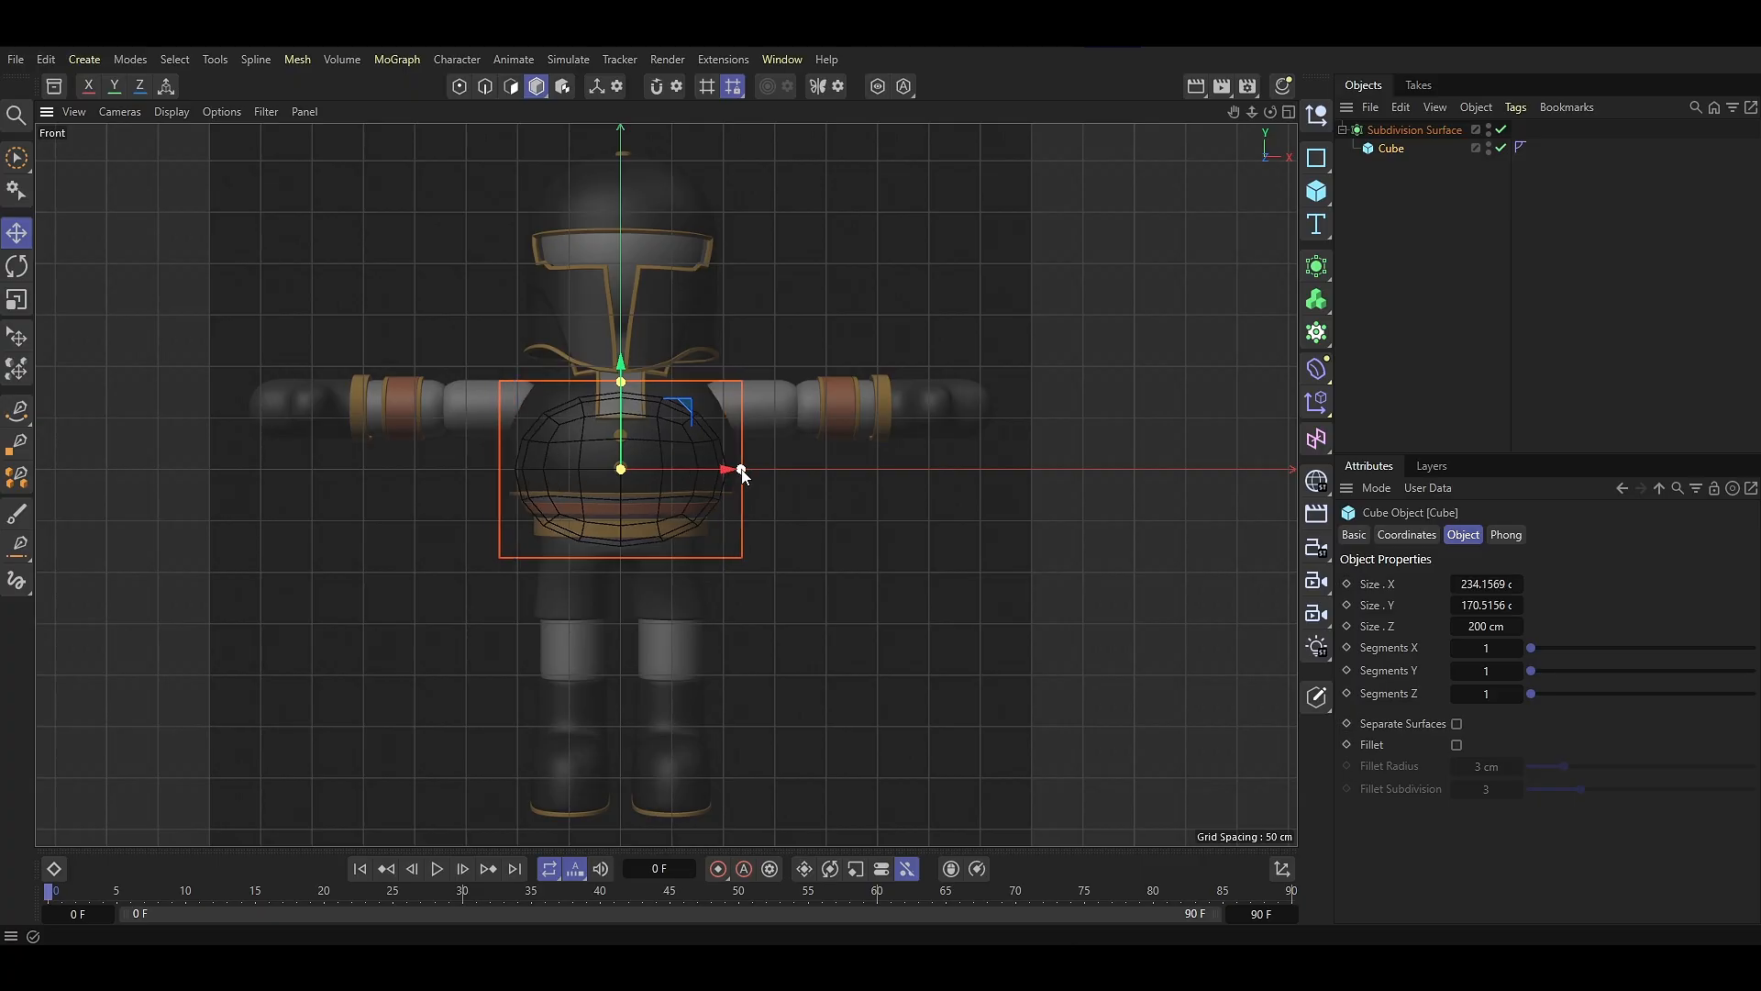
mouse_move(621, 381)
mouse_down()
mouse_move(622, 363)
mouse_move(622, 380)
mouse_up()
drag(622, 345, 623, 355)
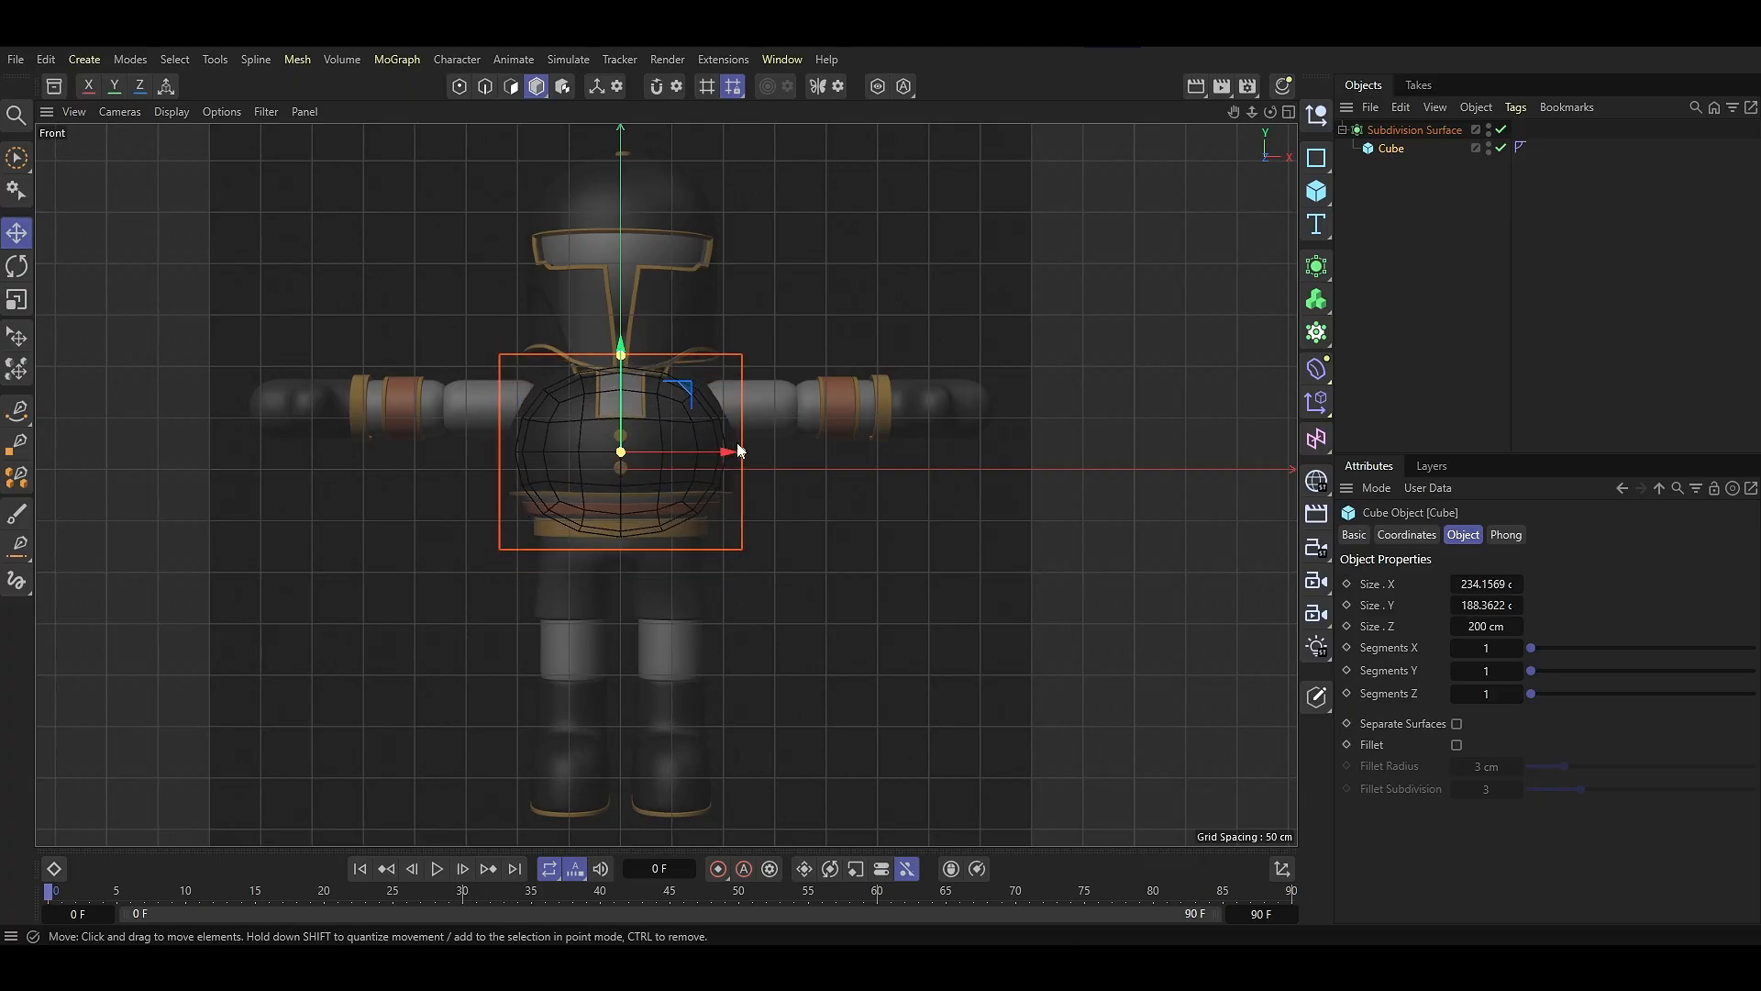
drag(740, 452, 749, 452)
drag(622, 355, 622, 353)
Show the perspective view with shading and wireframe lines, and hide the workplane and horizon
middle_click(550, 359)
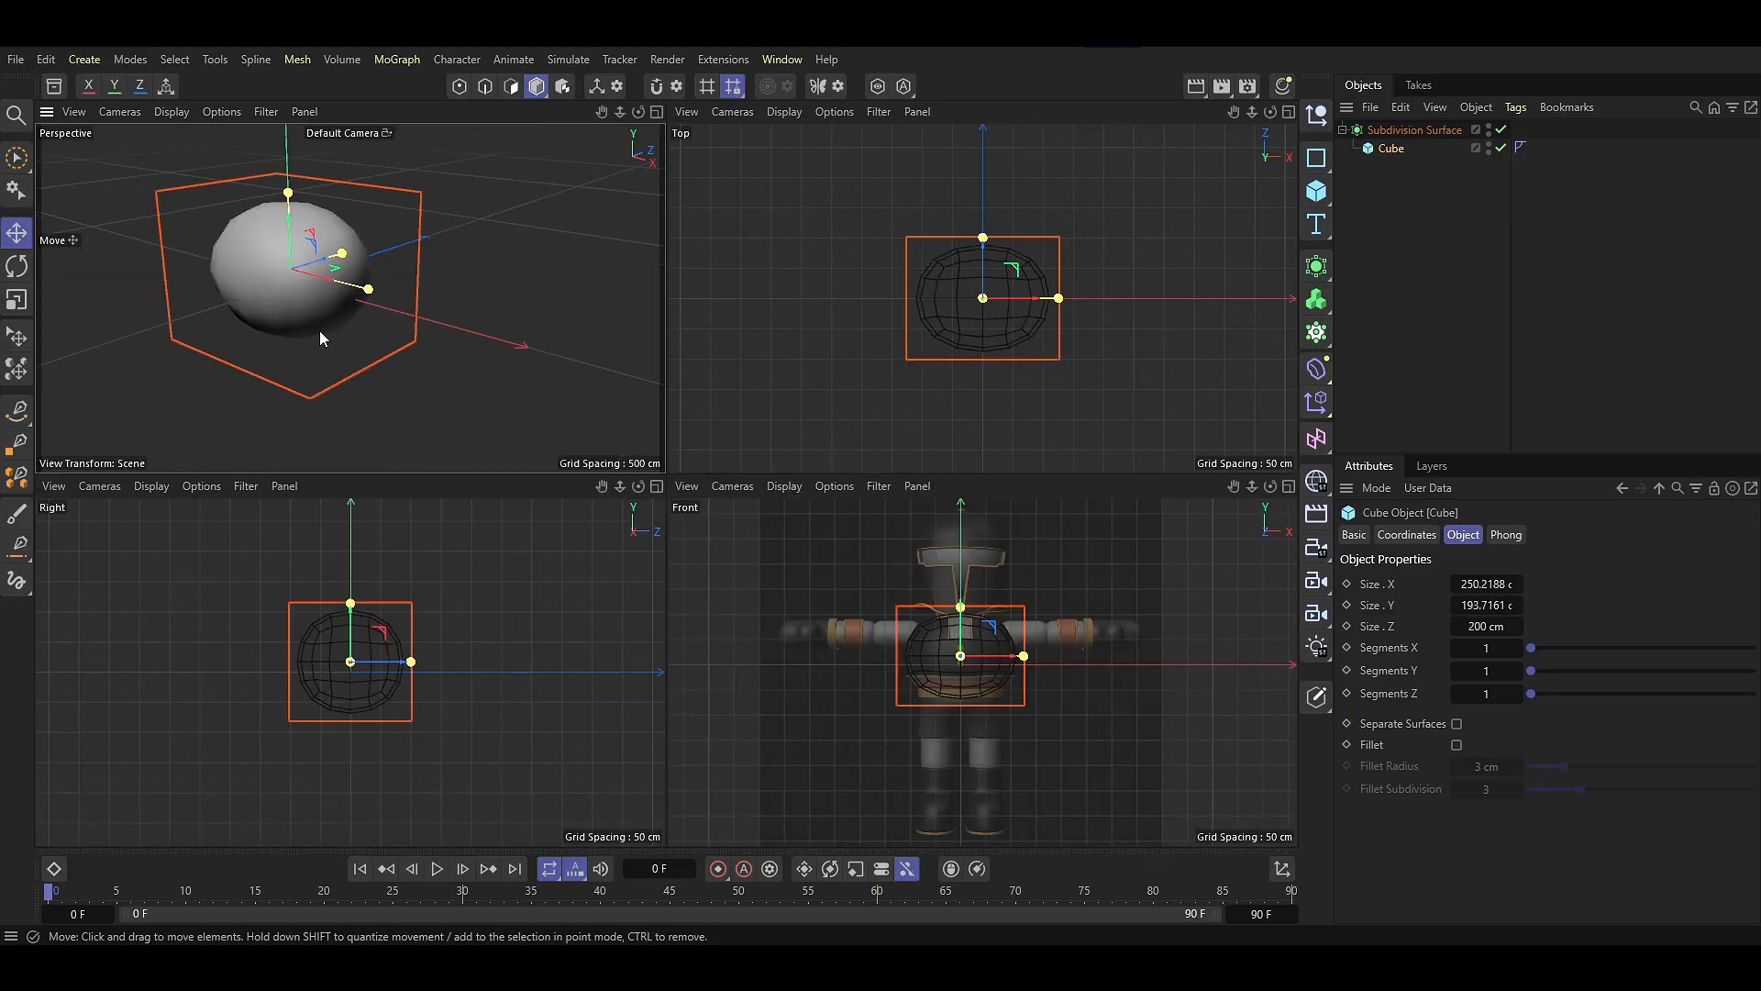
middle_click(314, 325)
mouse_move(469, 420)
alt+mouse_down()
mouse_move(296, 411)
mouse_move(536, 460)
alt+mouse_up()
key(n)
key(b)
click(266, 111)
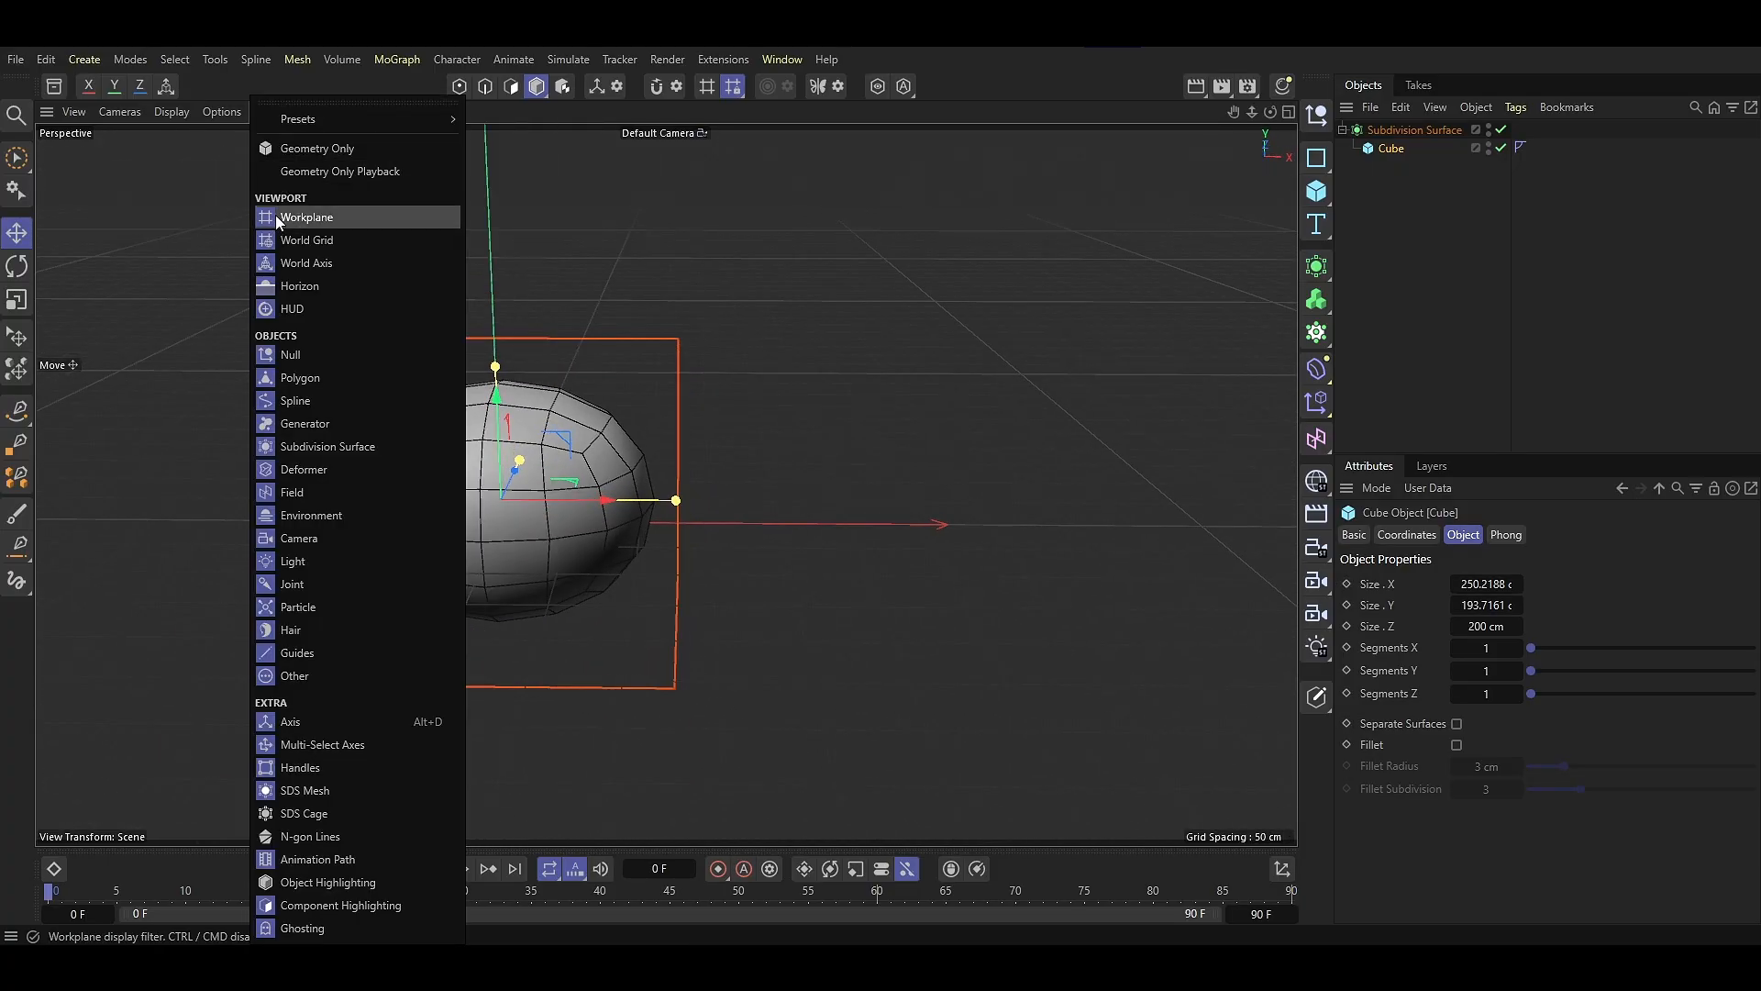
click(276, 217)
click(264, 112)
click(285, 289)
alt+drag(444, 556, 319, 545)
click(846, 362)
alt+drag(924, 381, 493, 376)
Fine-tune the cube's height and width in the front view to match the reference torso
middle_click(494, 376)
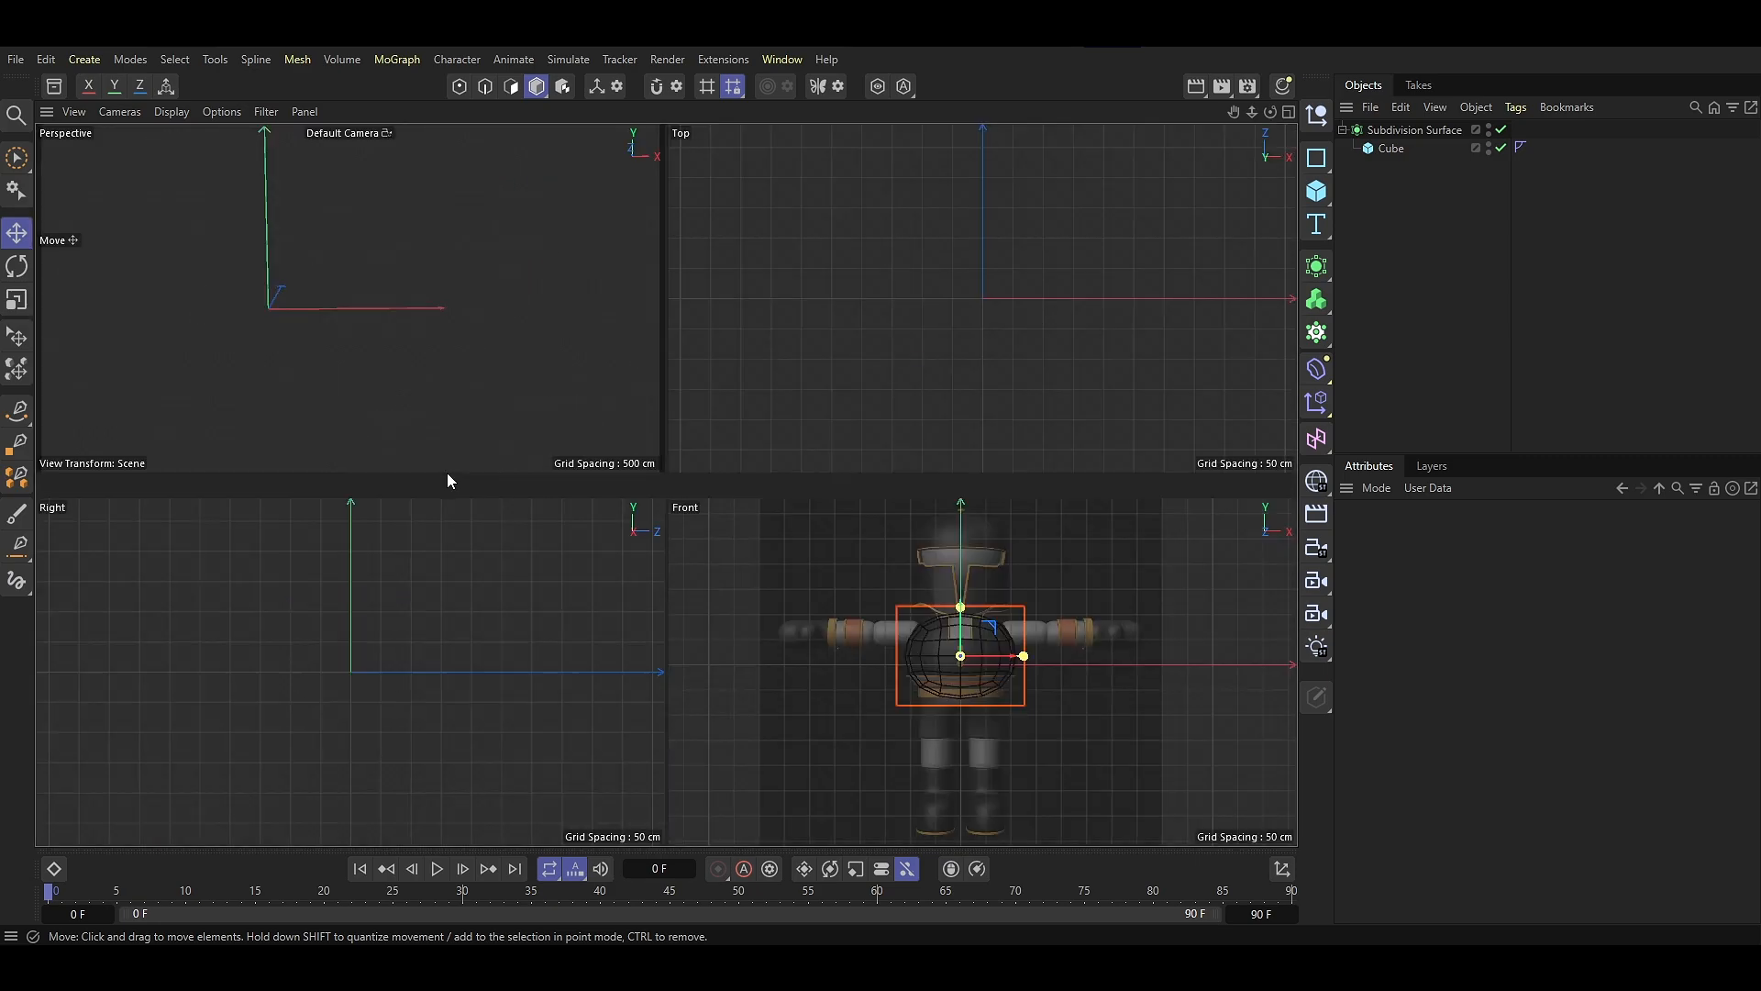
middle_click(796, 642)
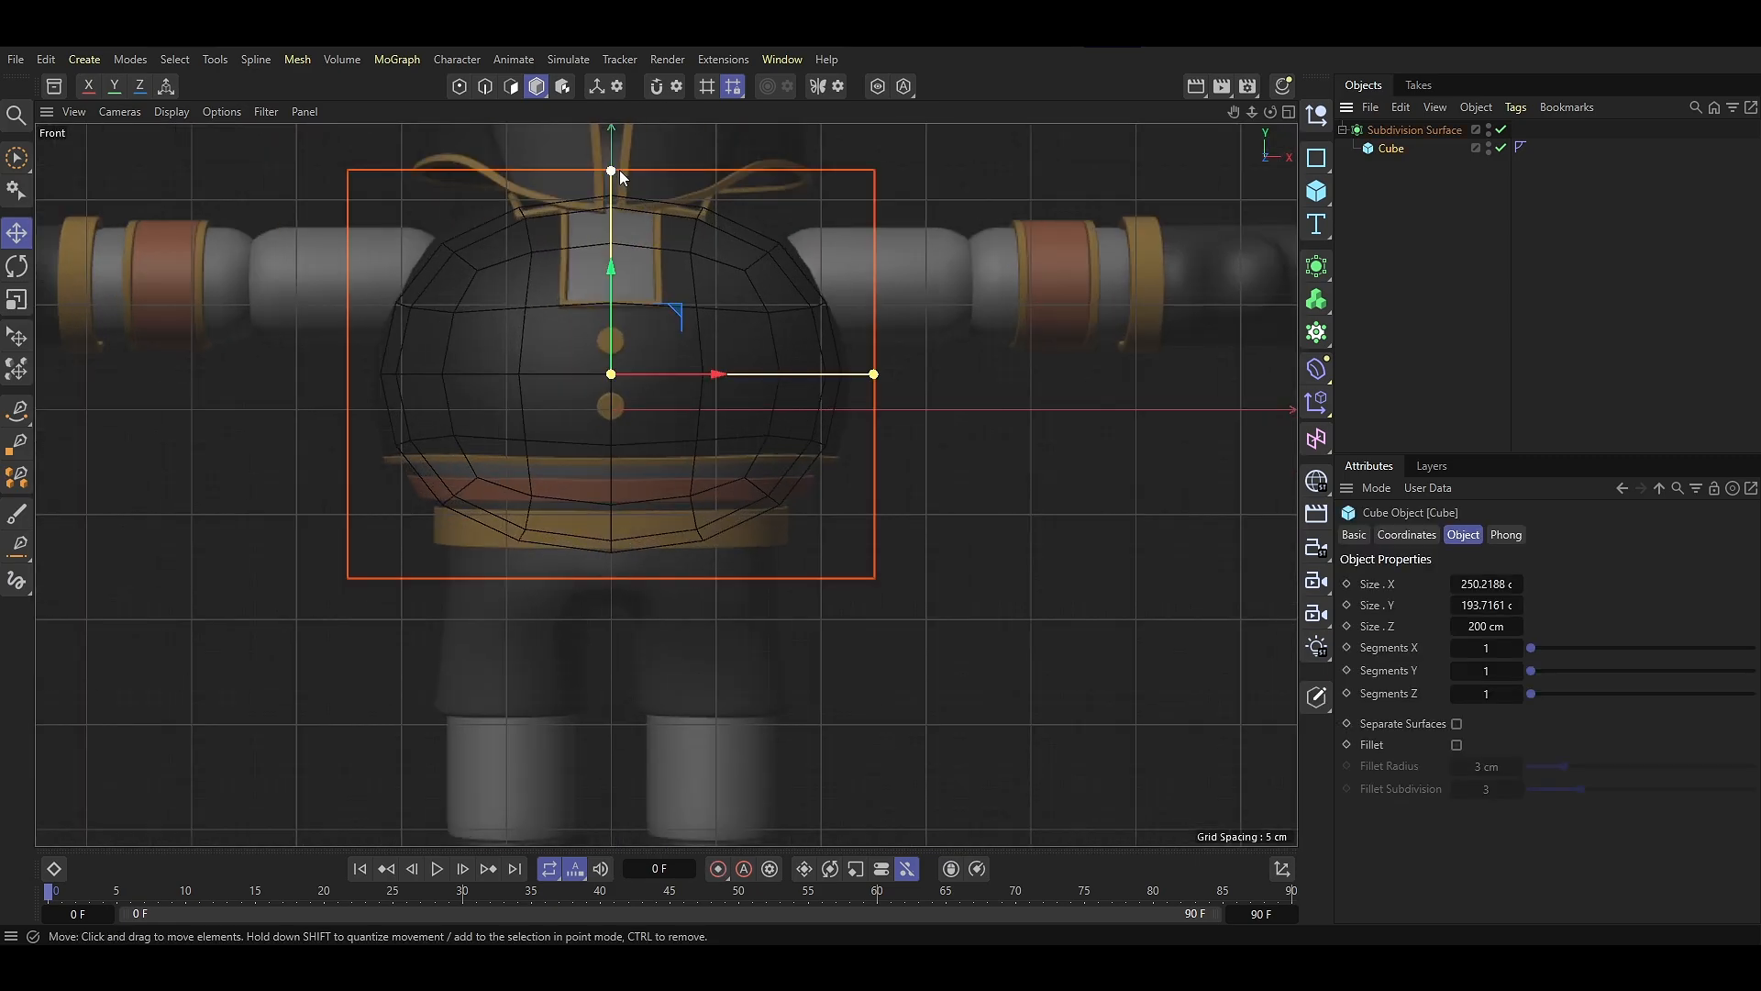
drag(613, 169, 613, 159)
drag(871, 375, 866, 374)
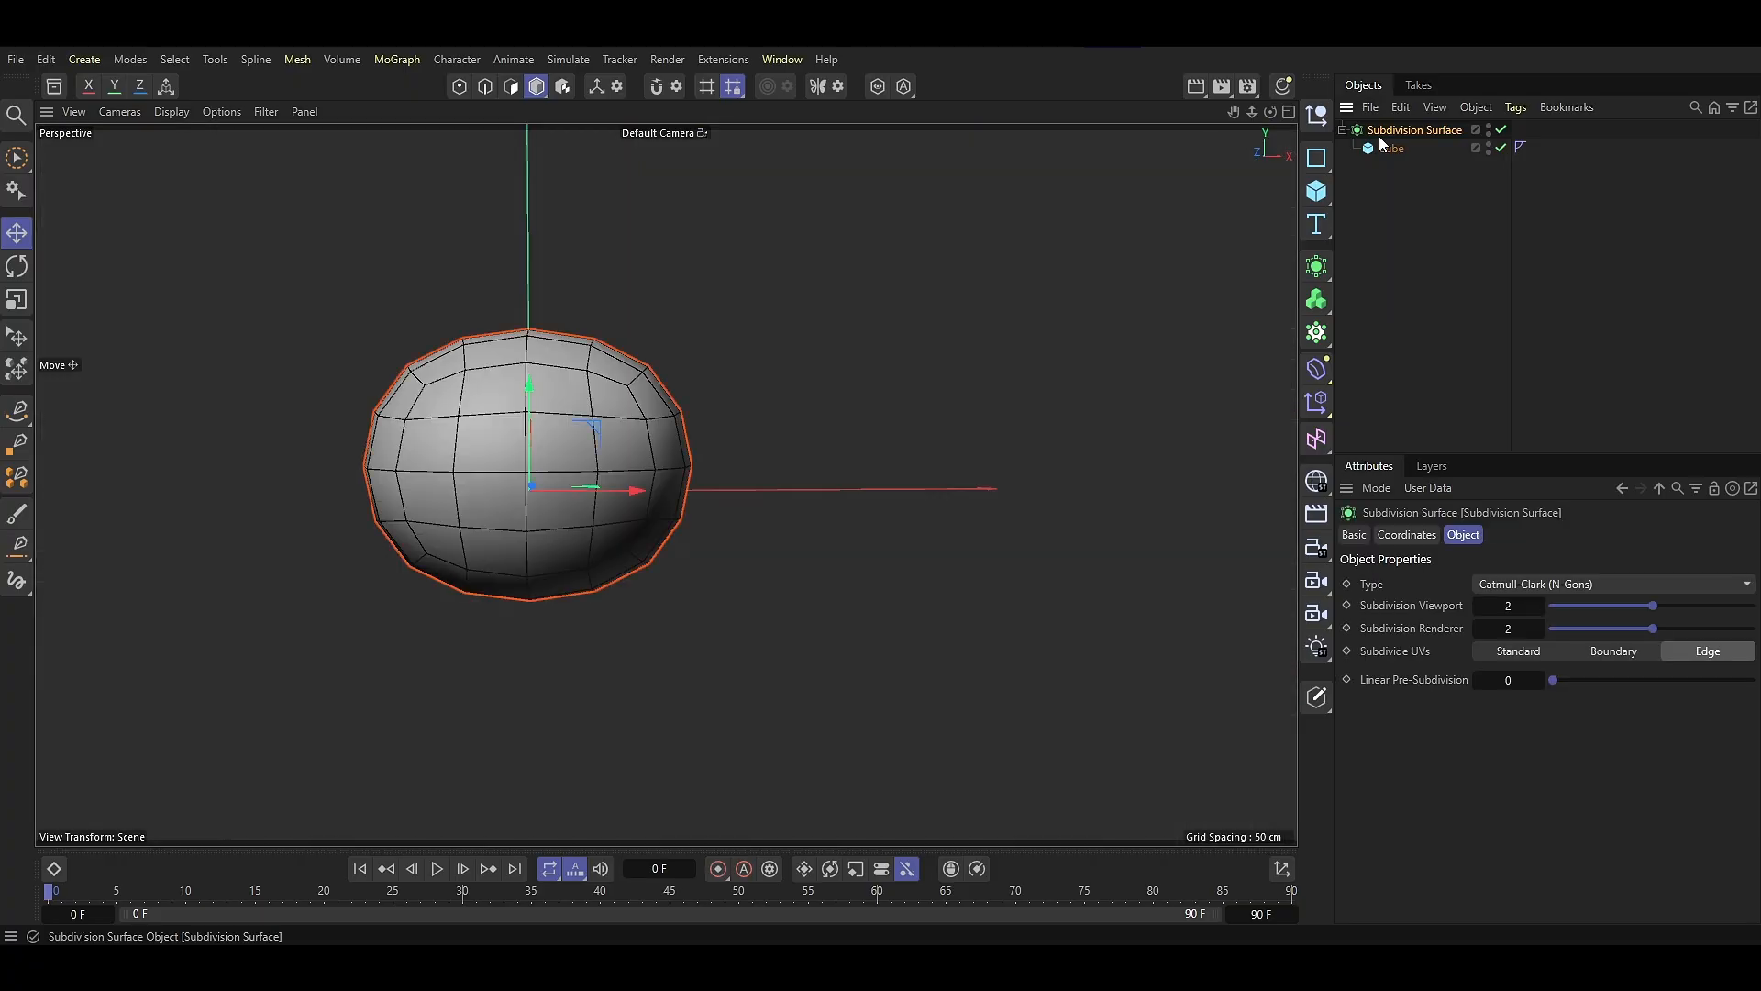
Set the Subdivision Surface's viewport and renderer subdivision to 3
click(1541, 607)
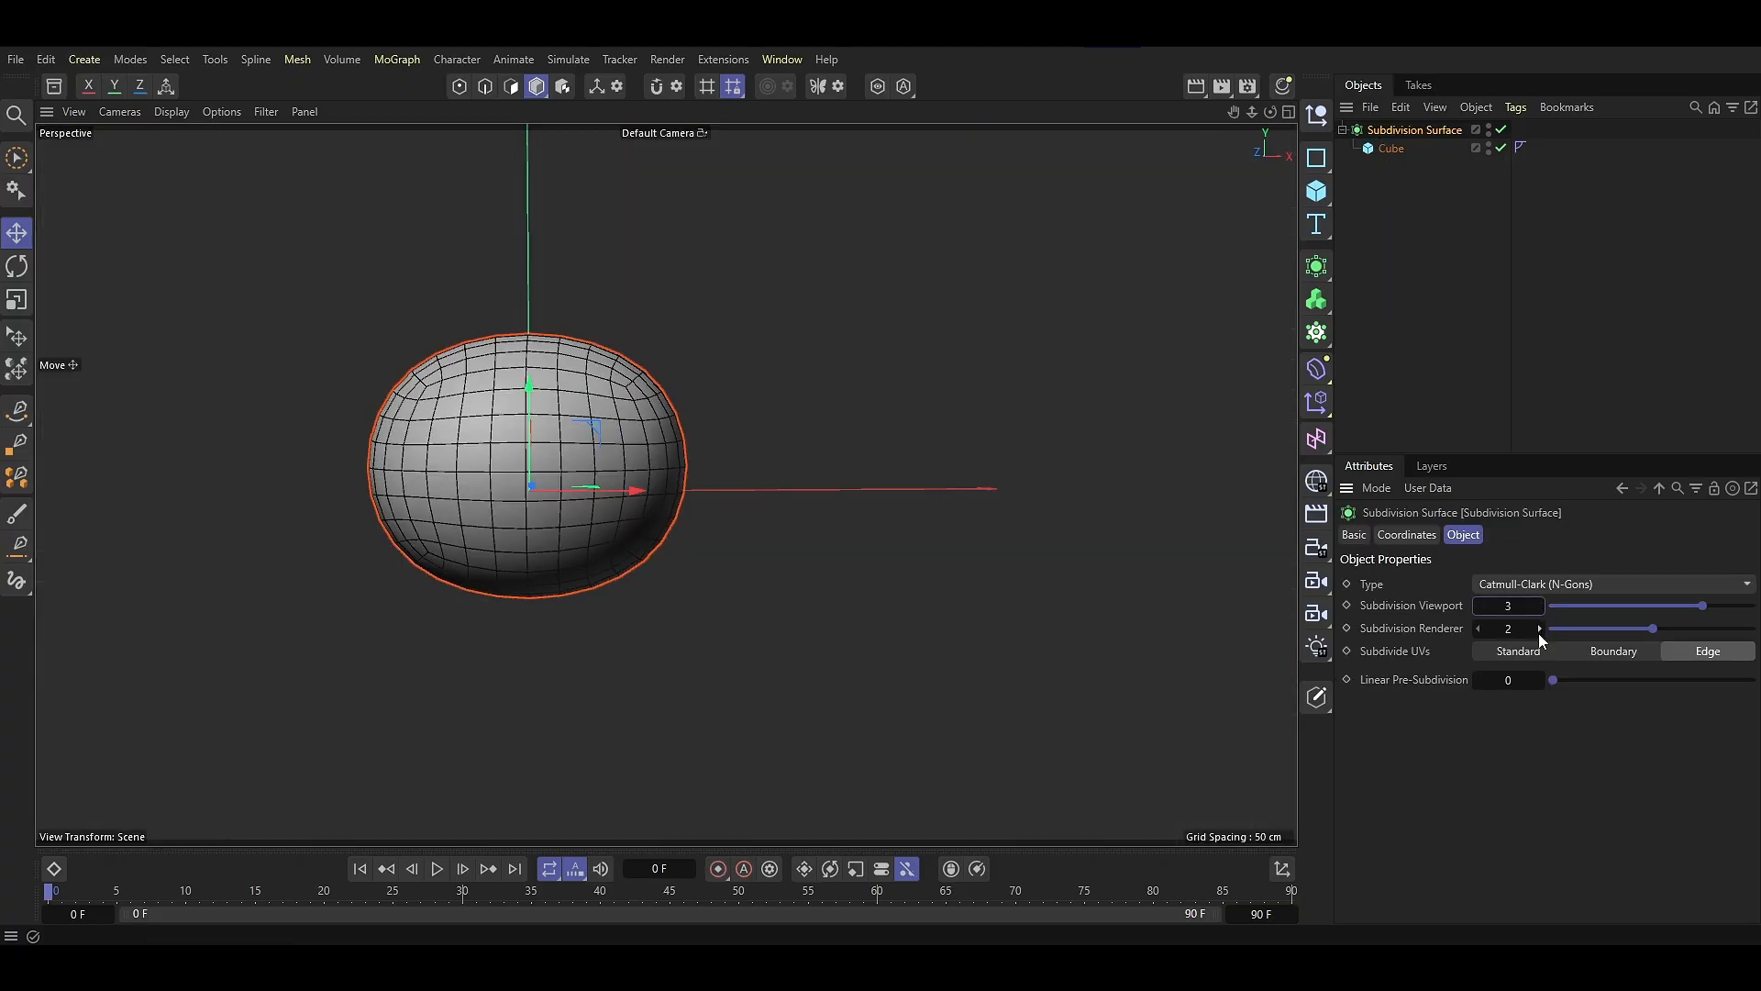
click(1540, 629)
alt+drag(899, 482, 769, 345)
click(769, 347)
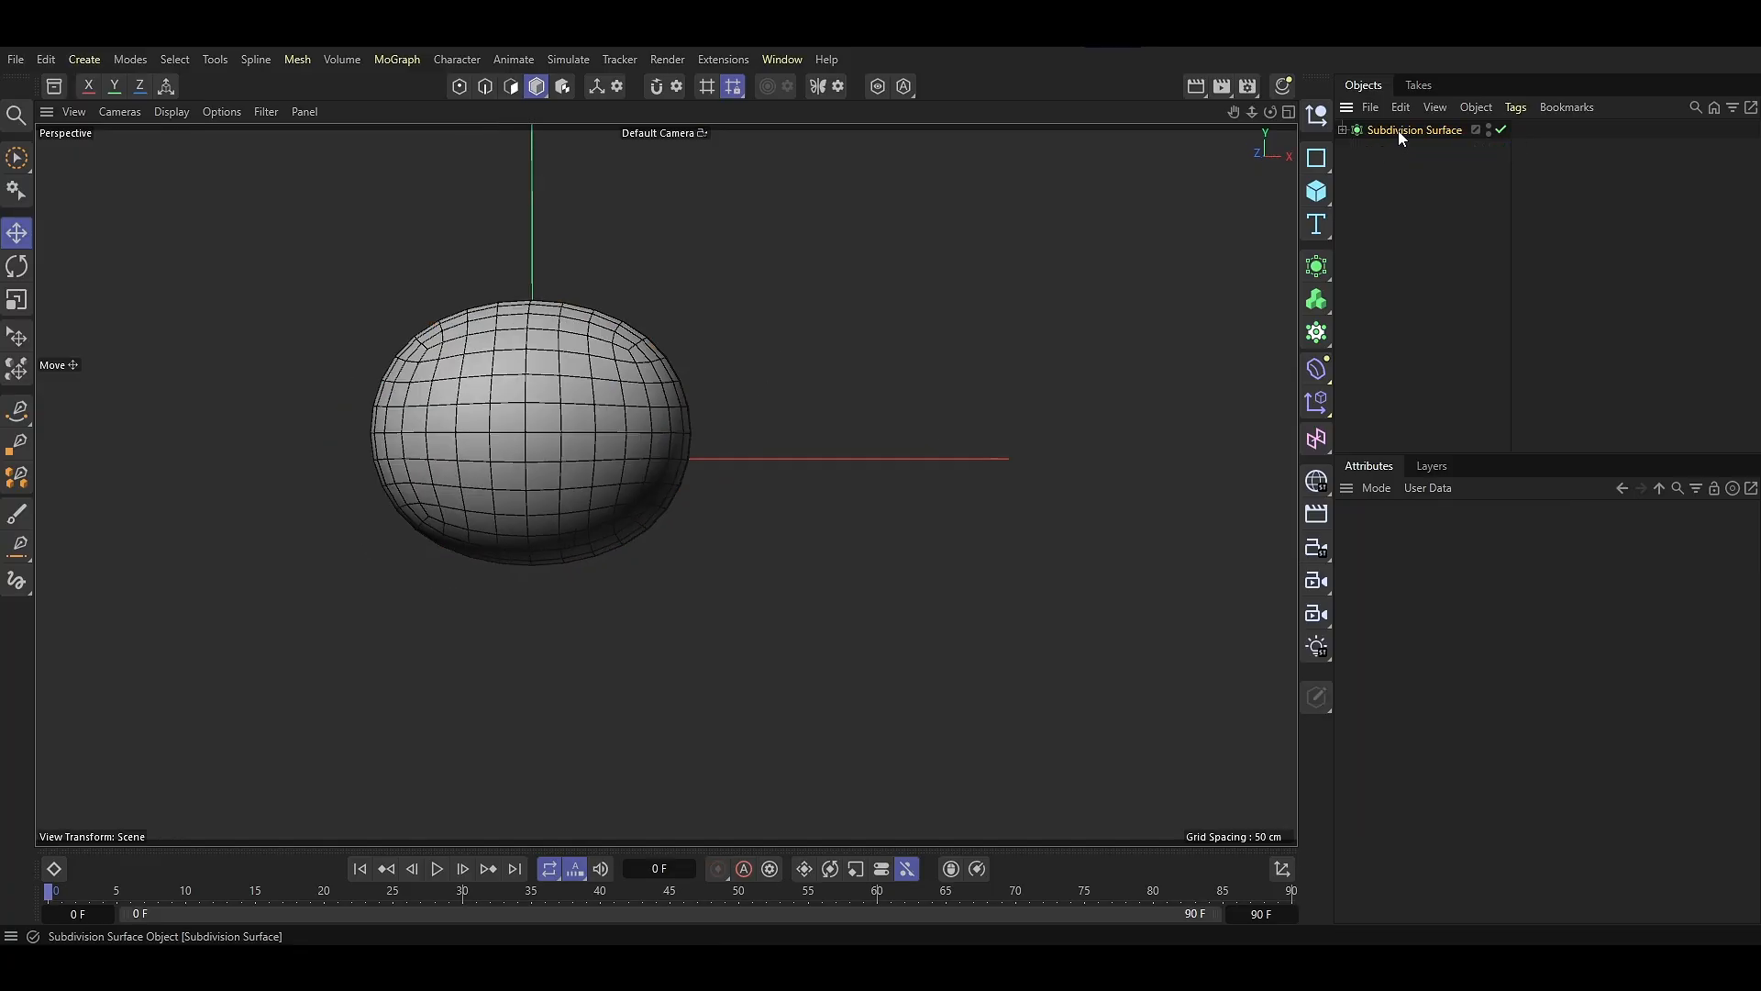
Rename the Subdivision Surface as Base
double_click(1399, 130)
text(Bo)
key(Return)
Keep a disabled copy of Base in a hidden group named Backup
ctrl+drag(1385, 130, 1375, 151)
click(1437, 147)
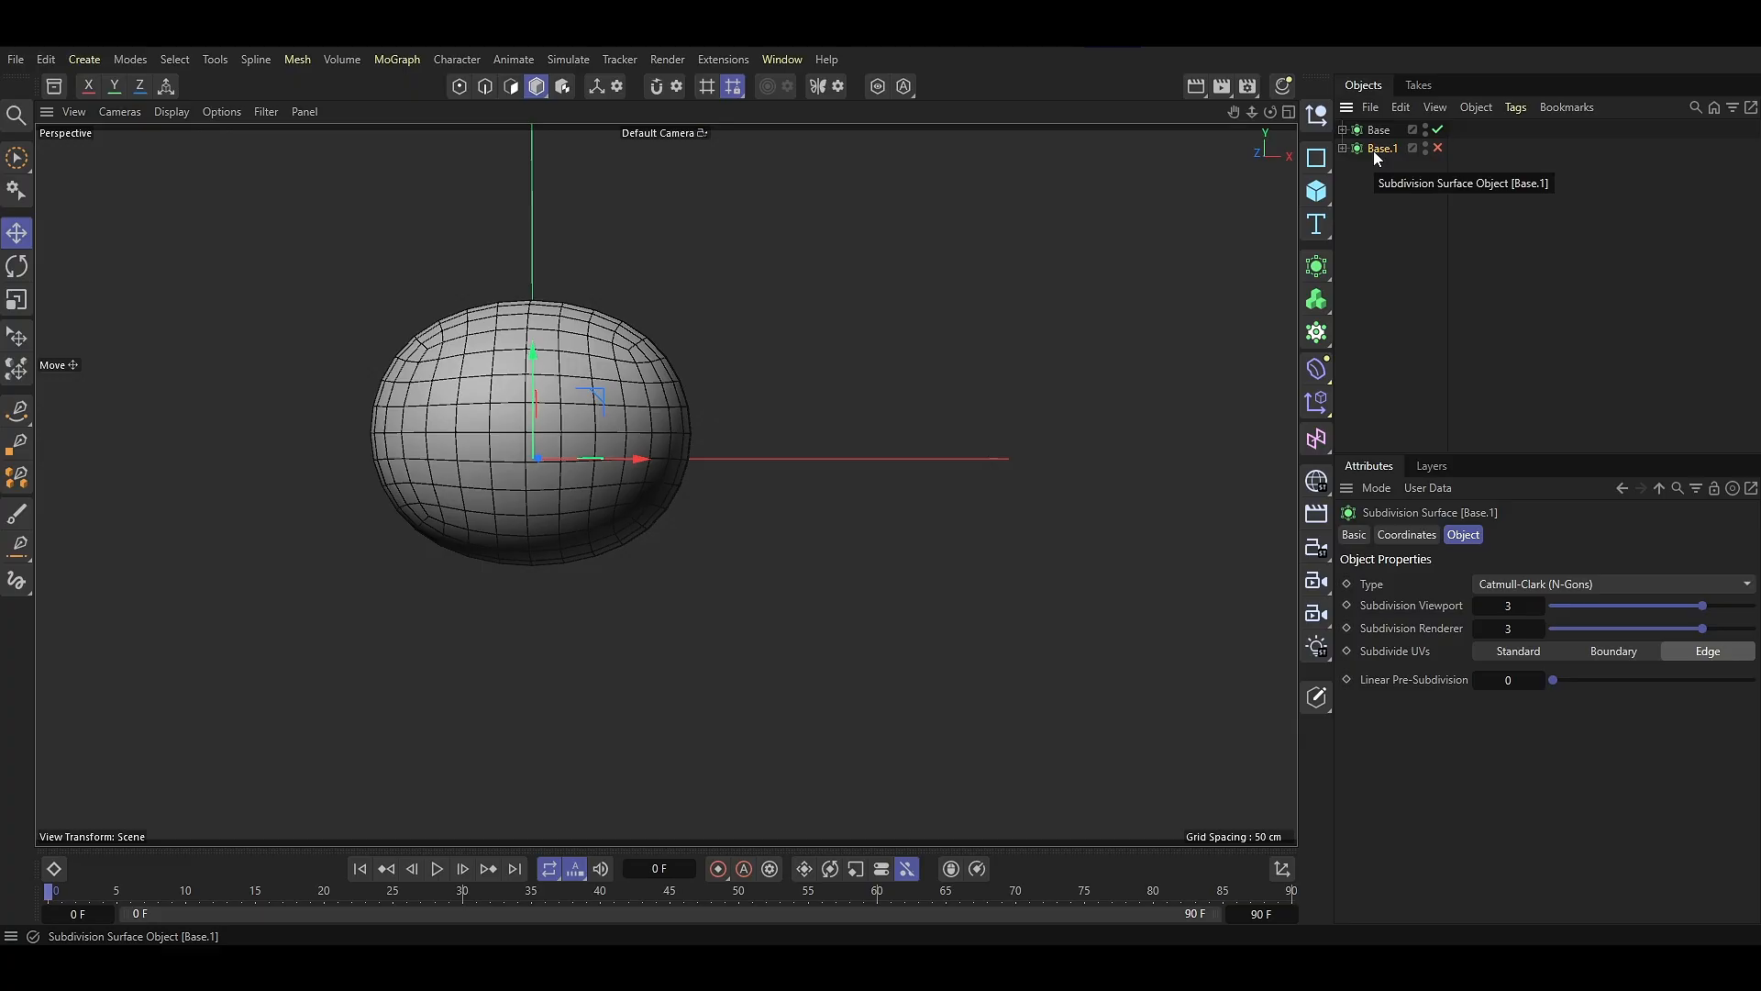
key(alt+g)
key(Caps_Lock)
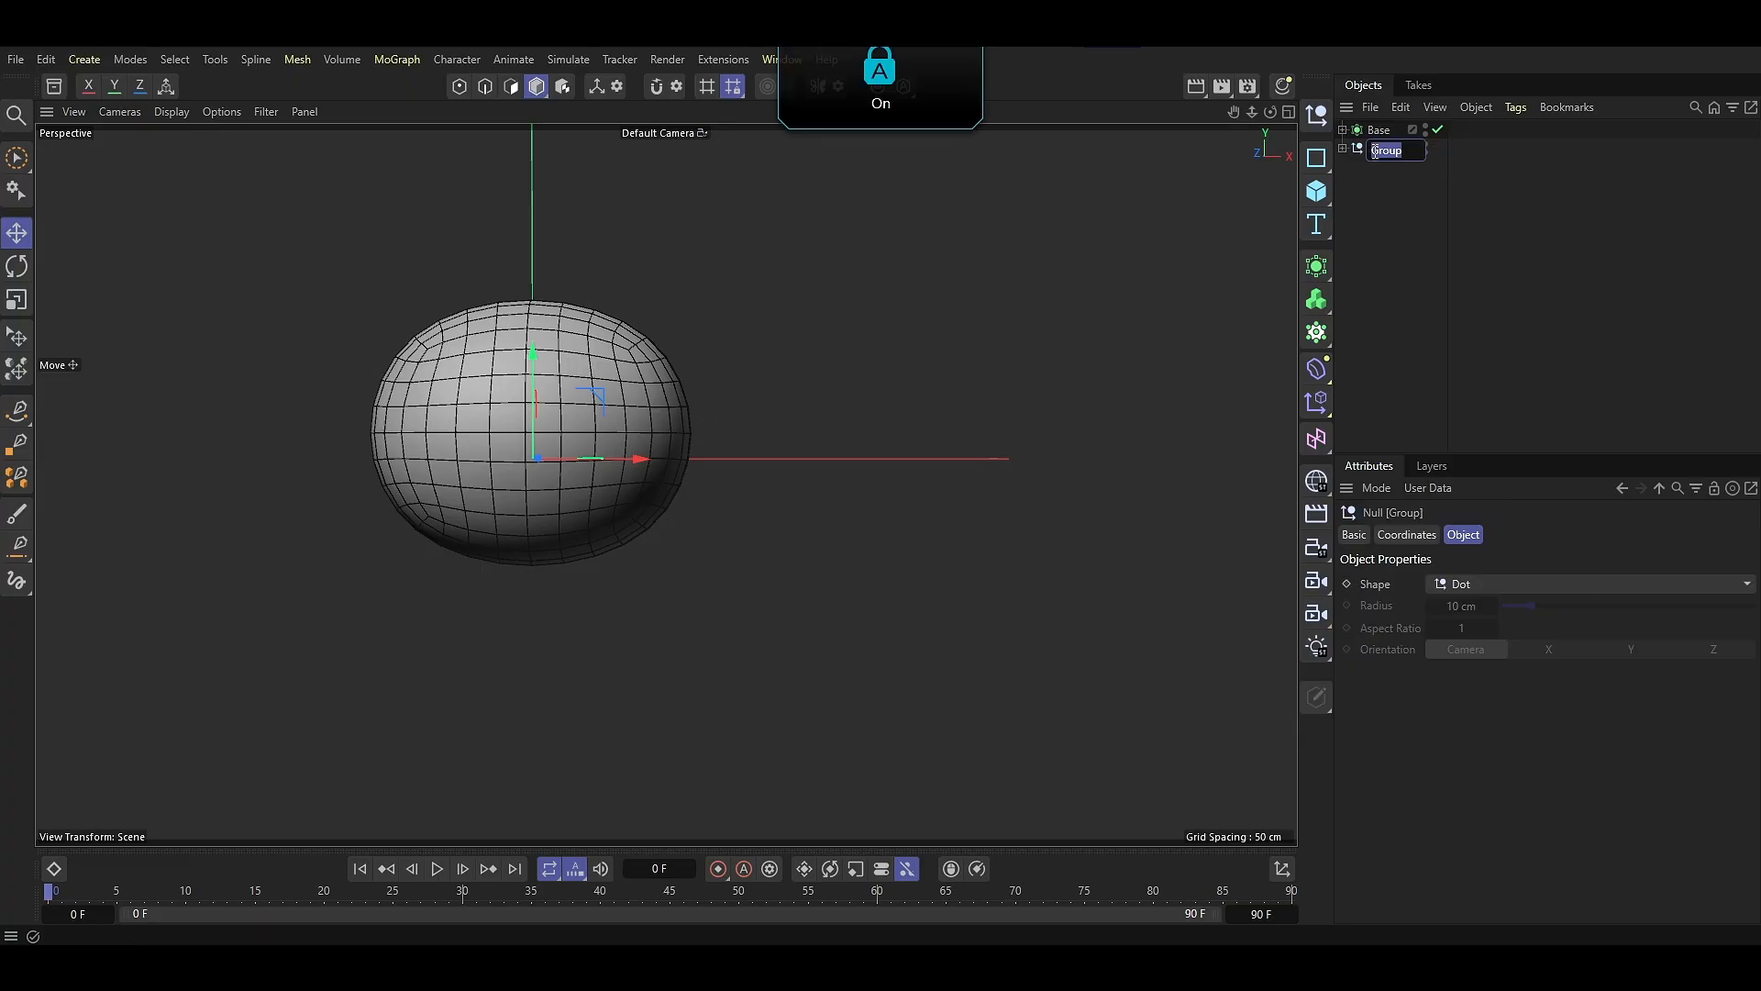
text(Backup)
key(Return)
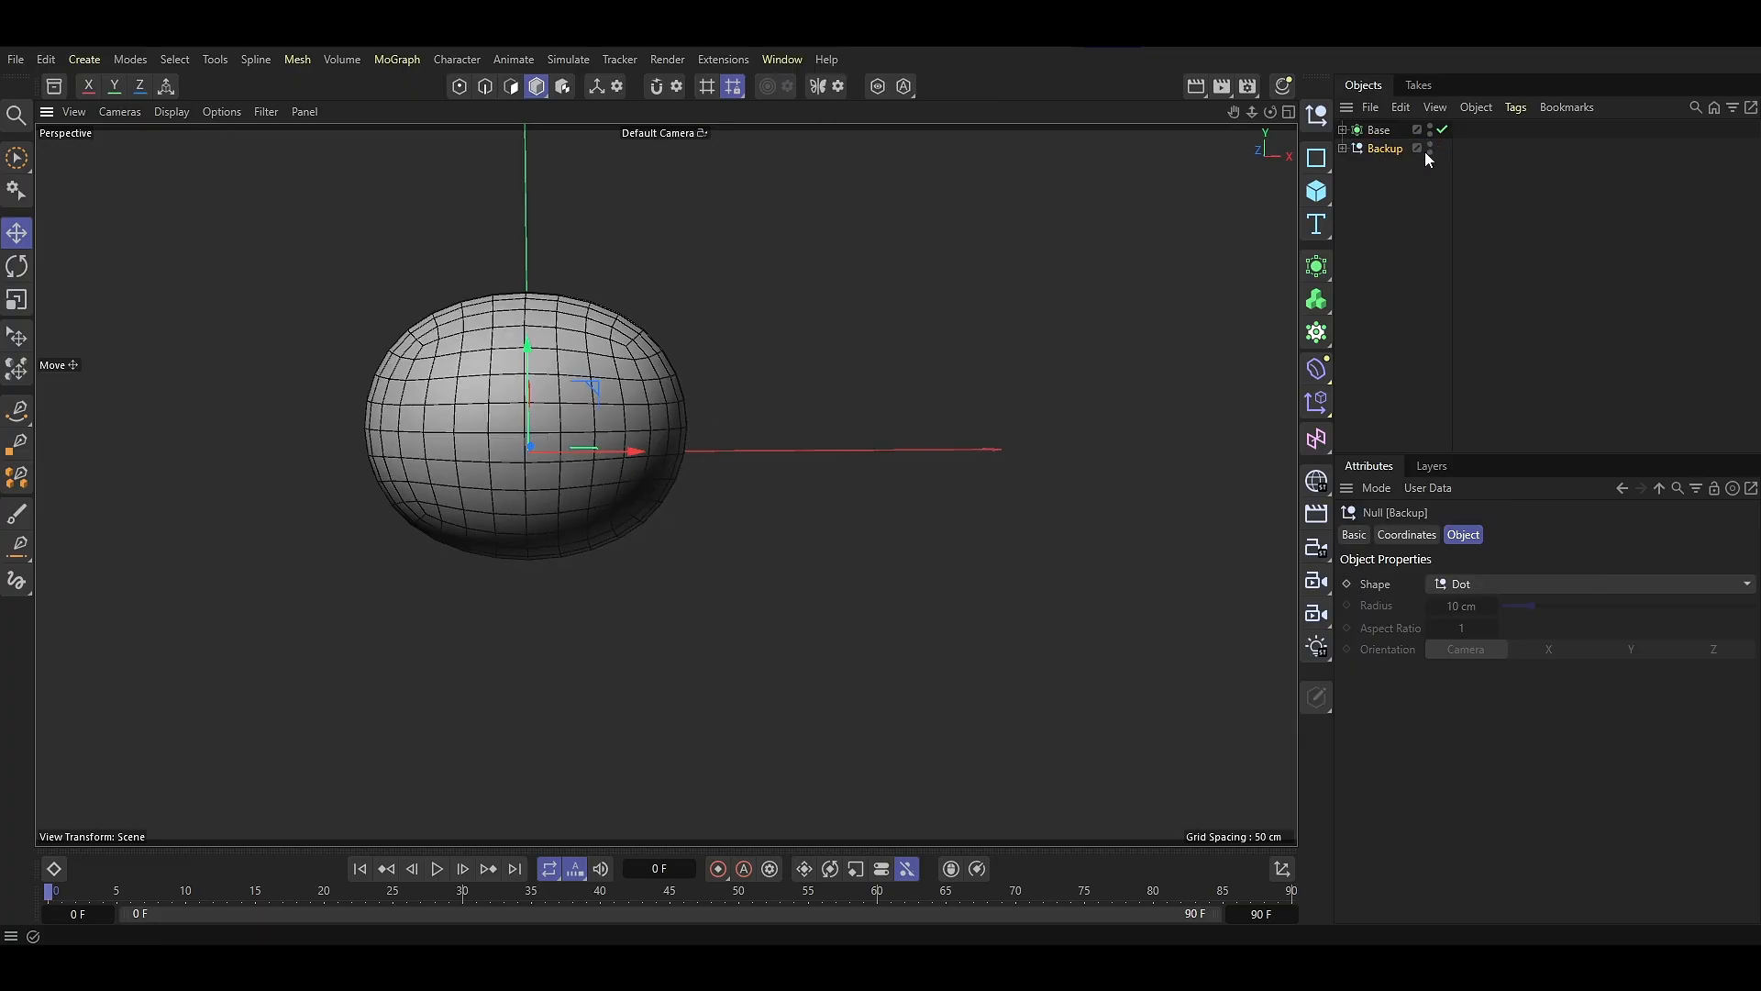
double_click(1429, 147)
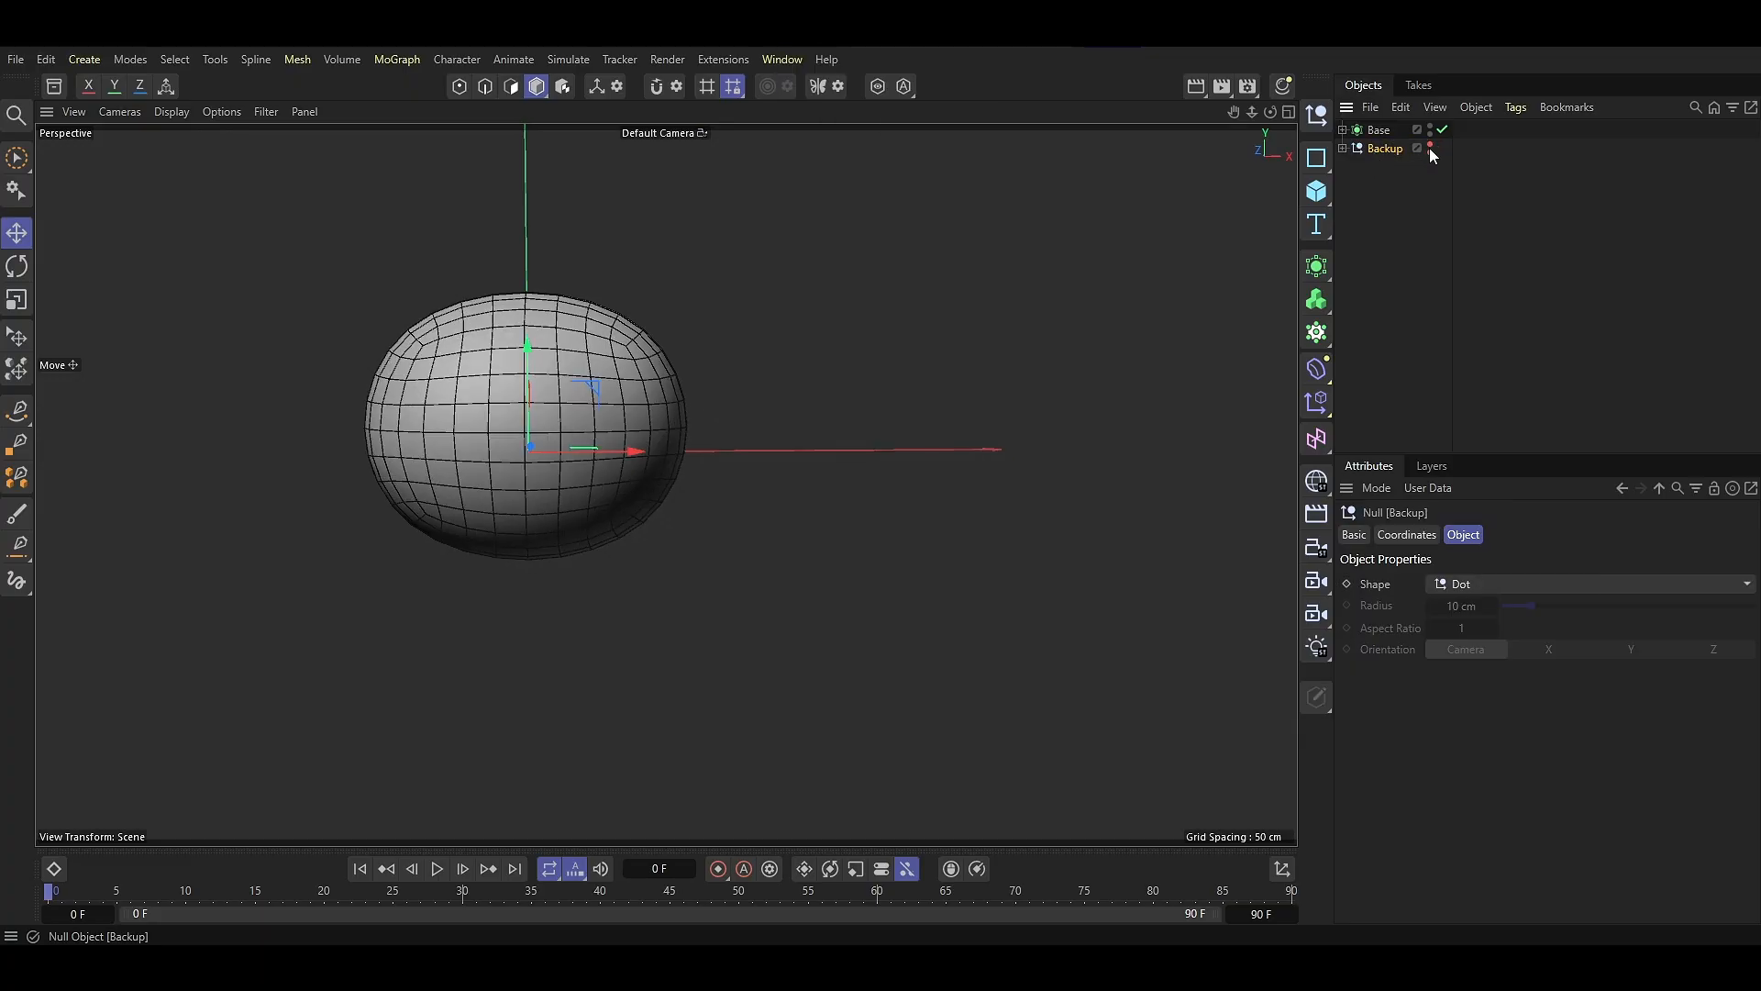
Convert Base to an editable mesh, move the mesh out of its null and delete the empty null
click(1377, 135)
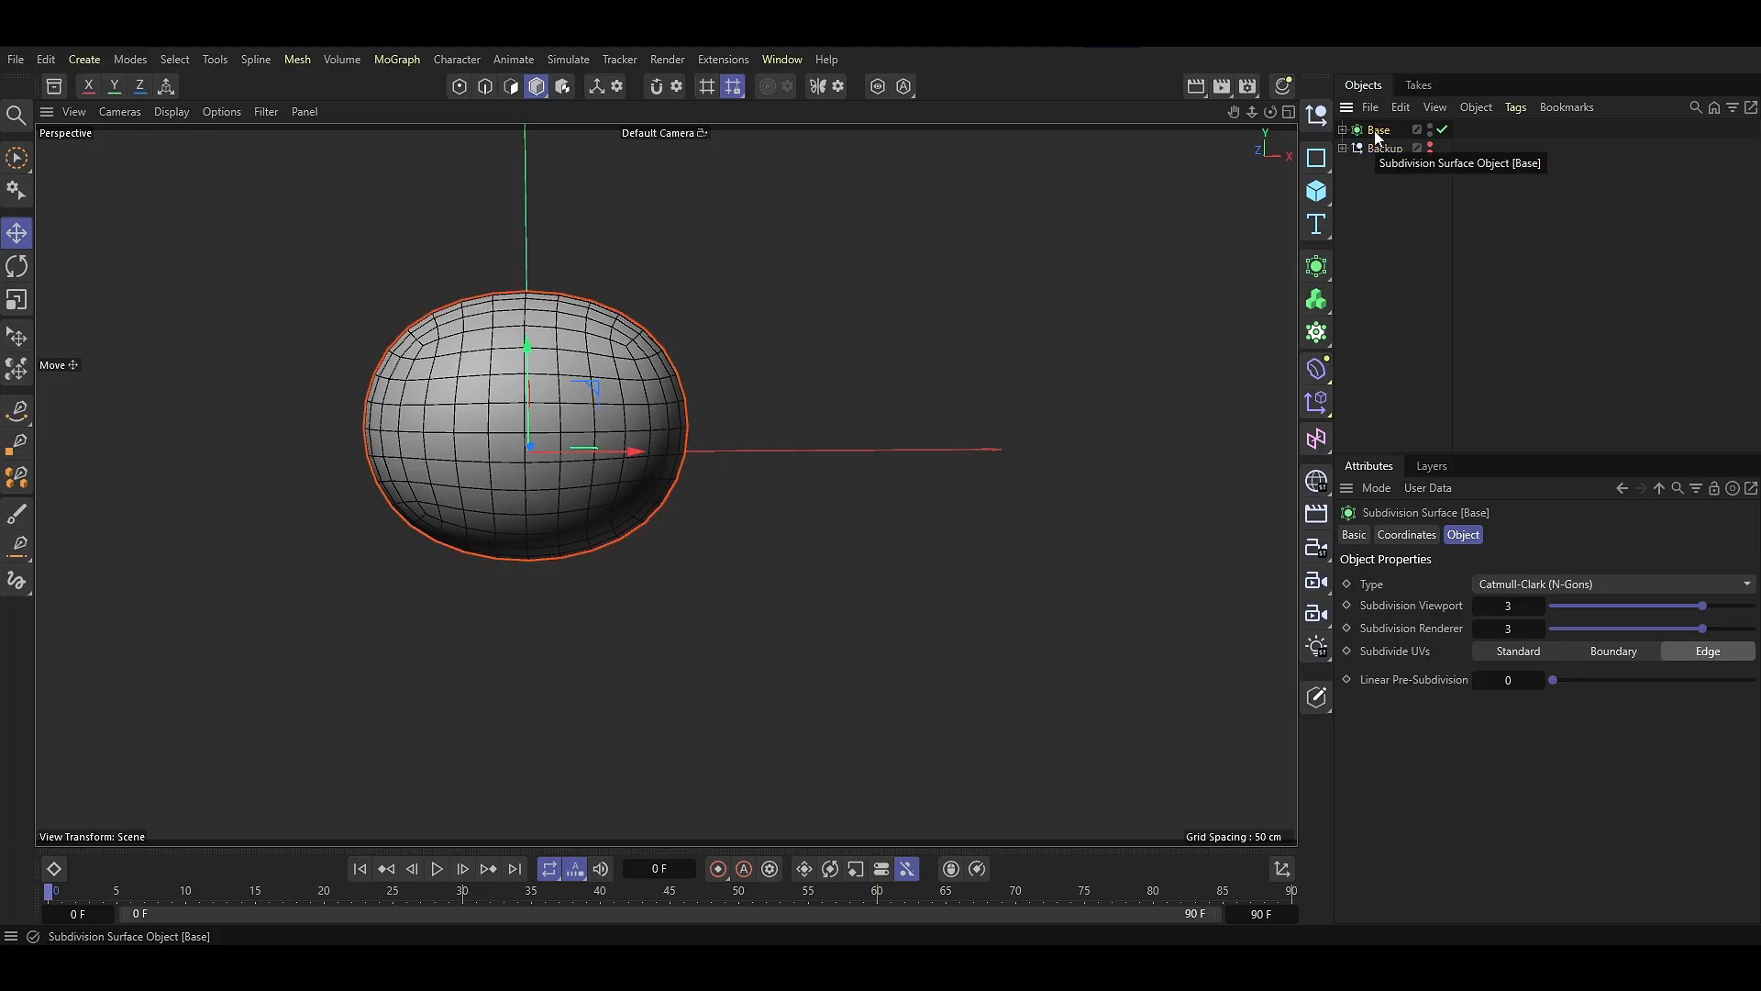
key(c)
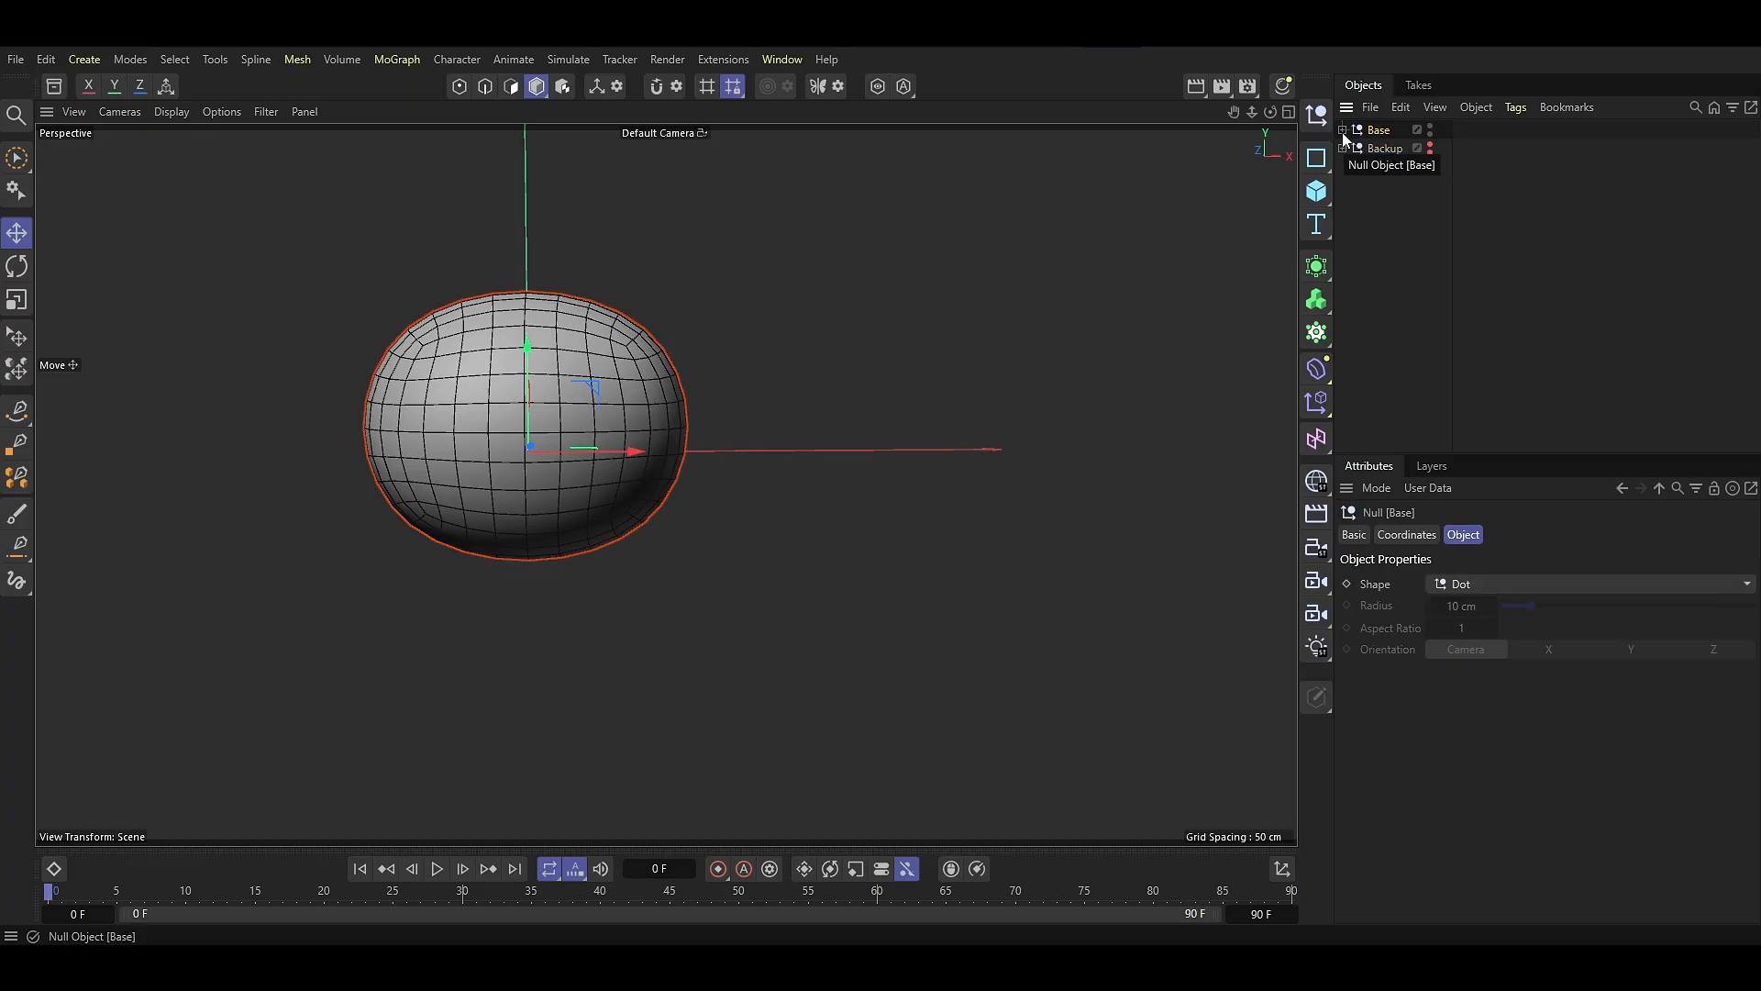
click(1343, 131)
drag(1386, 125, 1386, 125)
click(1382, 148)
key(Delete)
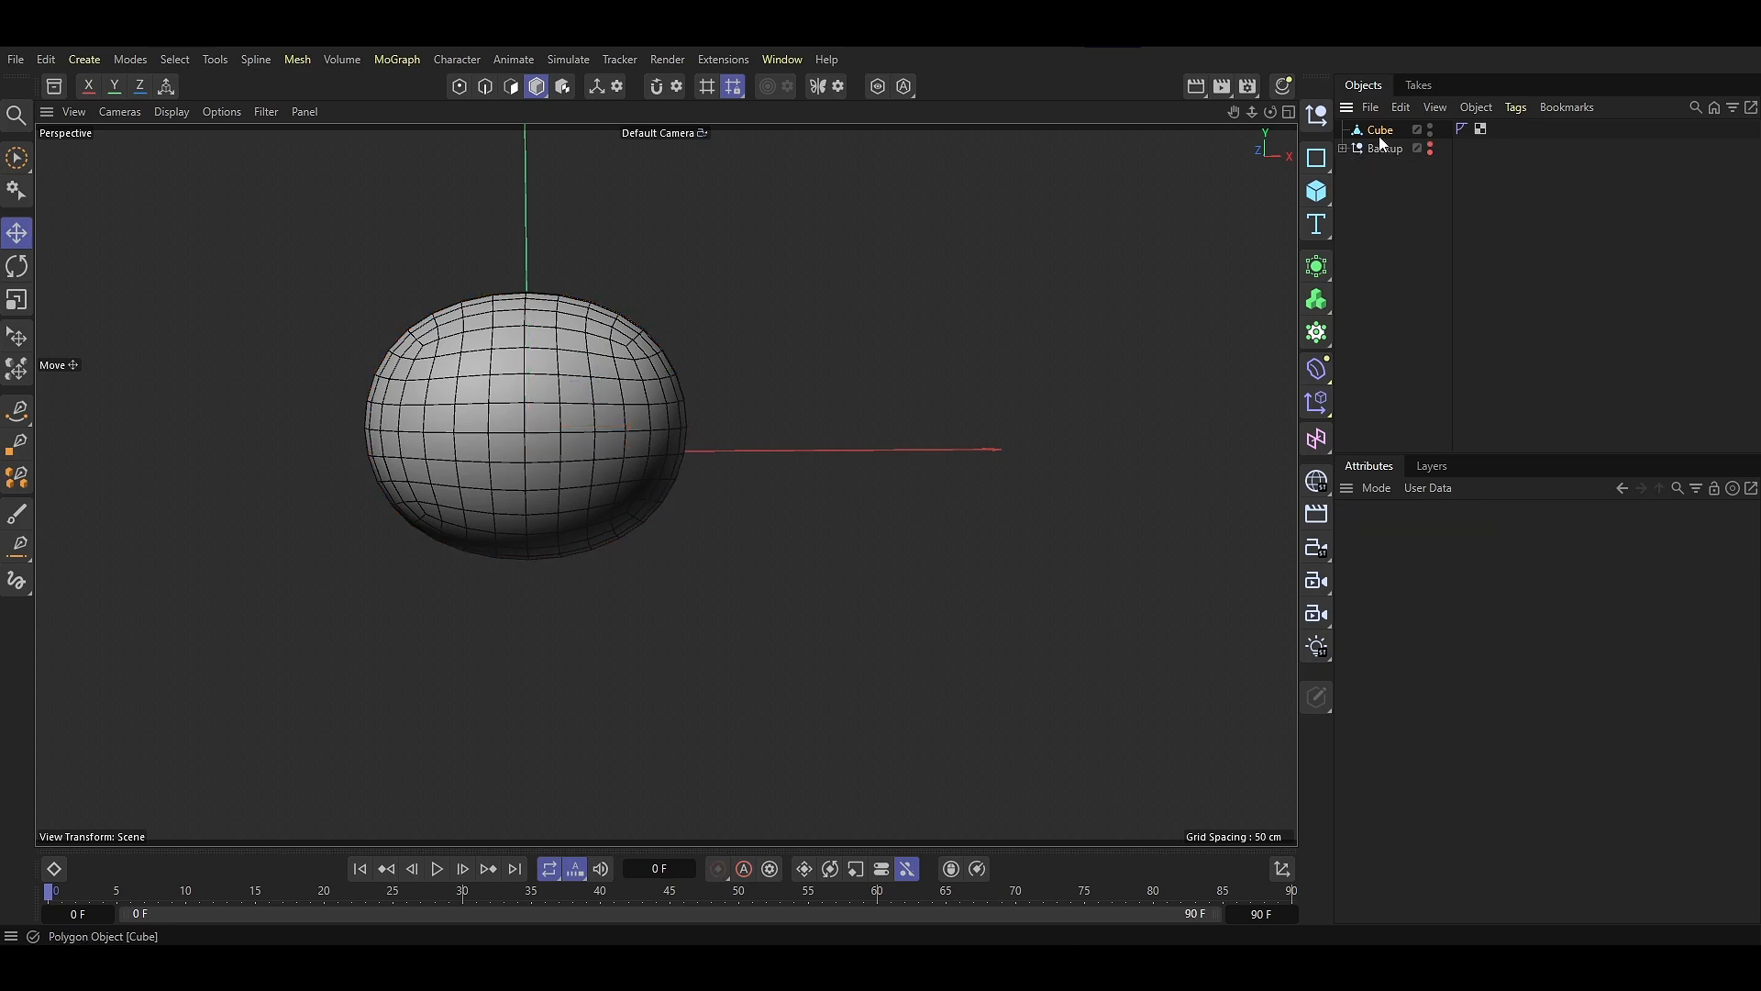
Rename the extracted Cube mesh as Base
double_click(1379, 135)
text(Base)
key(Return)
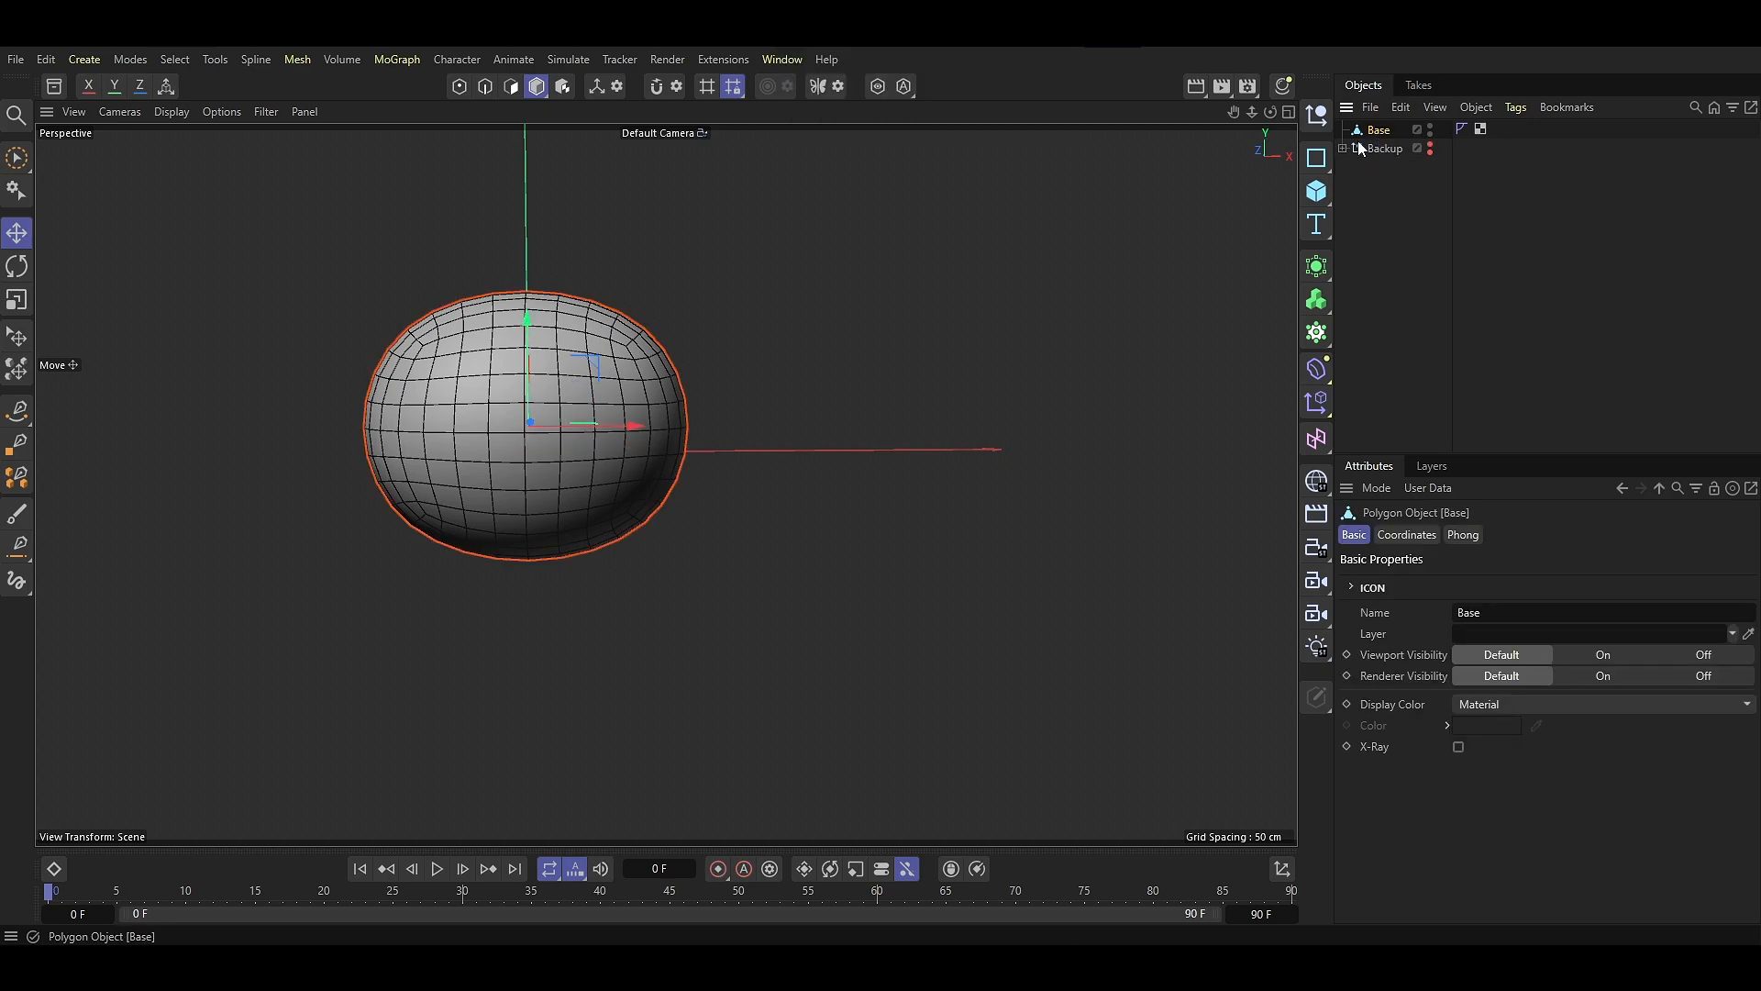
Duplicate Base under a new Subdivision Surface with viewport subdivision 1, and hide the original
click(745, 329)
scroll(513, 349, up, 5)
click(1361, 131)
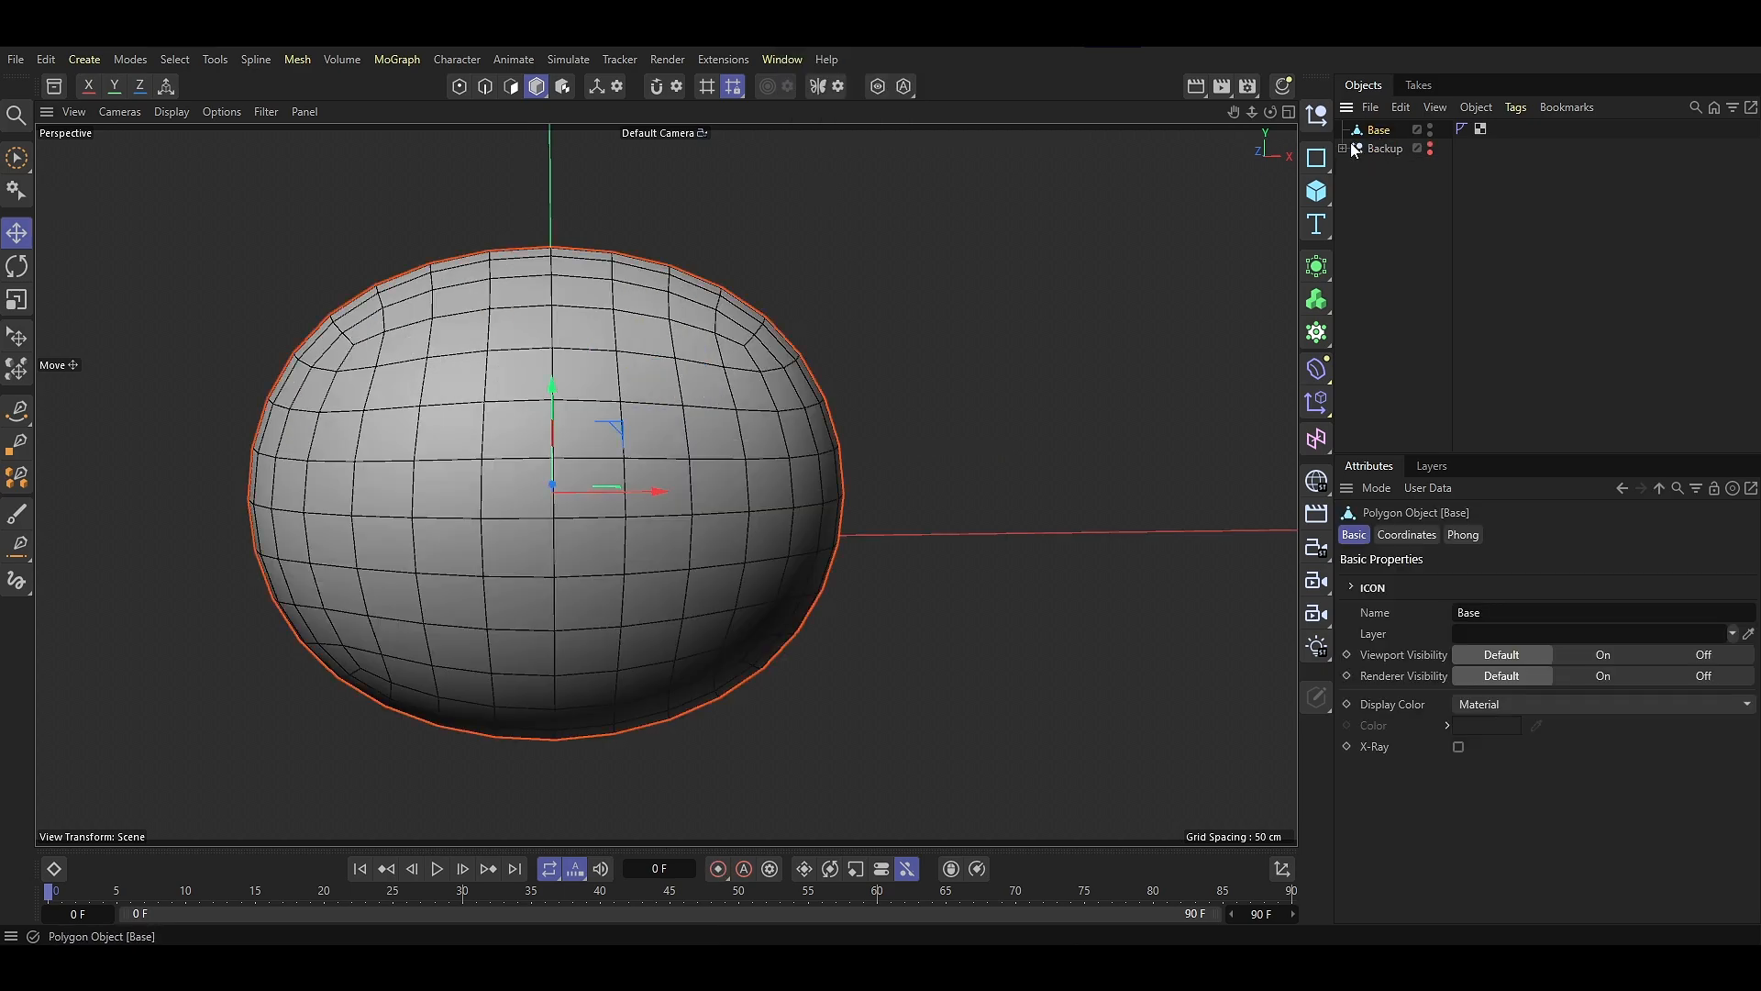
click(504, 86)
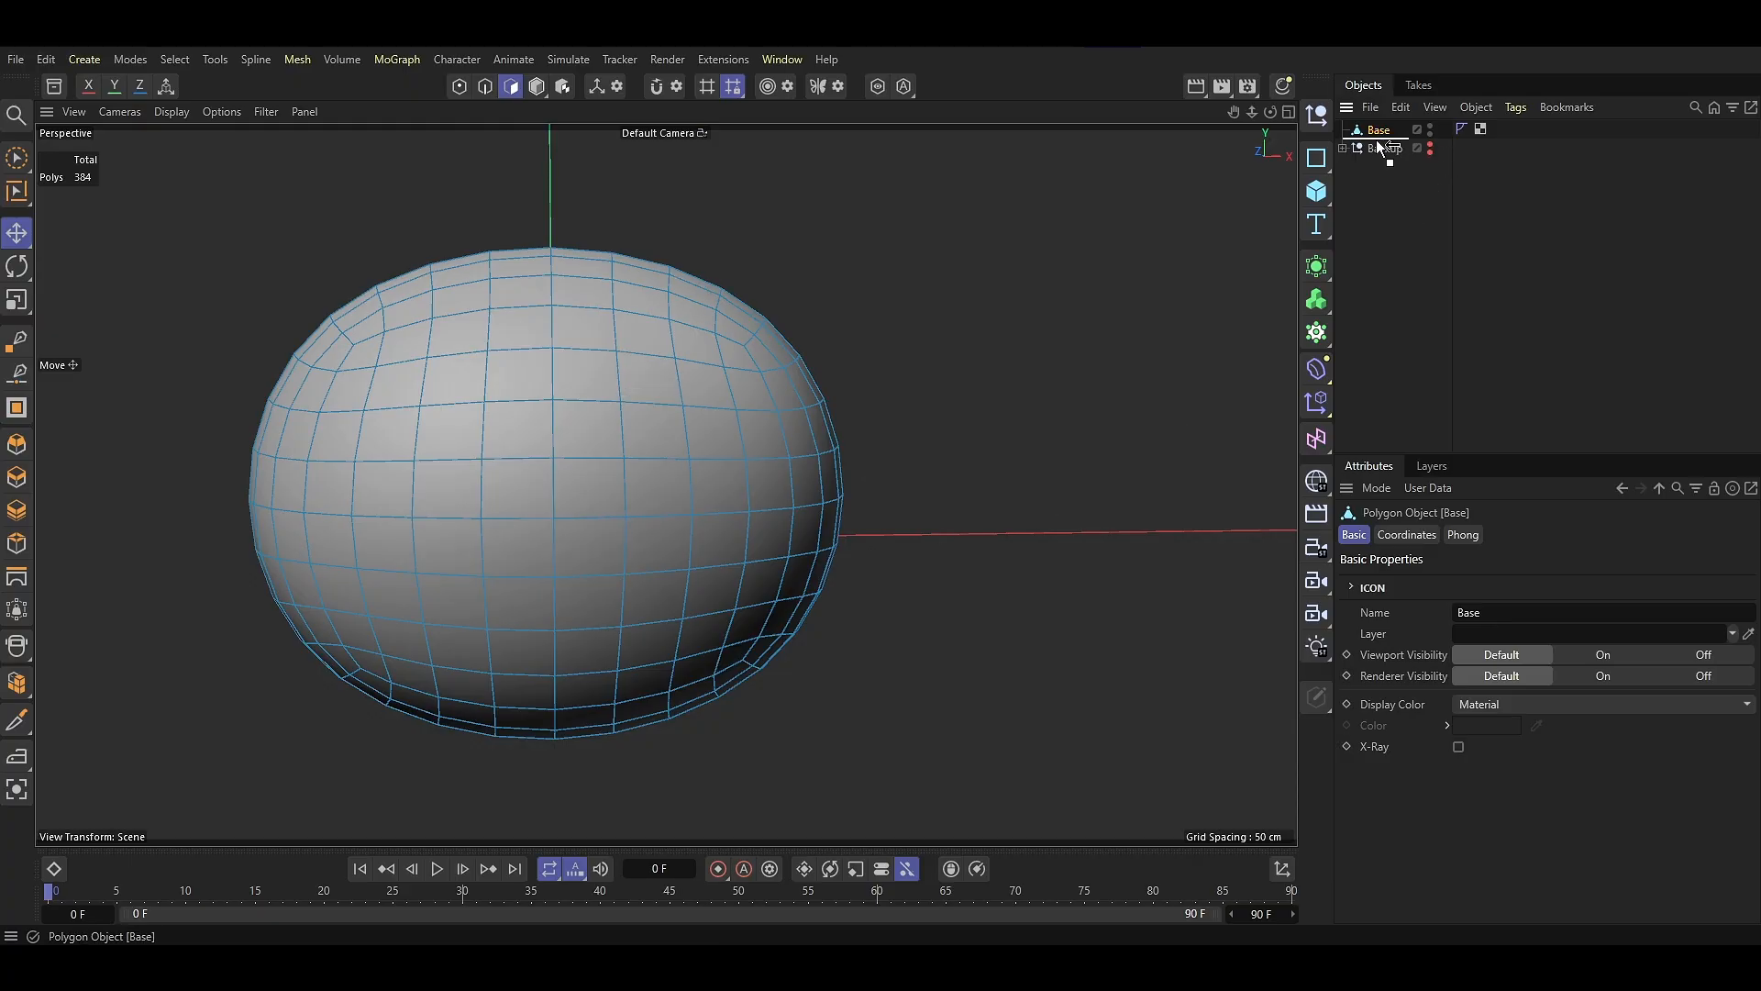
ctrl+drag(1375, 128, 1376, 132)
alt+click(1317, 267)
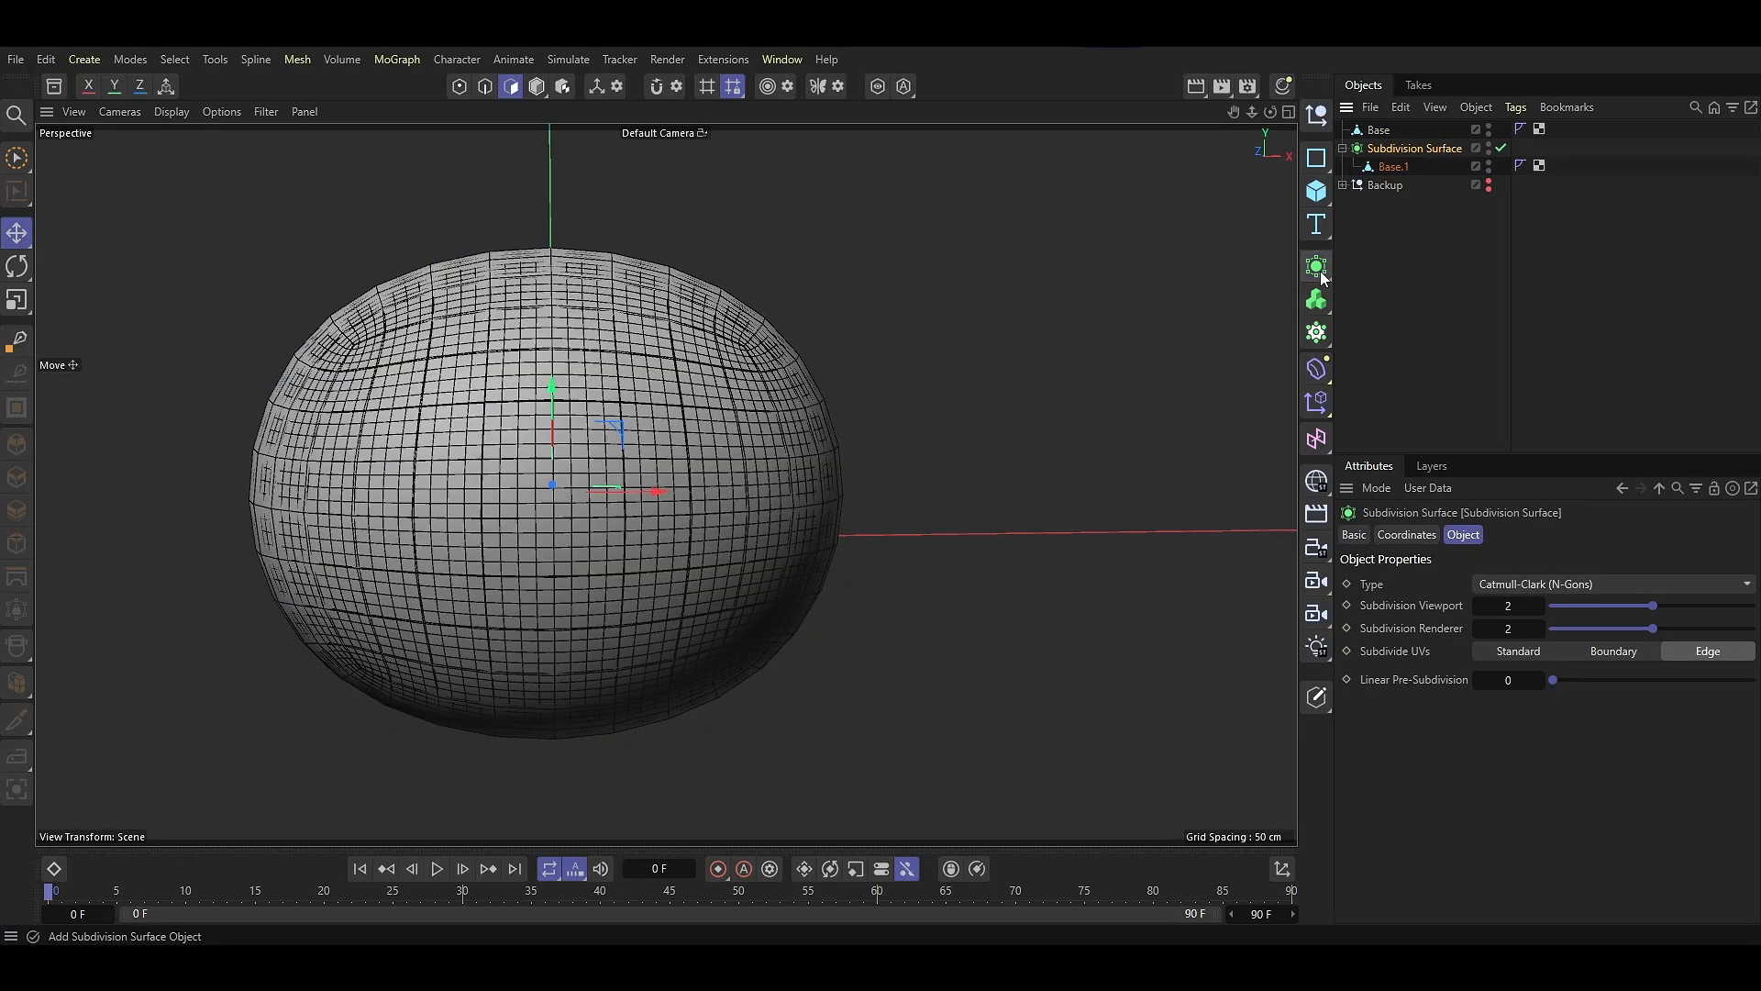
click(1479, 605)
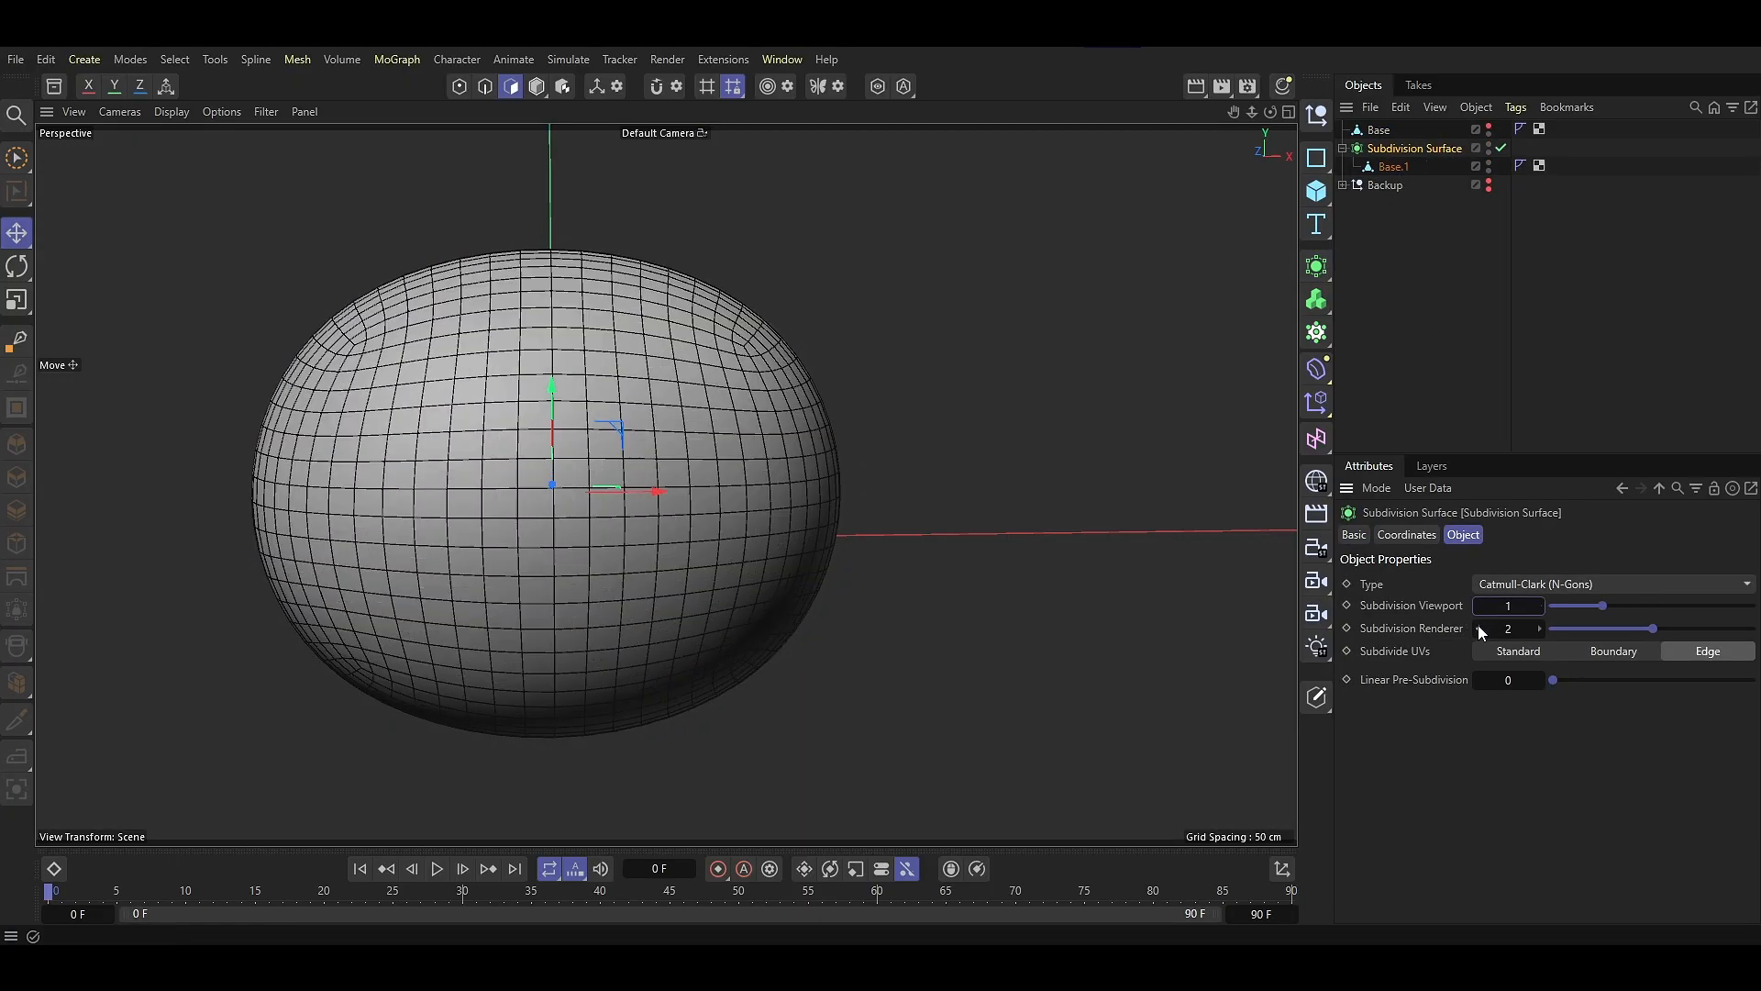
Convert the subdivided copy to an editable mesh and rename it as armor
key(c)
double_click(1391, 149)
text(armor)
key(Return)
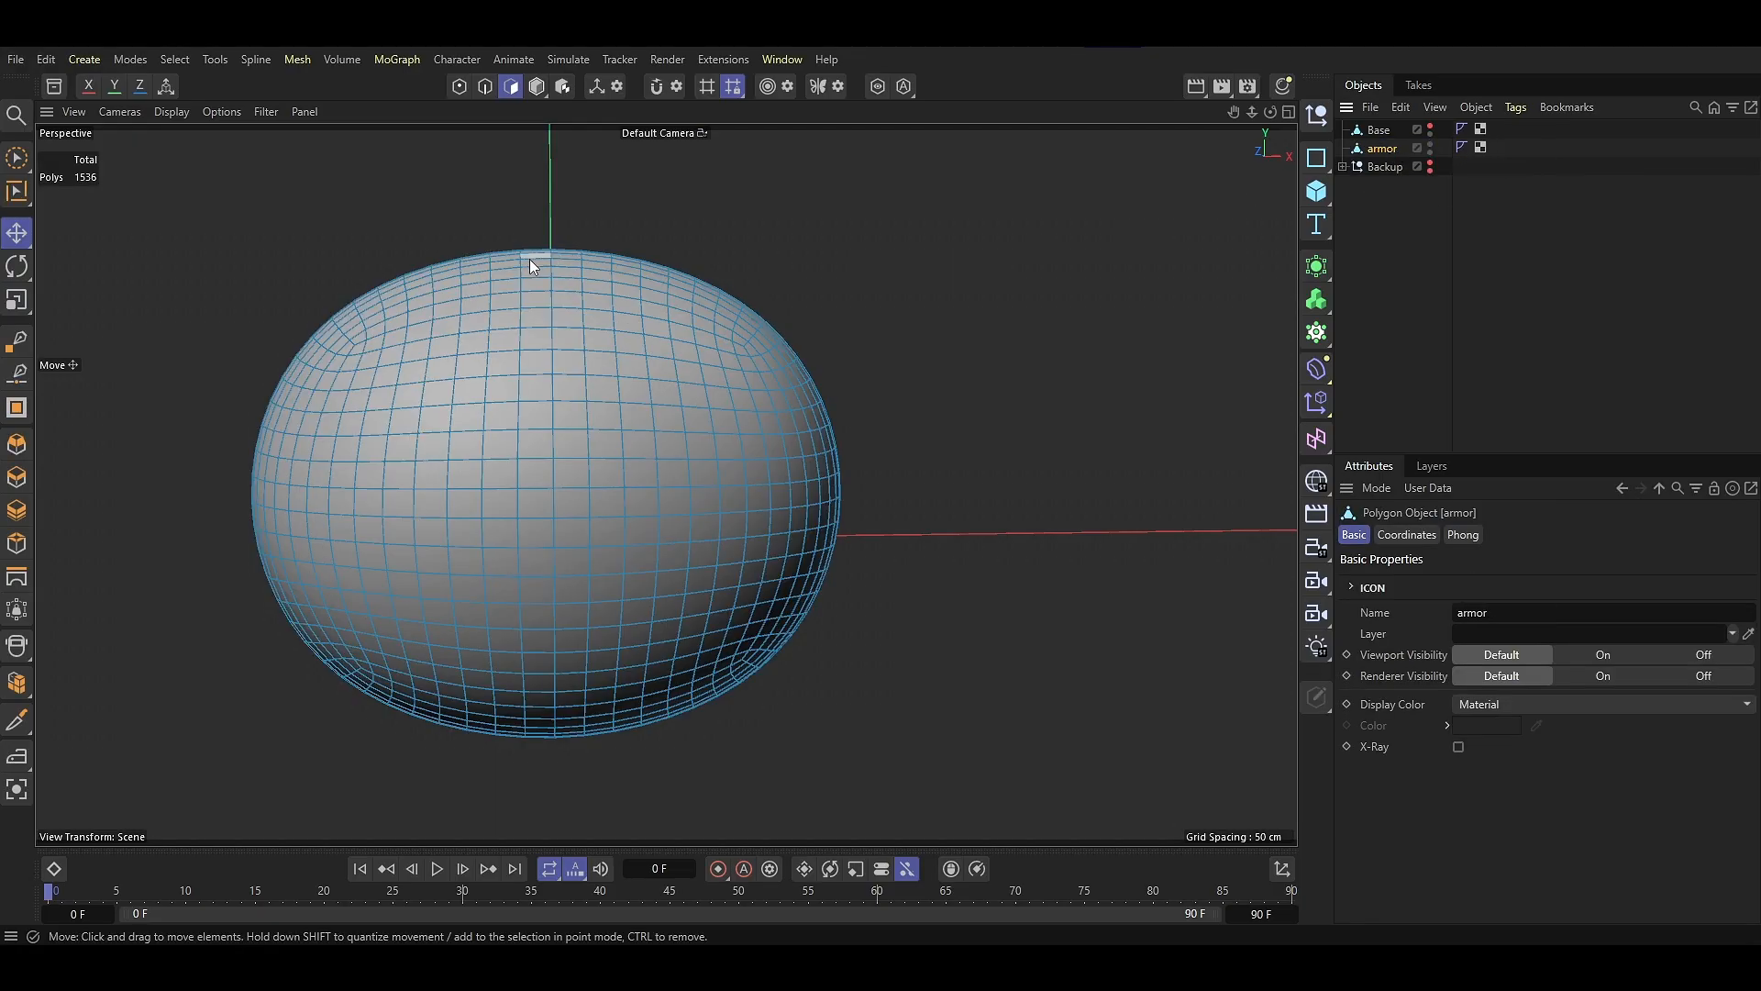
Loop-select the armor's upper and lower polygon rings and fill the selection across the area between them
key(u)
key(l)
click(487, 319)
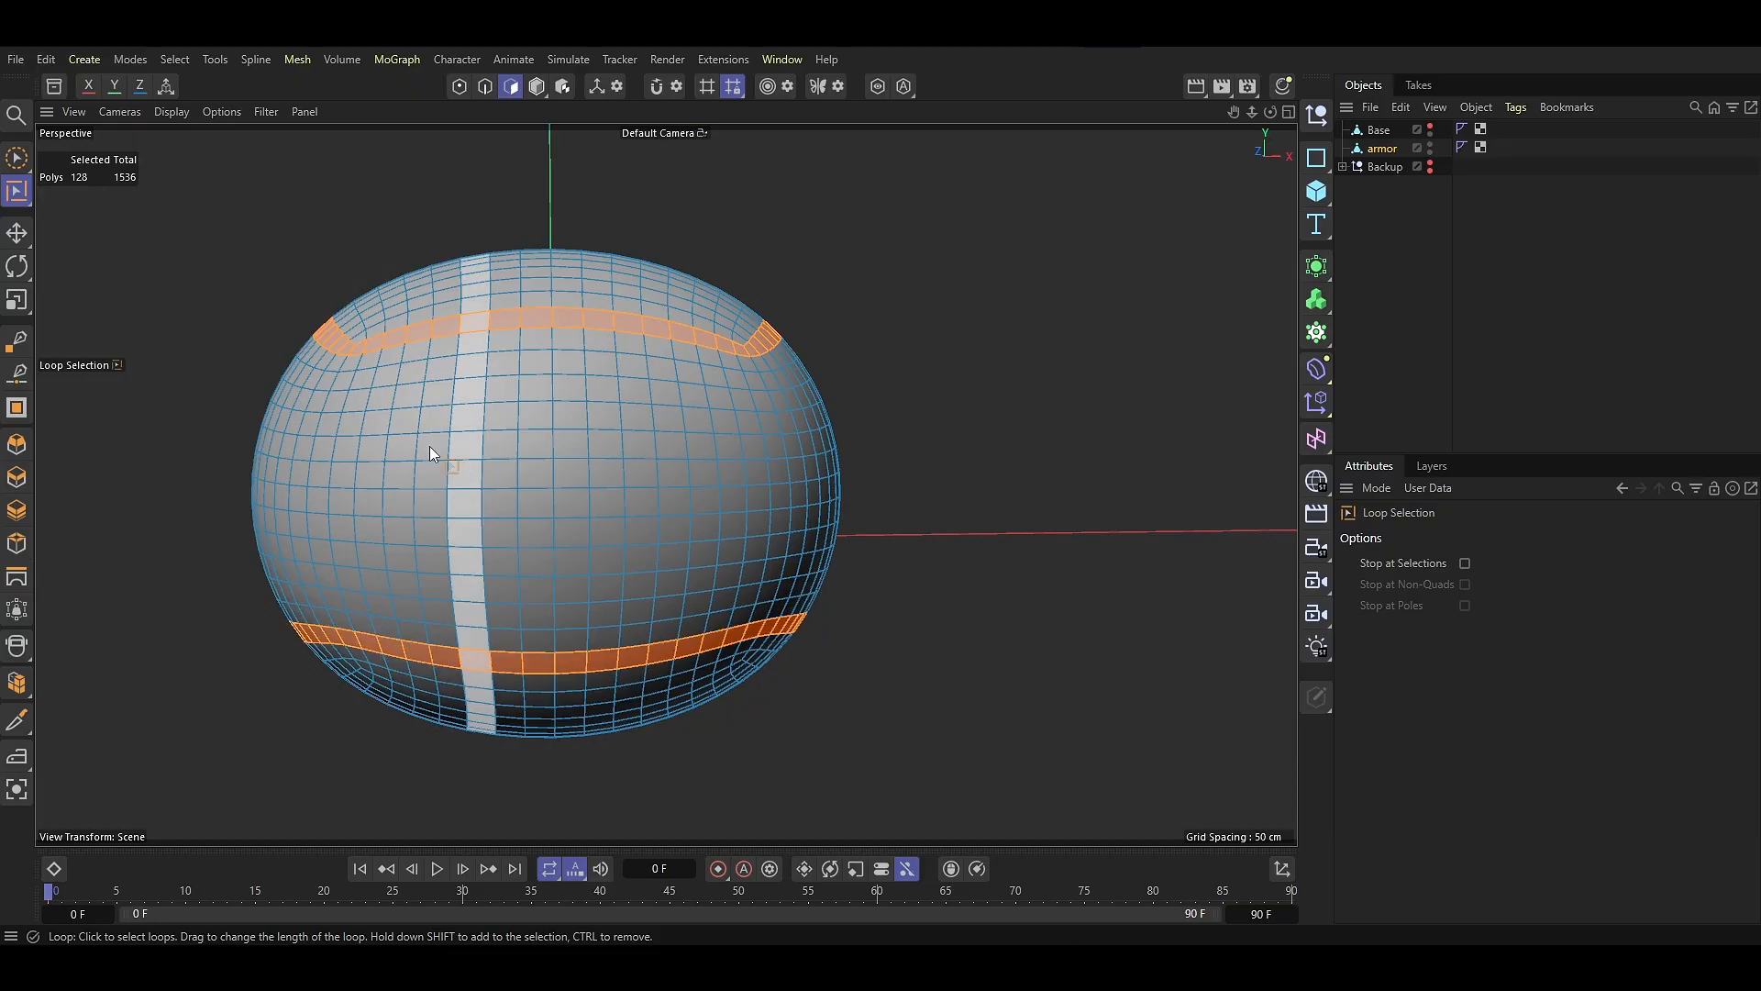
shift+click(359, 624)
alt+drag(604, 466, 425, 528)
key(u)
key(f)
click(596, 491)
key(e)
Add a row of polygons across one side opening of the armor to the selection and fill the area below it
shift+click(424, 527)
alt+drag(244, 529, 353, 510)
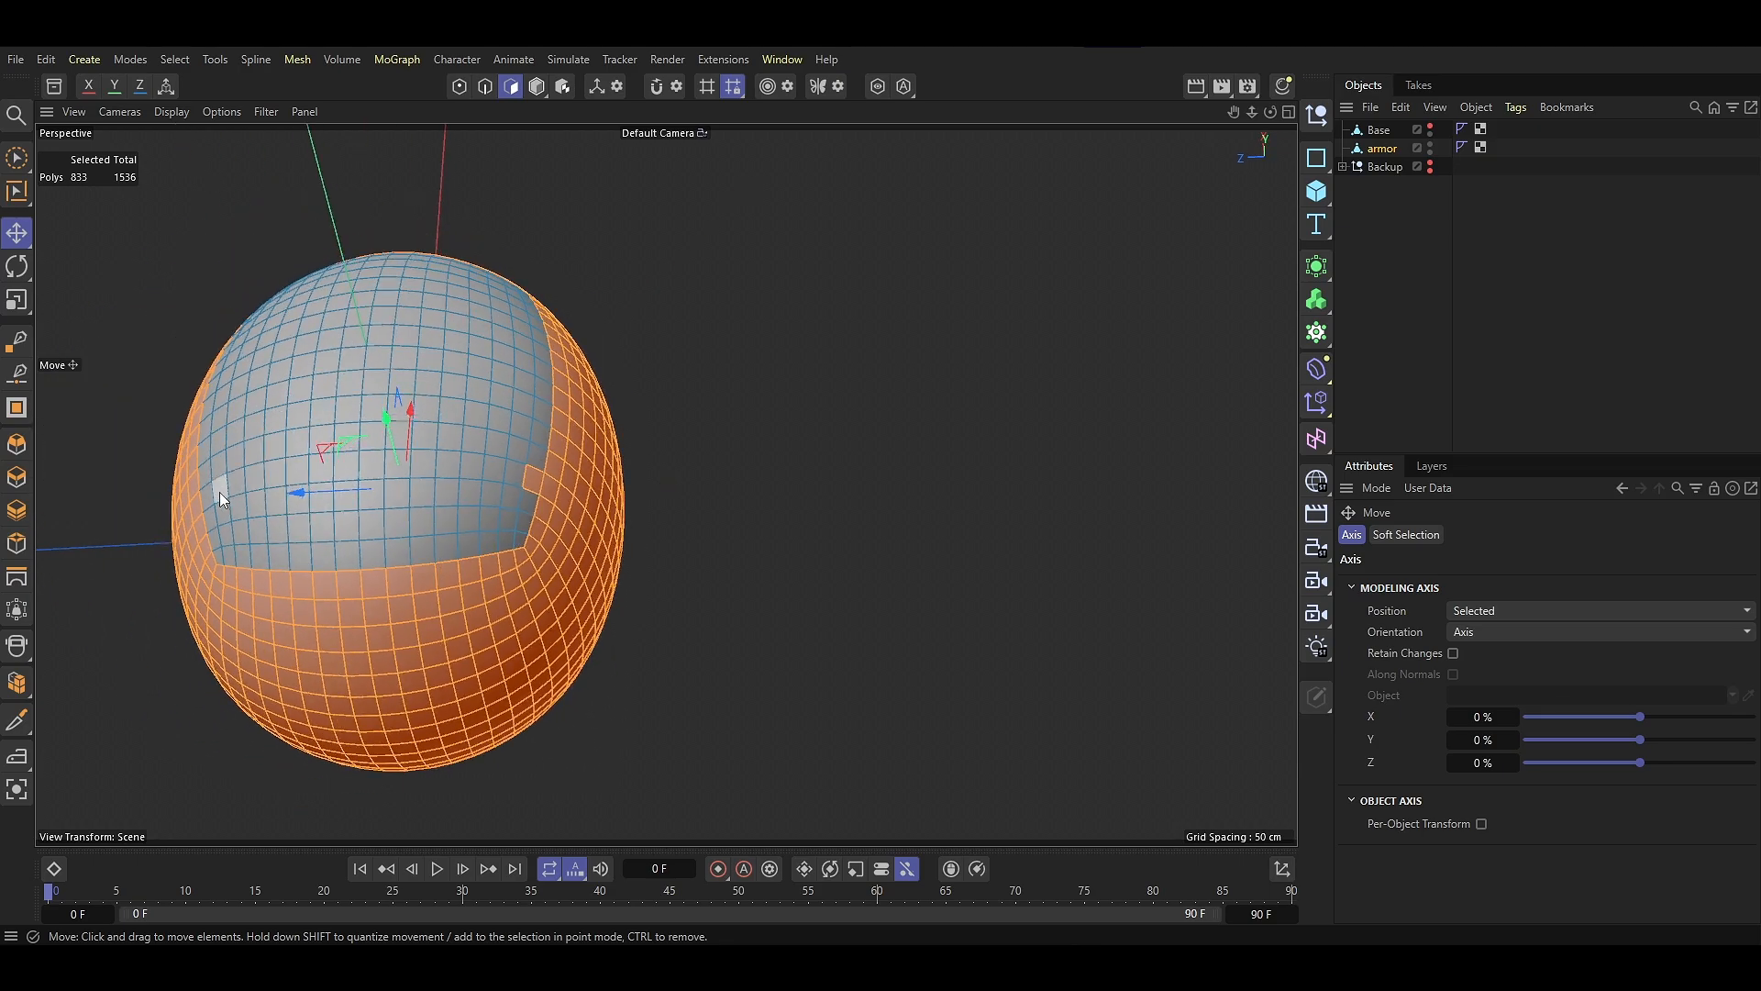
shift+click(213, 494)
ctrl+shift+click(508, 479)
key(u)
key(f)
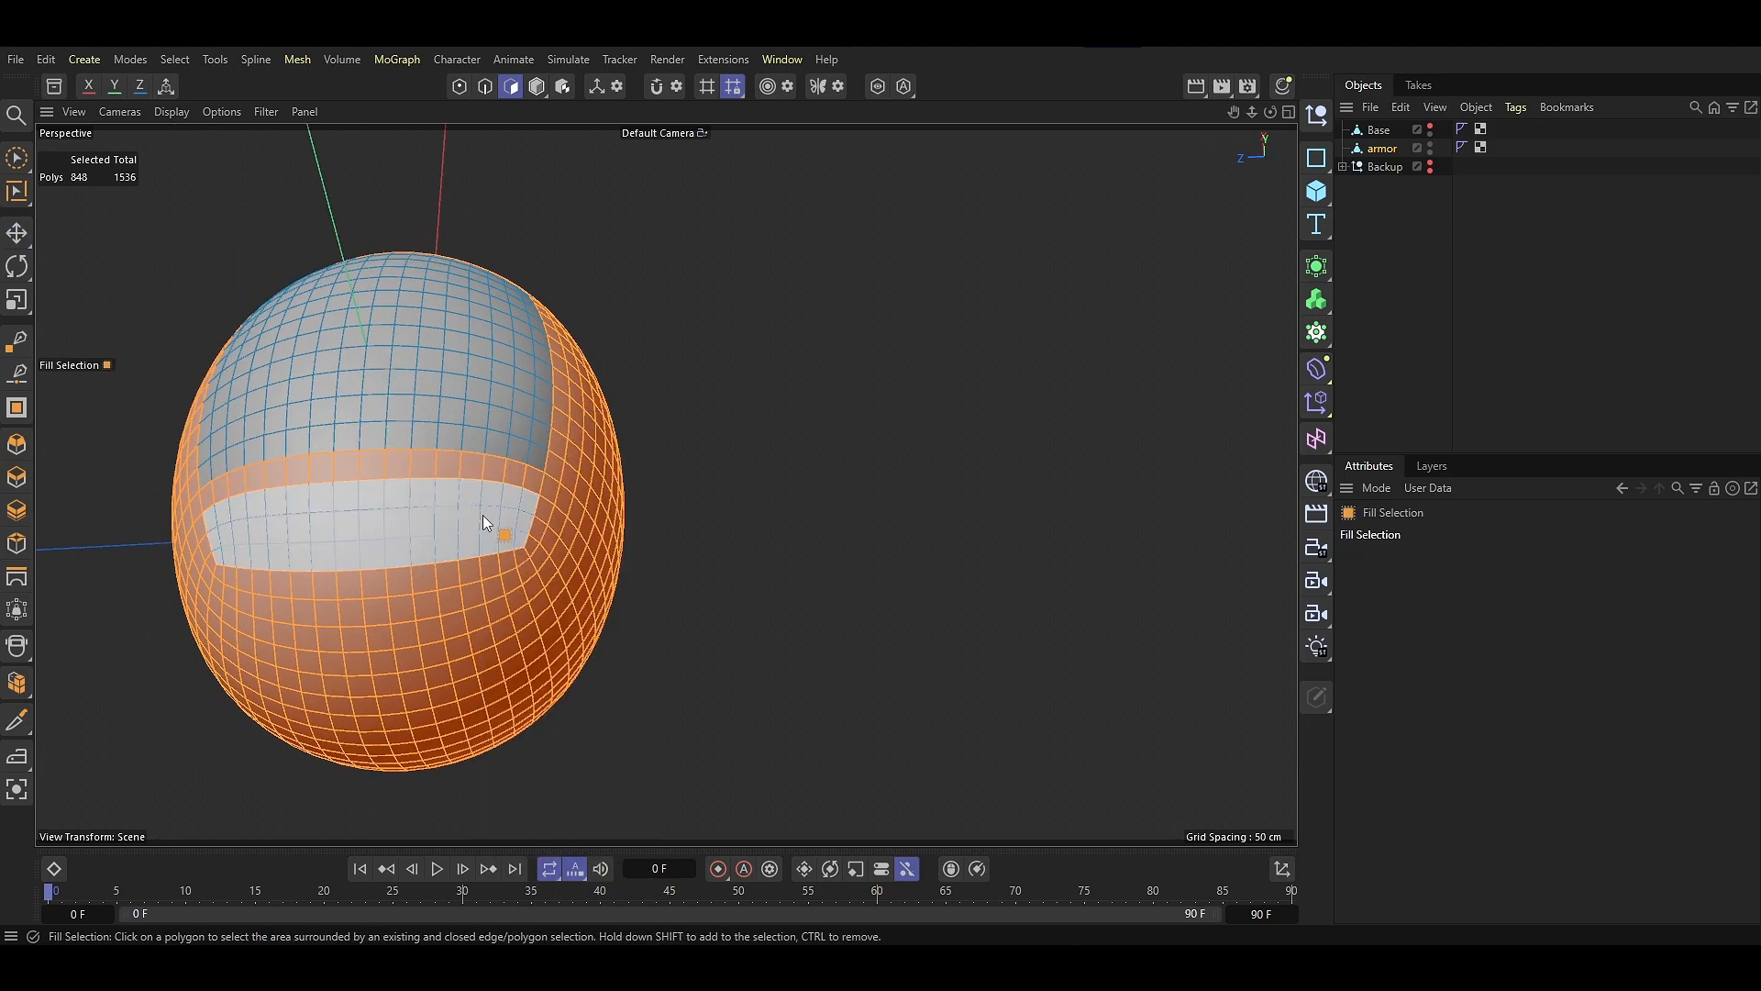
shift+click(483, 515)
Extend the polygon selection across the opposite side with a matching row and fill the area beneath that row
alt+drag(567, 447, 468, 337)
key(e)
shift+click(897, 481)
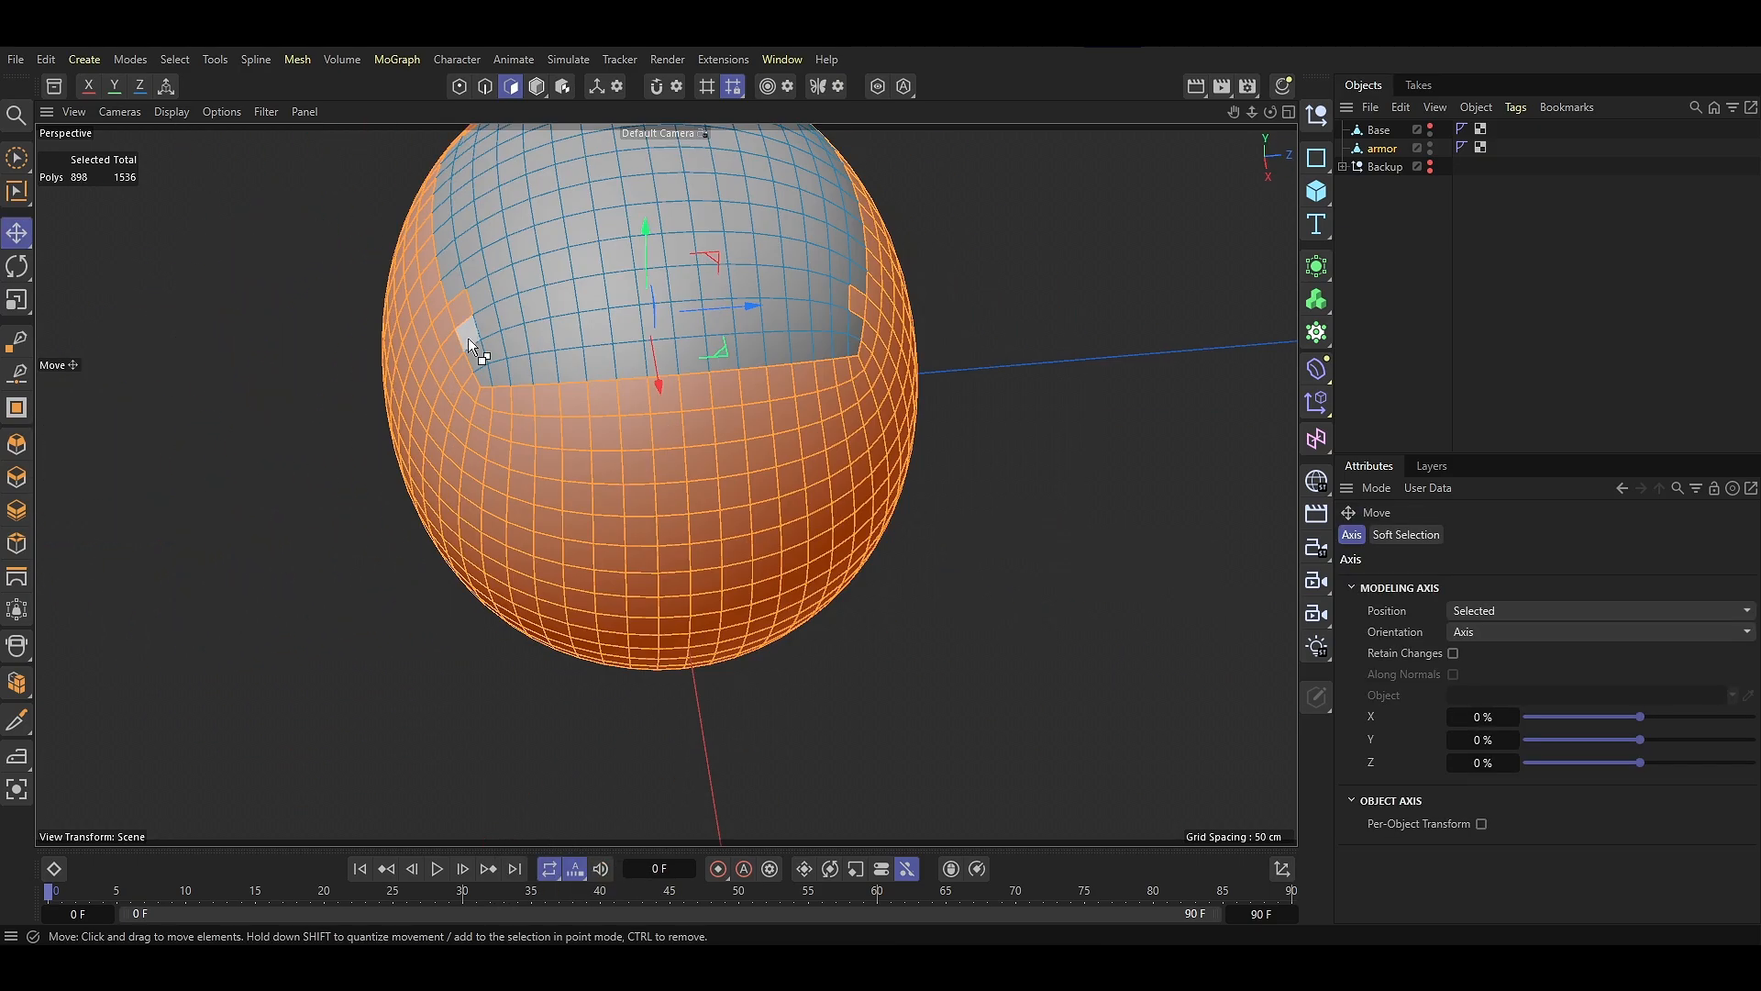
ctrl+shift+click(848, 302)
key(u)
key(f)
shift+click(738, 367)
key(e)
Deselect a two-polygon-wide notch at the front centre of the armor, running down from the neck opening
alt+drag(738, 367, 820, 428)
alt+drag(477, 403, 810, 322)
alt+drag(431, 477, 575, 414)
scroll(515, 490, up, 2)
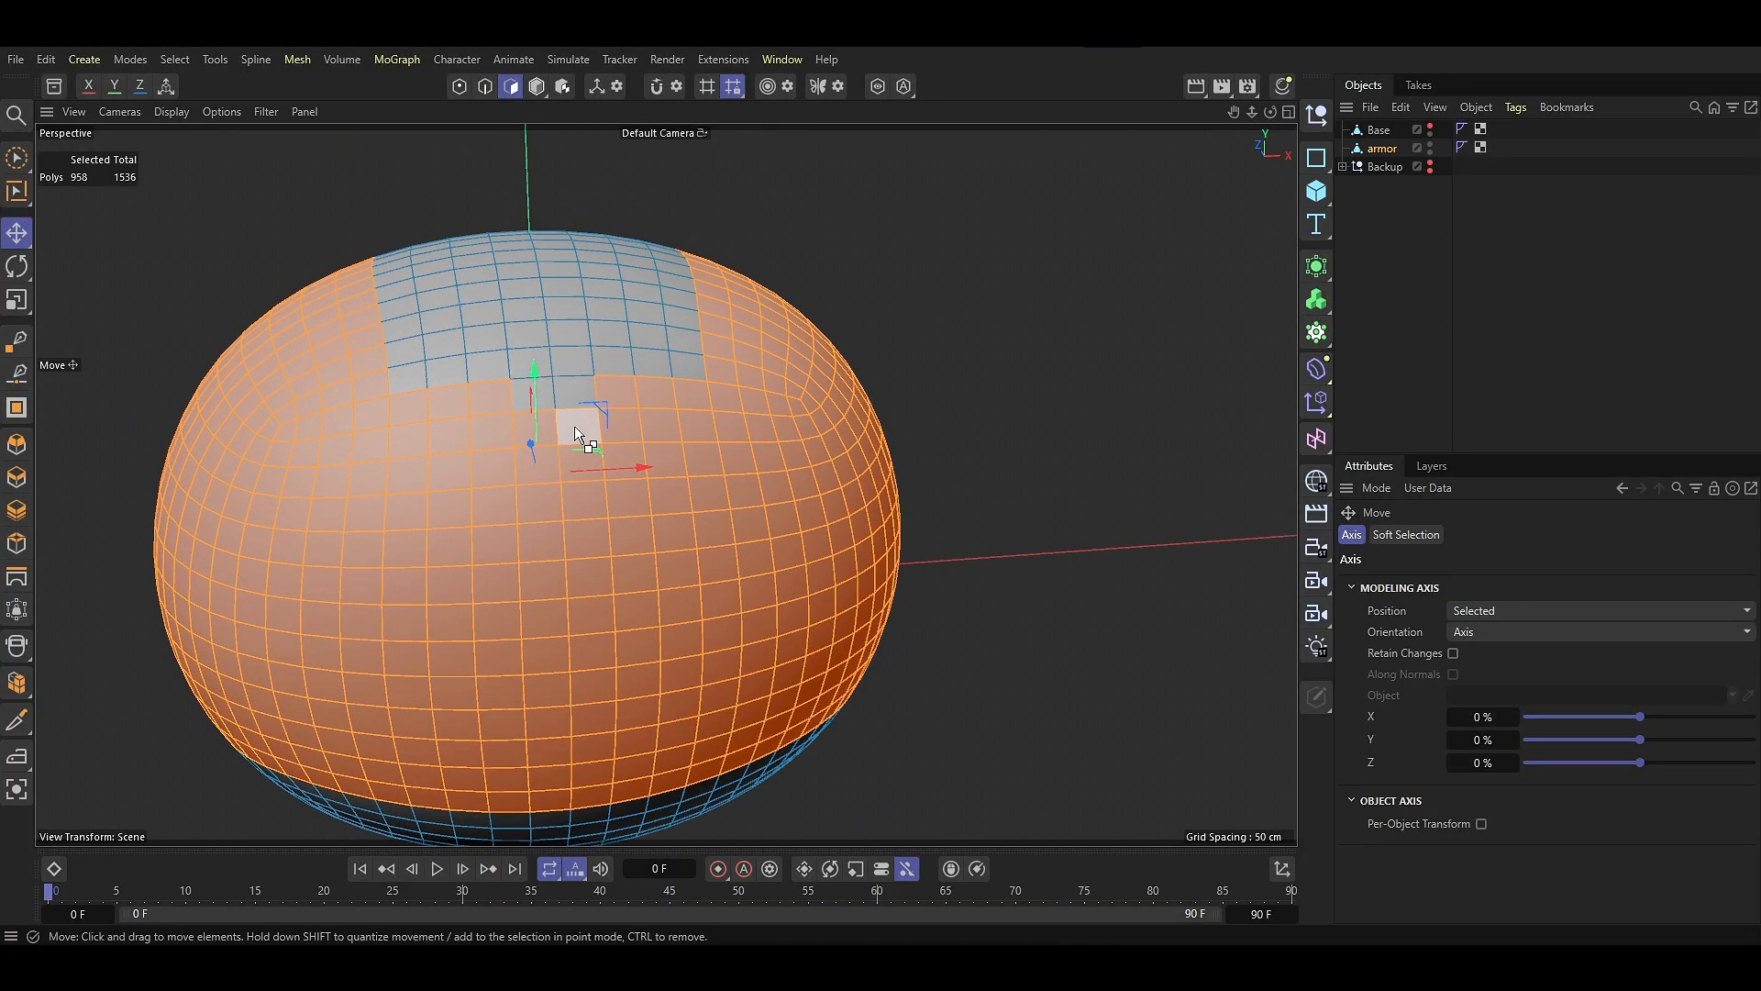
ctrl+click(574, 425)
ctrl+click(548, 428)
ctrl+click(544, 463)
ctrl+click(583, 464)
ctrl+click(587, 500)
ctrl+click(545, 502)
alt+drag(545, 502, 614, 541)
scroll(615, 554, down, 3)
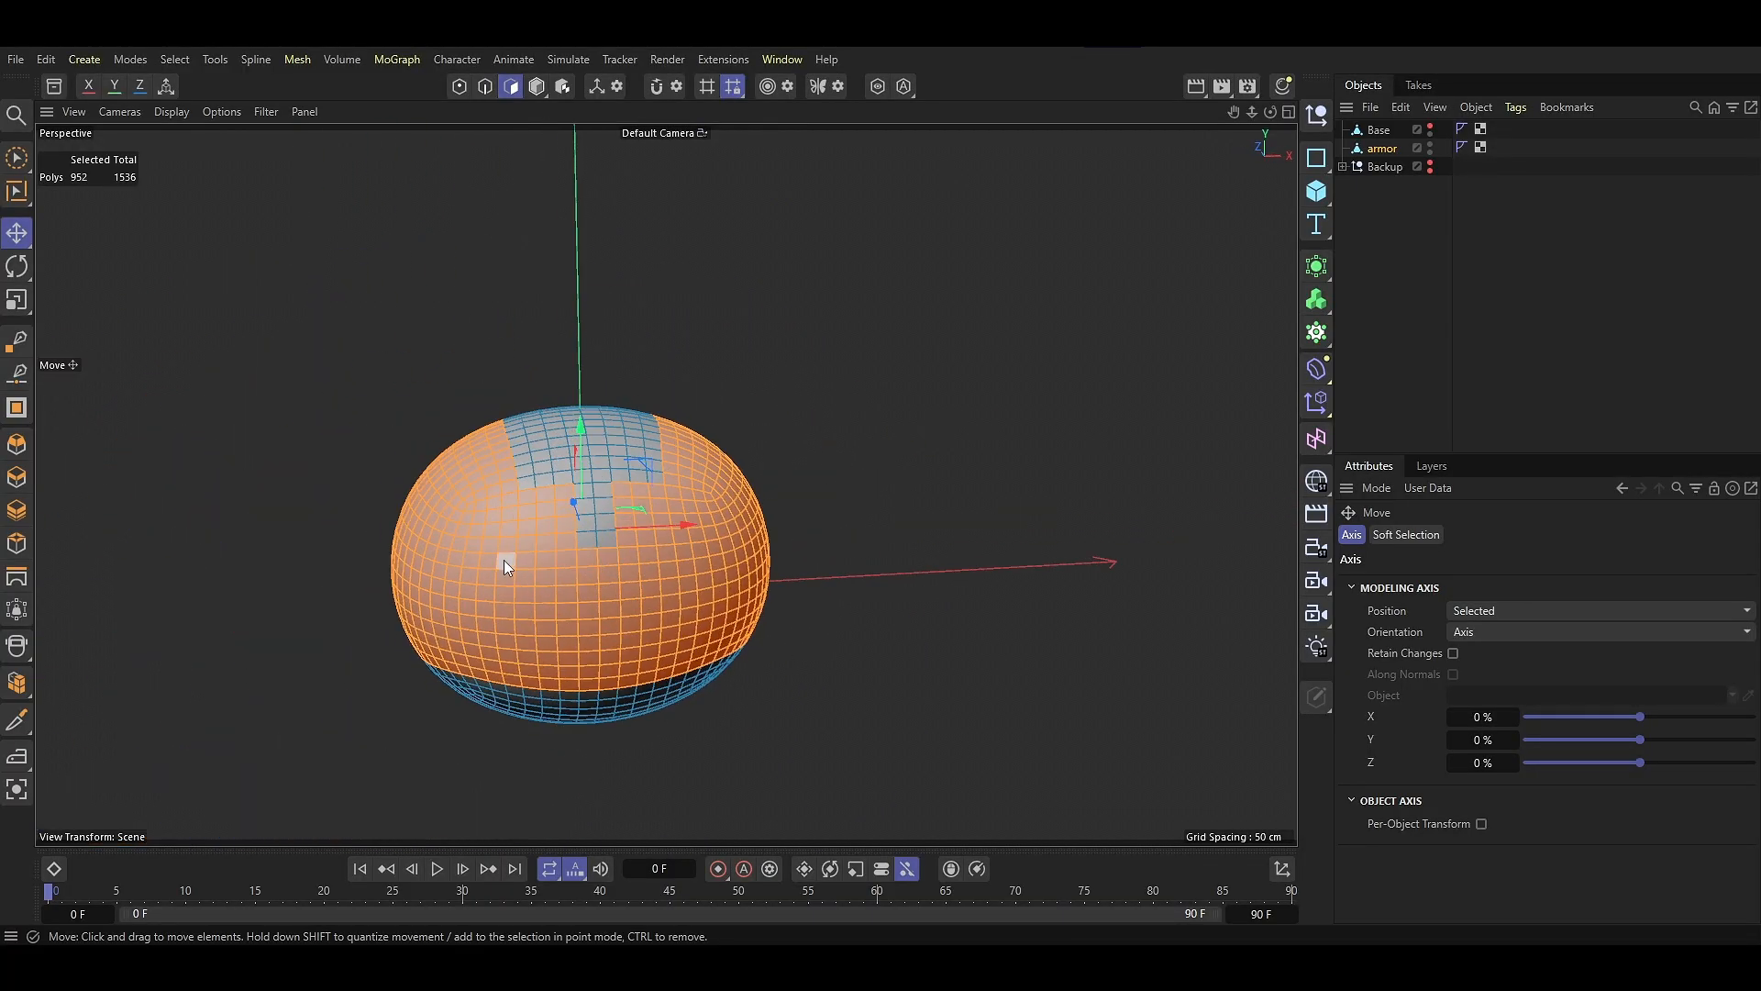
Split the selected polygons into a separate object and delete the original armor mesh
alt+drag(504, 560, 677, 588)
right_click(846, 520)
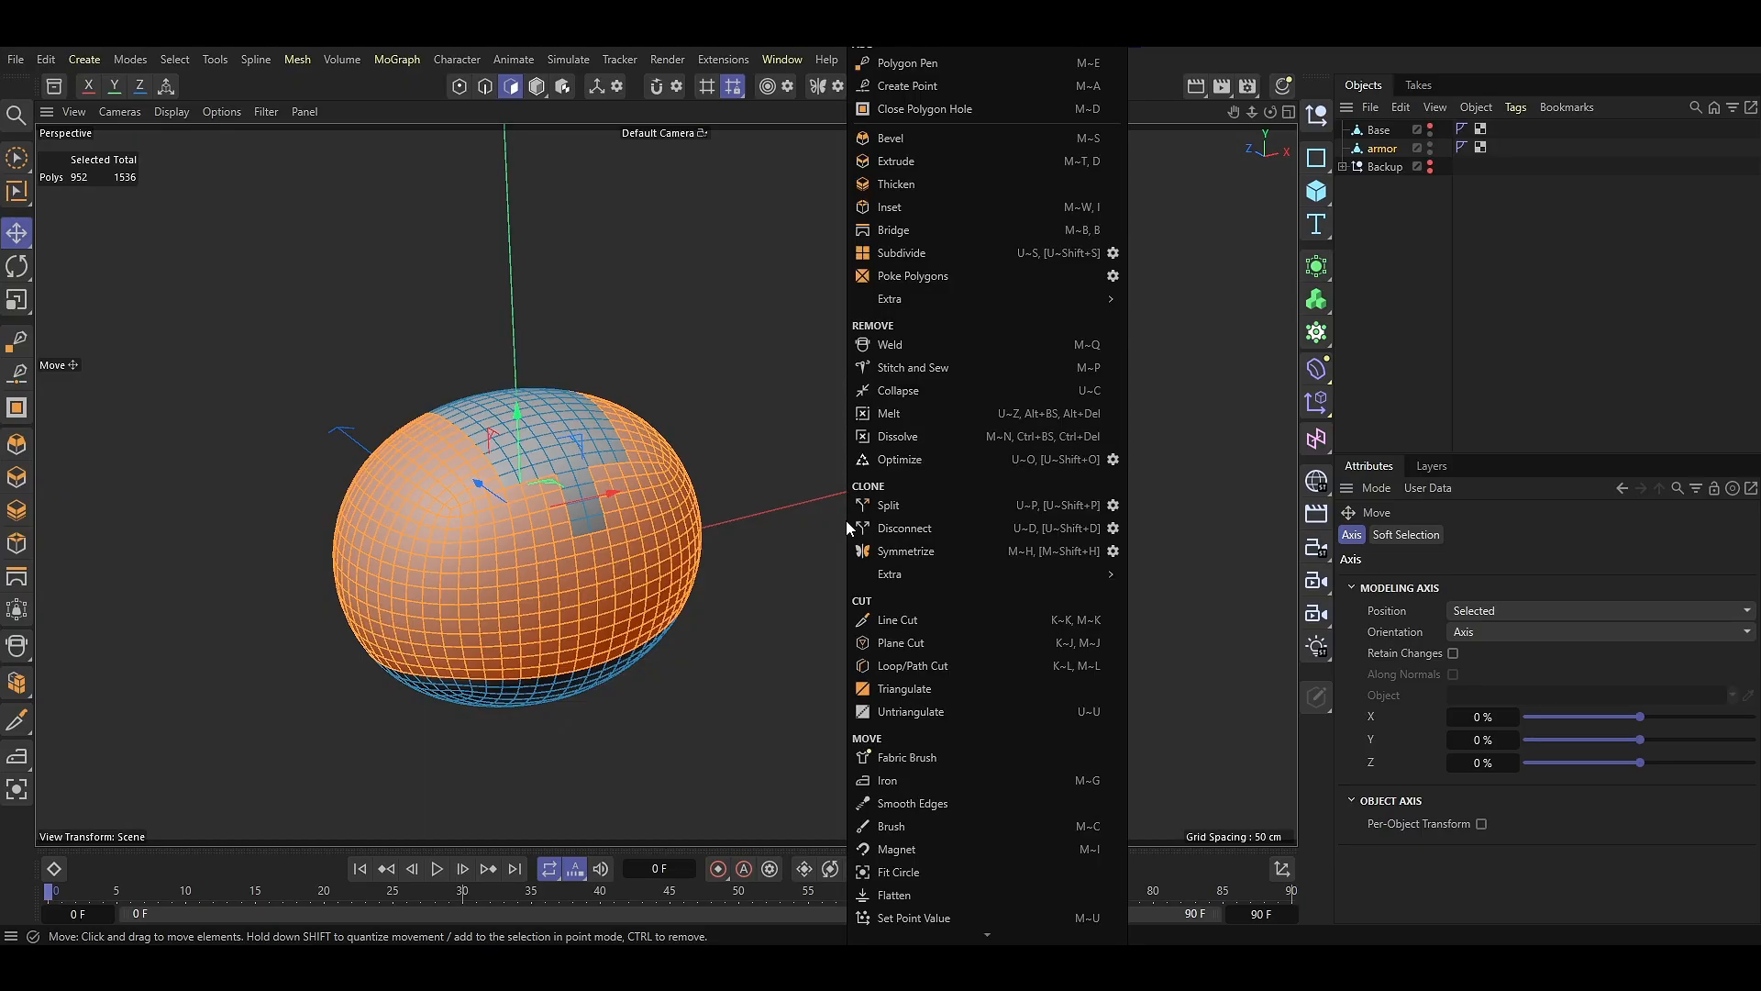
click(916, 504)
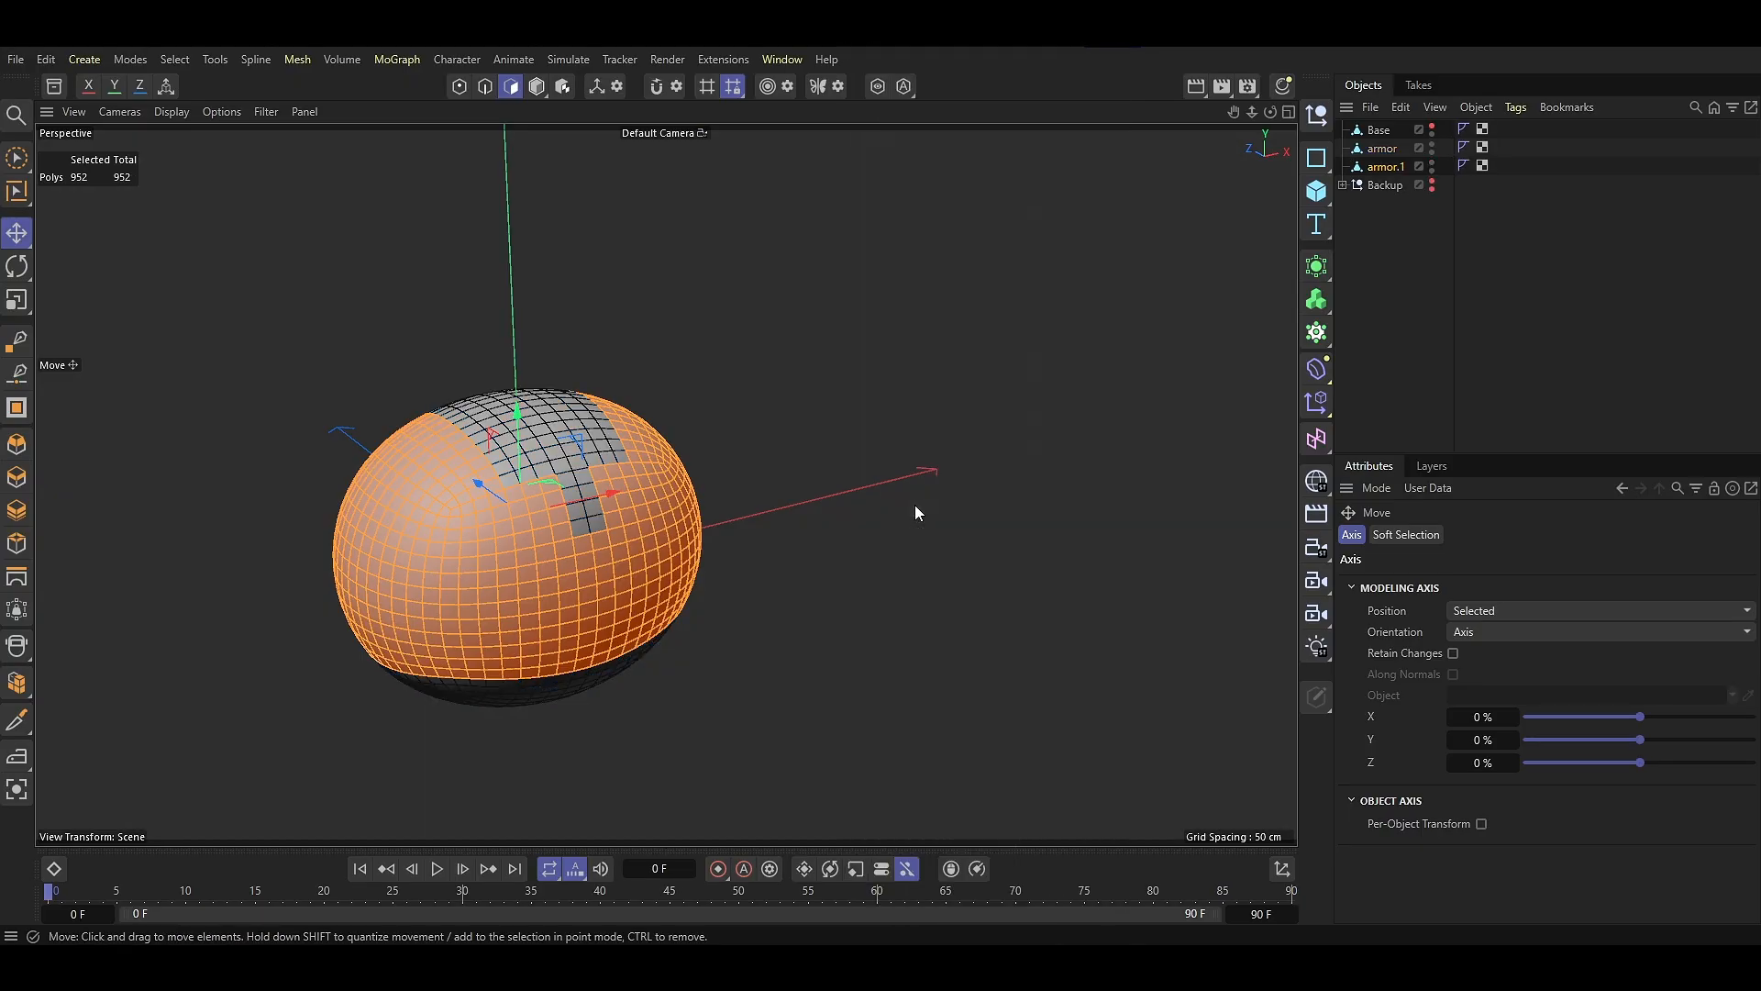
click(1380, 151)
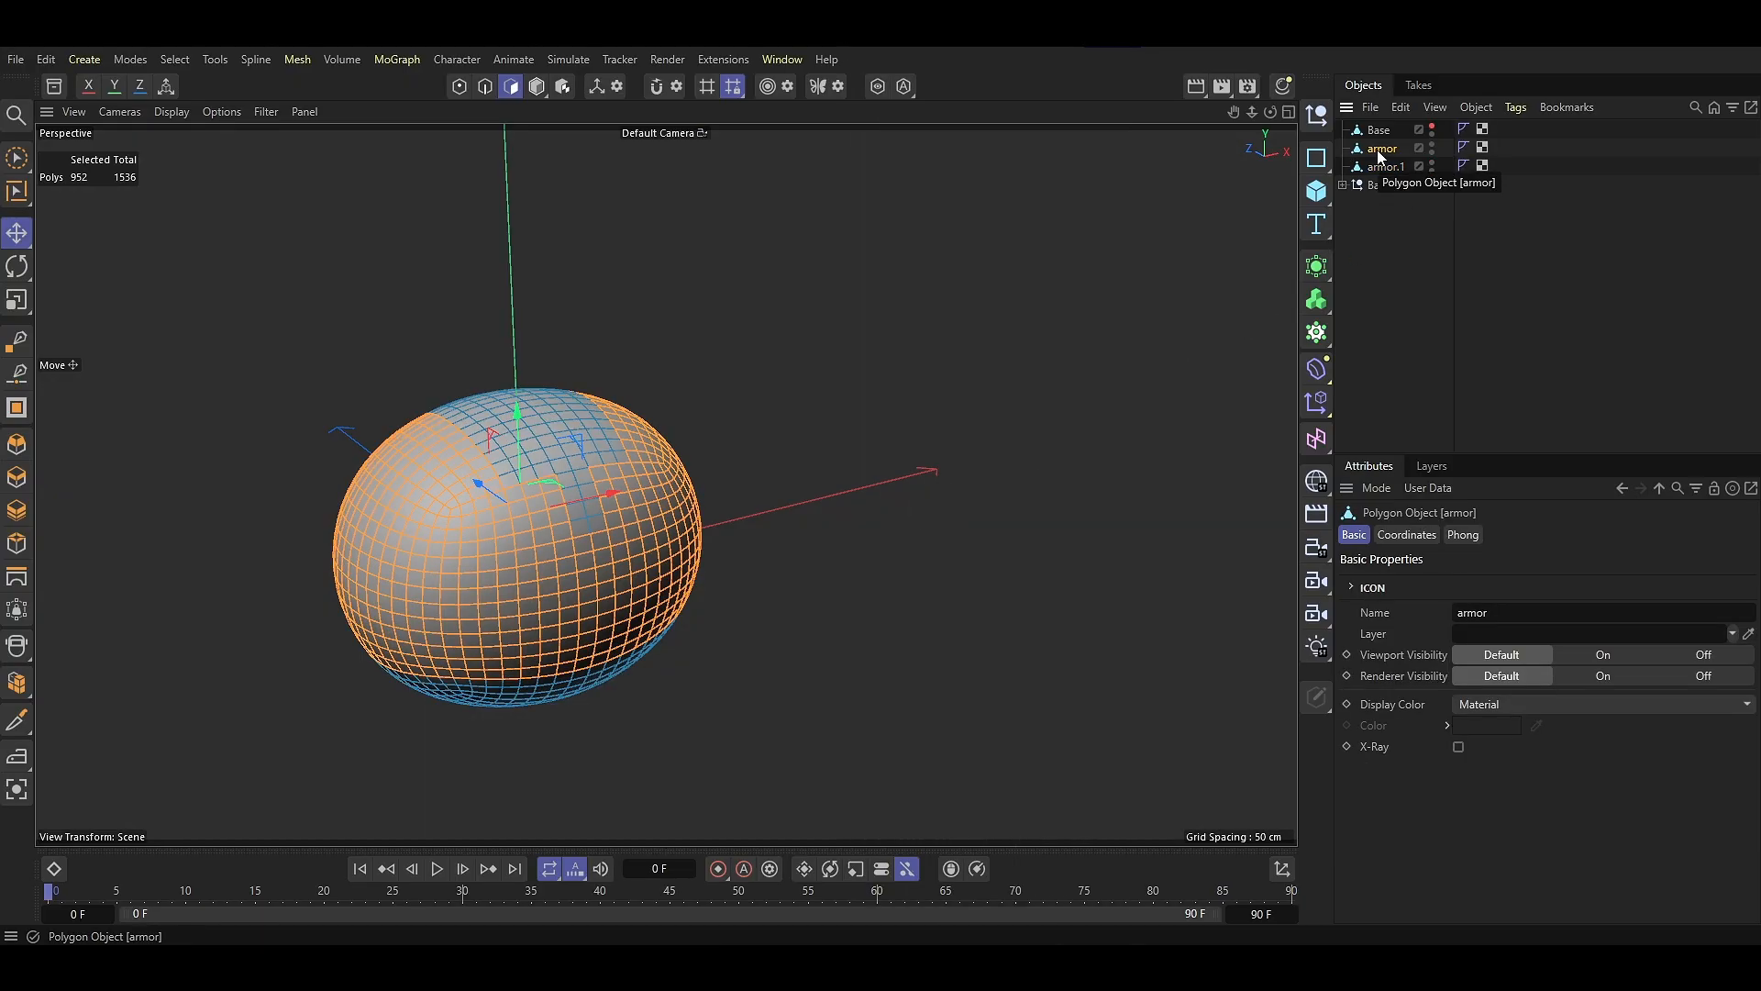
key(Delete)
Rename the split mesh as Armor
double_click(1381, 150)
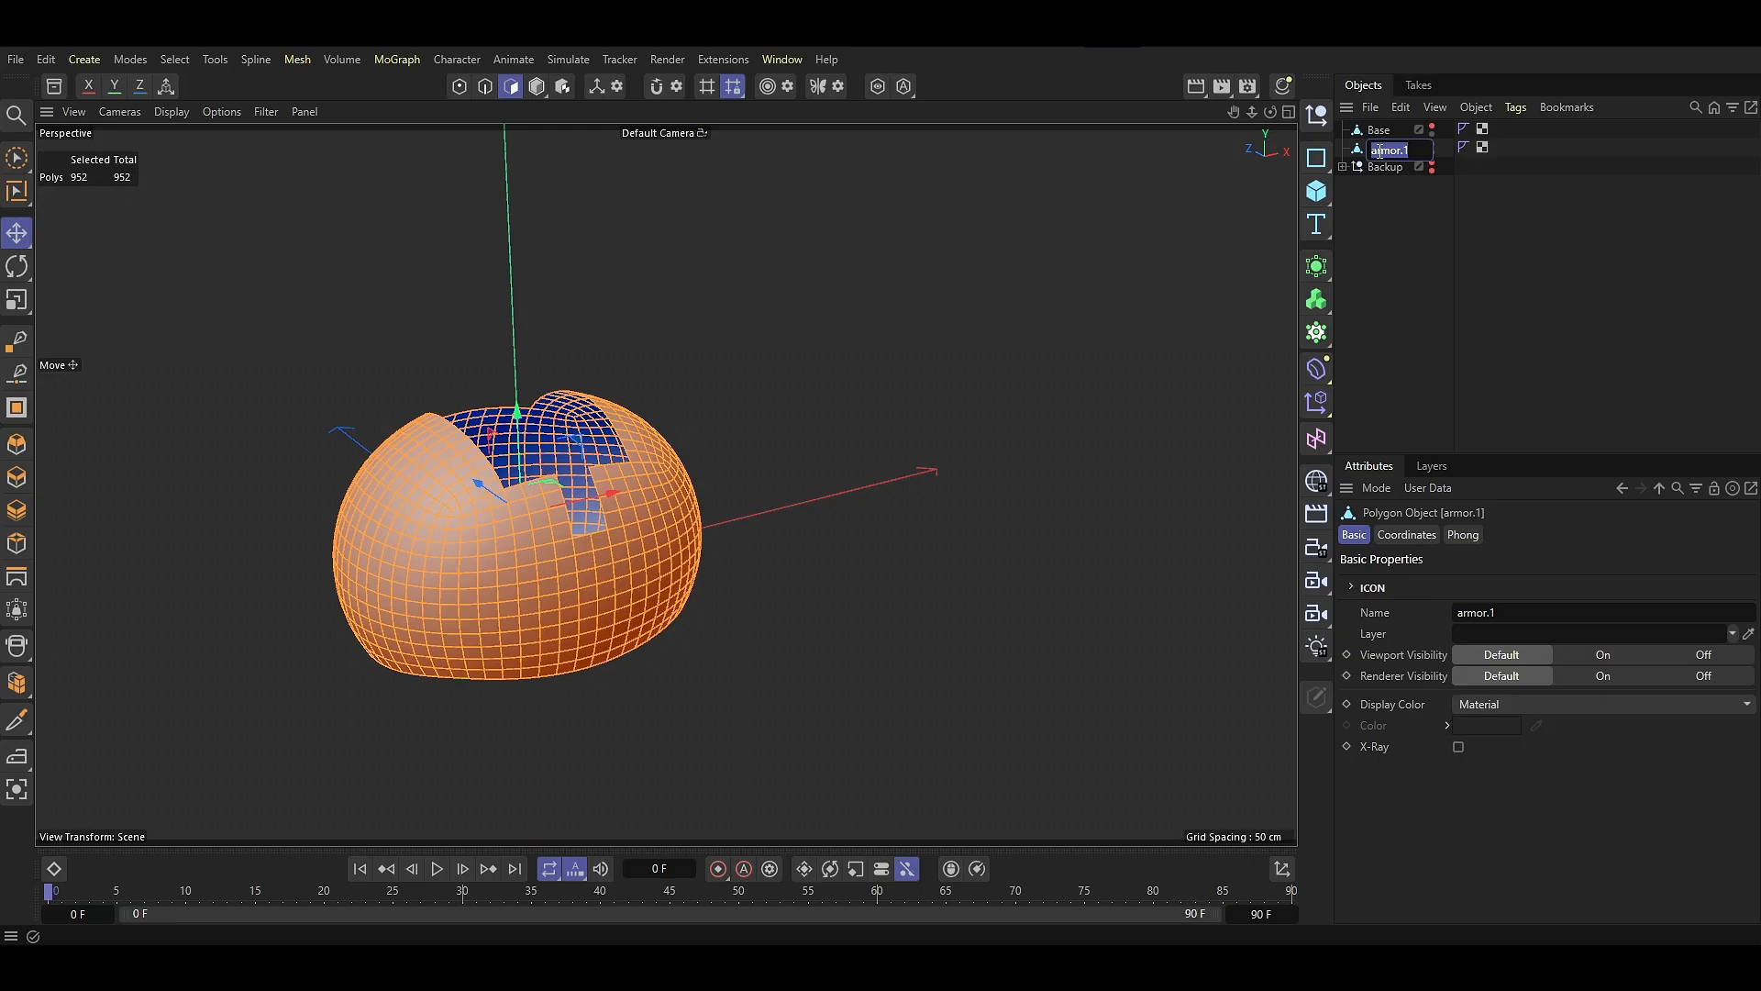
text(Armor)
key(Return)
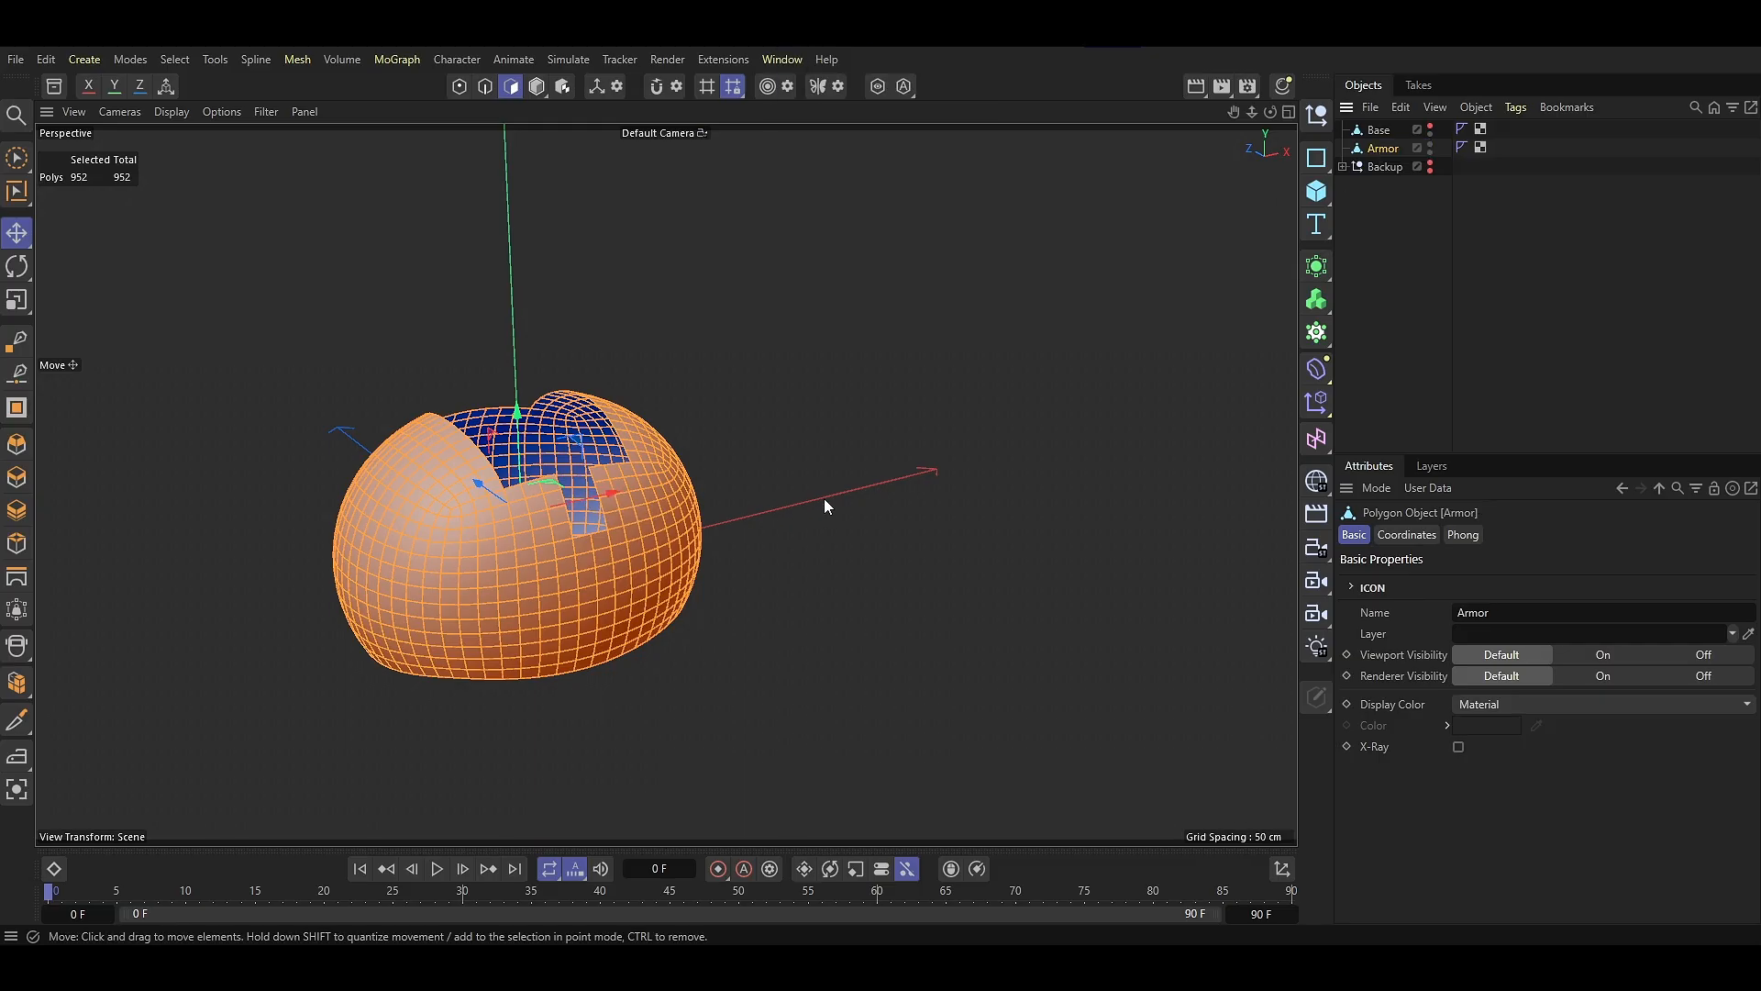
Return to working on whole objects and rename the armor mesh as Body Armor
click(536, 86)
click(834, 326)
alt+drag(823, 506, 712, 508)
alt+middle_drag(712, 508, 633, 510)
double_click(1376, 150)
text(Body Ar)
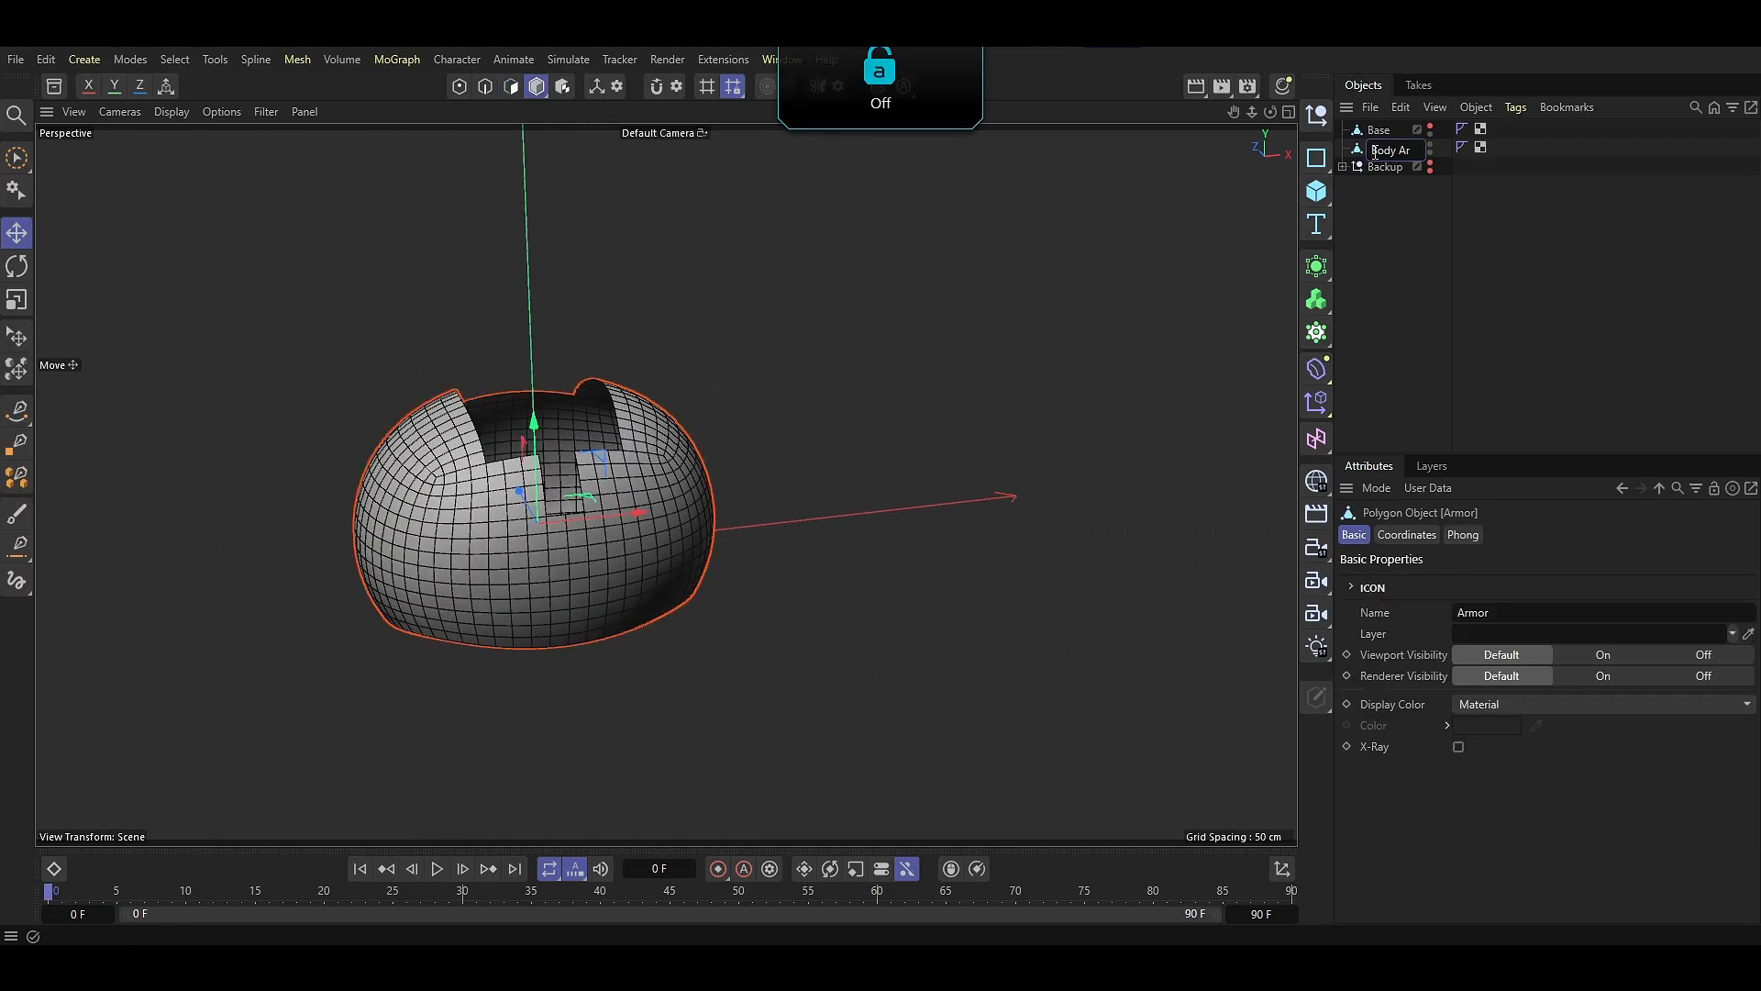
text(mor)
key(Return)
Place Body Armor under a Thicken generator with position 100% and thickness 4 cm
key(ctrl+shift+z)
click(1317, 268)
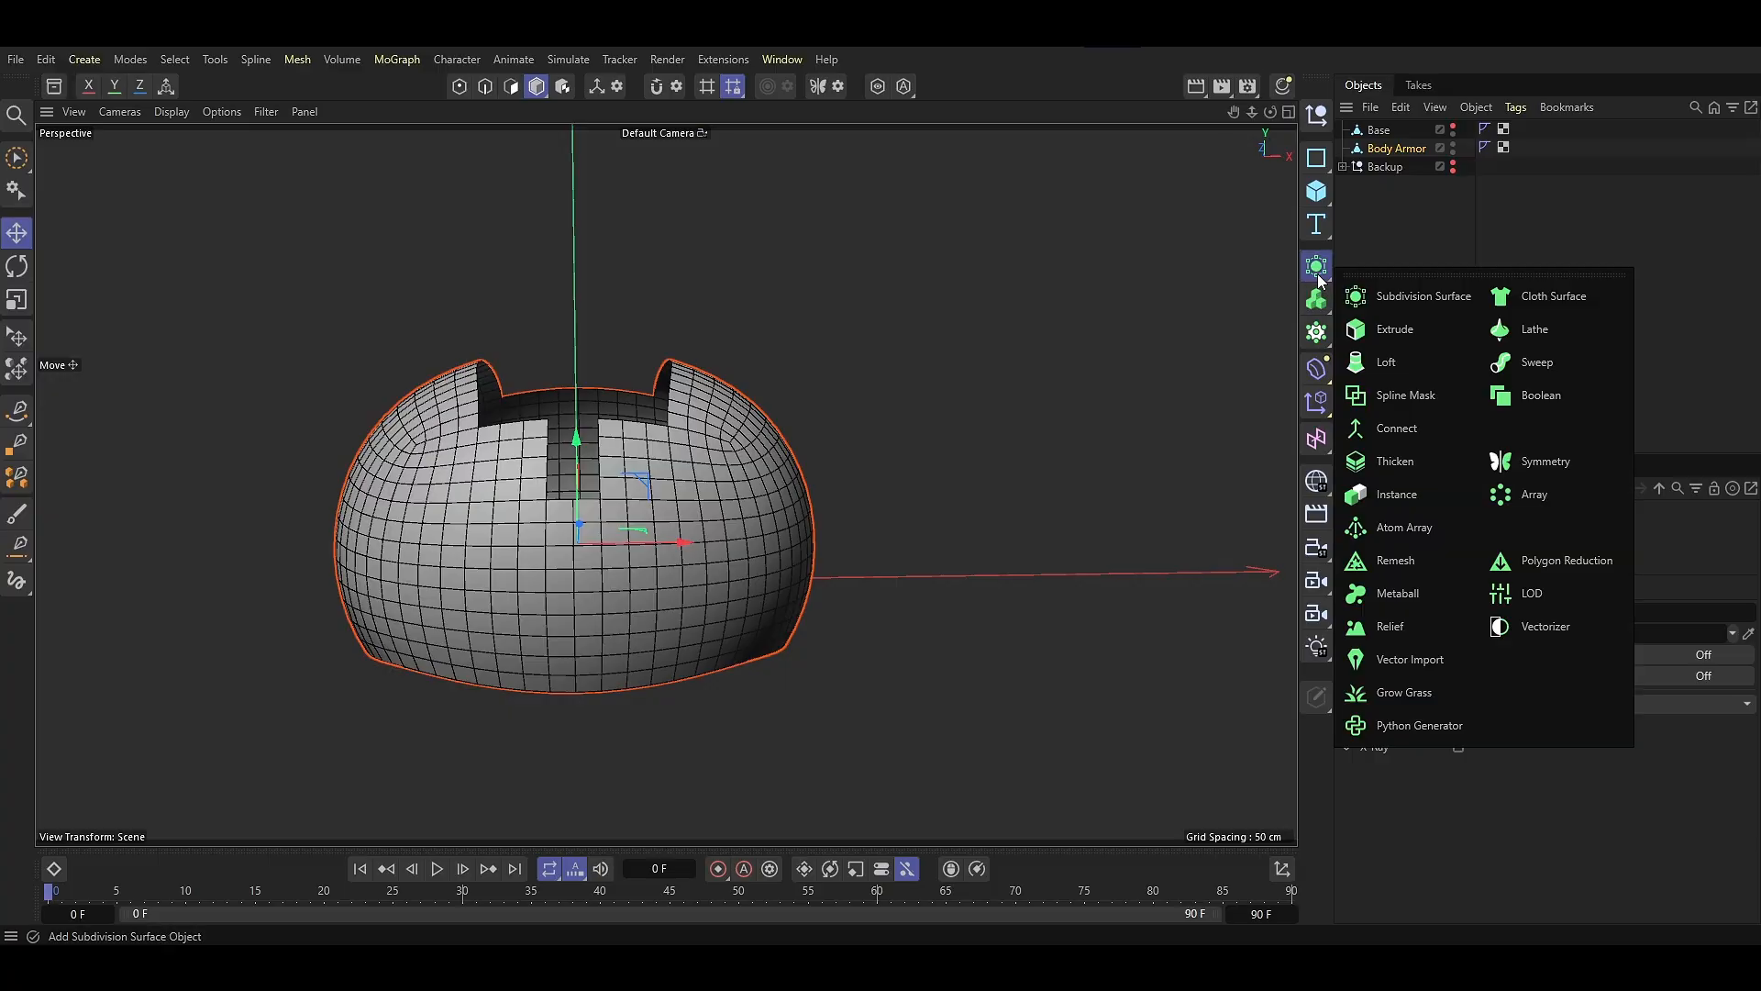
alt+click(1392, 458)
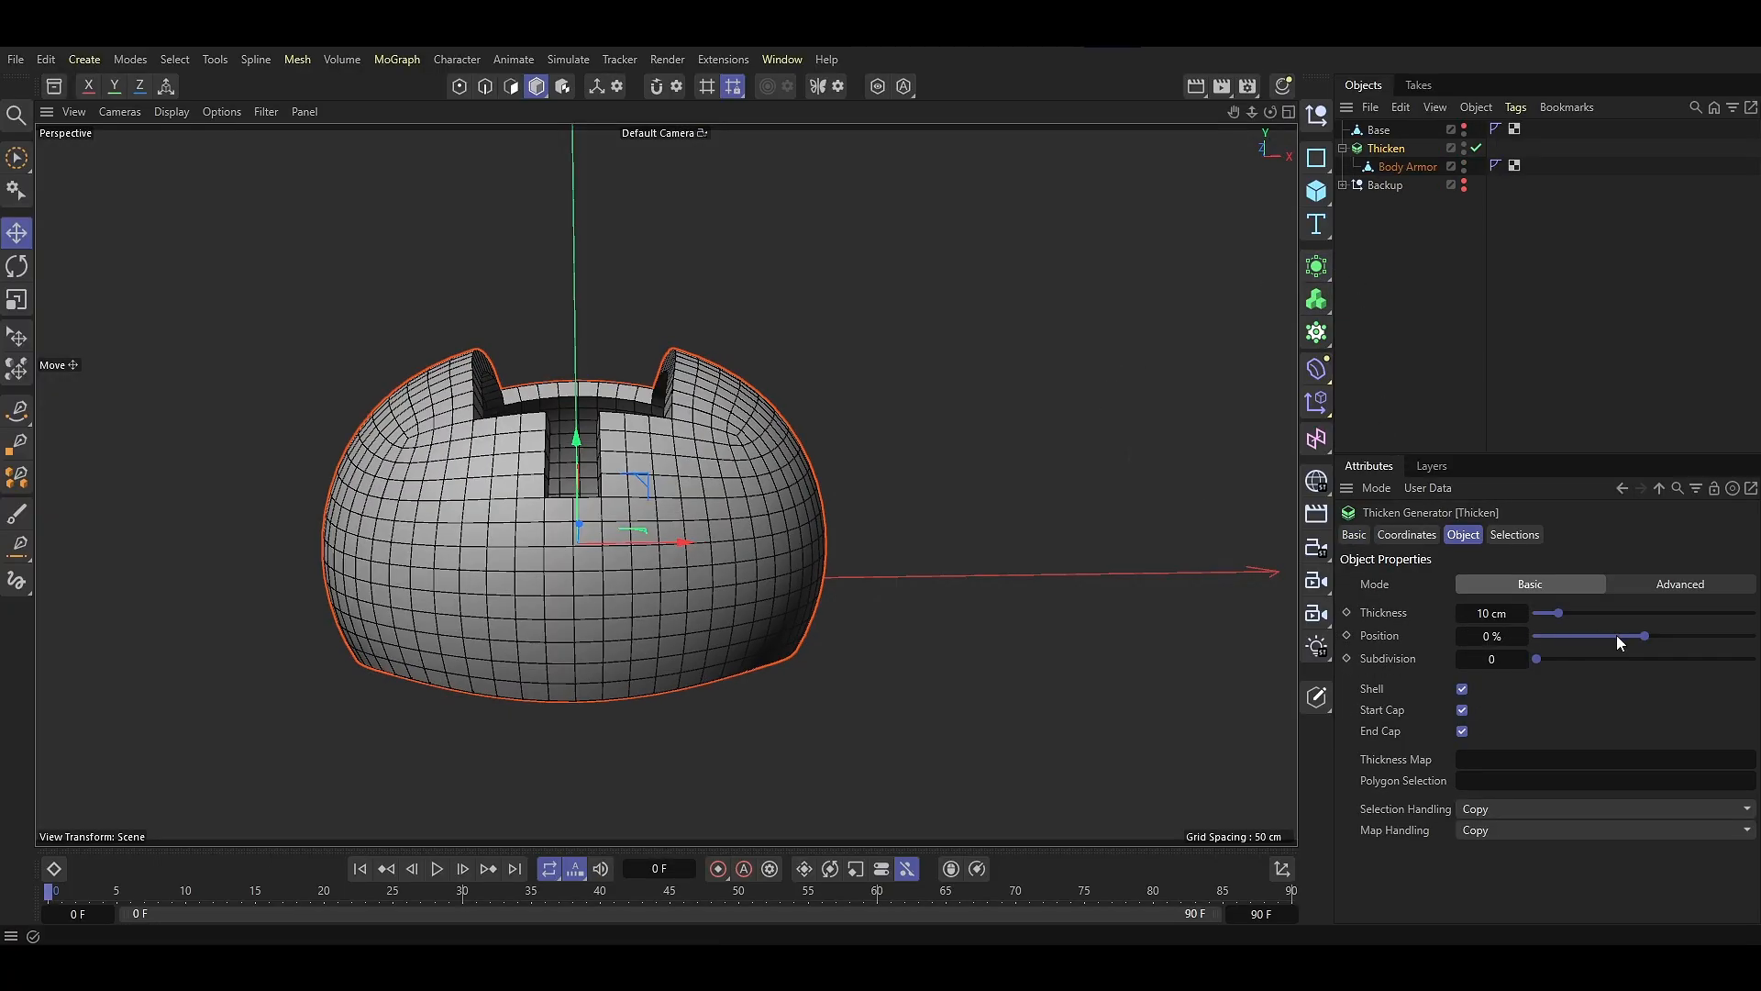
drag(1642, 636, 1752, 637)
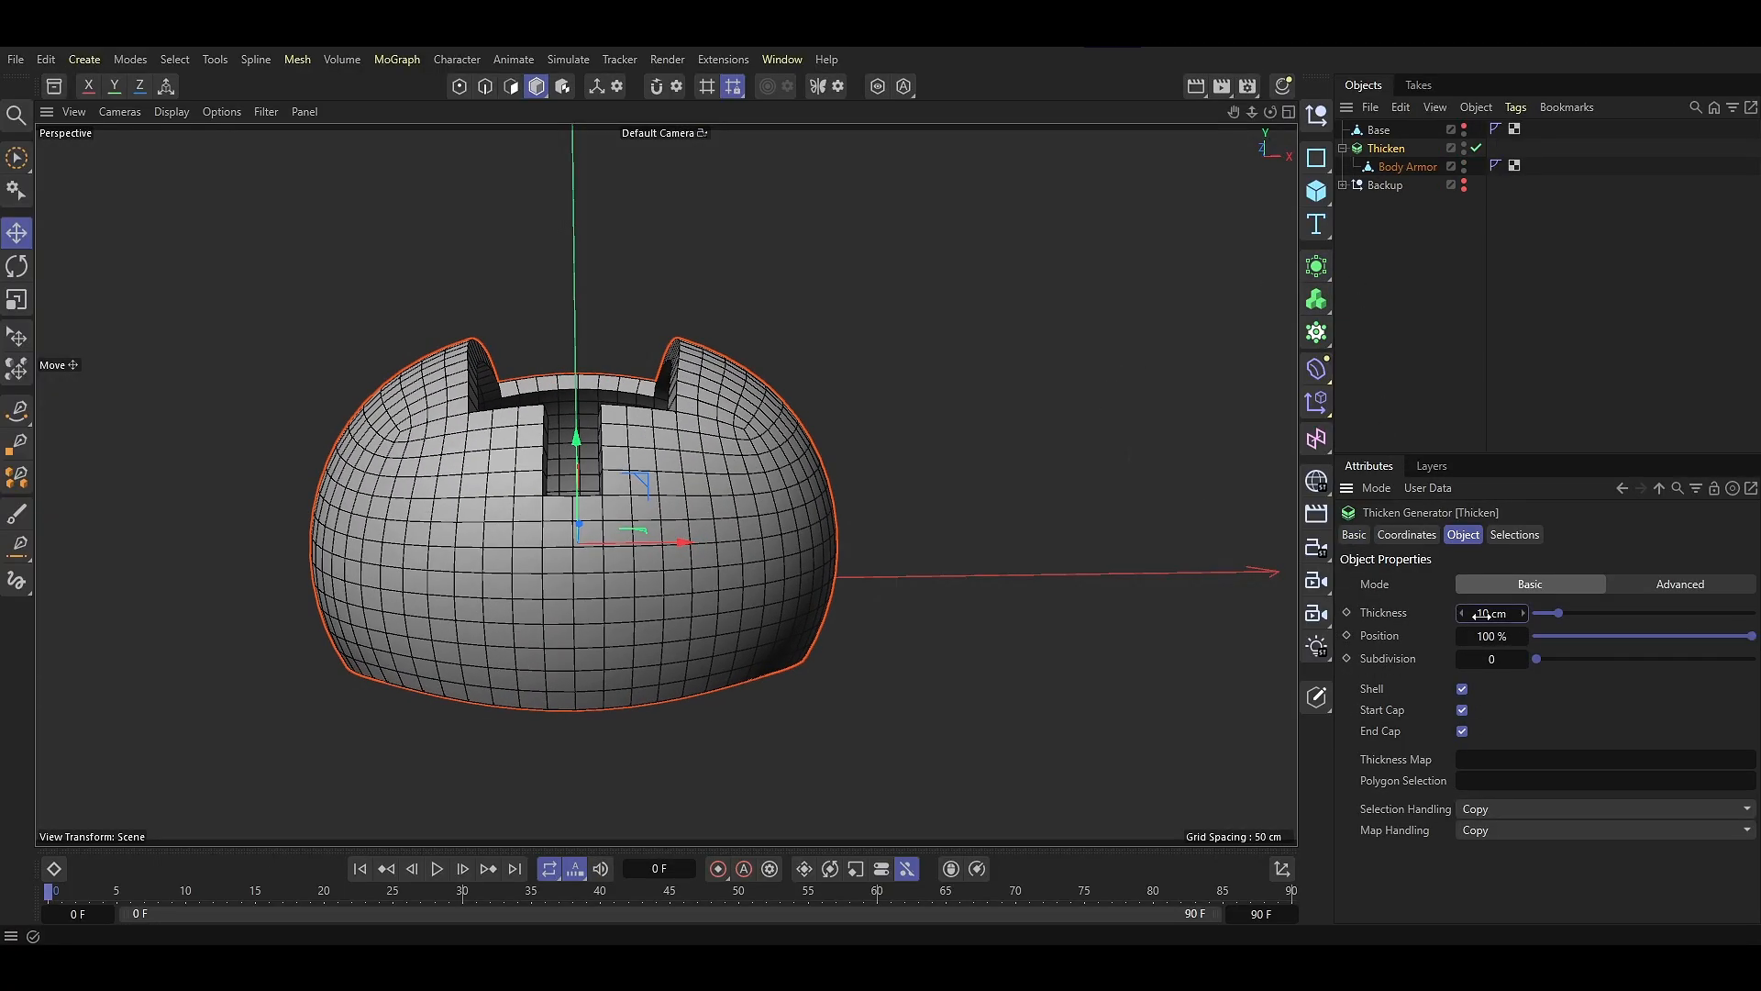
text(4)
key(Return)
alt+drag(587, 450, 606, 509)
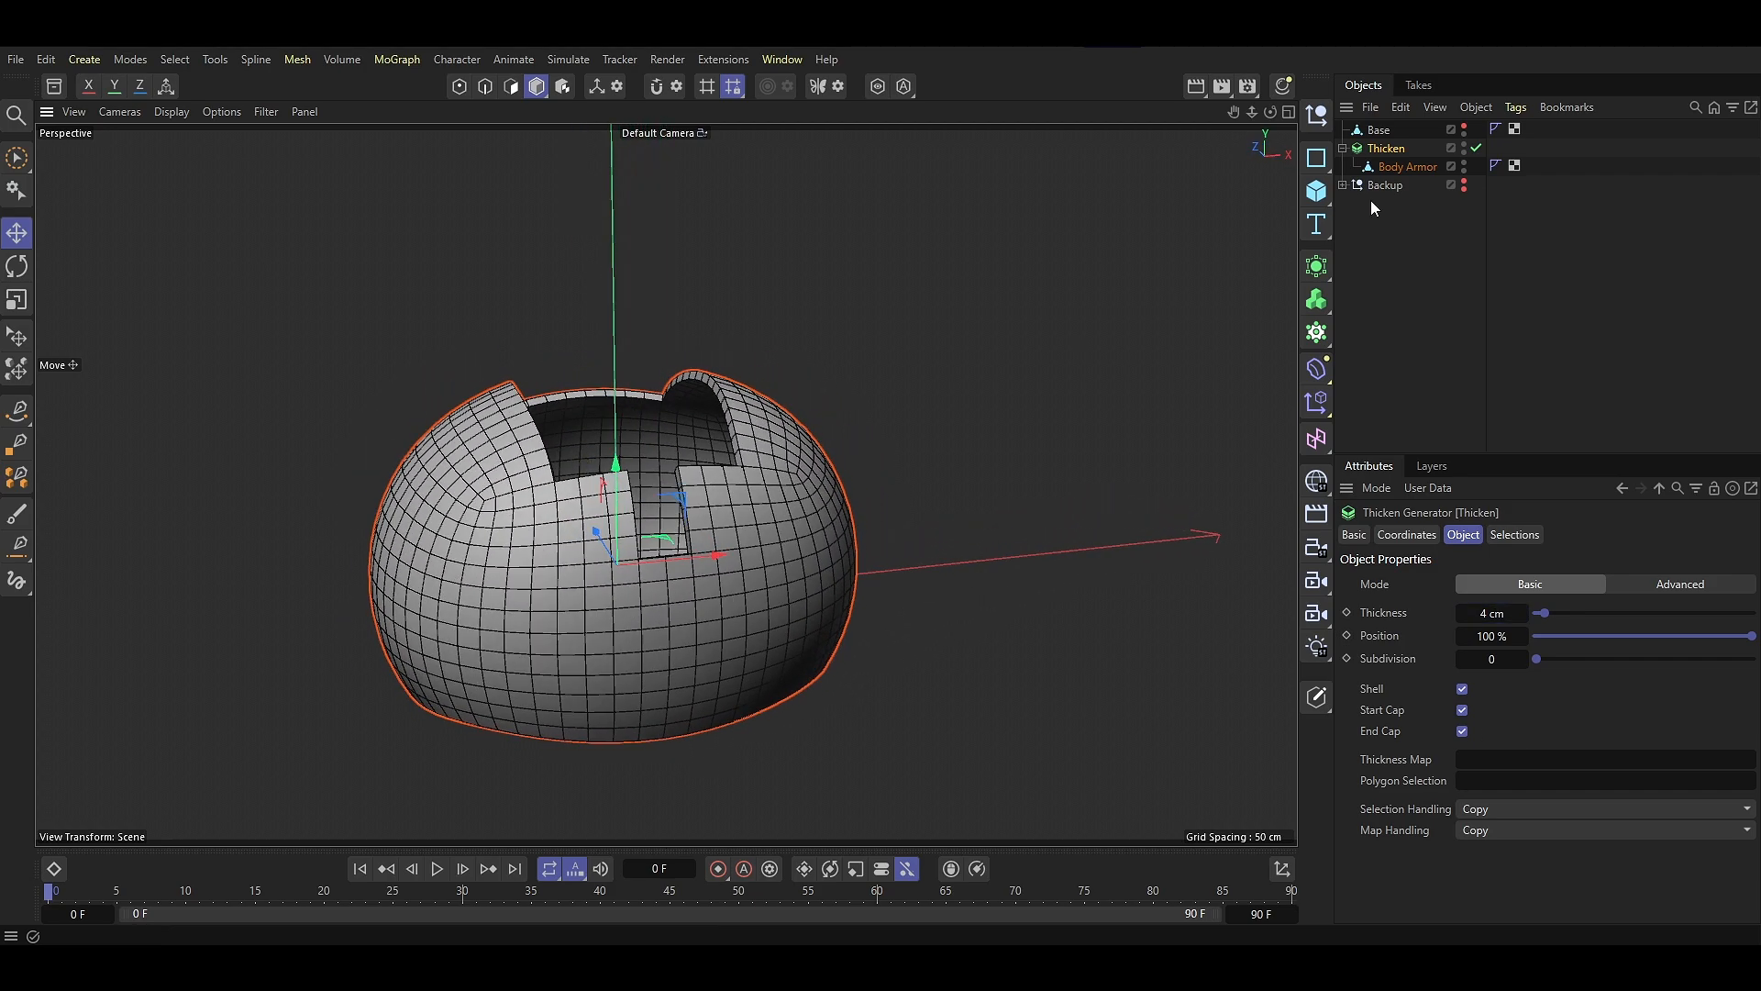
Make Base visible in the viewport and scale the thickened armor up very slightly
alt+click(1465, 127)
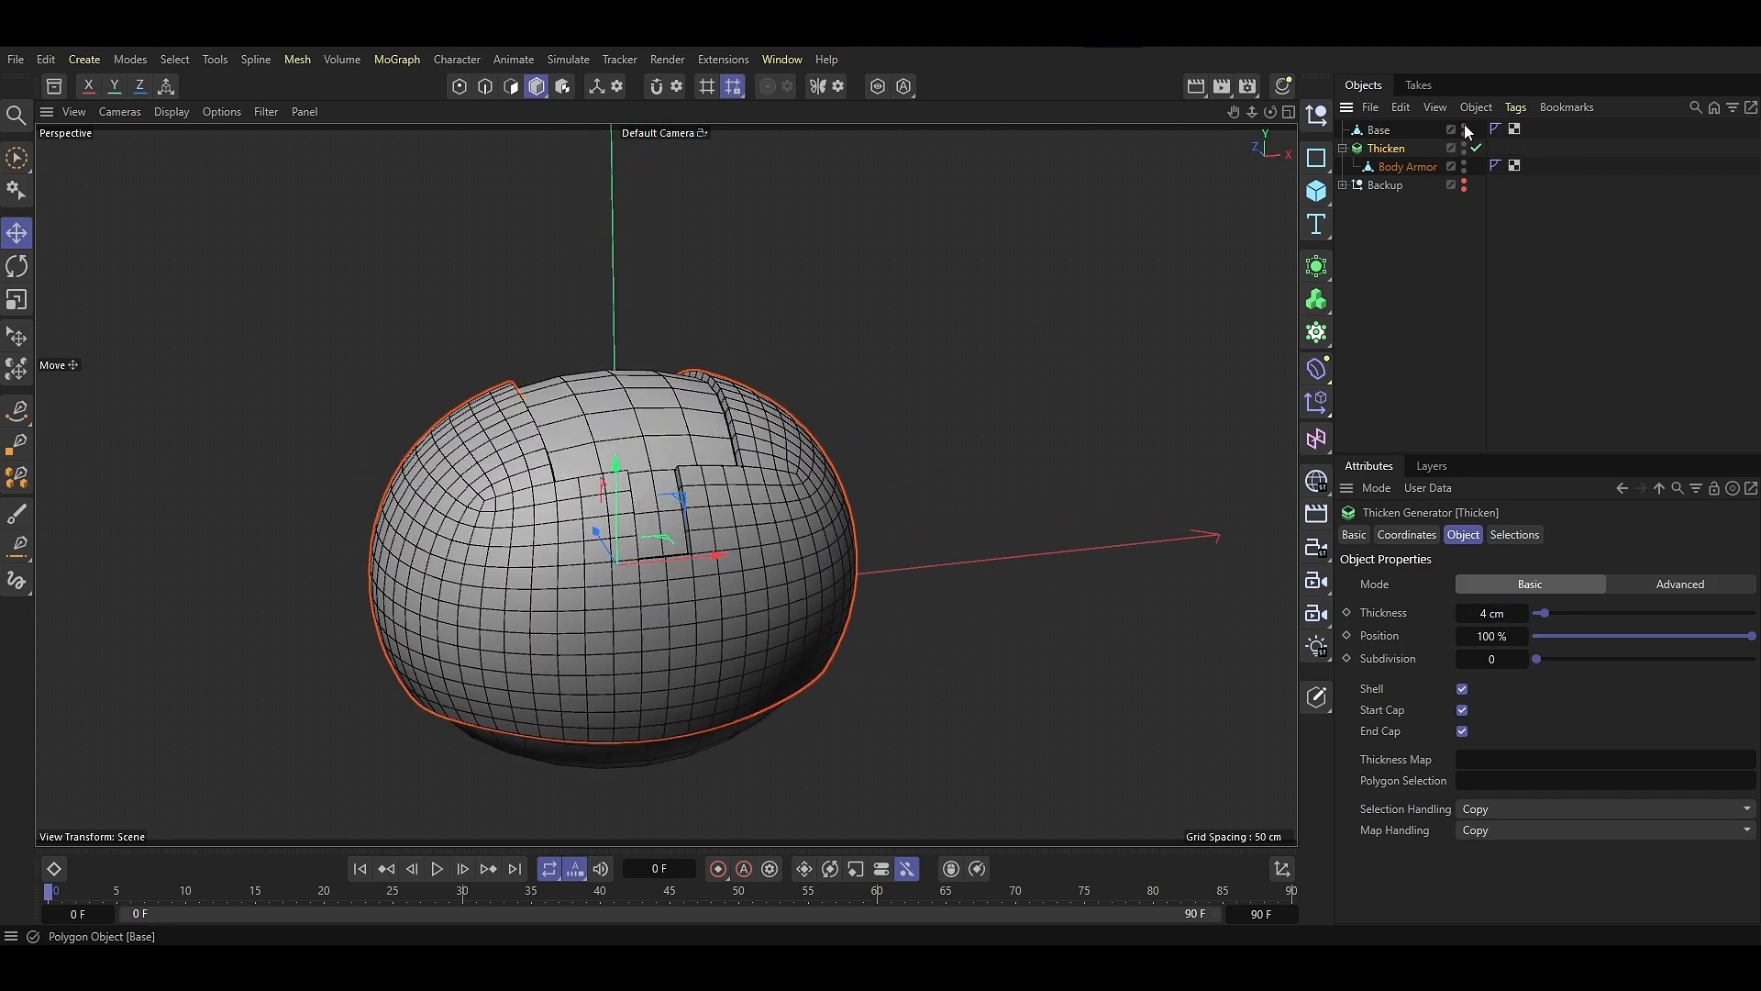
click(820, 378)
alt+drag(711, 492, 644, 537)
click(645, 537)
scroll(604, 481, up, 3)
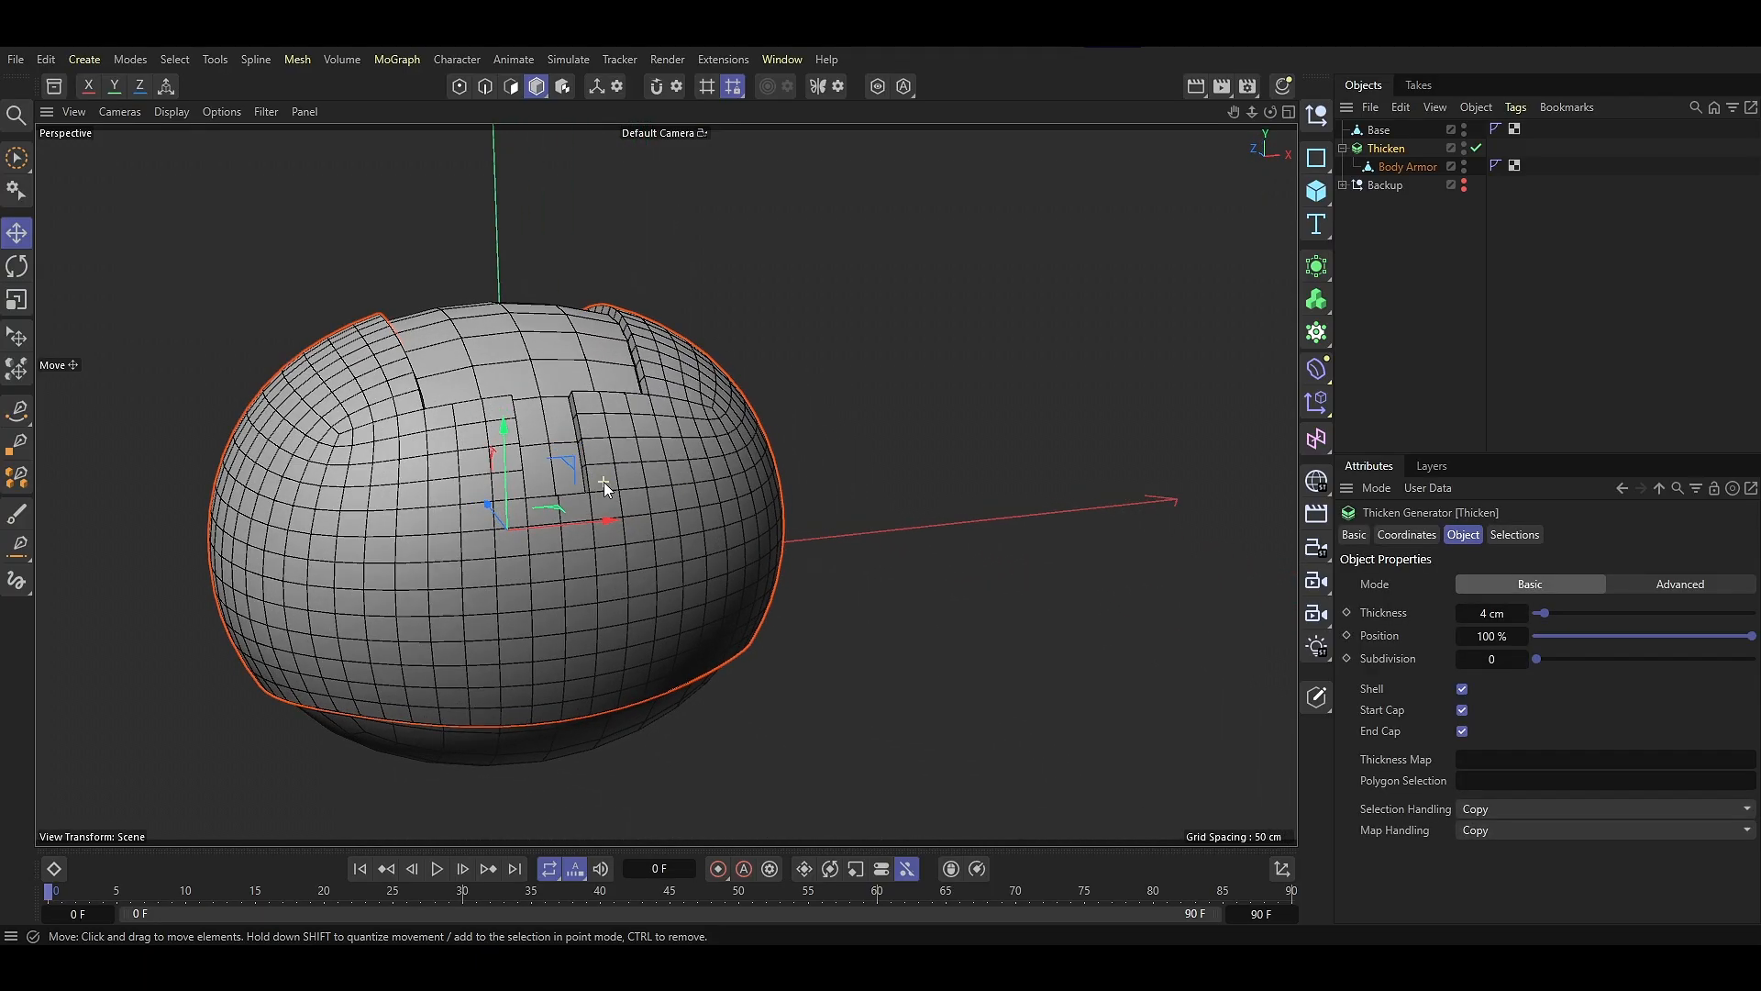
key(t)
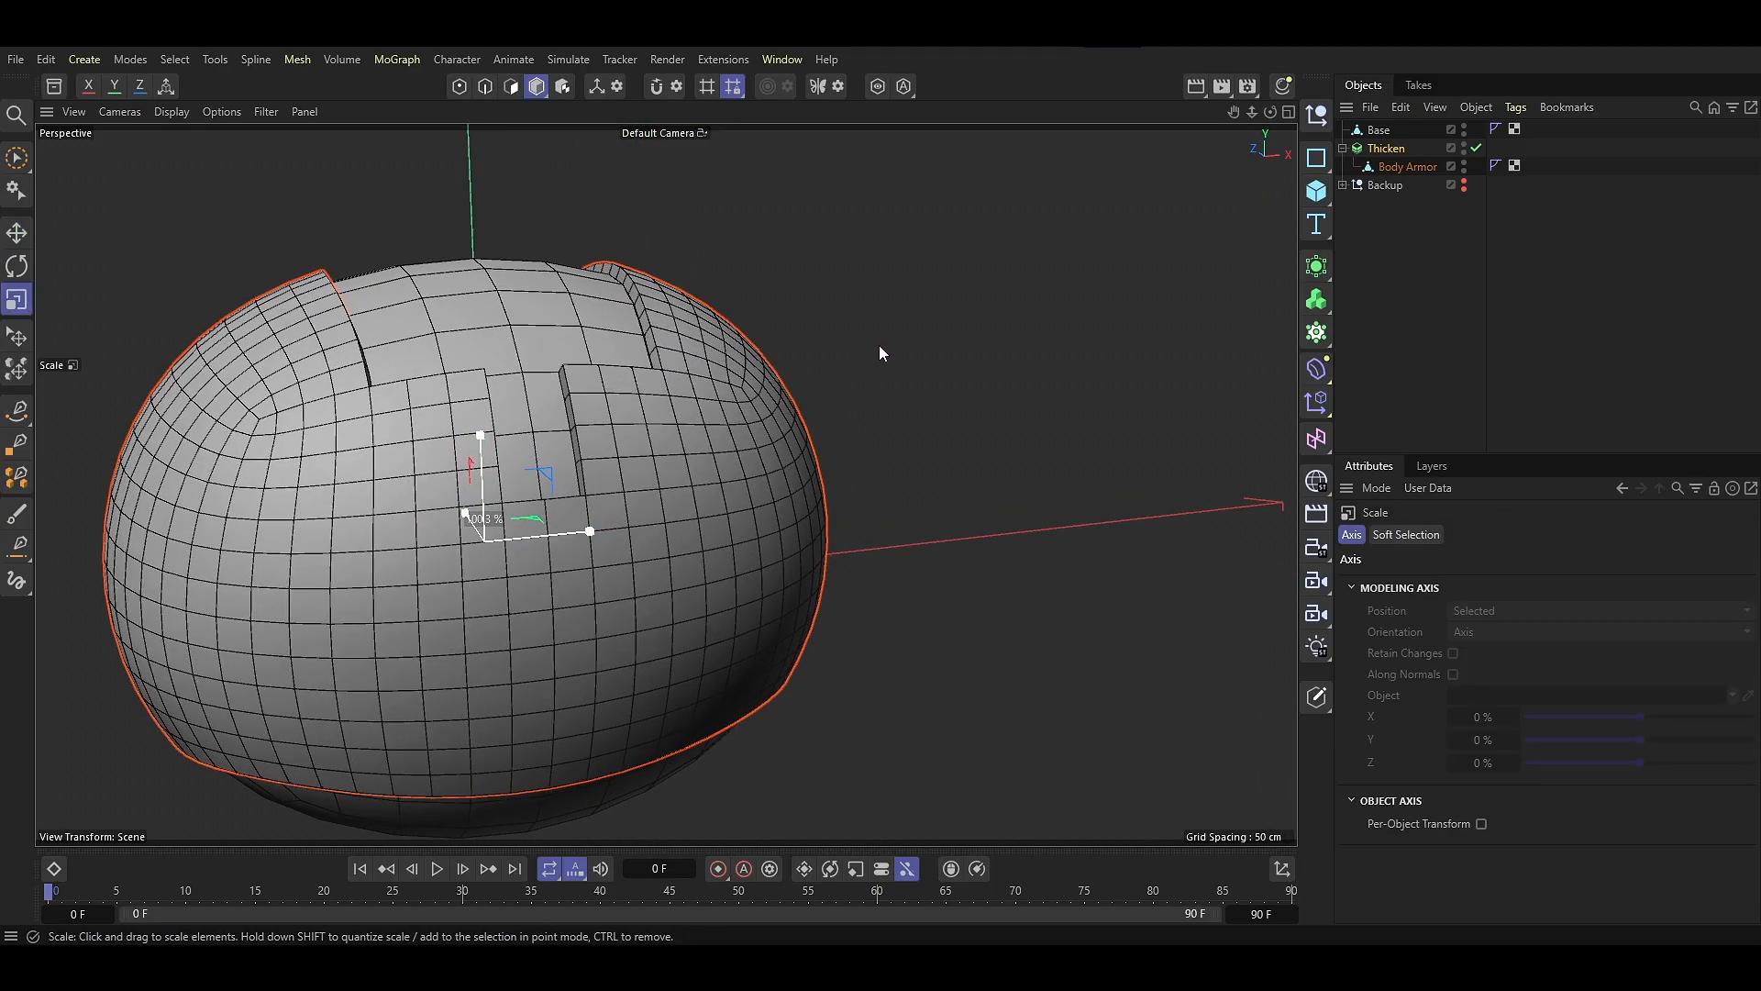
key(e)
click(908, 303)
Examine how the thickened armor fits over Base from several angles
alt+drag(908, 303, 465, 523)
alt+middle_drag(464, 523, 520, 420)
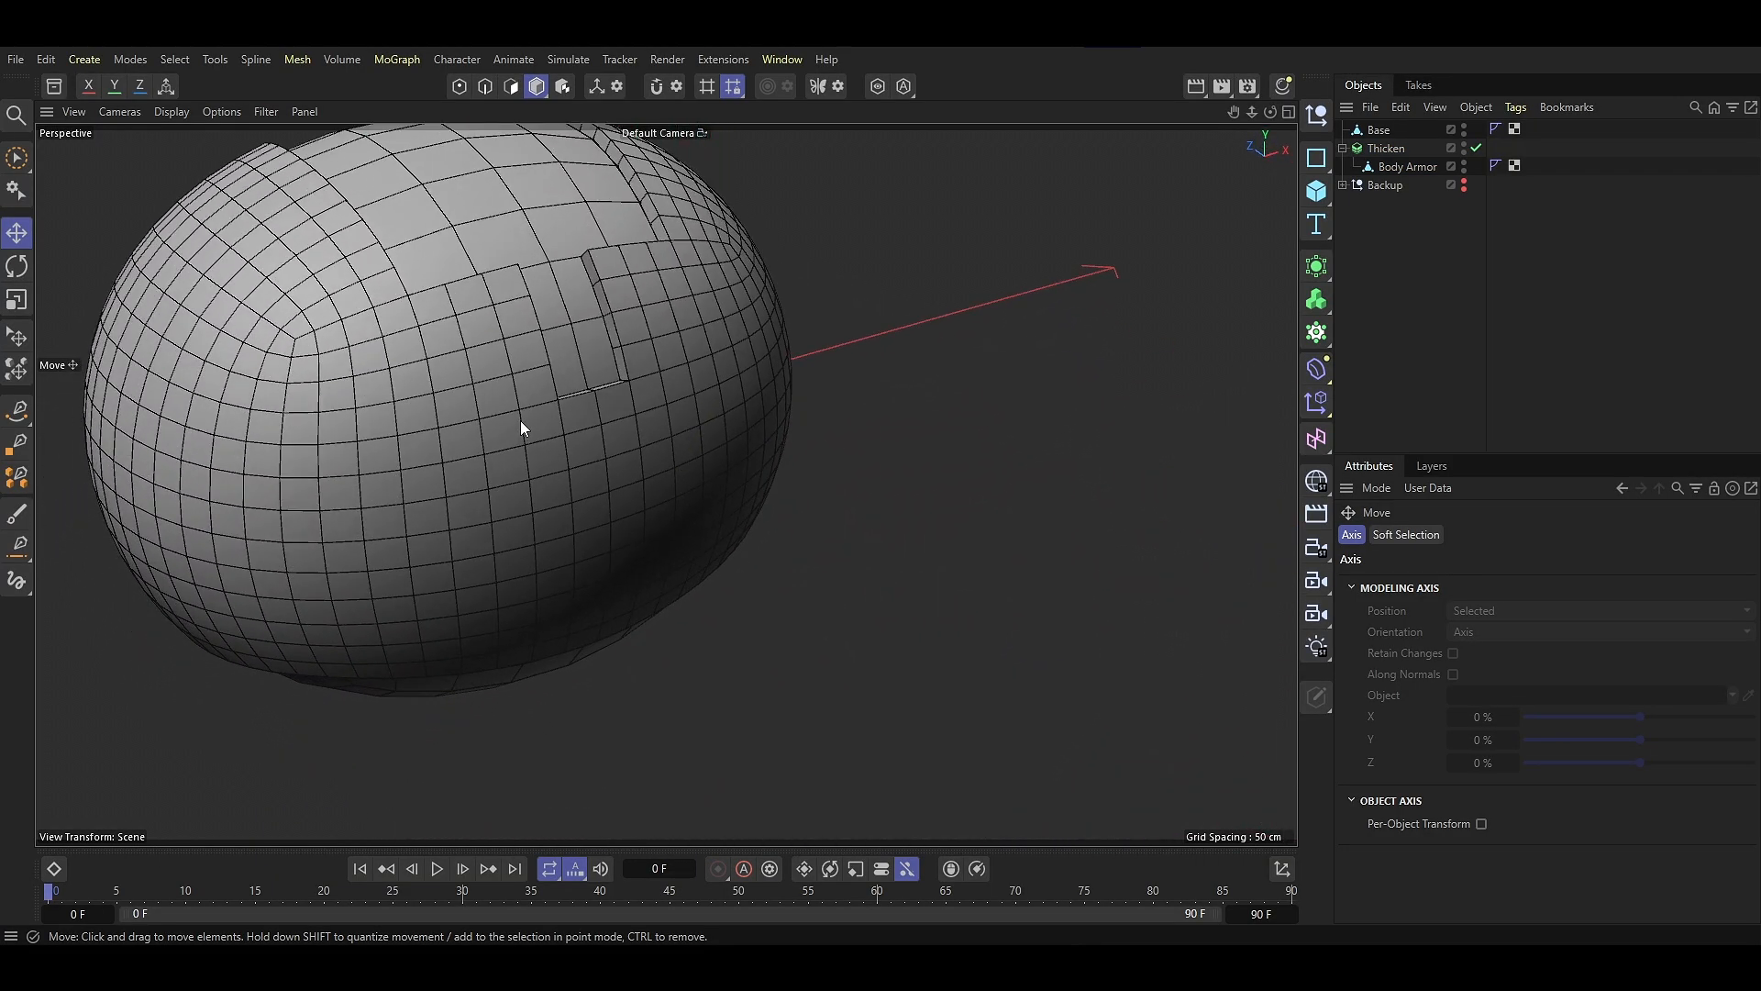
scroll(520, 420, down, 2)
alt+drag(538, 484, 570, 396)
scroll(570, 396, down, 2)
alt+middle_drag(570, 397, 495, 486)
alt+drag(495, 486, 397, 394)
click(390, 422)
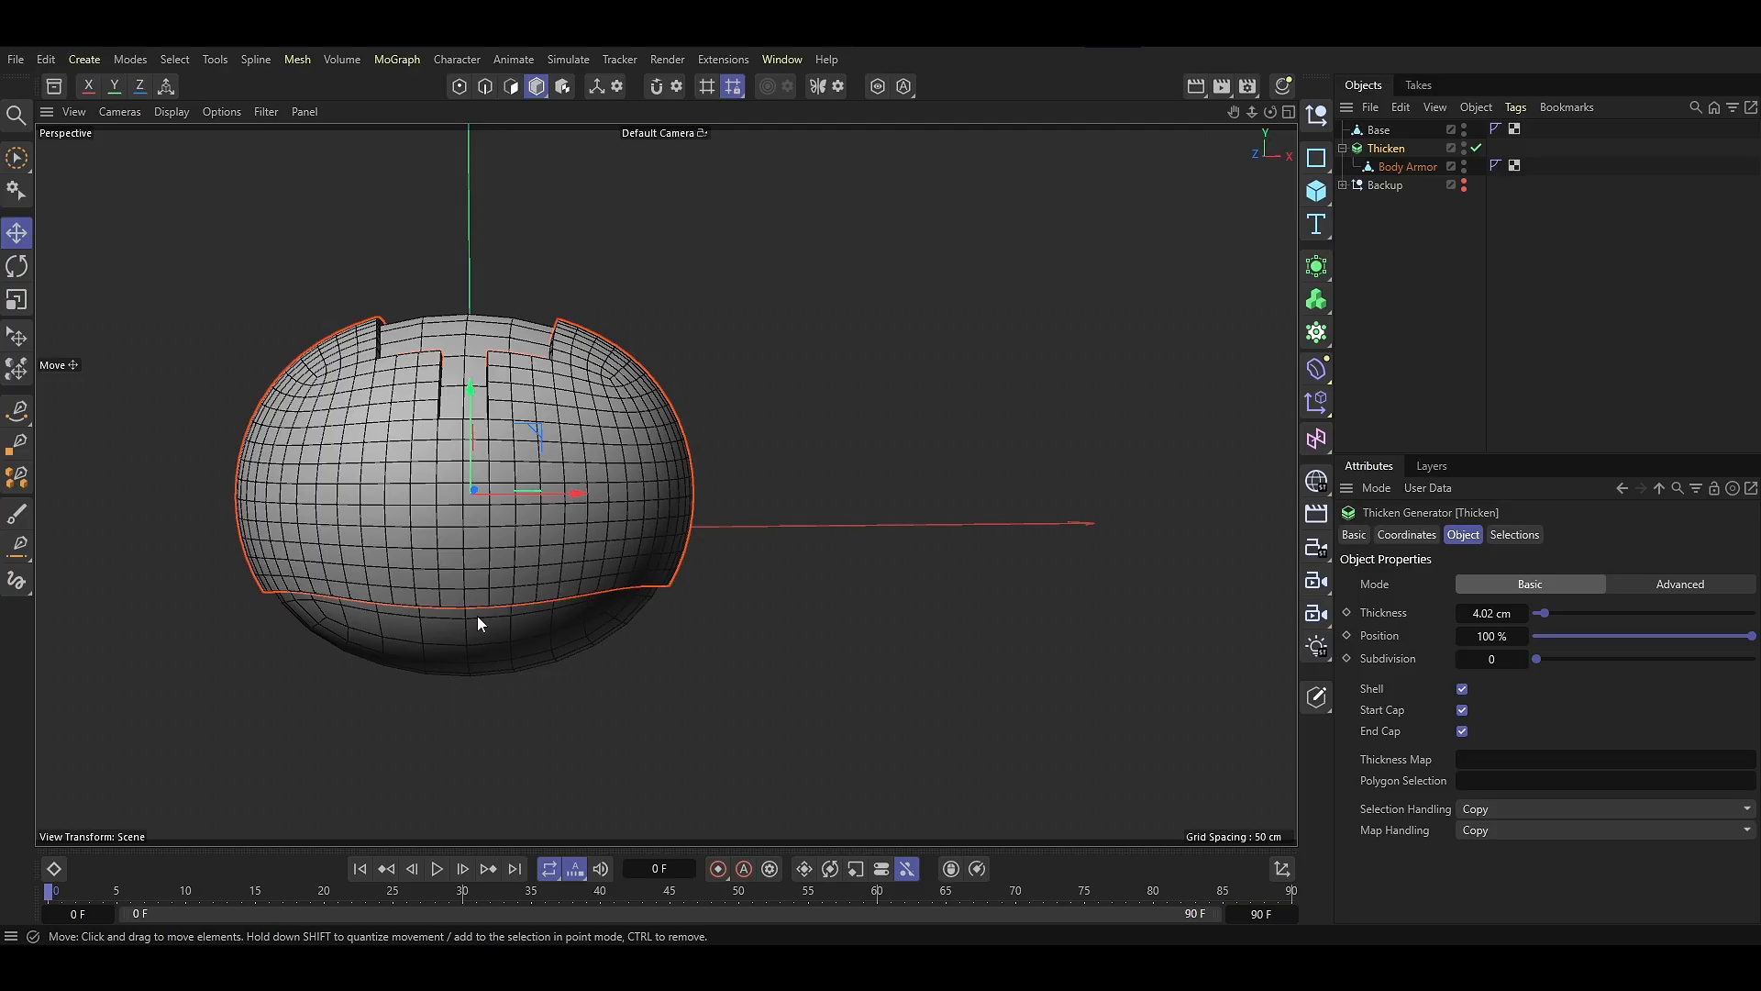
Disable Thicken and flatten Body Armor's bottom edge loop by scaling it vertically, adjusting its overall size slightly
alt+middle_drag(477, 624, 558, 538)
click(1399, 167)
click(485, 87)
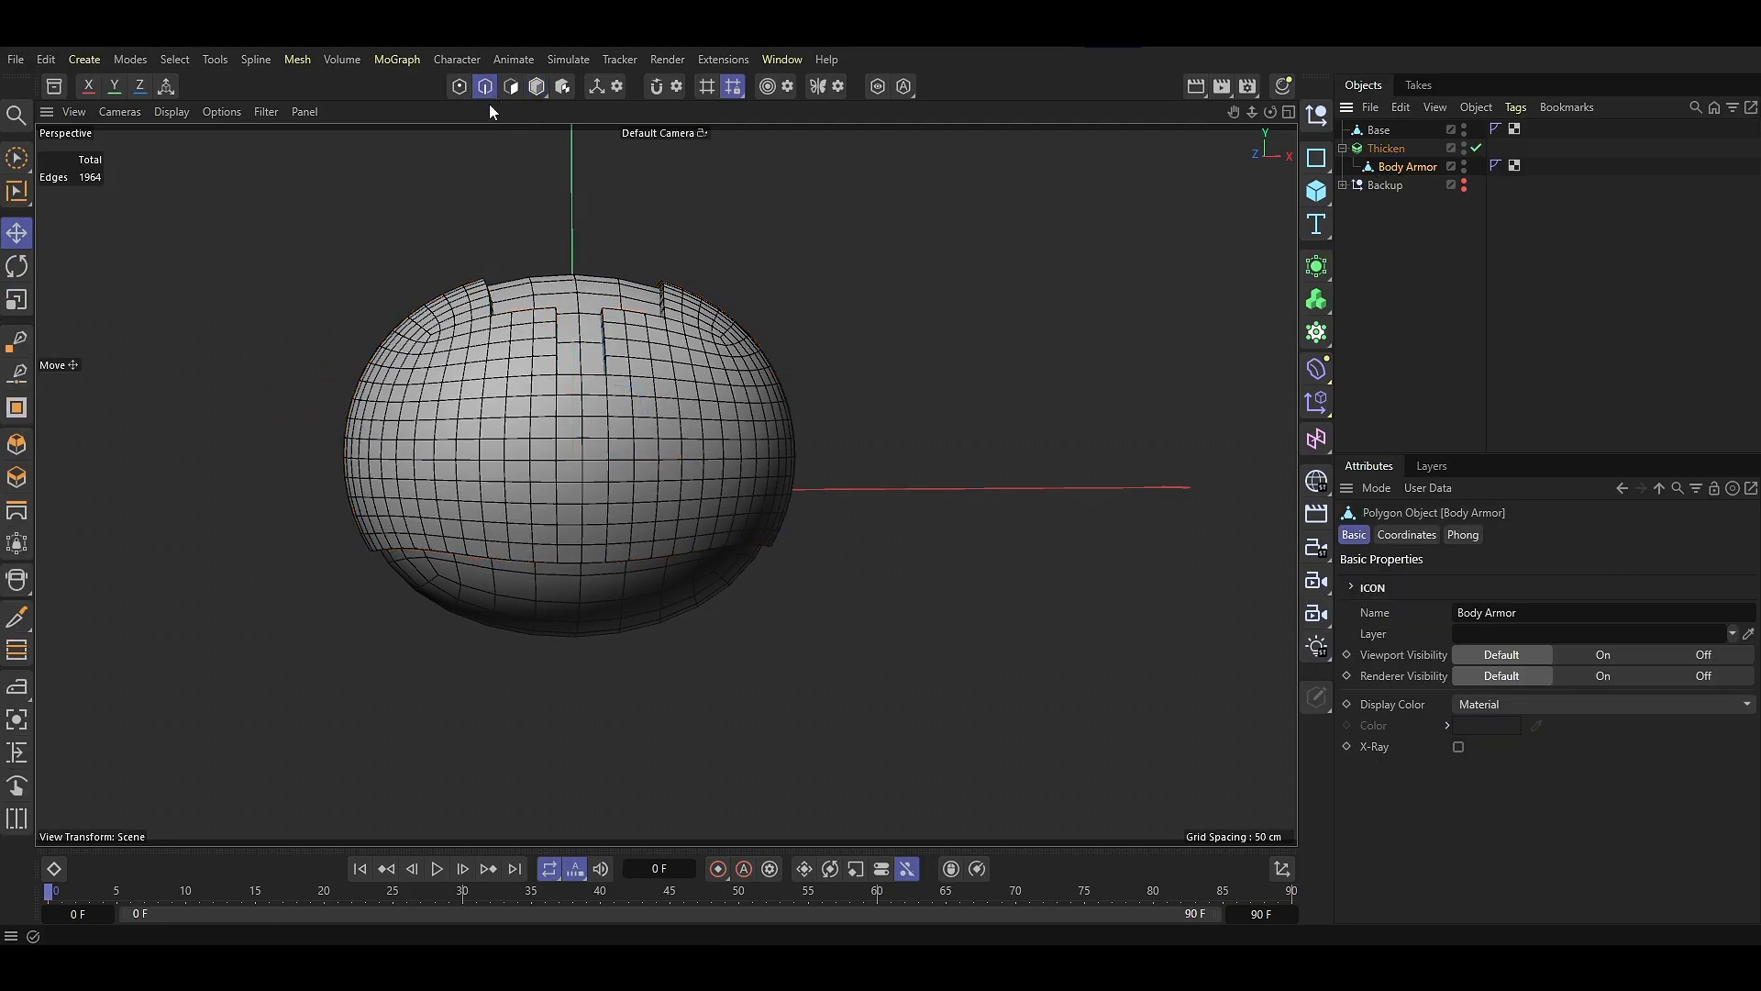
click(1477, 148)
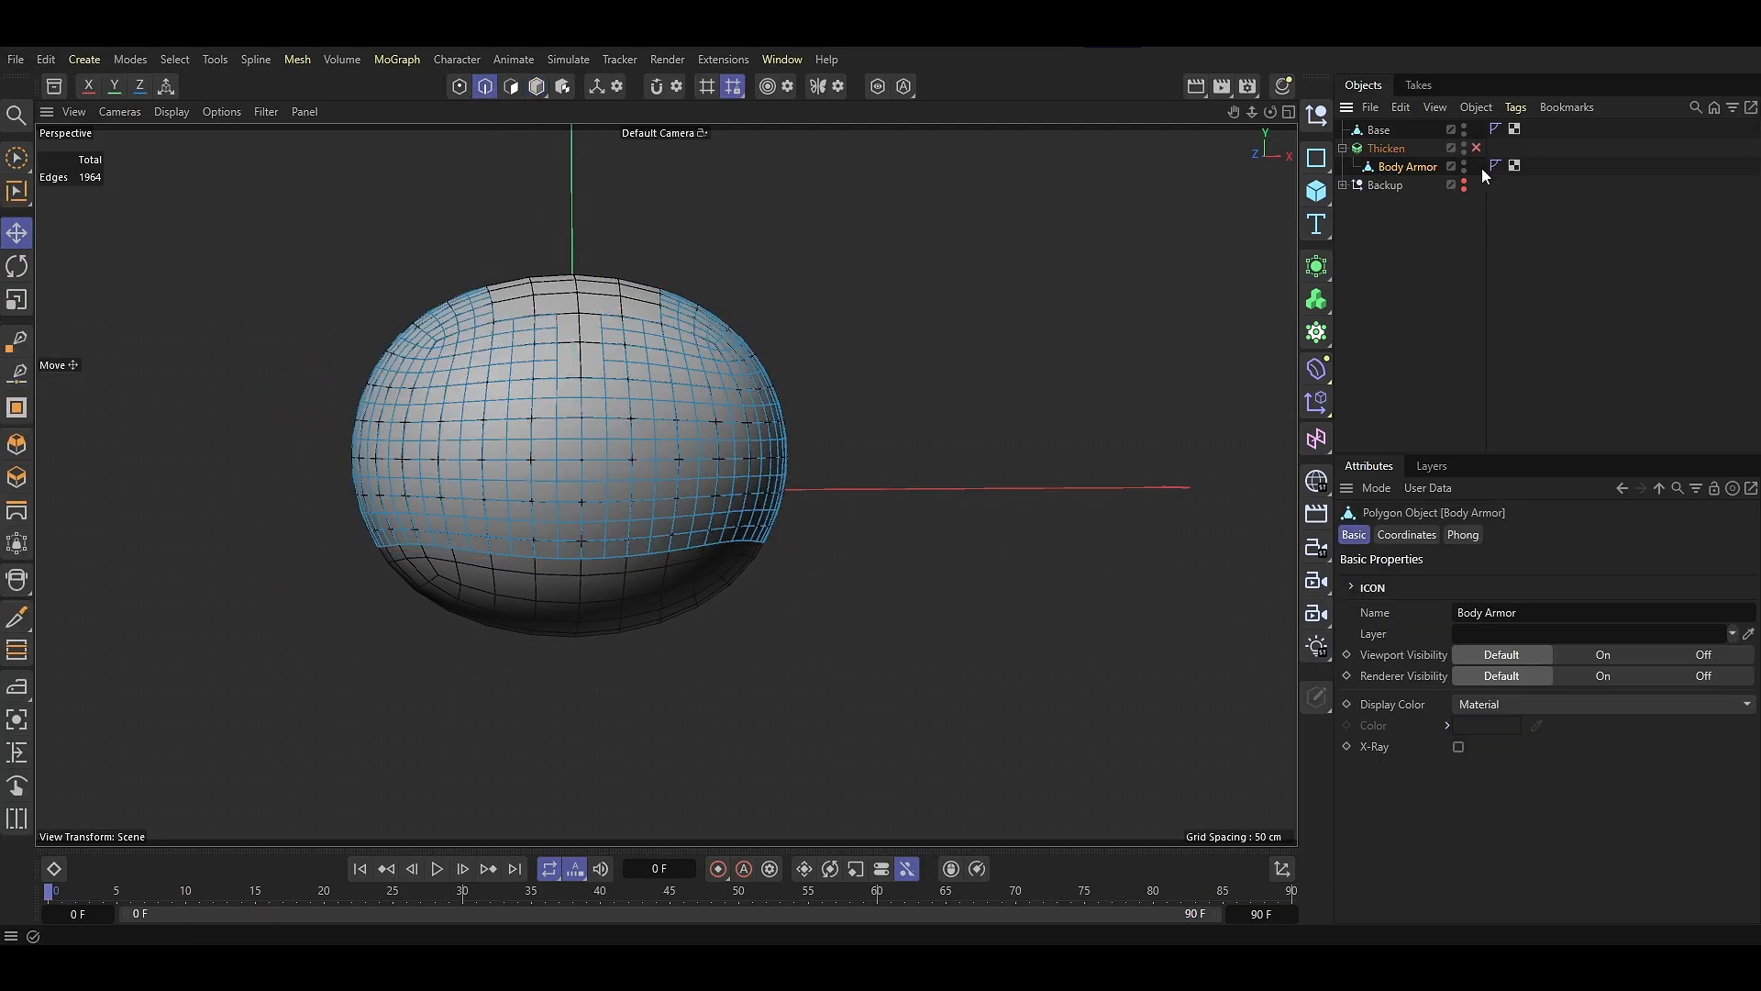
double_click(567, 561)
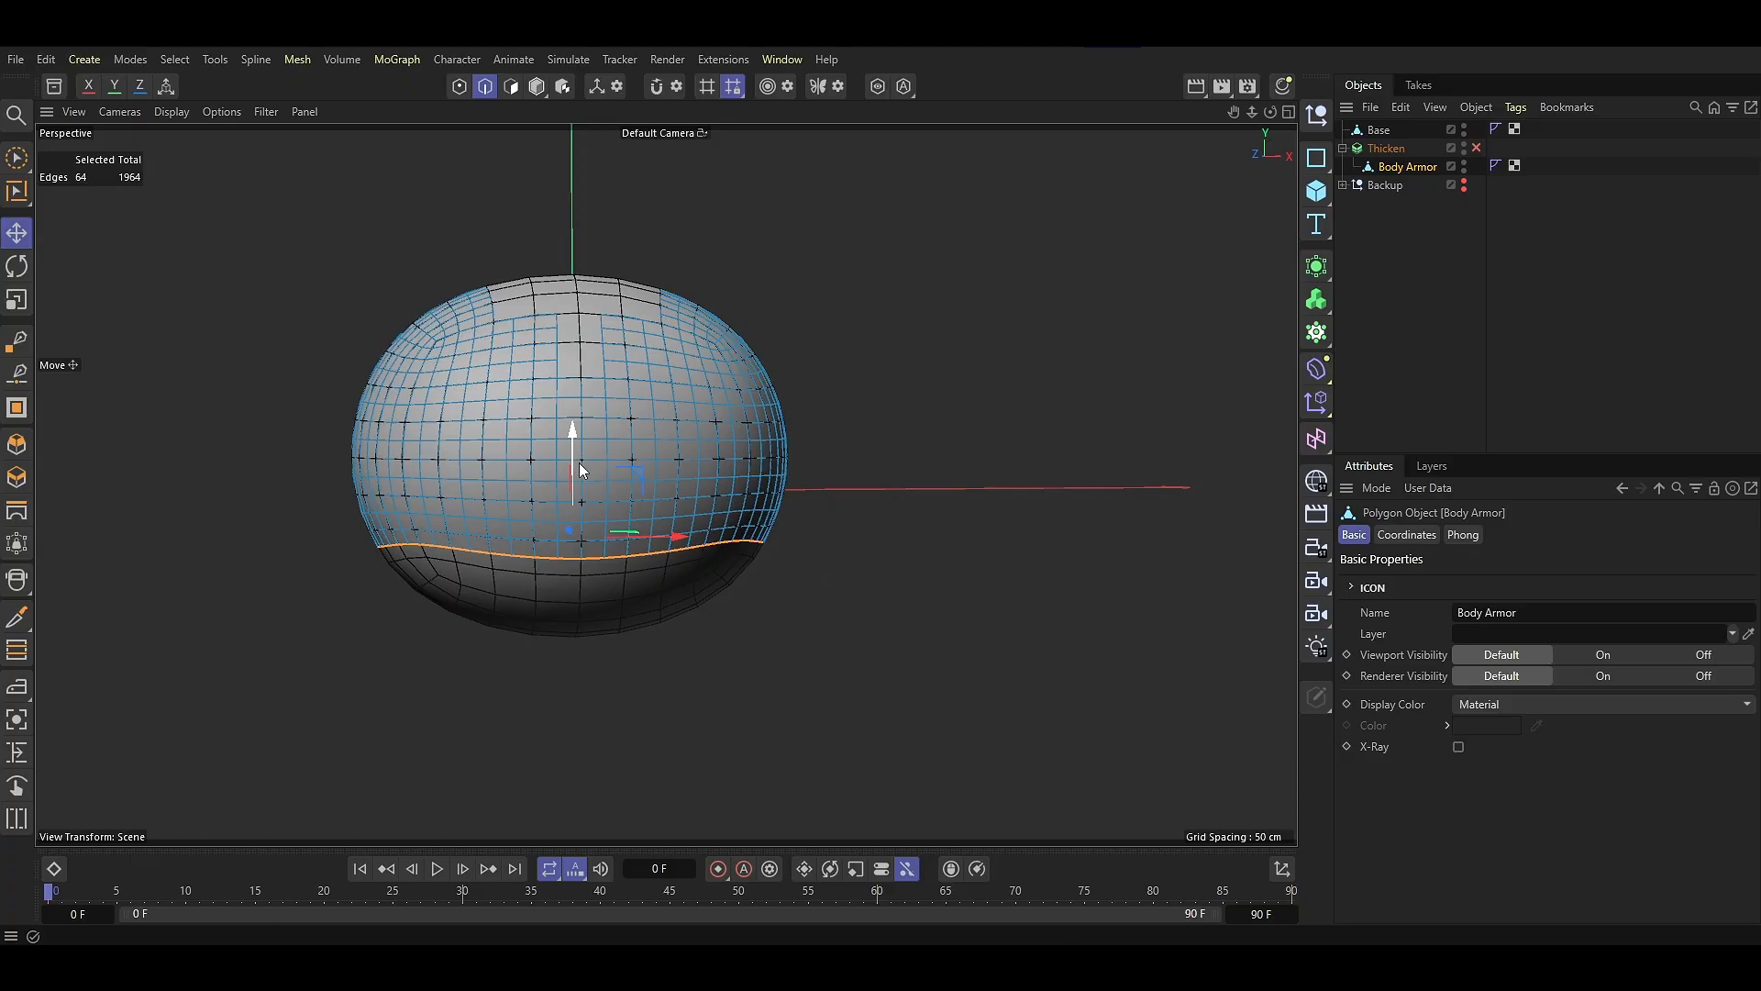
key(t)
drag(575, 427, 575, 537)
alt+right_drag(570, 557, 917, 519)
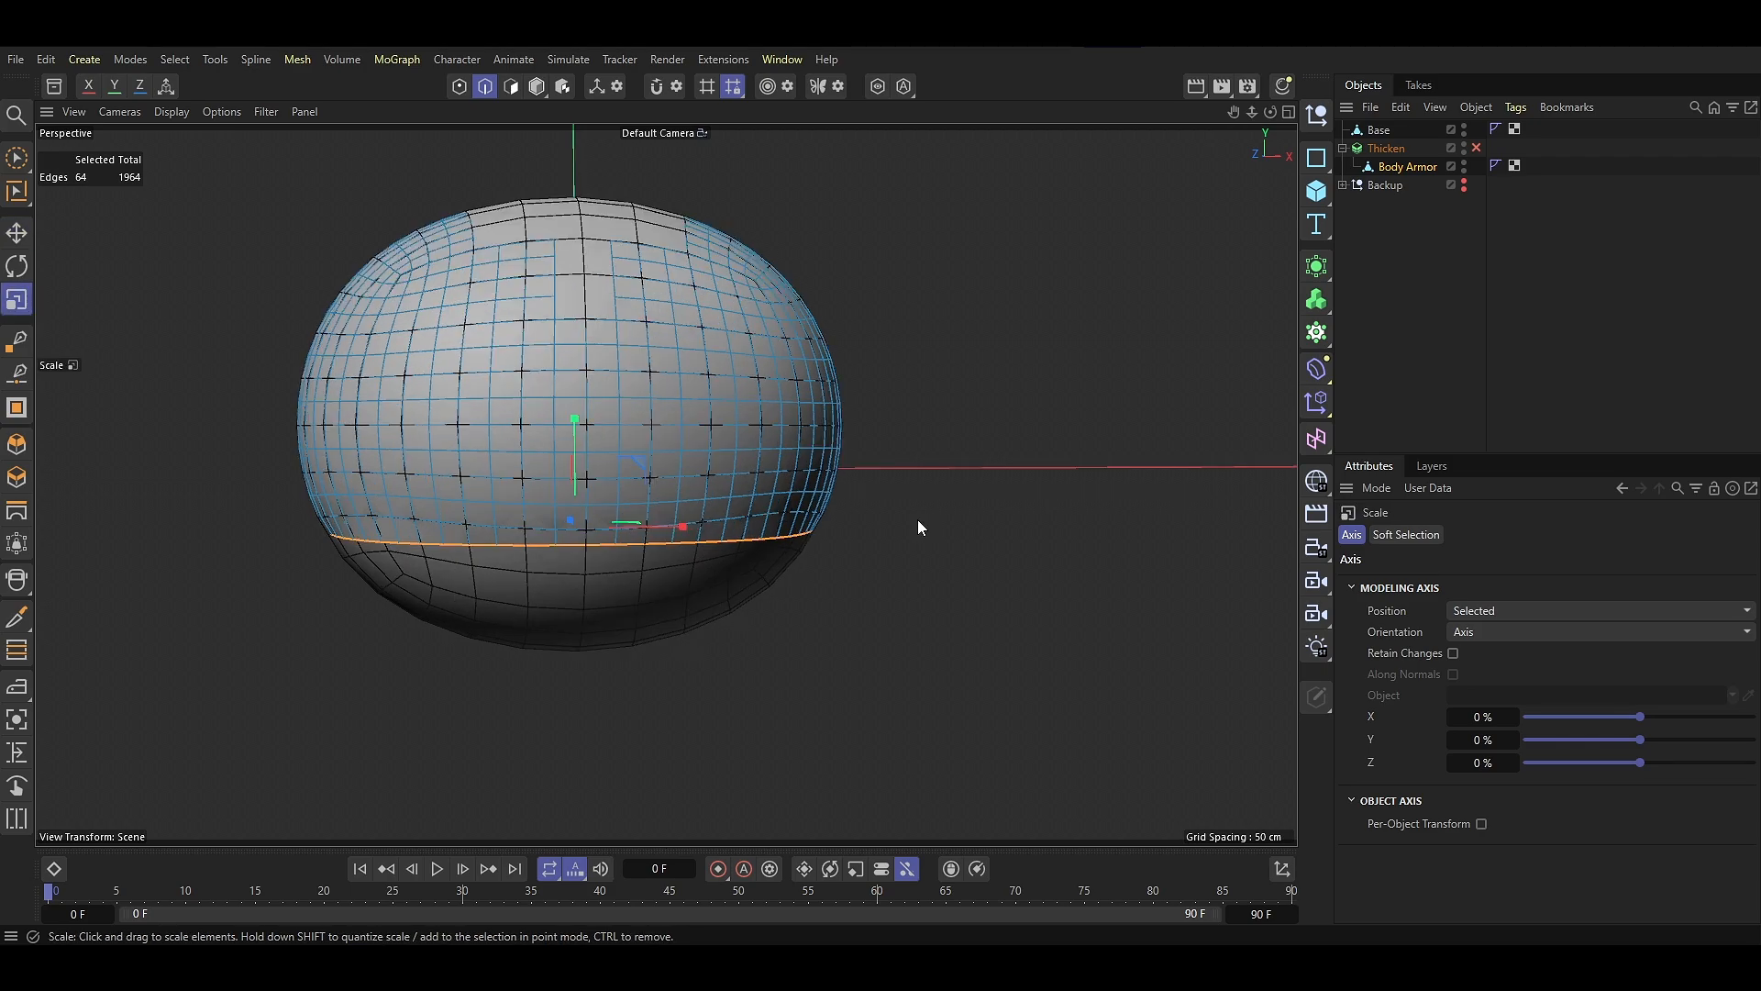
drag(921, 519, 932, 514)
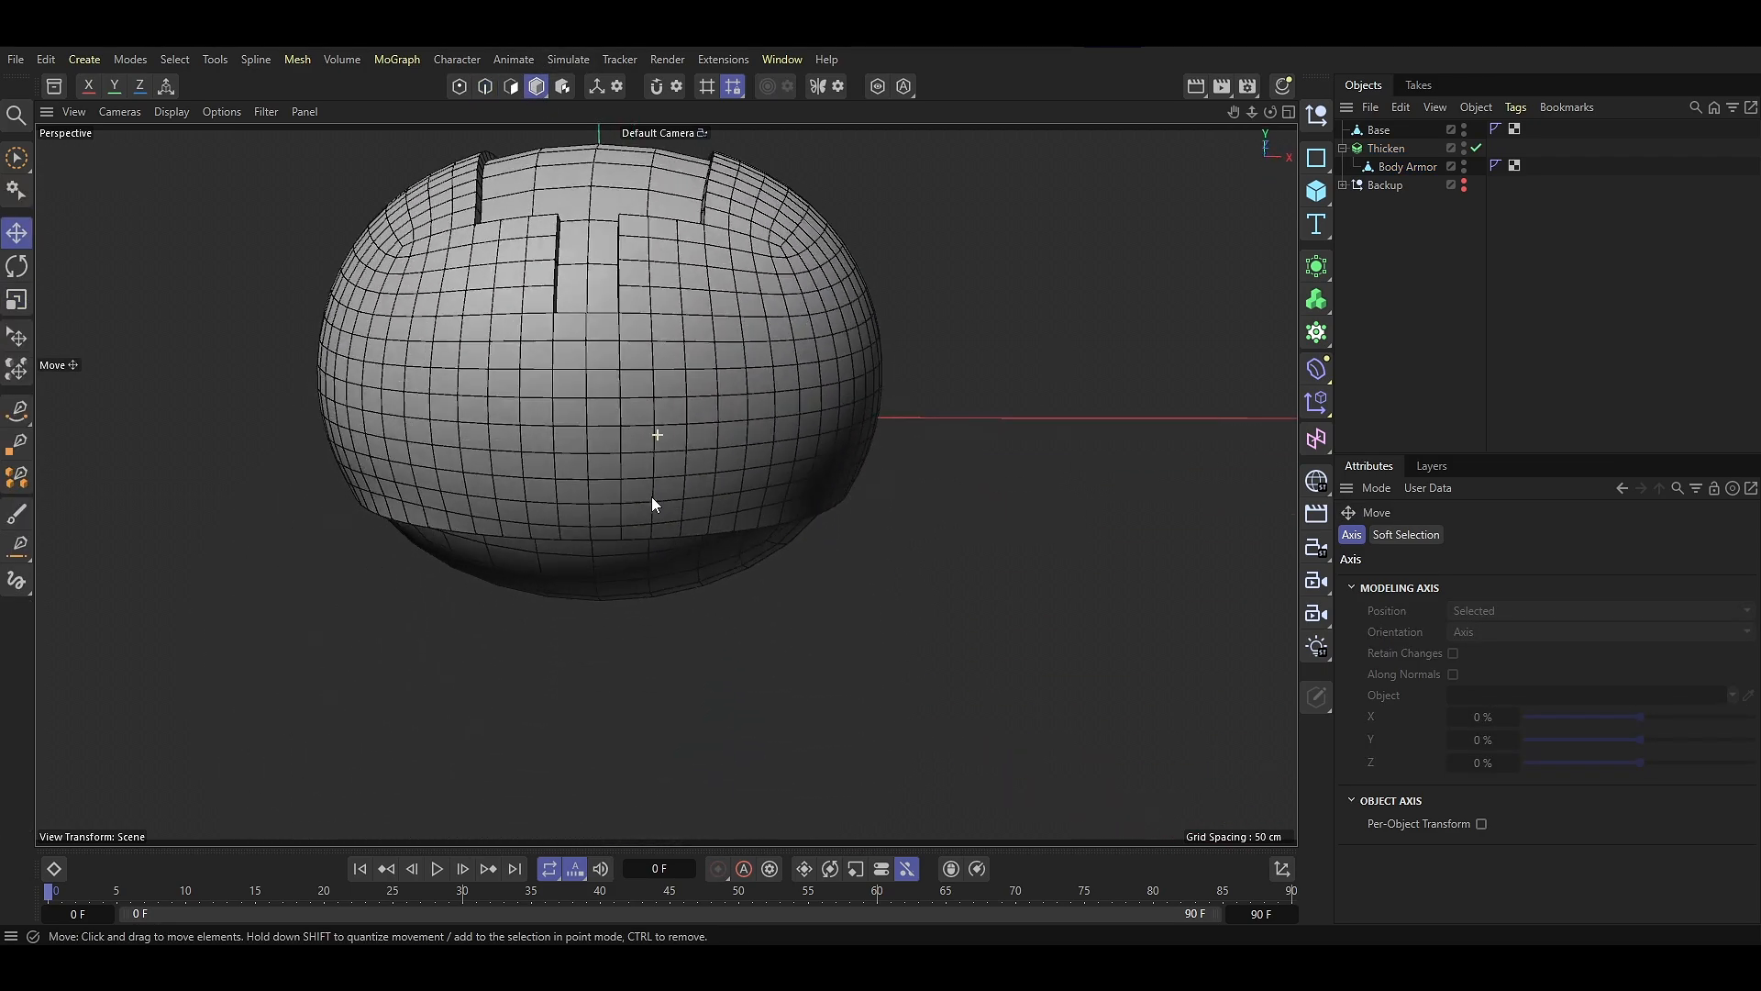
Flatten the next two edge loops above Body Armor's bottom edge by scaling them vertically
alt+drag(652, 497, 539, 479)
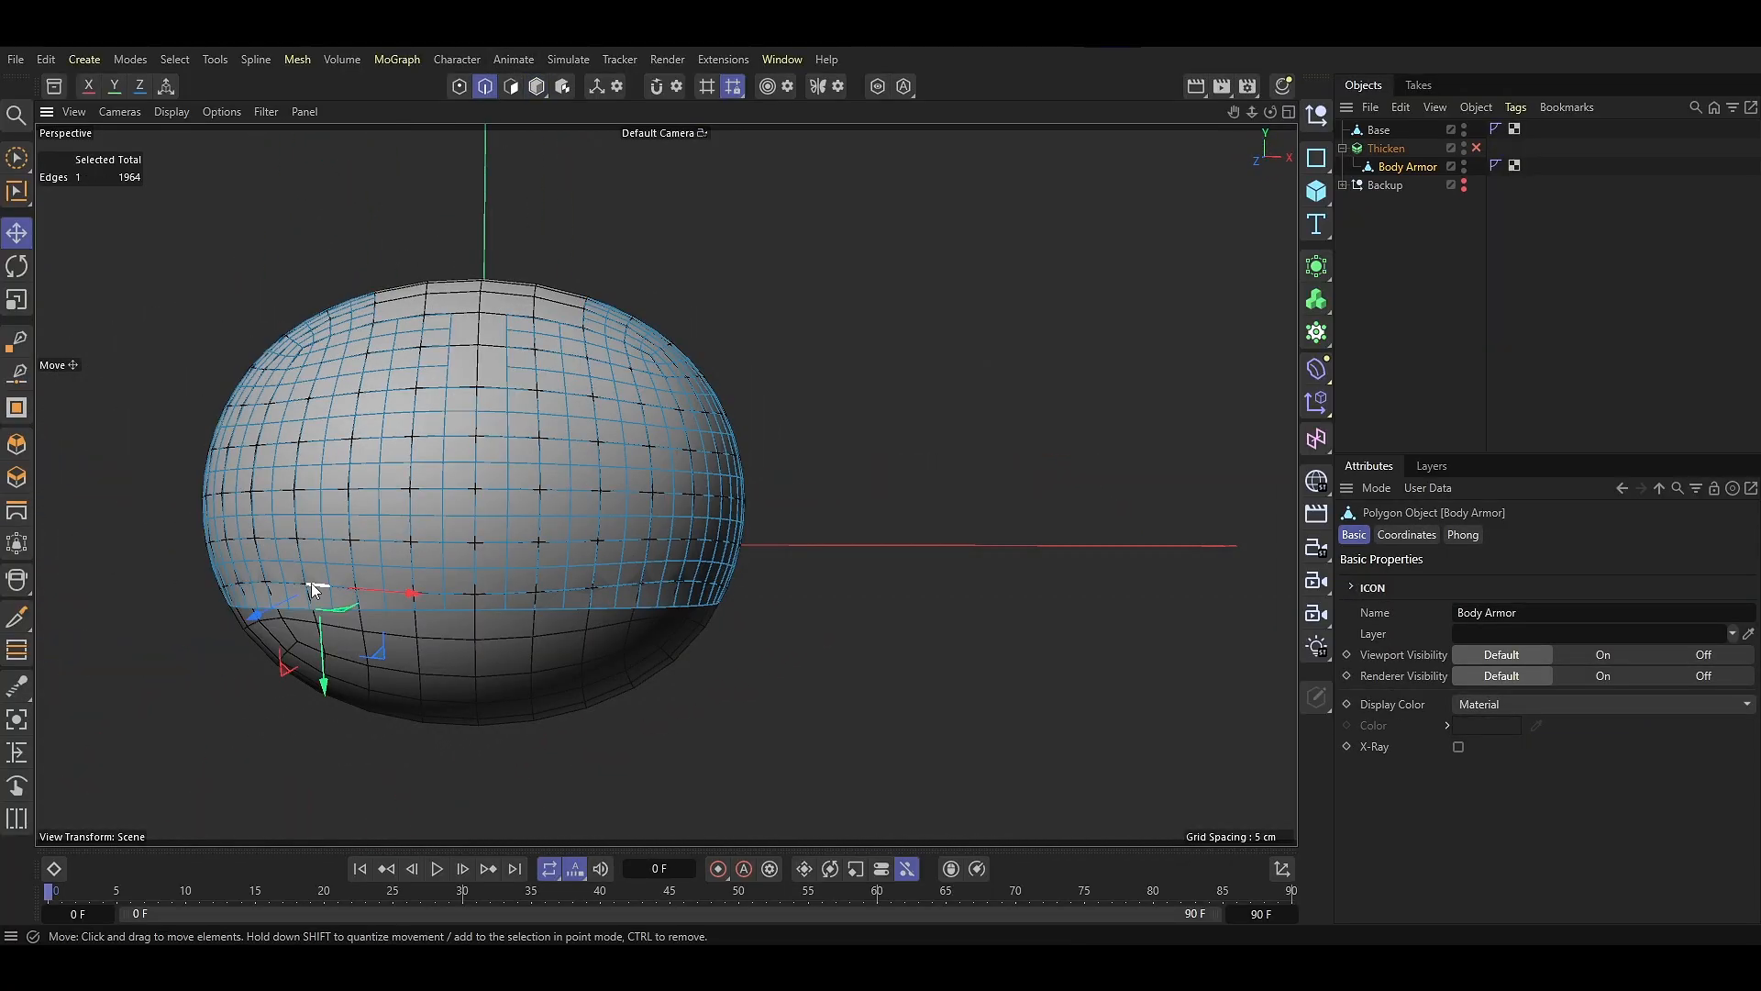
click(275, 590)
key(t)
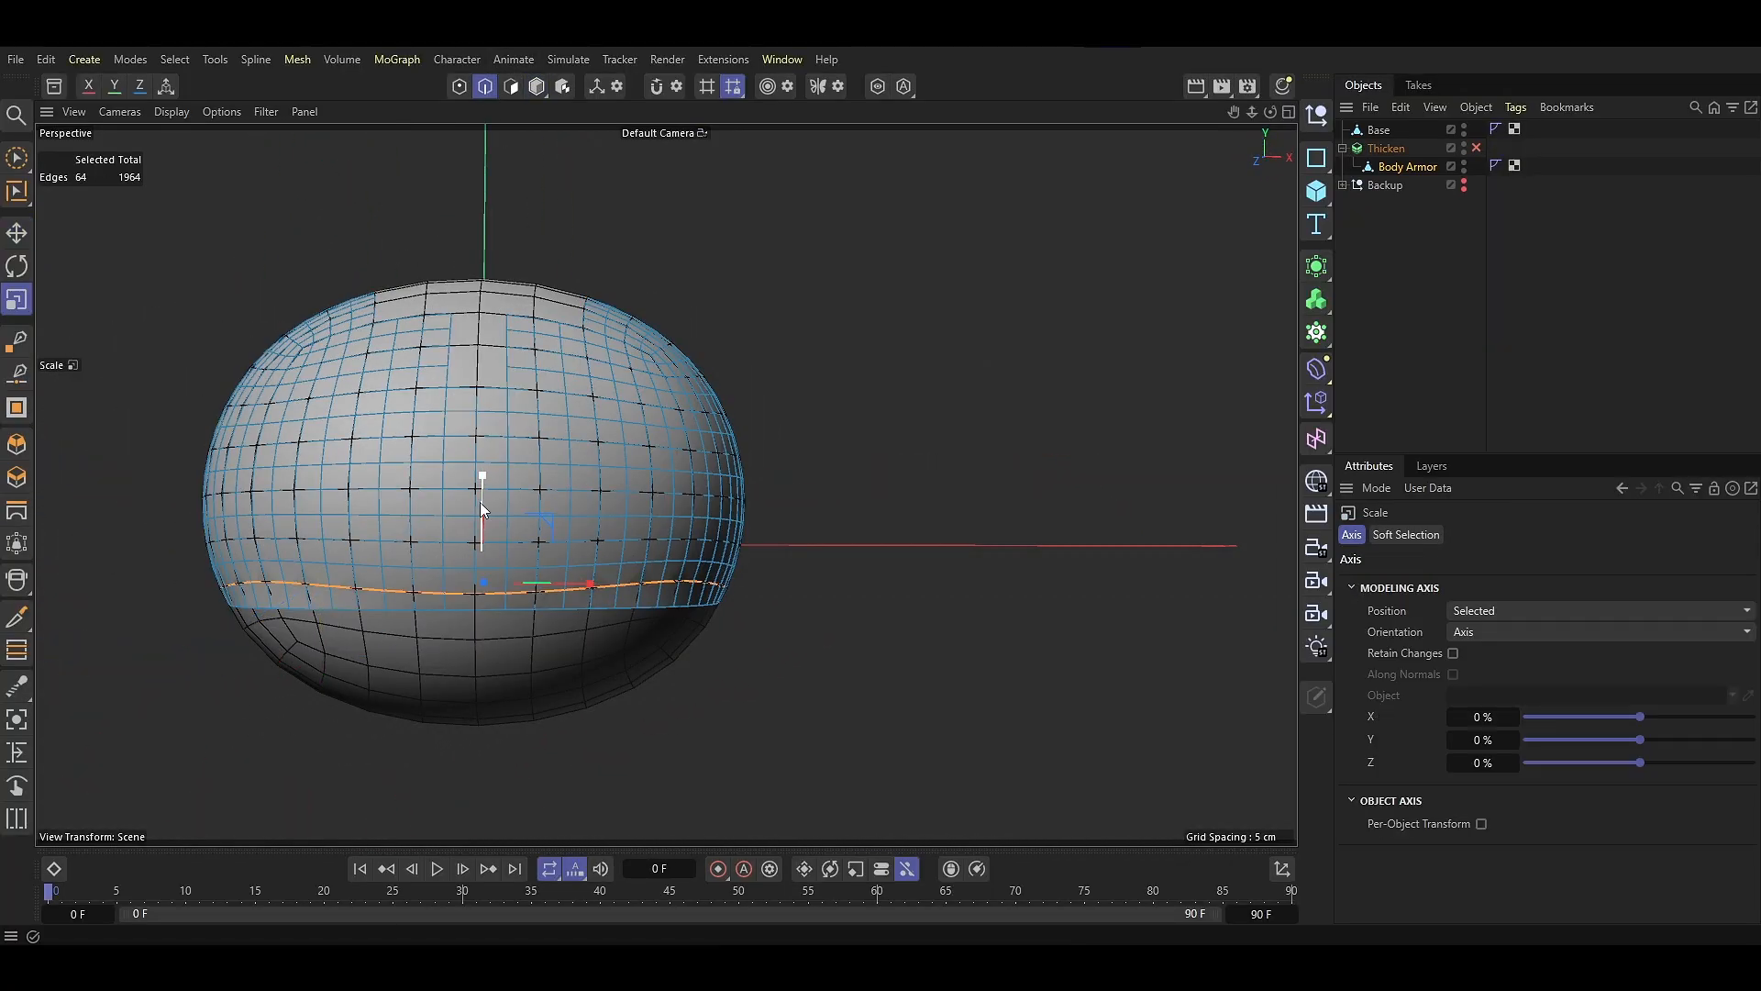
drag(476, 532, 479, 455)
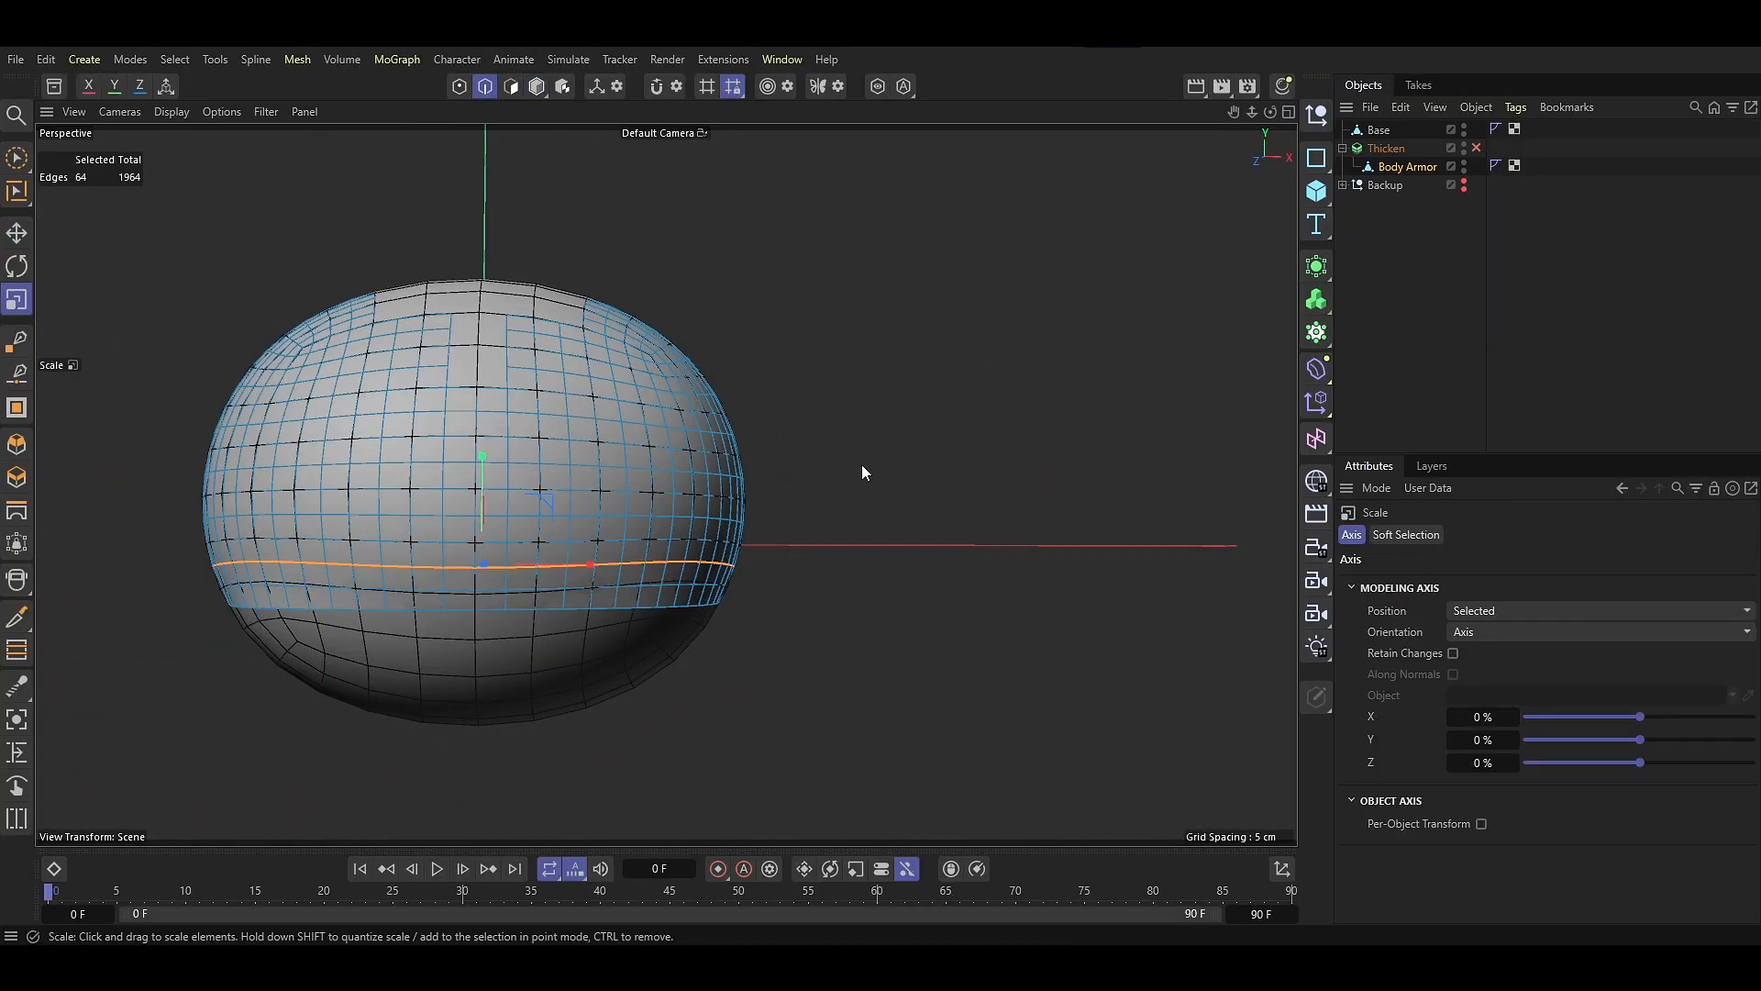
Smooth the three edge loops above Body Armor's bottom edge with Smooth Edges at 15 iterations and re-enable Thicken
shift+double_click(370, 587)
shift+double_click(336, 542)
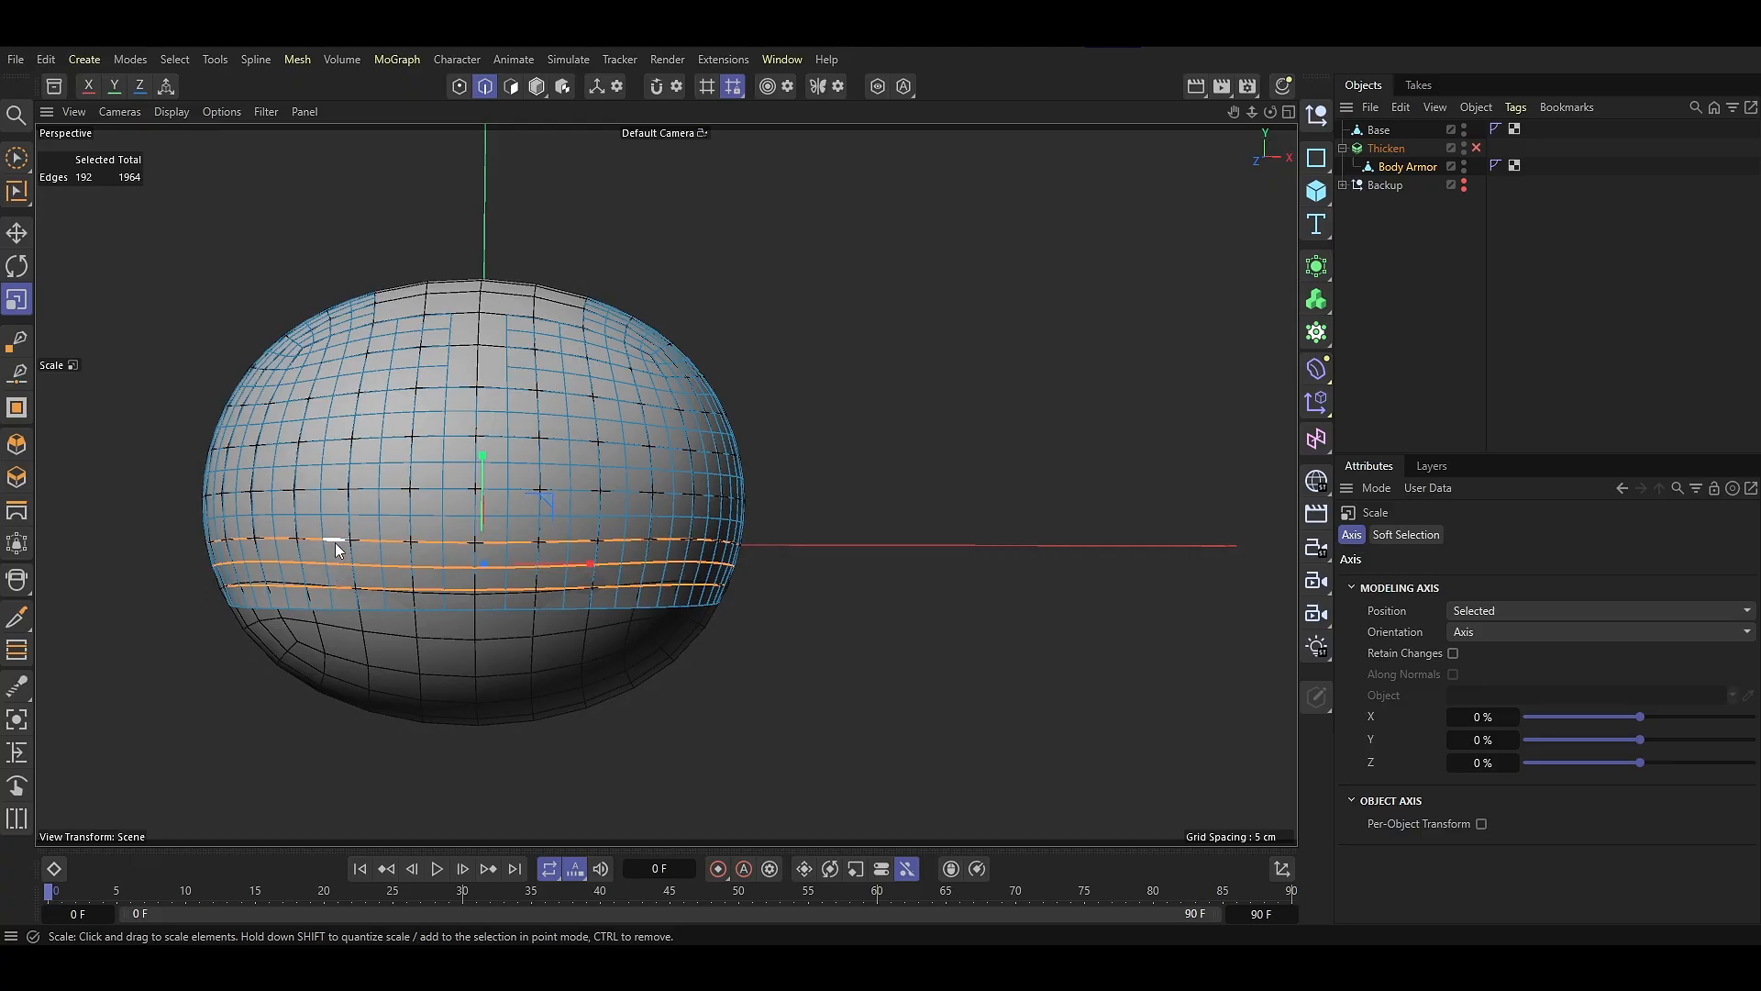
right_click(879, 458)
click(927, 712)
drag(901, 505, 918, 503)
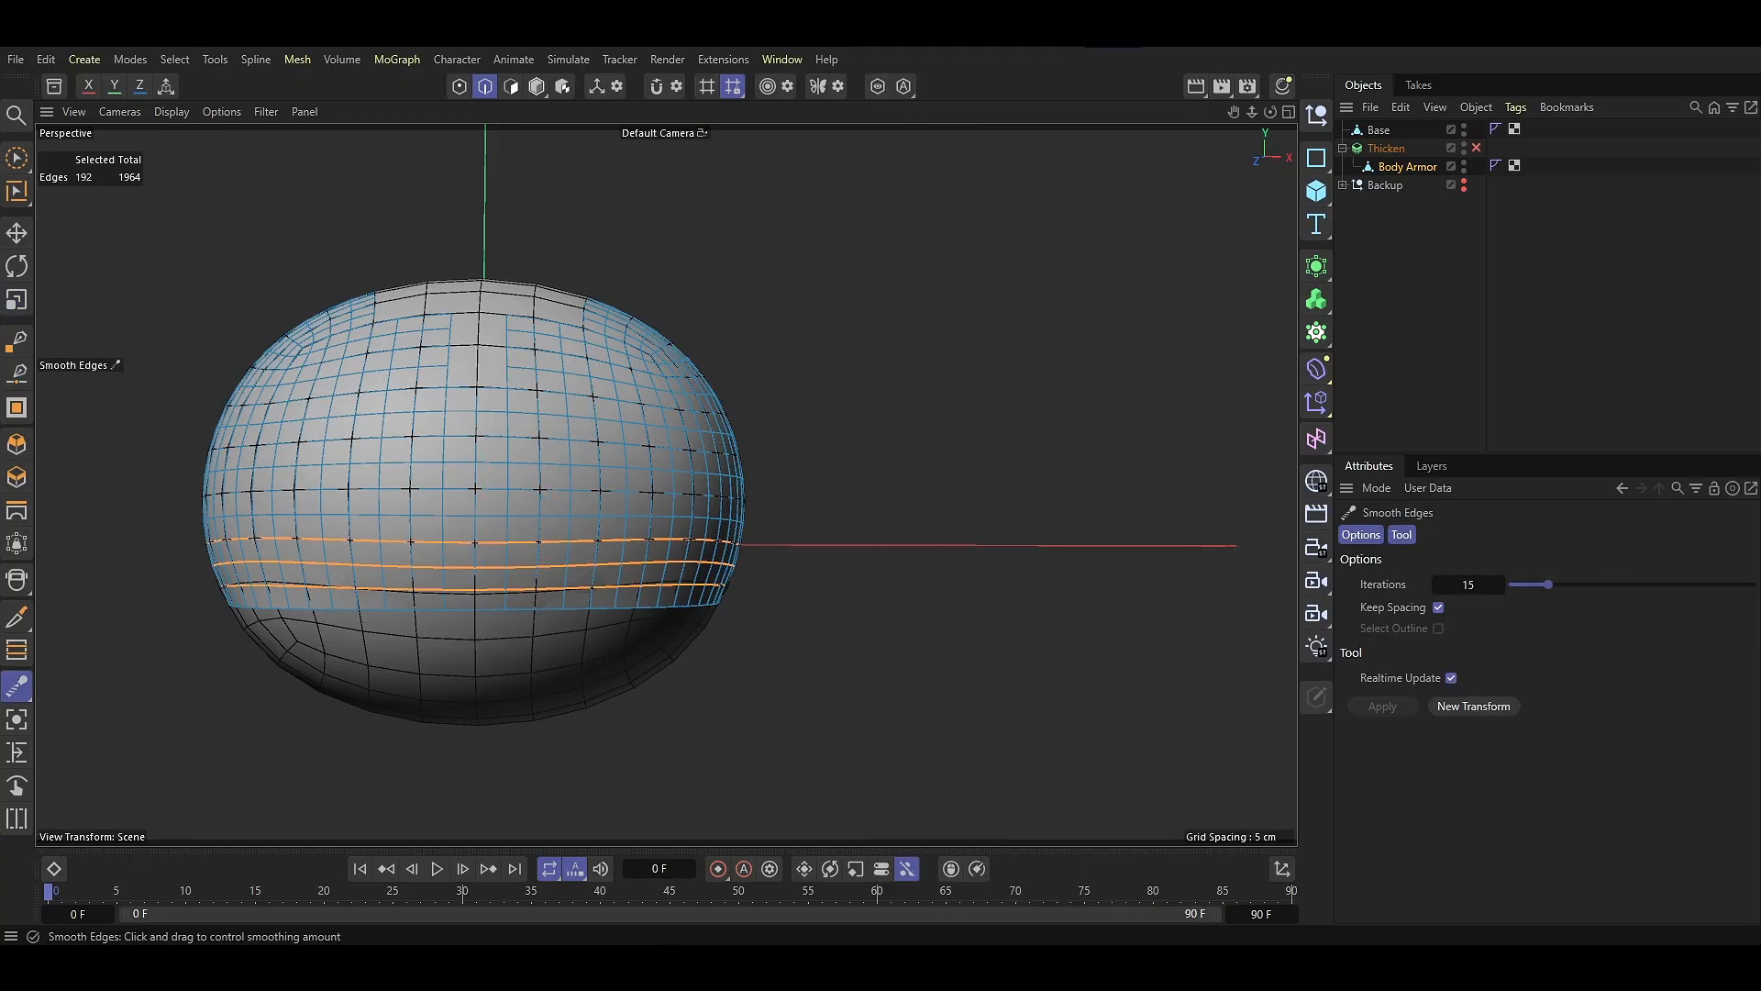
key(e)
click(932, 461)
click(1477, 148)
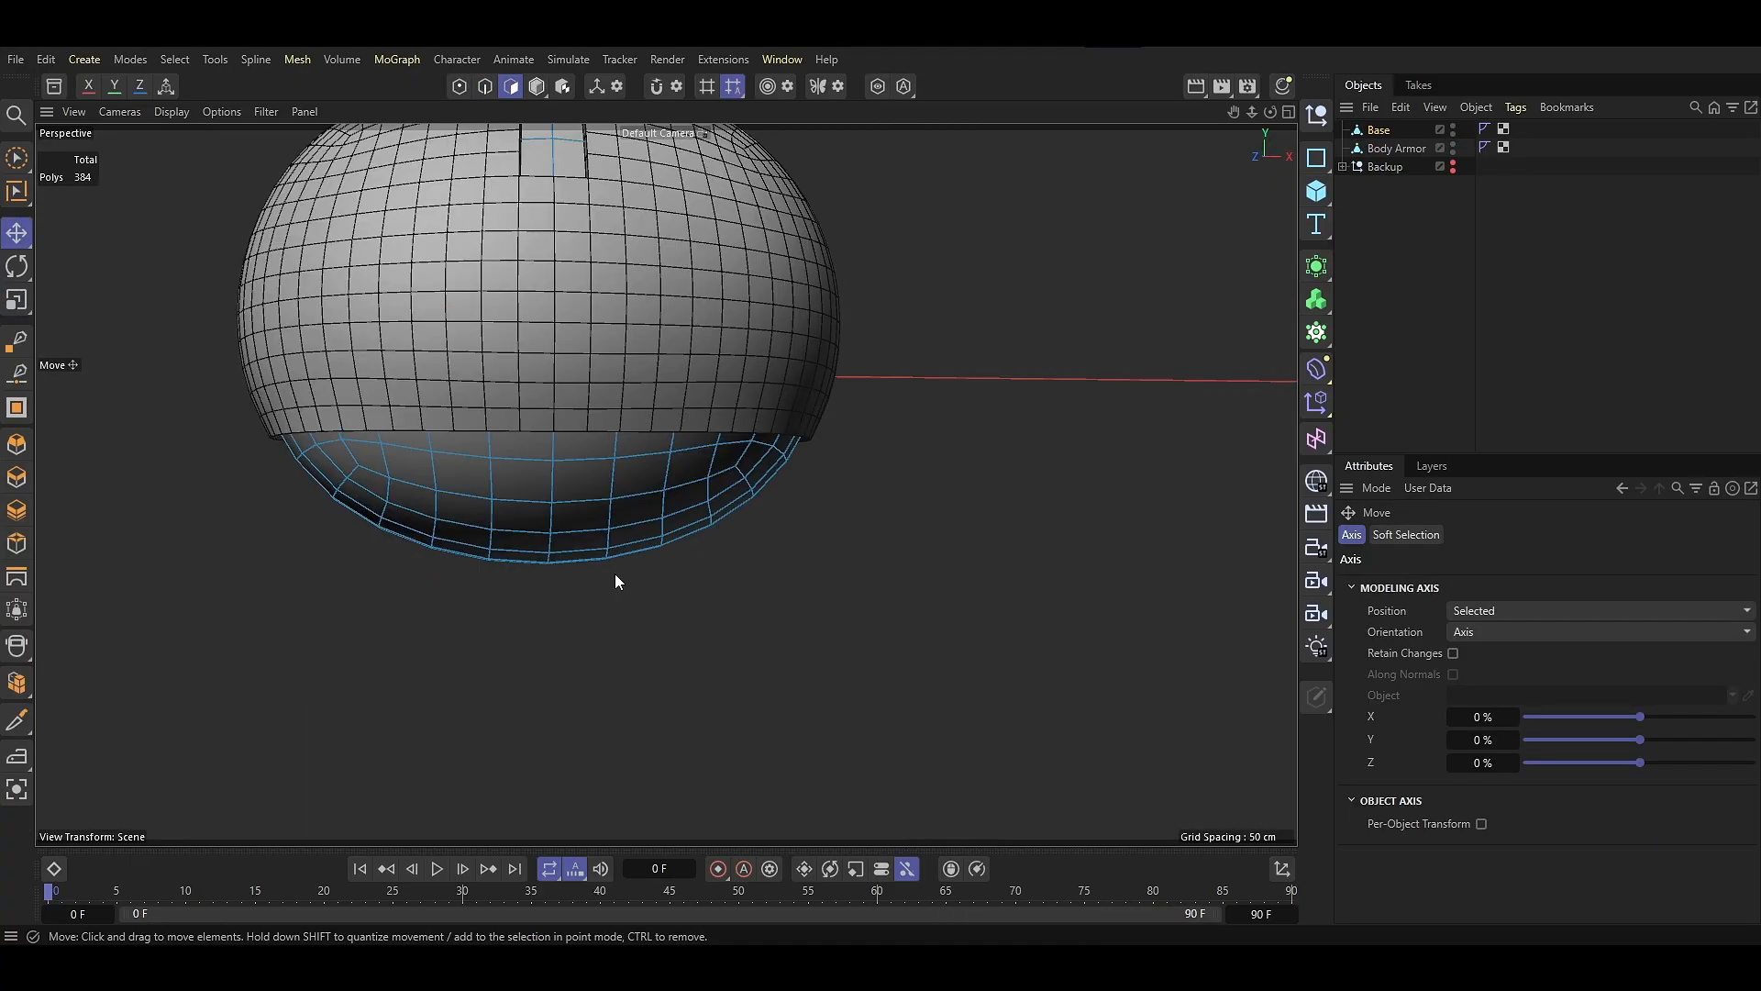
Split the ring of polygons on Base just below Body Armor's lower edge into a separate object
key(u)
key(l)
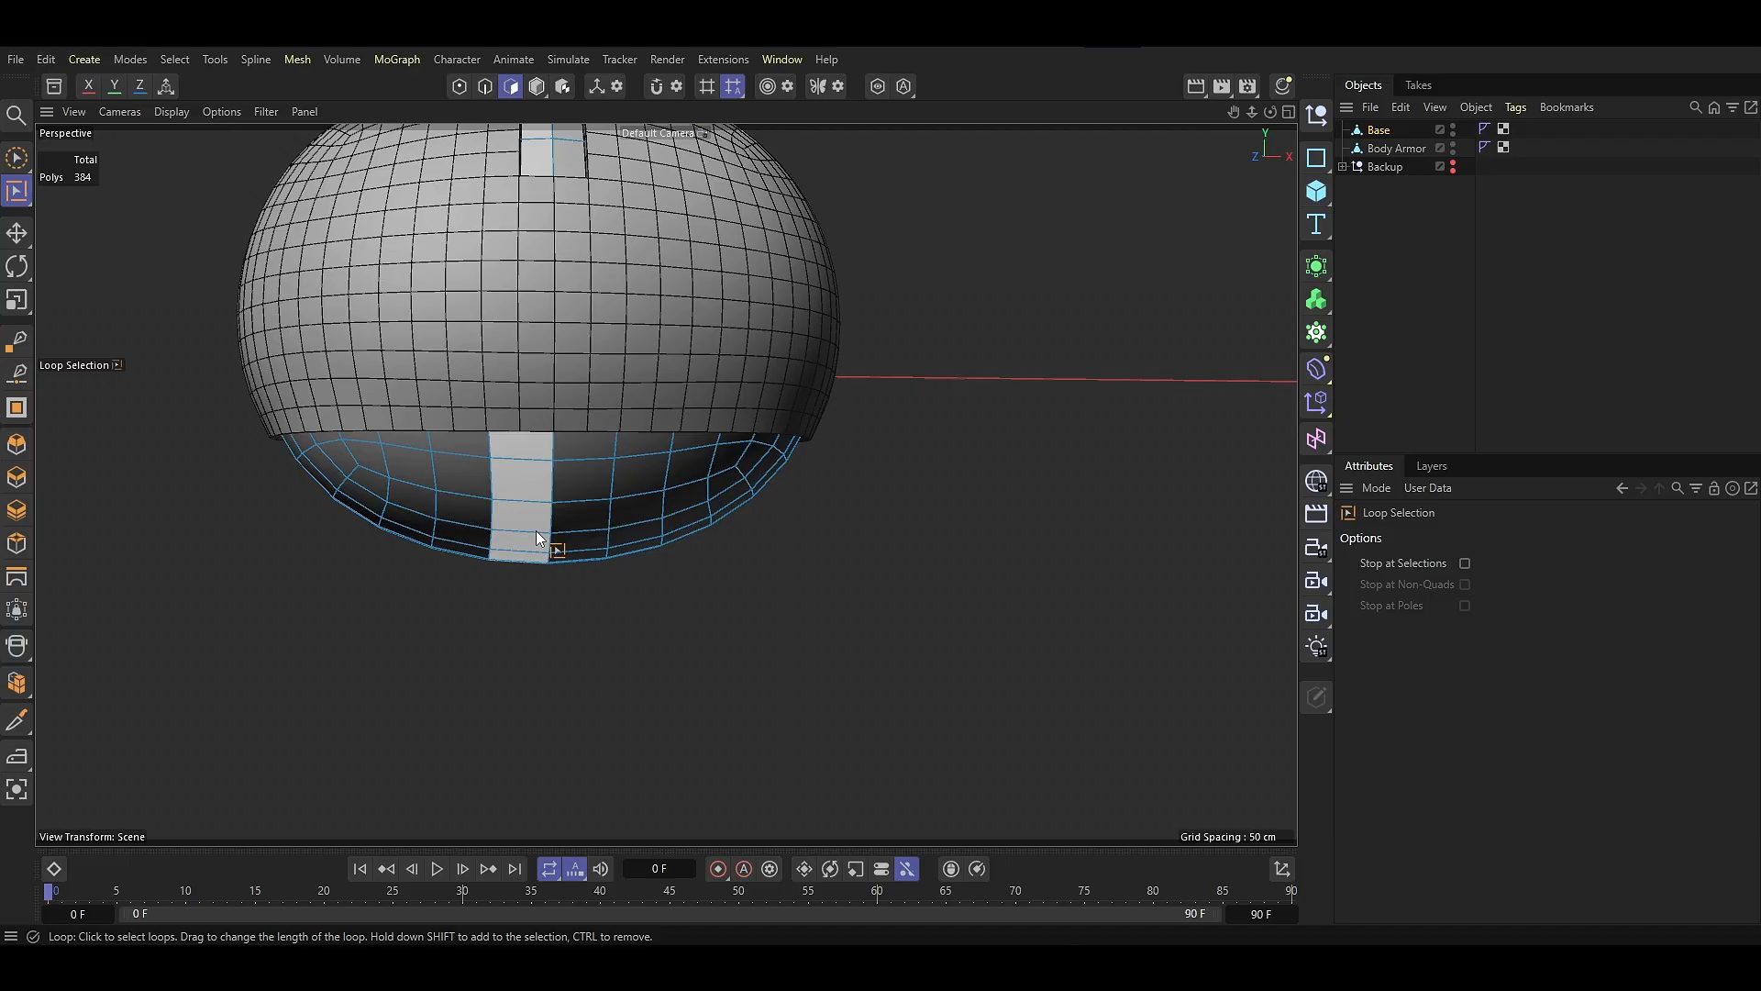
click(433, 471)
alt+drag(433, 471, 735, 680)
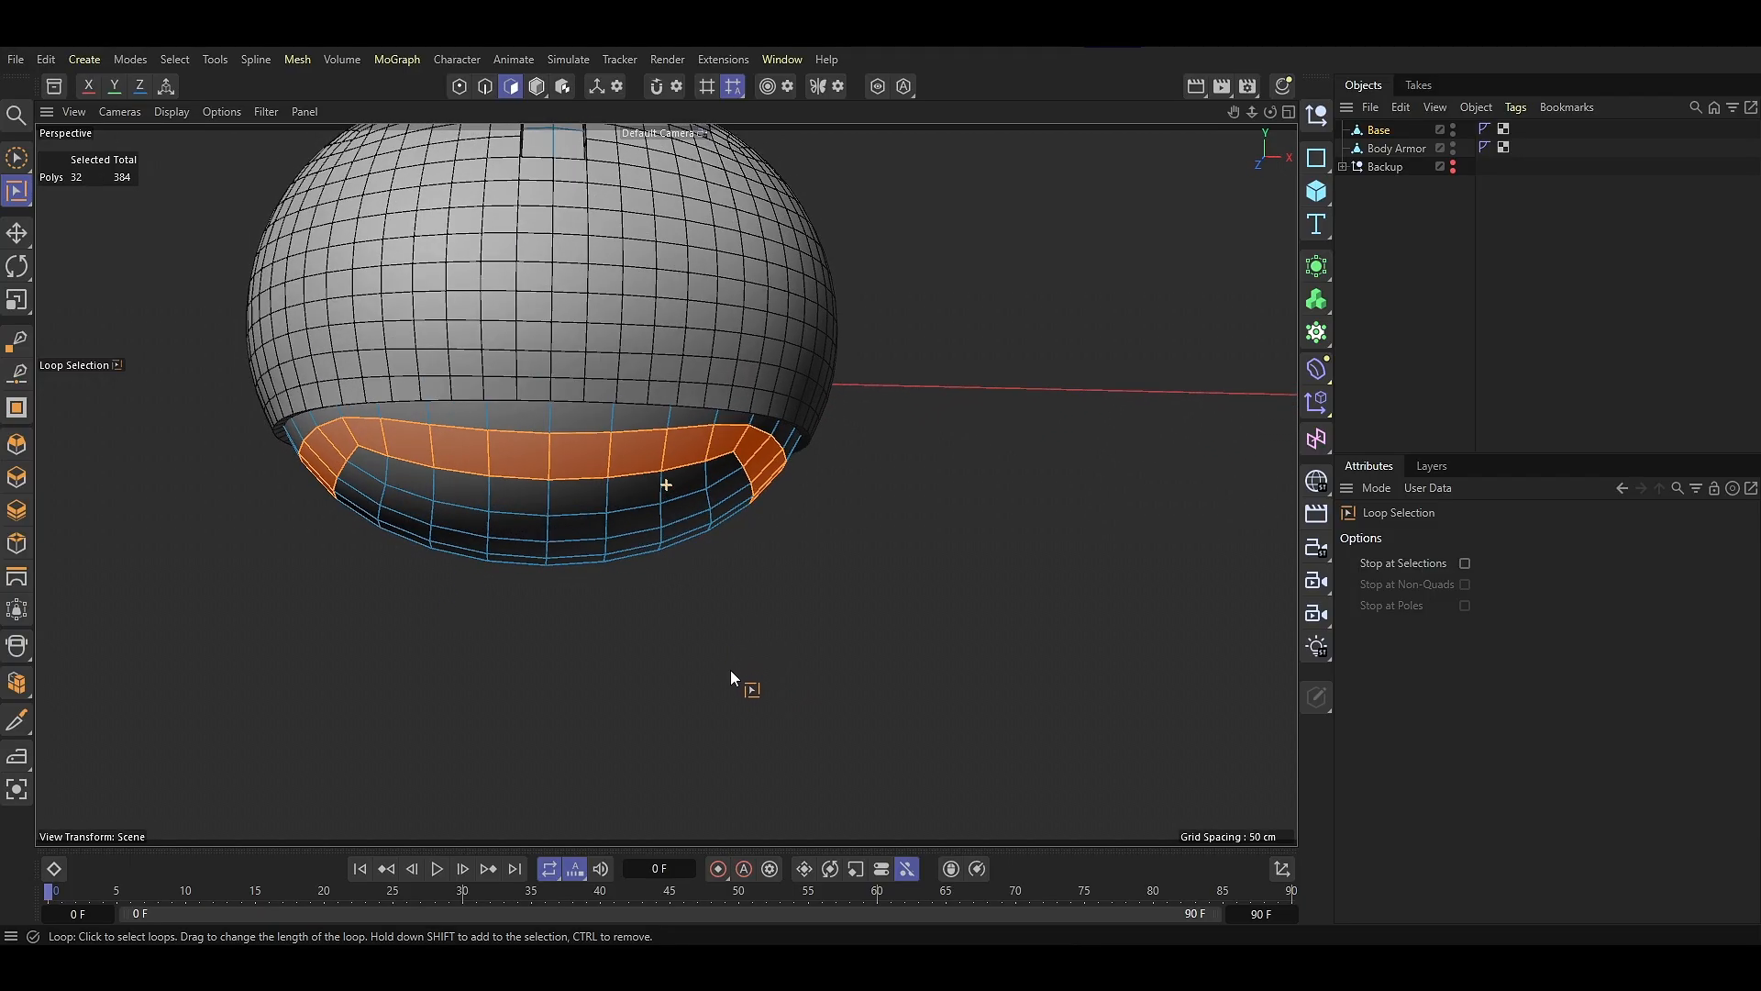
key(e)
right_click(840, 676)
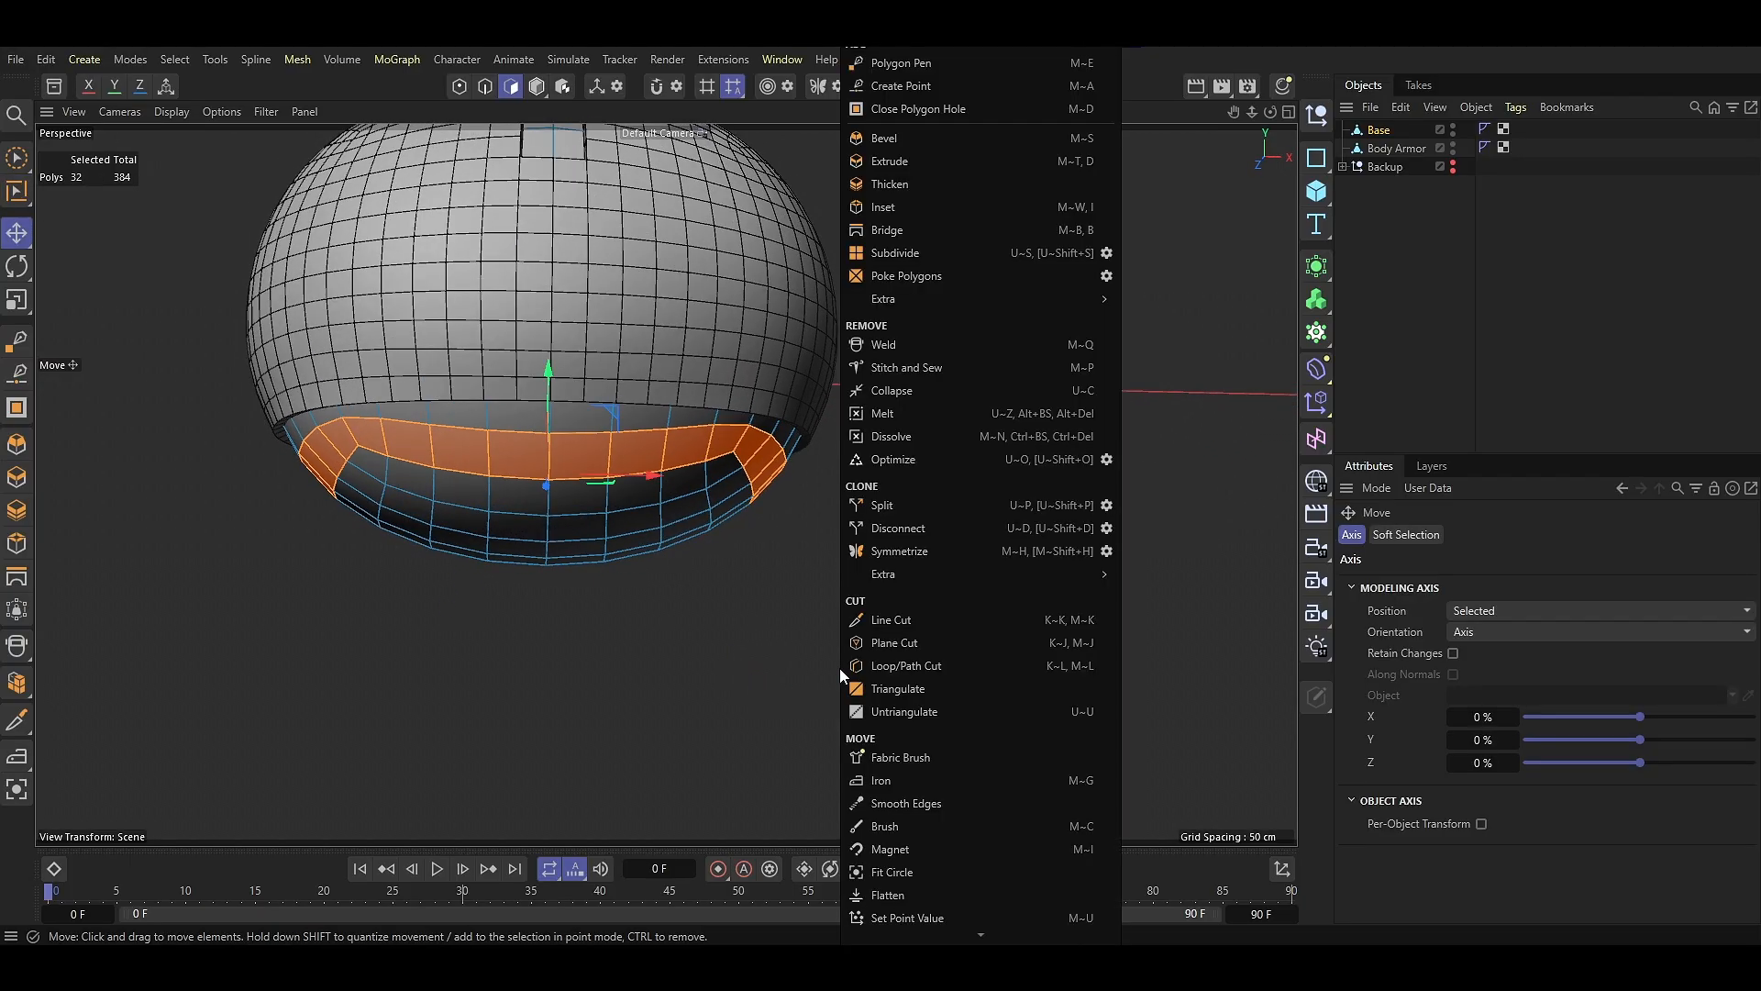
click(895, 505)
Flatten the bottom edge loop of the split ring vertically and enlarge it uniformly
click(485, 86)
key(ctrl+shift+a)
alt+drag(355, 504, 436, 602)
double_click(397, 507)
key(t)
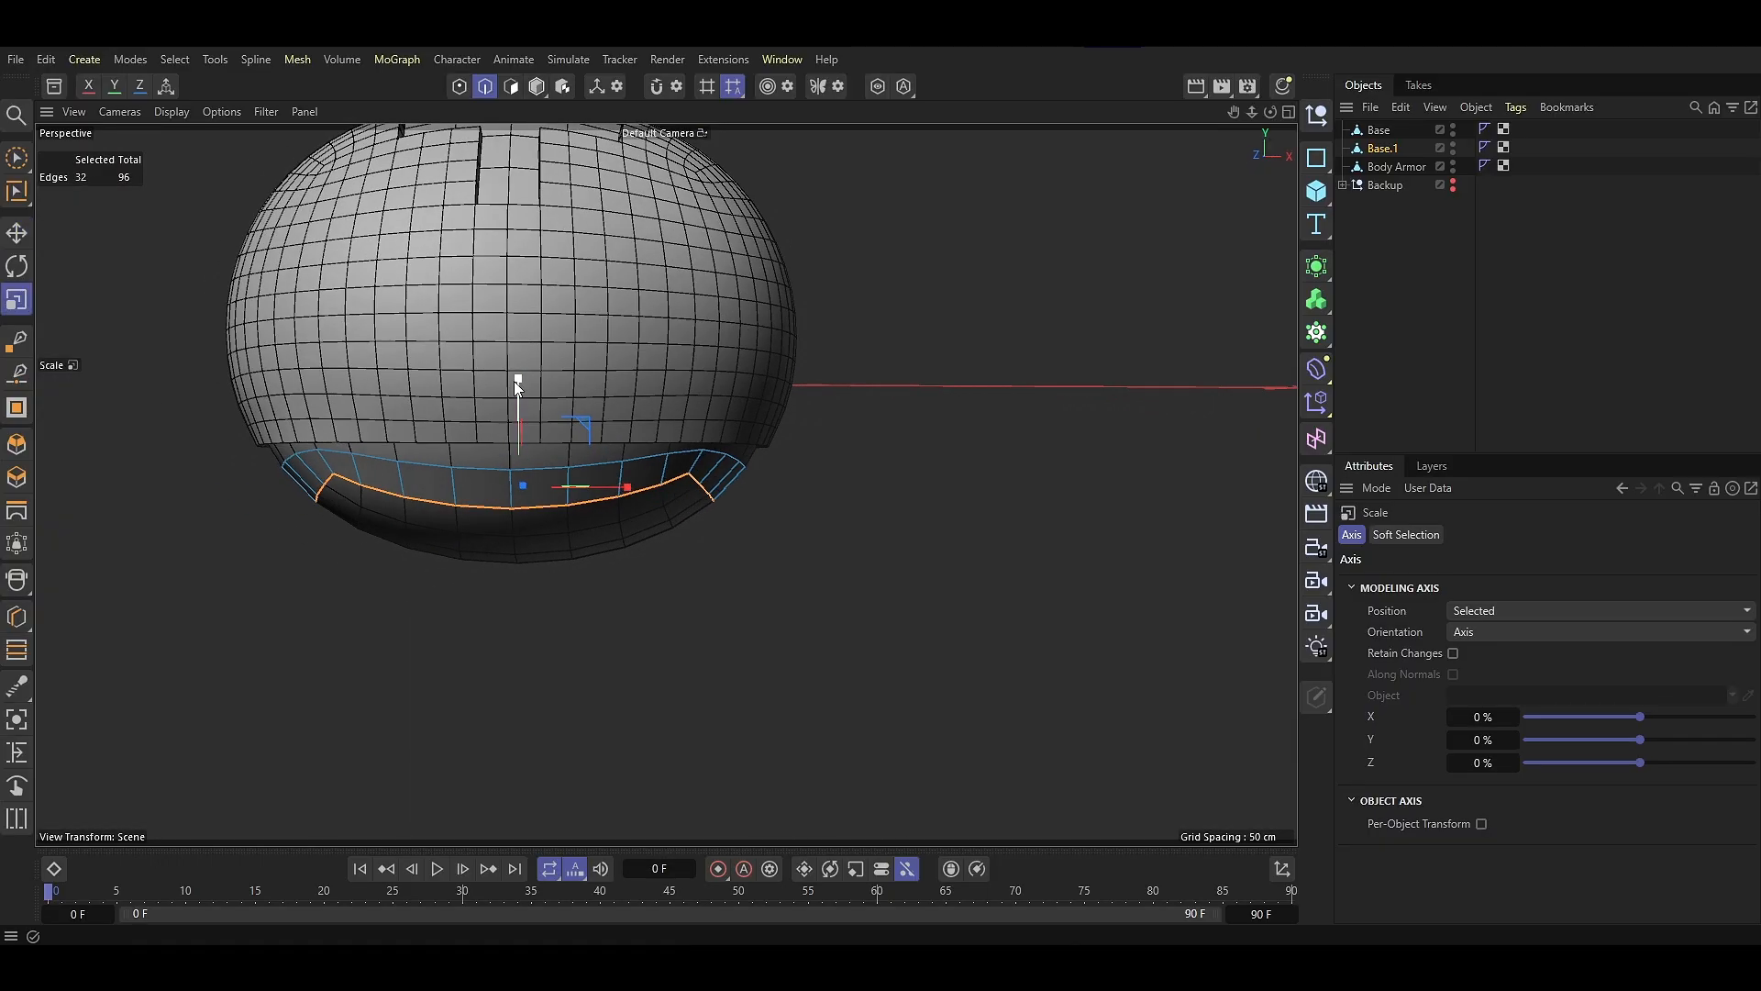
drag(517, 382, 508, 493)
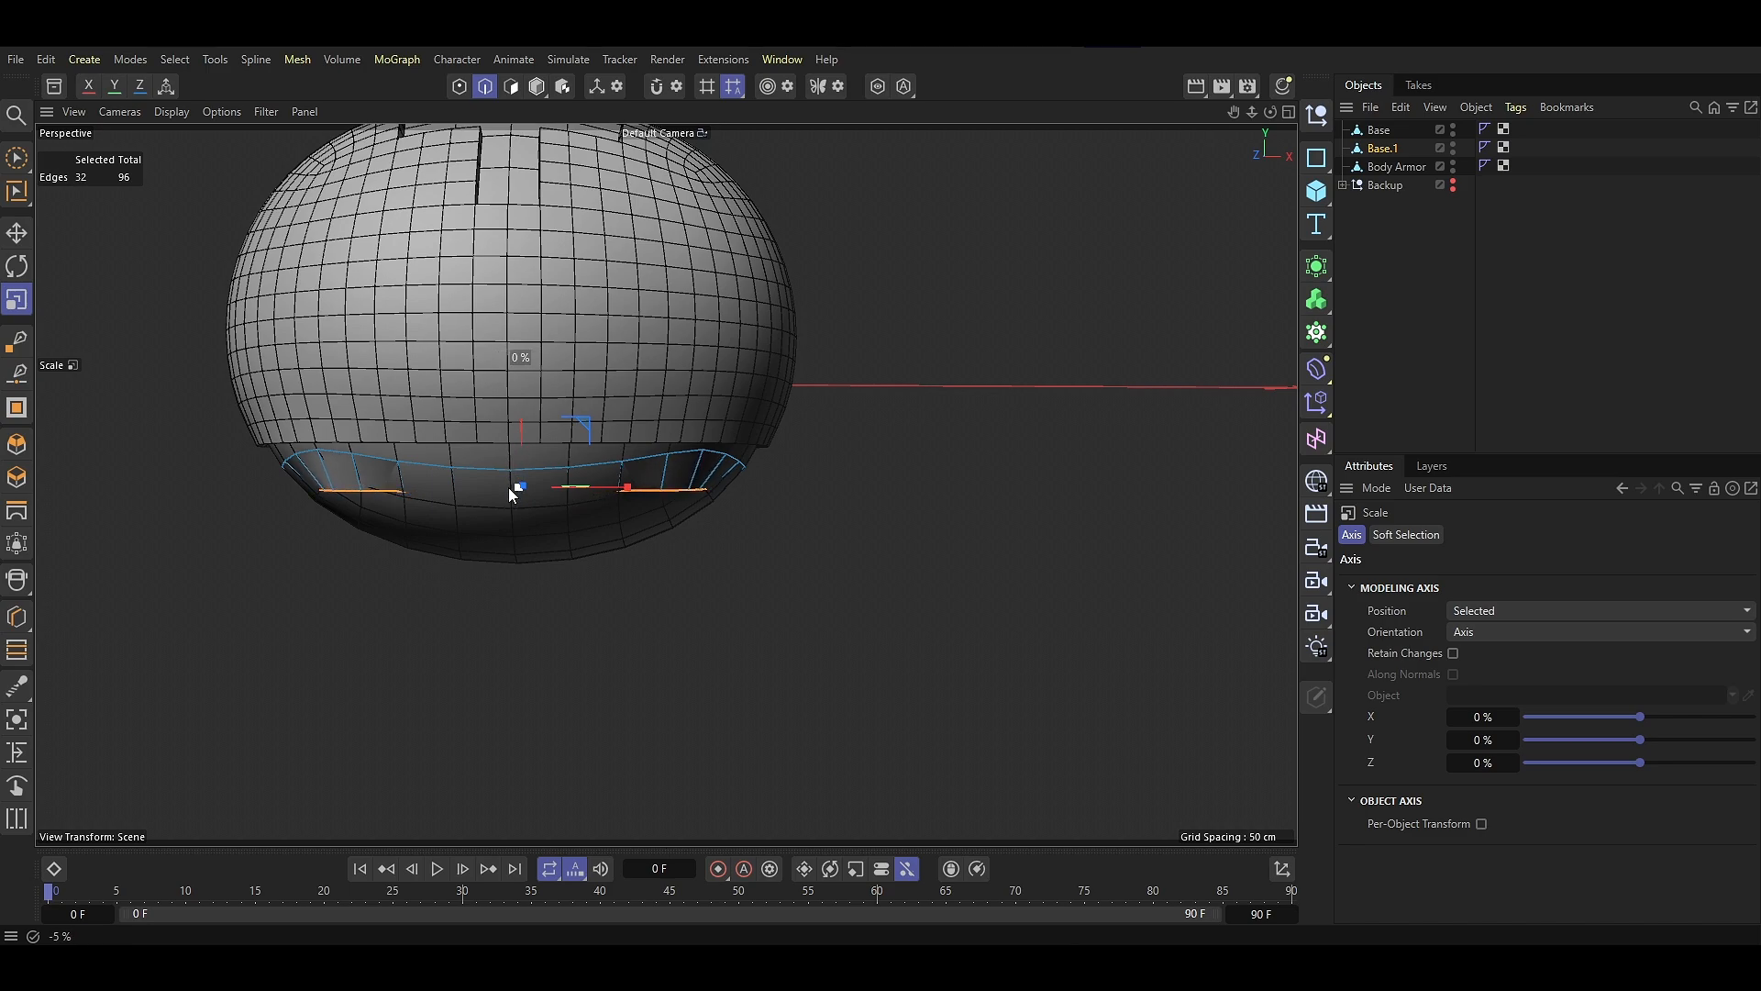
key(e)
alt+drag(664, 484, 523, 569)
key(t)
drag(606, 554, 756, 541)
alt+drag(472, 540, 399, 513)
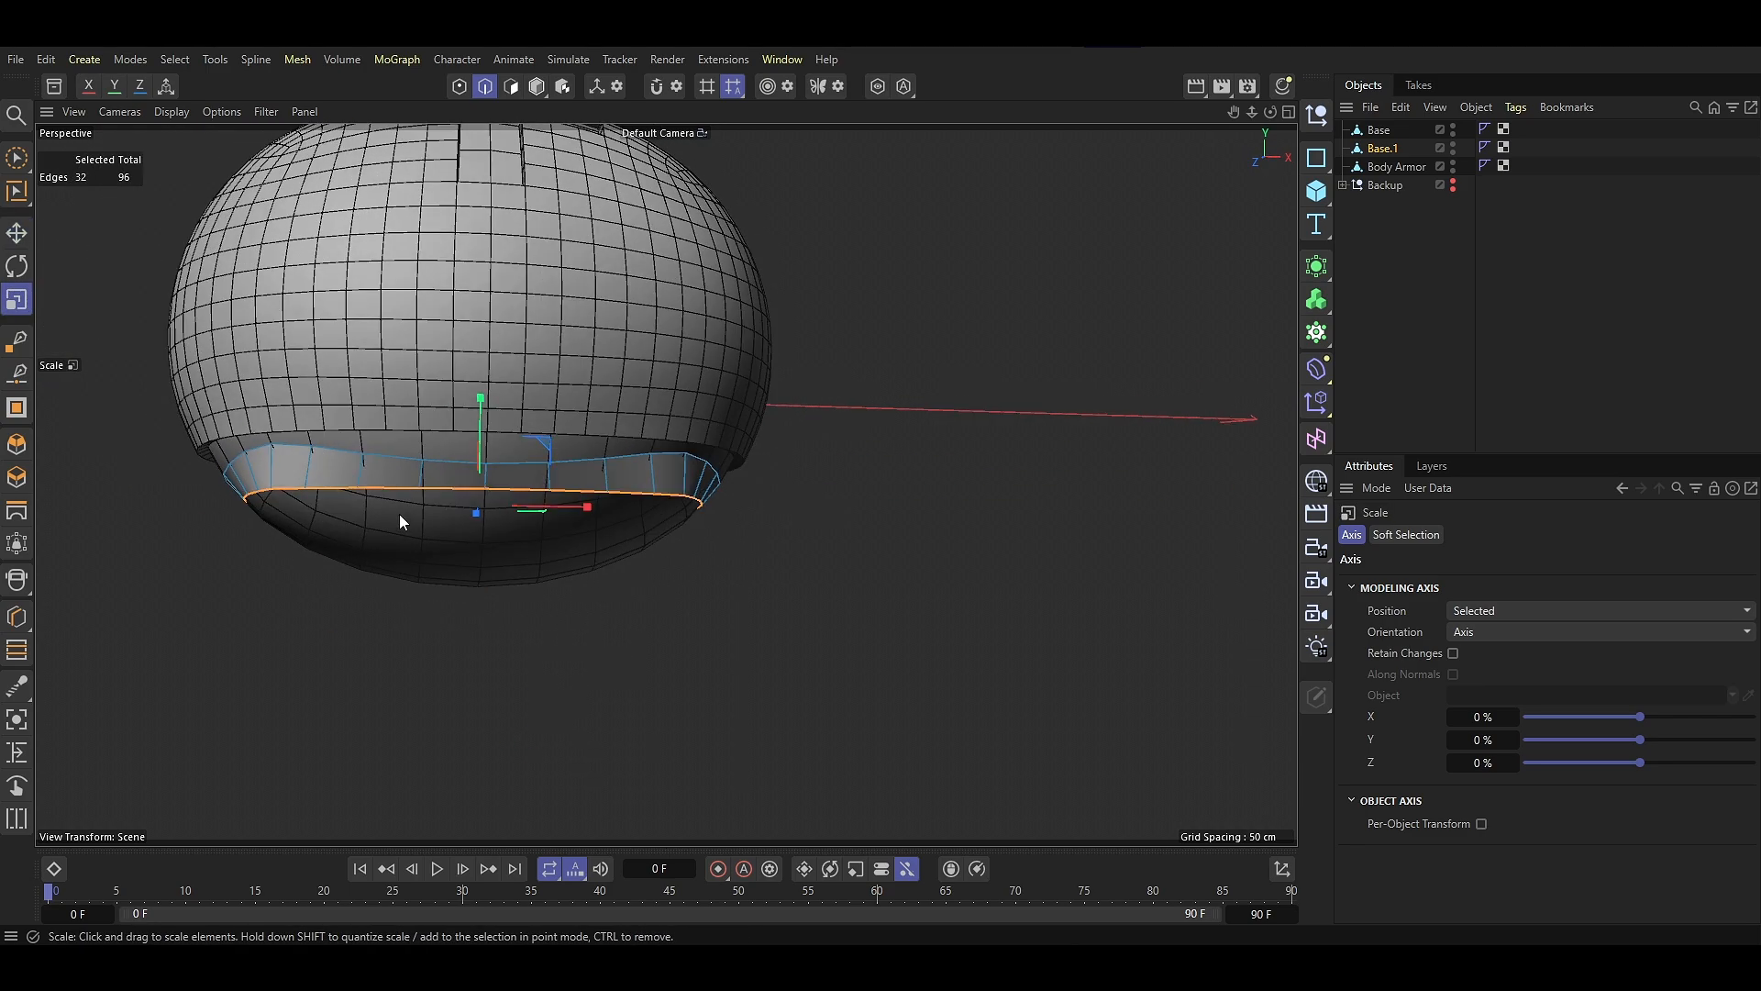
Extrude the ring's flattened bottom edge loop straight down into a band and delete the original polygon ring above it
key(e)
ctrl+drag(483, 403, 486, 486)
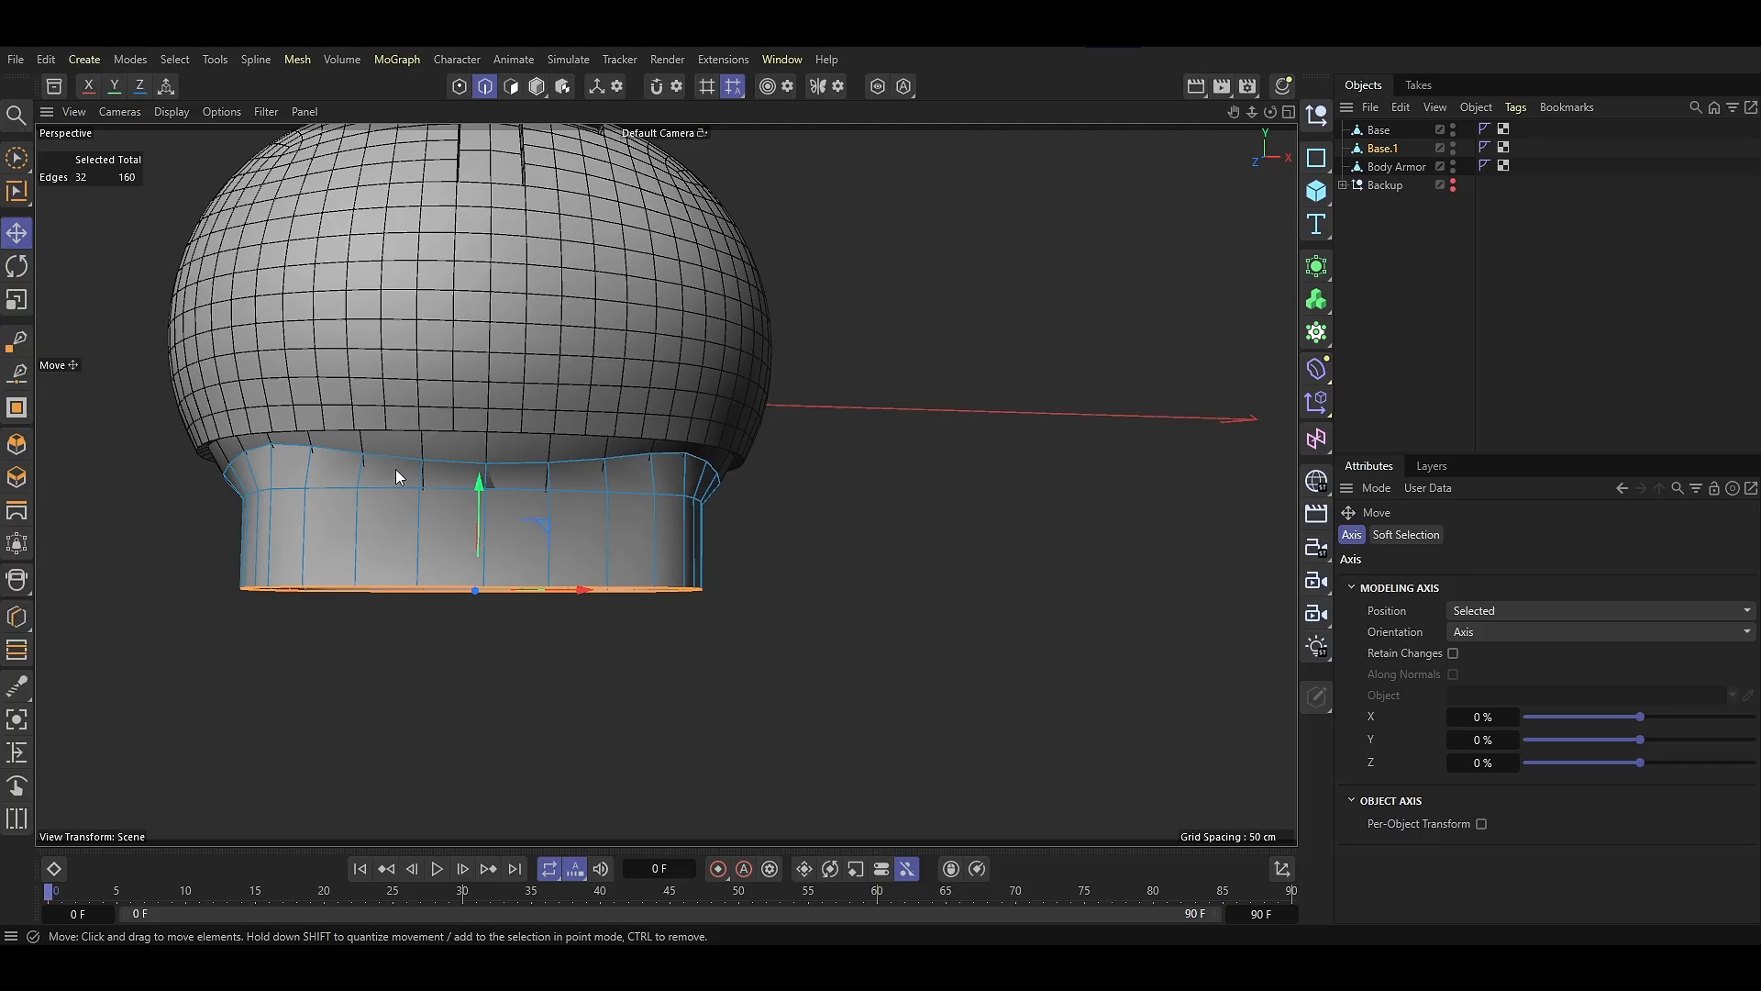
click(511, 86)
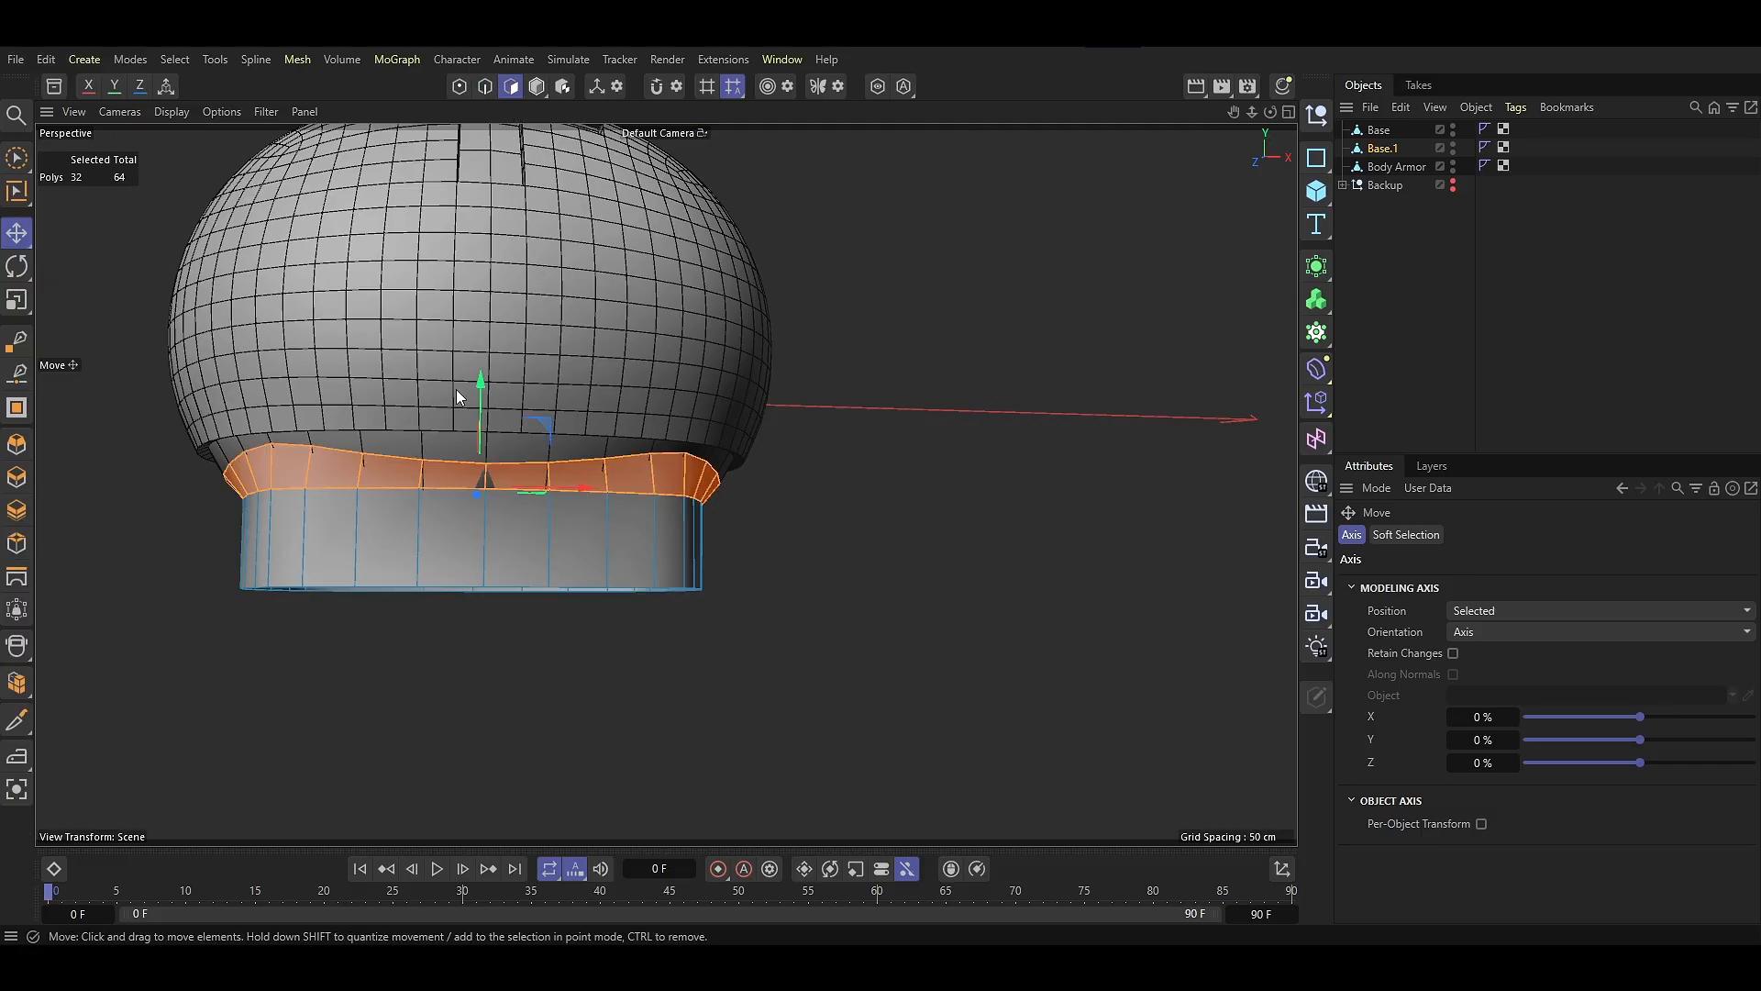
key(Delete)
Smooth the band's upper edge loop at 107 iterations and its bottom edge loop at 181 iterations with Smooth Edges
click(485, 85)
alt+drag(432, 450, 501, 481)
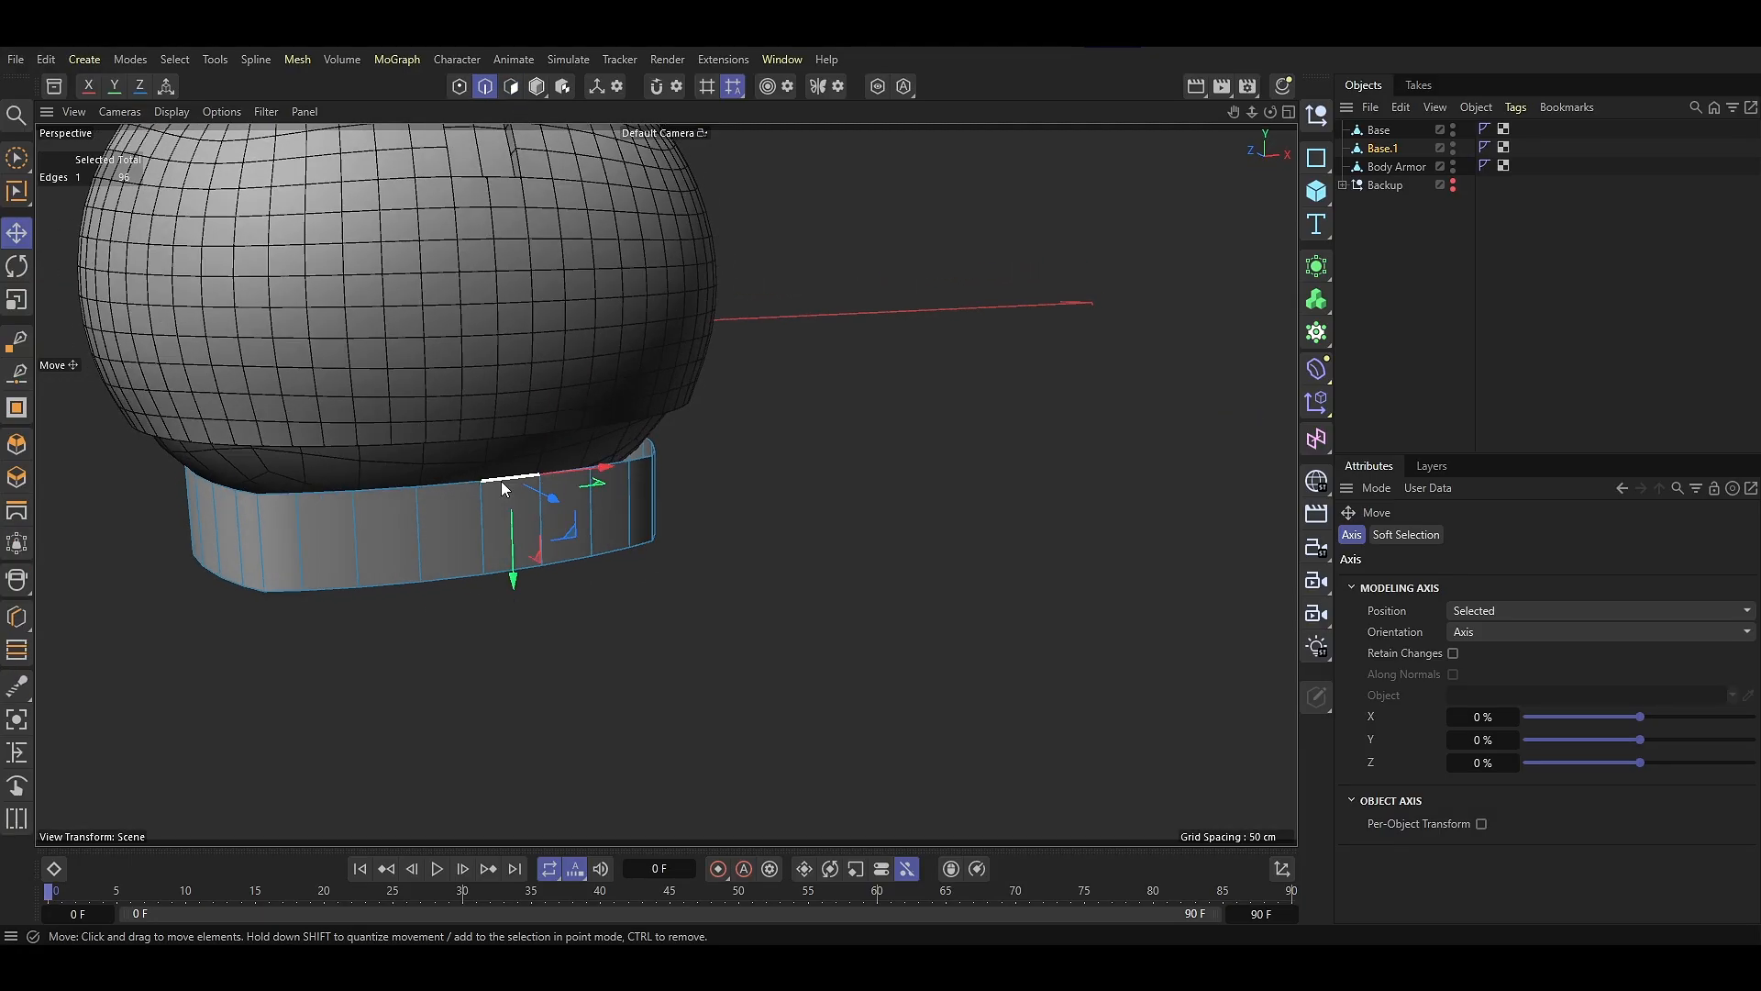
double_click(501, 481)
right_click(798, 500)
click(811, 526)
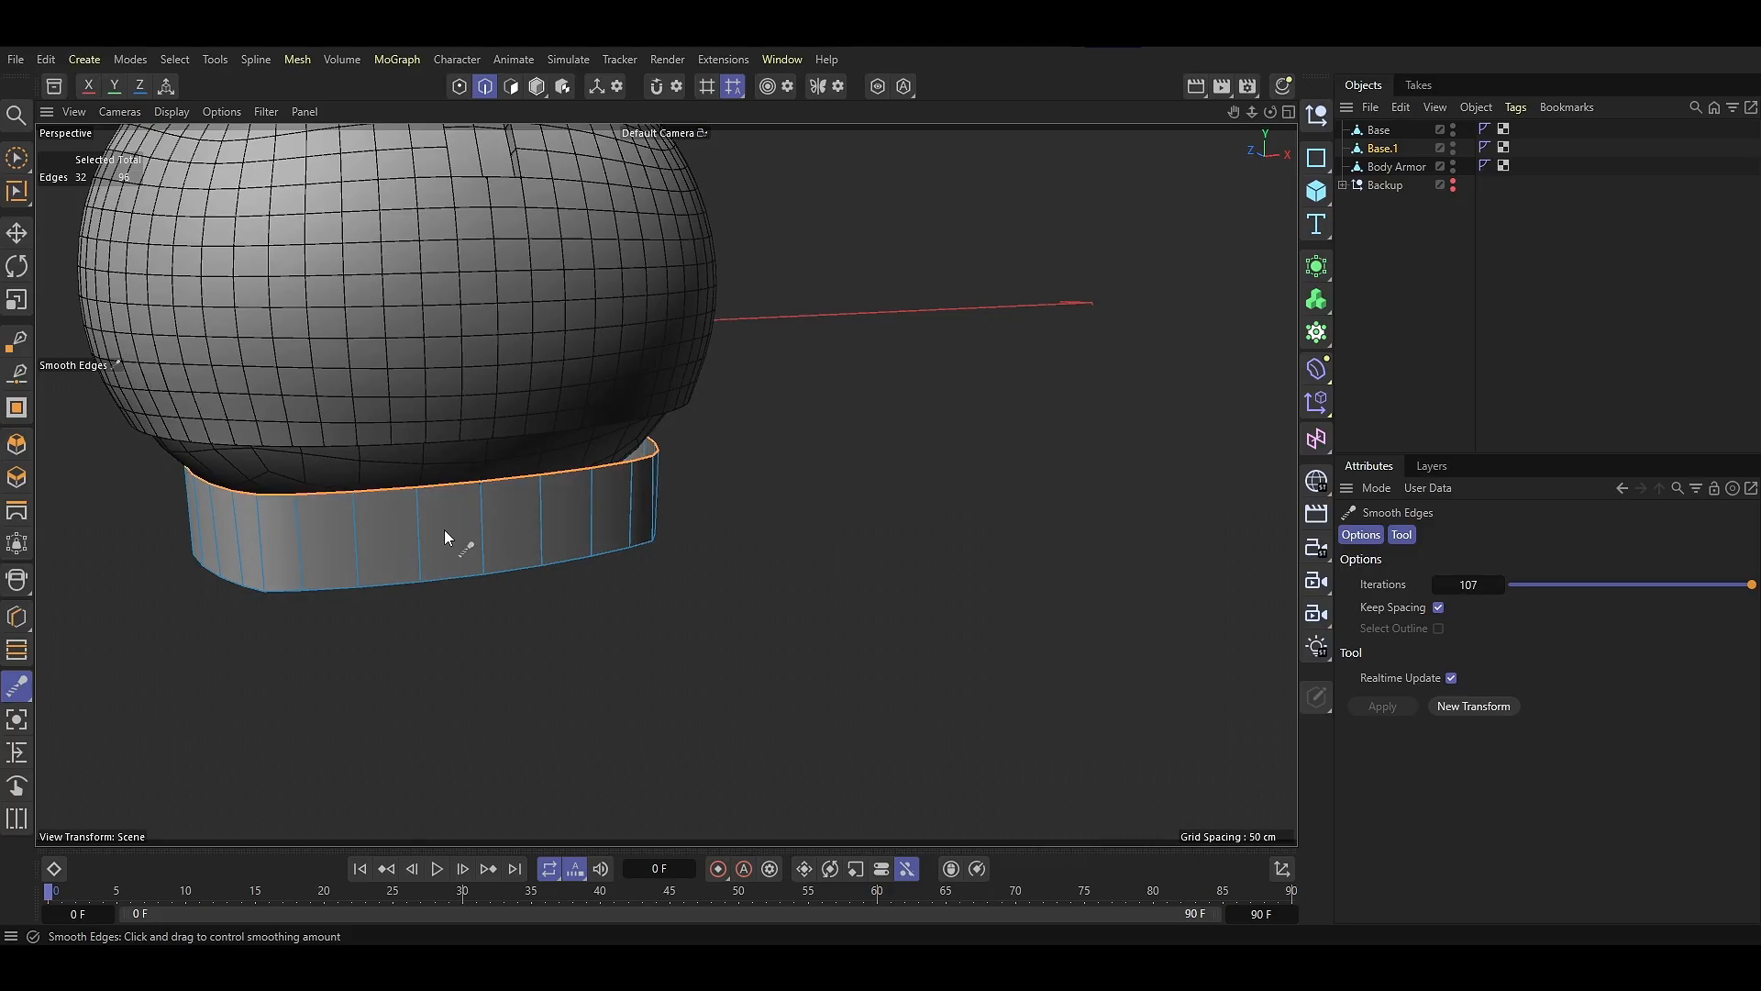
alt+drag(444, 530, 370, 467)
double_click(435, 589)
drag(977, 605, 1053, 605)
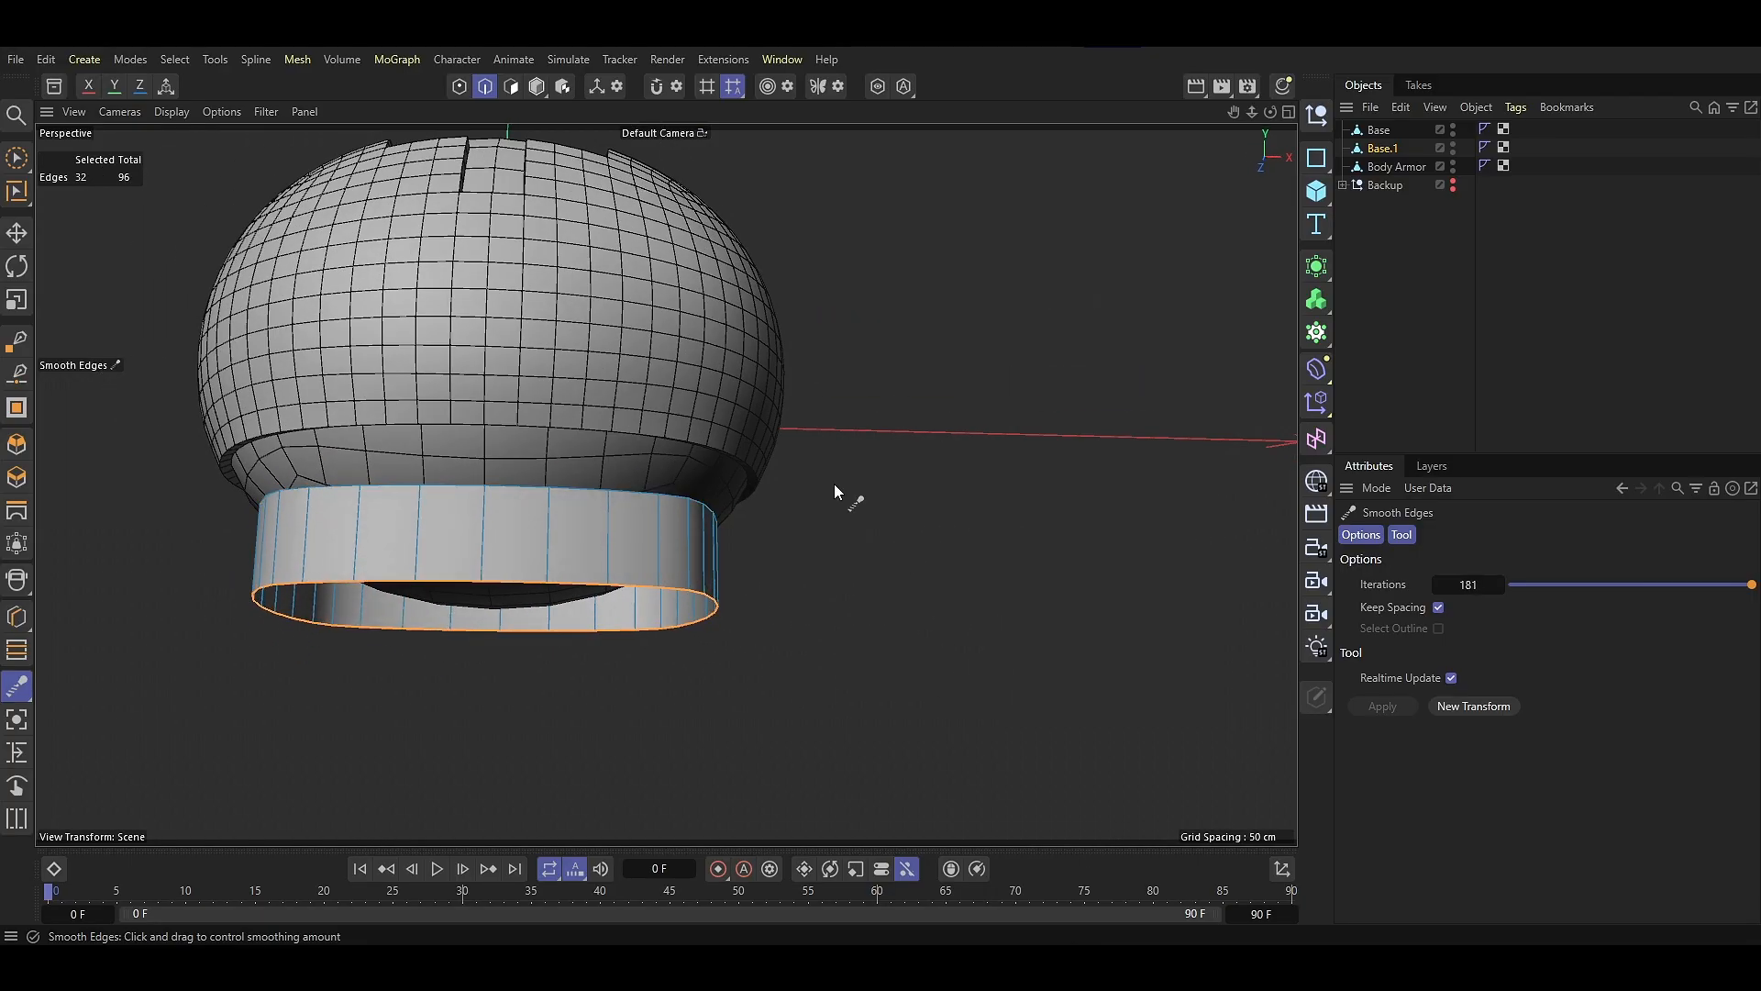
Add one horizontal loop cut around the middle of the band
drag(426, 352, 484, 543)
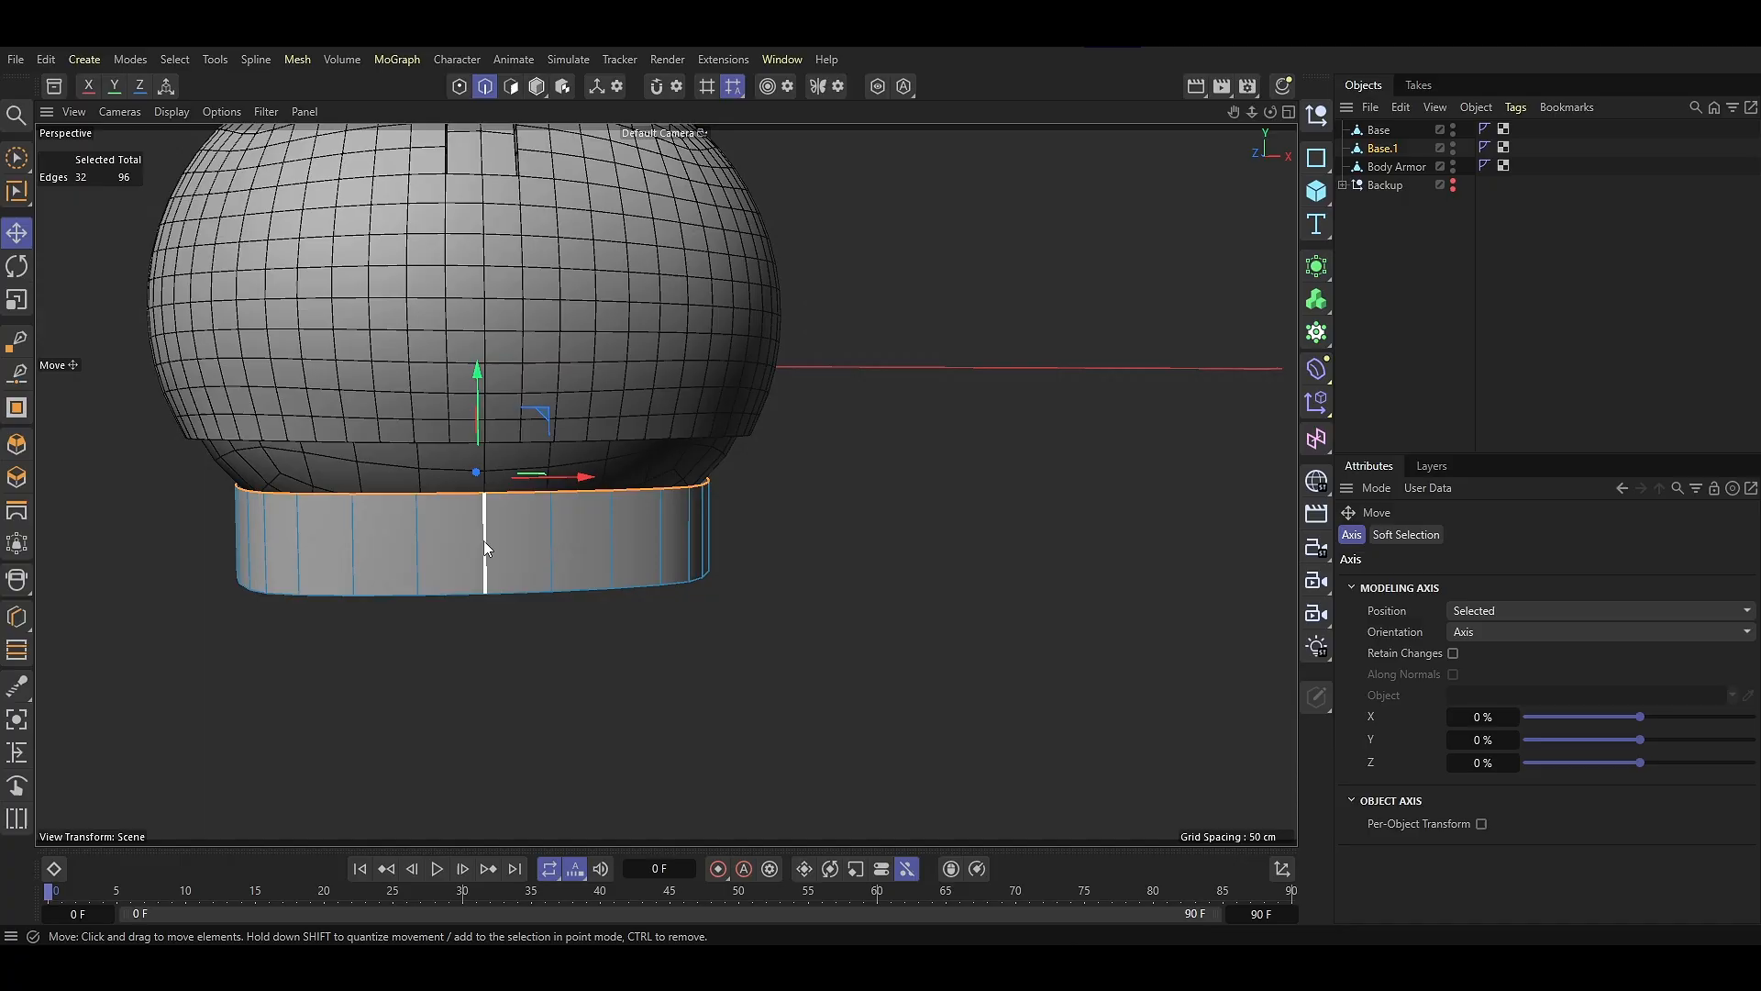
key(k)
key(l)
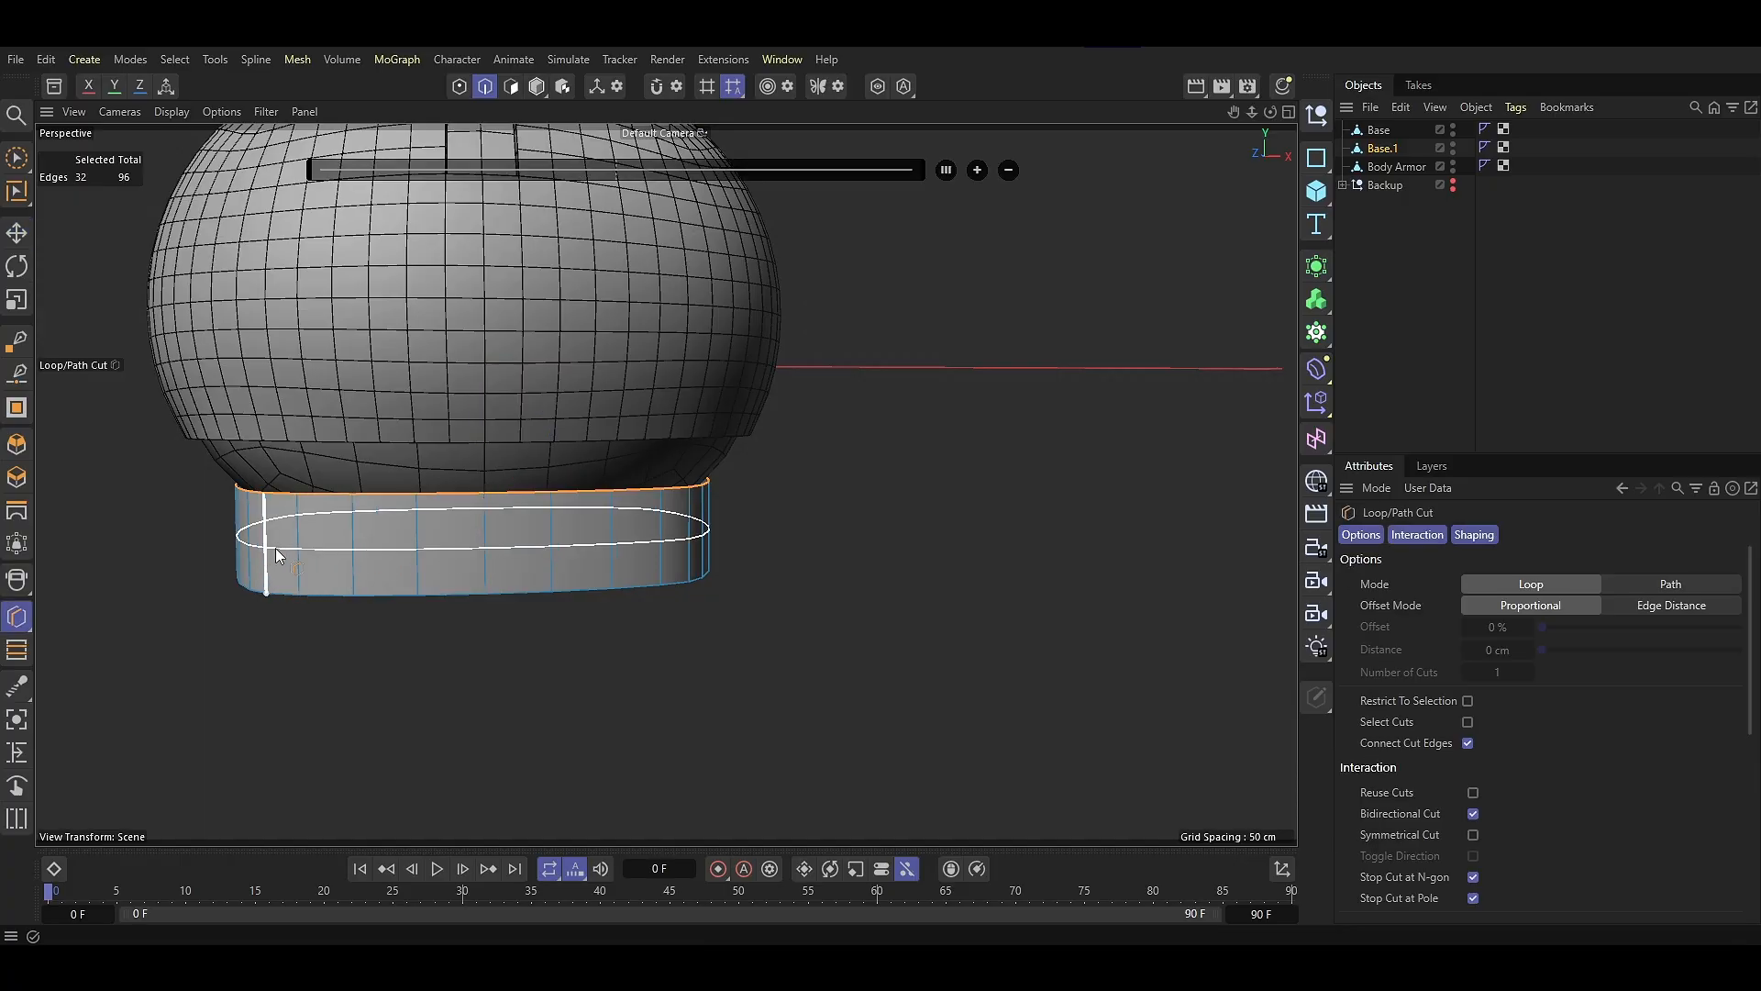
click(276, 548)
key(e)
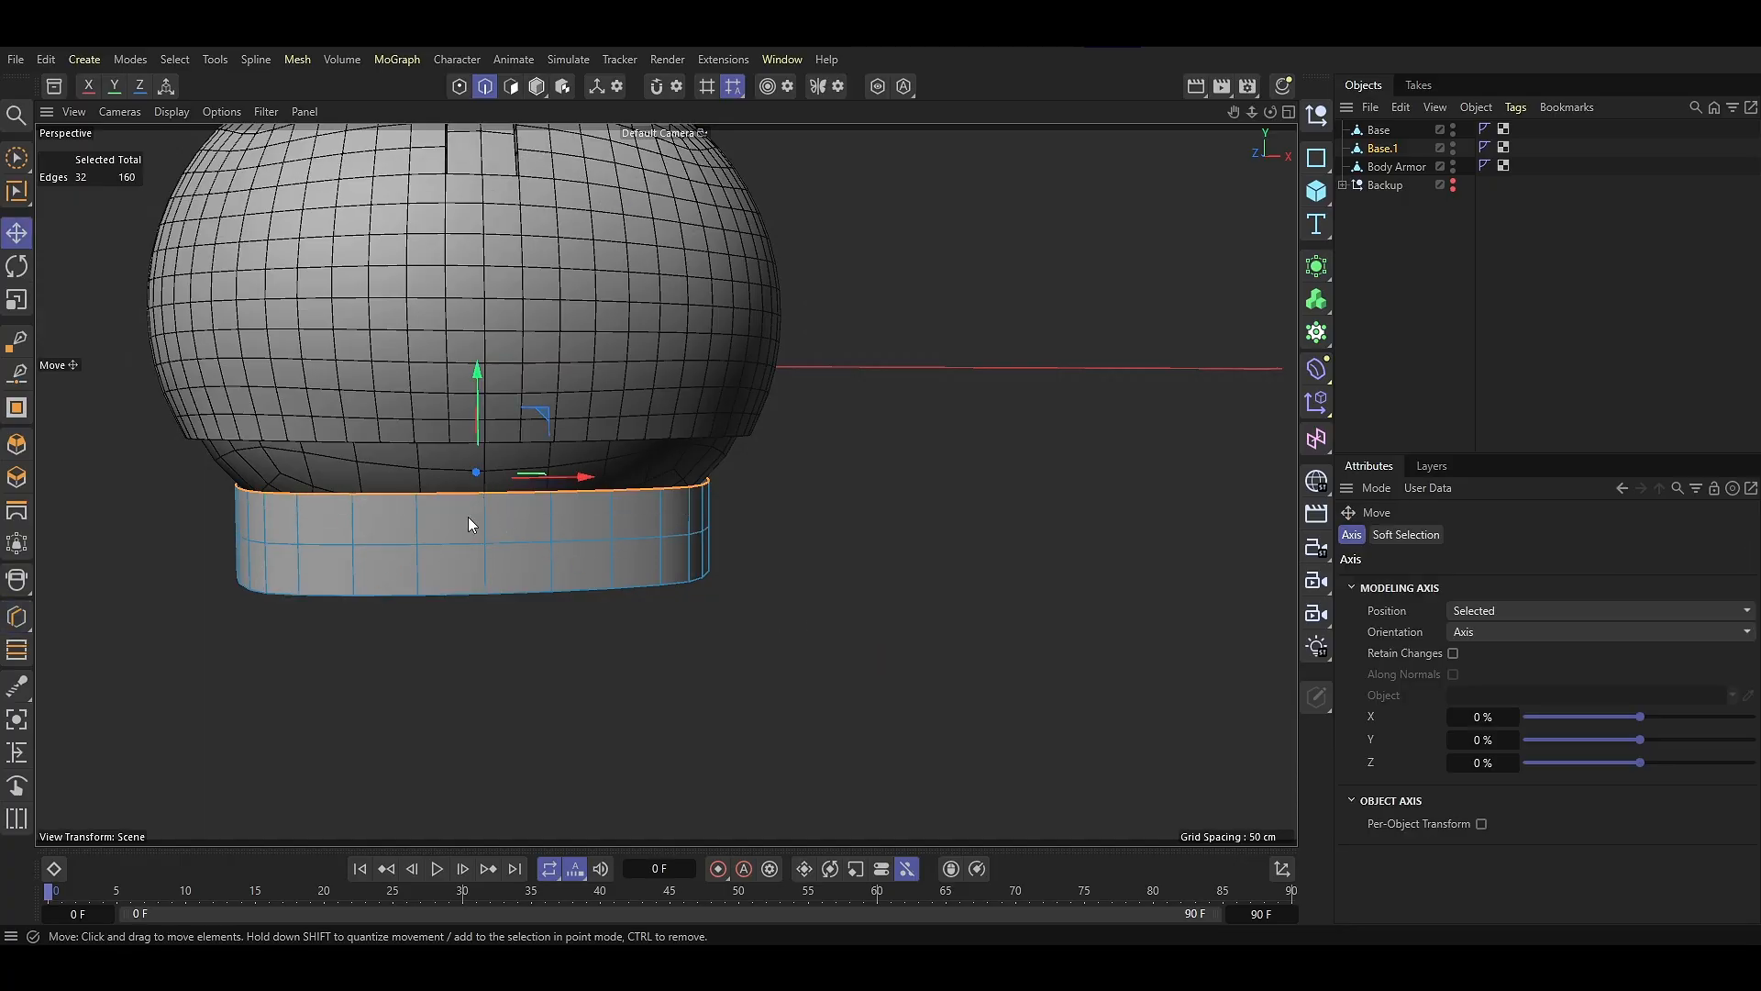
Enlarge the band's upper edge loop slightly and shift it down a little
key(t)
drag(797, 423, 835, 417)
key(e)
drag(476, 372, 476, 376)
alt+drag(470, 562, 449, 521)
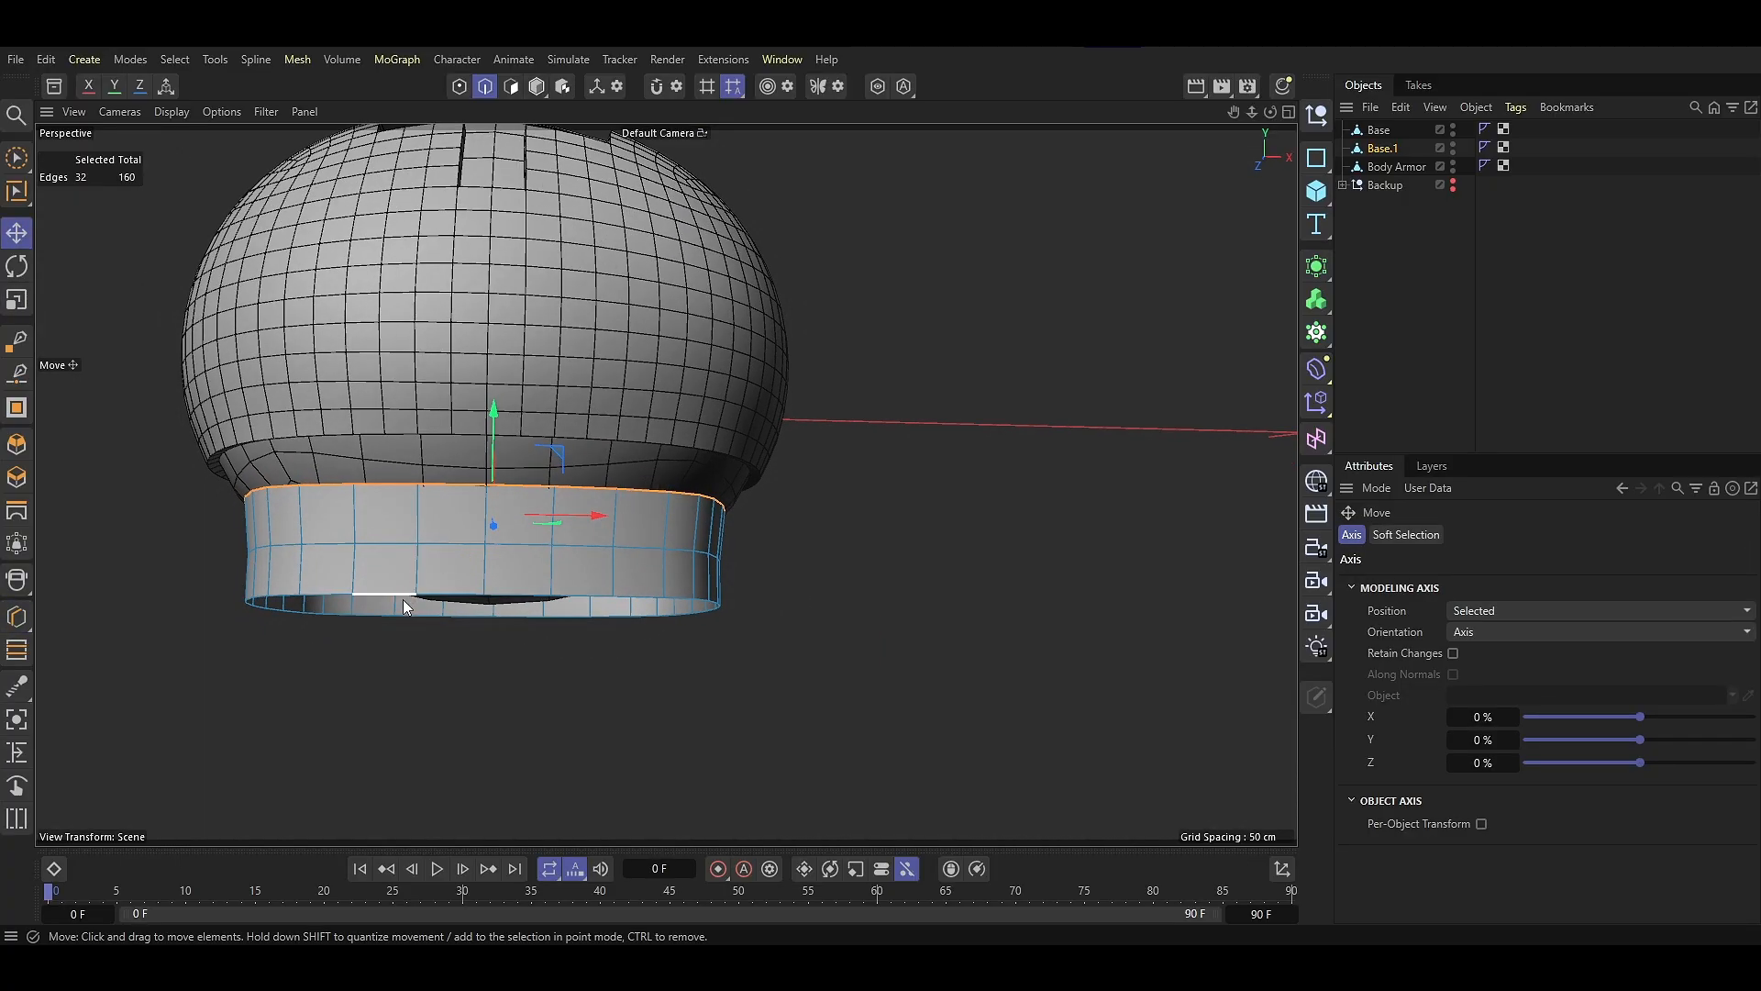
Bridge the two central front edges of the band's underside to the matching back edges, forming a two-polygon-wide crotch strip
double_click(395, 591)
right_click(796, 585)
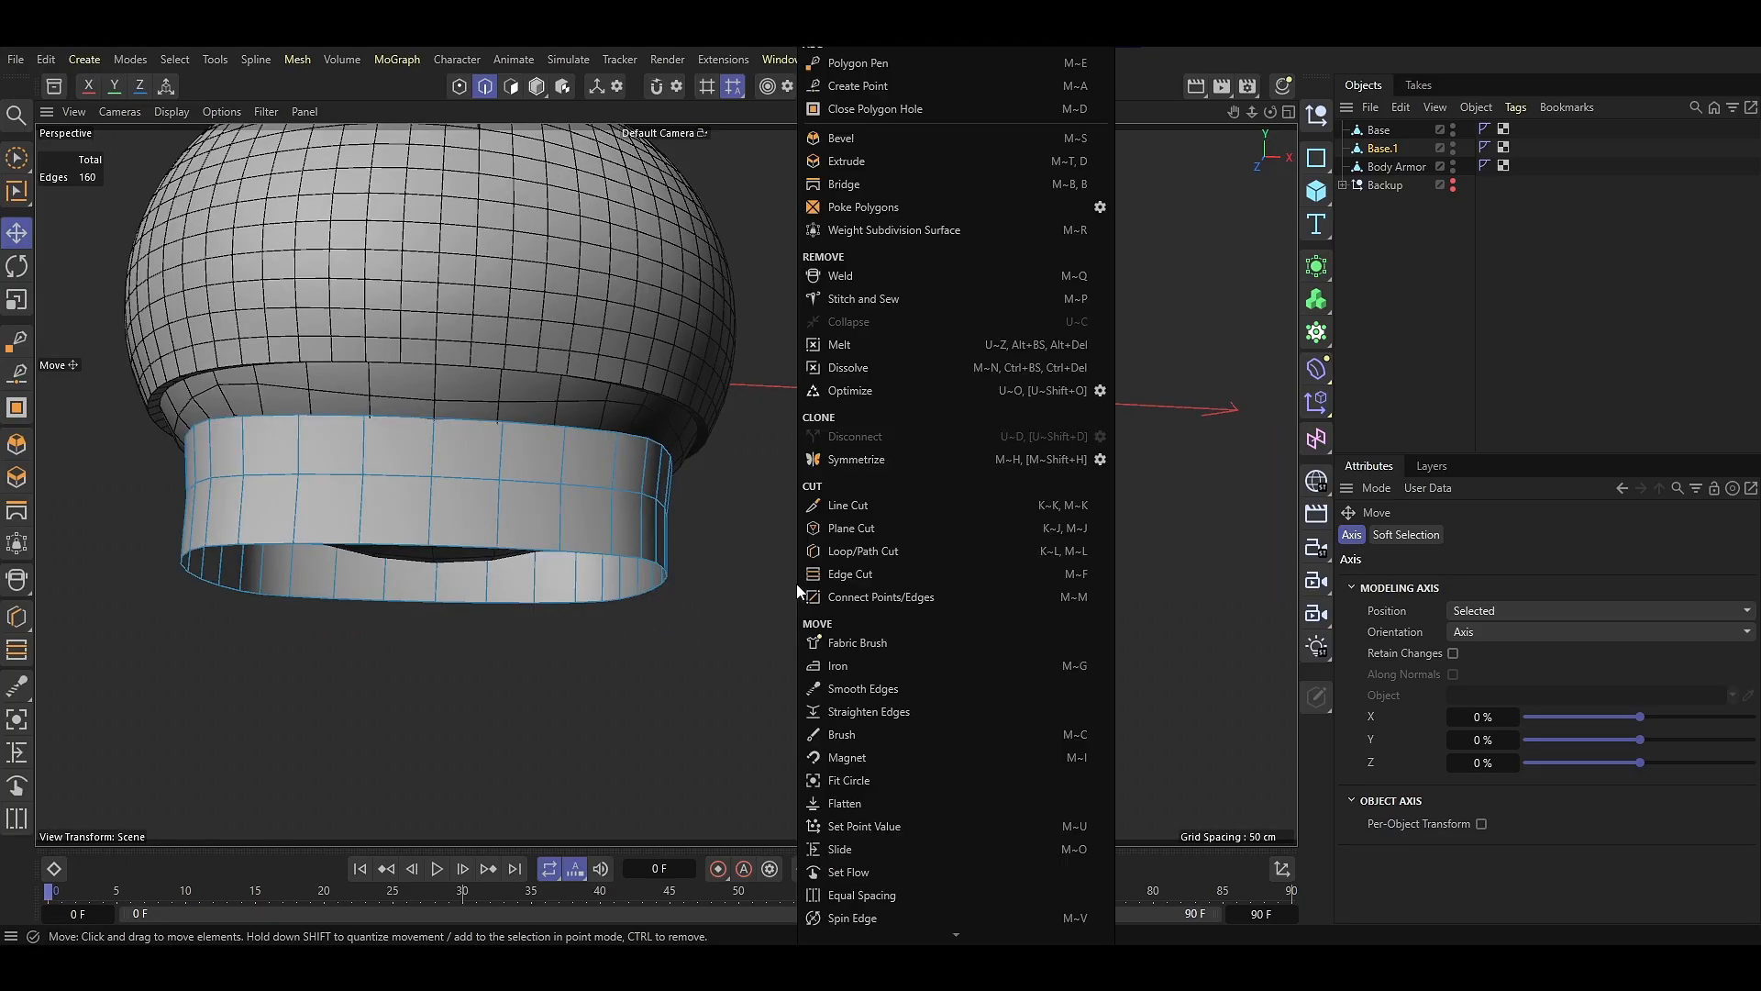
click(836, 187)
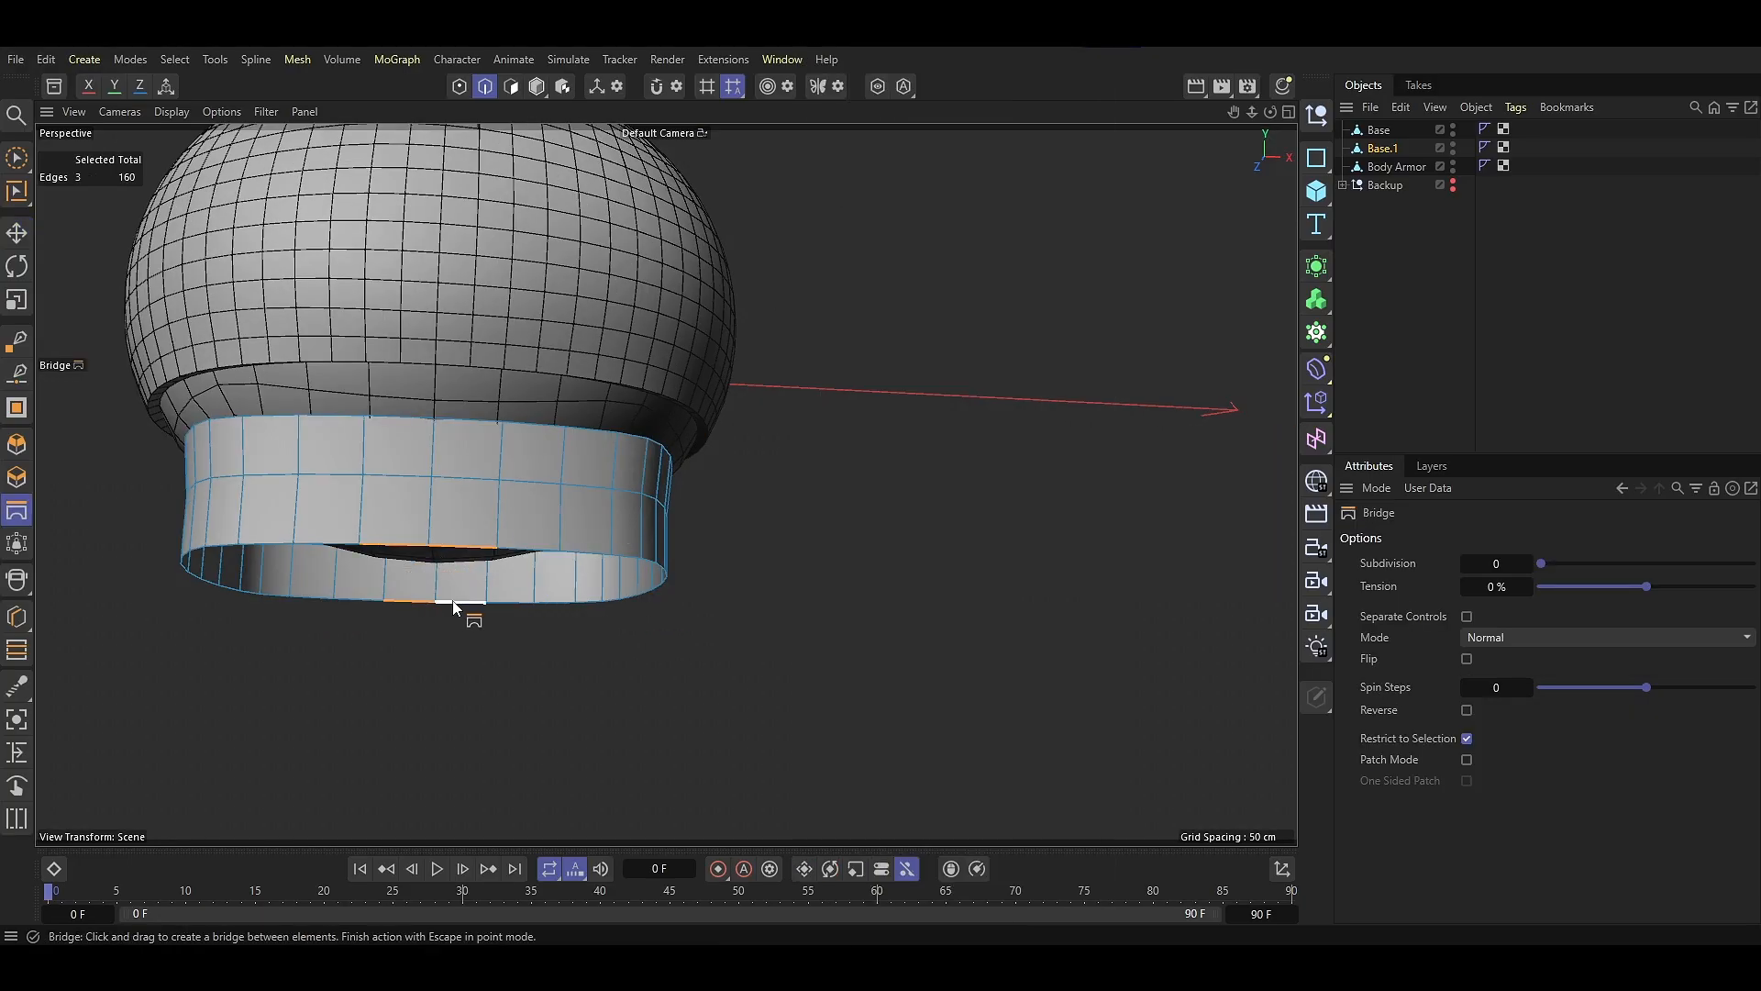
click(457, 605)
alt+drag(443, 703, 436, 543)
Add two evenly spaced loop cuts across the crotch strip
key(e)
click(416, 685)
key(k)
key(l)
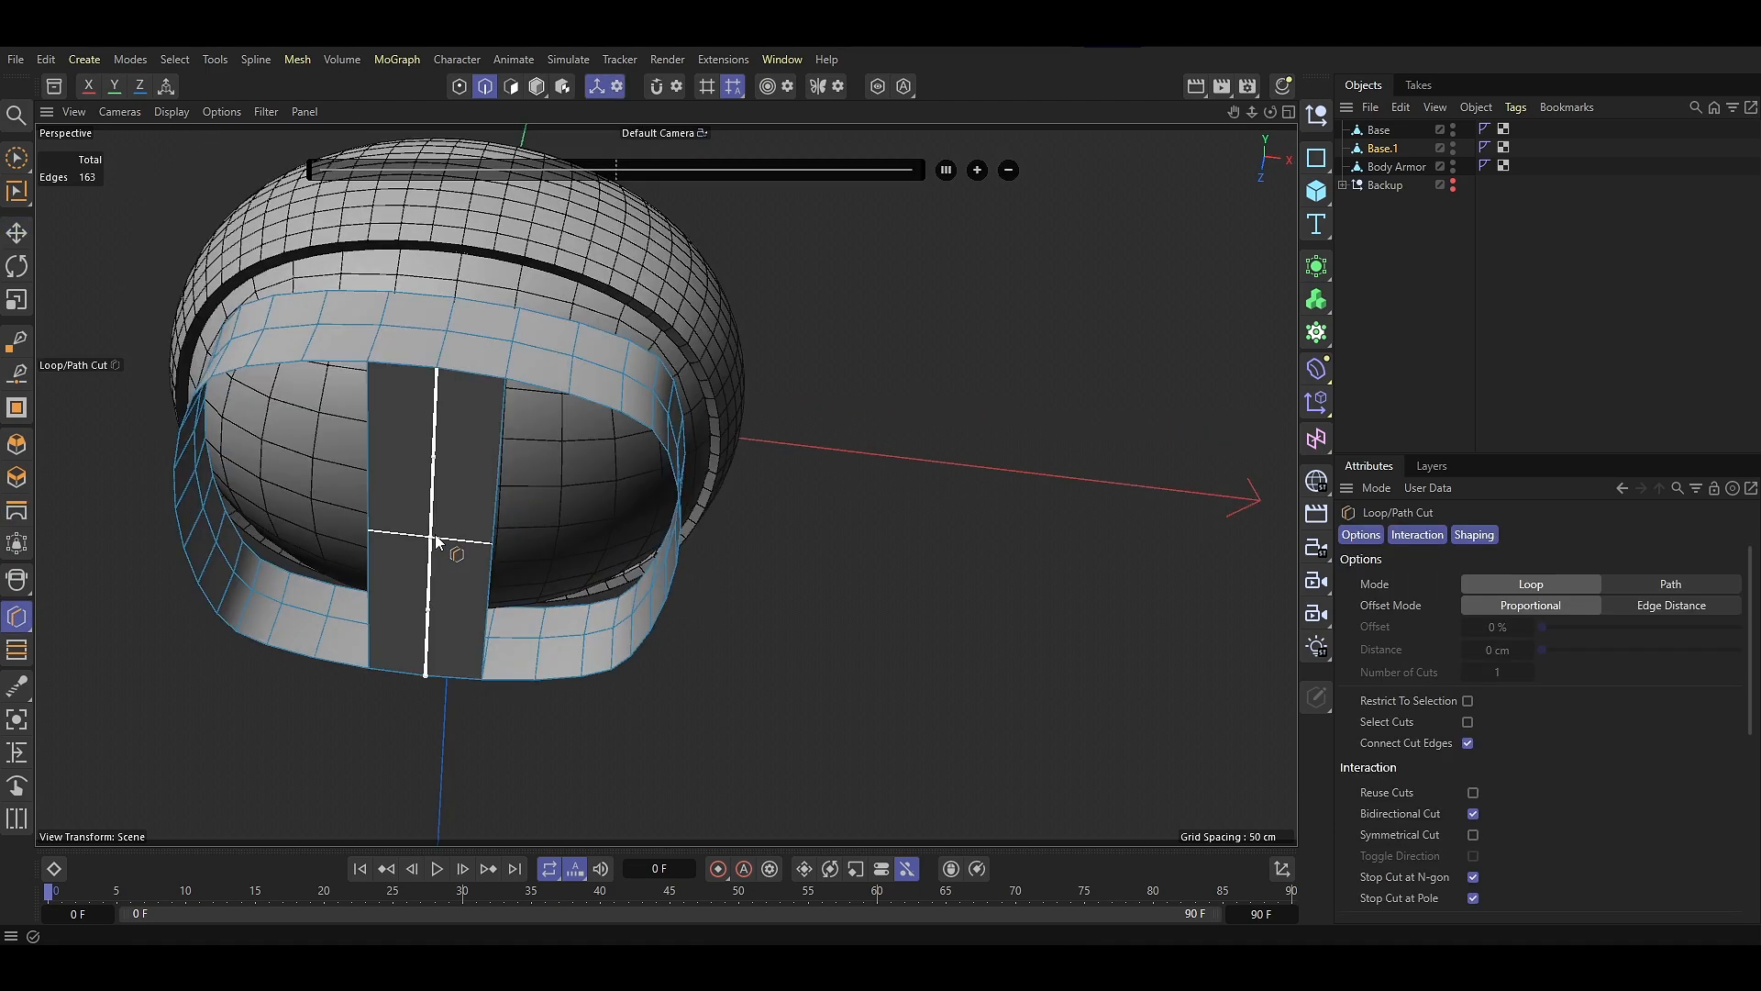
click(437, 543)
key(e)
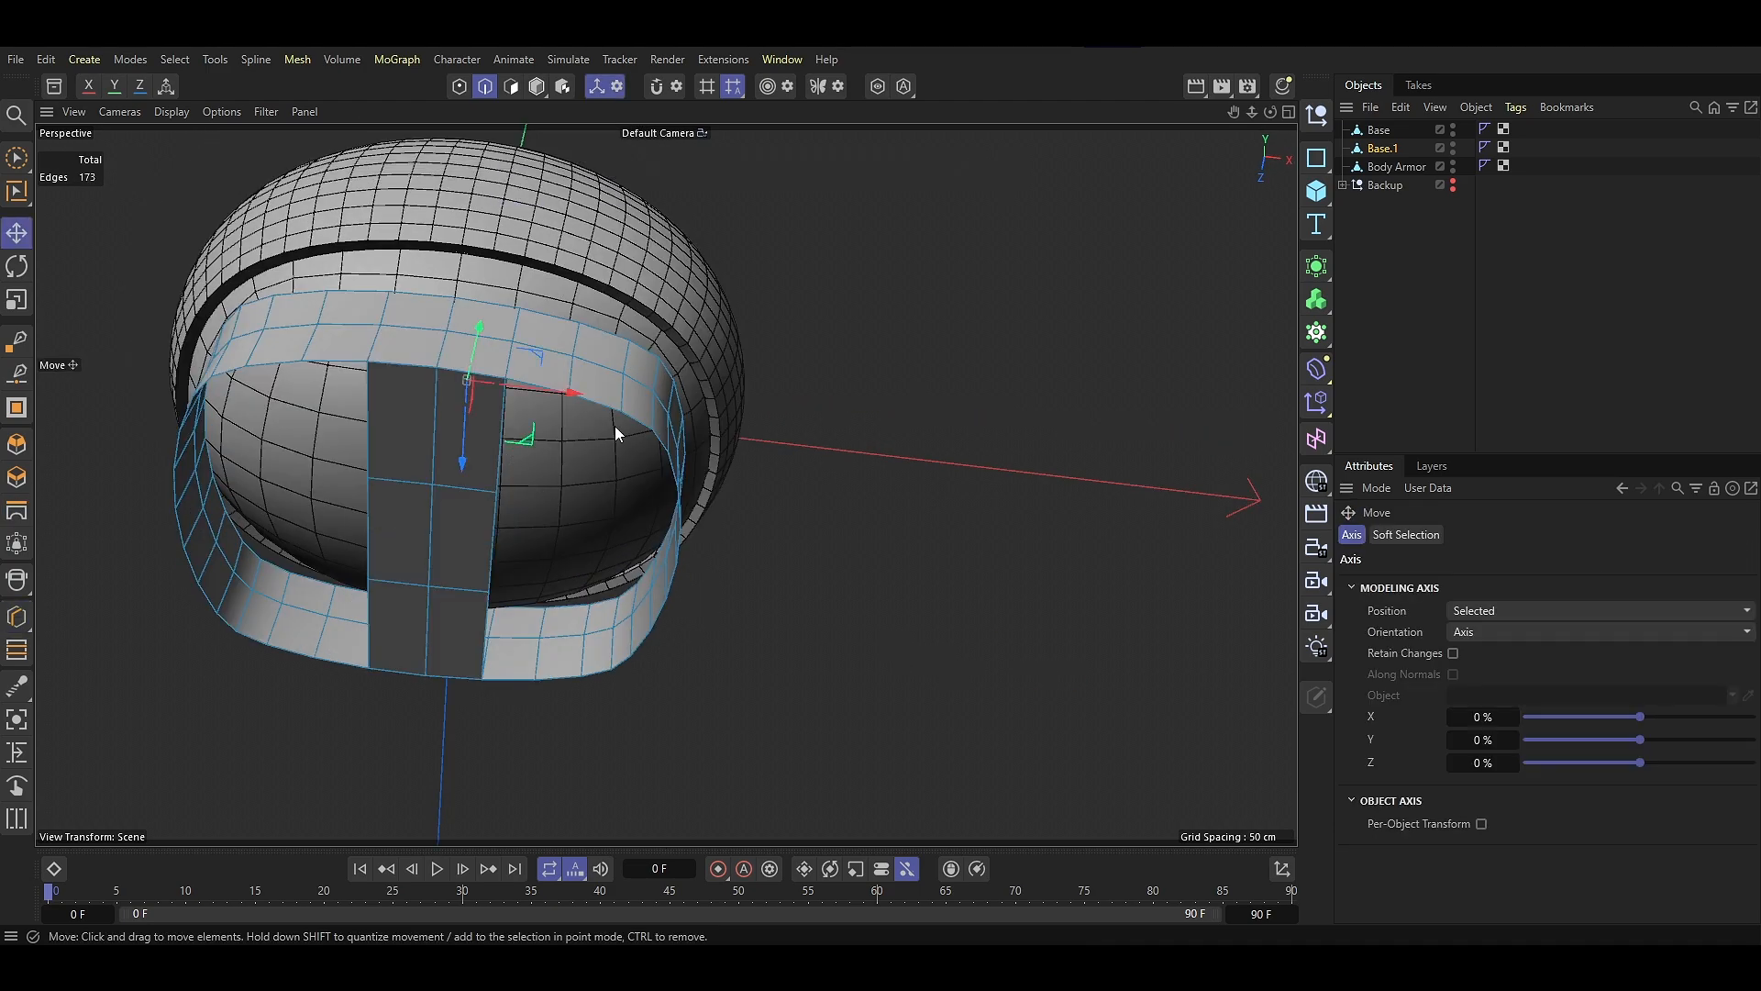
Round both leg opening edge loops with Fit Circle at 25% roundness and 87.1% scale
alt+drag(615, 426, 510, 475)
double_click(312, 452)
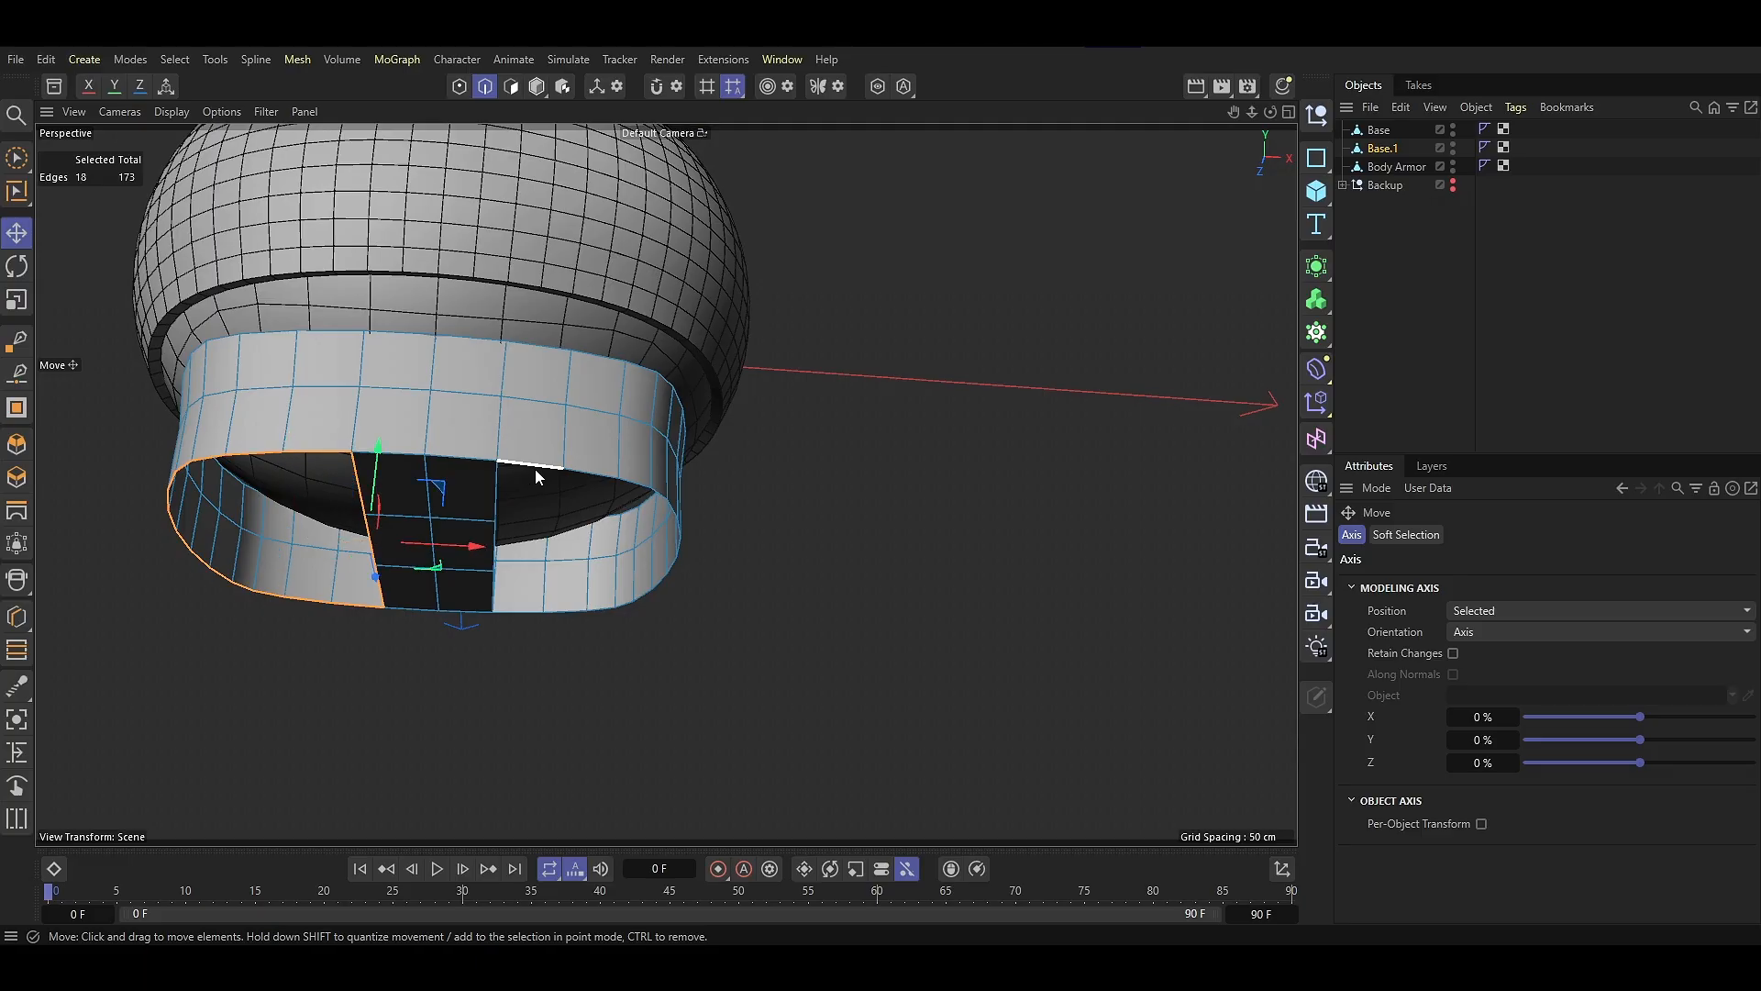
shift+double_click(535, 468)
right_click(750, 690)
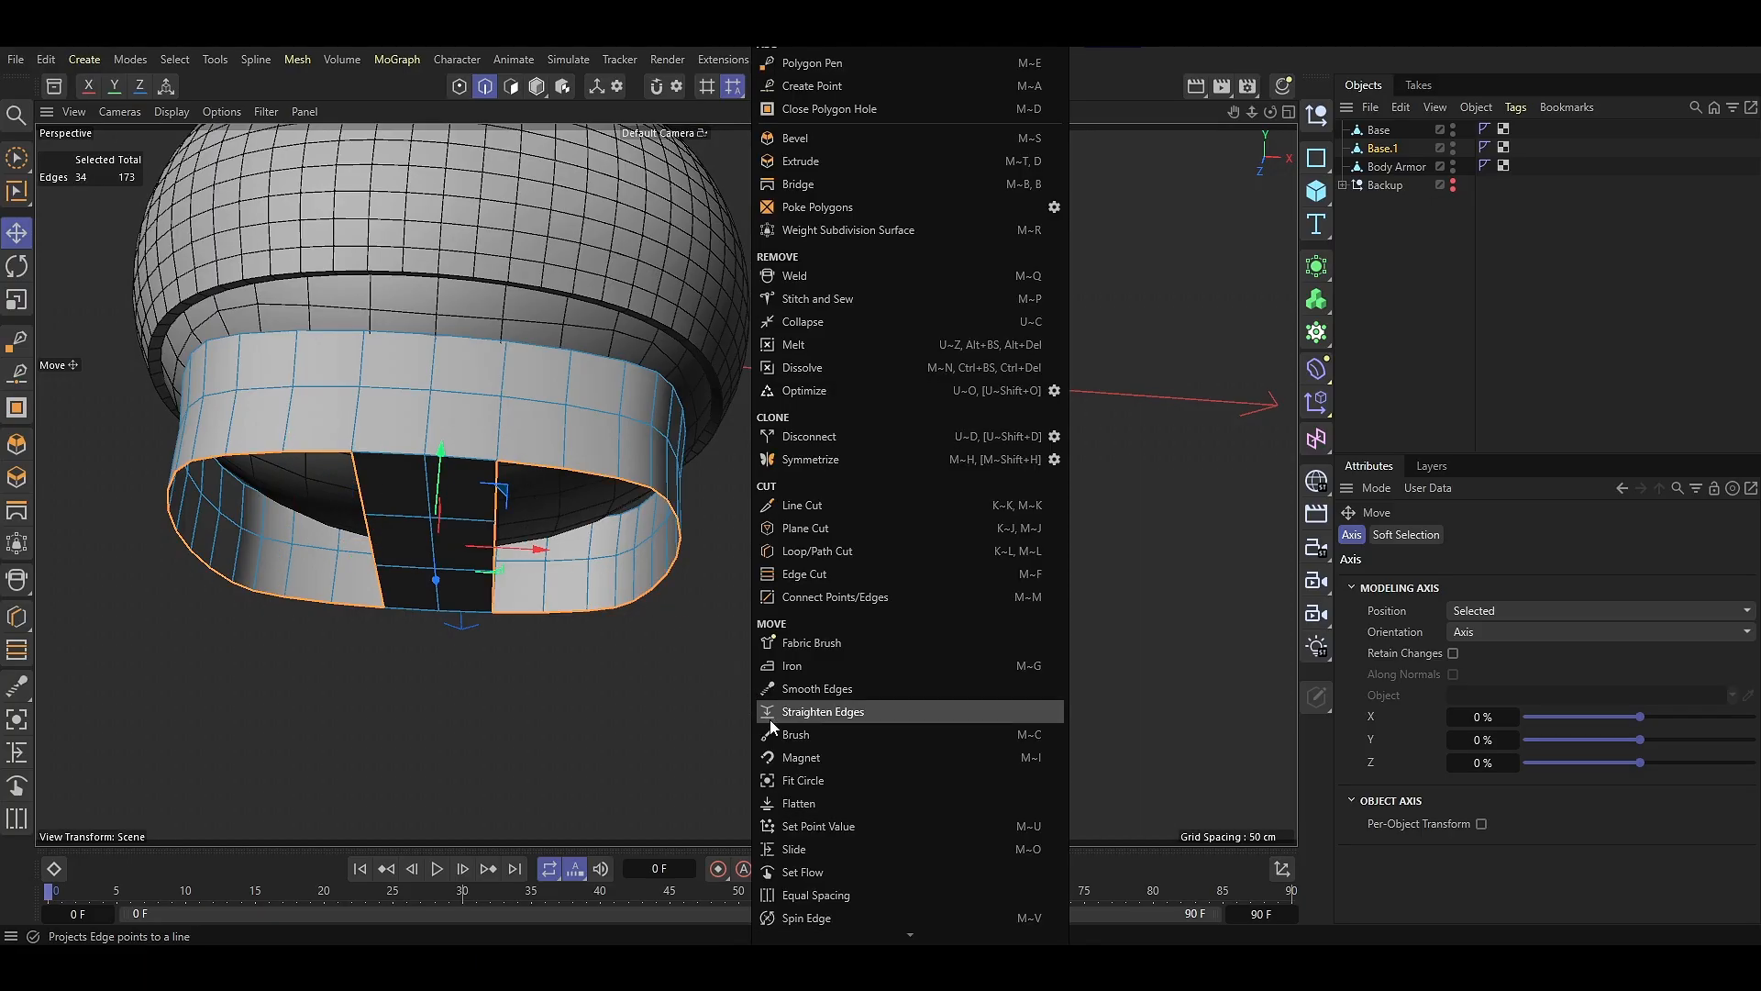
click(801, 780)
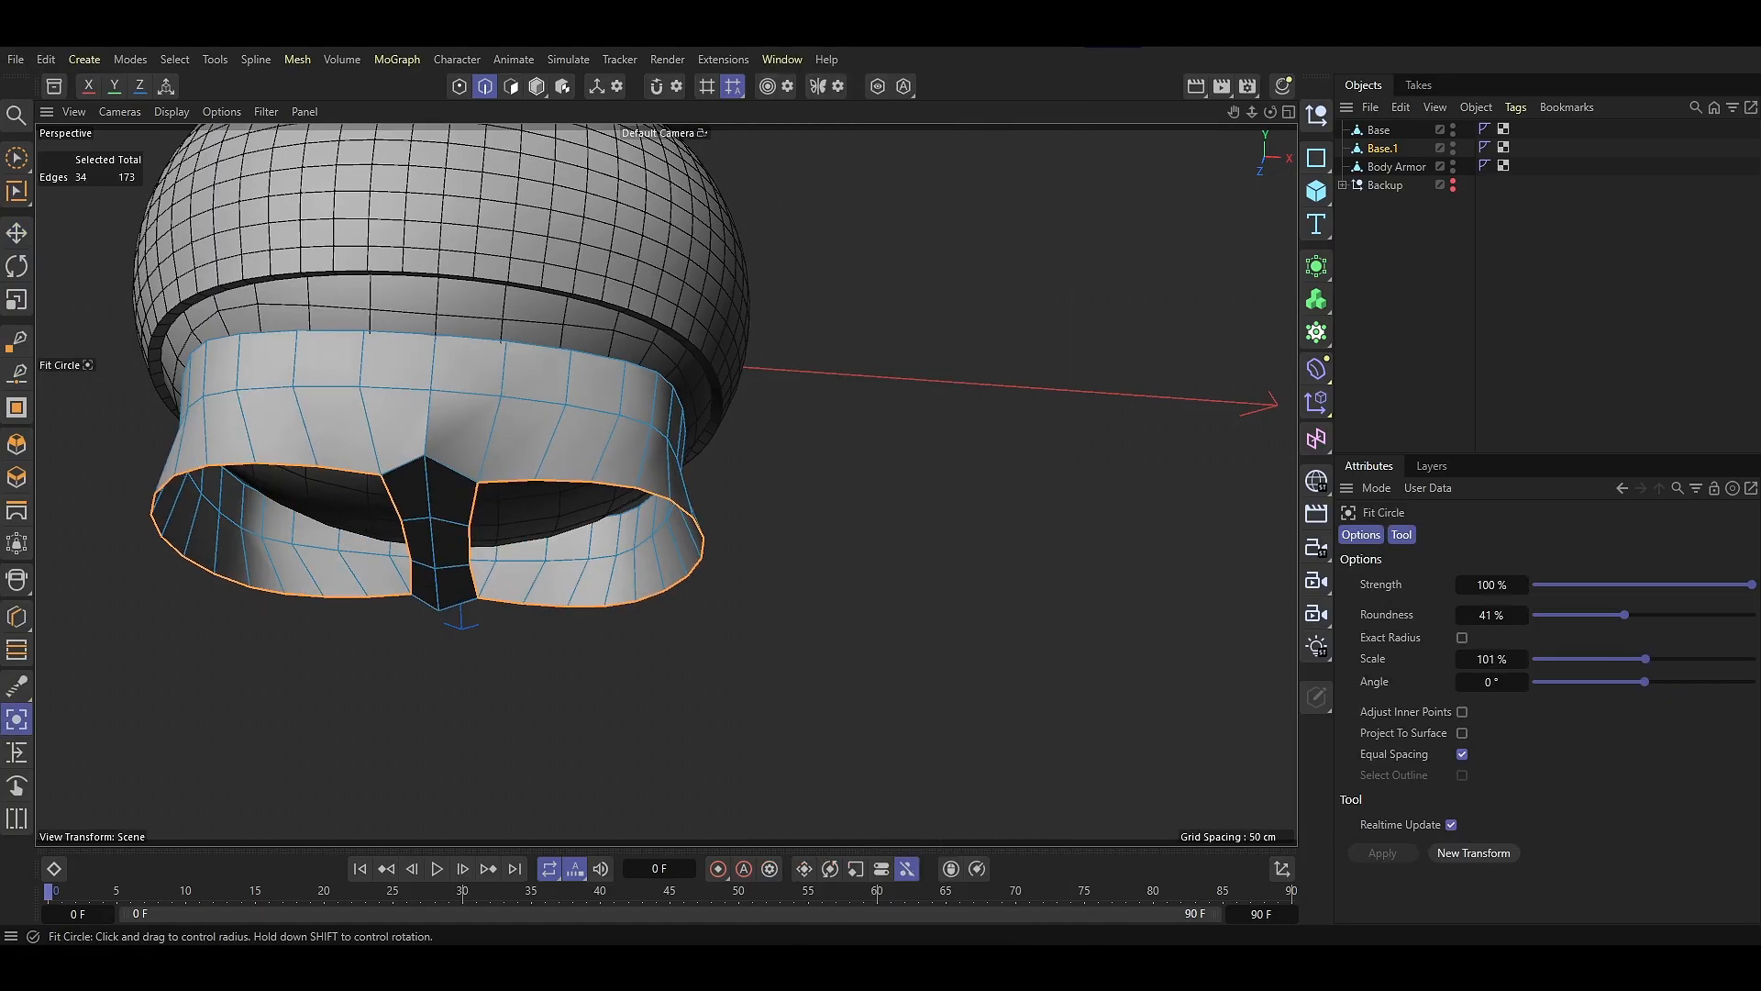
drag(804, 780, 816, 780)
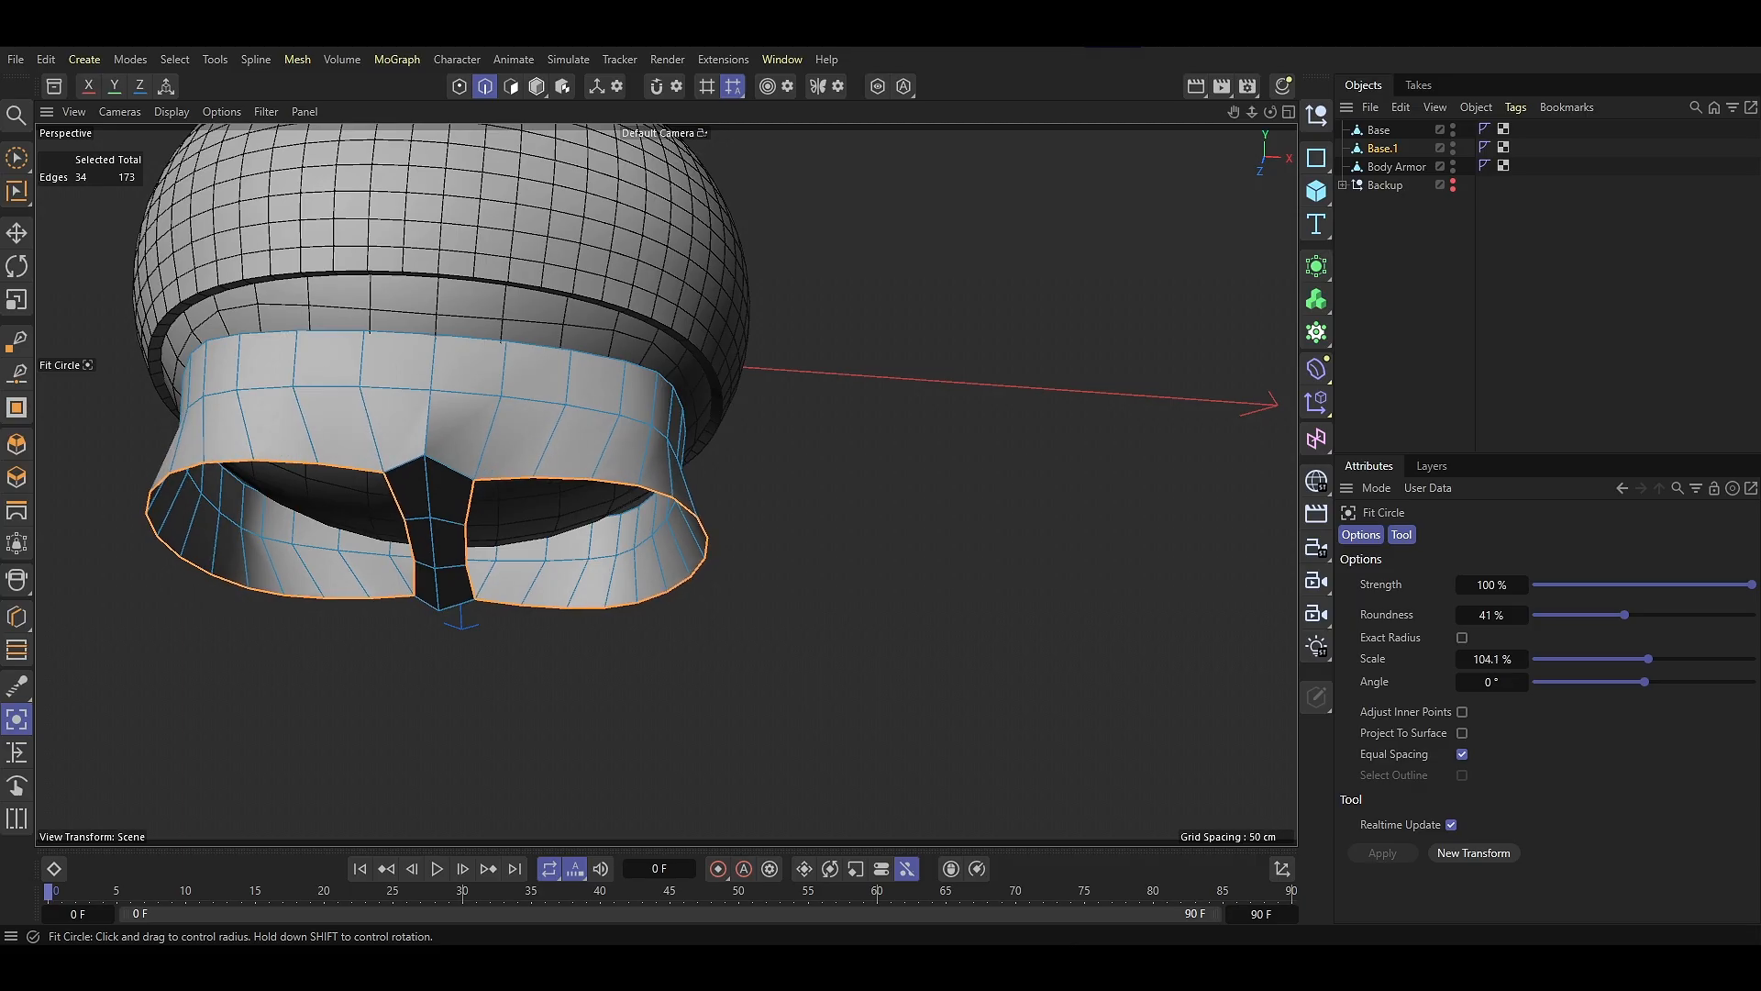
drag(1498, 660, 1494, 614)
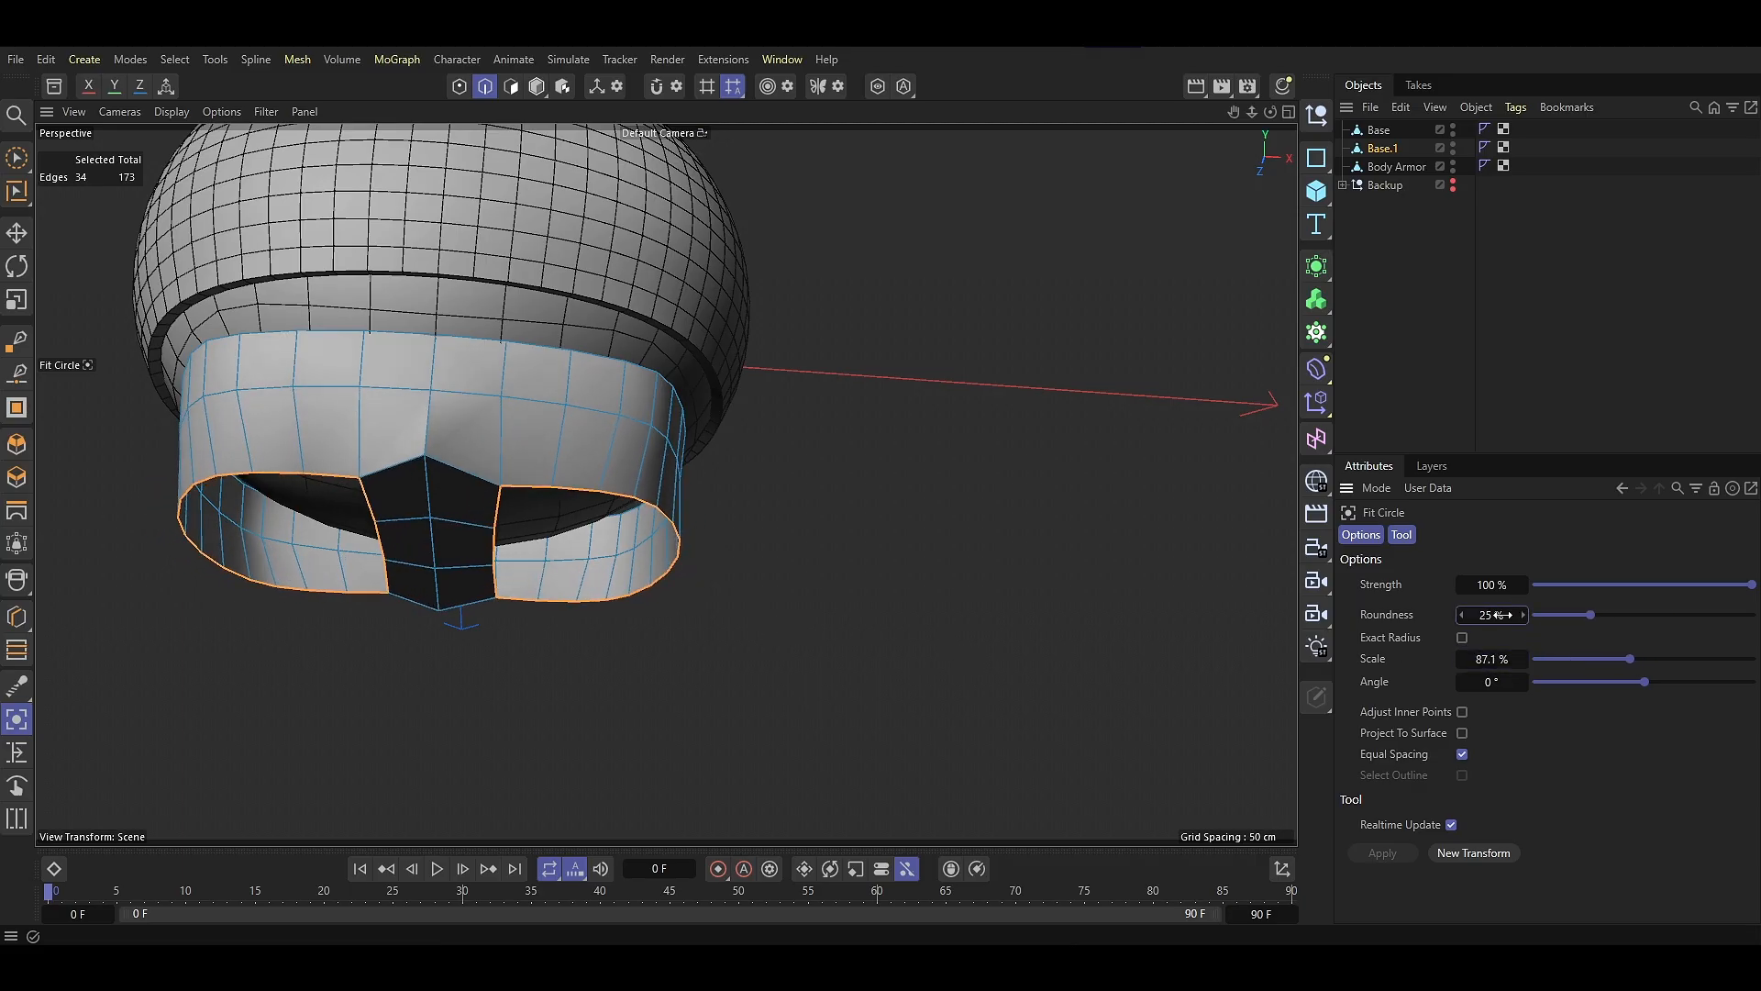
Extrude both leg opening edge loops downward to start the legs
key(e)
alt+drag(443, 524, 420, 601)
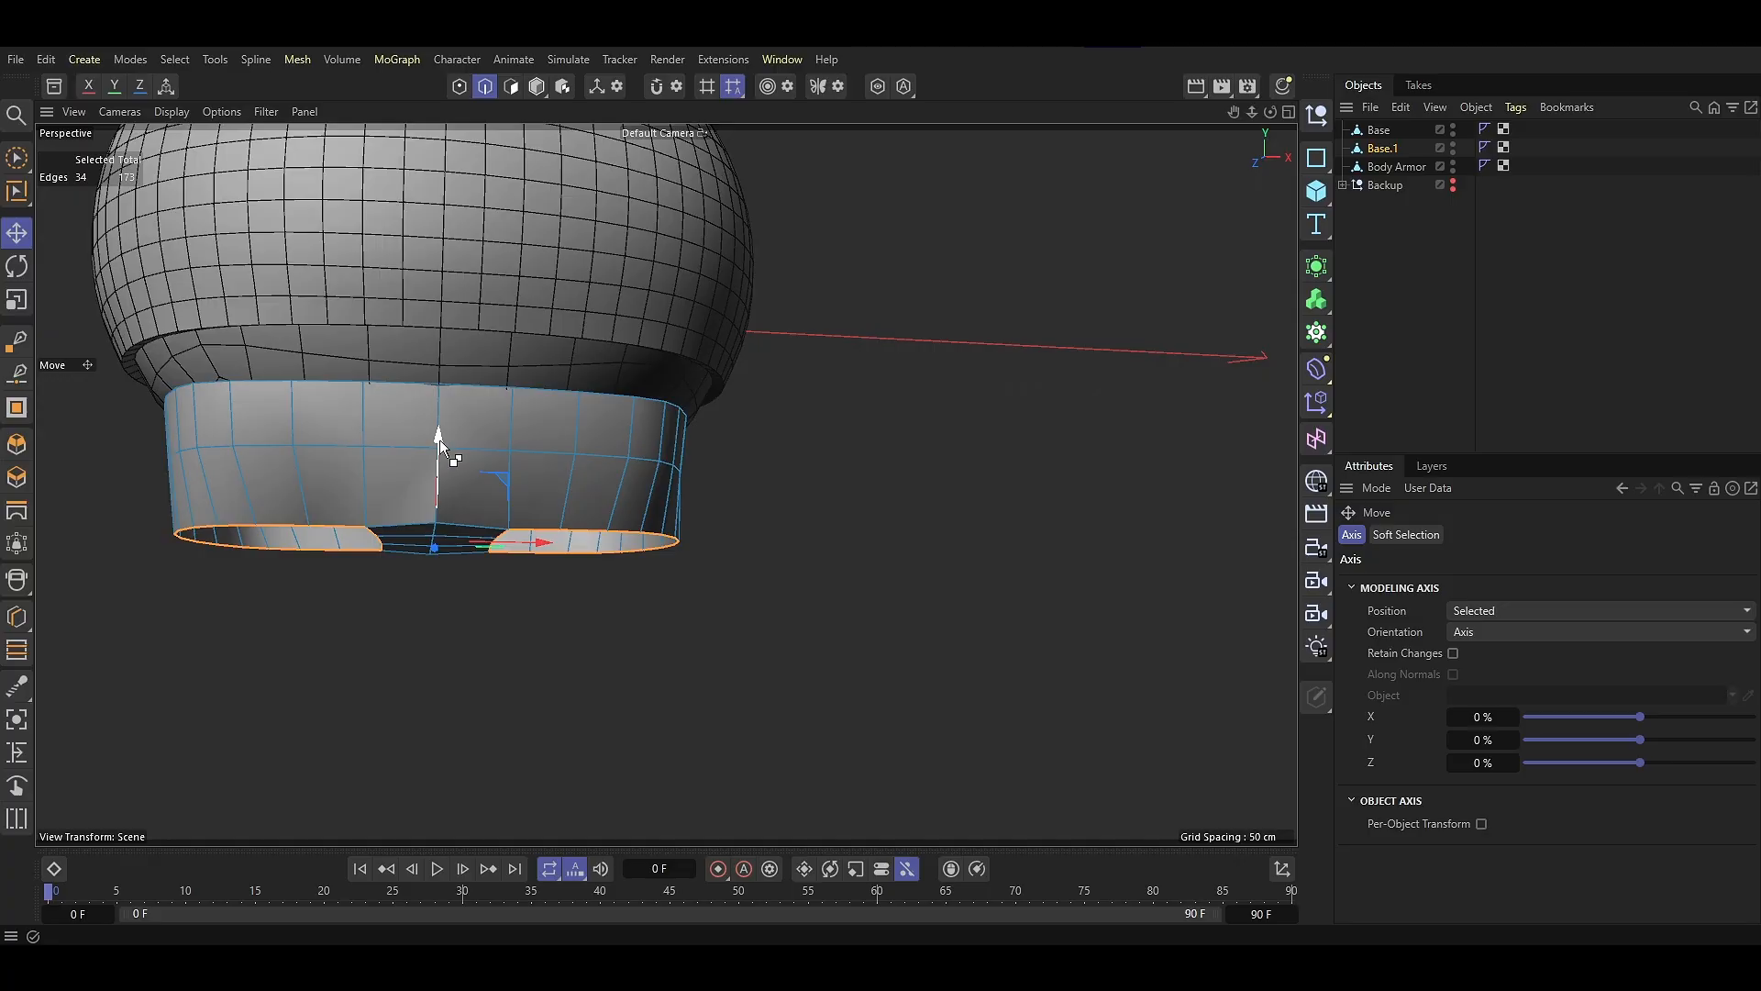
ctrl+drag(439, 439, 561, 517)
Round the extruded leg openings with Fit Circle at 84% roundness and 79% scale to match the front reference
right_click(844, 607)
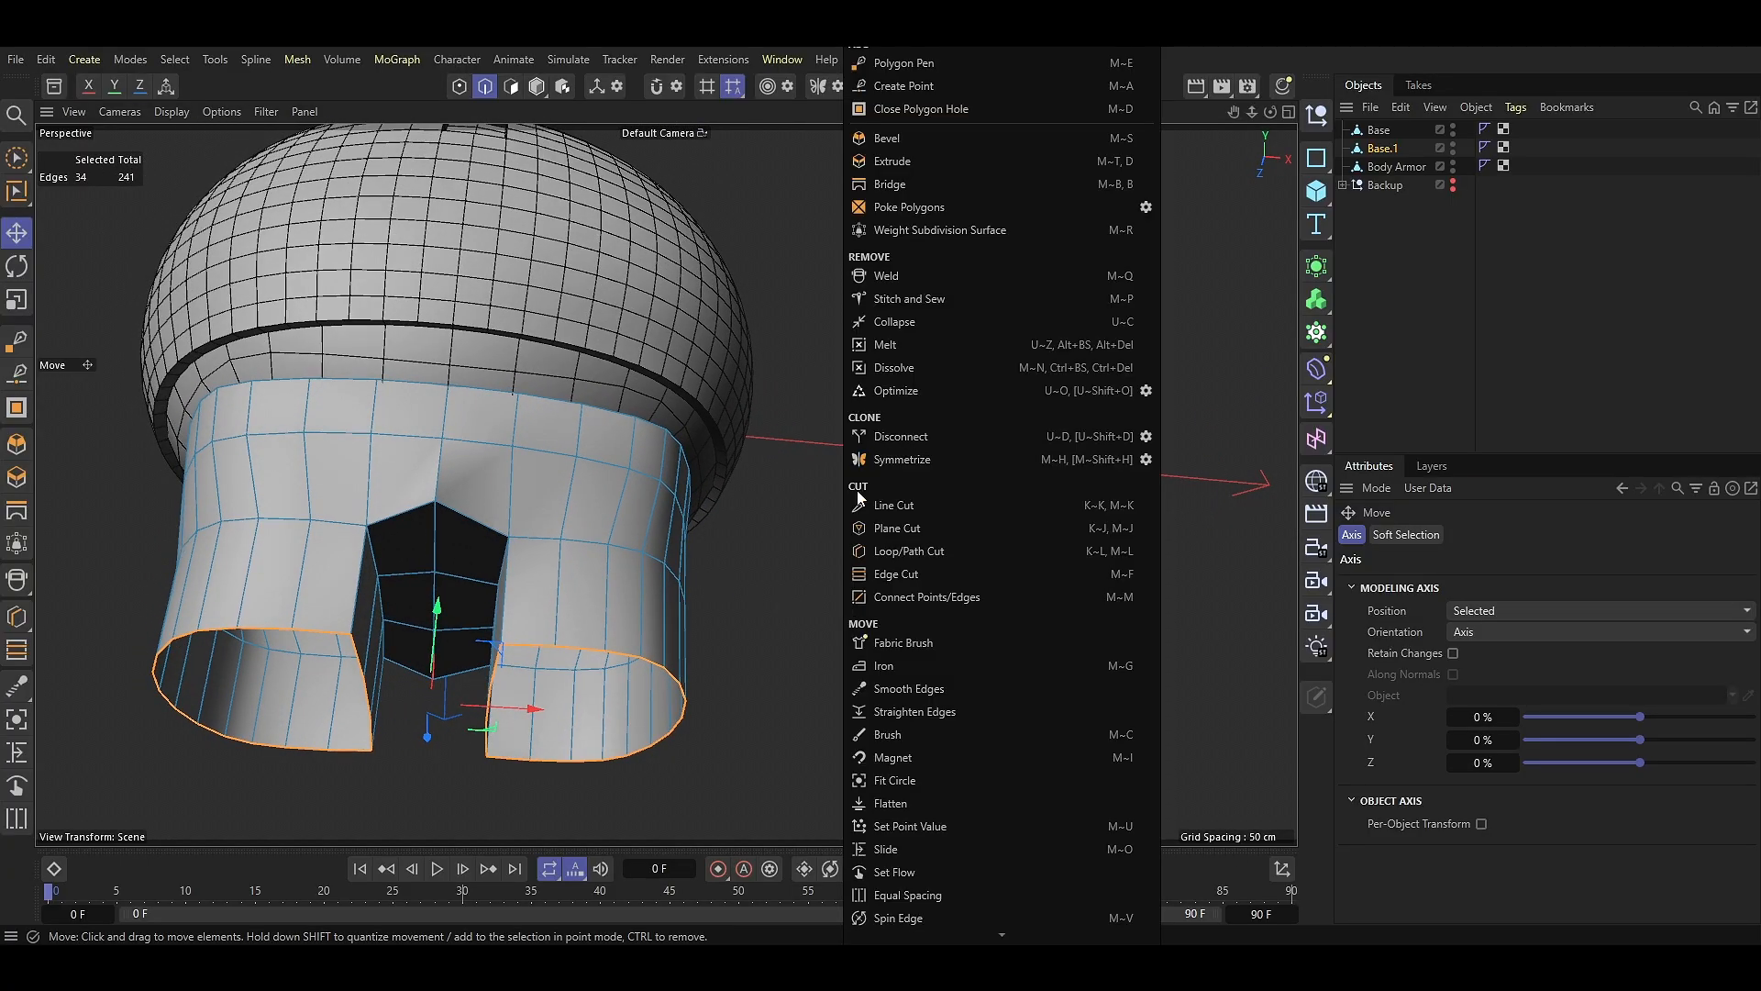
click(903, 782)
drag(909, 786, 935, 786)
drag(1590, 615, 1619, 658)
alt+drag(664, 483, 490, 606)
middle_click(489, 607)
middle_click(862, 727)
scroll(509, 659, up, 3)
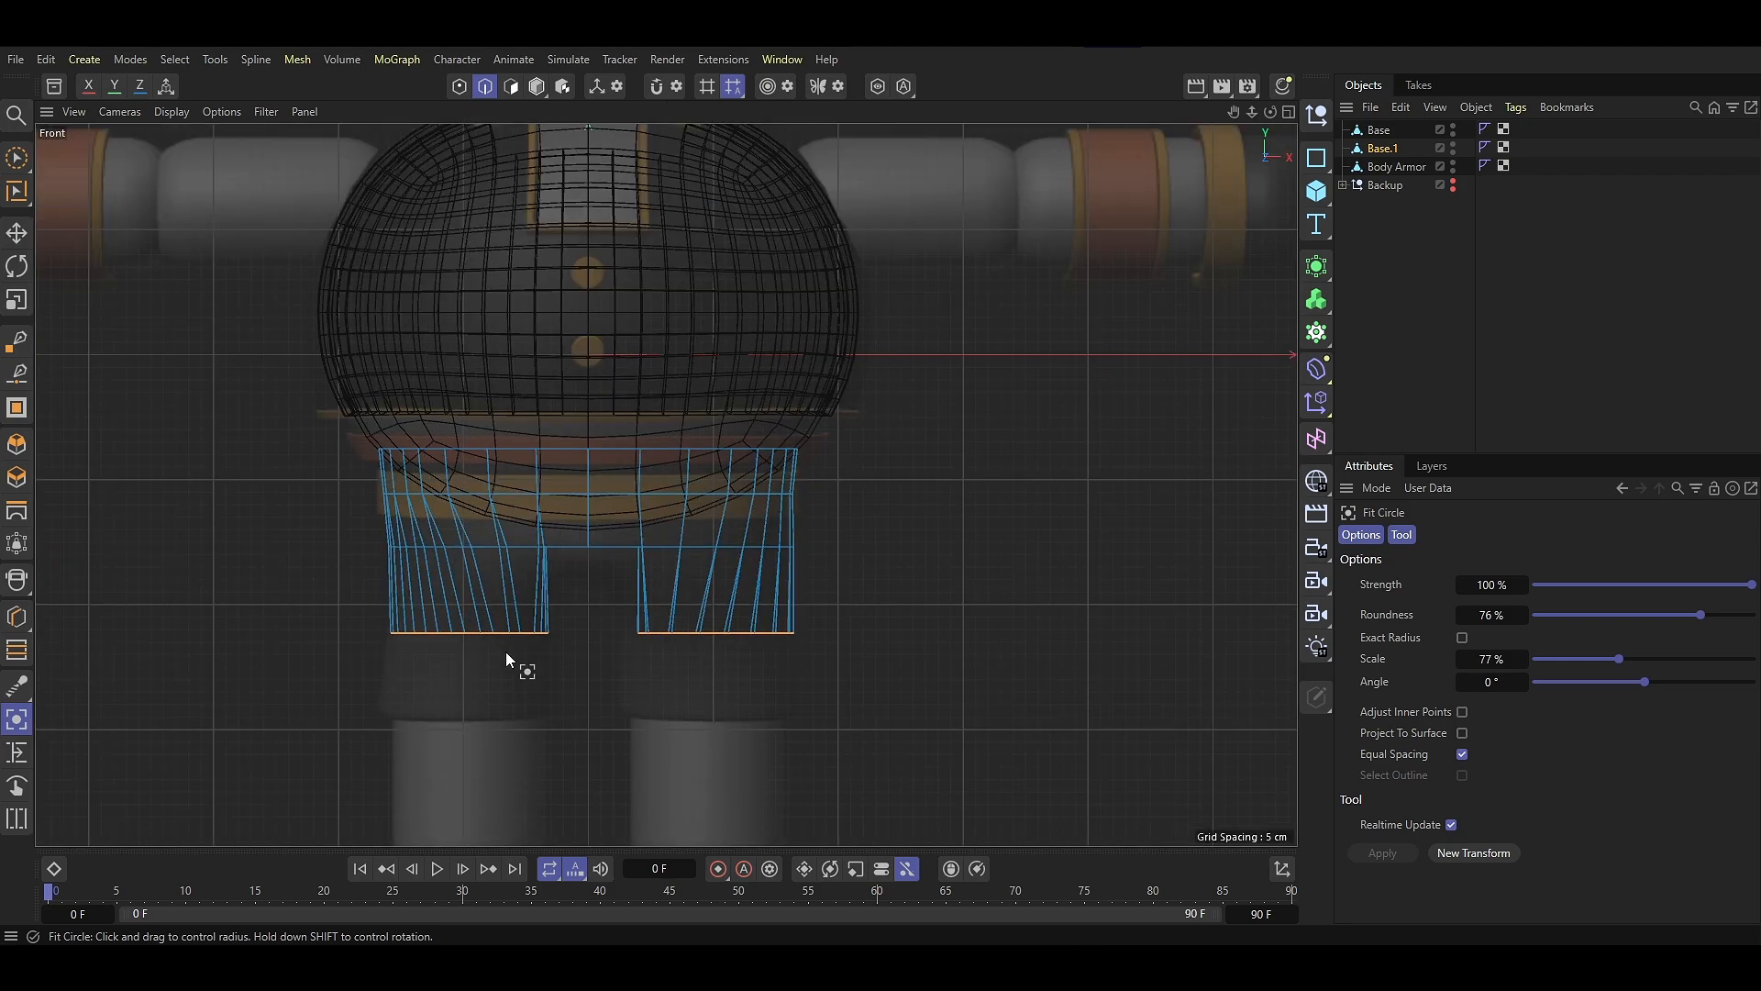
drag(1483, 658, 1500, 615)
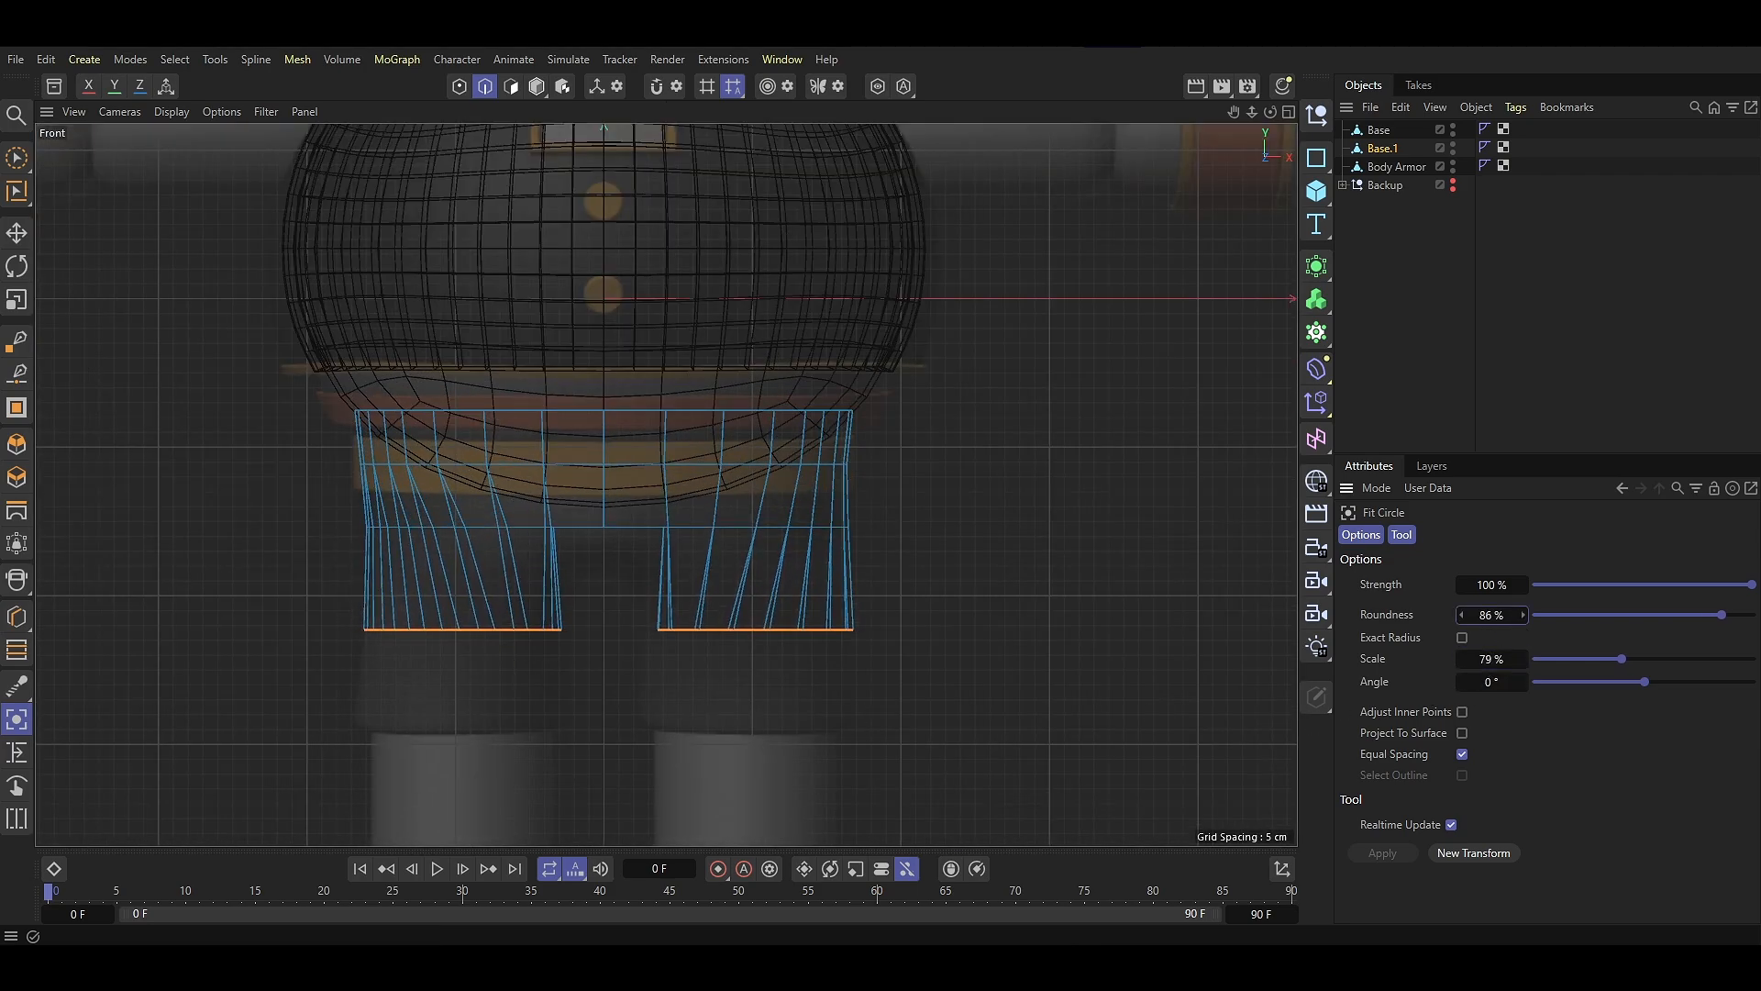
Extrude both leg openings further down by about 31 cm against the front reference
middle_click(974, 763)
scroll(954, 767, up, 4)
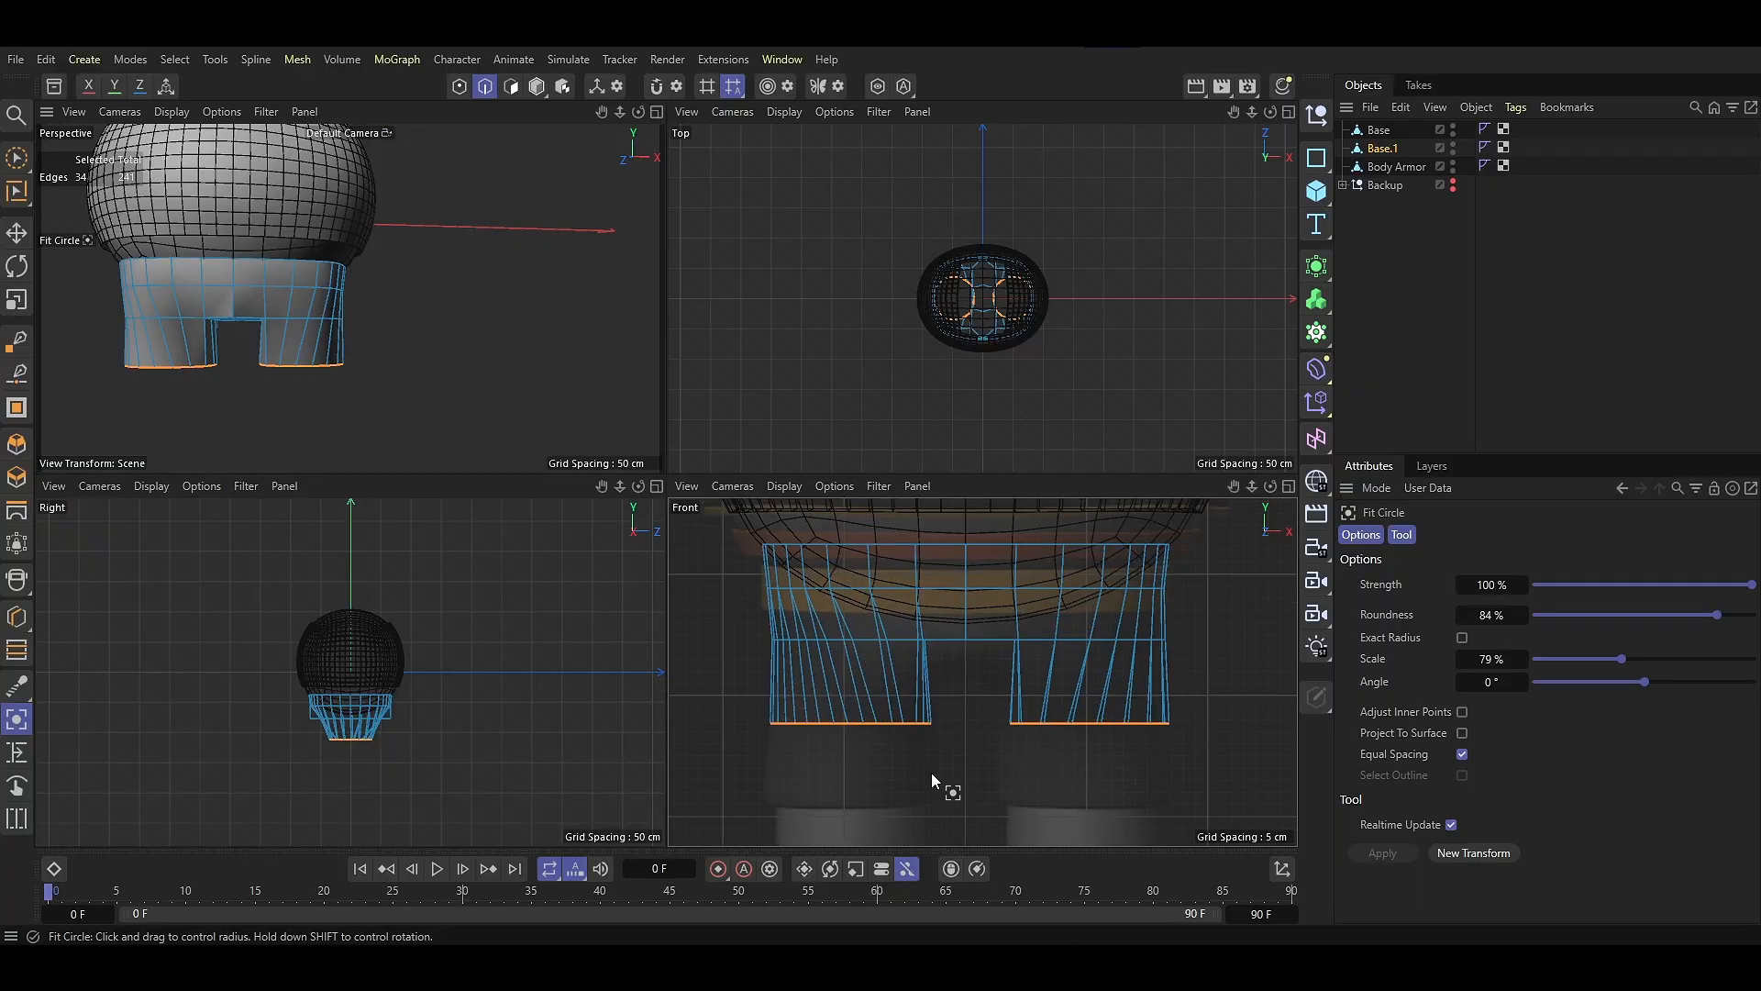
key(e)
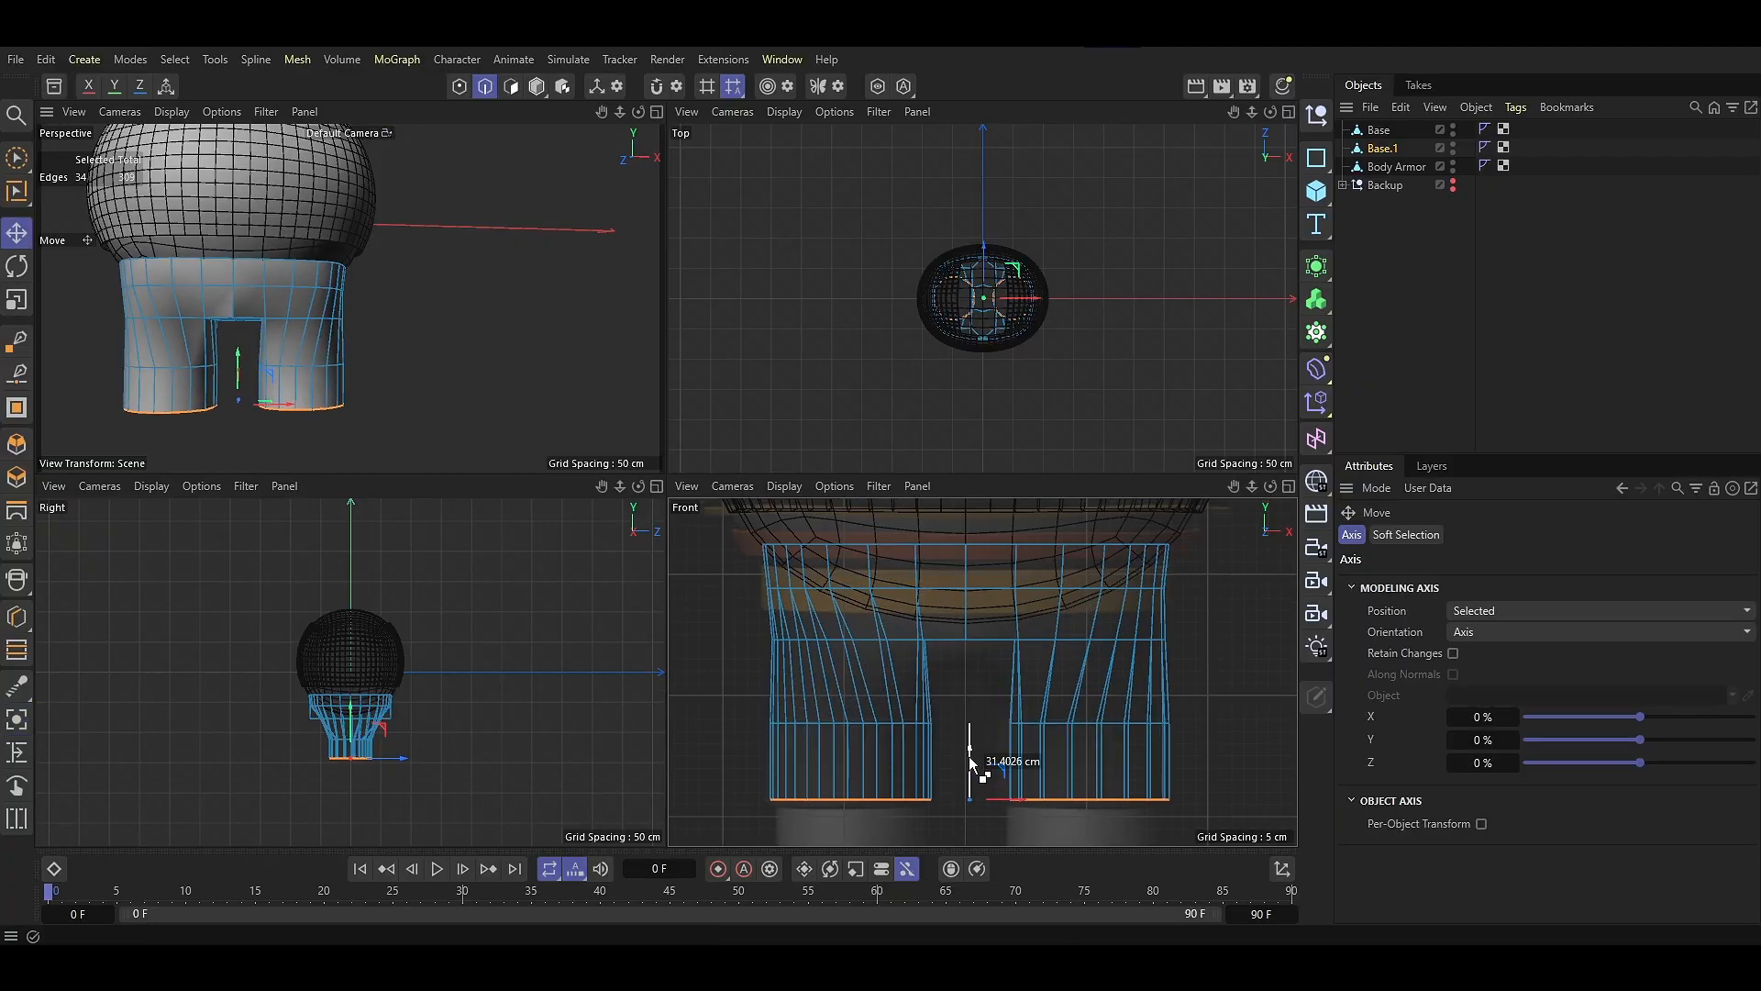
middle_click(343, 428)
Make the lower leg openings fully circular with Fit Circle at 100% roundness and 100% scale, then clear the selection
key(m)
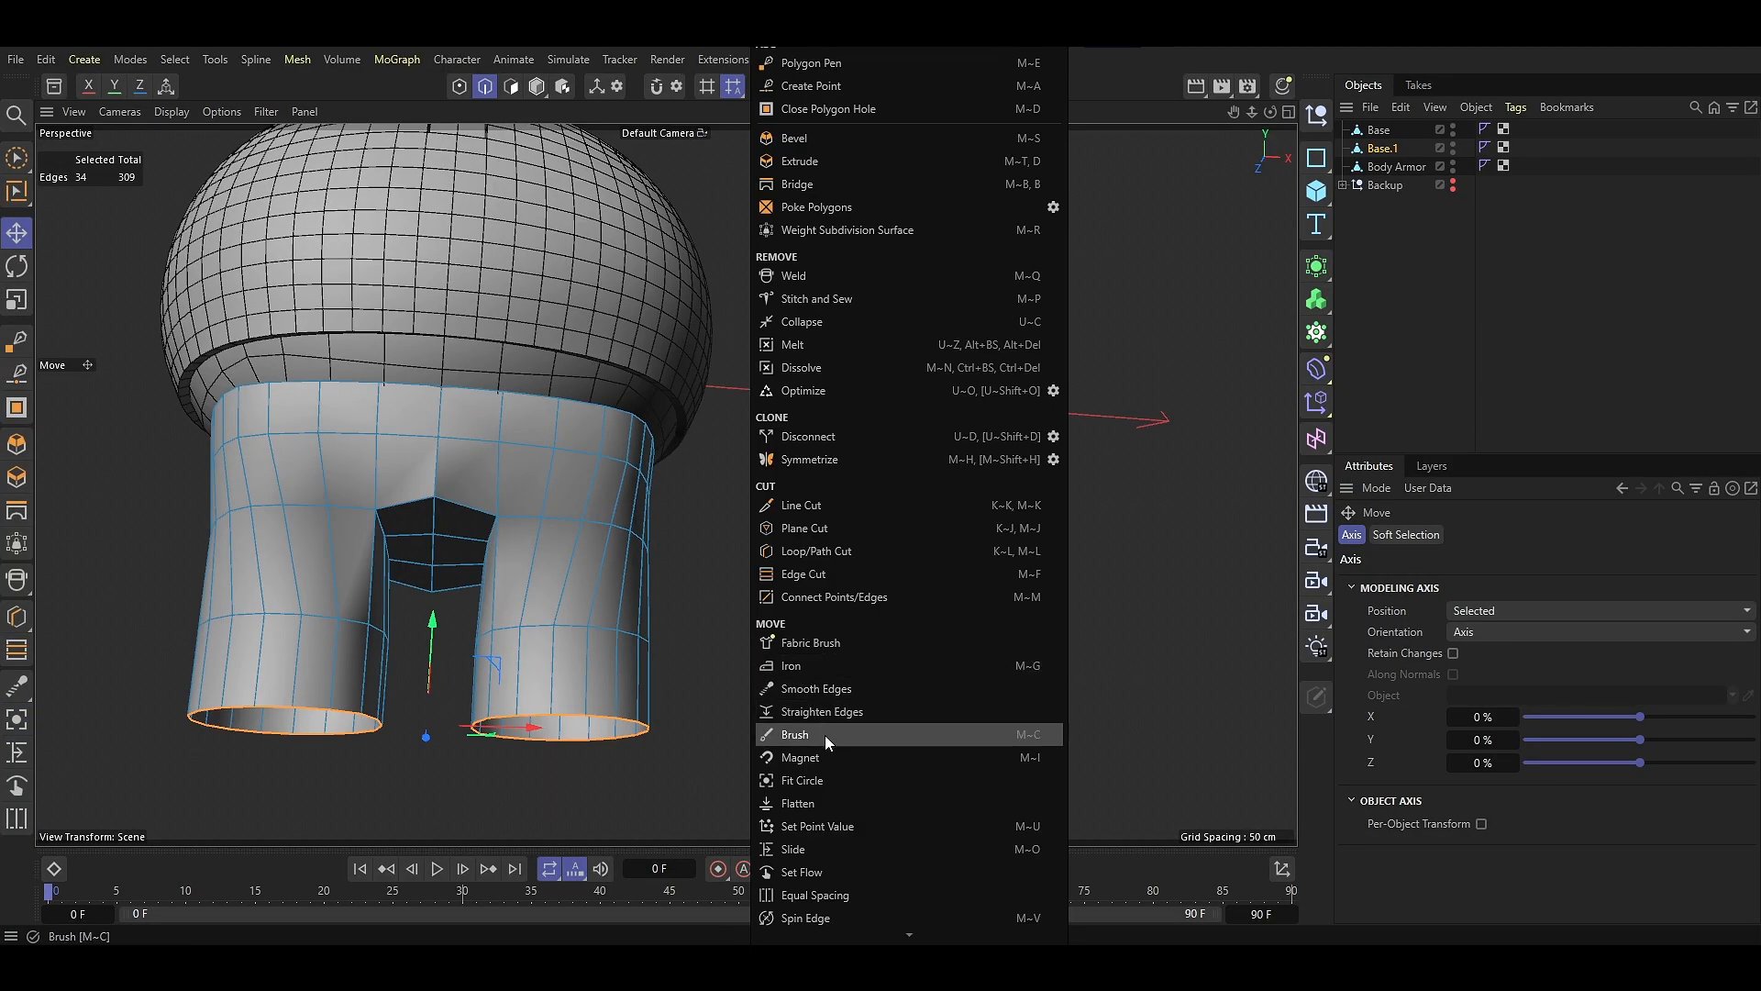
click(823, 779)
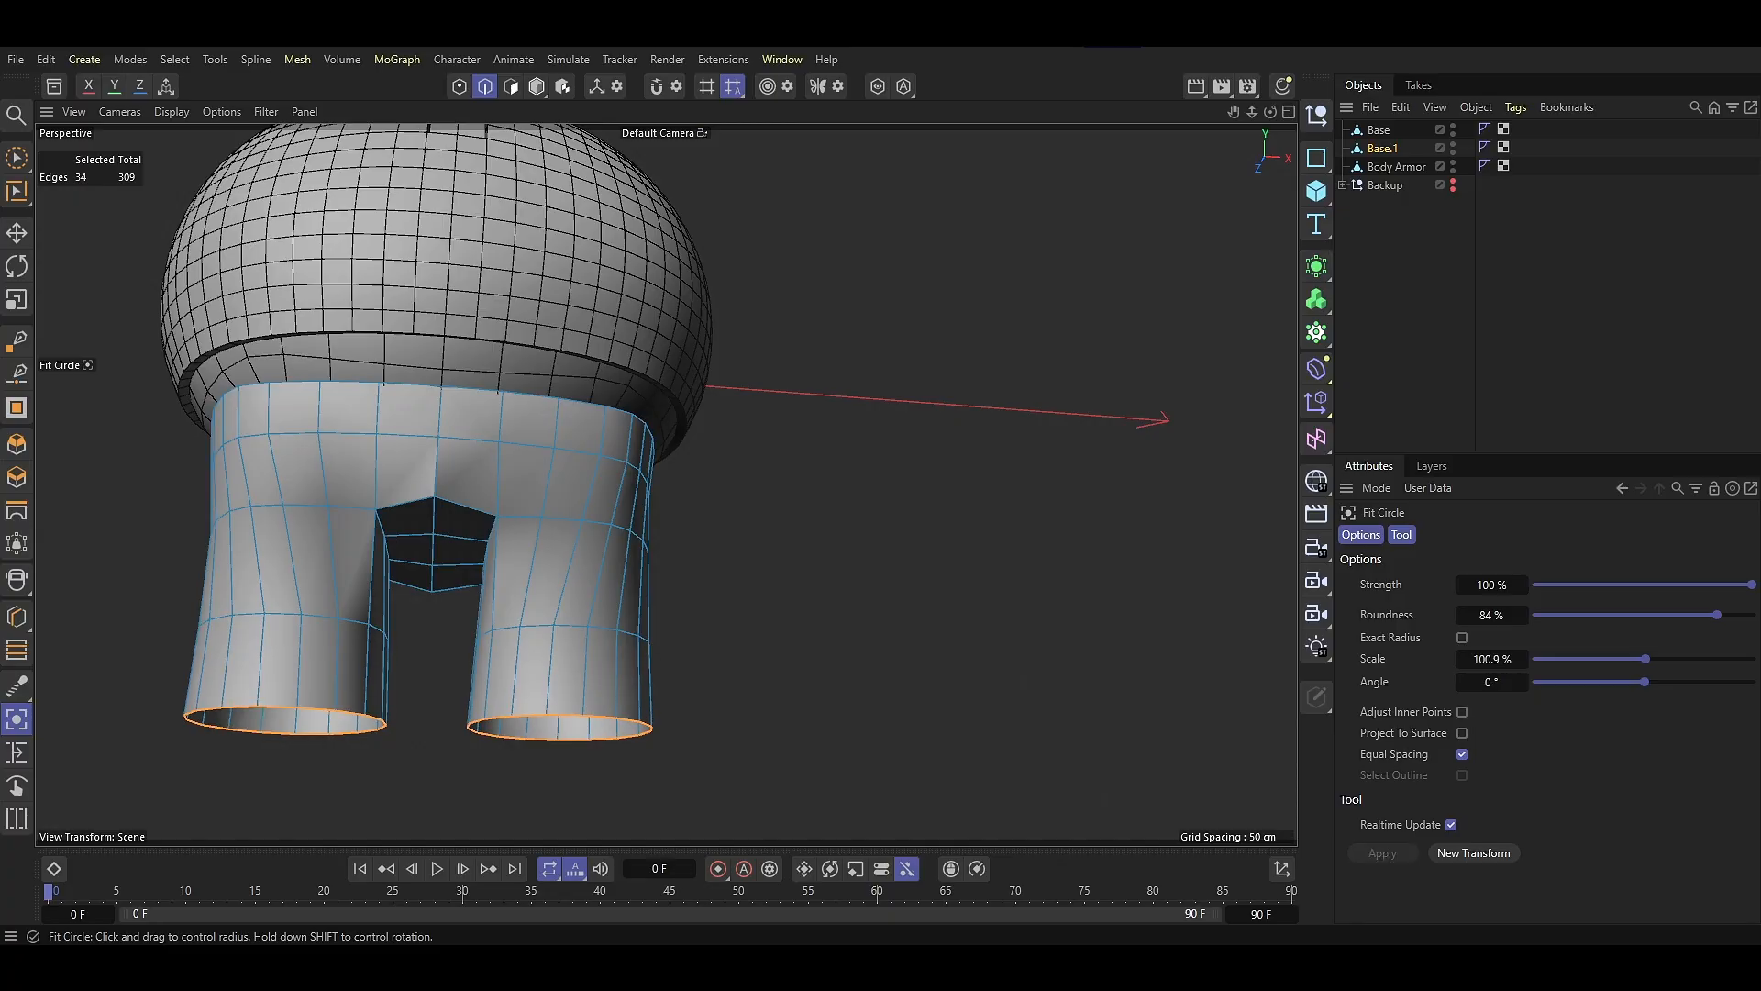
middle_click(873, 657)
drag(1493, 659, 1483, 659)
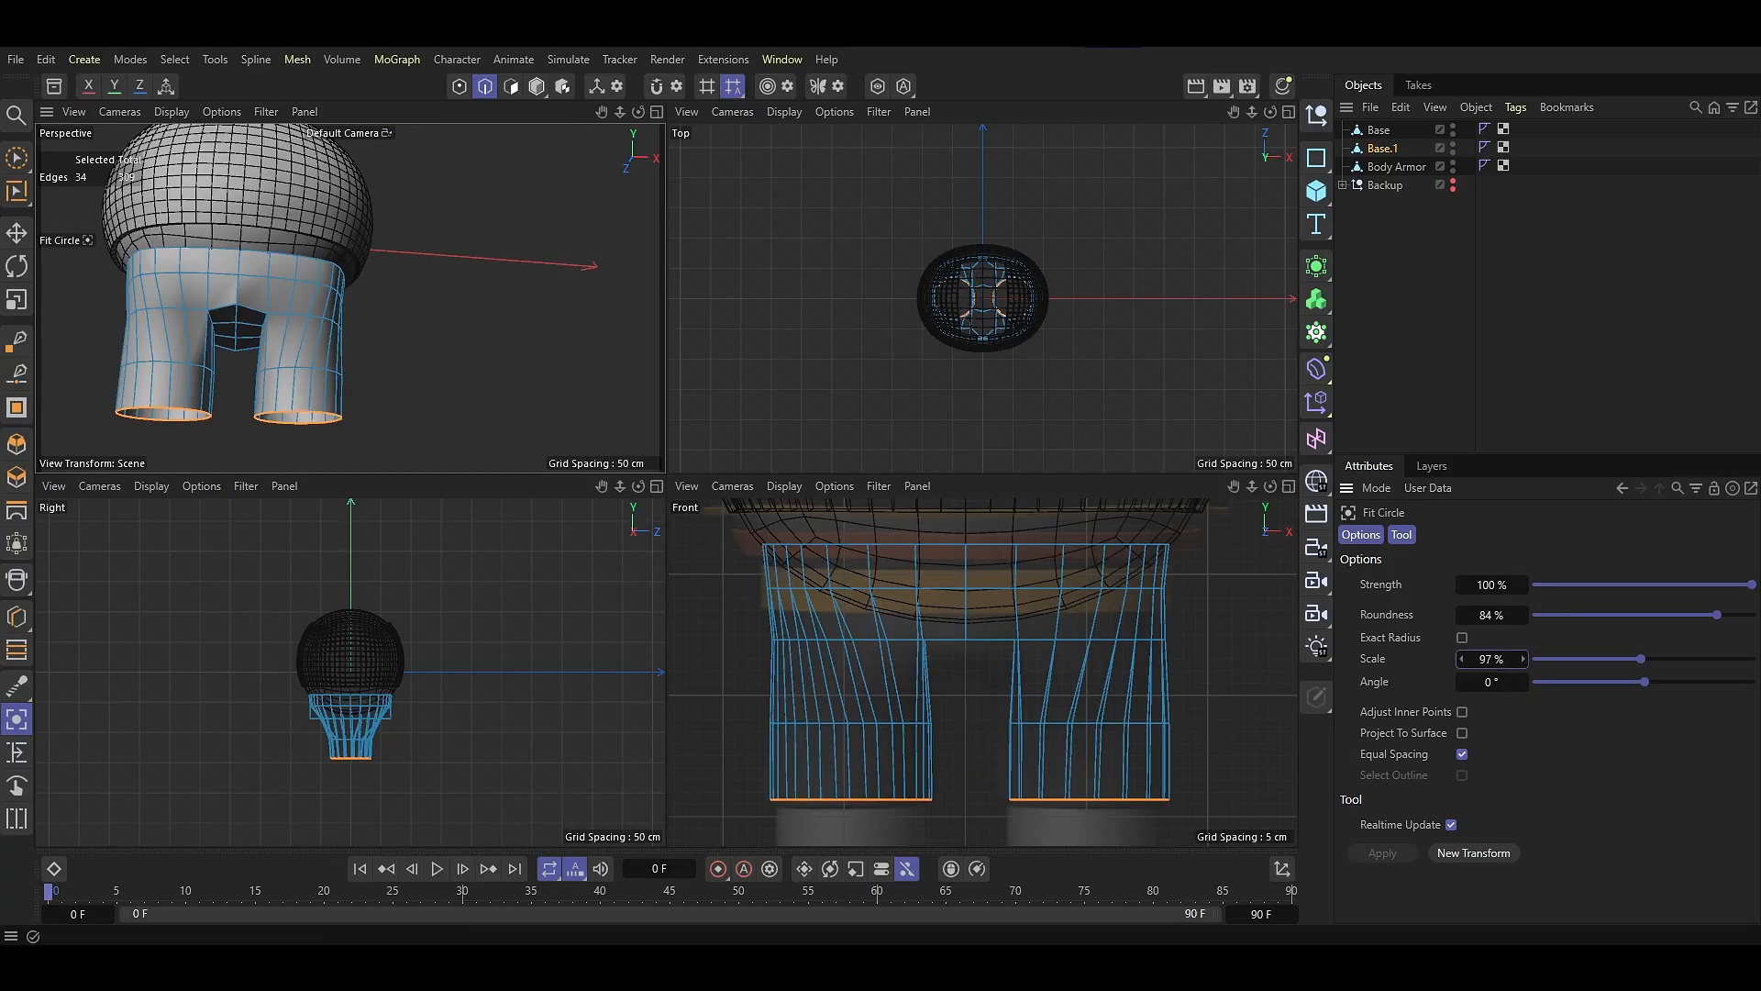
click(1523, 661)
click(1523, 660)
drag(1718, 615, 1756, 616)
middle_click(330, 339)
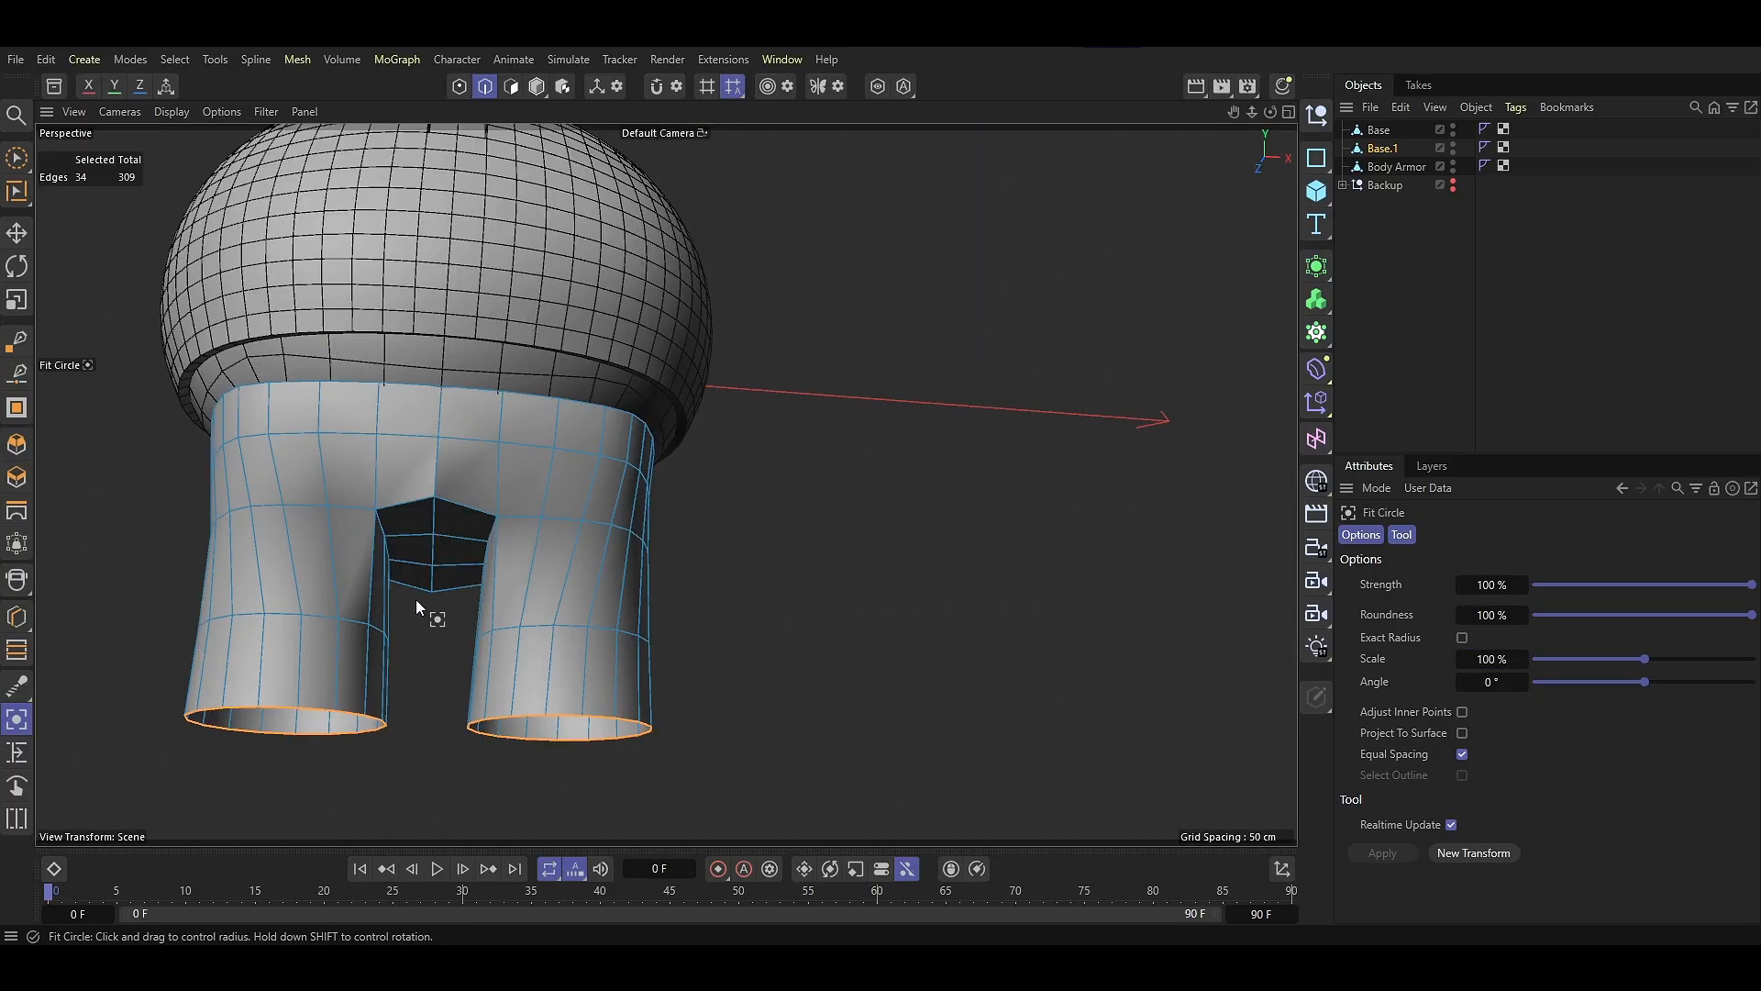
alt+drag(416, 598, 433, 664)
key(e)
click(840, 580)
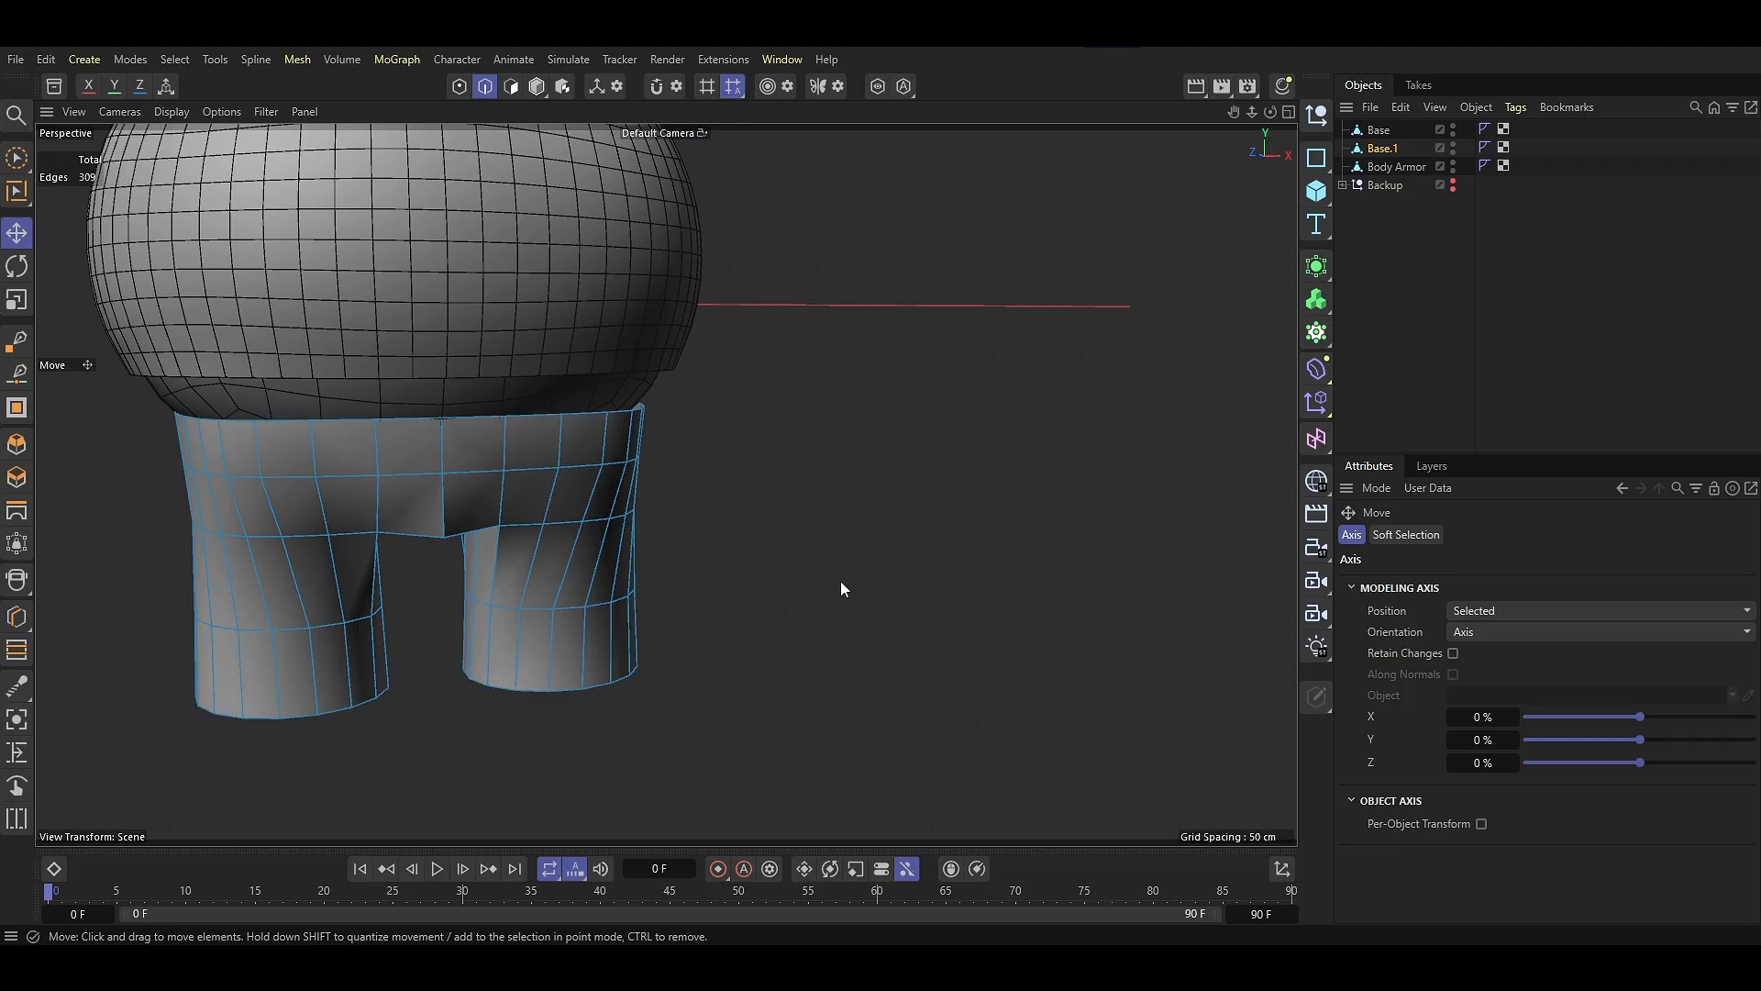
Reposition the points around the crotch opening between the legs of Base.1
alt+drag(375, 595, 354, 284)
click(460, 86)
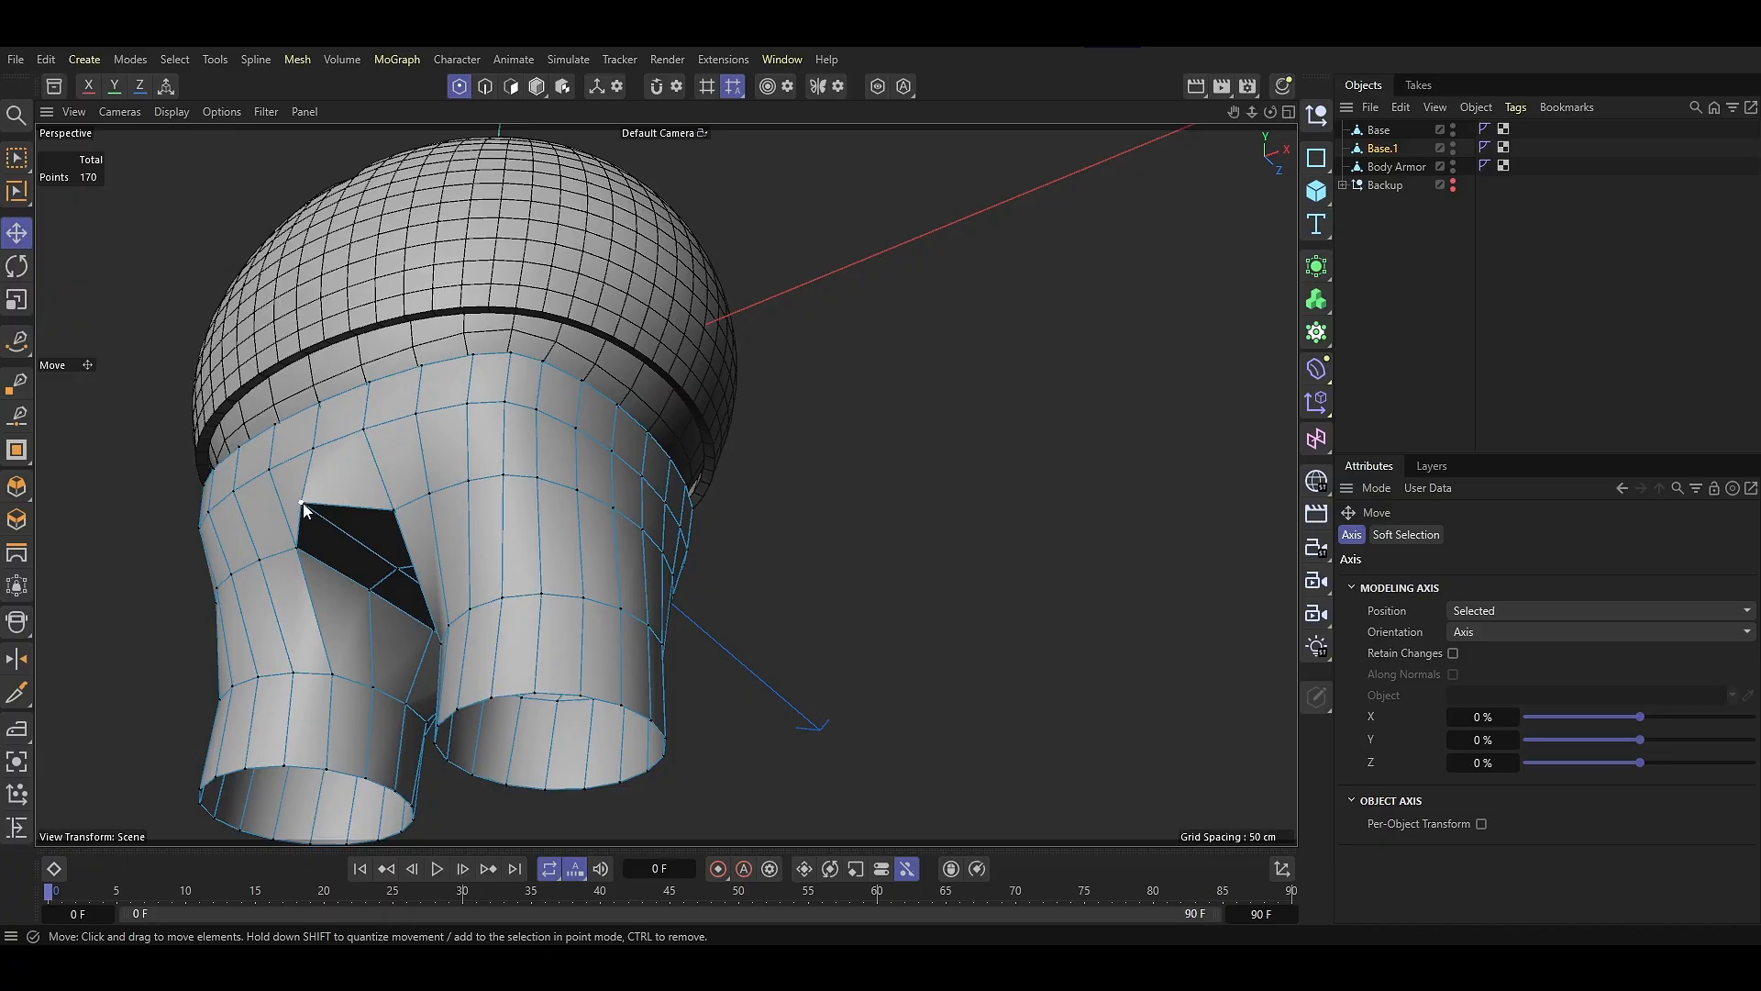
alt+drag(521, 617, 449, 619)
drag(468, 571, 816, 602)
drag(289, 601, 459, 581)
click(246, 548)
drag(124, 483, 220, 385)
drag(213, 415, 616, 606)
drag(442, 504, 449, 500)
alt+drag(432, 588, 316, 530)
click(486, 87)
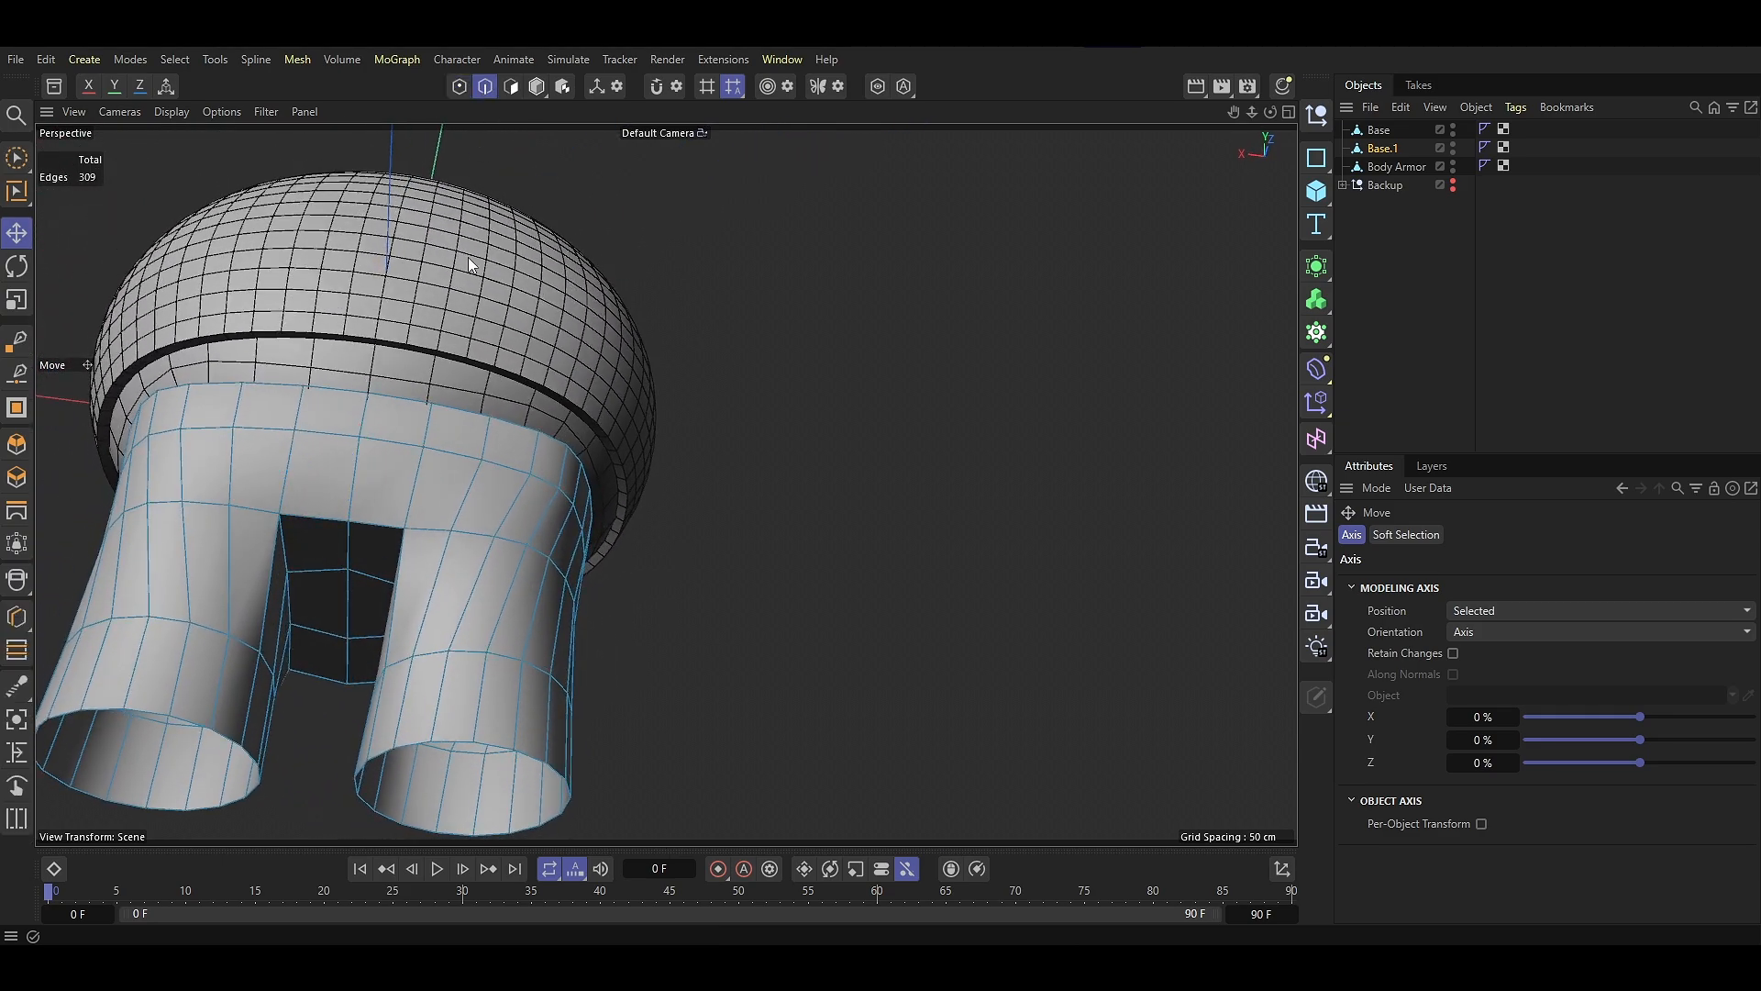
Place the Base.1 hip mesh under a Subdivision Surface and deselect it
alt+drag(338, 672, 532, 644)
click(1383, 152)
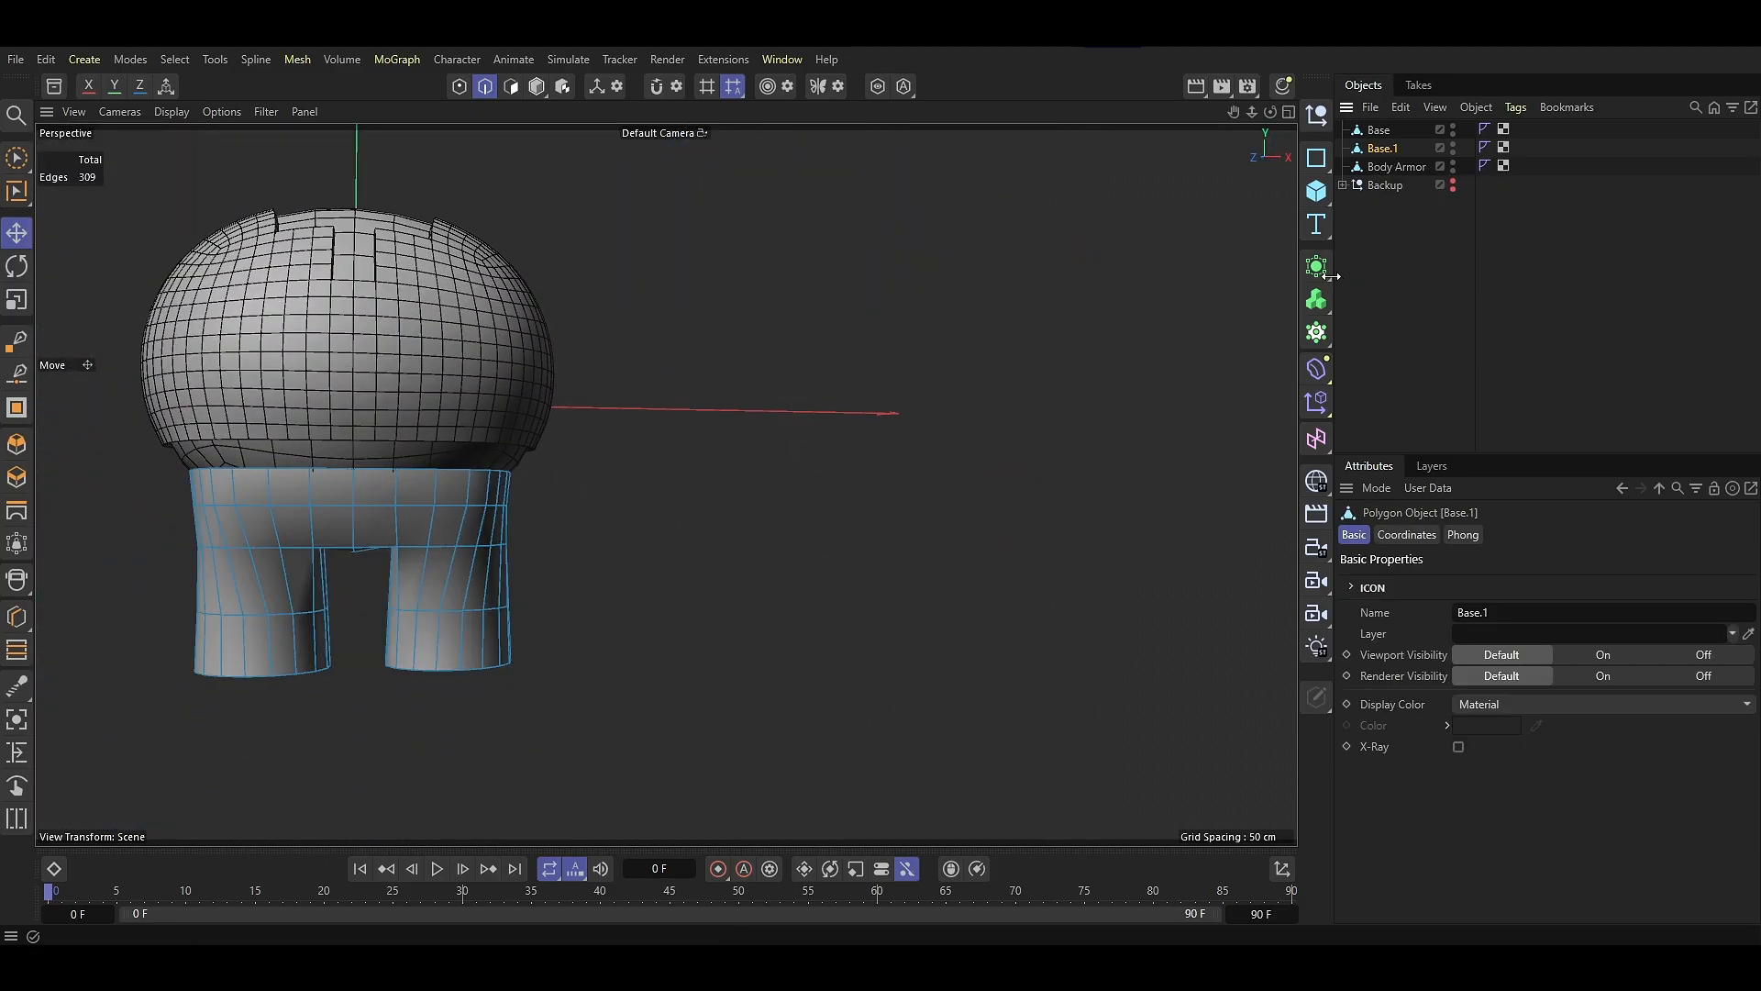
alt+click(1317, 266)
alt+drag(358, 669, 352, 645)
scroll(348, 661, up, 3)
click(1382, 248)
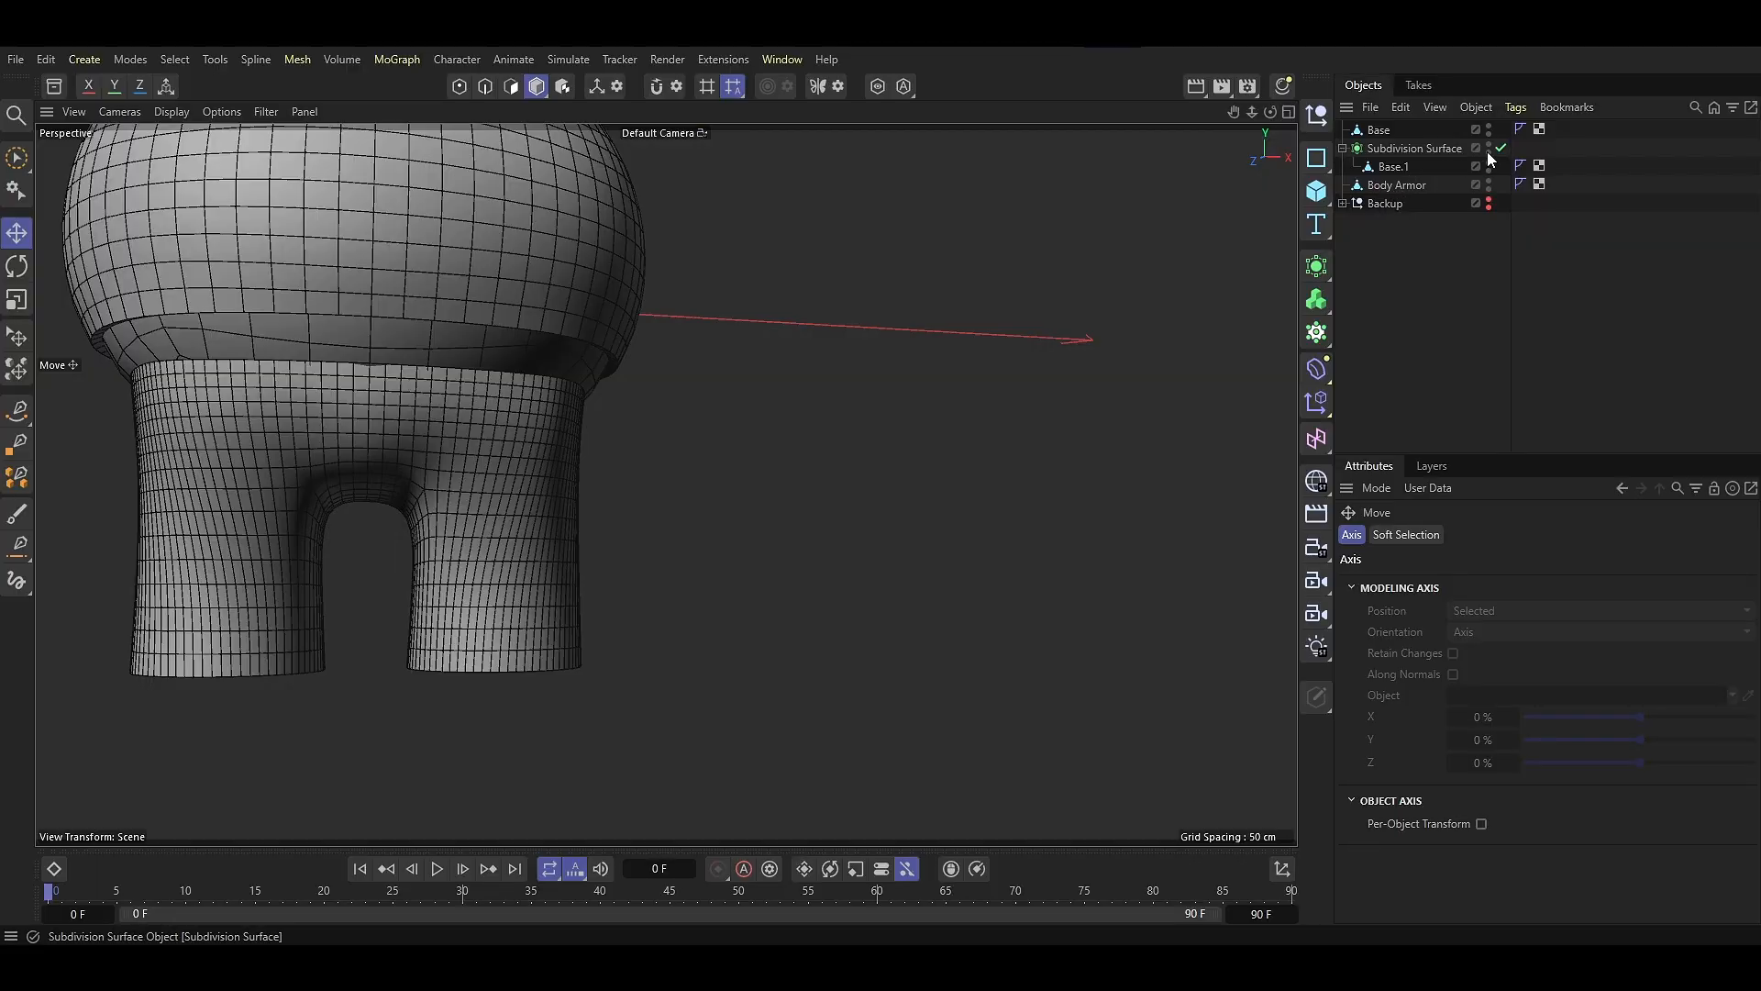
Scale down the two facing inner-thigh edges behind the crotch with subdivision disabled, and re-enable the Subdivision Surface
click(1501, 148)
click(1392, 166)
click(486, 86)
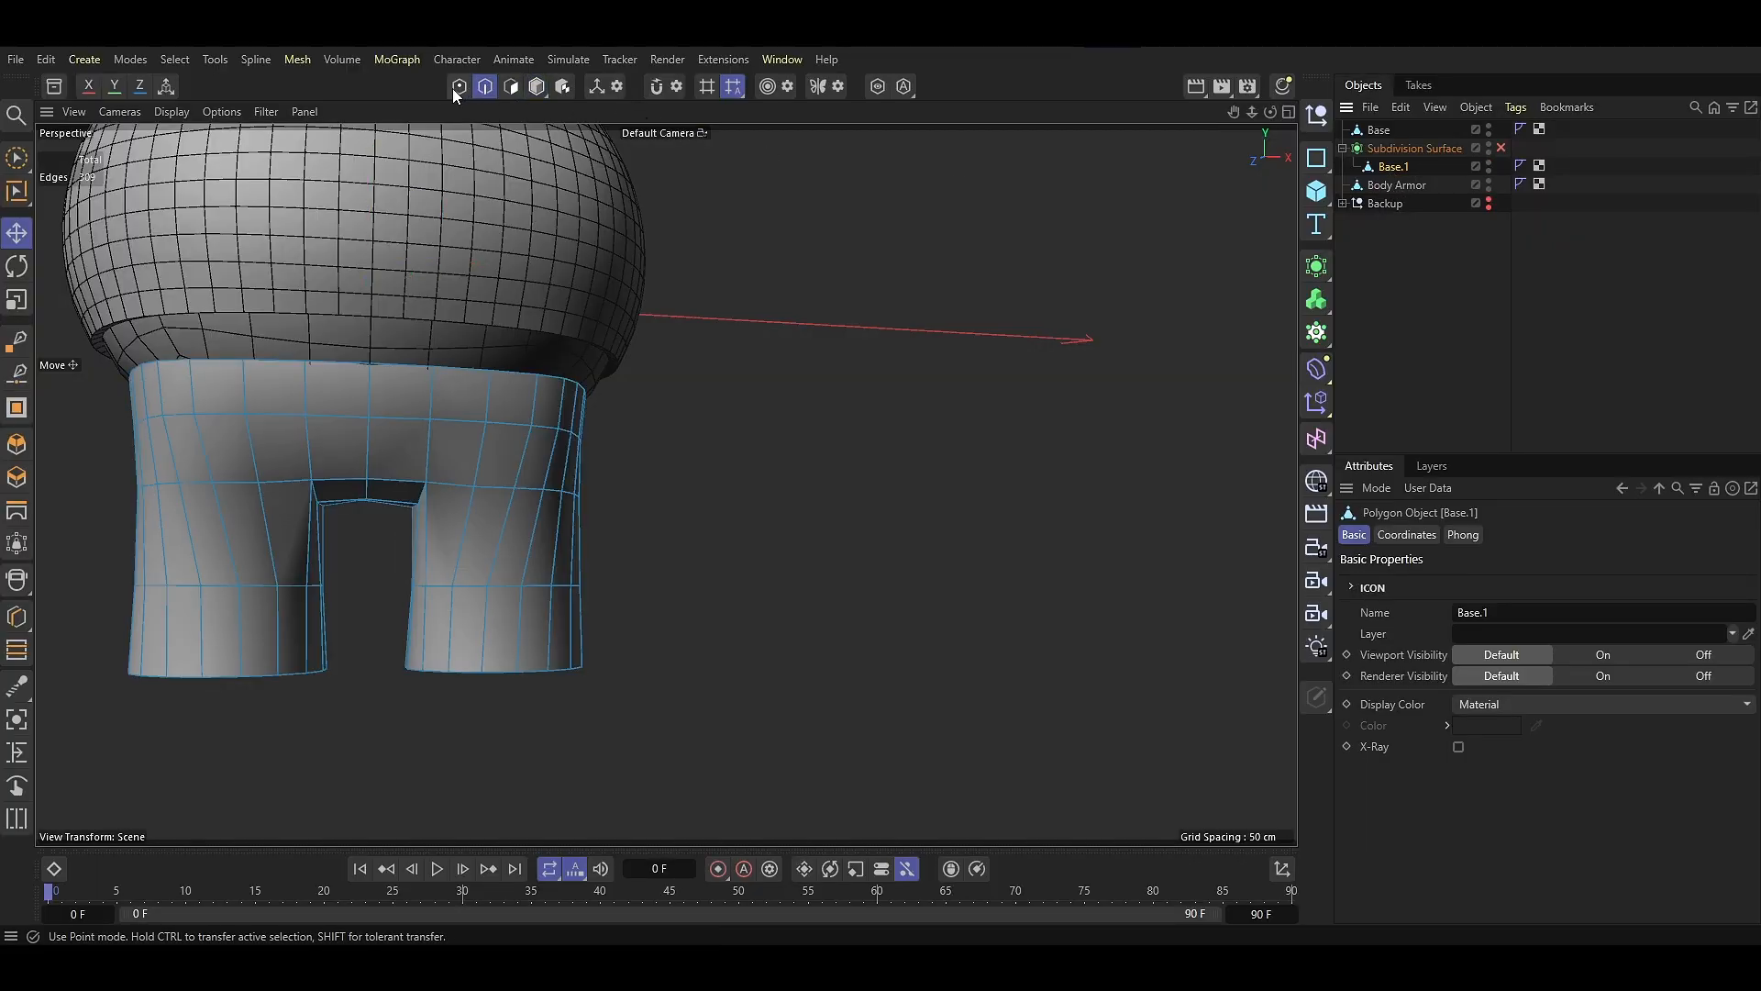
alt+drag(387, 443, 416, 576)
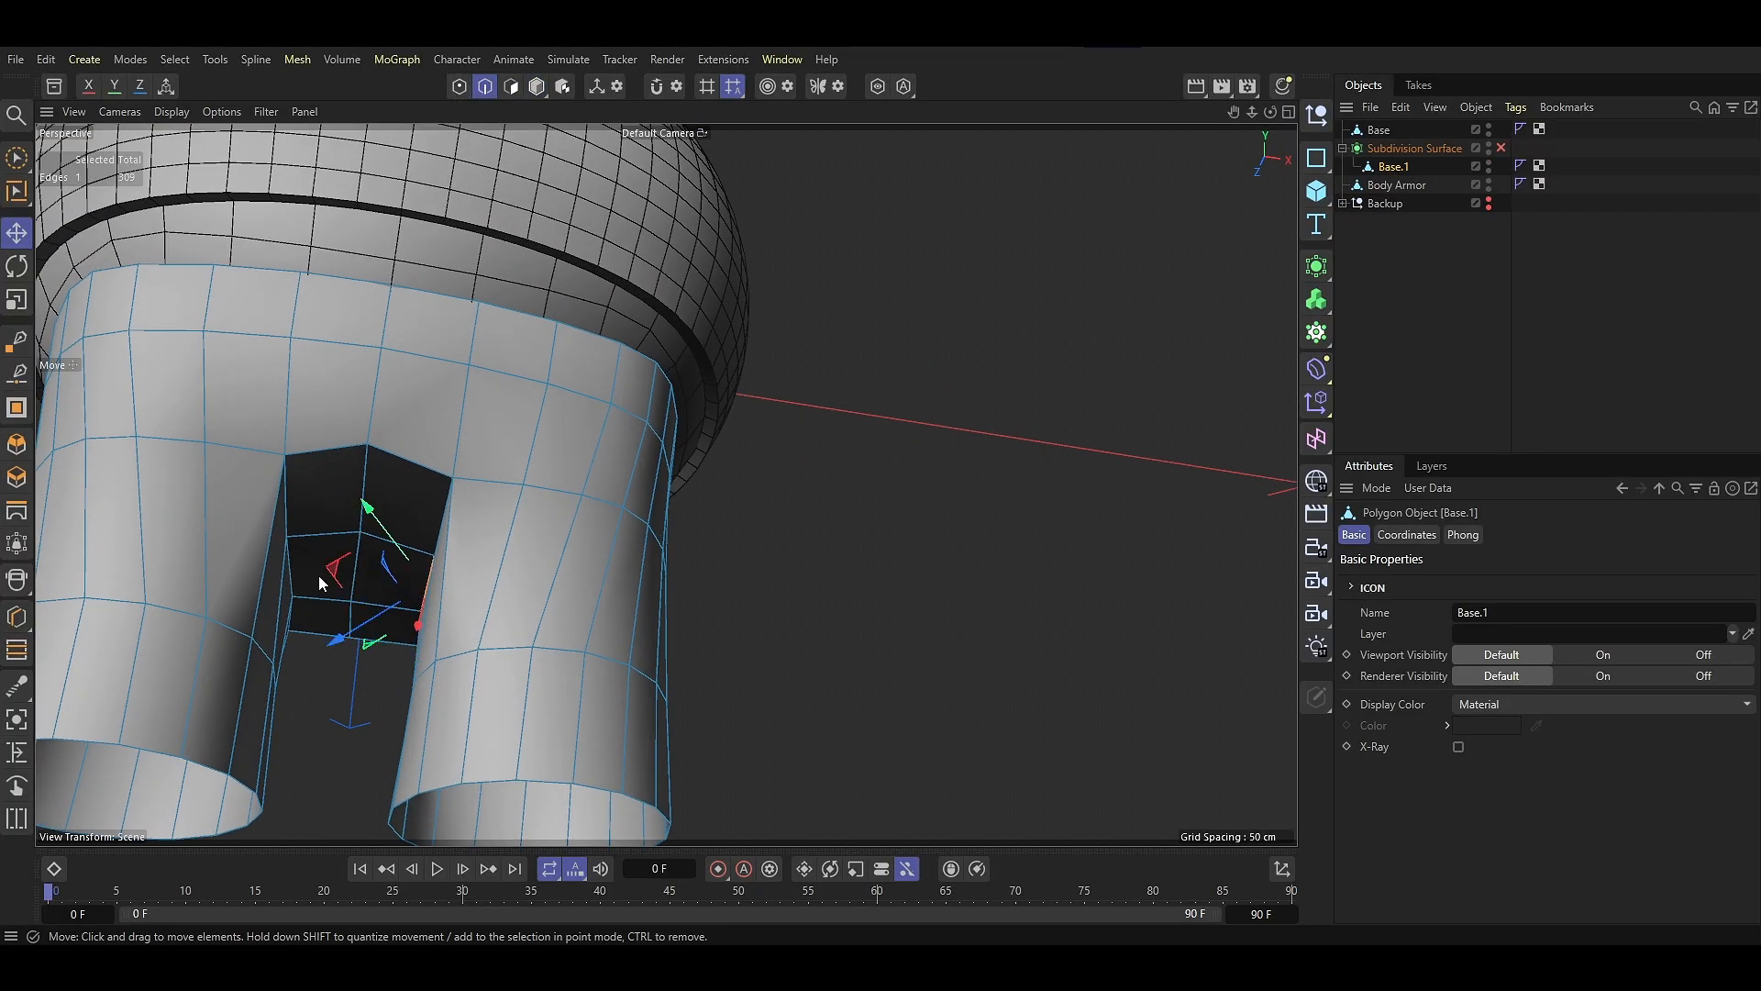
shift+click(426, 591)
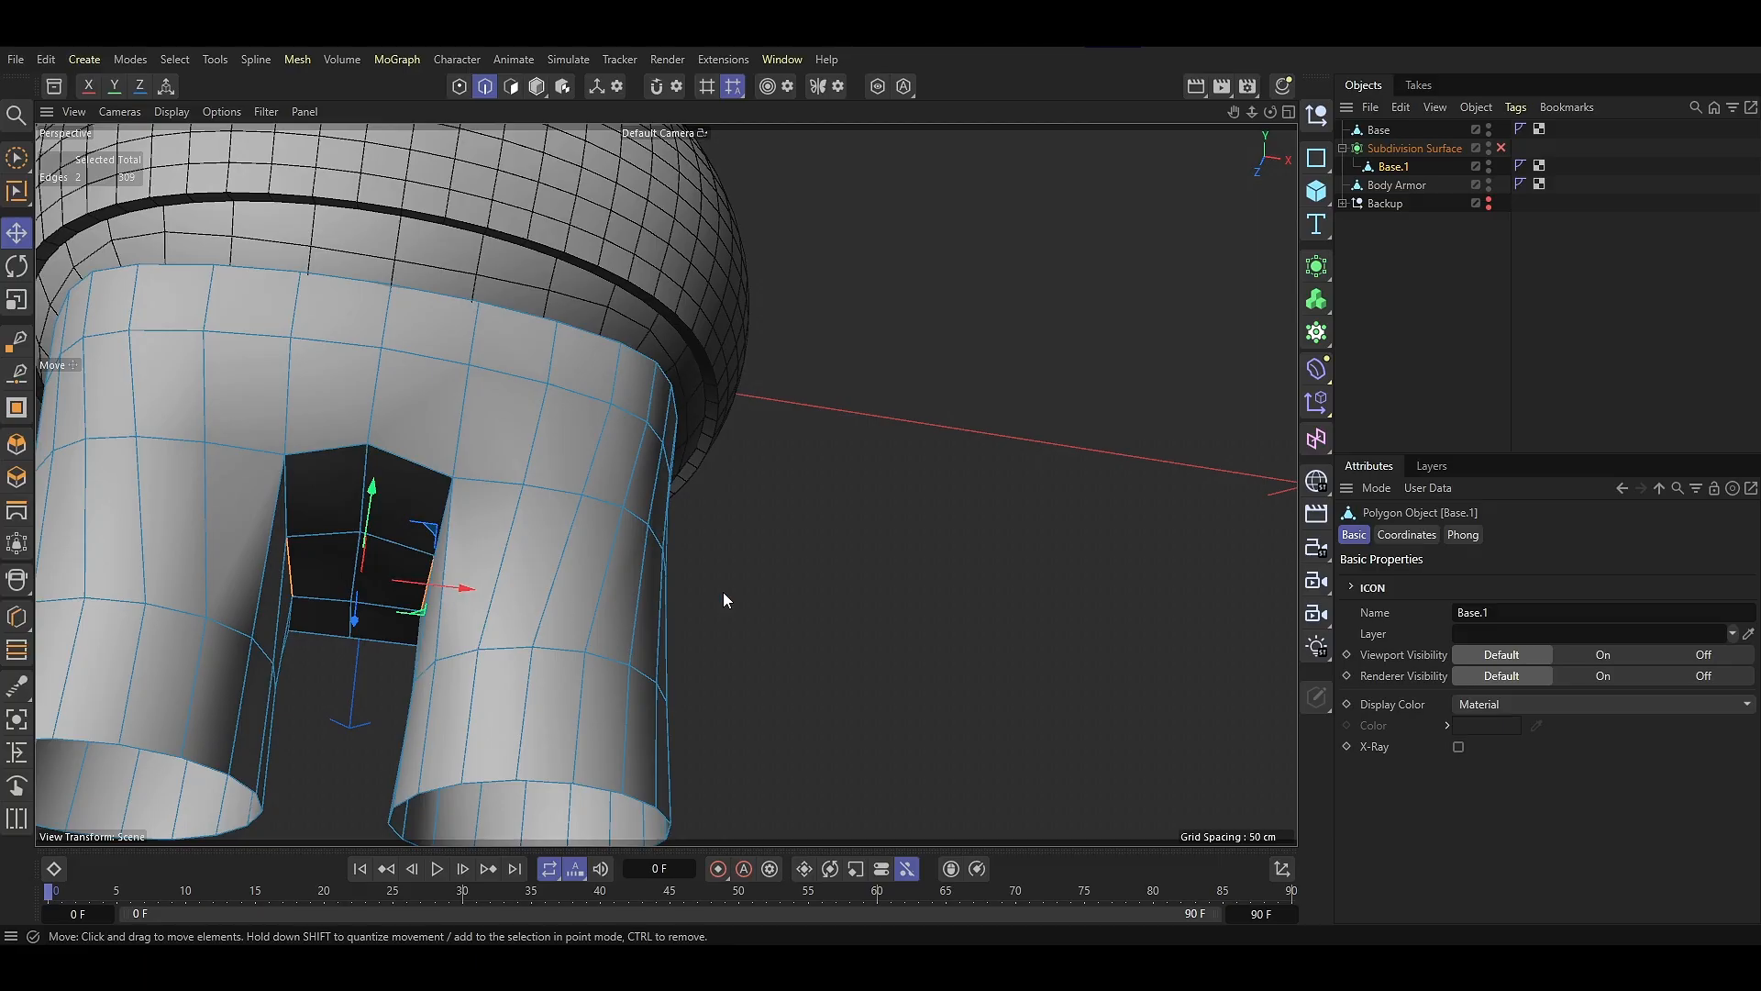
key(t)
drag(723, 591, 527, 530)
key(e)
alt+drag(527, 503, 514, 571)
click(537, 87)
click(1502, 148)
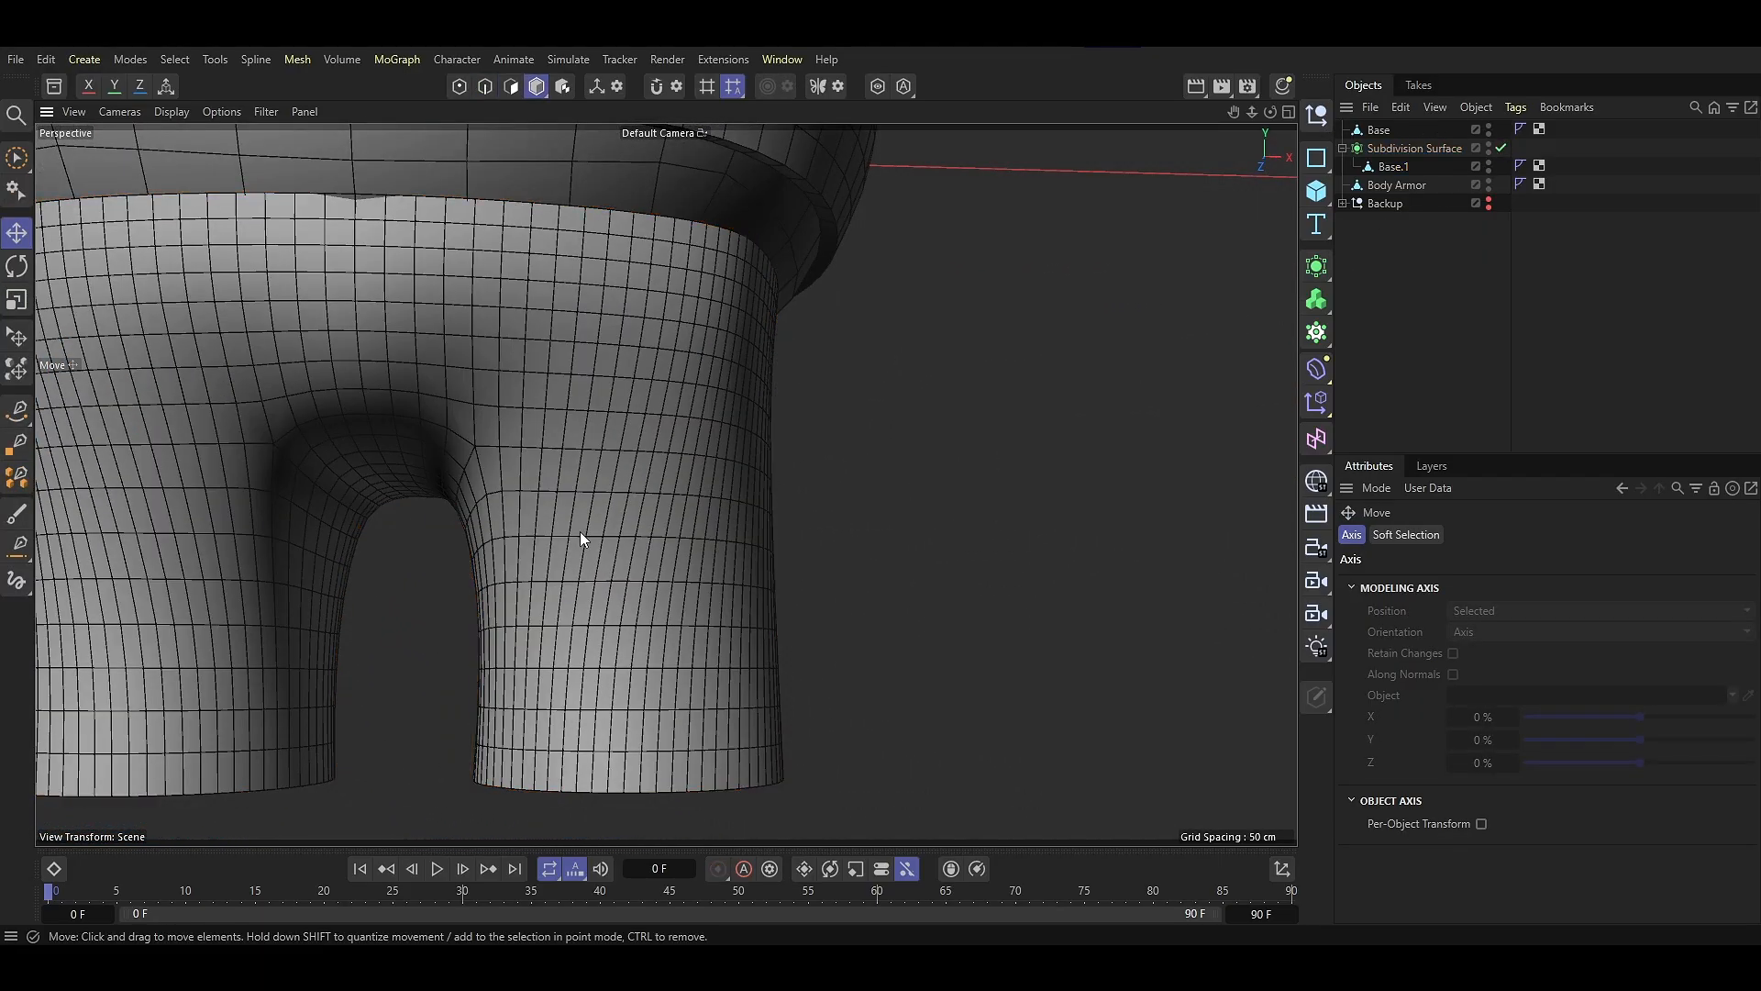
scroll(523, 563, down, 6)
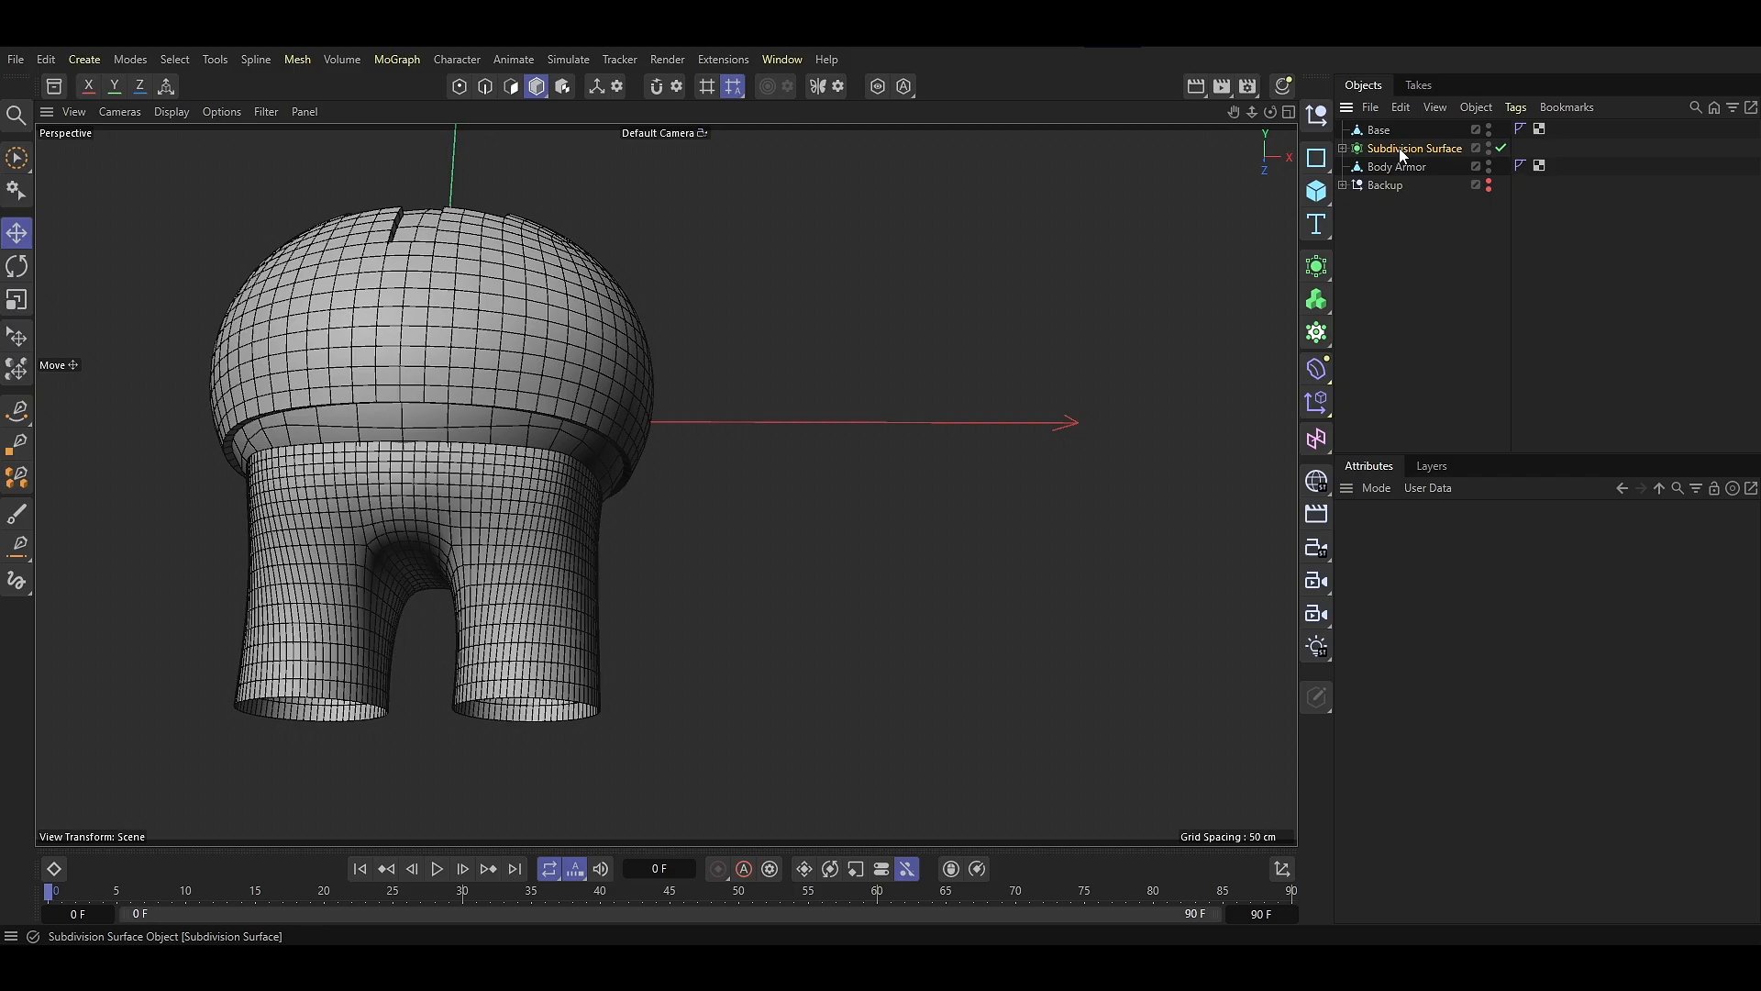
Rename the Subdivision Surface as Pant and store a duplicate of it in the Backup group
click(1394, 148)
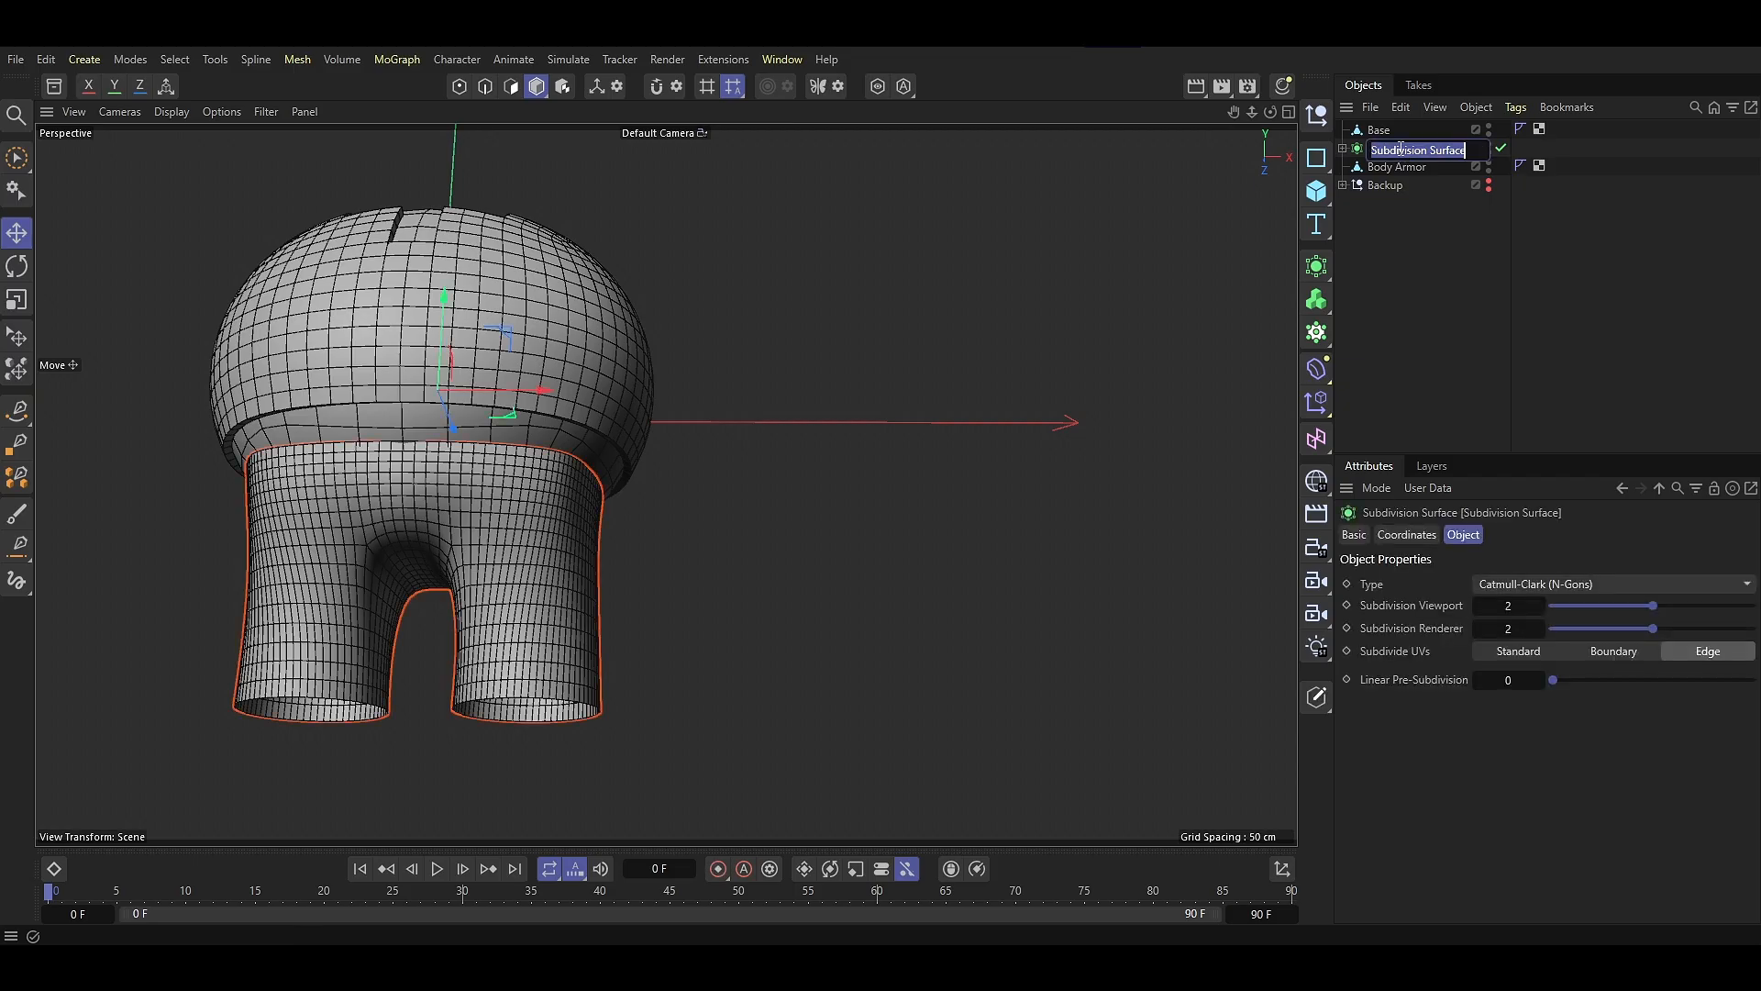
double_click(1396, 147)
text(Pant)
key(Return)
ctrl+drag(1400, 147, 1383, 161)
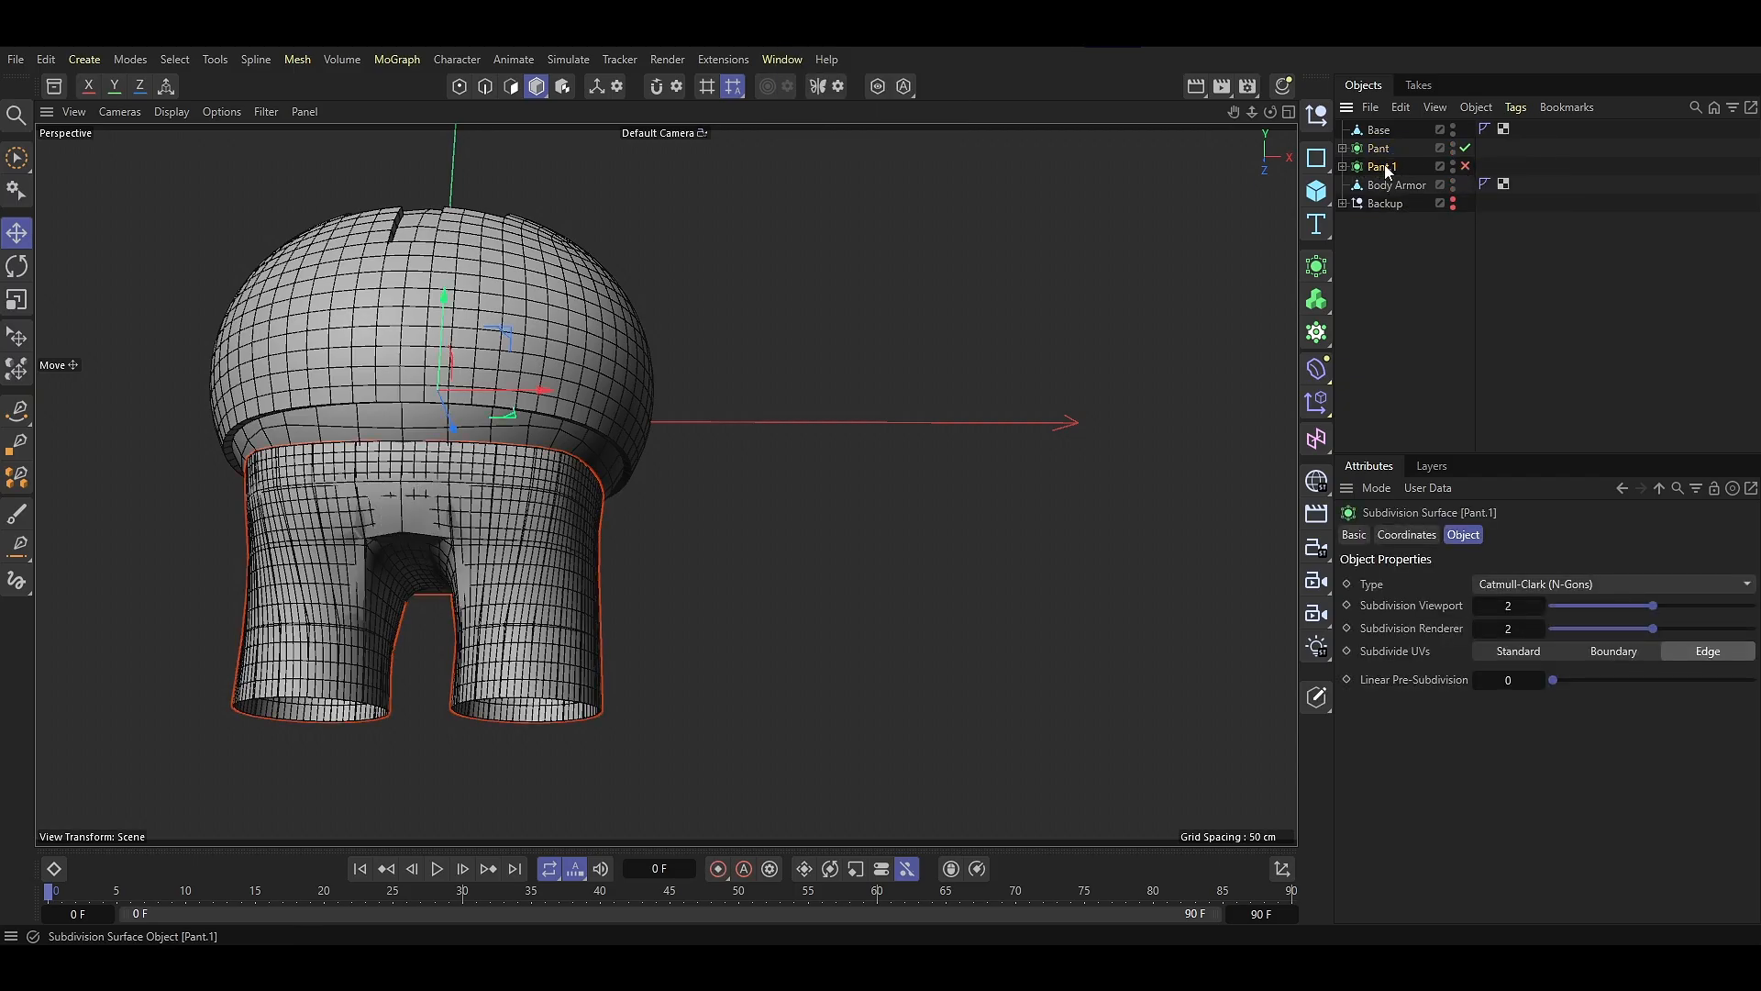
drag(1378, 204, 1379, 204)
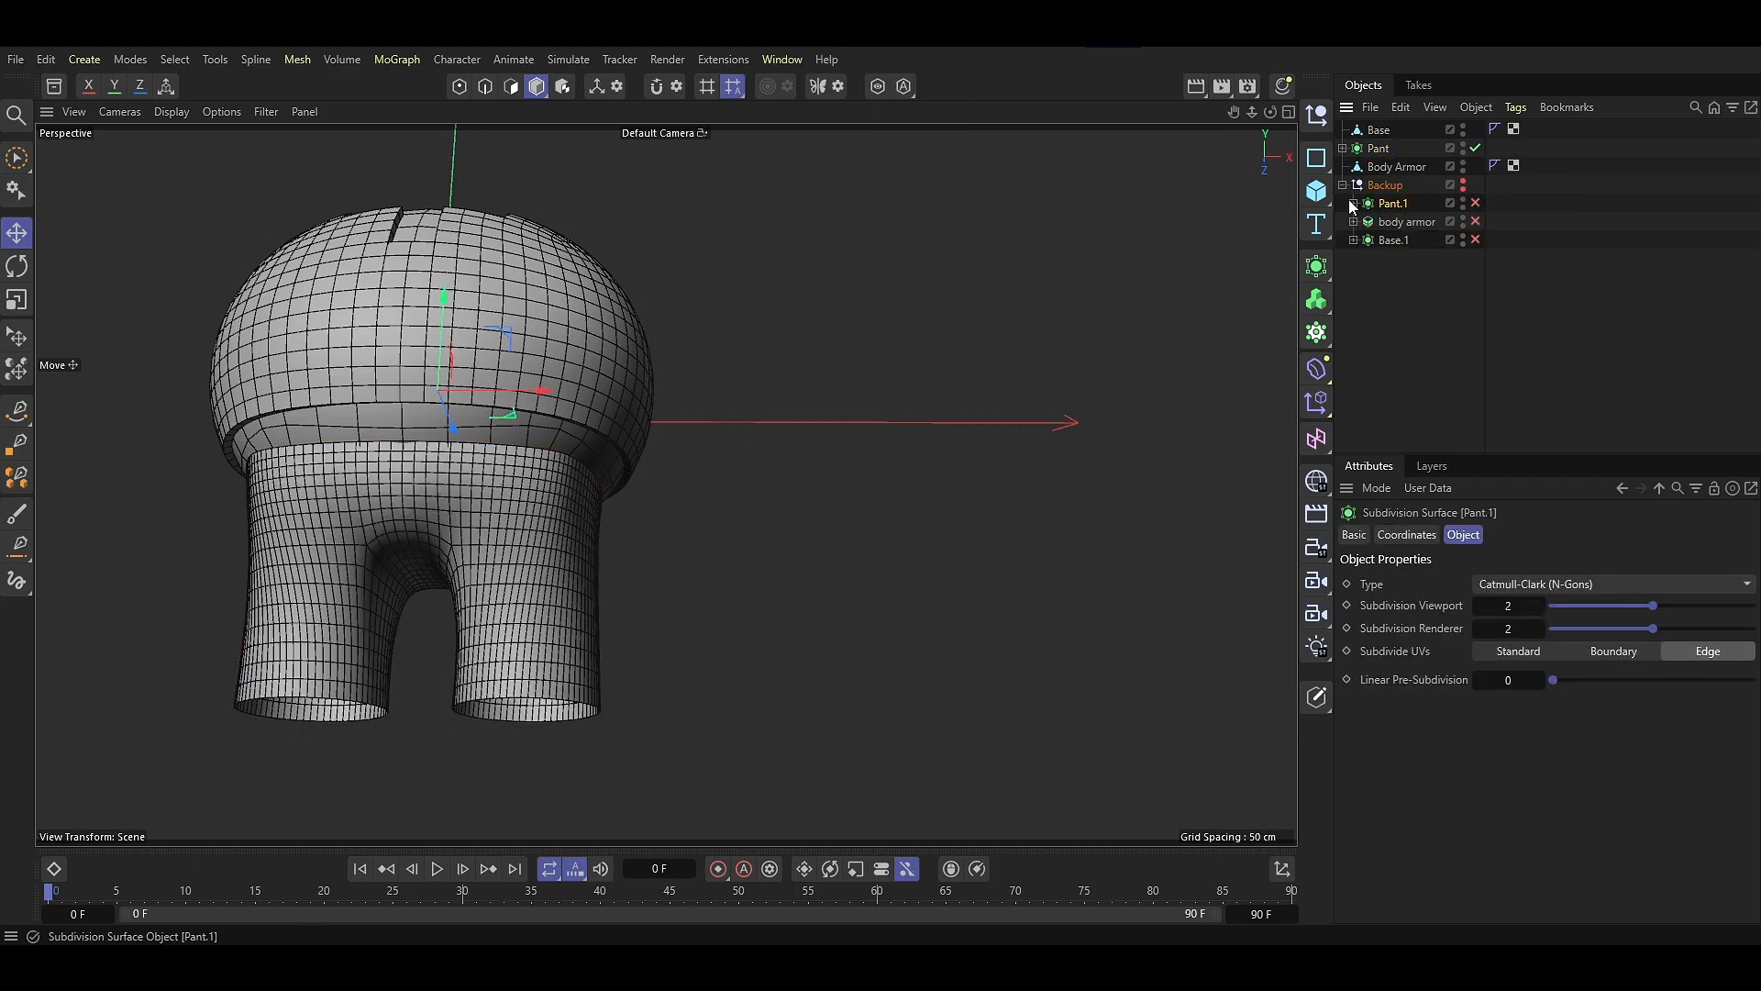
Select the bottom edge loops of both pant legs and extrude them inward to give the openings thickness
click(1371, 153)
click(833, 340)
alt+drag(833, 340, 840, 389)
click(551, 532)
alt+drag(685, 519, 716, 422)
click(485, 86)
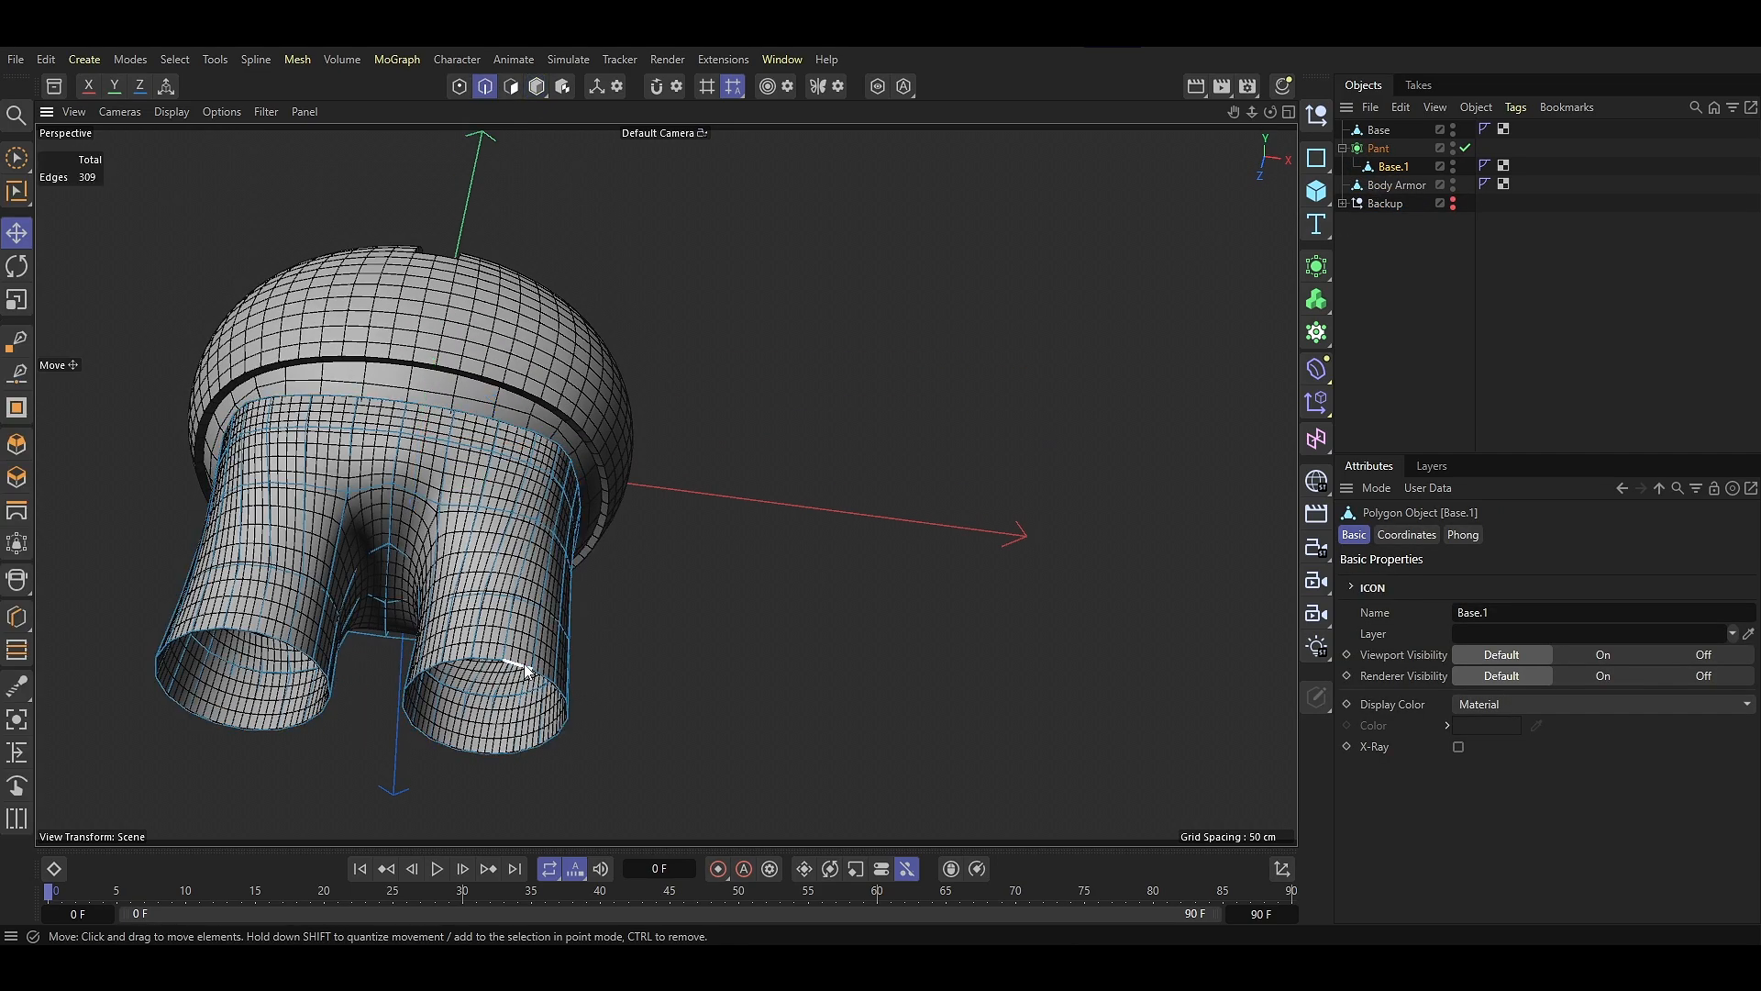
double_click(525, 665)
shift+double_click(279, 640)
alt+drag(302, 656, 370, 739)
scroll(370, 739, up, 5)
key(d)
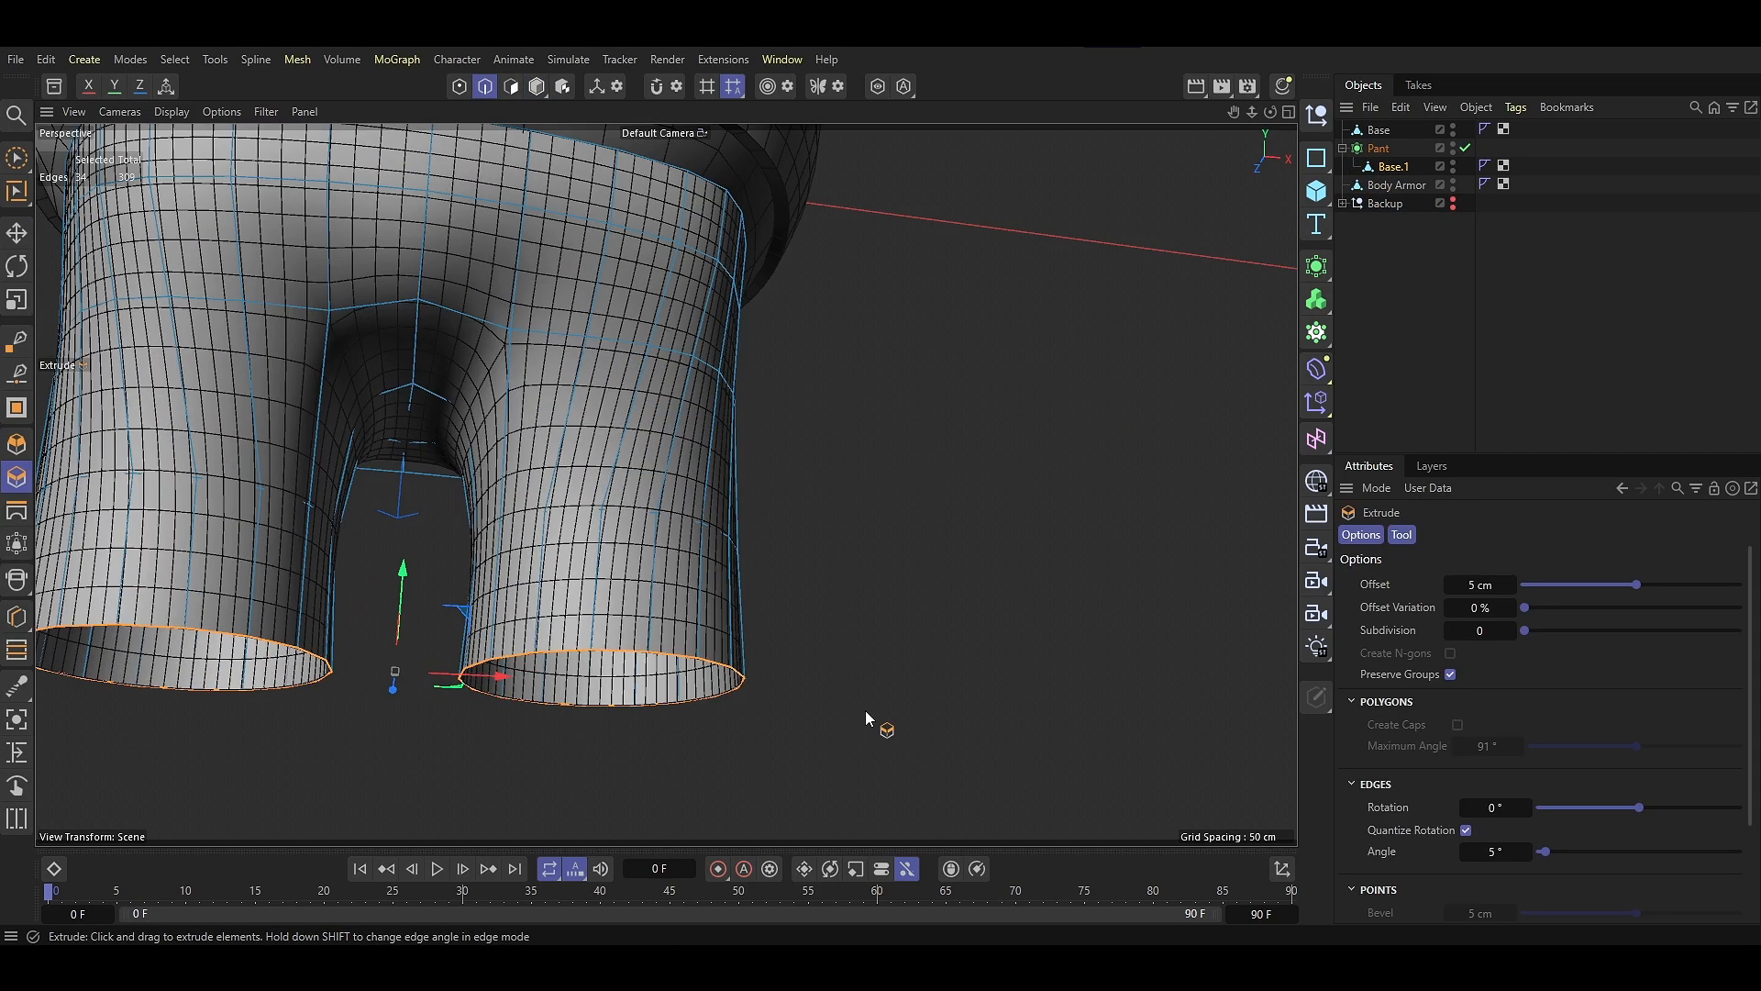
drag(866, 713, 743, 713)
Add supporting loop cuts just inside and outside both leg hems, with the outer cuts at about 80%
alt+drag(174, 672, 254, 649)
key(k)
key(l)
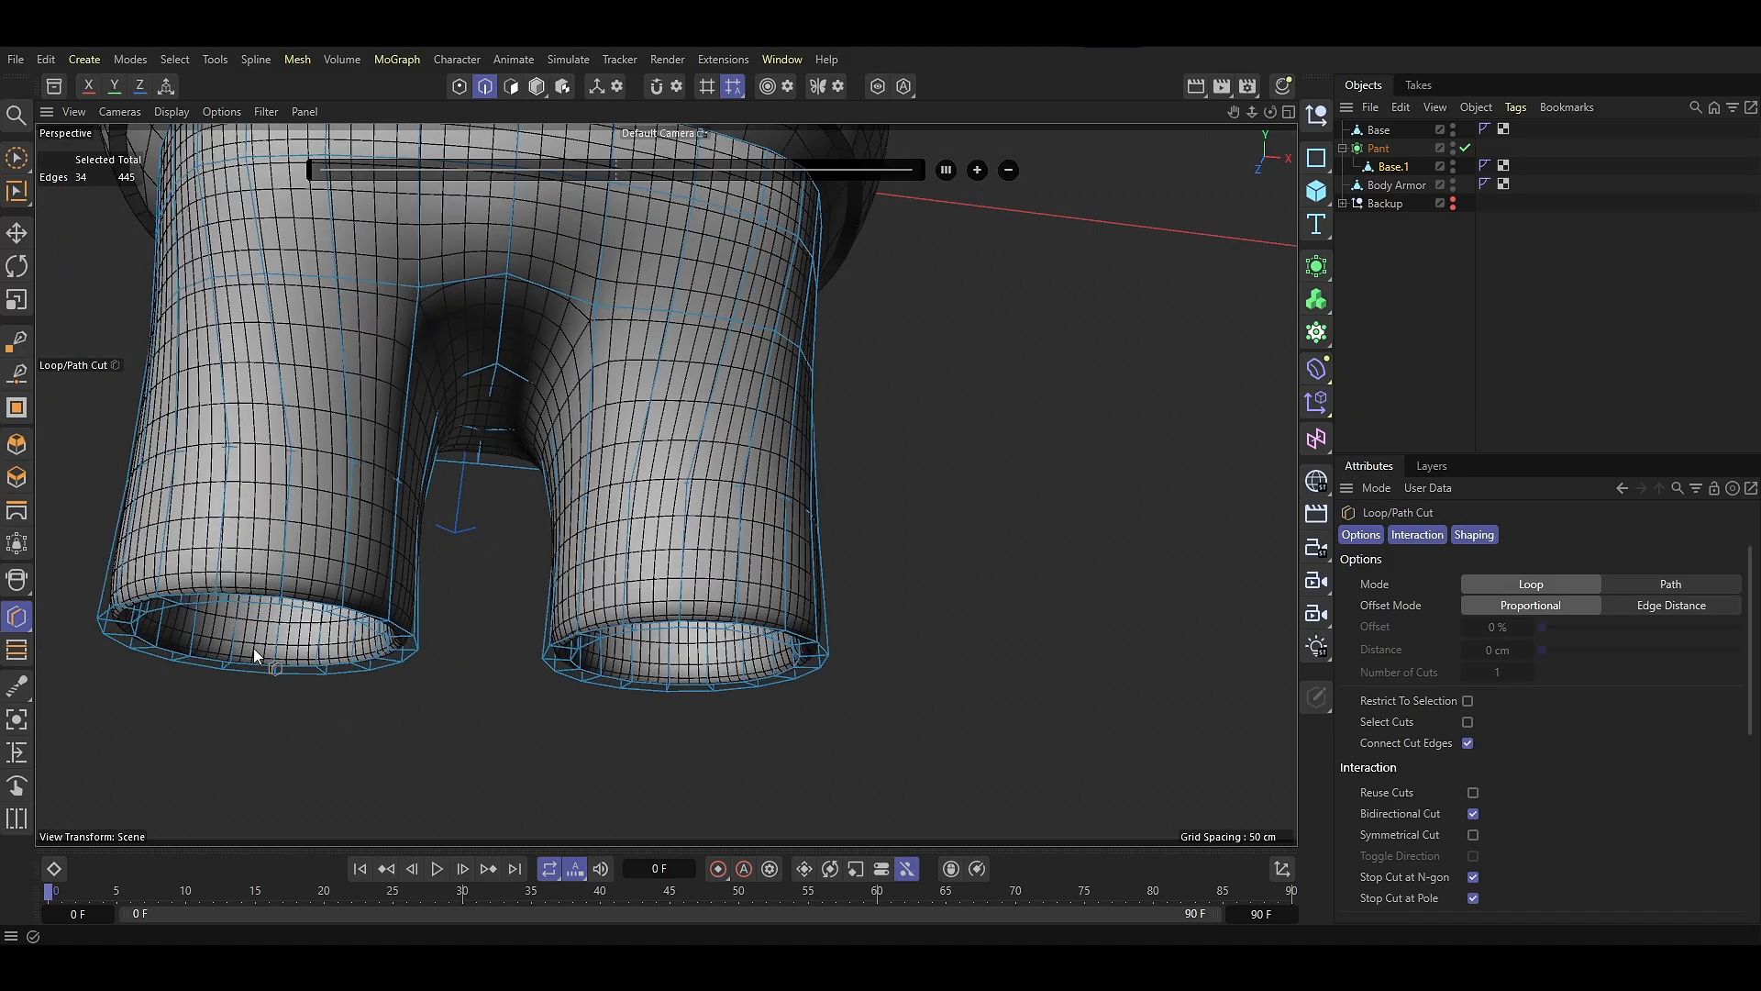
click(244, 648)
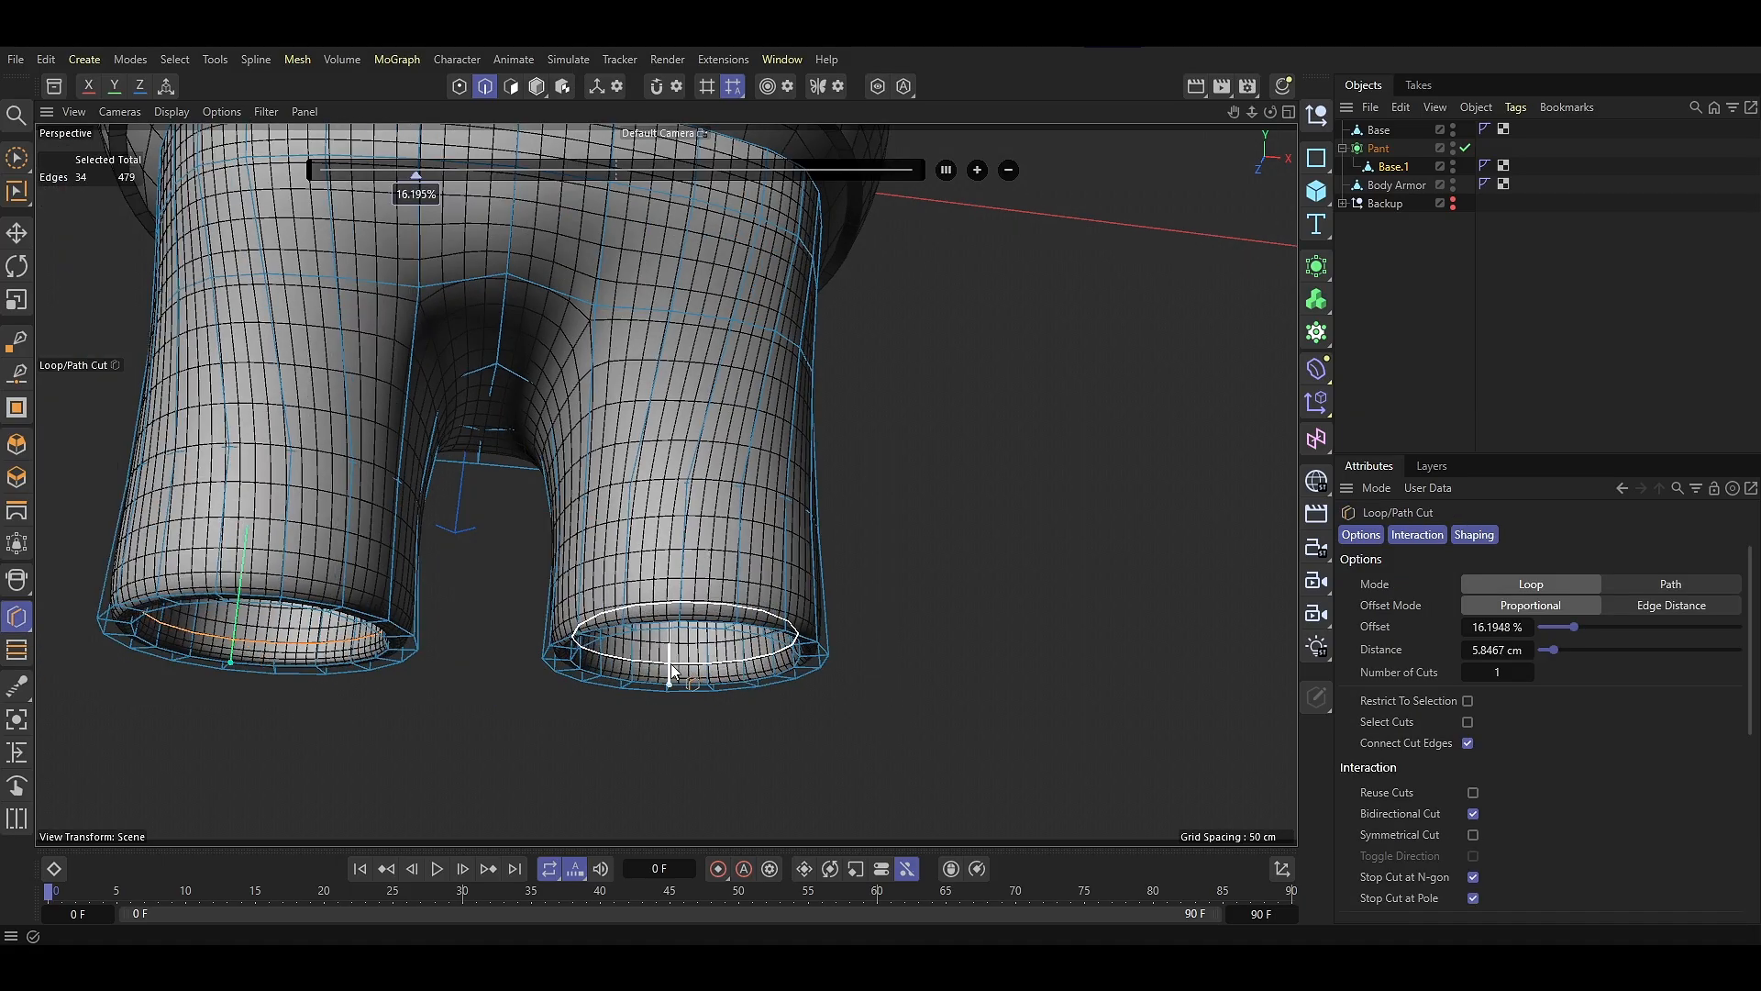
click(670, 664)
alt+drag(192, 616, 218, 637)
click(240, 628)
click(633, 631)
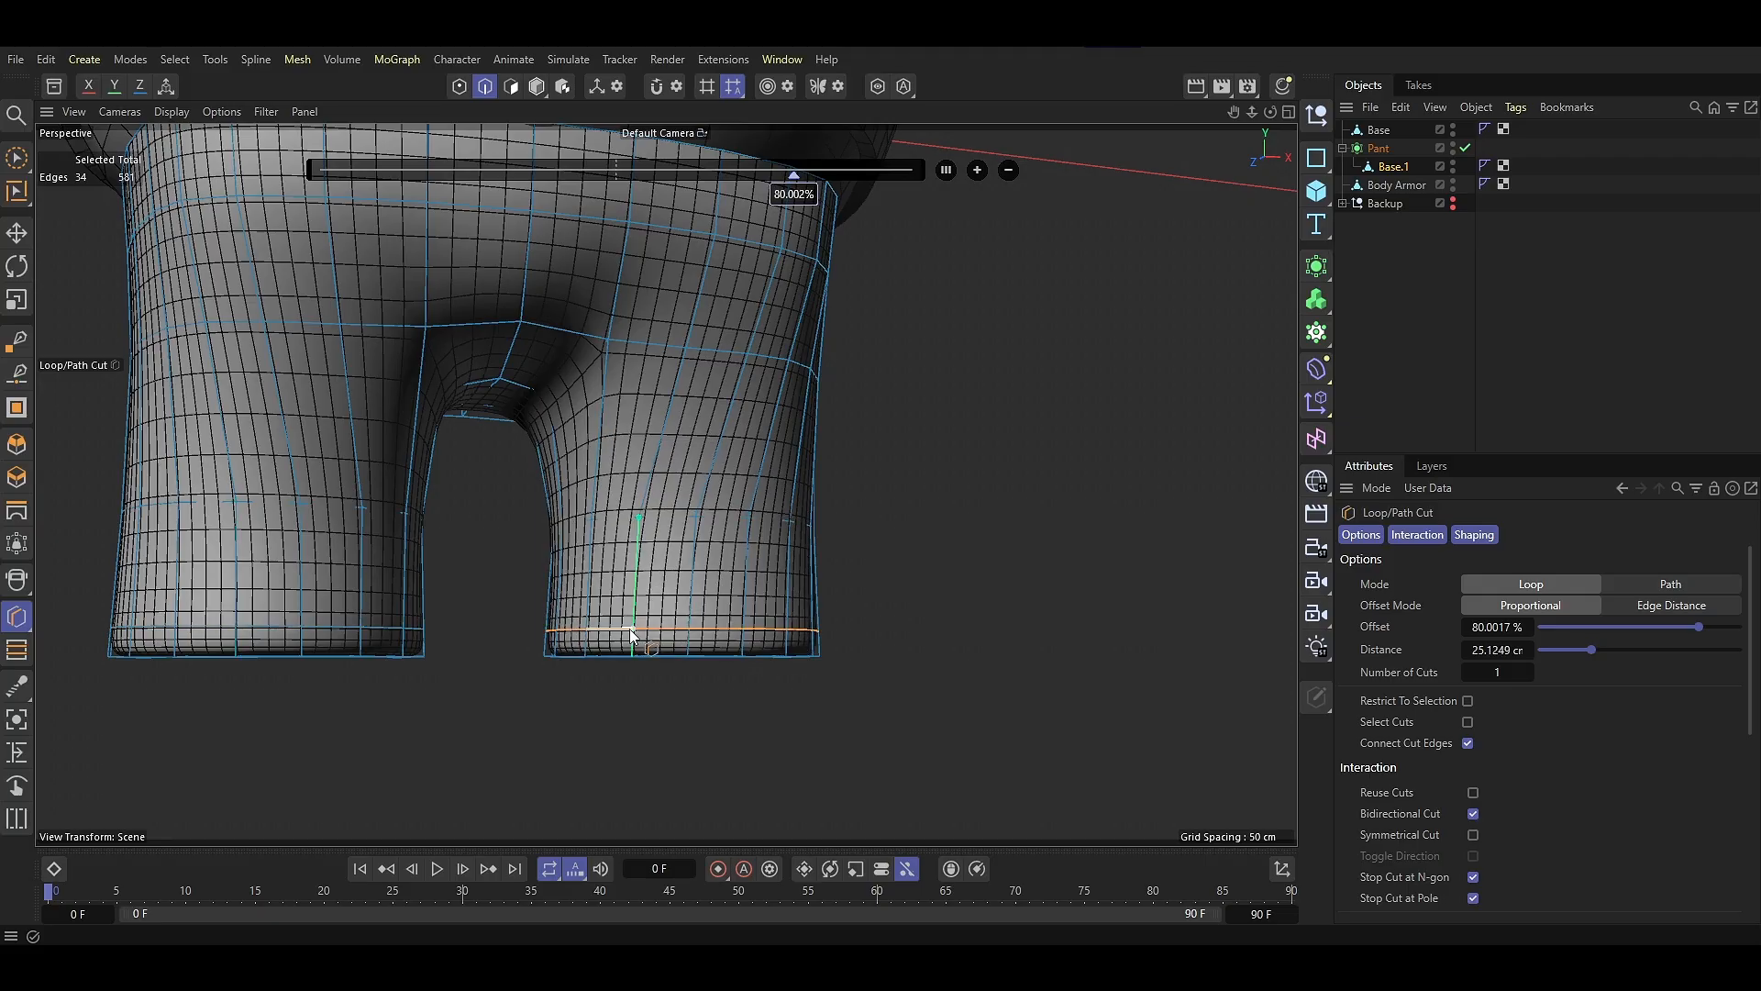
alt+drag(633, 631, 633, 698)
key(e)
Hide Body Armor and Base, and extrude the pants' waist edge loop inward to give it thickness
alt+click(1454, 185)
alt+click(1453, 130)
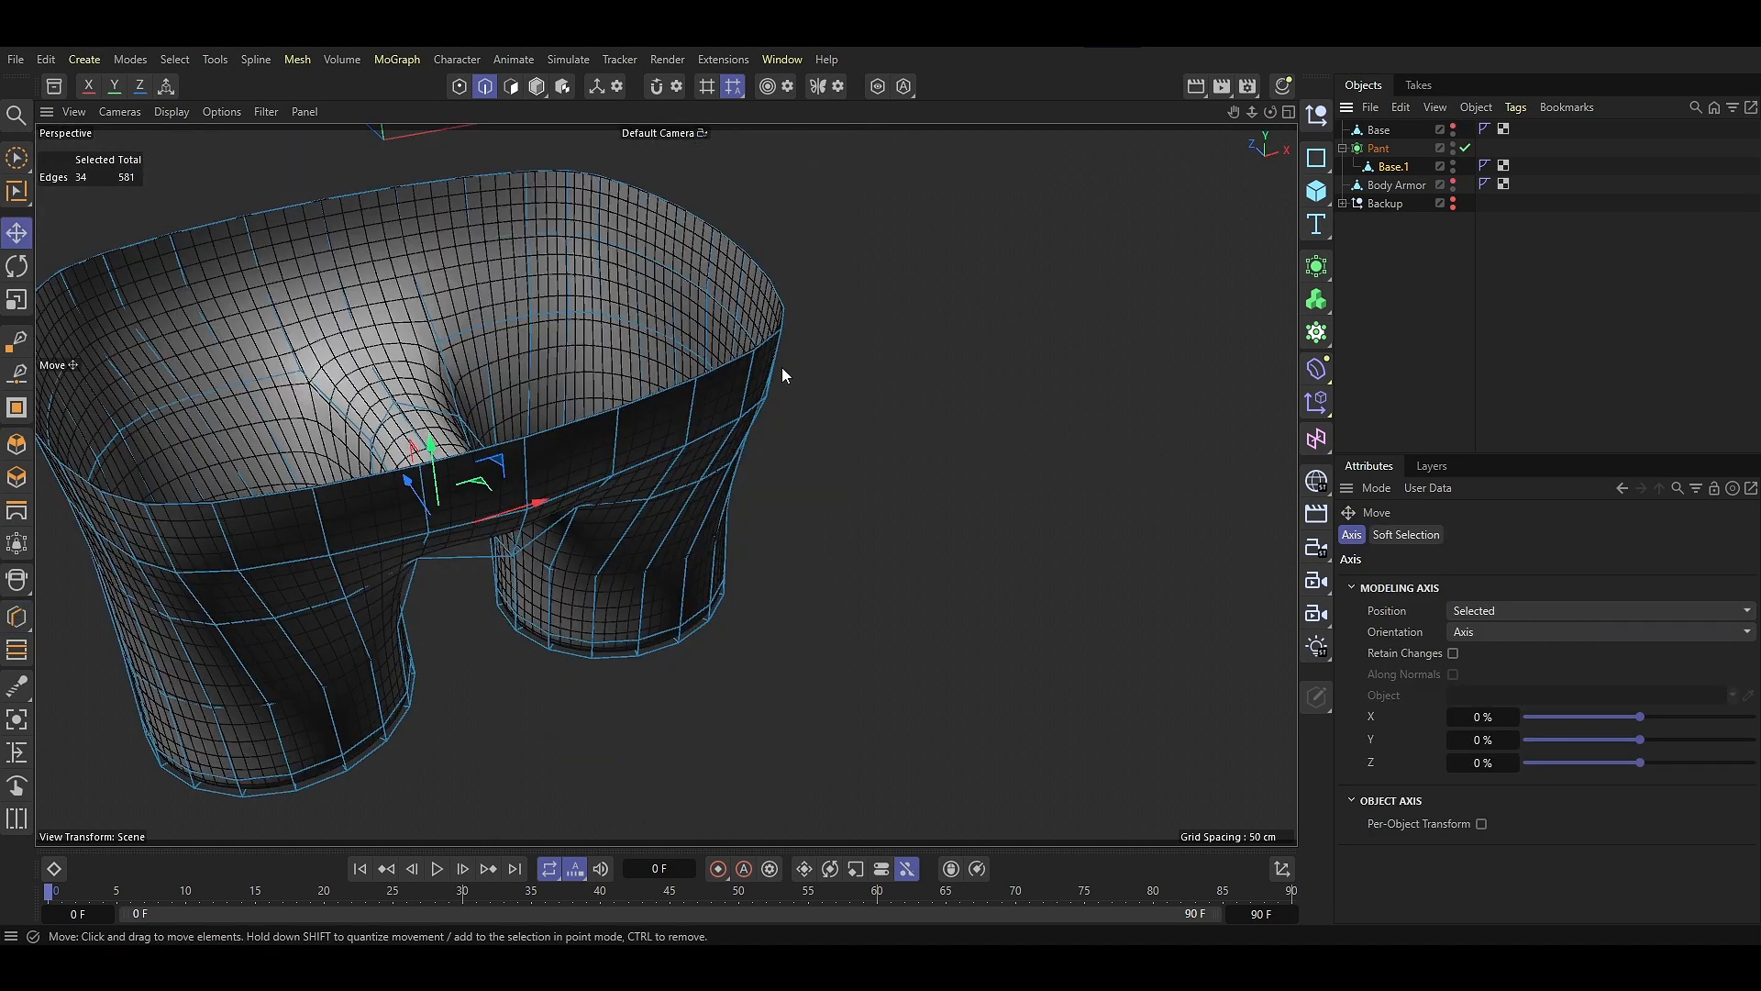
double_click(740, 364)
key(d)
drag(914, 401, 739, 382)
drag(738, 383, 353, 298)
key(e)
Show Base again and add a supporting loop cut just below the pants' waist rim
alt+click(1452, 130)
key(k)
key(l)
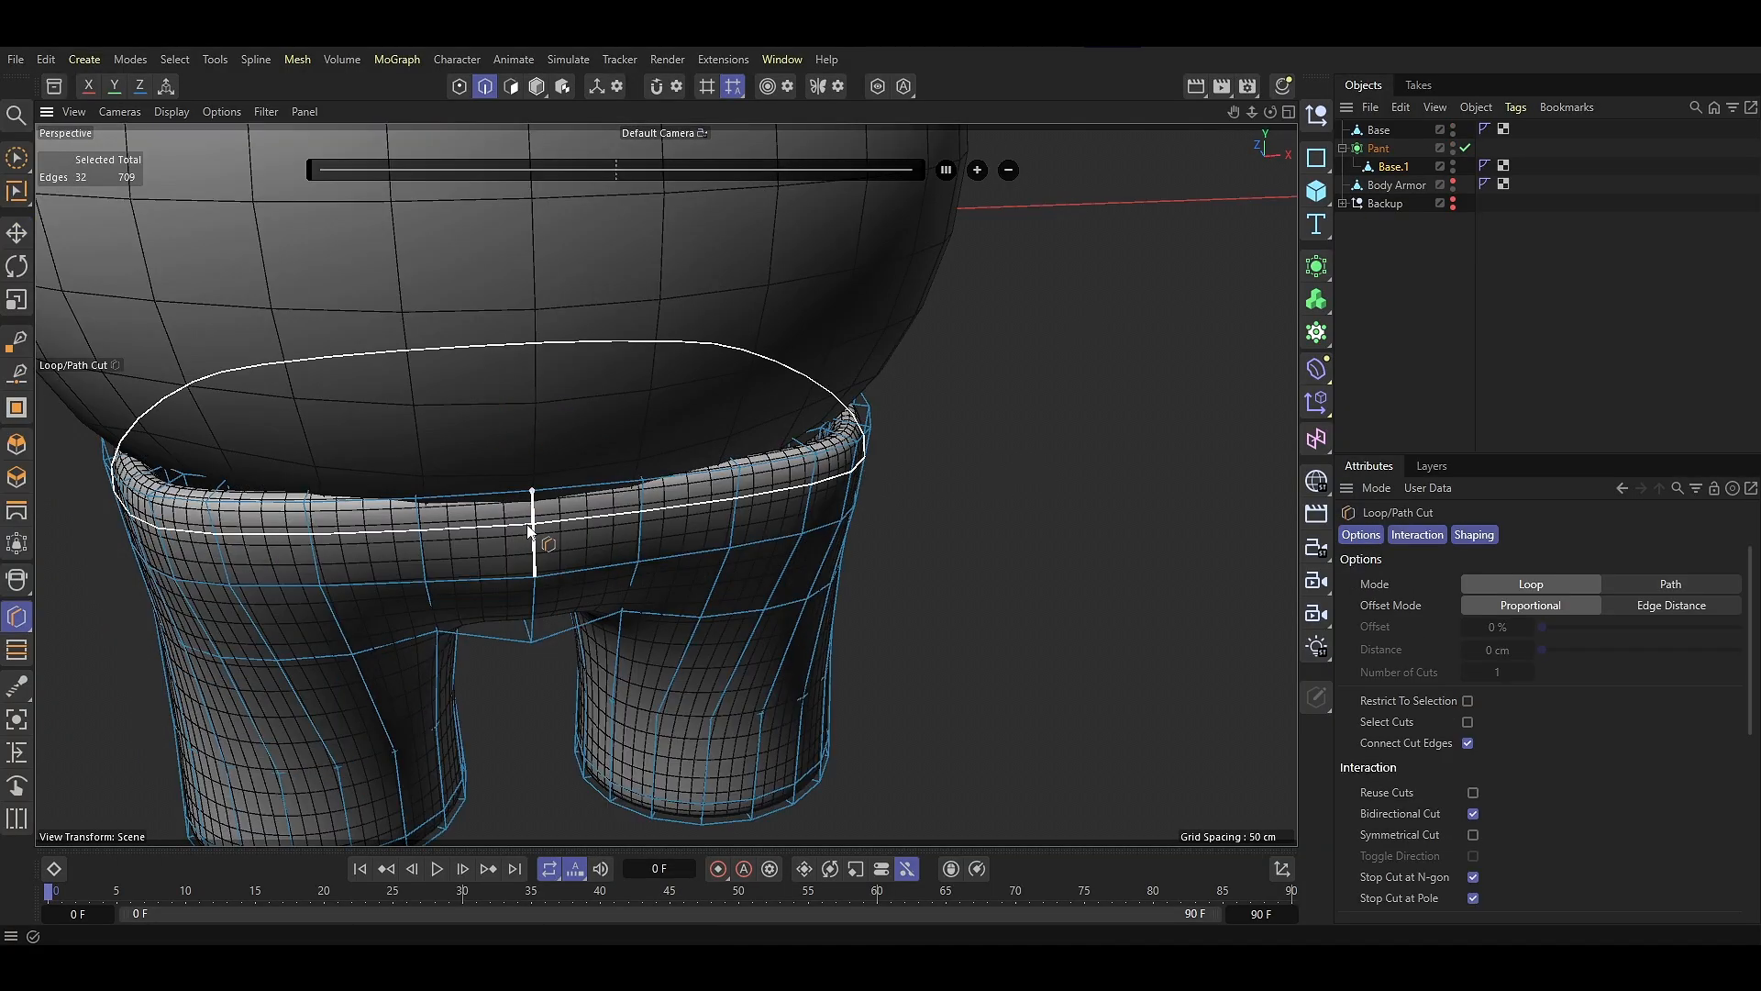
click(531, 510)
alt+drag(531, 510, 677, 546)
key(e)
Hide Base, select edges on the waist rim's corner, and enable soft selection with a 23 cm radius
double_click(1453, 127)
click(535, 466)
alt+drag(535, 466, 738, 437)
shift+click(549, 486)
click(1408, 536)
click(1407, 585)
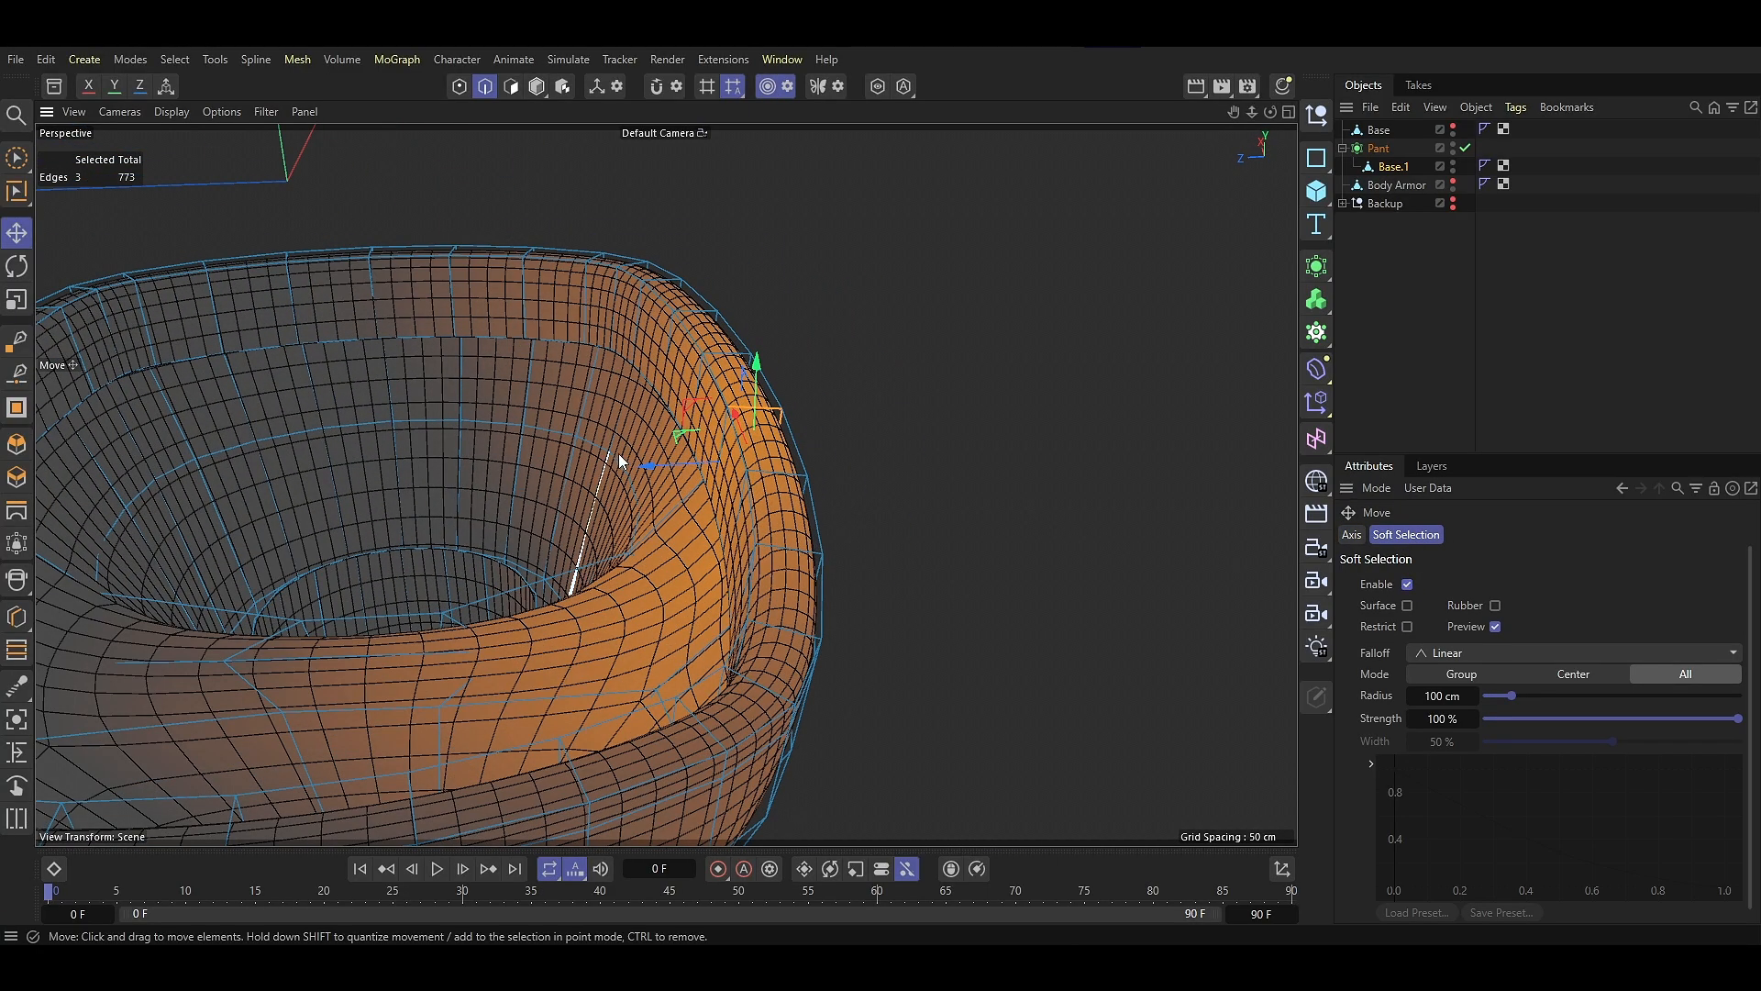
alt+drag(617, 462, 583, 449)
middle_drag(582, 449, 409, 445)
alt+drag(409, 445, 360, 440)
Show Base and shift the soft-selected waist rim edges to follow the body's surface
click(1453, 127)
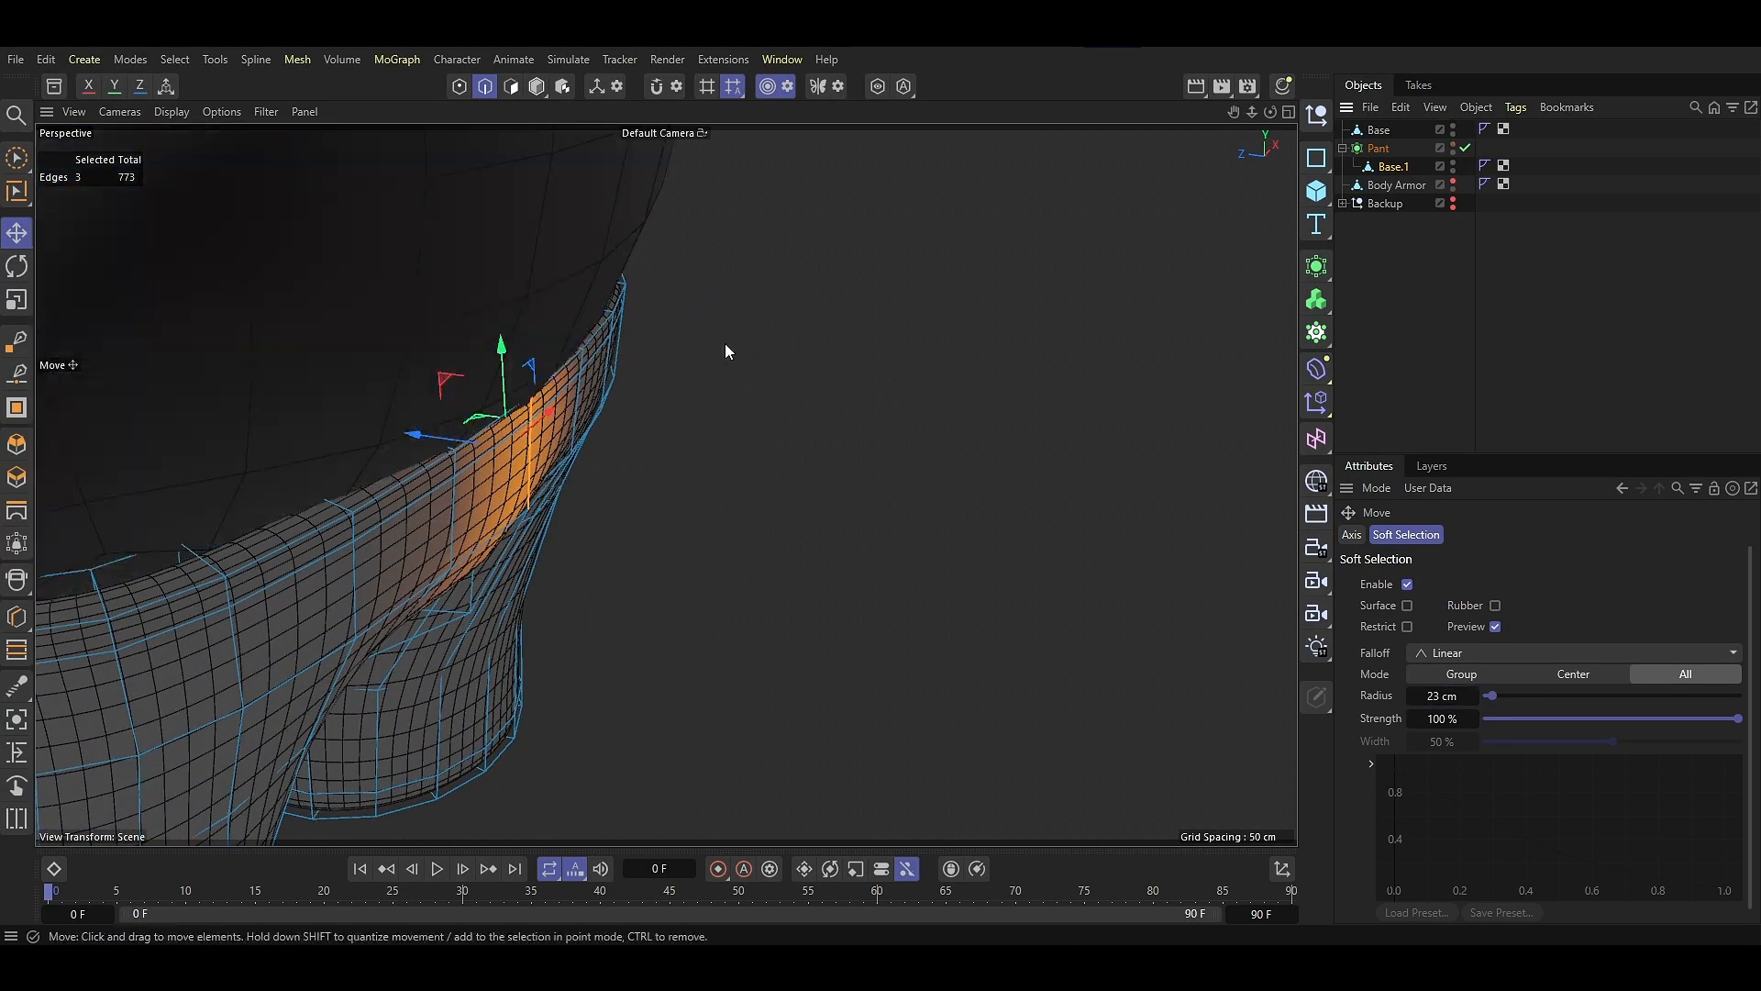
alt+drag(587, 413, 578, 402)
drag(431, 465, 428, 465)
click(541, 442)
drag(613, 443, 466, 471)
Move individual waistband points with soft selection to smooth the fit of the pants around the Base body
click(460, 87)
click(547, 560)
drag(493, 557, 484, 553)
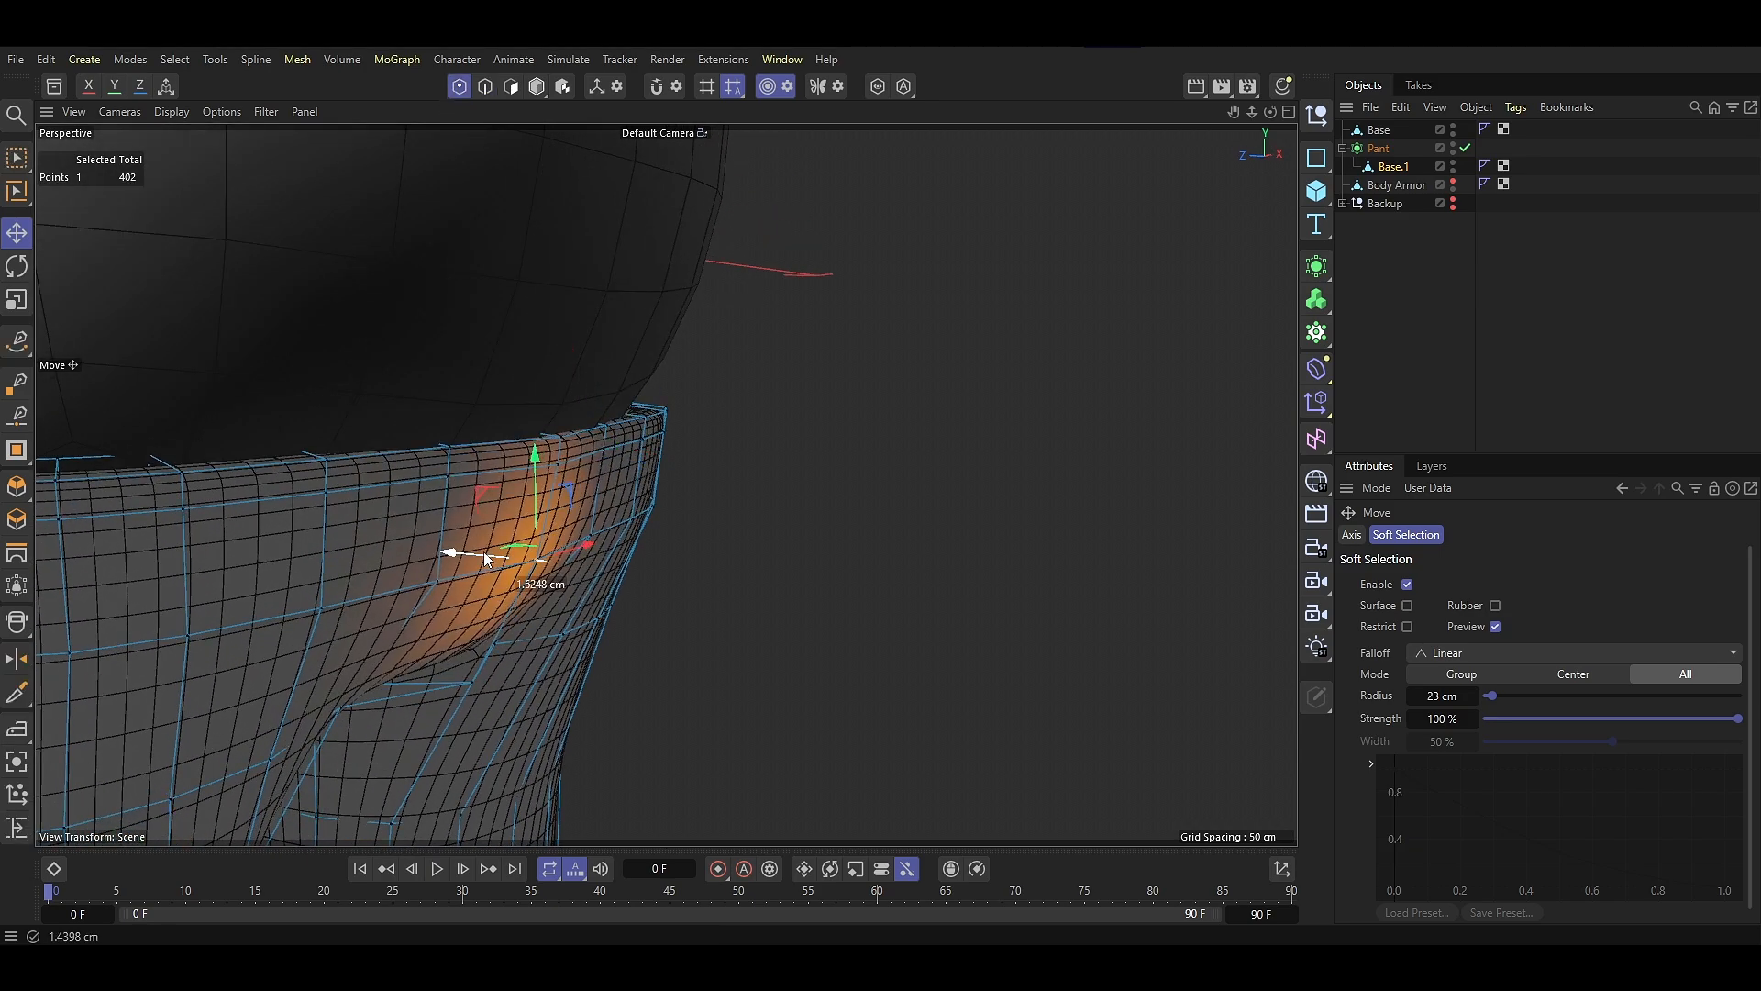
alt+drag(606, 461, 415, 493)
click(459, 510)
click(606, 412)
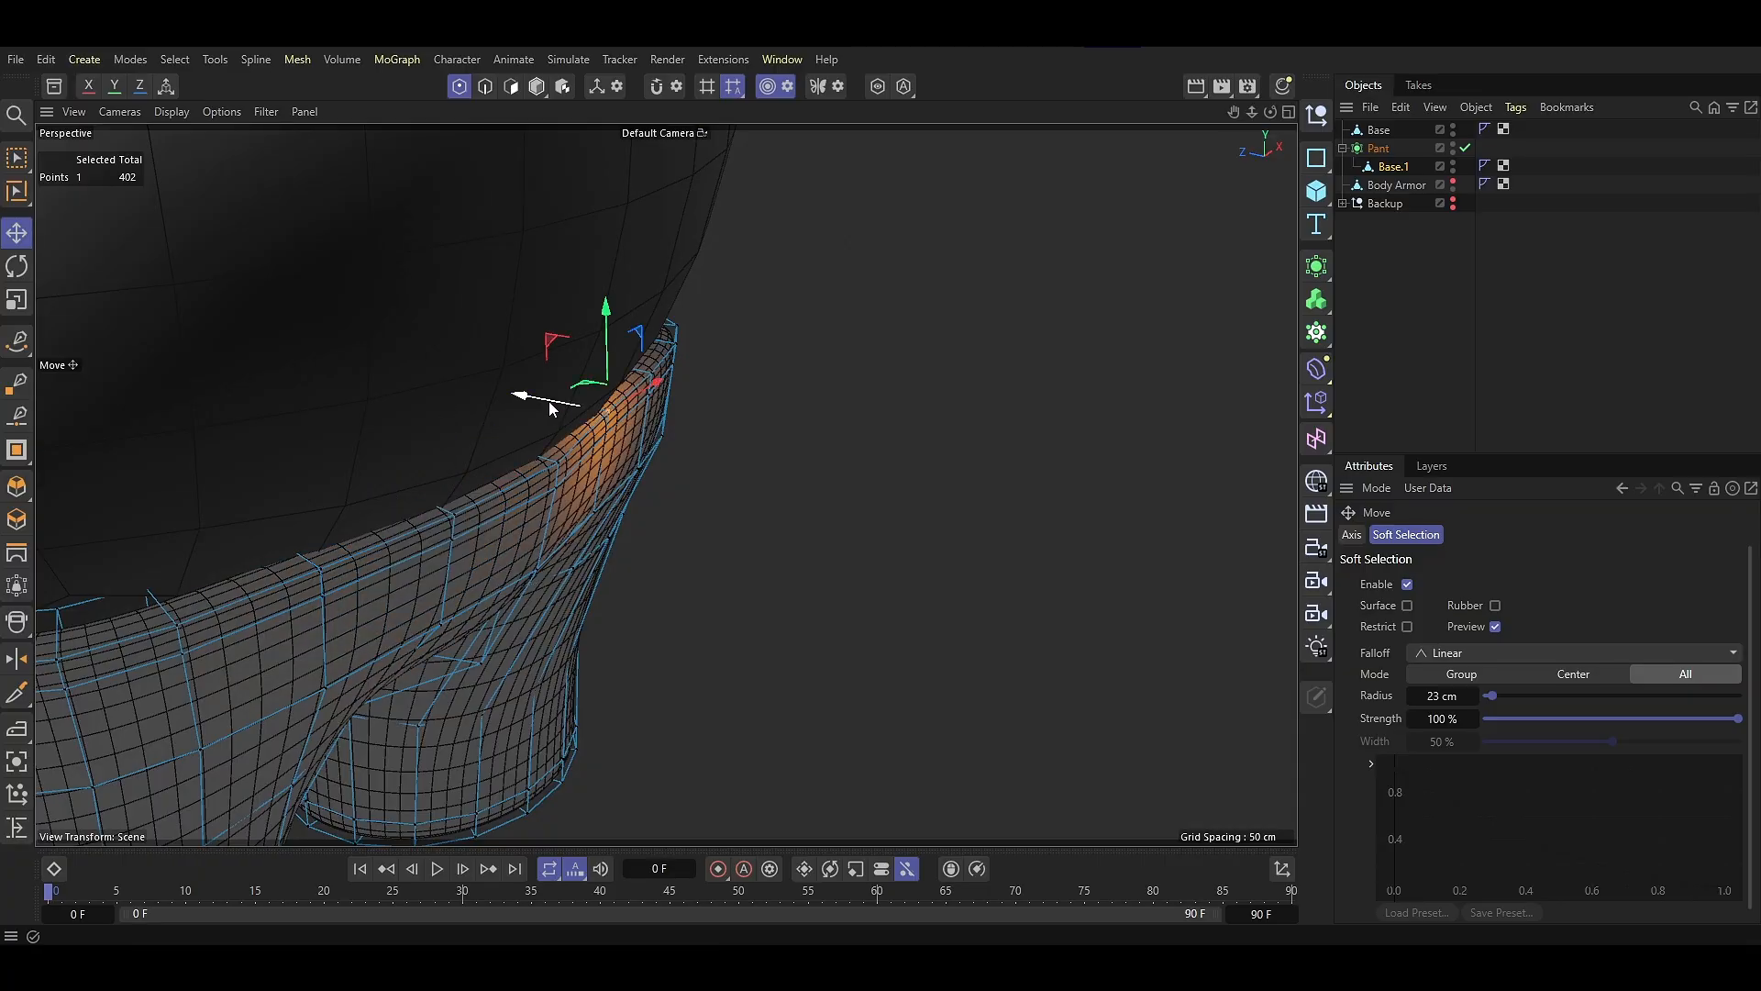
drag(552, 406, 562, 410)
click(451, 542)
drag(390, 530, 400, 533)
click(553, 487)
drag(488, 475, 721, 398)
Switch to edges and nudge single waist rim edges with soft selection to even the gap against the body
click(483, 86)
click(685, 369)
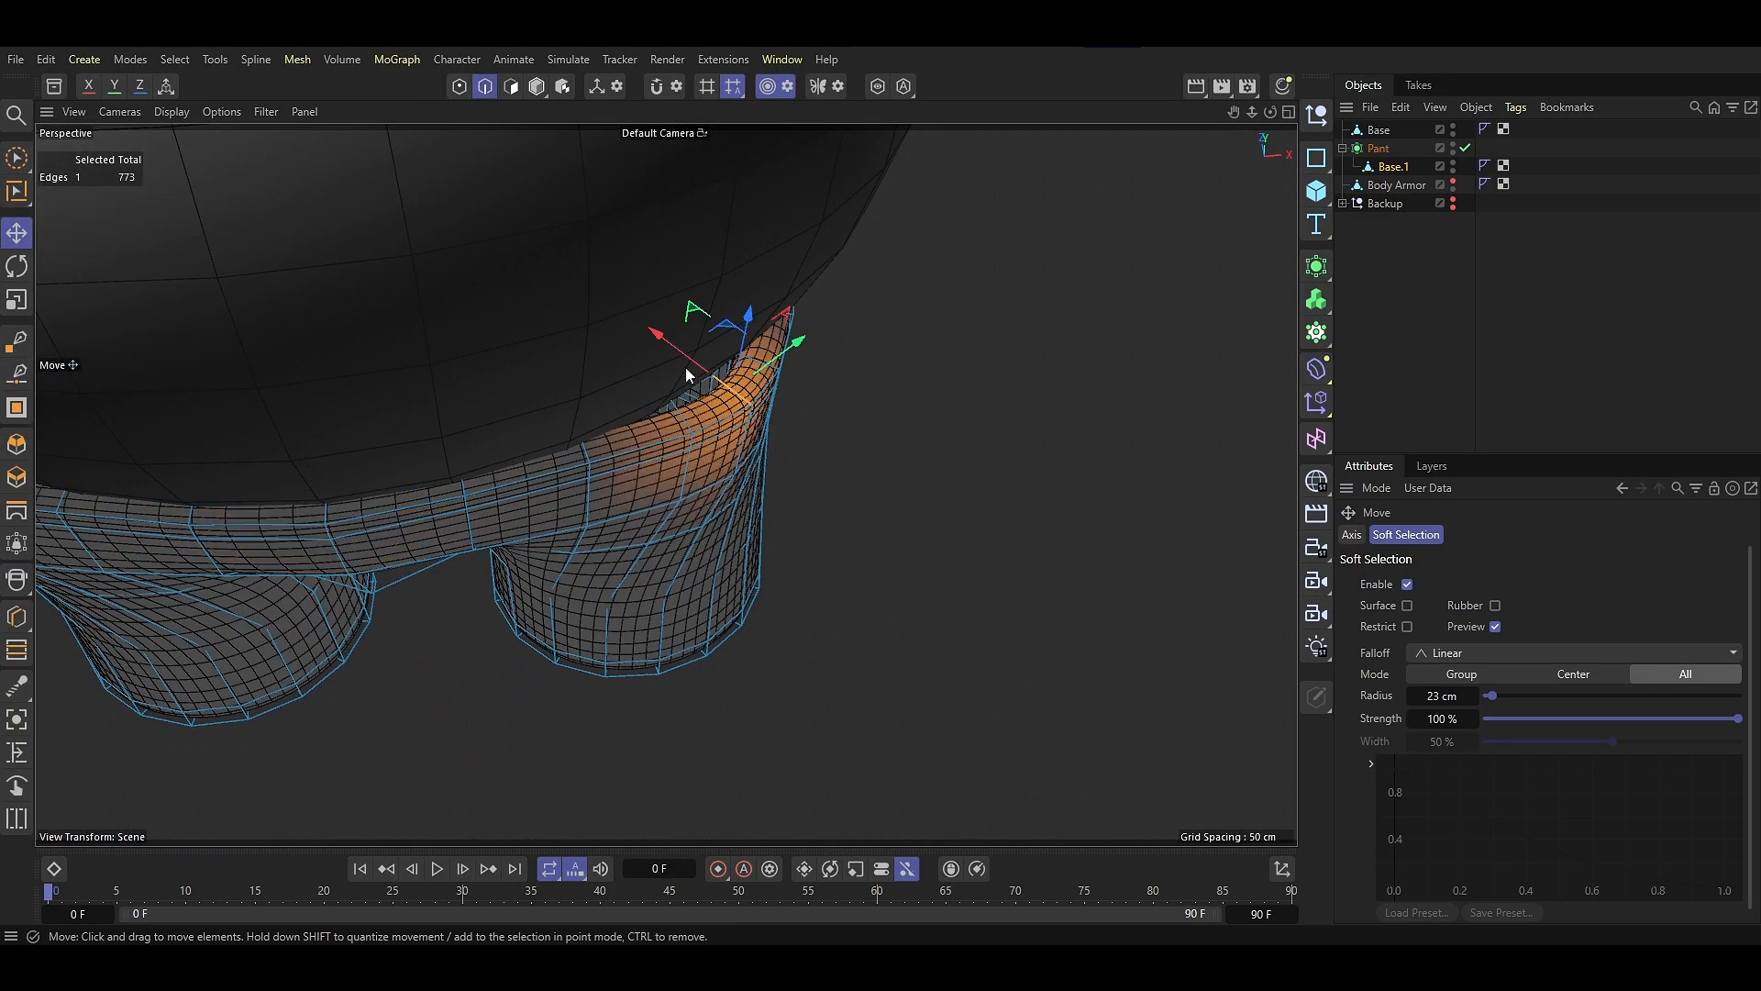
alt+drag(326, 506, 532, 491)
click(469, 534)
drag(408, 600, 415, 585)
click(631, 548)
alt+drag(754, 563, 629, 429)
Adjust the edges along the rear of the waistband with soft selection so they follow the Base body
alt+drag(488, 459, 421, 598)
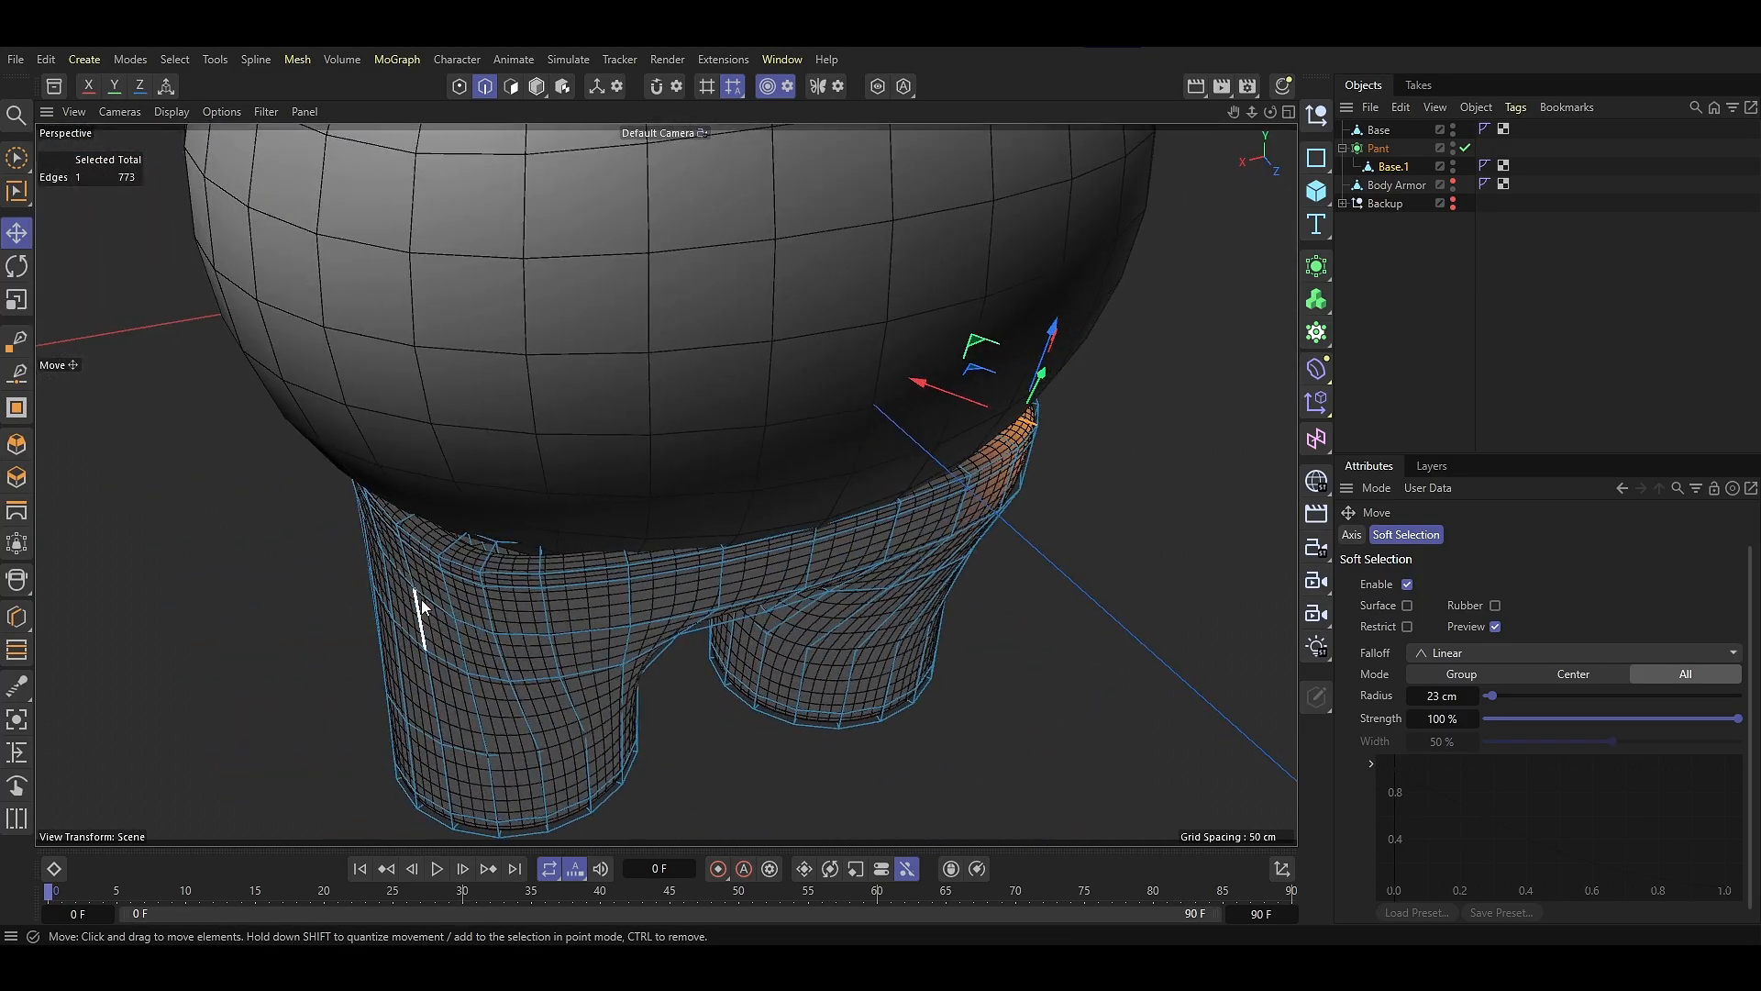
click(514, 513)
click(838, 548)
drag(856, 589, 863, 605)
click(823, 539)
drag(777, 472, 701, 509)
click(723, 552)
click(901, 511)
drag(865, 459, 874, 476)
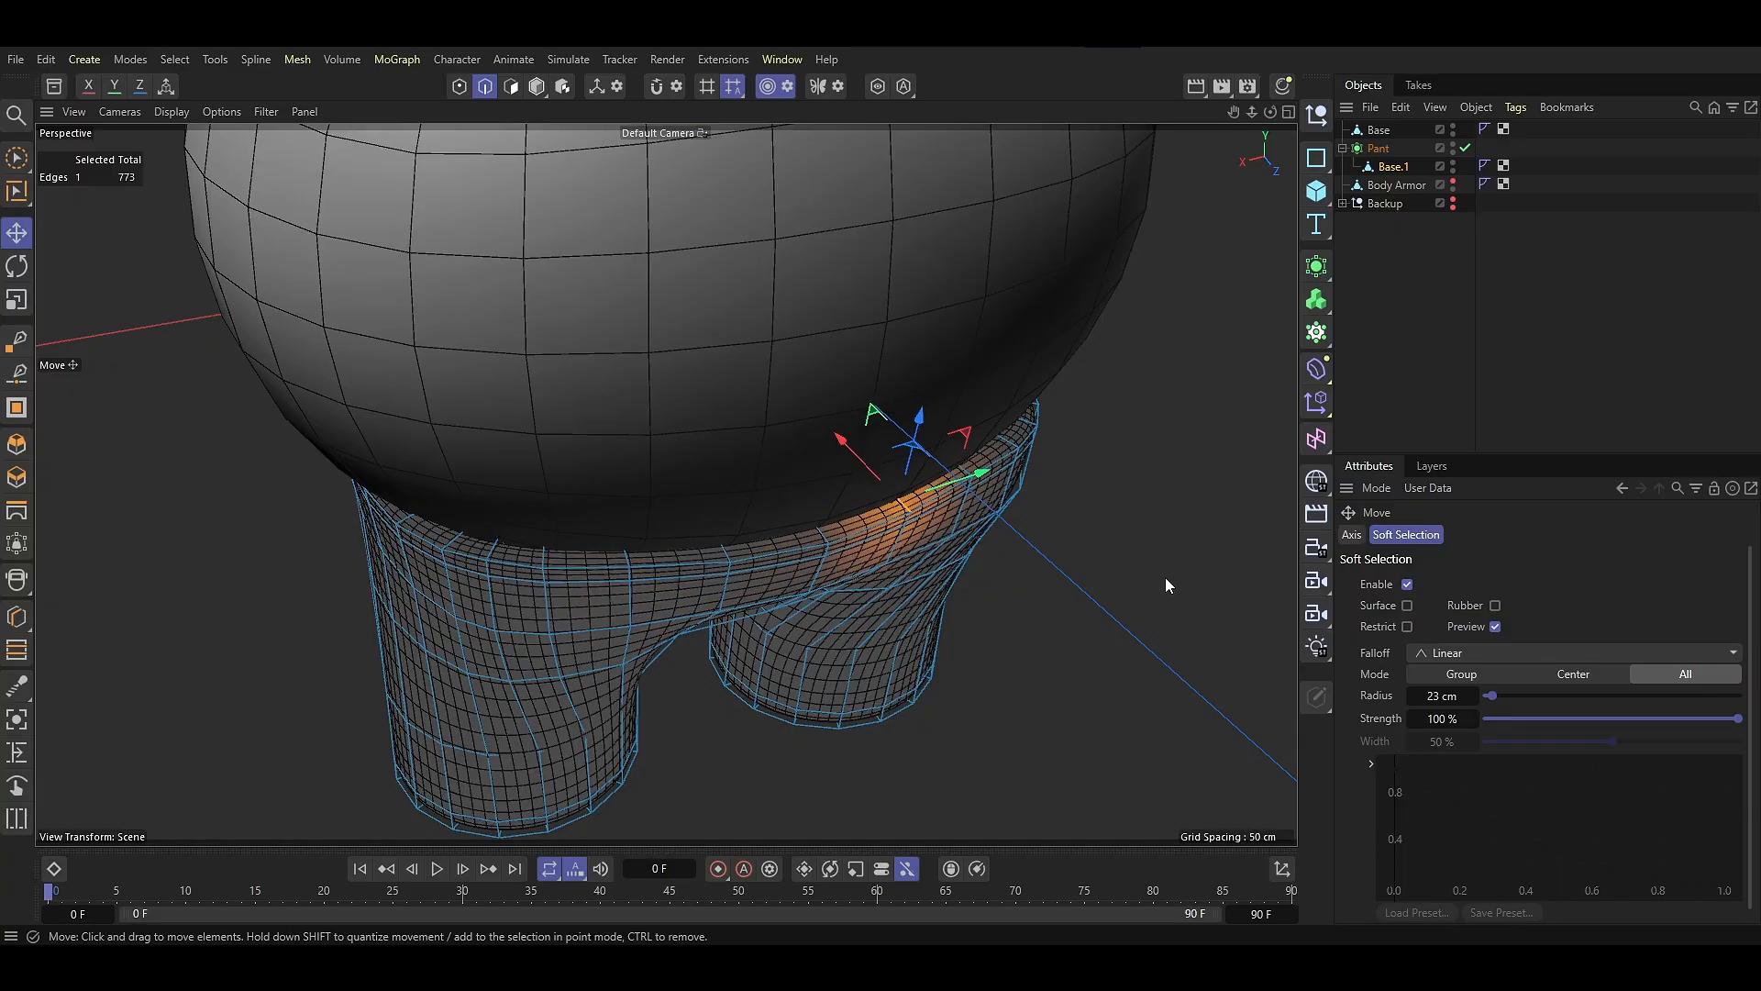
click(1165, 578)
Turn off soft selection, convert Pant to an editable polygon object, and show Body Armor
click(1407, 585)
alt+drag(1081, 496, 716, 551)
click(536, 86)
click(817, 440)
alt+drag(679, 470, 503, 370)
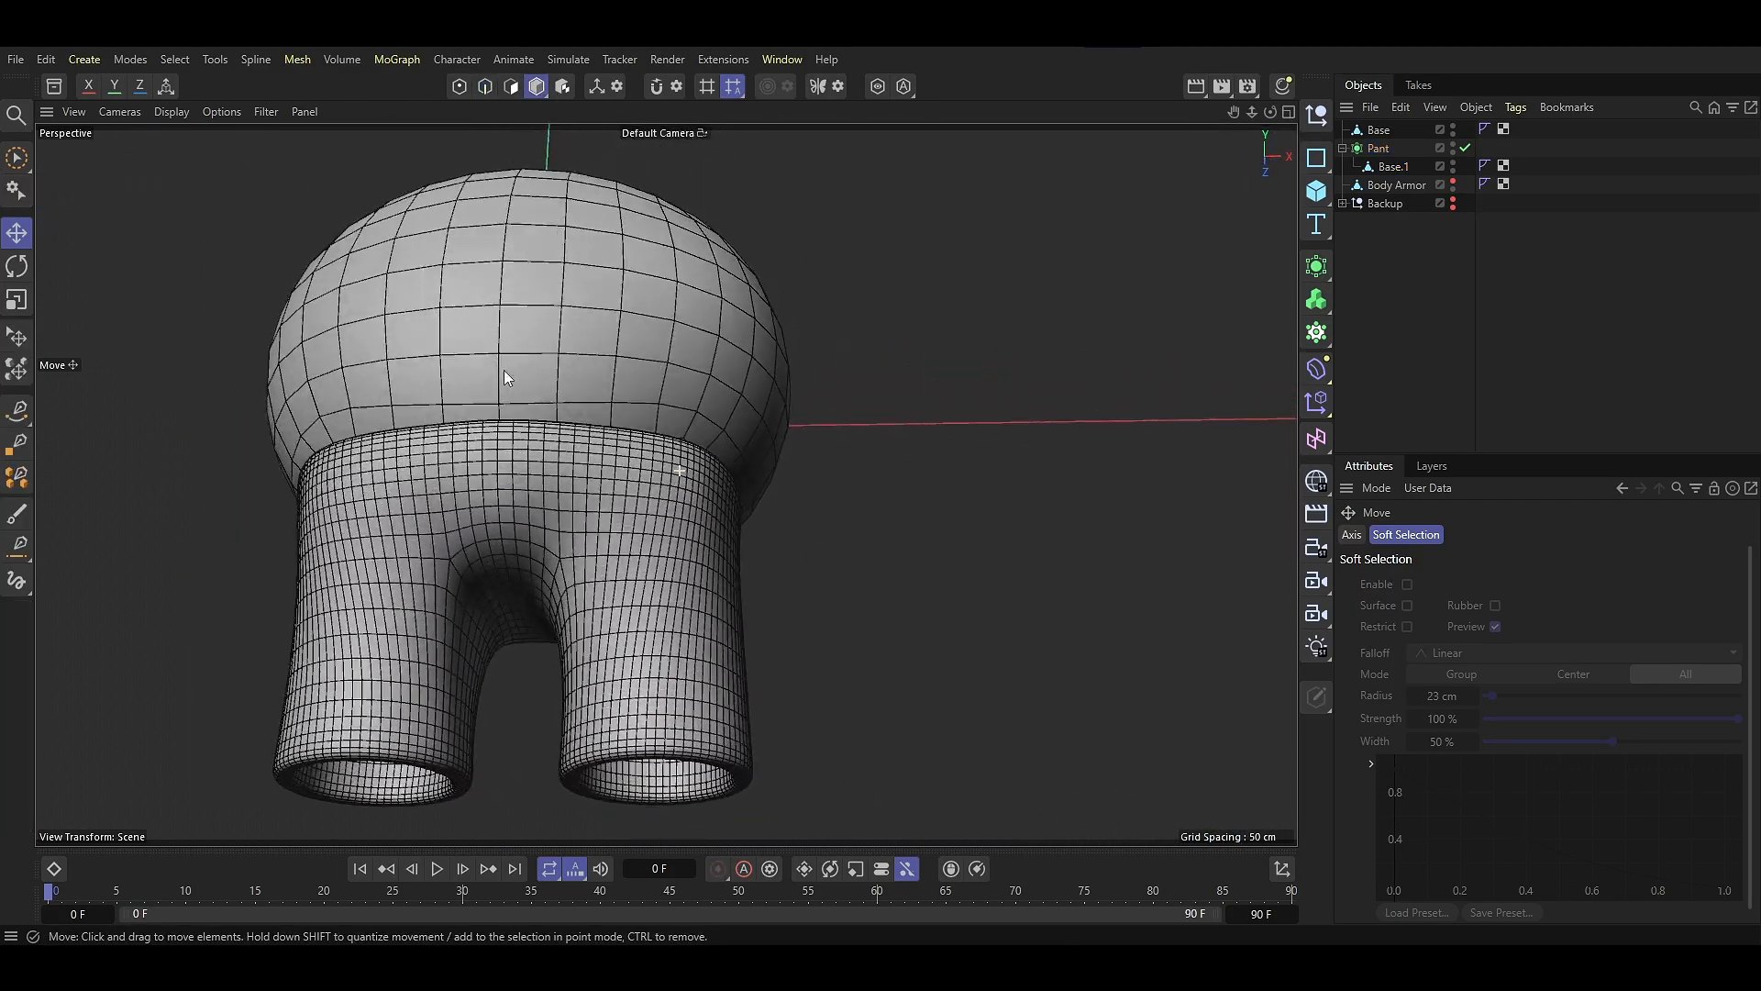
click(1379, 149)
key(c)
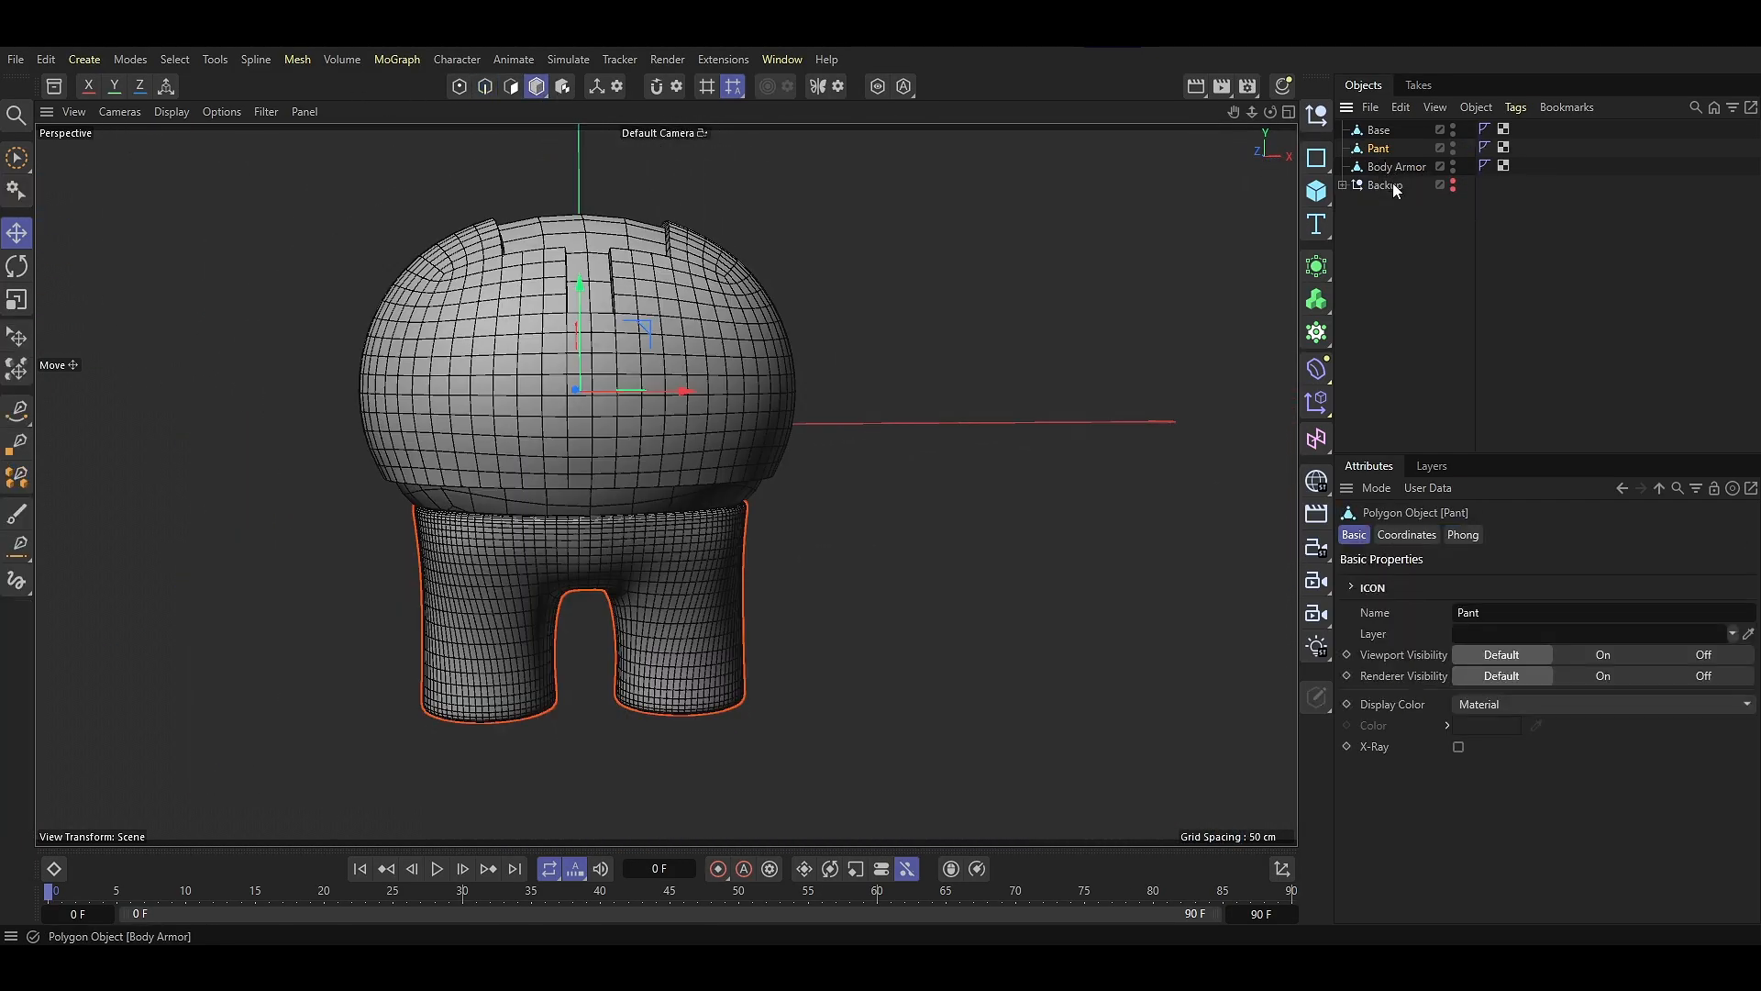
Add a Capsule in the front view and place it under a new Symmetry generator
click(935, 458)
scroll(589, 556, down, 2)
key(F4)
alt+middle_drag(518, 581, 592, 597)
scroll(550, 563, up, 5)
scroll(551, 564, down, 8)
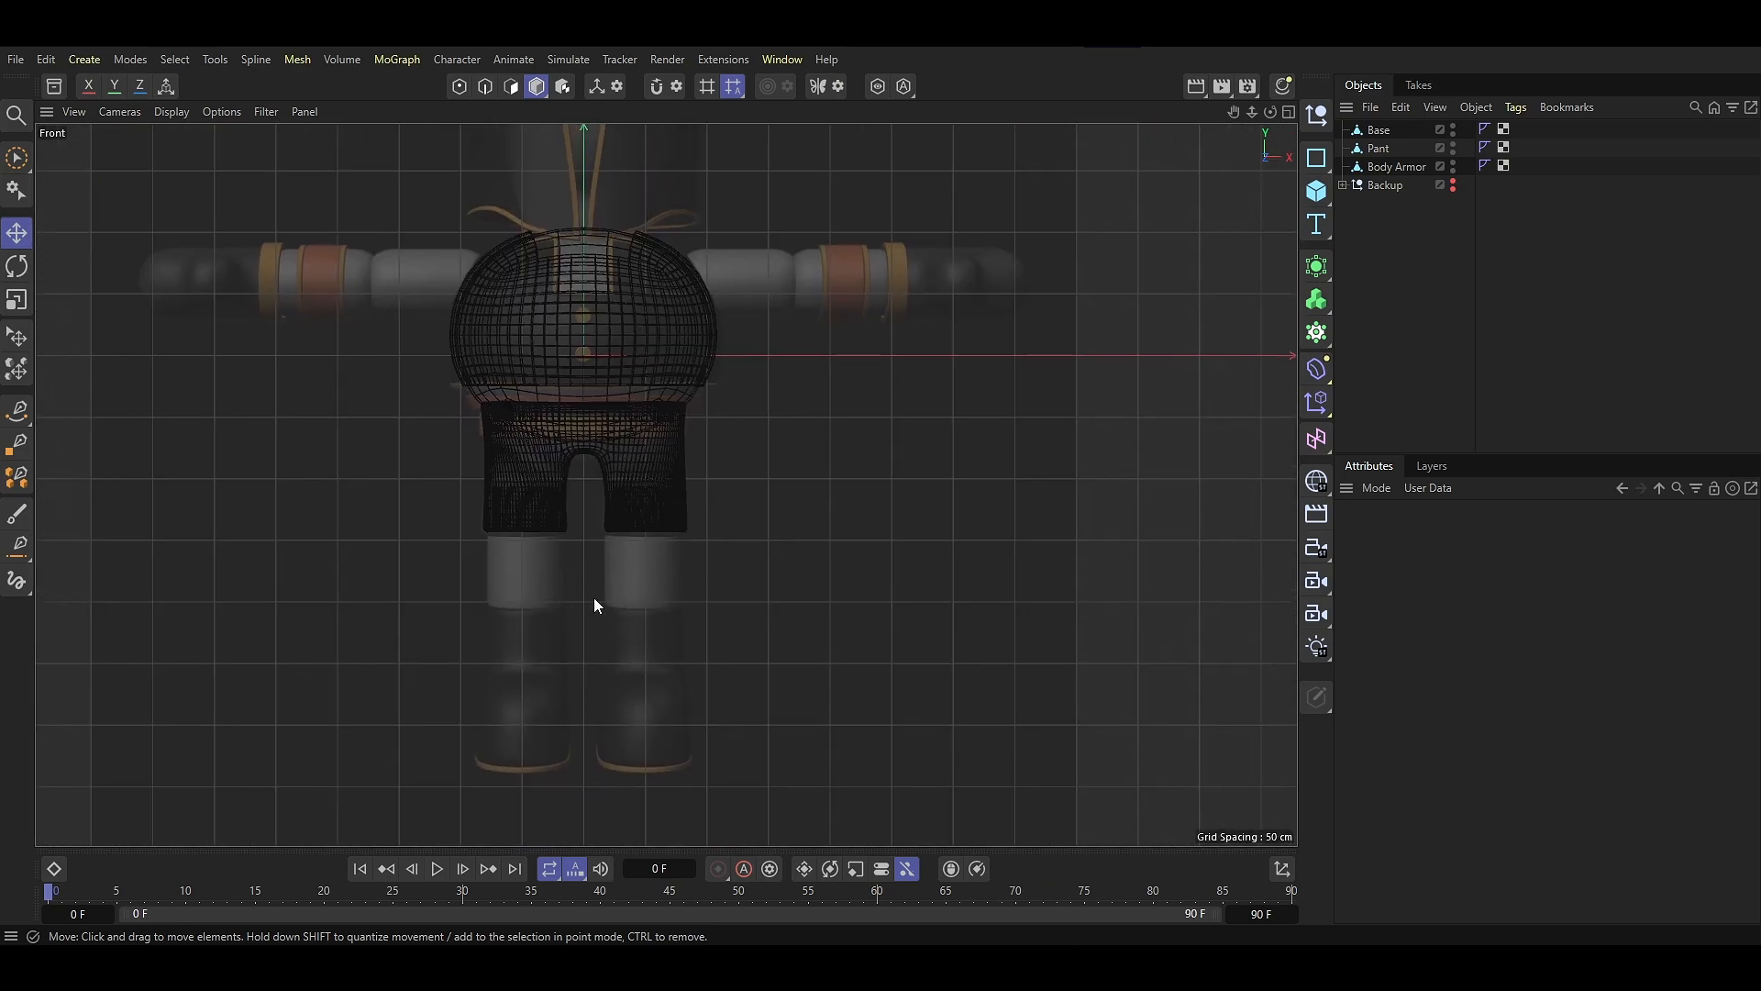
click(1308, 195)
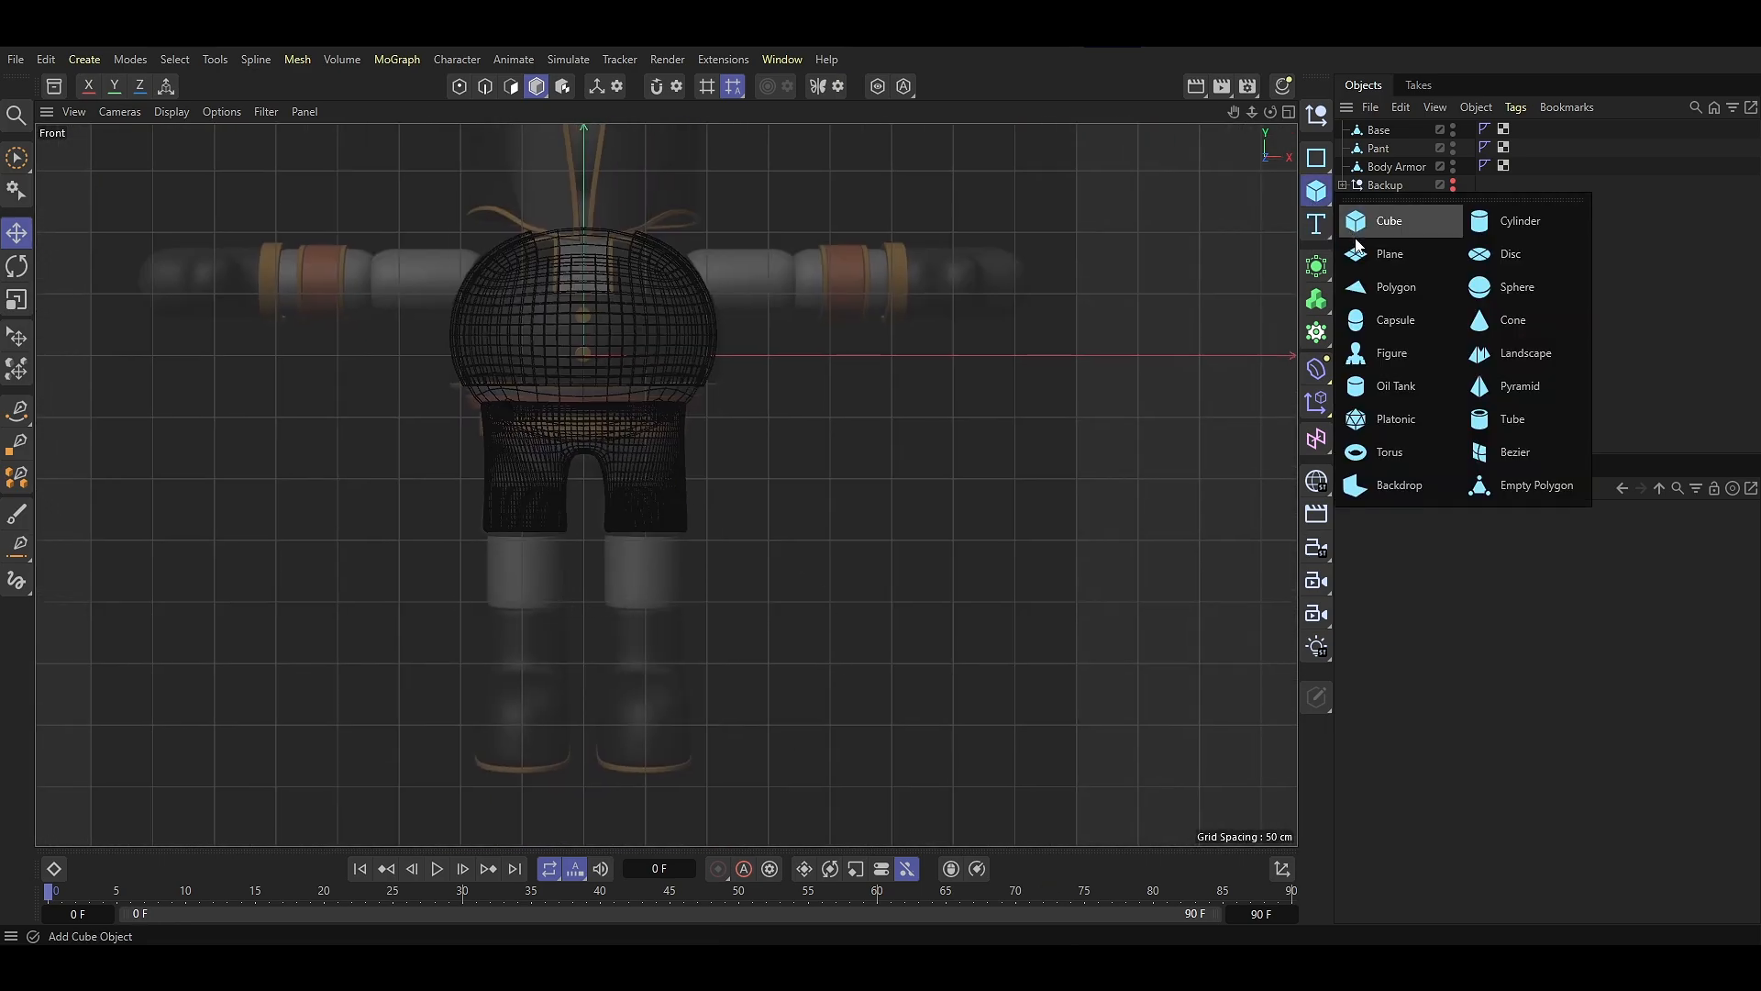
click(1395, 321)
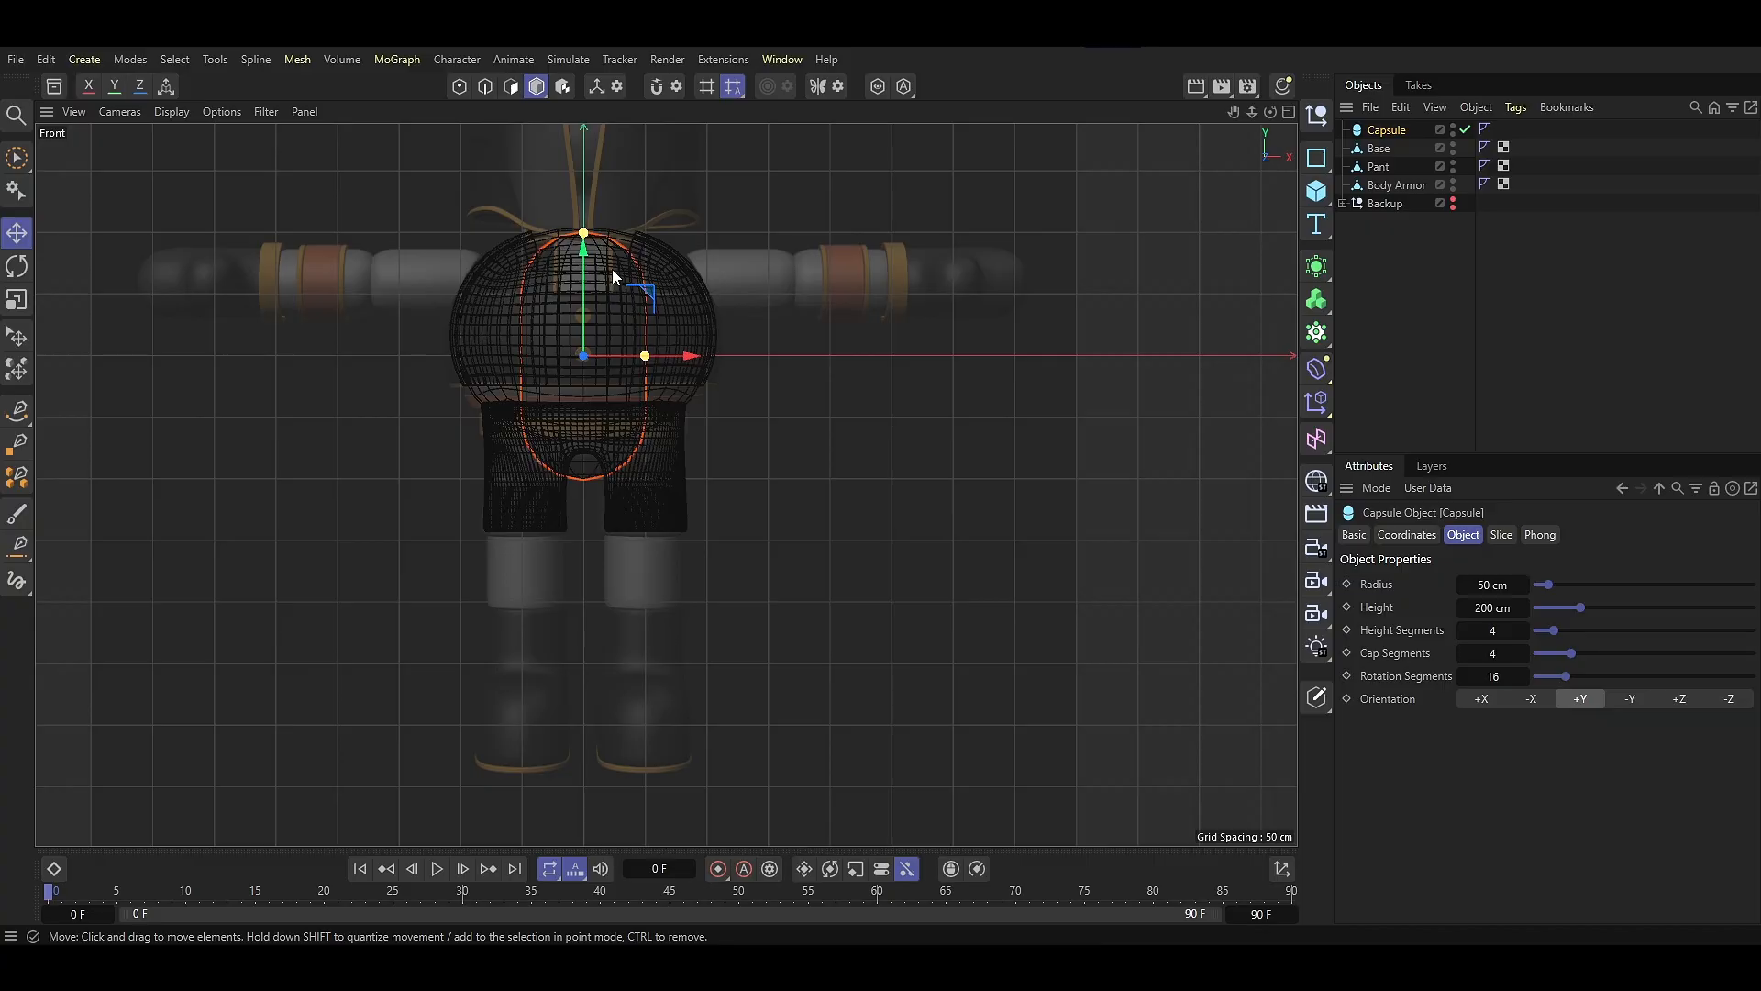
click(1315, 268)
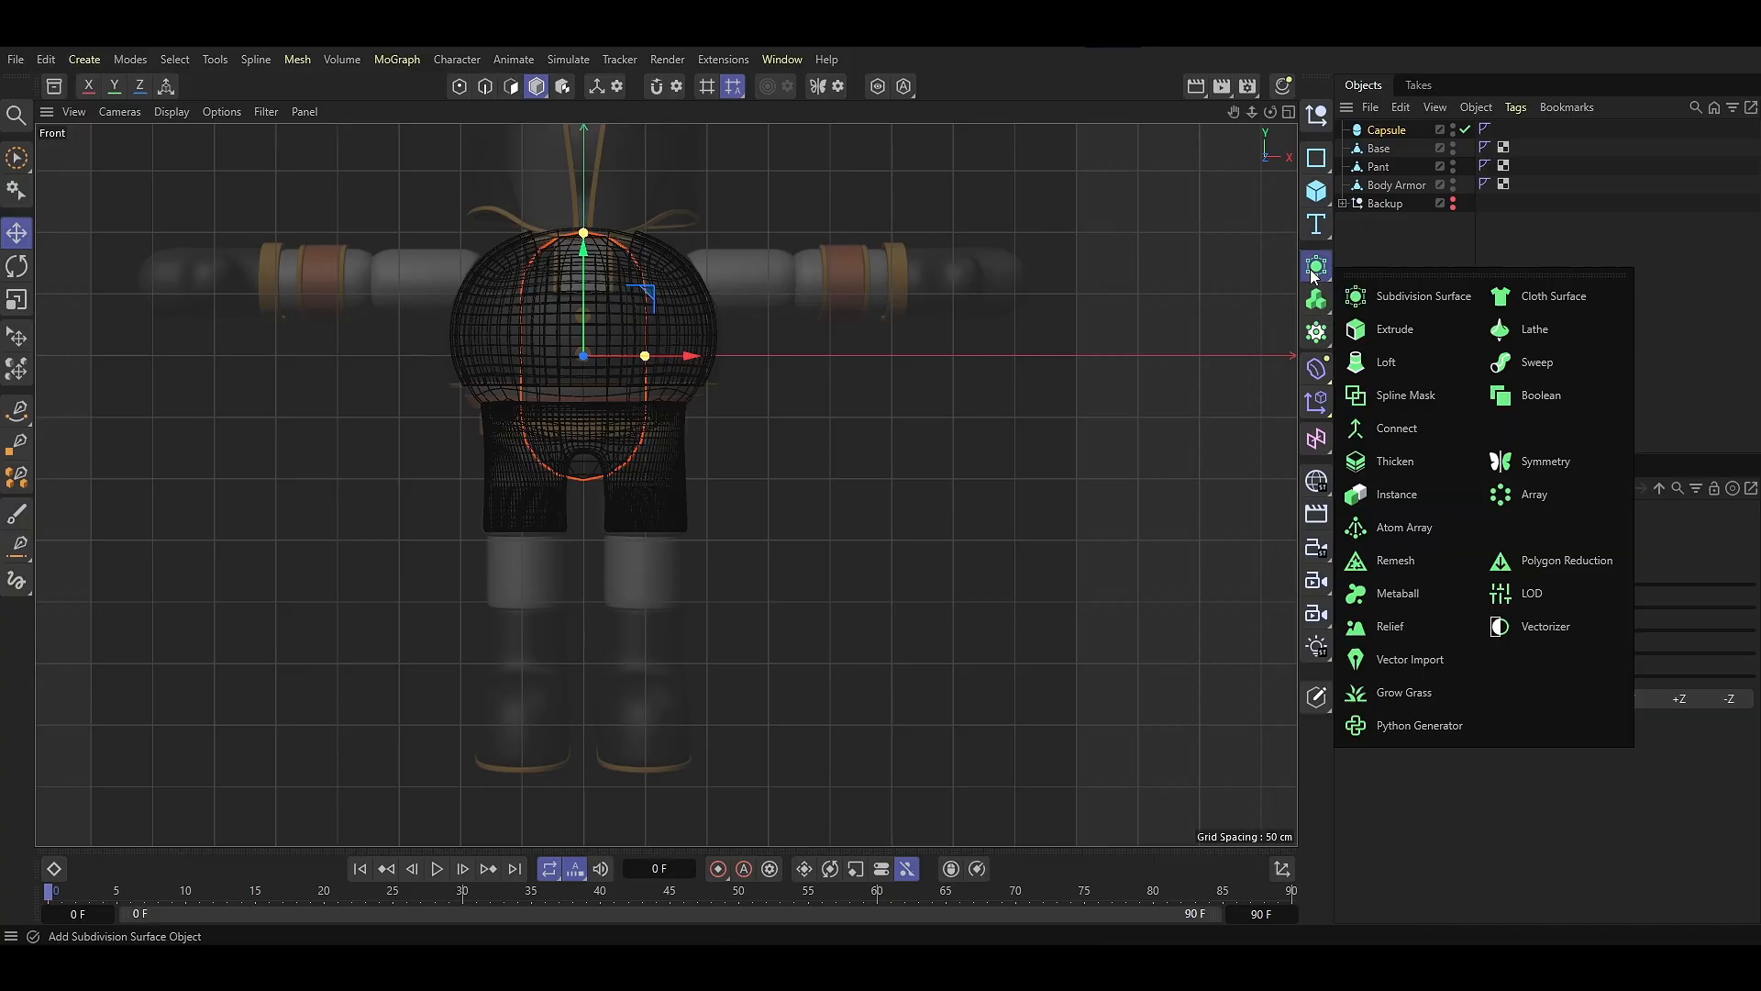
click(1532, 461)
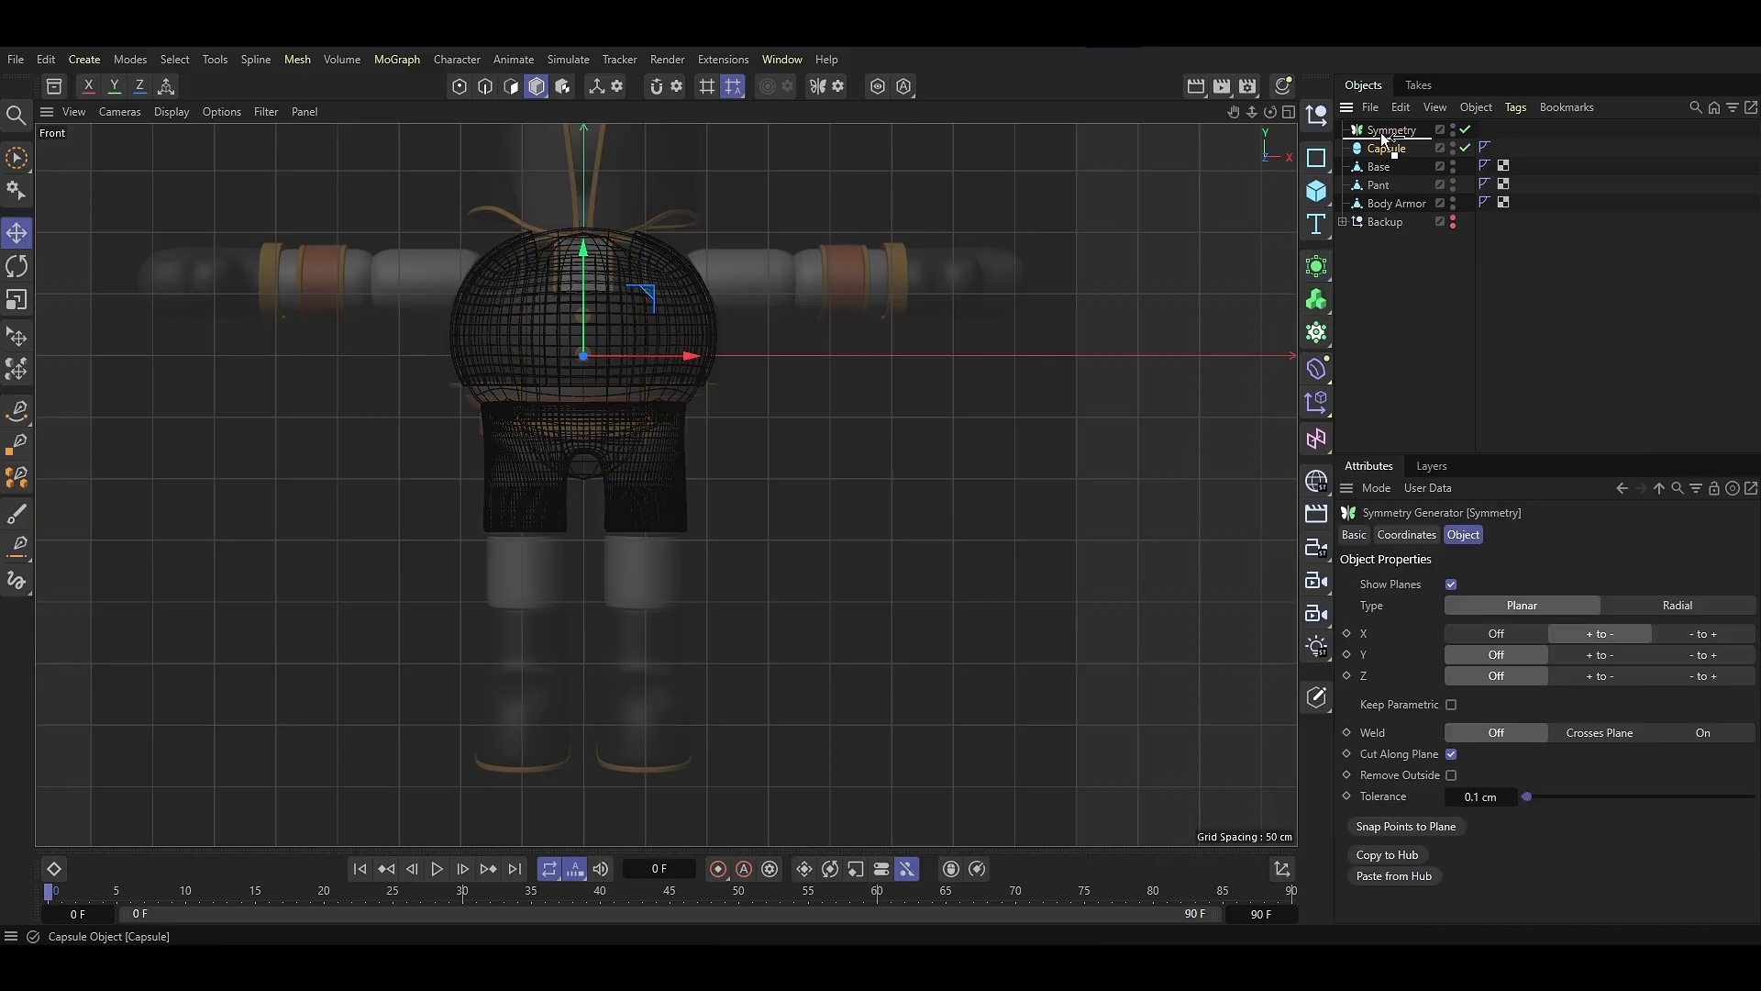
drag(1382, 131, 1384, 131)
Fit the capsule over the reference's leg below the pants, with a radius of about 29.7 cm and height of about 100.4 cm
drag(670, 358, 605, 356)
drag(518, 283, 526, 496)
scroll(553, 542, up, 5)
drag(598, 594, 556, 595)
drag(495, 385, 498, 494)
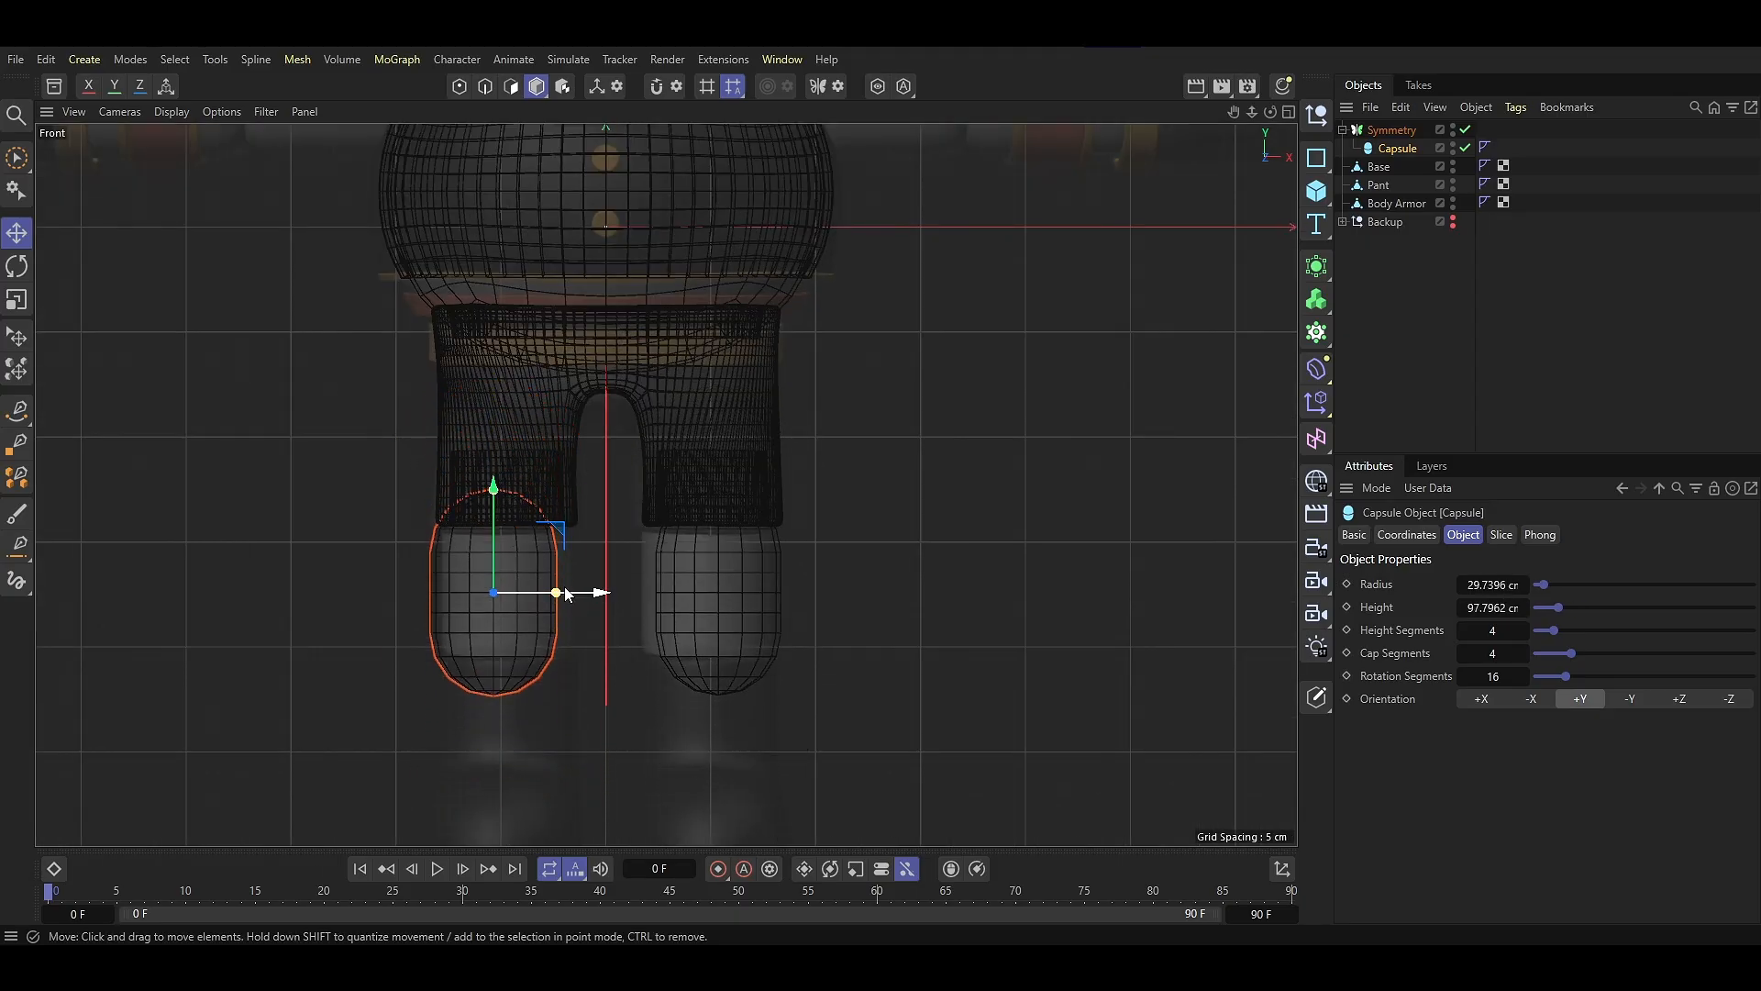
mouse_move(587, 595)
mouse_down()
mouse_move(603, 597)
mouse_move(569, 595)
mouse_up()
drag(499, 491, 499, 487)
drag(569, 593, 562, 595)
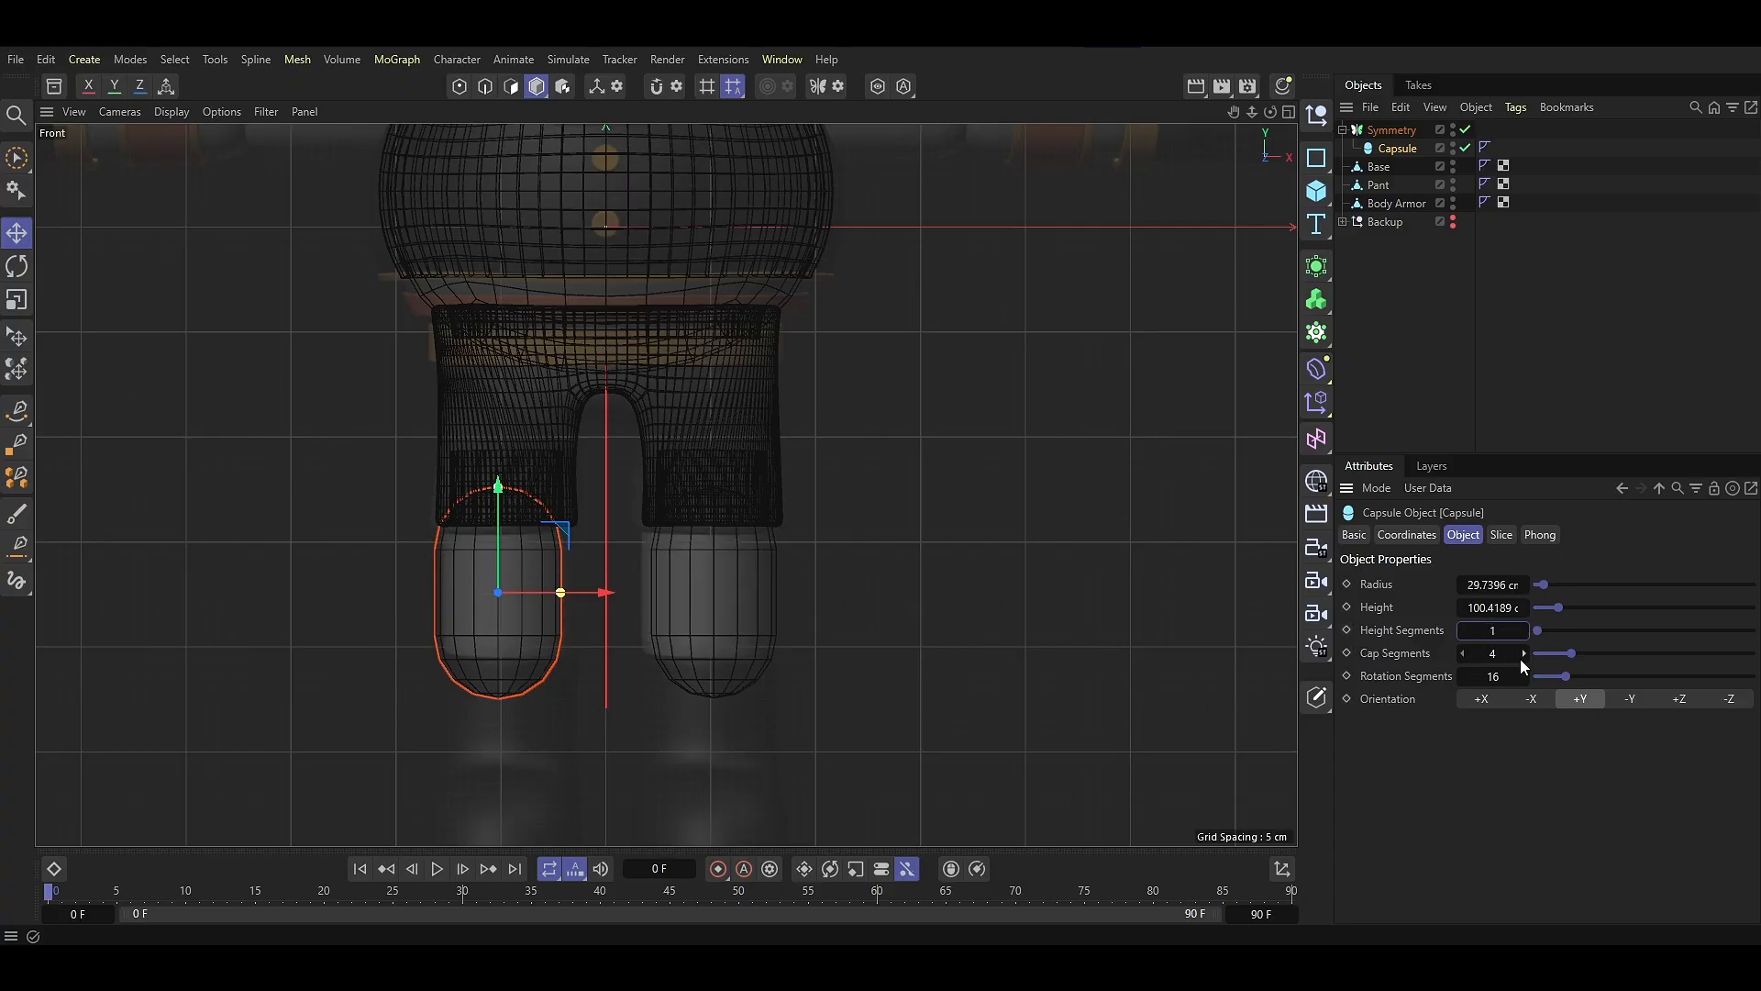
Make the capsule editable and delete the polygons of its upper cap in the front view
middle_click(643, 518)
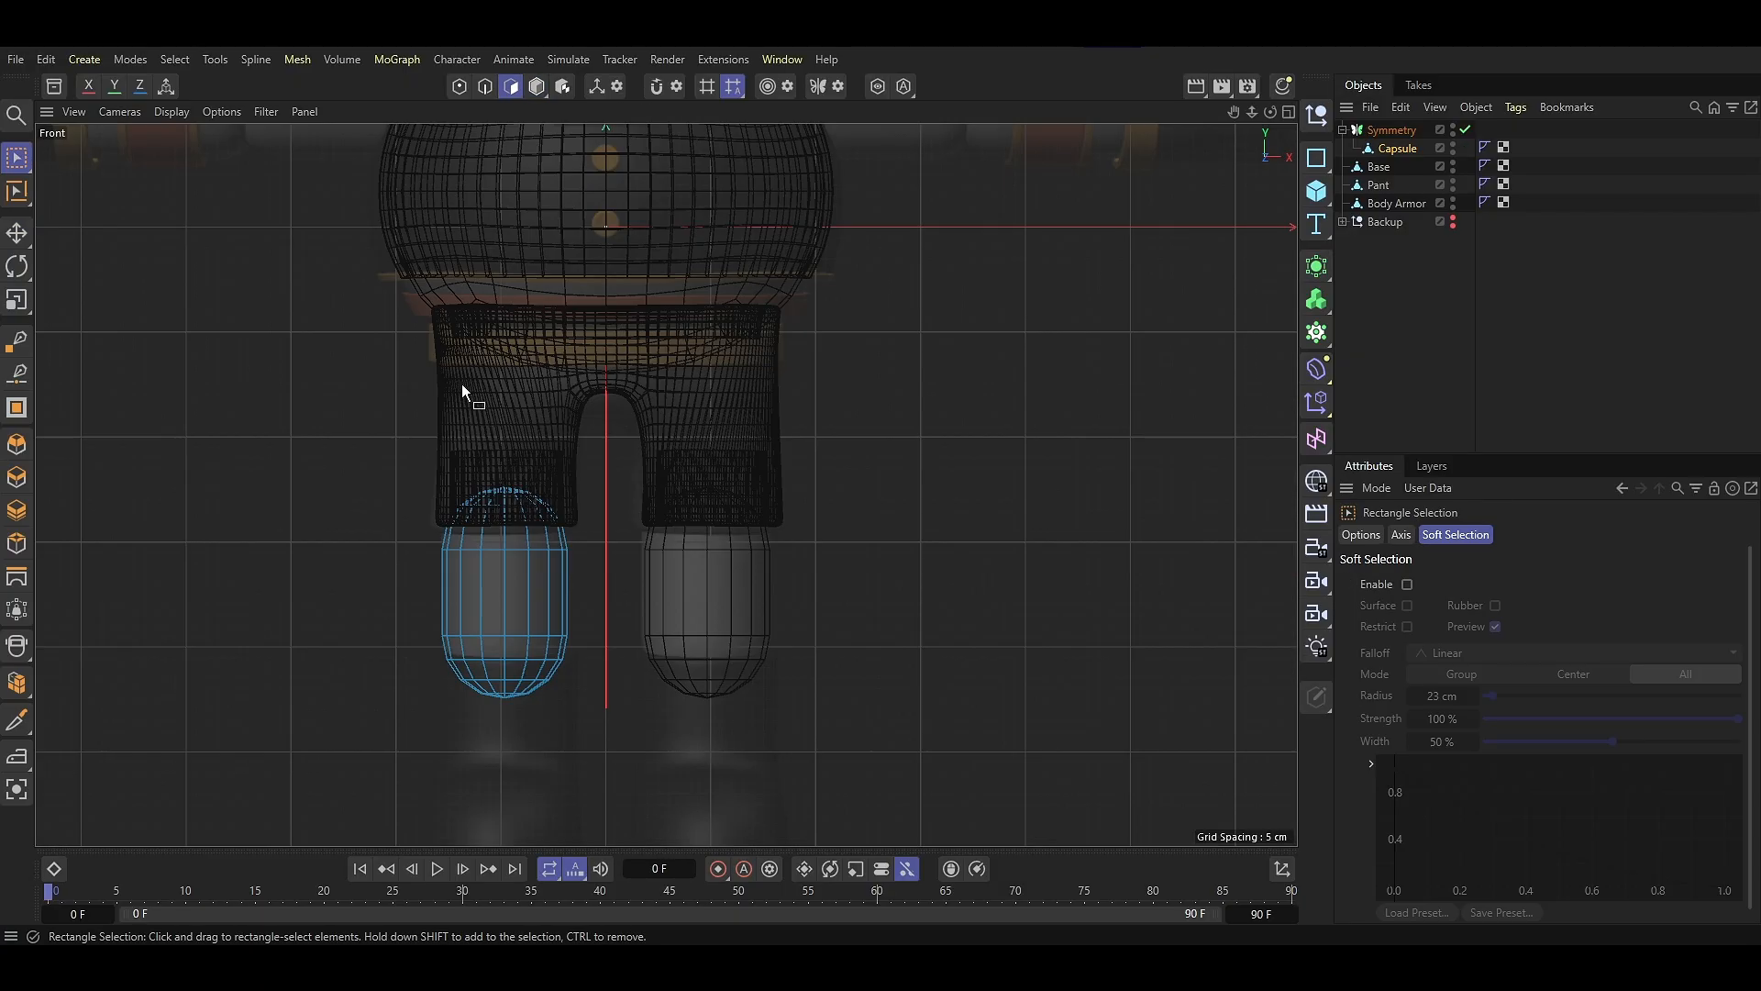
drag(322, 366, 629, 542)
drag(359, 473, 807, 613)
key(Delete)
Raise the capsule's open upper edge loop until it sits just inside the pant leg
key(e)
click(485, 86)
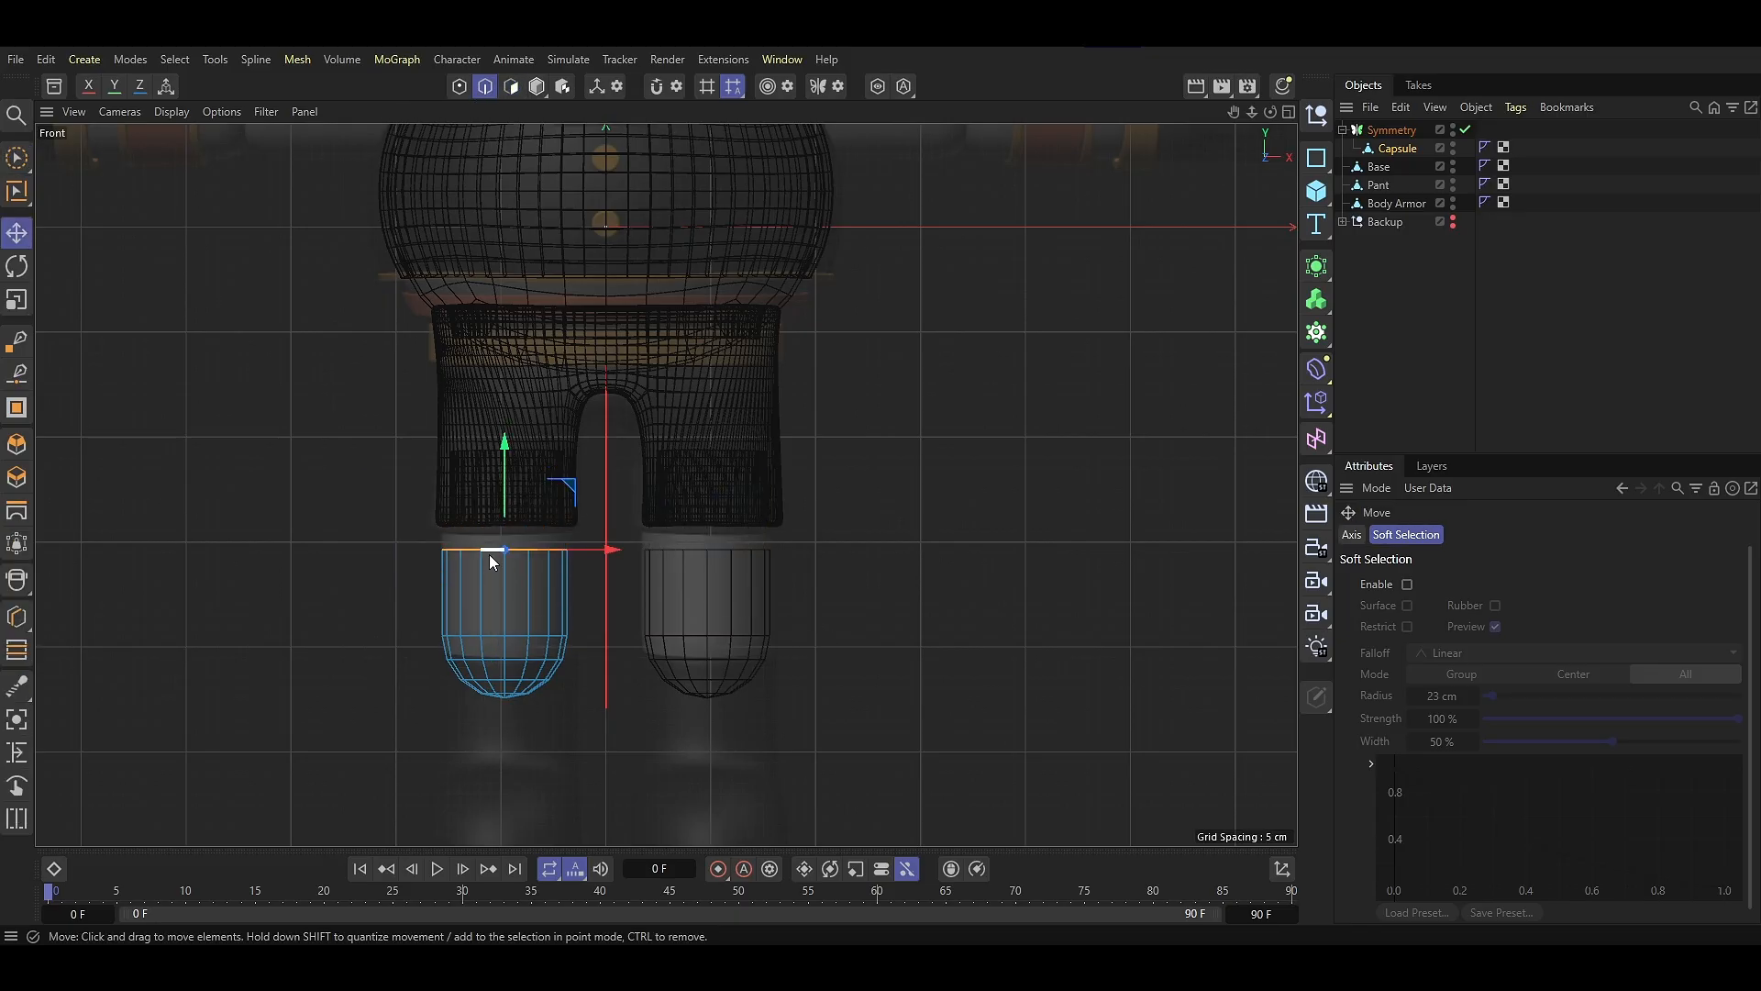
drag(491, 563, 491, 528)
scroll(483, 557, up, 3)
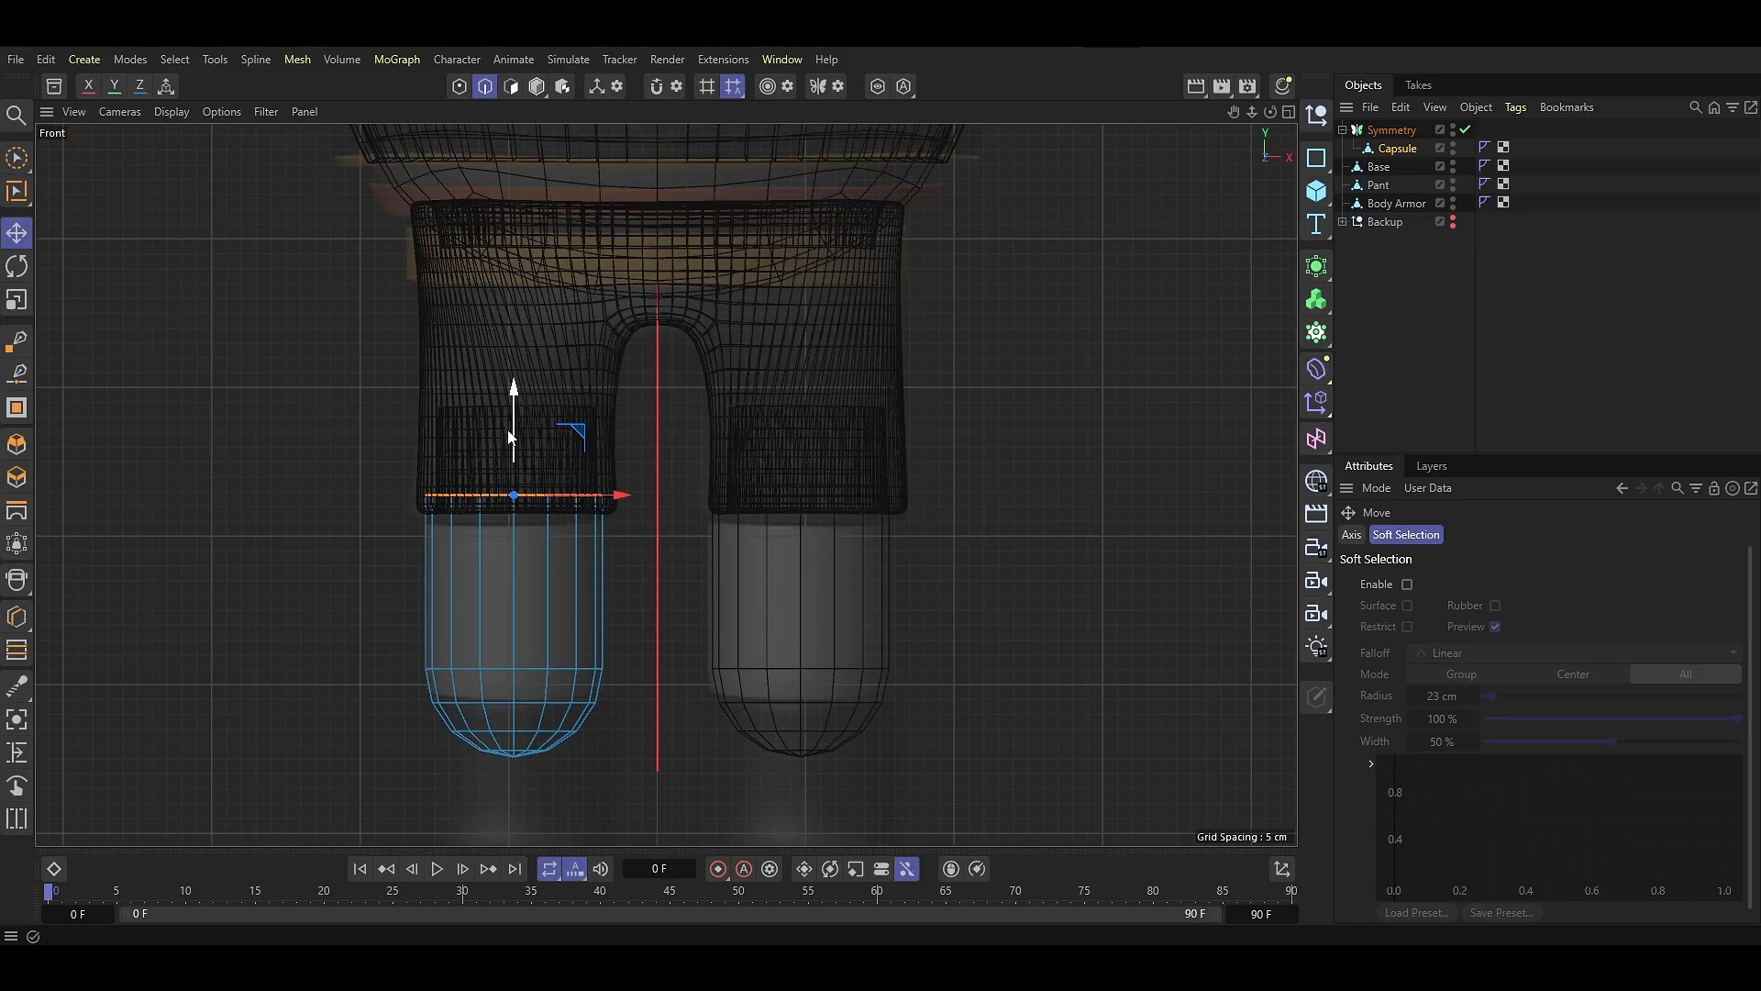
drag(509, 431, 508, 417)
middle_click(340, 490)
middle_click(318, 394)
alt+drag(587, 478, 598, 354)
scroll(544, 499, up, 1)
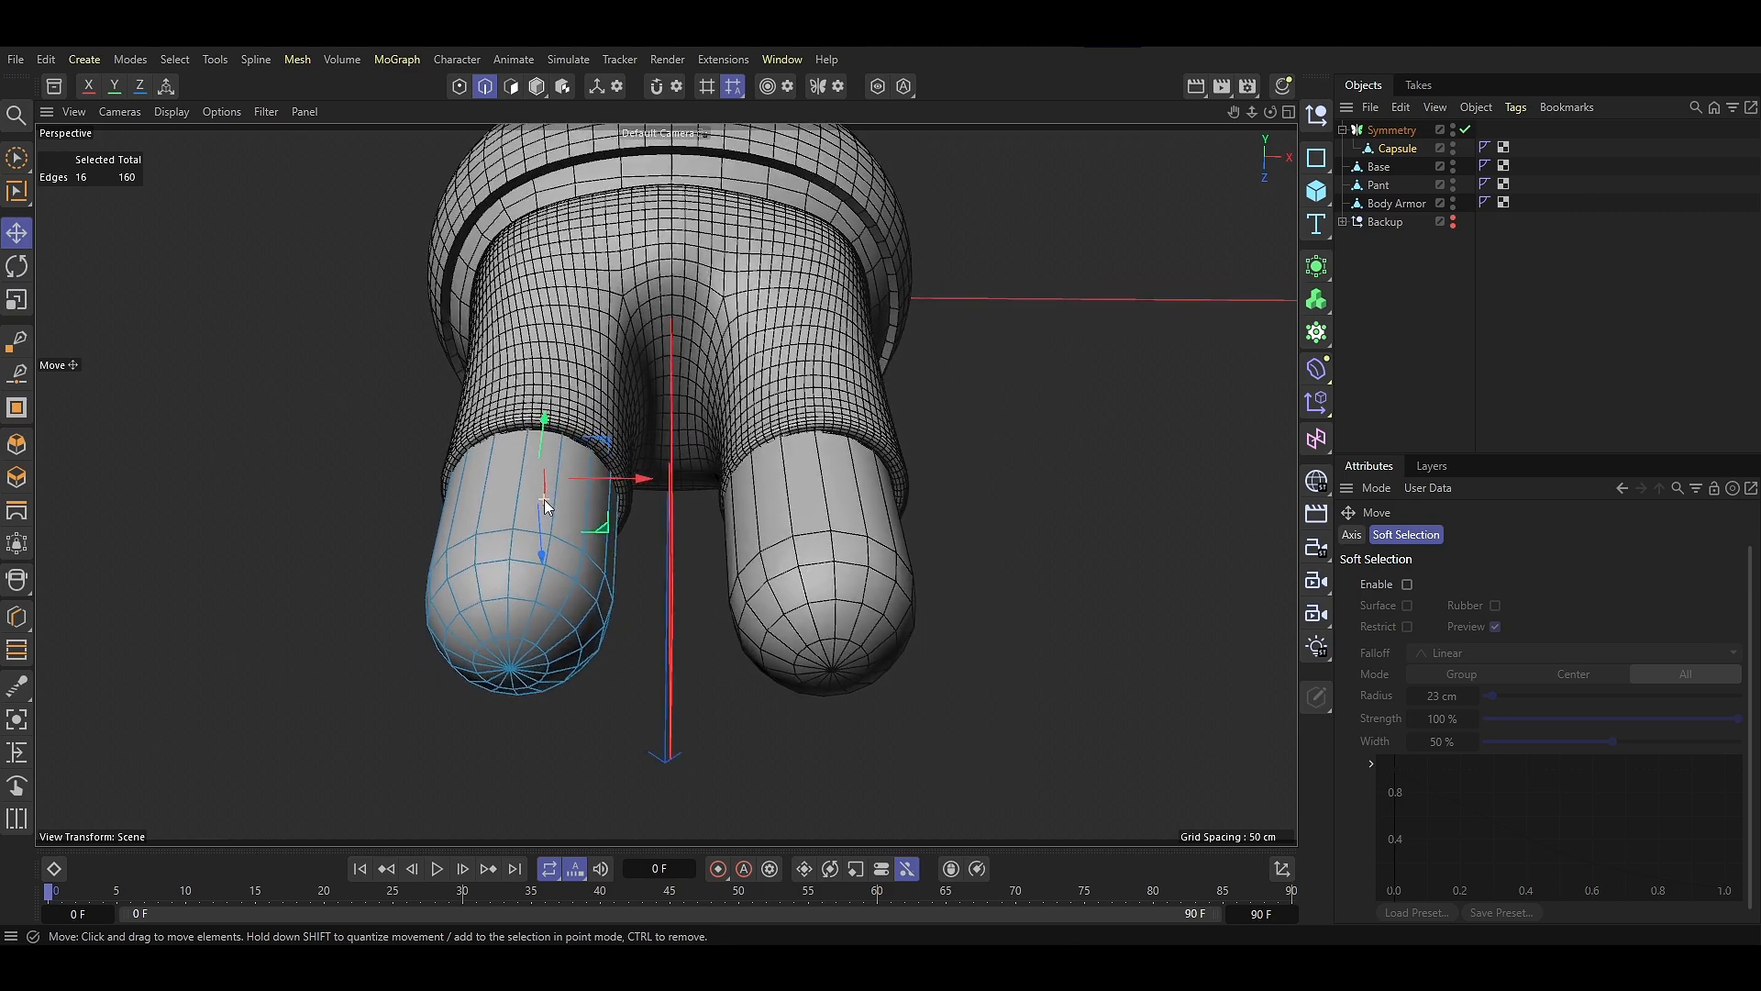
Scale all the capsule's edges down slightly and nudge it sideways so it fits inside the pant leg opening
alt+drag(543, 499, 523, 581)
key(ctrl+a)
key(t)
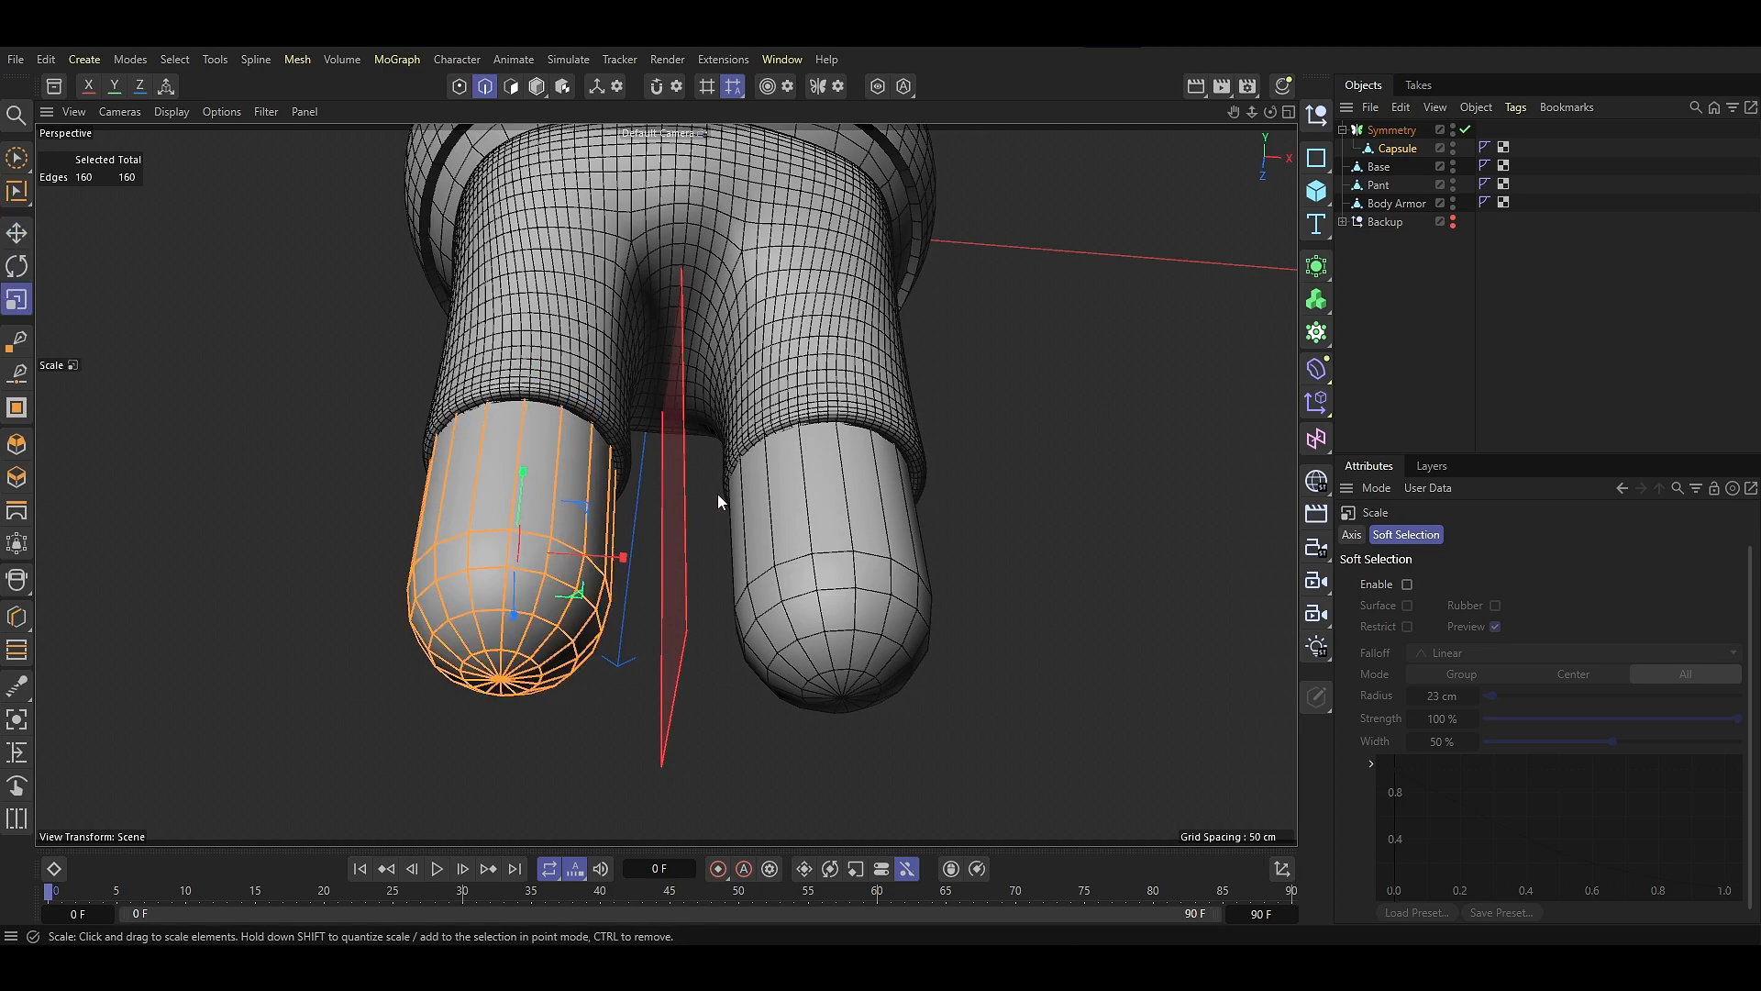
drag(717, 494, 686, 487)
key(e)
click(1058, 394)
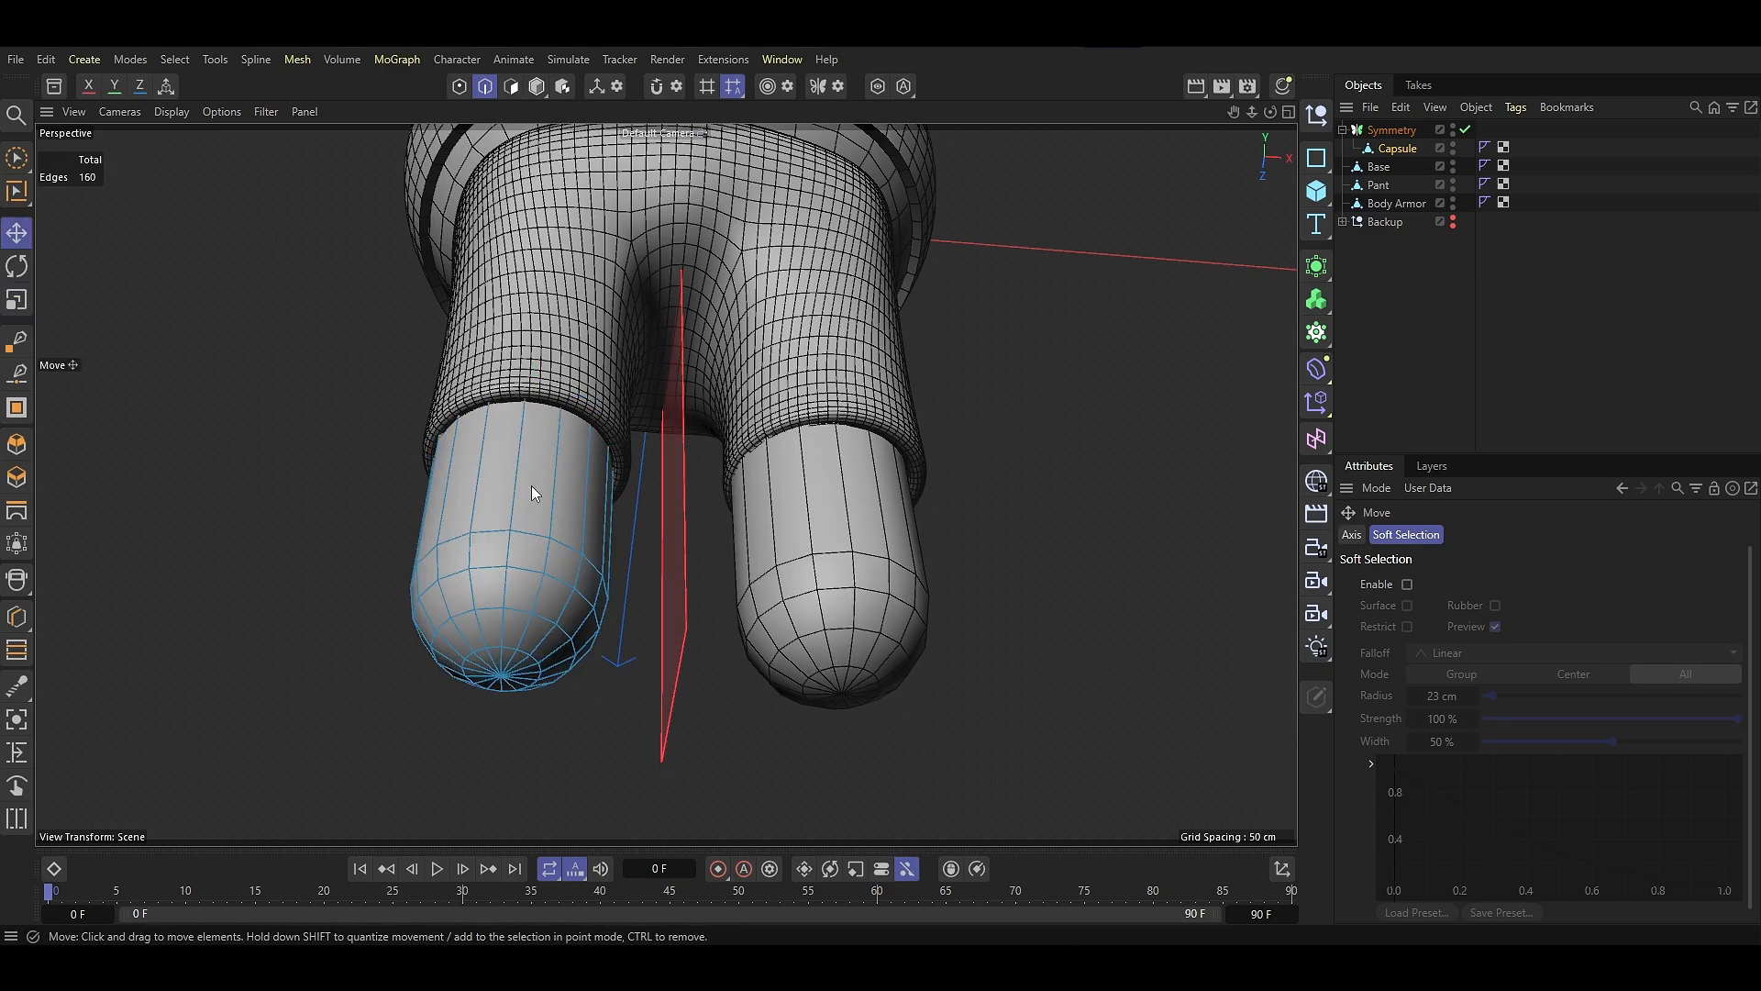
alt+drag(531, 486, 505, 556)
key(Return)
drag(619, 494, 625, 494)
click(750, 576)
alt+drag(745, 589, 675, 607)
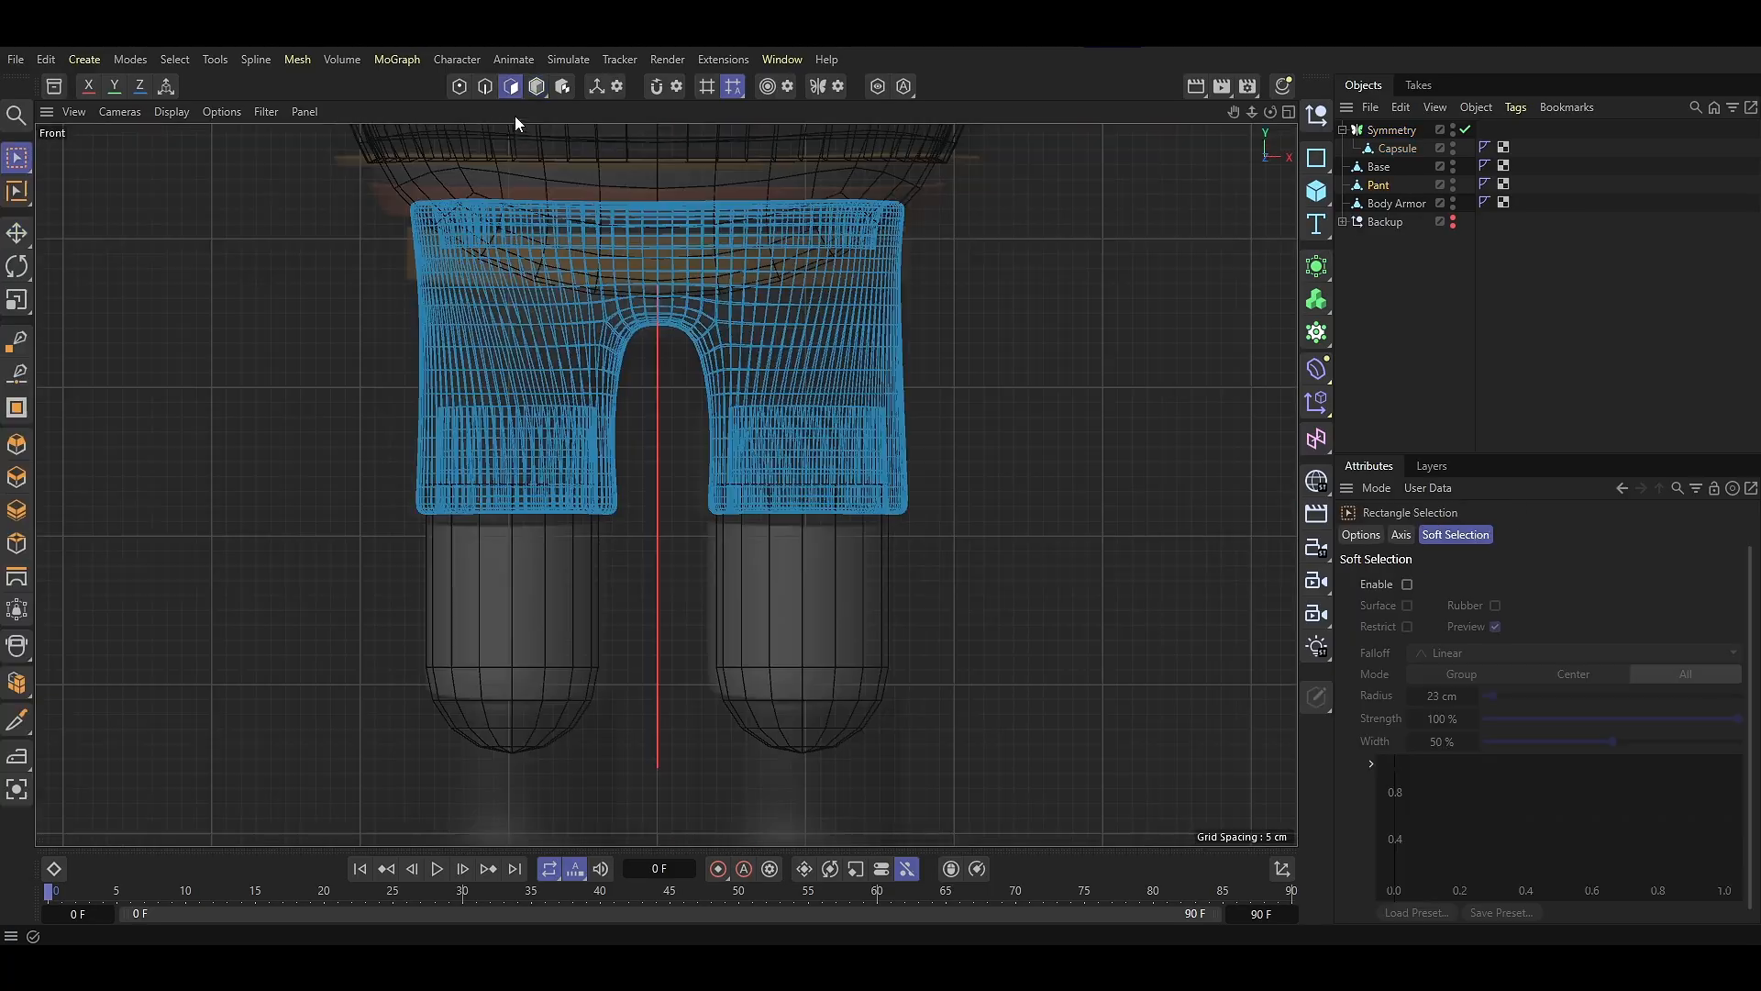
Delete Pant's negative-X half and mirror the remainder with a new Symmetry generator, with Weld on and a 1 cm tolerance
drag(333, 127, 665, 507)
key(Delete)
drag(1316, 268, 1534, 461)
drag(1383, 140, 1381, 131)
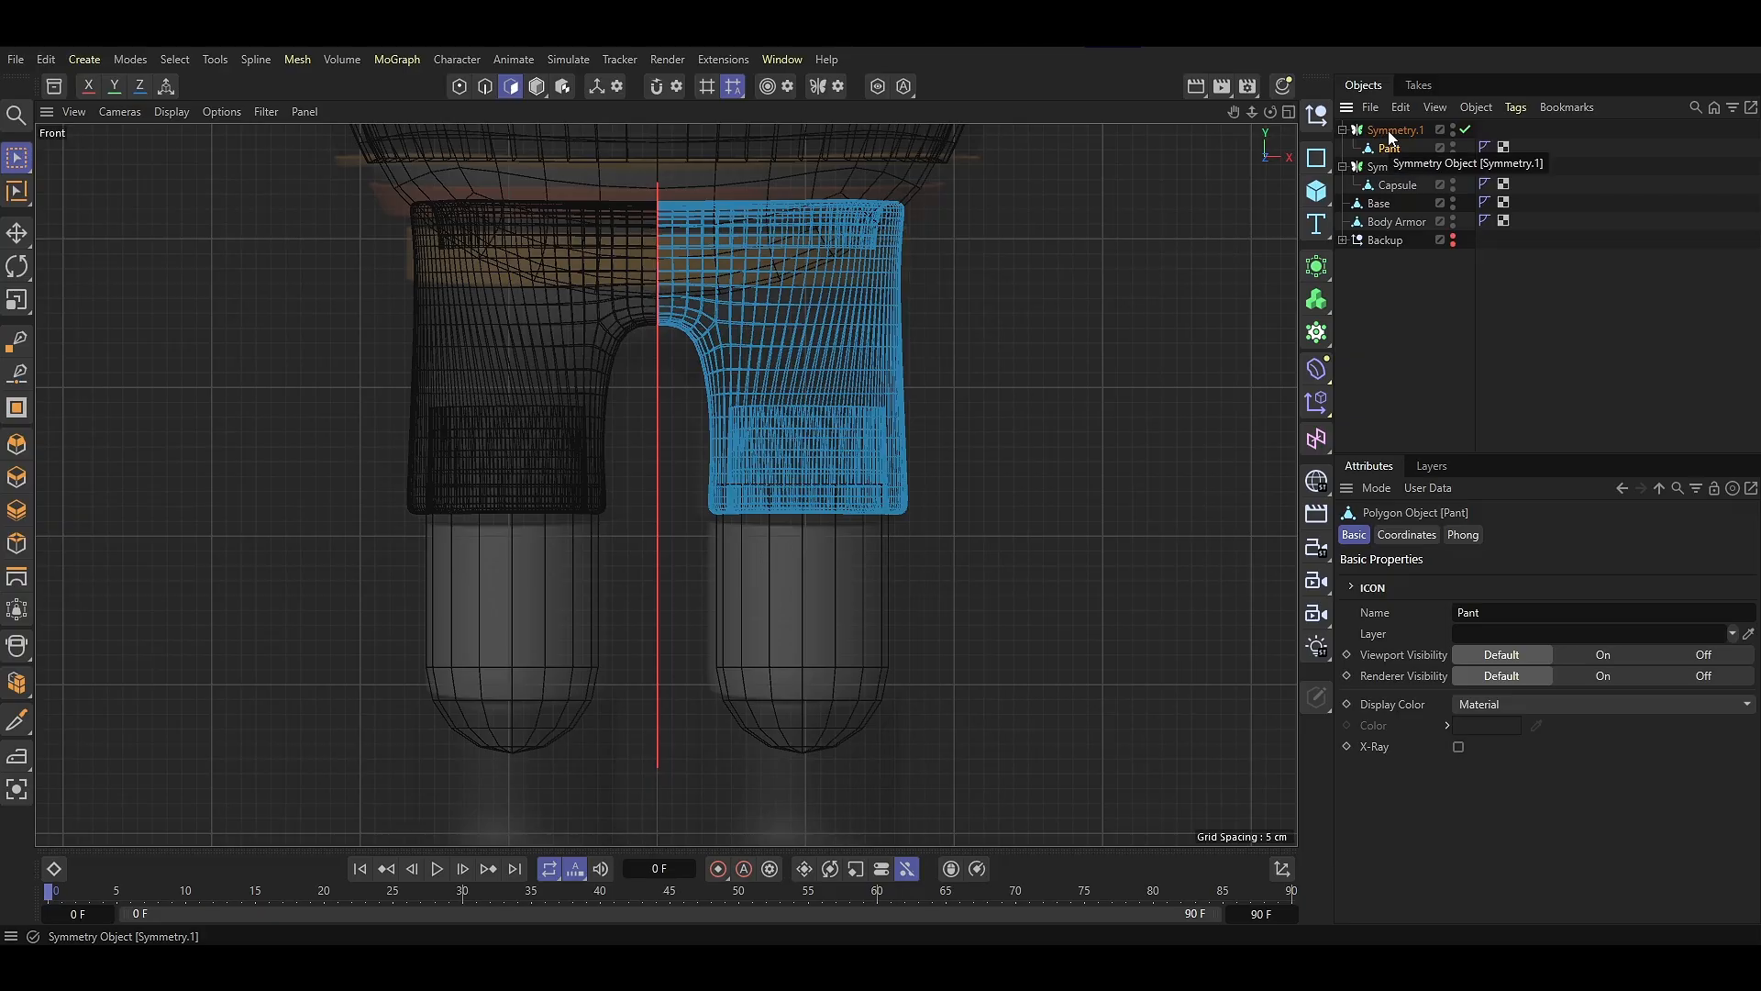
click(1391, 131)
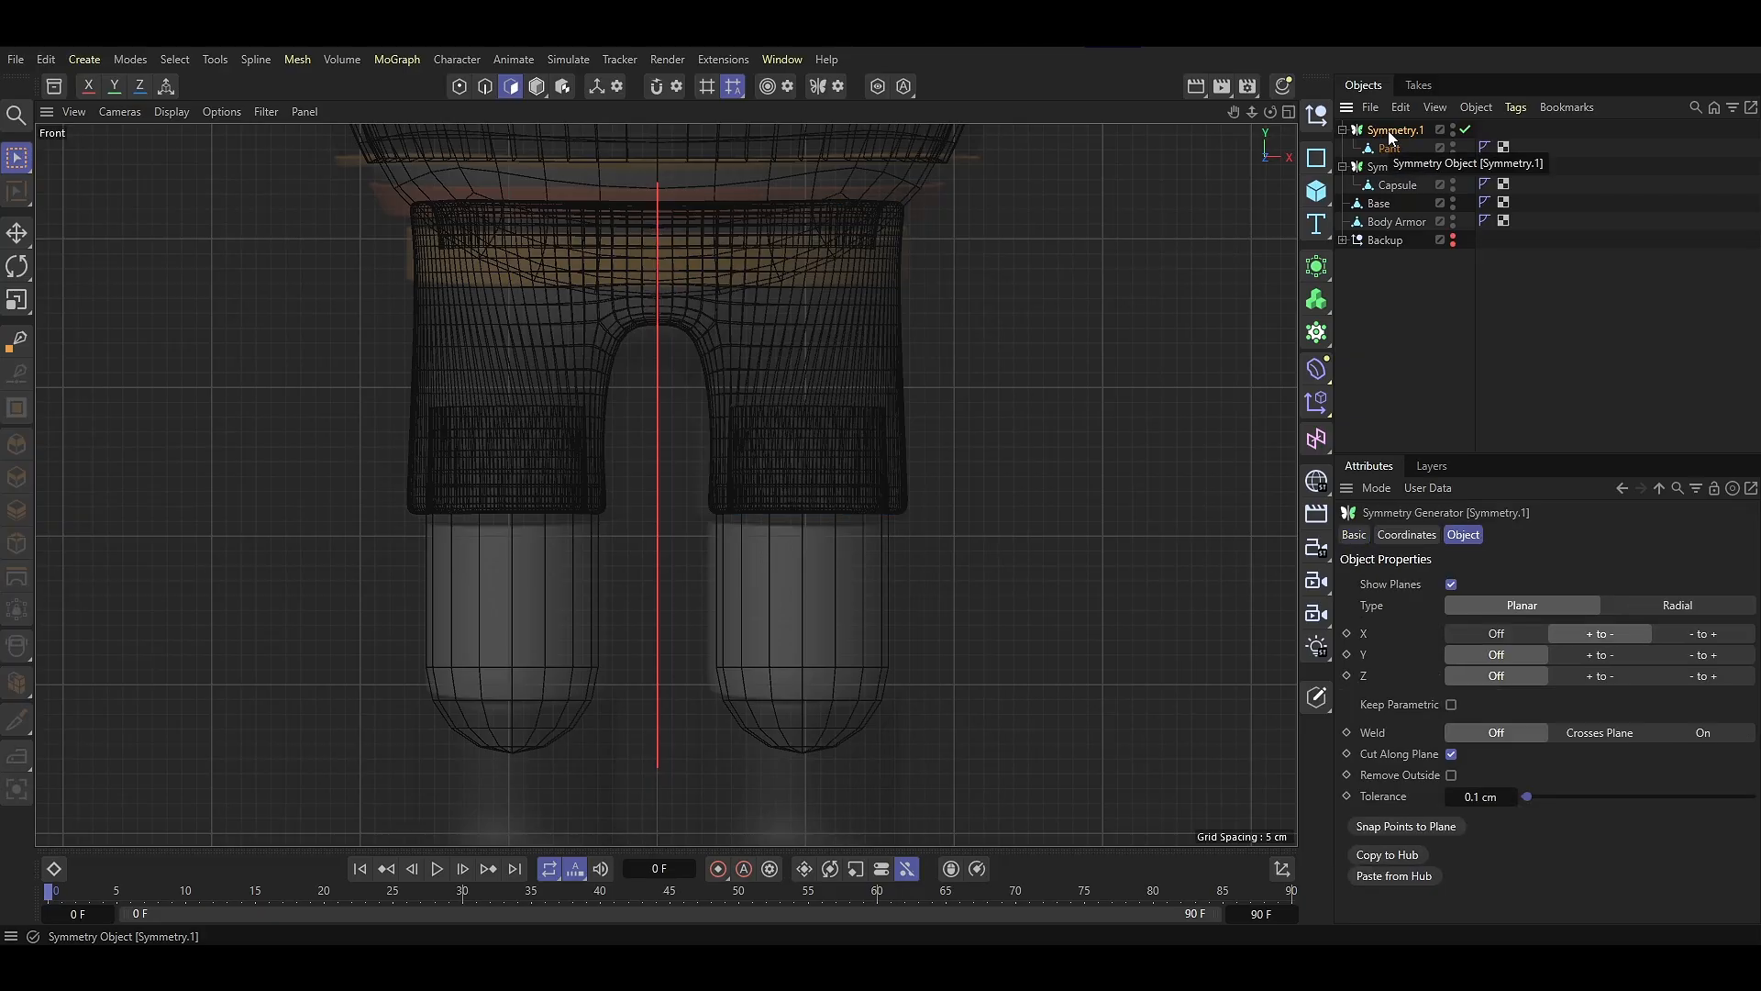
click(1700, 732)
drag(1527, 796, 1549, 798)
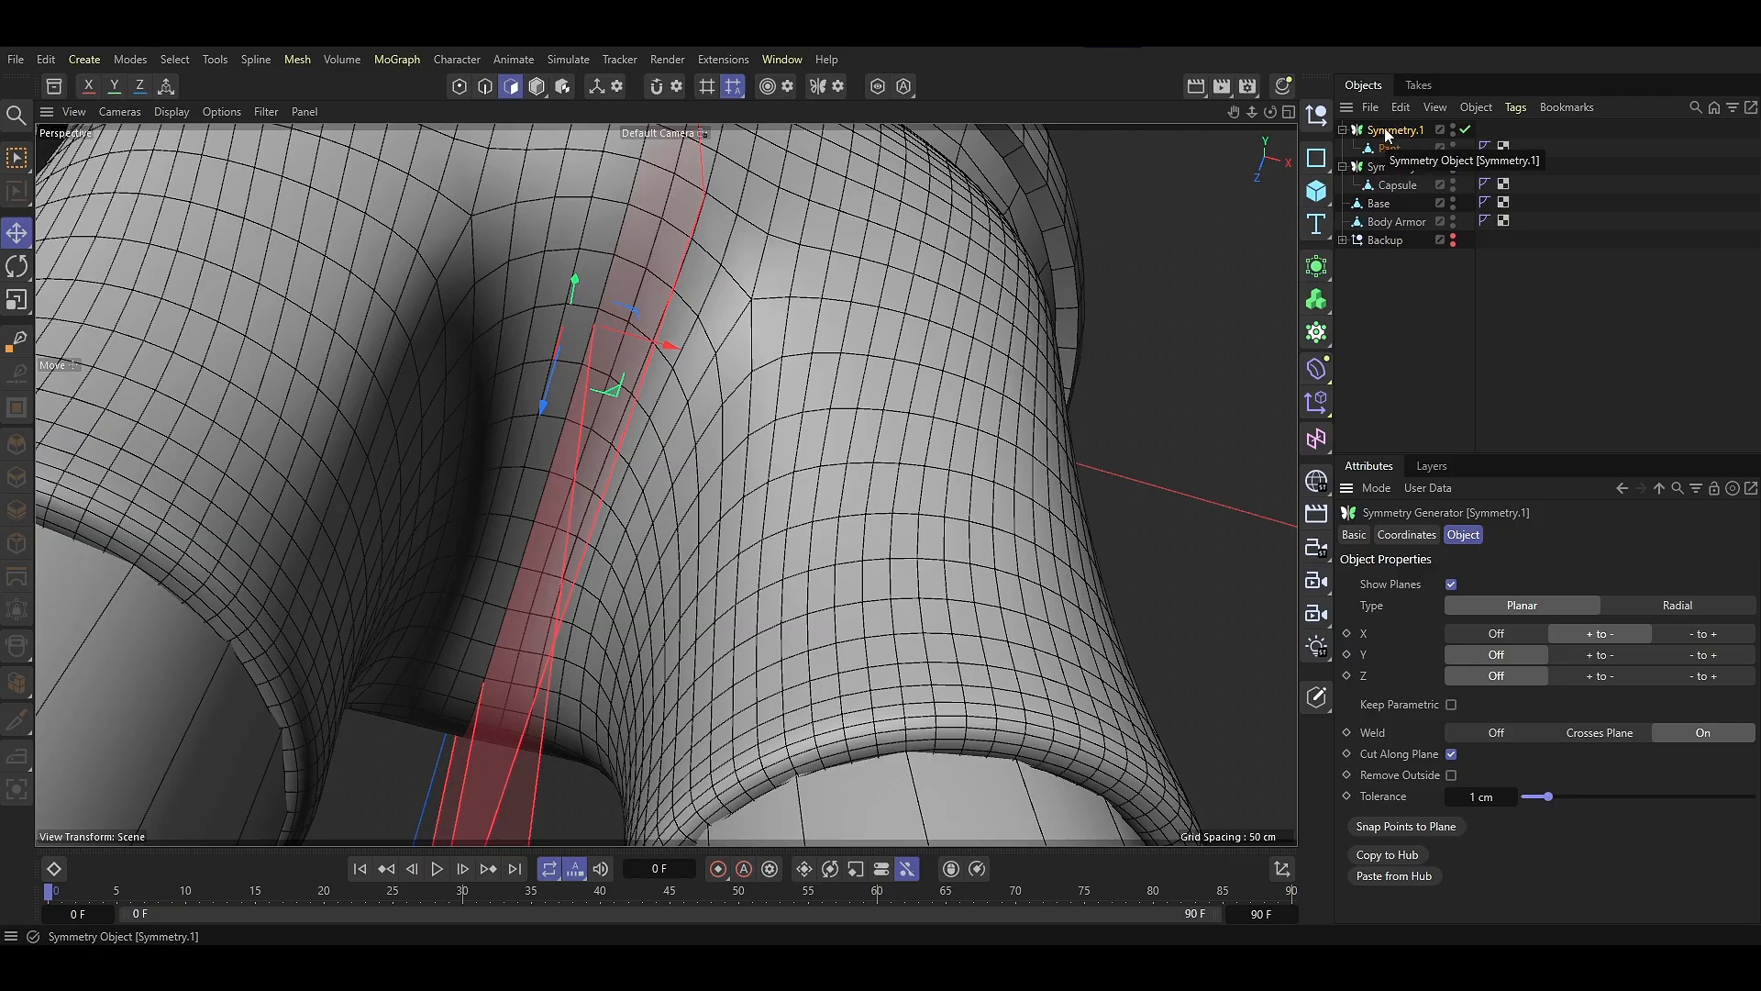
Convert the pants' Symmetry generator to editable, move Pant out of the hierarchy, and delete the leftover nulls
key(c)
click(1342, 130)
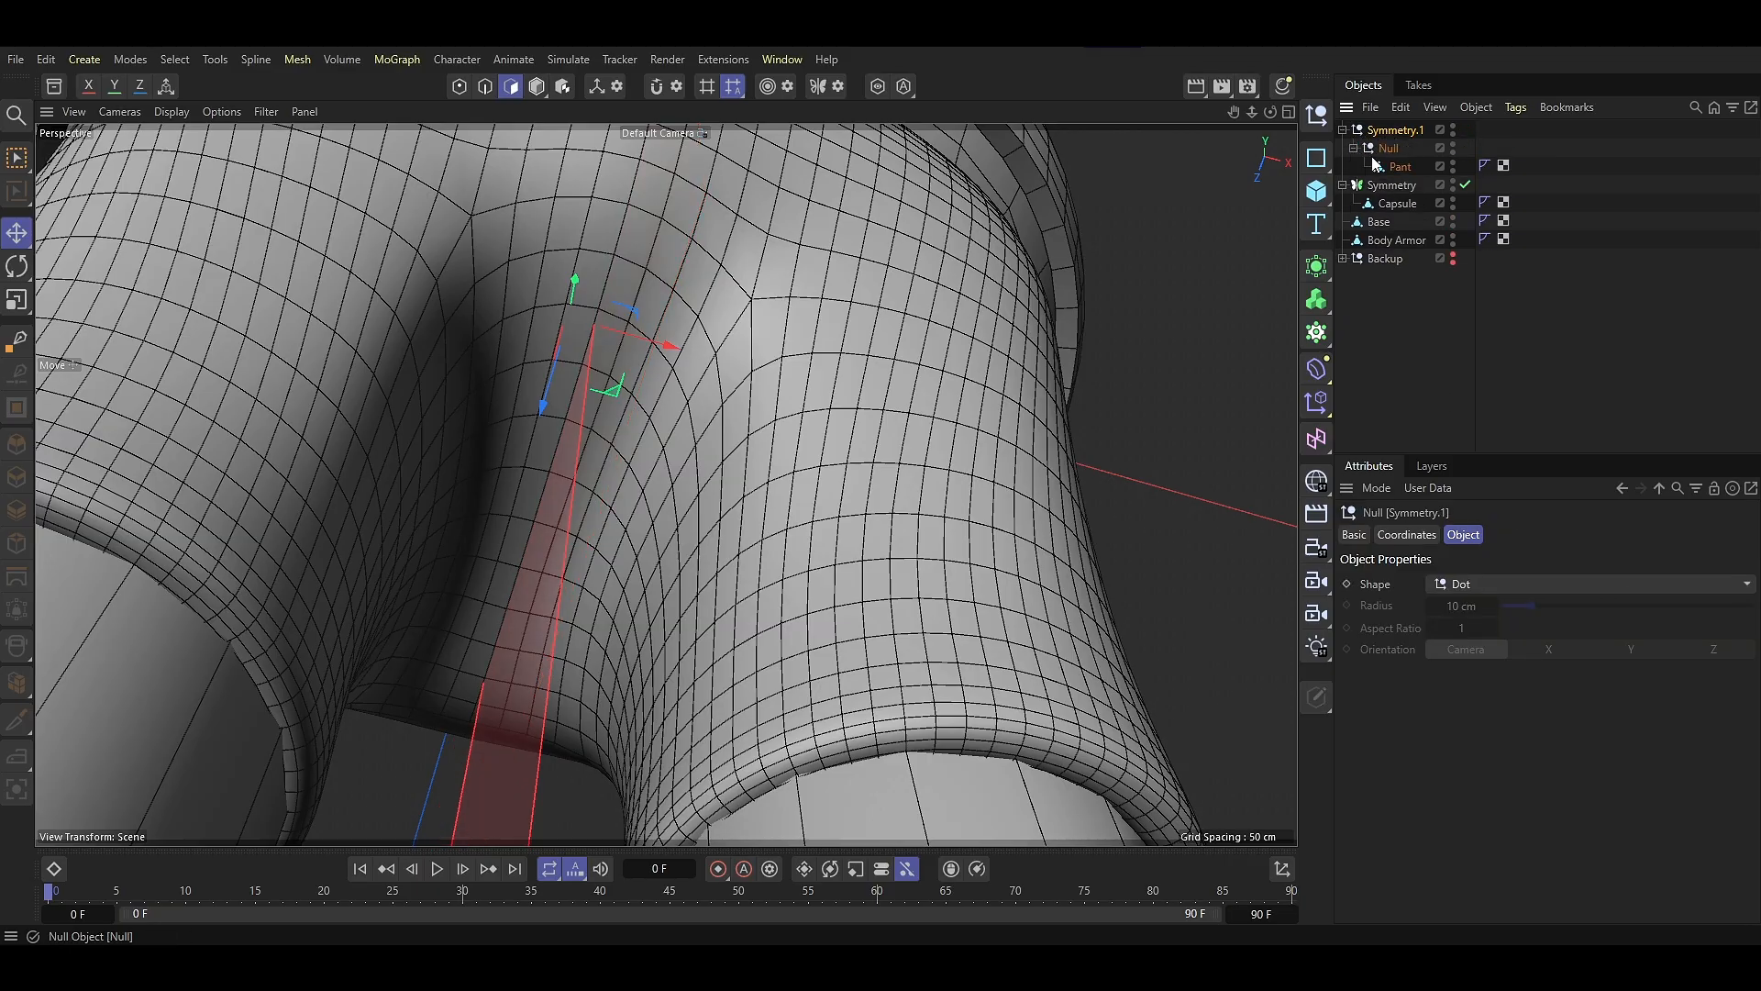
drag(1398, 219, 1394, 213)
click(1376, 133)
key(Delete)
scroll(525, 489, down, 4)
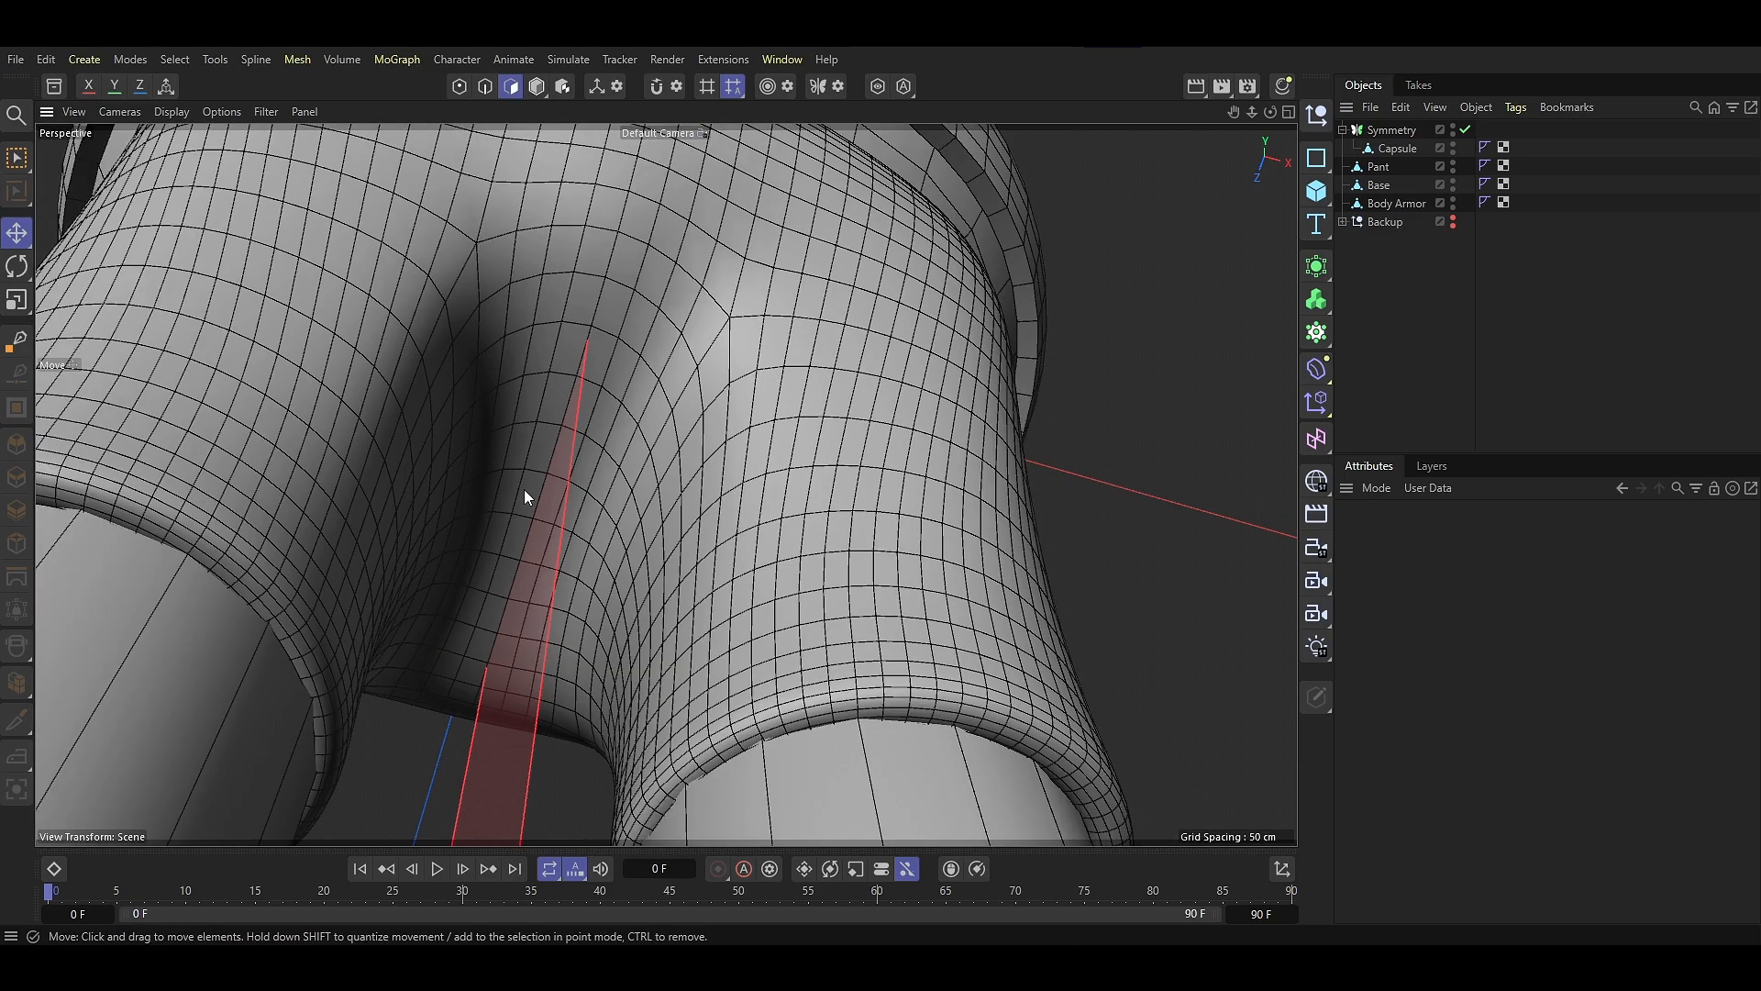
Shift the capsule along X to centre it in the pant leg
alt+drag(524, 490, 473, 628)
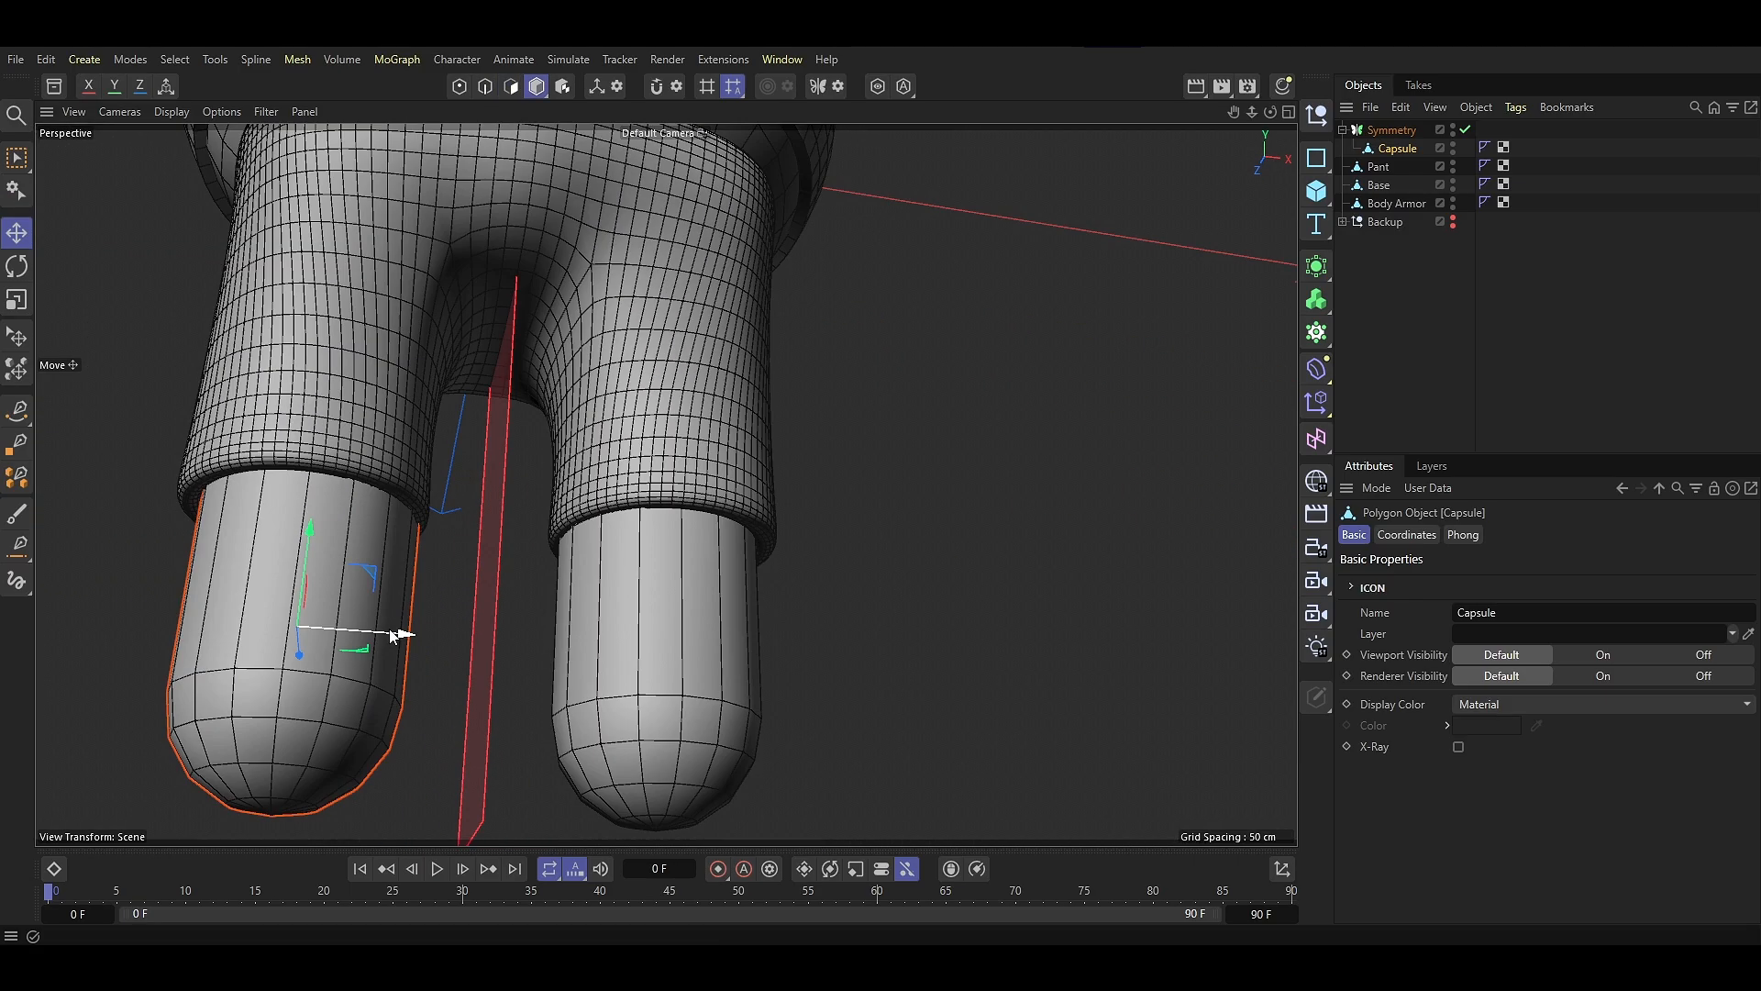
drag(395, 630, 487, 587)
click(677, 628)
scroll(477, 517, down, 3)
click(486, 587)
Add three evenly spaced loop cuts across the straight part of the capsule
key(Return)
key(k)
key(l)
click(428, 545)
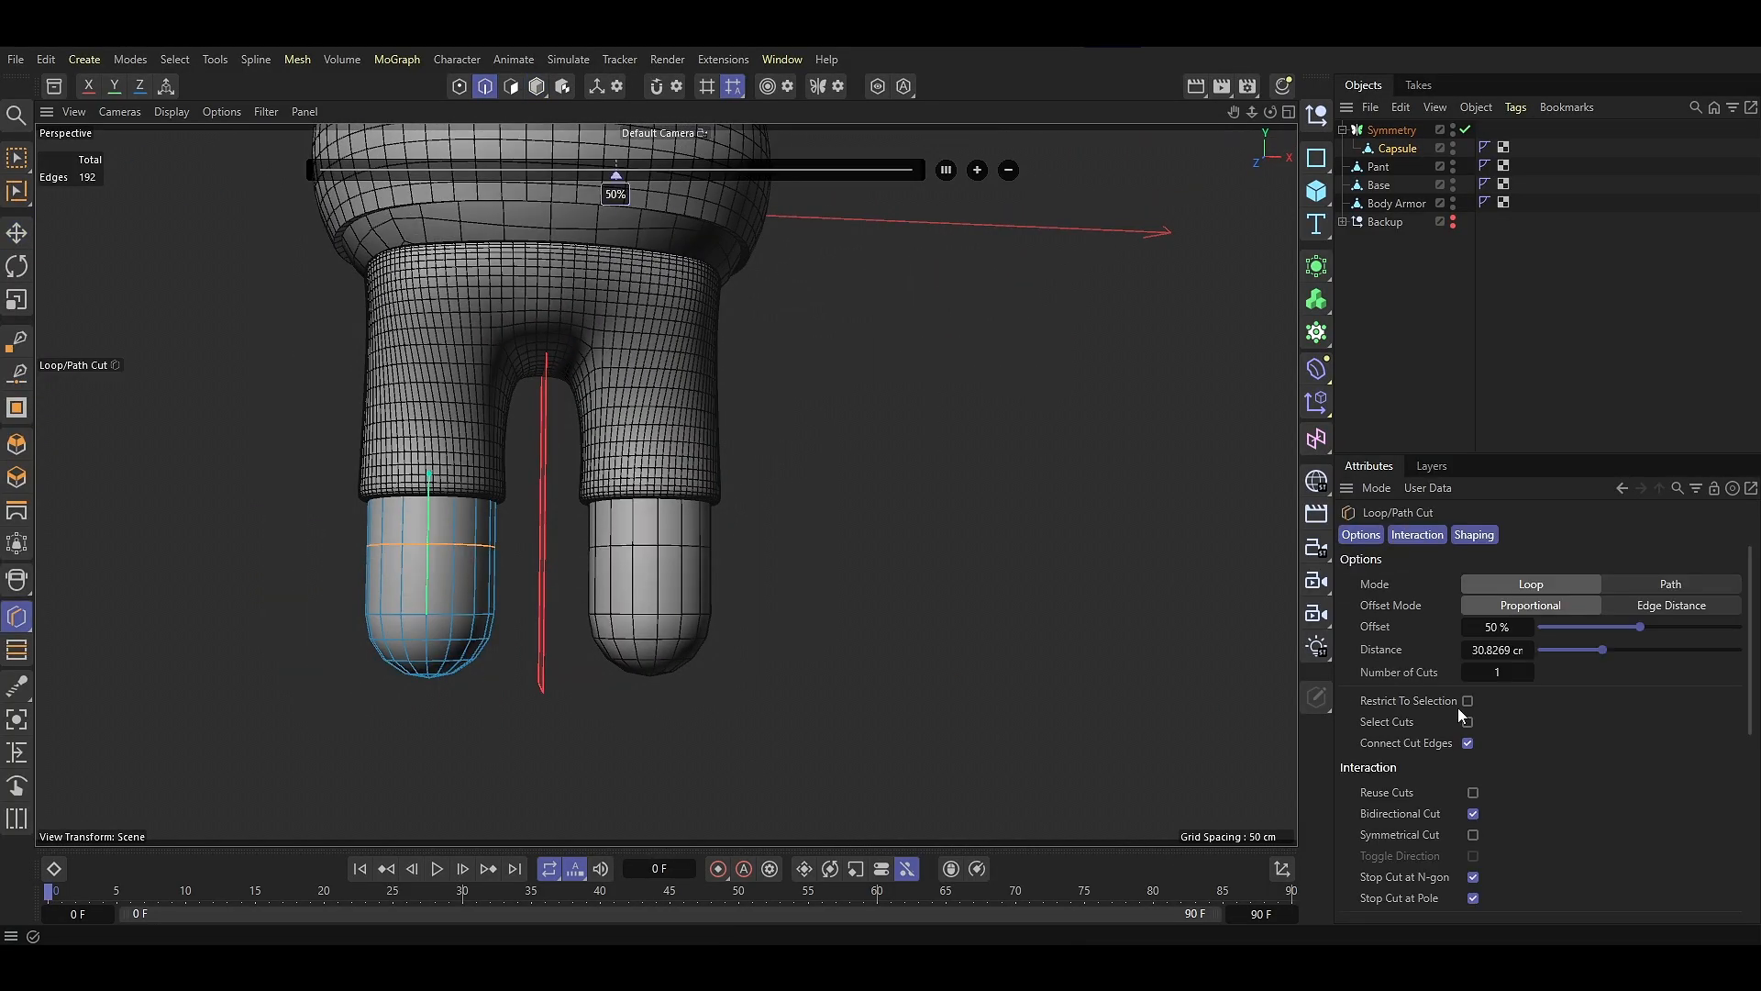
click(1528, 671)
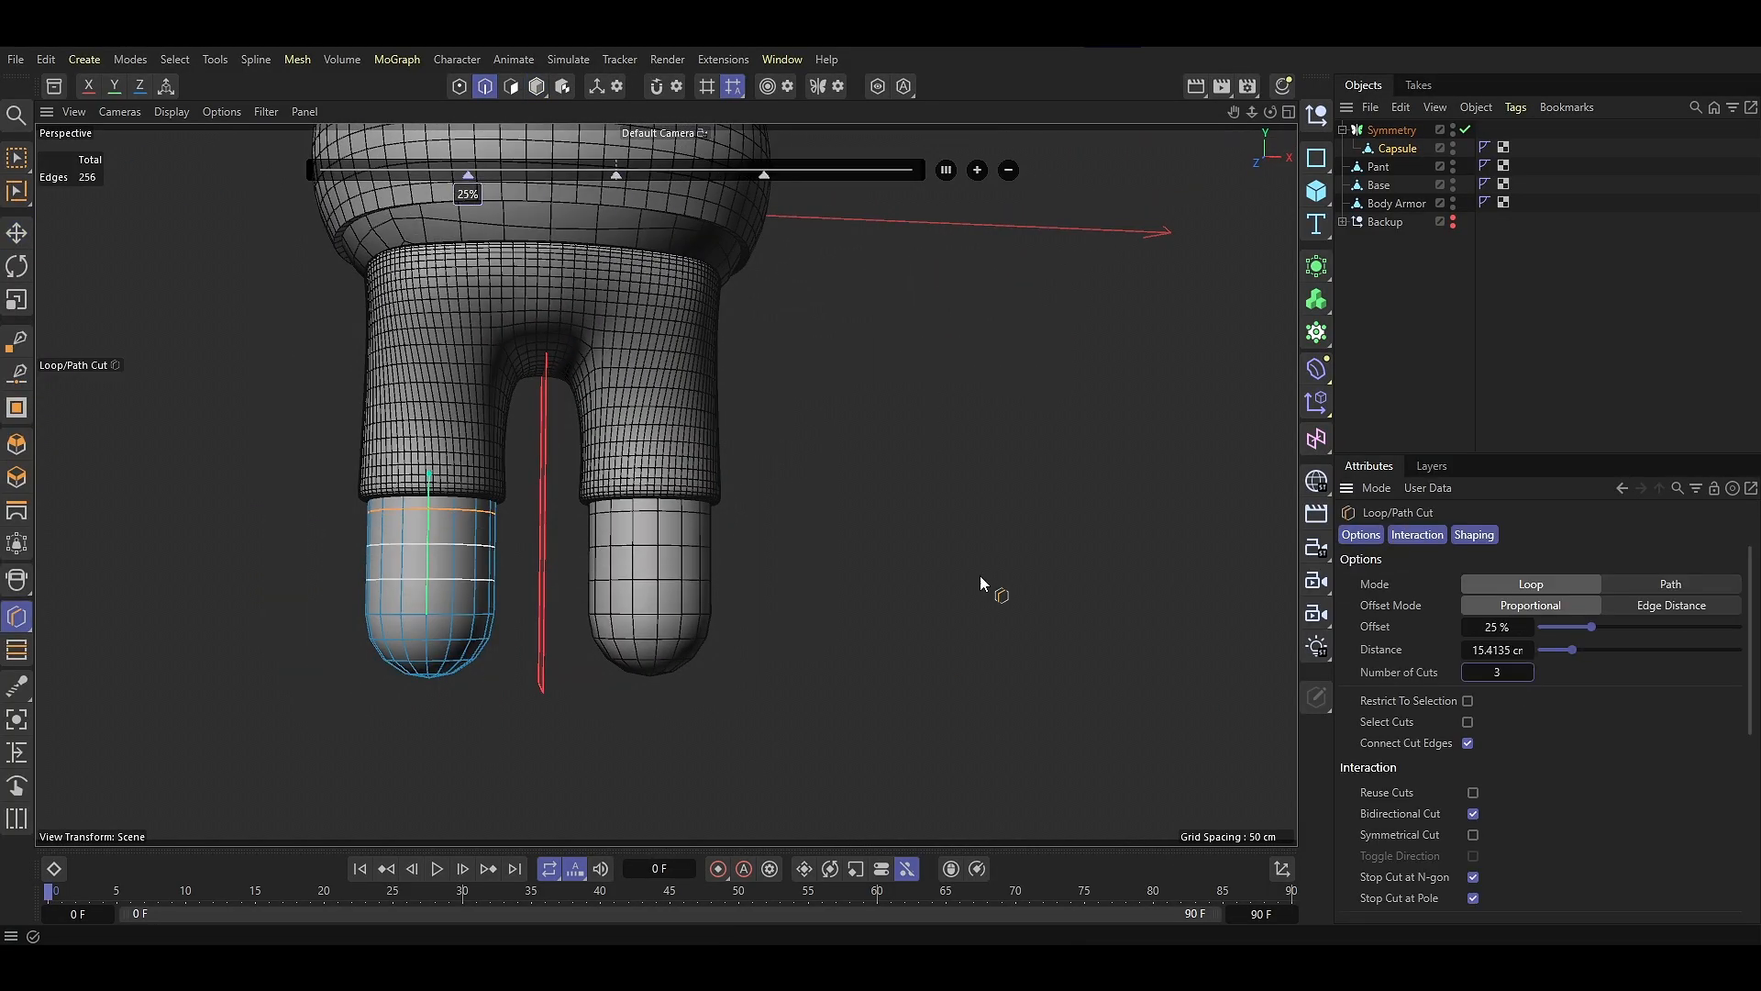
key(e)
Put the capsule's Symmetry under a new Subdivision Surface named Leg_up, with renderer subdivision set to 1
alt+drag(974, 564, 982, 591)
click(1392, 131)
click(1317, 266)
drag(1384, 148, 1387, 130)
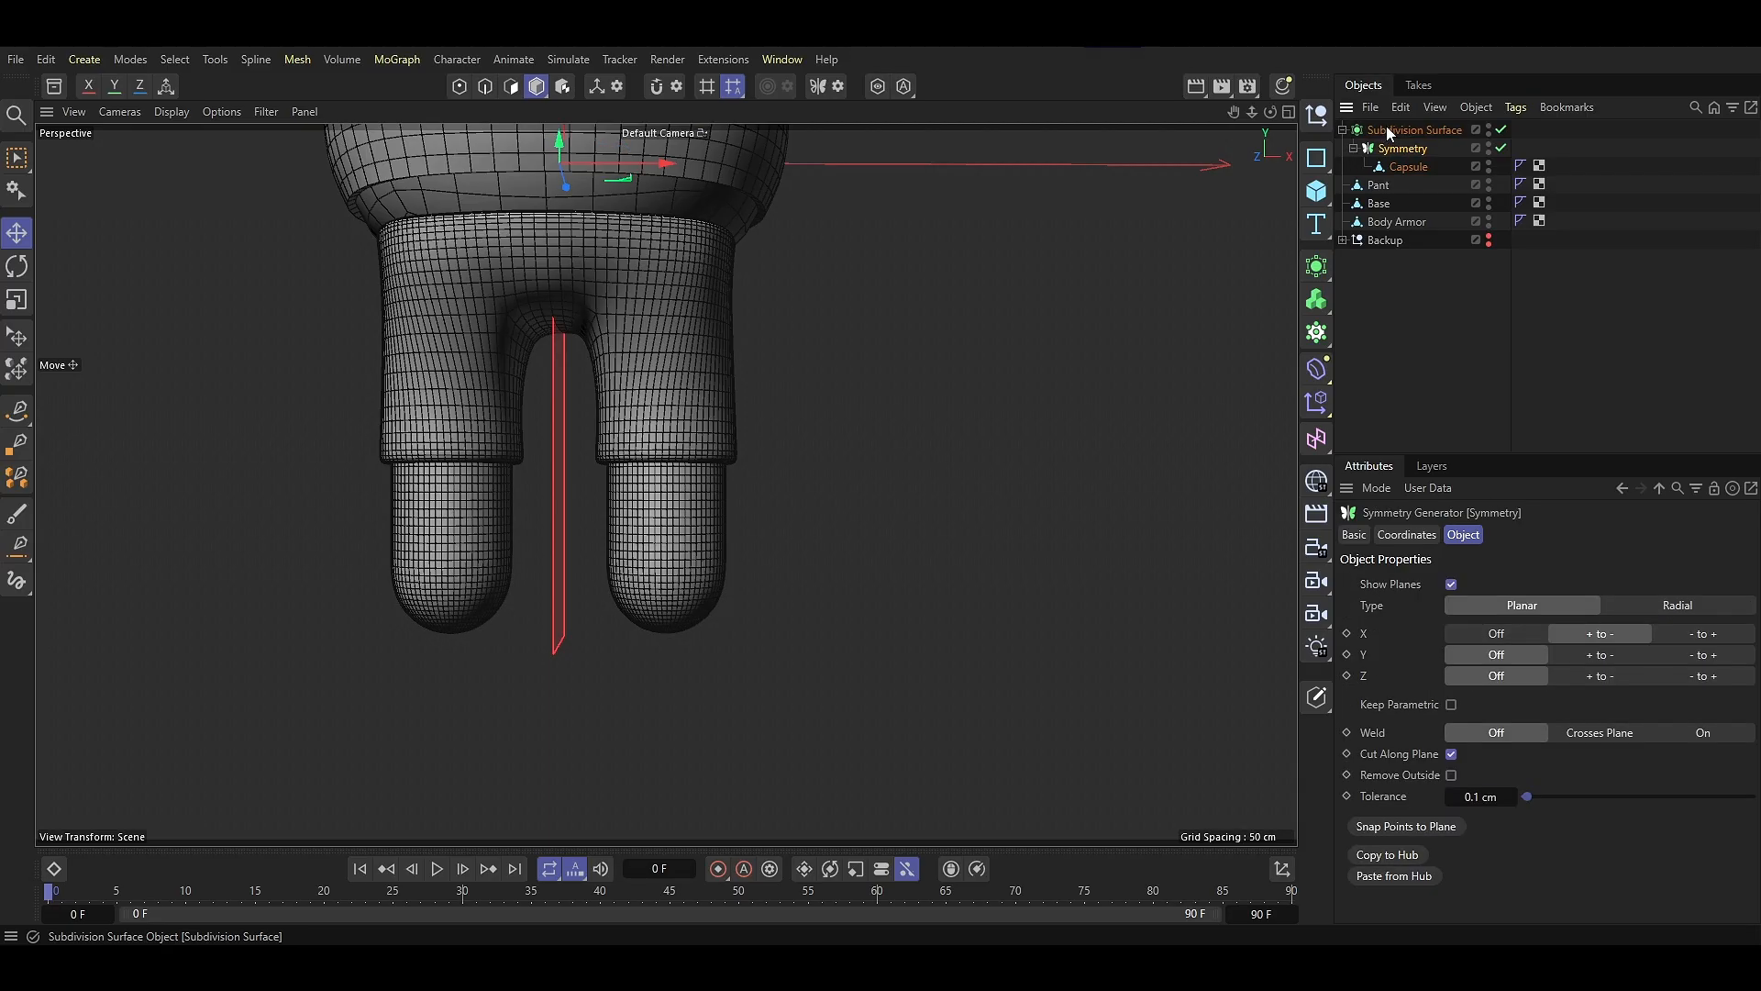
click(1413, 130)
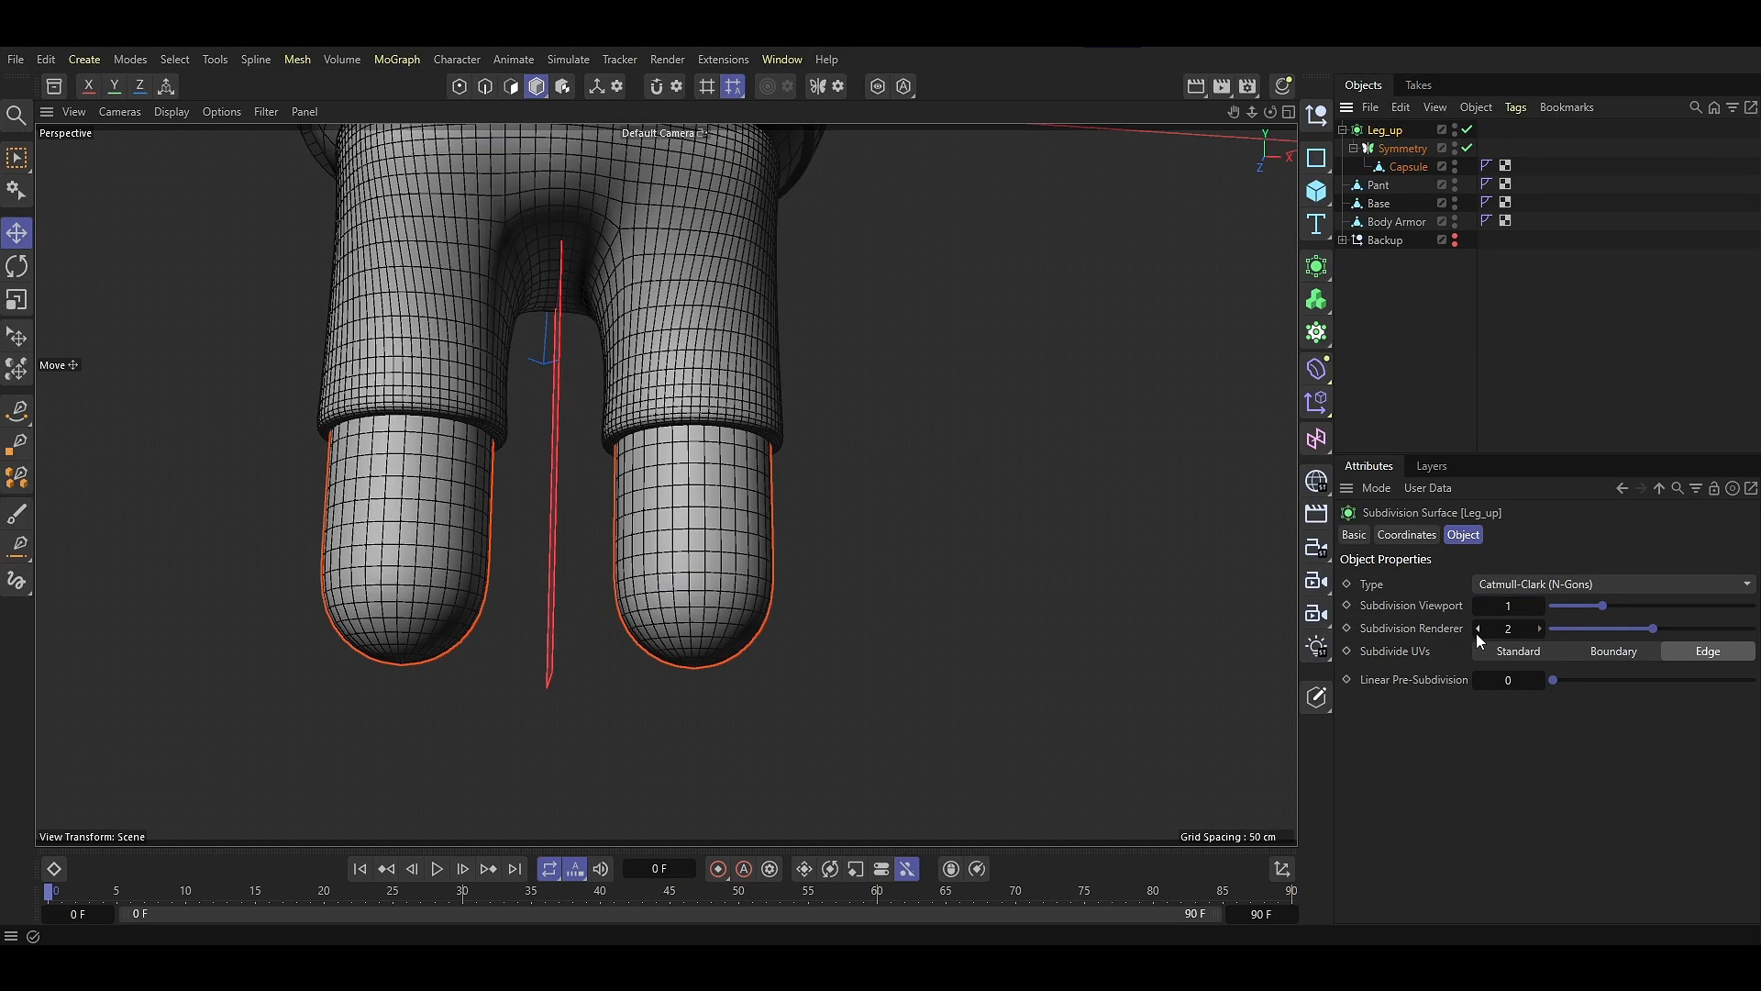
click(1478, 631)
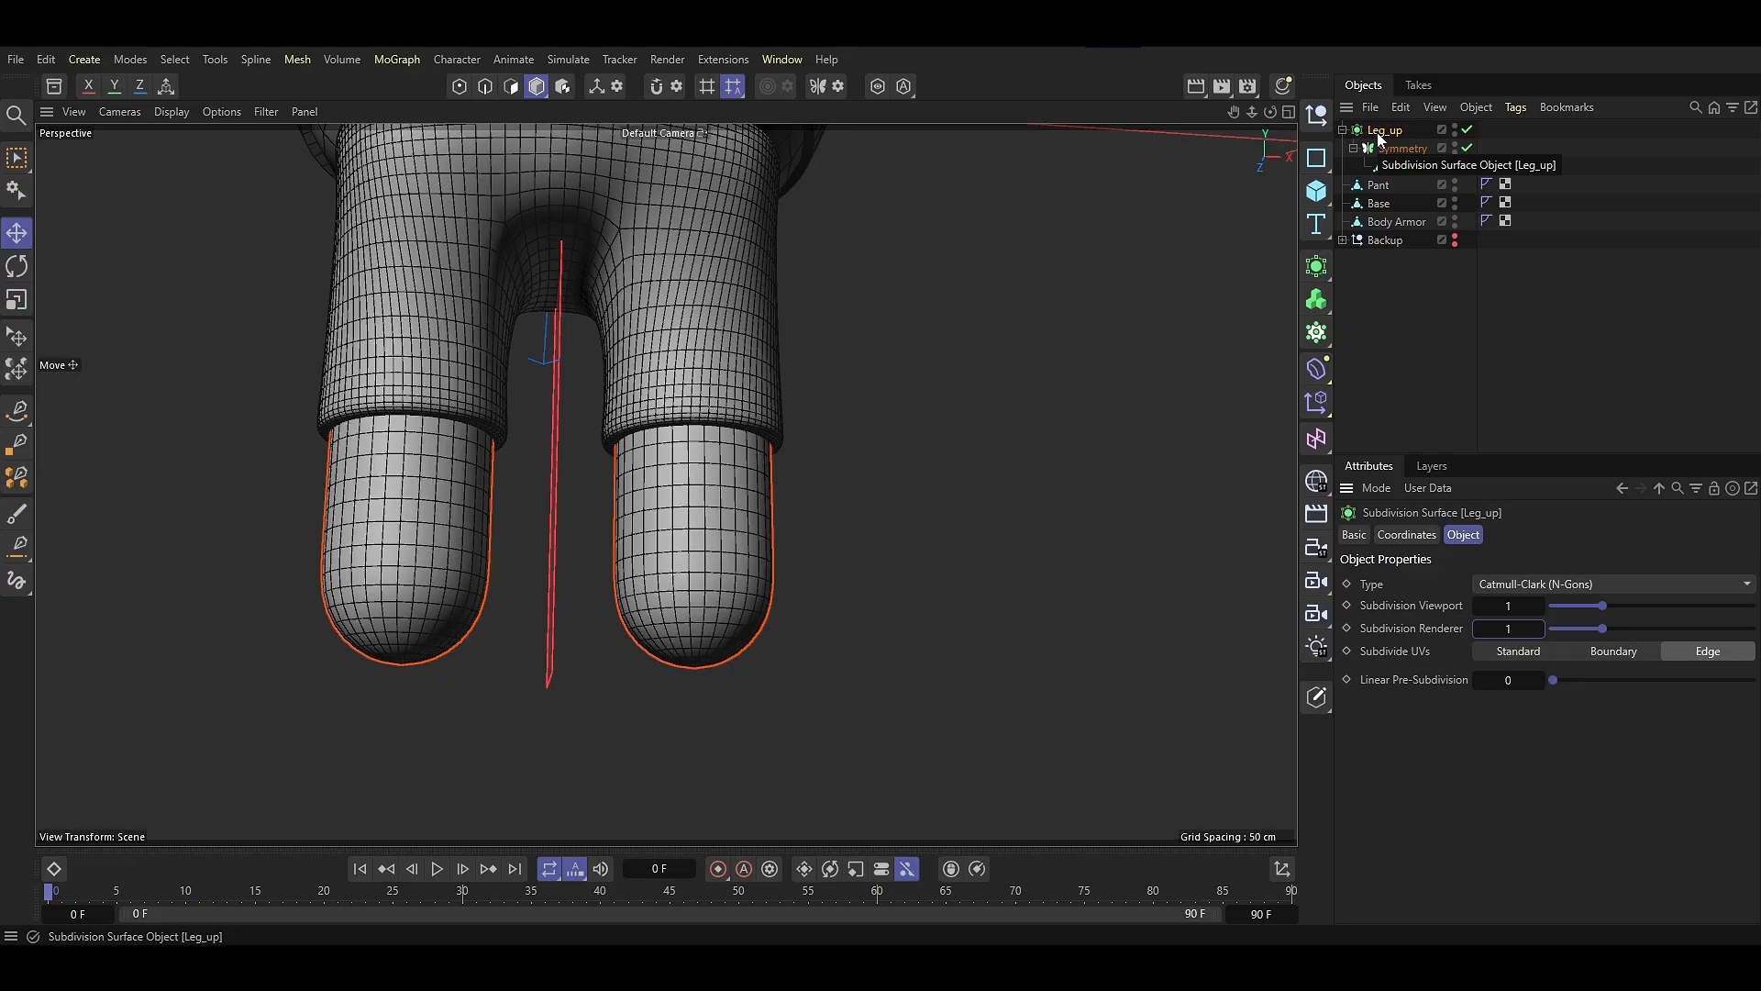
Convert Leg_up to editable, move both capsule meshes out of the hierarchy, and delete the leftover nulls
key(c)
click(1343, 130)
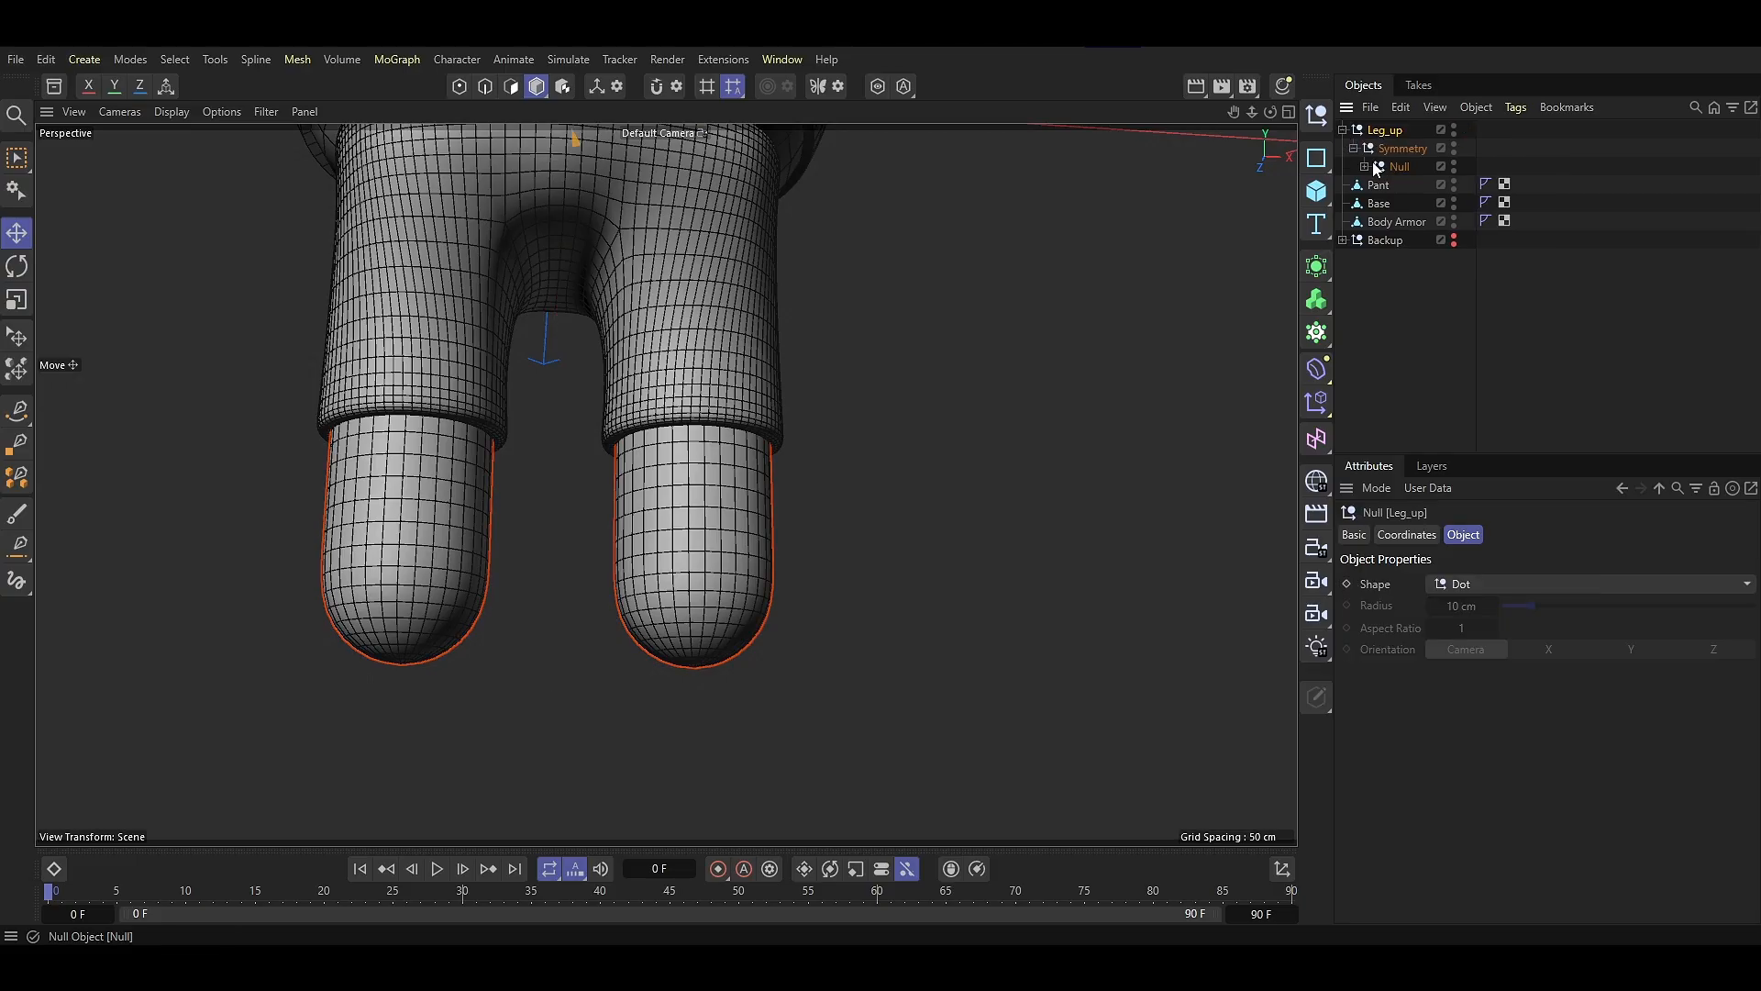
click(1364, 167)
click(1404, 187)
shift+click(1406, 206)
drag(1405, 220, 1405, 217)
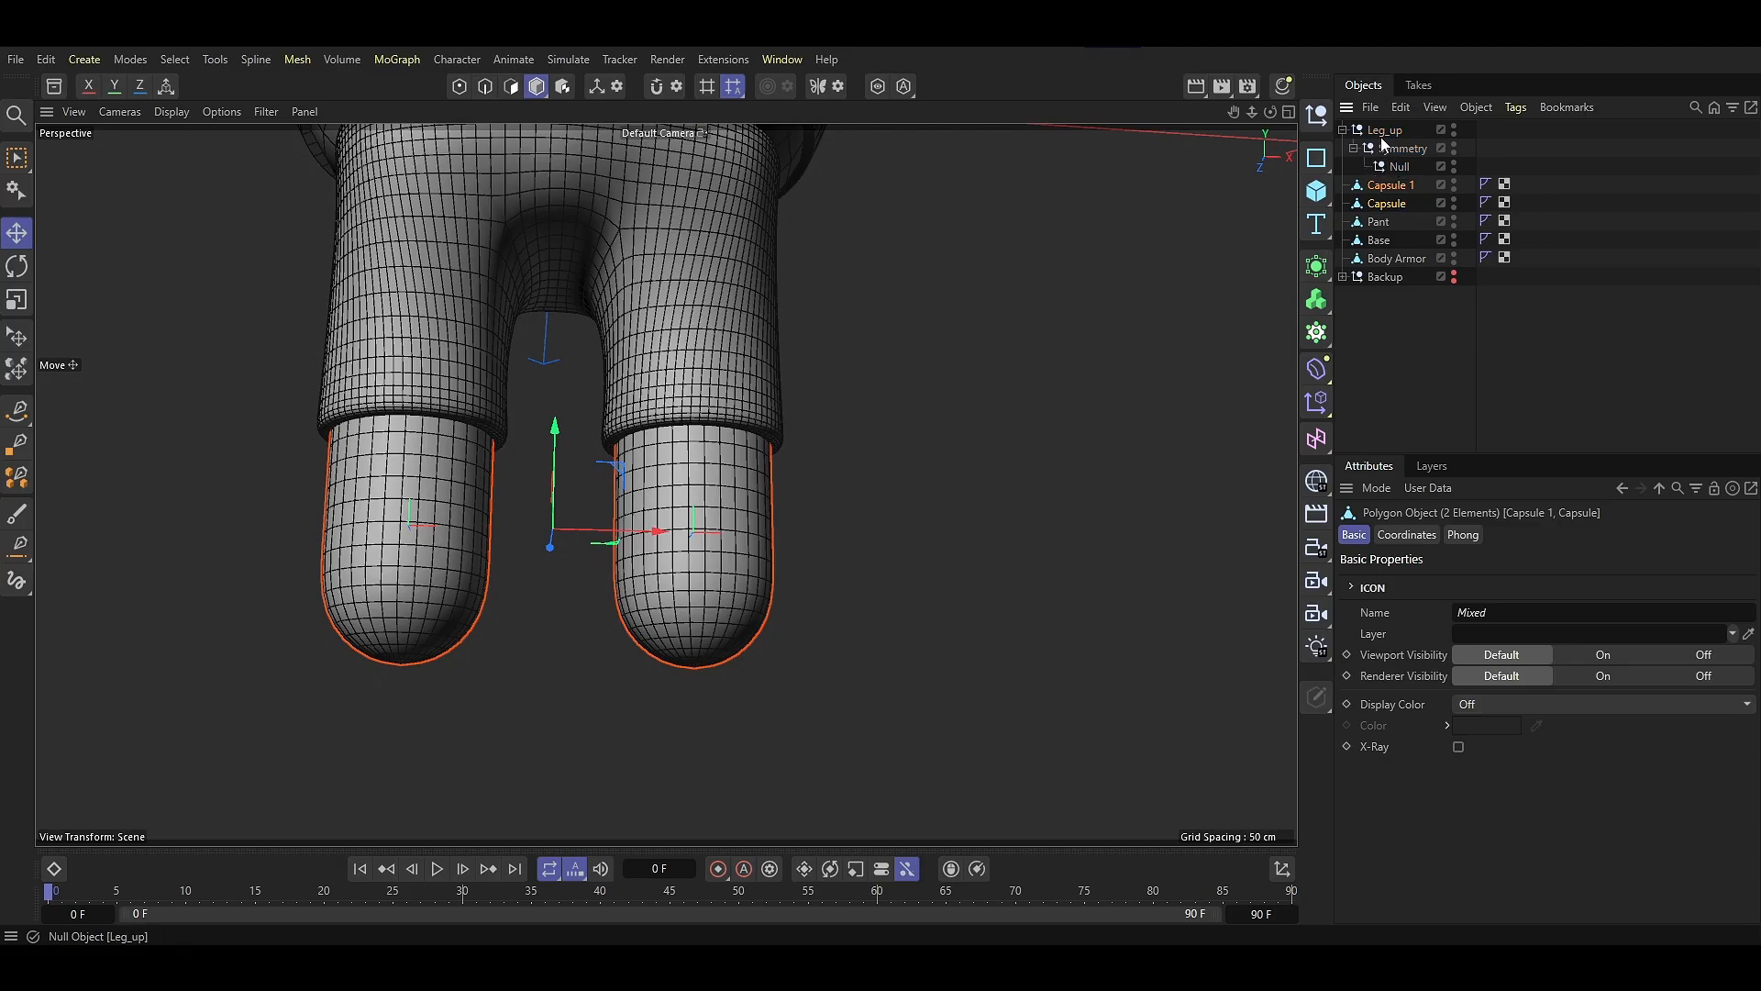
click(1379, 130)
key(Delete)
Rename Capsule as R_leg_Up and Capsule 1 as L_Leg_Up
double_click(1387, 148)
text(R_leg_U)
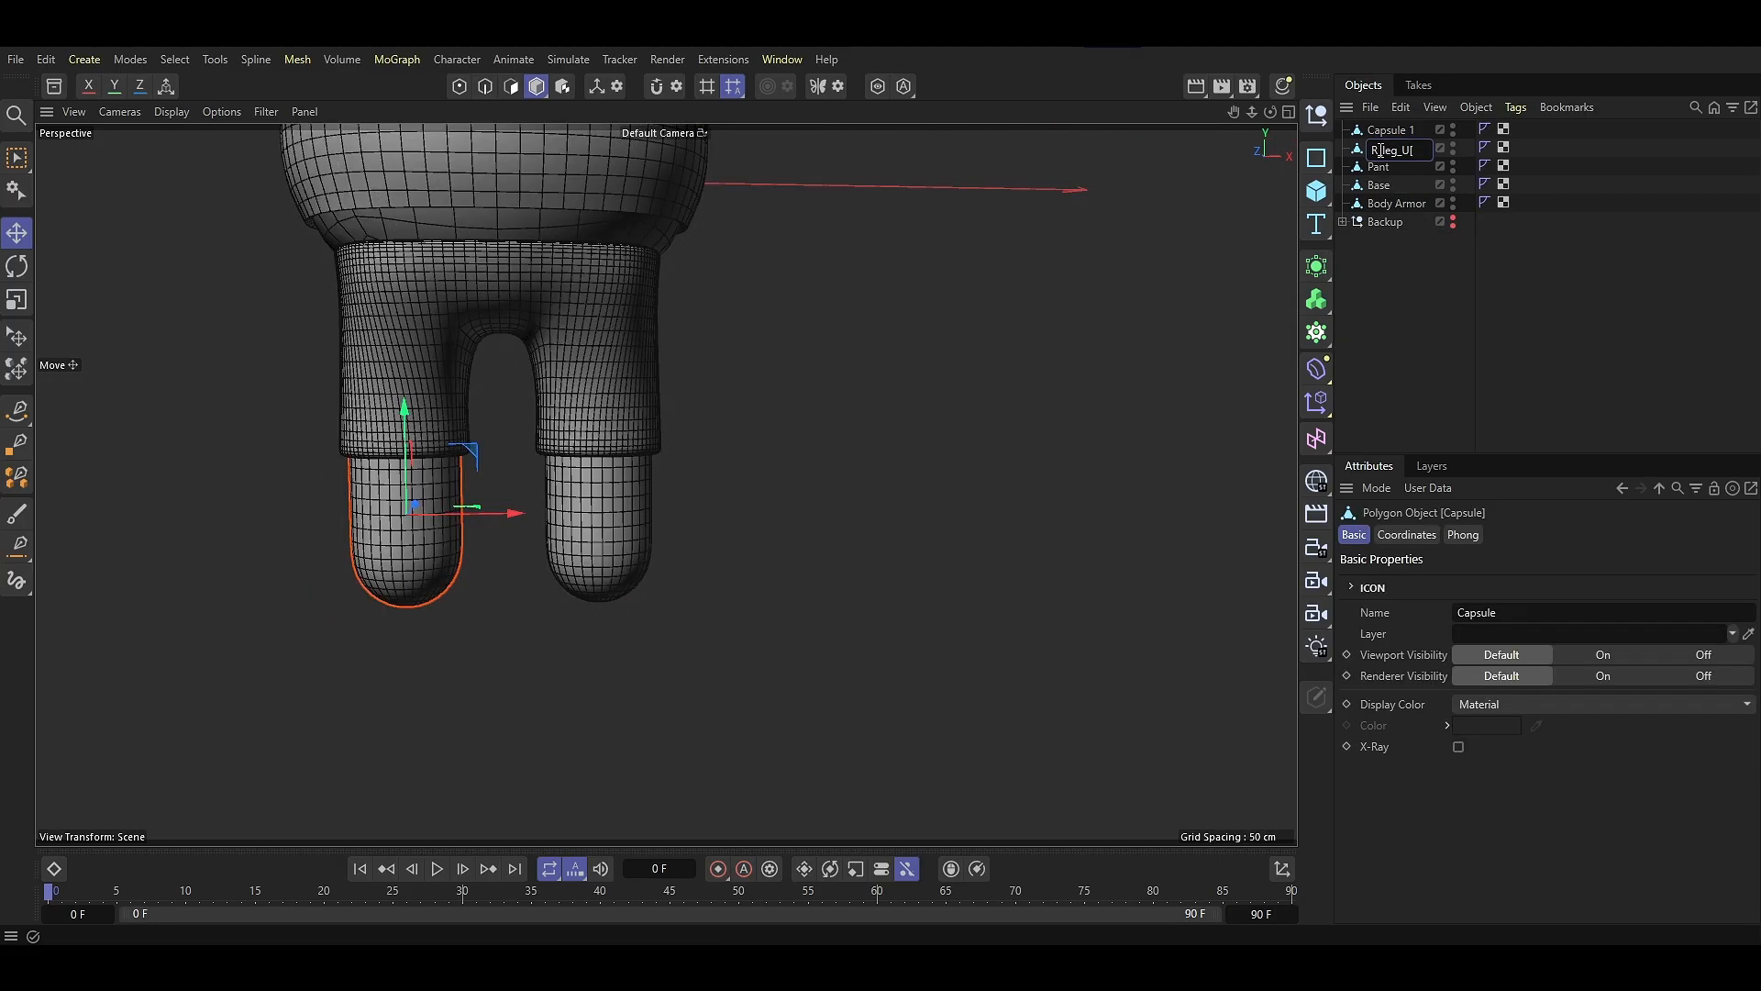
text(p)
key(Return)
double_click(1393, 131)
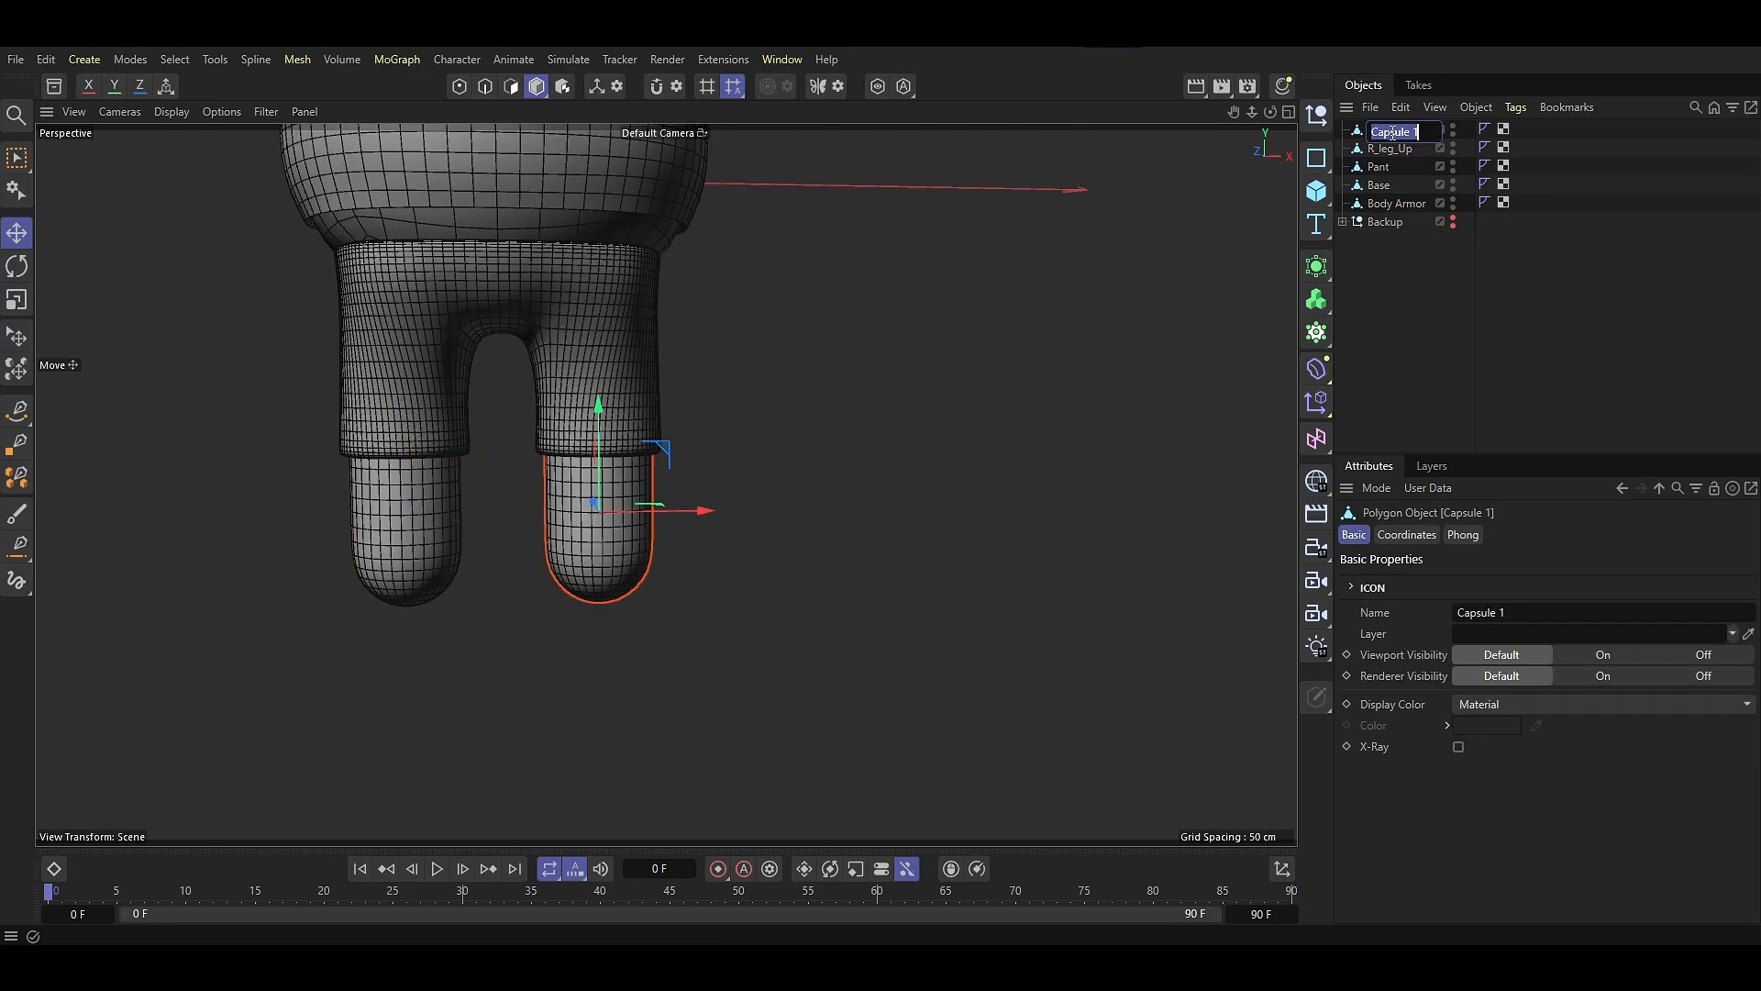
text(L_Leg_Up)
key(Return)
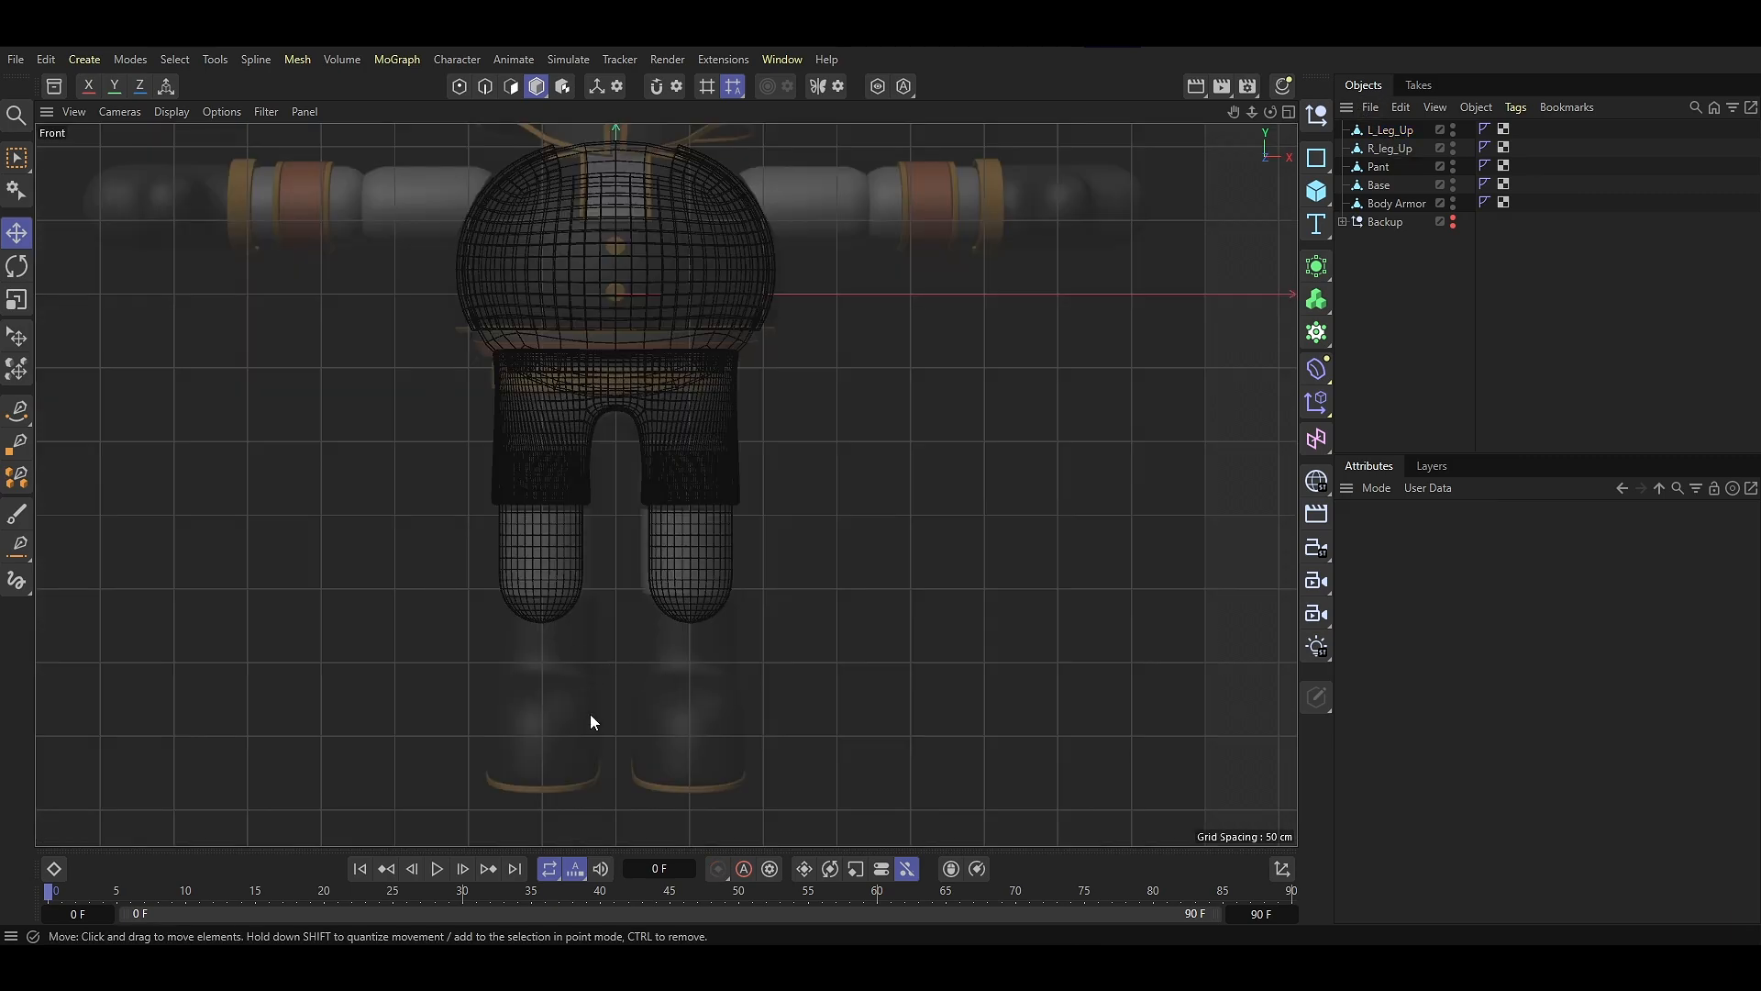
Place a Cylinder below R_leg_Up with 1 height segment, 6 rotation segments, about 30.9 cm radius and about 87 cm height
alt+middle_drag(616, 733, 600, 702)
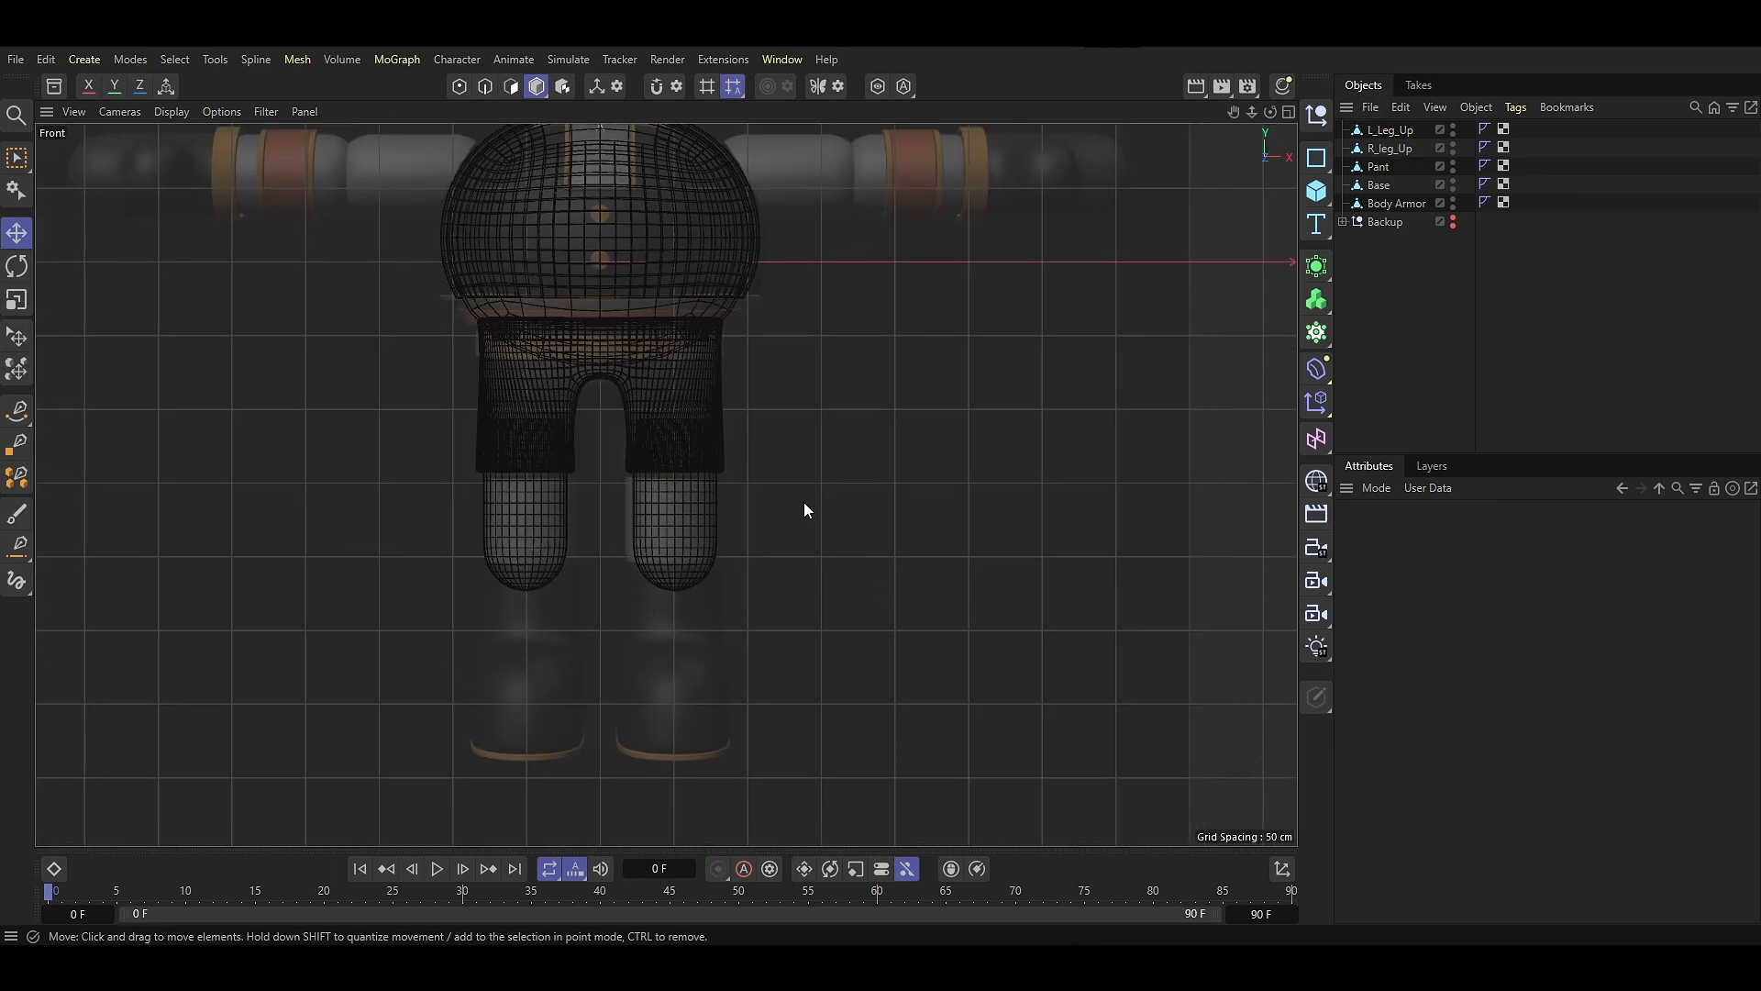
click(1318, 196)
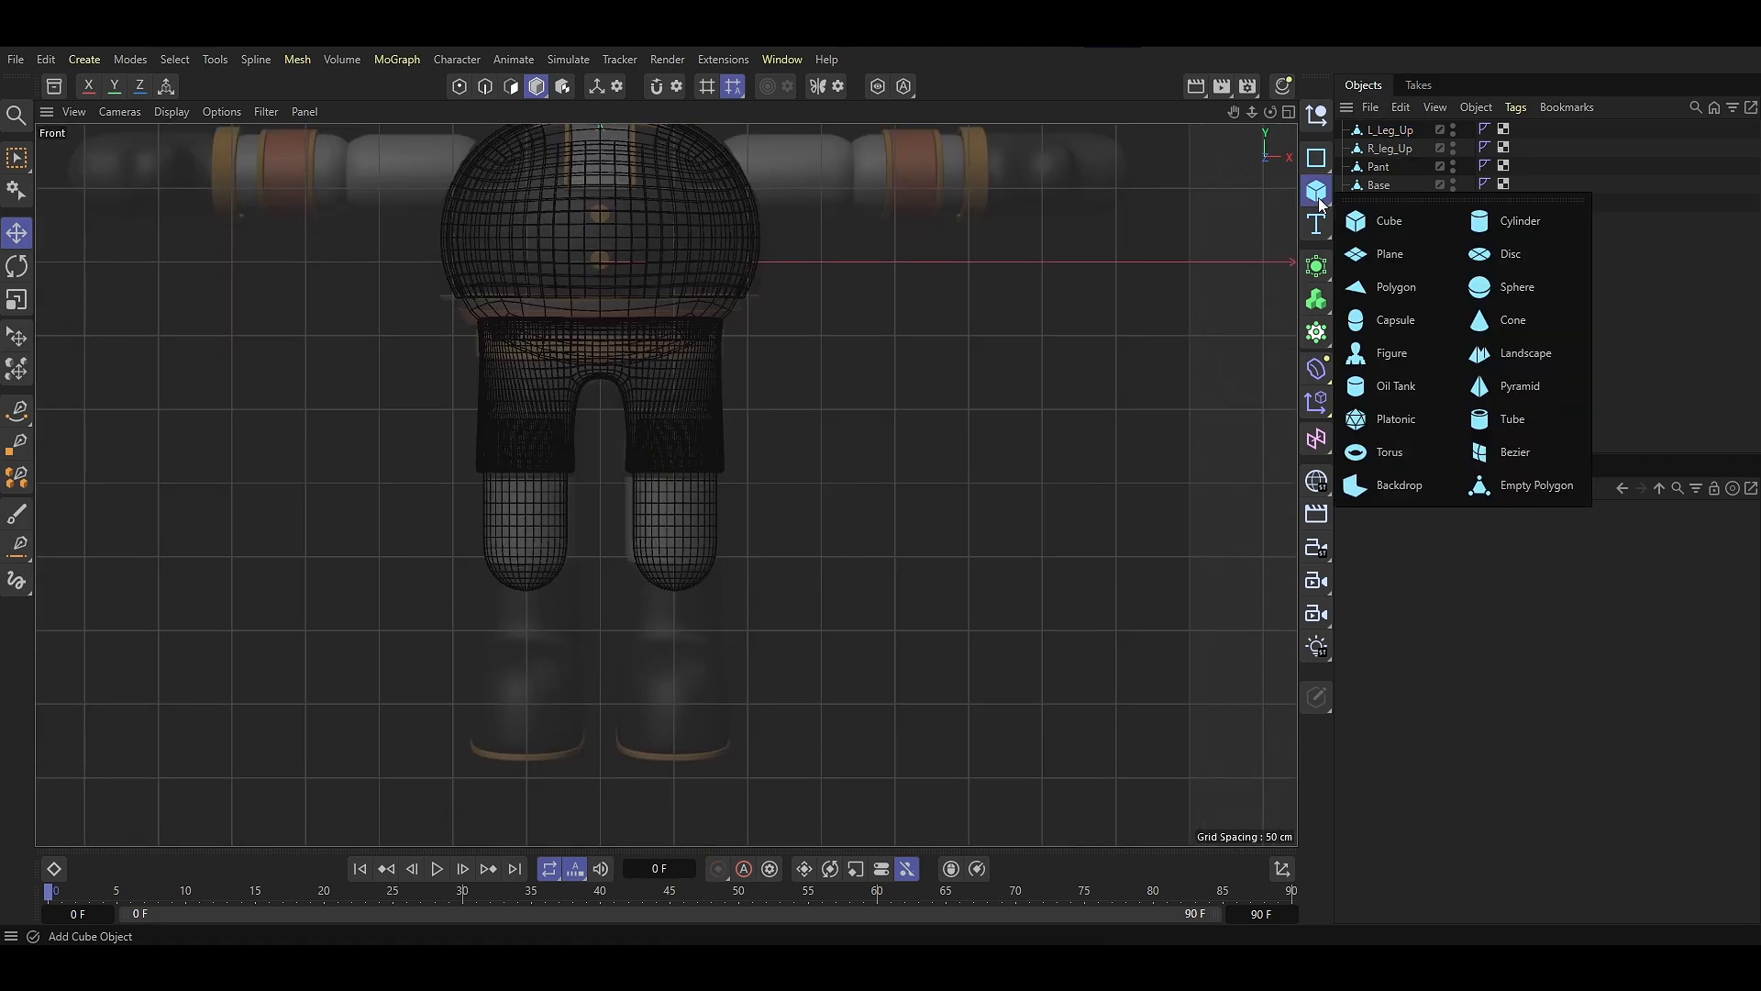
click(1515, 223)
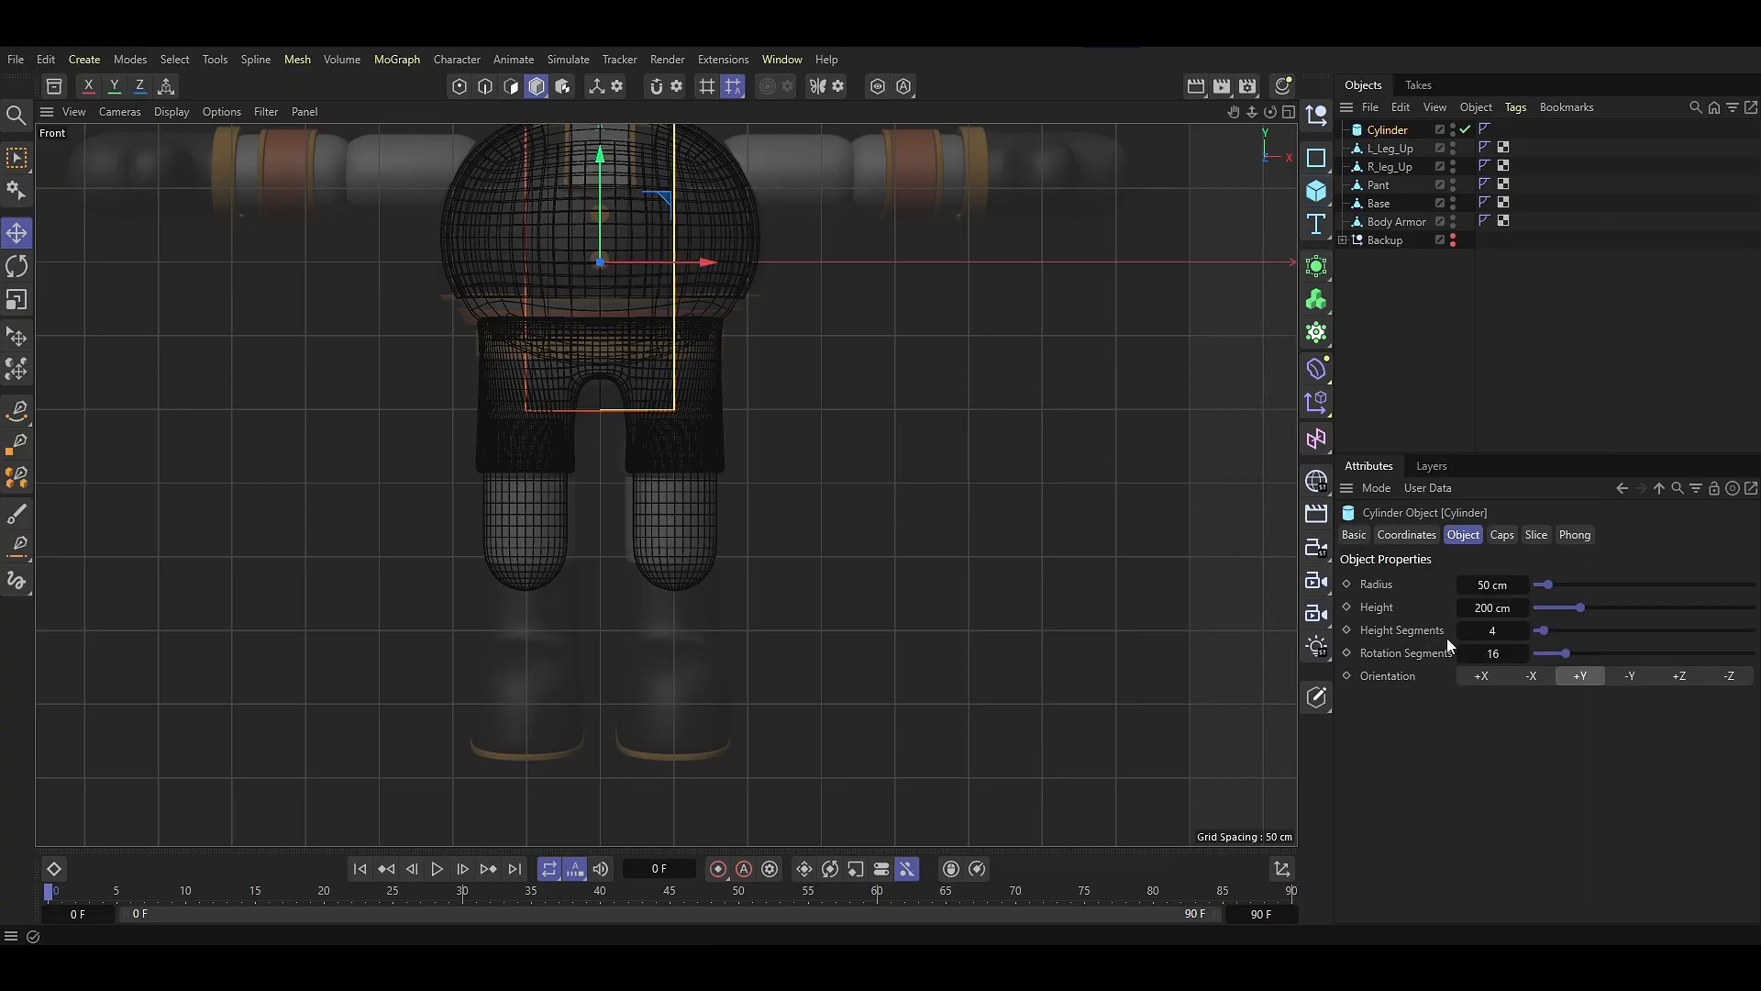
drag(1493, 630, 1196, 646)
text(6)
key(Return)
drag(601, 202, 606, 559)
drag(683, 622, 623, 623)
drag(540, 471, 591, 617)
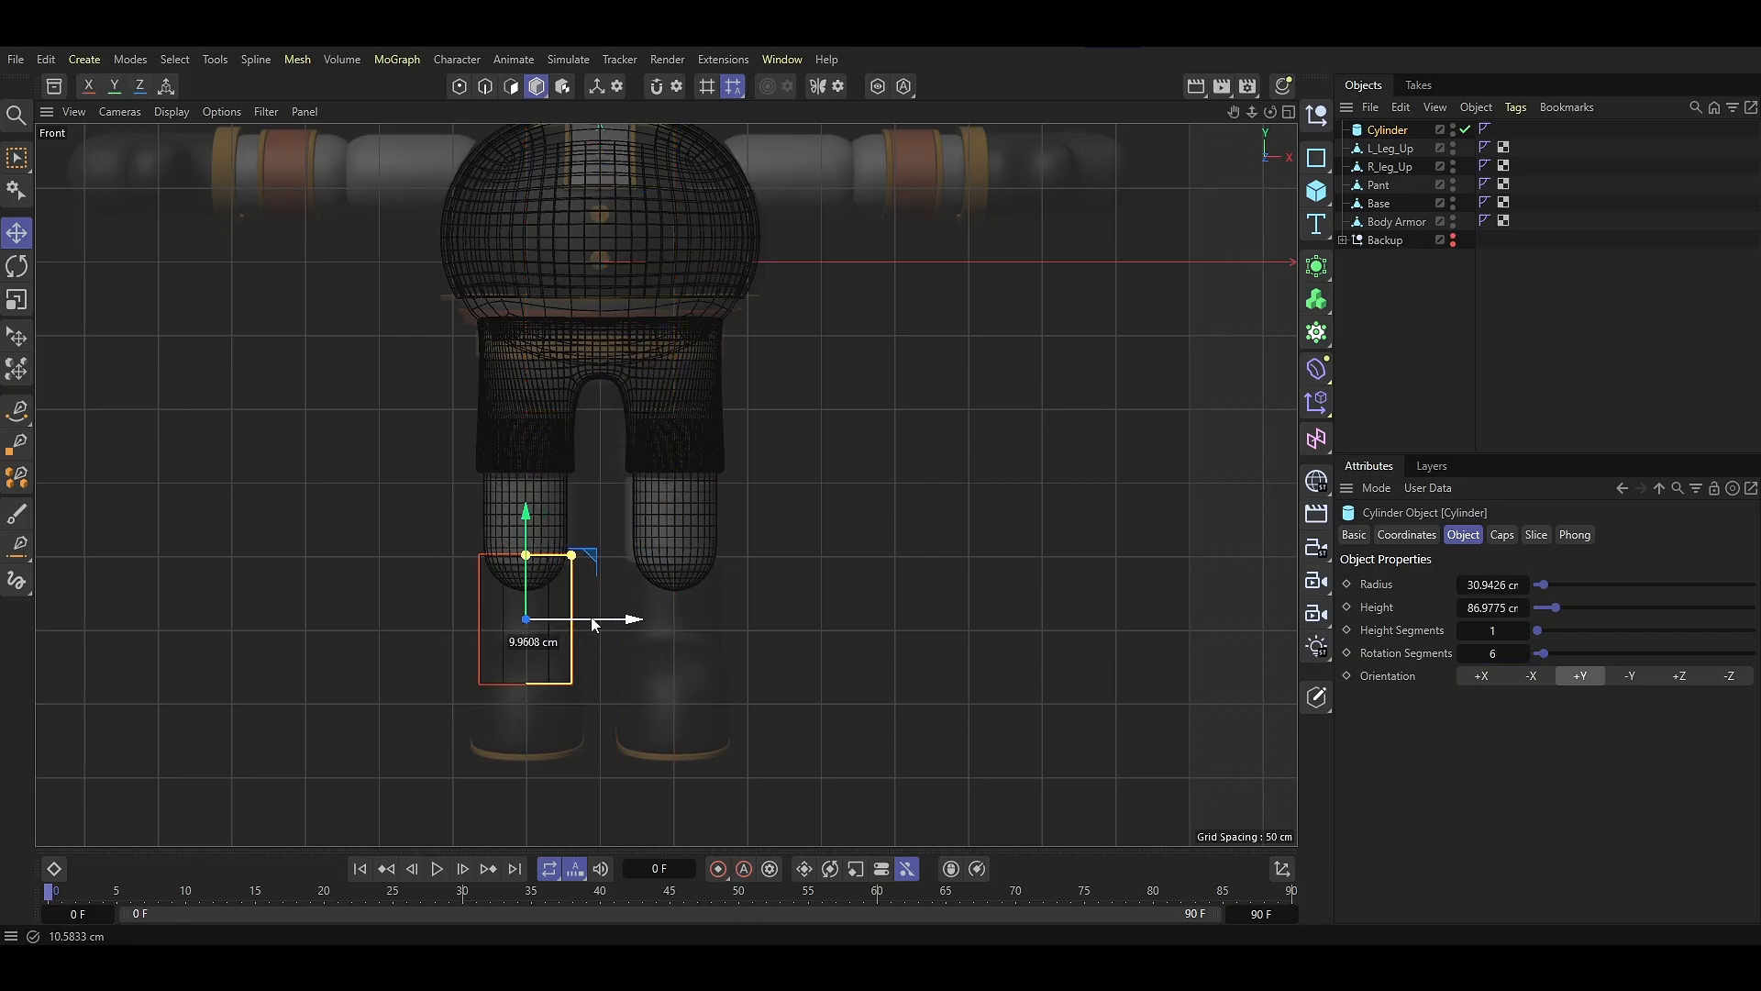
Turn off the cylinder's caps and display the perspective view as shading with lines
middle_click(581, 624)
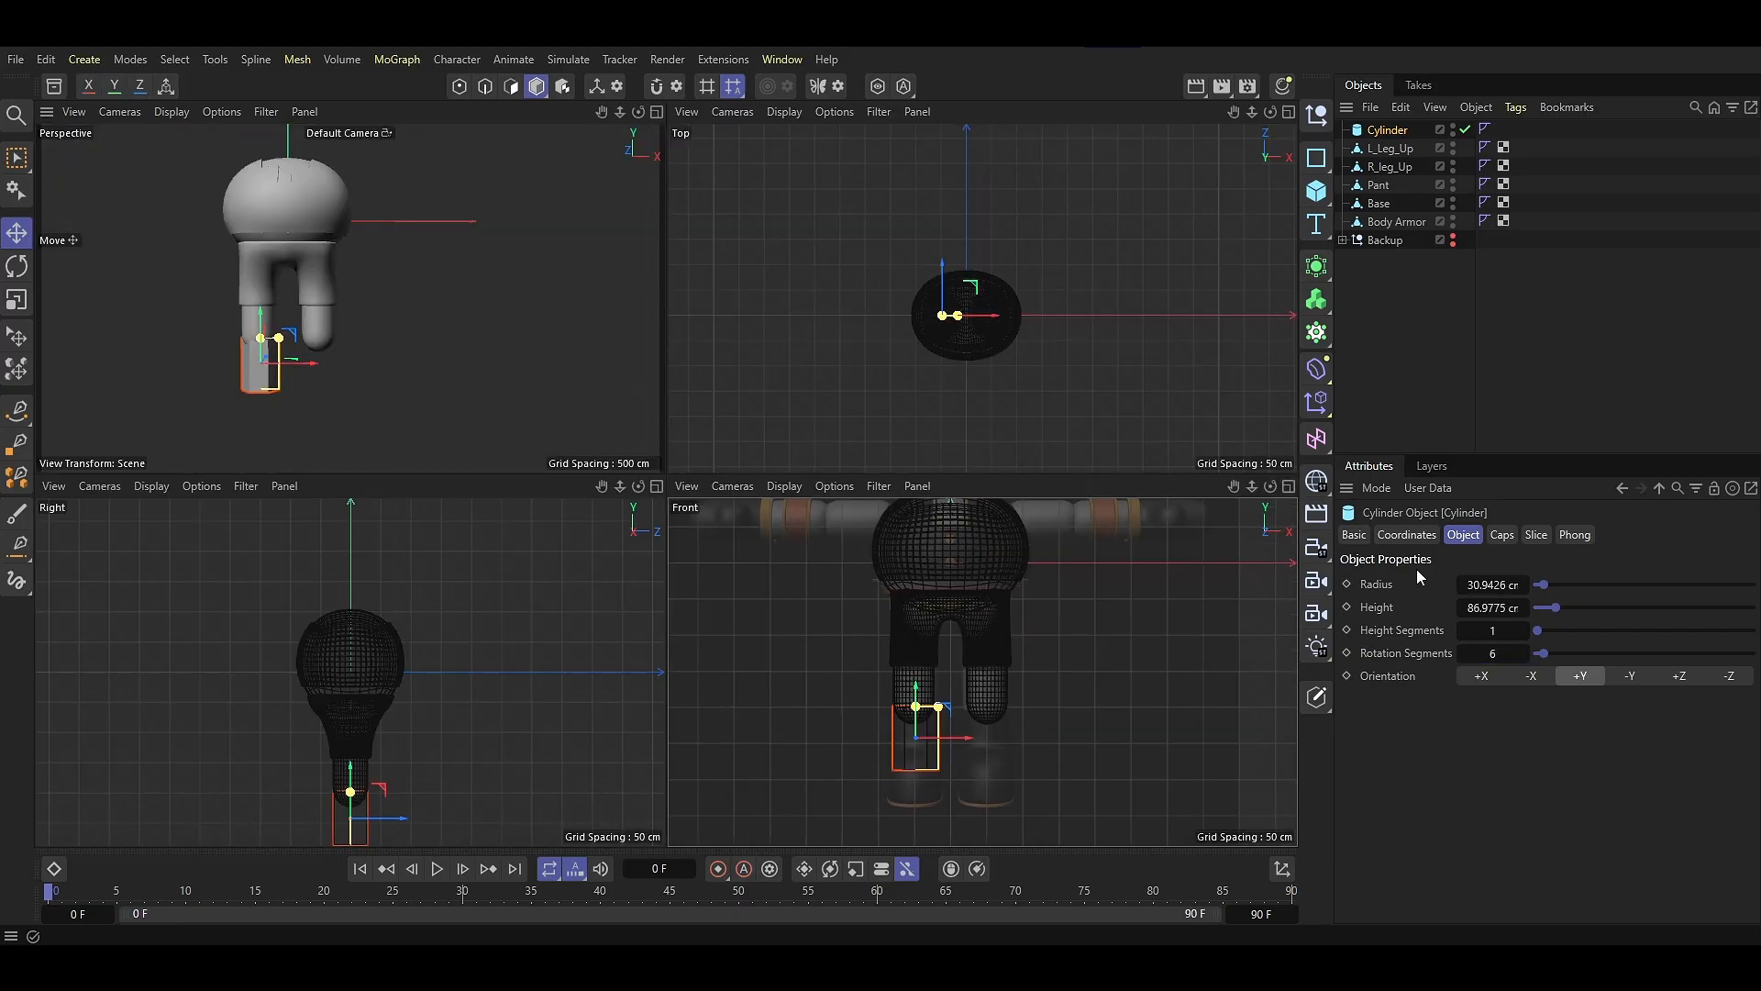
click(1502, 536)
click(1420, 585)
middle_click(449, 440)
scroll(477, 602, up, 3)
alt+drag(477, 602, 468, 677)
scroll(468, 676, up, 3)
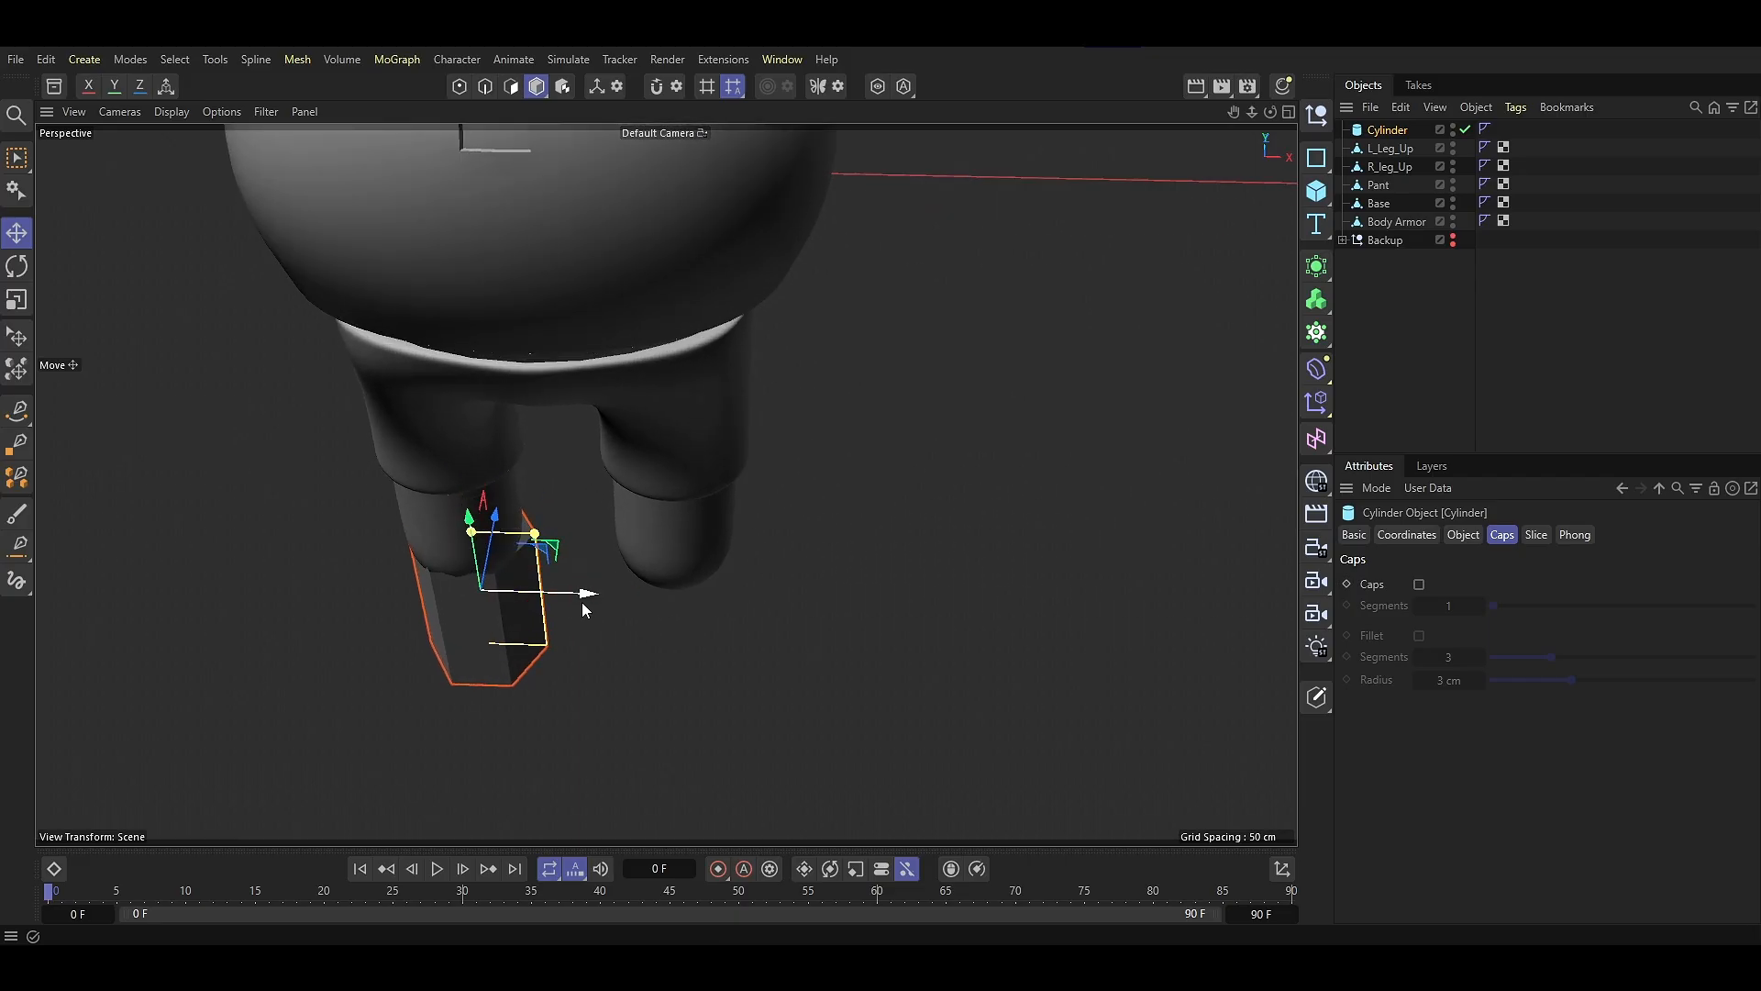
mouse_move(586, 603)
mouse_down()
mouse_move(350, 597)
mouse_move(466, 487)
mouse_move(438, 517)
mouse_move(47, 511)
mouse_move(550, 641)
mouse_up()
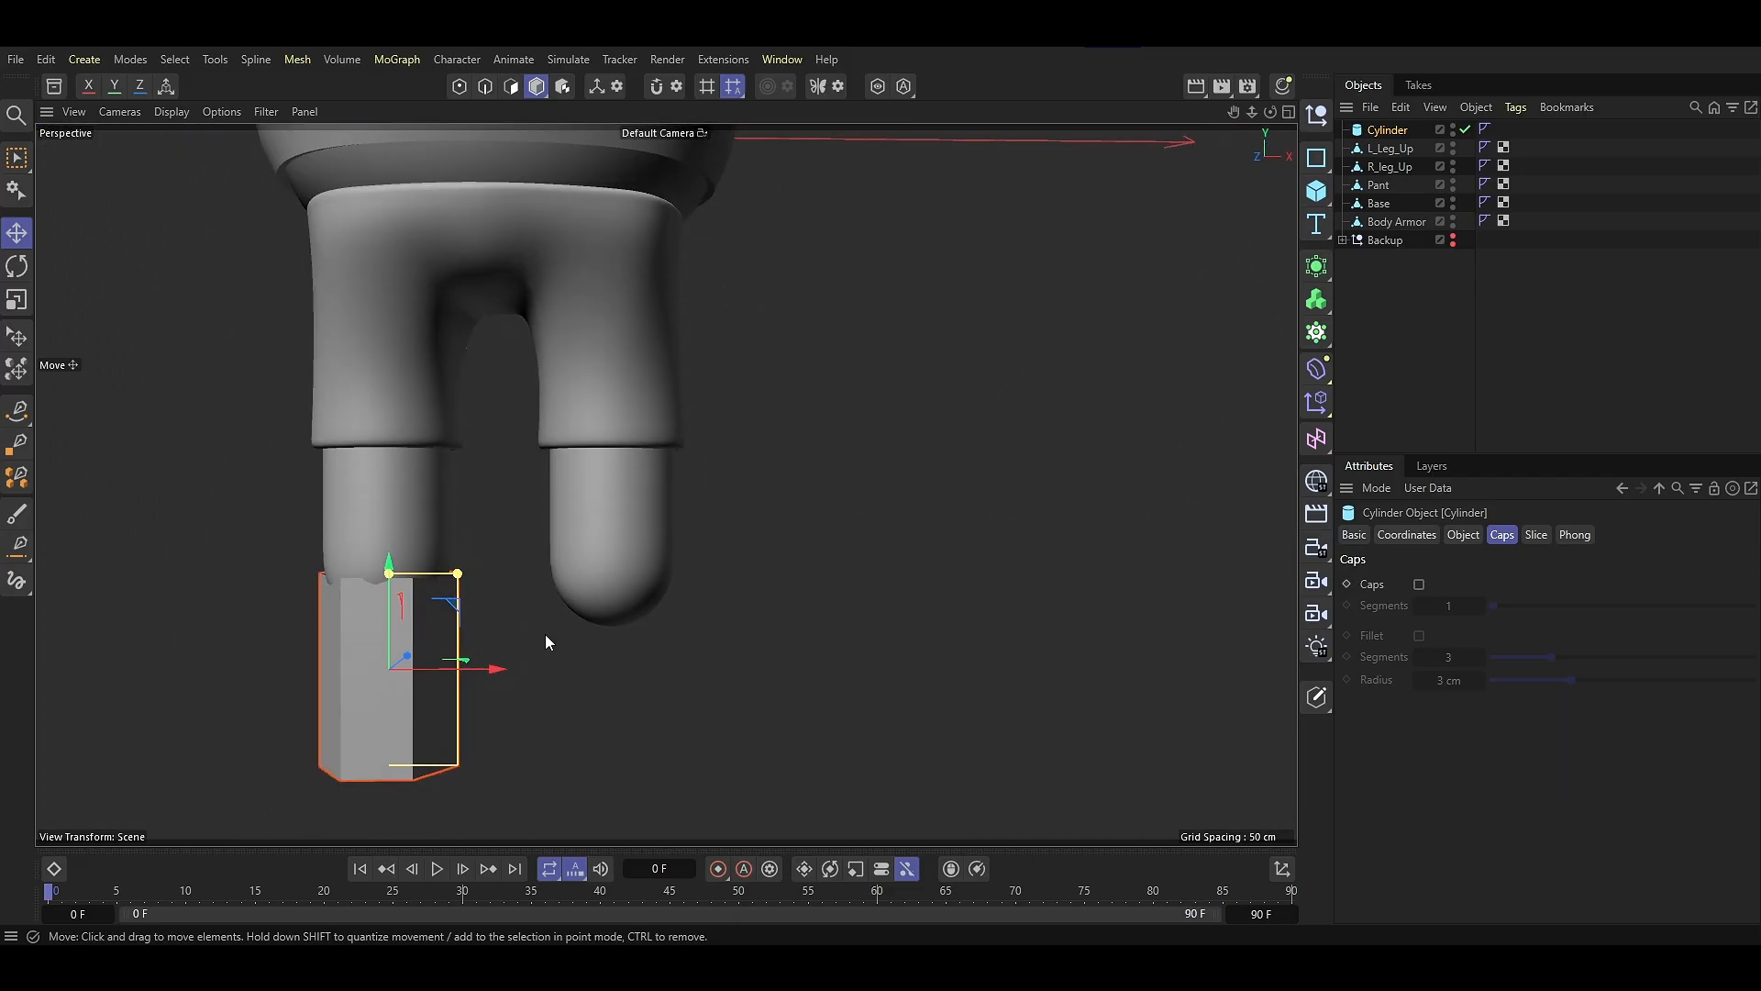
key(n)
key(b)
Increase the cylinder's radius to 33.9426 cm so it clears the upper leg
click(1464, 535)
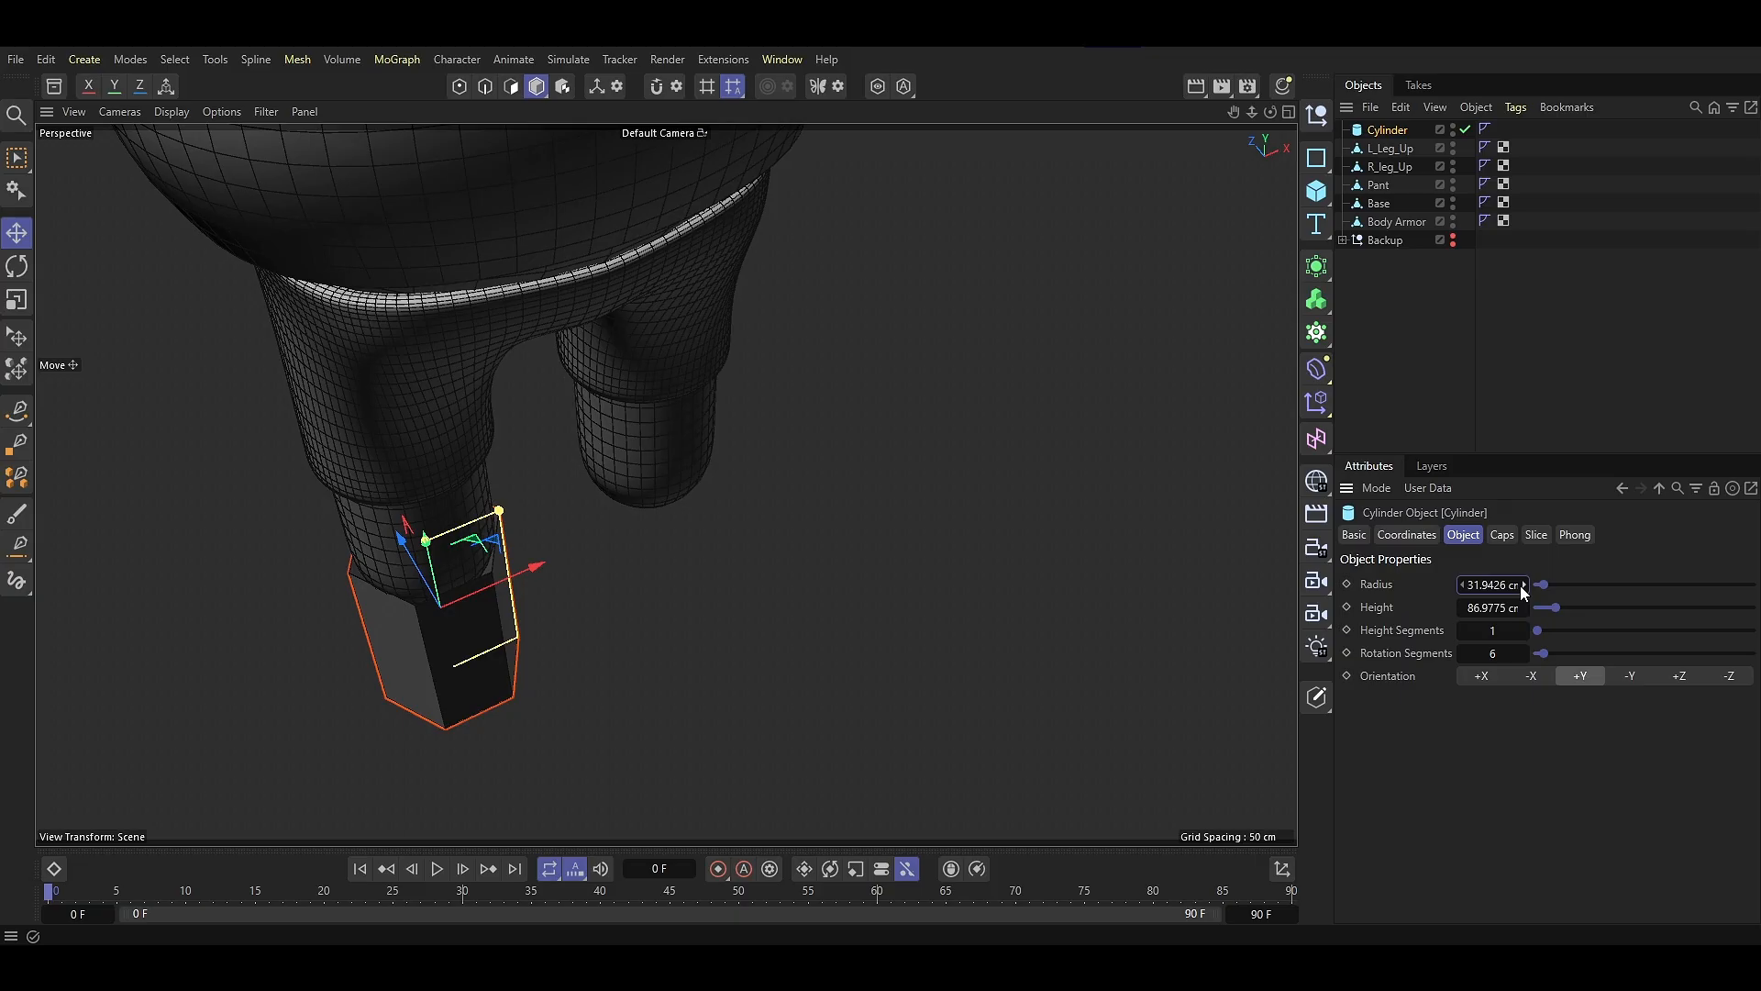
click(1523, 585)
click(1522, 585)
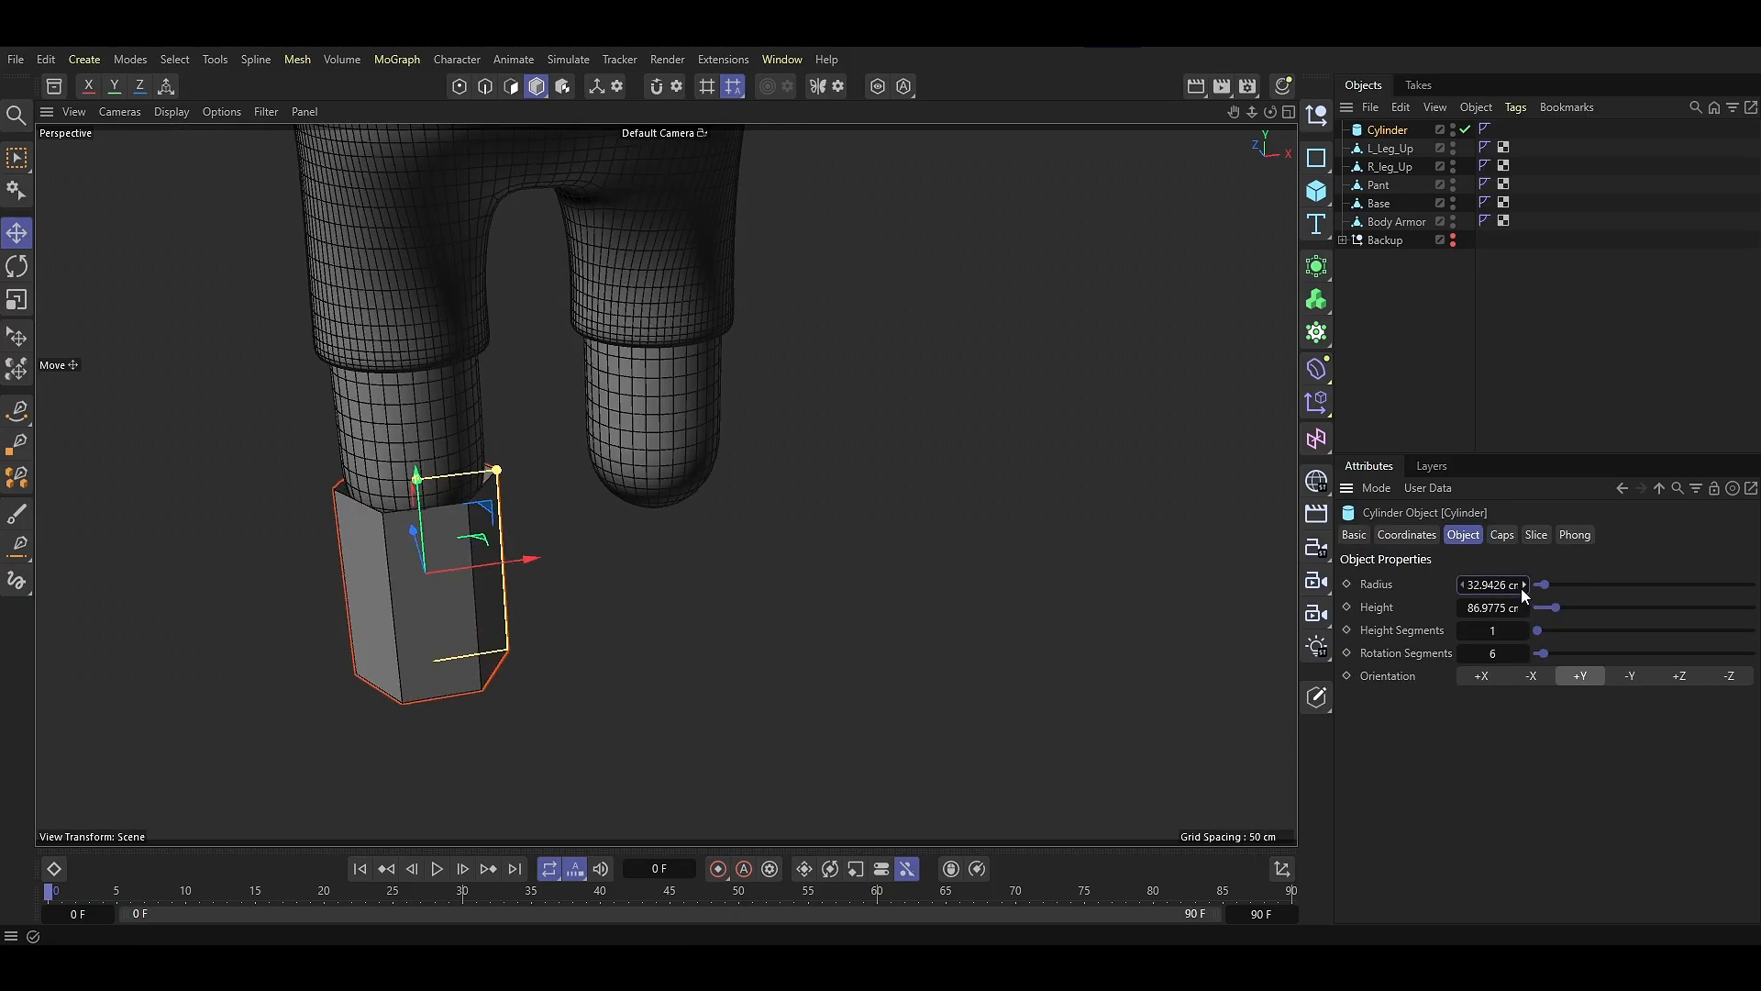
click(1521, 585)
Make the cylinder editable and, in the front view, lower its bottom edge loop to the reference boot's sole
key(F4)
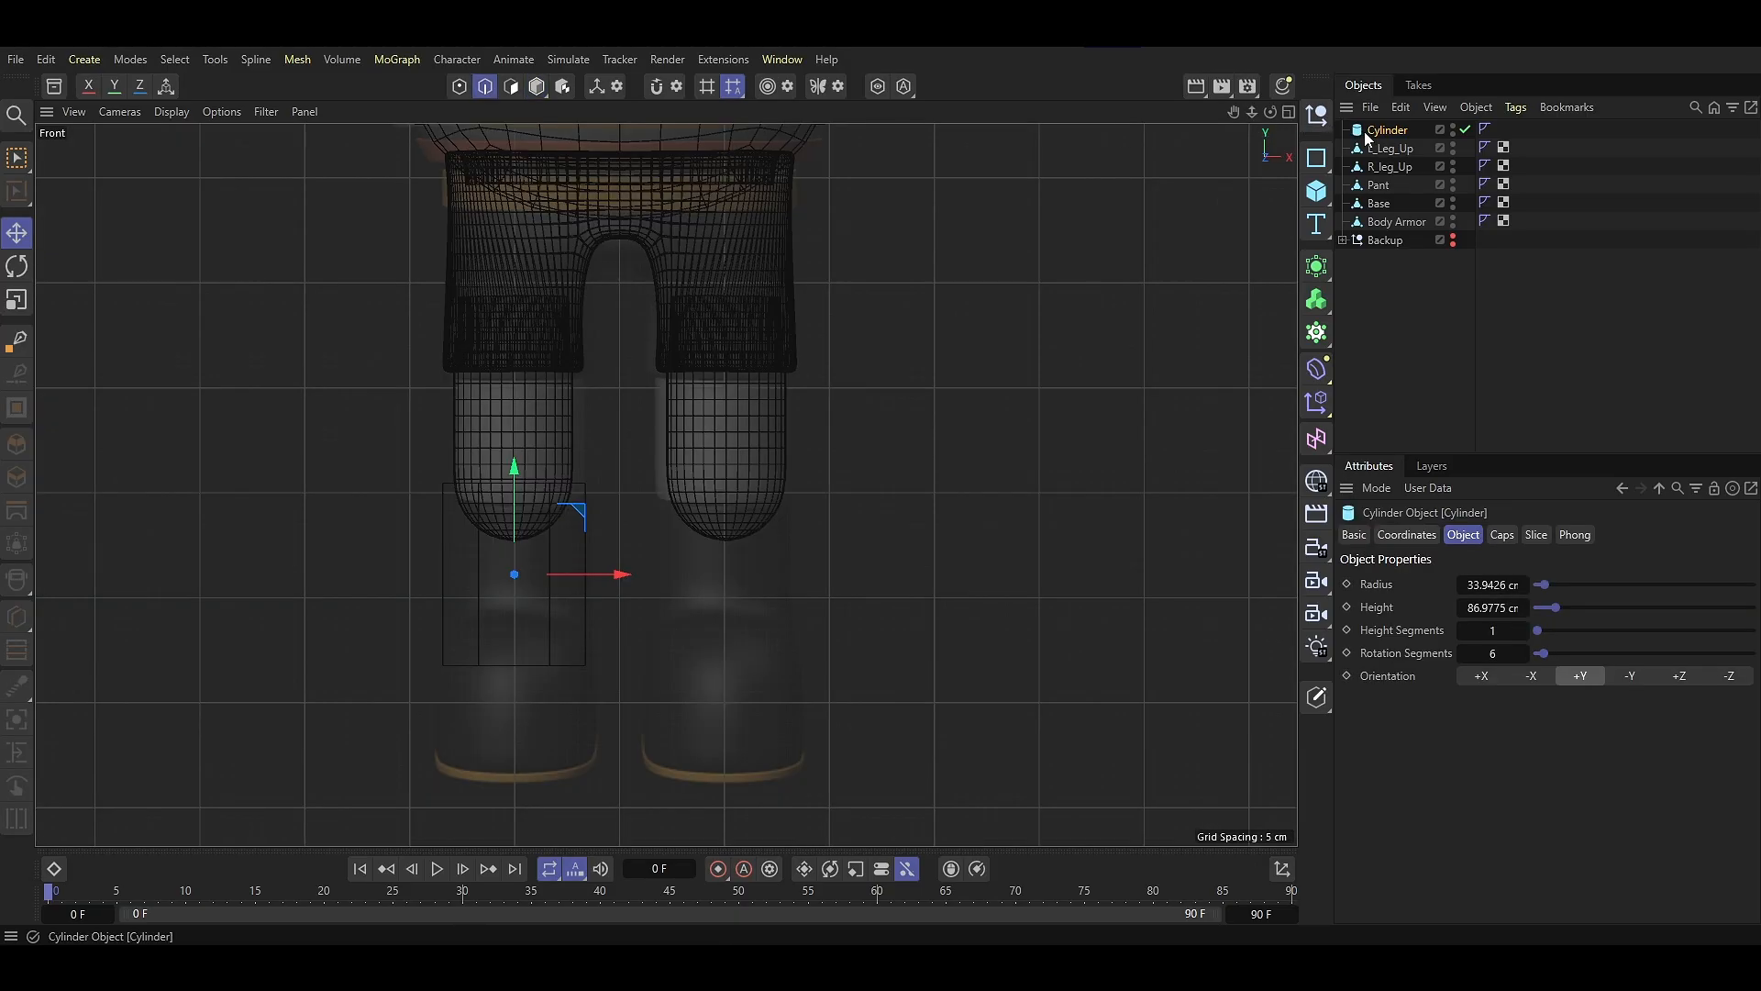
key(c)
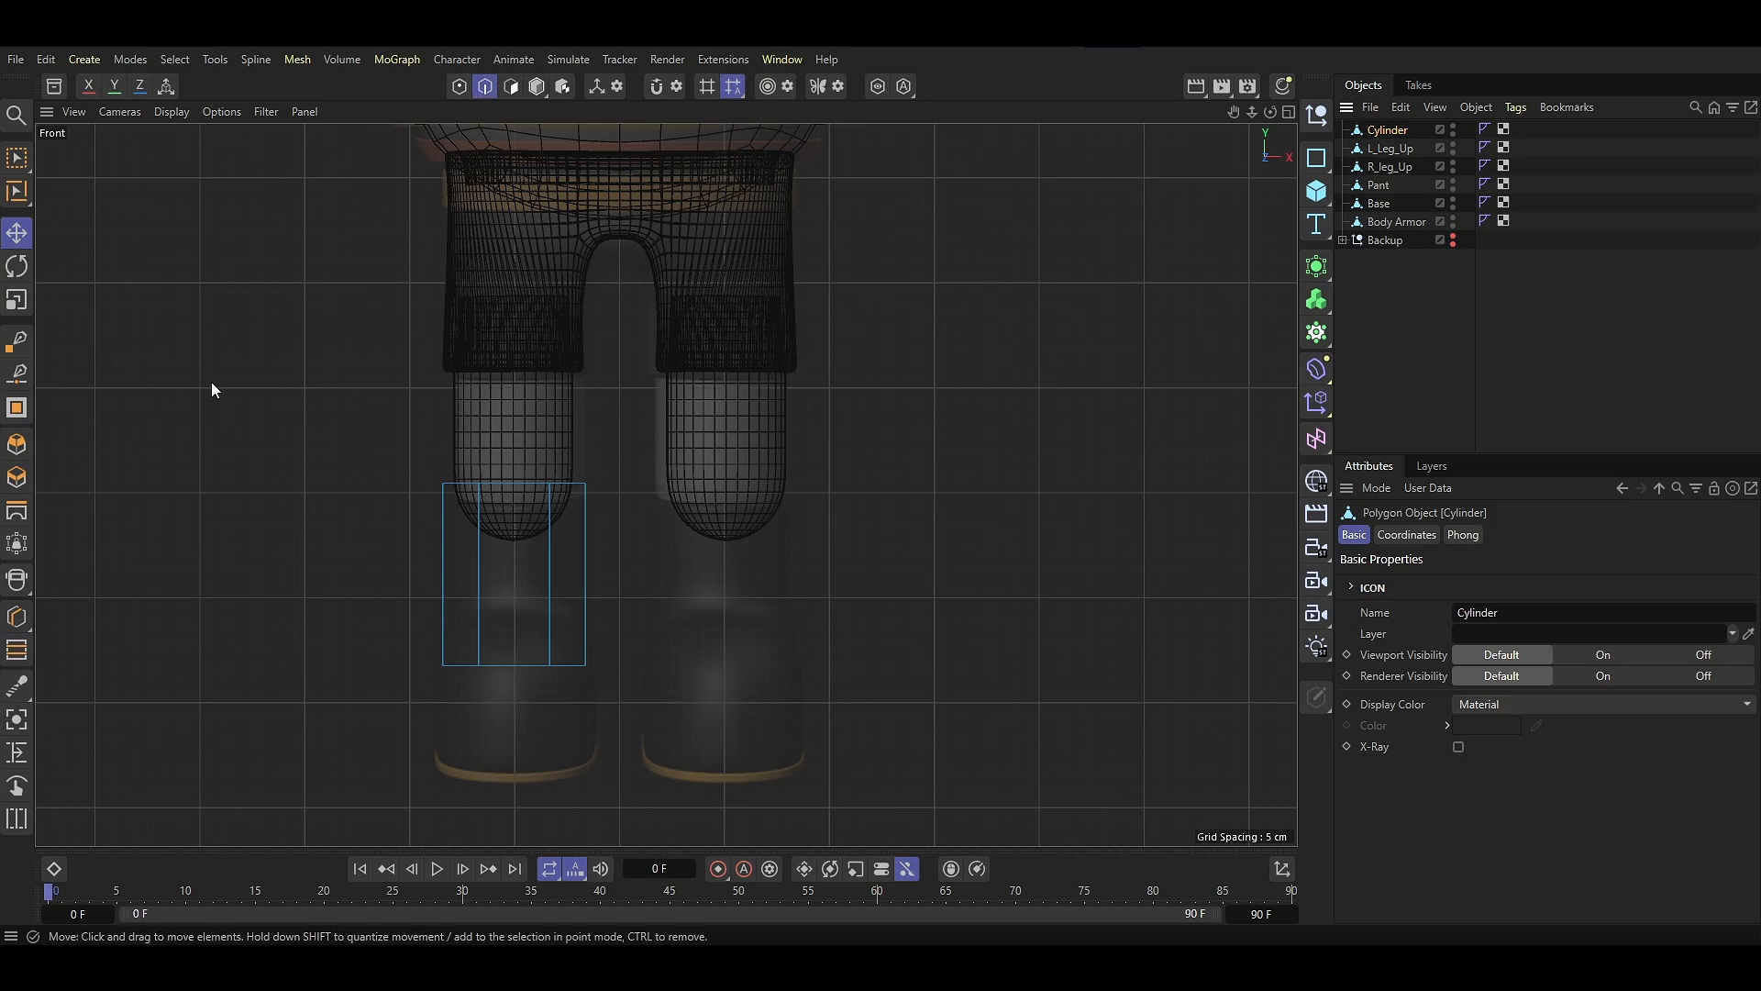
click(13, 155)
drag(626, 708, 349, 594)
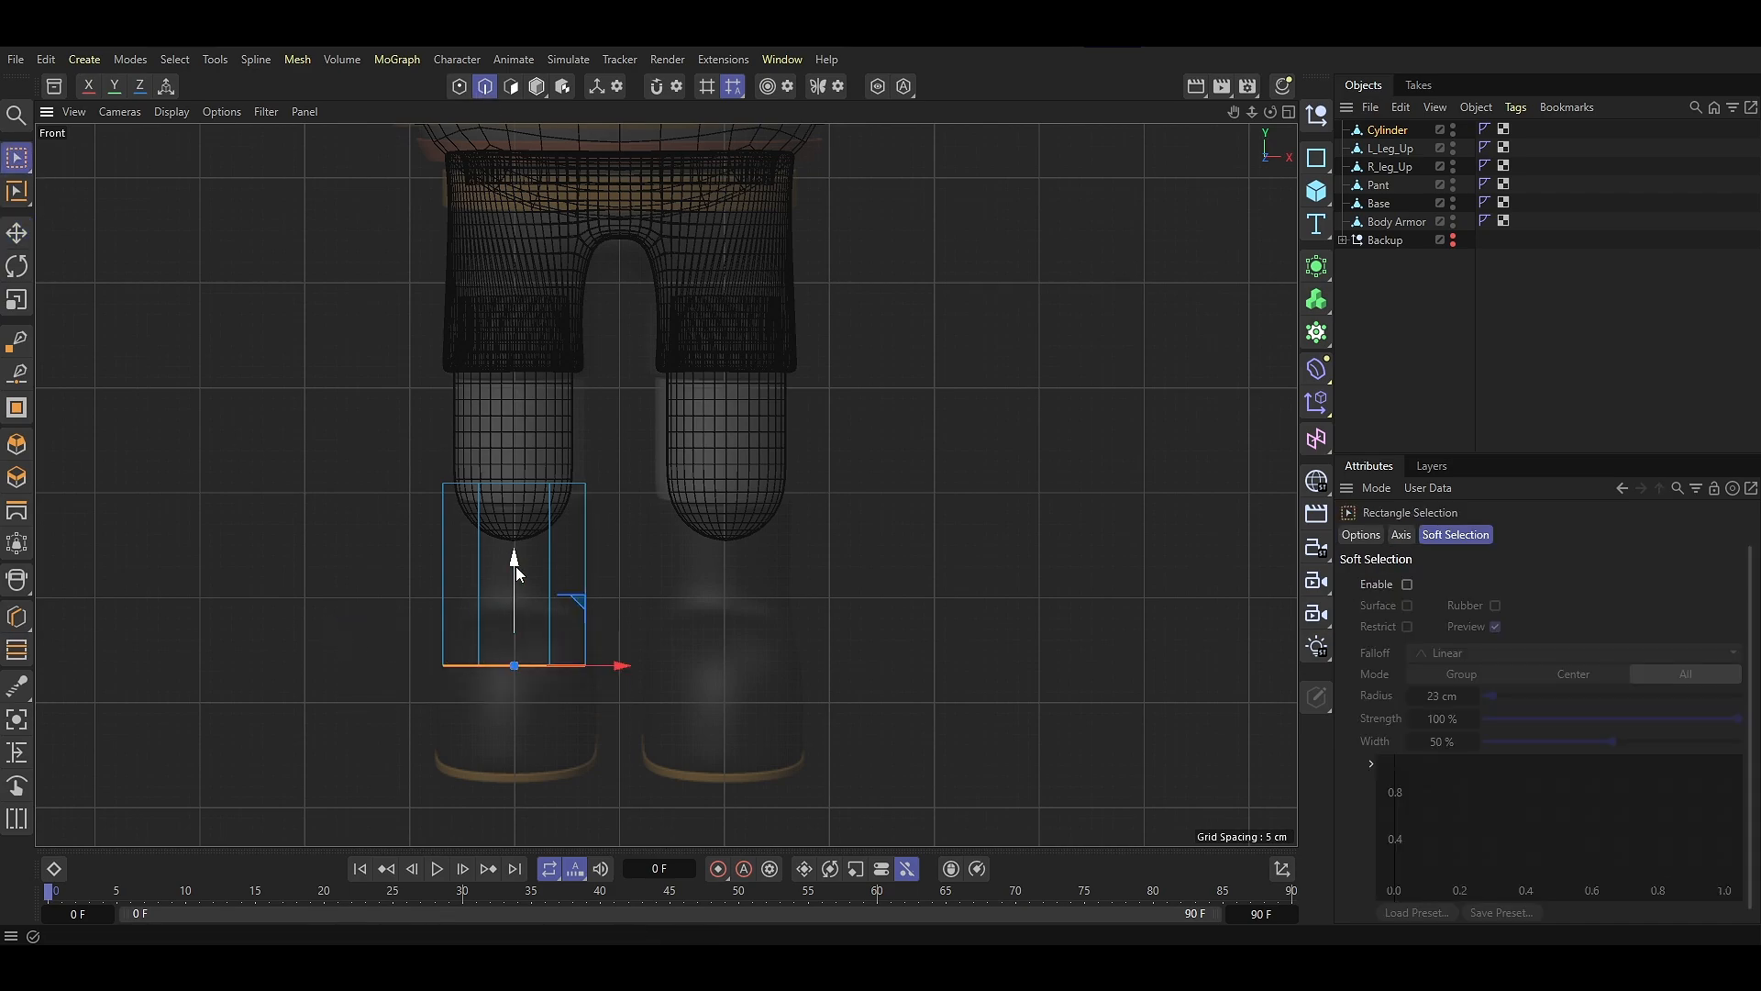
drag(516, 565, 515, 675)
Add a horizontal loop cut around the cylinder at ankle height, roughly halfway down, and return to the perspective view
key(k)
key(l)
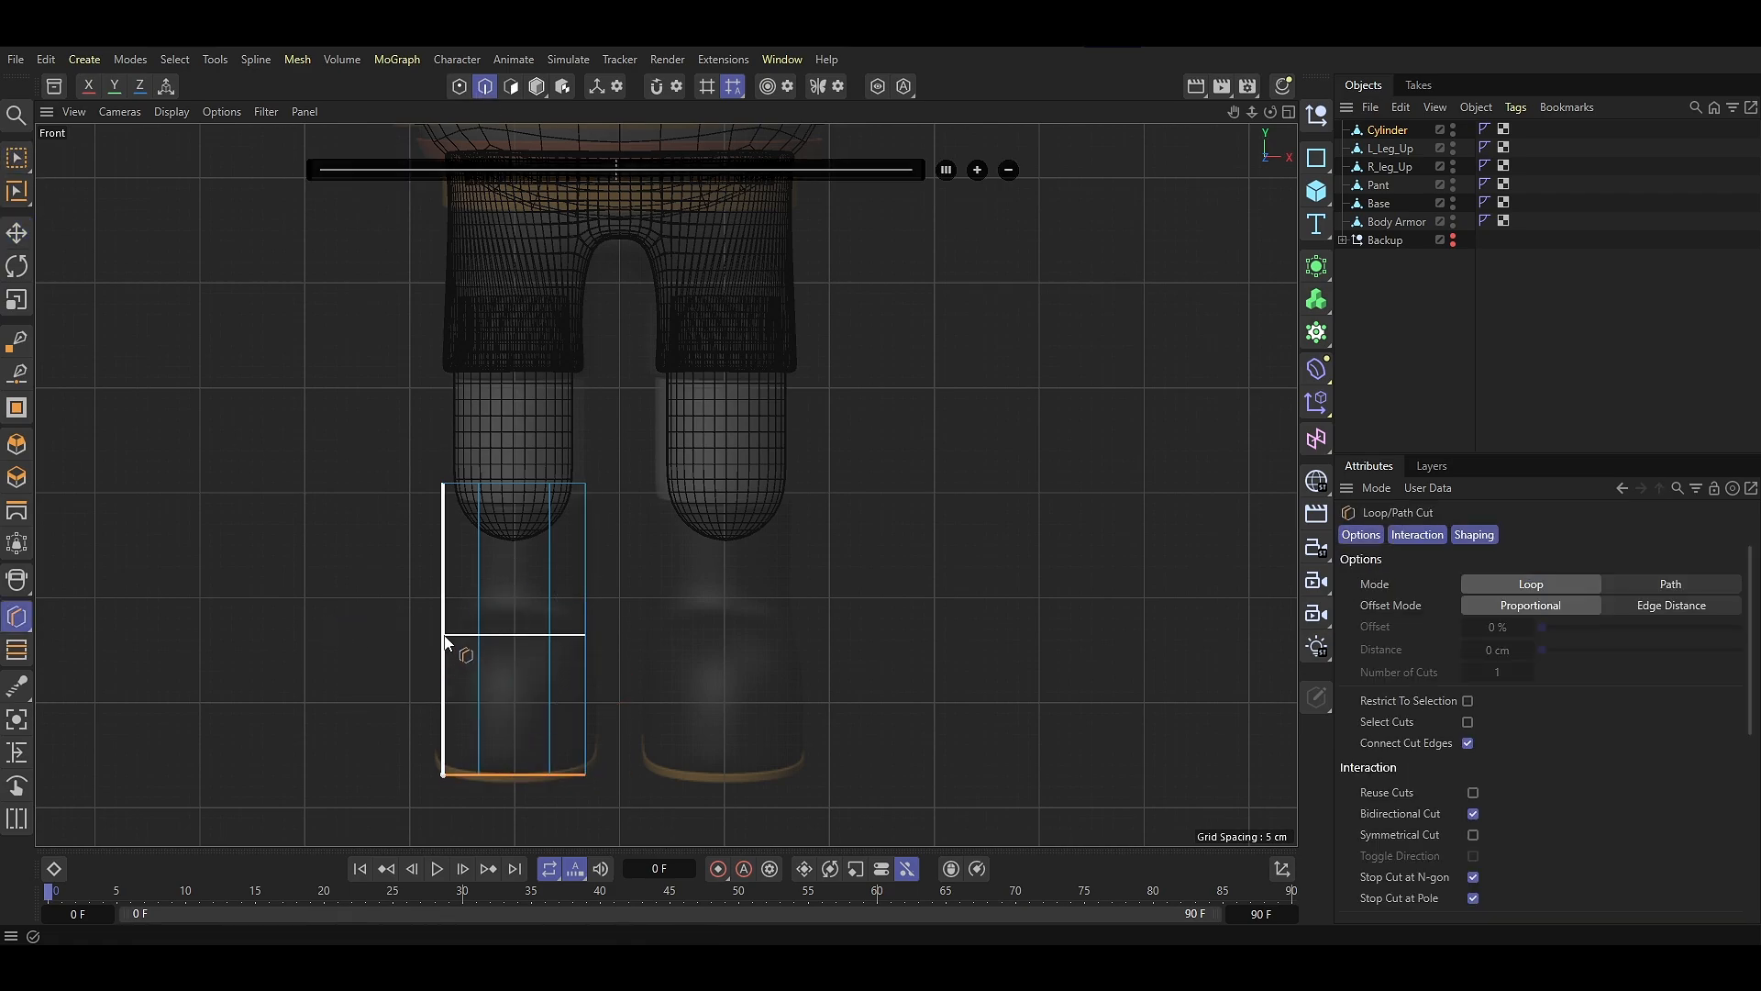
click(449, 642)
key(e)
middle_click(291, 630)
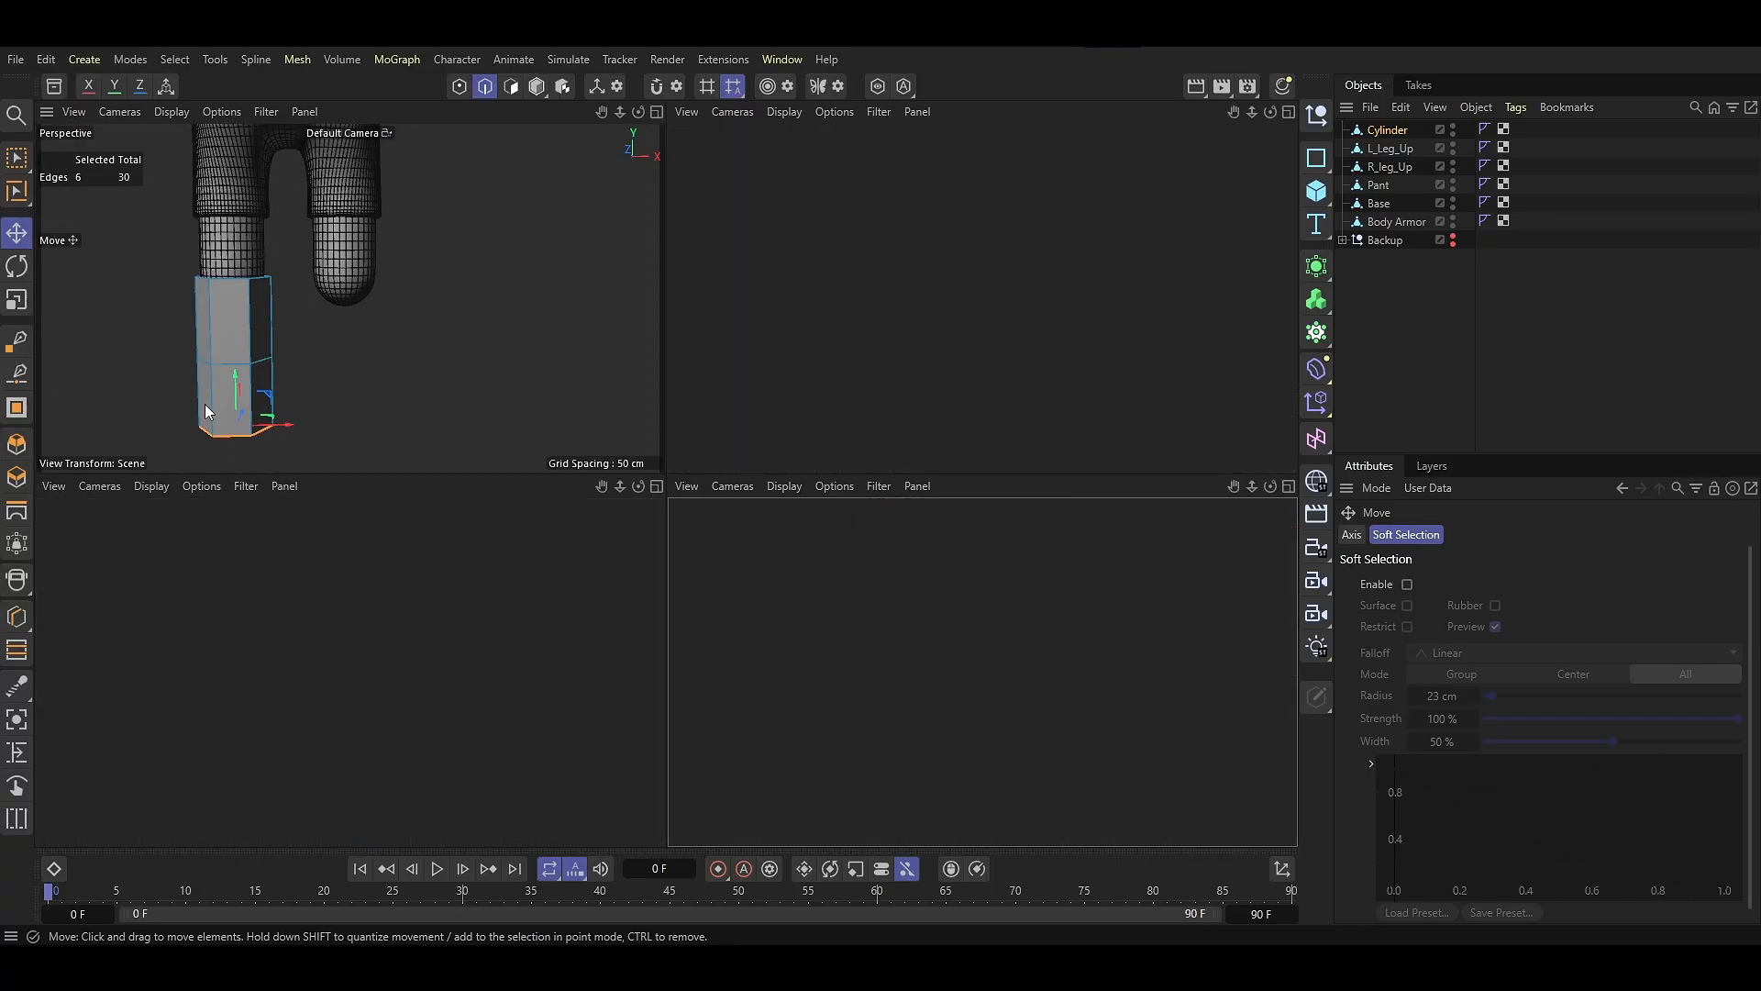
middle_click(206, 403)
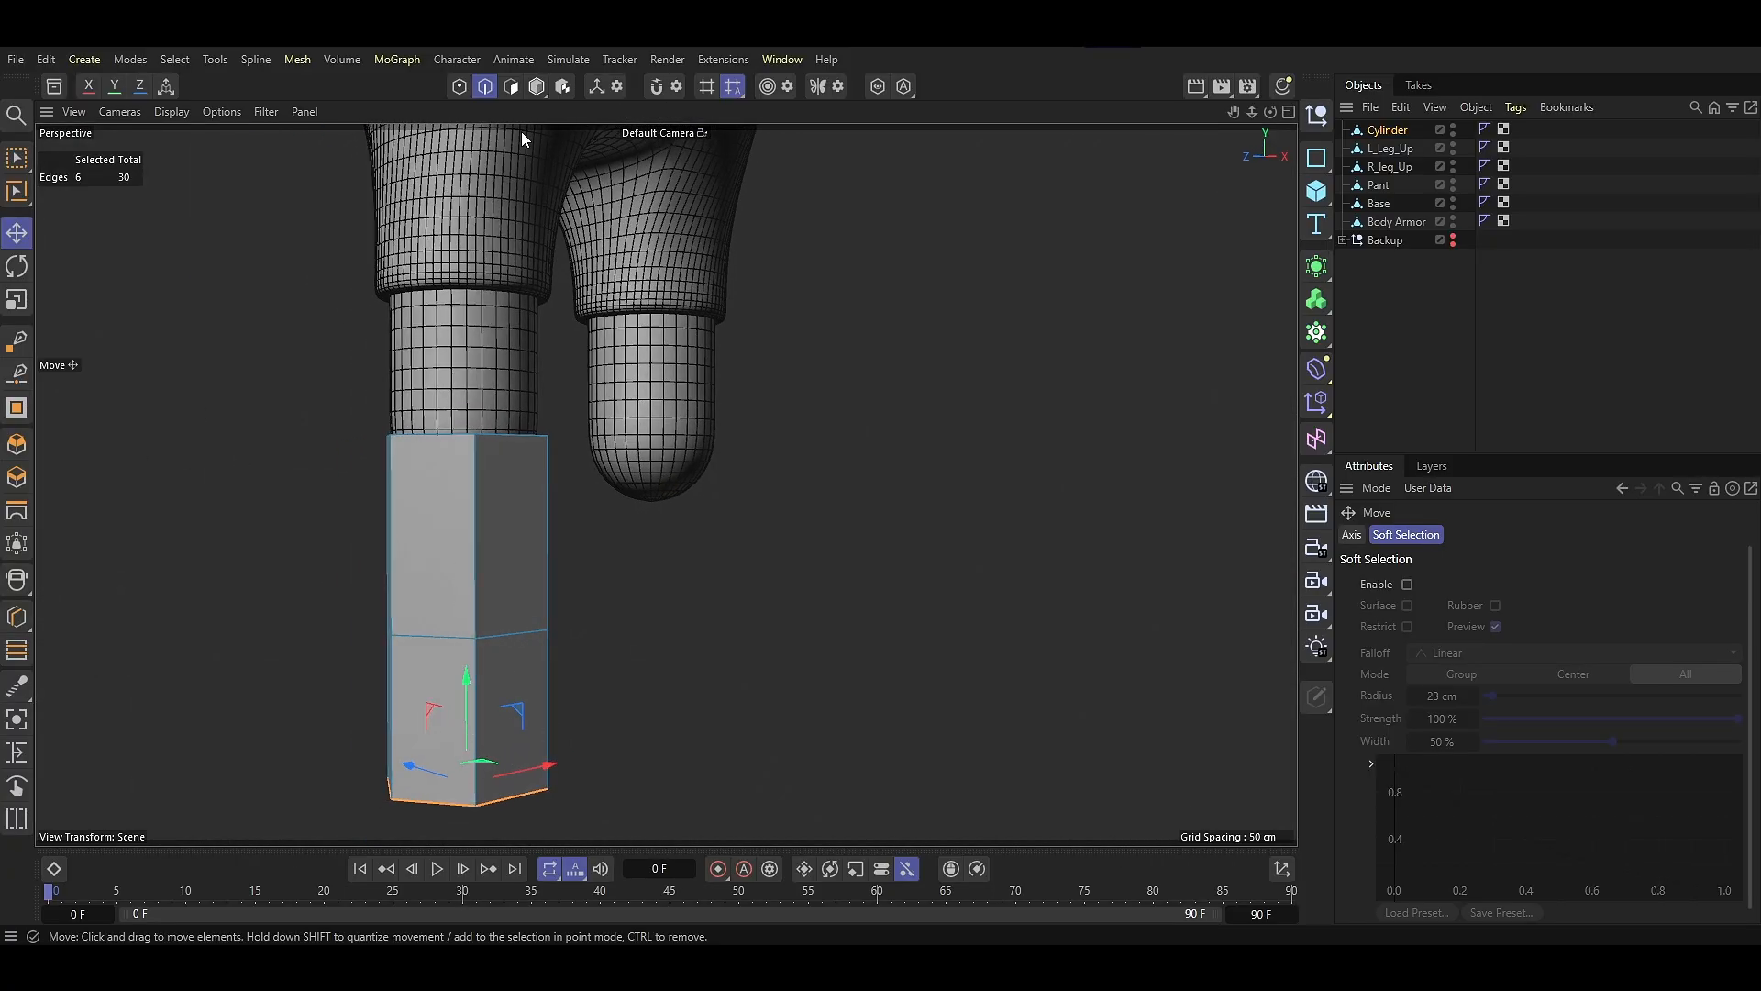
Extrude the three front polygons of the cylinder's lower section forward to form the foot
click(511, 86)
alt+drag(487, 685, 587, 665)
click(452, 697)
shift+click(553, 713)
shift+click(603, 671)
alt+drag(477, 605, 665, 656)
scroll(551, 610, down, 3)
drag(527, 602, 611, 672)
Add a horizontal loop cut at 50% around the boot's shaft
key(k)
key(l)
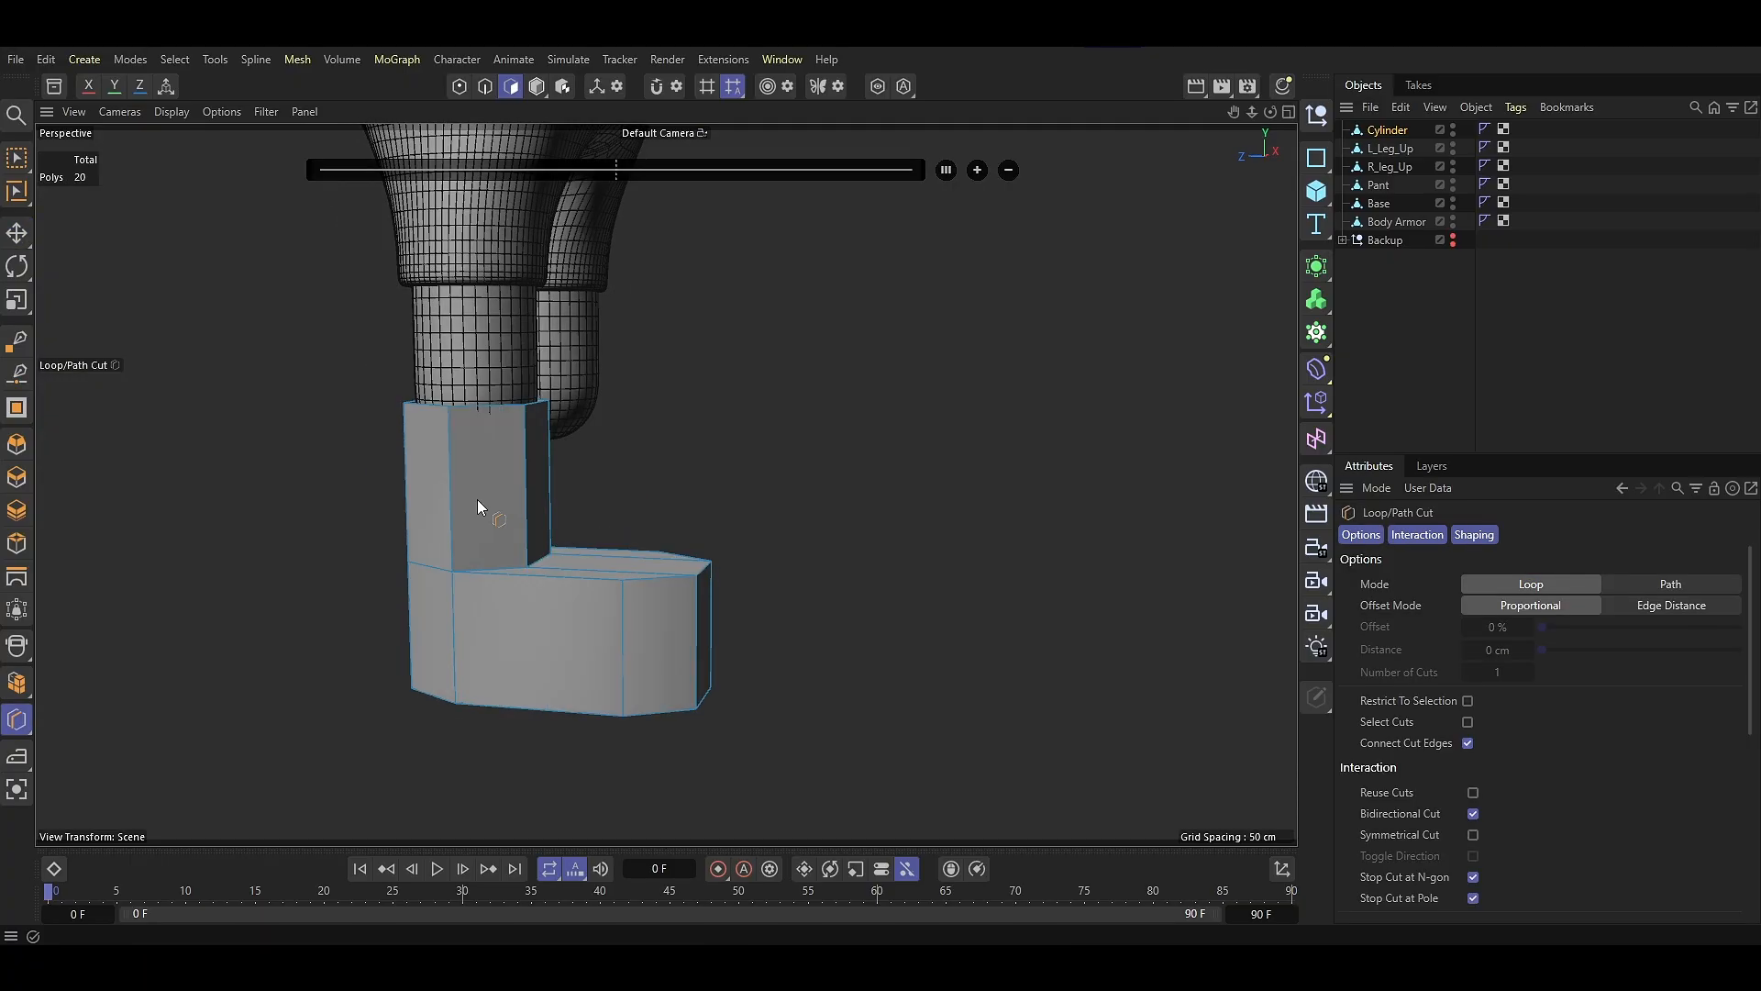
click(455, 499)
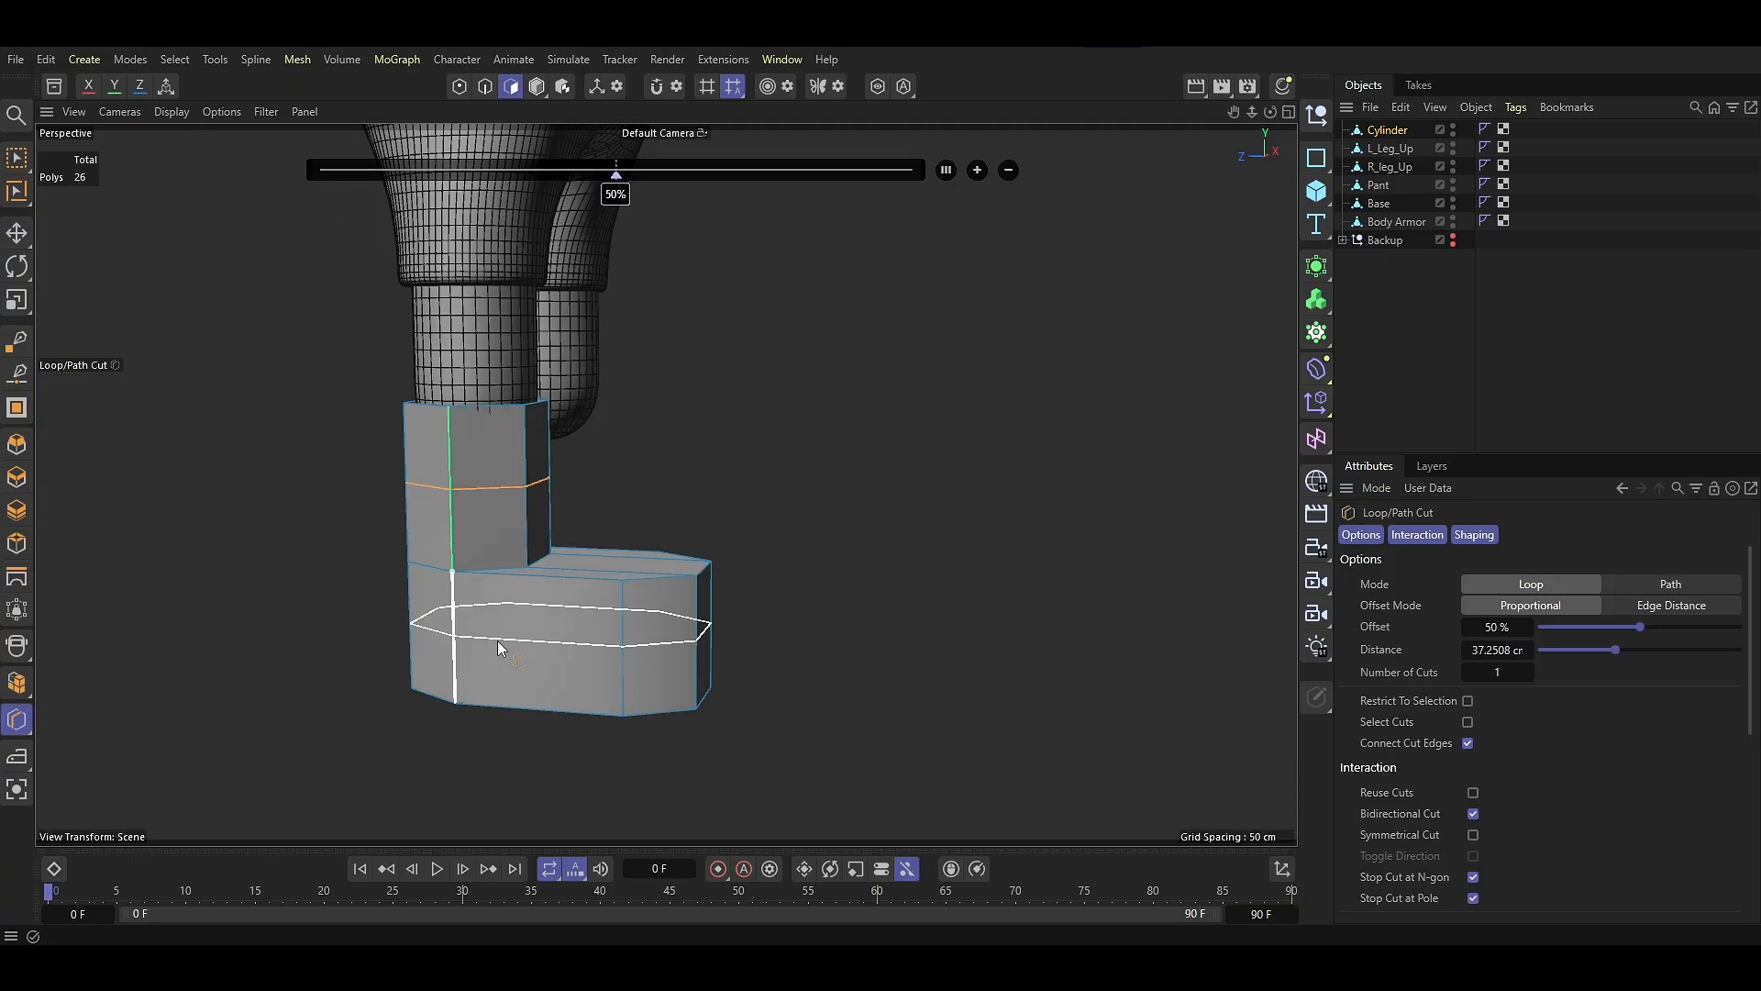
key(e)
Close the open underside of the boot with new polygons using the Polygon Pen
alt+drag(617, 635, 651, 590)
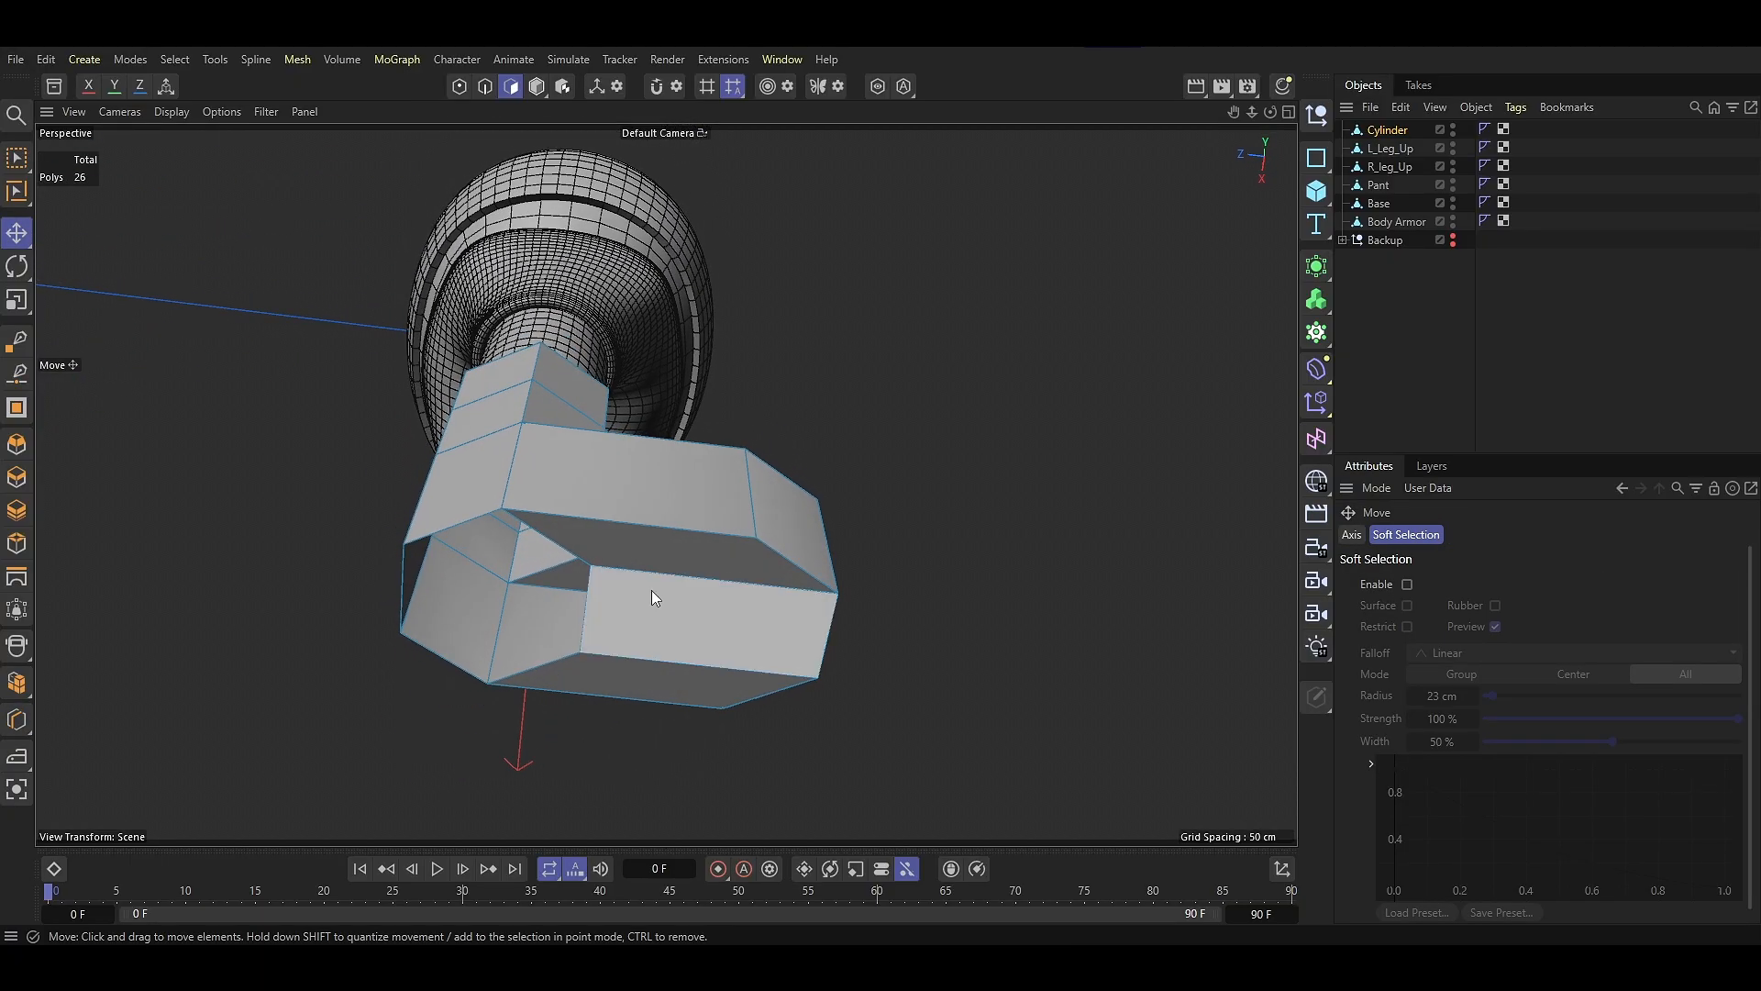
click(16, 339)
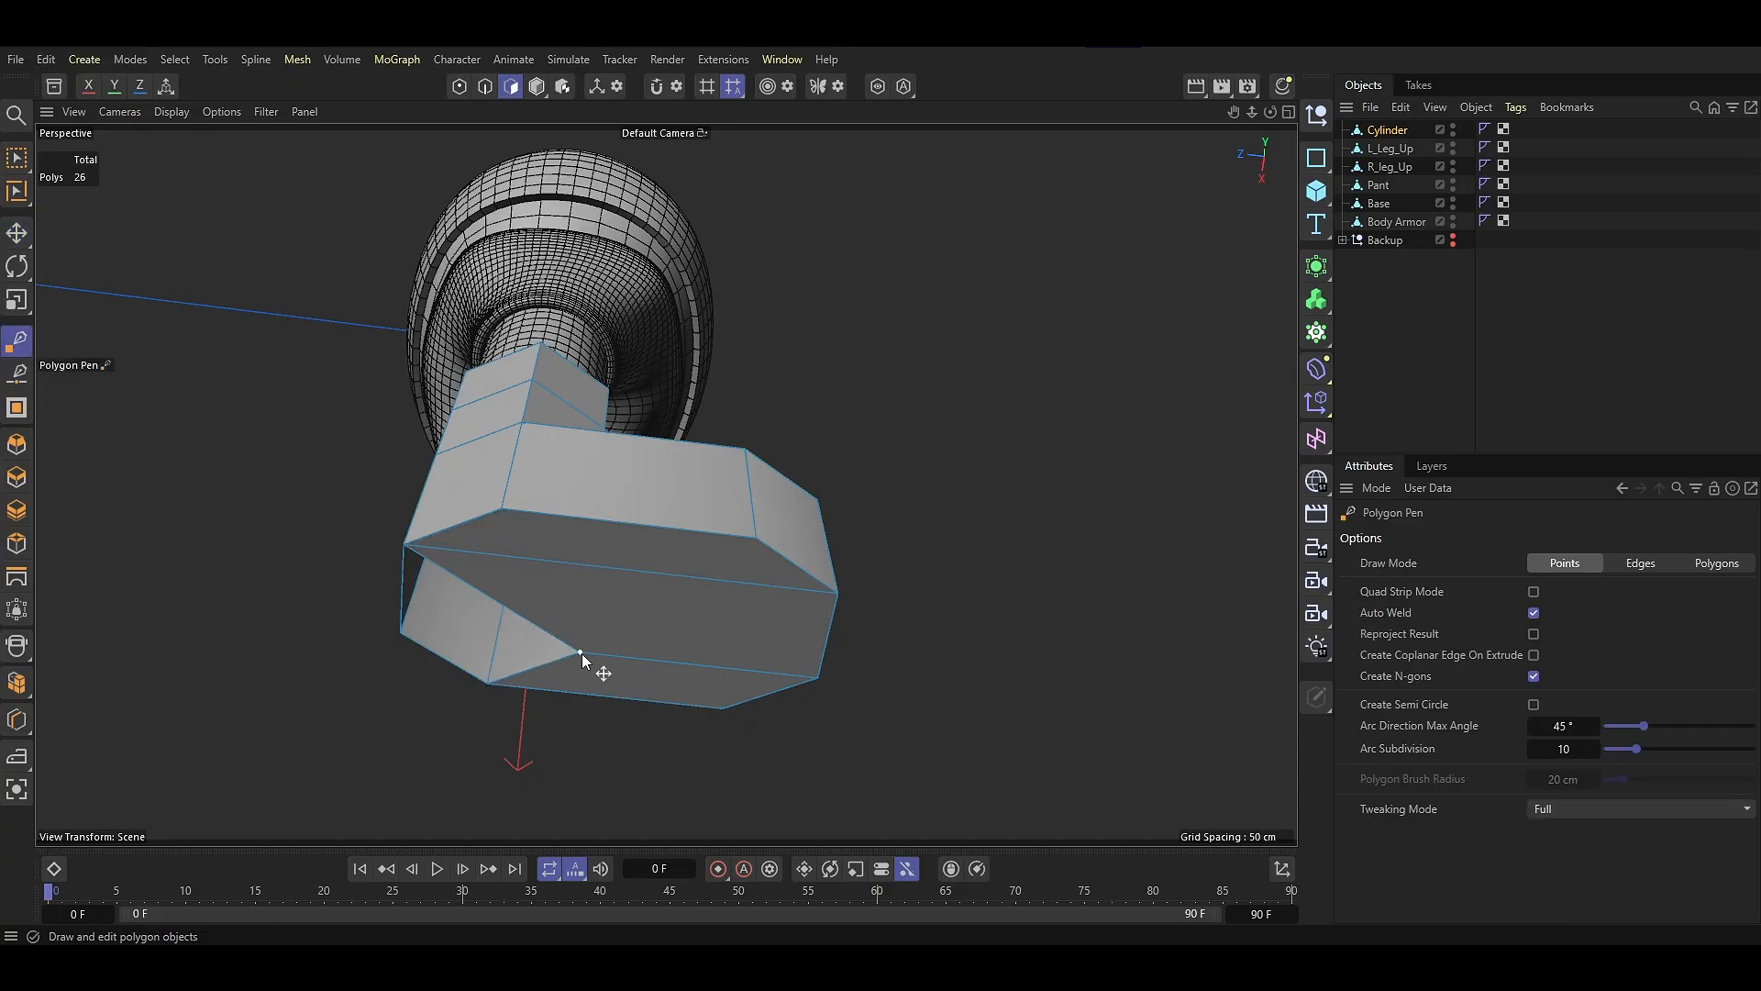
drag(580, 652, 401, 633)
alt+drag(653, 631, 493, 516)
click(490, 515)
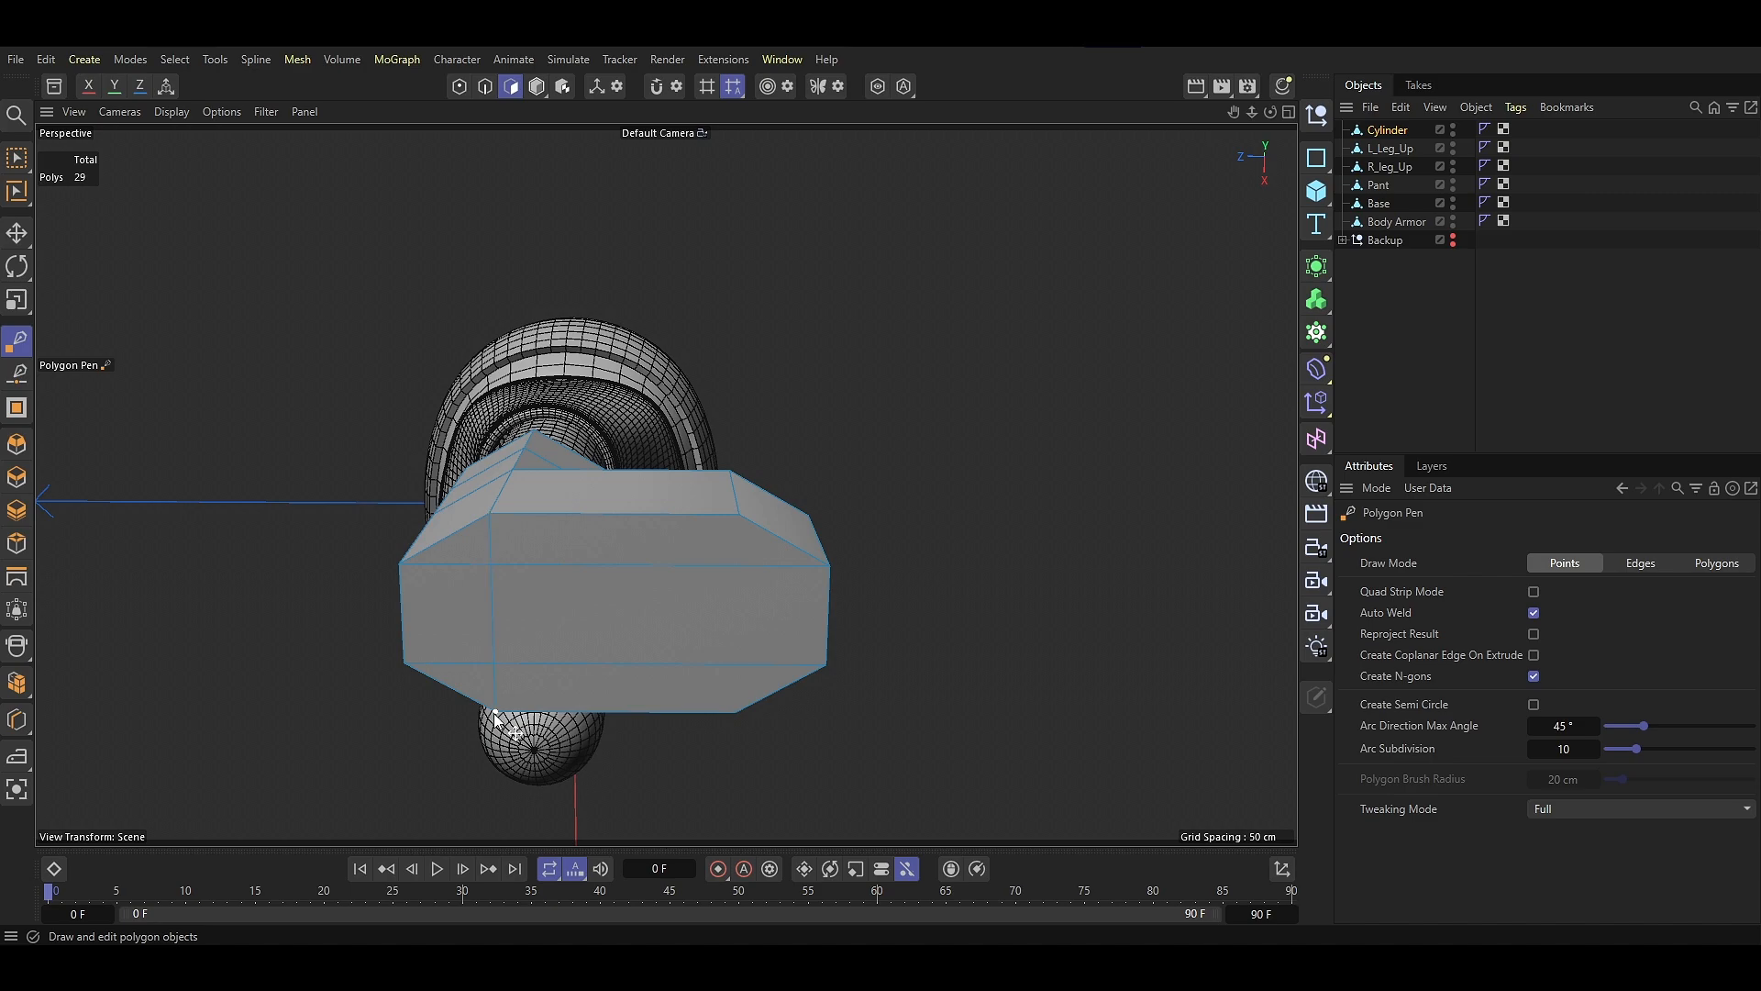
alt+drag(724, 696, 578, 613)
Cut a new edge across the toe end of the sole with the Polygon Pen and return to model mode
click(459, 86)
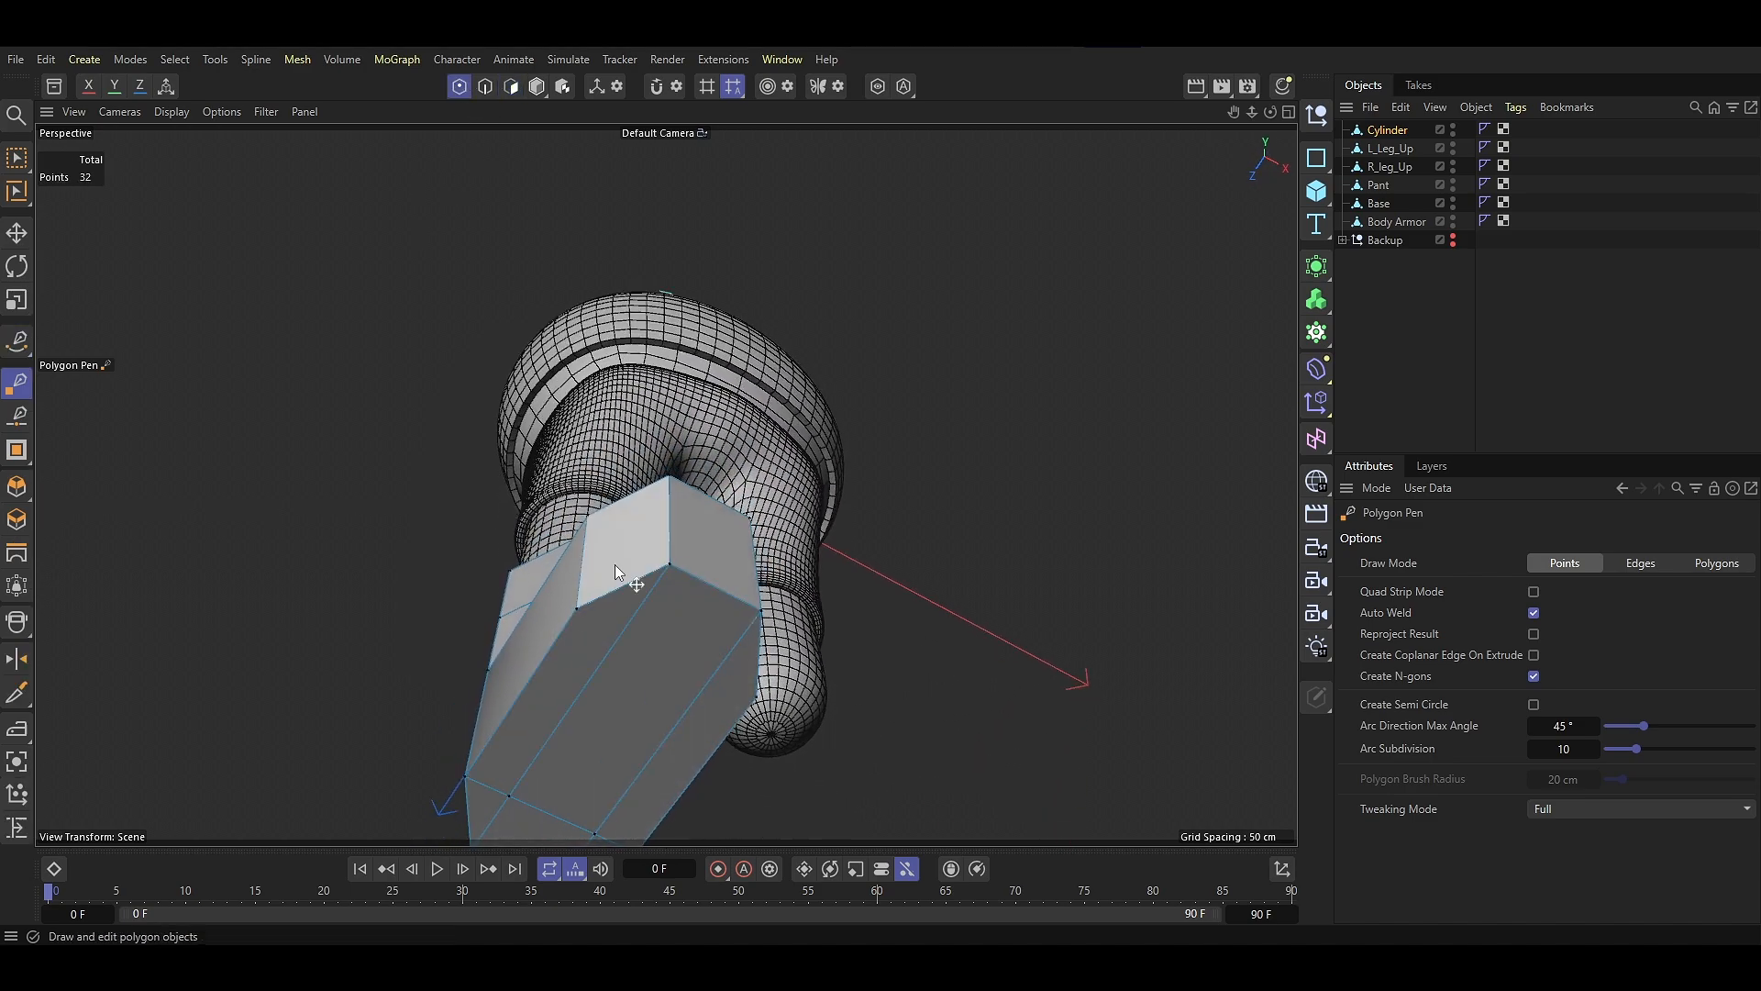
click(575, 609)
click(757, 698)
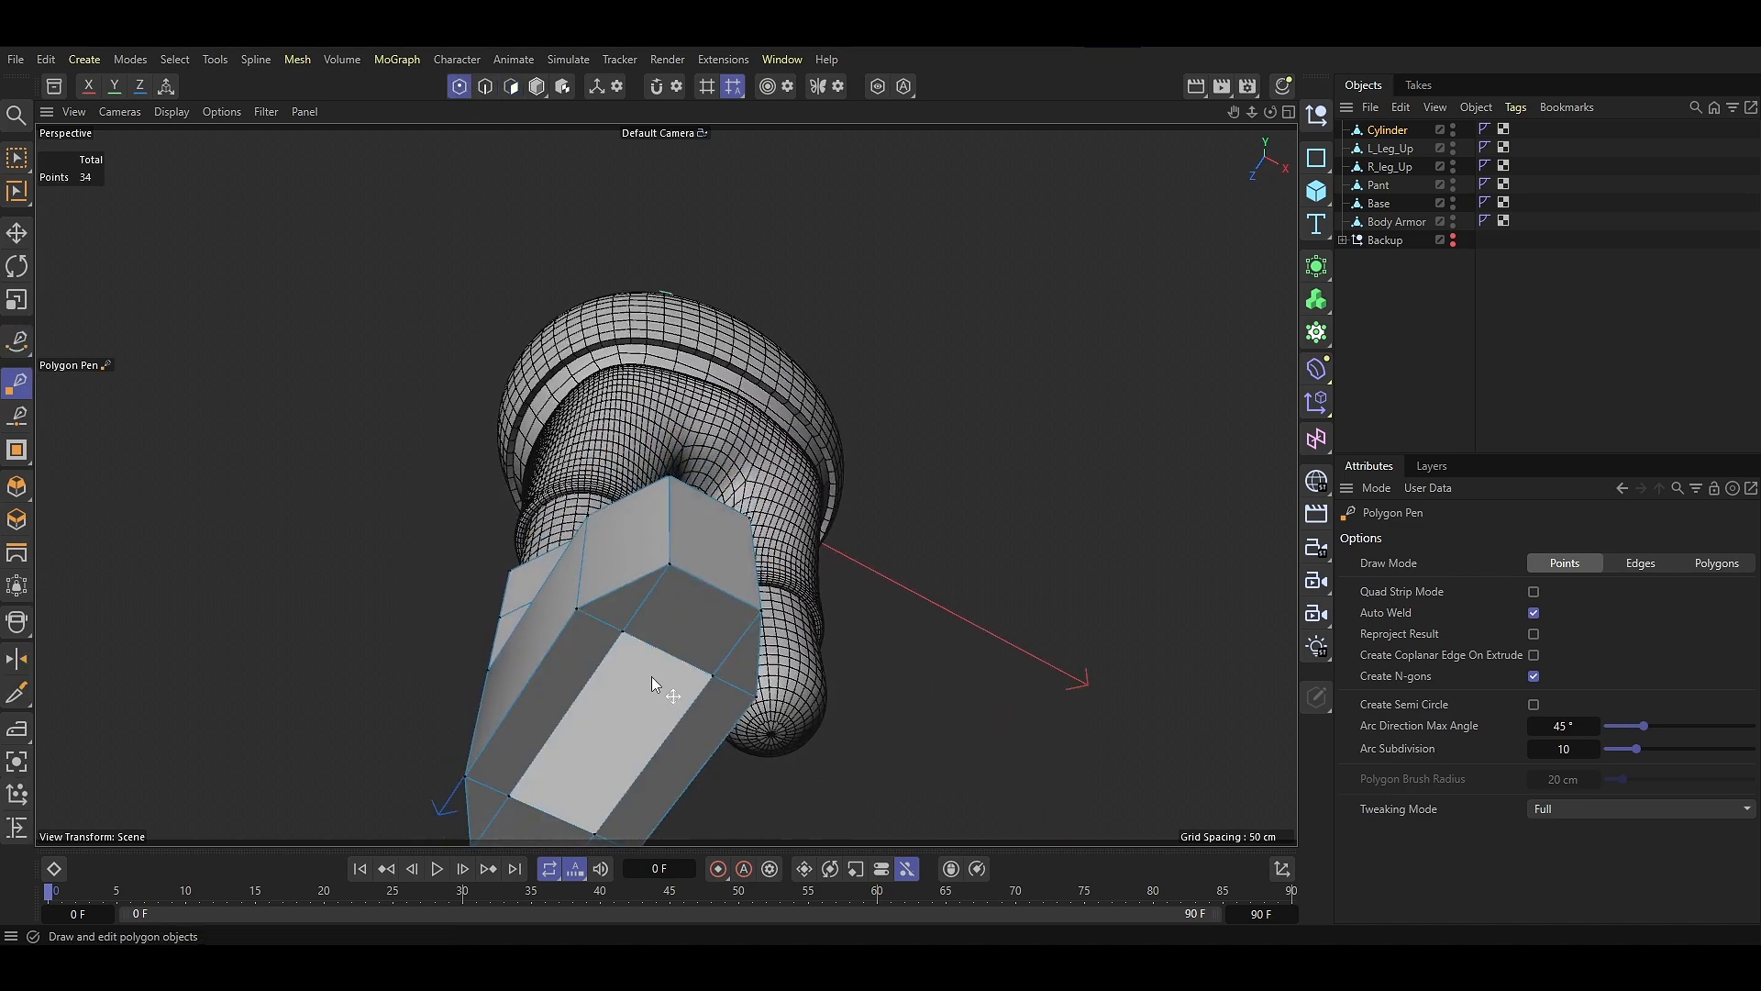
click(539, 88)
key(e)
alt+drag(542, 413, 419, 596)
click(734, 565)
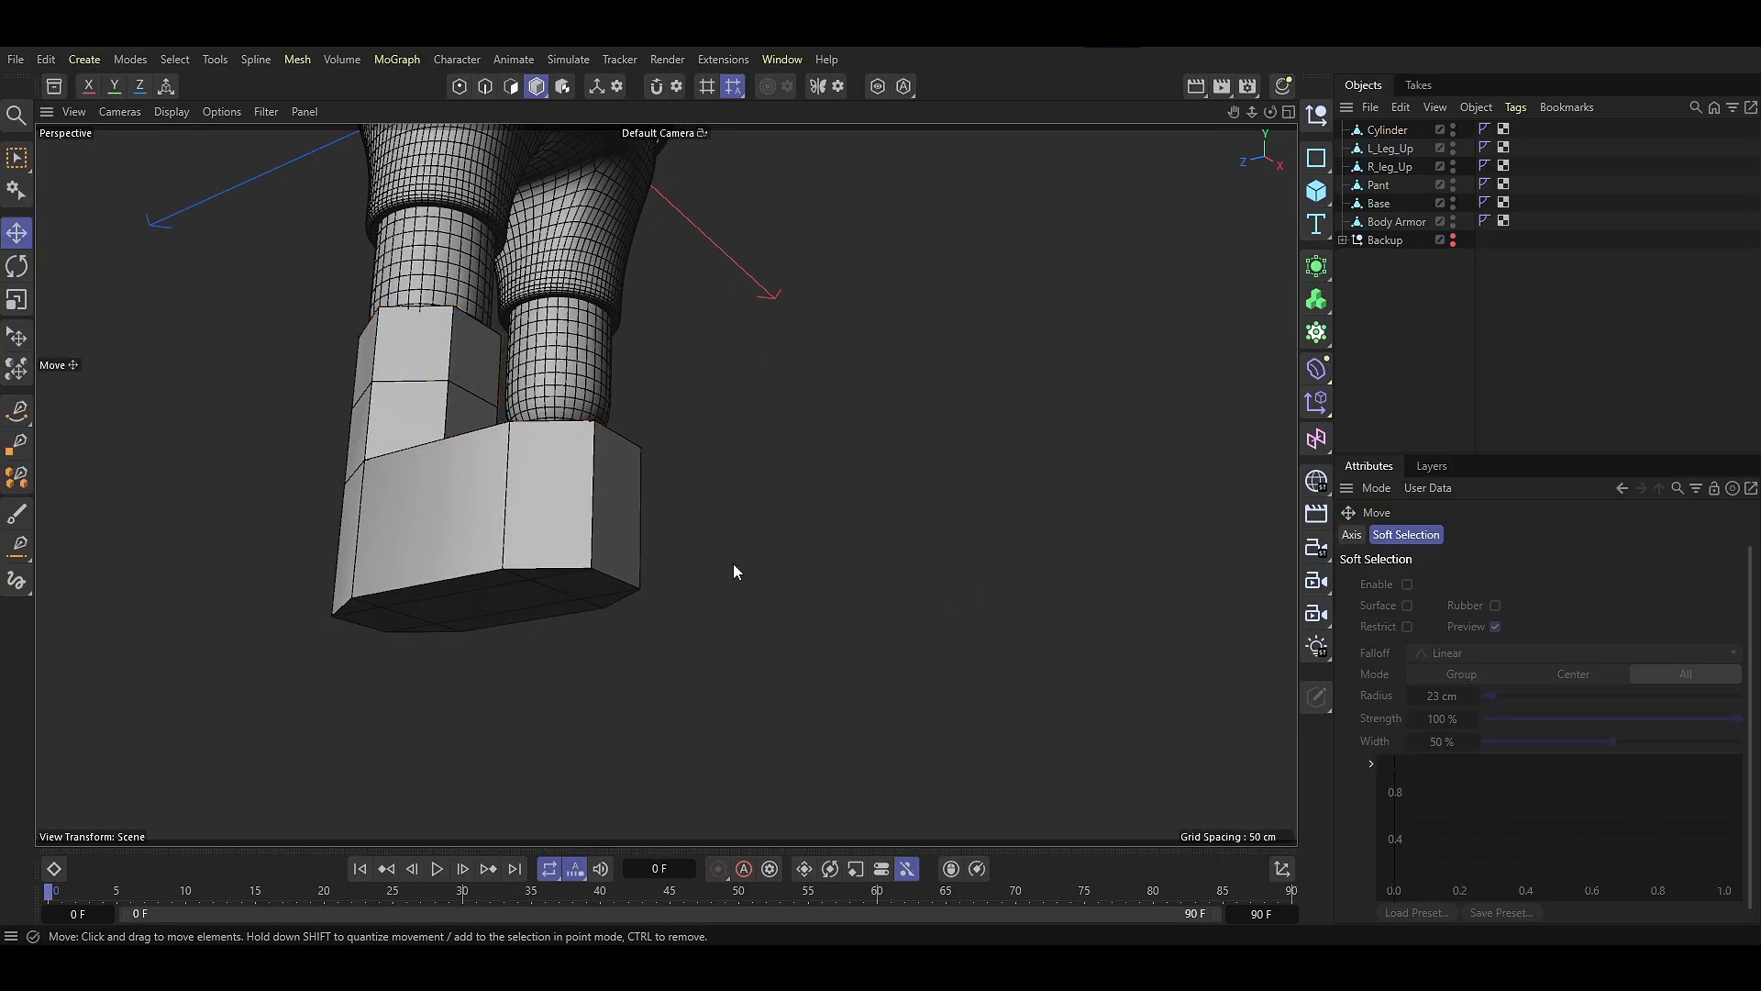
alt+drag(734, 572, 541, 514)
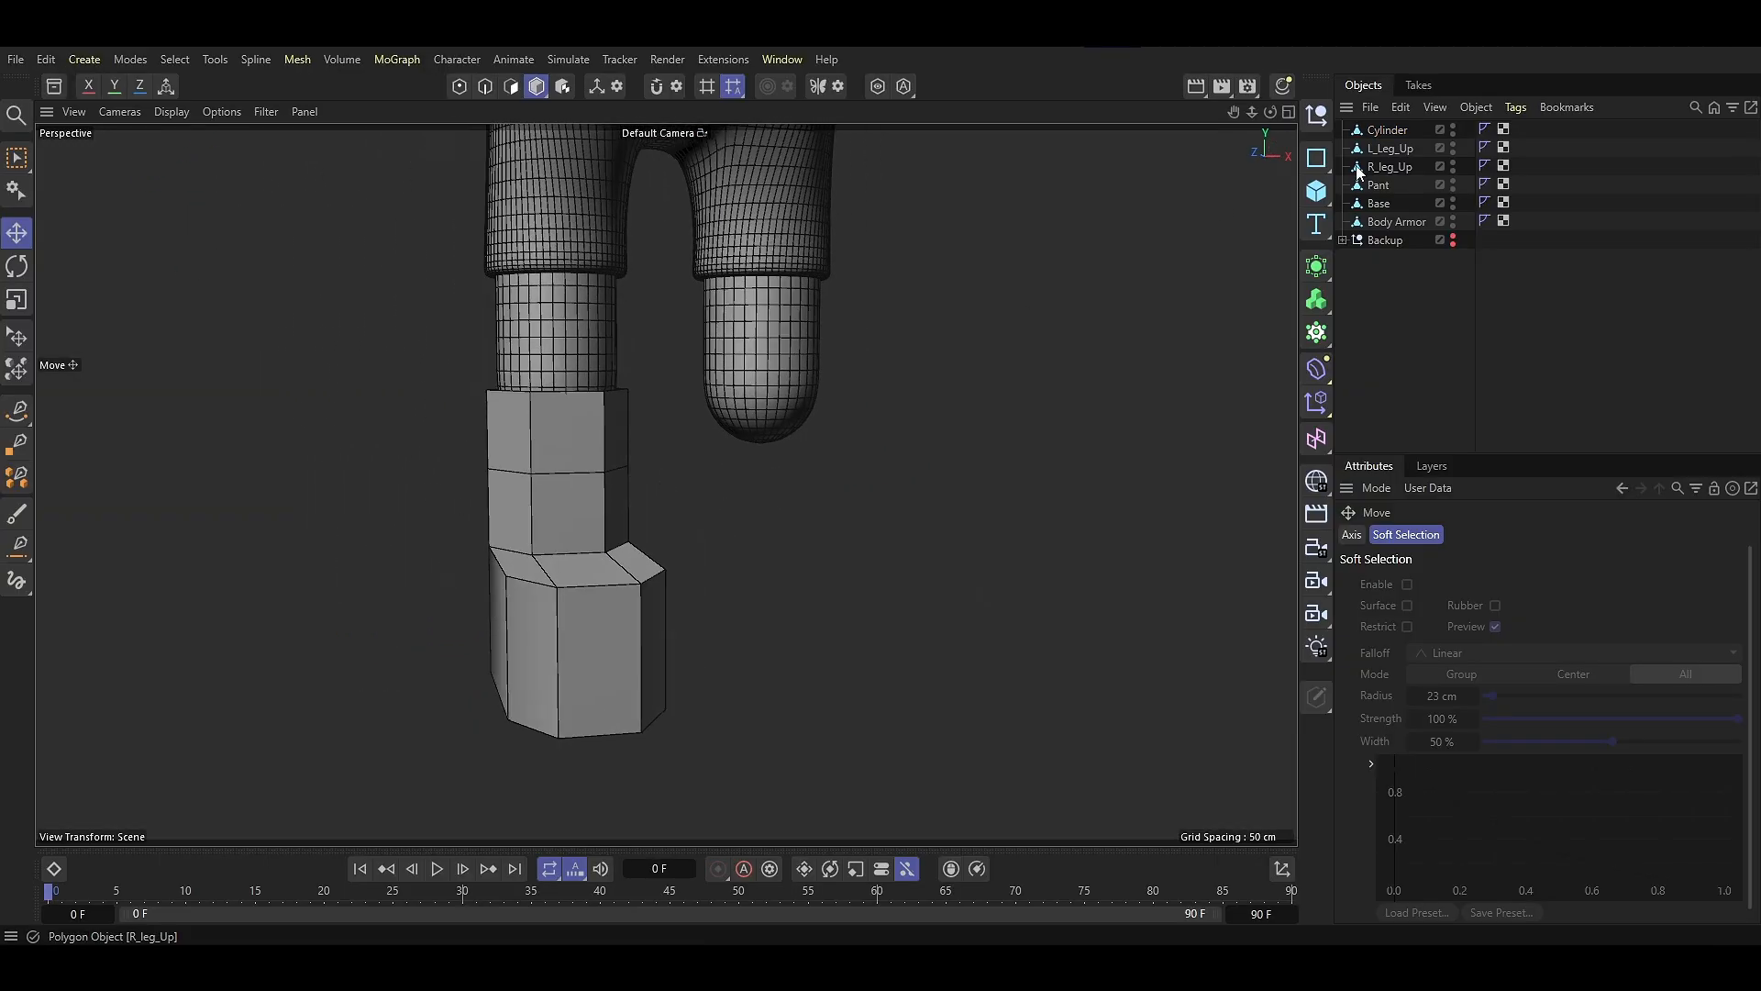
Place the boot's Cylinder object under a Subdivision Surface to smooth it
click(1378, 130)
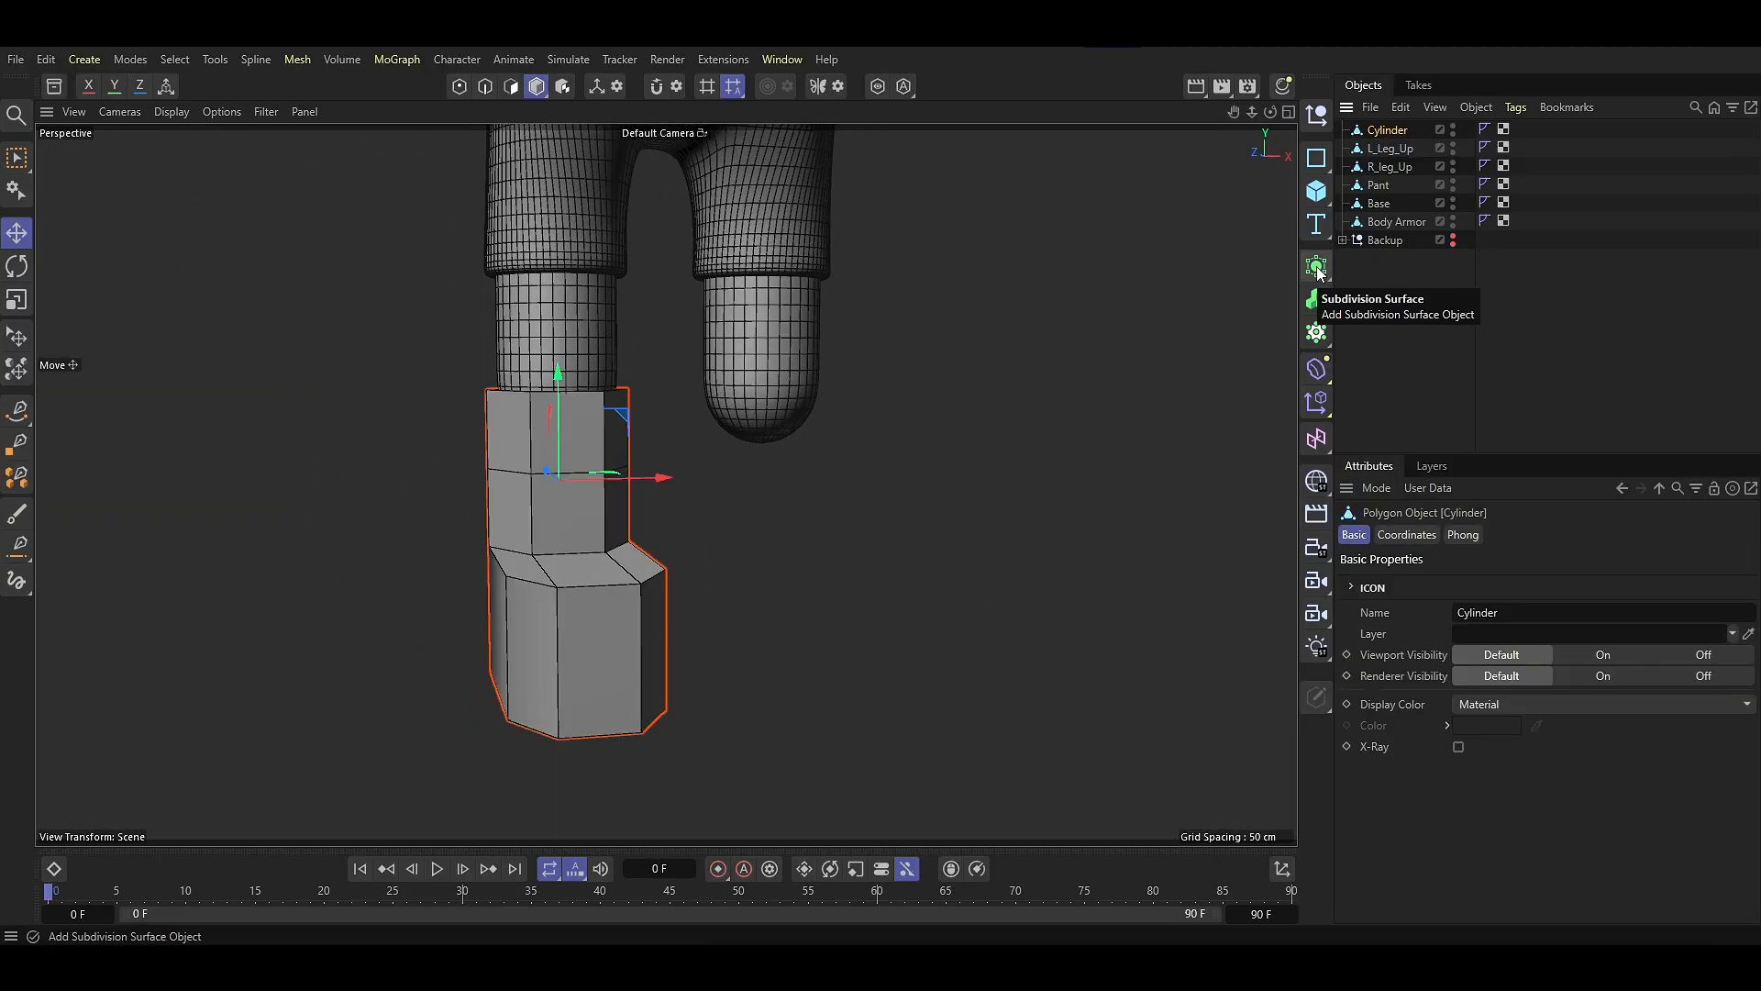
alt+click(1317, 267)
alt+drag(633, 470, 657, 503)
scroll(537, 536, up, 3)
Select all polygons of the Cylinder and scale them in X and Z only to about 103.7%
click(511, 87)
click(1398, 147)
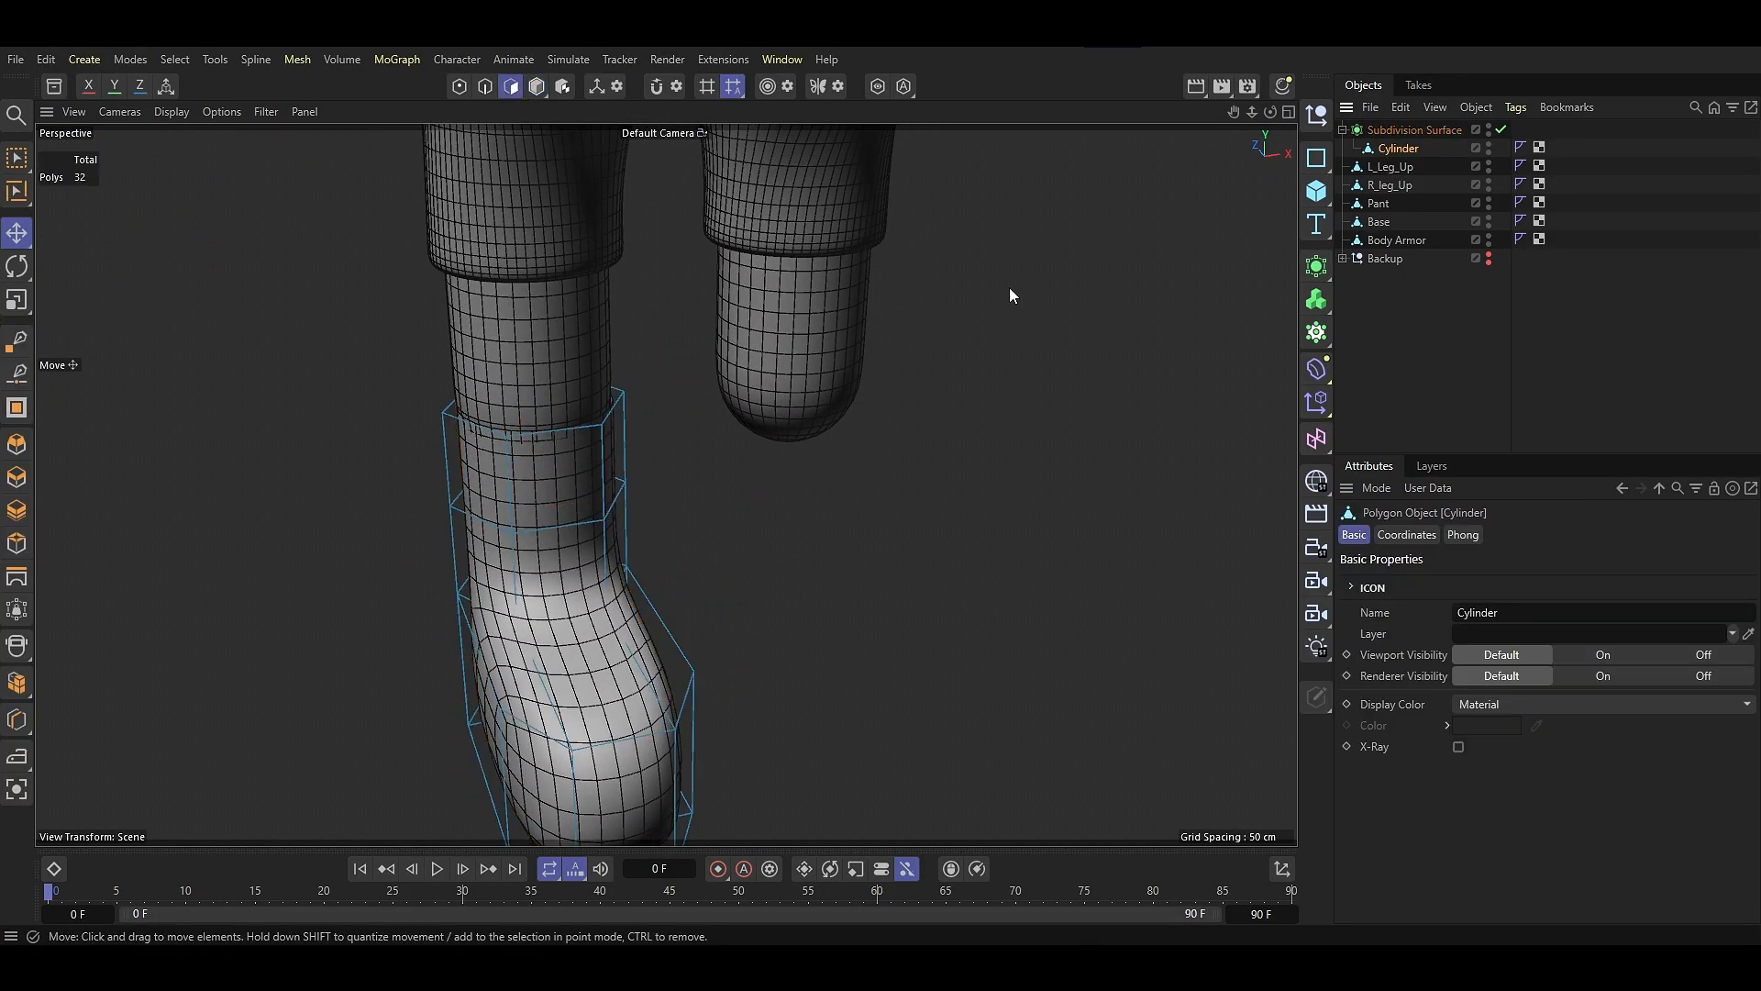
key(ctrl+a)
key(t)
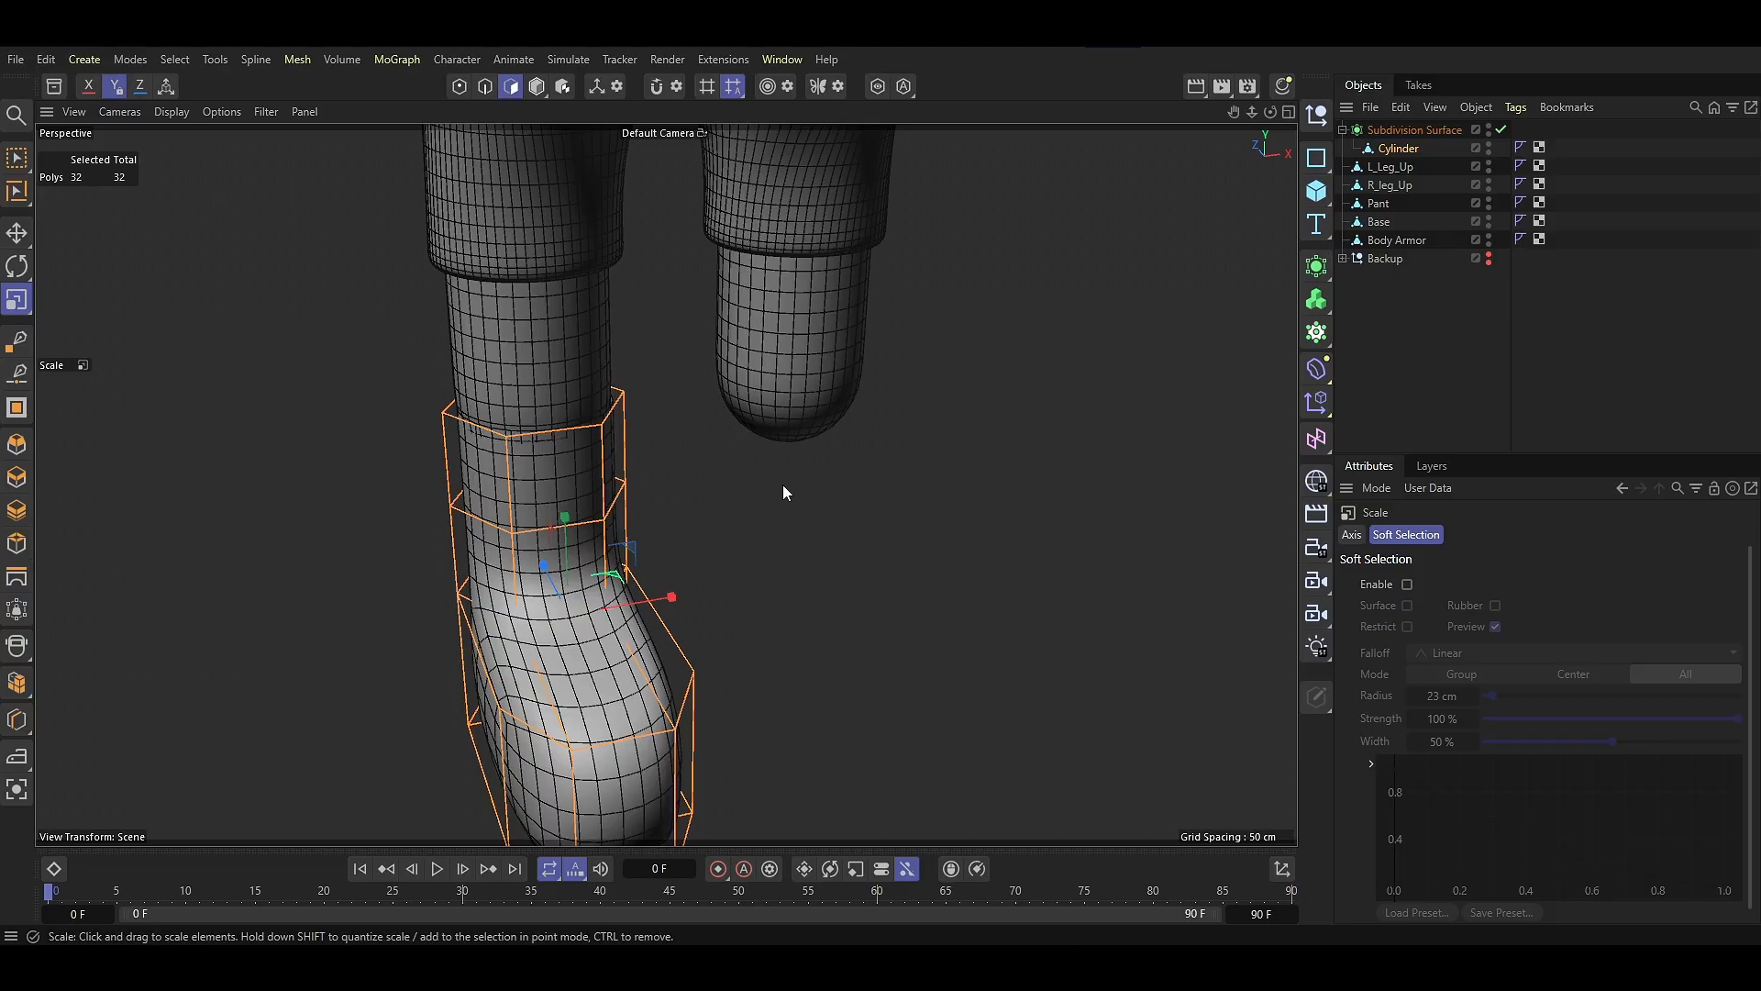
mouse_move(783, 484)
mouse_down()
mouse_move(841, 477)
mouse_move(792, 463)
mouse_up()
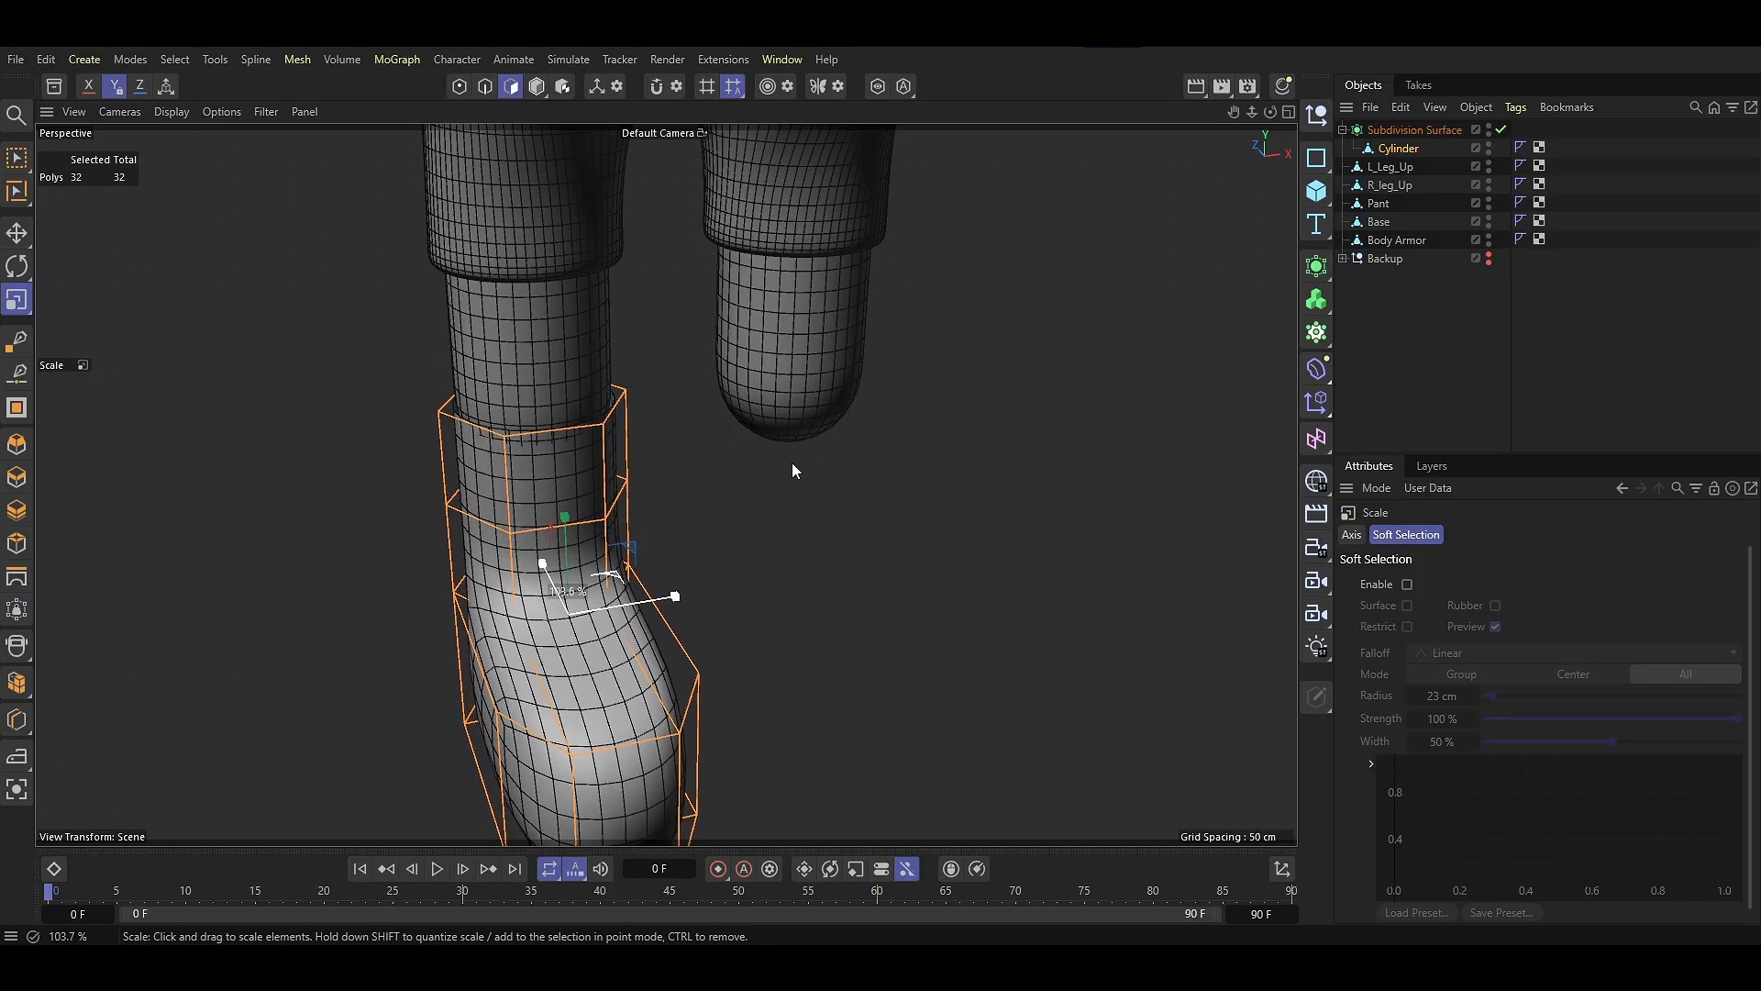
key(e)
click(795, 468)
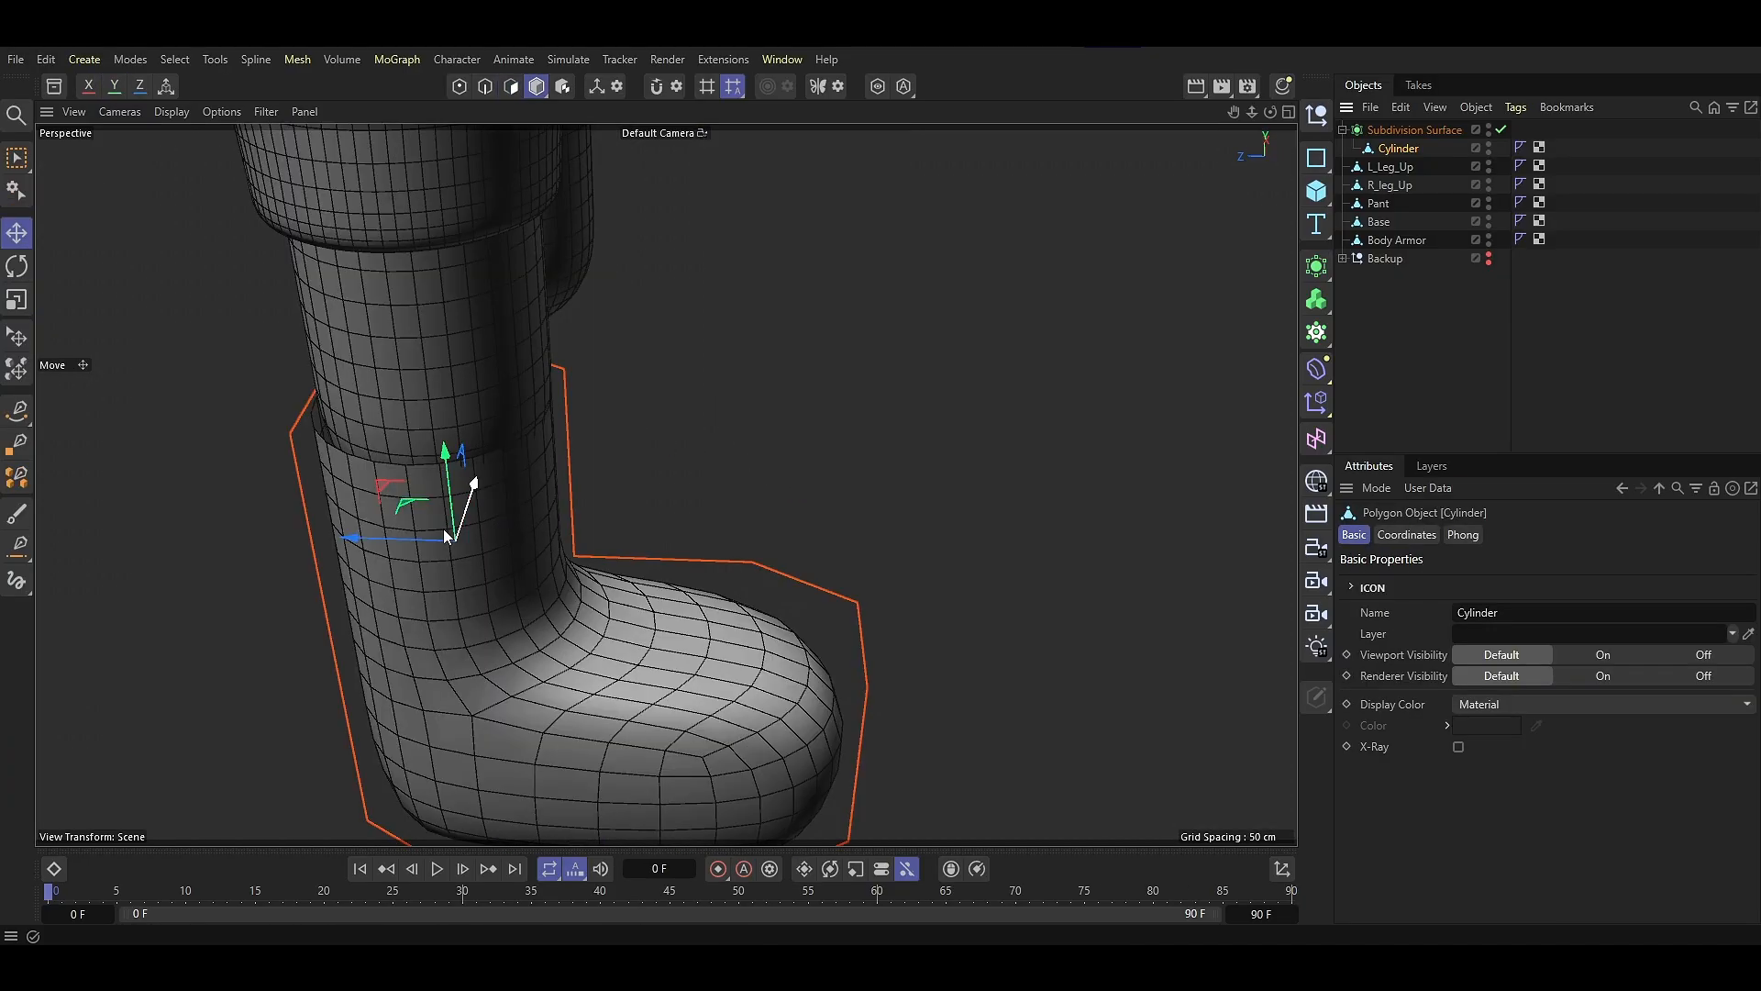
Shift the boot slightly backward along Z so it fits evenly around the upper leg
drag(401, 537, 395, 536)
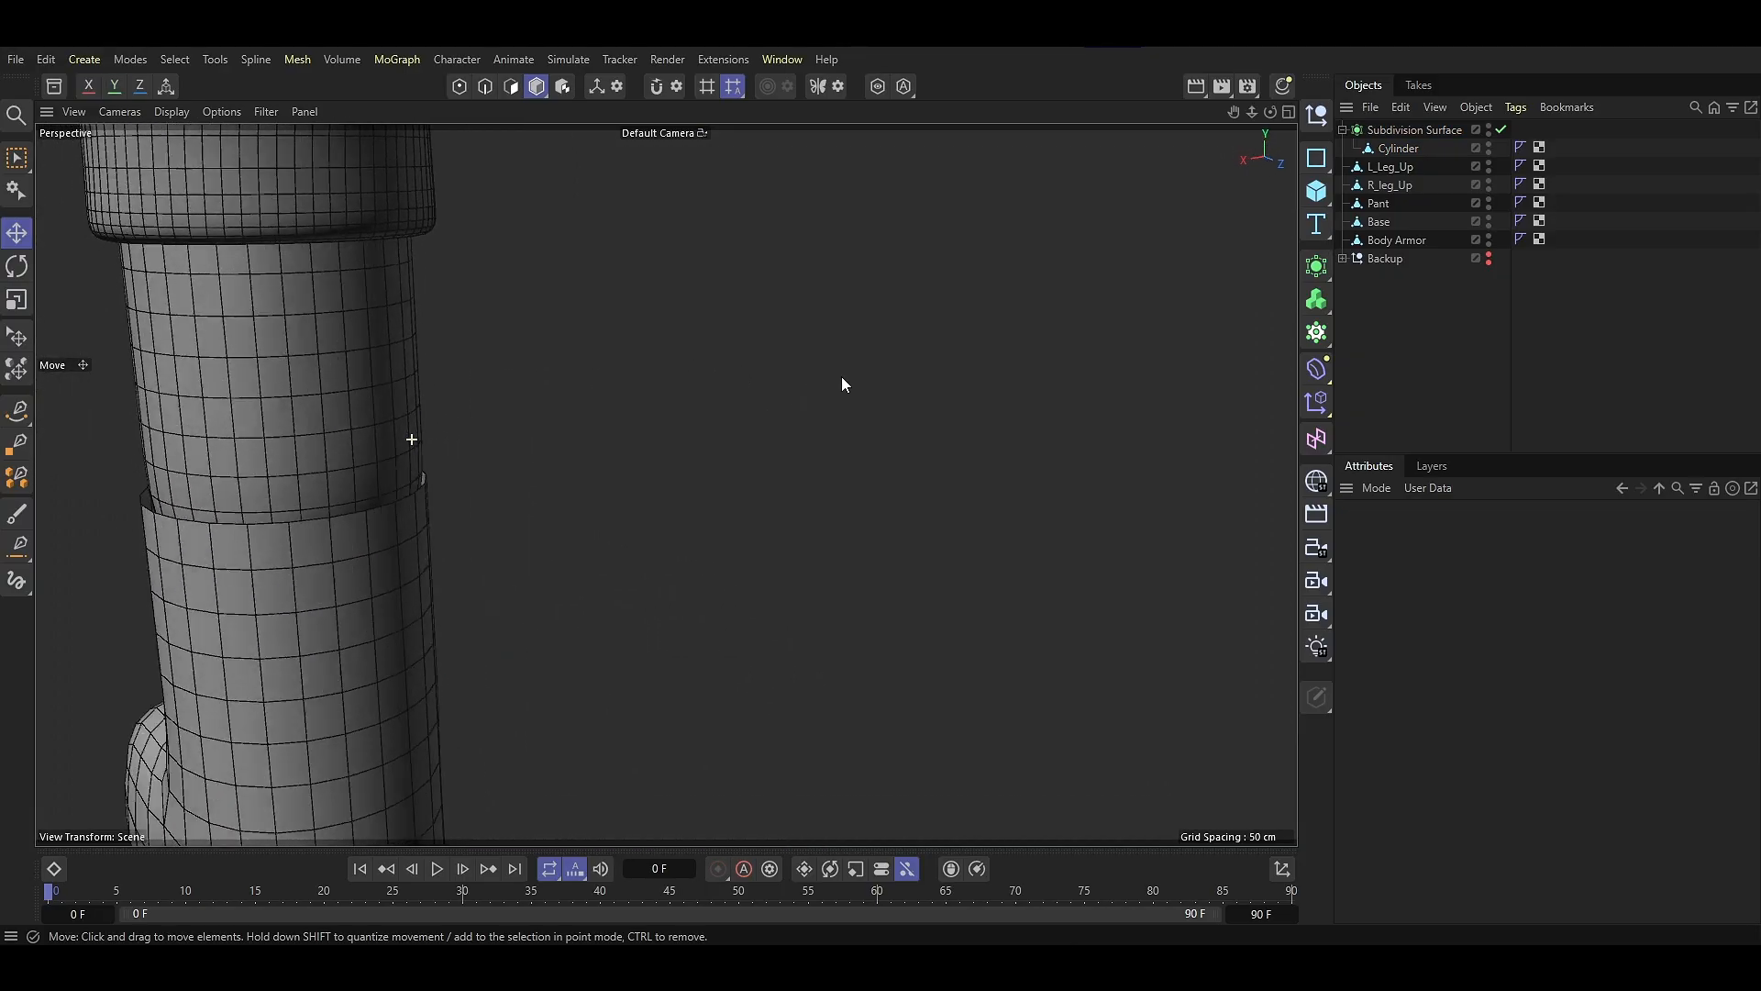
alt+drag(842, 378, 336, 401)
scroll(336, 402, down, 4)
alt+drag(383, 618, 465, 619)
Add supporting loop cuts above the ankle at about 37.5%, across the foot at about 50%, and around the foot near the sole
click(464, 618)
click(486, 86)
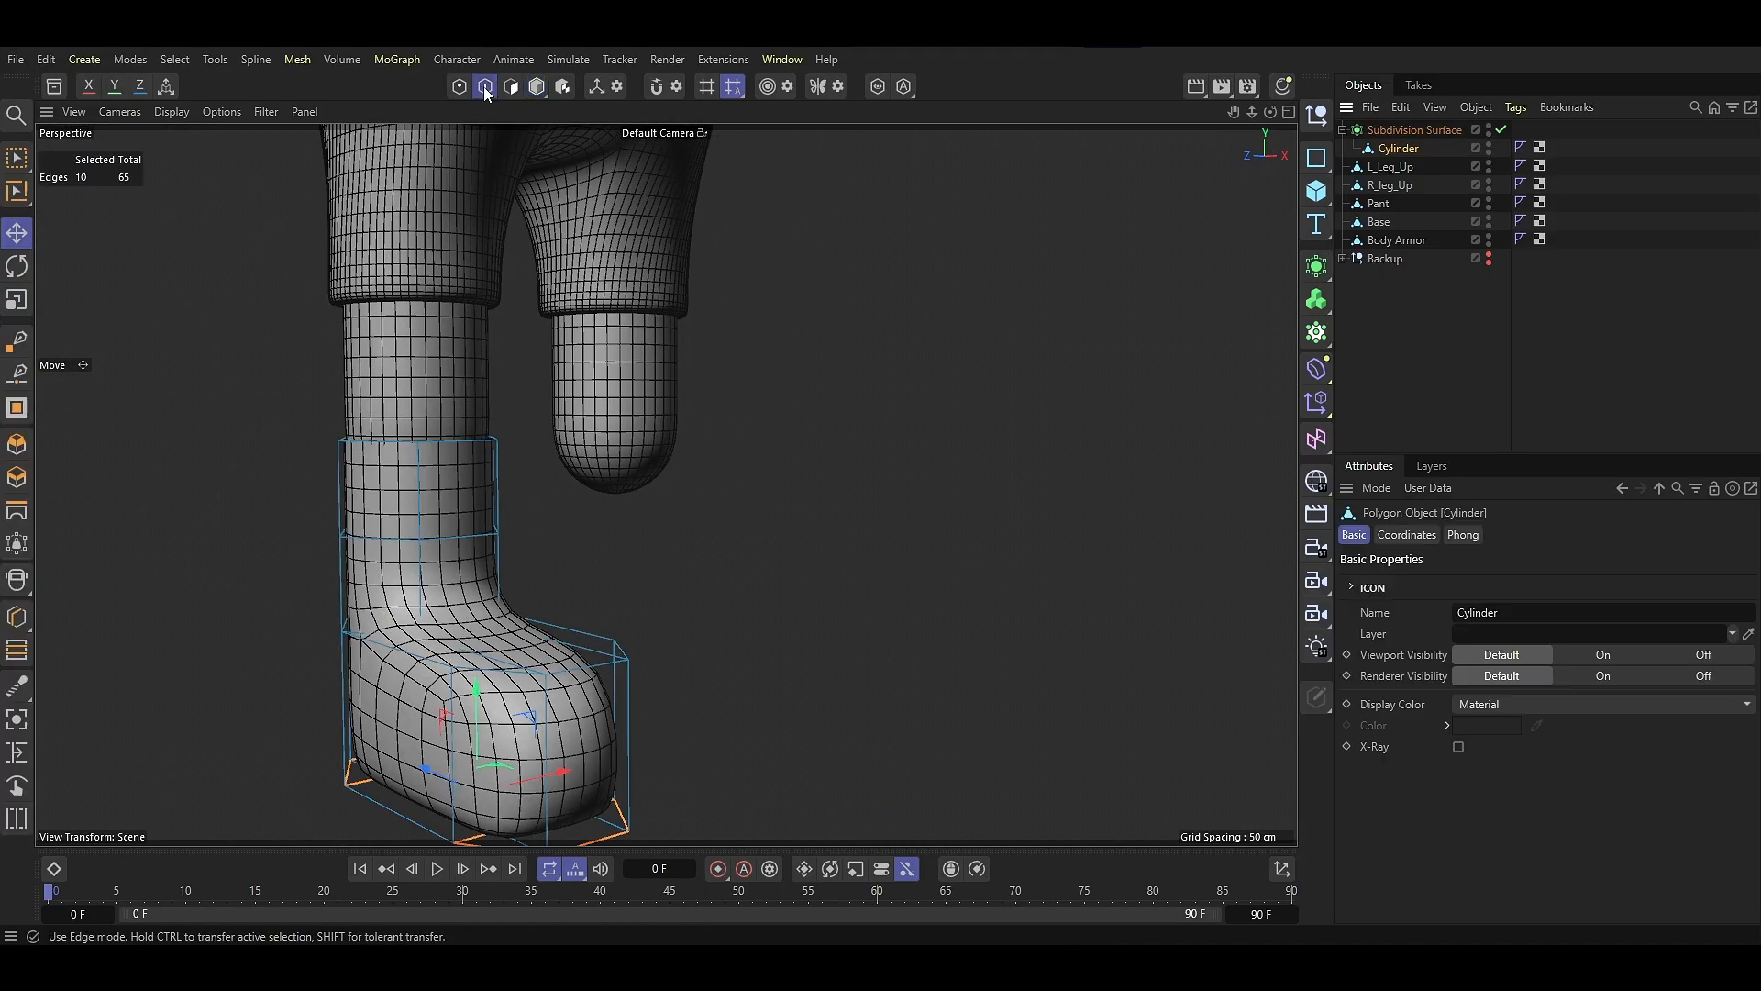
scroll(406, 494, up, 1)
key(k)
key(l)
click(429, 617)
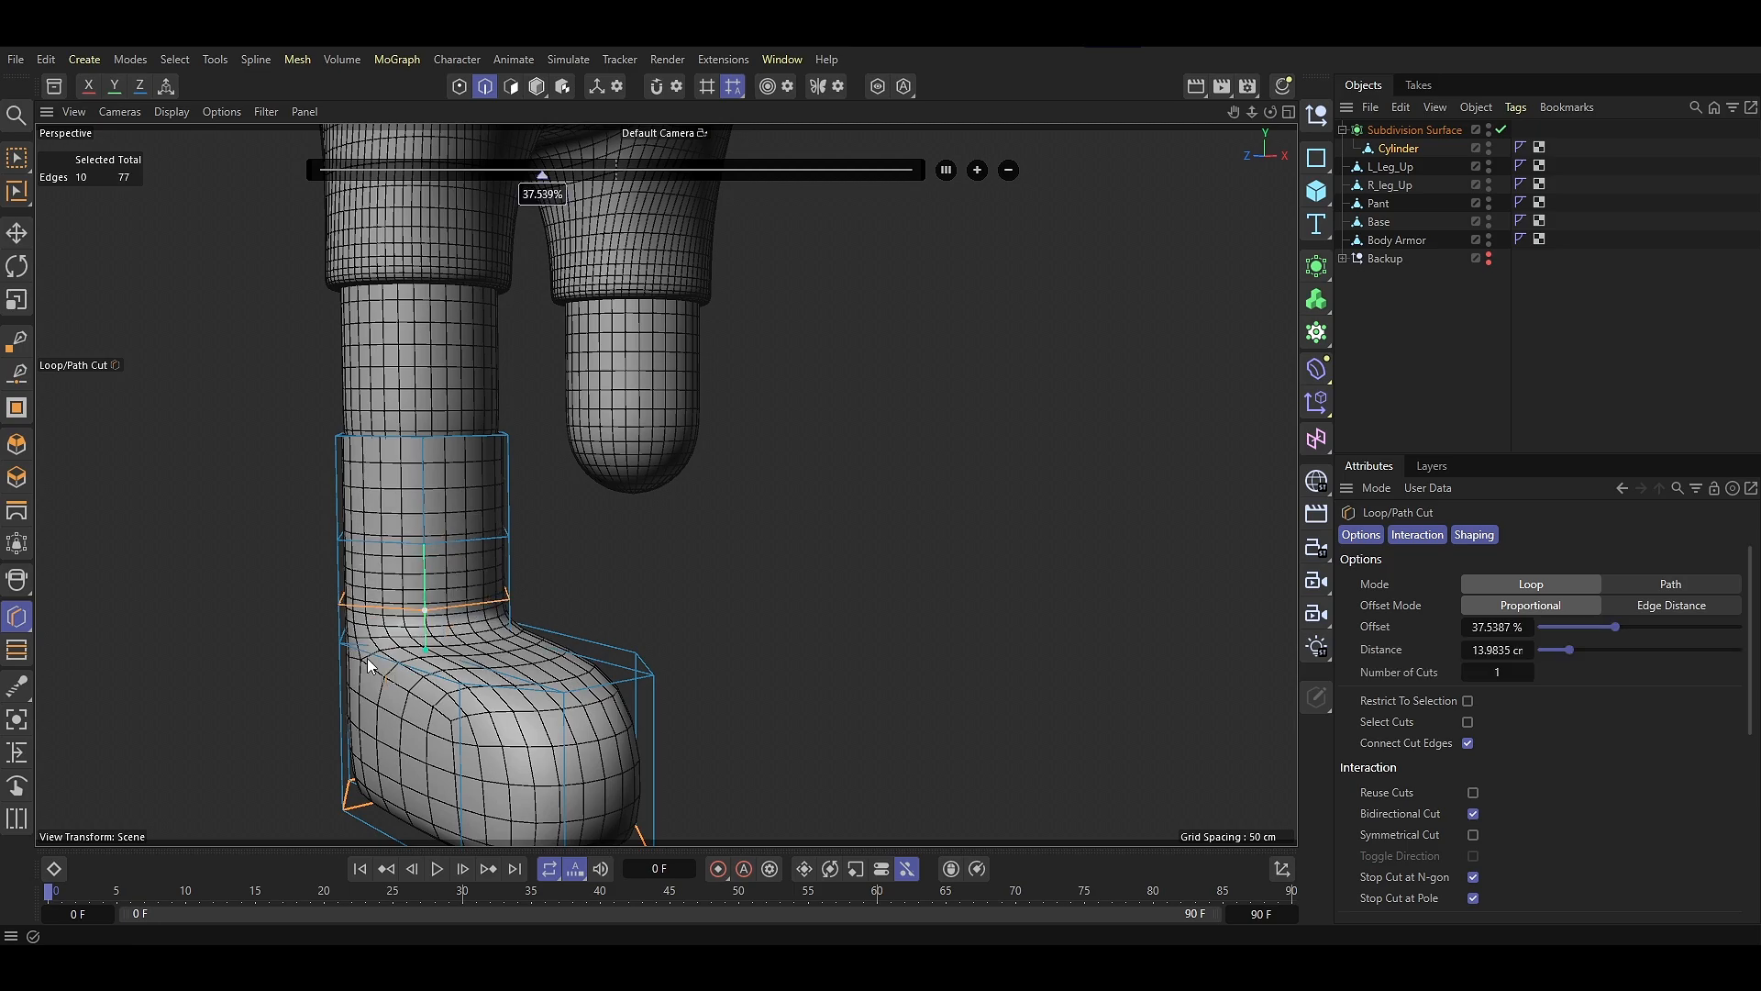
alt+drag(369, 661, 426, 673)
click(425, 666)
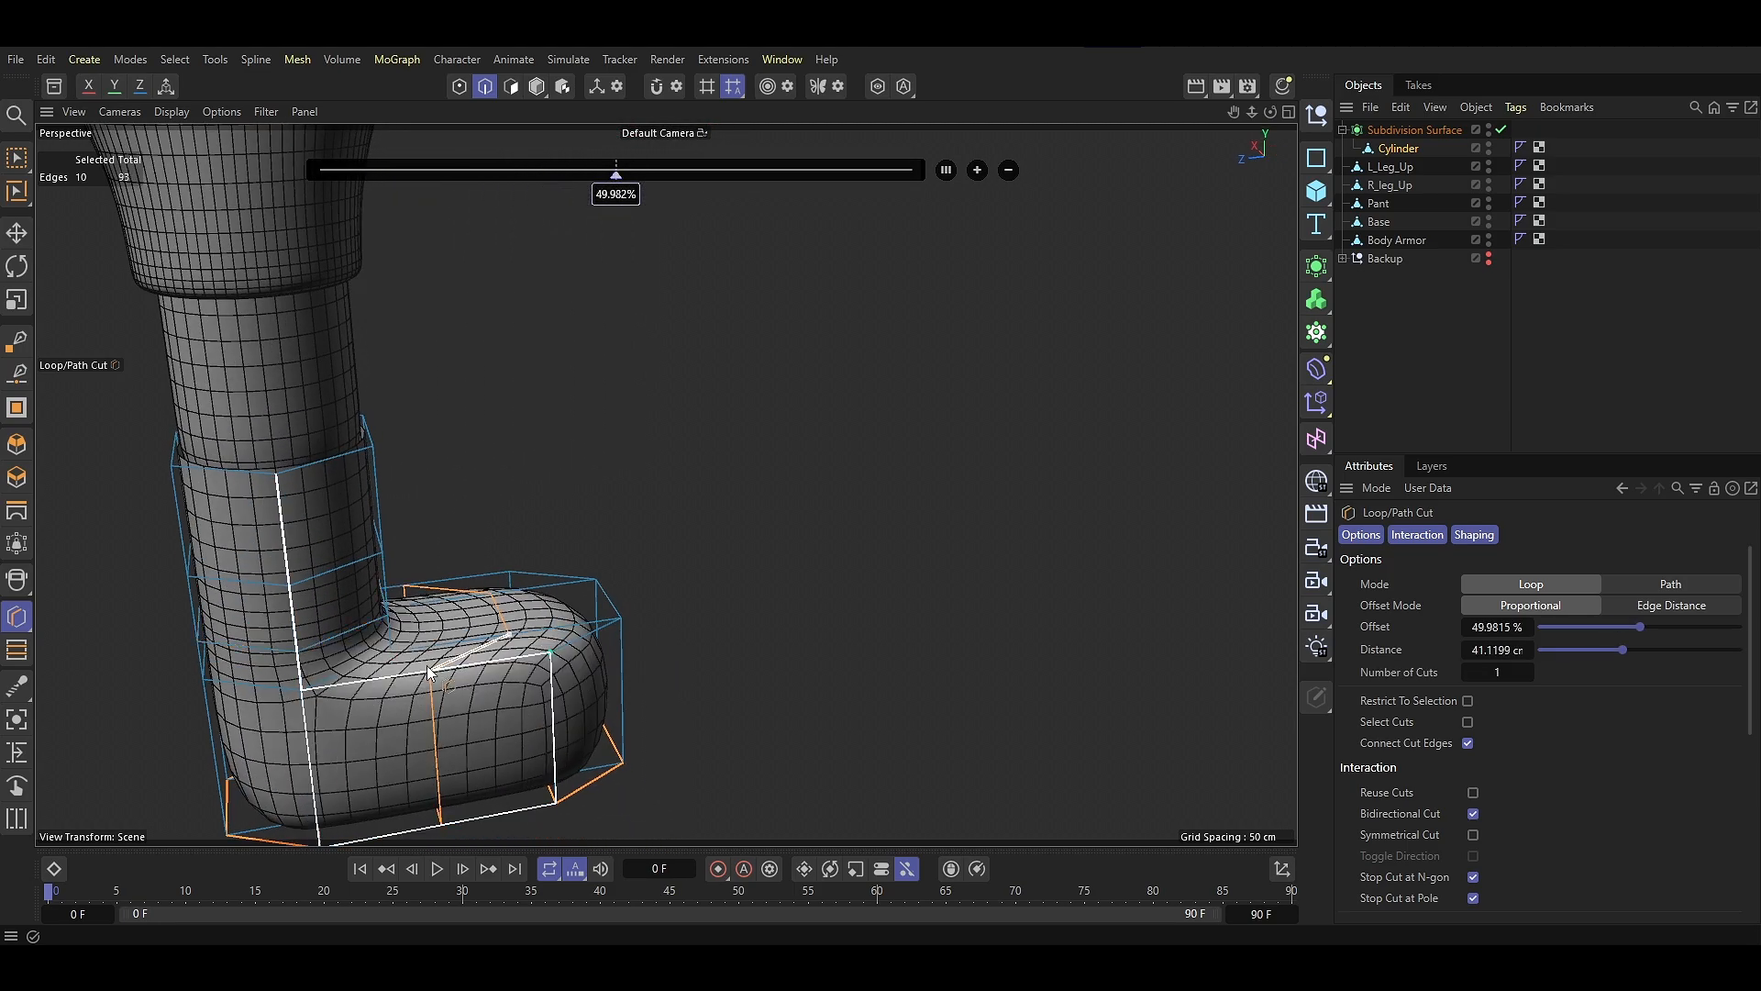
alt+drag(558, 825, 767, 637)
click(554, 804)
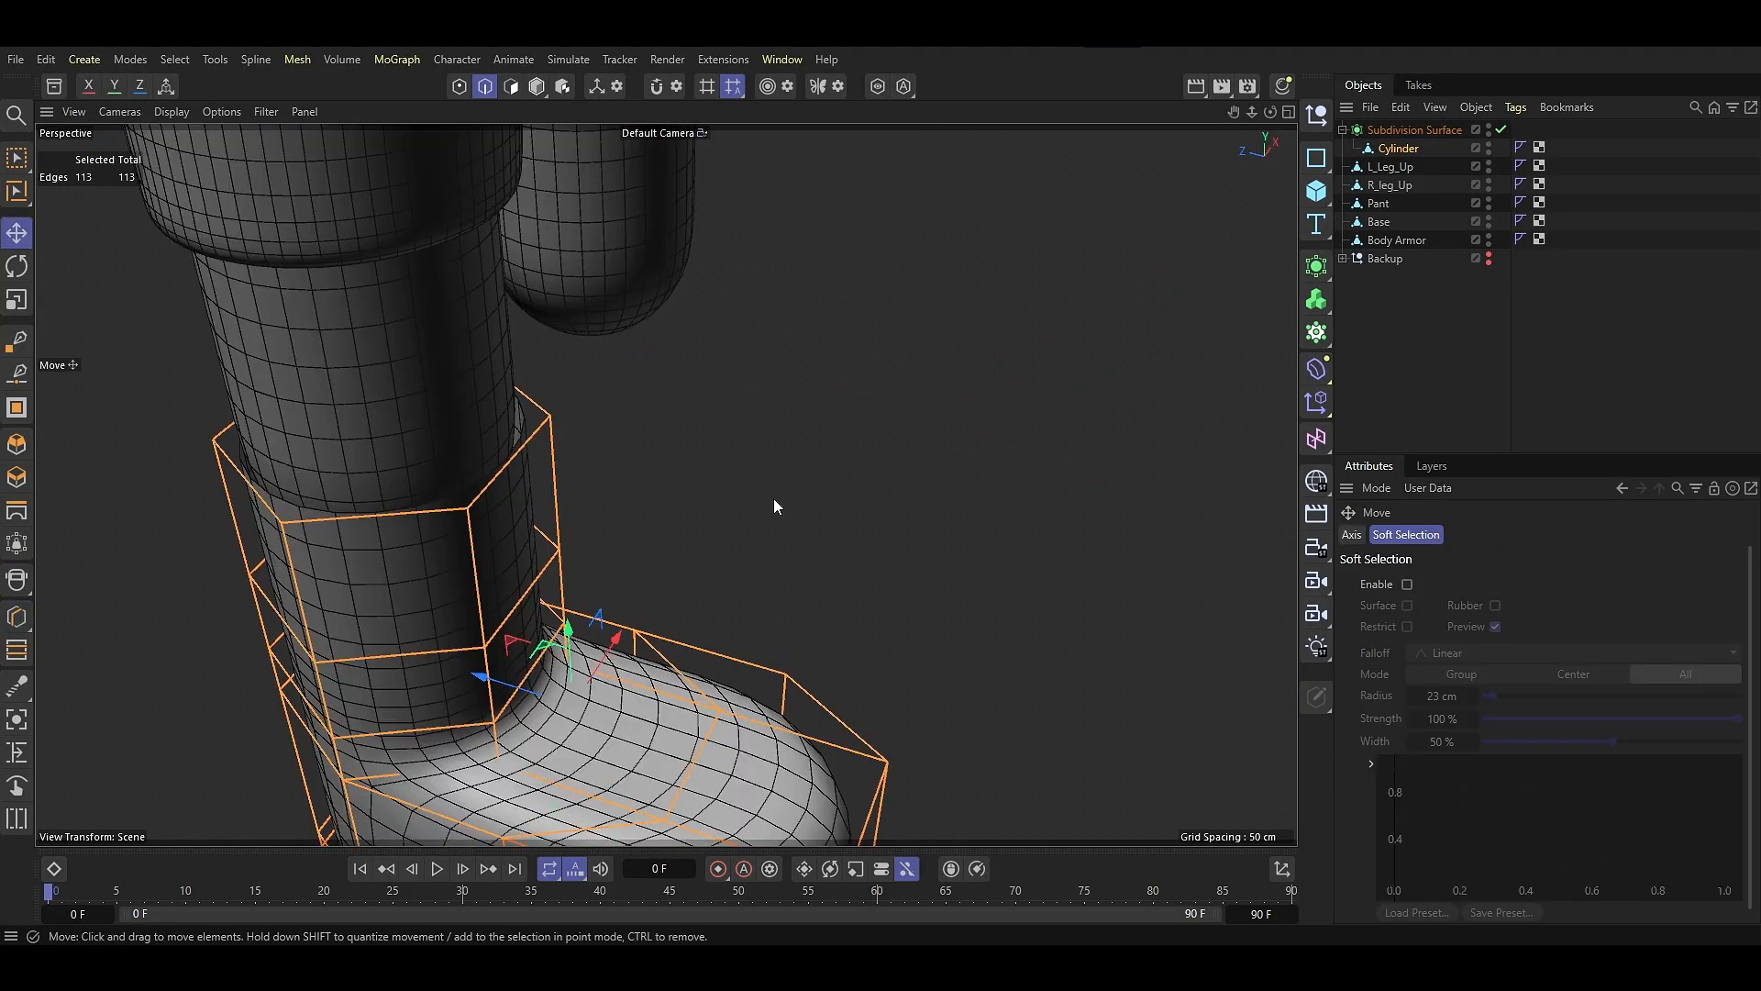
Scale the whole boot mesh up slightly and shift it along Z to clear the upper leg
key(t)
drag(754, 492, 775, 492)
key(e)
alt+drag(577, 486, 522, 633)
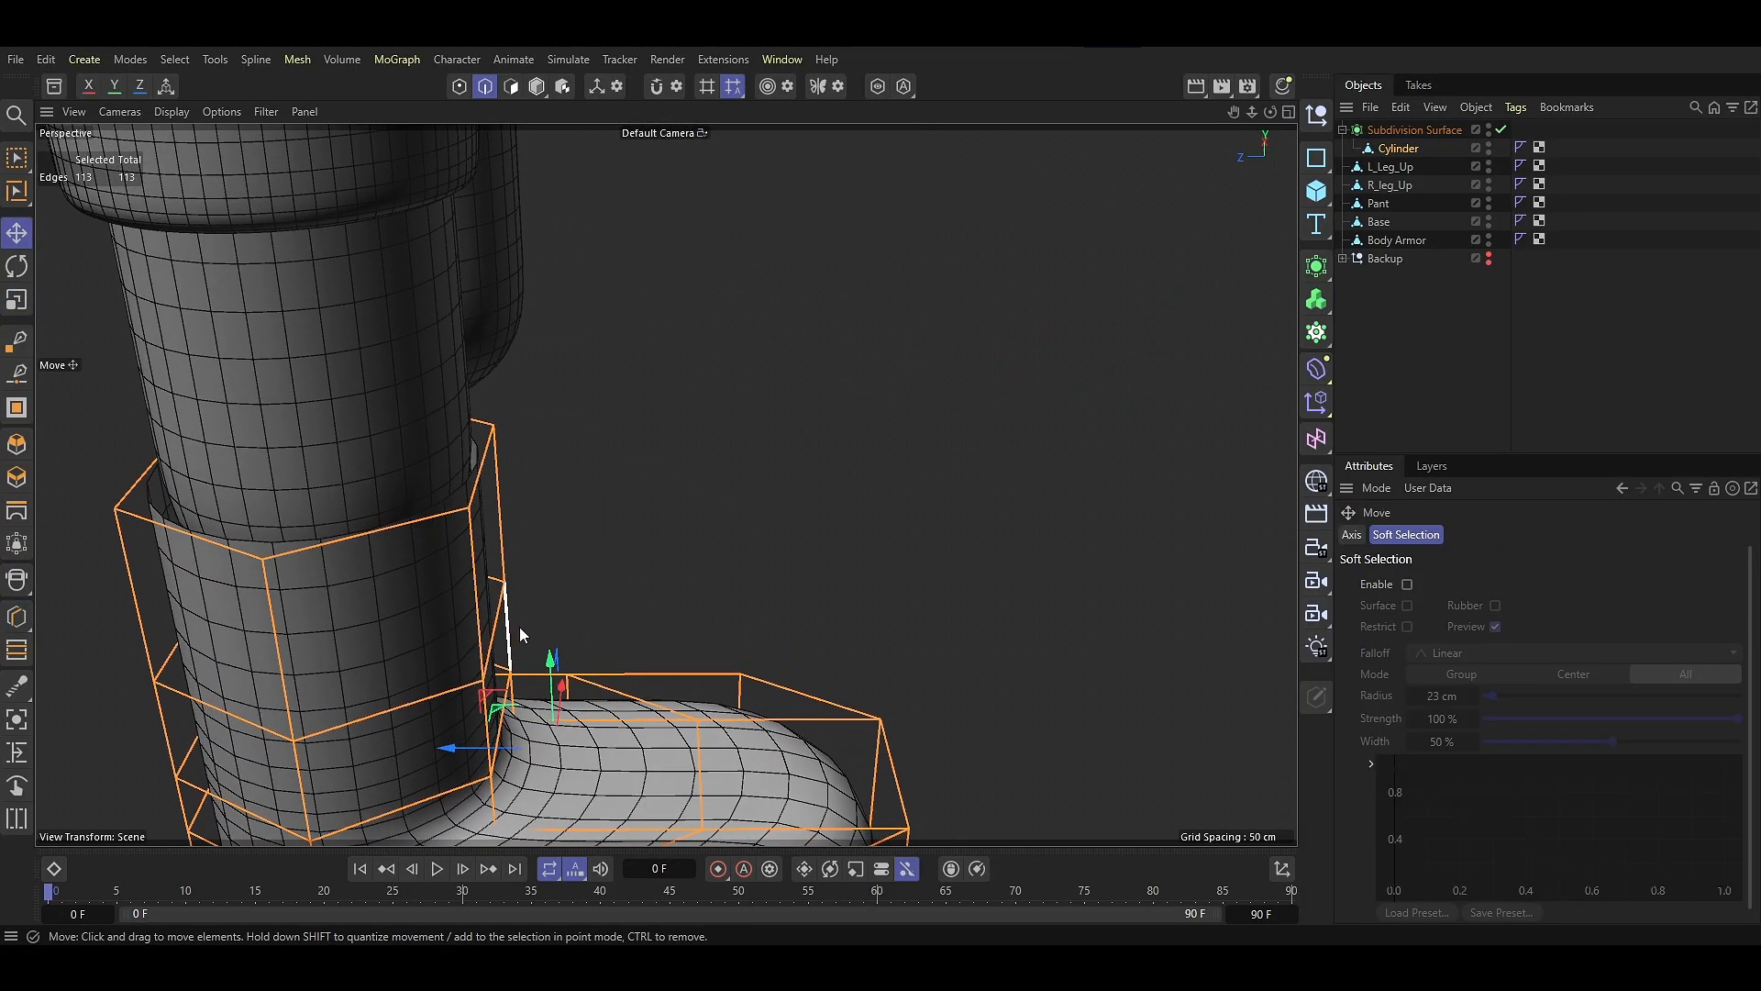
alt+middle_drag(520, 626, 545, 559)
drag(471, 684, 482, 685)
click(570, 416)
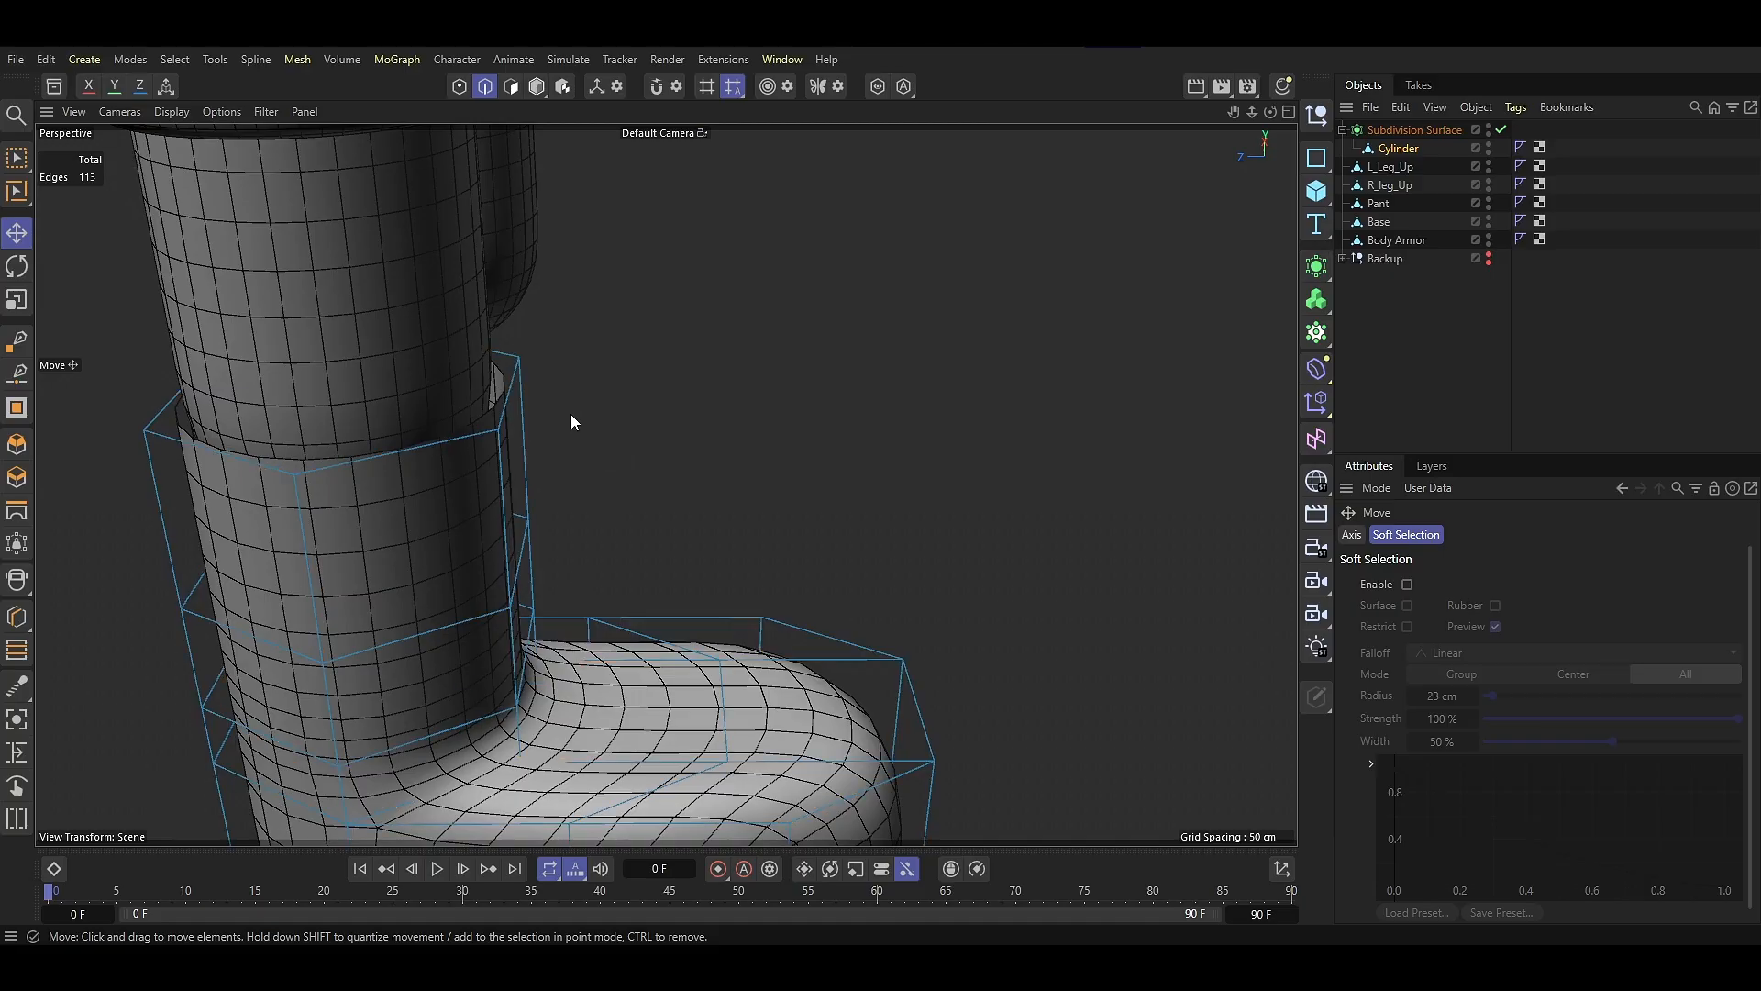
Isolate the boot and extrude its top edge loop inward twice, first with a -5 cm offset, to form a thick rim
alt+drag(430, 257, 307, 344)
double_click(578, 376)
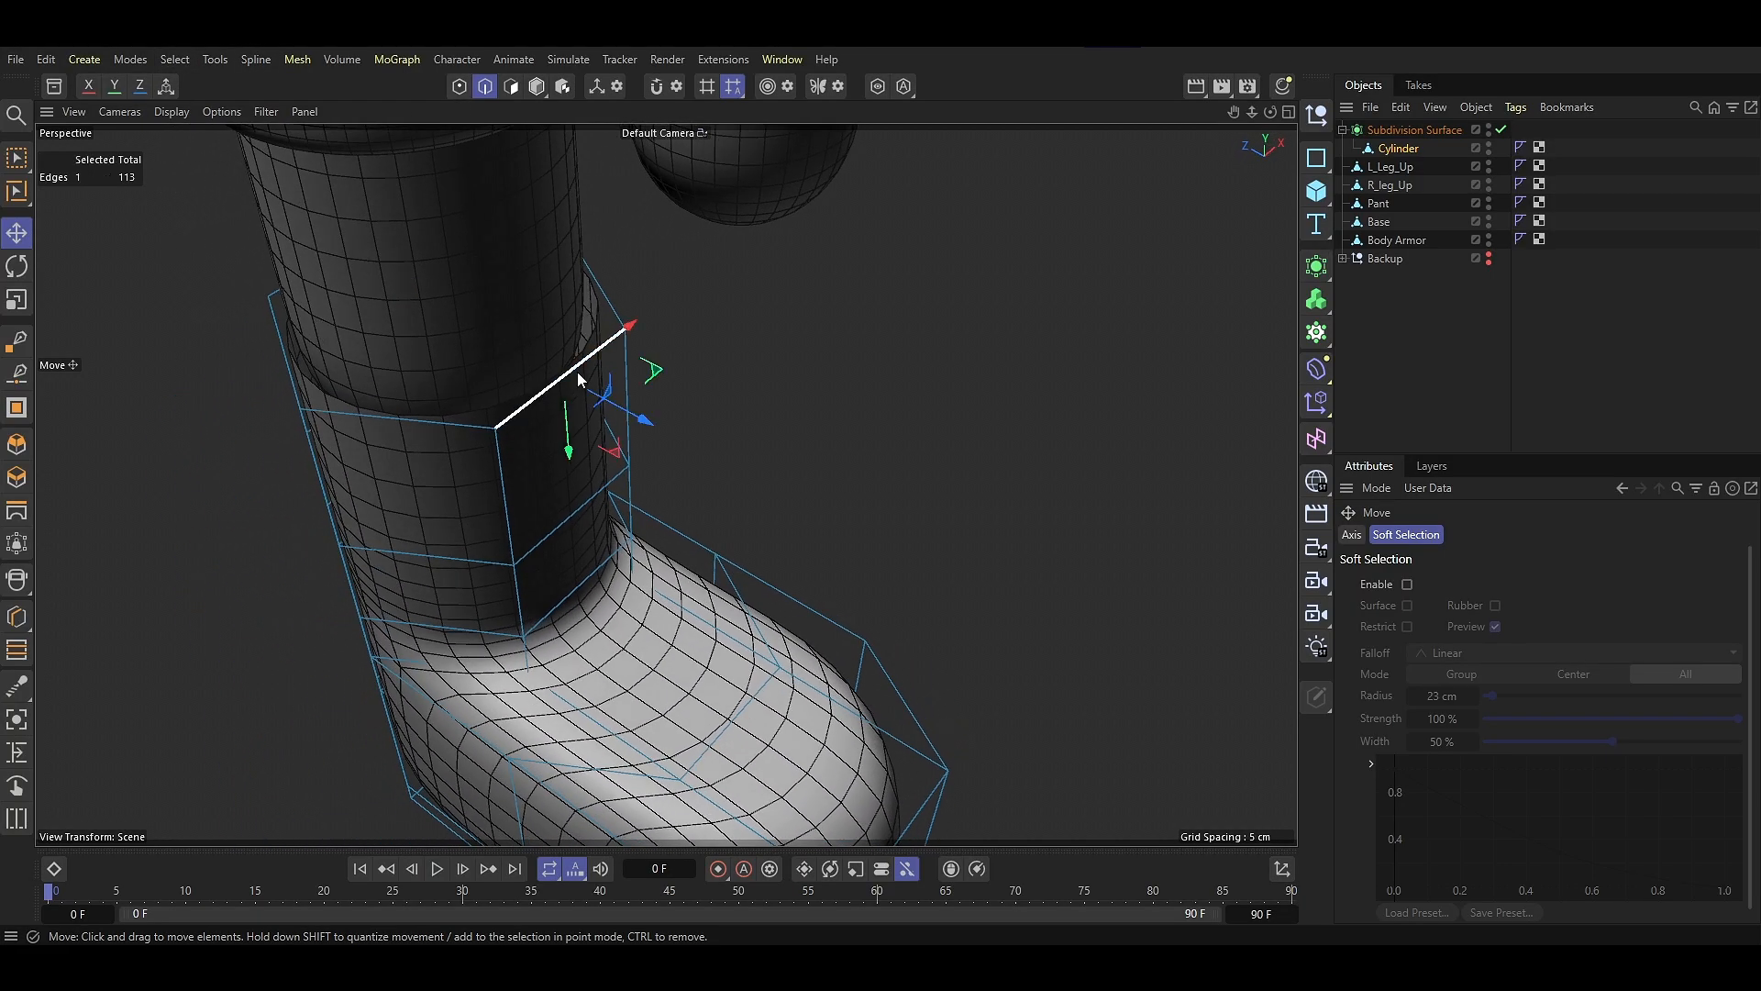
key(d)
drag(883, 352, 444, 312)
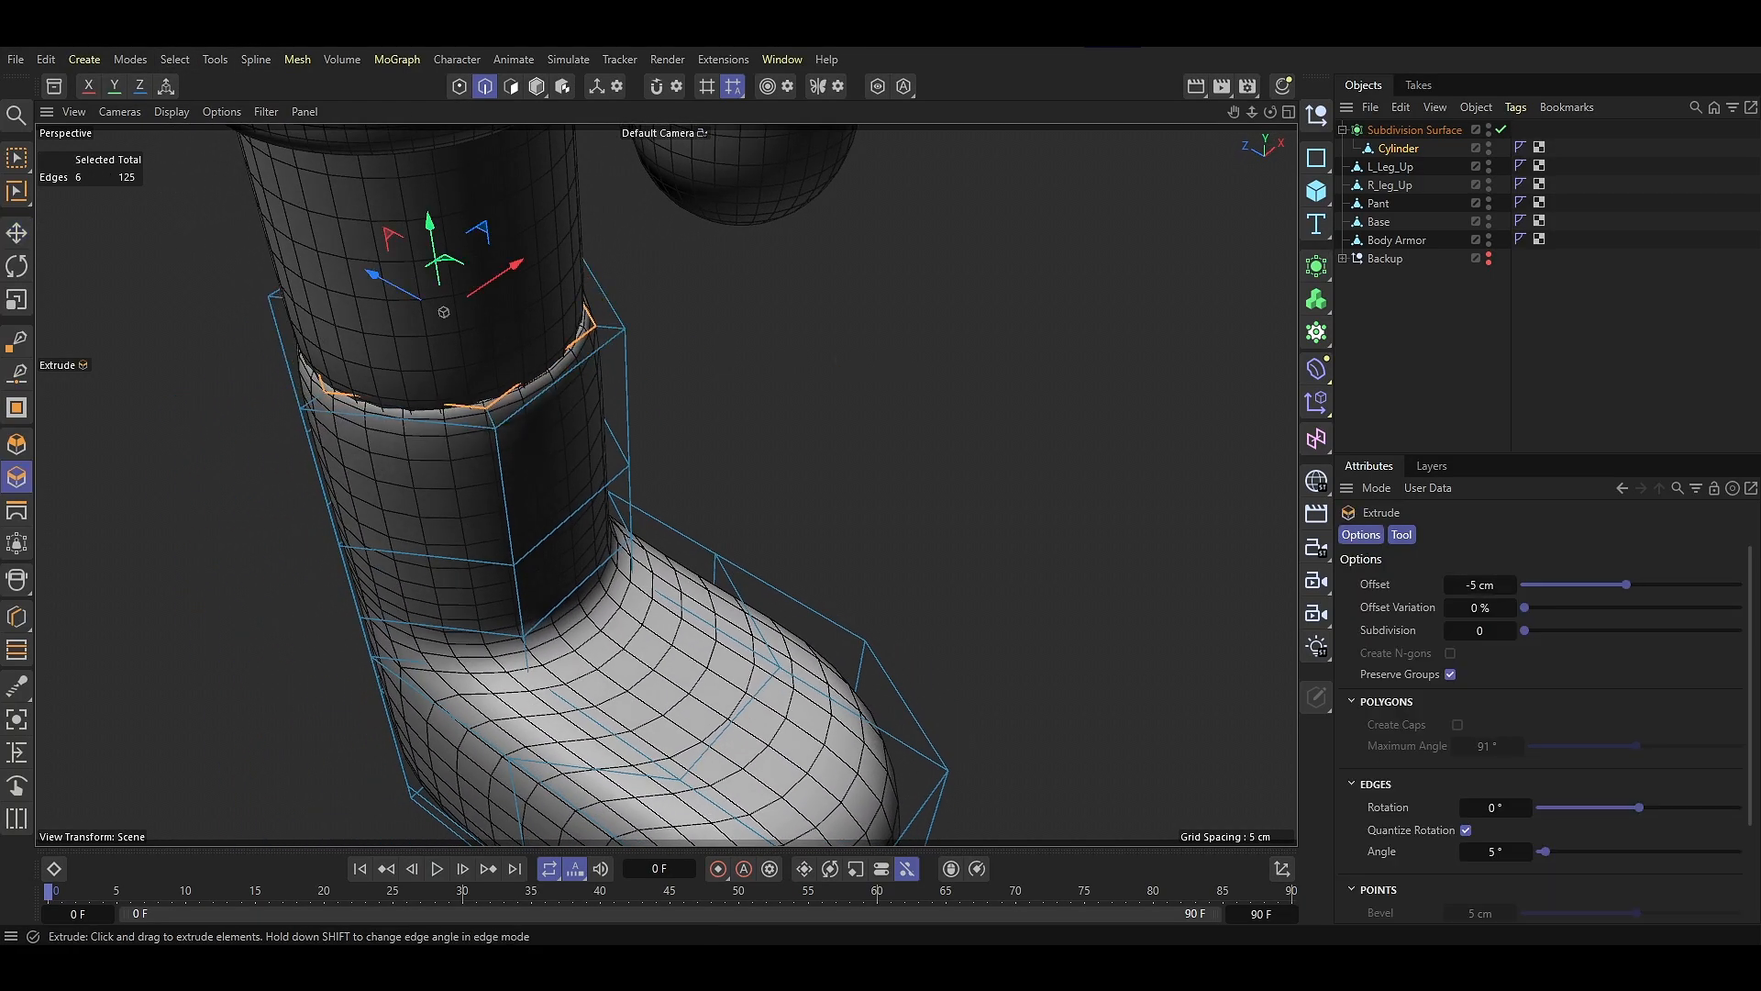
click(878, 86)
drag(848, 335, 750, 335)
key(e)
alt+drag(380, 430, 430, 416)
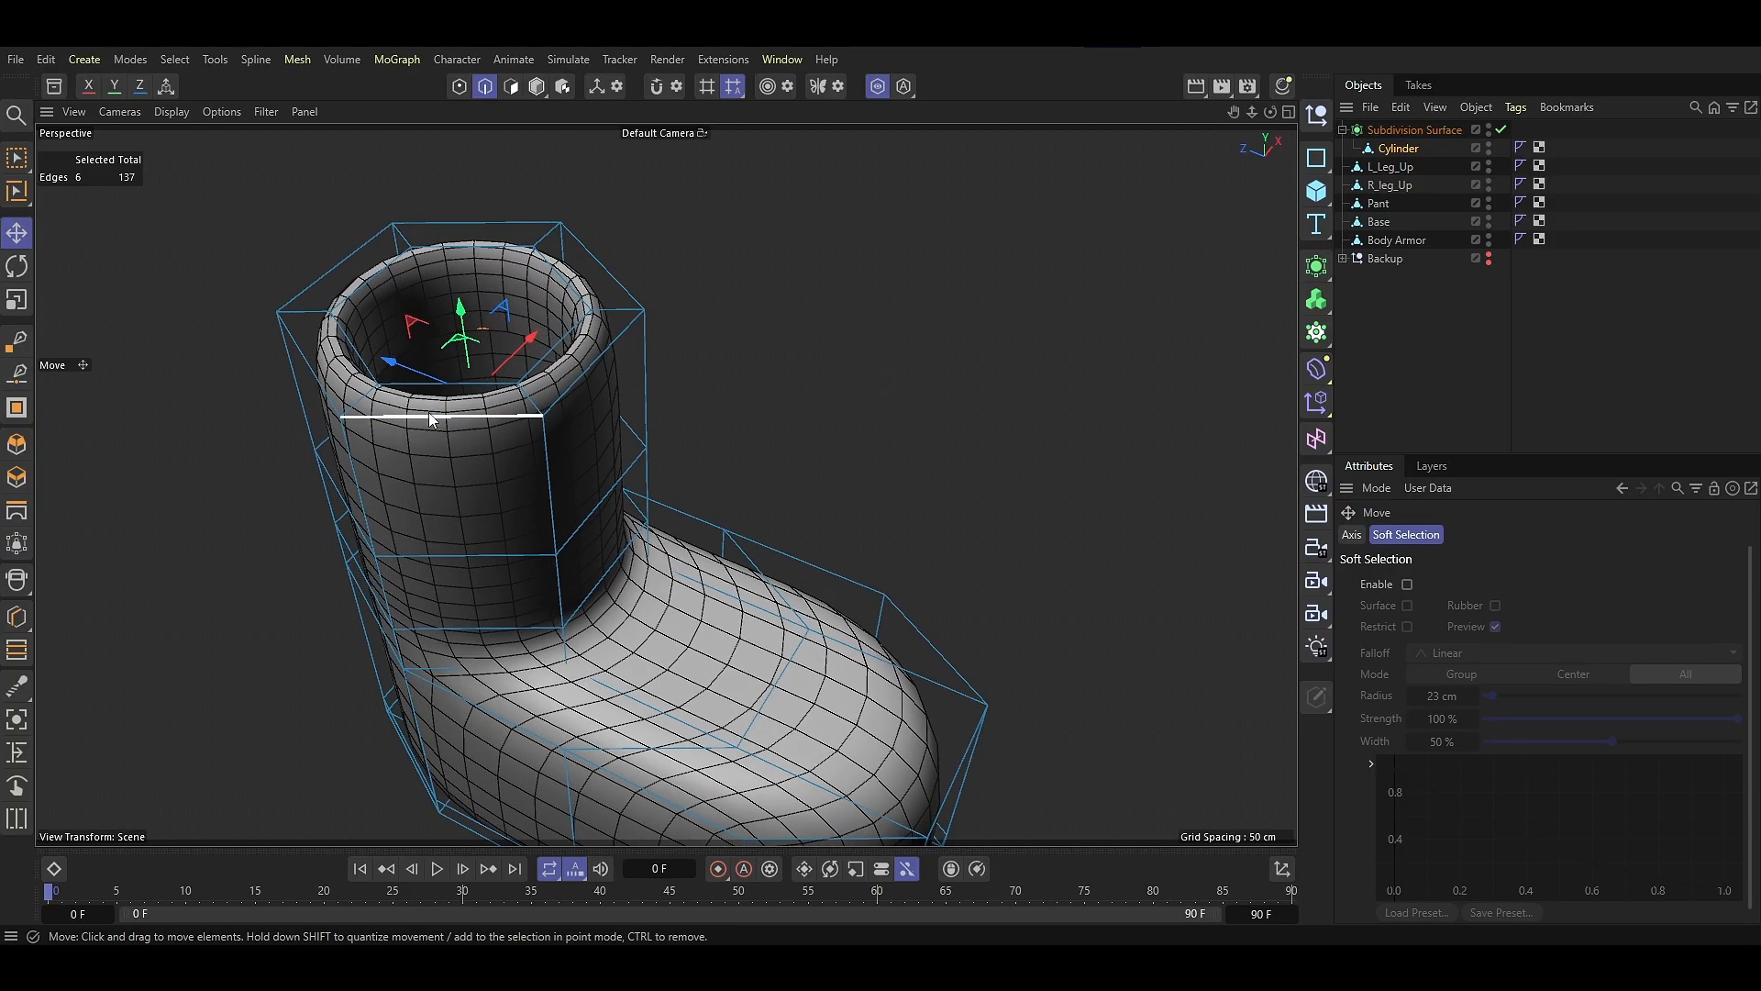
Add a loop cut just below the boot's outer rim and lower the inner edge loop into the shaft
key(k)
key(l)
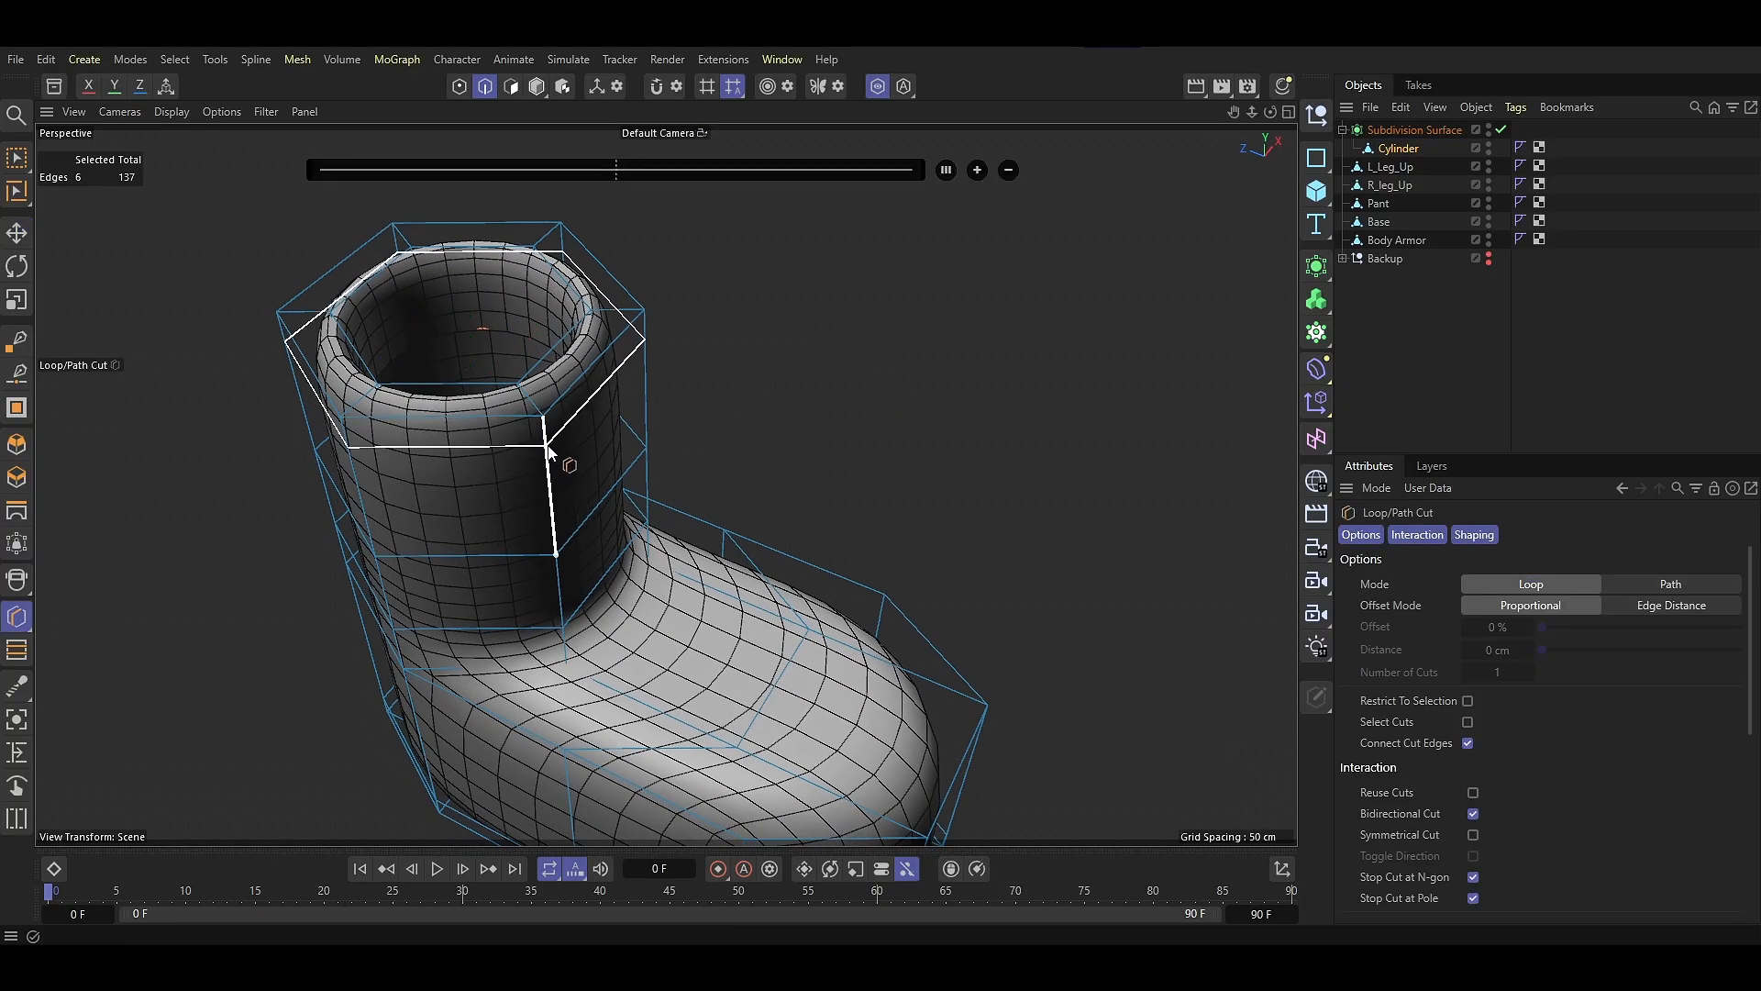
click(548, 450)
key(e)
alt+drag(550, 452, 499, 429)
drag(478, 330, 477, 442)
Add a loop cut on the inner wall of the boot opening at about 34.26% to tighten the rim
scroll(513, 403, up, 2)
key(k)
key(l)
click(573, 364)
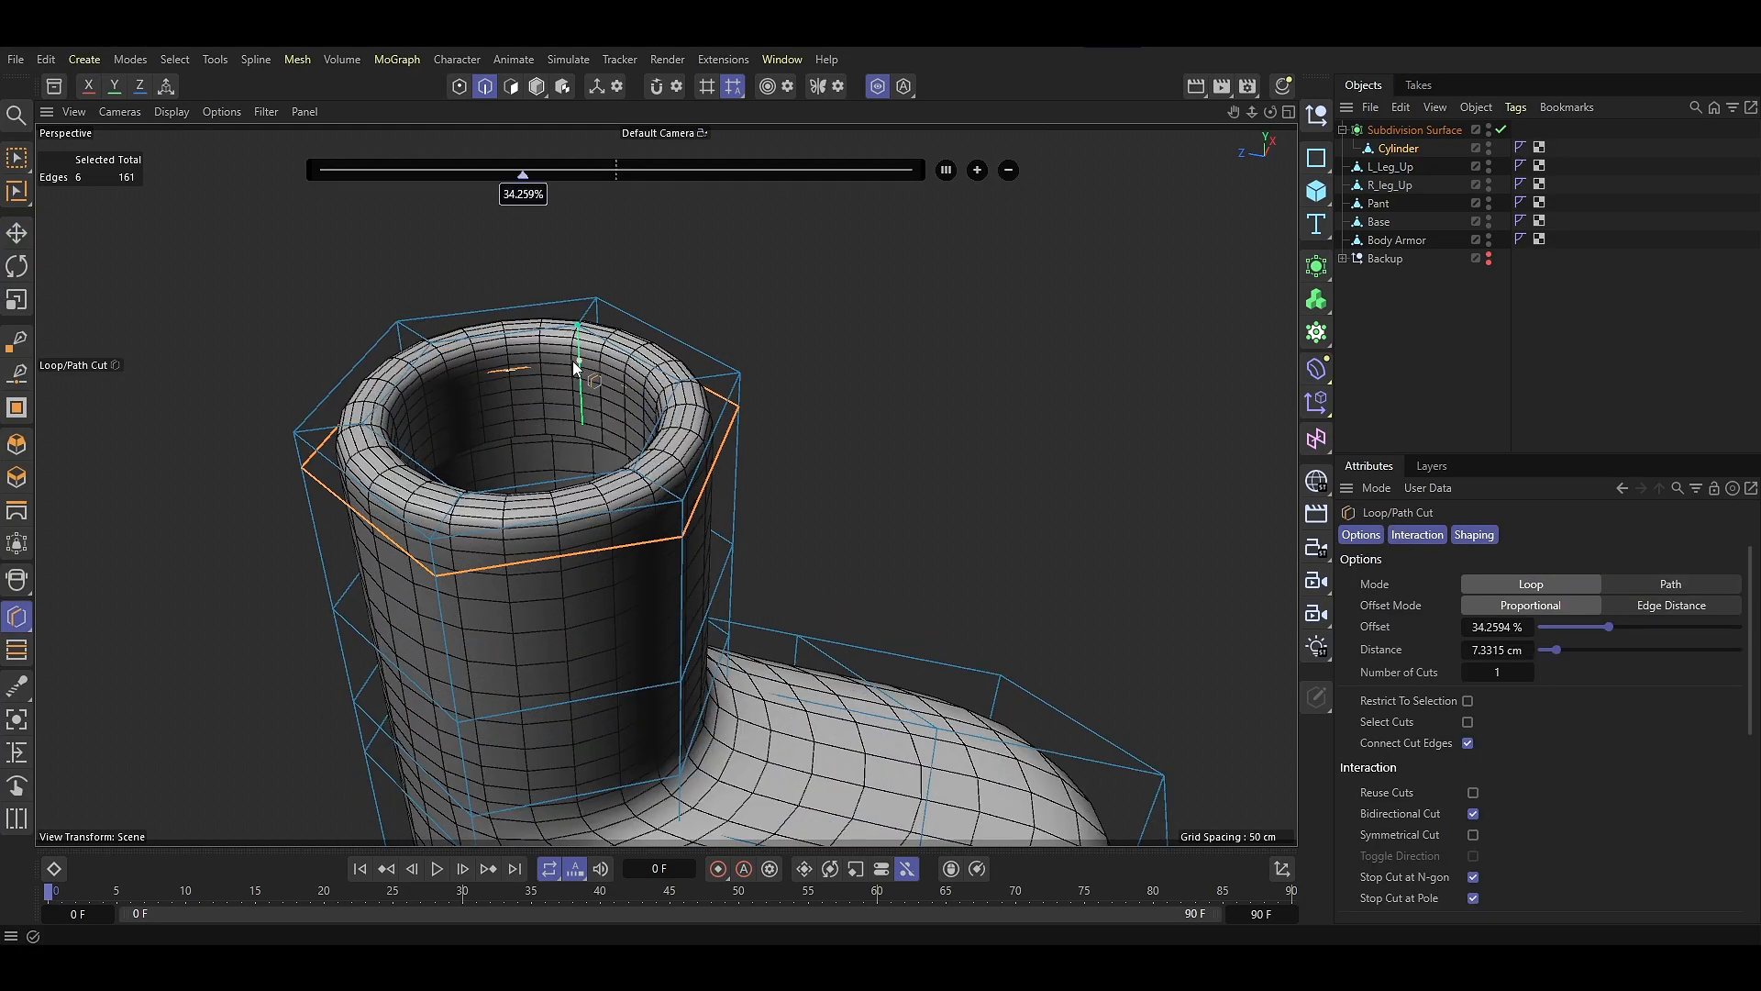
key(e)
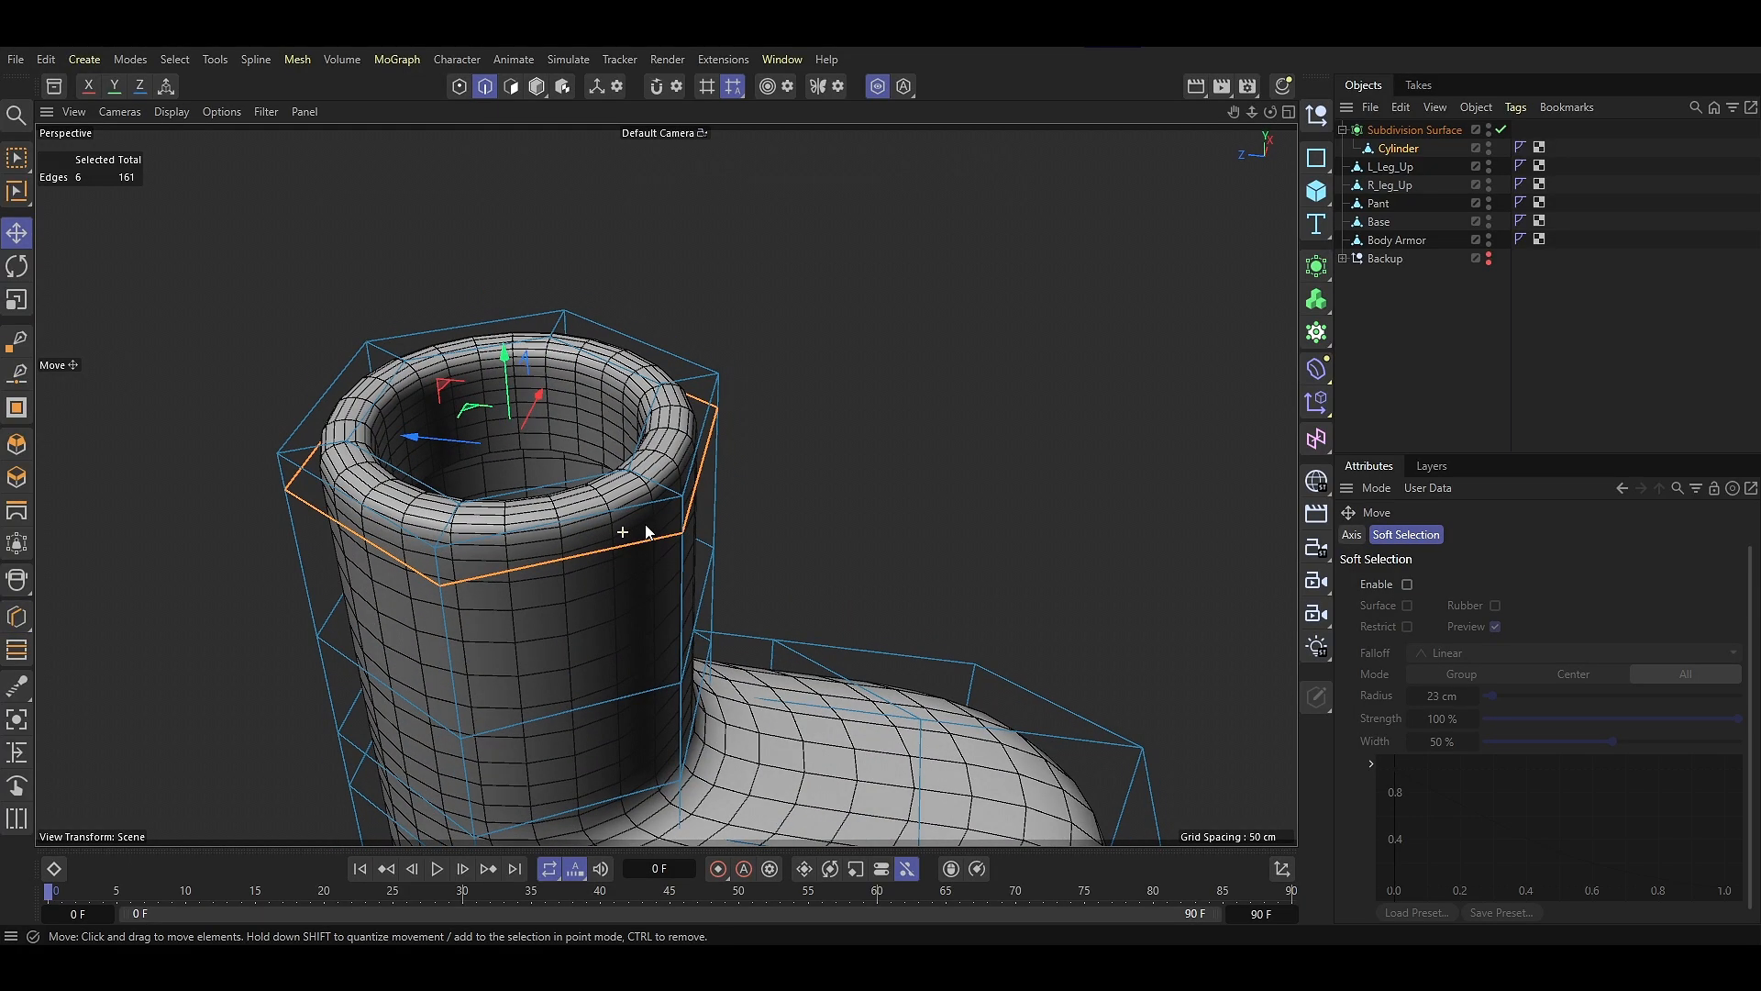
Flare the boot's rim by scaling its top edge loops slightly outward with the Y axis locked
key(F5)
key(F4)
key(0)
scroll(479, 523, up, 3)
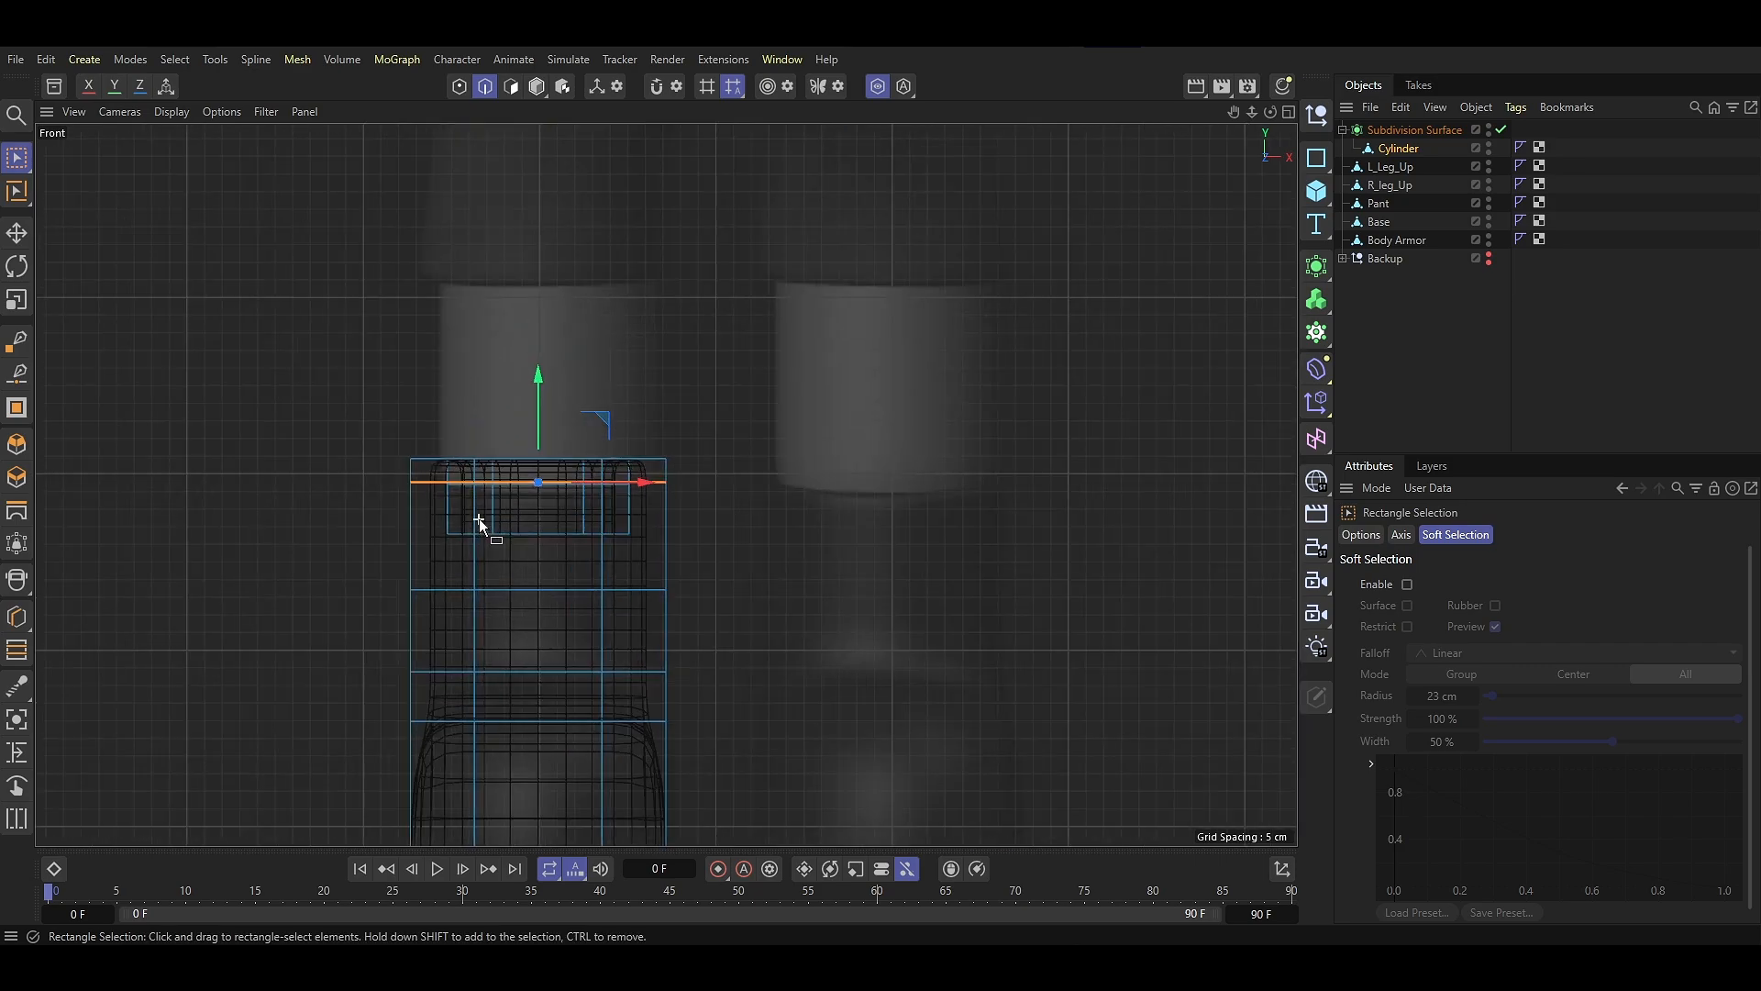
drag(316, 384, 732, 496)
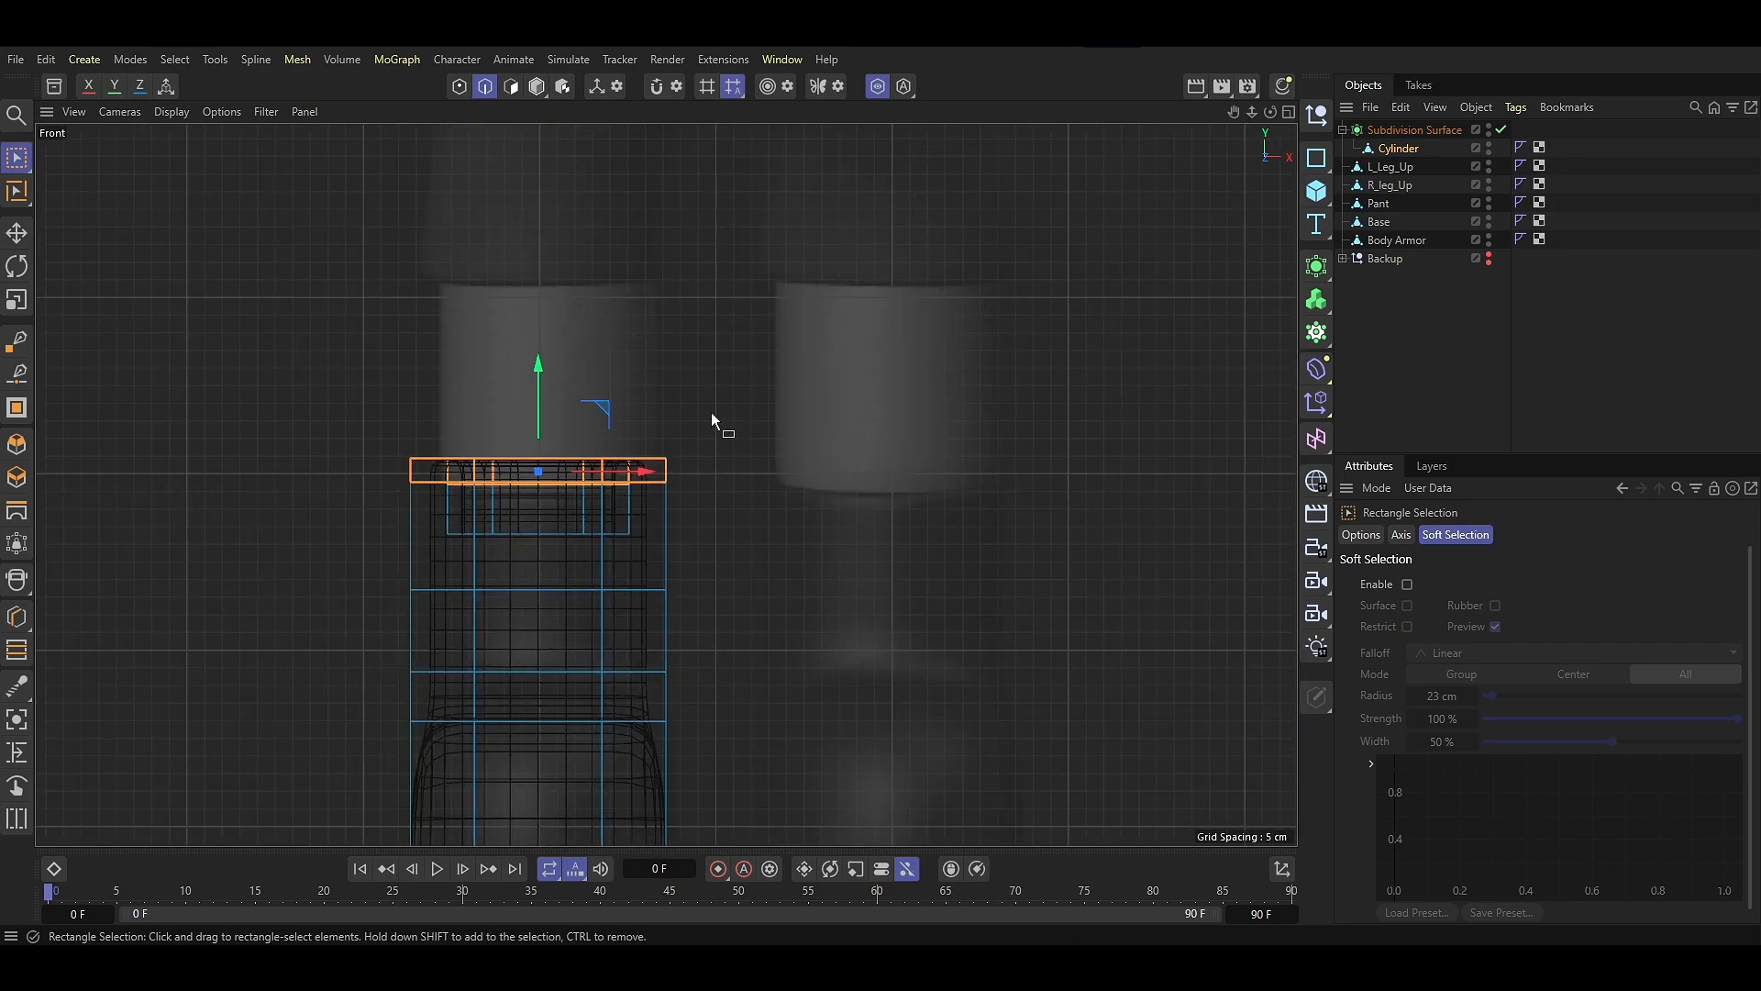
key(t)
mouse_move(712, 411)
mouse_down()
mouse_move(761, 400)
mouse_move(739, 417)
mouse_up()
key(F5)
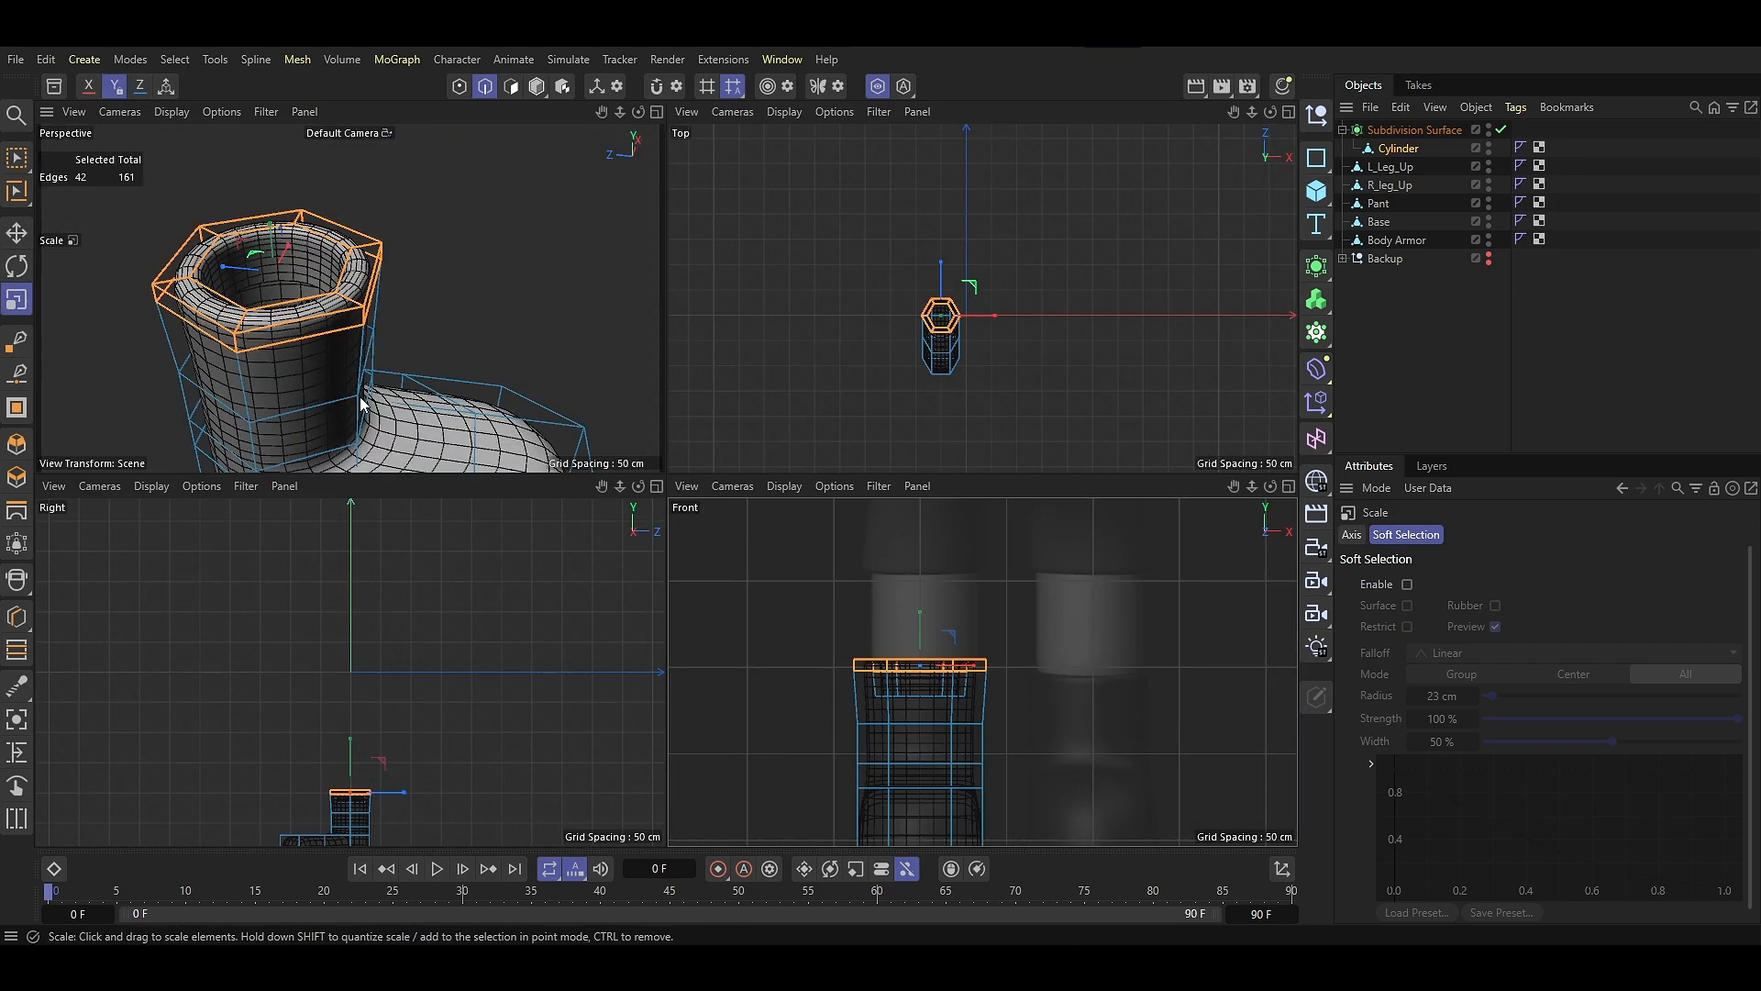
click(112, 90)
Turn off the boot's isolation and move the top front edge of the toe slightly upward and forward
click(878, 86)
click(491, 256)
click(511, 86)
middle_click(491, 259)
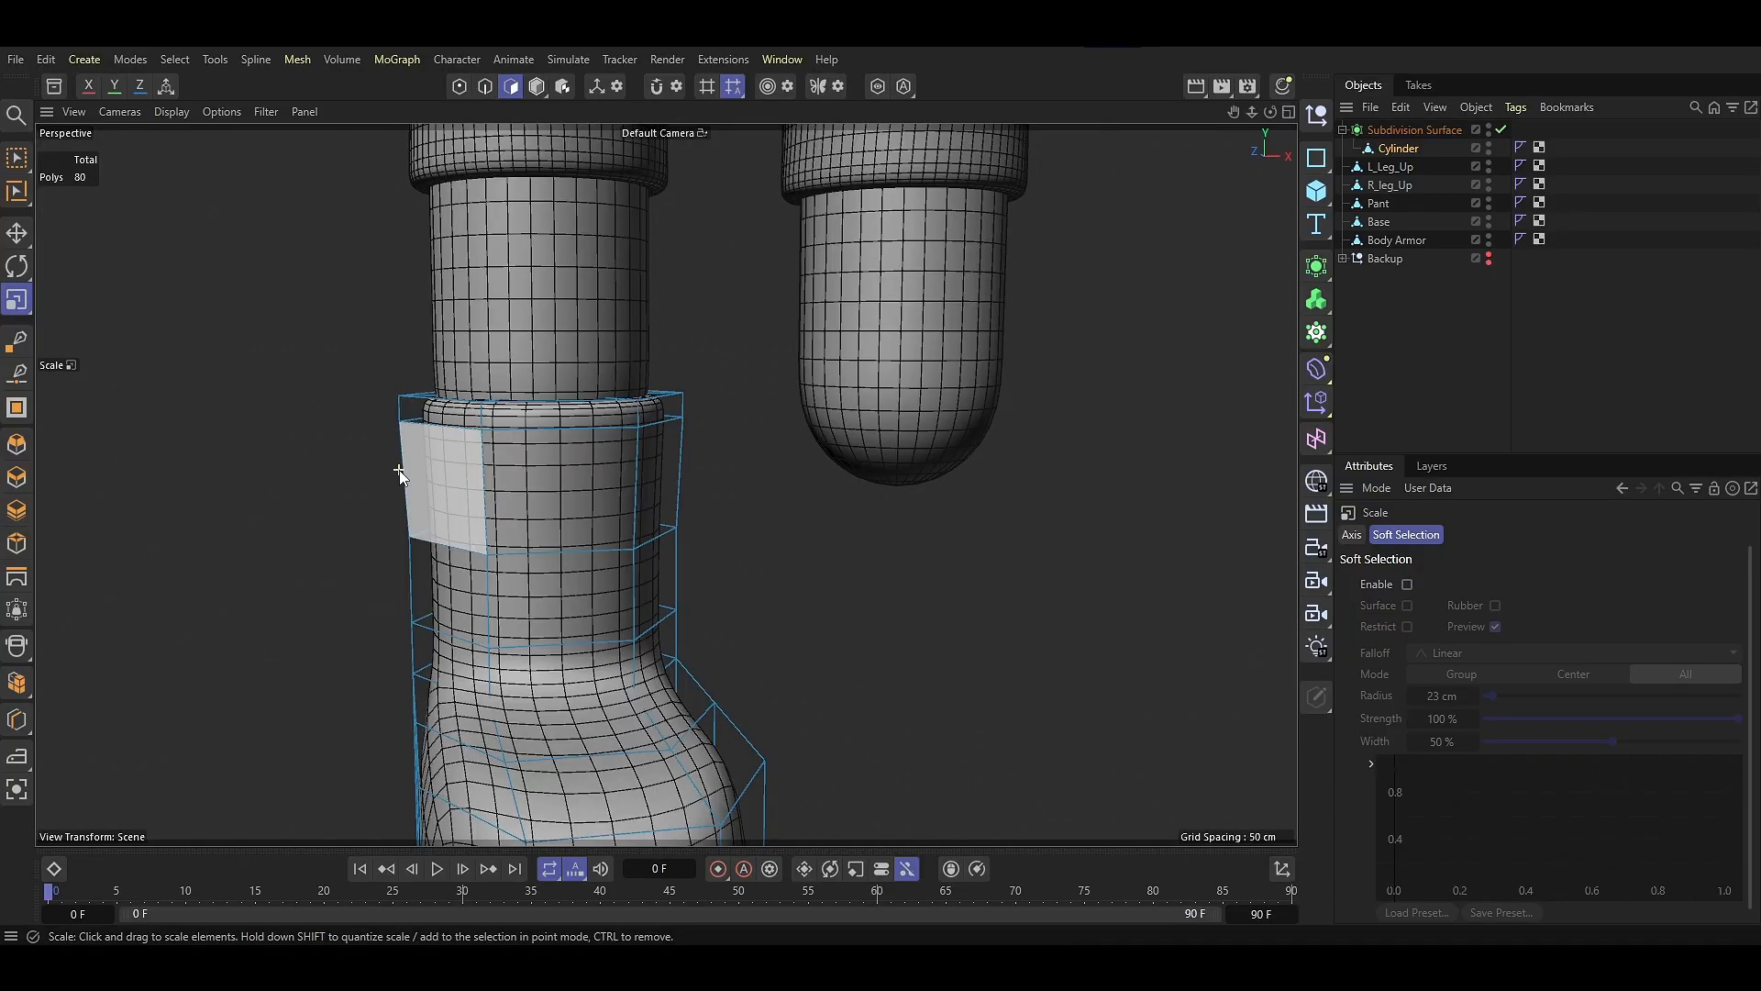
alt+drag(525, 558, 511, 519)
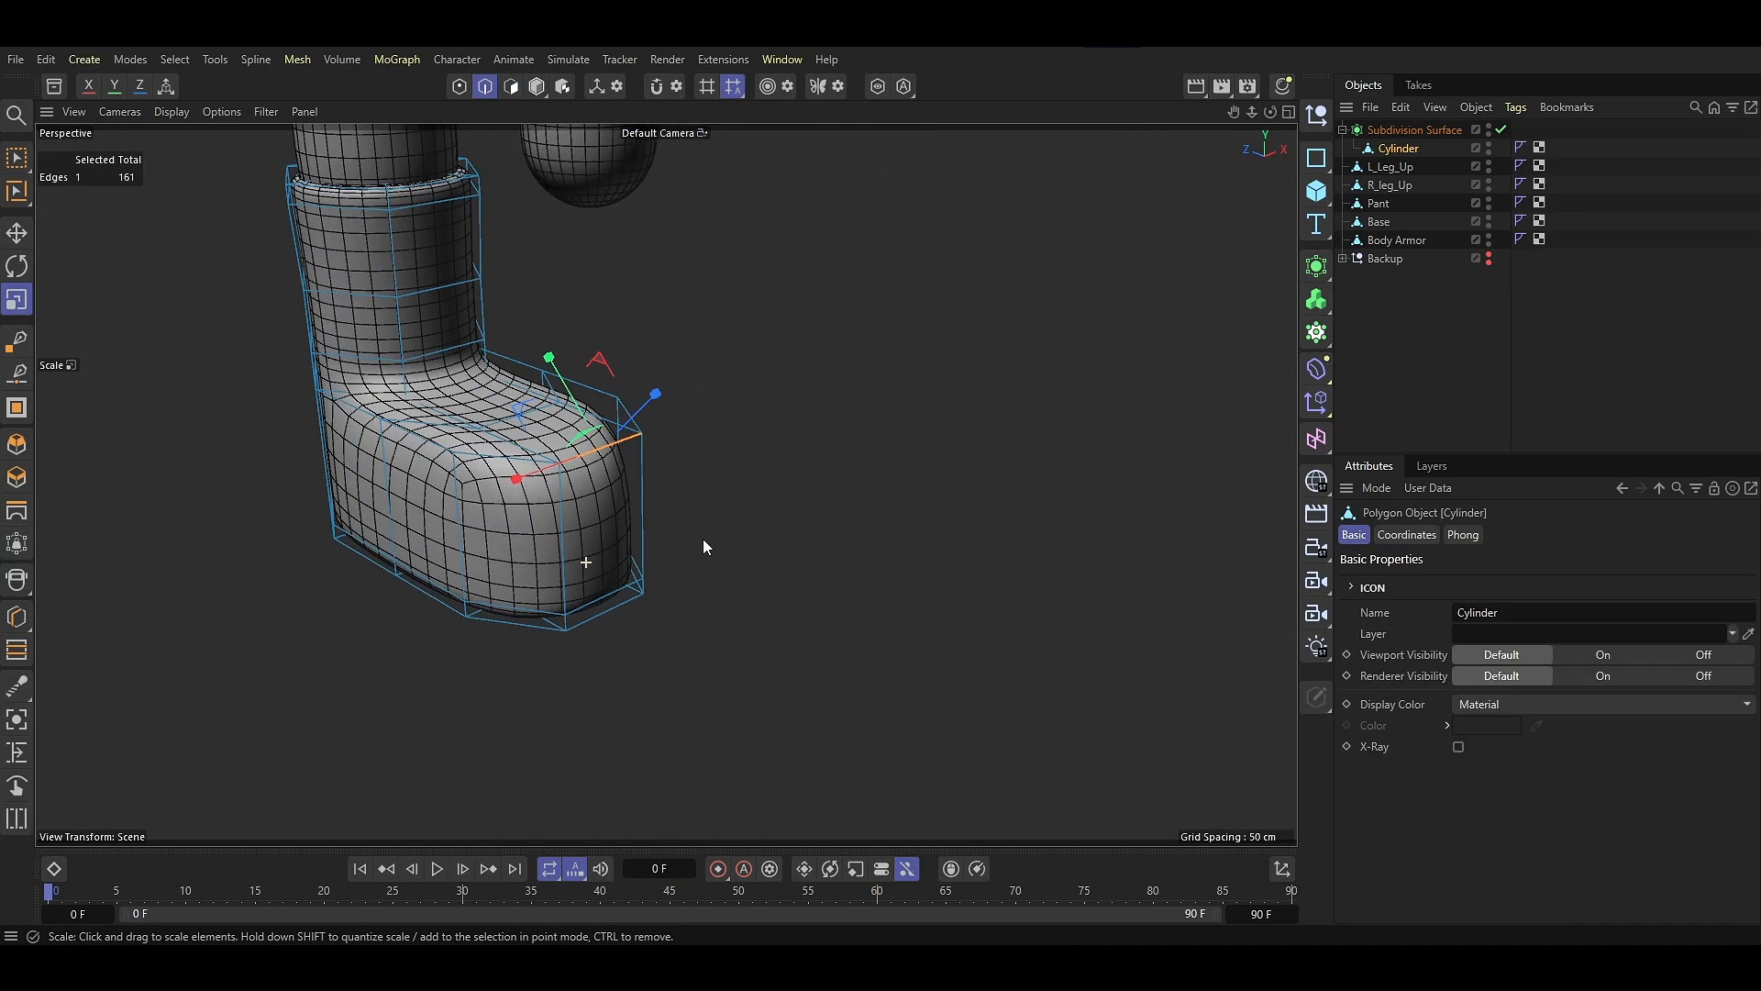
alt+drag(703, 537, 789, 519)
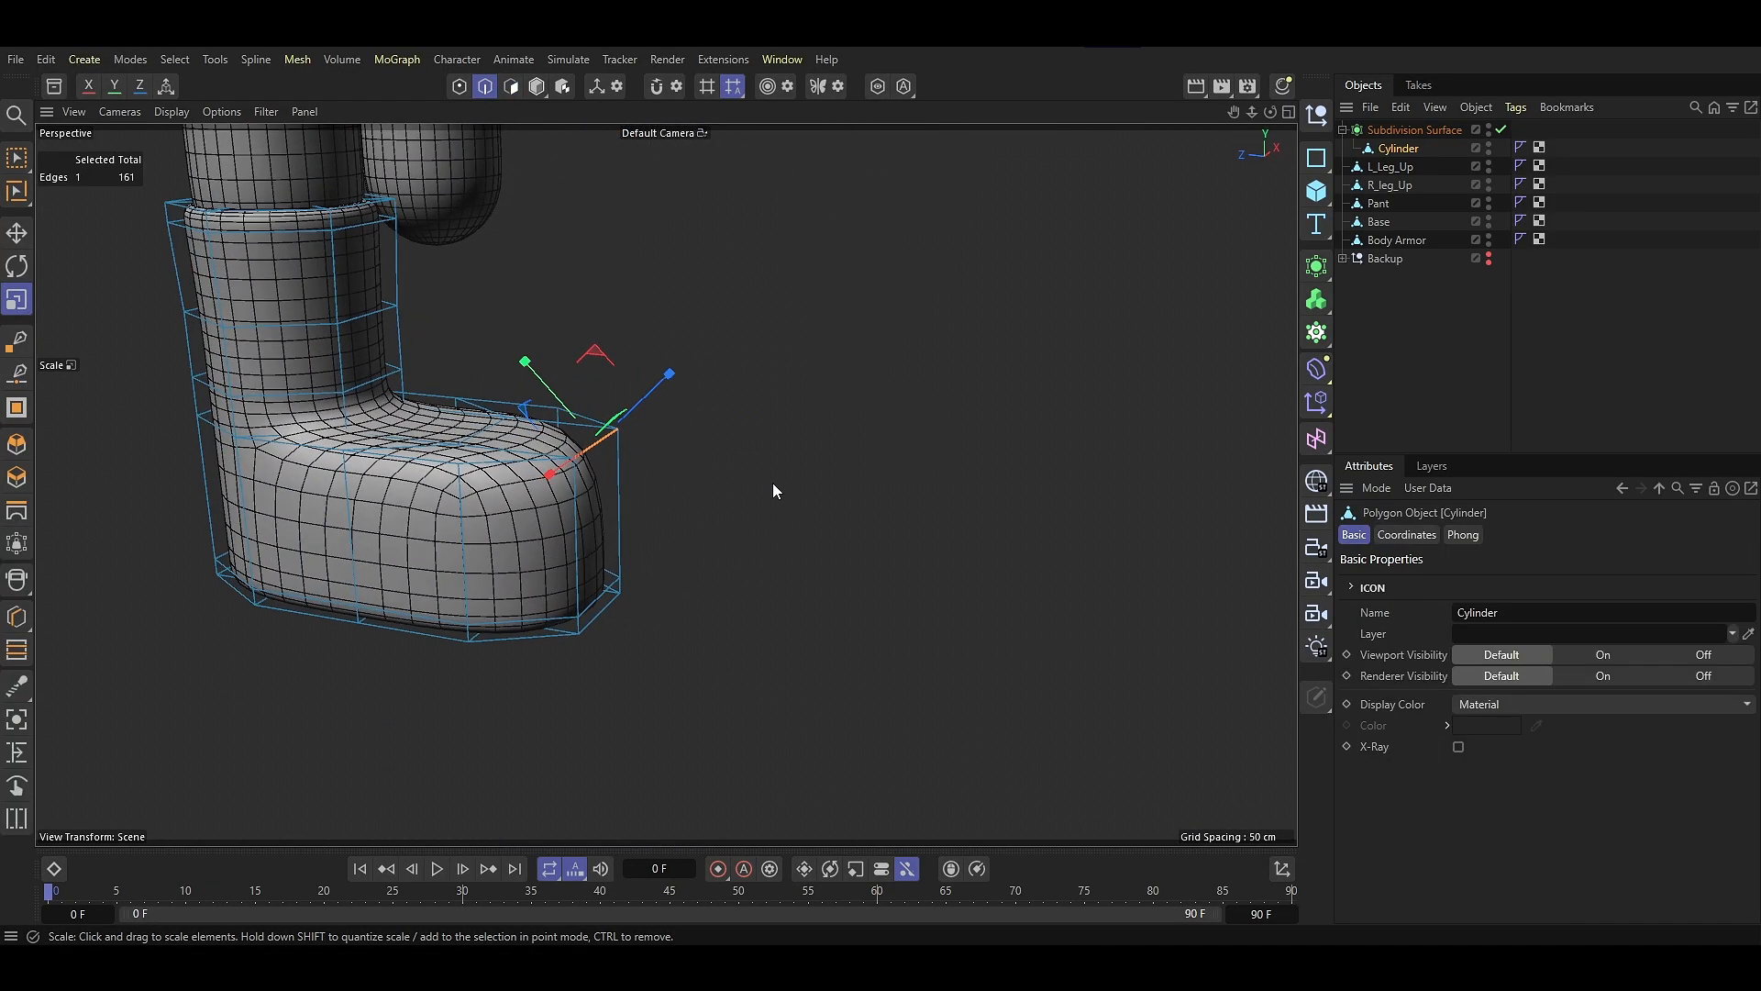
key(e)
drag(656, 389, 669, 376)
drag(545, 359, 537, 348)
drag(660, 358, 658, 333)
drag(549, 338, 542, 335)
key(Return)
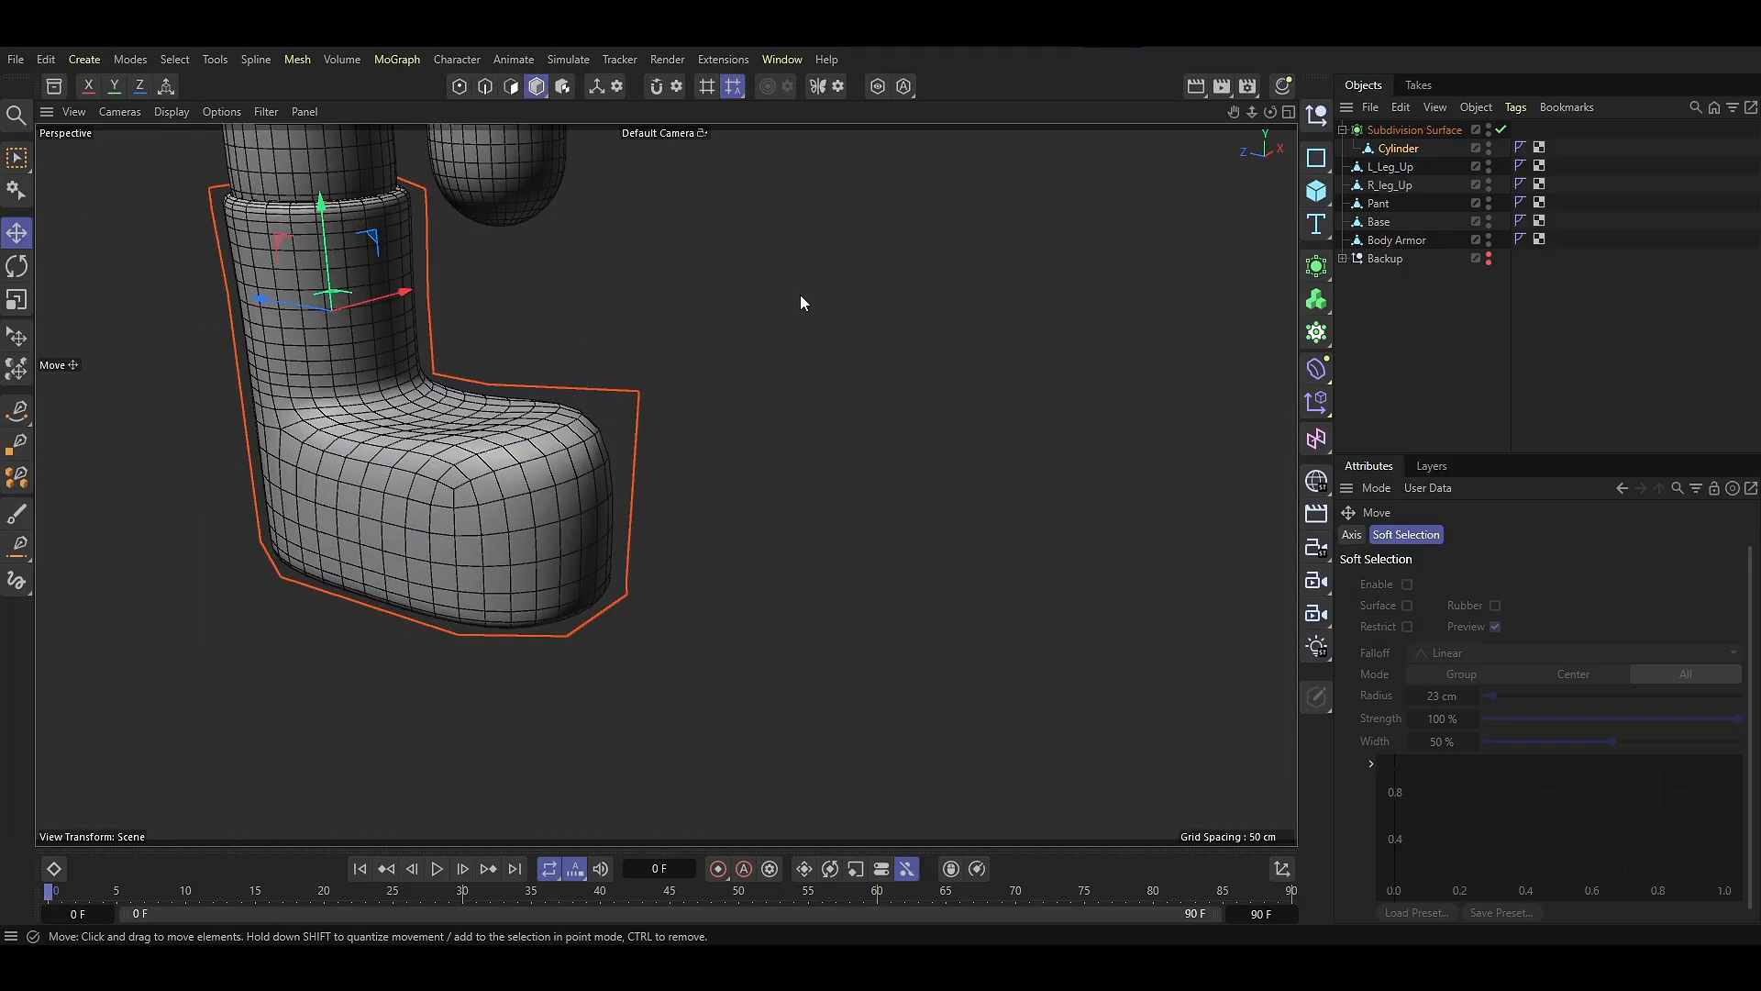
click(800, 294)
Select the edge loops around the boot's sole and raise them about 10 cm along Y
alt+drag(420, 461, 300, 475)
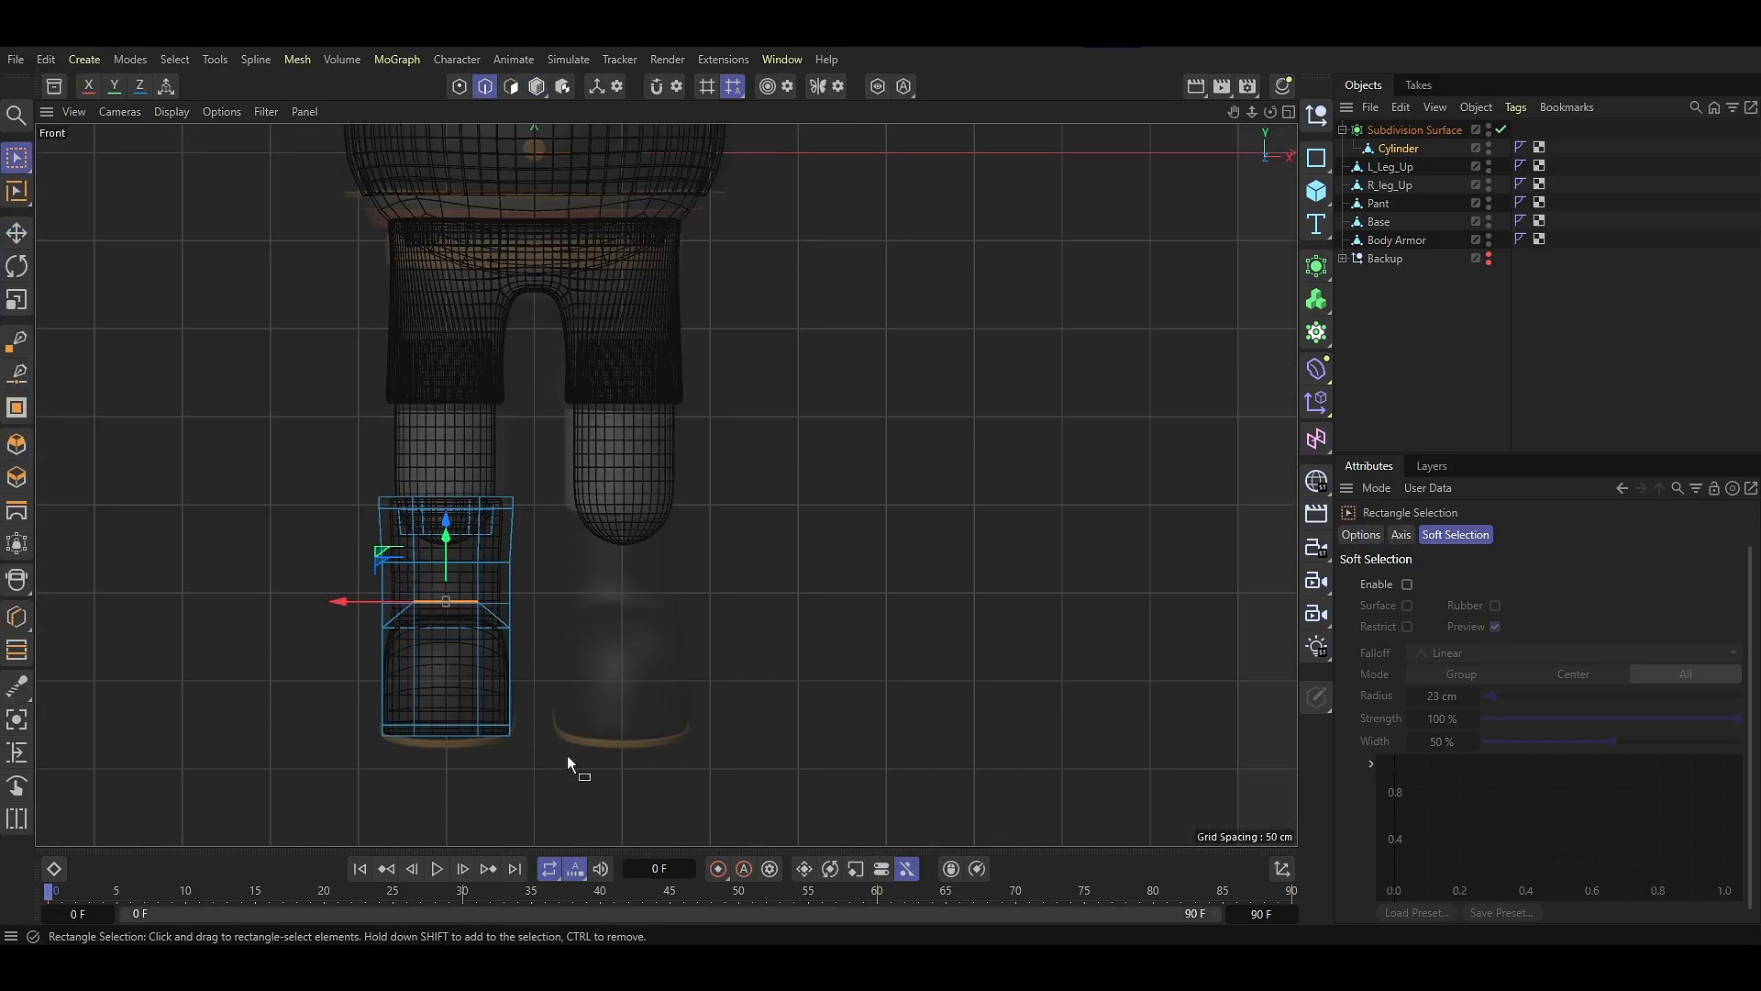
drag(567, 758, 347, 700)
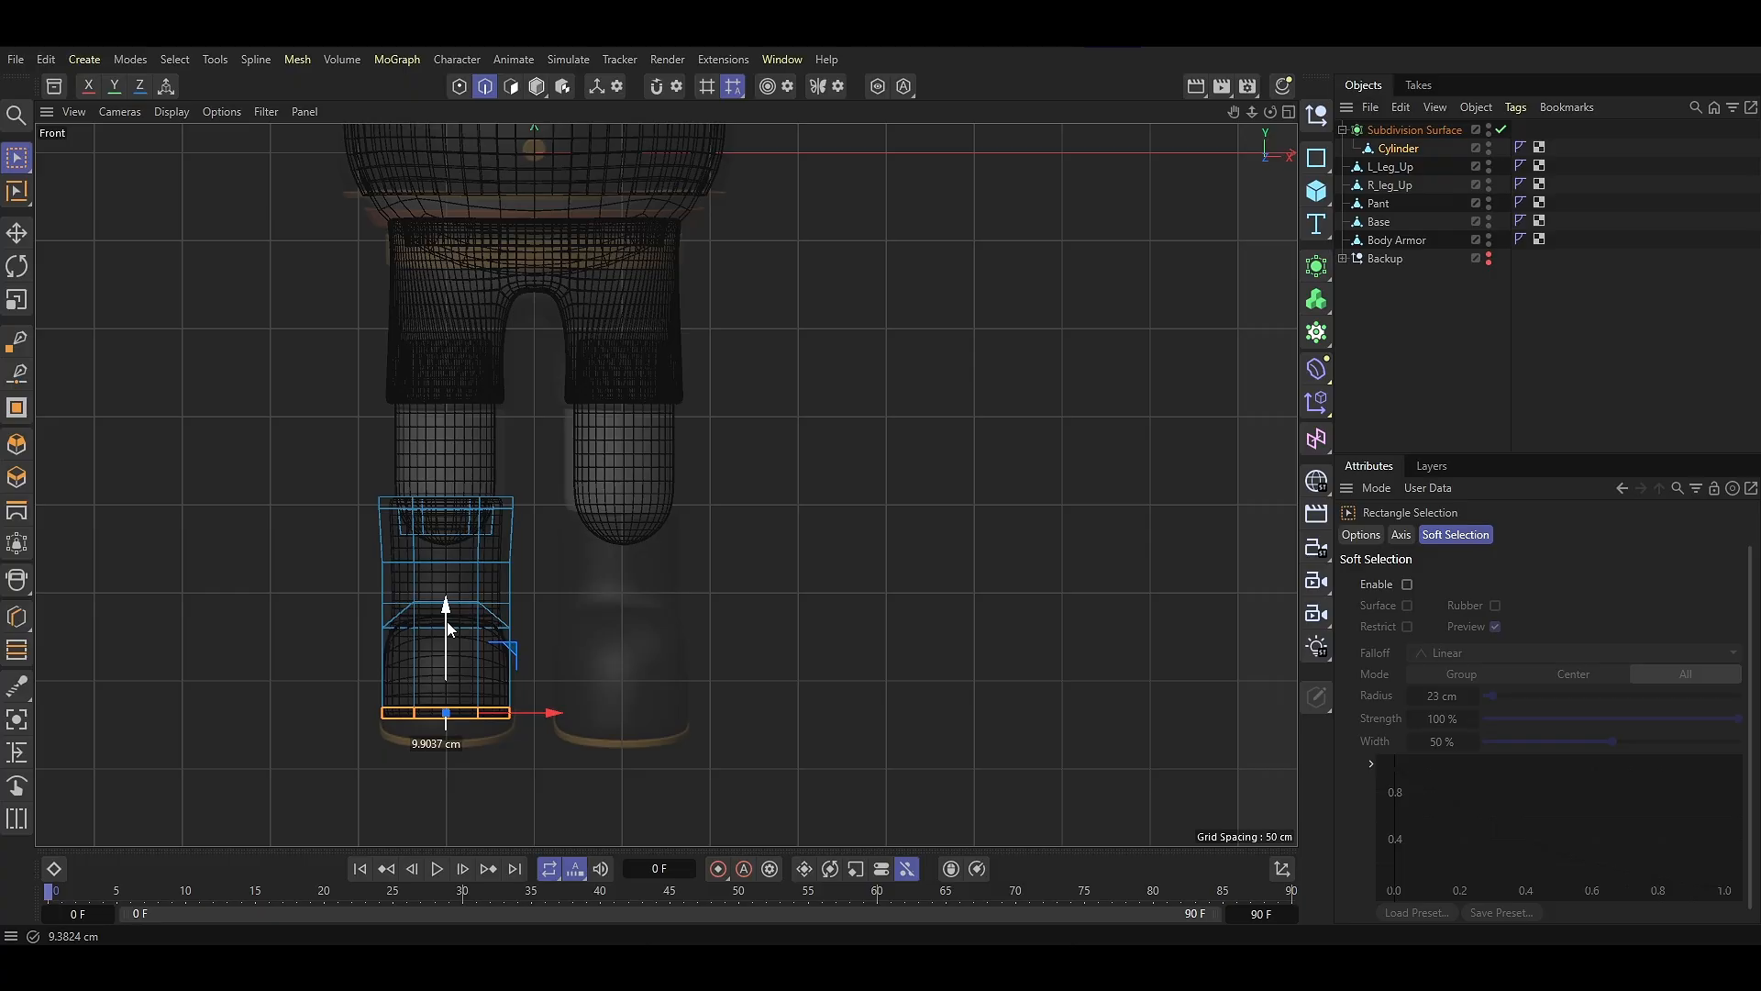
middle_click(322, 593)
middle_click(300, 402)
alt+drag(604, 524, 619, 581)
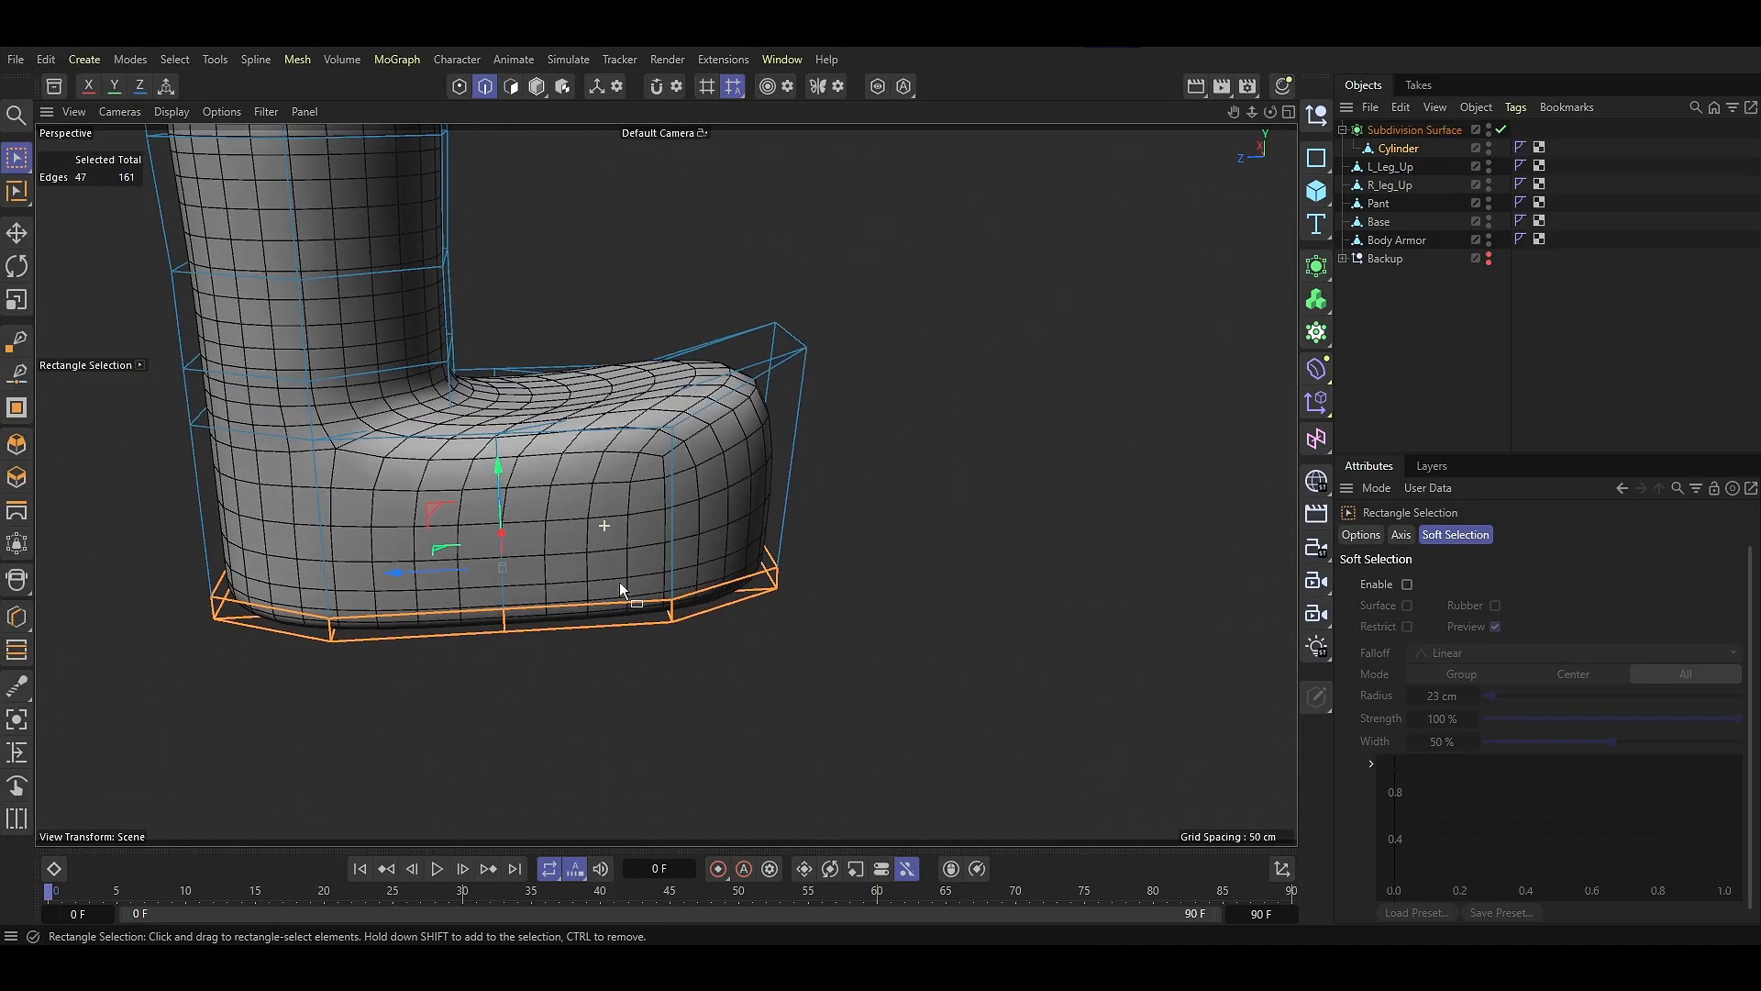
click(537, 87)
key(e)
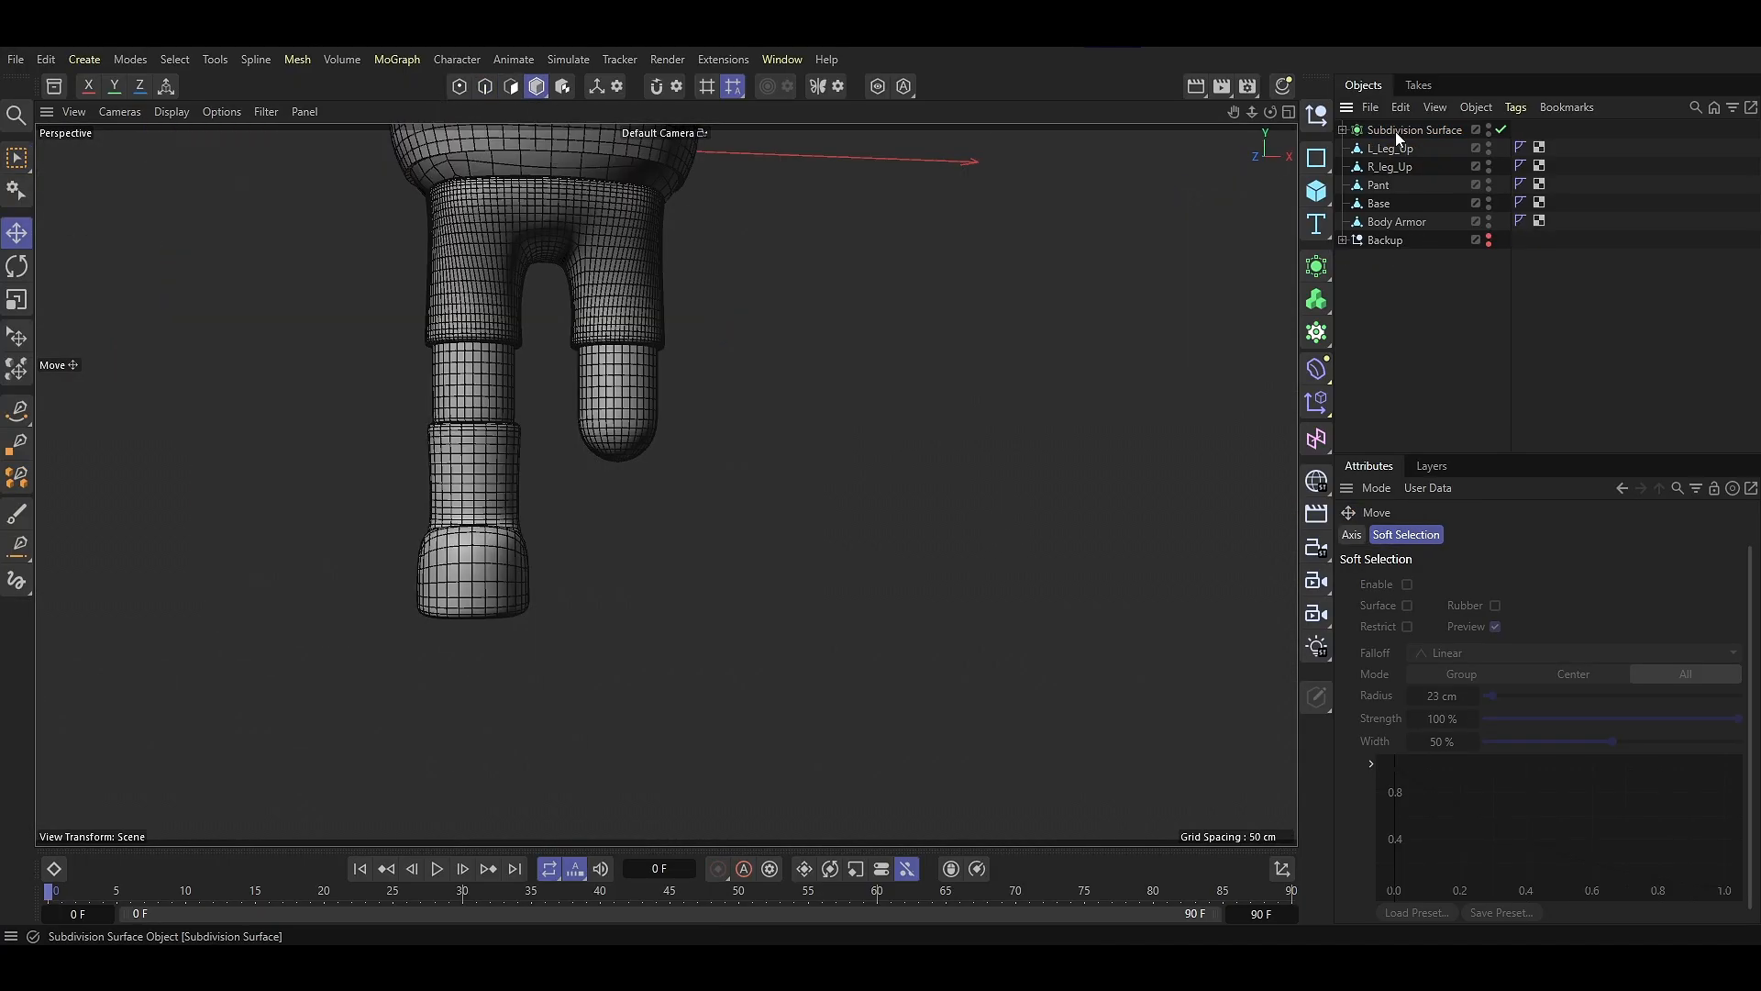
Rename the boot's Subdivision Surface as Boot and place a copy of it in the Backup group
double_click(1396, 131)
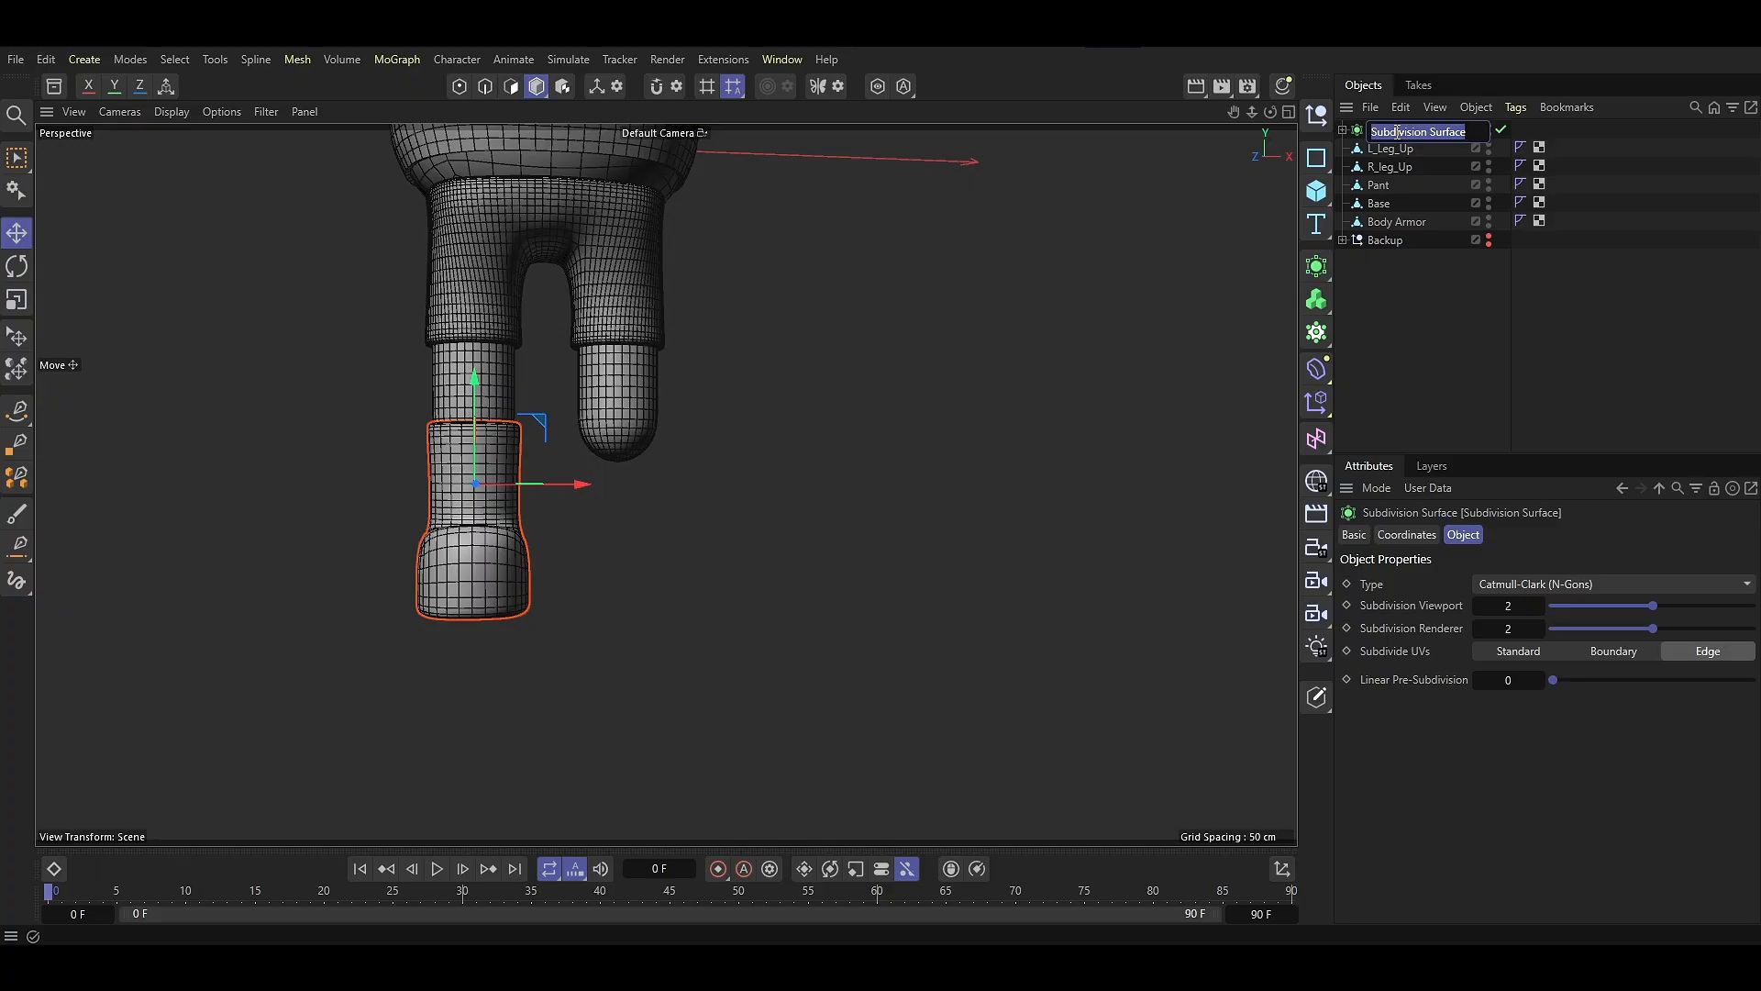
text(Boot)
key(Return)
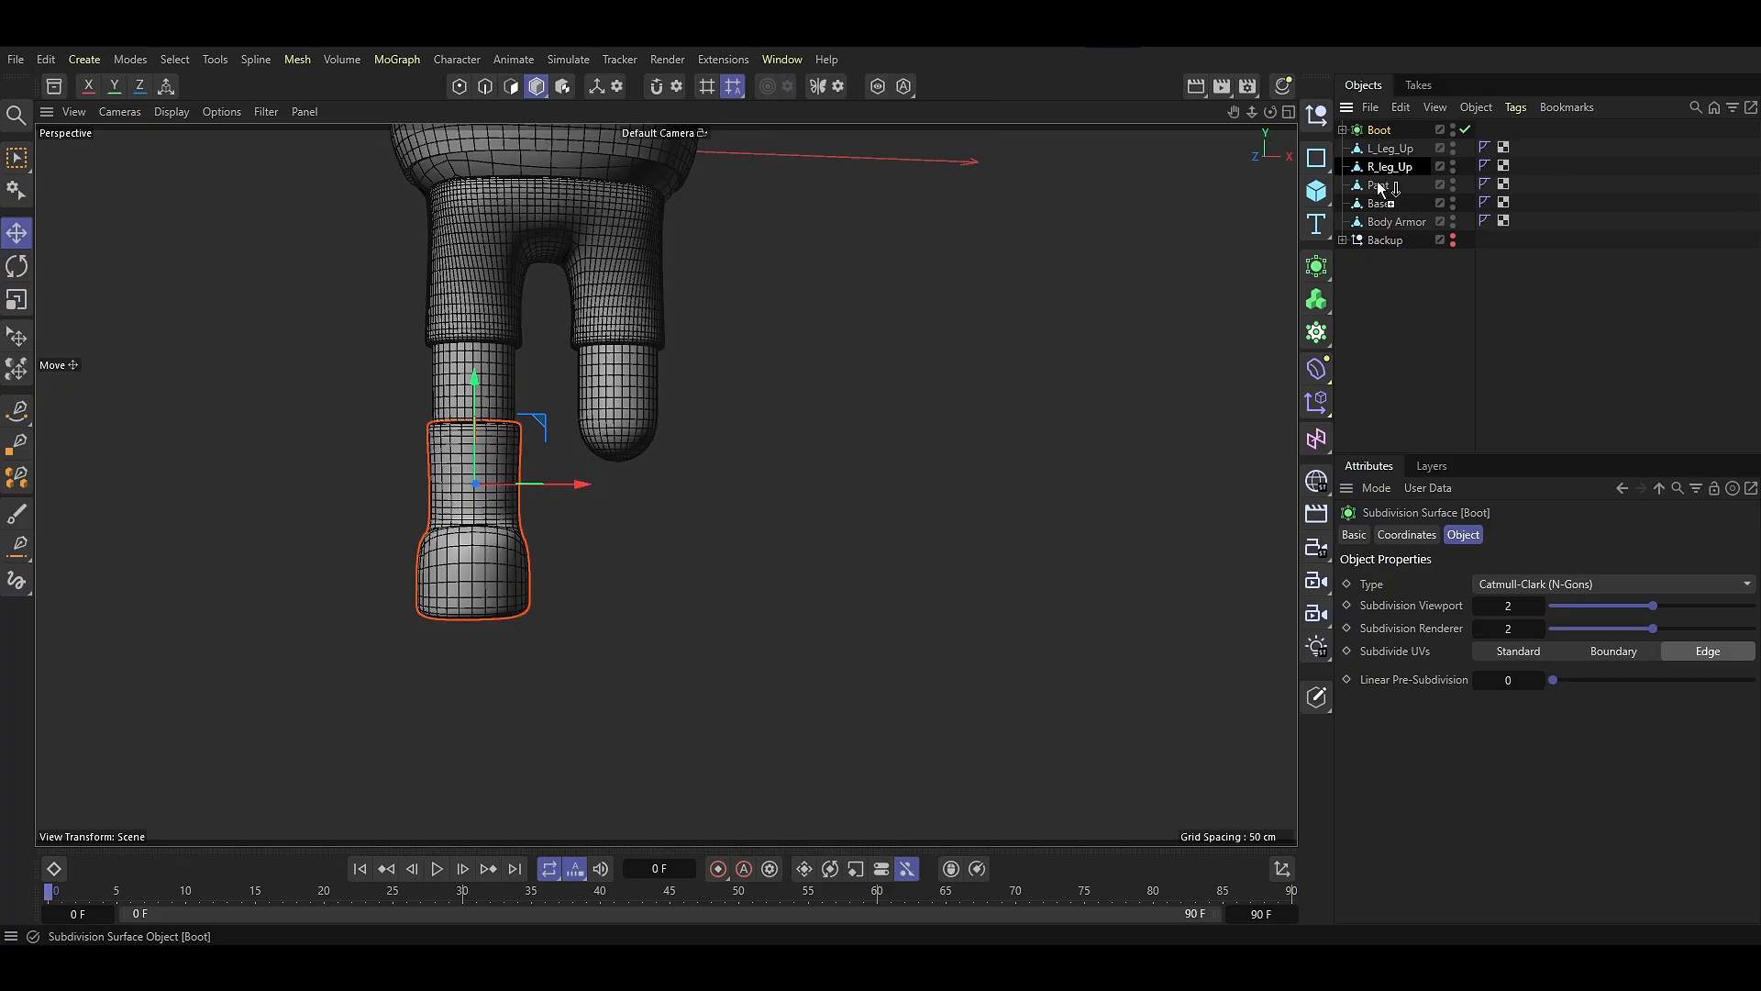
ctrl+drag(1376, 243, 1377, 242)
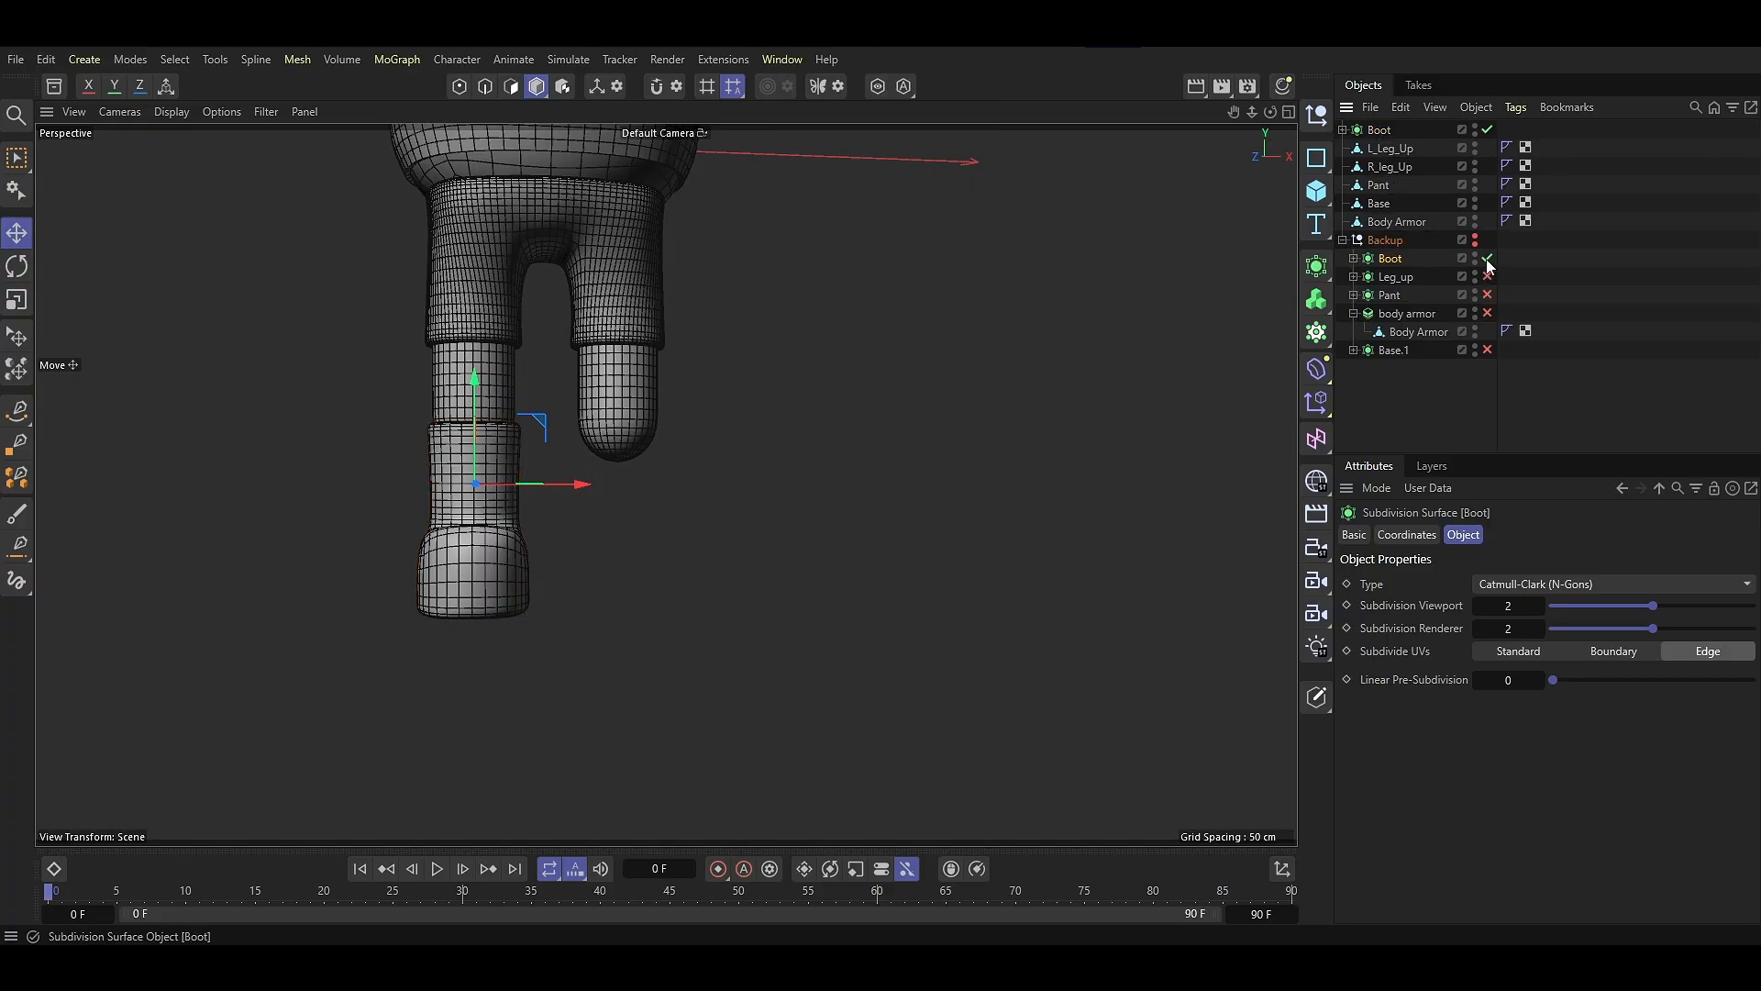
click(1343, 240)
Make the working Boot object editable, take its mesh out of the resulting null and delete the null
click(1379, 131)
key(c)
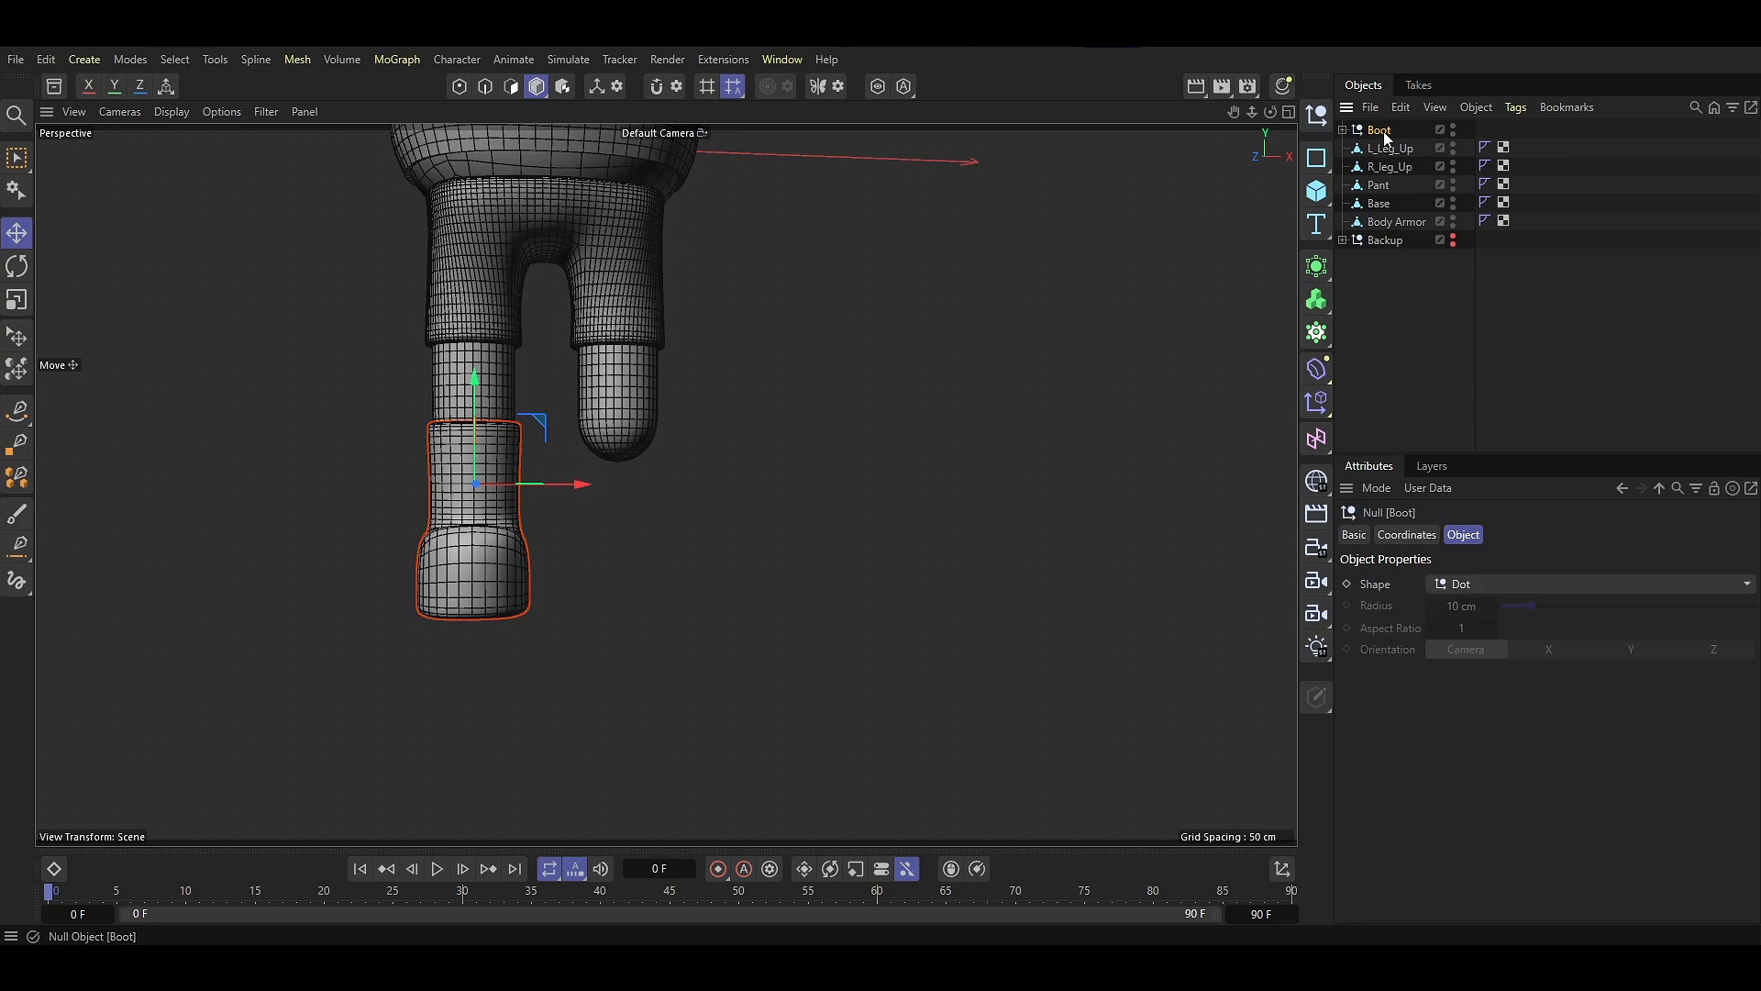
drag(1393, 154, 1393, 157)
click(1379, 130)
key(Delete)
Mirror the boot mesh onto the other leg by nesting it in a Symmetry generator
click(1379, 131)
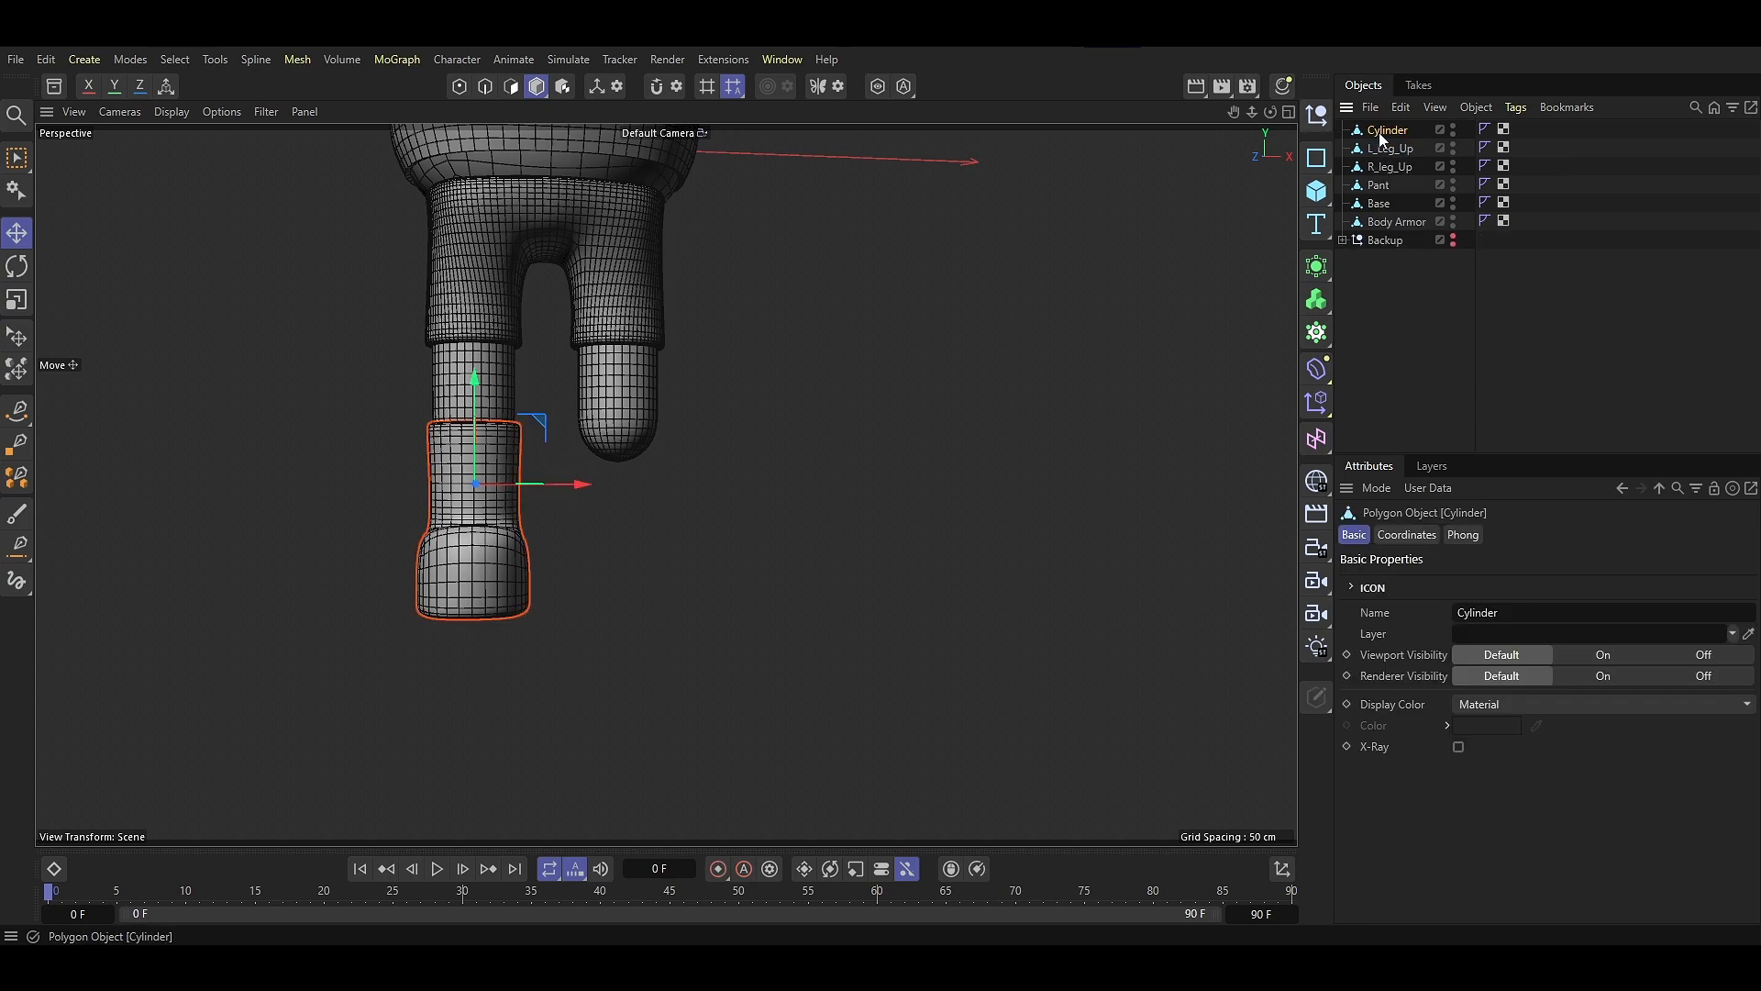
click(1322, 268)
click(1572, 461)
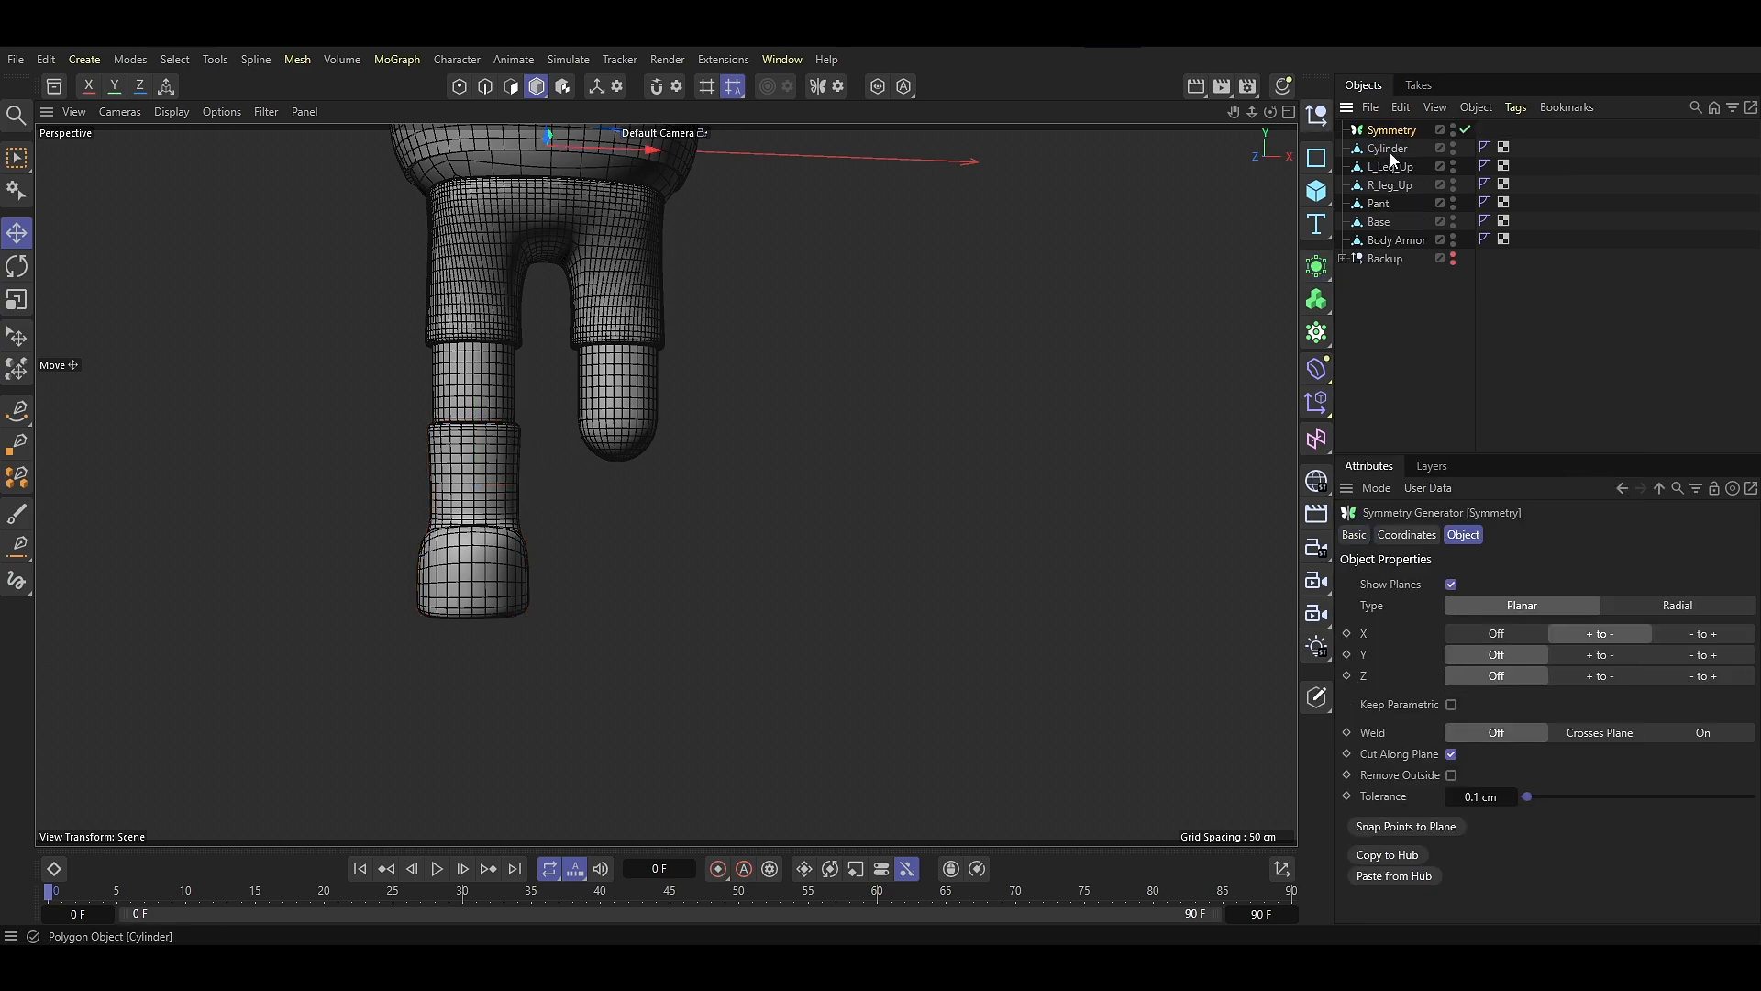
drag(1393, 141, 1390, 138)
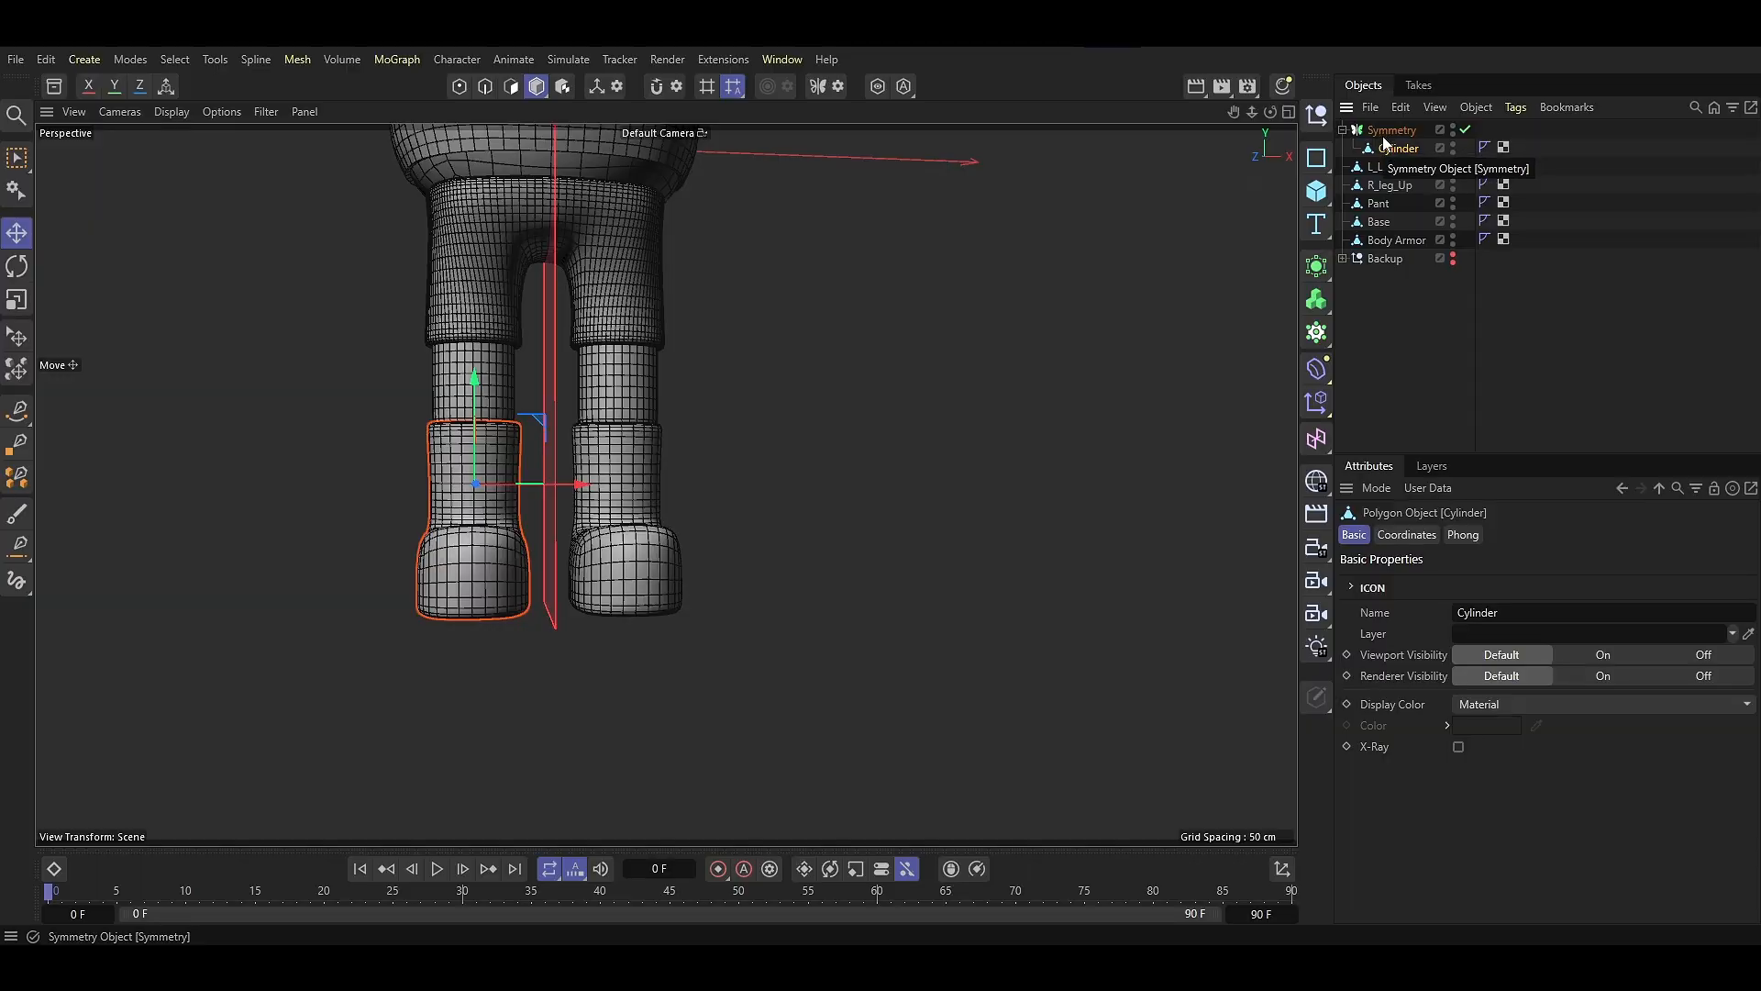
Make the Symmetry generator editable, move both boot meshes out of it and delete the leftover nulls
click(1392, 131)
key(c)
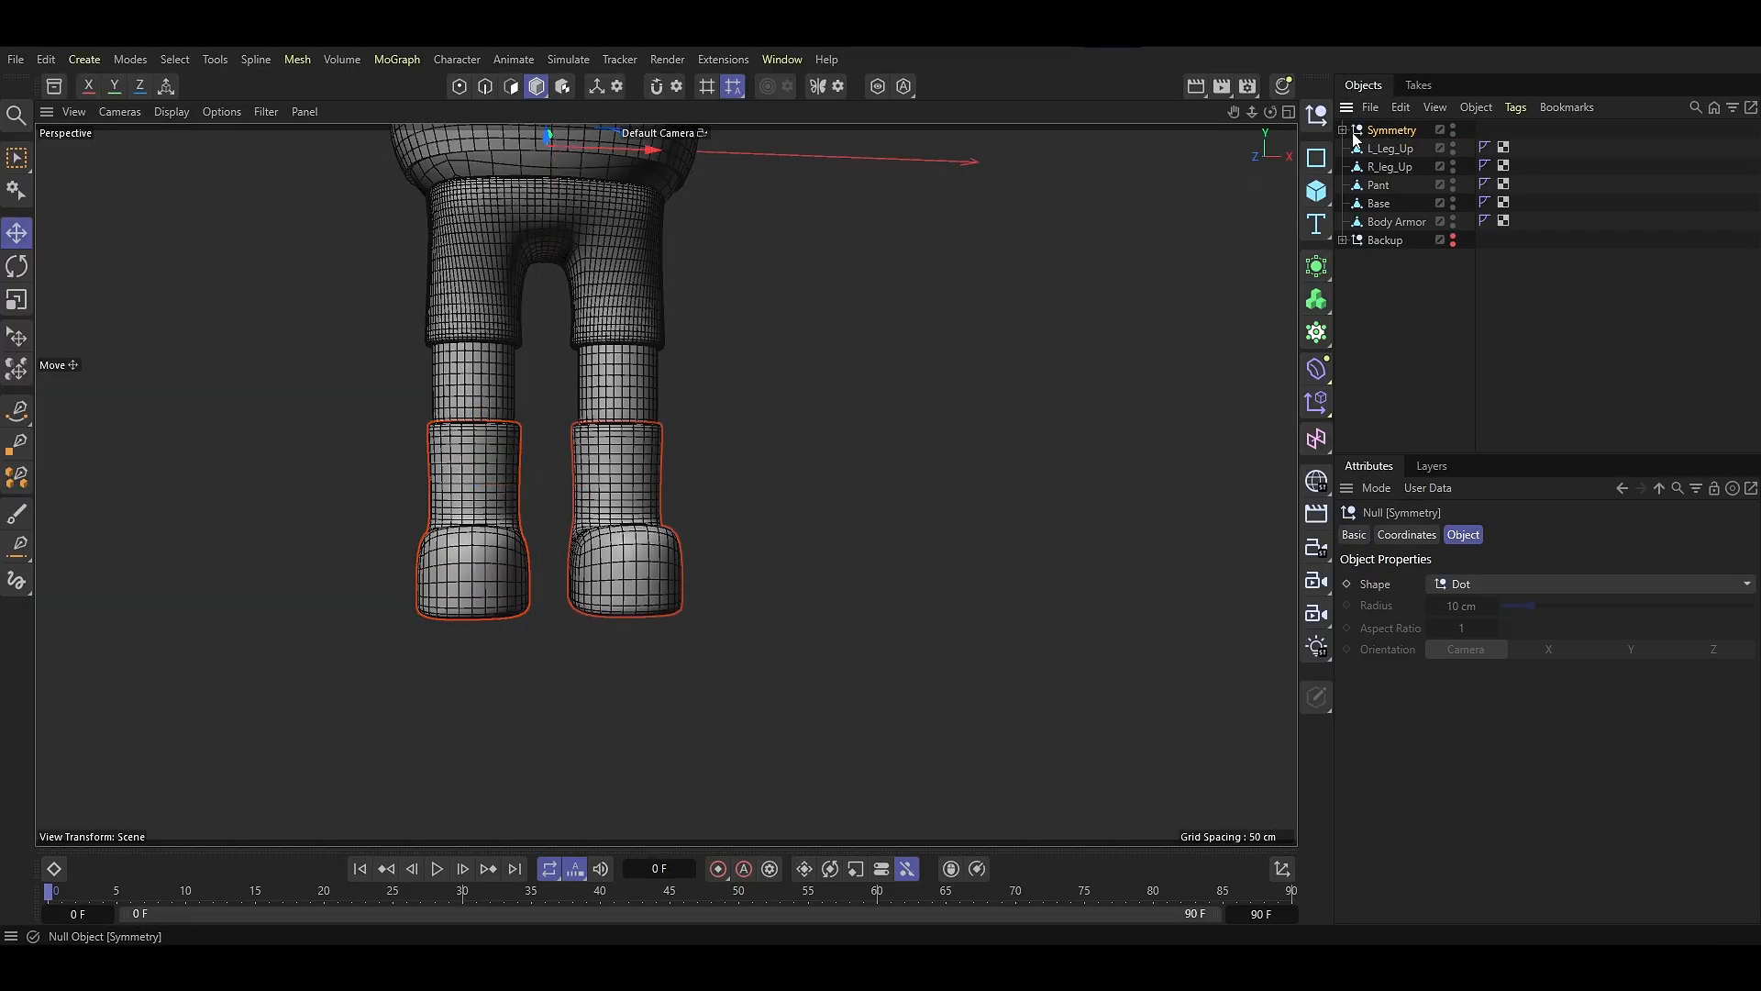
click(1354, 149)
click(1396, 168)
shift+click(1401, 186)
drag(1402, 186, 1403, 195)
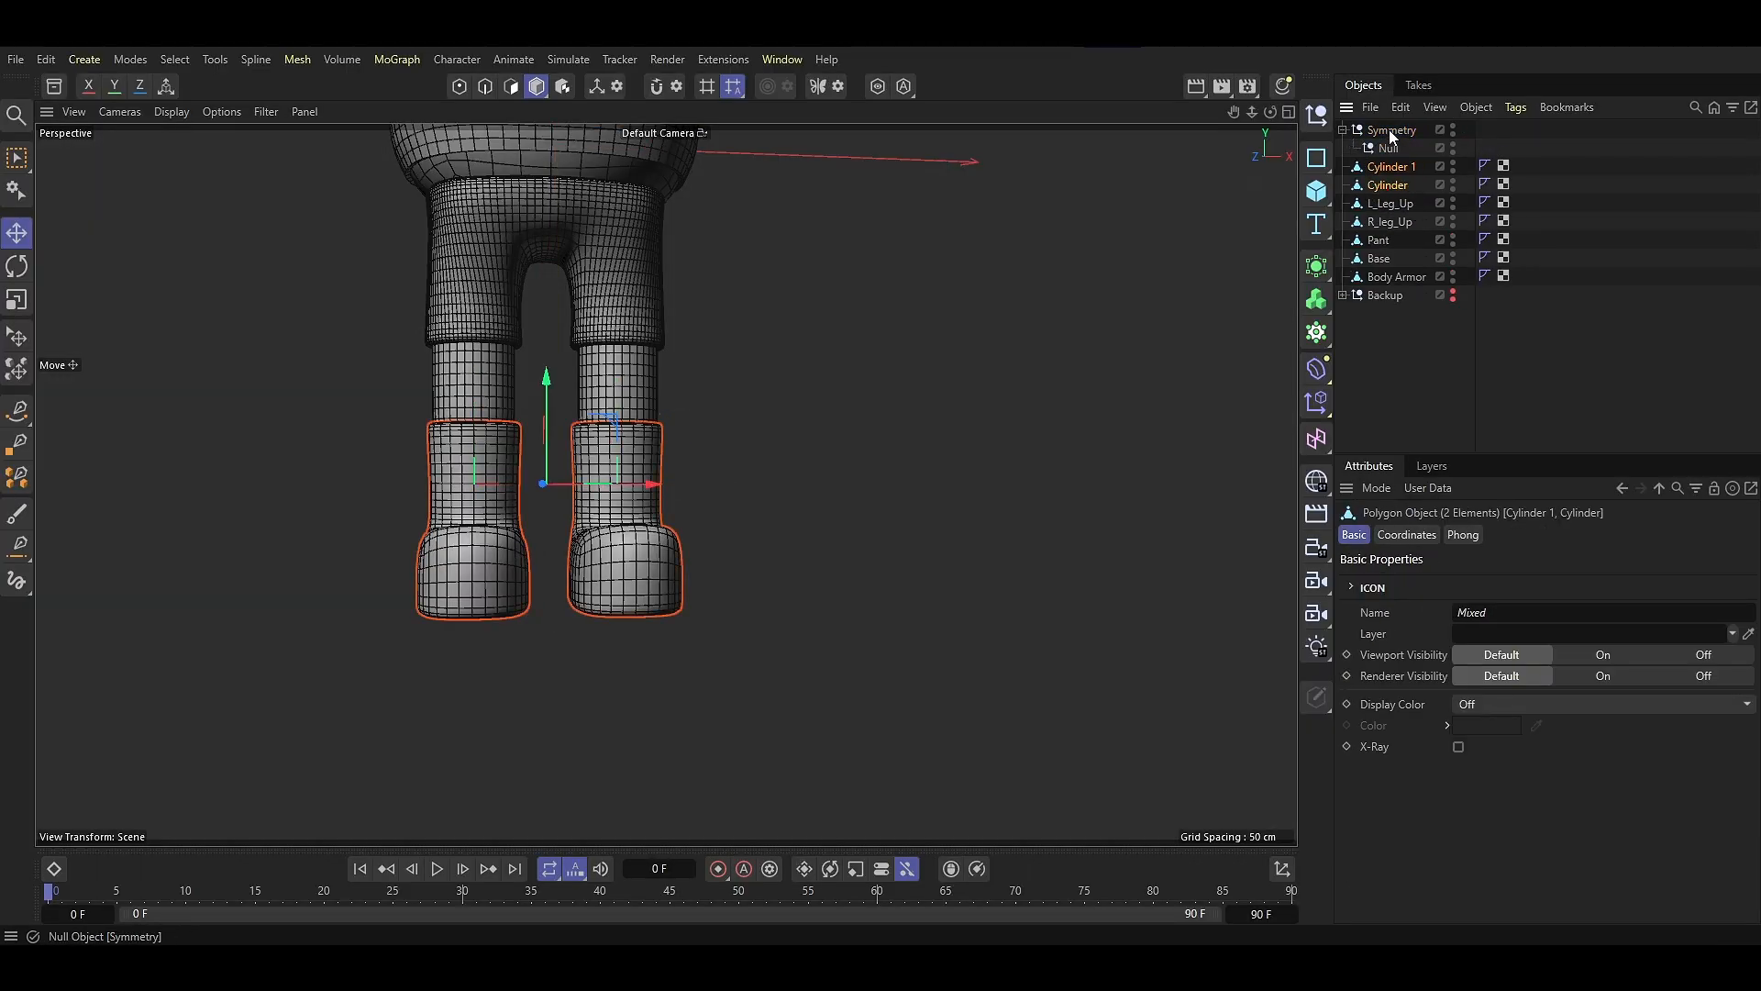
click(1390, 131)
key(Delete)
Rename the original boot mesh as R_Boot and the mirrored one as L_Boot
click(1389, 149)
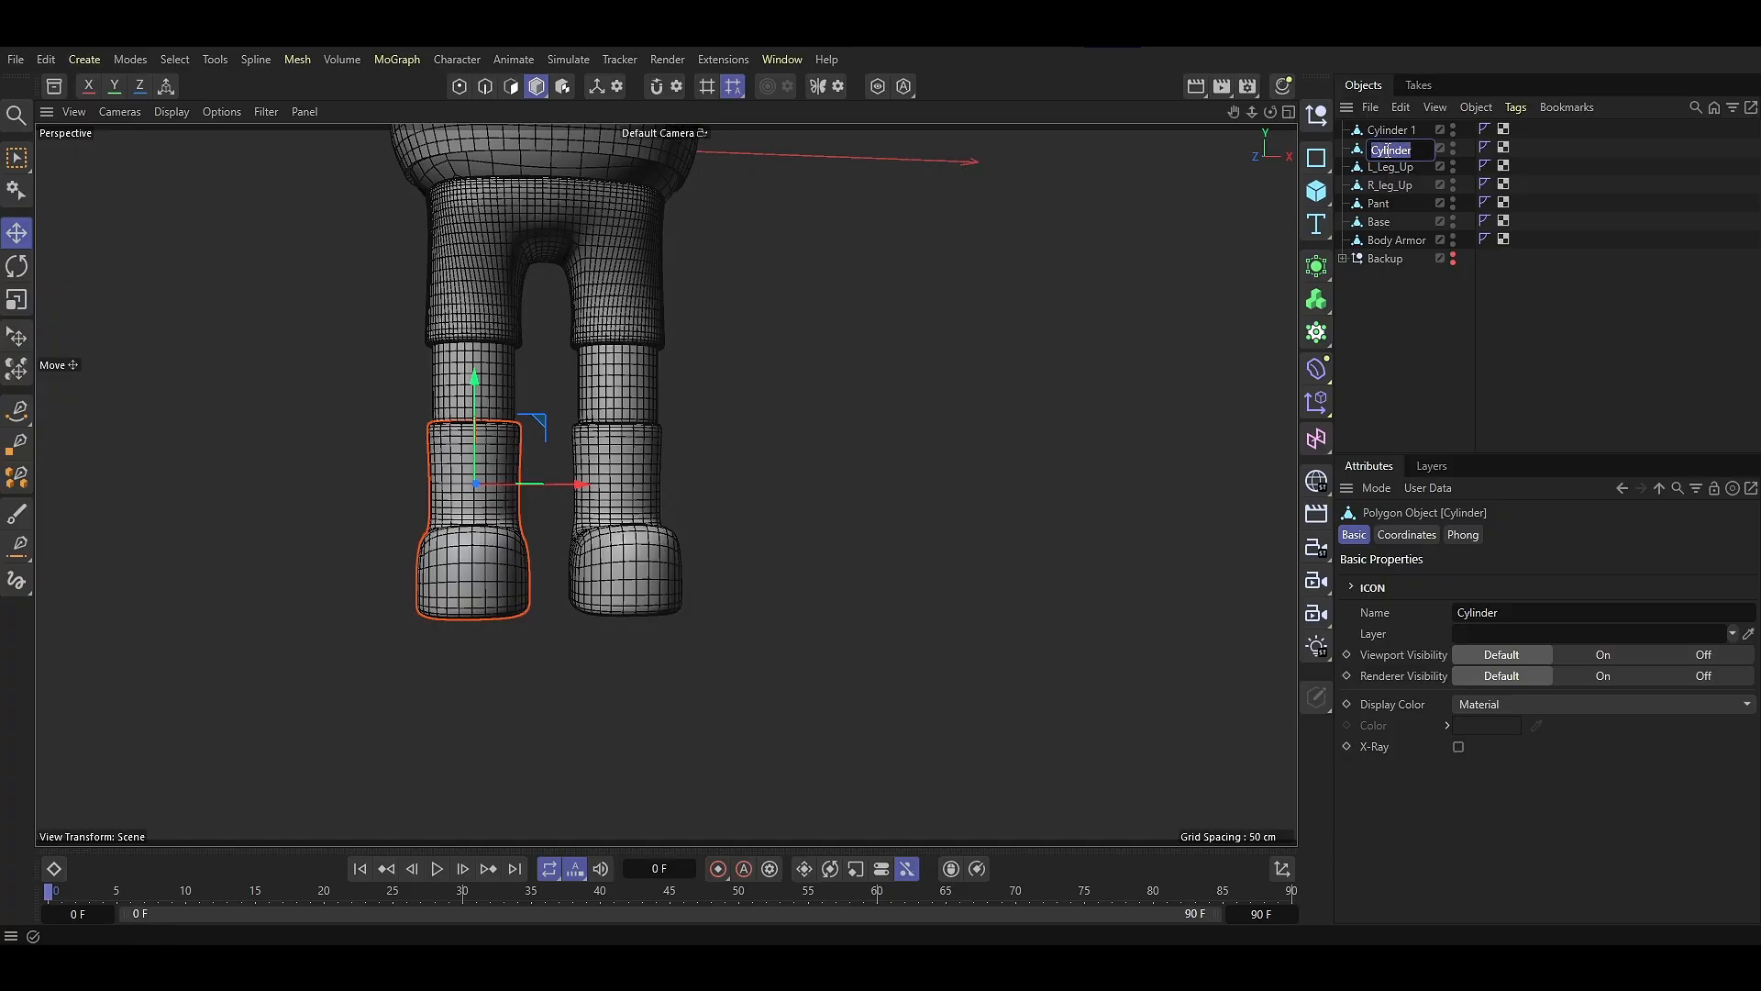
text(R_Boot)
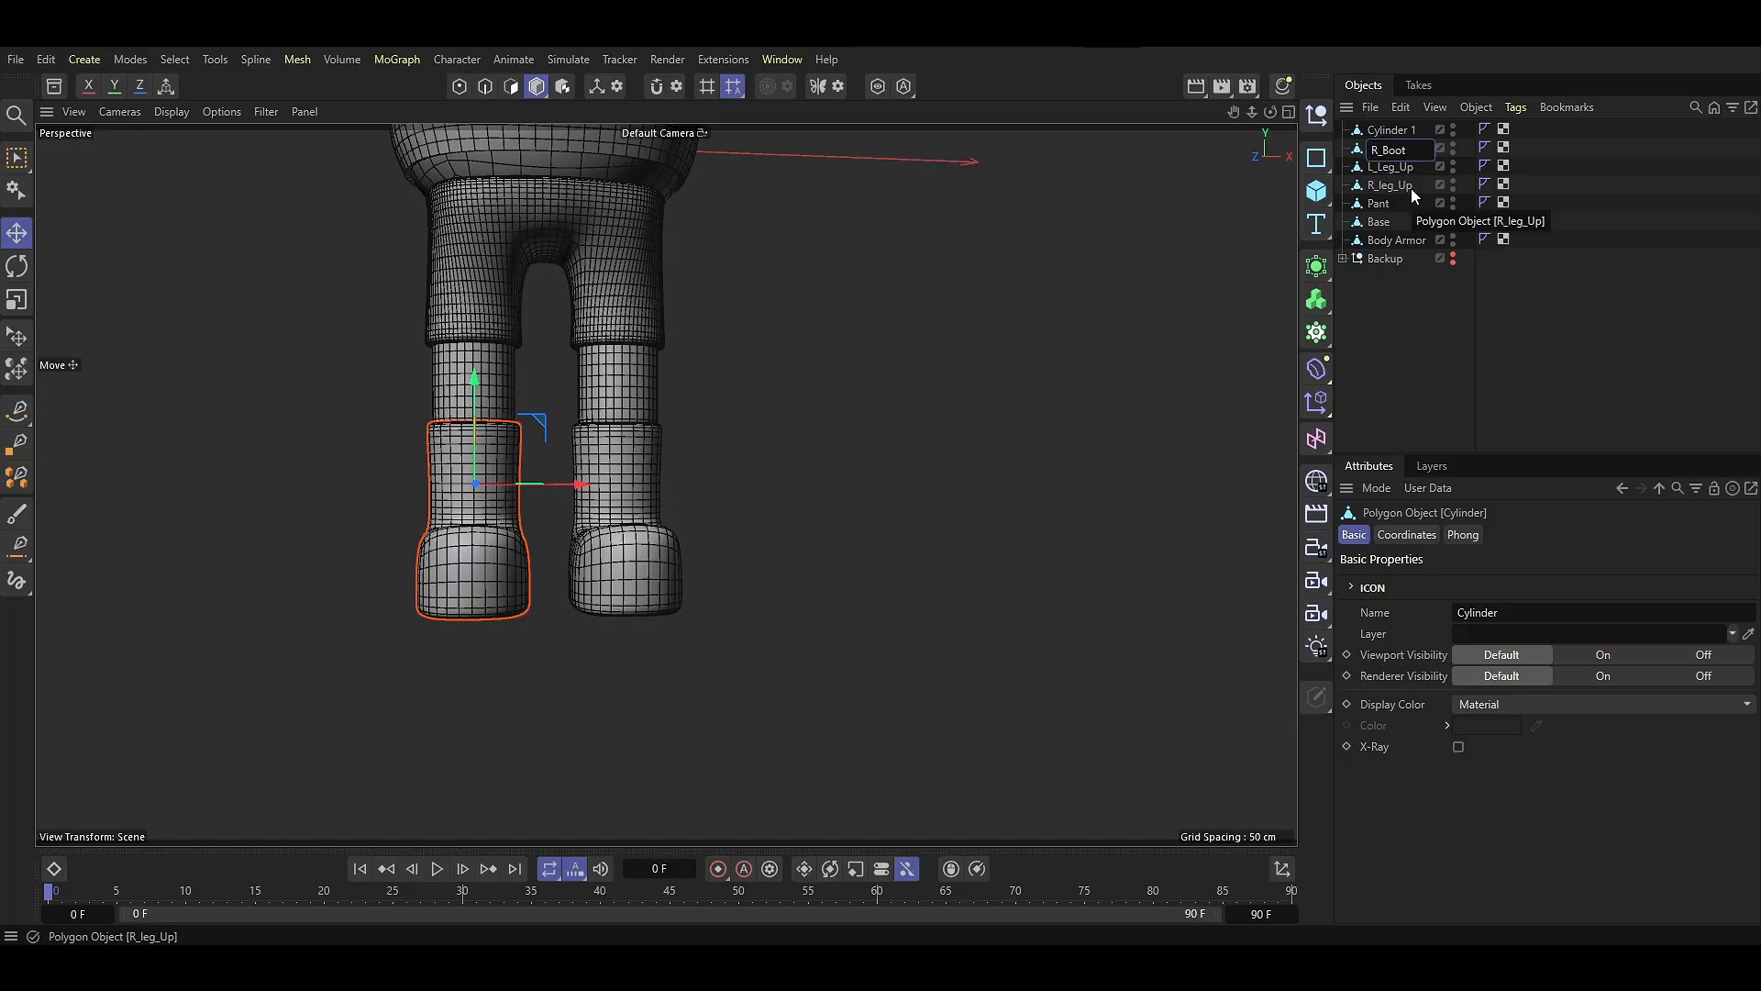
key(Return)
double_click(1387, 130)
text(L_Boot)
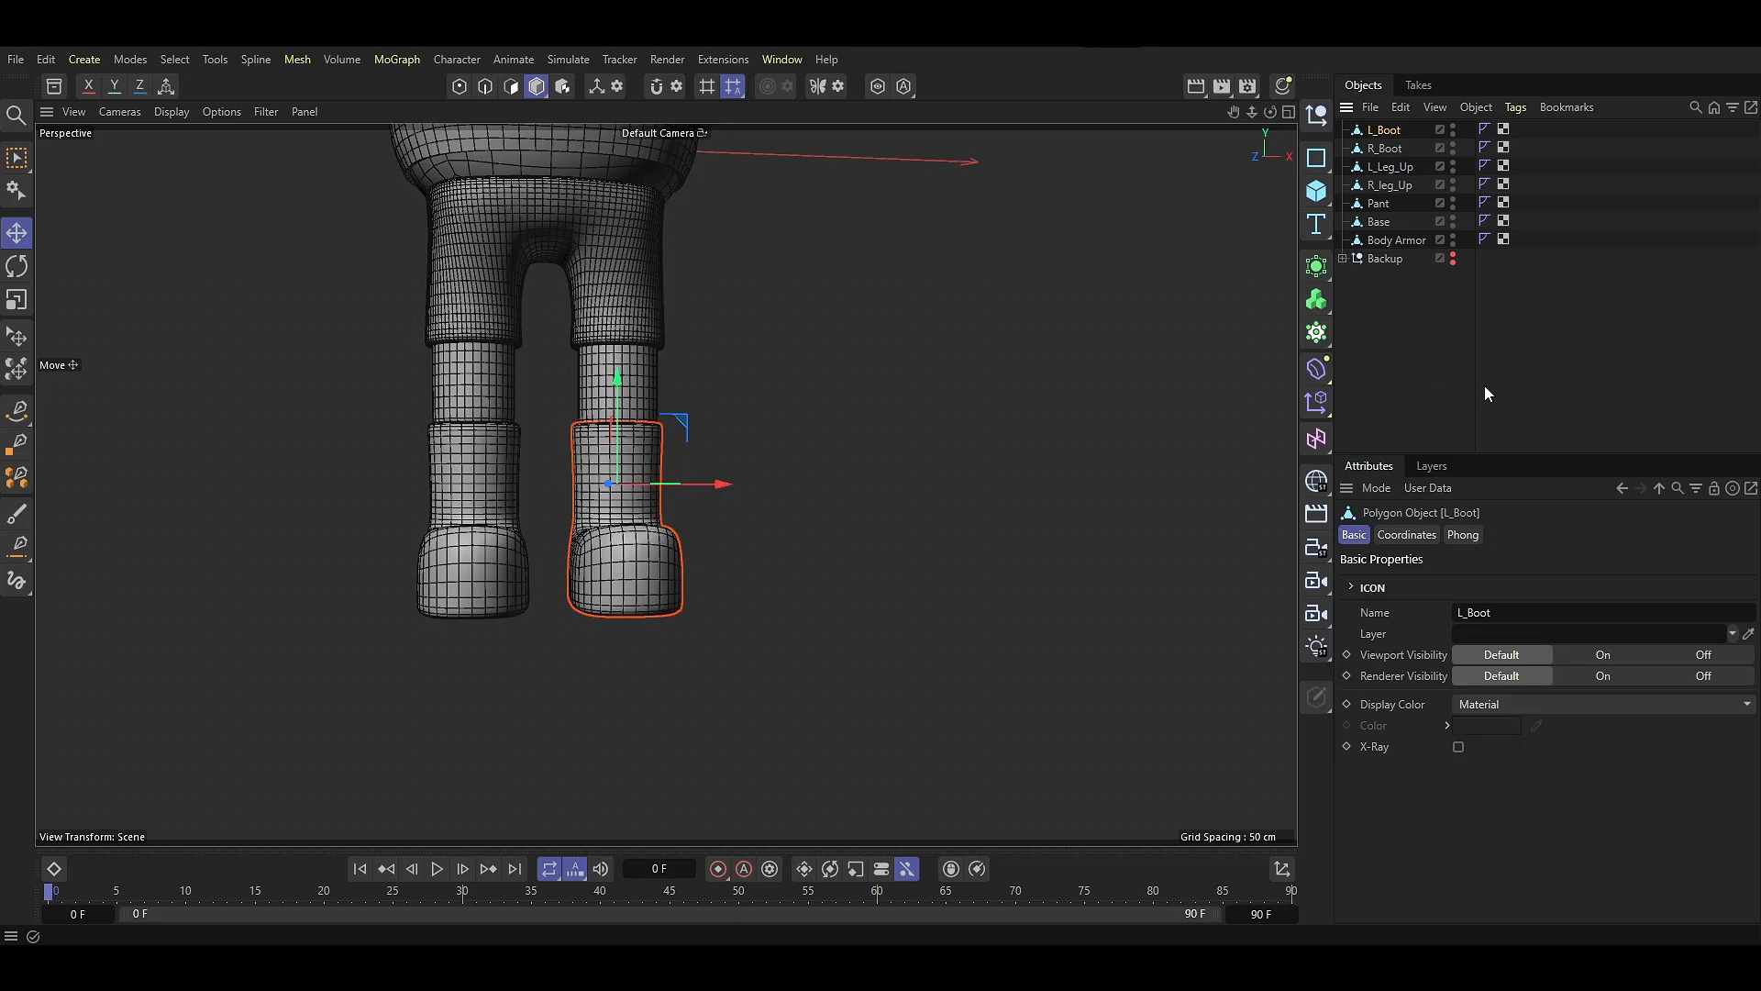
Reorder the objects so each boot sits directly below the upper leg of the same side
click(1459, 368)
mouse_move(1395, 167)
mouse_down()
mouse_move(1395, 140)
mouse_move(1391, 193)
mouse_up()
click(1411, 358)
click(1422, 353)
Add a capsule over the character's right upper arm in the front reference and orient it along -X
key(F4)
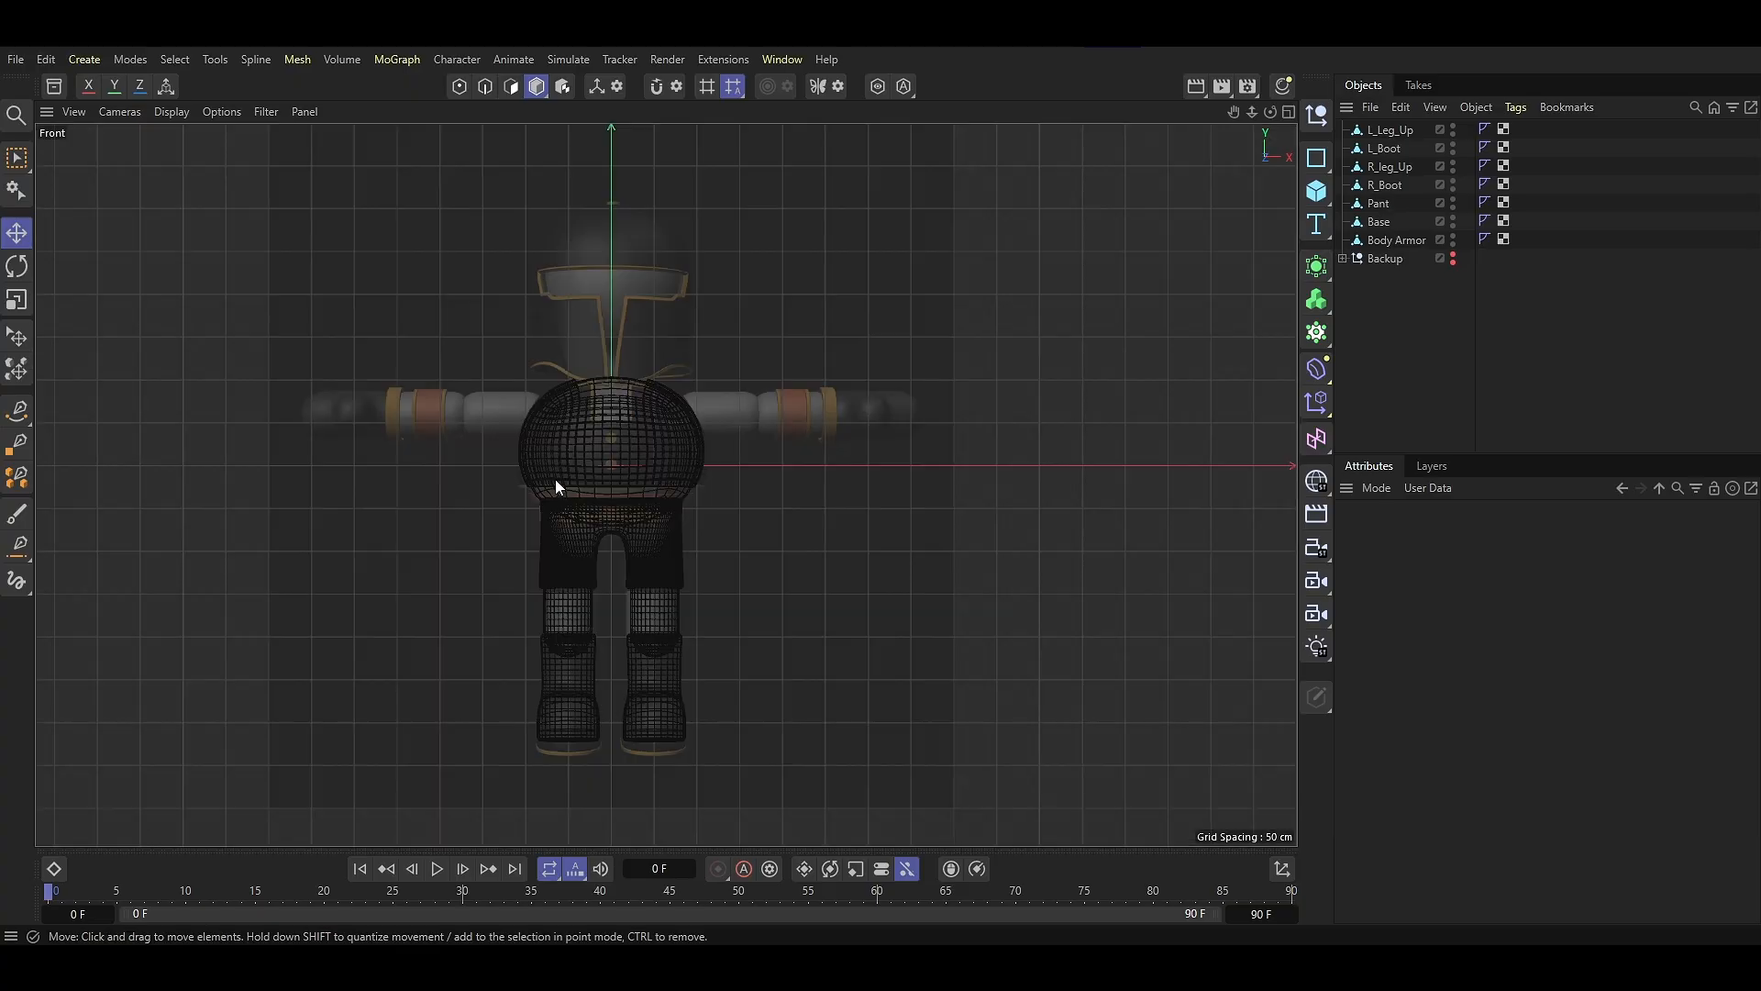
scroll(642, 486, up, 5)
scroll(717, 405, up, 3)
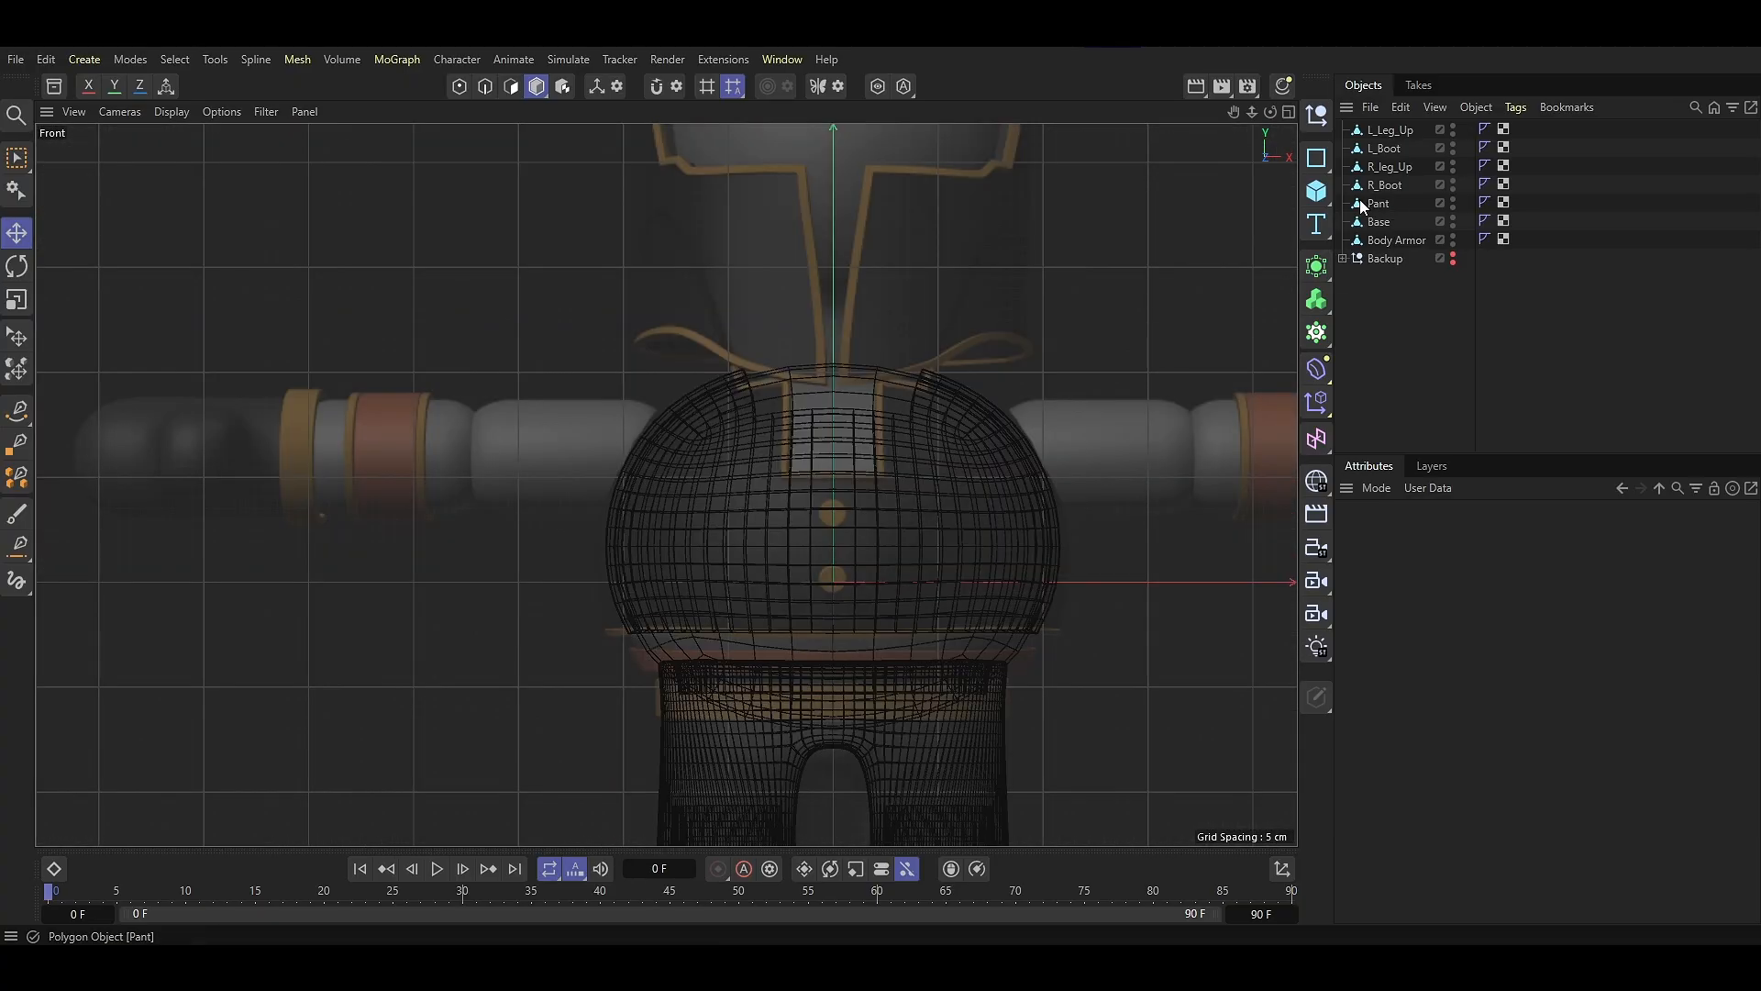
click(1318, 200)
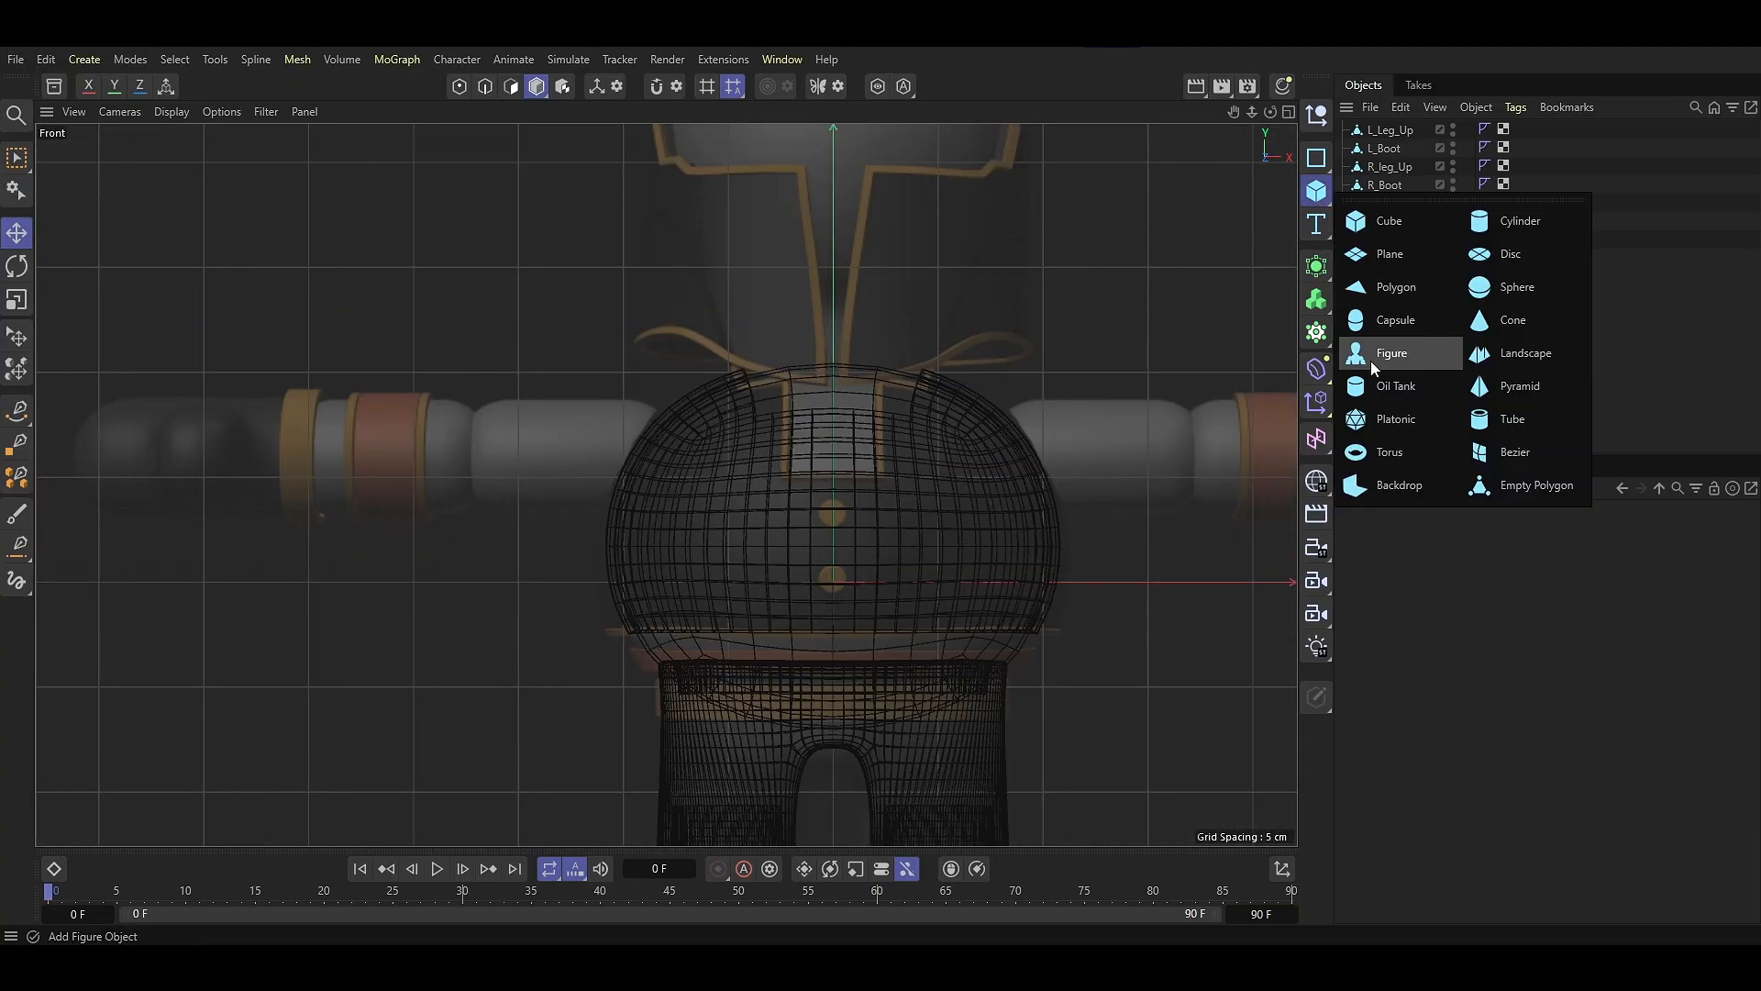
click(1388, 321)
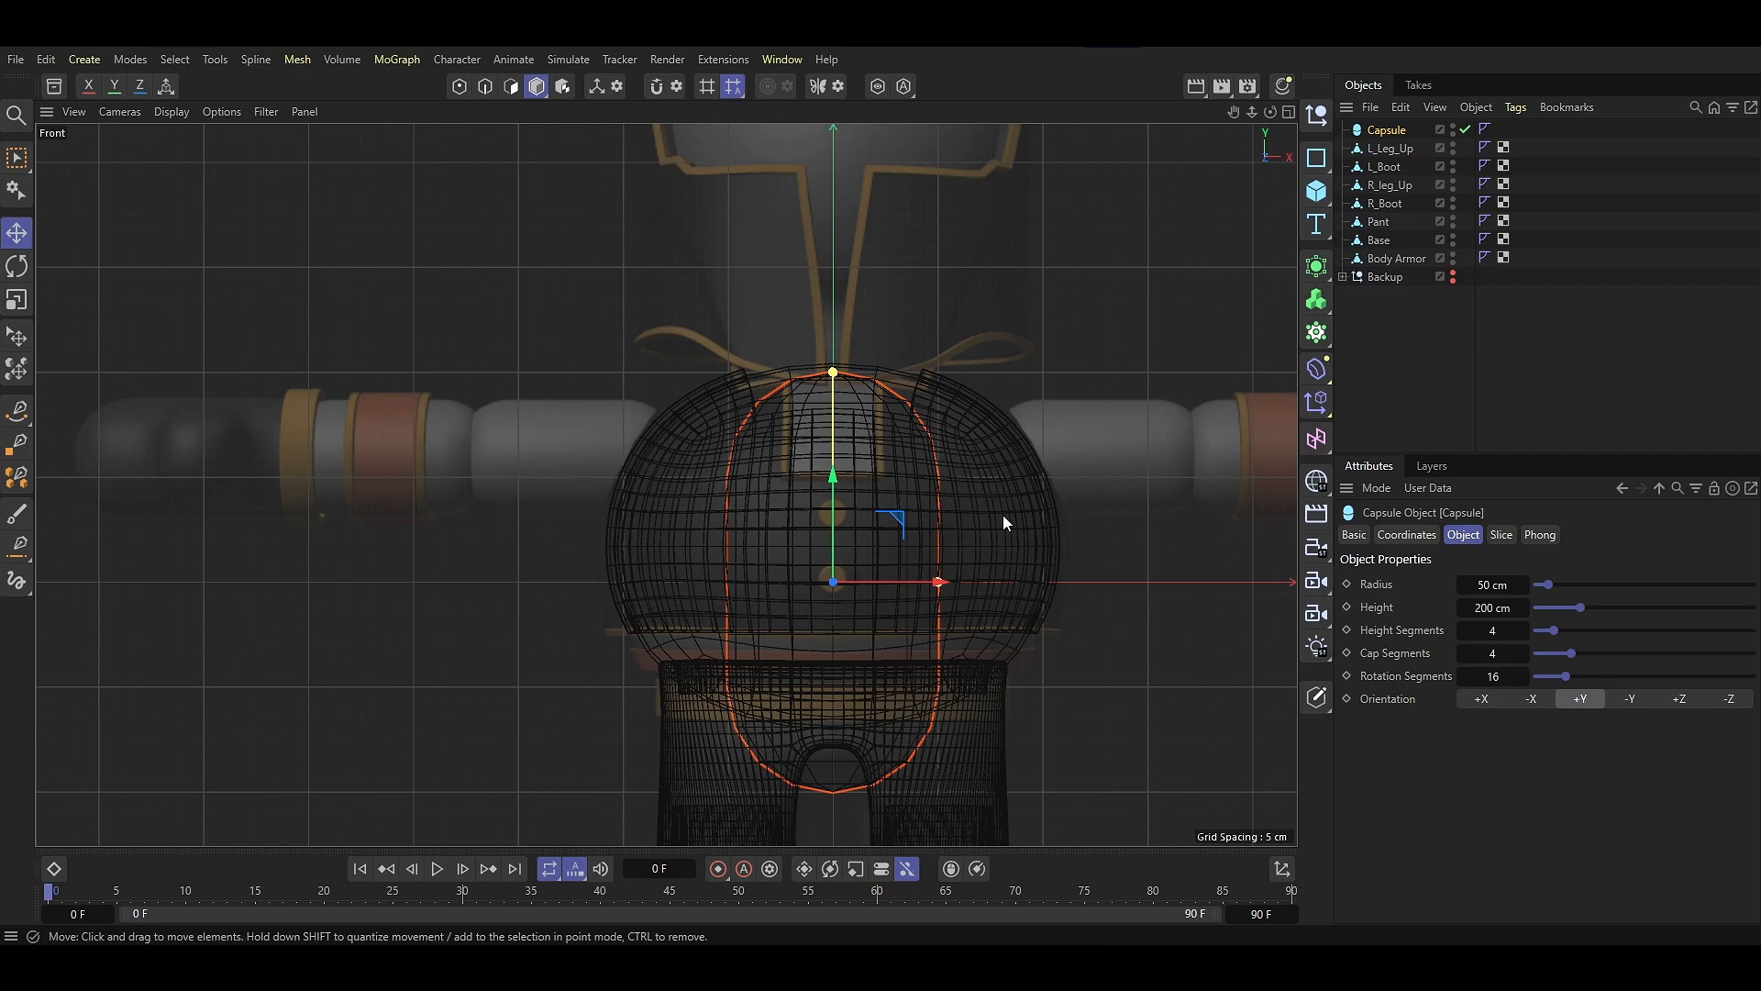
drag(878, 586, 533, 415)
click(1531, 698)
Fit the capsule to the upper arm at about 29 cm radius and 108 cm height, with 1 height segment
drag(324, 457, 395, 457)
drag(528, 349, 531, 384)
drag(590, 456, 607, 457)
mouse_move(550, 386)
mouse_down()
mouse_move(551, 401)
mouse_move(546, 363)
mouse_up()
drag(409, 457, 439, 456)
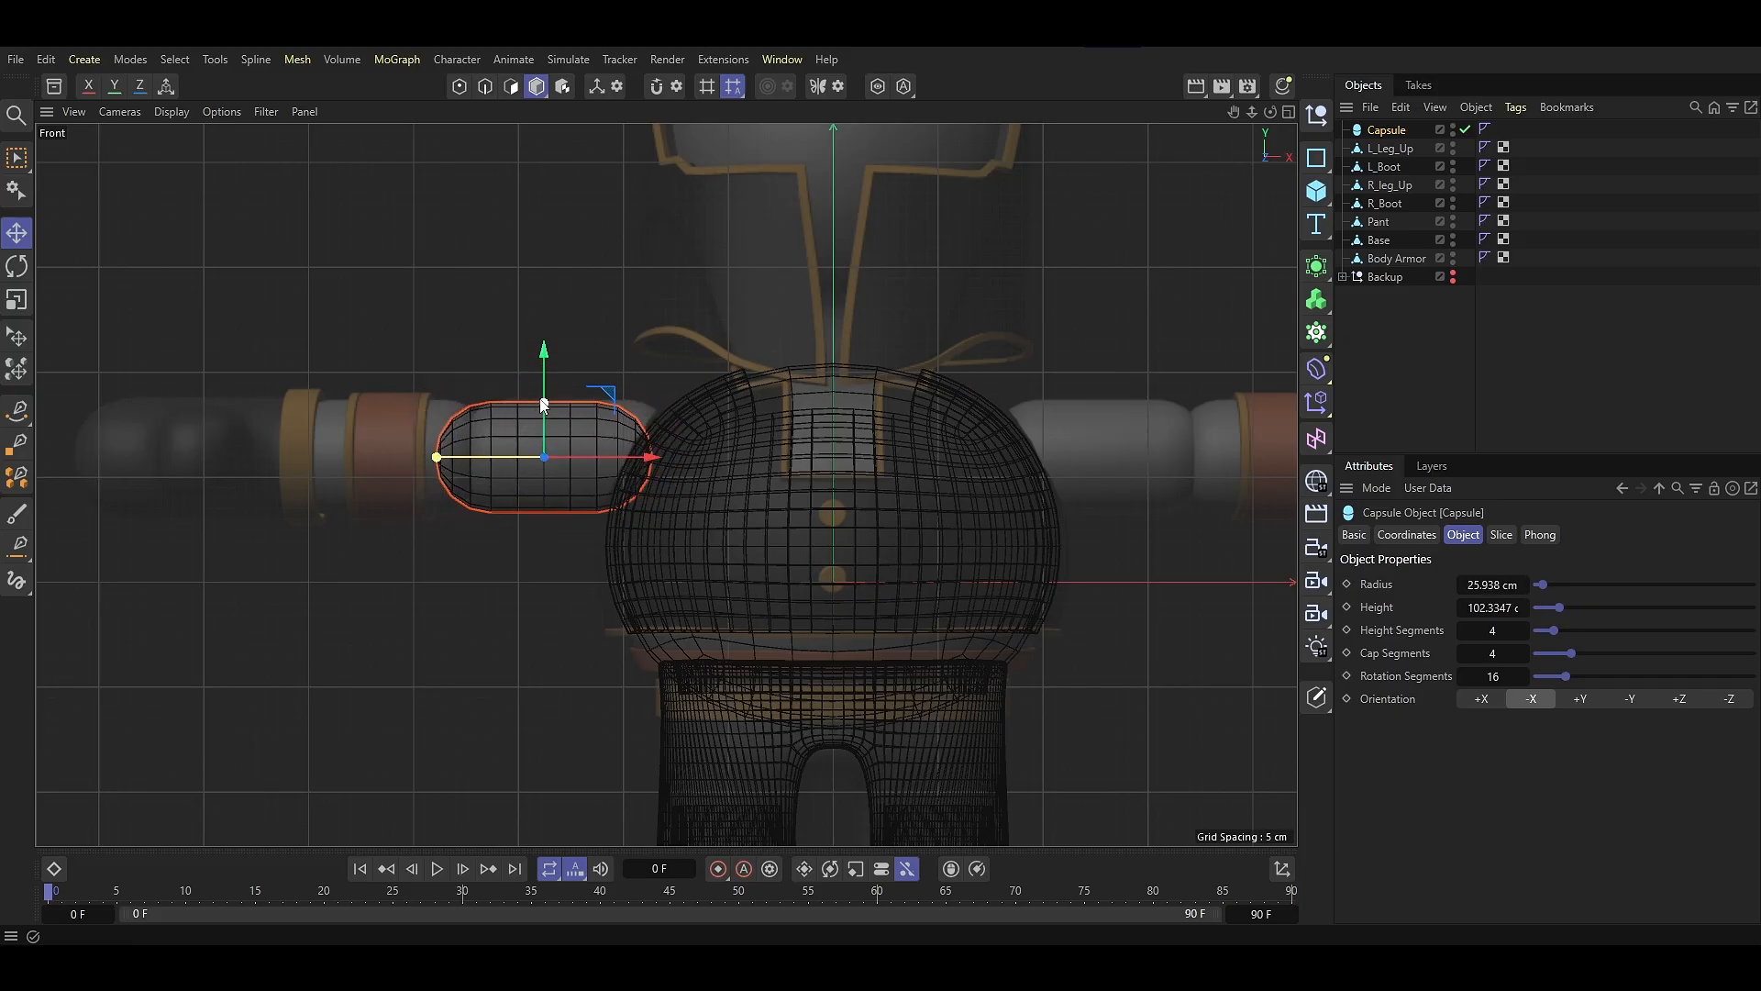
drag(546, 406, 546, 397)
drag(614, 449, 609, 450)
drag(454, 457, 443, 459)
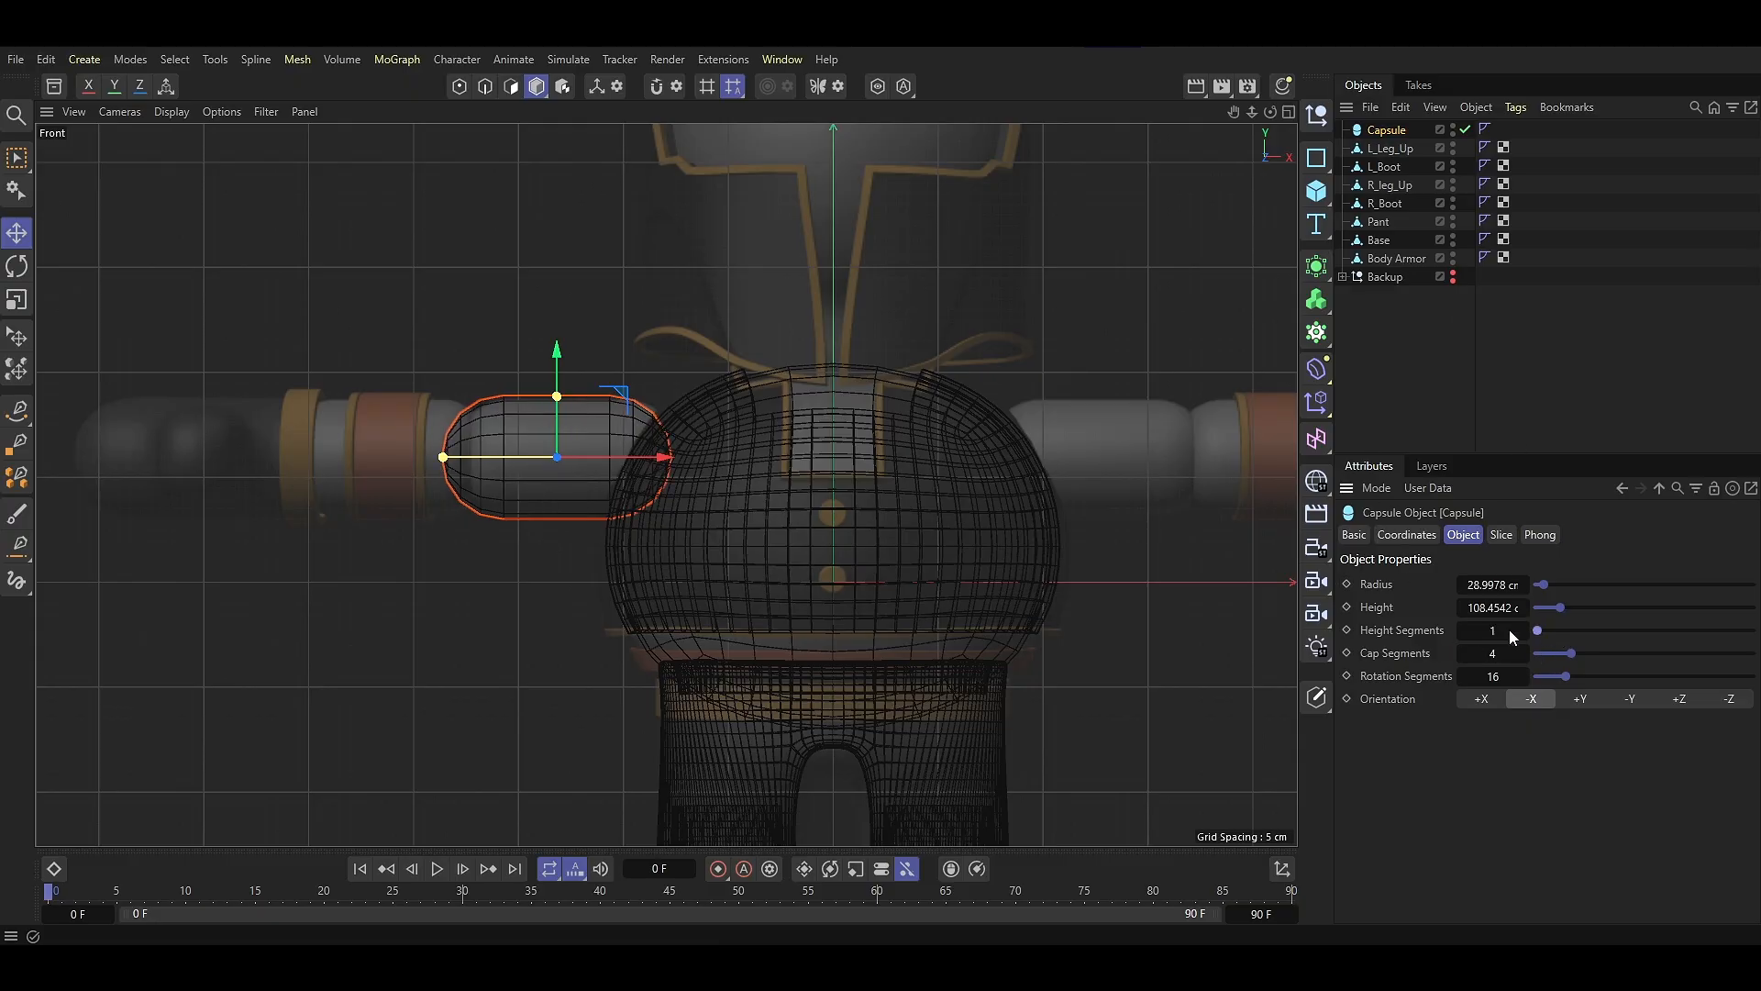
Switch the perspective view to shading with lines and set the arm capsule's cap segments to 5
middle_click(1092, 559)
middle_click(253, 311)
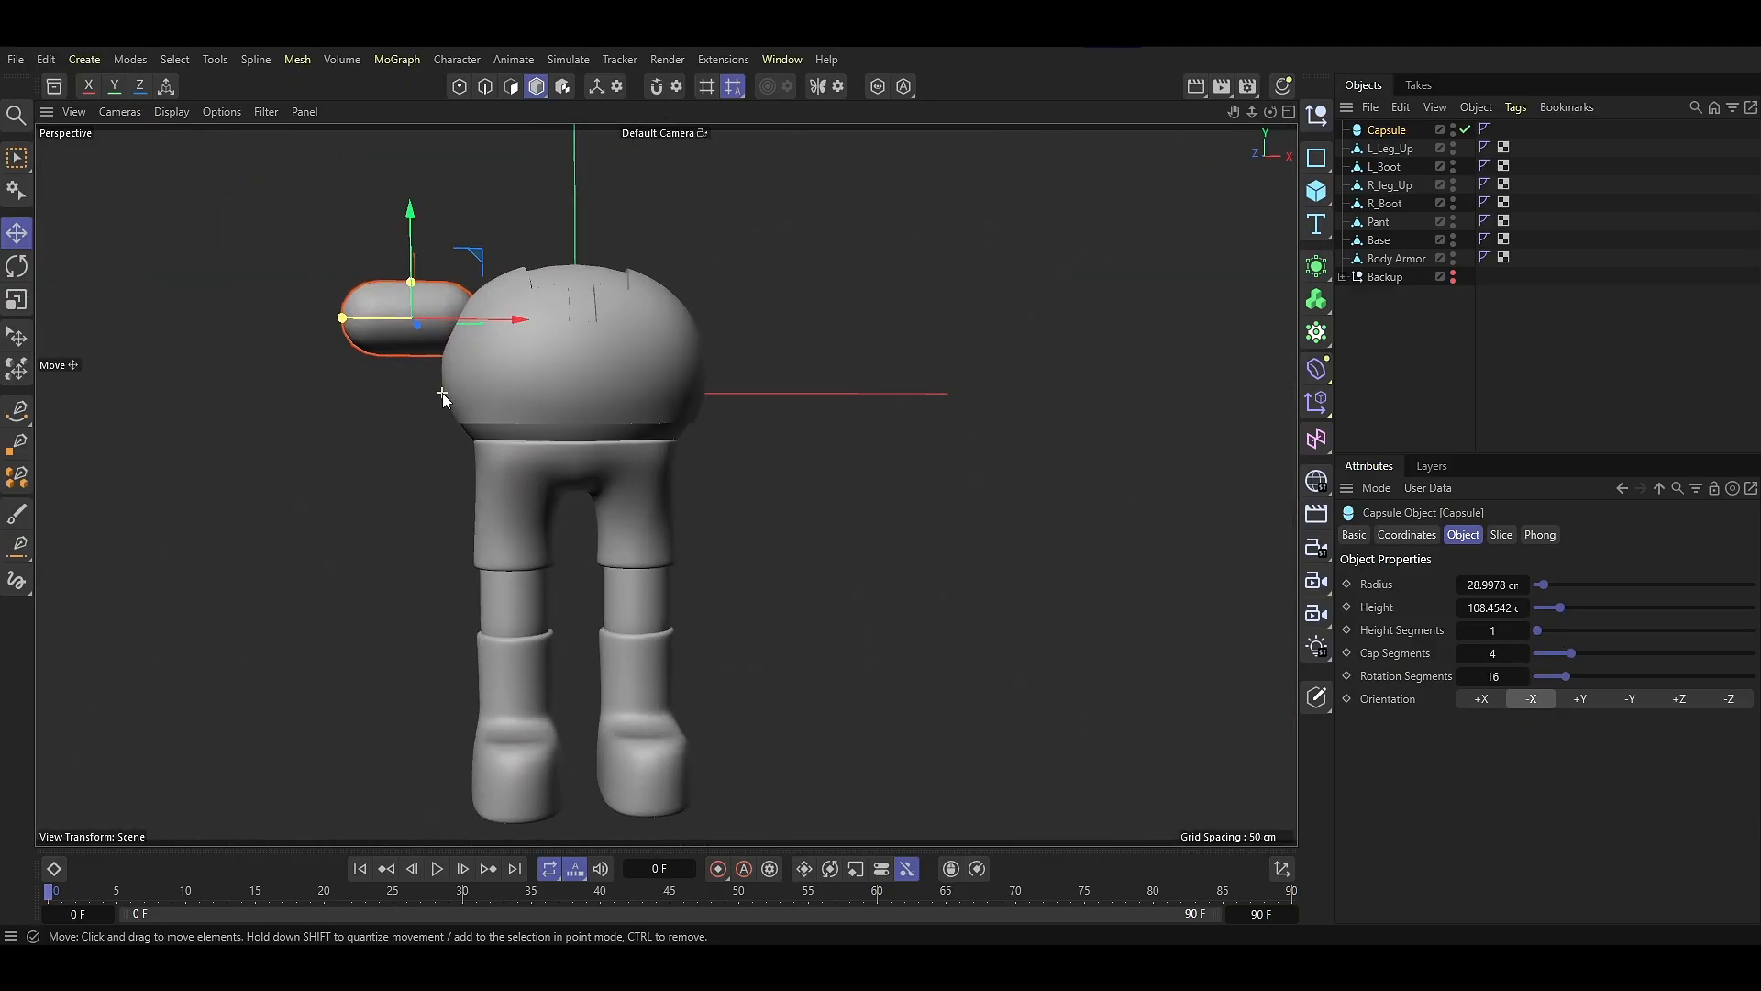
click(327, 447)
key(n)
key(b)
scroll(338, 334, up, 6)
click(337, 334)
alt+drag(955, 422, 881, 426)
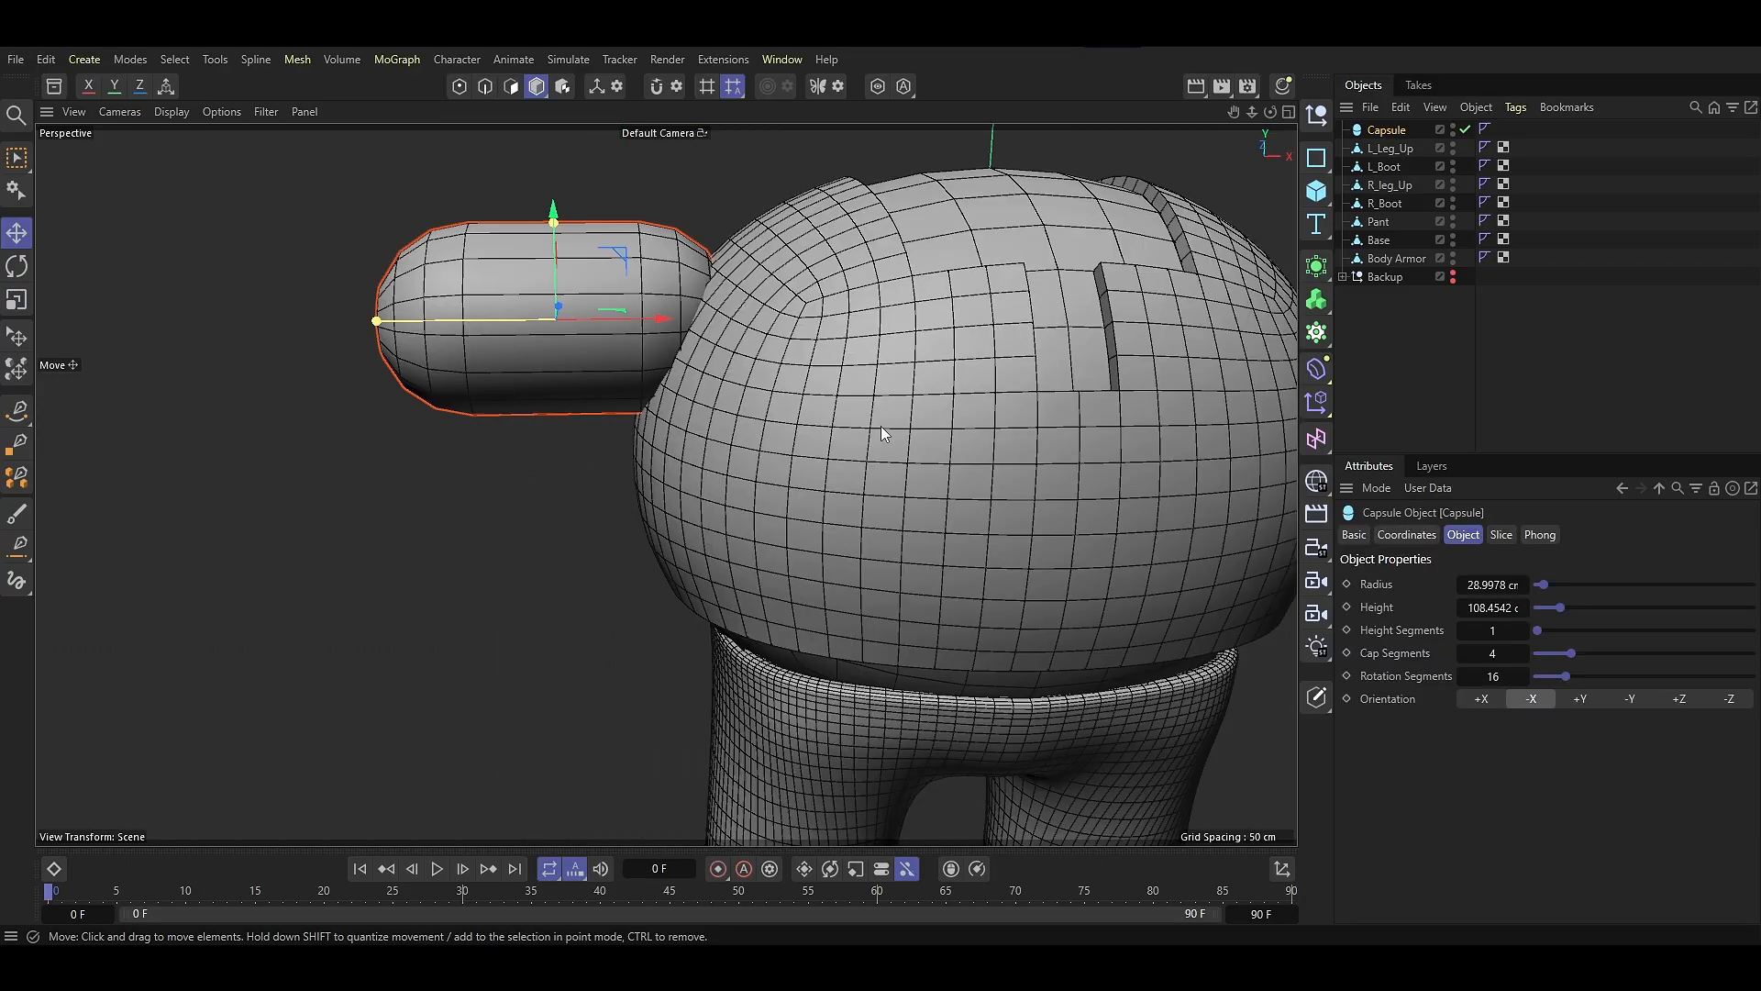
click(1524, 653)
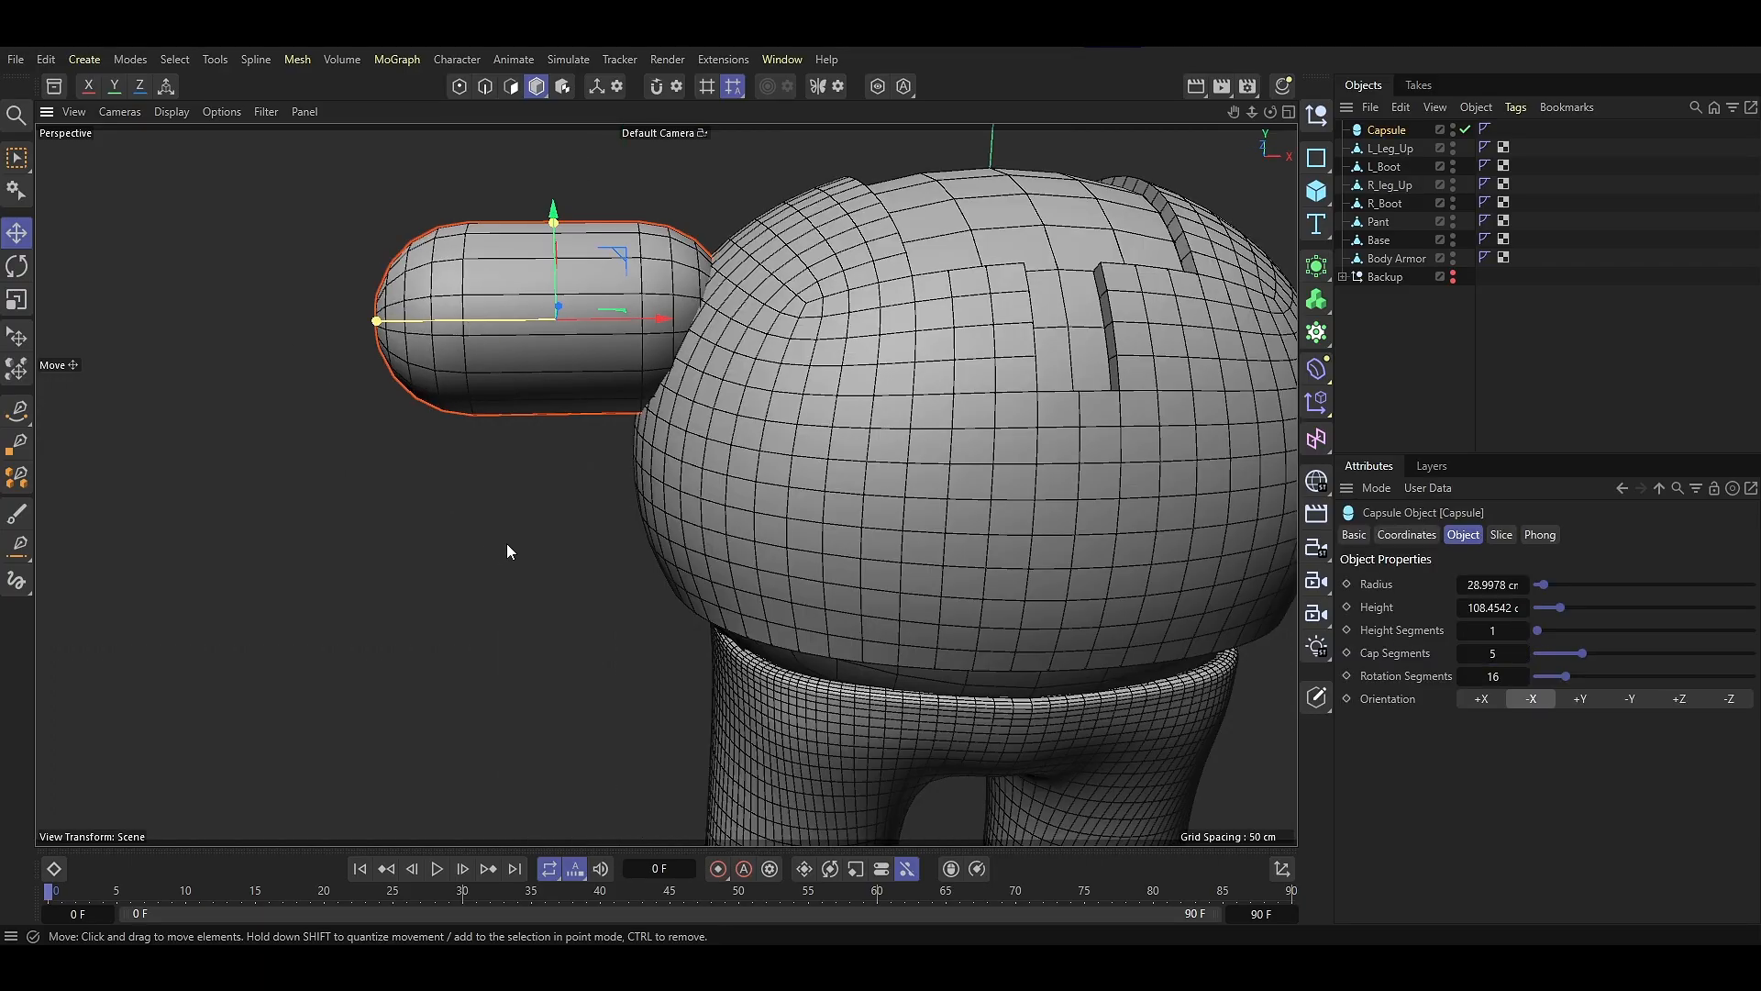
click(280, 376)
mouse_move(422, 440)
alt+mouse_down()
mouse_move(539, 451)
mouse_move(449, 459)
alt+mouse_up()
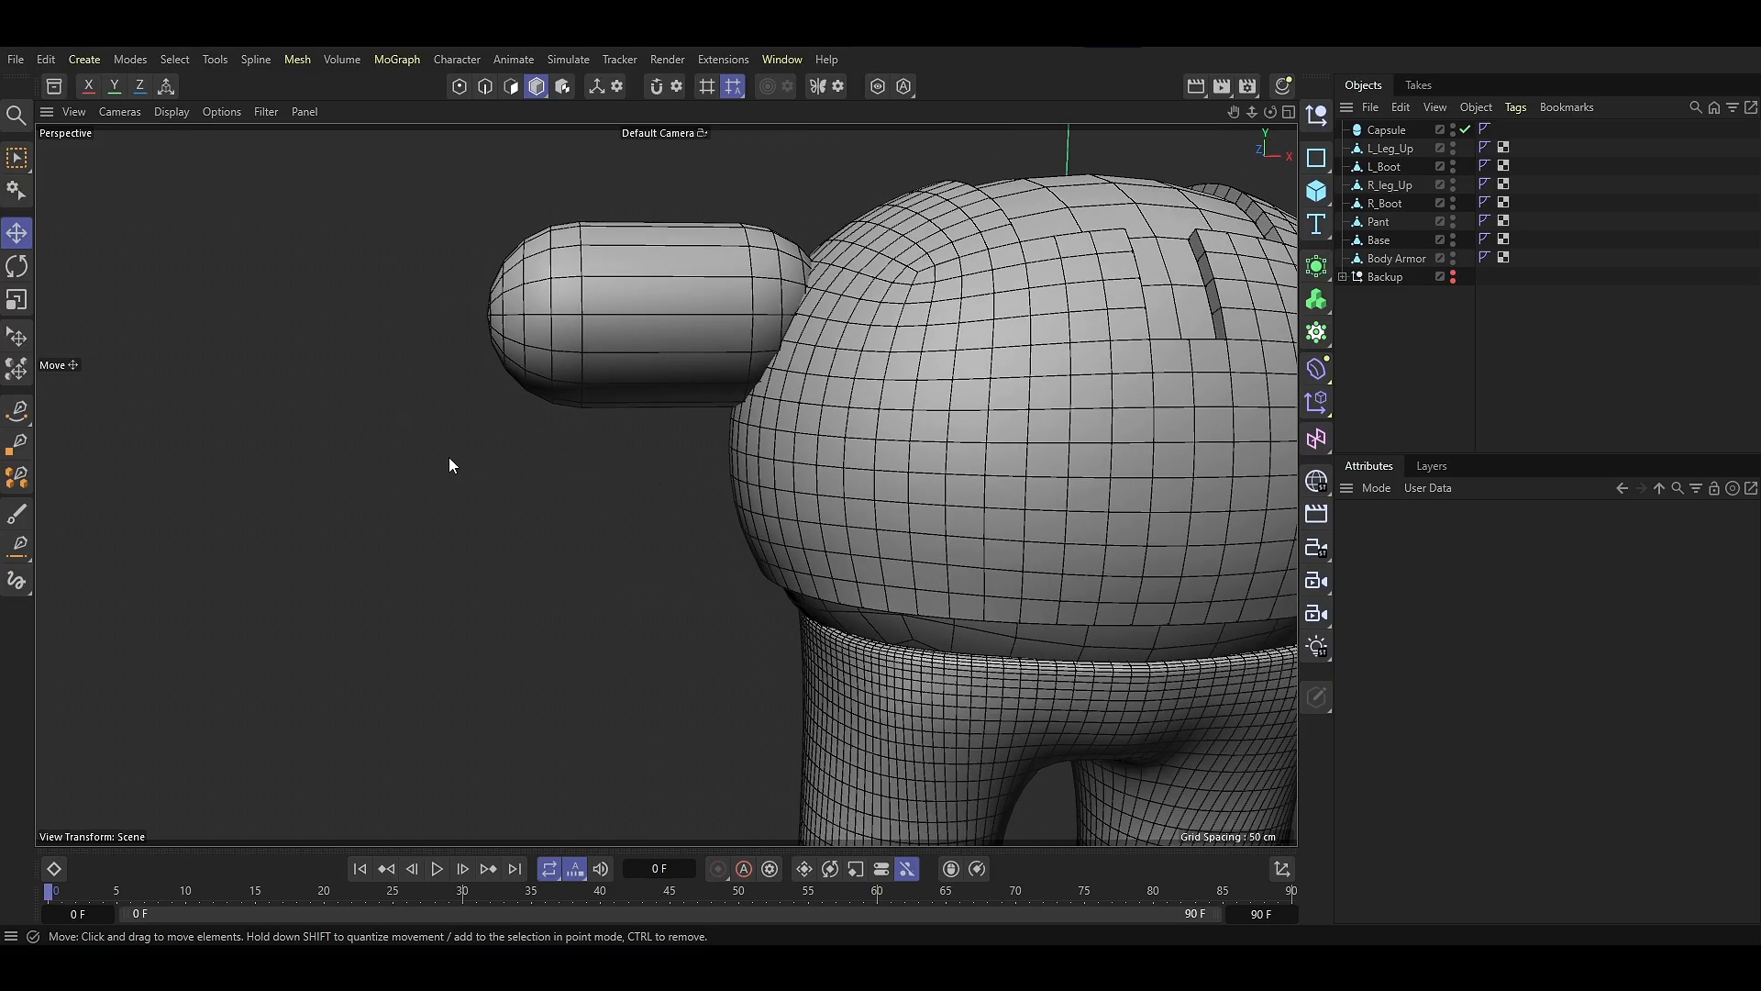
Duplicate the arm capsule outward along X to form the forearm, and make both capsules editable
middle_click(492, 451)
middle_click(741, 593)
click(622, 455)
ctrl+drag(620, 453, 430, 448)
key(F1)
key(c)
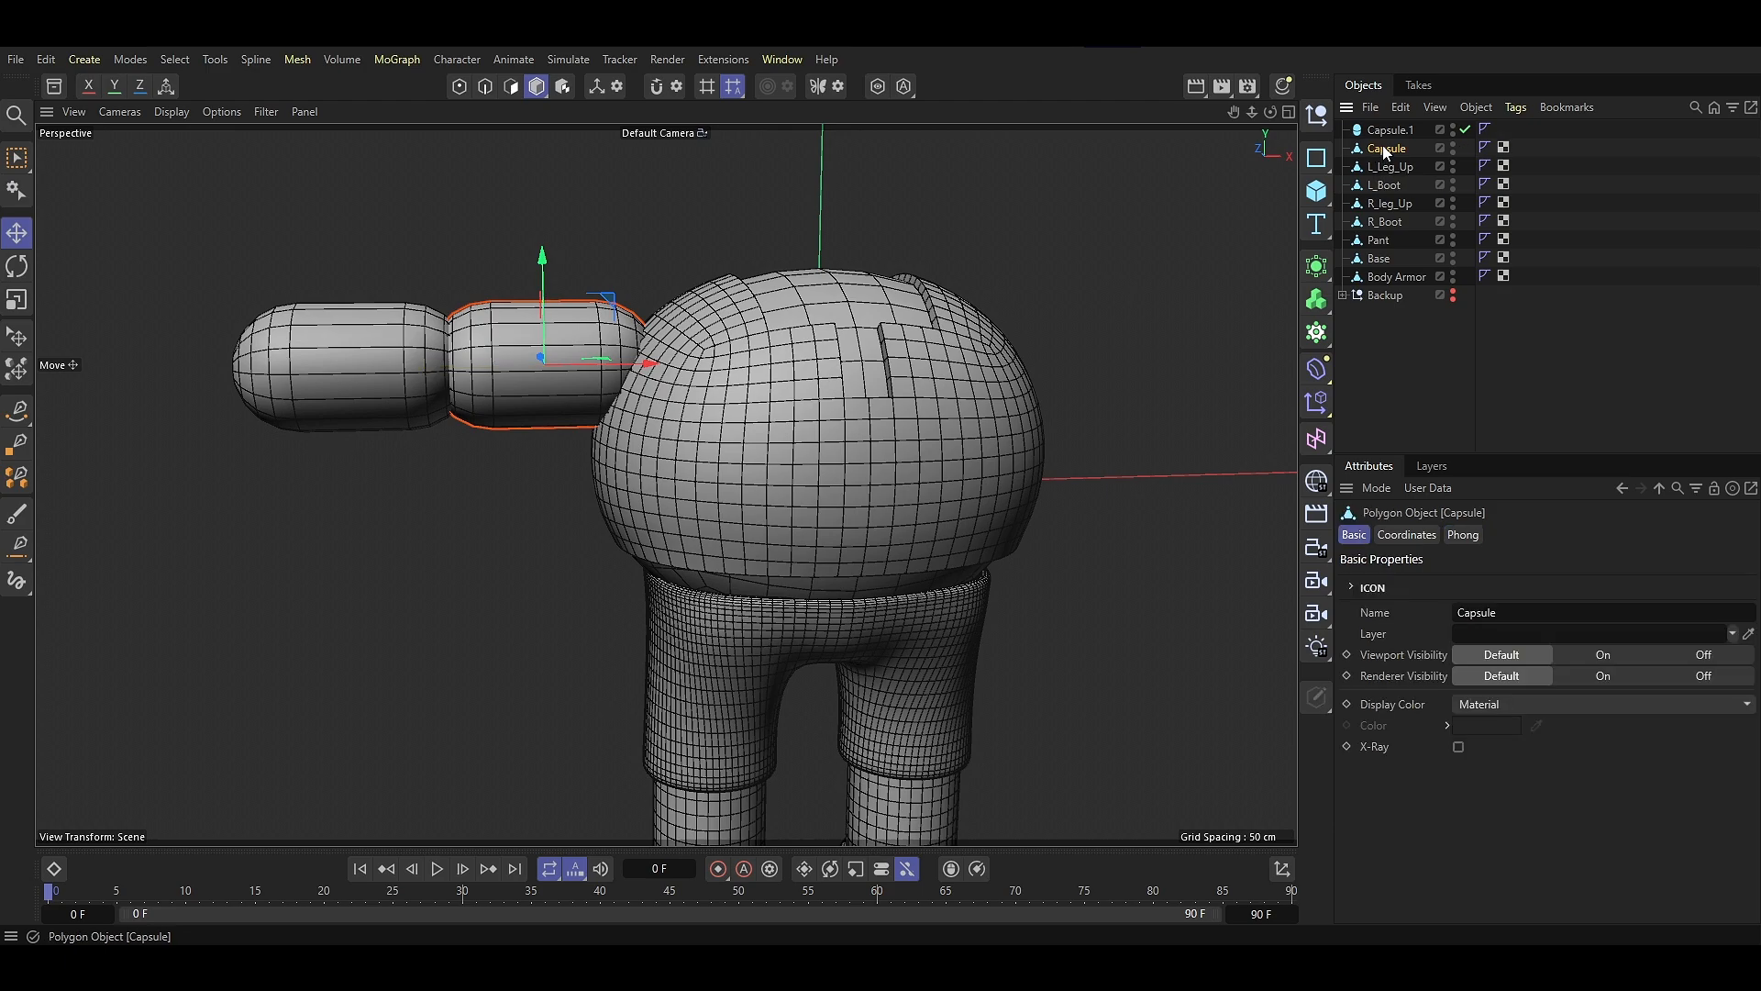
click(1386, 134)
Rename the inner arm capsule R_Arm_Up and the outer arm capsule R_Arm_Mid
double_click(1386, 149)
text(R_A)
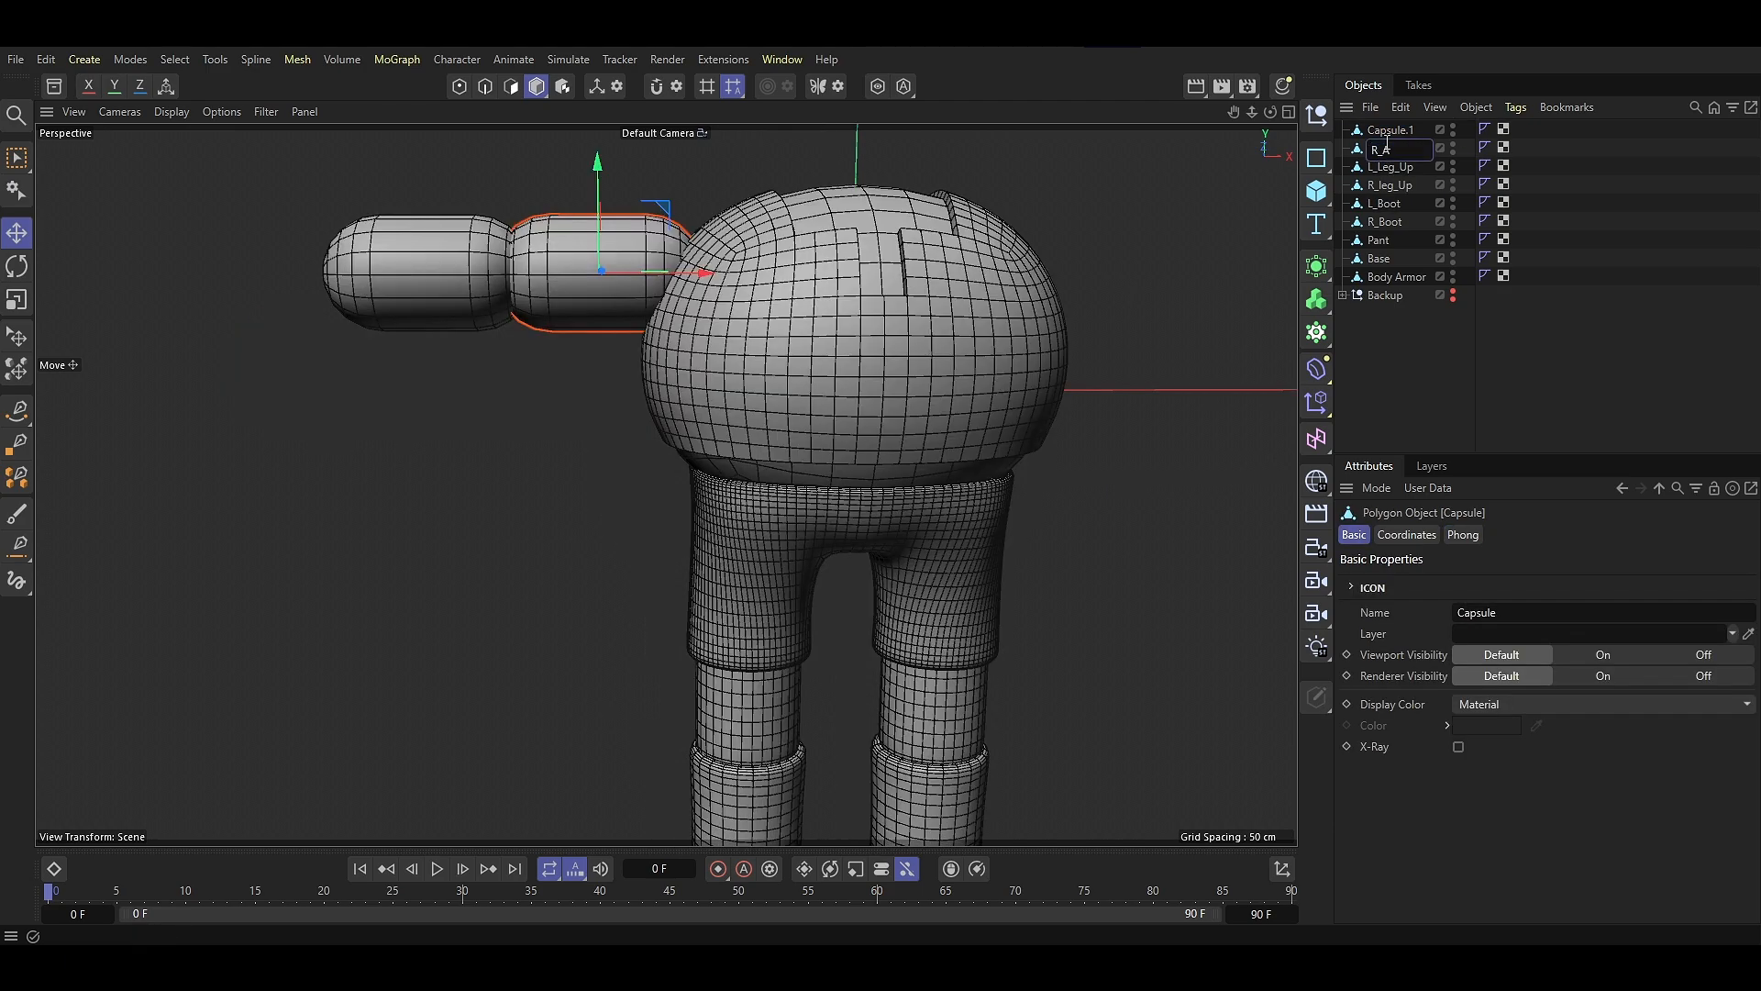
text(rm_Up)
key(Return)
double_click(1387, 131)
text(R_Arm_Mid)
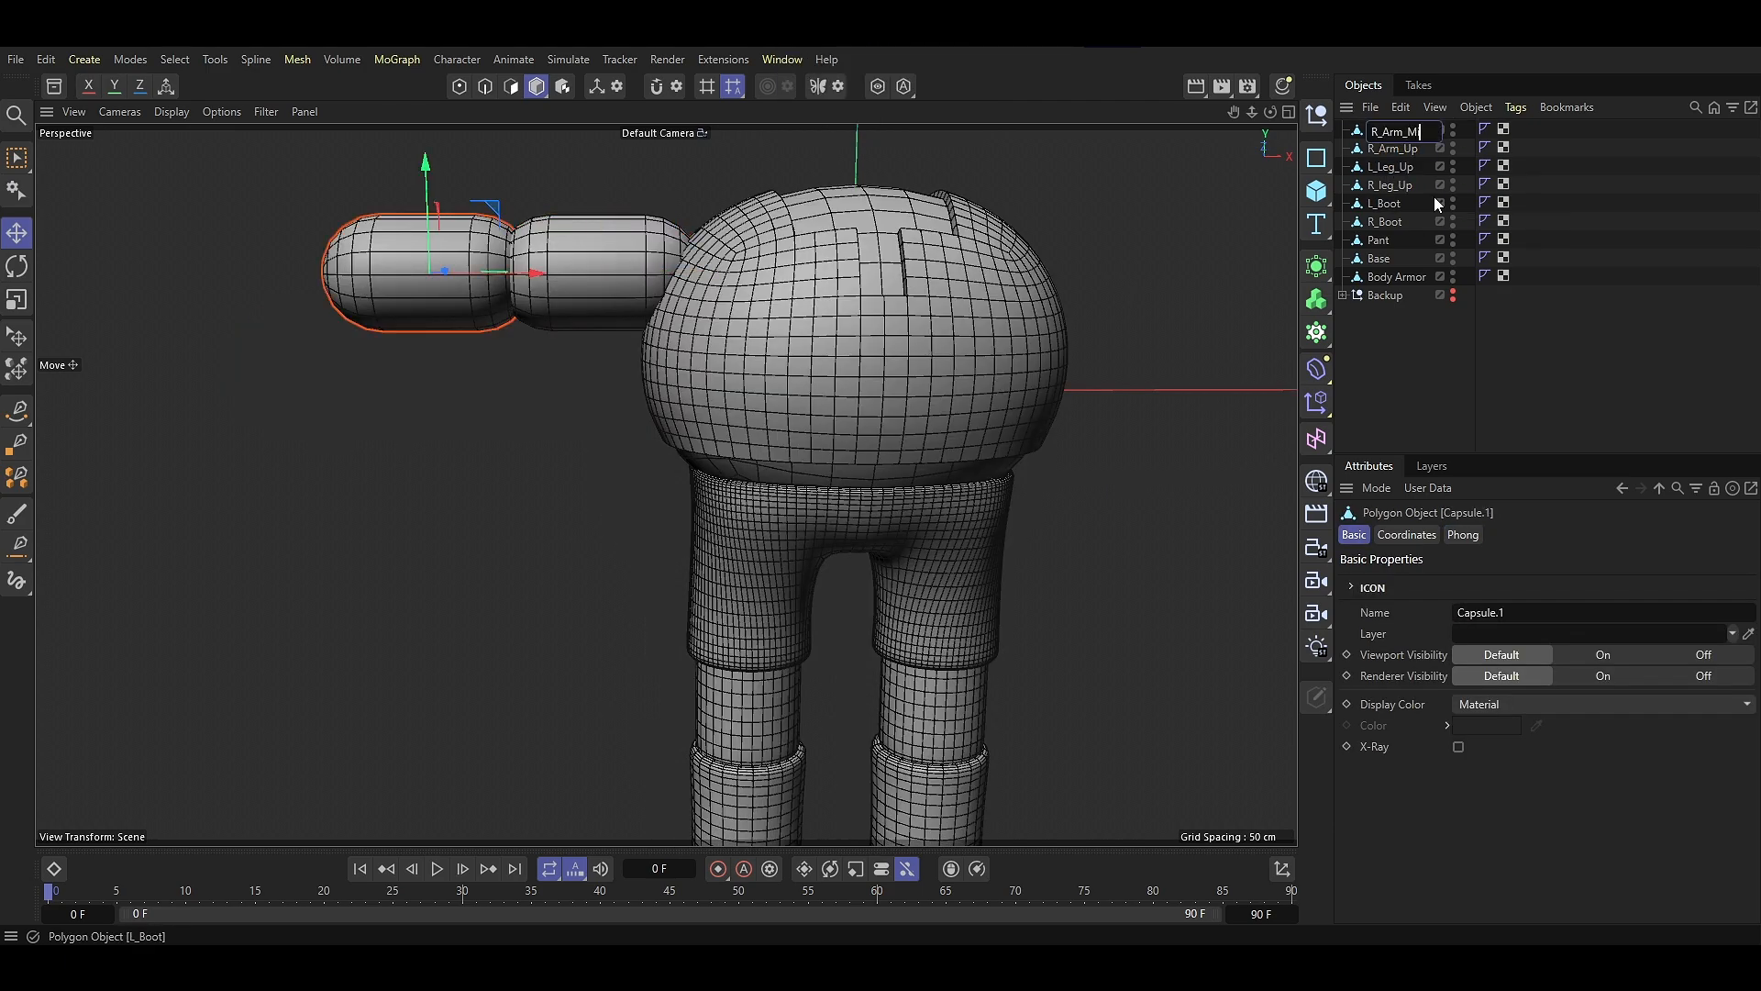
key(Return)
Add a cylinder in the front view, oriented along -X, with 1 height segment and 6 rotation segments
key(F4)
click(1318, 193)
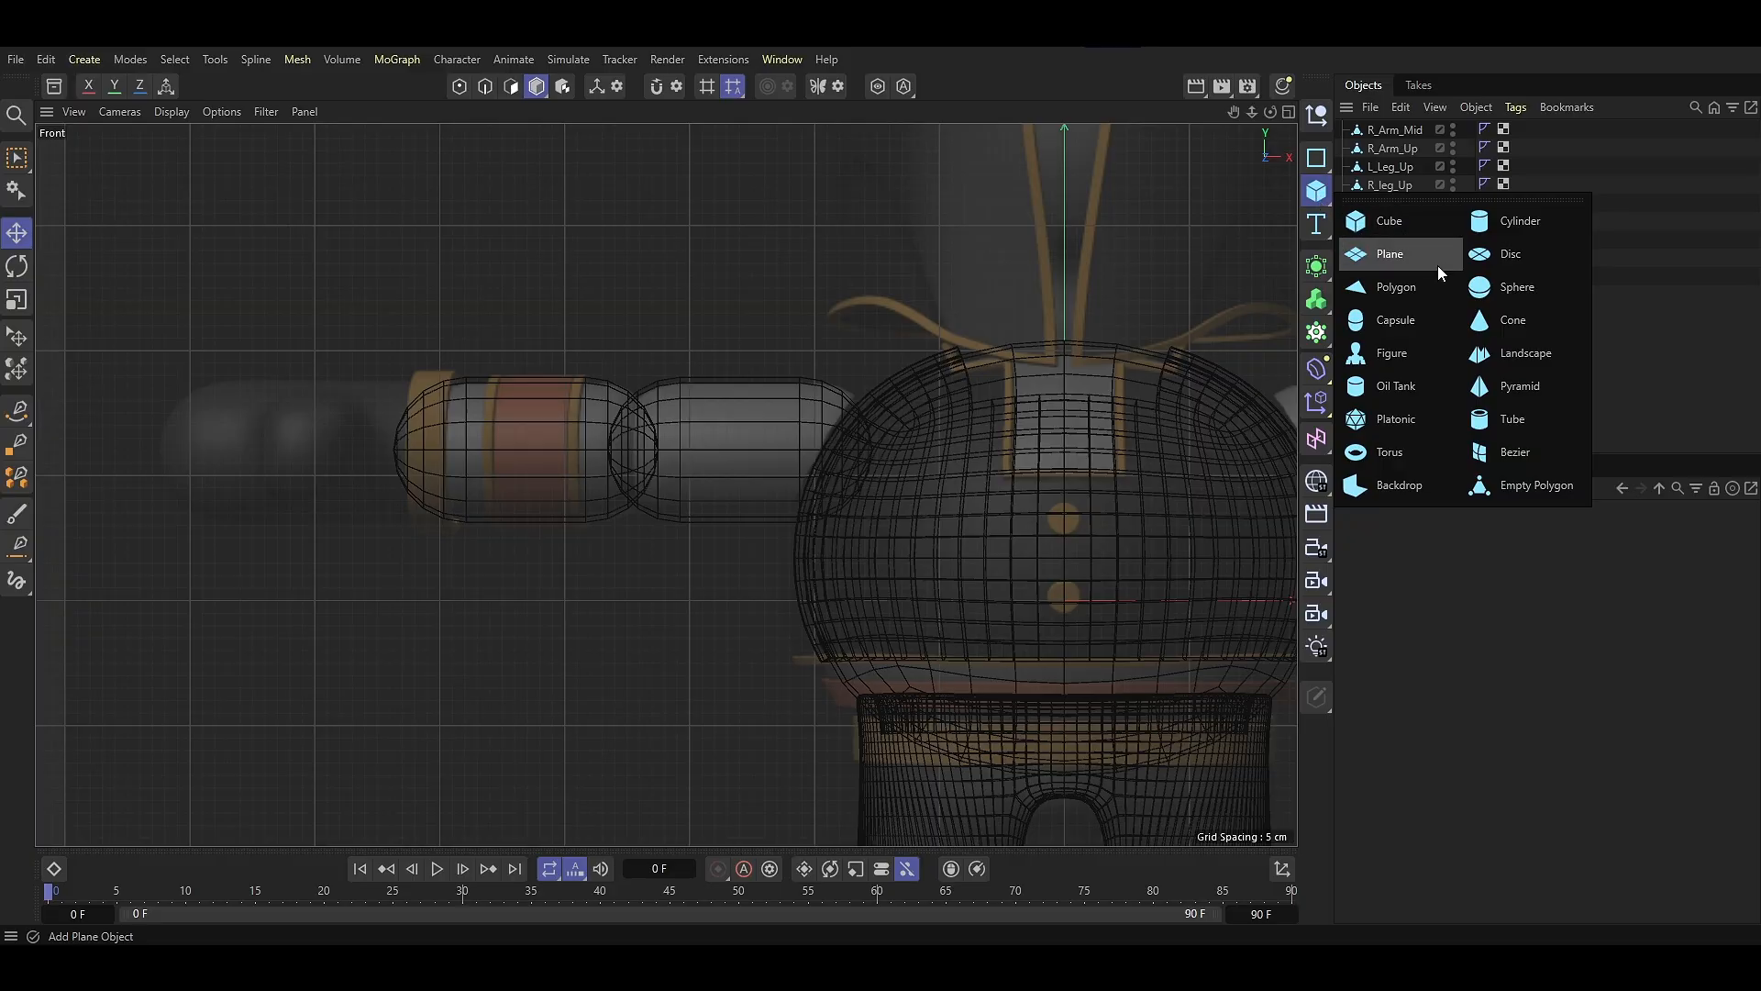
click(1521, 220)
click(1534, 676)
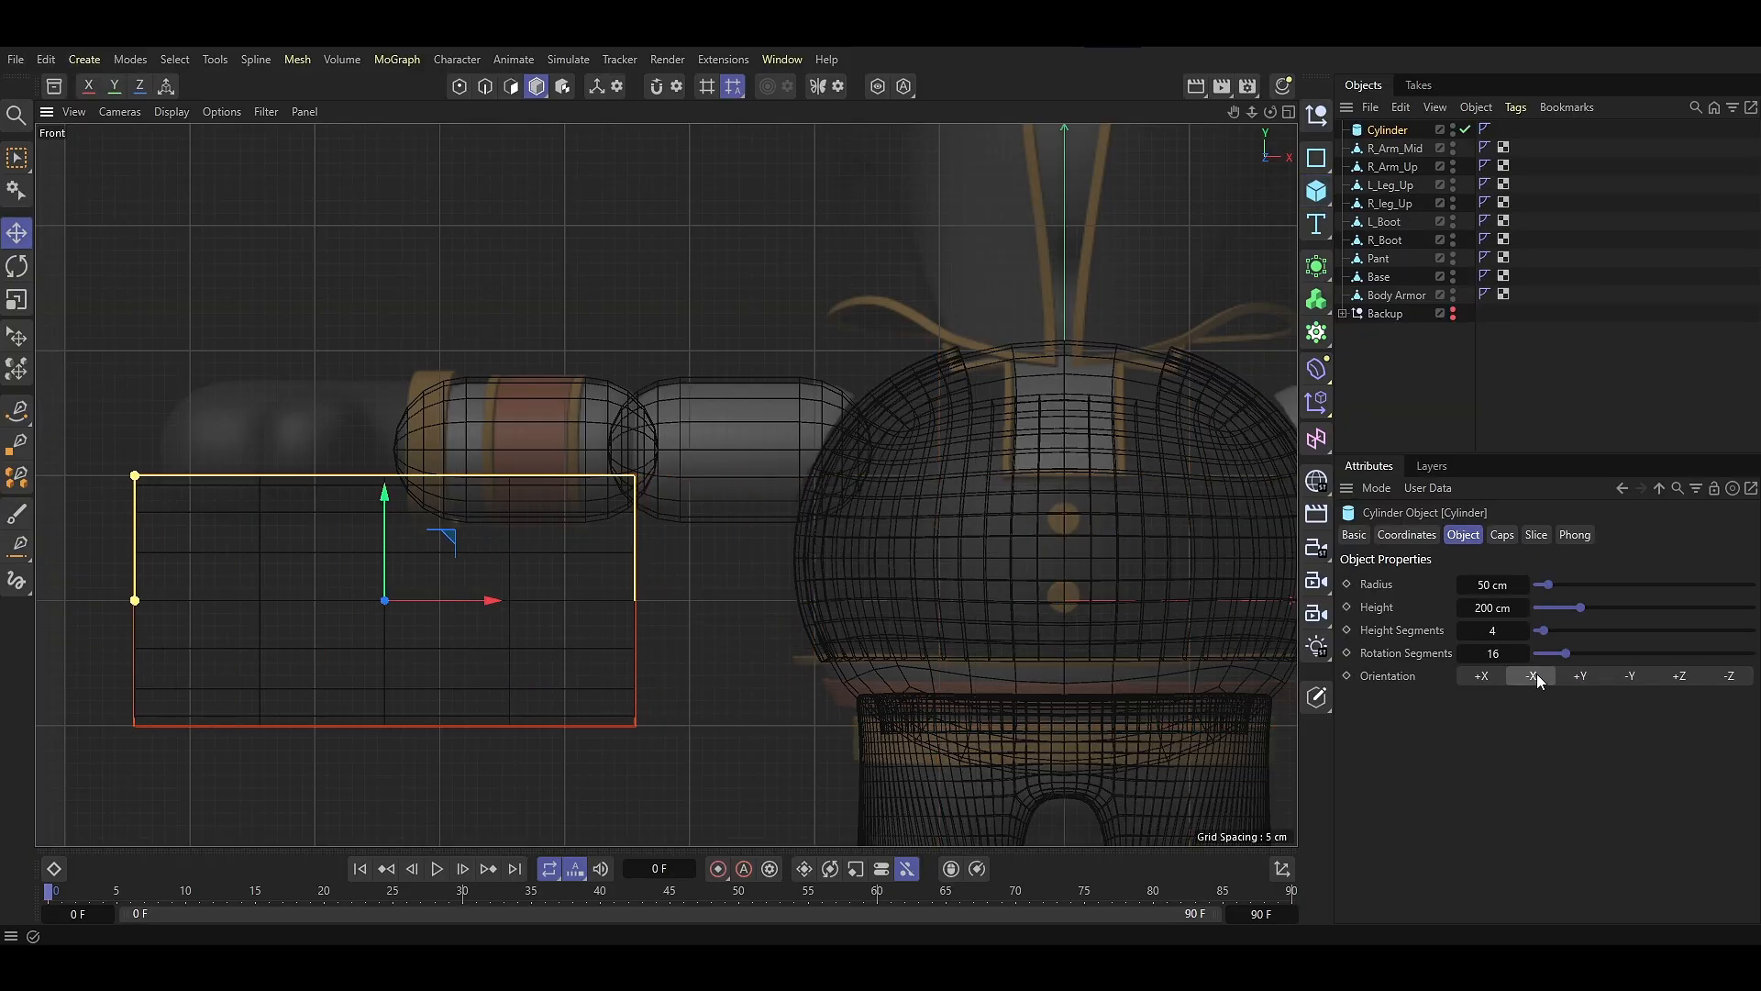
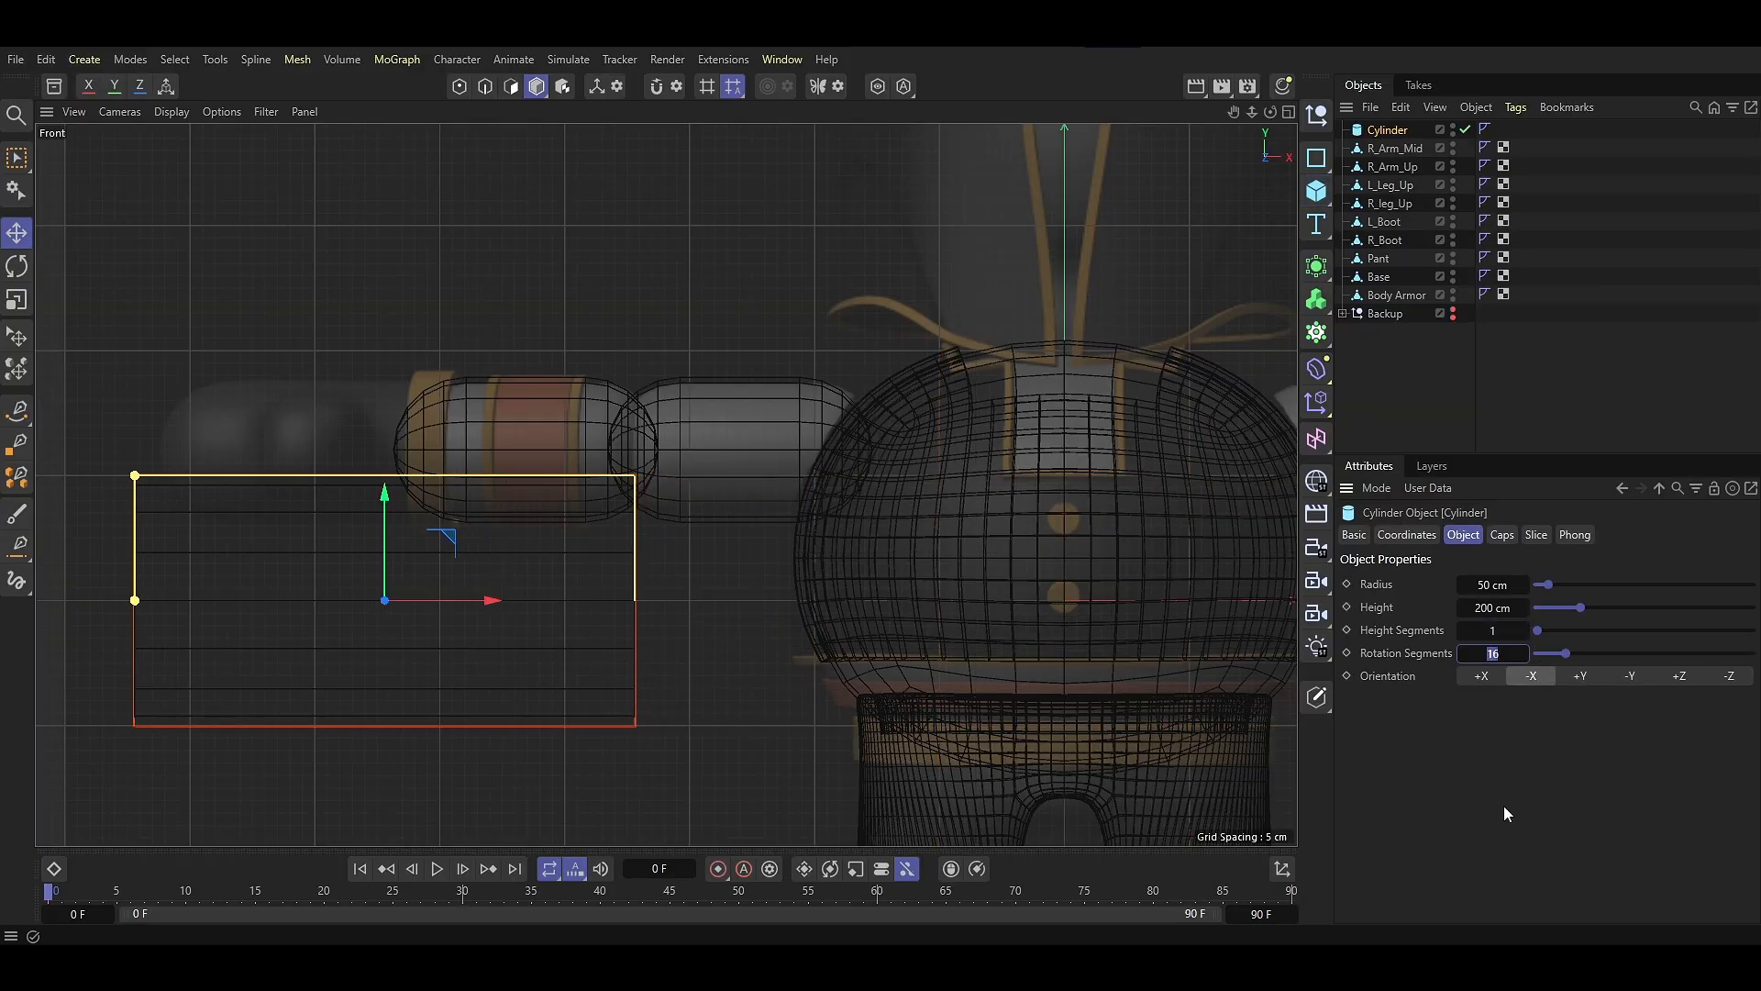
Fit the cylinder over the character's right hand in the reference at about 29 cm radius and 105 cm height
drag(381, 560, 386, 418)
drag(135, 458, 266, 462)
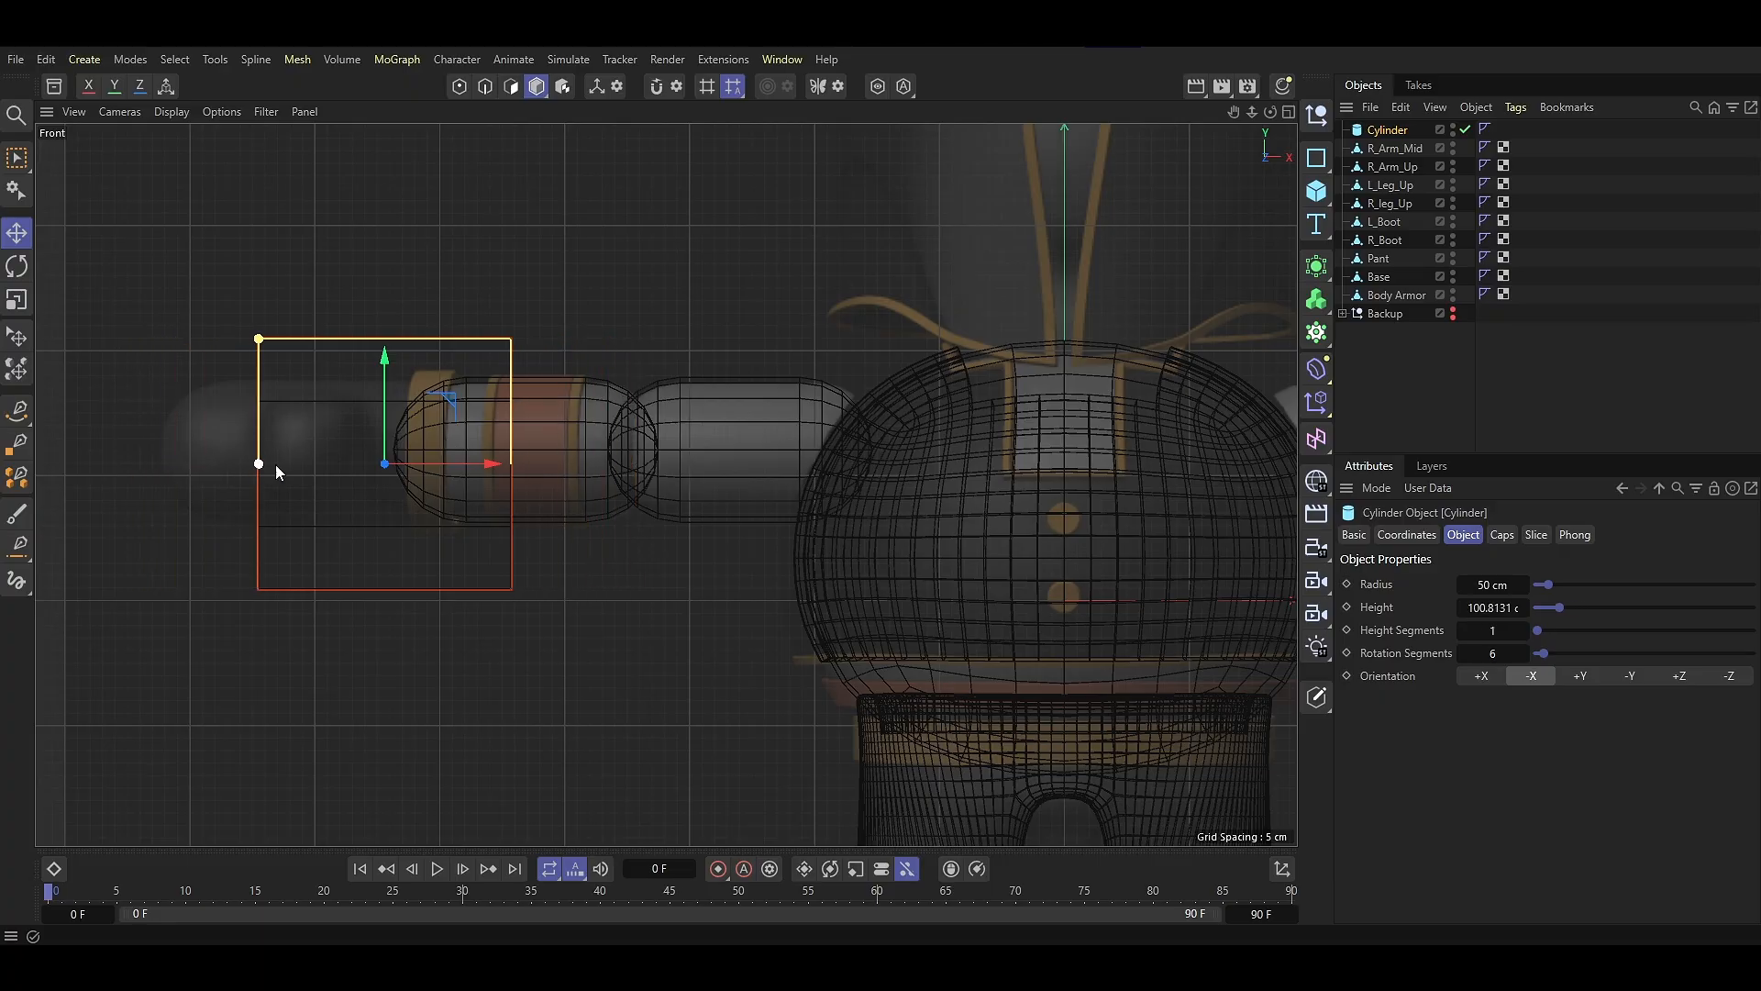
drag(461, 464, 387, 470)
drag(184, 340, 185, 390)
drag(311, 369, 312, 348)
drag(185, 444, 183, 444)
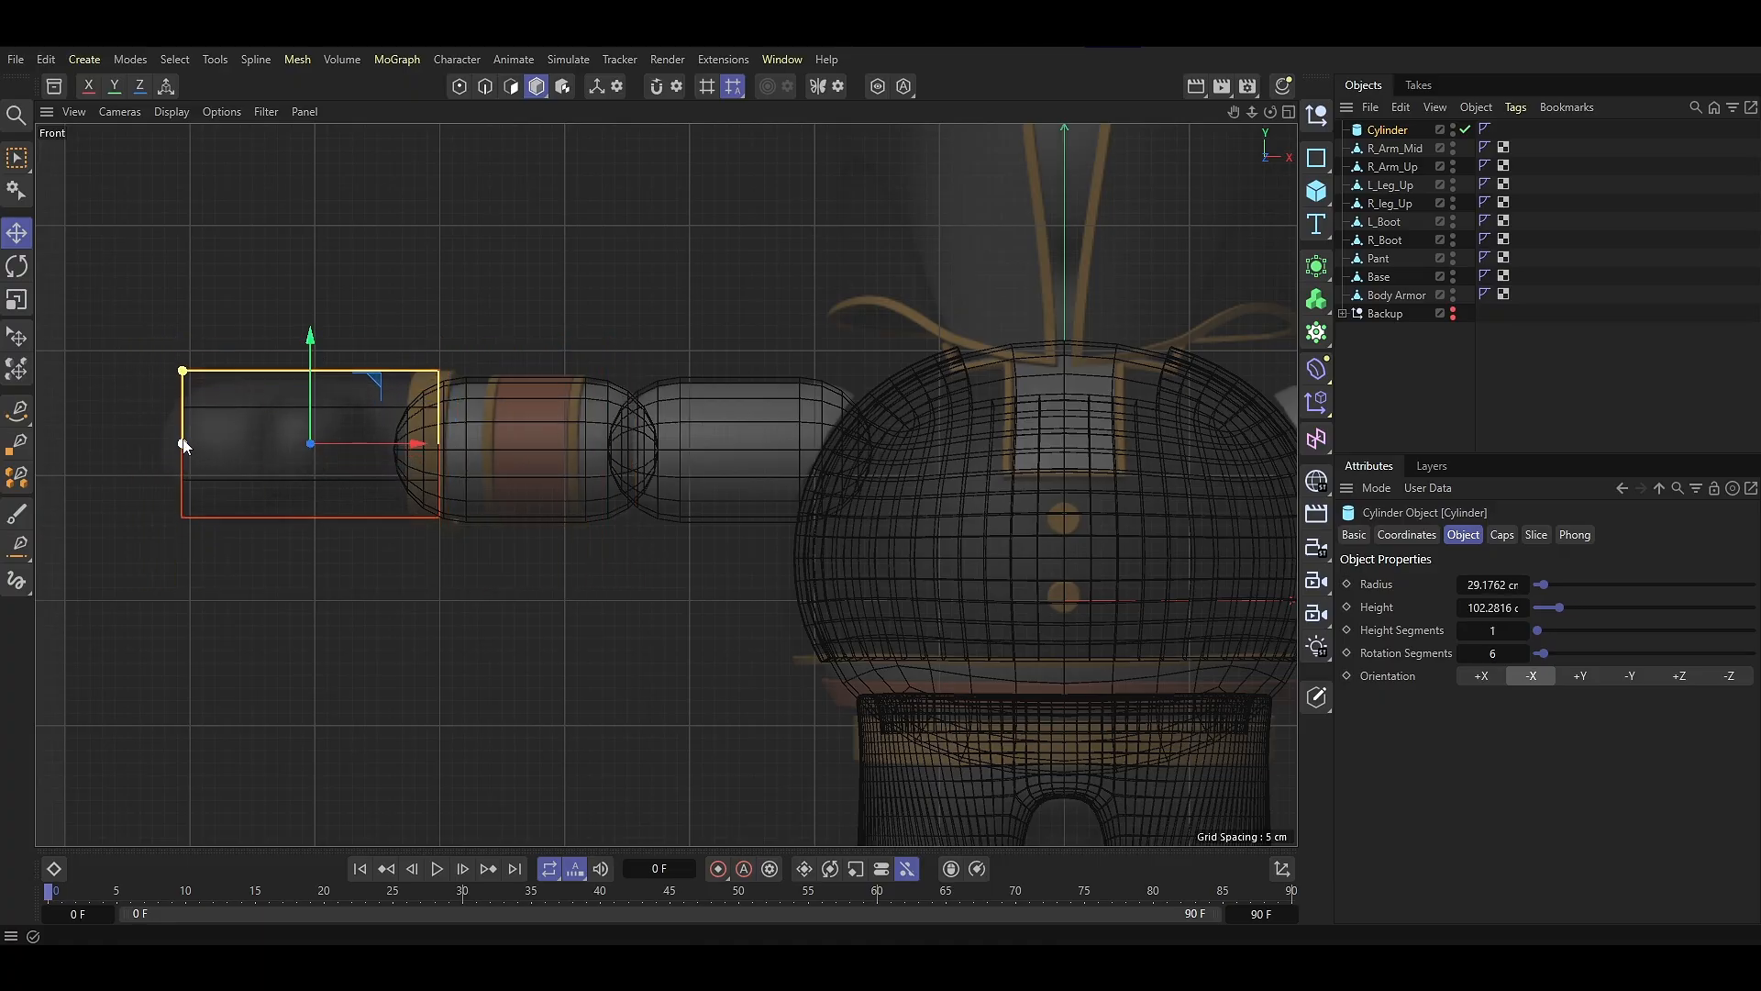
middle_click(267, 316)
middle_click(286, 295)
alt+drag(303, 317, 198, 397)
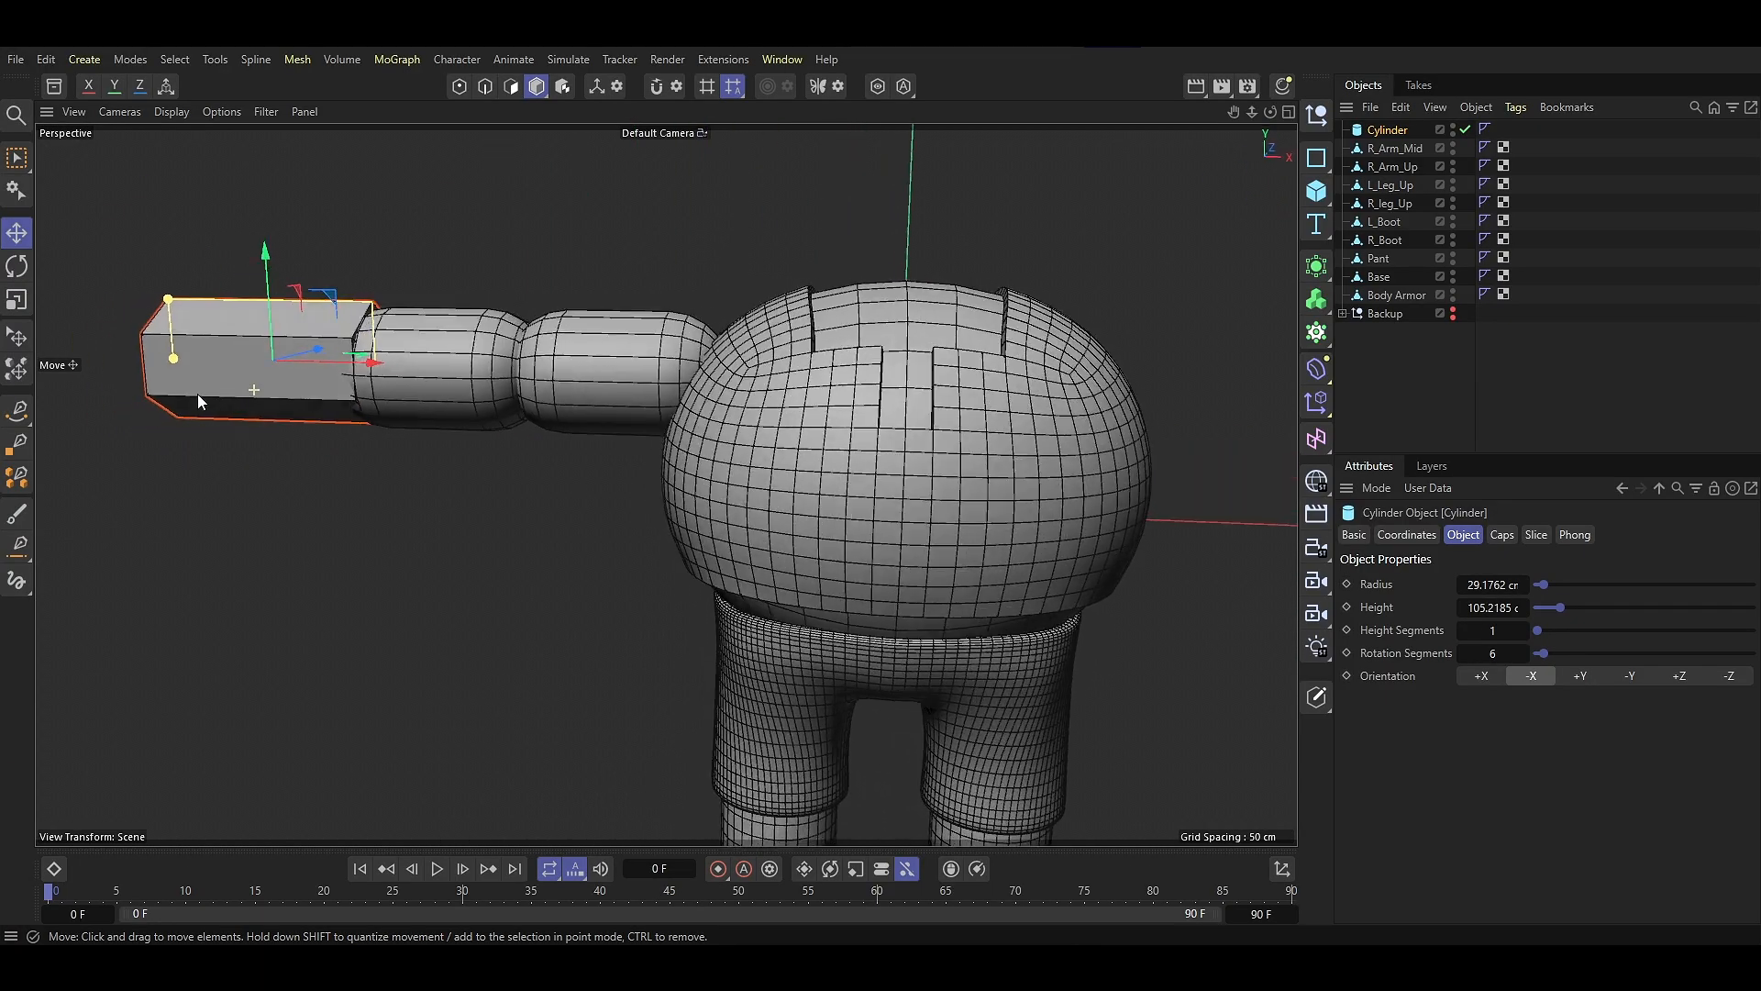
Turn off the caps of the hand cylinder
click(1503, 535)
click(1419, 584)
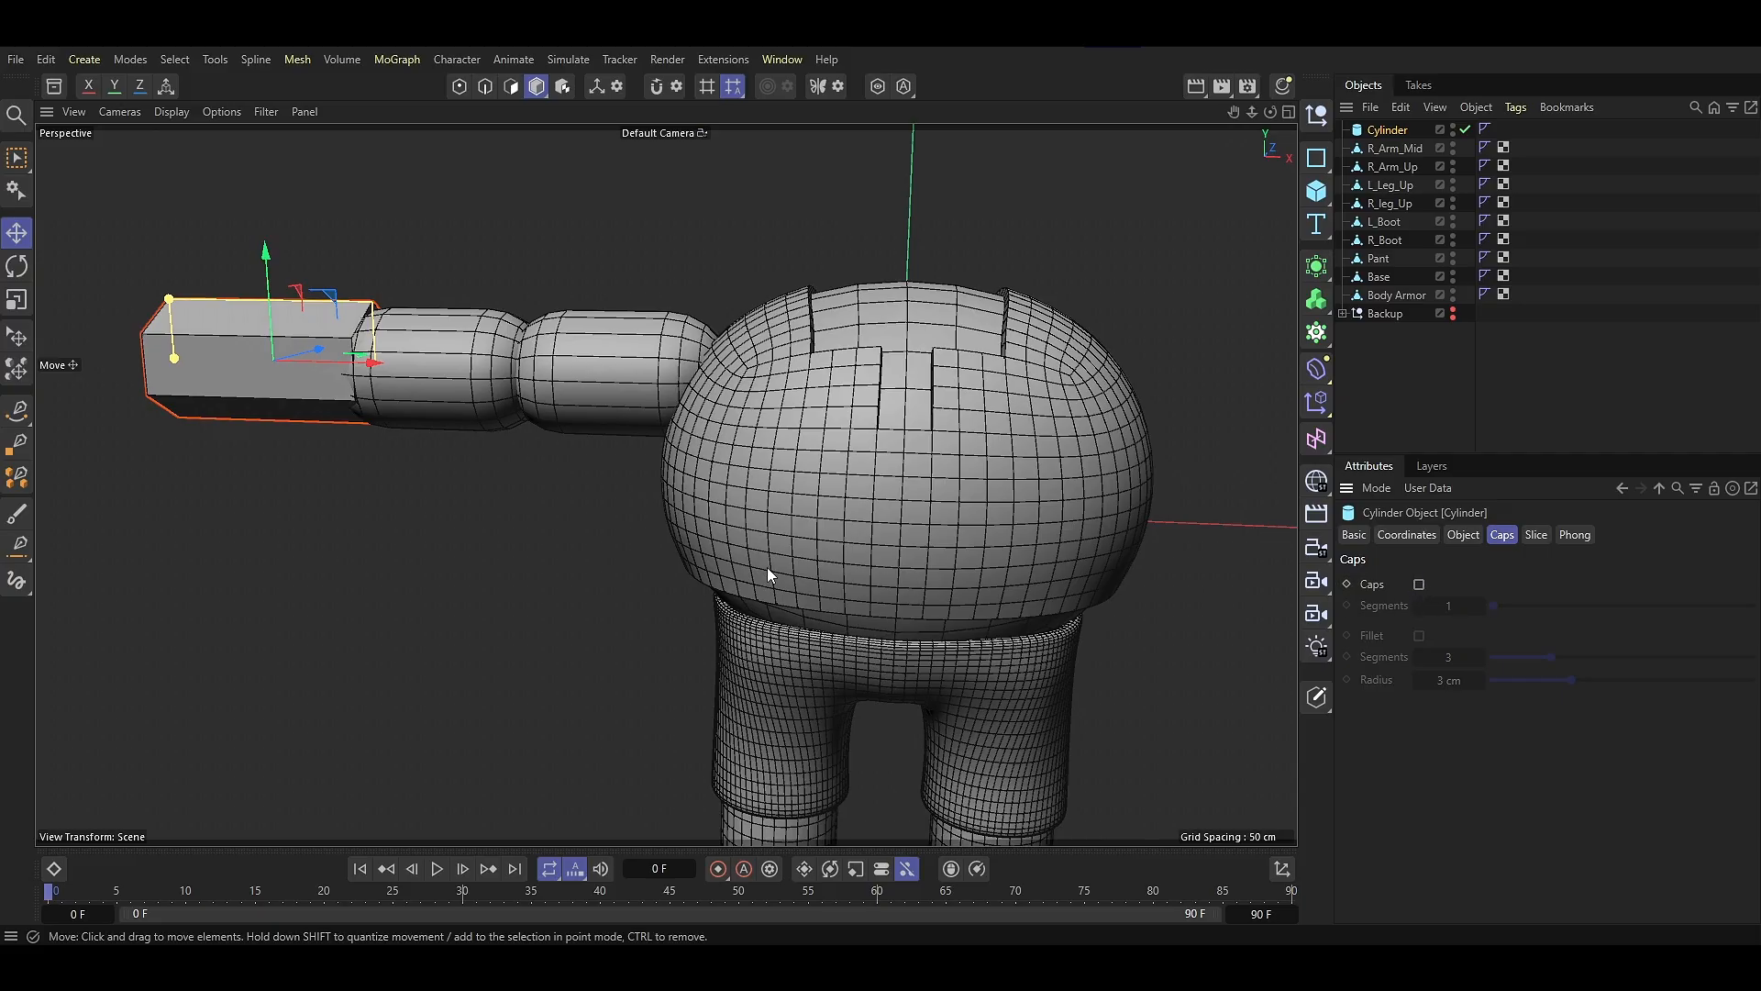
alt+drag(767, 567, 526, 439)
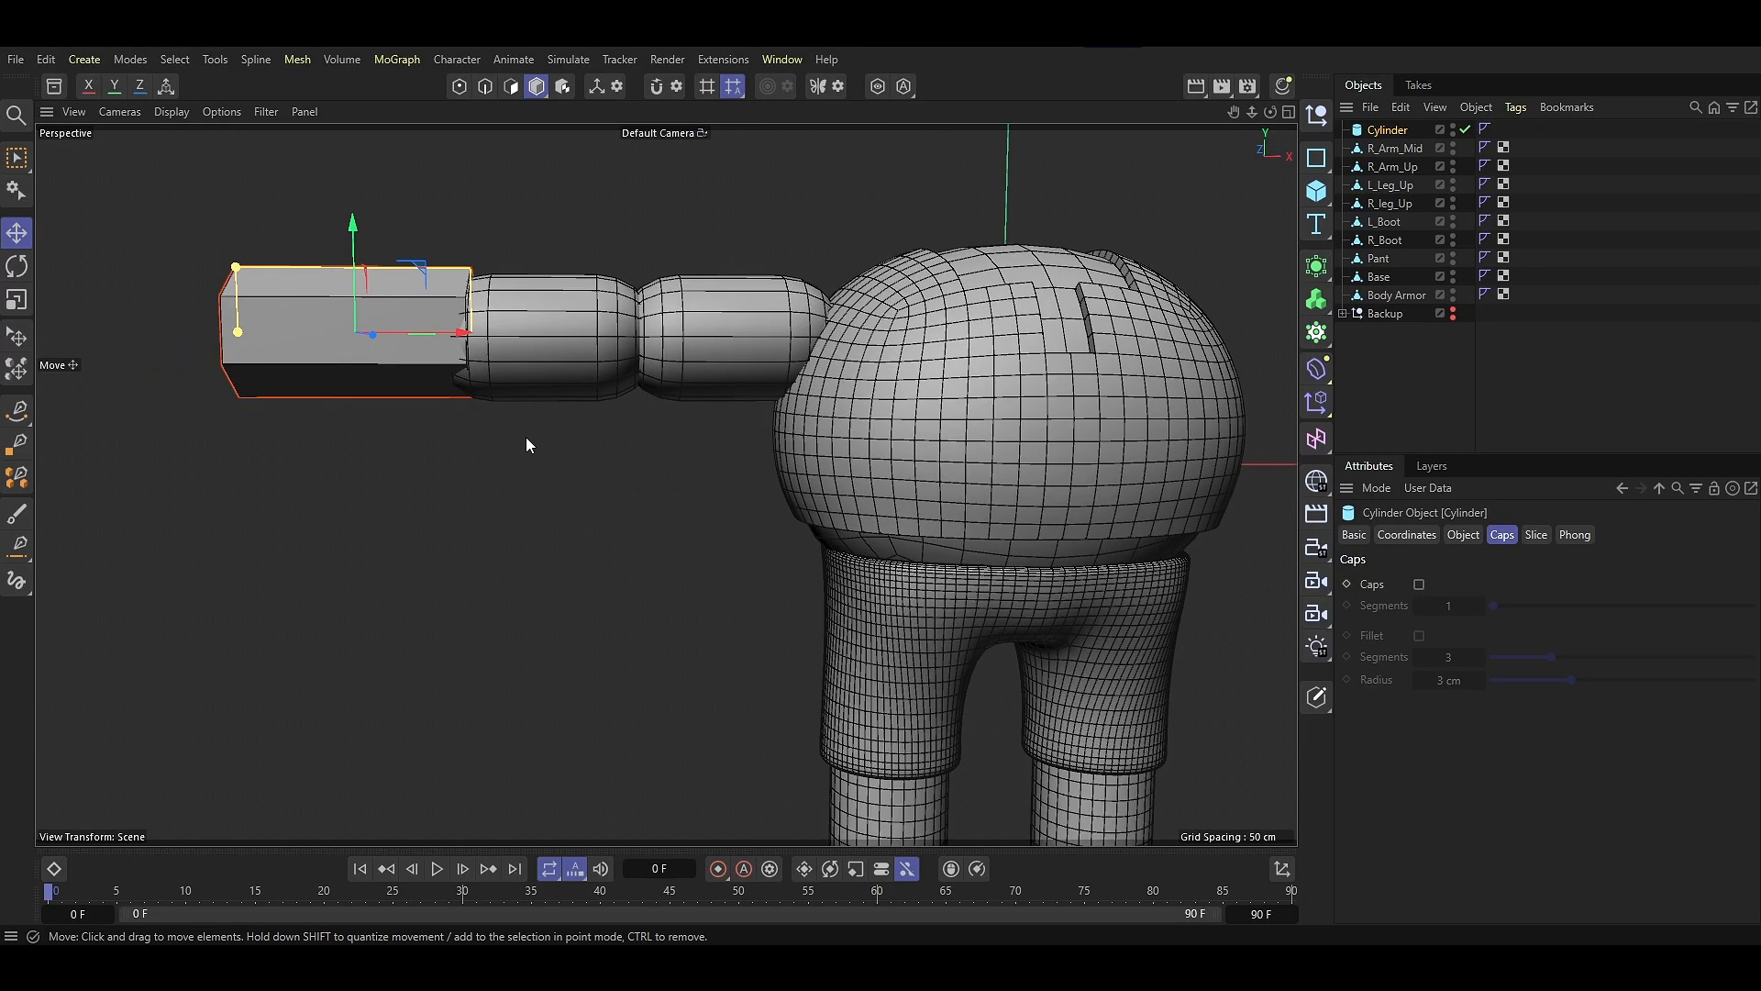
Lower the hand cylinder slightly to match the front reference and enlarge its radius to about 33 cm
middle_click(535, 548)
middle_click(776, 633)
scroll(349, 492, up, 1)
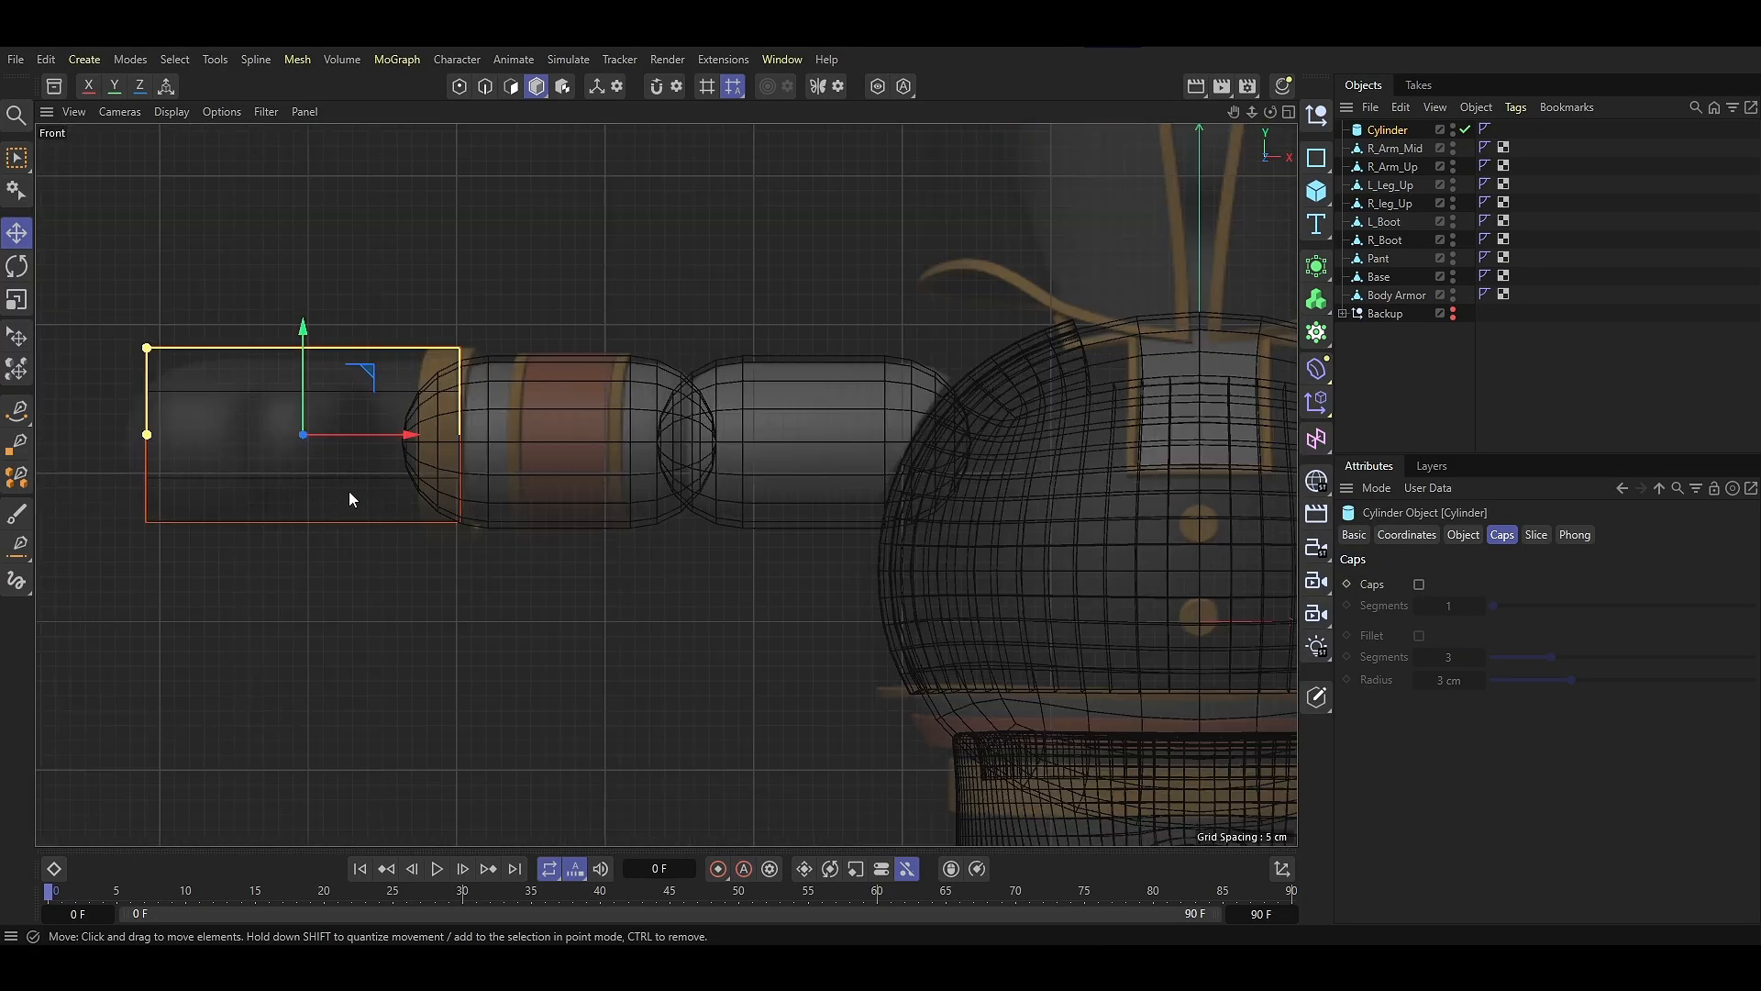
drag(305, 353, 305, 366)
middle_click(298, 358)
middle_click(235, 264)
alt+drag(234, 269, 371, 396)
click(1464, 534)
drag(1524, 584, 1560, 584)
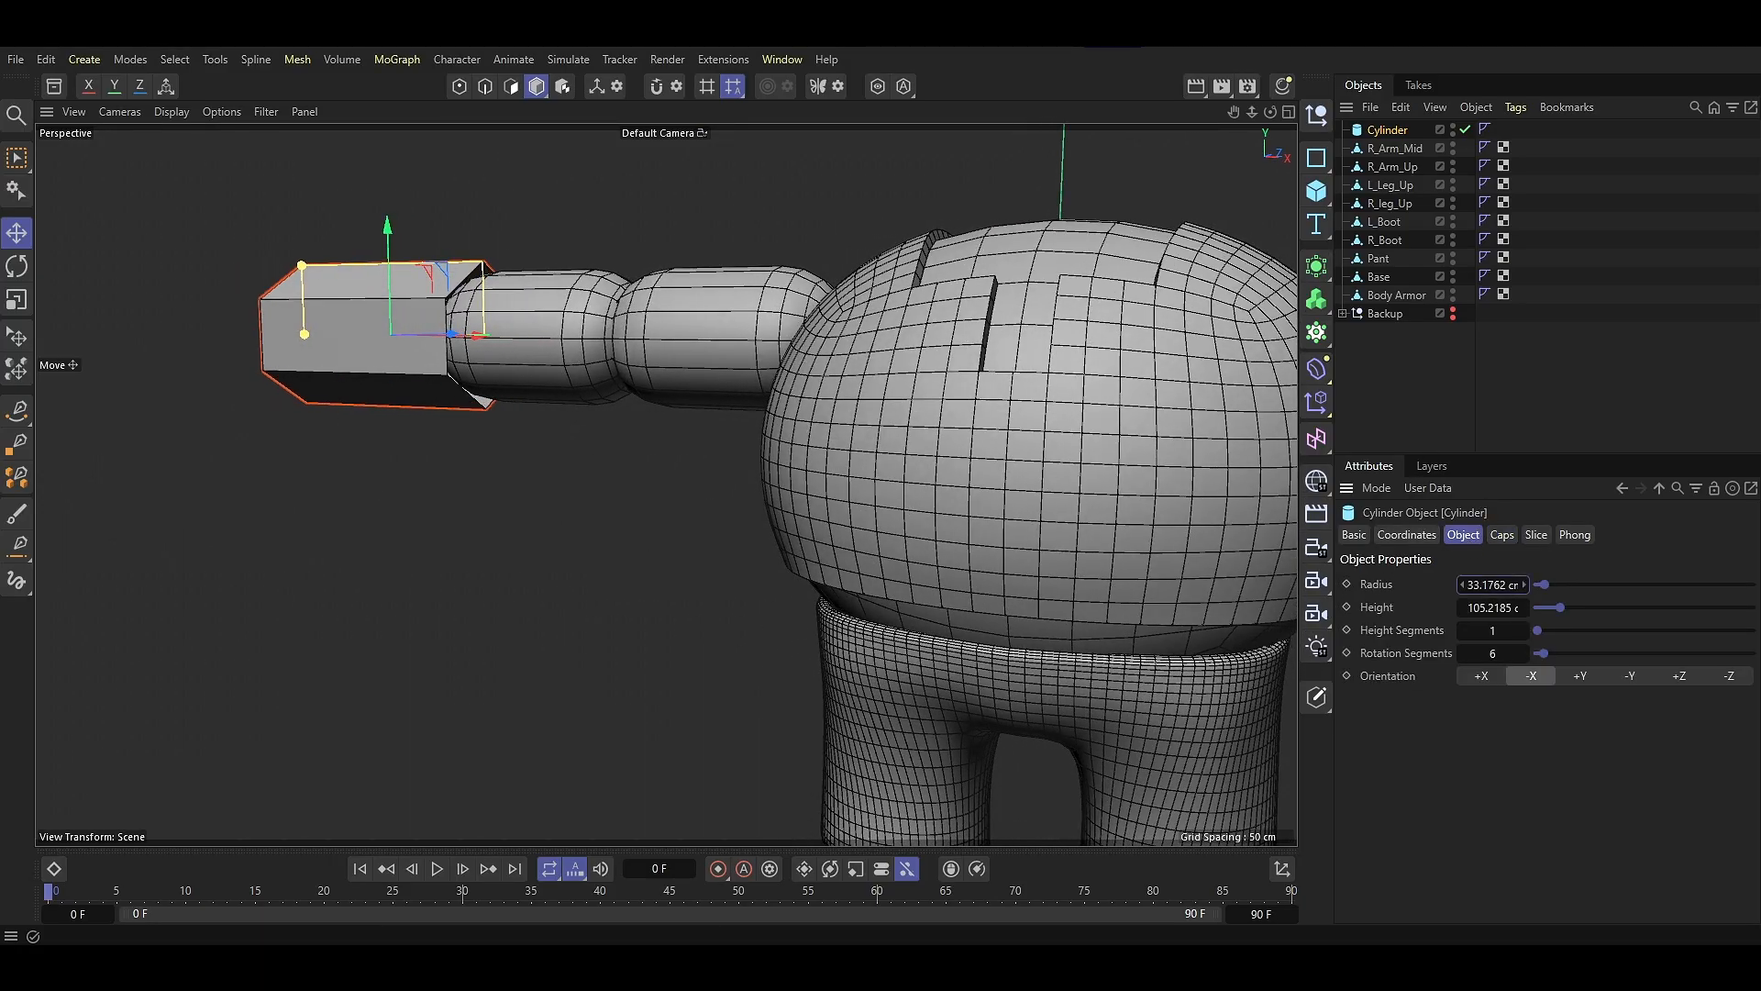
Make the hand cylinder editable and close the hole at its outer end with the Grid polygon type
alt+drag(632, 209, 499, 165)
key(c)
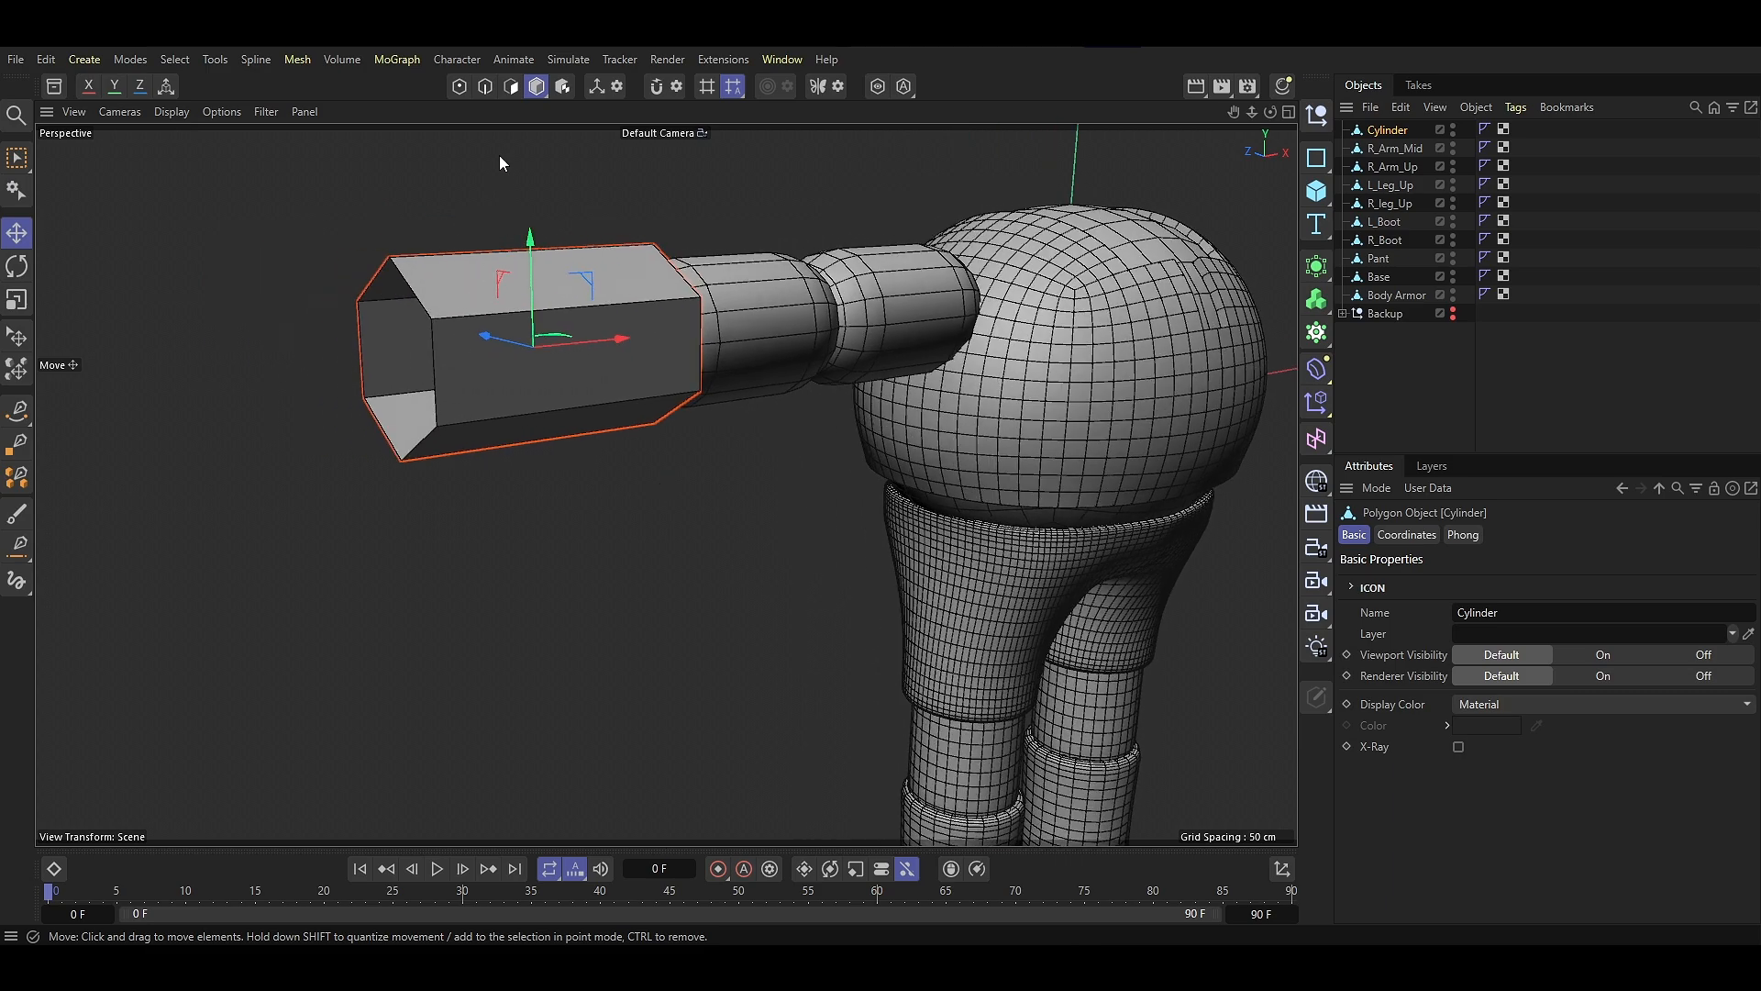
click(485, 85)
right_click(374, 295)
click(385, 112)
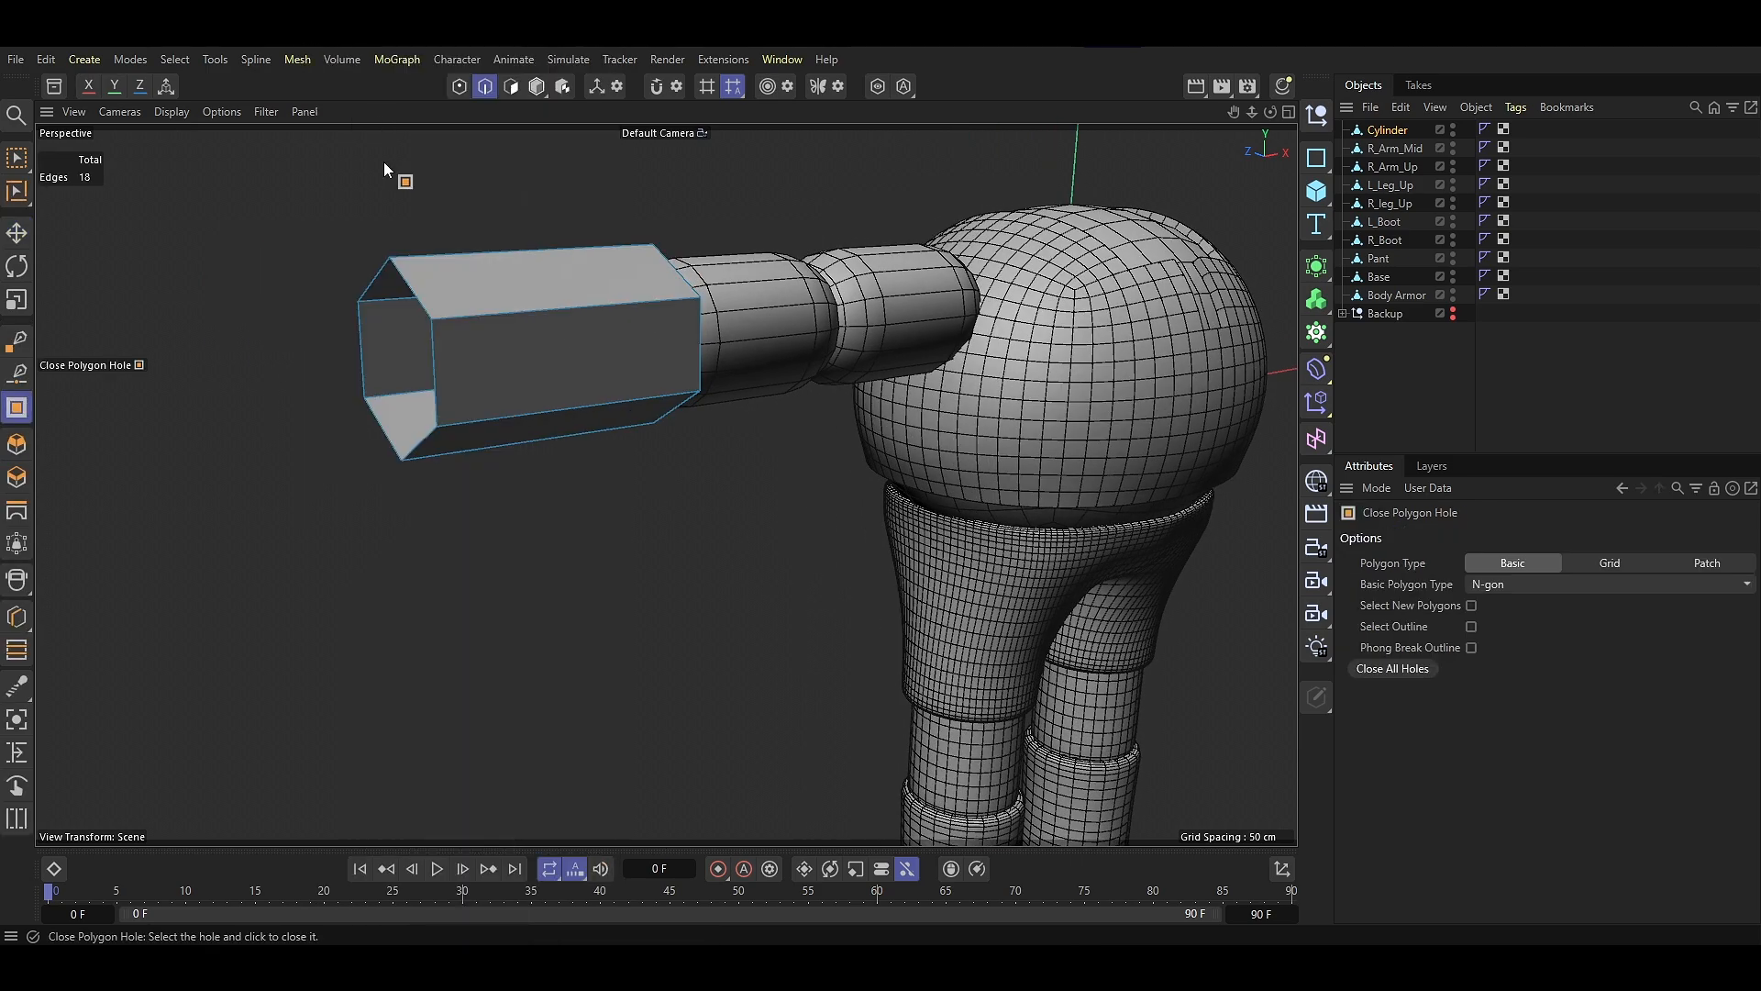
click(1613, 565)
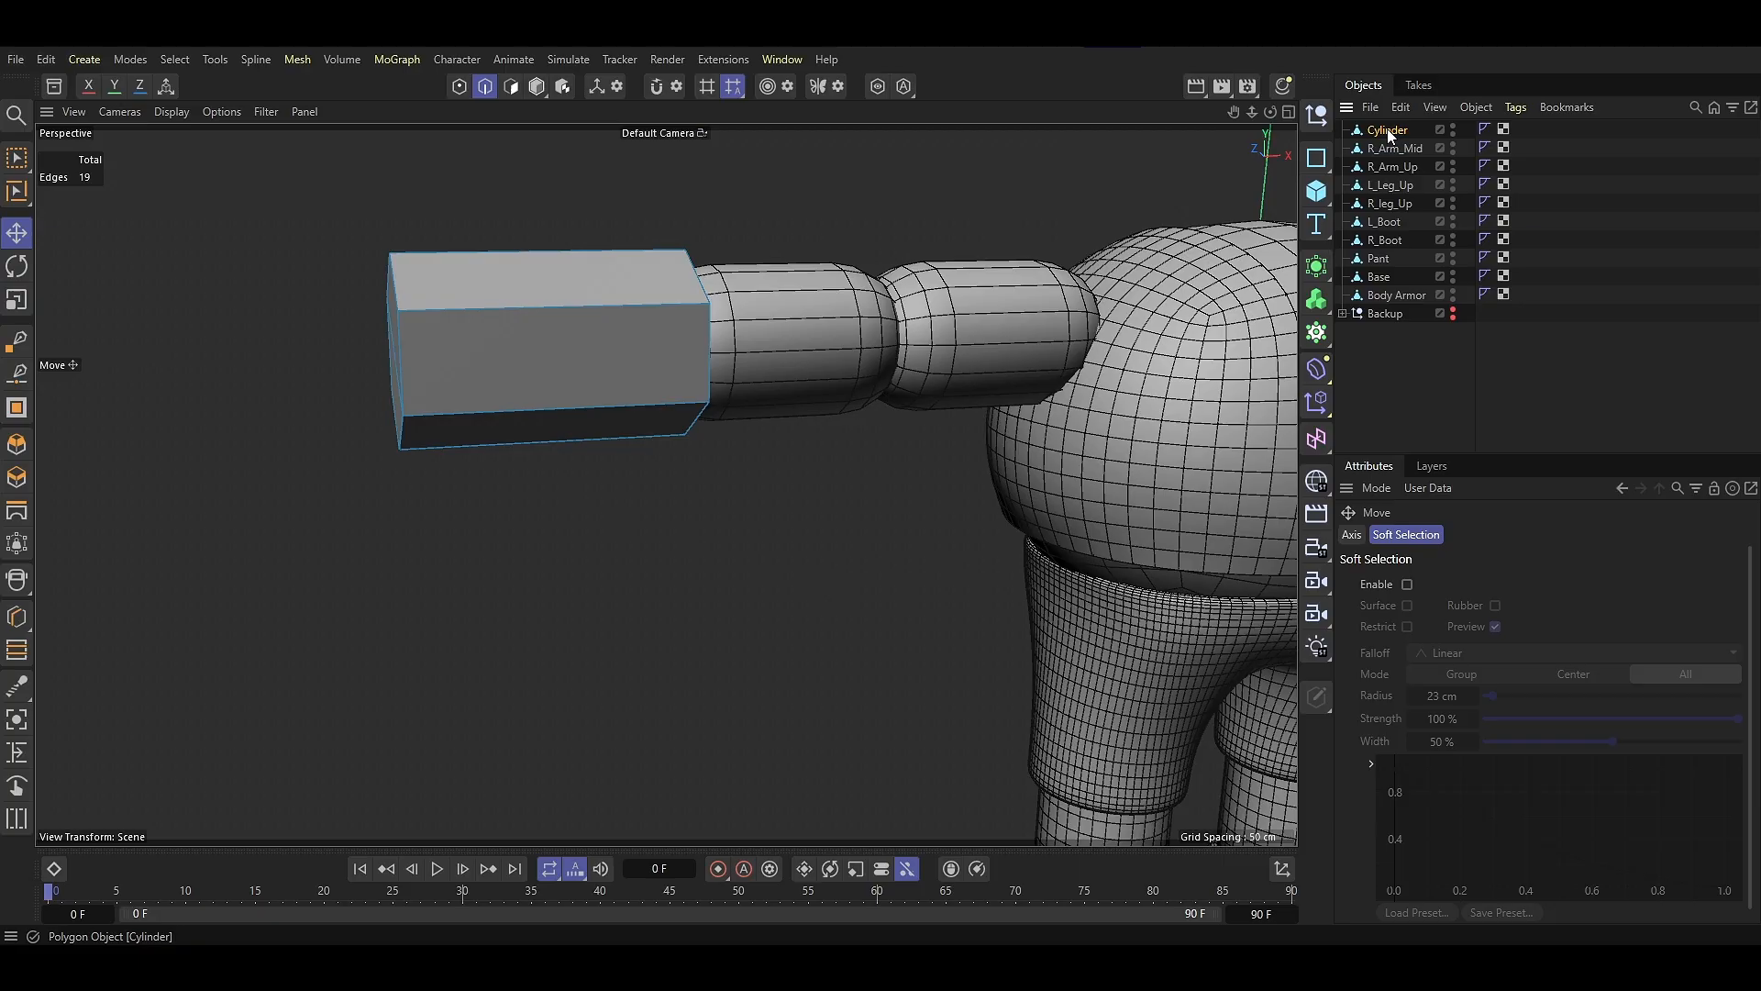
Place the hand cylinder under a Subdivision Surface and add two loop cuts along its length
click(1388, 130)
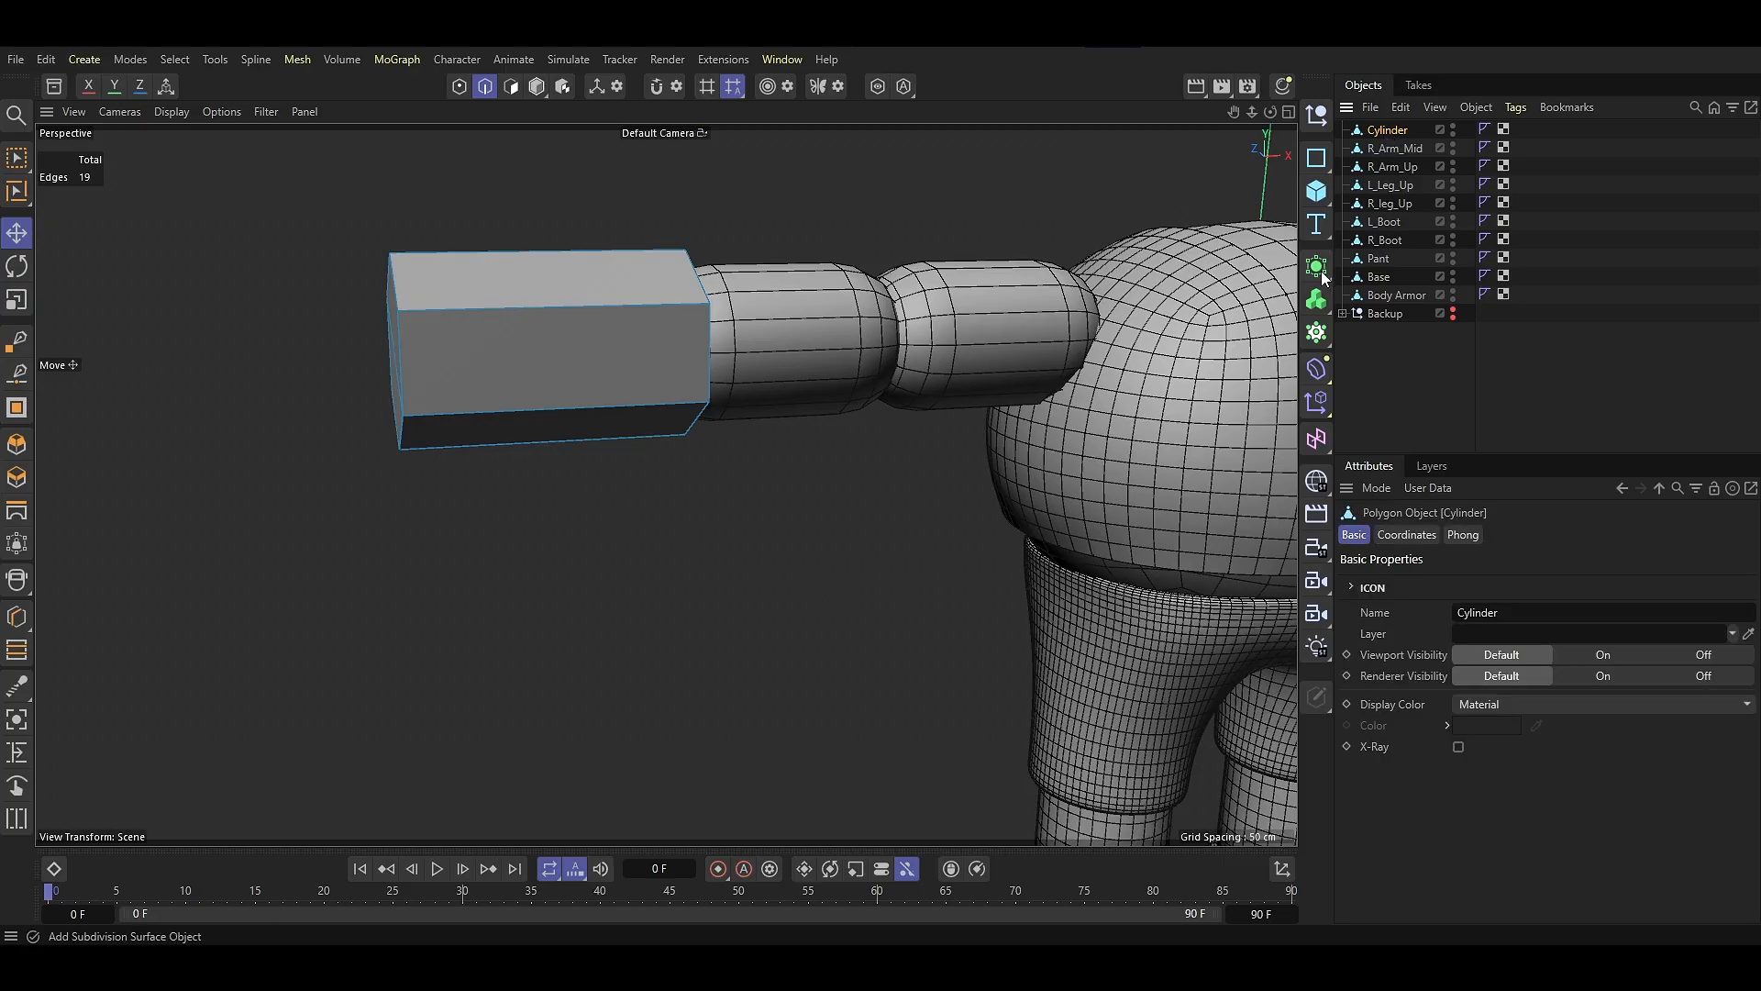
alt+click(1319, 270)
alt+drag(469, 371, 471, 363)
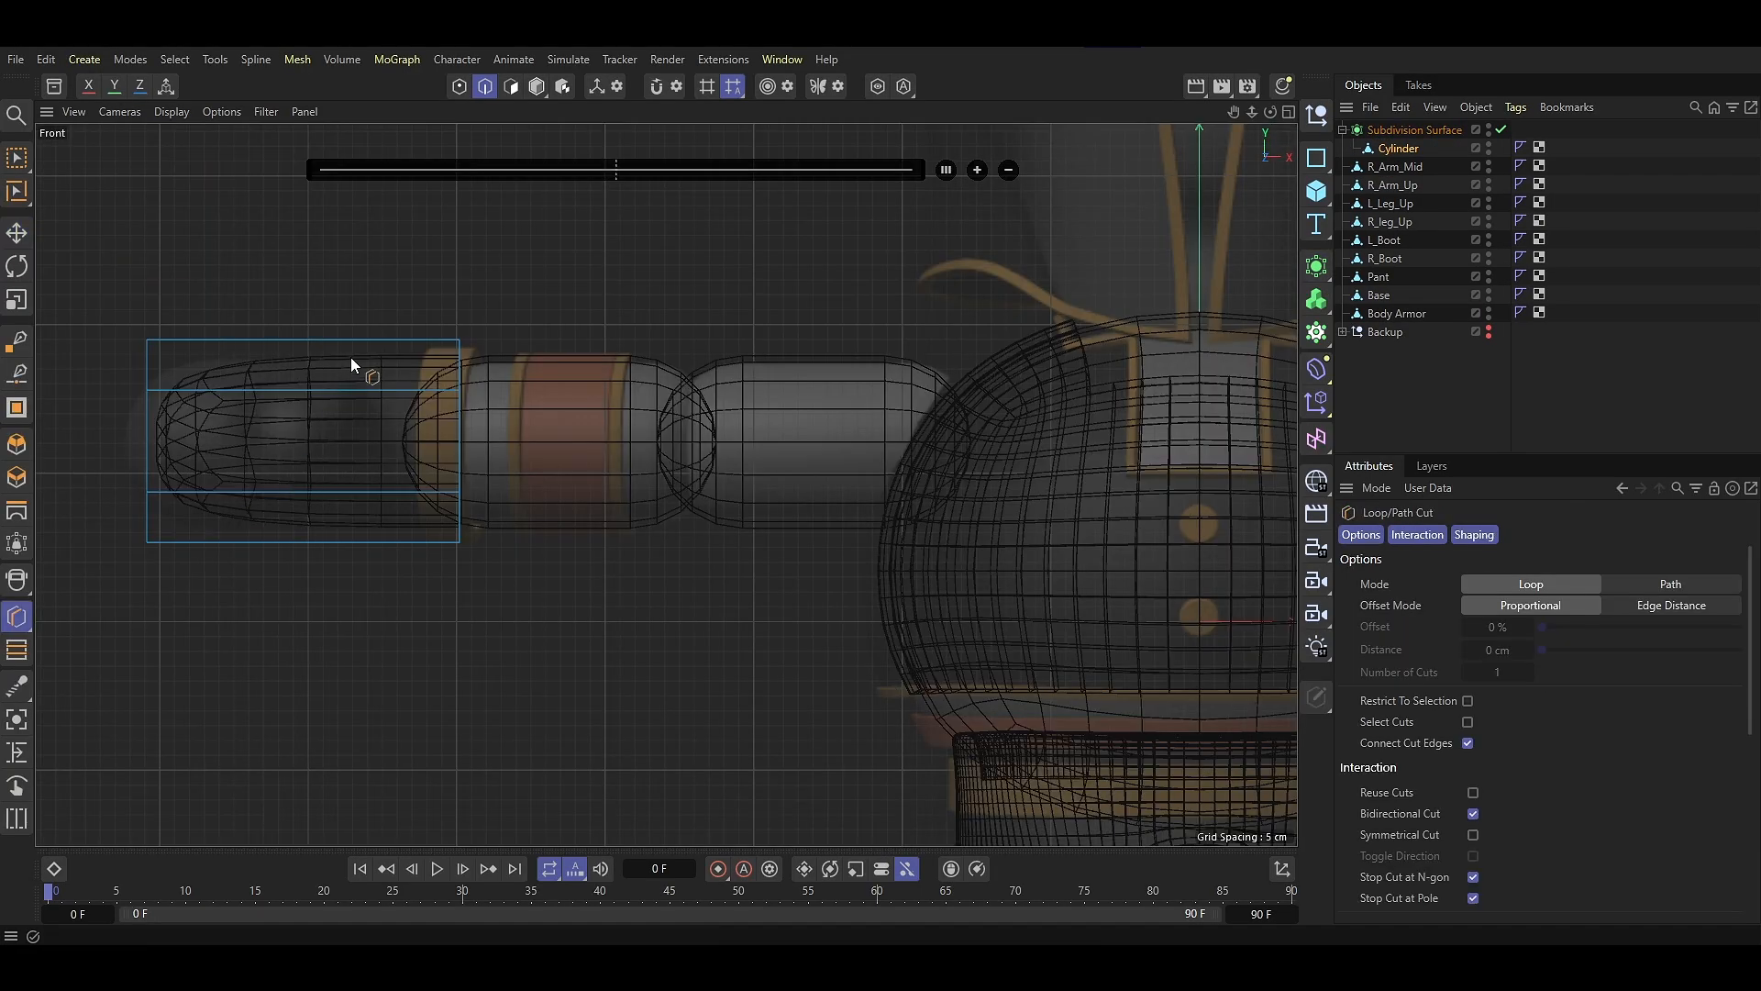
drag(369, 352, 235, 367)
key(e)
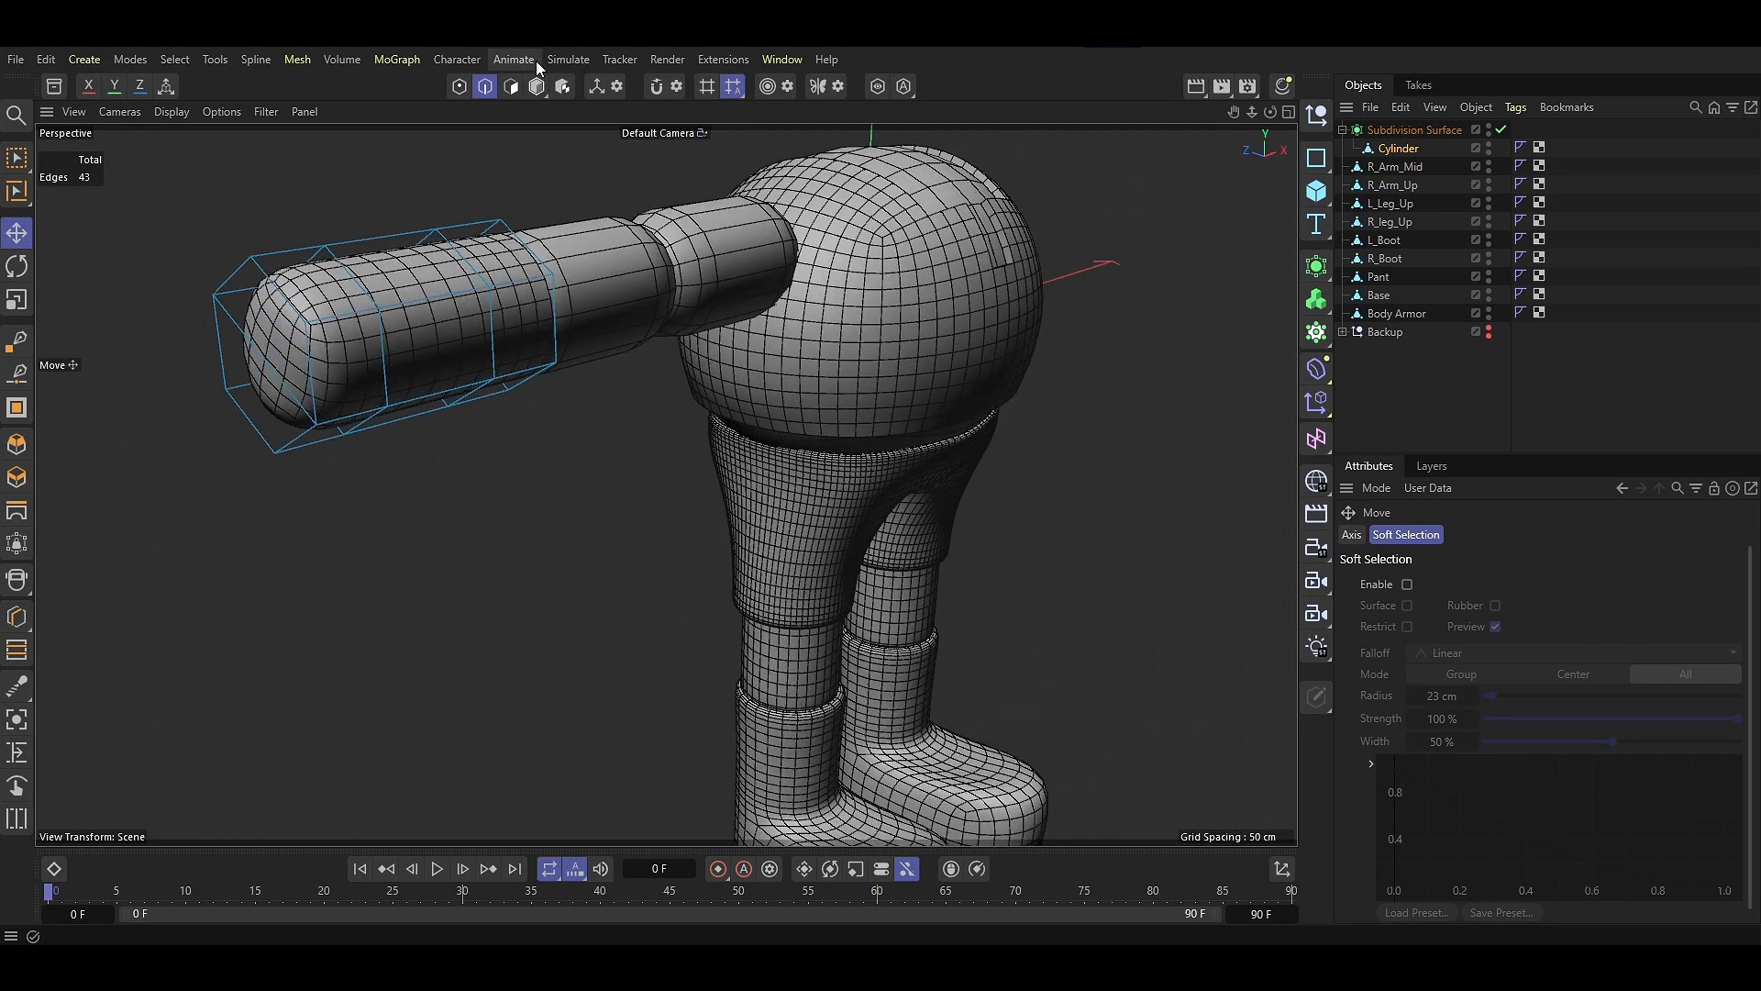
Extrude a thumb from the front side of the hand cage and reposition the extruded polygon
key(d)
drag(521, 477, 504, 363)
alt+drag(279, 406, 431, 403)
drag(579, 324, 510, 550)
key(Return)
key(e)
drag(503, 503, 541, 459)
drag(521, 426, 352, 396)
Move an edge on top of the hand cage slightly outward to refine the shape beside the thumb
click(315, 358)
click(260, 442)
alt+drag(260, 442, 165, 444)
click(507, 312)
alt+drag(507, 313, 556, 420)
click(543, 445)
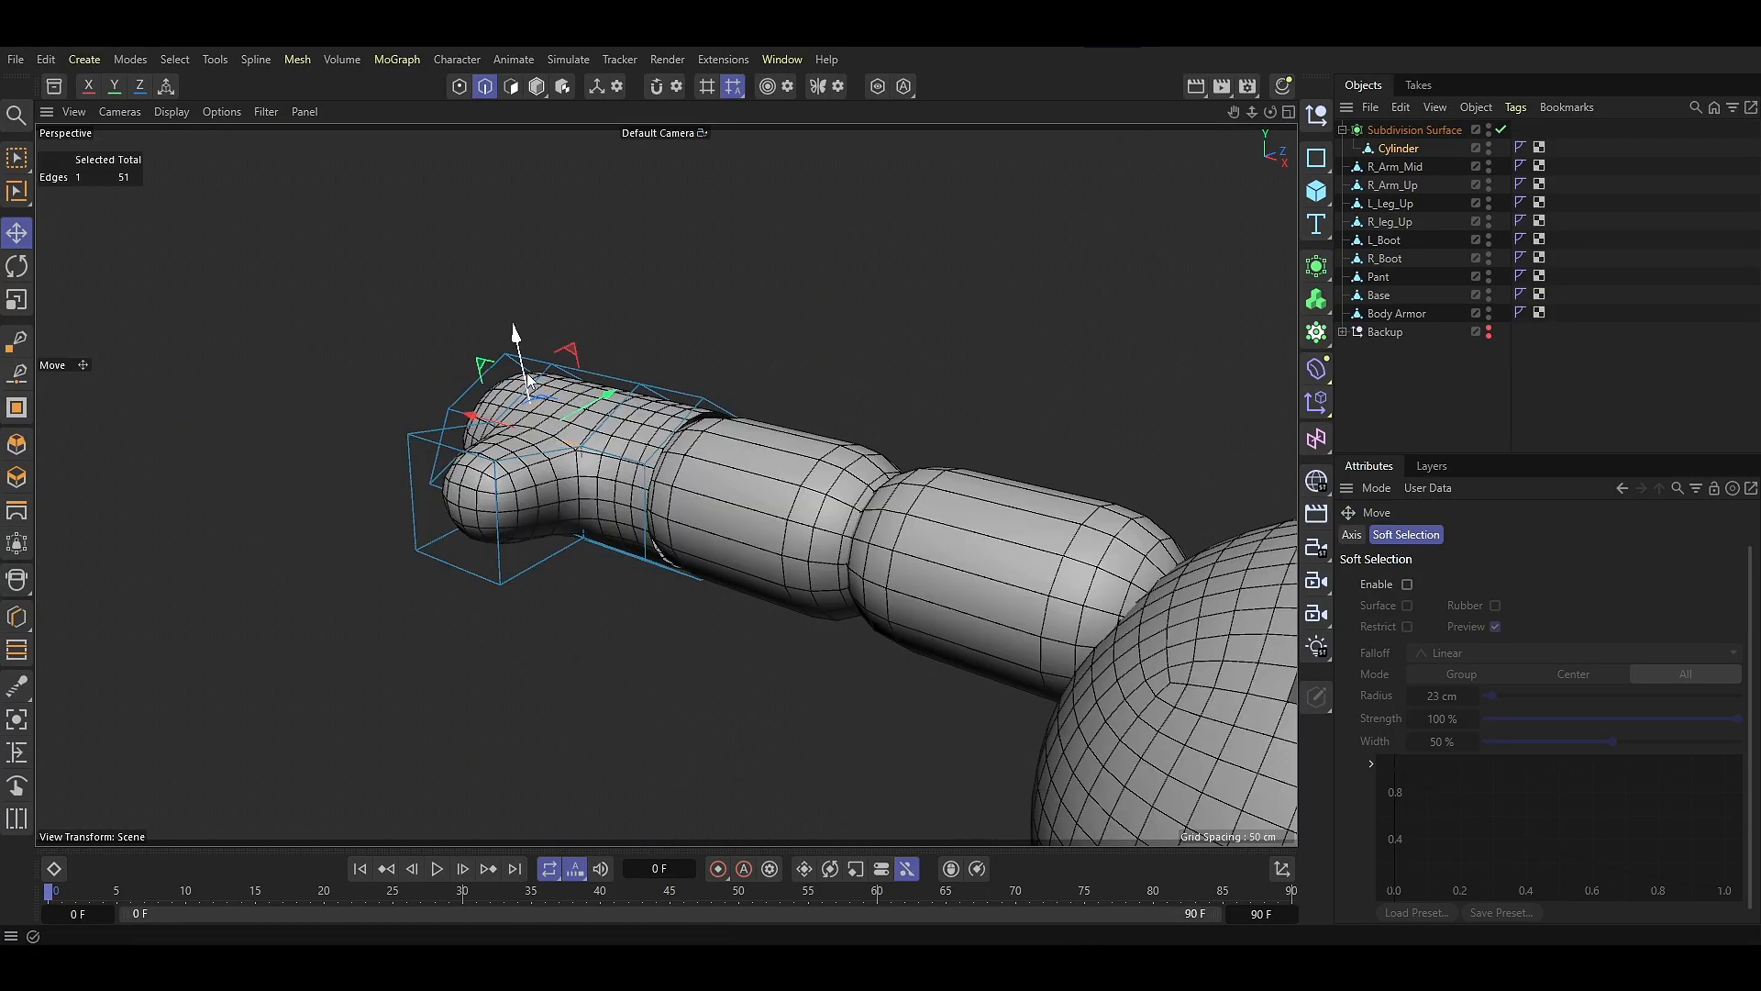
drag(516, 364, 511, 347)
Adjust points on the underside of the hand cage to refine the palm shape
click(587, 337)
alt+drag(578, 427, 412, 495)
key(Return)
click(256, 554)
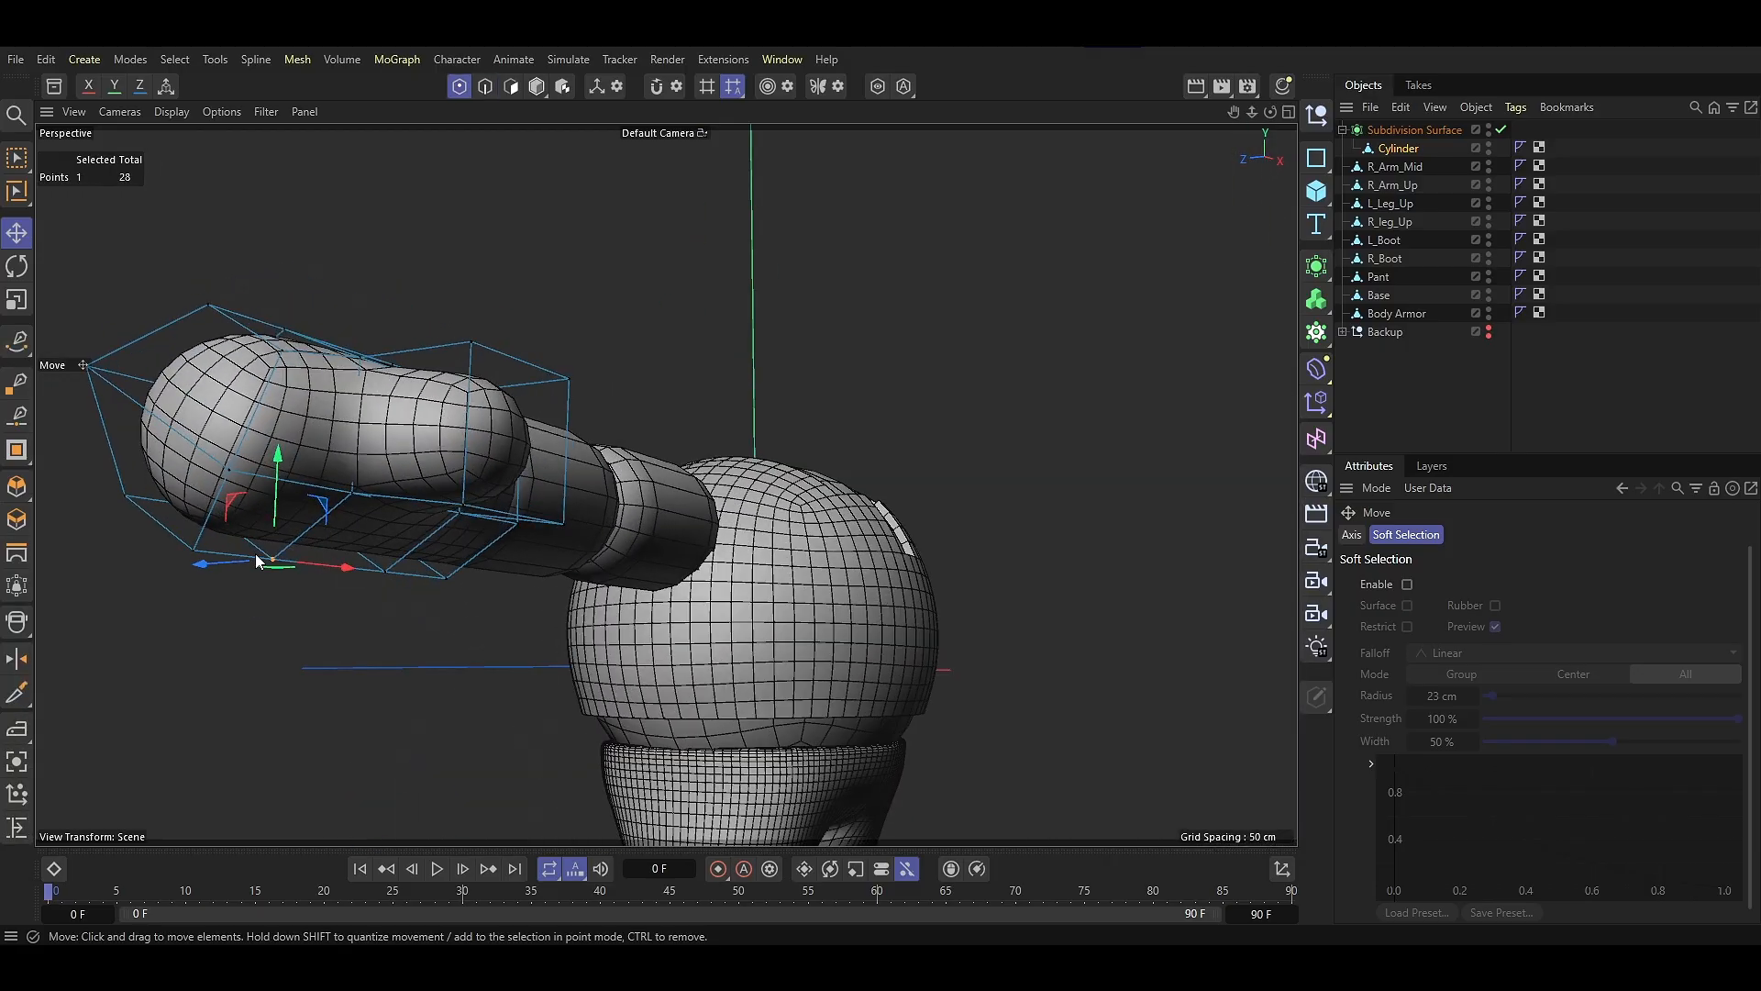
alt+drag(397, 575, 309, 477)
key(Return)
click(647, 286)
alt+drag(646, 287, 486, 273)
click(393, 366)
Isolate the hand and extrude the edge loop at its wrist opening inward to form a thick rim
key(Return)
double_click(478, 372)
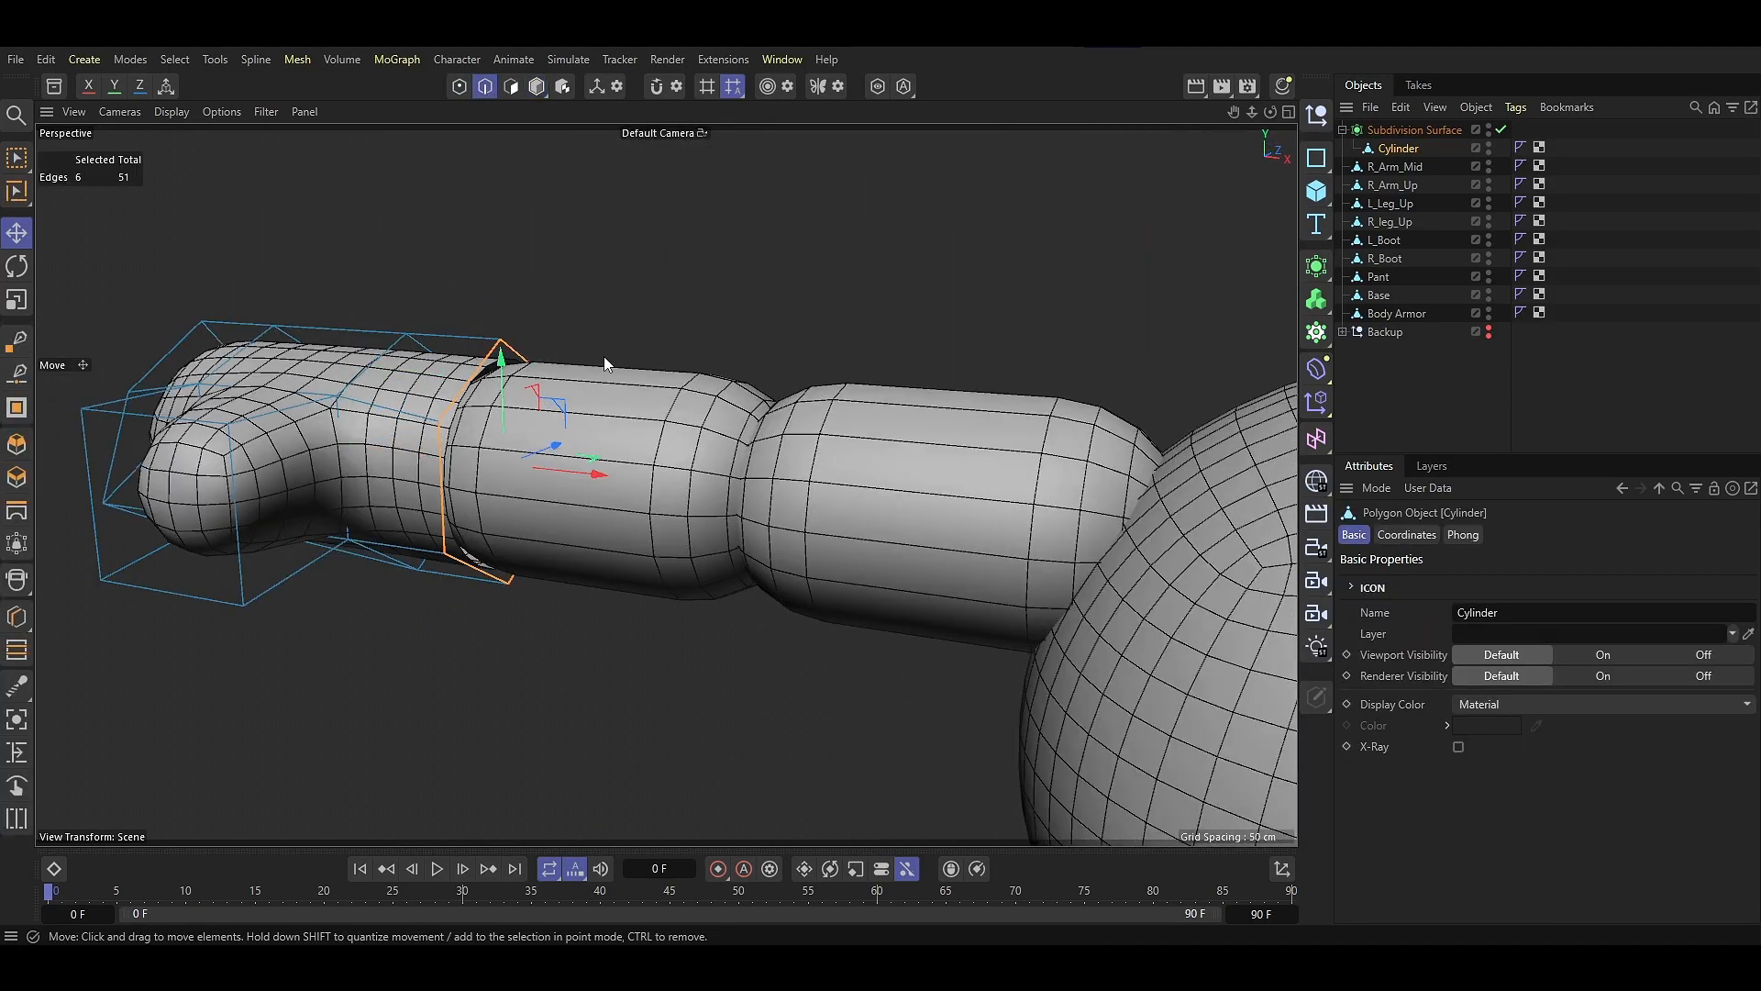
key(e)
click(878, 86)
alt+drag(780, 413, 606, 458)
key(d)
drag(825, 459, 800, 521)
key(e)
Add a loop cut close to the hand's wrist opening to tighten the cuff, and leave the isolated view
alt+drag(354, 499, 459, 471)
key(k)
key(l)
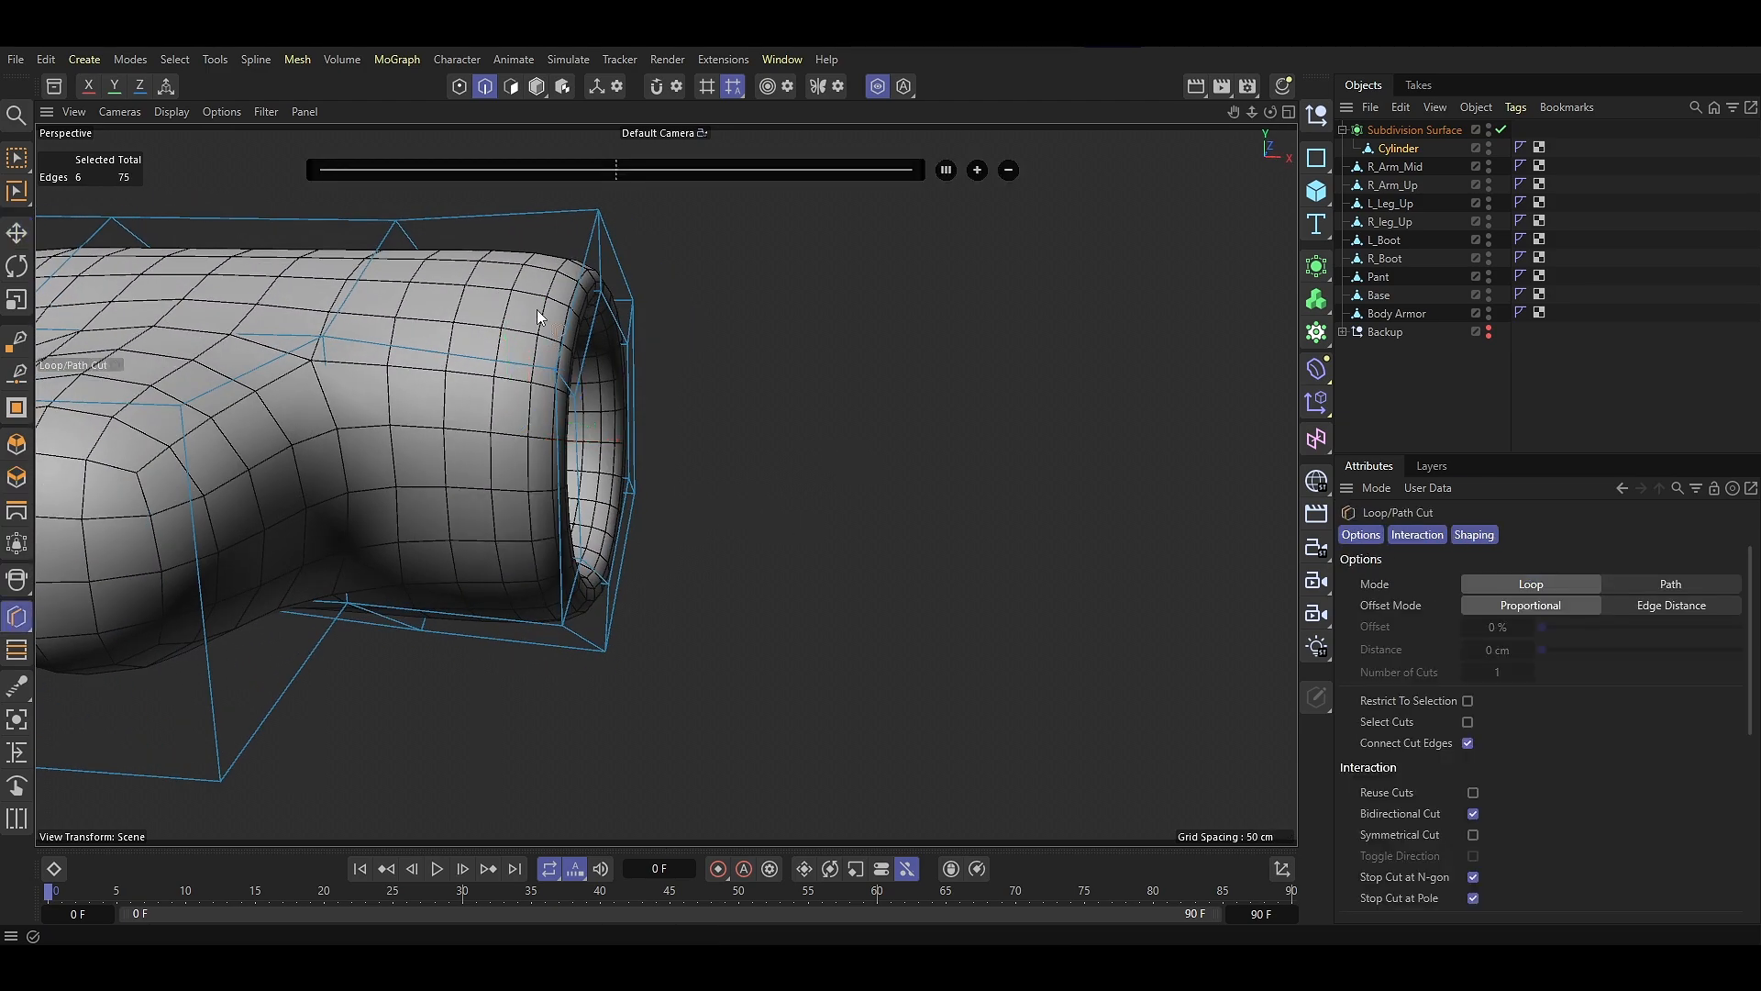
click(537, 310)
key(e)
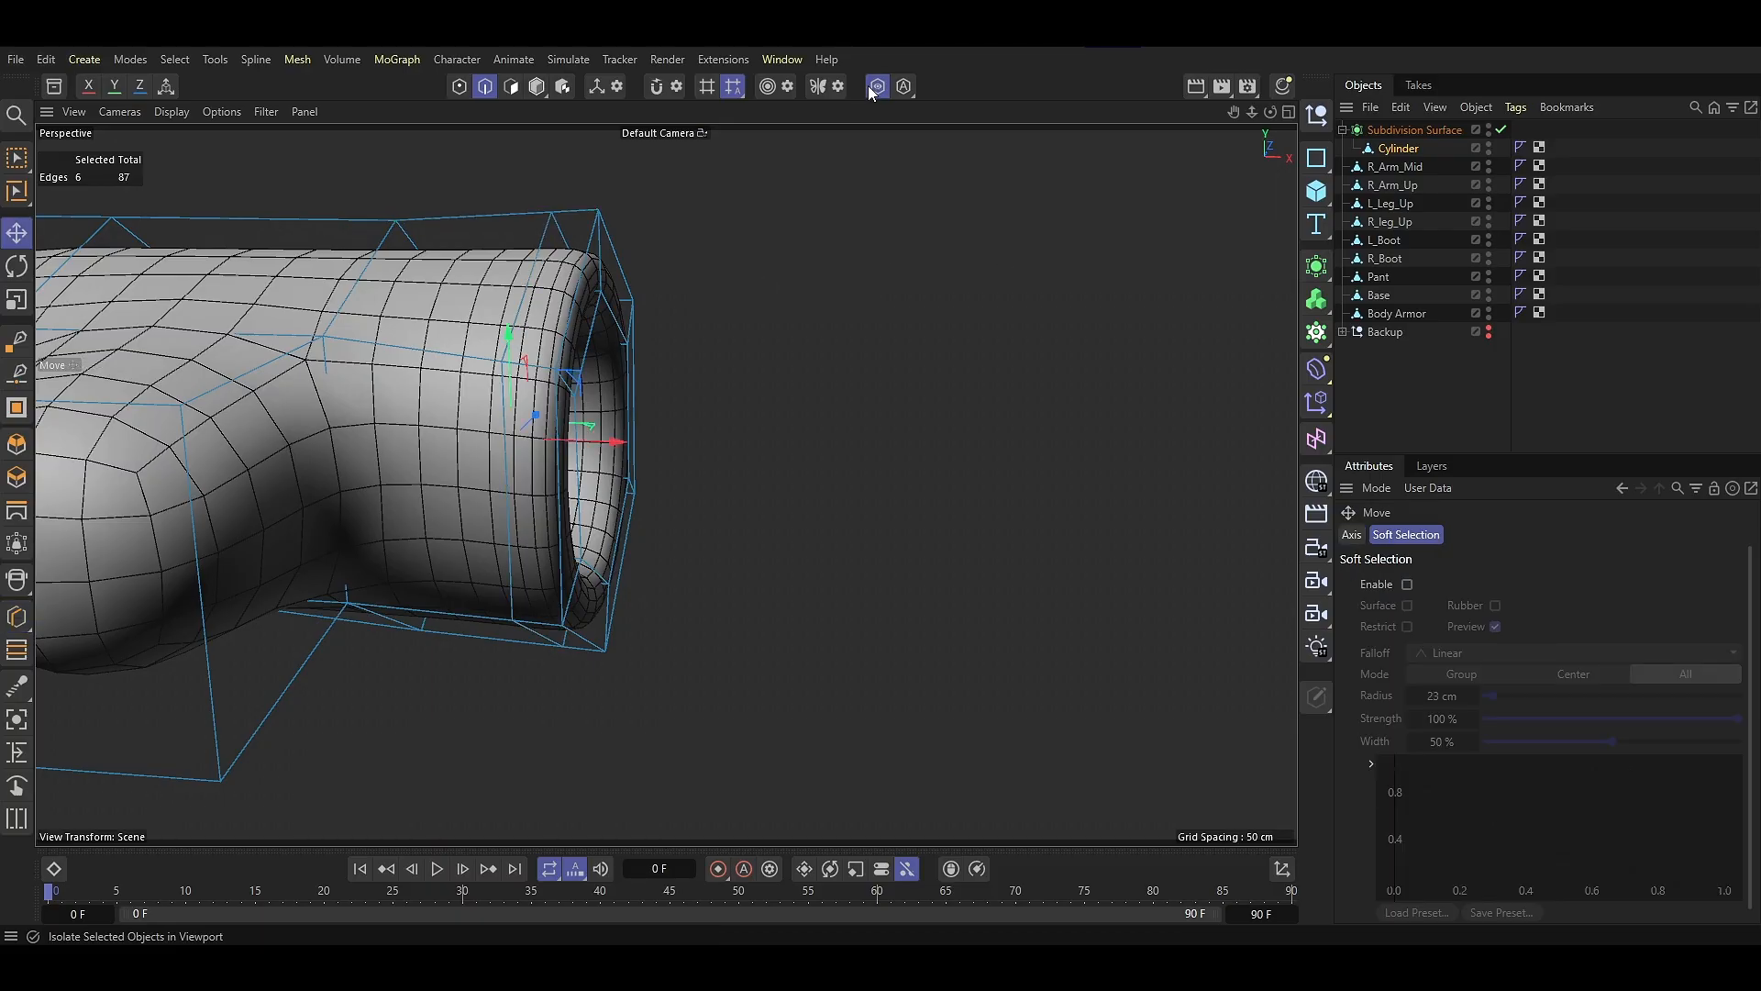
click(878, 86)
Select the edge loops at the hand's wrist end in the front view and nudge them toward the forearm
scroll(569, 216, down, 4)
click(536, 86)
click(486, 87)
middle_click(778, 680)
middle_click(778, 680)
key(0)
drag(535, 617, 424, 327)
drag(537, 442, 546, 443)
Scale the wrist-end edge loops of the hand up to about 104.5% to widen the cuff
key(t)
key(0)
click(496, 570)
scroll(495, 569, up, 2)
drag(500, 566, 431, 276)
key(e)
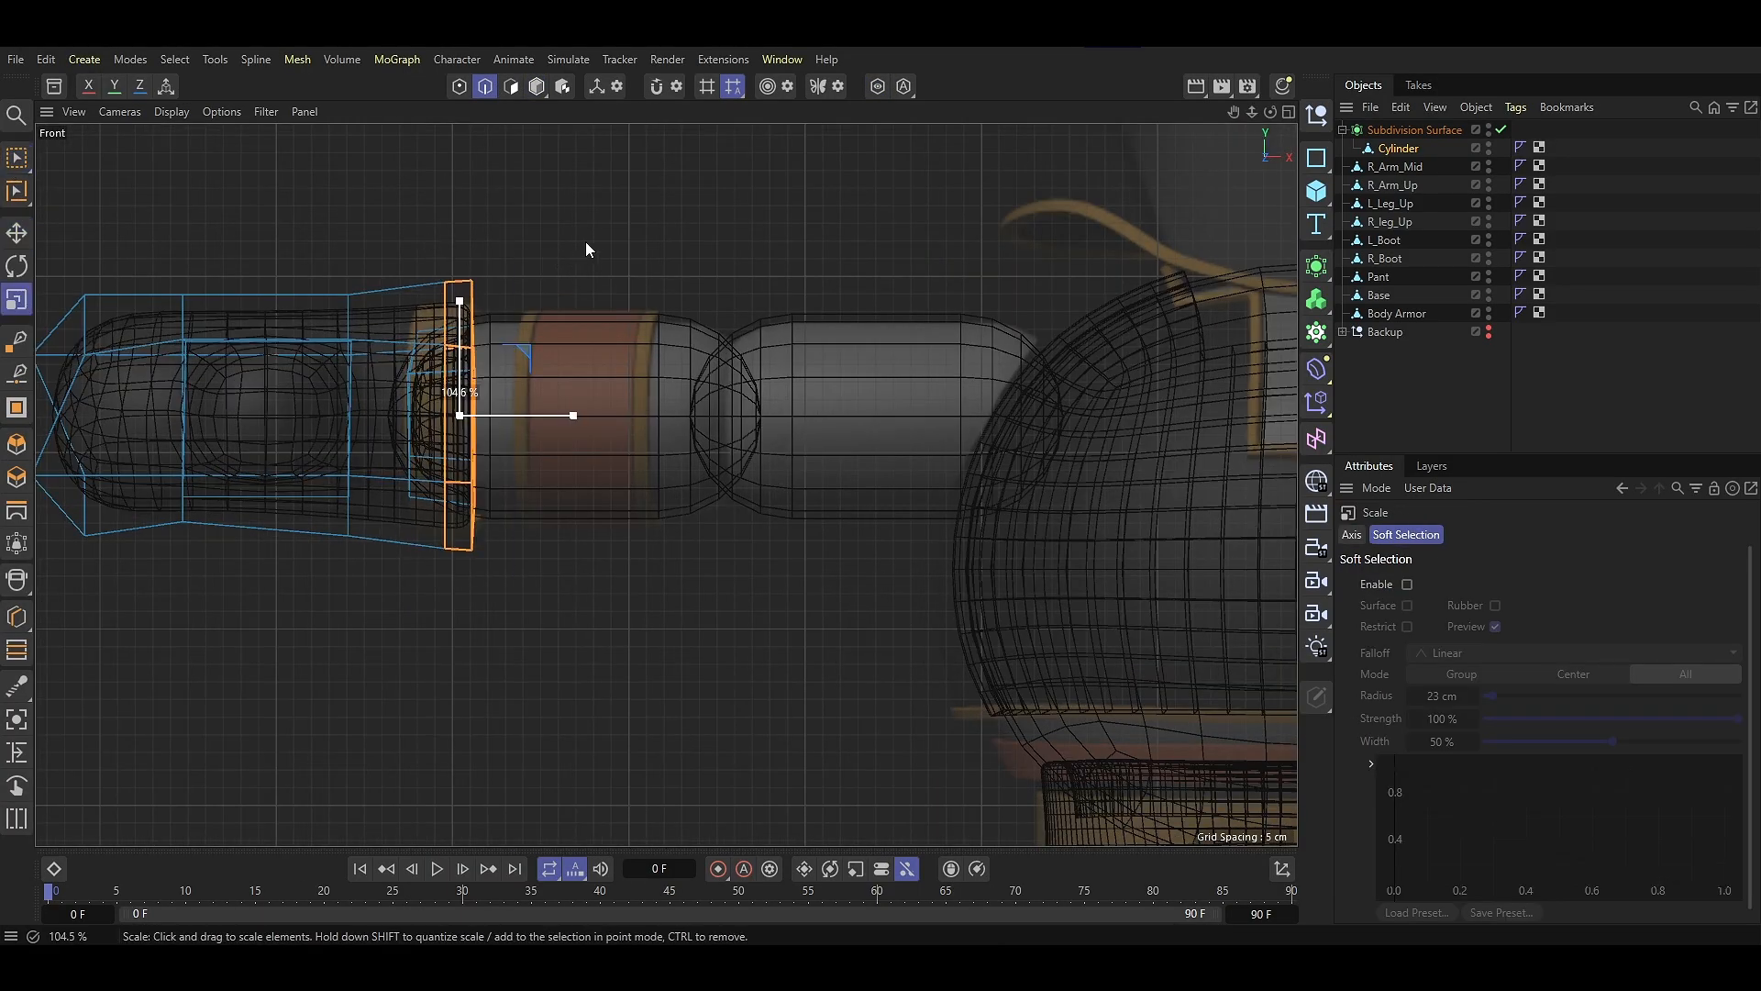
Rename the hand's Subdivision Surface R_Hand and convert it into a single editable polygon object
middle_click(602, 228)
middle_click(345, 316)
alt+drag(323, 345, 526, 420)
scroll(486, 395, down, 5)
alt+middle_drag(527, 420, 385, 450)
click(537, 87)
click(1343, 131)
click(1378, 131)
double_click(1385, 130)
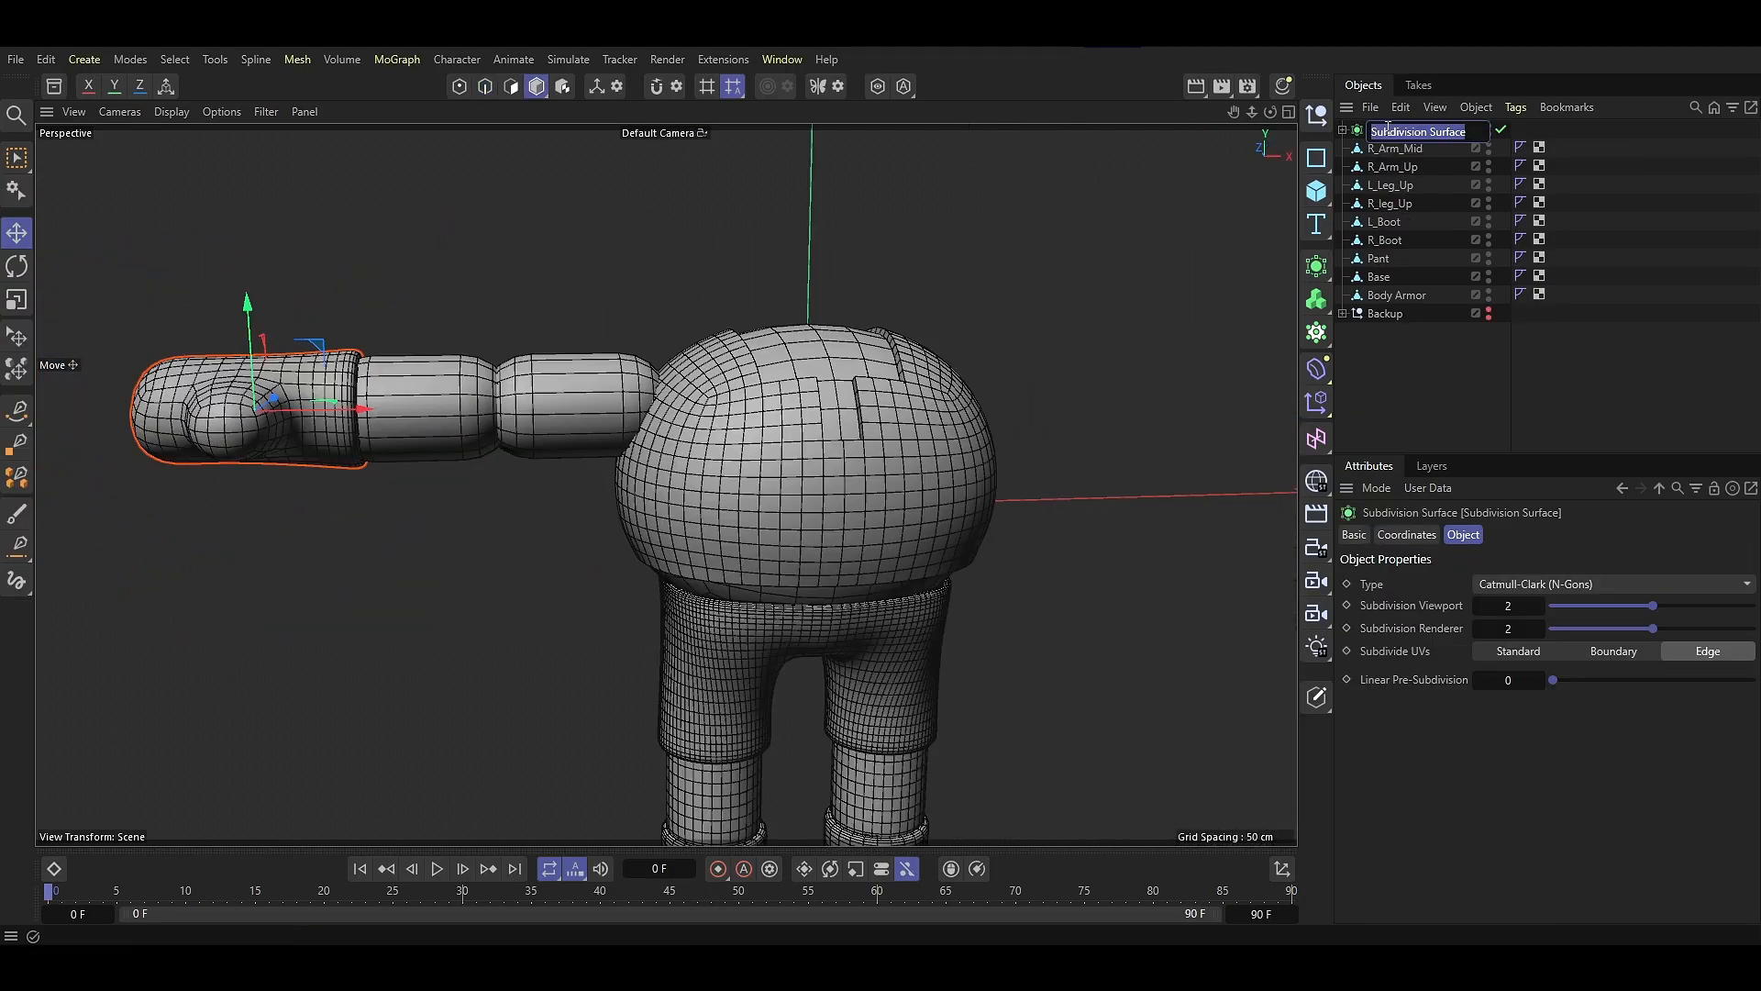
key(Return)
key(c)
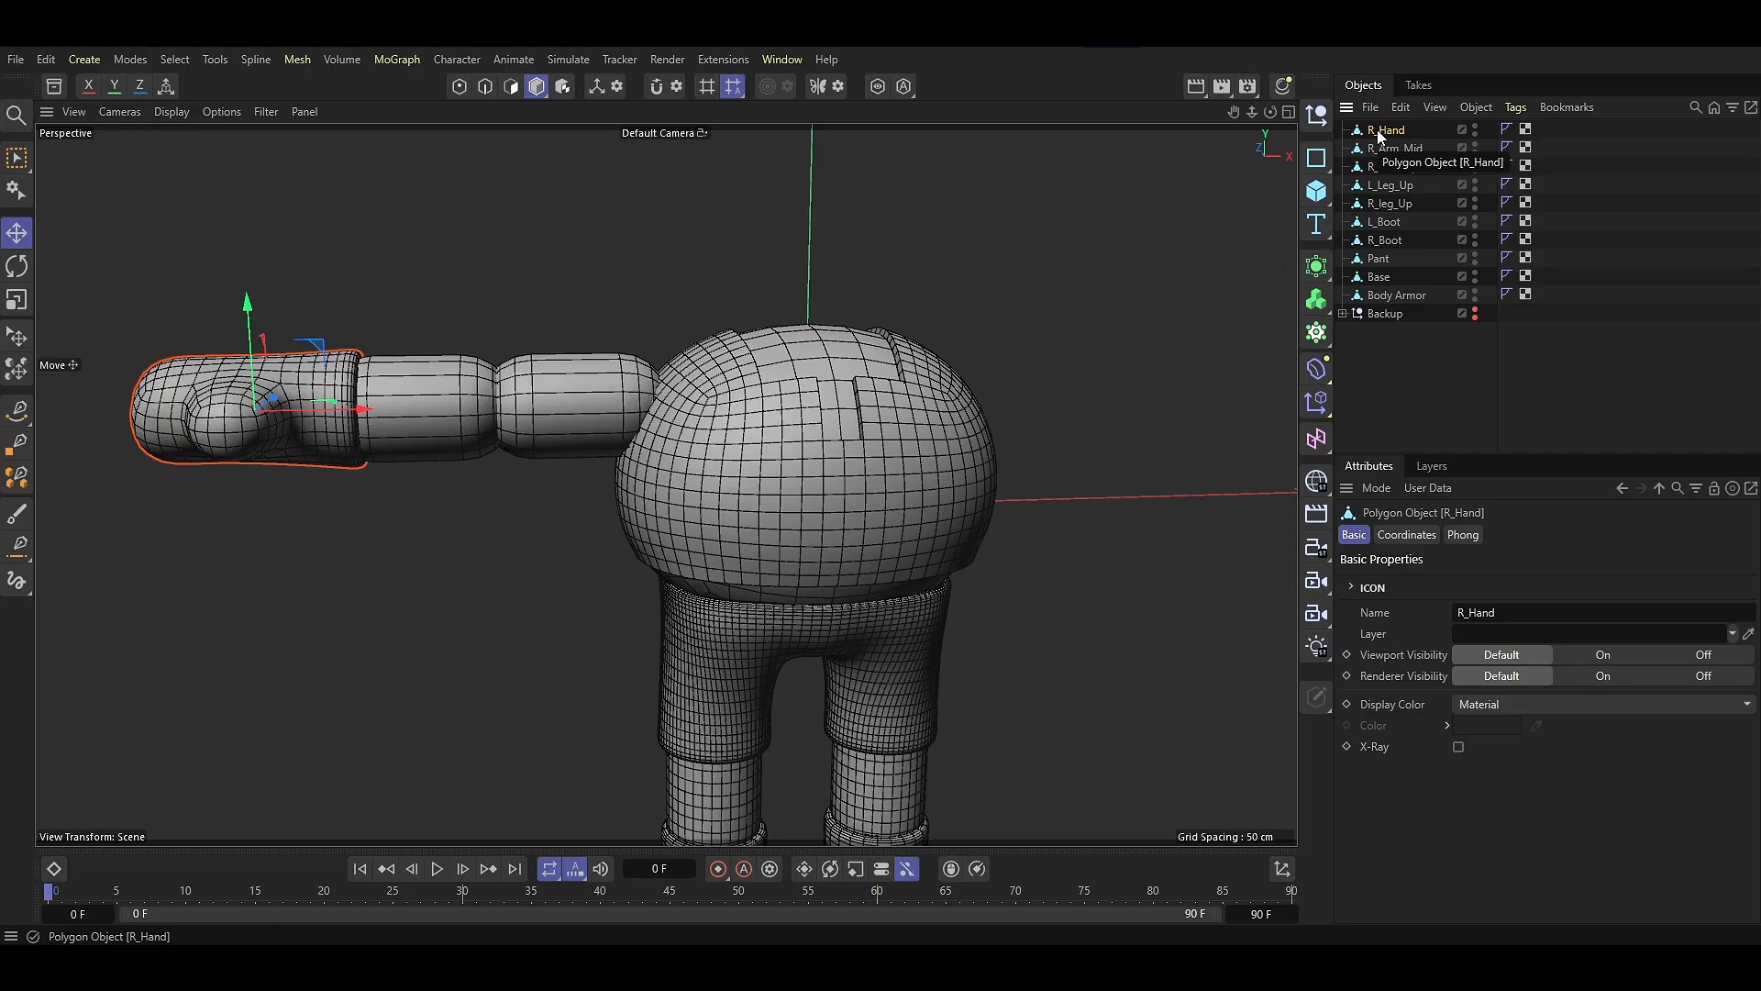
click(502, 510)
scroll(503, 510, down, 4)
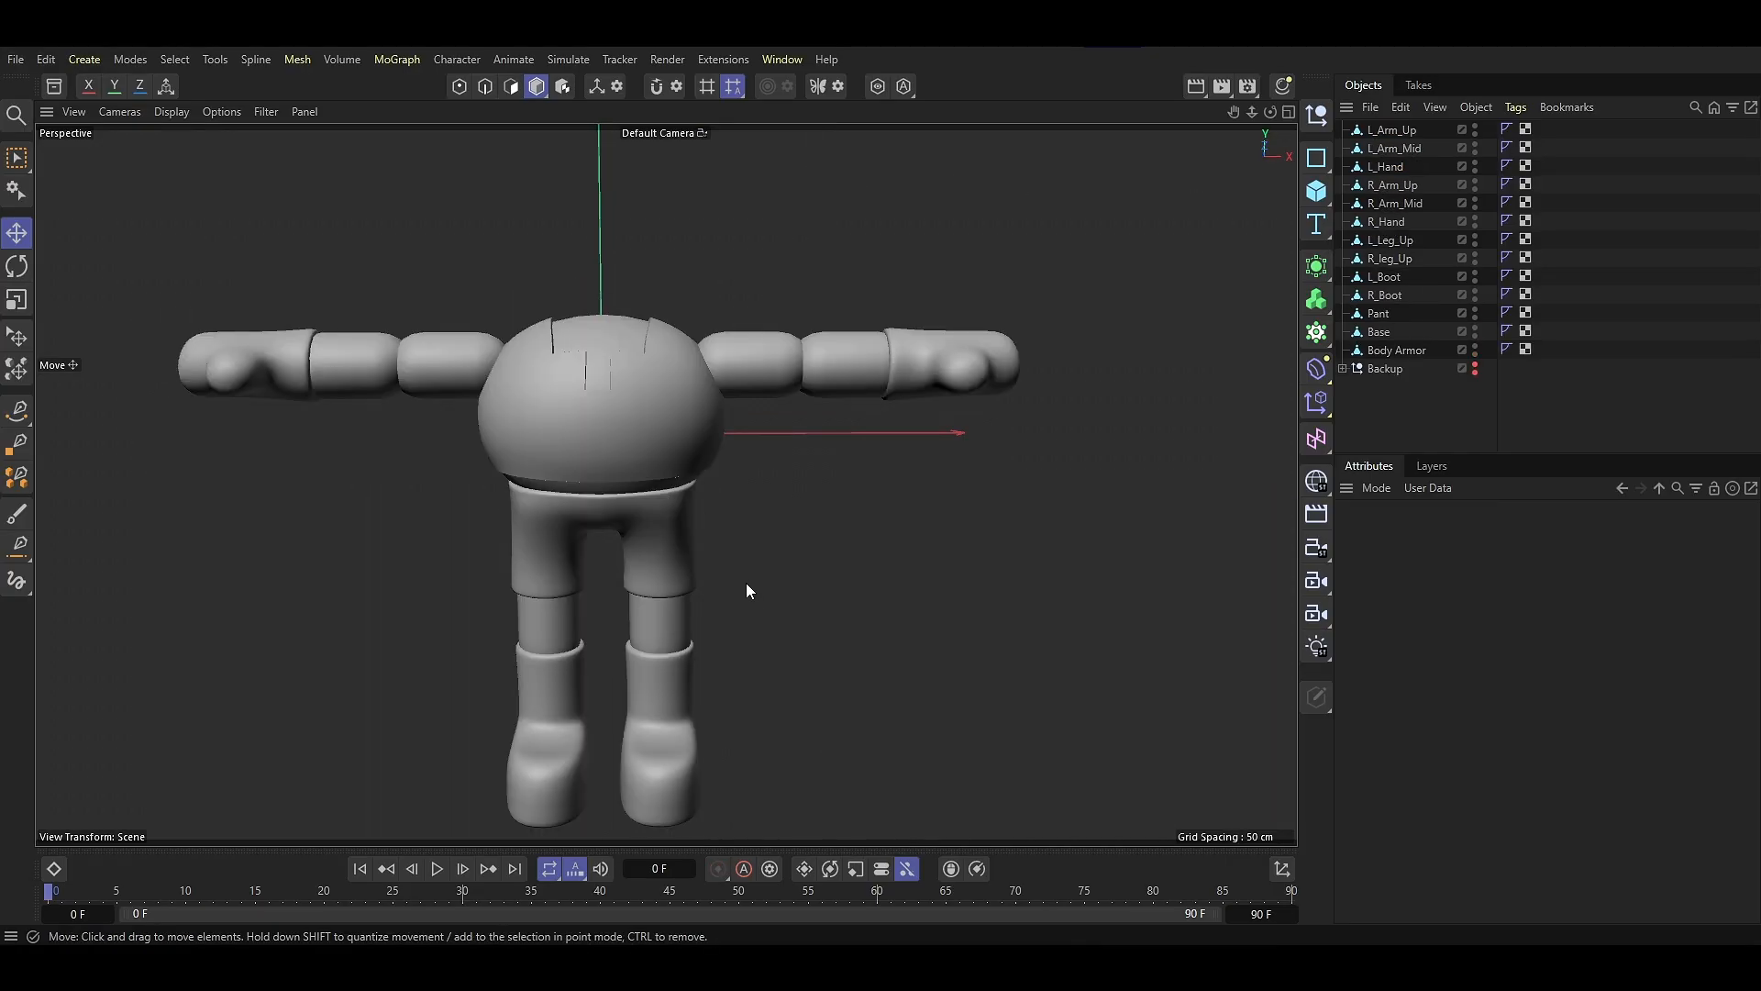
Add a sphere in the front view and raise it along Y over the head in the reference
alt+drag(746, 582, 975, 365)
key(F4)
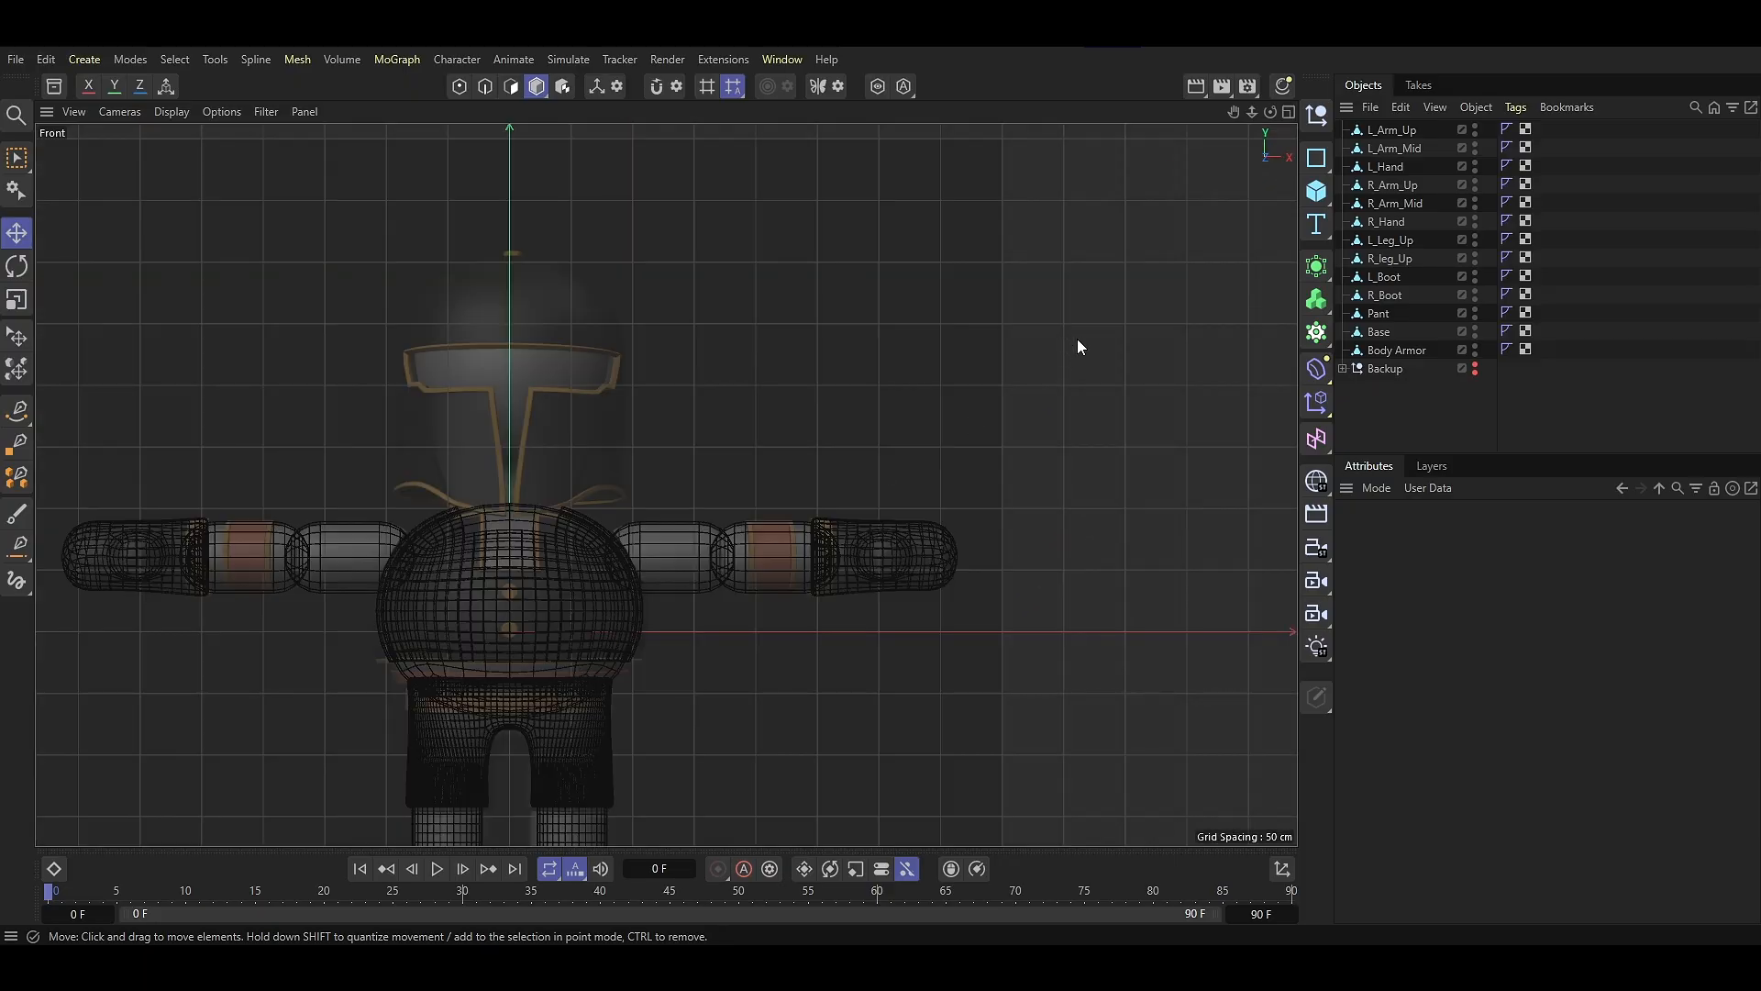
drag(1306, 200, 1474, 281)
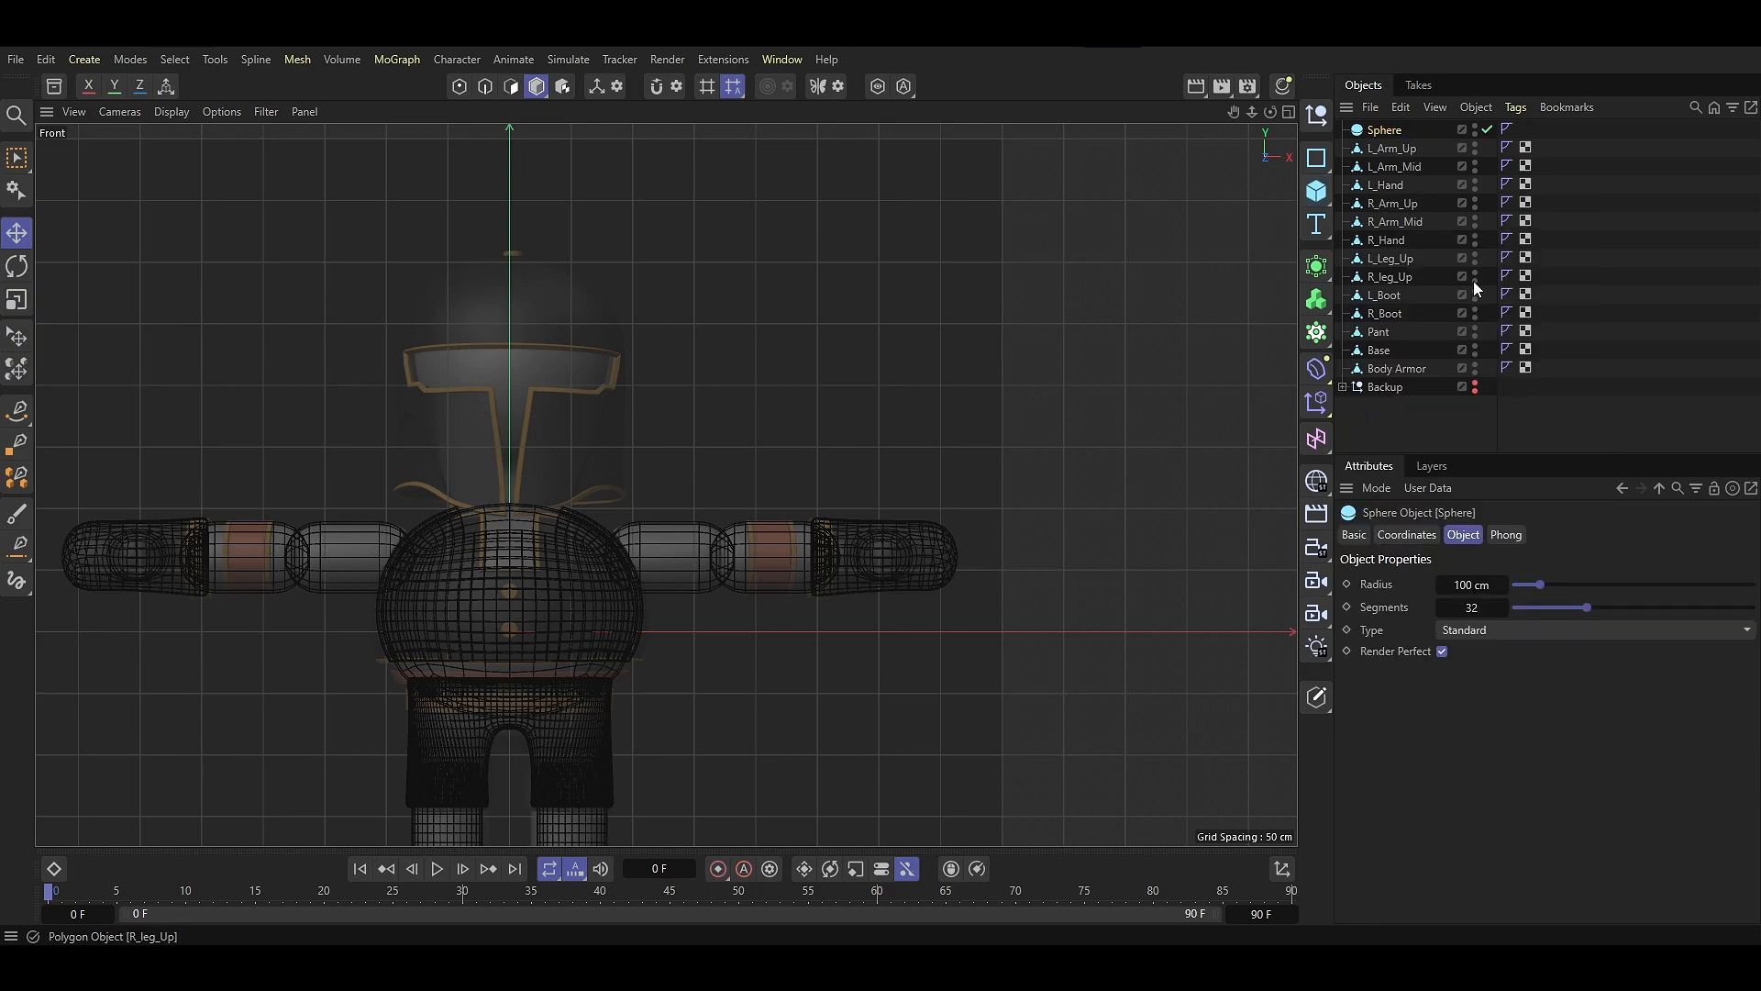
drag(510, 552, 511, 304)
Set the head sphere's type to Hexahedron and its segments to 7
click(1440, 630)
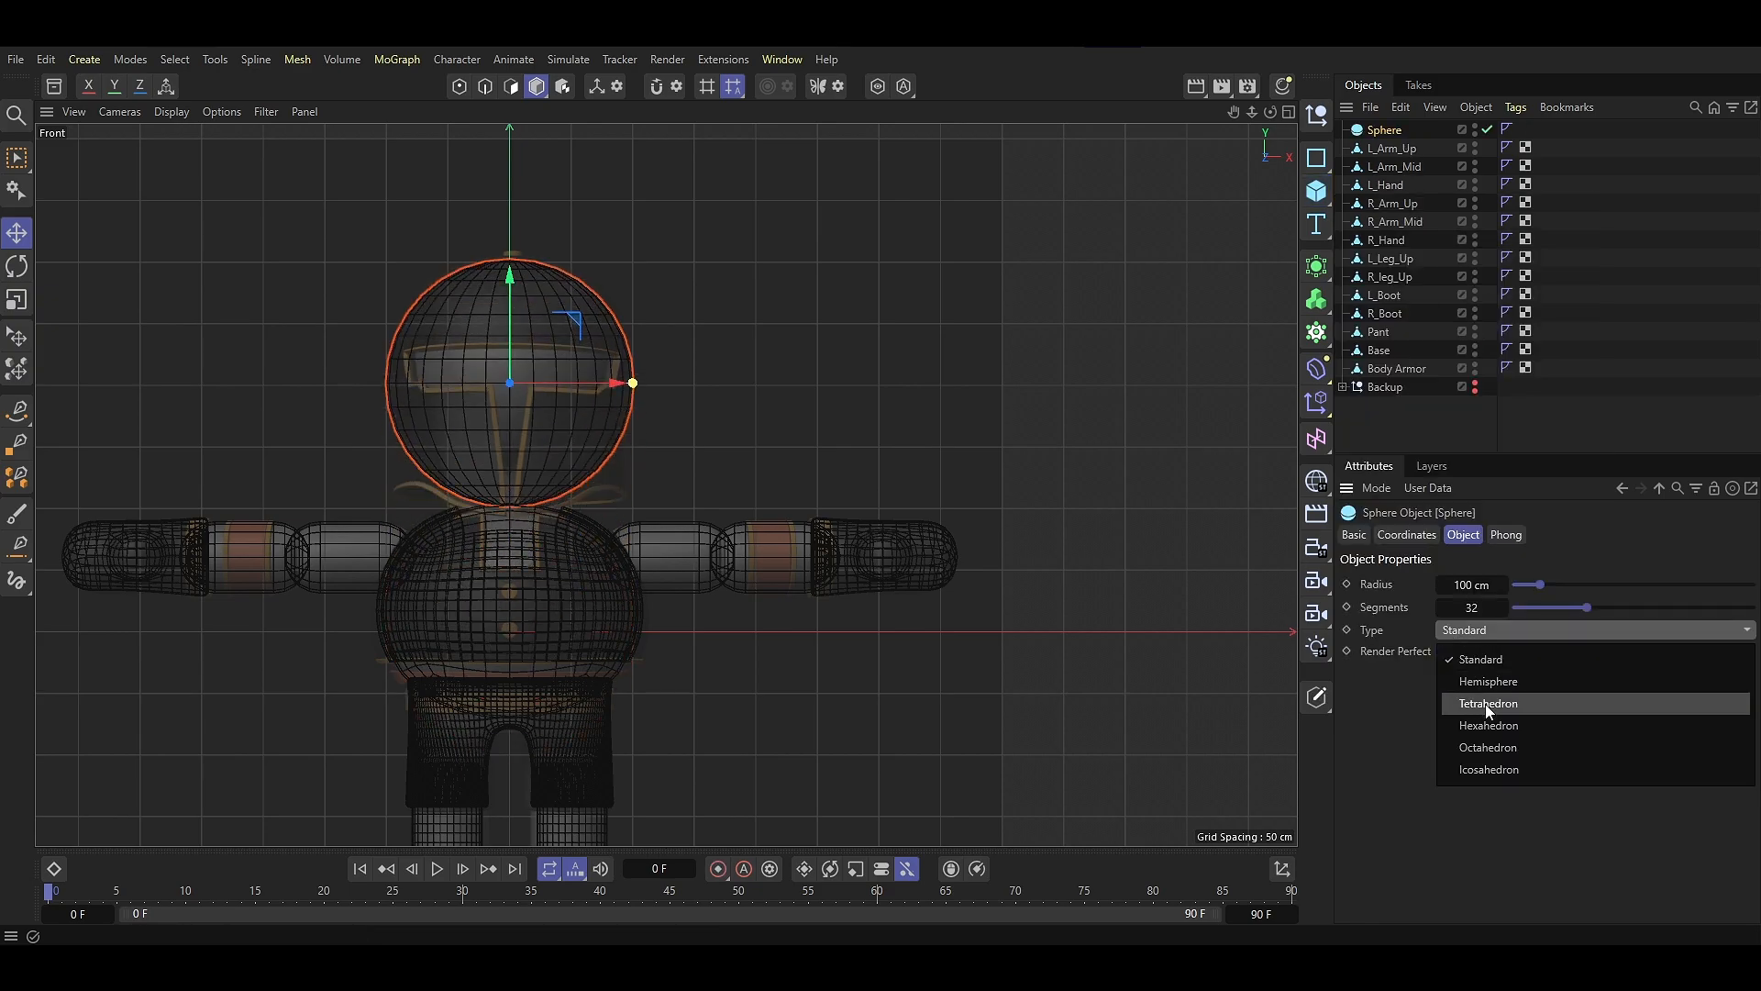
click(1484, 705)
key(F1)
drag(1471, 607, 1409, 607)
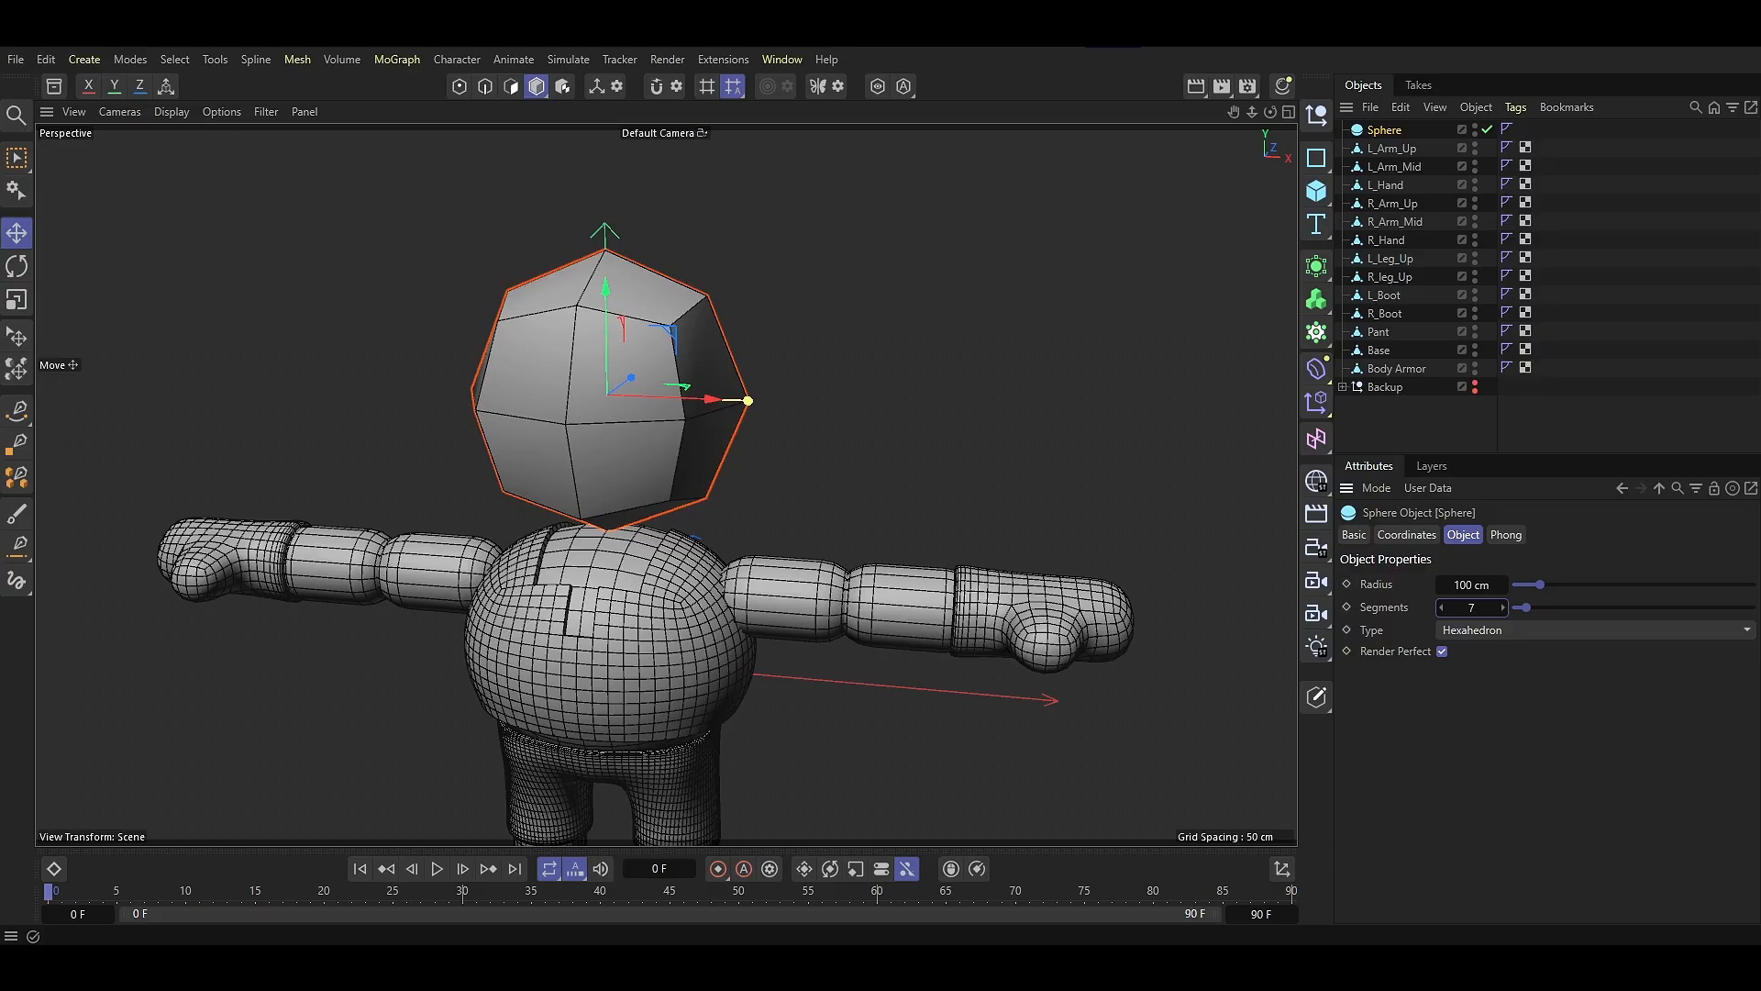
Place the head sphere under a Subdivision Surface and set the sphere's radius to 95 cm
mouse_move(808, 541)
alt+mouse_down()
mouse_move(793, 538)
mouse_move(855, 454)
mouse_move(1047, 549)
mouse_move(811, 526)
alt+mouse_up()
key(F4)
alt+click(1318, 267)
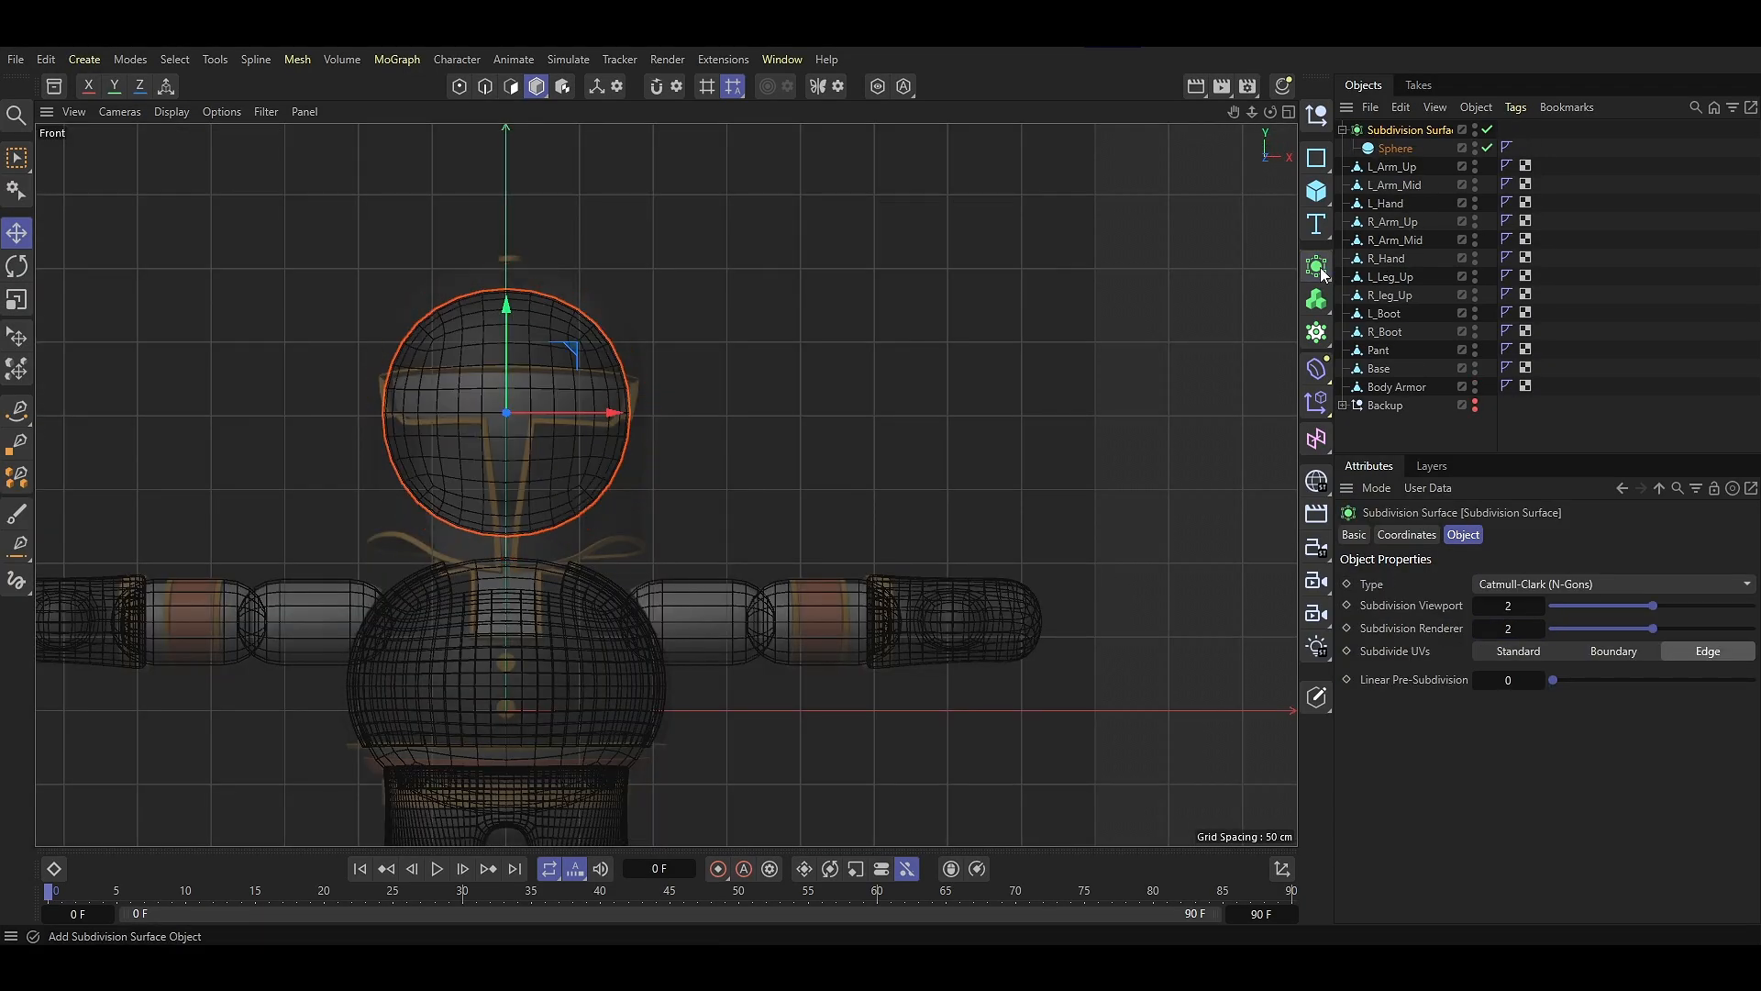
drag(1483, 584, 1477, 588)
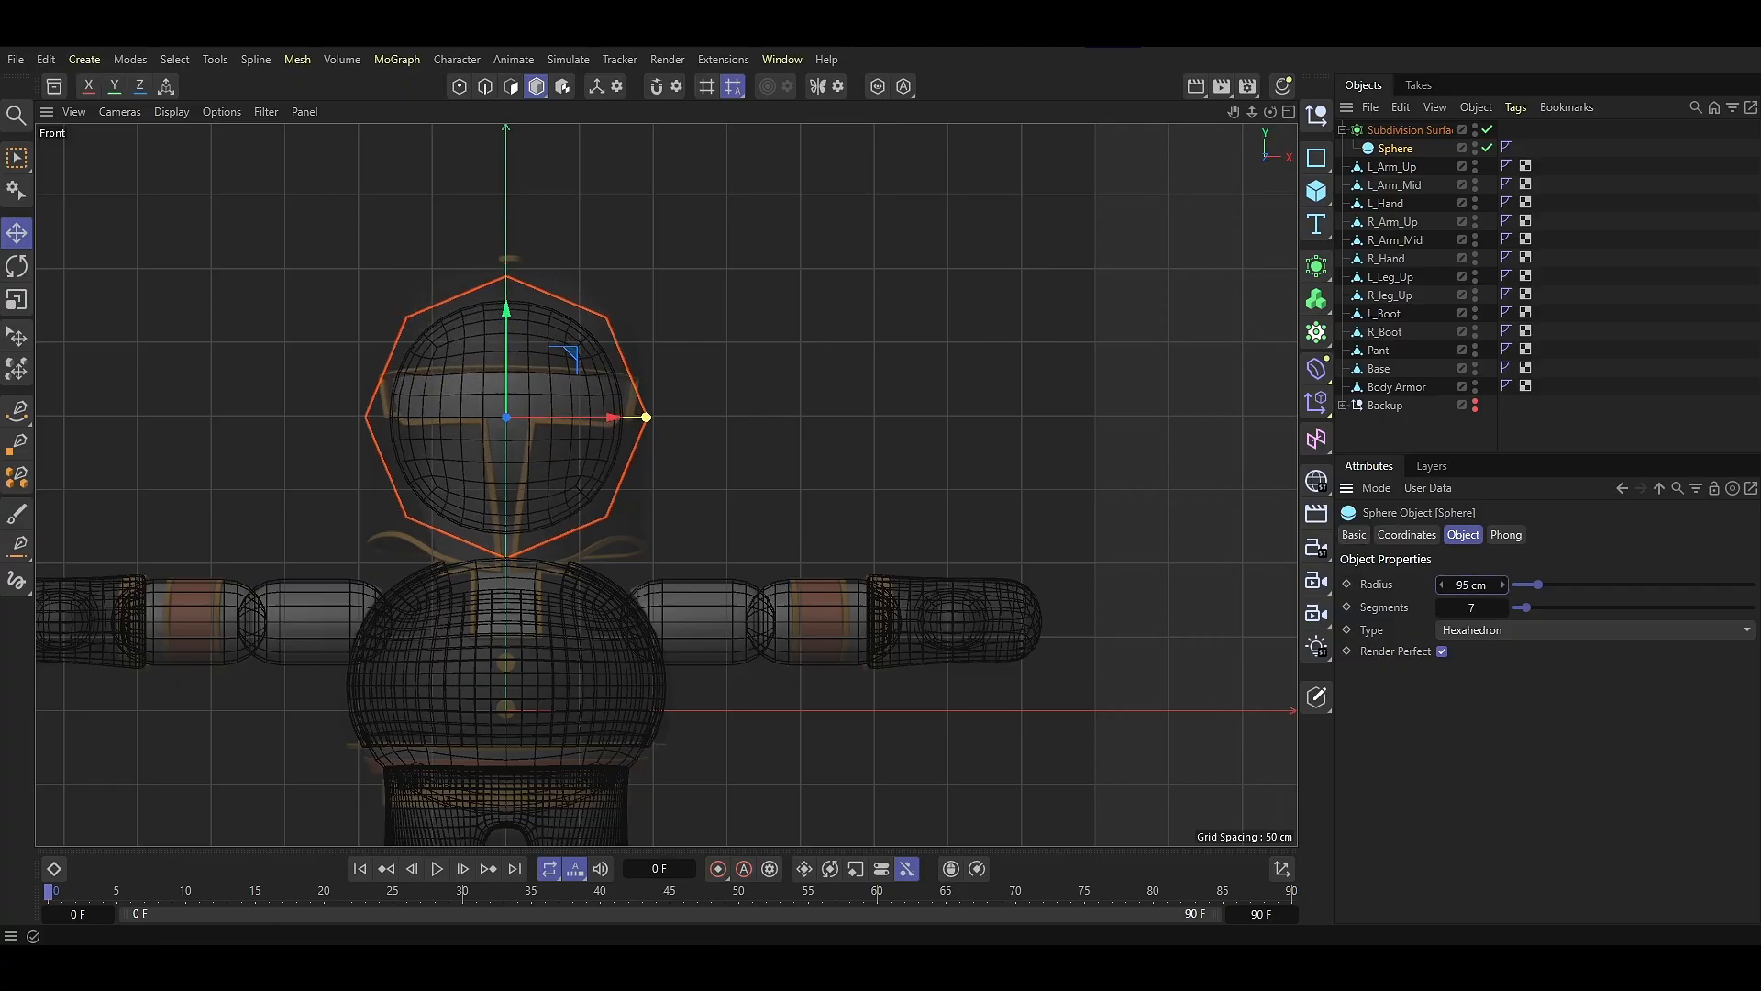
Keep a disabled copy of the head sphere outside the Subdivision Surface and make the subdivided sphere editable
ctrl+drag(1383, 157, 1385, 130)
click(1488, 130)
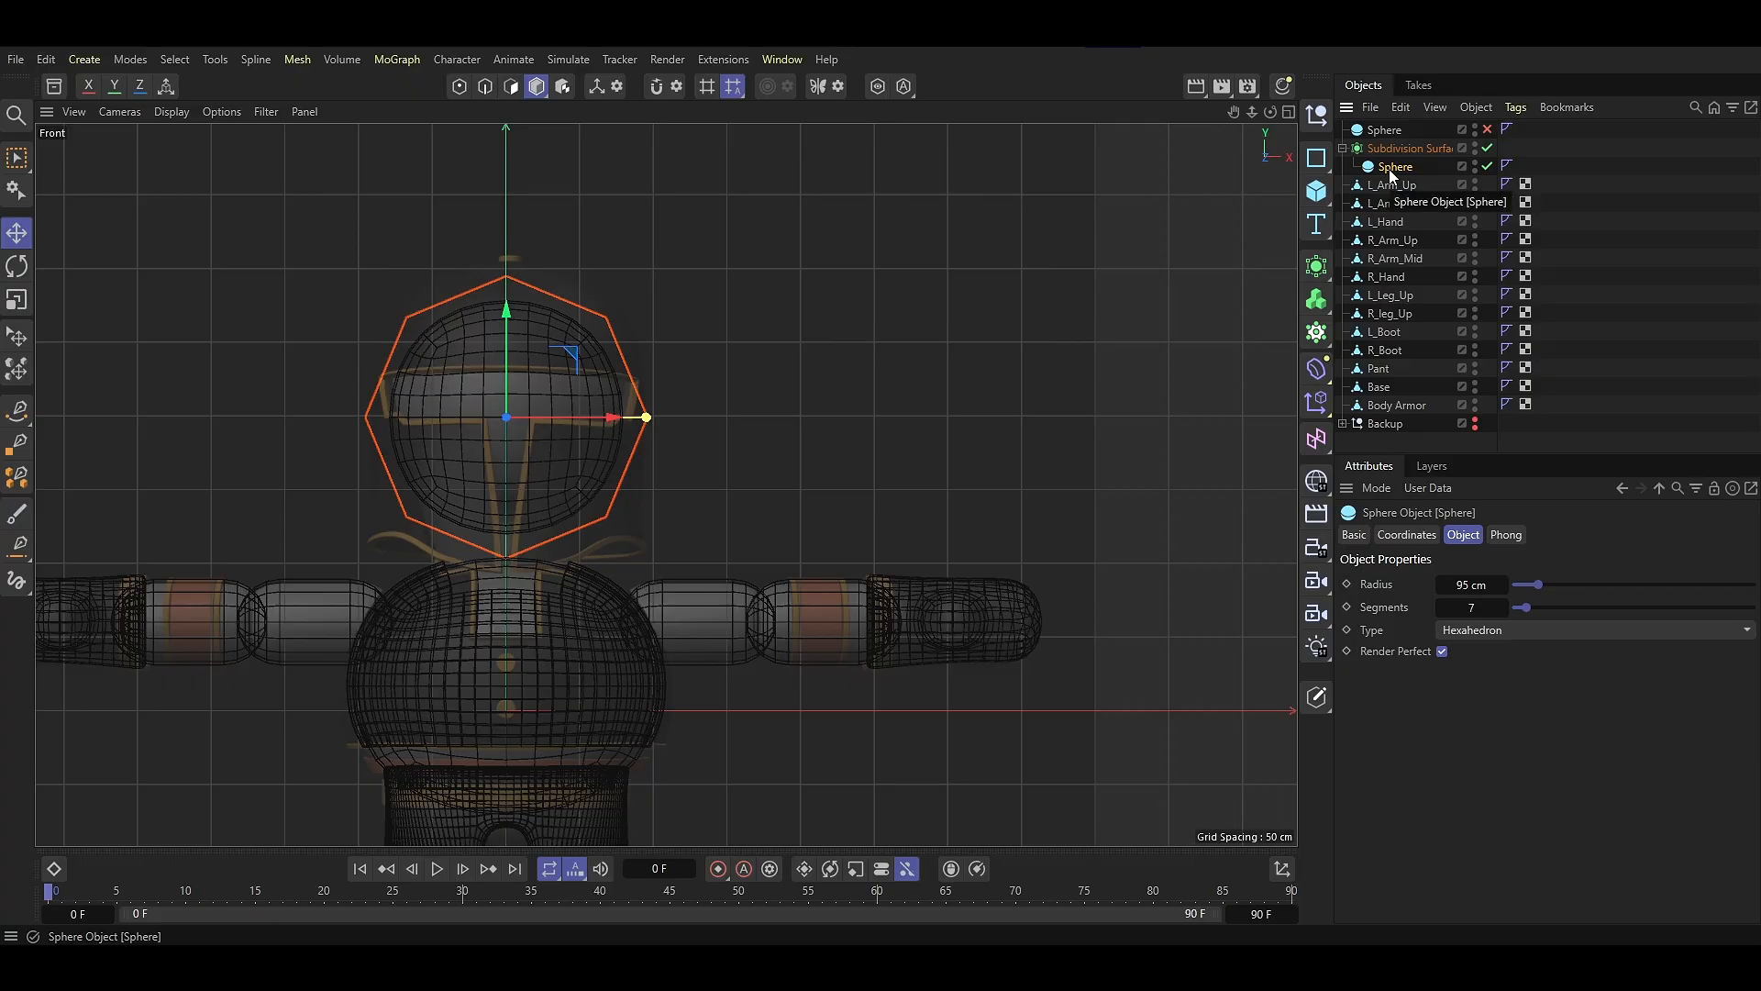
key(c)
key(F1)
Select the four underside polygons of the head sphere's cage and lower them slightly along Y
key(Return)
alt+drag(608, 433, 1009, 547)
click(581, 521)
shift+click(659, 523)
shift+click(510, 525)
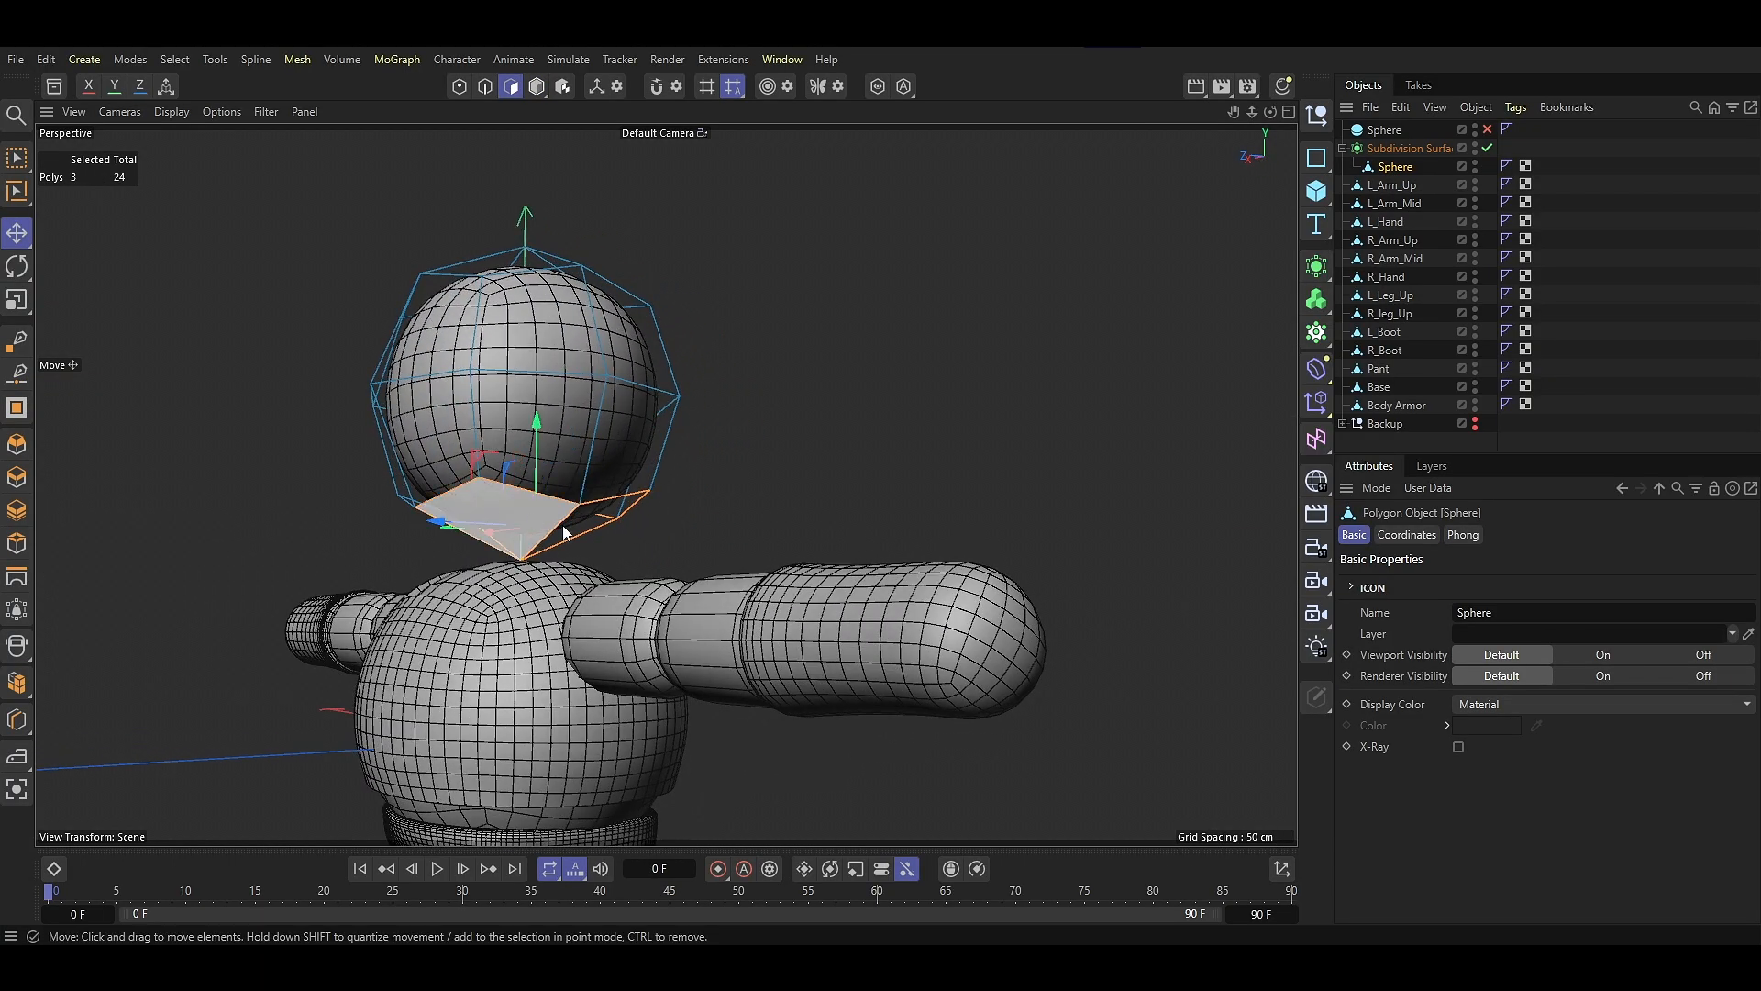
alt+drag(563, 525, 498, 532)
shift+click(410, 510)
drag(495, 444, 495, 450)
Inset the four underside polygons and pull them down about 19 cm towards the torso to begin the neck
alt+drag(578, 400, 169, 444)
scroll(695, 536, up, 4)
key(i)
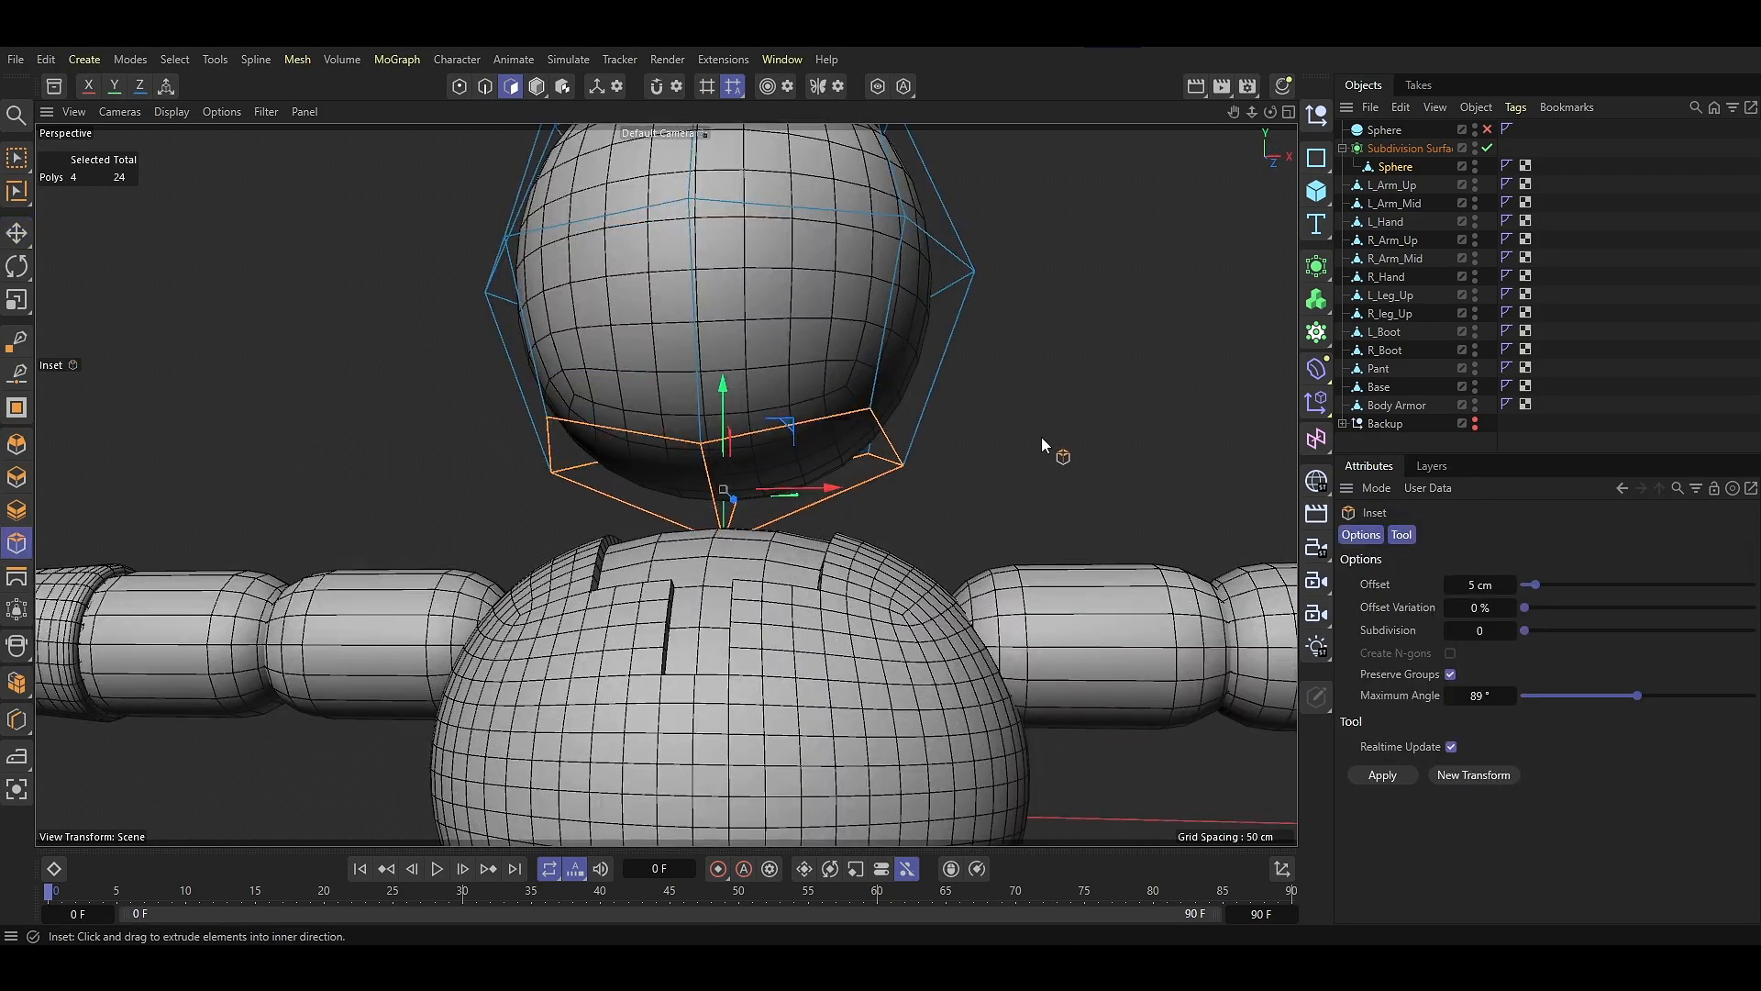
drag(1042, 436, 937, 437)
key(t)
alt+drag(648, 381, 681, 451)
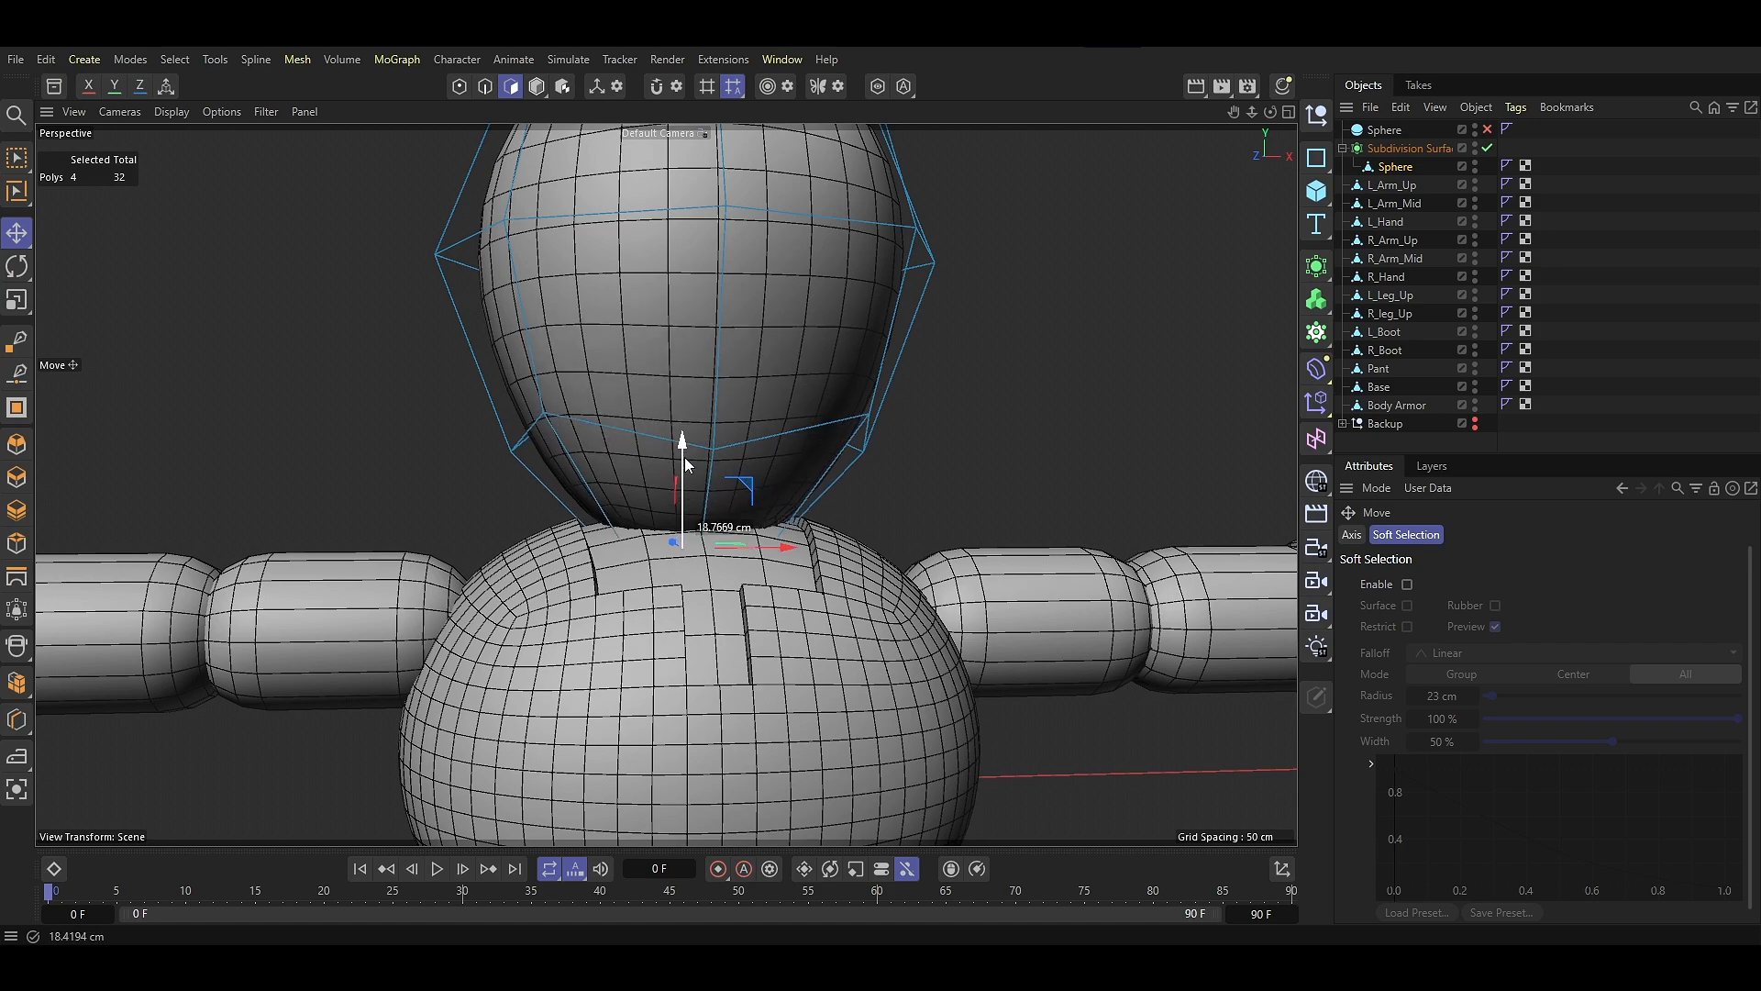
Cut an edge loop around the neck, scale it narrower and raise it about 7 cm towards the head
key(k)
key(l)
drag(1037, 469, 461, 413)
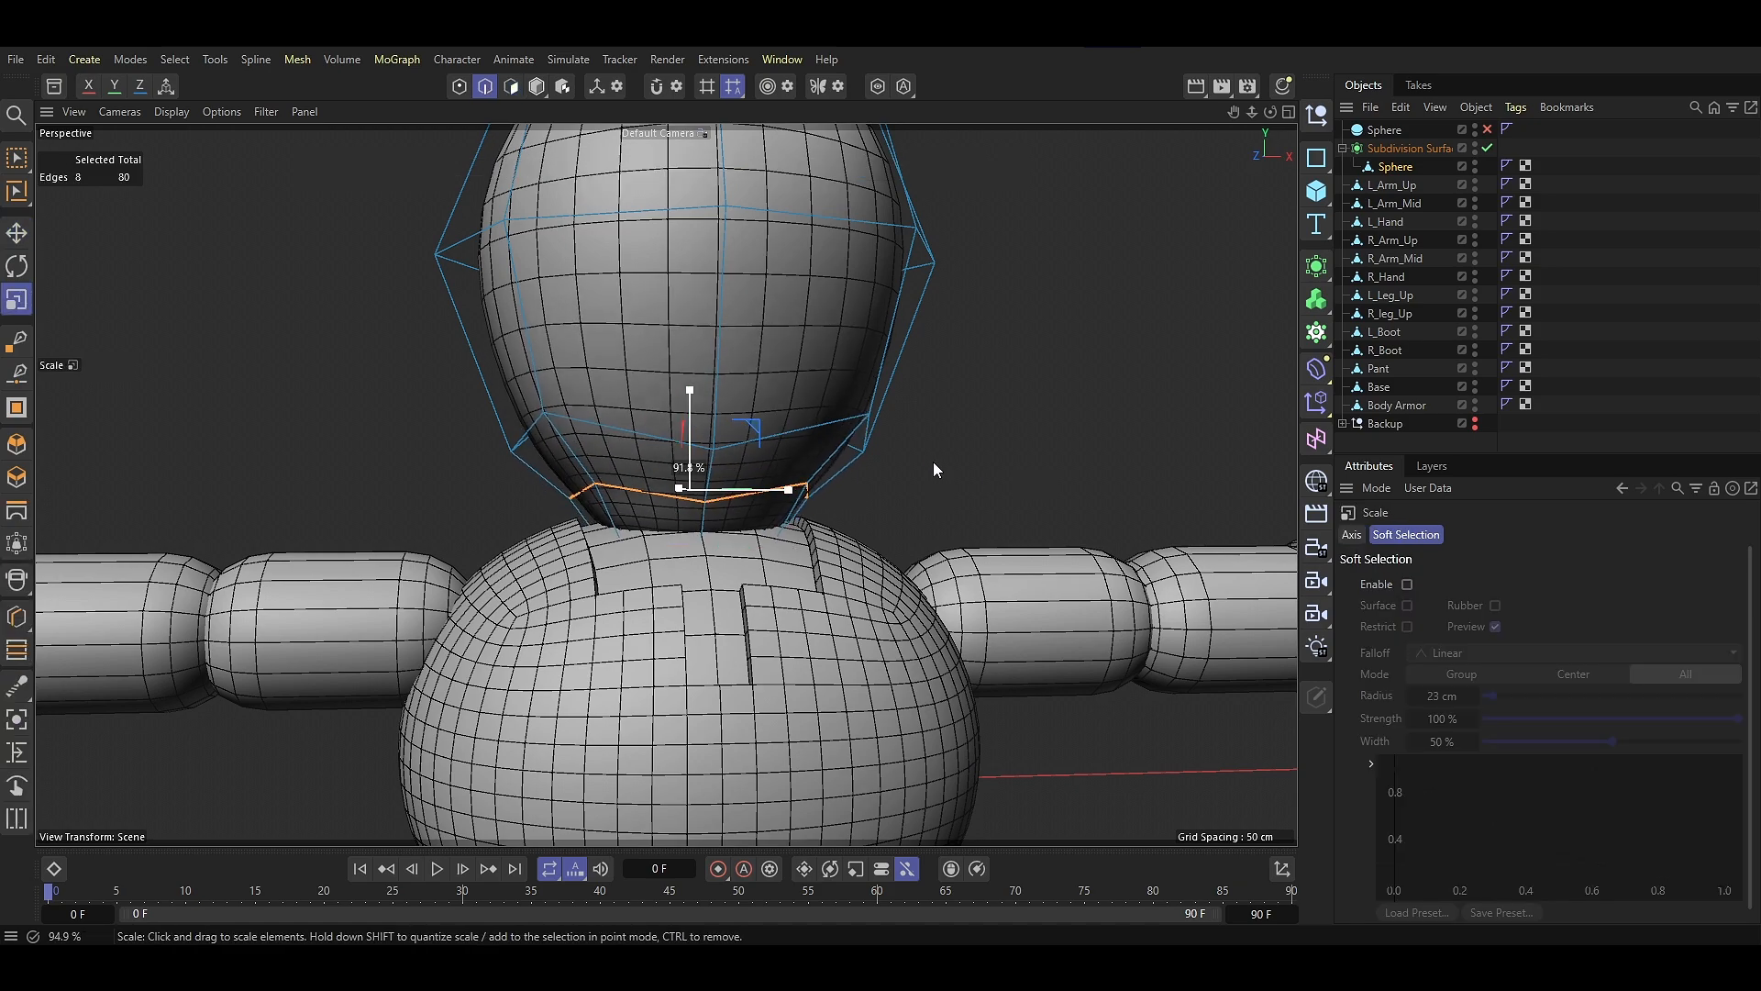
key(e)
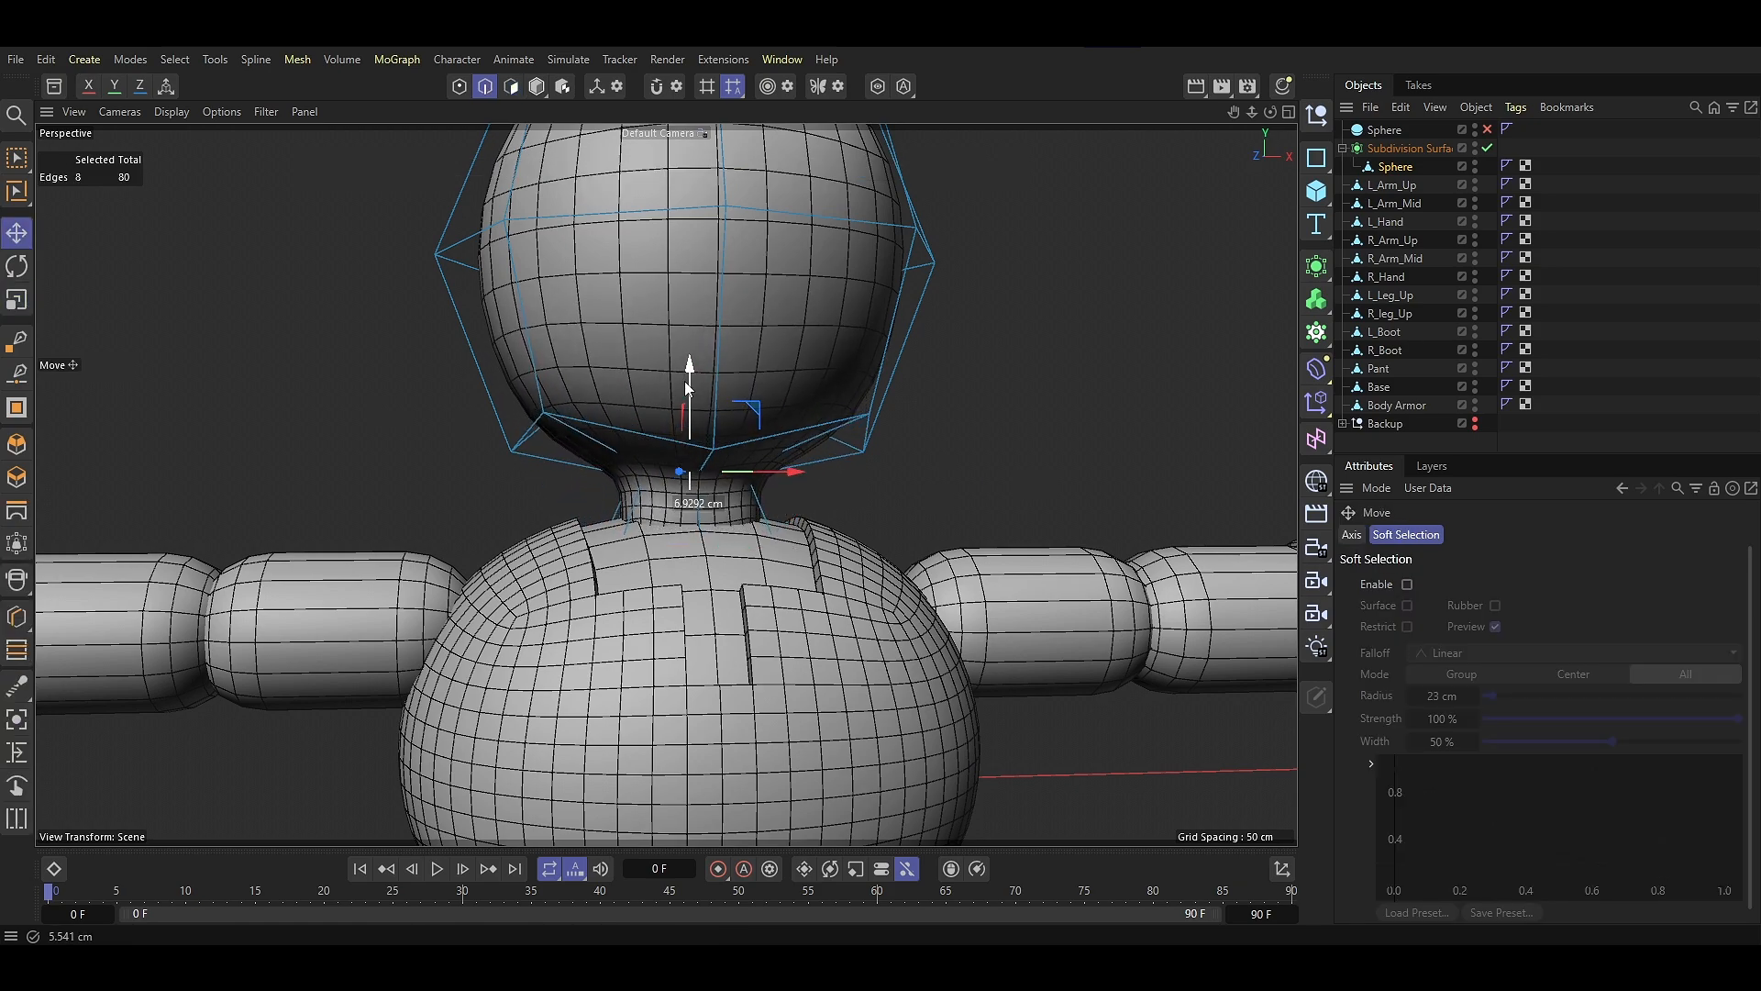
click(481, 422)
scroll(480, 422, down, 4)
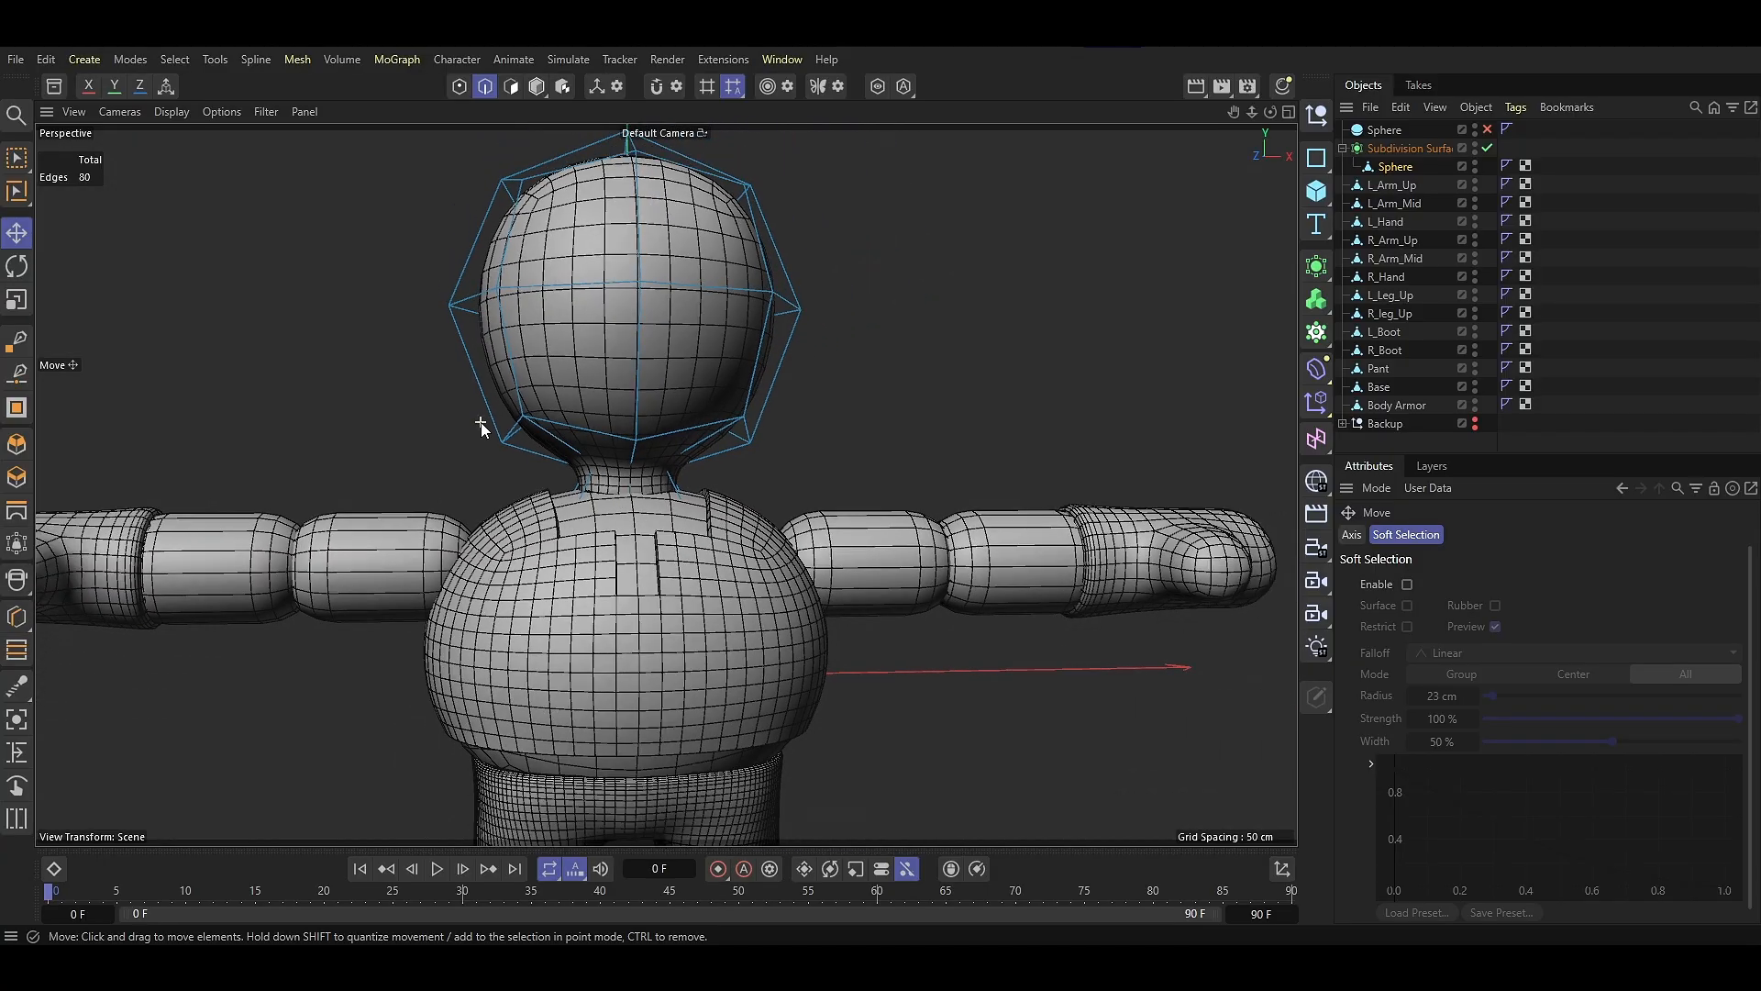
Enable the spare sphere copy and rename the Subdivision Surface with the neck as Head
click(536, 86)
click(976, 279)
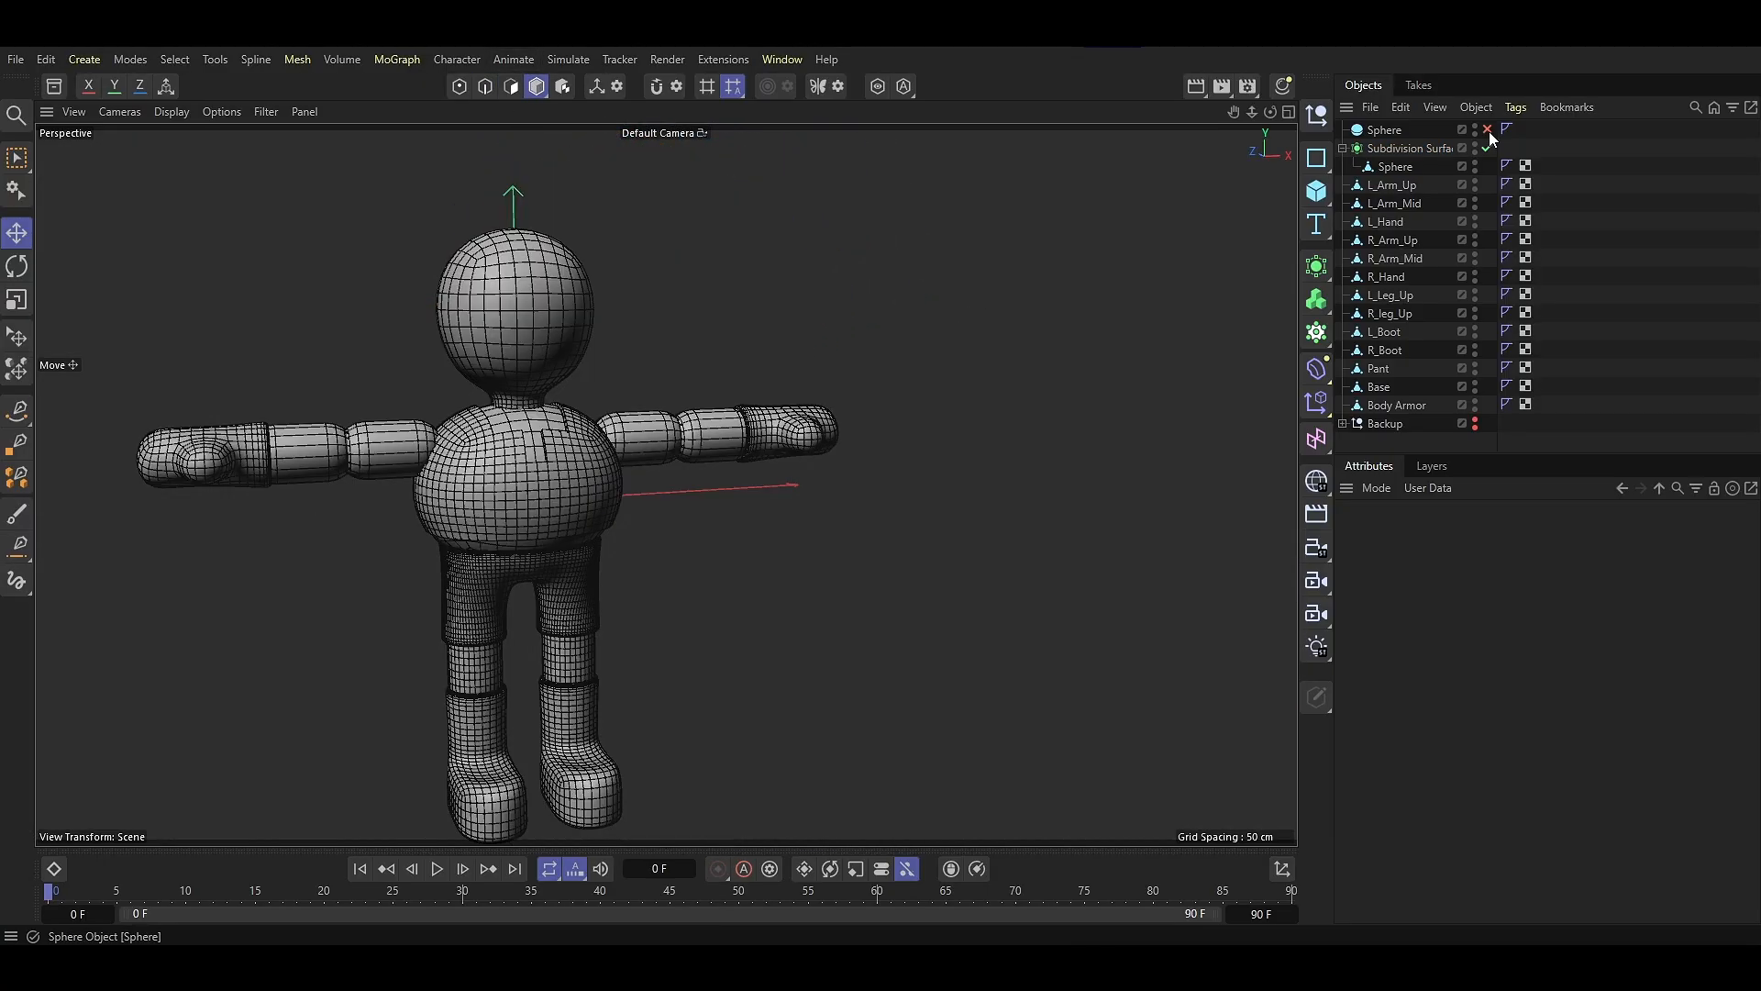
click(1488, 130)
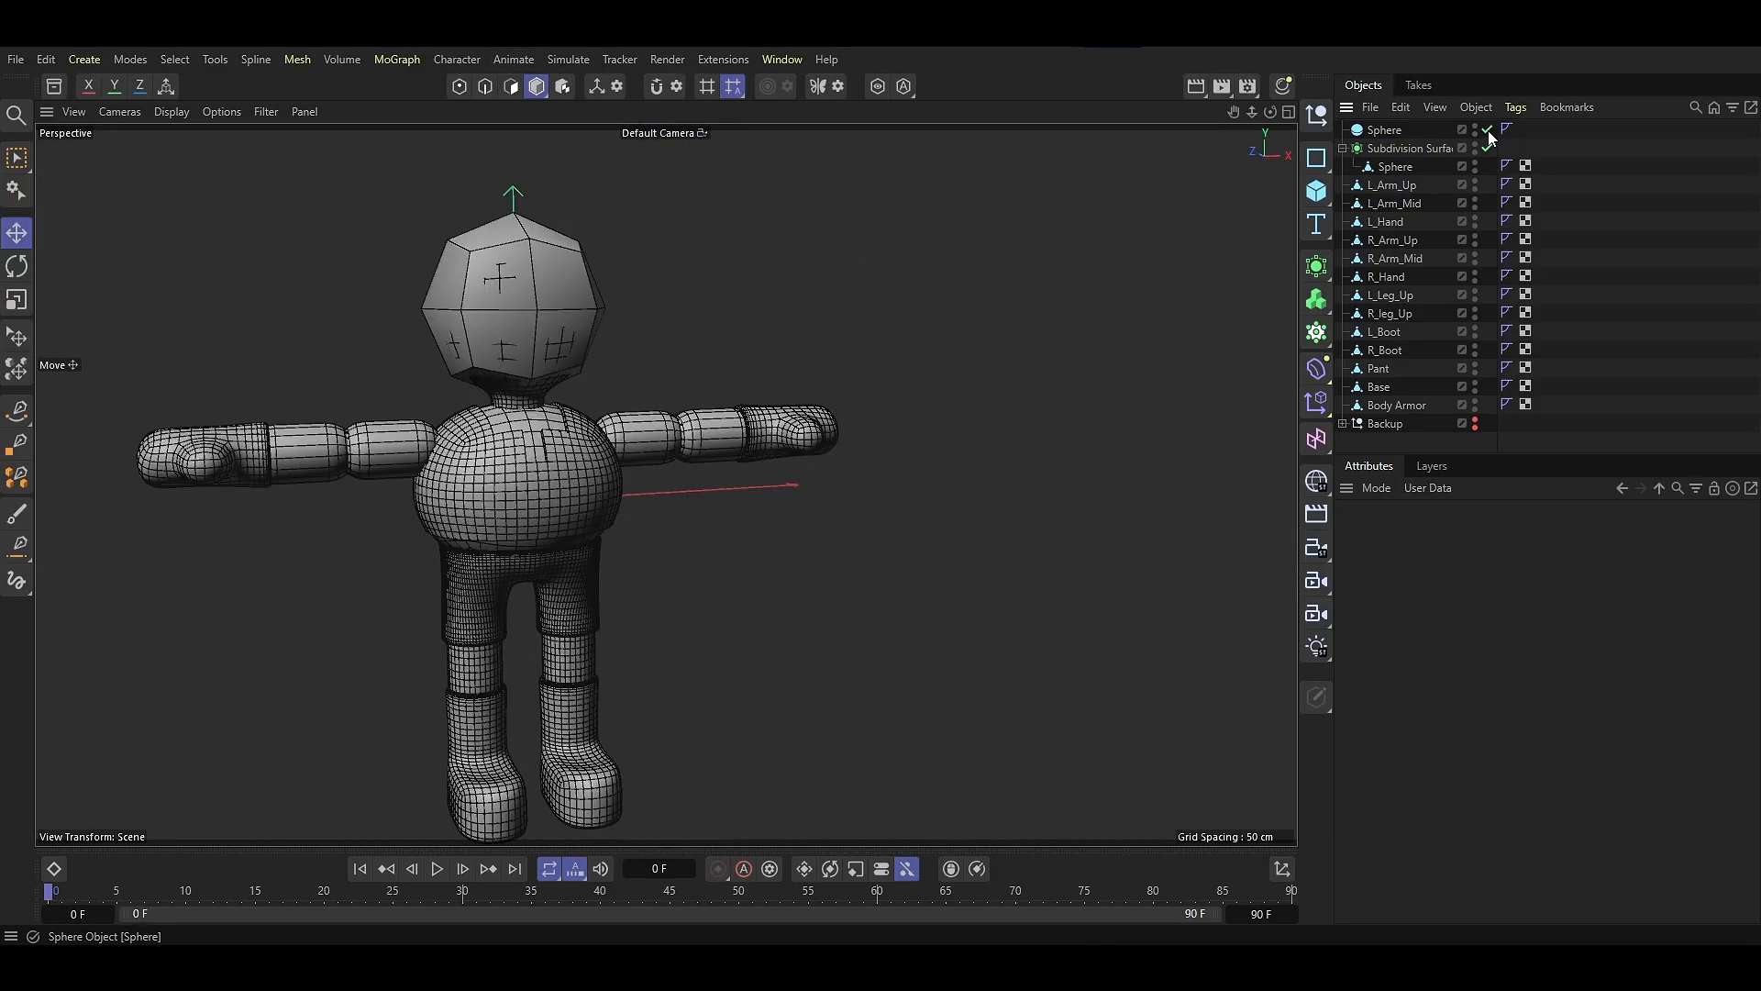
click(1403, 148)
double_click(1395, 148)
text(Head)
key(Return)
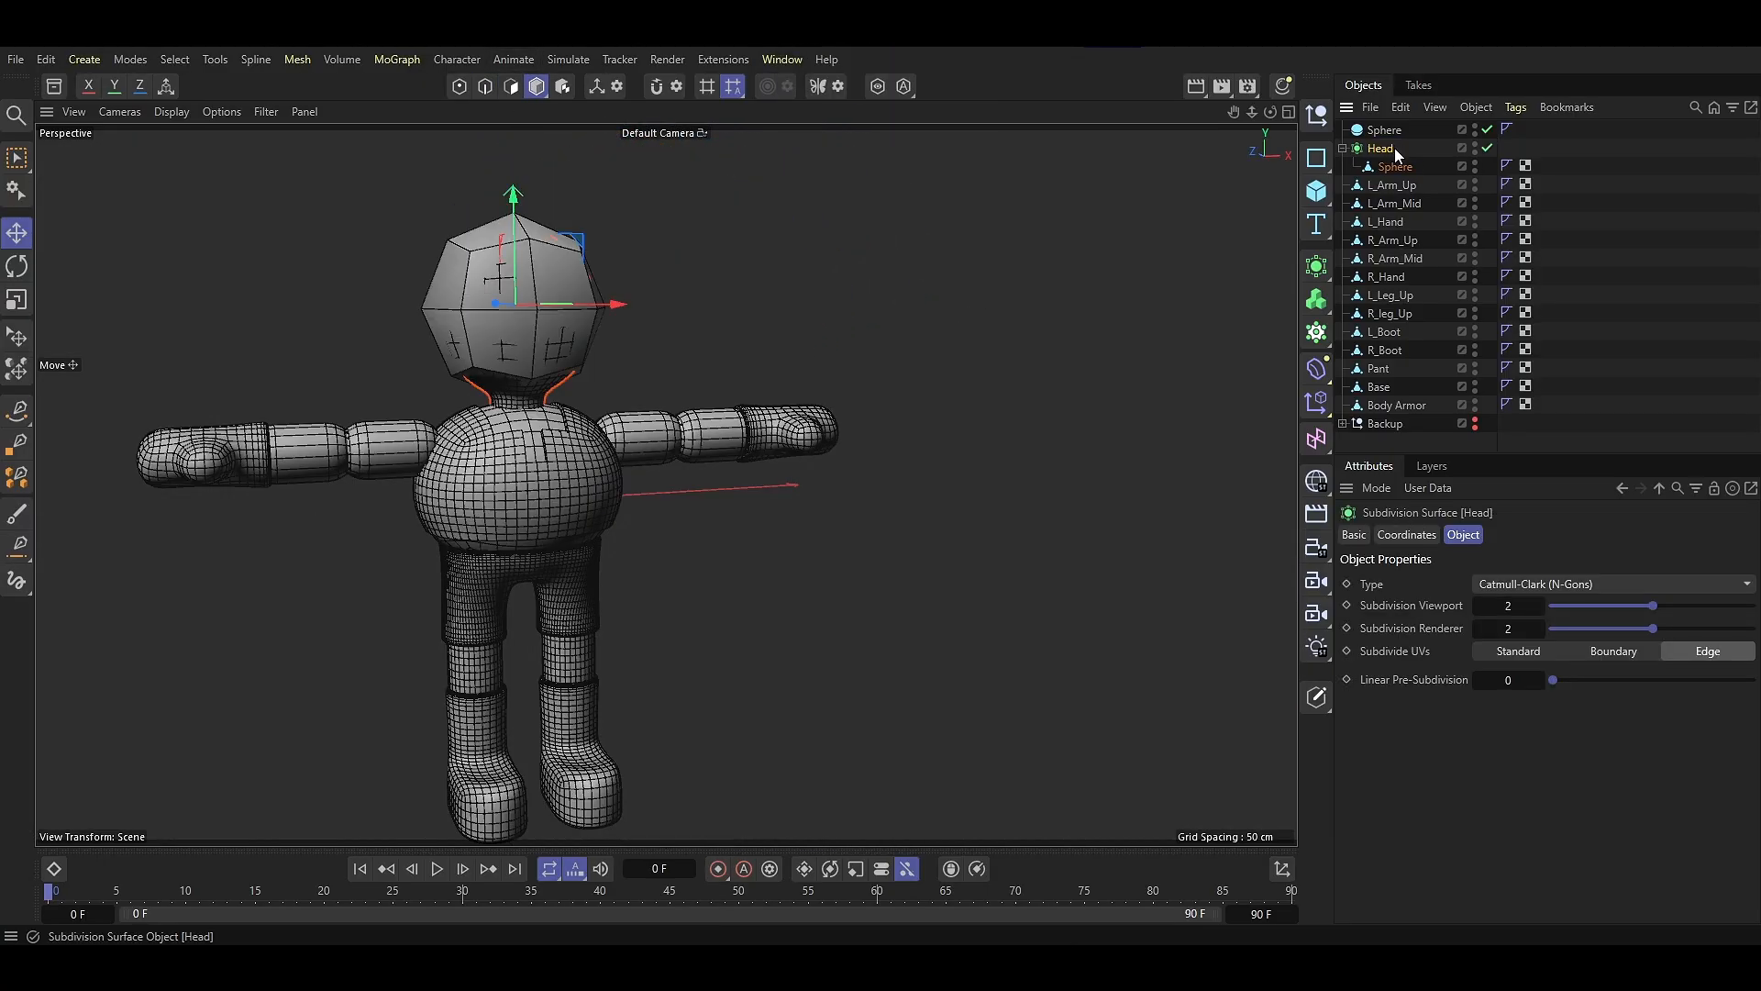
Place the spare sphere under a new Subdivision Surface and name that surface Helmet
click(1343, 149)
click(1385, 130)
alt+click(1316, 266)
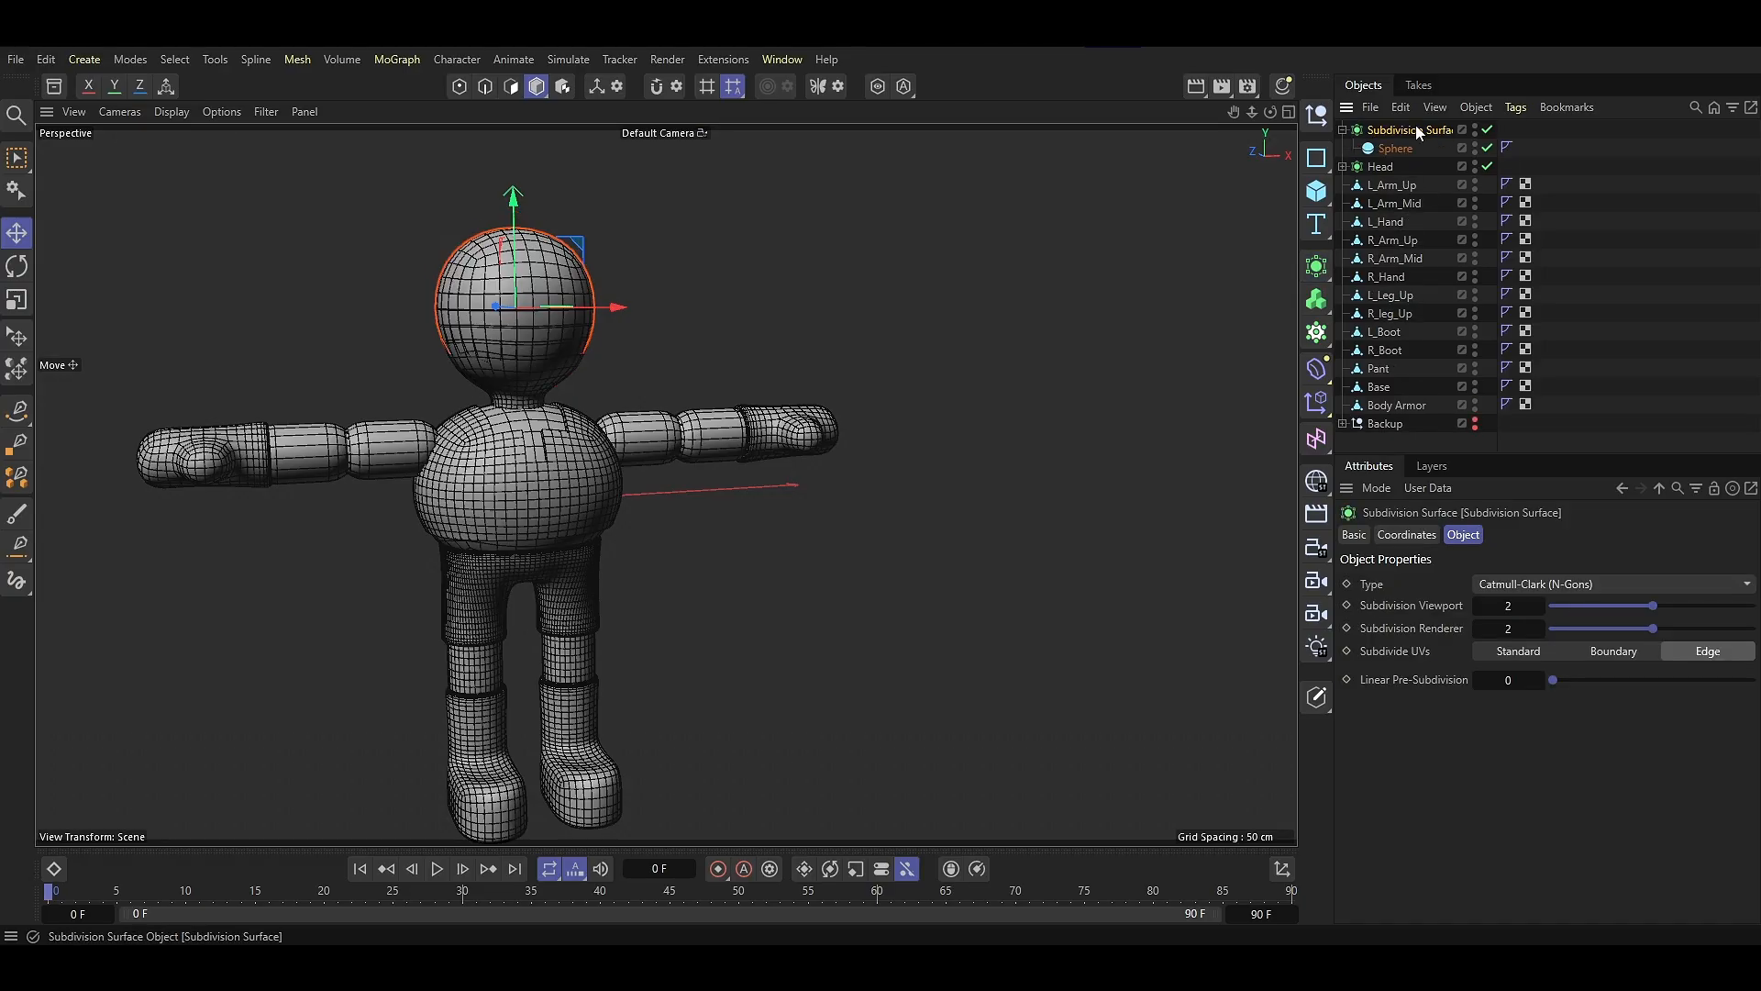
double_click(1418, 128)
text(Helmet)
key(Return)
Enlarge the helmet sphere and set the Helmet's viewport and renderer subdivision levels to 1
click(1395, 148)
key(F4)
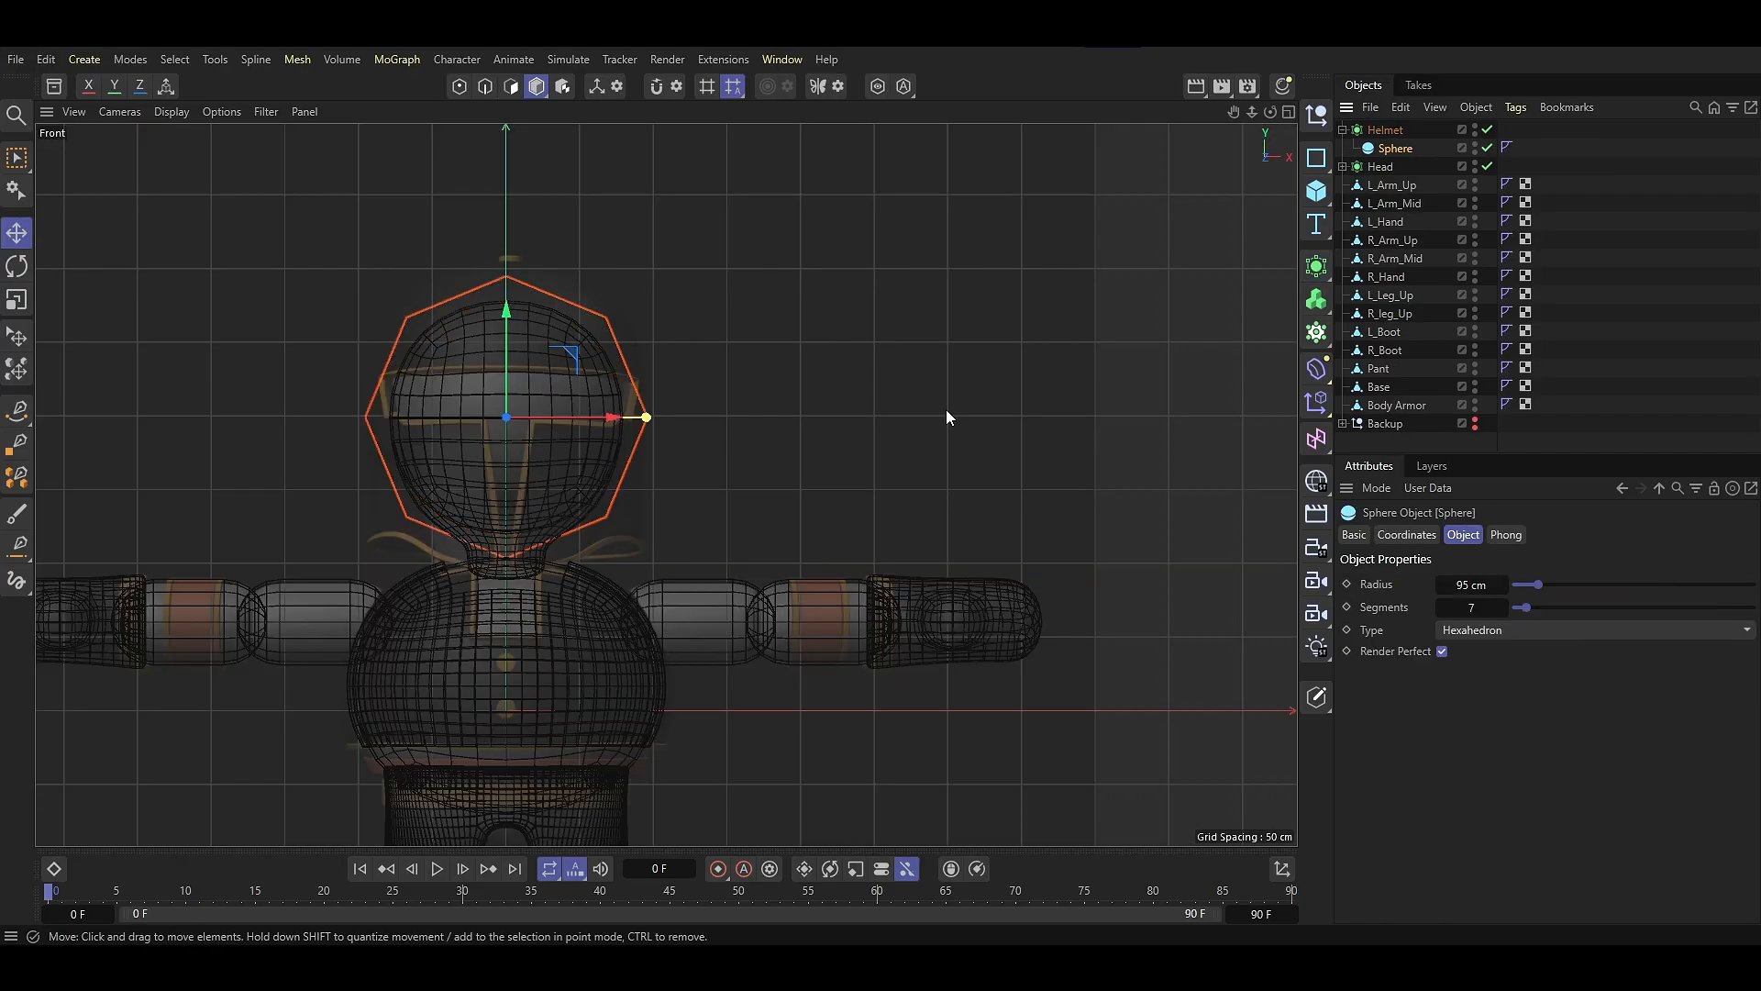
click(1385, 130)
key(F1)
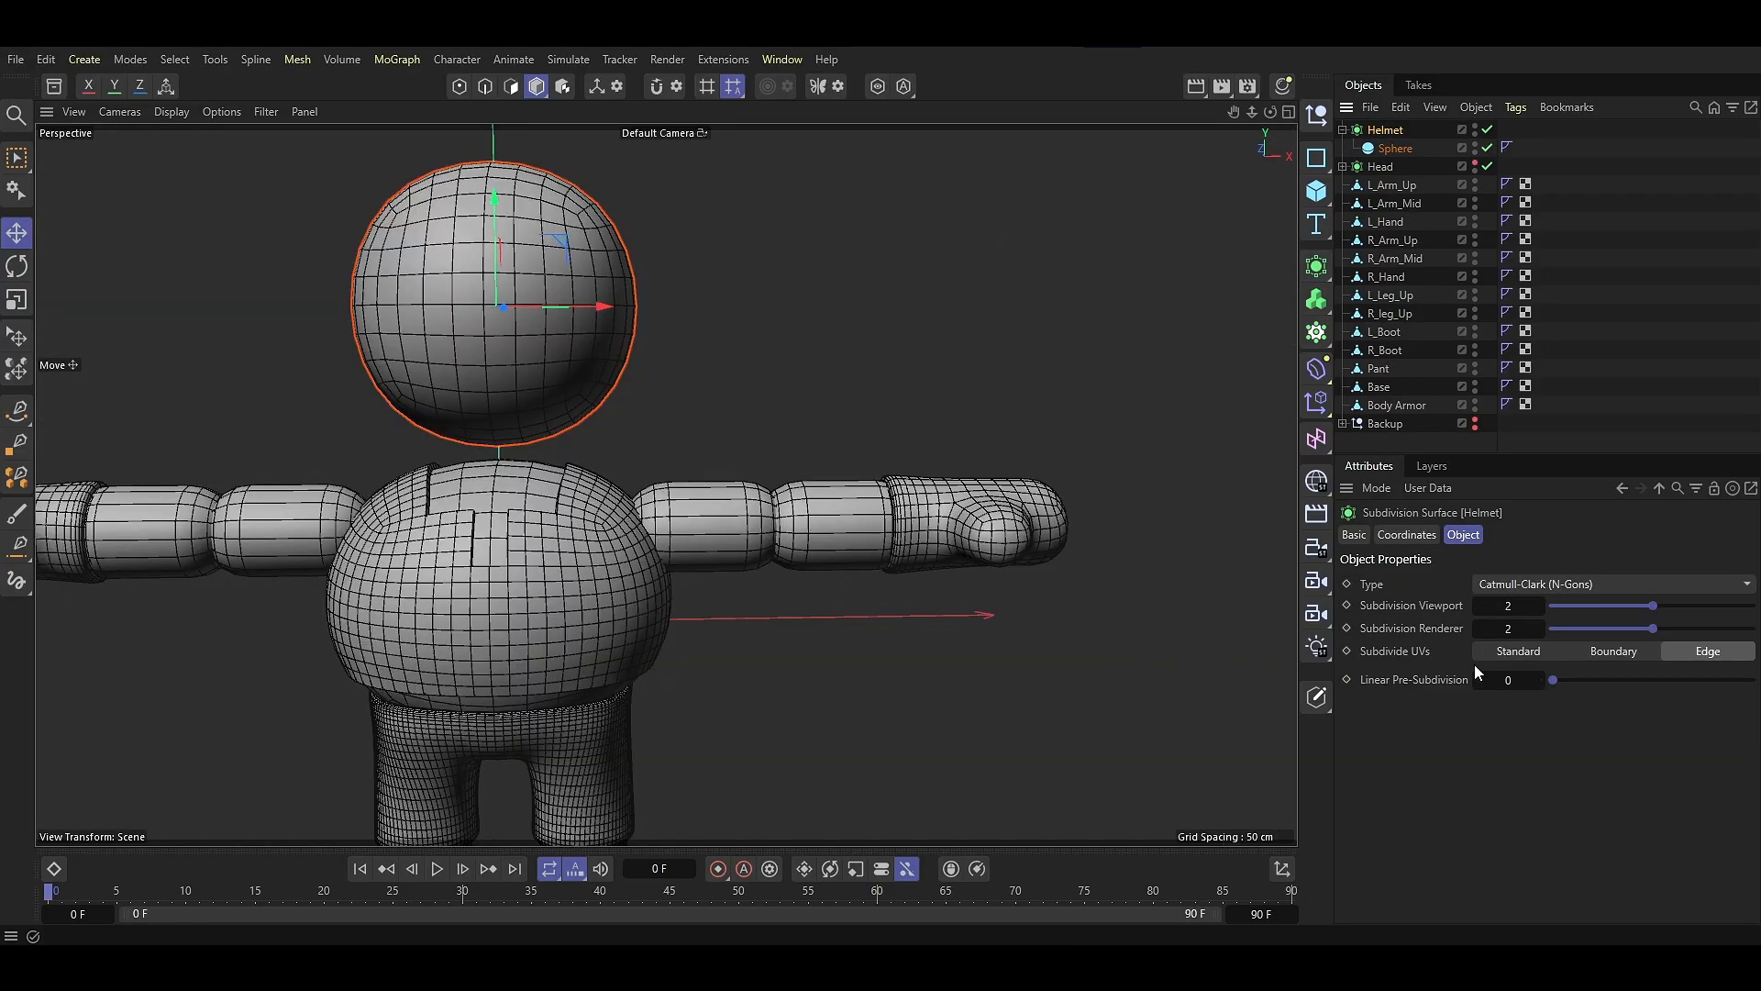
click(1479, 628)
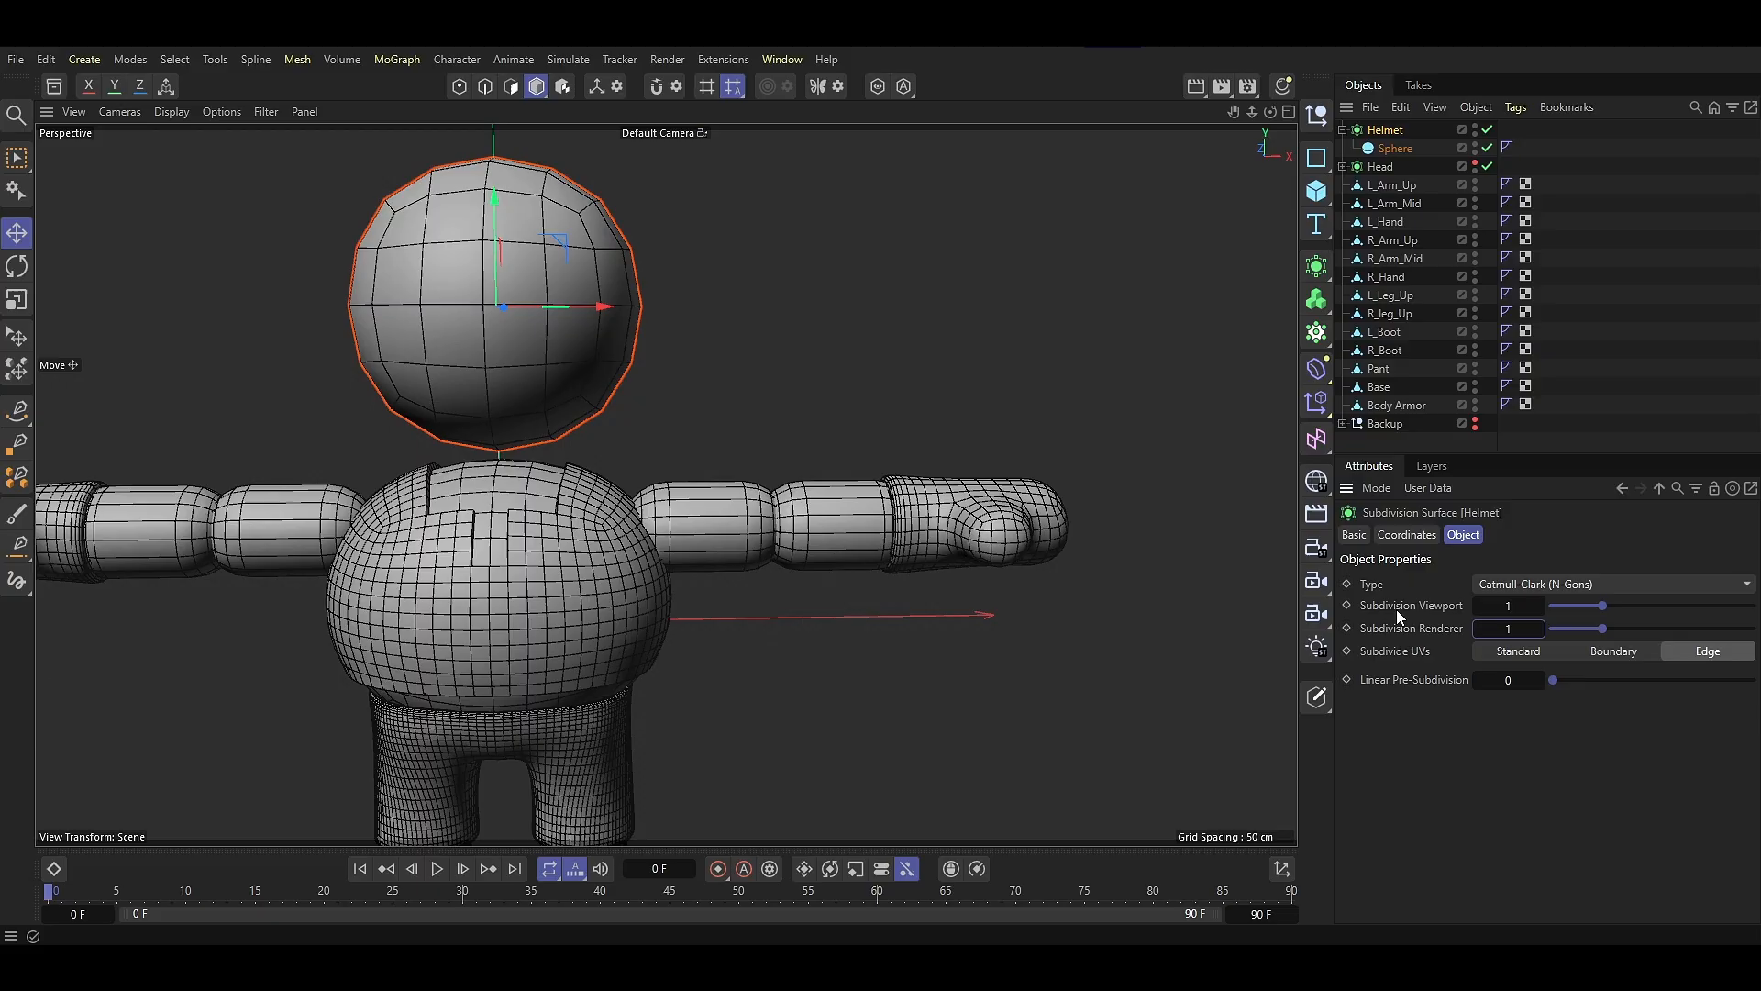
Make the helmet sphere editable and delete its lower half in the front view
click(1394, 152)
key(c)
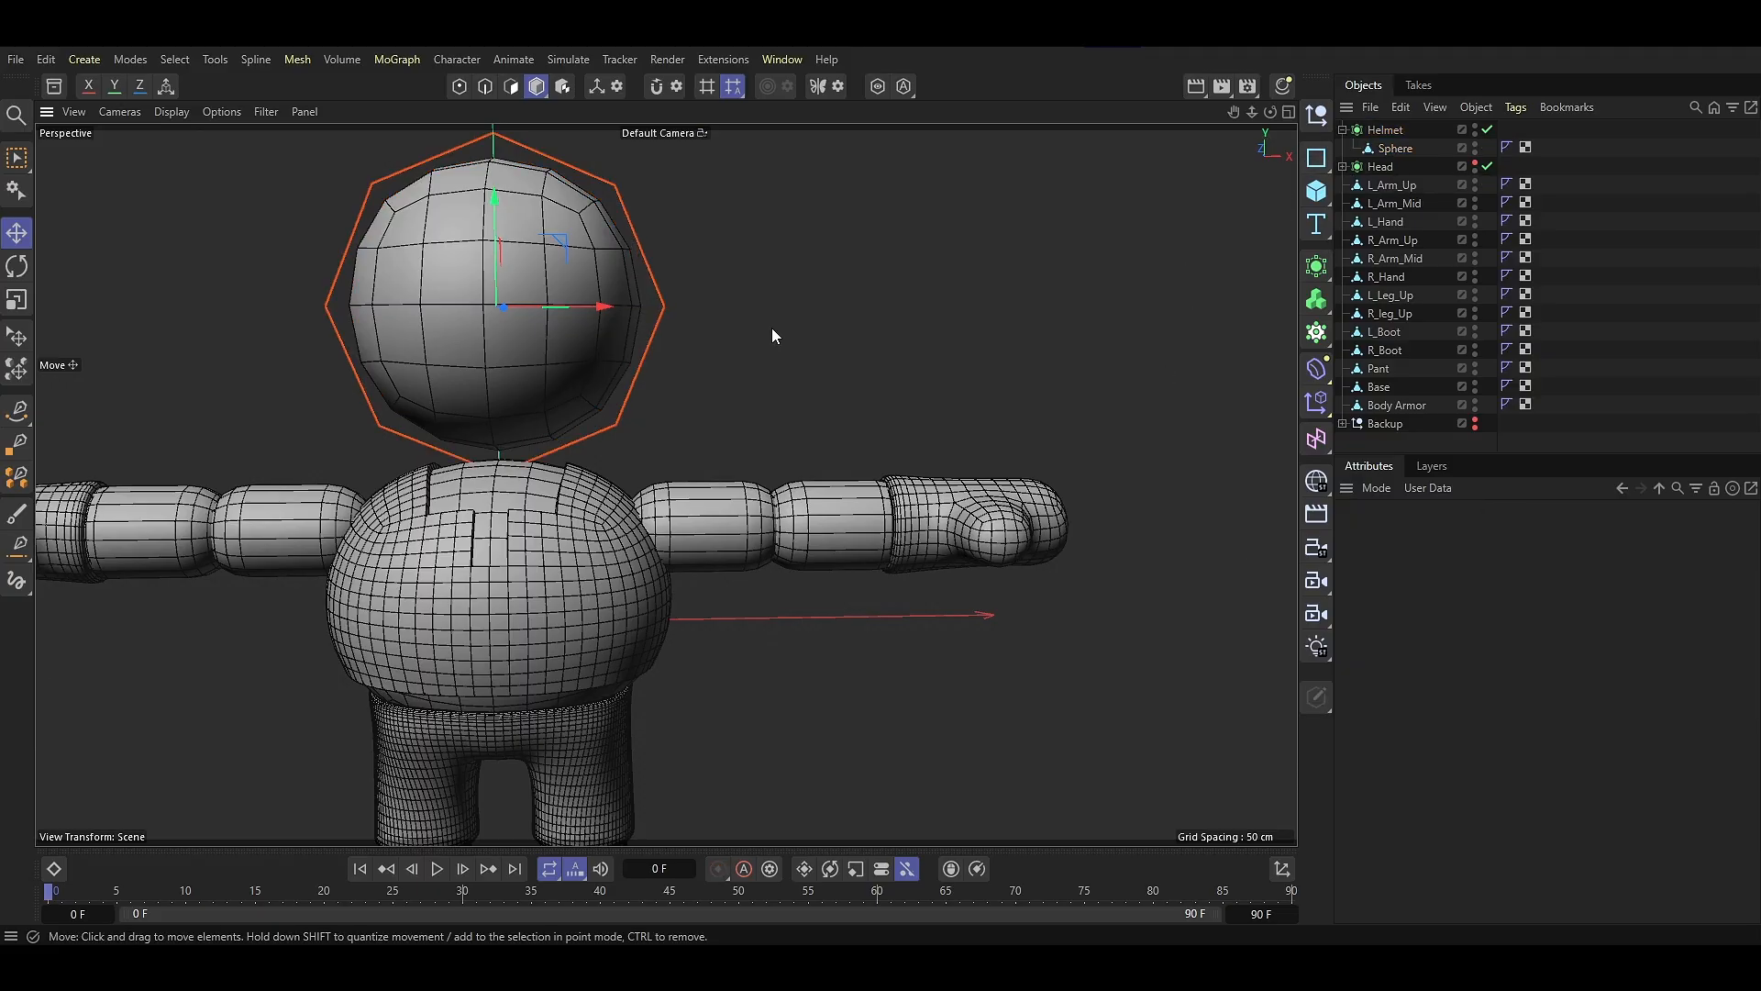
key(F4)
click(16, 167)
drag(798, 735, 234, 389)
key(Delete)
Extrude the helmet's open bottom edge loop straight down to the top of the torso
key(e)
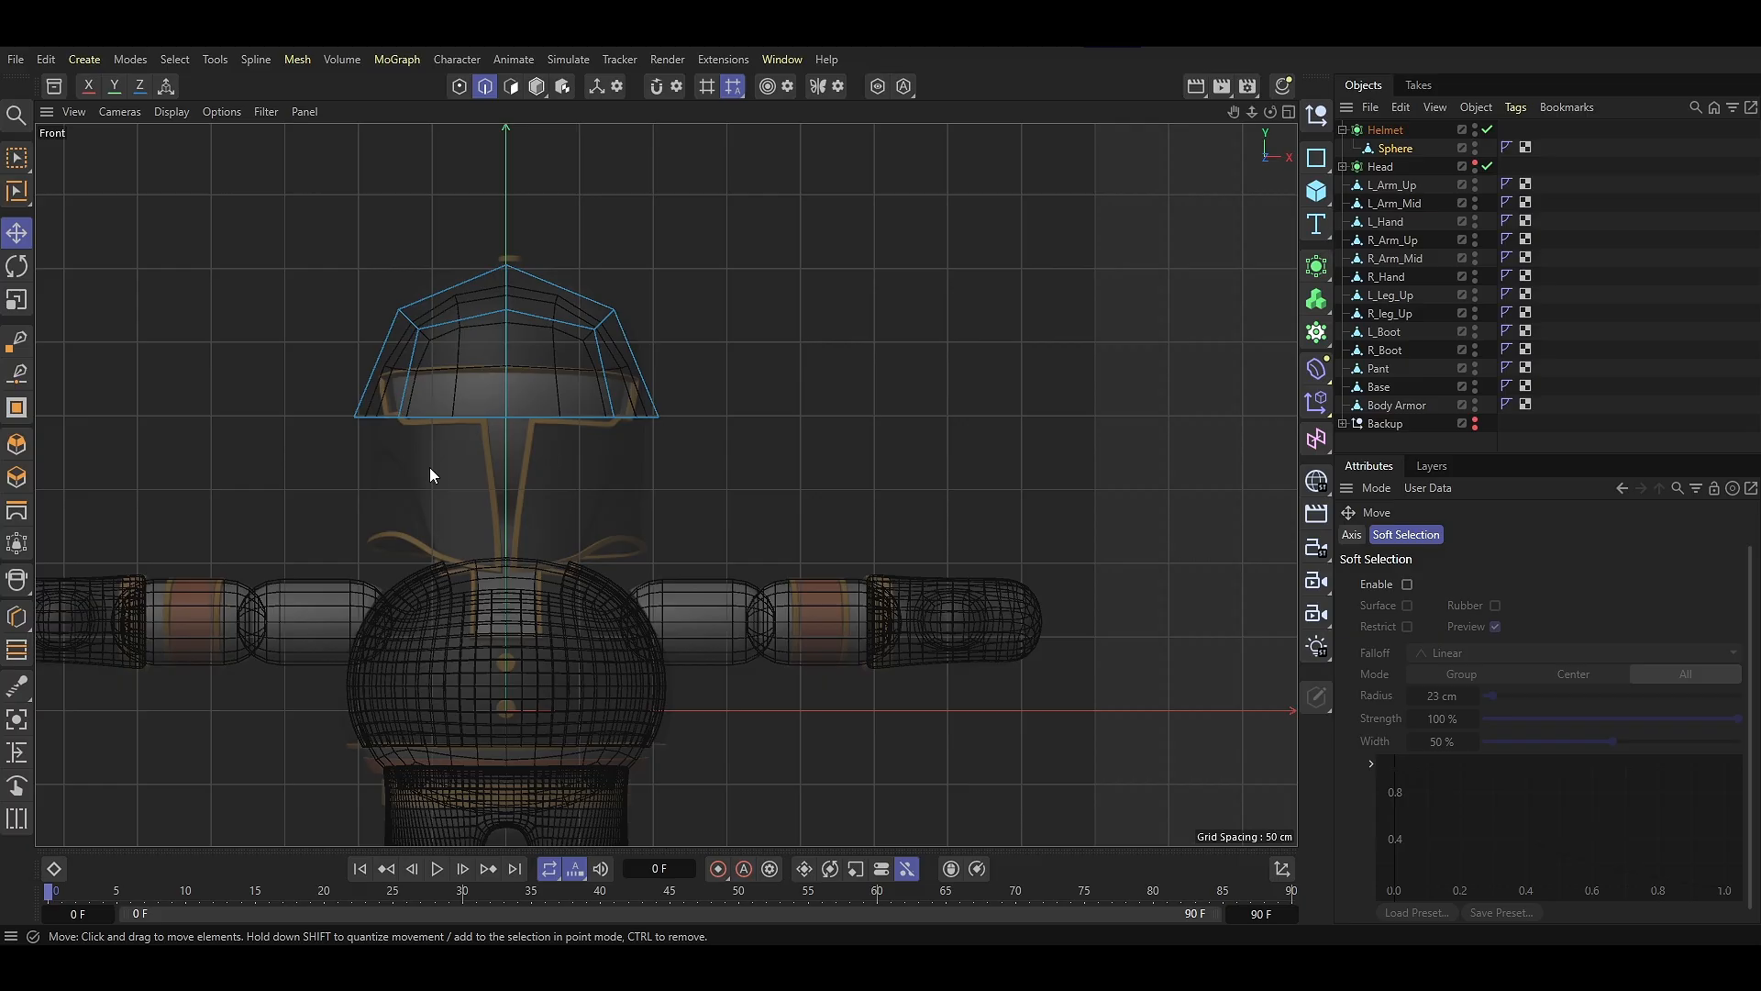
double_click(455, 414)
ctrl+drag(504, 340, 508, 483)
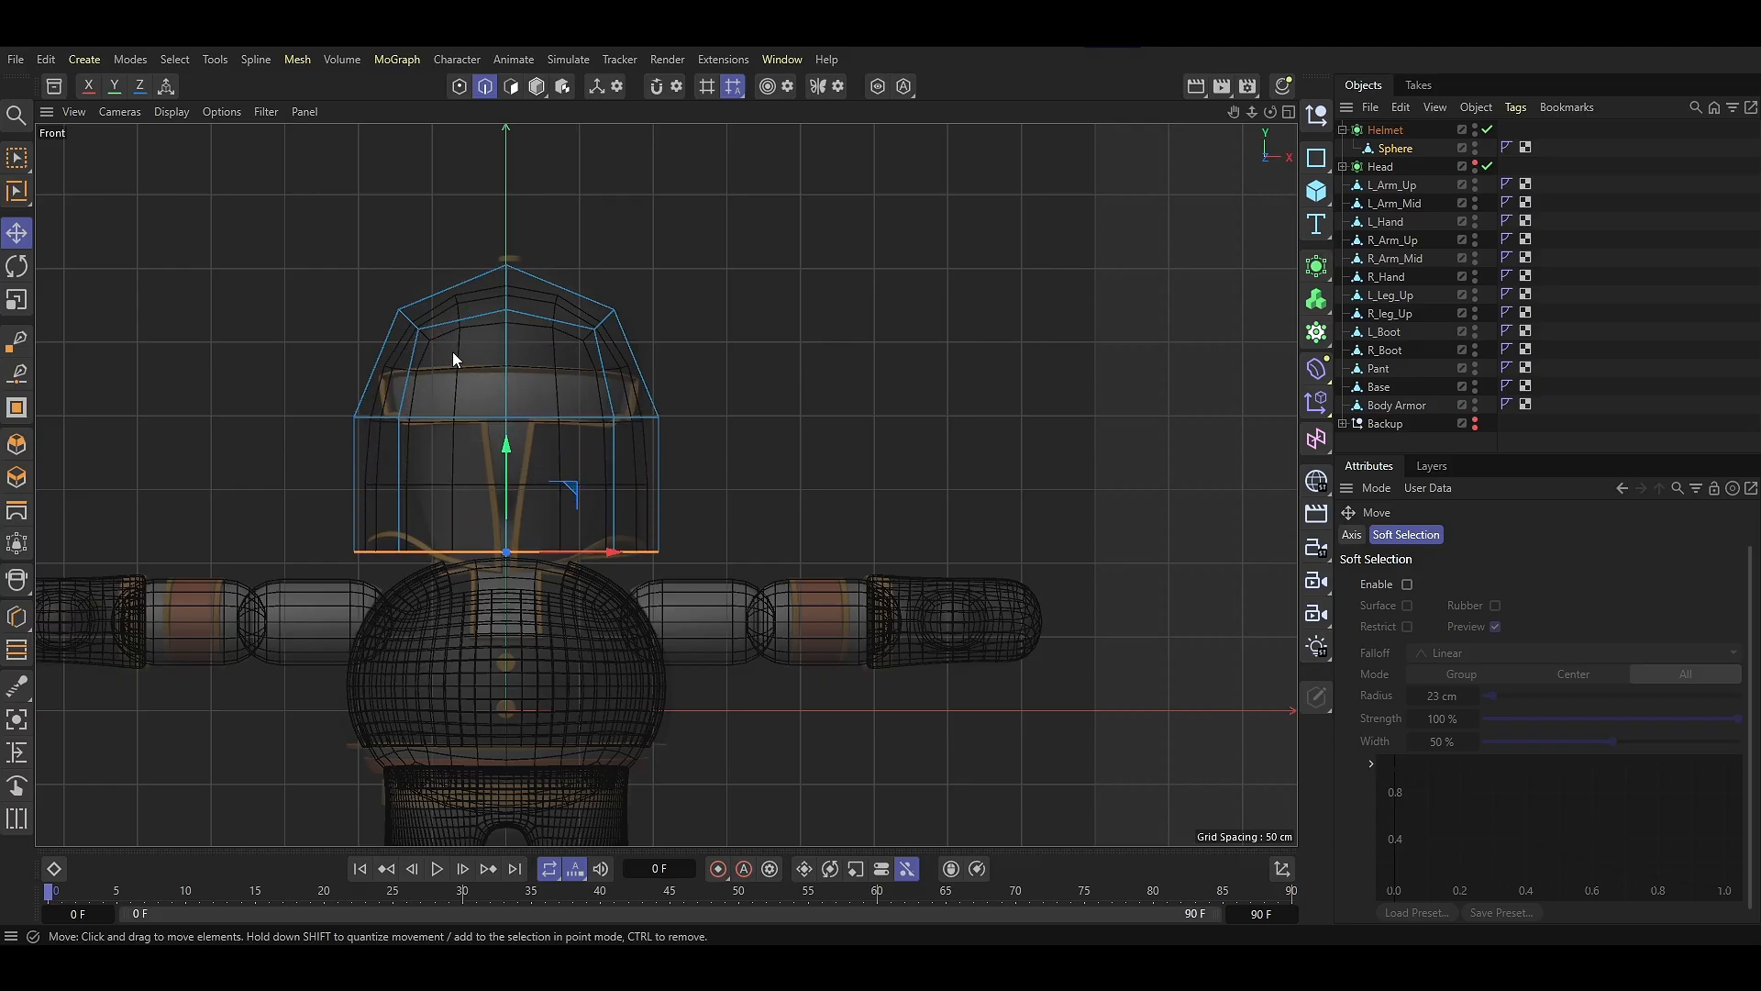
Cut an edge loop above the helmet's widest ring, flatten it vertically, and lower the bottom rim slightly
key(k)
key(l)
click(406, 387)
key(t)
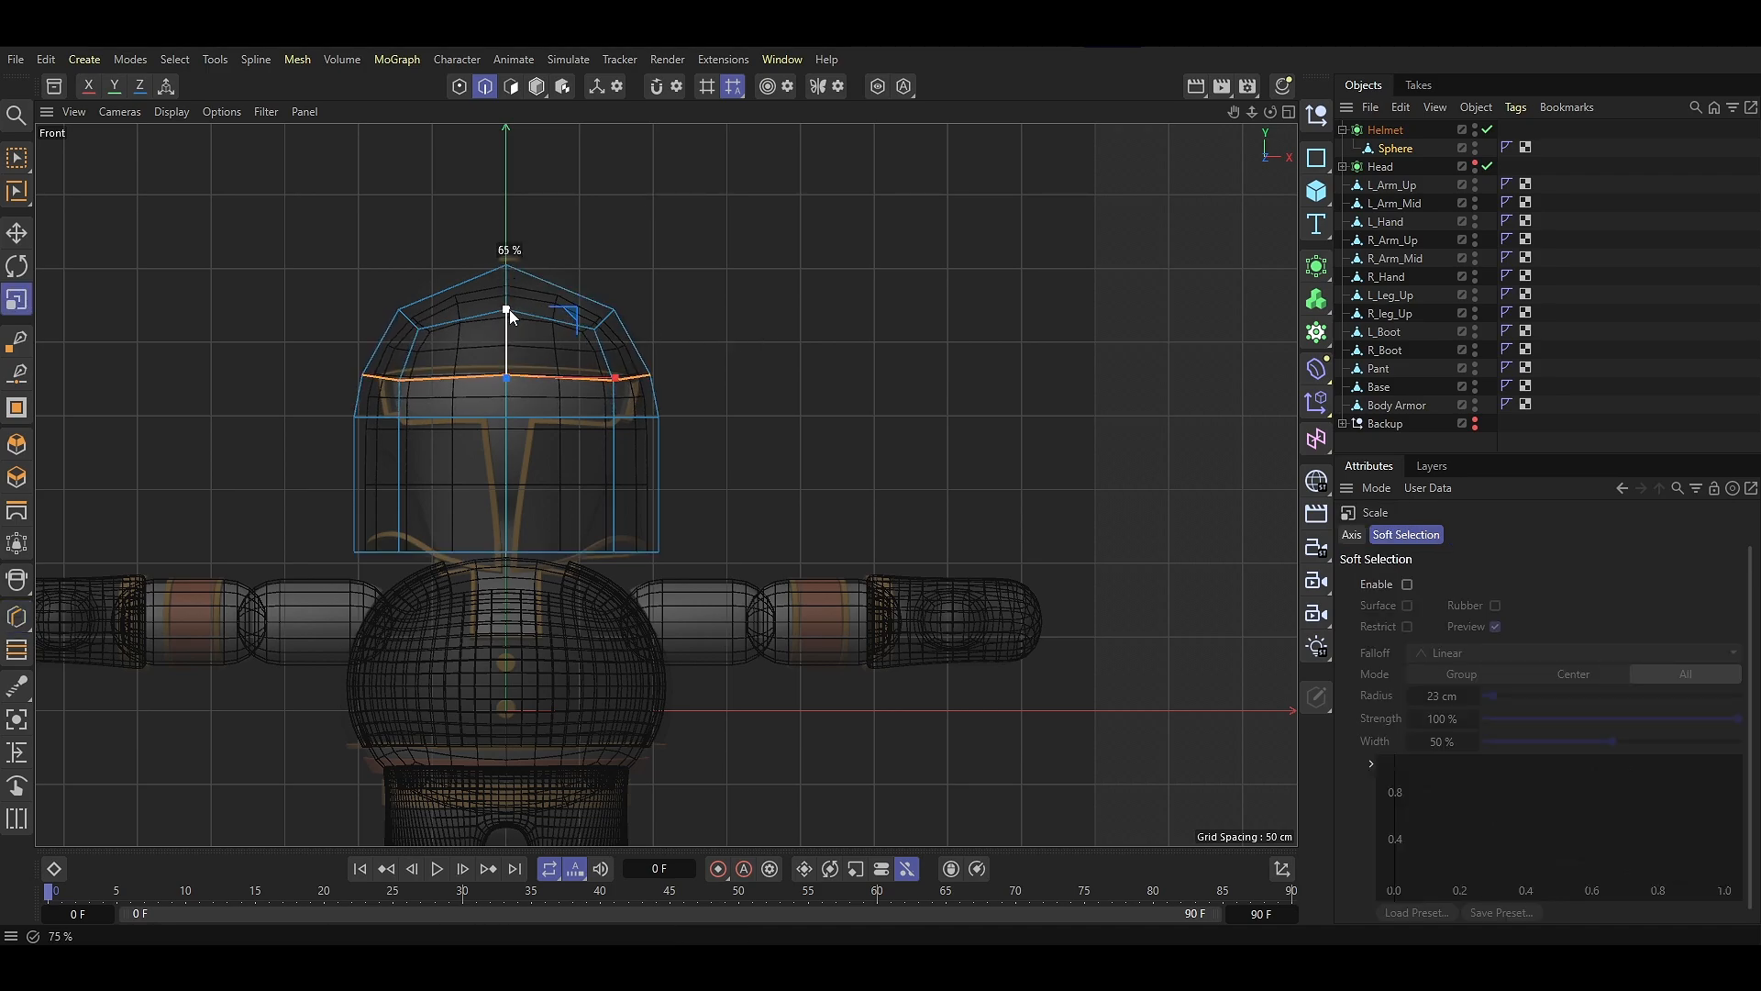
key(e)
drag(532, 327, 509, 474)
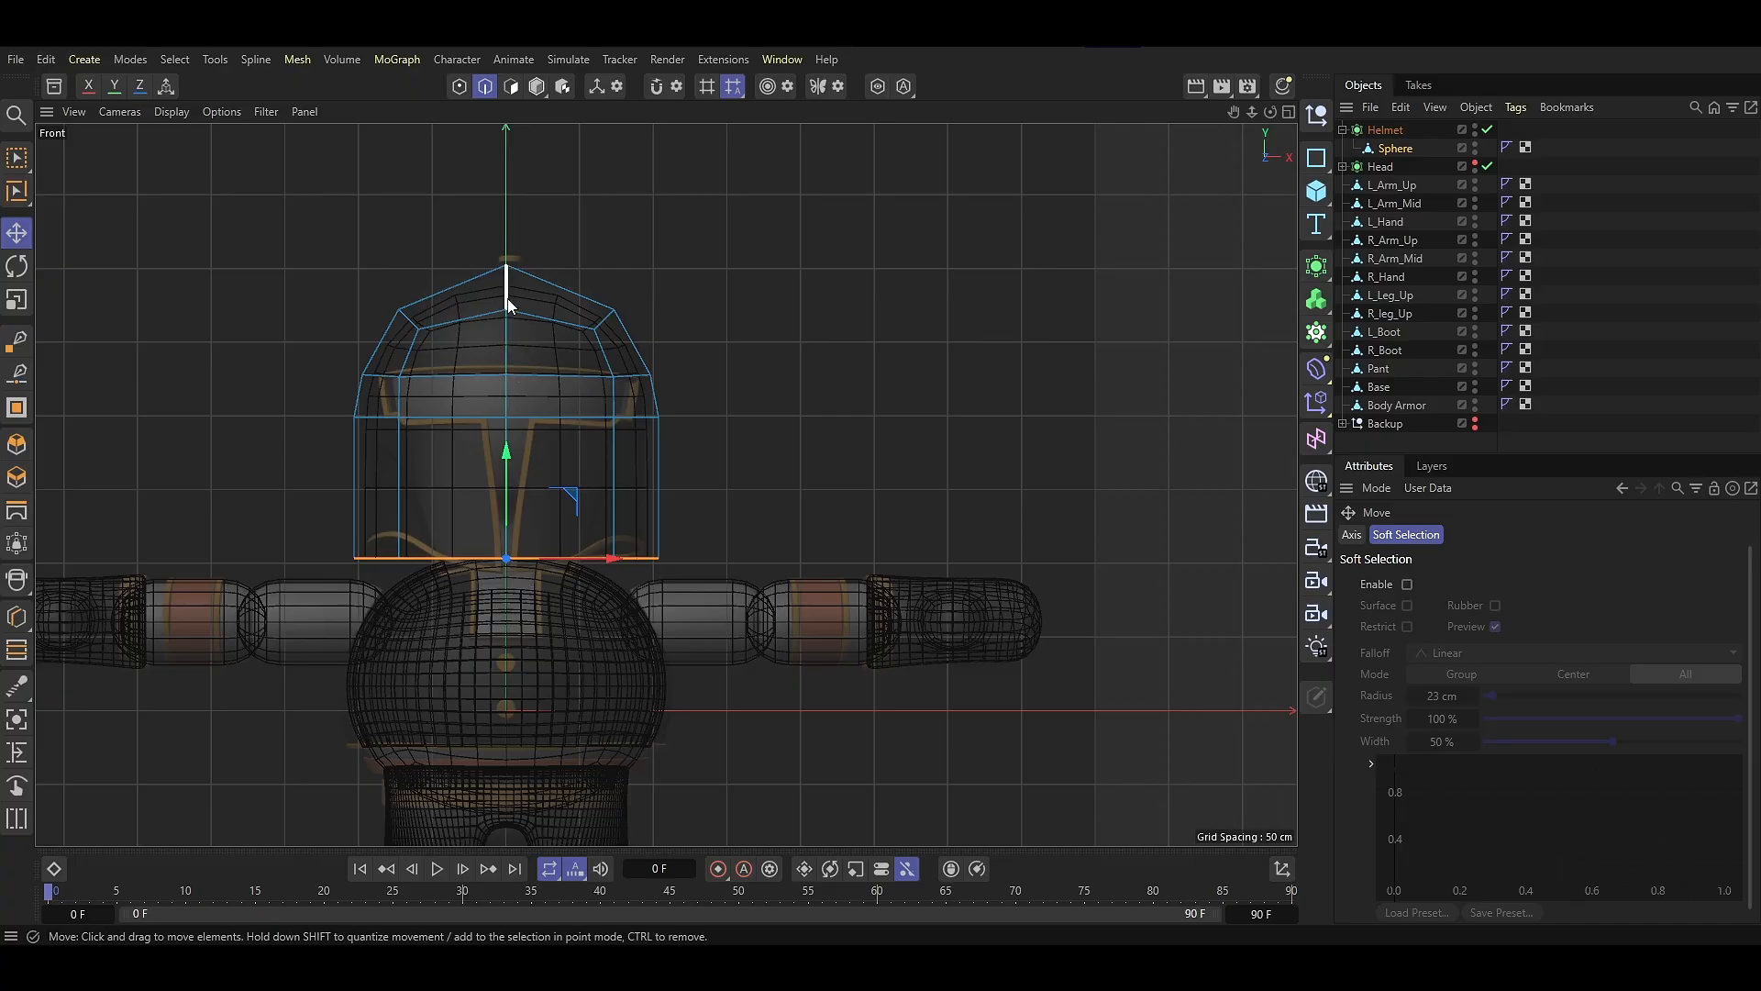
Lower the helmet's crown point slightly to flatten the top of the dome
key(F1)
key(Return)
click(461, 327)
drag(450, 254, 452, 273)
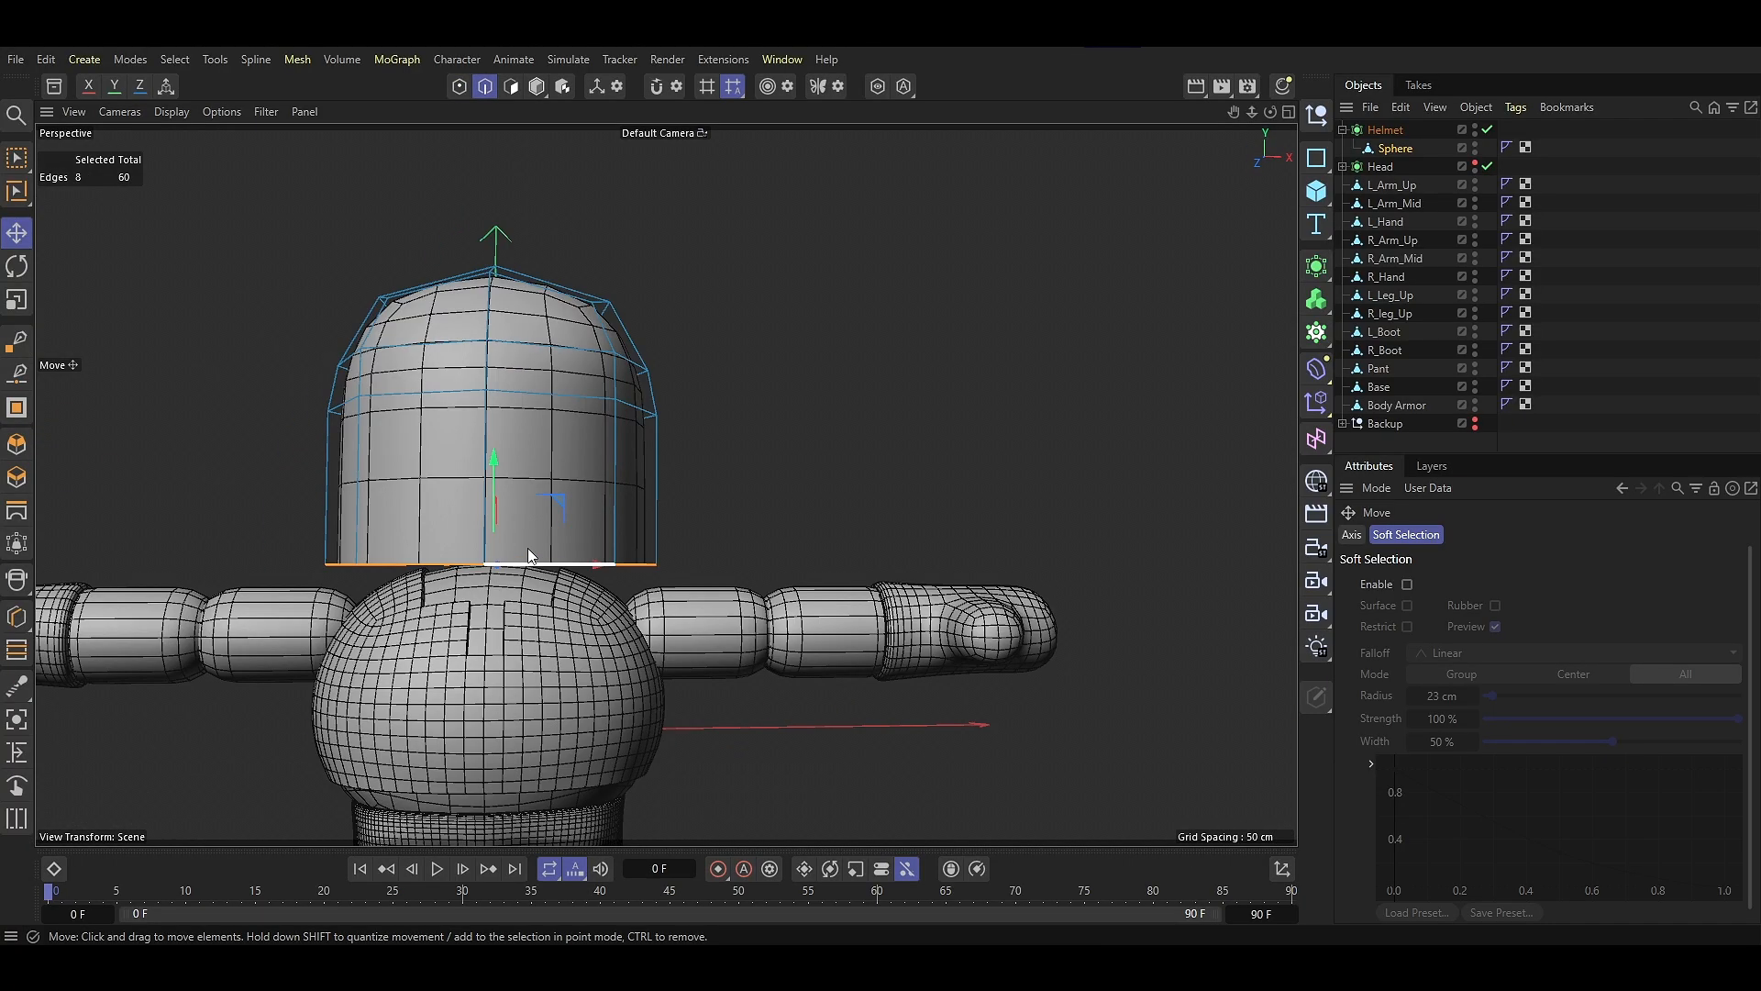
drag(490, 482, 590, 555)
Cut an edge loop around the middle of the helmet's side wall and lower the loop above it slightly
key(k)
key(l)
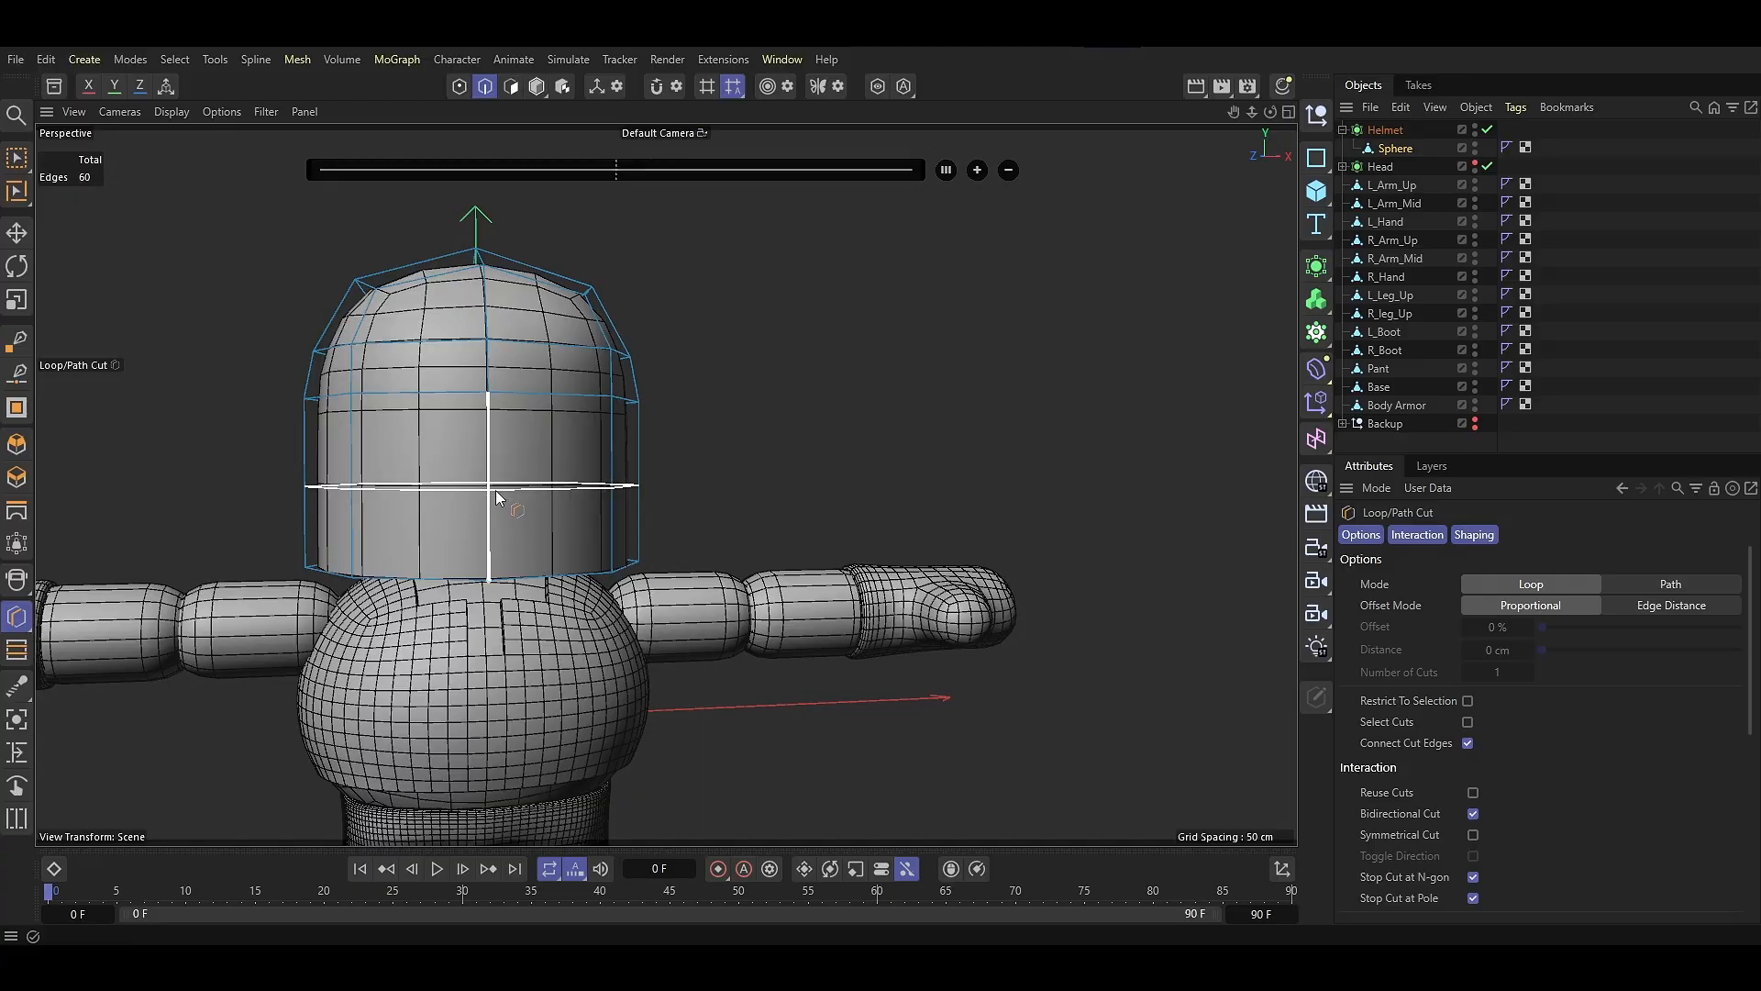
click(495, 490)
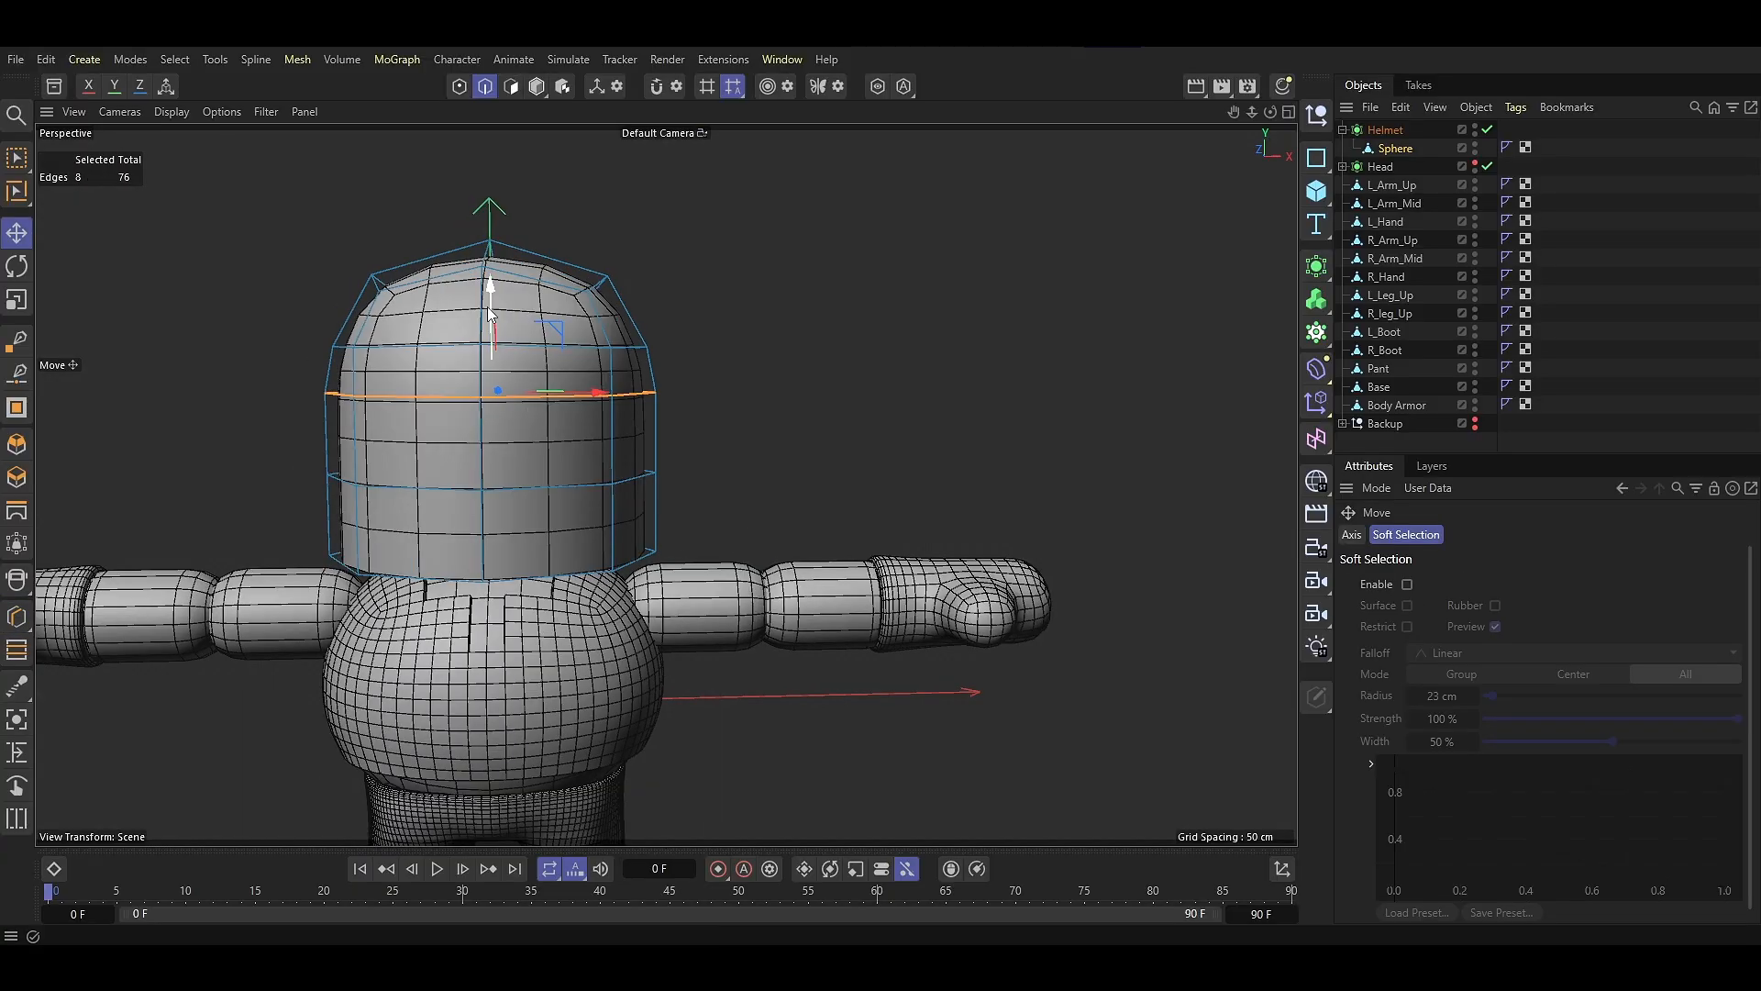
drag(488, 306, 488, 405)
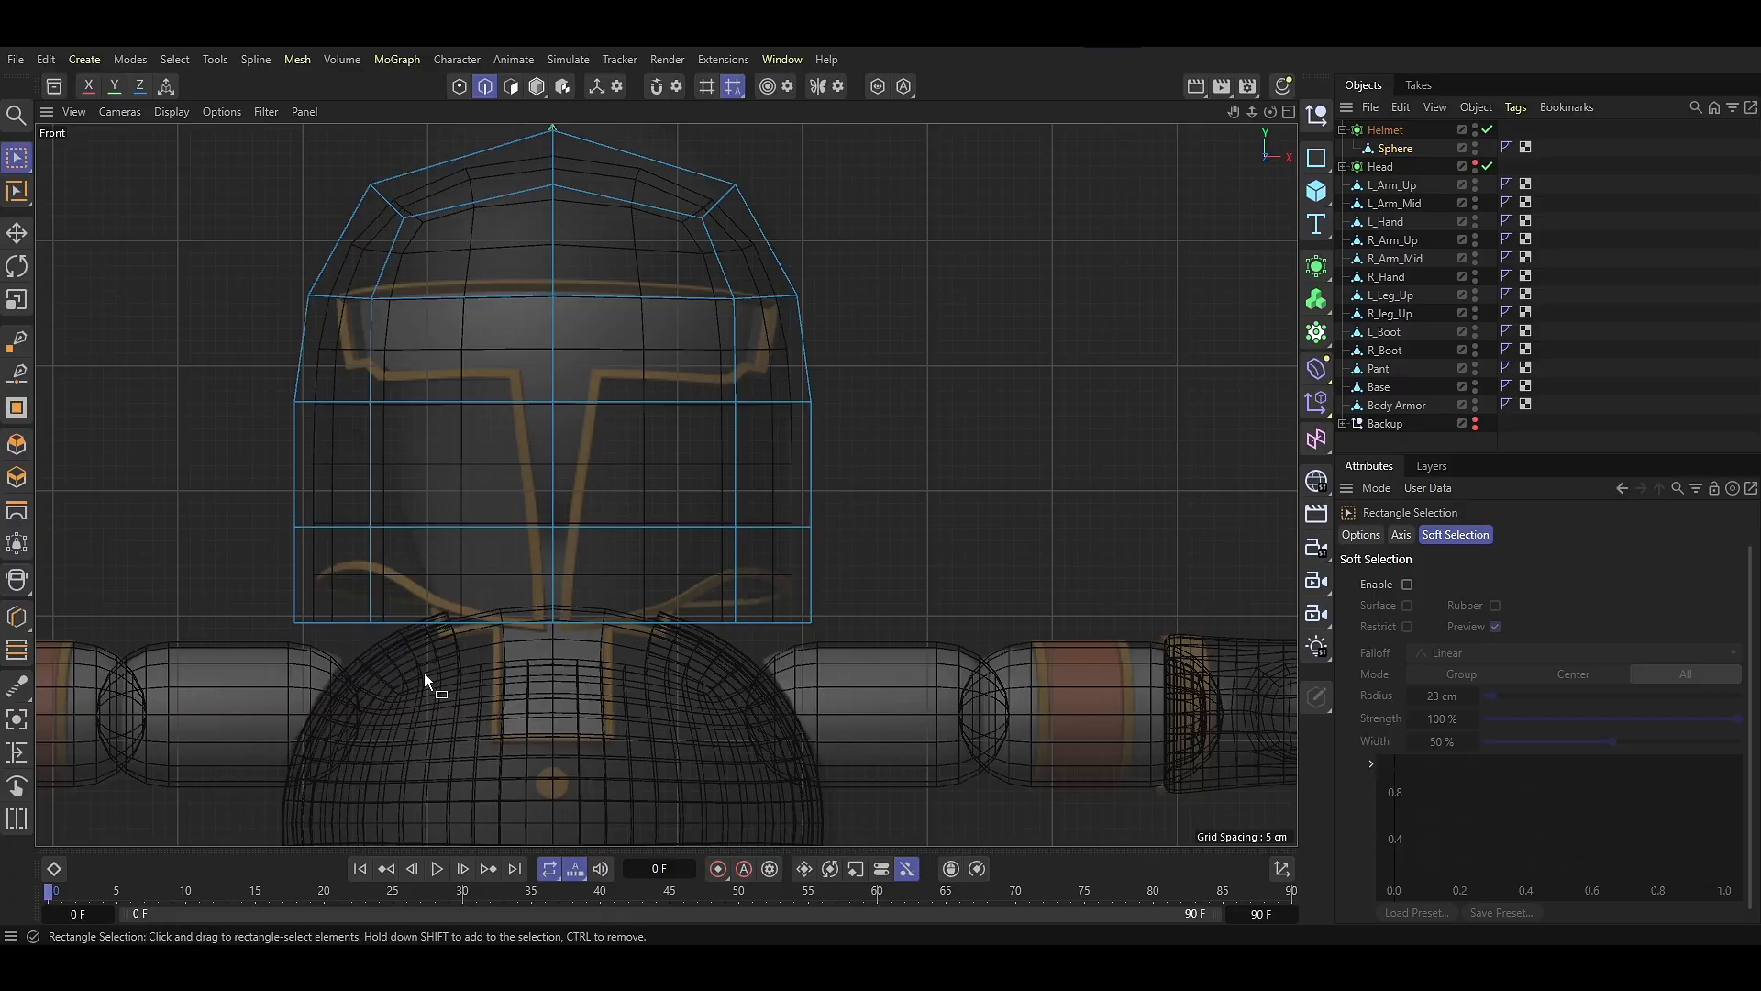
Raise the rim points on both sides of the helmet's front about 19 cm to follow the reference curve
drag(402, 674, 405, 675)
key(Return)
drag(336, 597, 413, 683)
drag(373, 531, 377, 483)
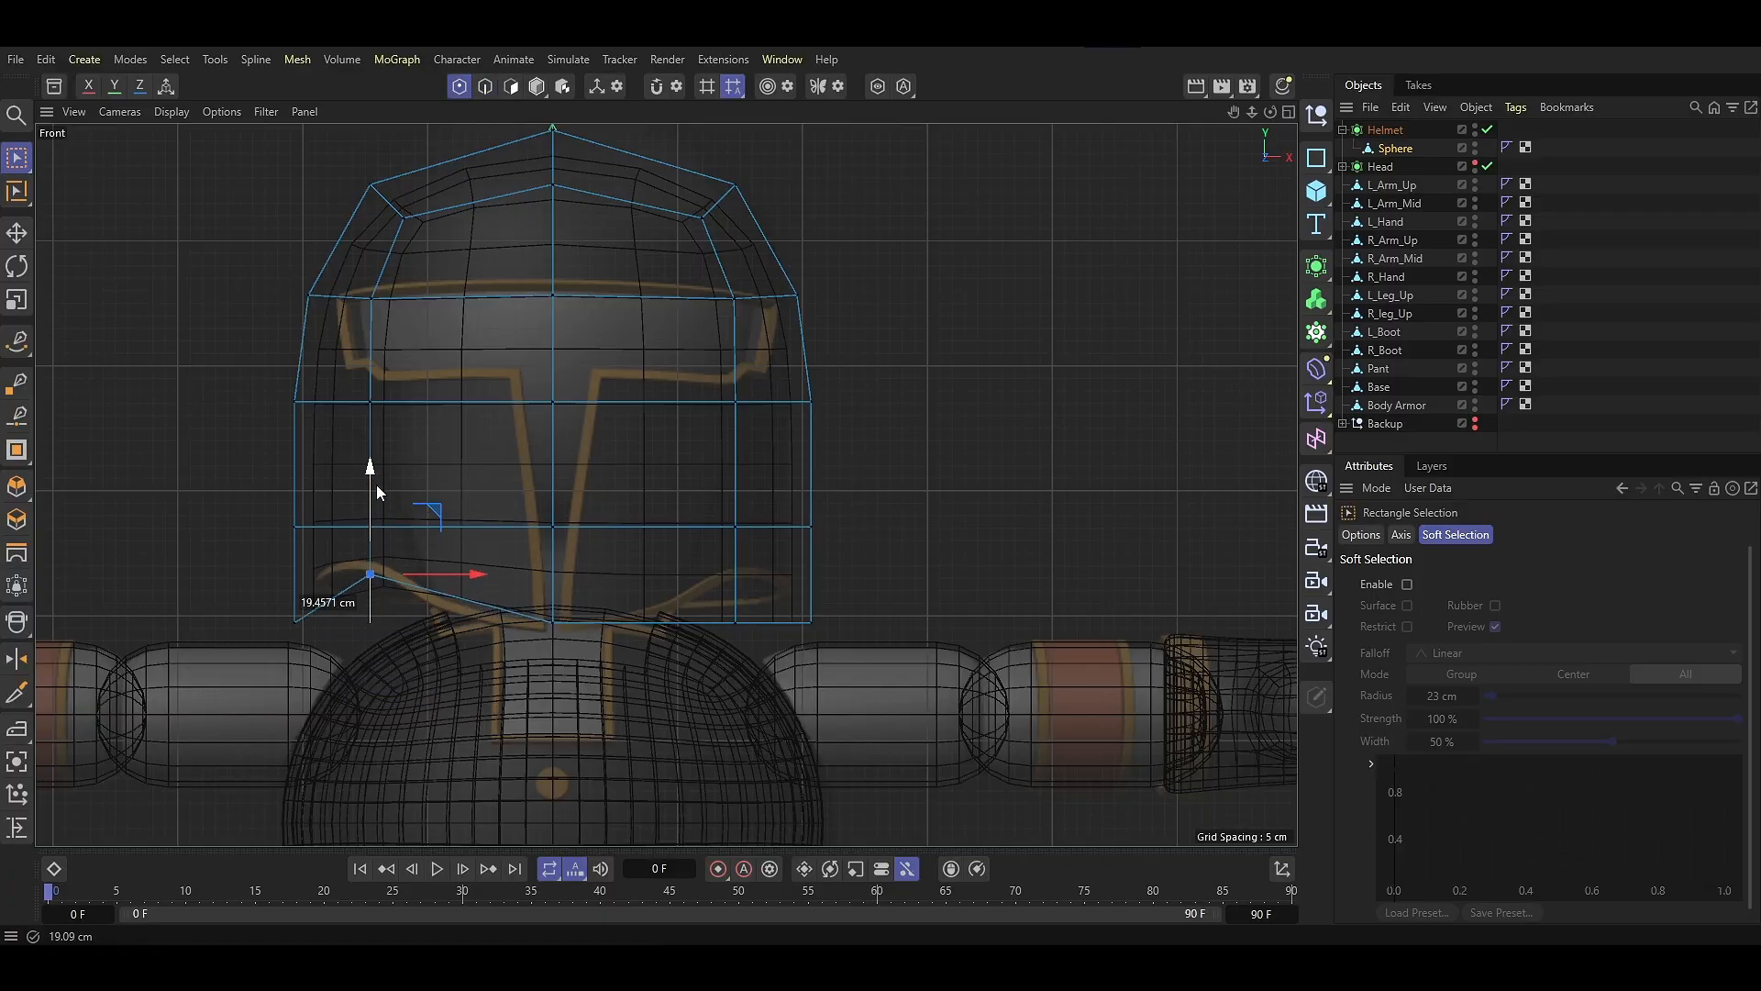
drag(713, 594, 781, 687)
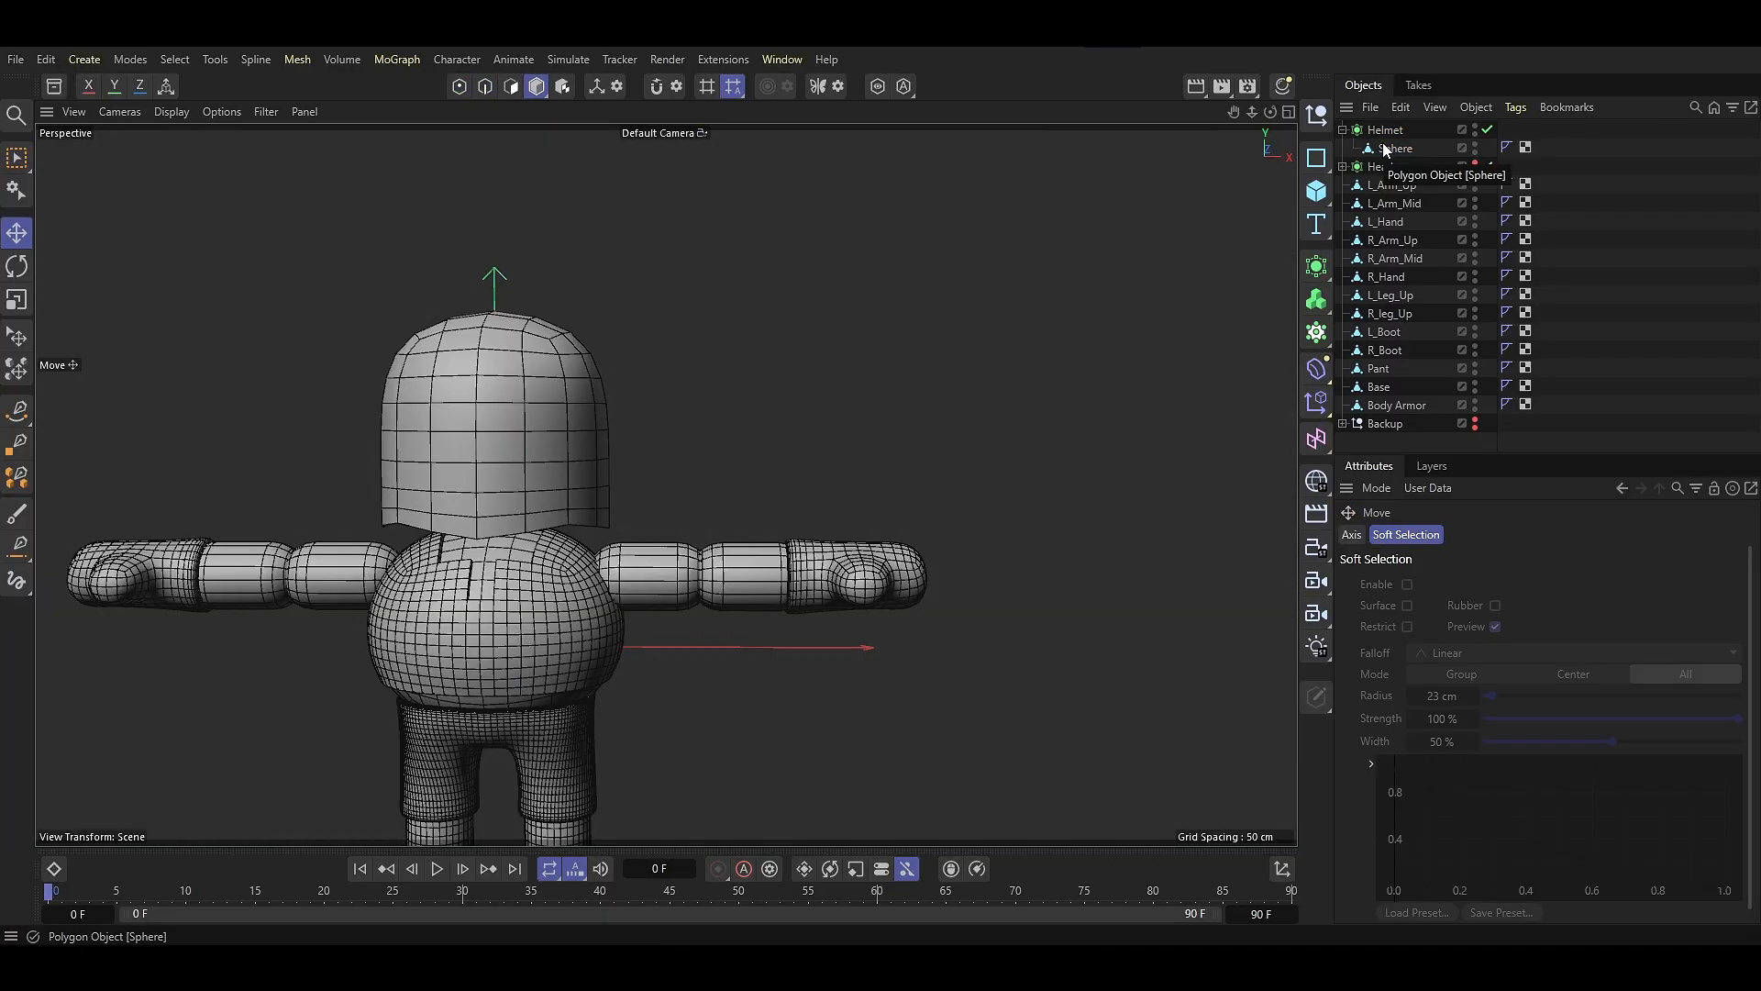
Set the Helmet's viewport and renderer subdivision levels to 2 and convert it to a single editable polygon object
click(1385, 129)
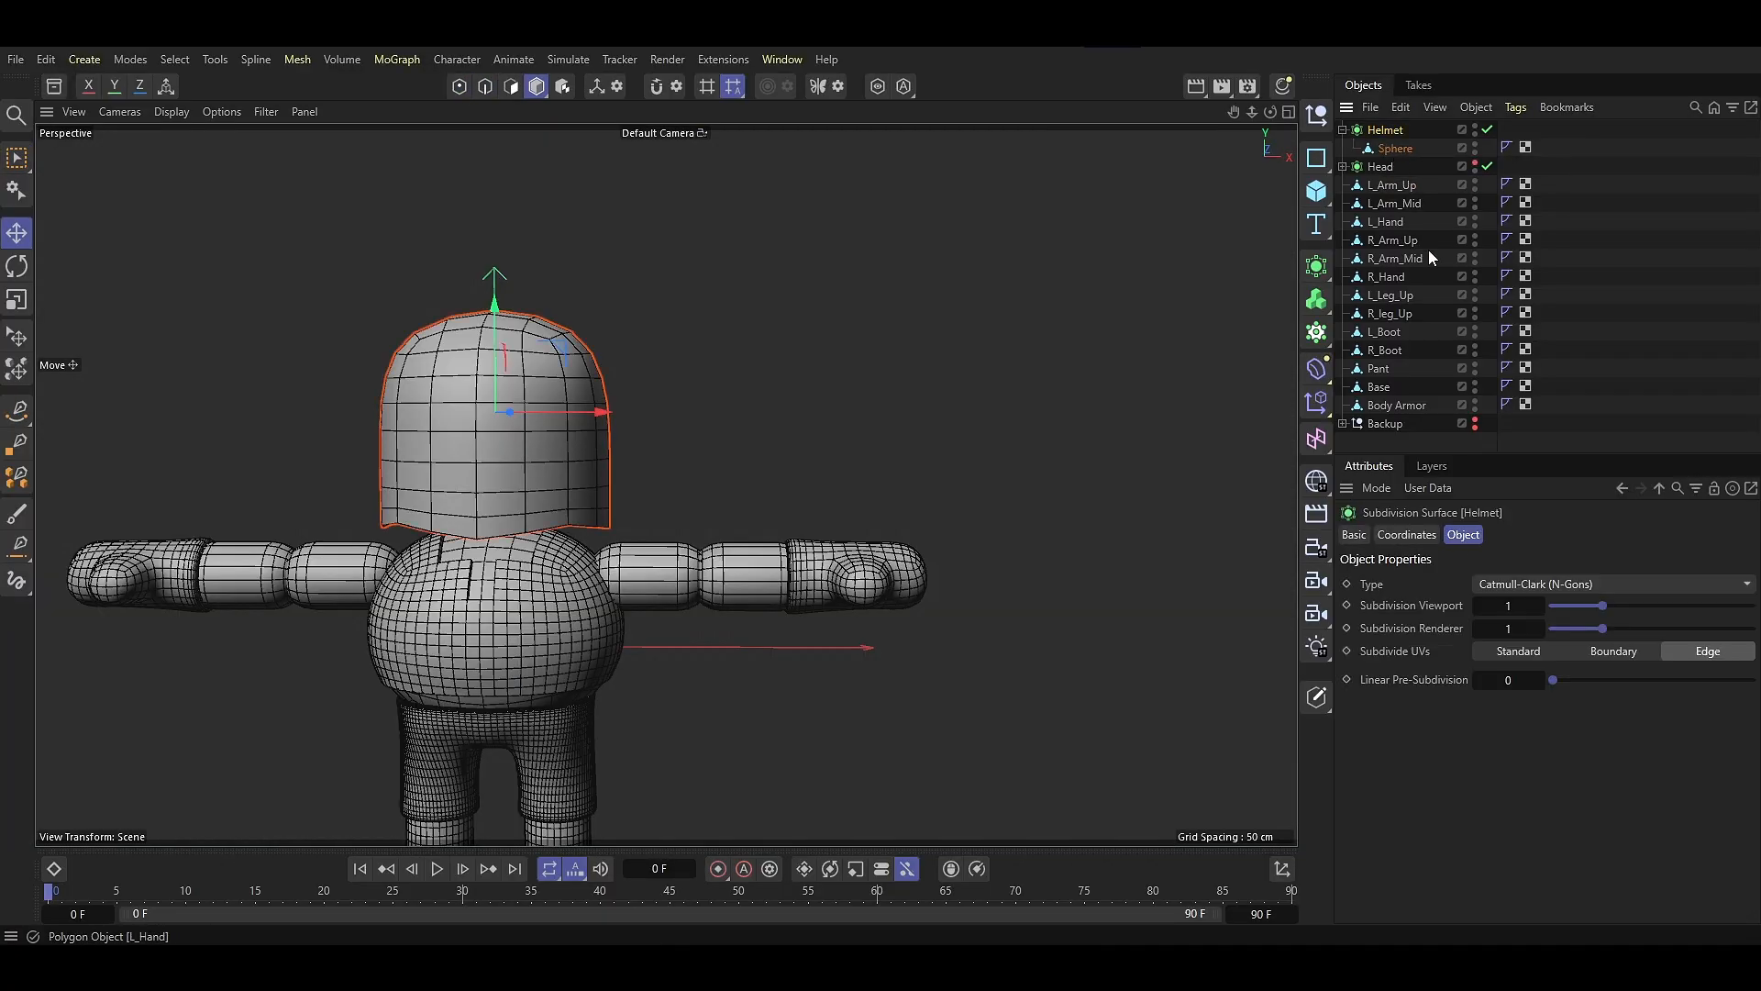
click(1539, 605)
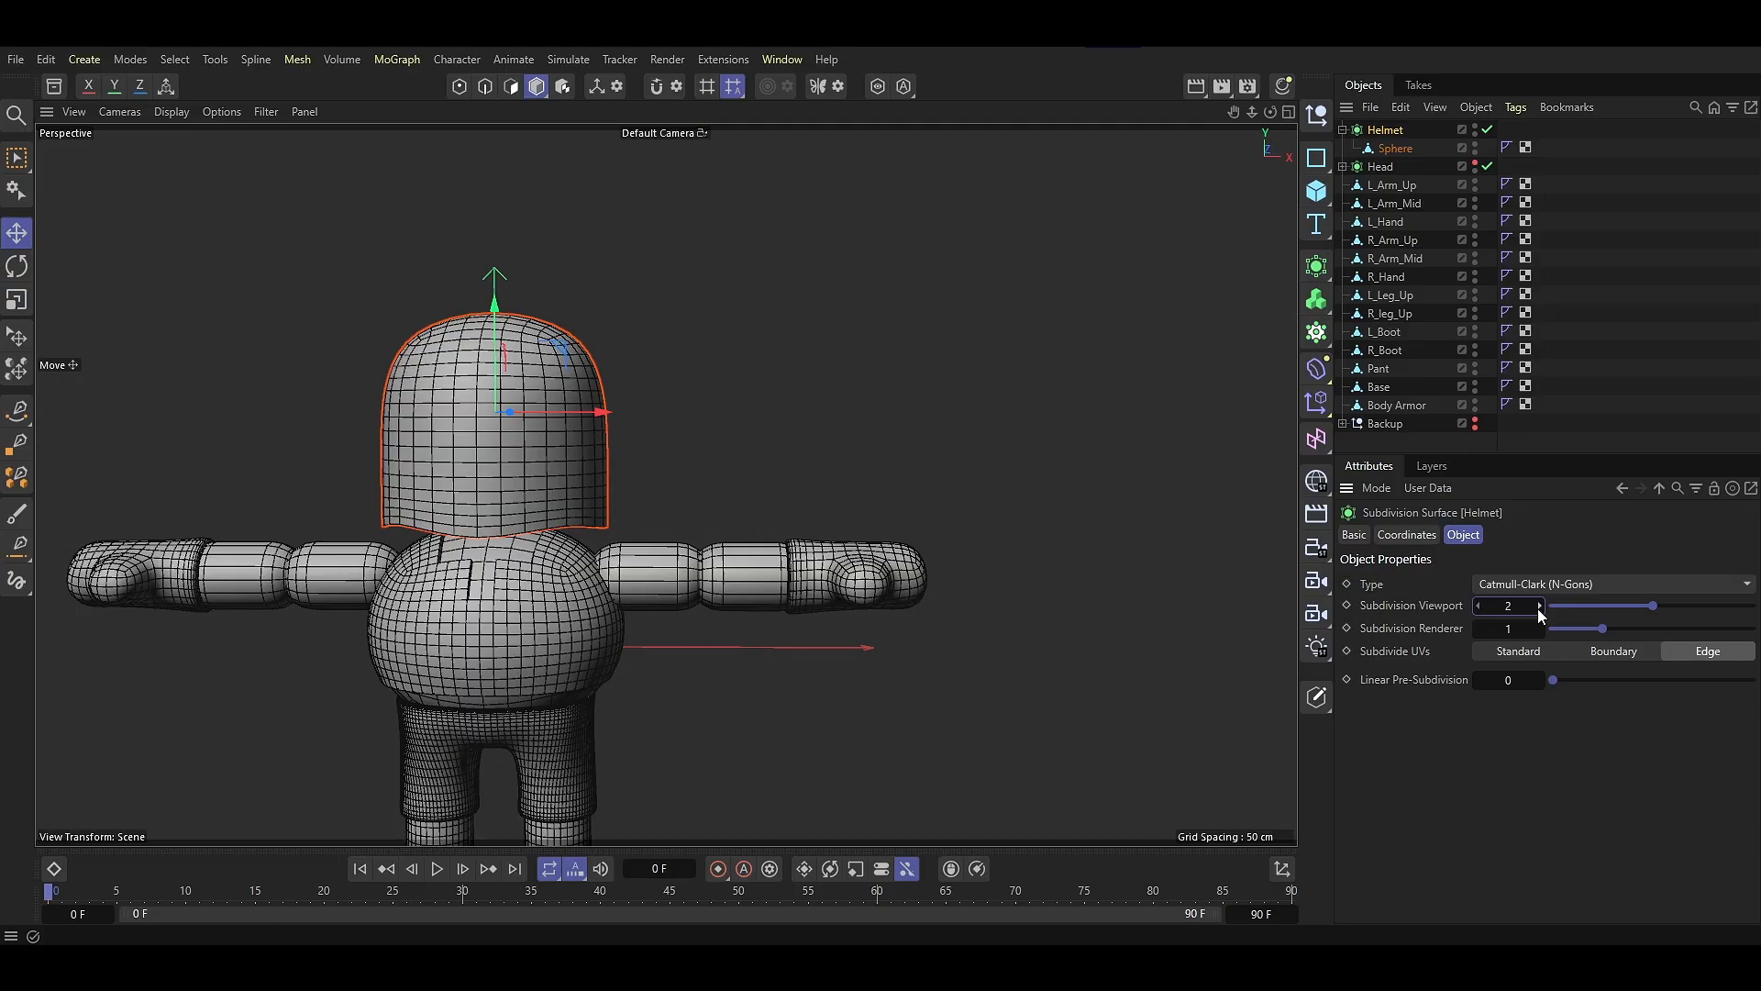
click(1540, 629)
click(868, 309)
alt+drag(868, 308, 690, 377)
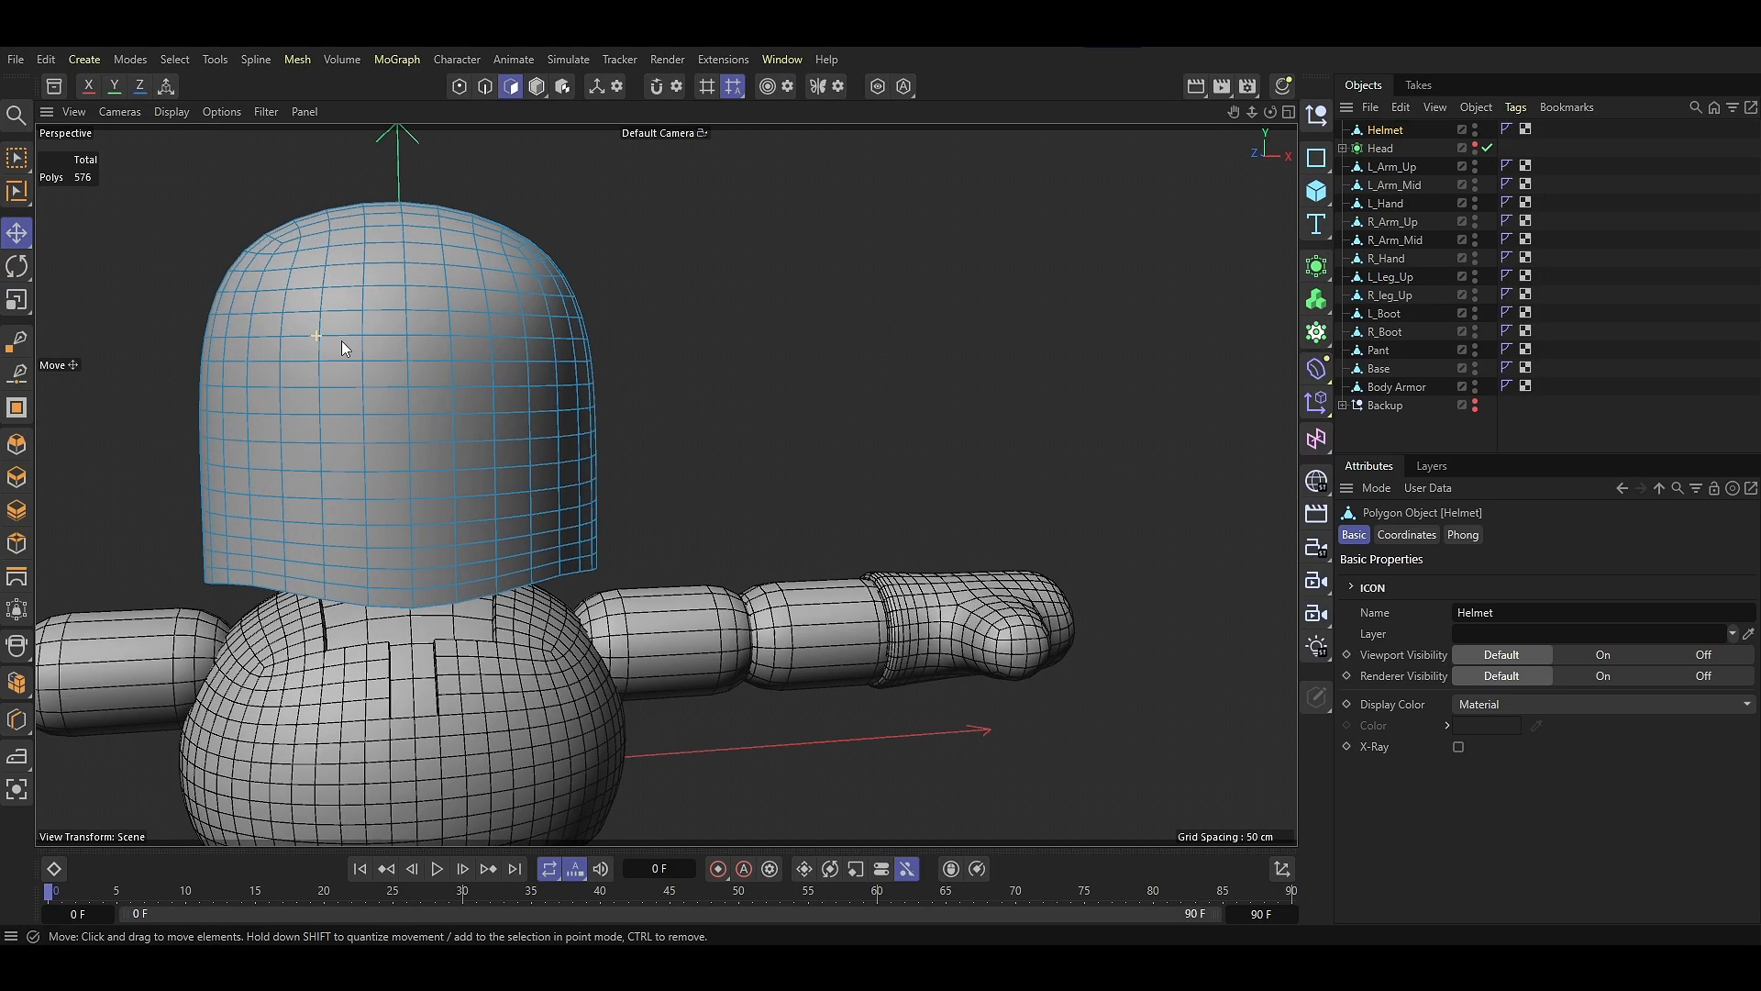
Select the T-shaped visor polygons on the helmet's front and delete them to open the visor
alt+drag(341, 341, 336, 341)
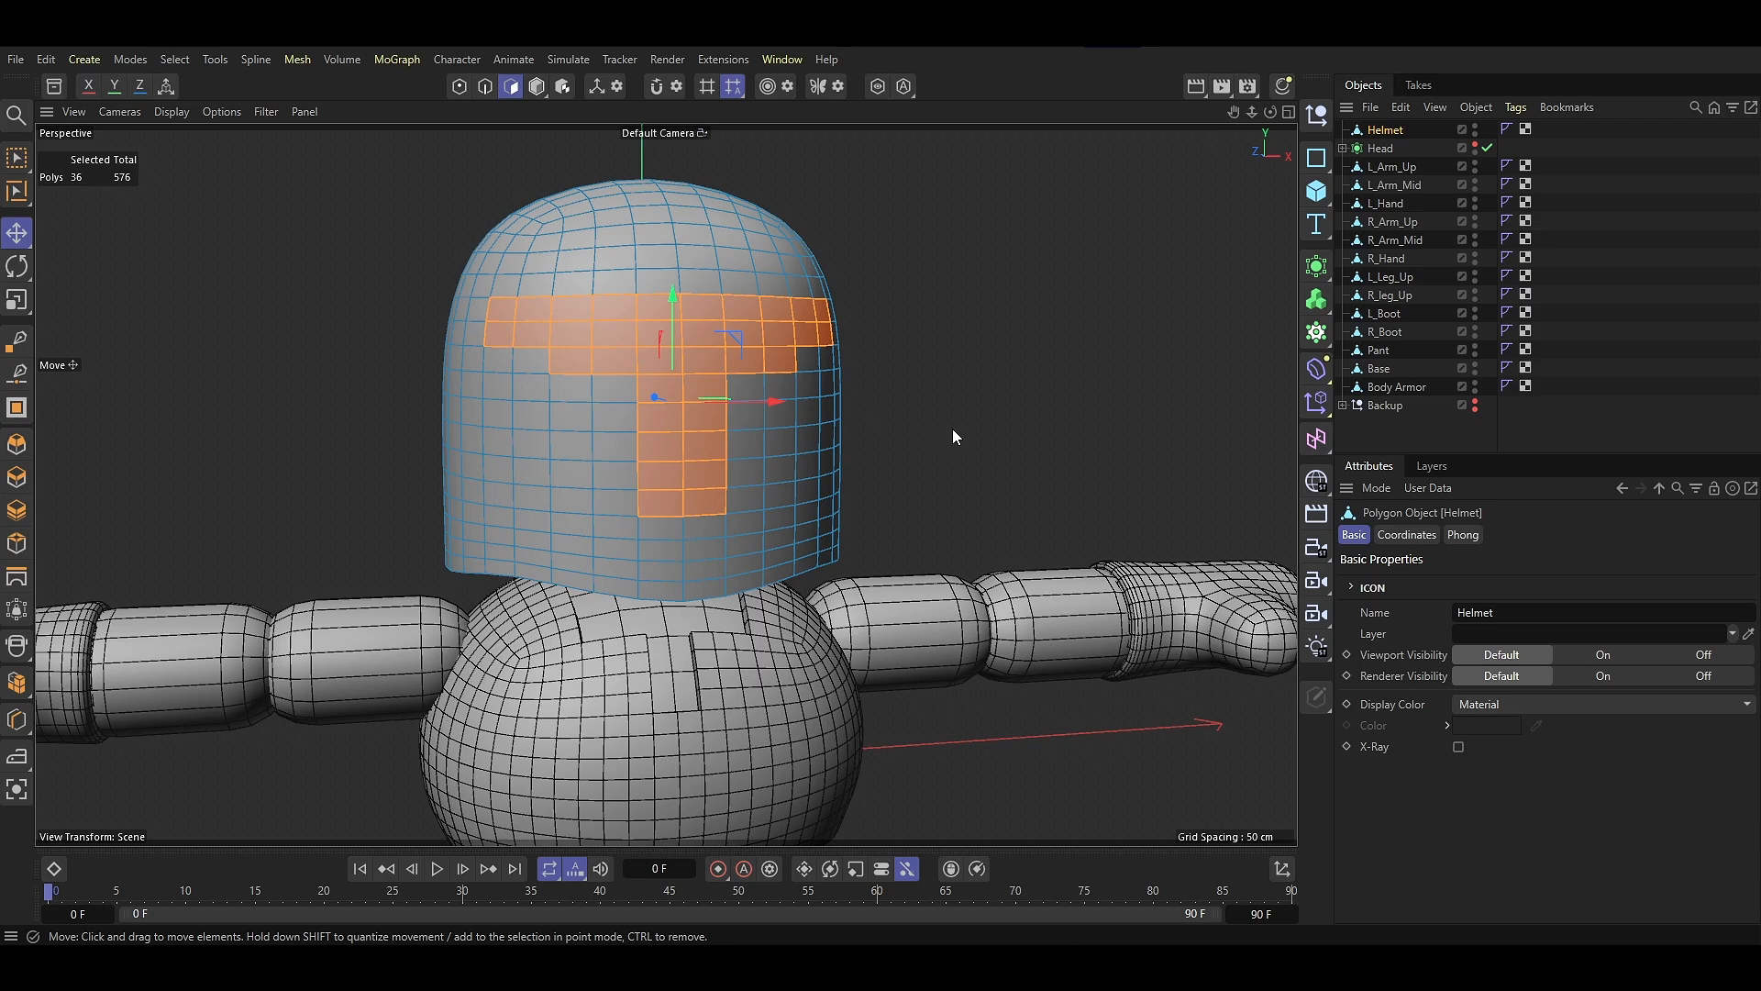
key(Delete)
alt+drag(933, 442, 452, 416)
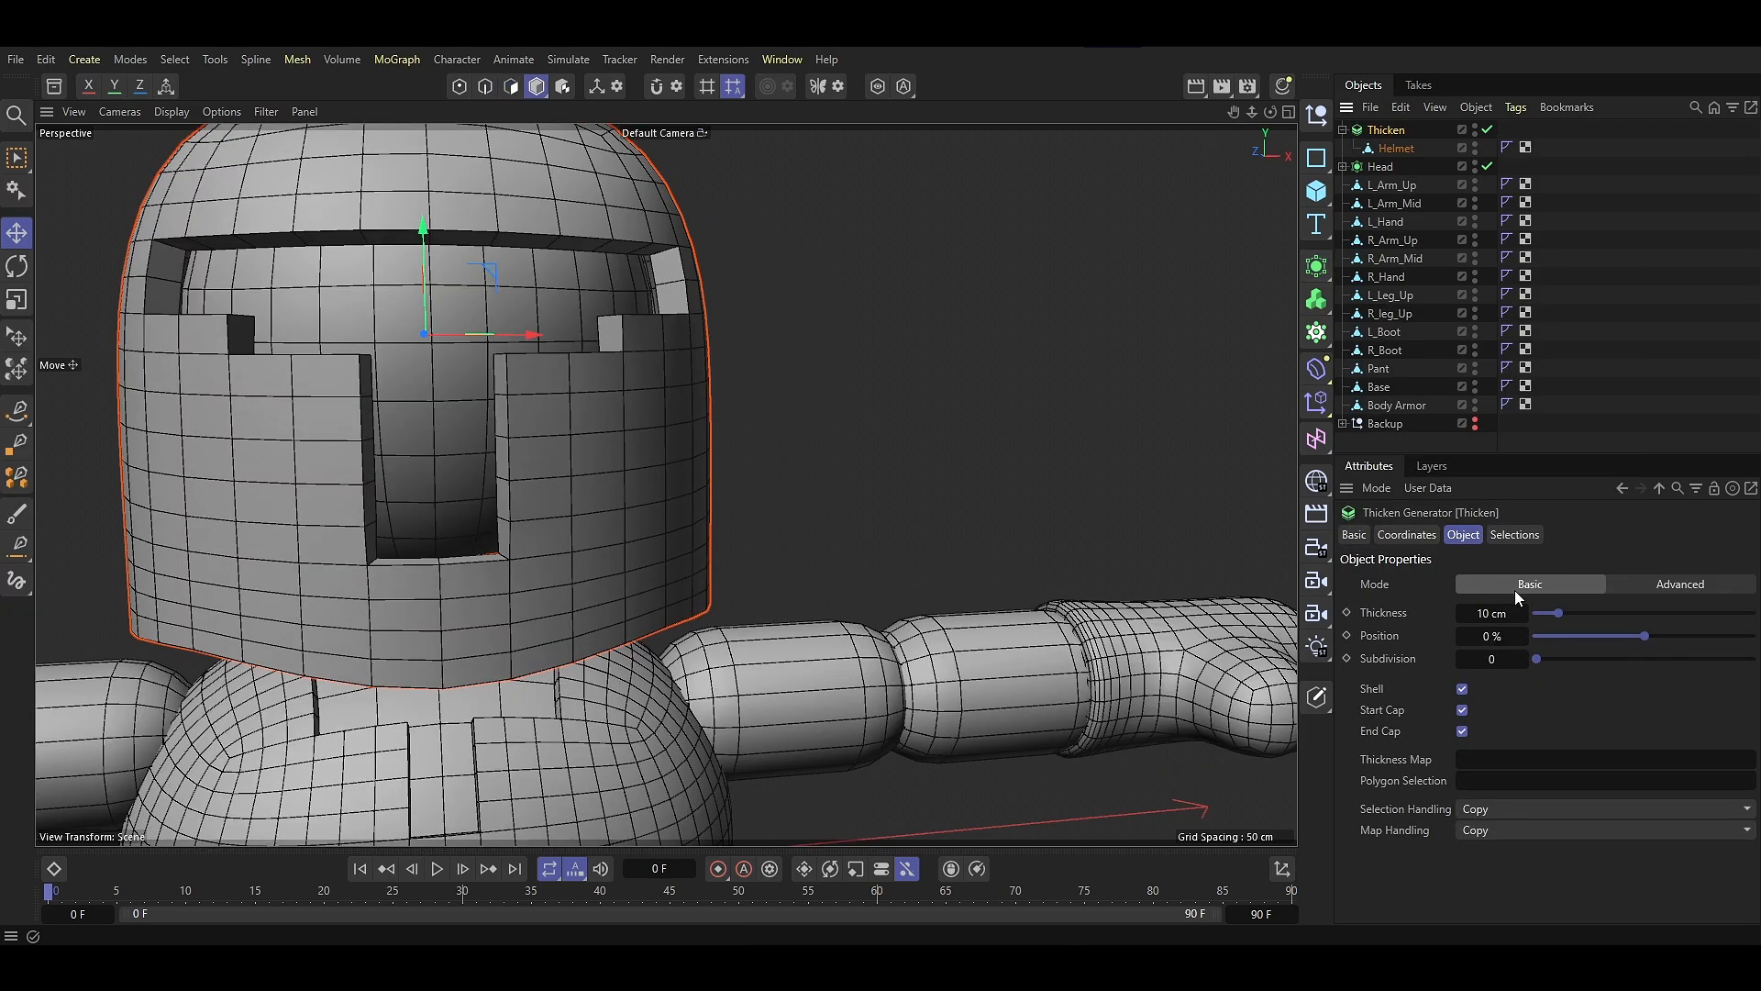
Set the helmet's Thicken generator to a position of -100% and a thickness of 4 cm
drag(1505, 632, 1330, 635)
click(1481, 616)
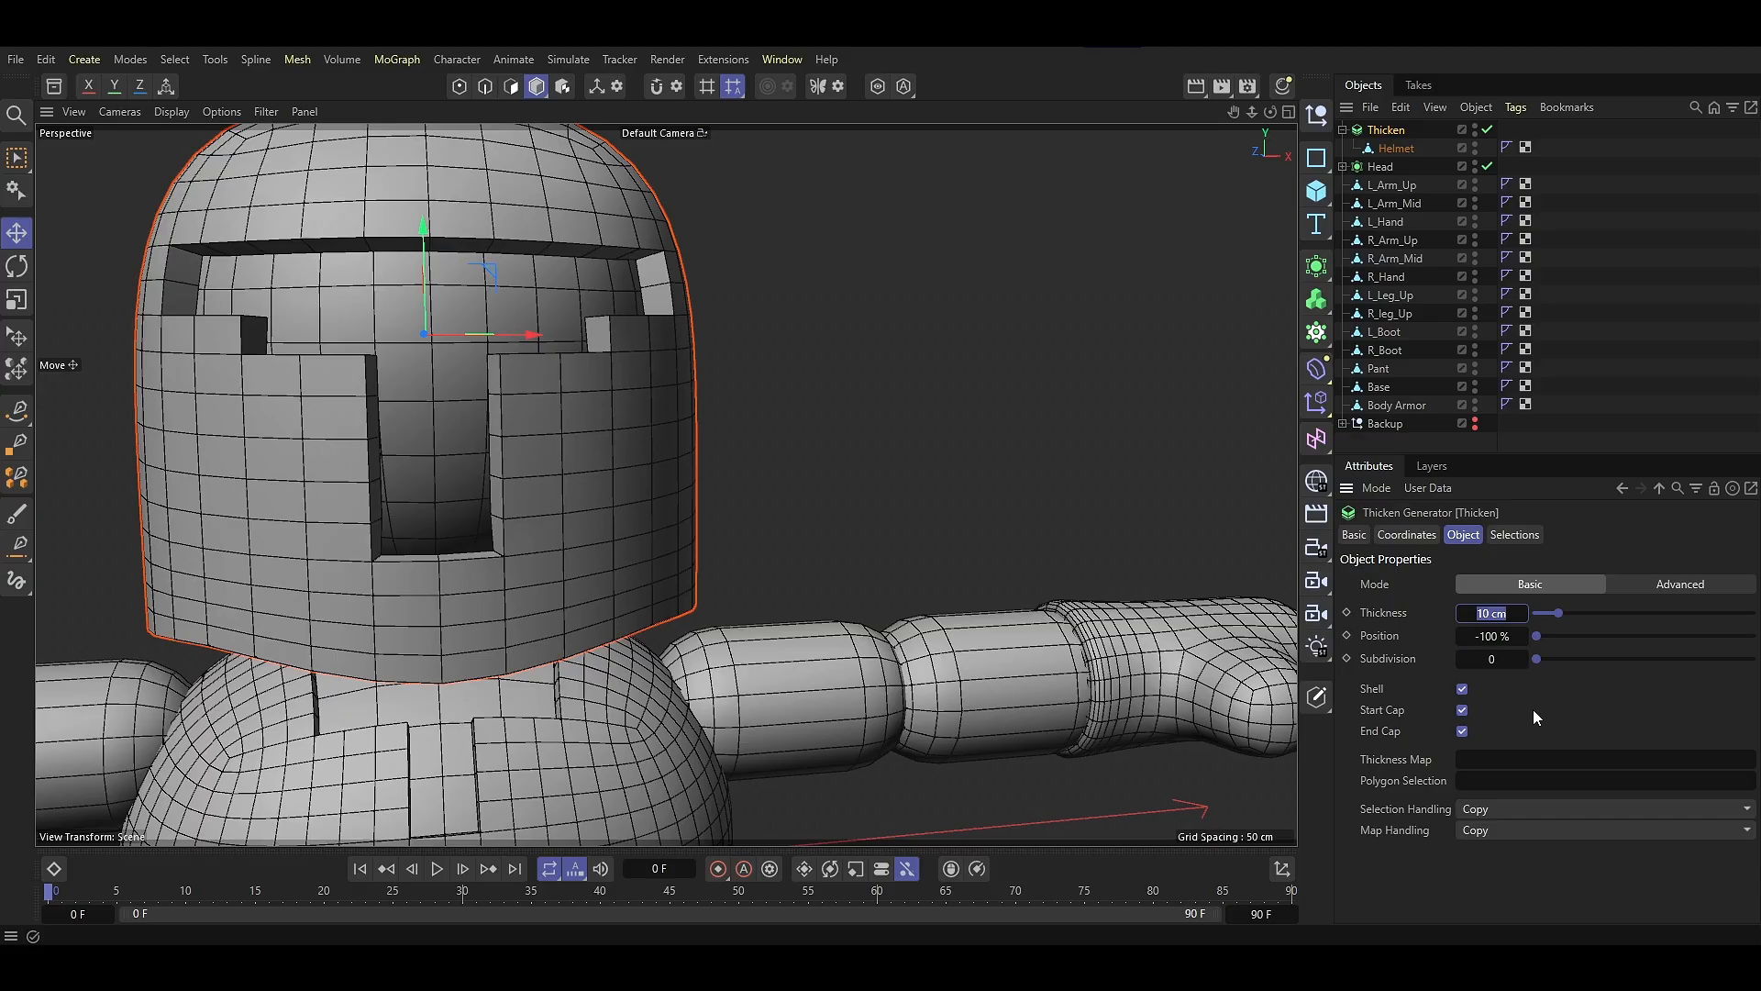
text(4)
key(Return)
alt+drag(789, 514, 710, 428)
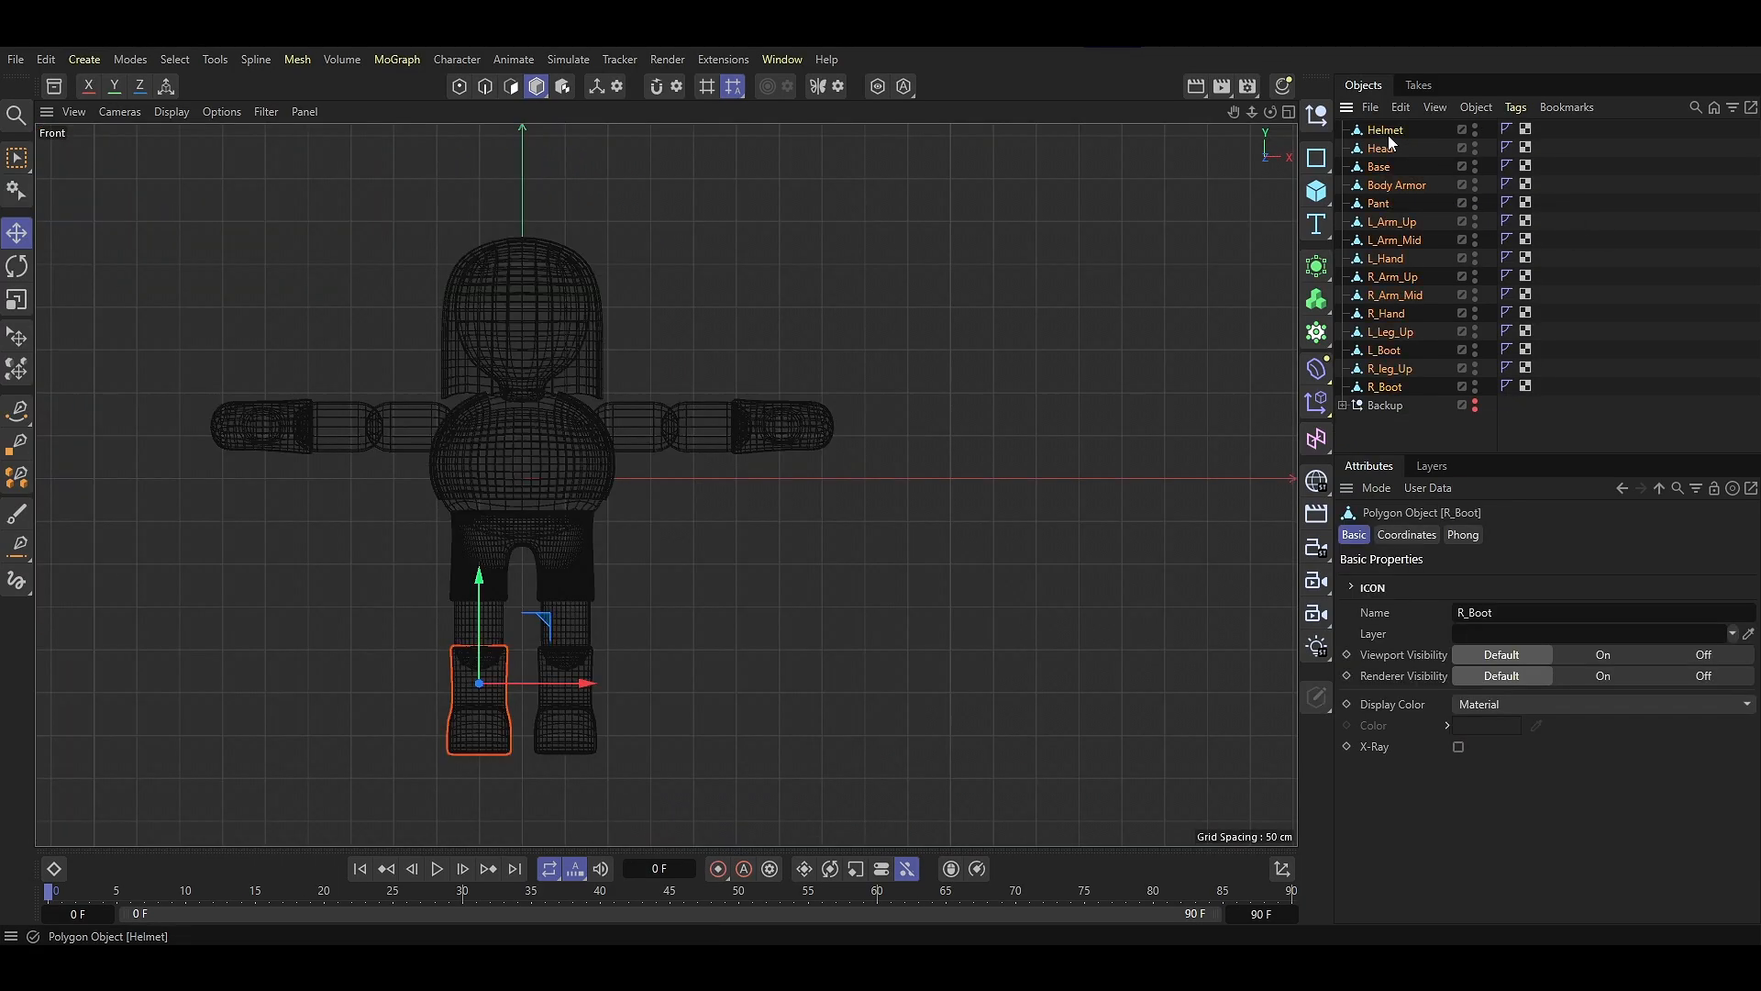
Select all 15 body parts from R_Boot up to Helmet and raise them until the boot soles rest on the ground axis
shift+click(1387, 131)
drag(523, 409, 543, 134)
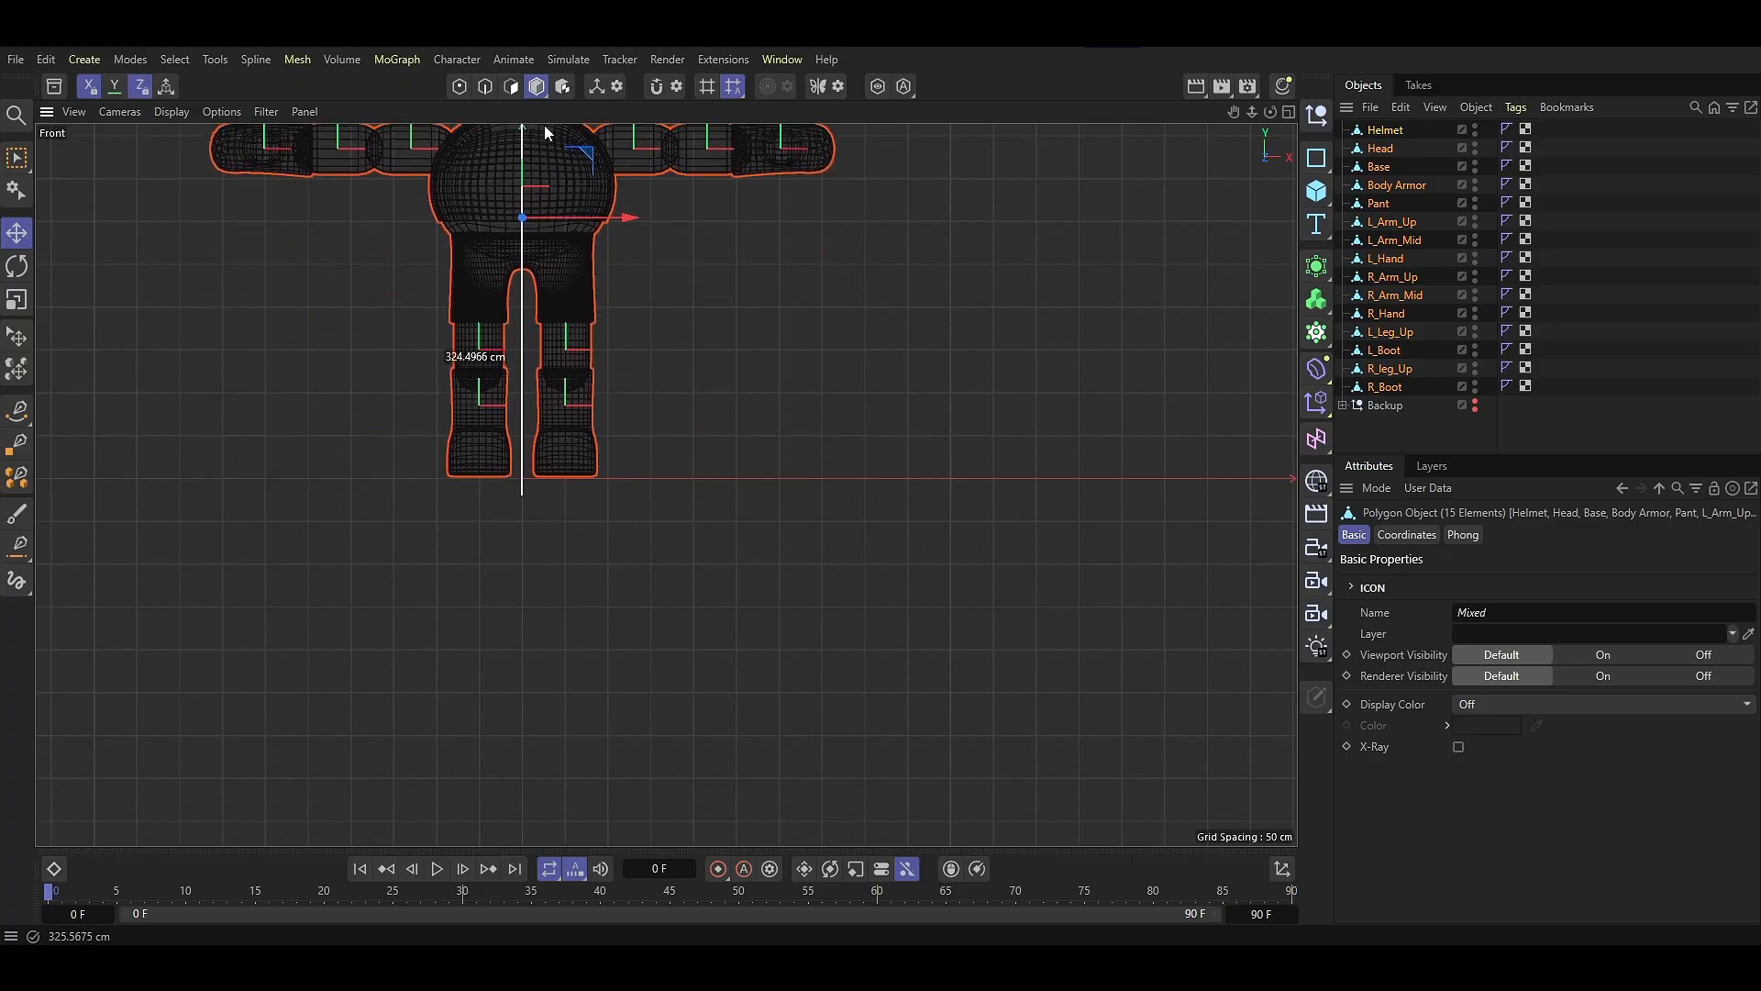
scroll(523, 505, up, 8)
drag(527, 511, 527, 523)
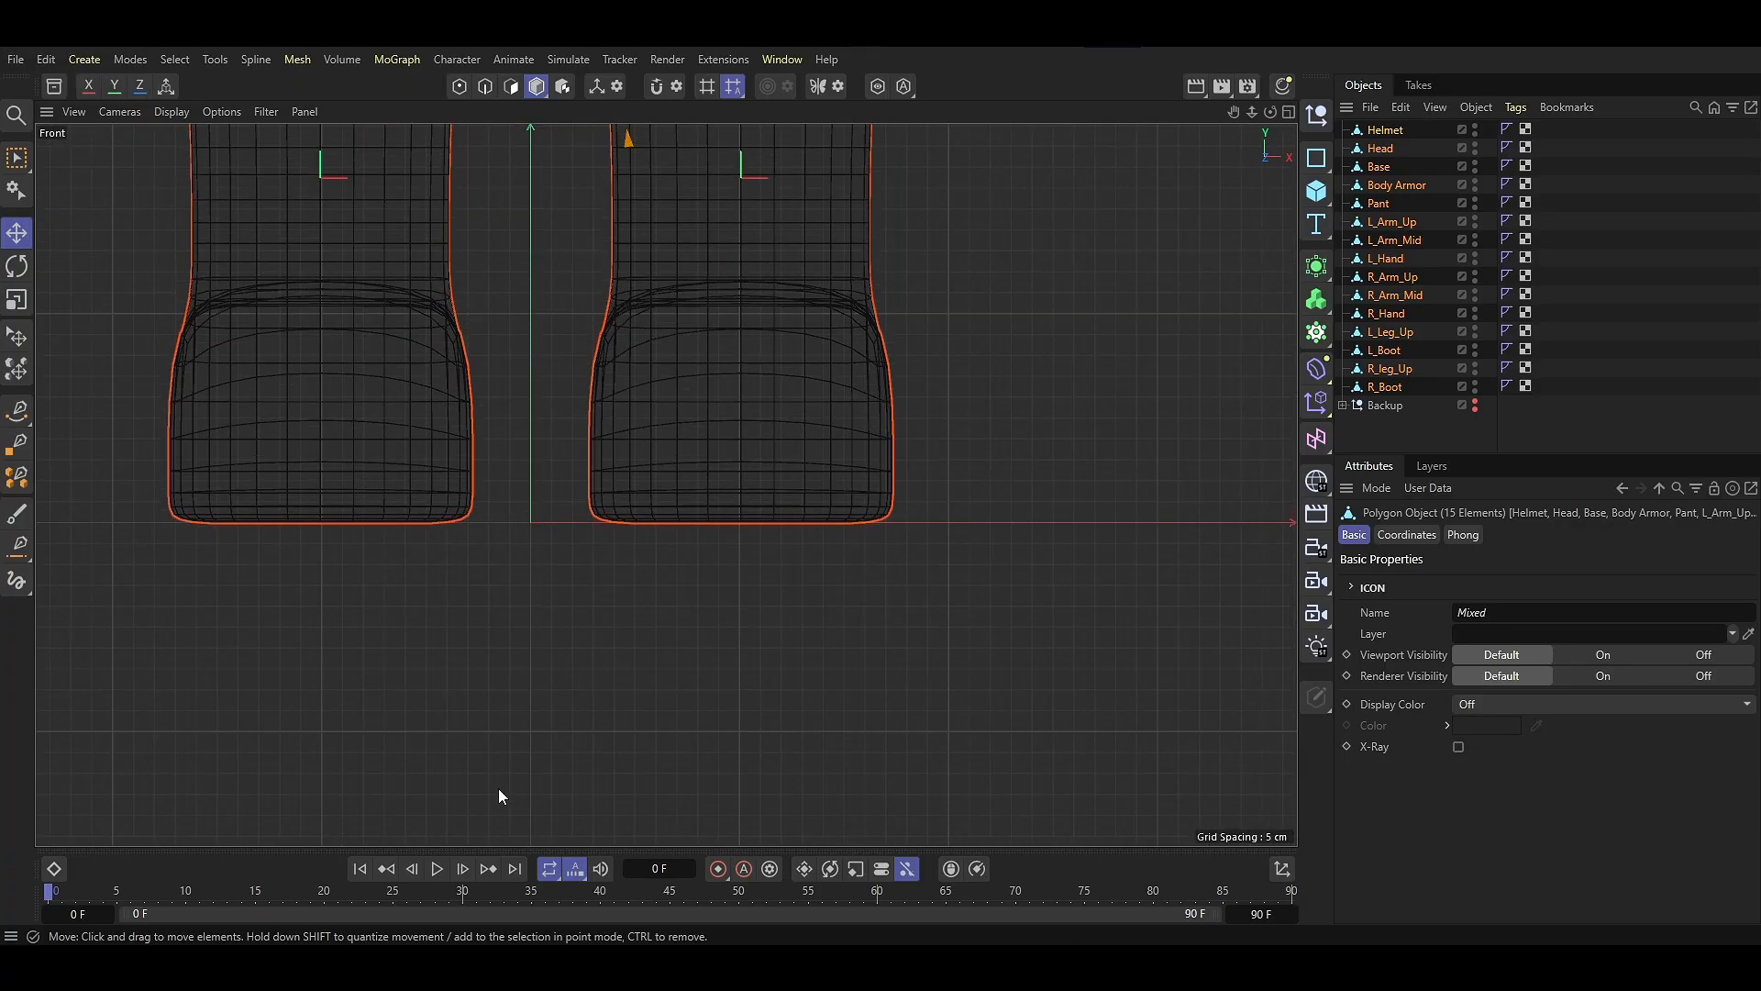
Switch the perspective view to Gouraud Shading without lines and look over the complete character
scroll(491, 782, down, 5)
key(F1)
click(381, 677)
key(n)
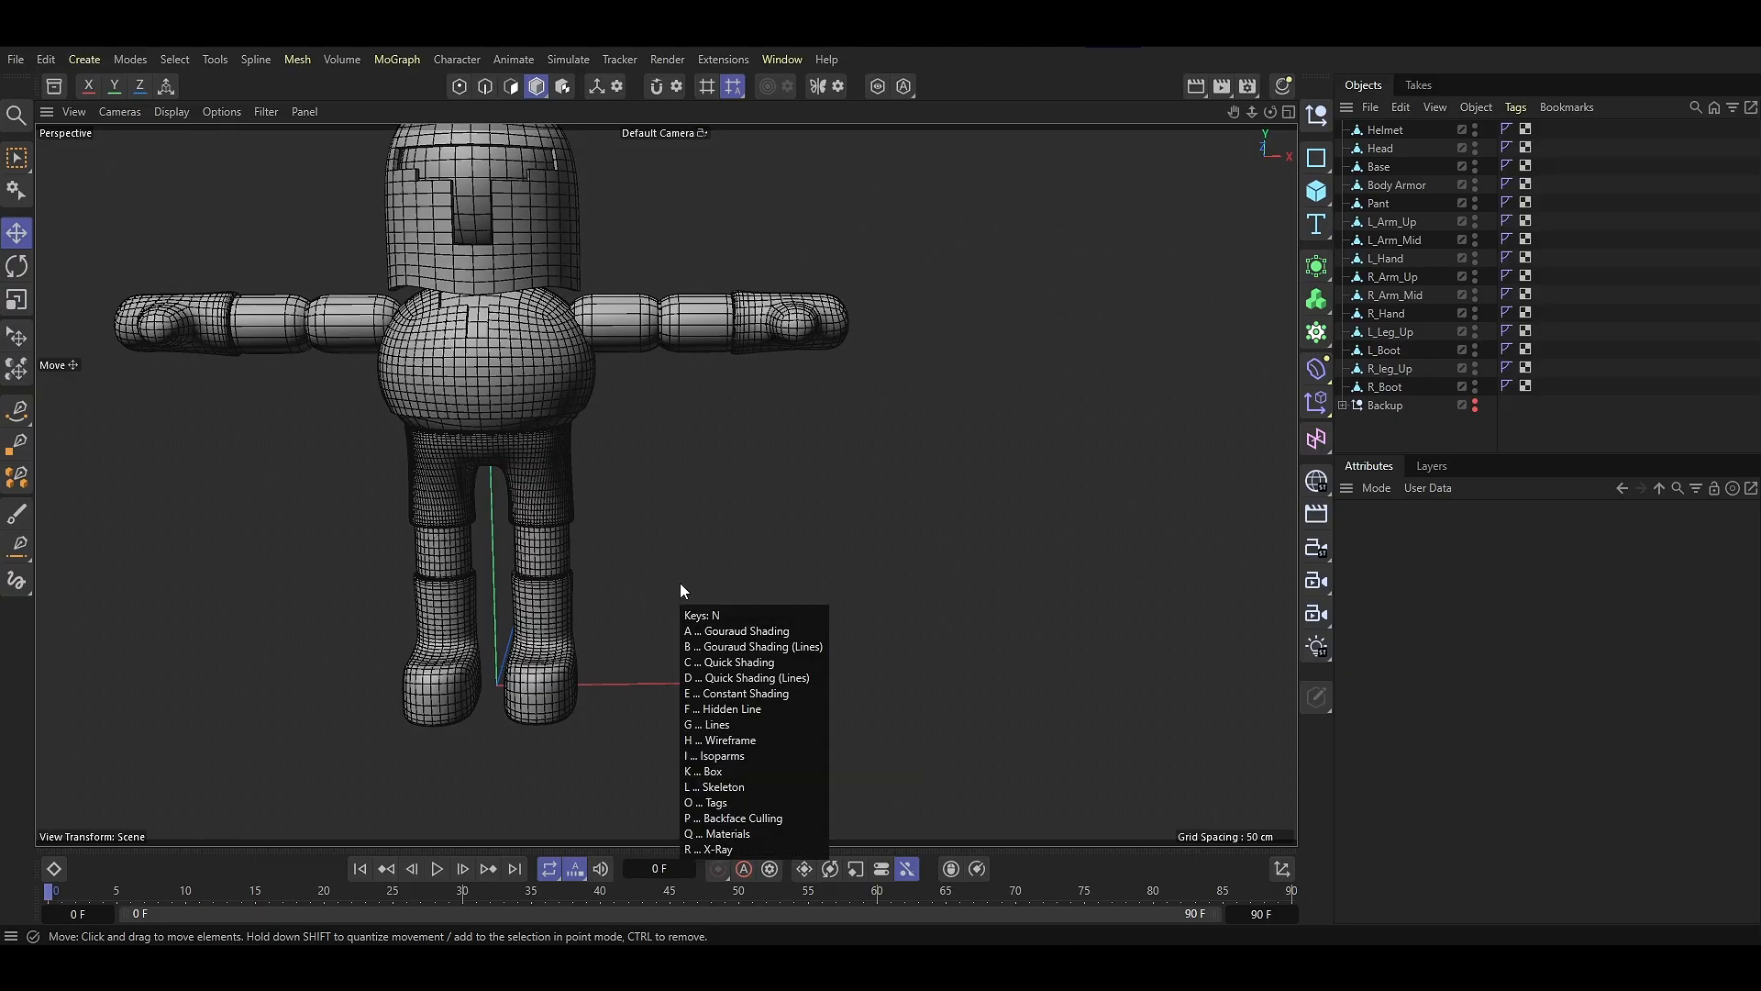
key(a)
mouse_move(680, 581)
alt+mouse_down()
mouse_move(598, 514)
mouse_move(701, 520)
mouse_move(508, 488)
mouse_move(713, 530)
mouse_move(486, 446)
alt+mouse_up()
scroll(551, 496, up, 2)
alt+drag(553, 498, 469, 447)
alt+drag(589, 685, 545, 640)
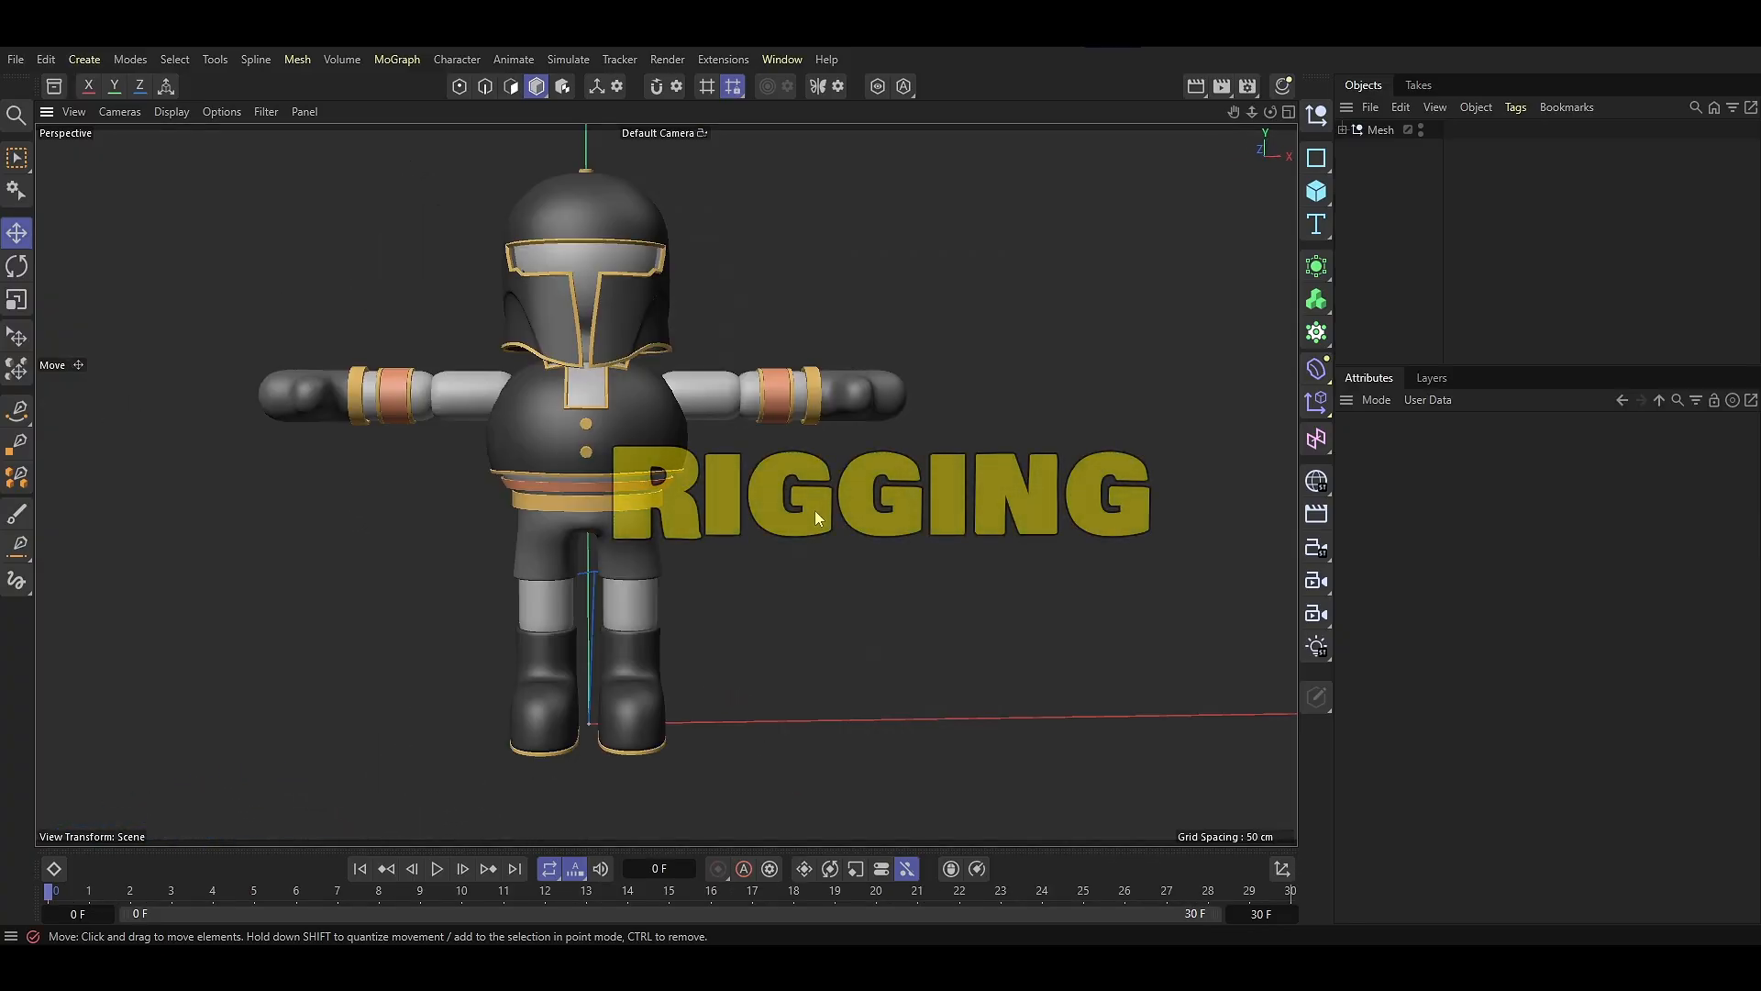
Look over the character and the part groups inside the Mesh null
alt+drag(746, 497, 813, 495)
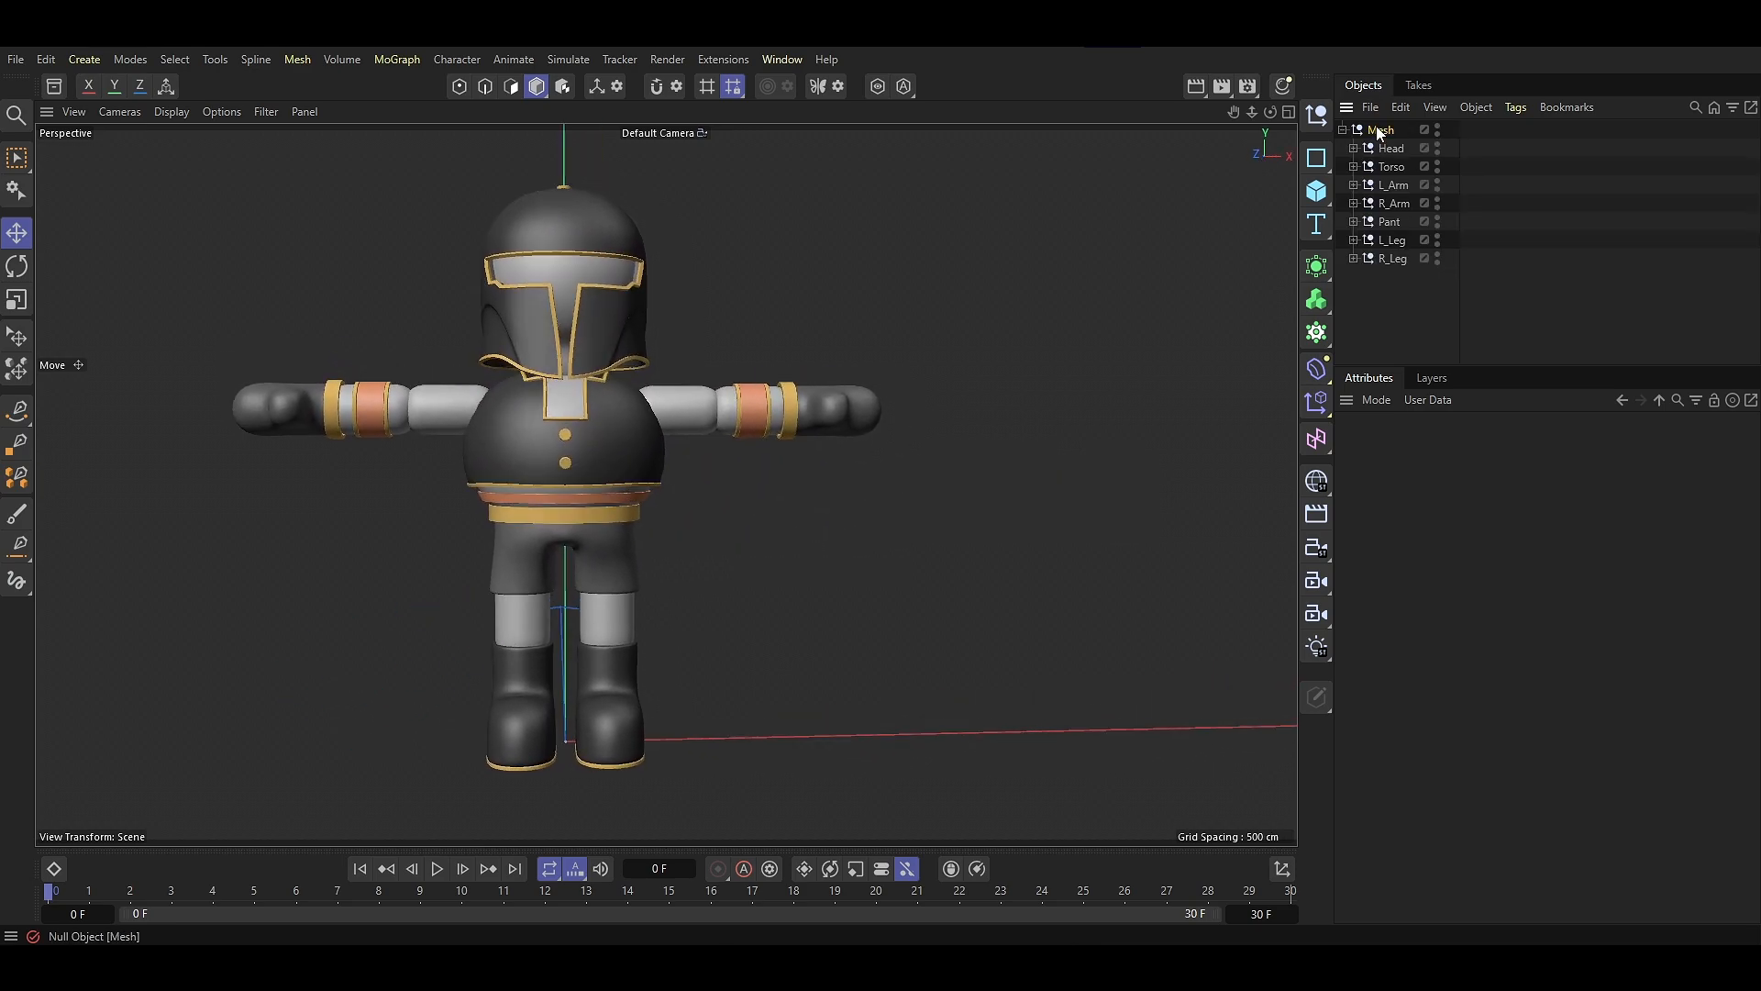
click(1380, 133)
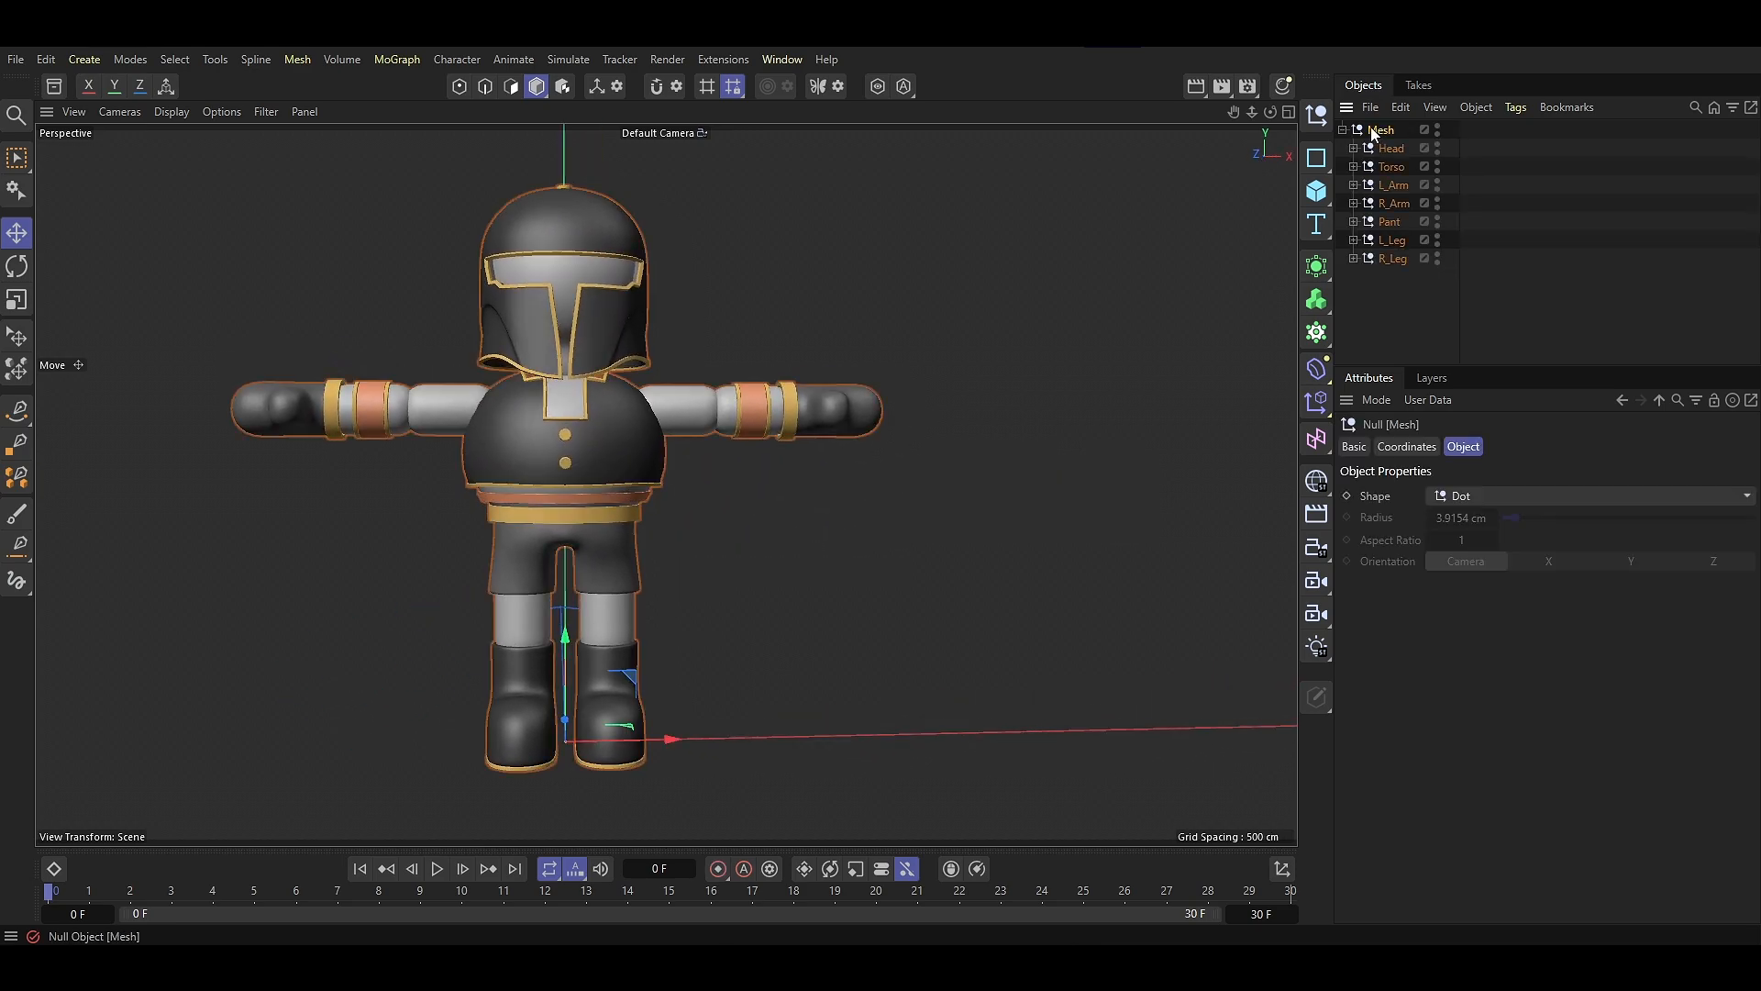
click(1380, 281)
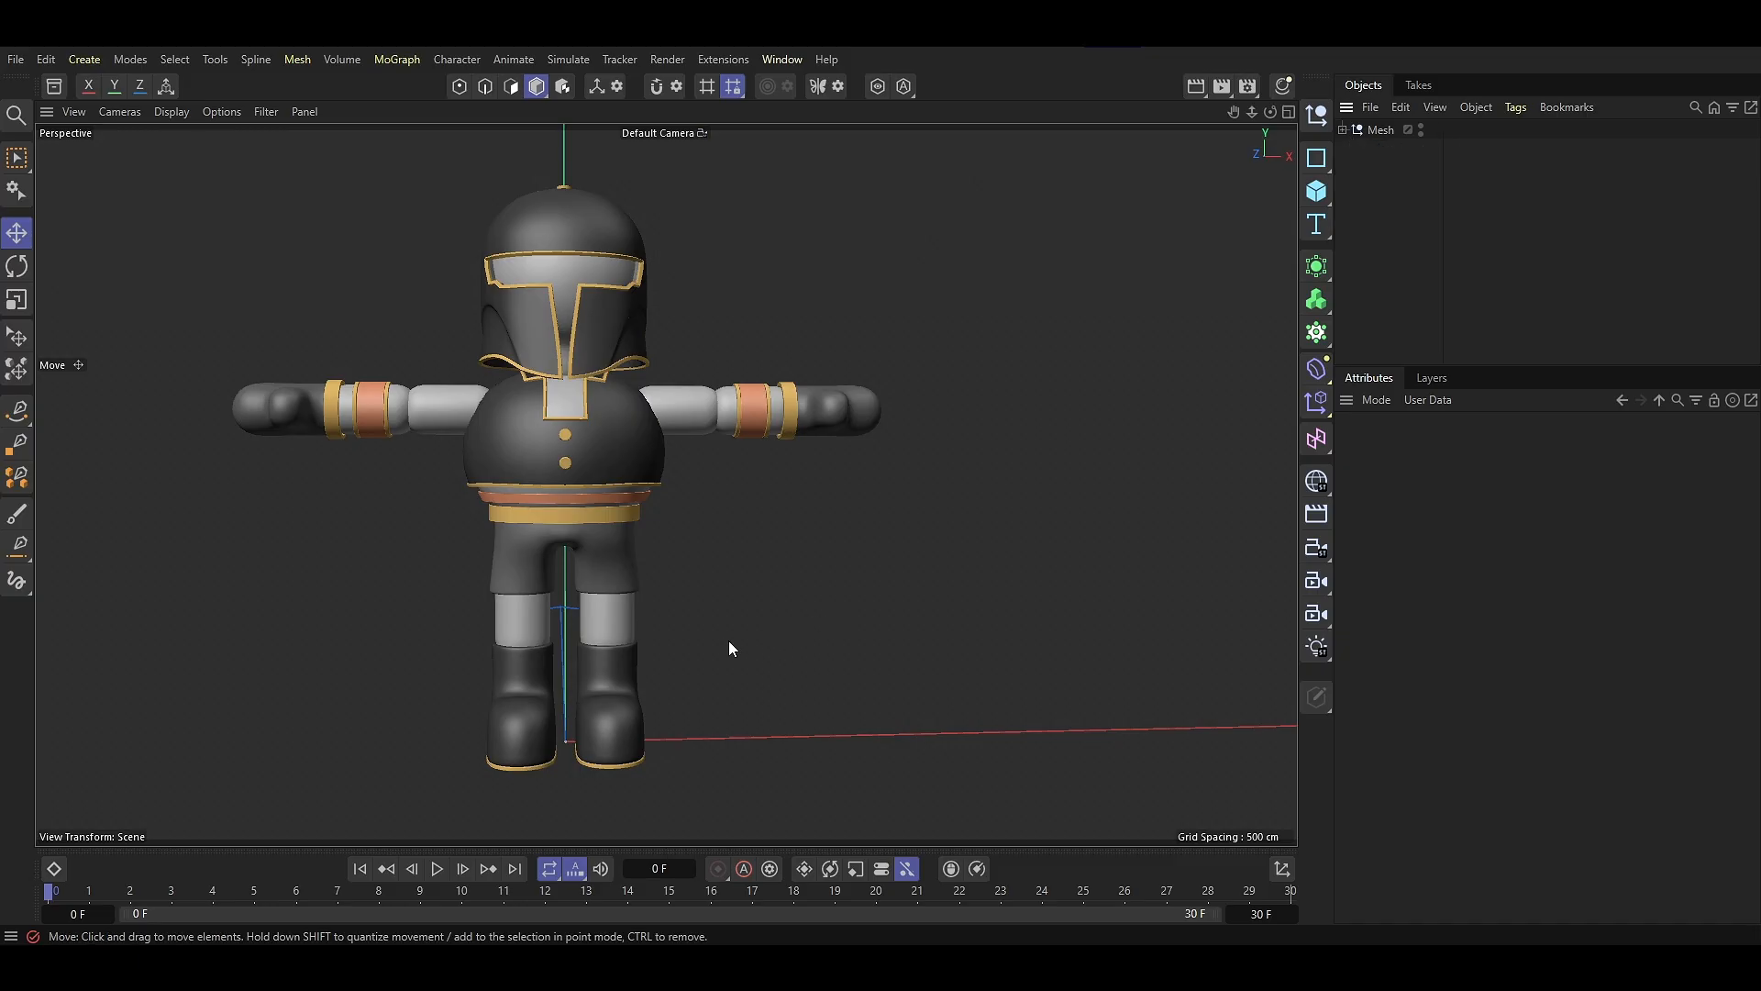
alt+drag(728, 640, 702, 591)
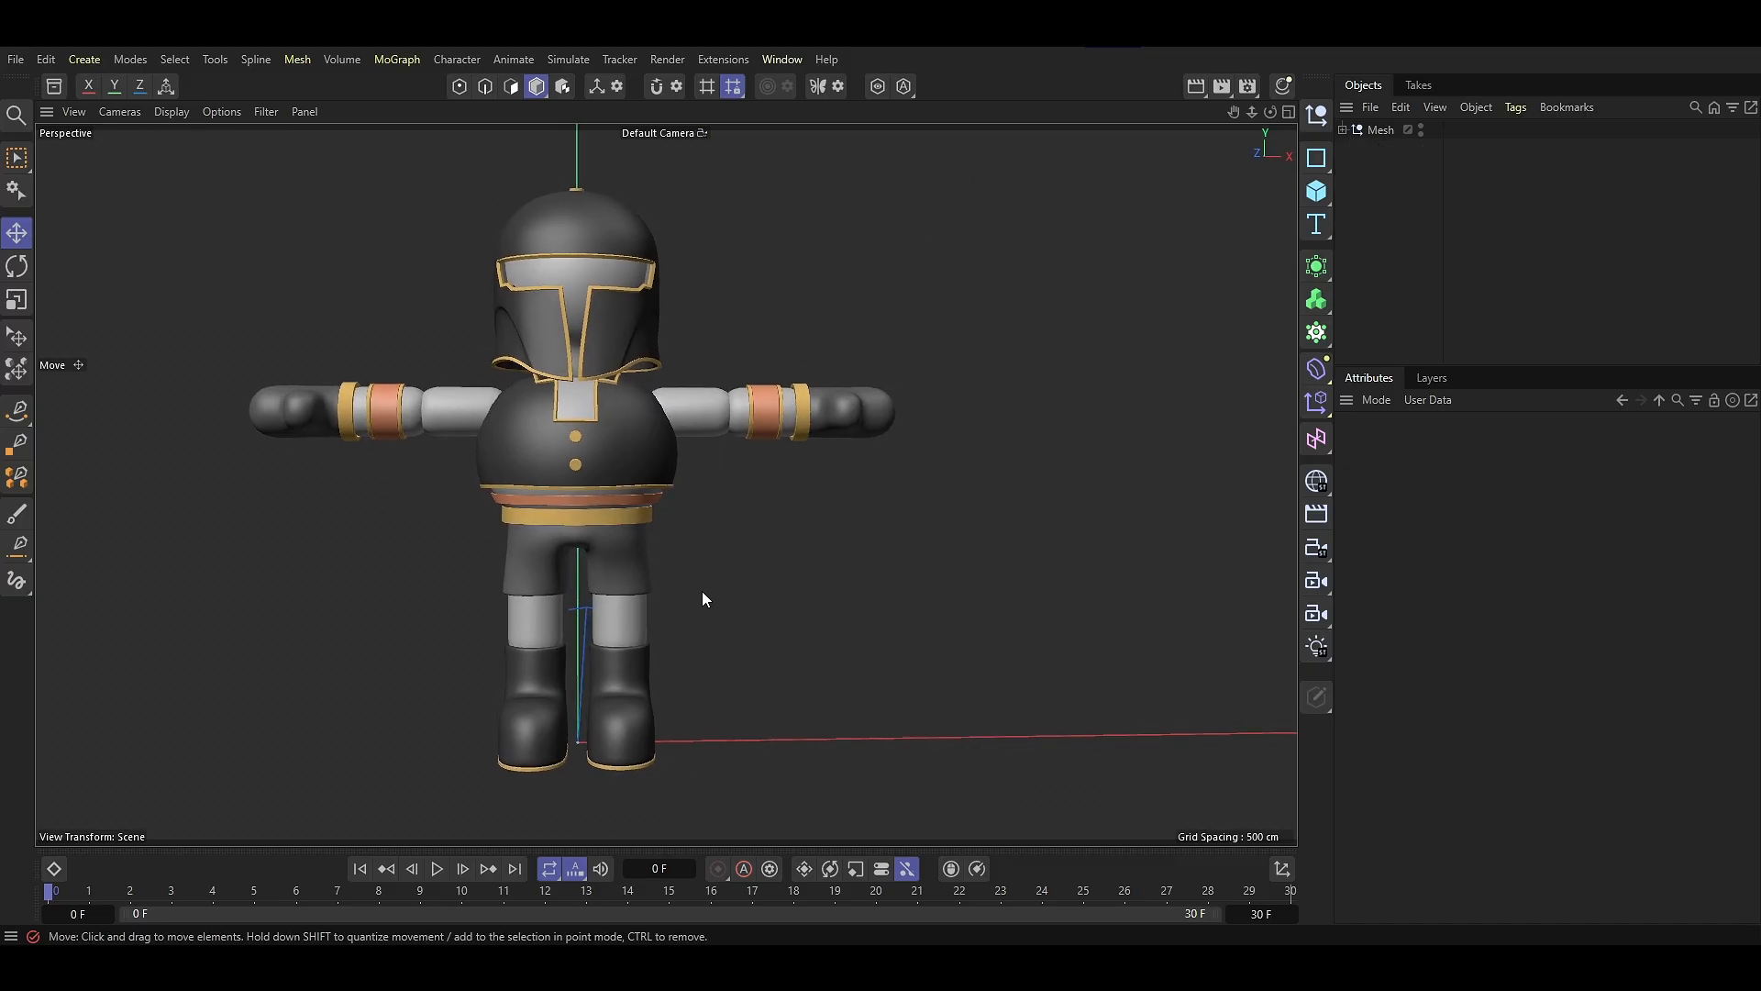
Add a joint in the front view and raise it along the centre line to just above the crotch of the pants
middle_click(805, 631)
middle_click(809, 635)
scroll(794, 755, down, 5)
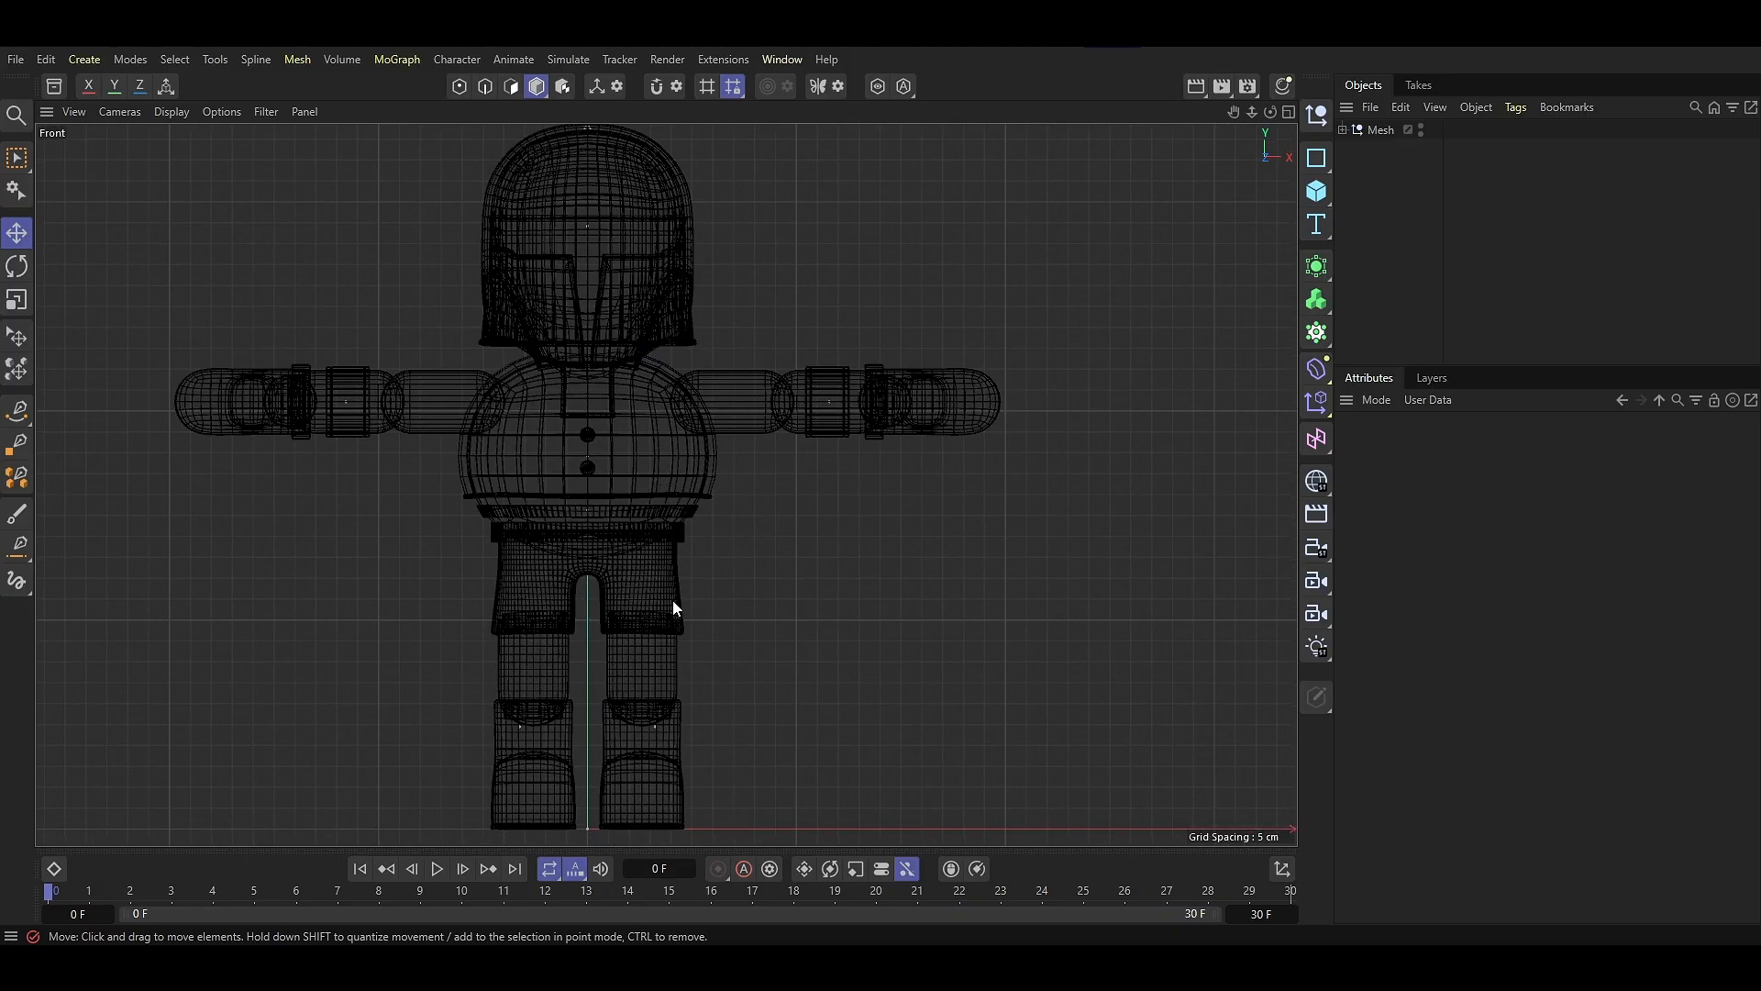
click(456, 60)
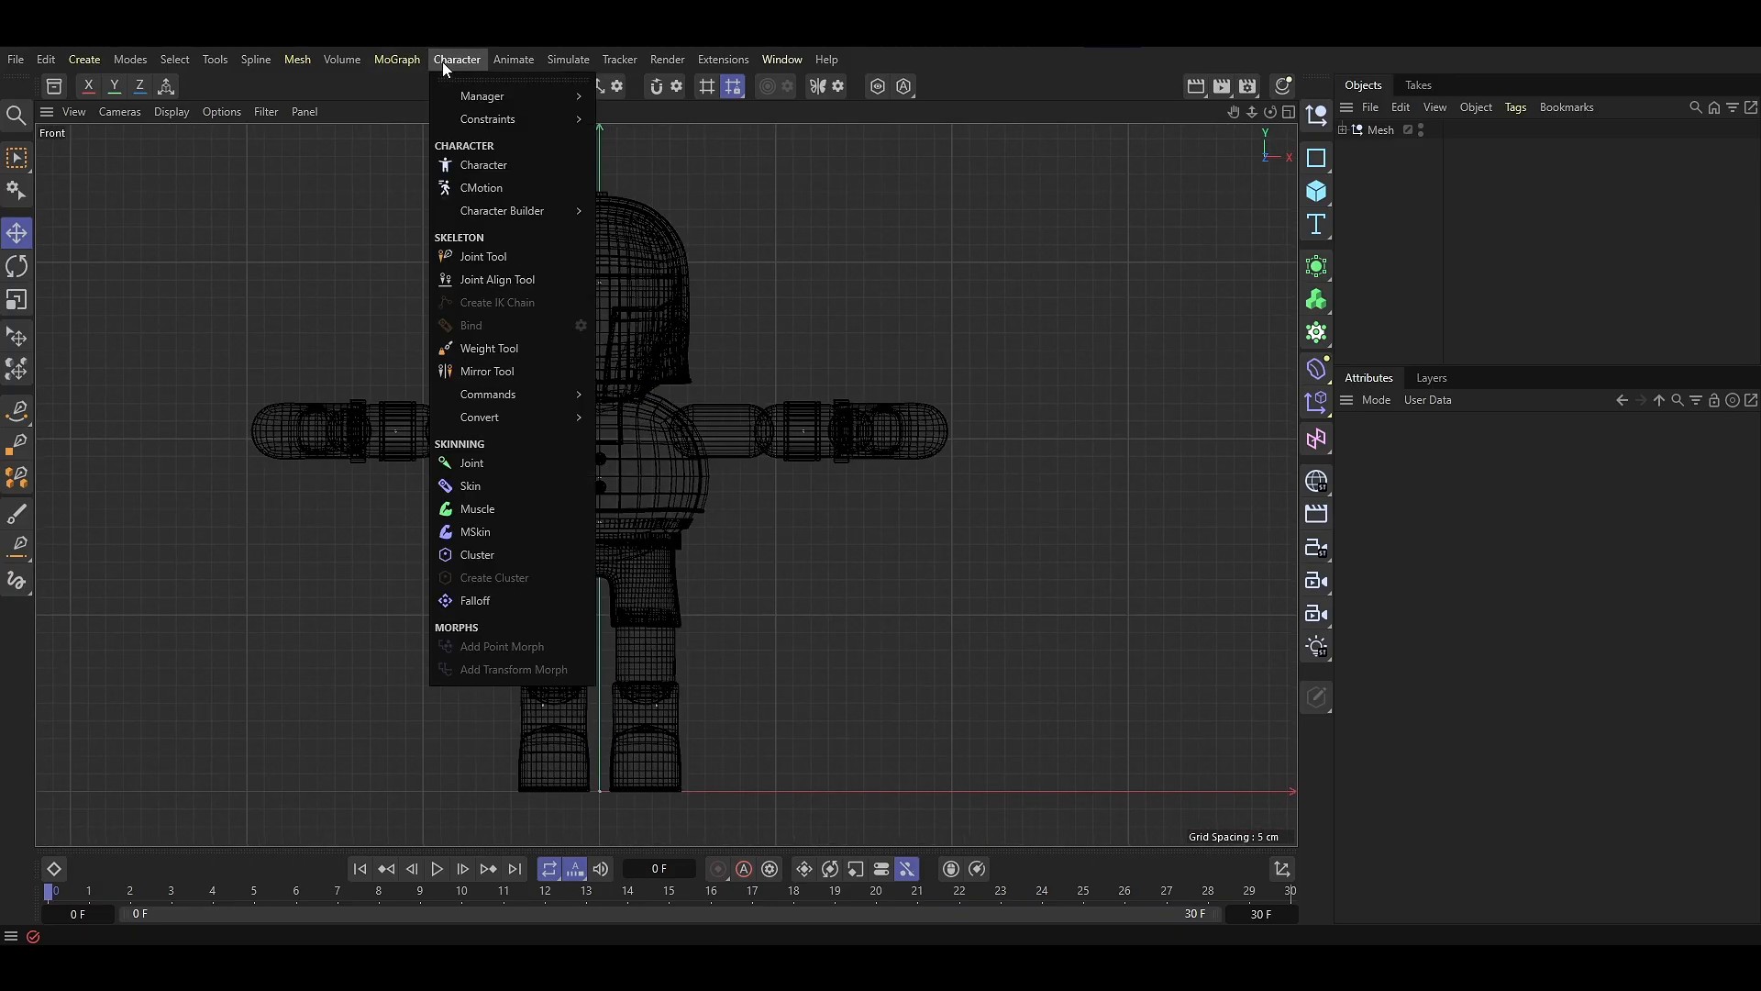
click(472, 462)
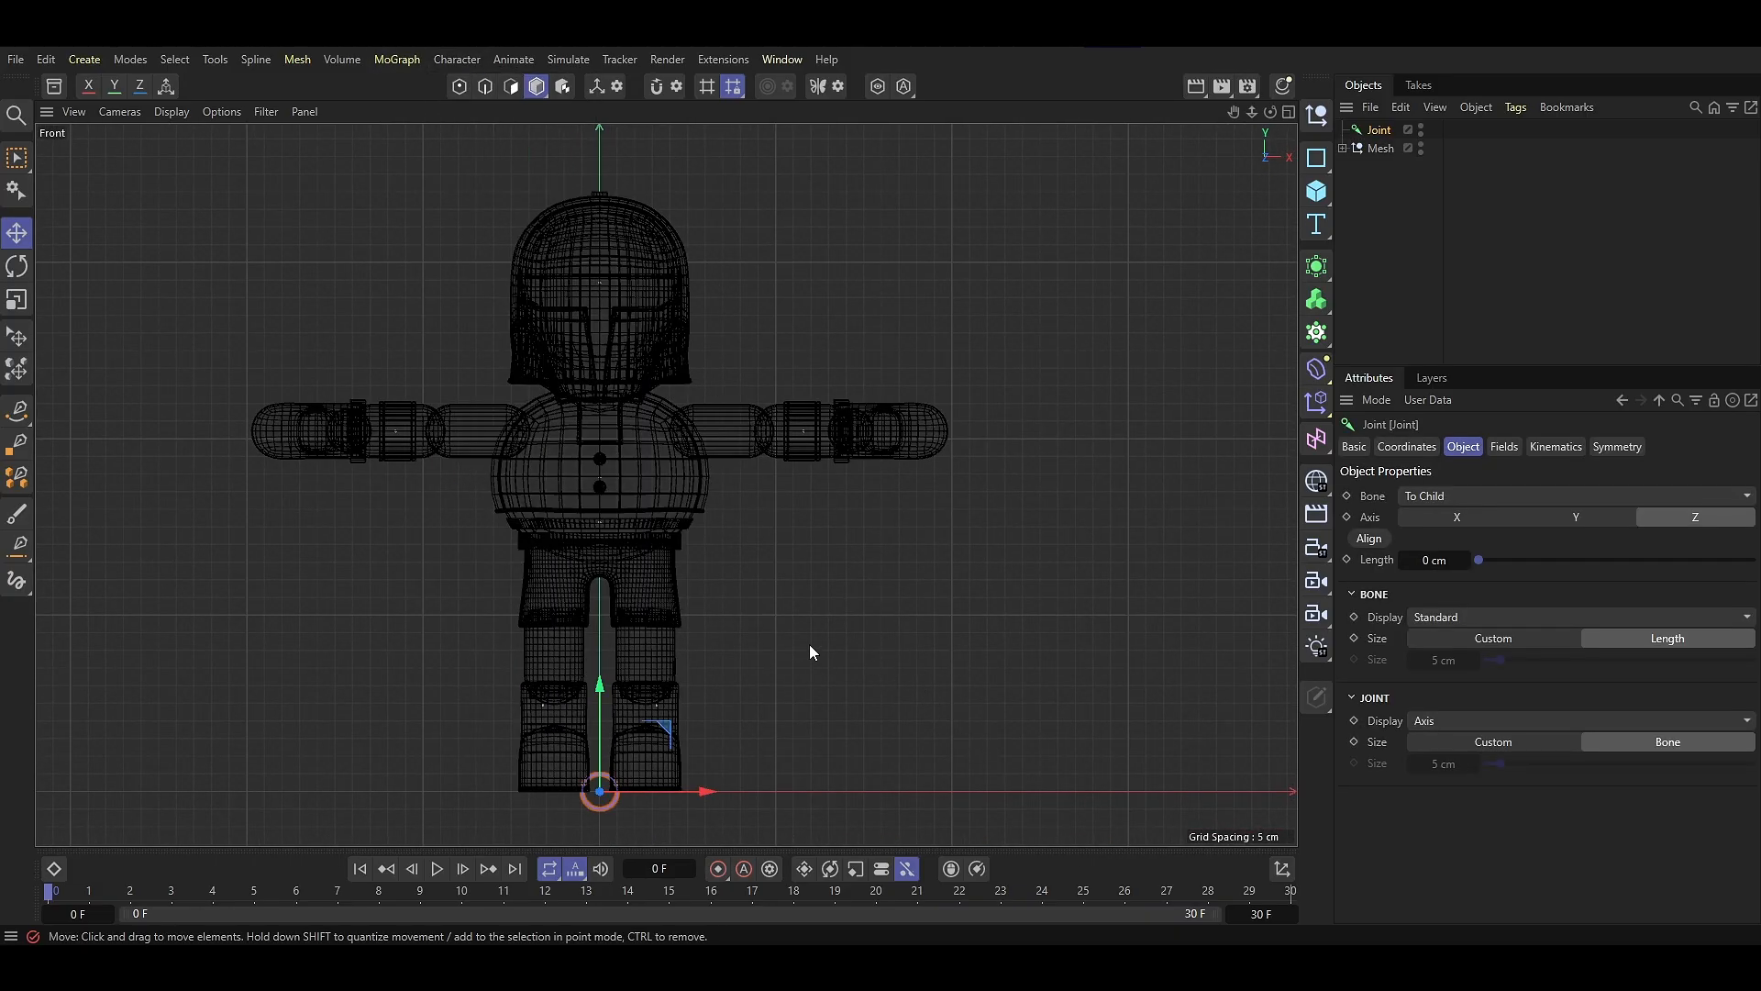
drag(602, 689, 613, 464)
scroll(603, 600, down, 1)
scroll(602, 600, up, 6)
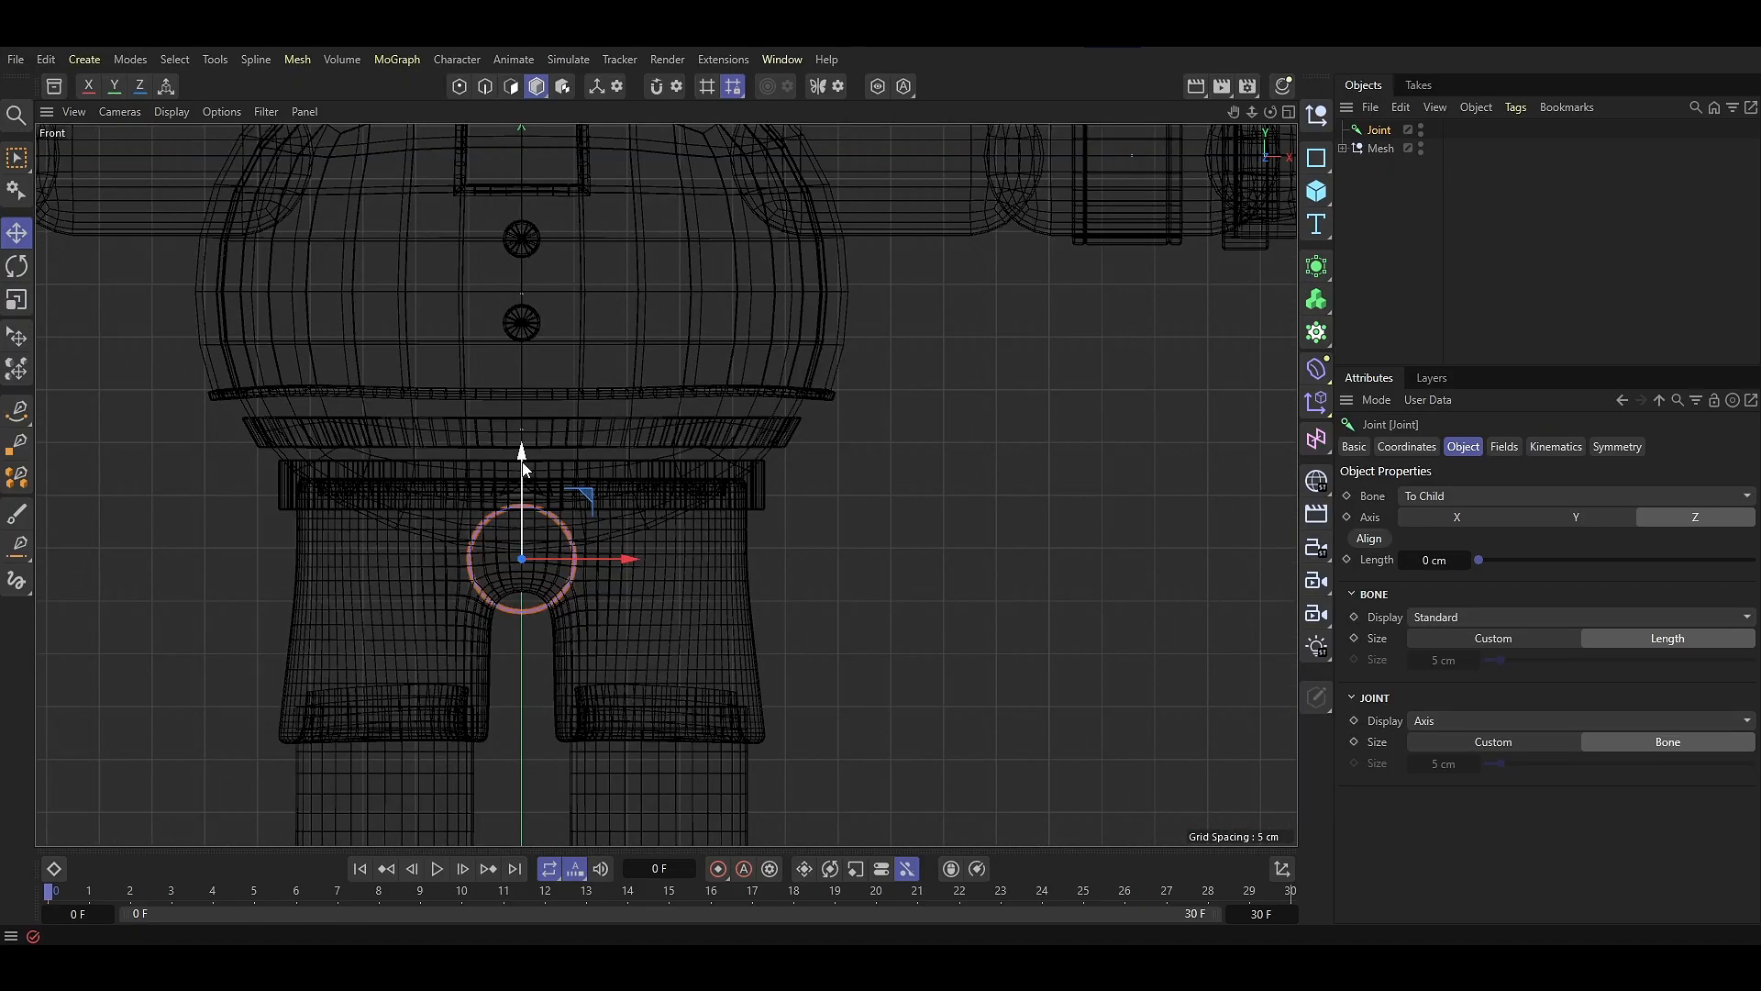
Rename the new joint as Pelvis
double_click(1379, 129)
text(Pelvis)
key(Return)
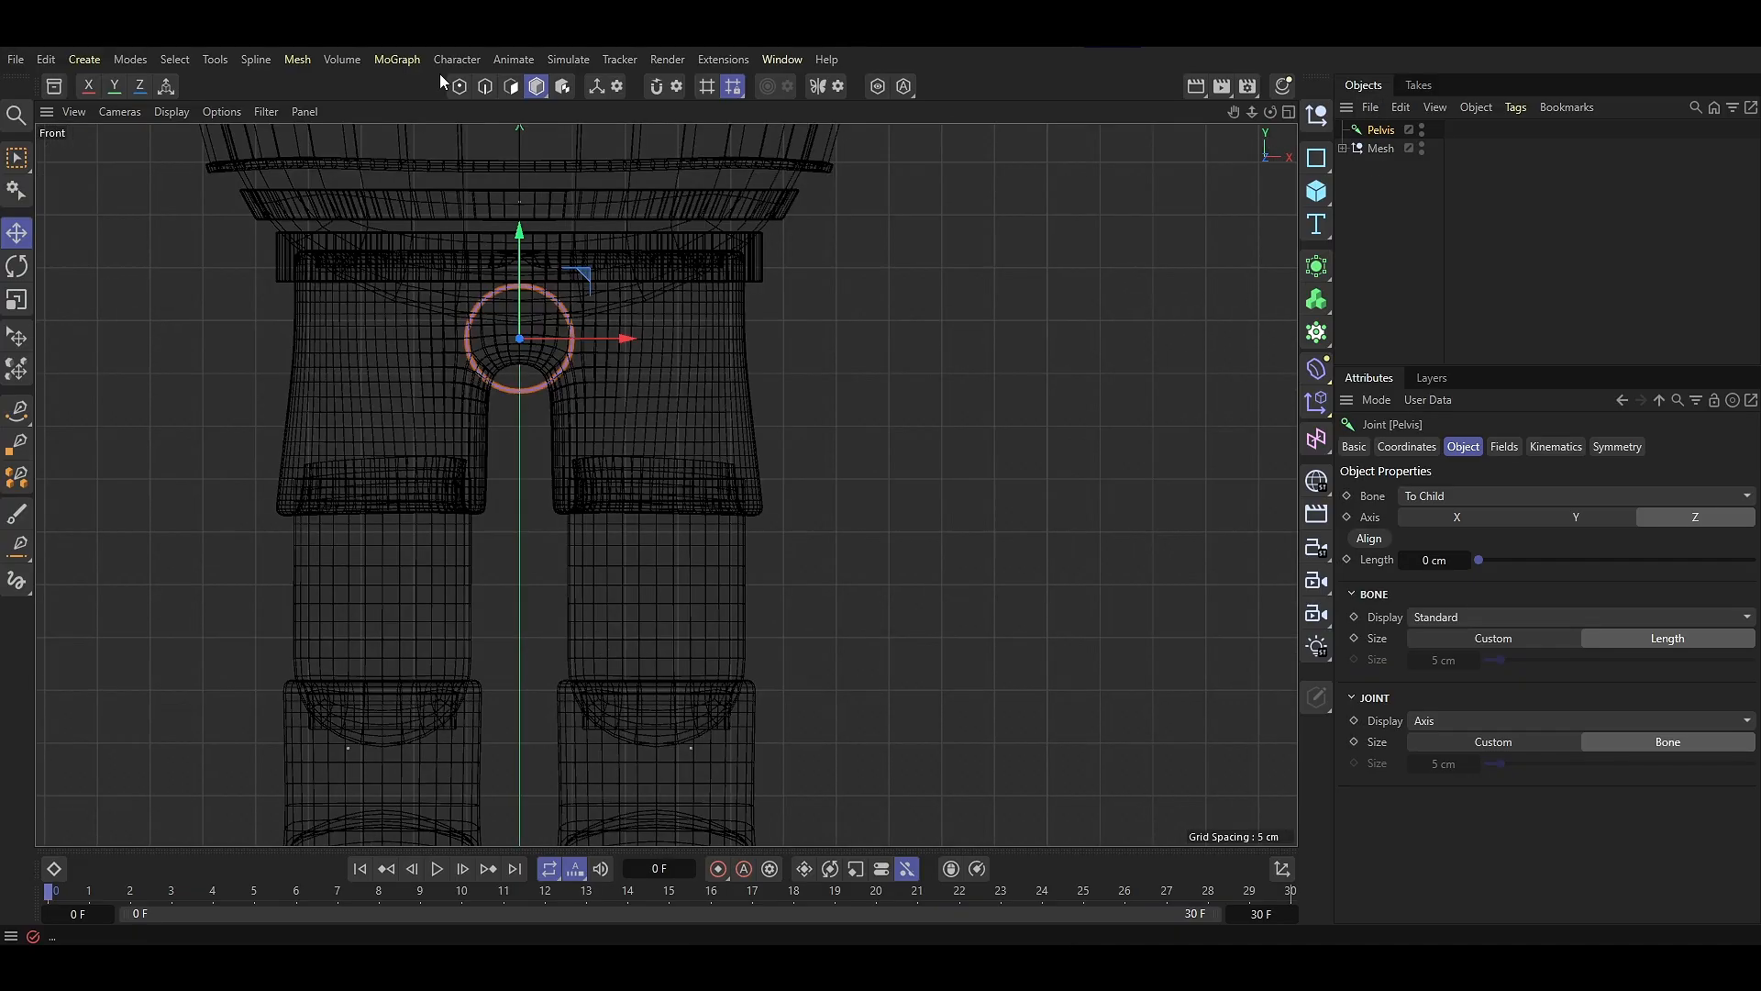
With the Joint Tool, extend the chain from Pelvis with hip, knee and ankle joints down the character's left leg
click(453, 65)
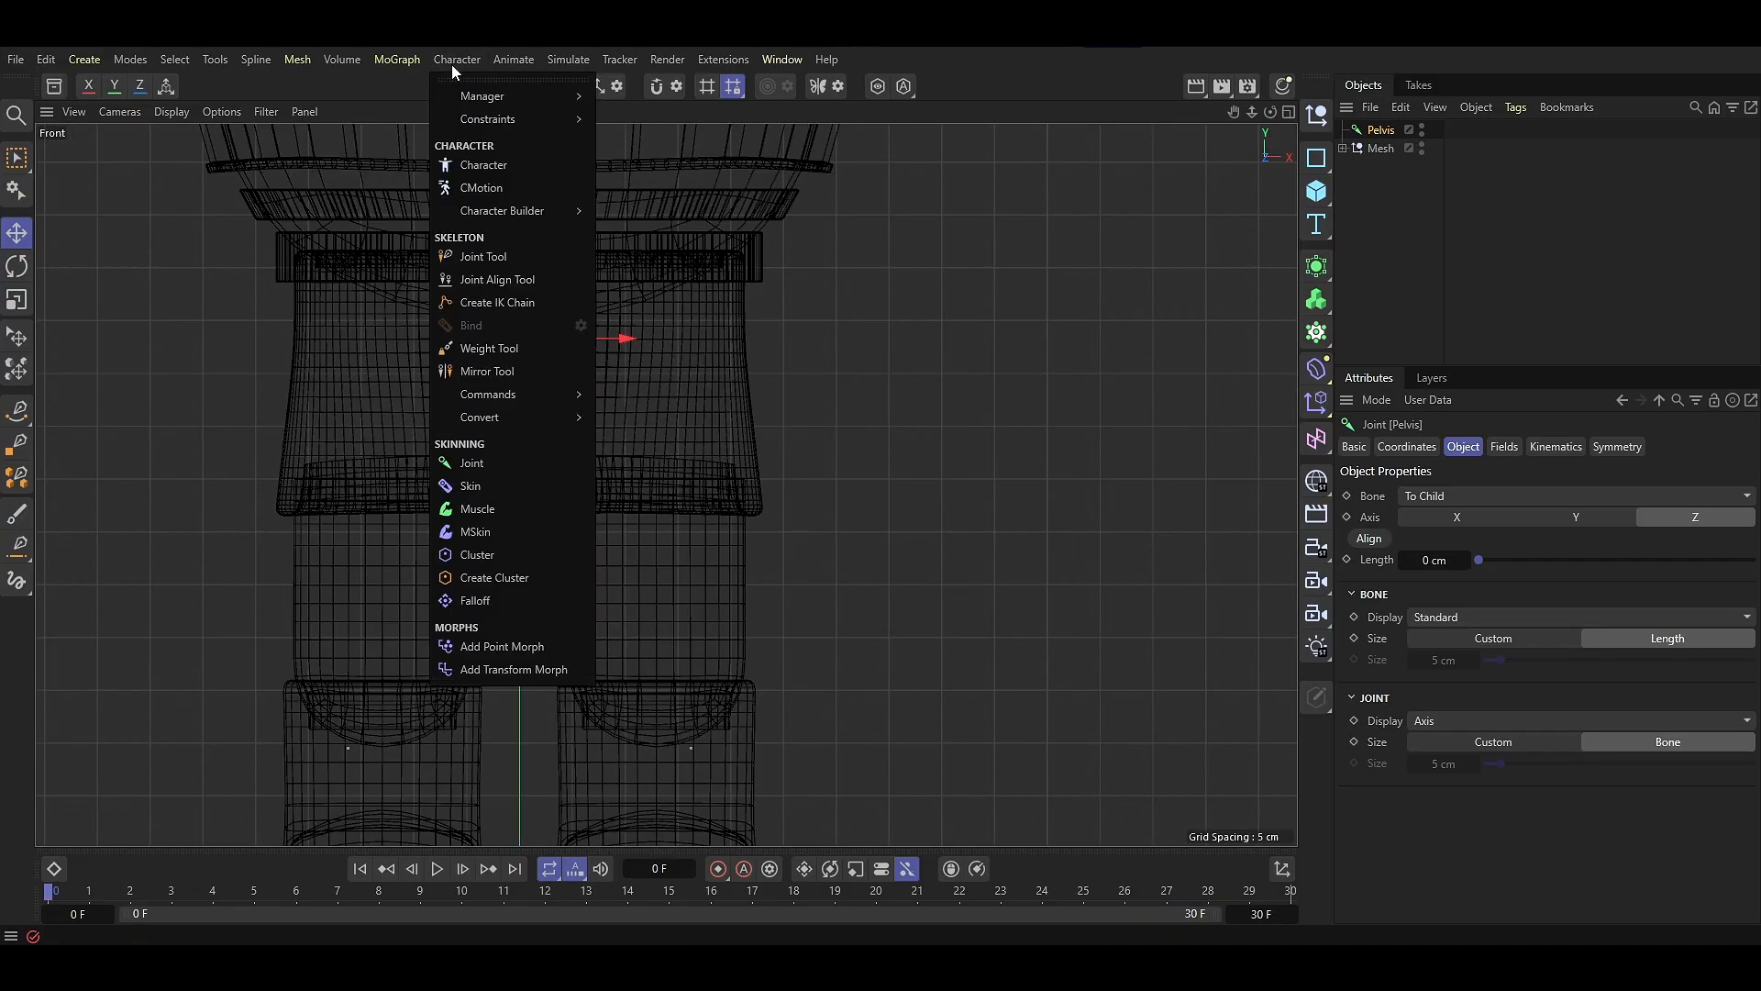
click(482, 256)
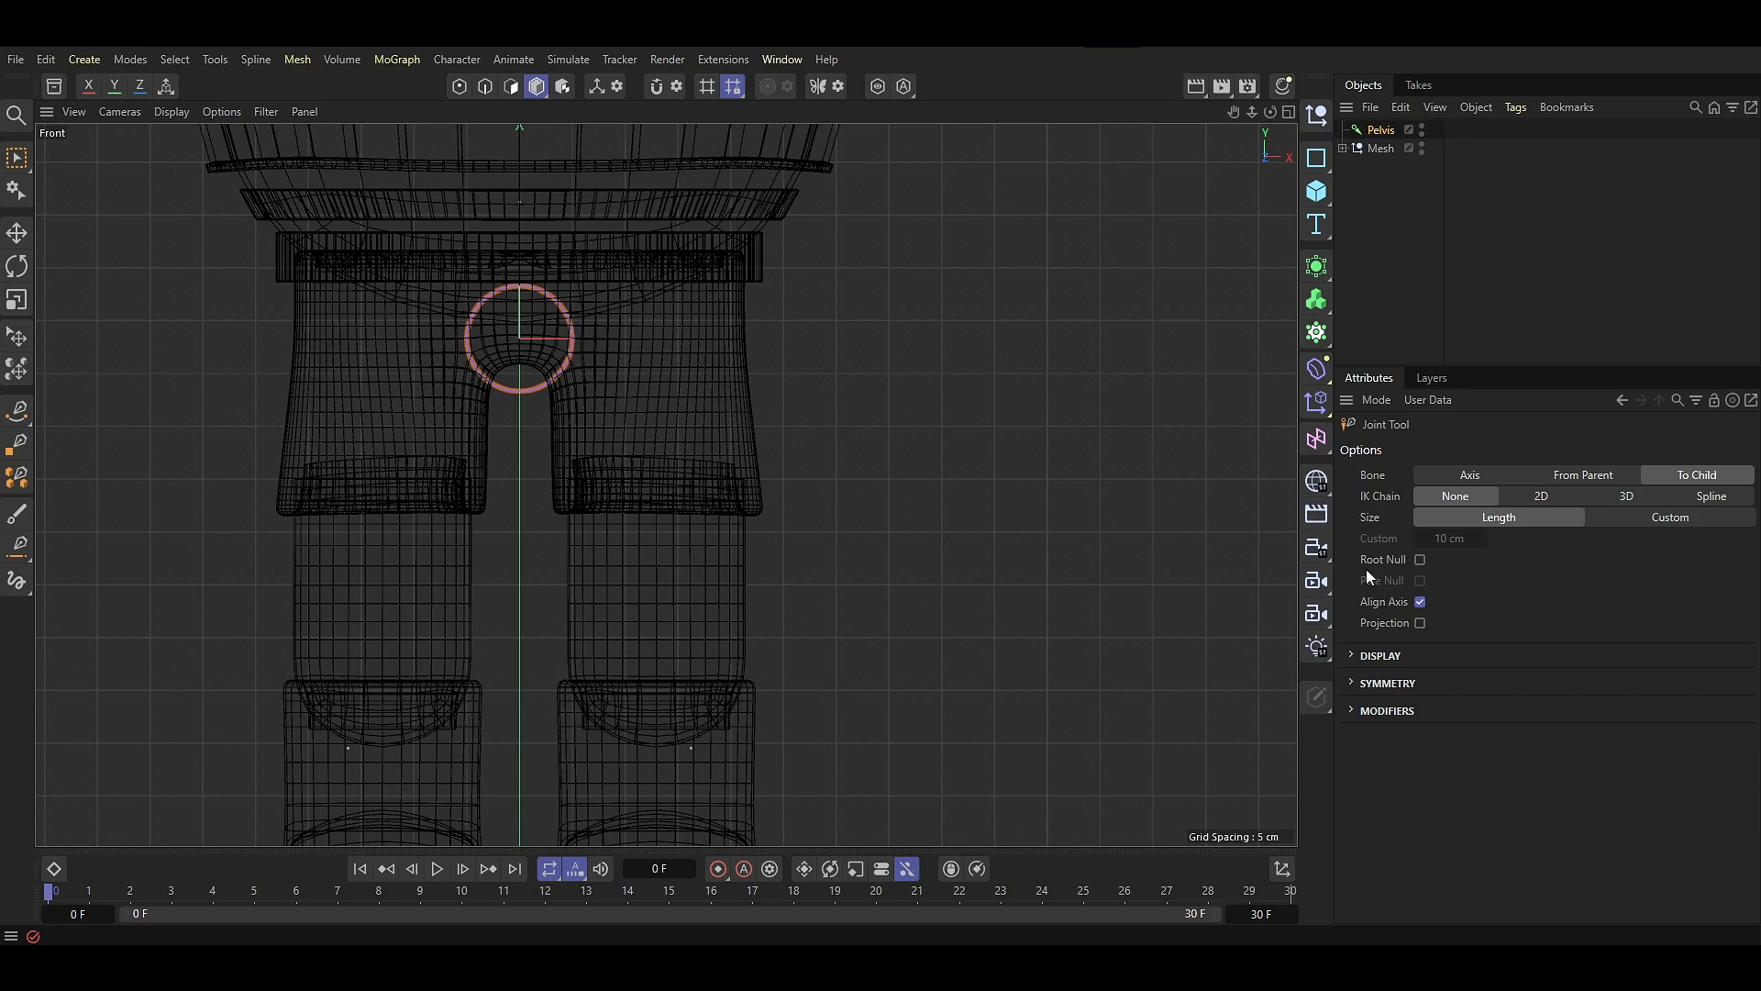
click(1382, 133)
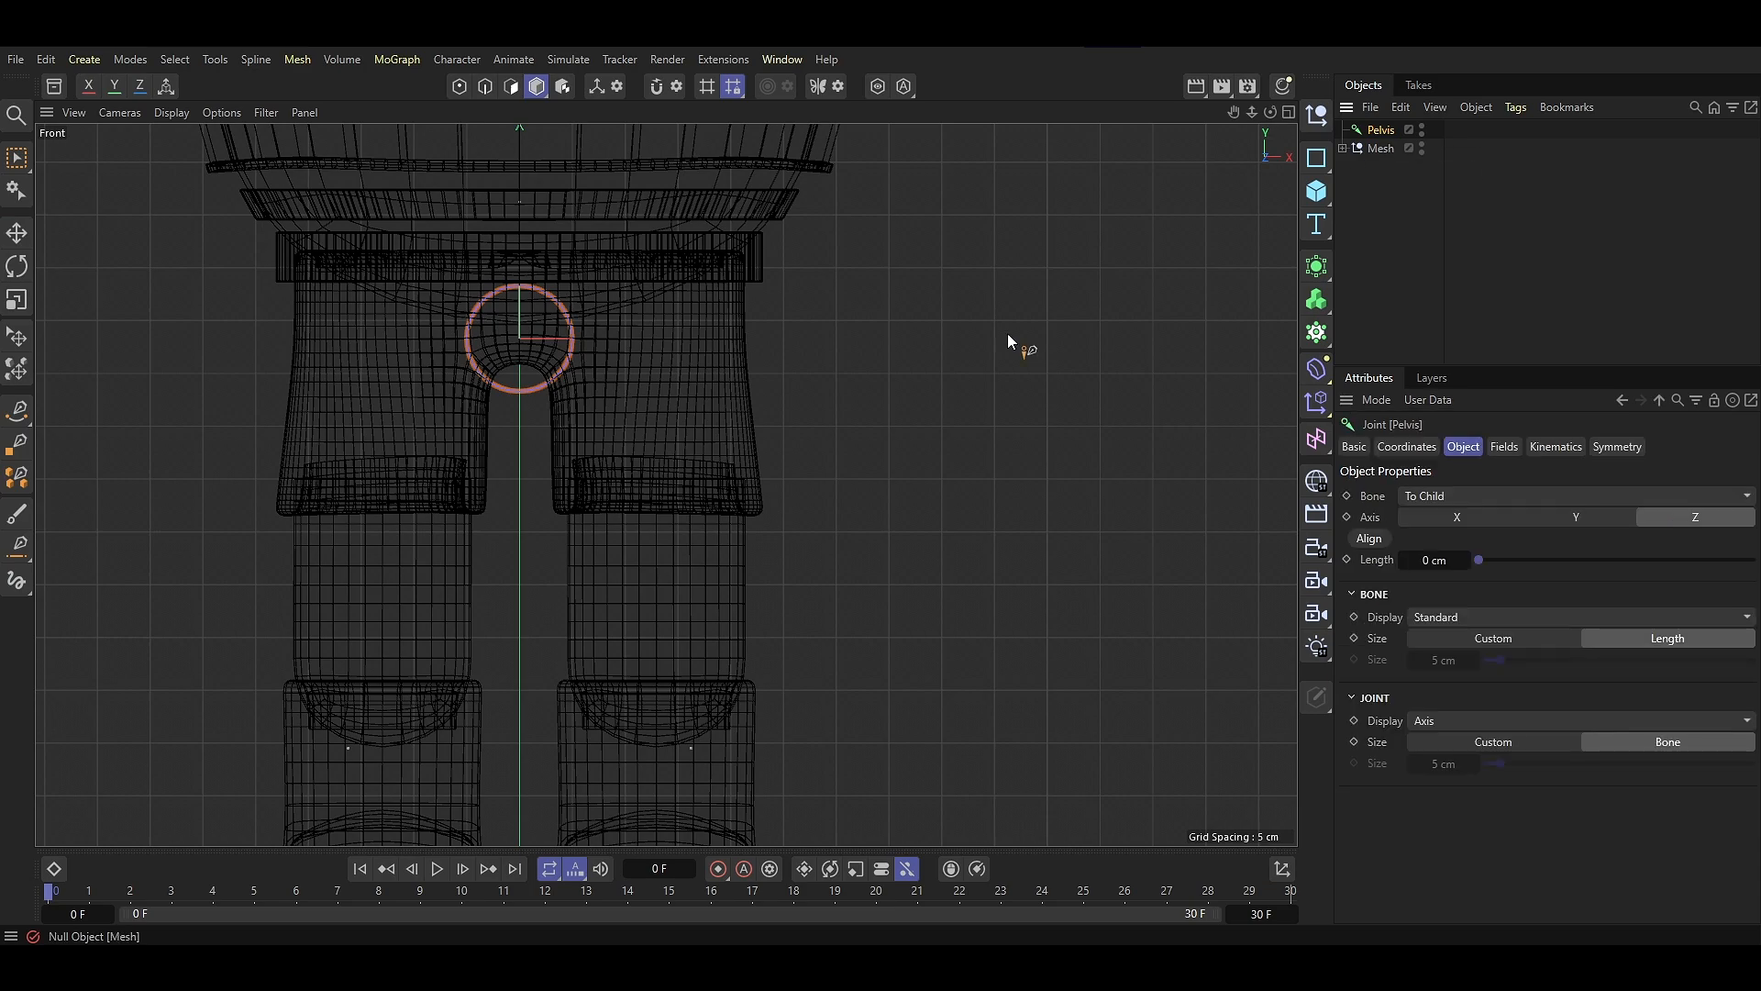
ctrl+click(662, 382)
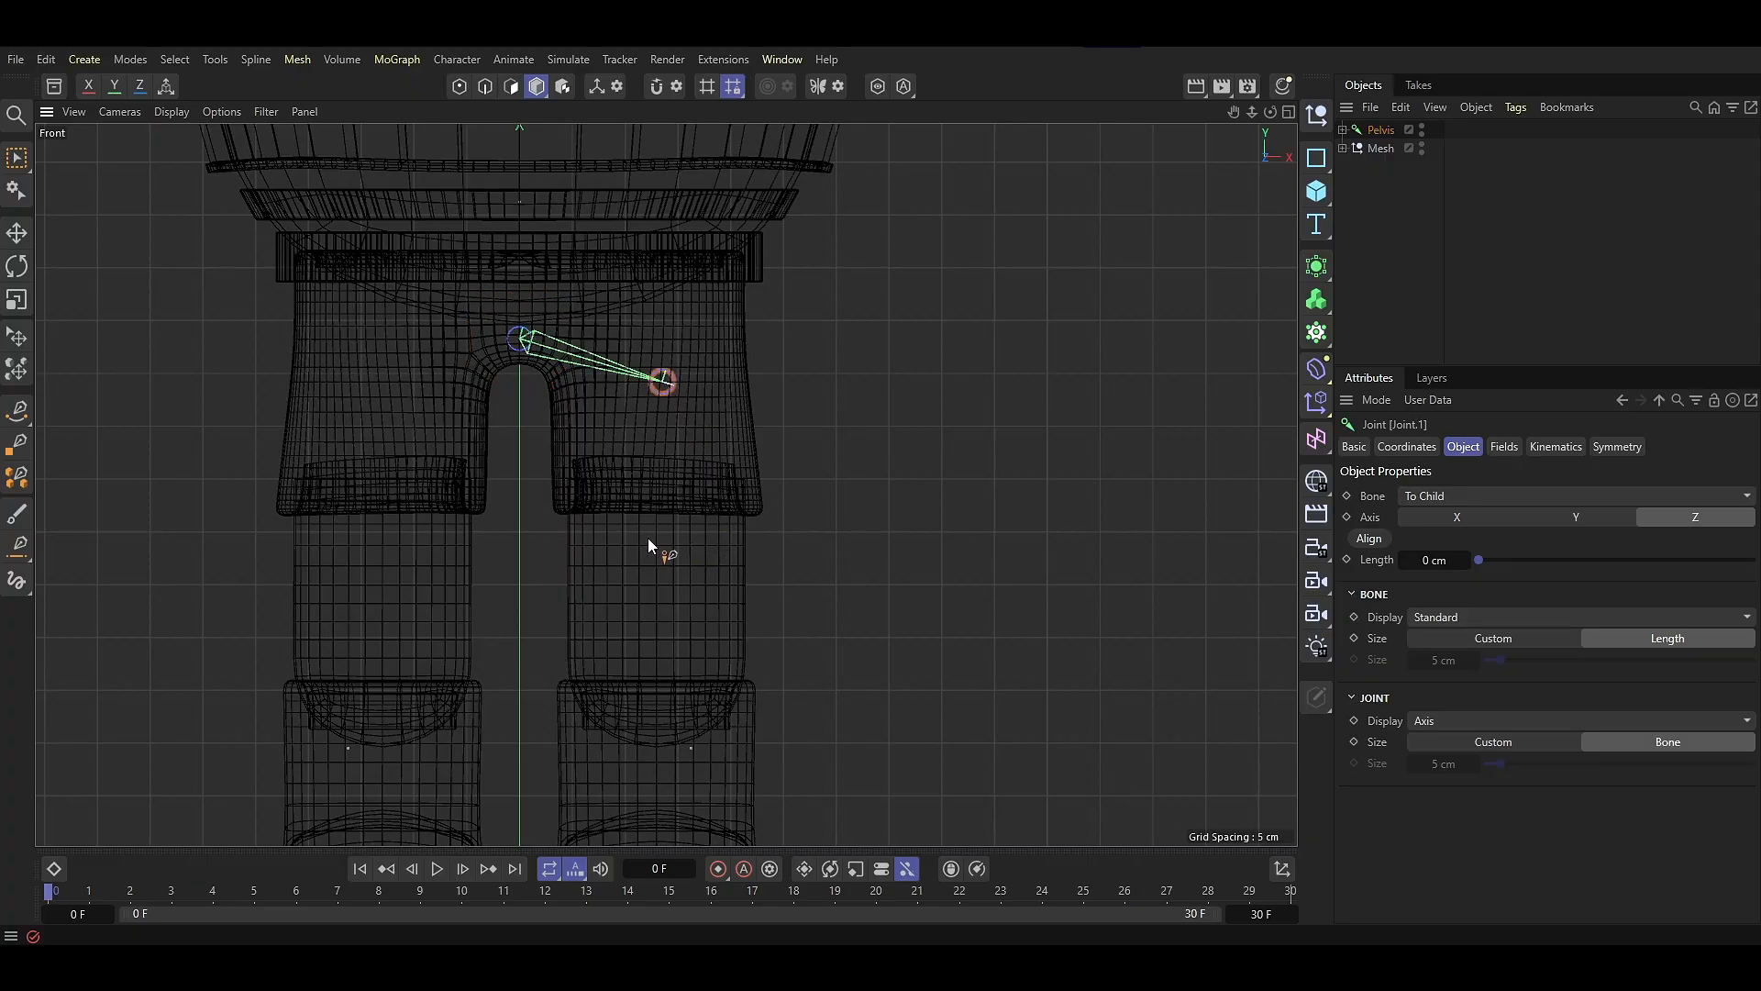
alt+middle_drag(657, 671, 659, 565)
ctrl+click(657, 564)
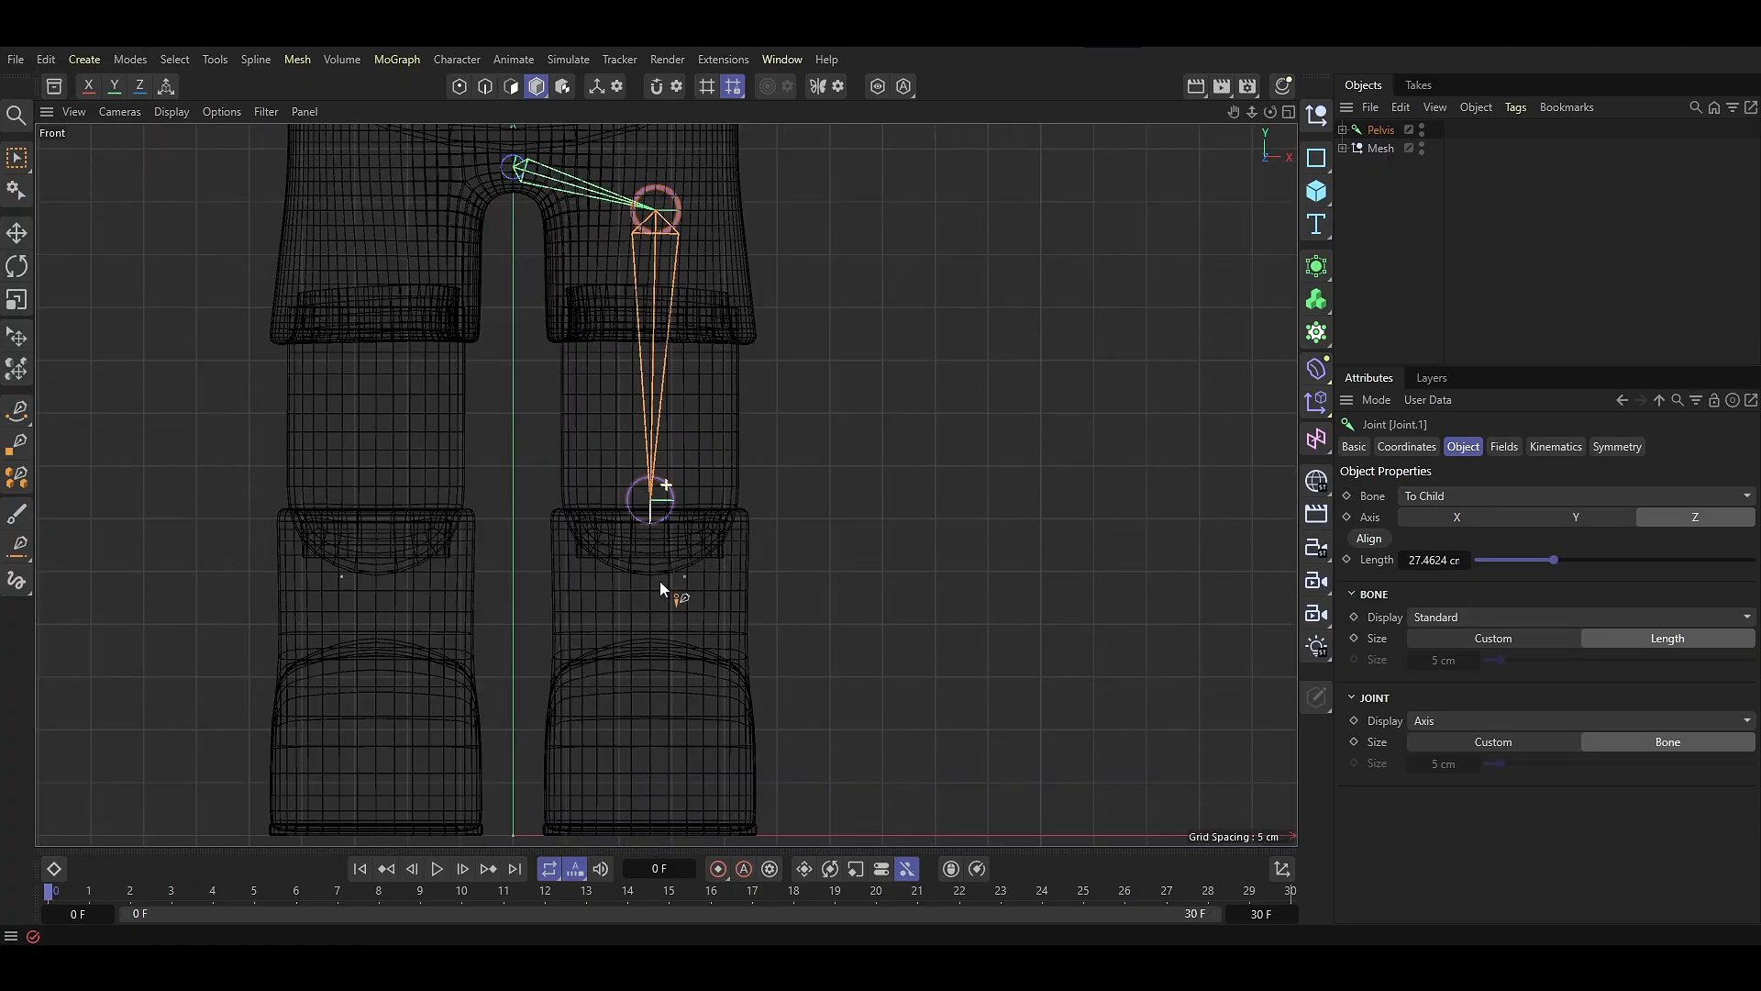
alt+middle_drag(652, 750, 657, 655)
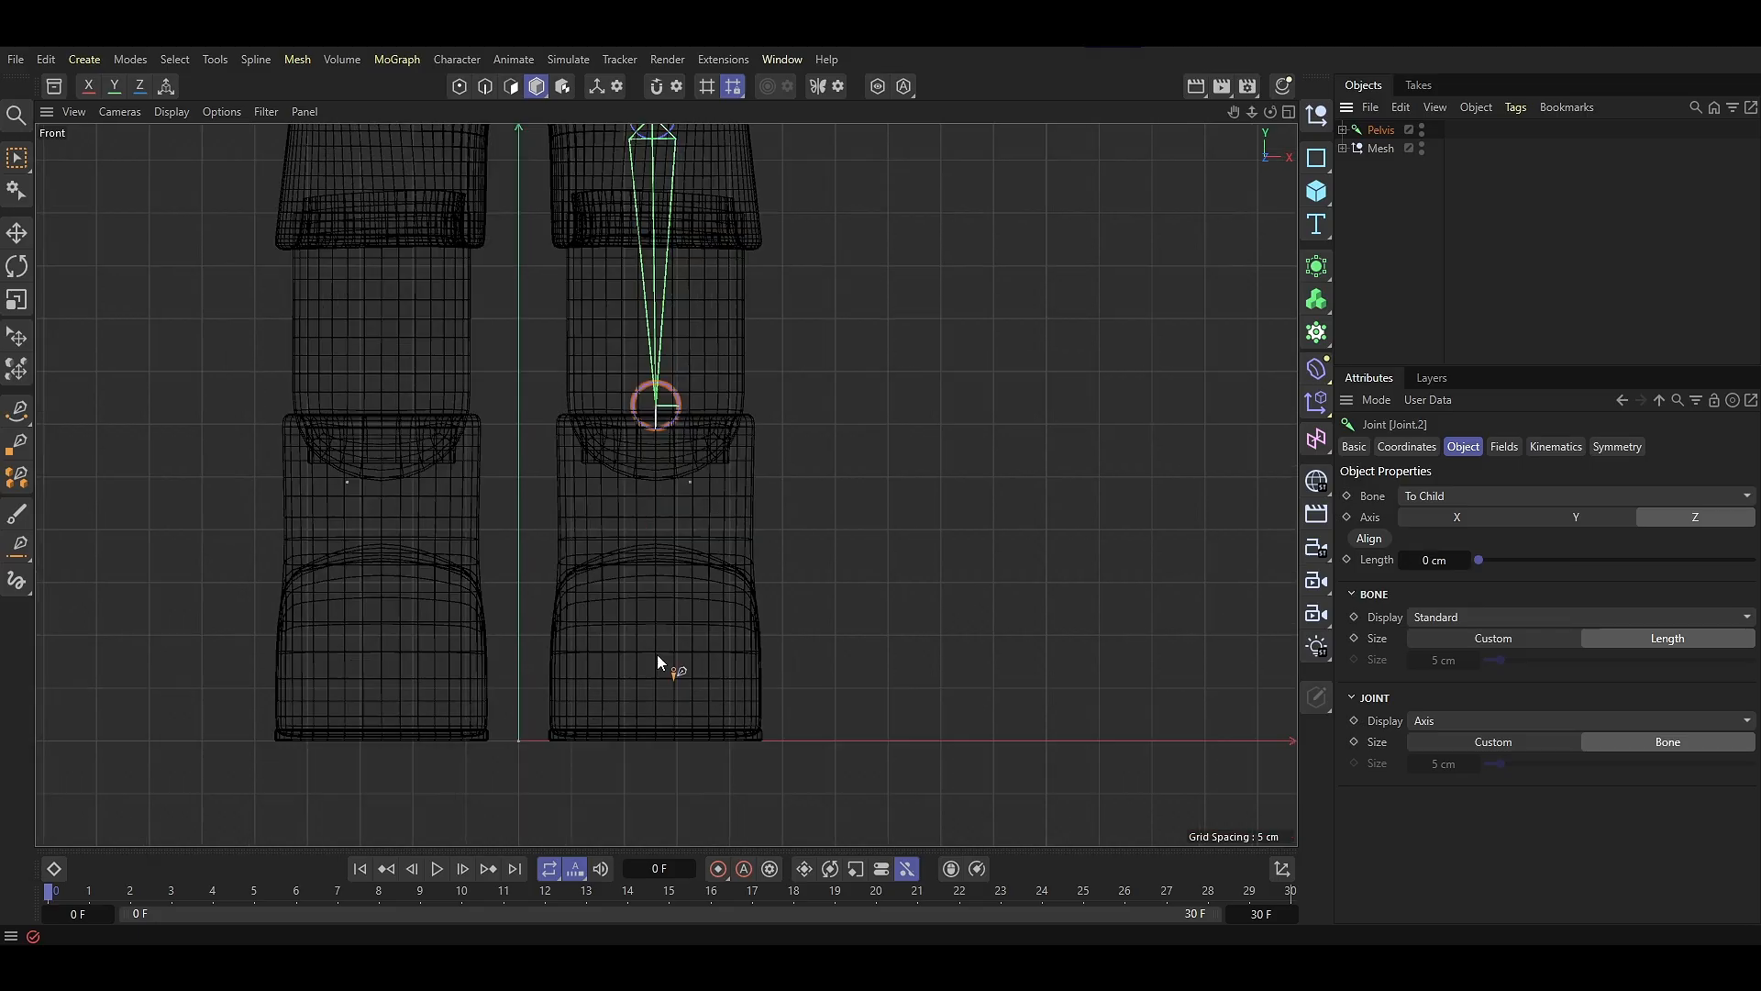
ctrl+click(657, 653)
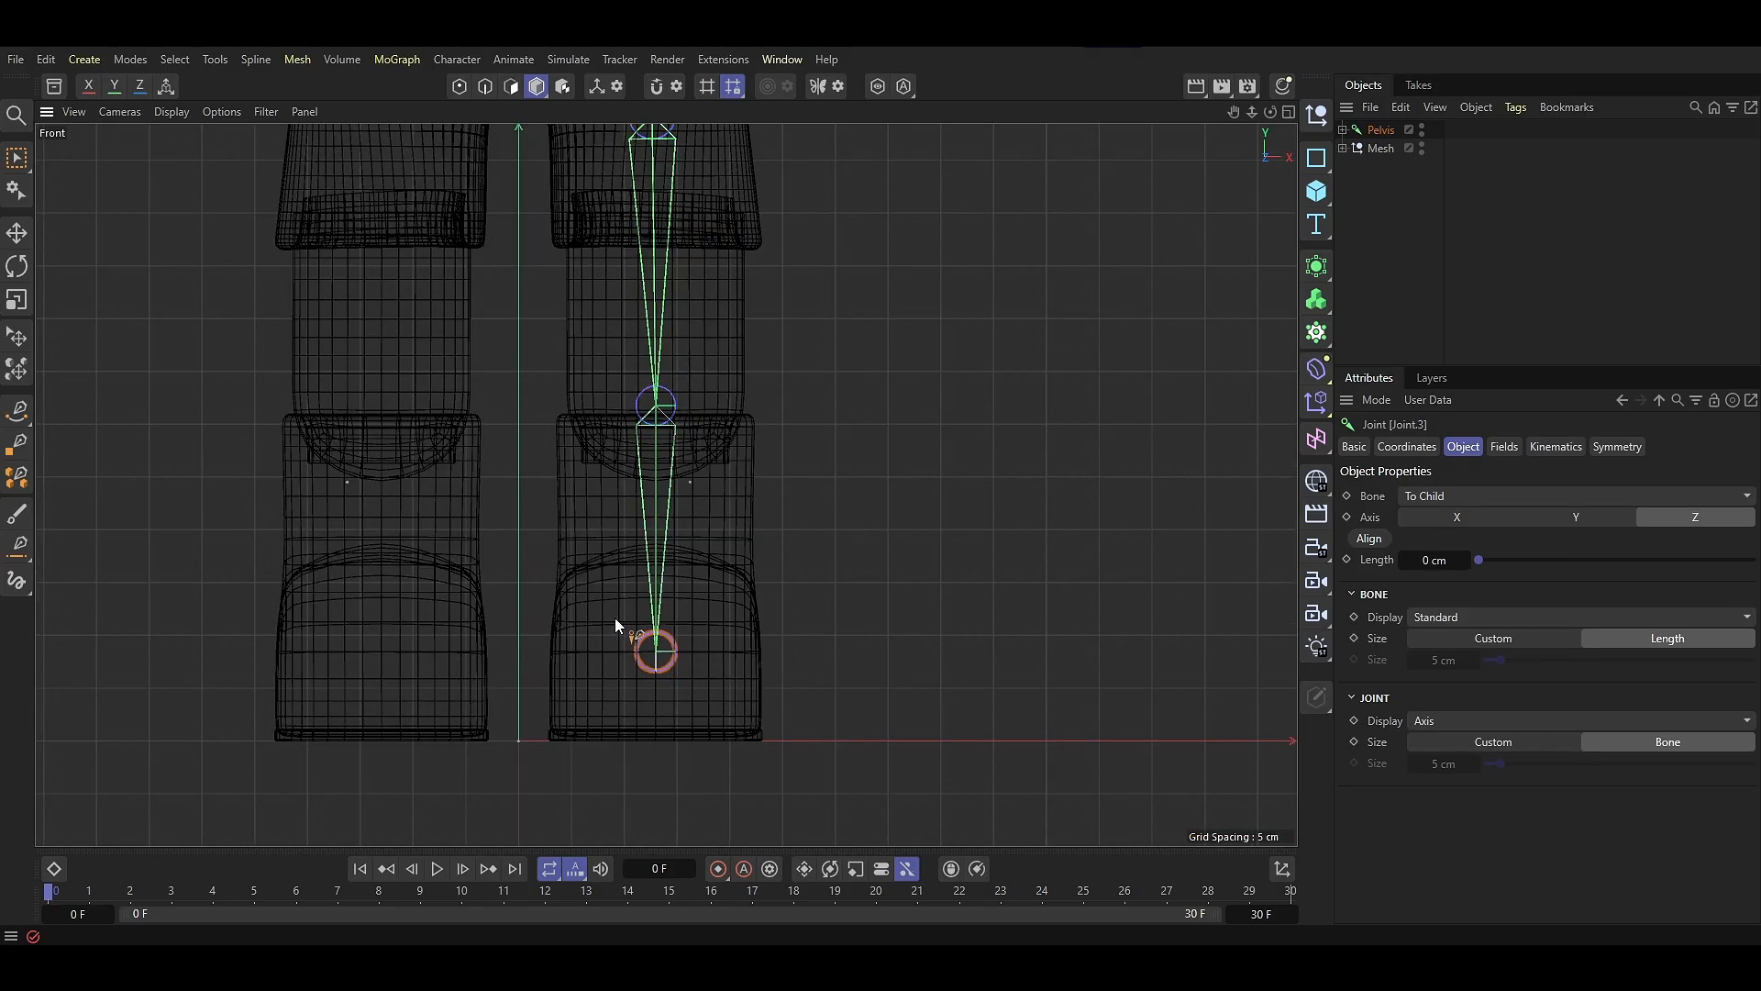
Add a toe joint at the boot's front in the side view, and adjust the chain with the ankle higher and the knee slightly forward
key(F3)
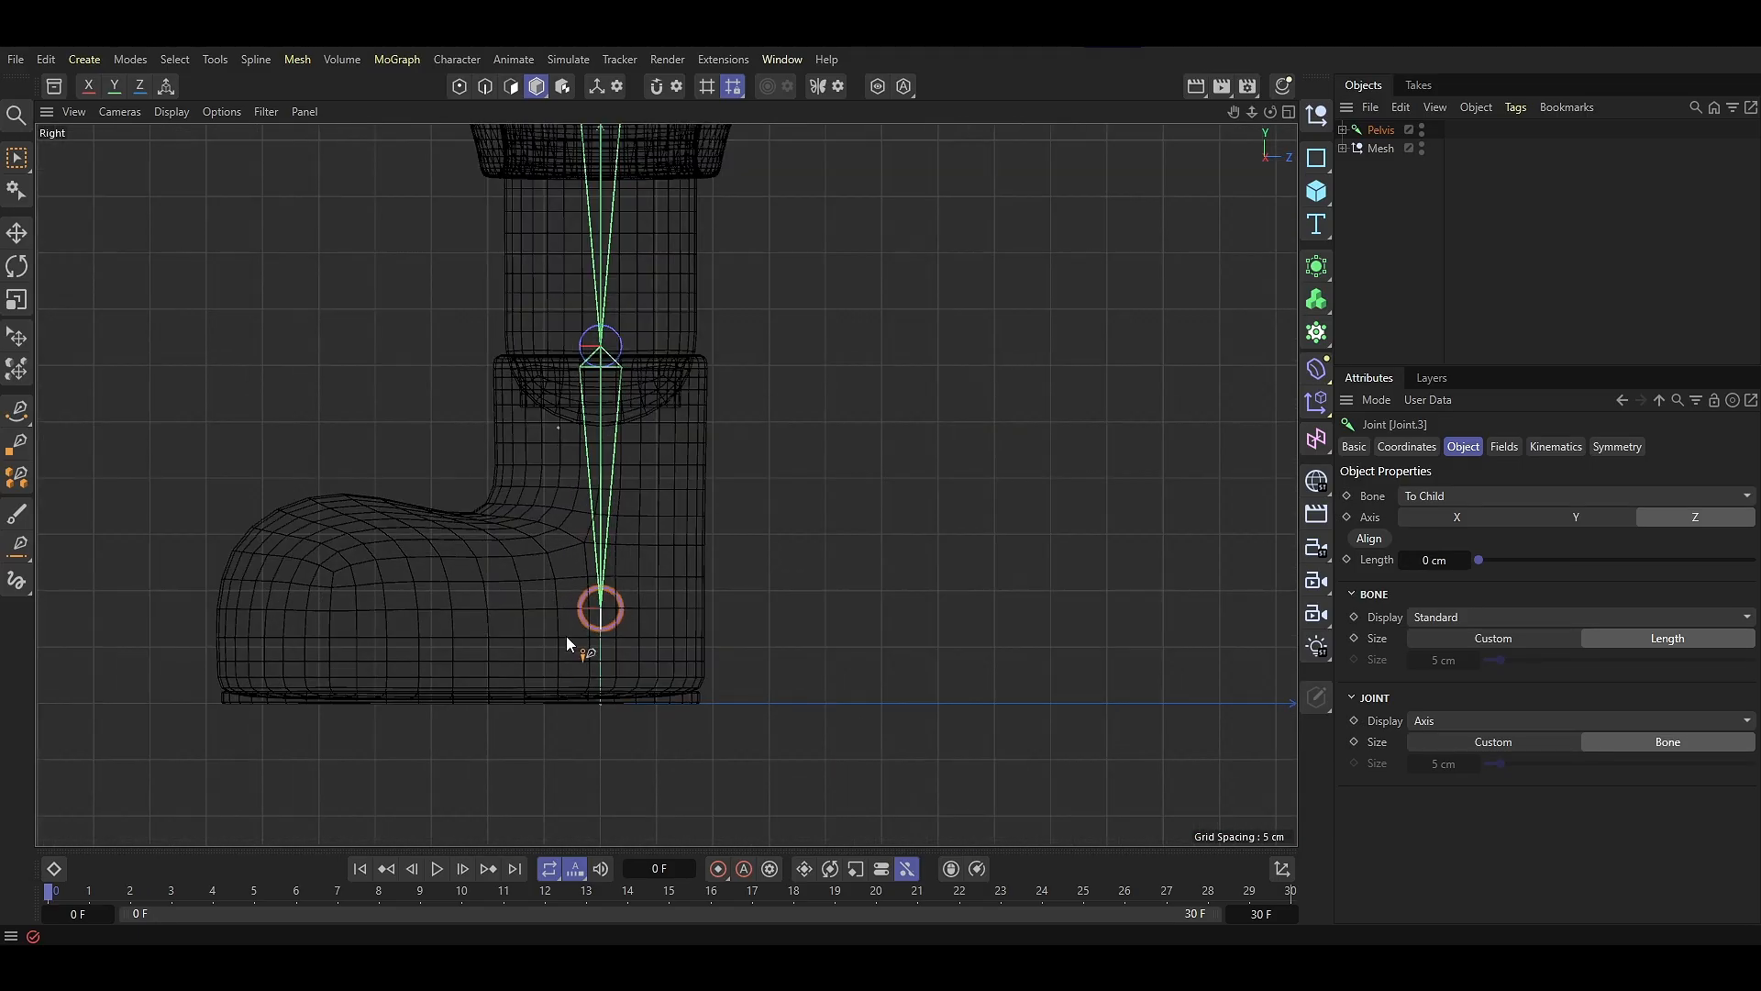
ctrl+click(308, 652)
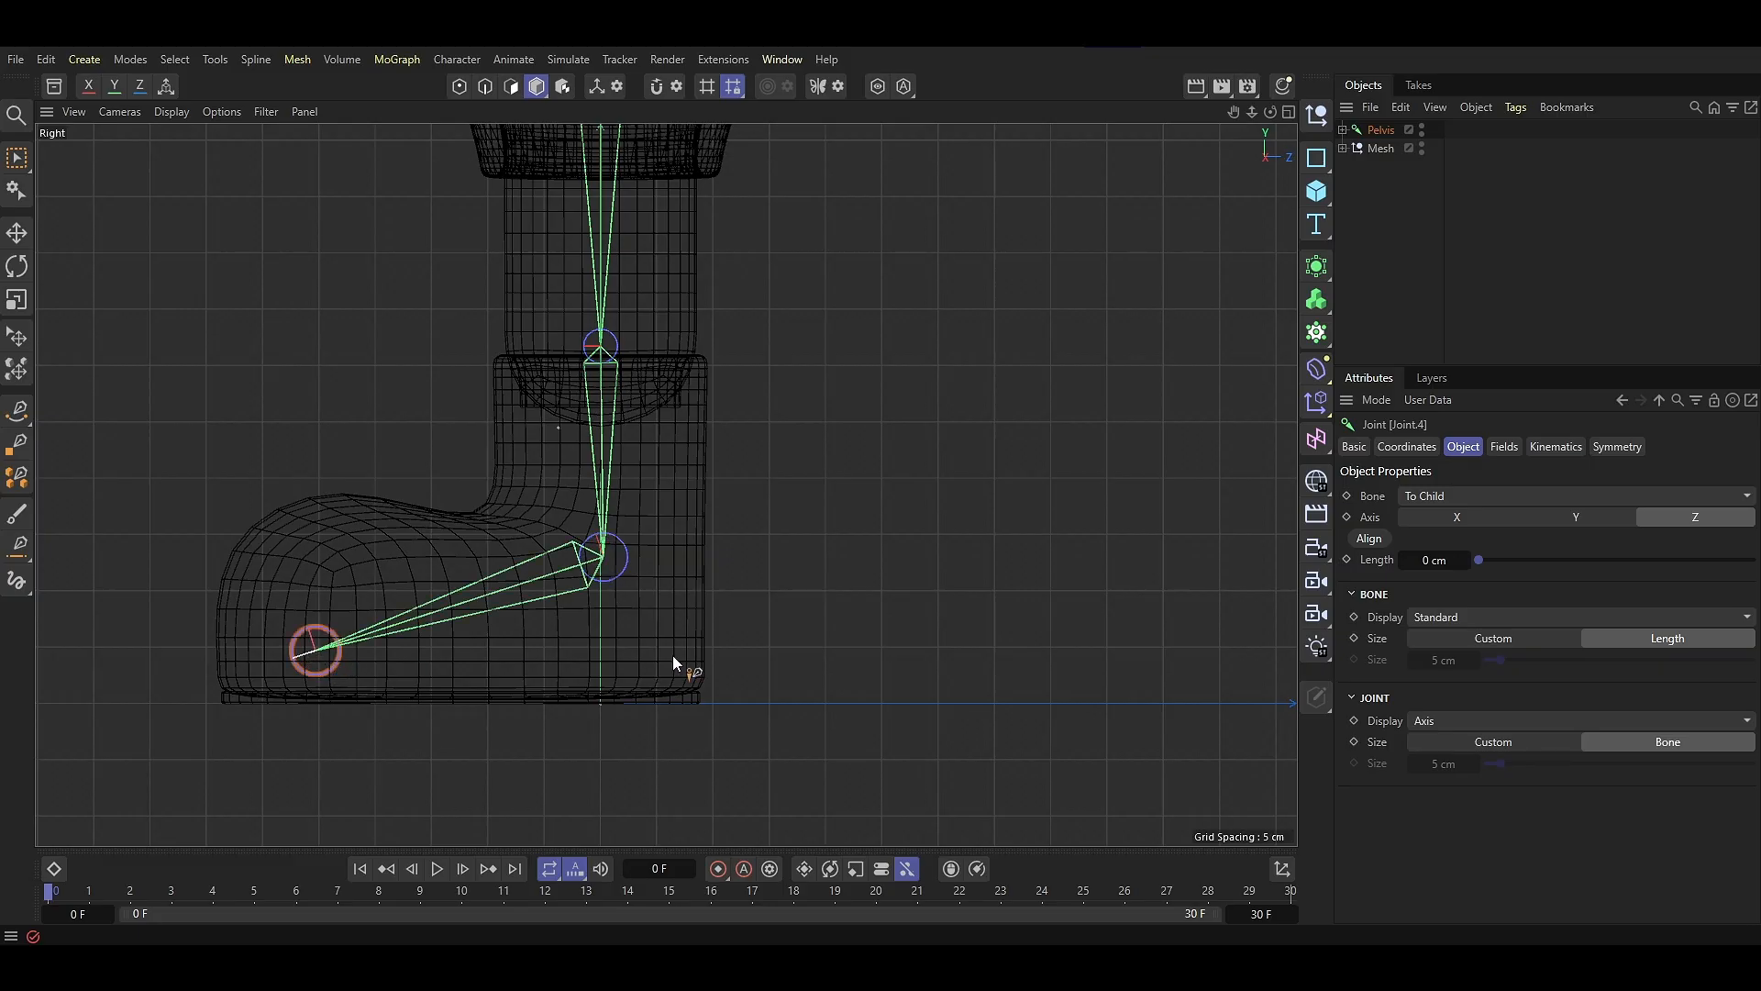
scroll(606, 654, up, 5)
click(588, 574)
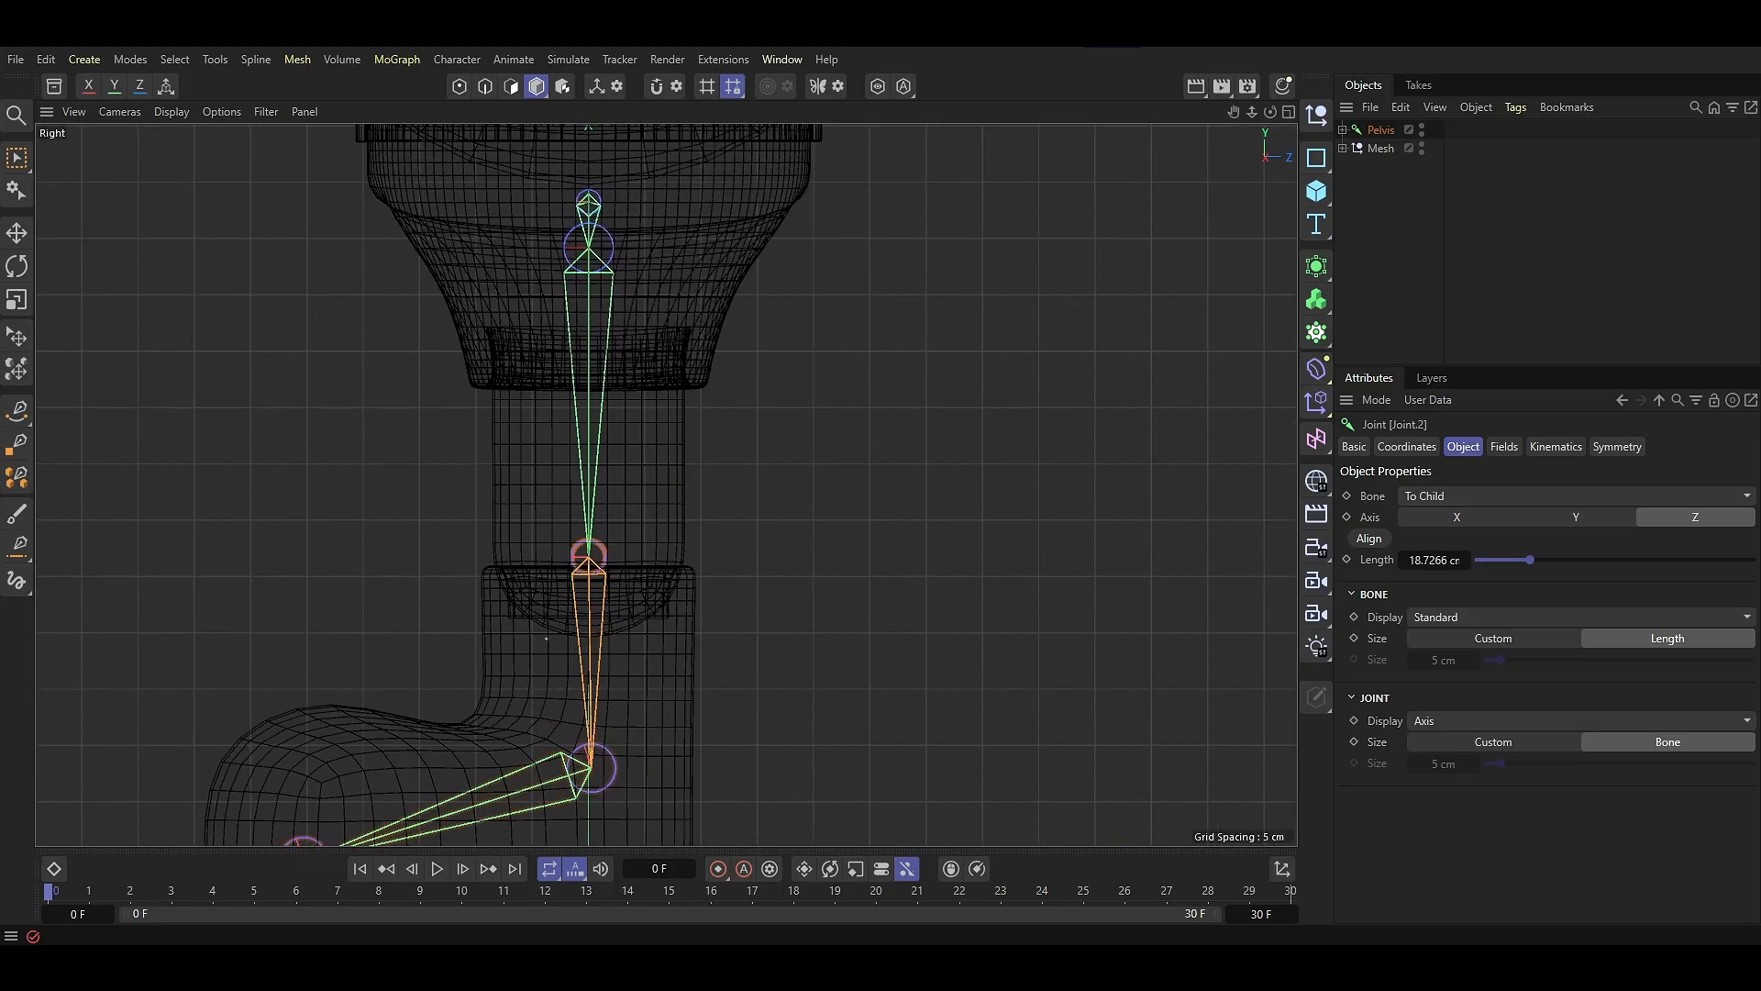
drag(589, 557, 578, 557)
alt+middle_drag(642, 571, 630, 495)
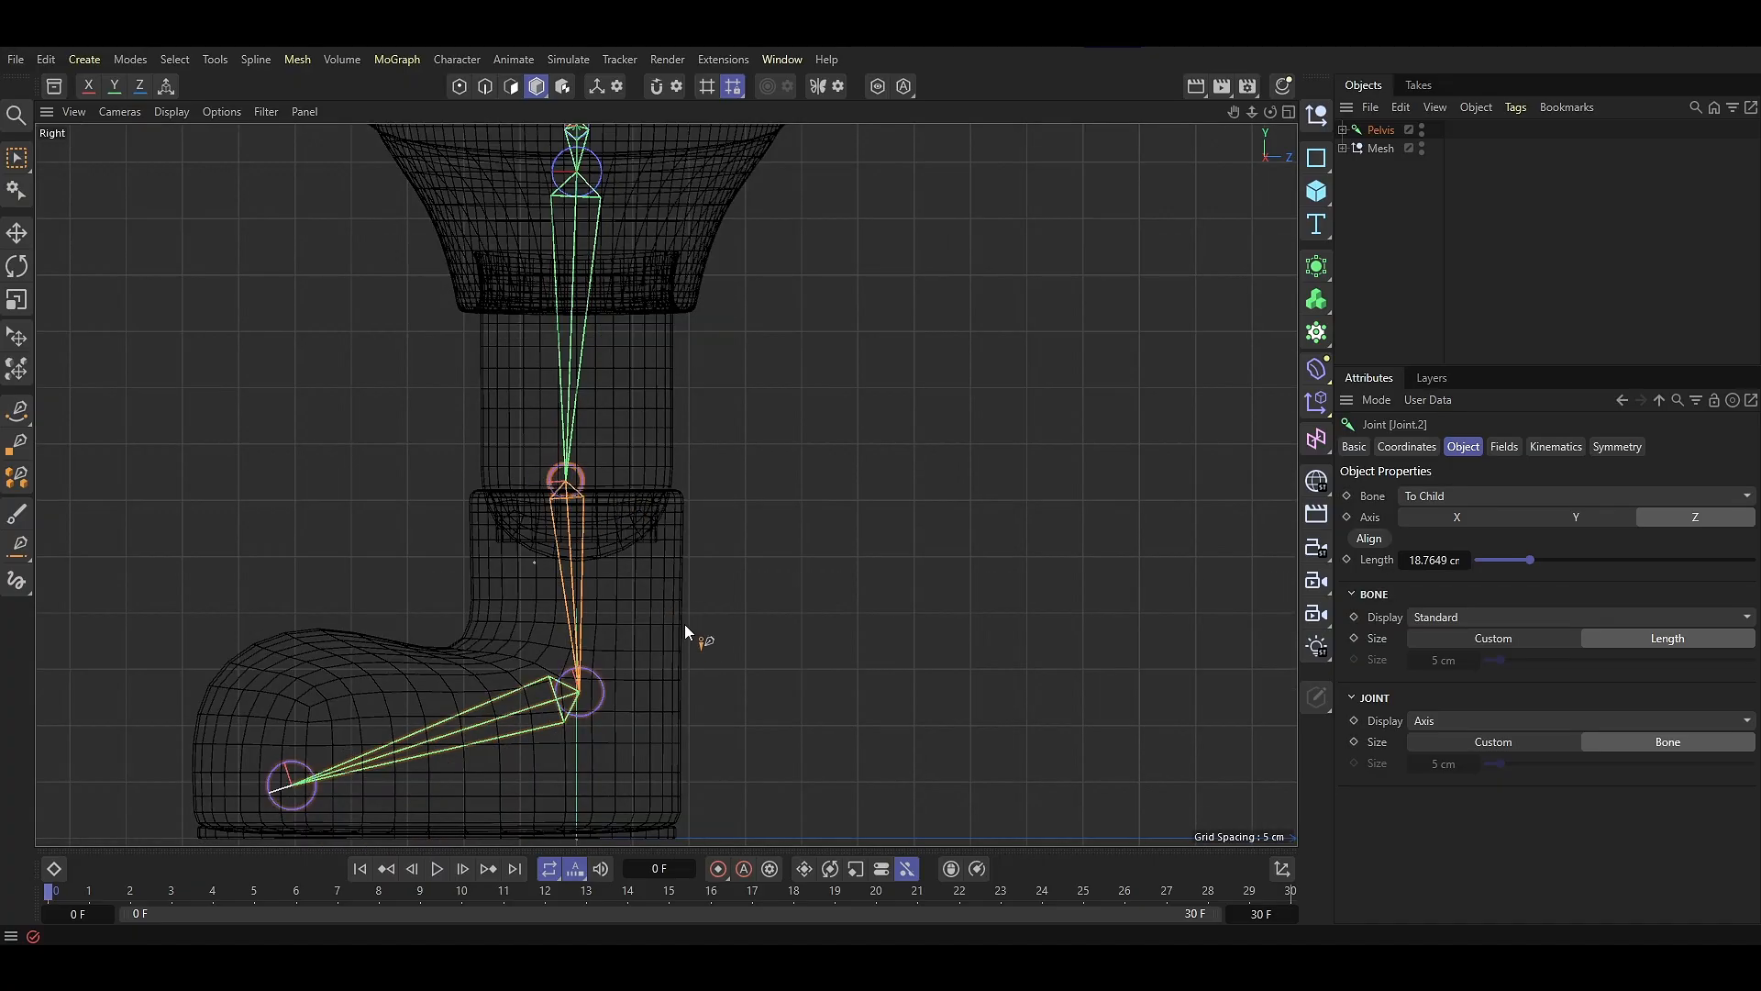
scroll(708, 706, down, 3)
alt+middle_drag(730, 629, 631, 622)
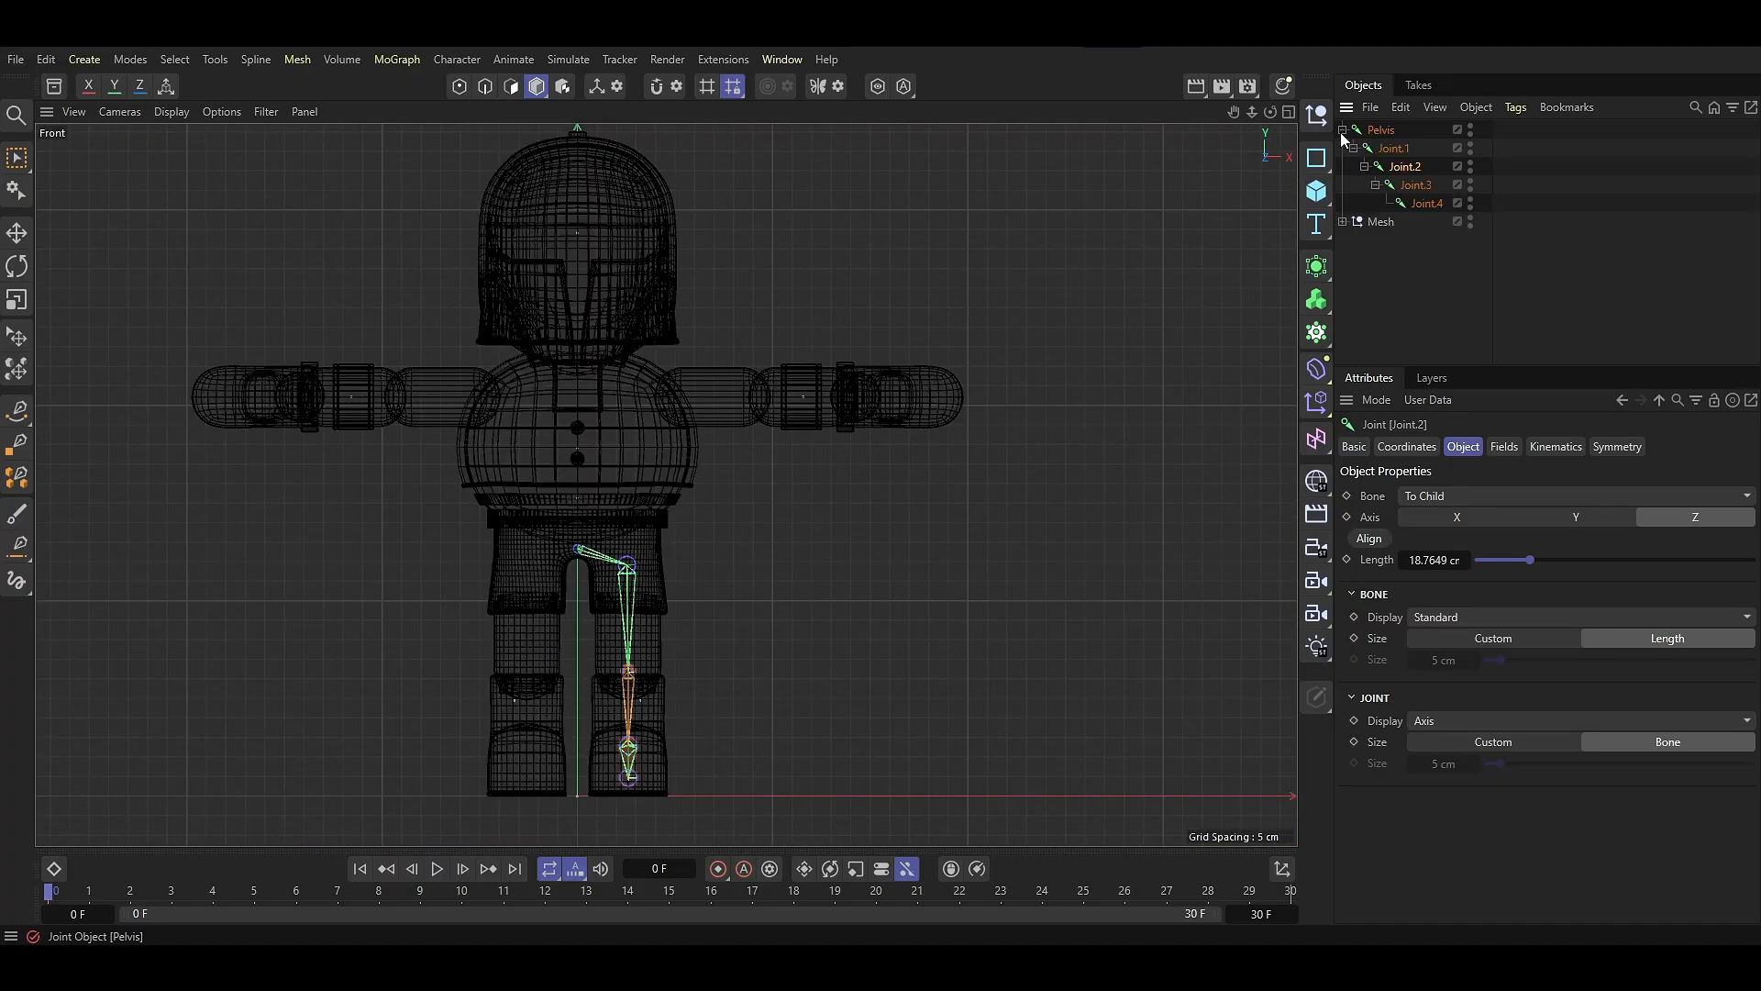
Rename the four leg joints from hip to toe as L_Thigh, L_Knee, L_Ankle and L_Toe
double_click(1395, 151)
double_click(1399, 168)
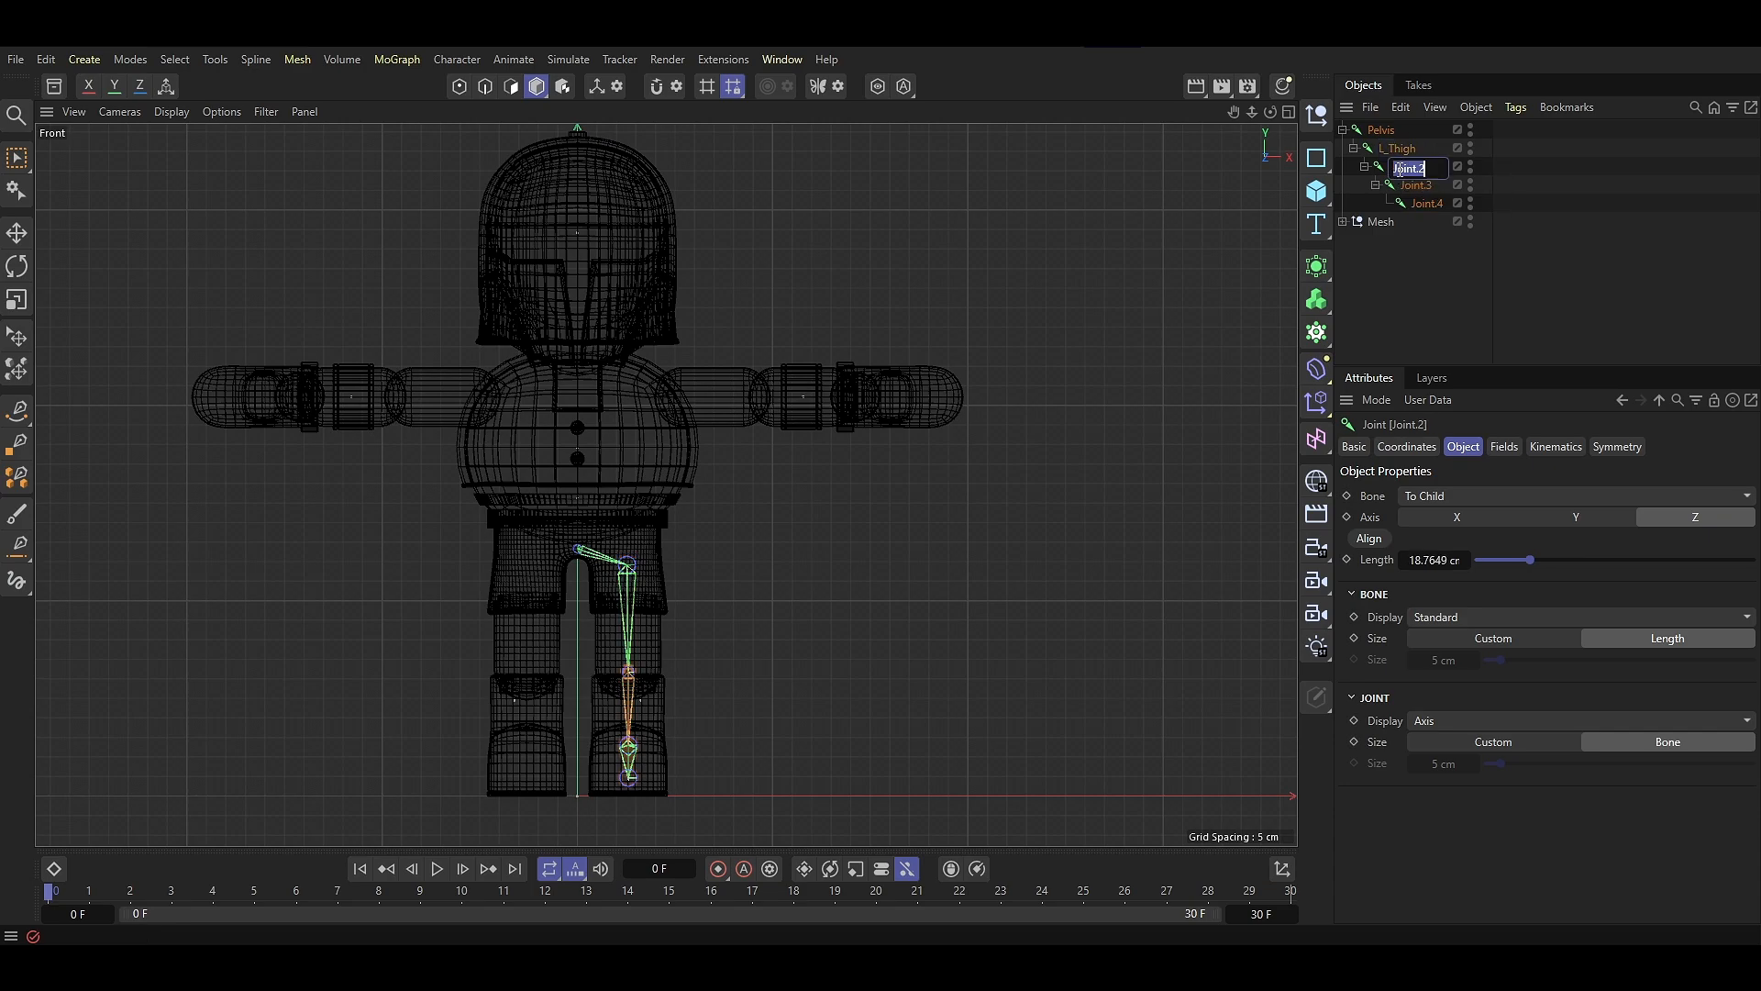
text(L_Knee)
double_click(1410, 184)
text(L_An)
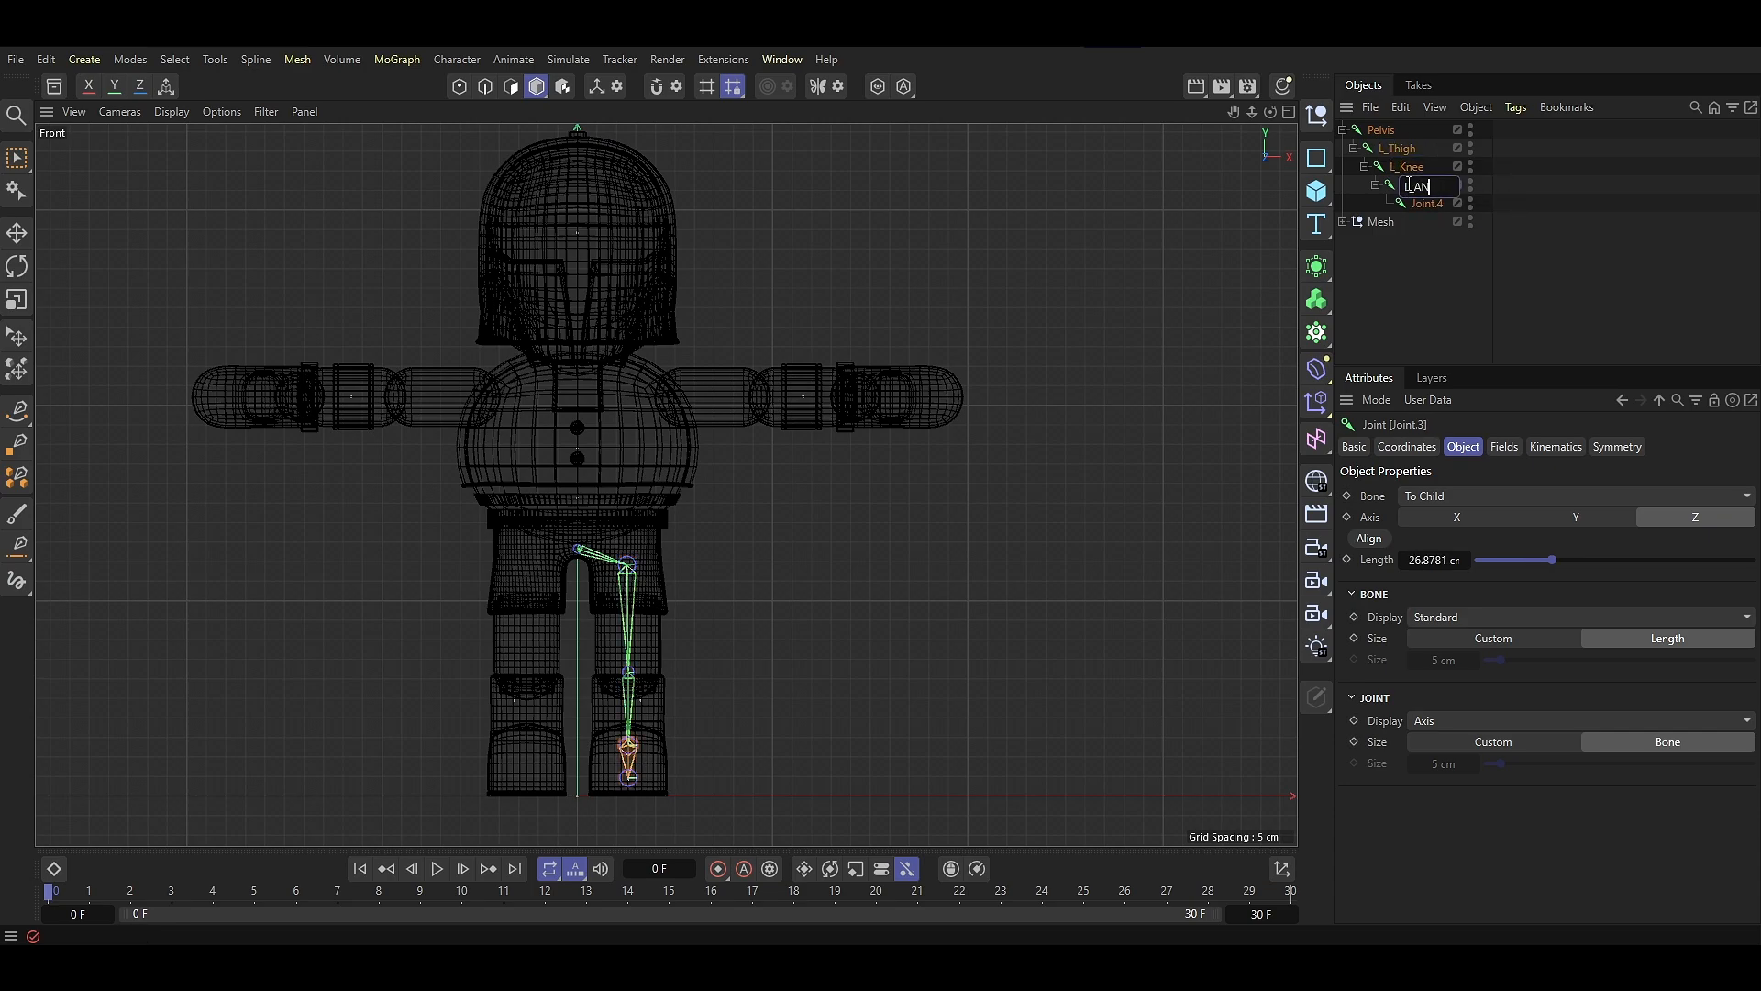
text(kle)
key(Return)
double_click(1425, 203)
text(L_Toe)
key(Return)
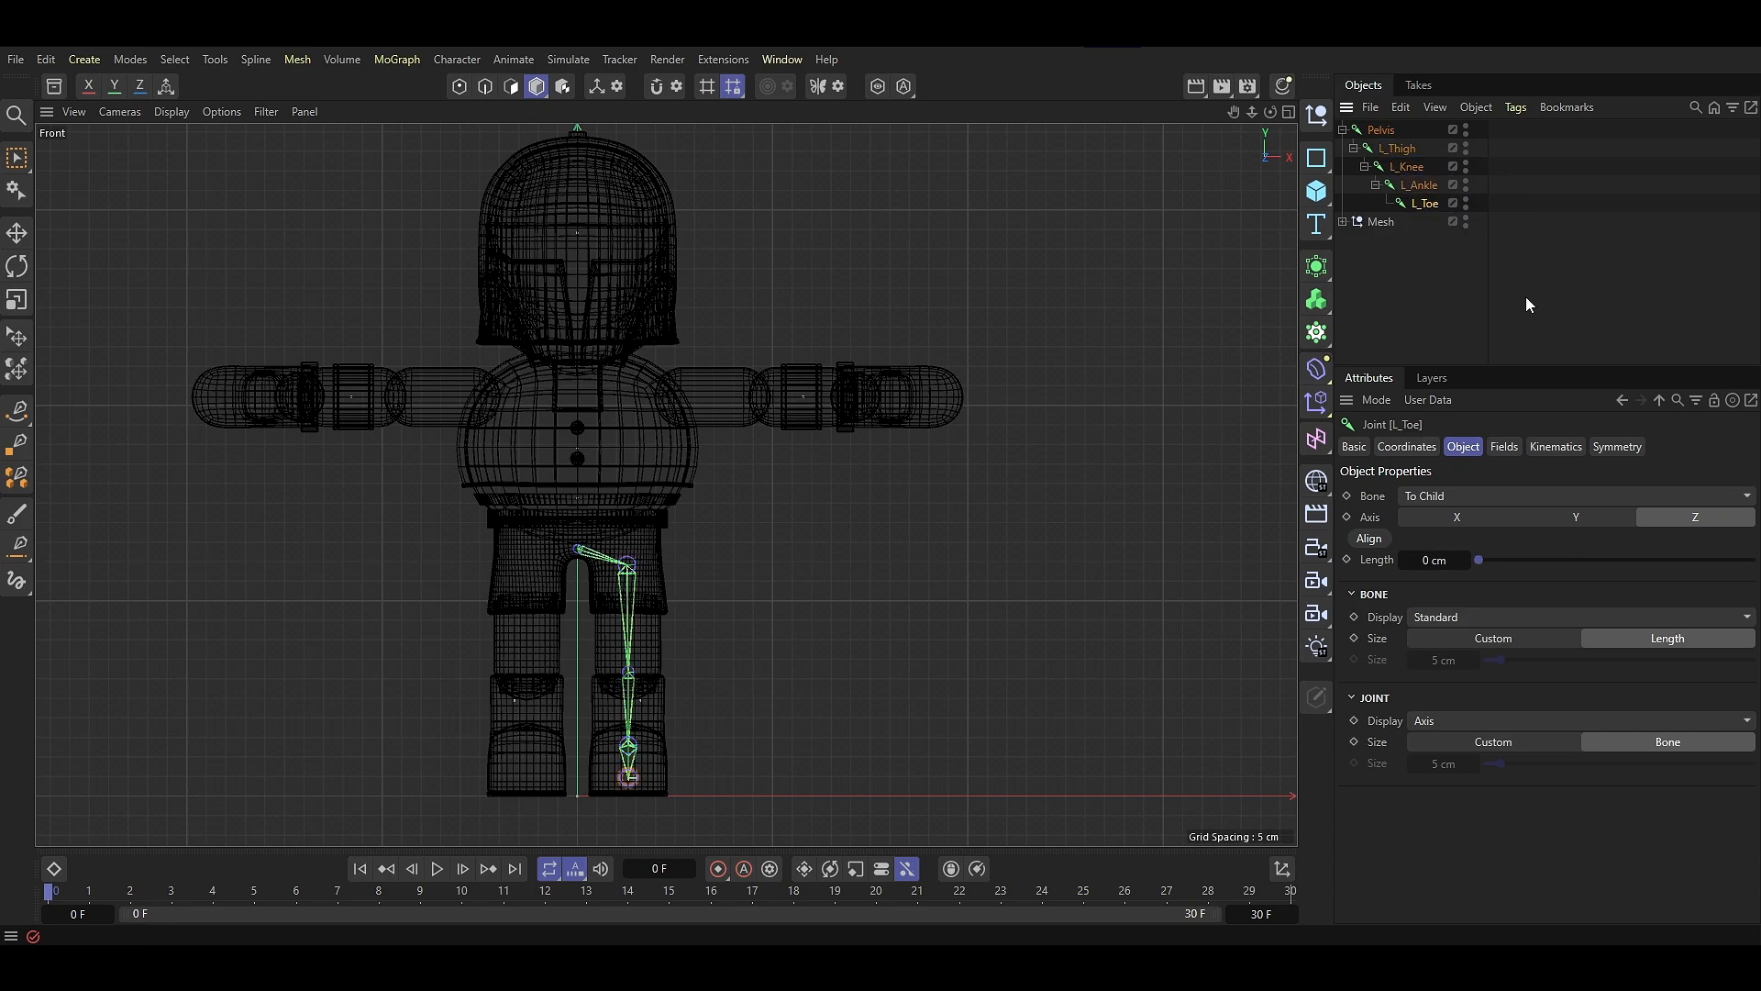
Draw a spine chain upward from Pelvis with joints at the upper chest, the base of the helmet and the helmet's top
click(1354, 148)
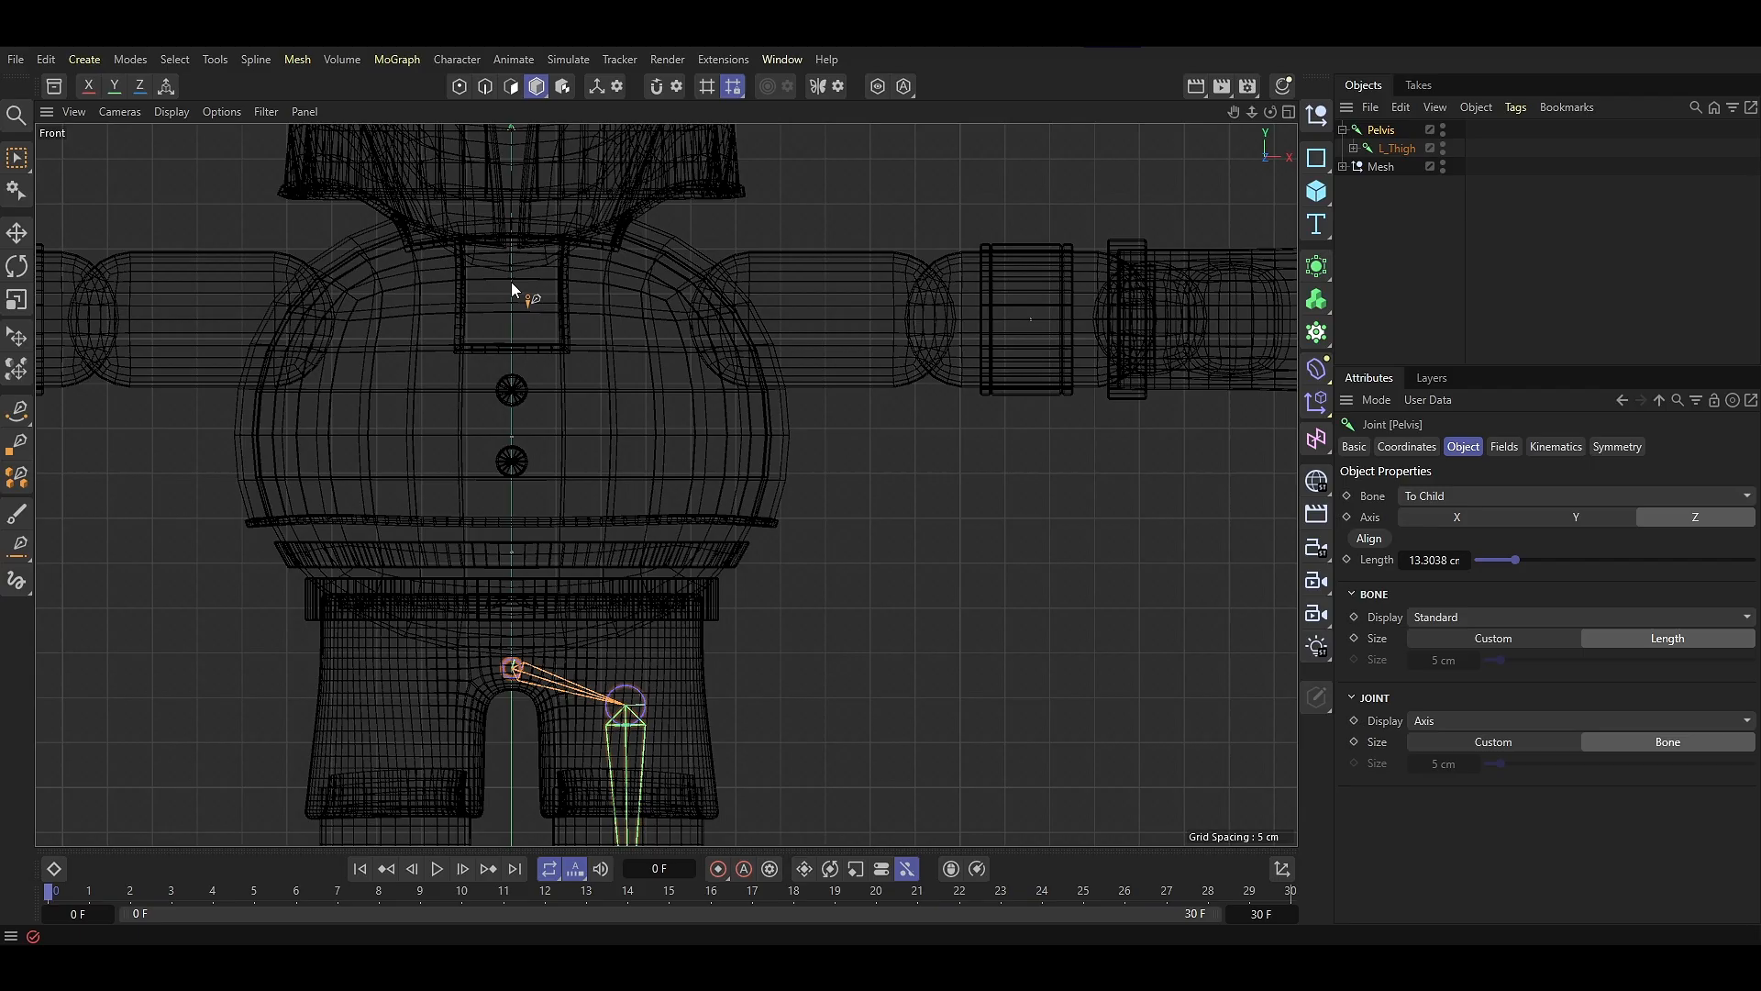
ctrl+click(511, 284)
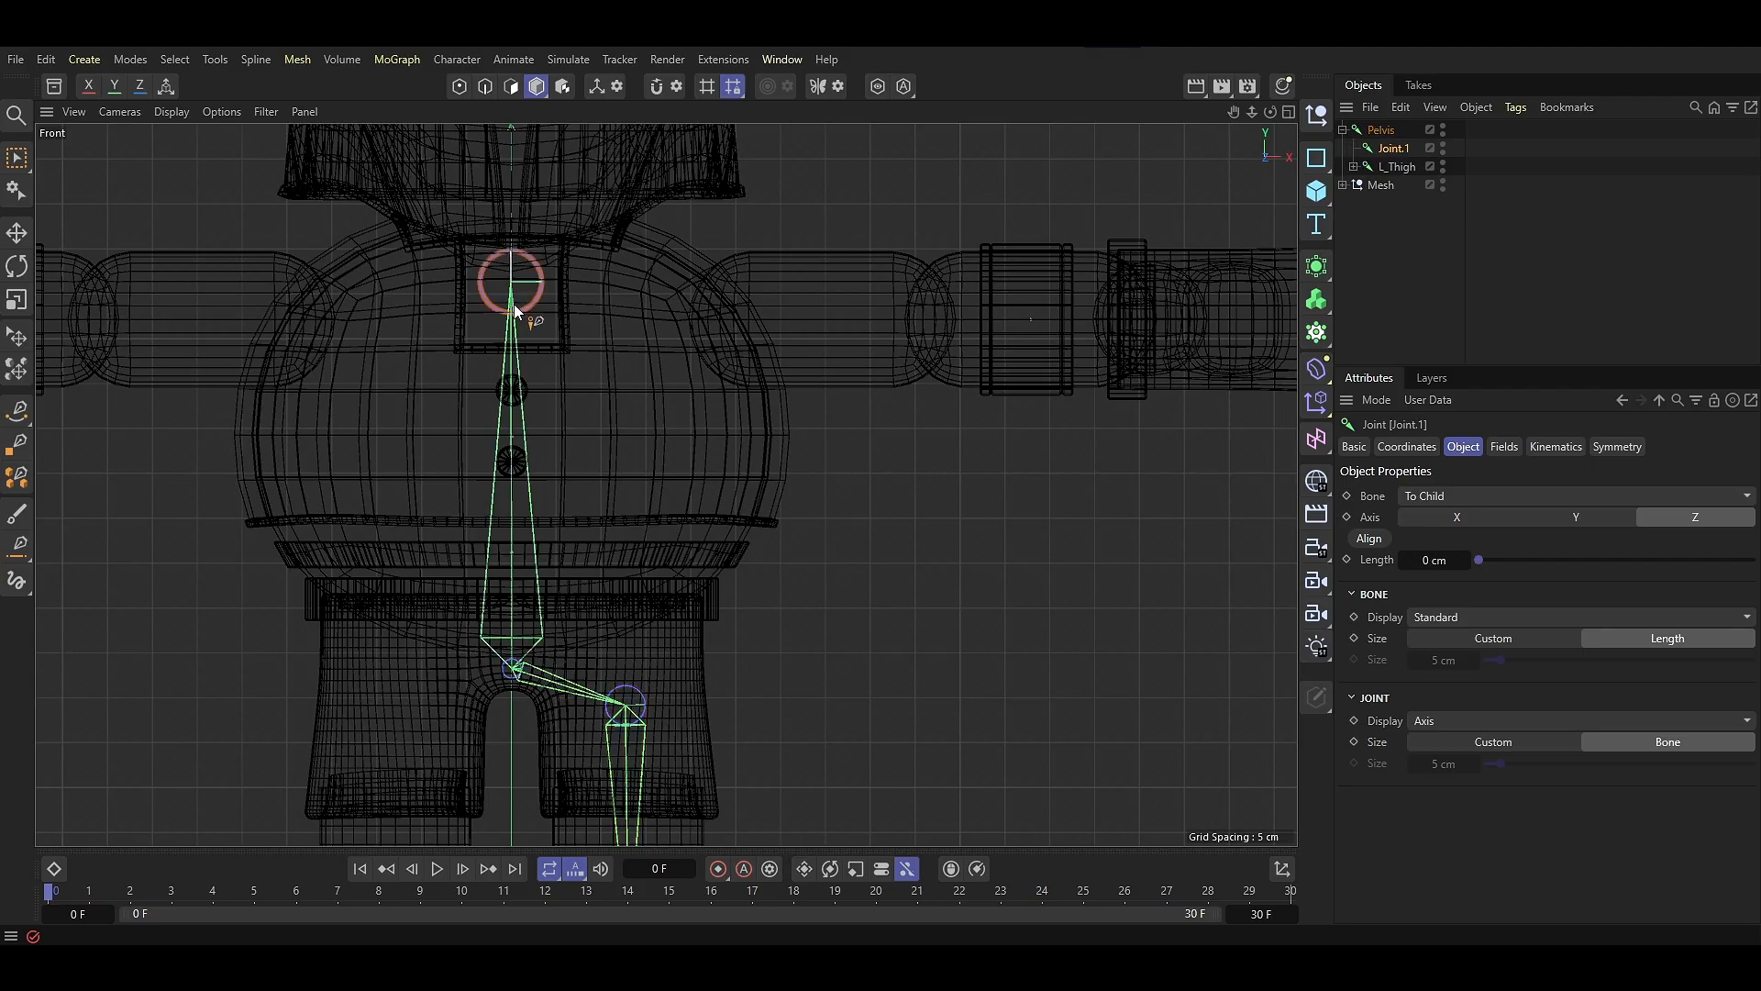
alt+middle_drag(513, 305, 515, 391)
ctrl+click(512, 308)
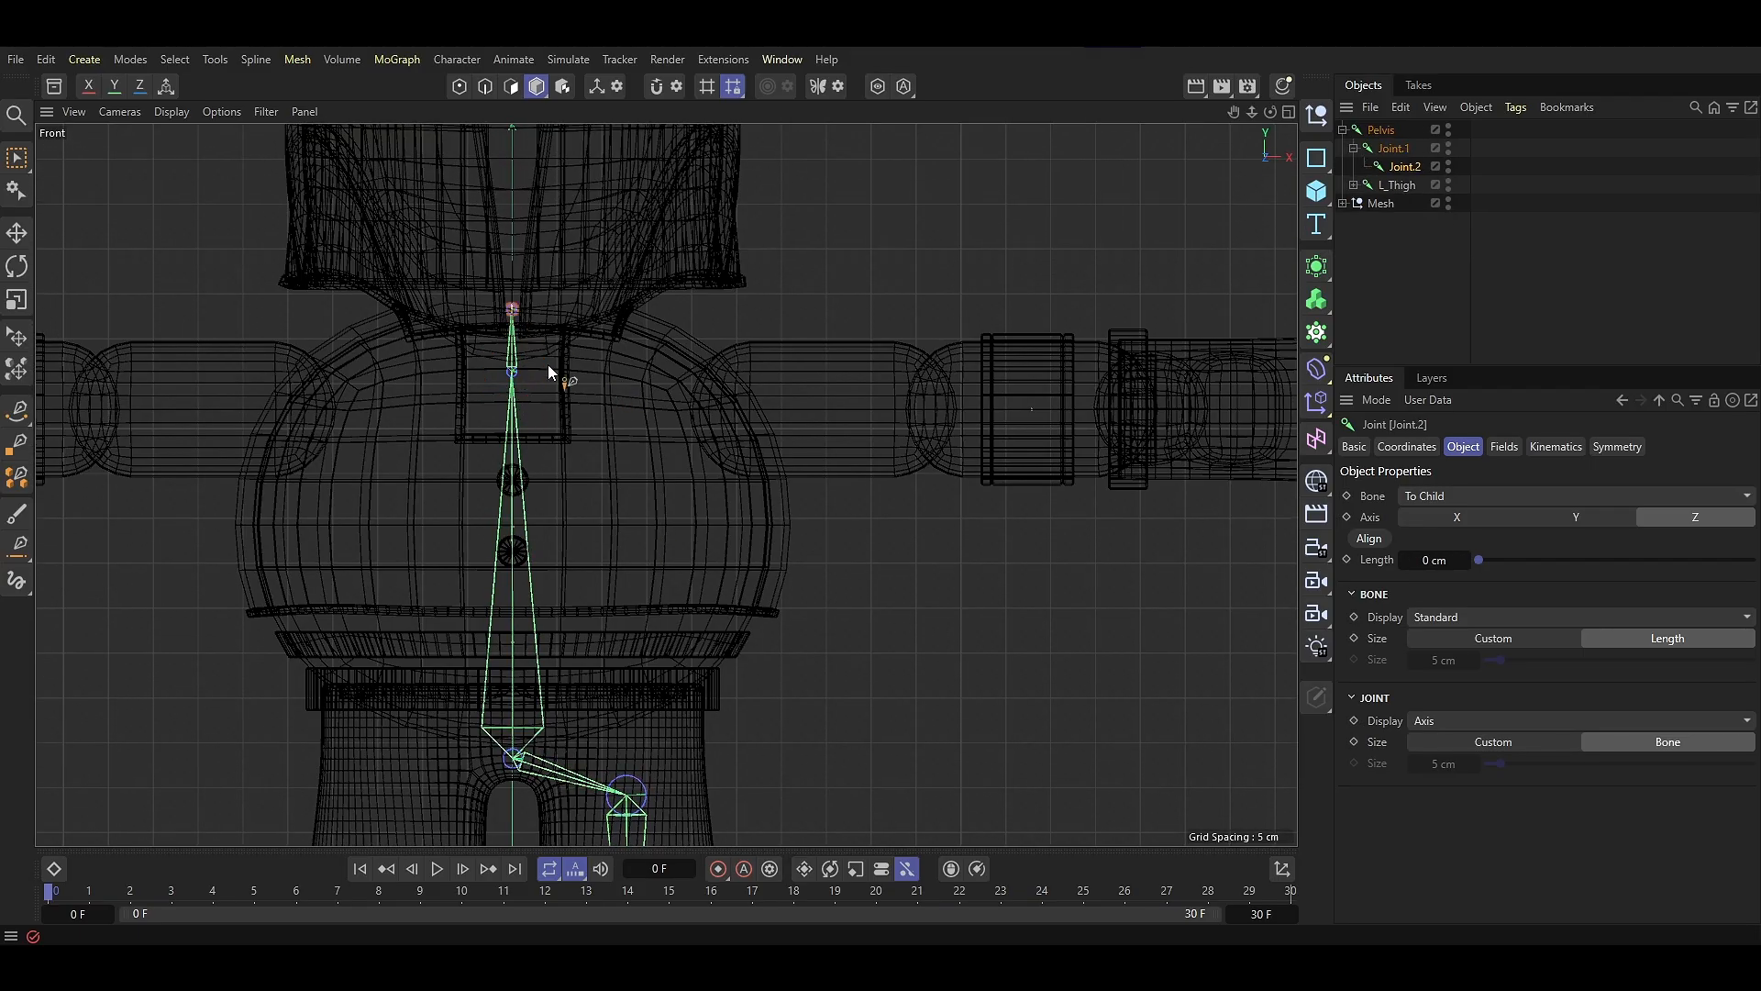
ctrl+click(491, 268)
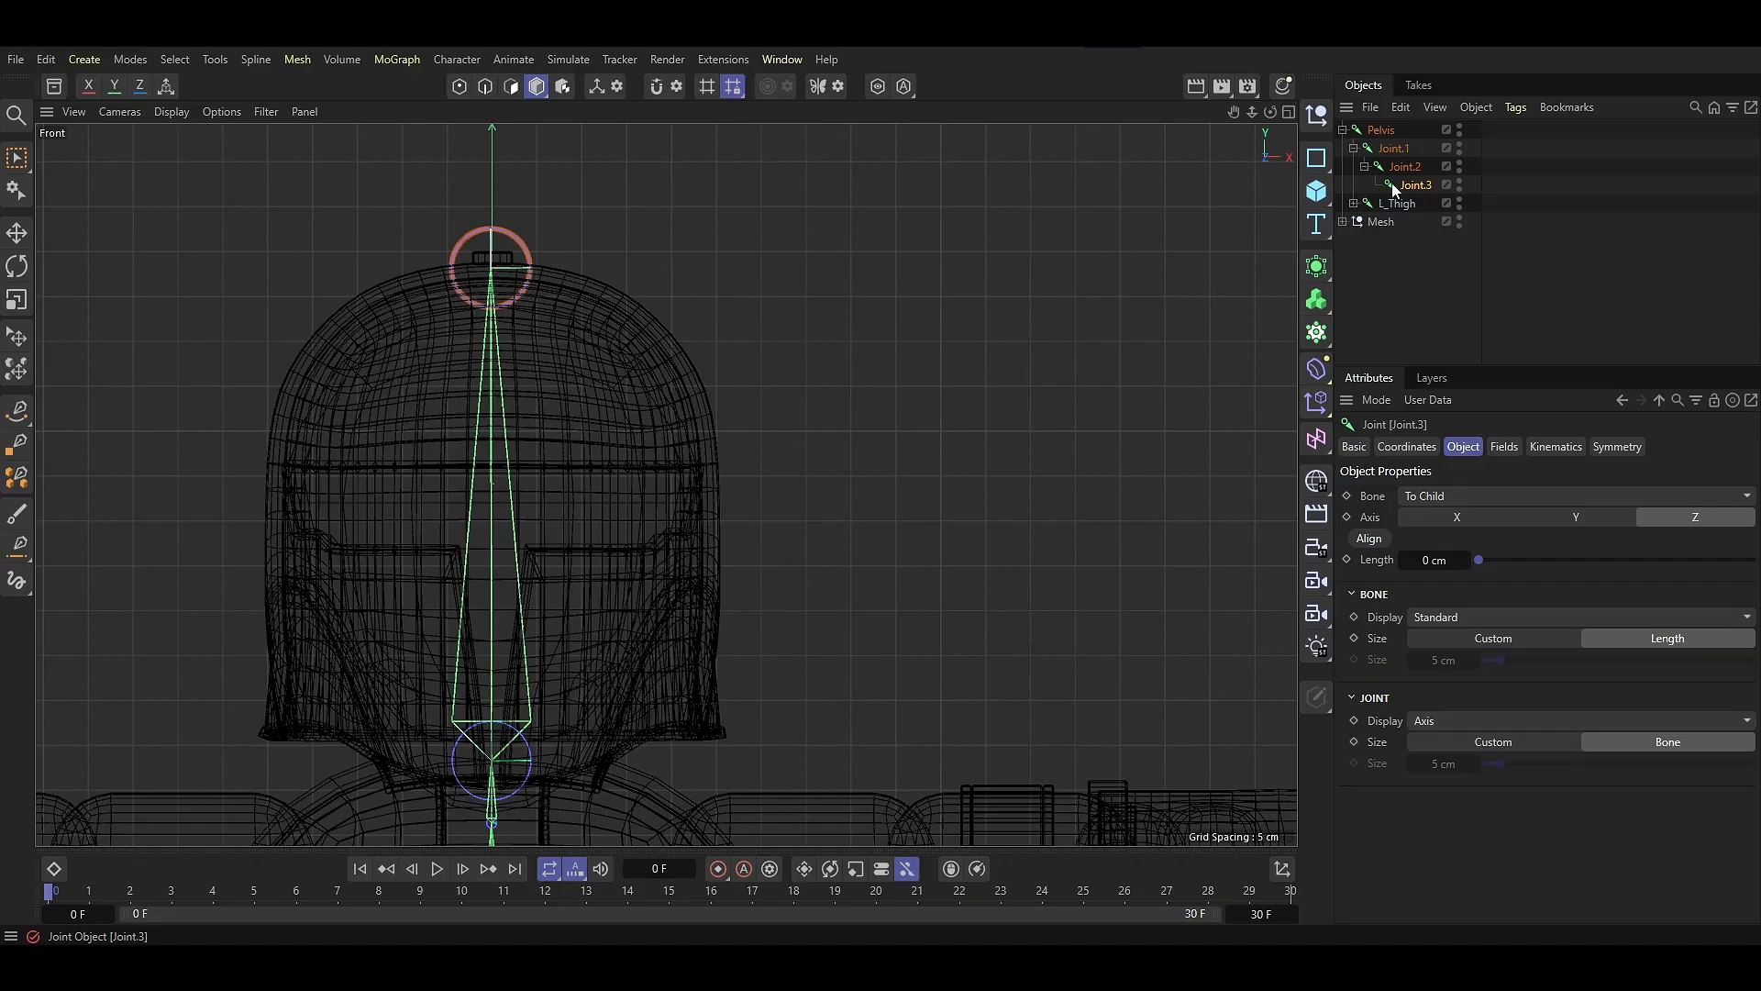
Rename the three spine joints from chest to helmet top as Torso, Neck and Head
double_click(1395, 148)
text(Torso)
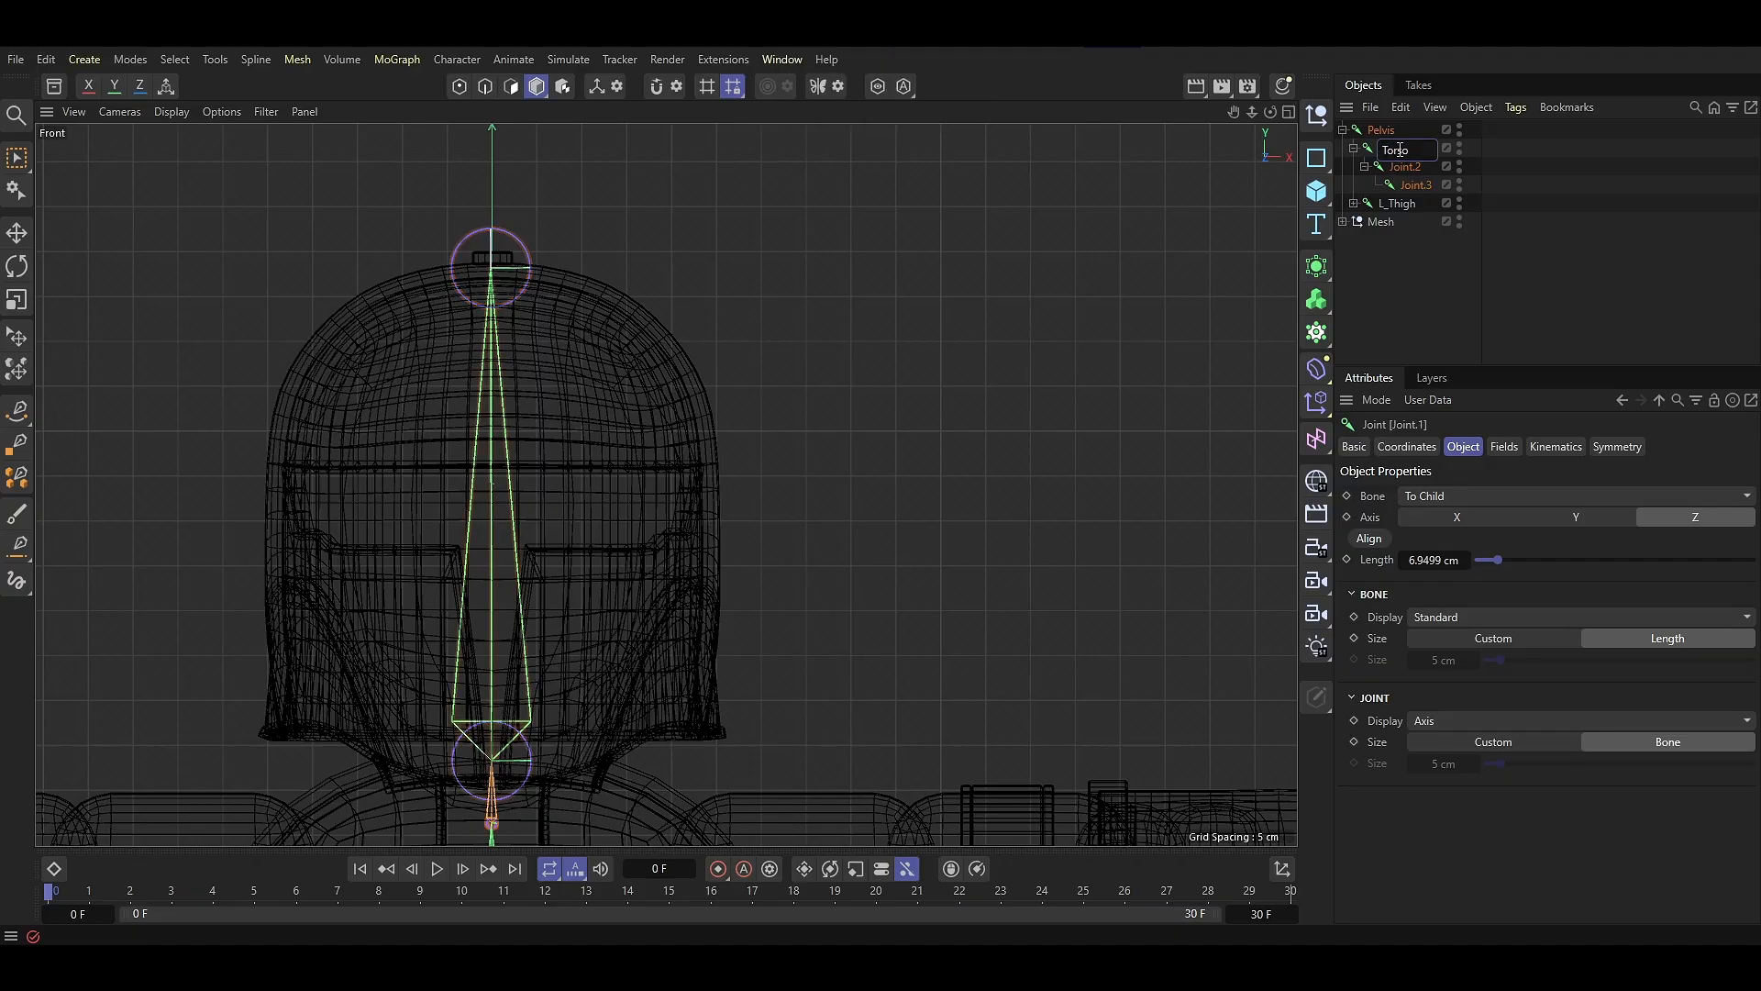
key(Return)
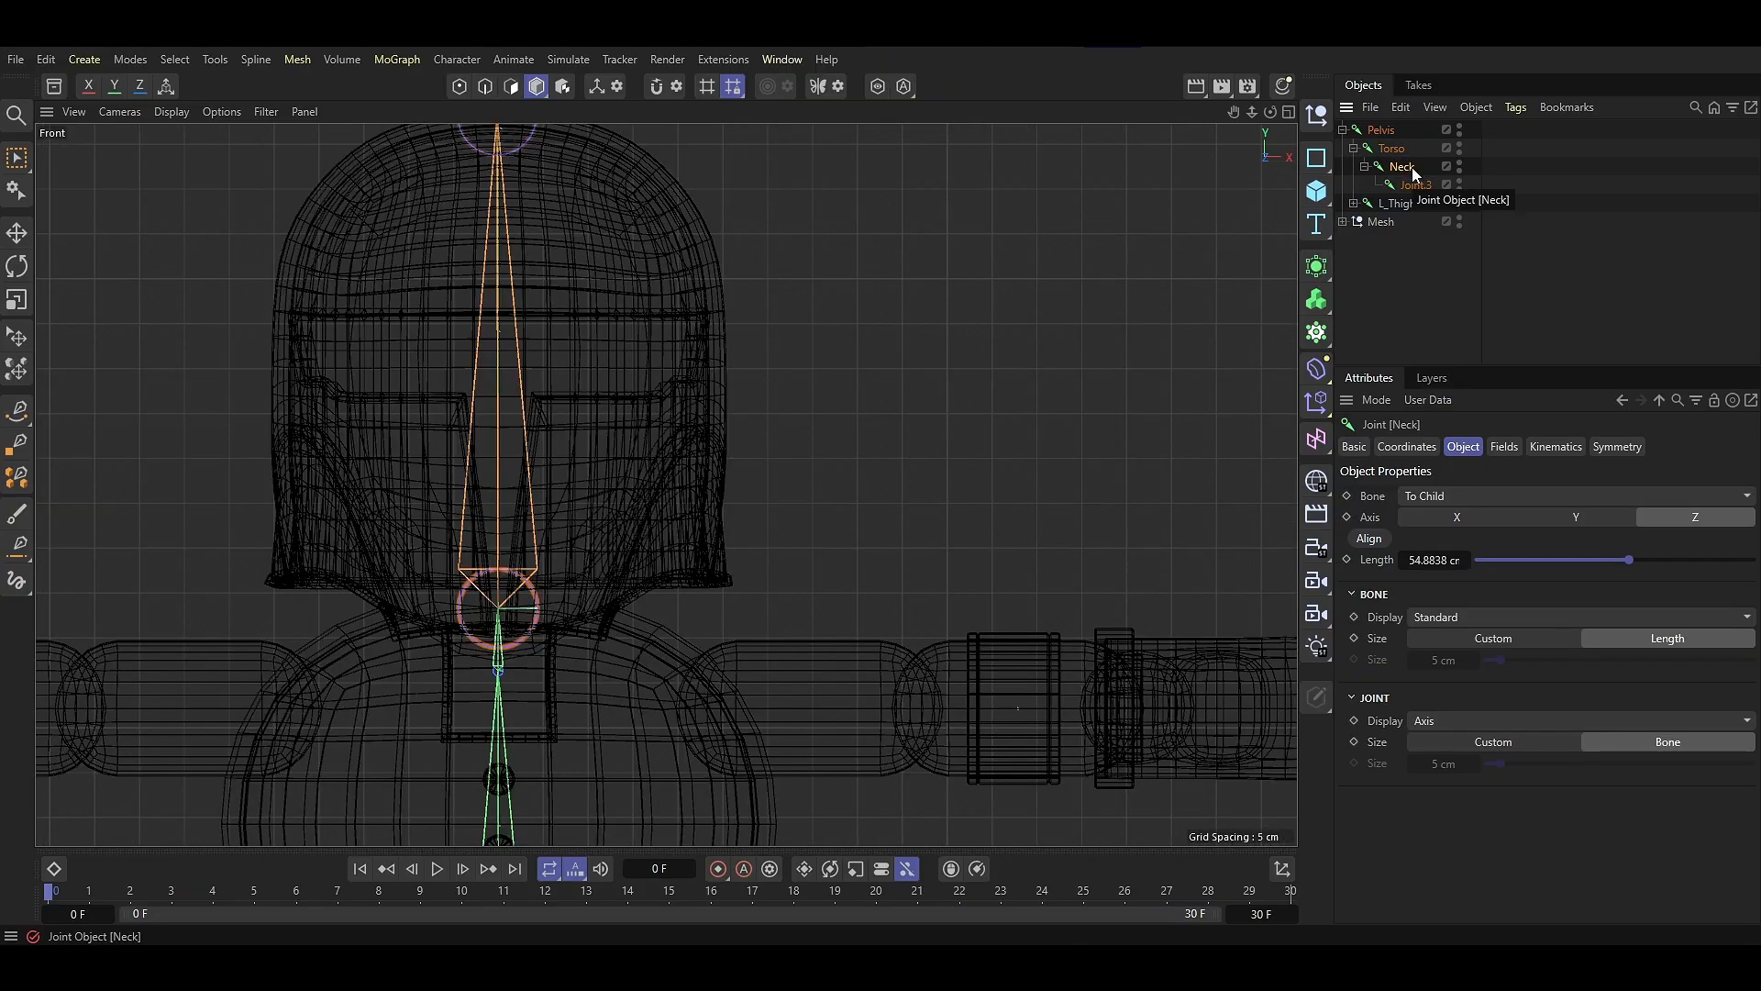
double_click(1416, 185)
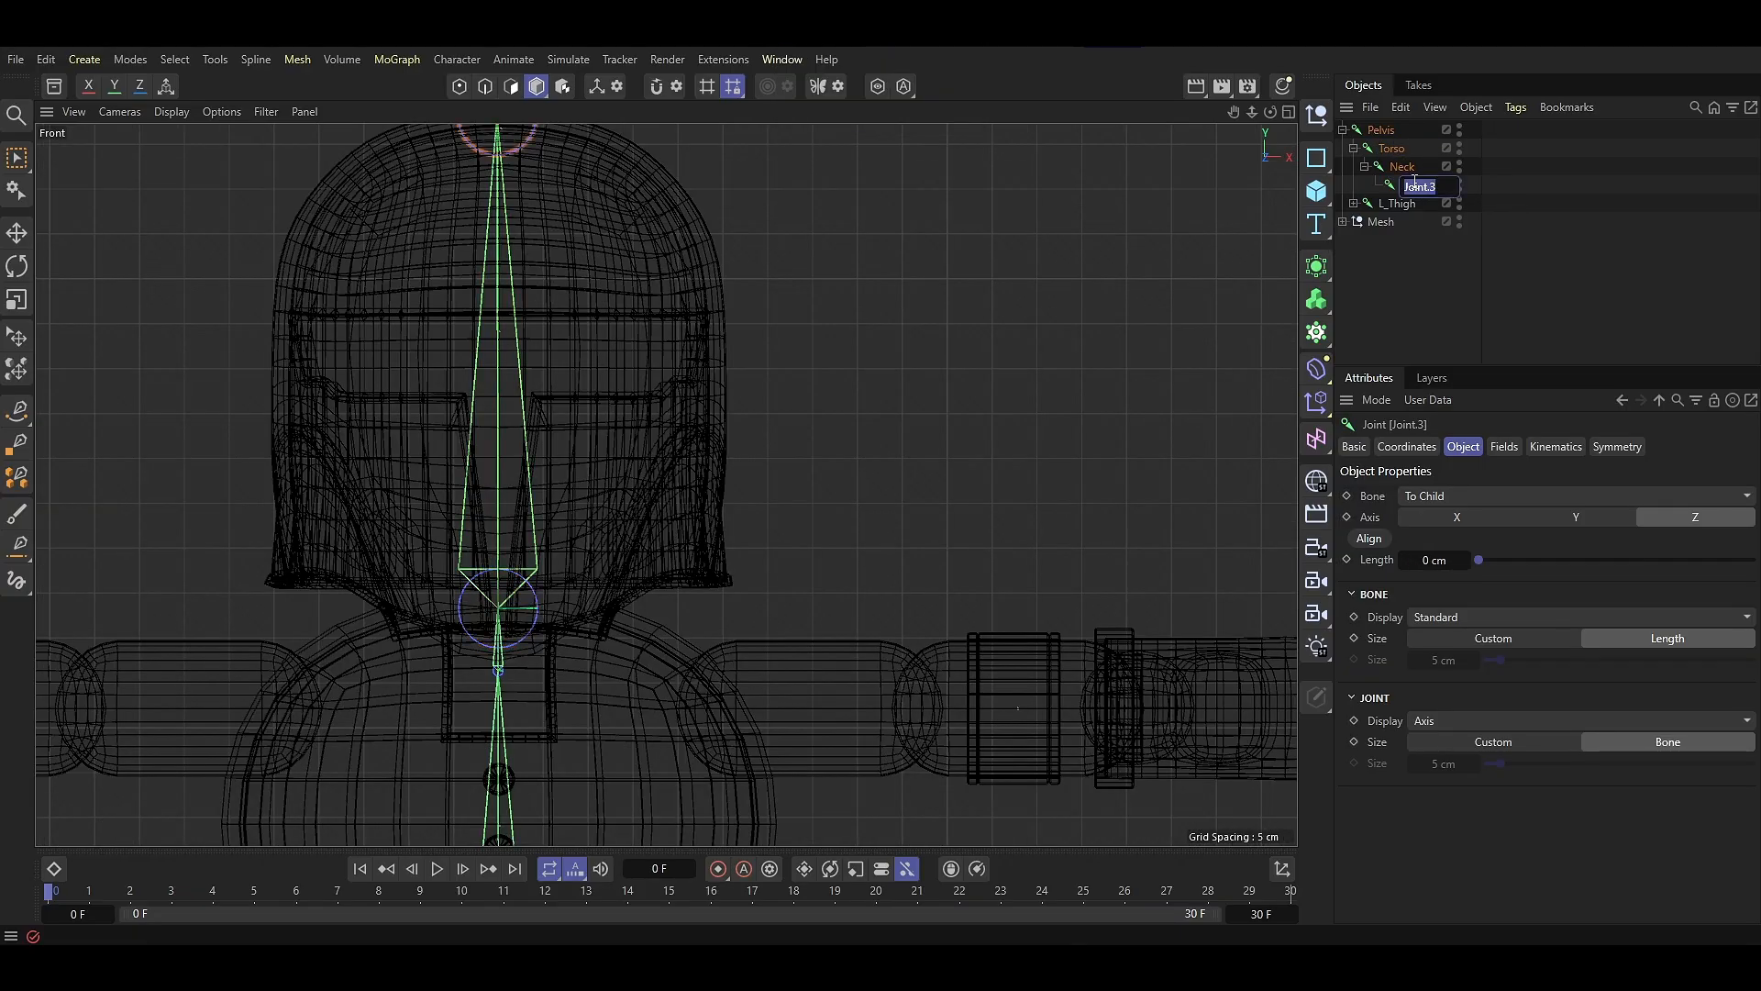
text(Head)
key(Return)
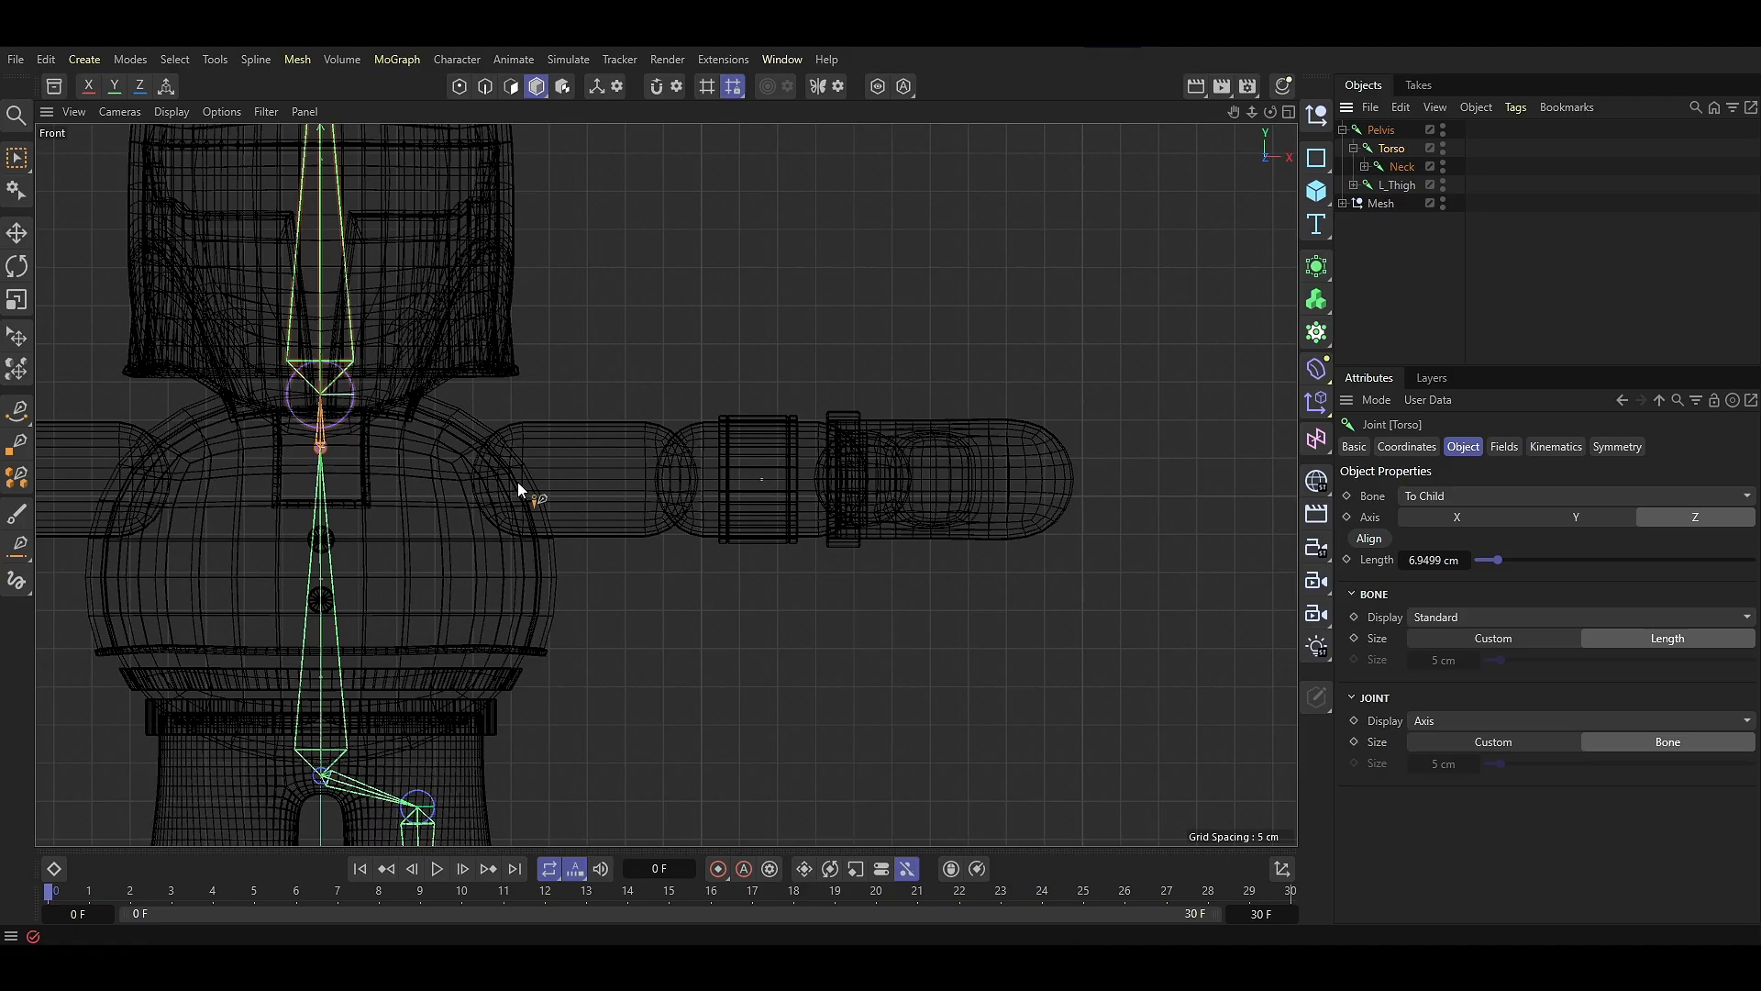
Draw an arm chain from Torso with joints at the shoulder, elbow, wrist and fingertips of the character's left arm
scroll(487, 479, up, 2)
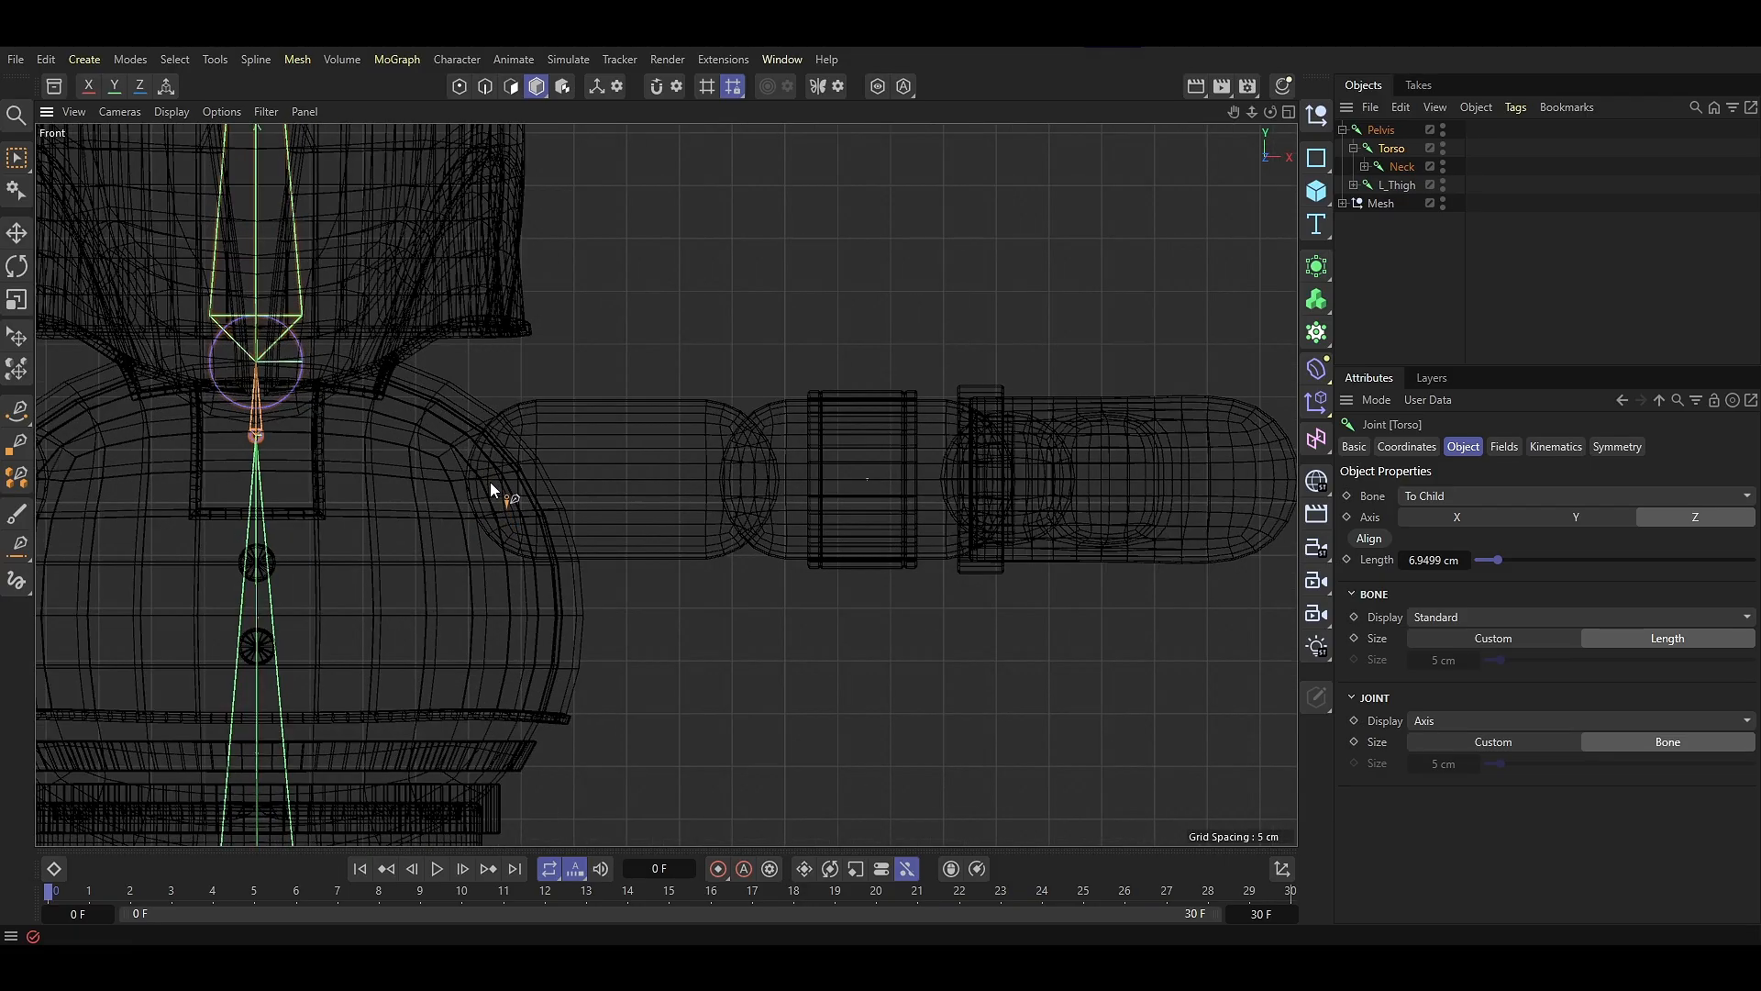
ctrl+click(491, 480)
scroll(621, 507, up, 2)
ctrl+click(798, 472)
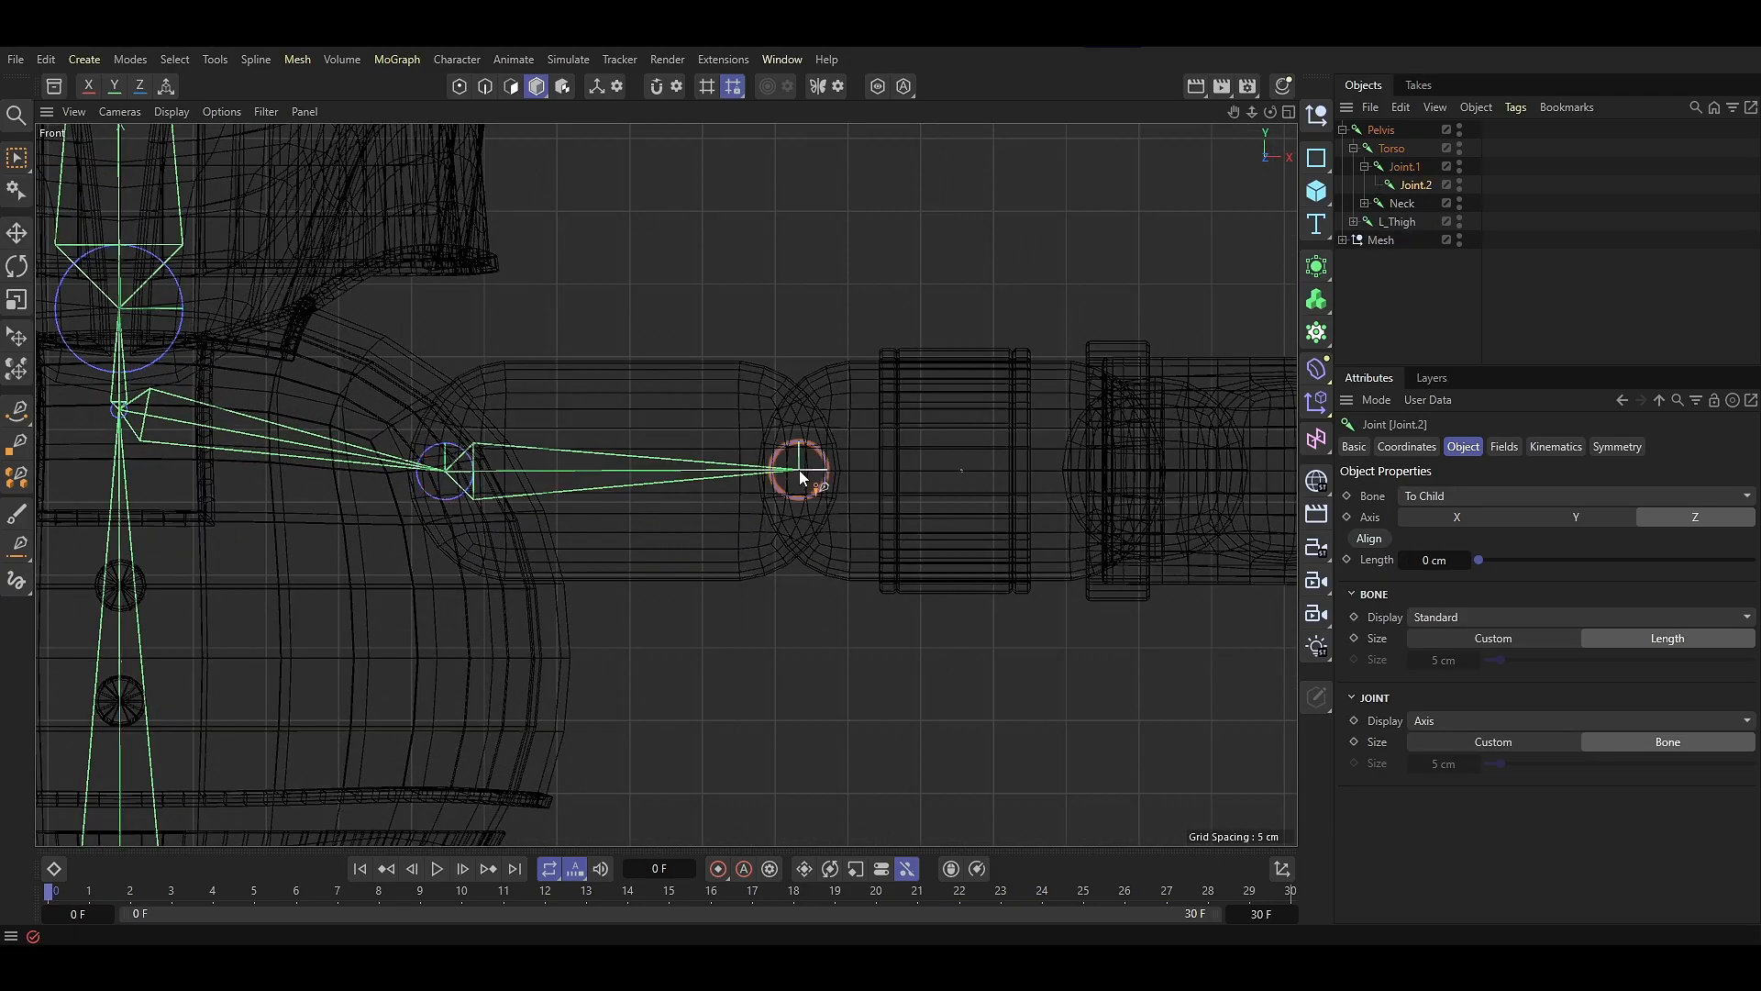
alt+middle_drag(807, 480, 505, 481)
ctrl+click(811, 464)
ctrl+click(1233, 466)
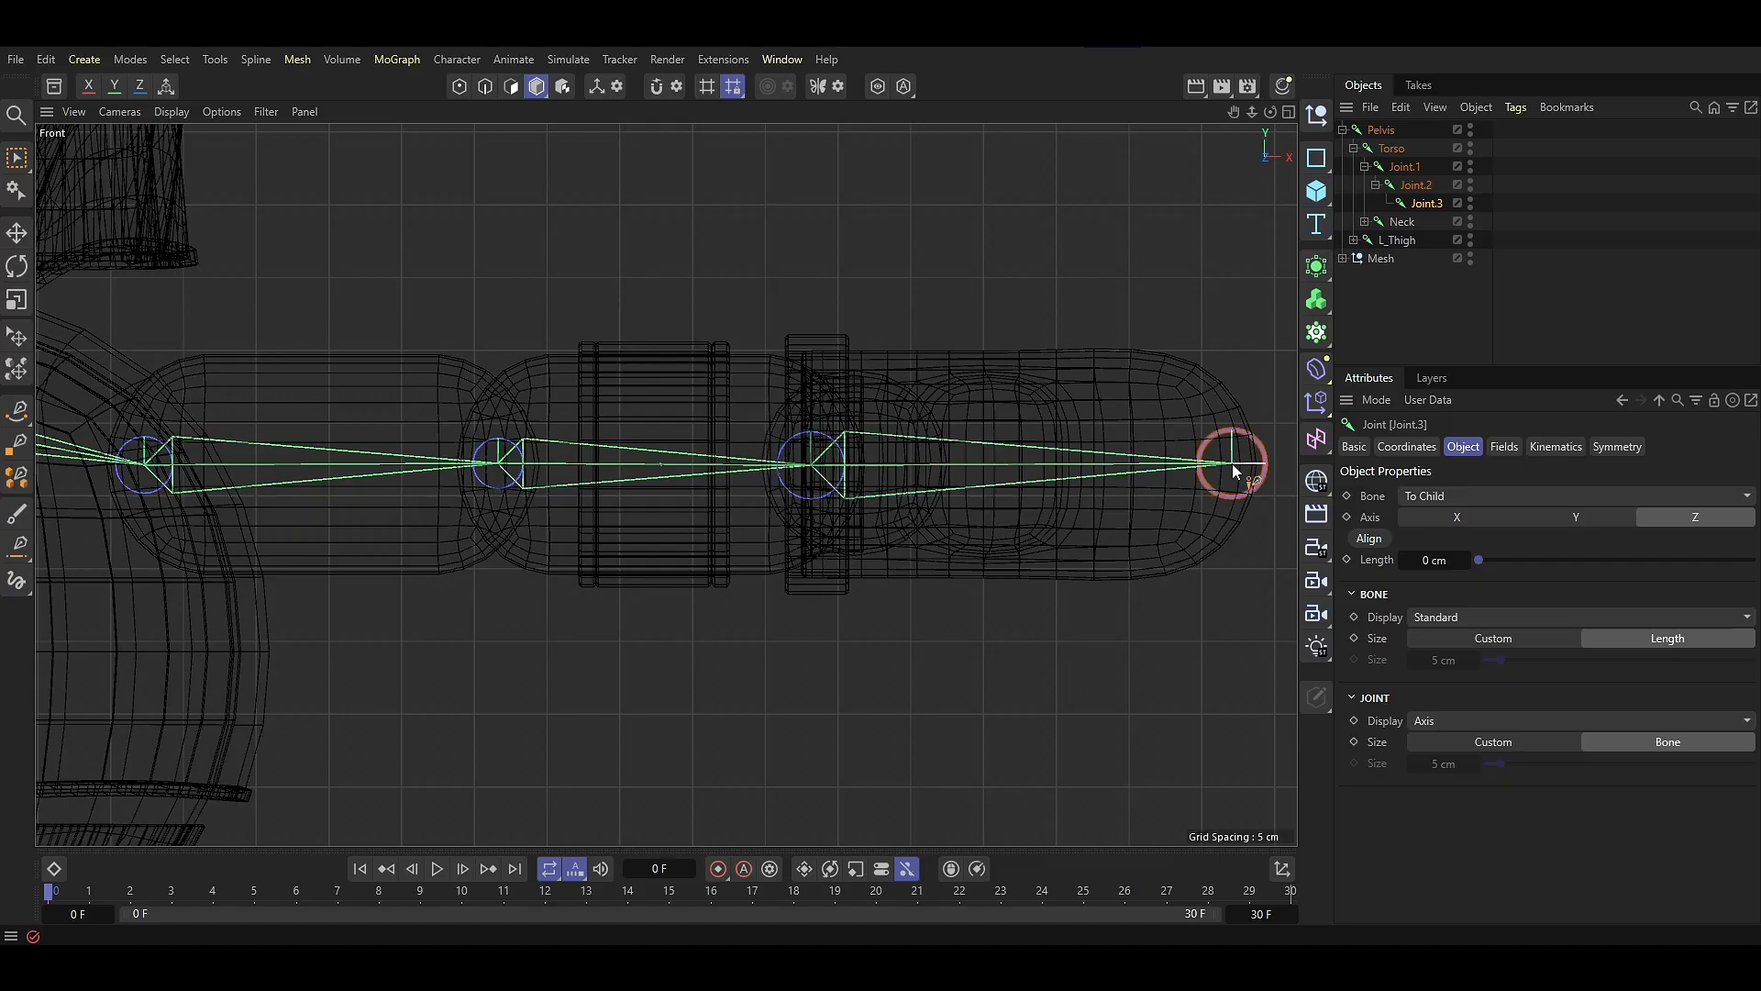
Nudge the left elbow joint slightly toward the character's back in the top view and compare the arm chain in the front view
key(F2)
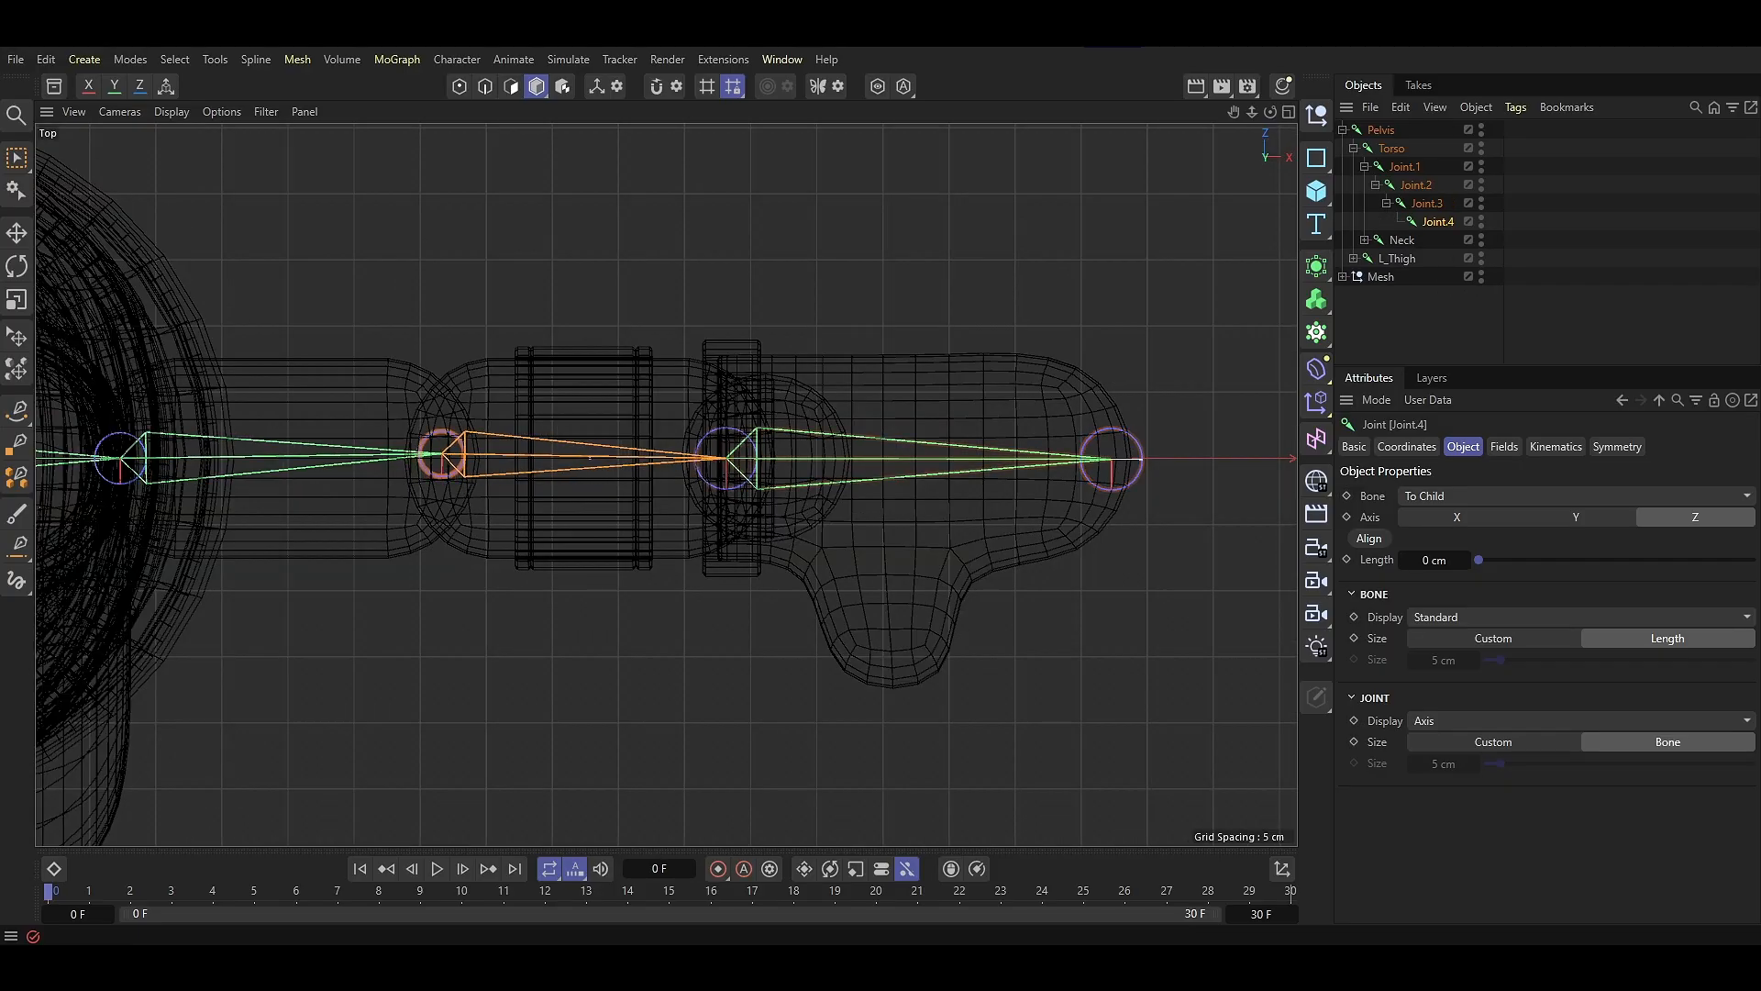
drag(442, 459, 444, 461)
middle_click(554, 485)
middle_click(896, 575)
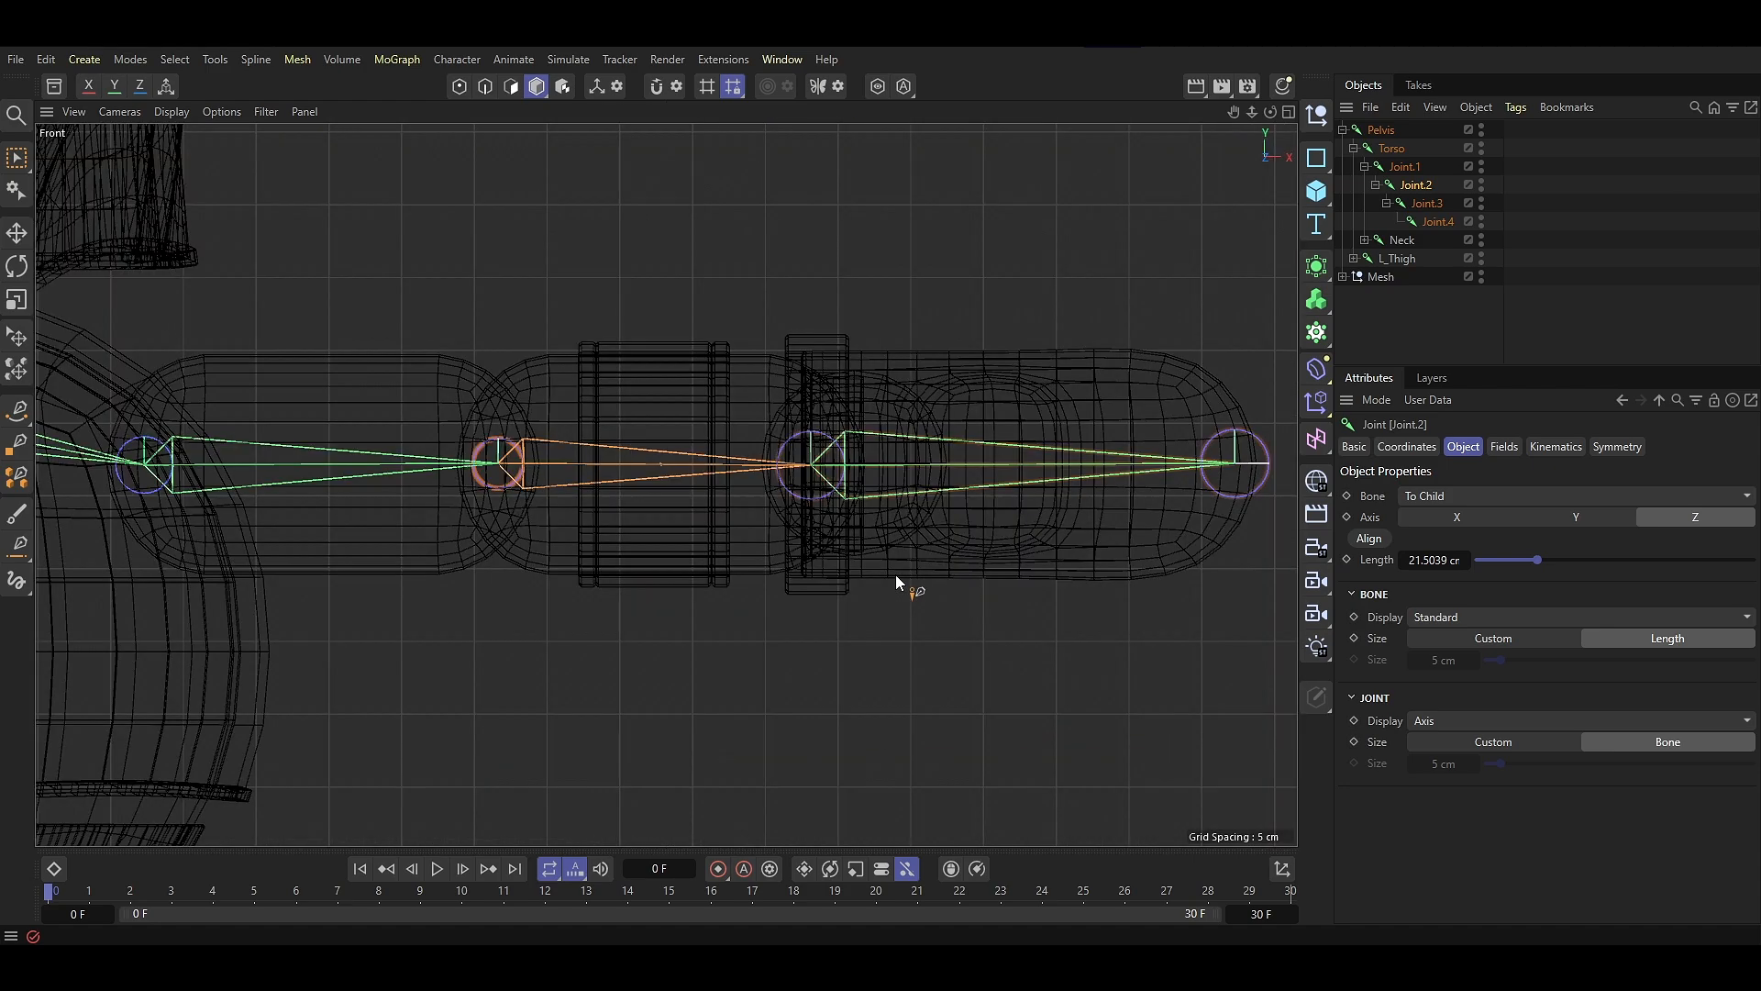
scroll(773, 531, down, 8)
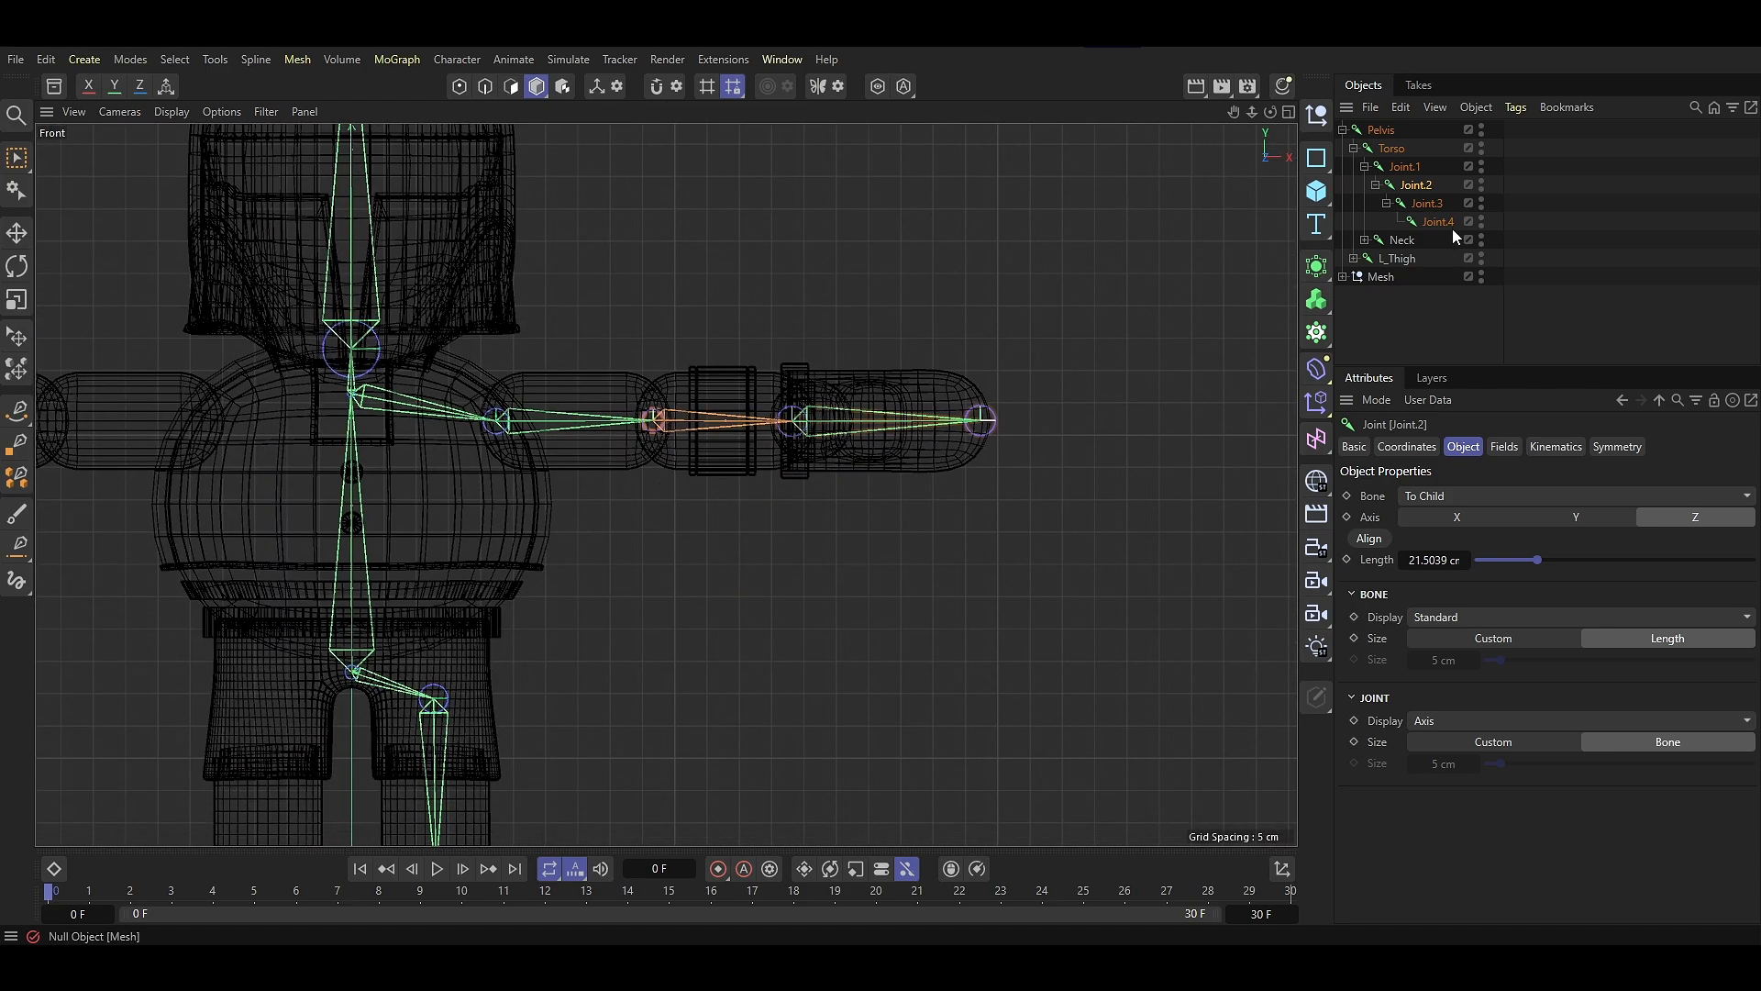
Rename the four arm joints from shoulder to fingertips as L_Shoulder, L_Elbow, L_Wrist and L_Hand
double_click(1407, 167)
text(L_Shou)
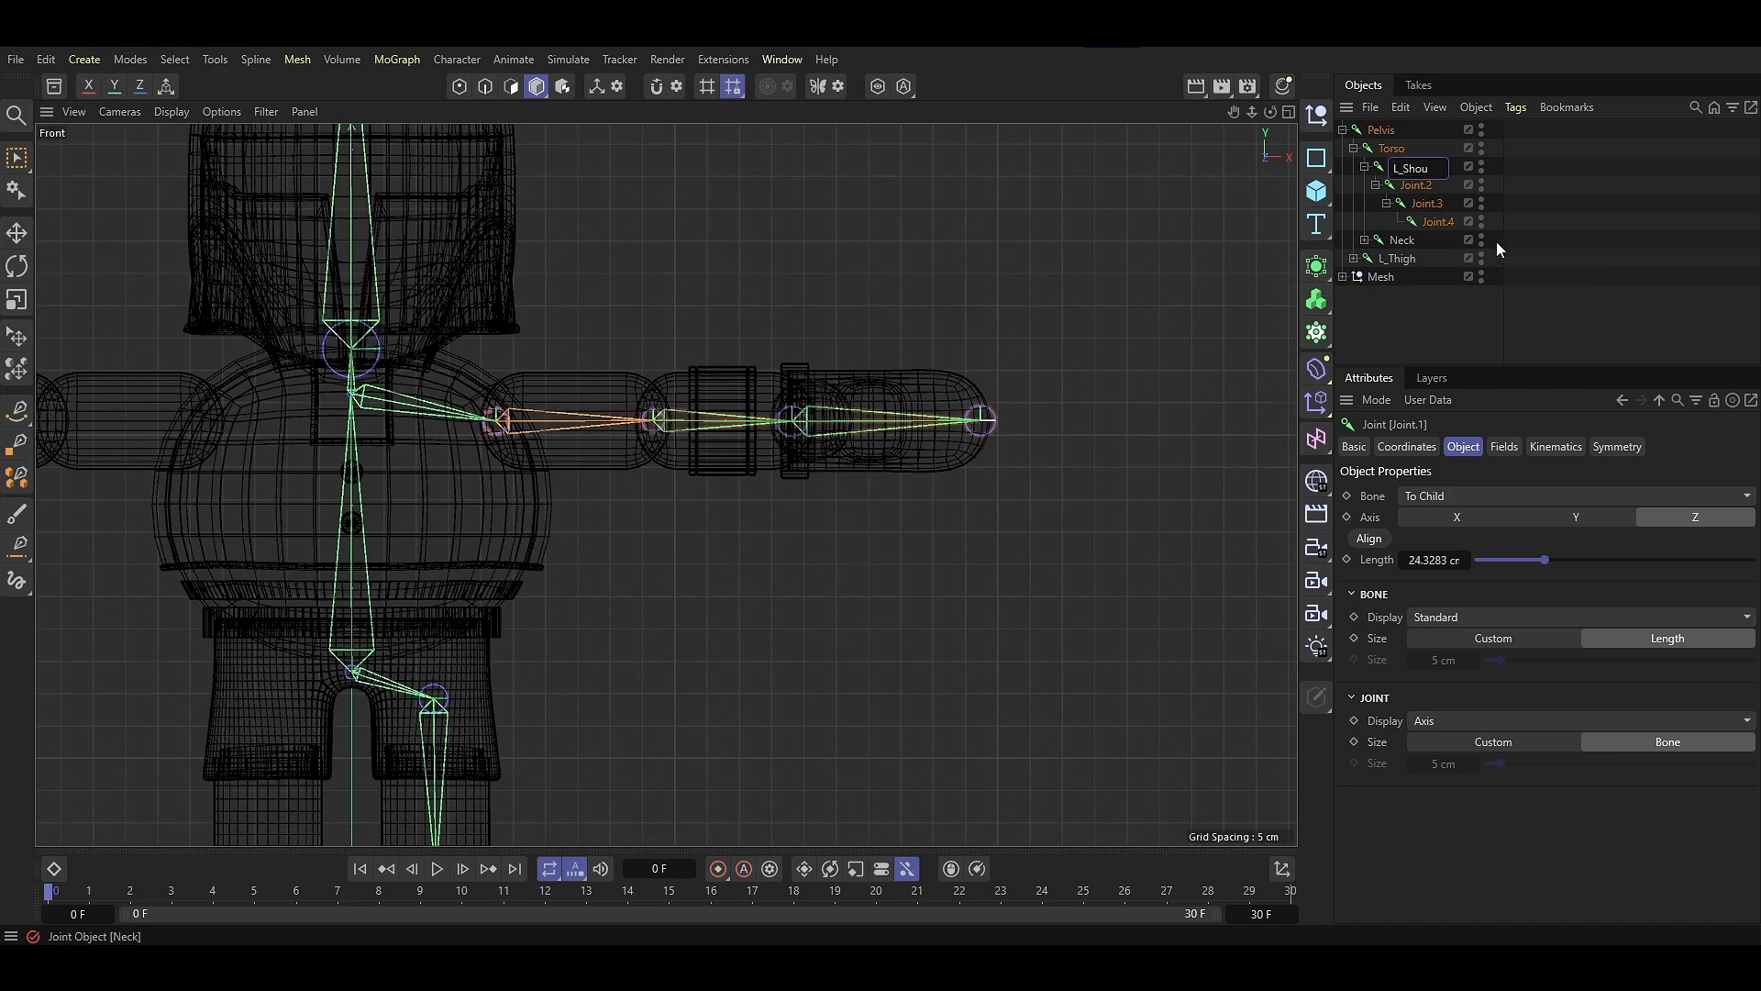
text(lder)
double_click(1418, 184)
text(L_Elbow)
double_click(1426, 203)
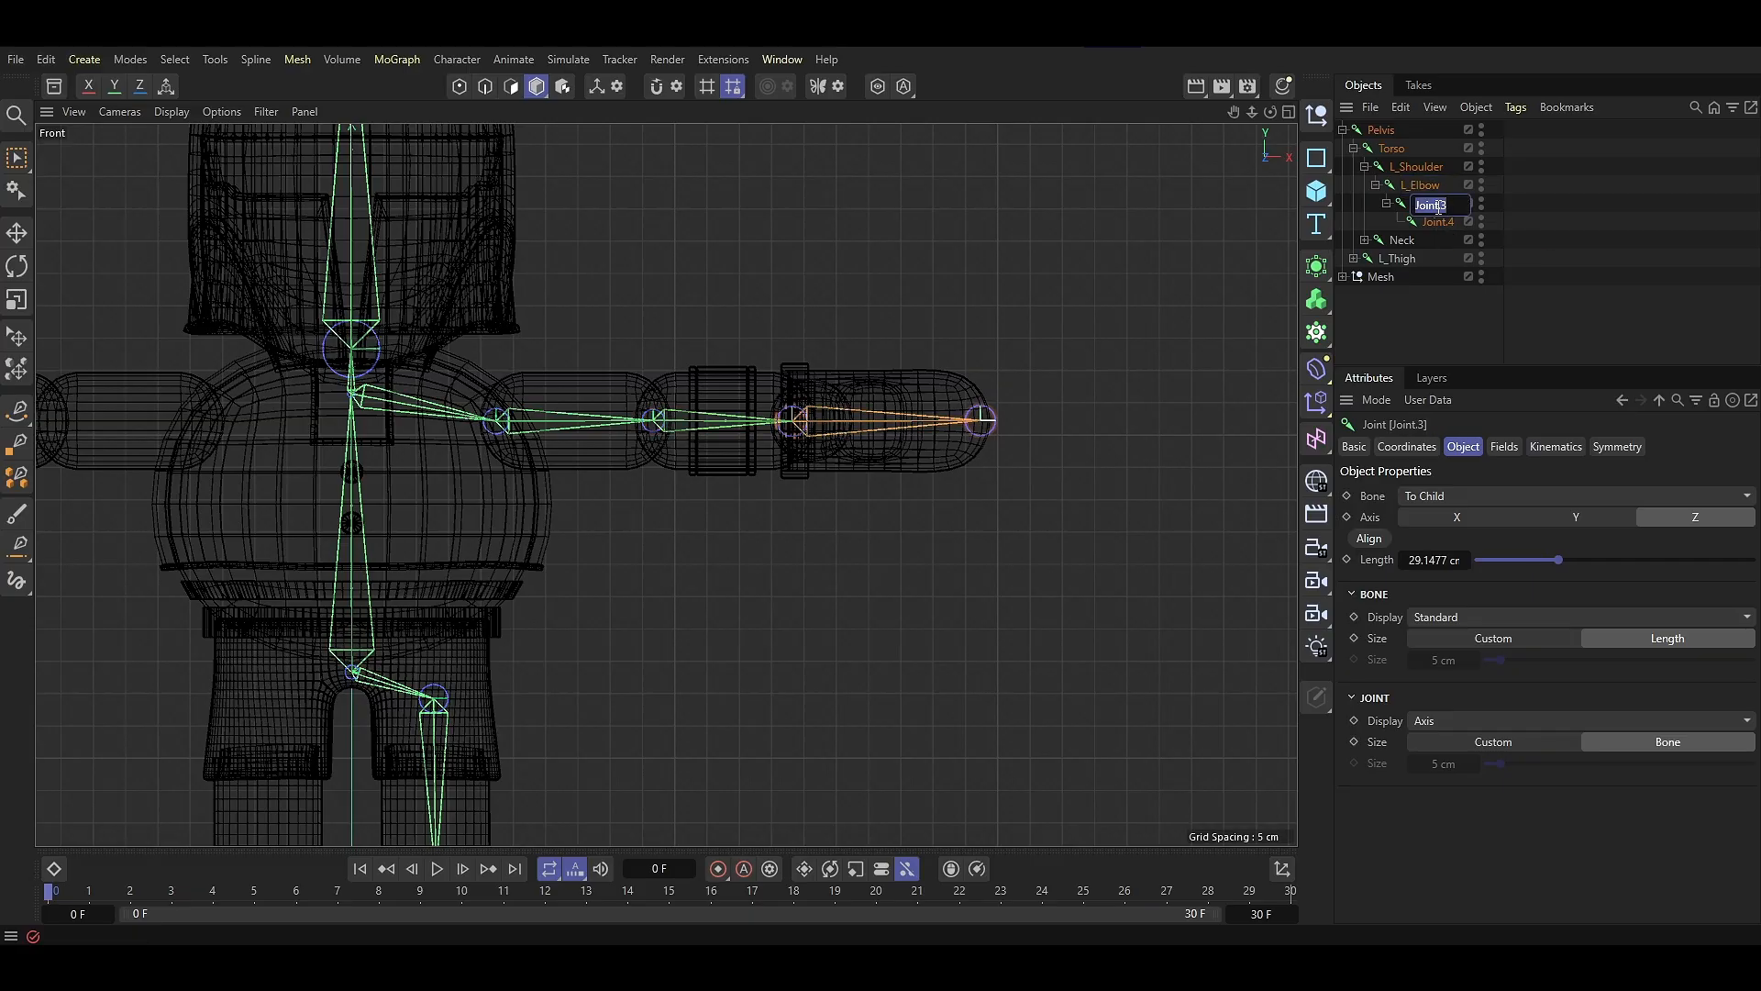
text(L_Wrist)
double_click(1438, 221)
text(L_Hand)
key(Return)
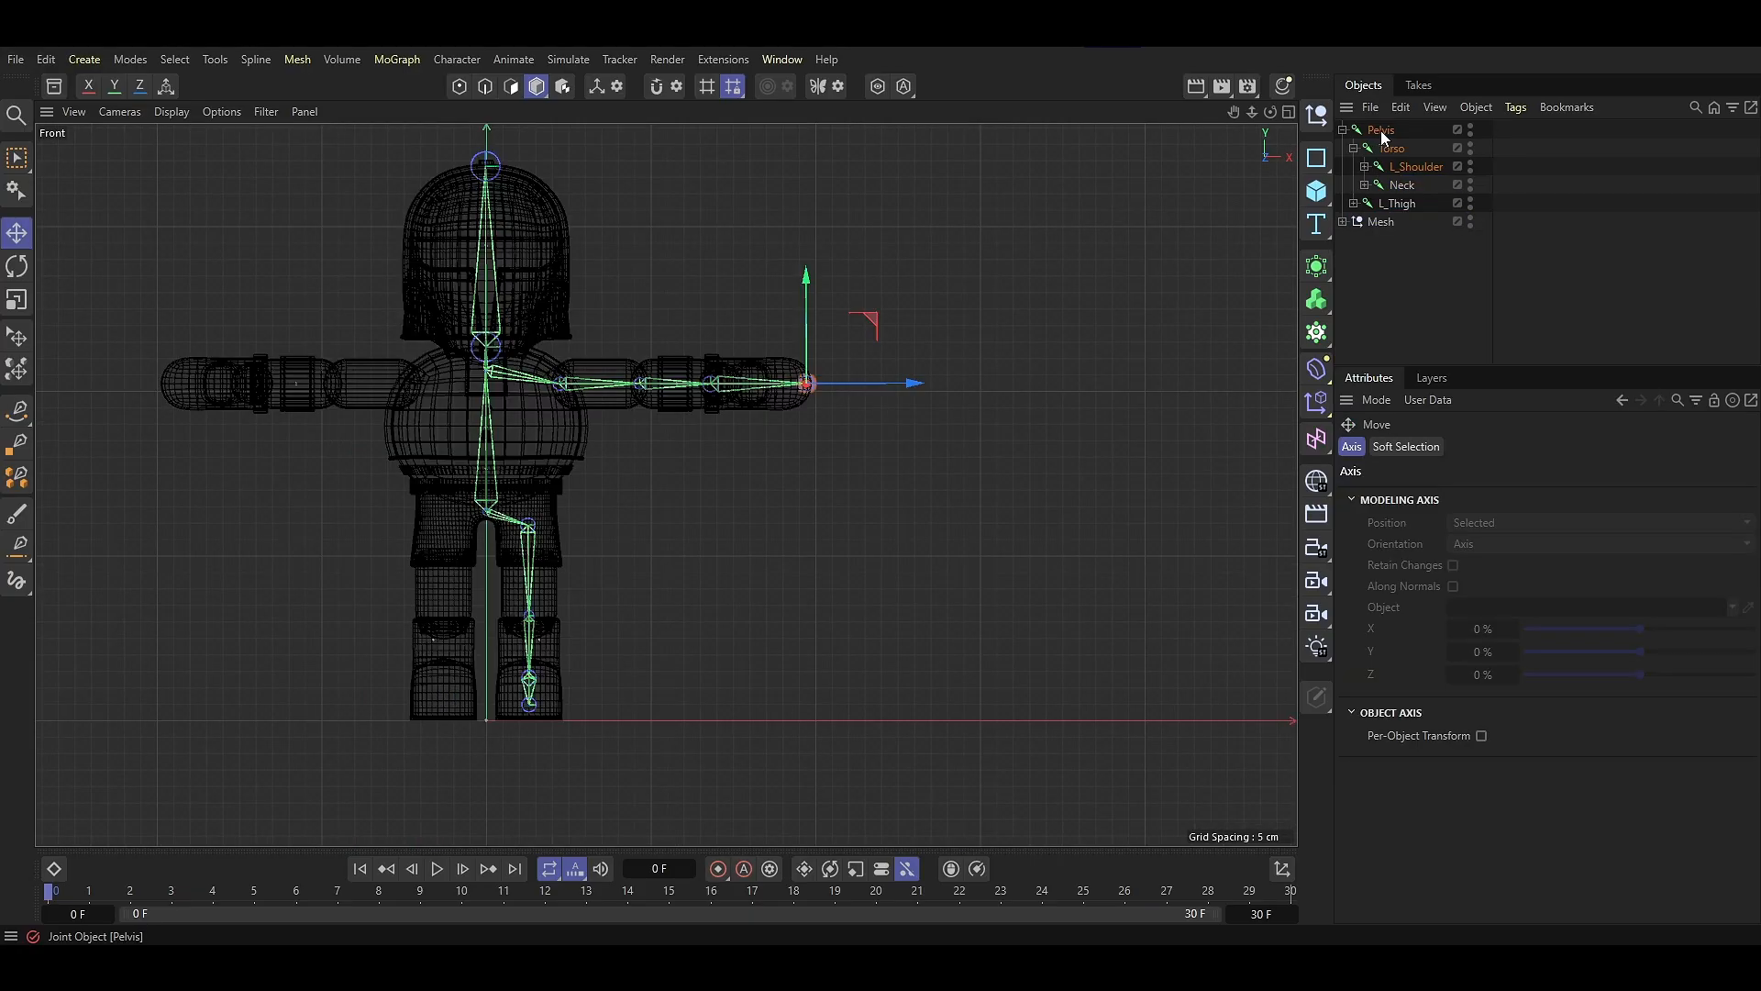
Select Pelvis with its entire joint hierarchy and freeze all transforms of the joints
middle_click(1379, 130)
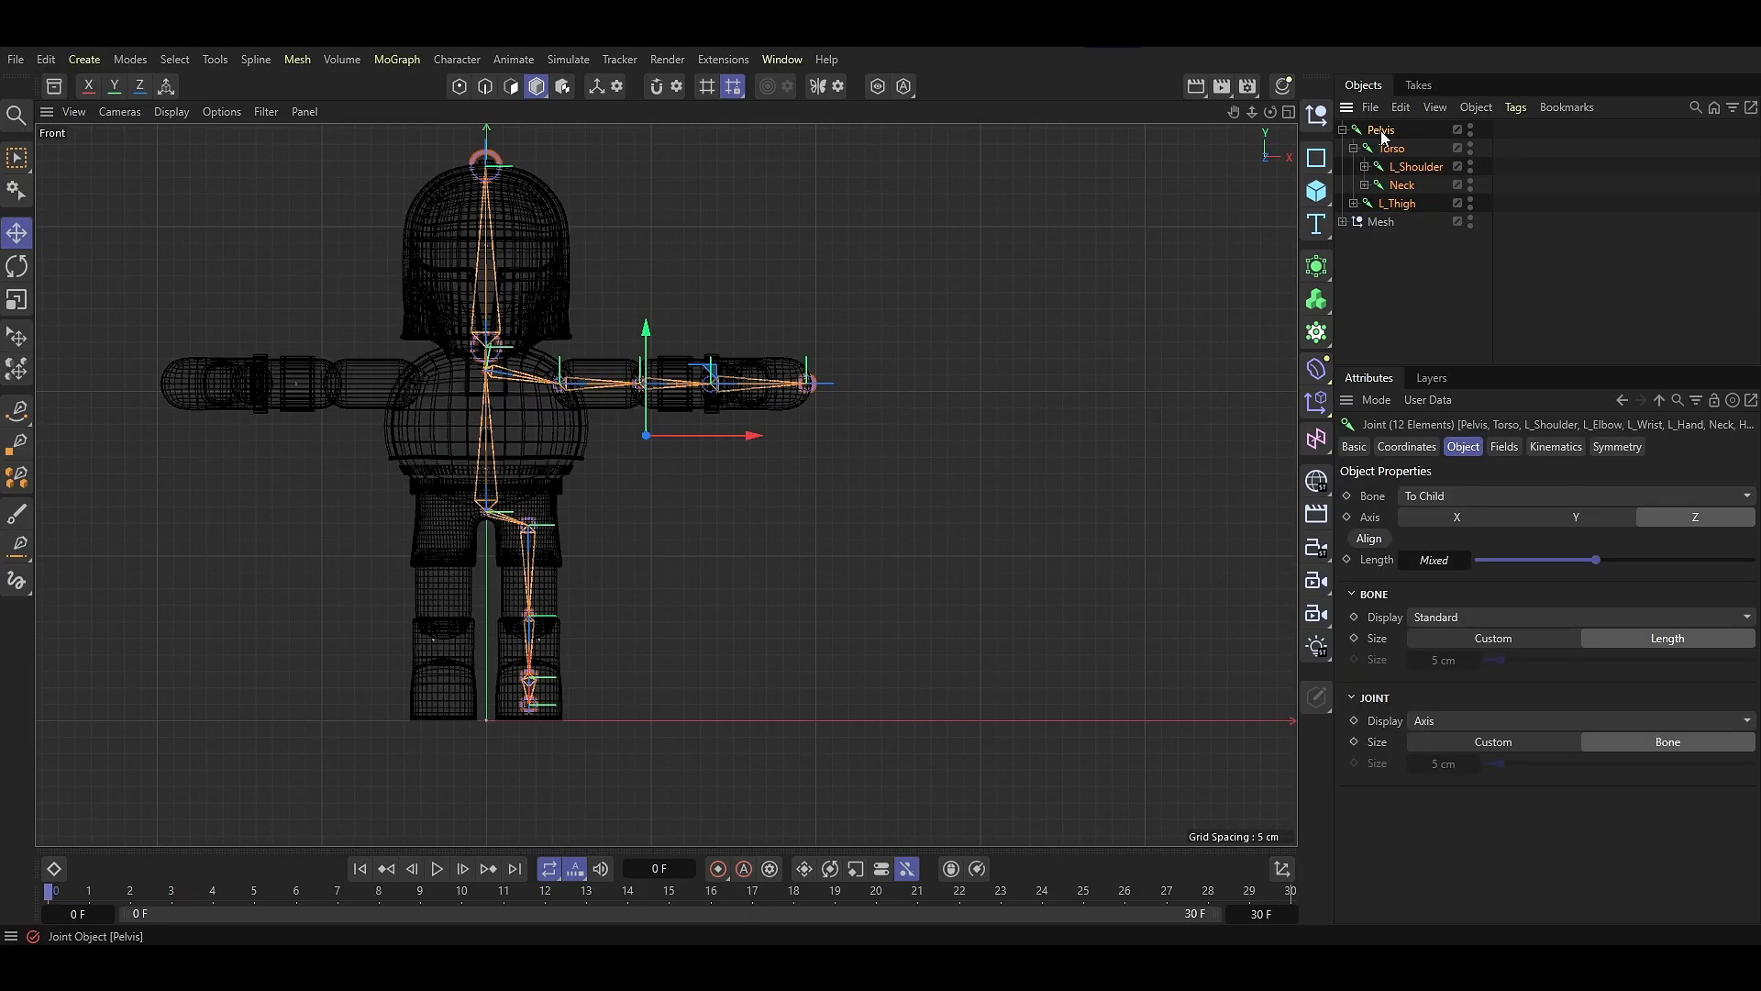
click(1407, 446)
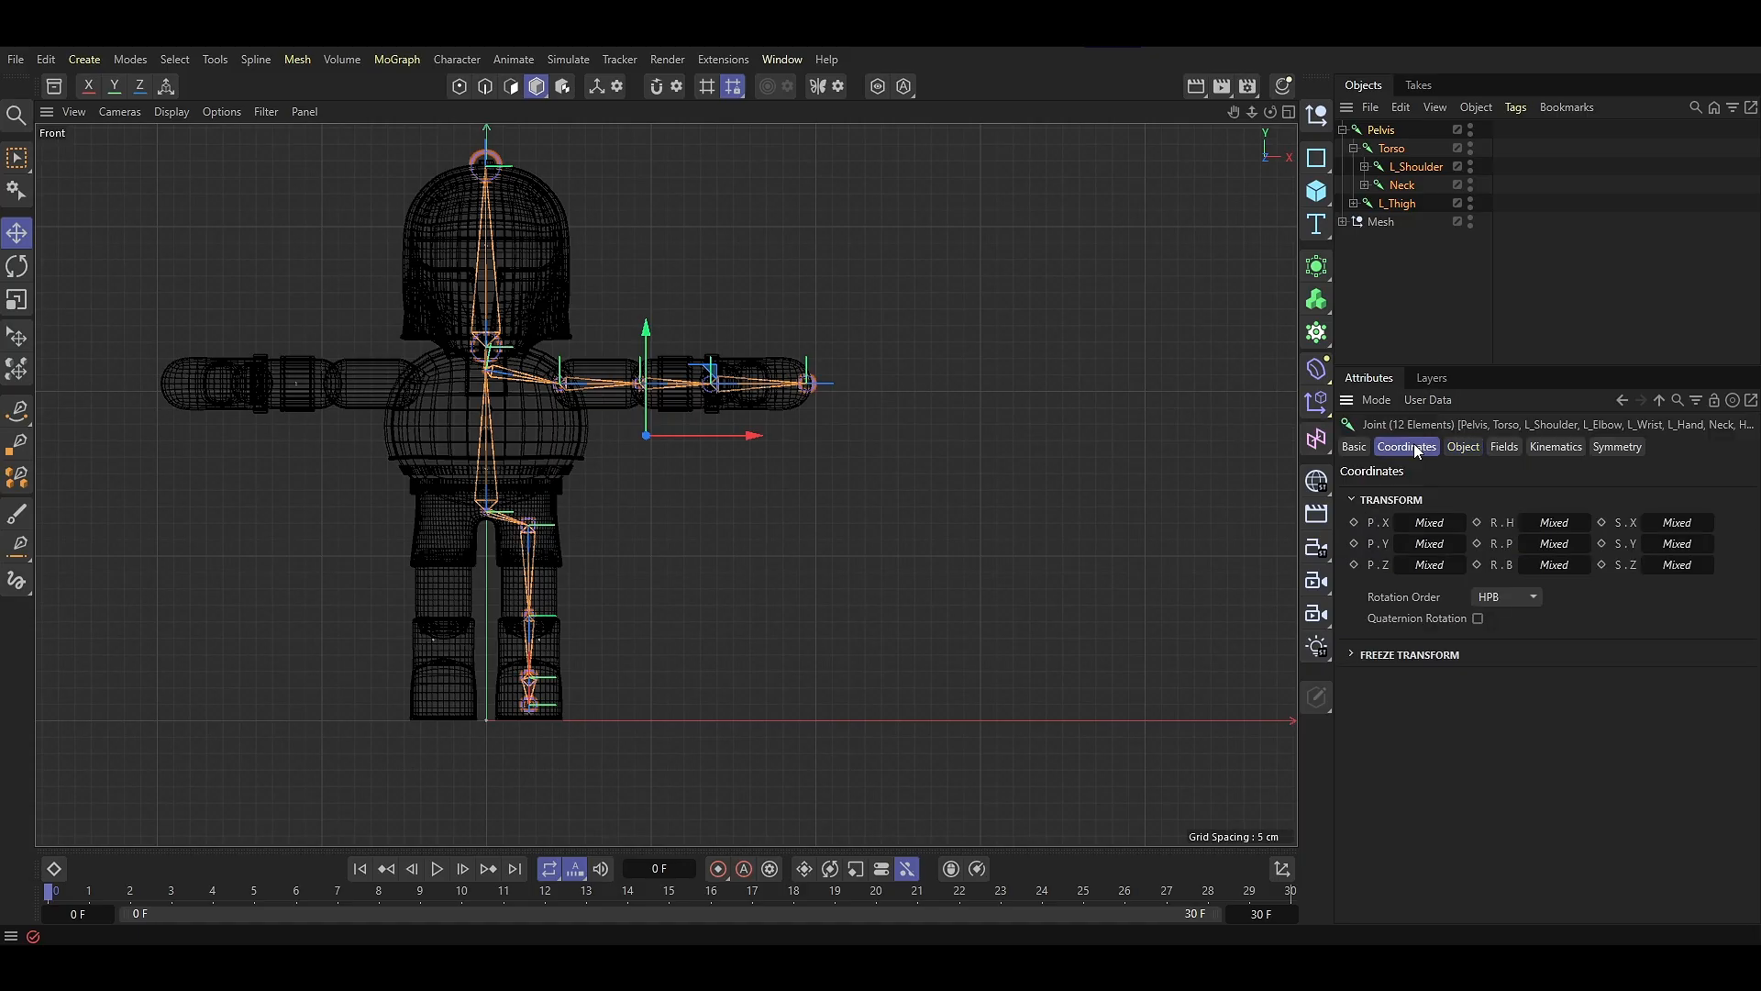
click(1394, 657)
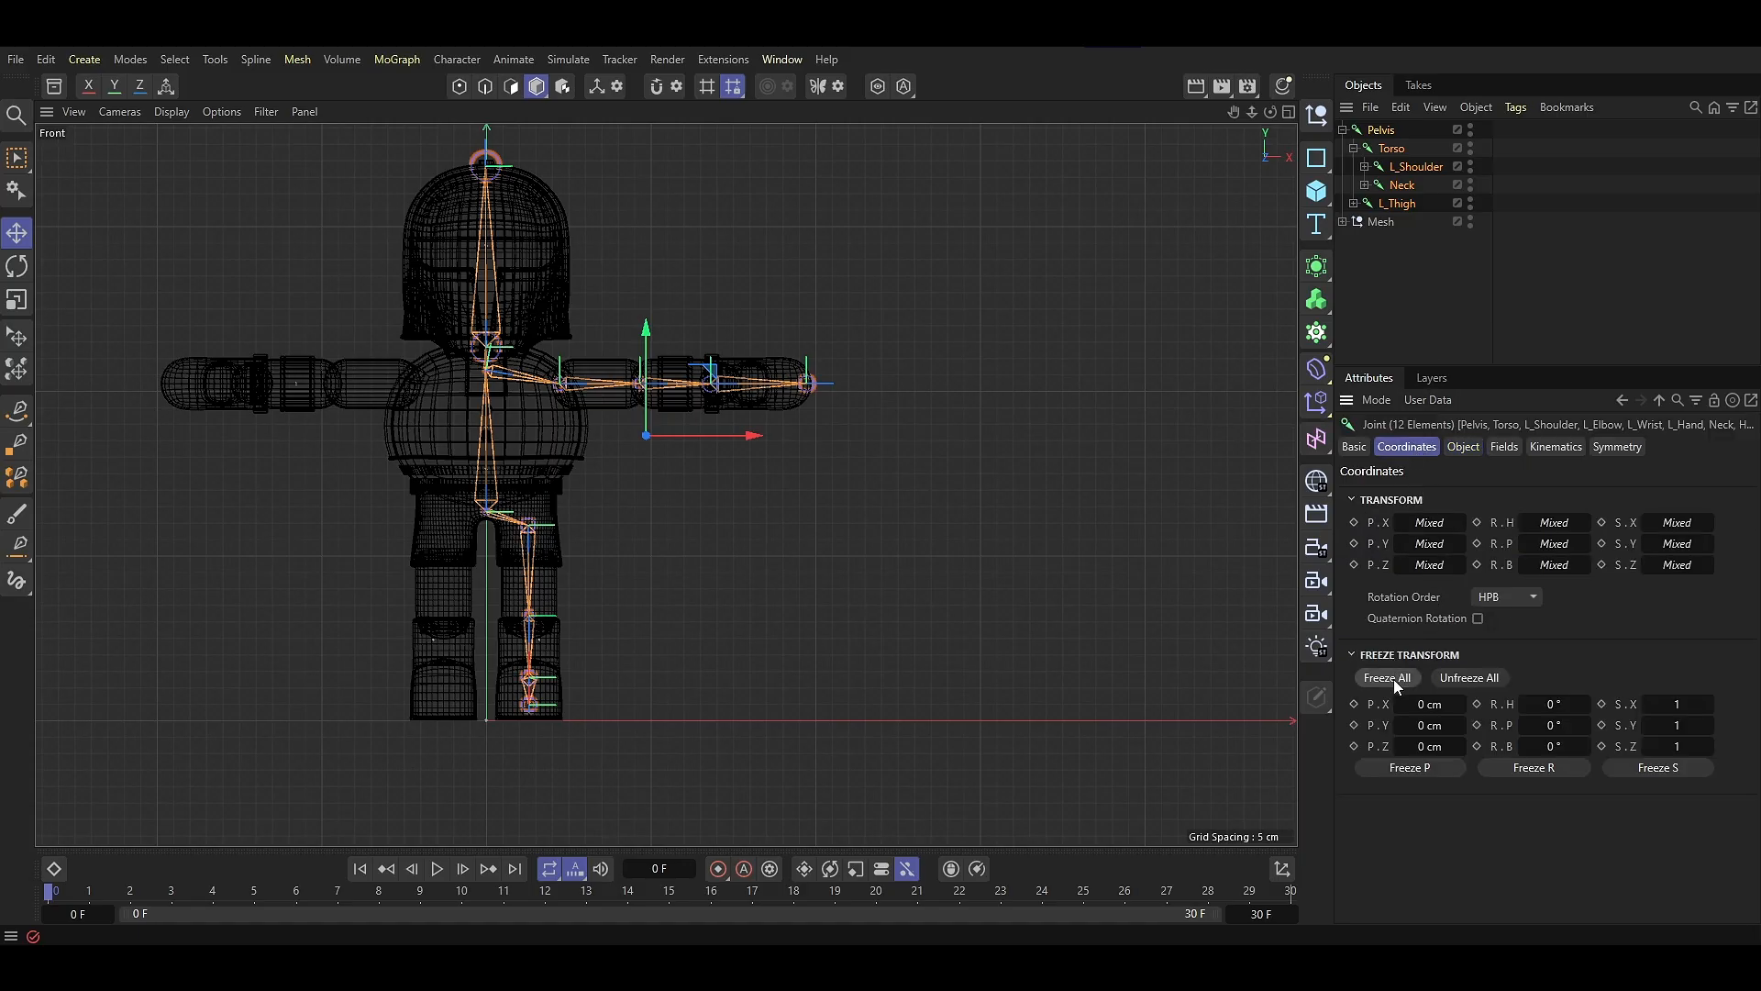
click(1394, 679)
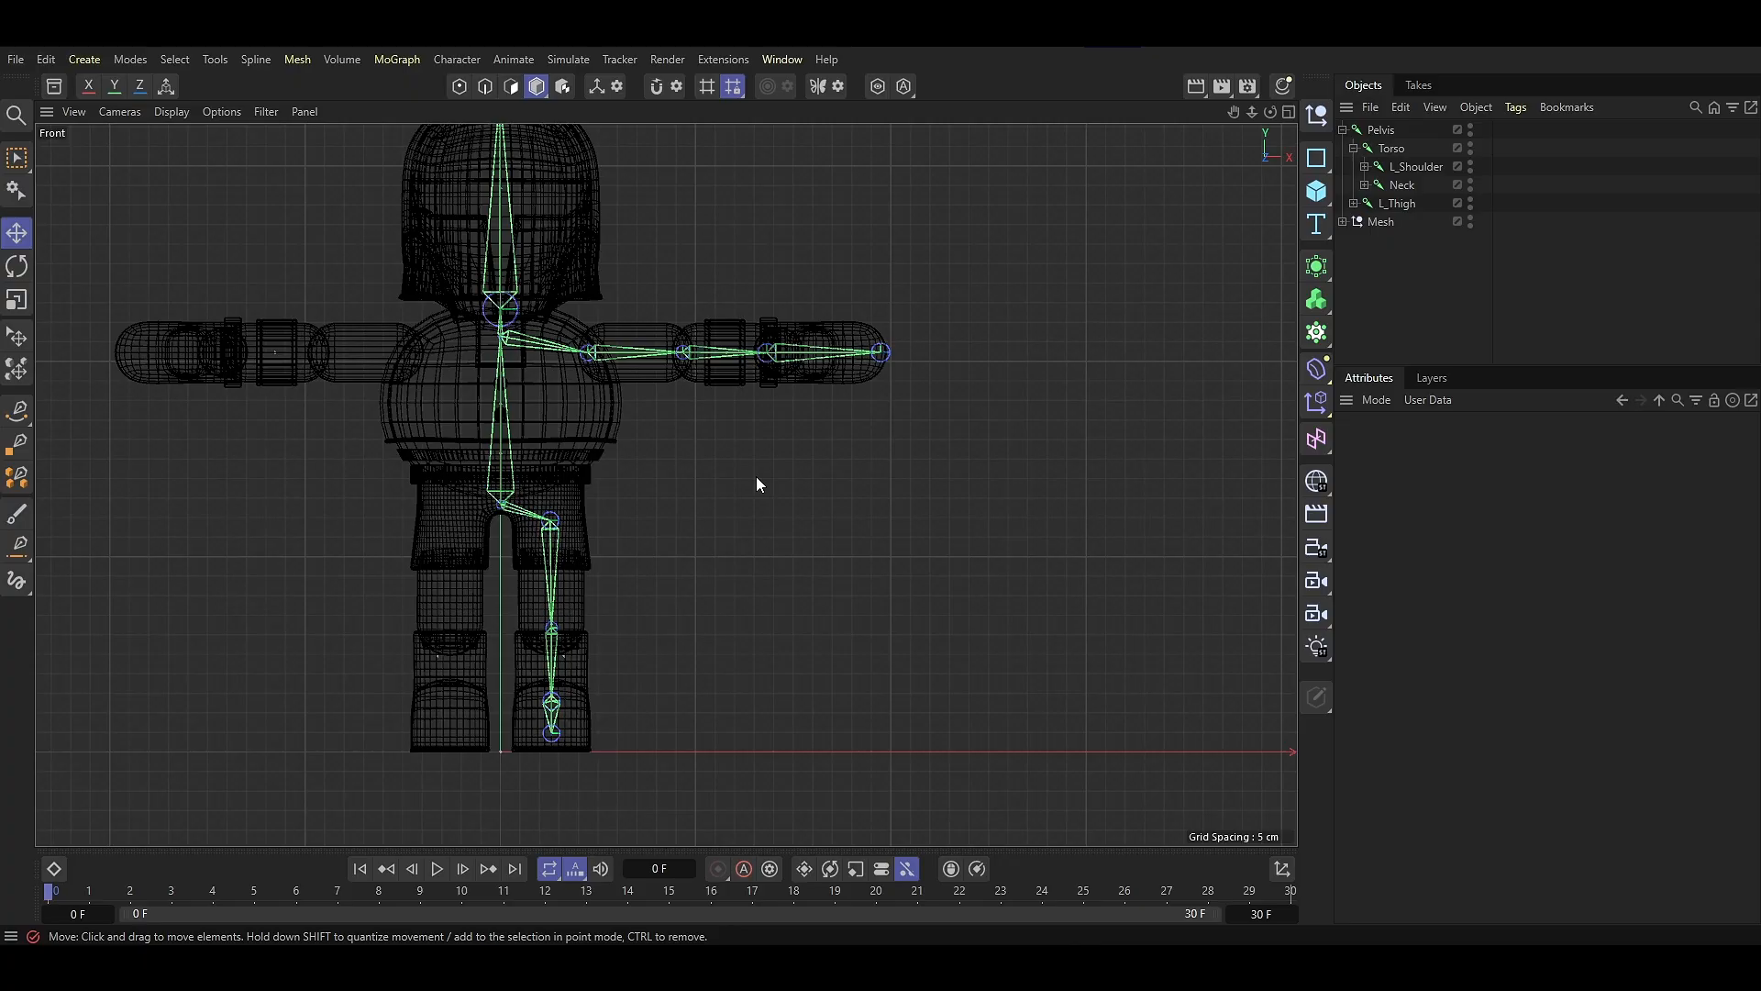
Add an IK tag to L_Thigh and assign L_Ankle as its end joint
click(1355, 203)
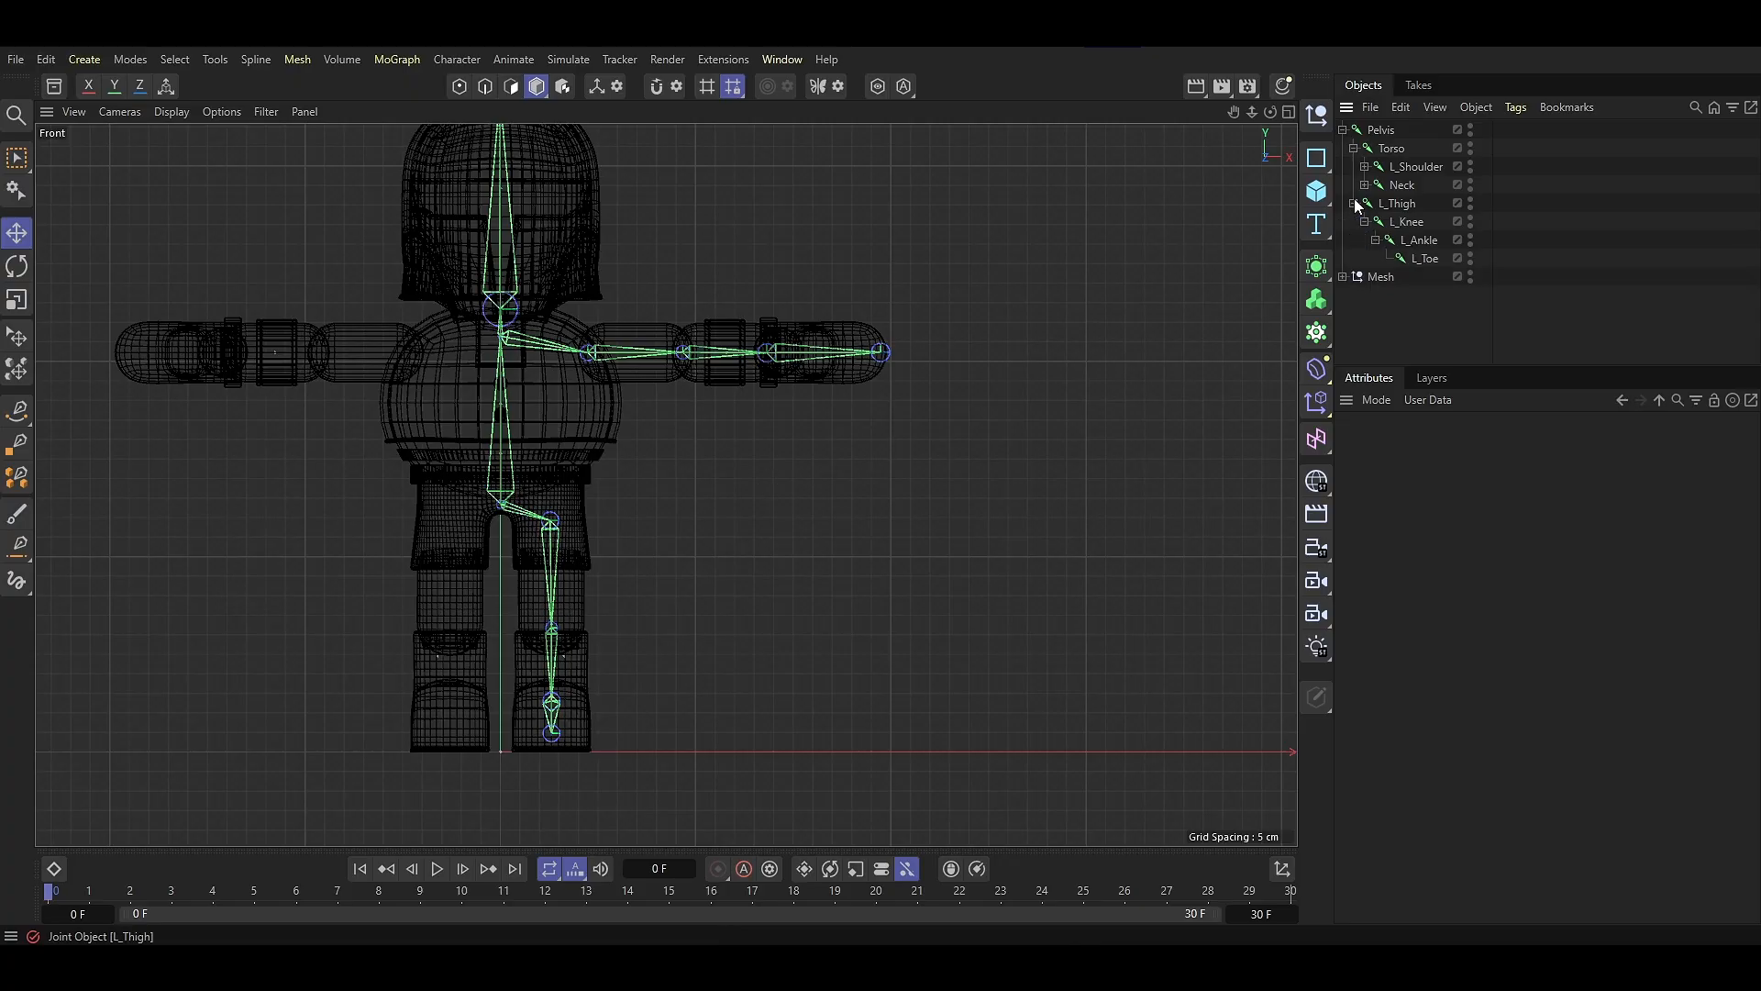
right_click(1408, 215)
mouse_move(1449, 303)
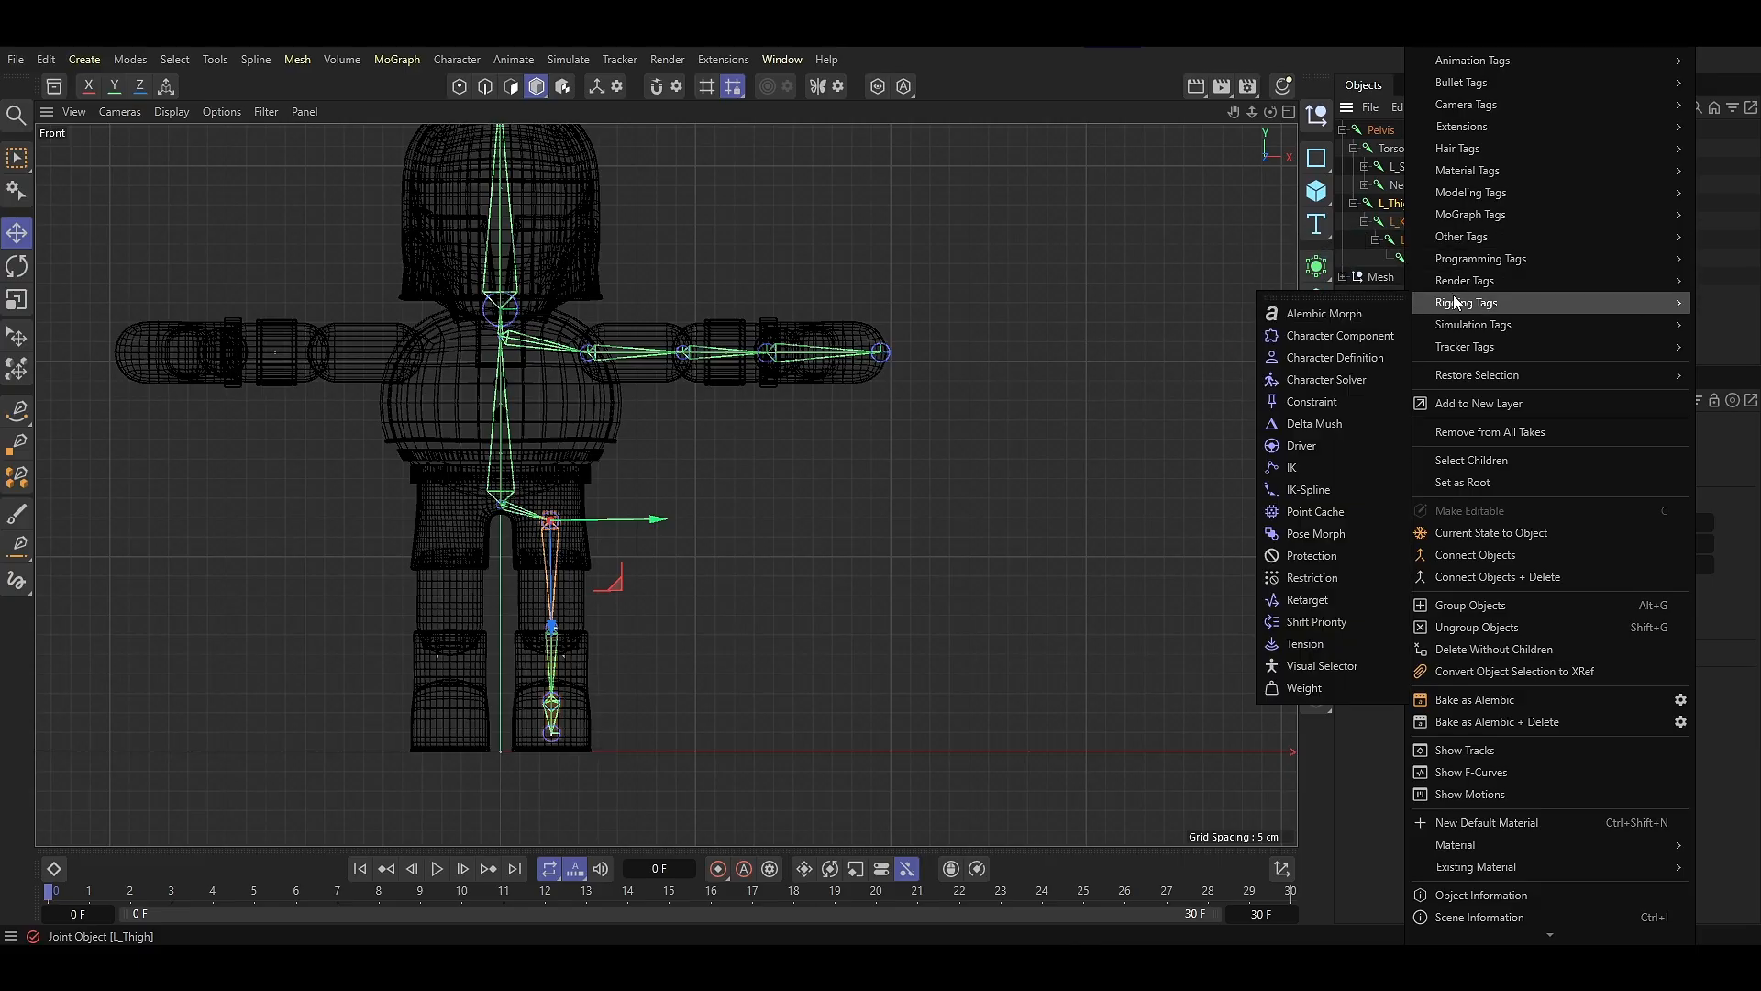
click(1367, 448)
click(1387, 447)
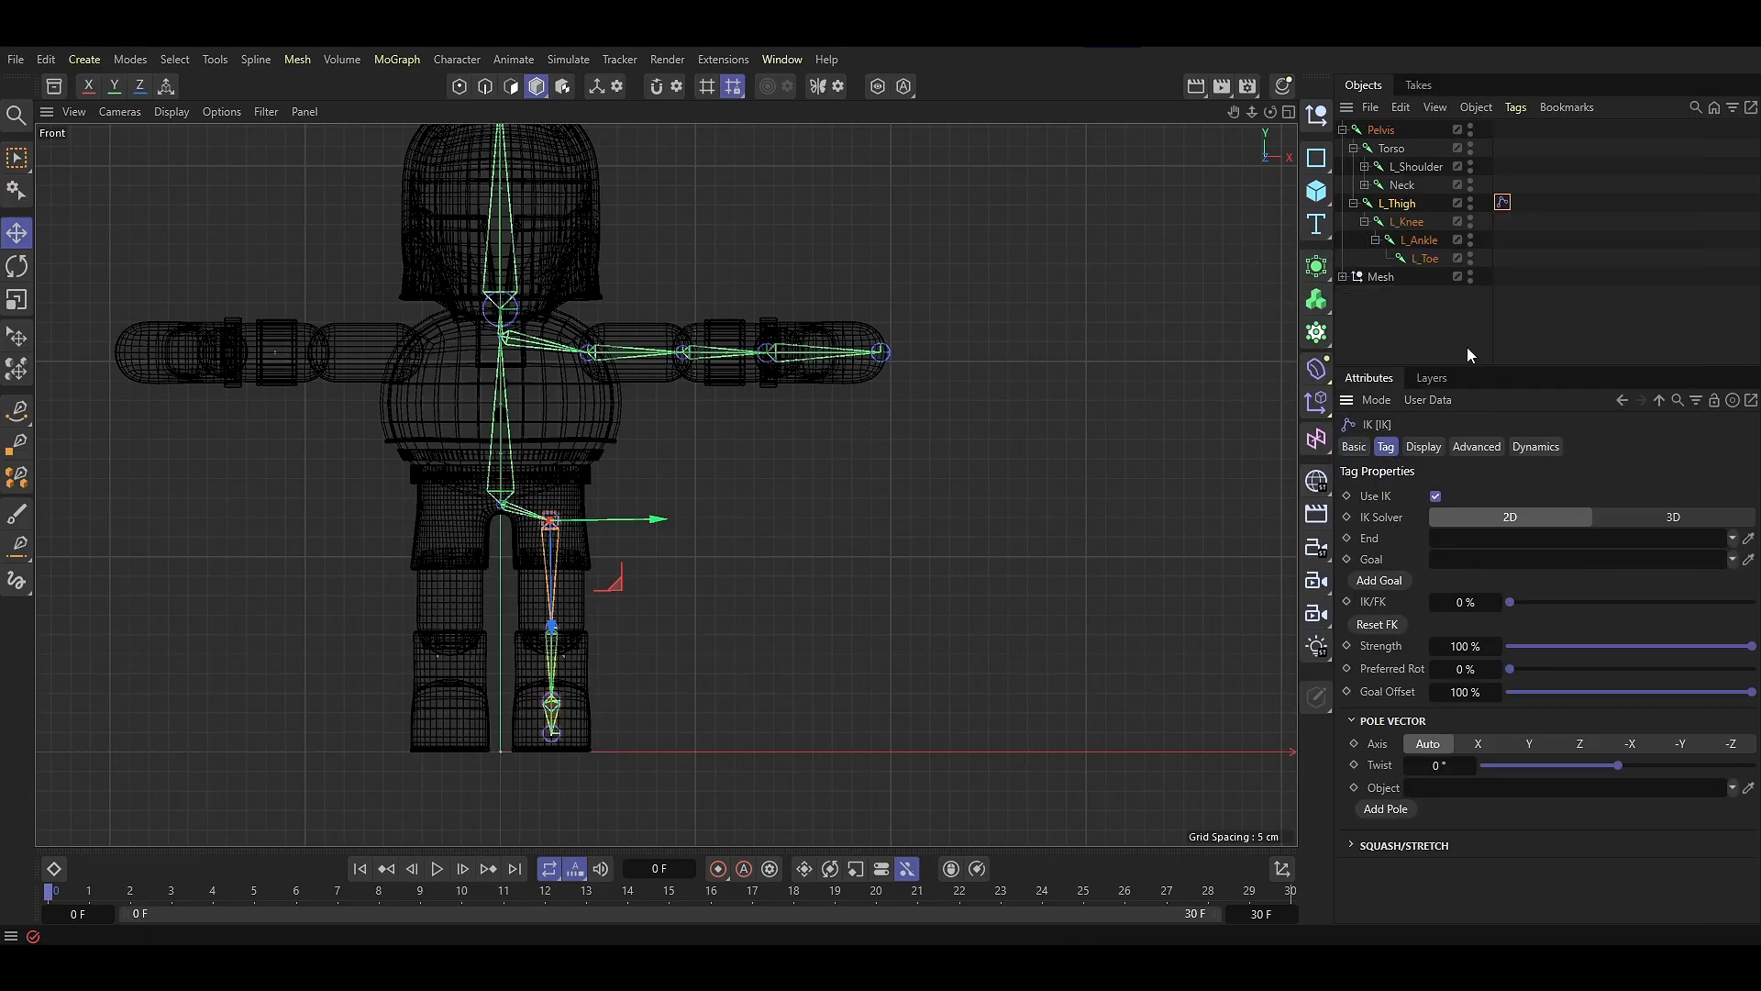
drag(1425, 247, 1384, 312)
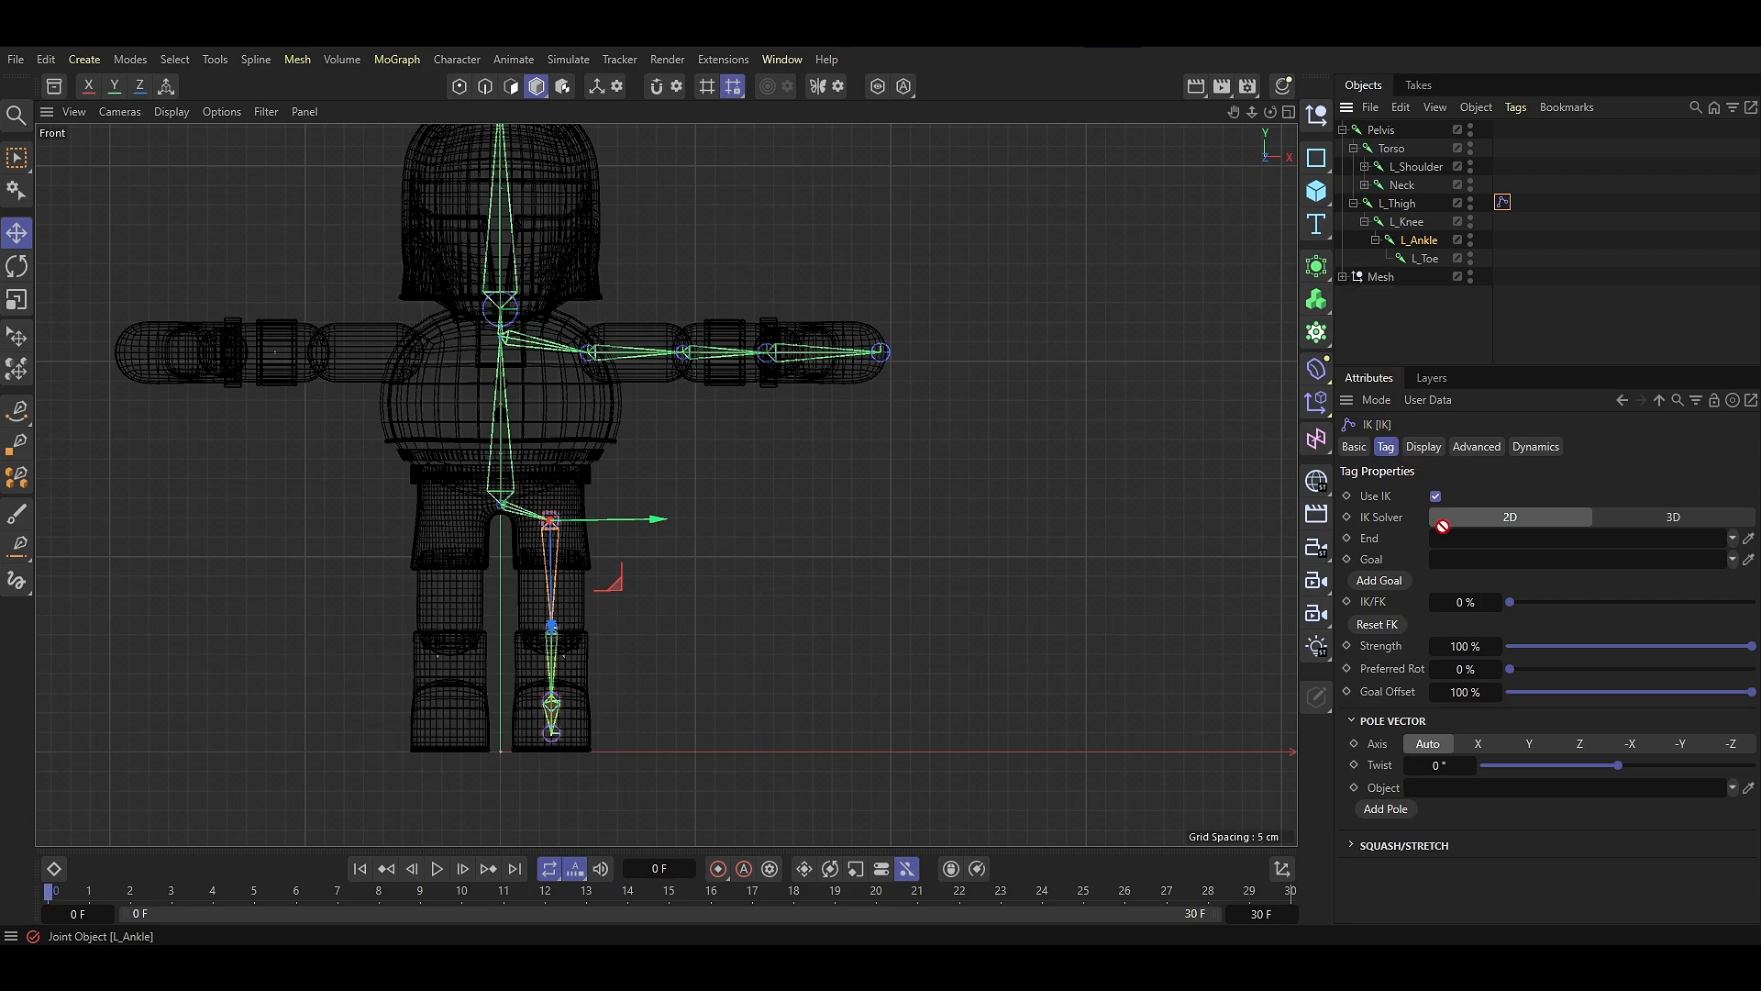
drag(1452, 545, 1452, 544)
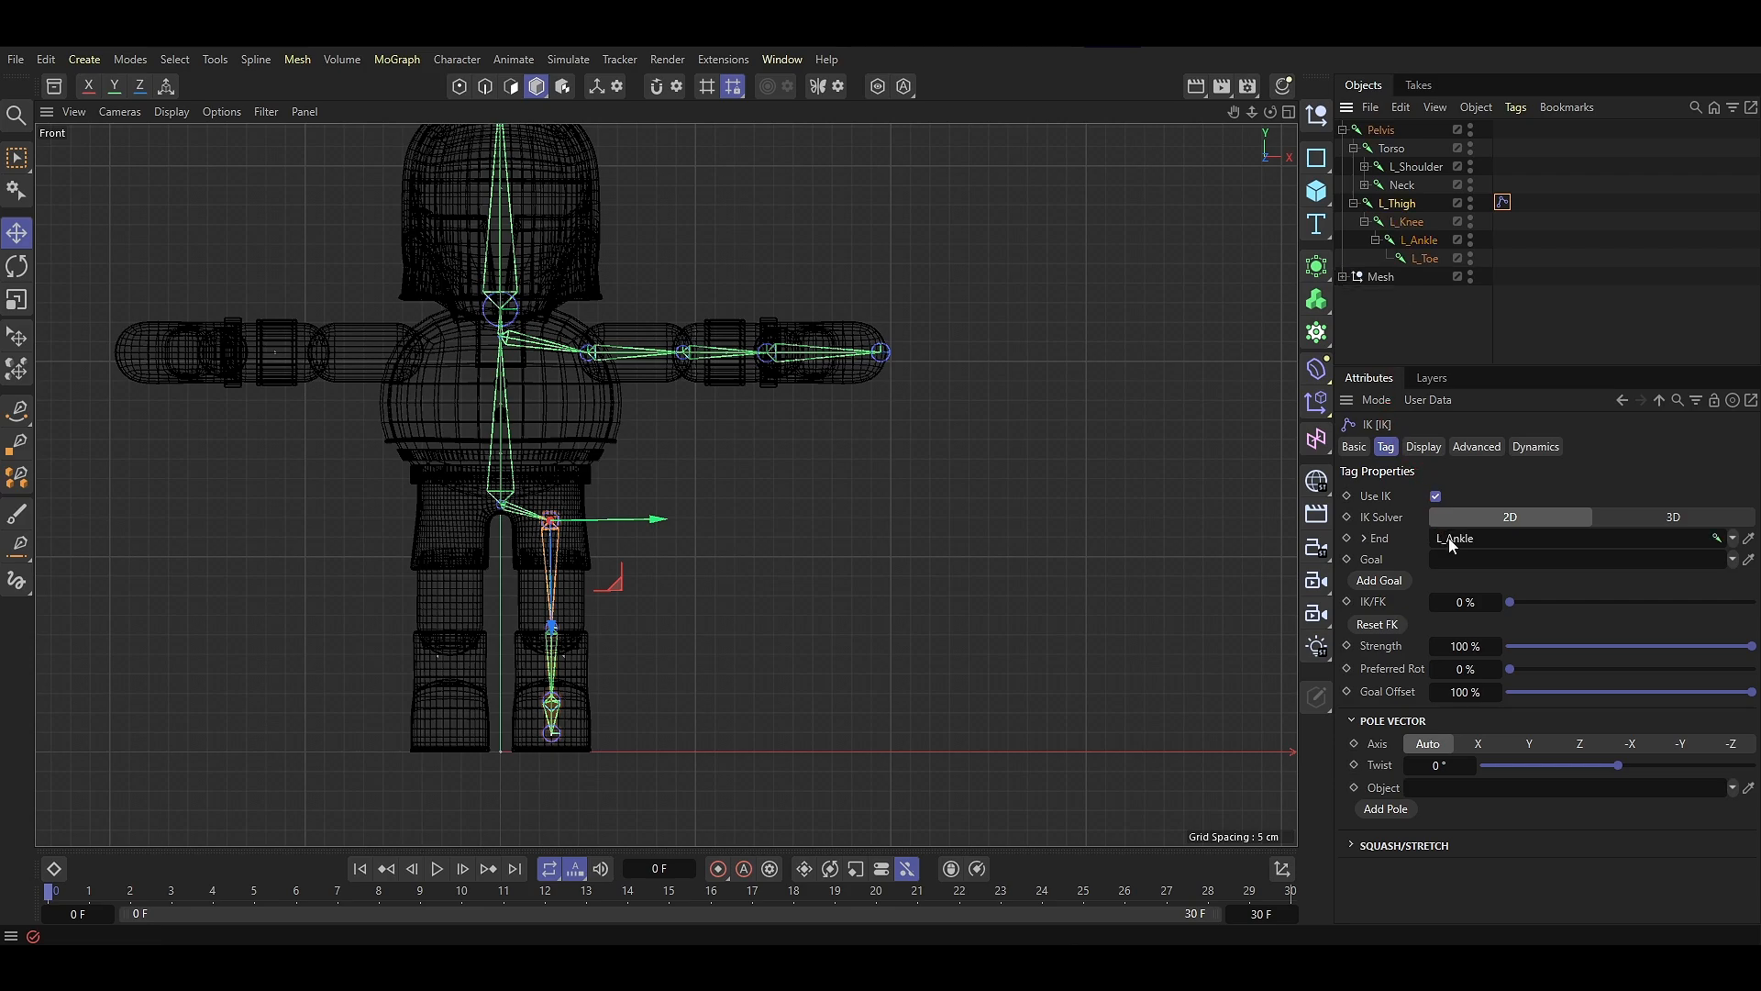
click(1395, 580)
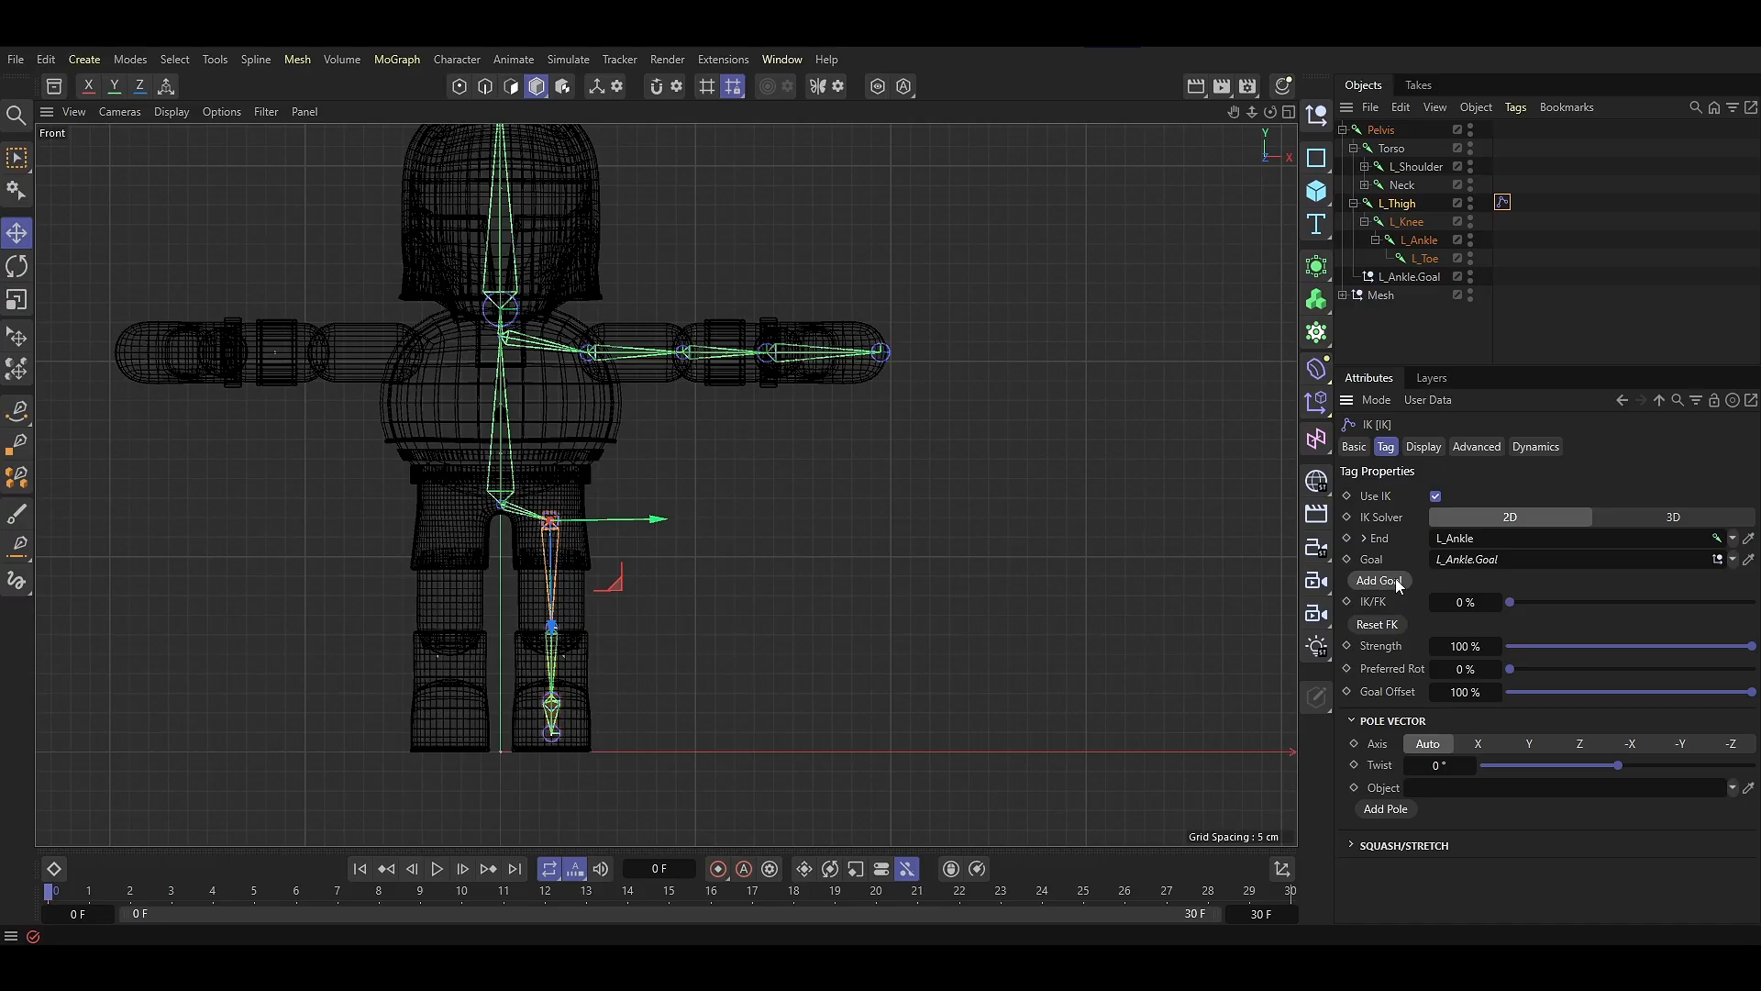
click(1407, 276)
key(Delete)
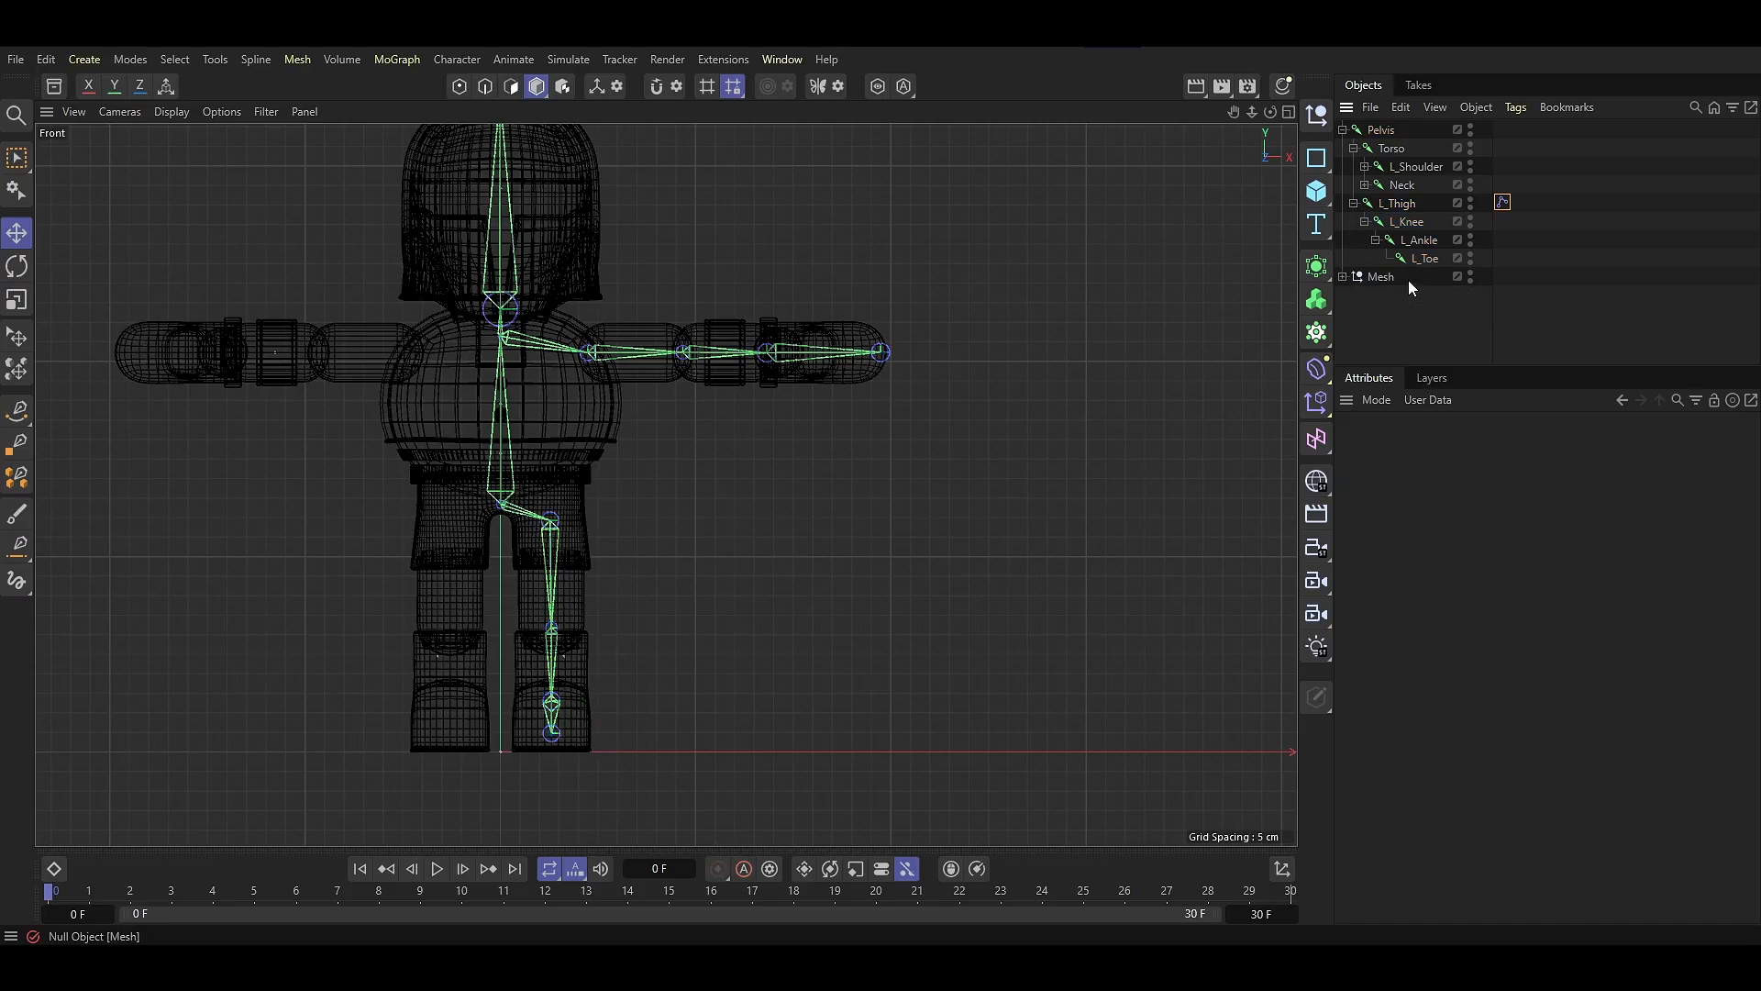
Create a cube, scale it down to roughly enclose the left foot and position it at about X 13.6 cm, Y 14.6 cm
click(1316, 191)
key(t)
drag(753, 553, 277, 701)
key(e)
drag(533, 699, 598, 642)
key(F1)
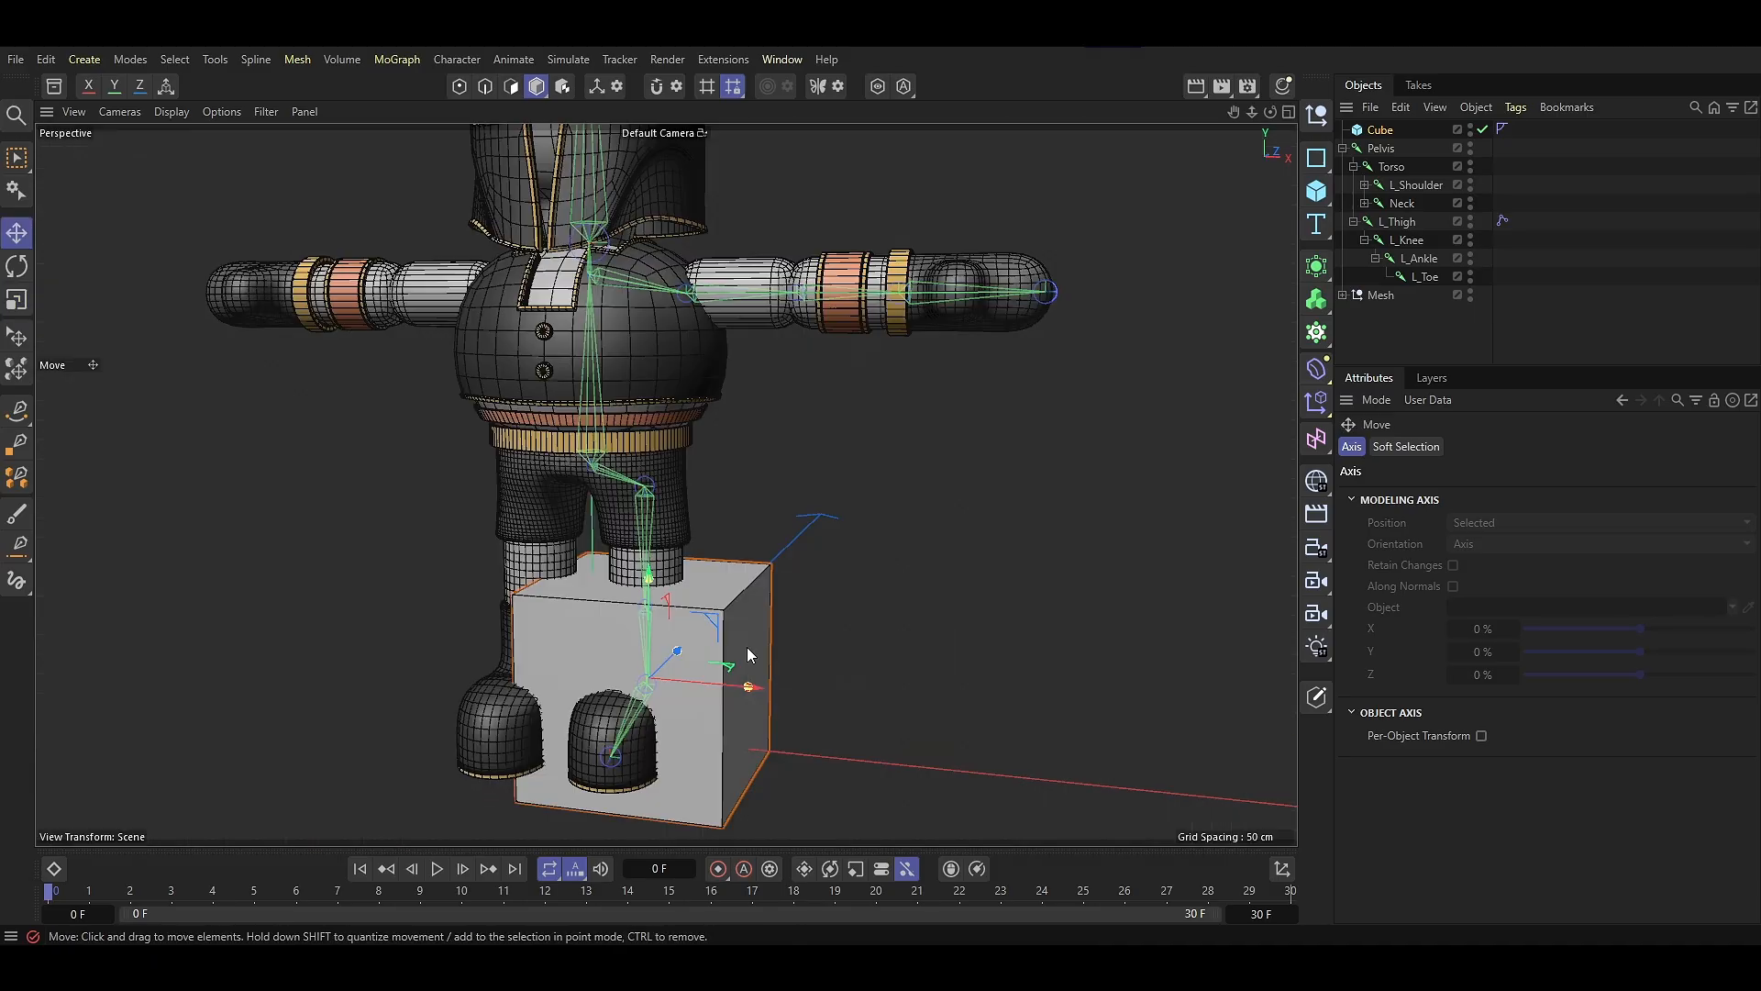
key(t)
drag(825, 615, 566, 693)
key(e)
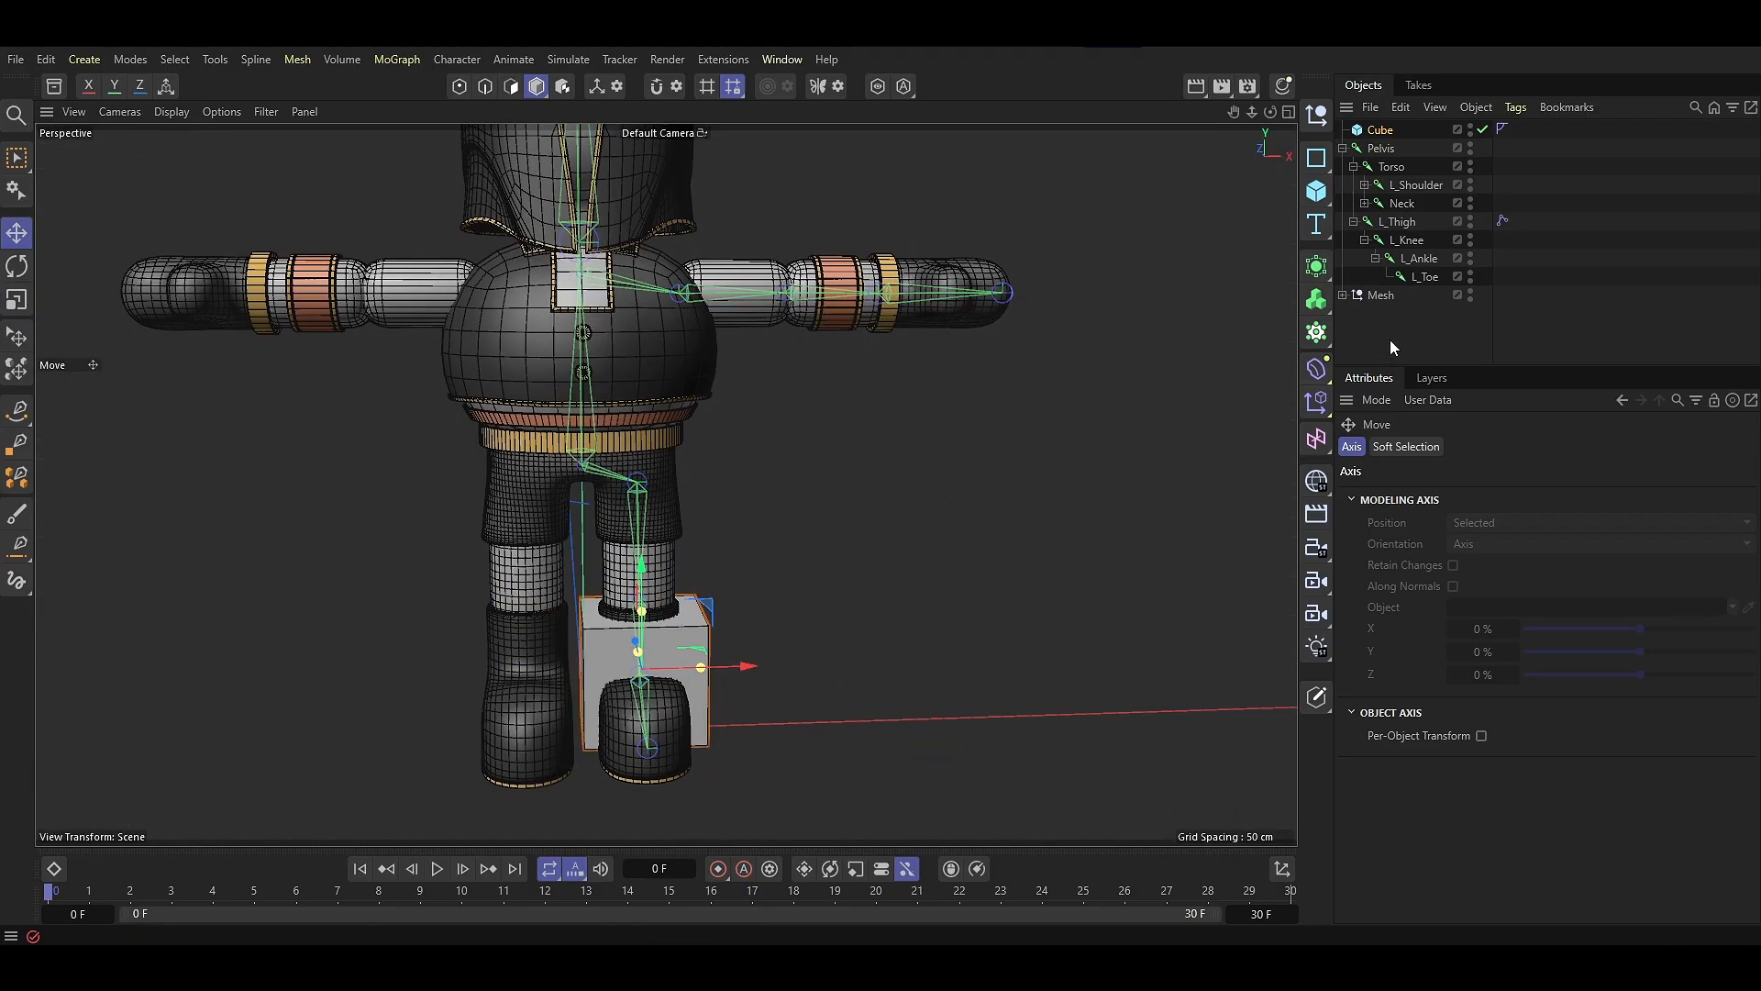
Hide the Mesh group in the viewport and make the foot cube editable
click(1470, 292)
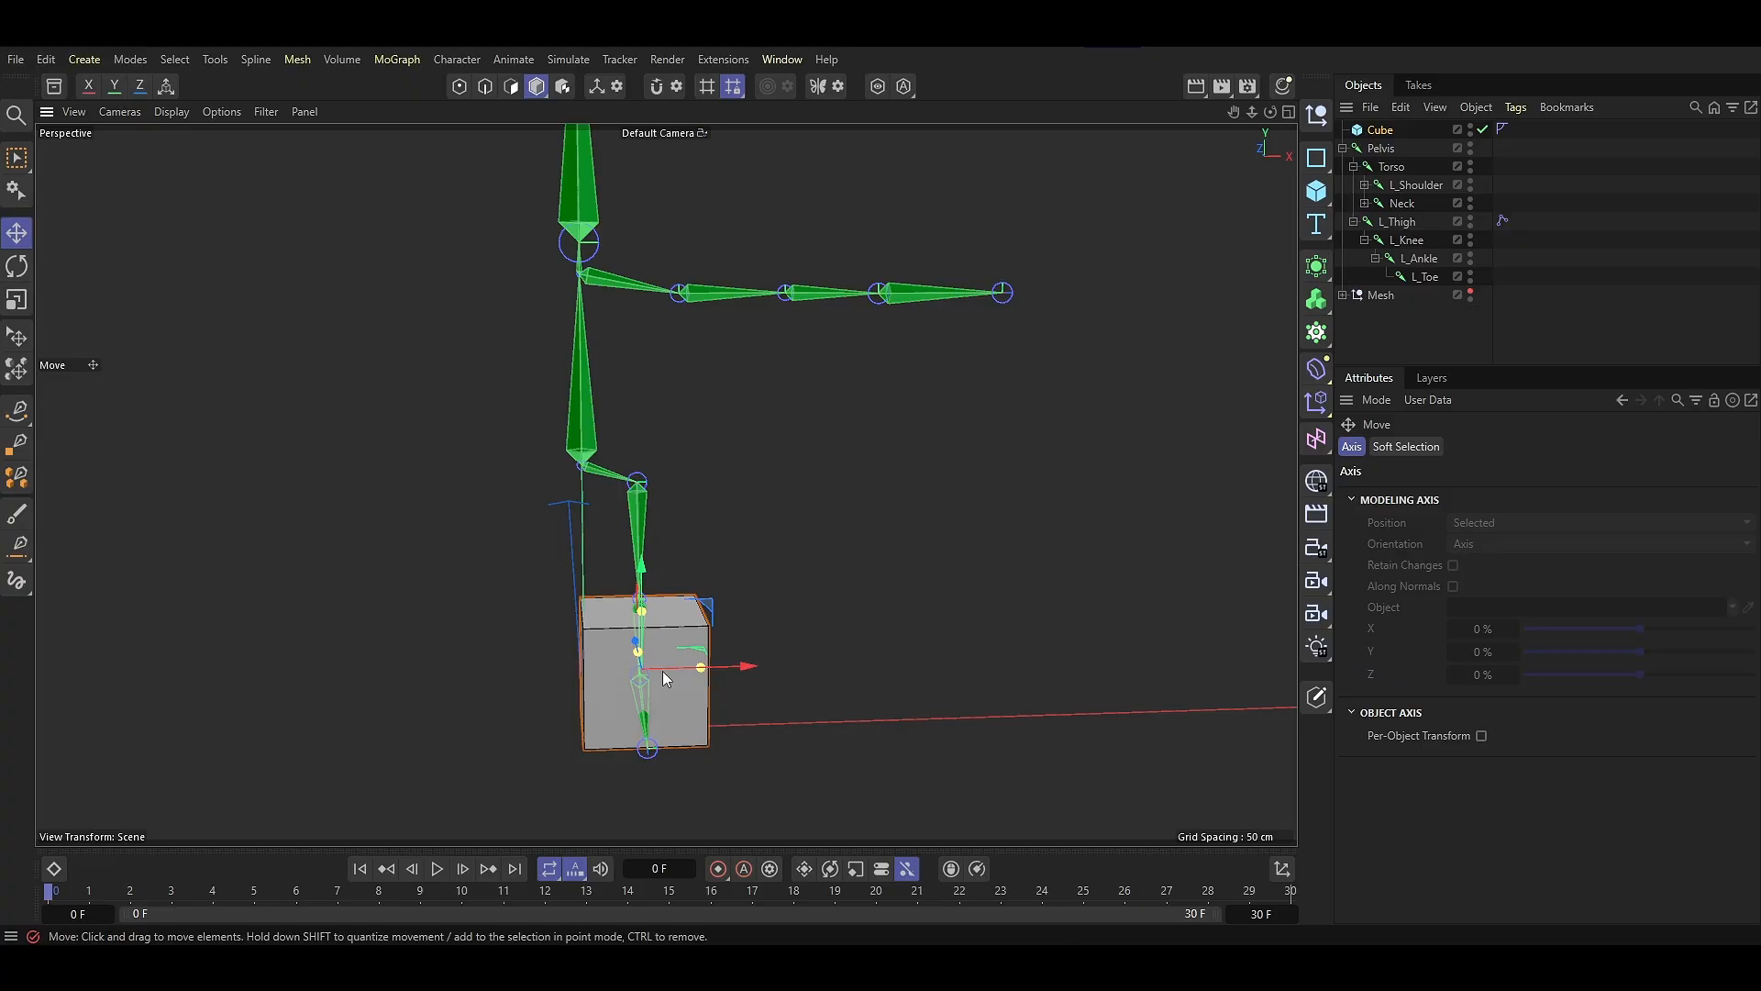
alt+drag(679, 668, 923, 346)
key(c)
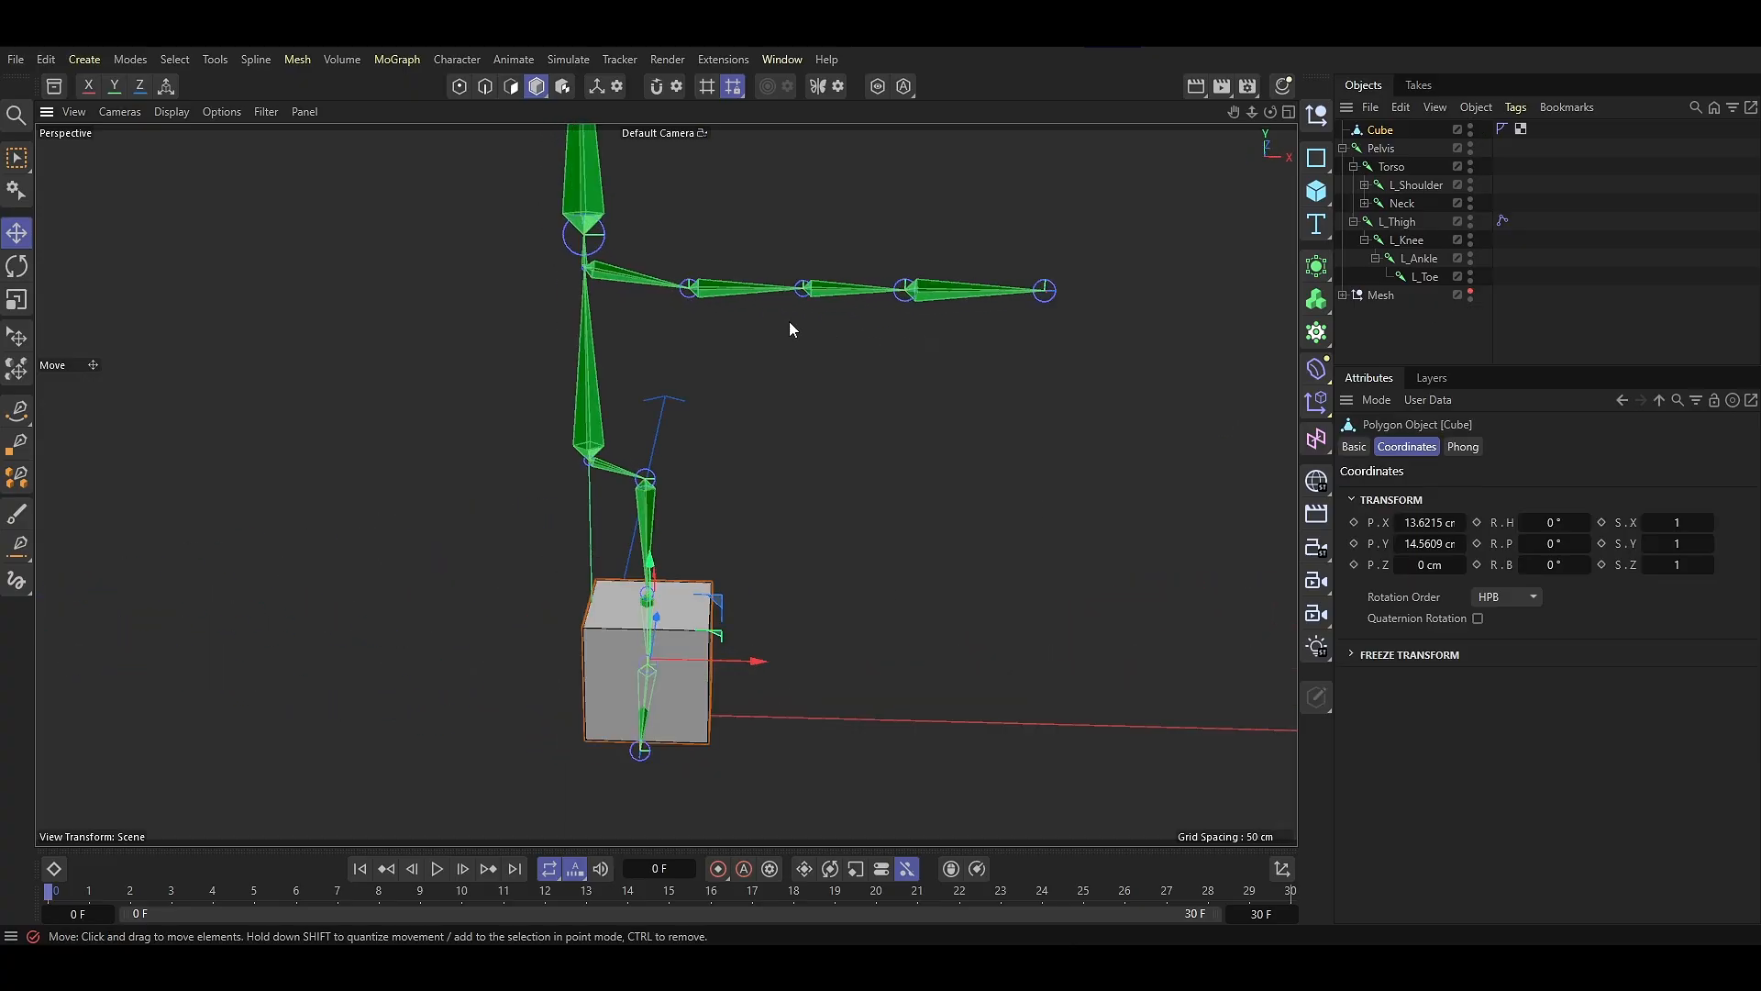
Select all edges of the foot cube and convert them into a spline with Edge to Spline
click(485, 87)
key(ctrl+a)
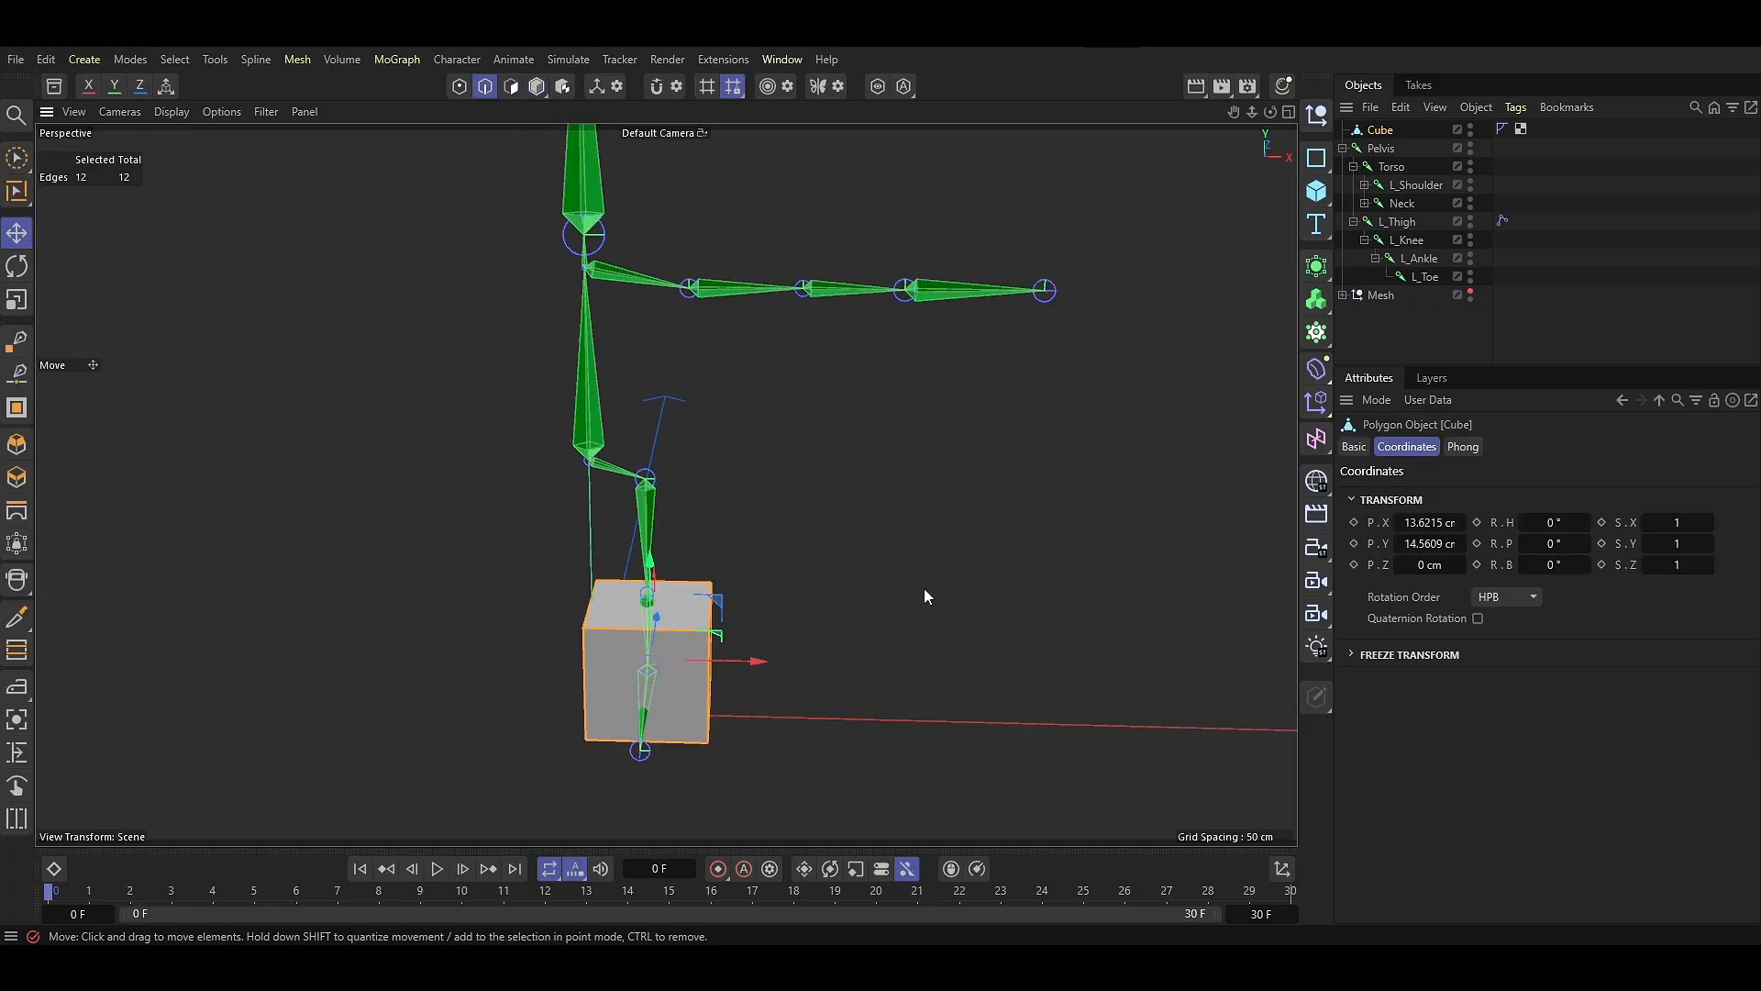
key(shift+c)
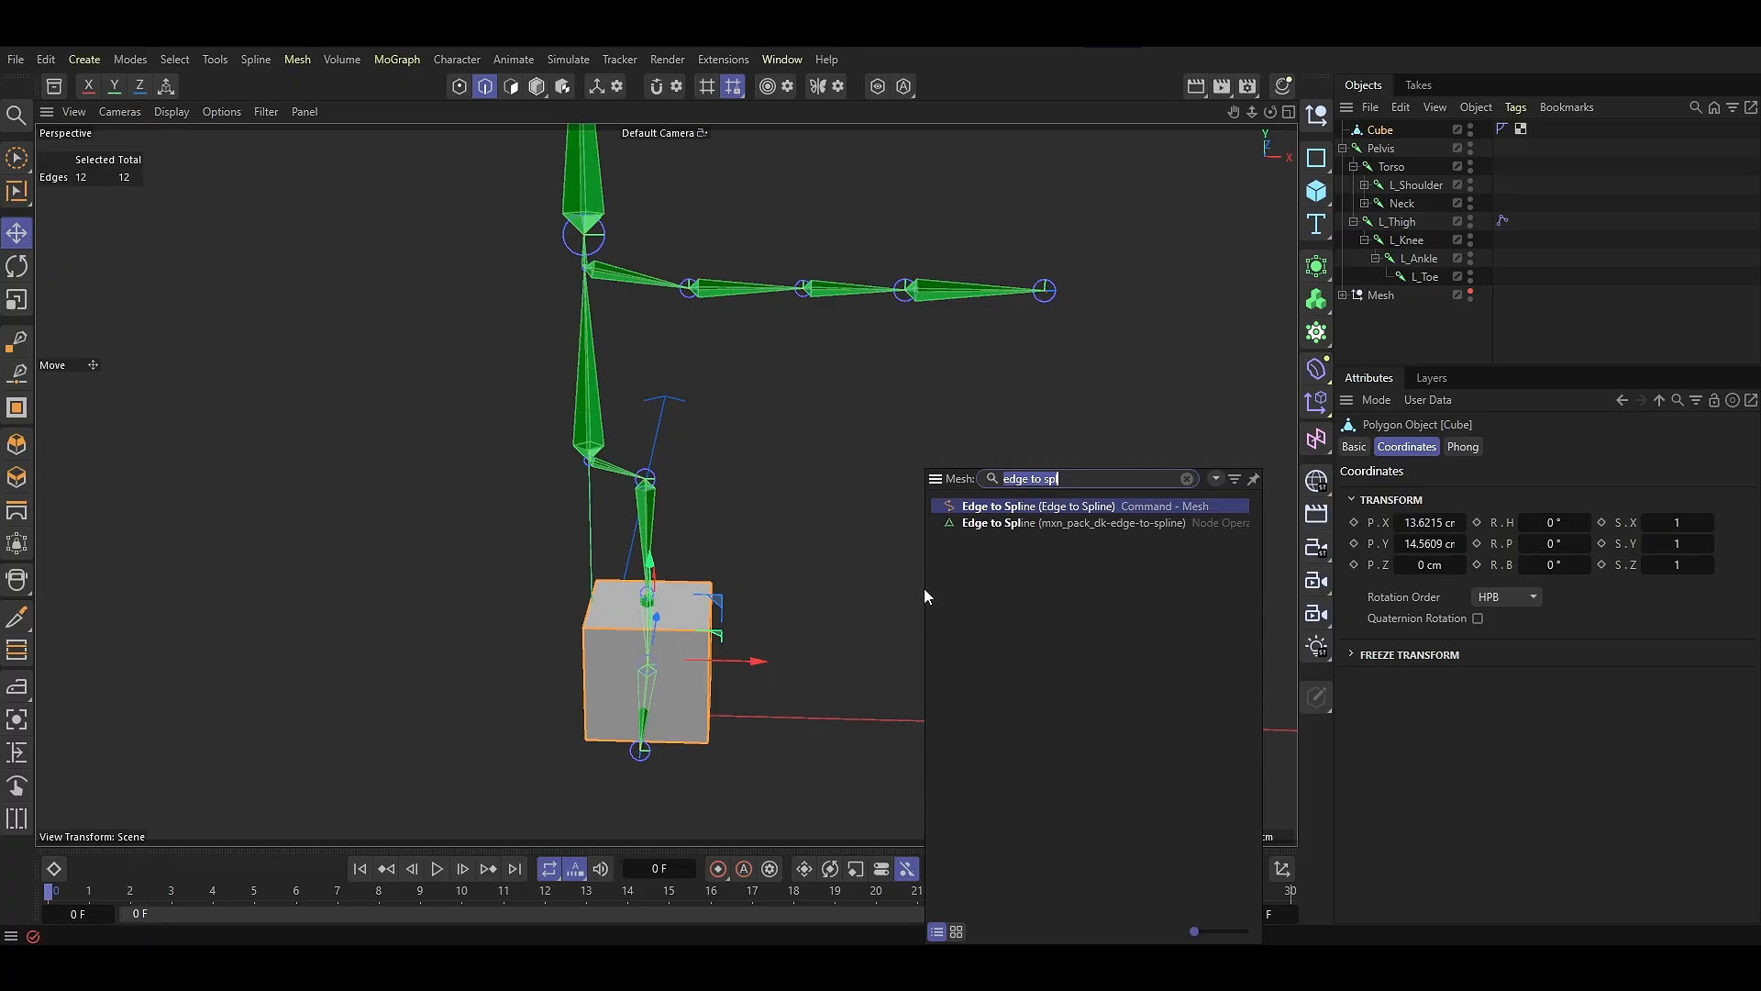
text(edge to spl)
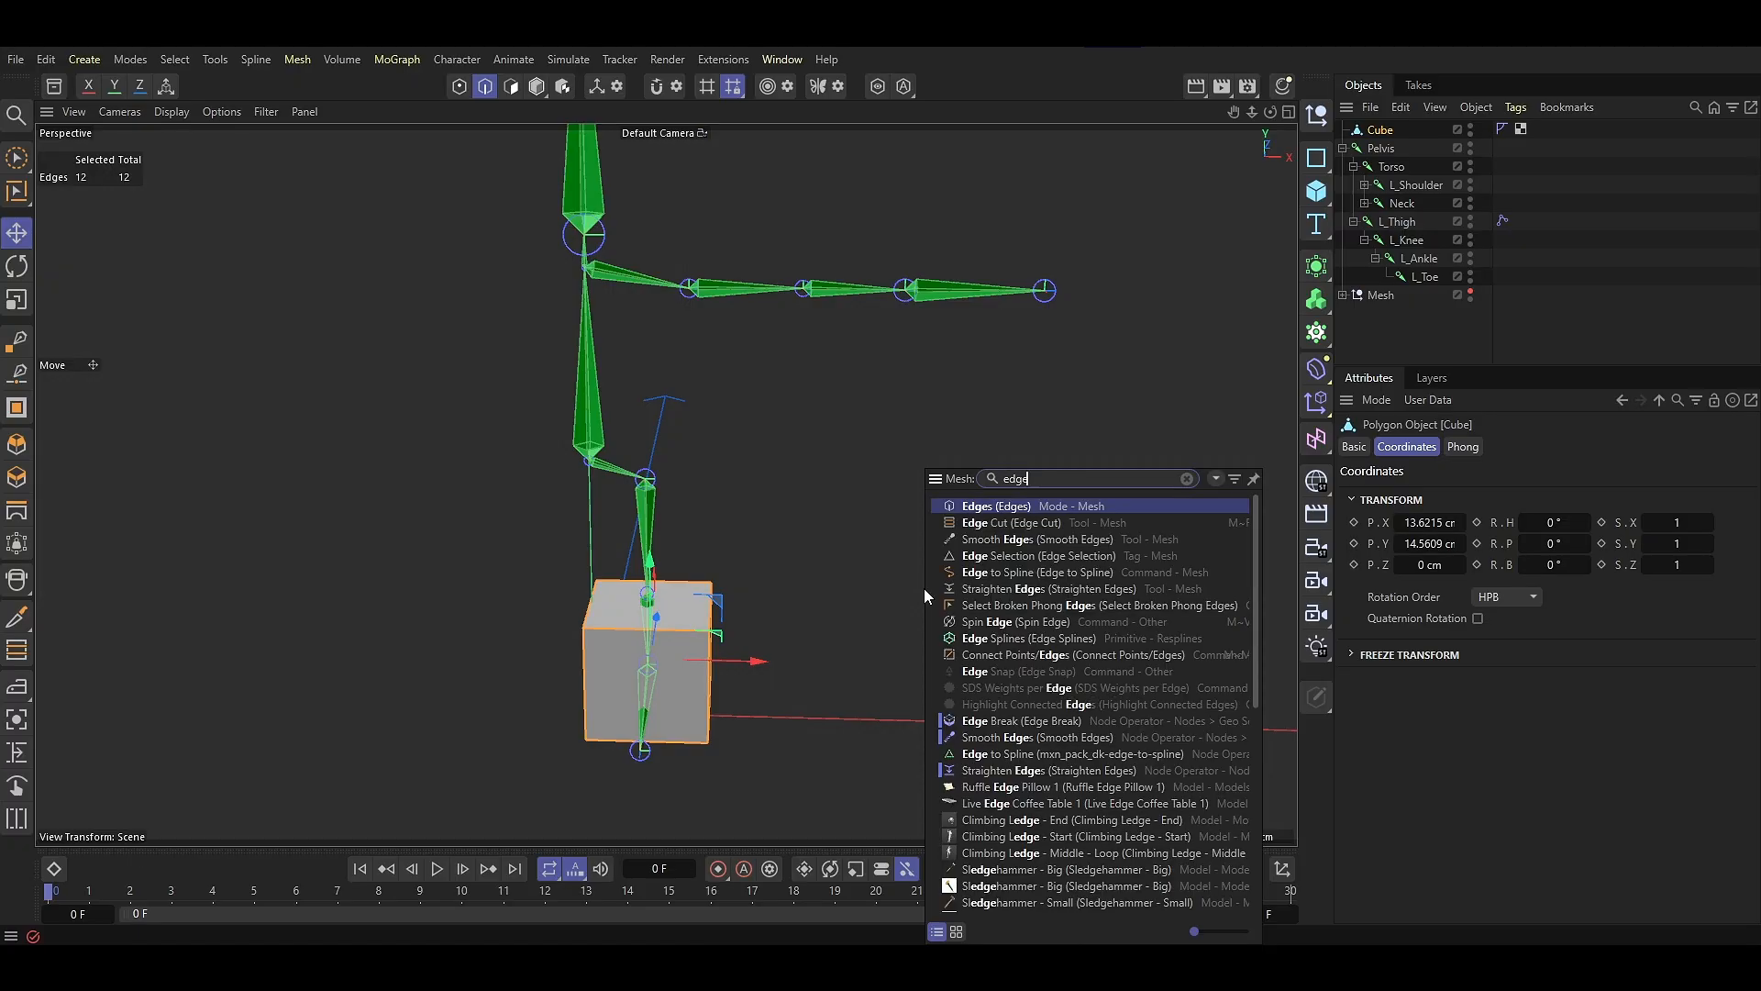
key(Return)
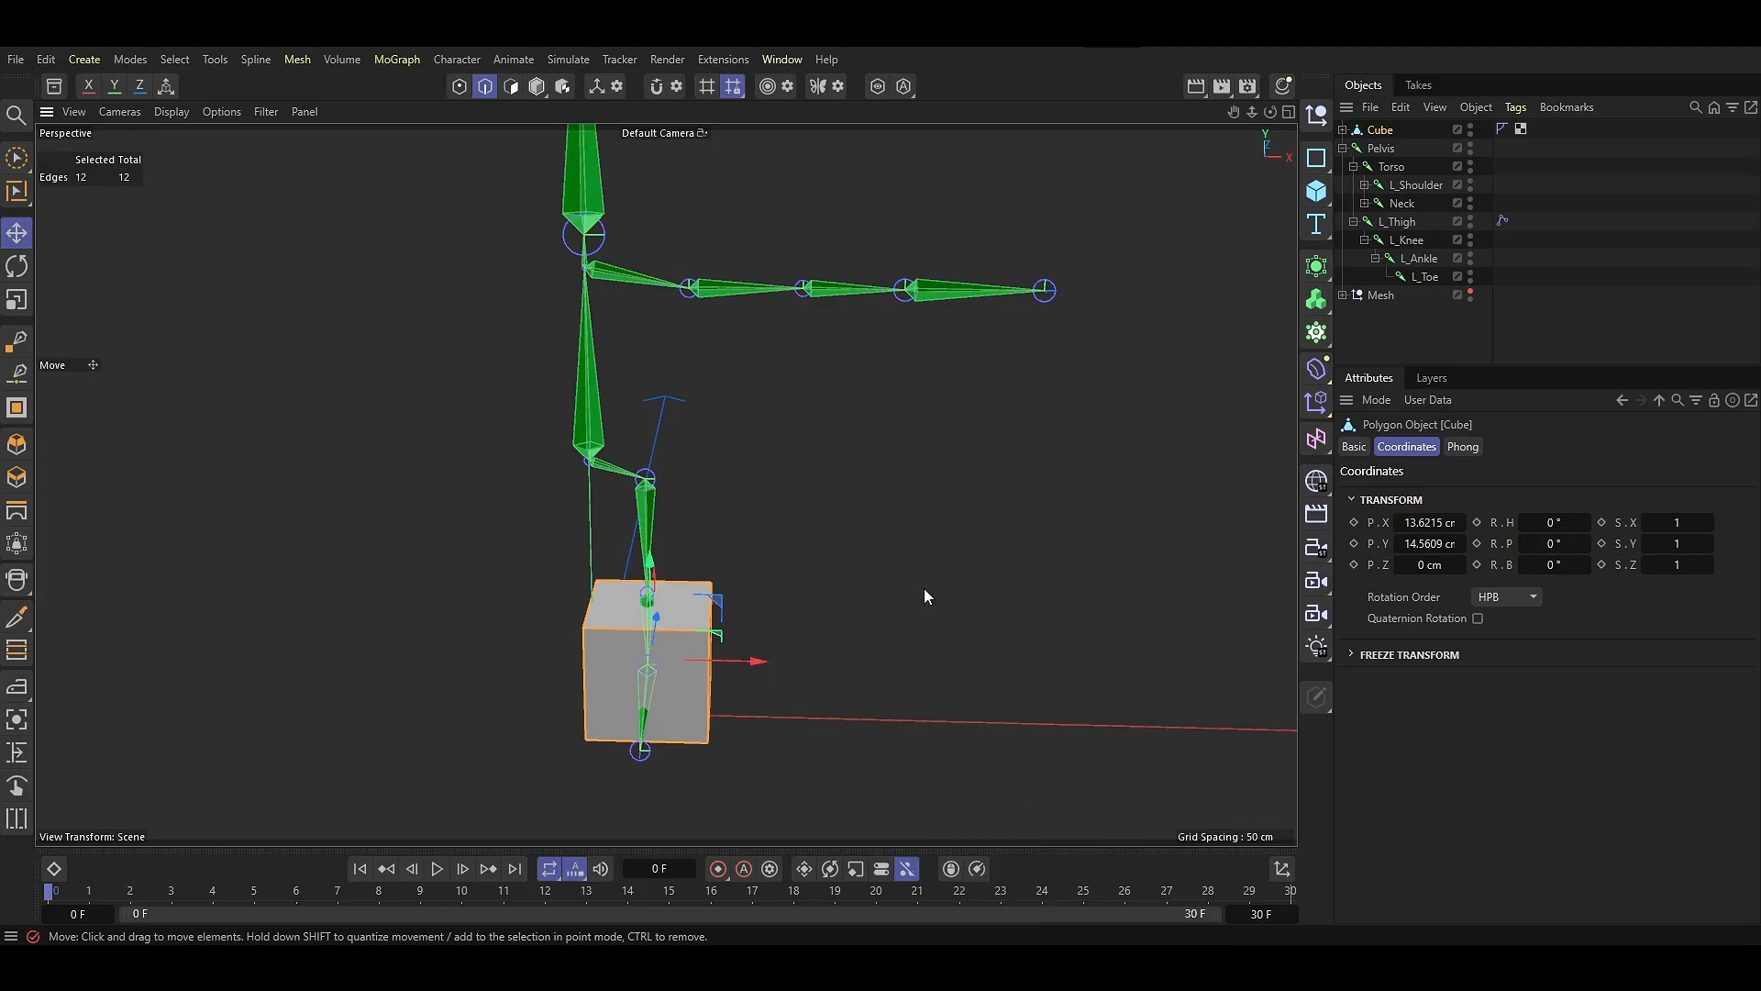
Take Cube.Spline out of the Cube's hierarchy and delete the original Cube object
click(1342, 129)
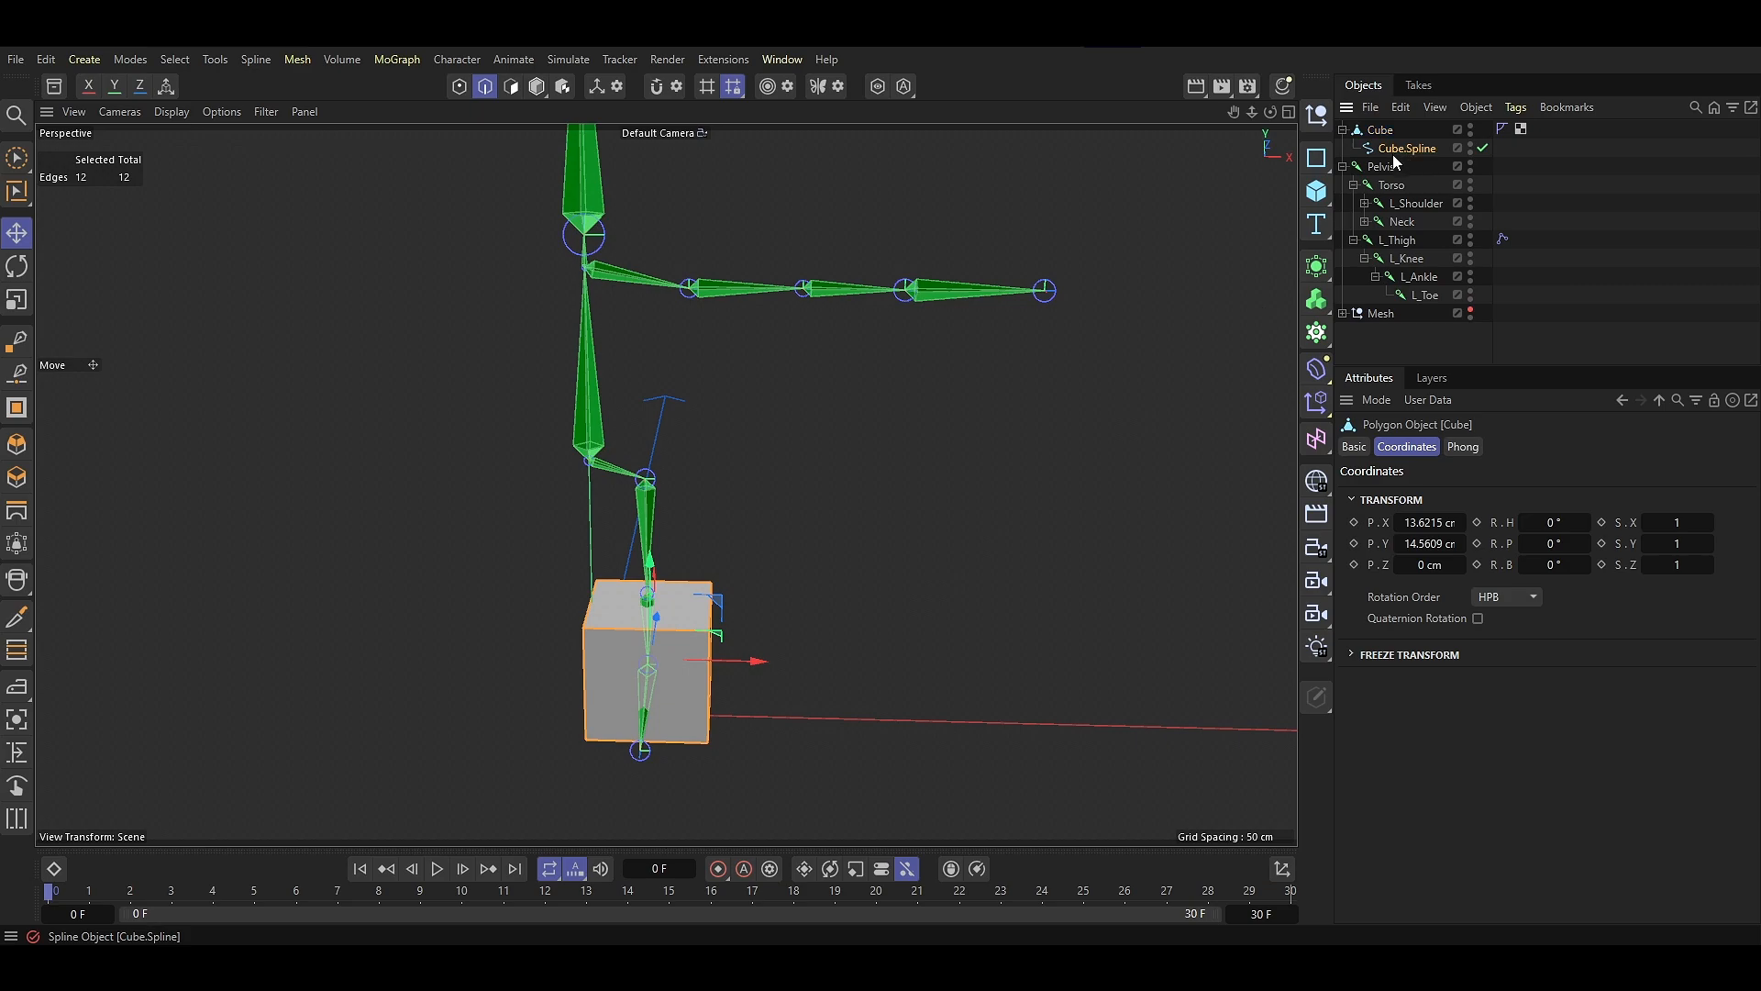
drag(1393, 155, 1392, 157)
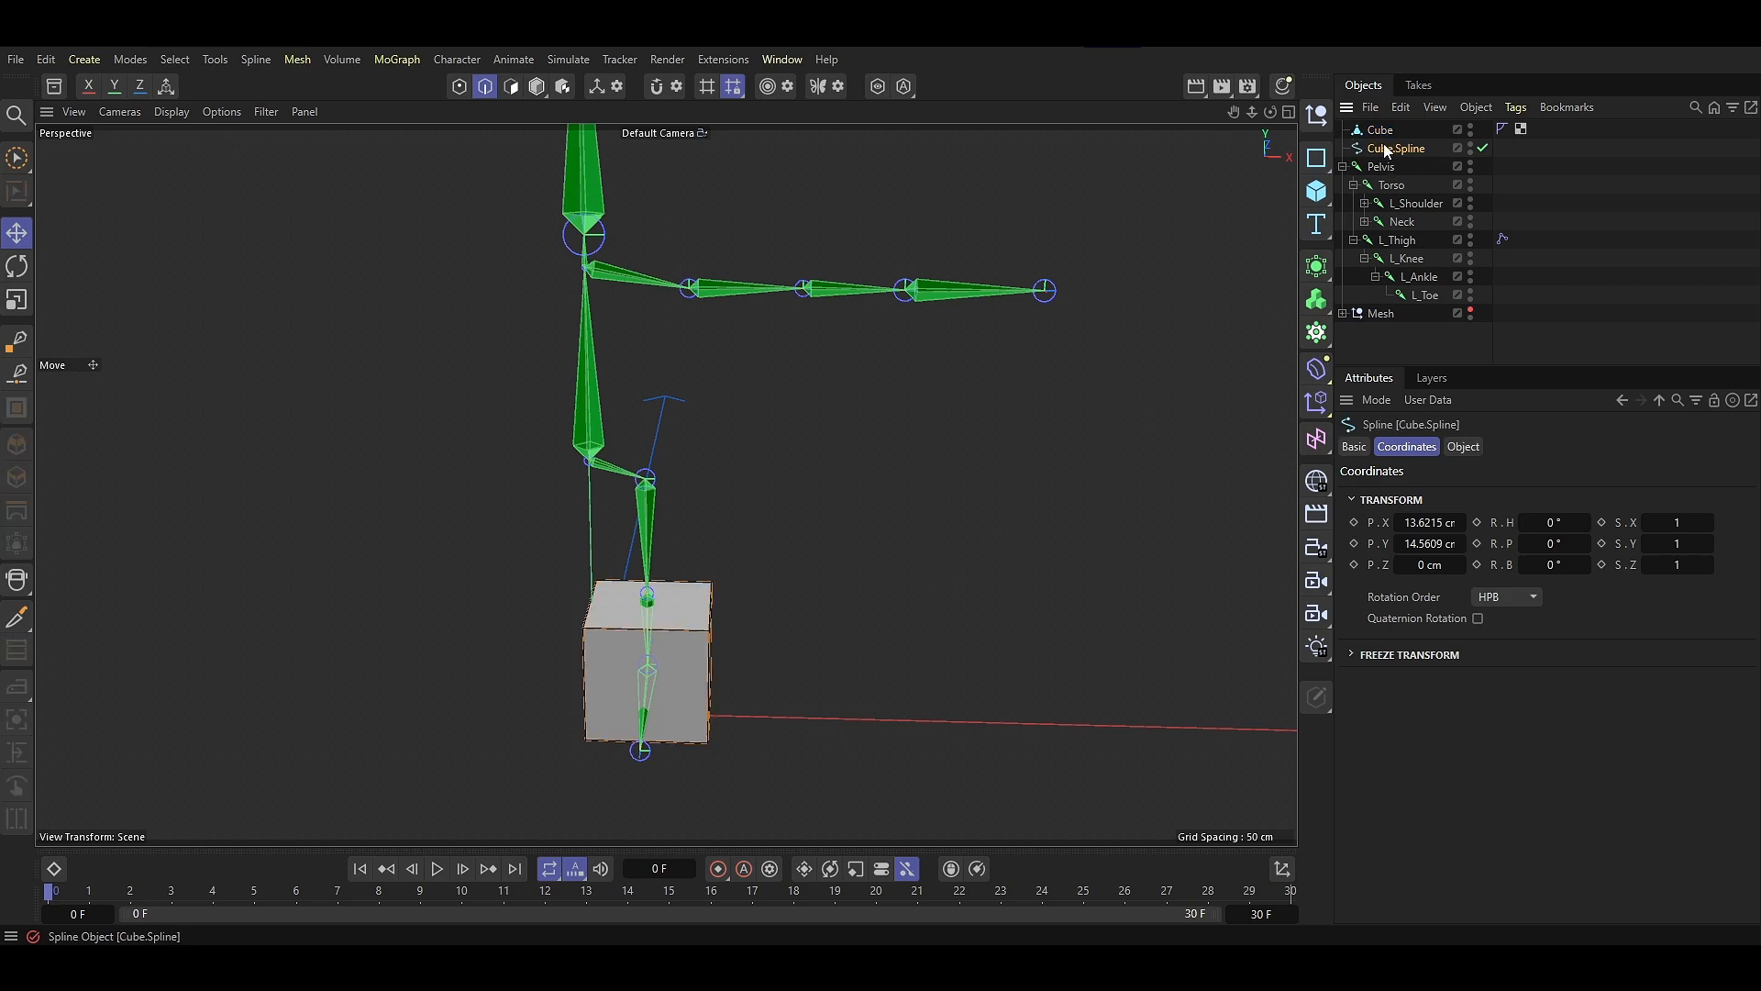
click(1380, 133)
key(Delete)
click(1379, 133)
Snap Cube.Spline onto the L_Ankle joint using axis snapping, and turn snapping back off
alt+drag(635, 622, 723, 599)
alt+drag(647, 683, 747, 708)
scroll(746, 708, up, 1)
click(657, 88)
click(676, 90)
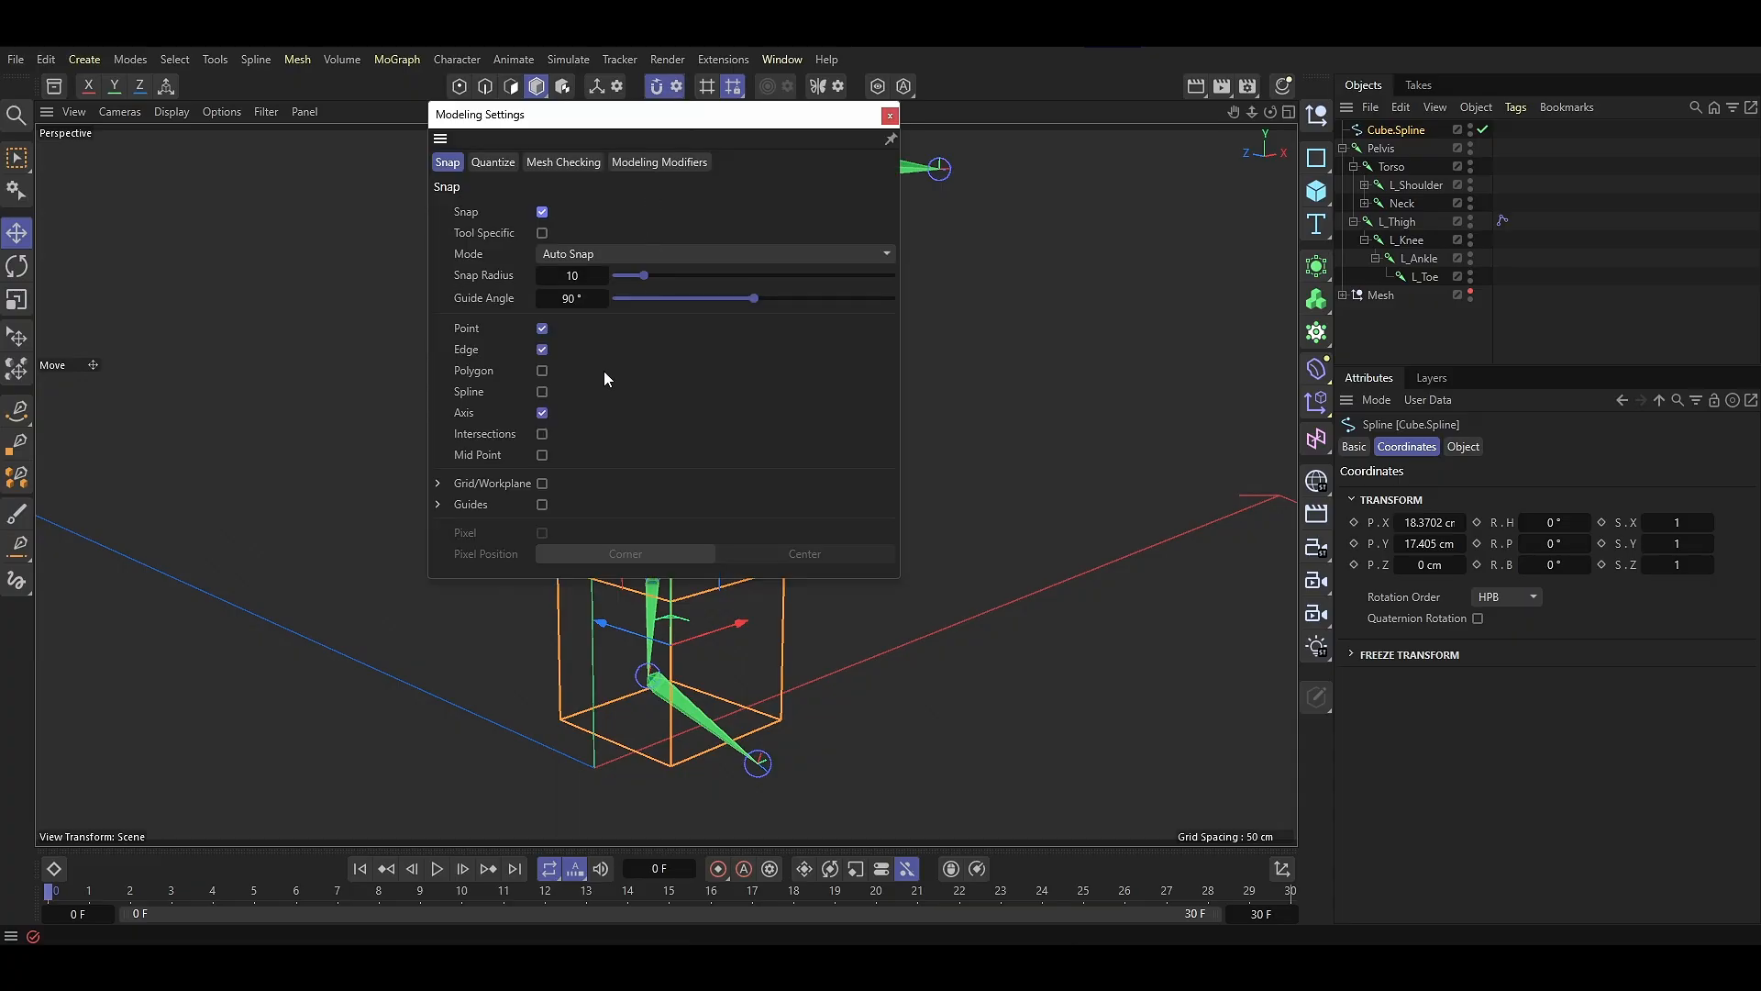
click(543, 413)
click(891, 115)
scroll(661, 690, up, 3)
mouse_move(673, 632)
mouse_down()
mouse_move(739, 673)
mouse_move(650, 665)
mouse_move(743, 706)
mouse_move(363, 670)
mouse_move(681, 701)
mouse_move(805, 776)
mouse_move(914, 770)
mouse_move(703, 741)
mouse_move(653, 758)
mouse_move(642, 643)
mouse_up()
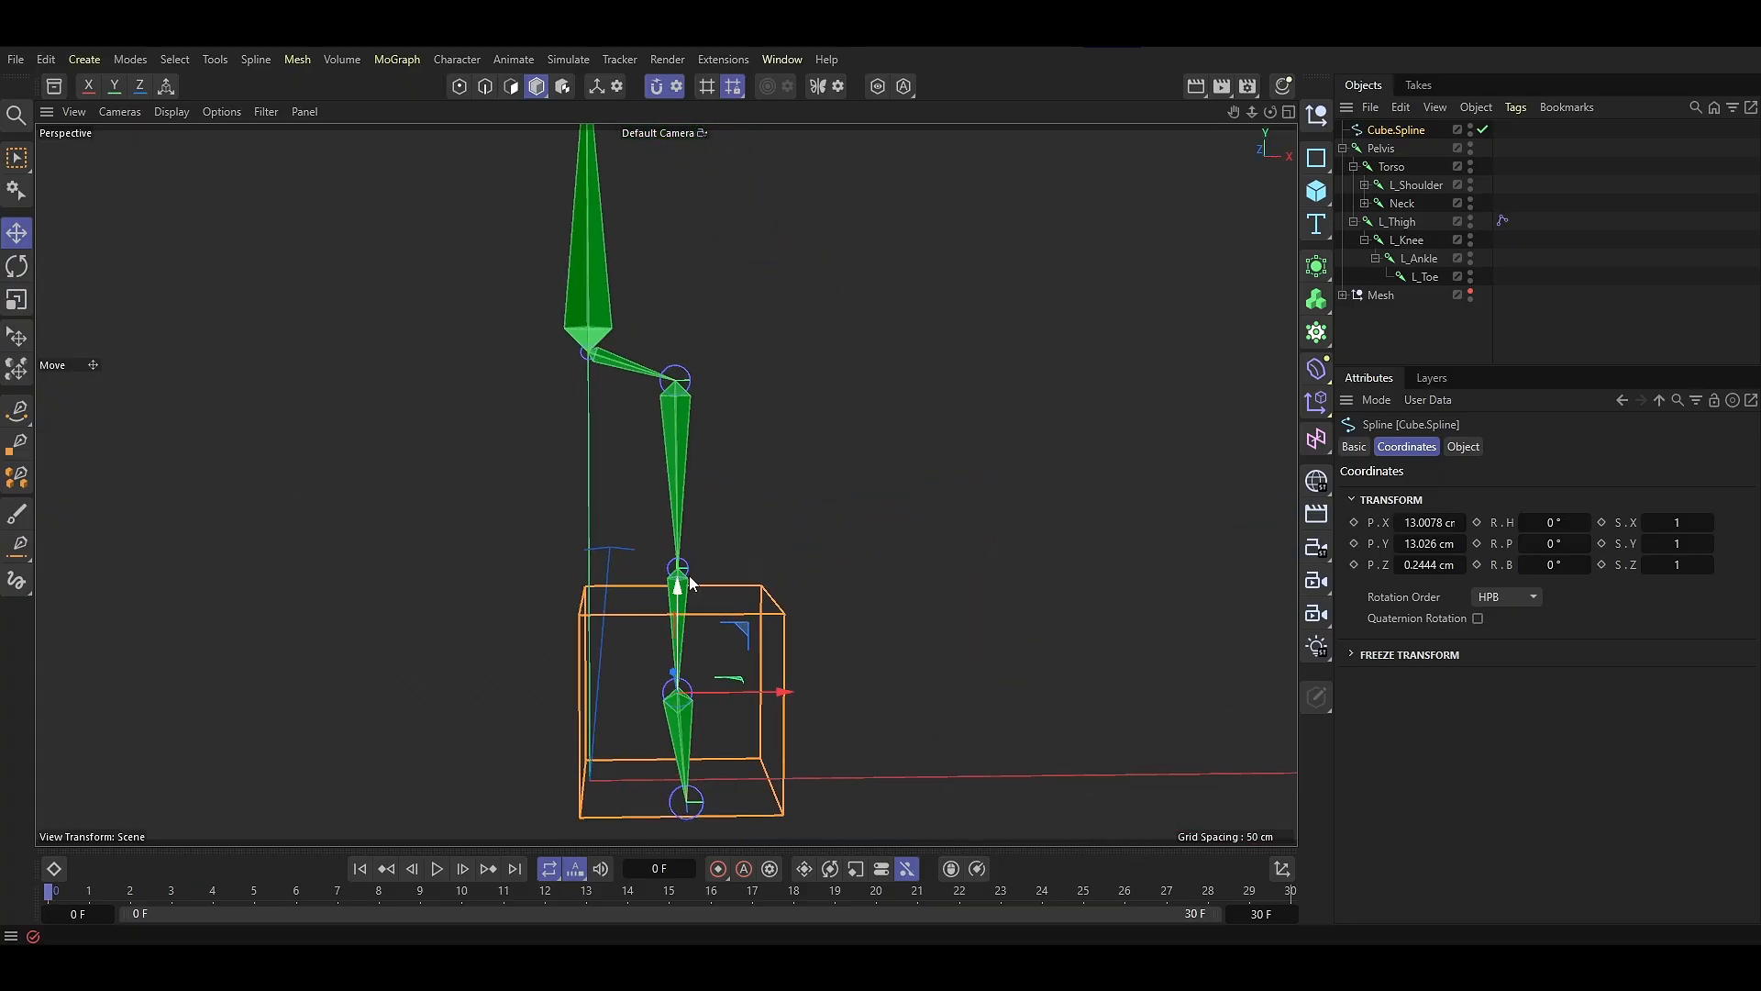
click(656, 86)
Make the character's Mesh group visible in the viewport
alt+drag(708, 193, 683, 627)
key(t)
key(e)
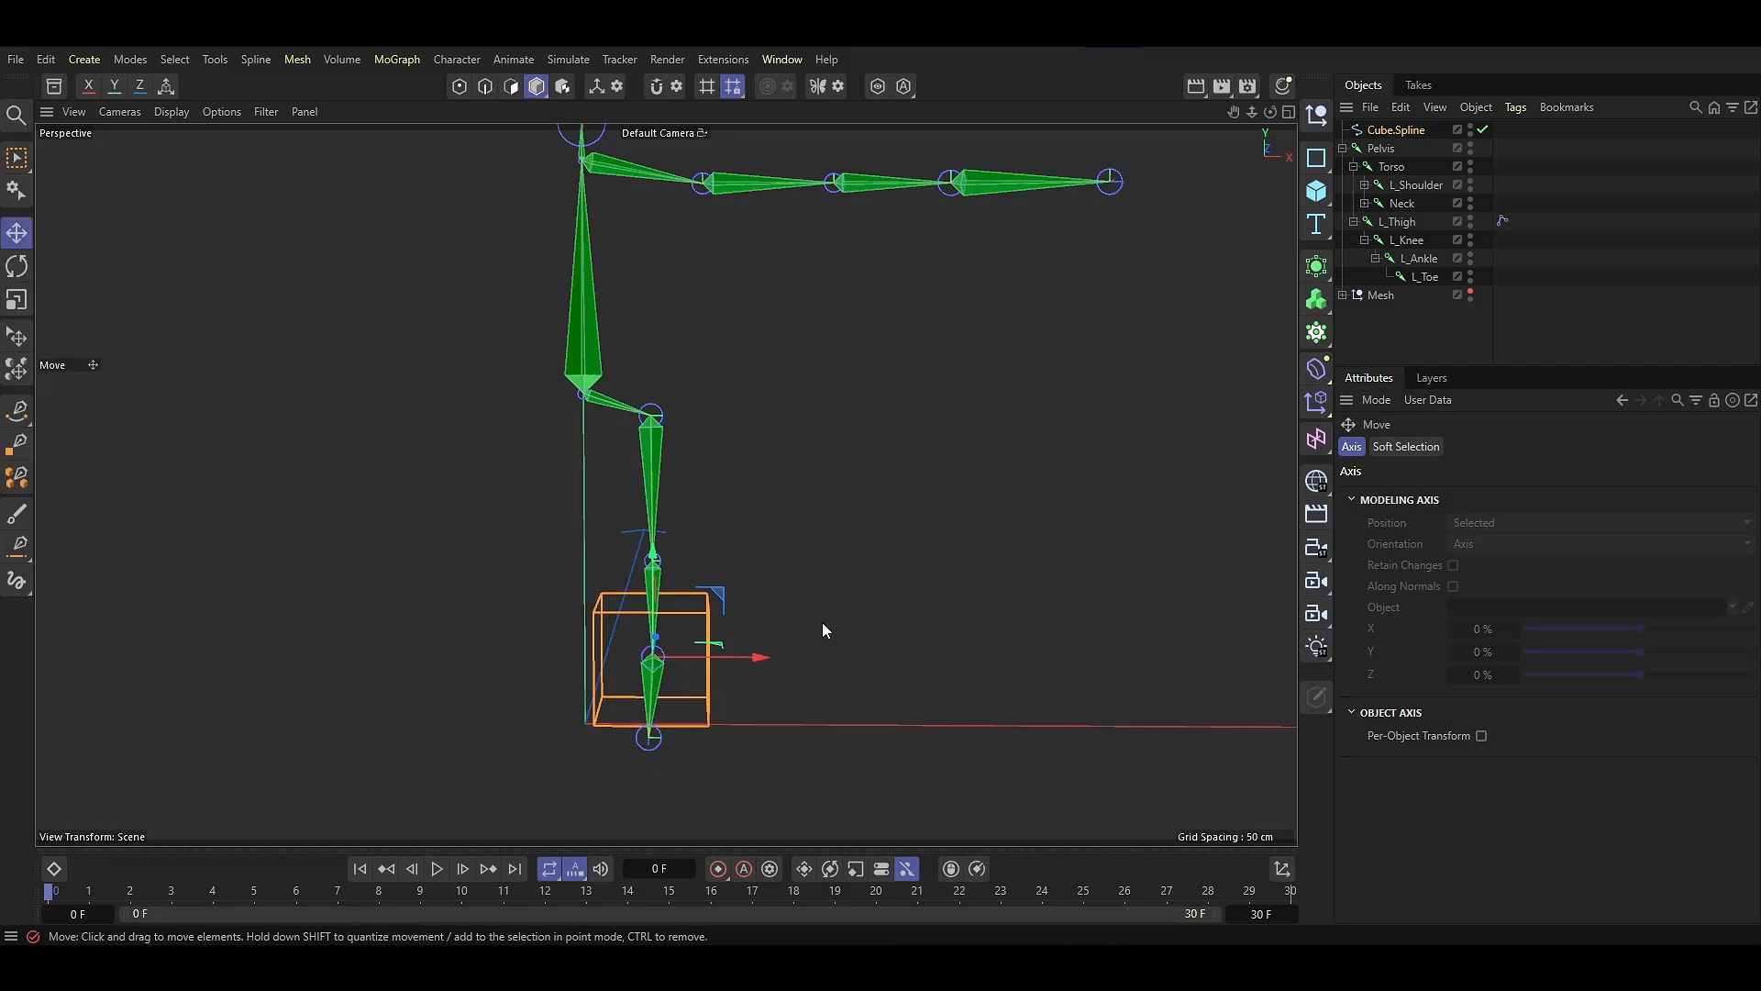
click(1471, 292)
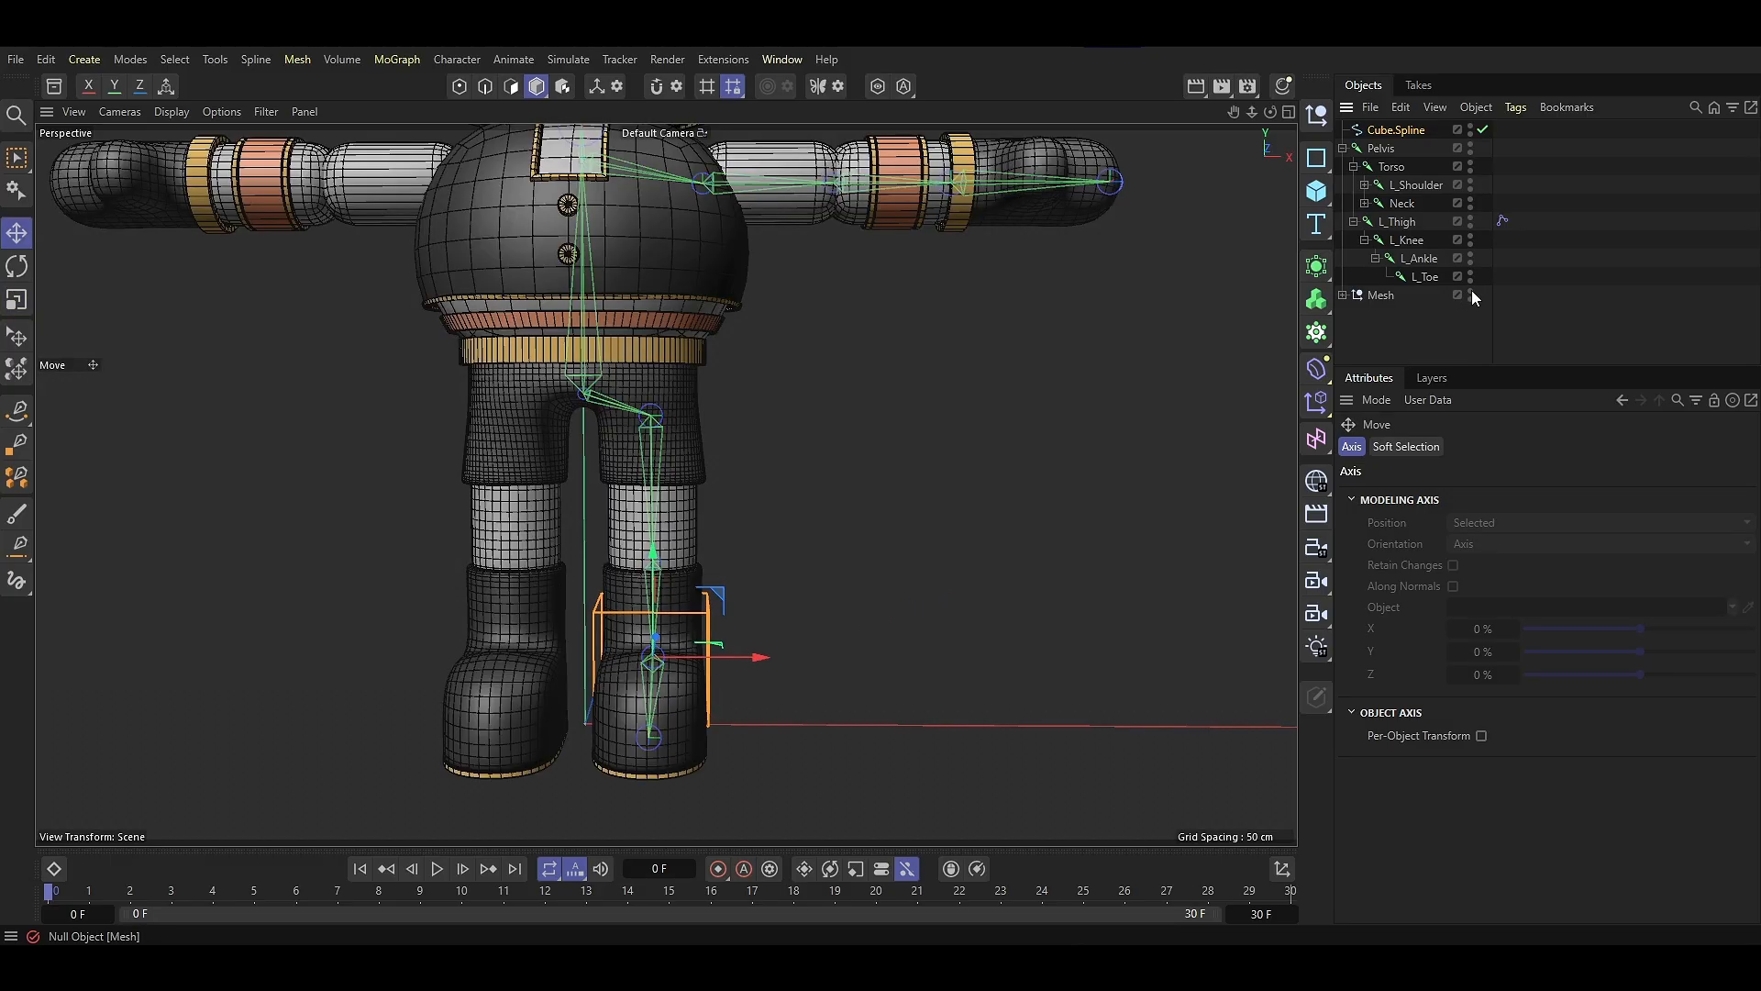
In the front view, move the box spline's lower, side and upper points to fit around the left boot
click(856, 567)
mouse_move(857, 567)
alt+mouse_down()
mouse_move(728, 641)
mouse_move(833, 578)
alt+mouse_up()
click(458, 90)
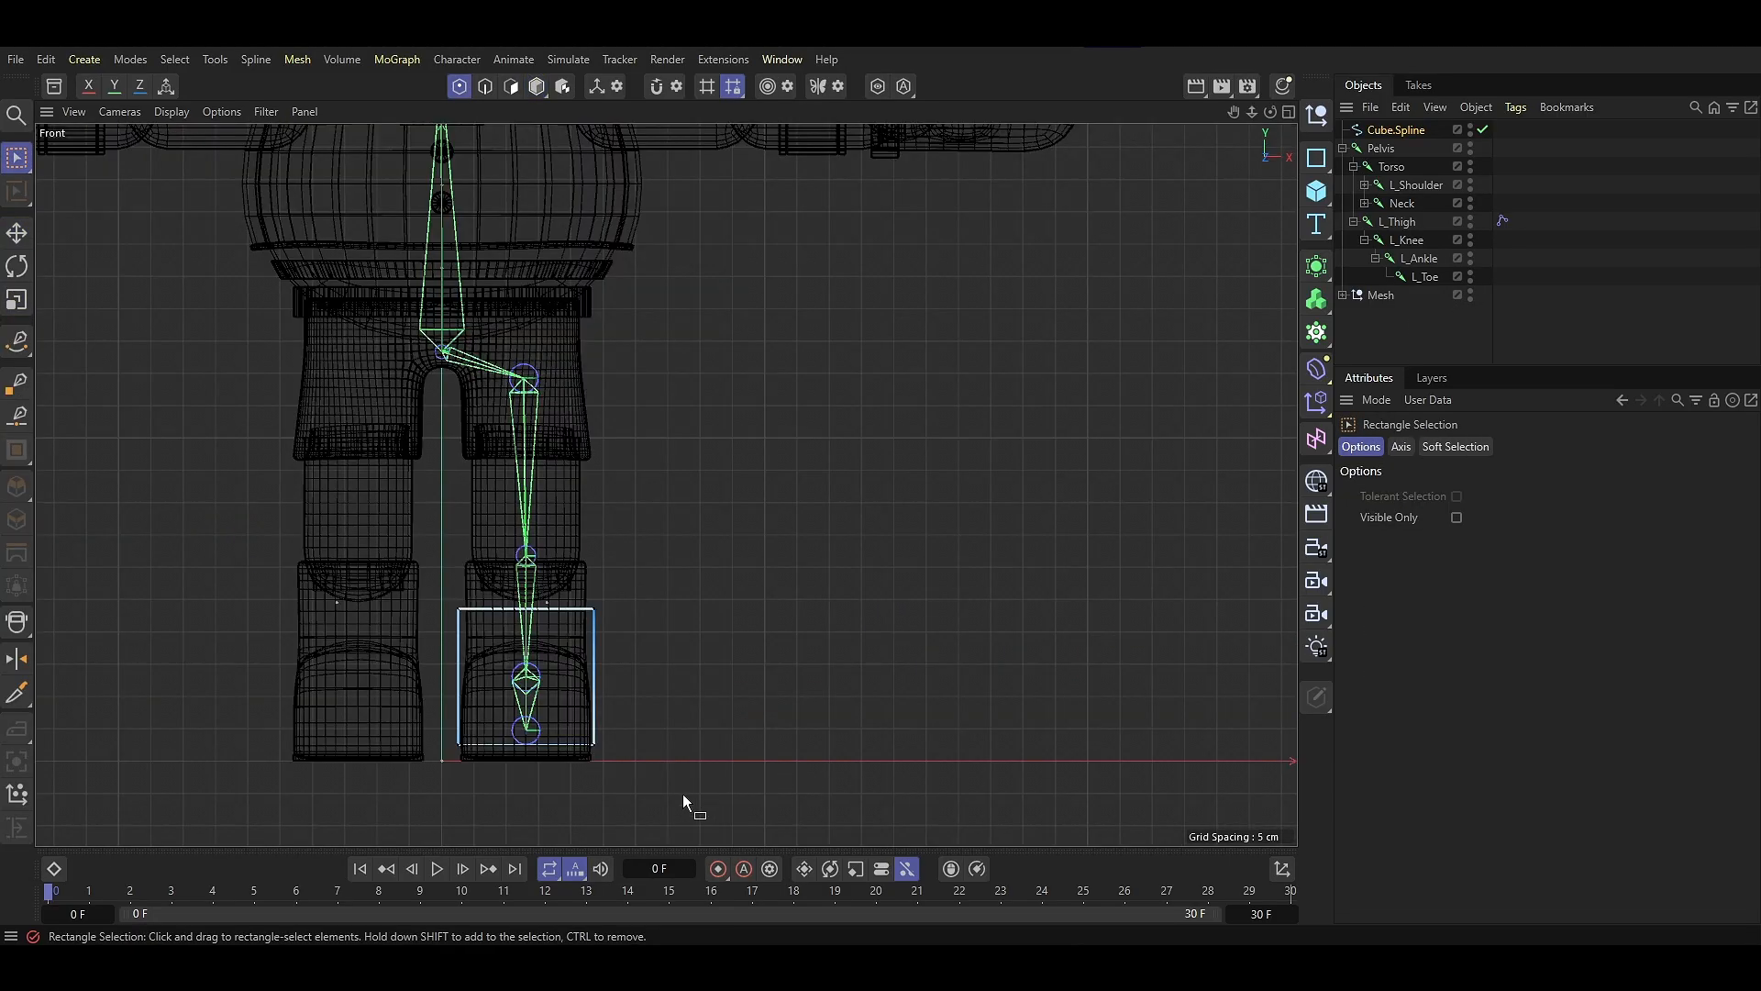
drag(643, 782, 446, 720)
drag(526, 666, 525, 690)
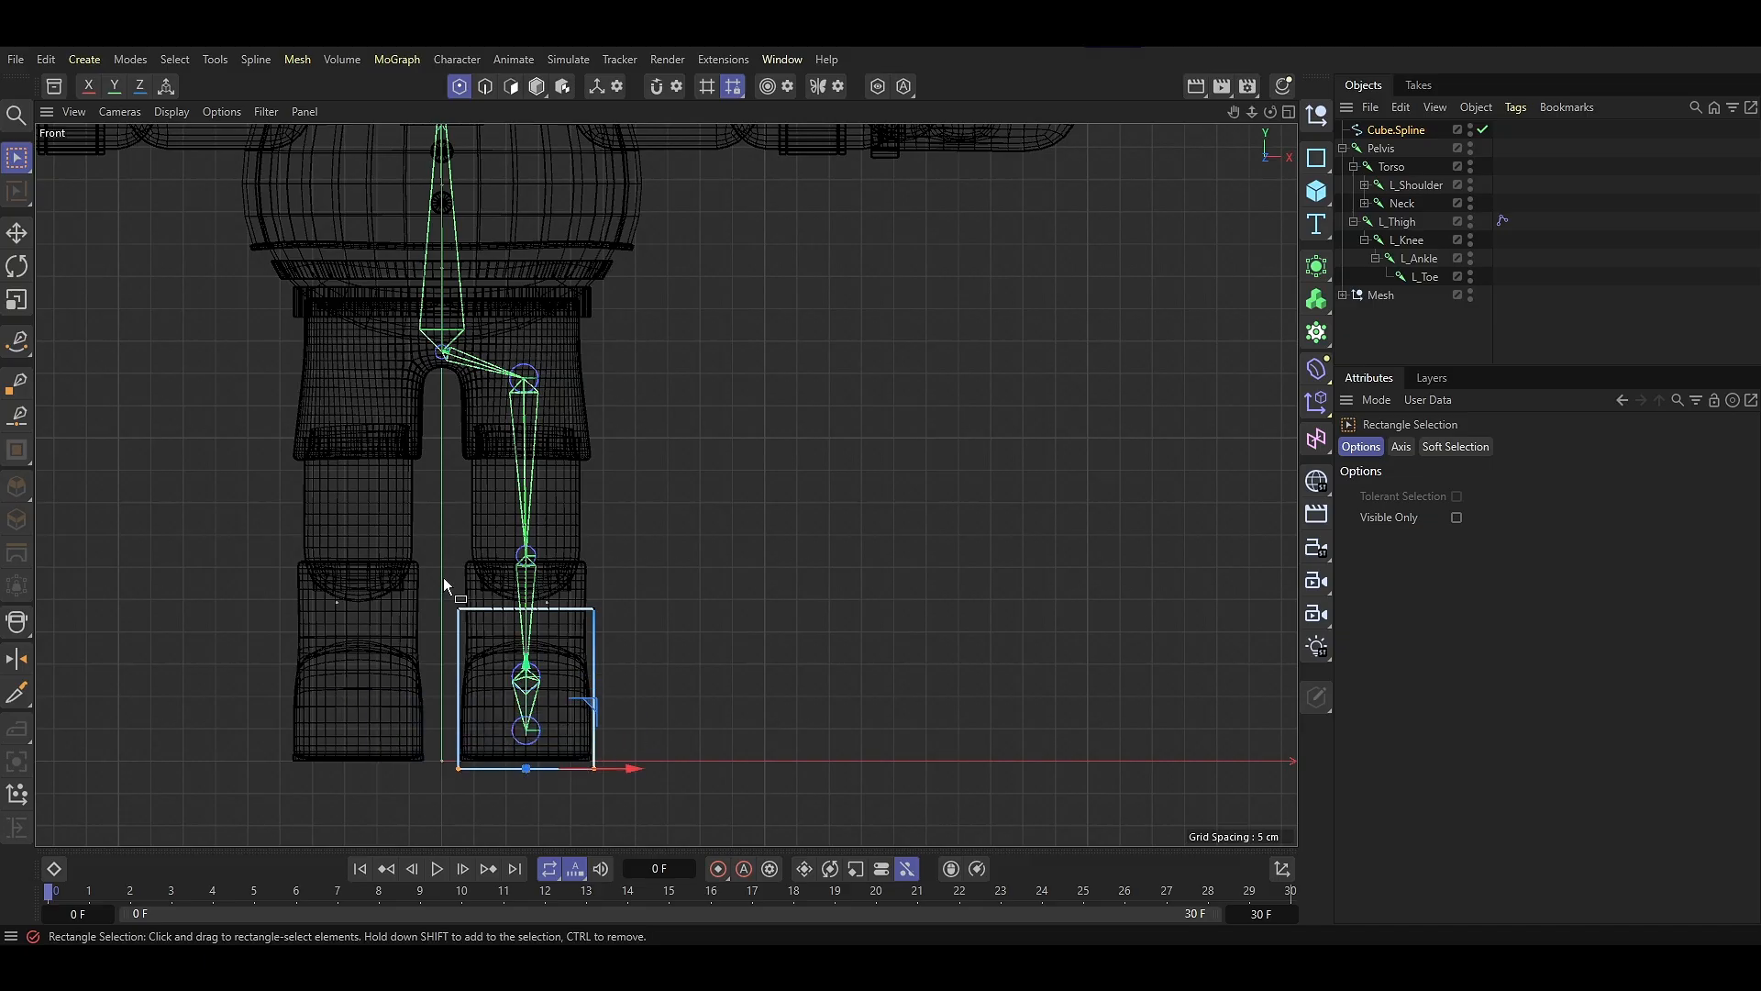
drag(443, 576, 482, 791)
drag(535, 689, 531, 689)
drag(563, 552, 633, 797)
drag(666, 690, 675, 690)
drag(418, 554, 639, 642)
drag(531, 519, 531, 552)
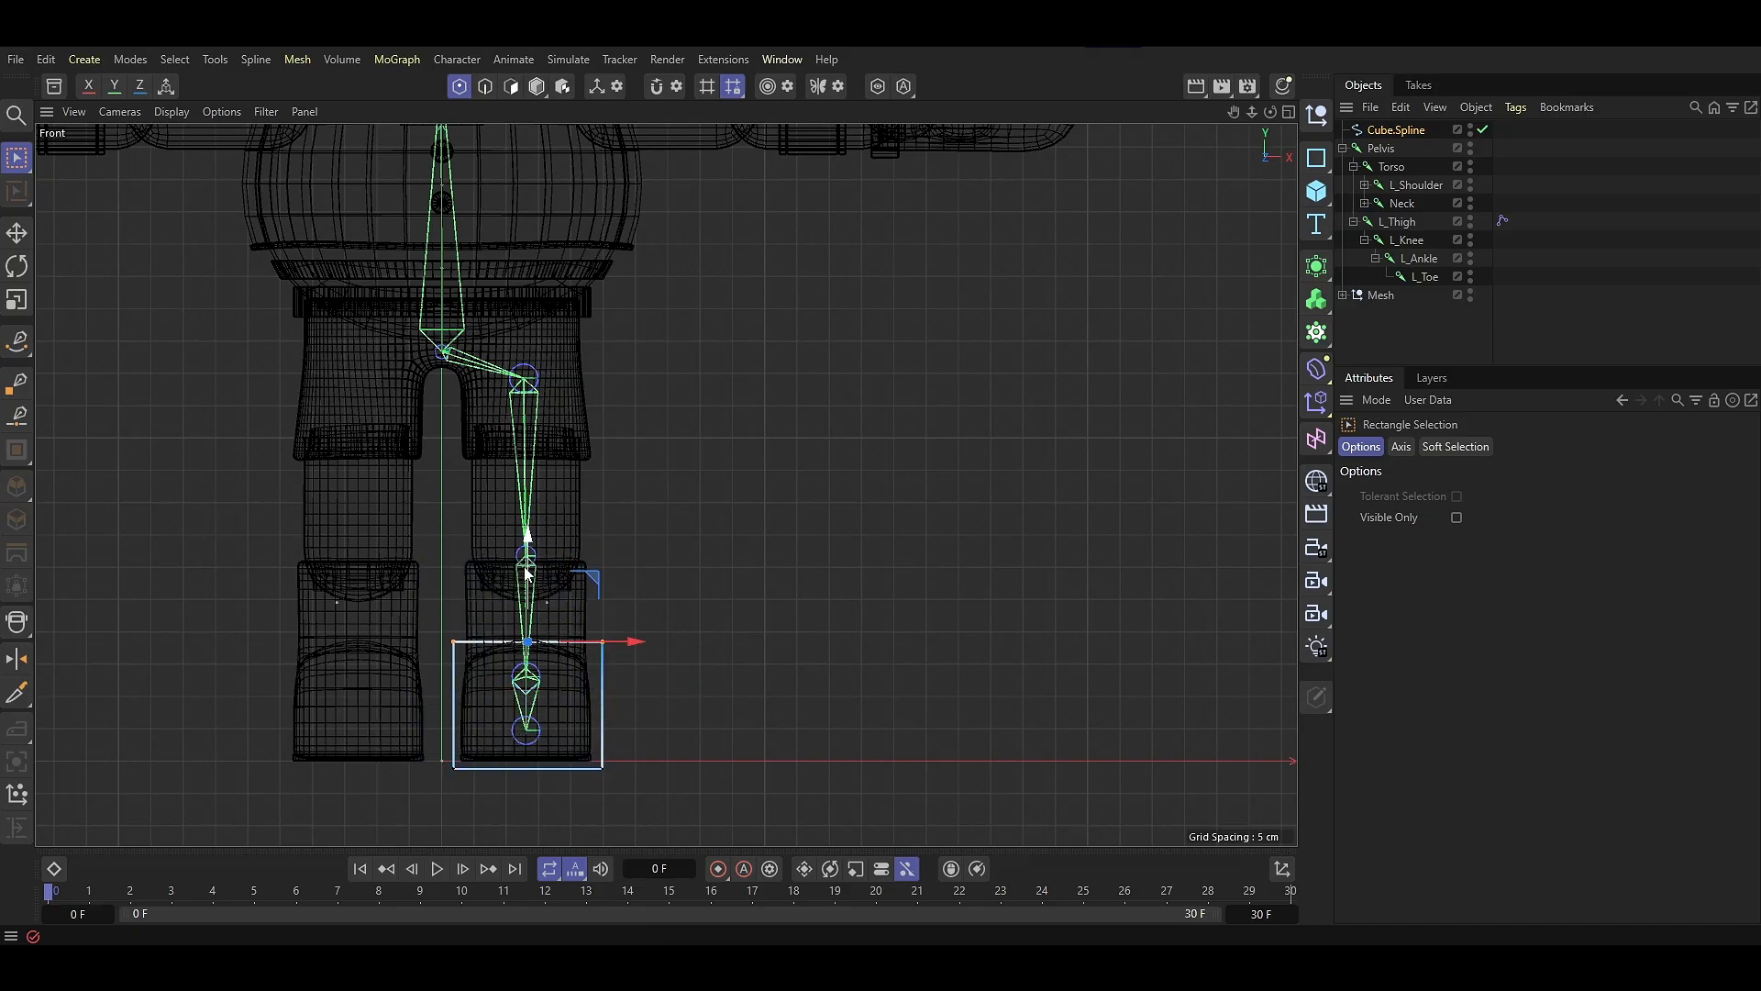
In the right view, move the box spline's front, back and upper points to enclose the boot's full length
key(F3)
drag(576, 629, 679, 805)
drag(664, 714, 671, 715)
drag(431, 624, 558, 793)
drag(578, 716, 430, 716)
drag(326, 599, 638, 685)
drag(471, 592, 472, 582)
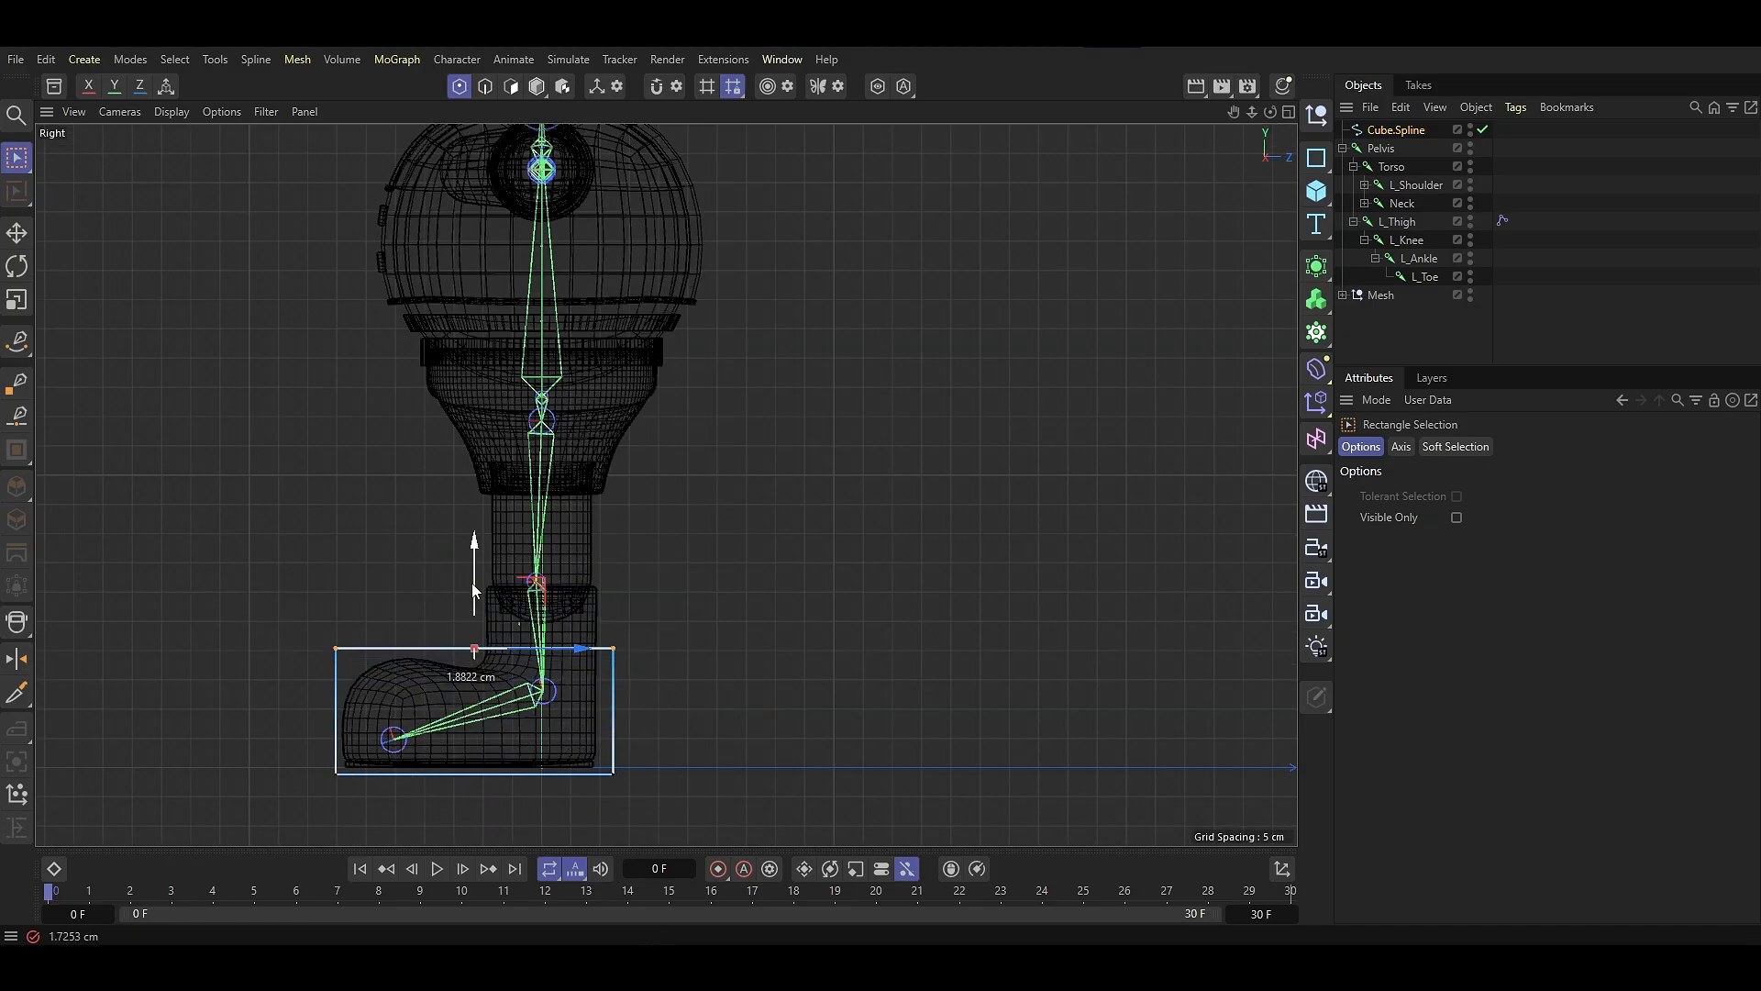
middle_click(714, 653)
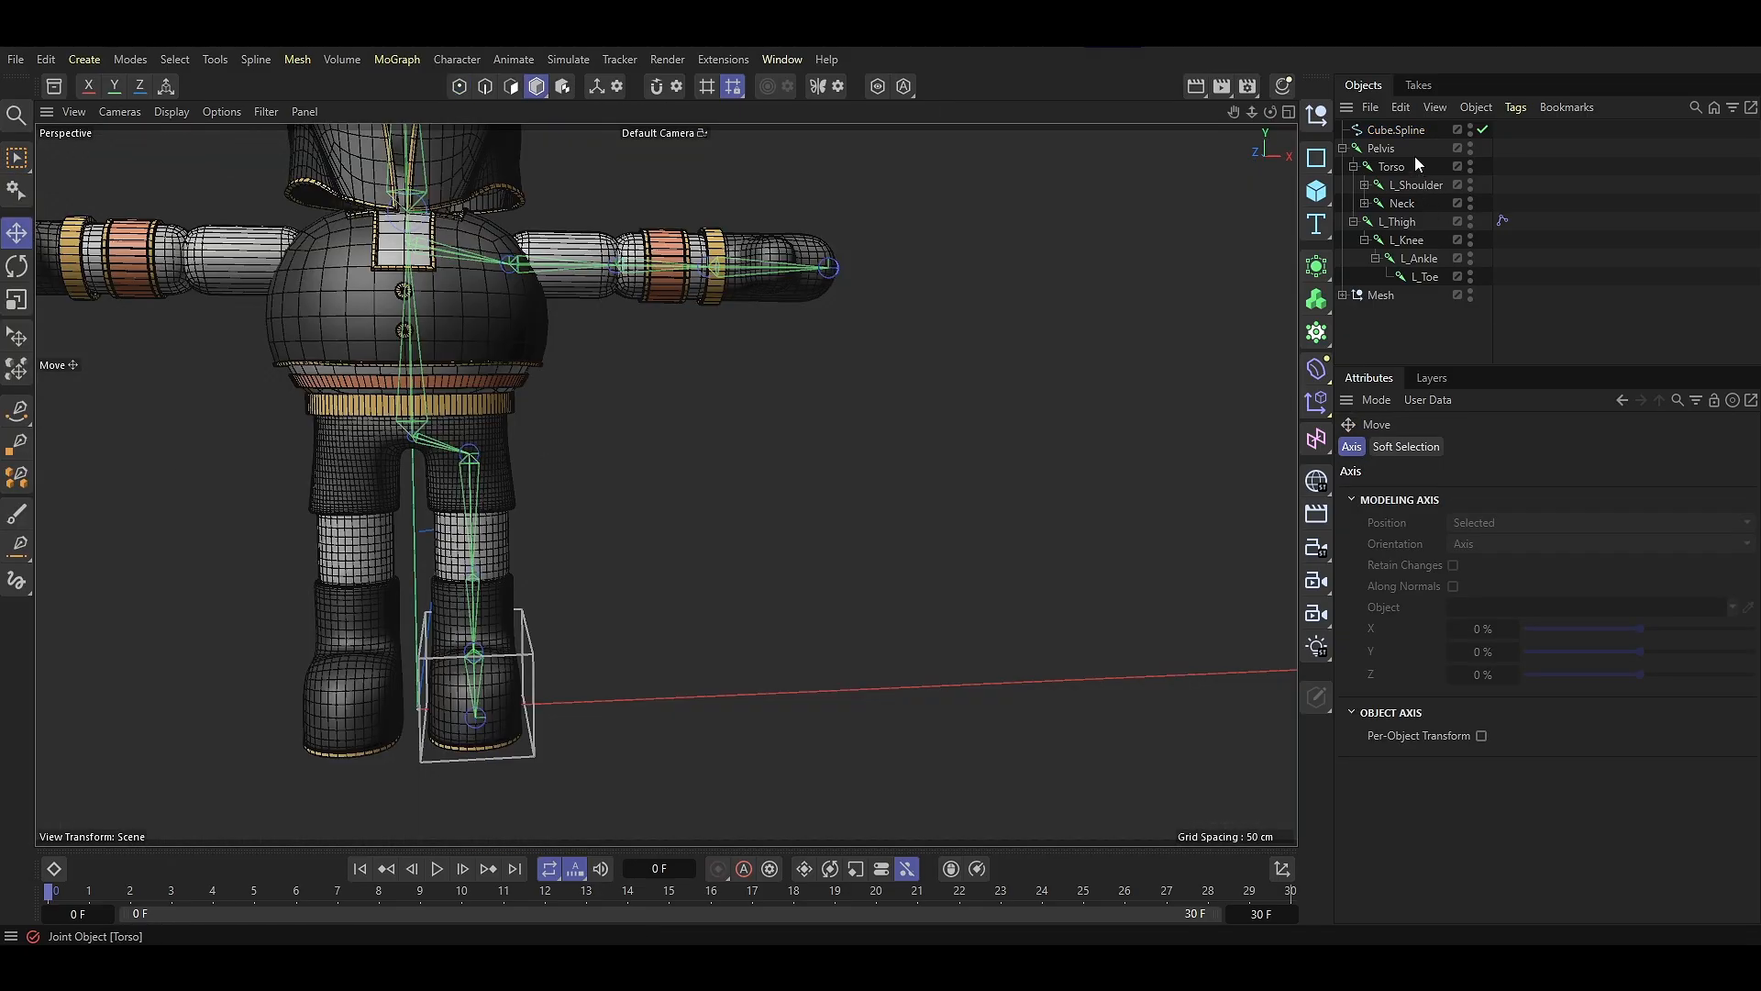
Rename Cube.Spline to L_Leg_Ctrl and freeze all its transforms
double_click(1404, 131)
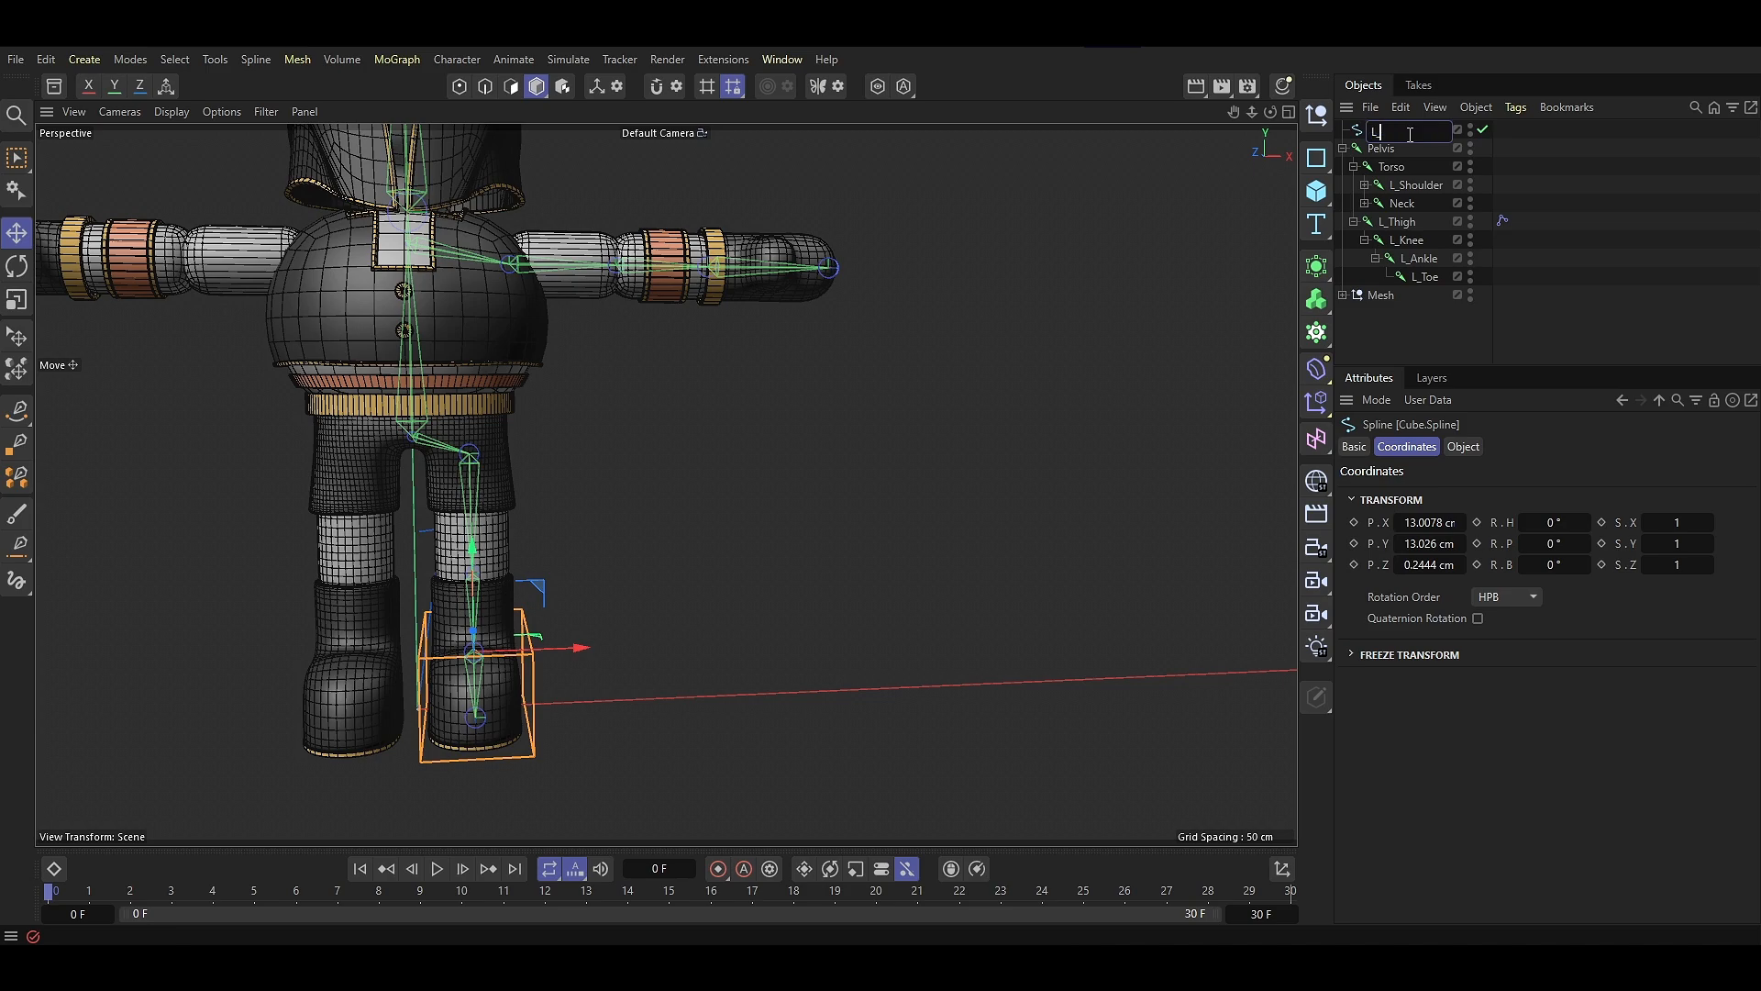
text(L_Leg_Ctrl)
key(Return)
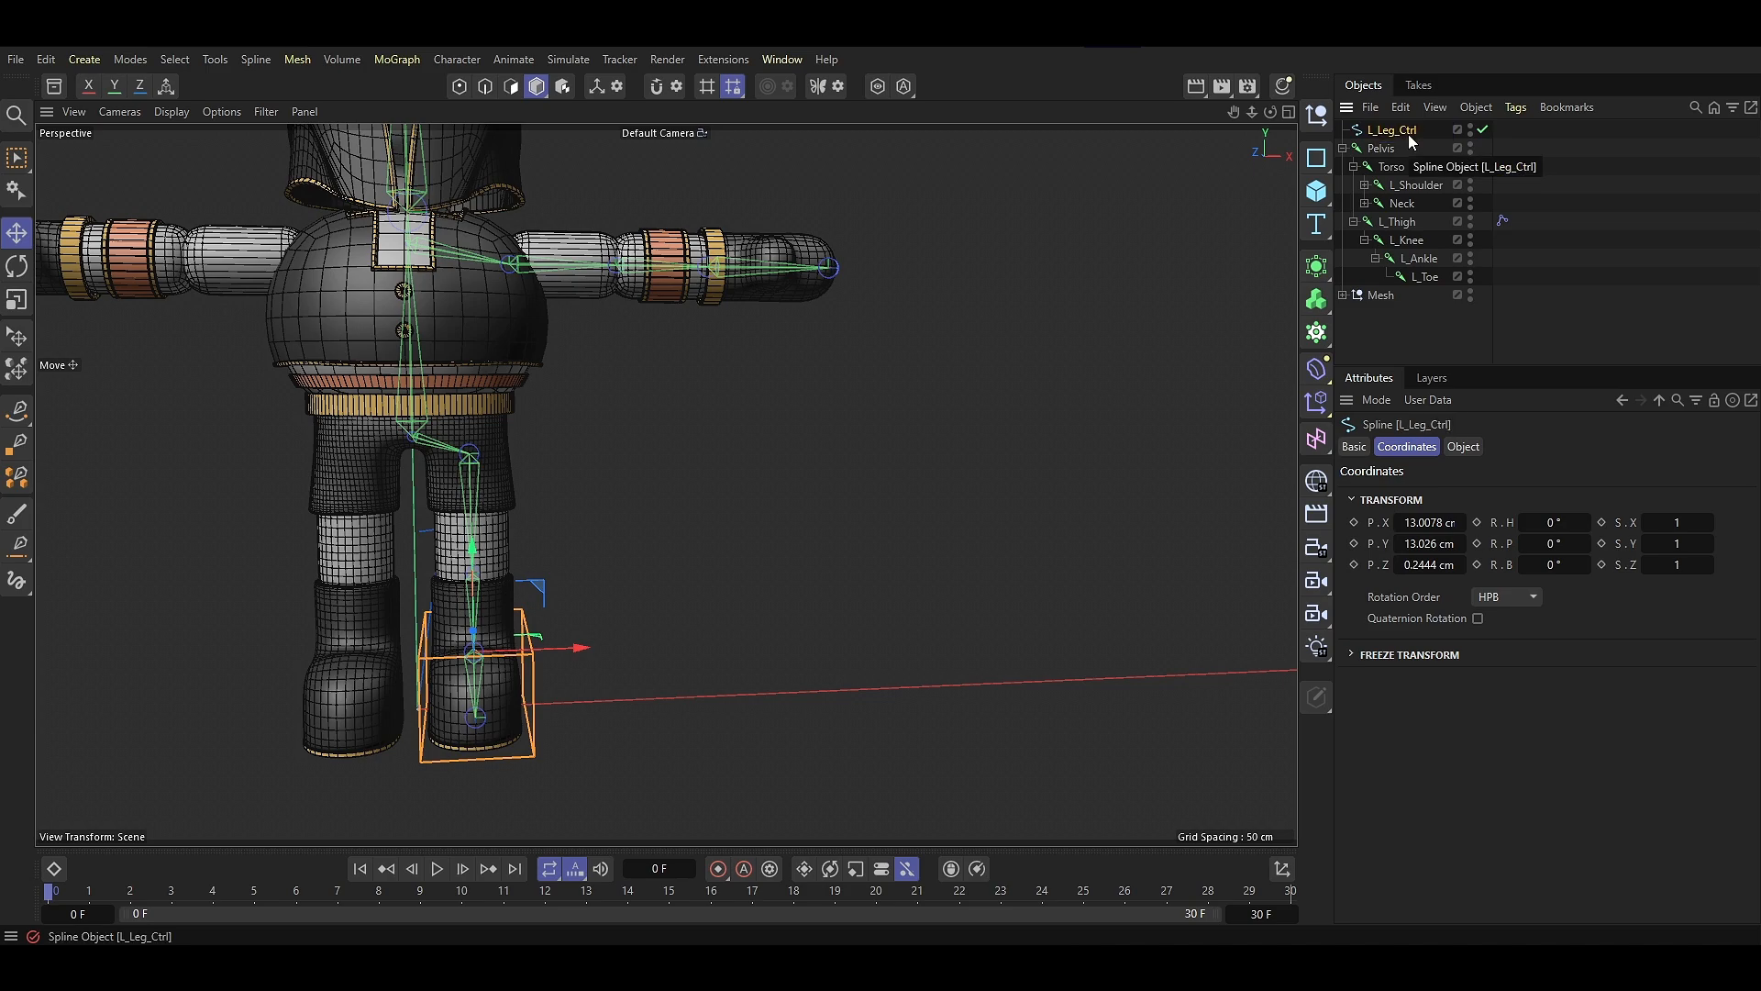
click(1385, 657)
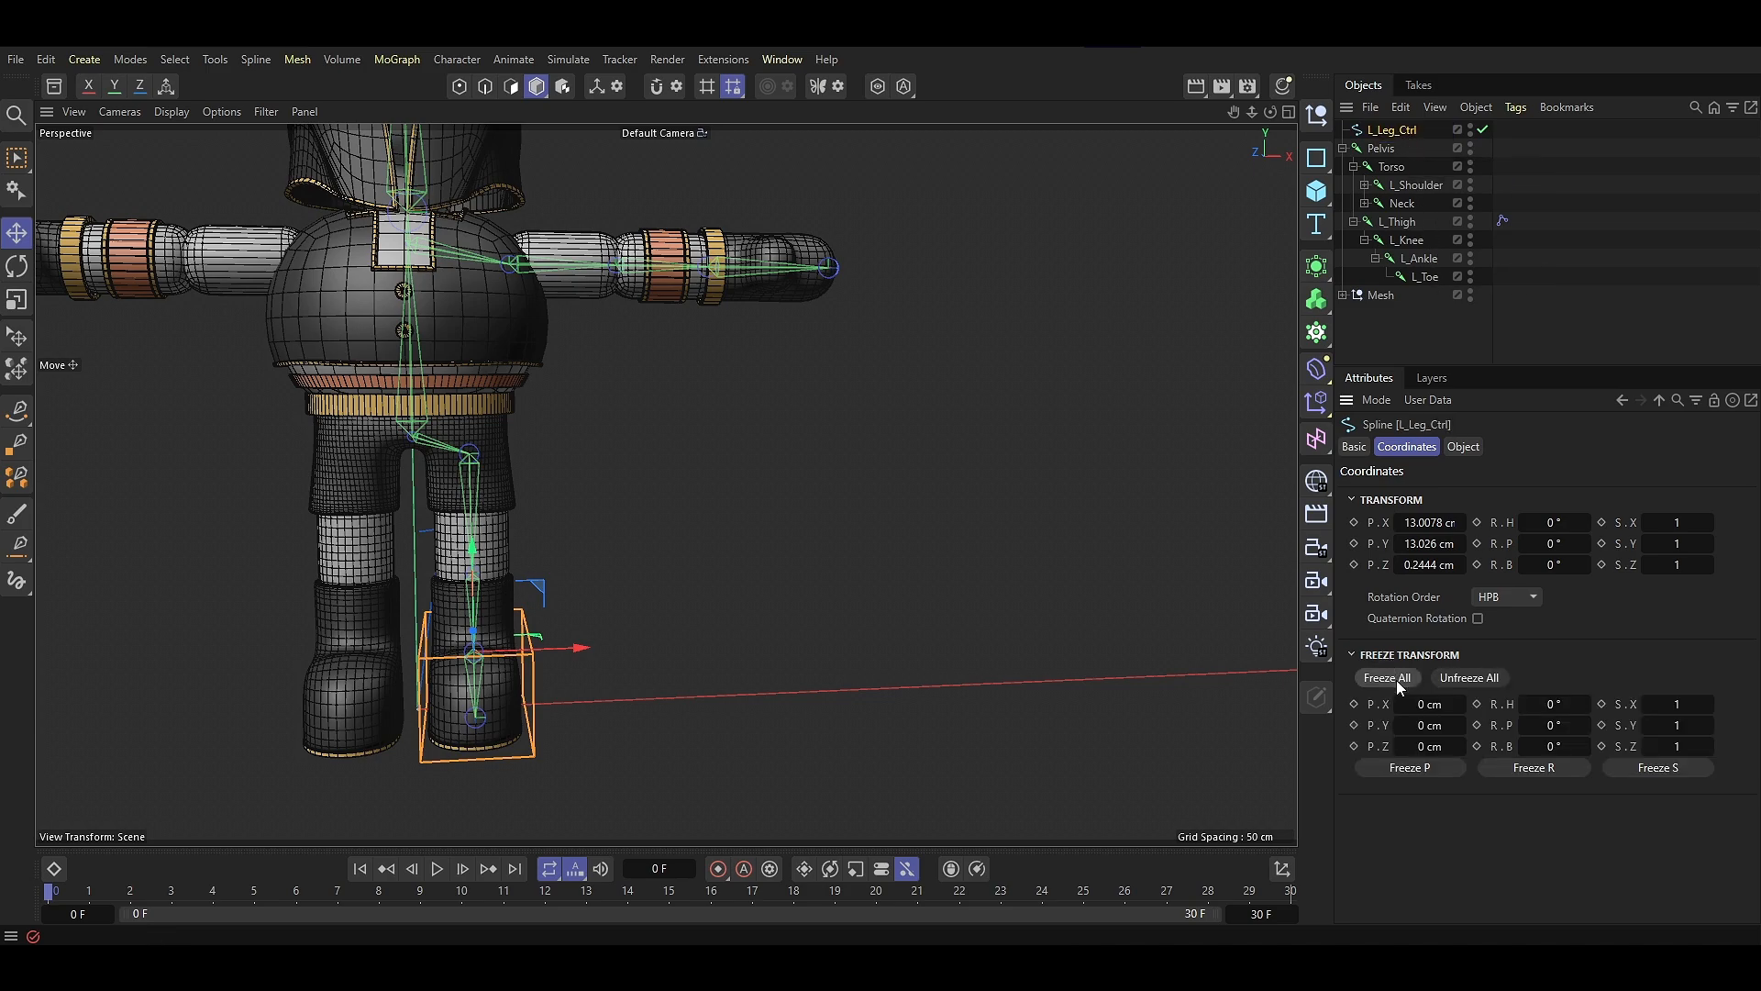
click(1397, 681)
click(1381, 657)
Give L_Leg_Ctrl a custom light blue display color
click(1355, 447)
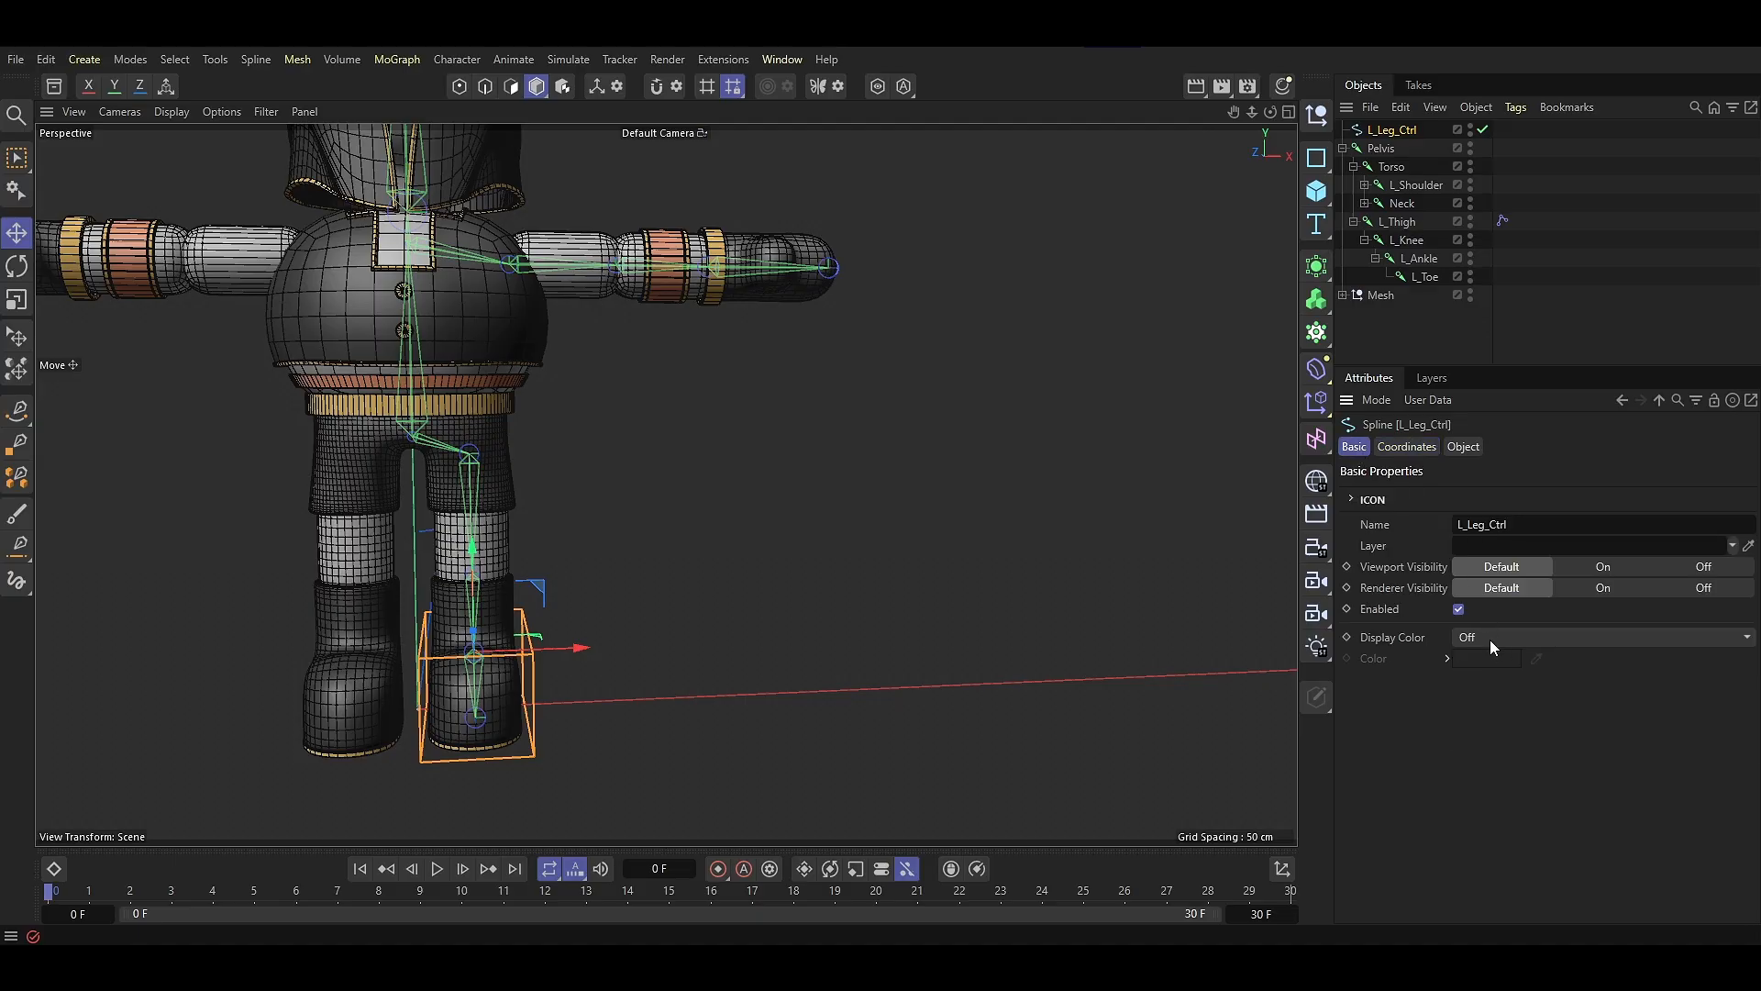
click(1490, 640)
click(1503, 739)
click(1486, 658)
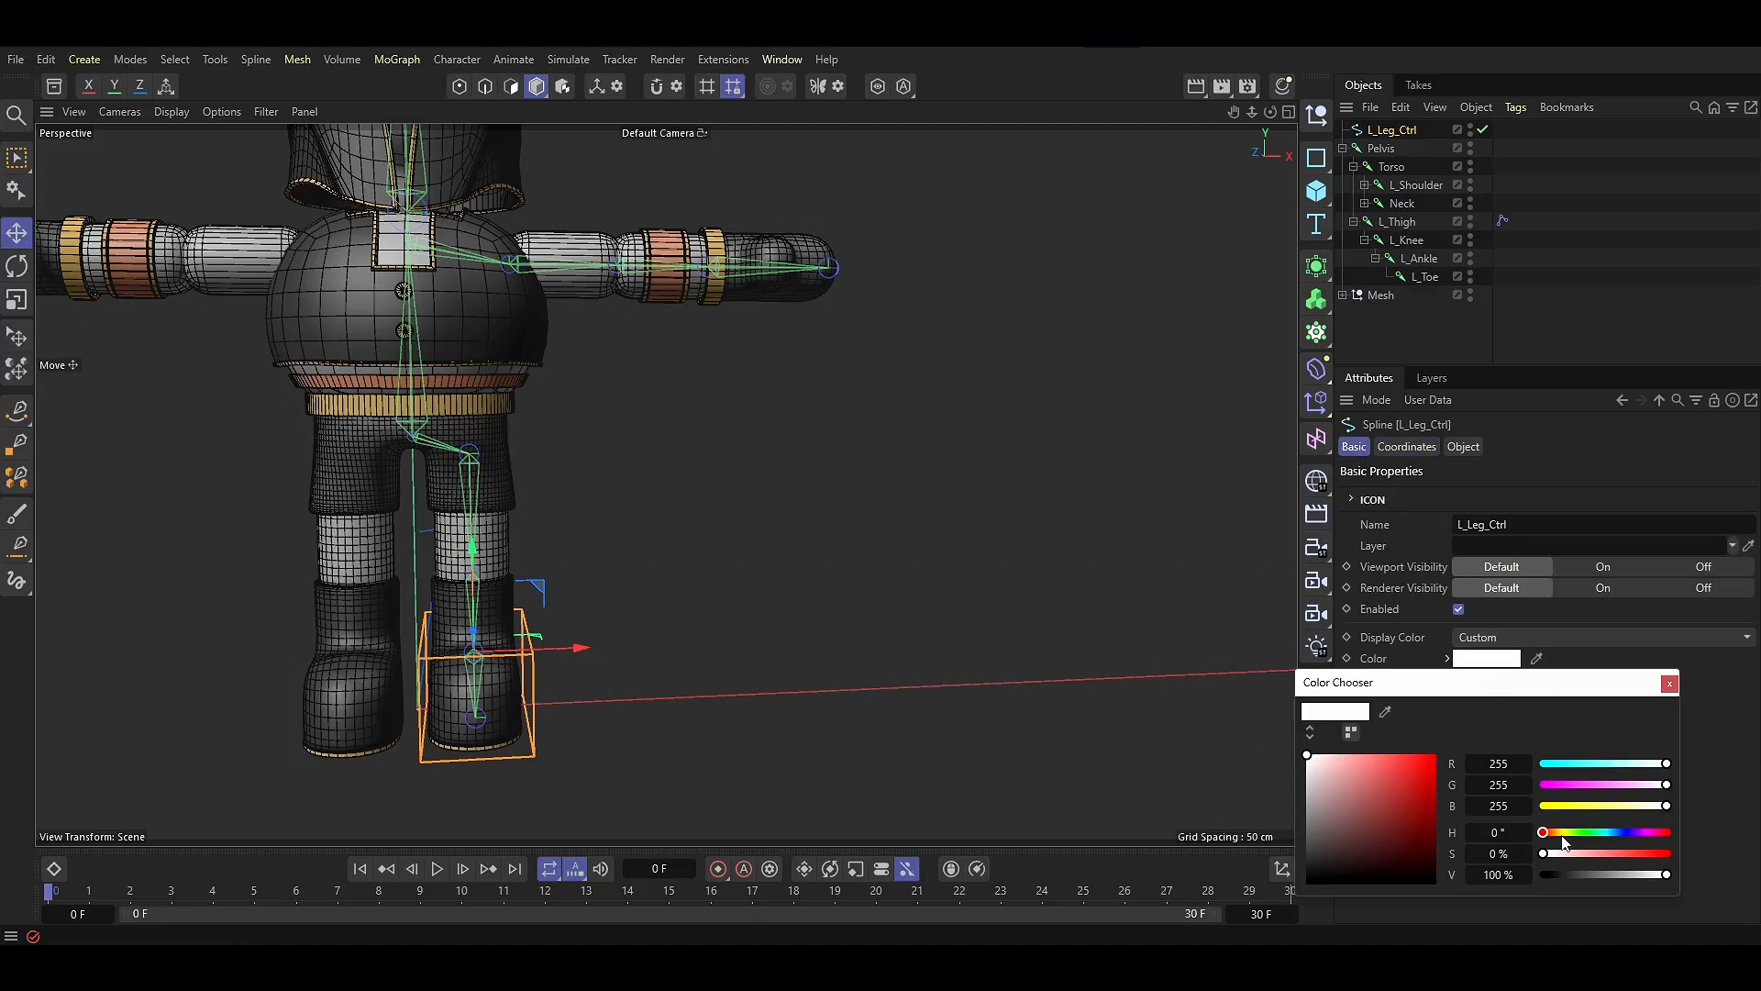
drag(1562, 837, 1639, 853)
click(1670, 682)
click(998, 633)
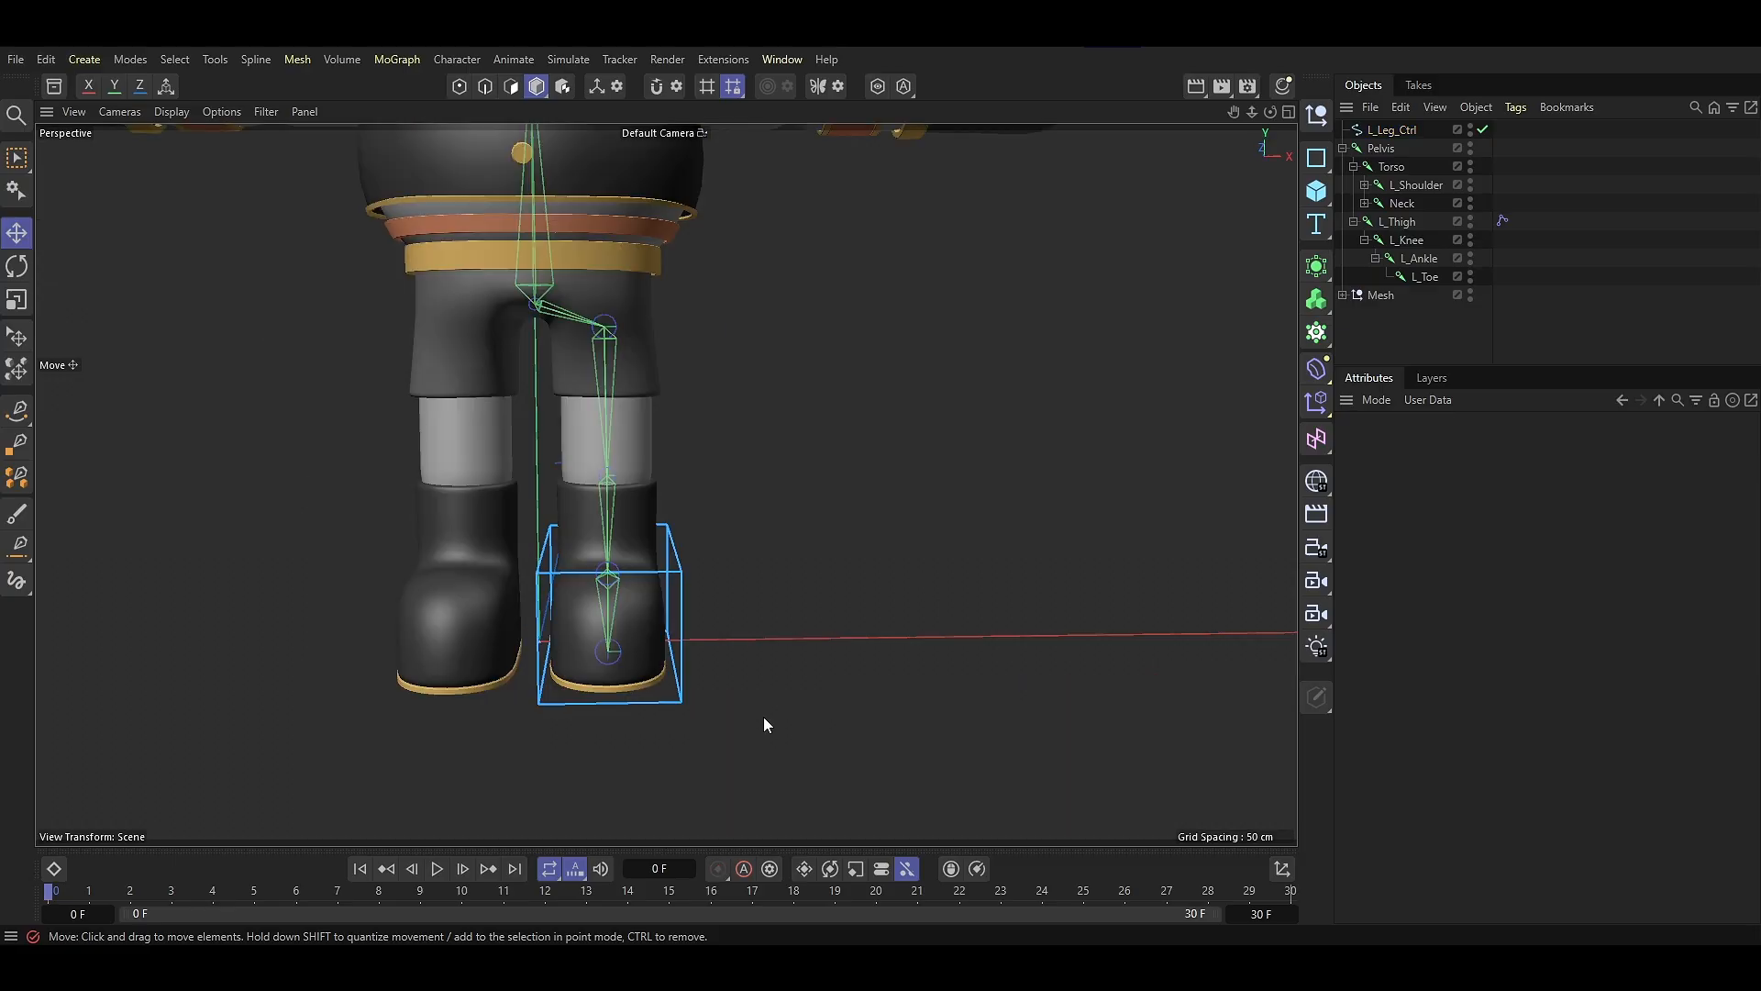
Assign L_Leg_Ctrl as the Goal of the IK tag on L_Thigh
alt+drag(630, 670, 712, 685)
alt+drag(712, 686, 713, 684)
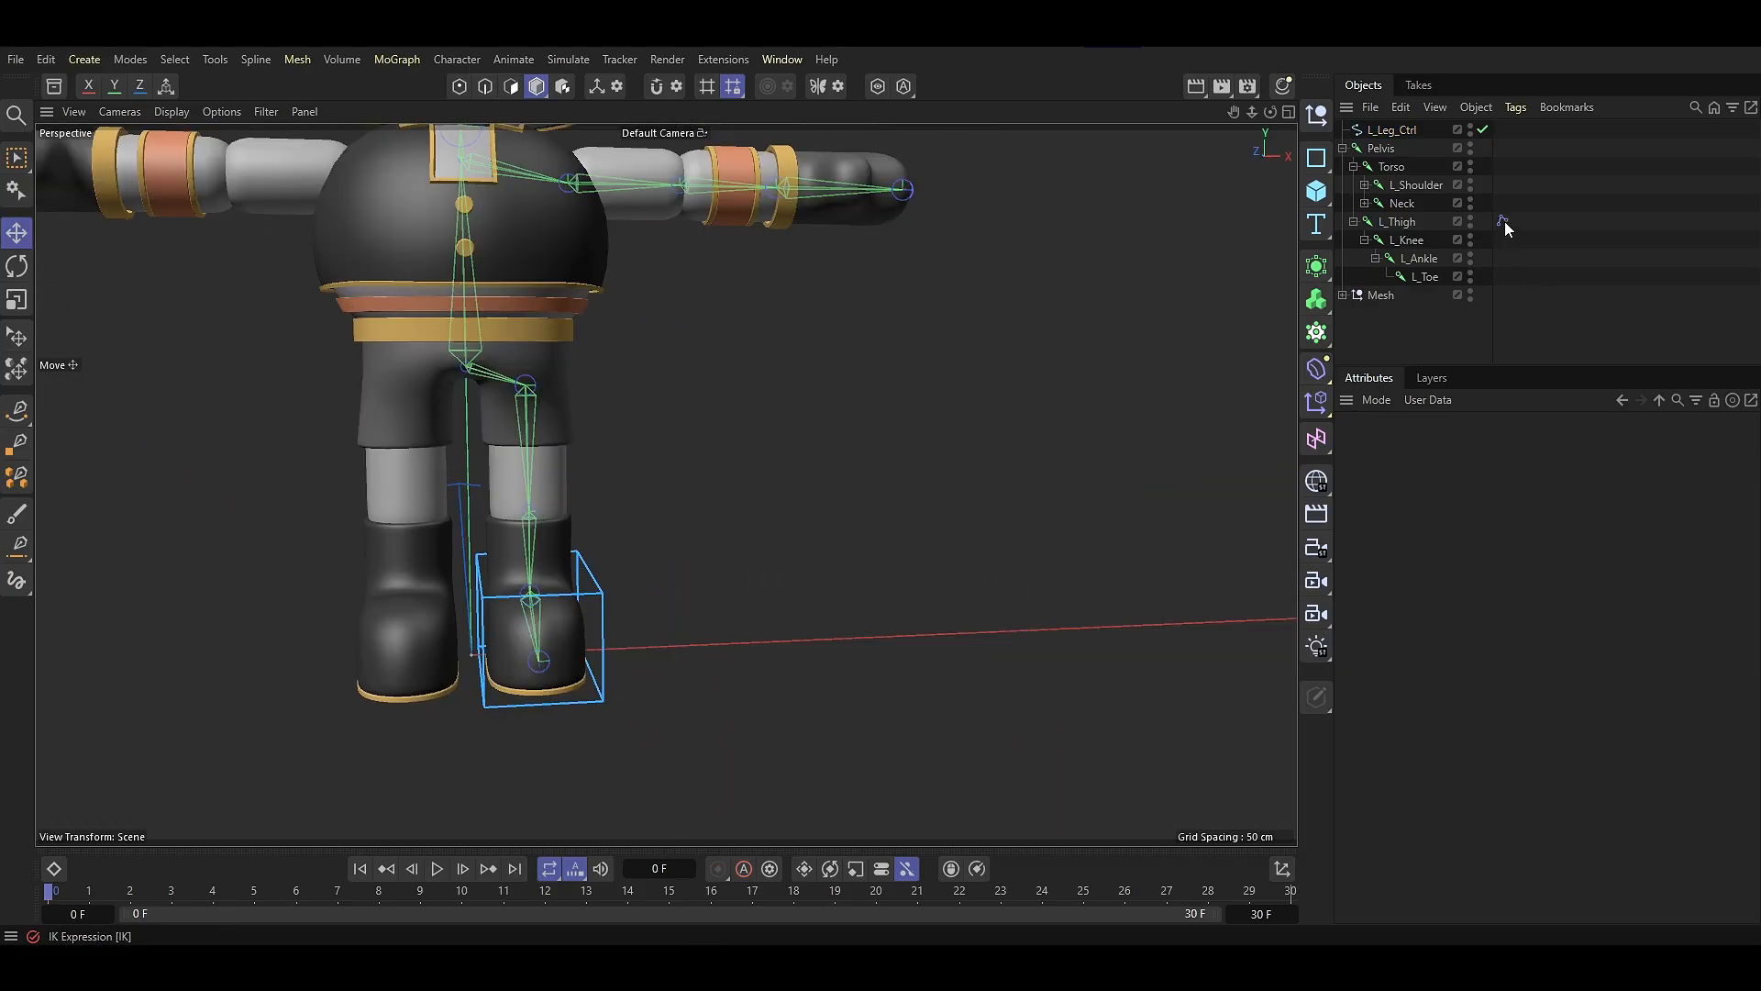
click(1502, 221)
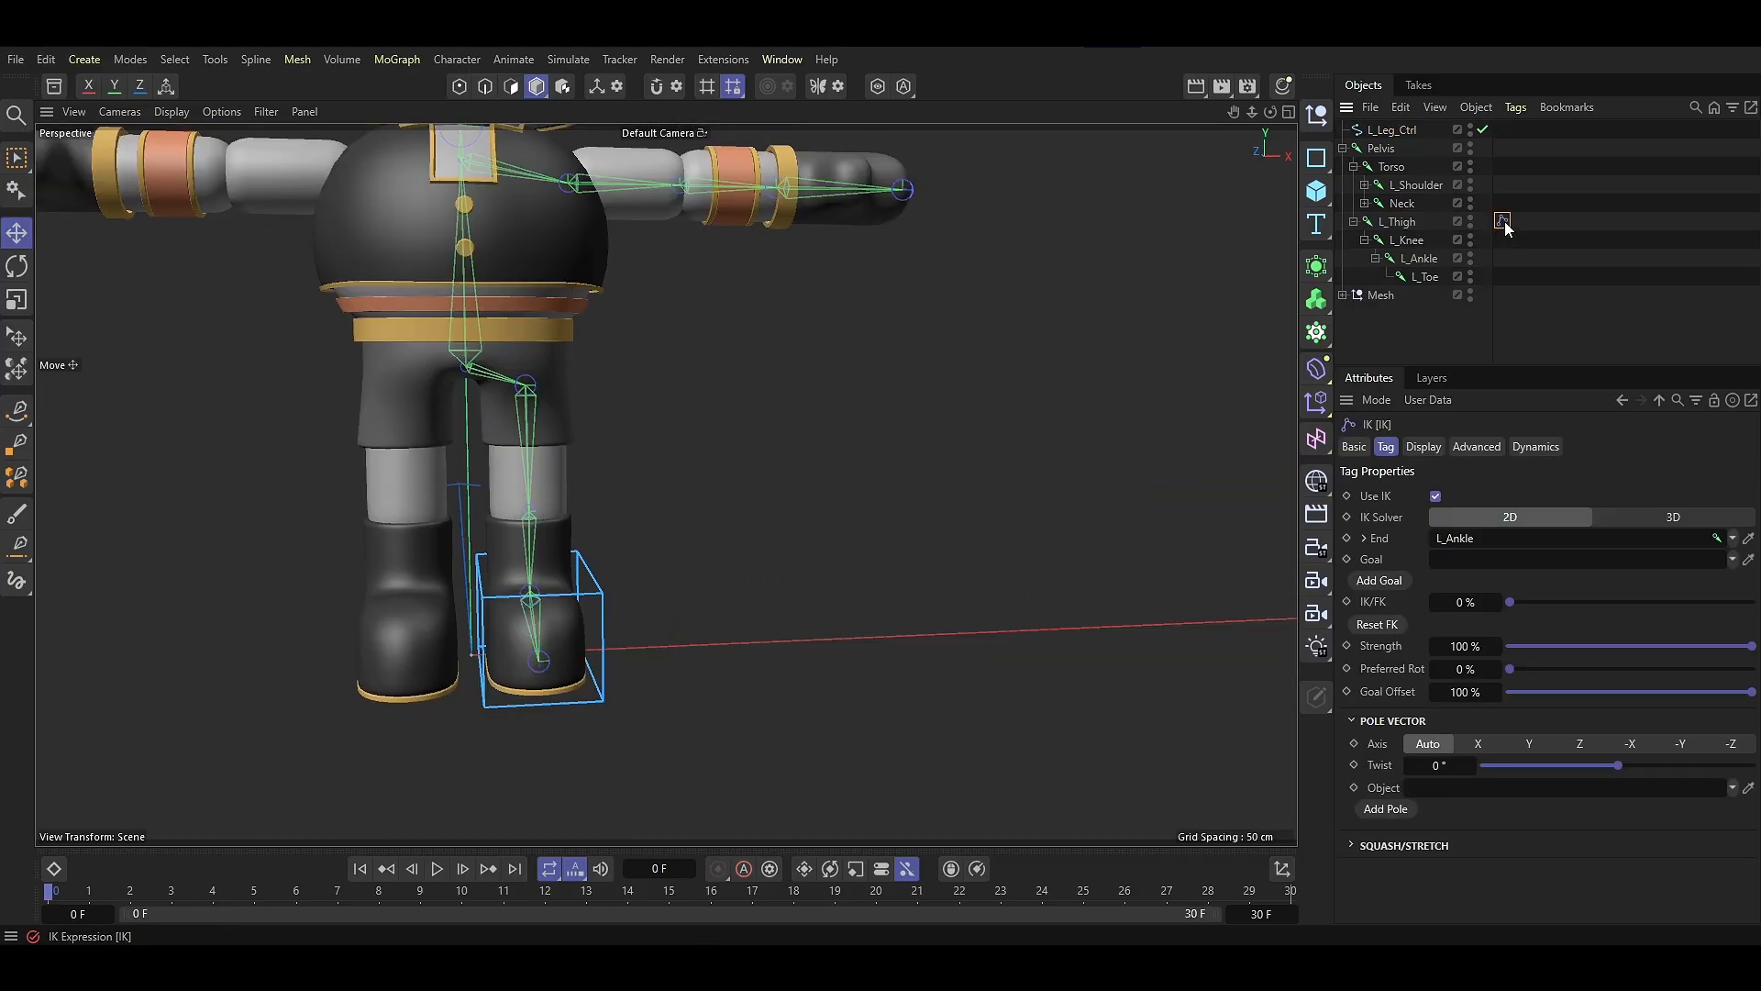
drag(1392, 130, 1486, 466)
drag(1459, 567, 1460, 563)
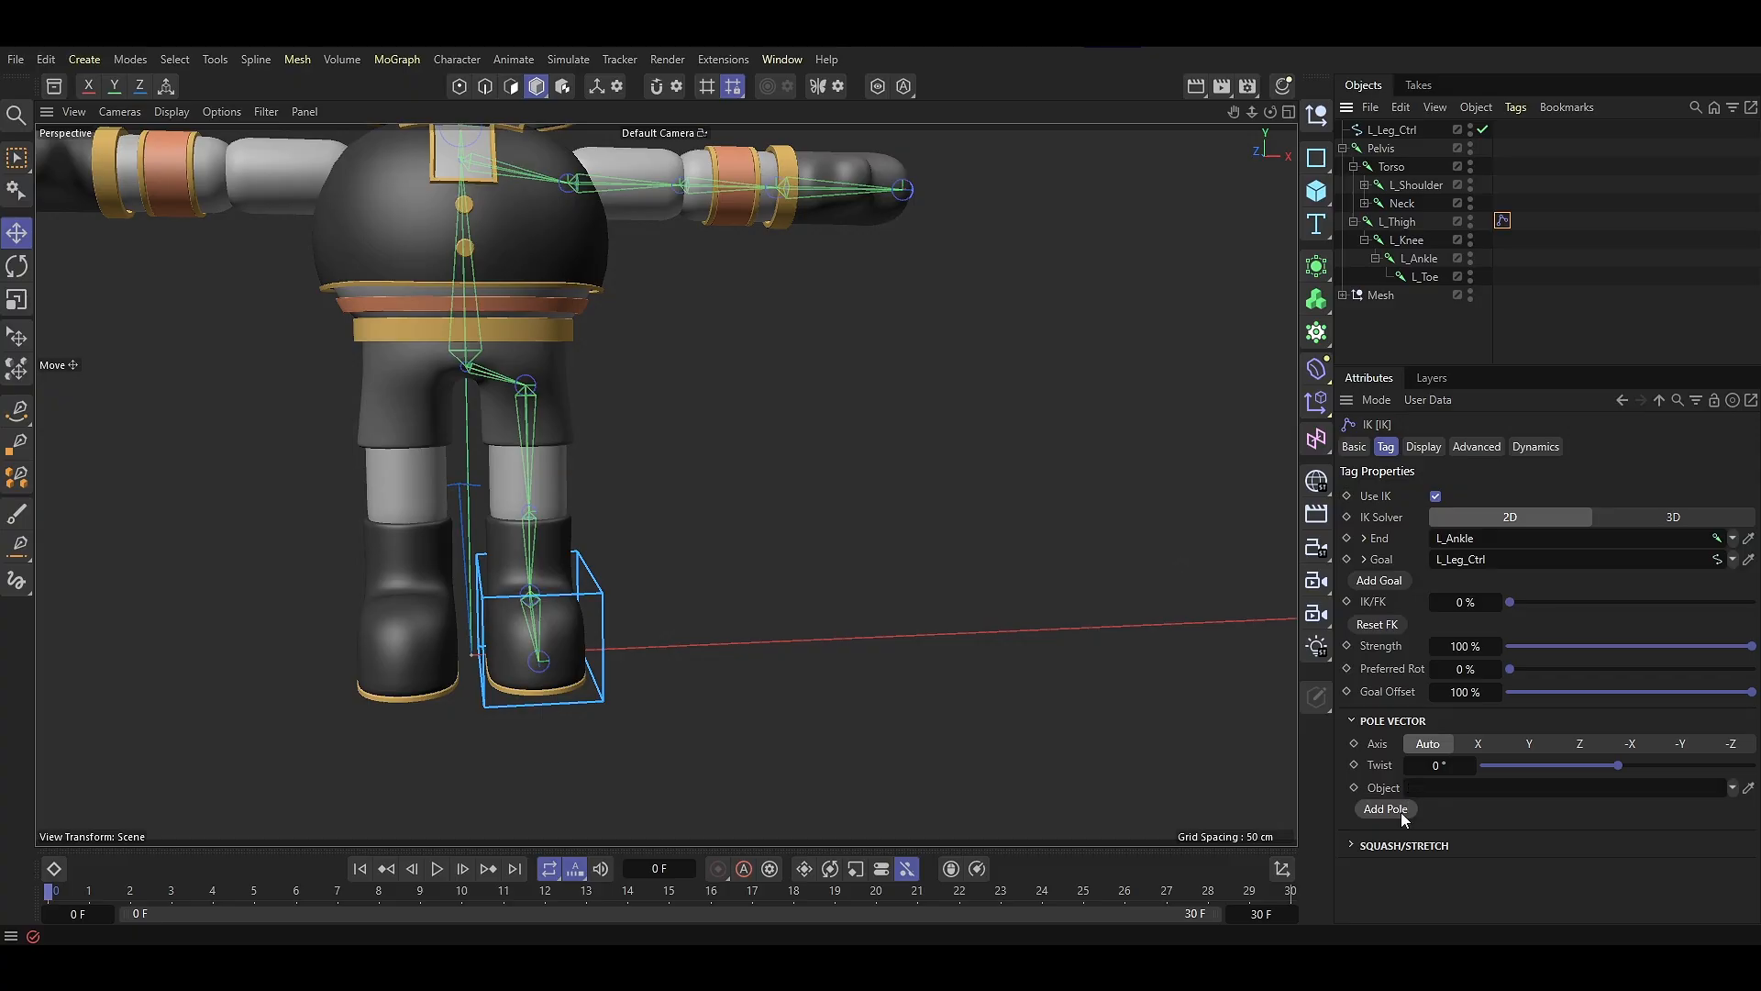
Add a pole object to the L_Thigh IK tag and move it out in front of the left knee
click(1399, 810)
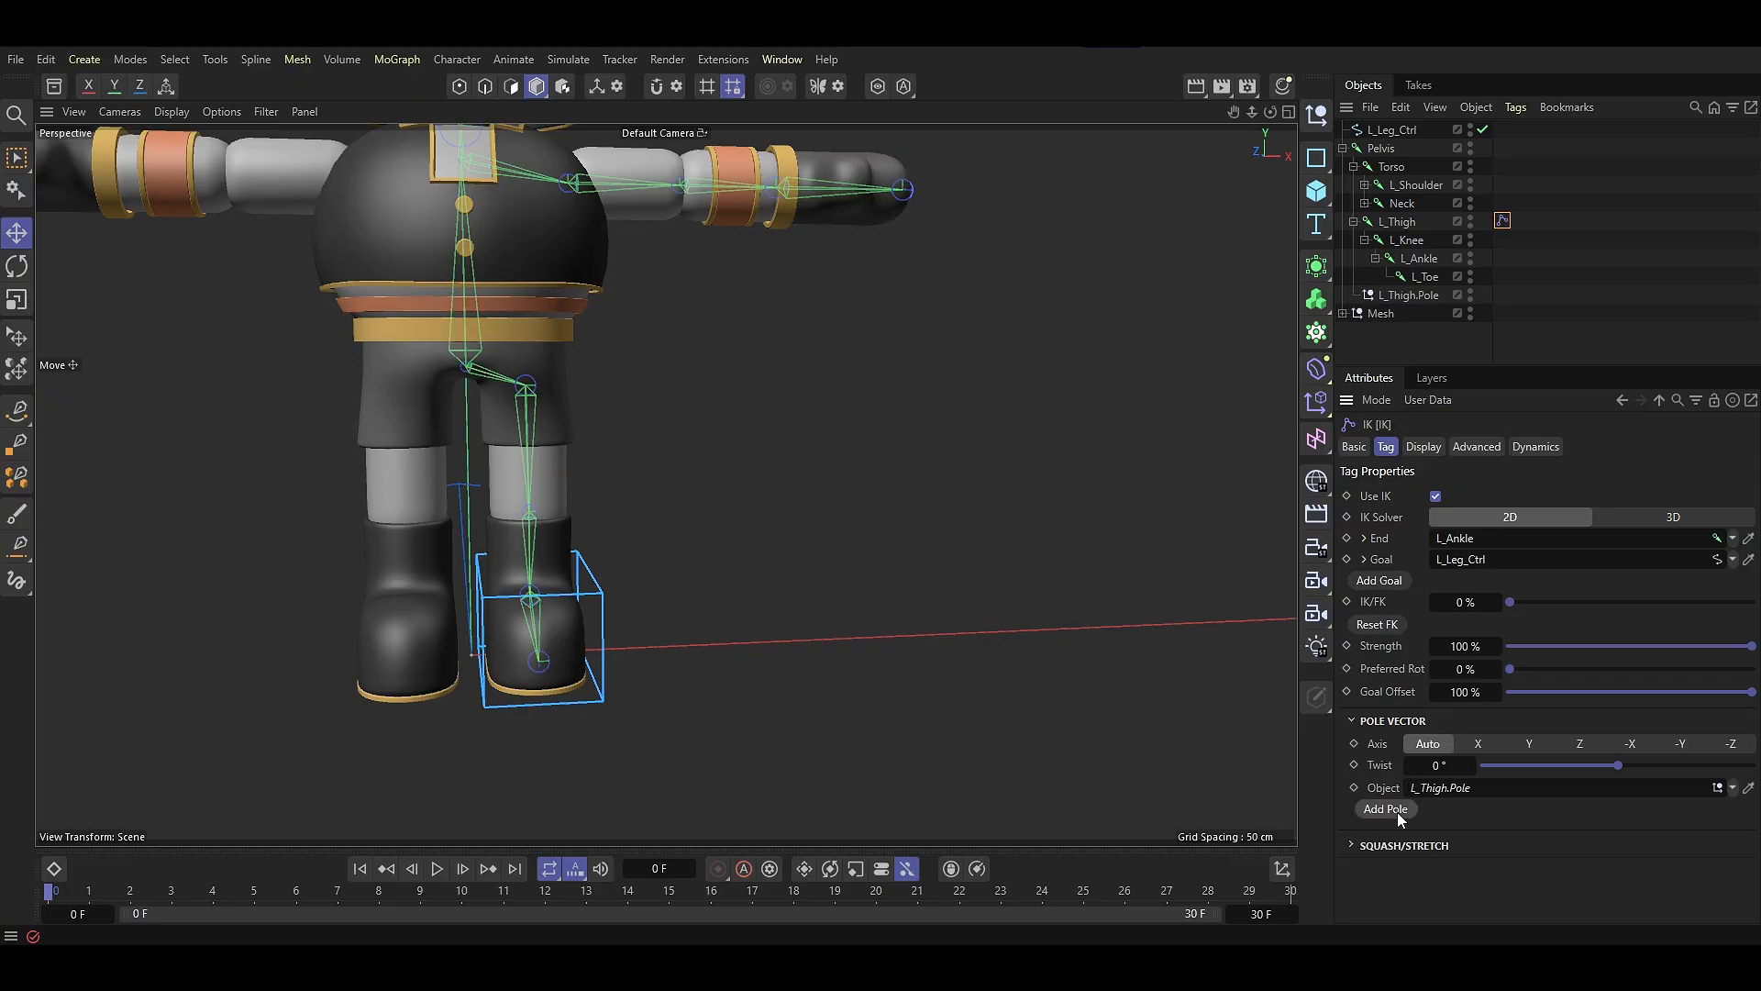
click(1413, 297)
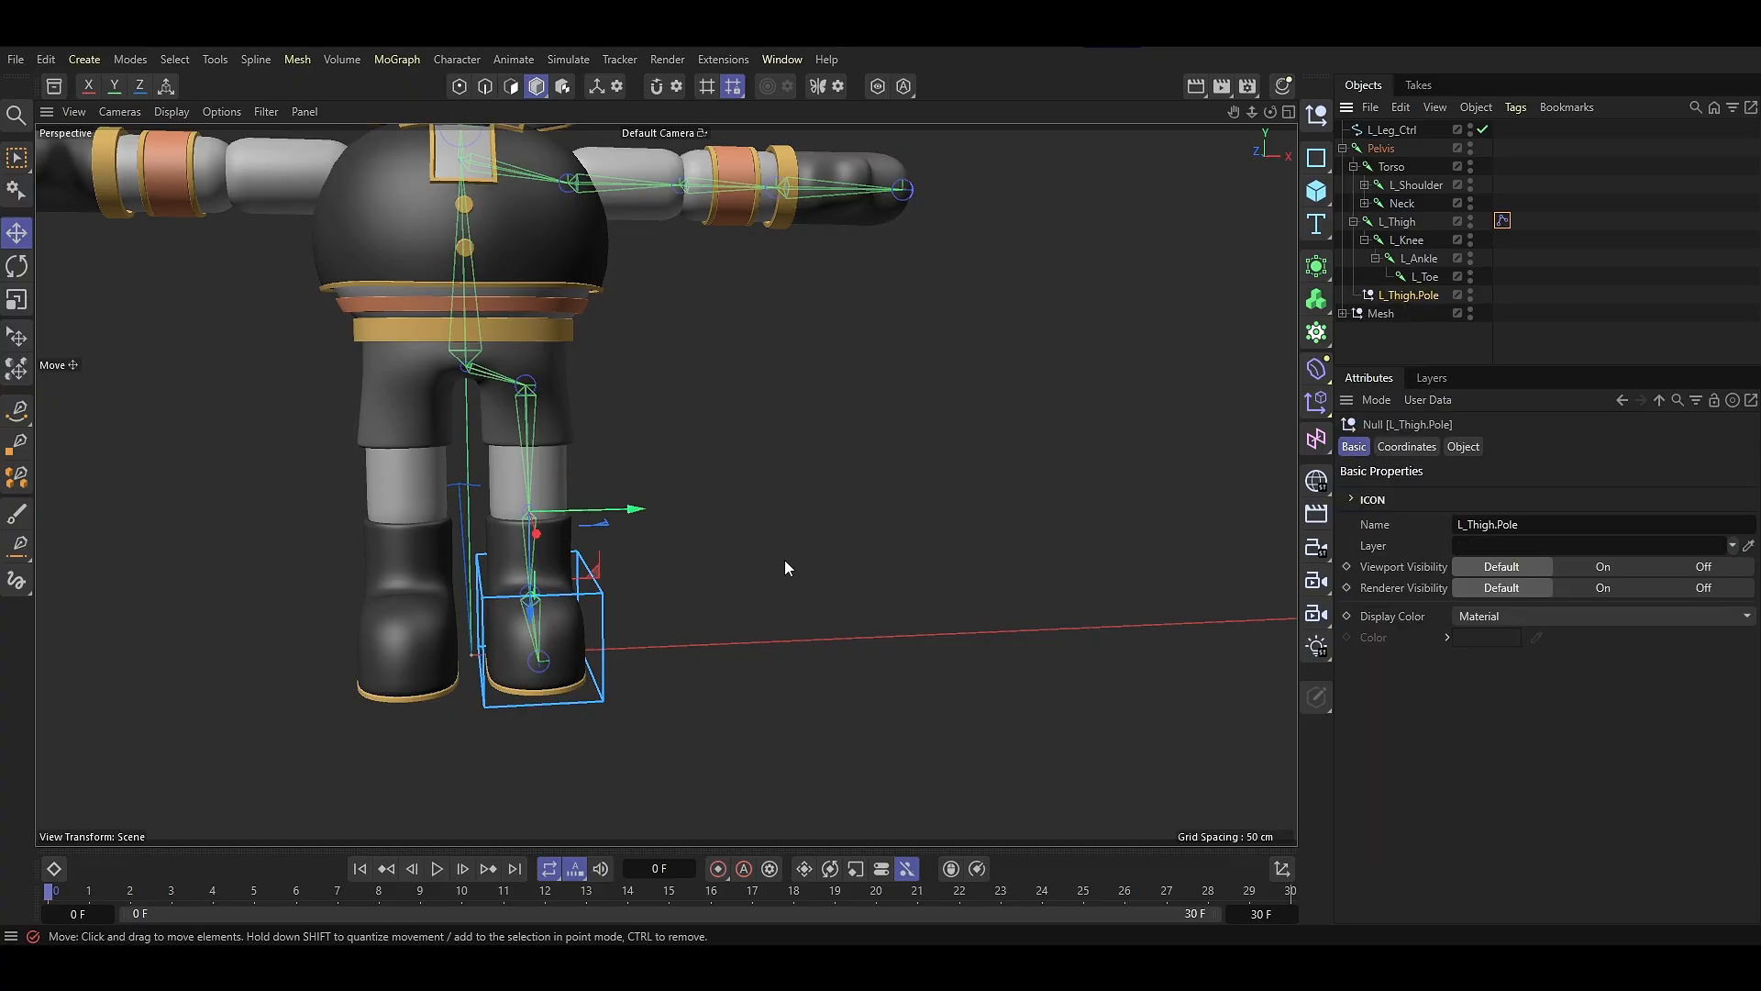
alt+drag(784, 568, 354, 608)
key(F3)
middle_click(959, 659)
middle_click(551, 395)
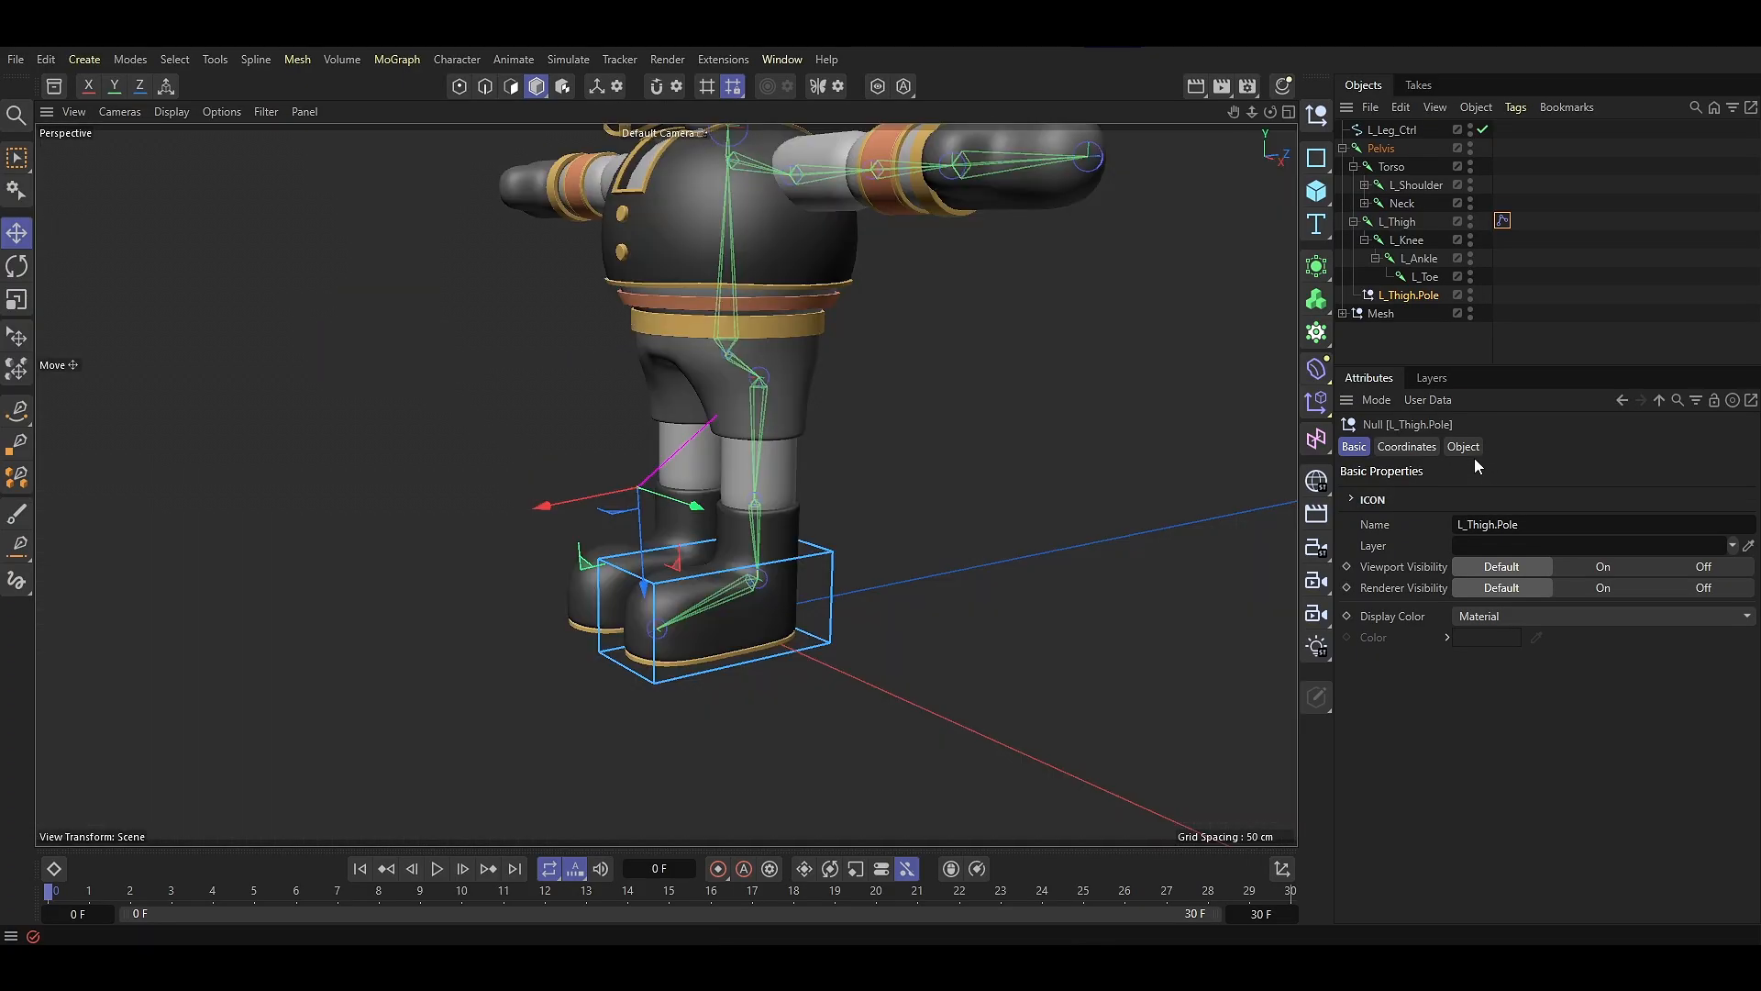
Set the L_Thigh.Pole null's shape to Triangle with a 5 cm radius
click(1465, 447)
click(1483, 495)
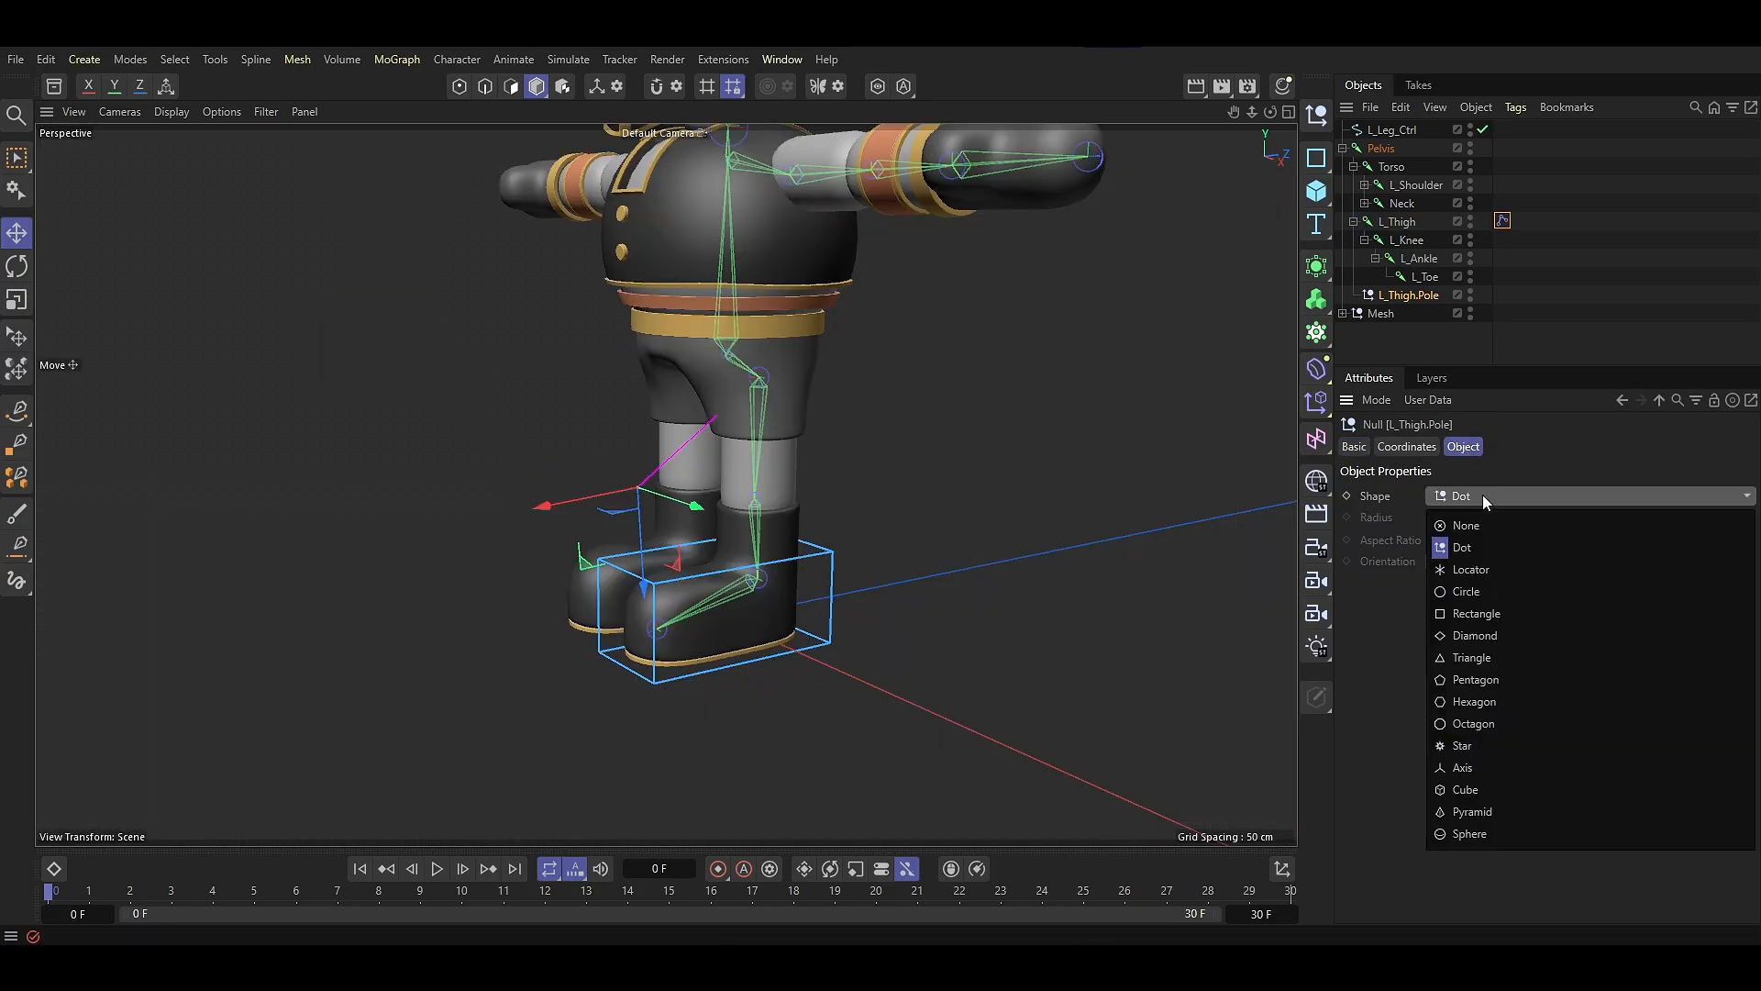
click(1472, 658)
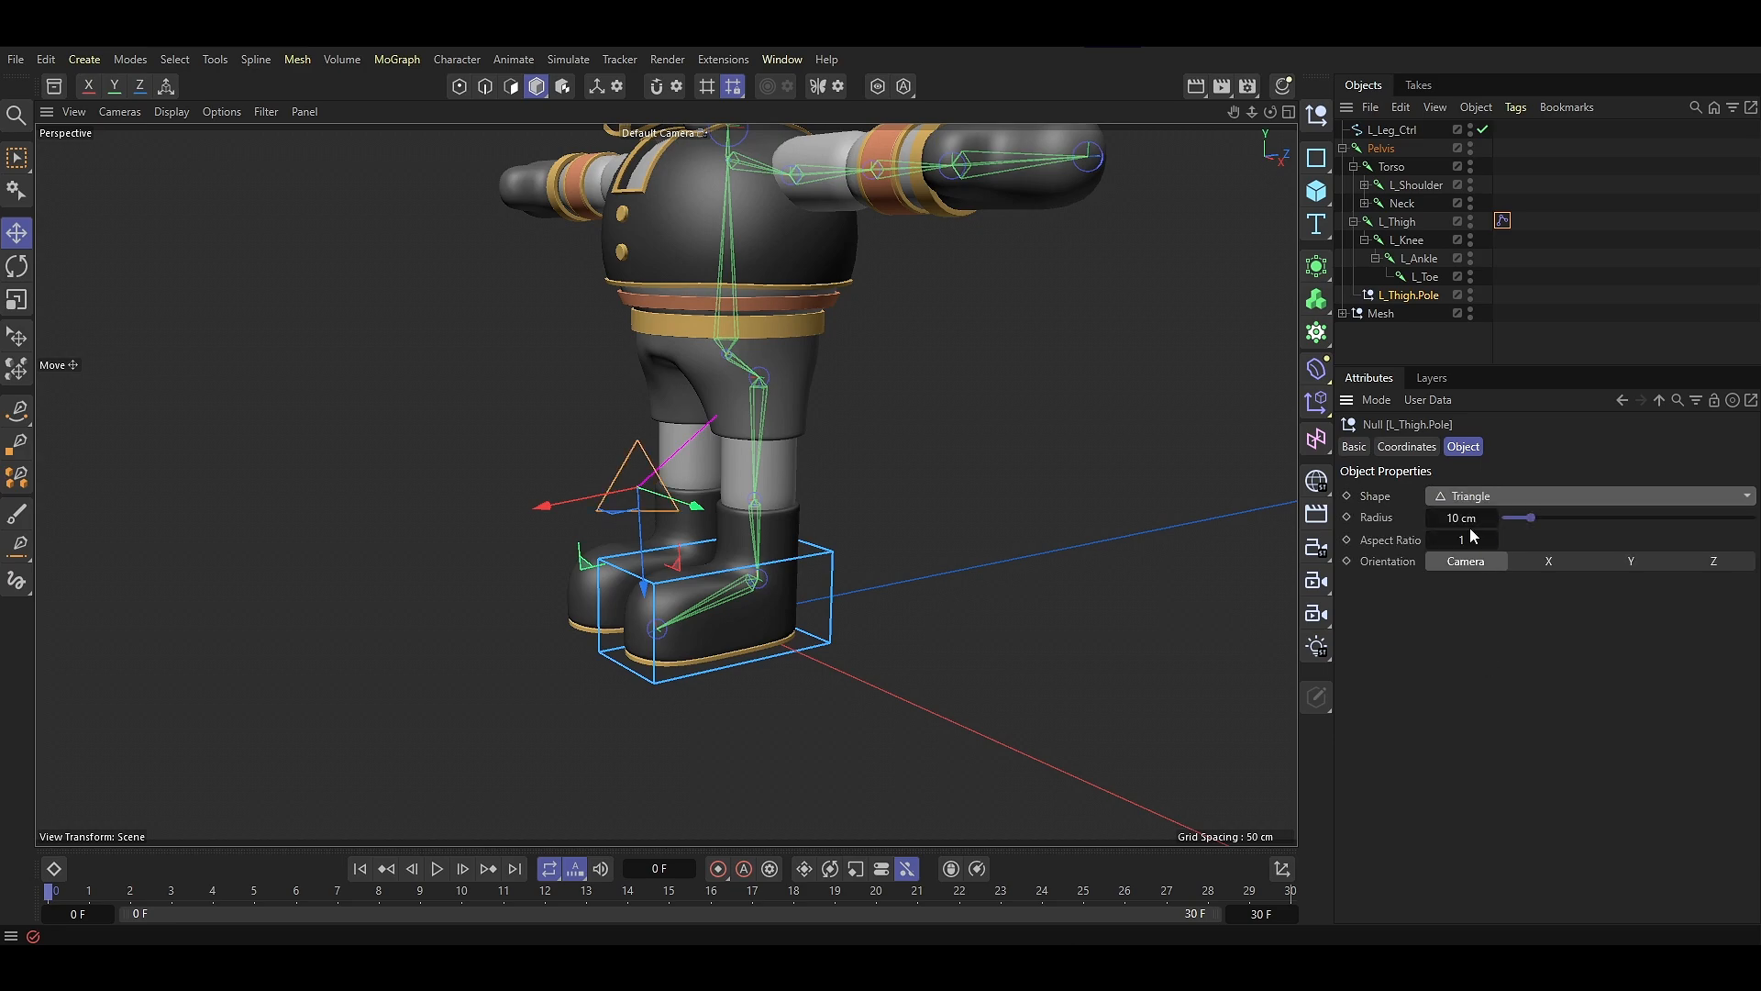
double_click(1466, 520)
text(5)
key(Return)
Give L_Thigh.Pole a custom pinkish-red display color
click(1354, 447)
click(1483, 616)
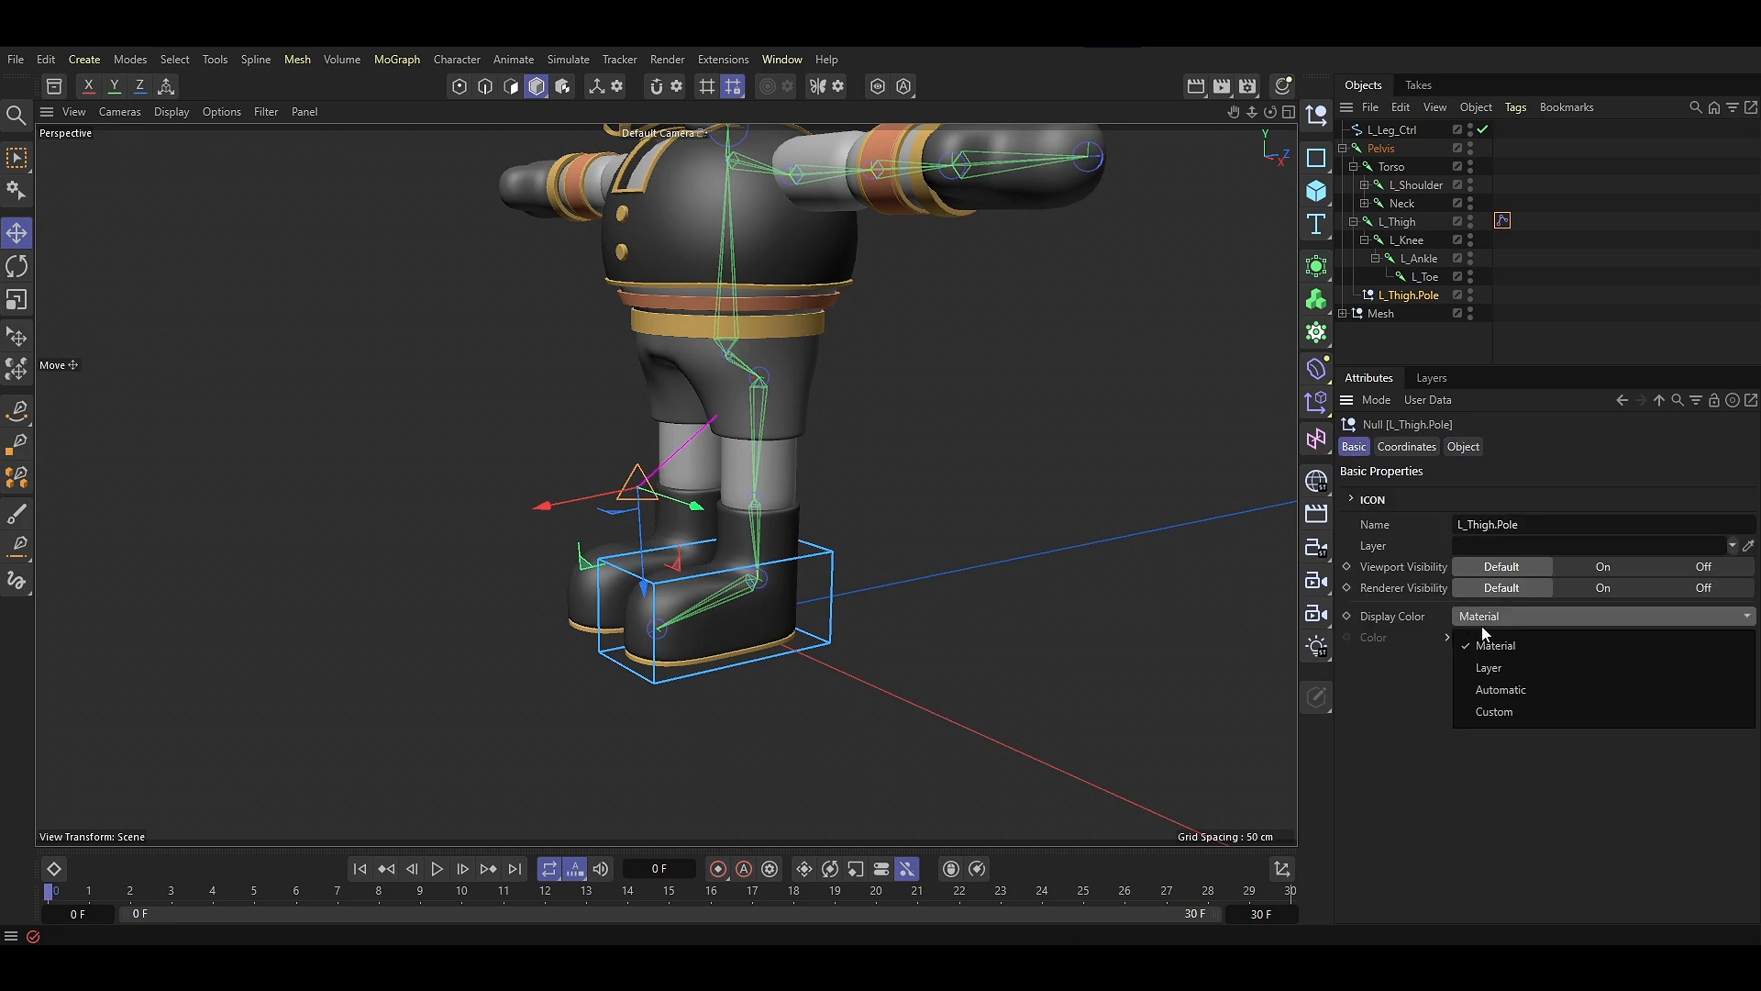
click(1500, 711)
click(1486, 637)
click(1657, 811)
drag(1656, 833, 1648, 833)
click(1669, 663)
click(923, 594)
Move L_Thigh.Pole slightly higher and farther forward of the leg in the right view
alt+drag(924, 595, 954, 564)
middle_click(917, 568)
middle_click(454, 607)
click(335, 557)
drag(334, 556, 323, 521)
click(773, 608)
Test the leg's bend with L_Leg_Ctrl in the right view and inspect the joint alignment from the front
middle_click(540, 629)
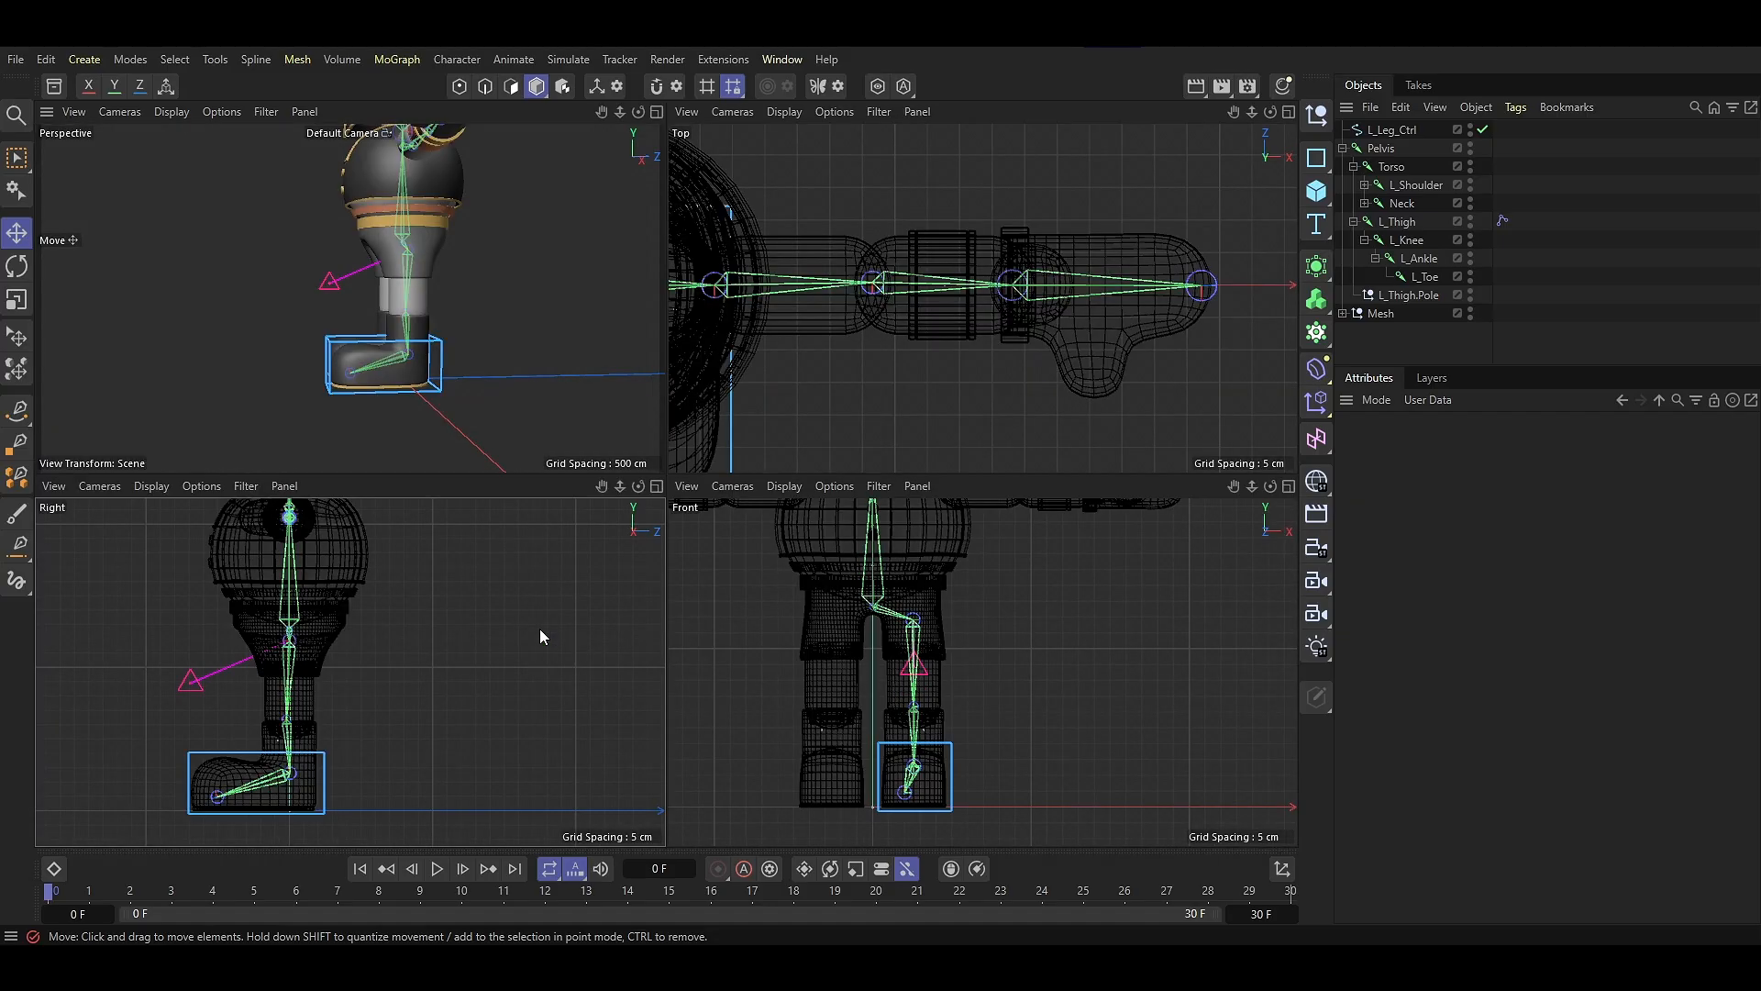
middle_click(540, 629)
click(538, 638)
mouse_move(608, 629)
mouse_down()
mouse_move(564, 564)
mouse_move(524, 631)
mouse_move(615, 580)
mouse_move(485, 560)
mouse_move(608, 562)
mouse_move(498, 593)
mouse_move(609, 632)
mouse_up()
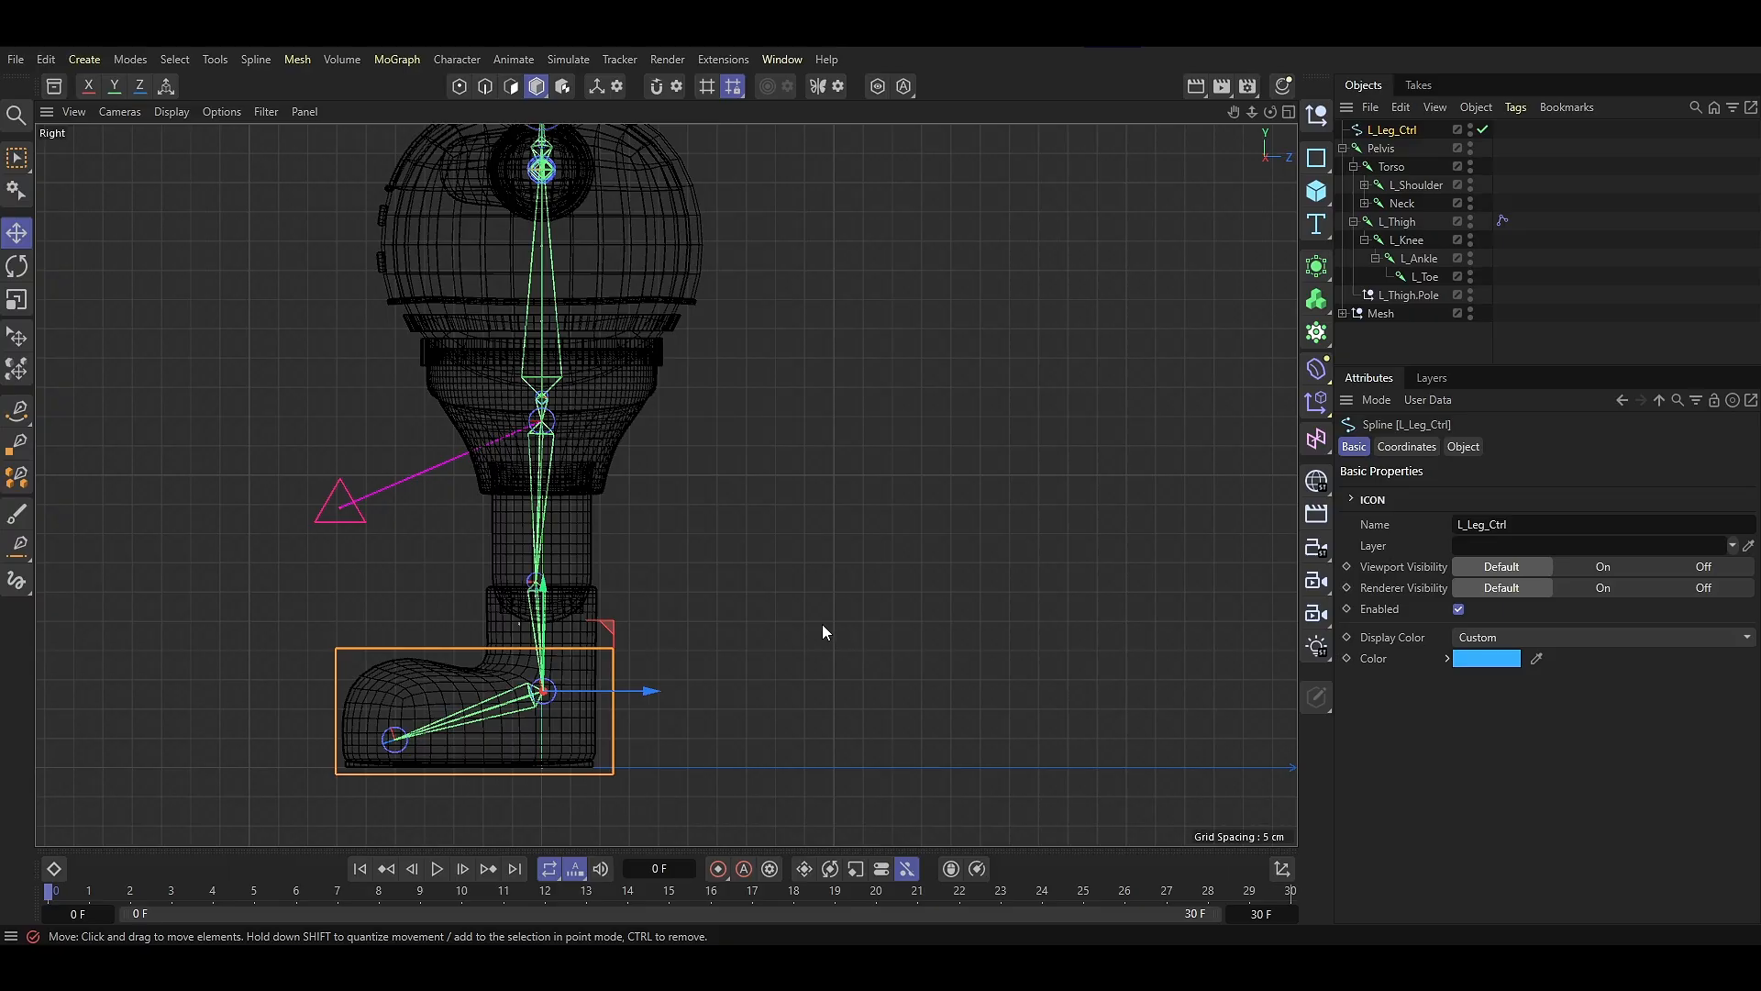
middle_click(822, 622)
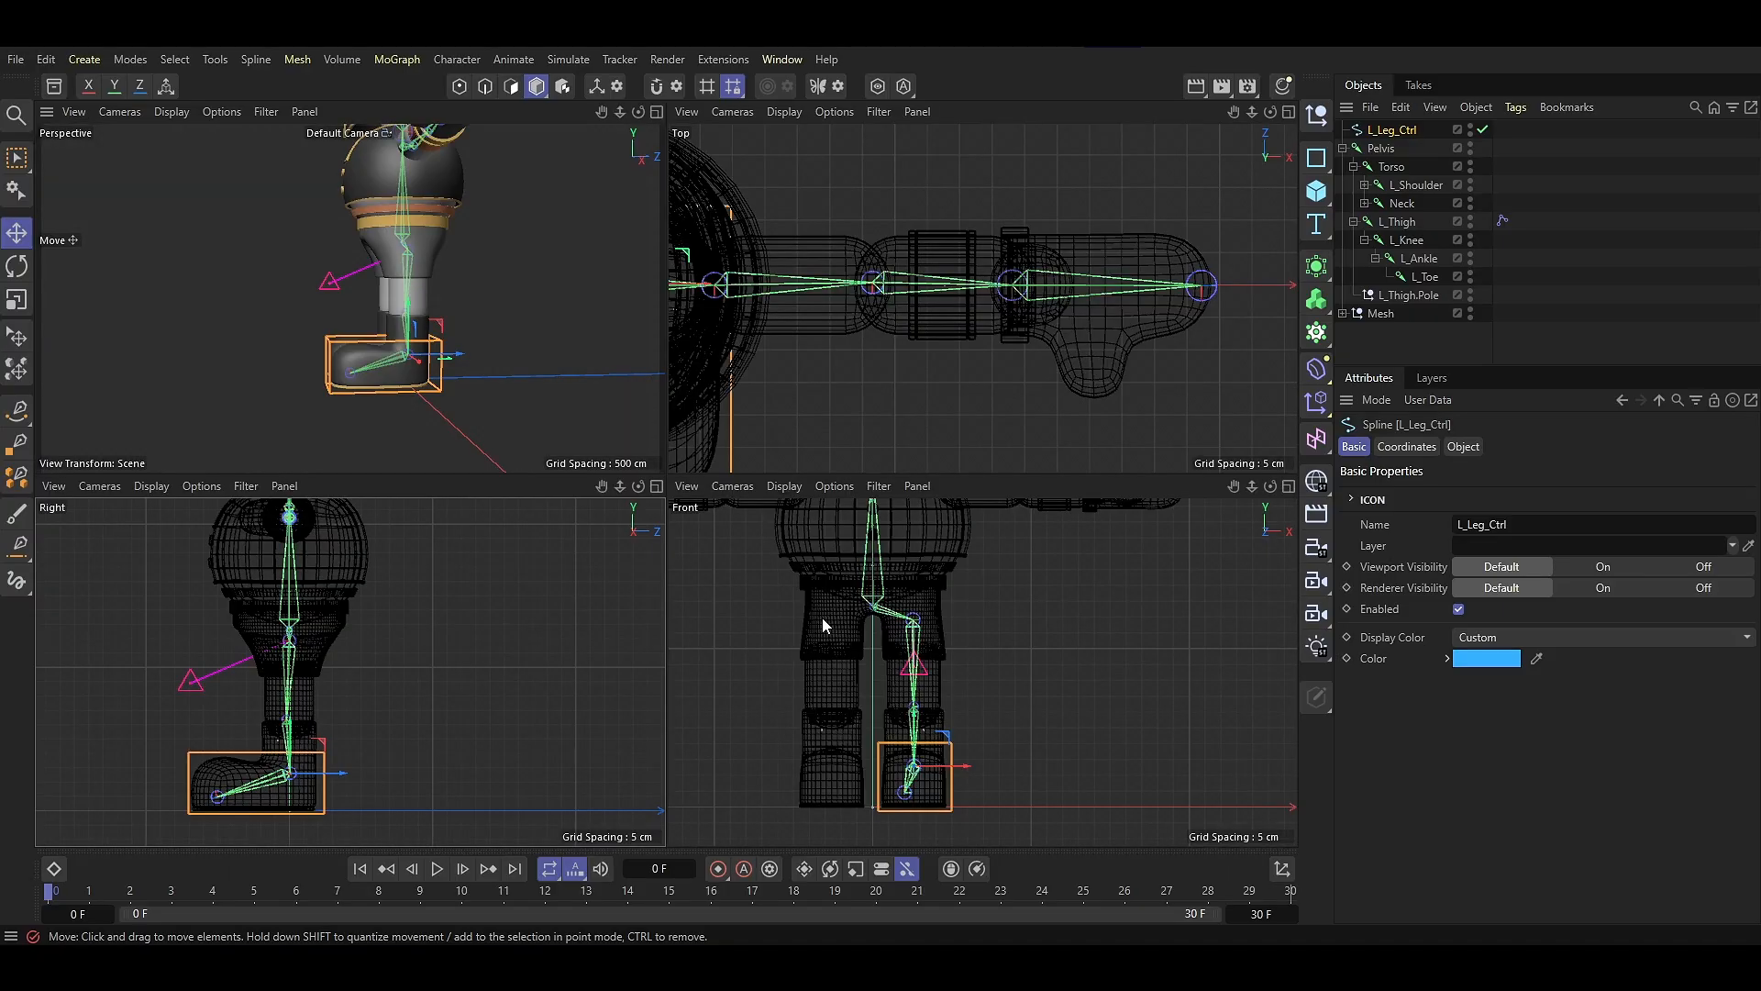
middle_click(844, 714)
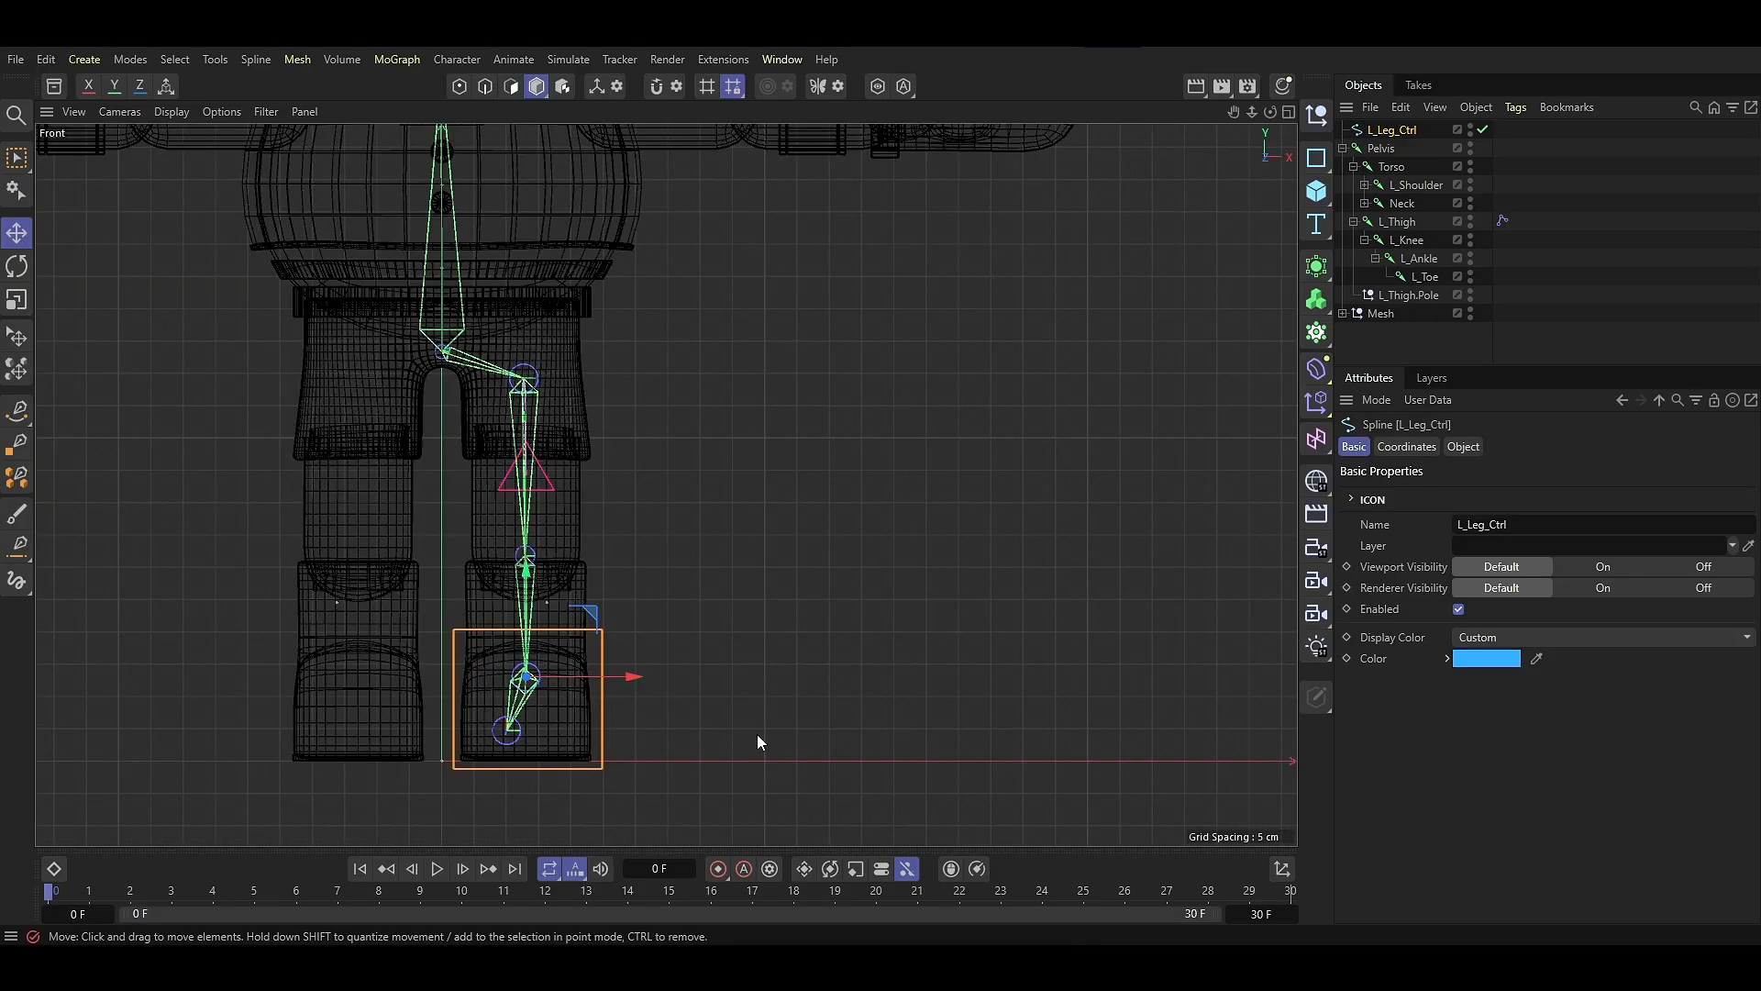
Set the pole vector axis of the L_Thigh IK tag to X
key(F1)
click(1438, 338)
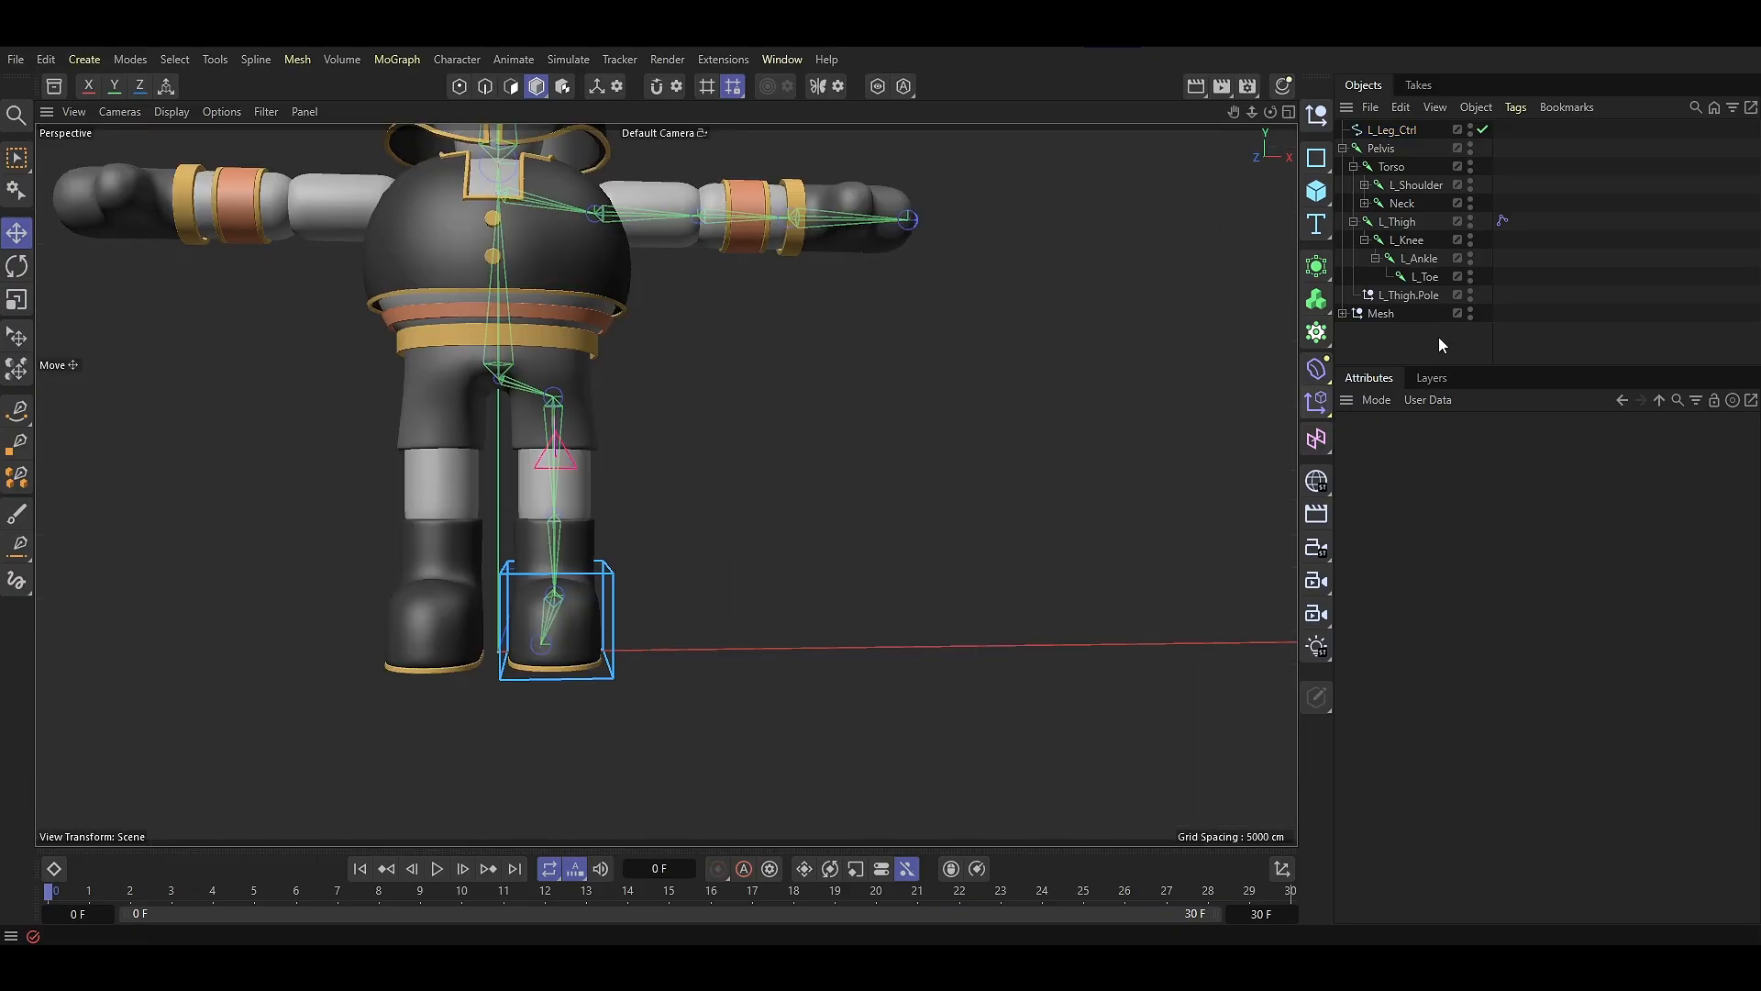
click(1502, 223)
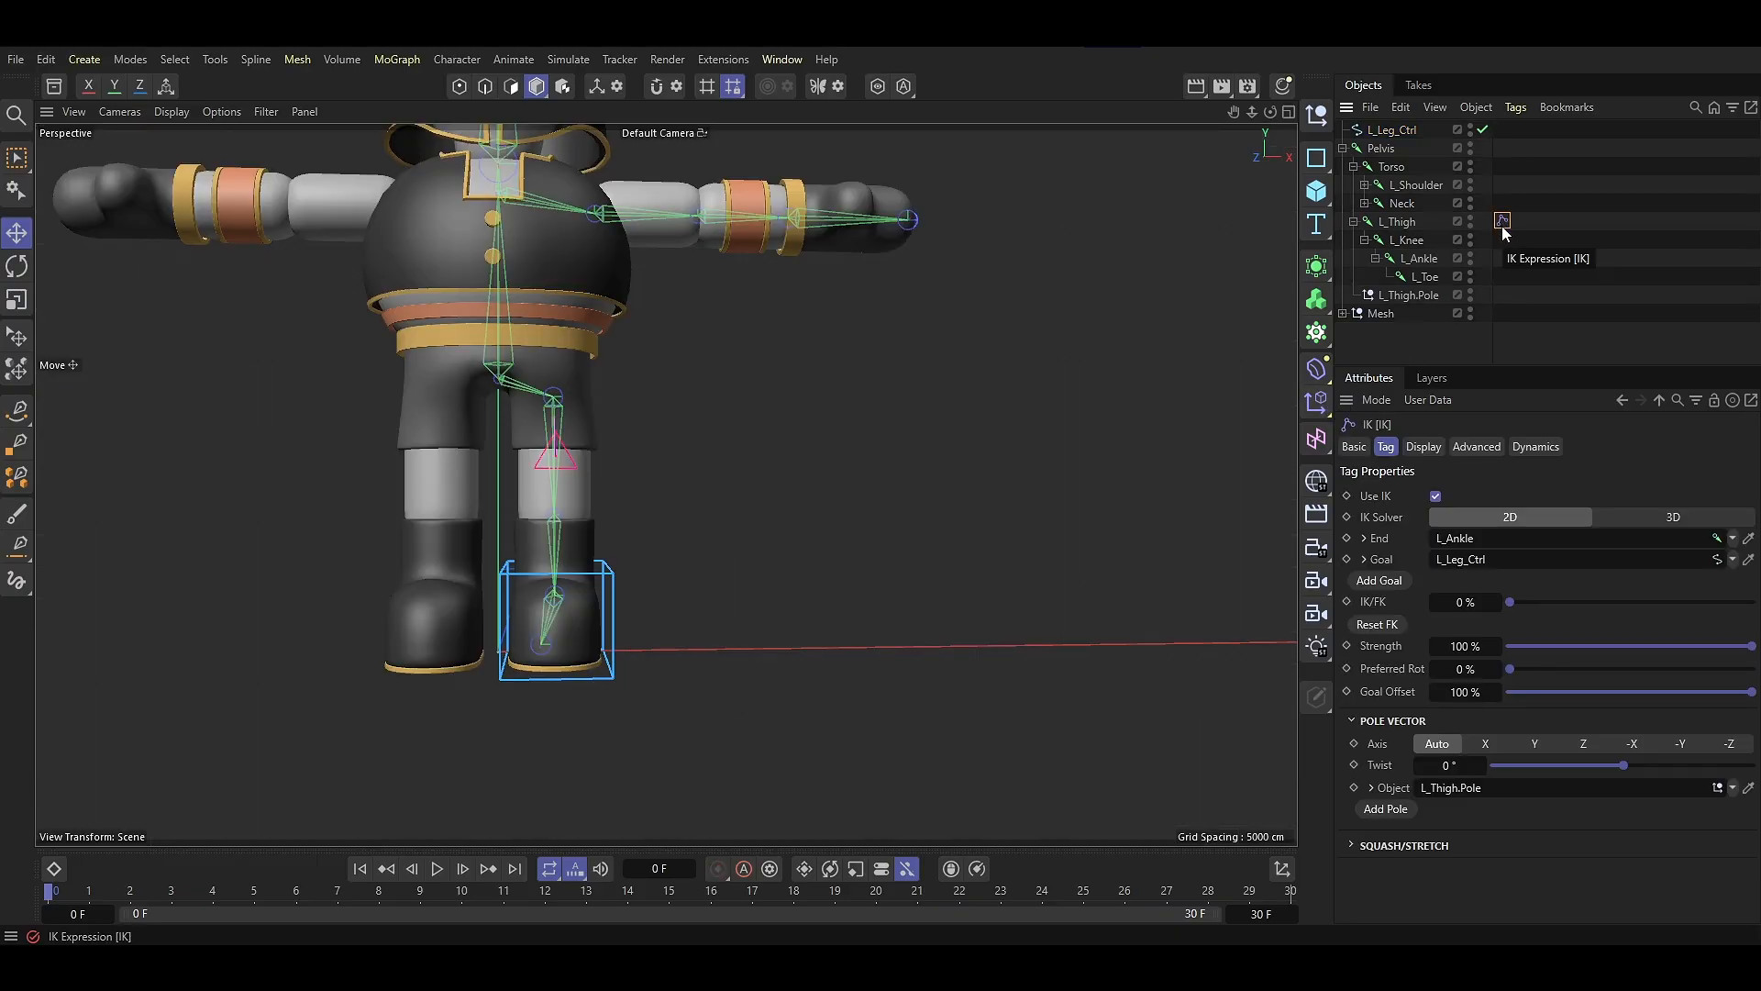
click(1483, 745)
click(727, 610)
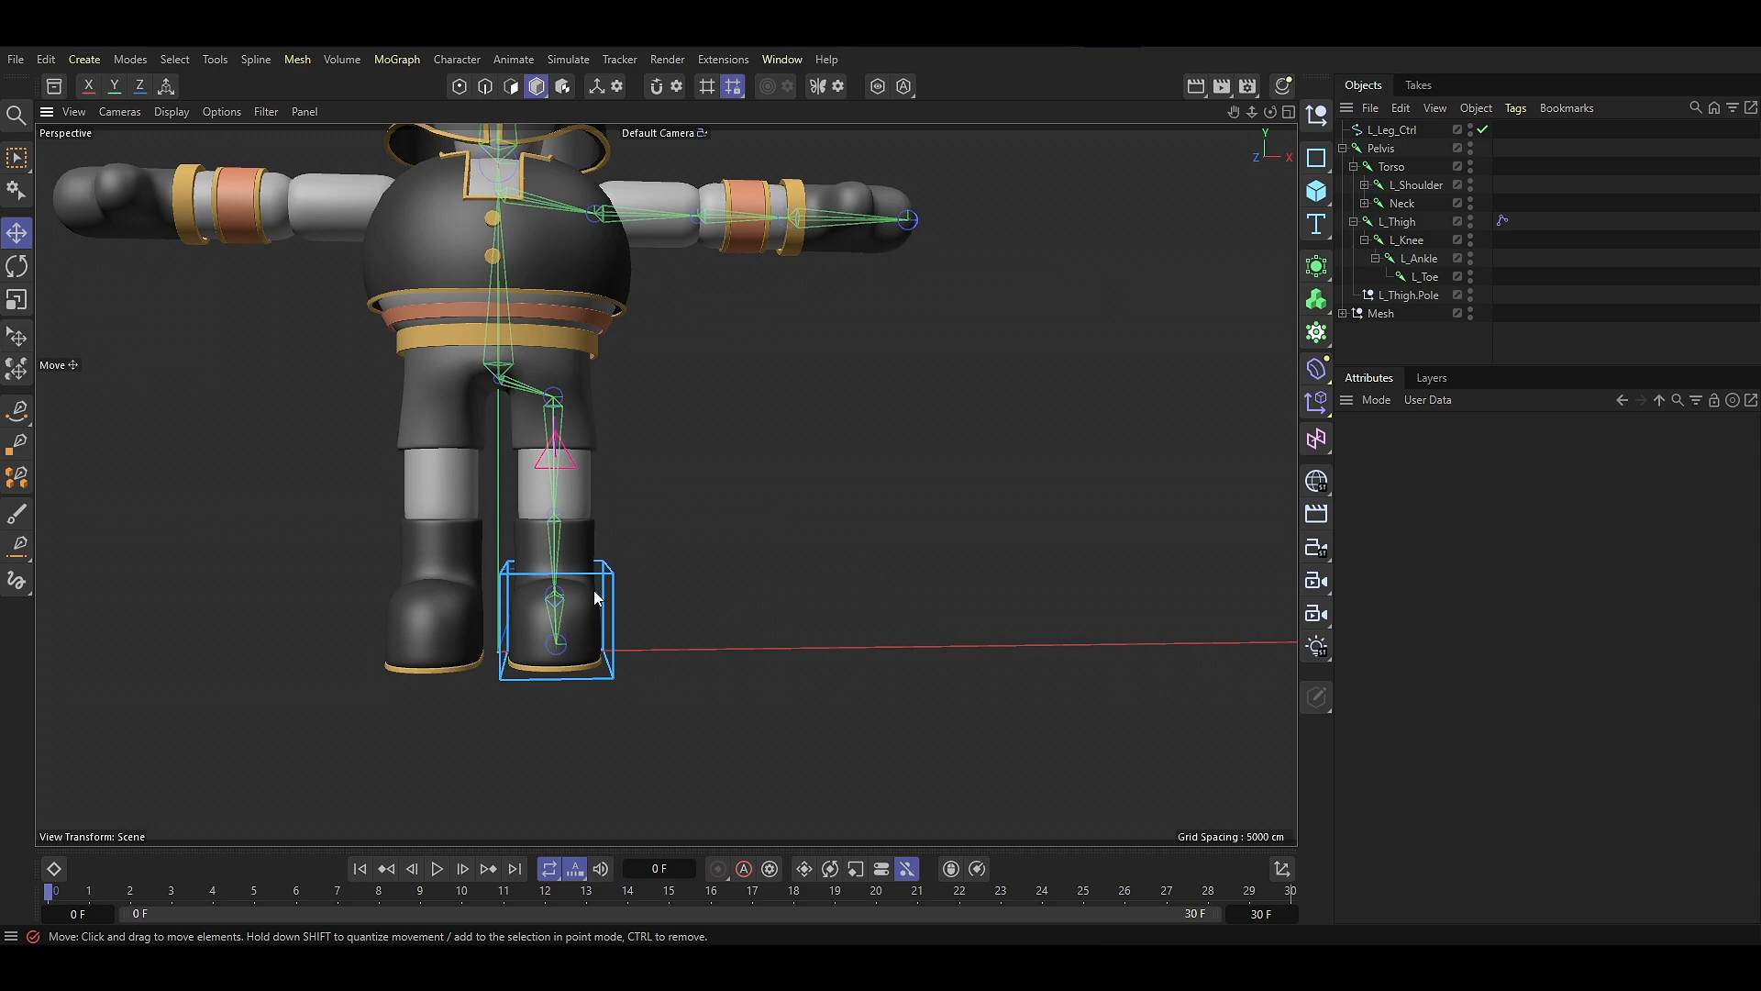
Test the leg IK by moving L_Leg_Ctrl up and forward in the right view, and undo the movement
alt+drag(593, 631, 341, 628)
drag(609, 620, 519, 539)
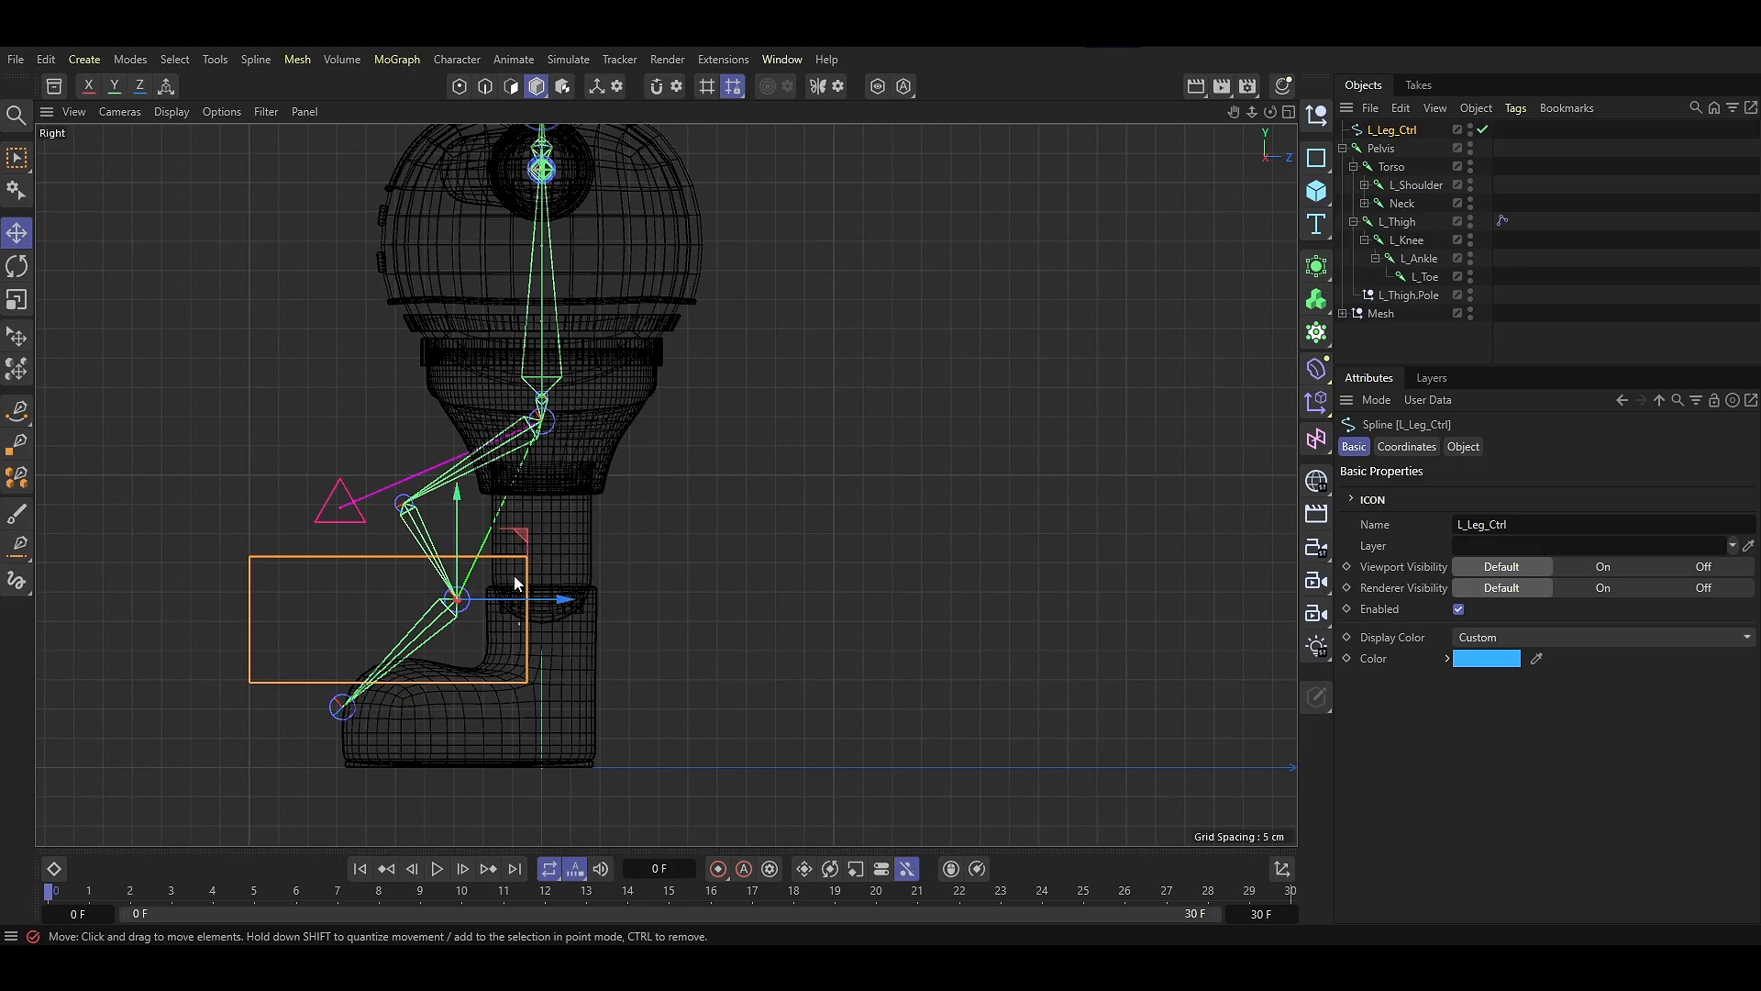
drag(523, 534, 598, 637)
key(ctrl+z)
key(ctrl+z)
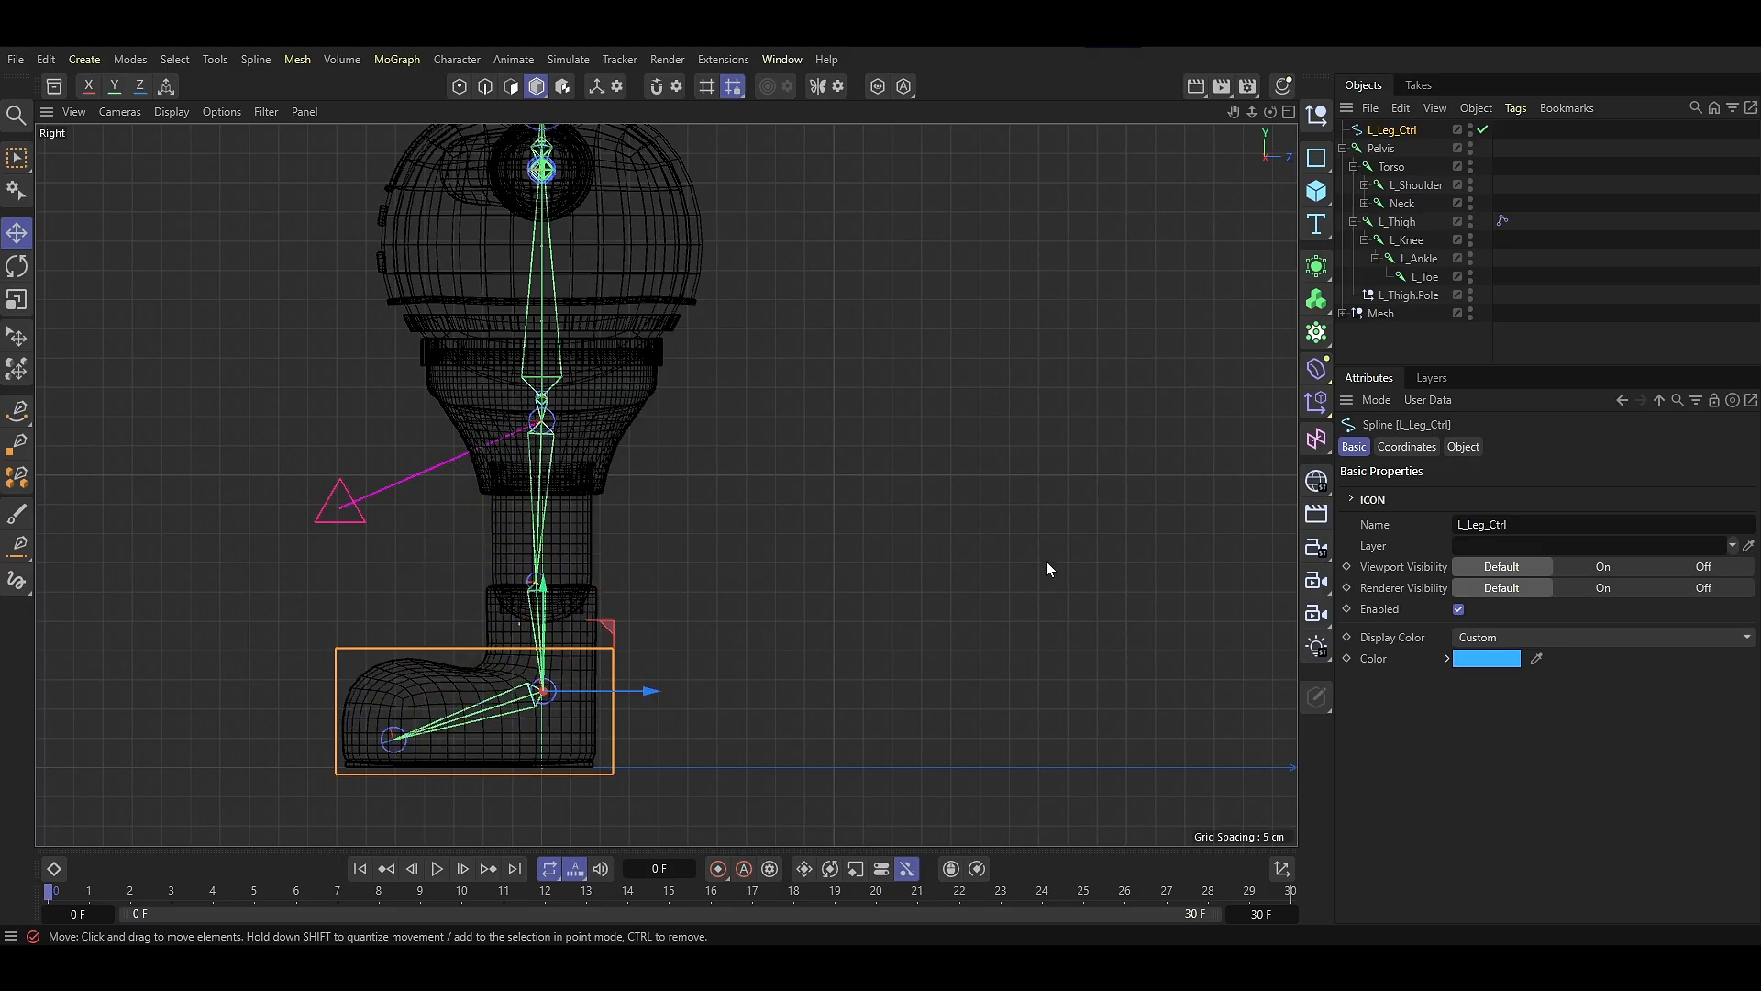
Add a Constraint tag to the L_Ankle joint and enable its Transform constraint
click(1422, 259)
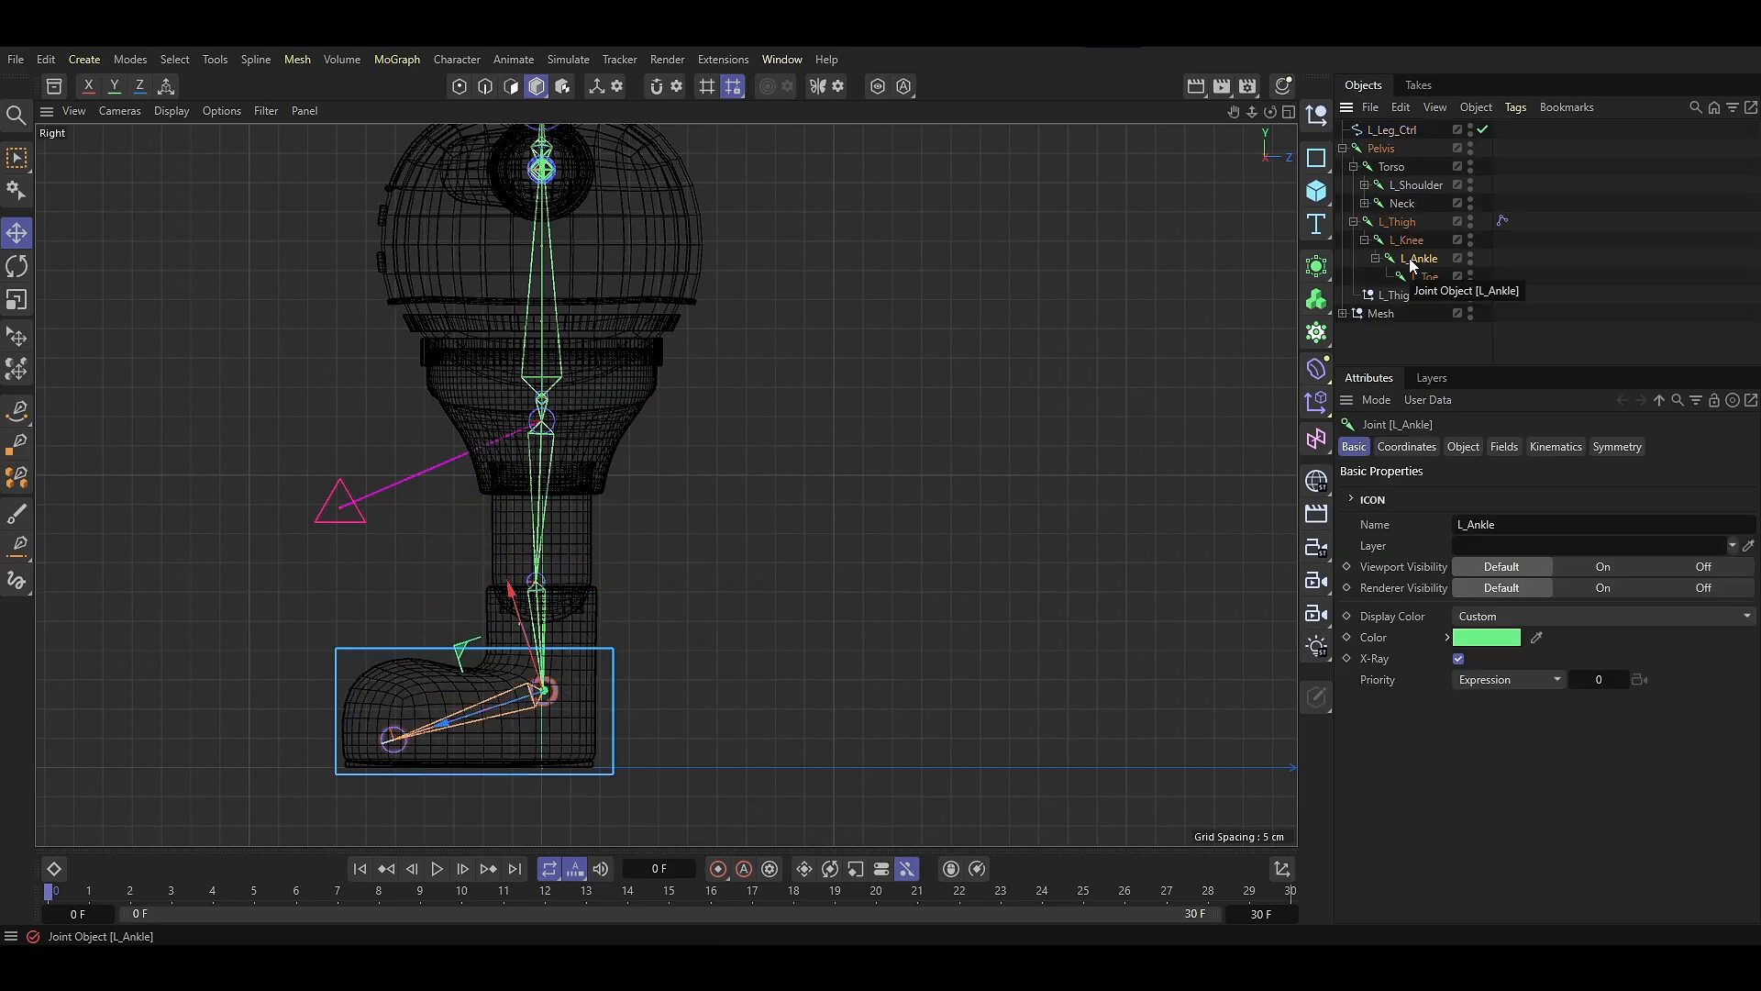
right_click(1409, 258)
mouse_move(1423, 318)
click(1323, 388)
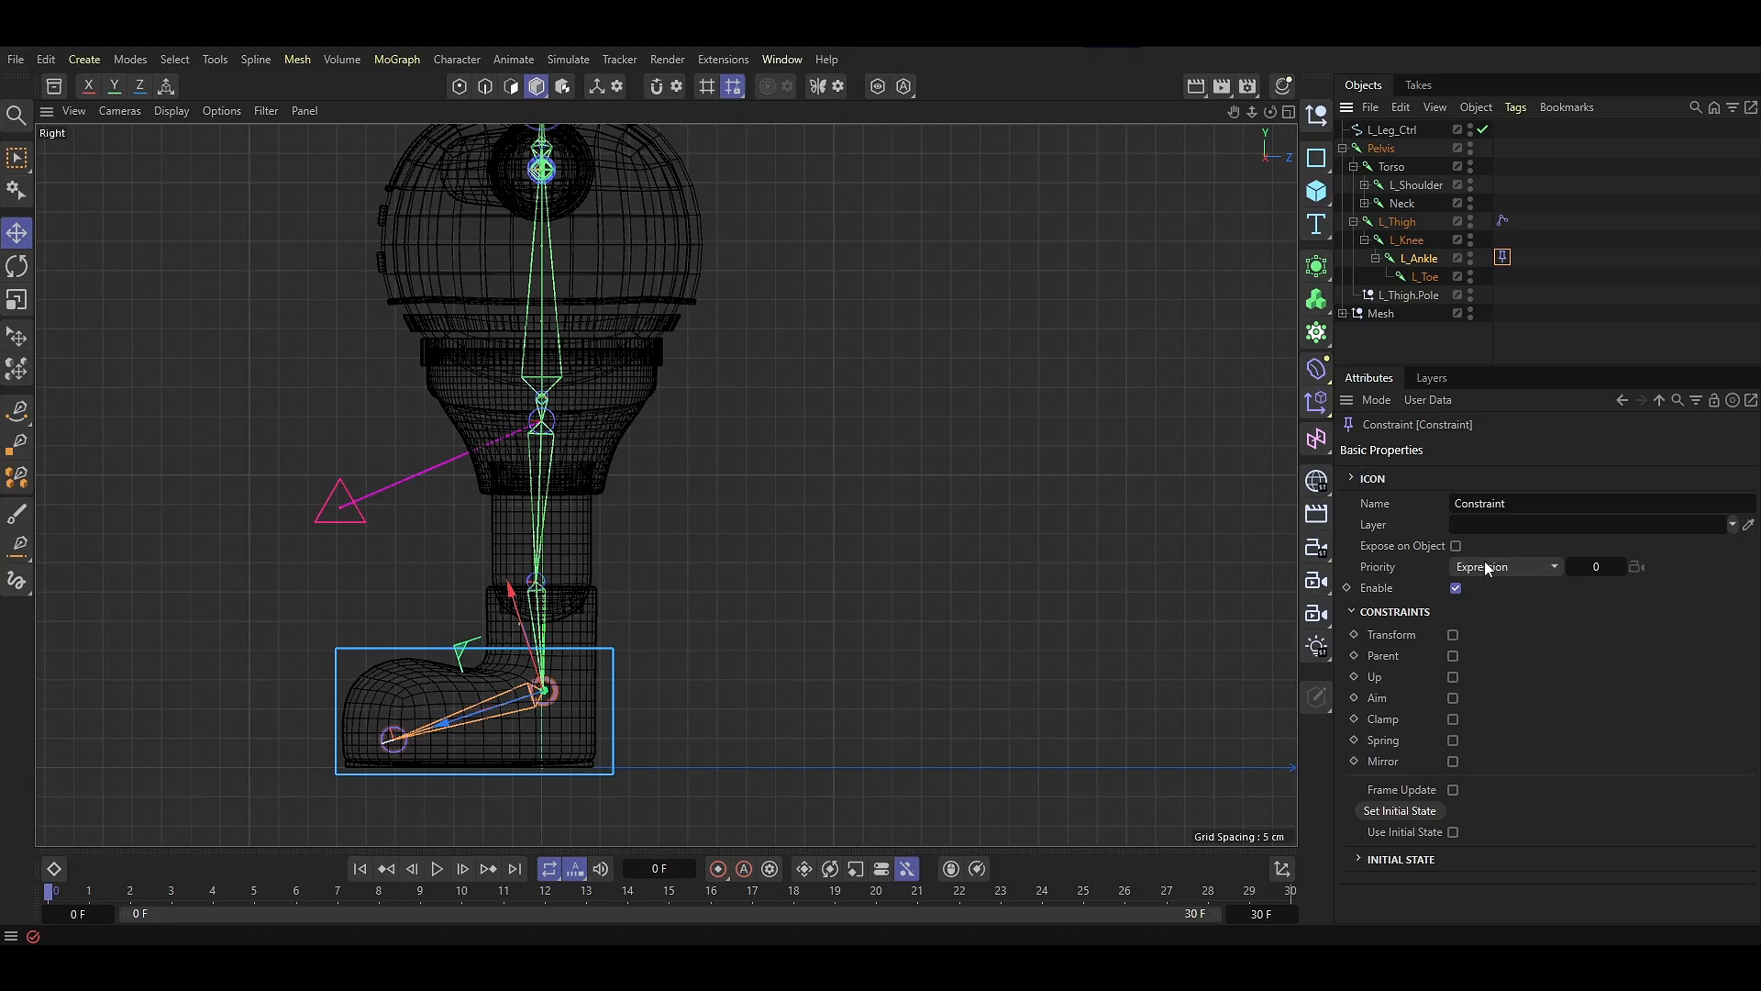
click(1453, 636)
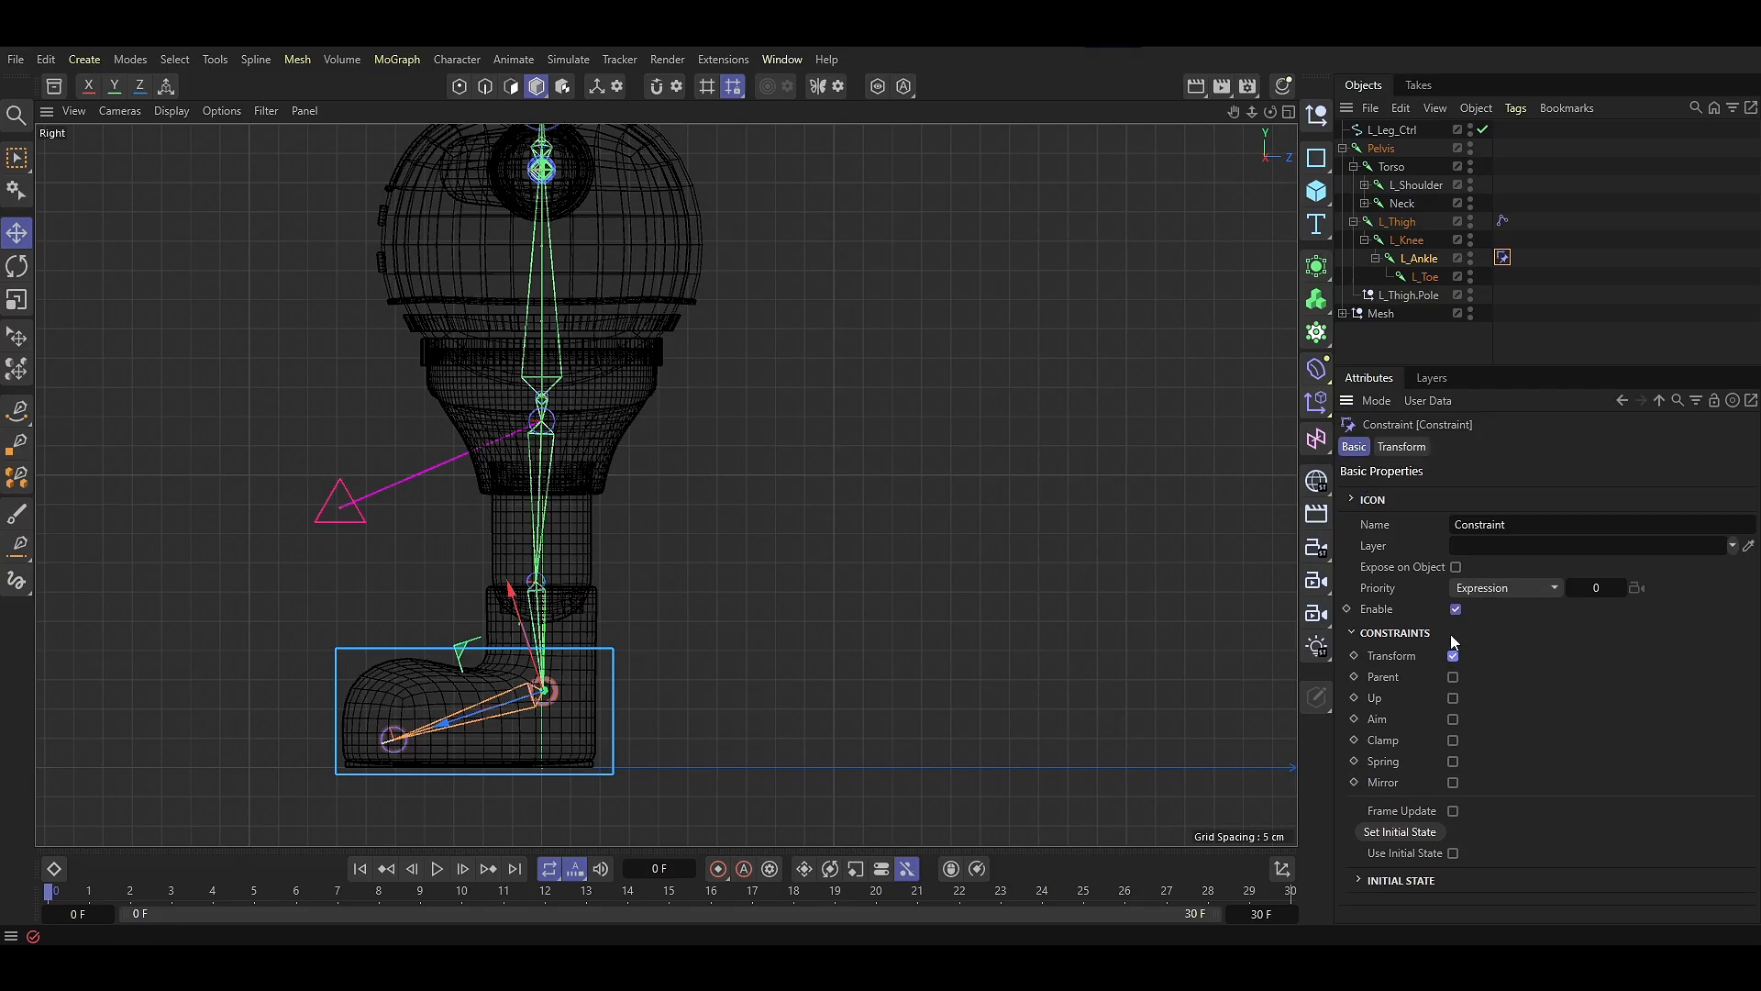
Turn on Maintain Original for the ankle's Transform constraint and assign L_Leg_Ctrl as its target
click(1404, 448)
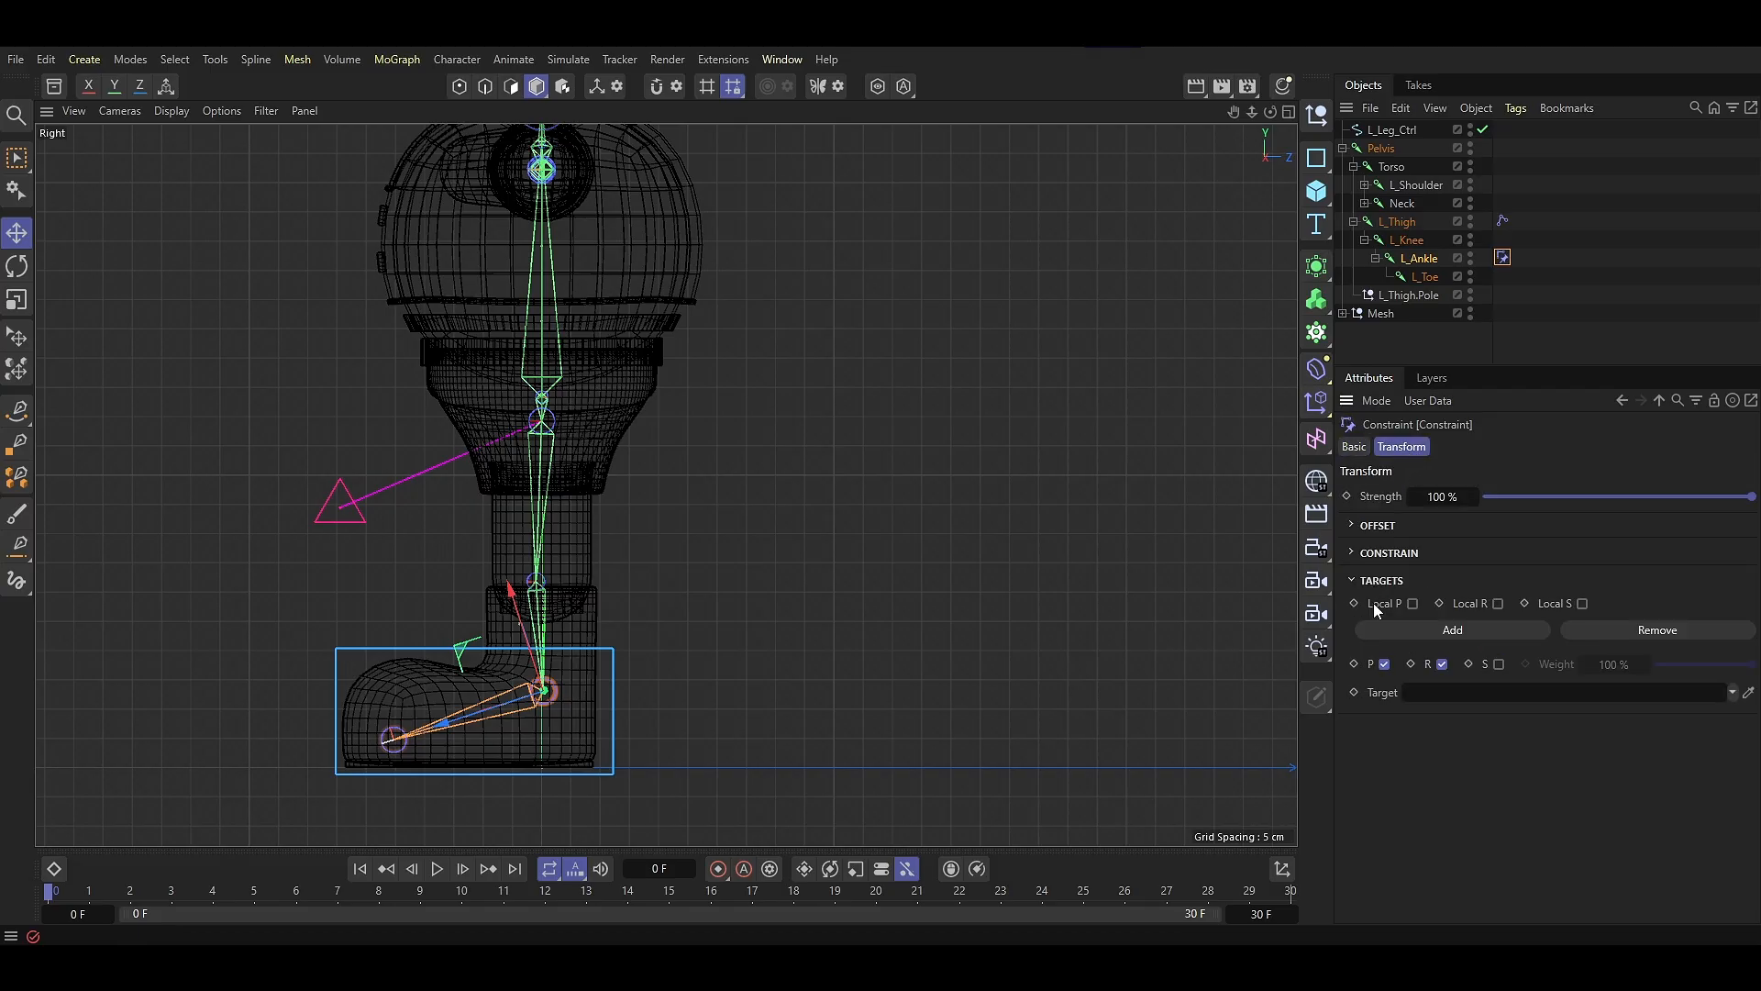
click(1379, 526)
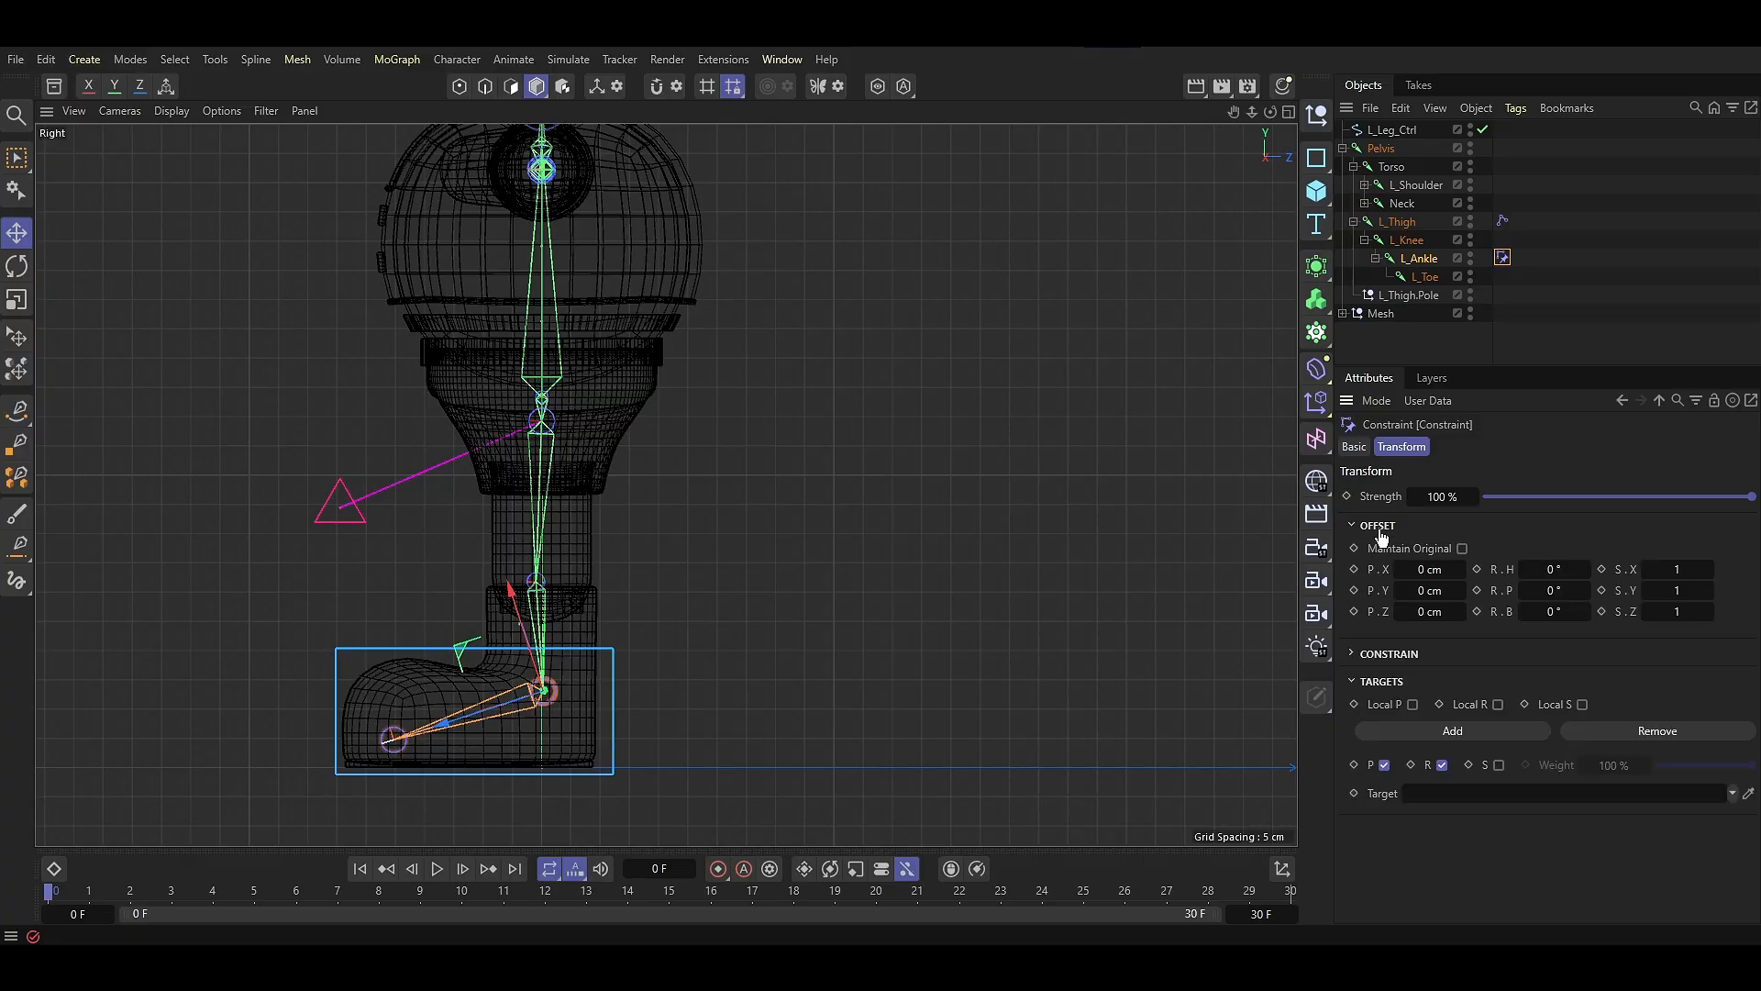
click(1461, 548)
click(1367, 529)
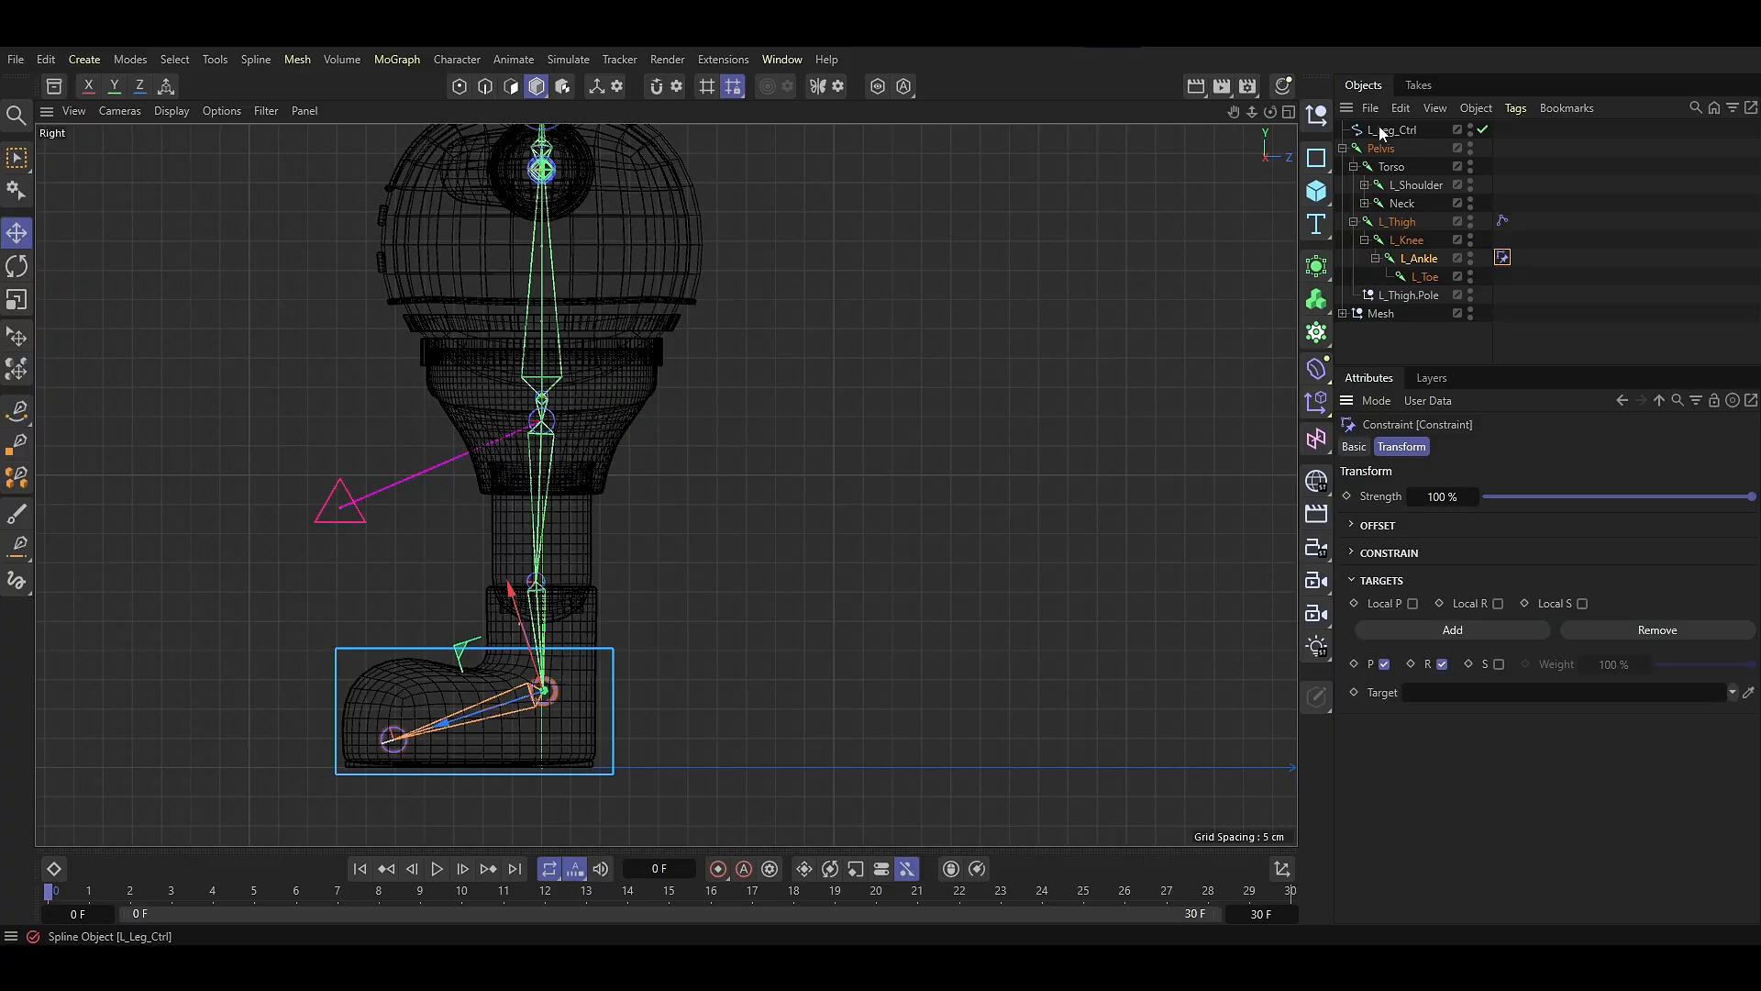
drag(1381, 133, 1433, 330)
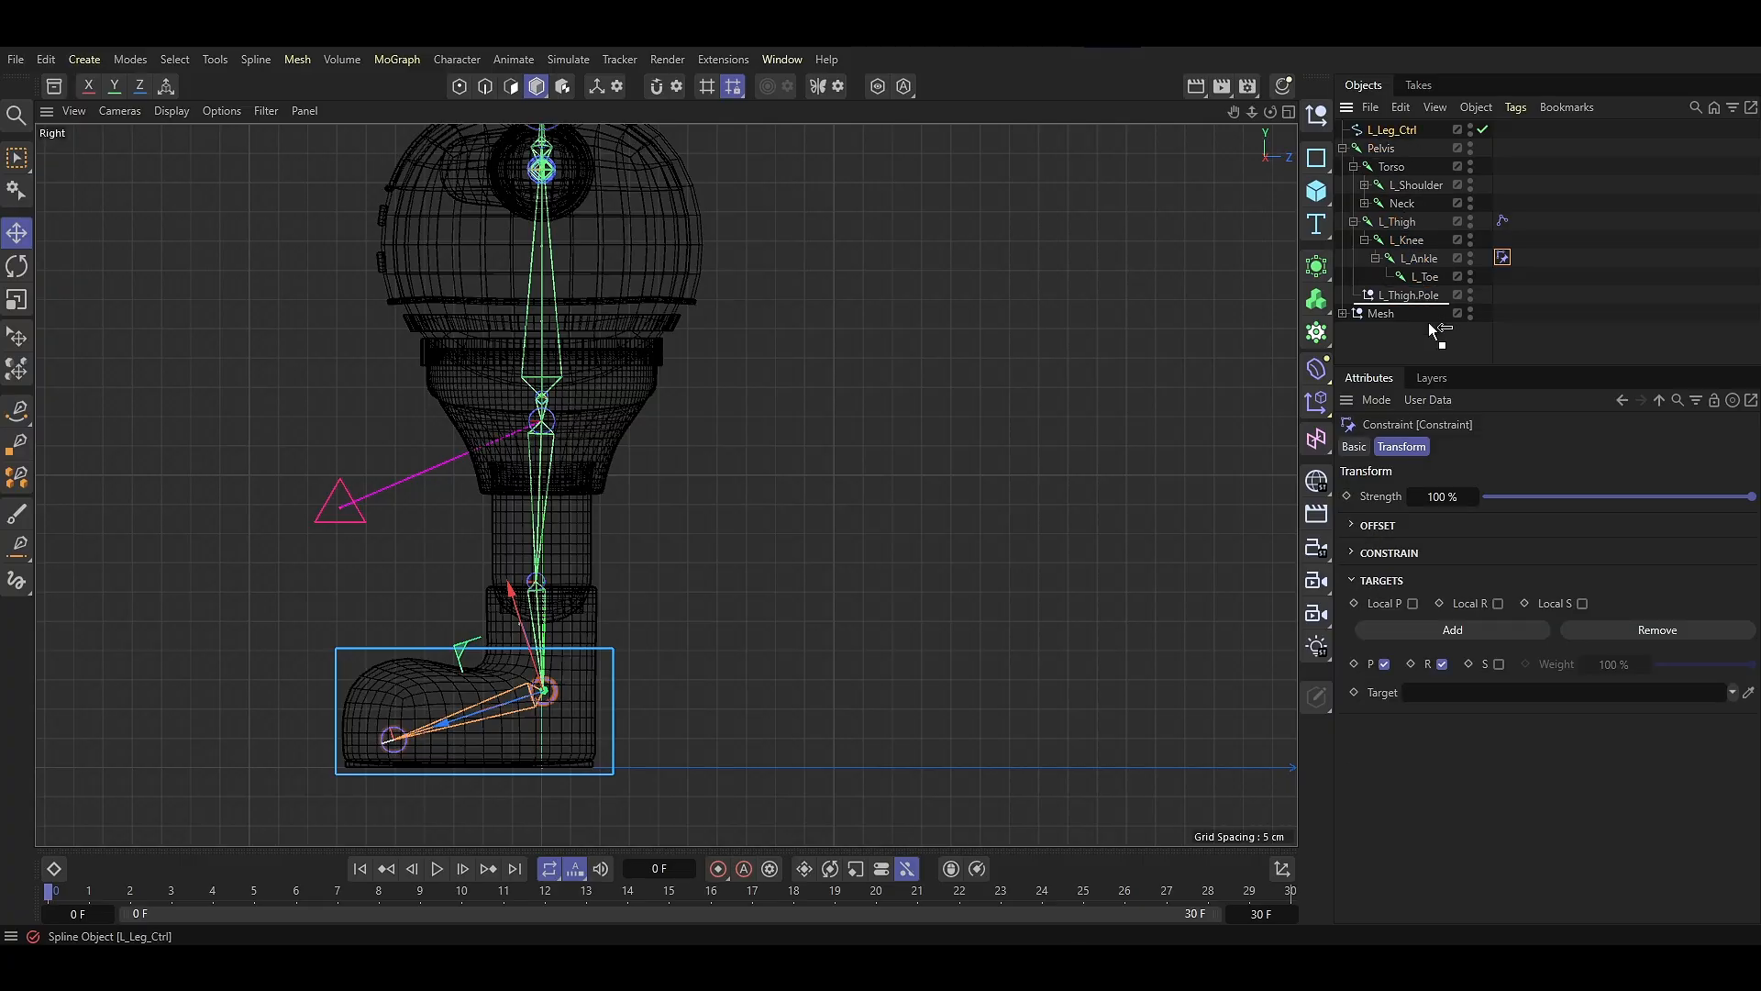
click(1440, 693)
Test the ankle constraint by moving L_Leg_Ctrl up and forward and tilting it in the right view, and undo both changes
drag(610, 626, 518, 576)
key(r)
mouse_move(410, 575)
mouse_down()
mouse_move(391, 564)
mouse_move(396, 592)
mouse_up()
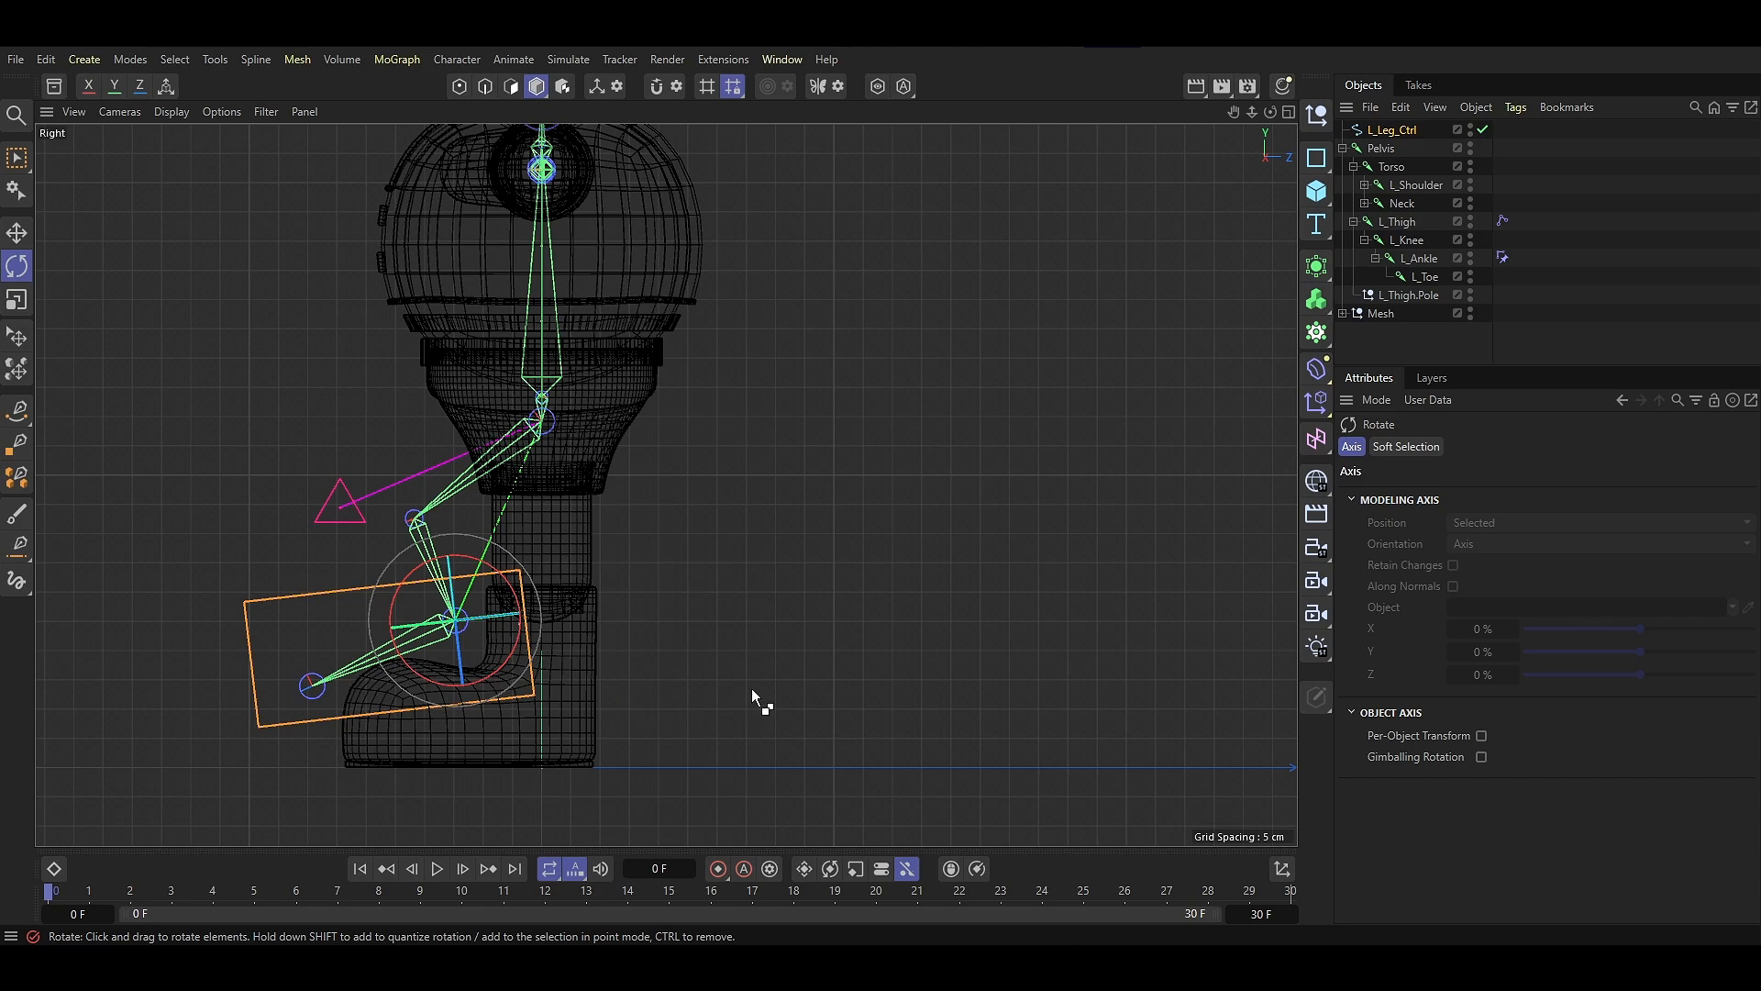
key(ctrl+z)
key(ctrl+z)
key(e)
Create a circle spline in the XZ plane with a 32 cm radius and raise it to the pelvis in the perspective view
key(F1)
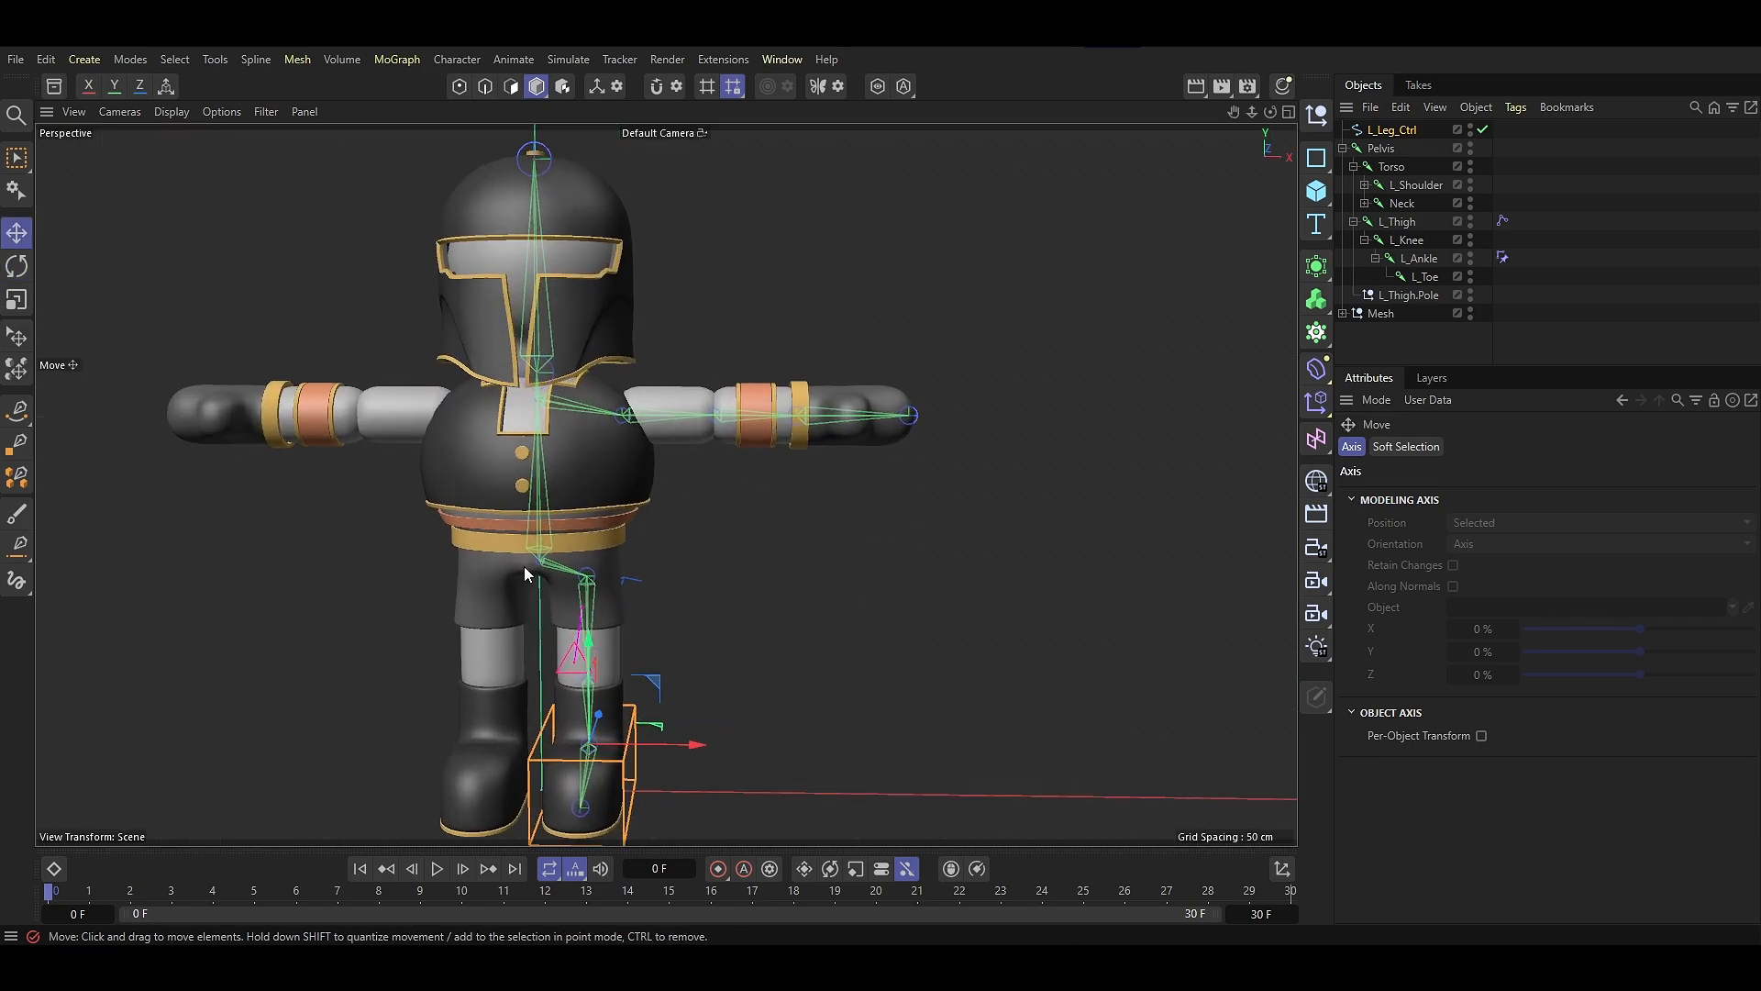
click(1317, 157)
click(1374, 223)
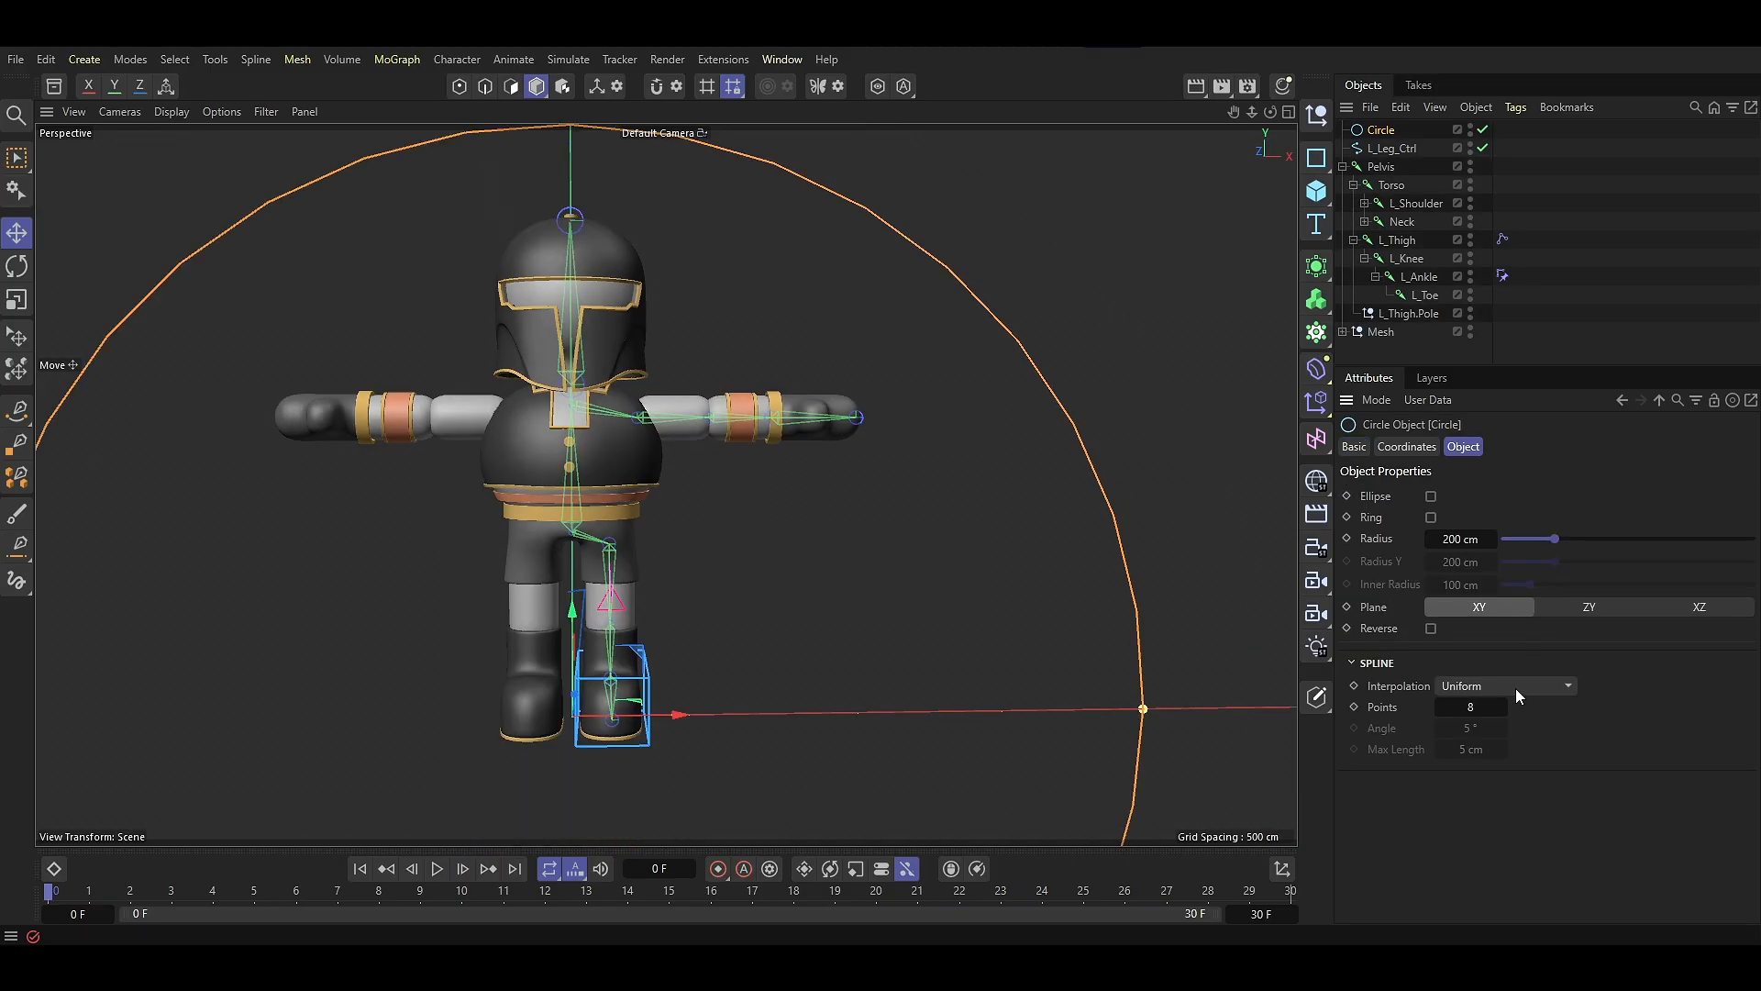
click(1705, 608)
drag(568, 620, 561, 449)
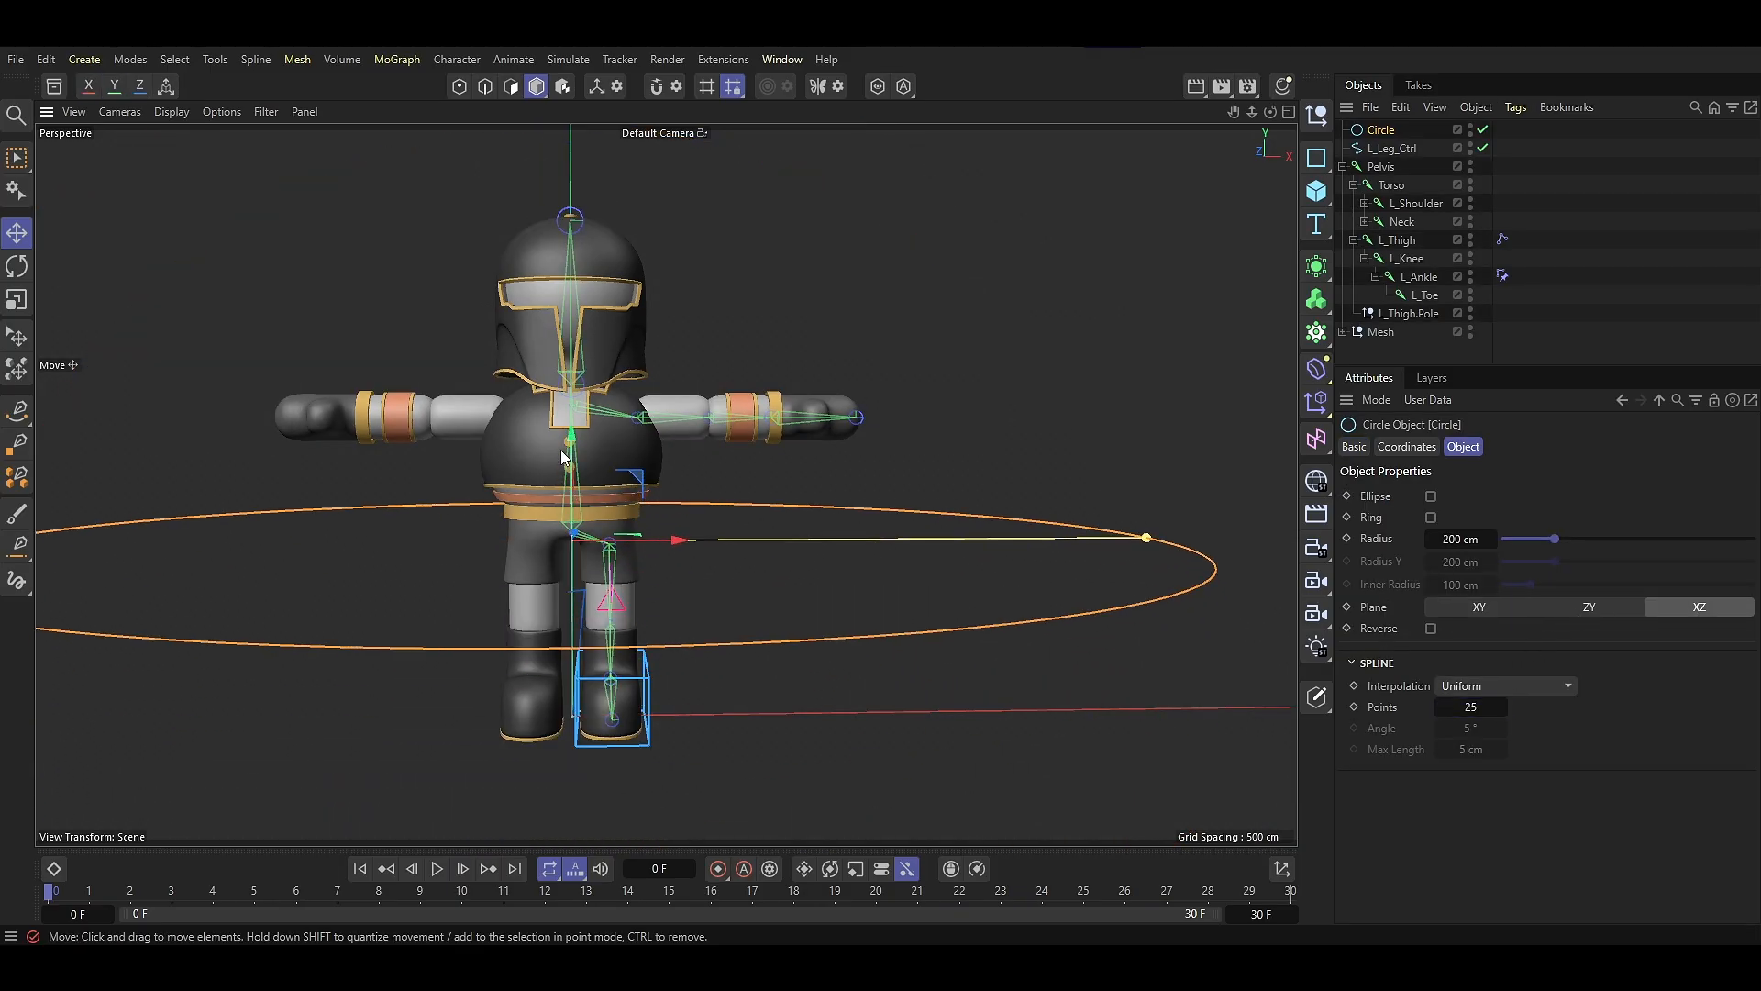
drag(1554, 539, 1513, 539)
drag(565, 440, 564, 426)
scroll(574, 541, up, 5)
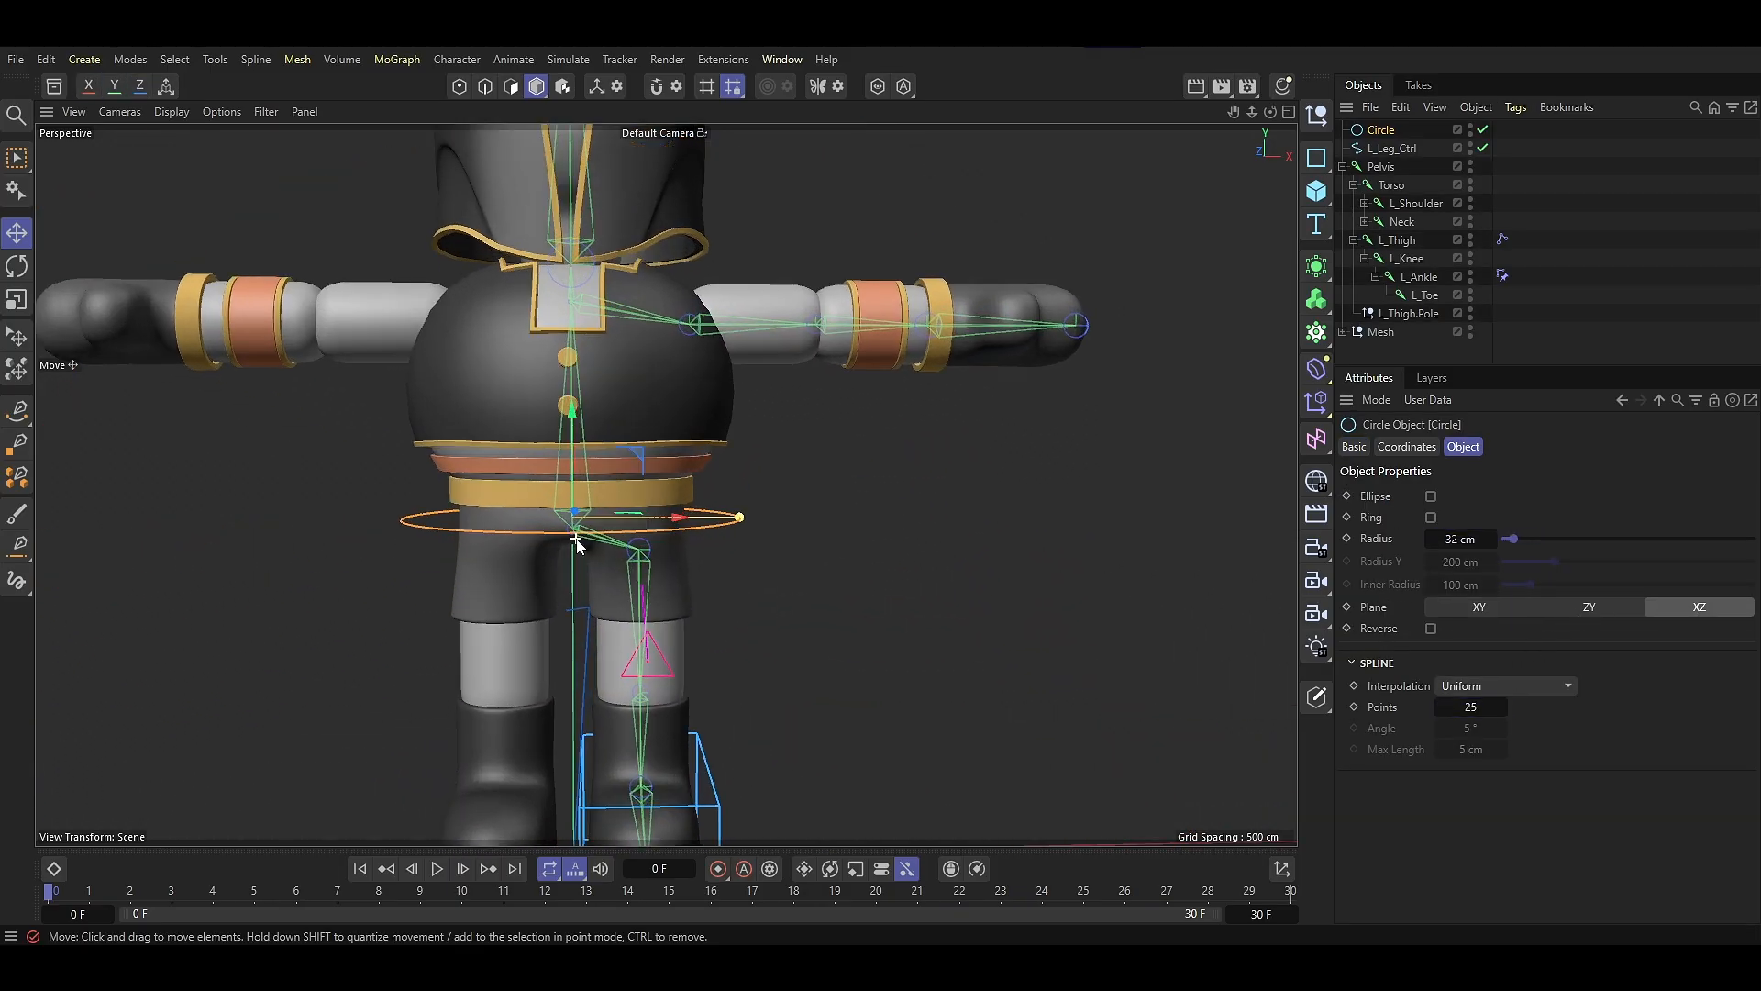
Align the circle's center with the Pelvis joint using snapping, and turn snapping off again
alt+drag(576, 545, 613, 628)
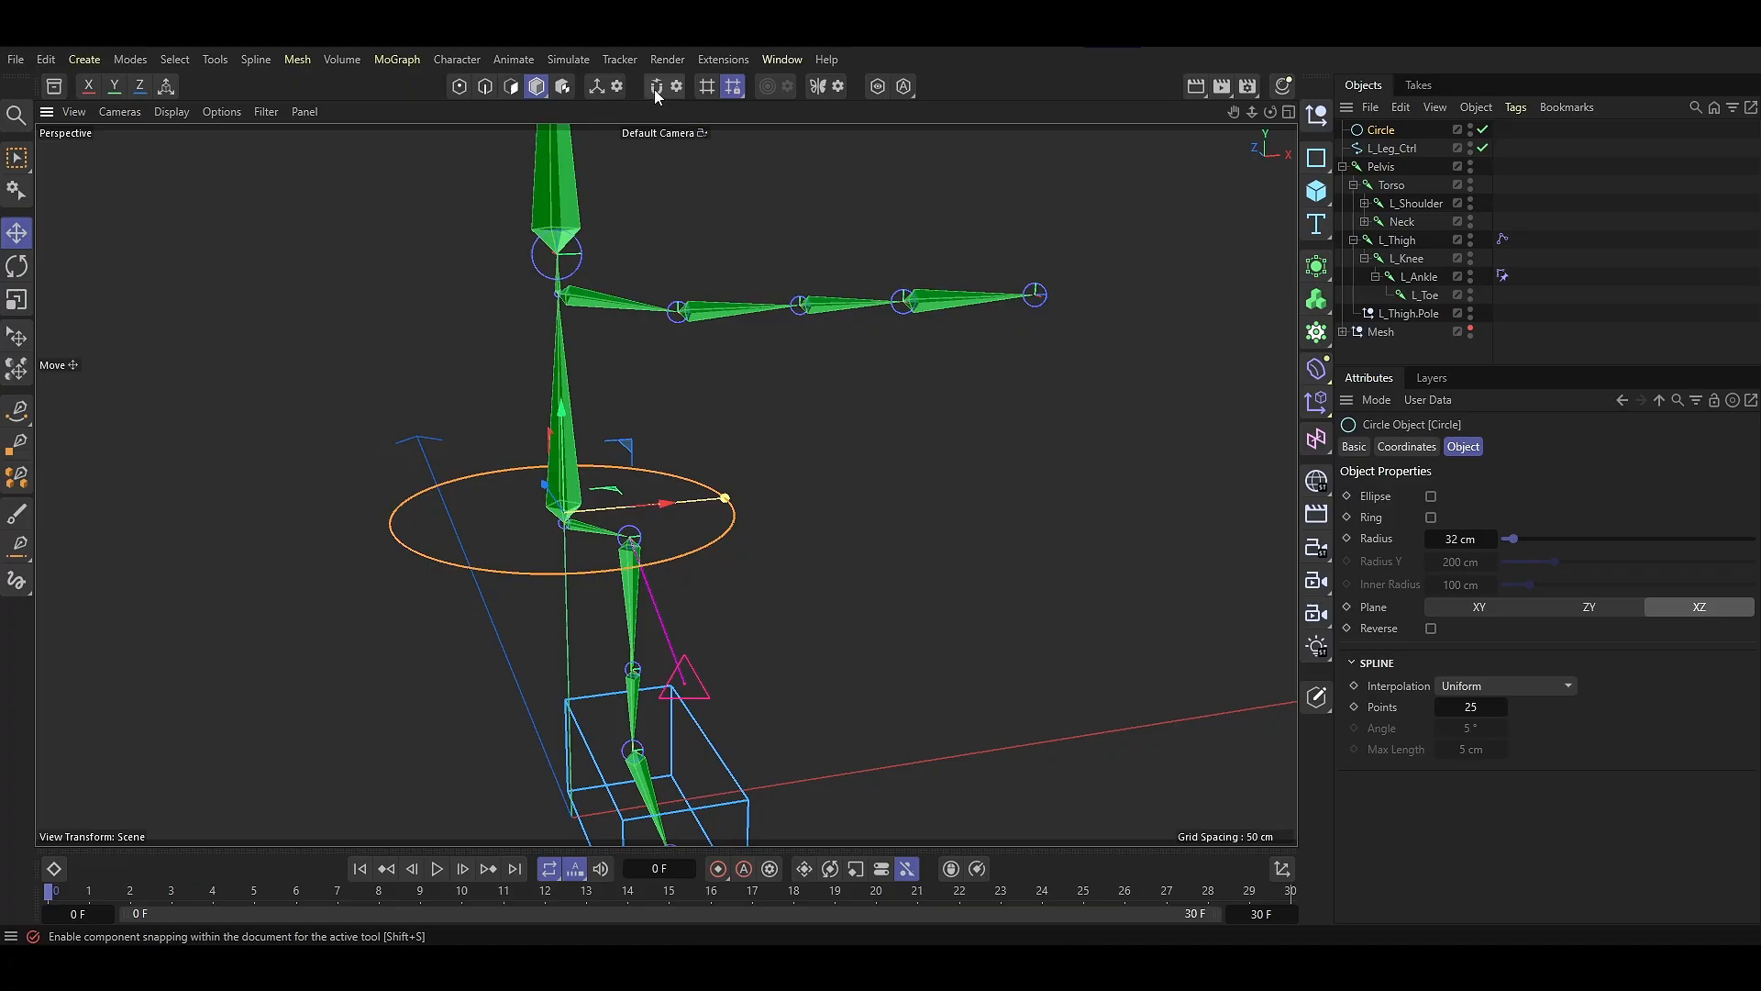
click(655, 88)
scroll(532, 495, up, 4)
alt+drag(600, 582, 561, 559)
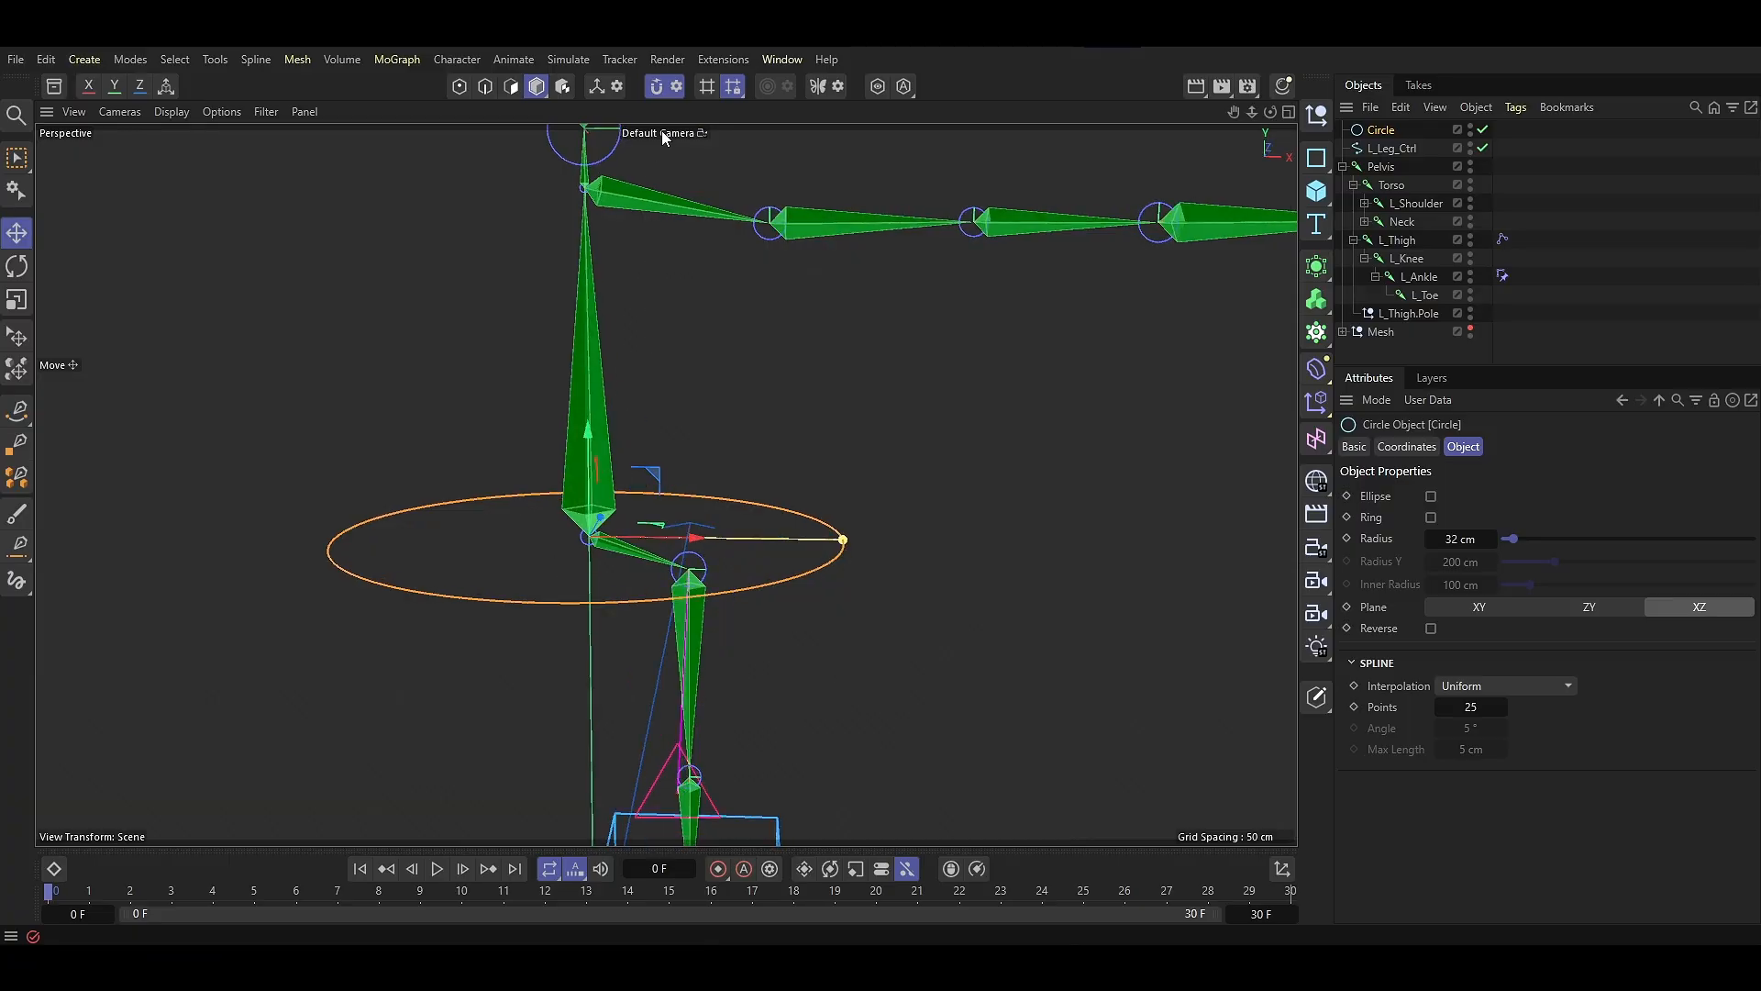
click(656, 87)
scroll(723, 465, down, 4)
key(e)
Make the circle editable and raise all its points to belt height around the waist
click(1381, 129)
key(c)
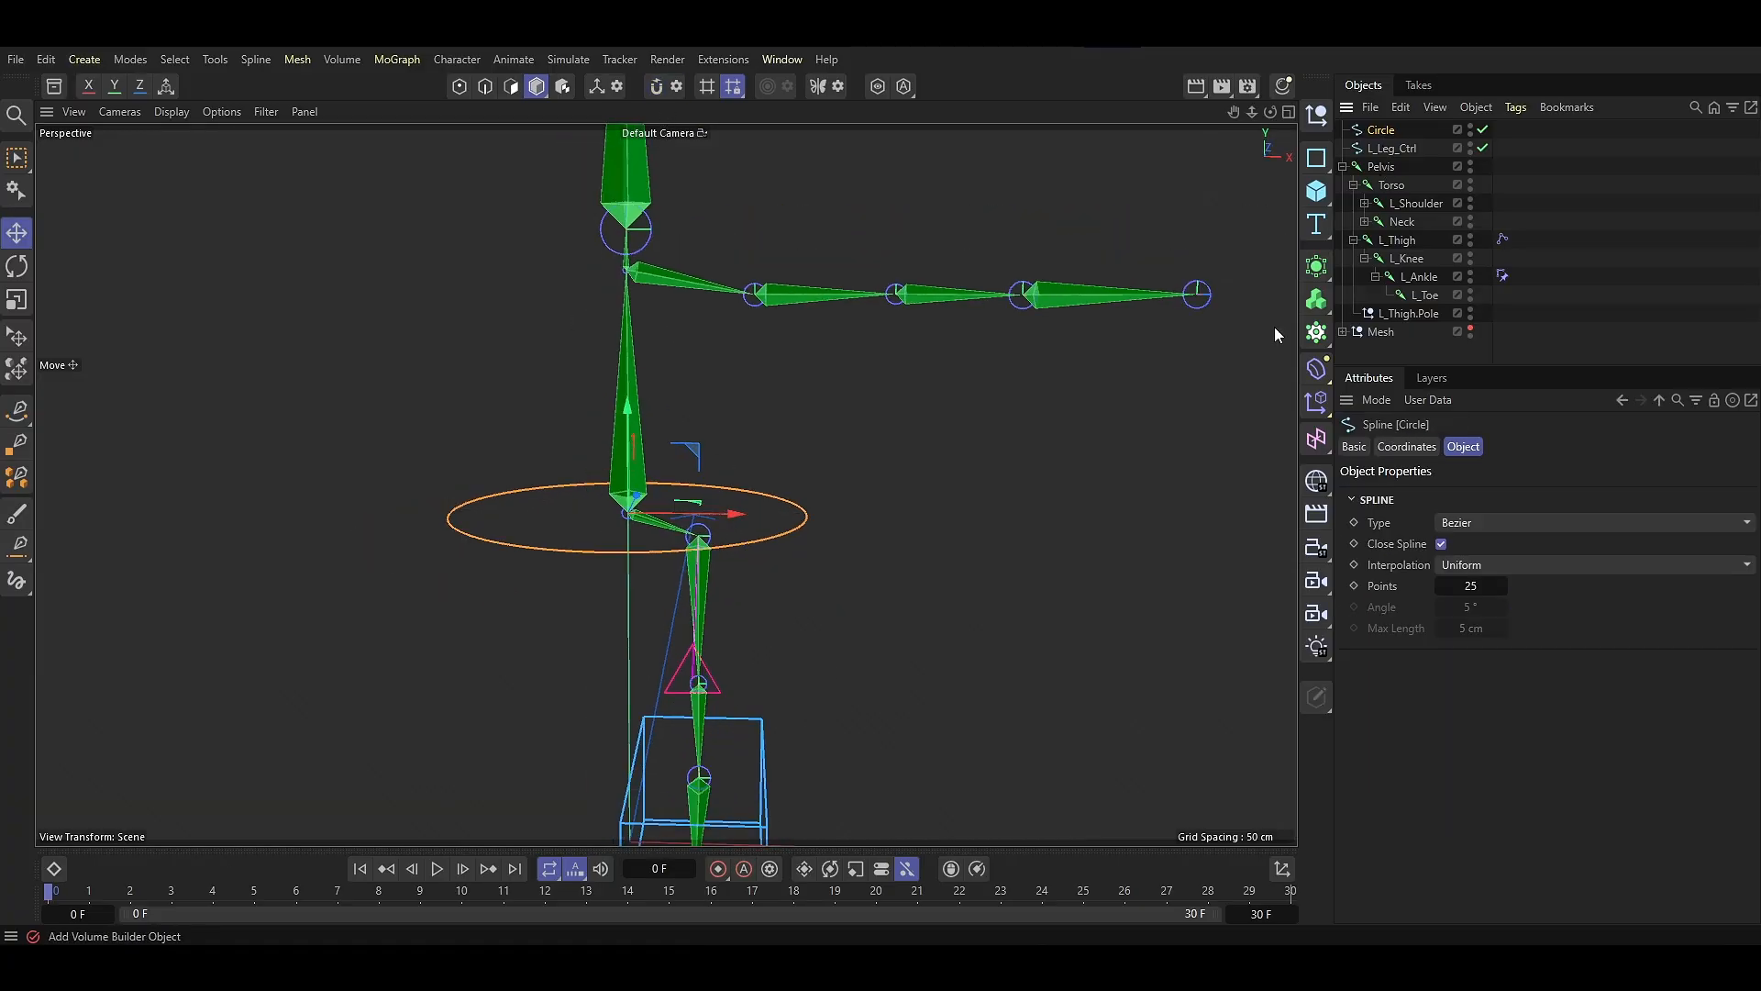
click(1037, 433)
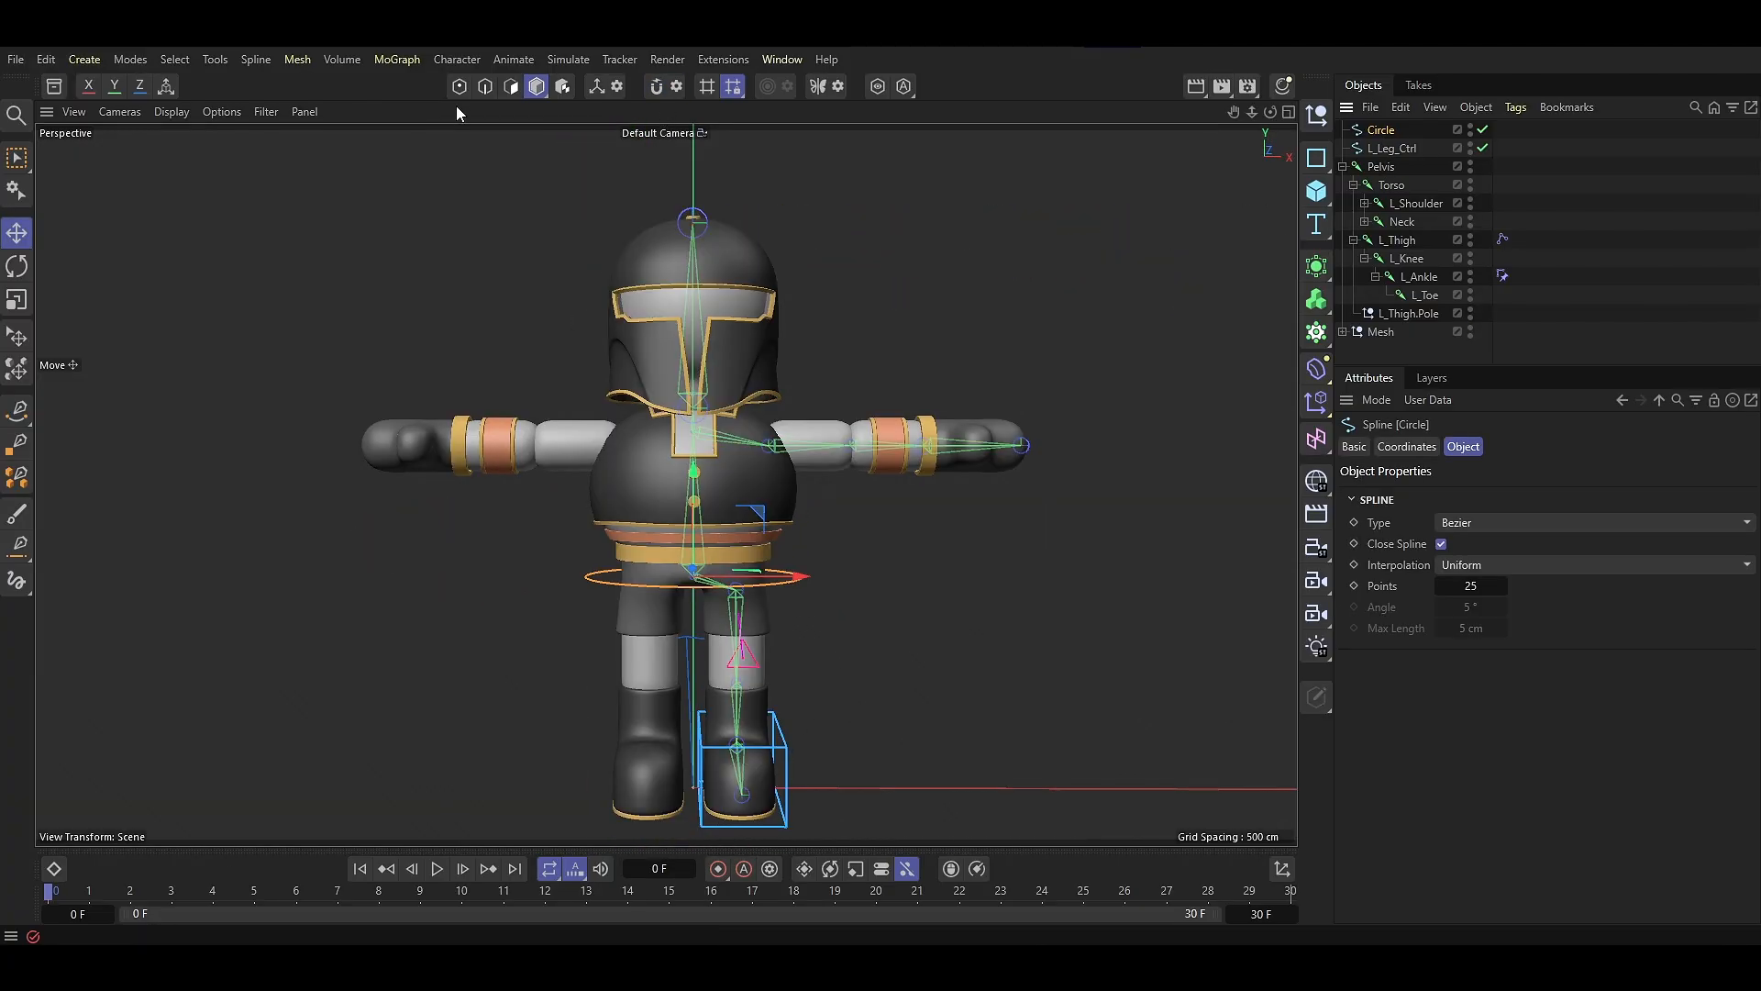
click(459, 85)
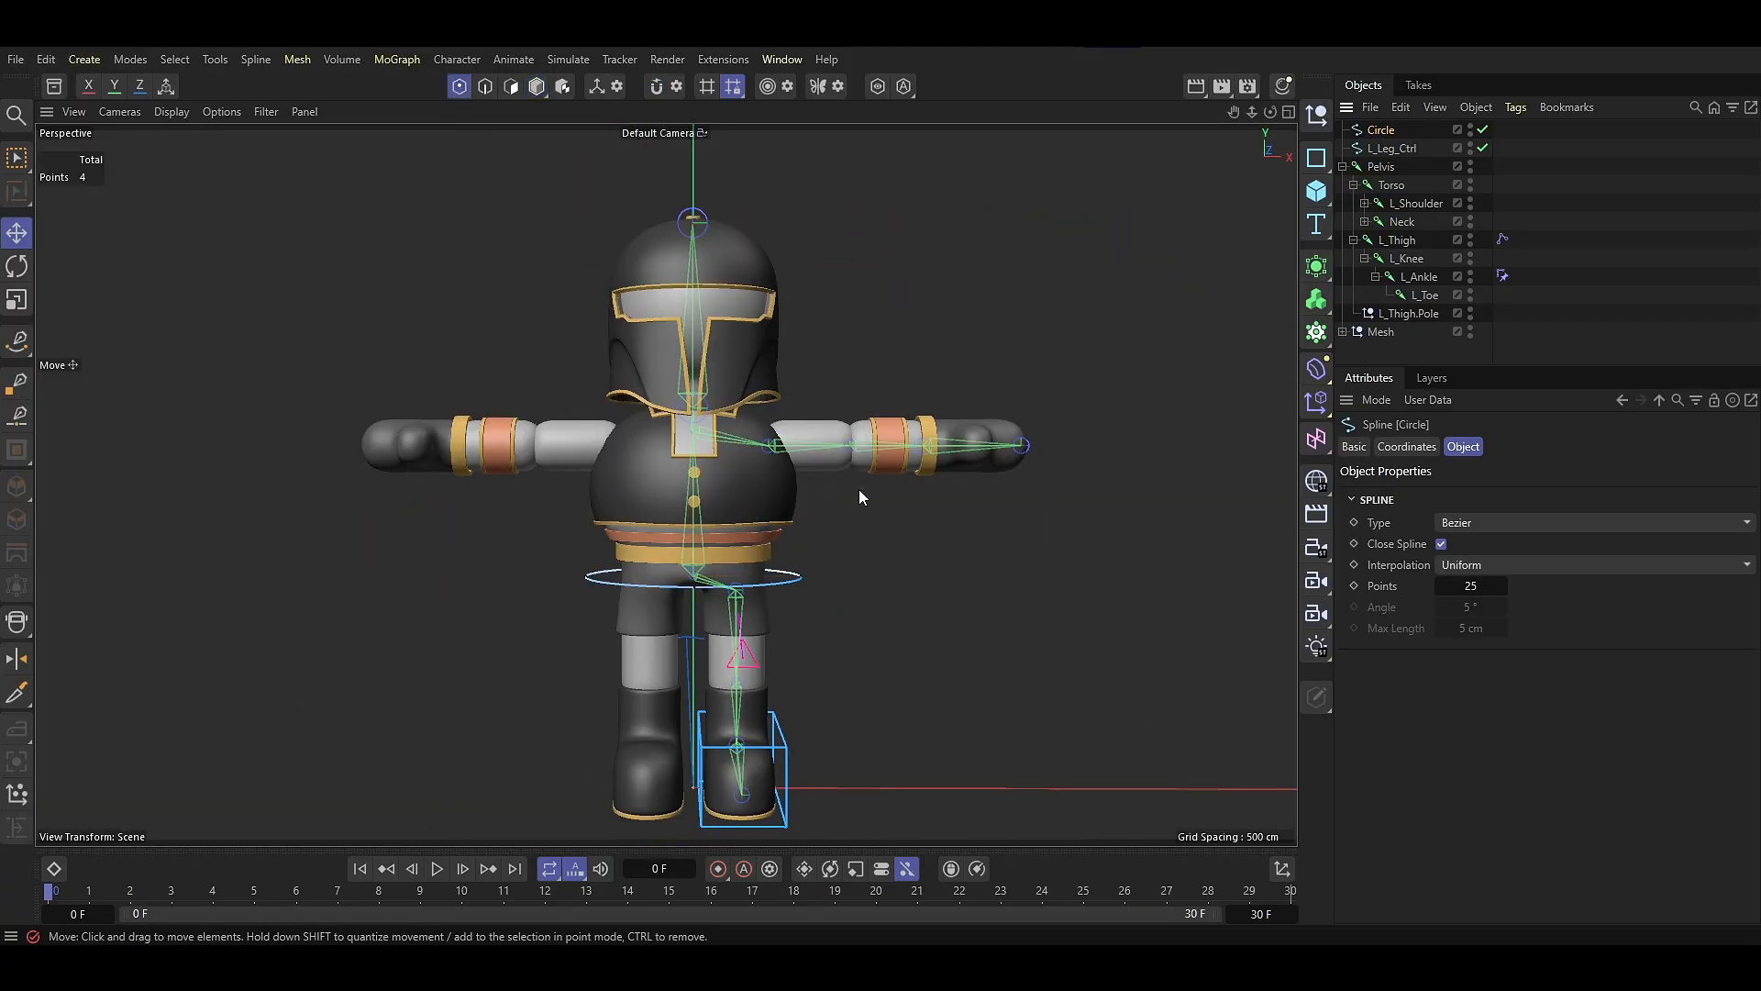
key(ctrl+a)
alt+middle_drag(838, 621, 810, 689)
scroll(613, 640, up, 3)
drag(669, 546, 670, 504)
scroll(564, 538, down, 3)
alt+drag(564, 538, 688, 569)
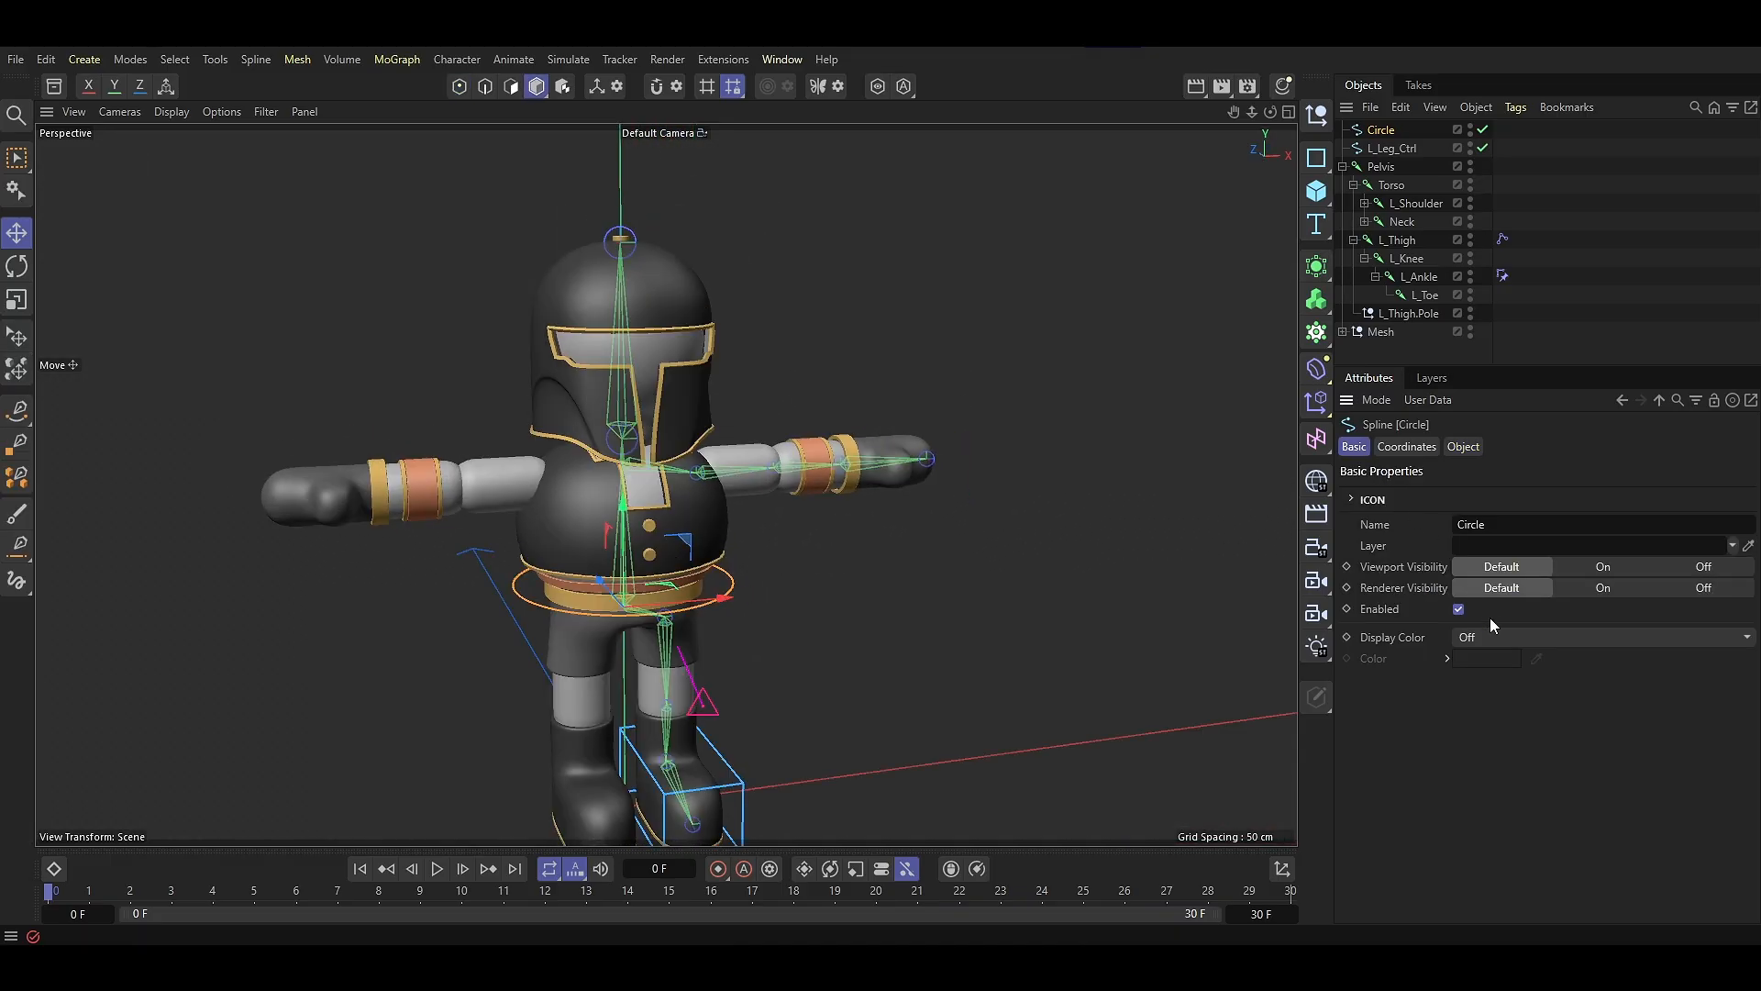
Give the waist circle a custom bright green display color
click(1500, 635)
click(1527, 734)
click(1487, 658)
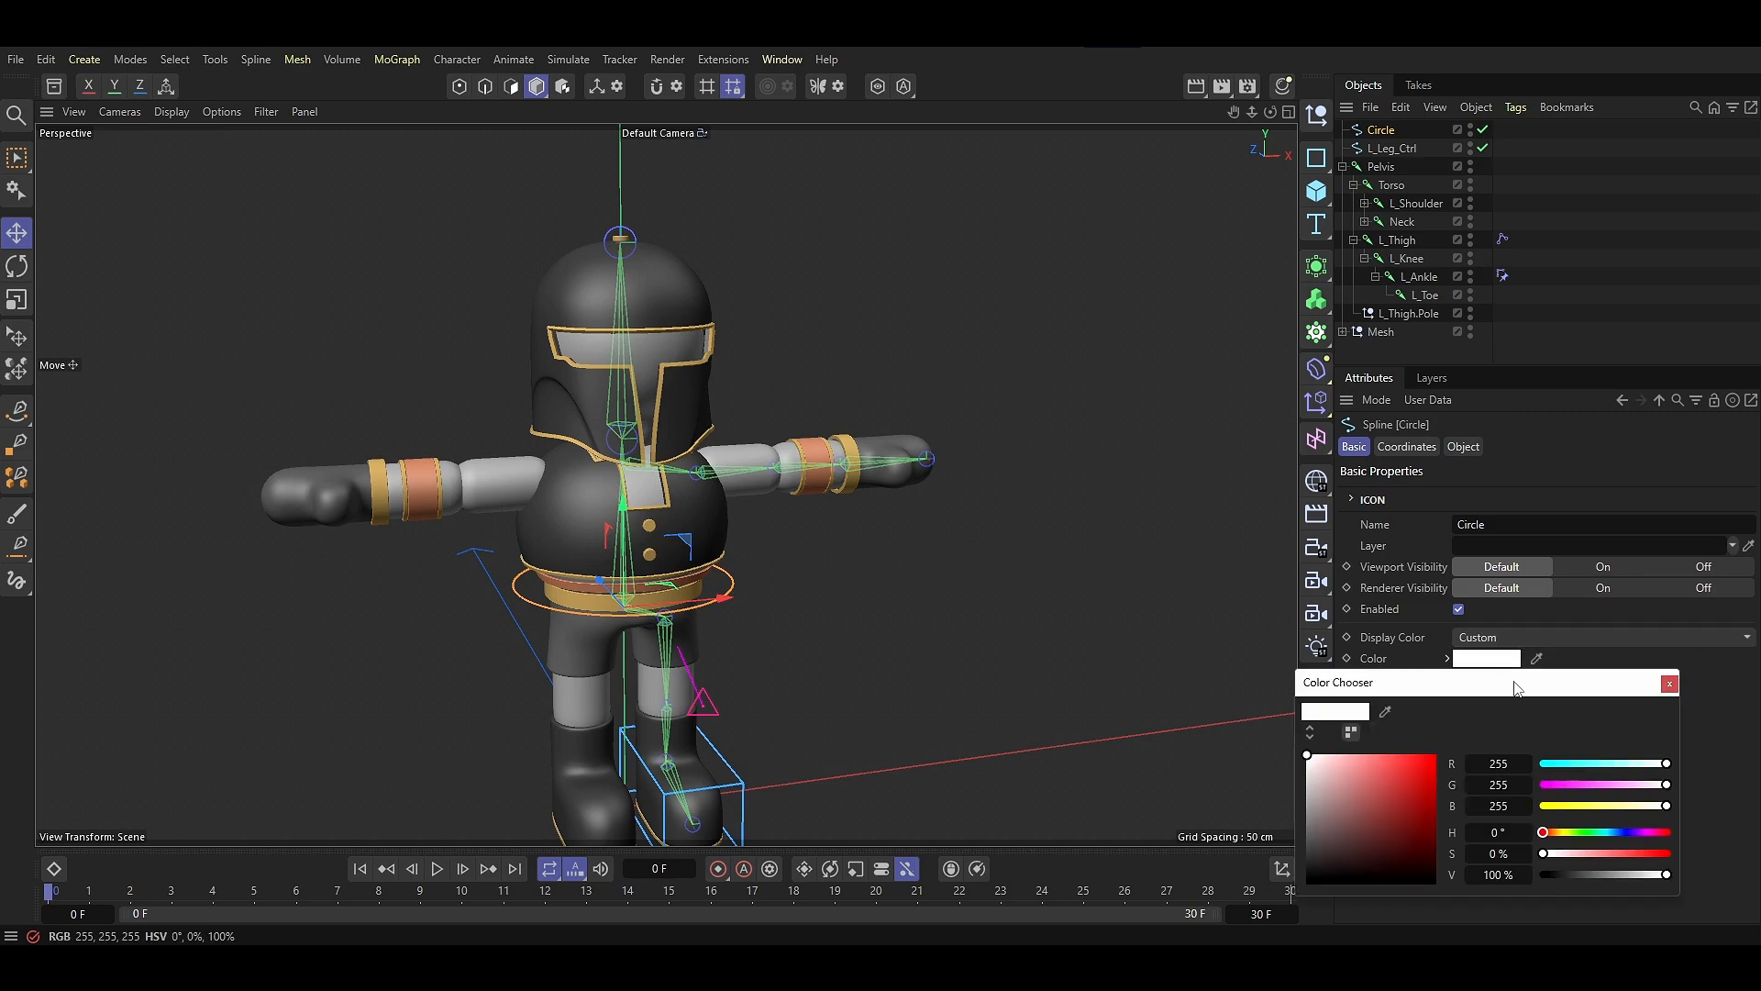
click(1582, 833)
click(1619, 854)
click(885, 592)
alt+drag(885, 593, 798, 611)
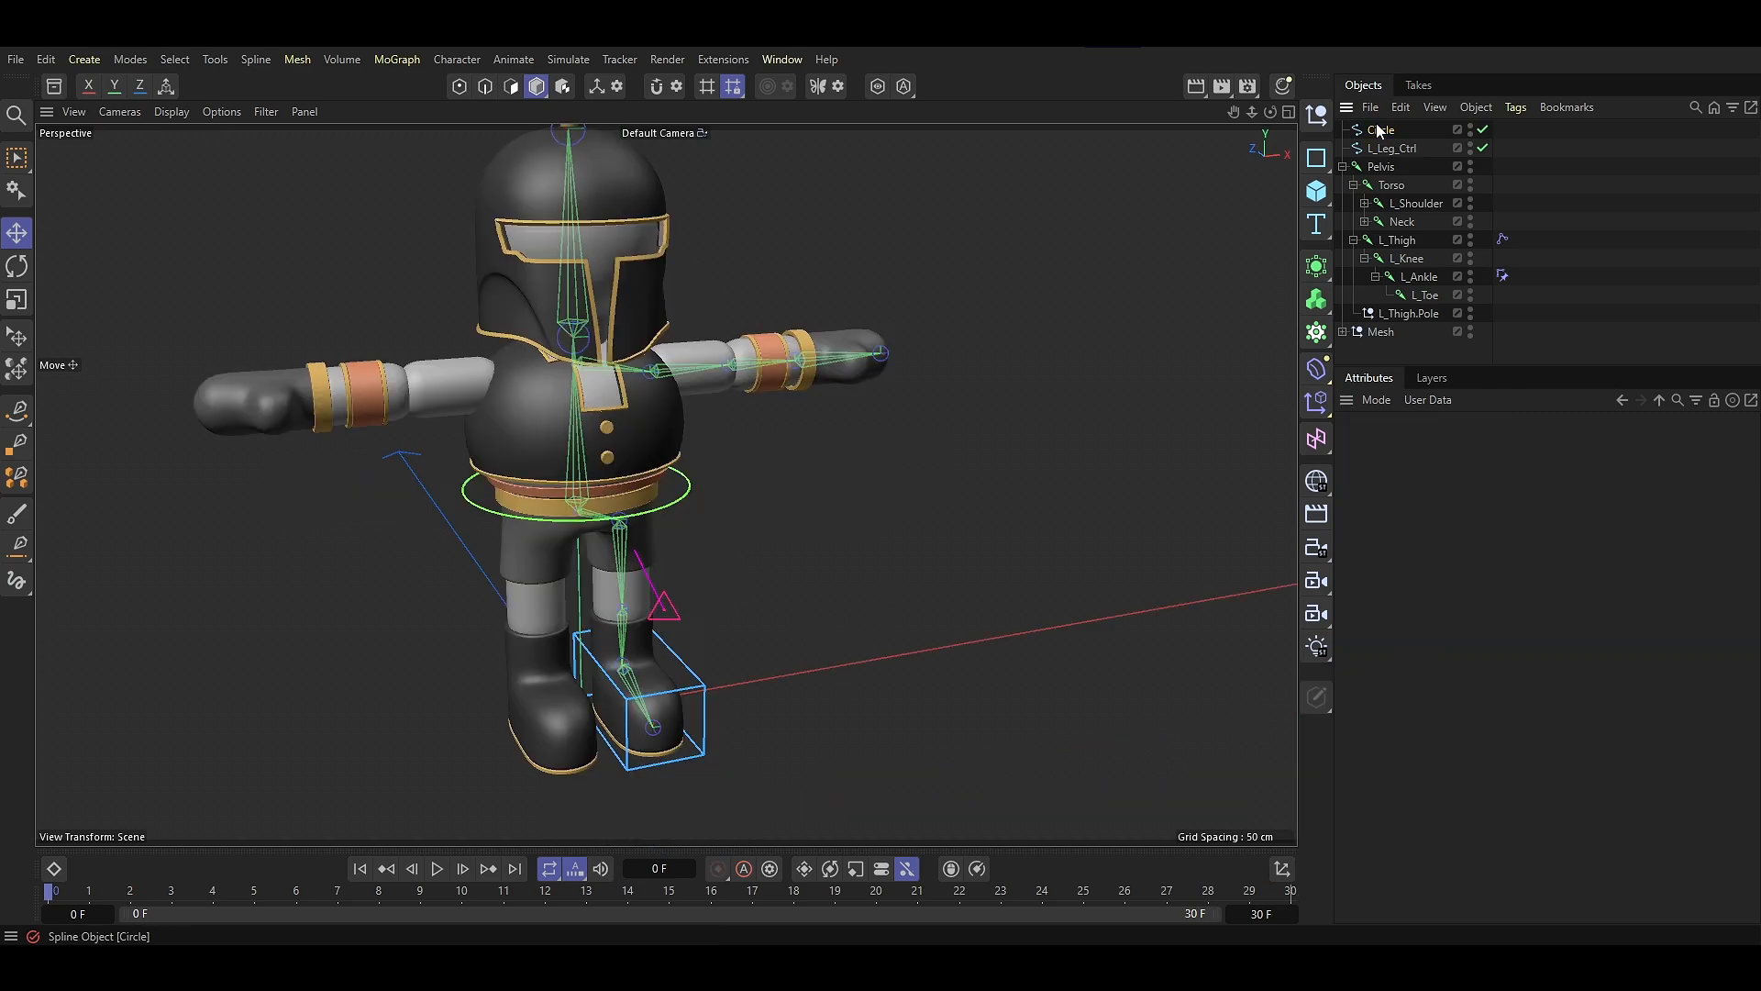
Rename the waist circle as Pelvis_Ctrl
double_click(1379, 130)
text(Pelvis)
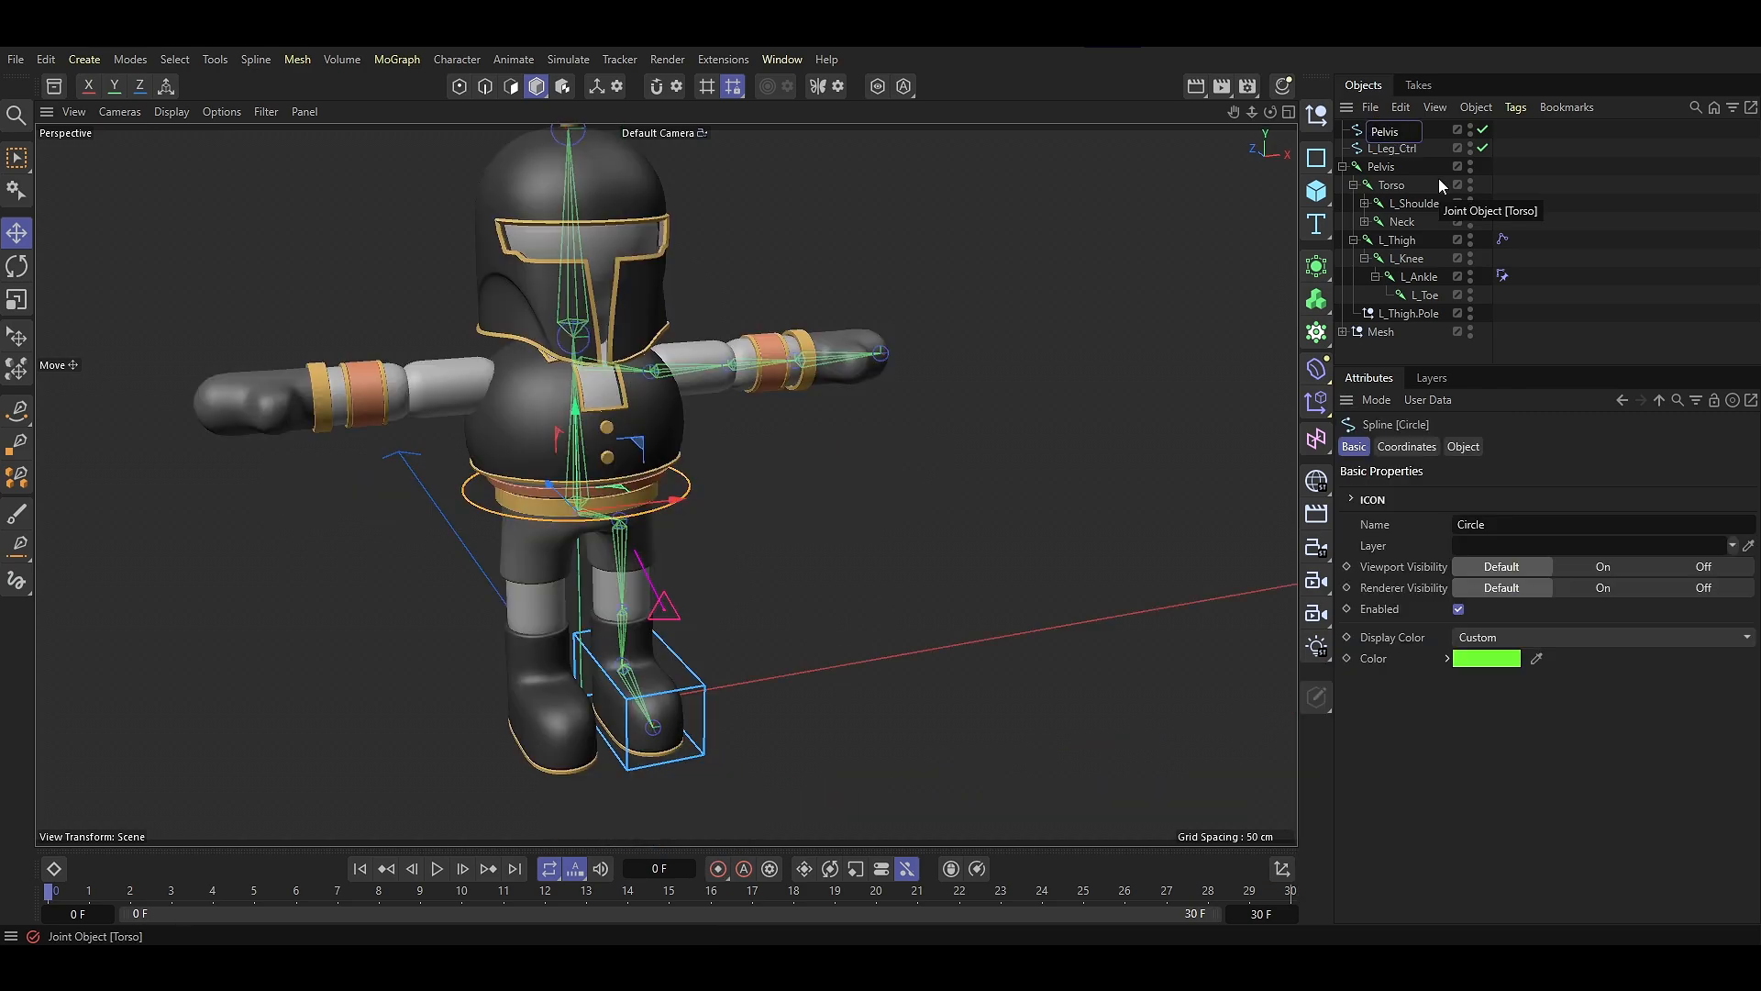
text(_Ctrl)
key(Return)
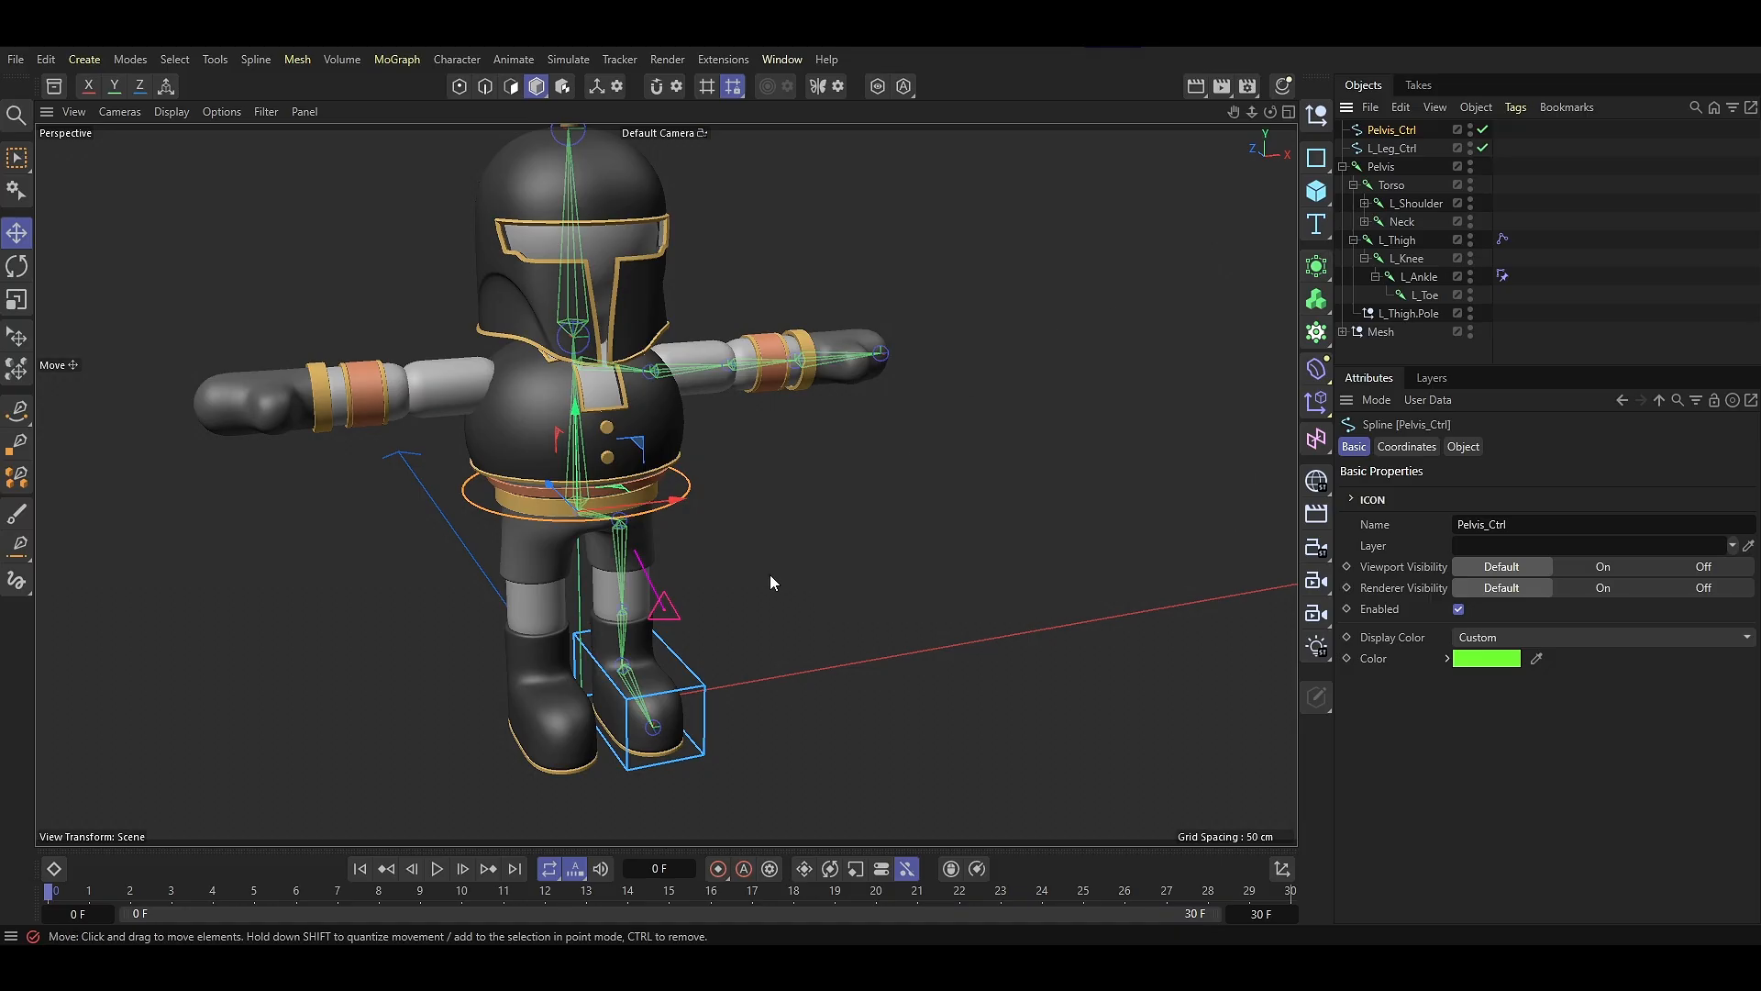
Constrain the Pelvis joint to Pelvis_Ctrl with a Constraint tag using Transform and Maintain Original
click(1381, 166)
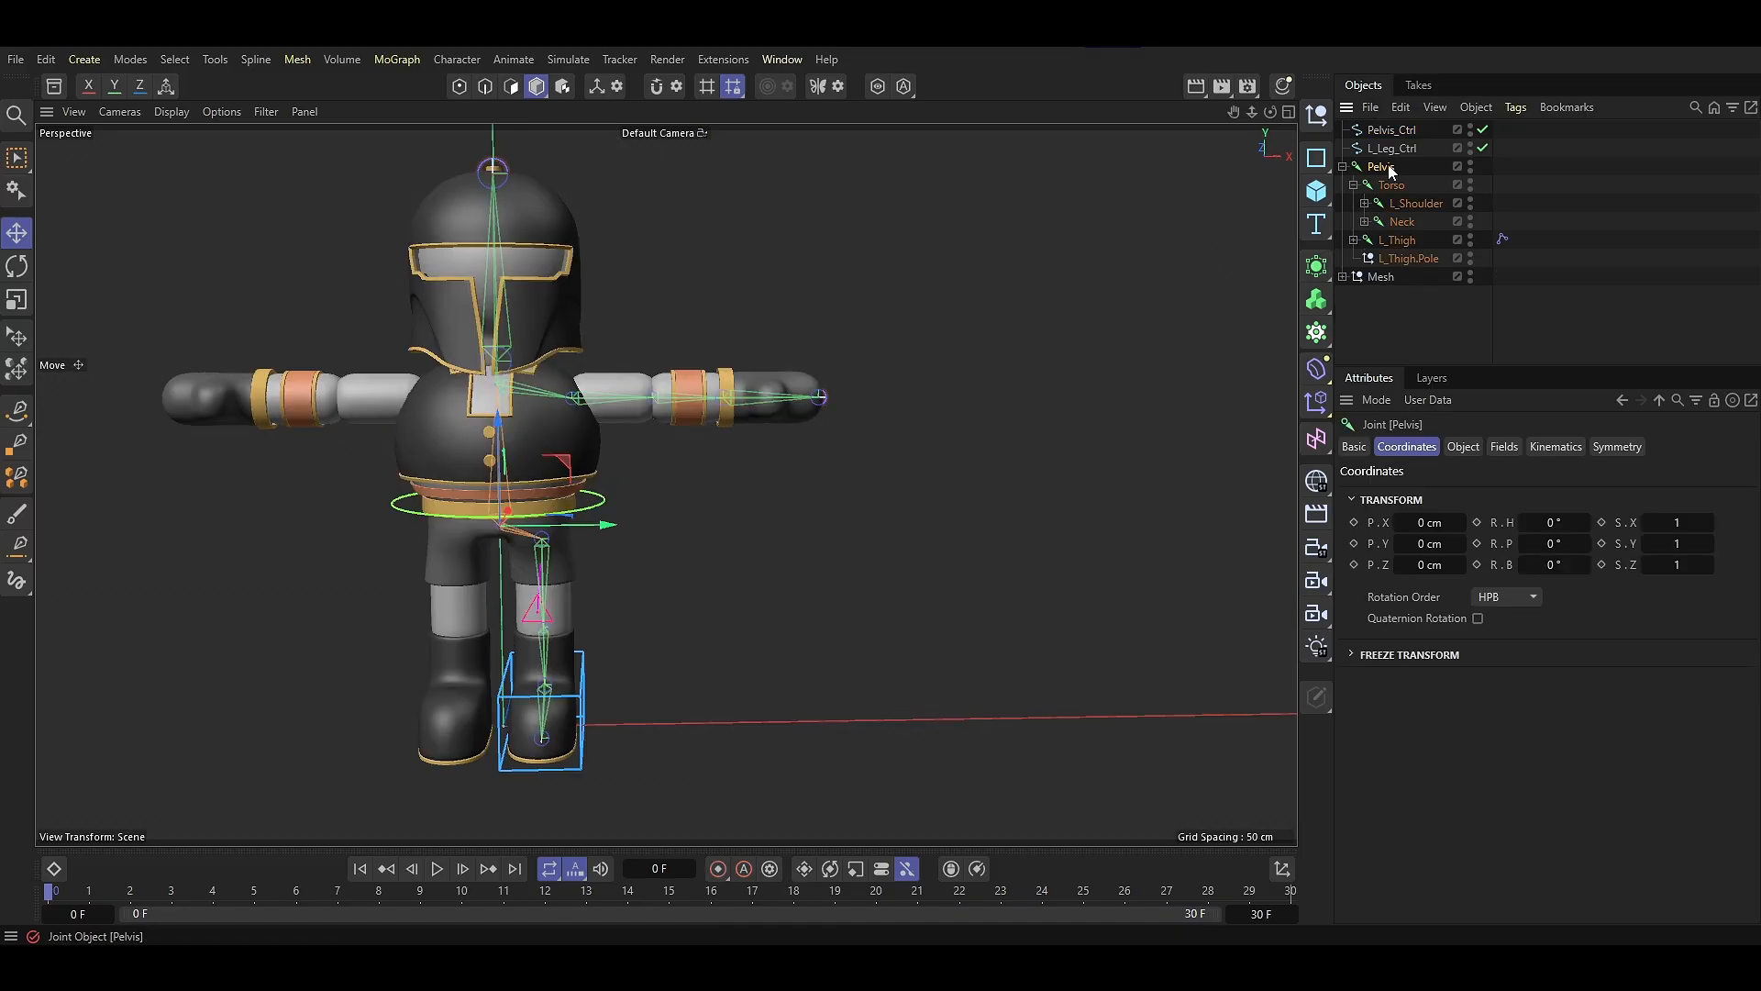
right_click(1391, 169)
mouse_move(1455, 295)
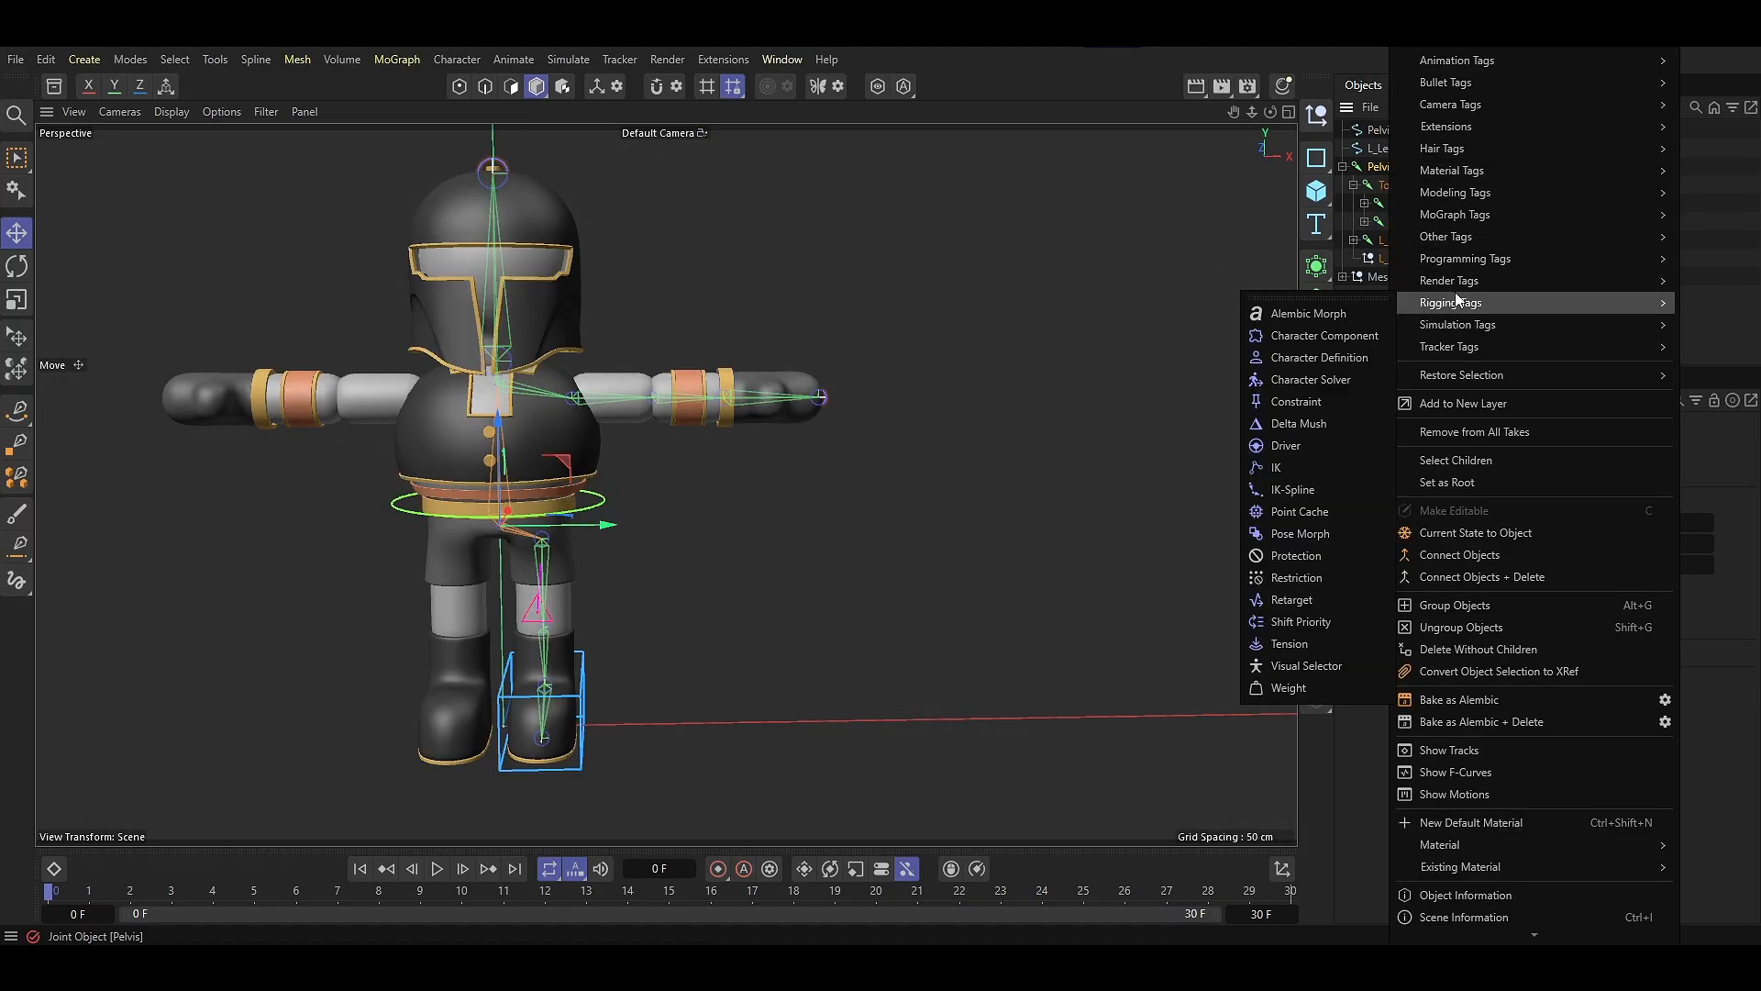
click(1332, 408)
click(1455, 633)
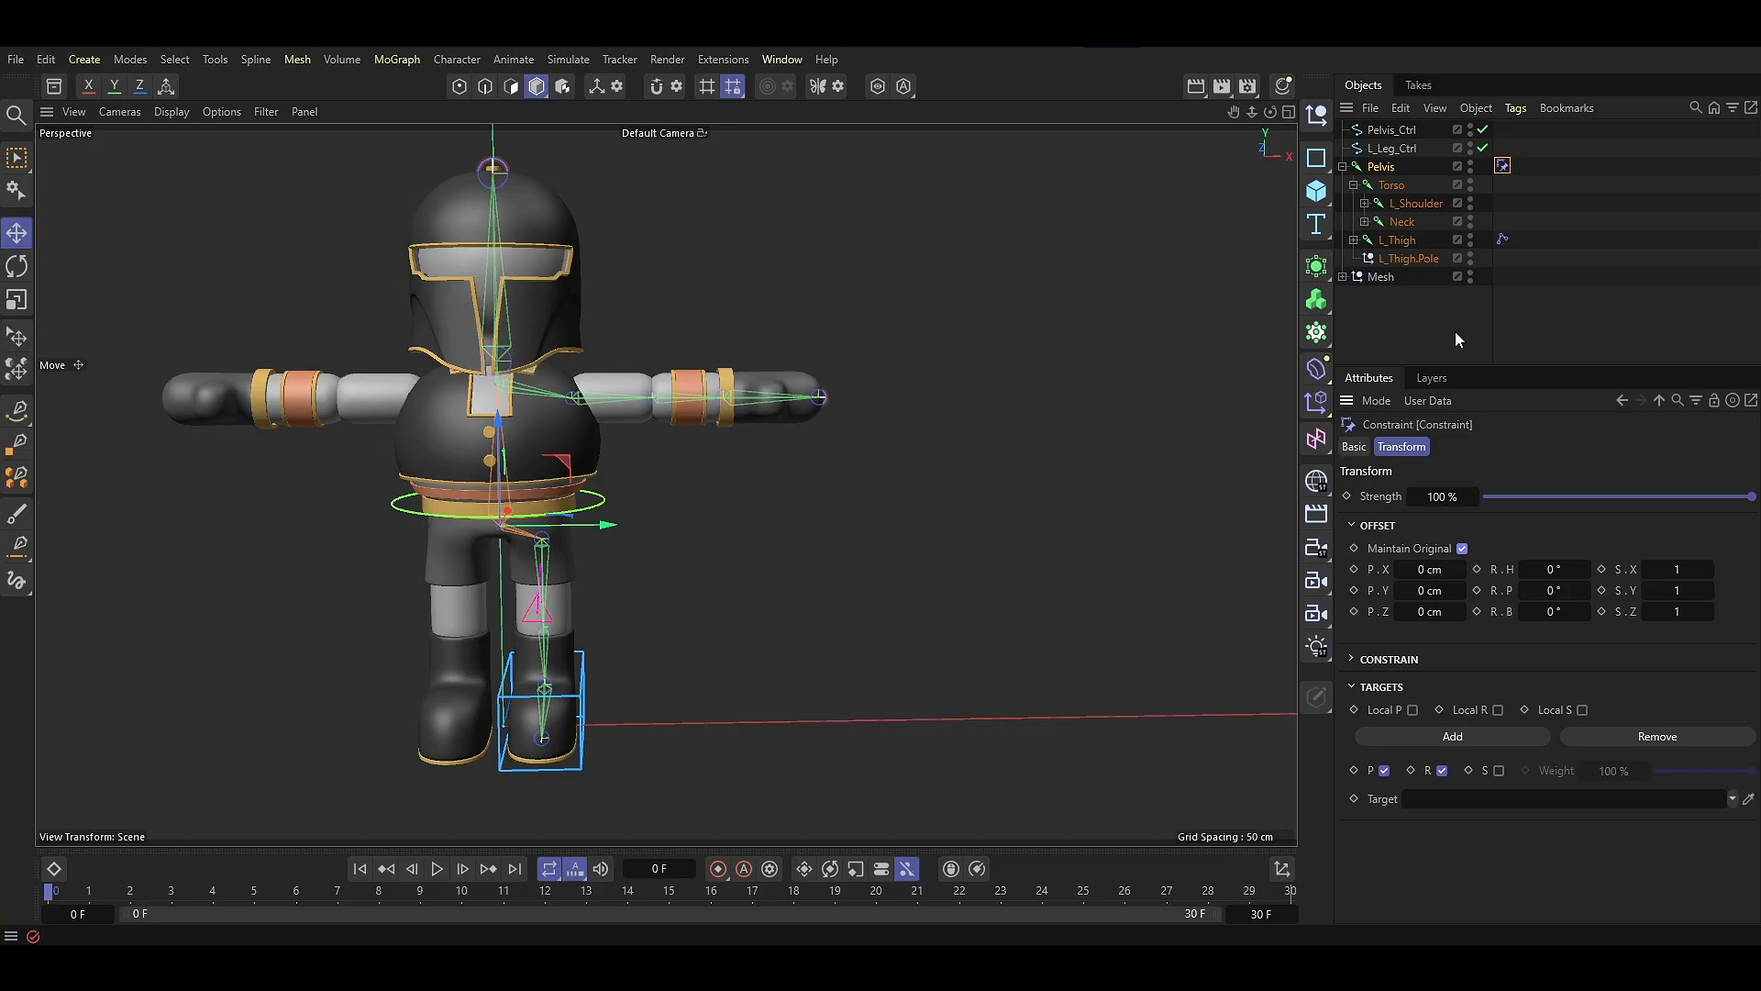
drag(1371, 133, 1385, 146)
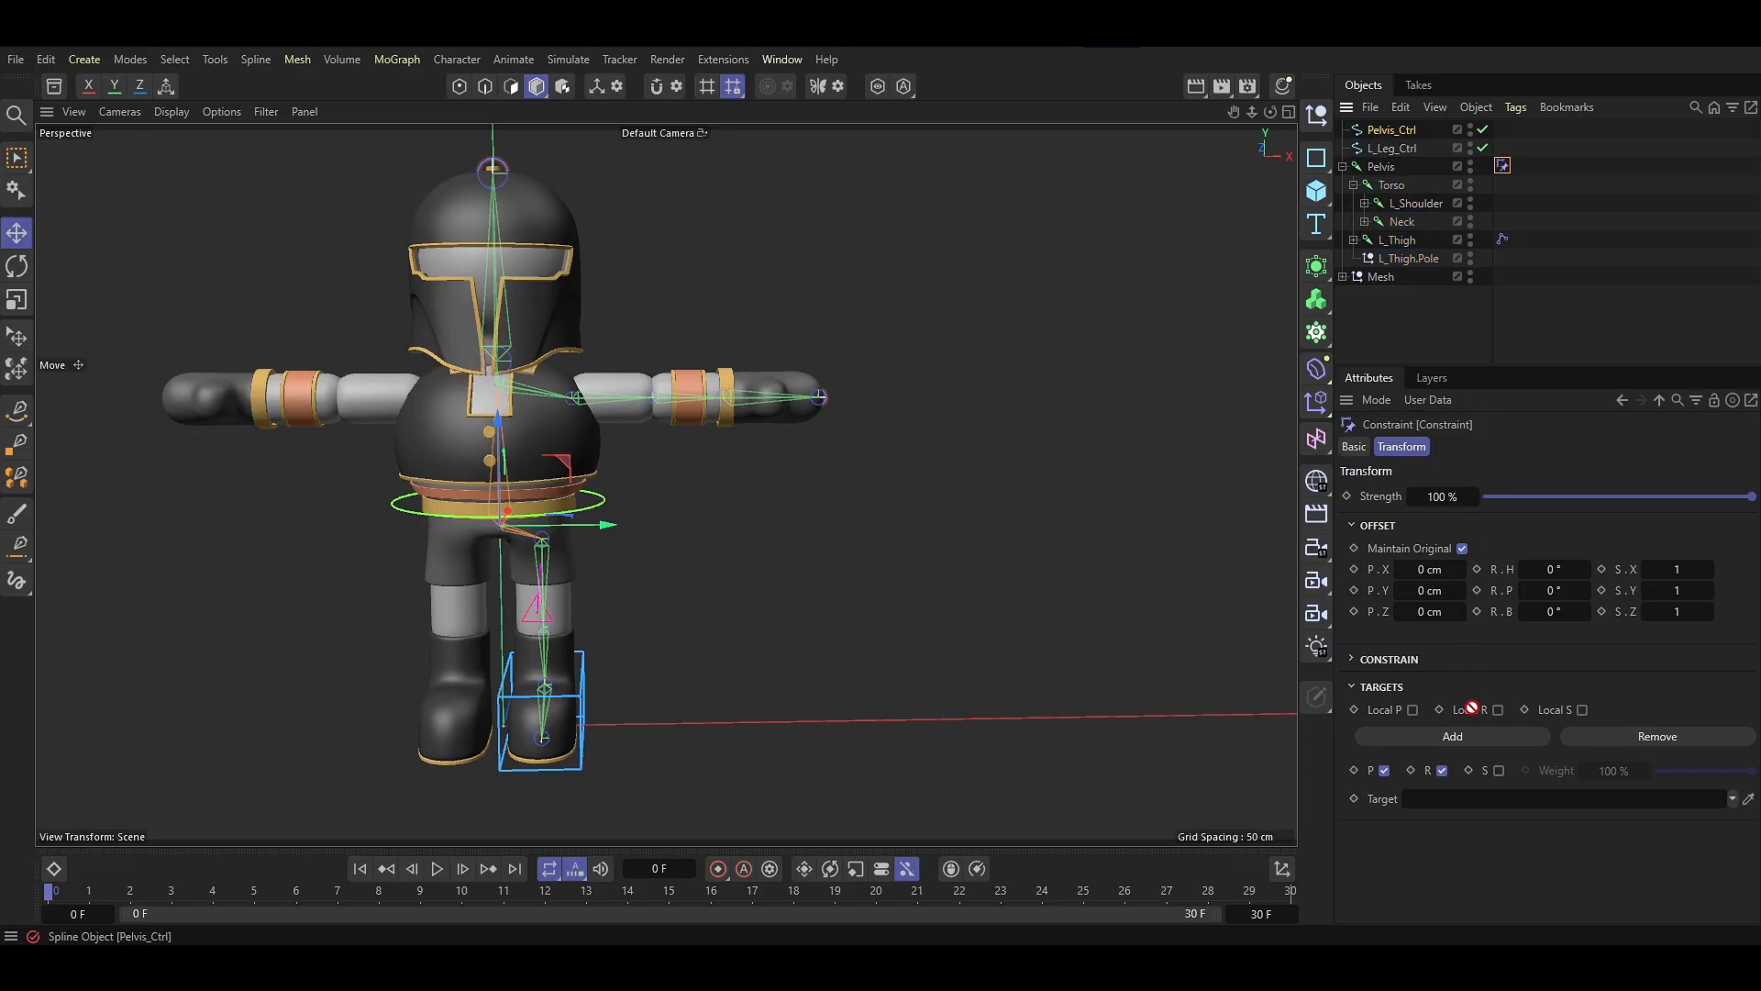
drag(1470, 798, 1472, 797)
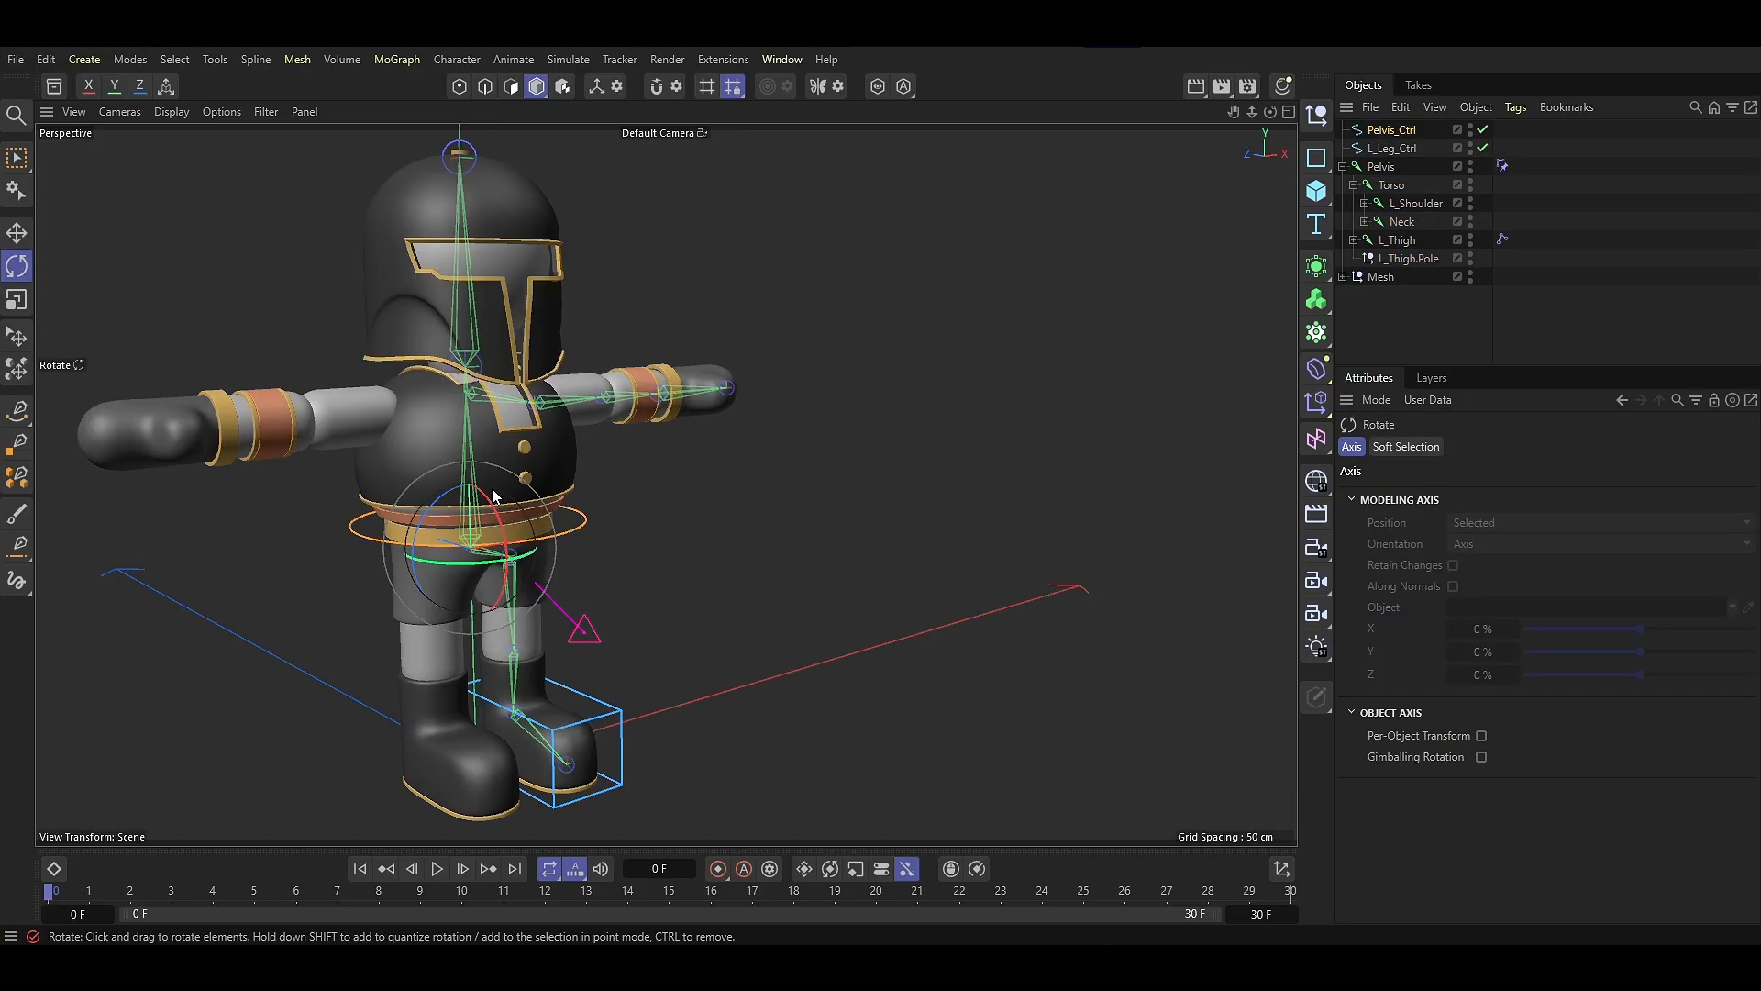
Test the pelvis constraint by rotating Pelvis_Ctrl, and undo the rotation
drag(491, 496, 510, 526)
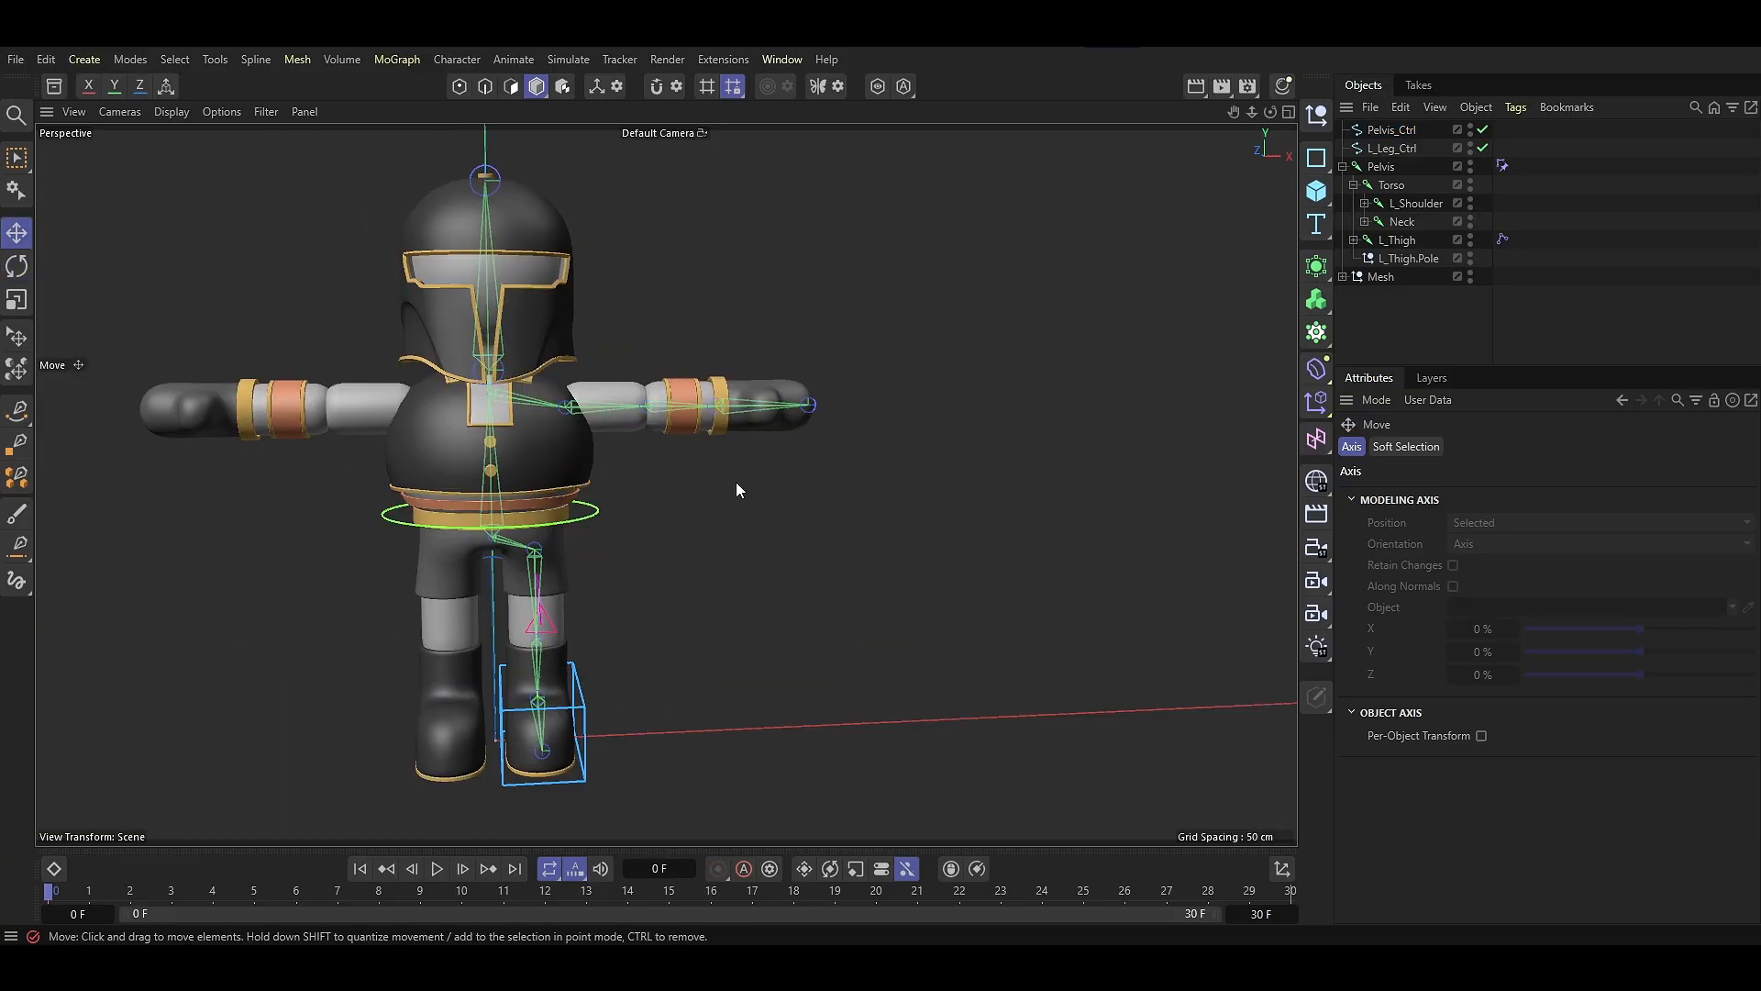
alt+middle_drag(735, 481, 741, 503)
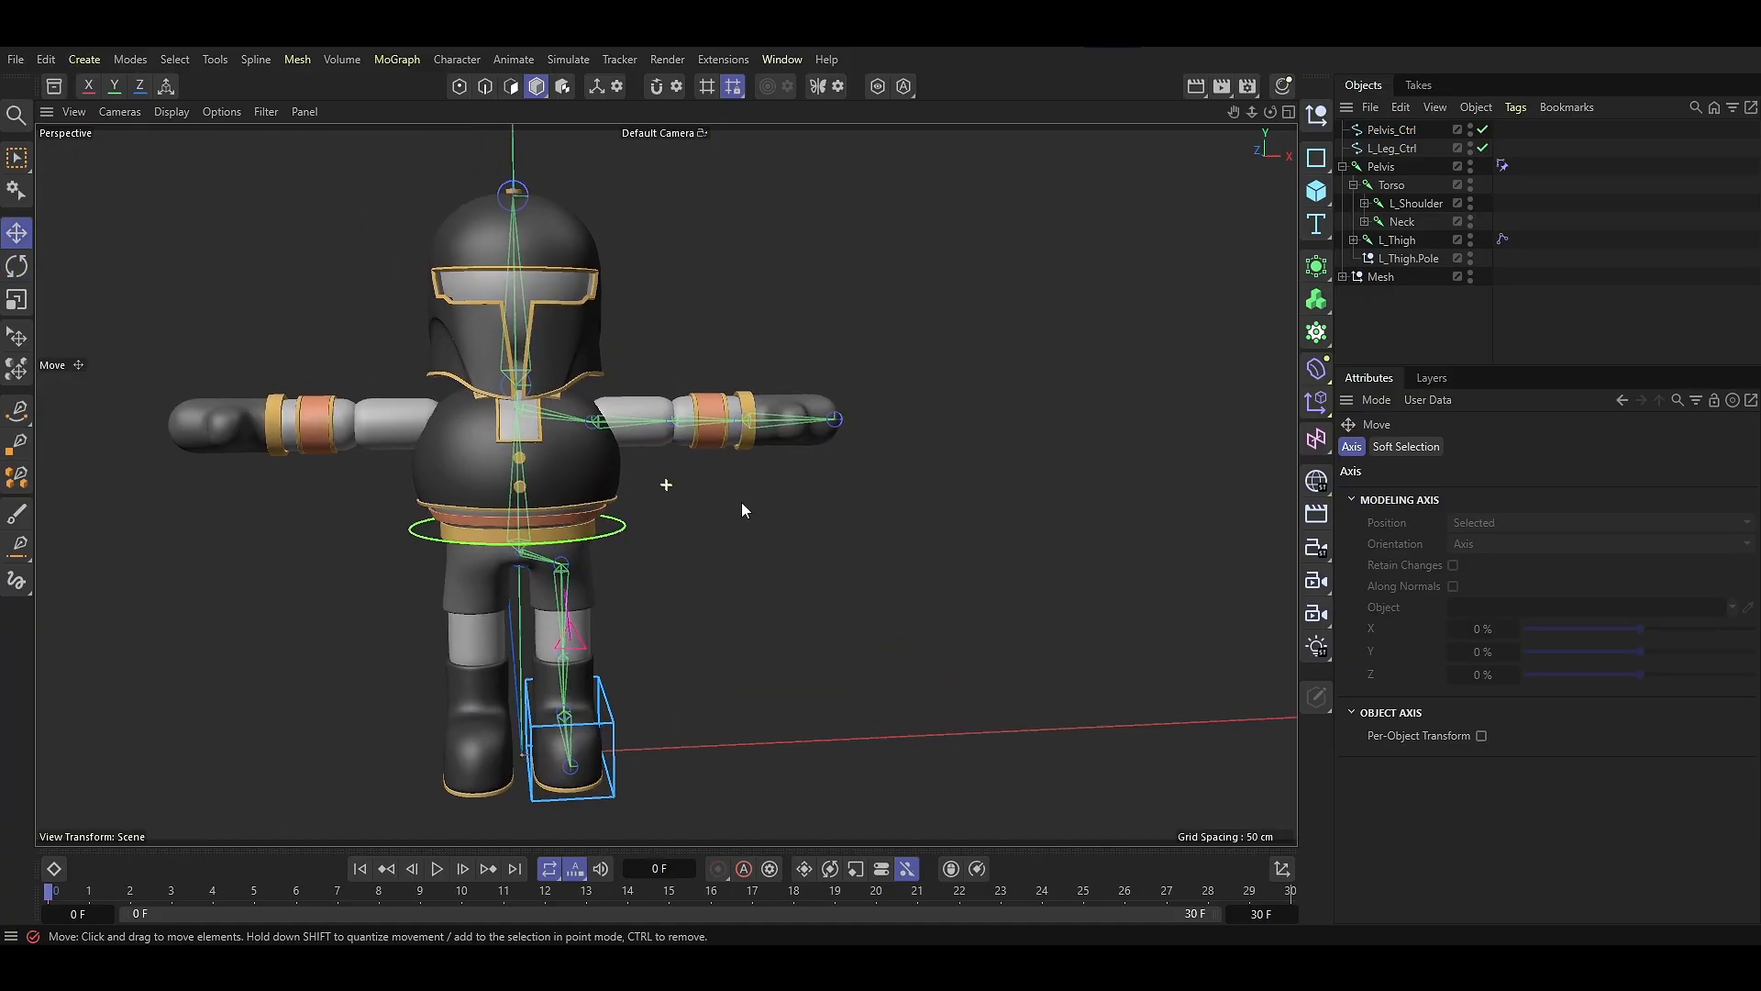
alt+middle_drag(859, 481, 774, 527)
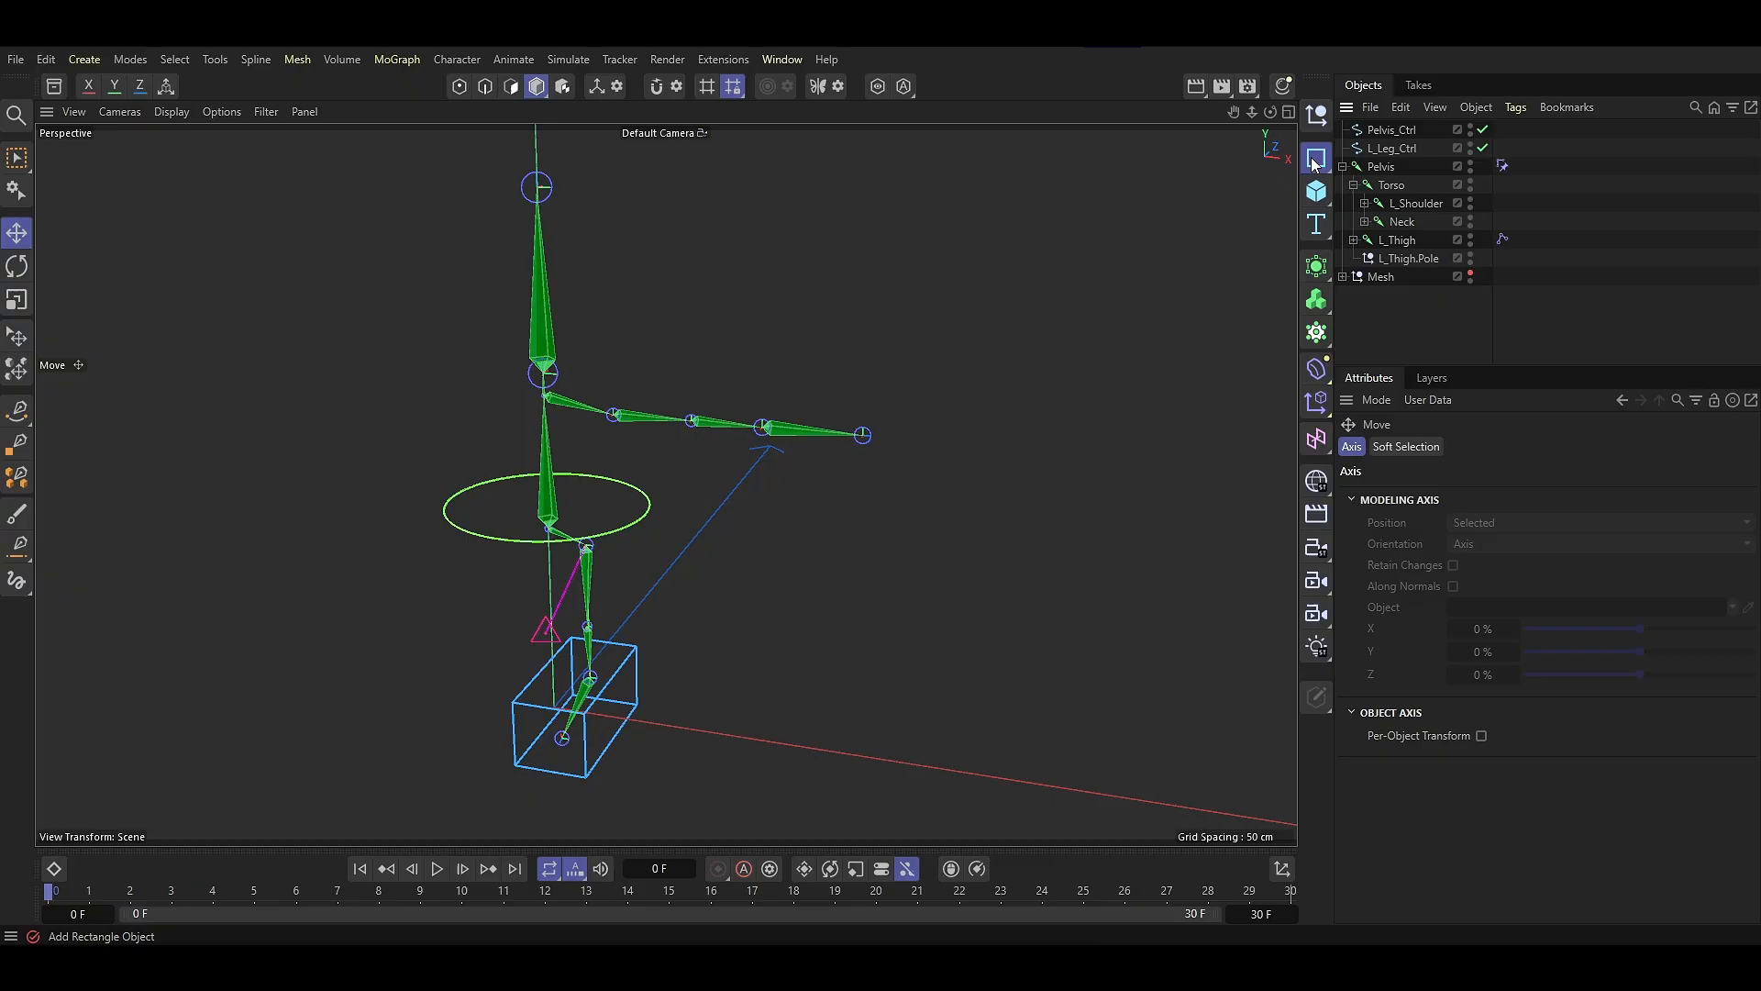
Create a circle spline in the ZY plane with a 23 cm radius and snap it to the left upper-arm joint
drag(1316, 164, 1383, 220)
click(1589, 606)
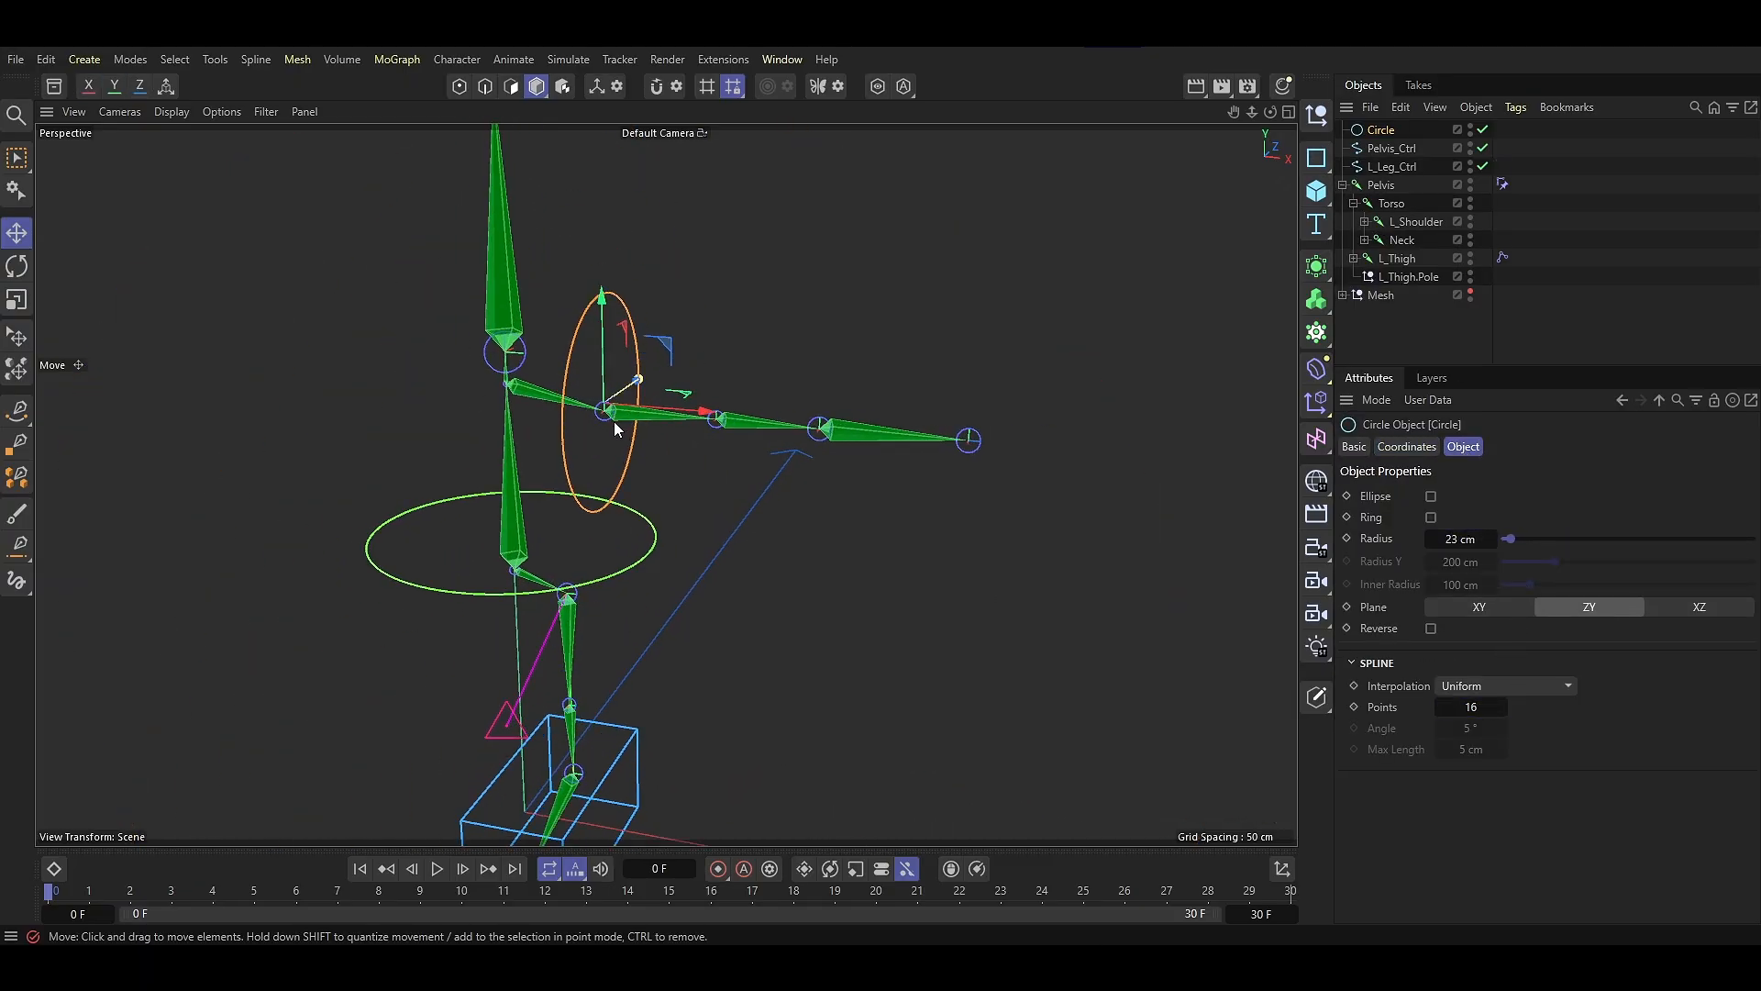
scroll(614, 421, up, 2)
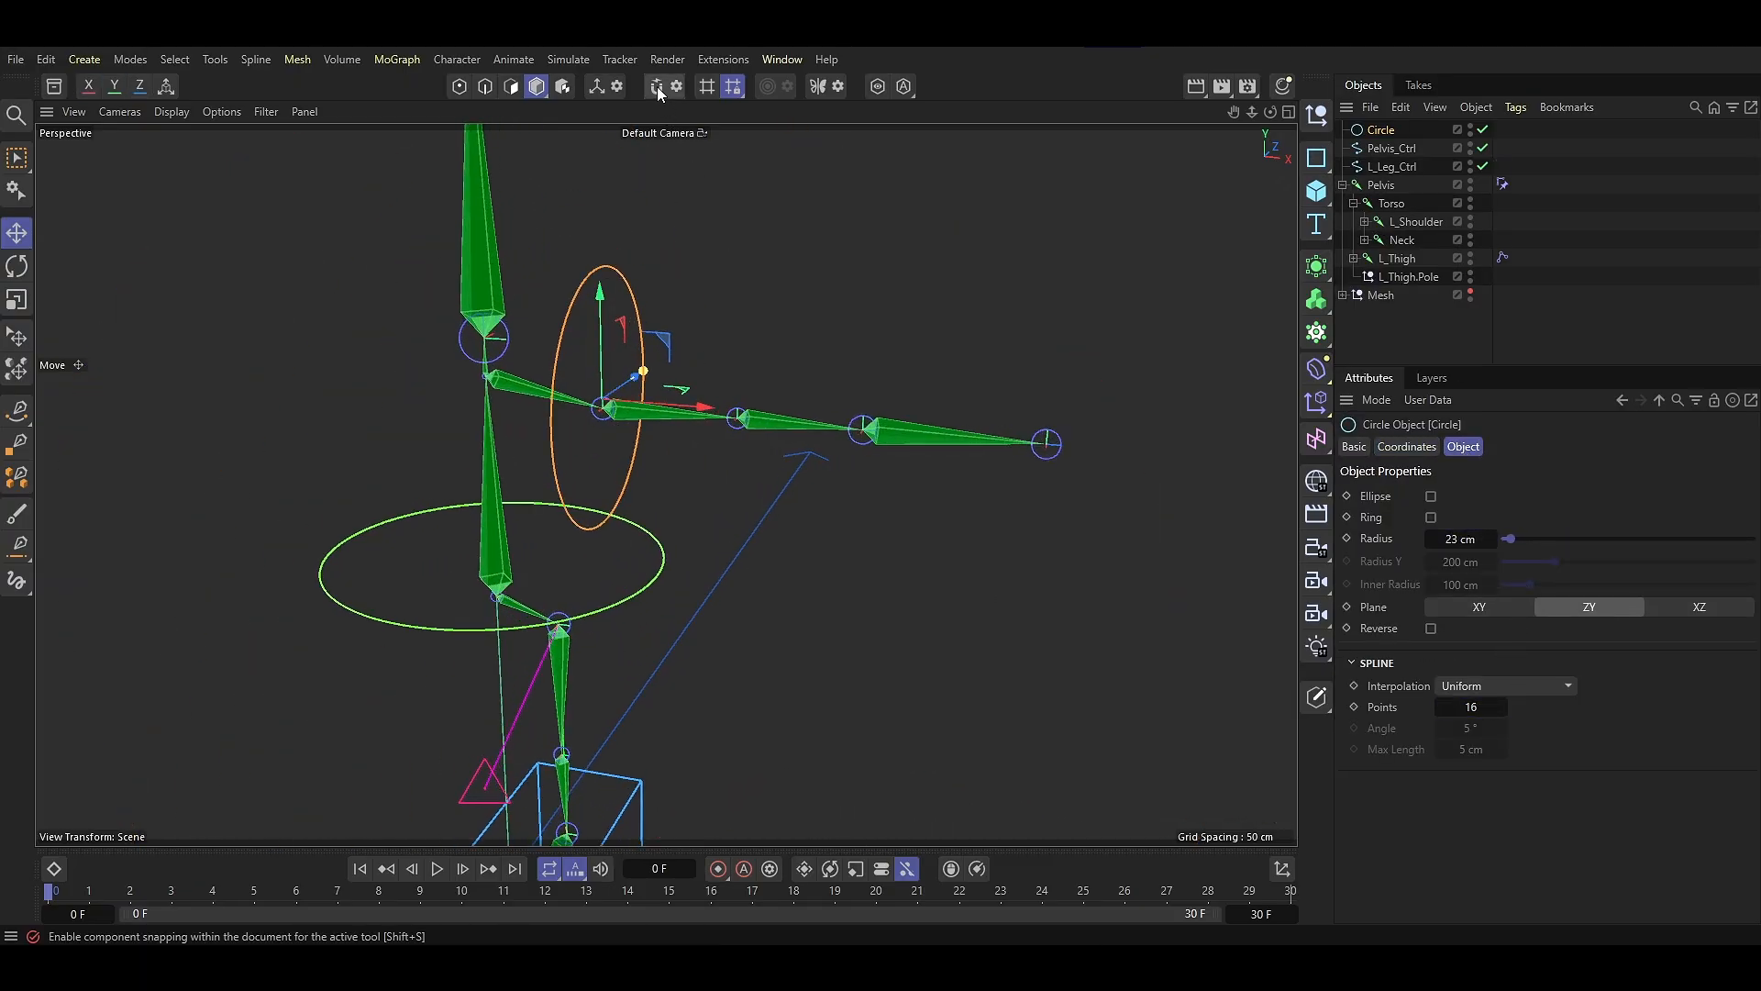
click(657, 86)
scroll(605, 419, up, 2)
scroll(605, 419, up, 4)
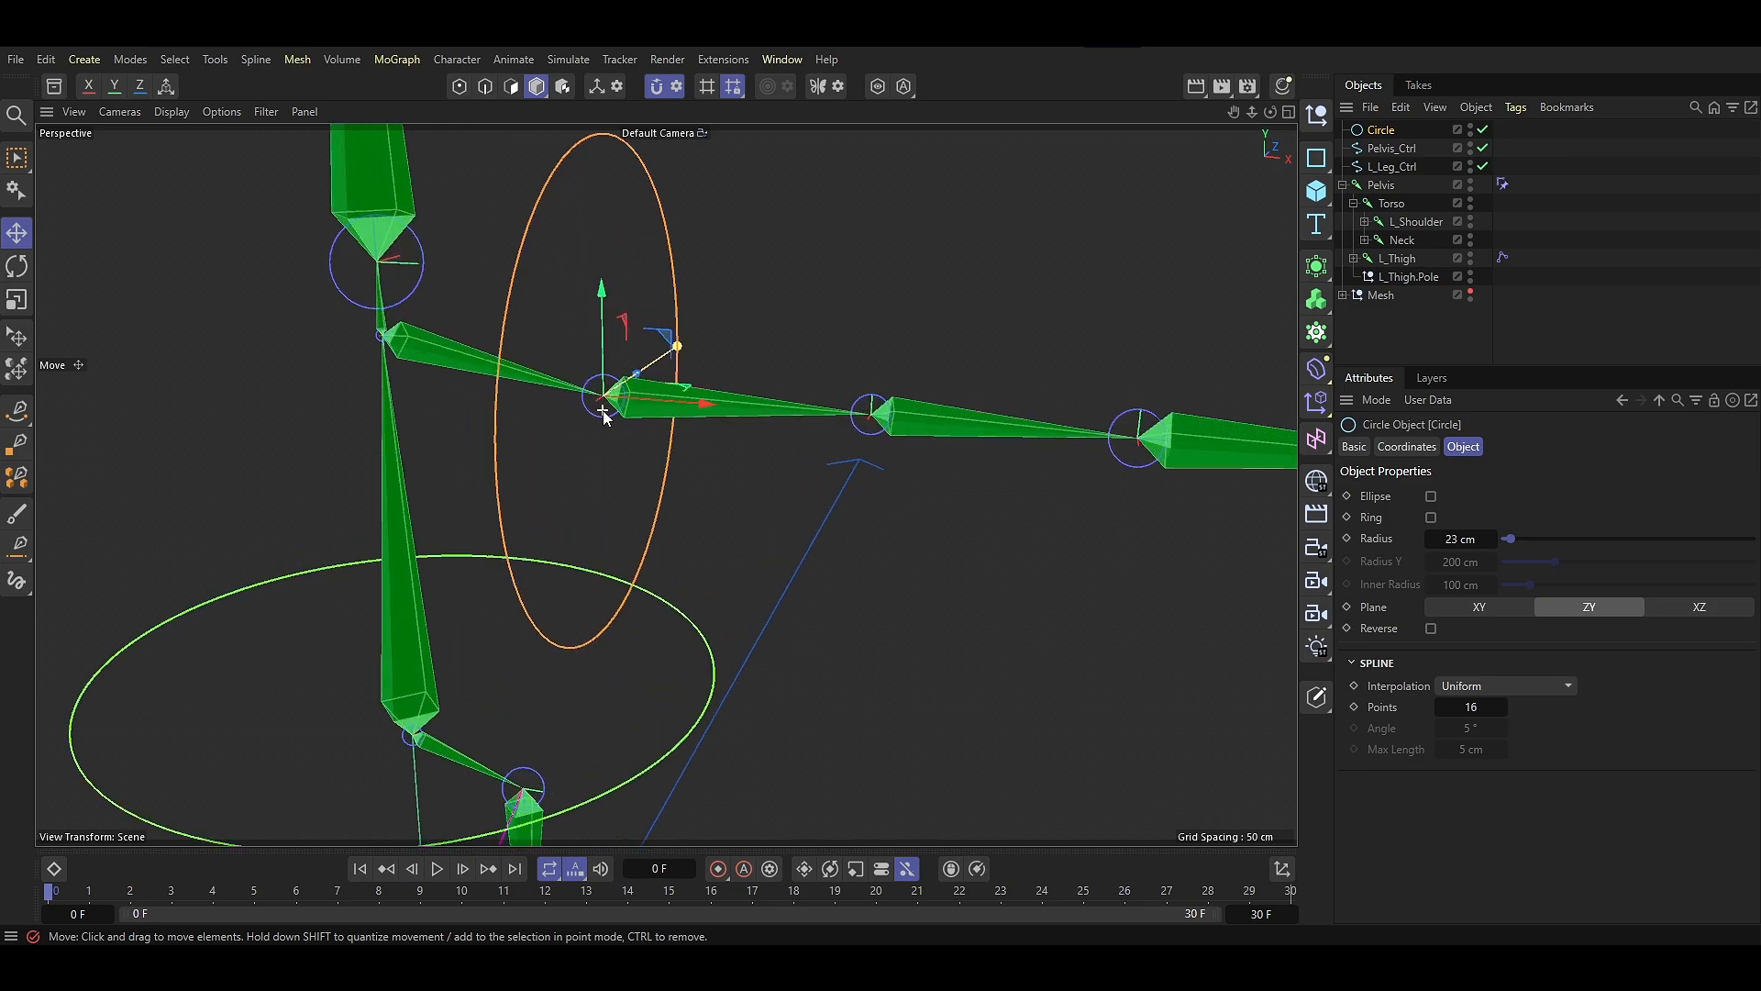
Scale the upper-arm circle down to about 62.5% and make it editable
key(t)
drag(796, 275, 506, 338)
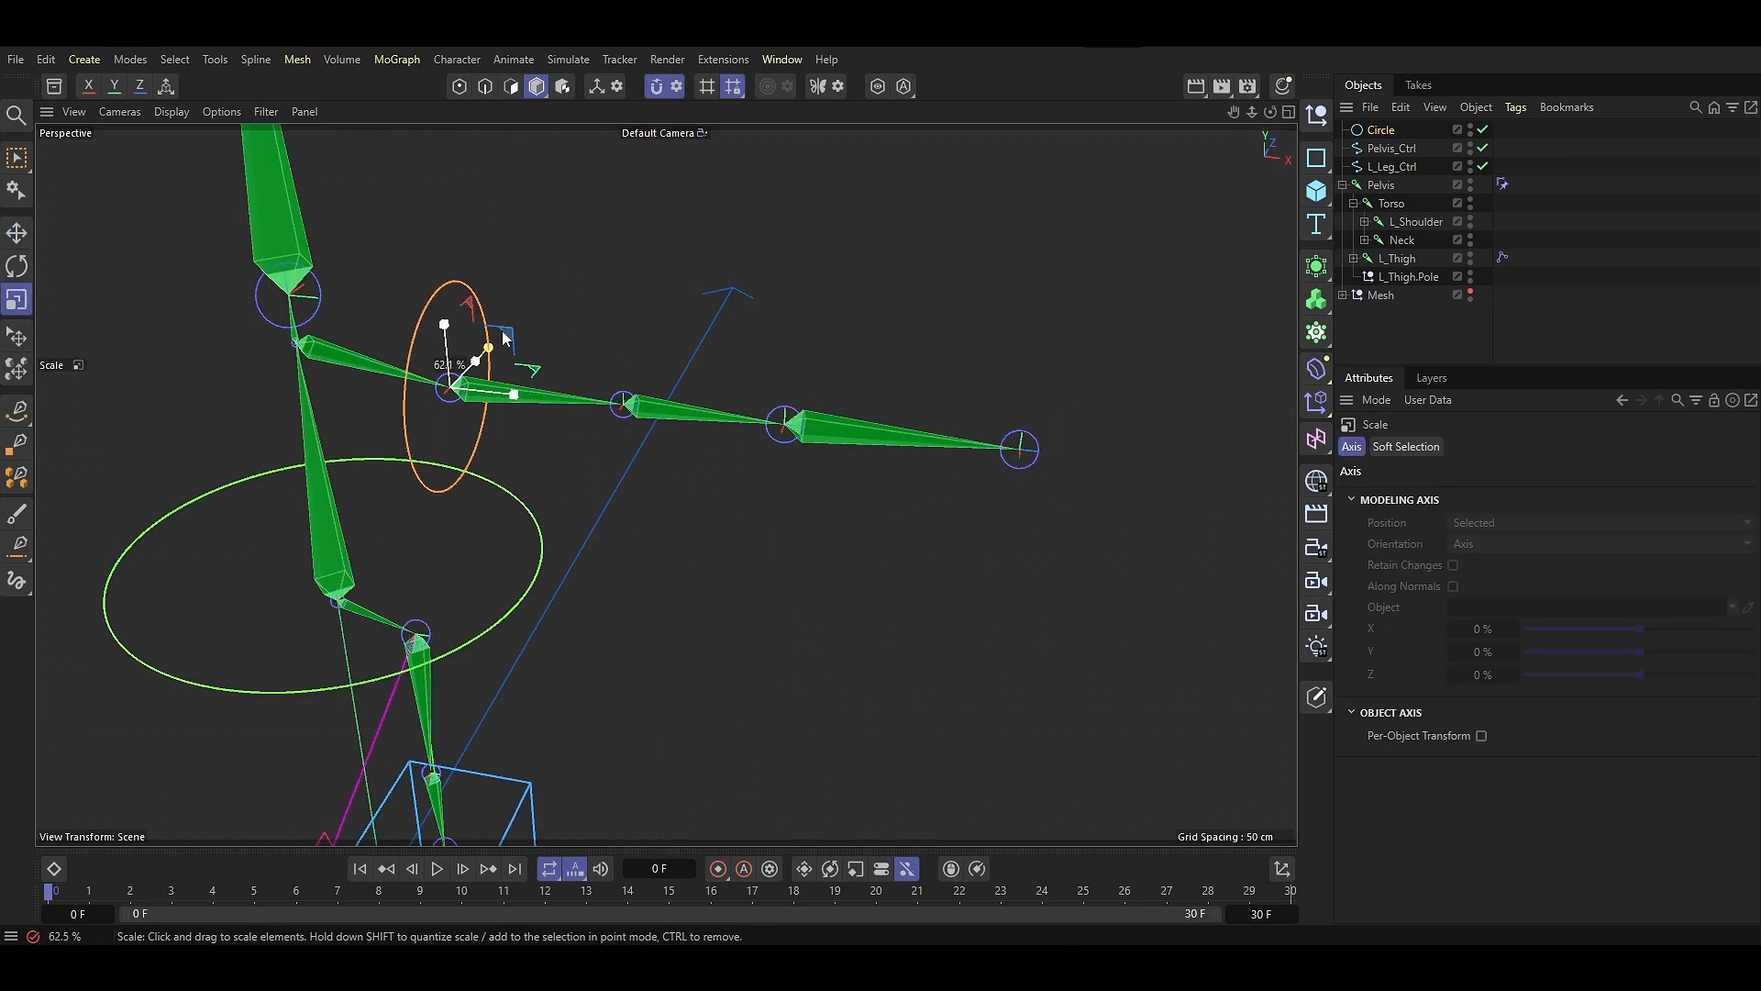
key(e)
click(456, 586)
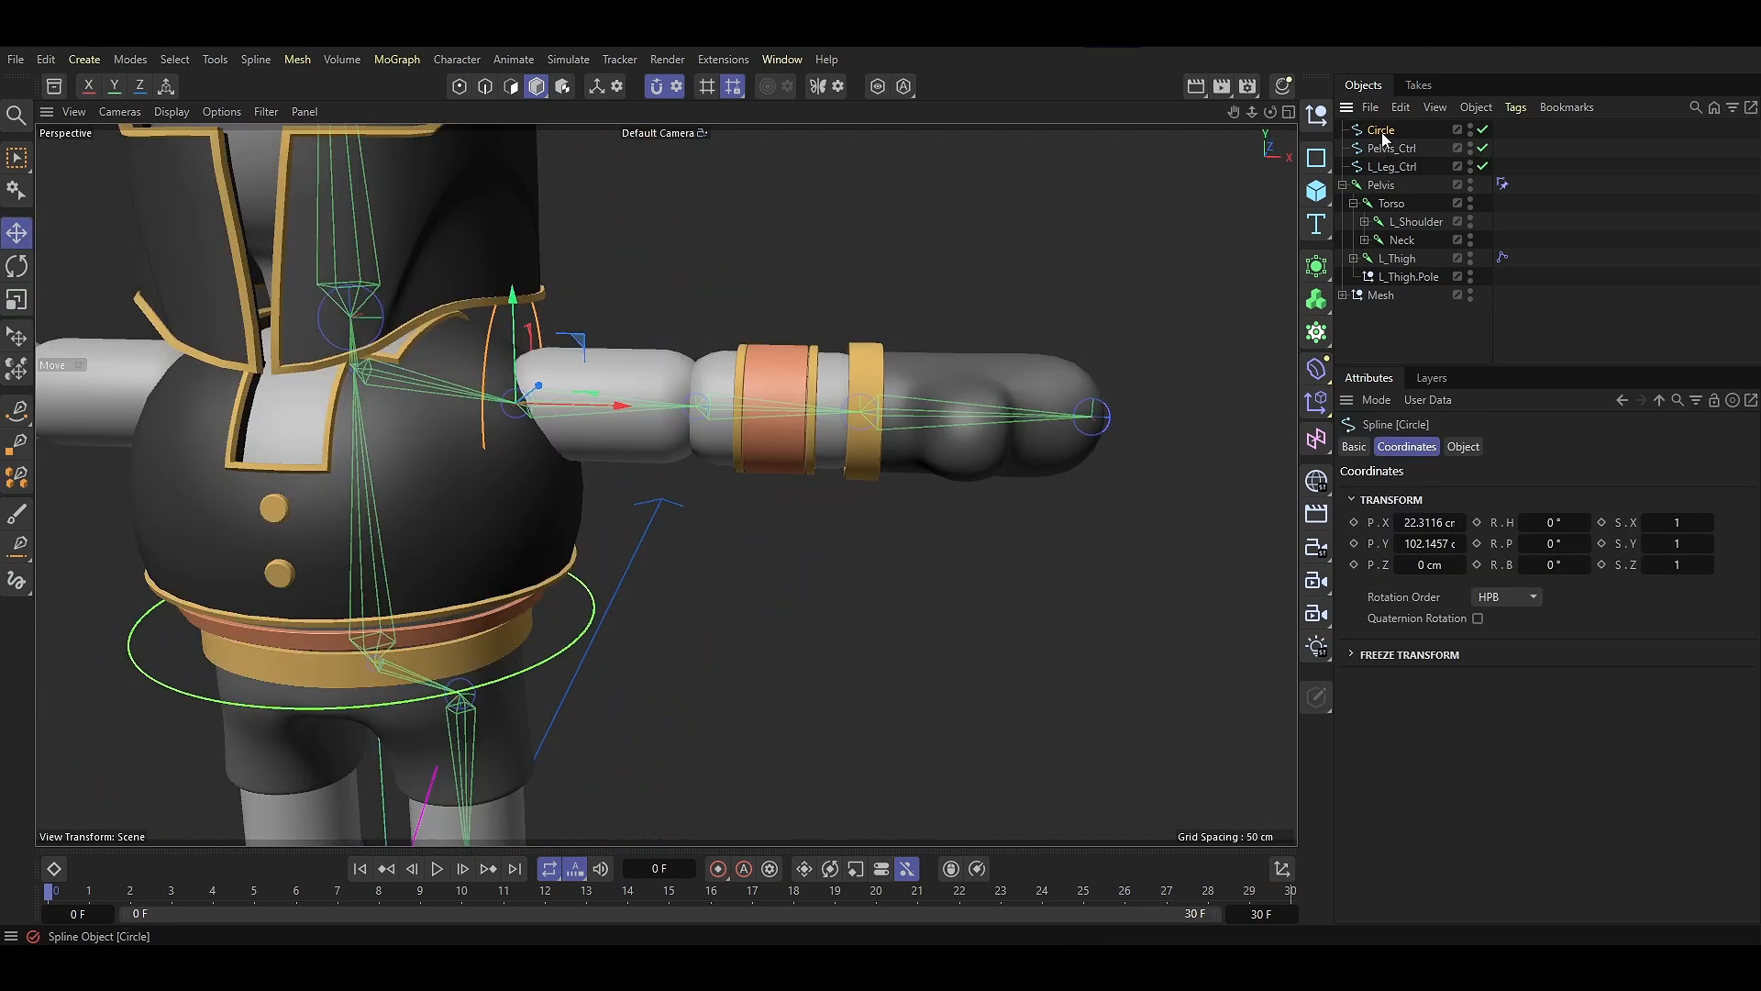
Rename the upper-arm circle L_Shoulder_Ctrl and shift all its points outward along the upper arm
double_click(1381, 130)
text(L_Shoulder_Ctrl)
key(Return)
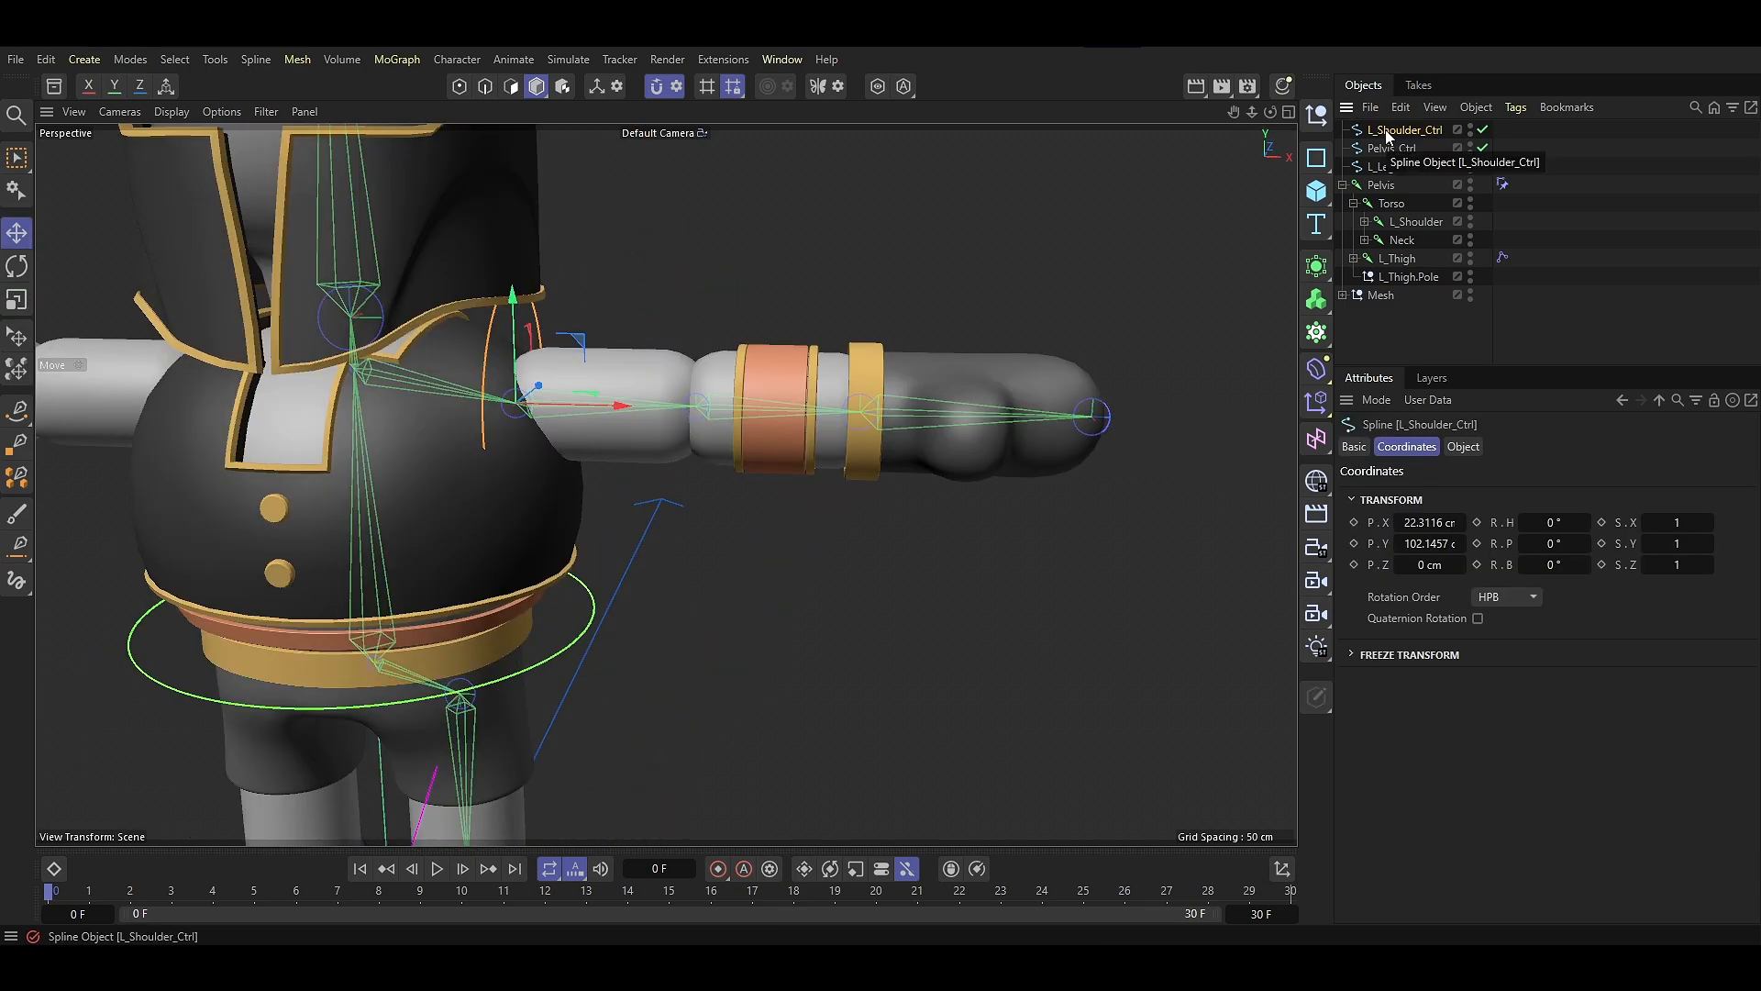
click(459, 87)
key(ctrl+a)
drag(598, 402, 669, 439)
key(t)
Give L_Shoulder_Ctrl a custom light blue display color with hue 191° and saturation 76%
click(1499, 639)
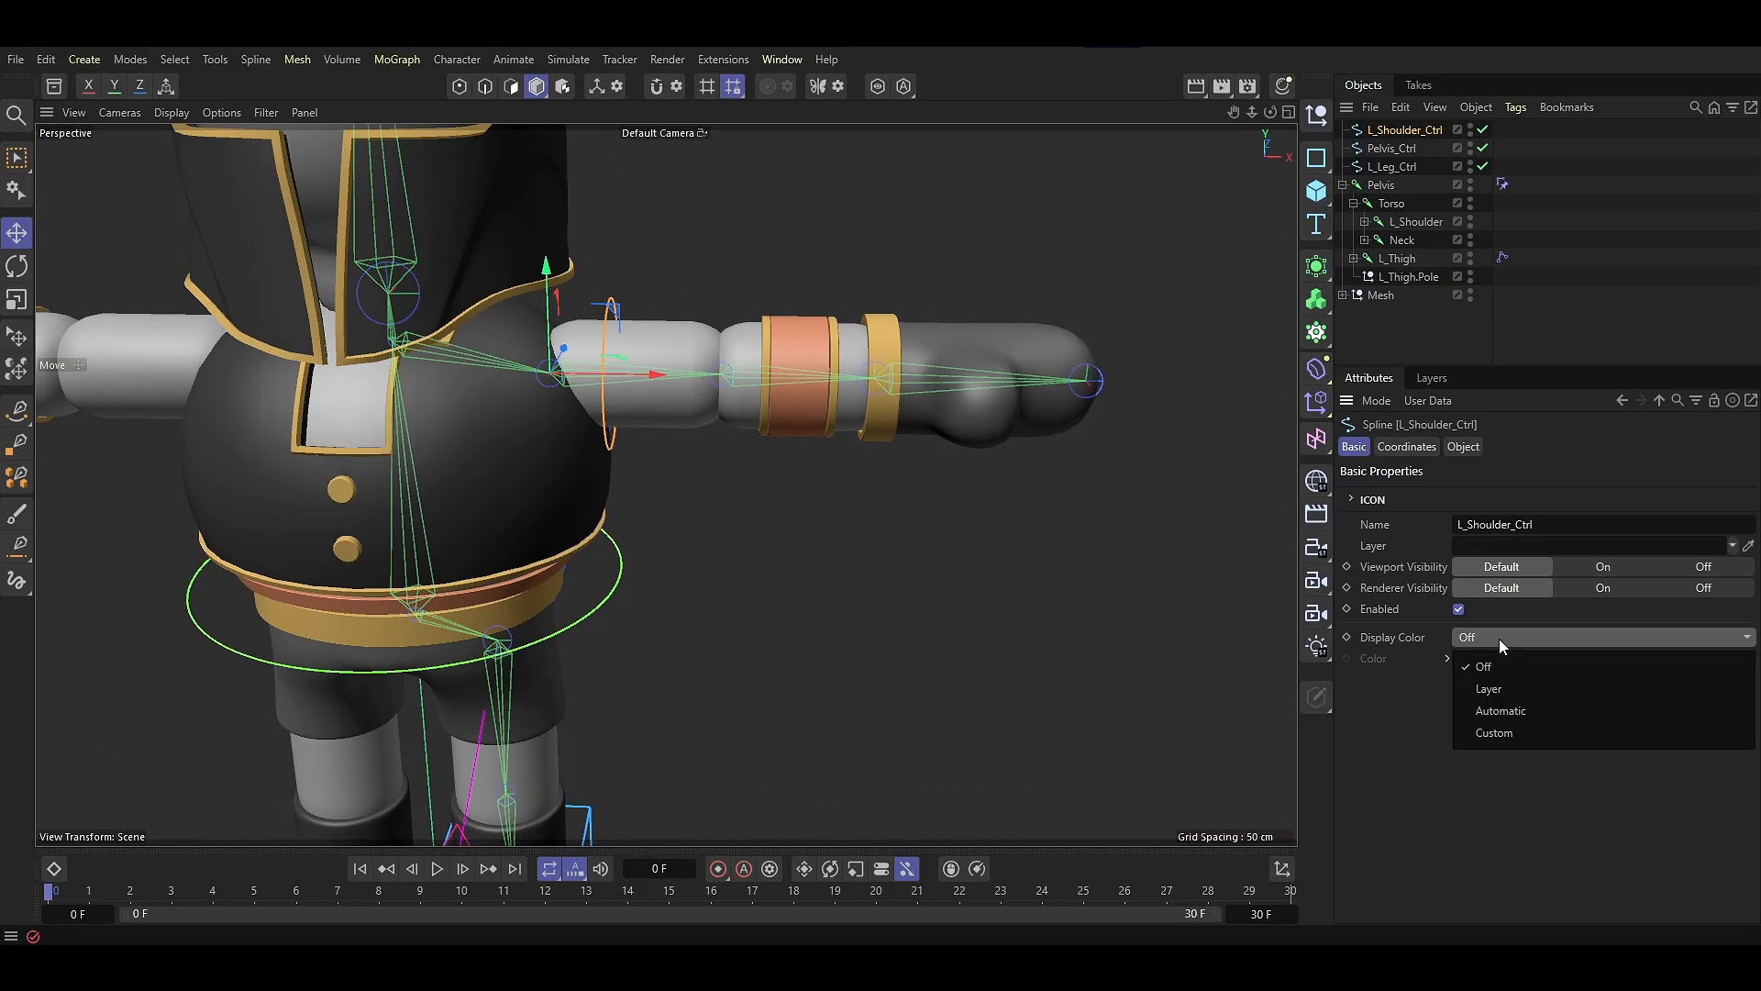
click(1488, 731)
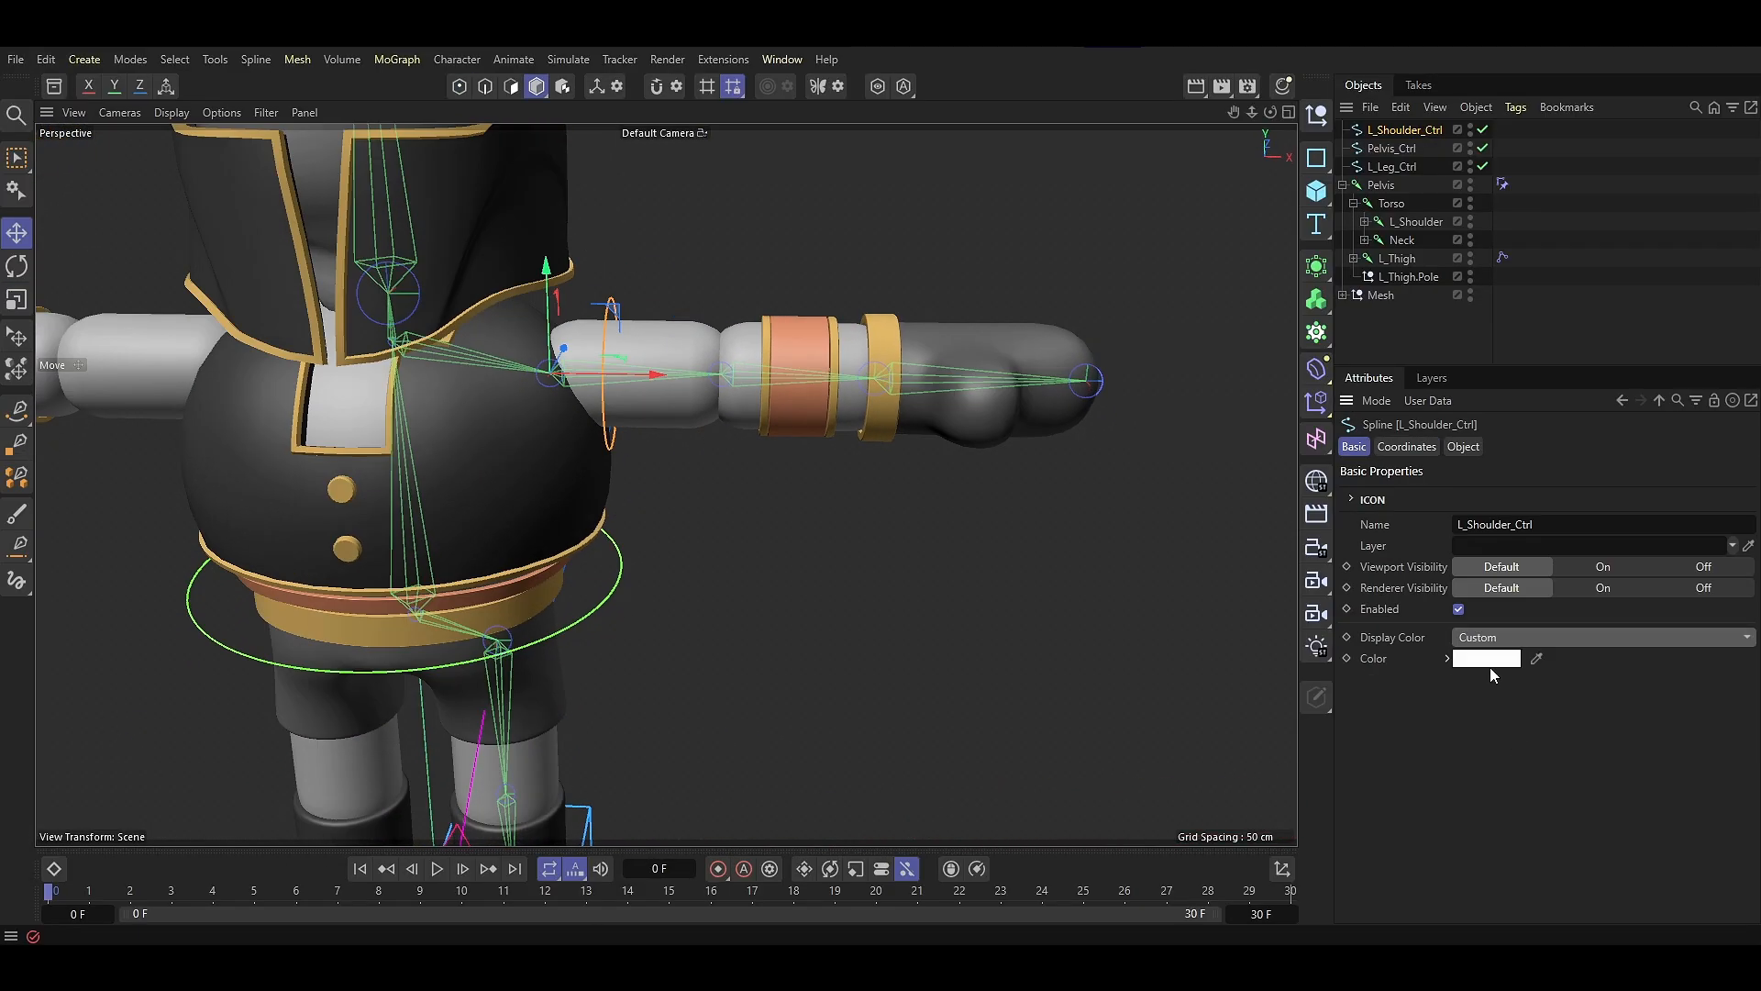
click(1488, 659)
click(1611, 832)
drag(1615, 854, 1642, 855)
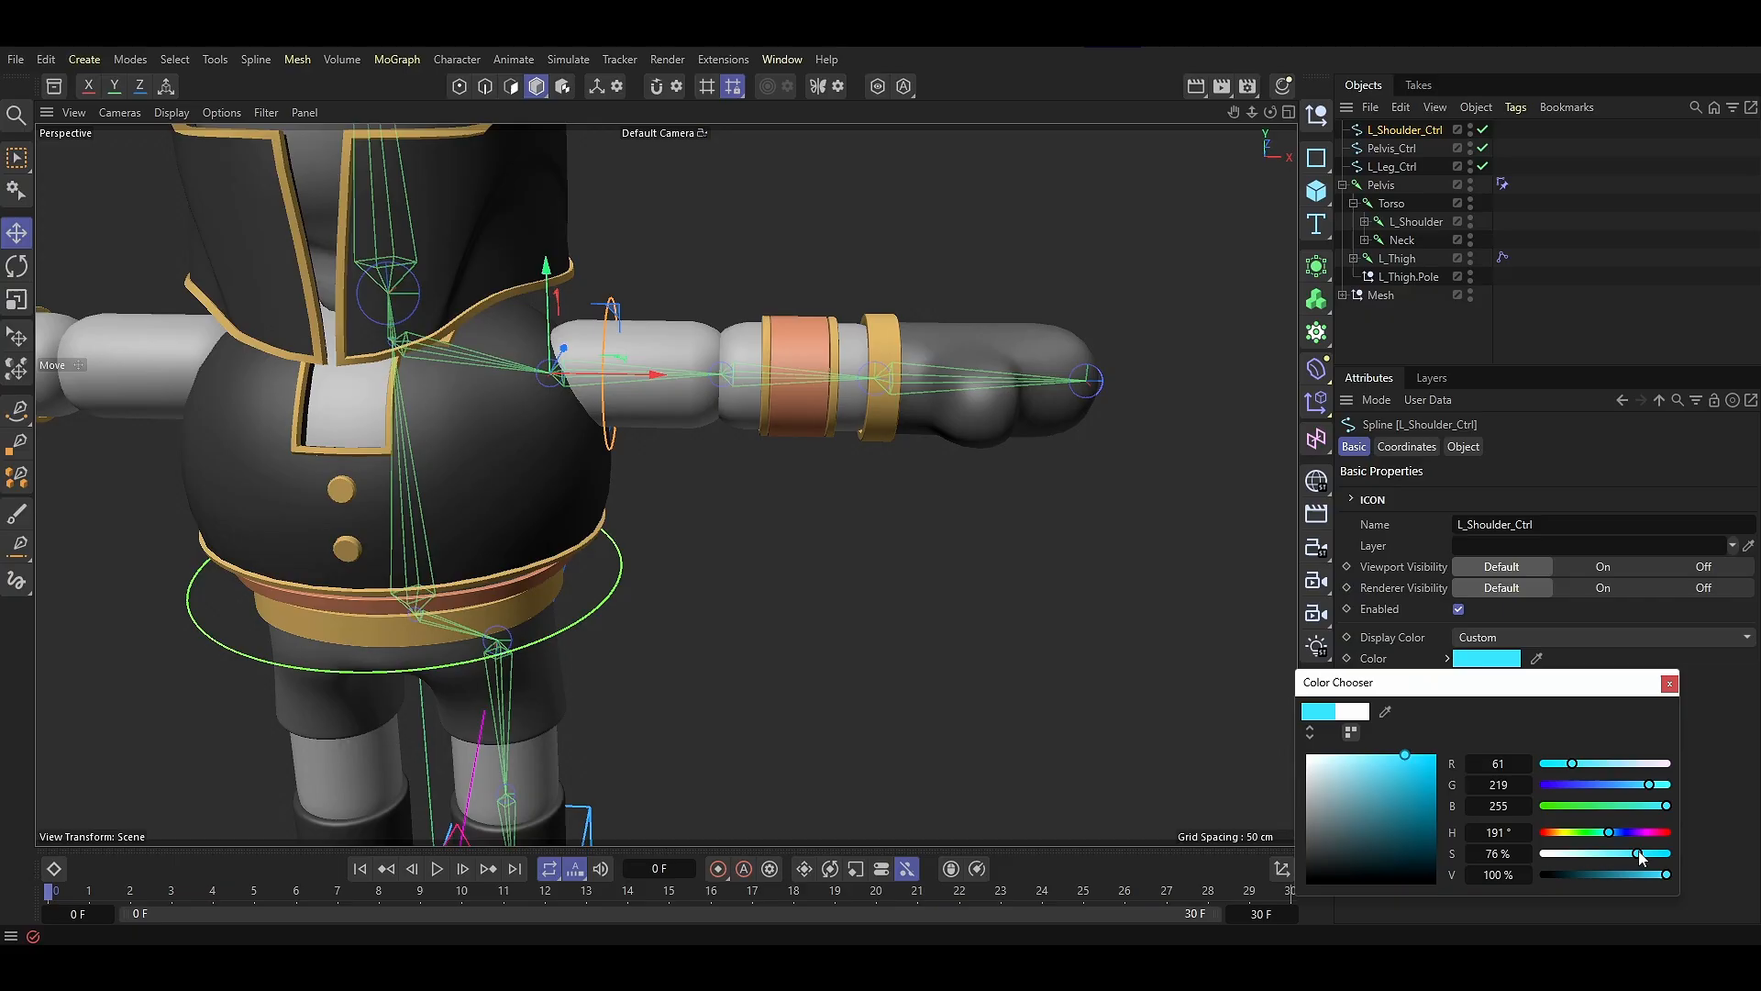
click(774, 578)
Duplicate L_Shoulder_Ctrl at the elbow joint with the mesh hidden, and center the copy's axis on its circle
scroll(587, 512, down, 2)
alt+drag(577, 511, 505, 537)
drag(1400, 131, 1398, 145)
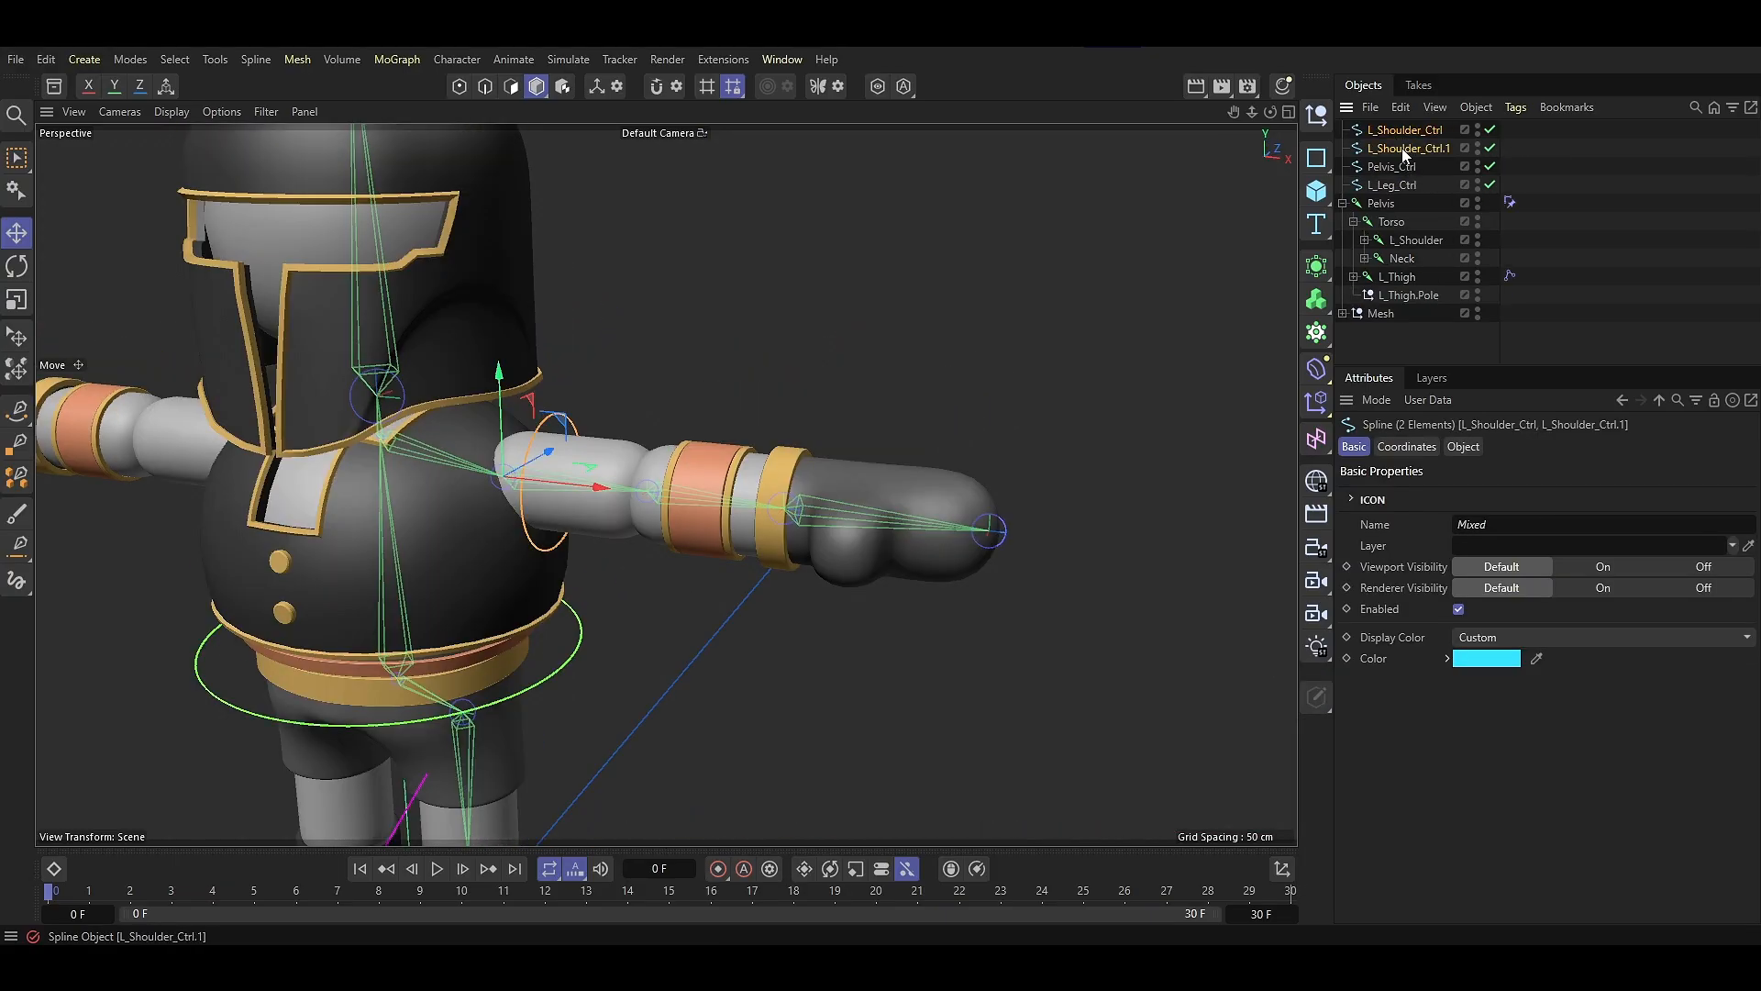
click(1477, 310)
key(shift+c)
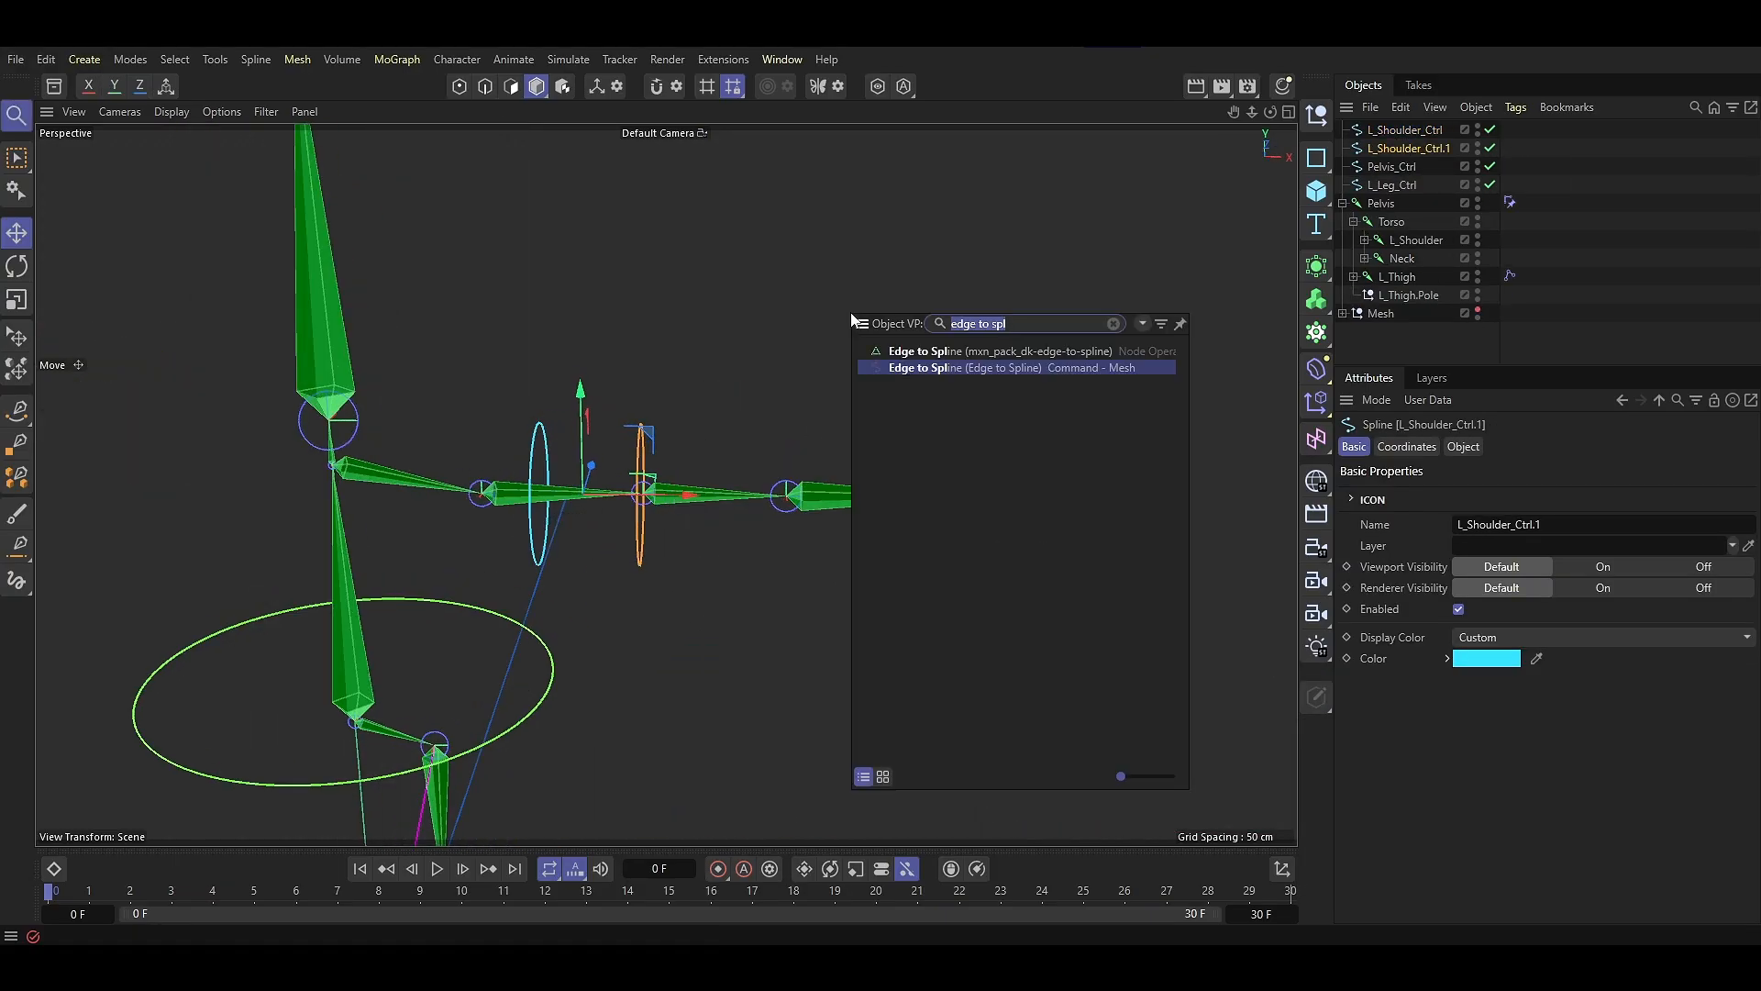
text(center axis)
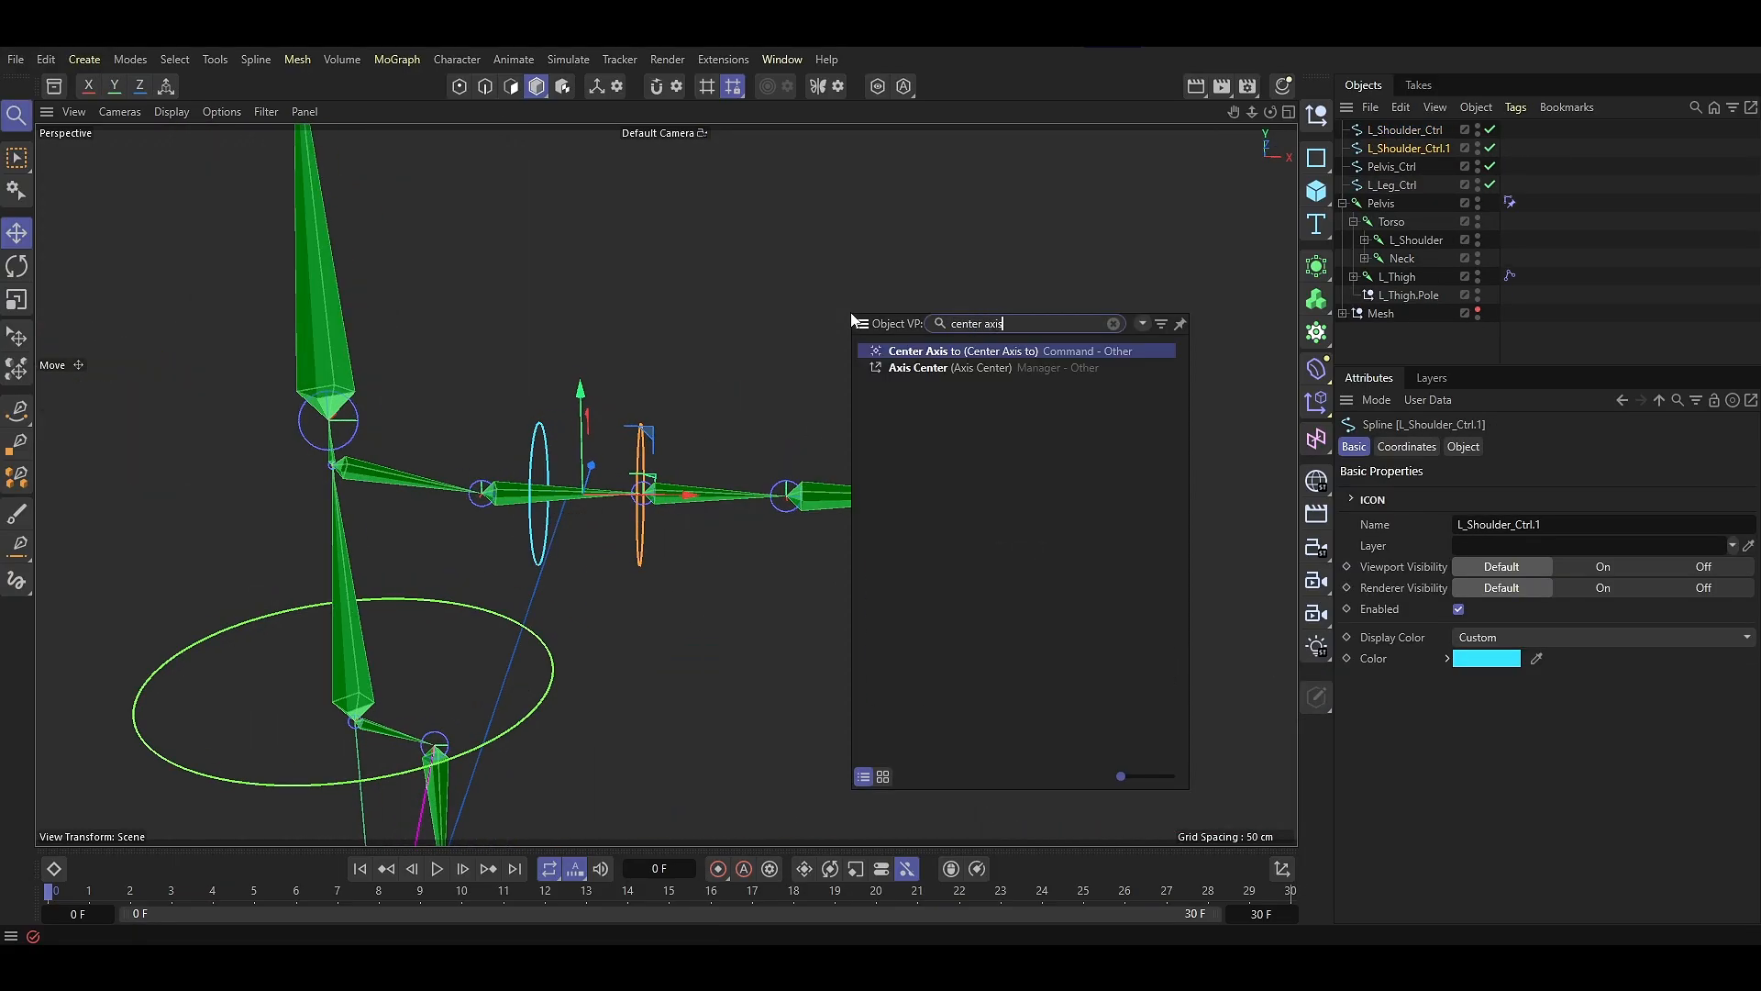
key(Return)
scroll(680, 530, up, 5)
drag(680, 530, 587, 528)
key(ctrl+z)
scroll(587, 528, down, 3)
Duplicate the elbow circle and snap the copy to the left wrist joint
ctrl+drag(1414, 152, 1414, 158)
drag(670, 402, 884, 420)
key(shift+s)
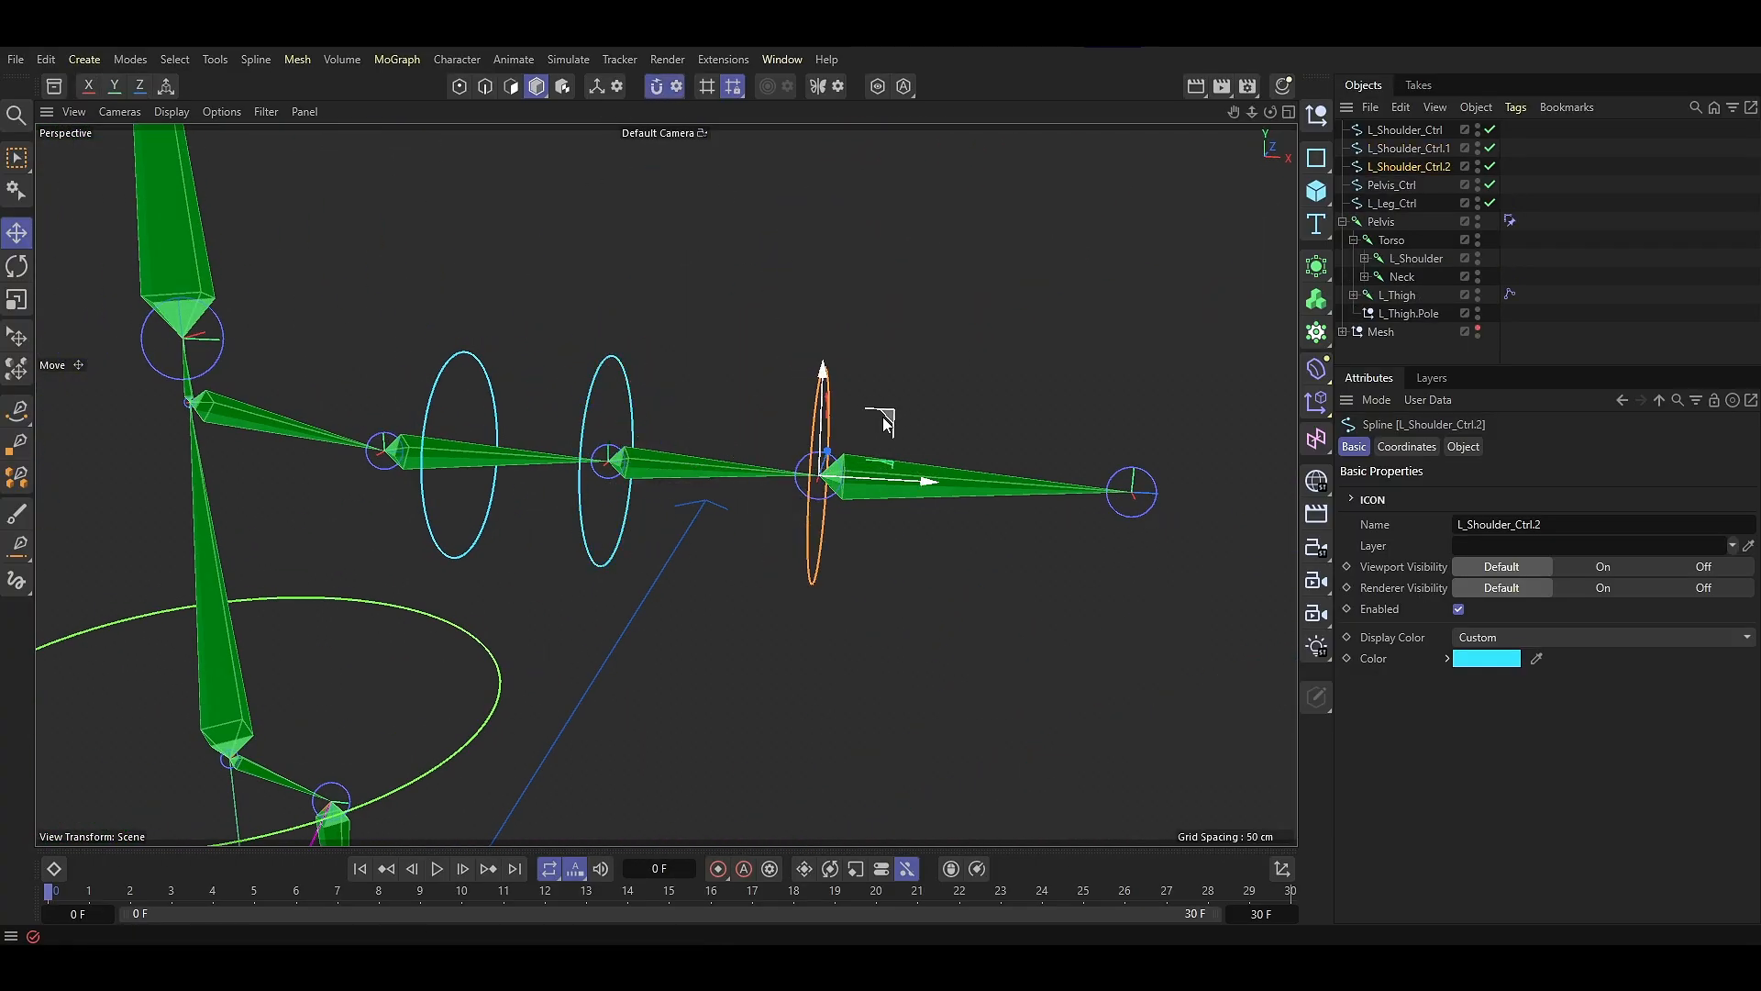
mouse_move(725, 383)
alt+mouse_down()
mouse_move(651, 496)
mouse_move(734, 378)
alt+mouse_up()
key(shift+s)
Rename the elbow circle L_Elbow_Ctrl and the wrist circle L_Wrist_Ctrl
double_click(1413, 149)
text(L_Elbow_ctrl)
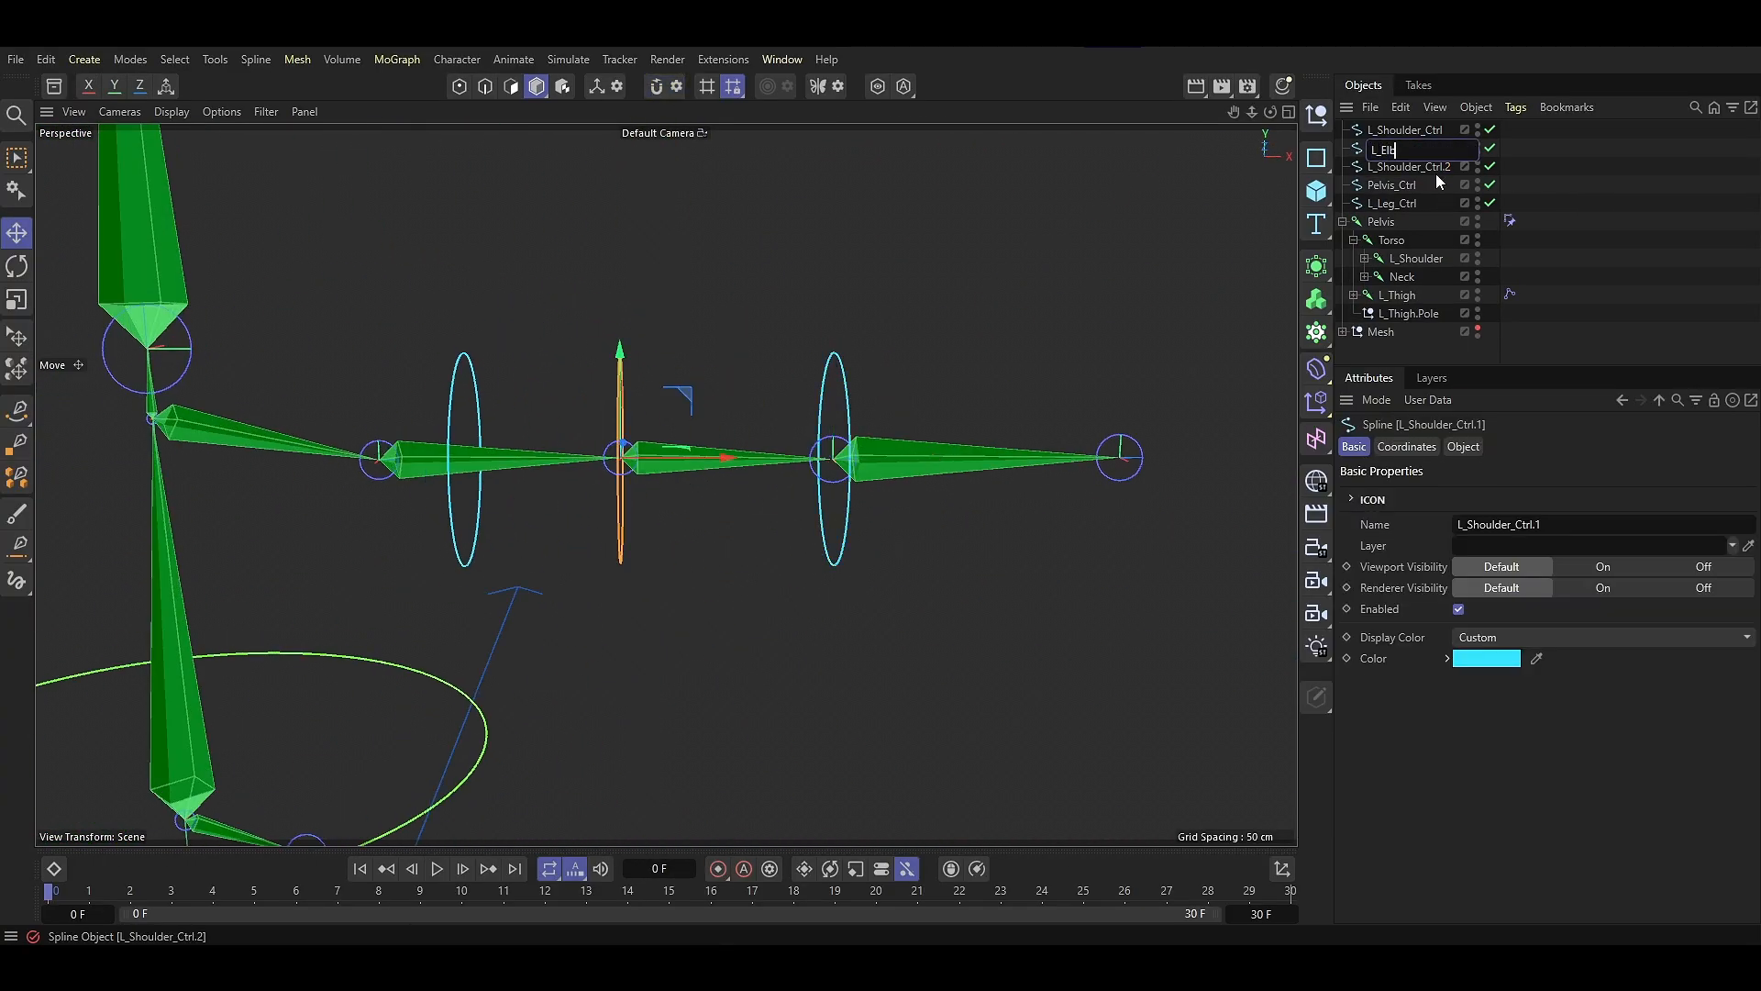
key(Return)
double_click(1412, 148)
key(shift+Left)
key(shift+Left)
key(shift+Left)
key(shift+Left)
text(Ctrl)
double_click(1411, 168)
text(L_W)
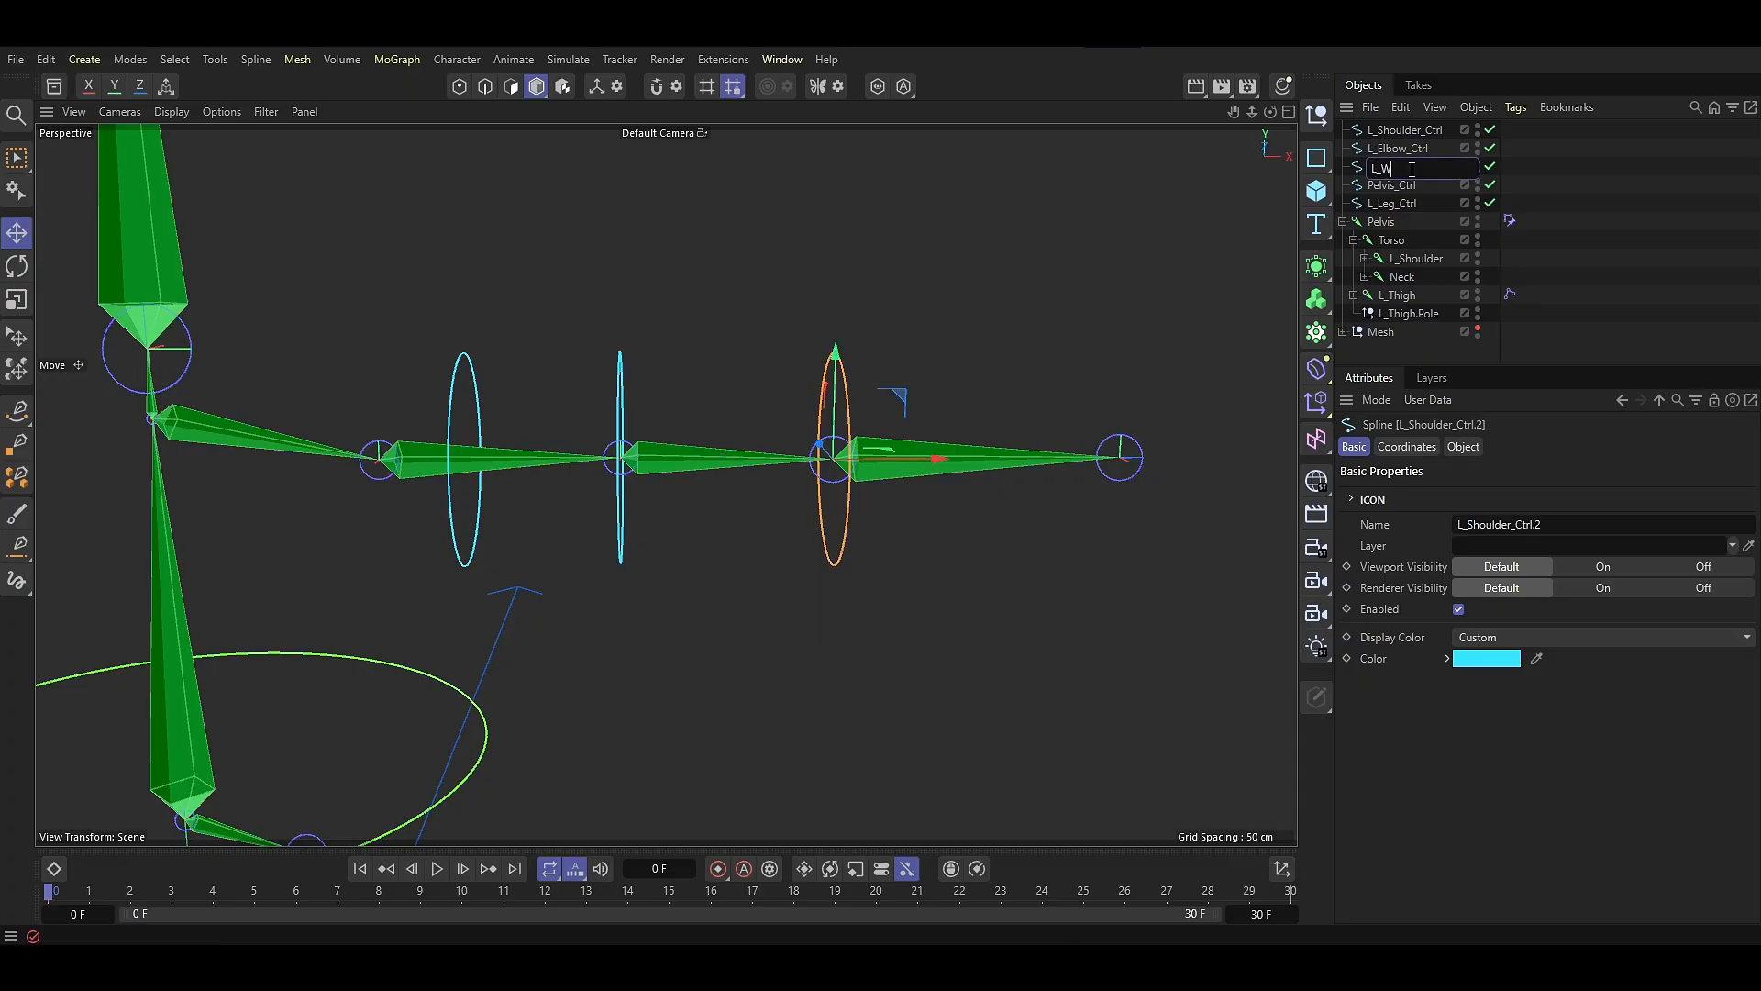
text(rist_Ctrl)
key(Return)
Constrain the L_Shoulder joint to L_Shoulder_Ctrl with a Constraint tag using Transform and Maintain Original
click(1414, 261)
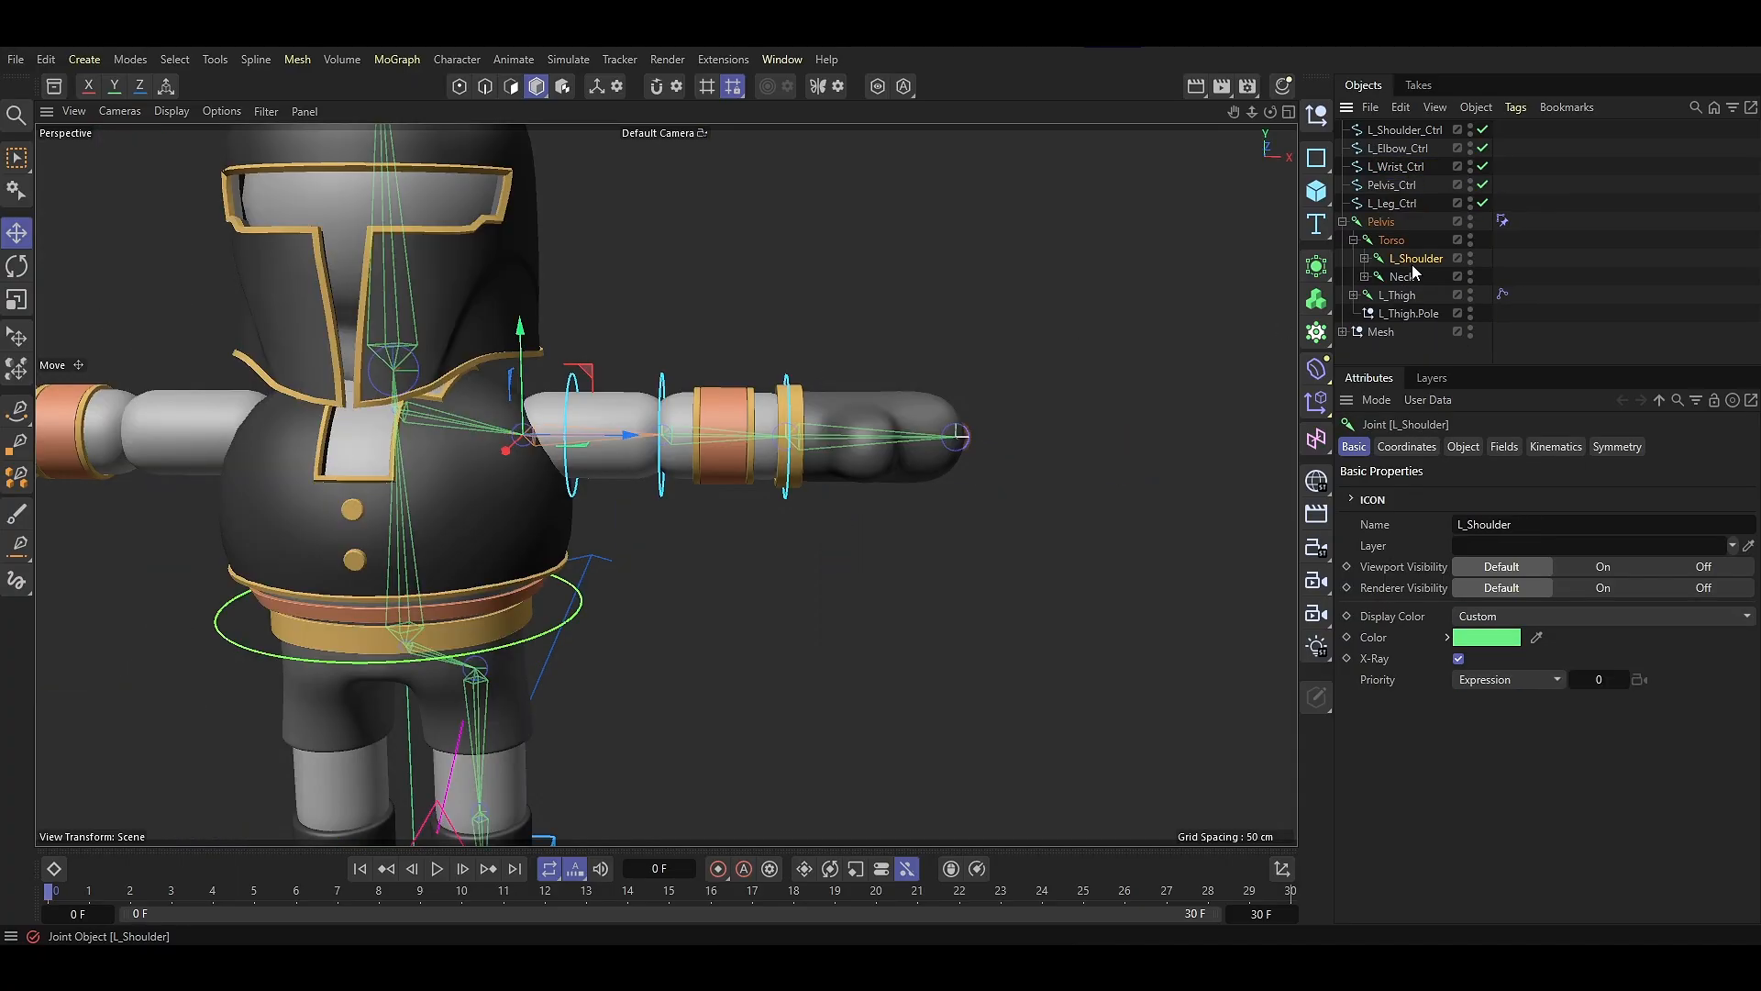
right_click(1414, 260)
mouse_move(1437, 304)
click(1320, 402)
click(1445, 612)
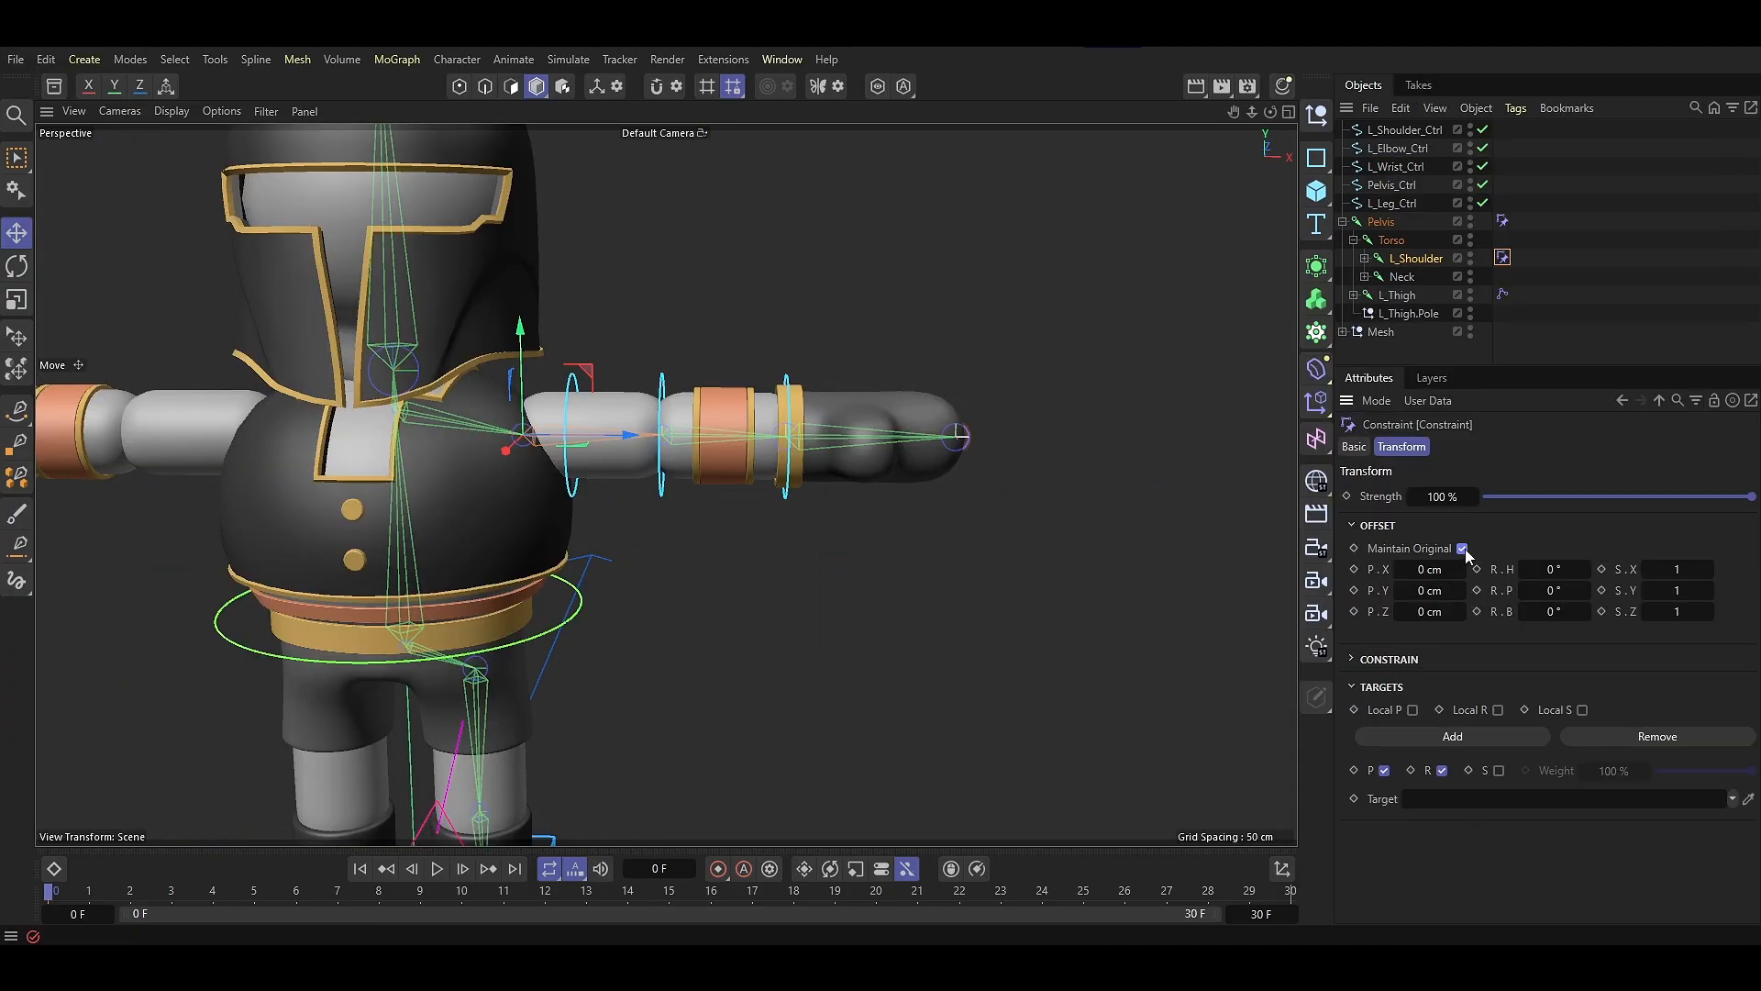
drag(1401, 134, 1424, 806)
Constrain the L_Elbow joint to L_Elbow_Ctrl with a Constraint tag using Transform and Maintain Original
click(1364, 258)
click(1408, 276)
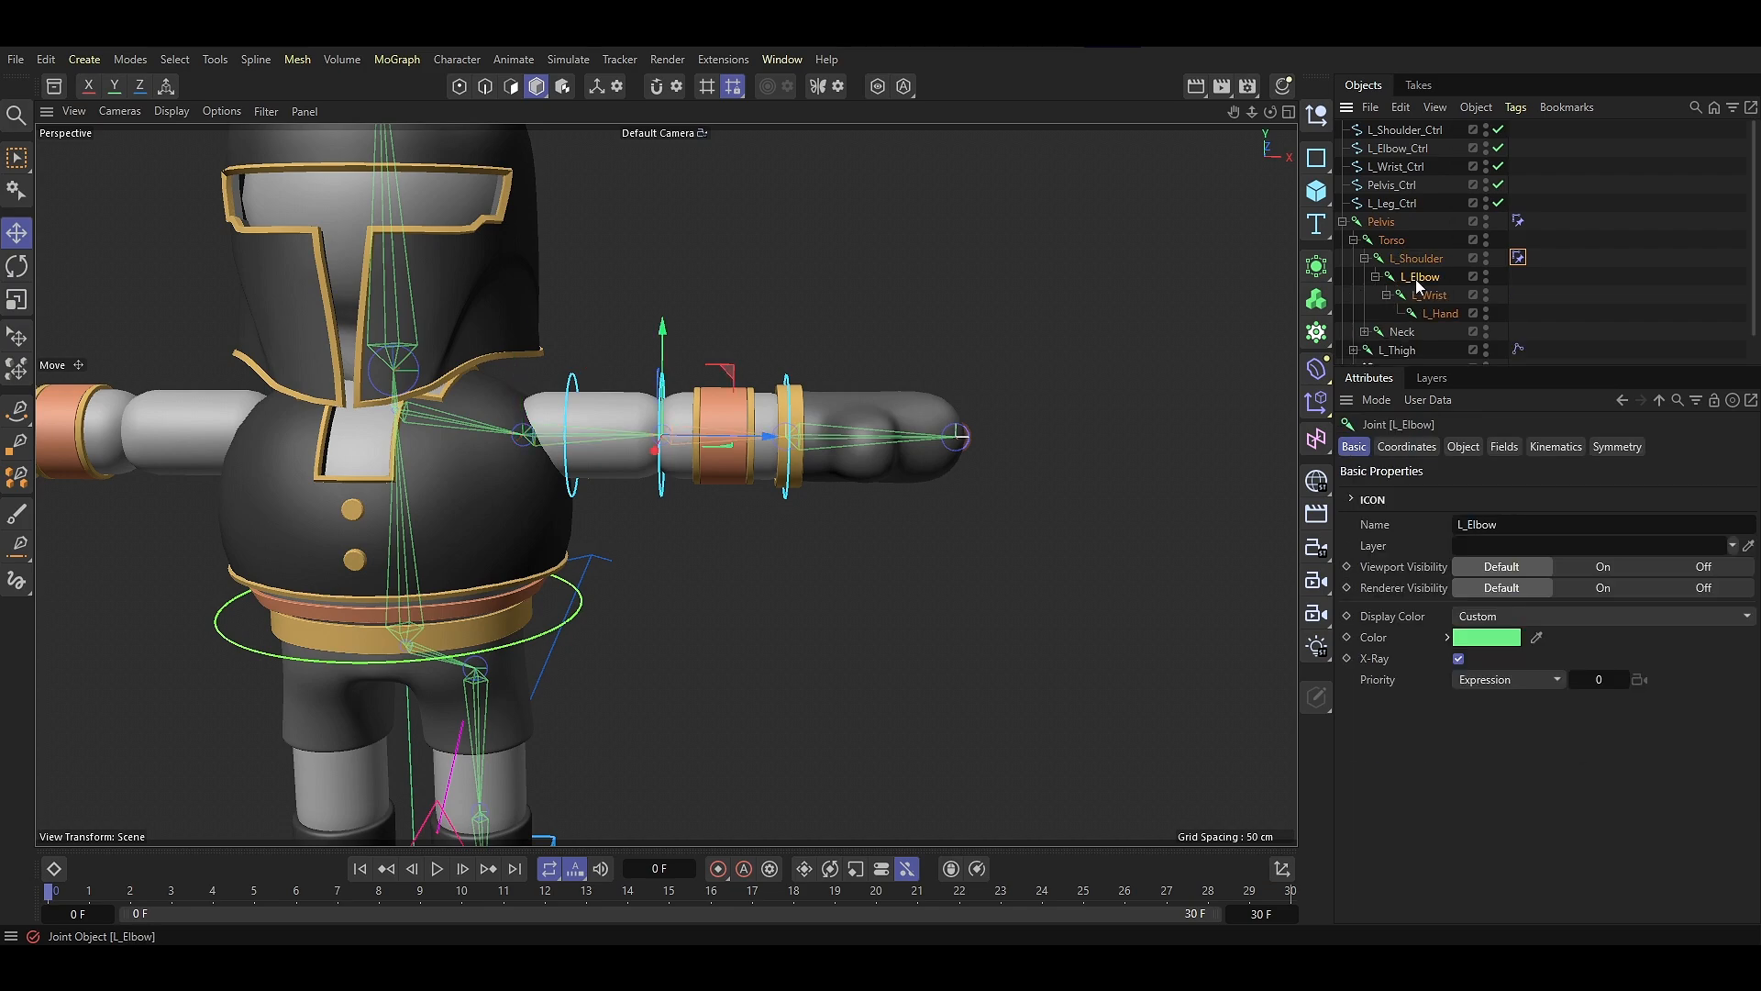
right_click(1408, 276)
mouse_move(1442, 301)
click(1339, 386)
click(1444, 633)
click(1463, 547)
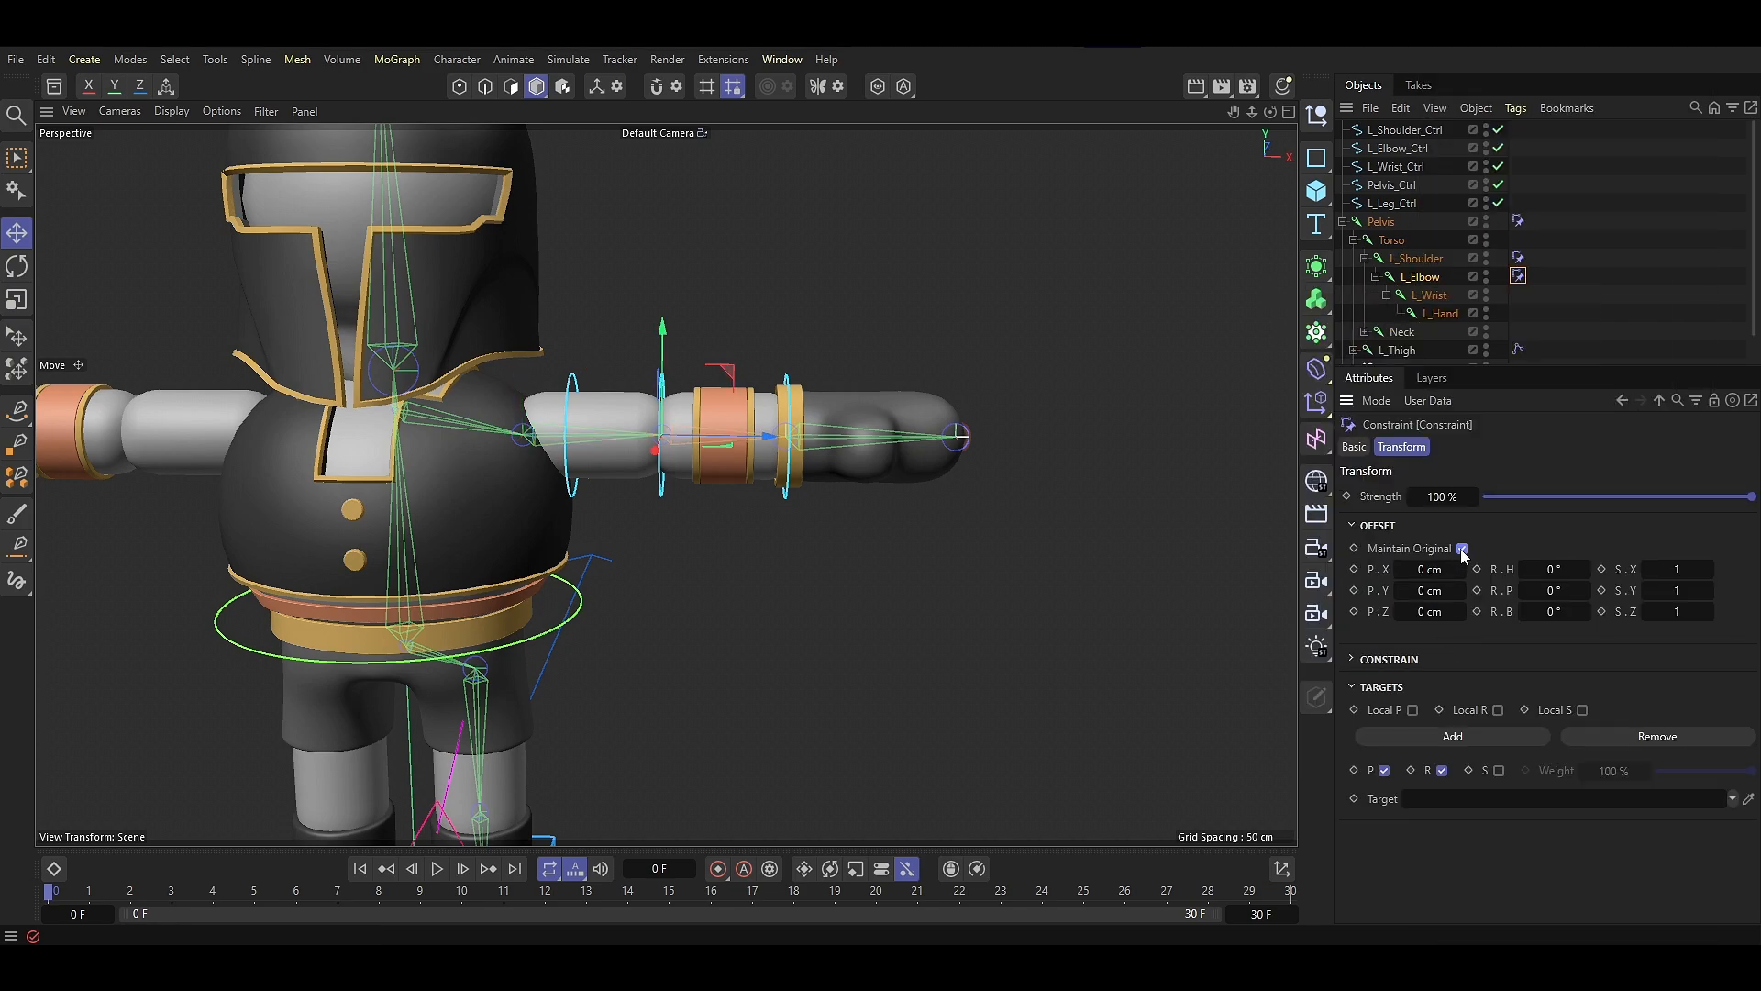
drag(1398, 148, 1424, 799)
Constrain the L_Wrist joint to L_Wrist_Ctrl with a Constraint tag using Transform and Maintain Original
right_click(1439, 348)
mouse_move(1505, 303)
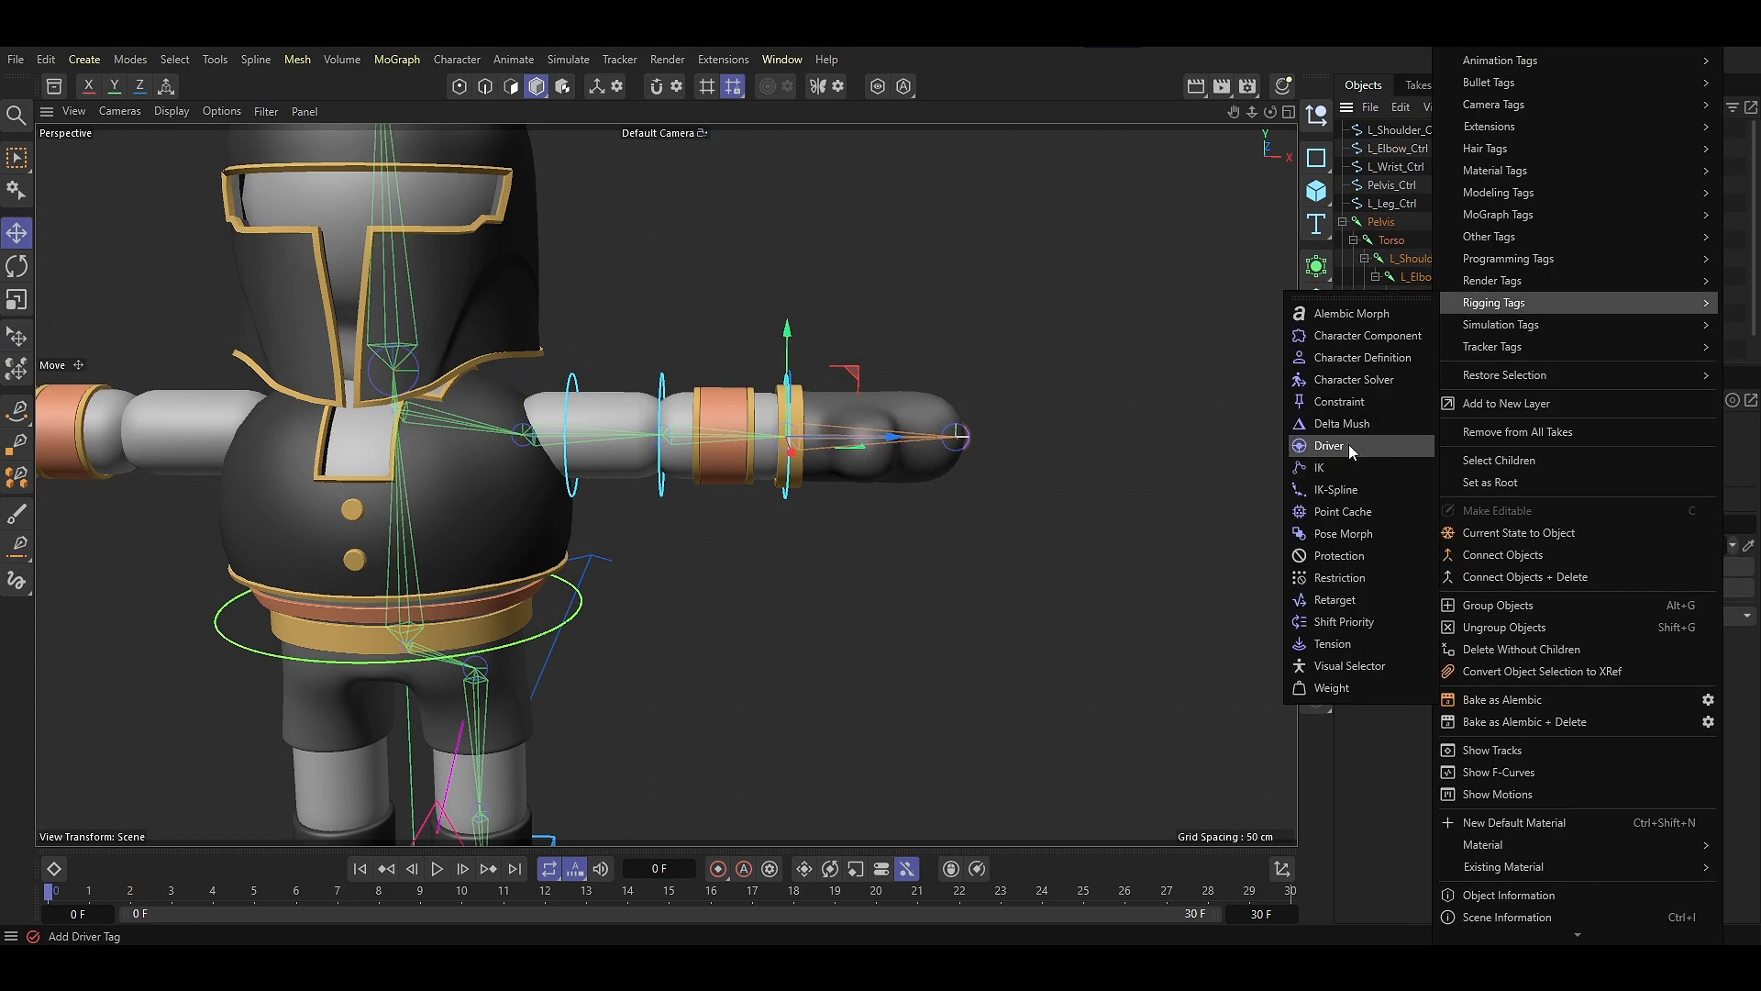
click(1339, 401)
click(1454, 639)
click(1402, 447)
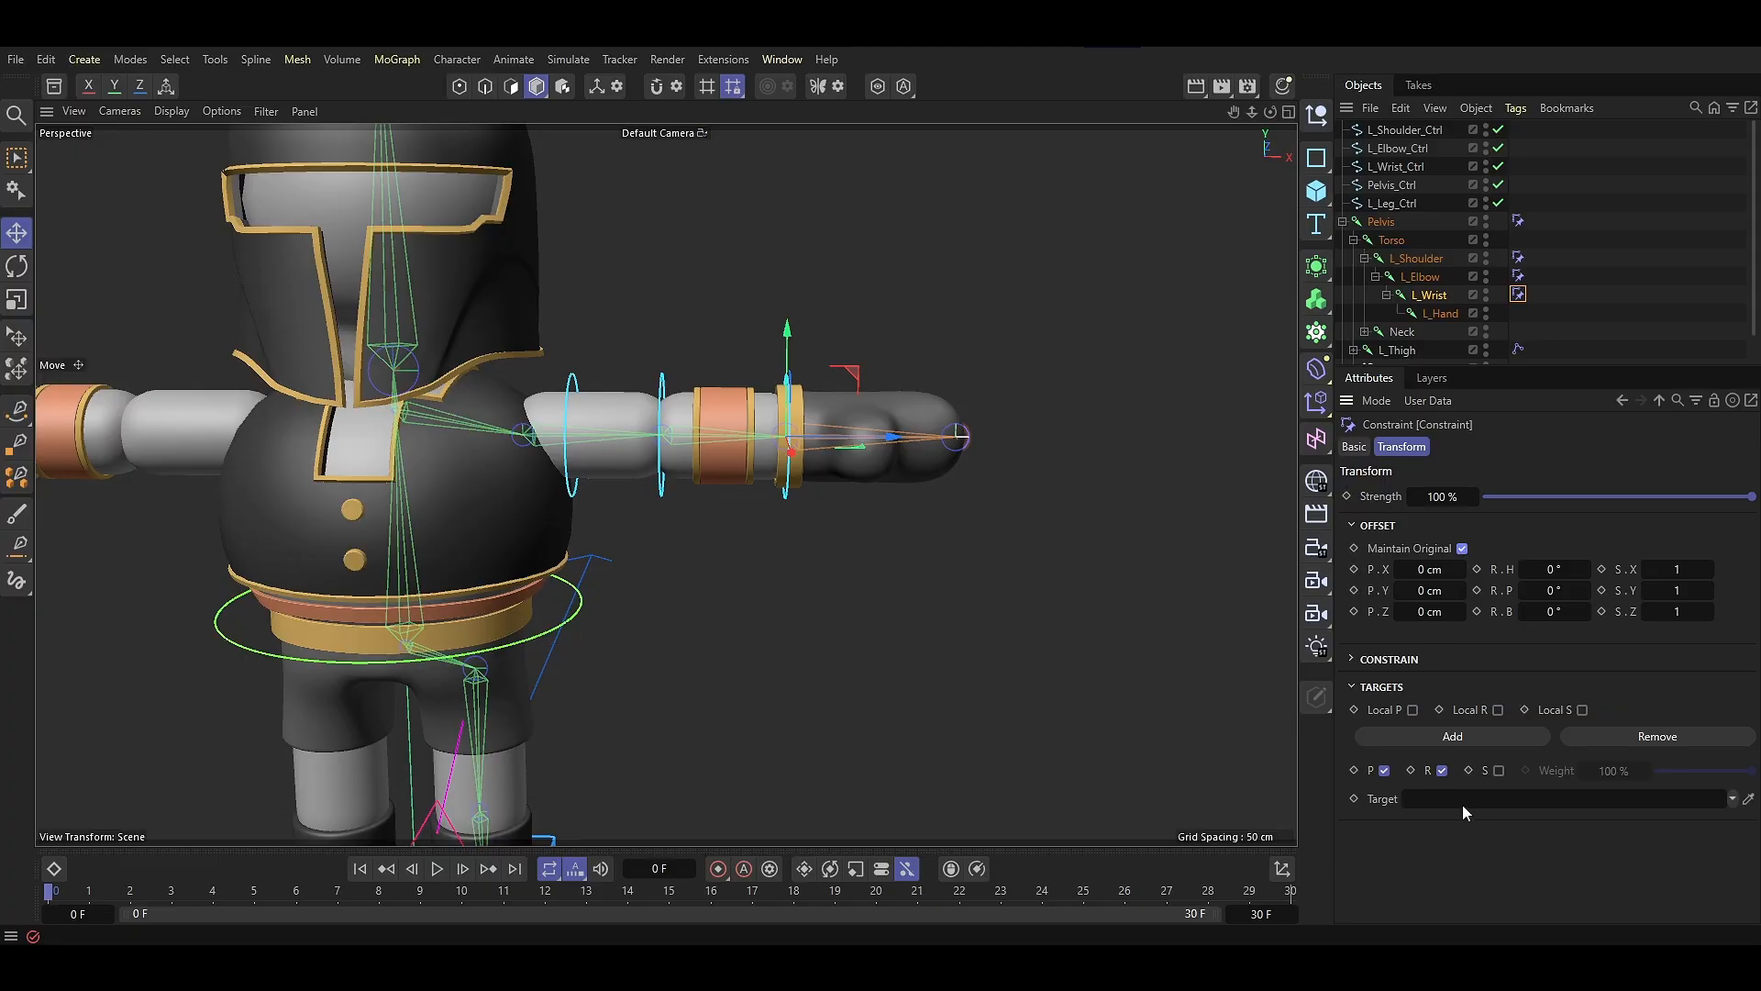
drag(1396, 166, 1439, 801)
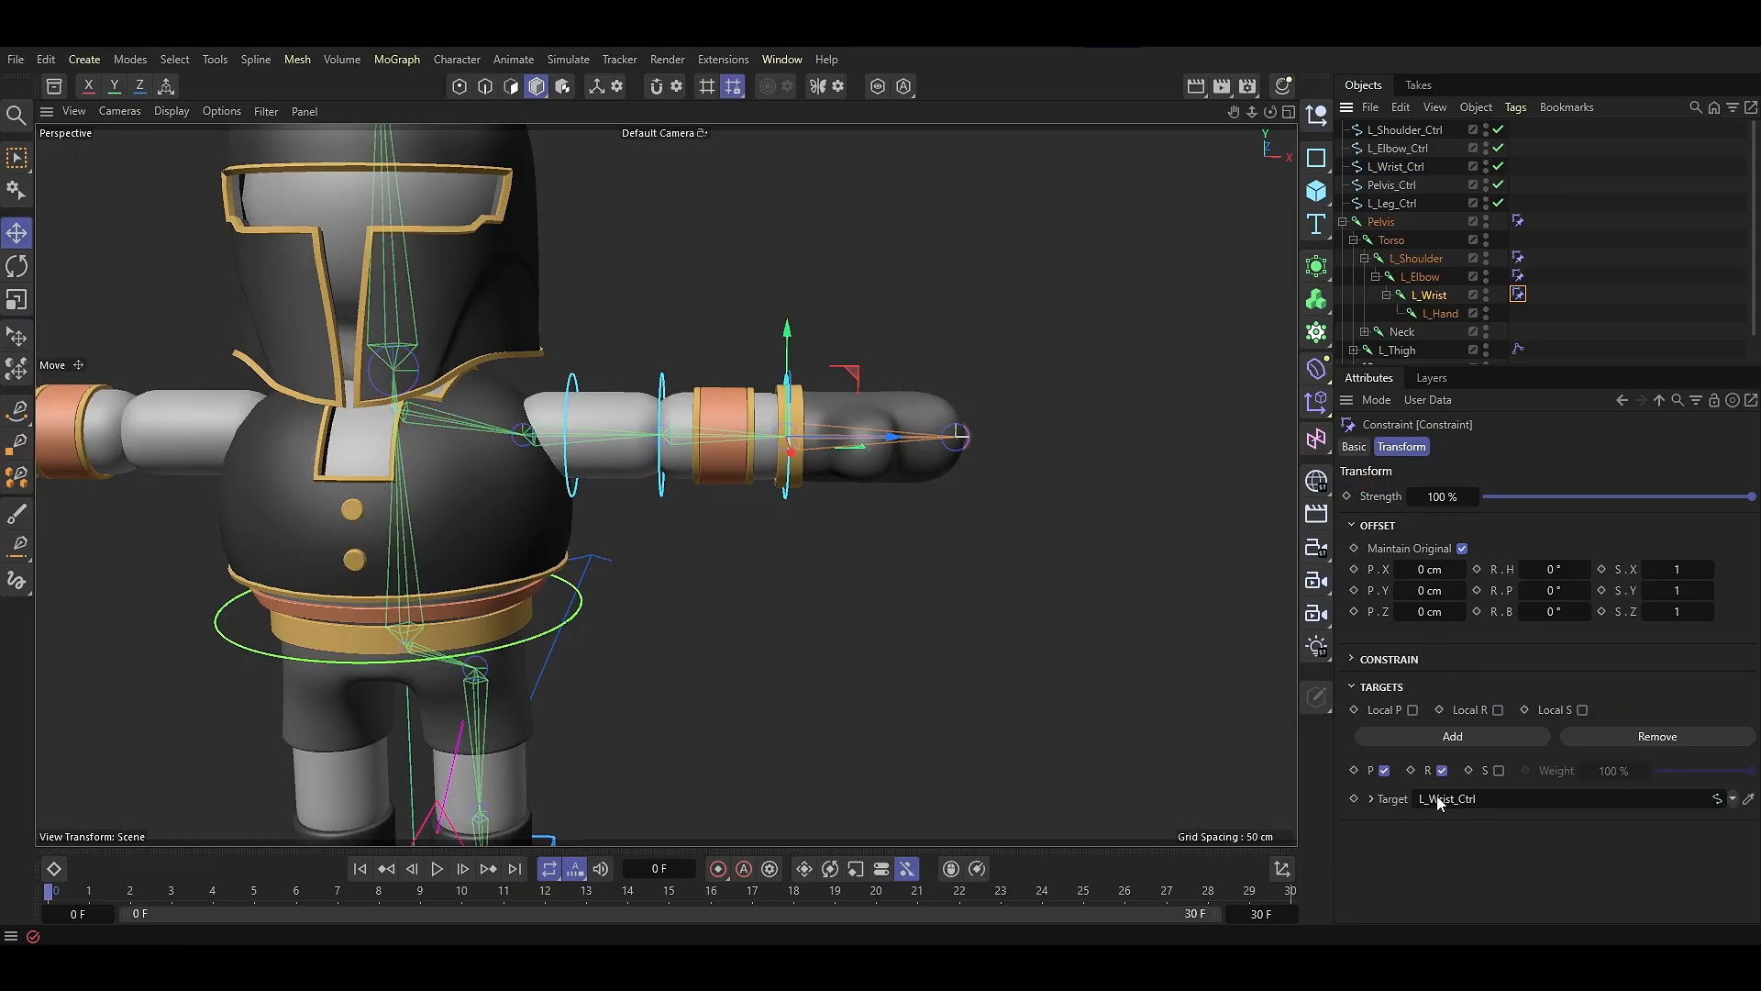
Freeze the transforms of L_Shoulder_Ctrl, L_Elbow_Ctrl and L_Wrist_Ctrl together
click(1400, 167)
shift+click(1404, 130)
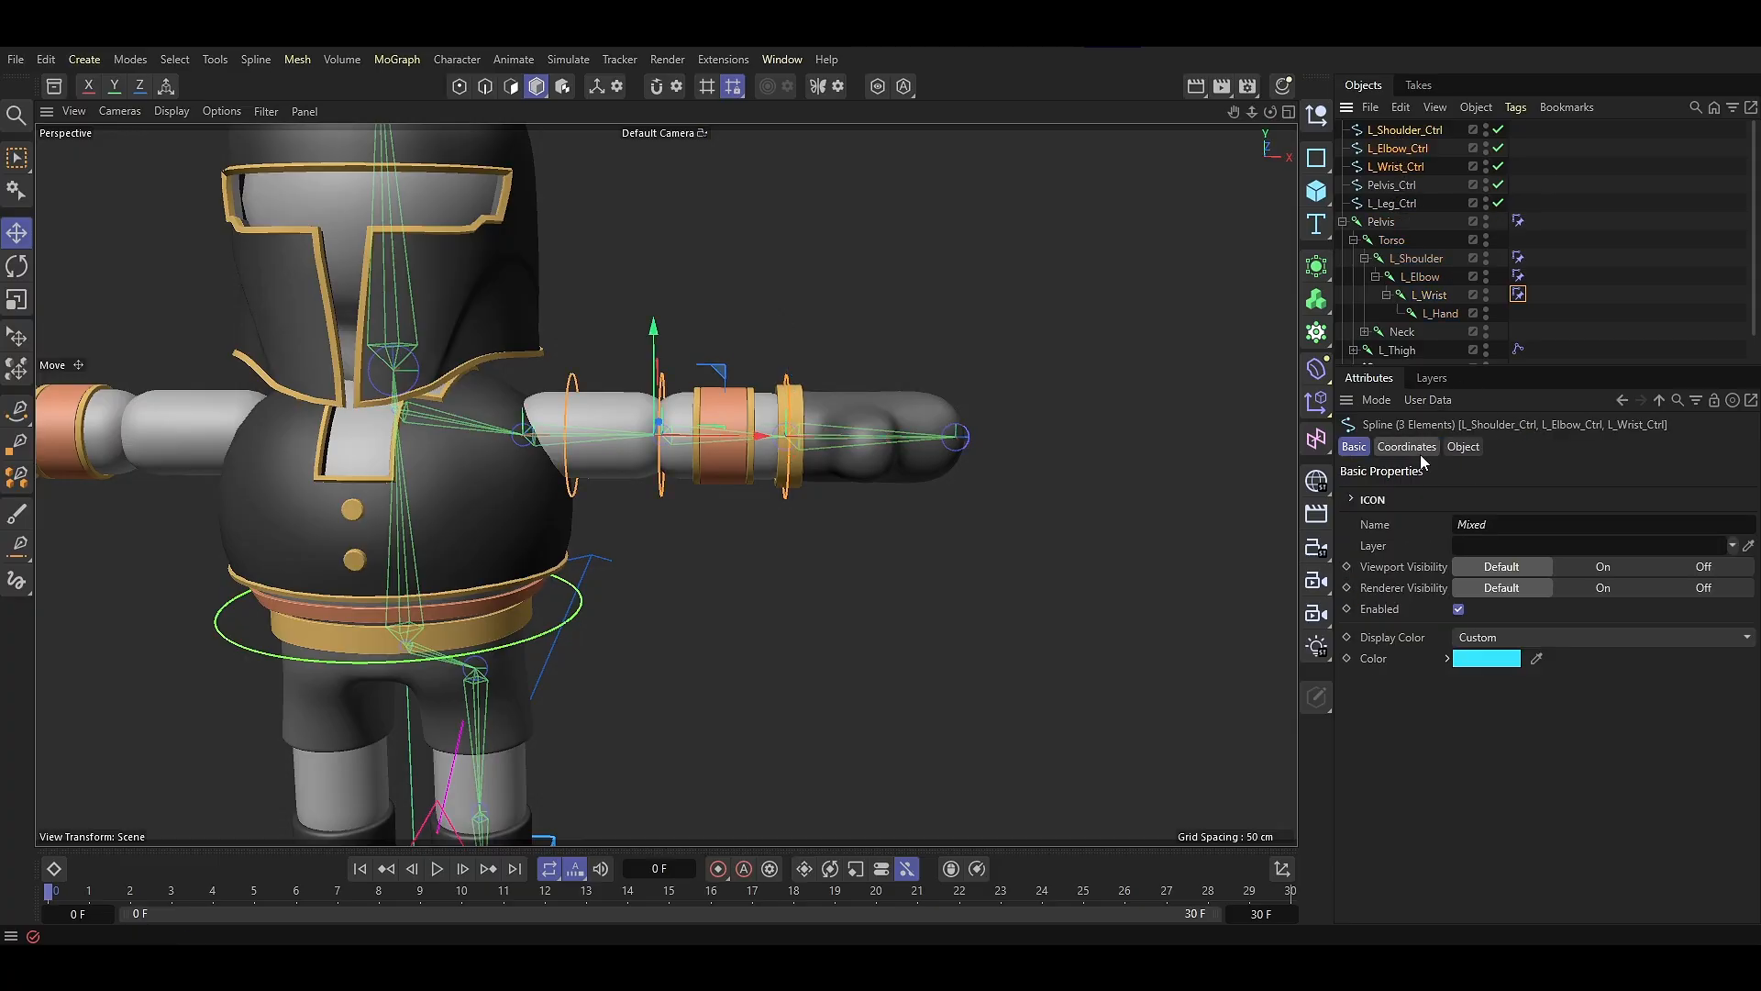
click(1406, 447)
Test the arm constraints by rotating the wrist, elbow and shoulder controls, undoing the rotations
click(1395, 167)
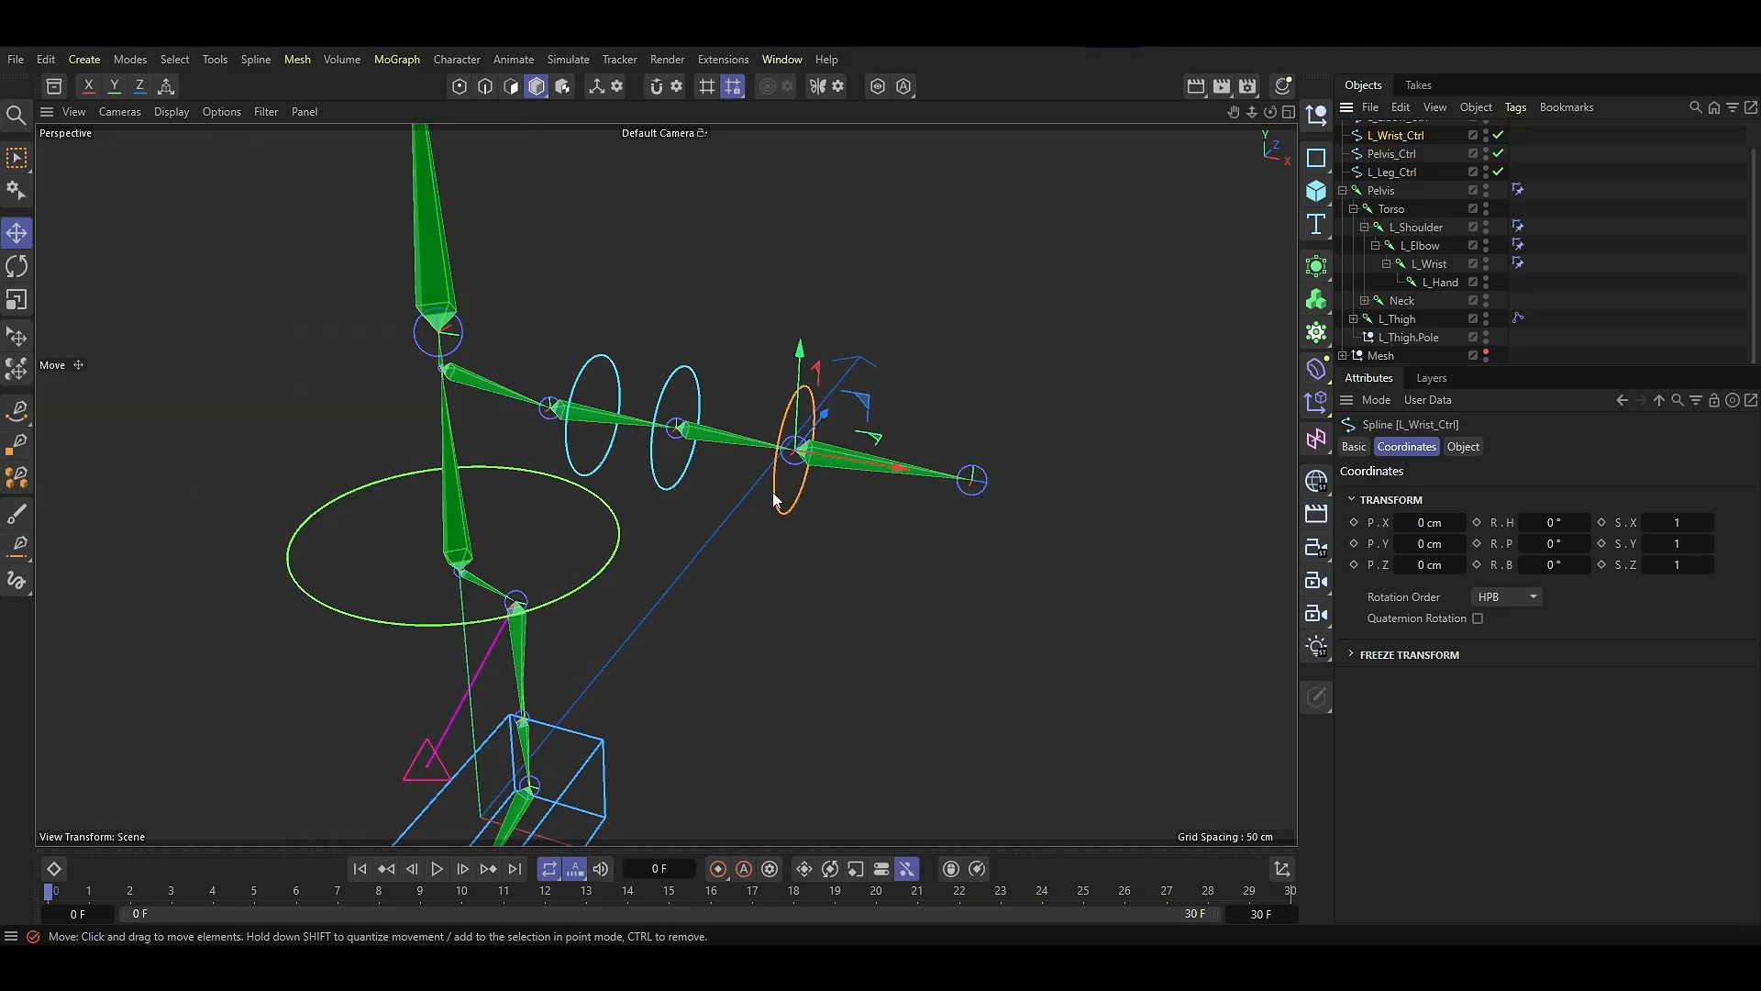
key(r)
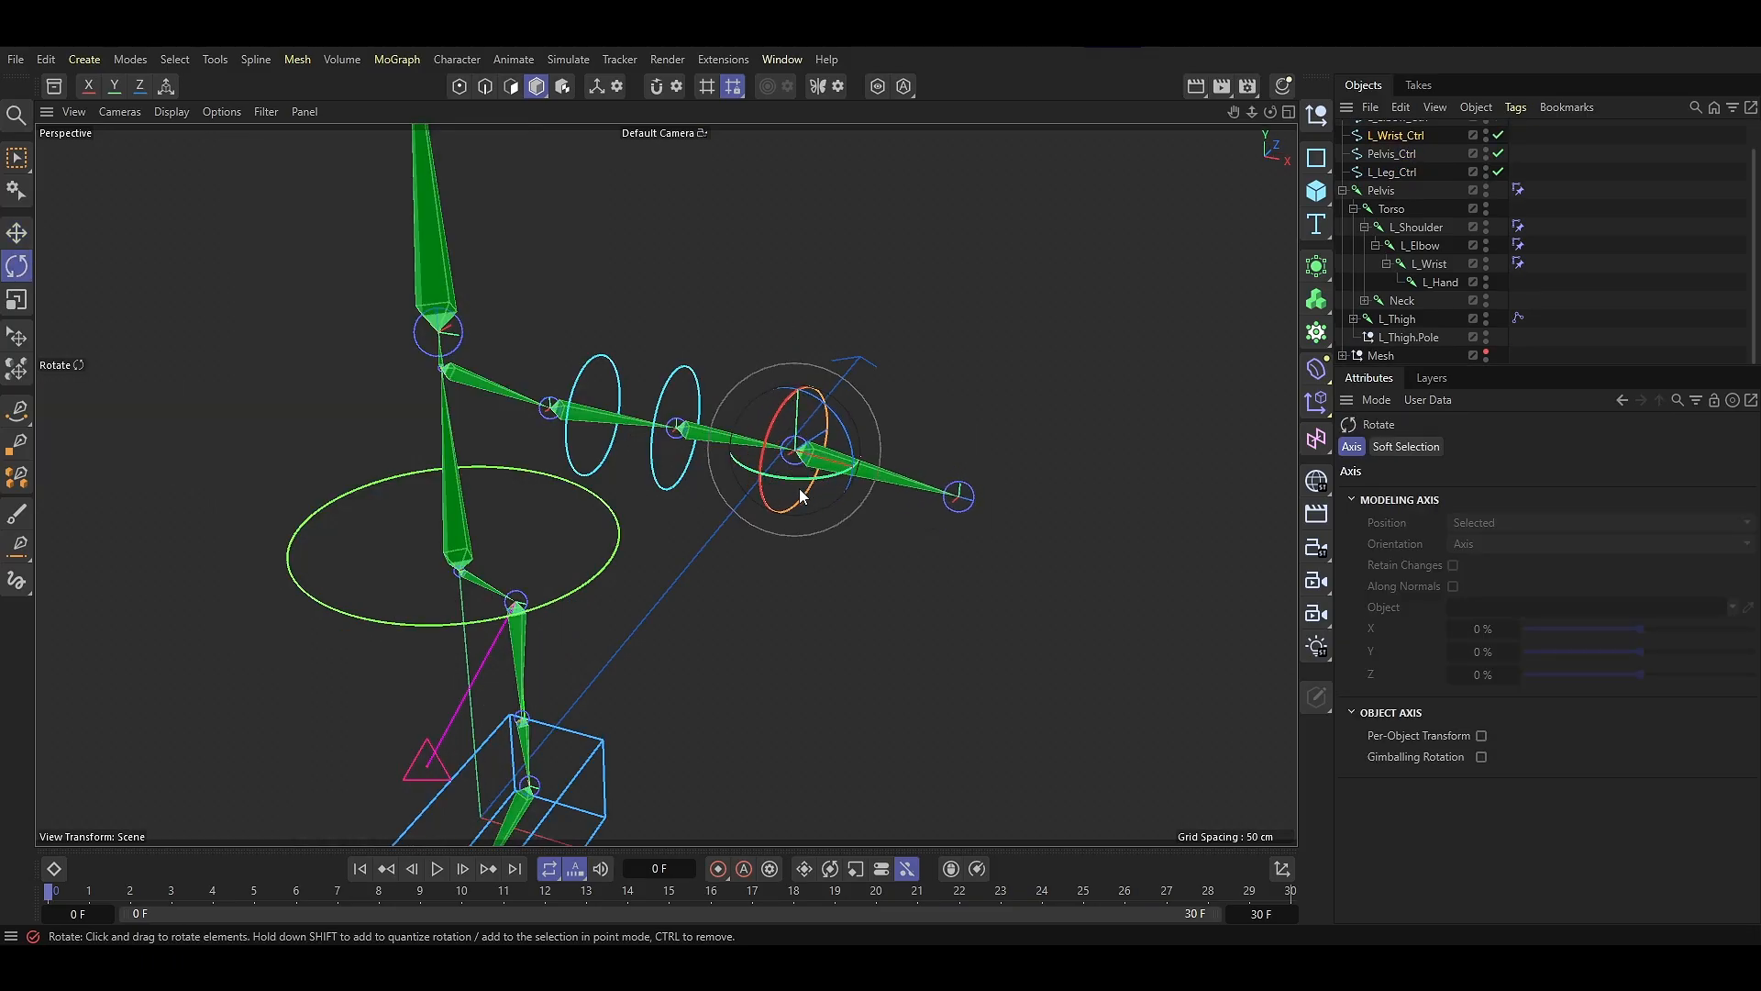
click(689, 465)
drag(688, 458, 747, 503)
key(ctrl+z)
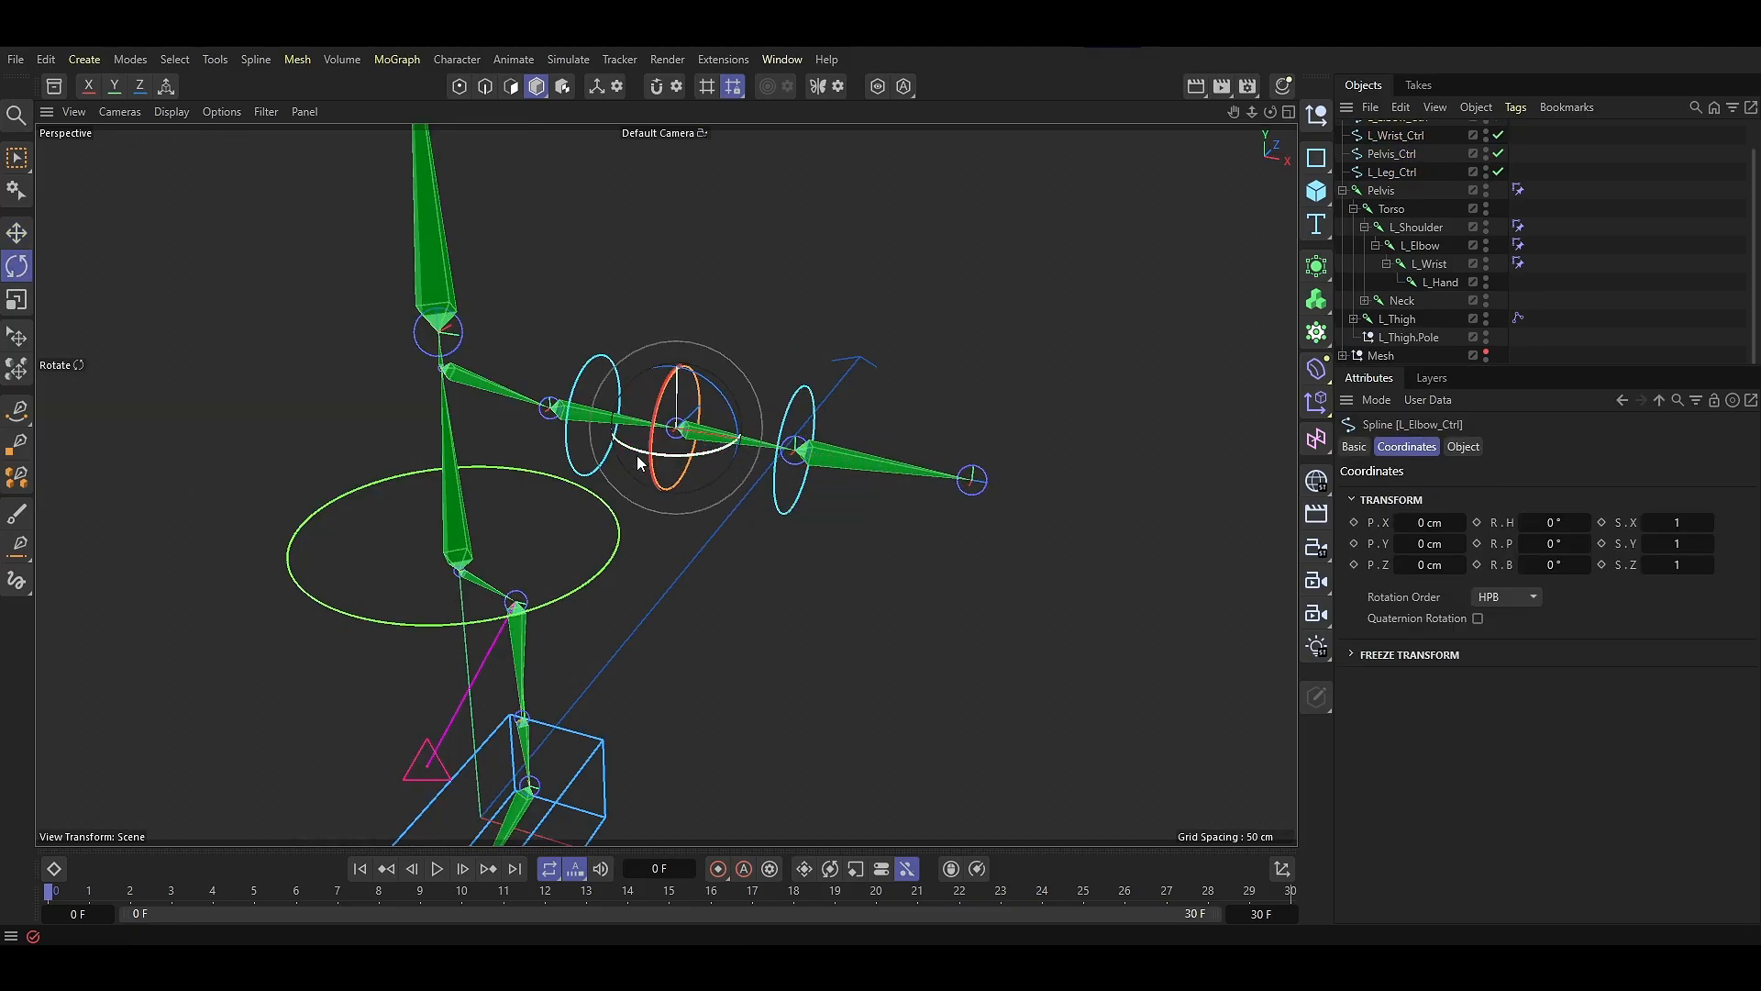
click(596, 474)
drag(568, 435, 553, 436)
key(ctrl+z)
key(e)
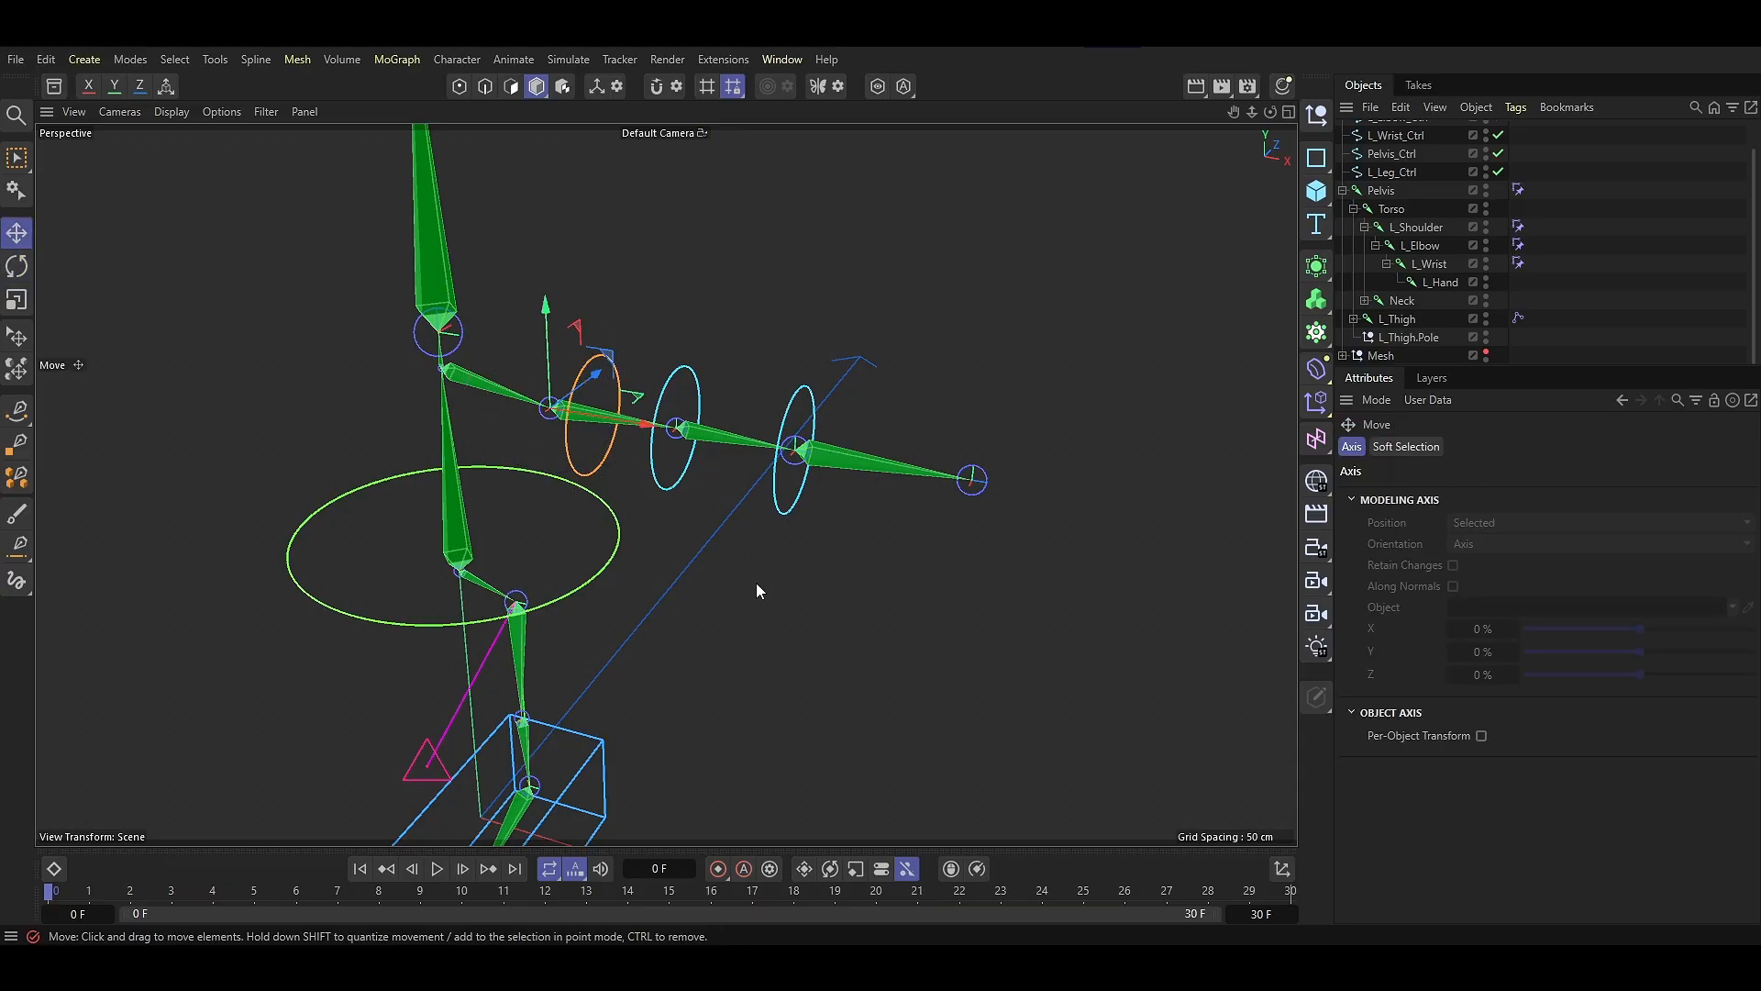
click(757, 586)
alt+drag(757, 586, 747, 536)
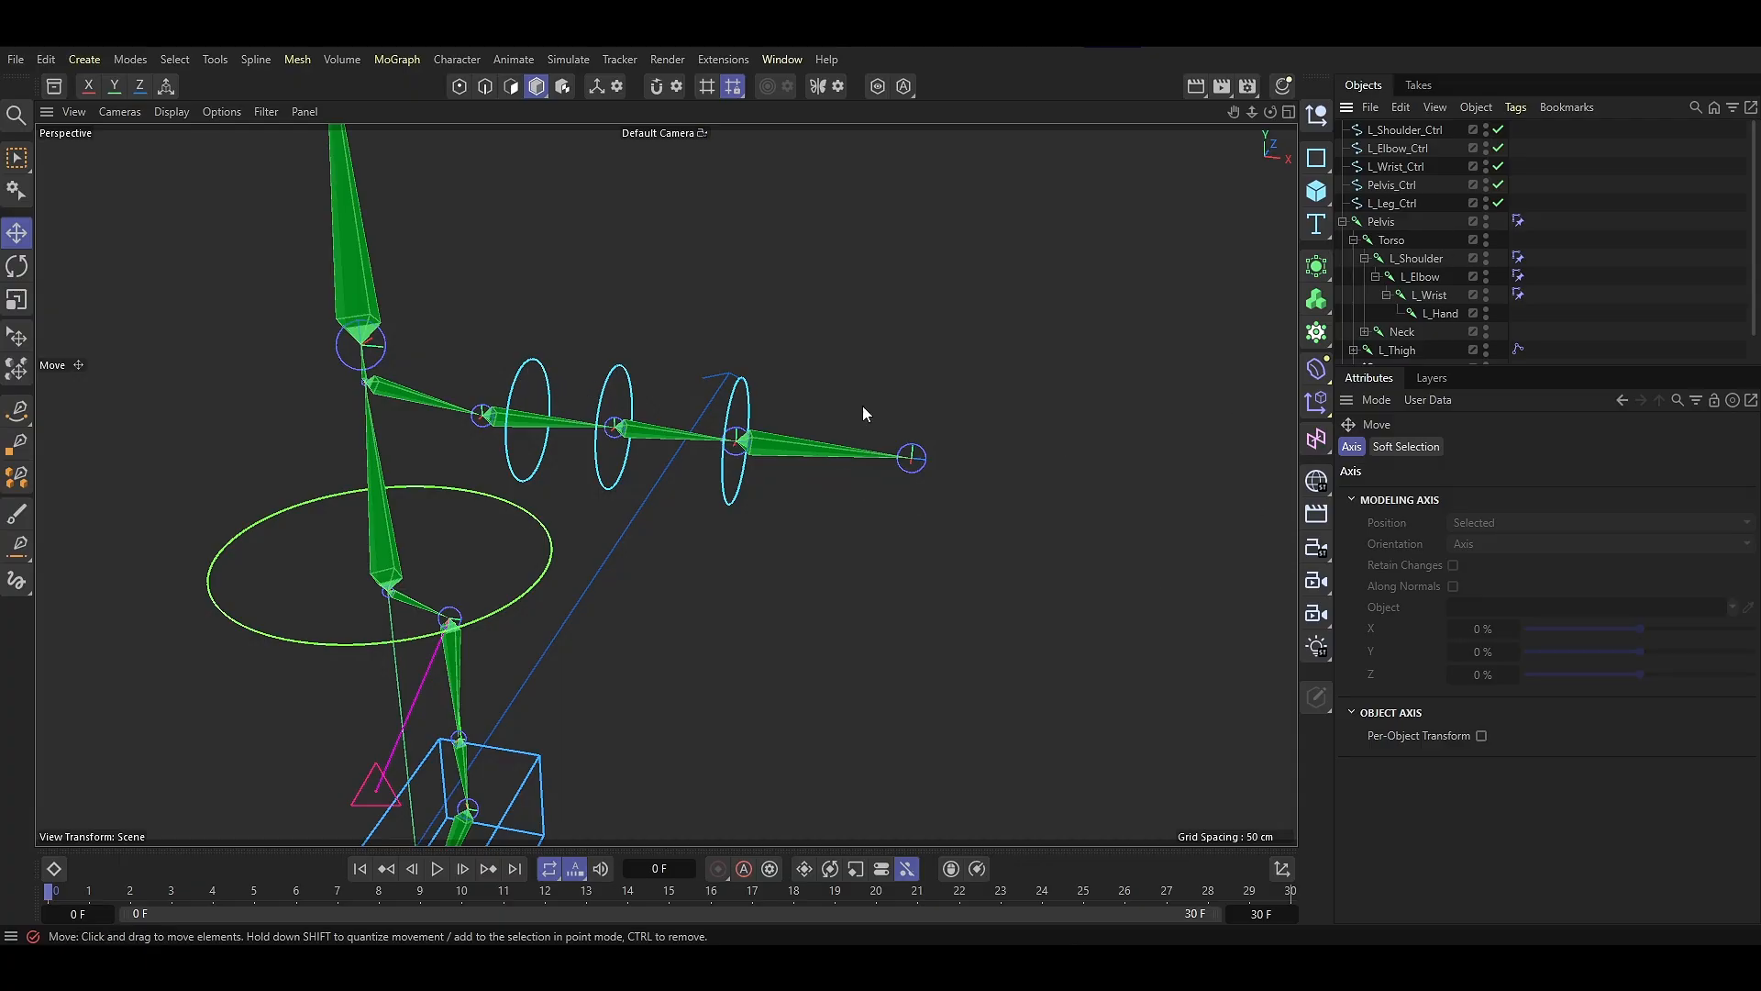
Nest L_Wrist_Ctrl under L_Elbow_Ctrl and that under L_Shoulder_Ctrl, and freeze the transforms of both nested controls again
click(1396, 168)
drag(1397, 168, 1396, 129)
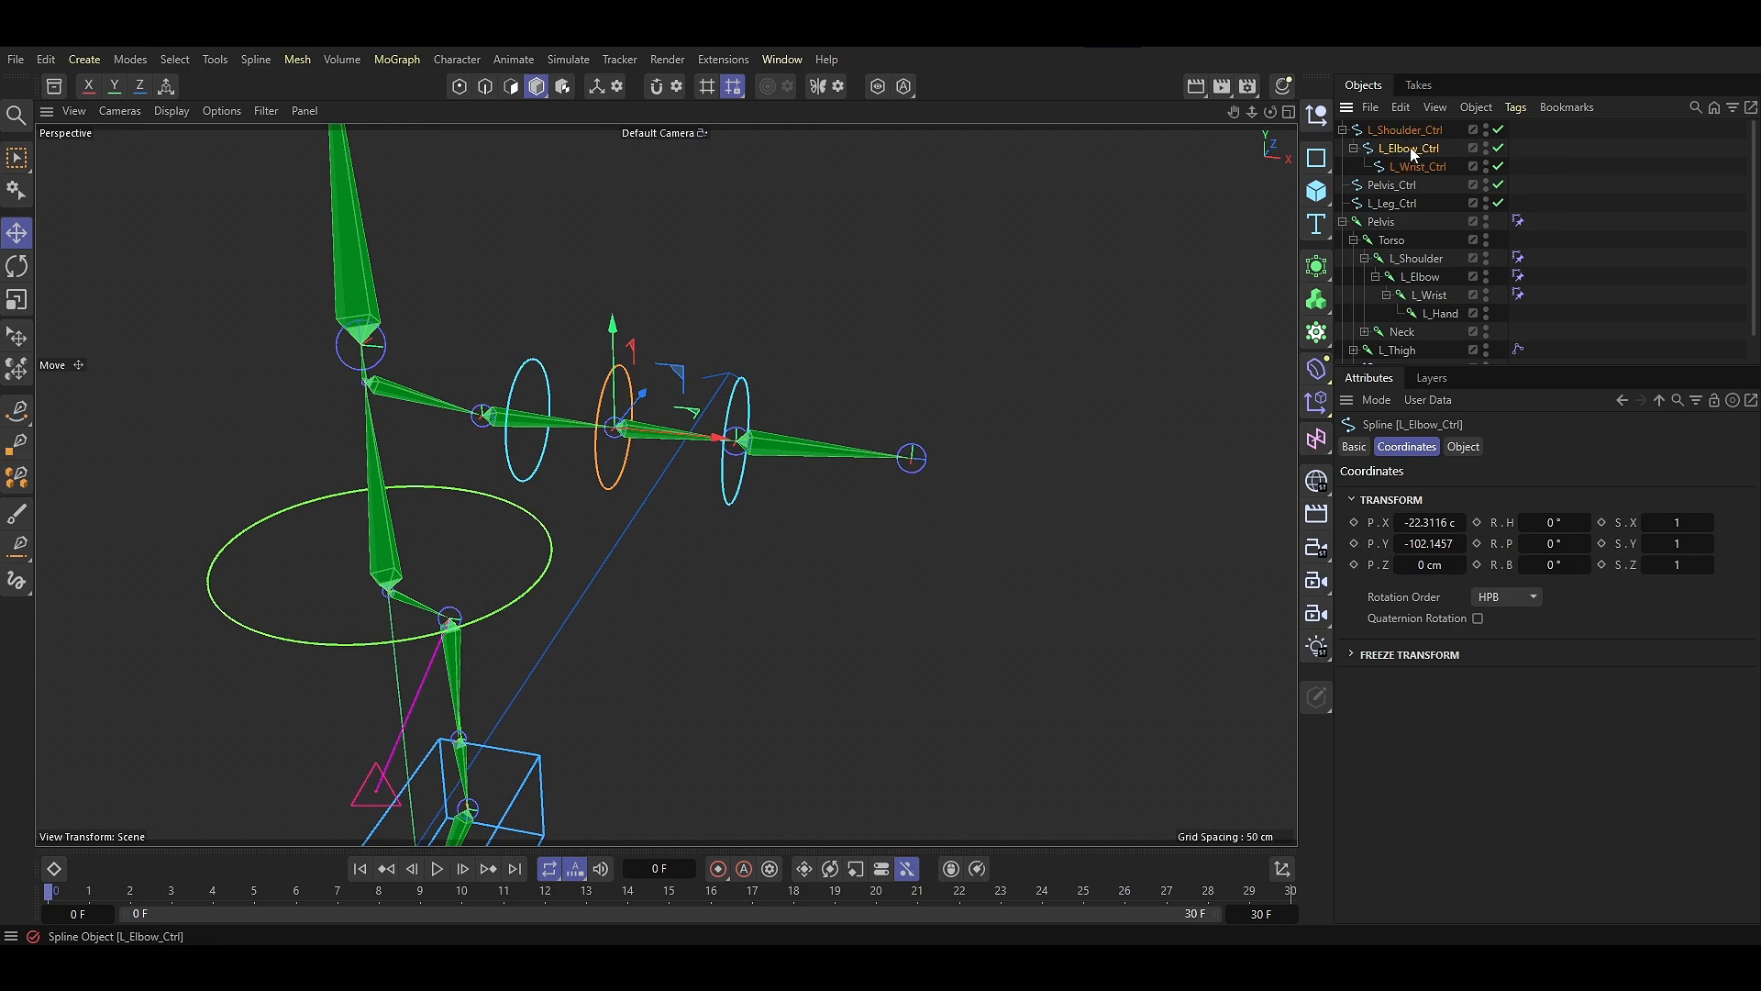
click(1398, 655)
click(1417, 166)
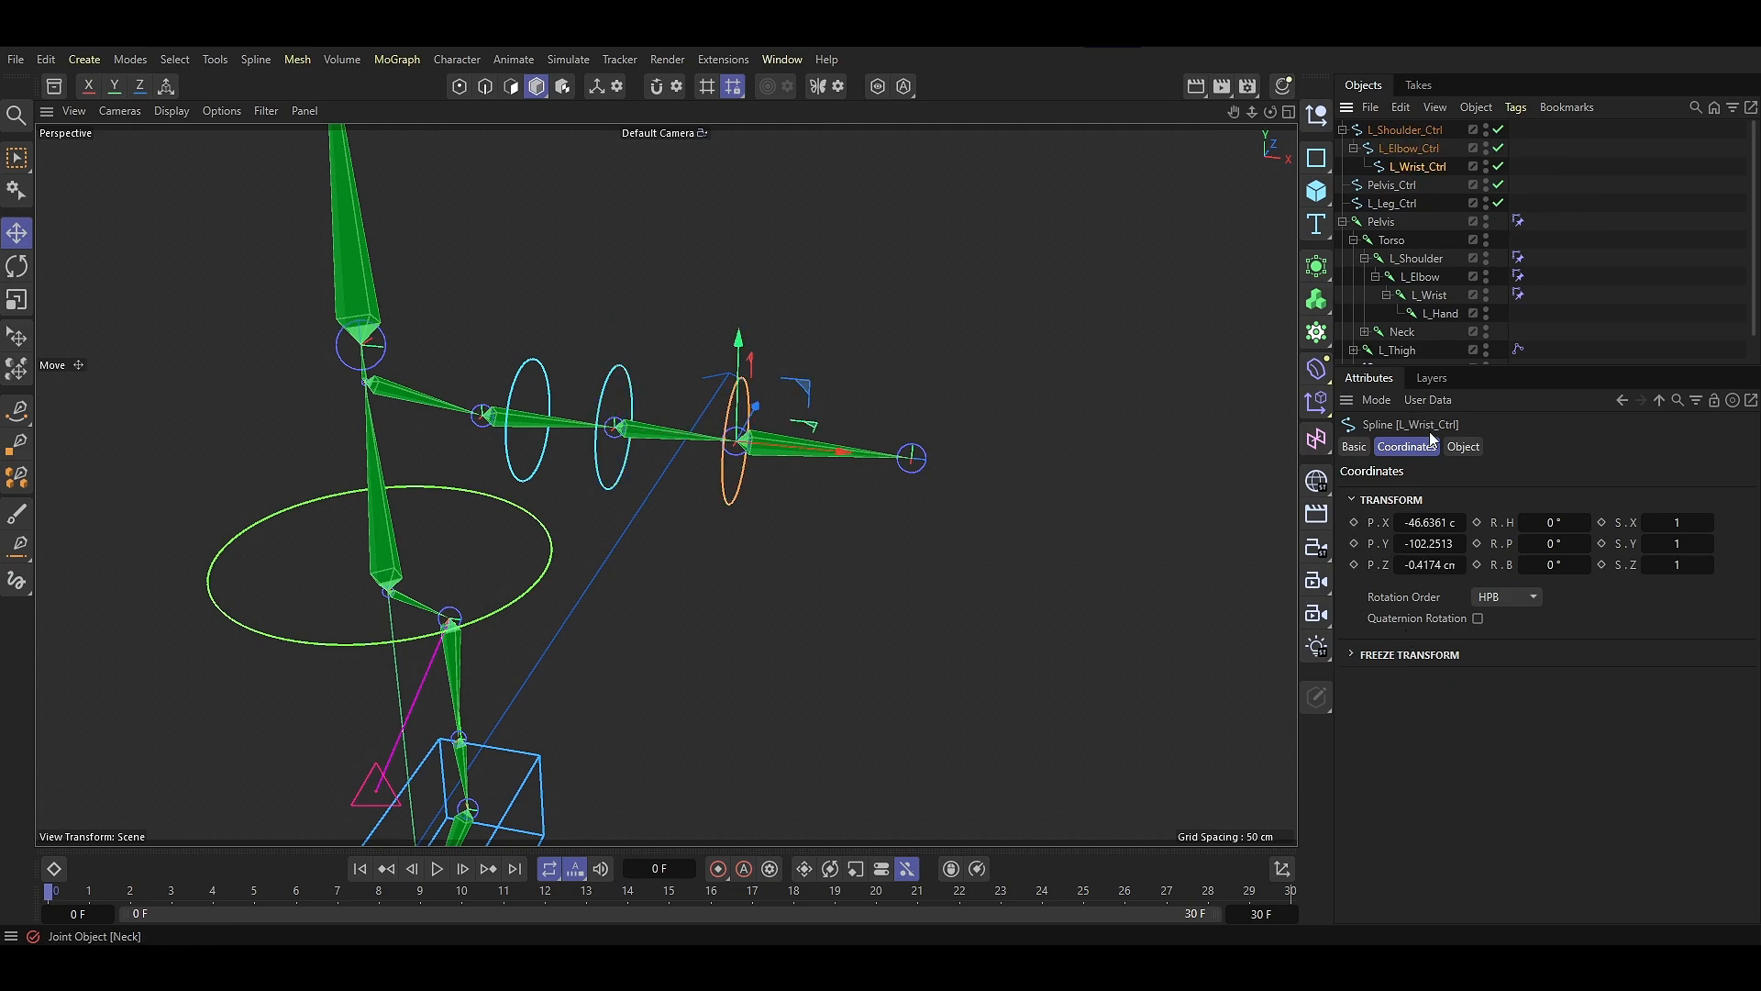
click(1394, 655)
click(1389, 676)
Test the arm control hierarchy by rotating the shoulder and elbow controls, and undo the rotations
click(541, 456)
key(r)
drag(522, 436, 496, 438)
mouse_move(611, 453)
mouse_down()
mouse_move(537, 468)
mouse_move(596, 477)
mouse_up()
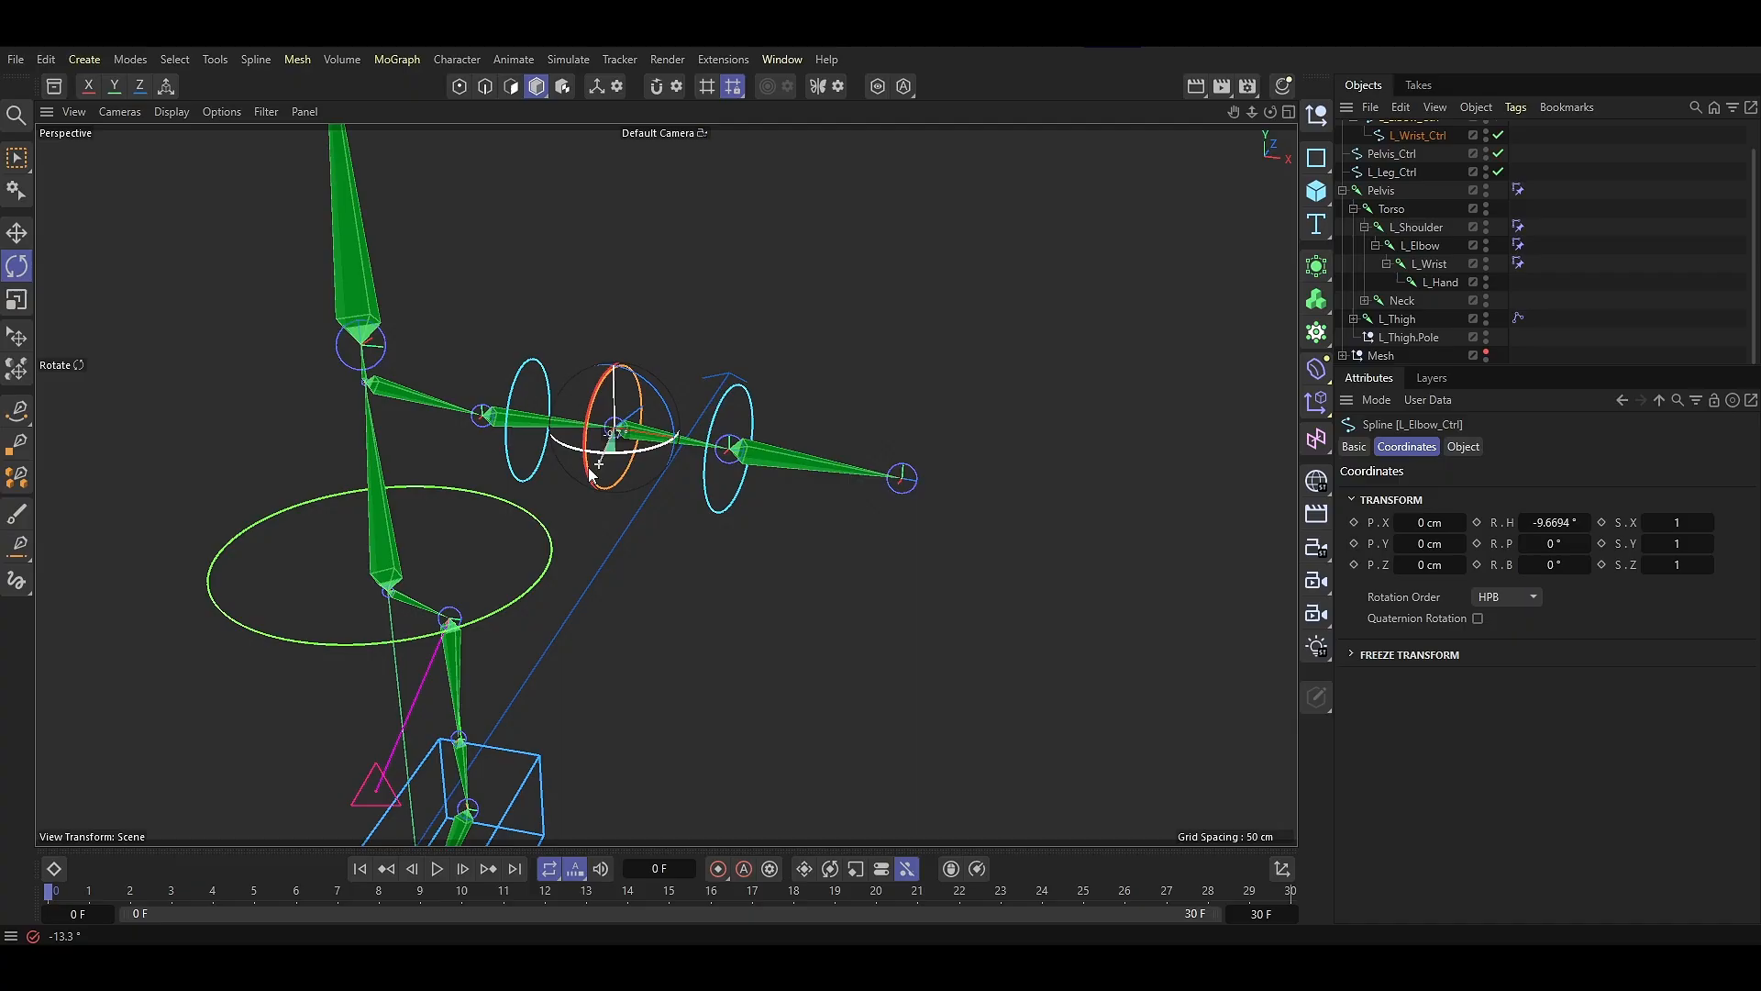
key(ctrl+z)
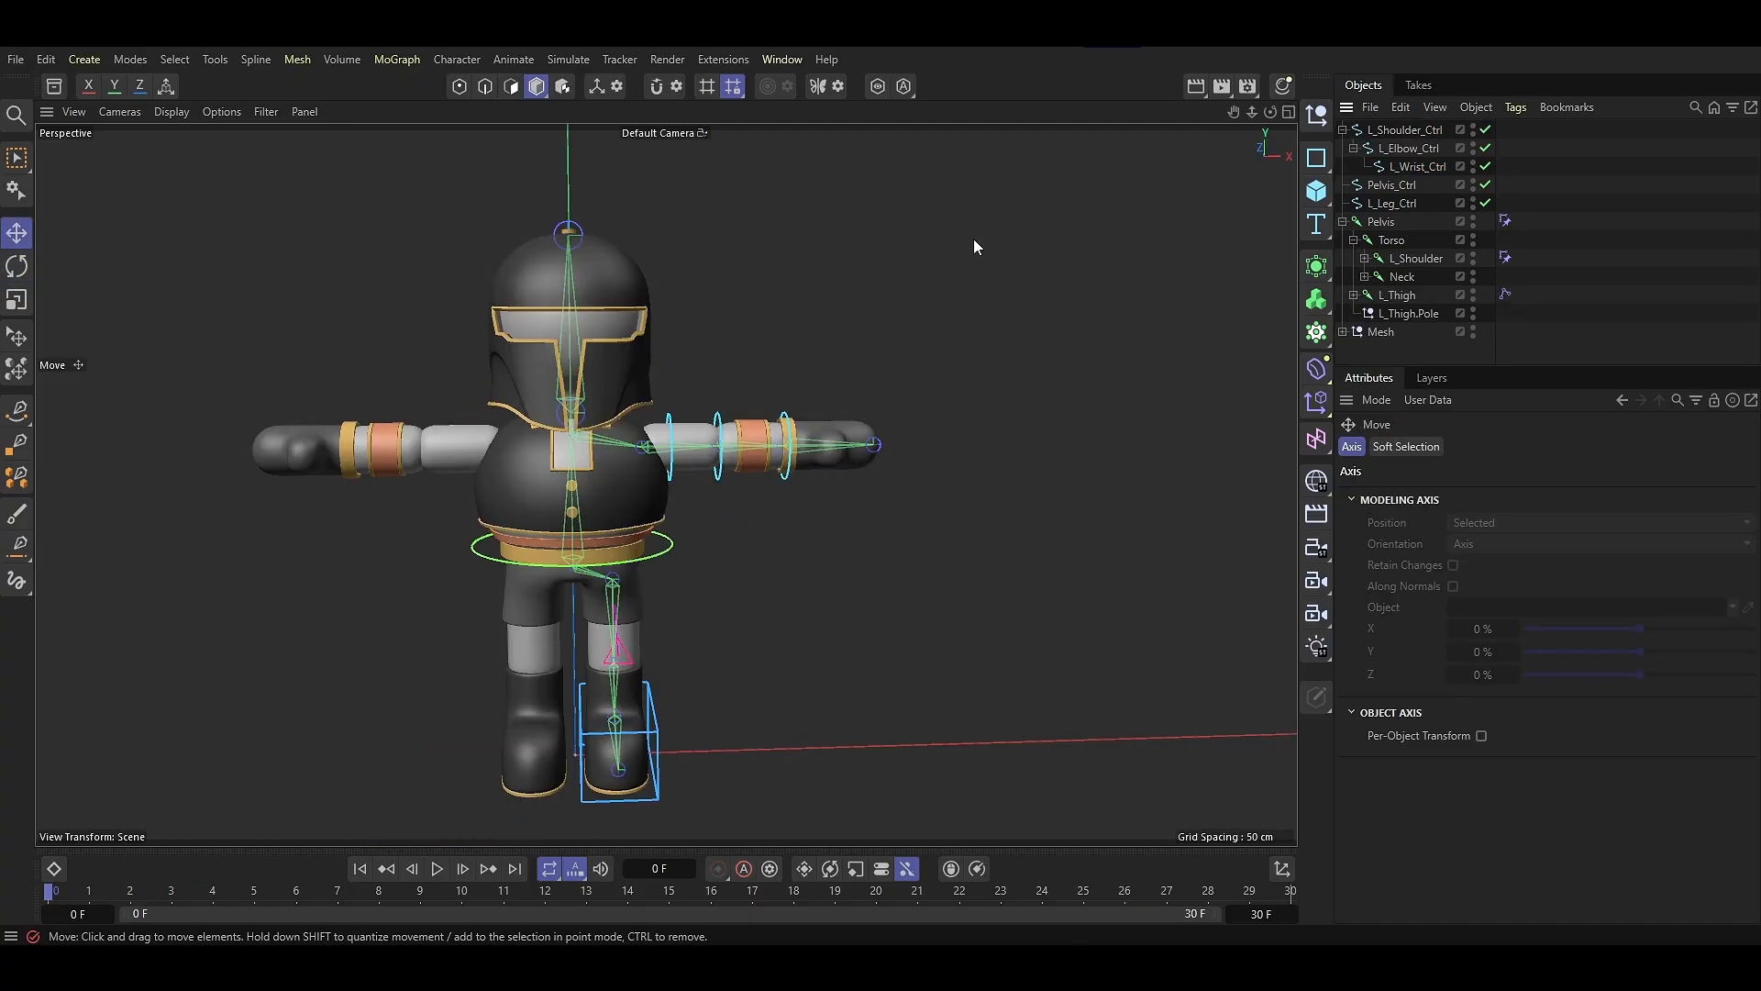
Create a cube, scale it down, raise it around the character's head and make it editable
click(1317, 193)
key(t)
drag(575, 654, 280, 466)
key(e)
drag(570, 362, 591, 209)
key(c)
key(Return)
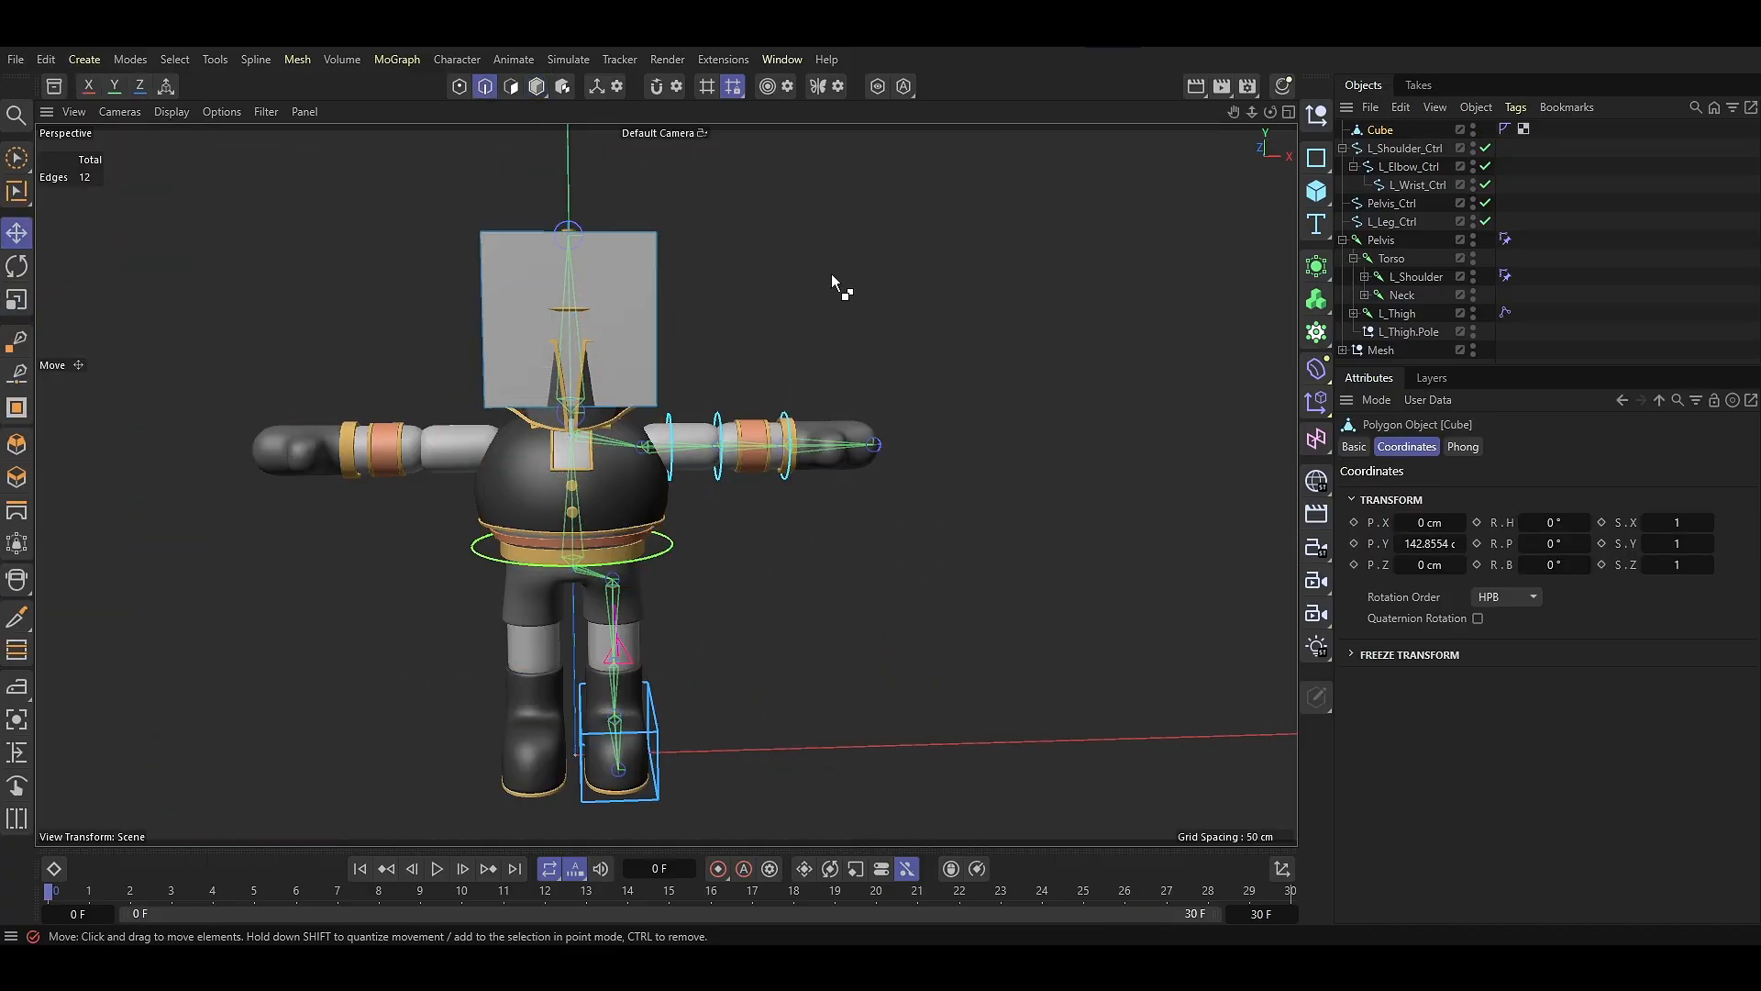
Convert all the cube's edges to a spline, delete the cube and rename the spline Head_Ctrl
key(ctrl+a)
key(shift+c)
text(edge to spline)
key(Return)
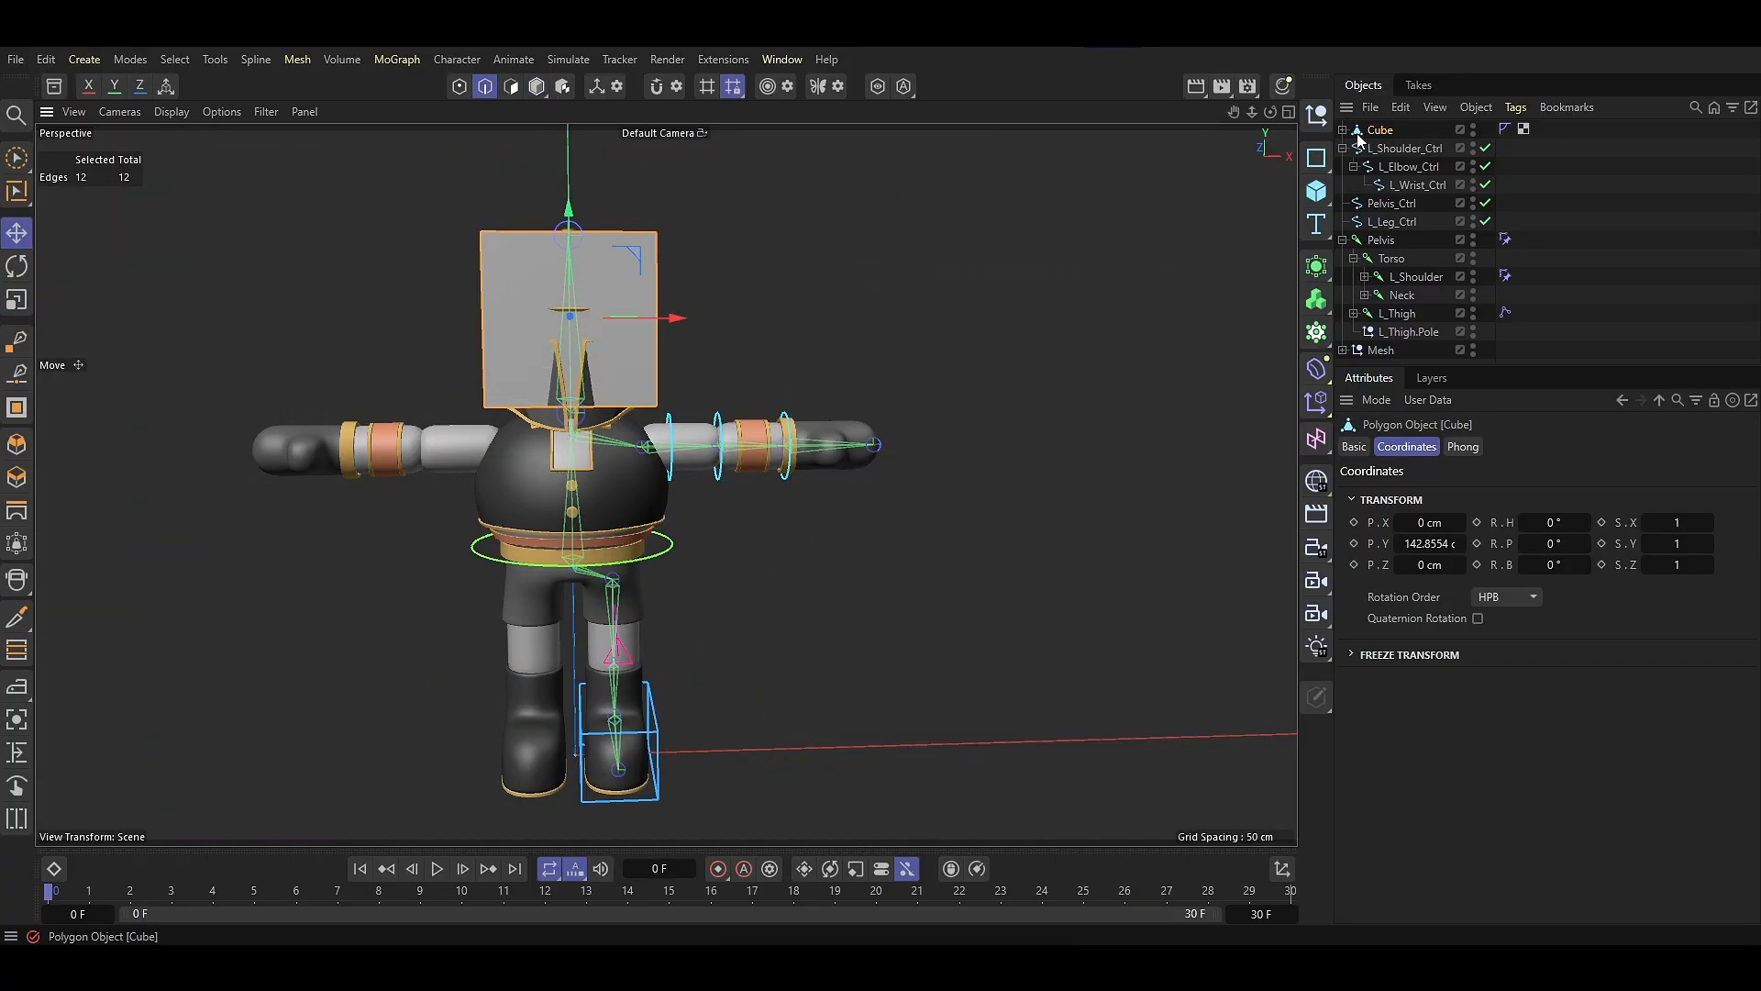
key(Delete)
double_click(1394, 130)
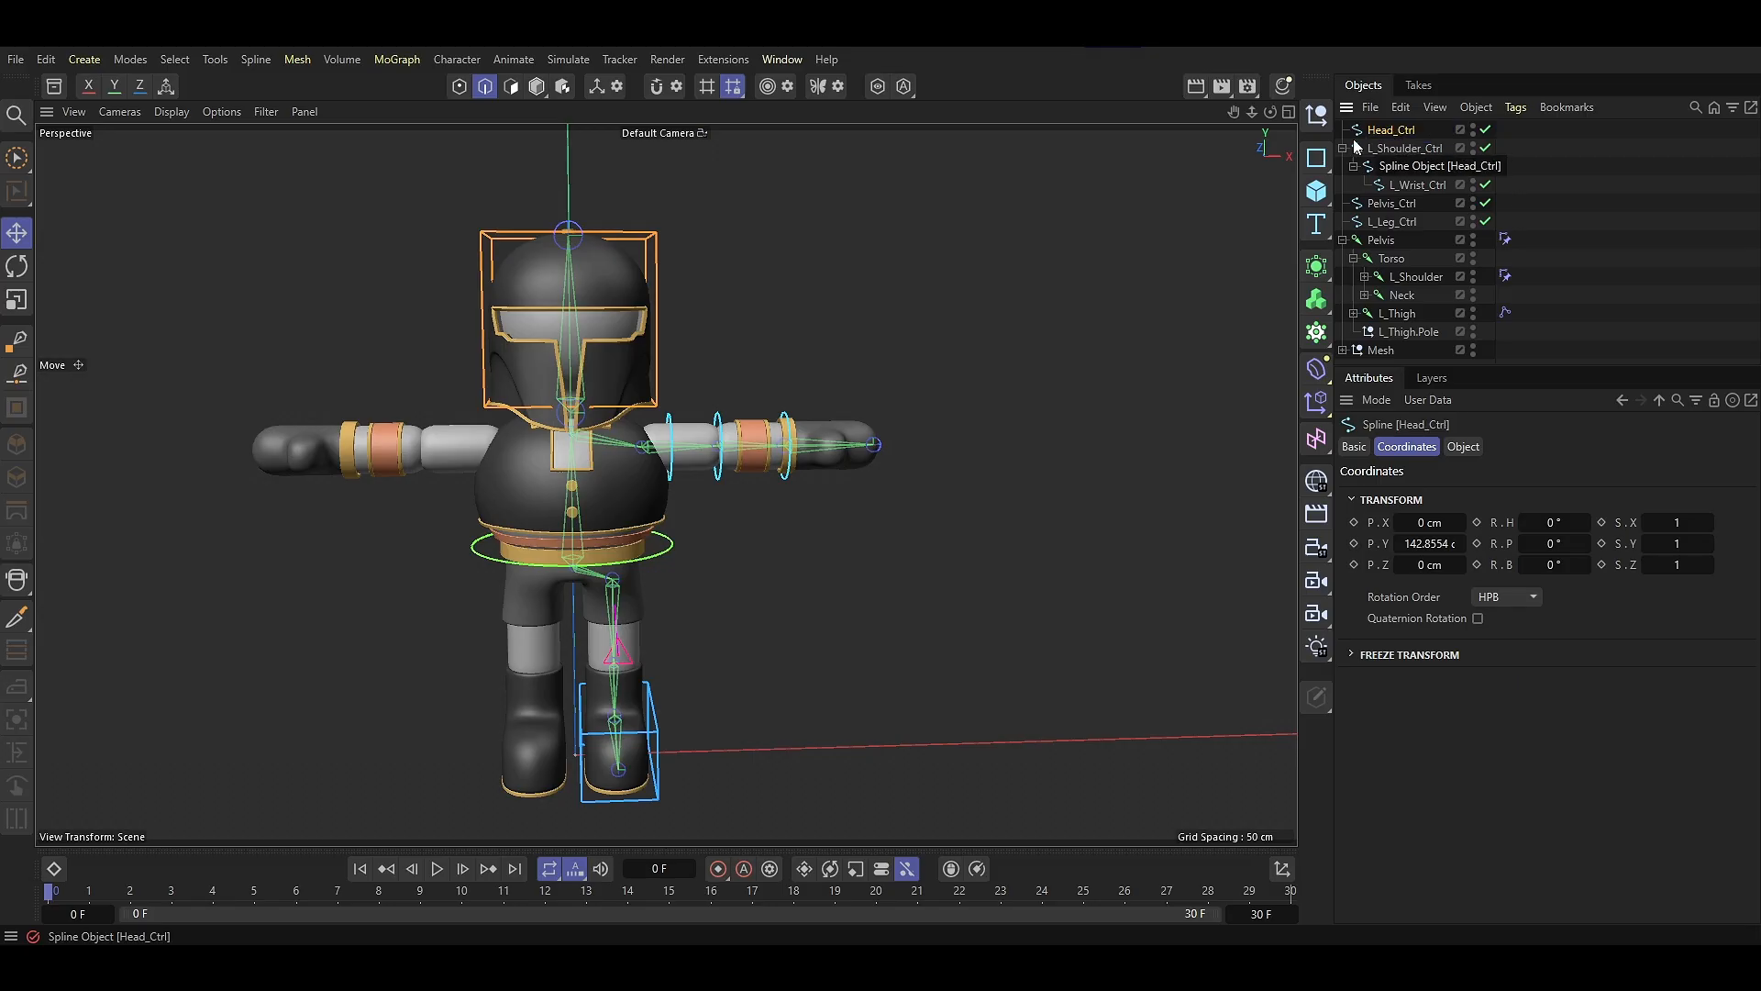
Fit Head_Ctrl's top, bottom and side points around the helmet in the front view
key(F4)
click(460, 86)
click(16, 158)
drag(367, 252, 621, 317)
drag(494, 211, 495, 200)
drag(367, 460, 613, 535)
drag(493, 386, 493, 394)
drag(576, 226, 633, 526)
drag(664, 383, 672, 384)
drag(355, 216, 418, 519)
drag(459, 385, 450, 388)
Move Head_Ctrl's front and back points slightly outward in the right view to clear the helmet
key(F3)
drag(566, 514, 485, 270)
drag(593, 401, 601, 401)
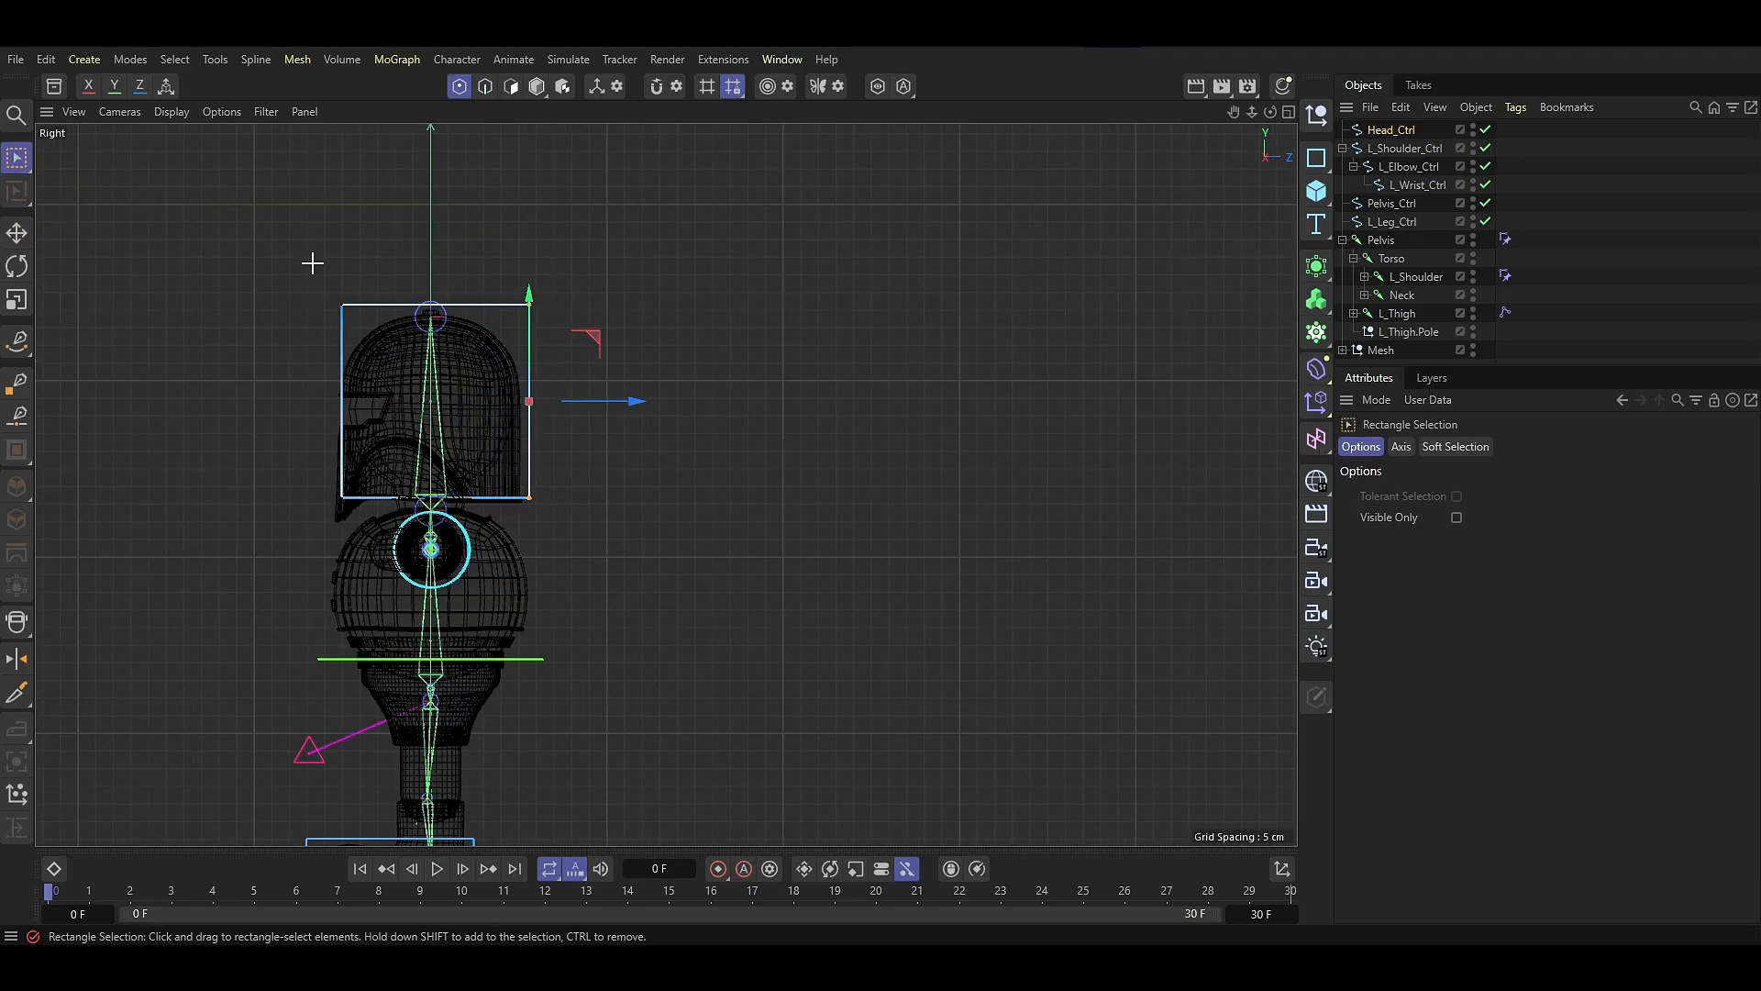
drag(312, 263, 365, 514)
drag(341, 401, 330, 401)
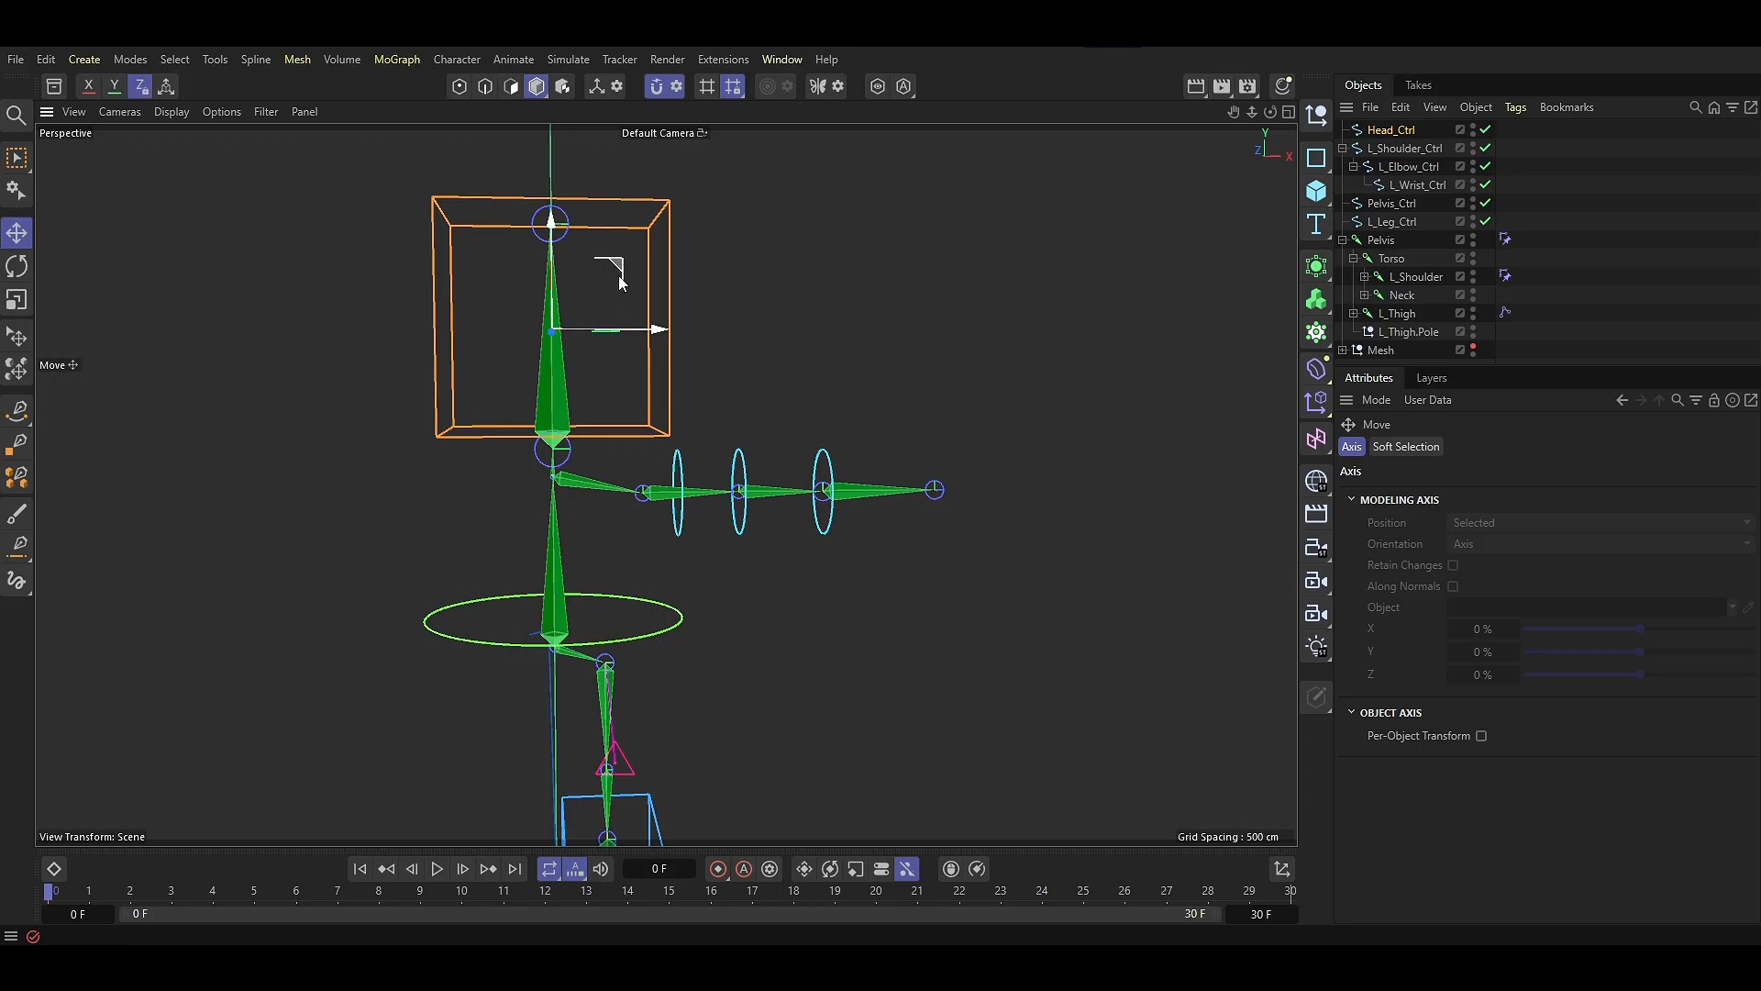
Snap Head_Ctrl's origin to the neck joint and move all its points back up around the head
alt+drag(620, 282, 594, 429)
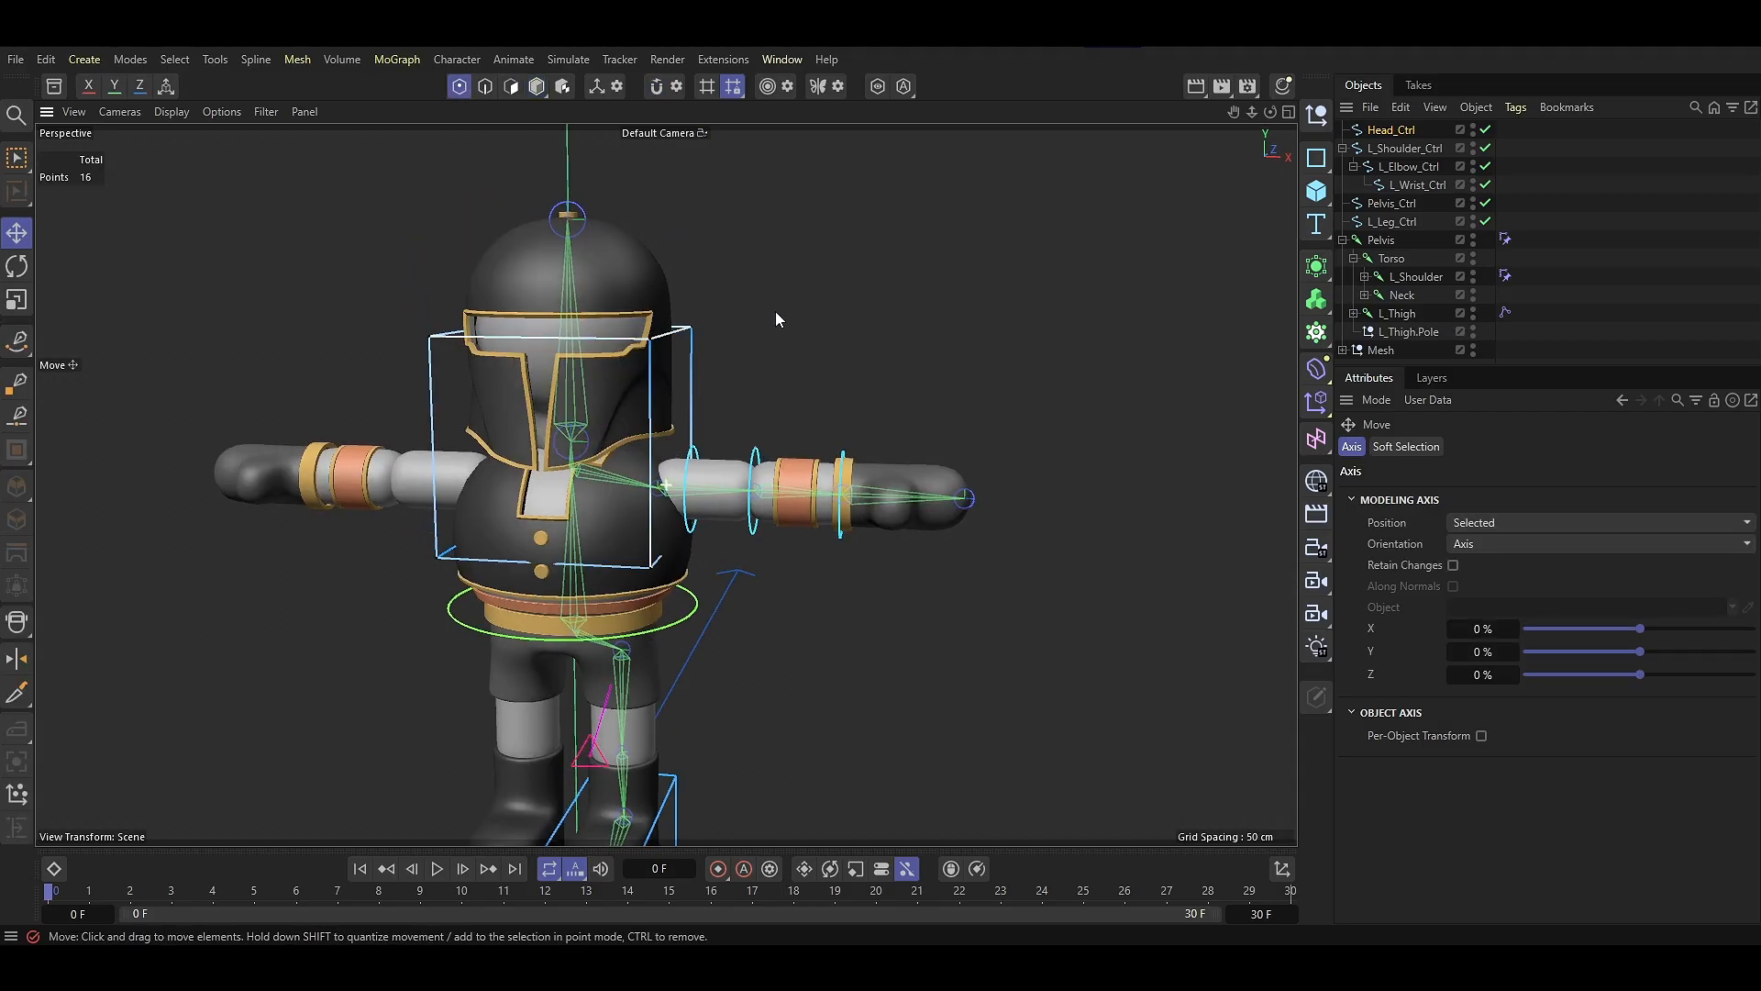
alt+drag(774, 311, 796, 317)
key(ctrl+a)
drag(570, 334, 681, 235)
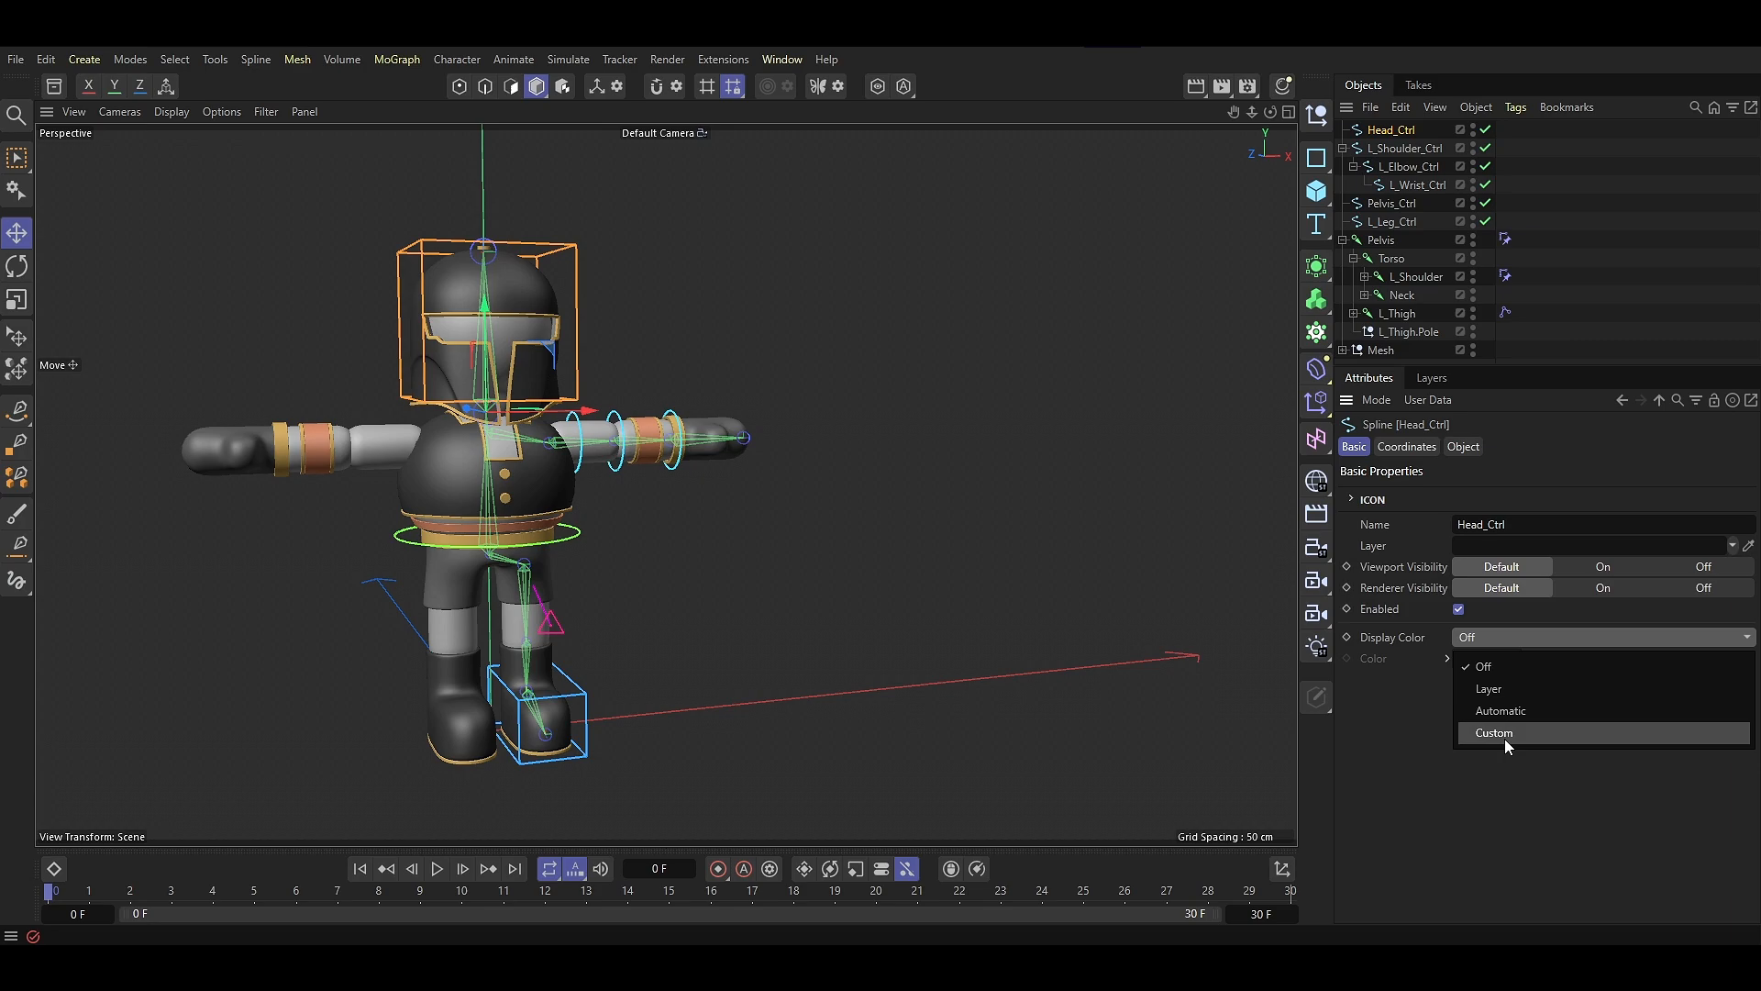
Give Head_Ctrl a custom yellow display color and freeze all its coordinates
click(1506, 735)
click(1487, 658)
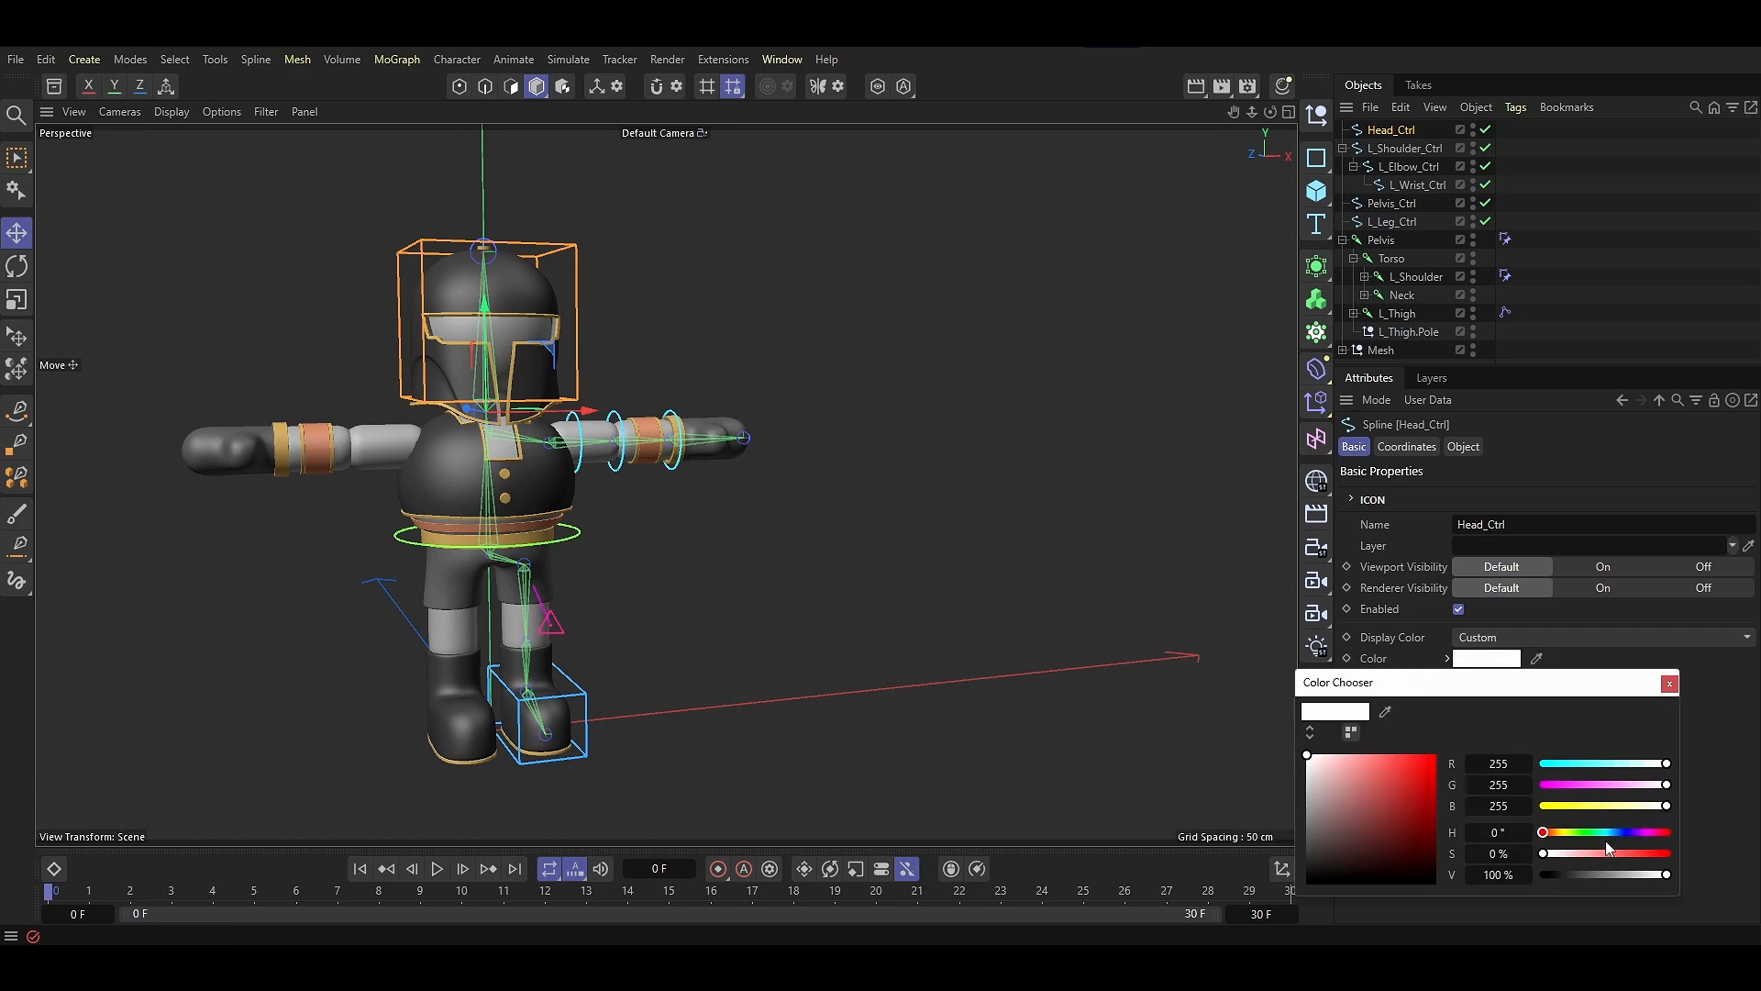
click(1567, 833)
click(1640, 854)
click(857, 542)
alt+drag(857, 542, 794, 563)
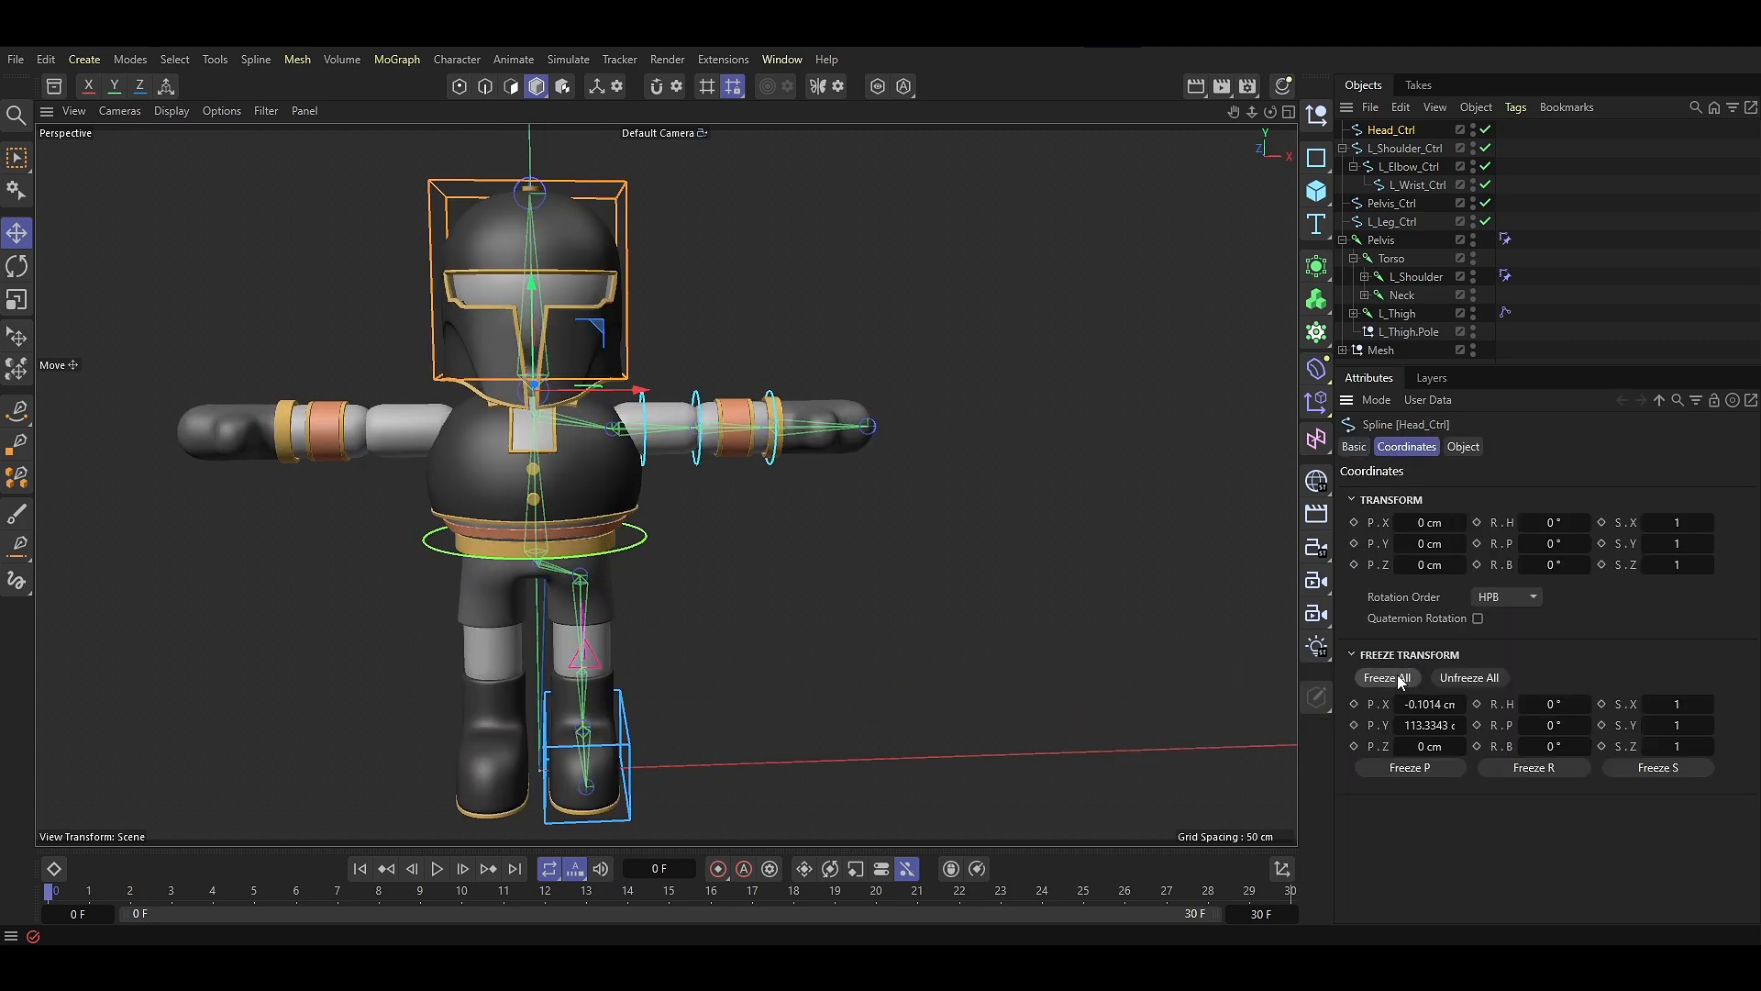
click(1385, 655)
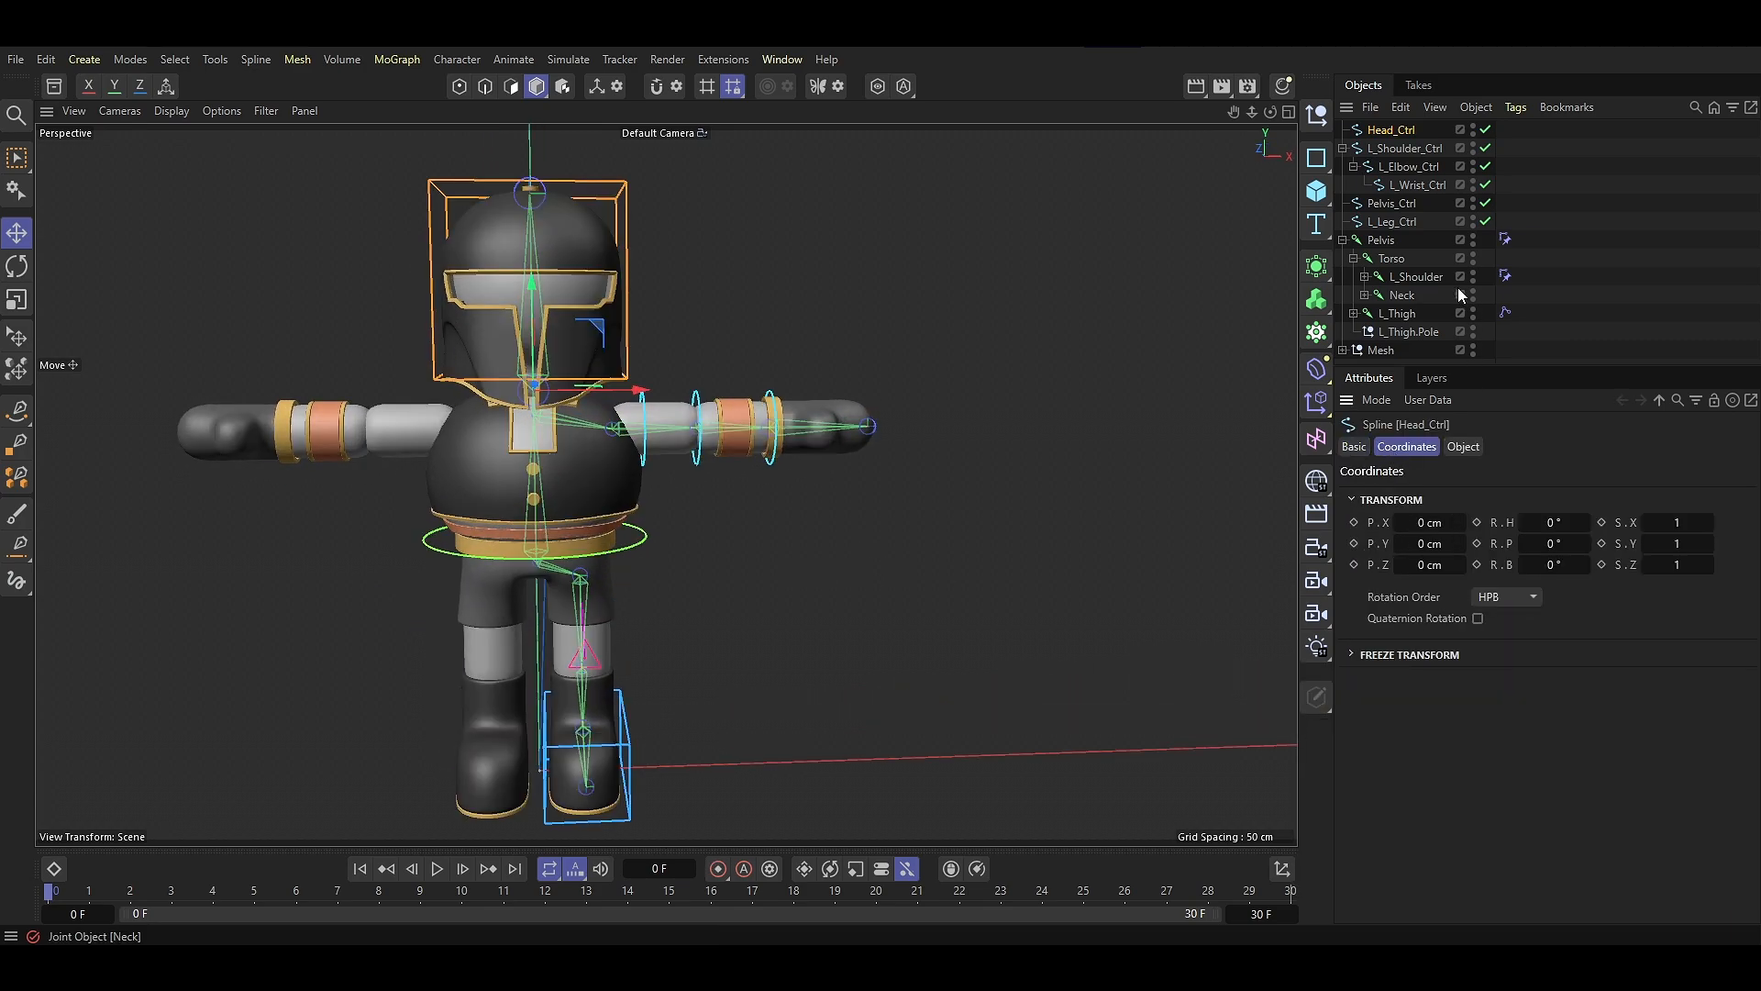
Add a Transform constraint with Maintain Original to the Neck joint, target Head_Ctrl, and test-rotate the head controller
right_click(1395, 295)
mouse_move(1406, 298)
click(1303, 404)
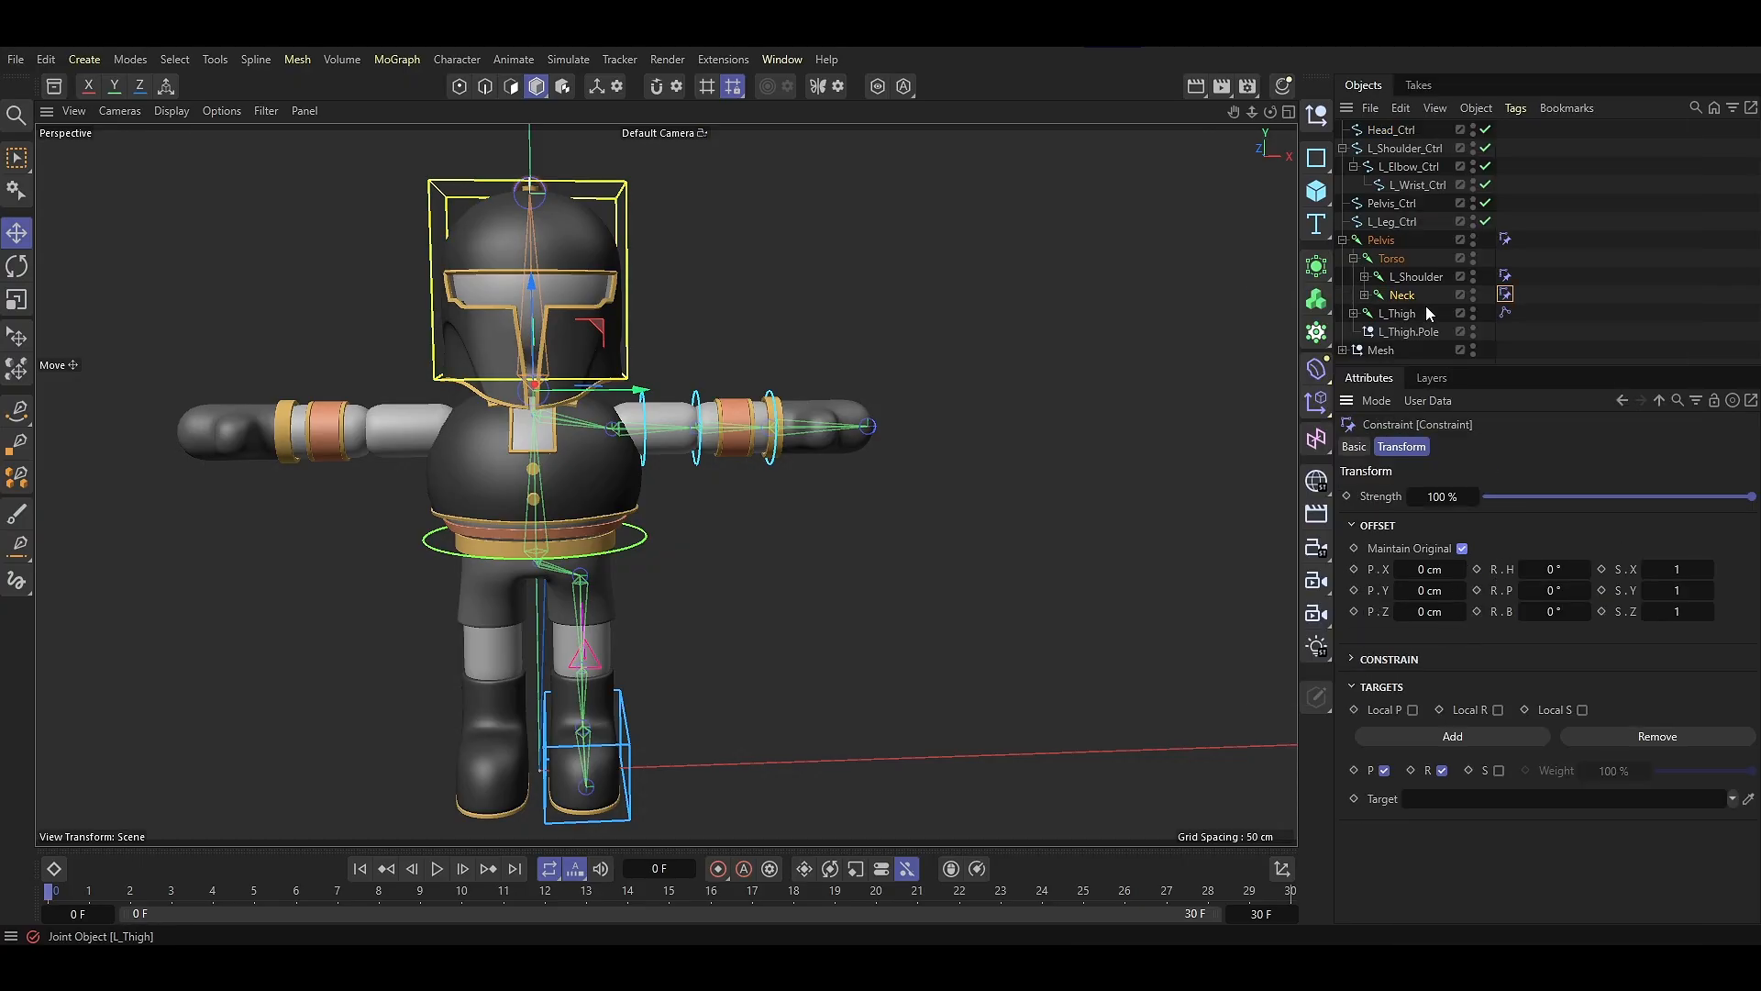
drag(1392, 131, 1484, 677)
drag(1483, 800, 1483, 800)
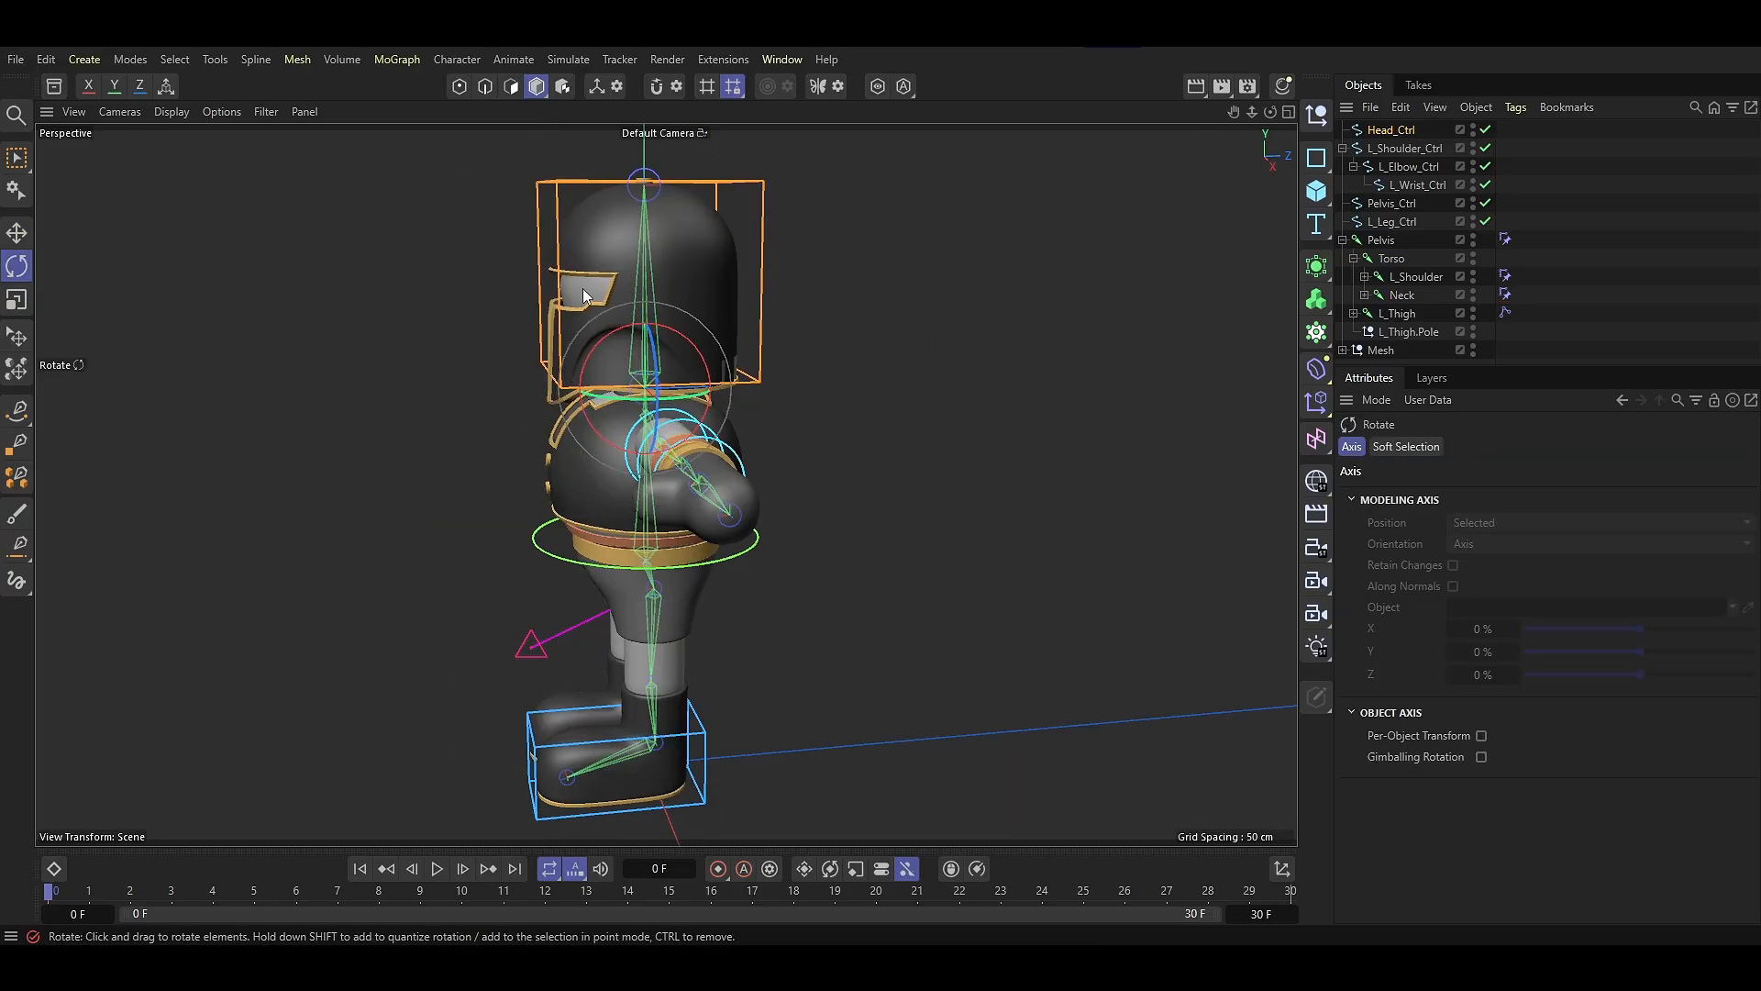
drag(581, 288, 775, 378)
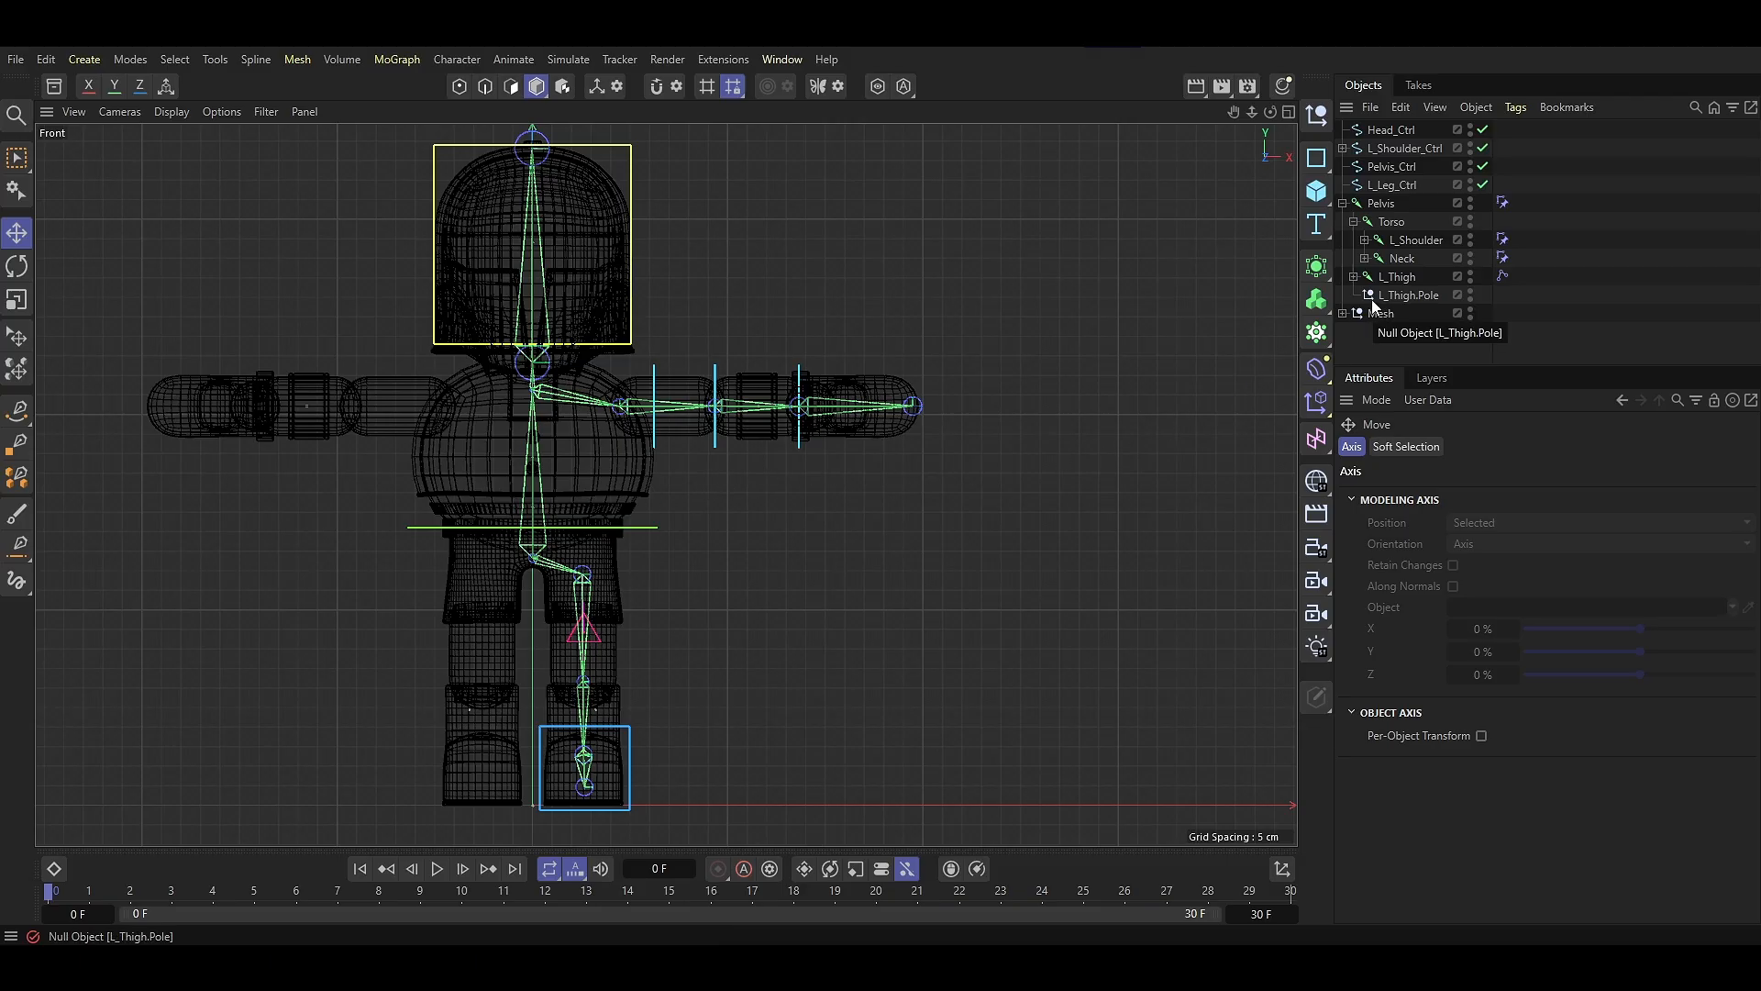
Select the left leg joints L_Thigh, L_Knee, L_Ankle and L_Toe and check the Mirror Tool's direction settings
click(1402, 278)
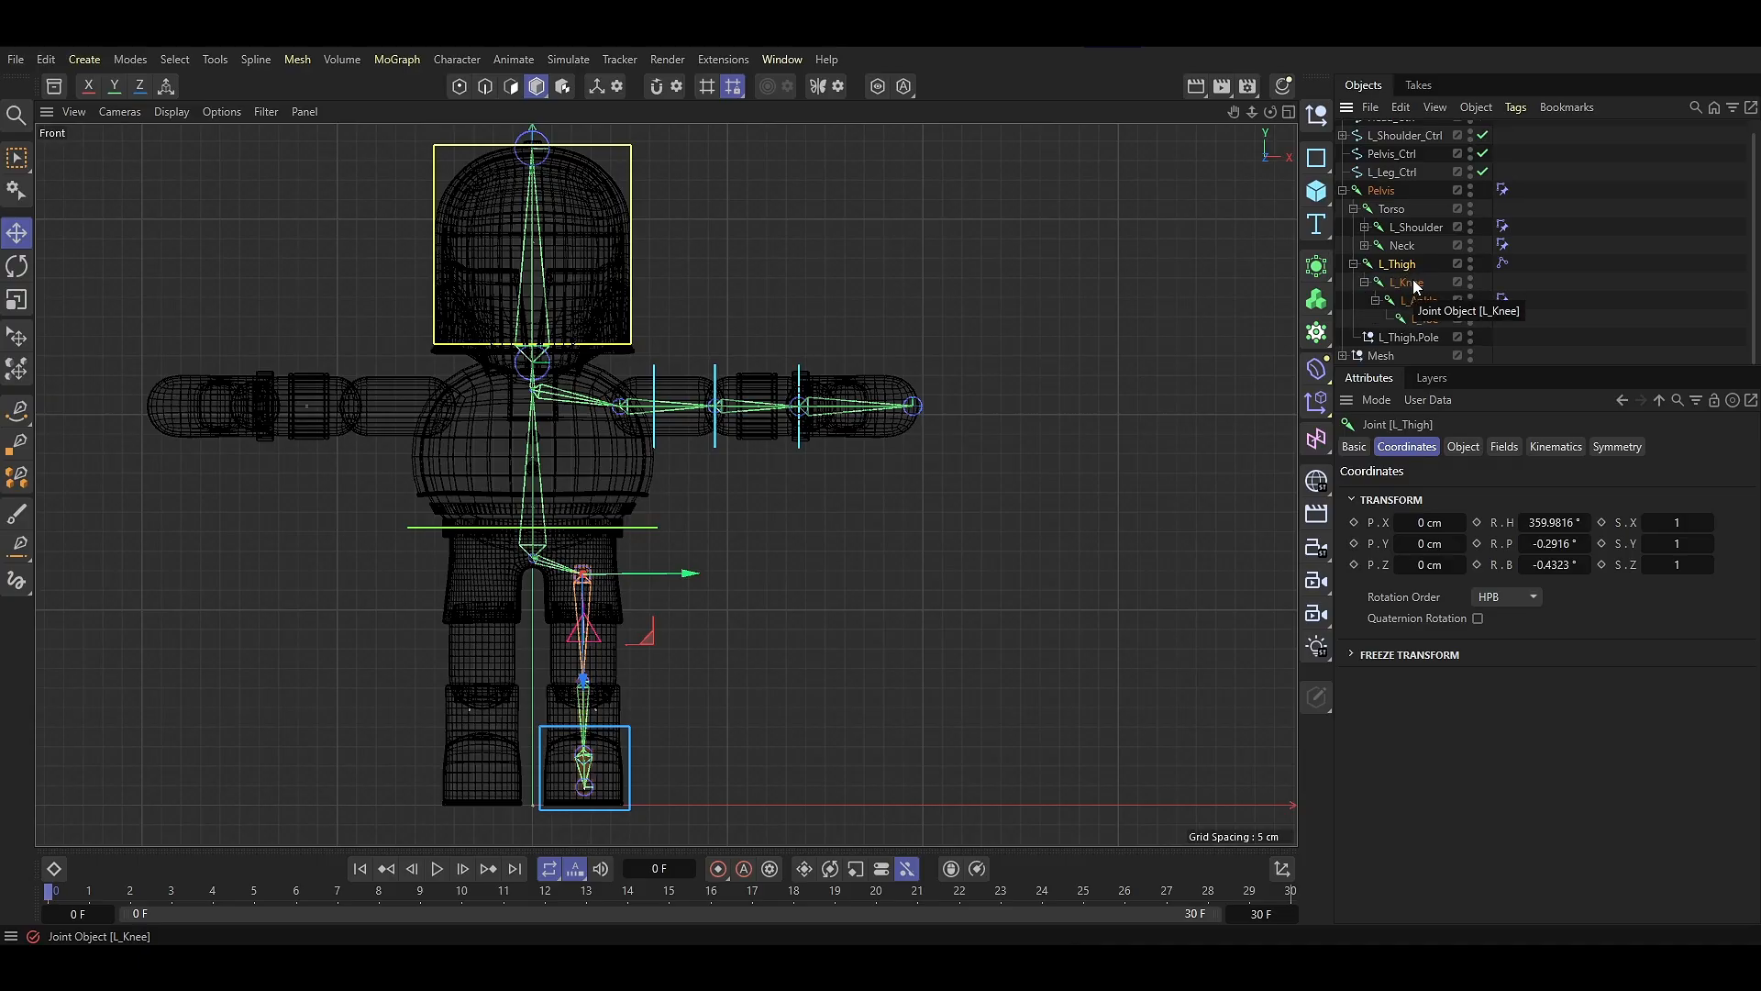
ctrl+click(1407, 282)
ctrl+click(1419, 302)
ctrl+click(1425, 319)
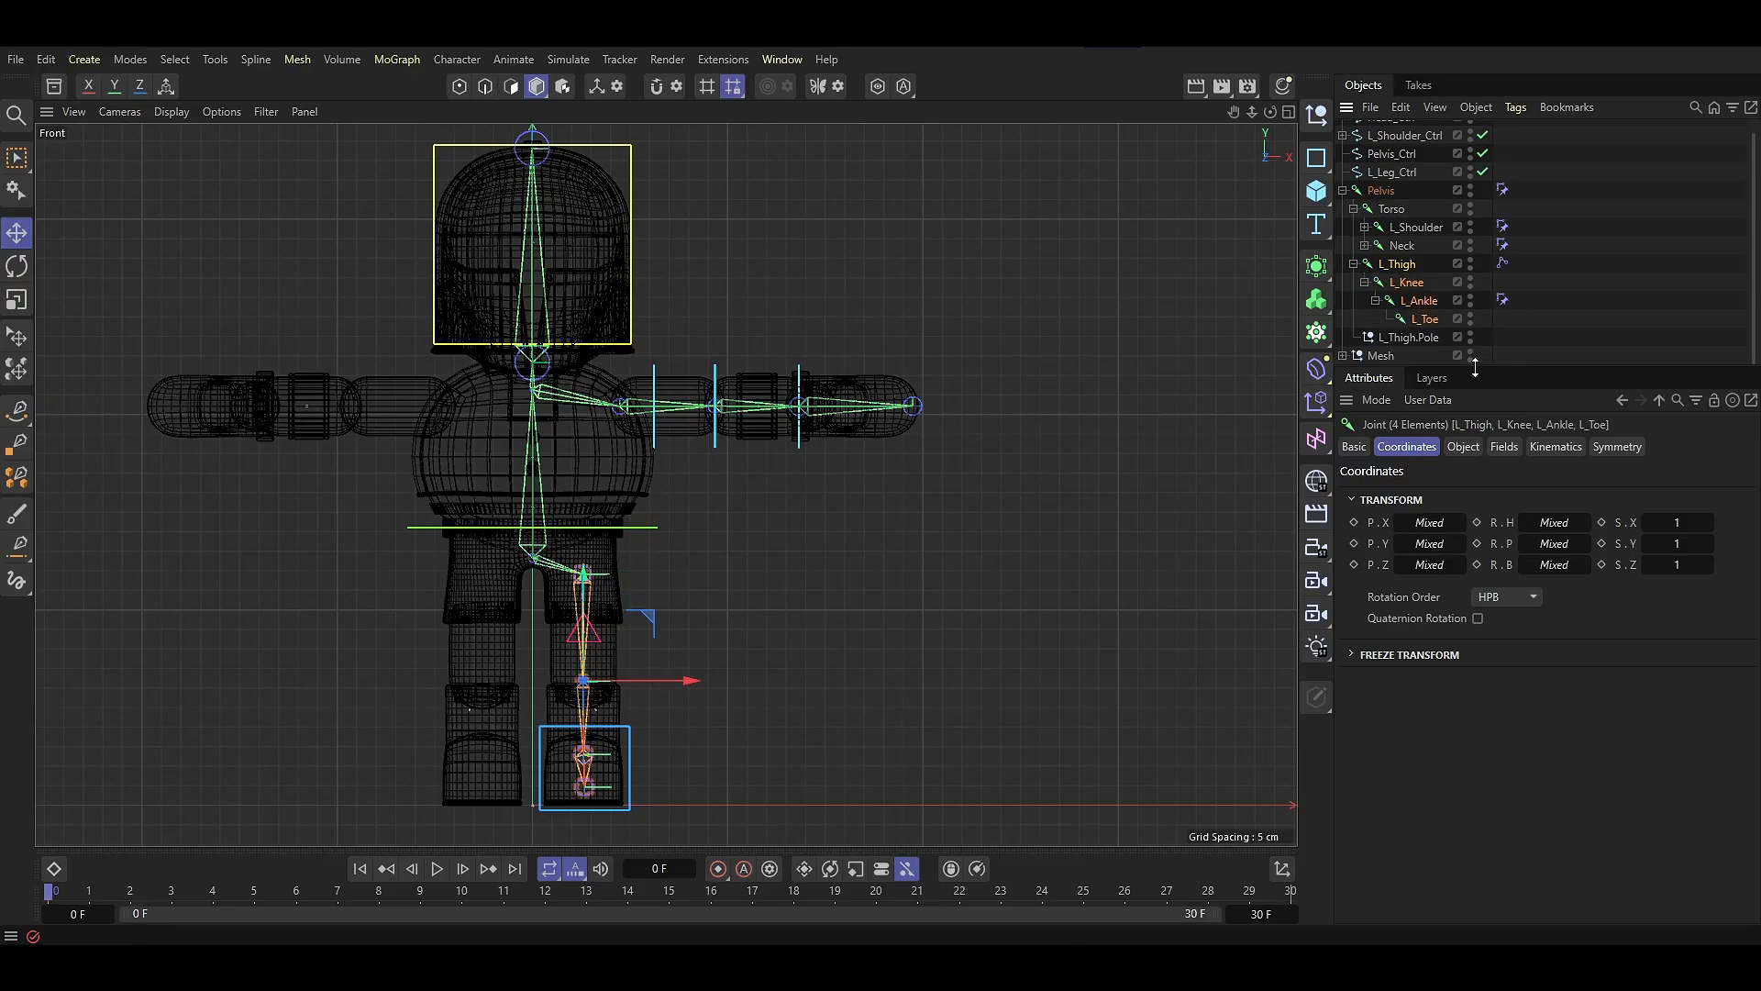
click(449, 65)
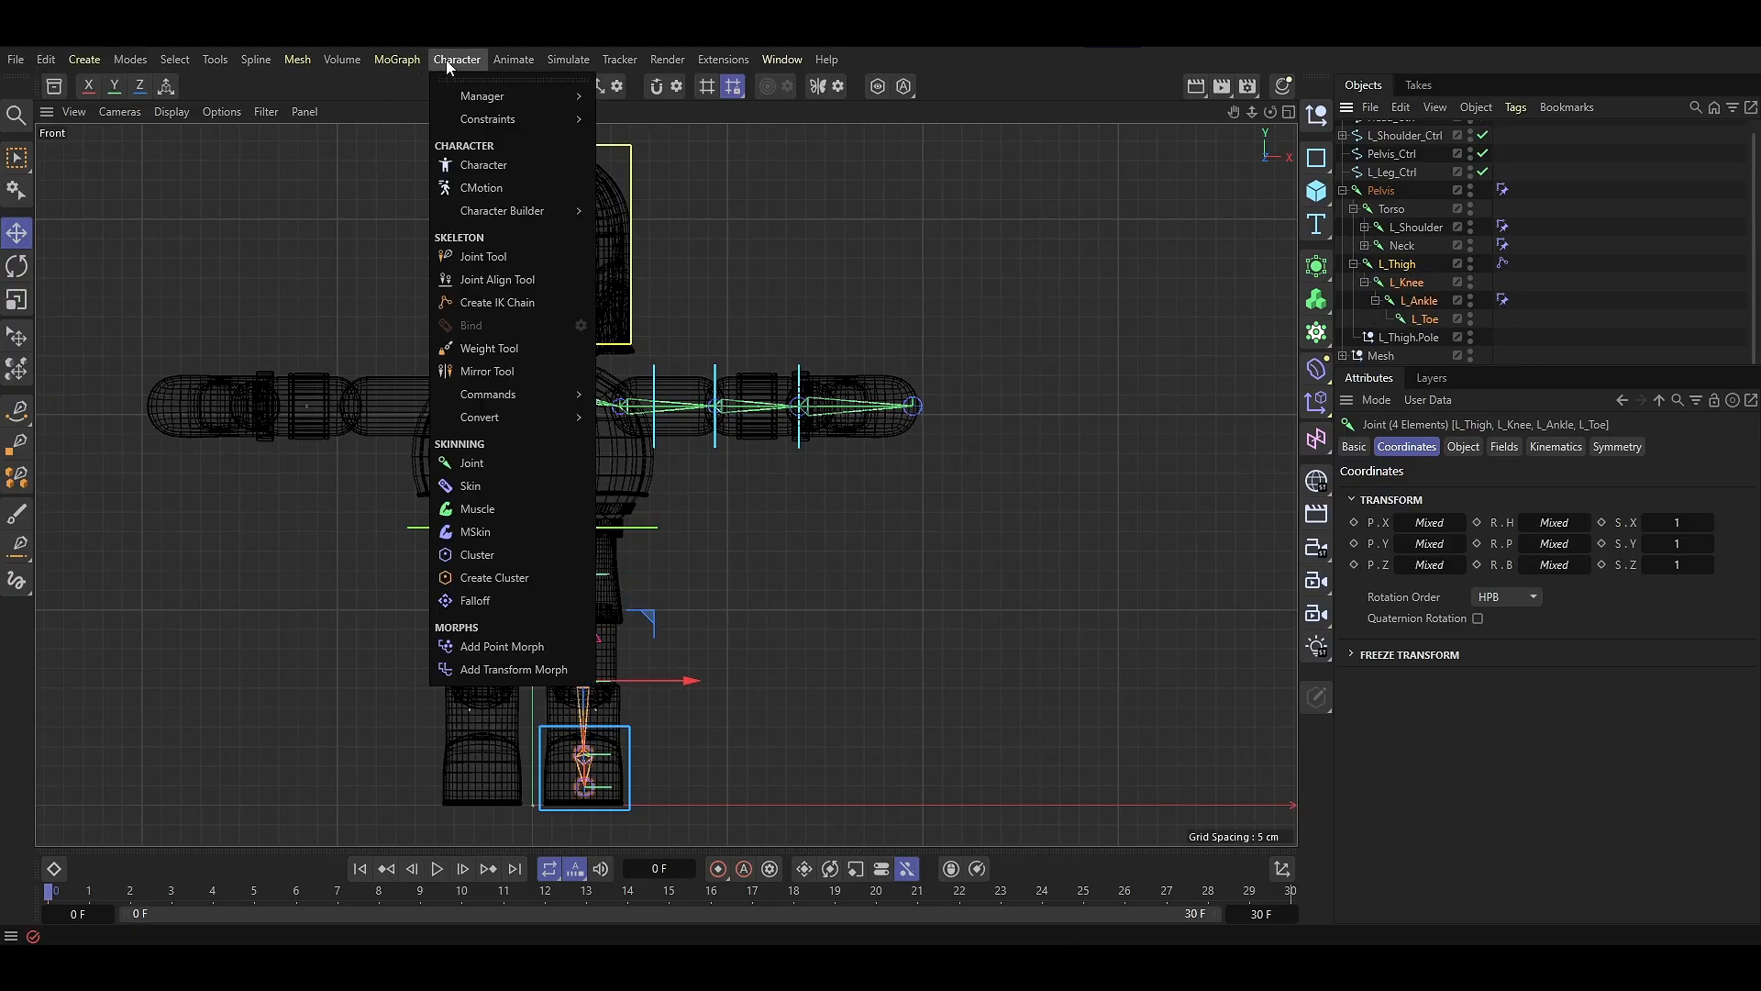
click(478, 366)
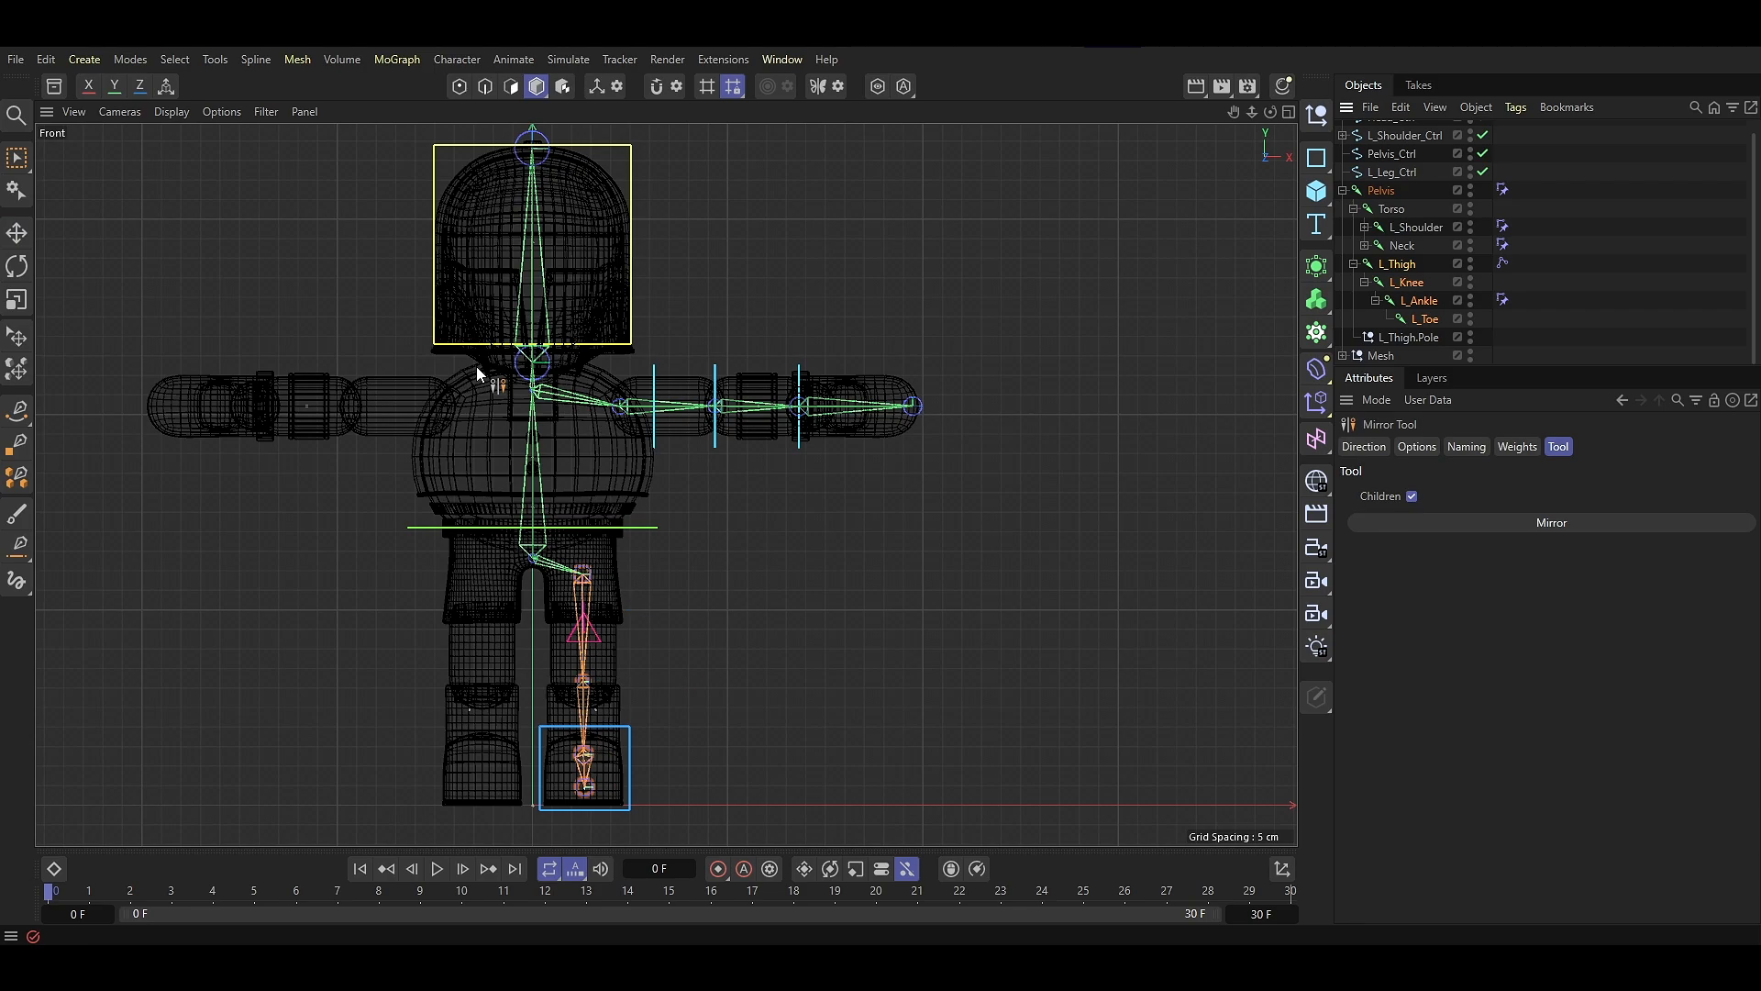
click(1375, 450)
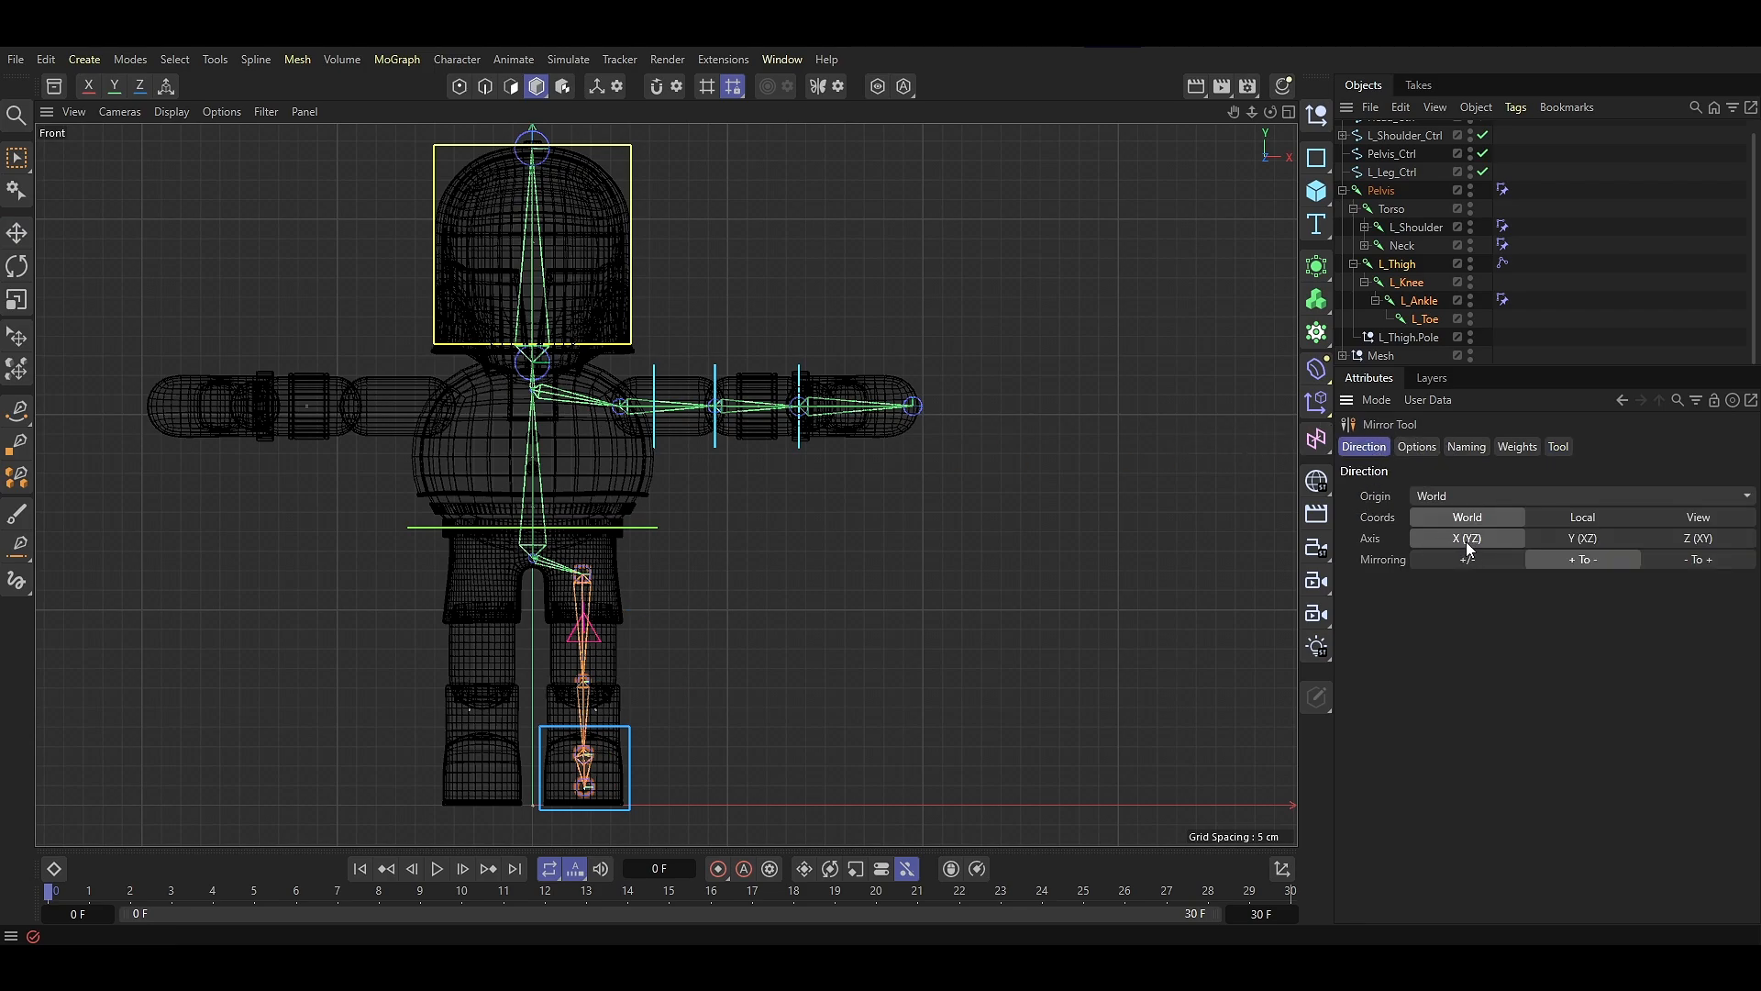
Mirror the selected leg joints with their children, replacing L_ with R_ in the names, and select the new foot controller
click(1467, 449)
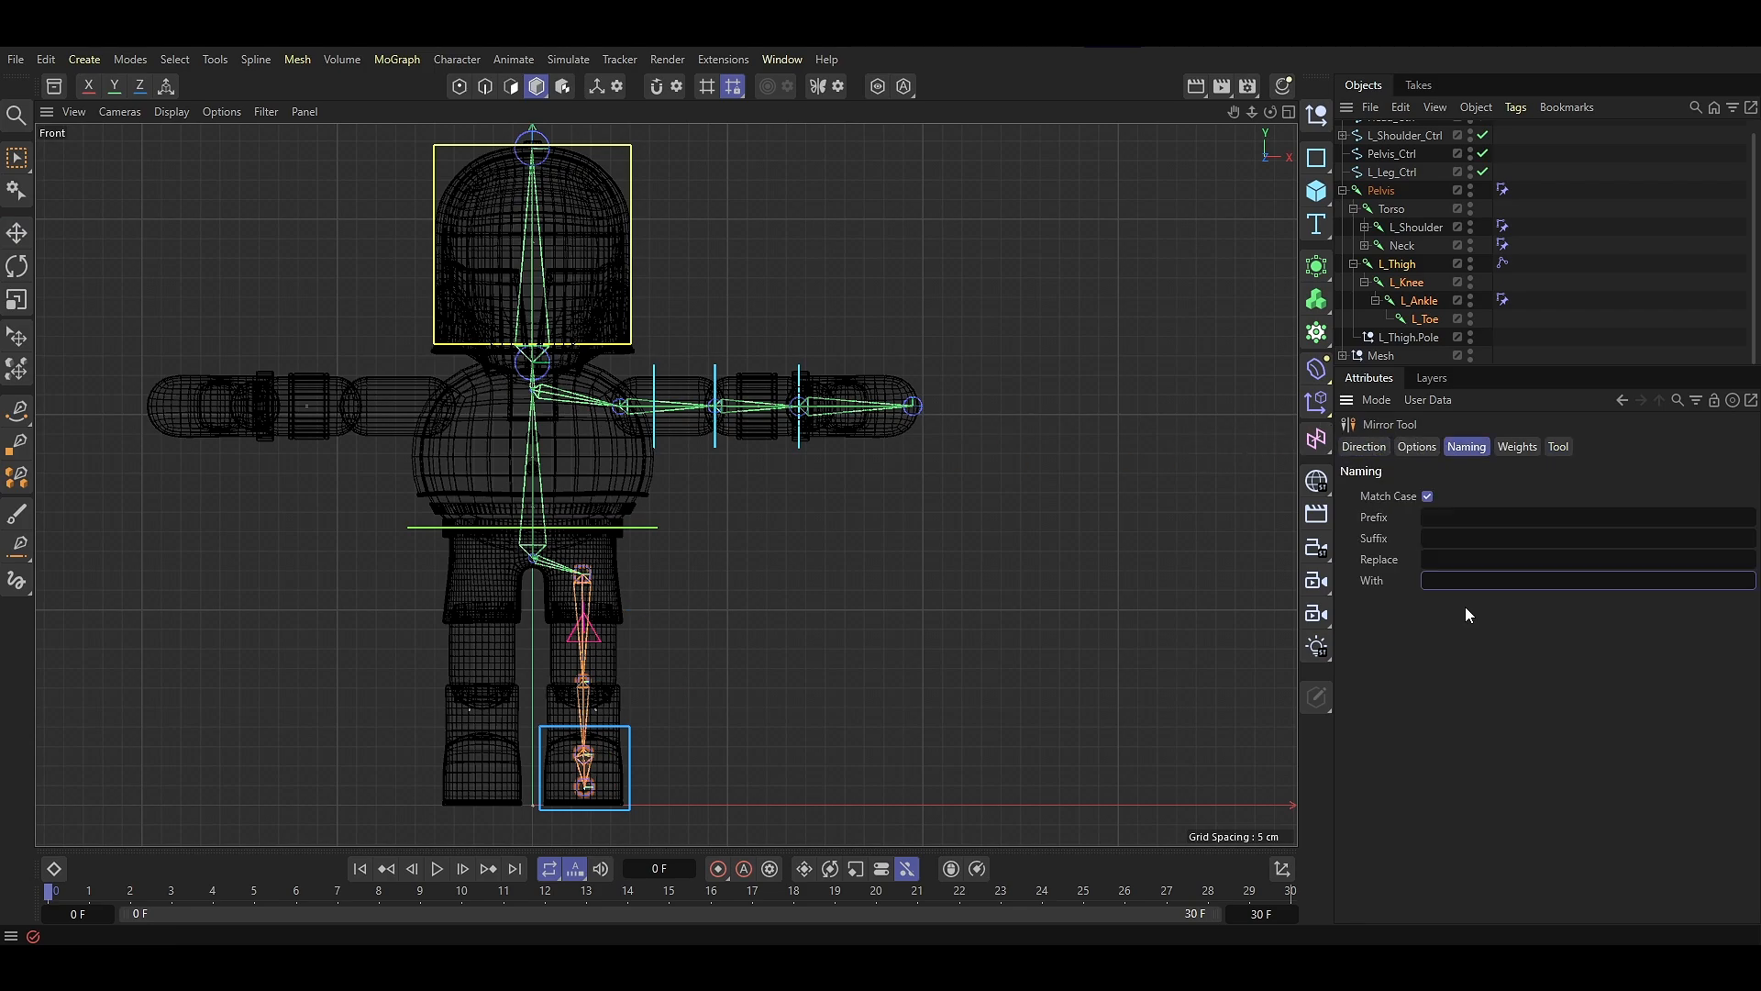
click(1448, 559)
text(L_)
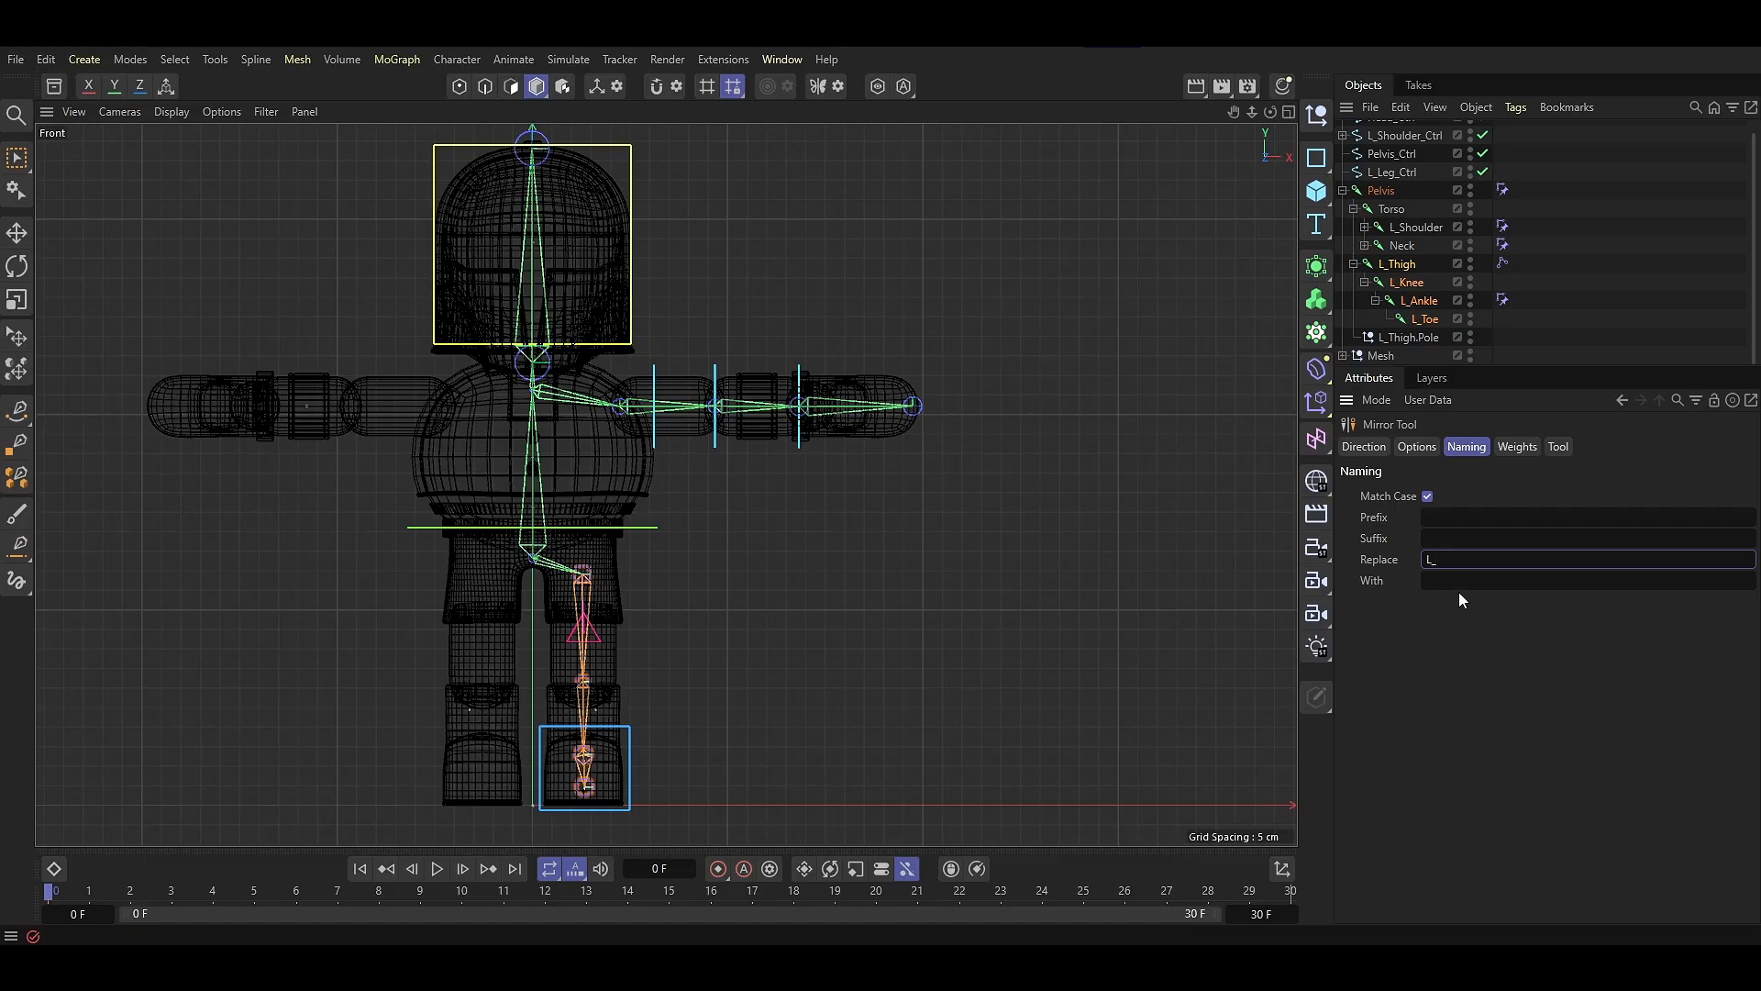
key(Tab)
text(R)
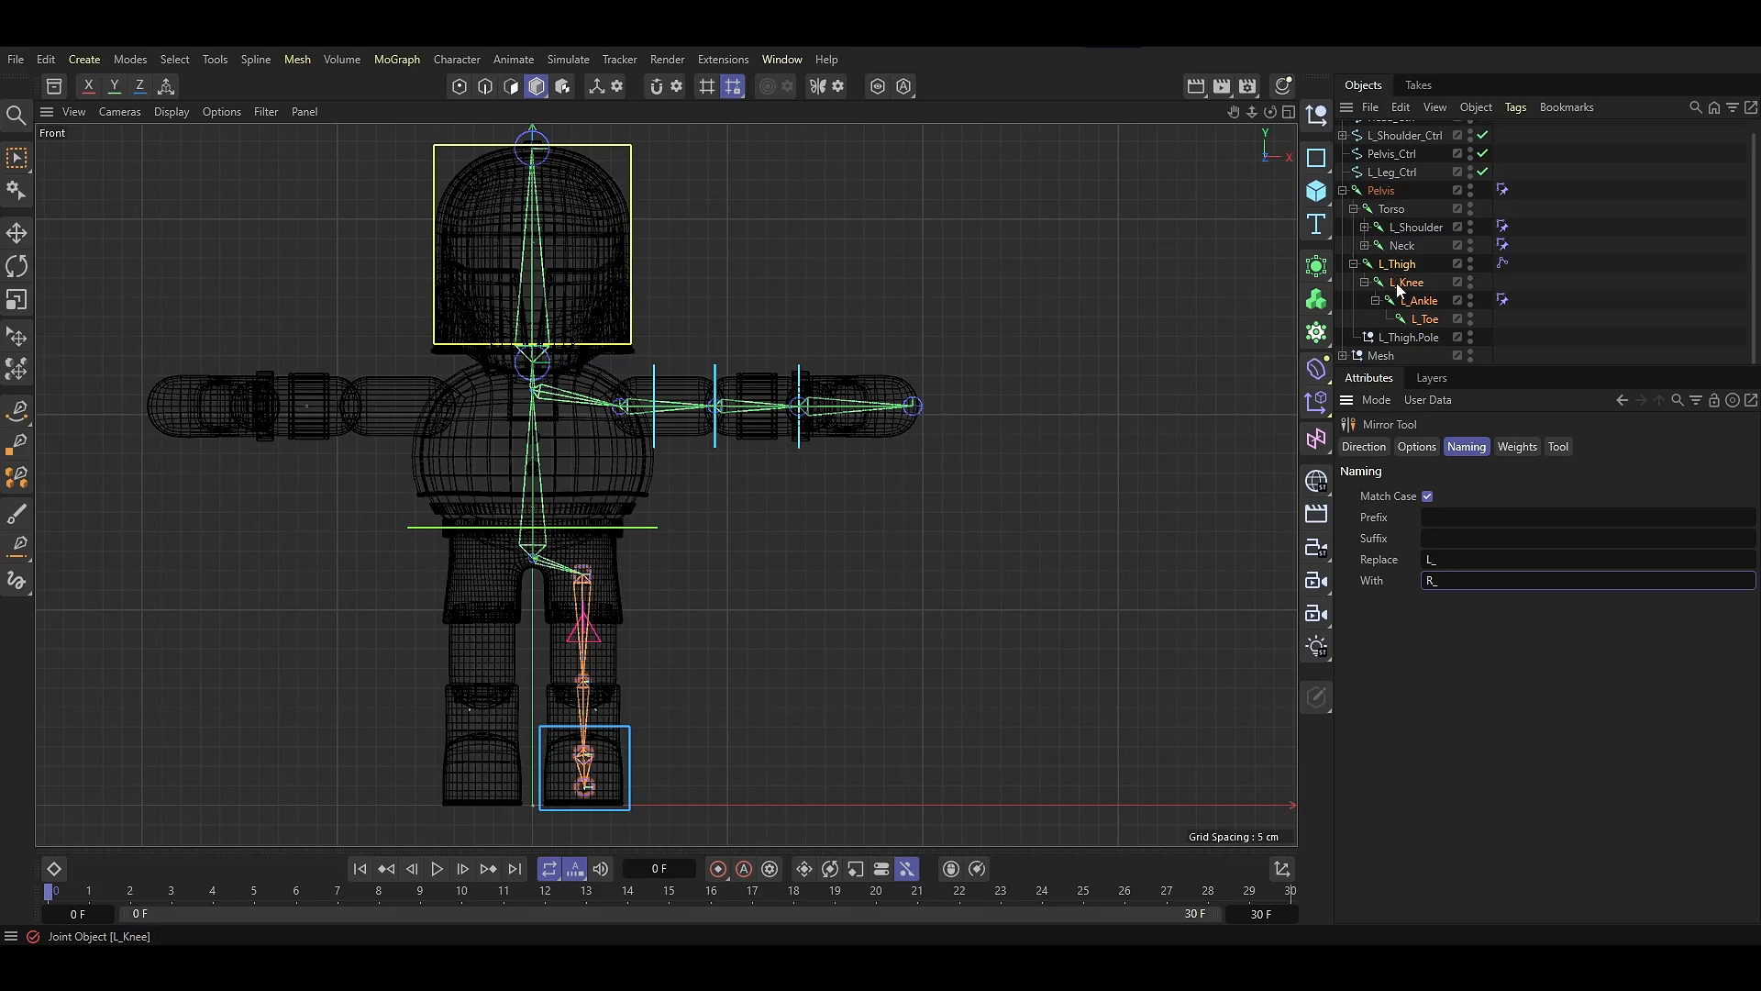
click(1558, 446)
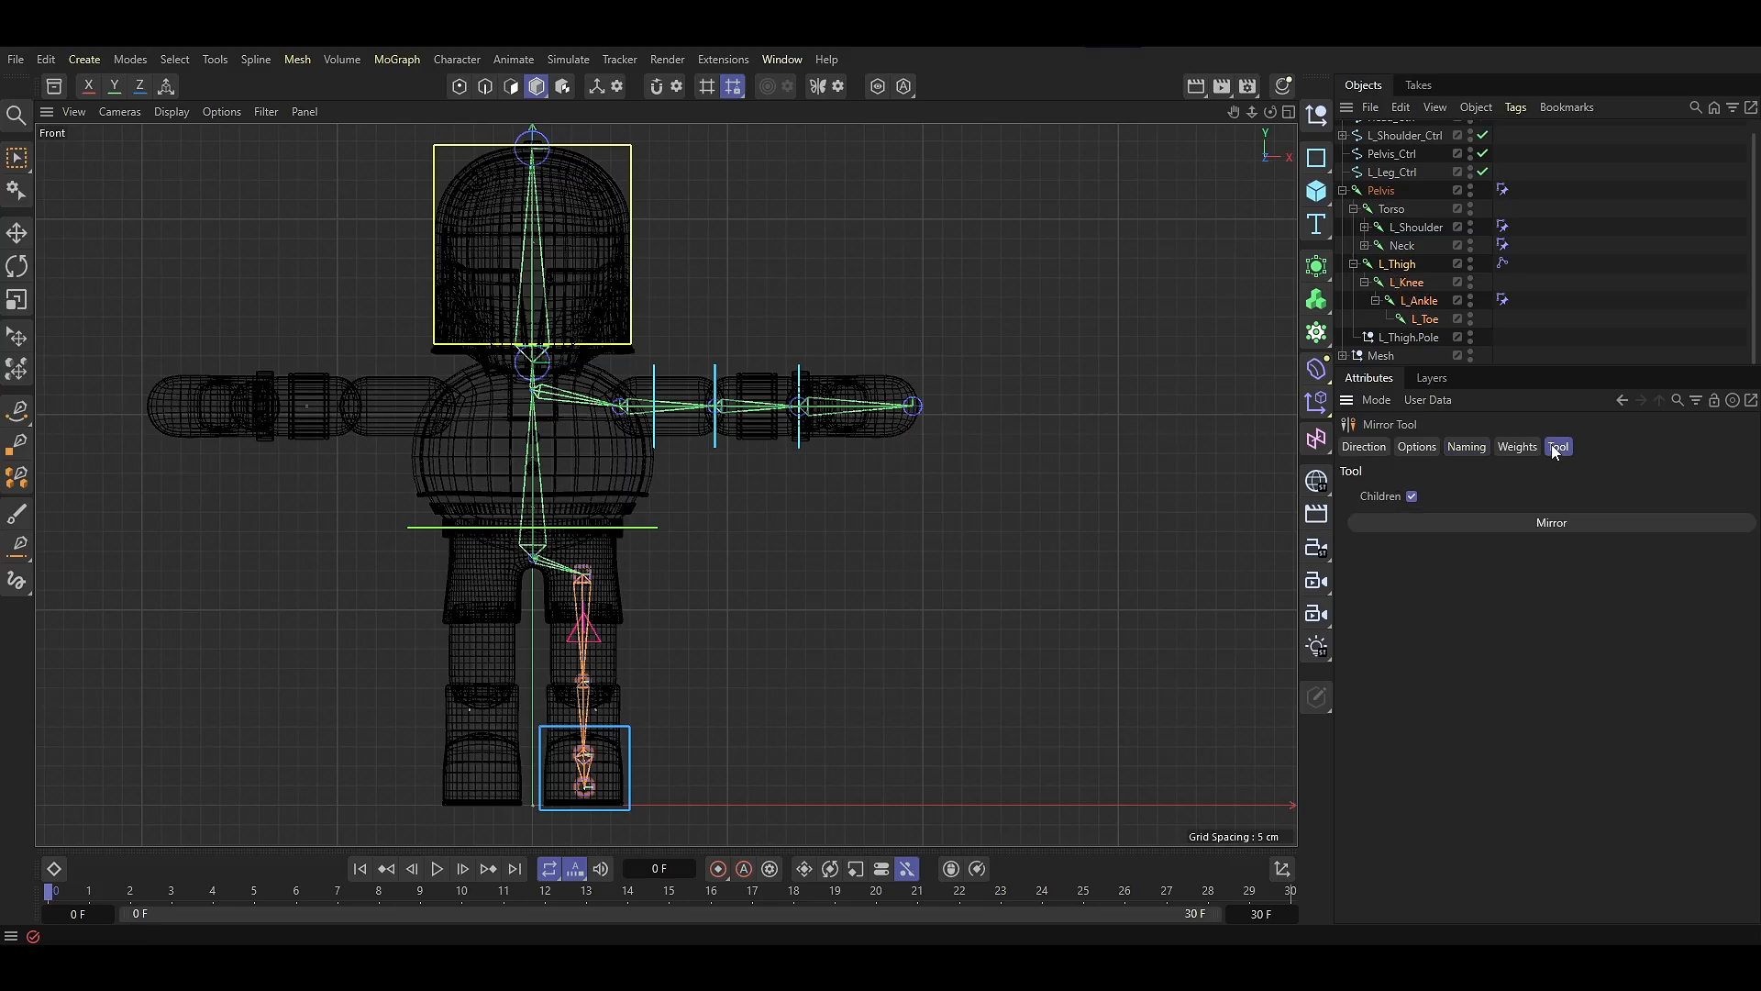
click(1544, 524)
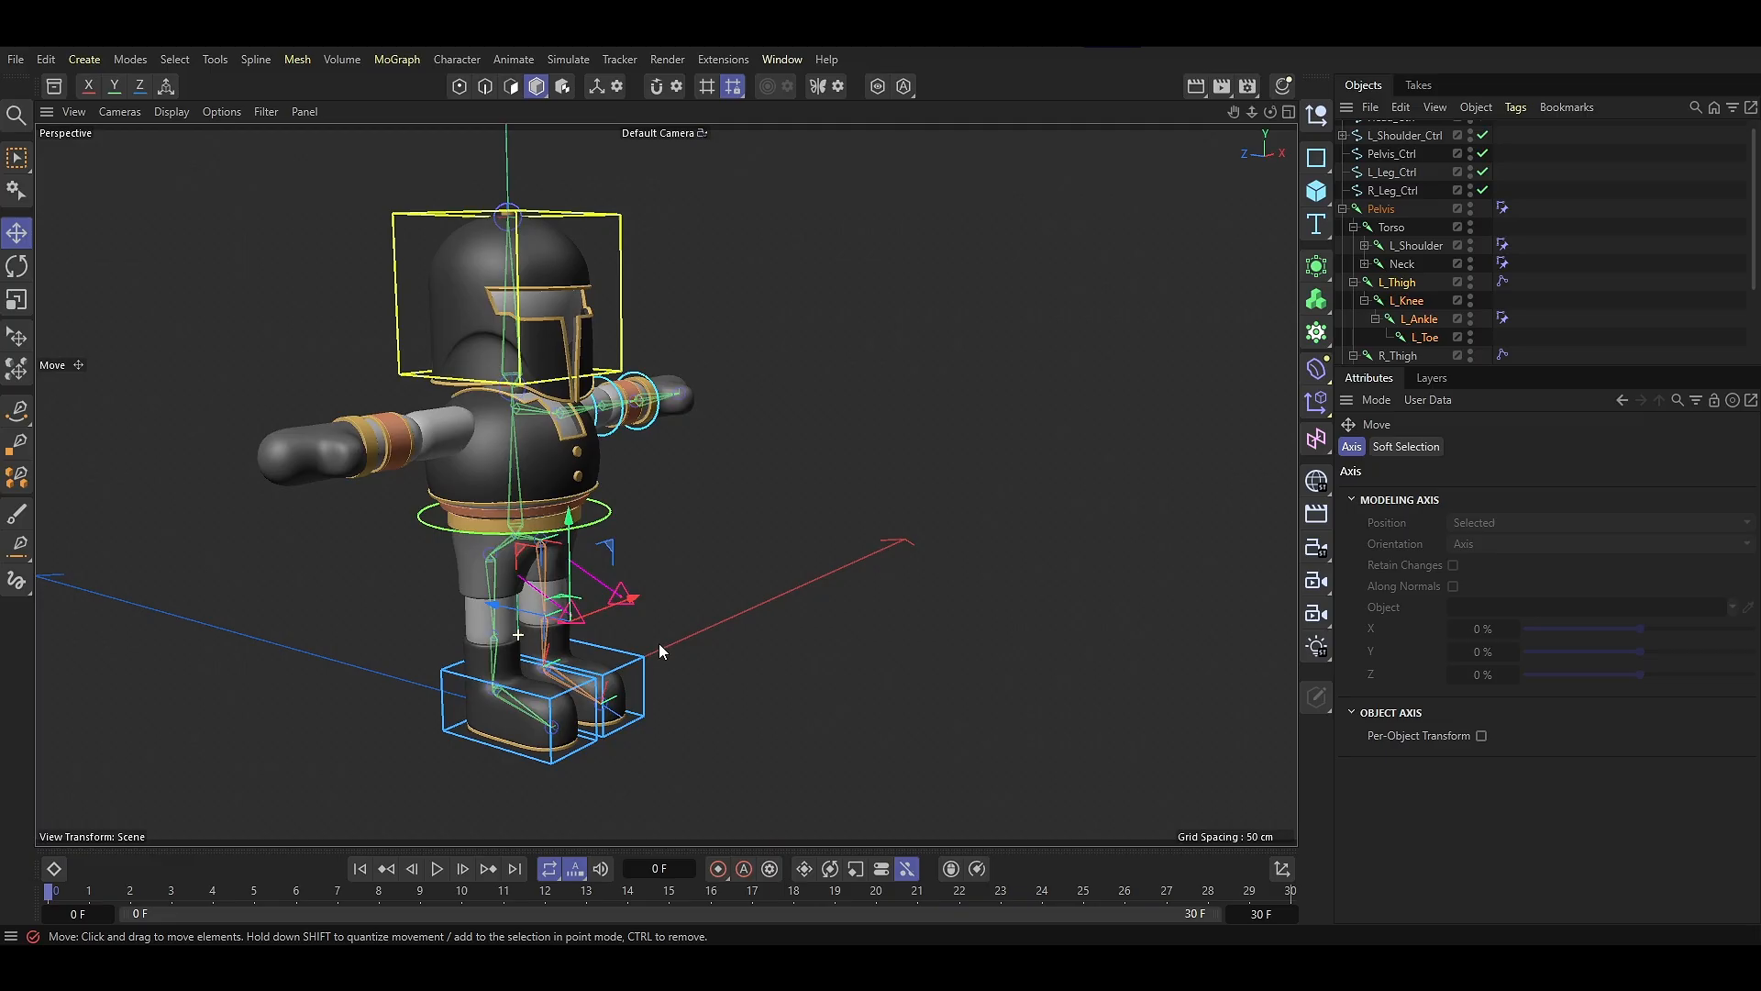
mouse_move(658, 642)
alt+mouse_down()
mouse_move(742, 636)
mouse_move(441, 659)
mouse_move(460, 689)
alt+mouse_up()
click(444, 711)
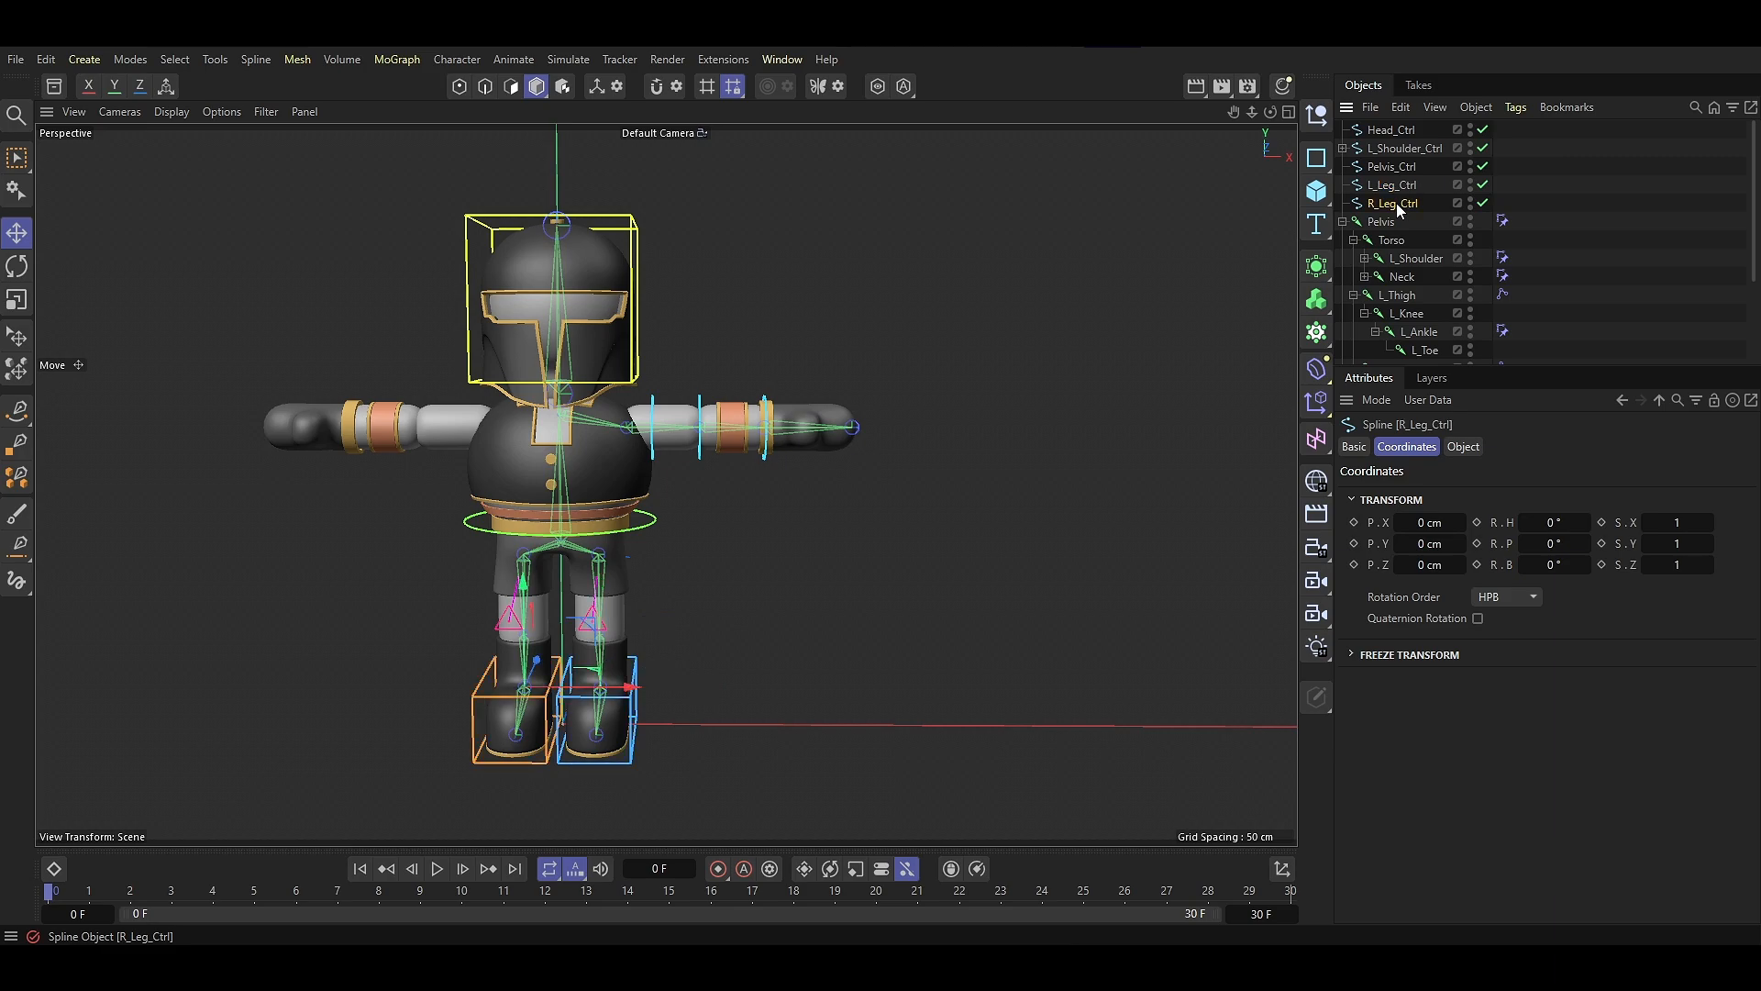
Mirror the left arm joints from L_Shoulder to L_Hand with the same Mirror Tool settings and test-rotate R_Shoulder_Ctrl
scroll(1427, 279, down, 3)
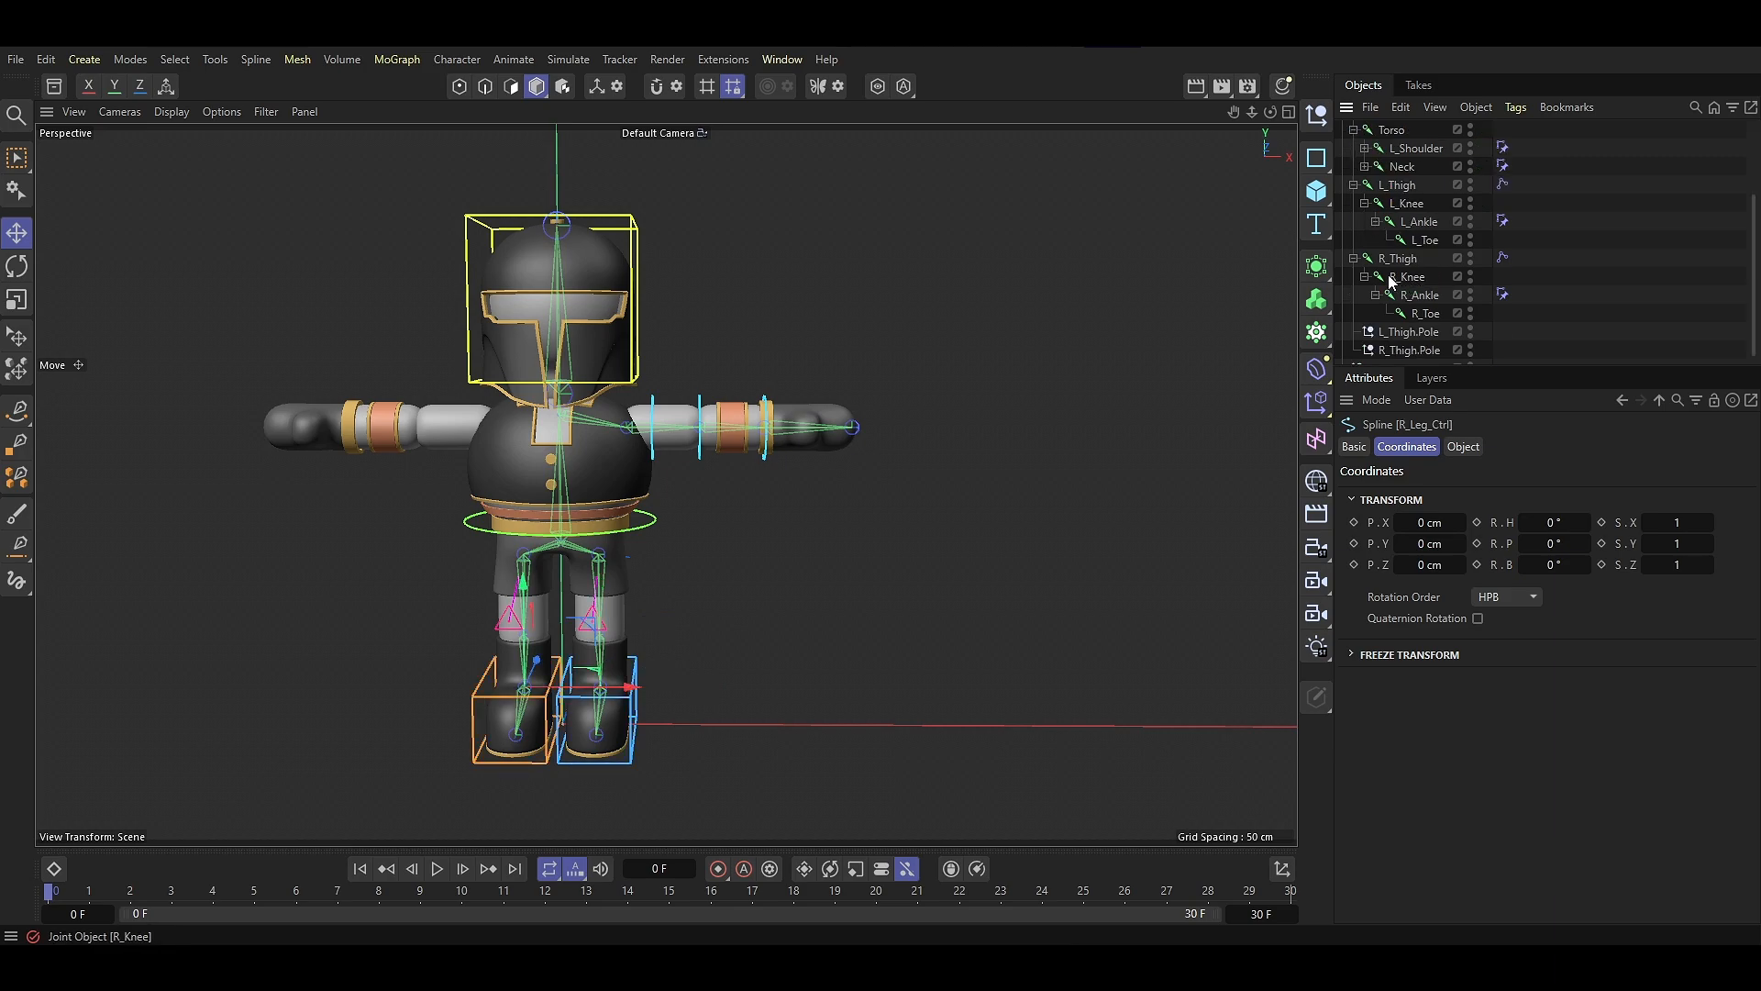
click(1354, 258)
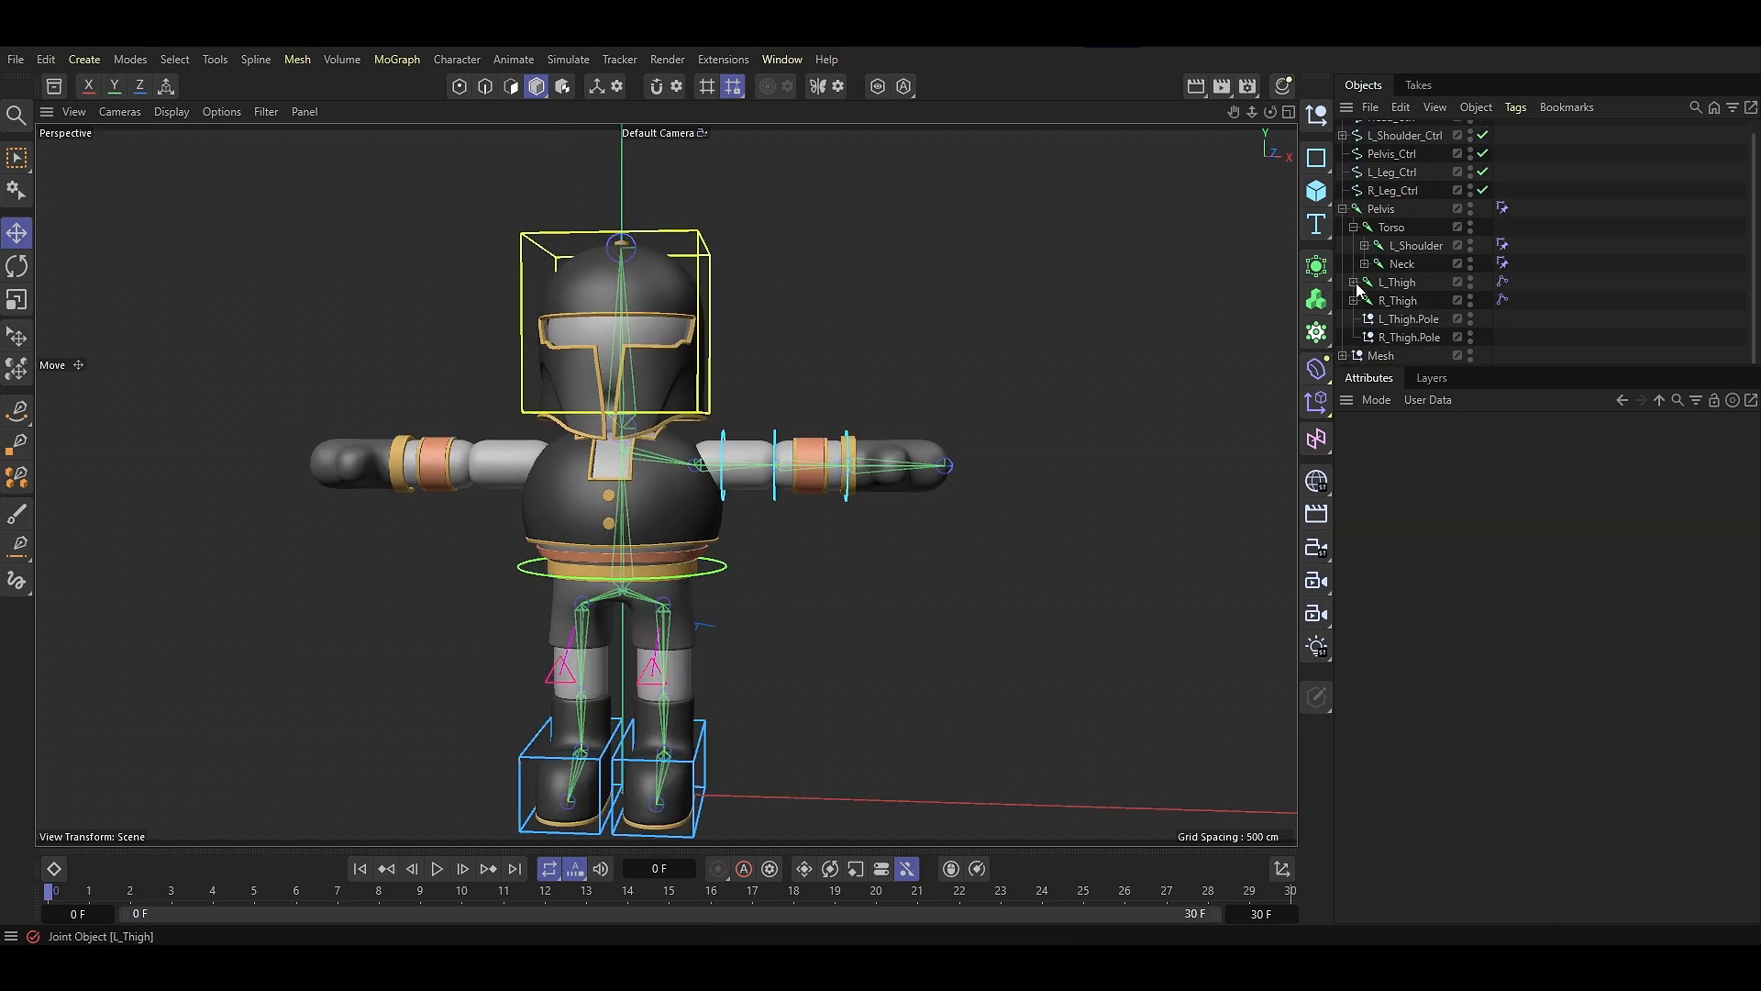
click(1365, 245)
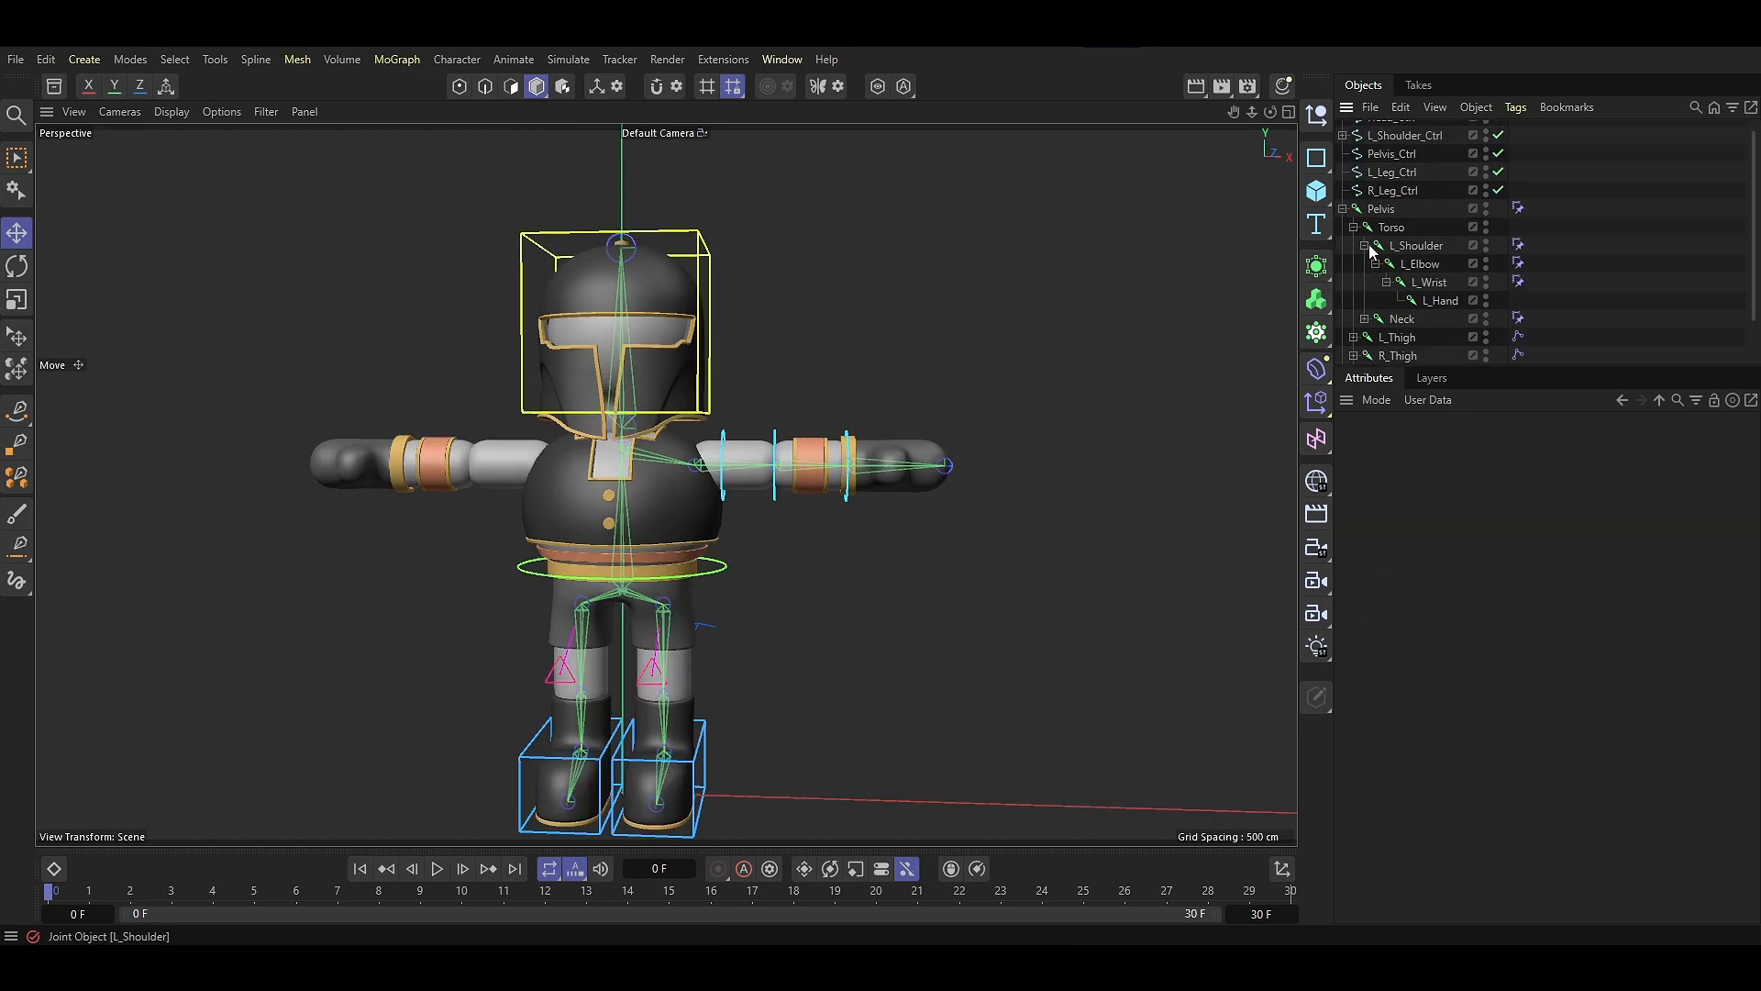
click(1416, 245)
ctrl+click(1420, 264)
shift+click(1440, 300)
click(457, 58)
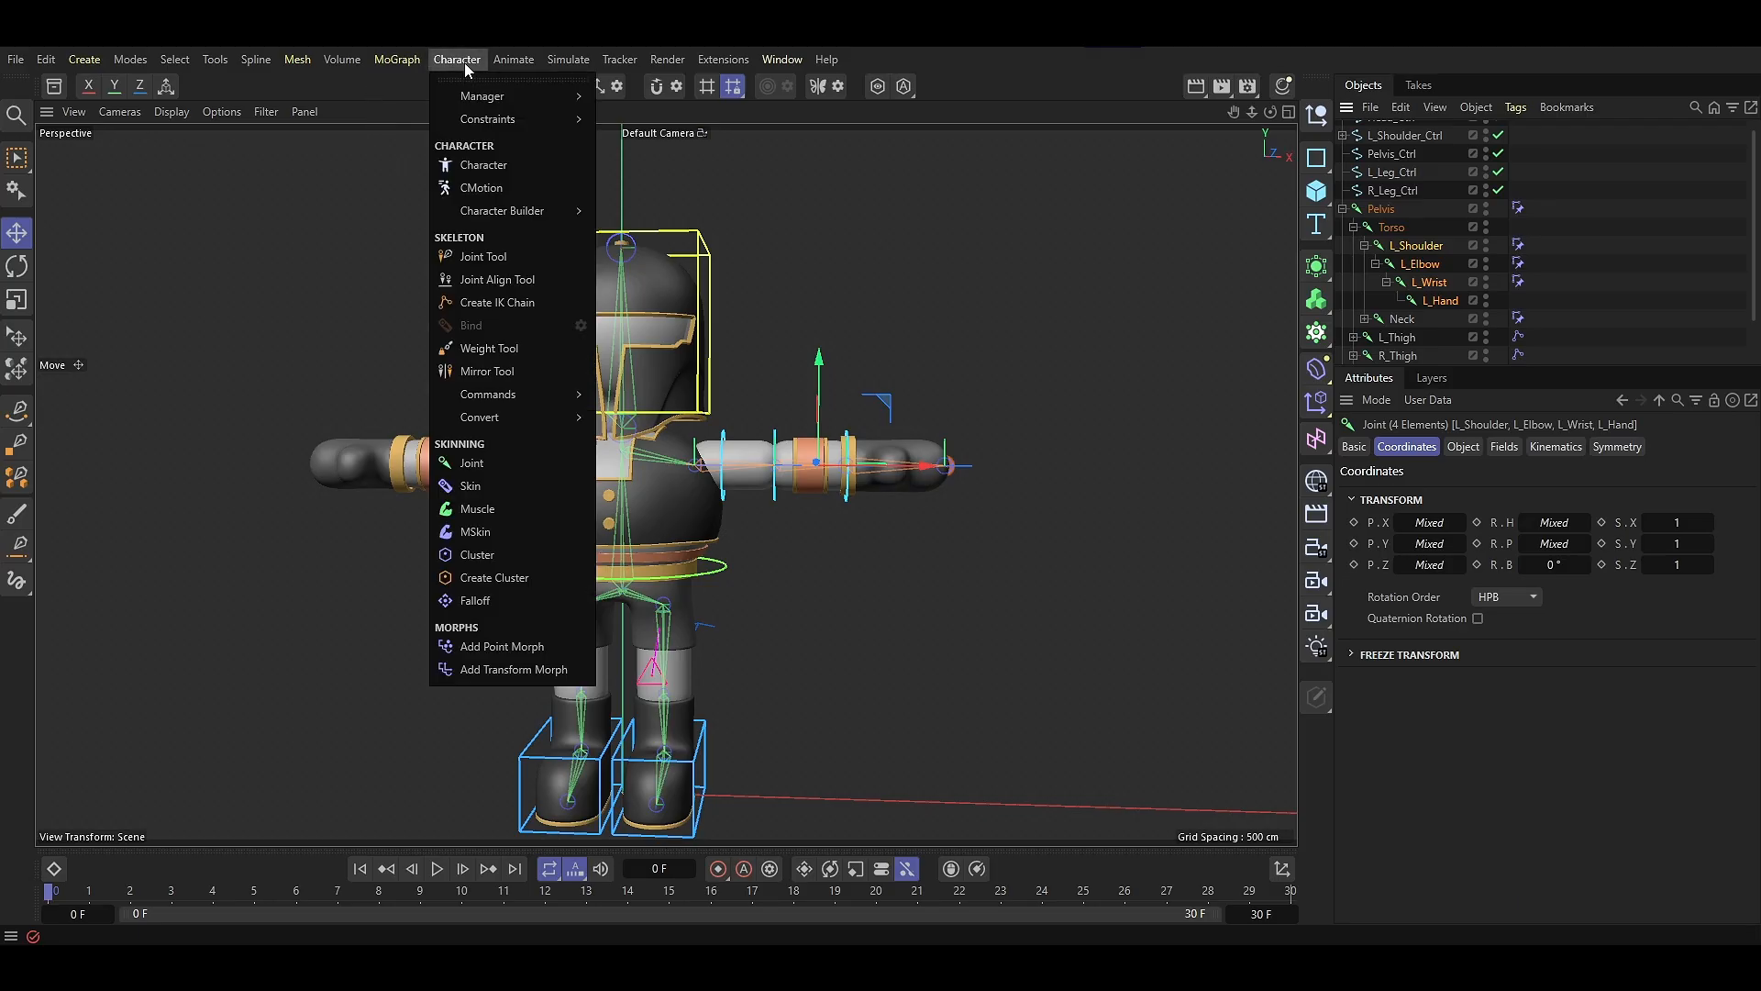
click(485, 371)
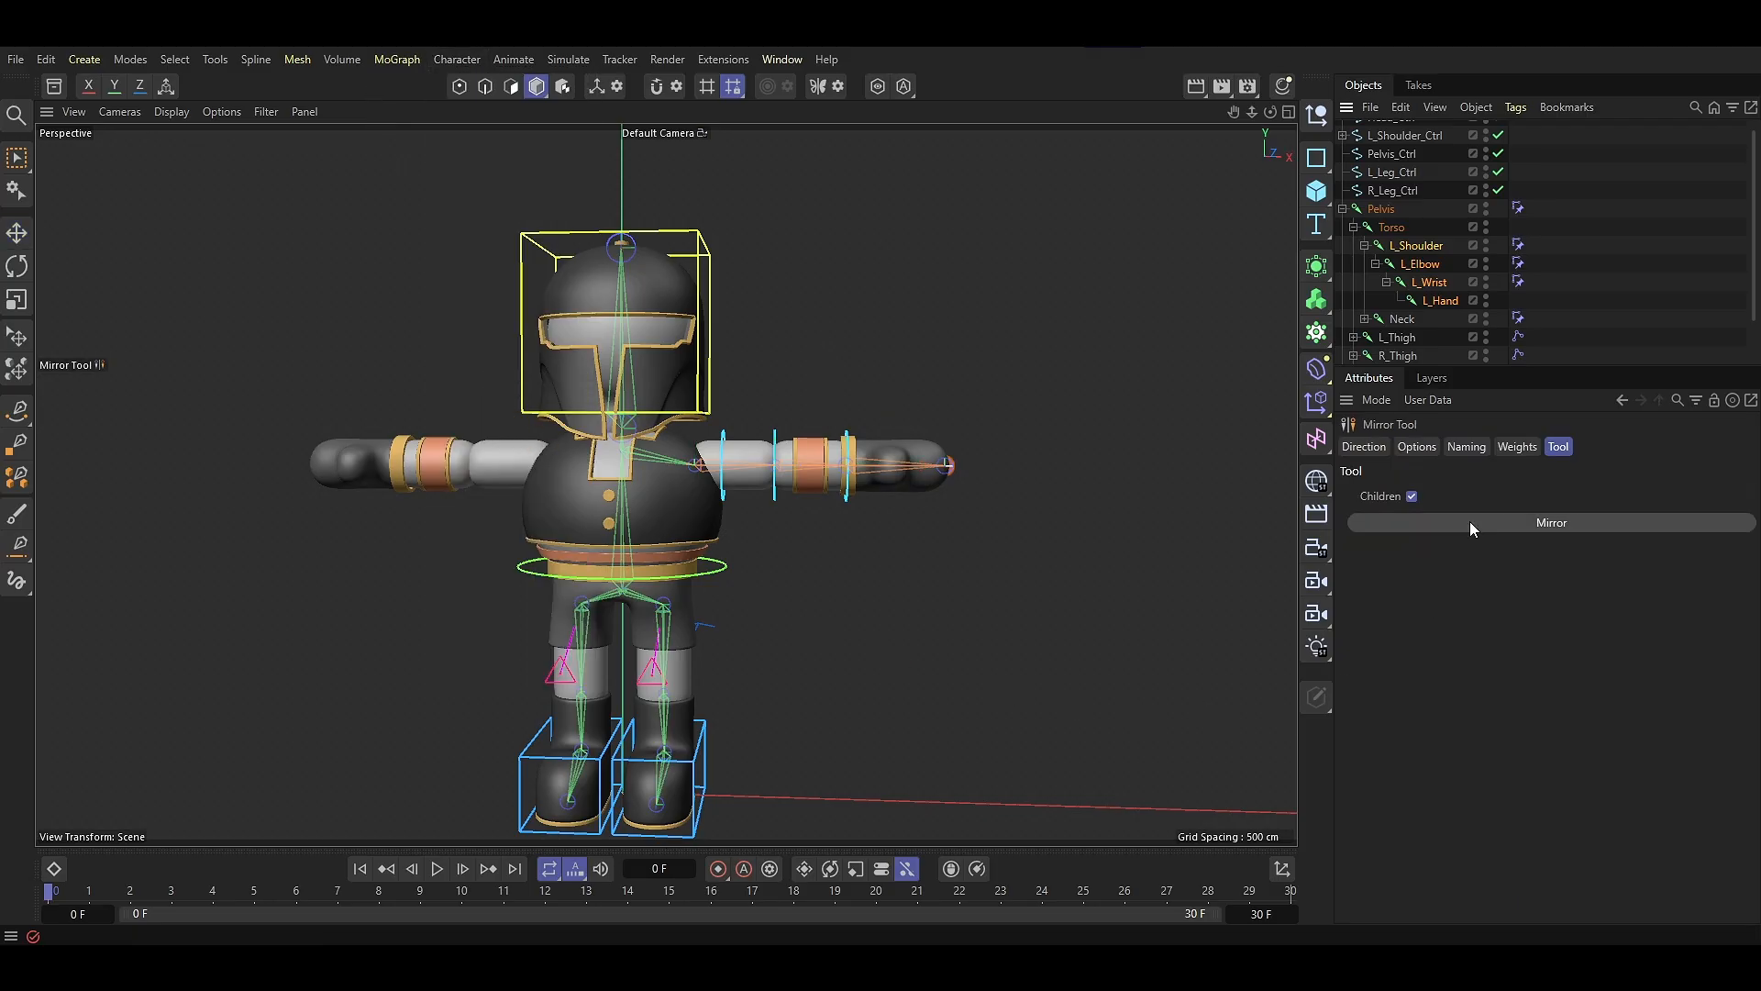
click(1519, 523)
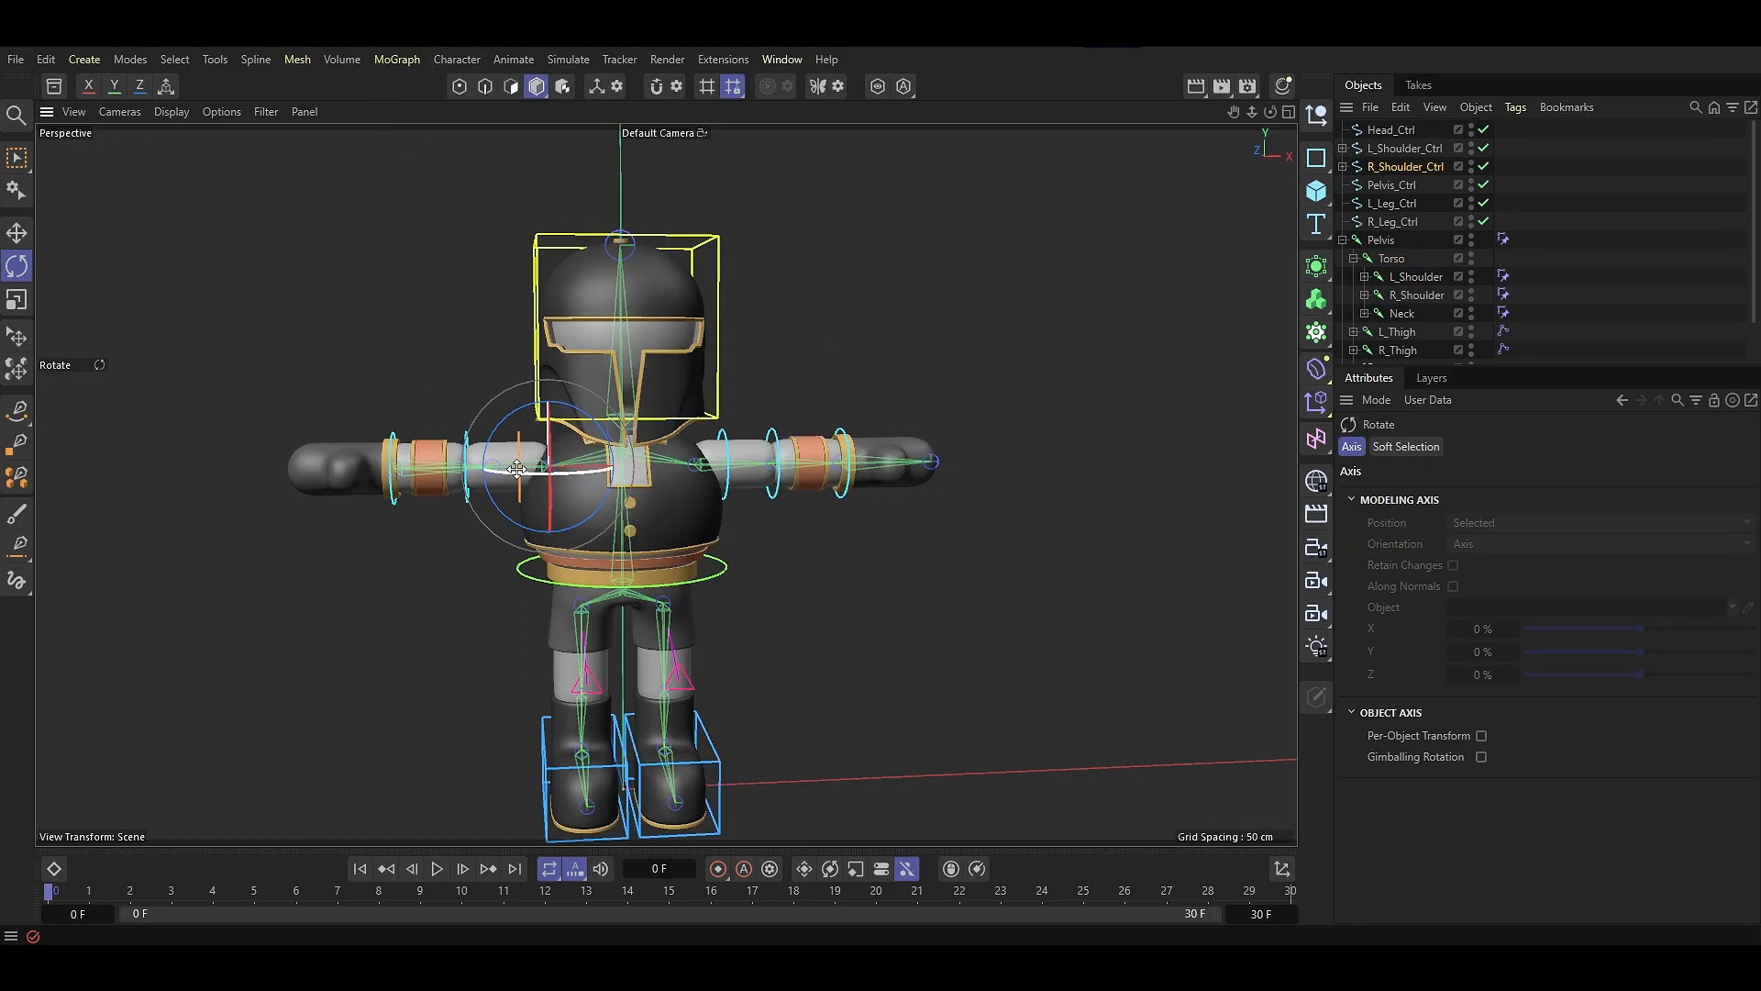
mouse_move(515, 471)
mouse_down()
mouse_move(586, 479)
mouse_move(553, 495)
mouse_move(587, 500)
mouse_move(401, 564)
mouse_move(519, 503)
mouse_move(459, 474)
mouse_move(497, 480)
mouse_up()
Add a Transform constraint with Maintain Original to the R_Shoulder joint, using R_Shoulder_Ctrl as target
scroll(516, 496, up, 10)
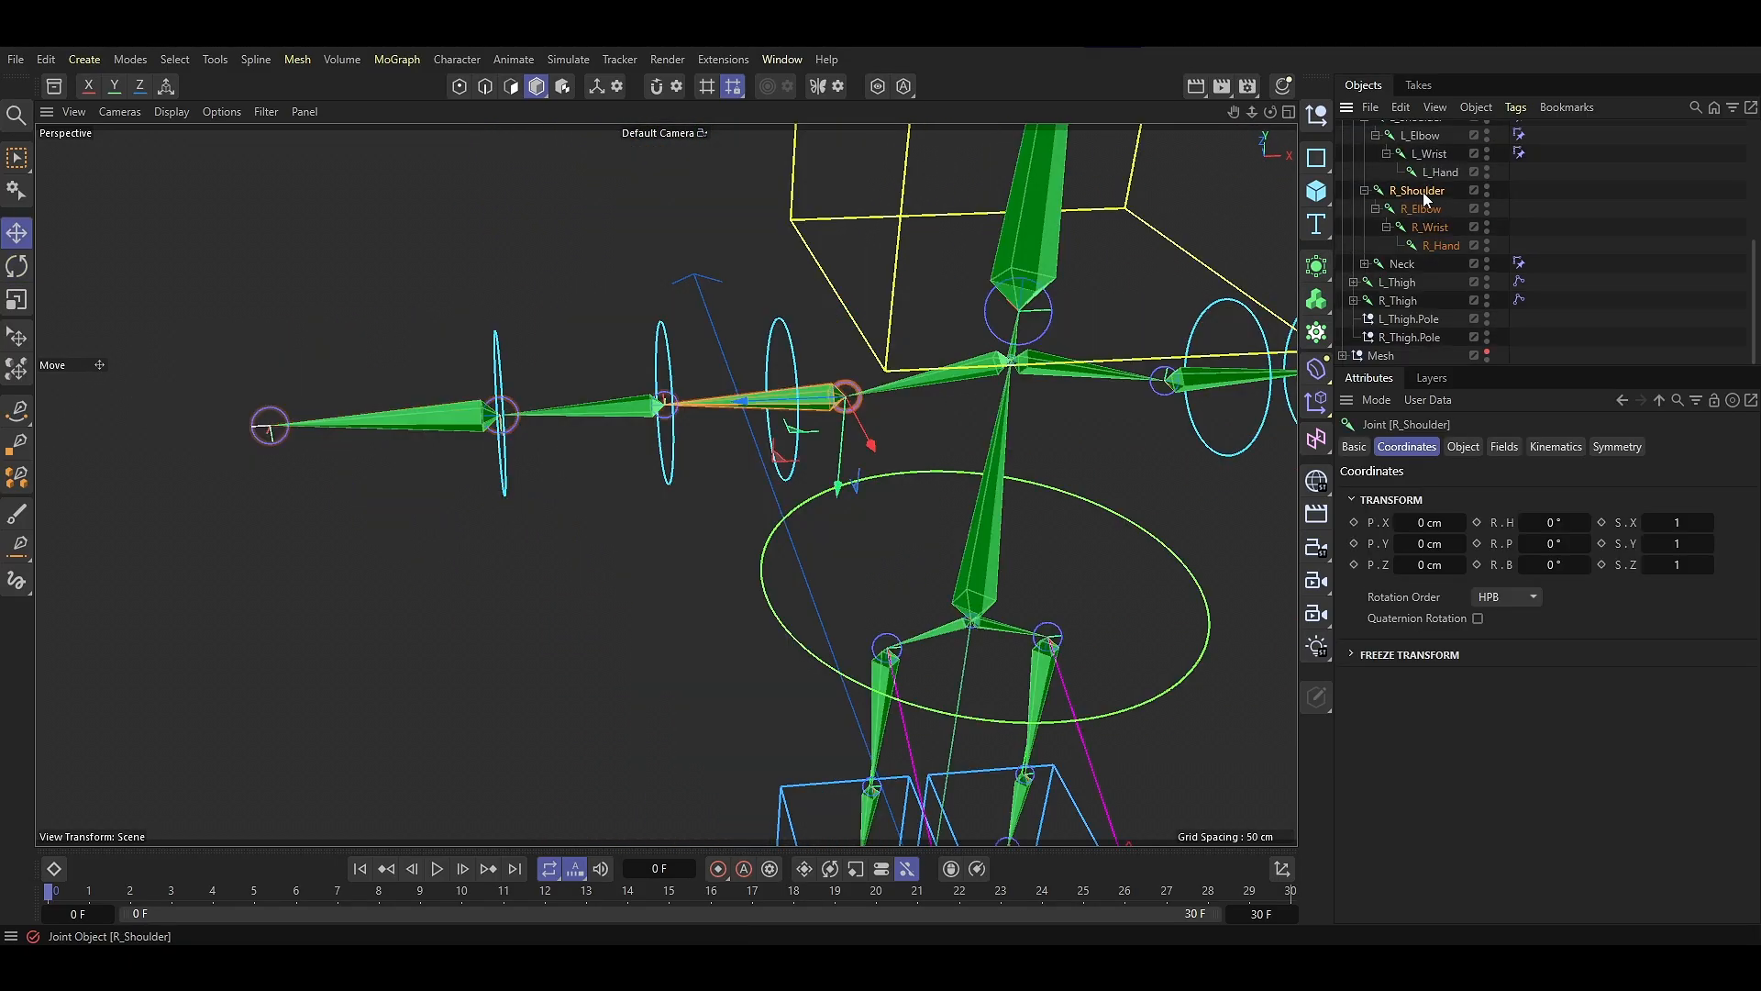
right_click(1422, 191)
click(1340, 410)
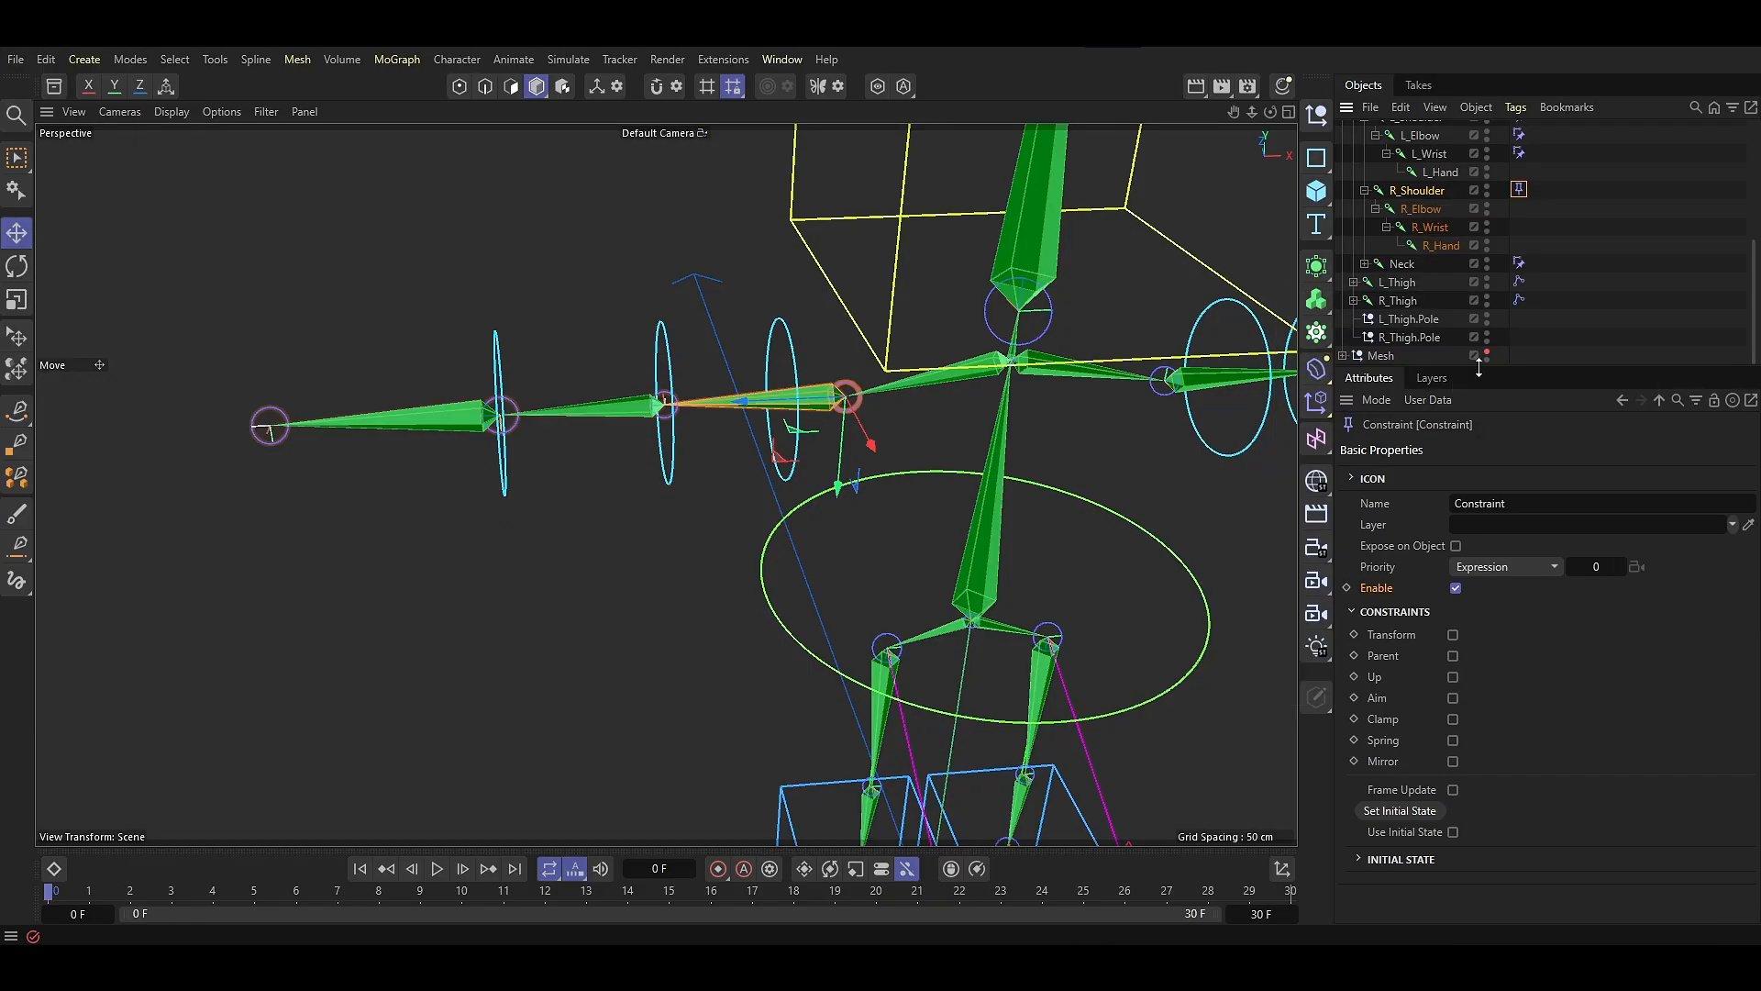
click(1453, 655)
click(1402, 447)
scroll(1426, 277, up, 5)
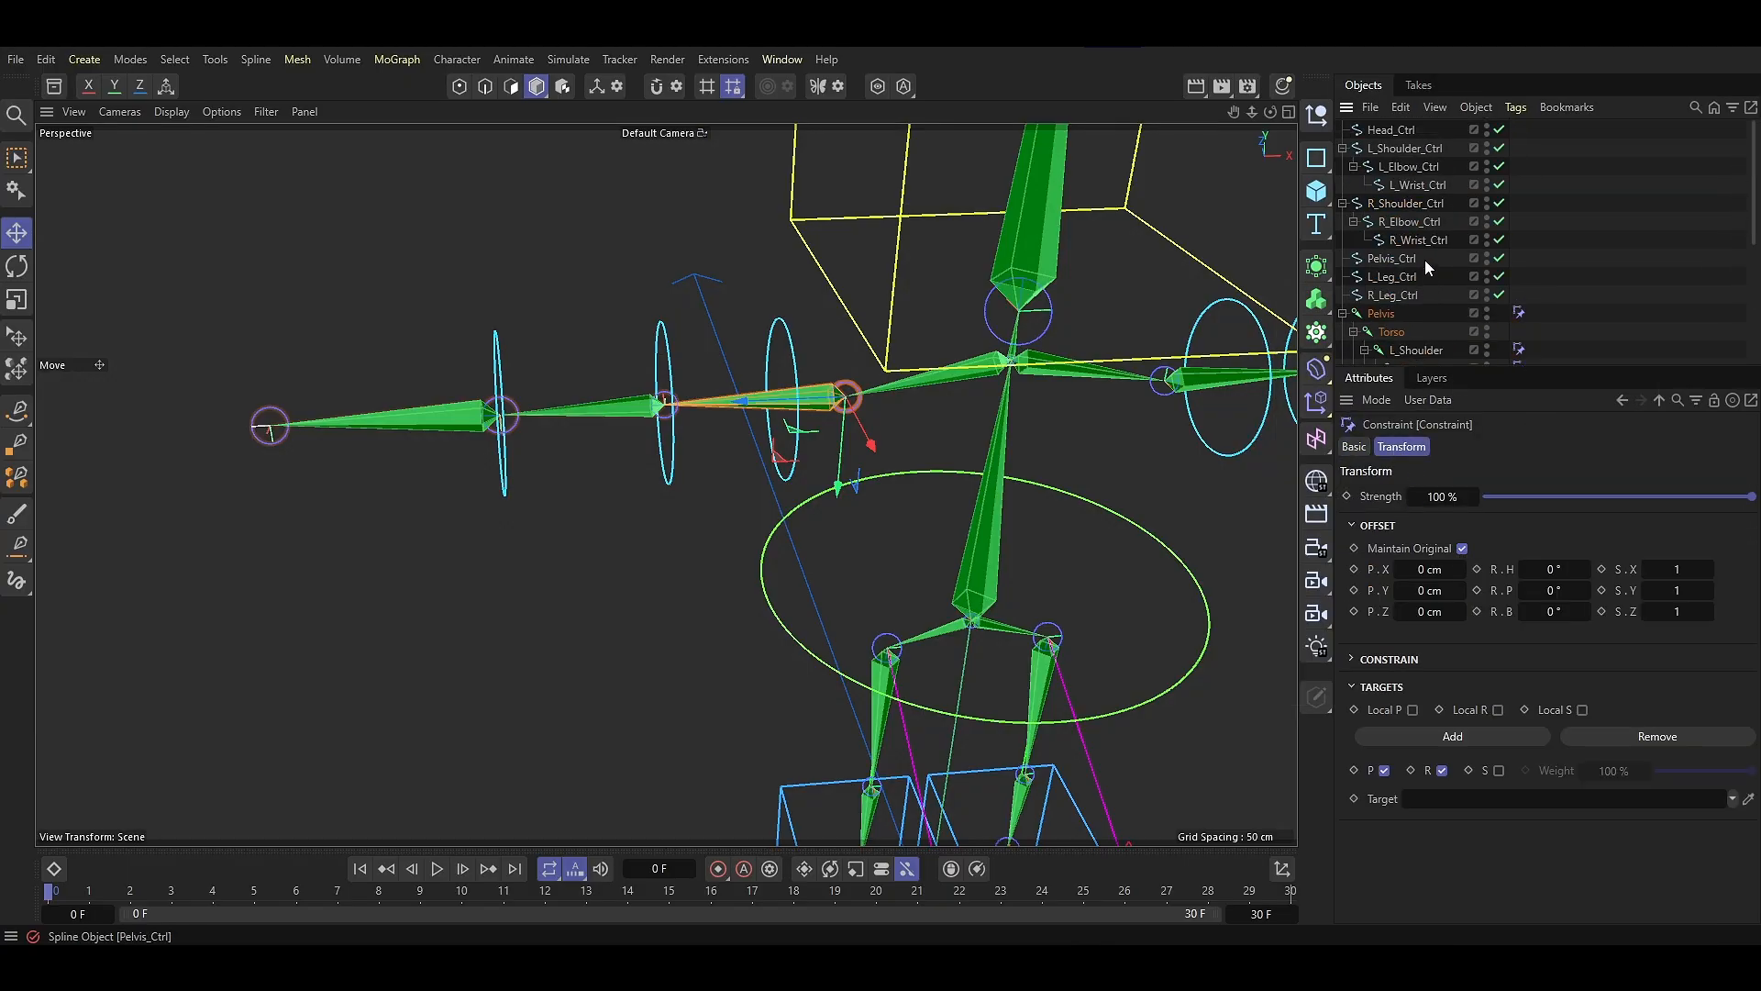
drag(1408, 203, 1526, 798)
Add a Transform constraint with Maintain Original to the R_Elbow joint, using R_Elbow_Ctrl as target
scroll(1428, 240, down, 4)
right_click(1423, 223)
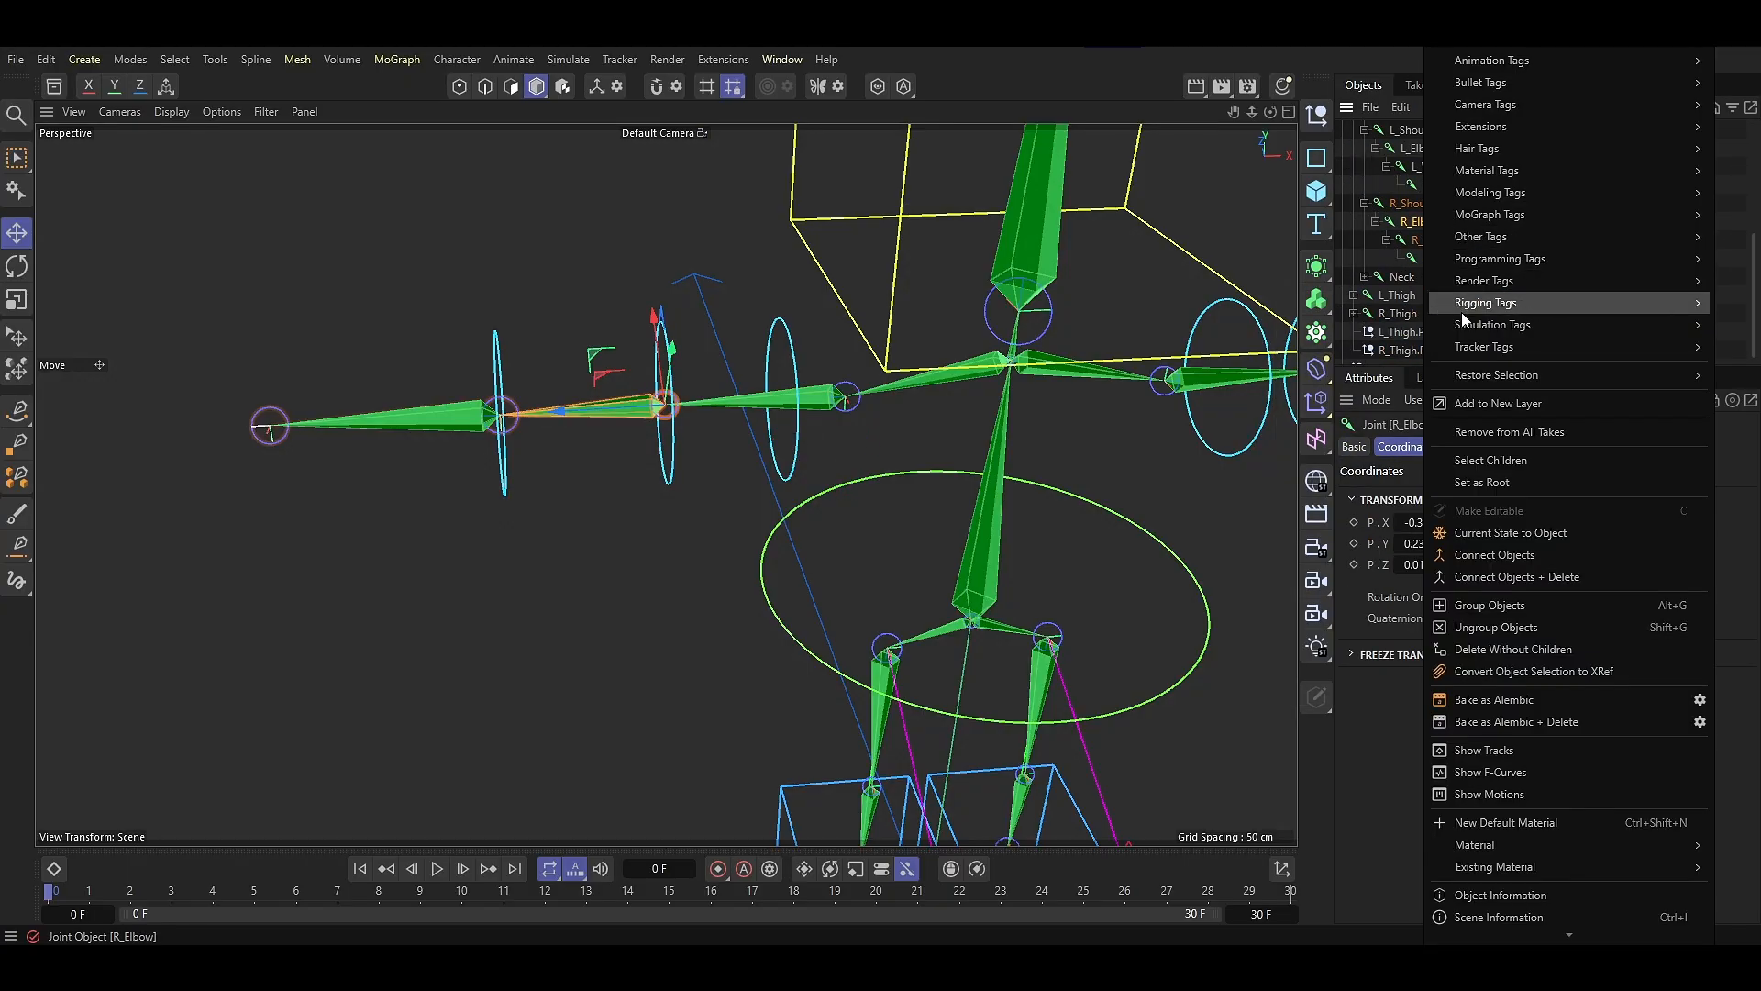
mouse_move(1461, 312)
click(1408, 402)
click(1452, 642)
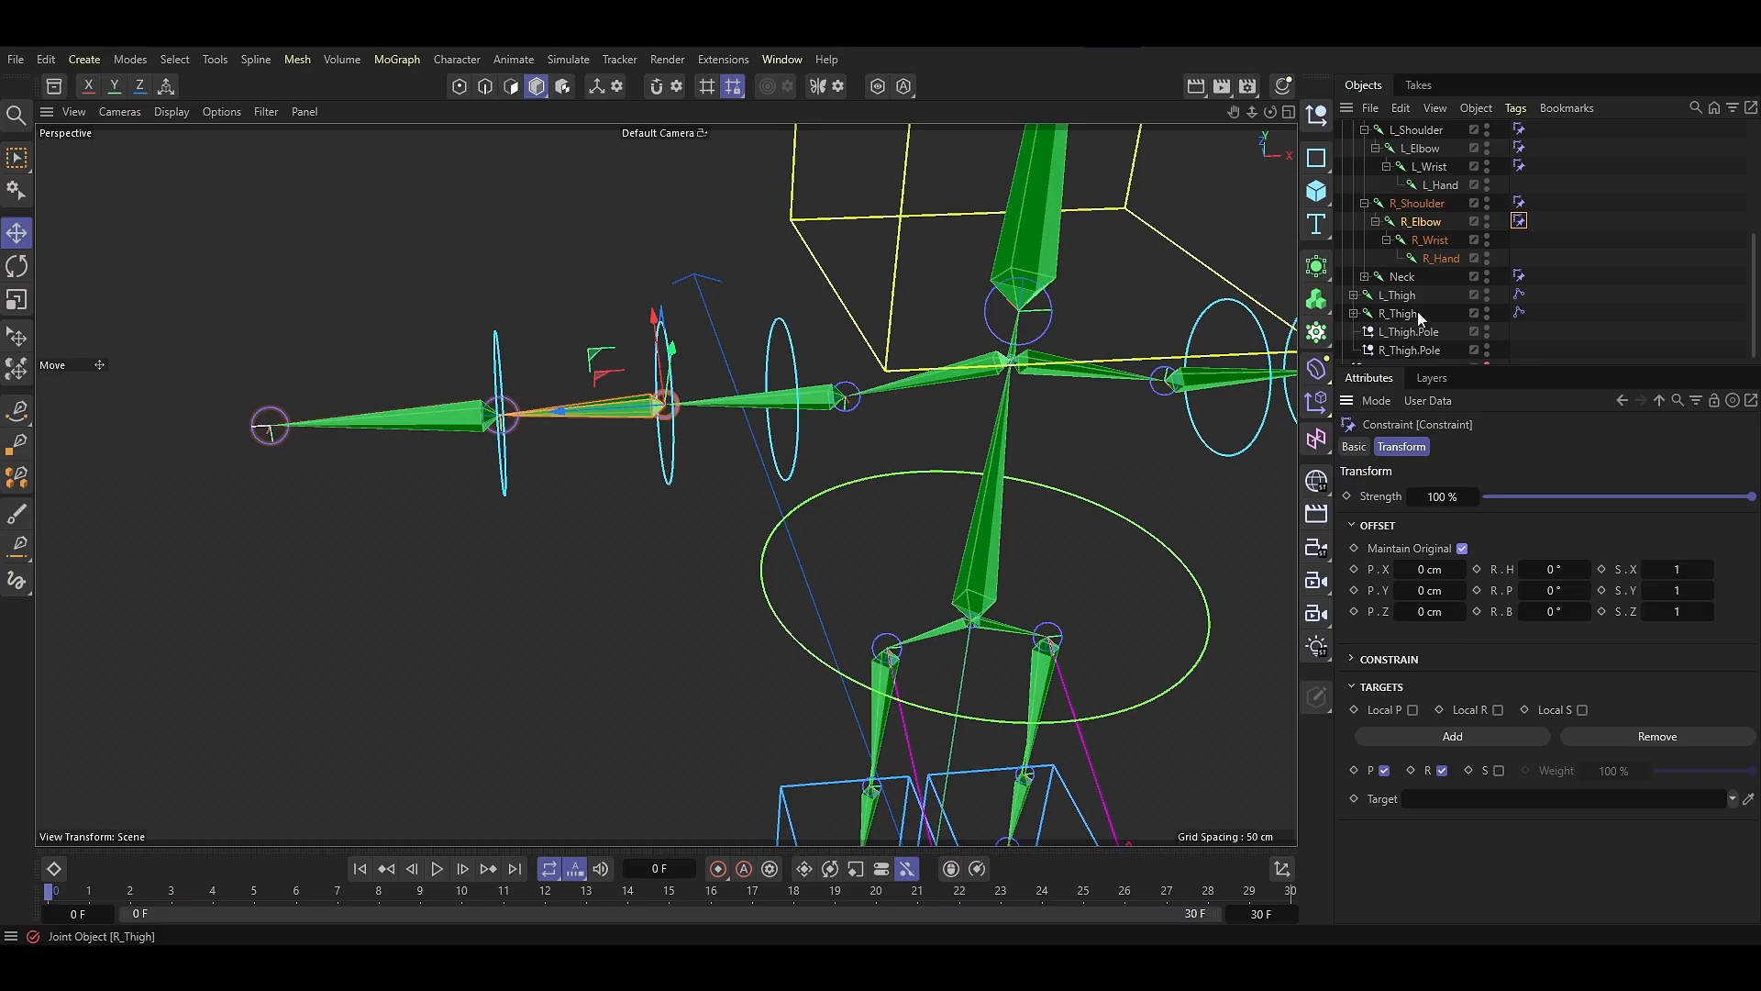
scroll(1418, 311, up, 4)
drag(1395, 222, 1500, 808)
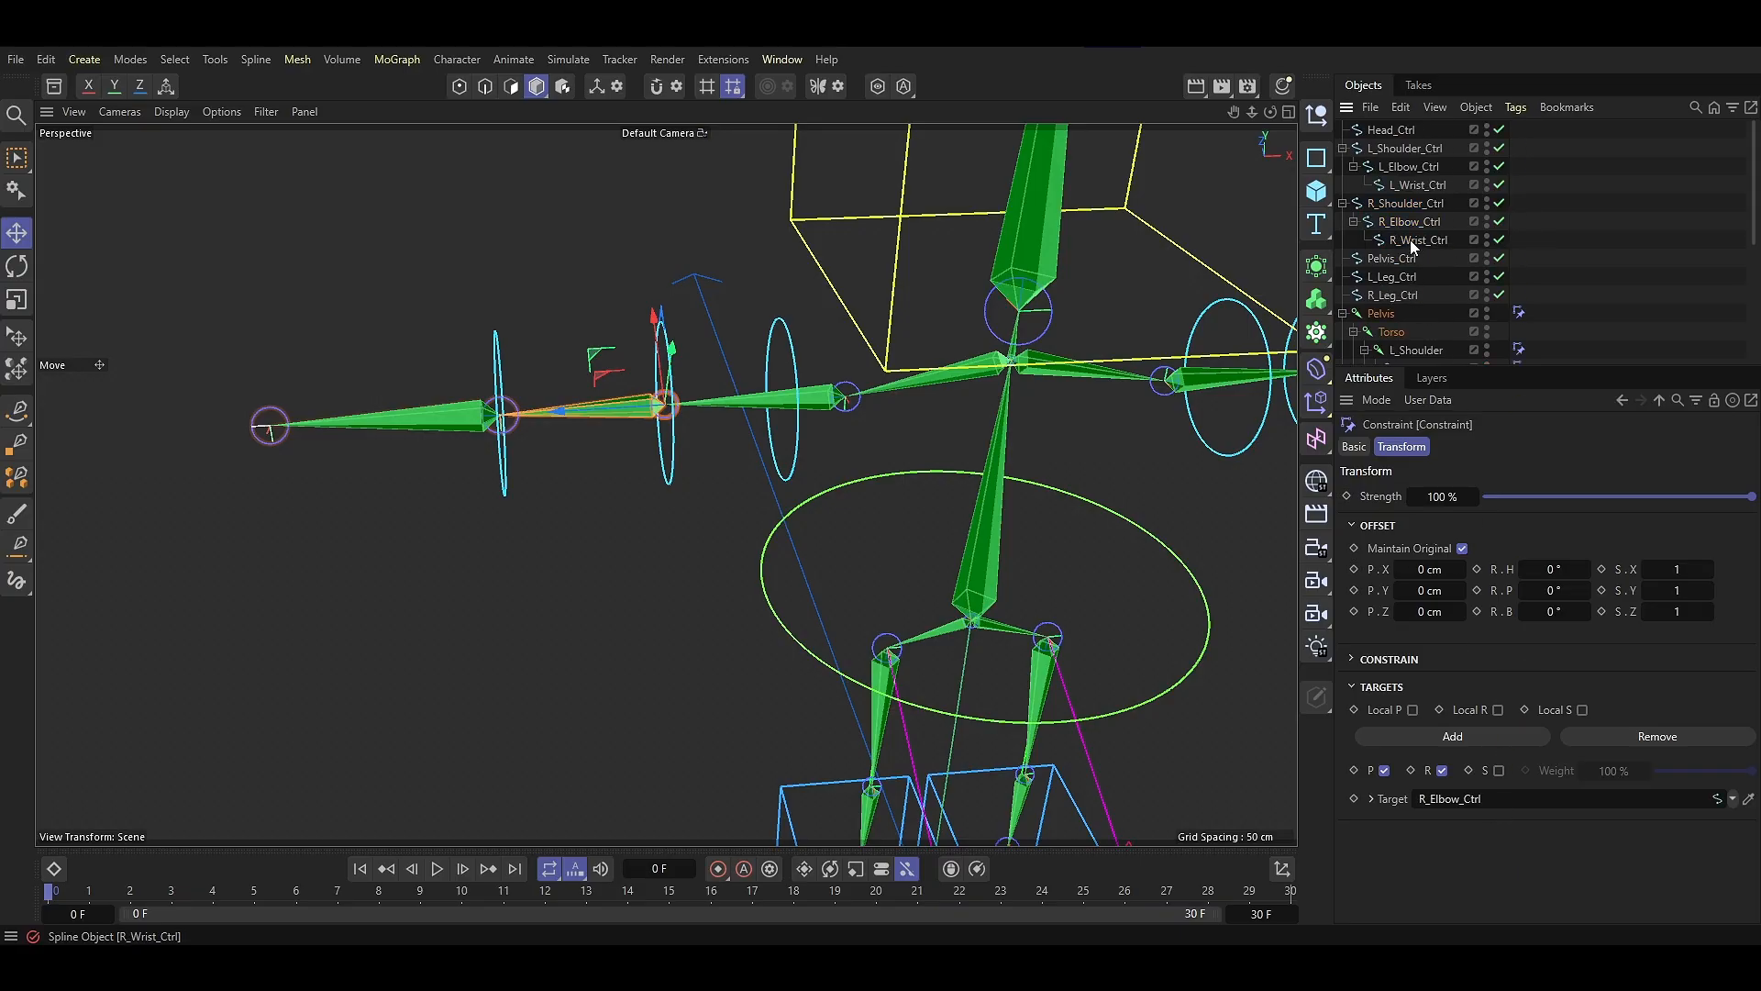
Constrain the R_Wrist joint's transform to R_Wrist_Ctrl with Maintain Original and collapse both shoulder controller hierarchies
click(1413, 241)
scroll(1430, 284, down, 4)
right_click(1427, 240)
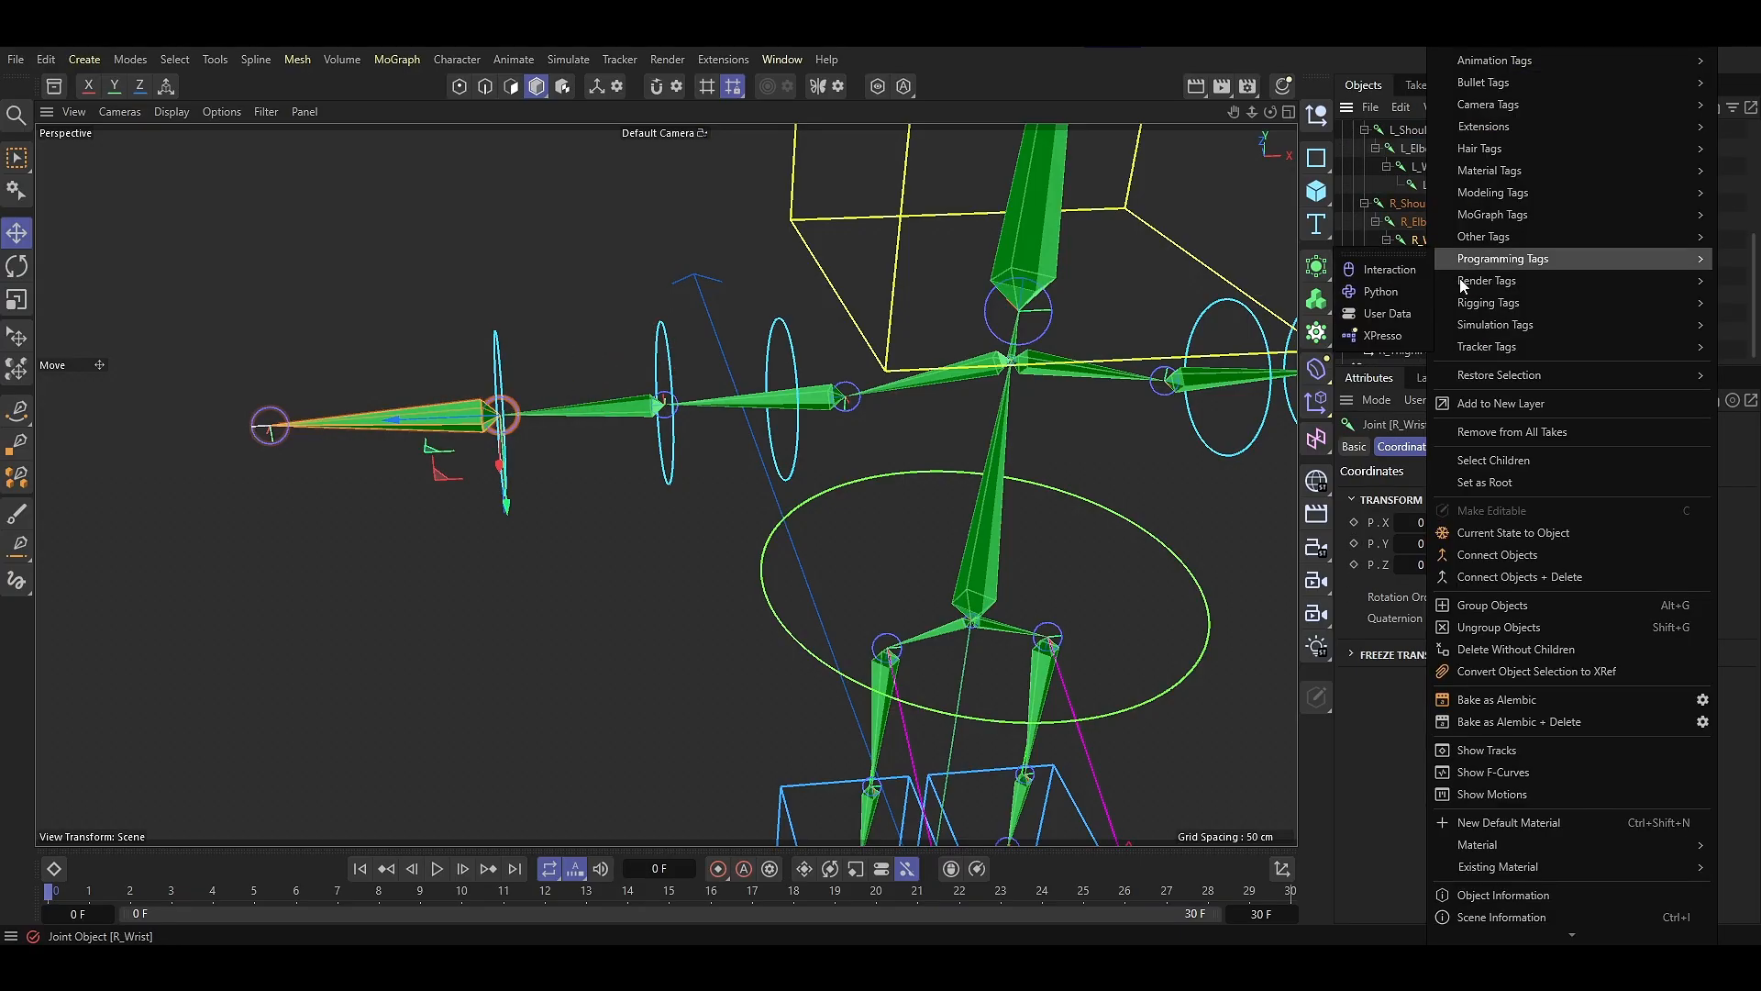
mouse_move(1468, 334)
click(1349, 336)
click(1453, 635)
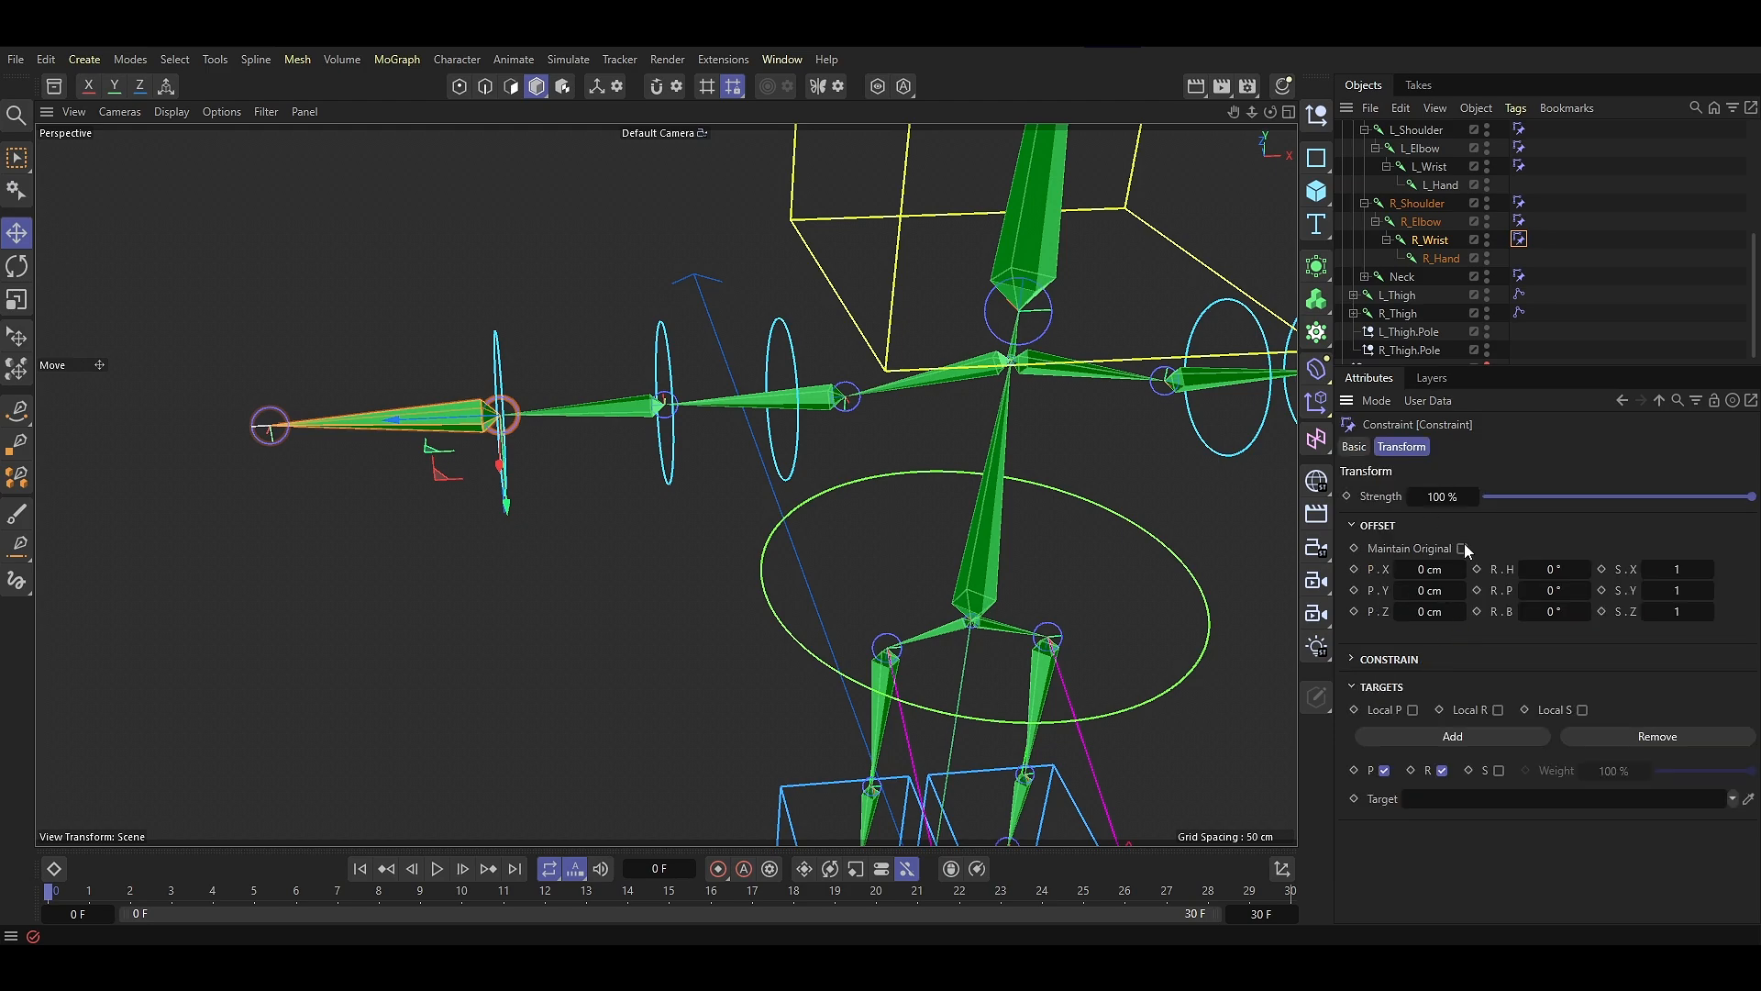
scroll(1413, 229, up, 4)
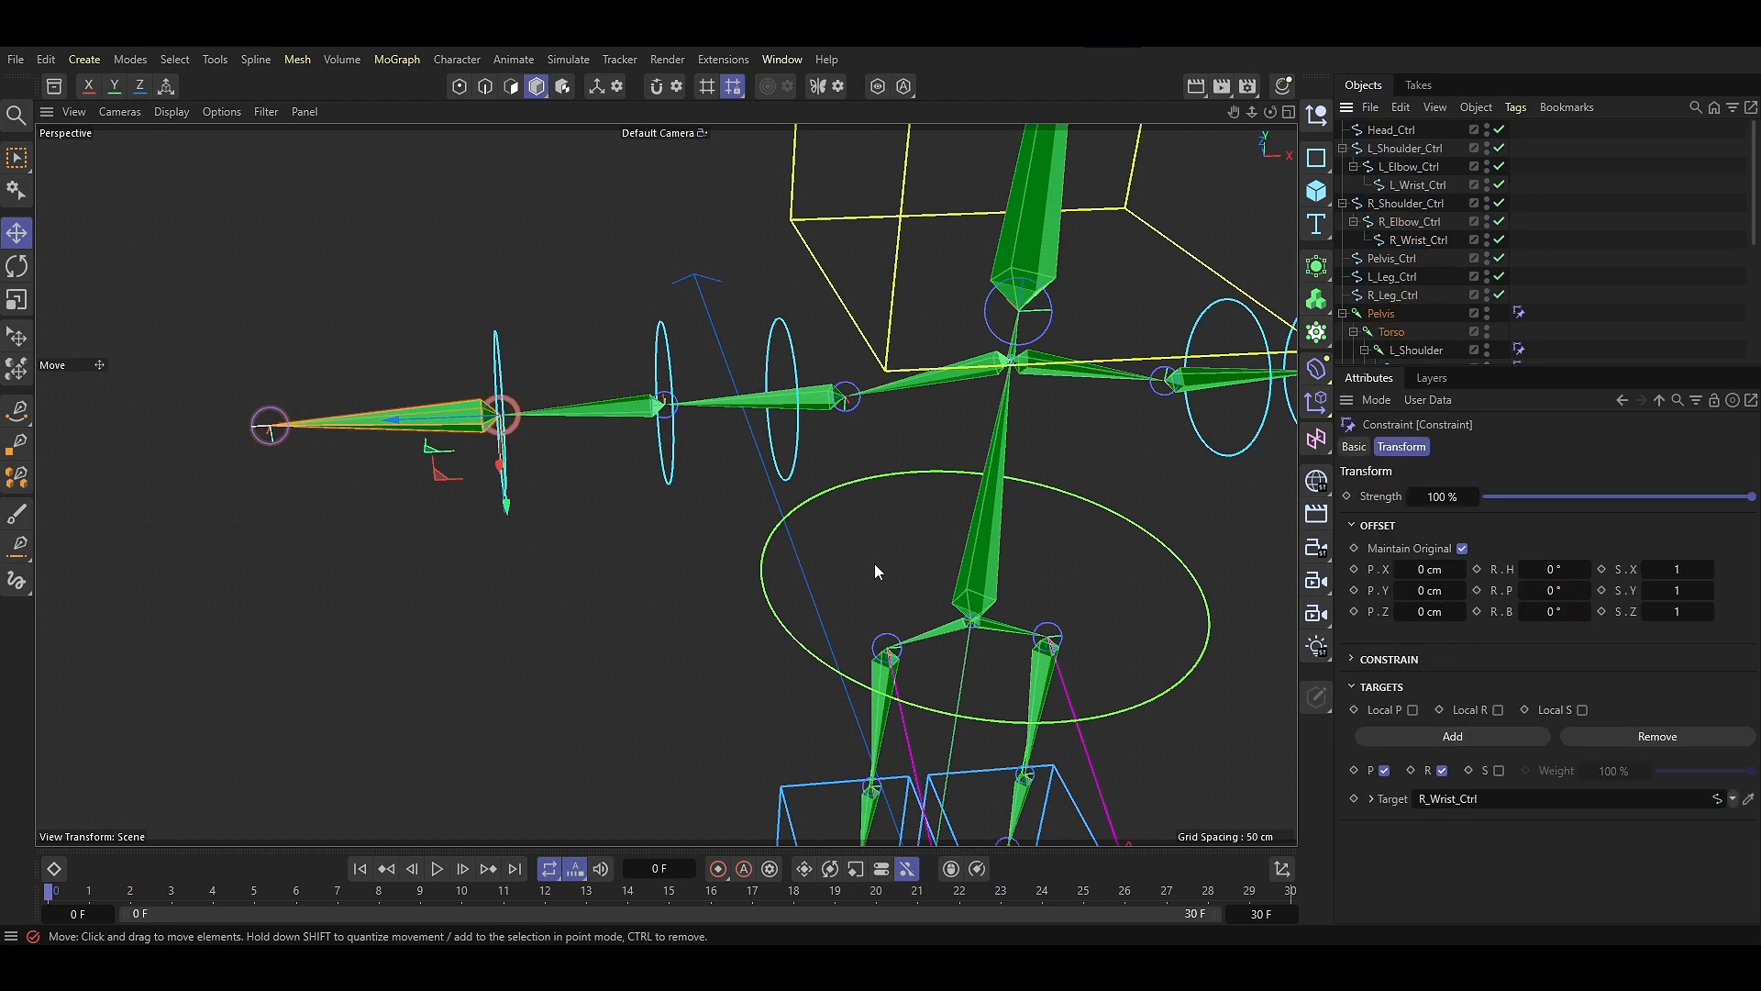
click(1343, 203)
click(1343, 148)
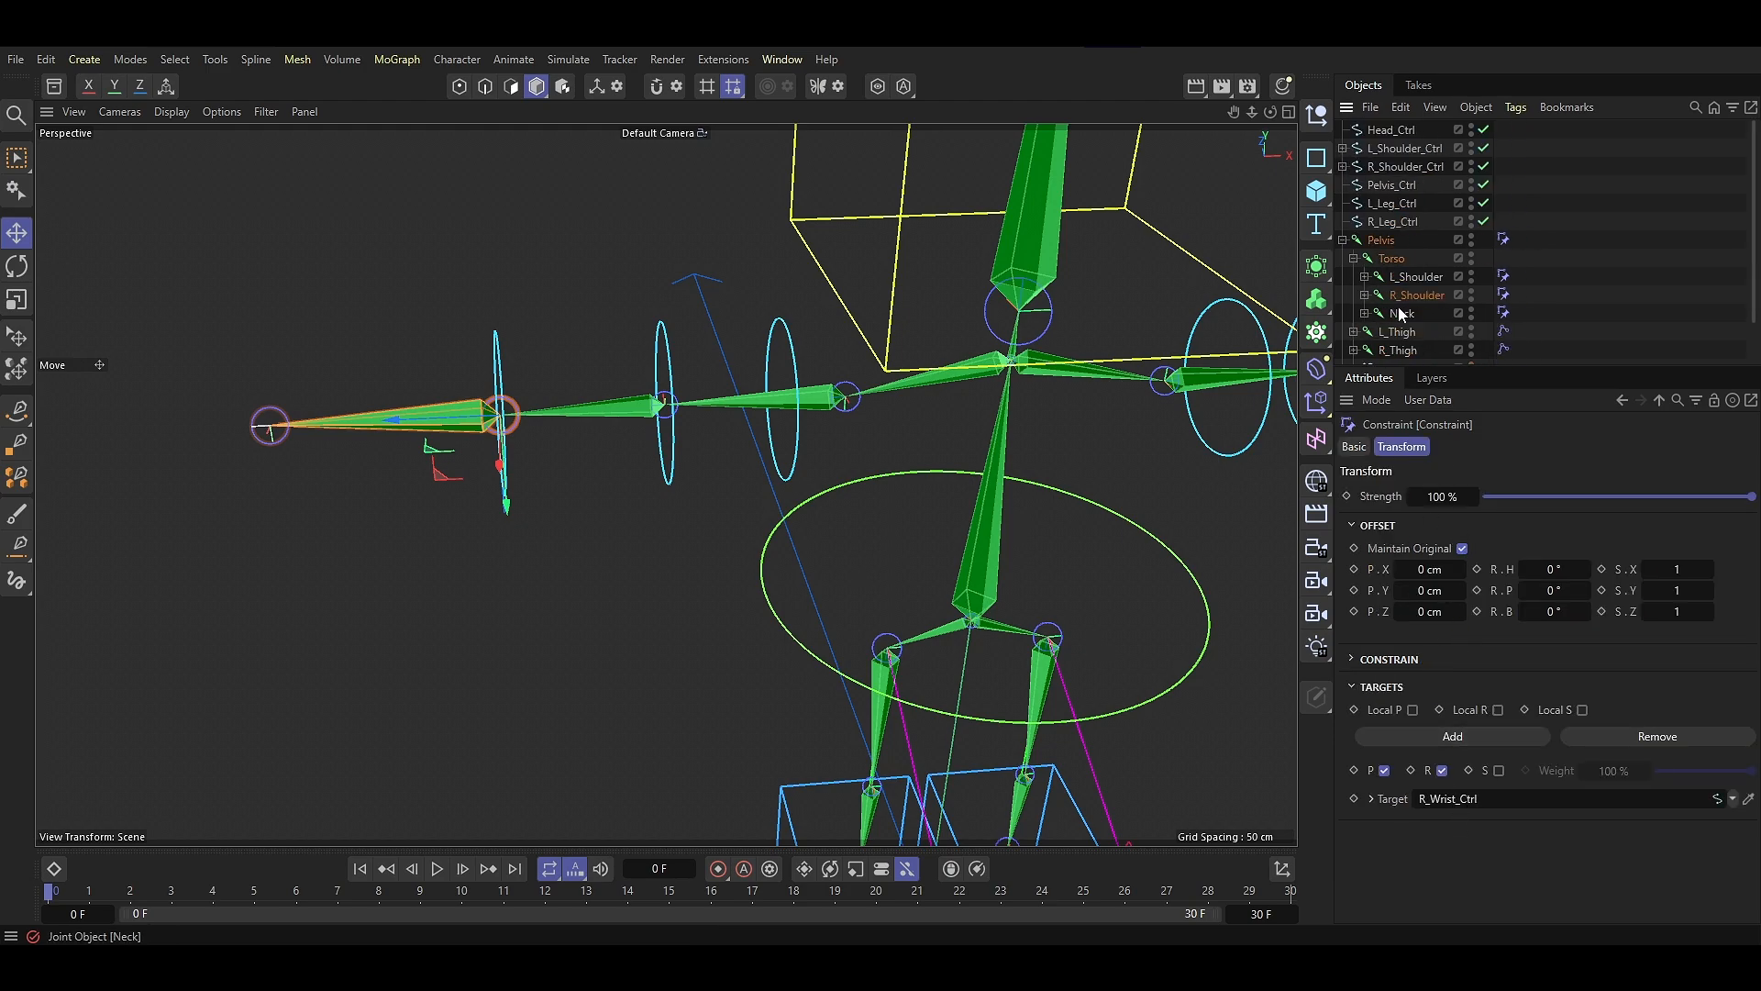
Rotate R_Shoulder_Ctrl to test the right arm joints and undo the rotation
click(796, 455)
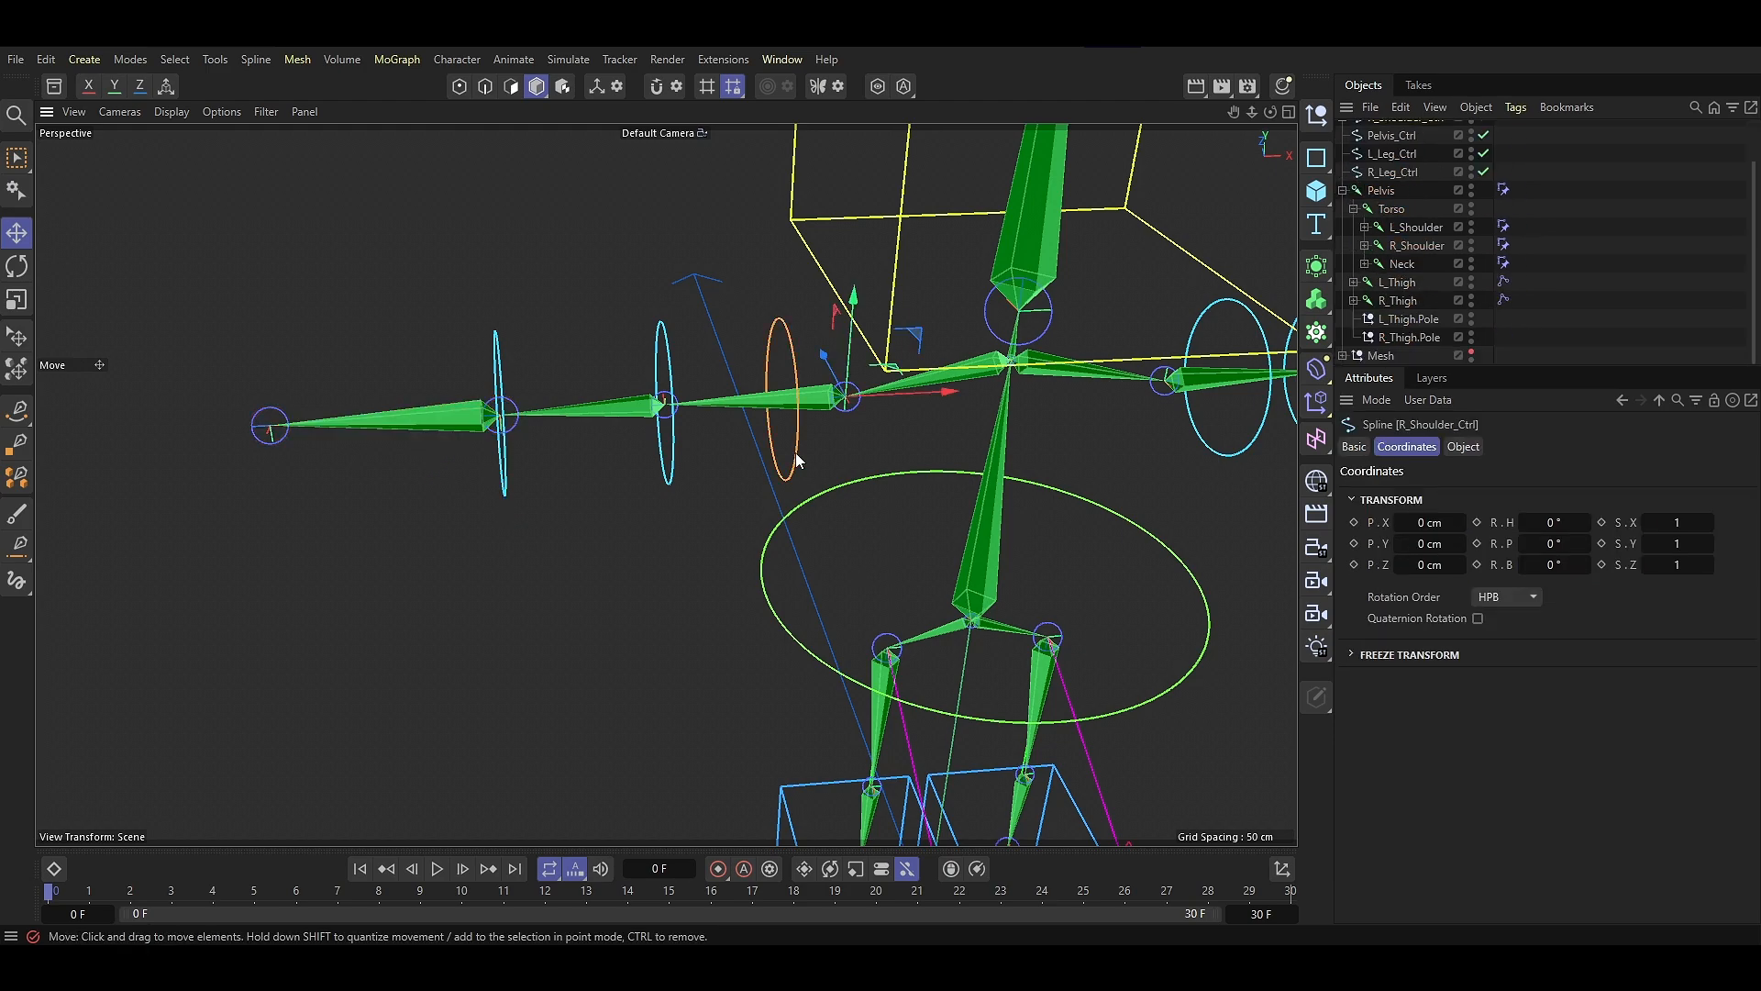
key(r)
drag(809, 422, 820, 435)
key(ctrl+z)
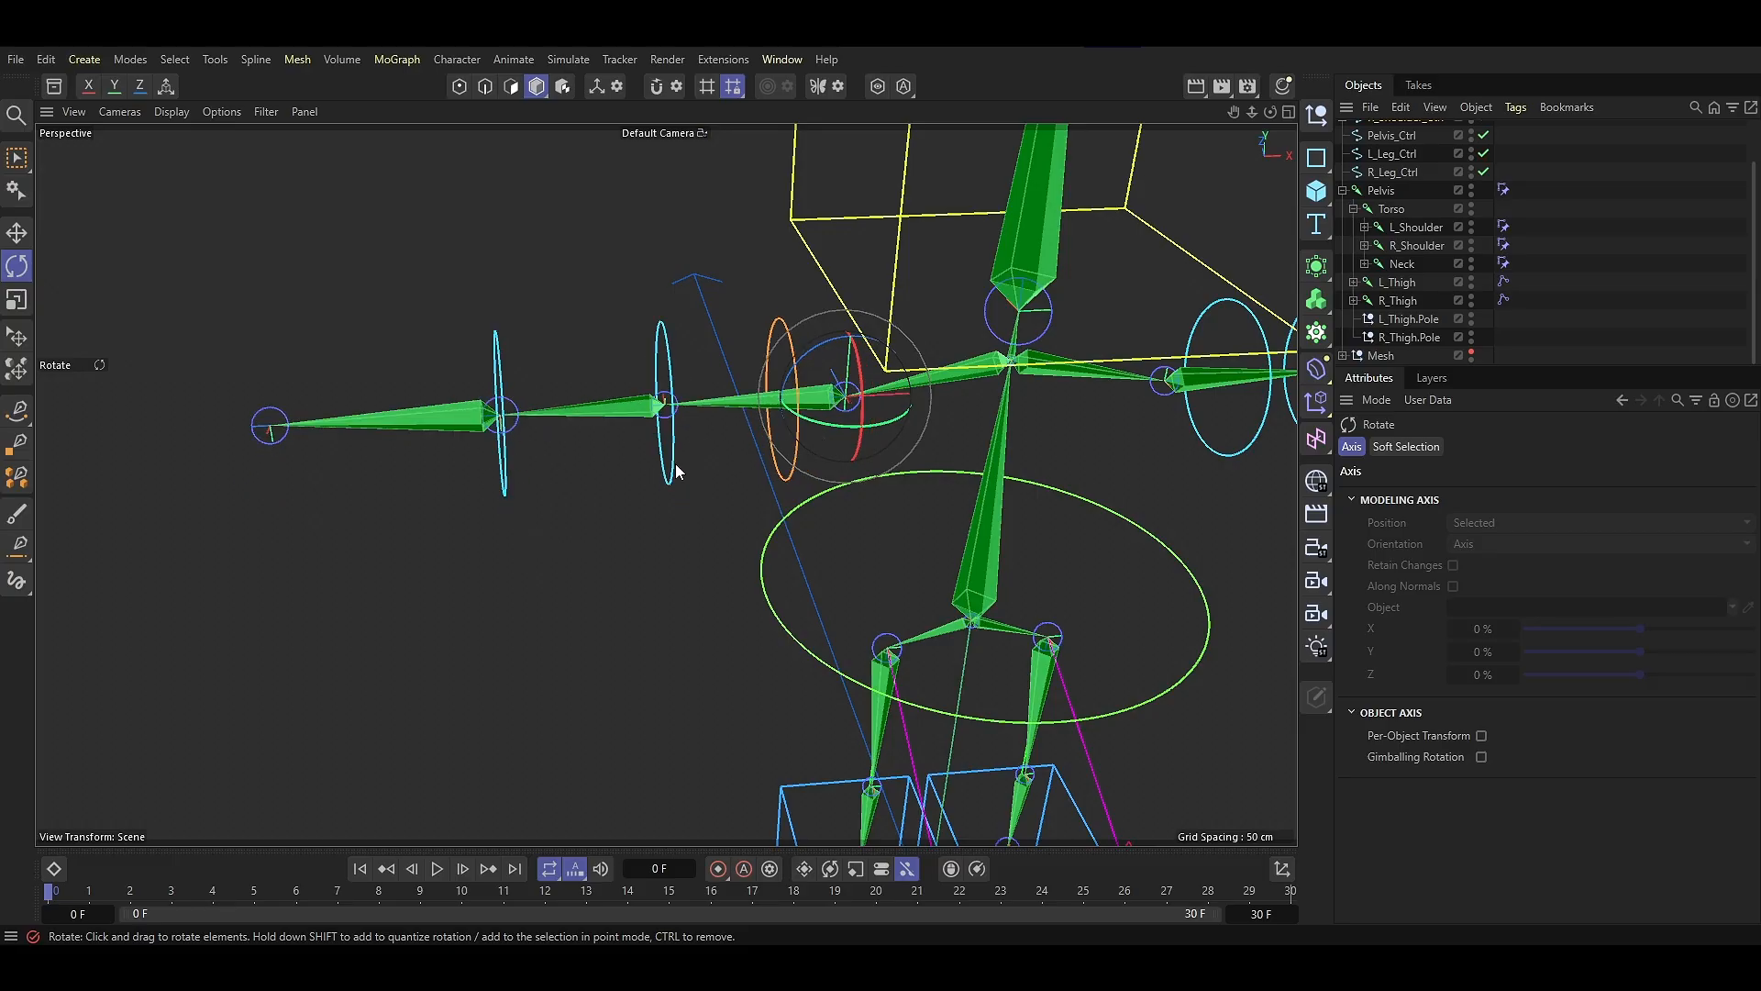
Rotate R_Elbow_Ctrl to test the right forearm joints and undo the rotation
click(674, 466)
drag(645, 433, 675, 424)
key(ctrl+z)
key(e)
scroll(354, 496, down, 4)
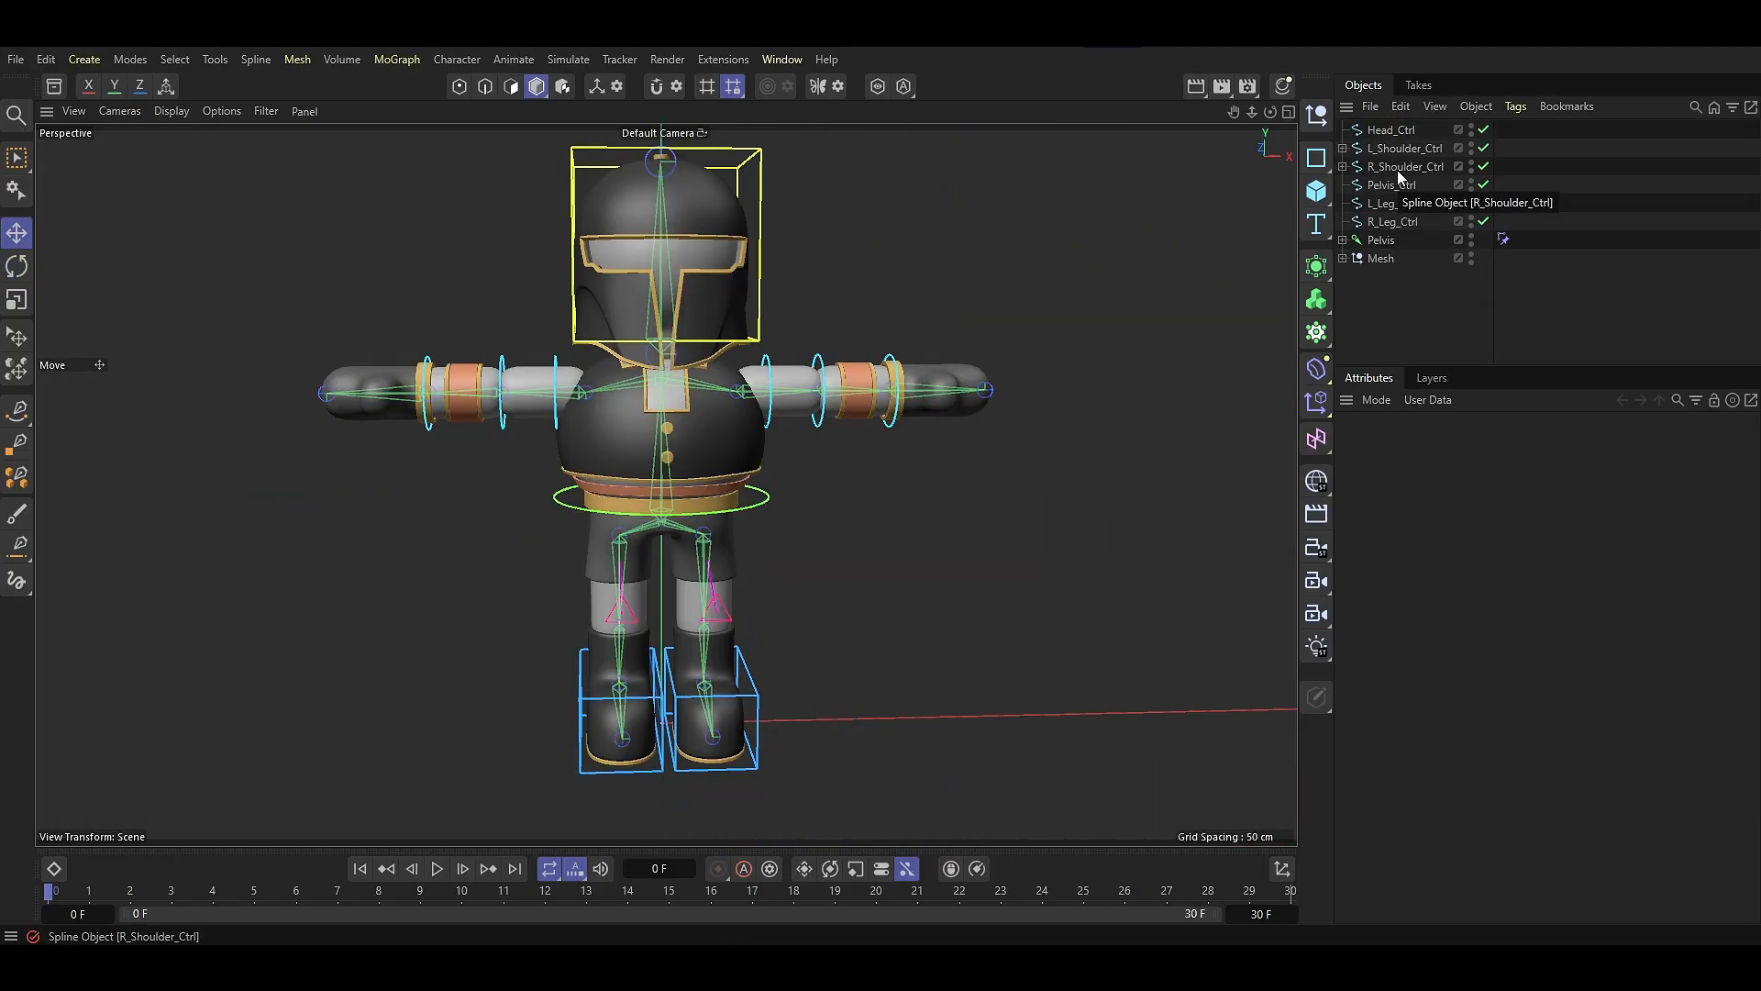
Parent Head_Ctrl, L_Shoulder_Ctrl and R_Shoulder_Ctrl under Pelvis_Ctrl and test the hierarchy by moving Pelvis_Ctrl
click(1396, 167)
shift+click(1387, 131)
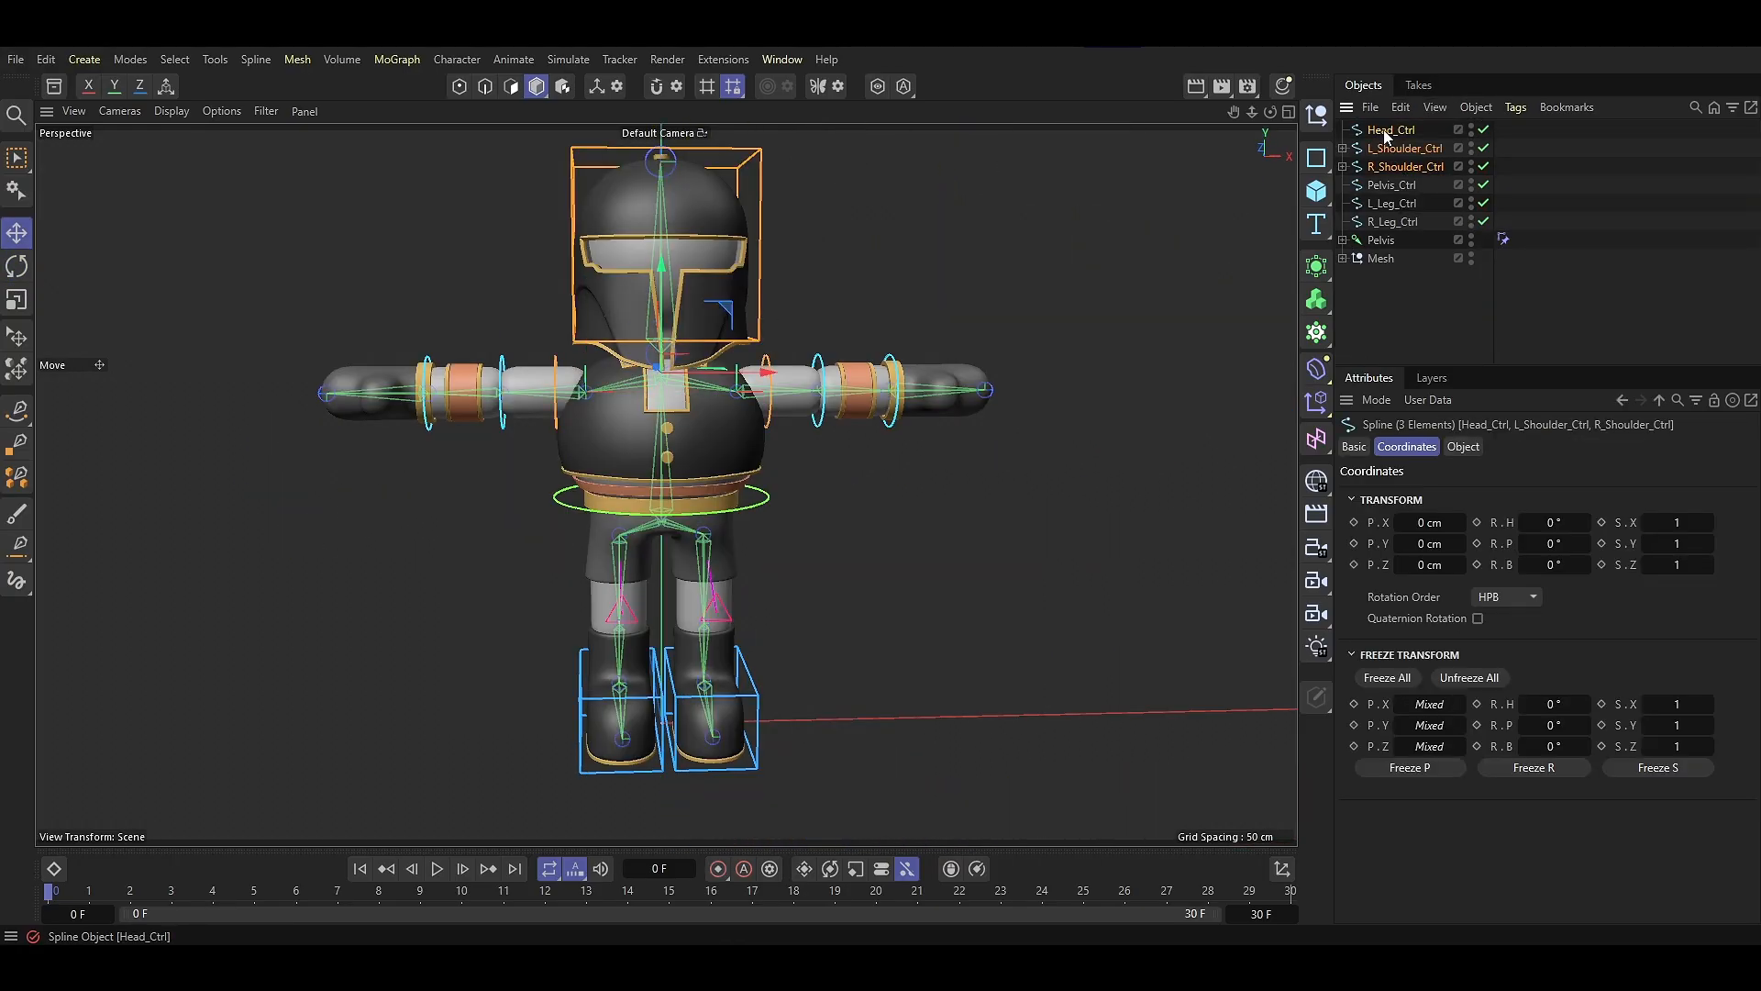
drag(1392, 172, 1392, 189)
click(1391, 312)
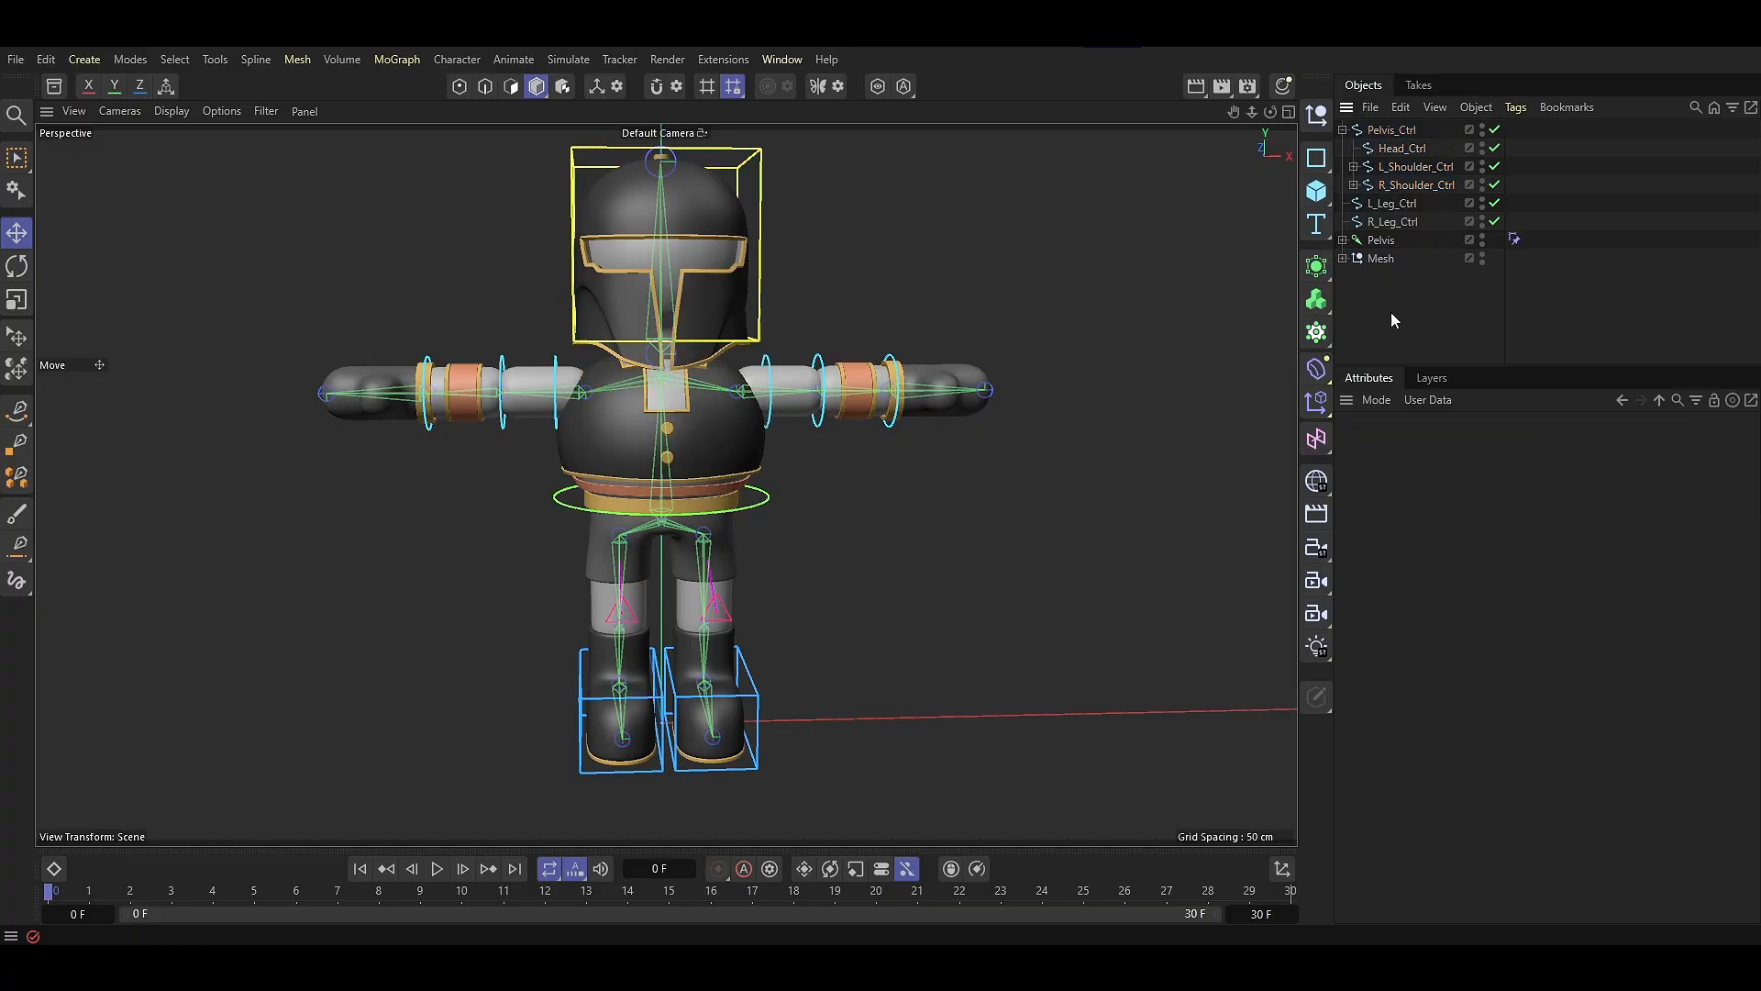
click(1385, 130)
drag(661, 430, 660, 473)
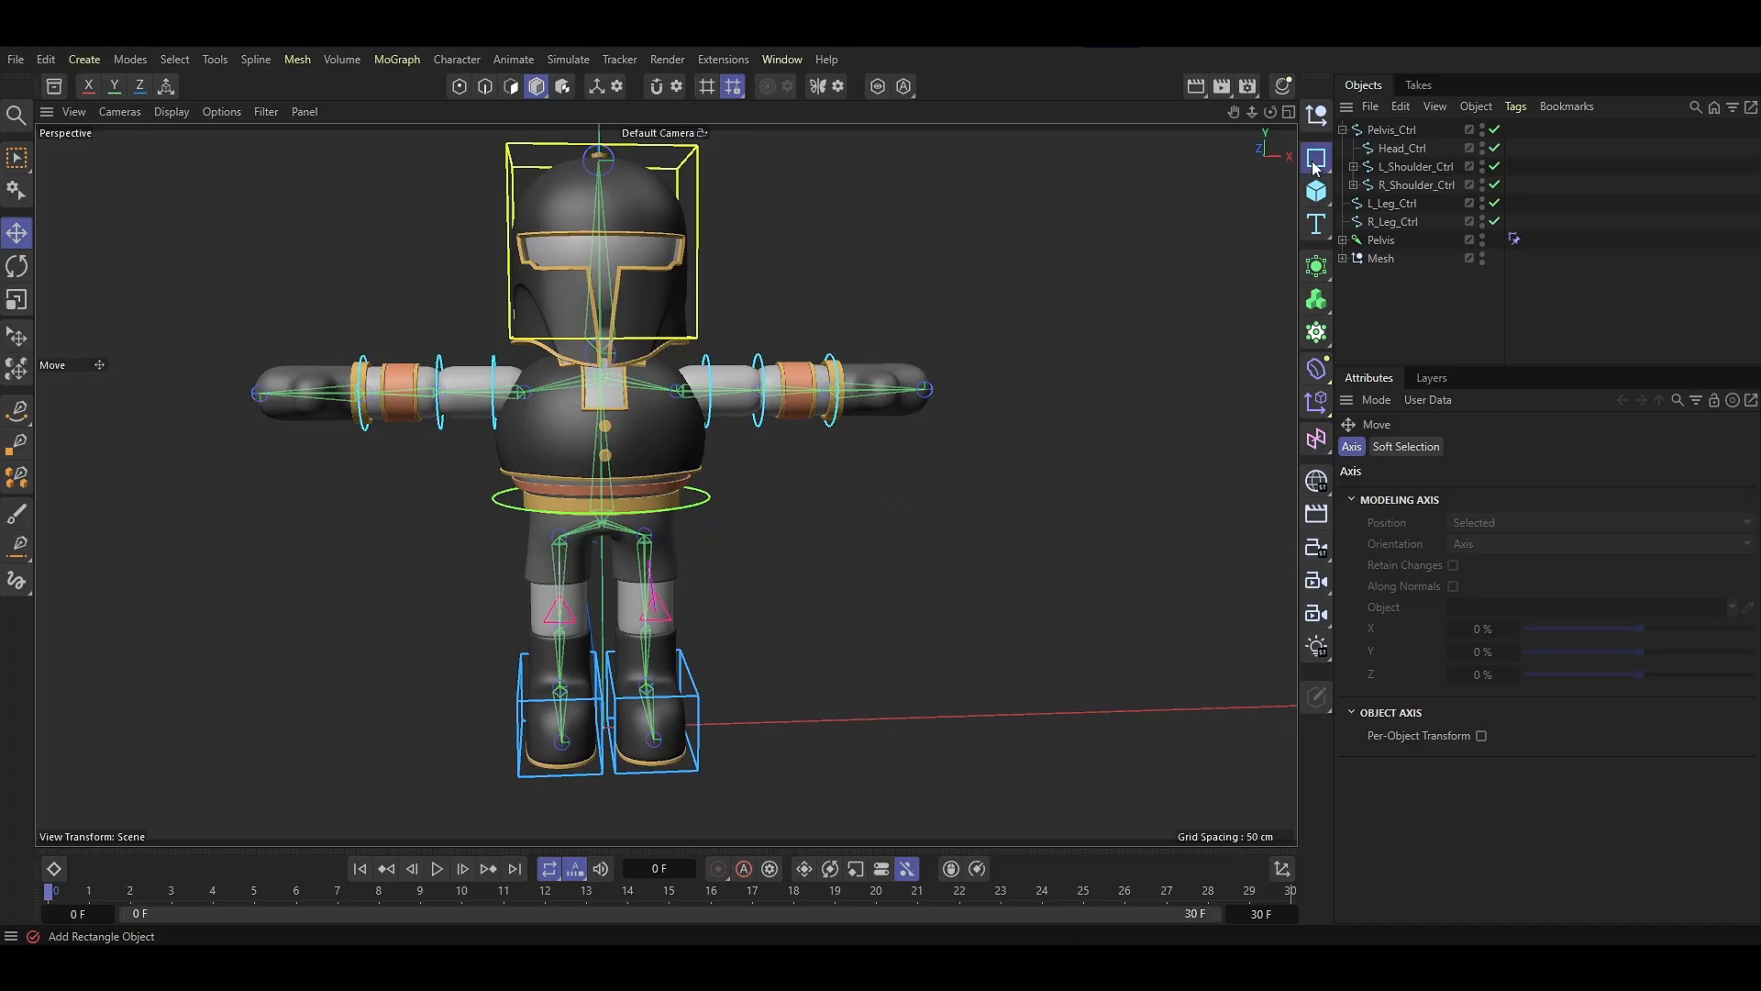
Add an n-Side spline on the XZ plane around the character's feet with a radius of 65 cm
click(1316, 166)
click(1397, 288)
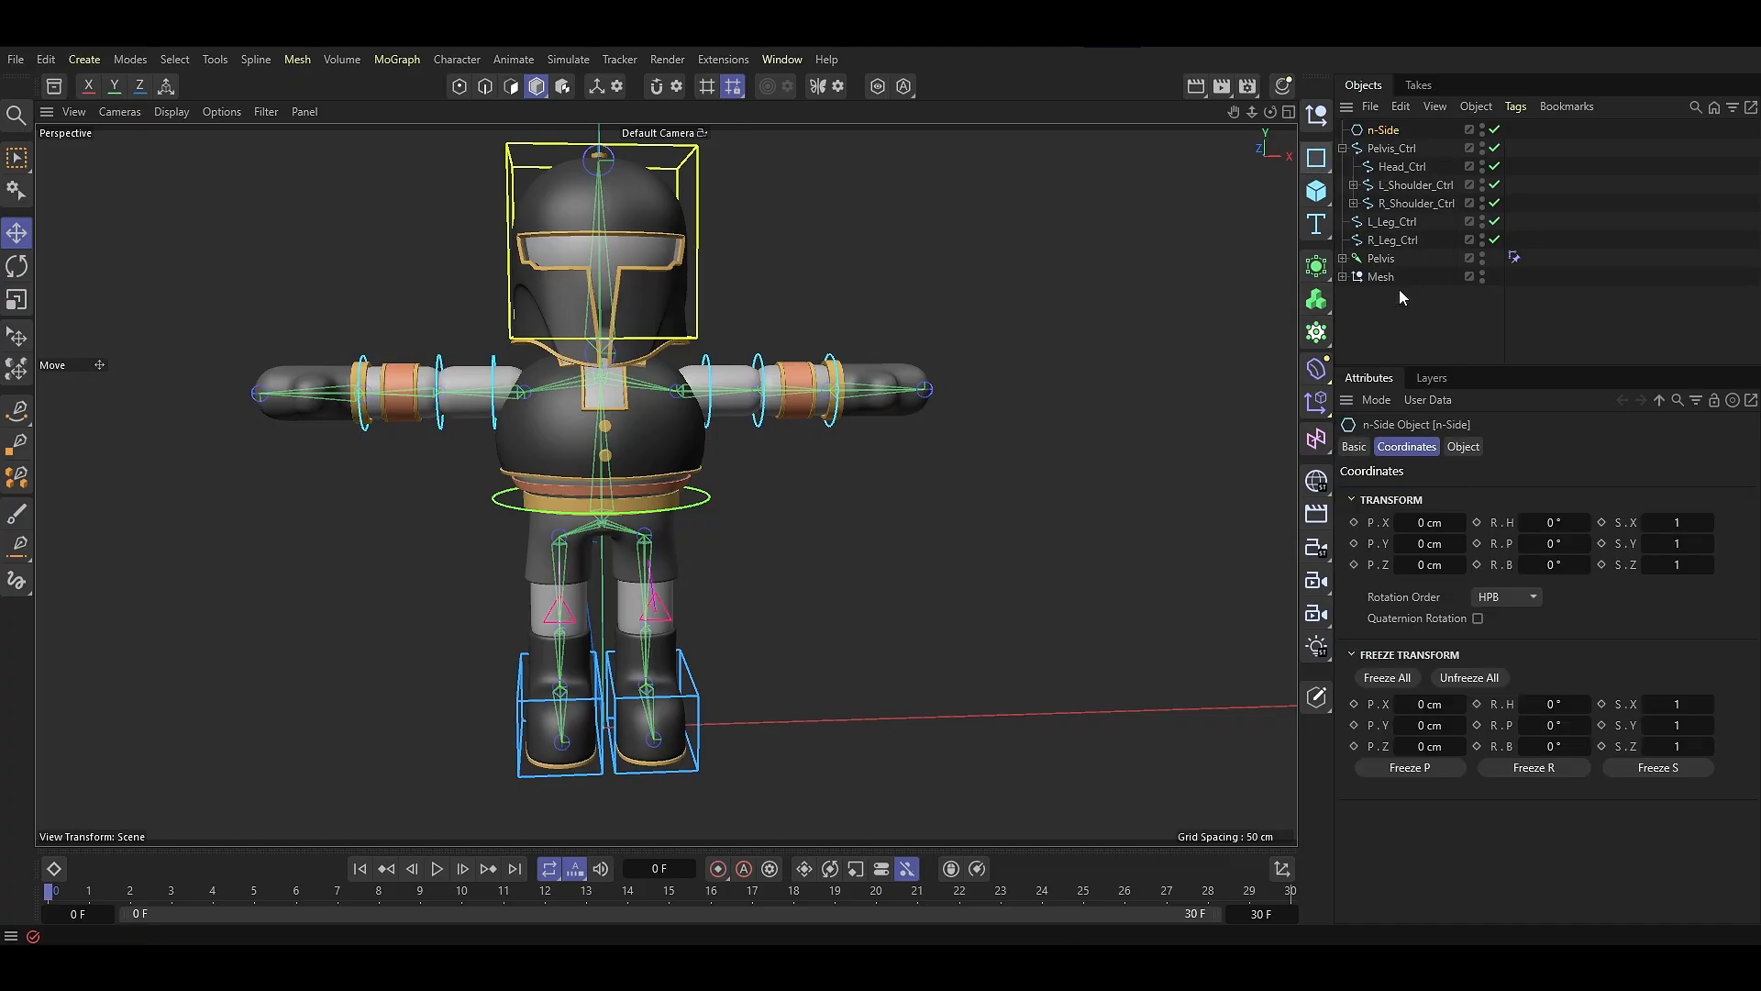
click(1462, 446)
drag(1445, 497, 1344, 497)
alt+drag(585, 590, 670, 637)
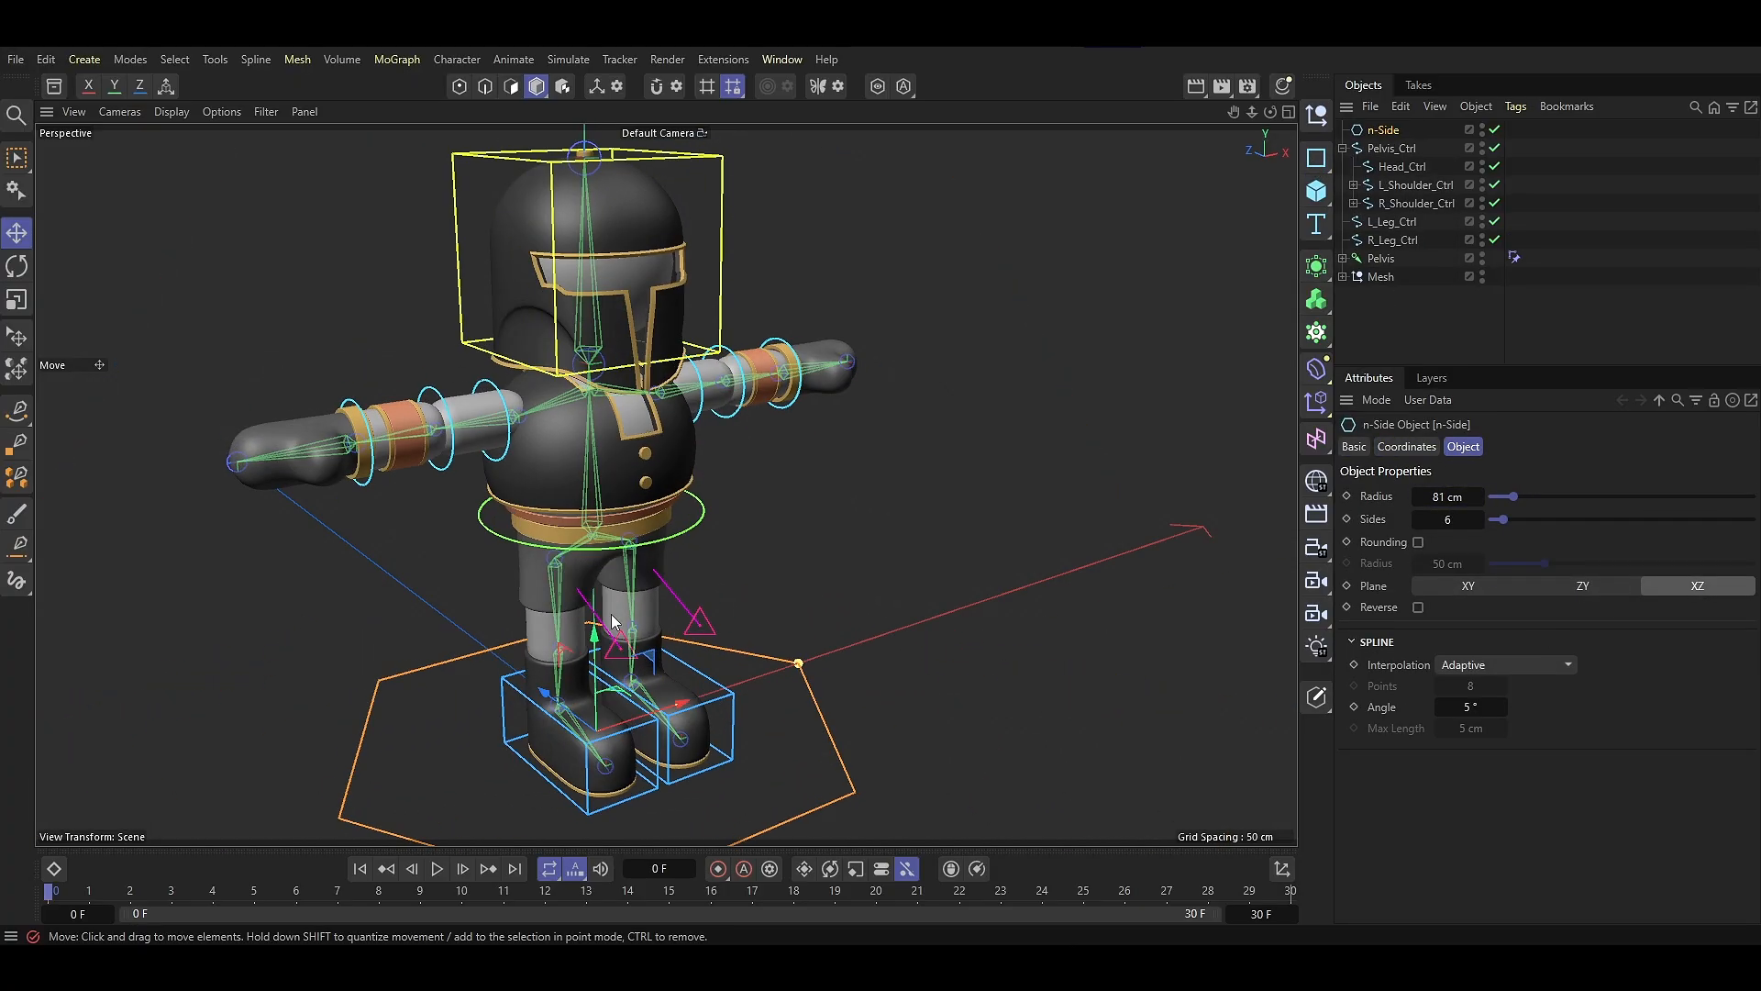
scroll(586, 590, down, 3)
drag(1446, 497, 1426, 498)
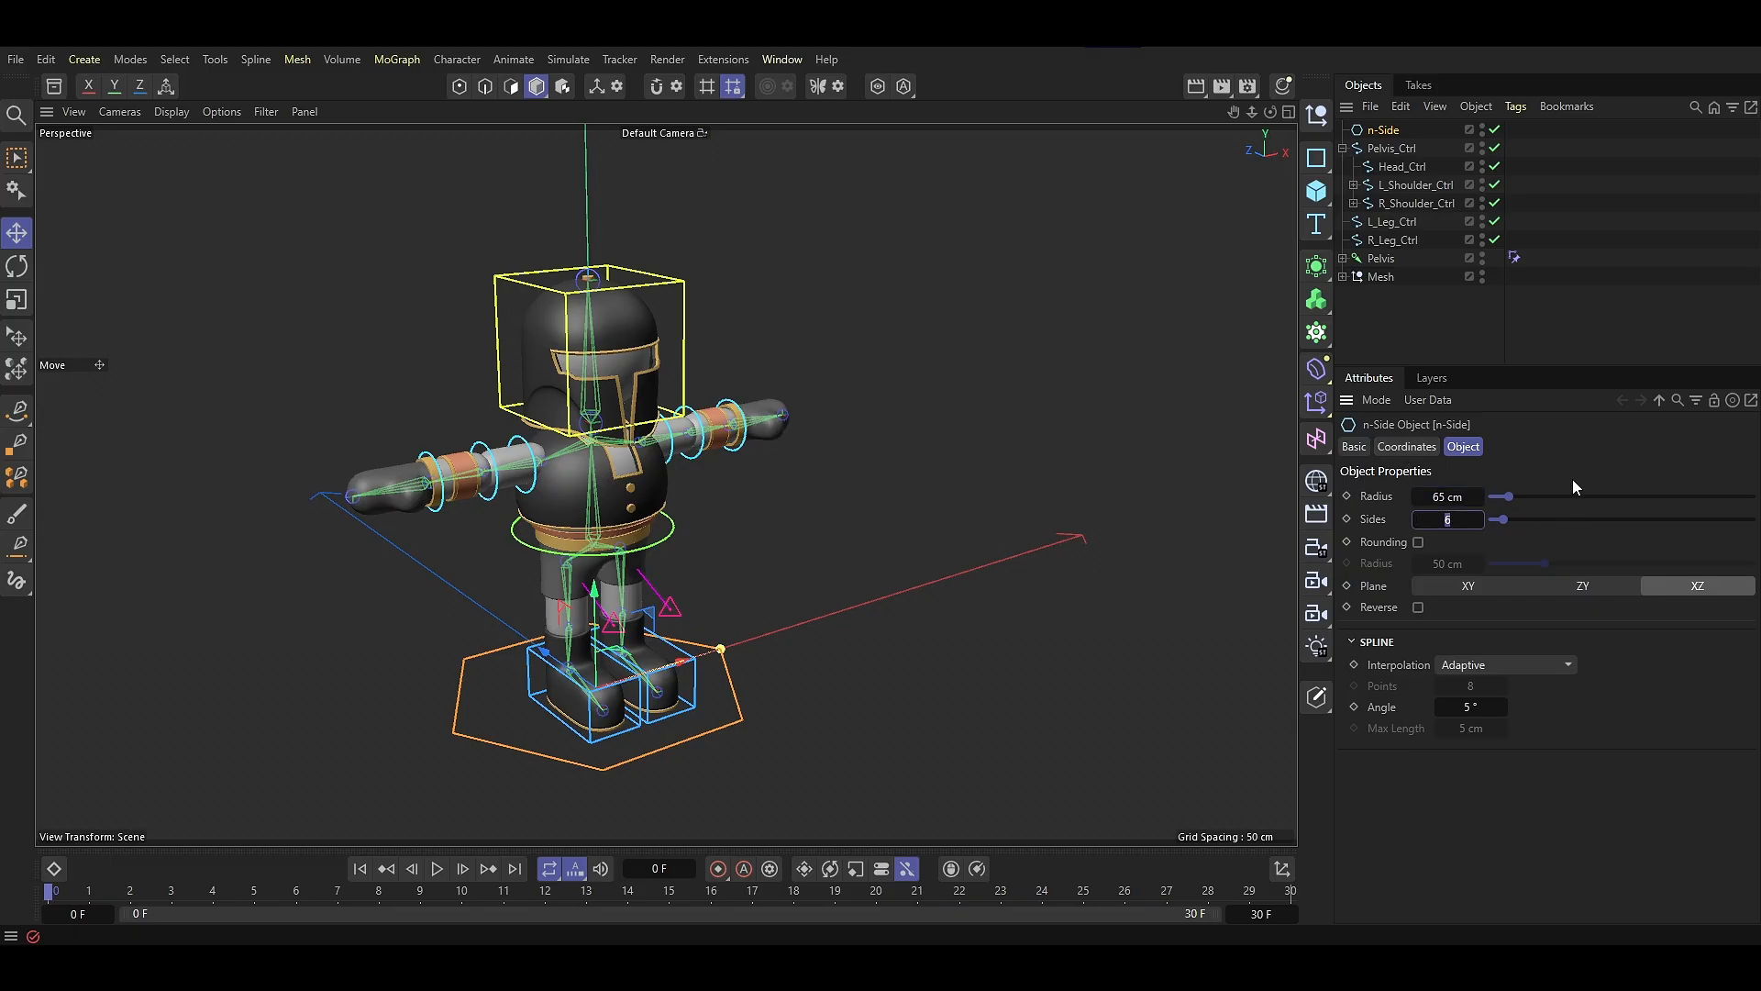
Turn the n-Side spline into a triangle with 3 sides and set its heading rotation to -90°
text(3)
click(1406, 447)
drag(1541, 519, 1481, 496)
double_click(1547, 520)
text(-90)
key(Return)
Enlarge the triangle's radius to about 100 cm and make the spline editable
click(1464, 447)
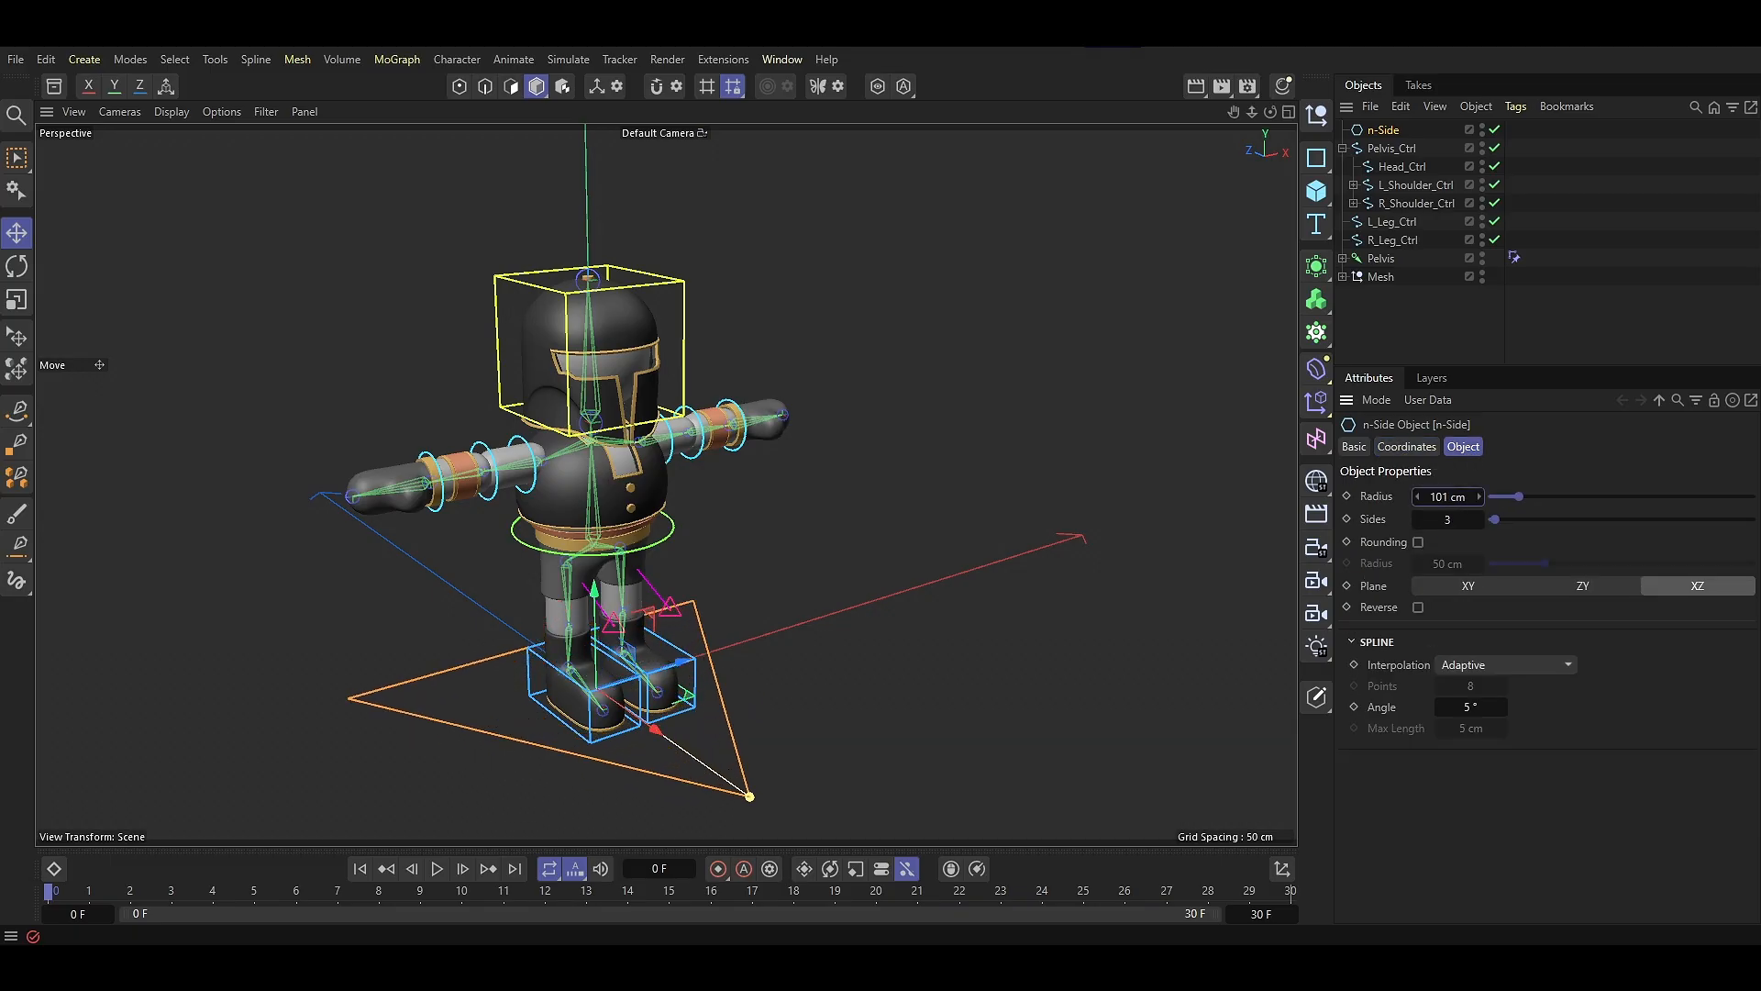
key(c)
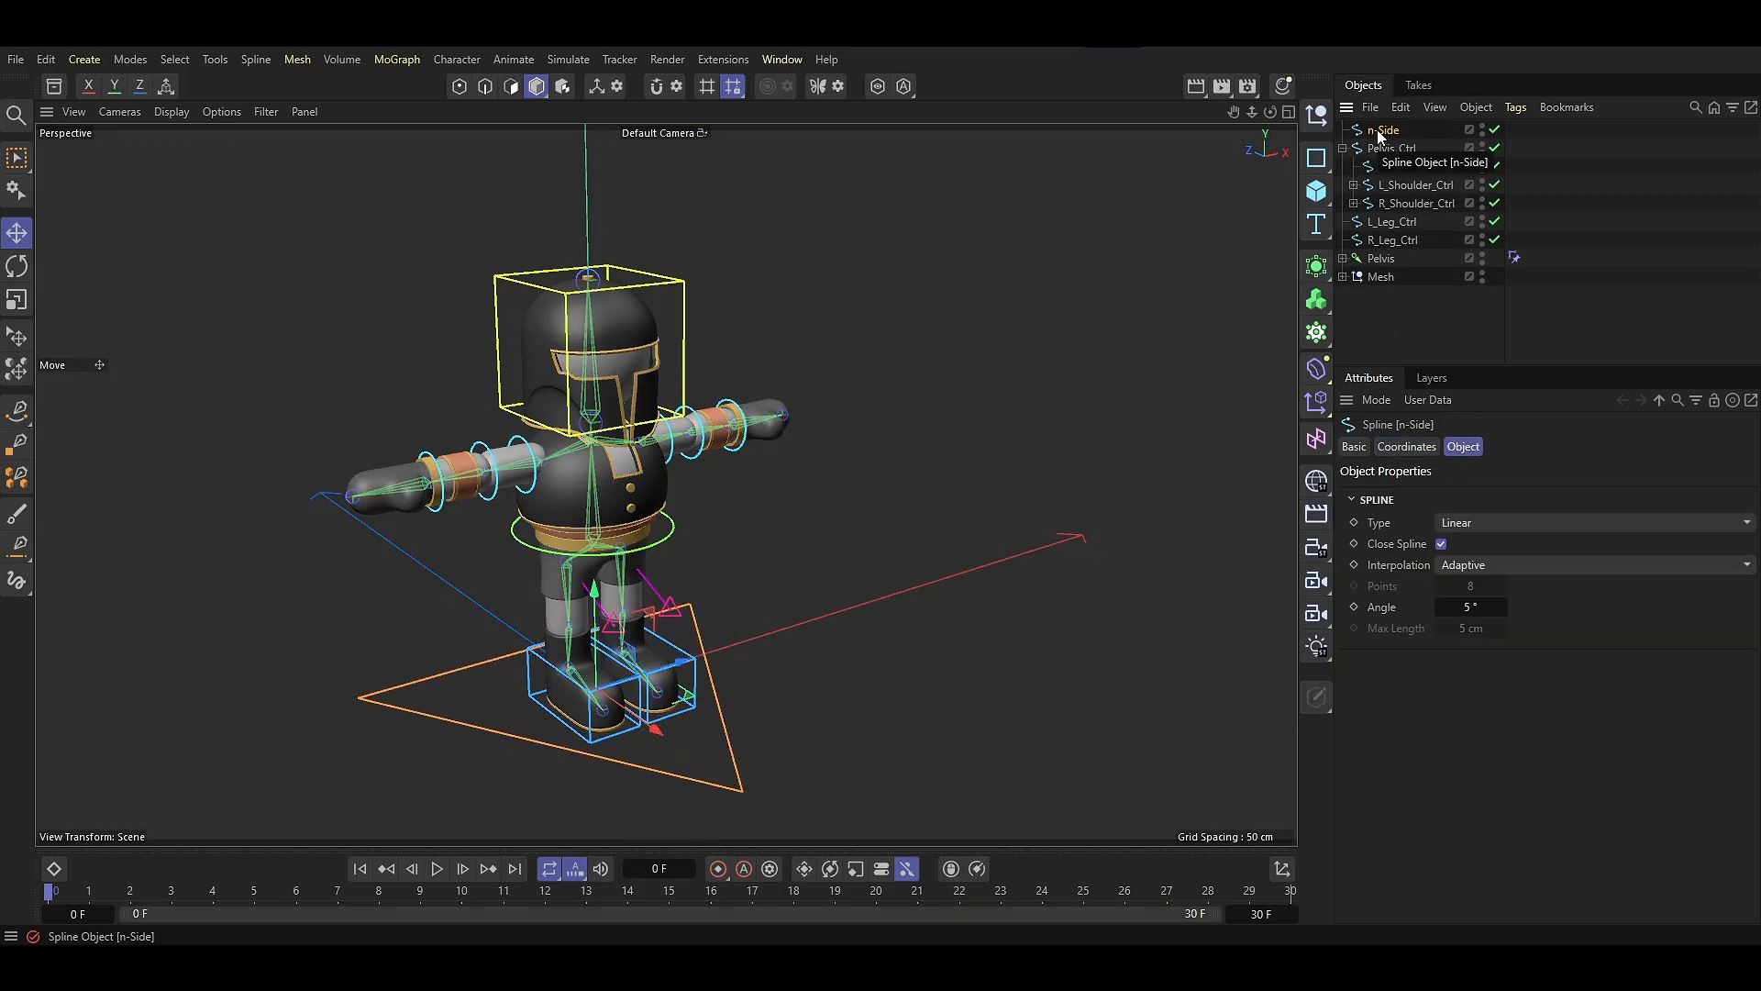
click(1406, 447)
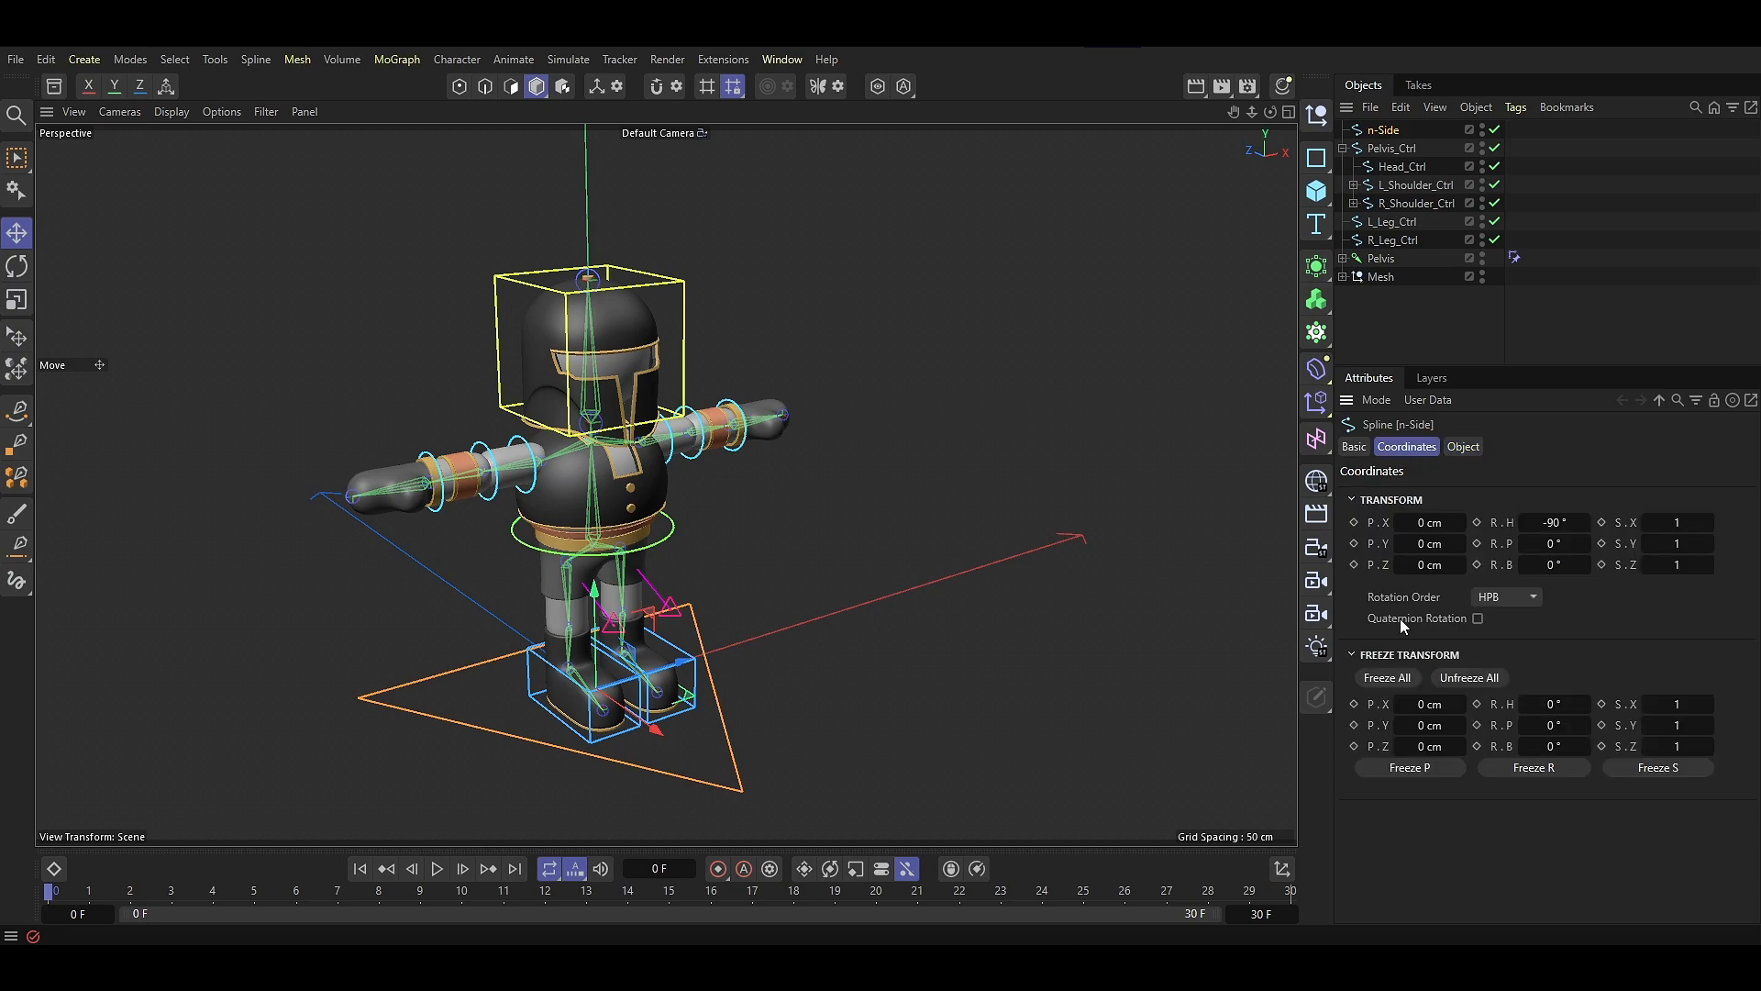
Give the triangle spline a custom orange-red display color
click(1355, 446)
click(1505, 636)
click(1495, 731)
click(1487, 658)
click(1650, 853)
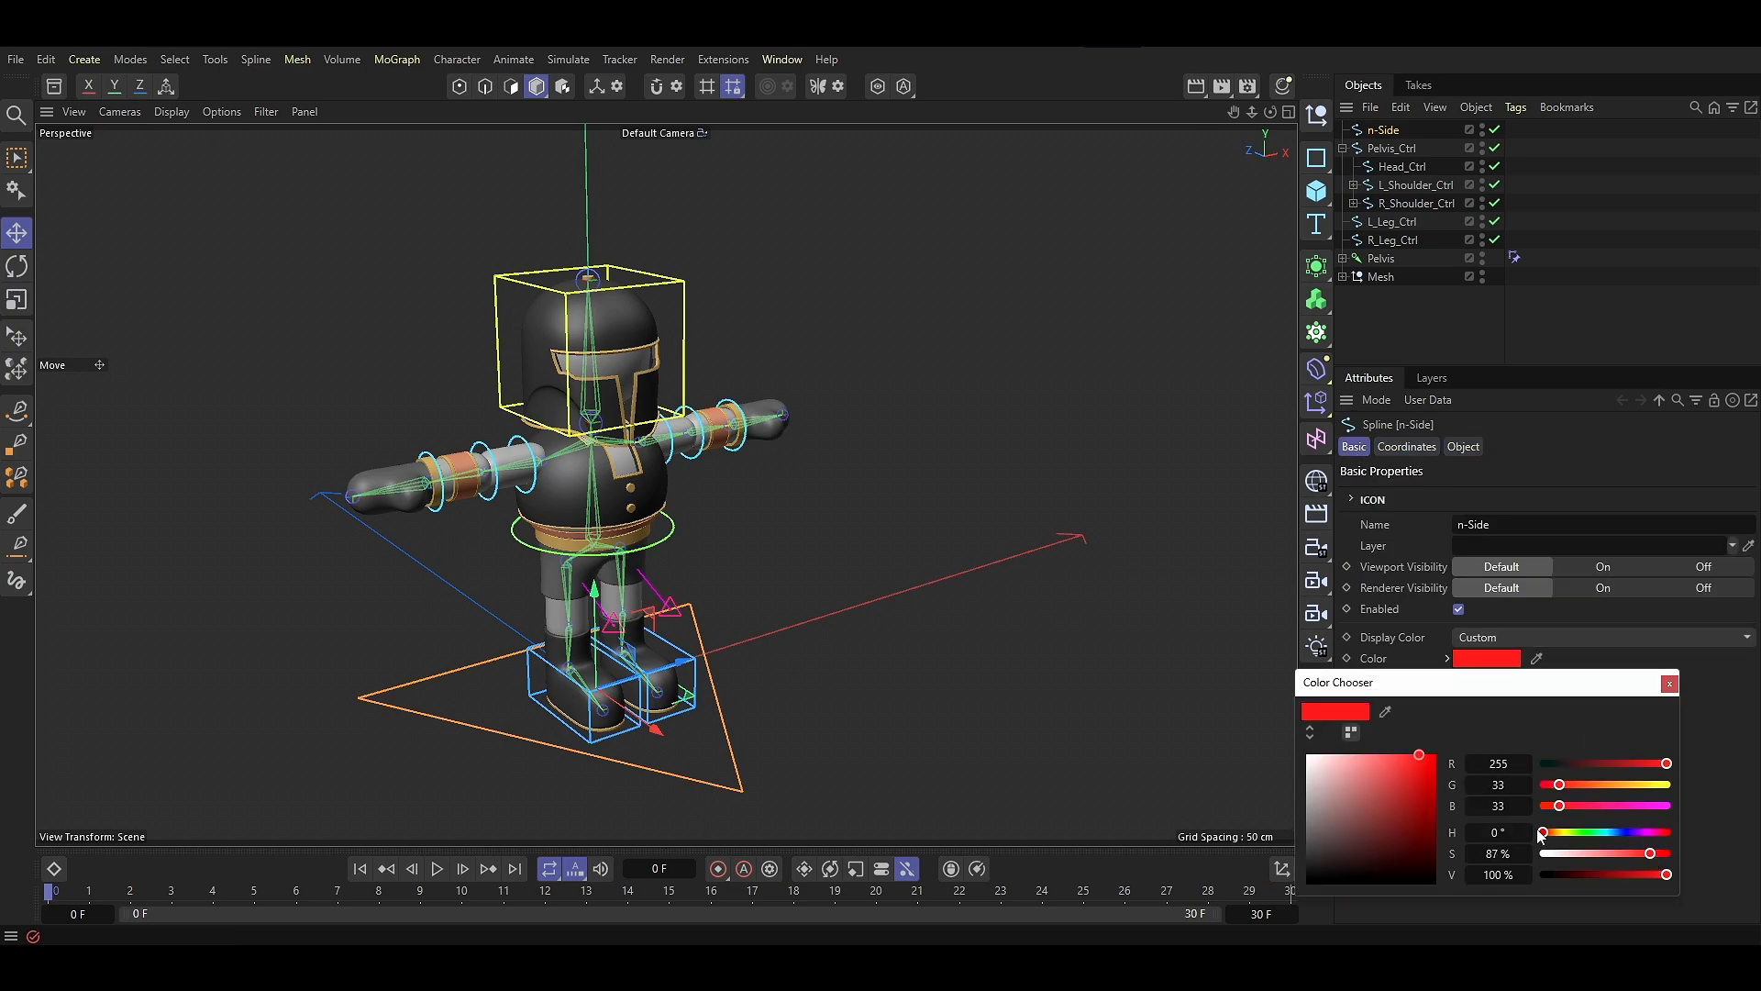
drag(1541, 833, 1546, 833)
click(1665, 681)
click(853, 668)
alt+drag(853, 668, 723, 635)
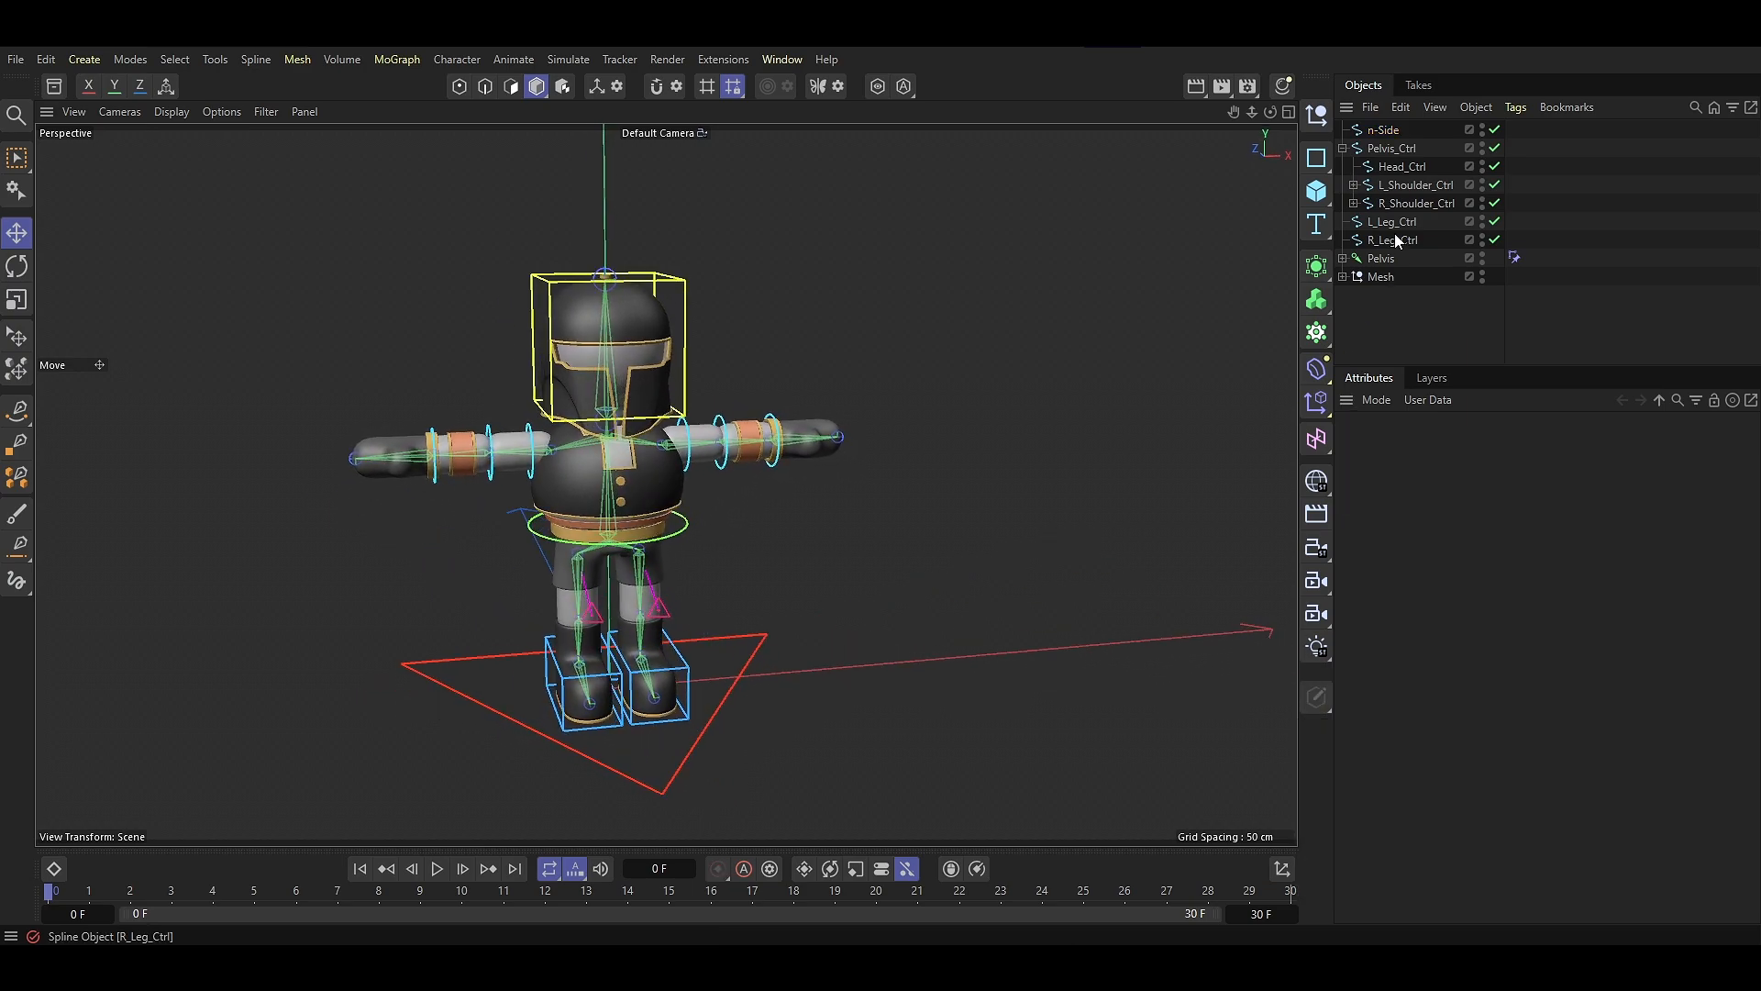
Rename the triangle spline Main_Ctrl
double_click(1383, 132)
text(Main_Ctrl)
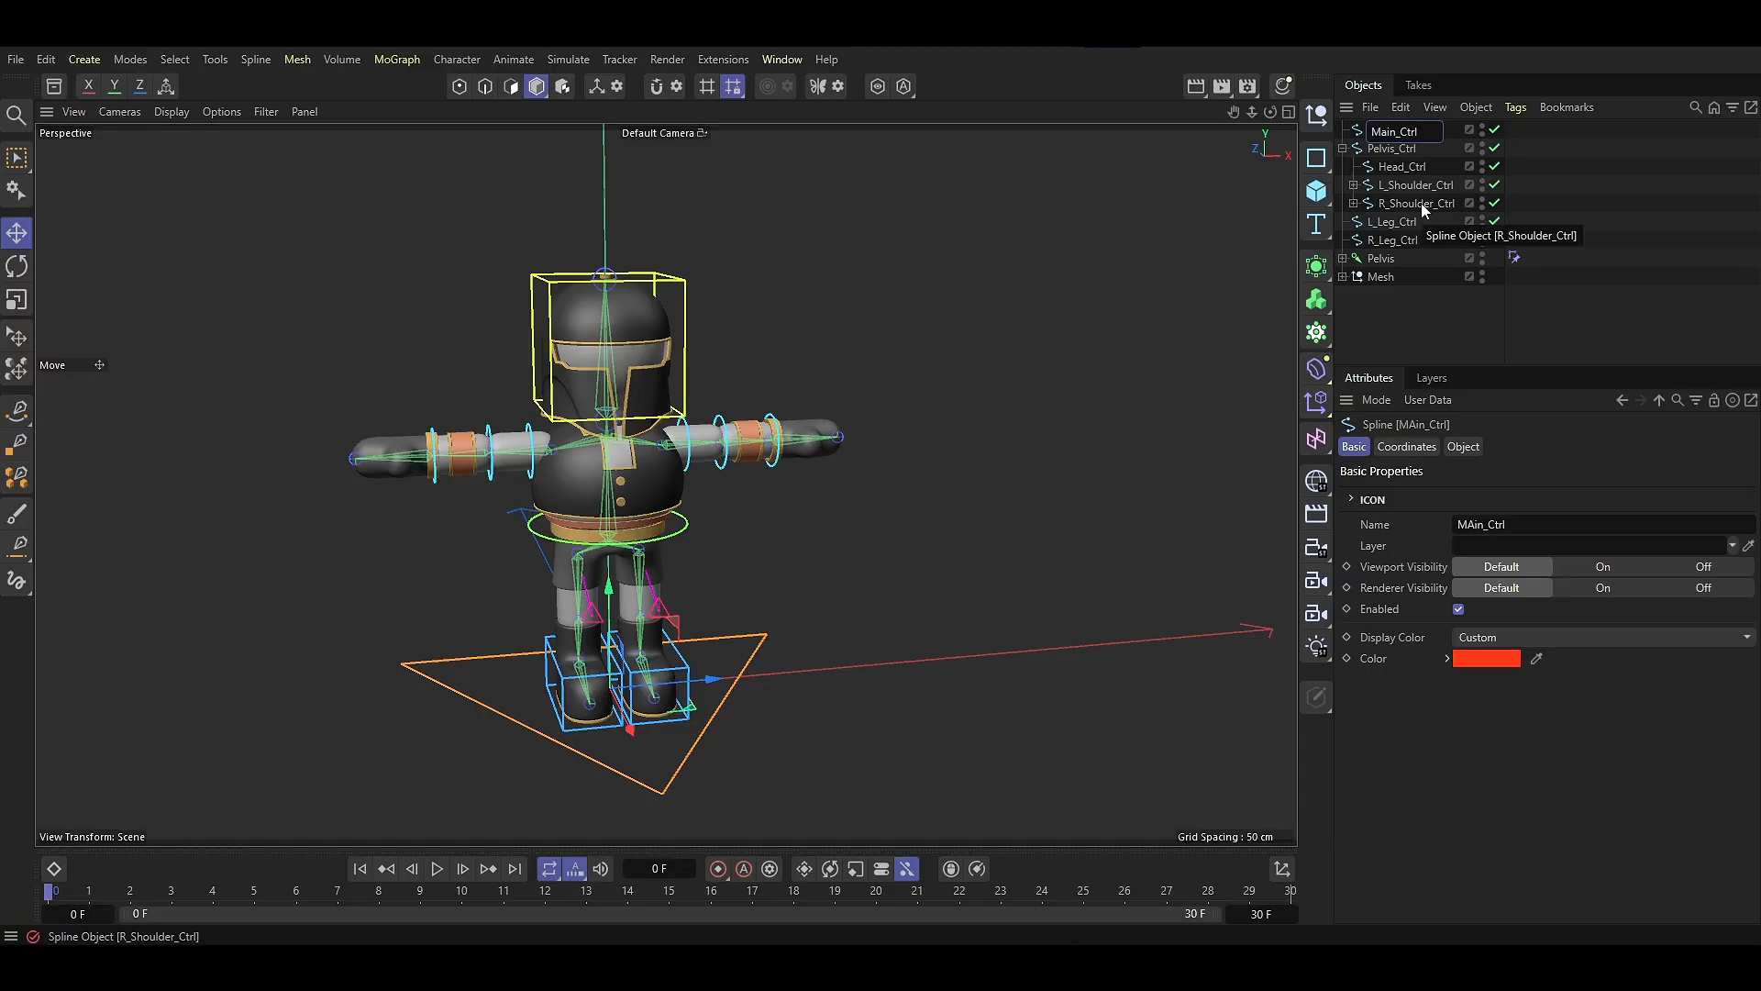
key(Return)
Parent Pelvis_Ctrl with its children, L_Leg_Ctrl and R_Leg_Ctrl under Main_Ctrl
click(1402, 242)
shift+click(1389, 151)
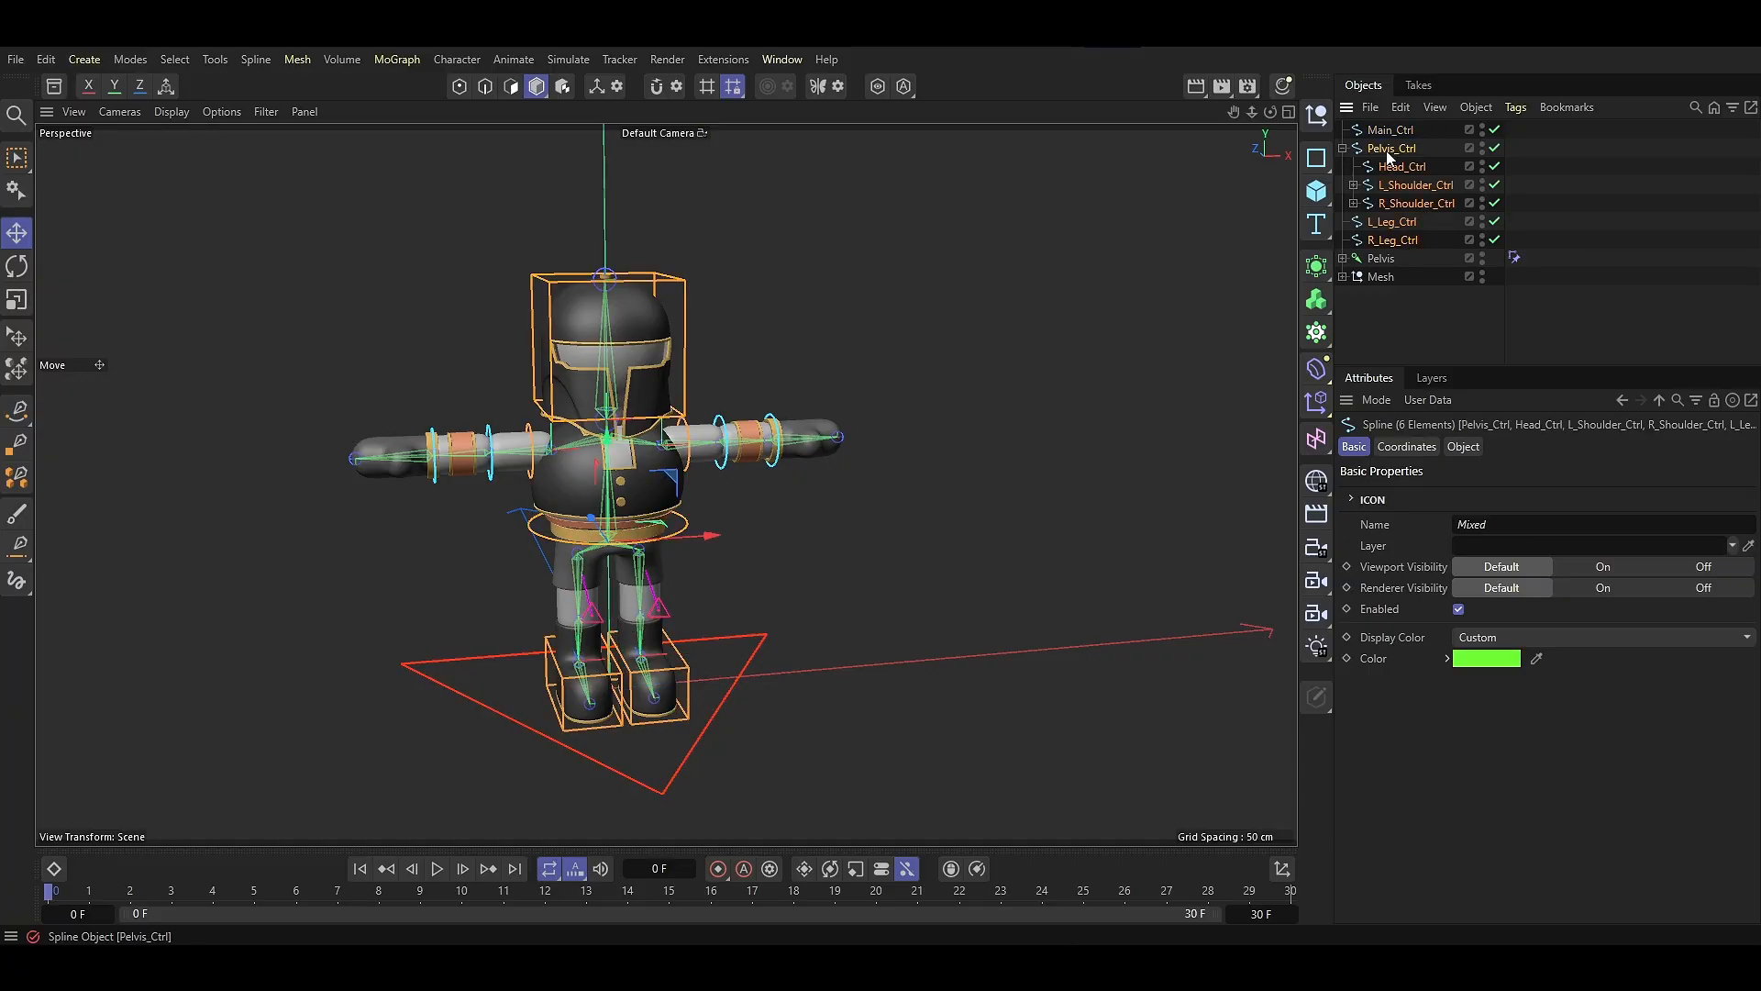
drag(1387, 135, 1387, 133)
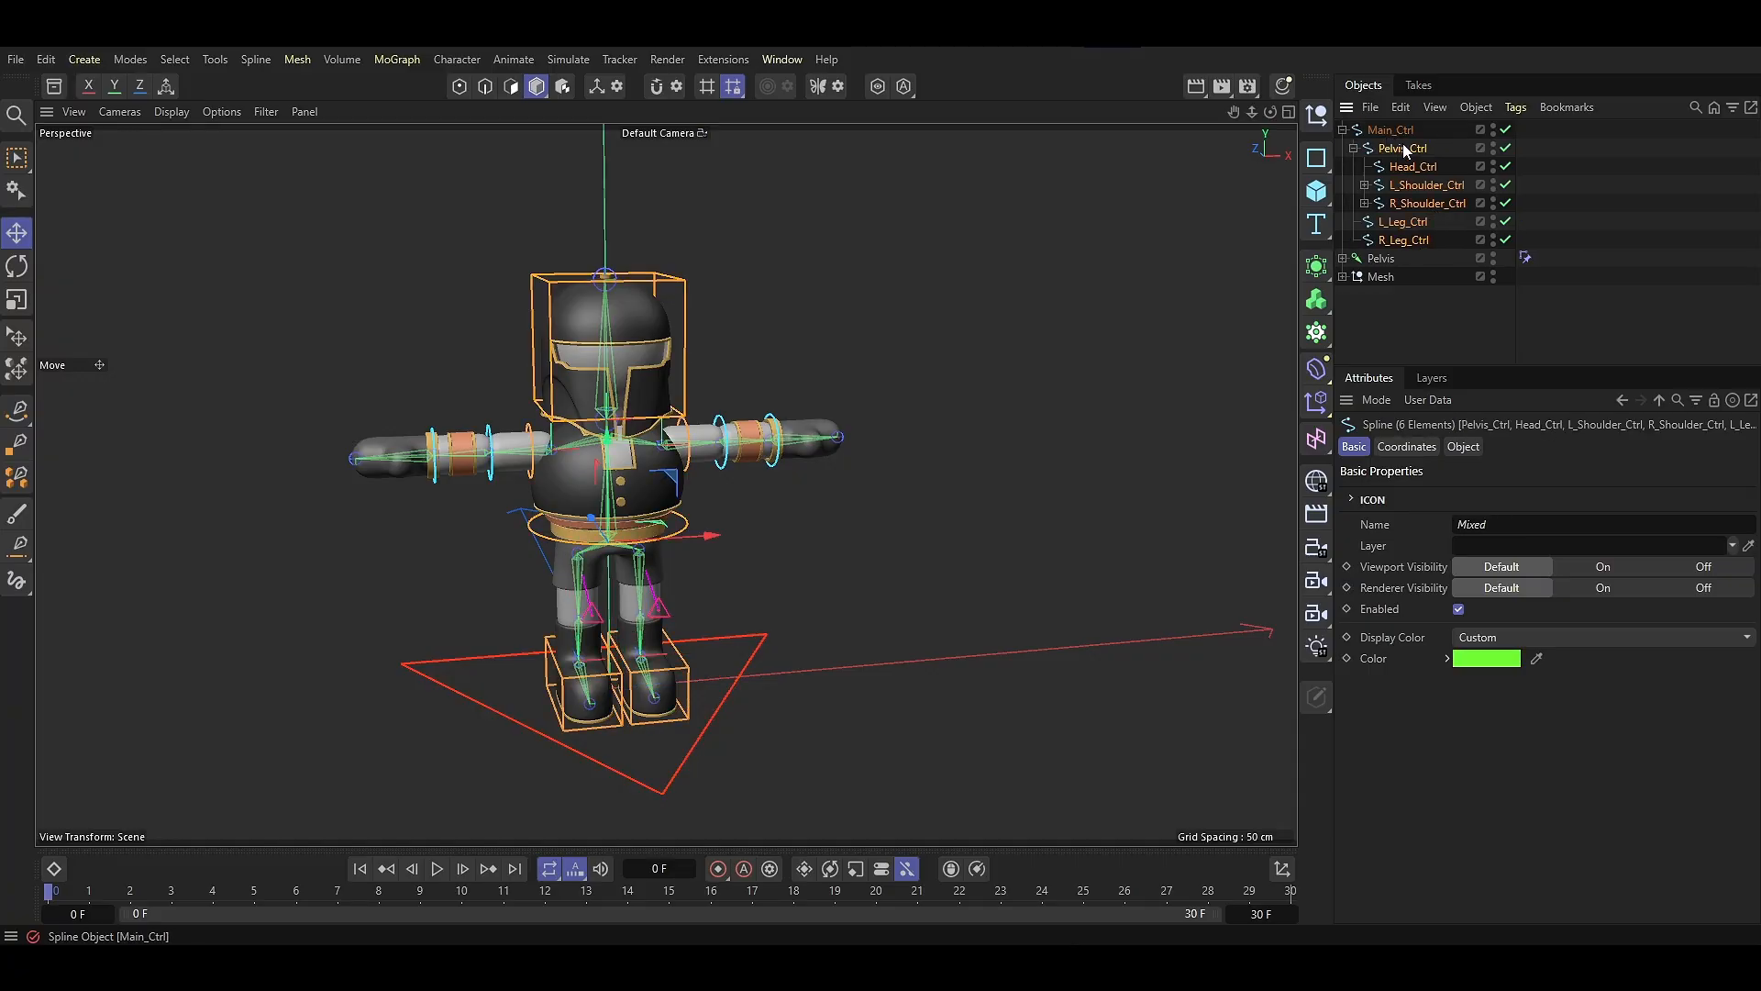
Move Main_Ctrl sideways to test that the whole rig follows and undo the move
click(1398, 131)
drag(728, 669, 284, 630)
key(ctrl+z)
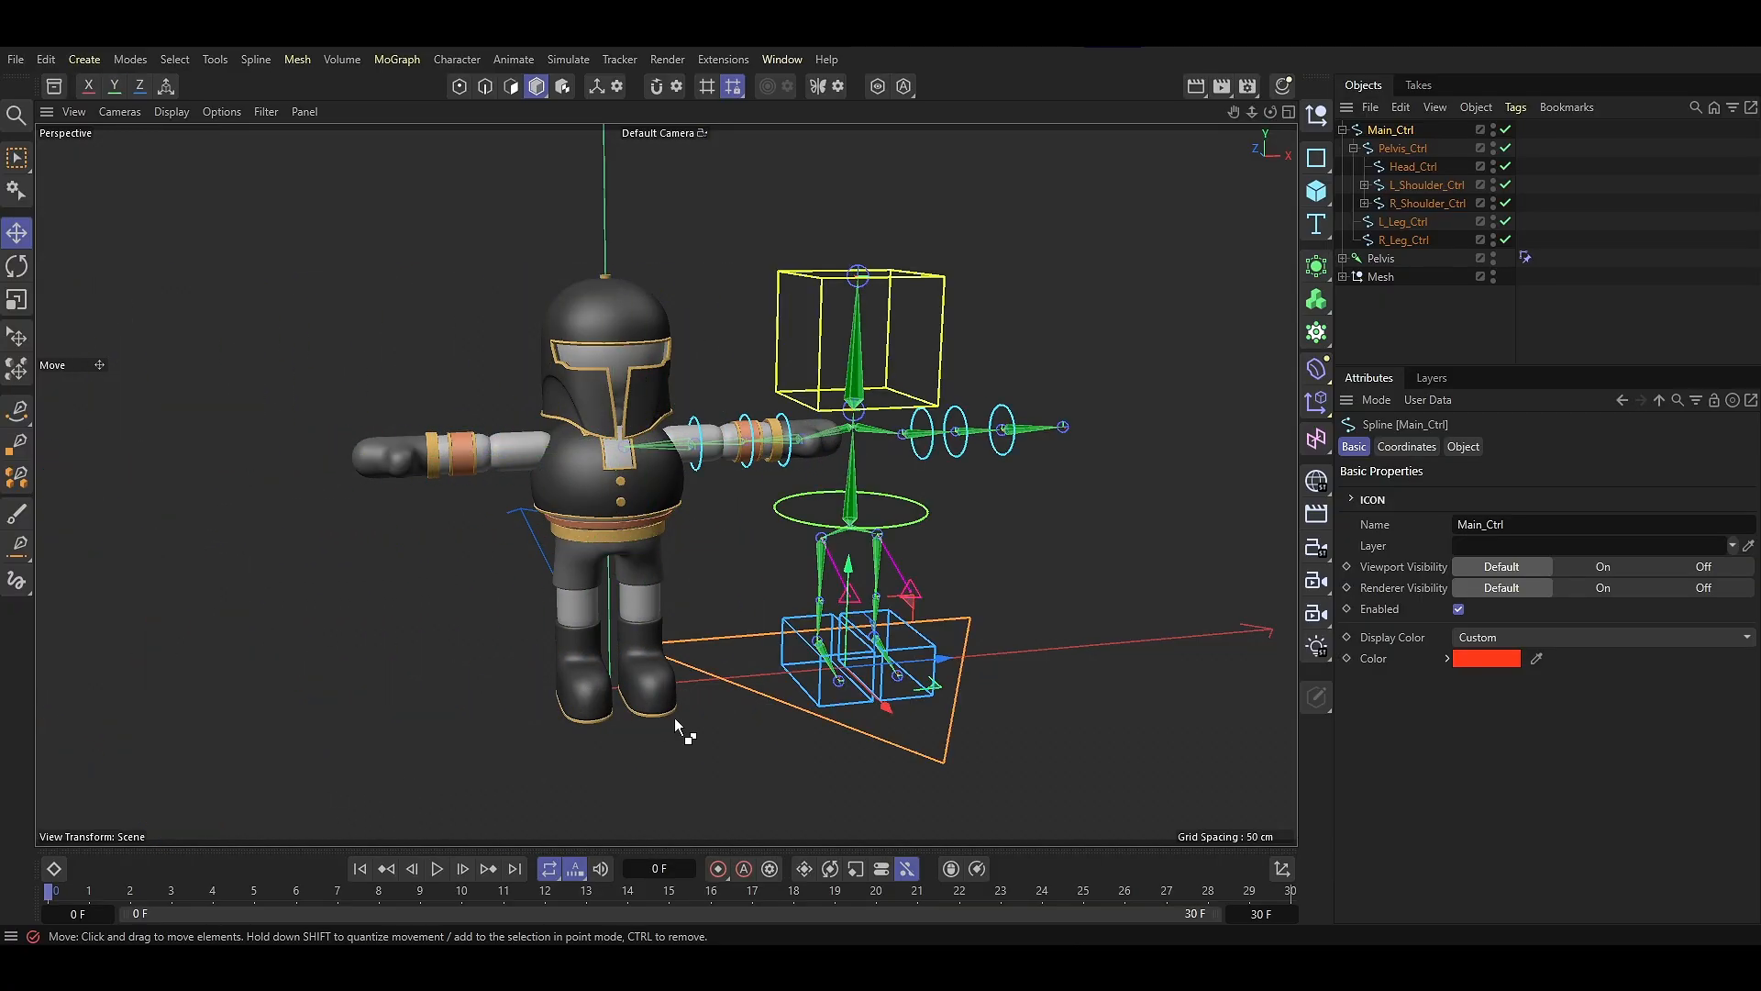
key(ctrl+z)
click(1031, 527)
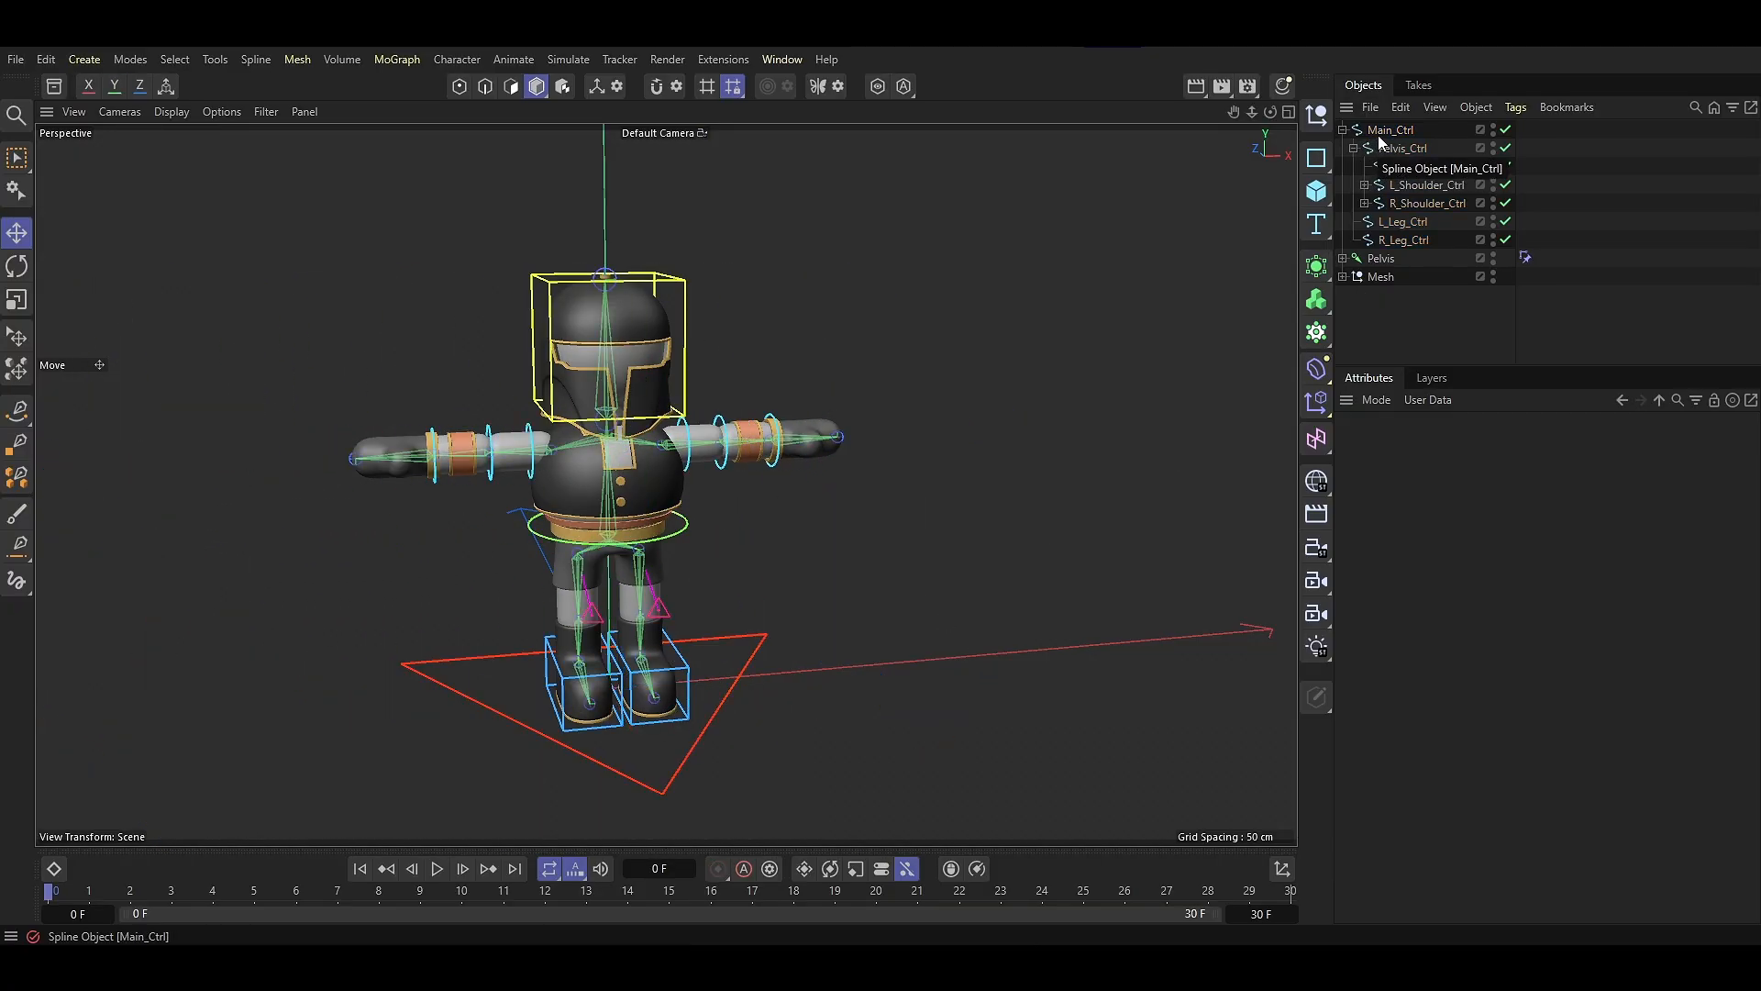
Select Main_Ctrl with all its child controllers and show their coordinates
middle_click(1390, 130)
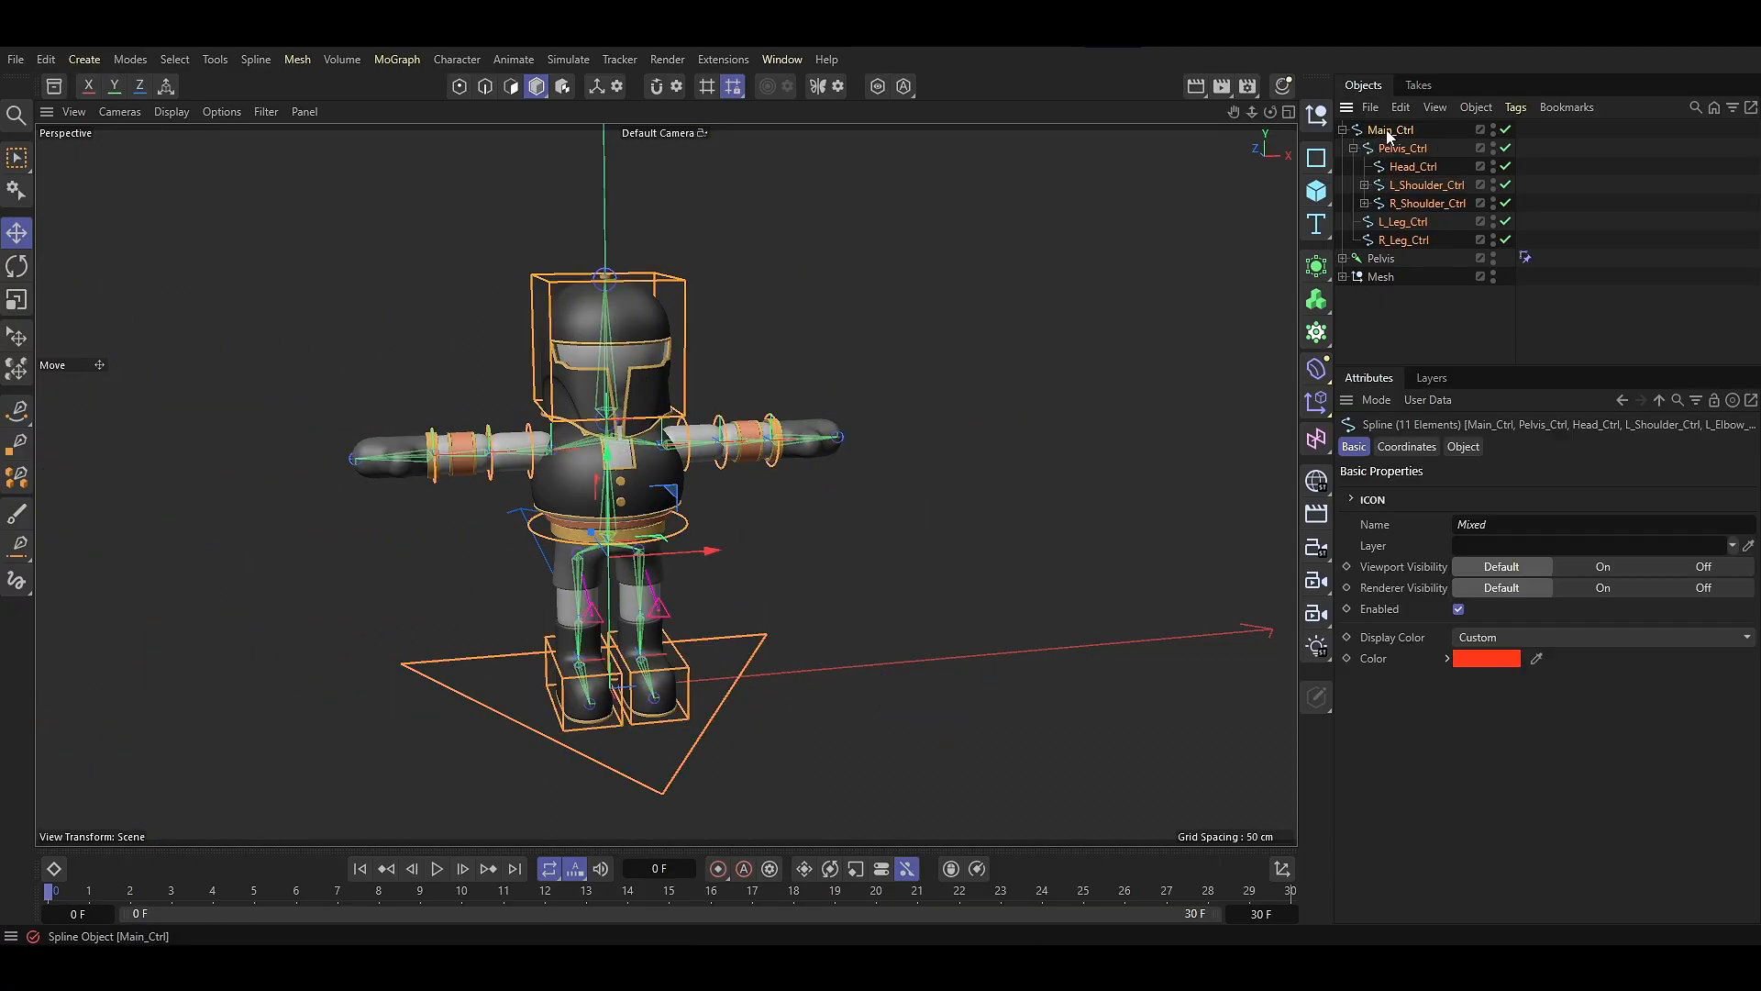
click(1417, 446)
click(1101, 539)
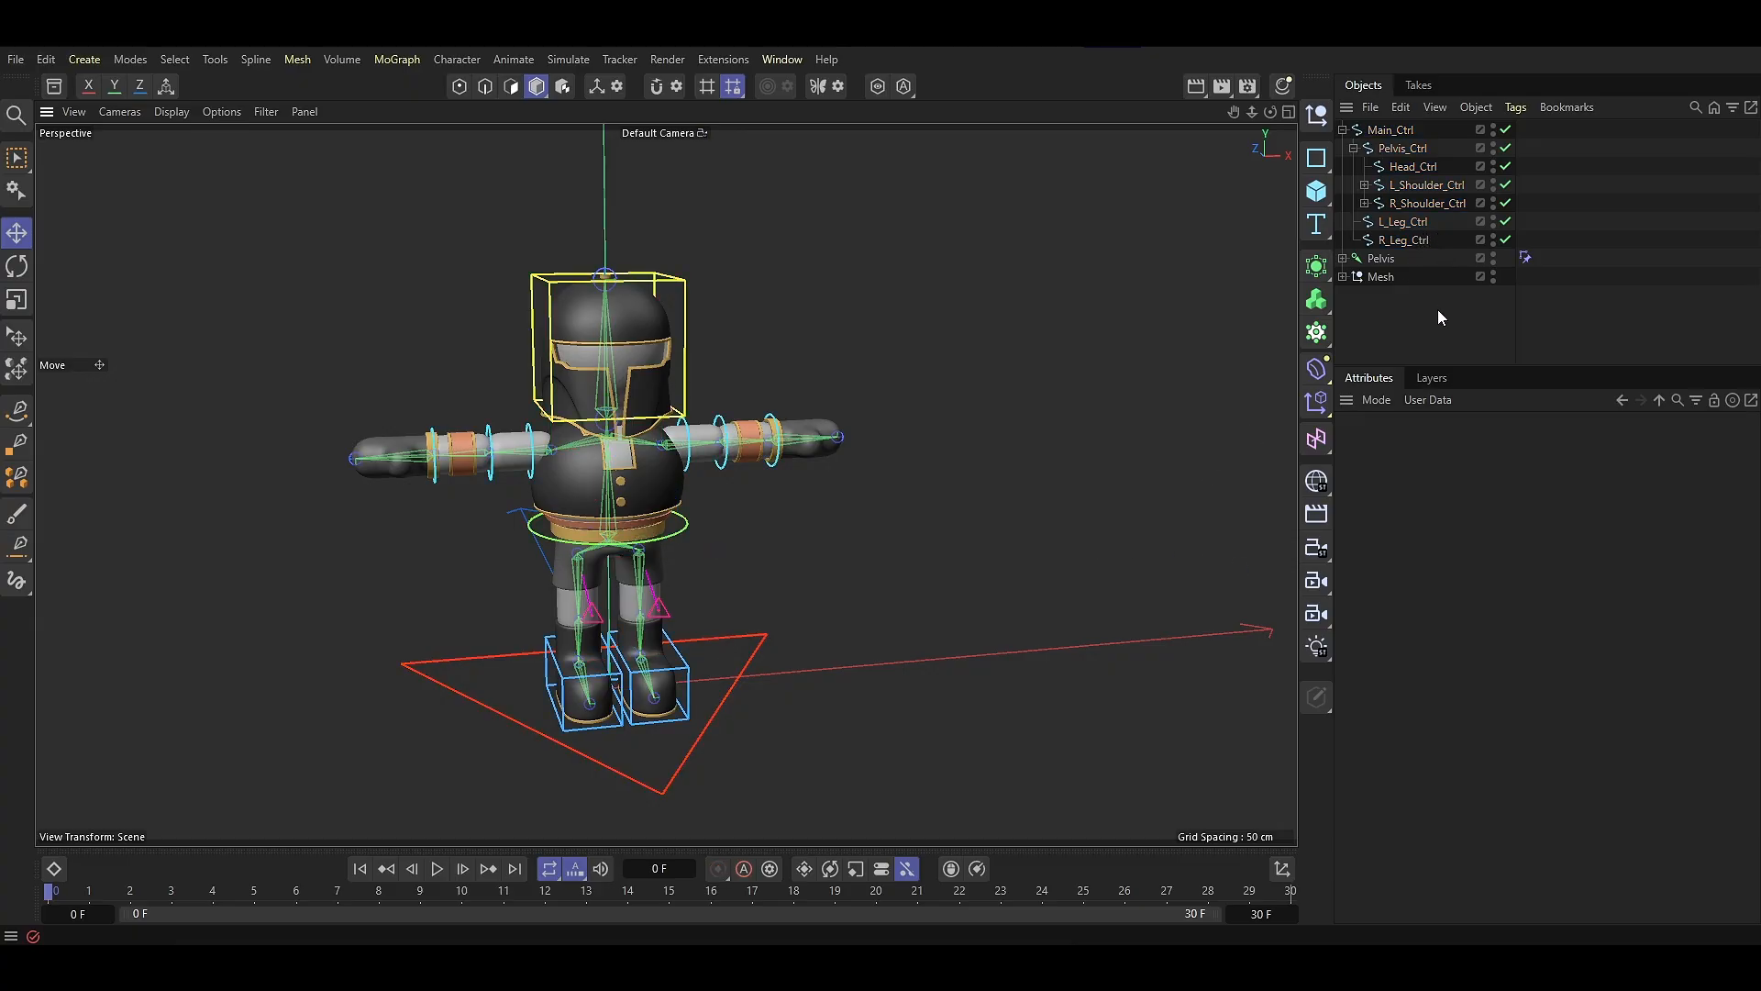
Give Main_Ctrl a custom icon color copied from its display color
click(1390, 131)
click(1611, 543)
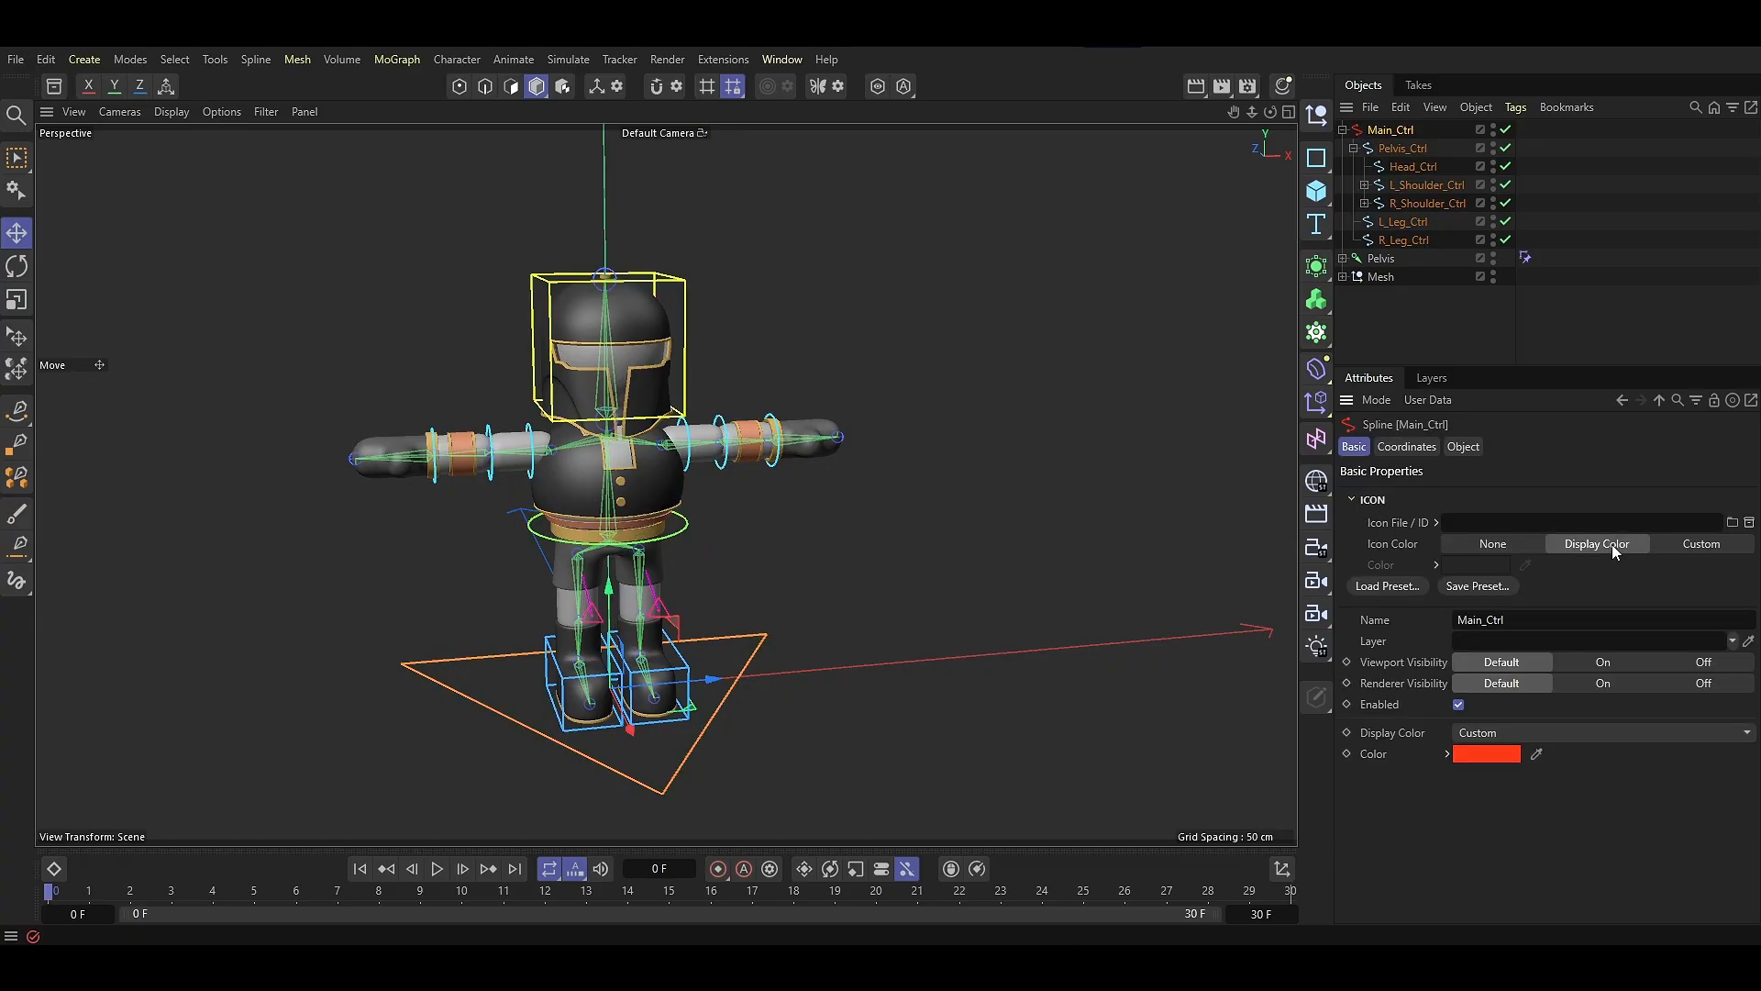
click(1686, 545)
right_click(1490, 753)
click(1520, 797)
right_click(1475, 575)
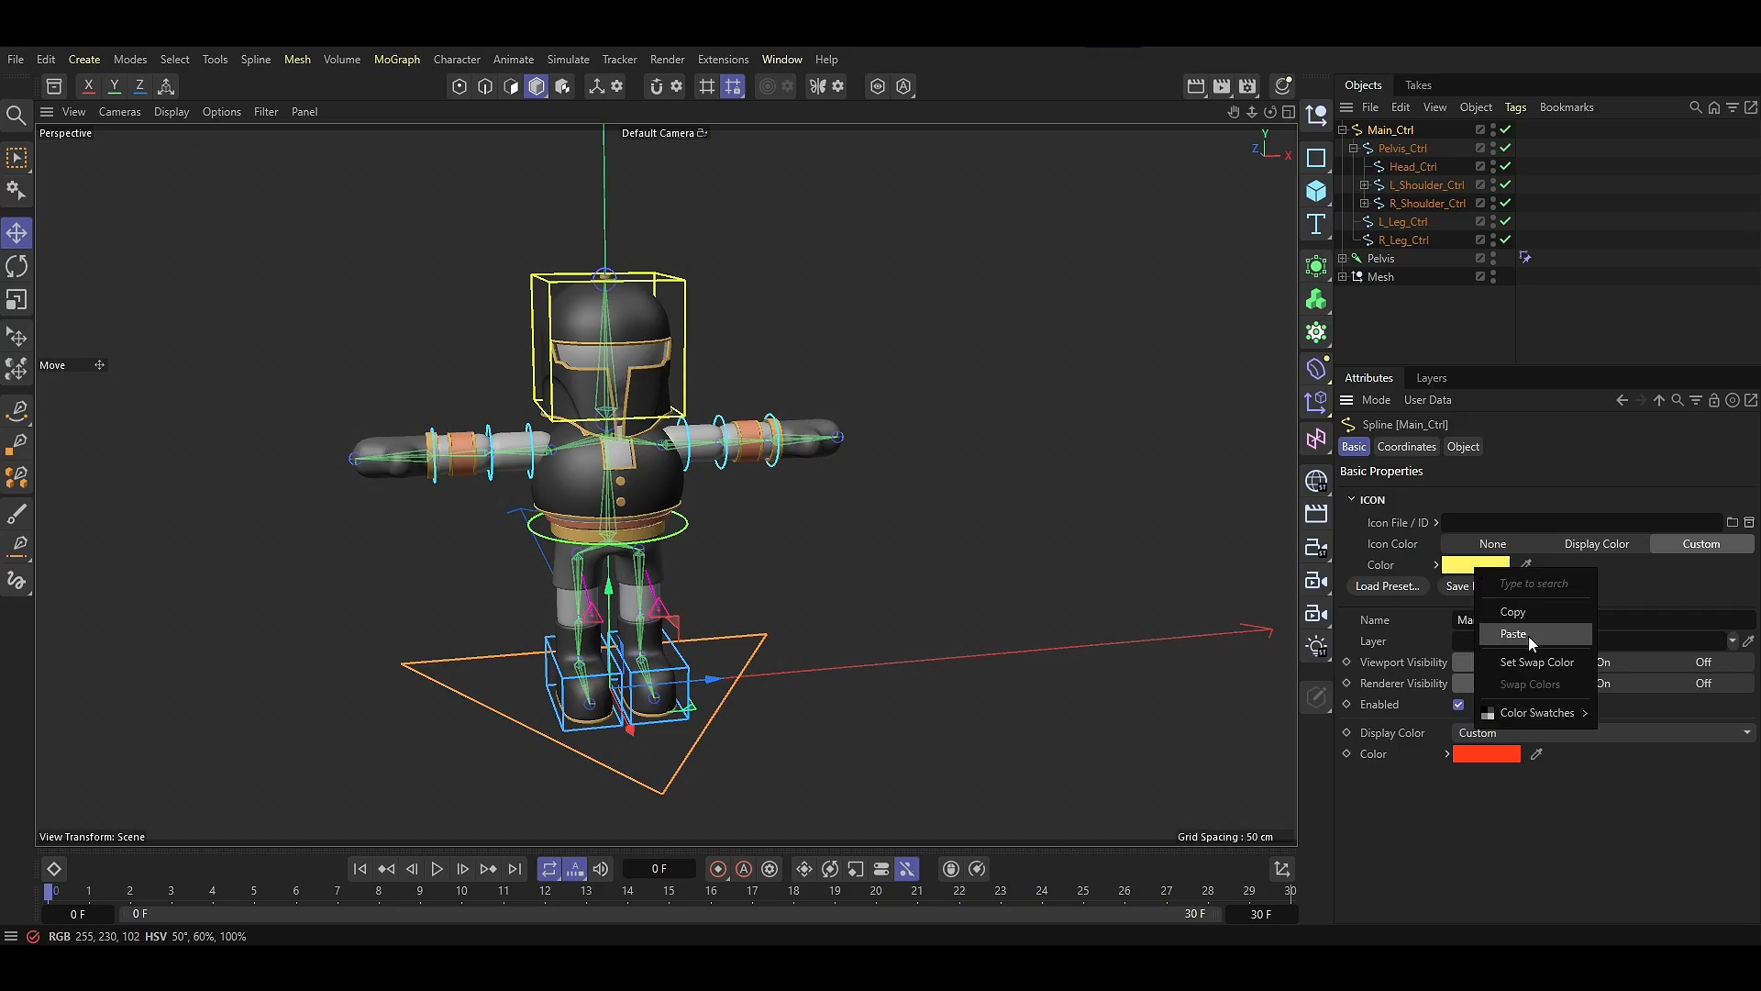
click(1529, 636)
Give Pelvis_Ctrl, Head_Ctrl, both shoulder controller hierarchies and the leg controllers custom icon colors copied from their display colors
click(1403, 149)
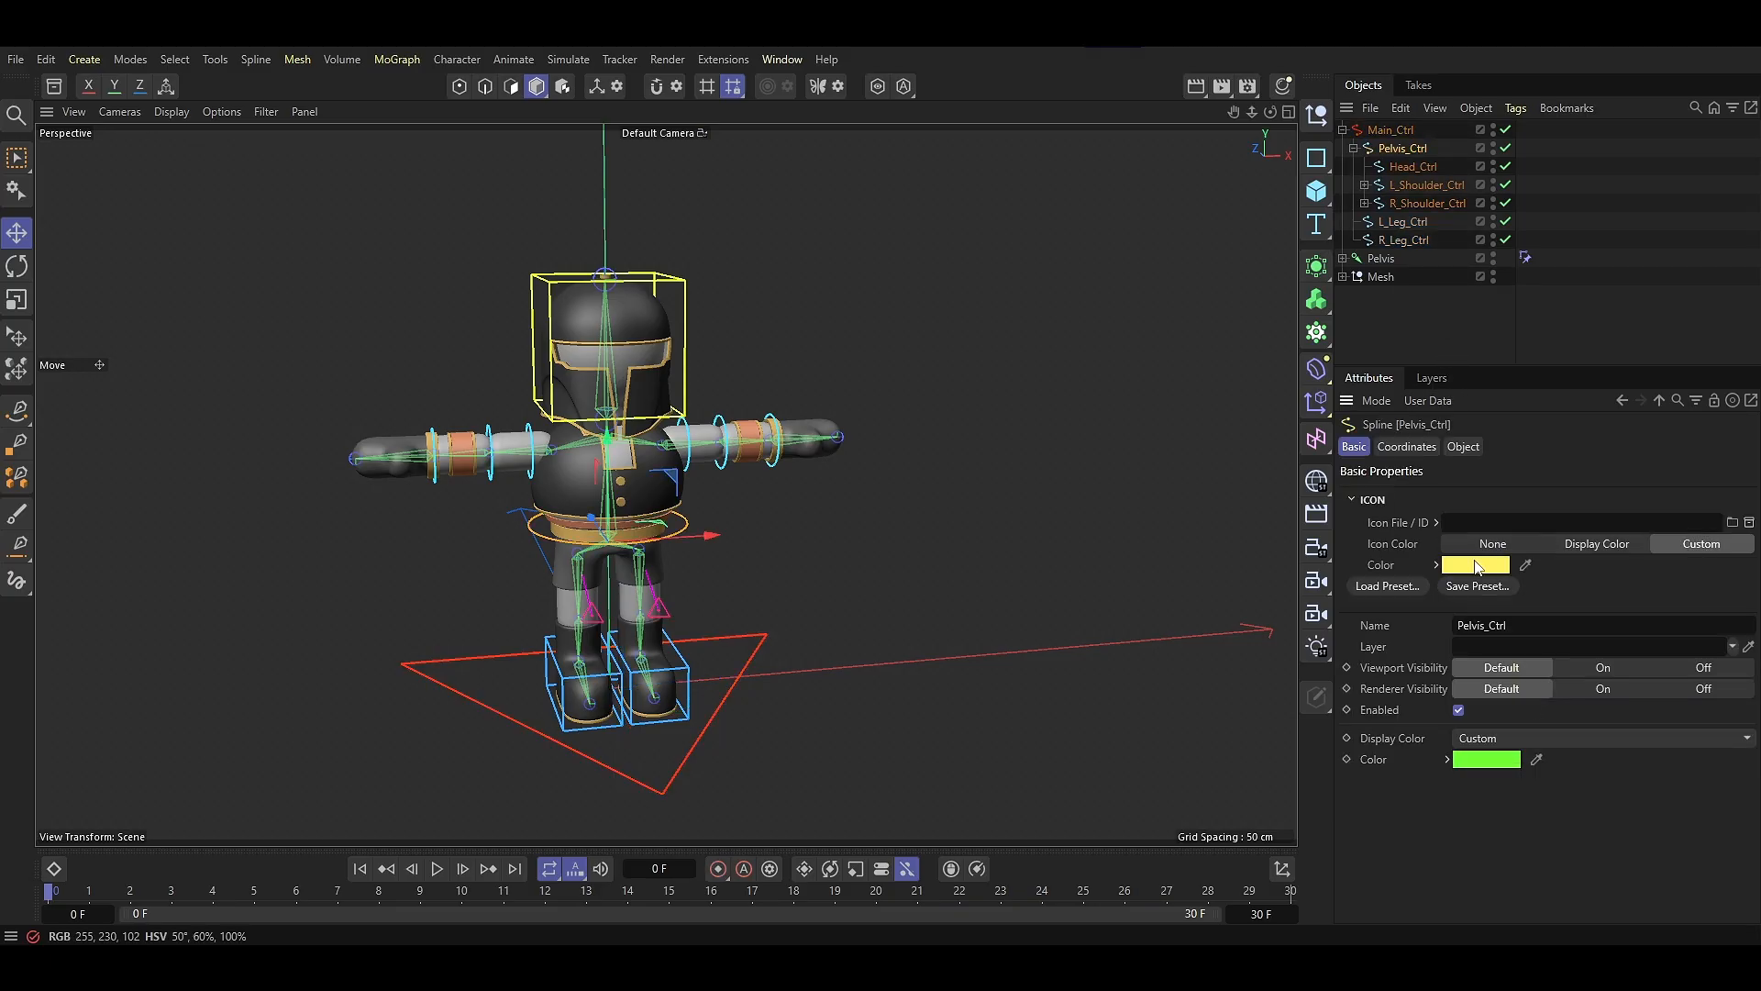
click(1413, 166)
click(1426, 185)
middle_click(1425, 188)
shift+middle_click(1413, 205)
click(1694, 545)
right_click(1497, 760)
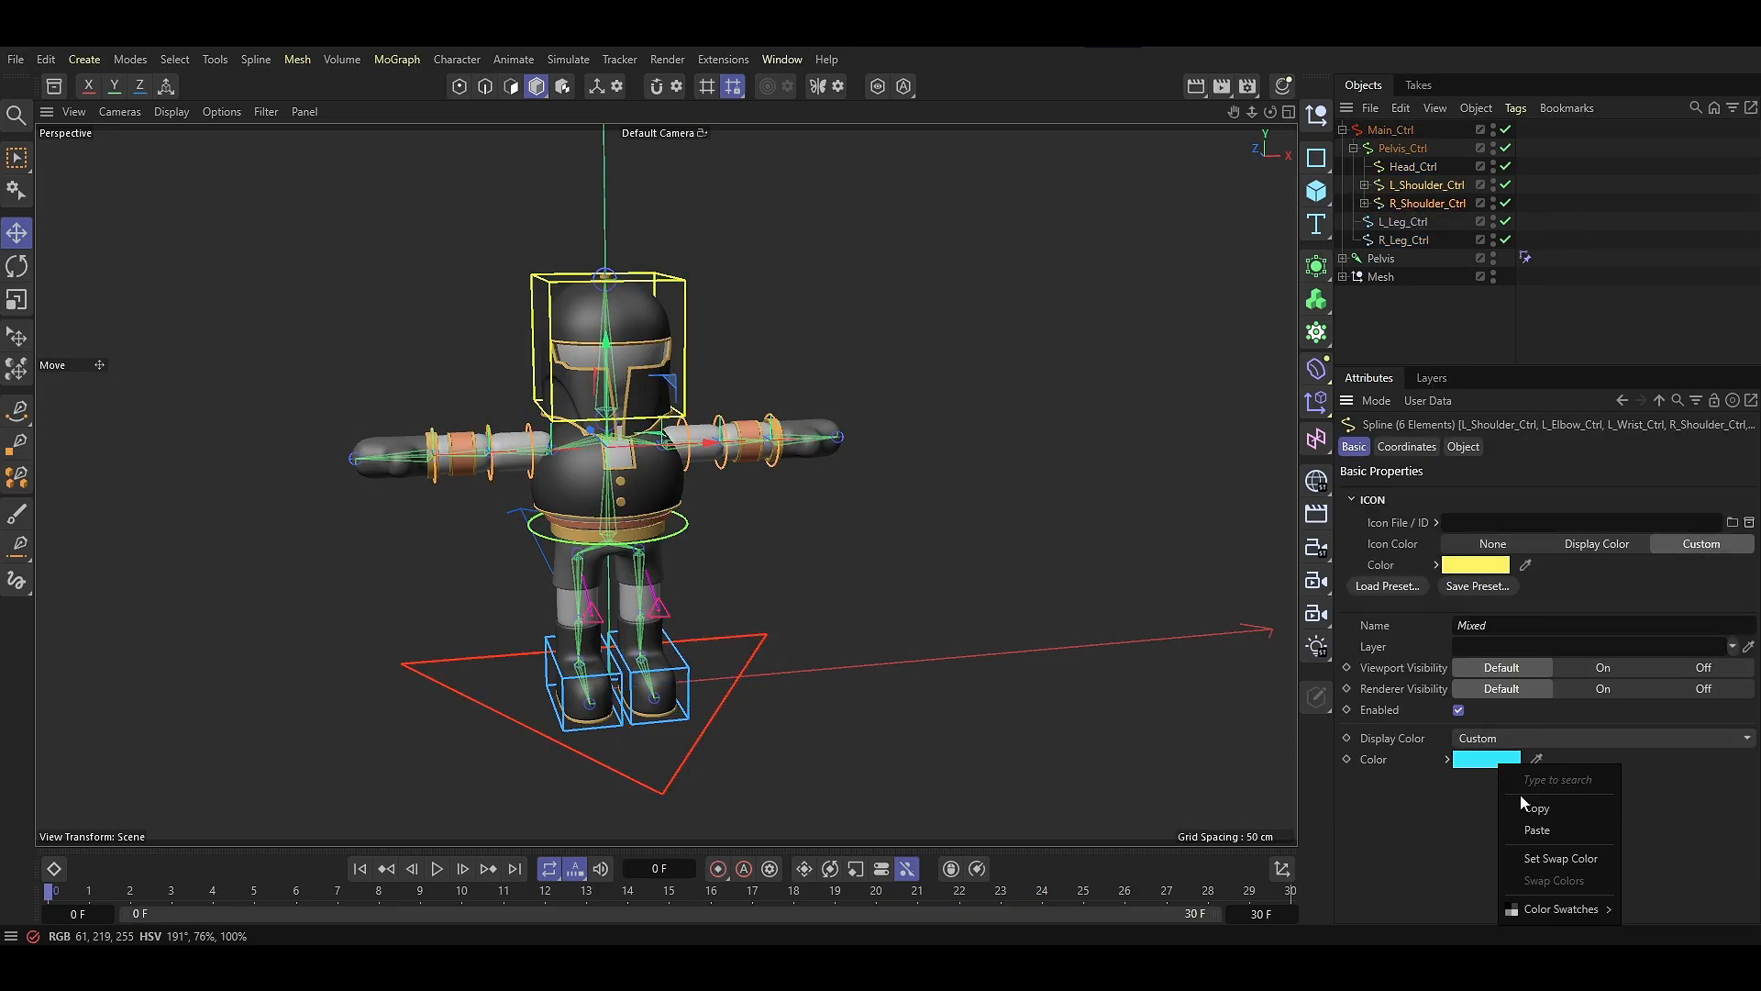
click(1523, 804)
right_click(1479, 566)
click(1519, 633)
click(1402, 223)
click(1519, 612)
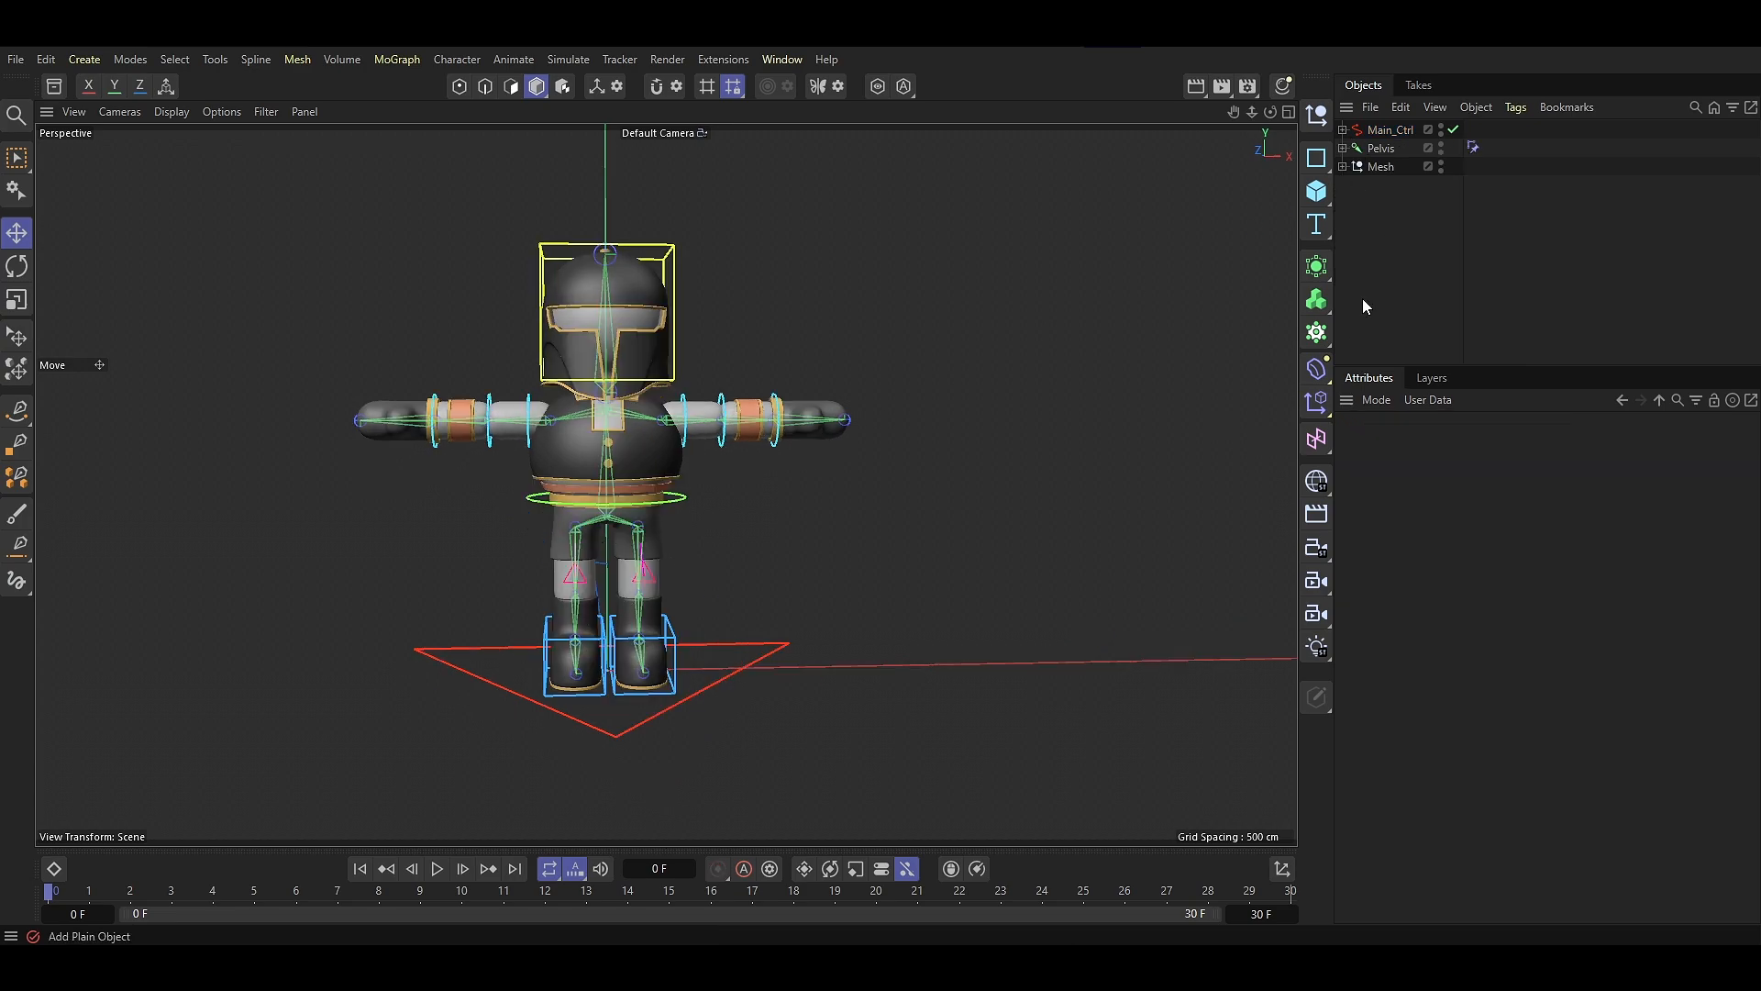
Expand the Pelvis joint hierarchy and select the thigh, knee, ankle and toe joints of both legs
click(1343, 148)
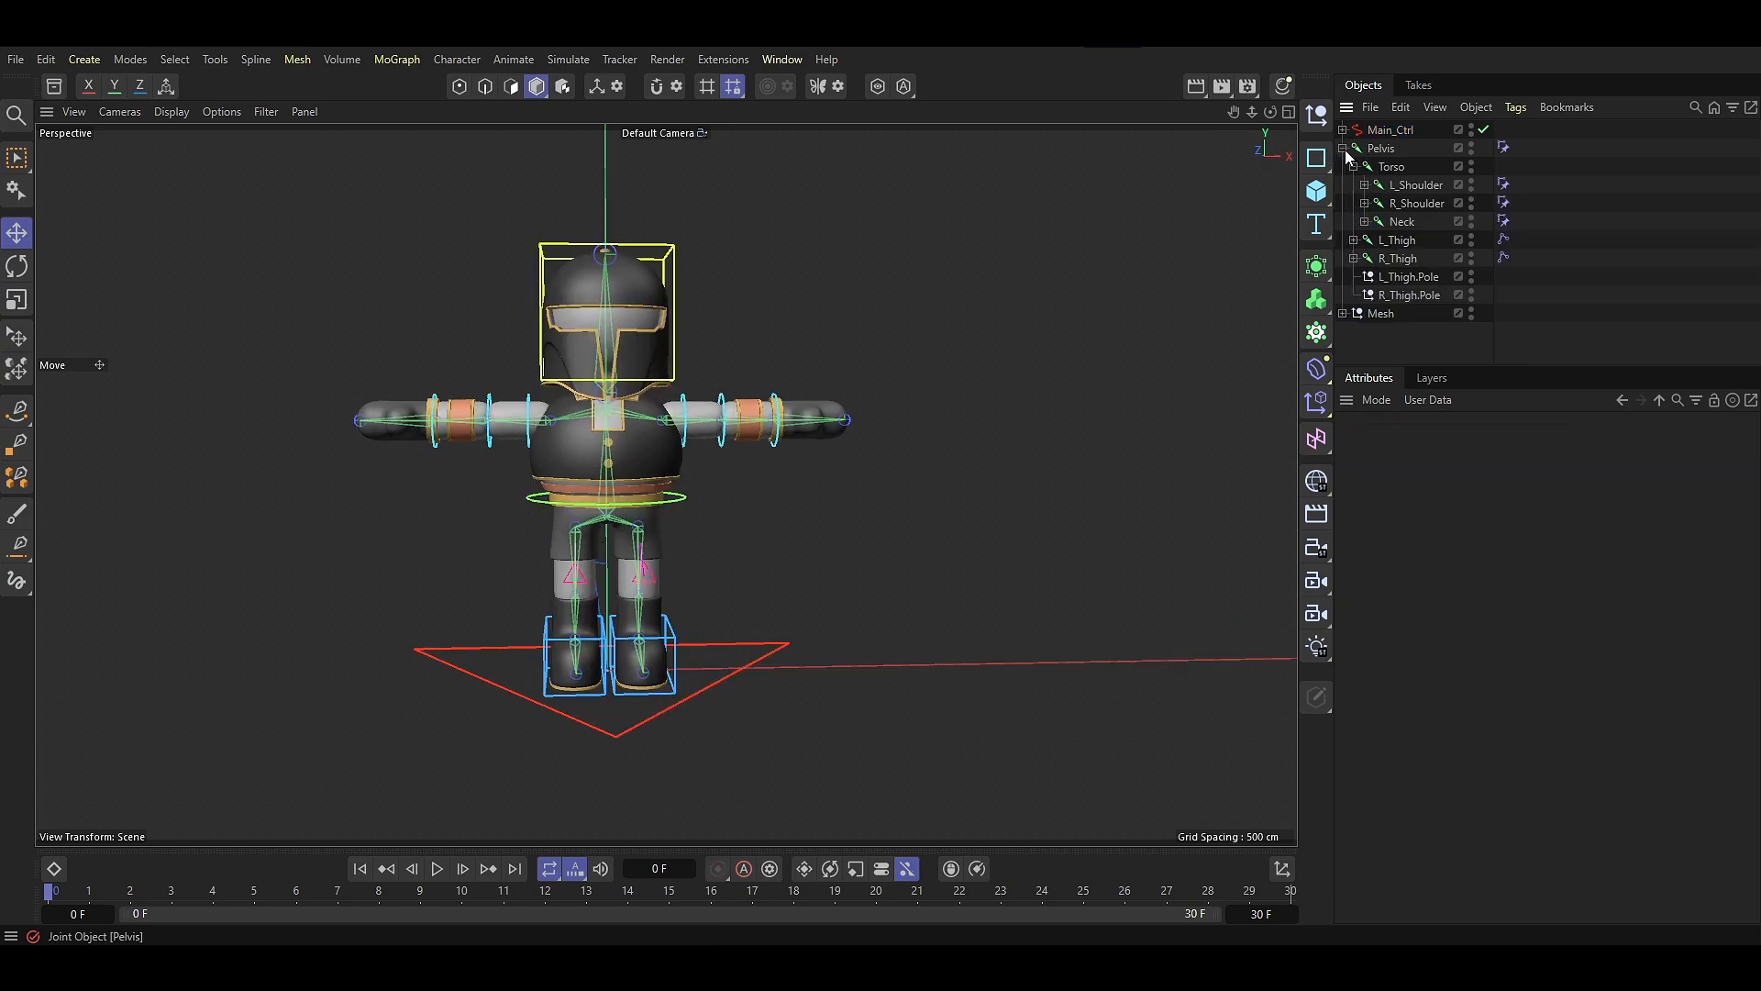
click(1355, 241)
click(1394, 242)
ctrl+click(1405, 260)
ctrl+click(1418, 277)
ctrl+click(1423, 294)
click(1355, 314)
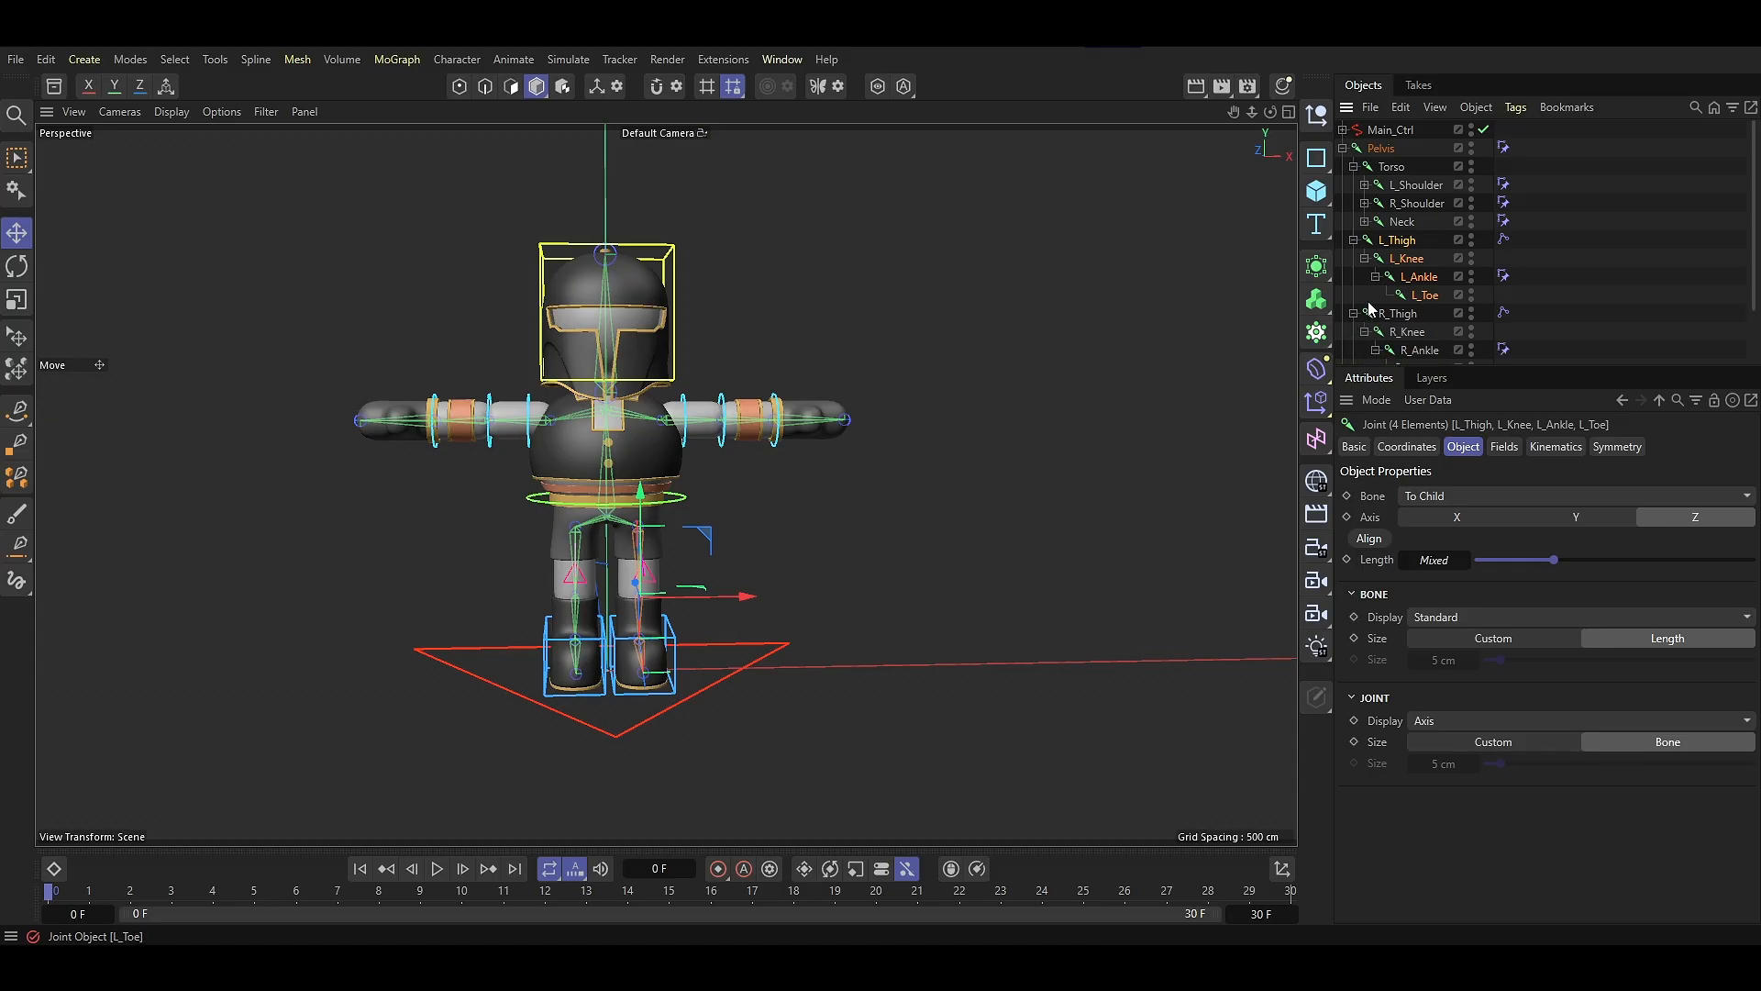
ctrl+click(1385, 313)
scroll(1375, 290, down, 3)
ctrl+click(1418, 283)
ctrl+click(1425, 301)
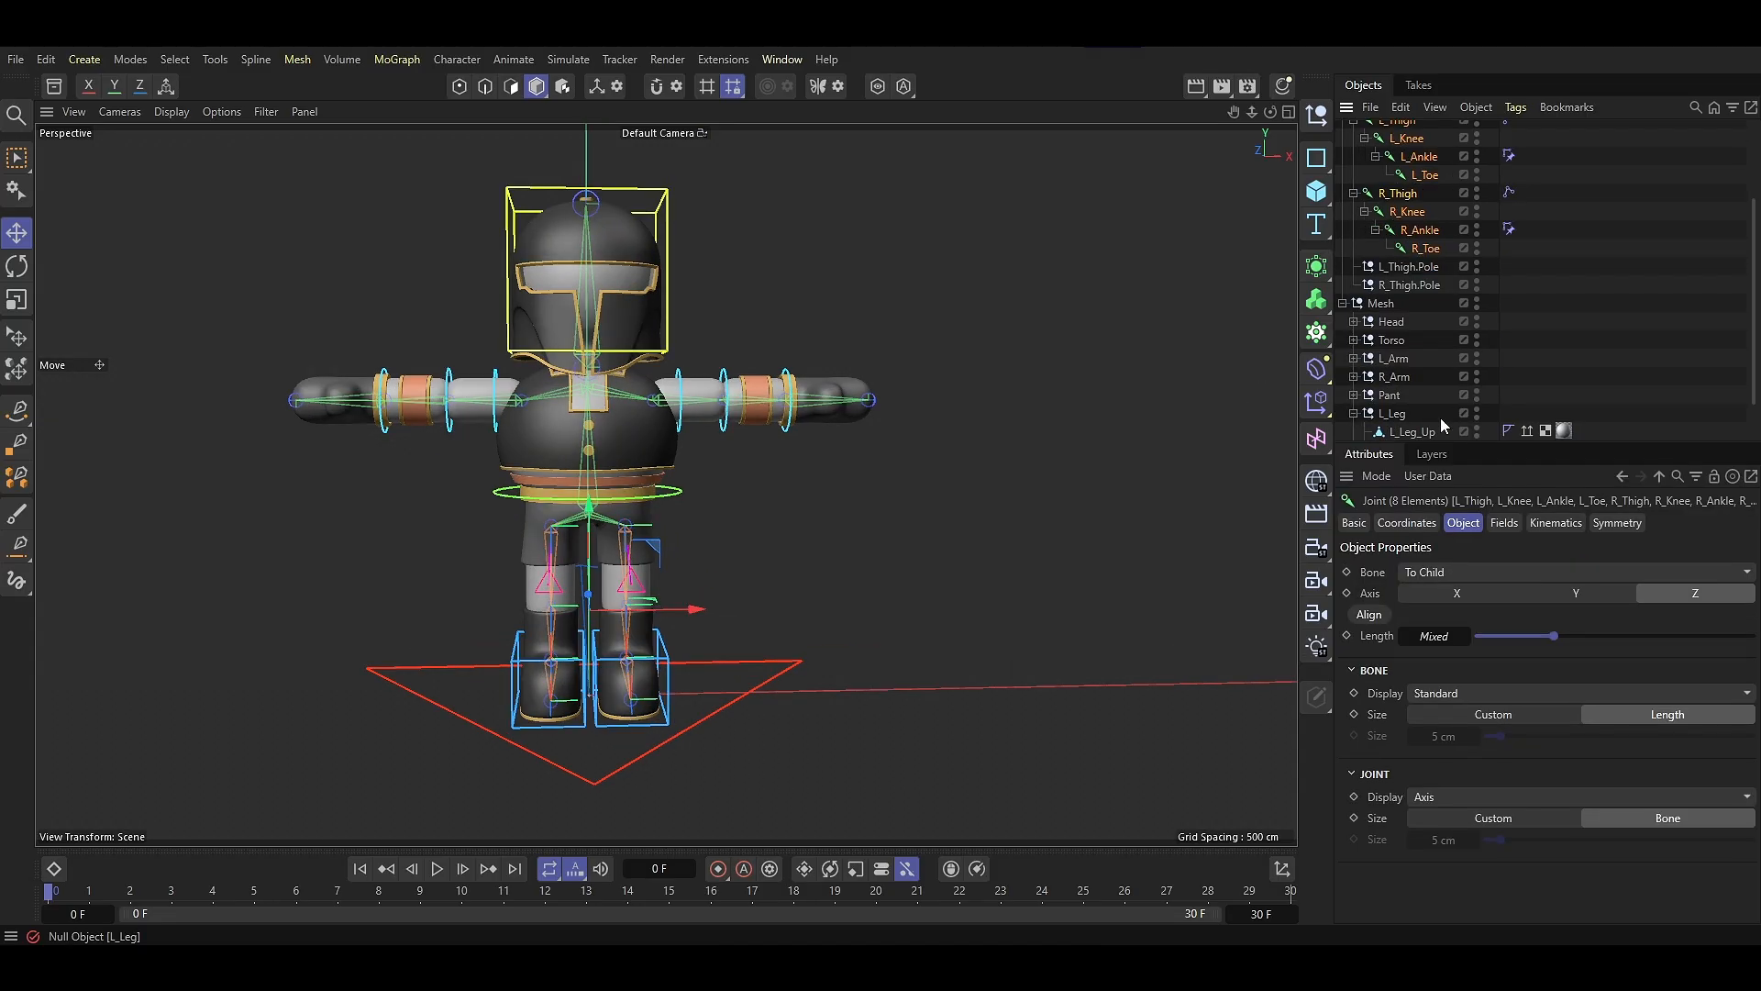
Add the upper leg, lower leg and shoe grip meshes of L_Leg and R_Leg to the joint selection
scroll(1431, 404, down, 2)
ctrl+click(1413, 376)
ctrl+click(1417, 394)
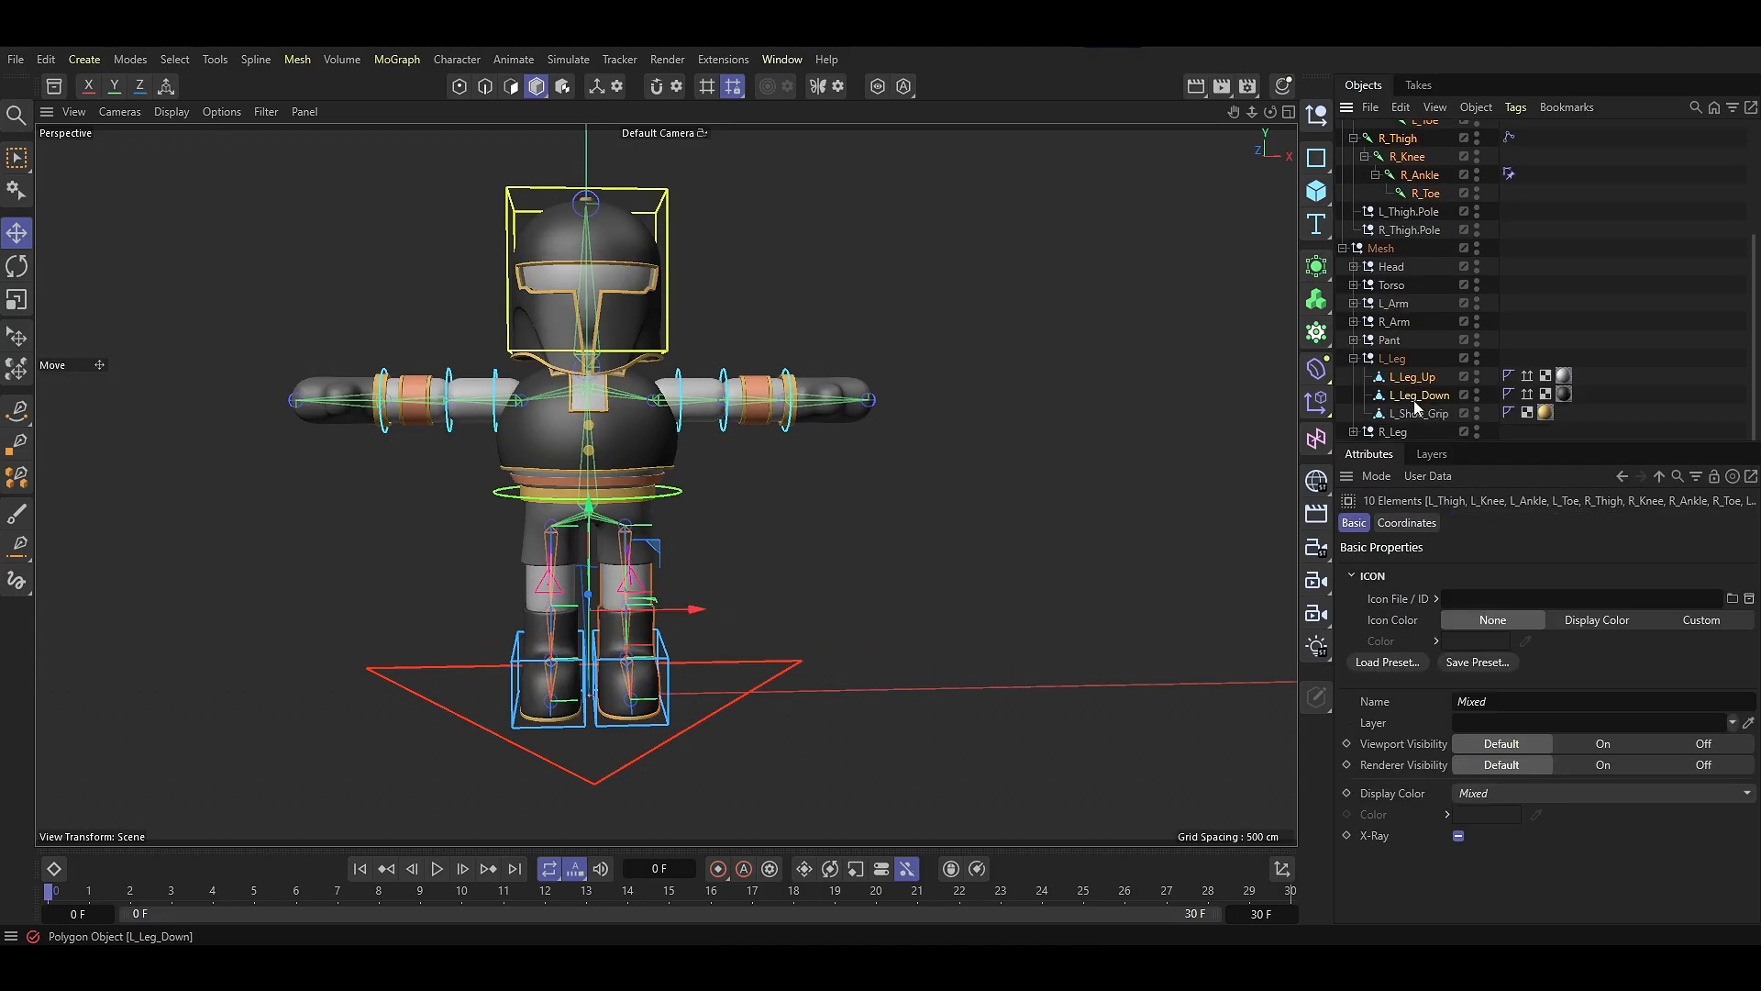
ctrl+click(1422, 414)
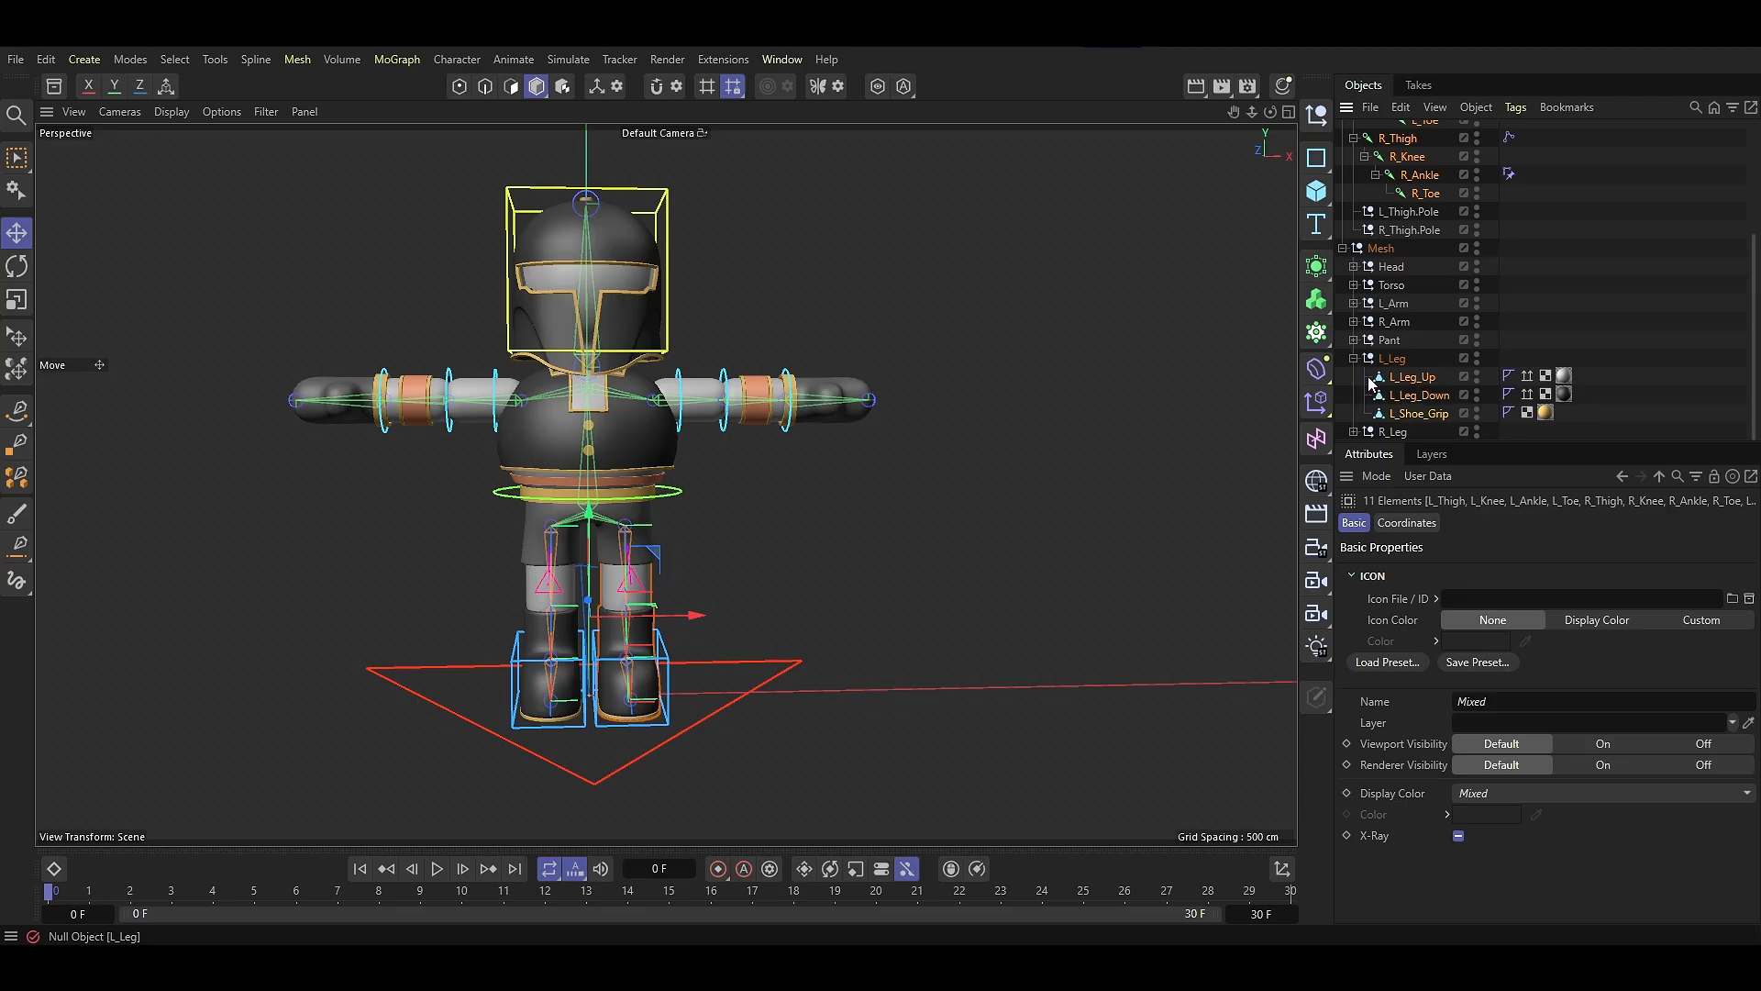
scroll(1431, 415, down, 1)
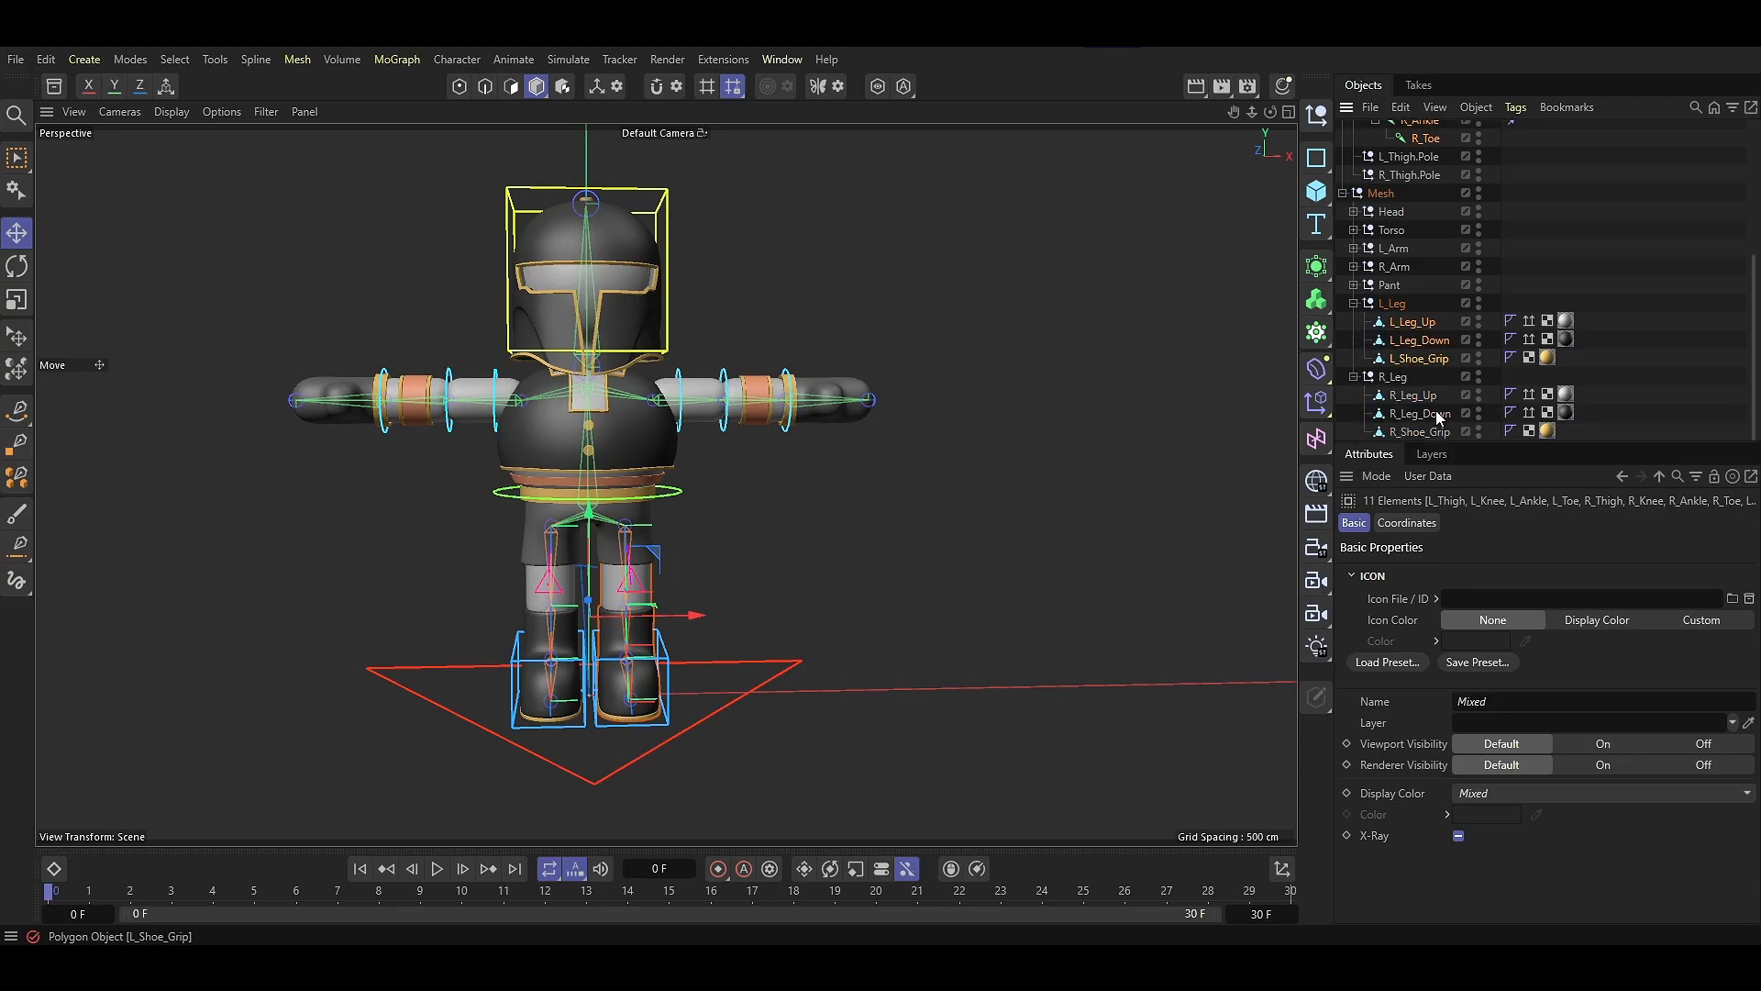
ctrl+click(1411, 395)
ctrl+click(1419, 414)
ctrl+click(1422, 431)
alt+drag(1235, 420, 1147, 413)
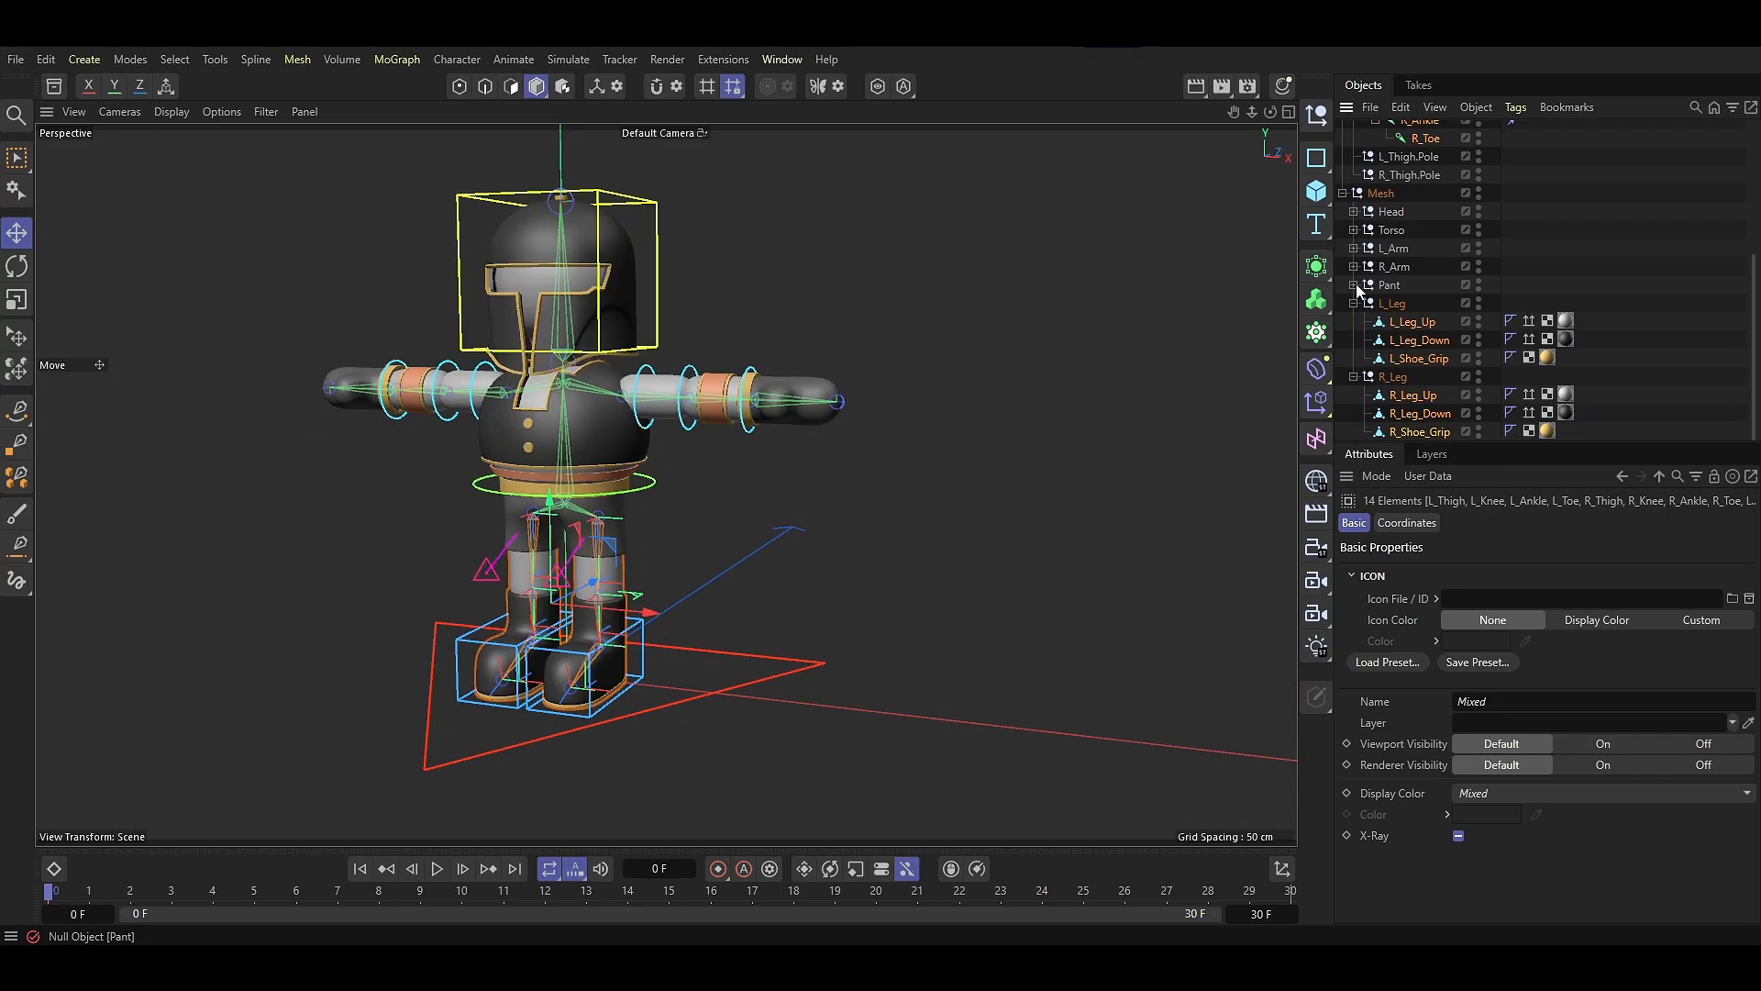
Add the Pant and Belt meshes and the Pelvis joint to the selected leg joints and meshes
click(1353, 285)
ctrl+click(1400, 340)
scroll(531, 486, up, 5)
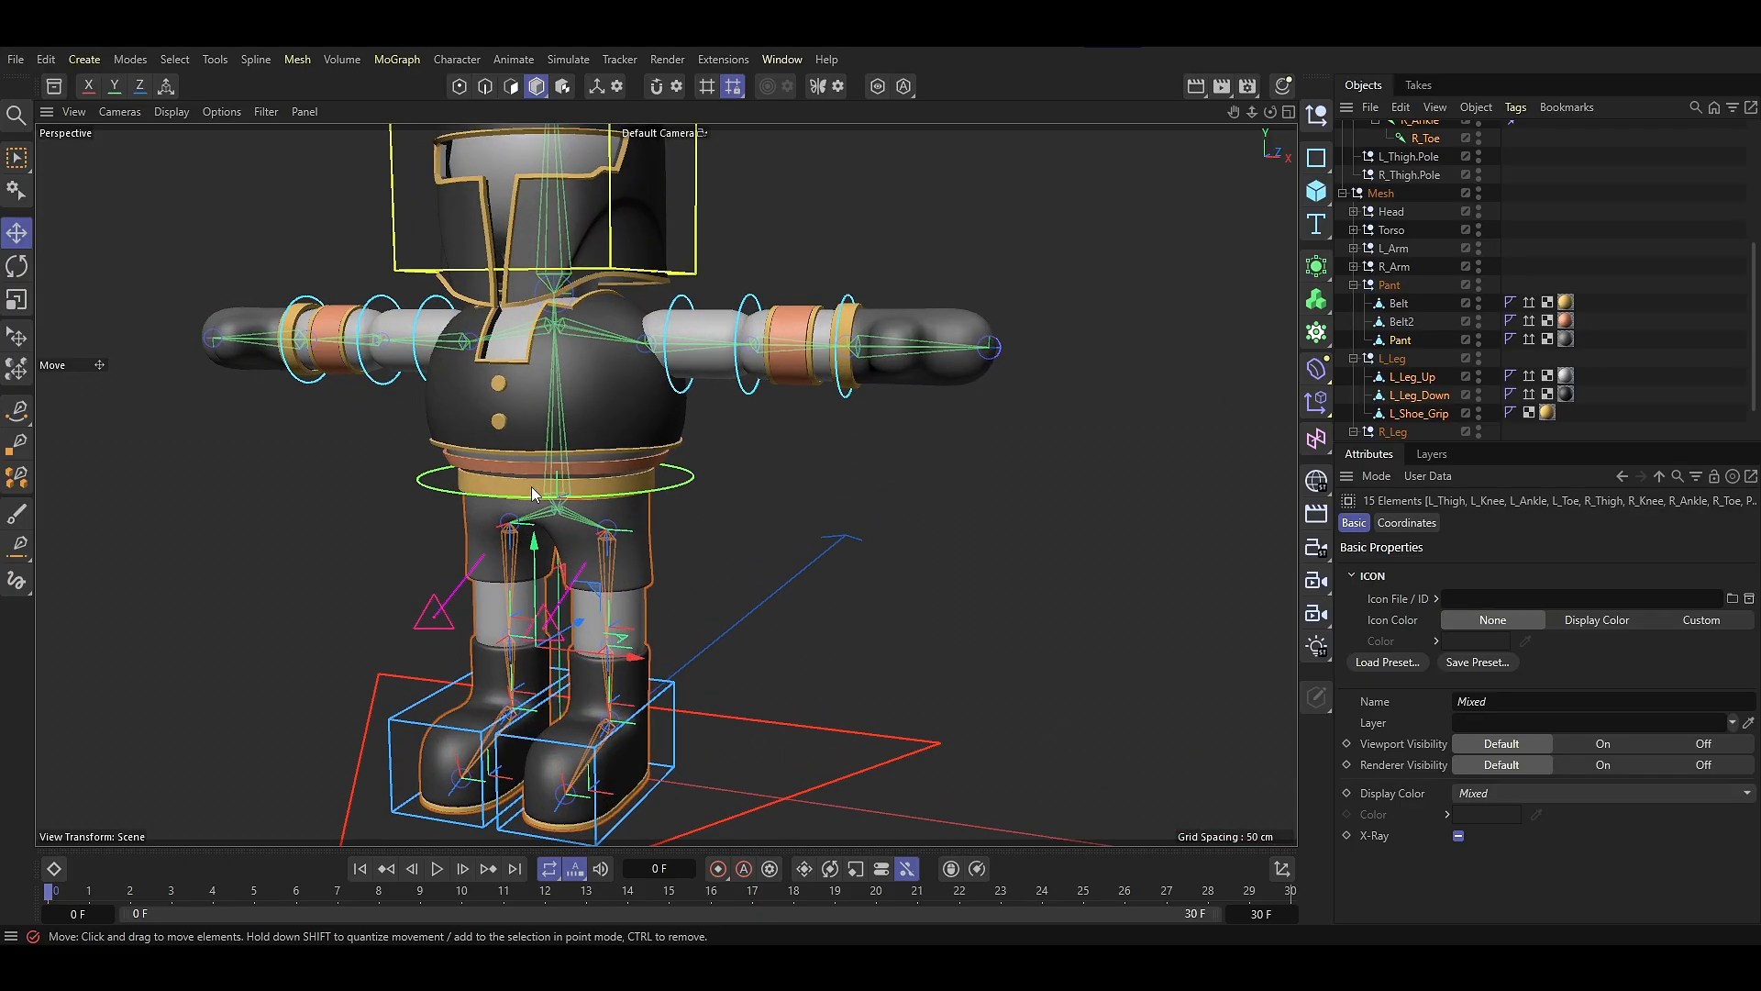
ctrl+click(1400, 310)
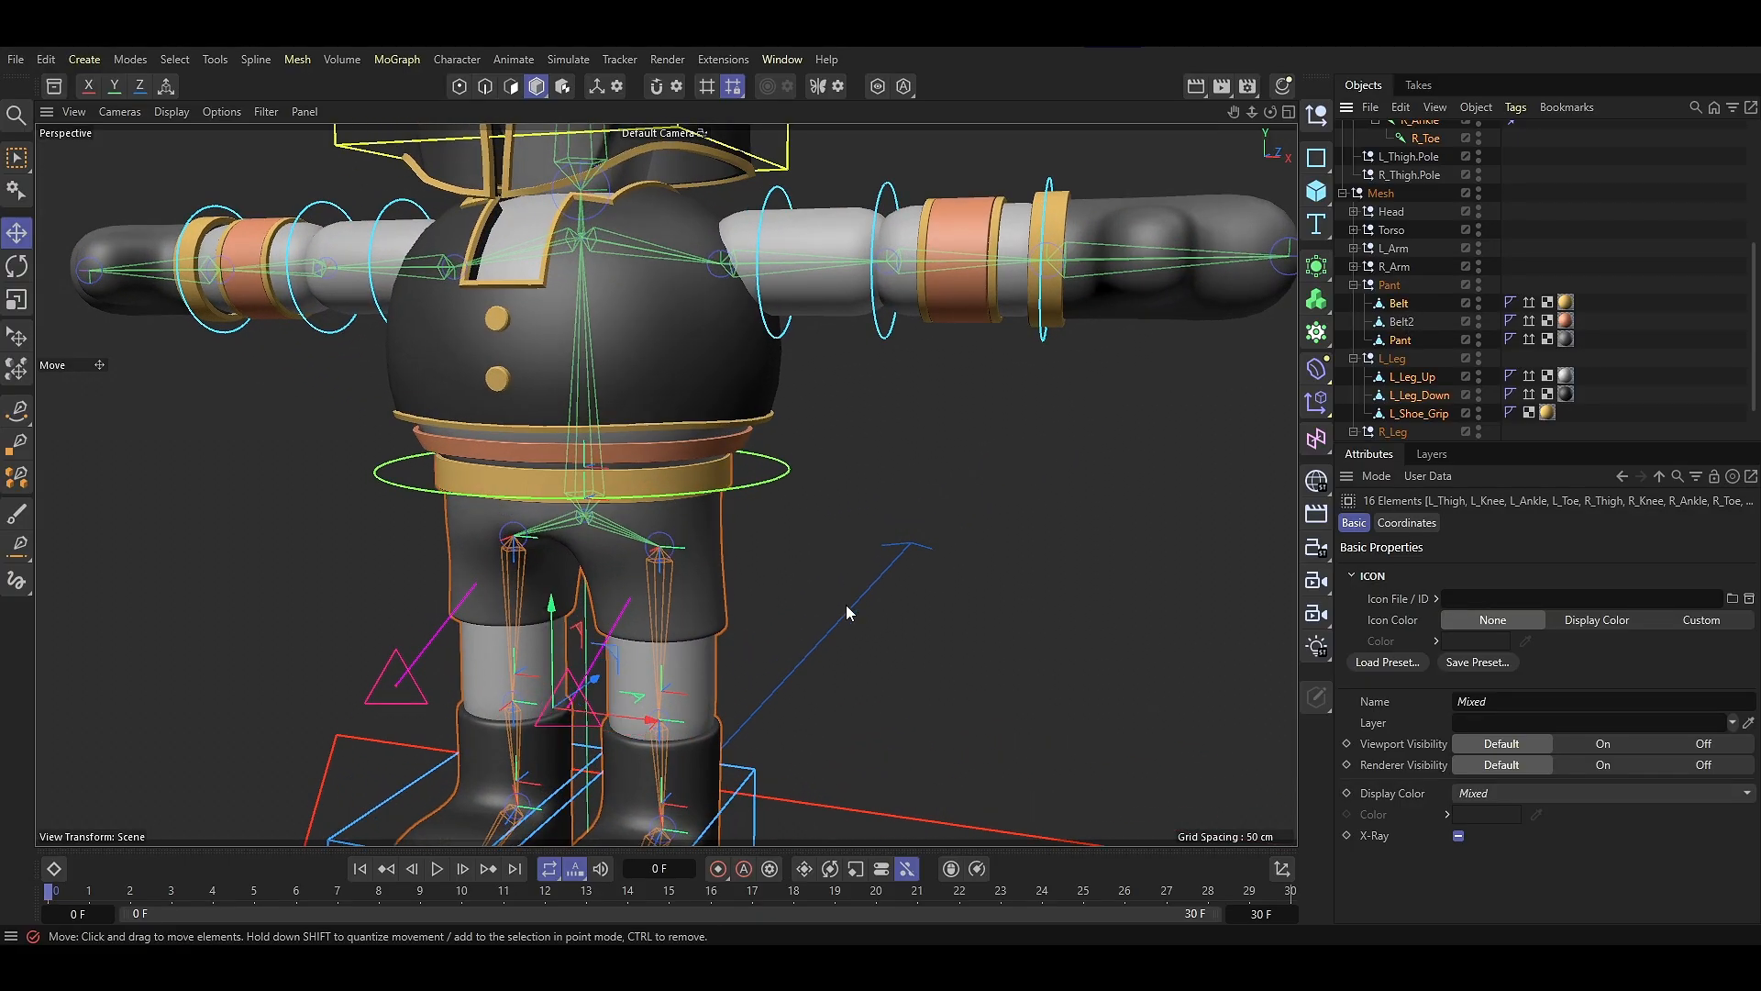
scroll(849, 609, down, 3)
scroll(1394, 156, up, 4)
ctrl+click(1386, 138)
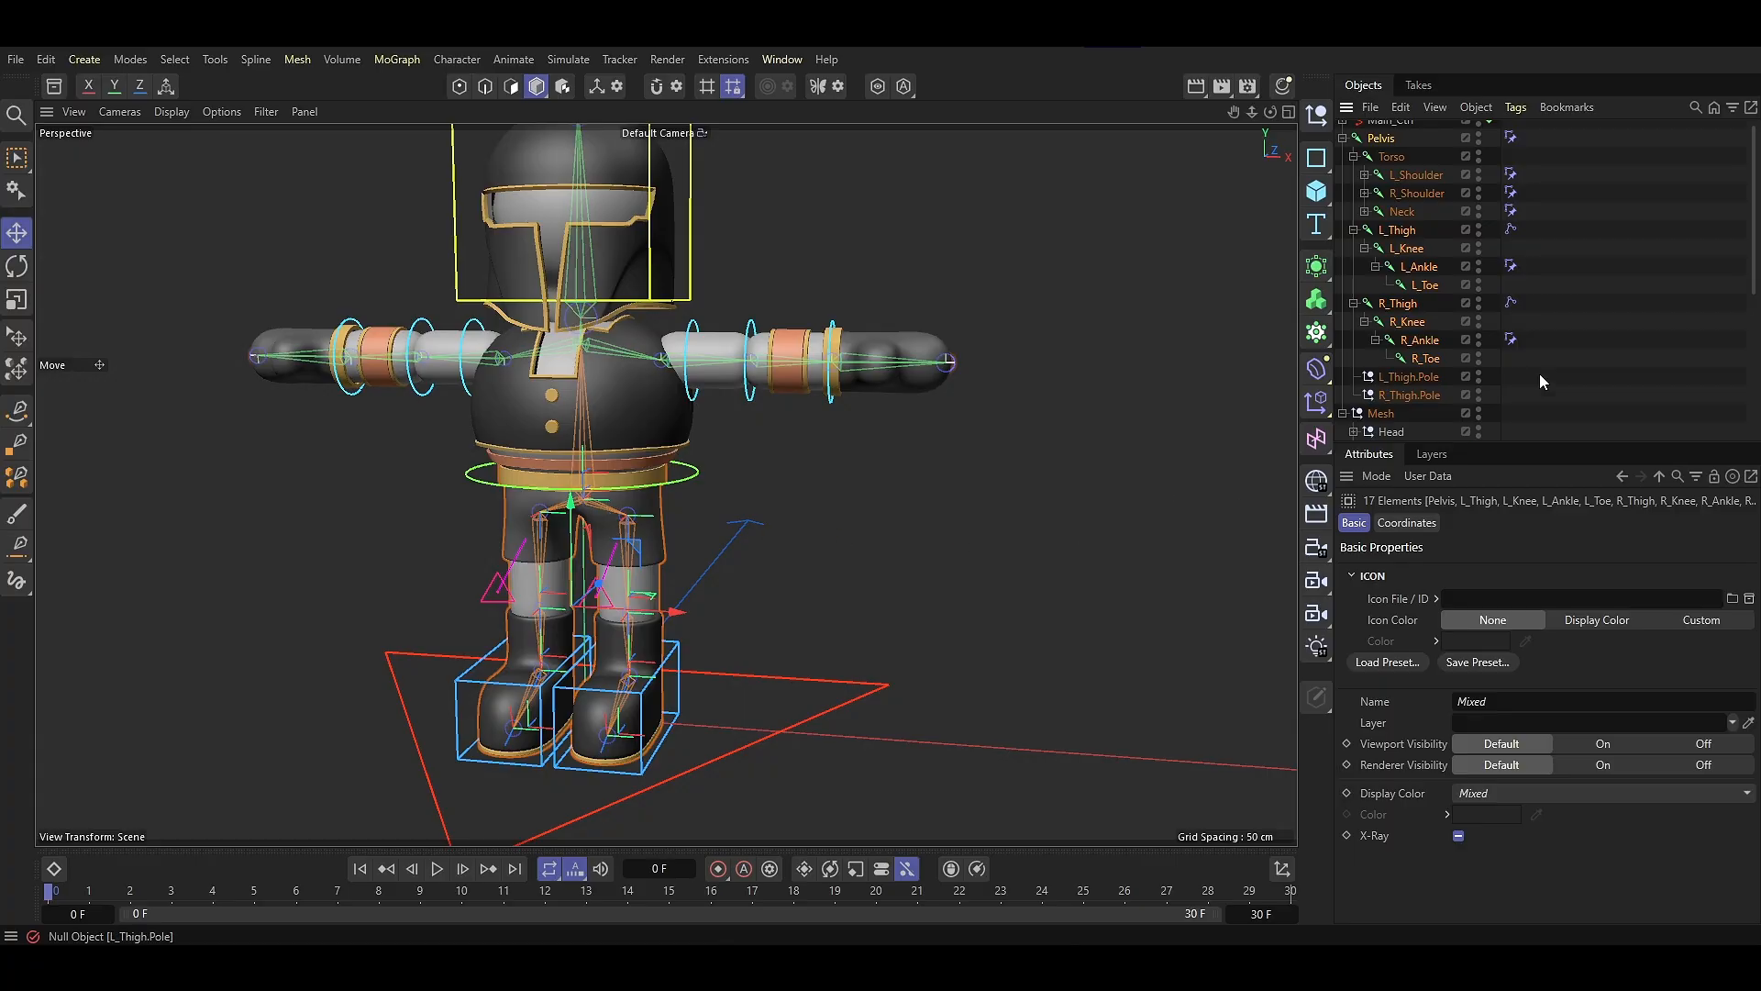
Bind the selected leg, Pant and Belt meshes to the Pelvis and leg joints, and clear the selection
scroll(1539, 373, down, 5)
click(453, 61)
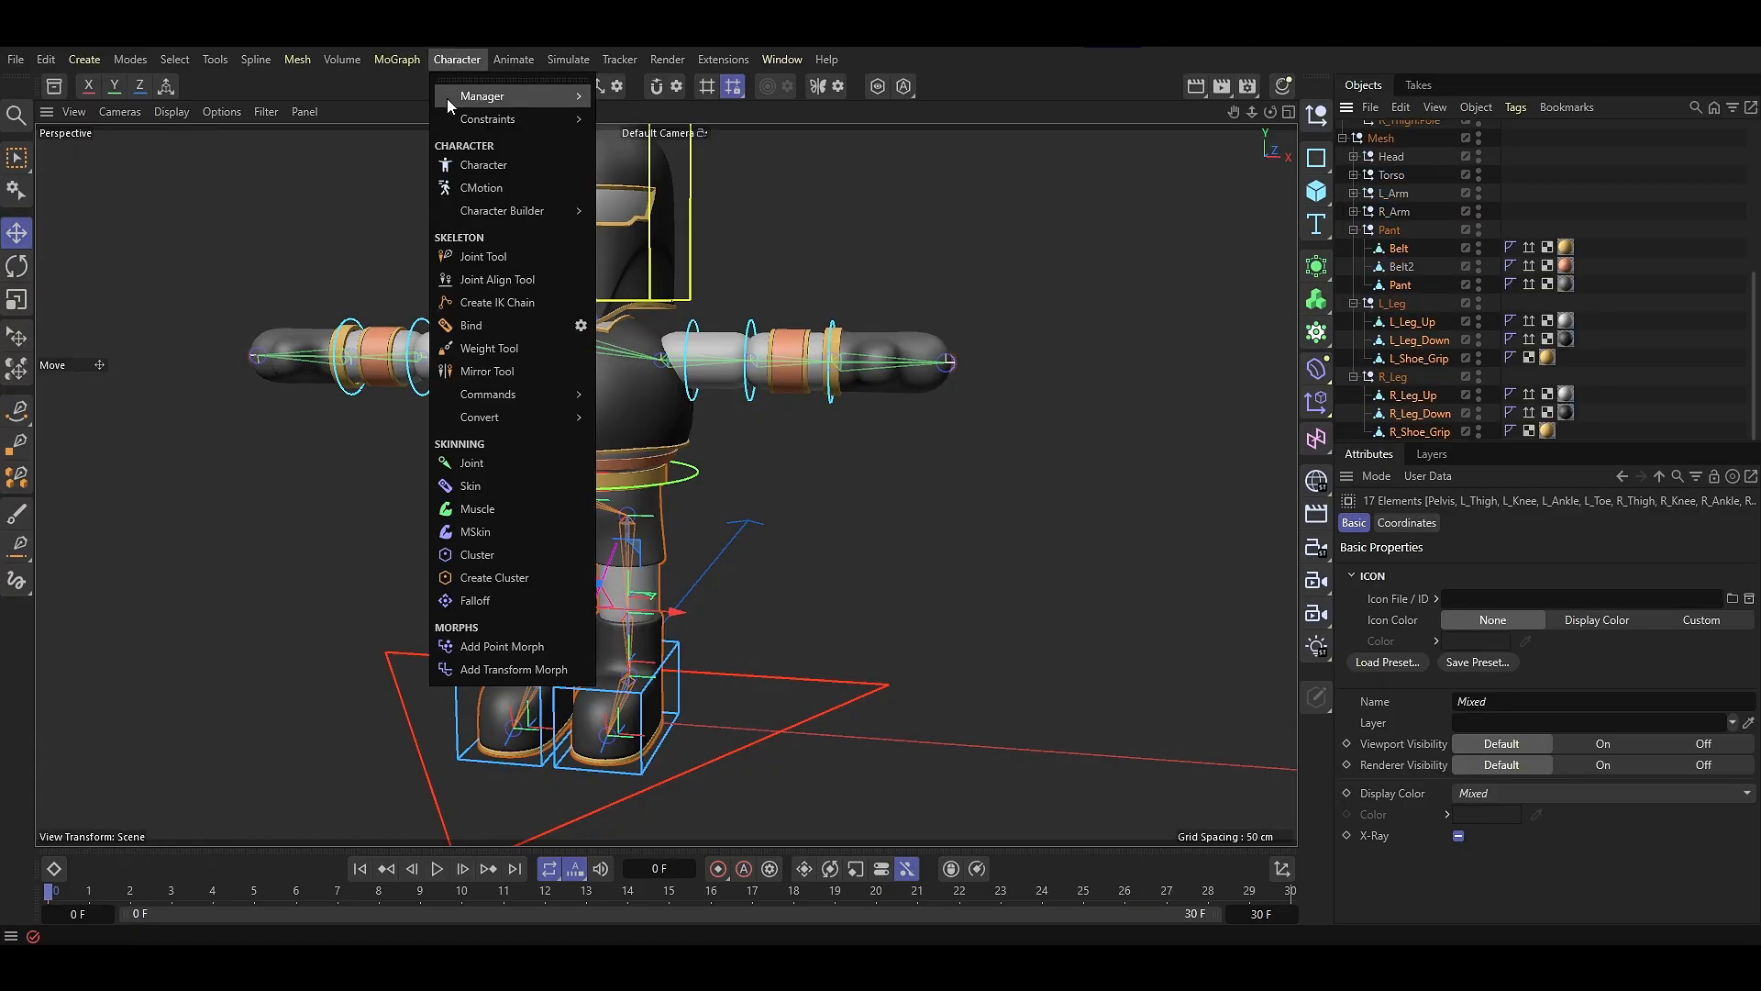
click(478, 337)
click(941, 530)
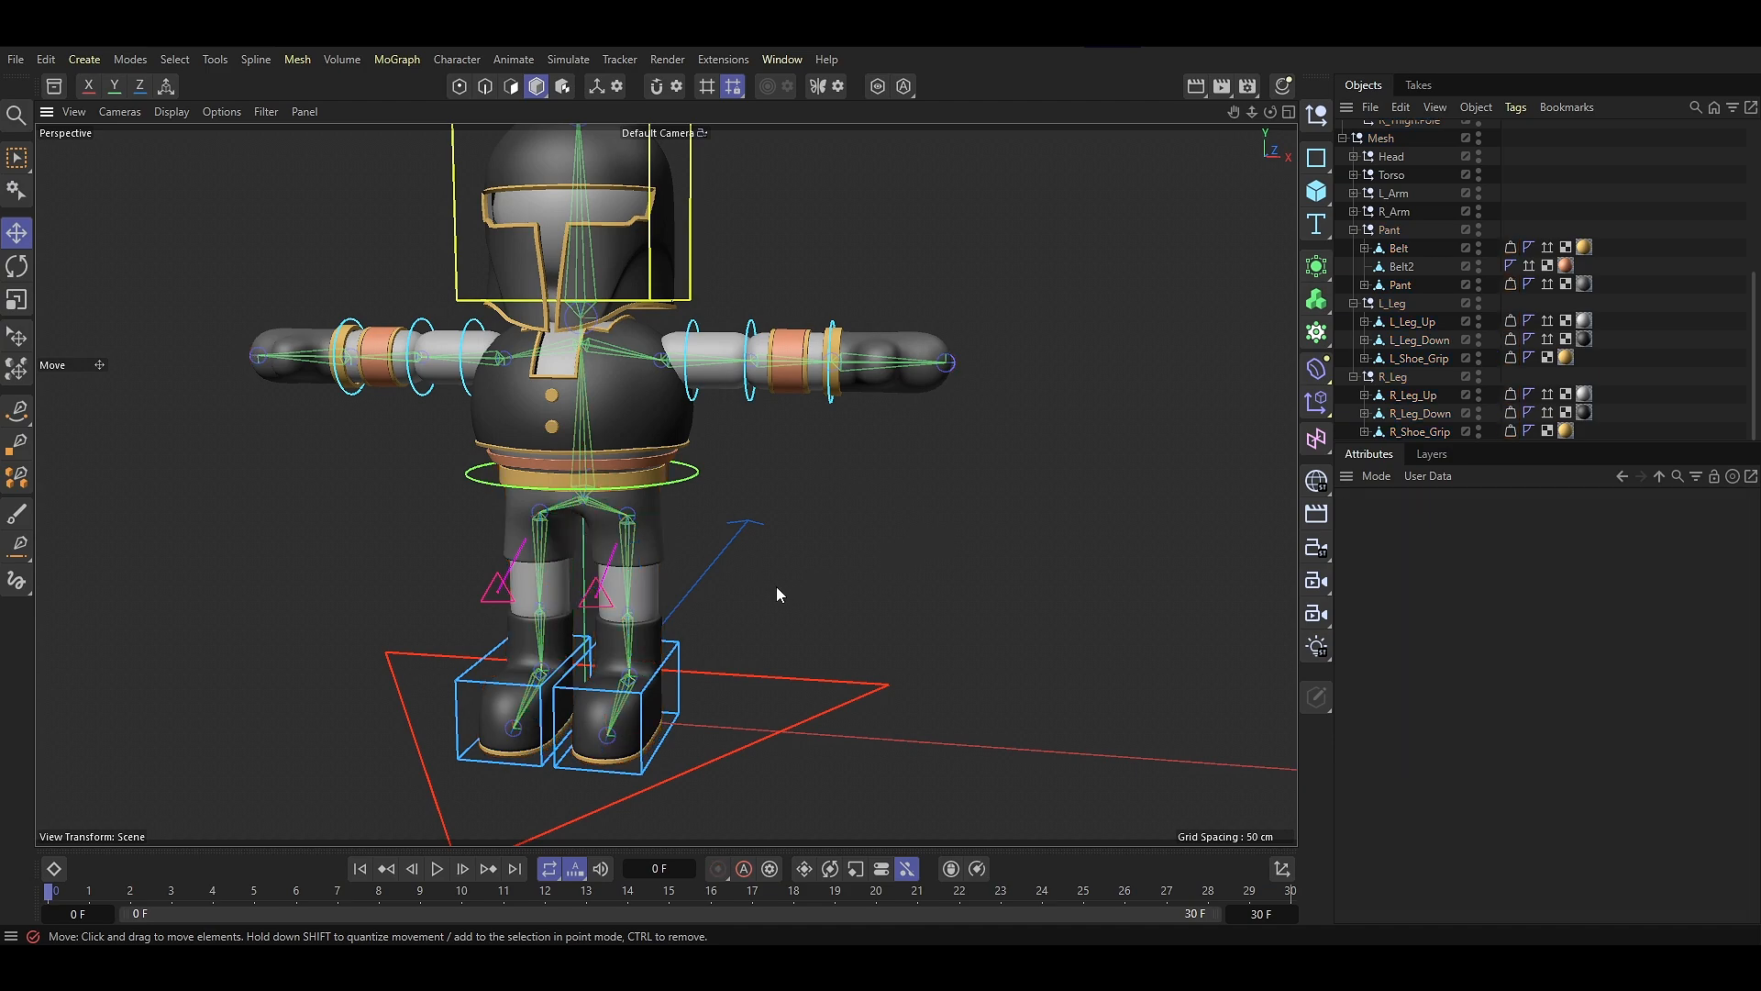
Select the Torso joint together with the Torso, Btn2, Btn, Armor, Armor_Waist_Line and Armor_Collar_Line meshes
drag(690, 607, 711, 642)
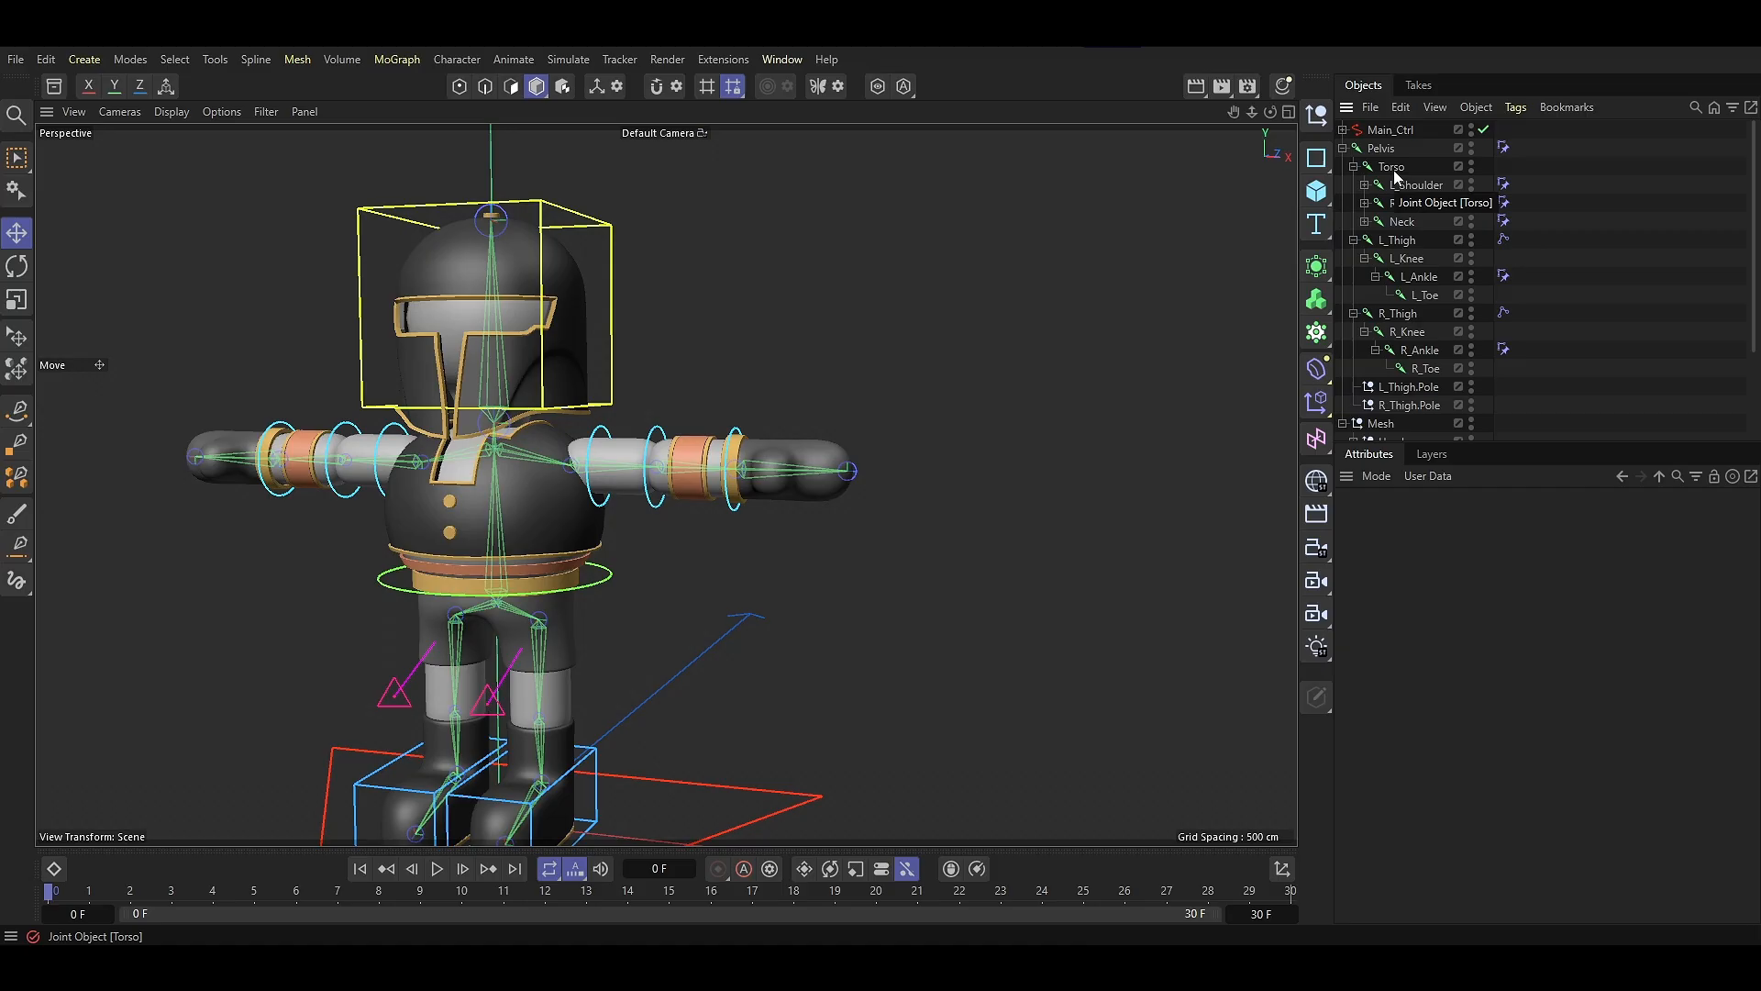
click(1393, 175)
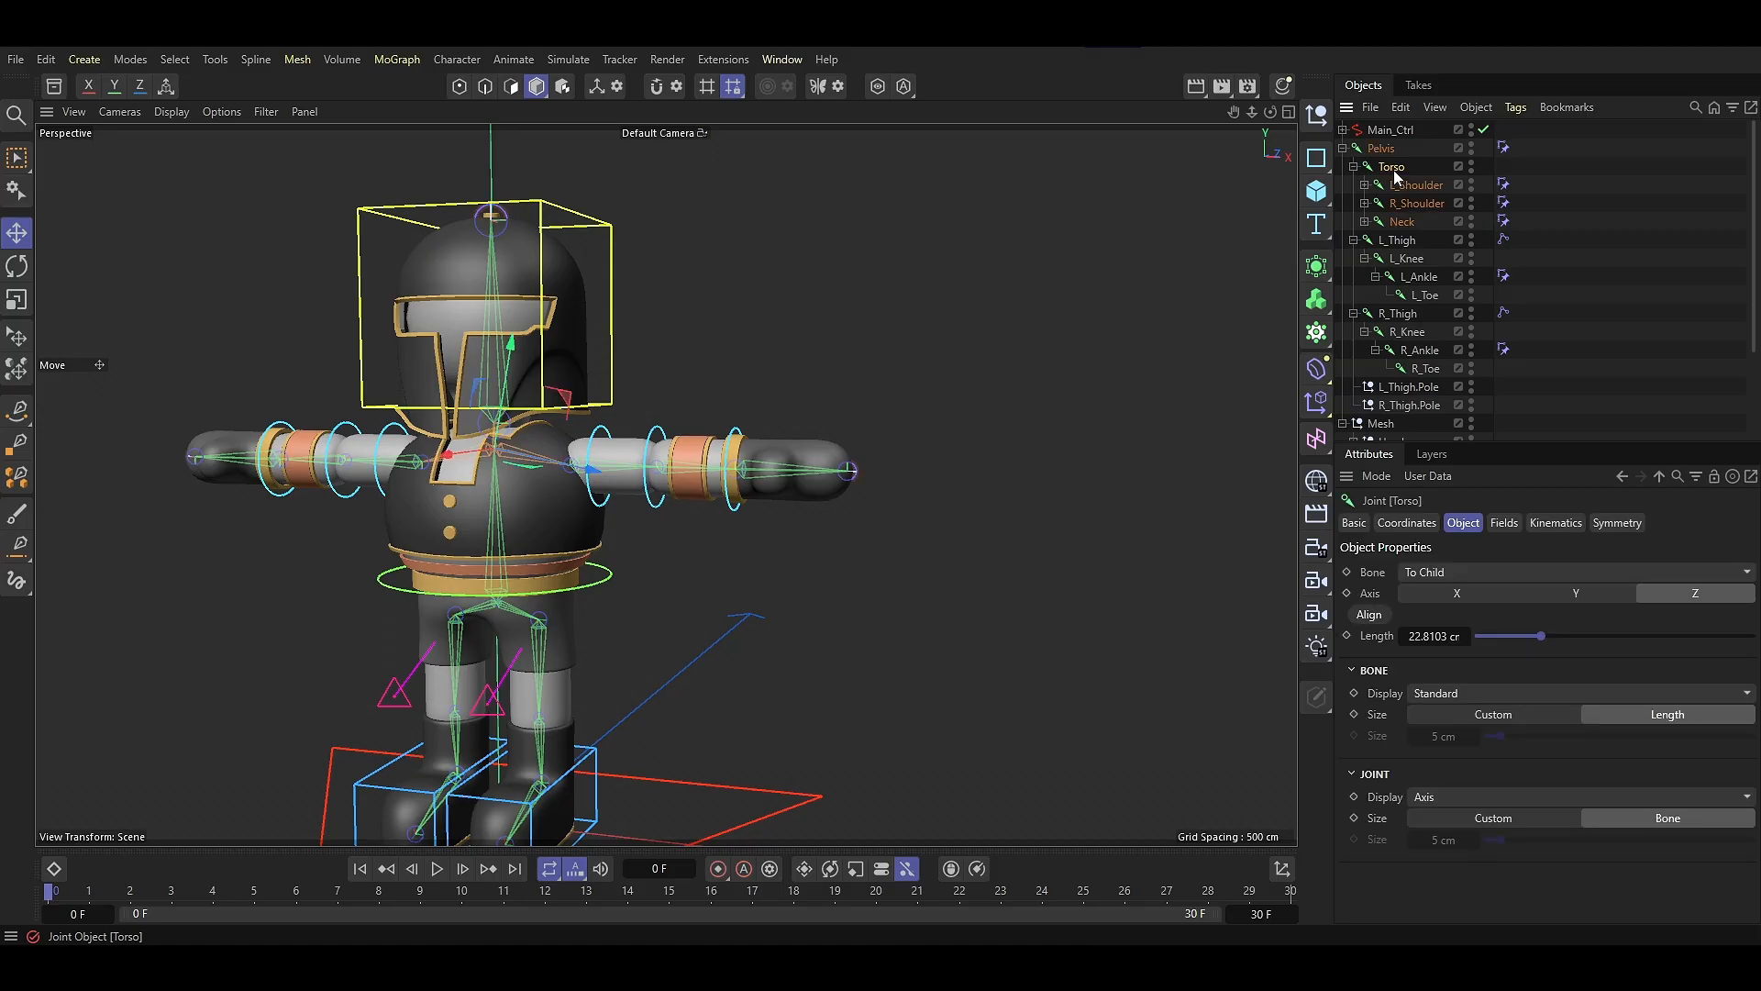
scroll(1402, 312, down, 3)
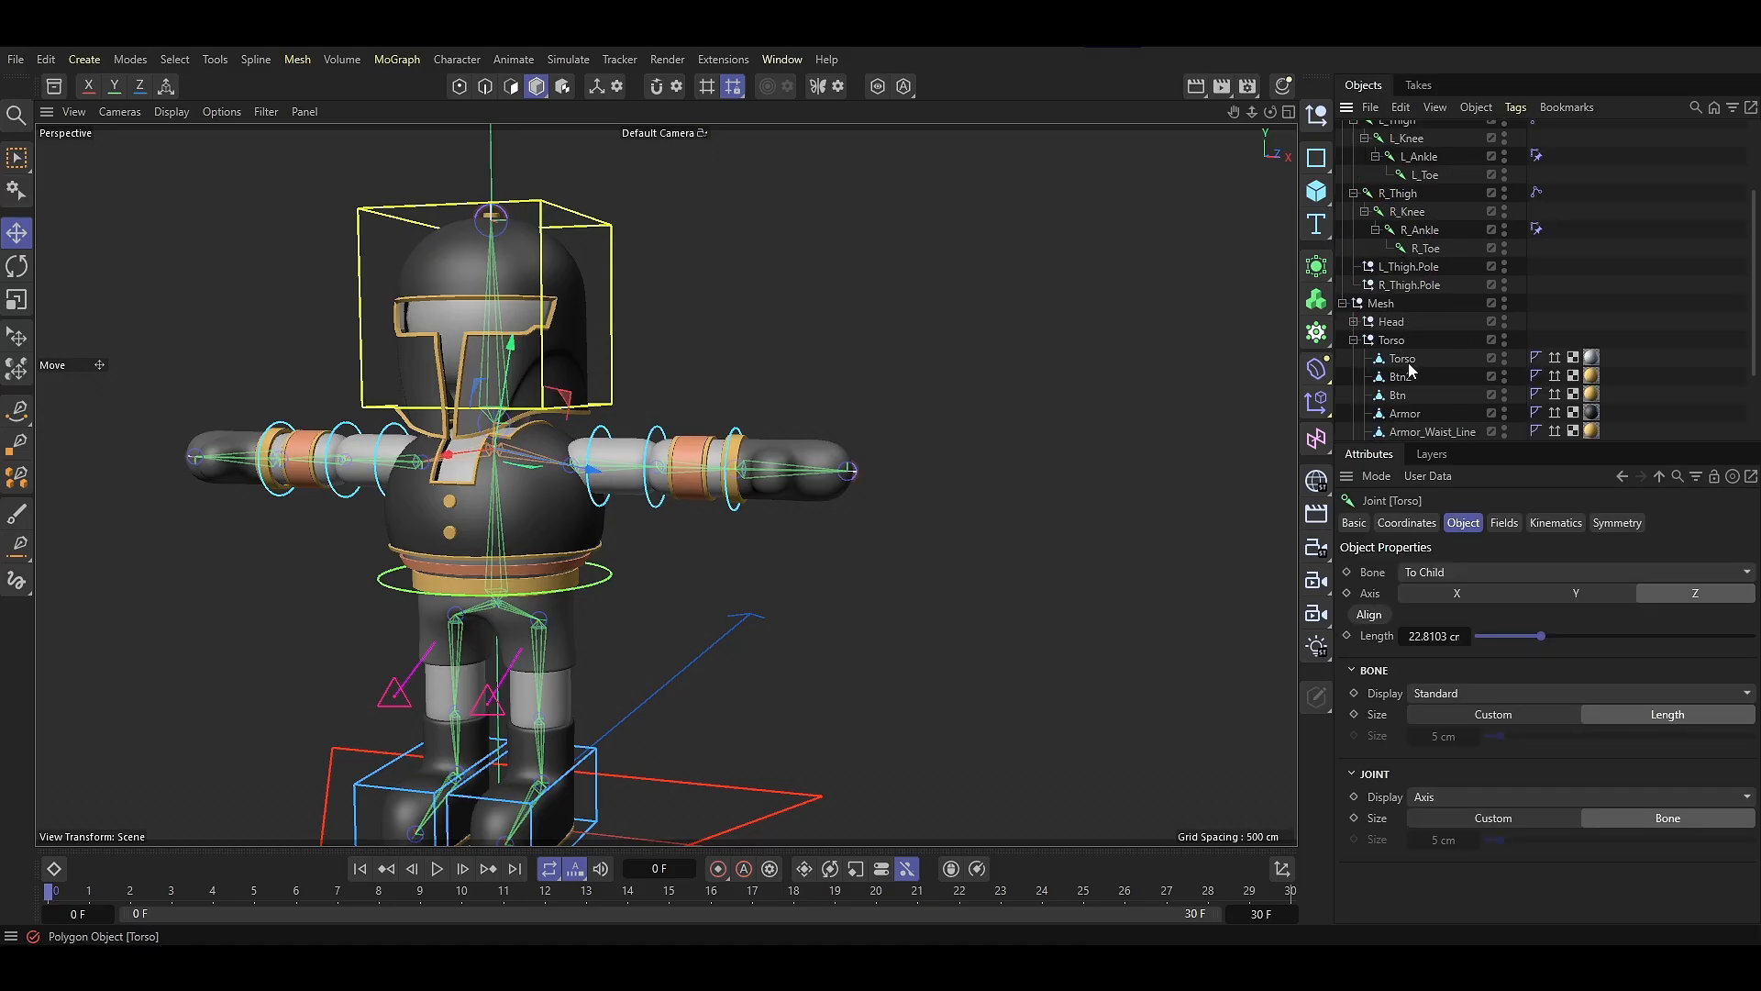
ctrl+click(1403, 357)
ctrl+click(1401, 376)
scroll(1404, 376, down, 3)
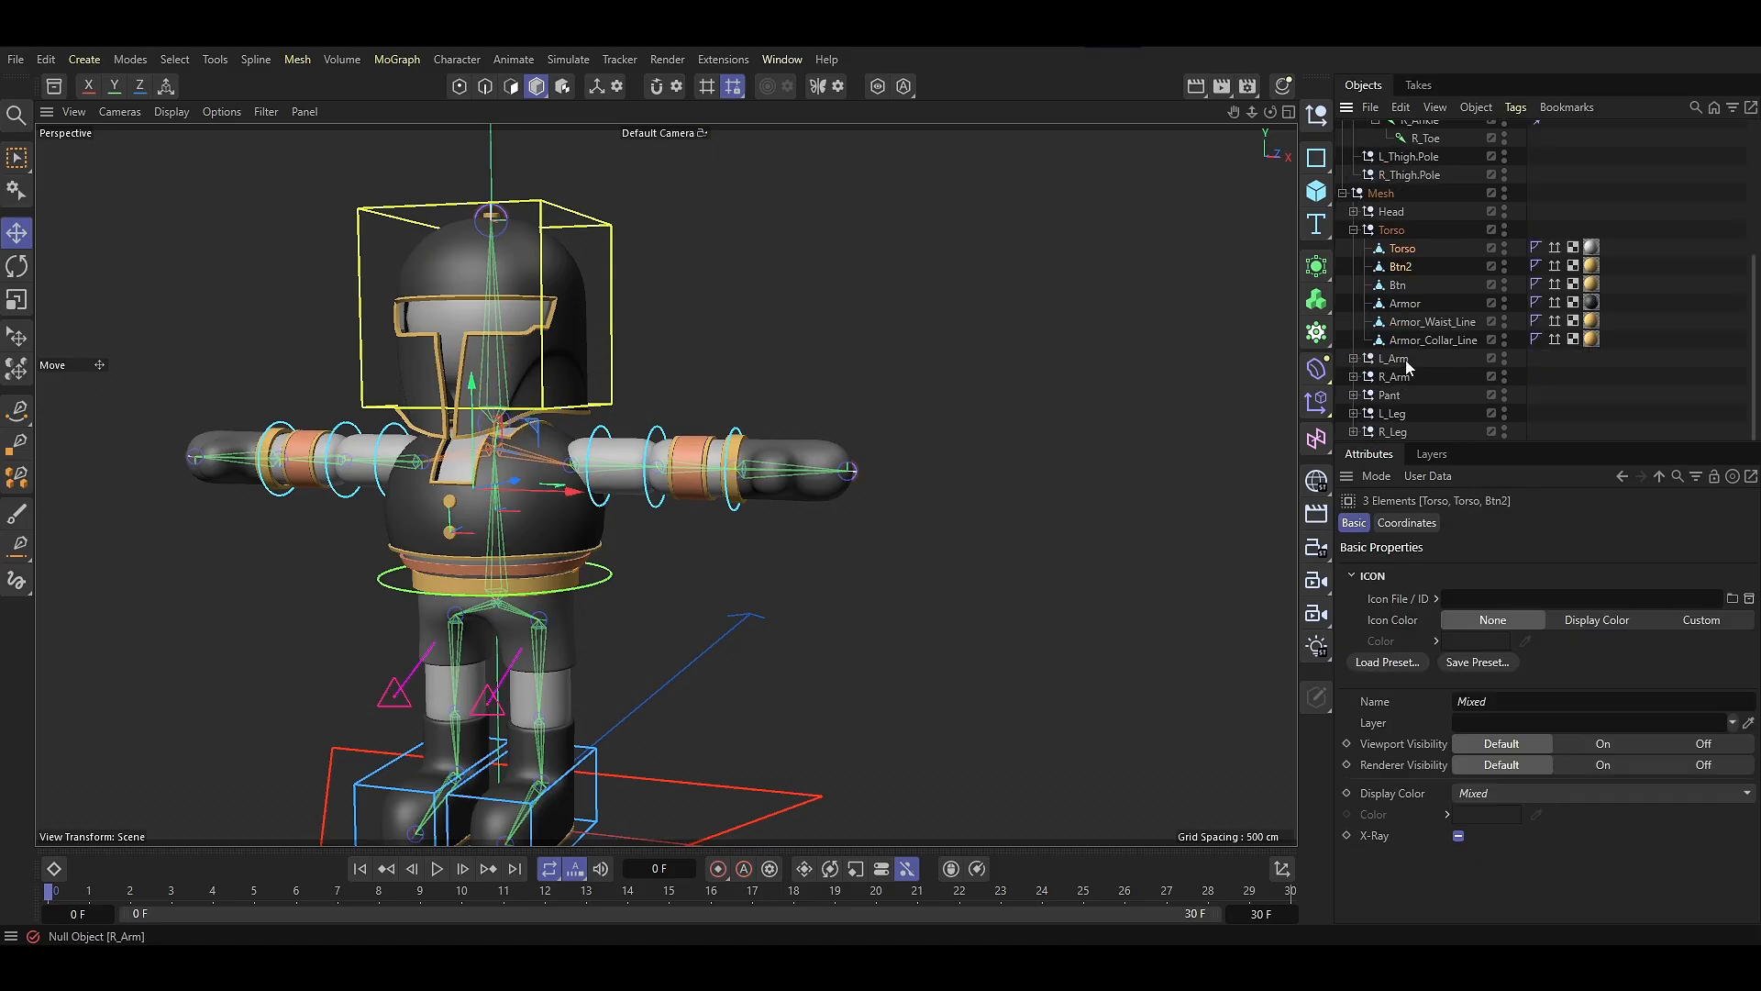
ctrl+click(1401, 304)
ctrl+click(1403, 323)
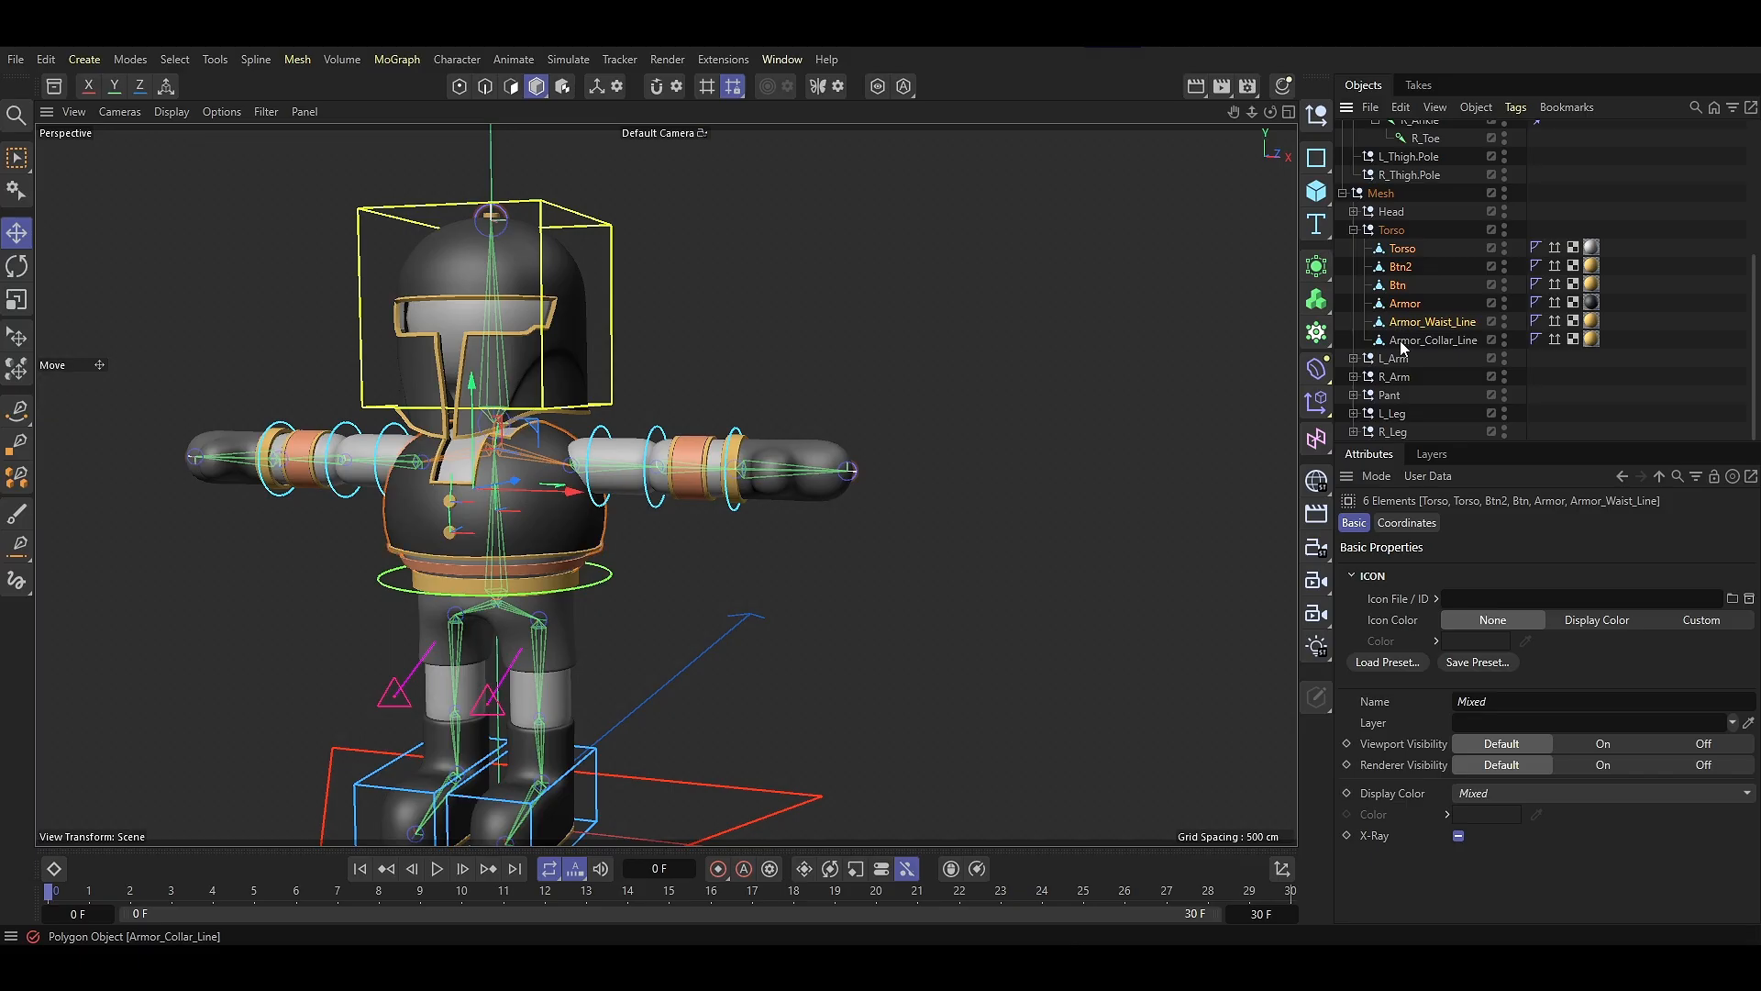
ctrl+click(1401, 342)
Add the Belt2 mesh from the Pant group to the selection and bind the meshes to the Torso joint
click(1354, 395)
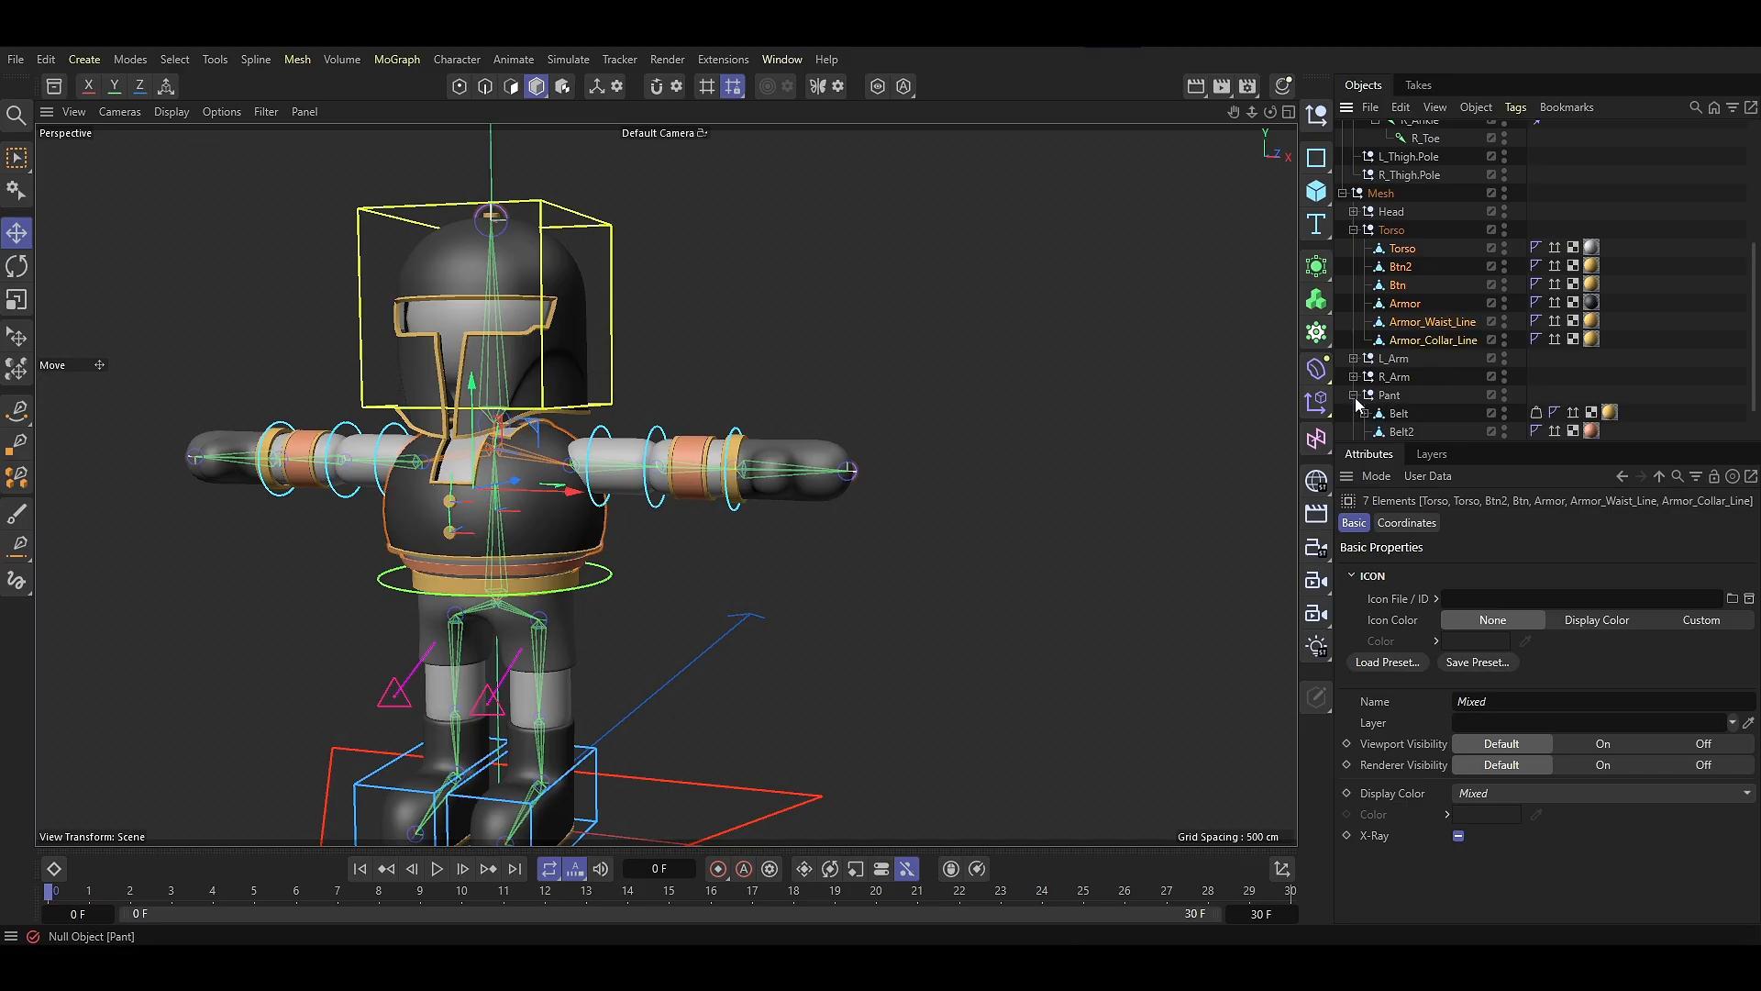
scroll(1356, 398, down, 2)
ctrl+click(1401, 376)
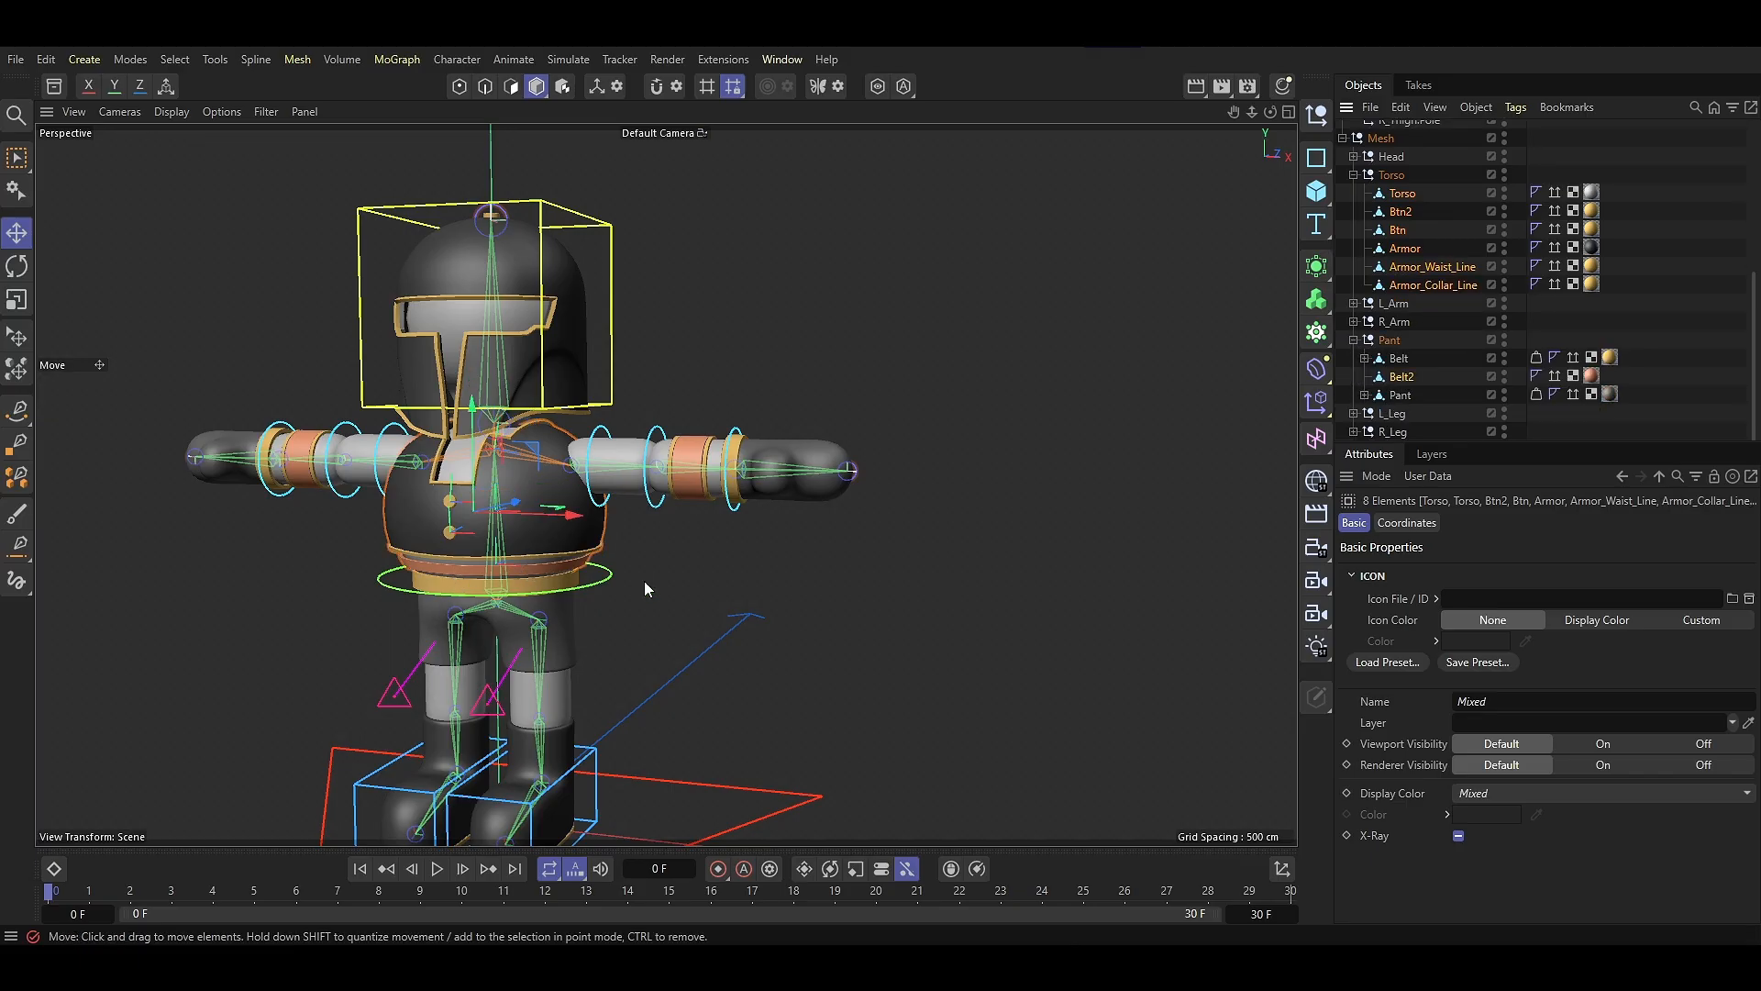
click(457, 59)
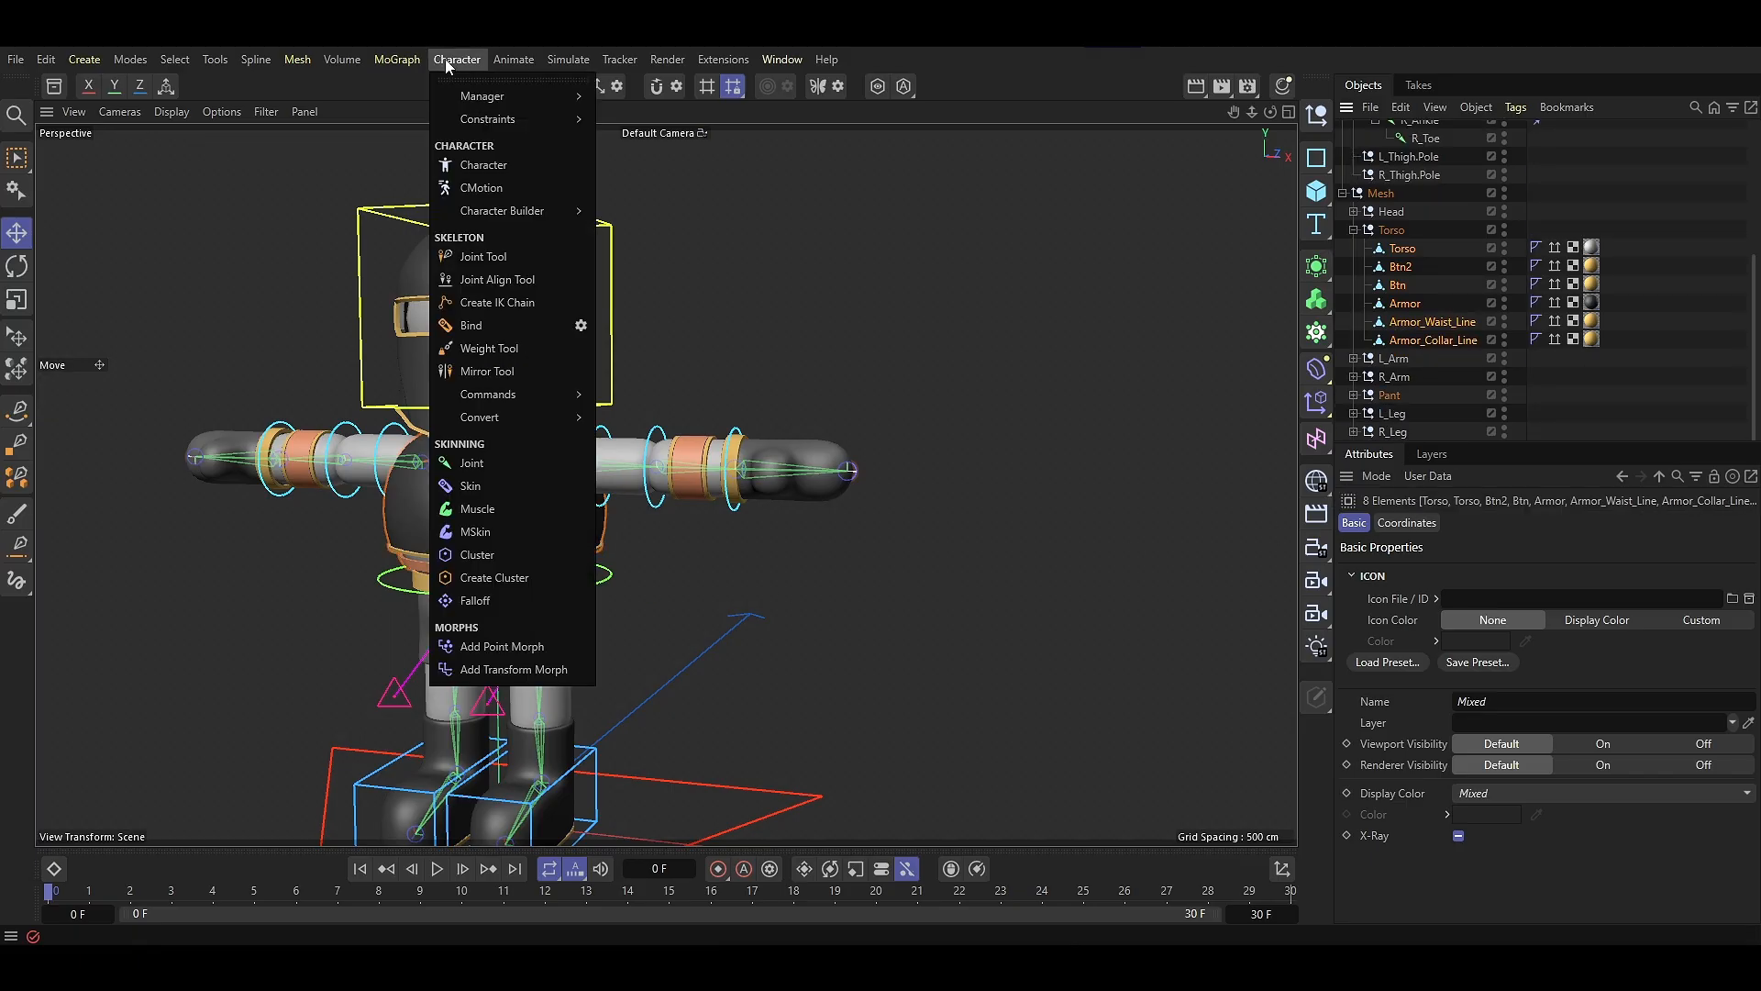
click(469, 327)
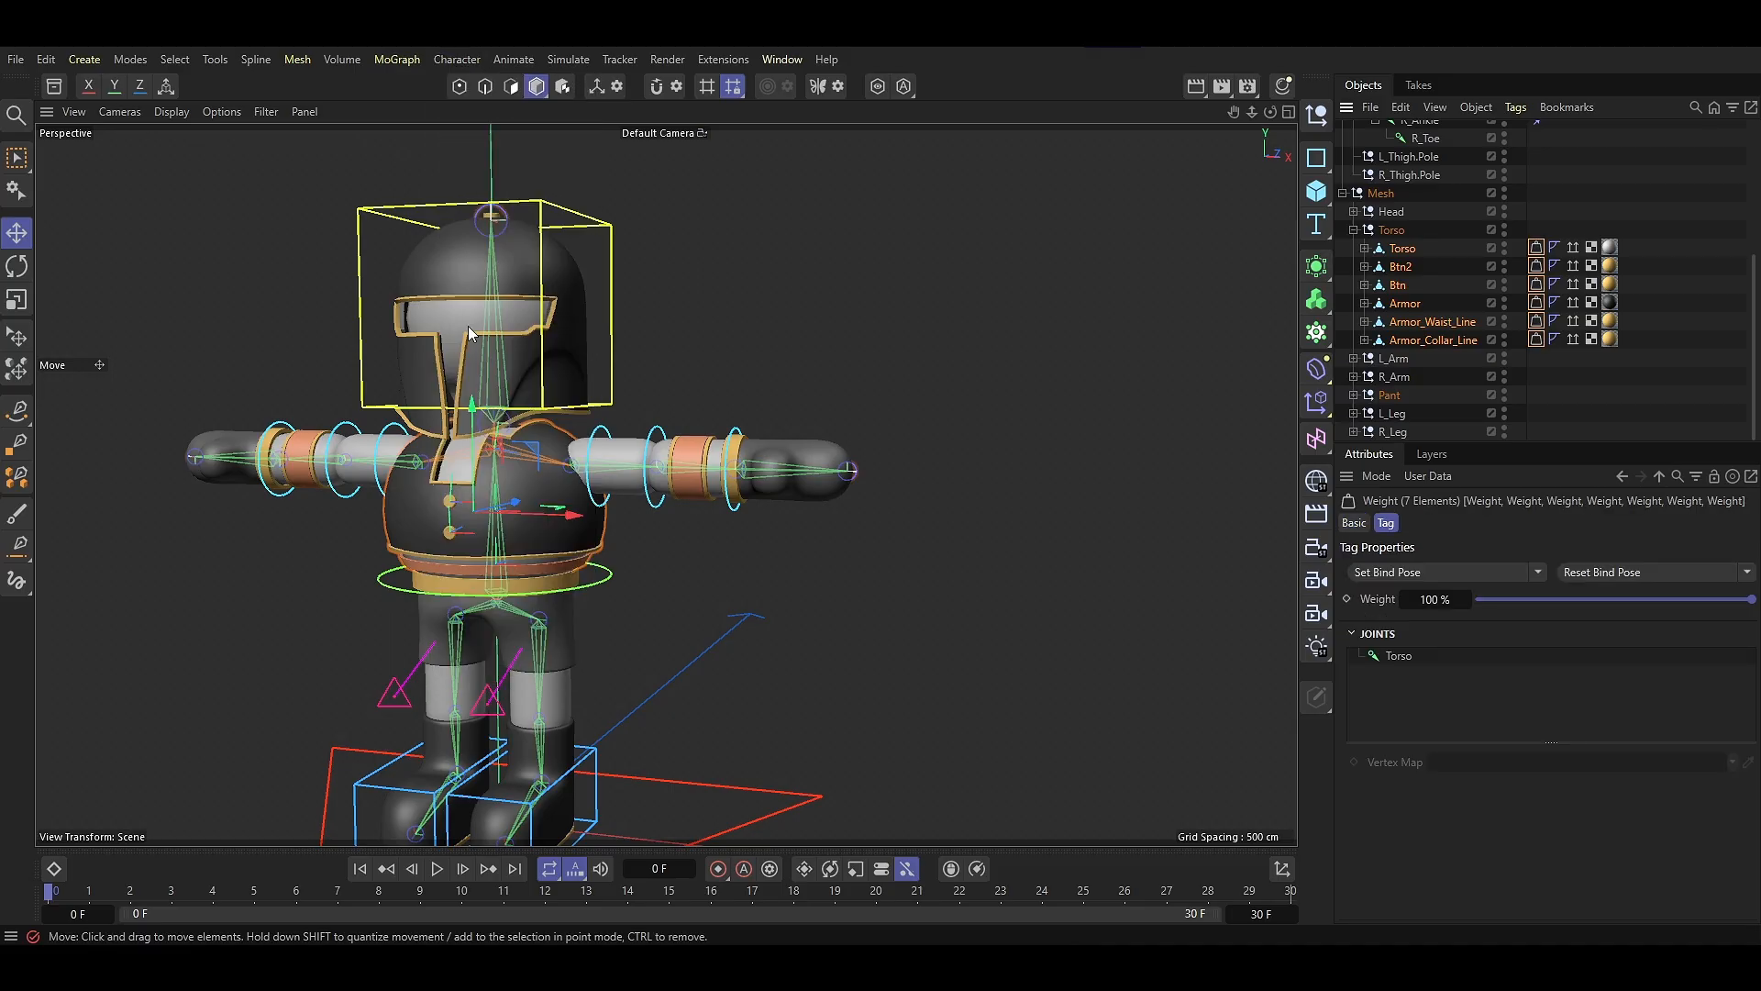
Test the torso binding by moving Pelvis_Ctrl, and restore its position
click(602, 587)
drag(495, 501, 607, 567)
click(764, 602)
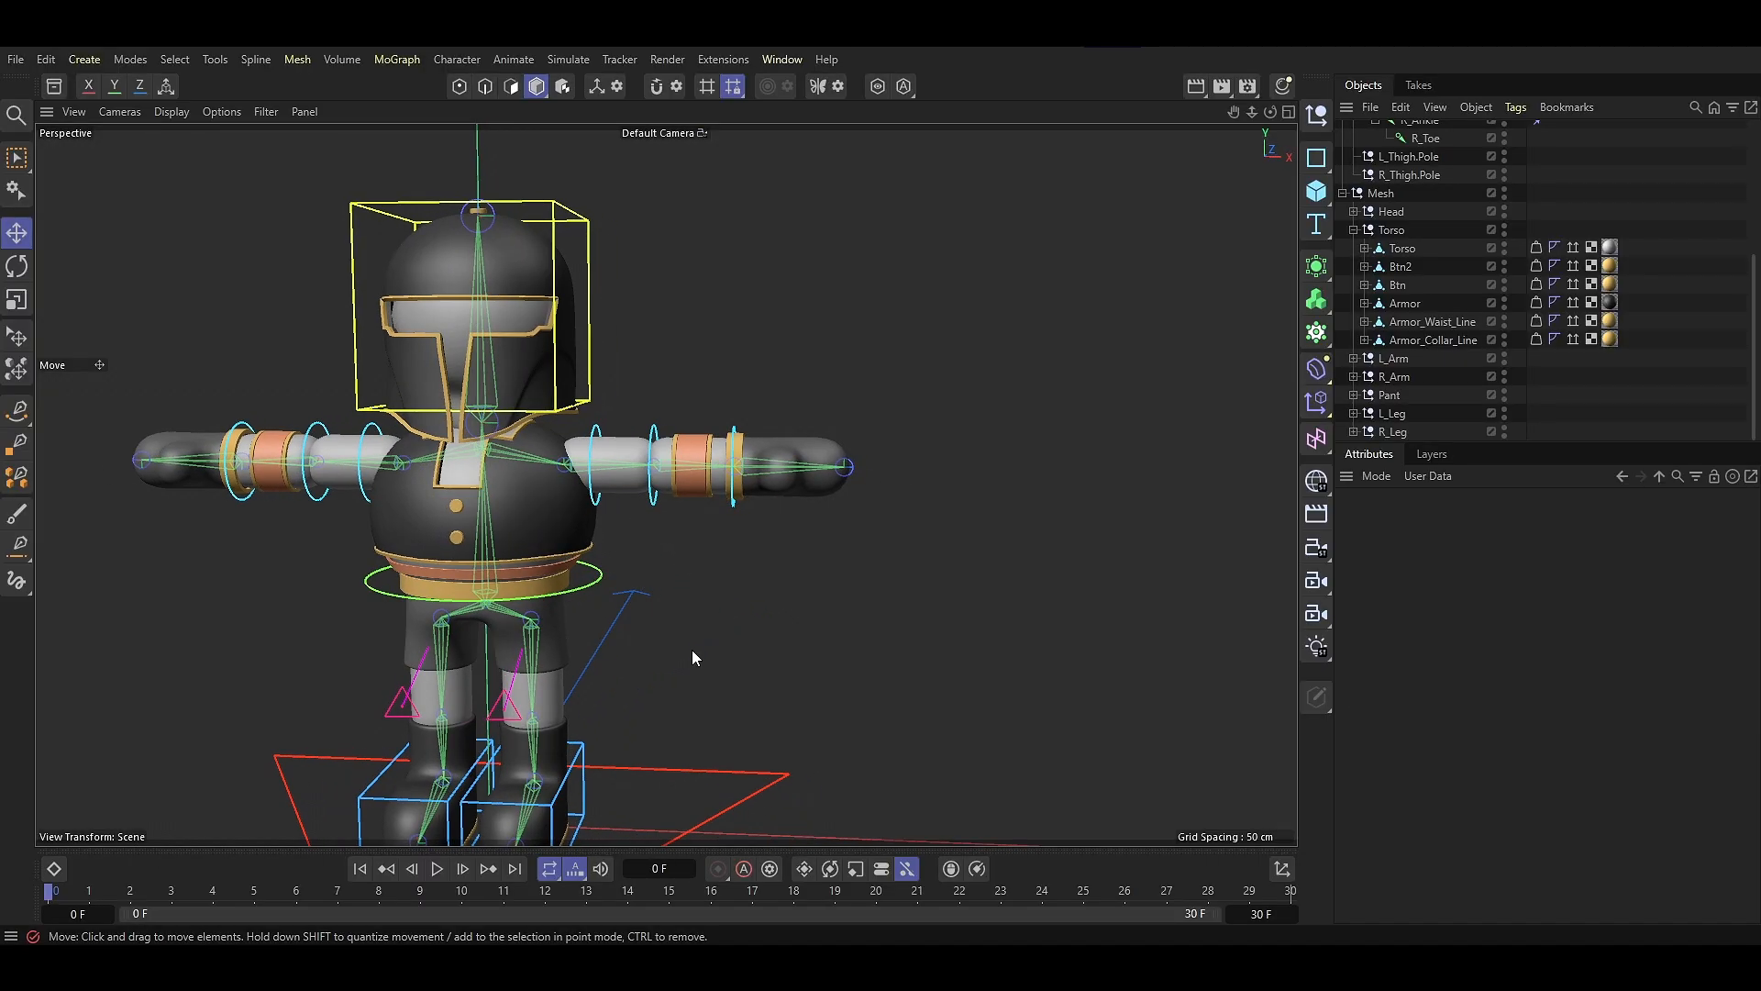
Collapse both thigh joint hierarchies, expand the shoulder hierarchies and select the L_Shoulder and R_Shoulder joints
alt+middle_drag(693, 652, 715, 509)
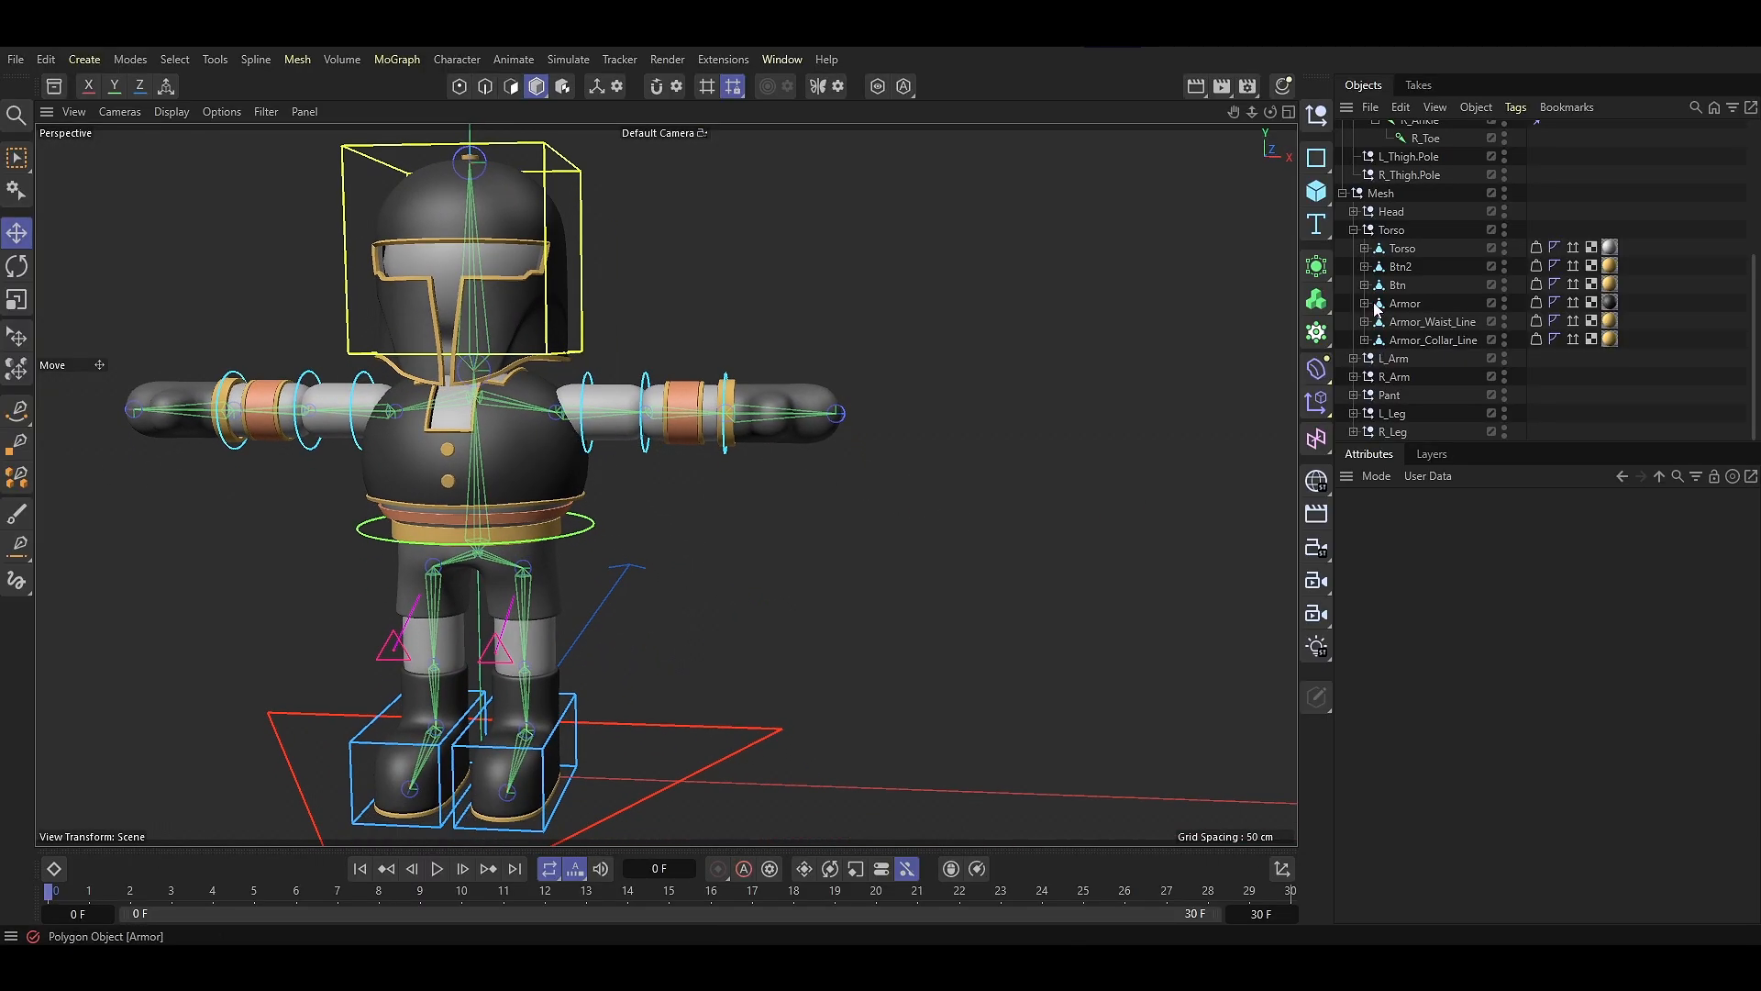
scroll(1396, 315, up, 5)
click(1354, 241)
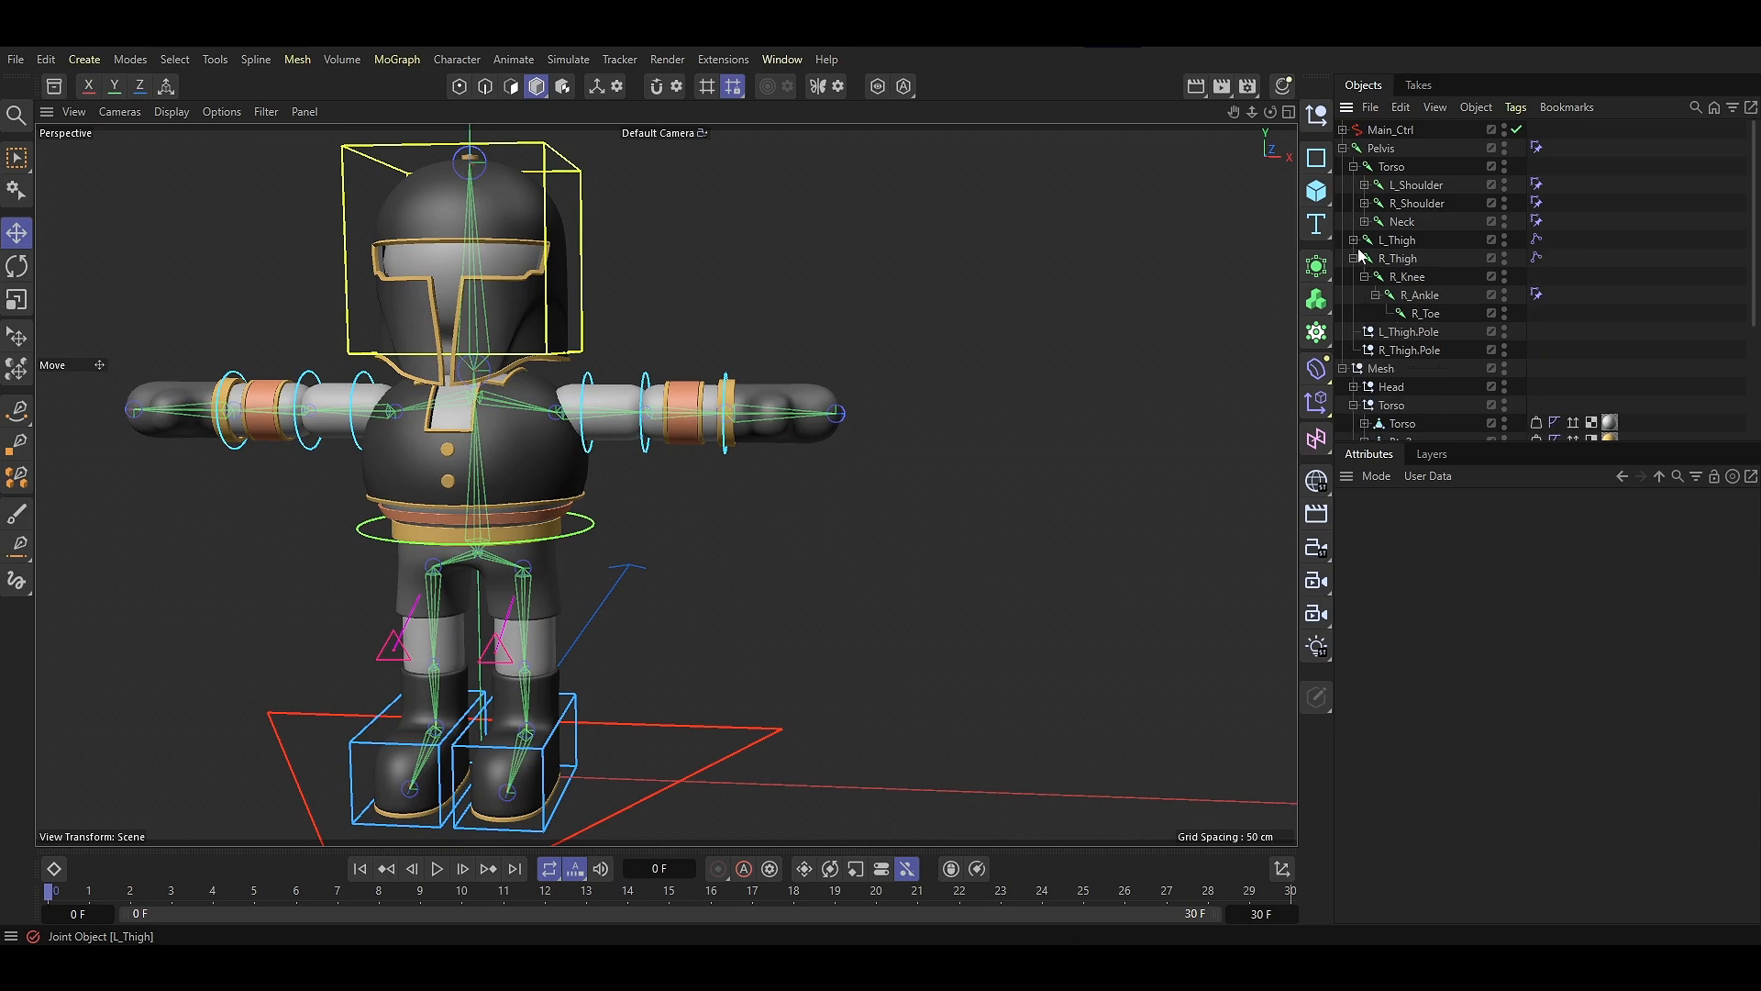
click(1354, 259)
click(1365, 185)
click(1409, 186)
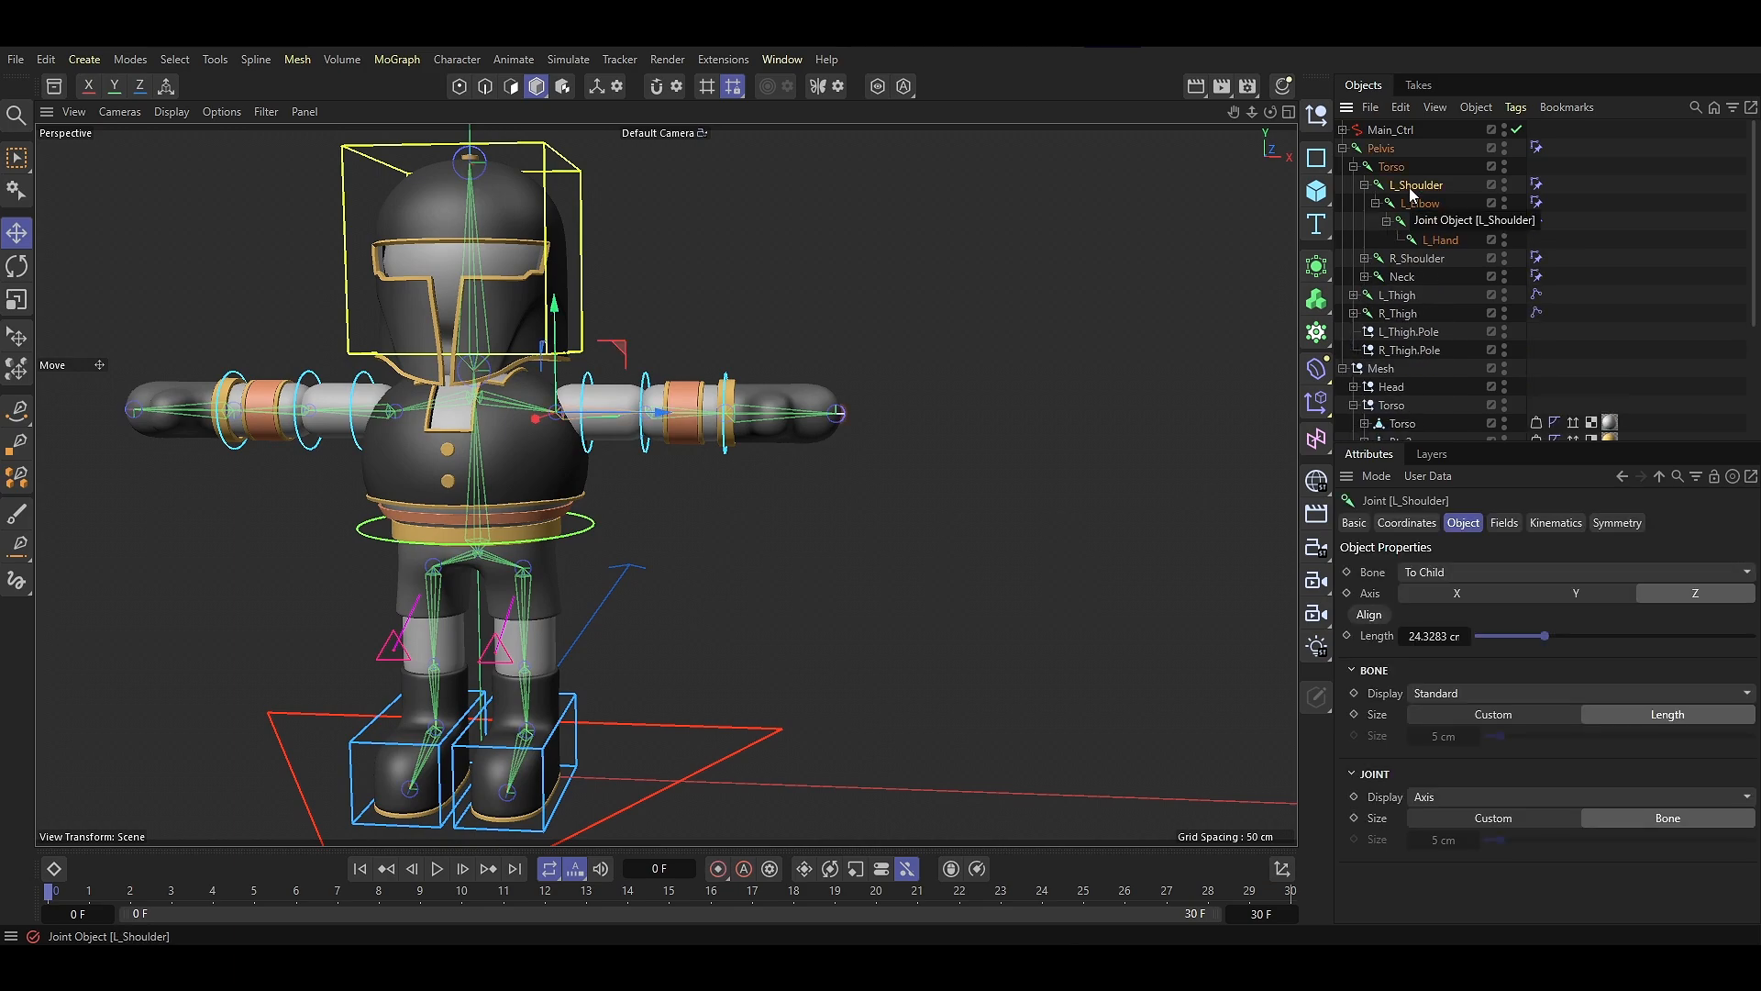
click(1365, 259)
ctrl+click(1427, 261)
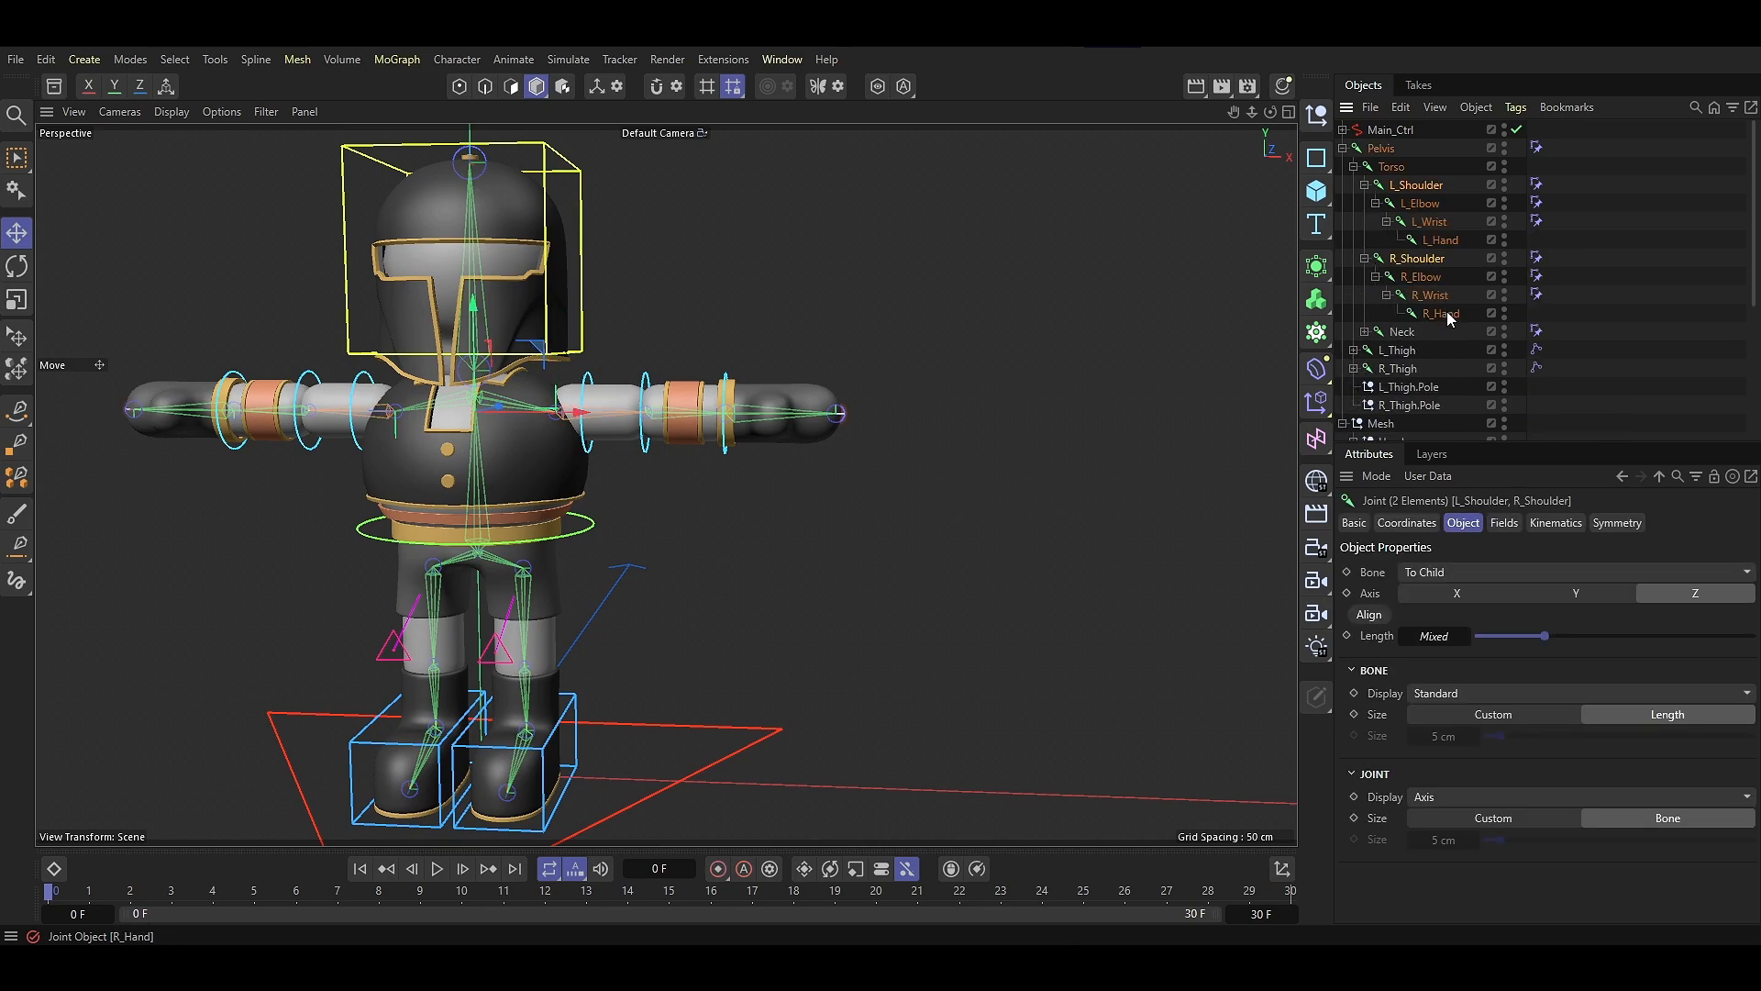
Add the L_Arm_Upper and R_Arm_Upper meshes to the selection and bind them to the shoulder joints
scroll(1413, 367, down, 4)
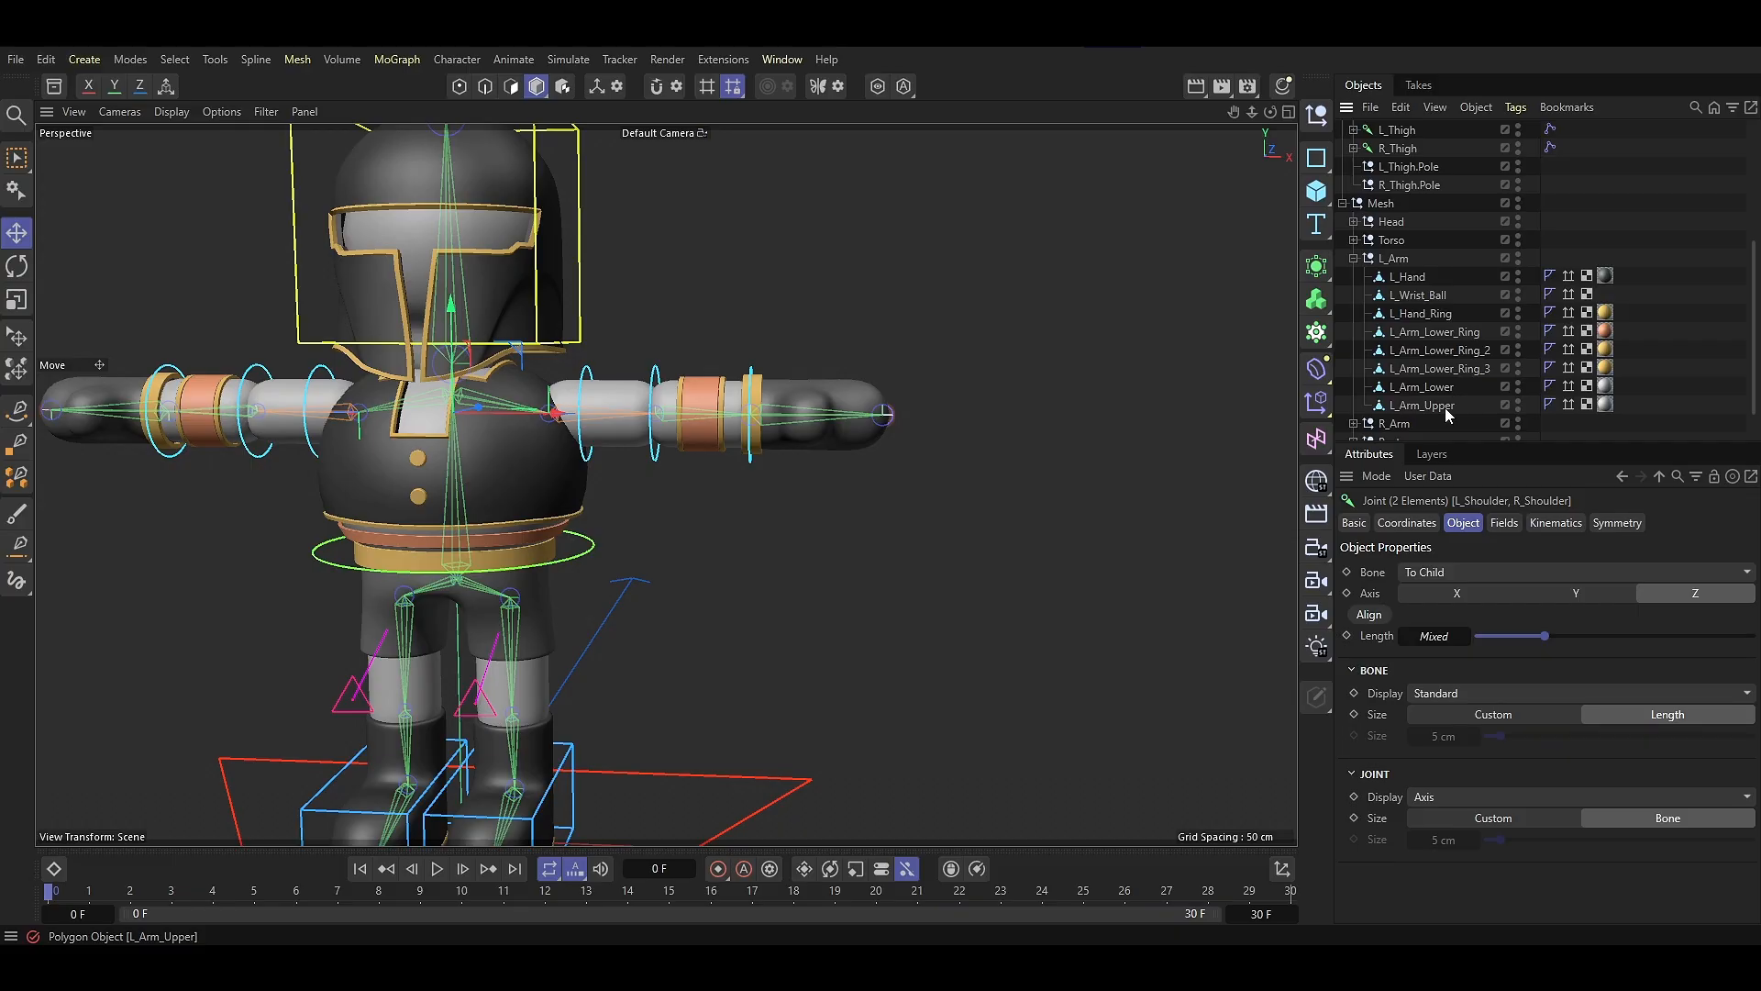
ctrl+click(1422, 405)
scroll(1424, 403, down, 1)
click(1354, 376)
scroll(1422, 378, down, 3)
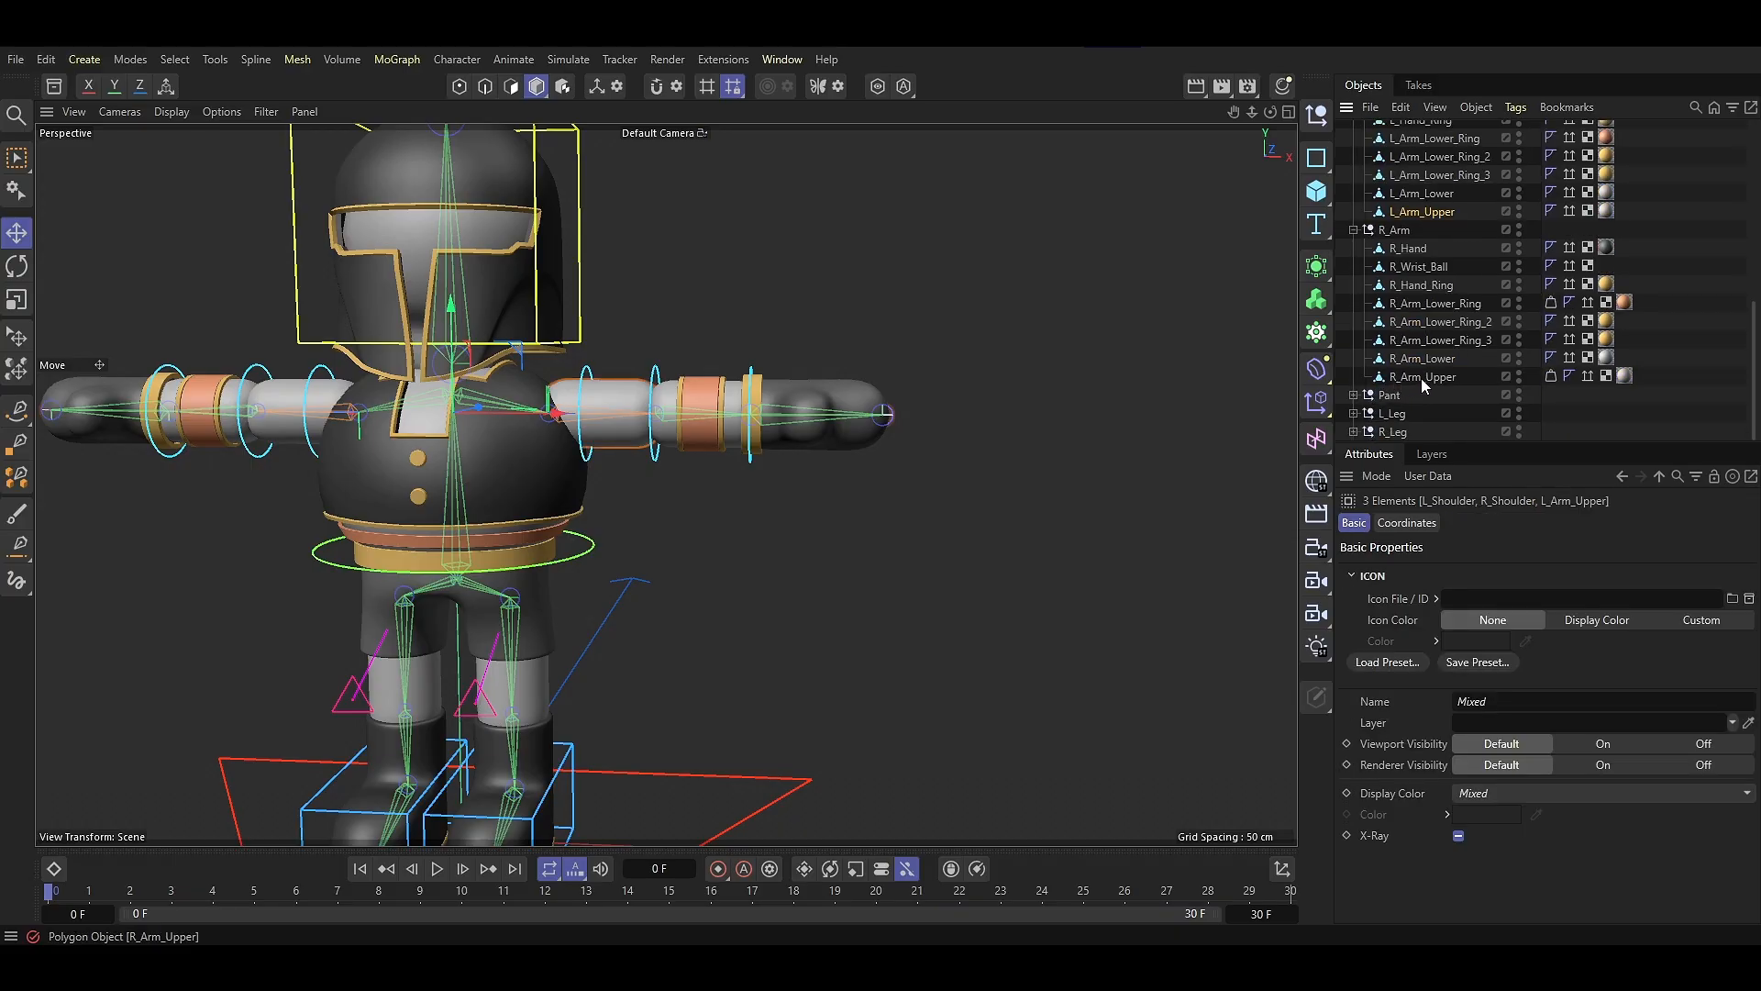
ctrl+click(1422, 378)
click(450, 60)
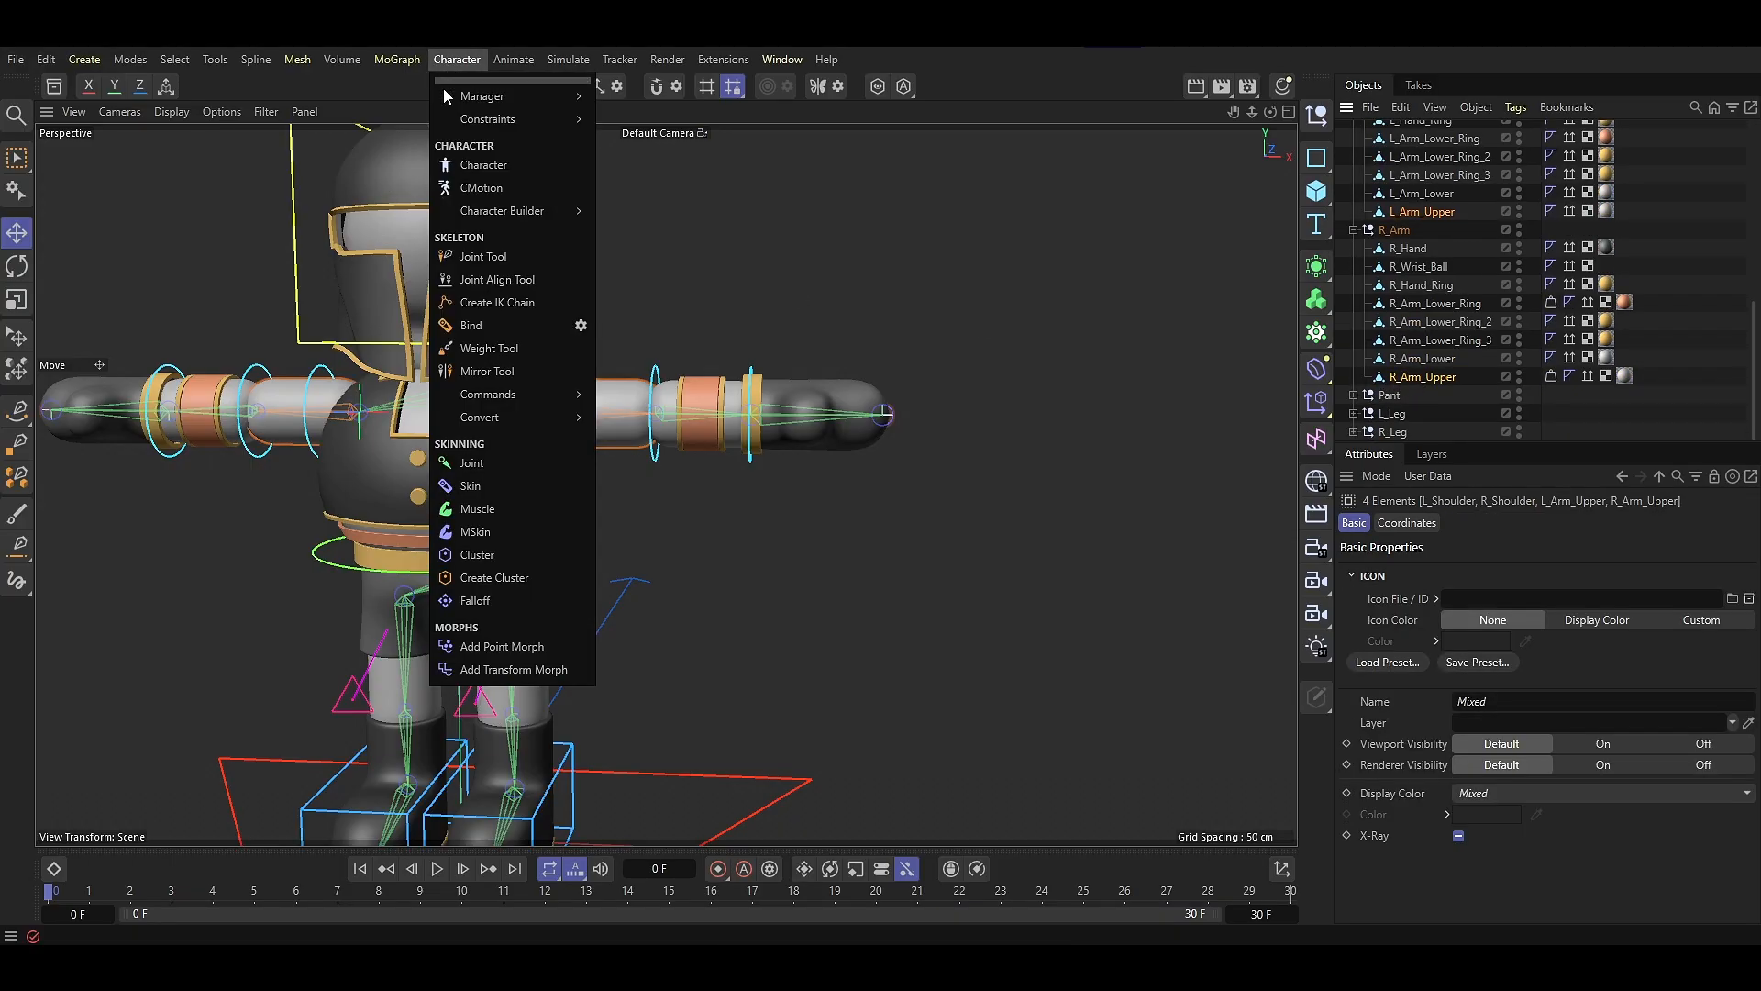
click(471, 325)
Select the L_Elbow and R_Elbow joints together with R_Arm_Lower and the three R_Arm_Lower_Ring meshes
scroll(1422, 275, up, 8)
click(1420, 204)
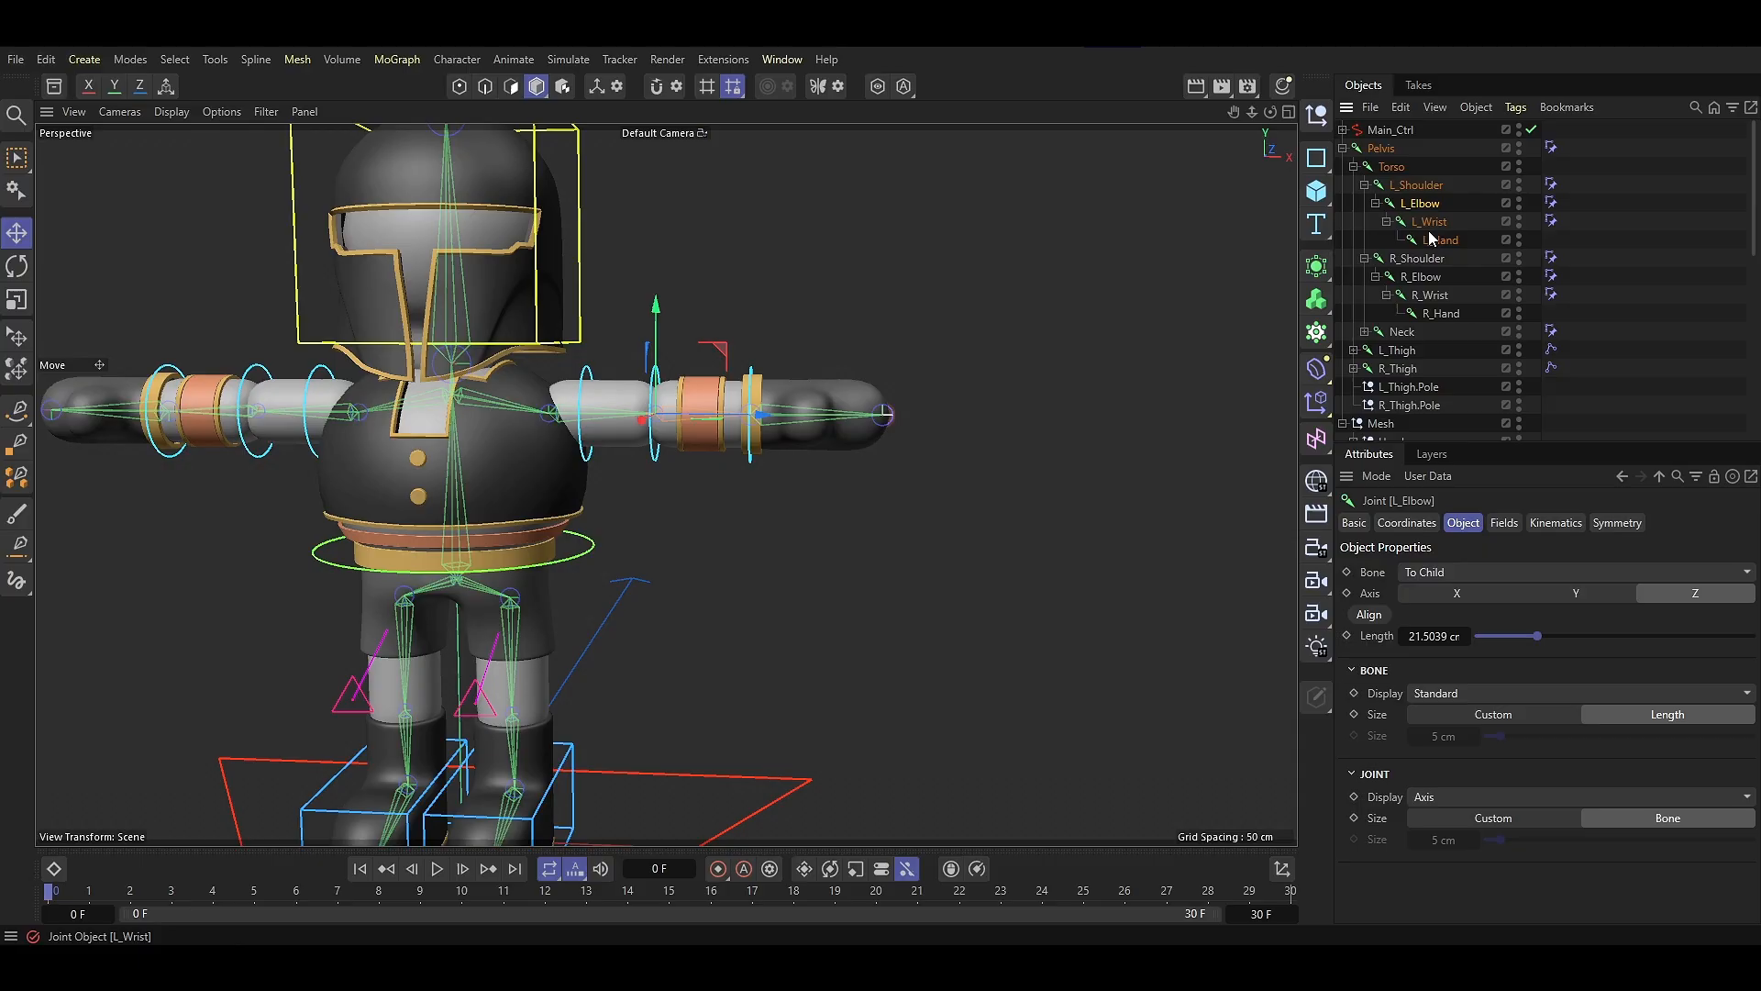
ctrl+click(1427, 284)
scroll(1411, 333, down, 8)
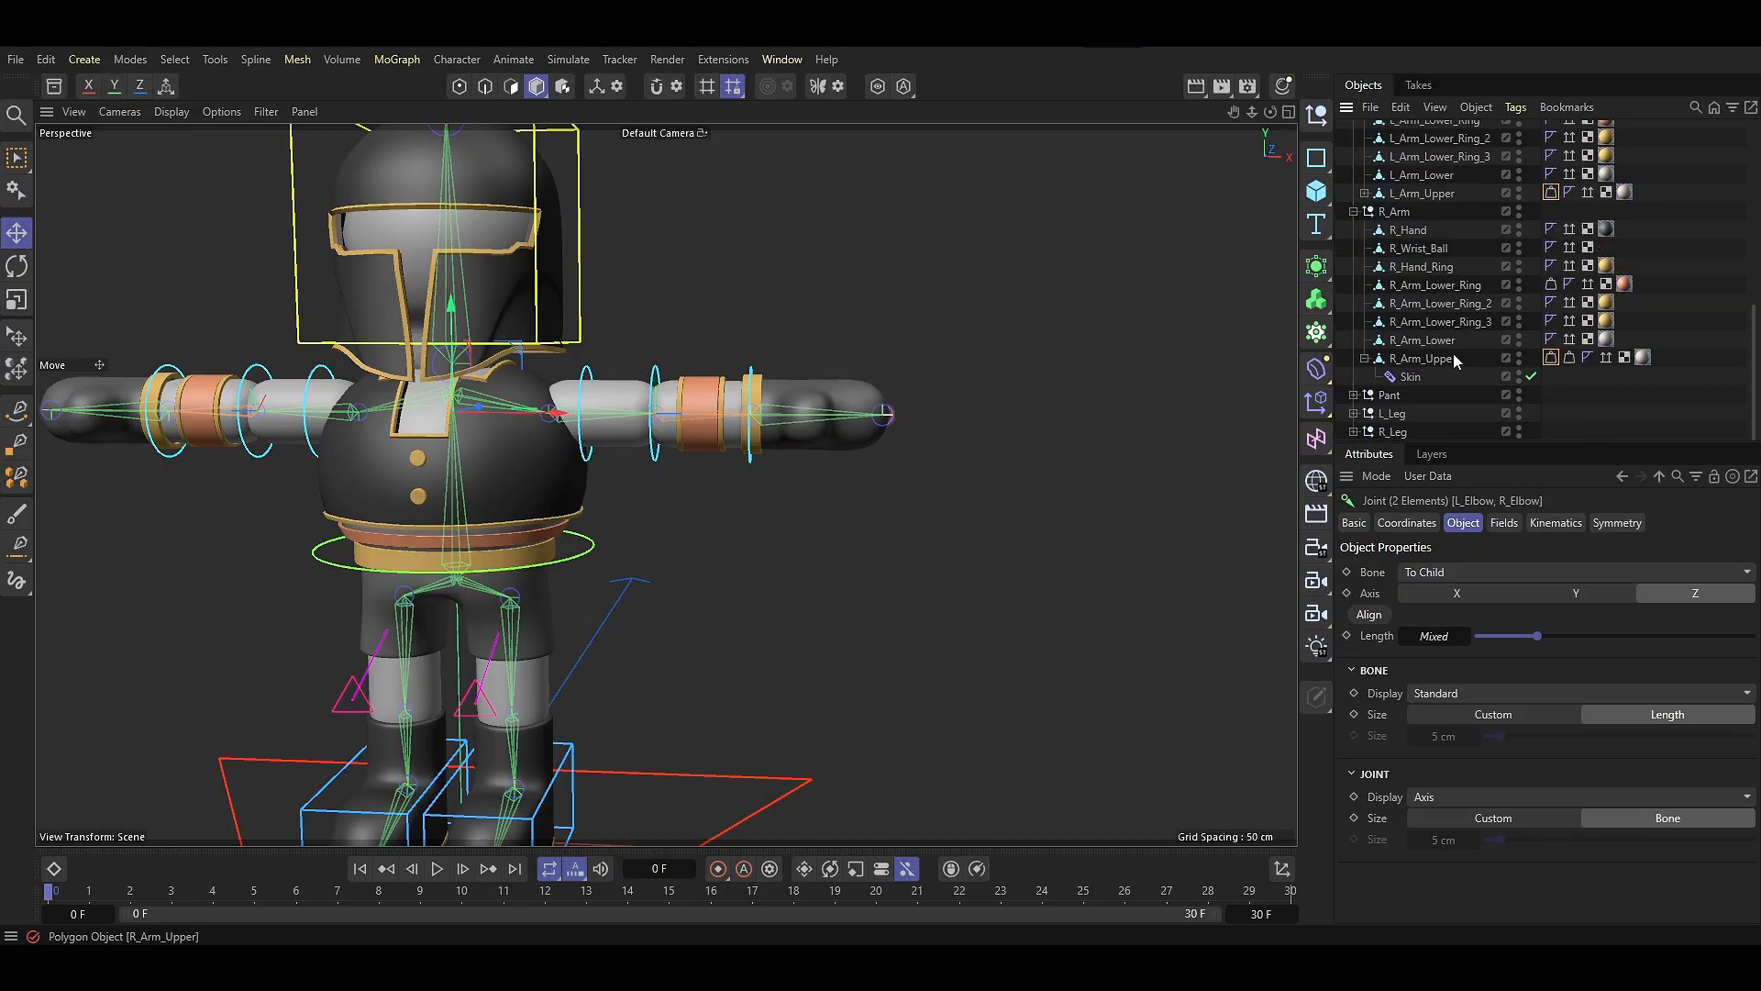
ctrl+click(1442, 342)
ctrl+click(1435, 324)
ctrl+click(1432, 305)
ctrl+click(1436, 288)
Add L_Arm_Lower and the three L_Arm_Lower_Ring meshes to the selection and bind everything to the elbow joints
scroll(1439, 321, up, 2)
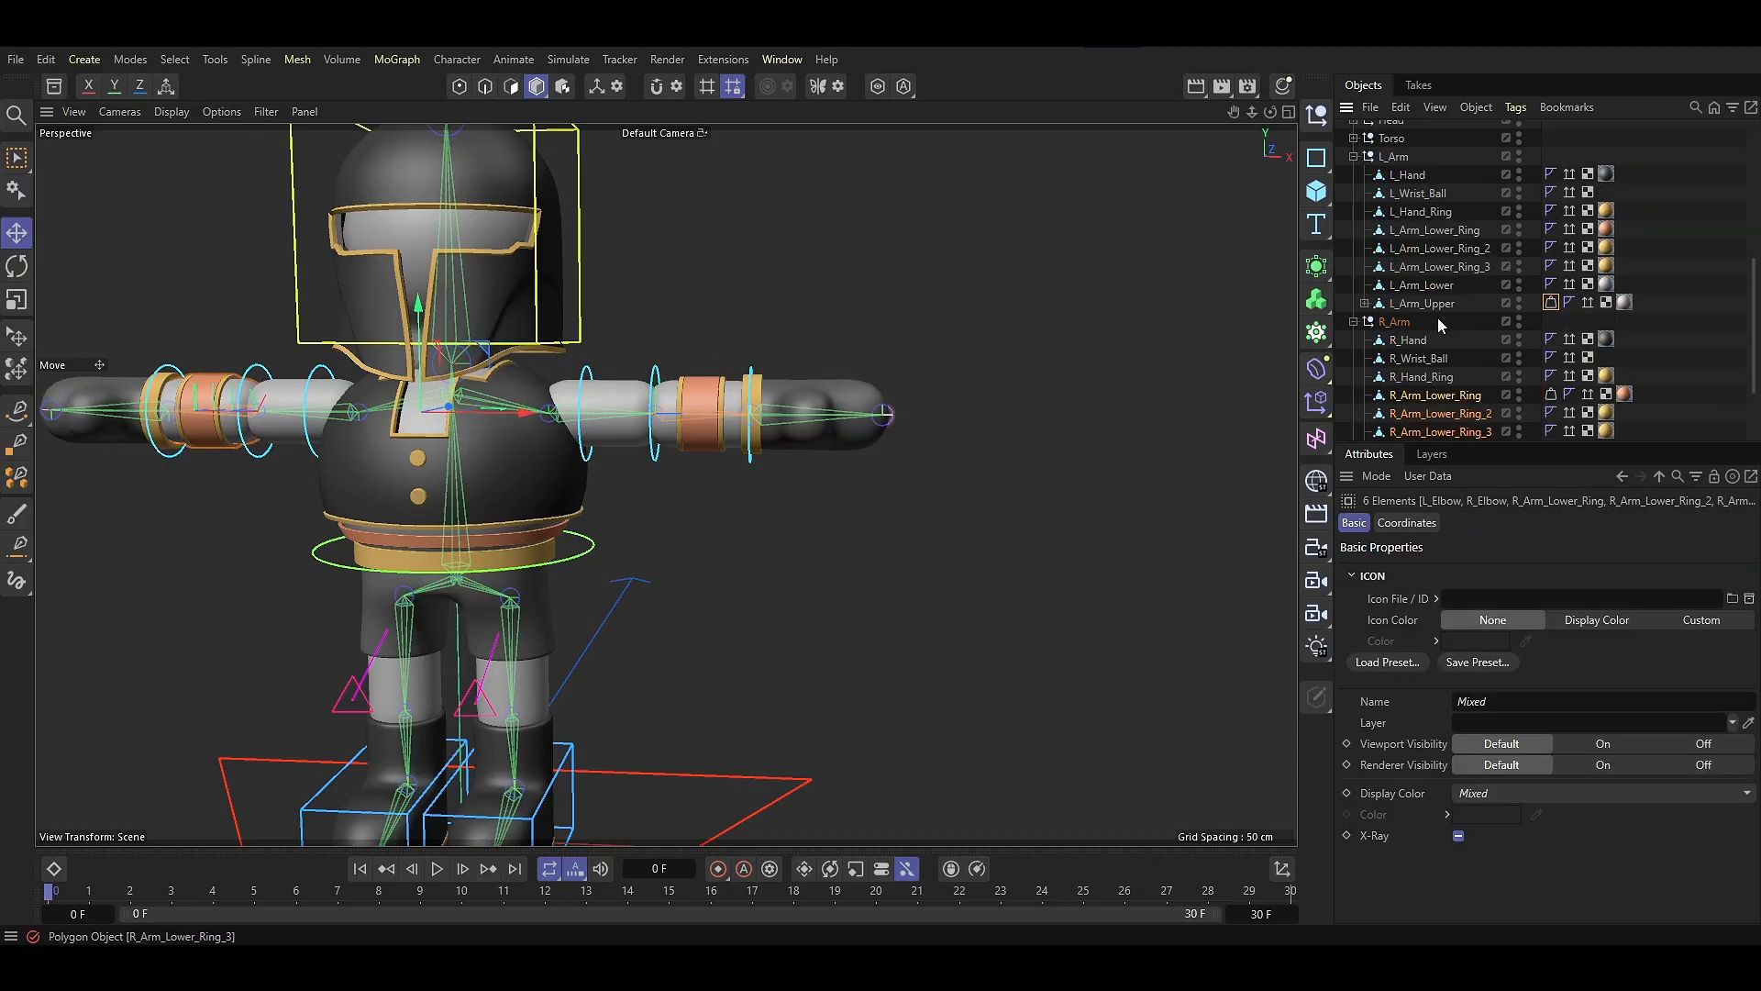
ctrl+click(1433, 285)
ctrl+click(1436, 267)
ctrl+click(1436, 249)
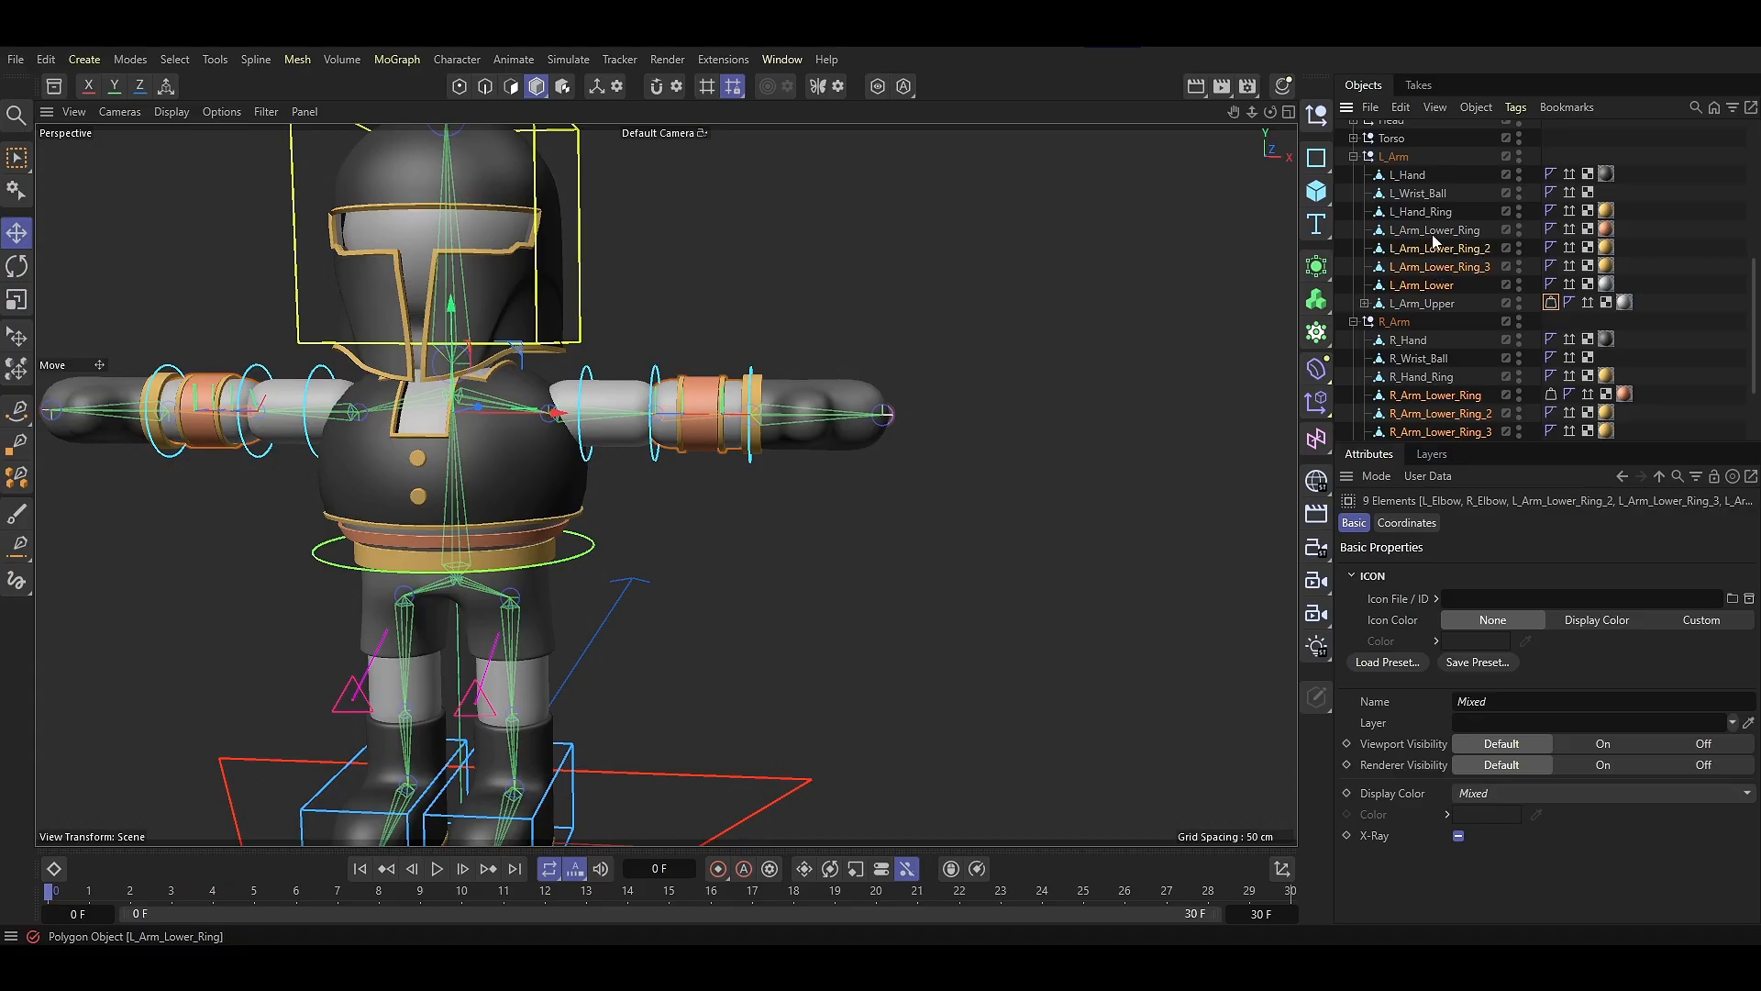
ctrl+click(1433, 236)
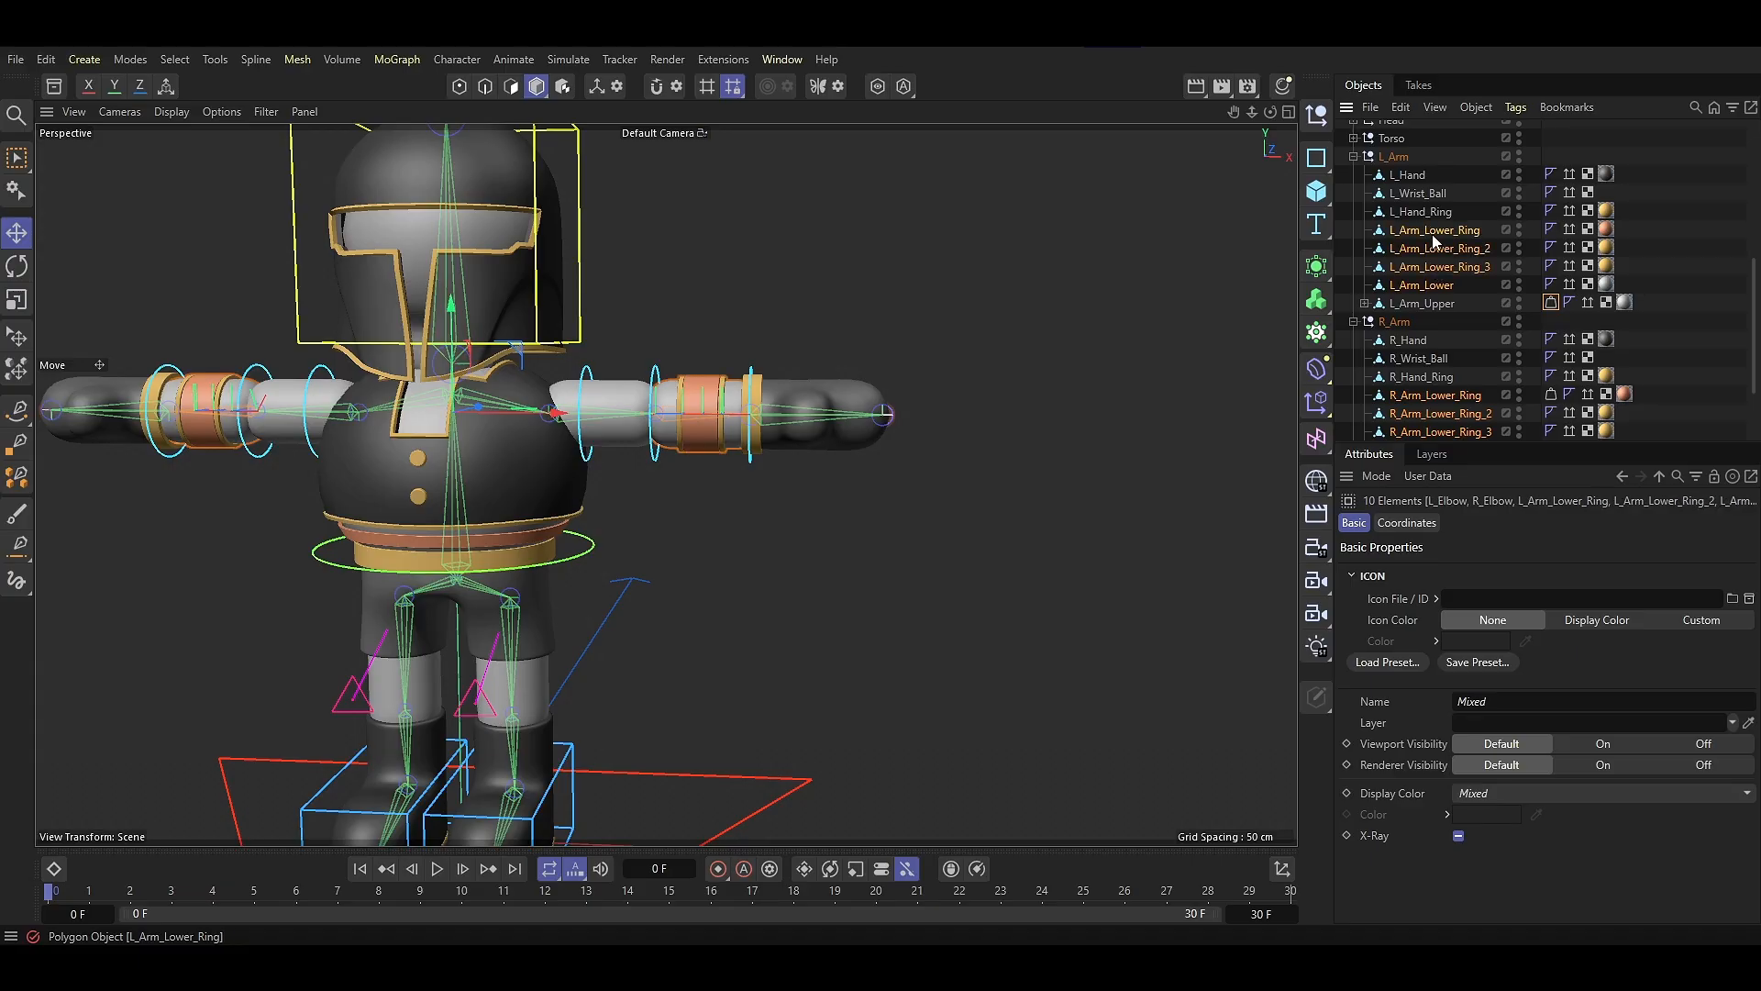
click(449, 60)
click(471, 325)
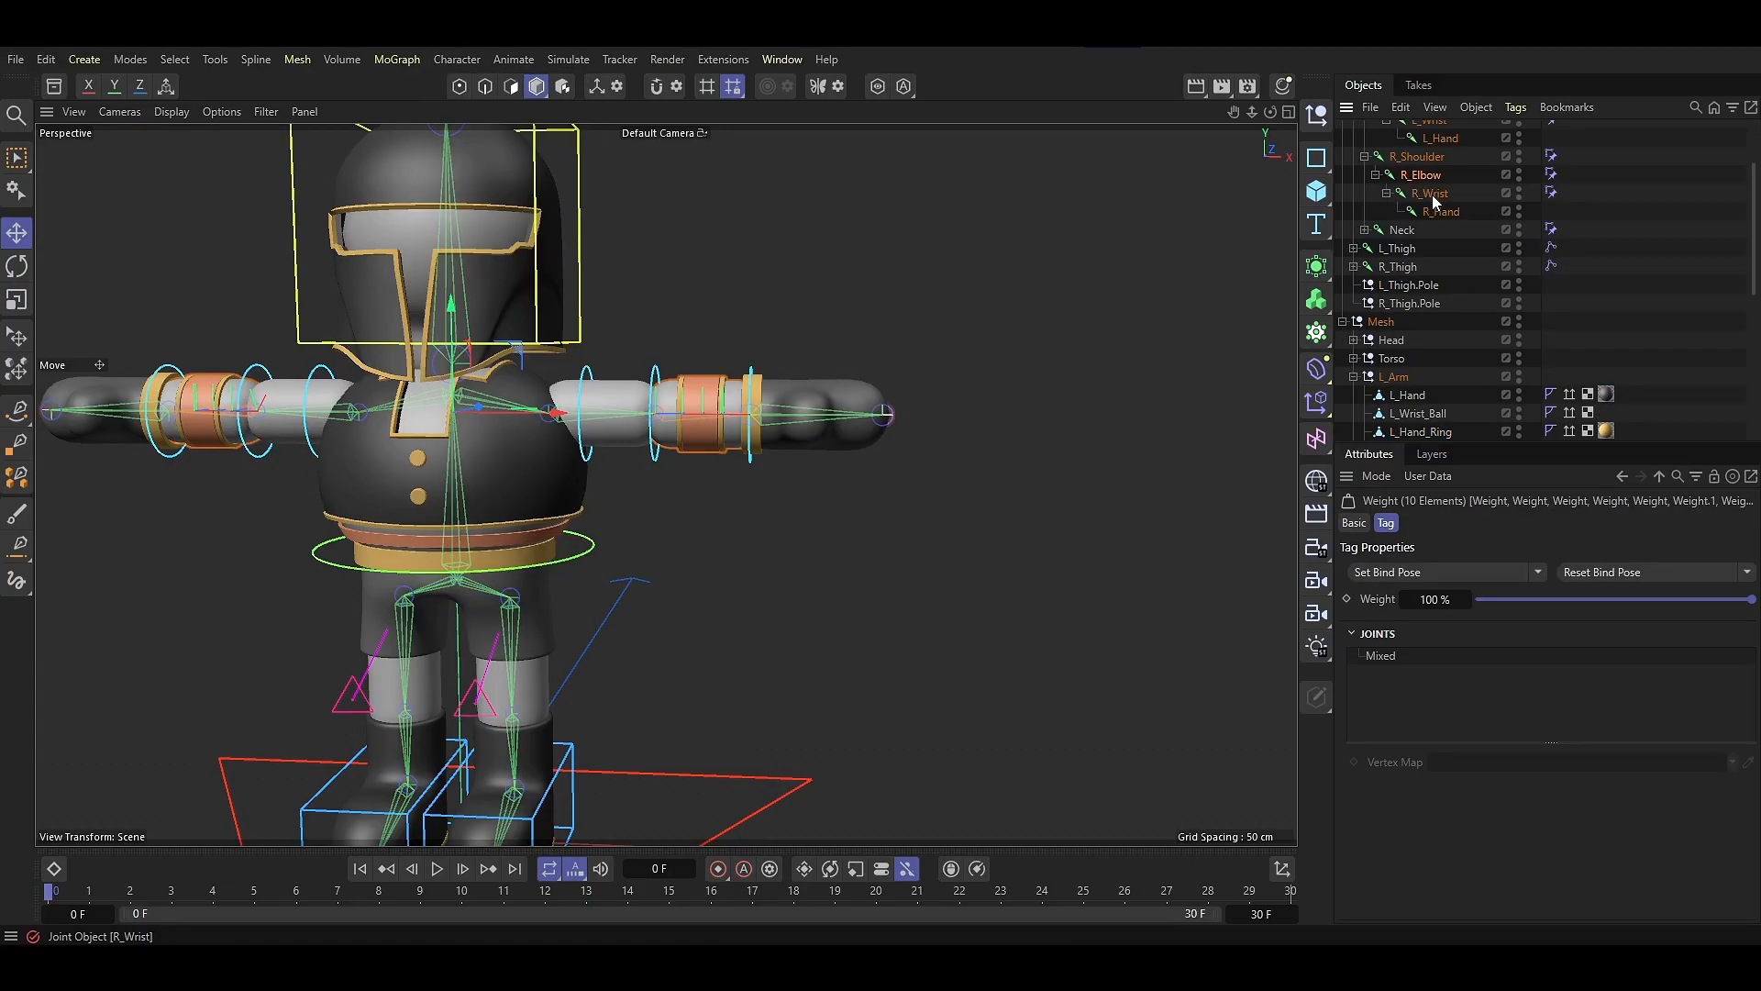
Select the L_Wrist and R_Wrist joints together with the L_Hand, L_Wrist_Ball and L_Hand_Ring meshes
click(1436, 202)
scroll(1437, 220, up, 3)
click(1440, 221)
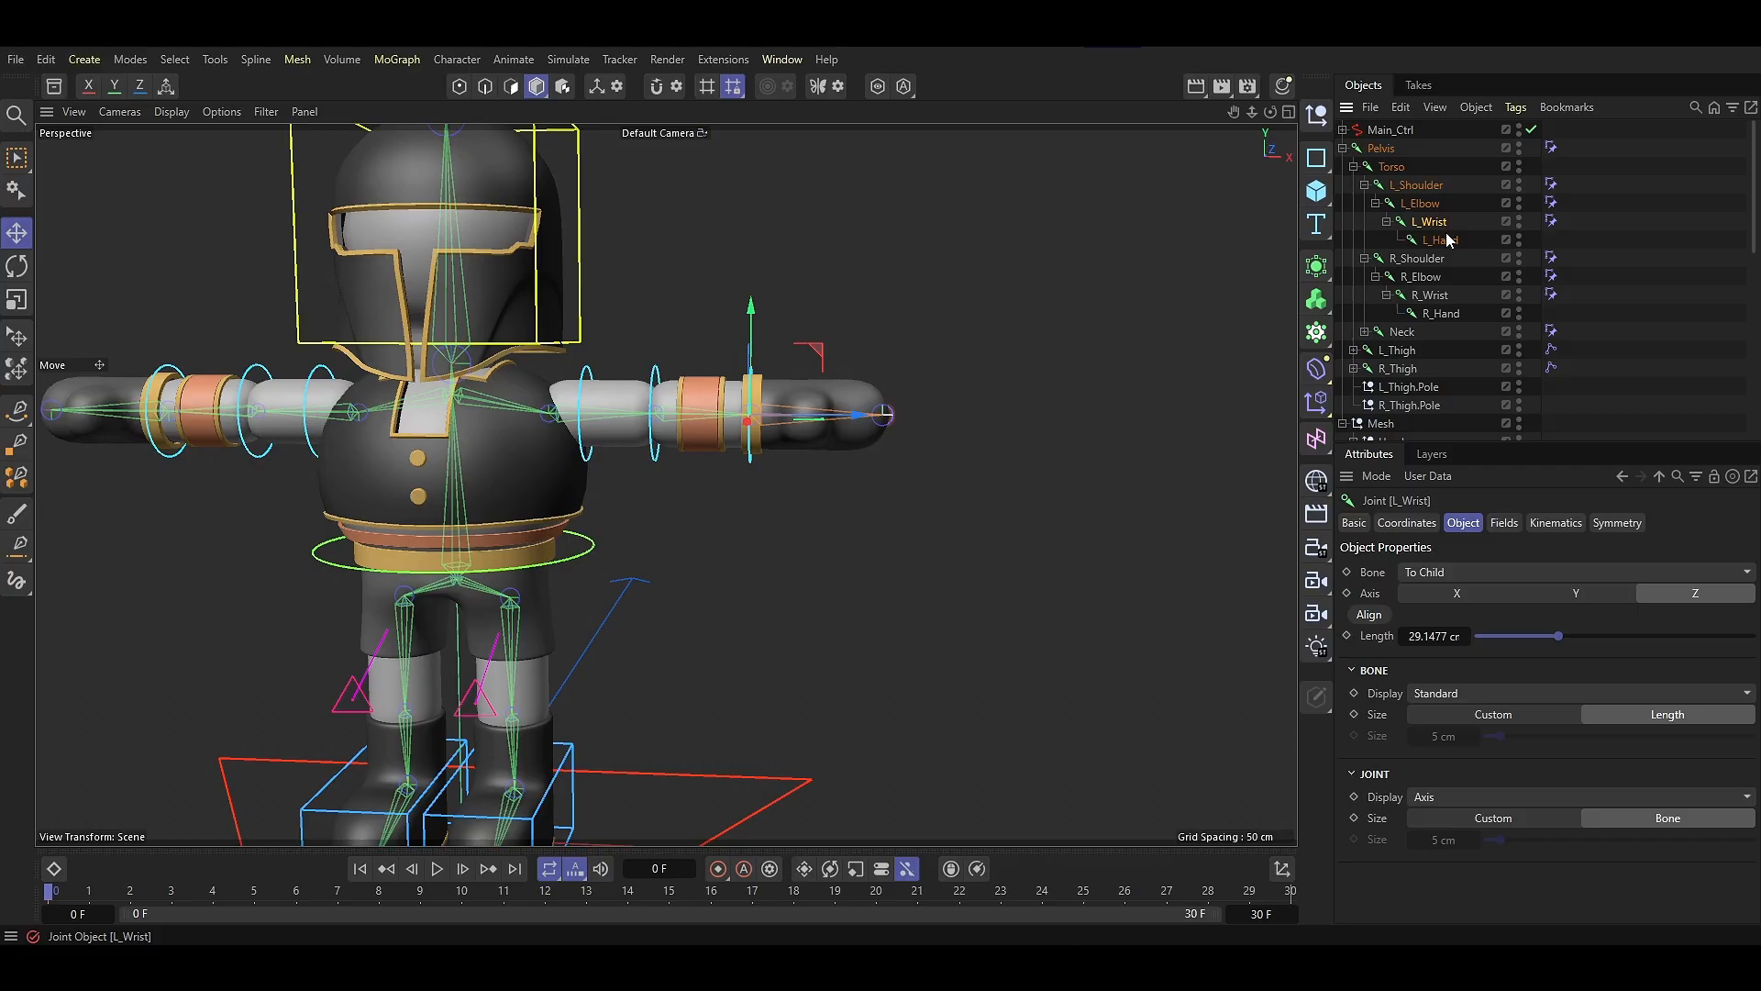
ctrl+click(1437, 297)
scroll(1464, 322, down, 4)
ctrl+click(1417, 277)
ctrl+click(1420, 294)
ctrl+click(1429, 314)
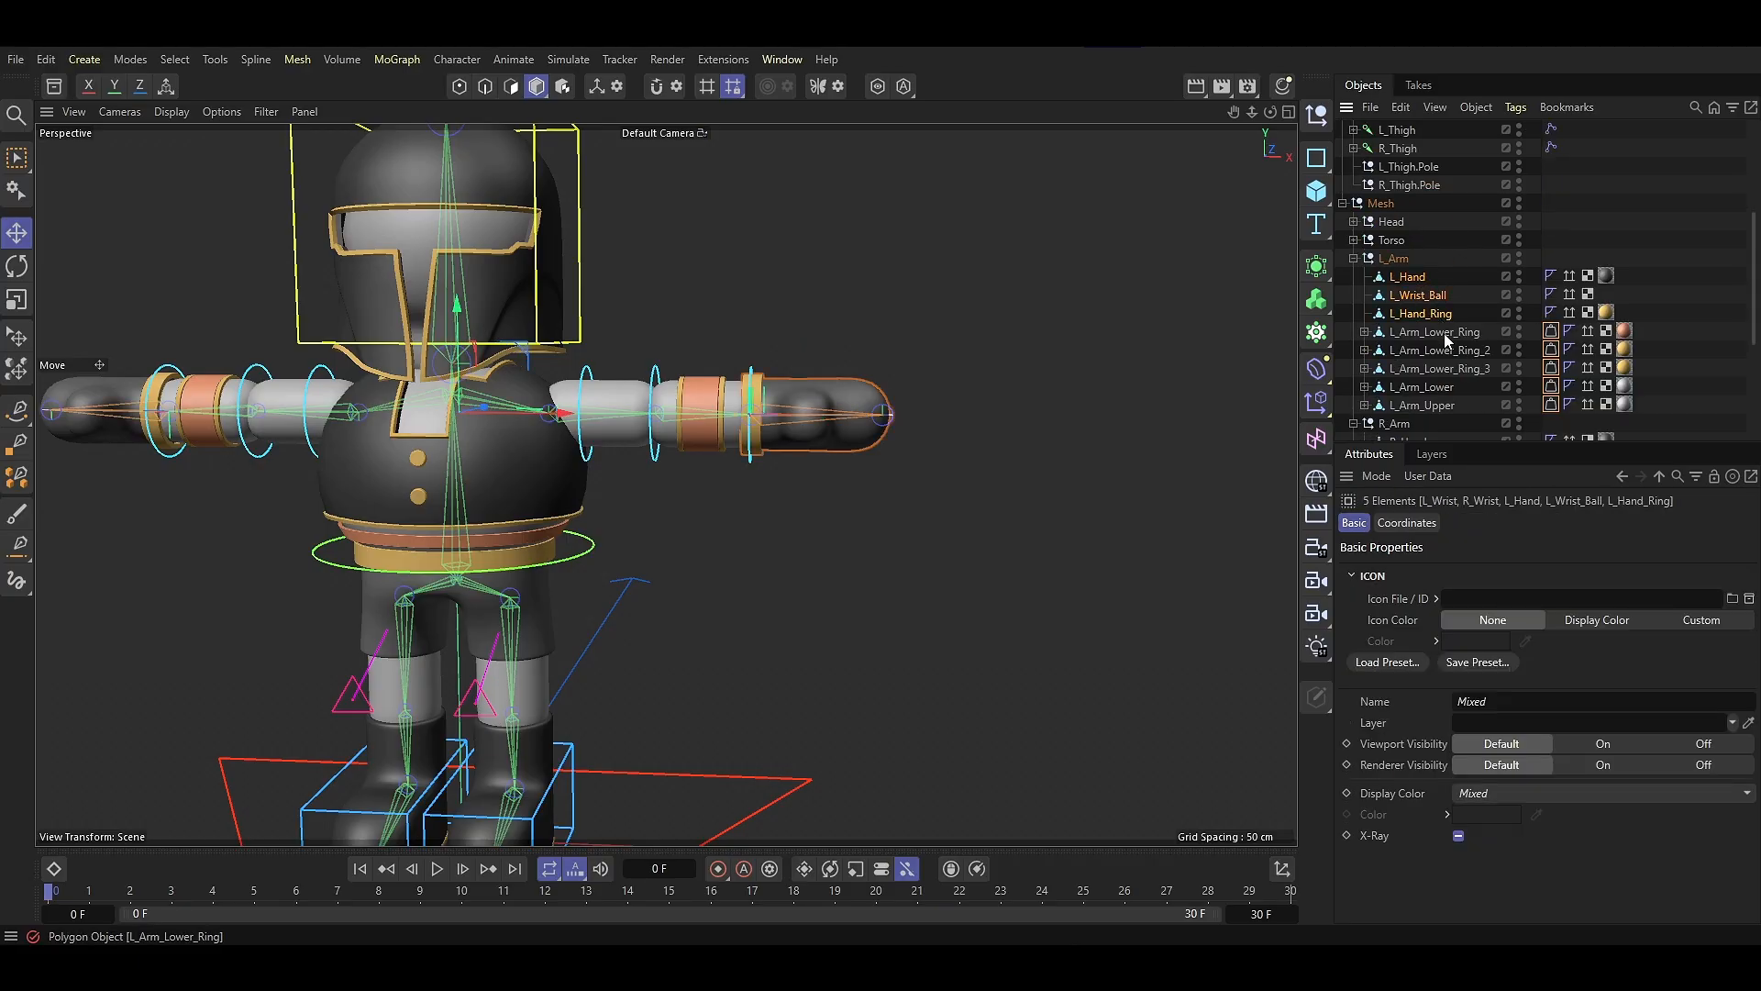
Add the R_Hand, R_Wrist_Ball and R_Hand_Ring meshes to the selection and bind everything to the wrist joints
scroll(1444, 335, down, 2)
ctrl+click(1422, 333)
ctrl+click(1426, 351)
ctrl+click(1433, 370)
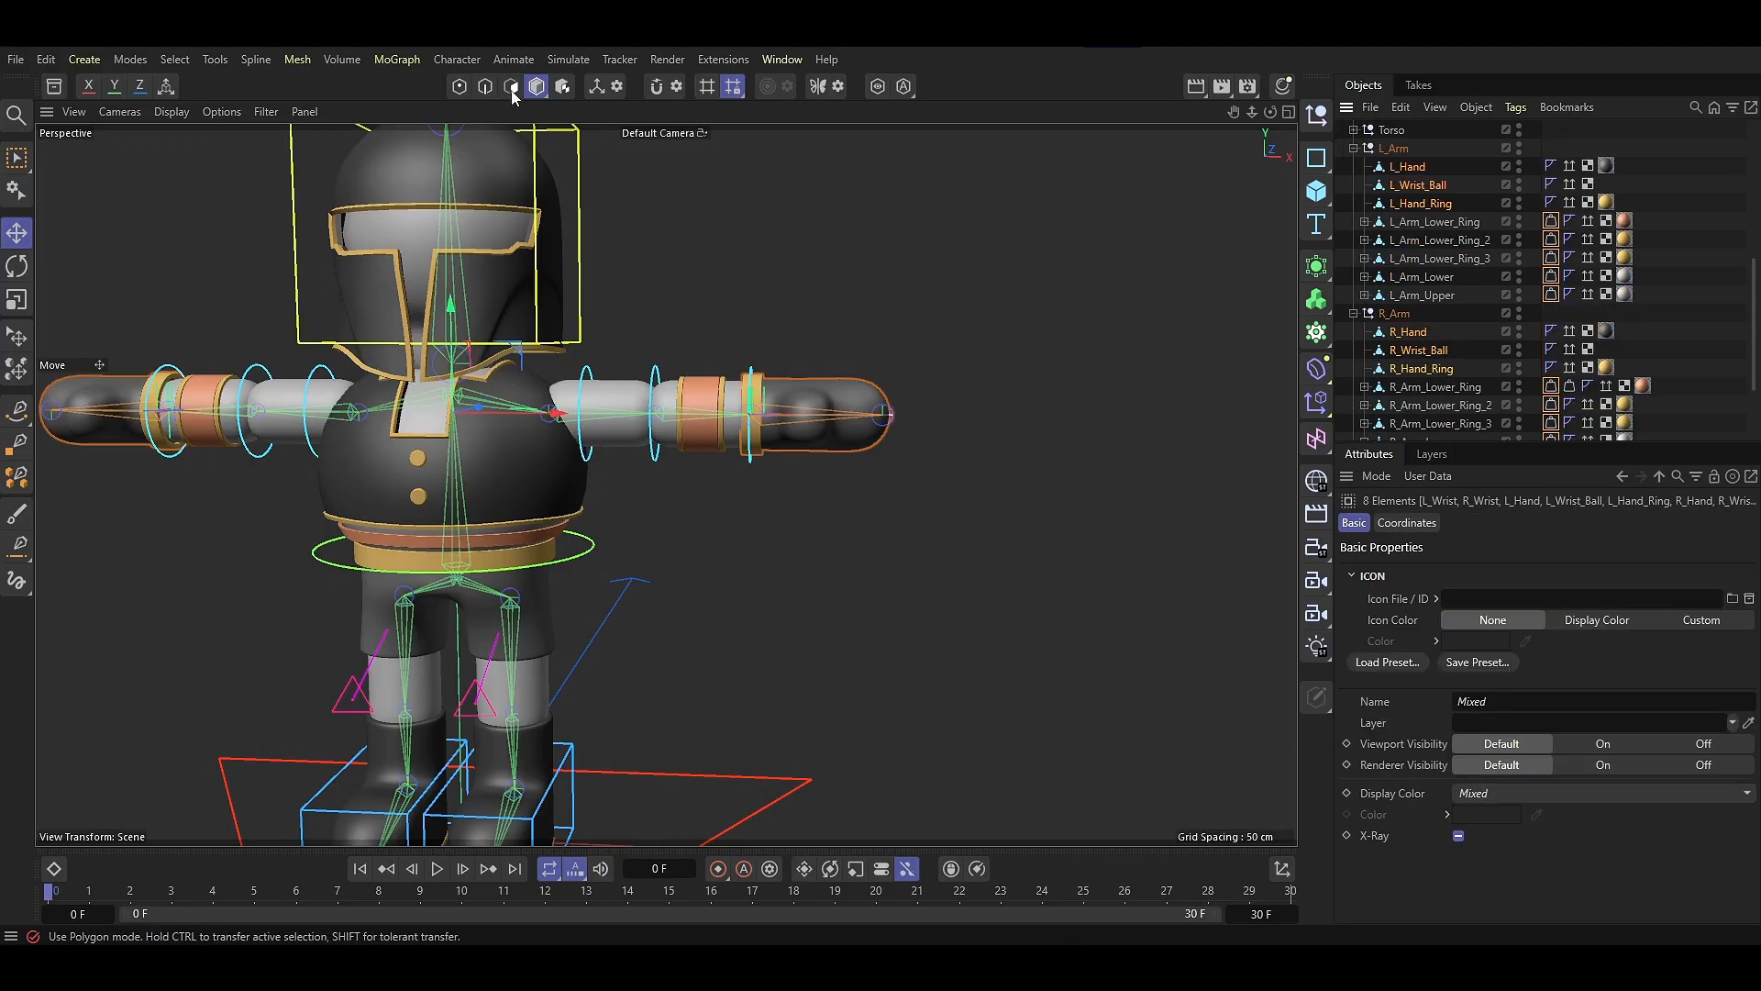
click(444, 61)
click(470, 327)
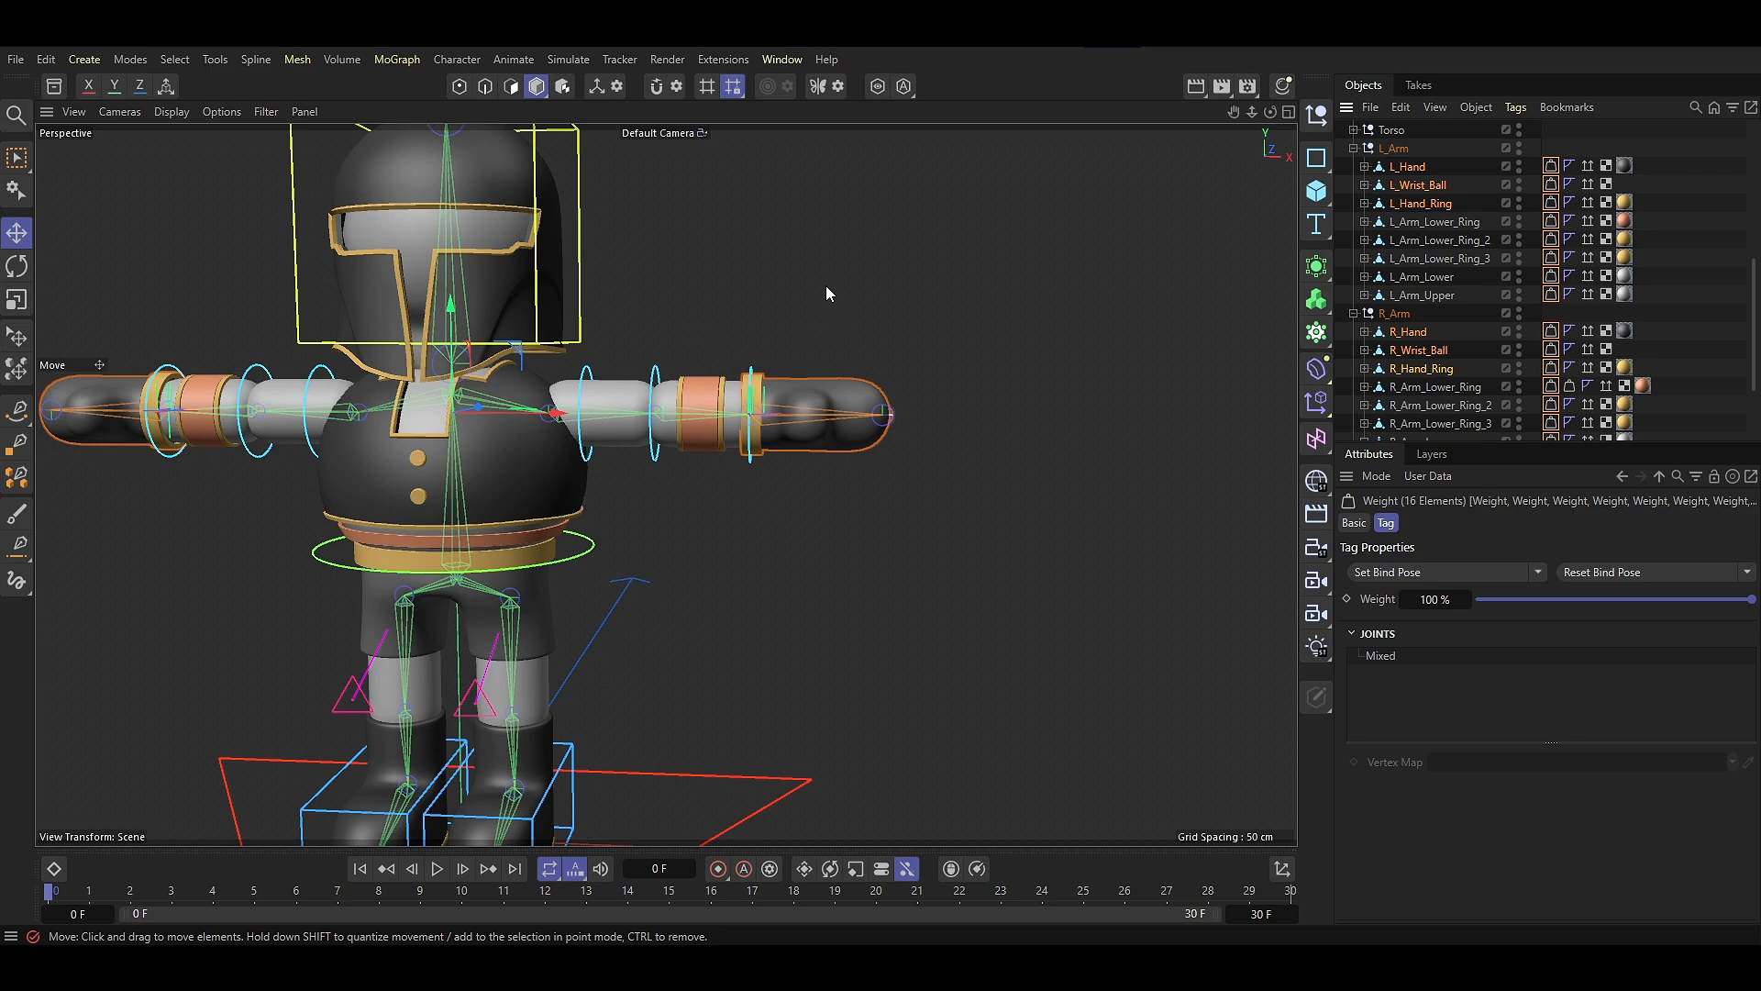
Test the arm bindings by moving Pelvis_Ctrl, and undo the move
click(592, 548)
mouse_move(456, 489)
mouse_down()
mouse_move(457, 524)
mouse_move(464, 511)
mouse_up()
key(ctrl+z)
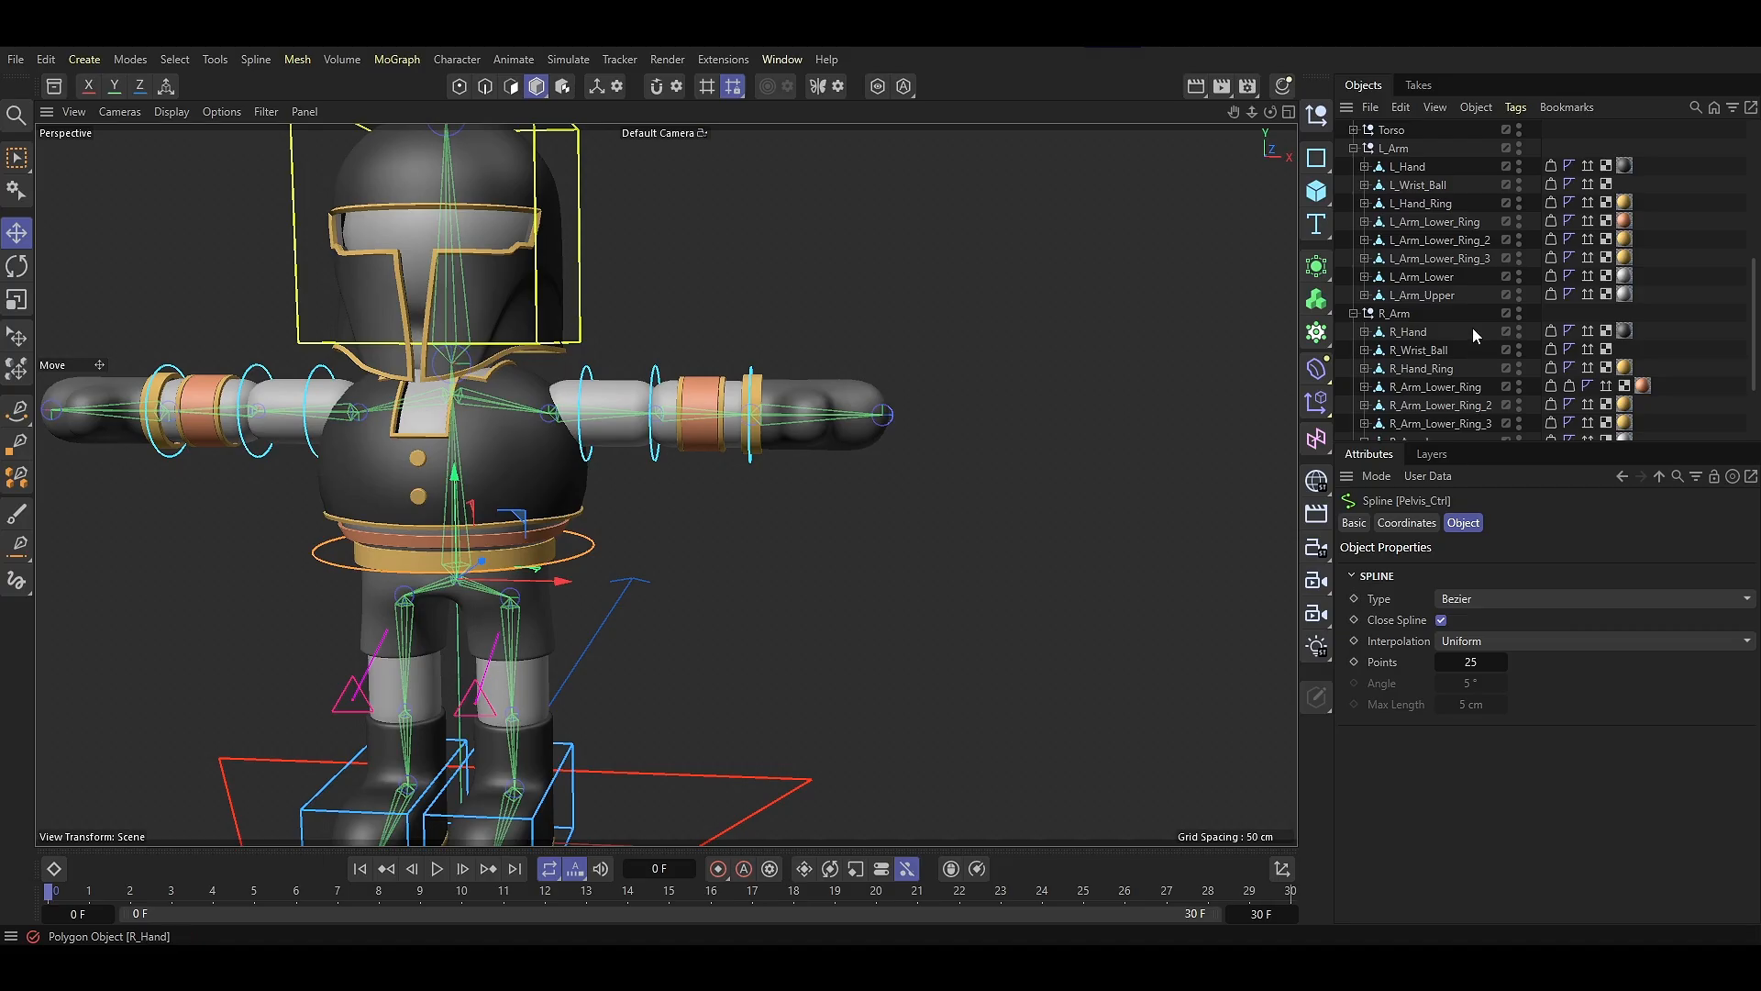
Compare the two Weight tags on R_Arm_Upper and delete the redundant older one
scroll(1473, 328, down, 2)
click(1569, 375)
click(1552, 380)
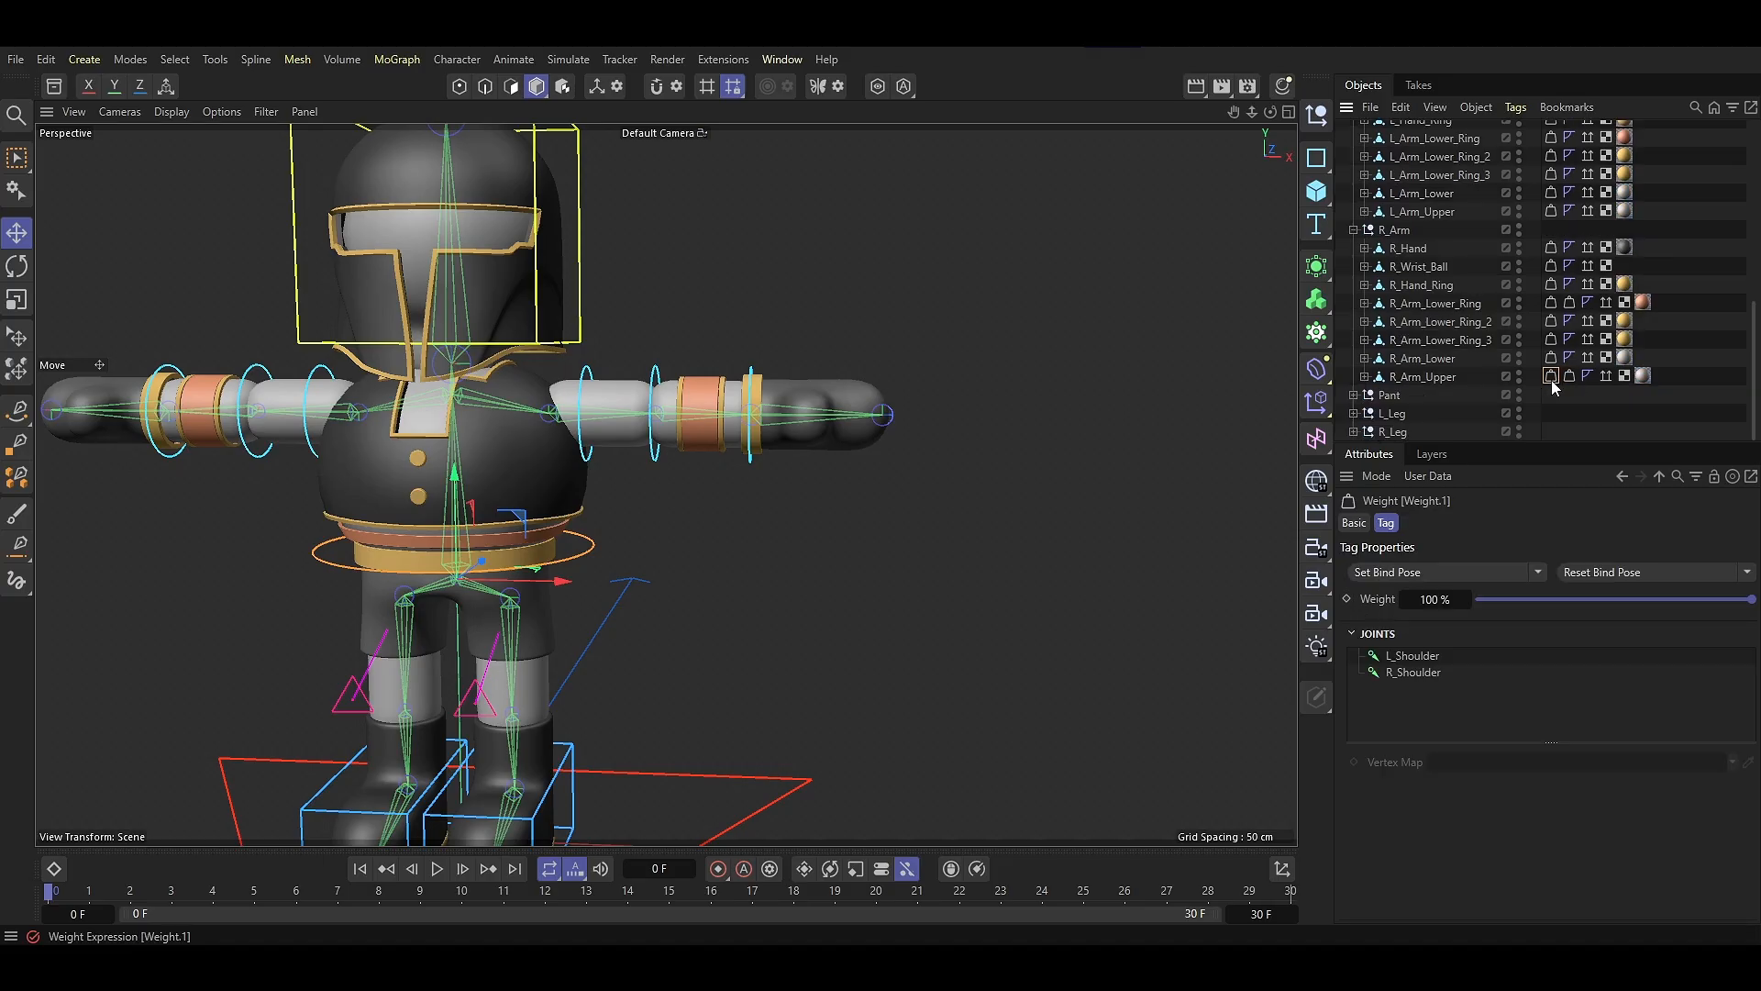
click(1570, 376)
key(Delete)
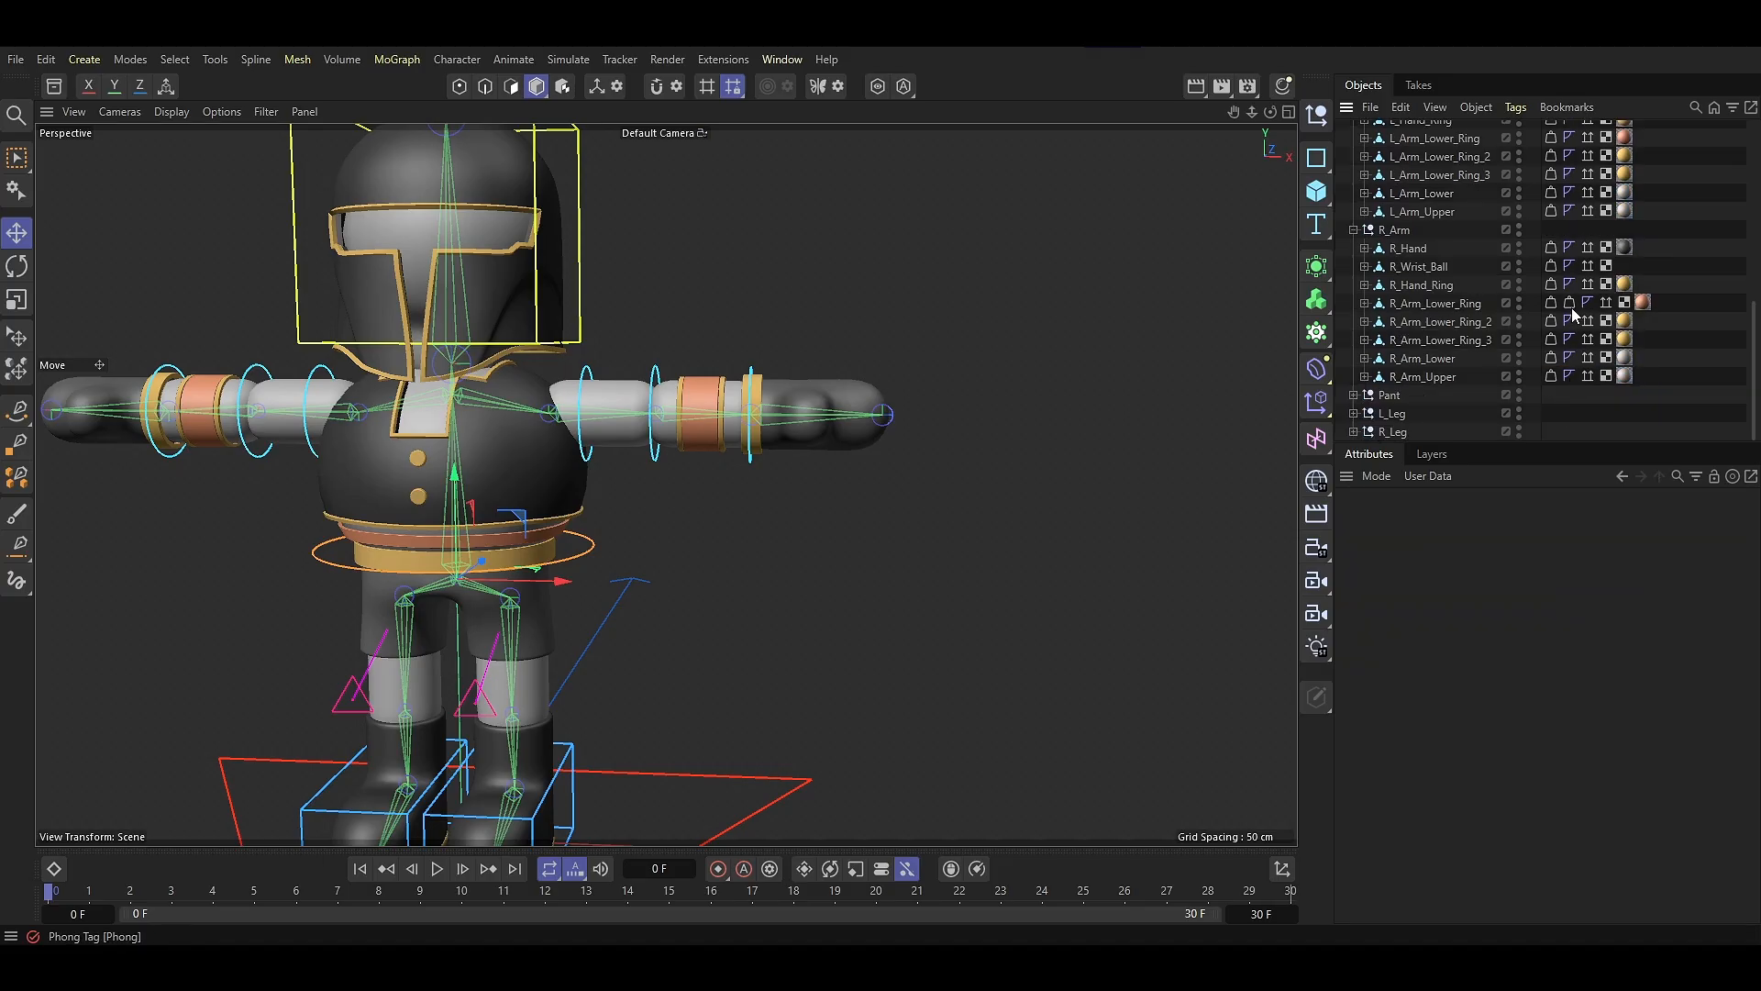
Delete the redundant extra Weight tag on R_Arm_Lower_Ring
click(1572, 304)
key(Delete)
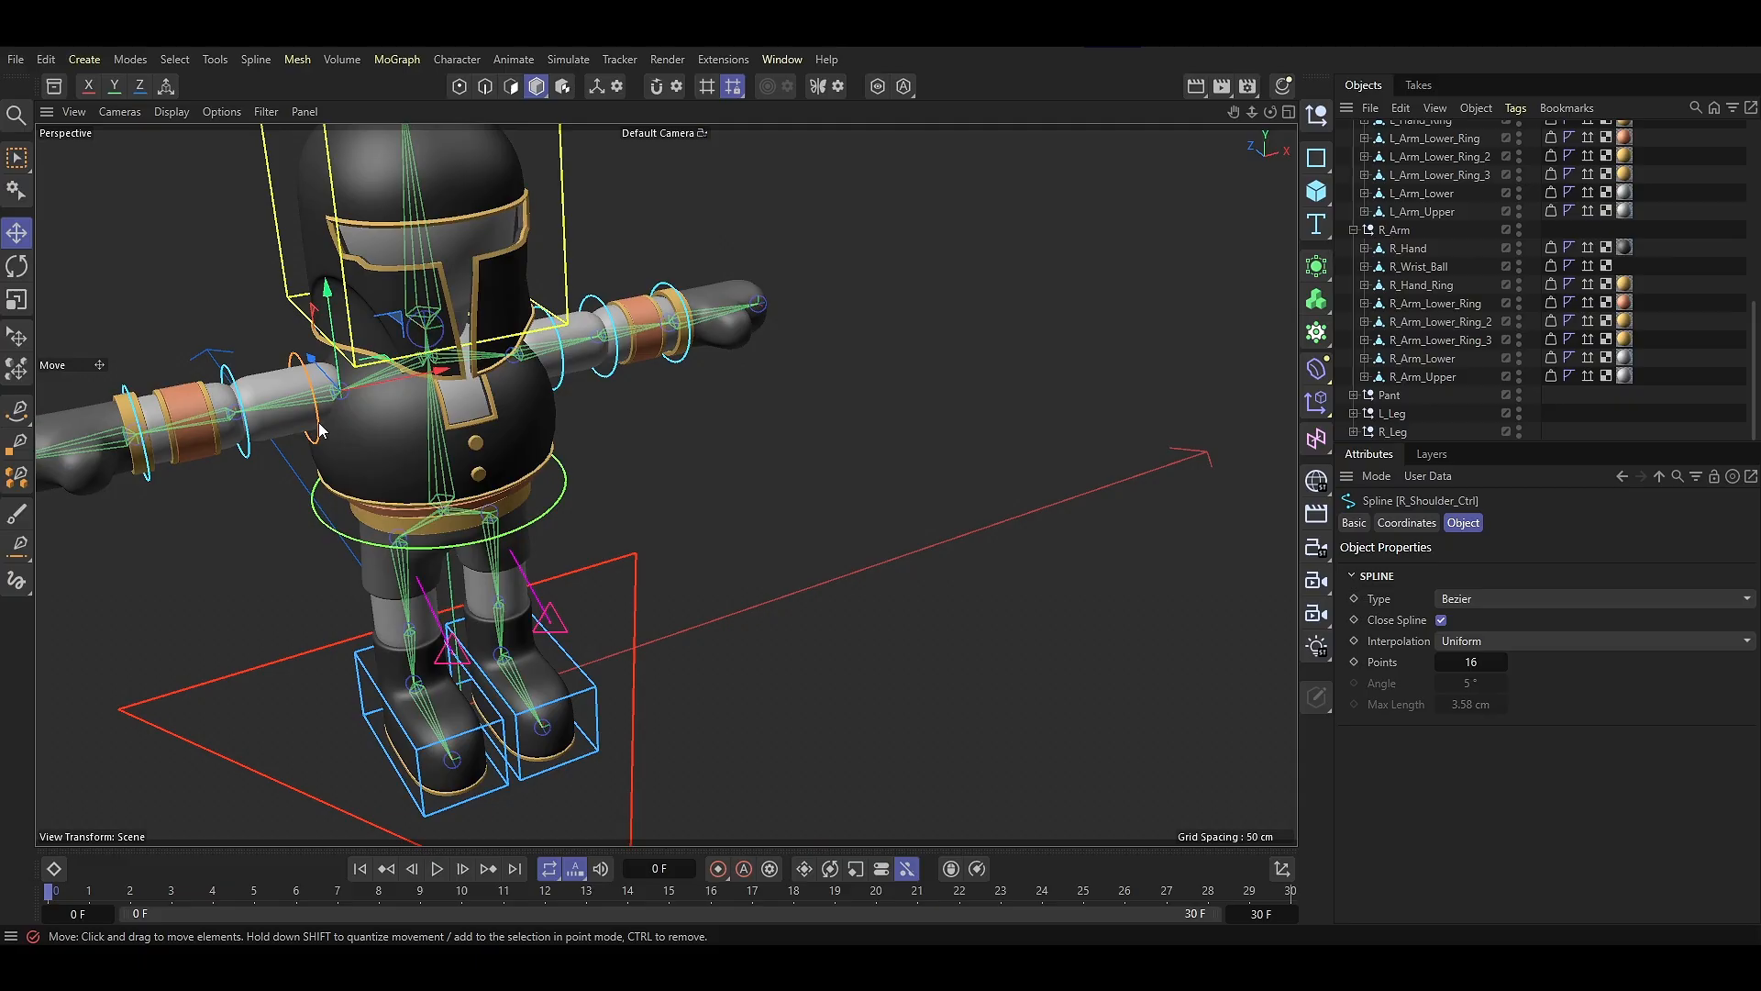
Check the right arm bindings by rotating the right shoulder, elbow and wrist controllers
key(r)
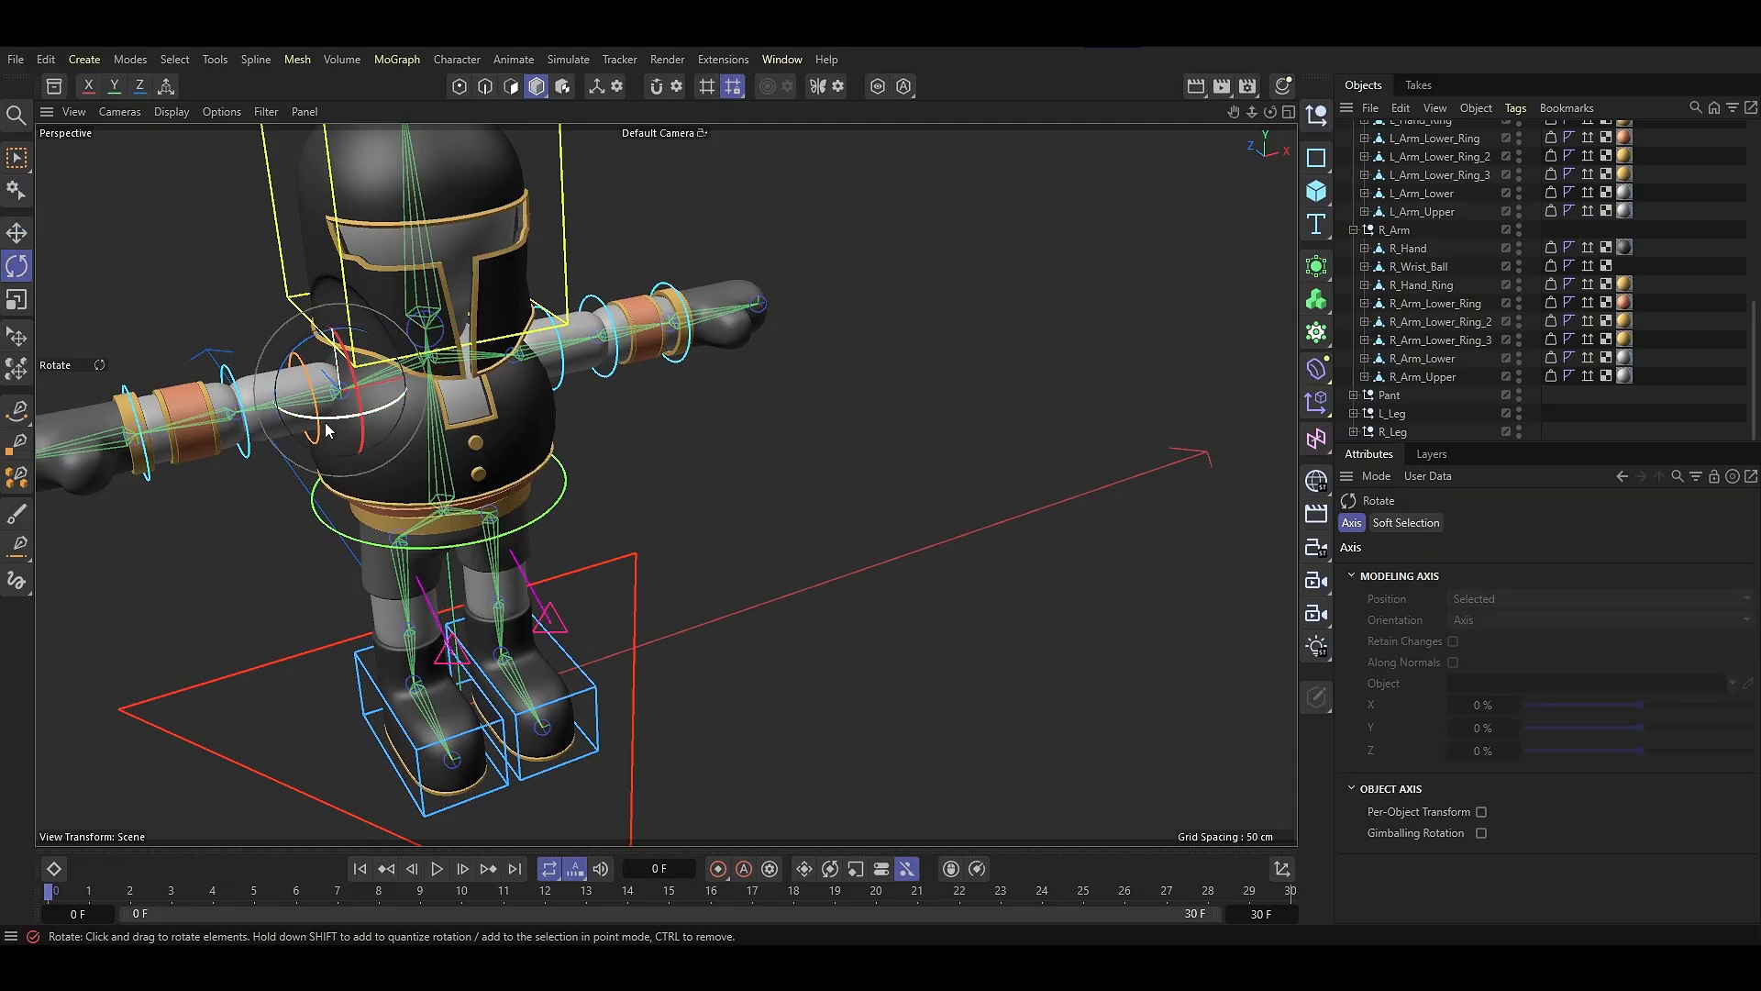
click(246, 448)
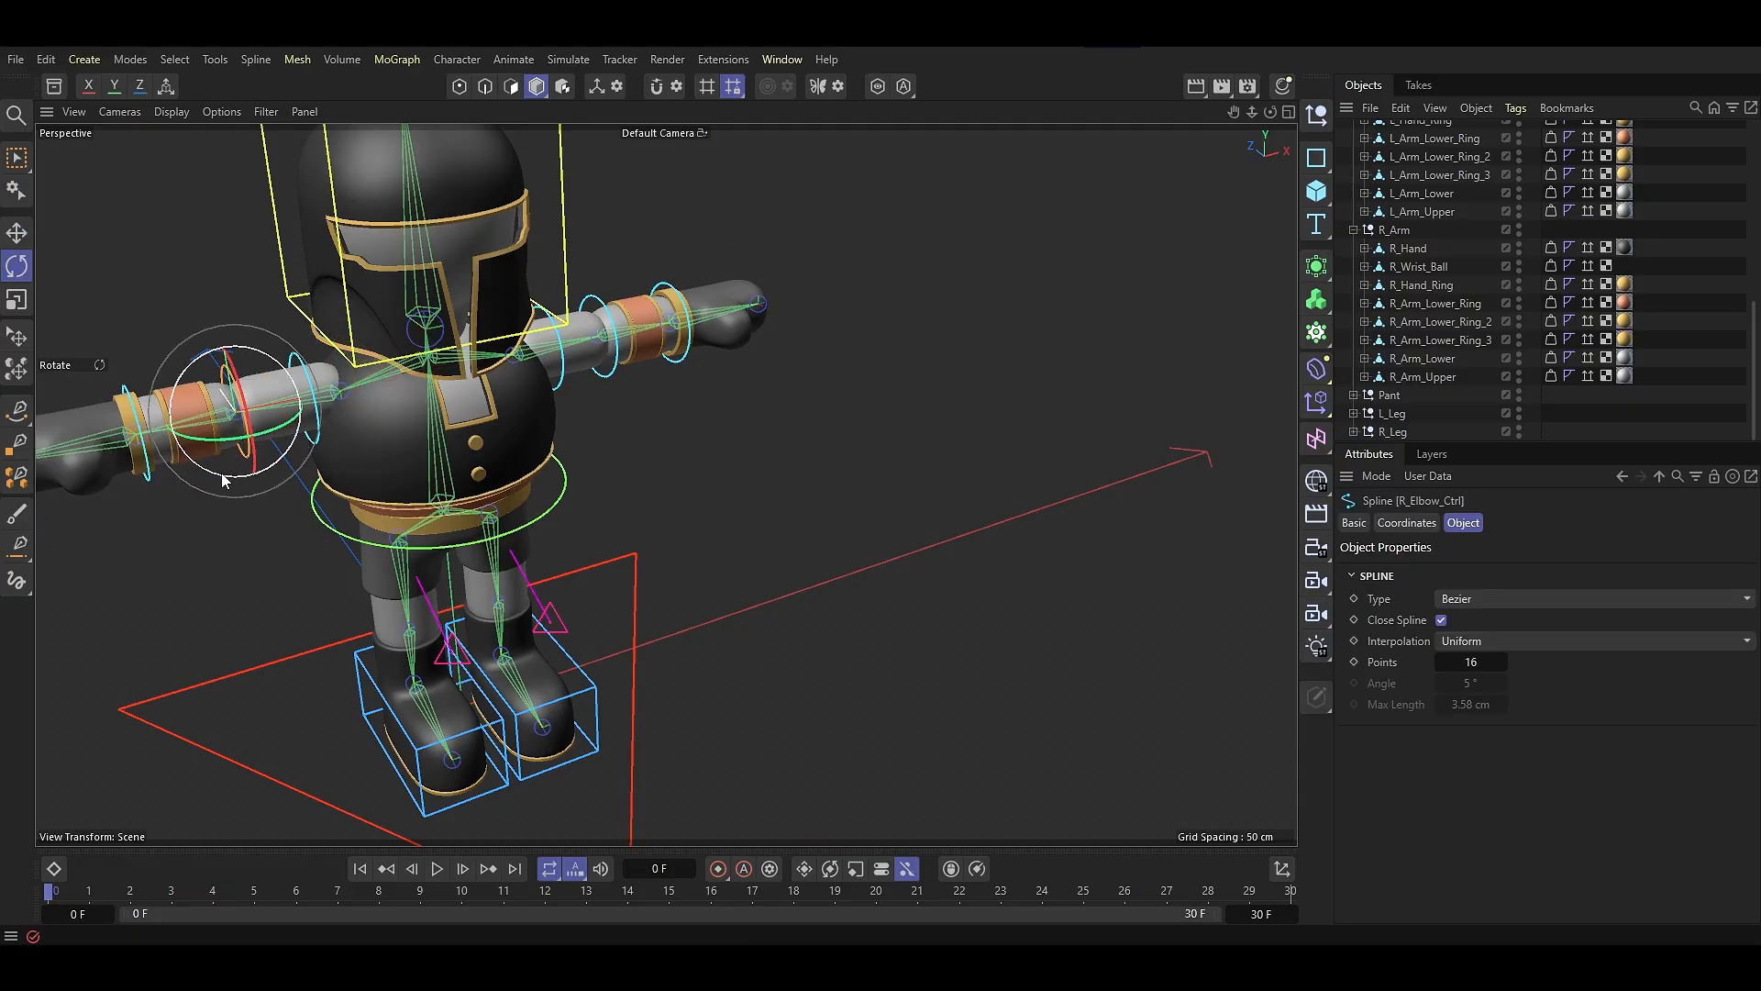
click(149, 477)
alt+drag(552, 540, 520, 524)
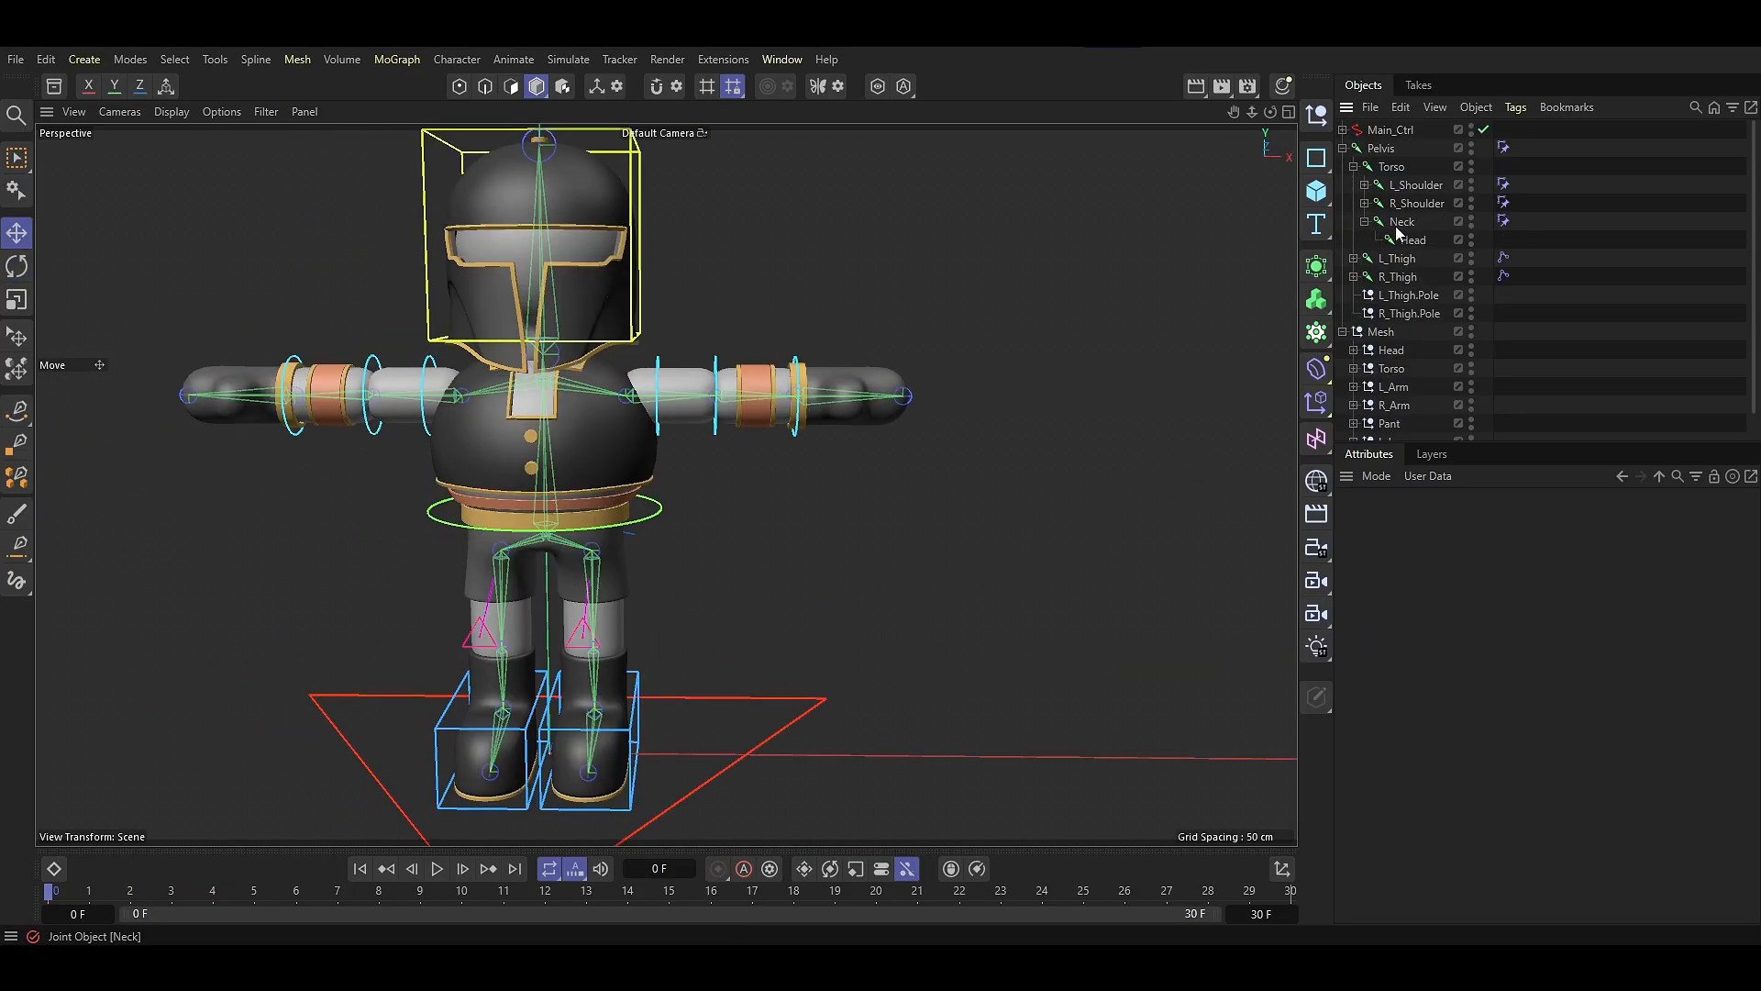
Bind the Head, Head_Armor, Head_Armor_Top and Head_Armor_Stripe meshes to the Neck joint
click(1409, 223)
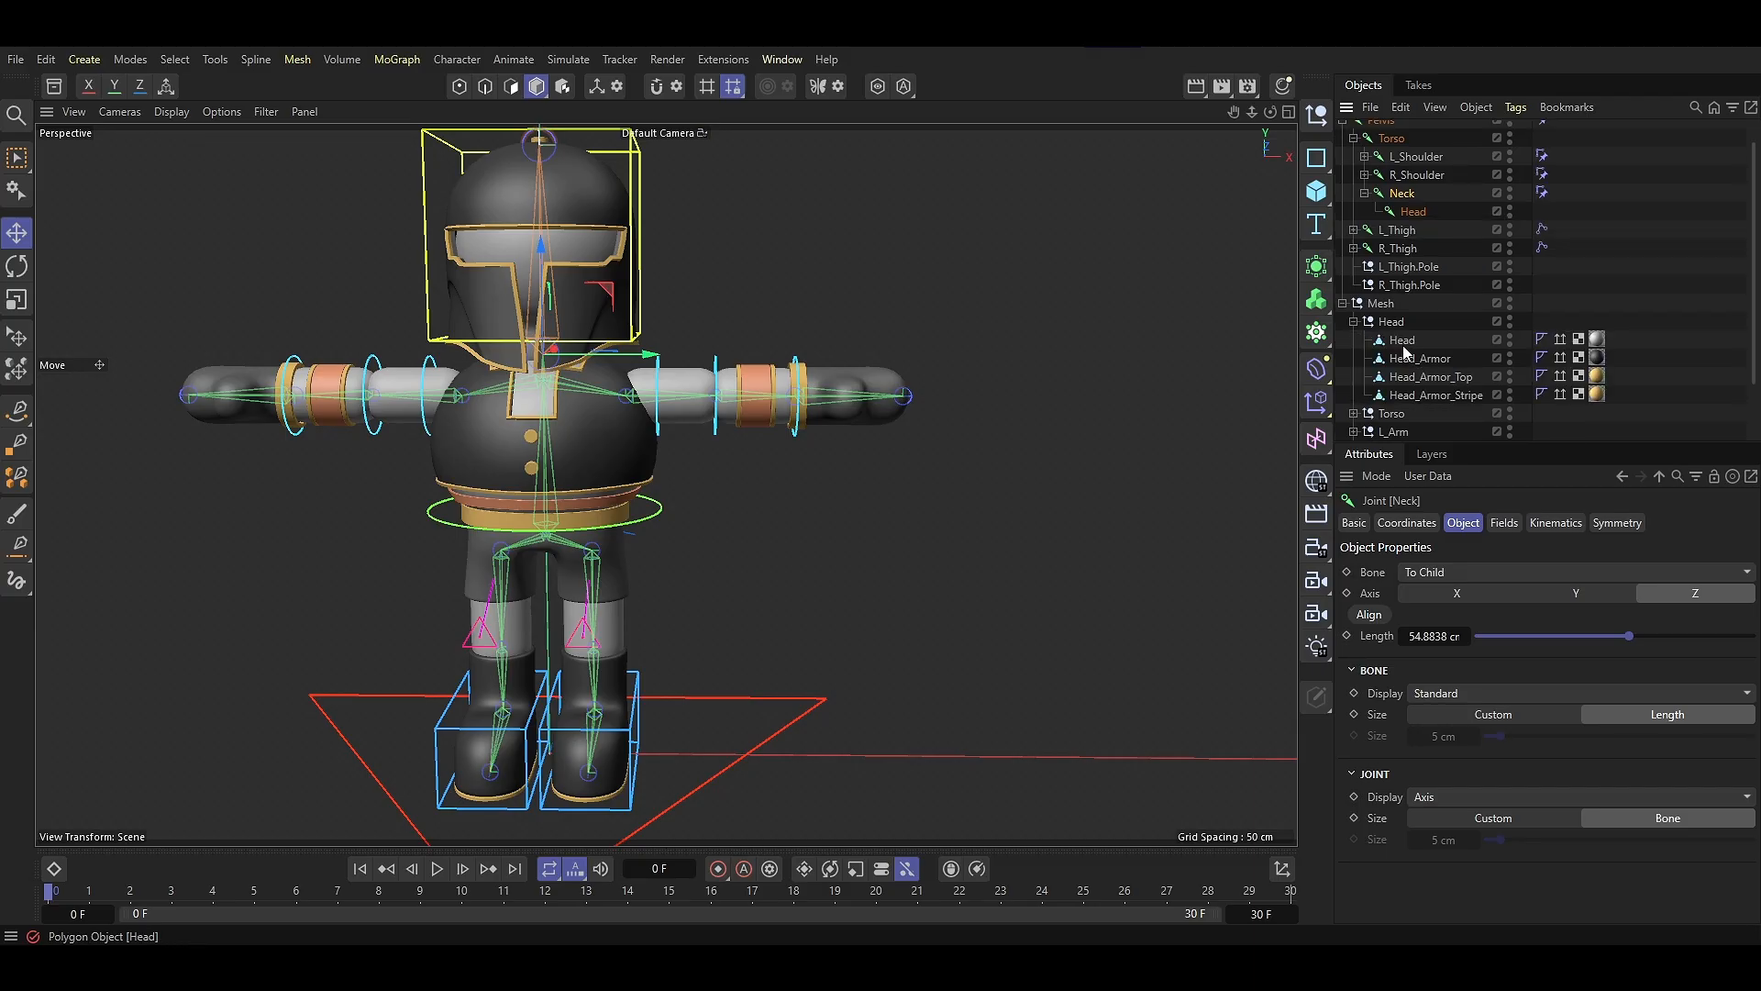
ctrl+click(1403, 346)
ctrl+click(1408, 364)
ctrl+click(1409, 378)
ctrl+click(1413, 398)
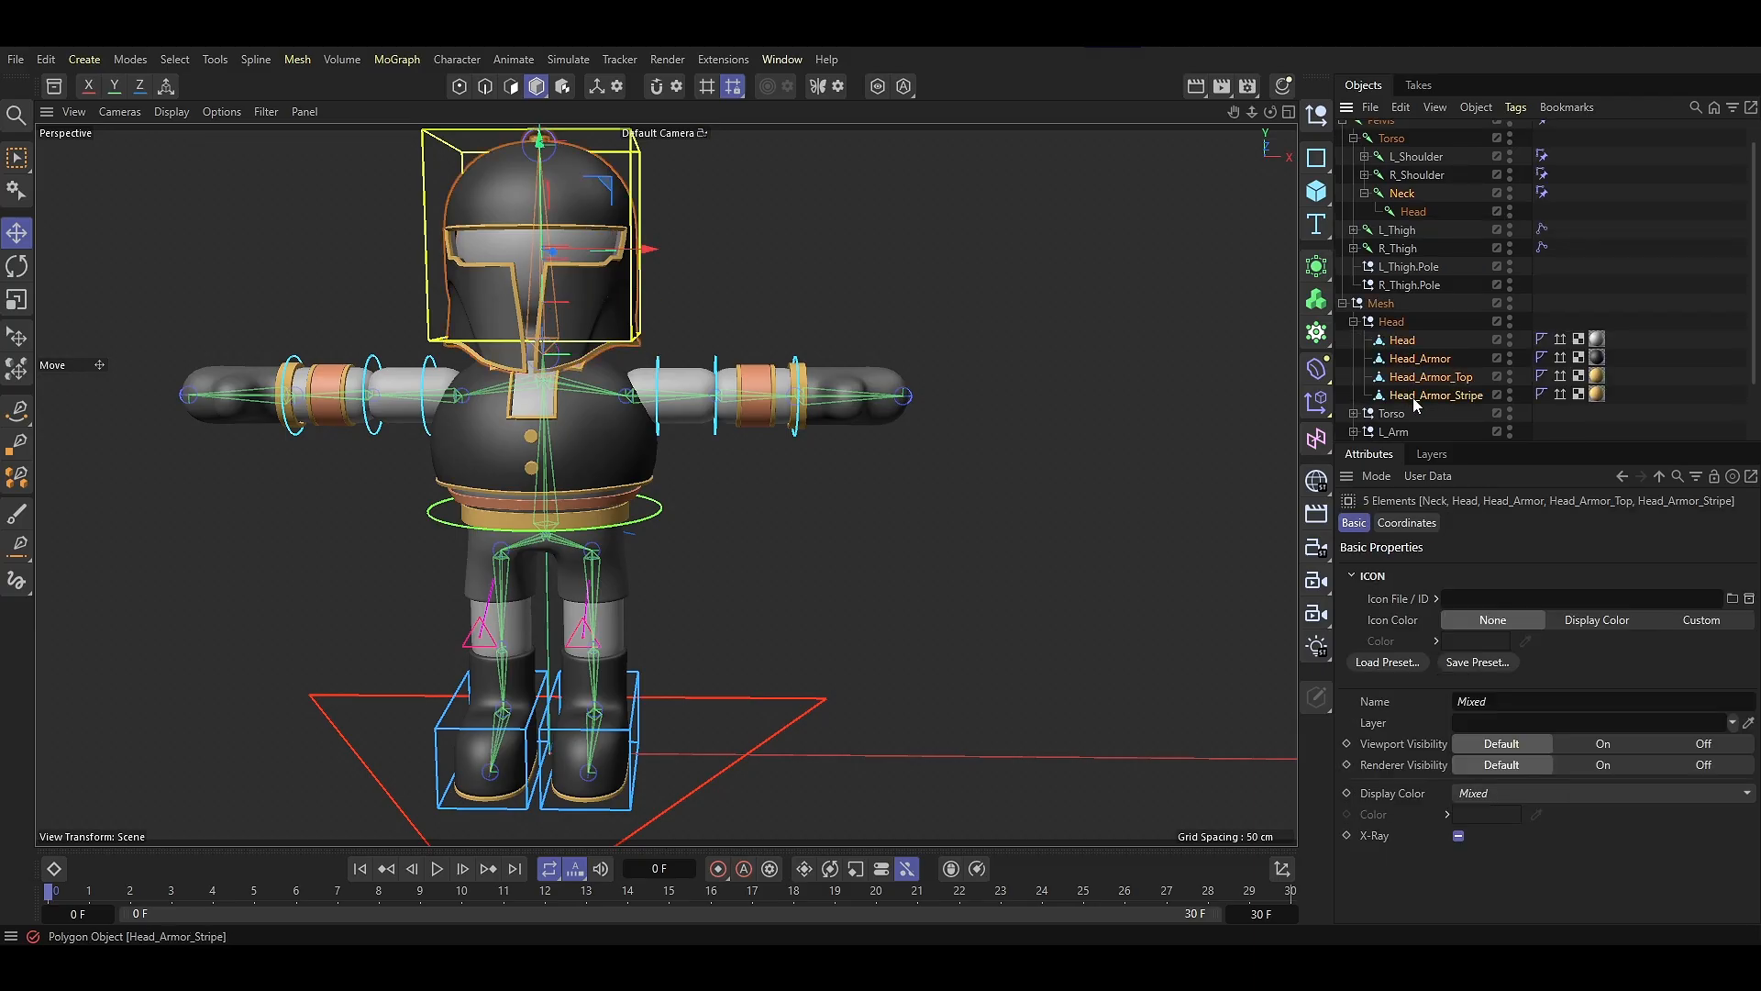
click(456, 60)
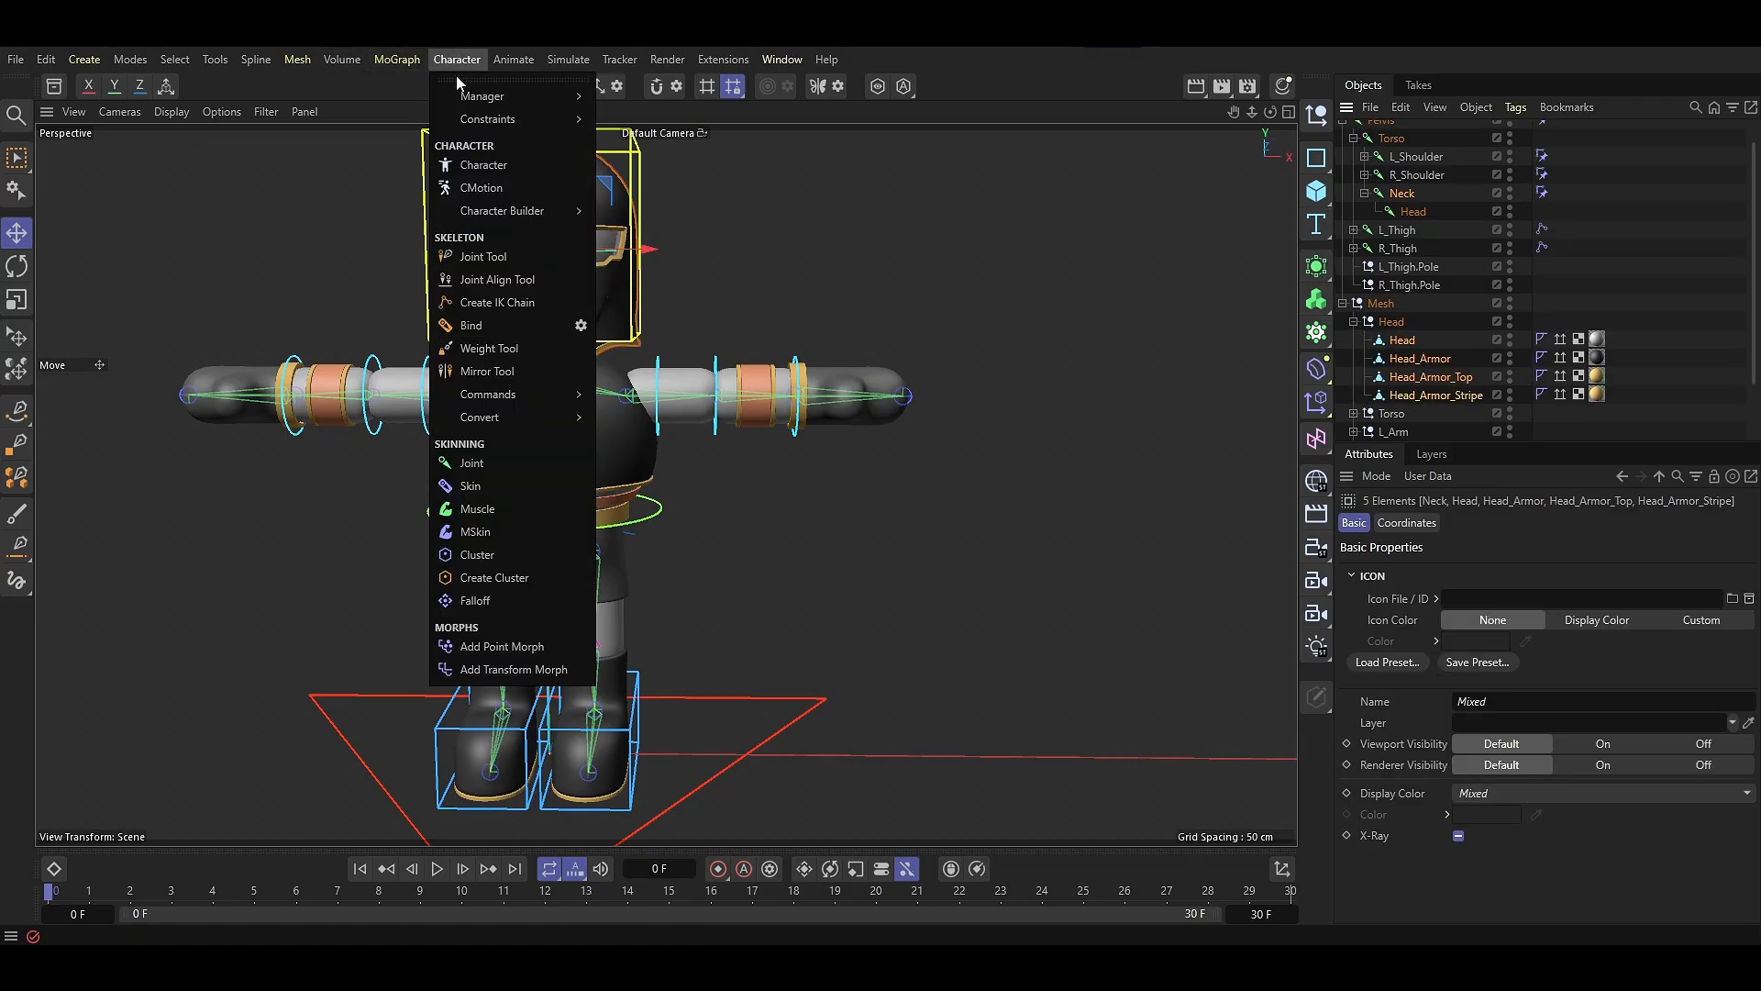
click(472, 328)
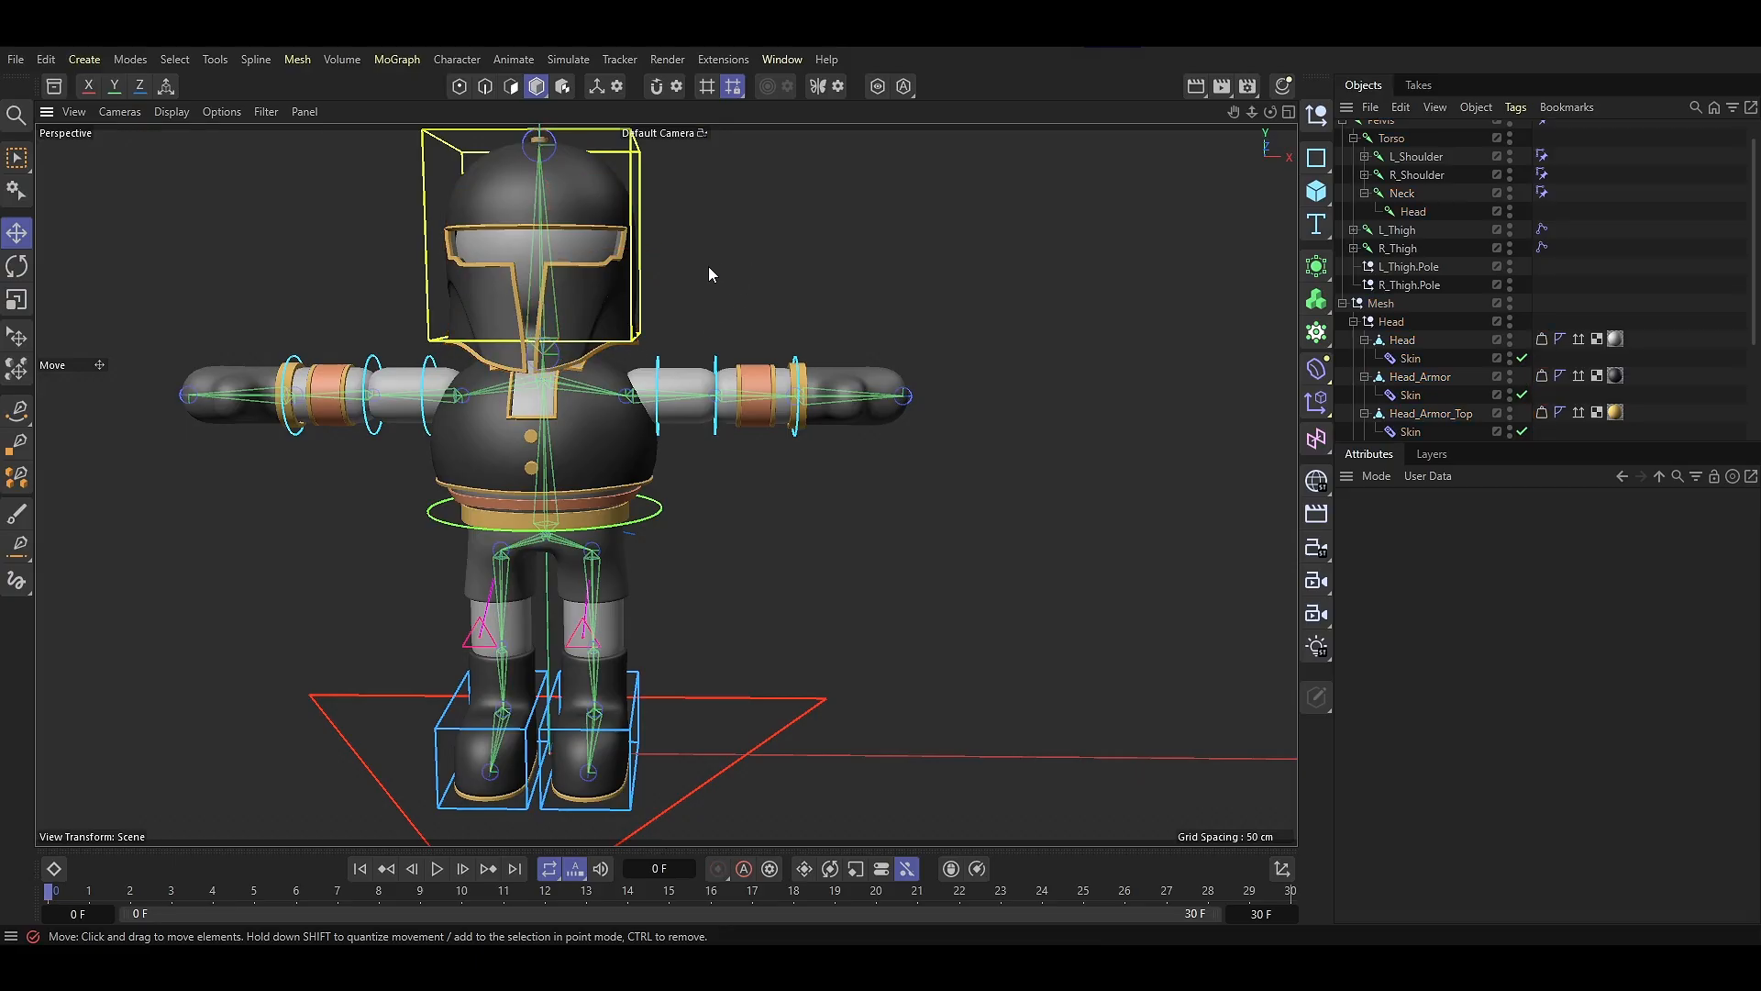
Test the head binding by rotating the head controller, and undo the rotation
key(r)
drag(572, 315, 736, 319)
key(ctrl+z)
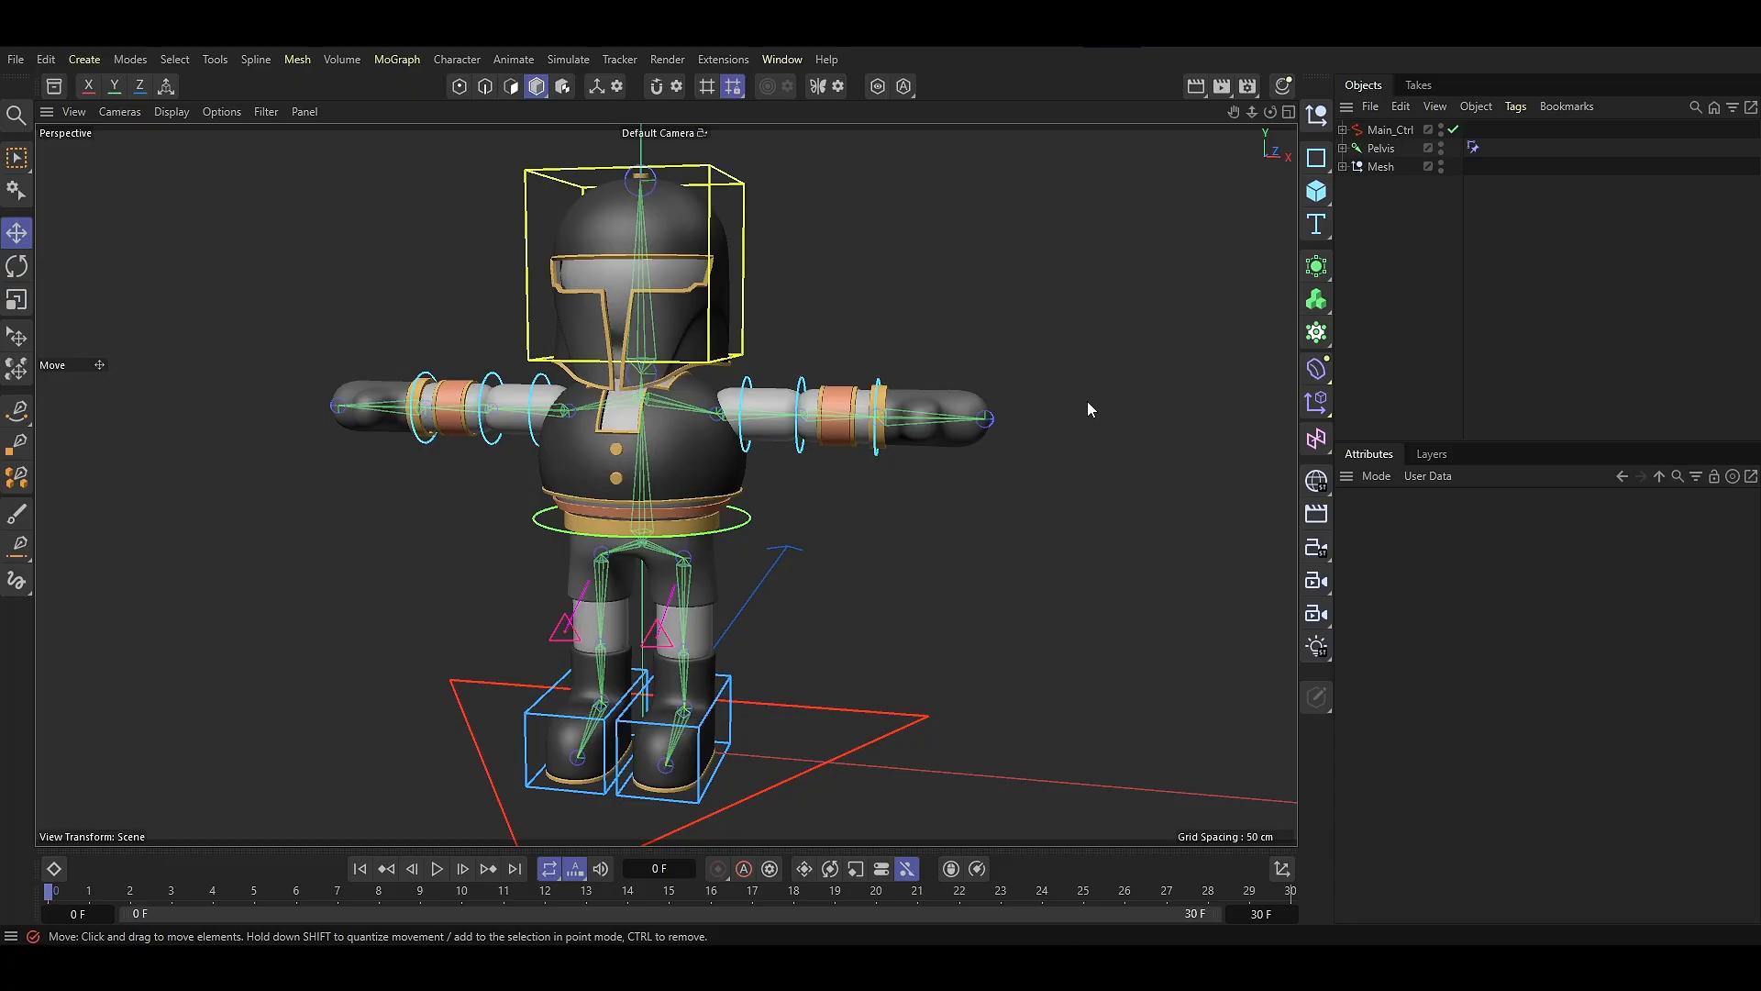
Add a CMotion object to the scene and enable it
click(457, 60)
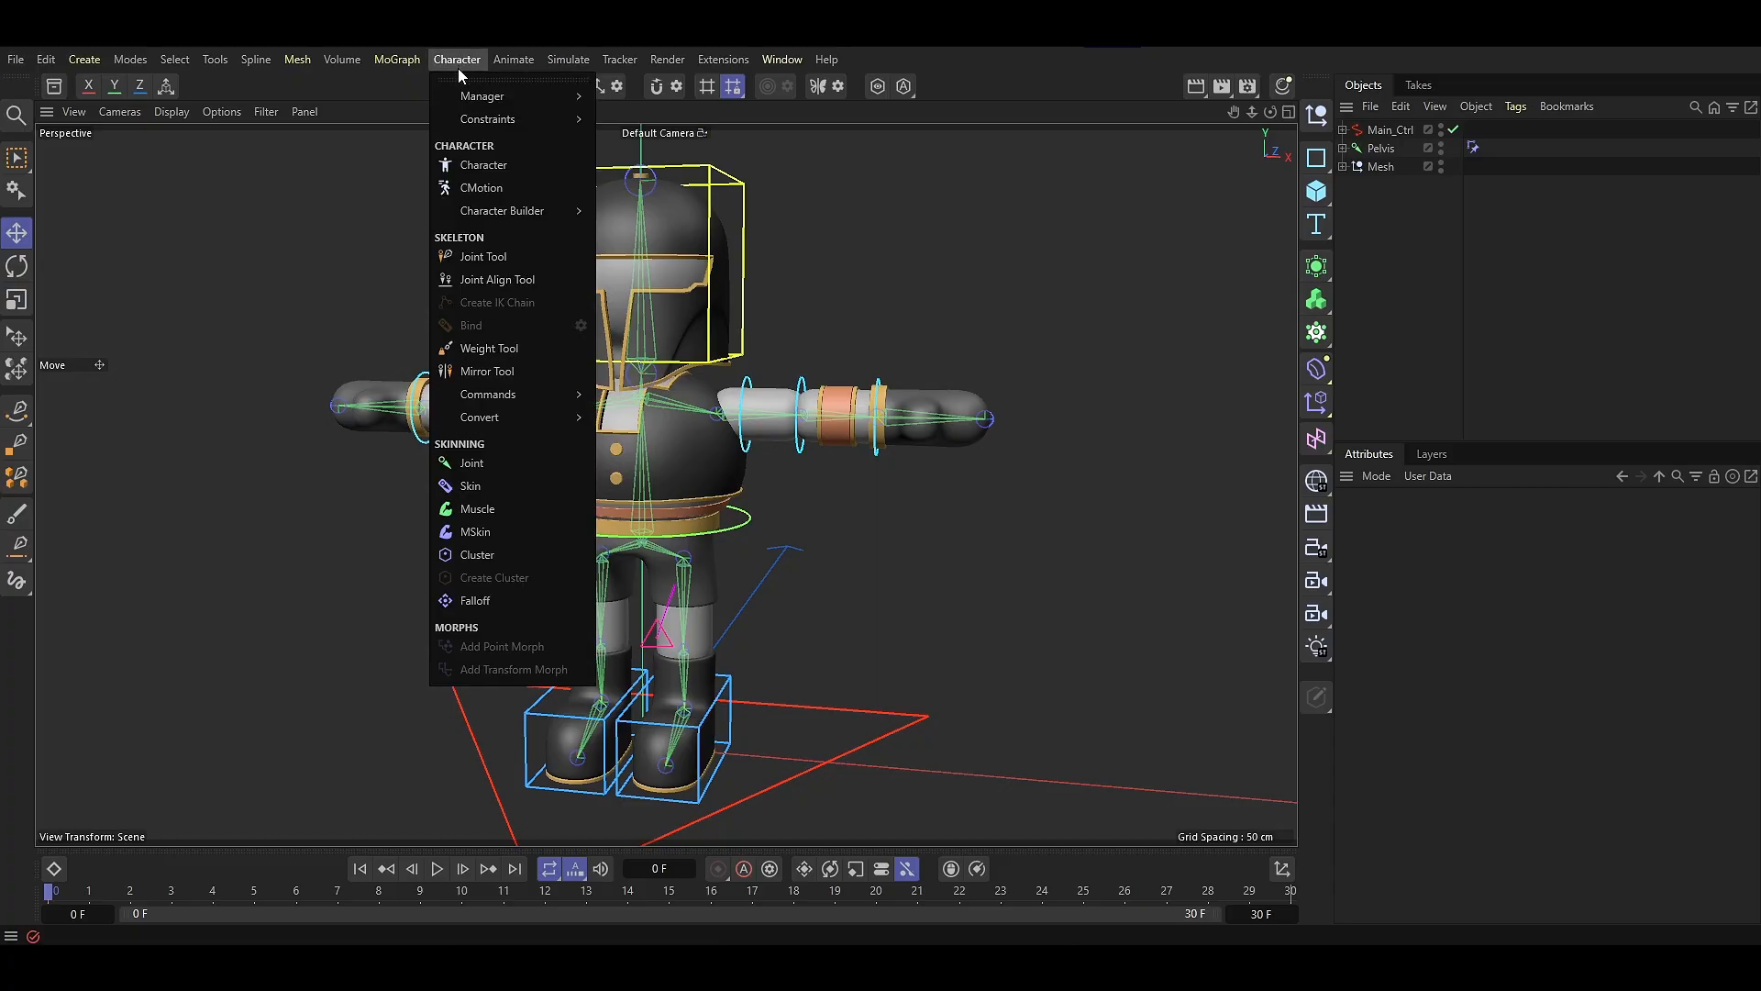
click(484, 188)
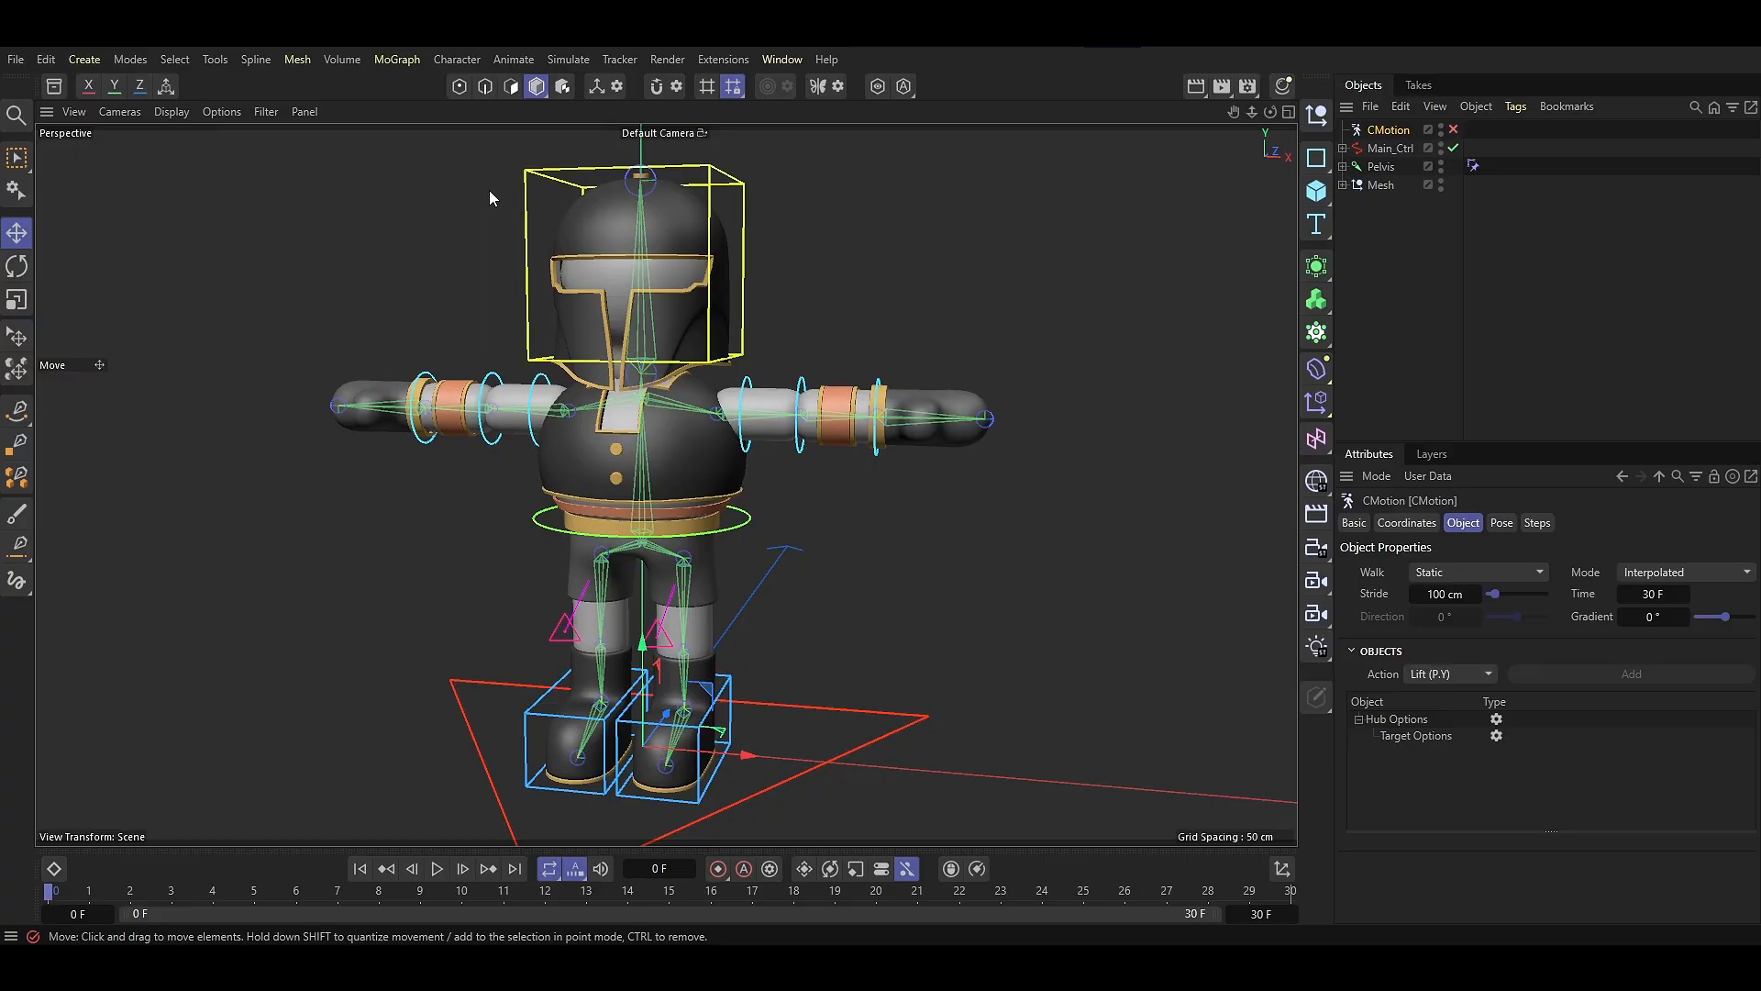
alt+drag(907, 518, 928, 521)
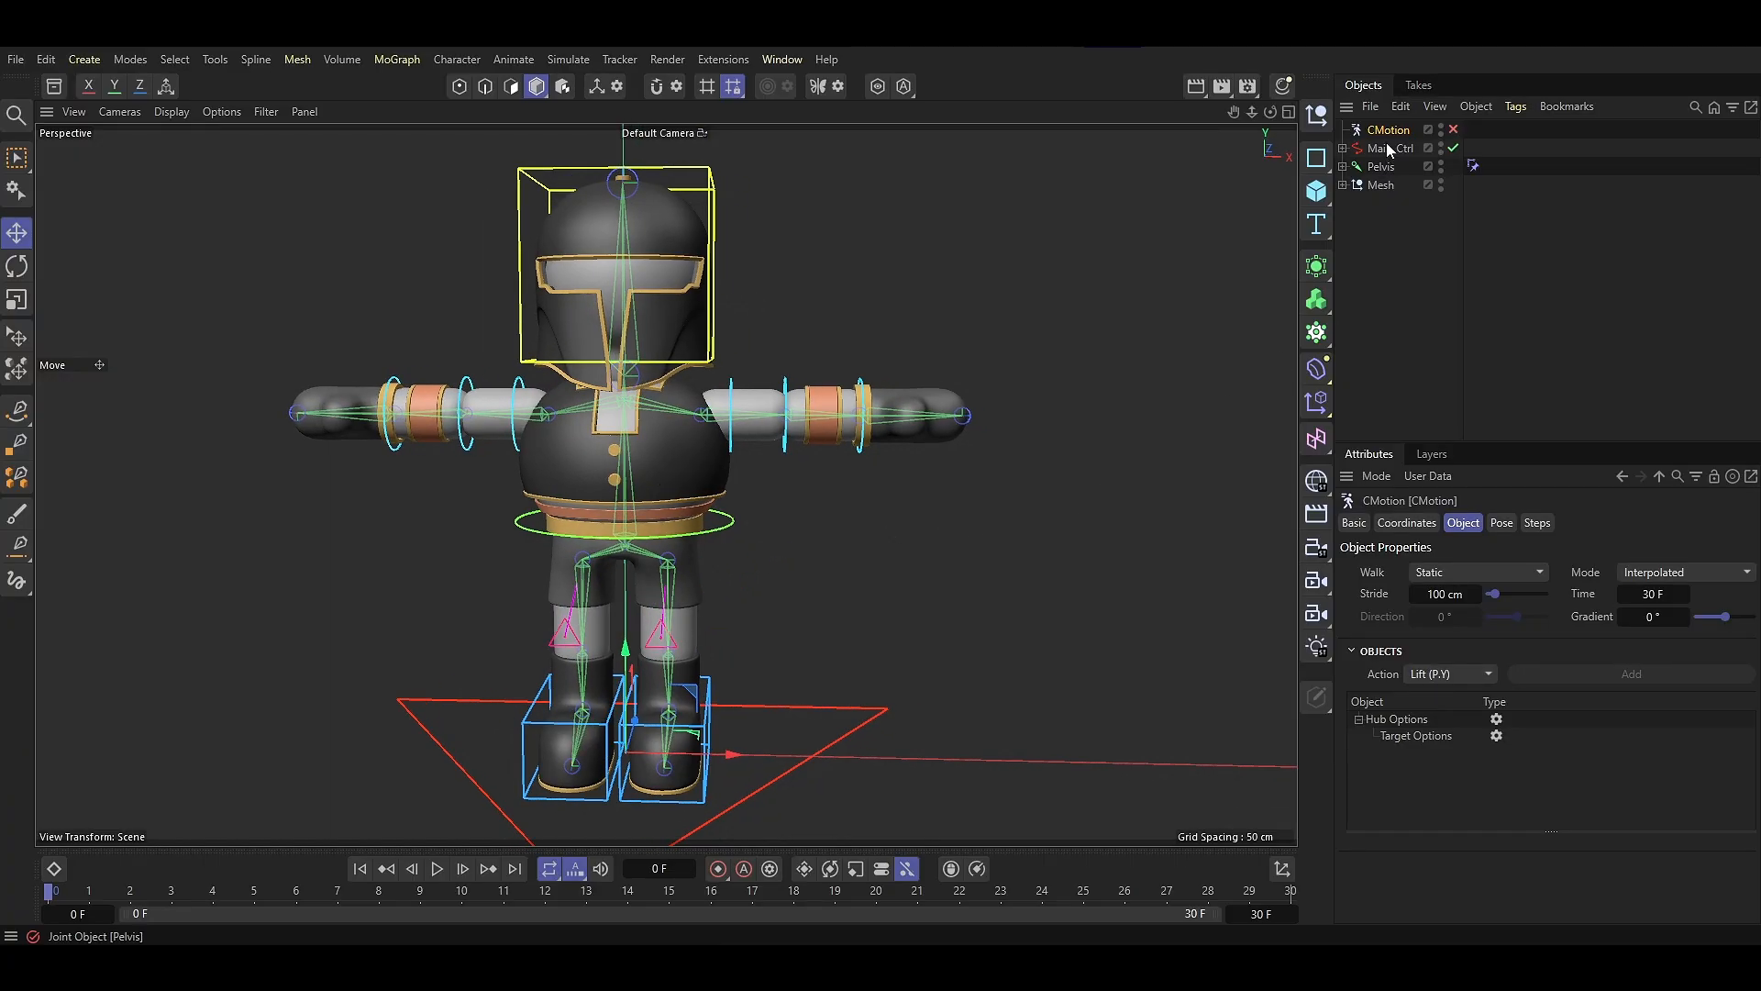
click(1454, 131)
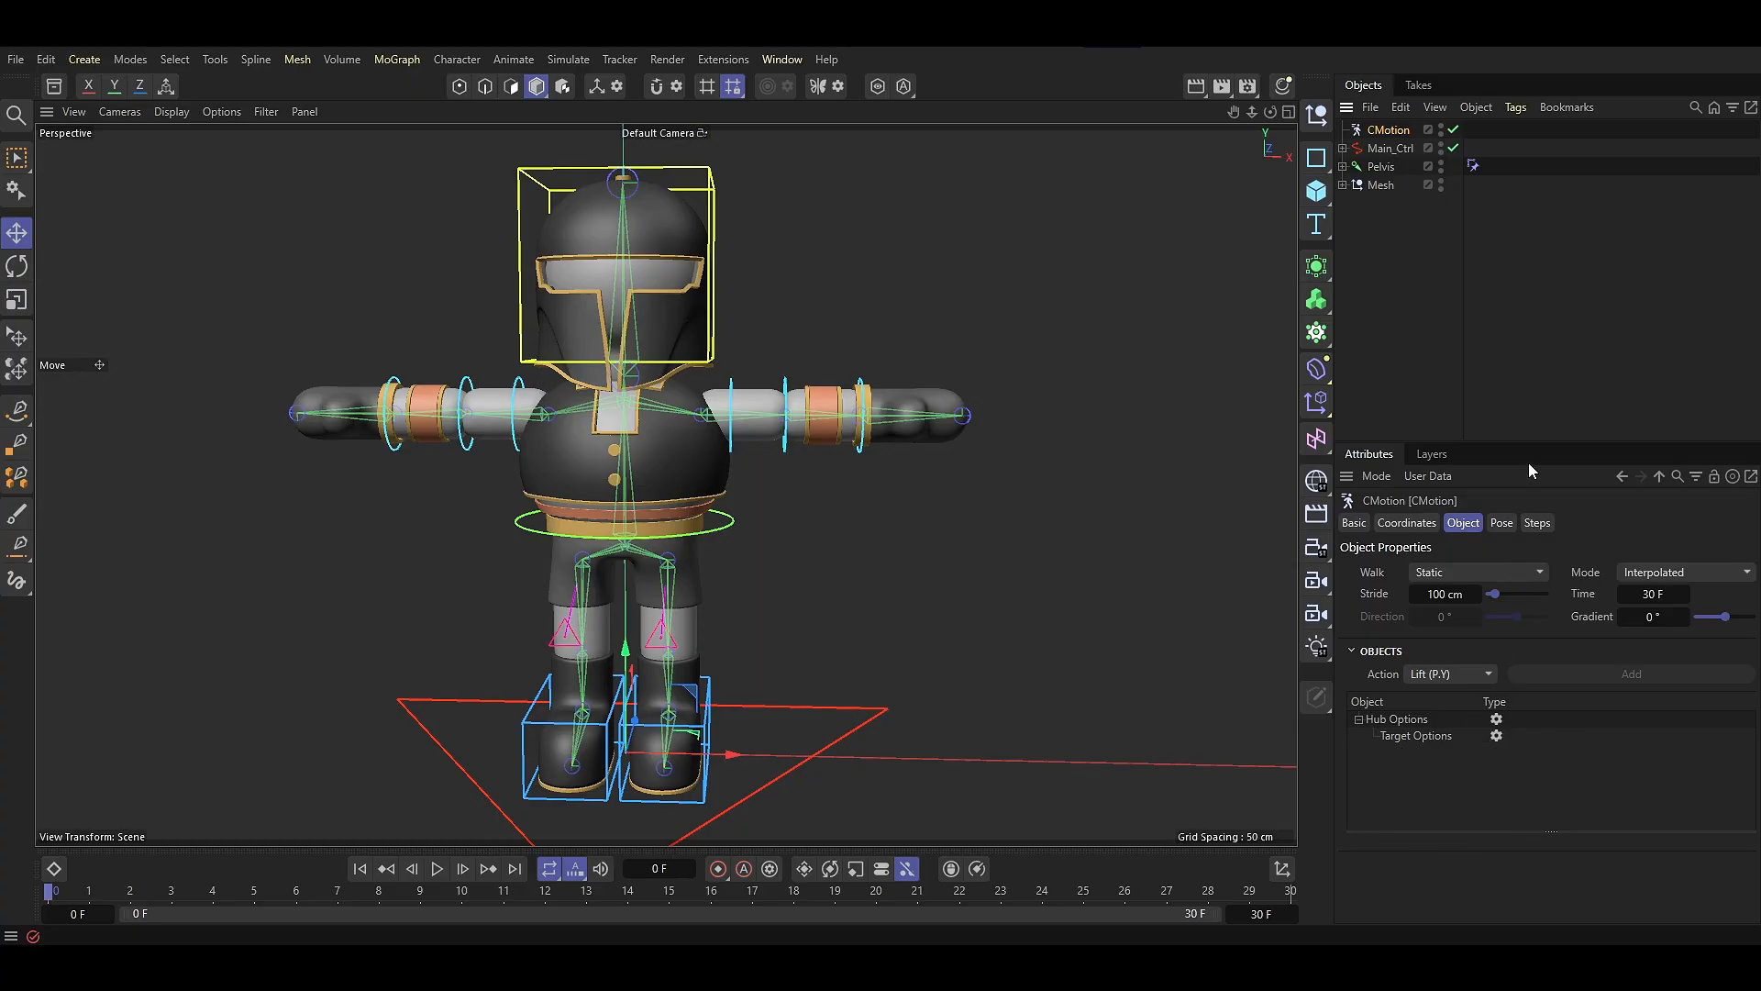
Add Main_Ctrl as the hub in the CMotion object list and place L_Leg_Ctrl beneath it
drag(1390, 148, 1407, 756)
click(1343, 148)
drag(1402, 239, 1419, 763)
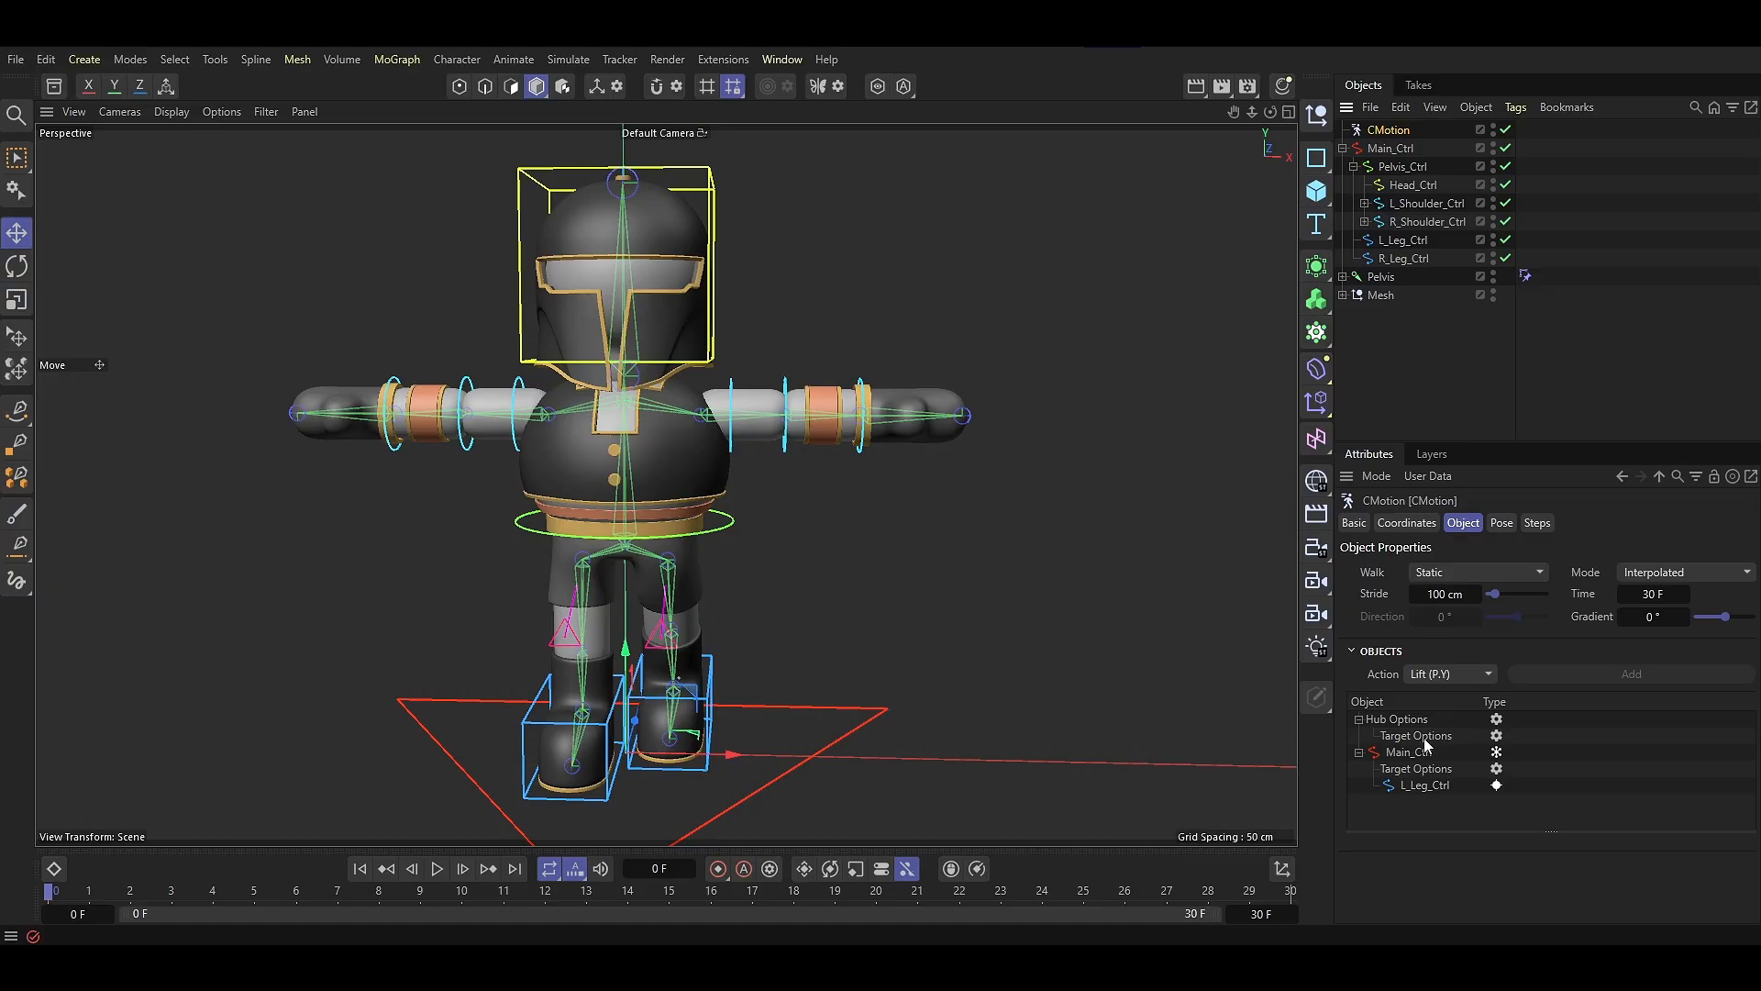
Preview the left leg's stepping motion from the character's side and return to the first frame
alt+drag(801, 734, 688, 732)
click(436, 868)
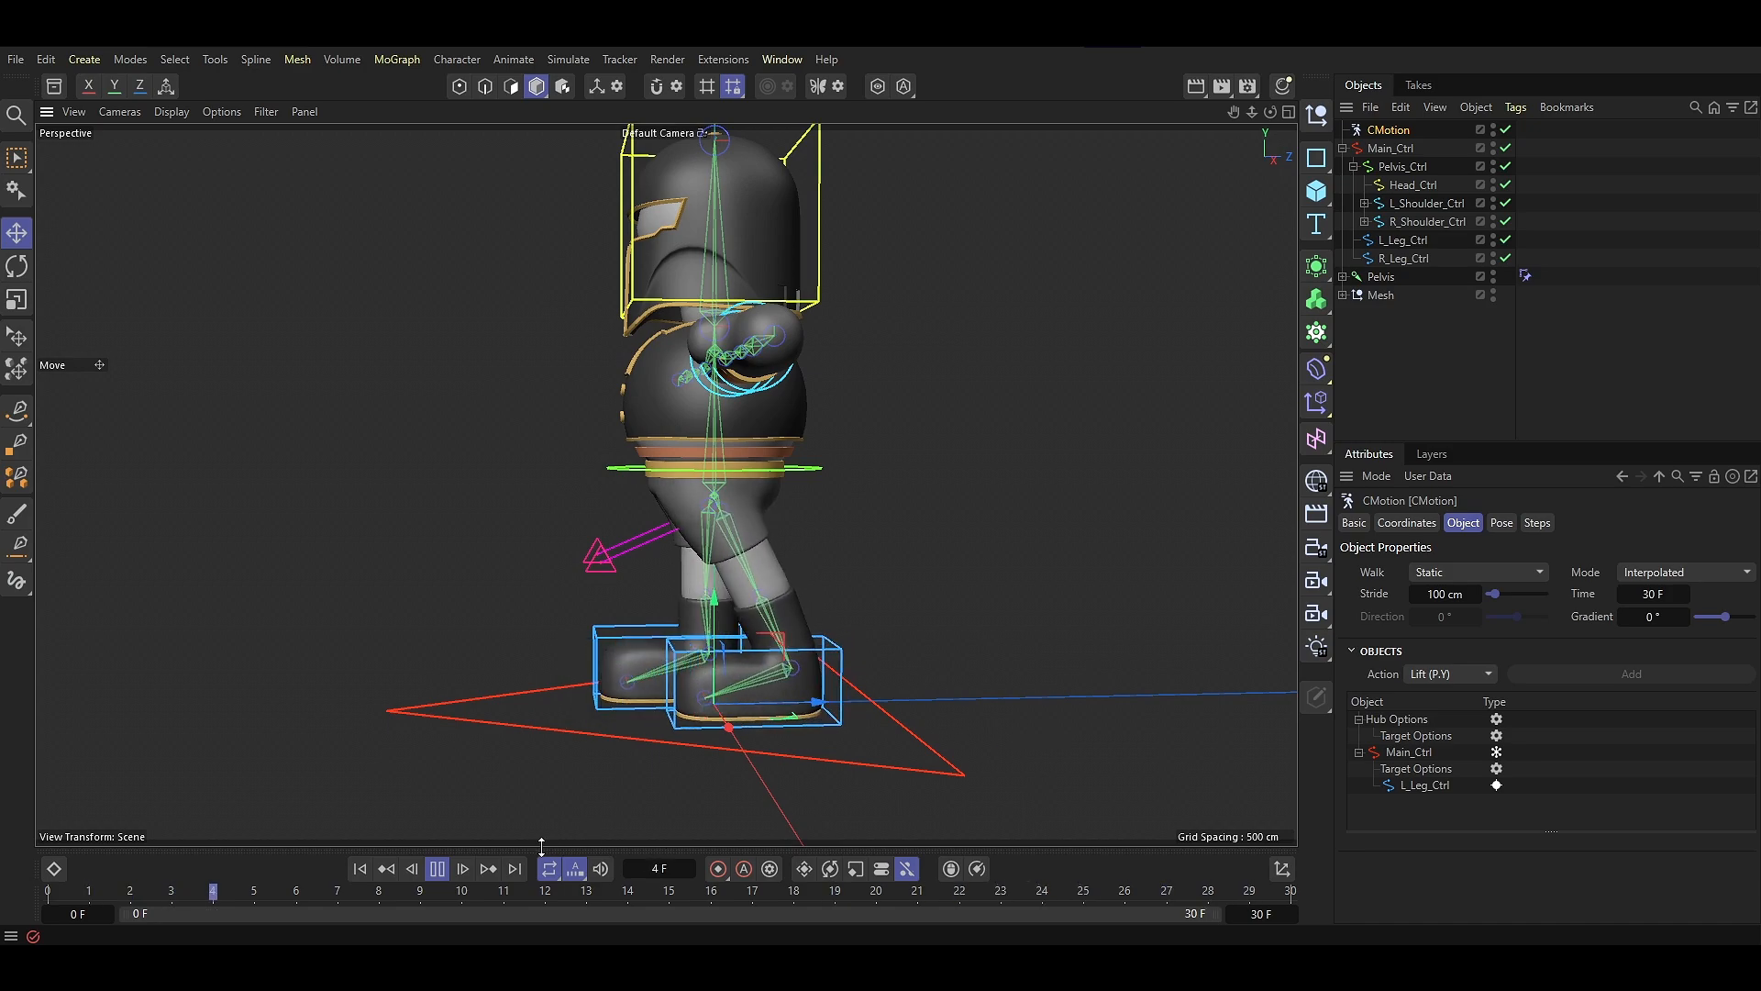
click(437, 868)
click(359, 868)
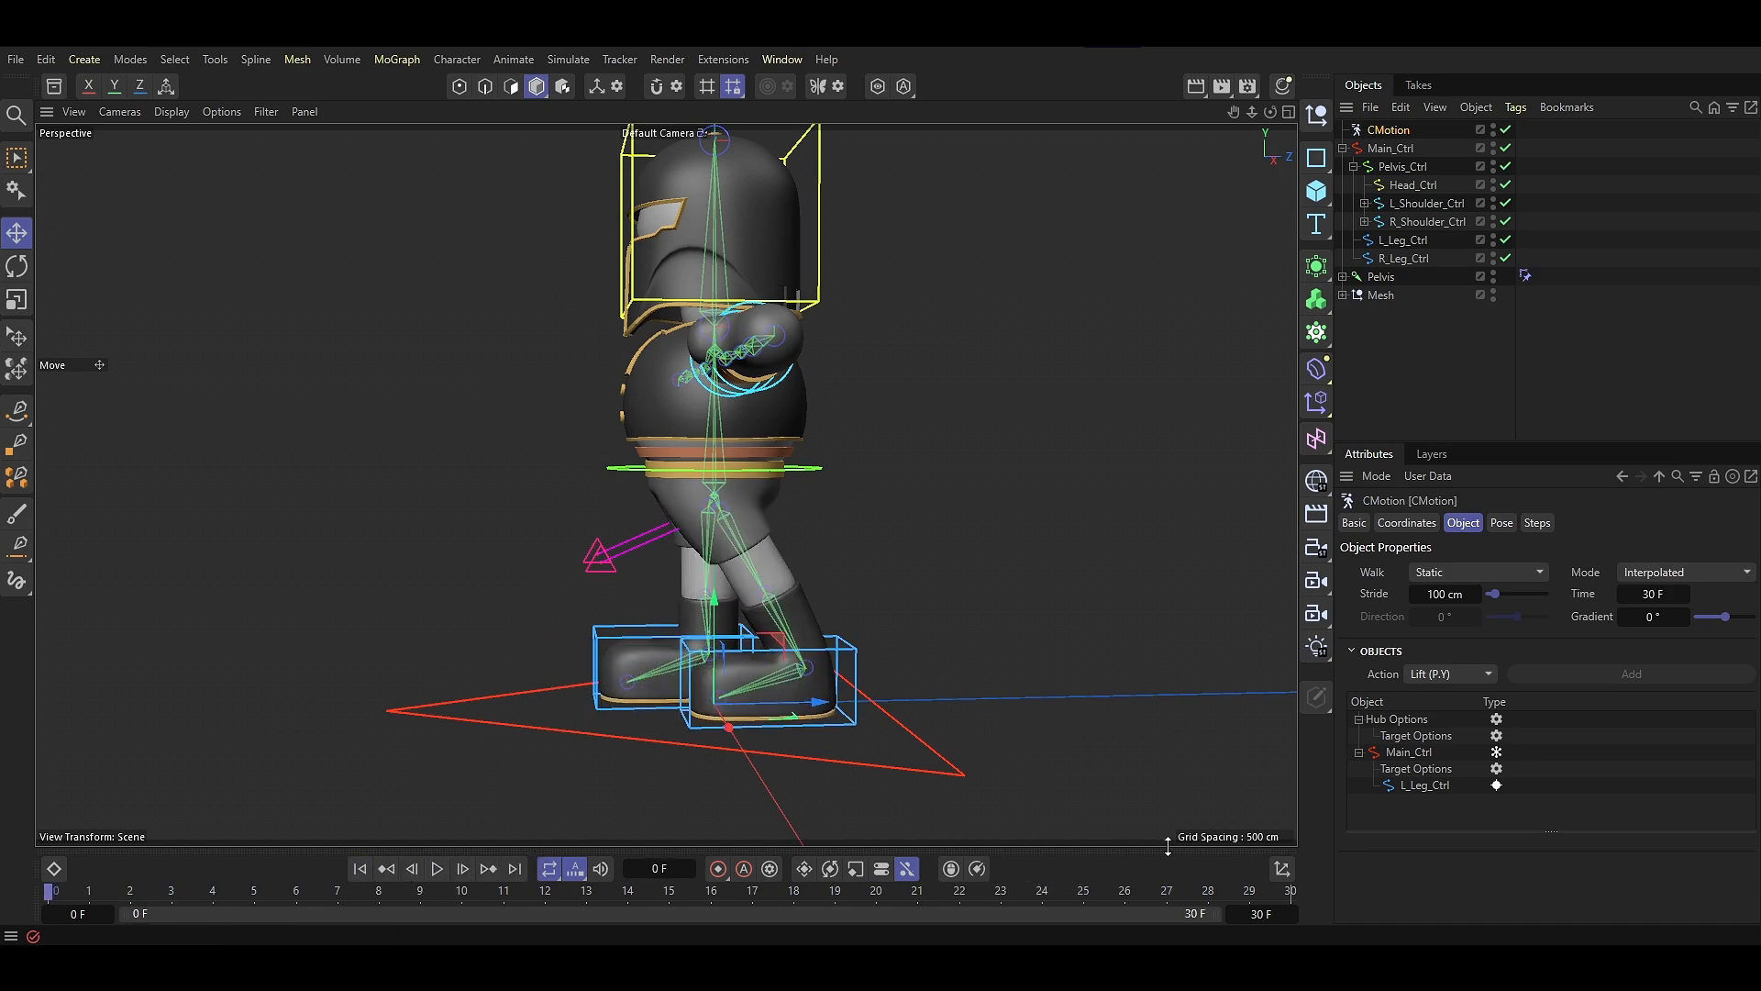
Compare L_Leg_Ctrl's motion in playback with the driver set to None and restored to Steps
click(1428, 785)
scroll(1385, 863, down, 1)
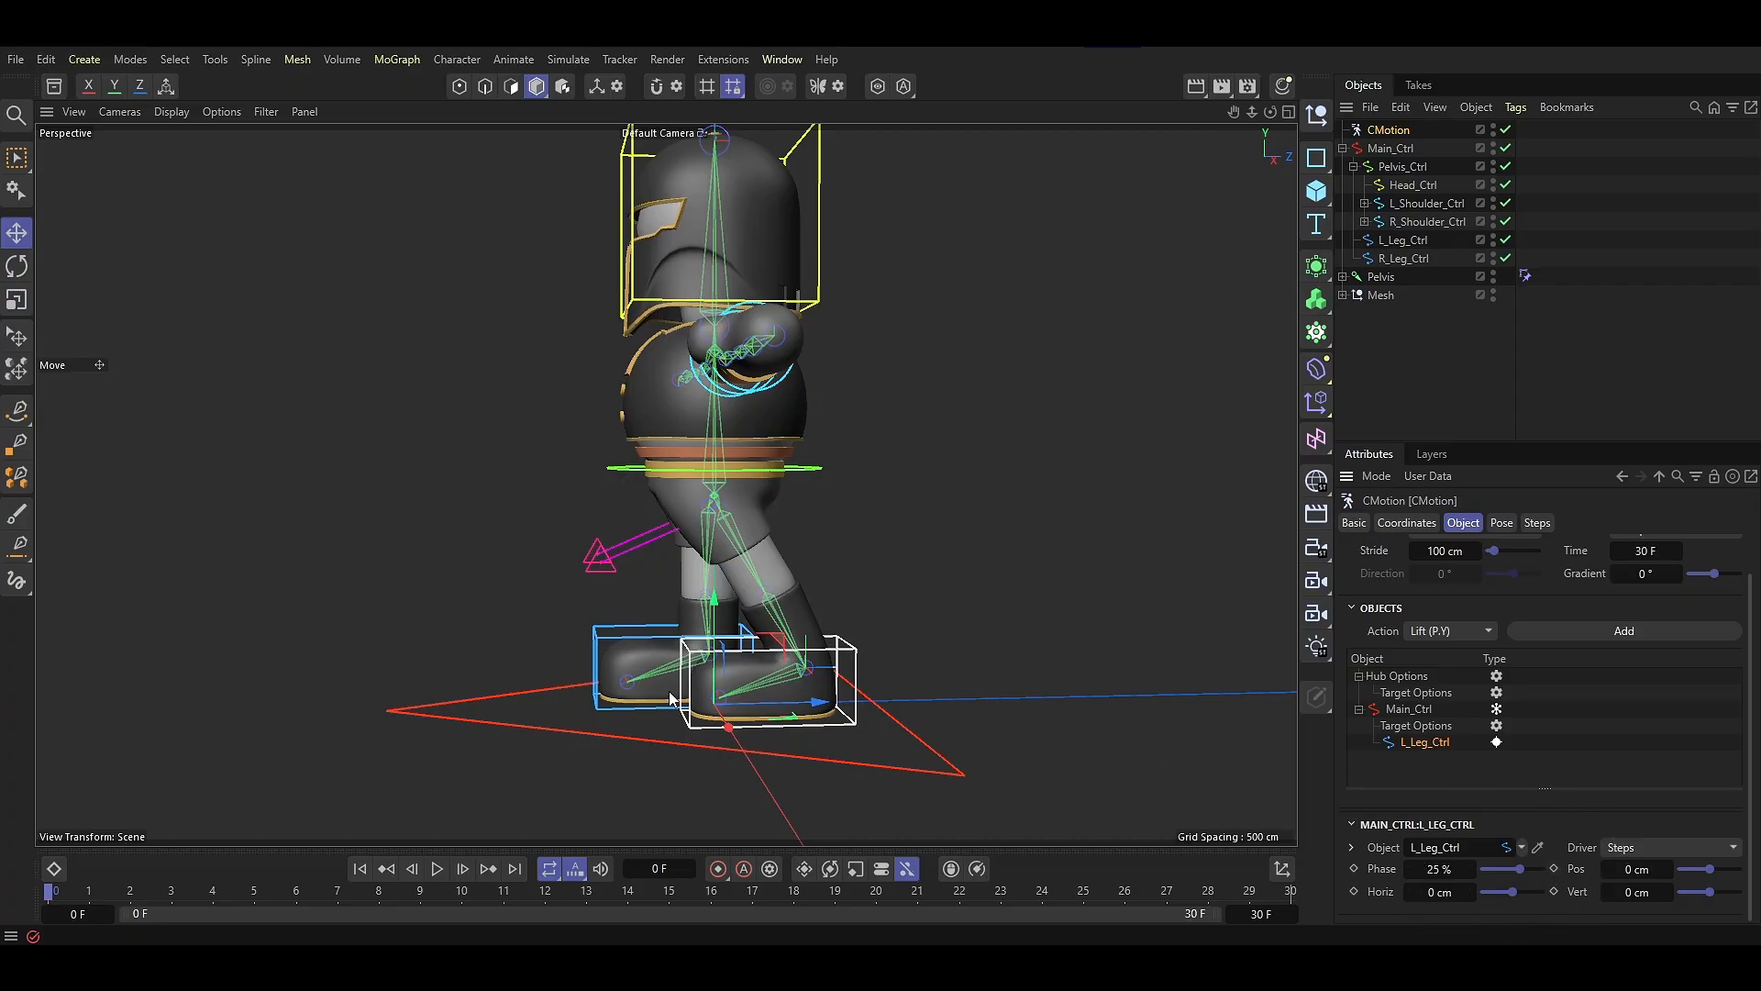
click(1661, 849)
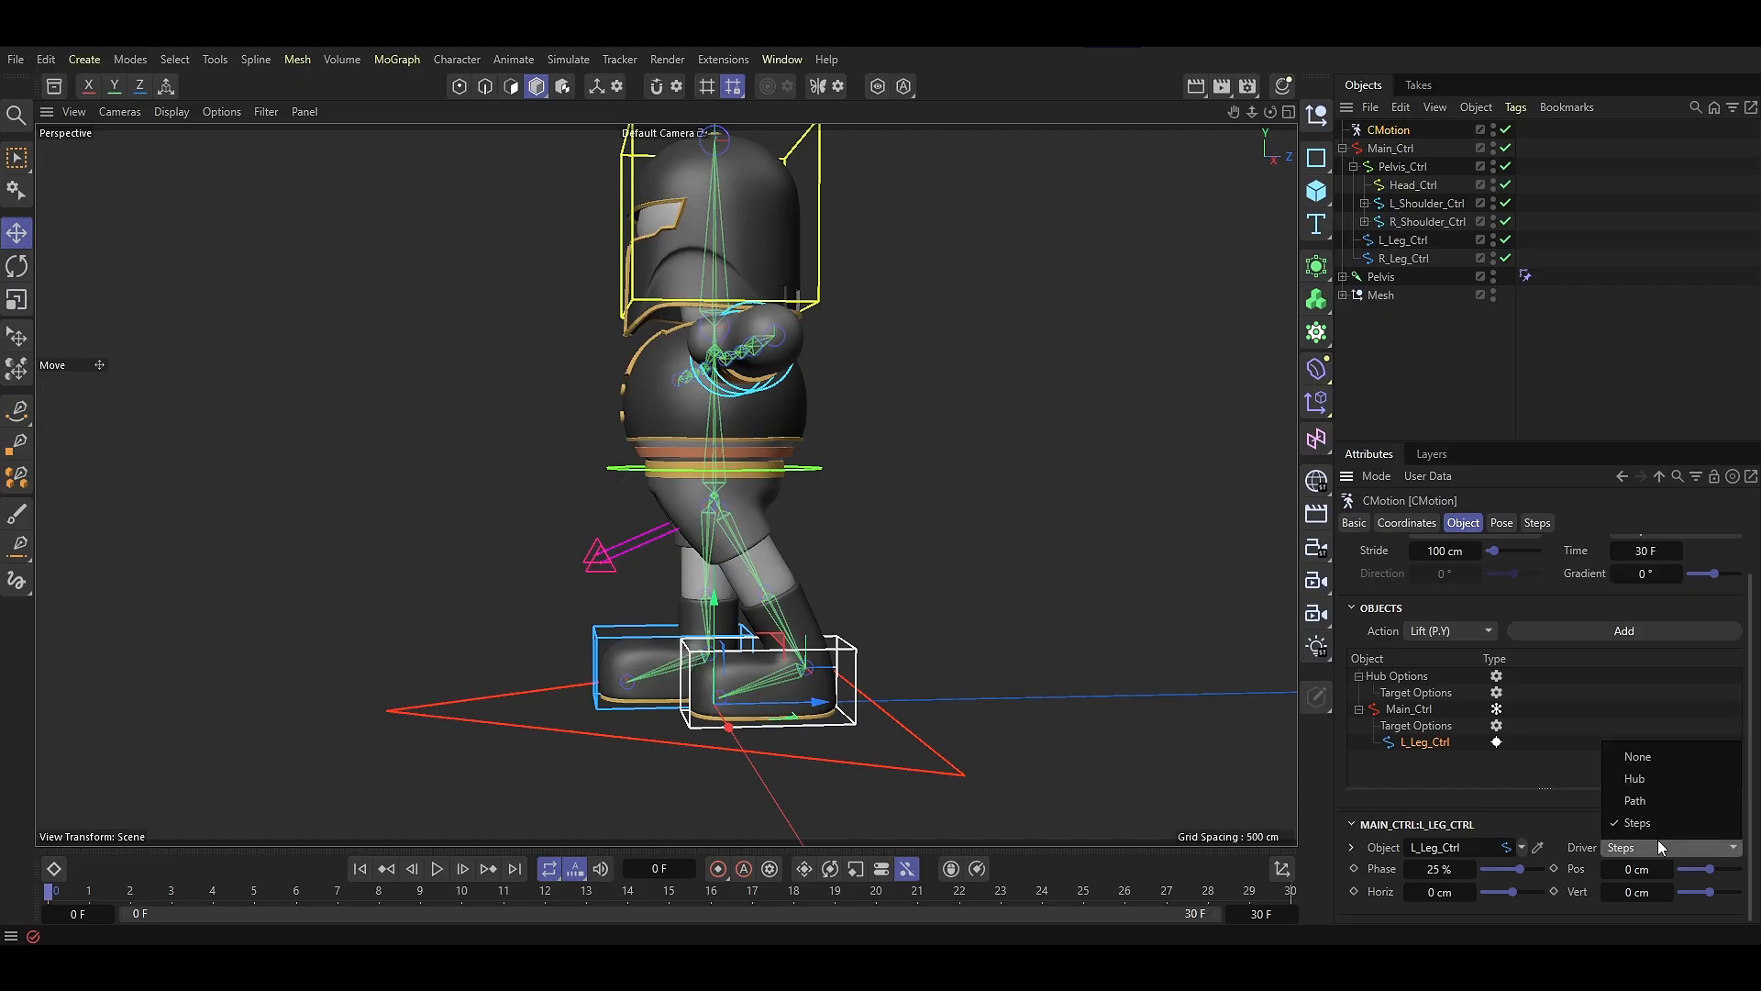
click(1655, 758)
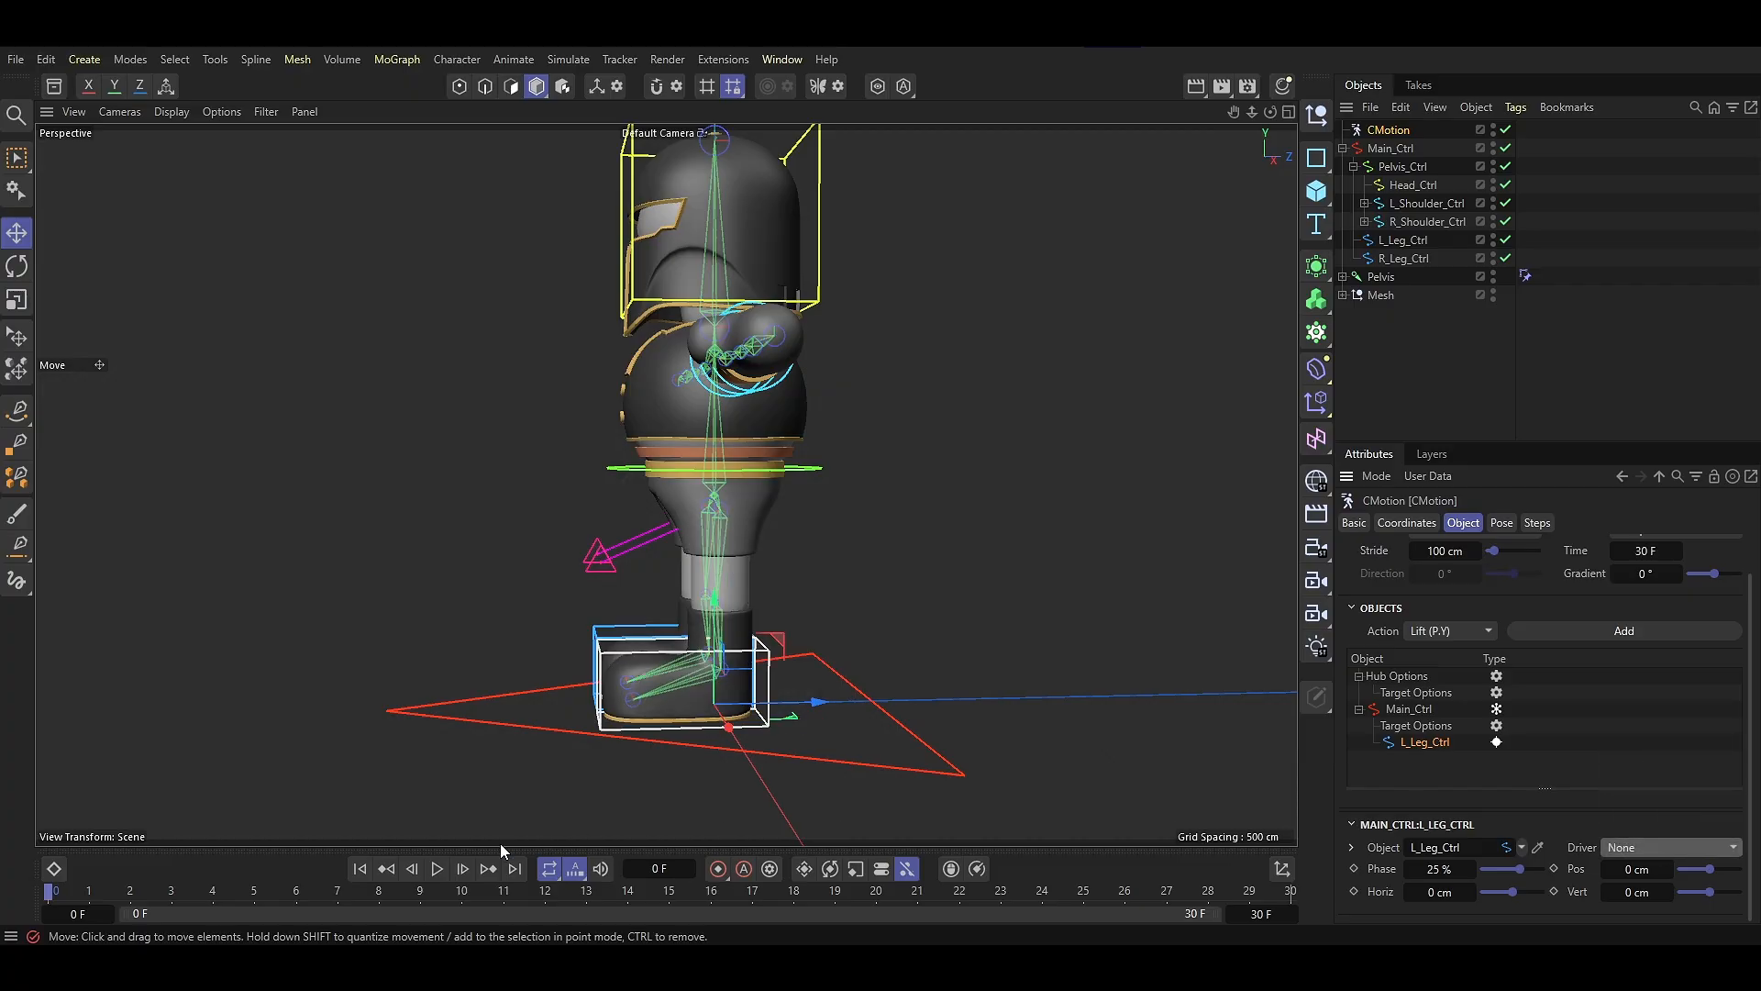
click(437, 868)
click(360, 872)
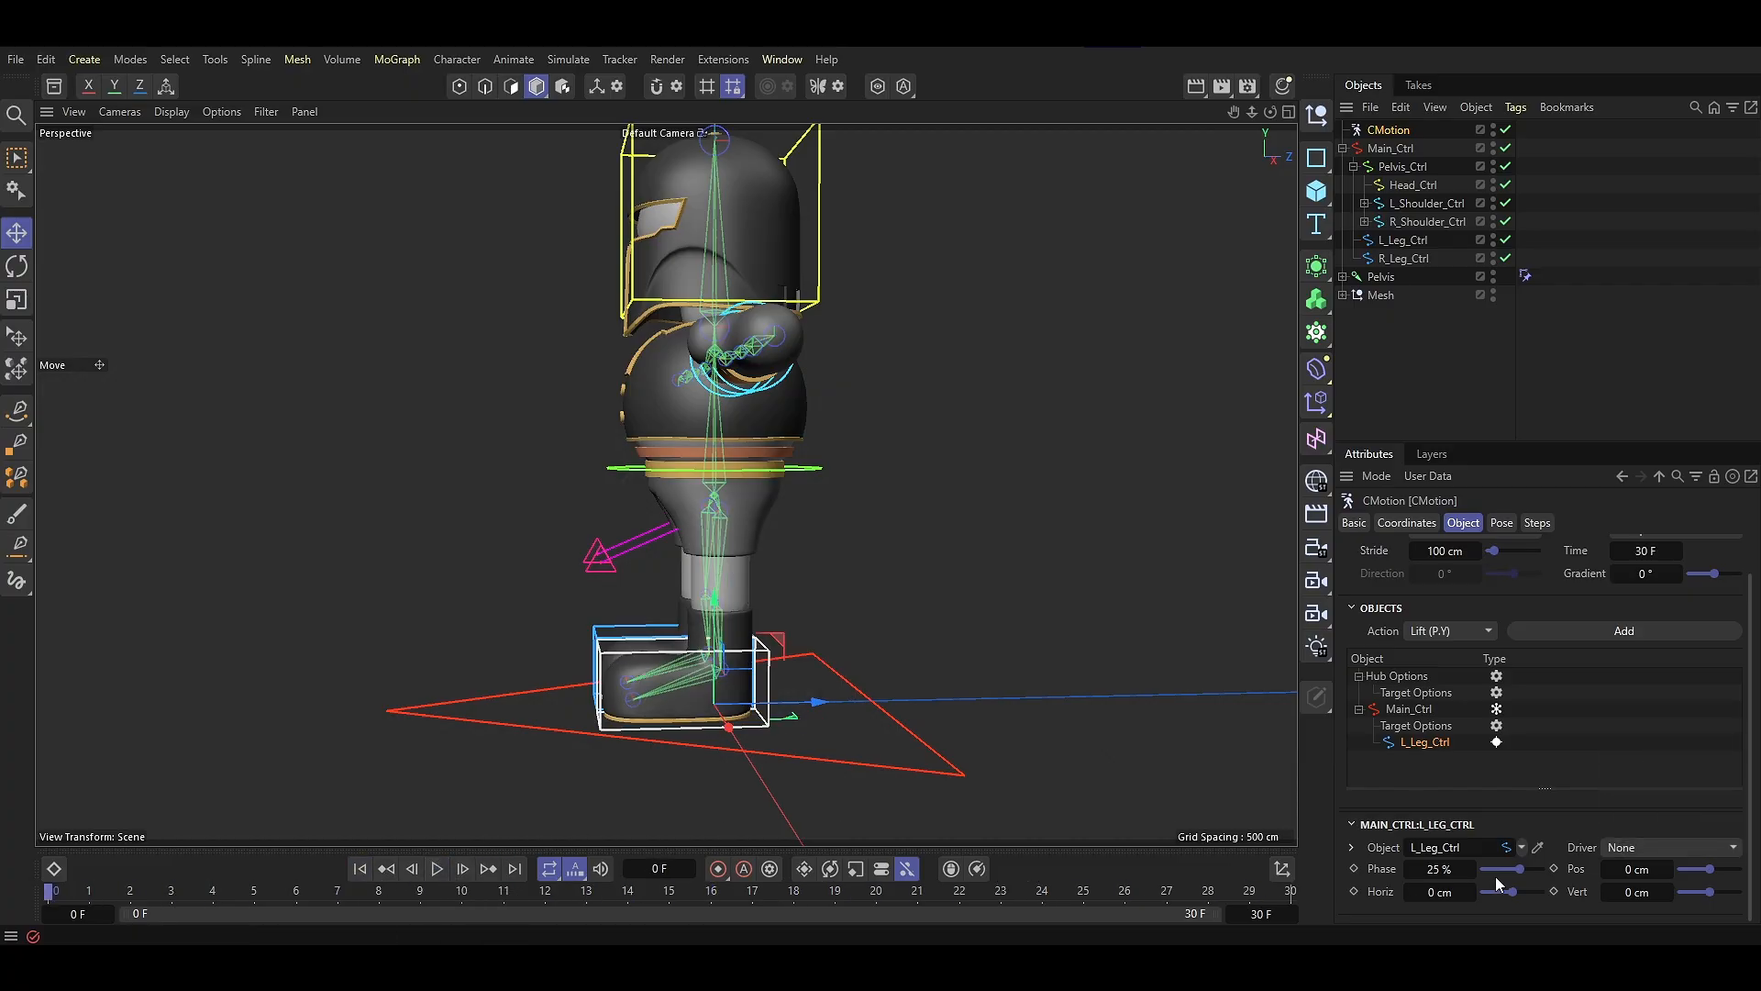
click(1661, 847)
click(1650, 807)
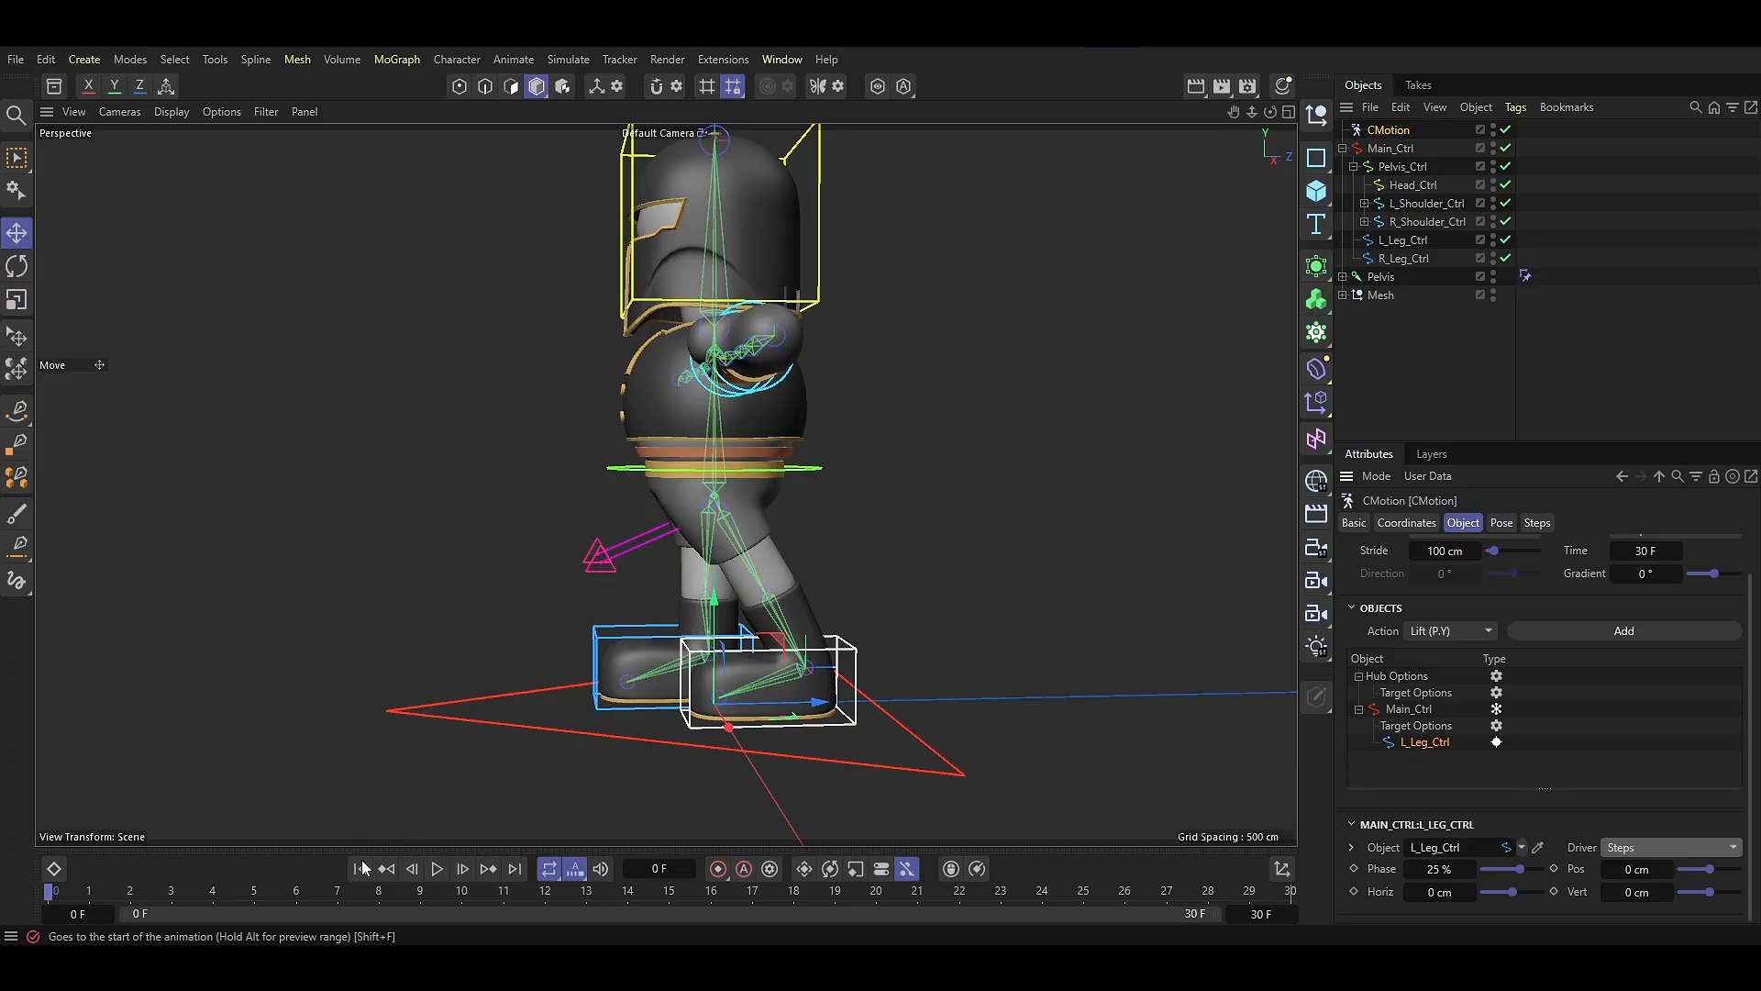
click(437, 868)
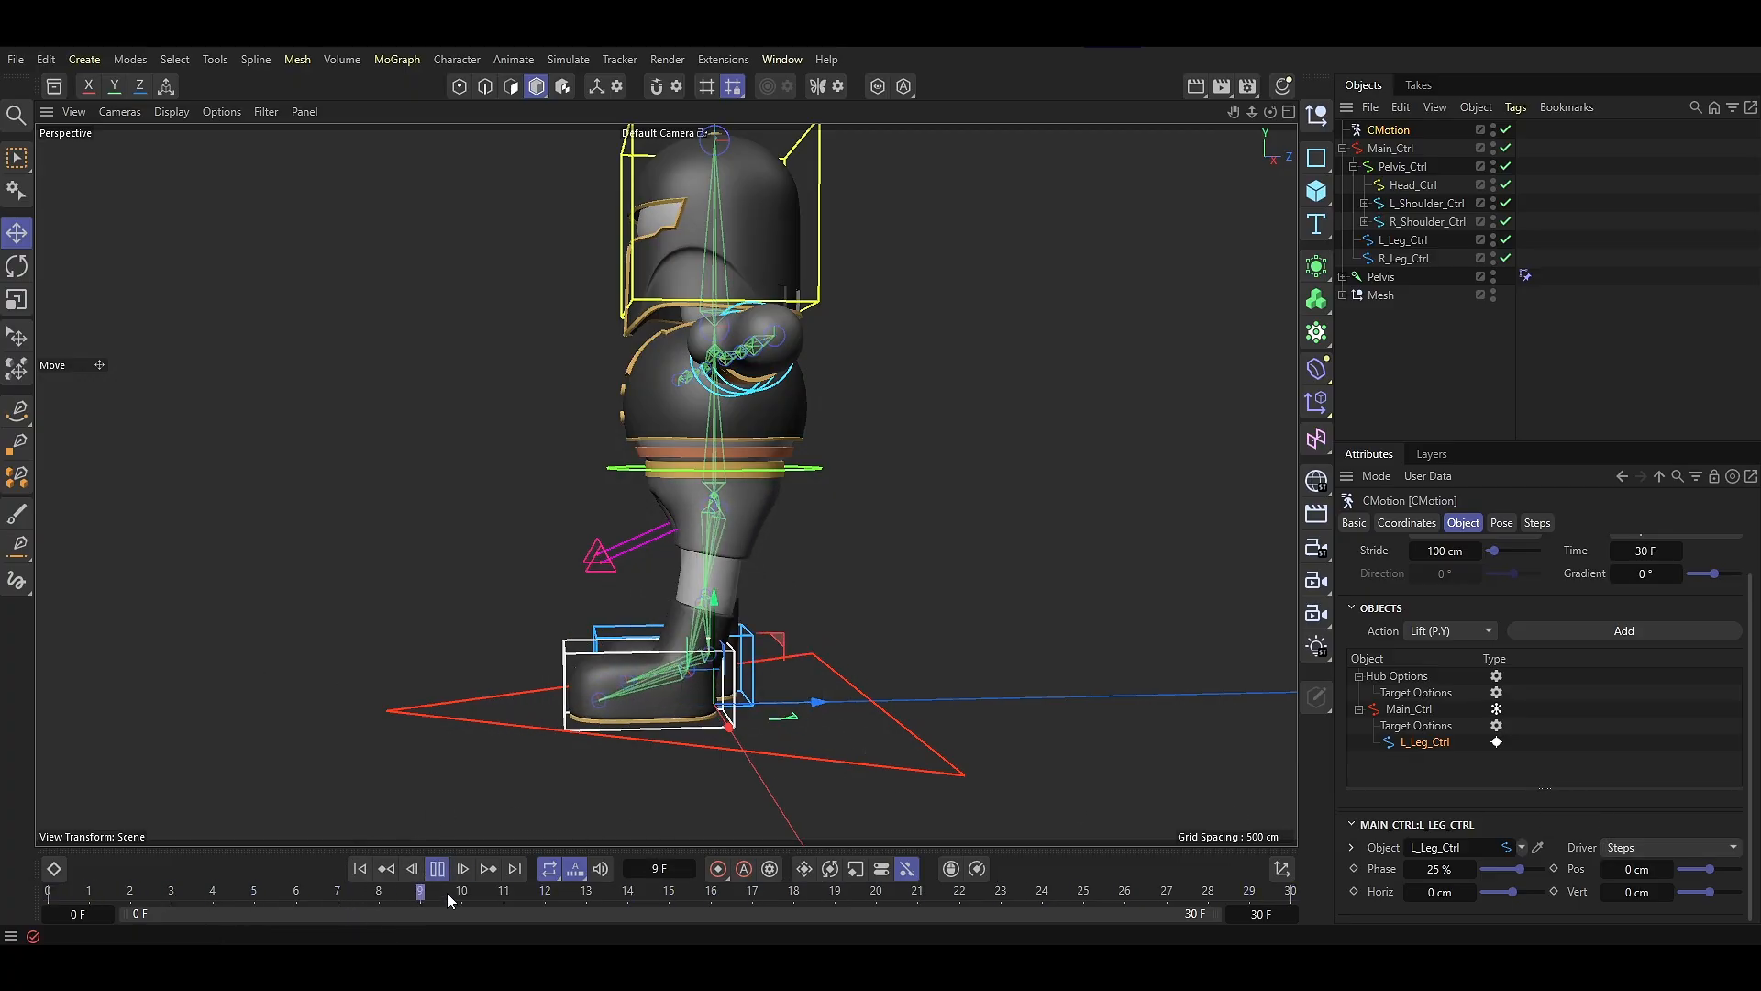
click(360, 870)
Set L_Leg_Ctrl's phase to 100% and preview the step, returning to the first frame
mouse_move(1437, 869)
mouse_down()
mouse_move(1489, 869)
mouse_move(1445, 869)
mouse_up()
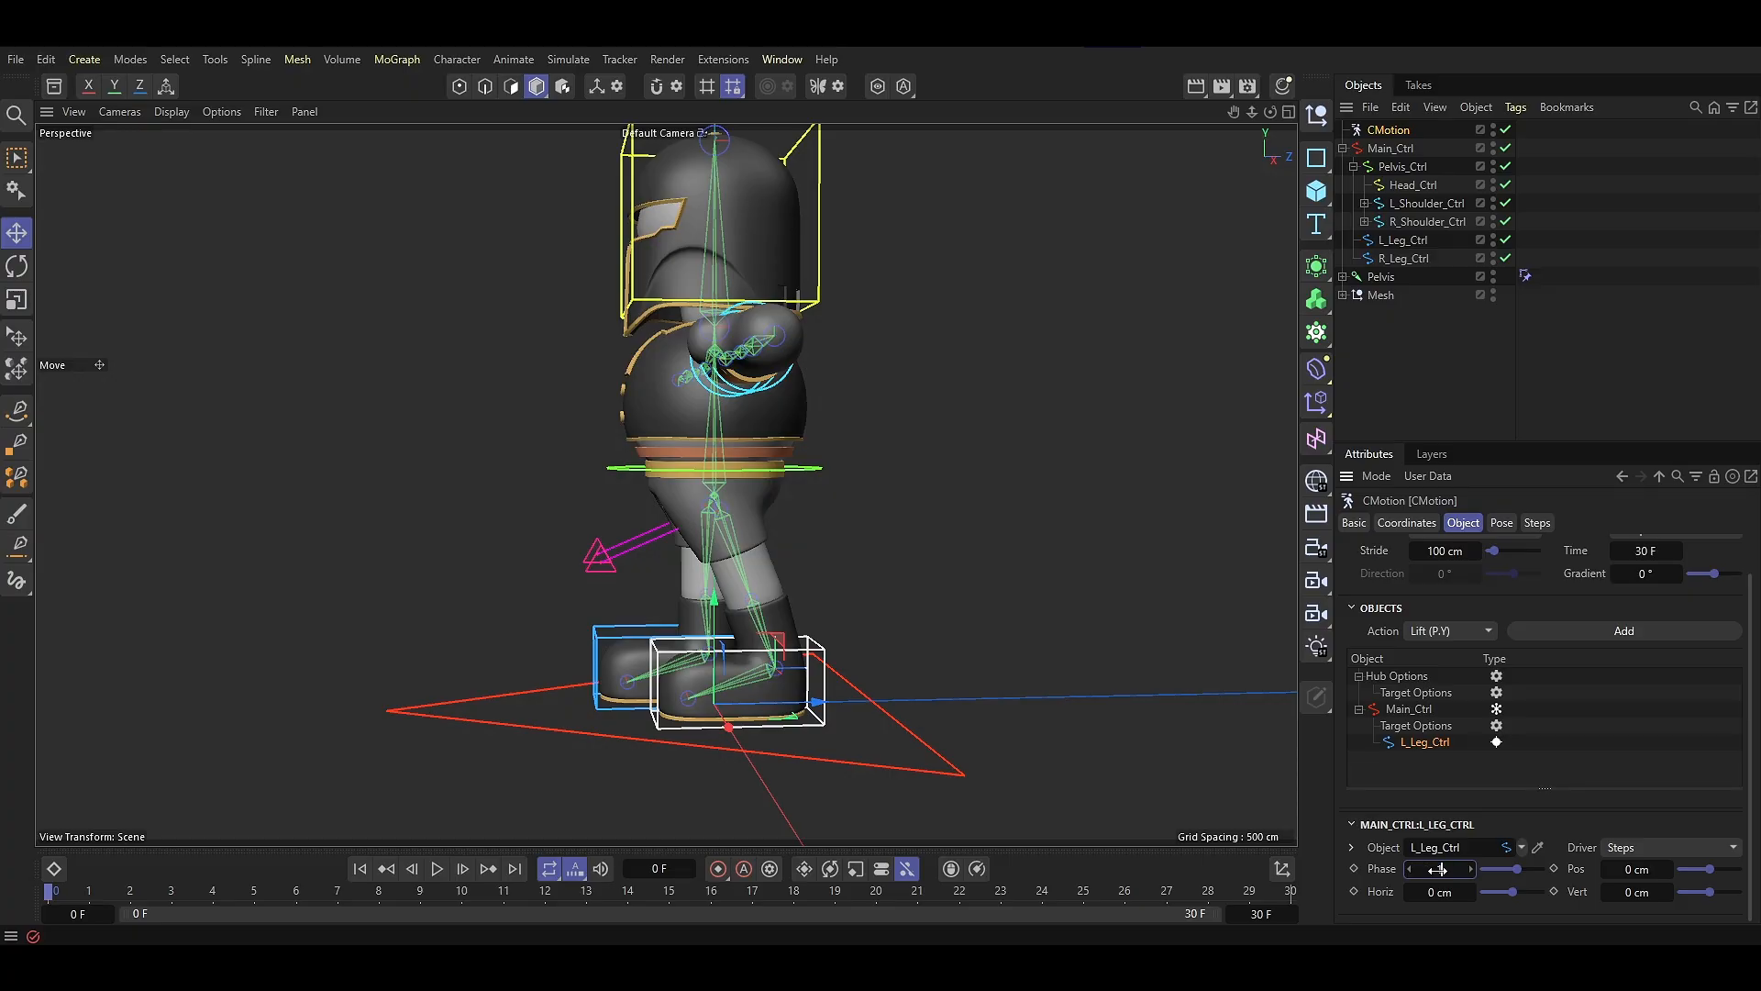
key(Return)
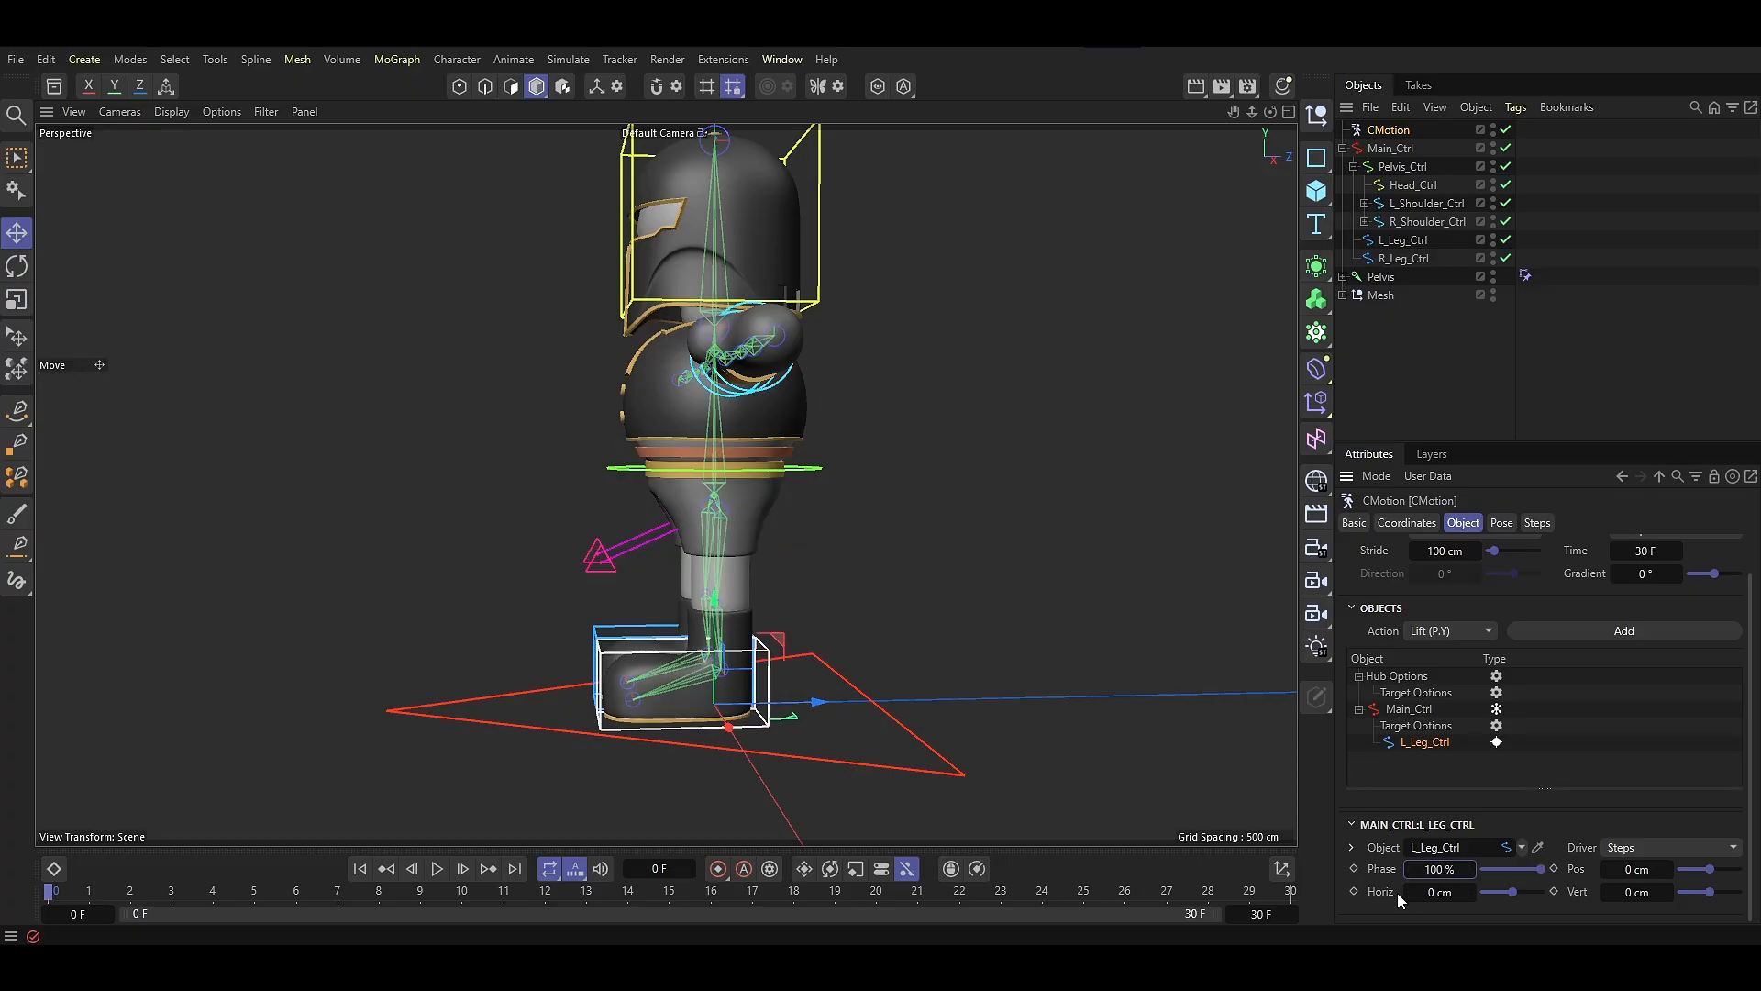
click(437, 868)
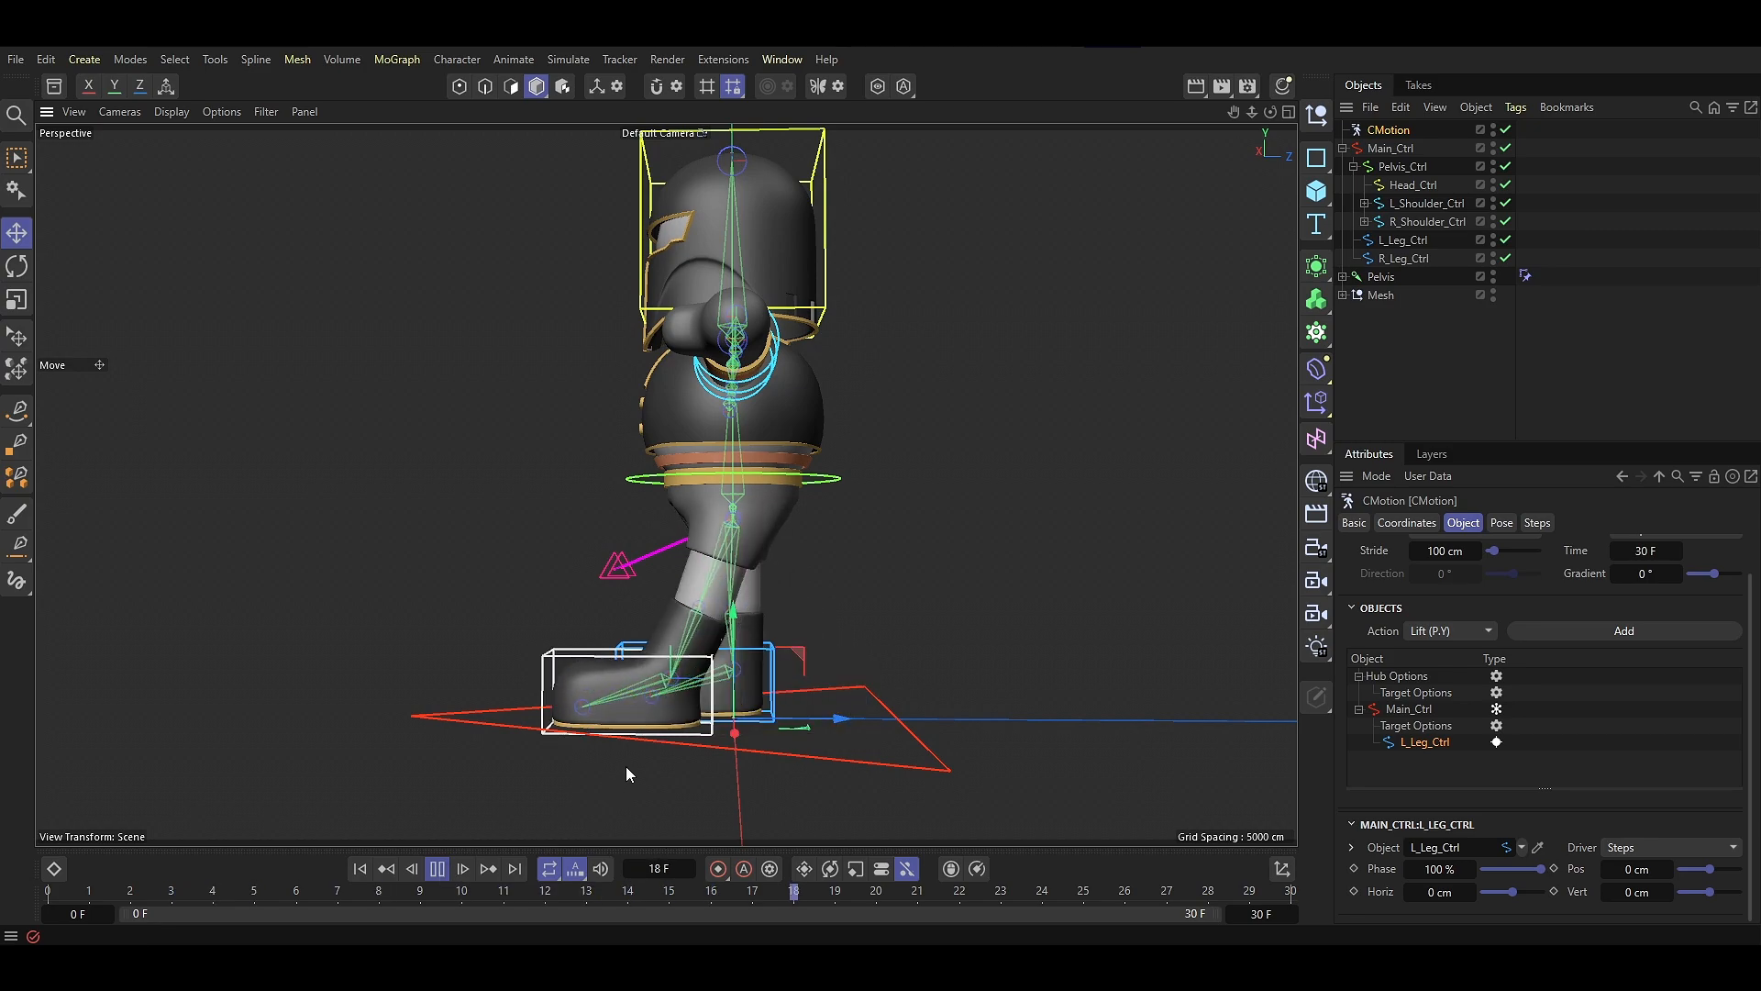
click(438, 869)
click(362, 869)
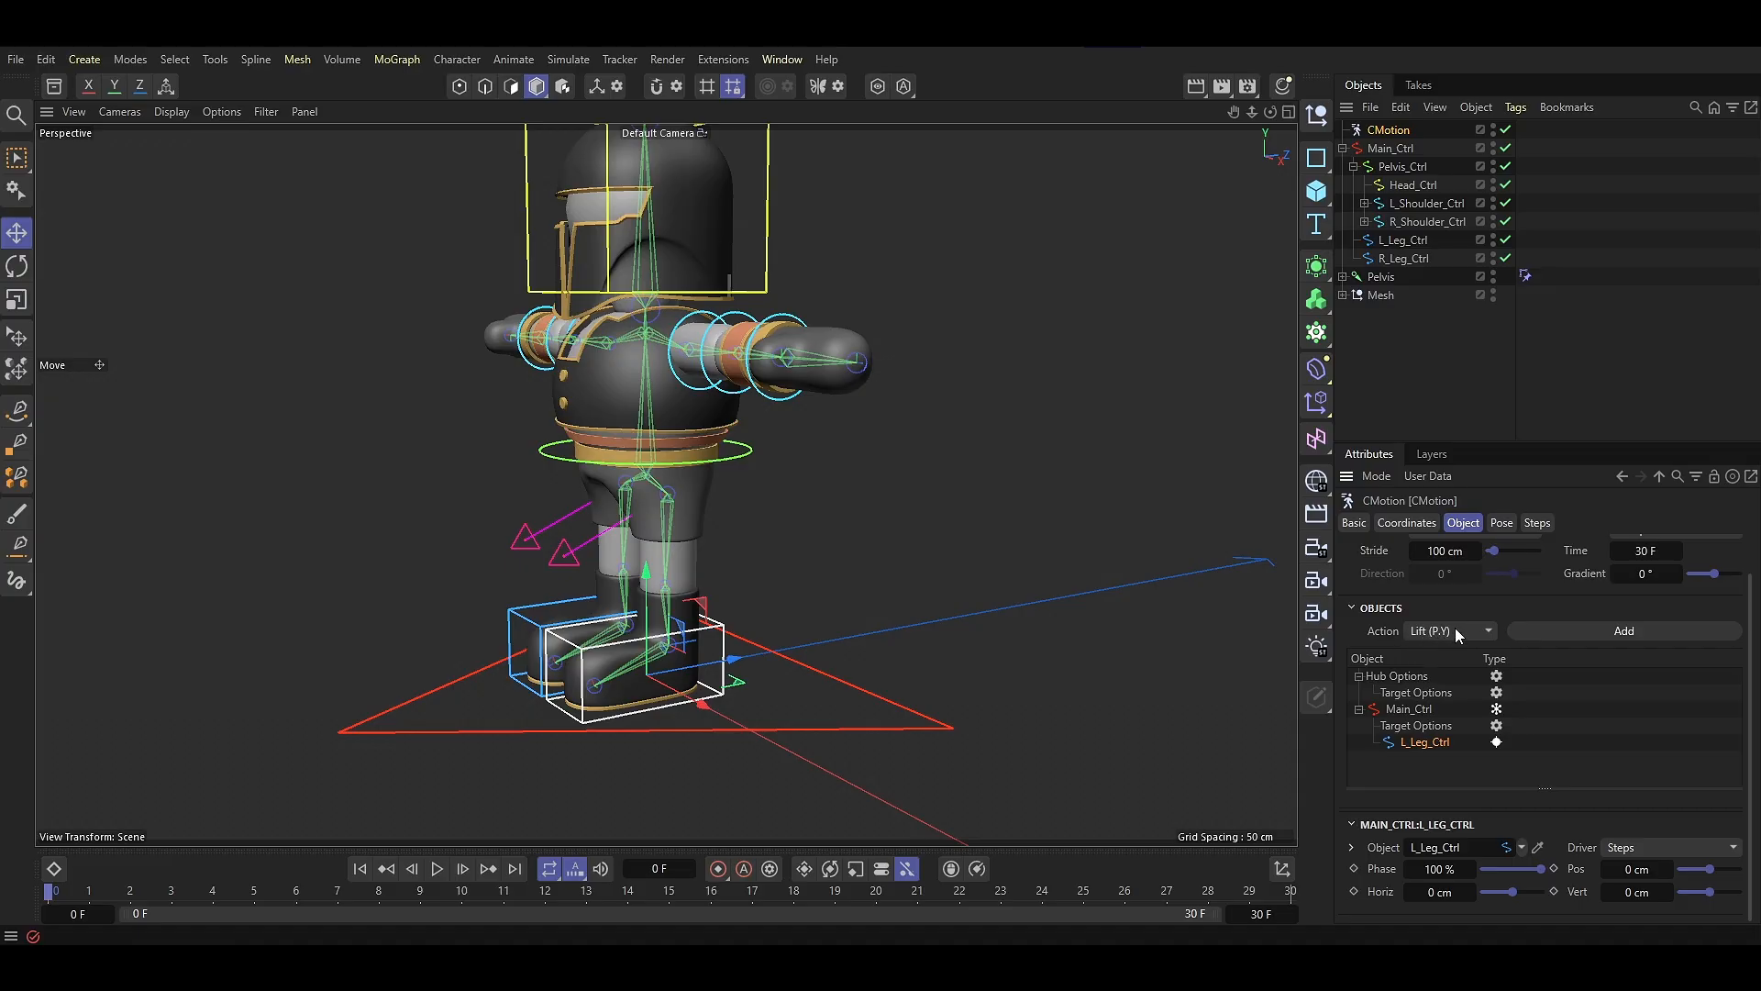
Add a Lift (P.Y) action to L_Leg_Ctrl and preview the foot lift with its curve shown
click(1589, 632)
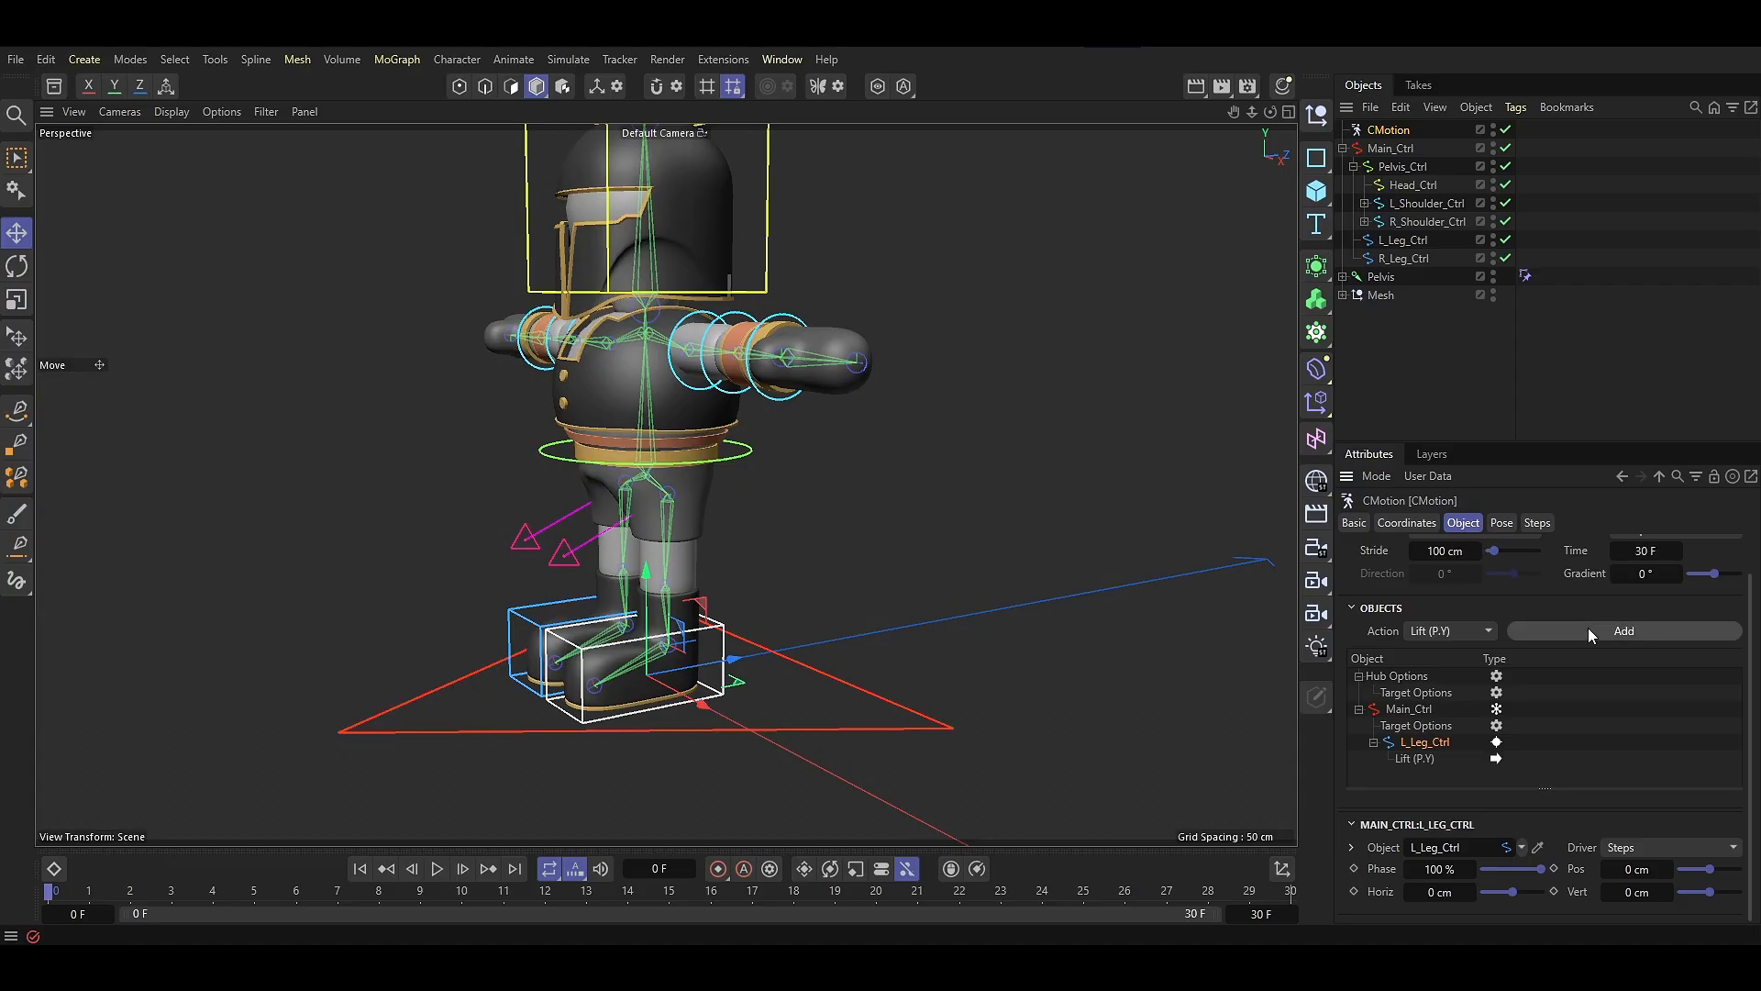
click(1416, 758)
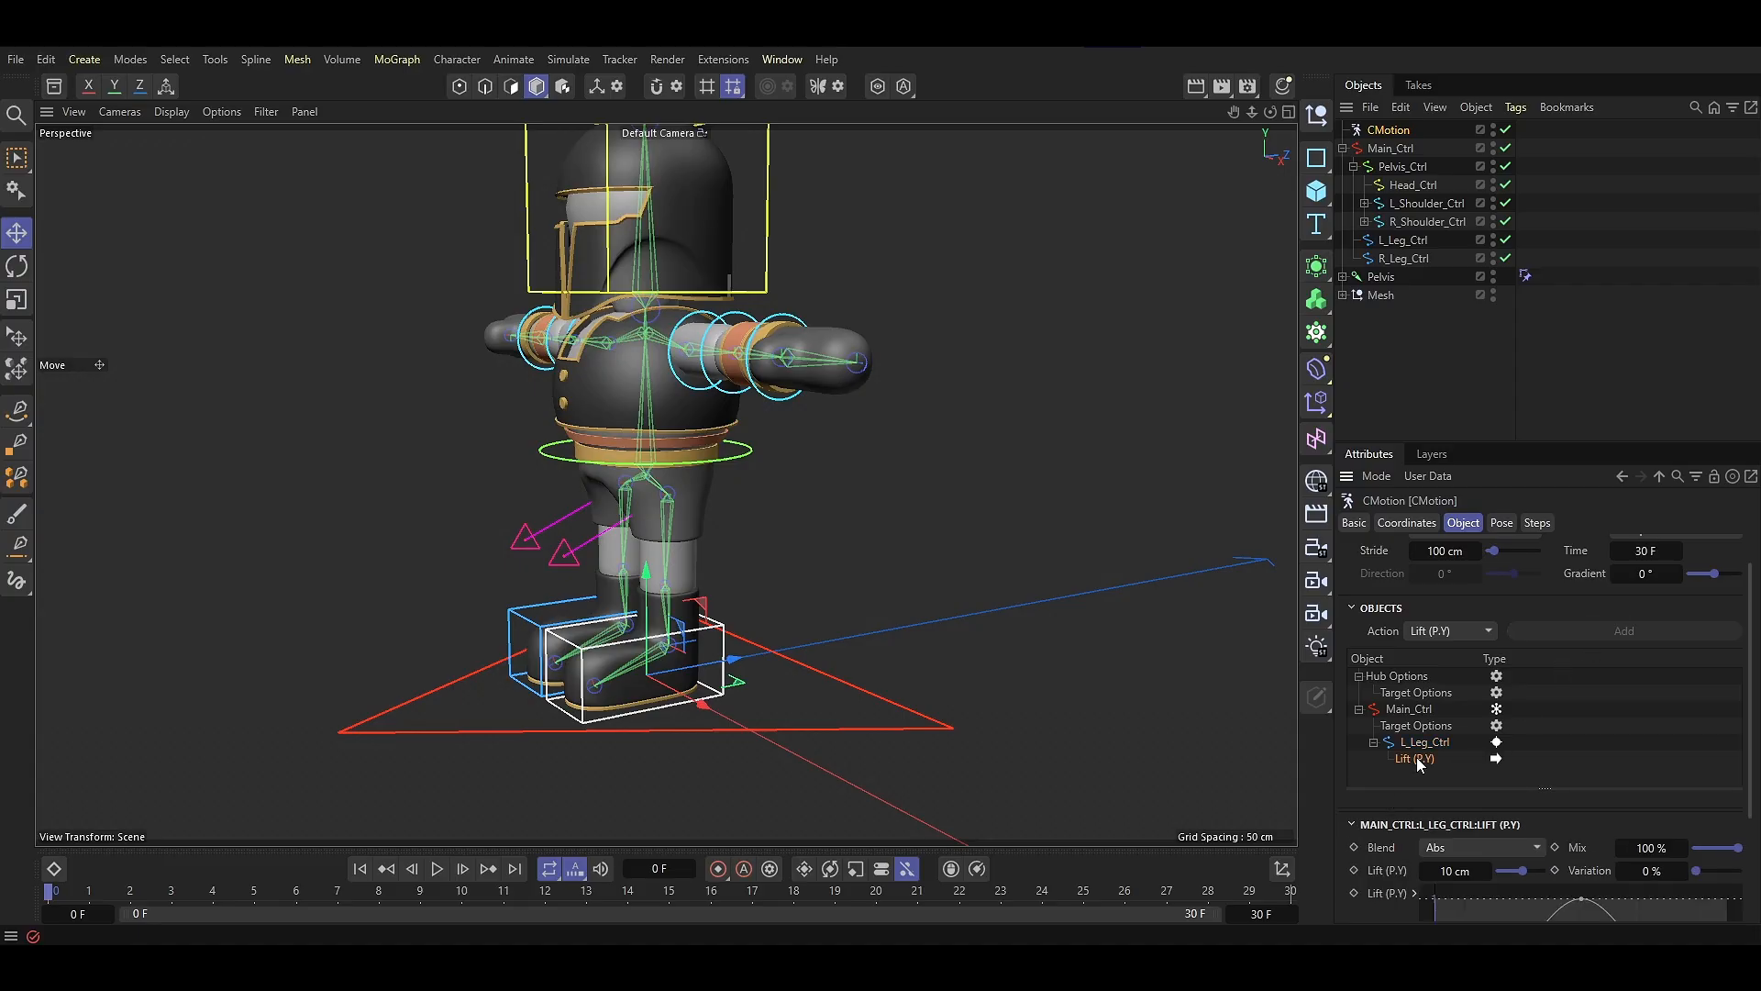
scroll(1394, 826, down, 3)
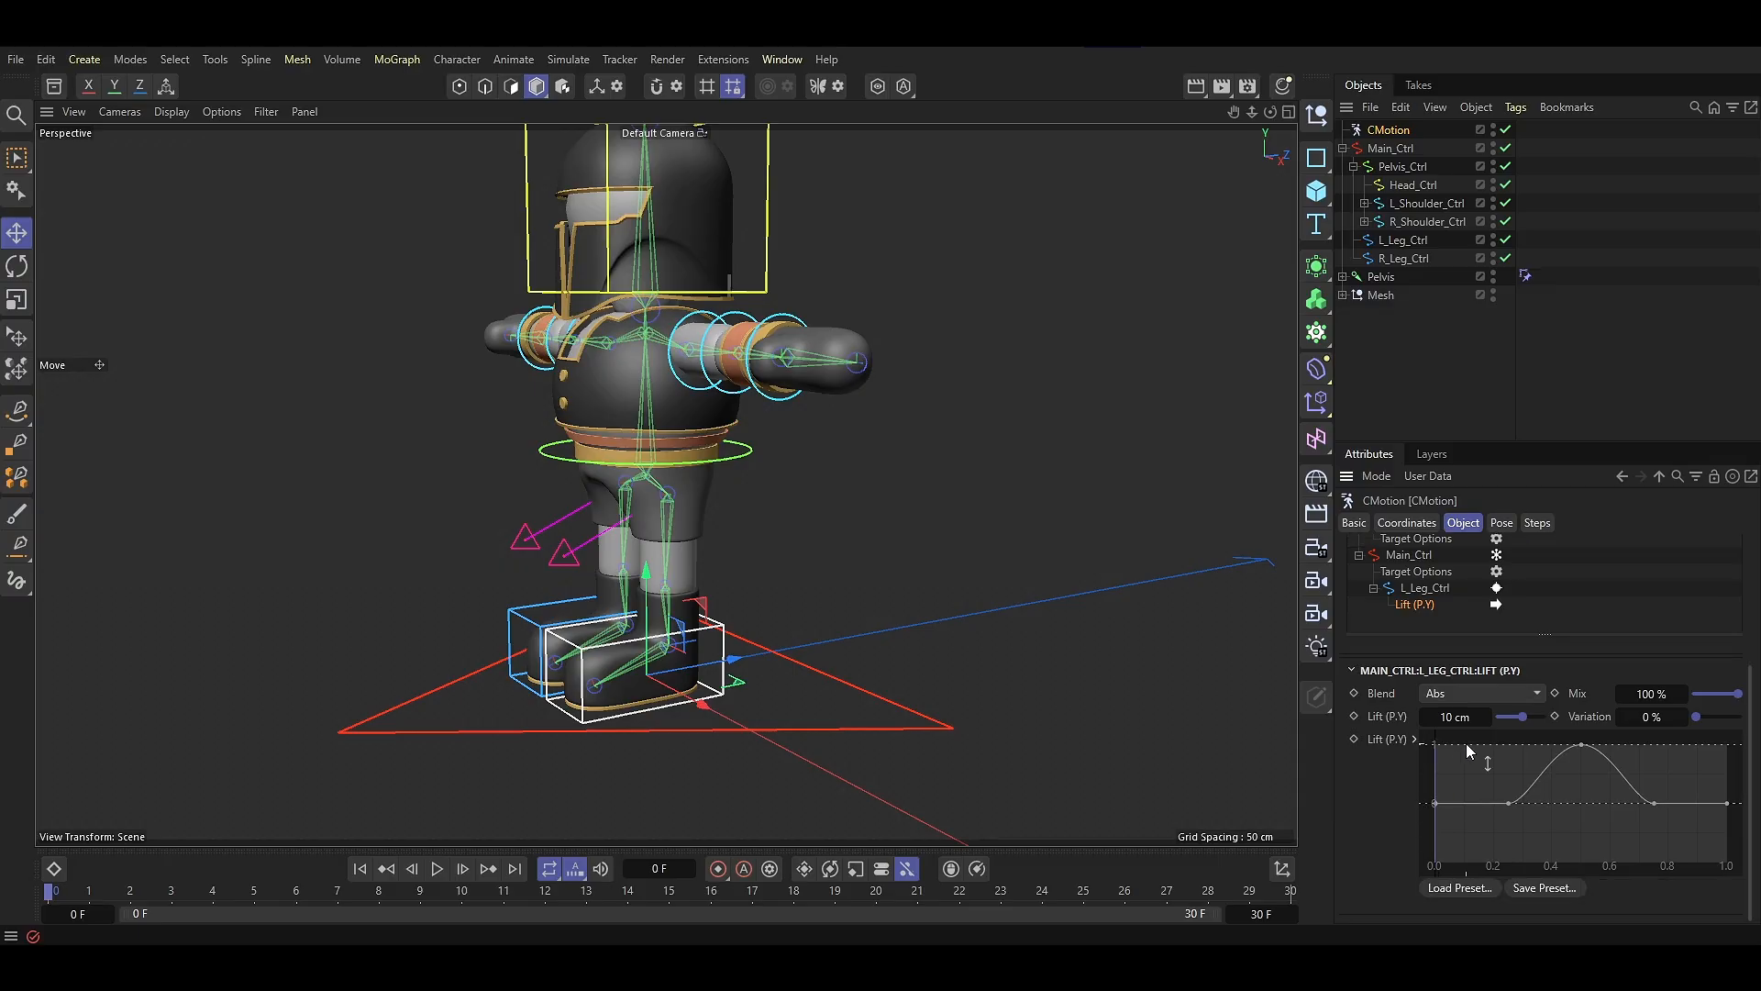
key(F8)
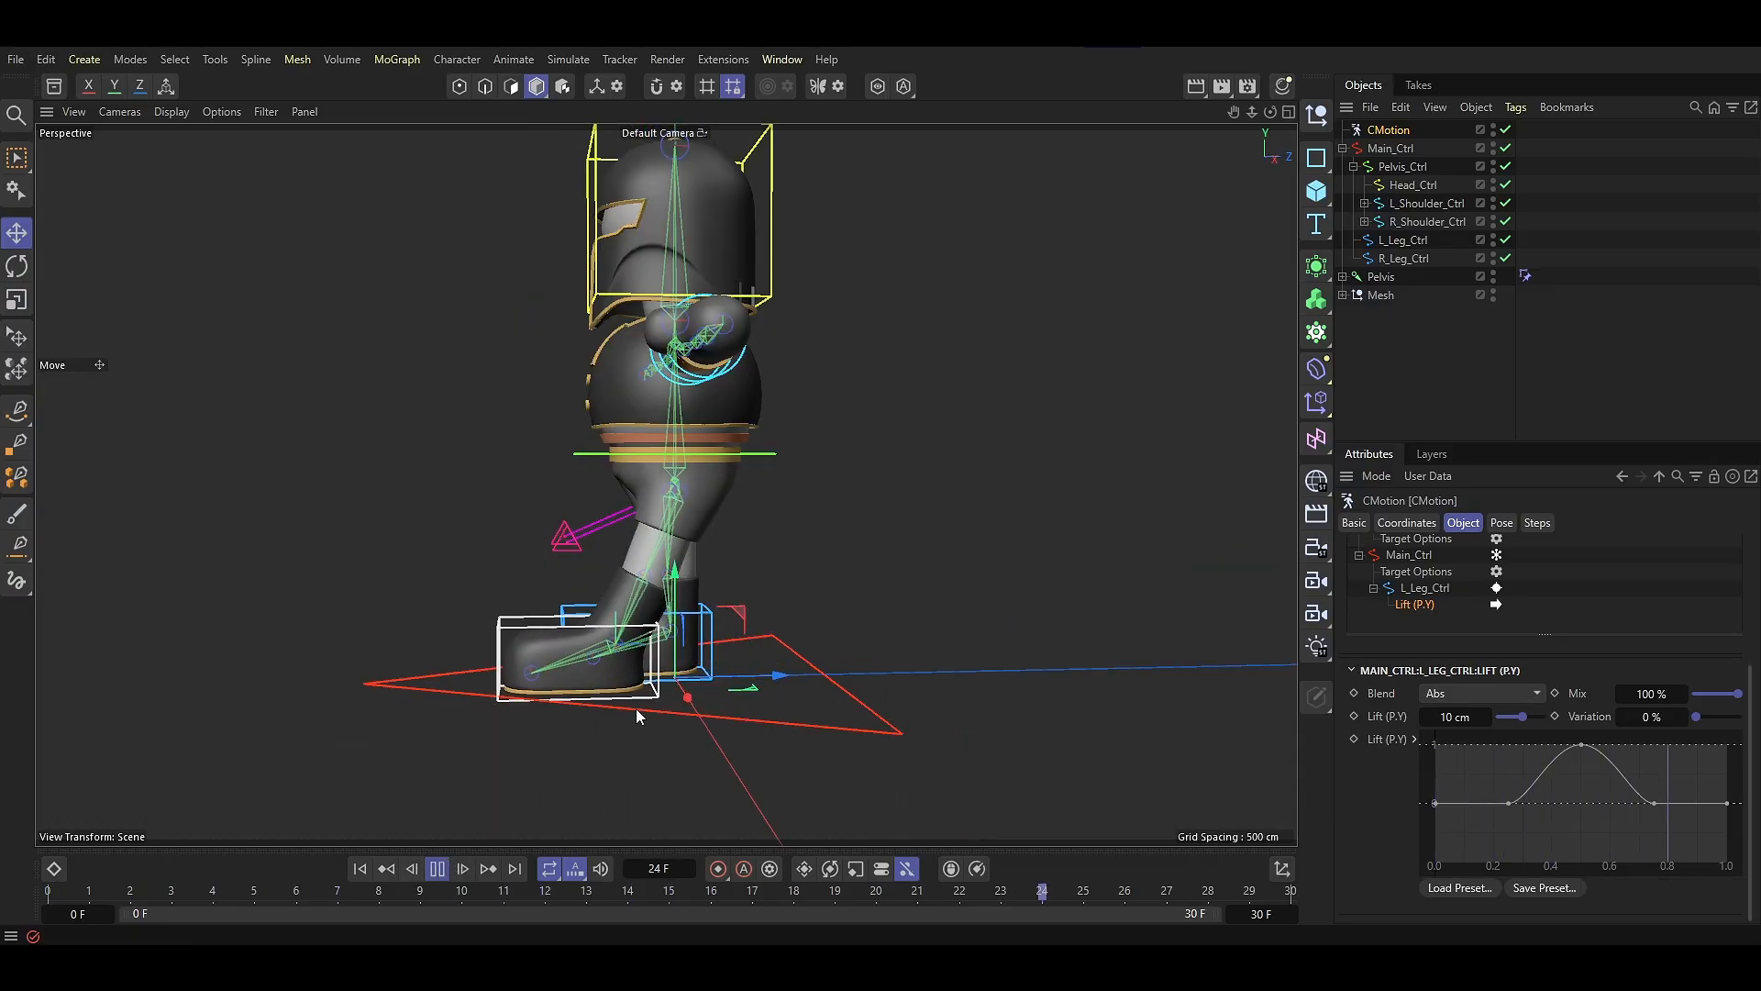
key(F8)
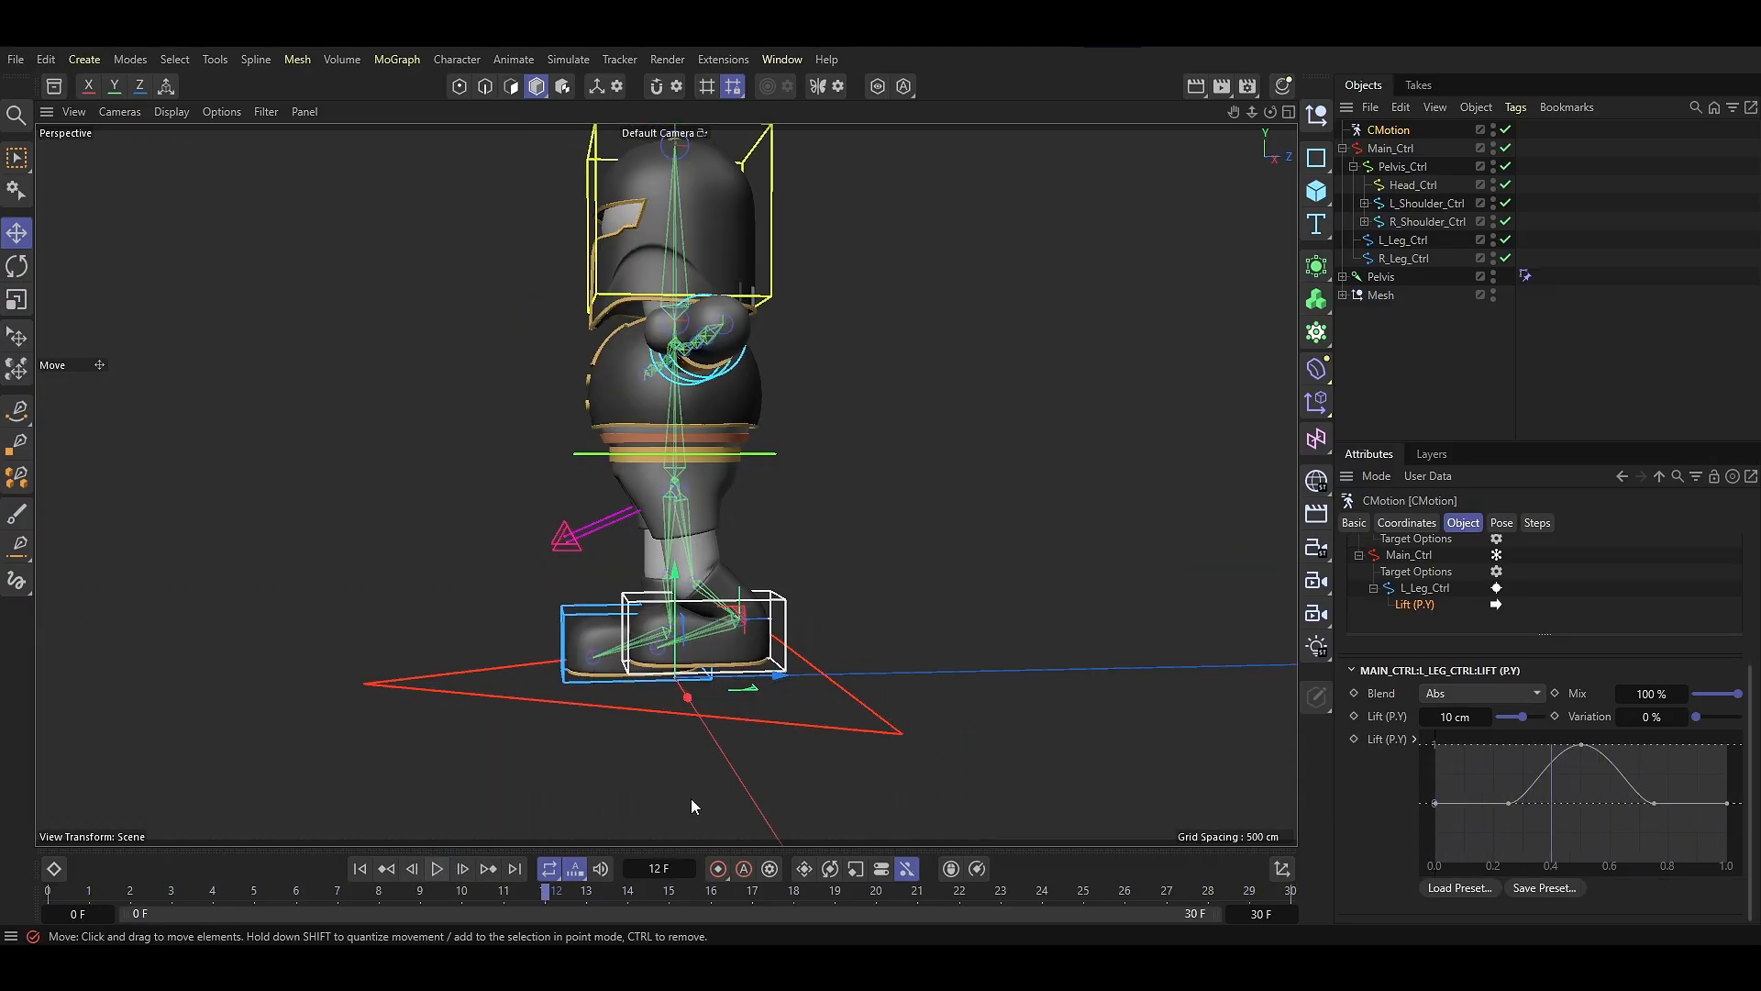
Delete the two intermediate points on either side of the Lift (P.Y) curve's peak during playback
click(1507, 803)
key(F8)
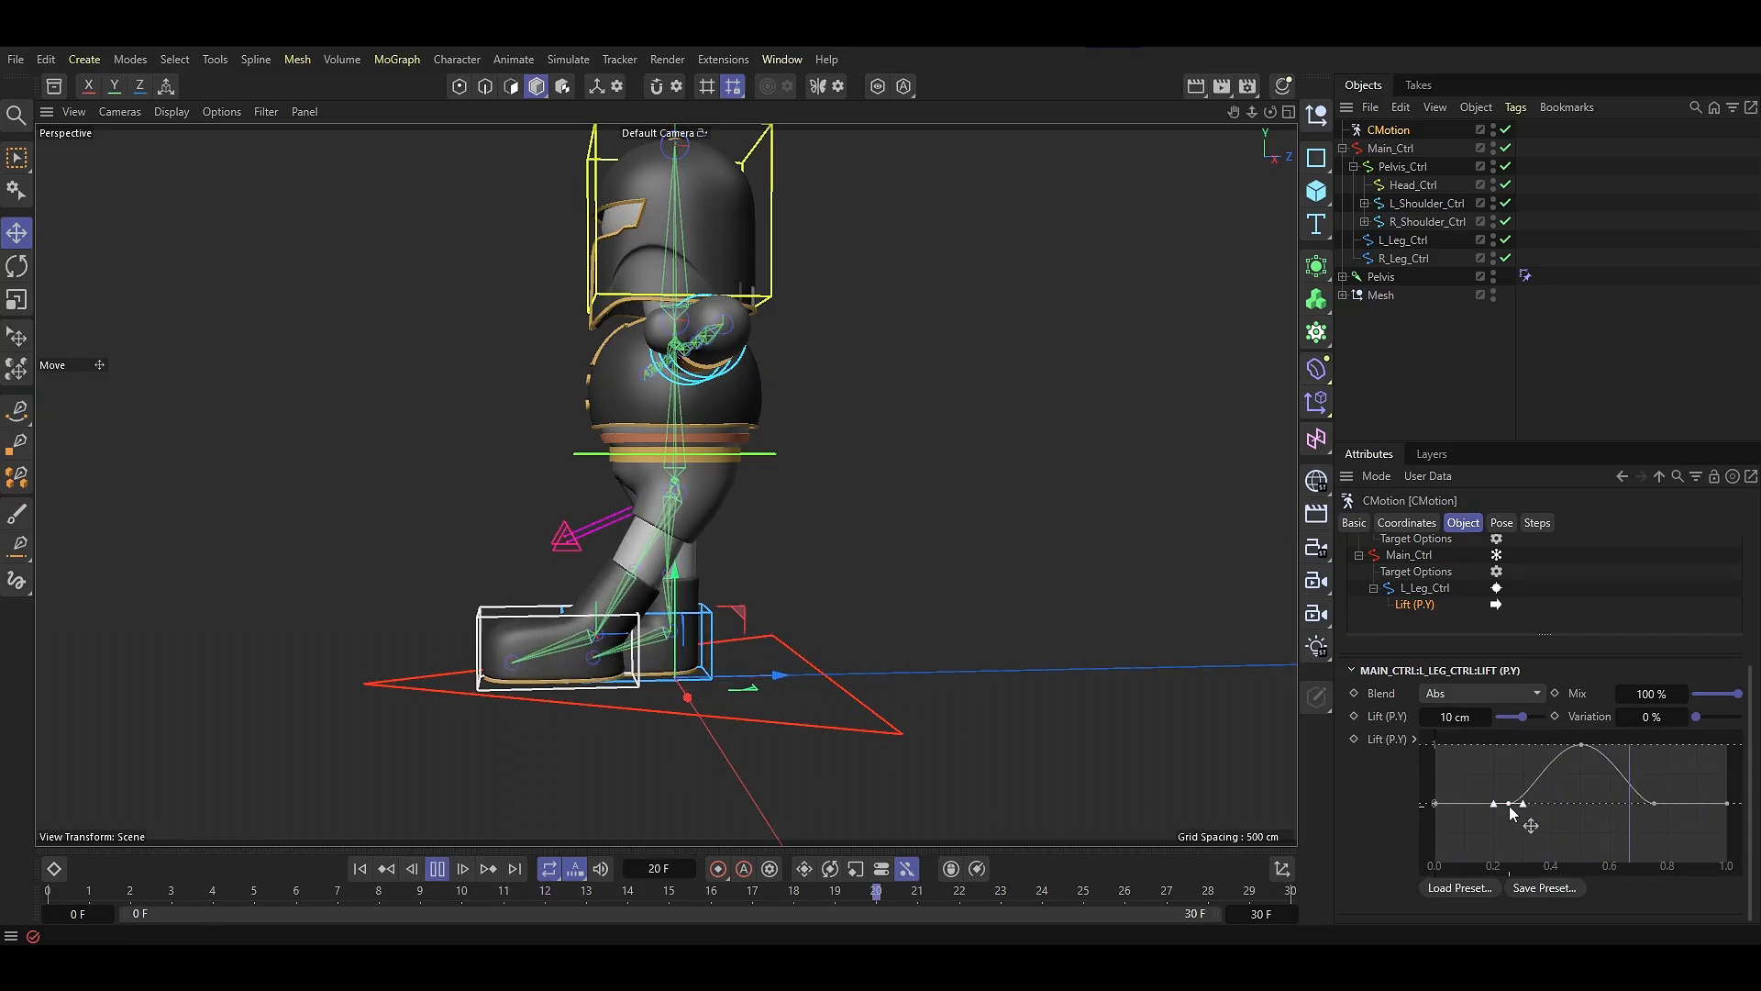
key(Delete)
click(1653, 804)
key(Delete)
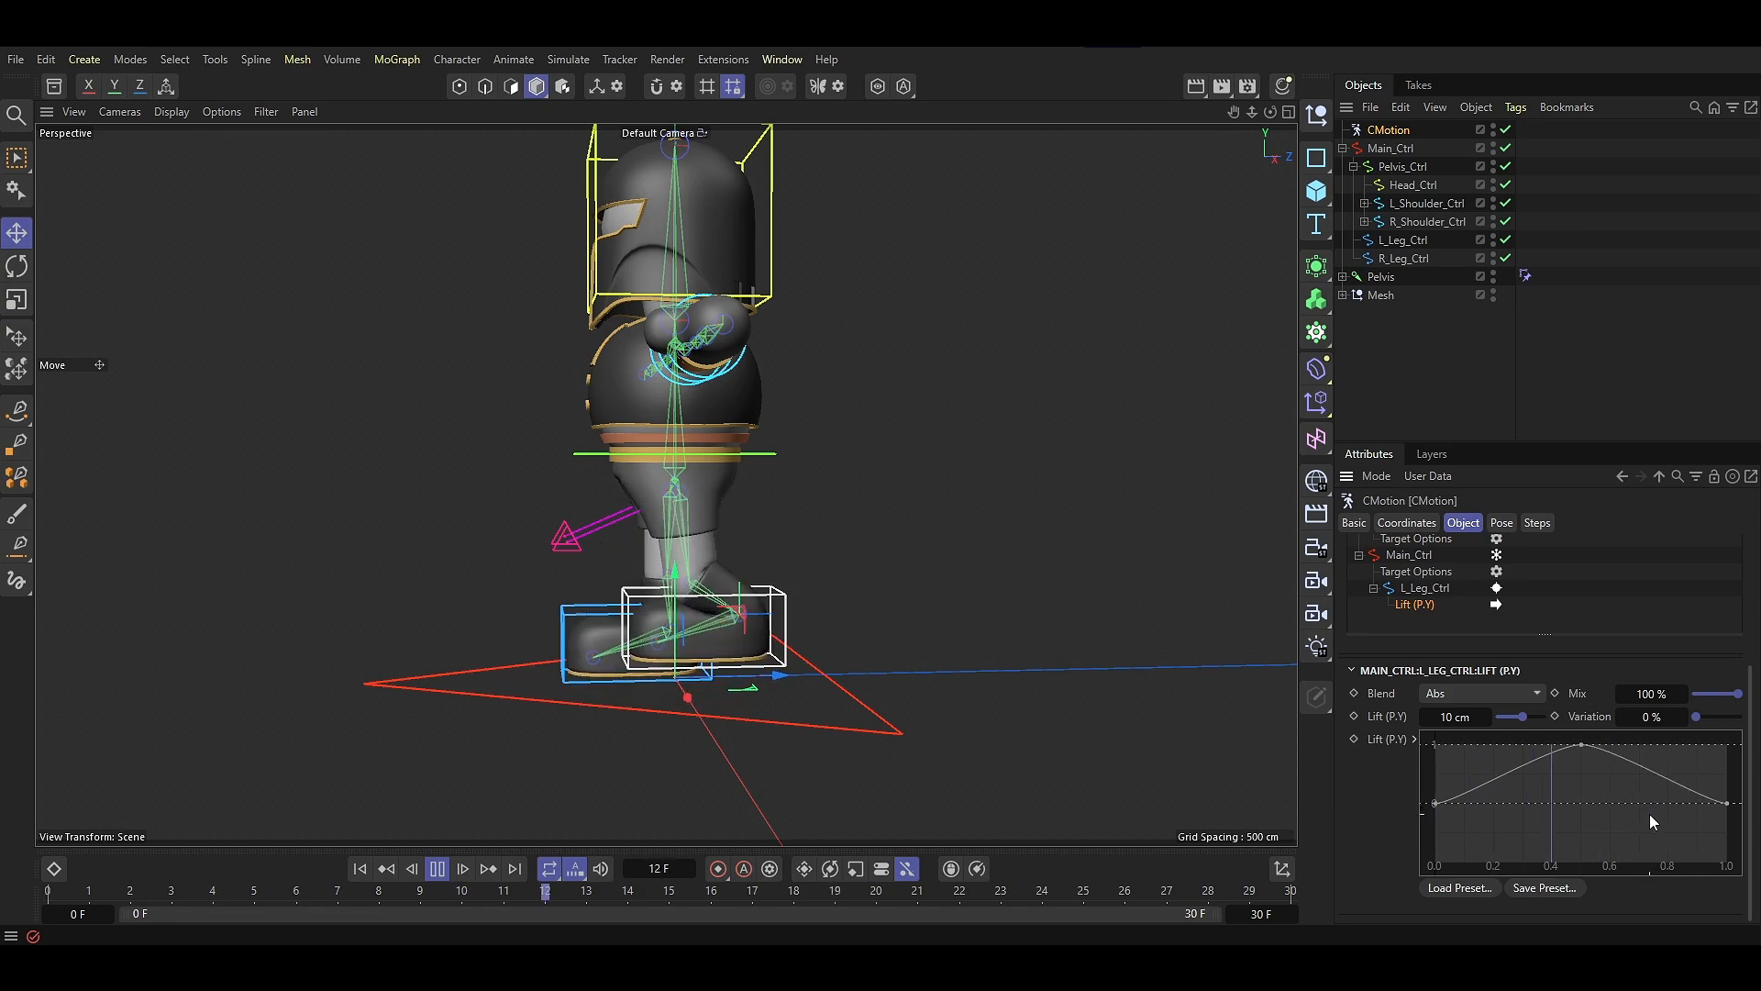
Smooth L_Leg_Ctrl's Lift (P.Y) curve by adjusting the tangents of its peak and both end points
click(1581, 745)
drag(1602, 744, 1634, 744)
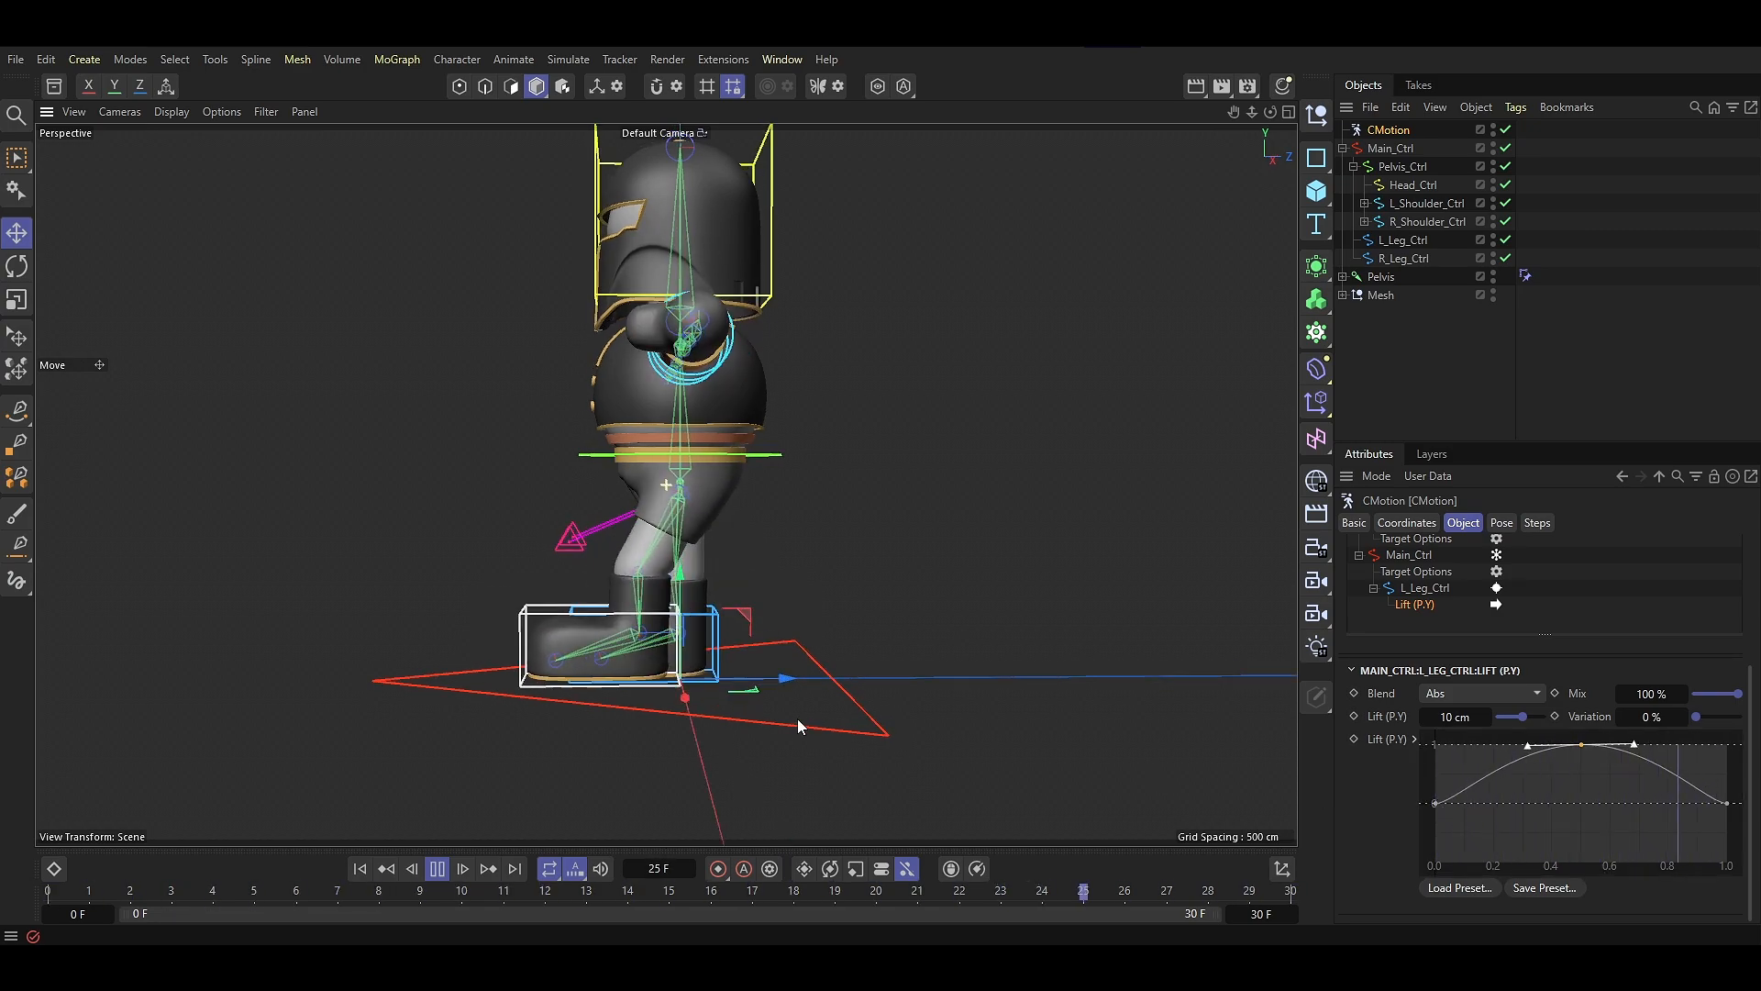
alt+drag(799, 727, 777, 718)
click(1436, 805)
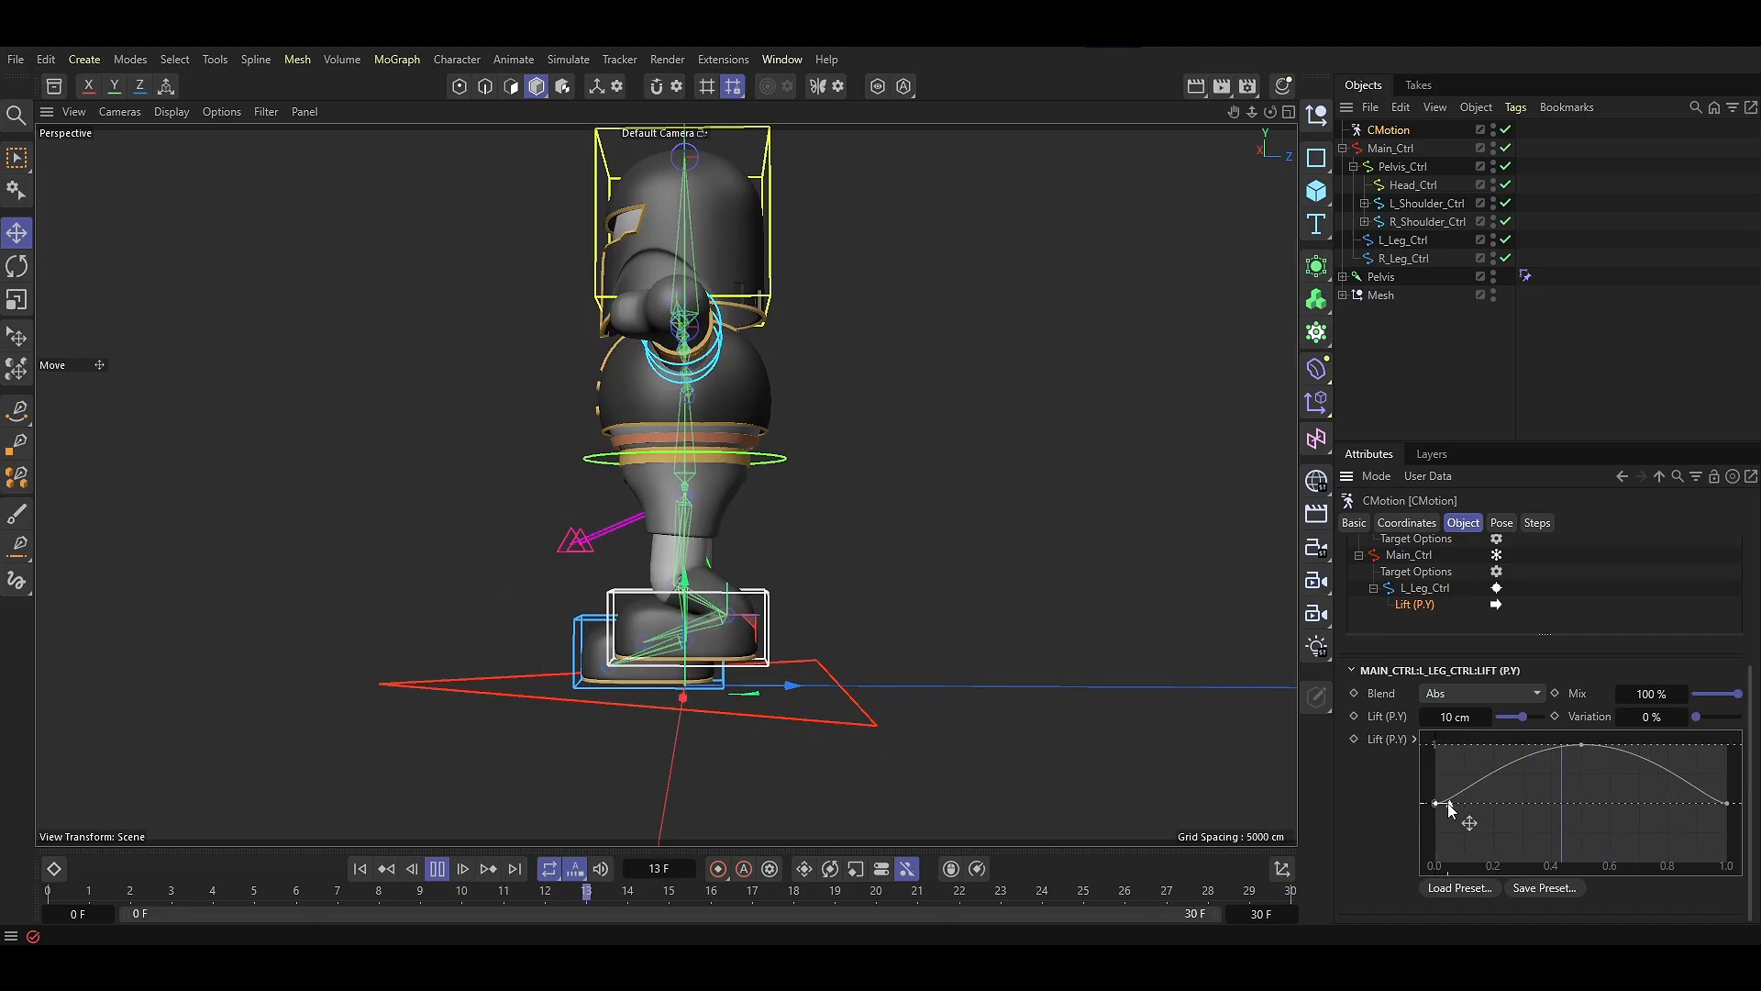
drag(1450, 805, 1482, 802)
click(1727, 804)
drag(1714, 803, 1625, 745)
click(1581, 745)
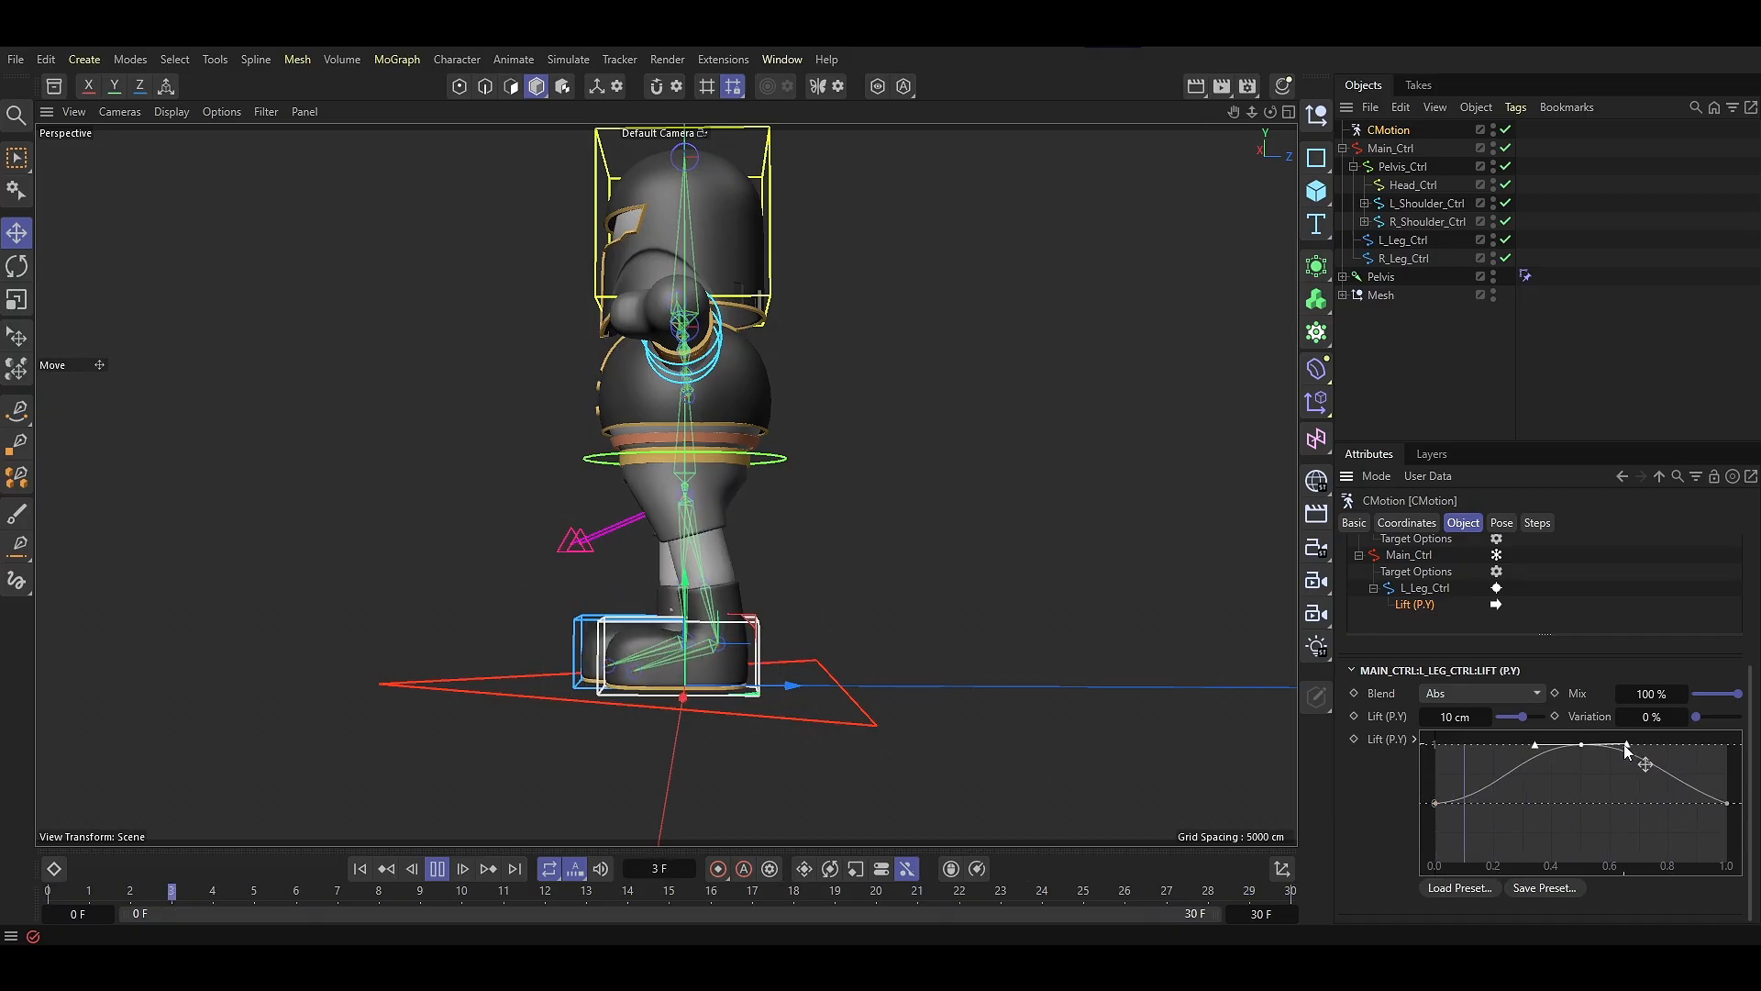
Try a higher Lift (P.Y) amount during playback, restoring it to 10 cm
alt+drag(683, 702, 872, 742)
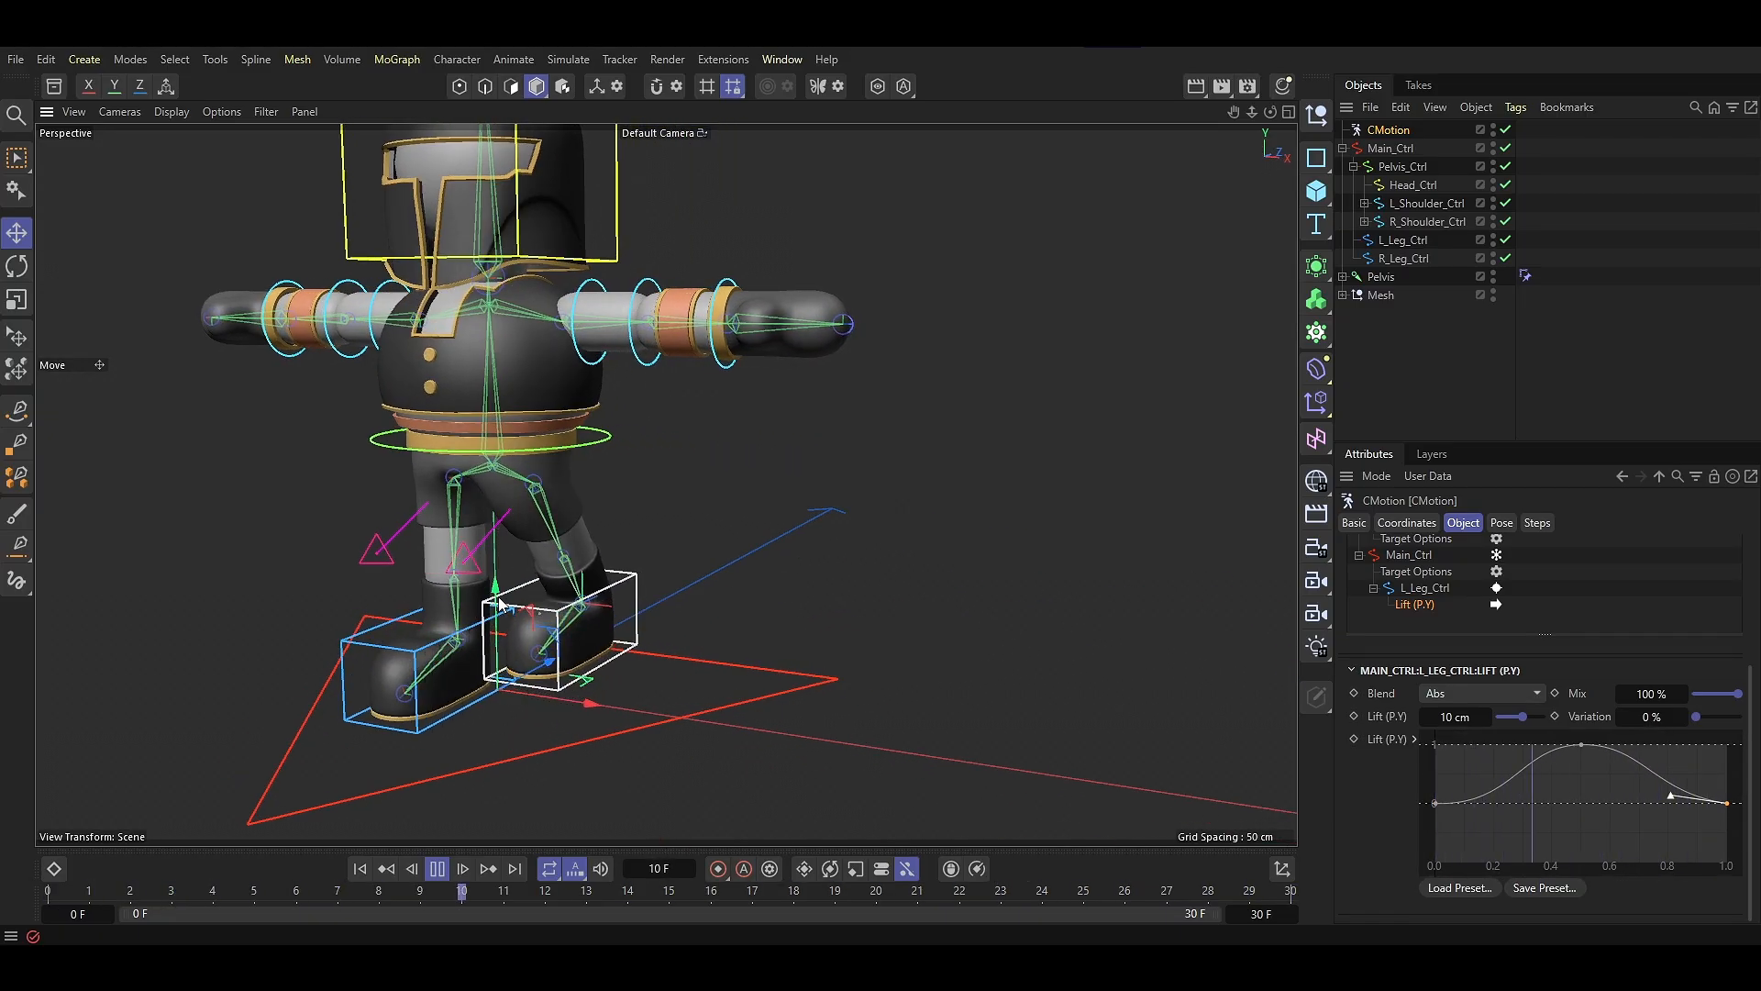
scroll(498, 606, up, 1)
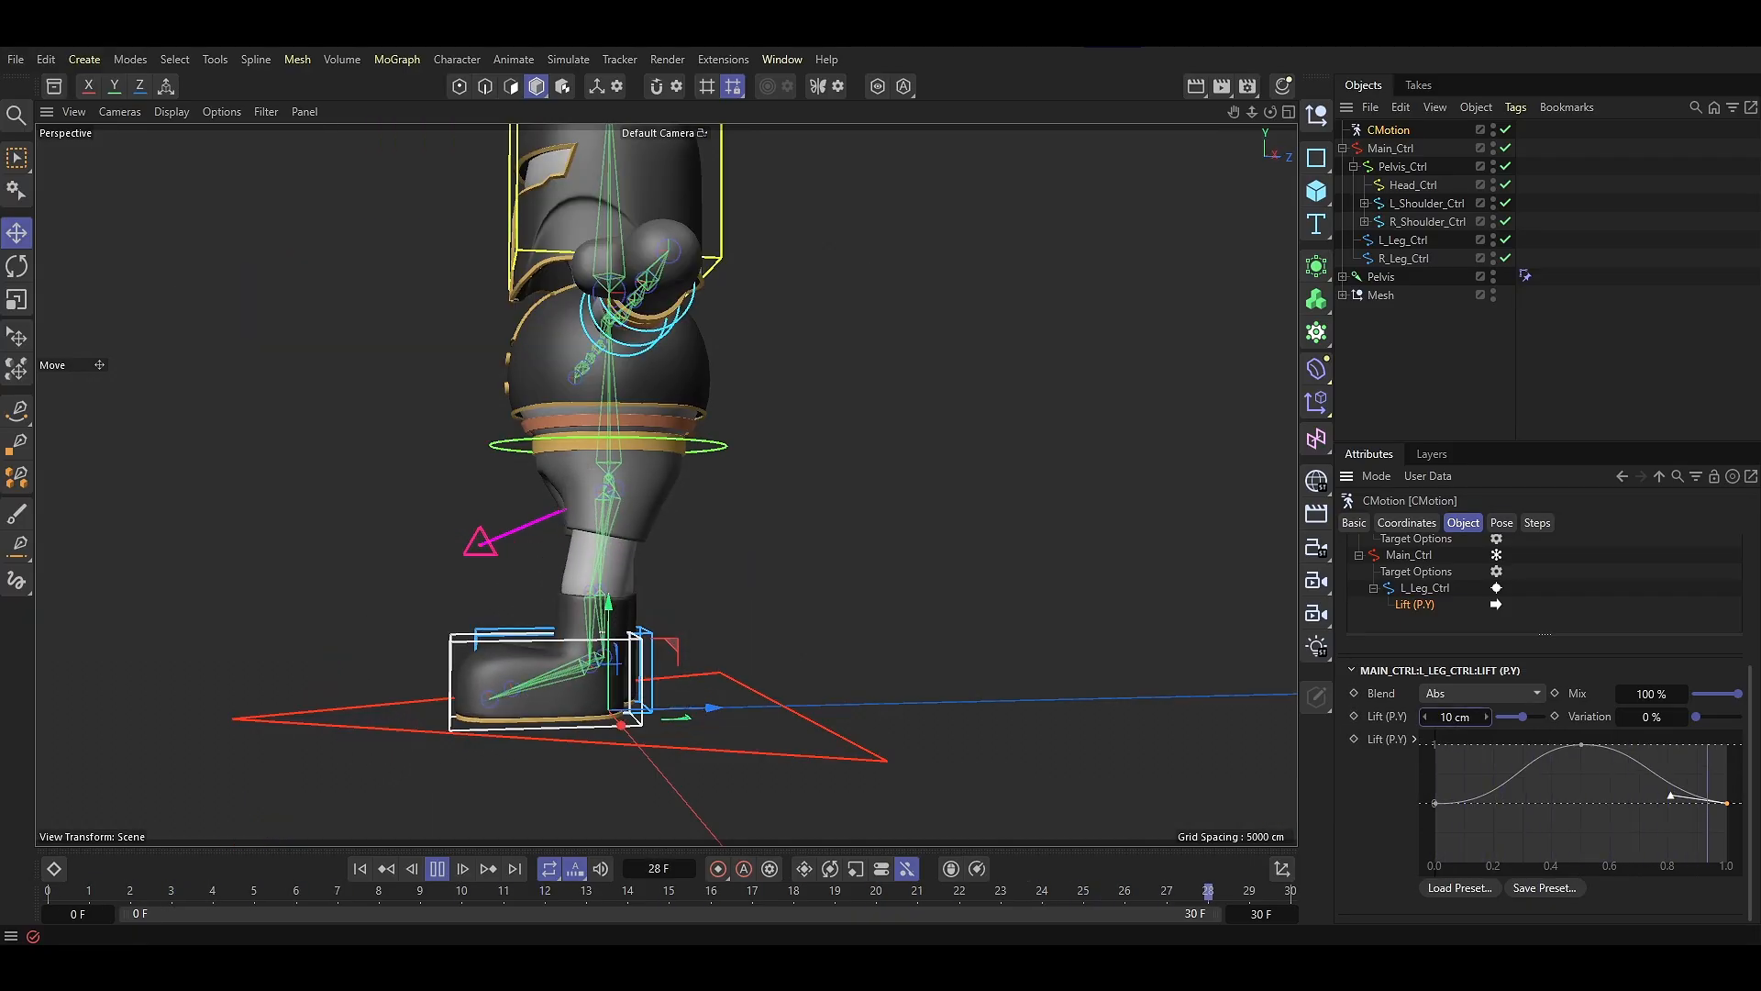
drag(1456, 717, 1468, 718)
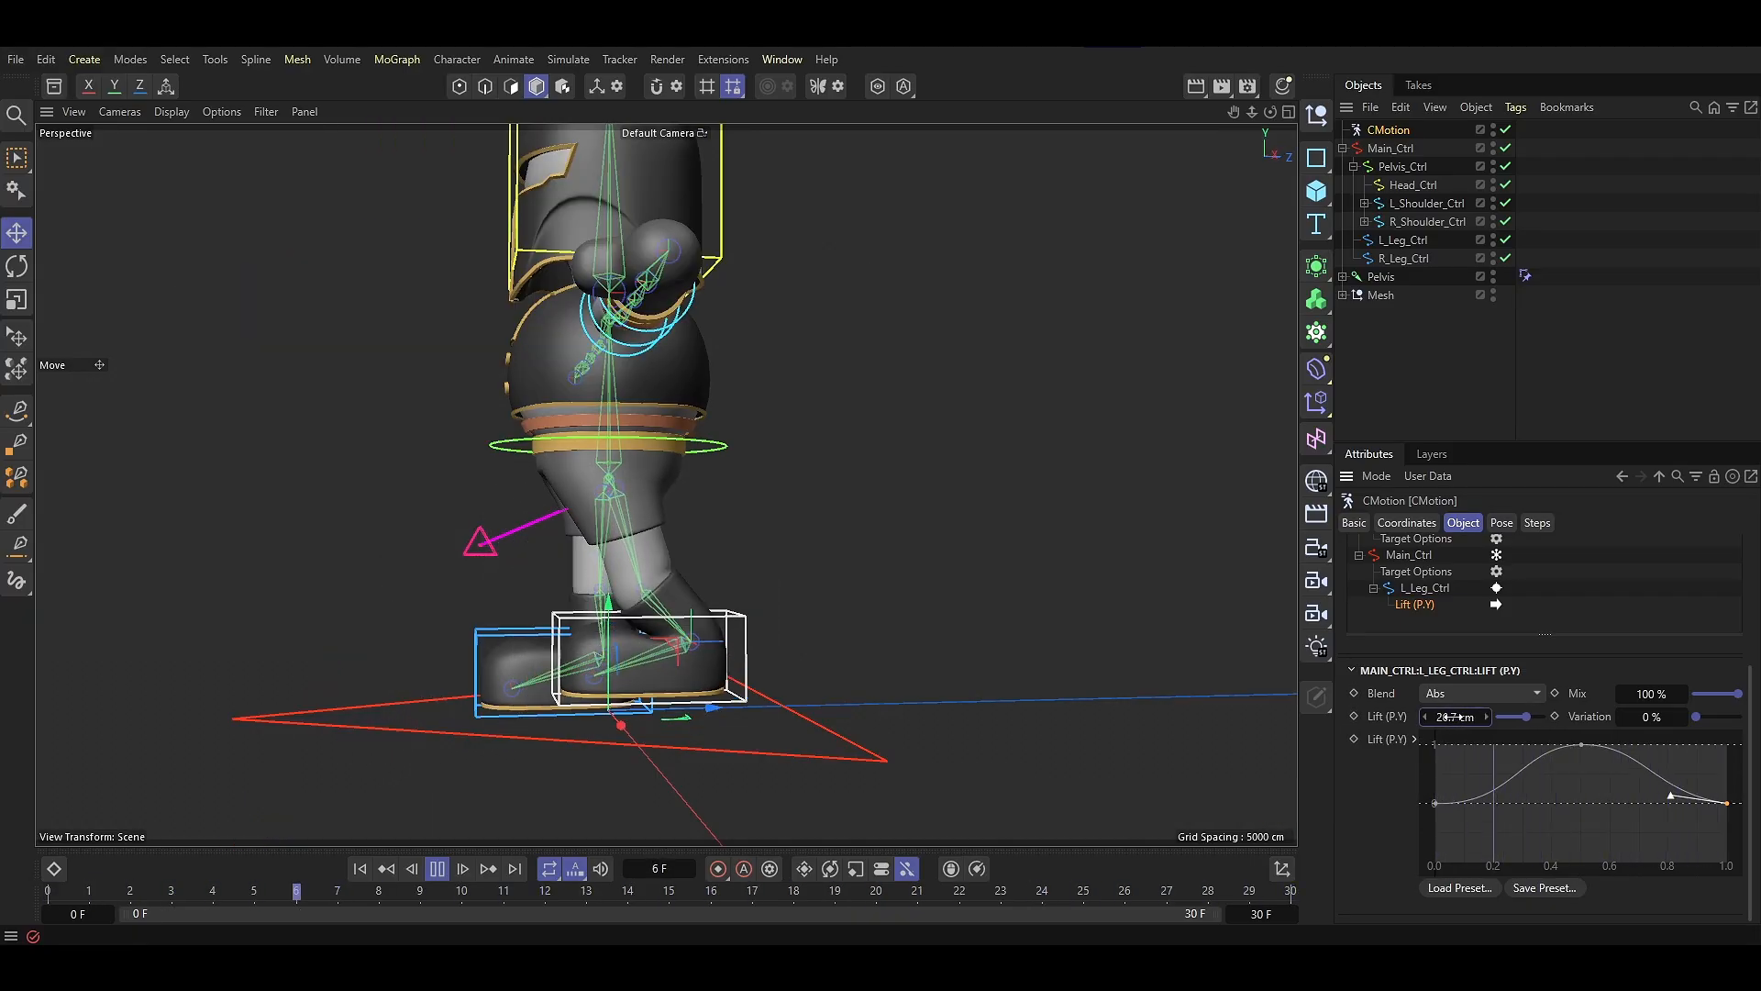
text(10)
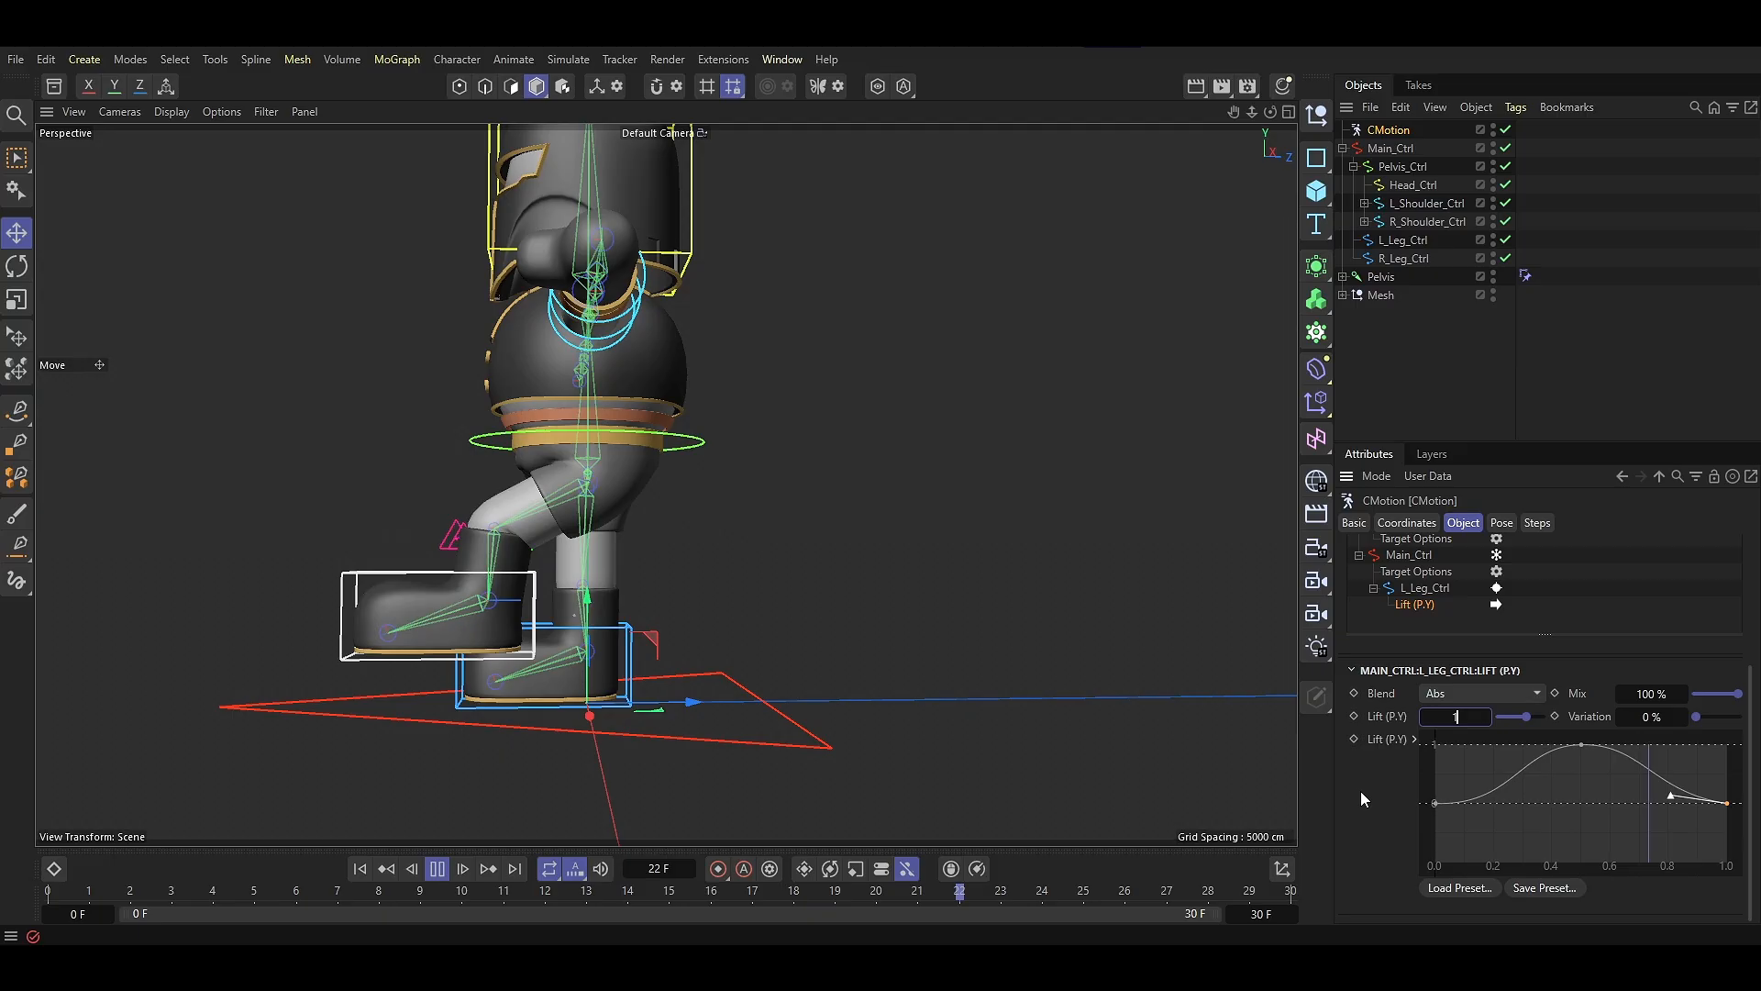
key(Return)
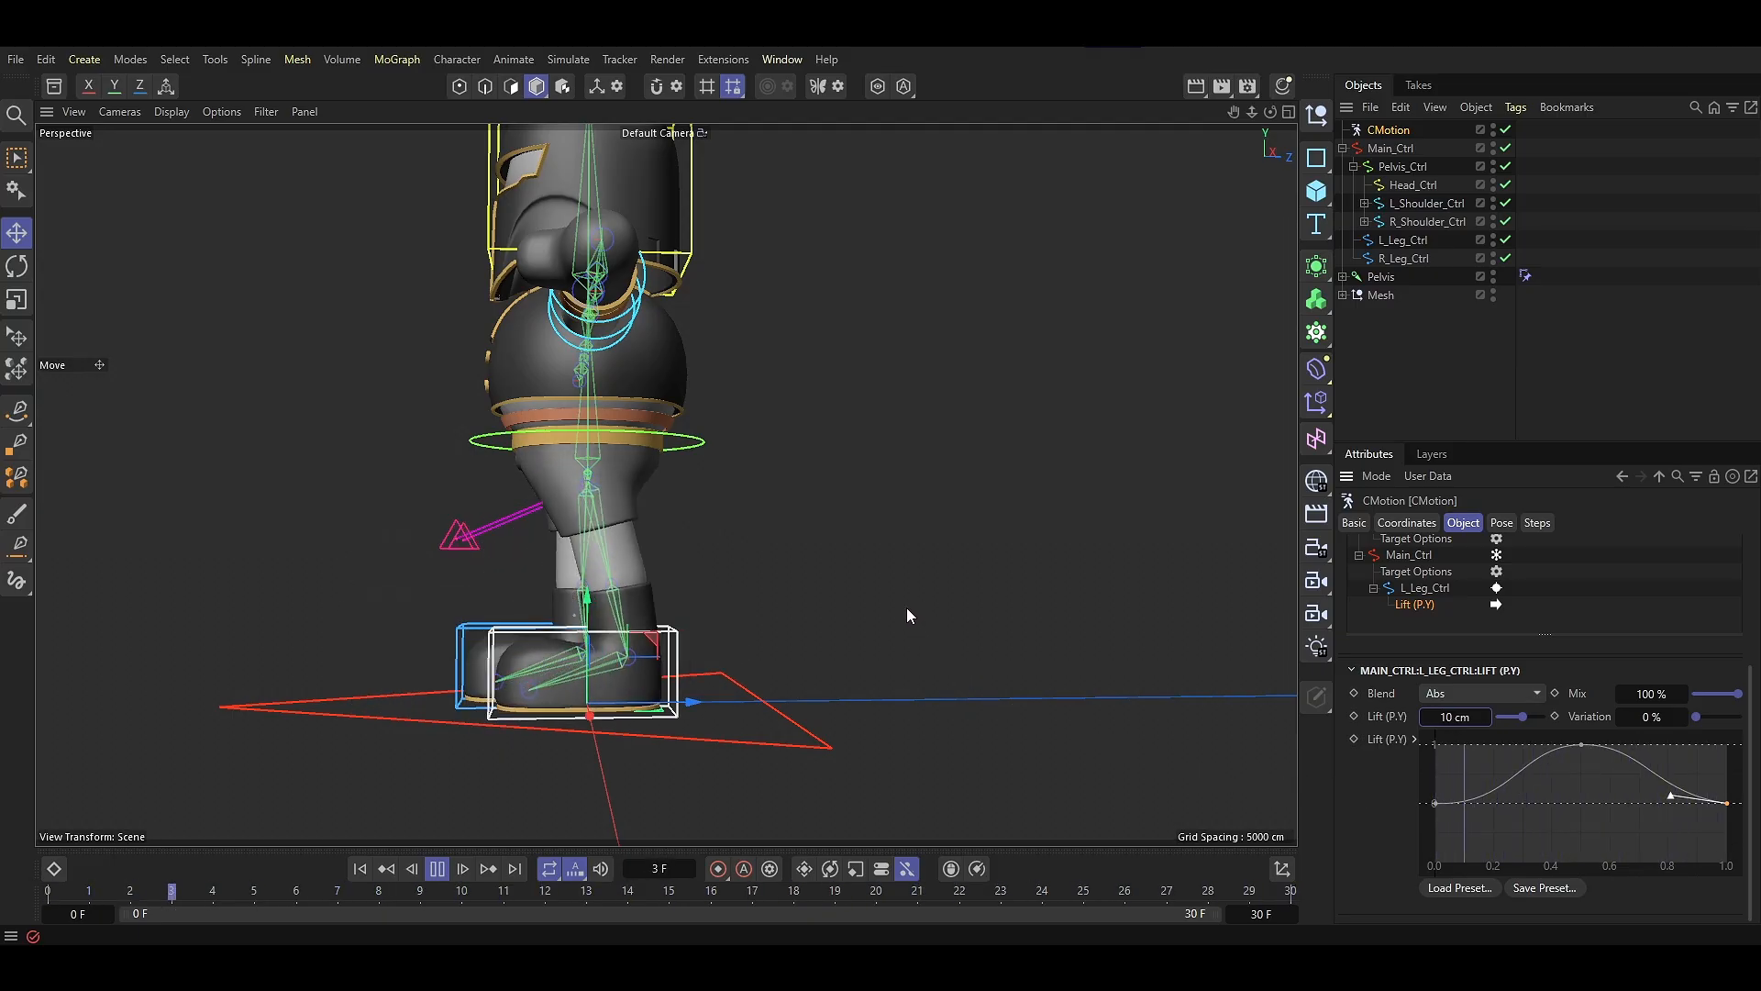
Add a Pitch (R.X) action to L_Leg_Ctrl and set its pitch to 25°
click(1424, 741)
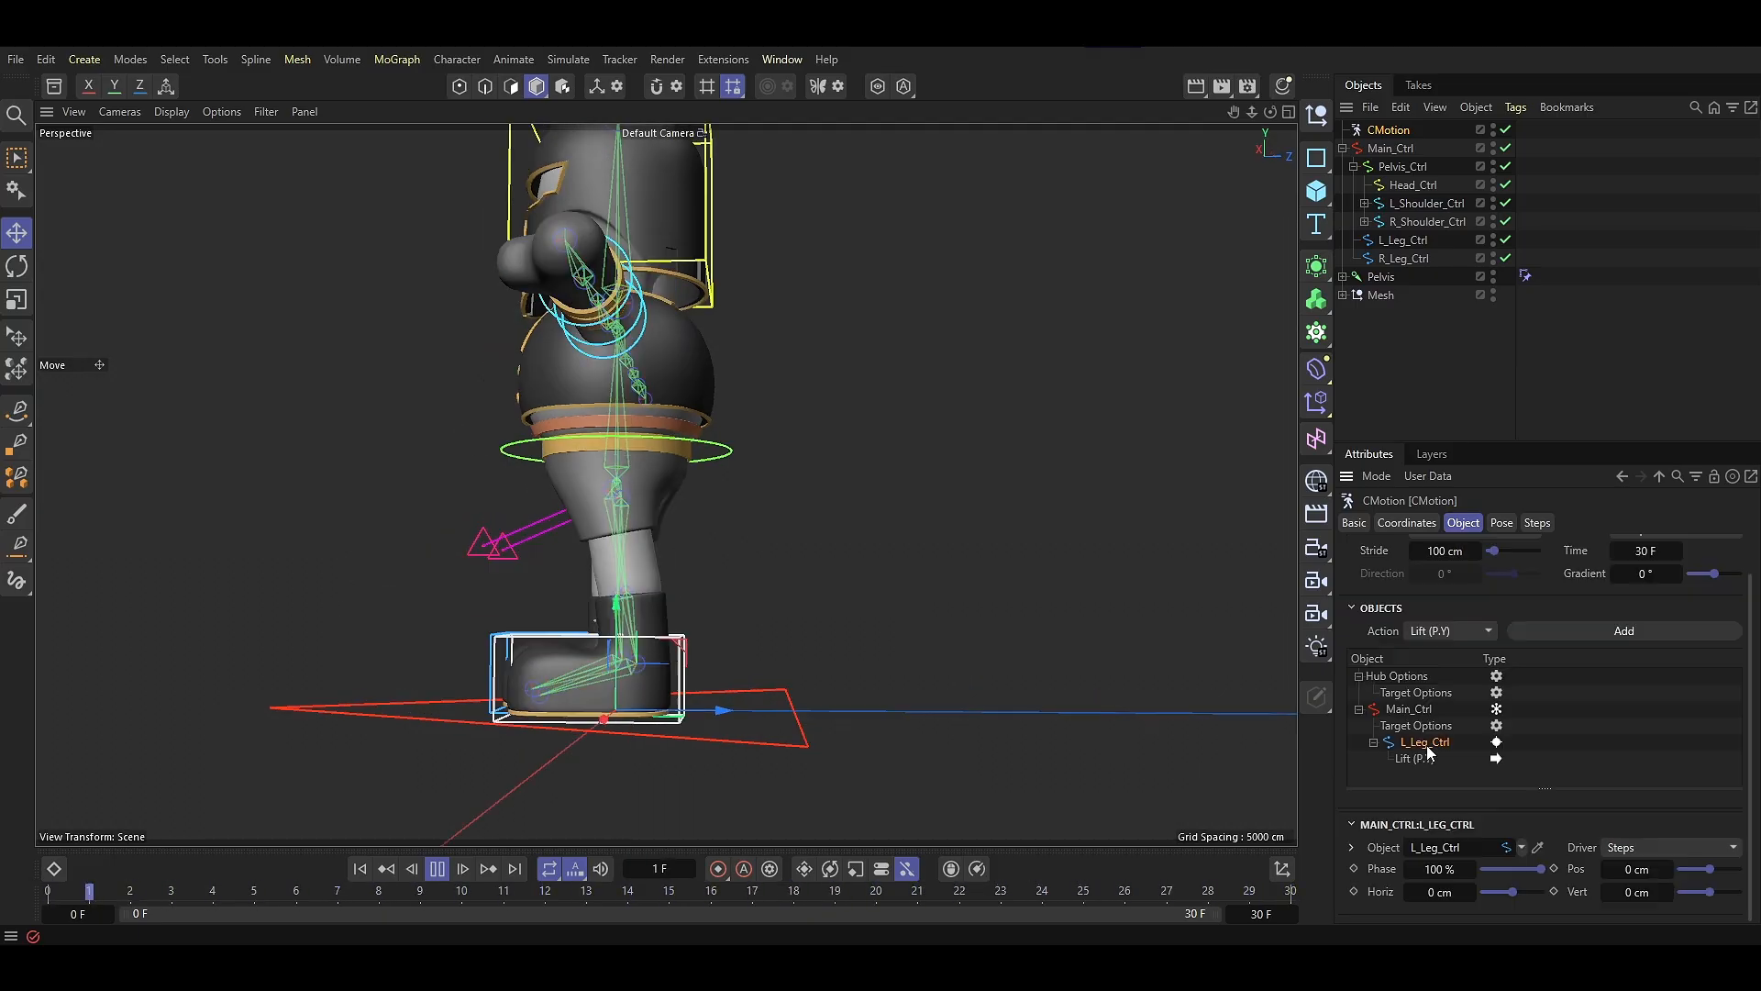
click(1446, 631)
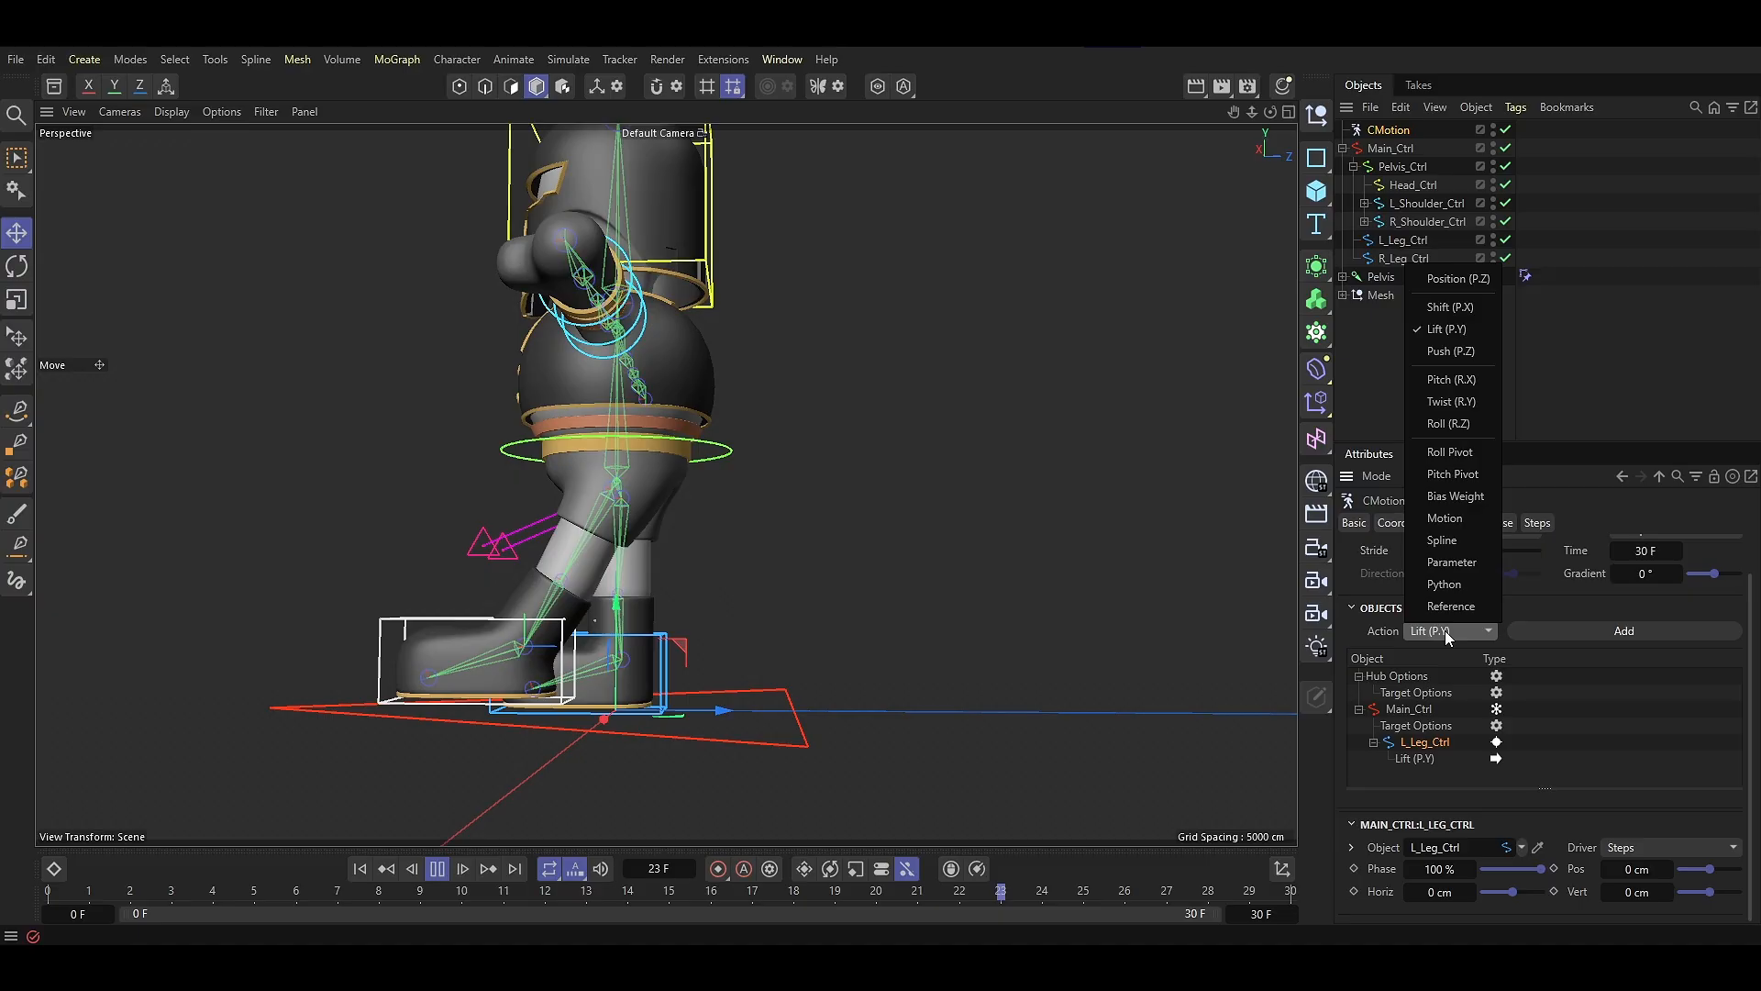
click(1461, 382)
click(1617, 631)
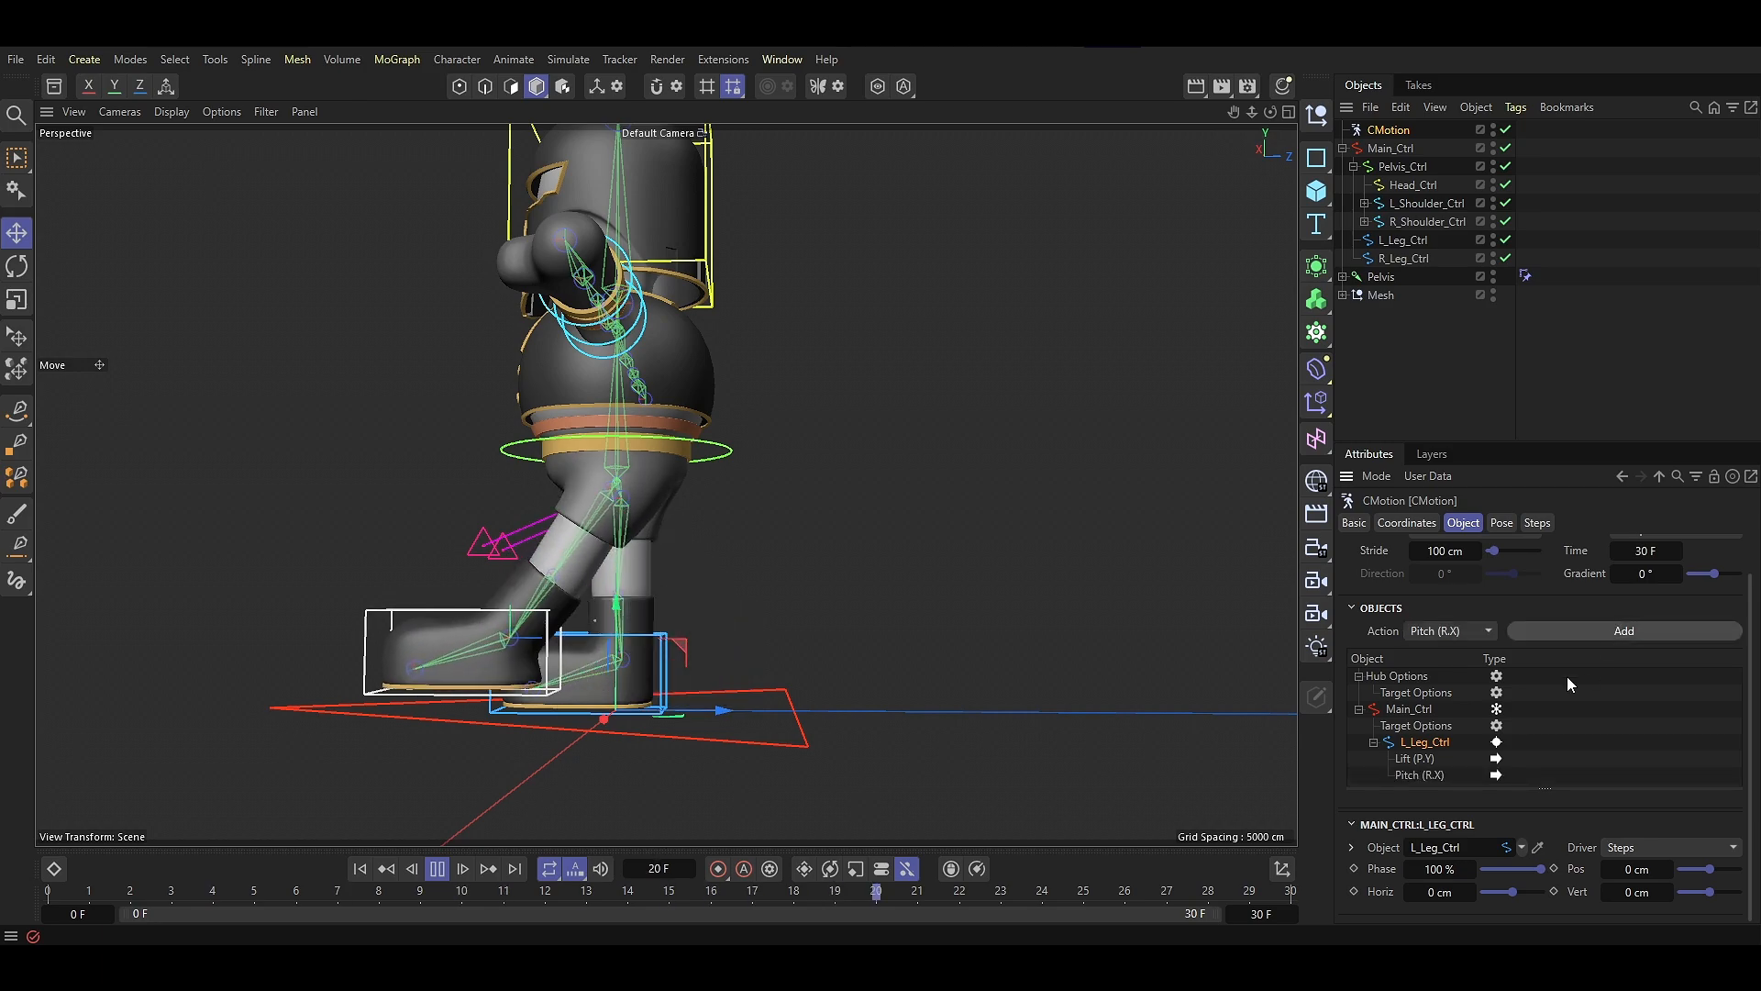
click(1416, 775)
scroll(1387, 825, down, 3)
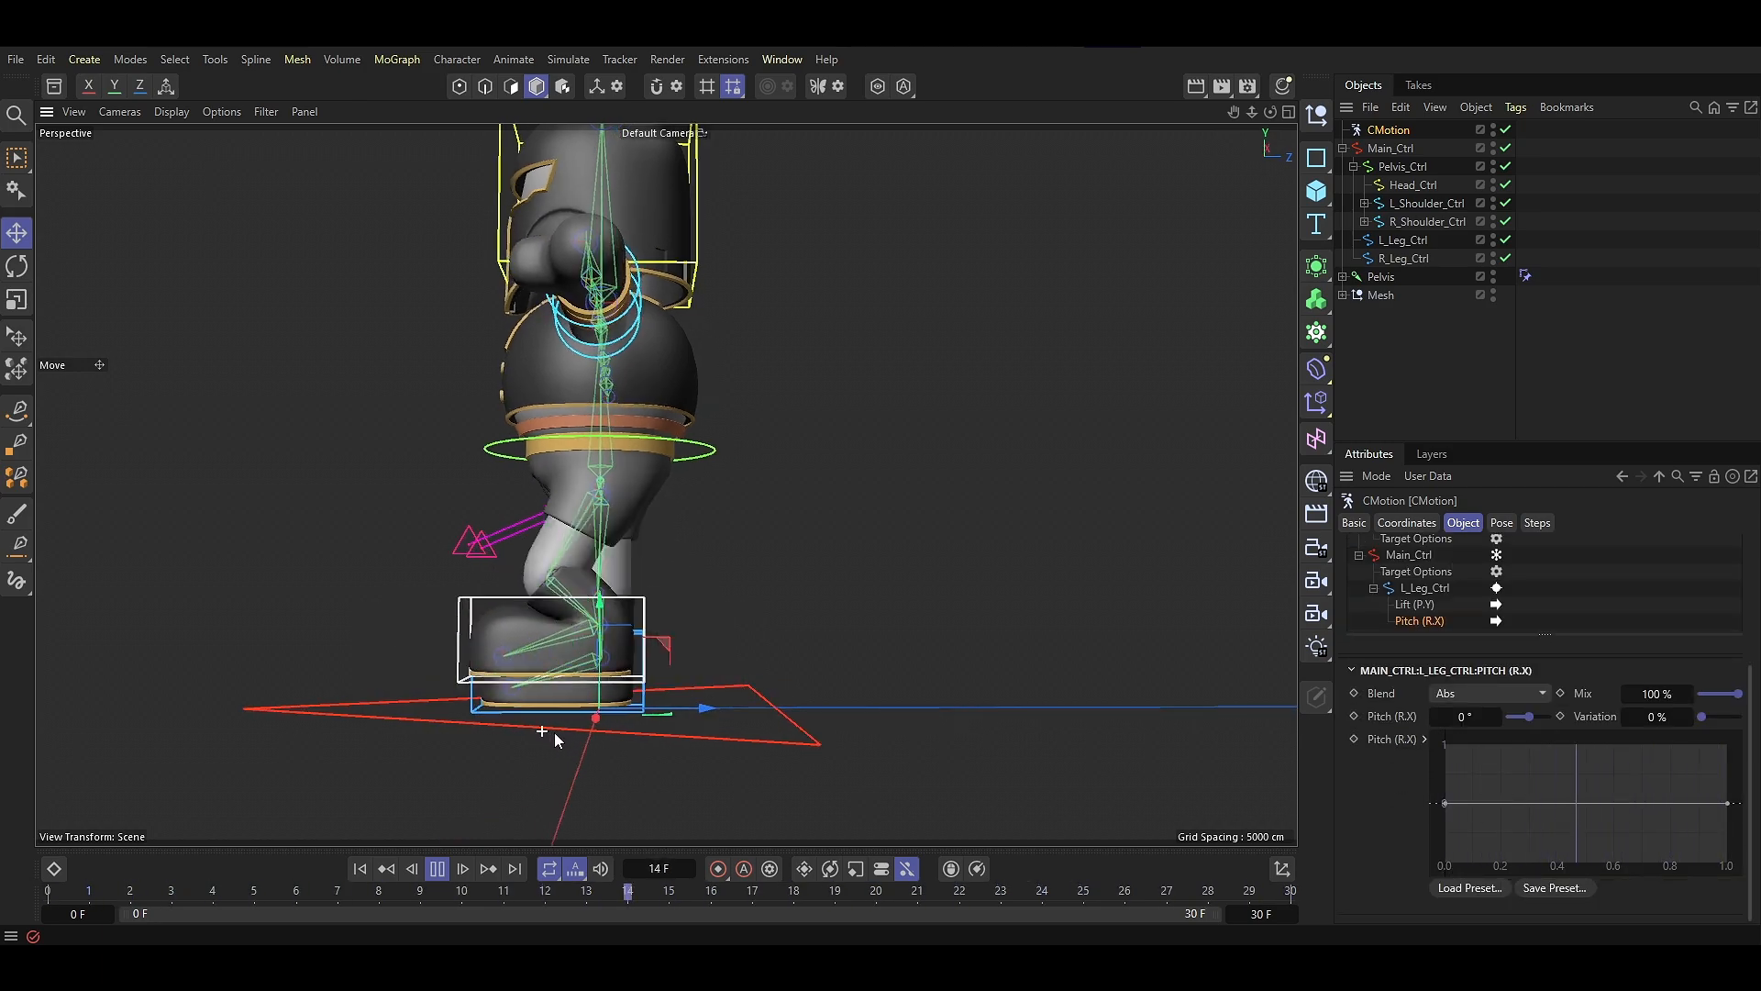
click(1476, 721)
text(25)
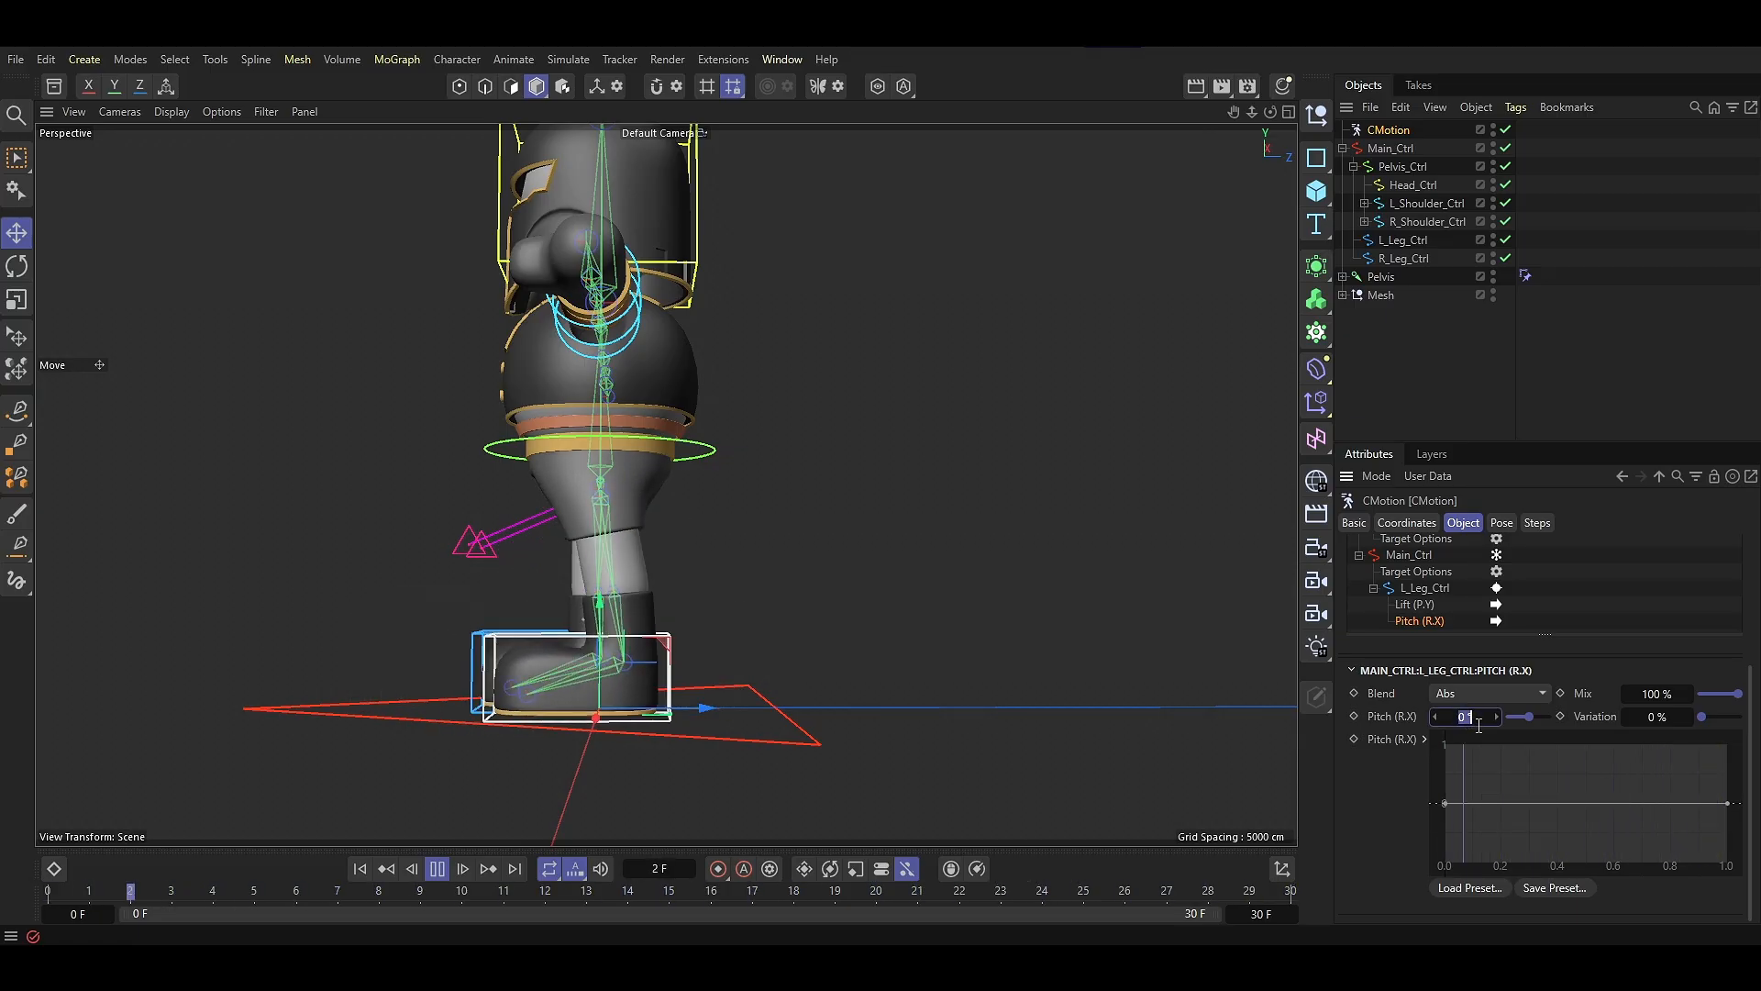
key(Return)
Shape the Pitch (R.X) curve with a dip at about 0.37 and a peak at about 0.7, and play the animation
ctrl+click(1585, 806)
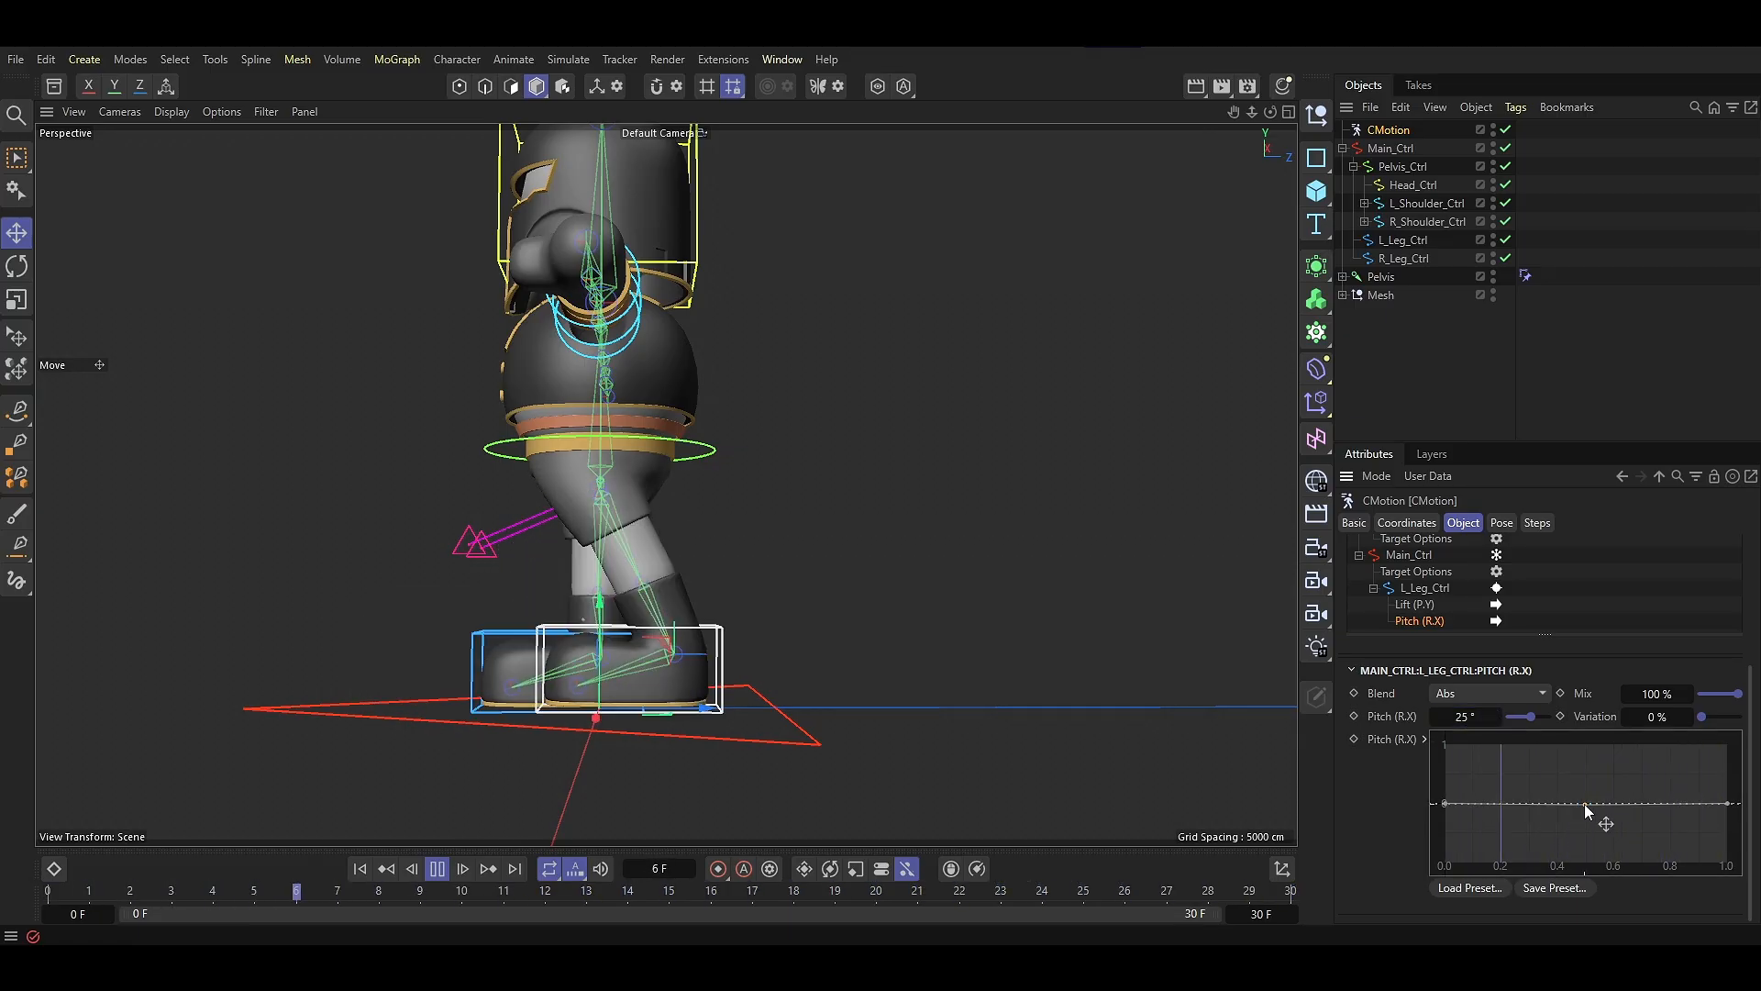
mouse_move(1585, 806)
mouse_down()
mouse_move(1584, 756)
mouse_move(1588, 824)
mouse_move(1591, 731)
mouse_move(1578, 843)
mouse_move(1575, 721)
mouse_move(1574, 786)
mouse_up()
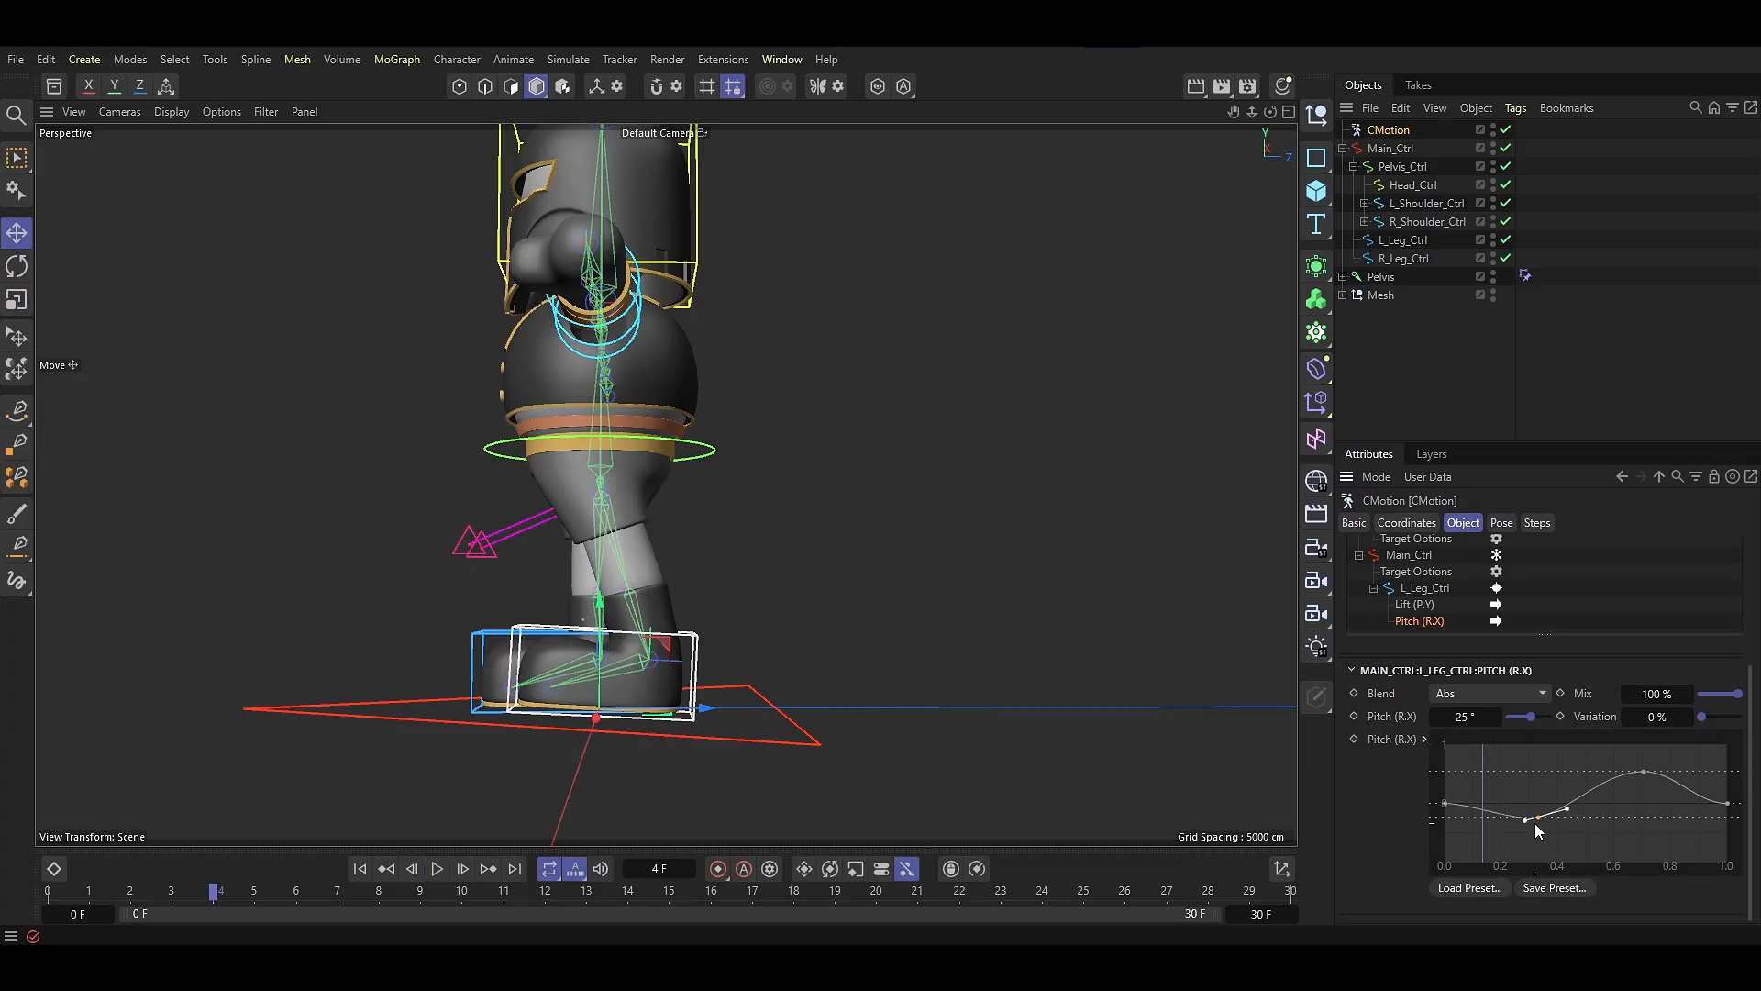
drag(1540, 817, 1549, 825)
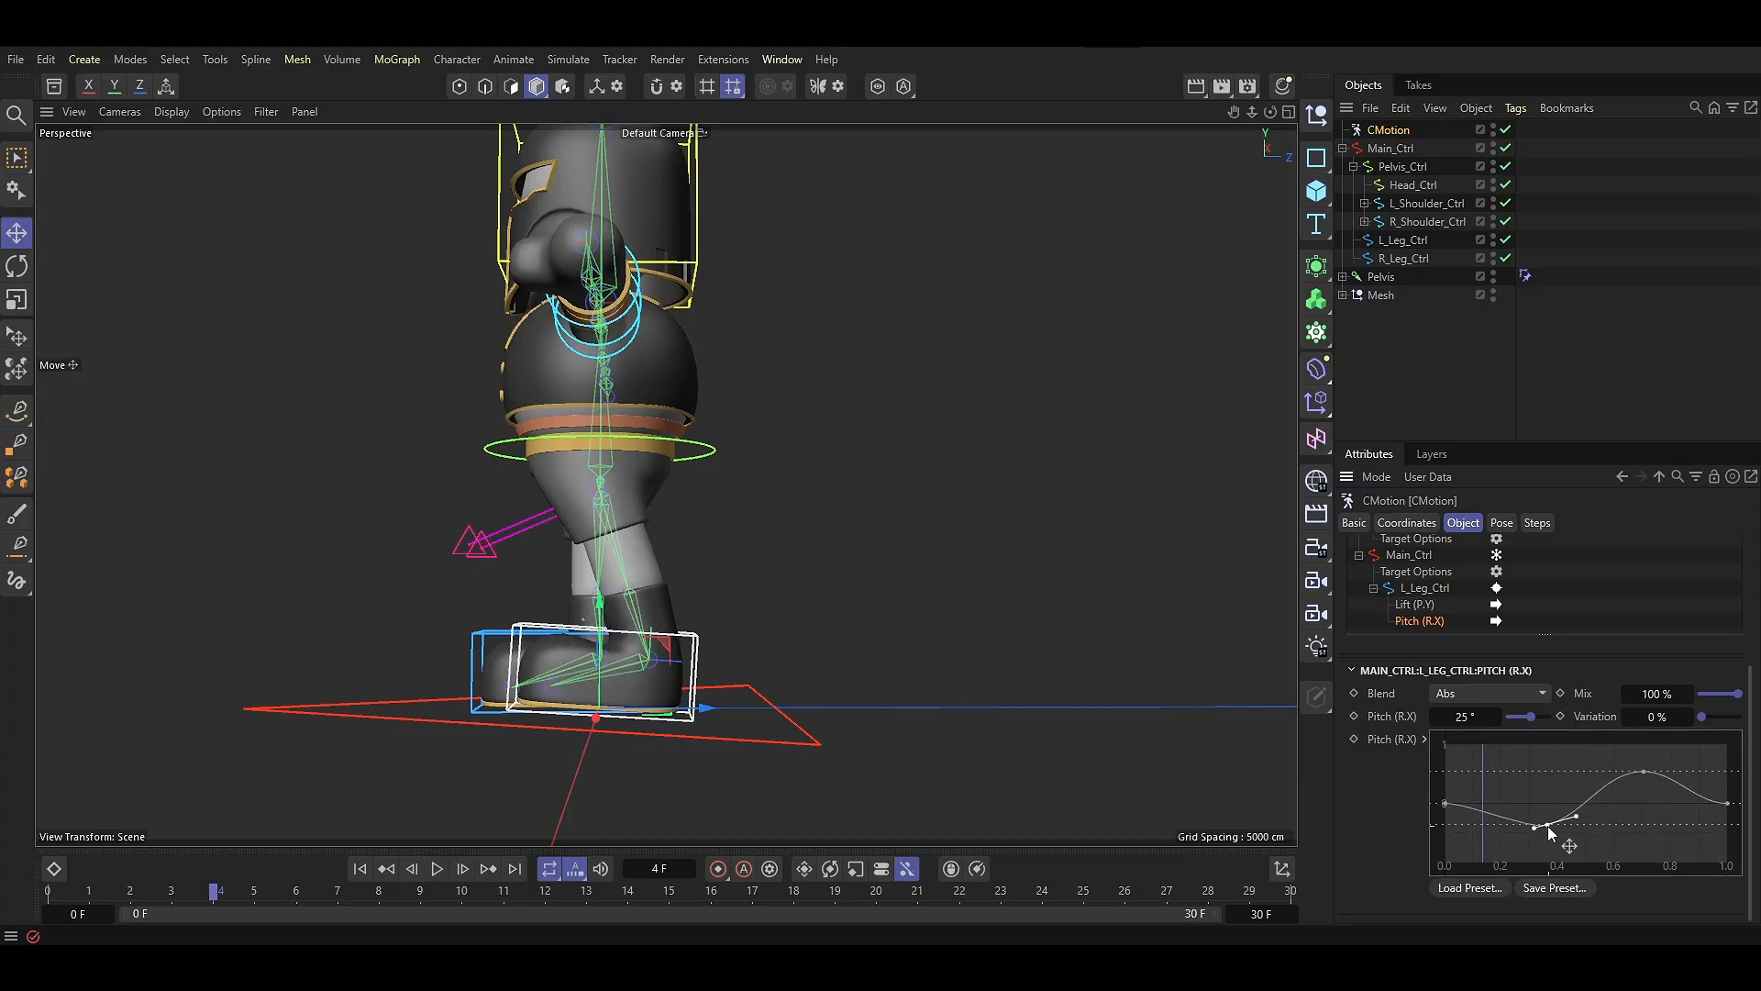
click(437, 869)
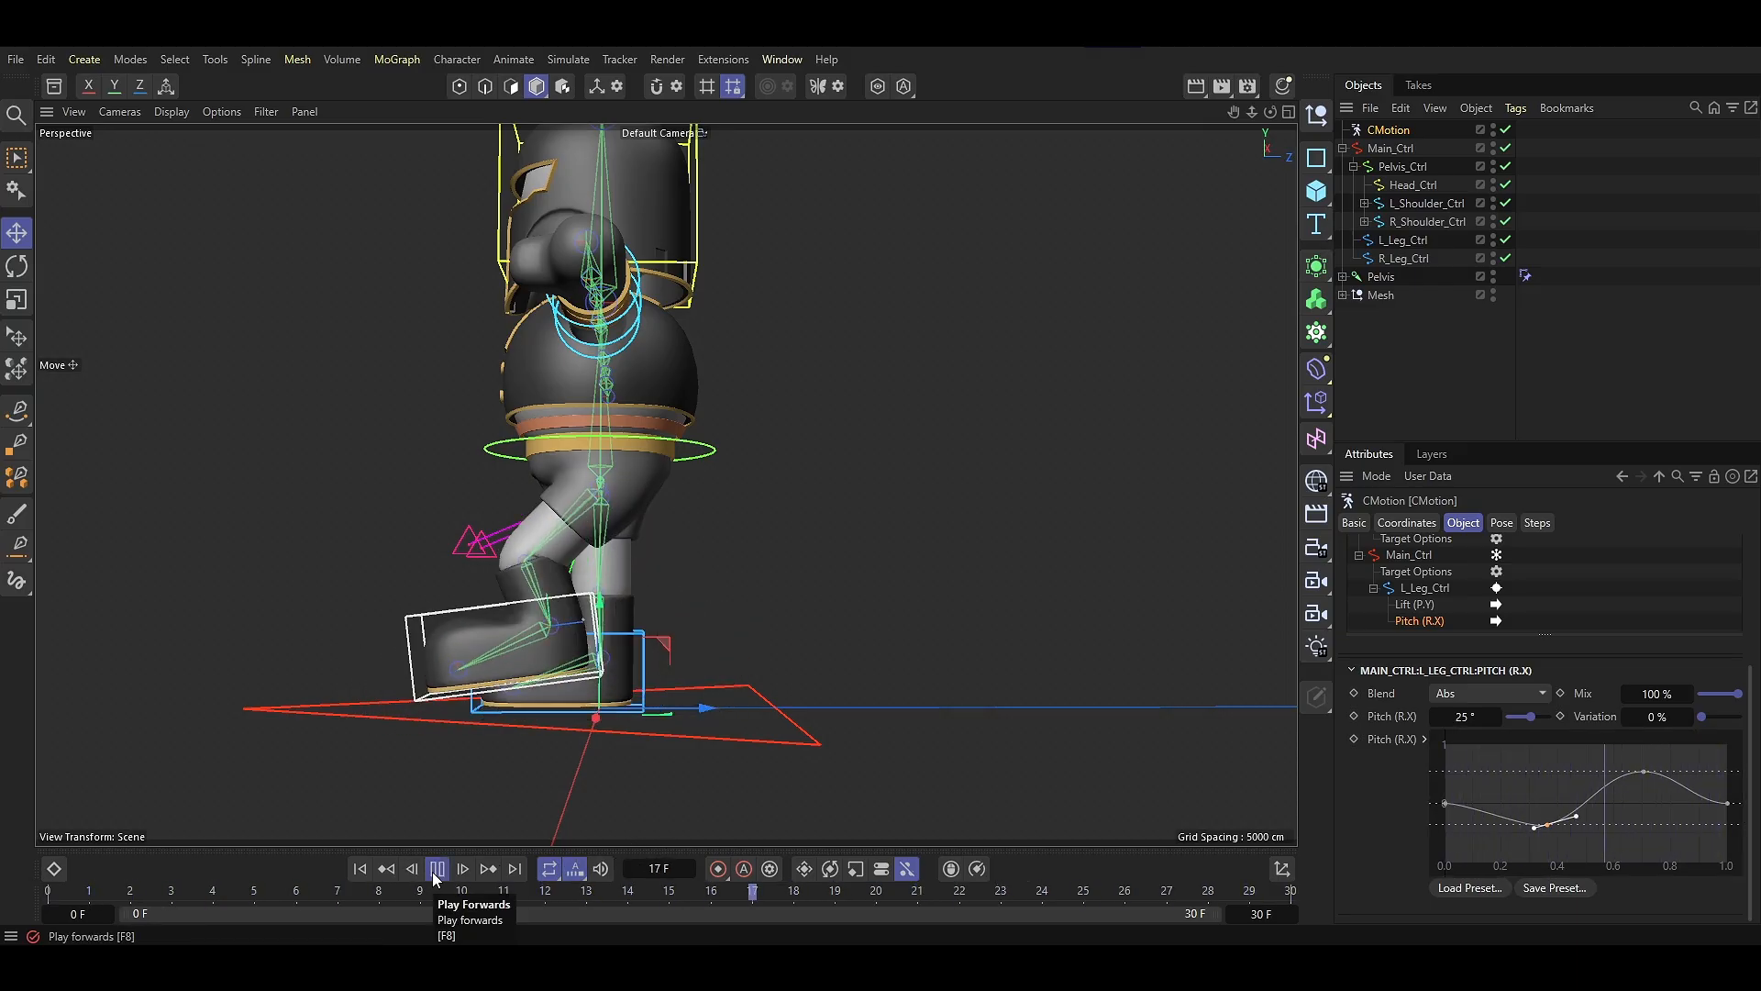
Add a Twist (R.Y) action to L_Leg_Ctrl
click(1424, 742)
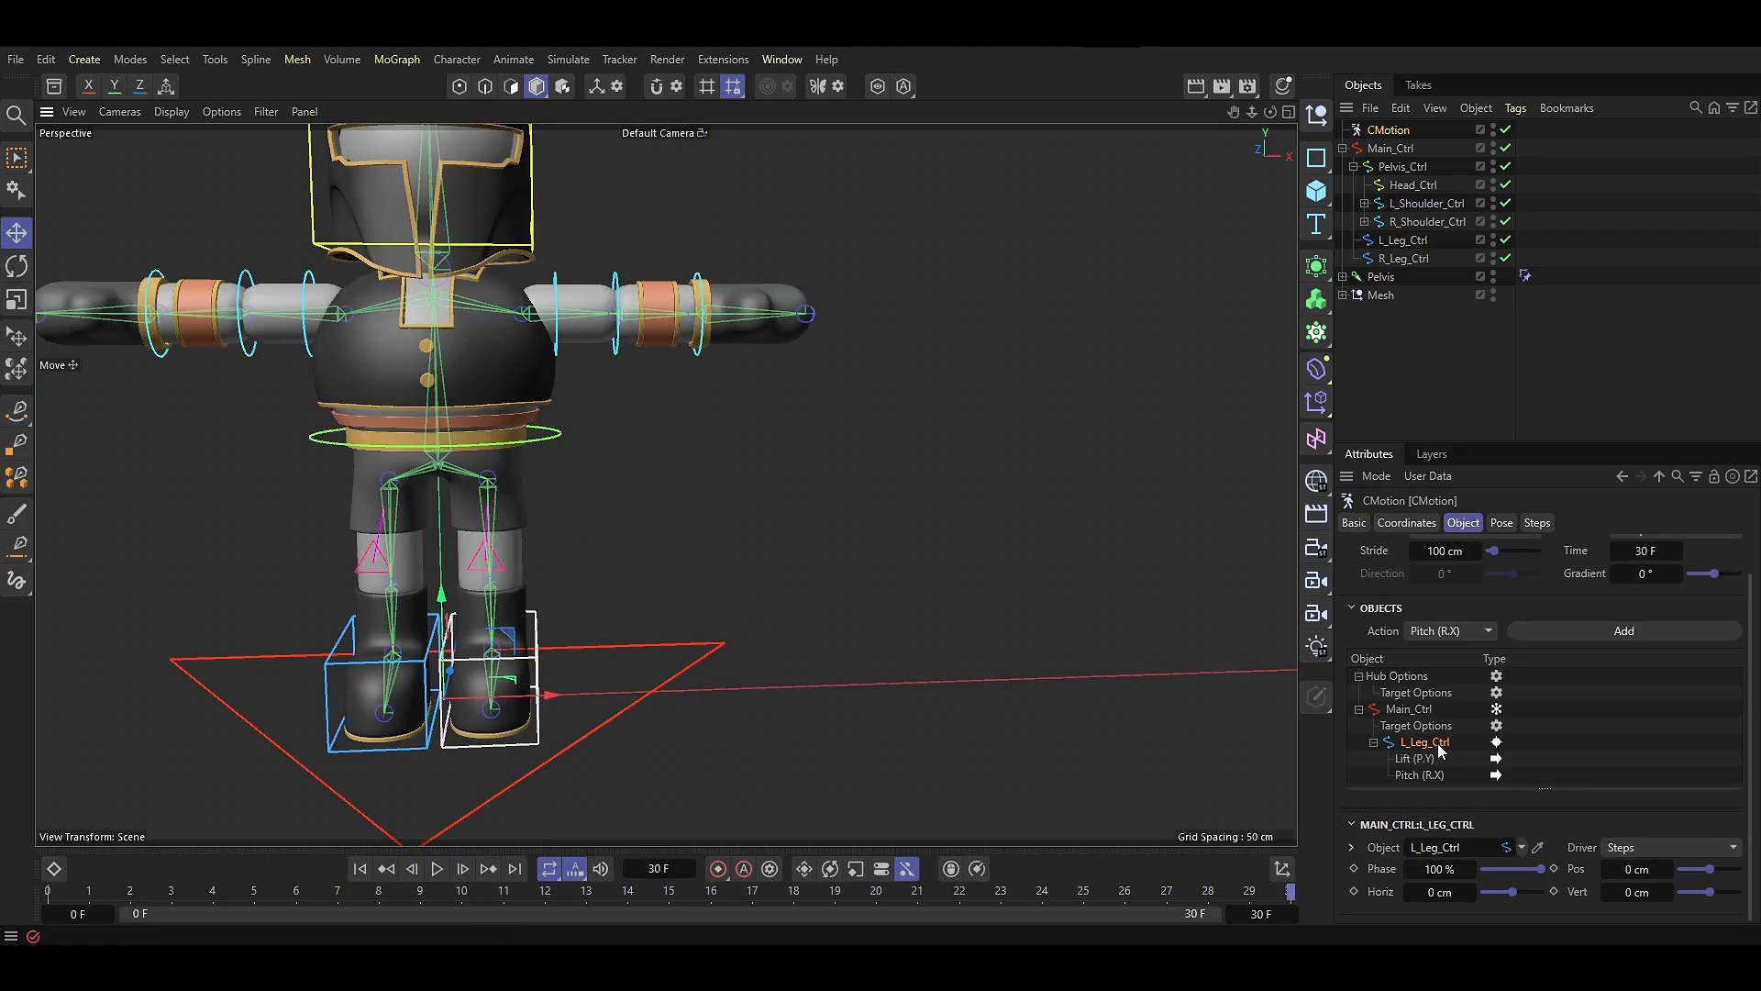
click(1450, 631)
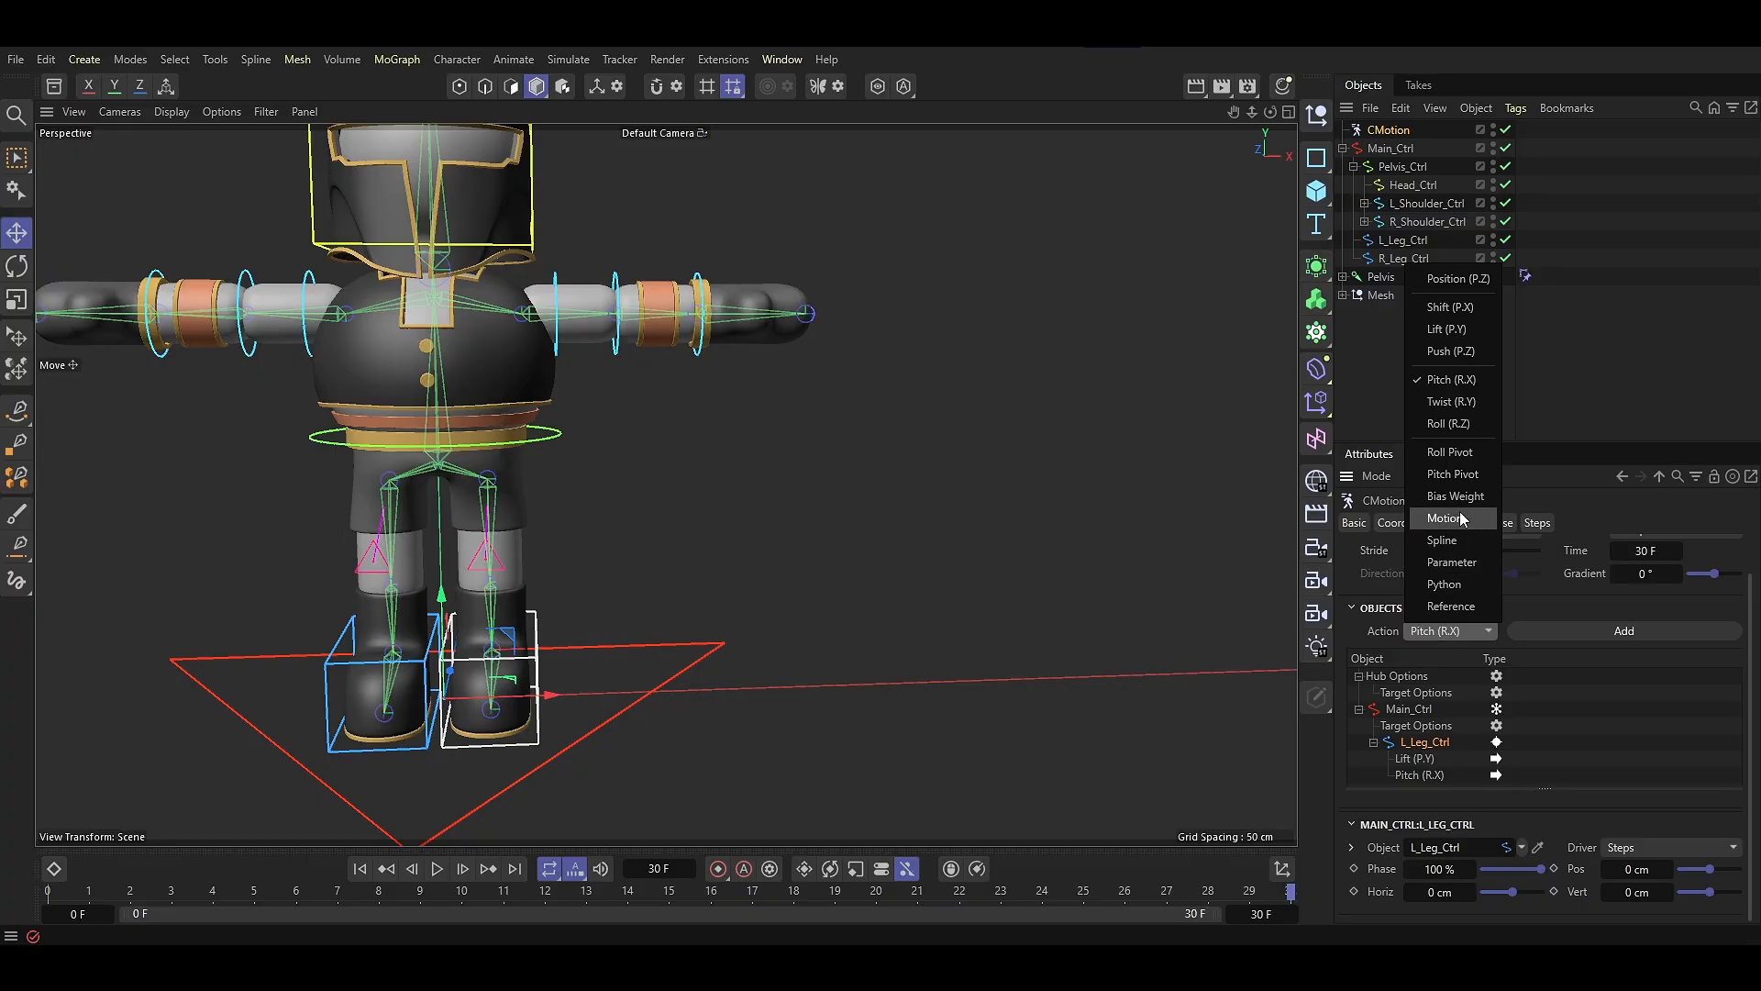
click(1466, 403)
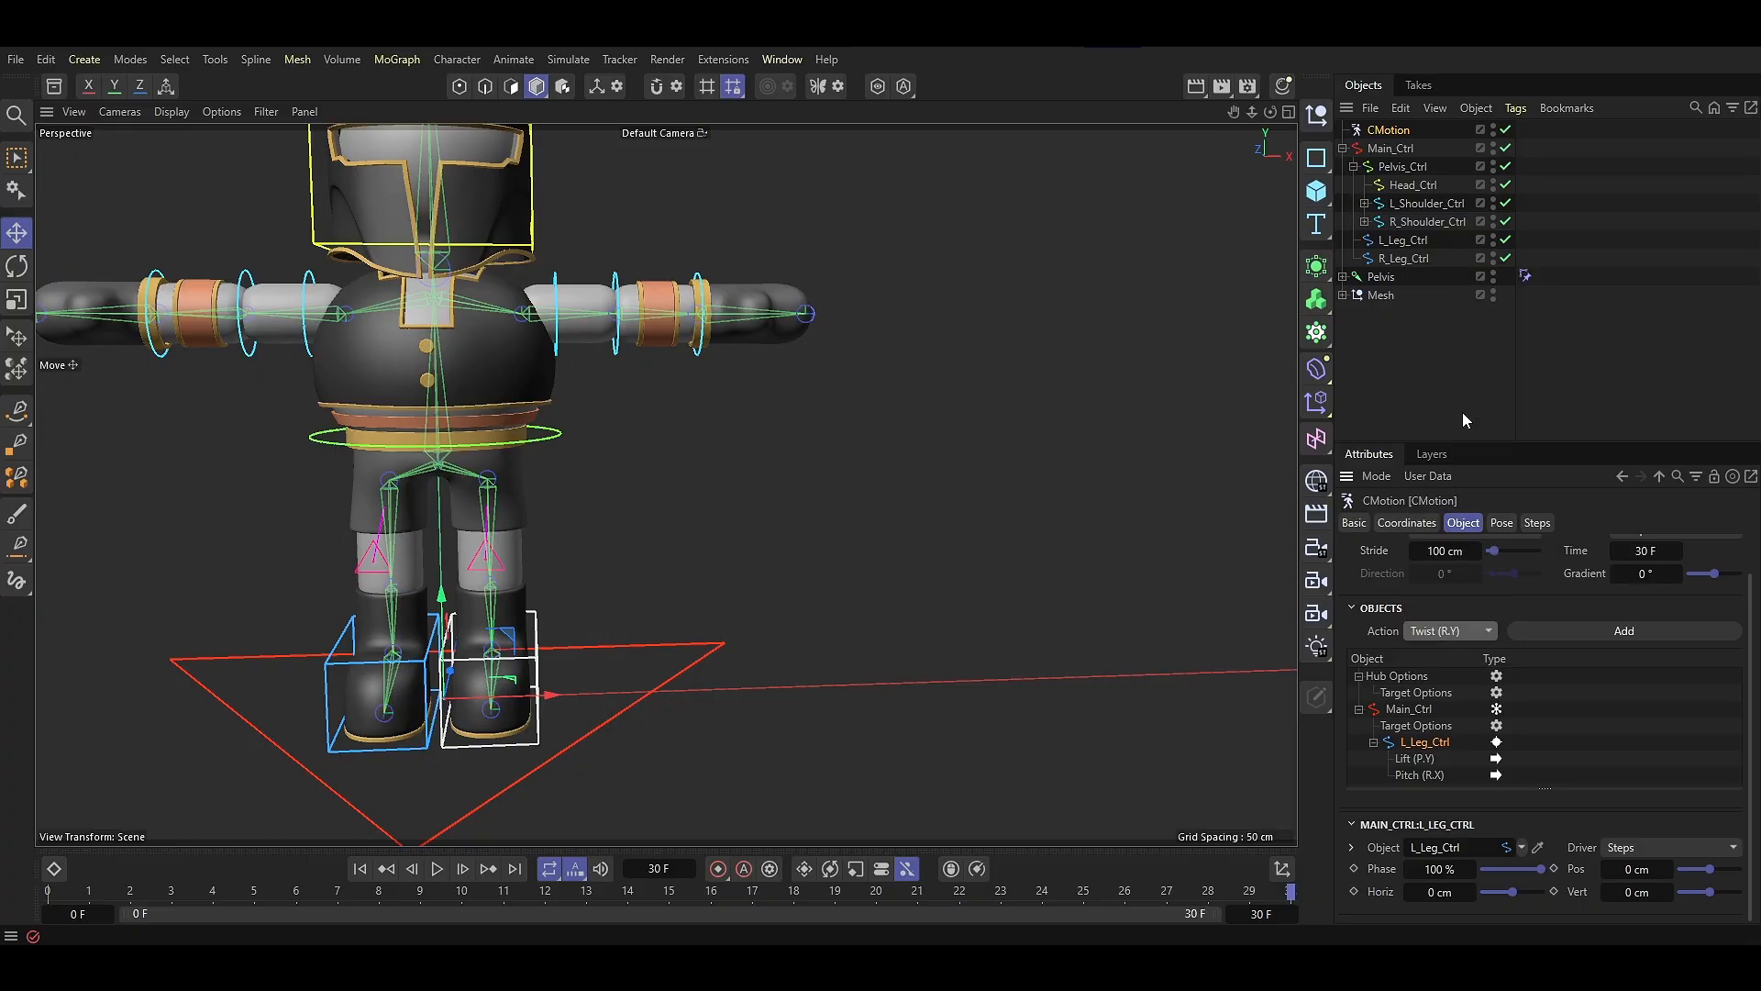
click(1604, 632)
scroll(1450, 743, down, 1)
Flatten L_Leg_Ctrl's Twist (R.Y) curve into a constant line at its maximum and set the twist to 6°
click(1431, 776)
scroll(1579, 886, down, 3)
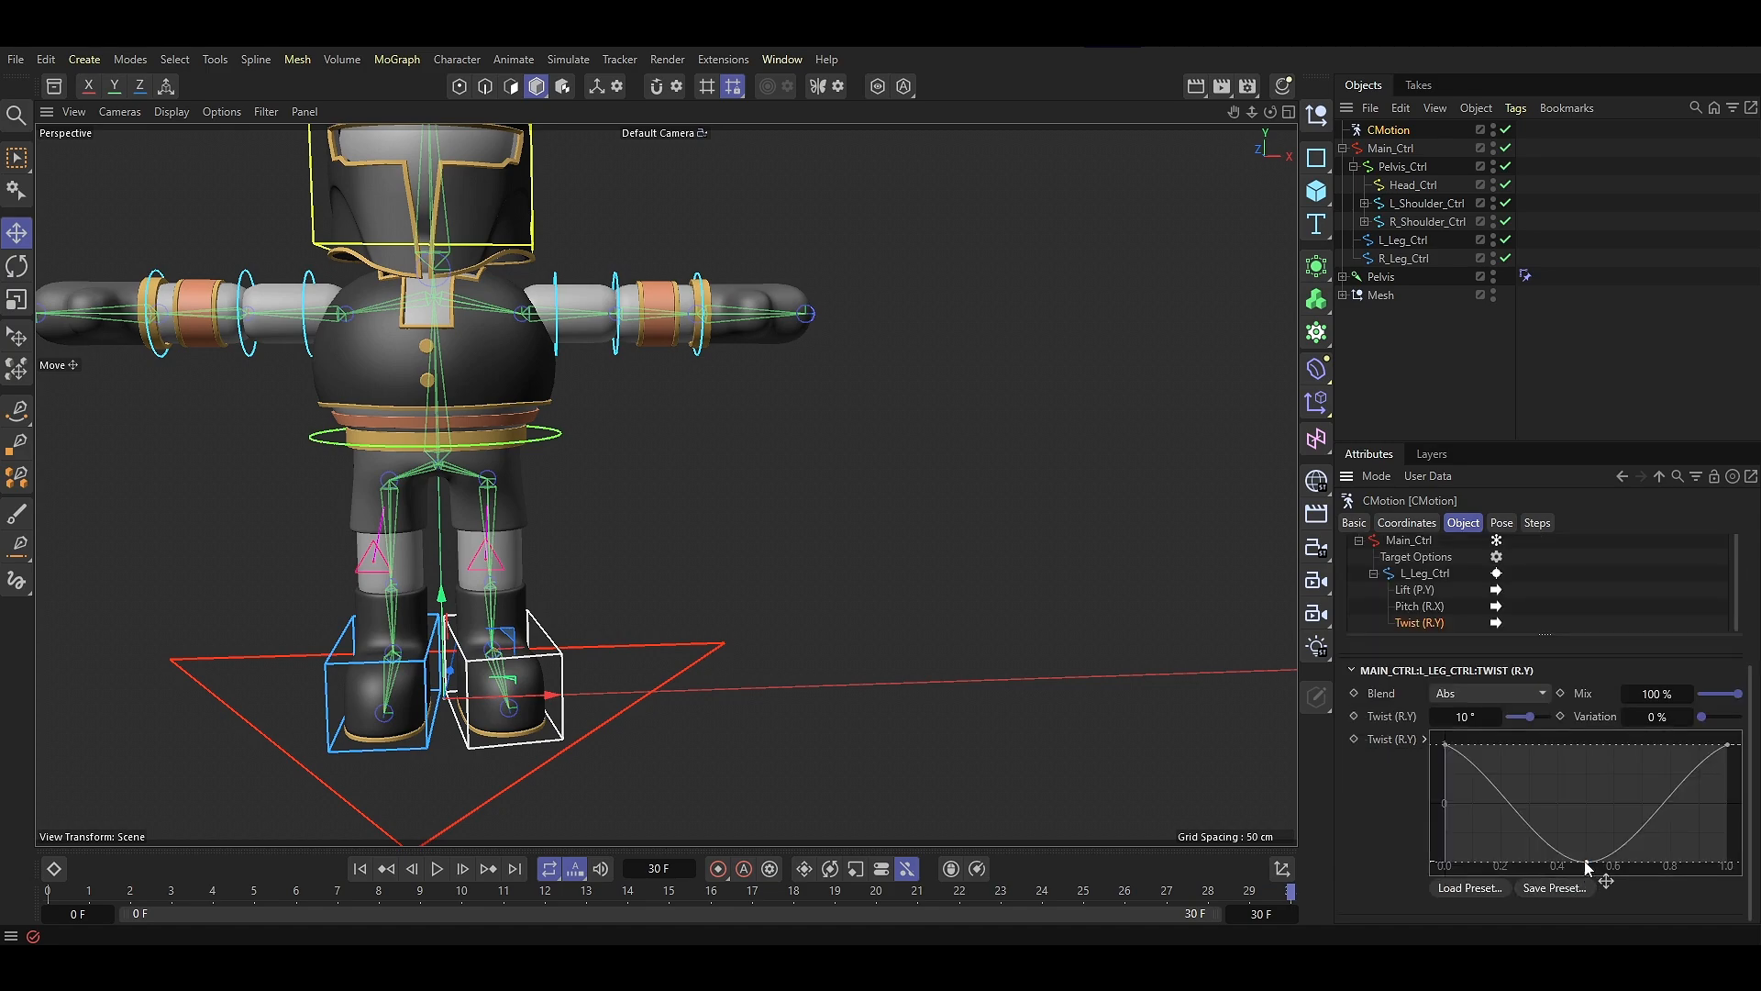
drag(1586, 865, 1586, 868)
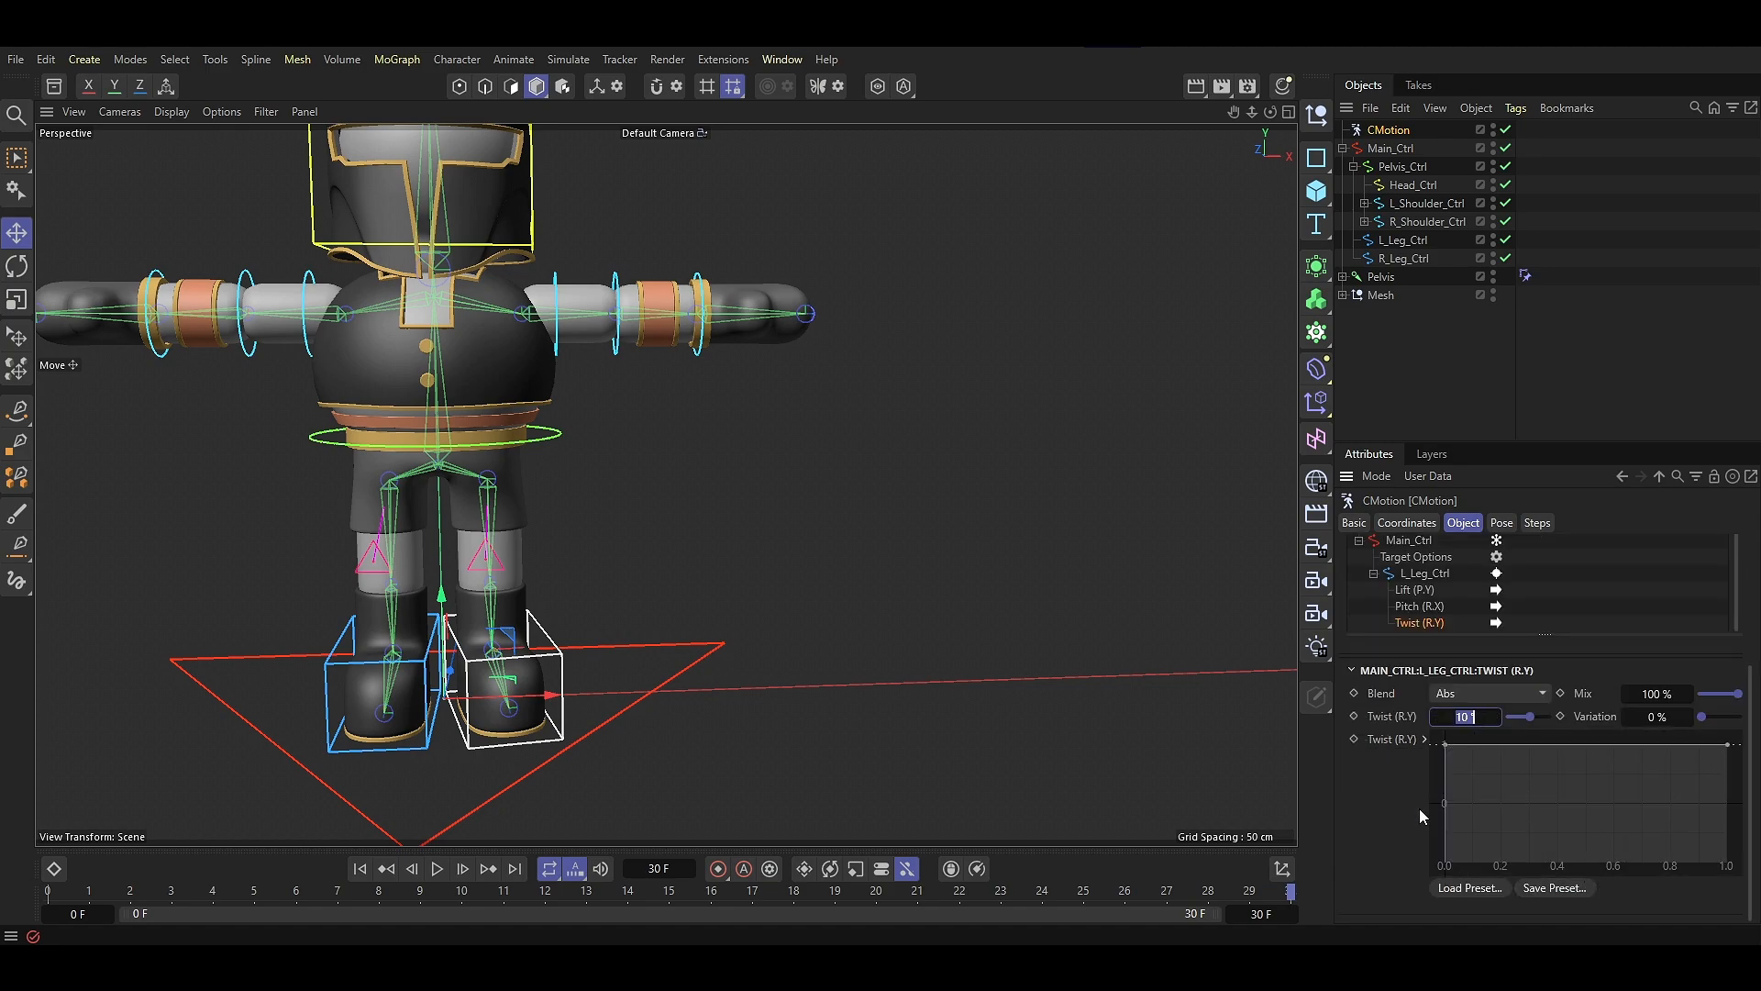
key(Return)
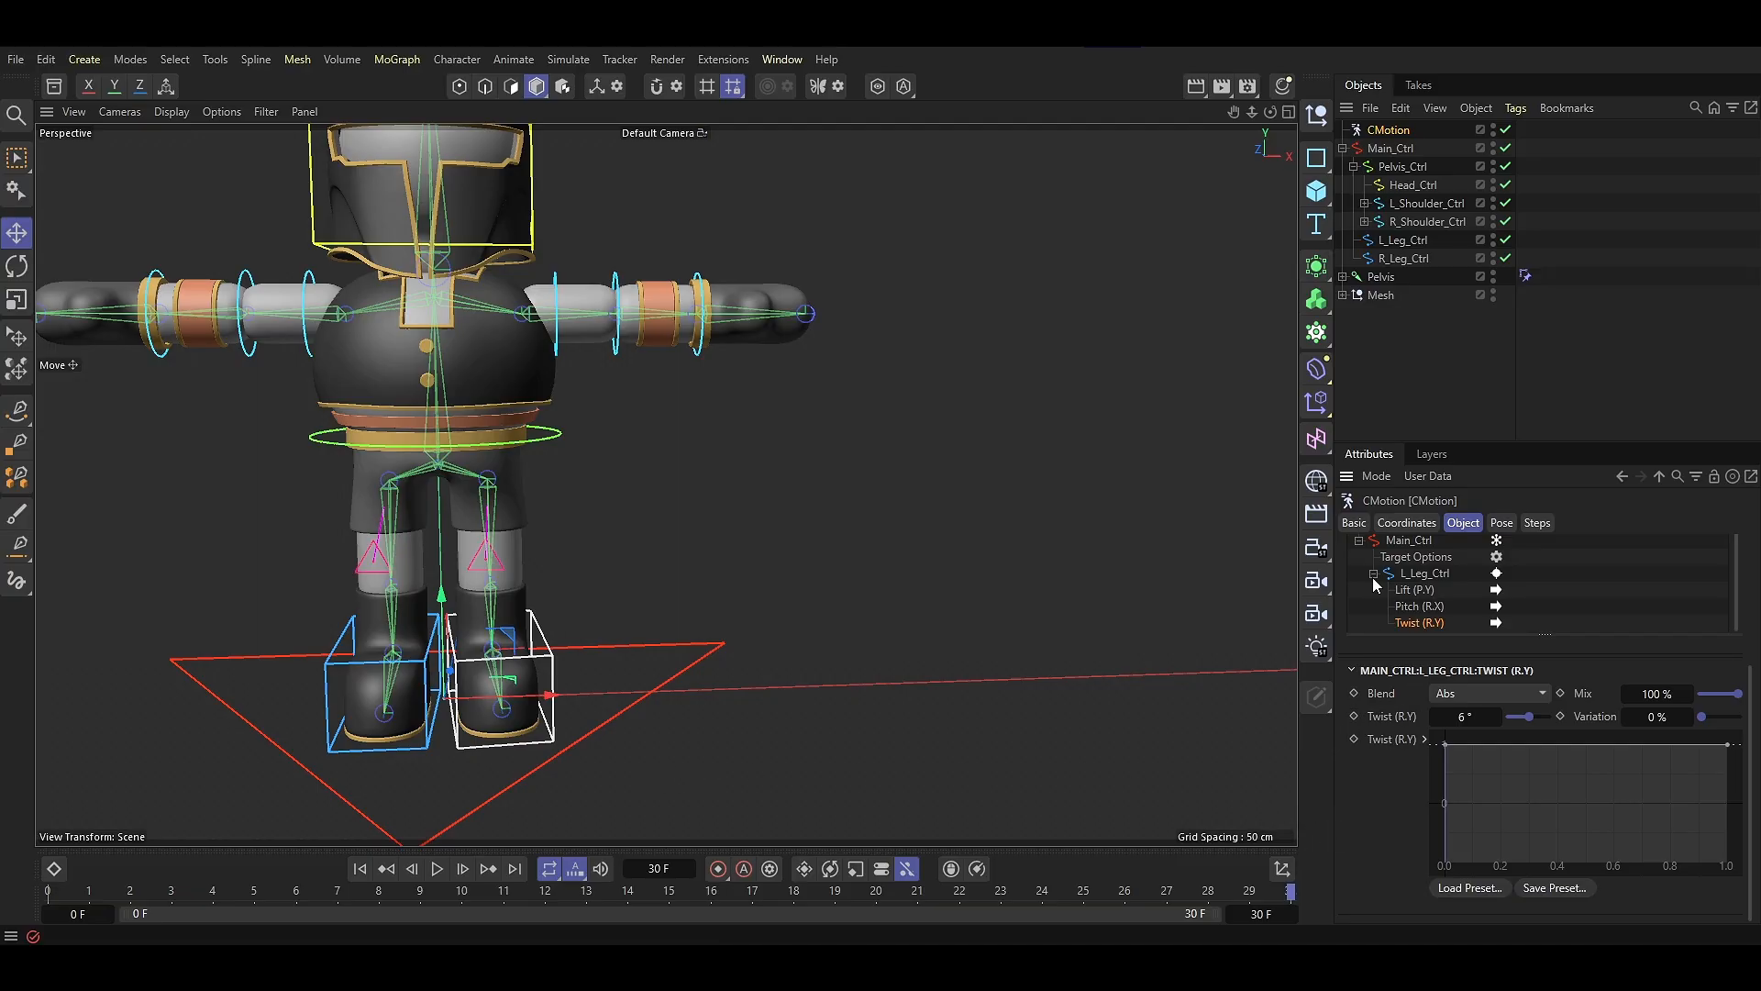
Add R_Leg_Ctrl to the CMotion objects under Main_Ctrl, above L_Leg_Ctrl, and select its entry
drag(1404, 258, 1405, 584)
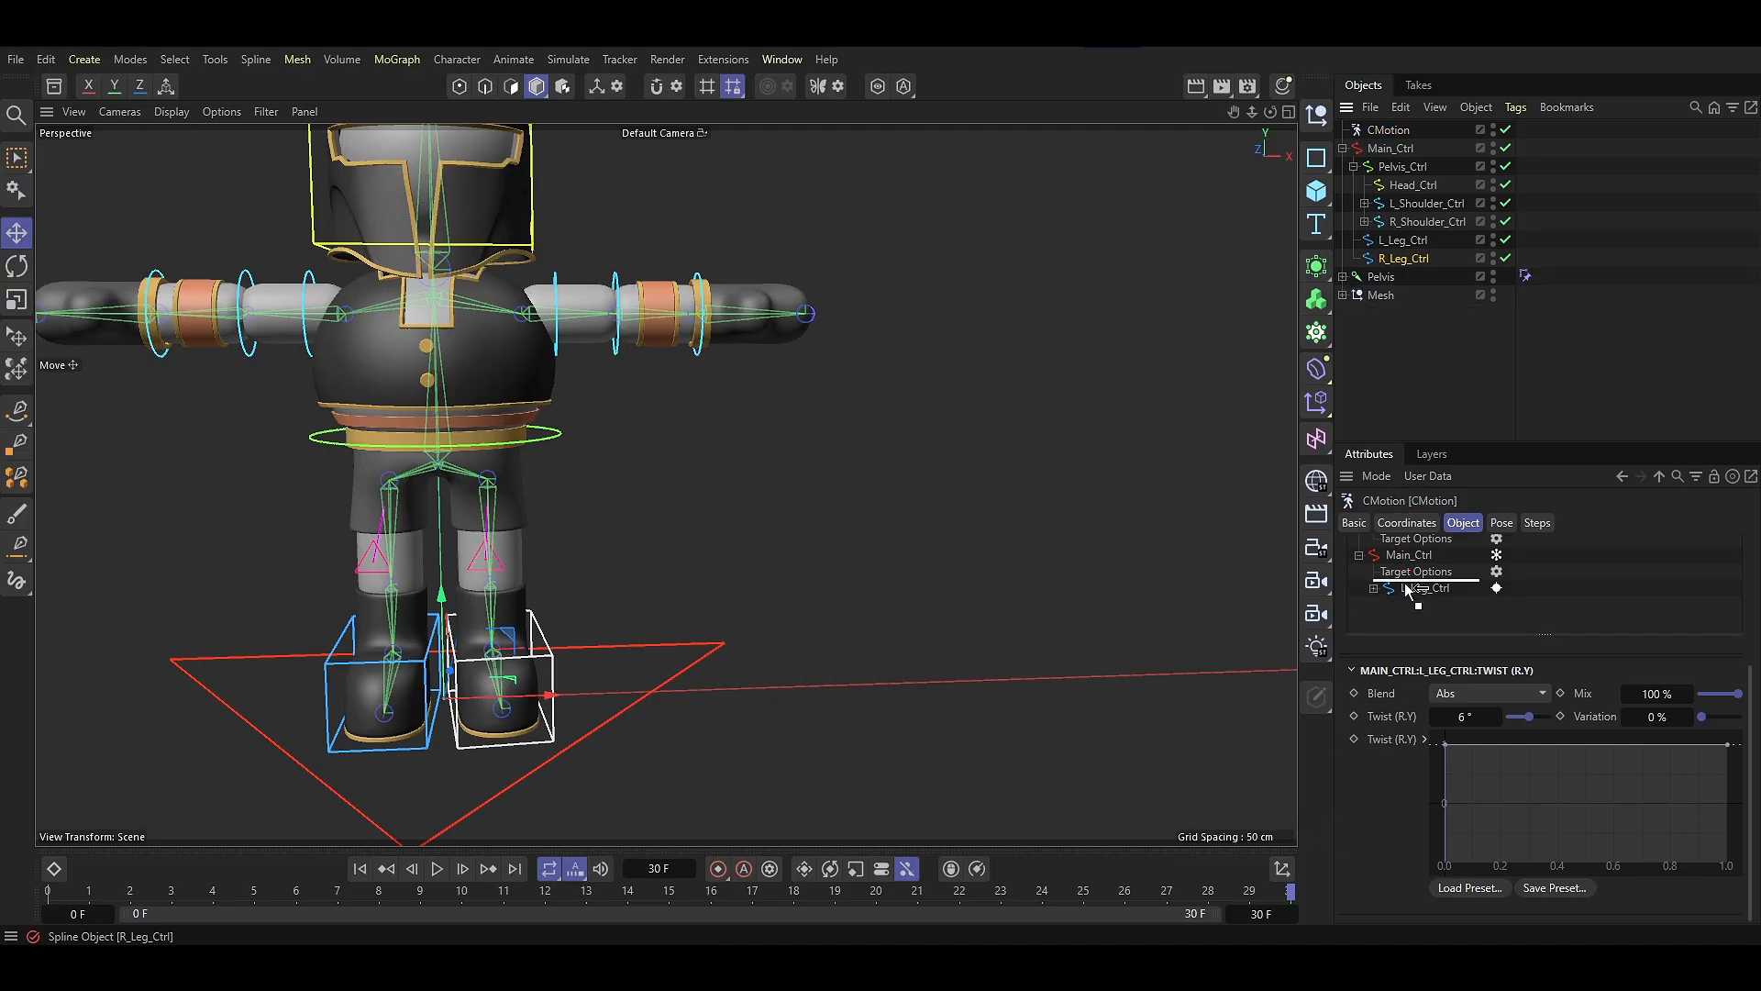
click(1431, 589)
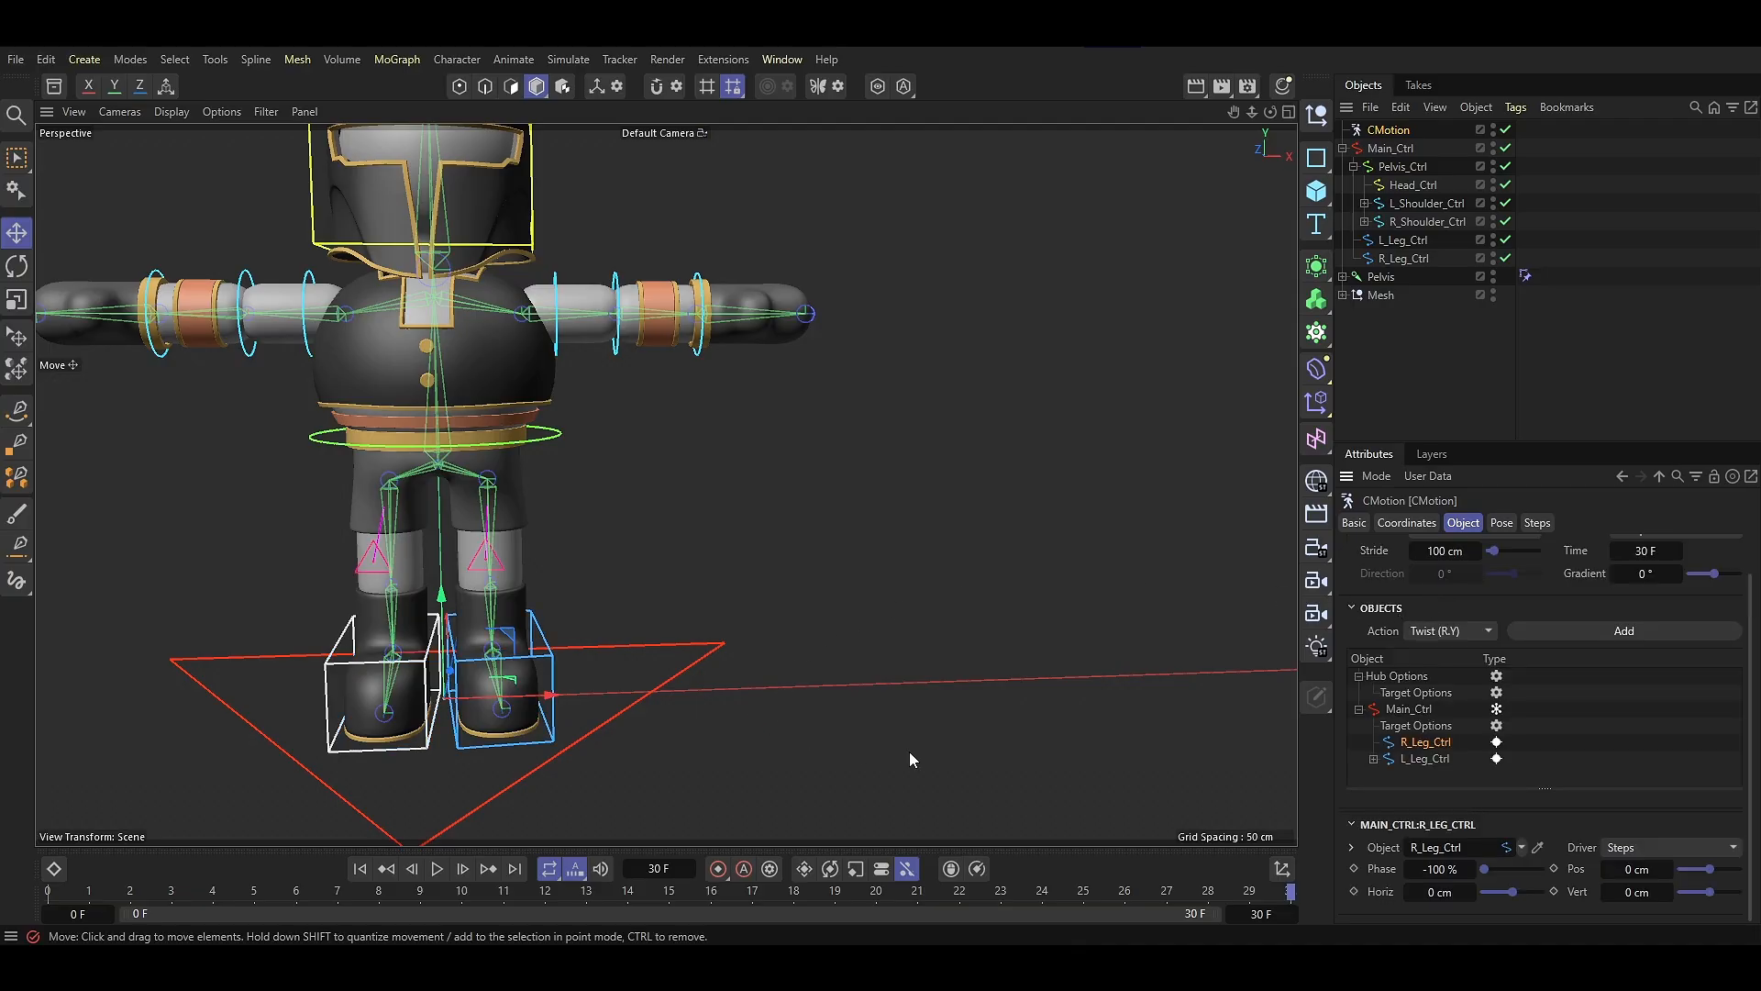
alt+drag(697, 678, 703, 679)
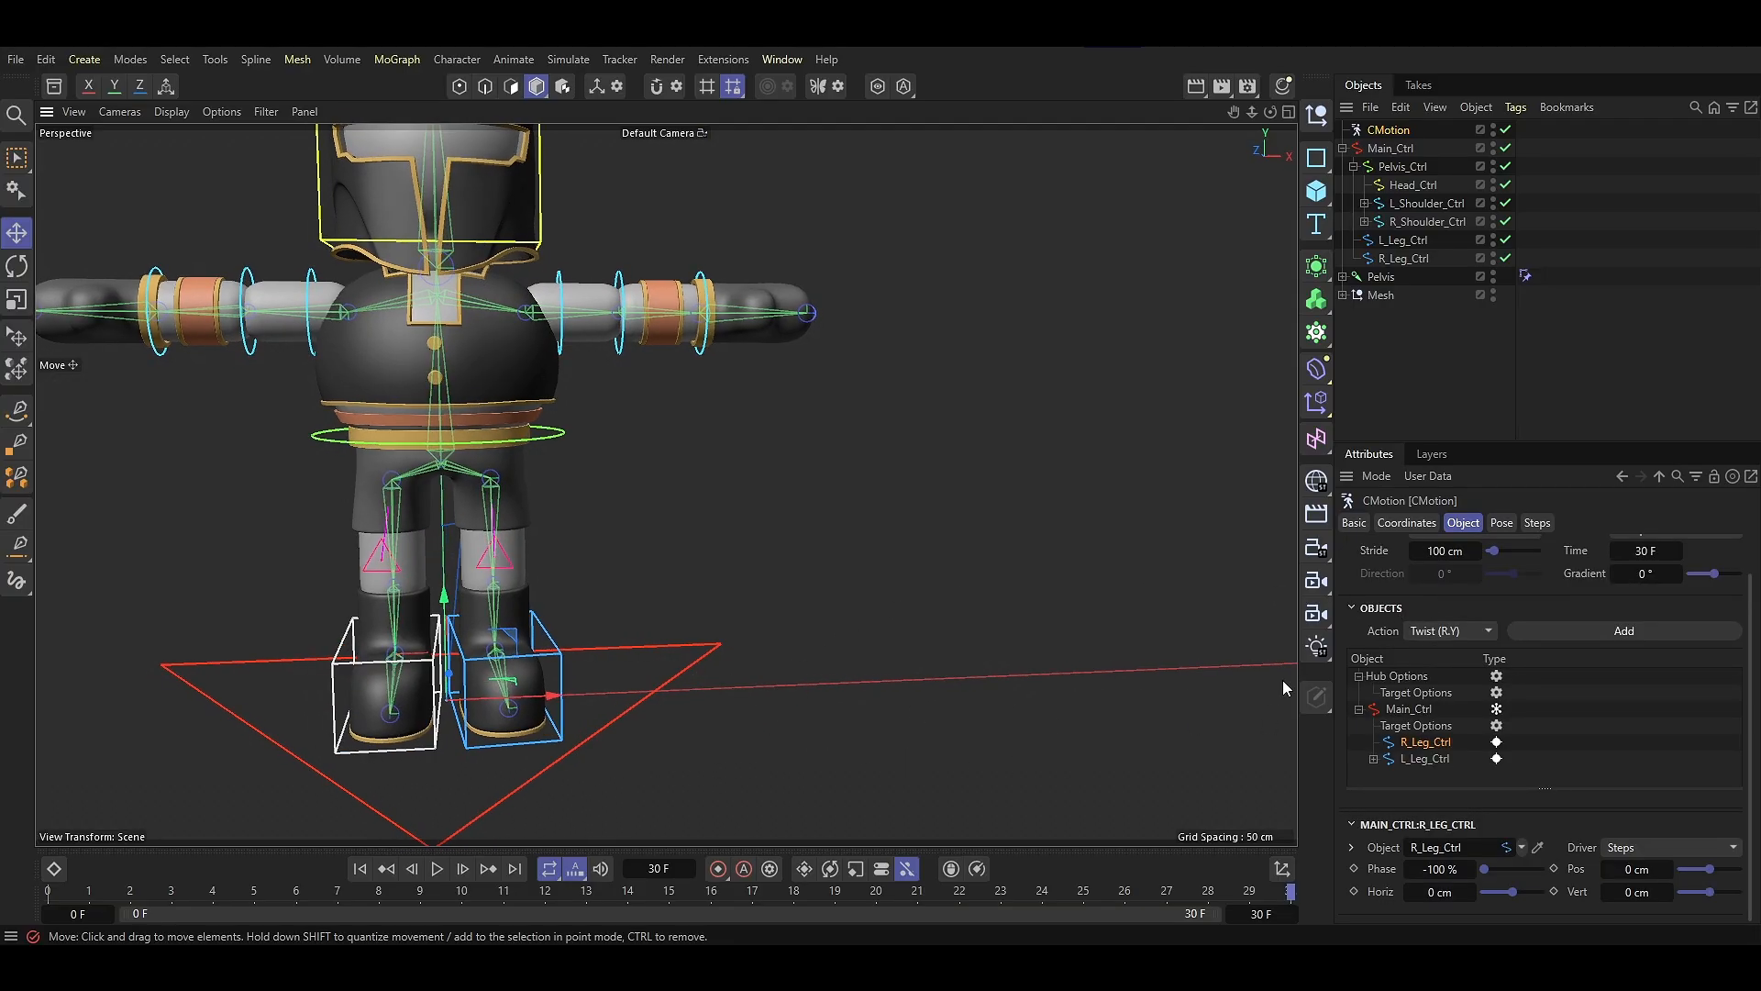
Add a Reference action to R_Leg_Ctrl that points to L_Leg_Ctrl's Lift (P.Y) action
click(1456, 630)
click(1457, 609)
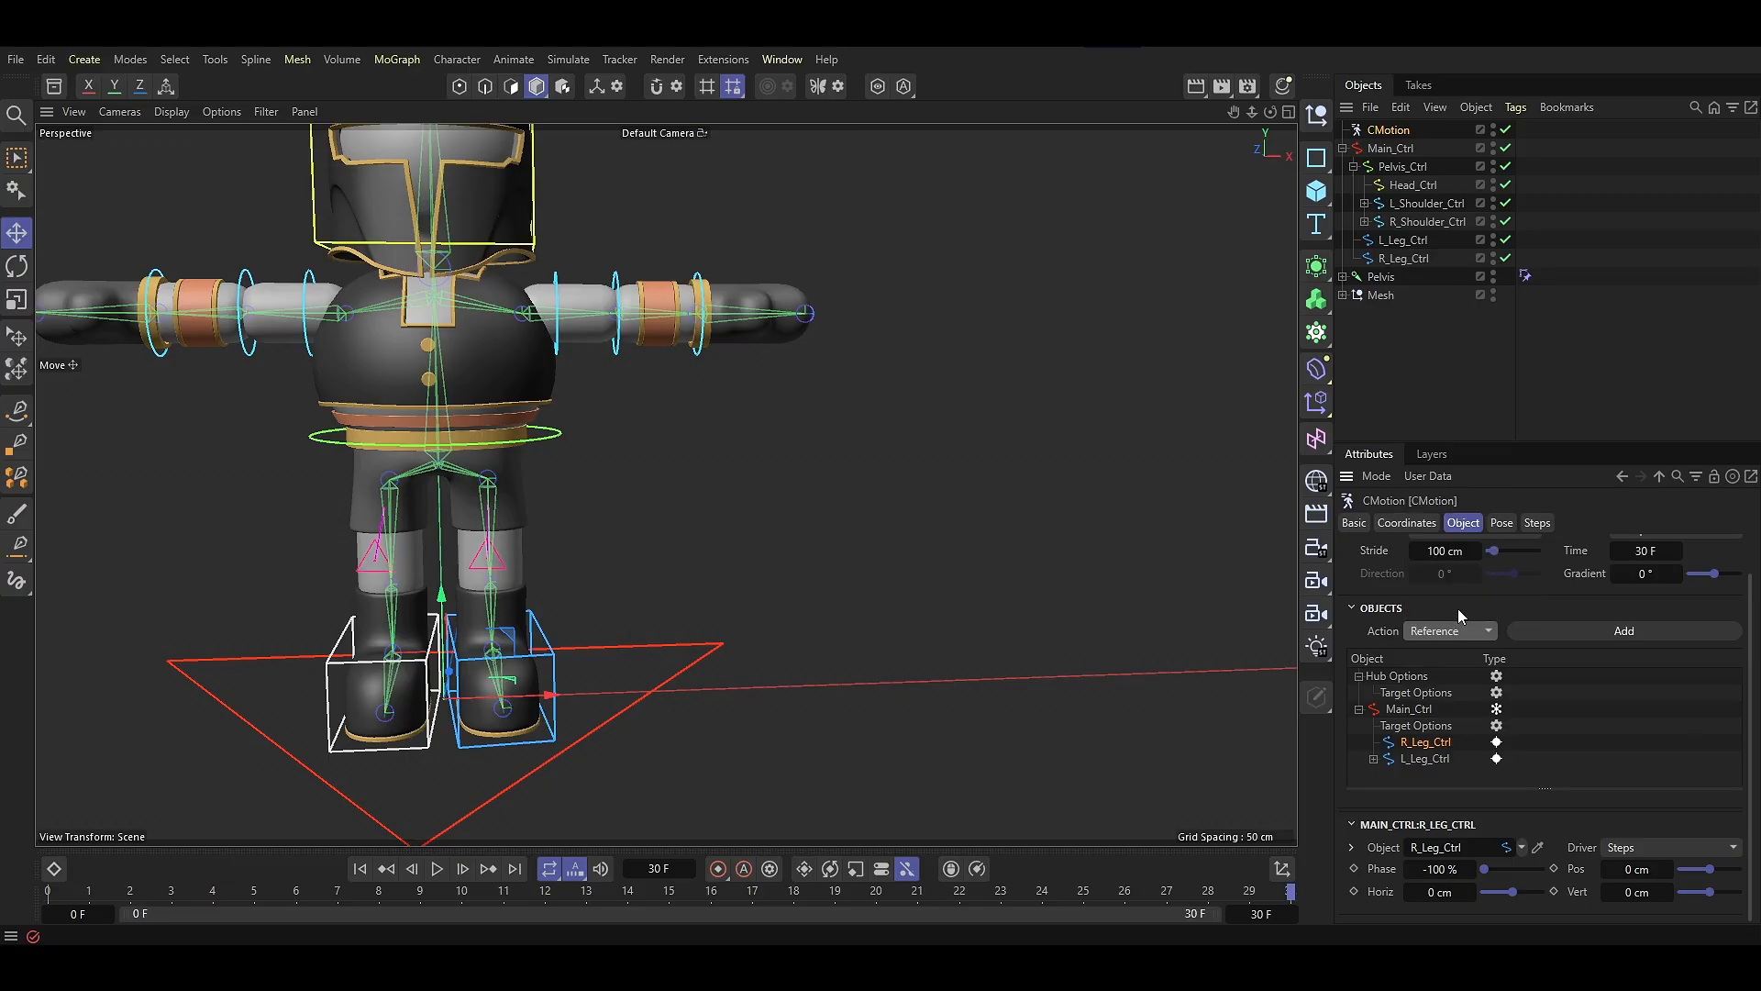
click(1620, 630)
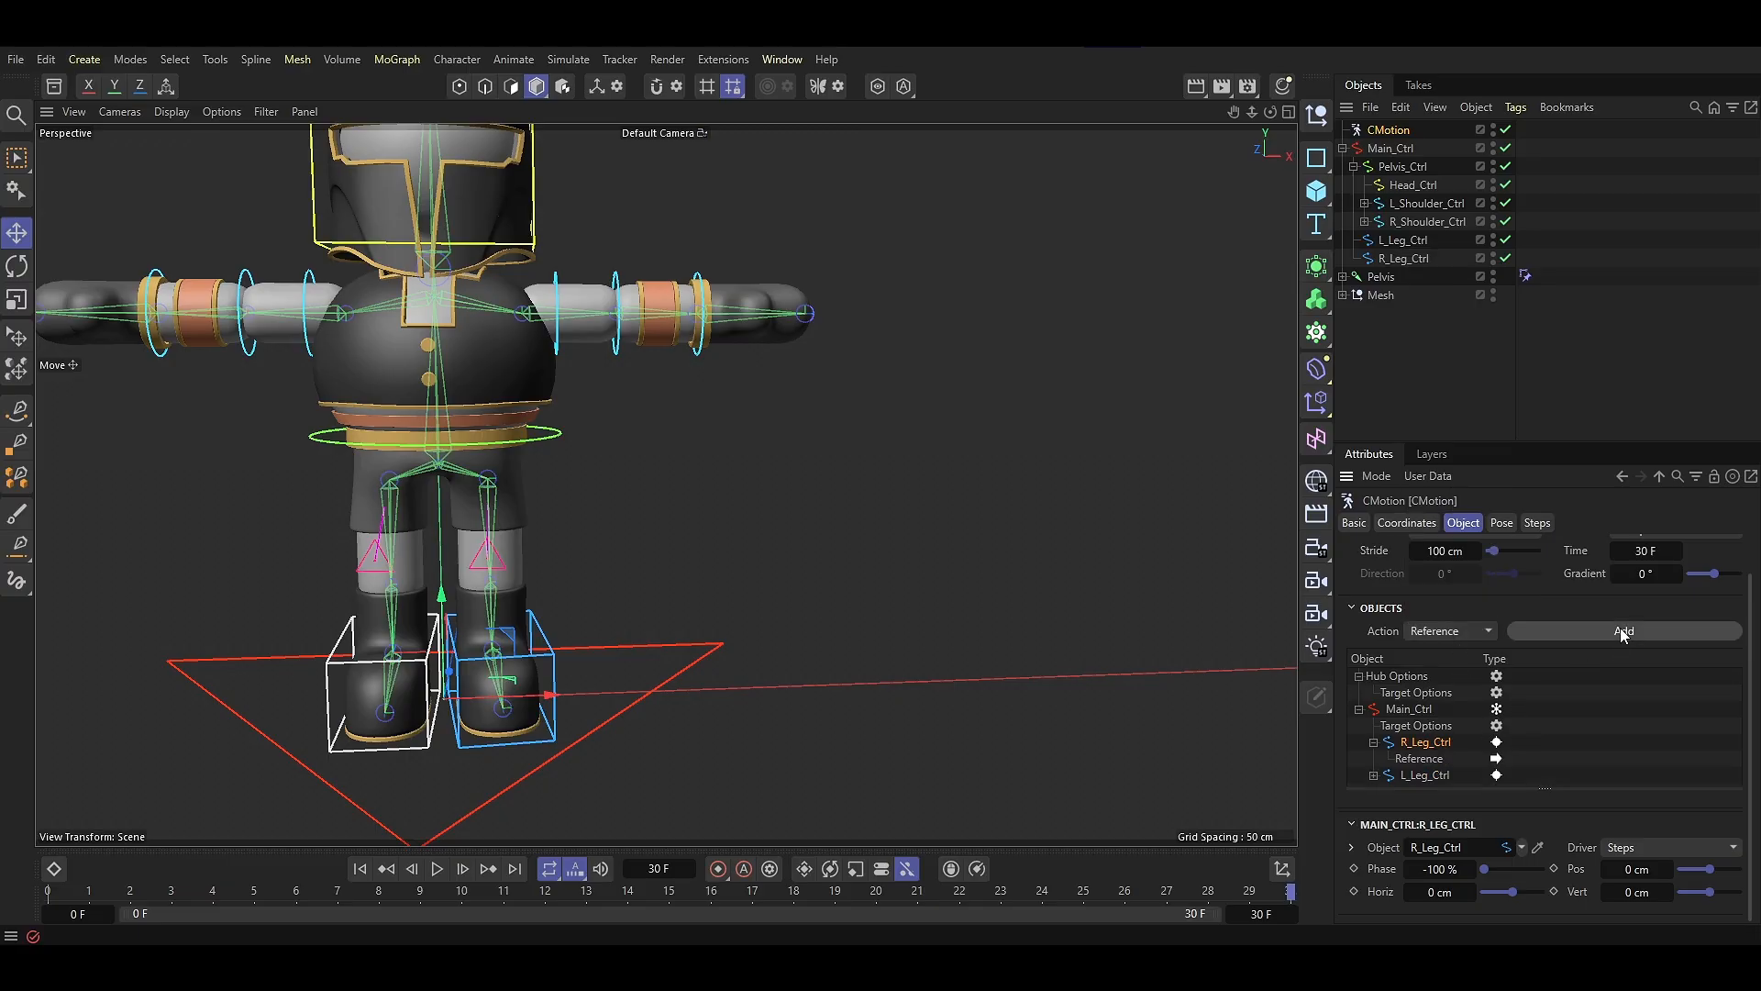
click(1438, 758)
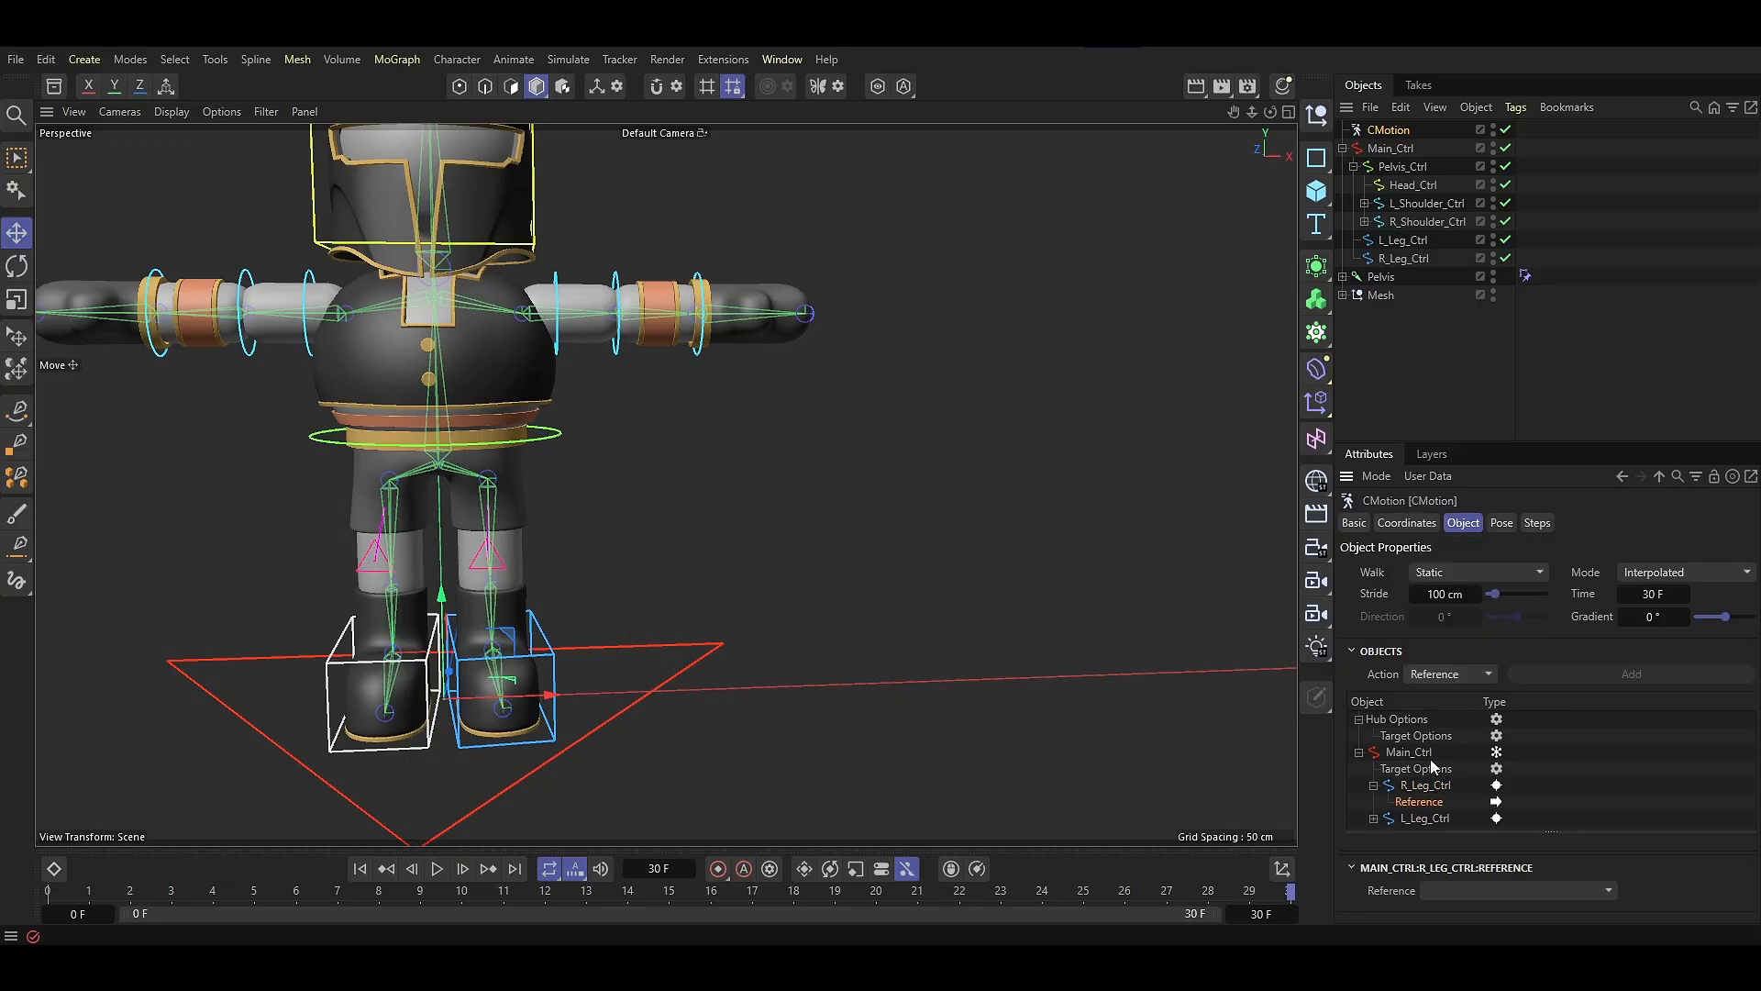
click(1459, 888)
click(1468, 822)
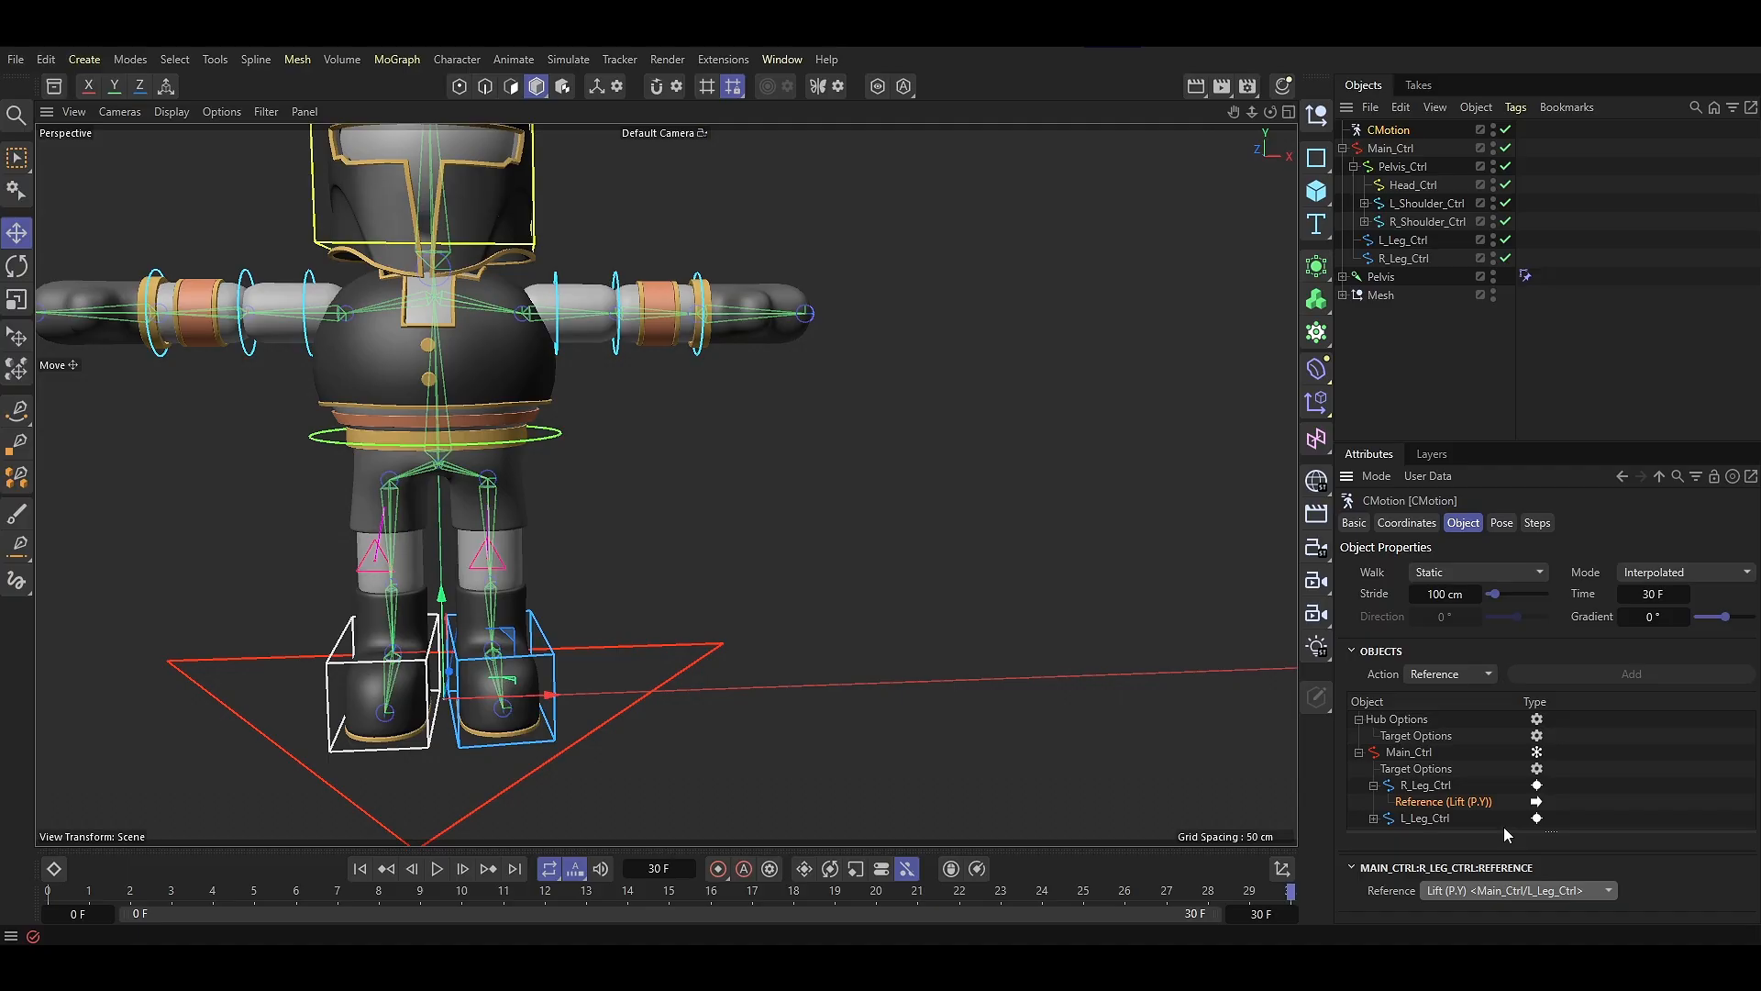
Add a second Reference action to R_Leg_Ctrl that points to L_Leg_Ctrl's Pitch (R.X) action
click(1421, 787)
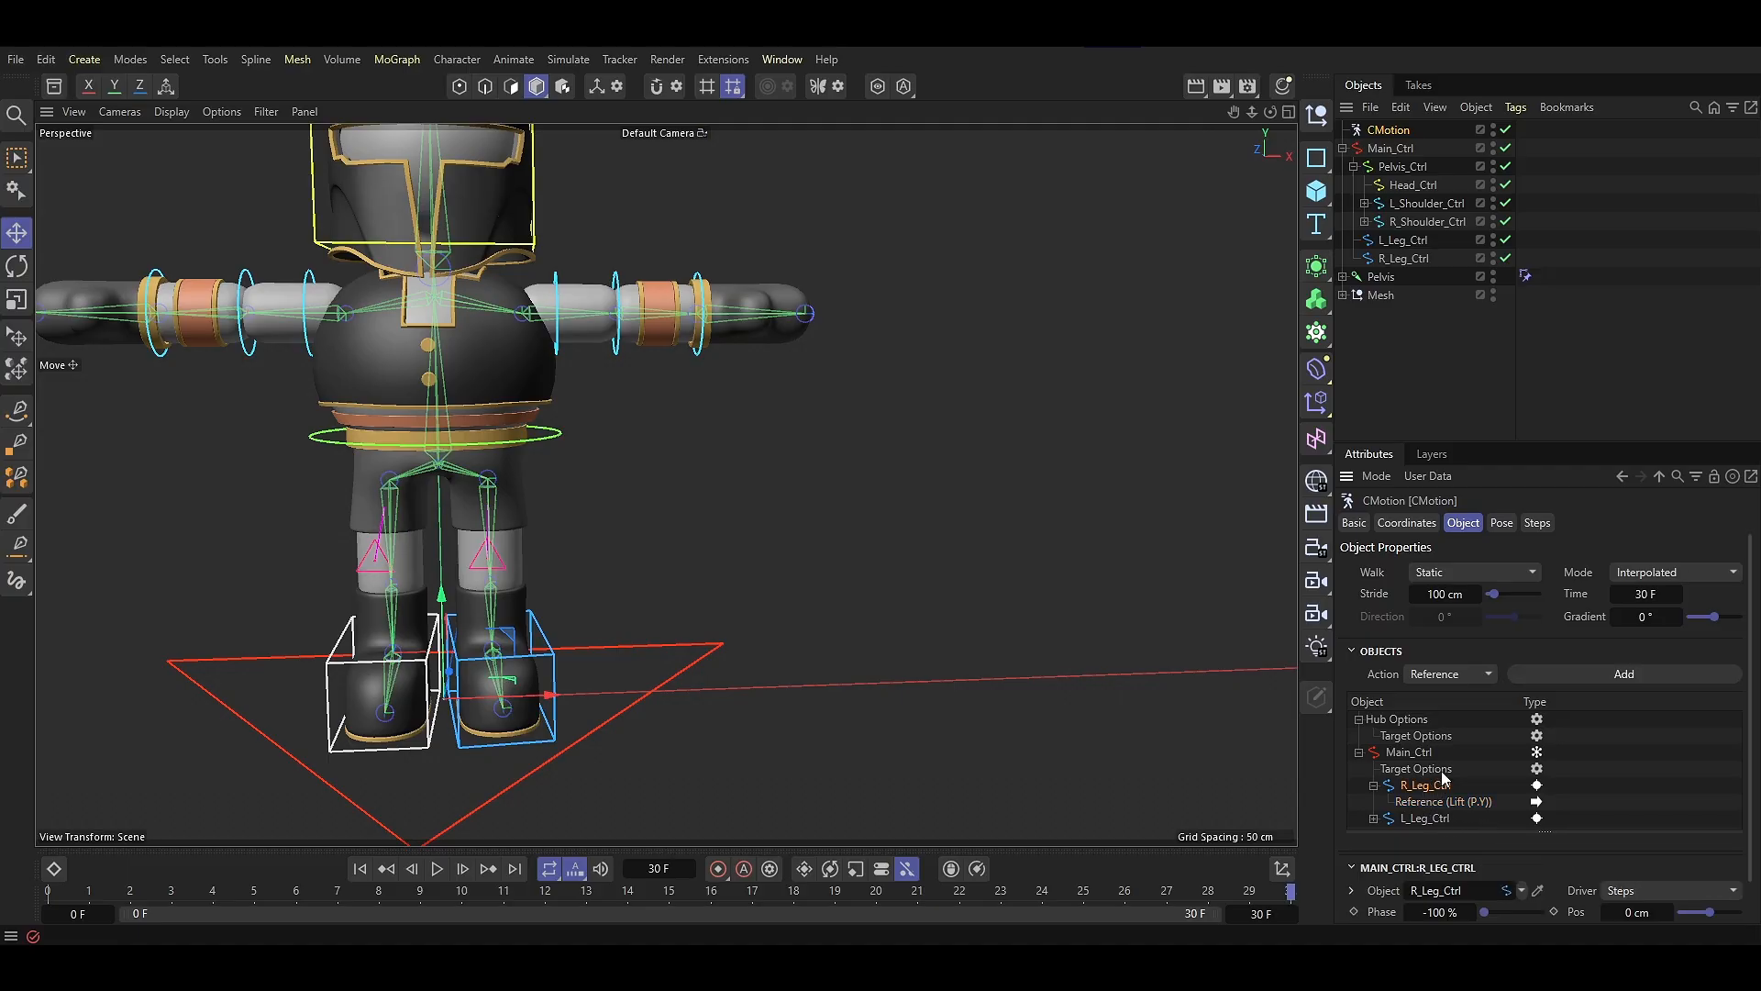
click(1574, 674)
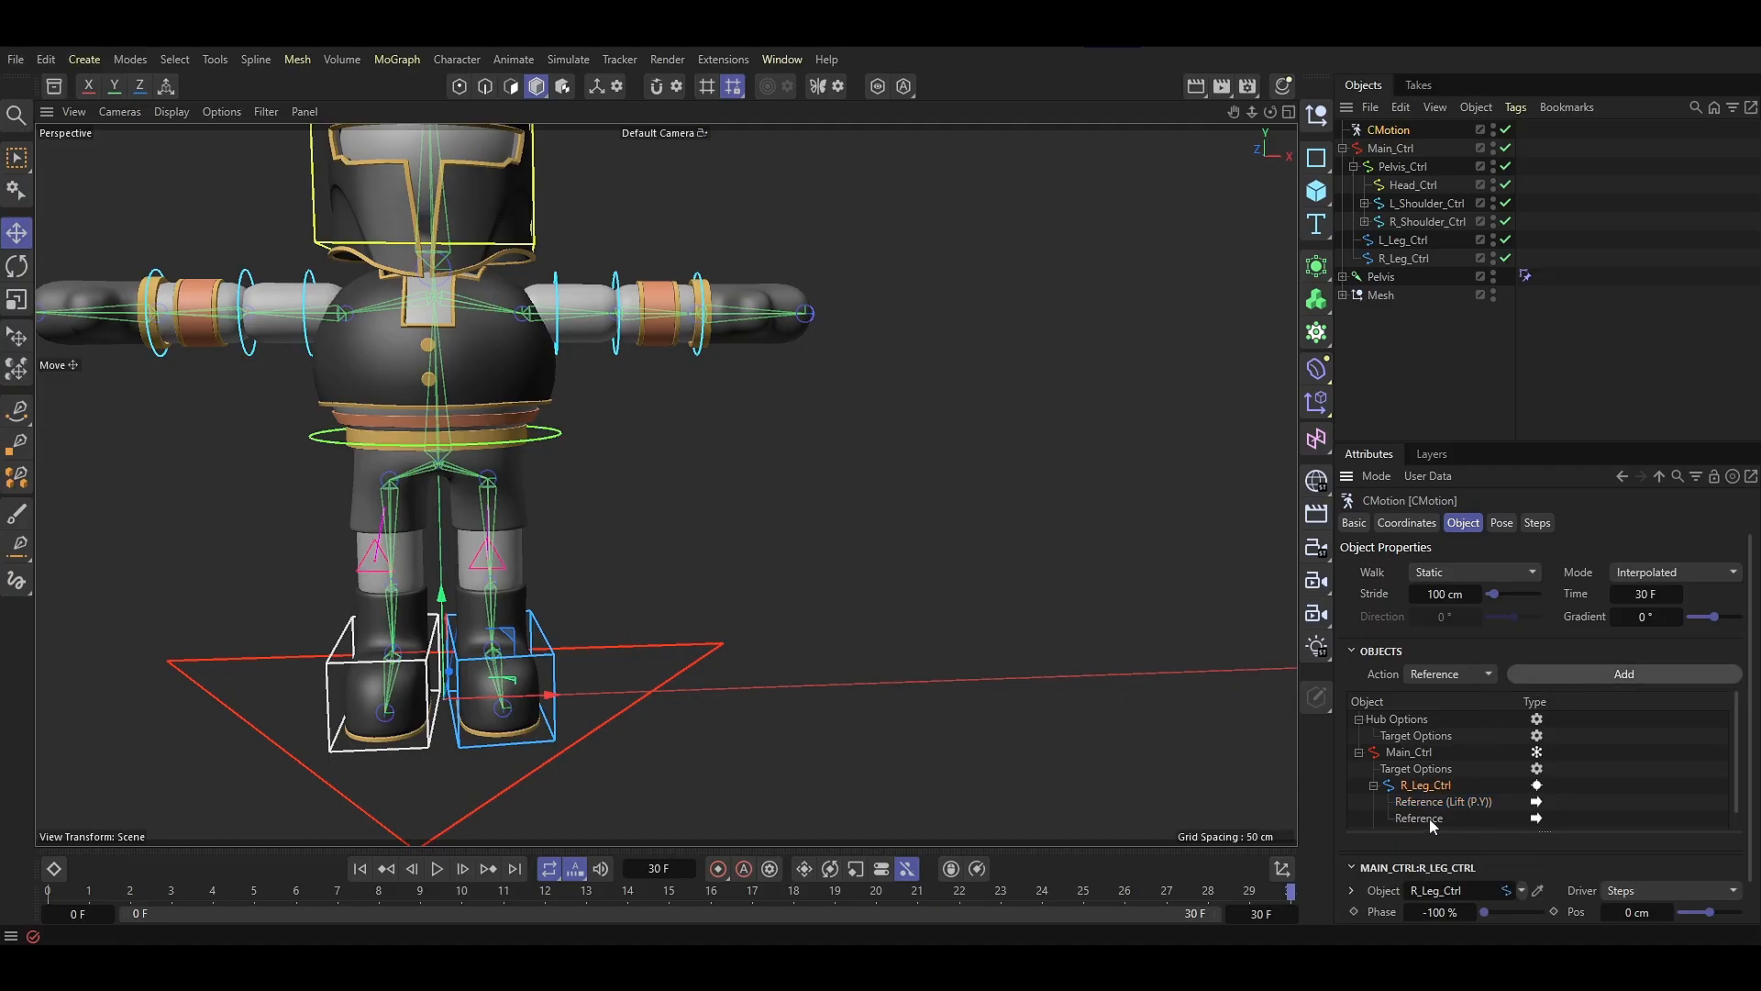
click(1430, 819)
click(1461, 890)
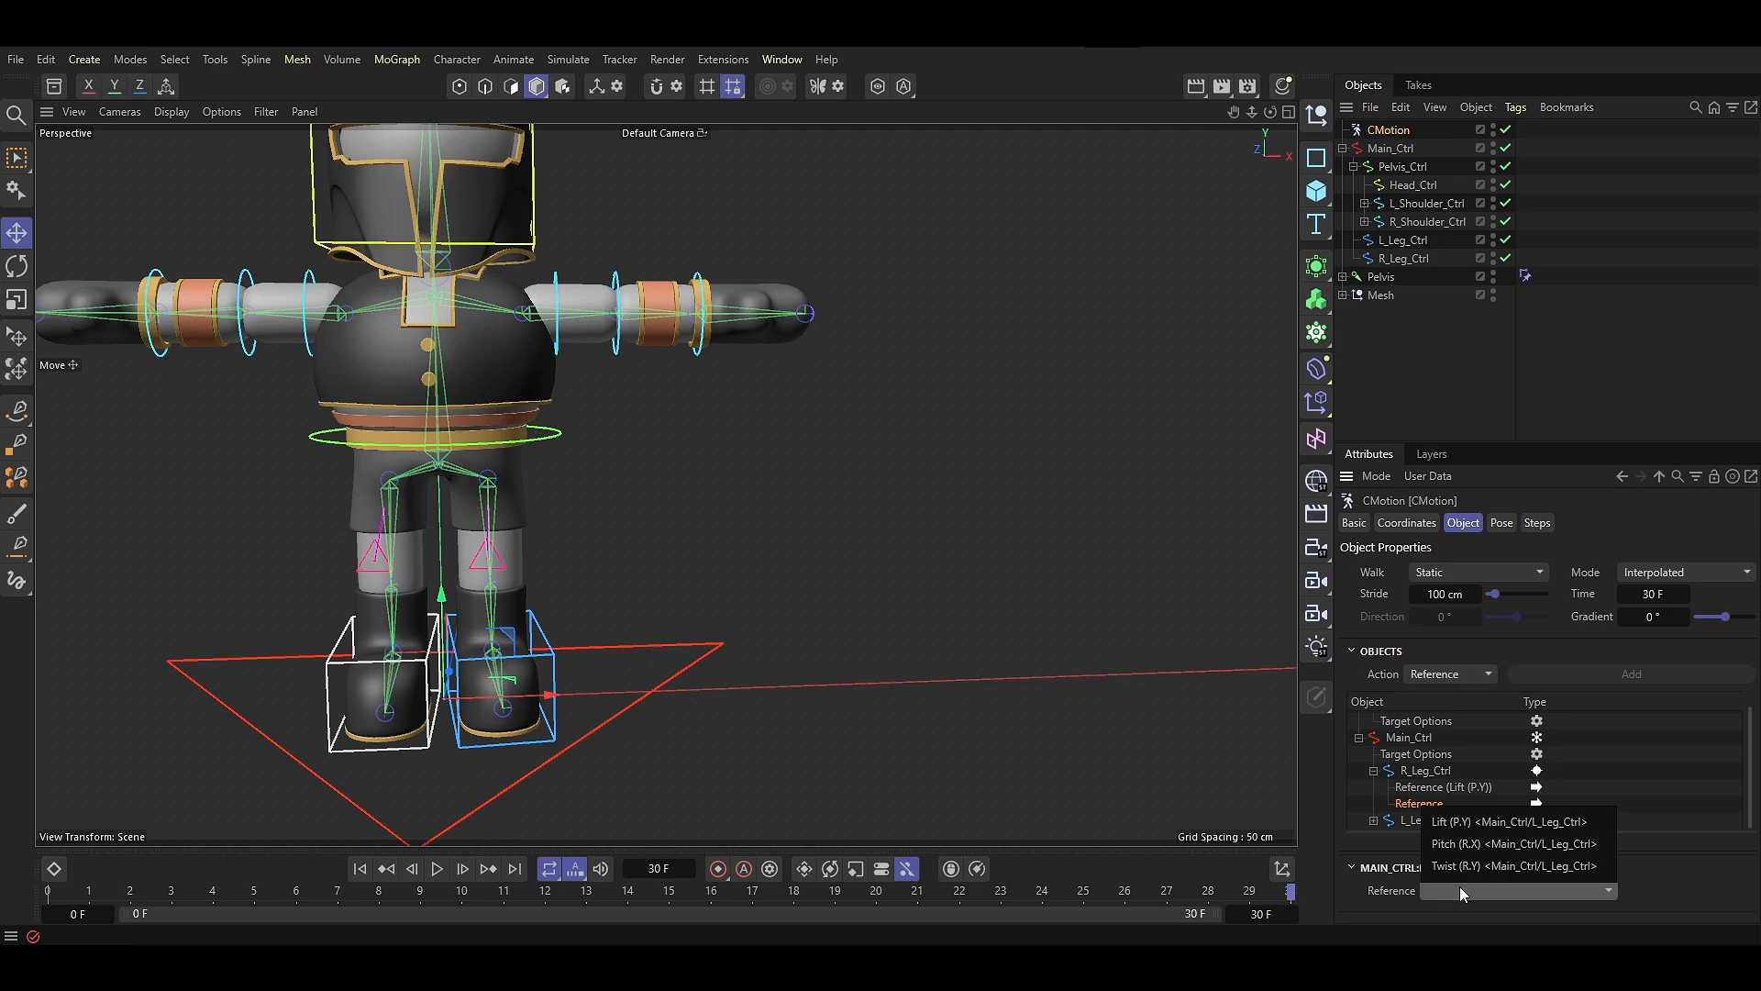
click(1488, 842)
Add a separate Twist (R.Y) action to R_Leg_Ctrl
click(1428, 774)
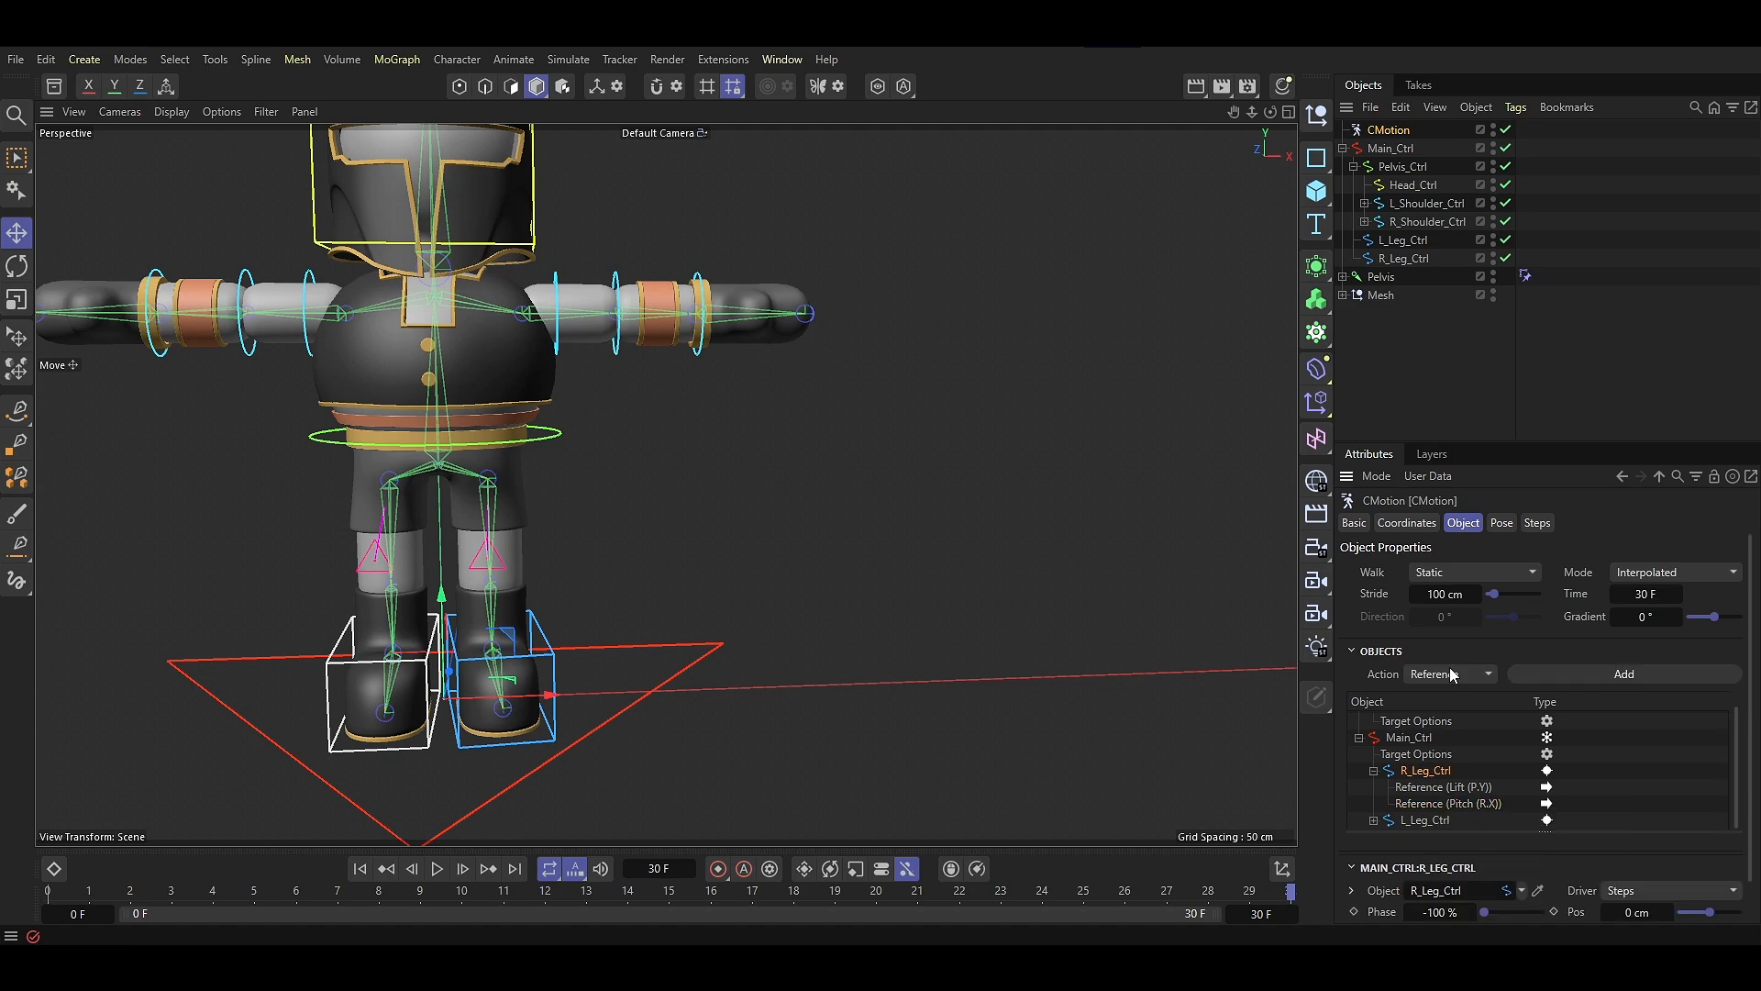
click(1452, 674)
click(1445, 445)
click(1594, 674)
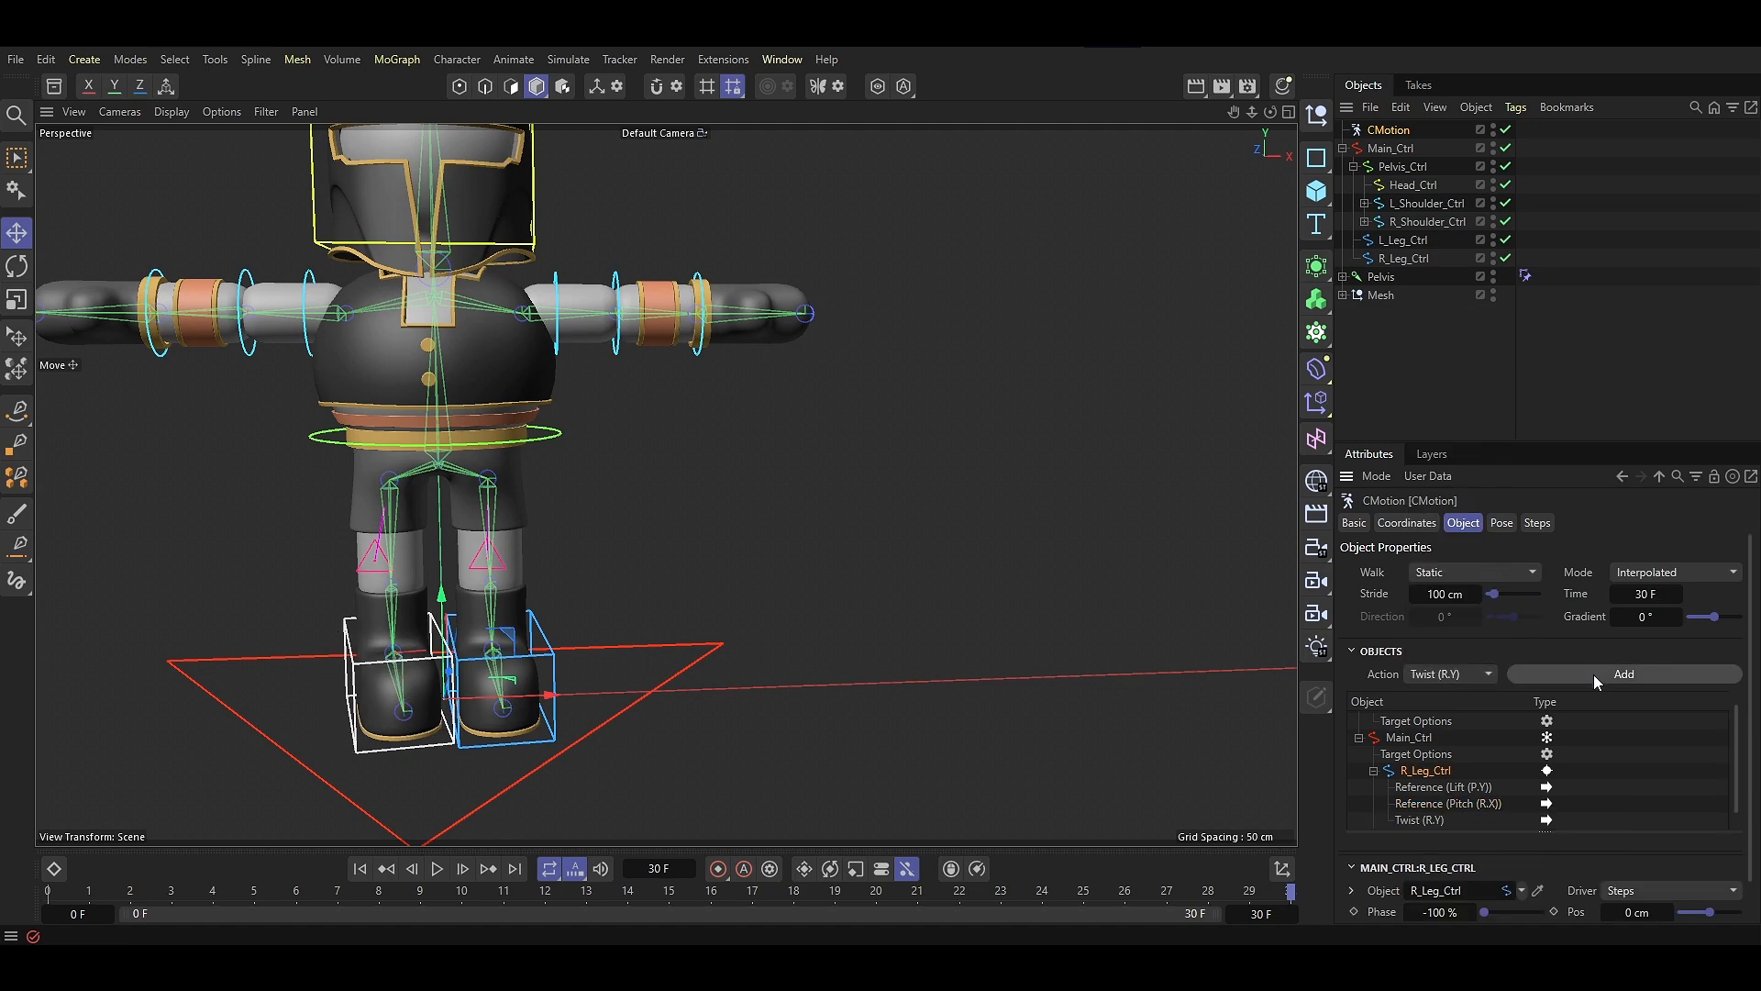
Flatten the curve of R_Leg_Ctrl's Twist (R.Y) action, set the twist to -6°, and play back the result
click(1425, 819)
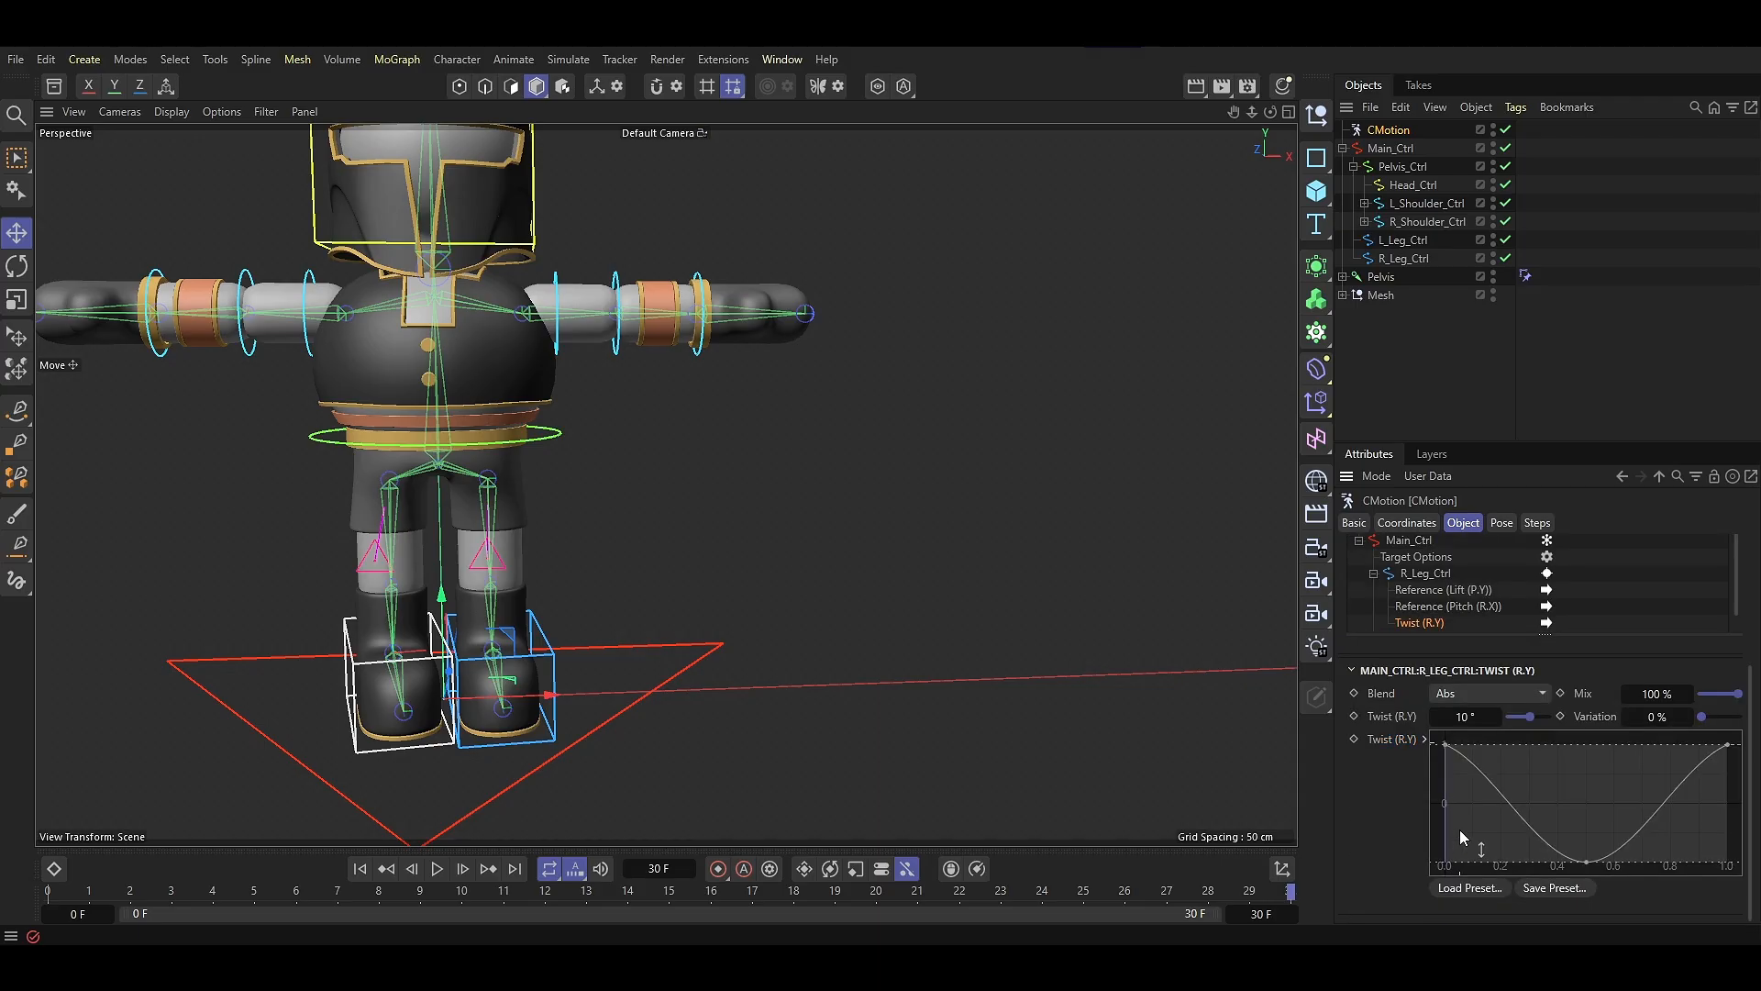
key(Delete)
double_click(1480, 717)
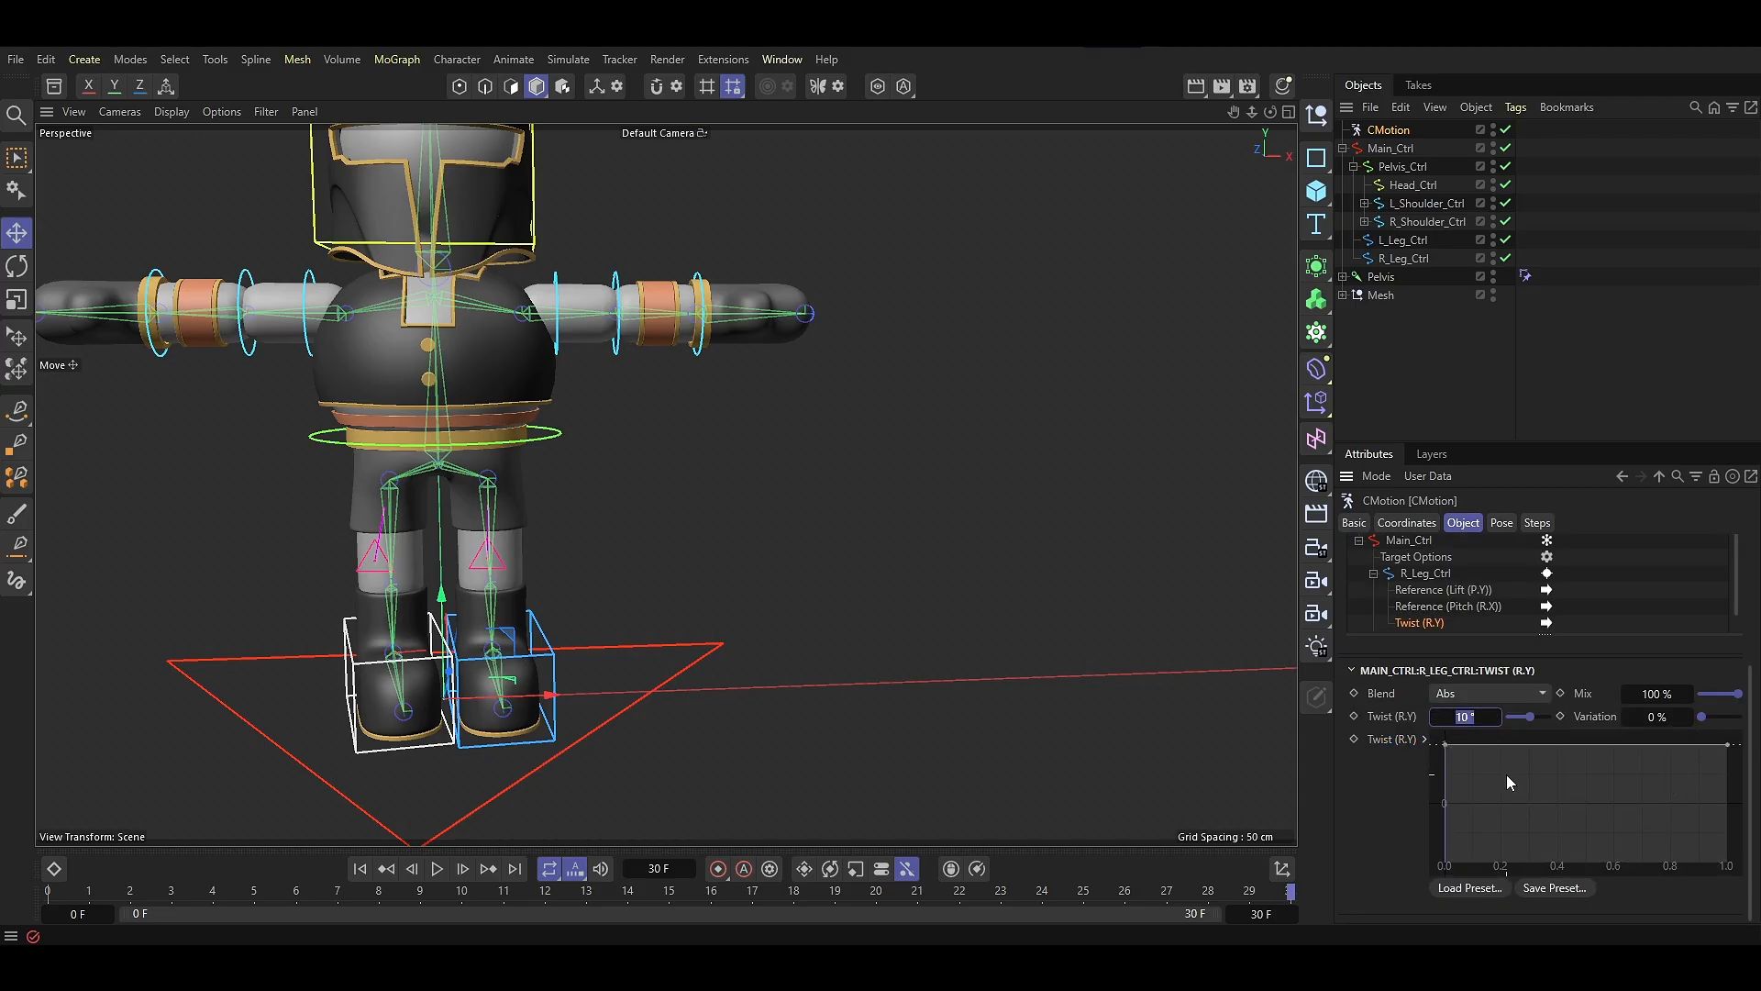
text(-6)
key(Return)
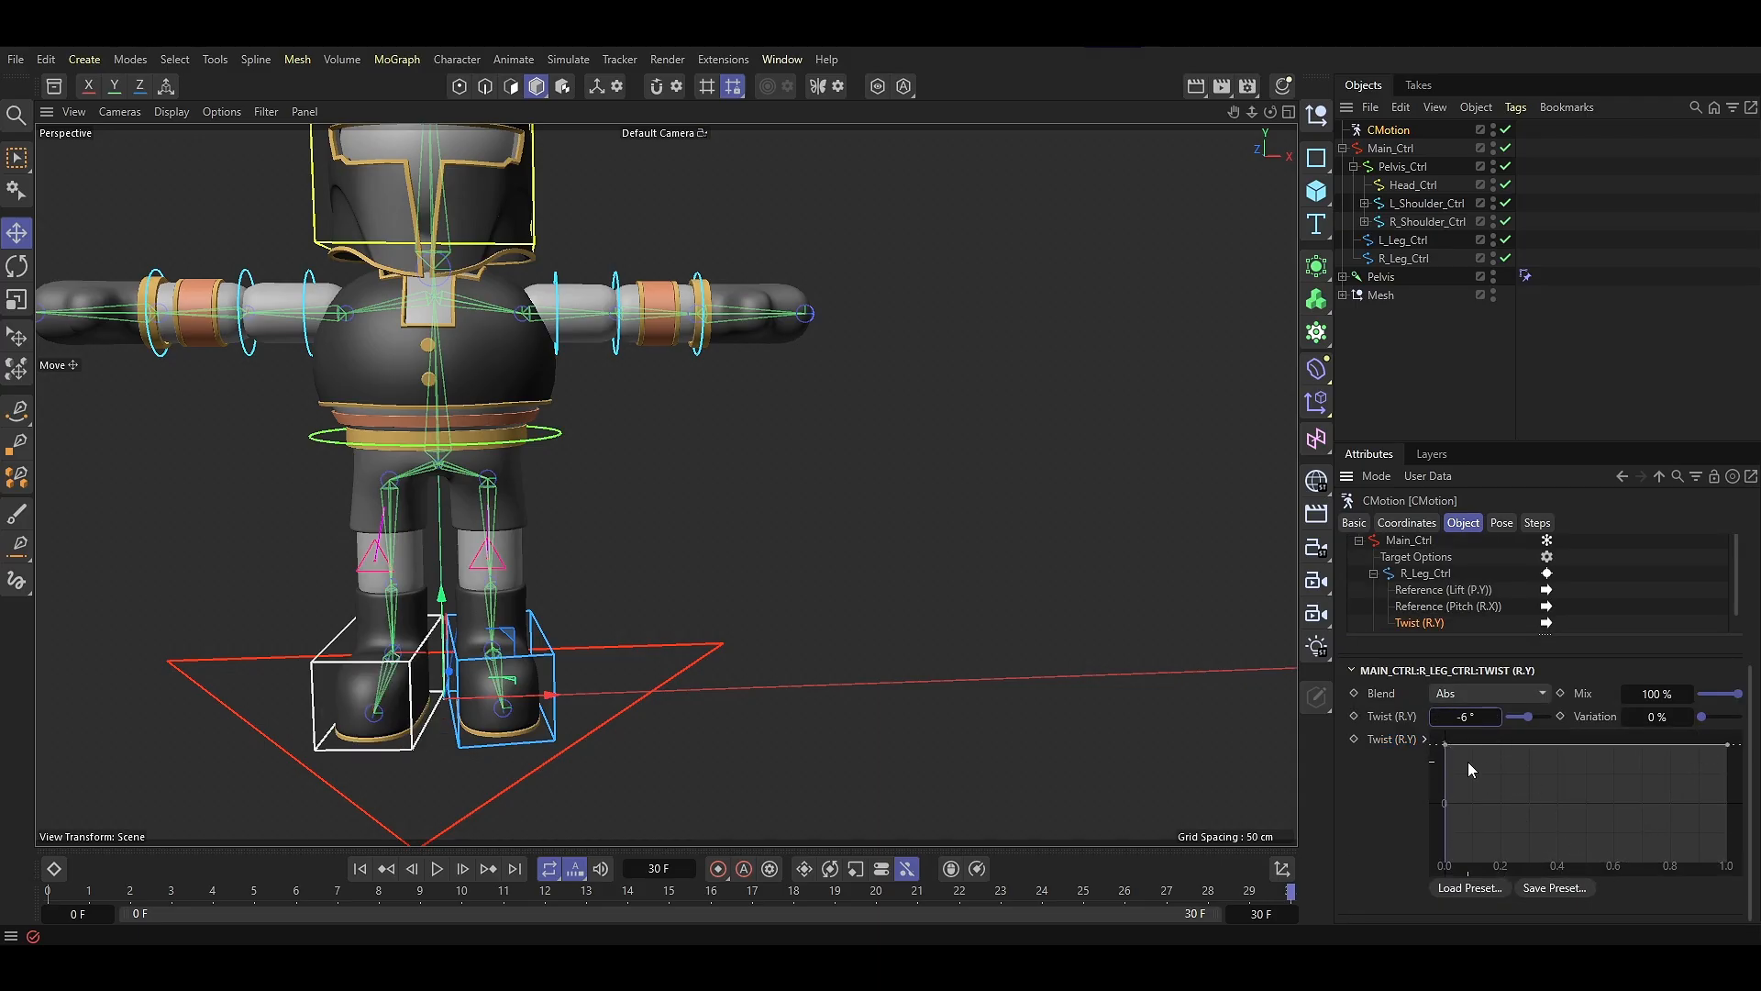
click(839, 770)
key(F8)
alt+drag(639, 761, 603, 757)
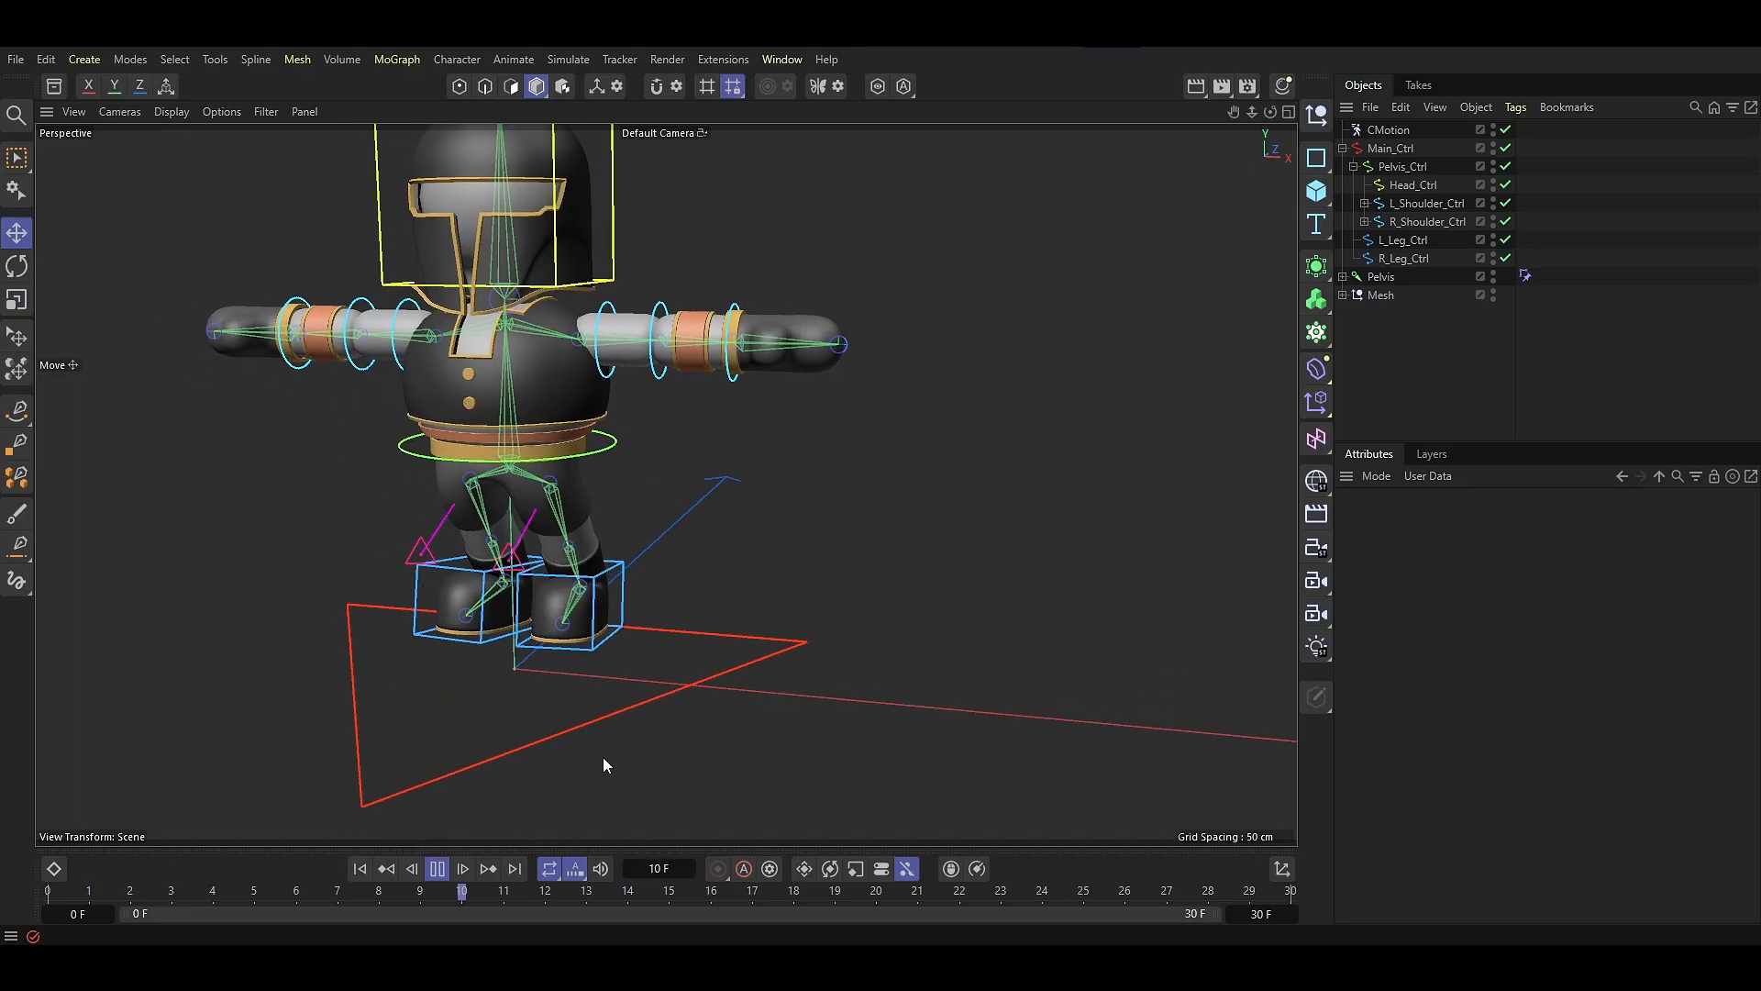
click(437, 870)
Set R_Leg_Ctrl's phase to -50% in the CMotion object and play back the alternating leg motion
click(1385, 130)
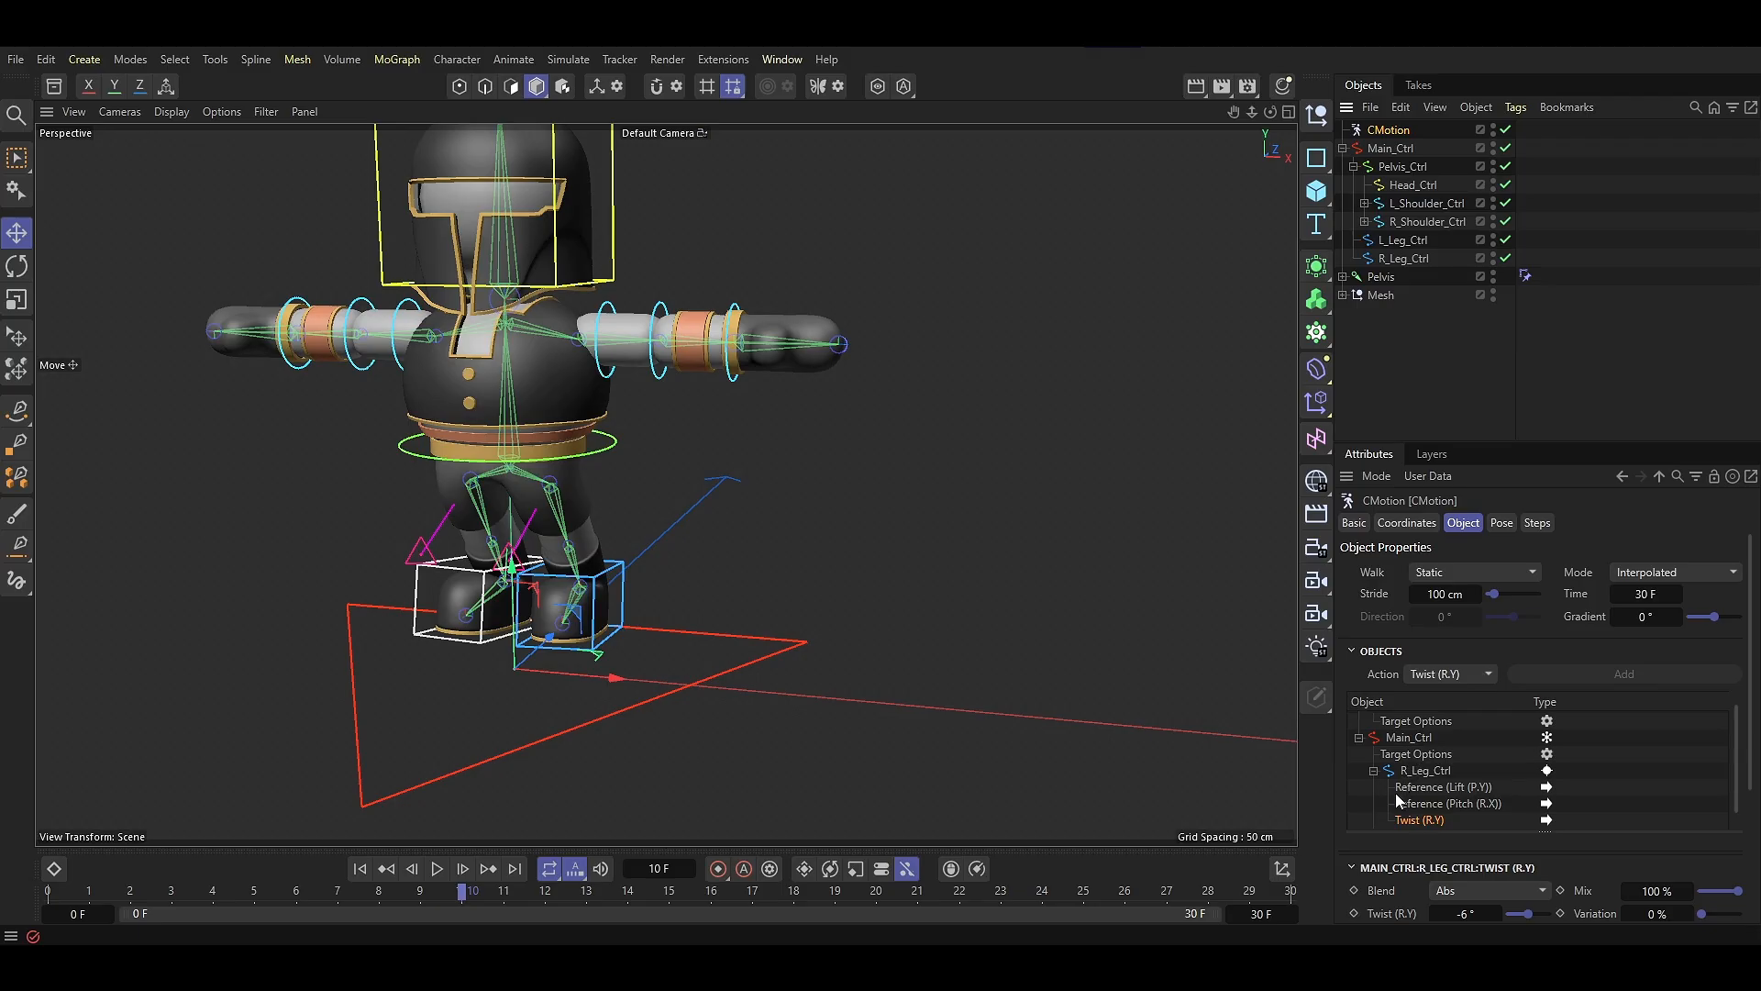
click(1411, 760)
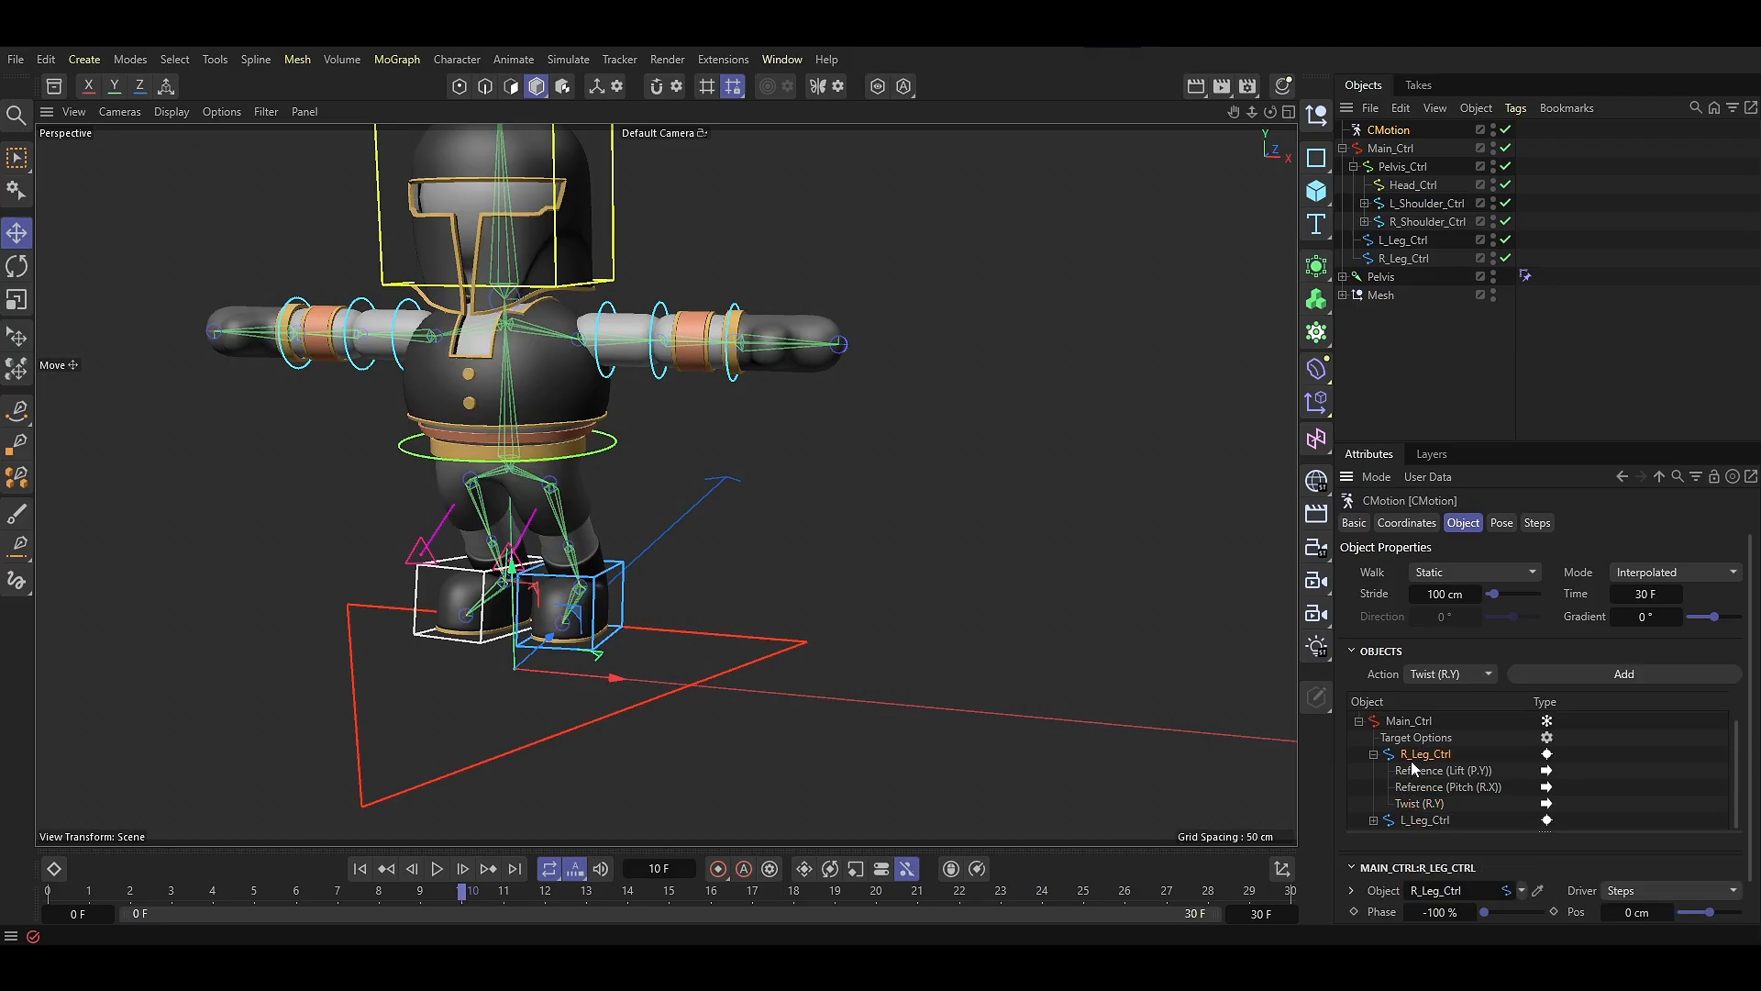
drag(1484, 912, 1526, 906)
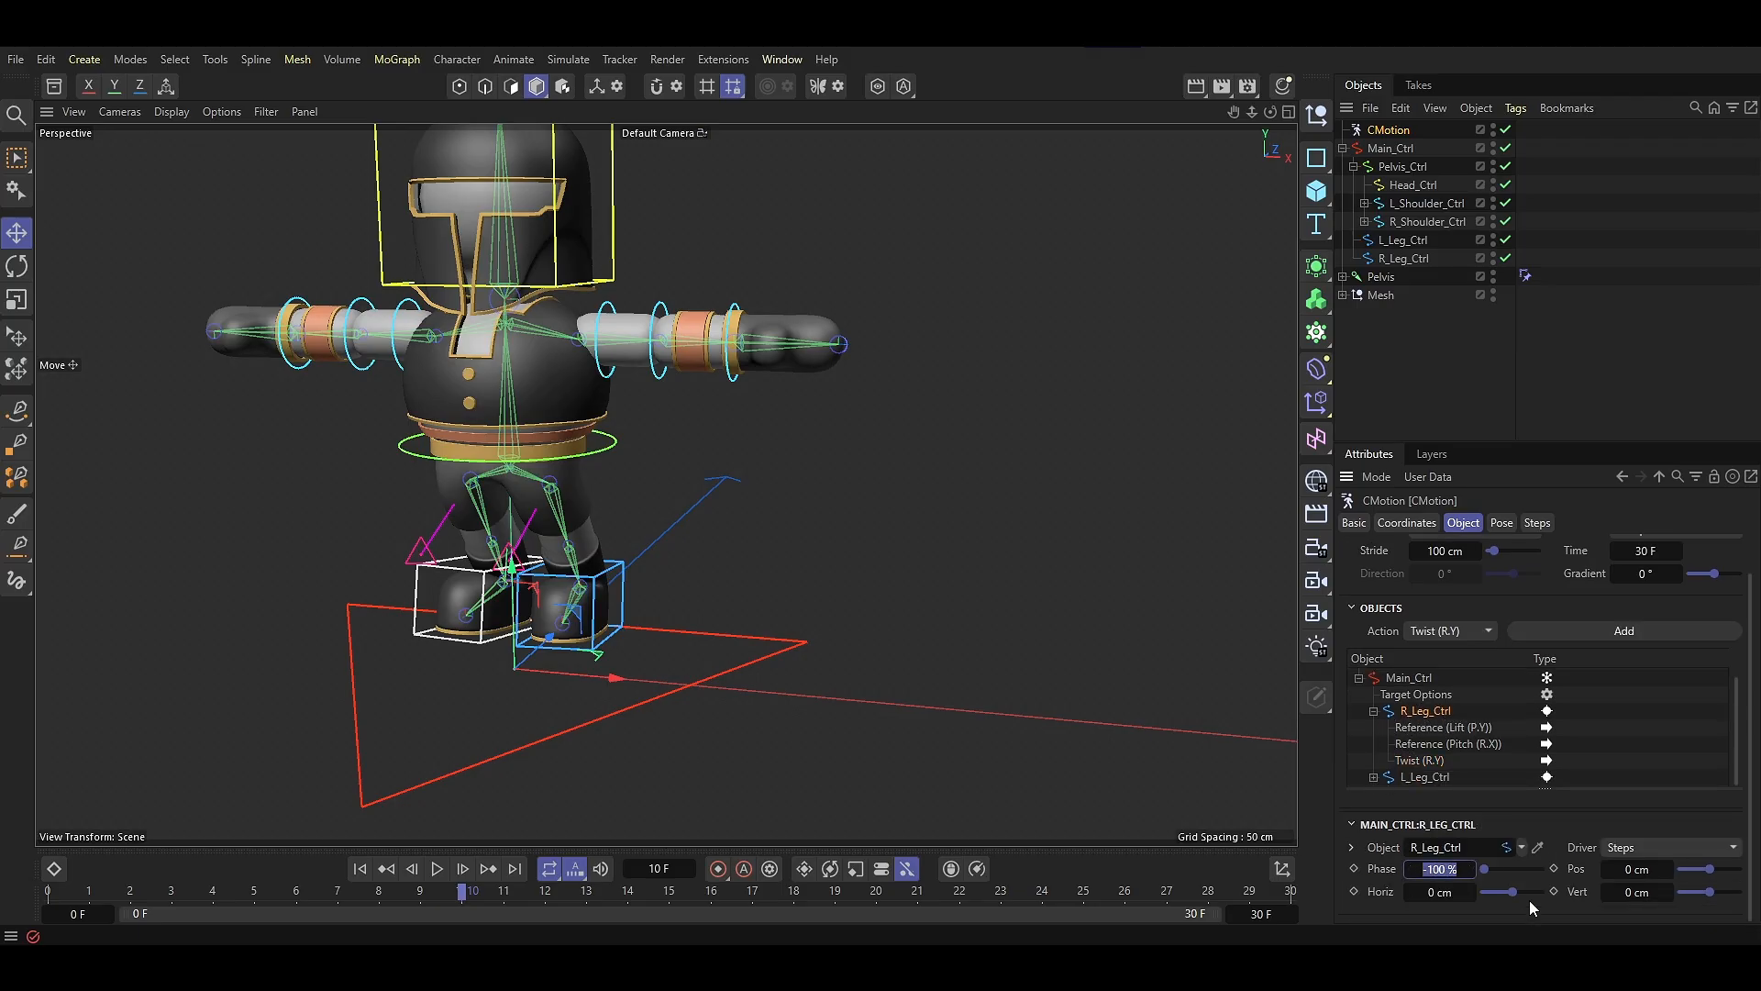
text(-50)
key(Return)
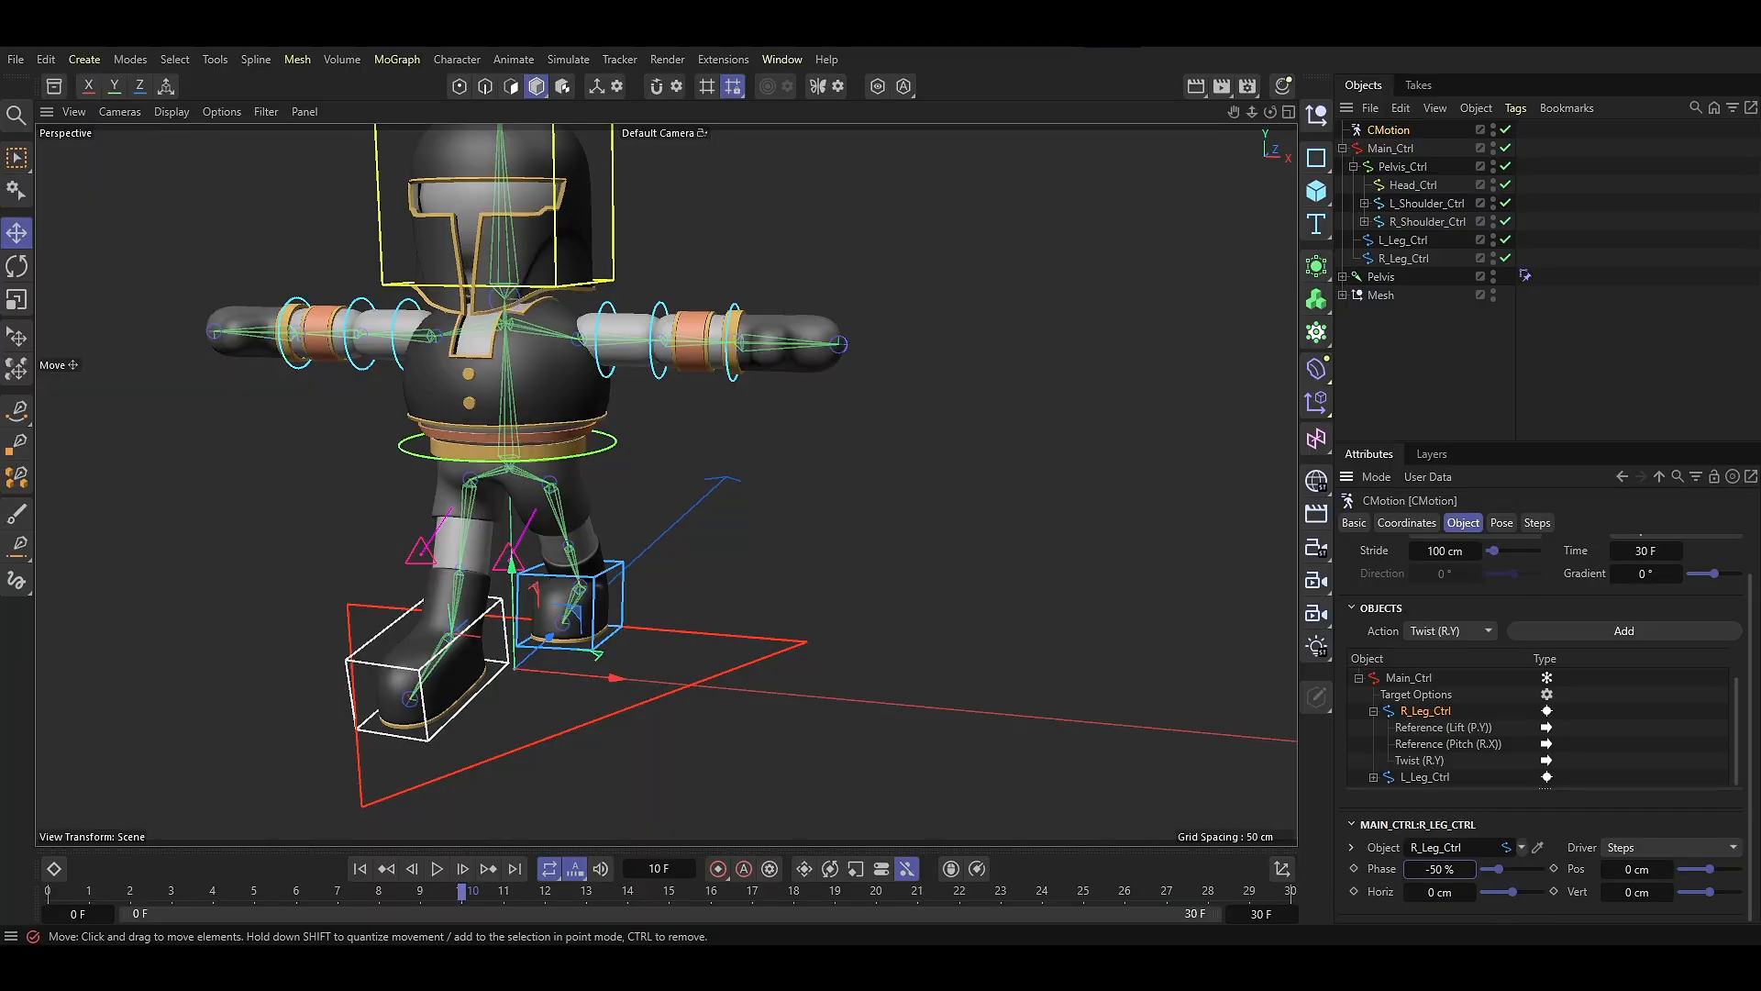
click(378, 870)
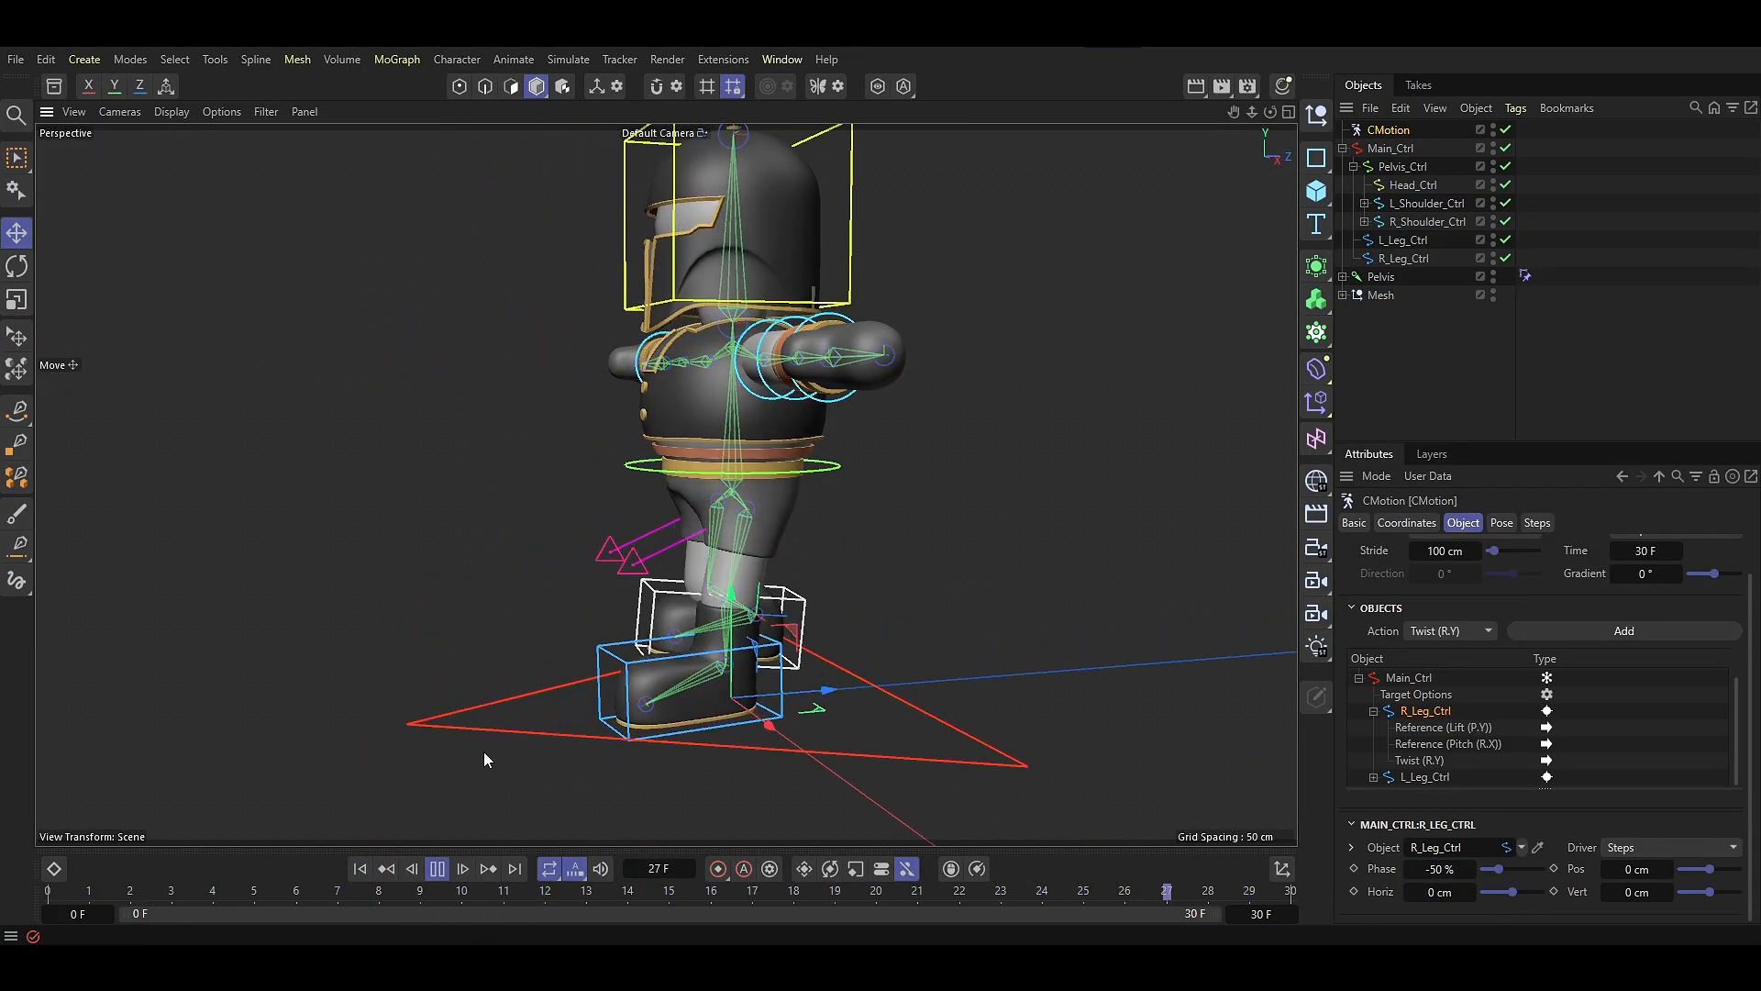
scroll(1416, 635, up, 1)
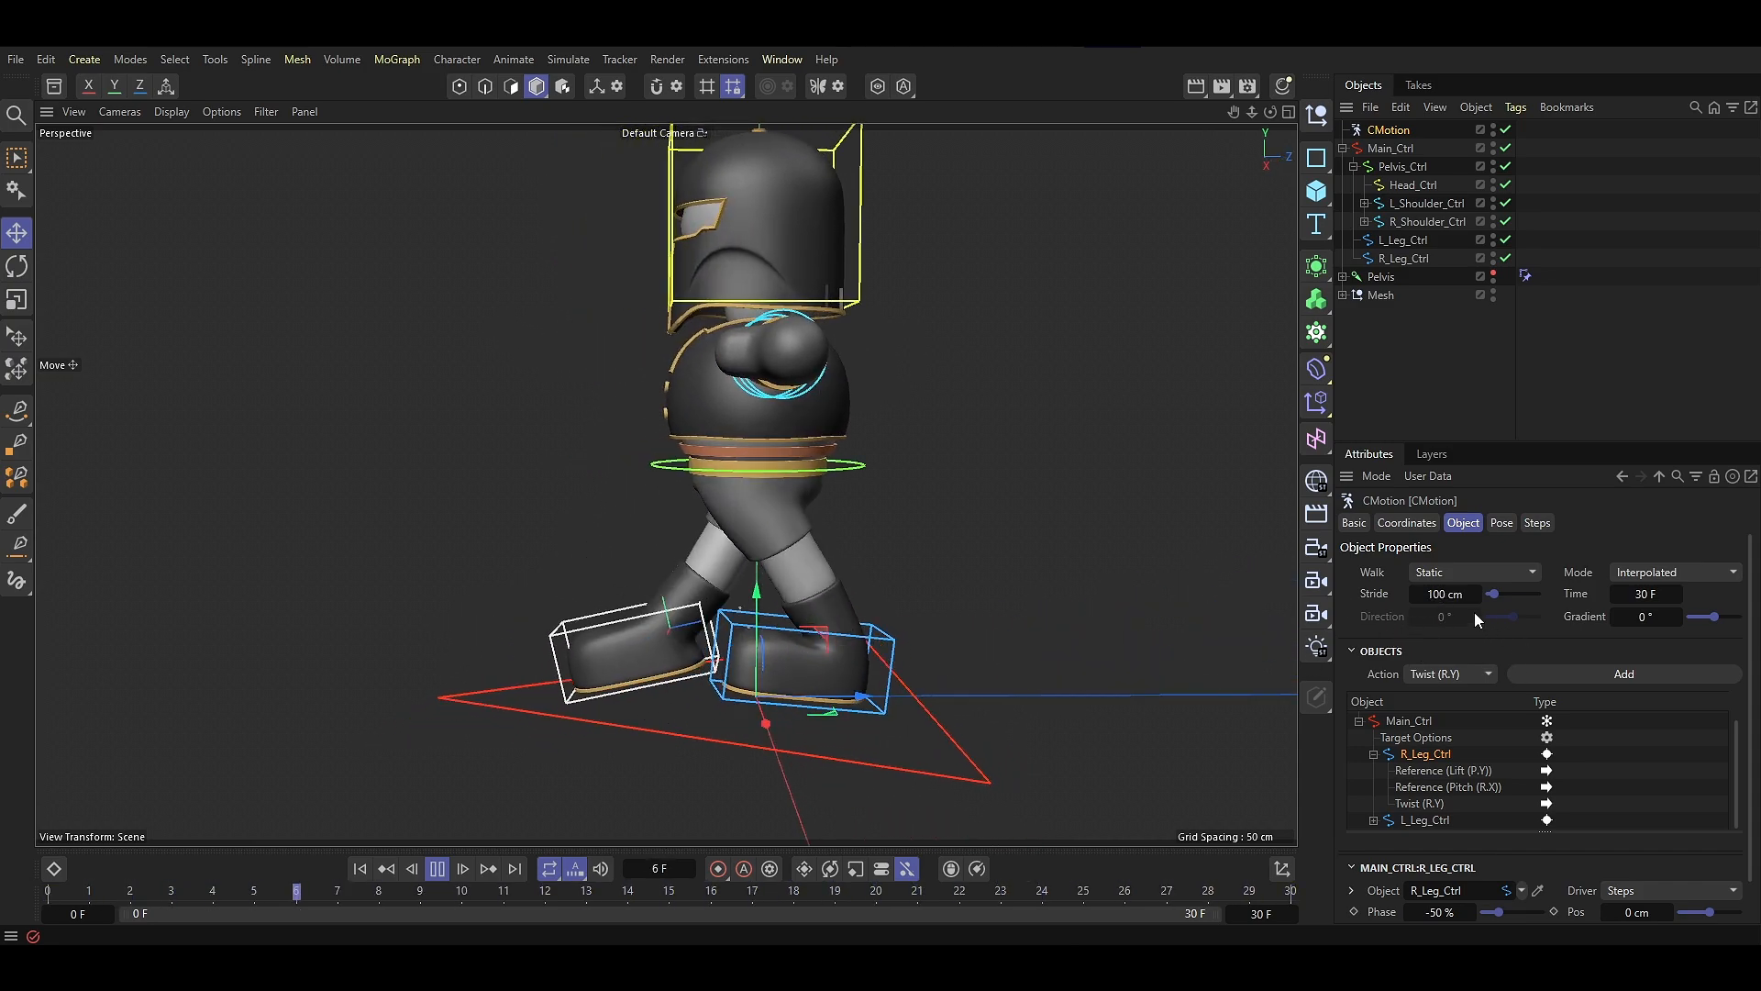
Try a CMotion stride of 20 cm, and set the stride to 75 cm while the walk plays
double_click(1456, 595)
text(20)
key(Return)
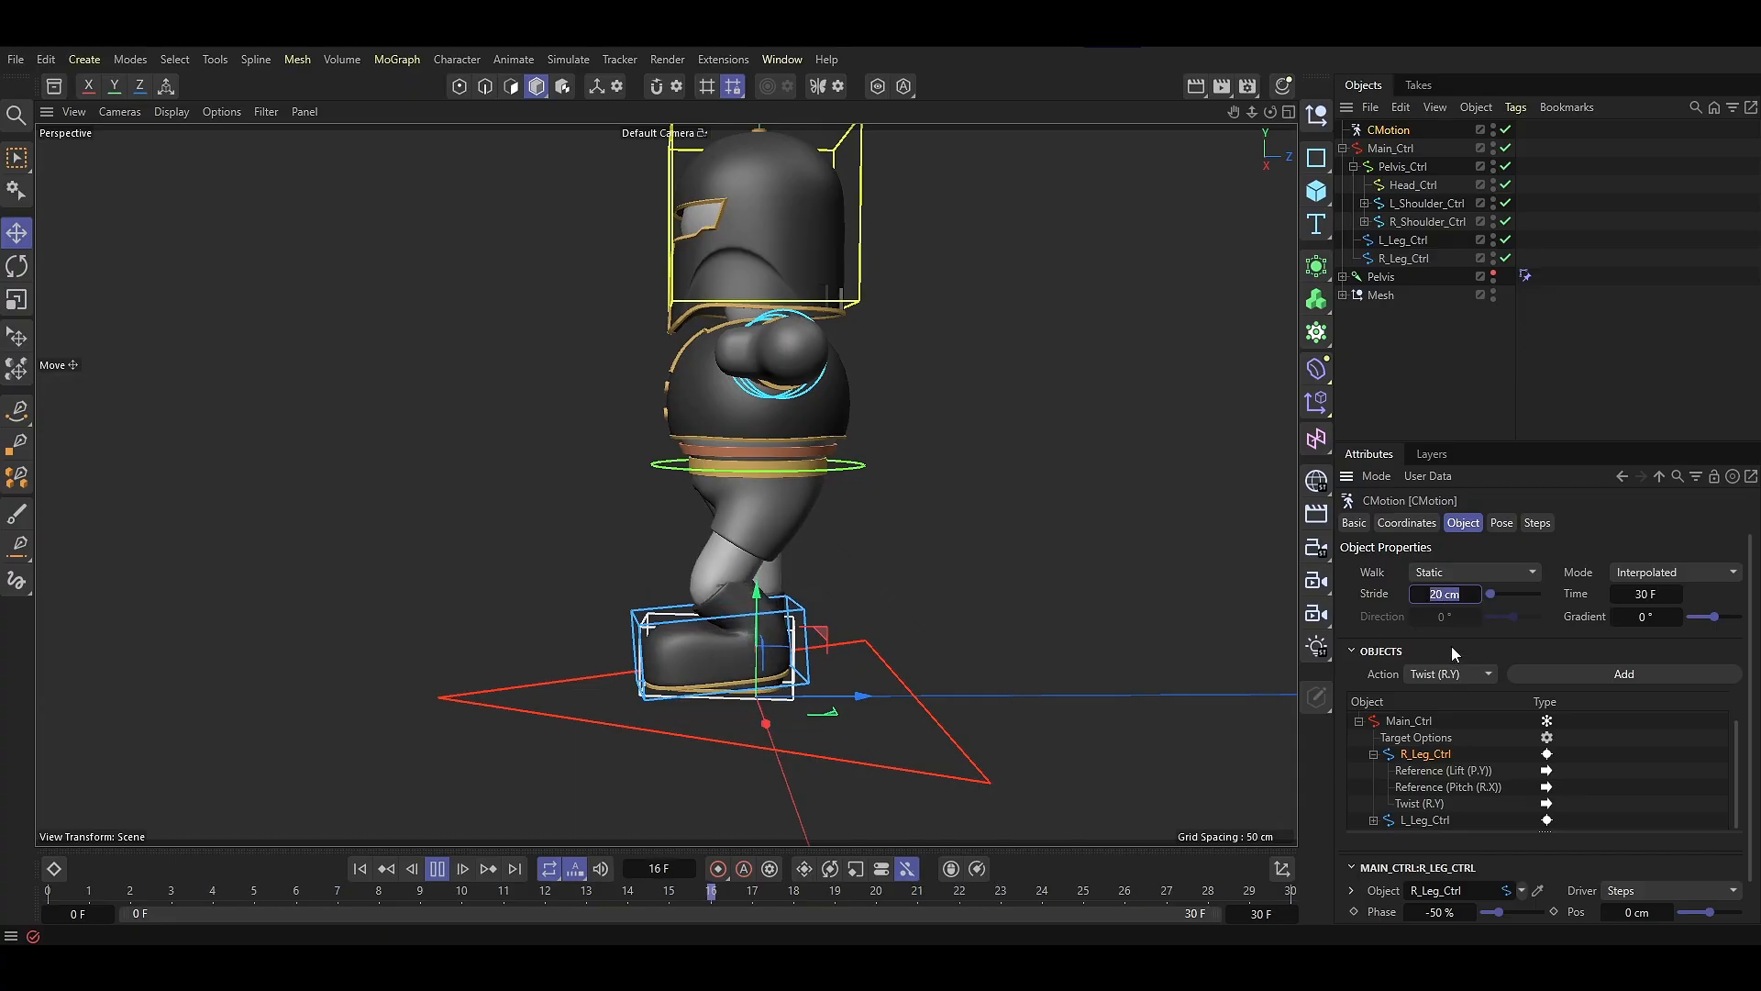
text(75)
key(Return)
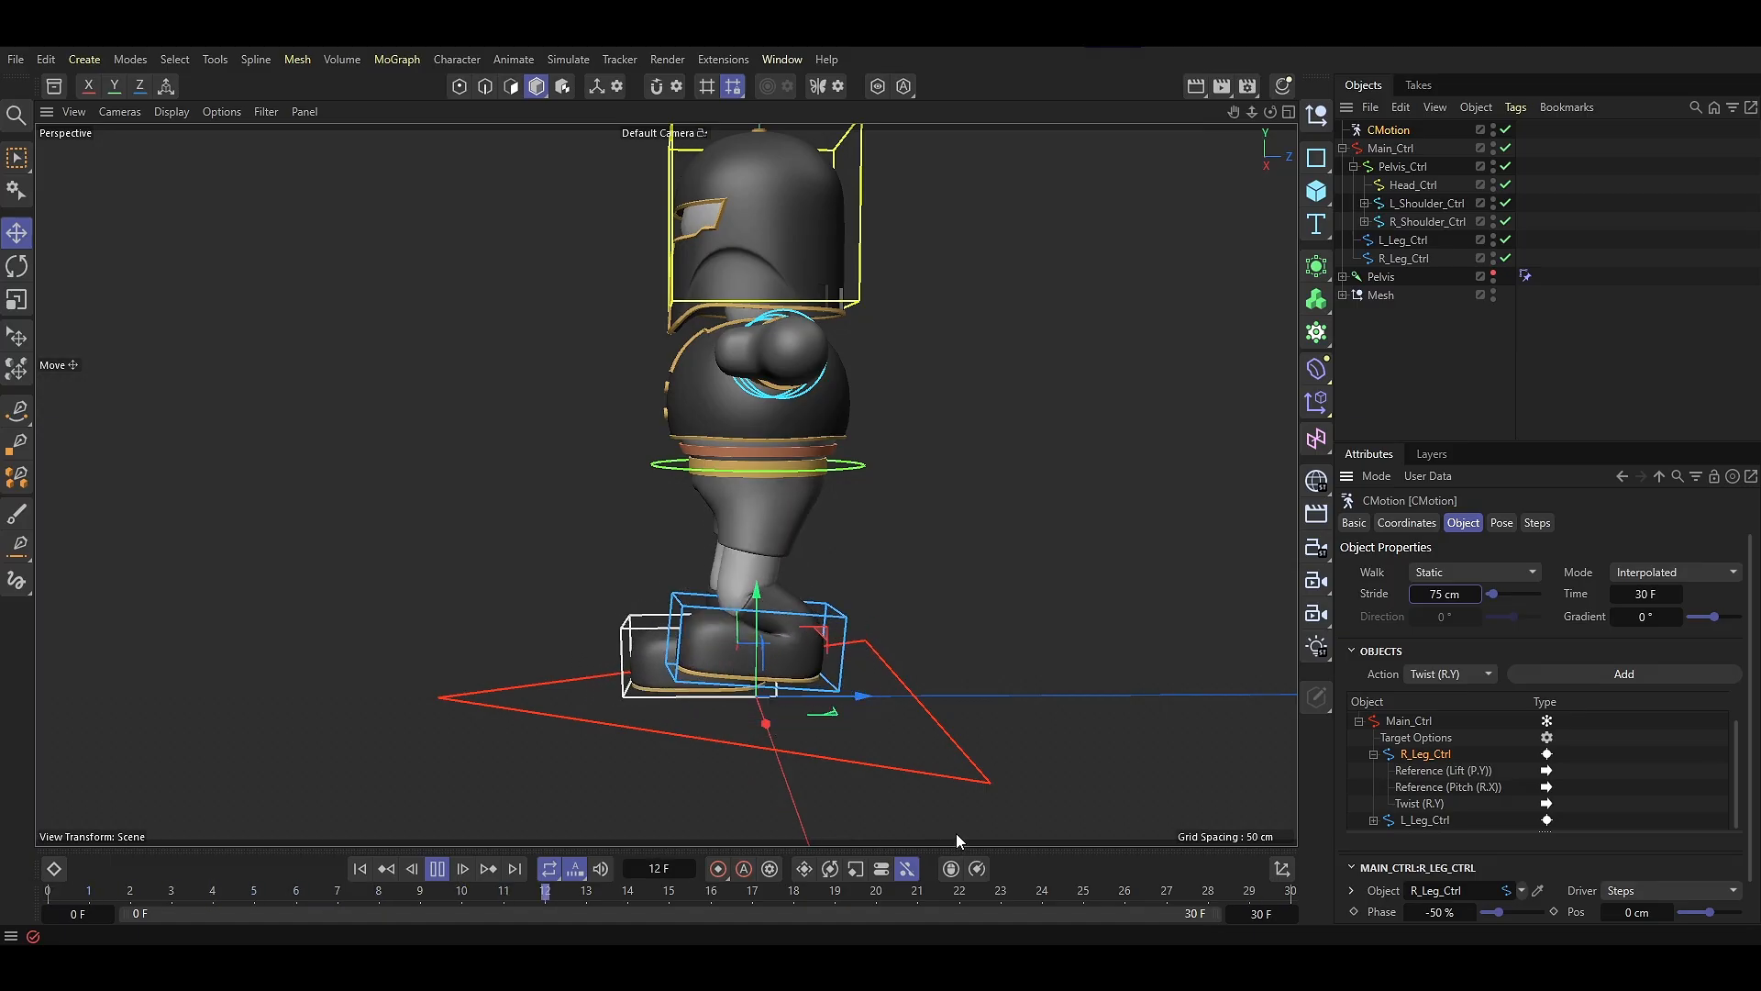
alt+drag(723, 764, 685, 762)
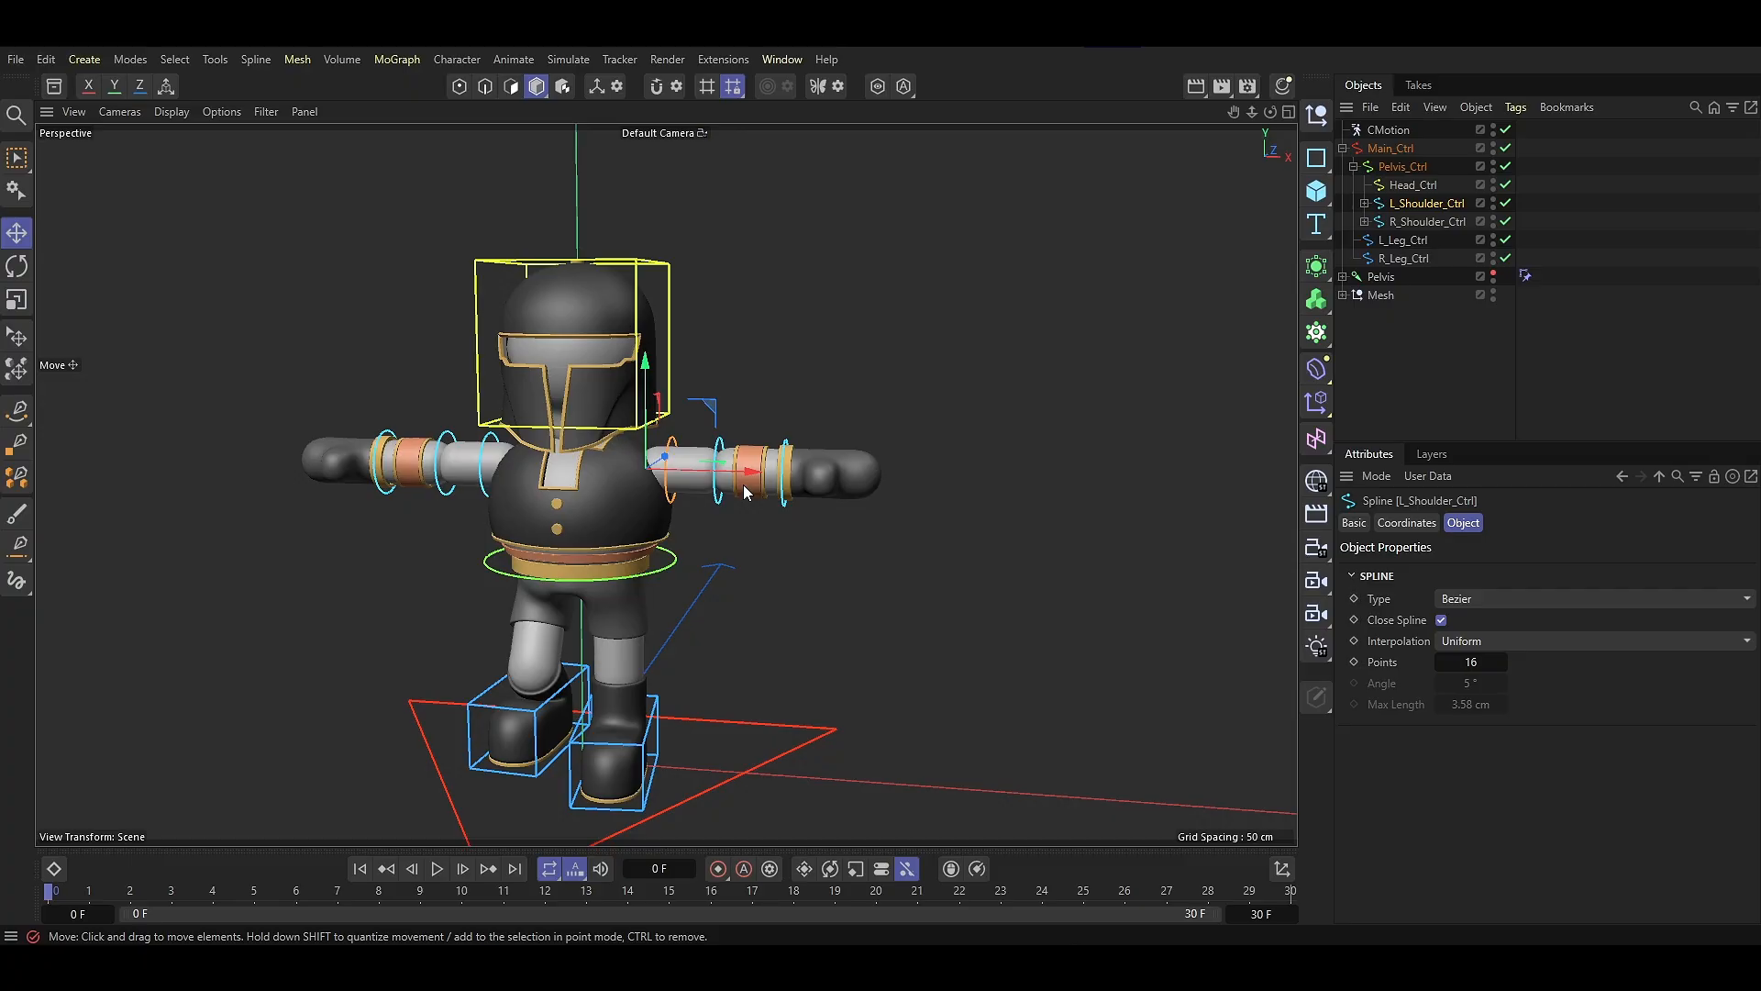
Rotate the shoulder and elbow controllers so both arms hang bent beside the body, with R_Elbow_Ctrl's R.H at 25°
drag(695, 385, 699, 433)
click(755, 488)
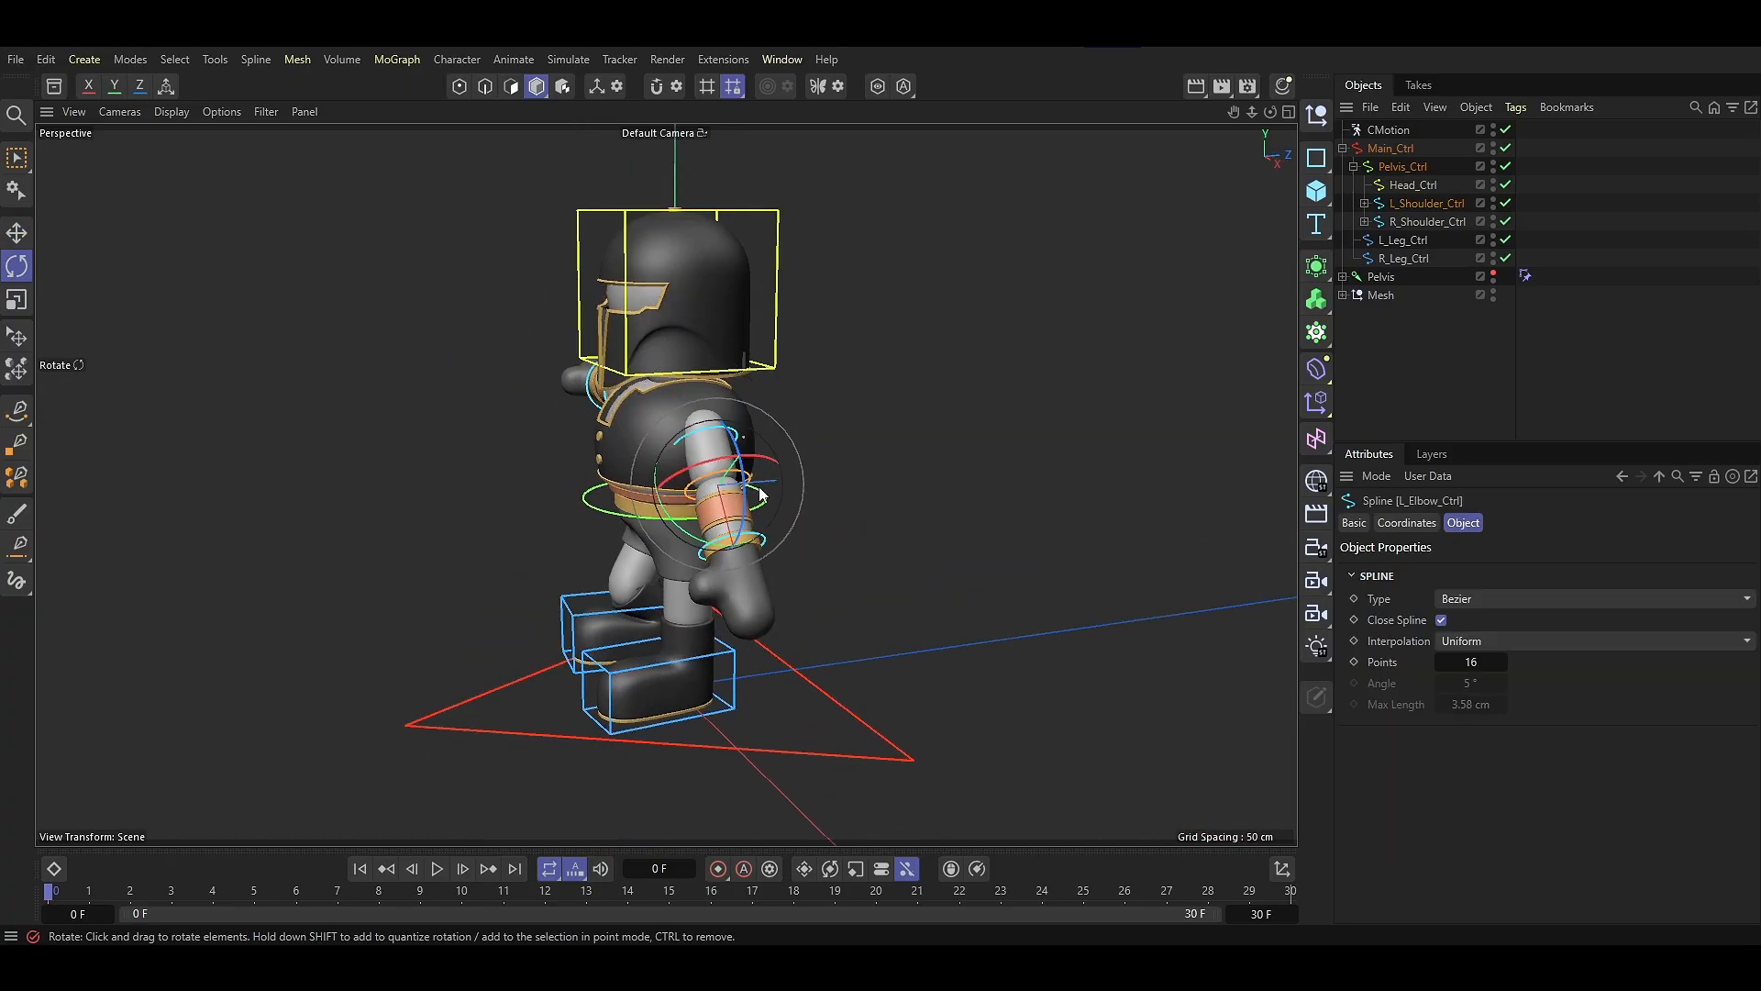
drag(676, 534, 665, 525)
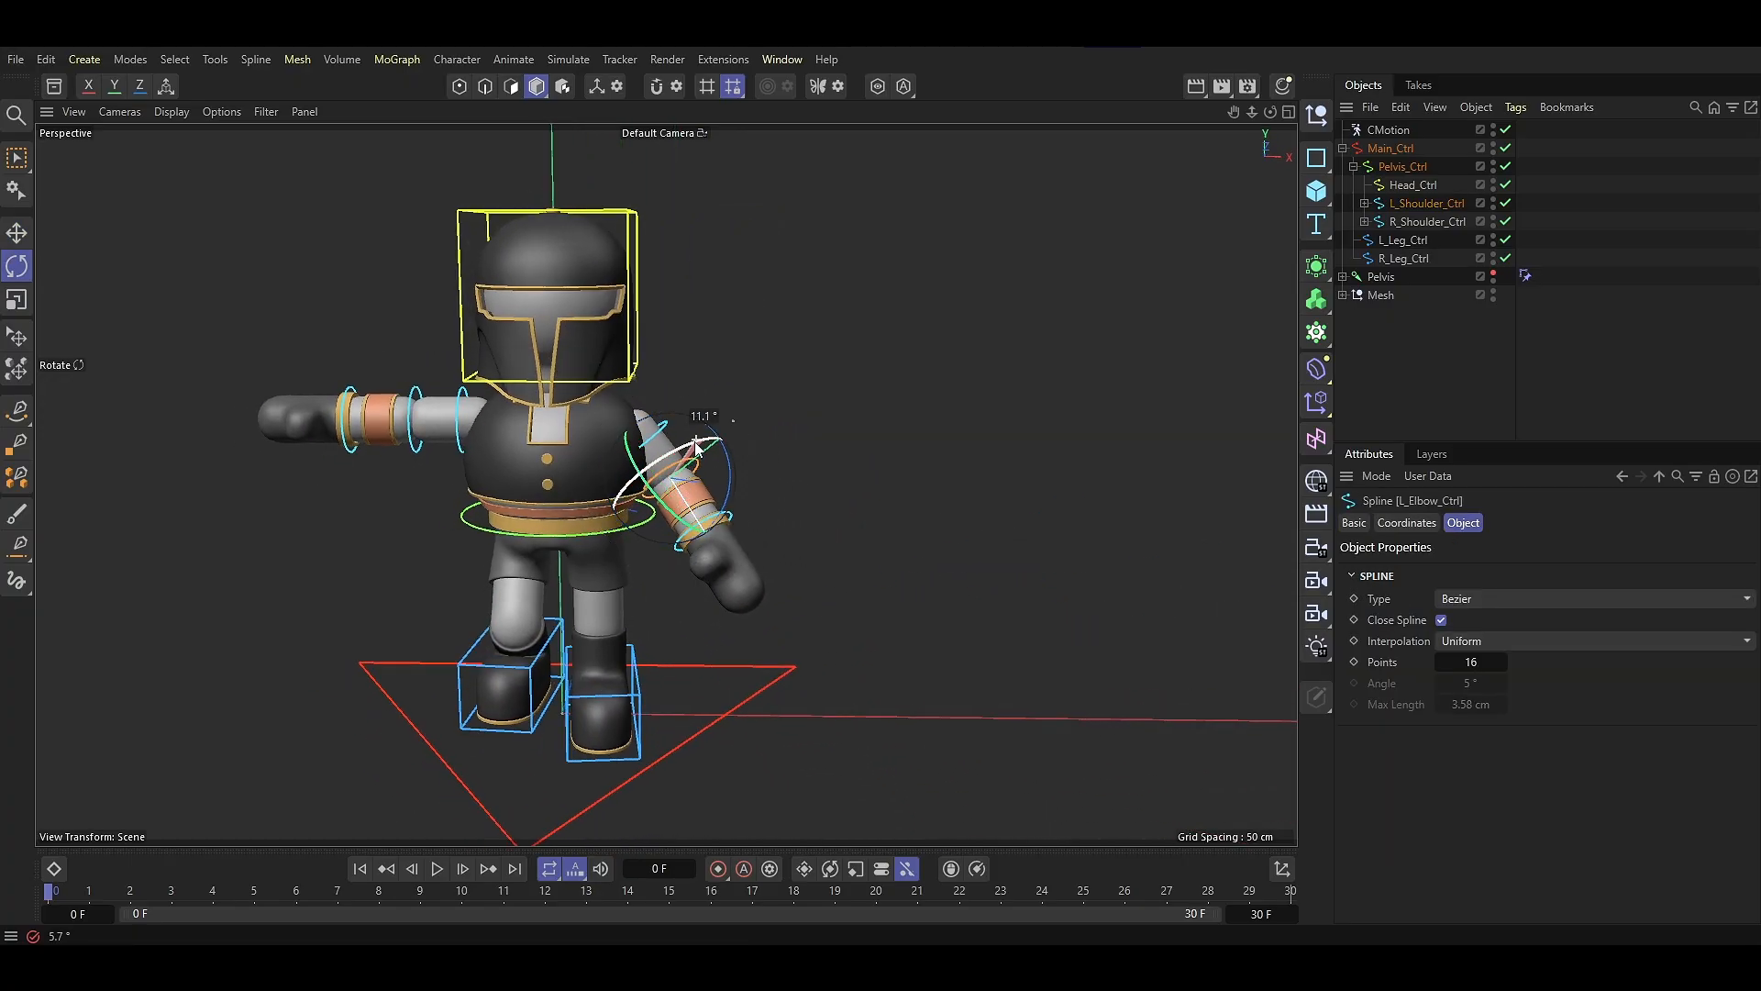
click(721, 531)
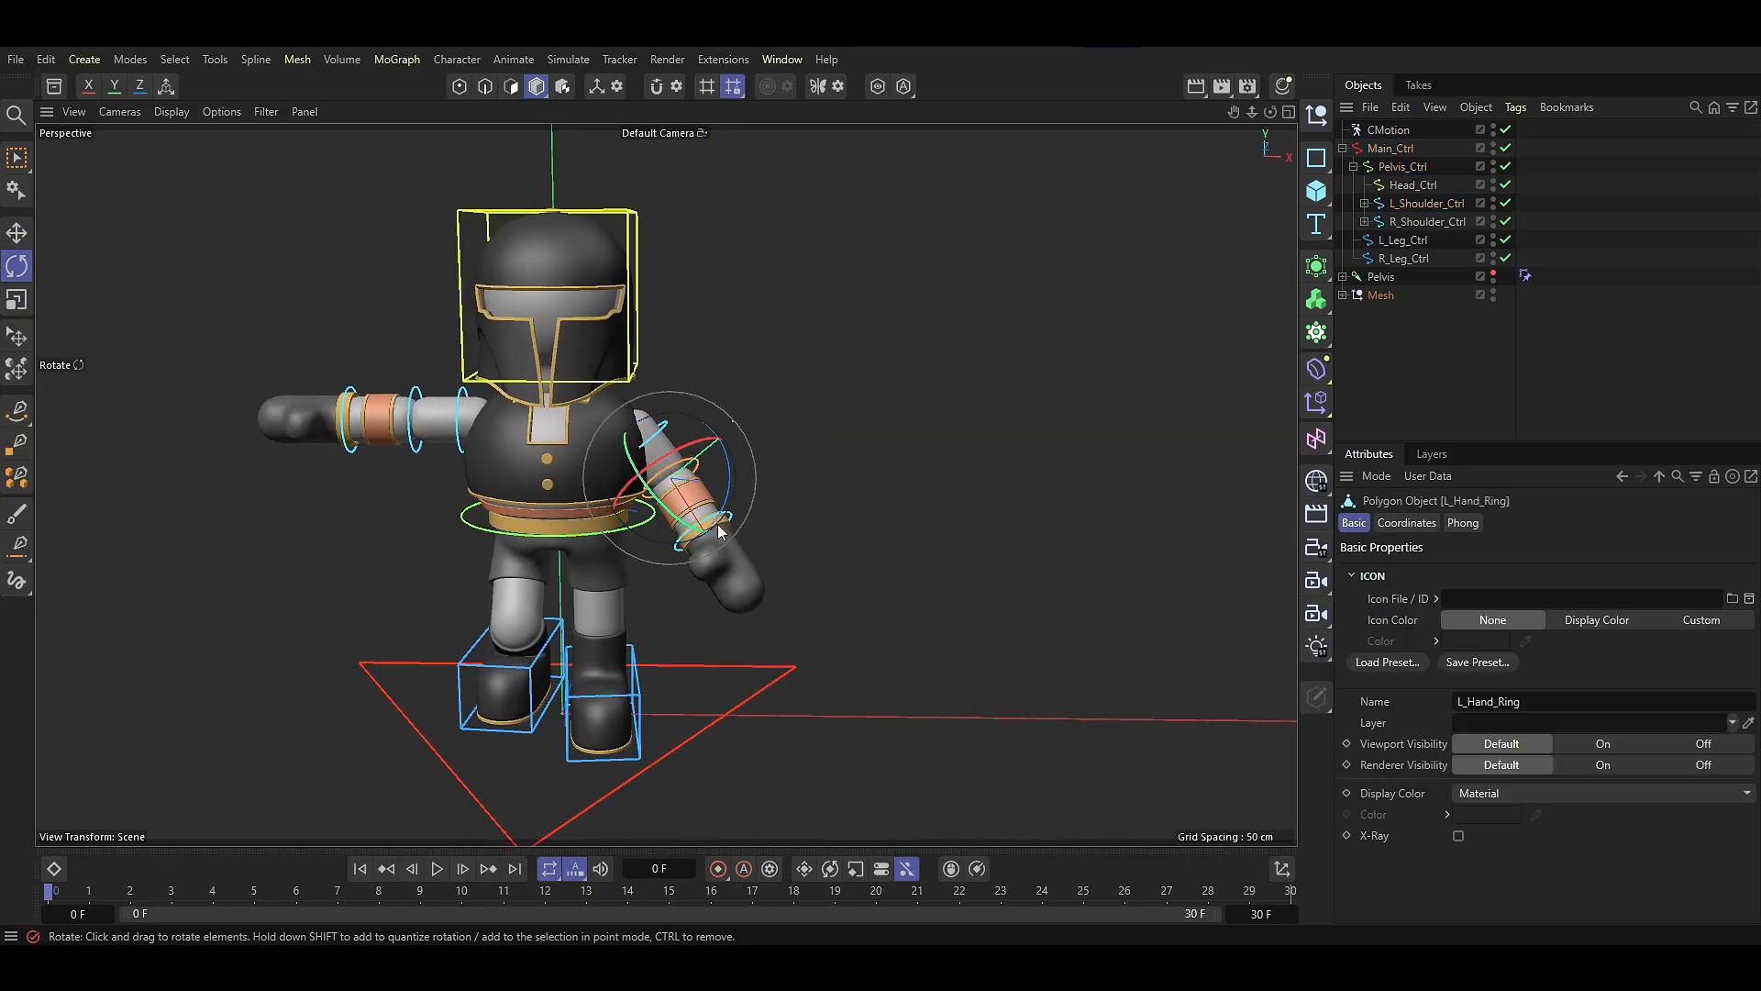
mouse_move(721, 530)
alt+mouse_down()
mouse_move(657, 565)
mouse_move(706, 539)
alt+mouse_up()
click(706, 540)
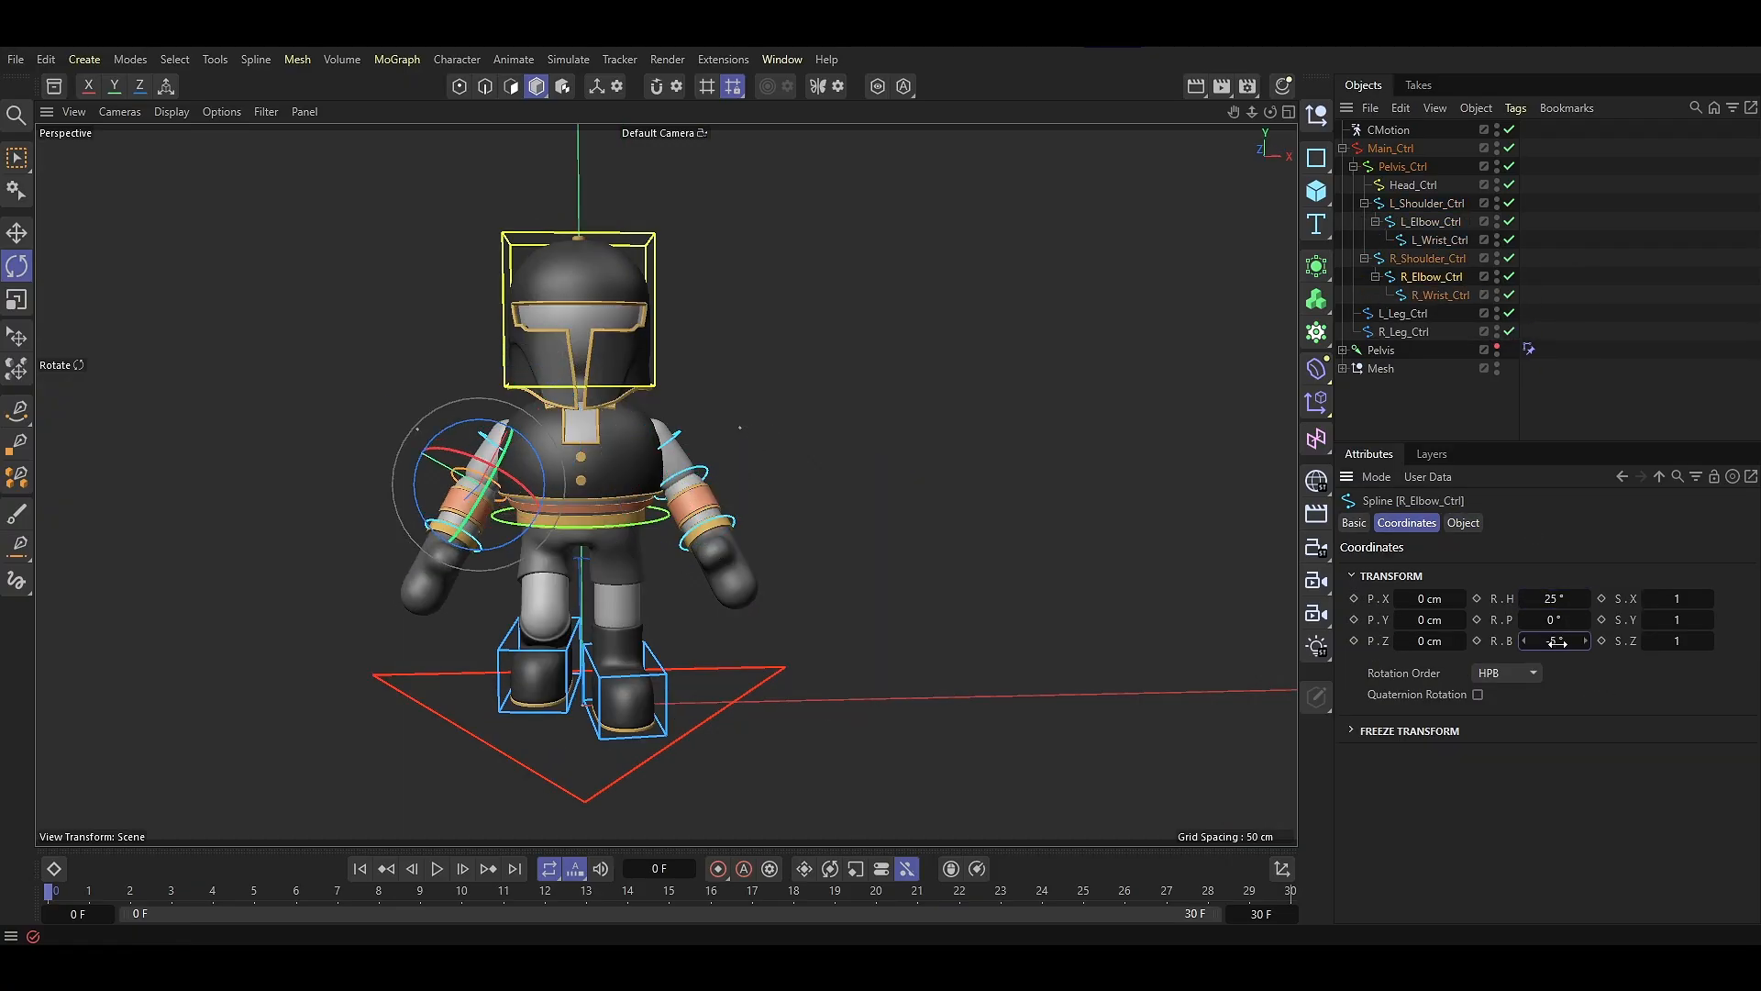
mouse_move(715, 451)
alt+mouse_down()
mouse_move(624, 455)
mouse_move(702, 446)
alt+mouse_up()
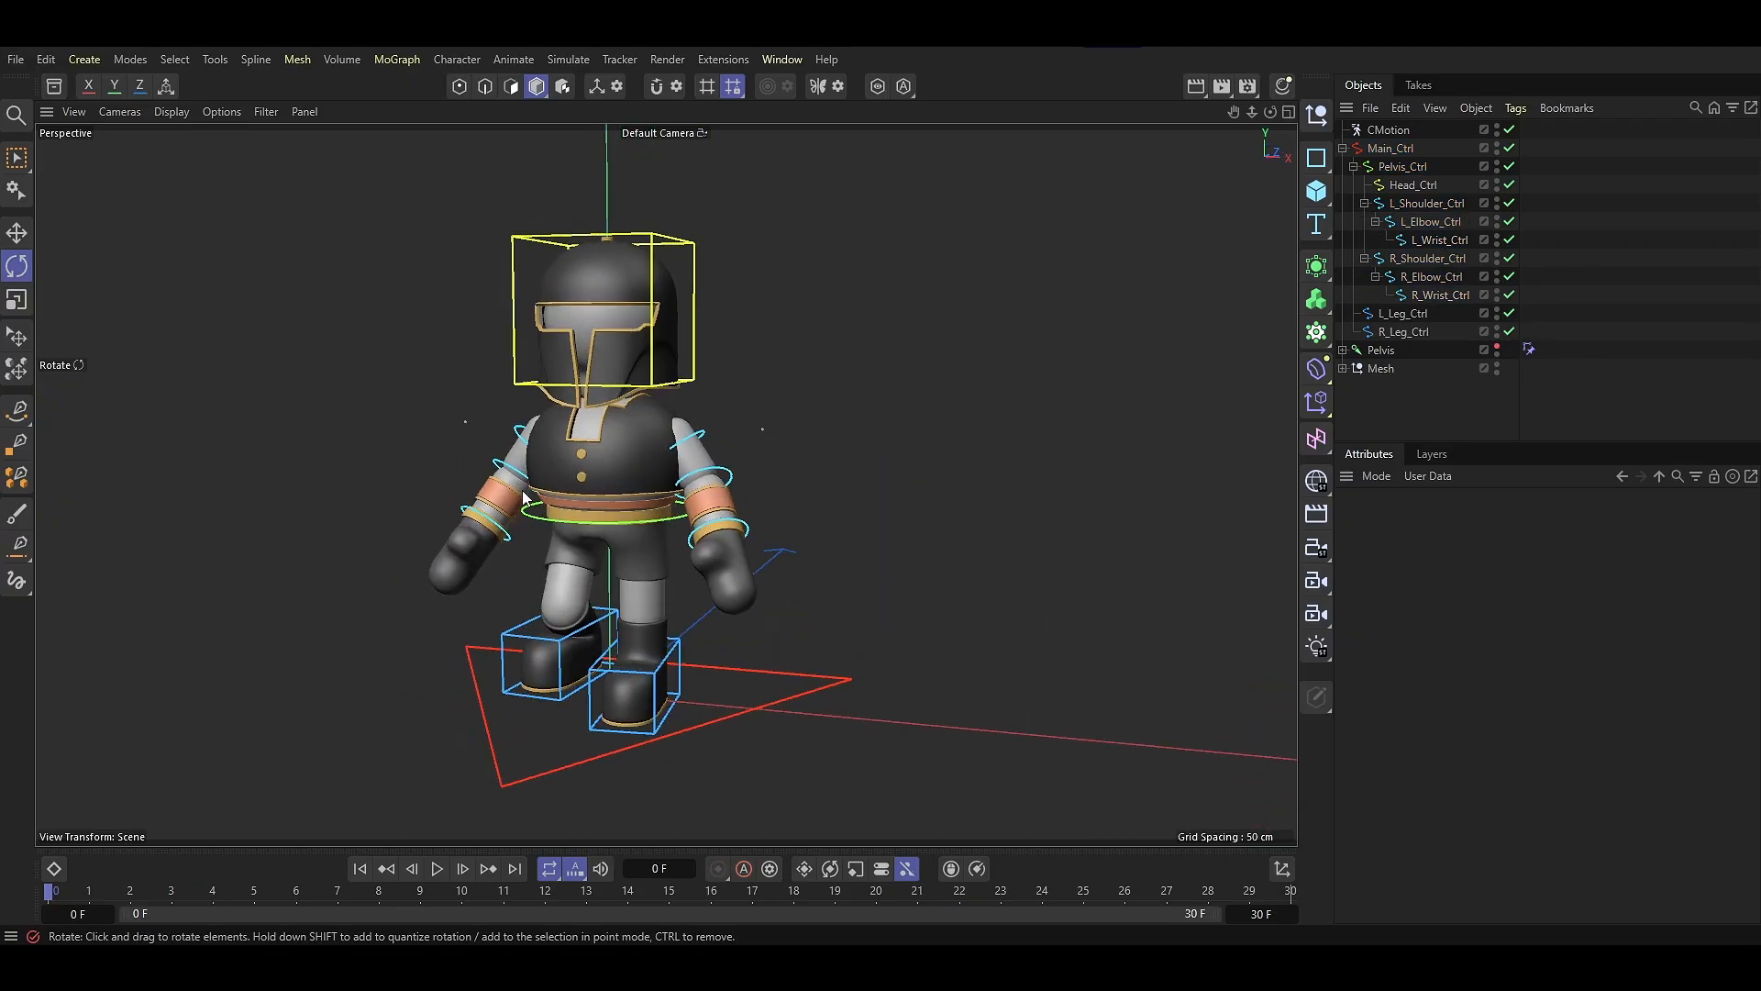
alt+drag(525, 497, 530, 472)
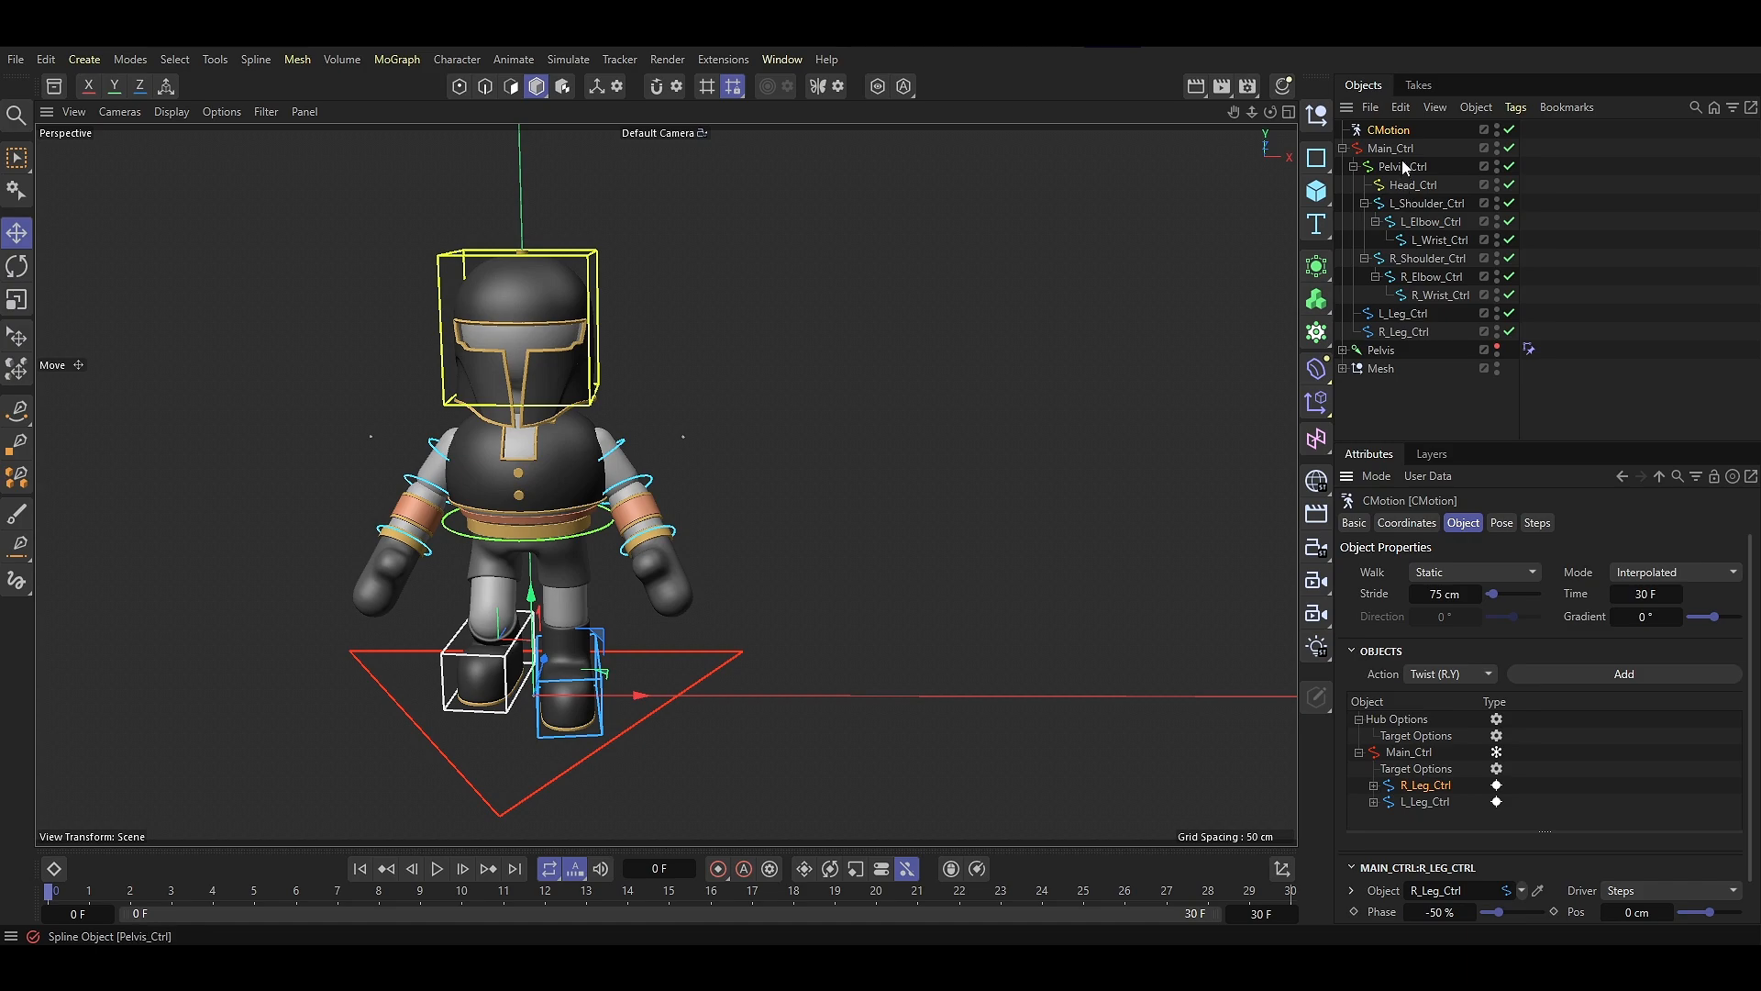
Add L_Shoulder_Ctrl to the CMotion objects under Main_Ctrl, above R_Leg_Ctrl, and set its driver to None
drag(1423, 206, 1418, 664)
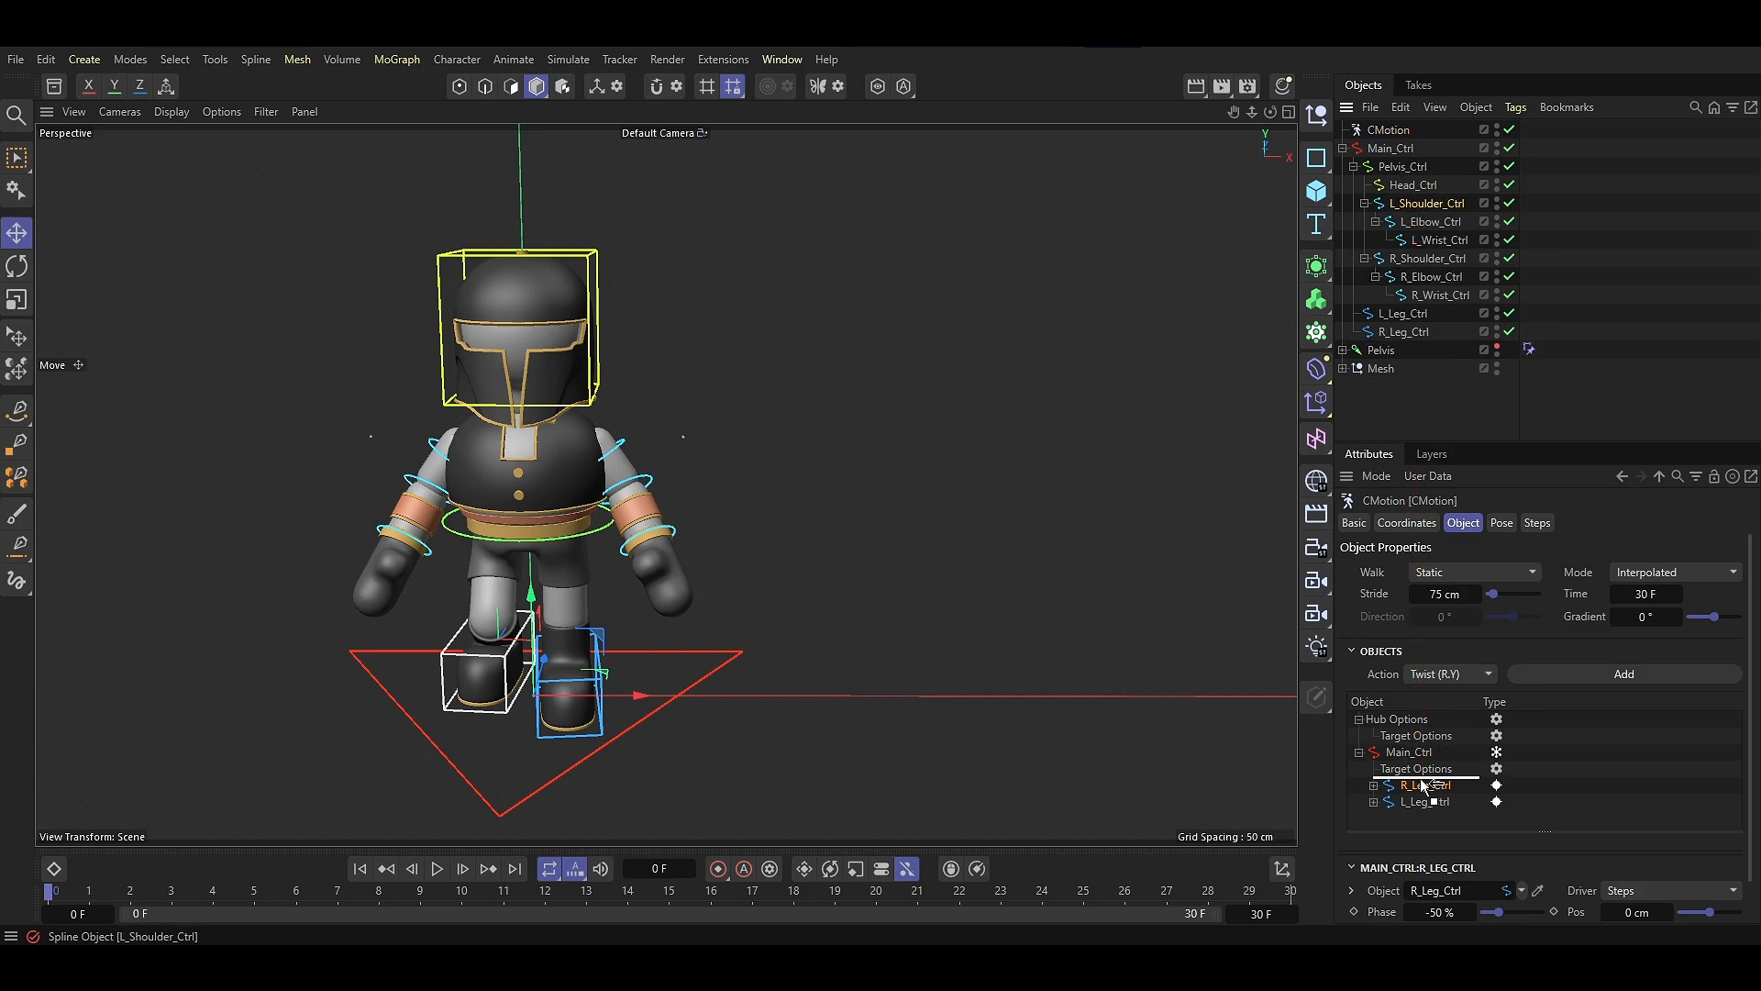
drag(1423, 786, 1424, 787)
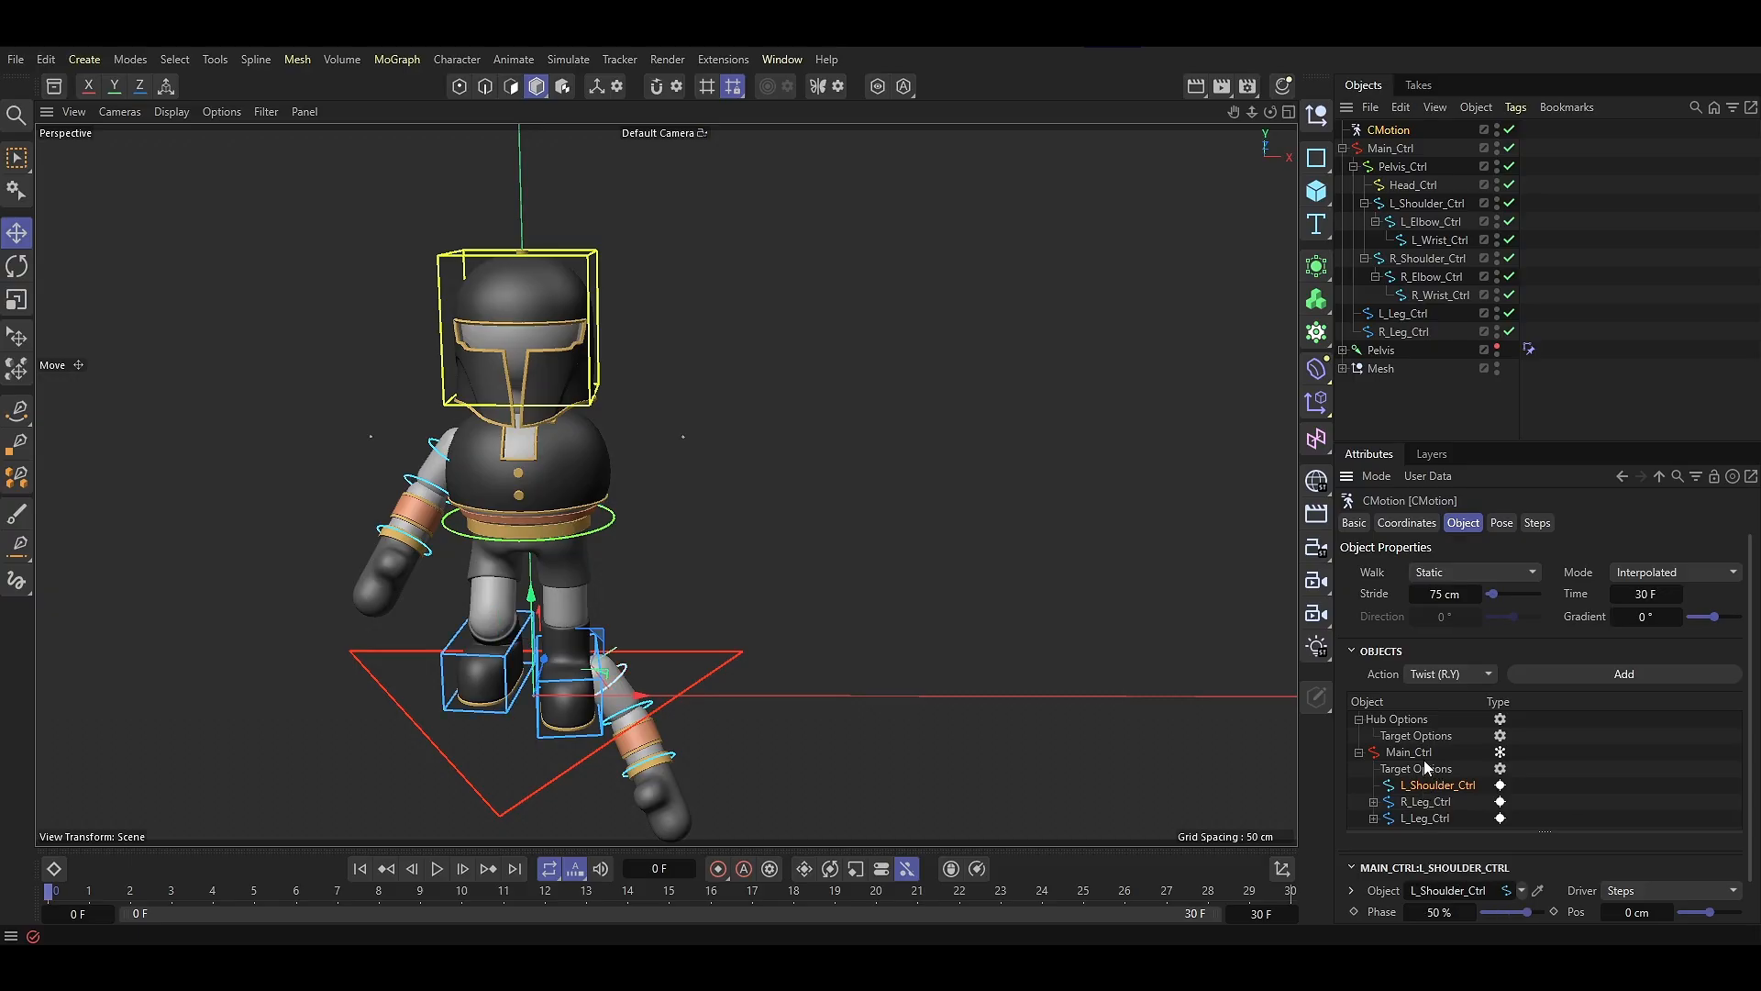
click(1630, 842)
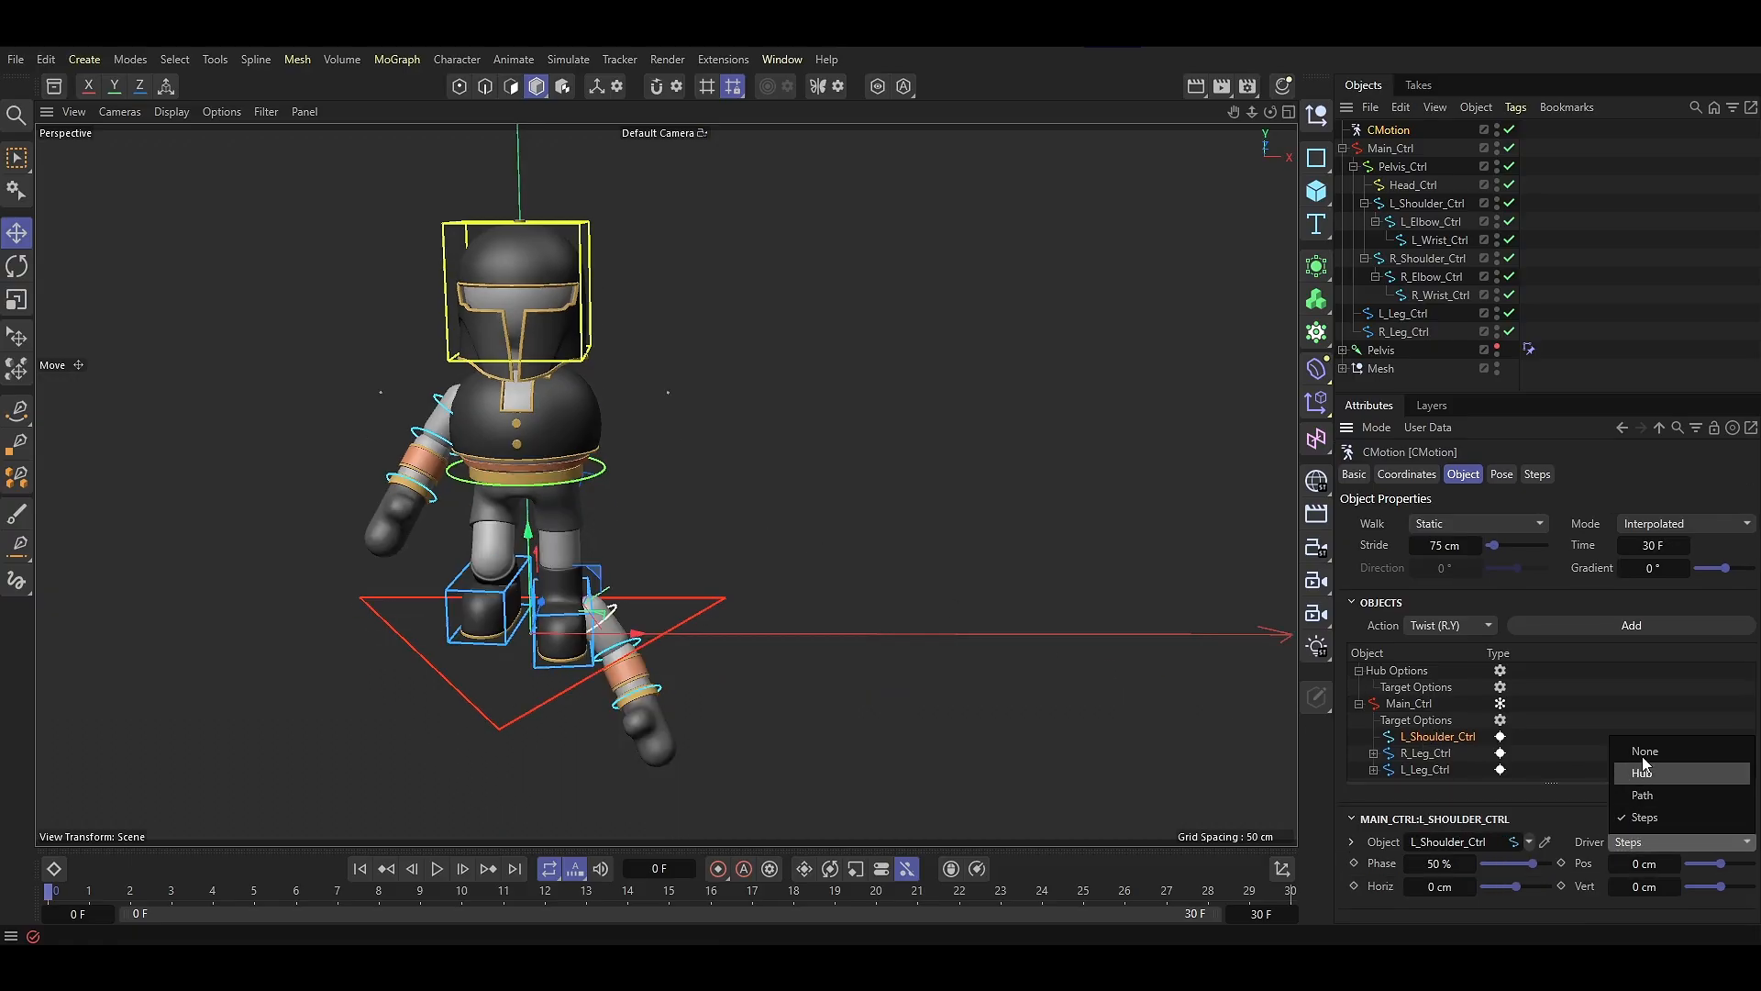
click(1645, 751)
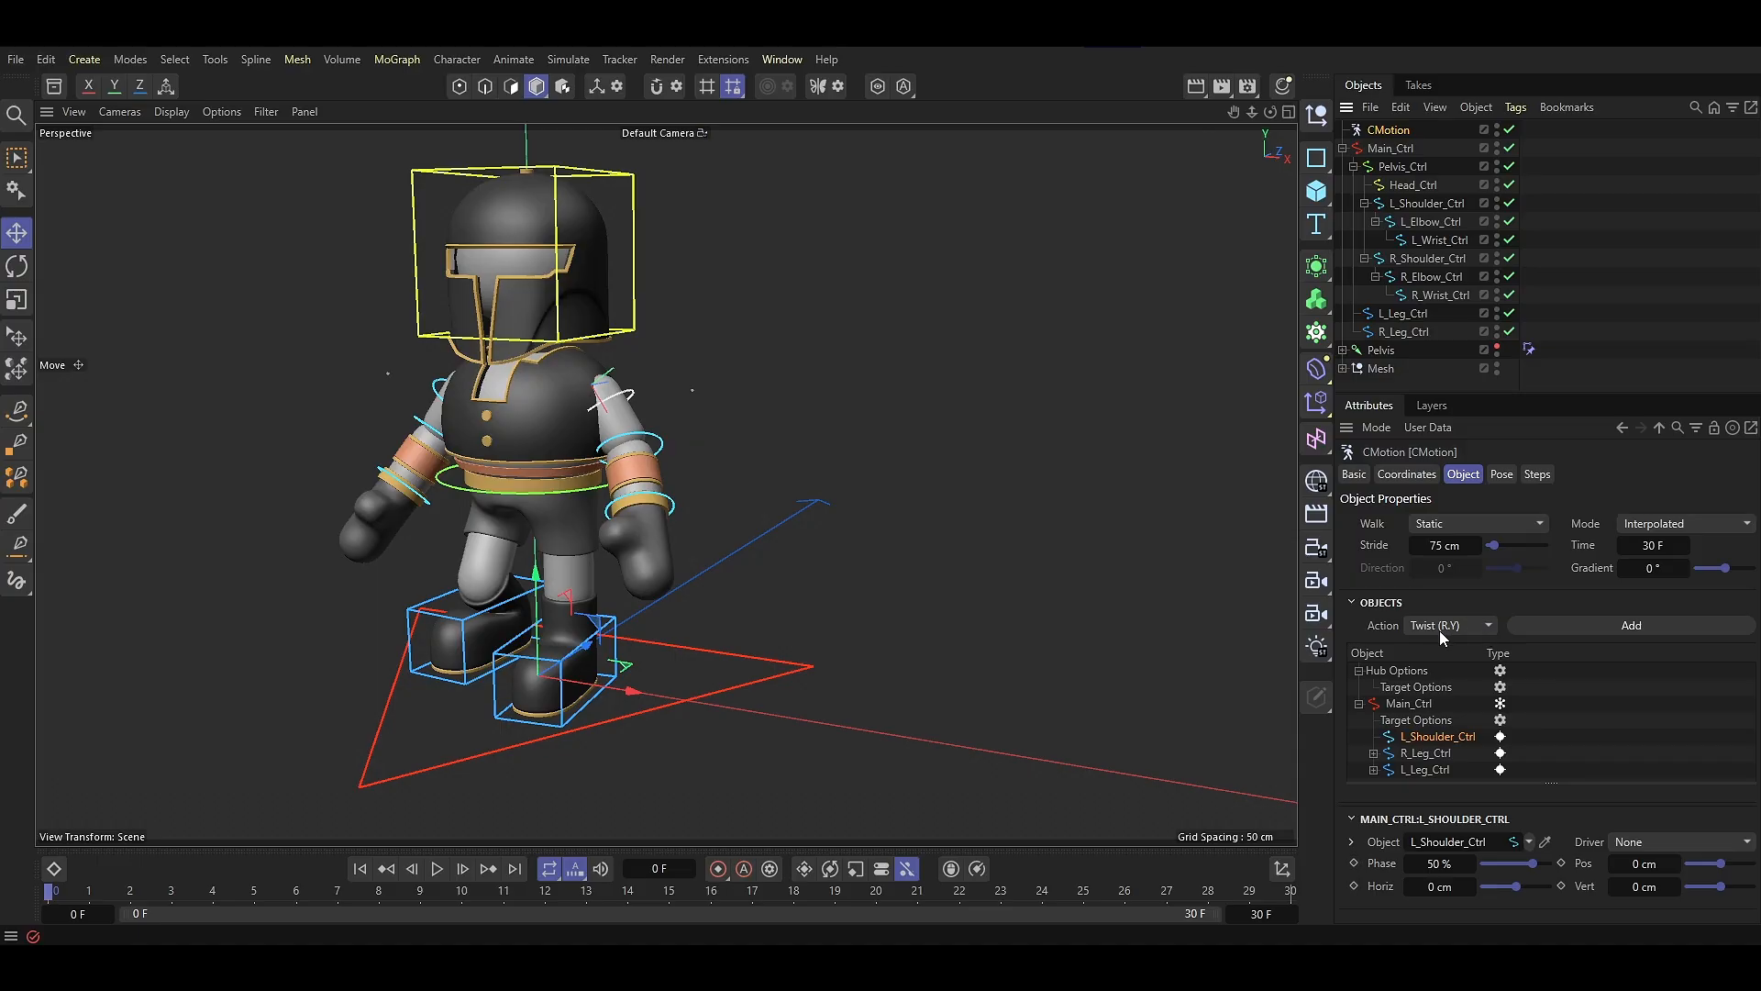
Add a Twist (R.Y) action to L_Shoulder_Ctrl, preview it from the first frame, and set its twist to 55°
click(1617, 626)
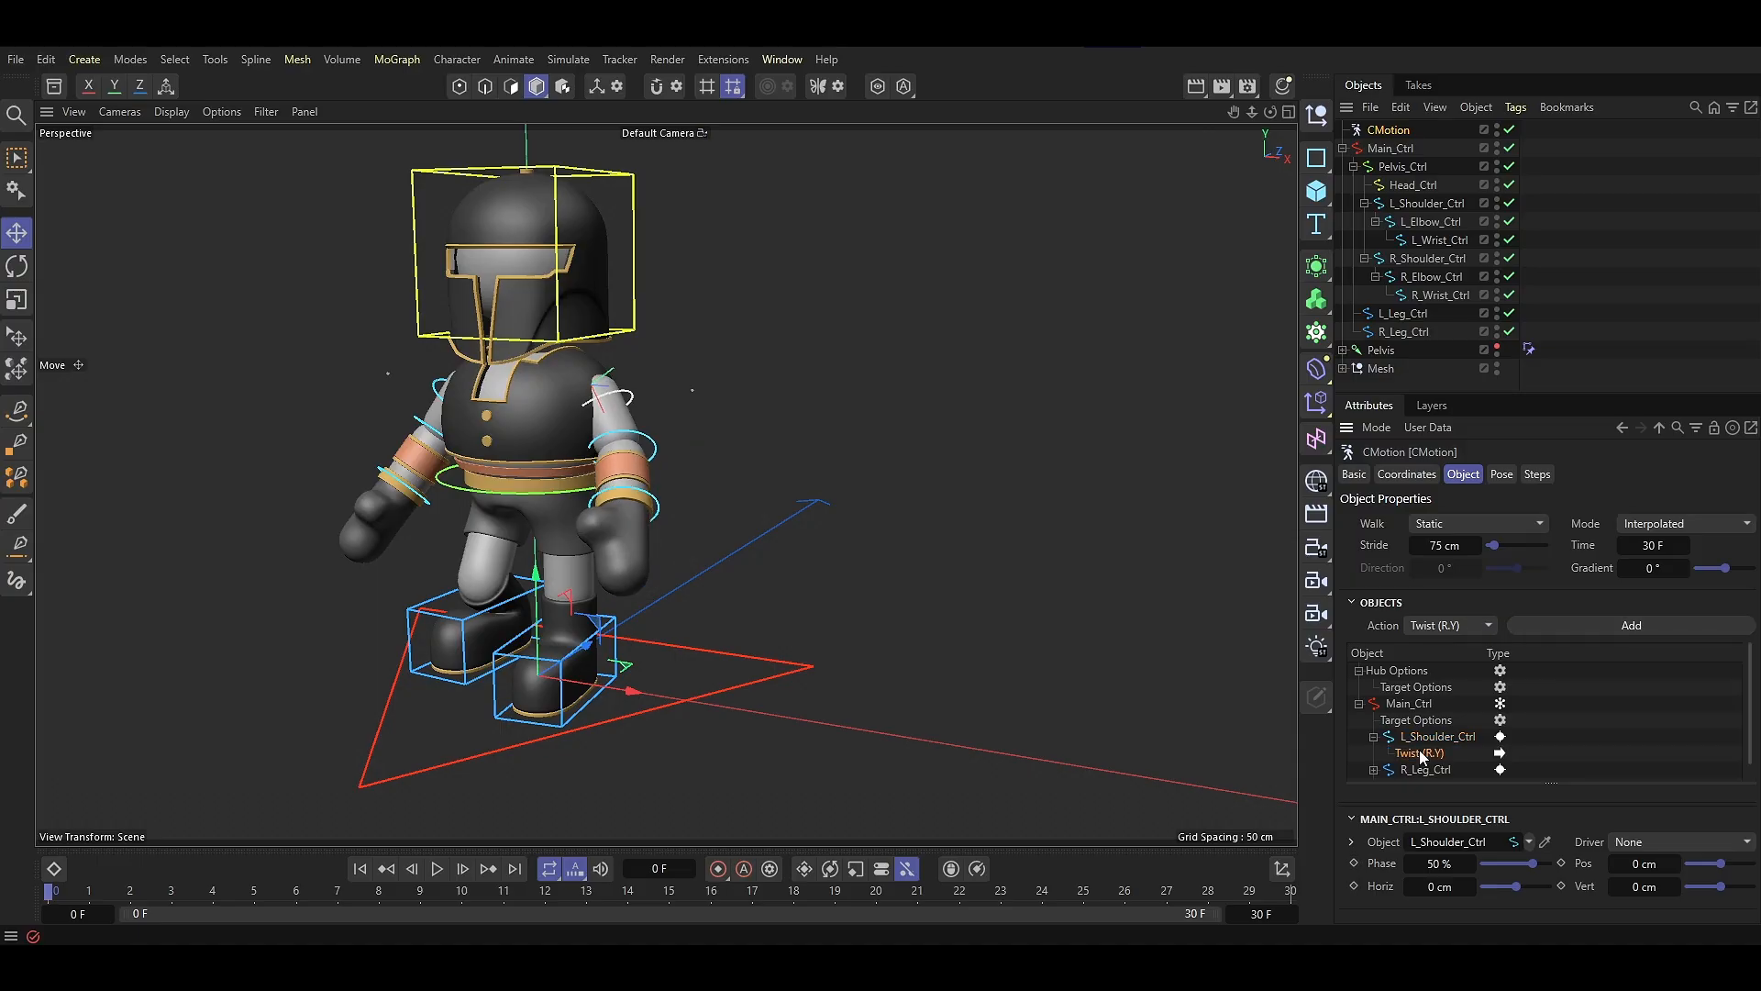
scroll(1369, 851, down, 3)
click(439, 870)
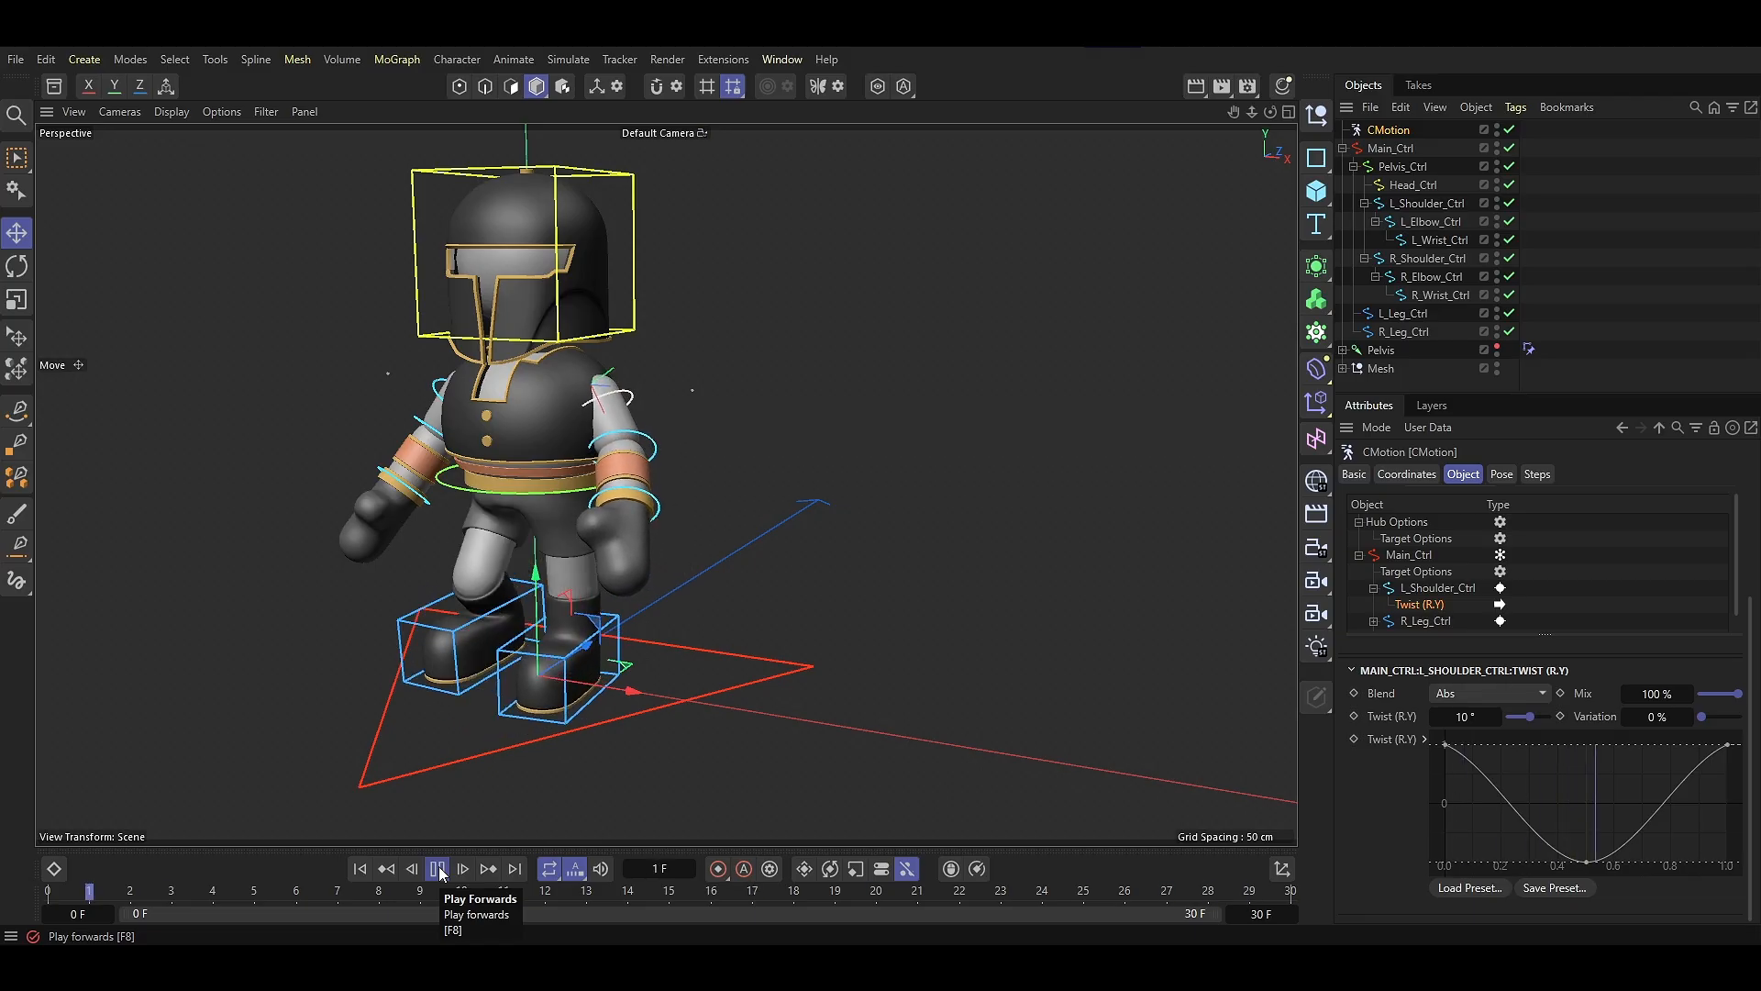
click(439, 870)
click(366, 872)
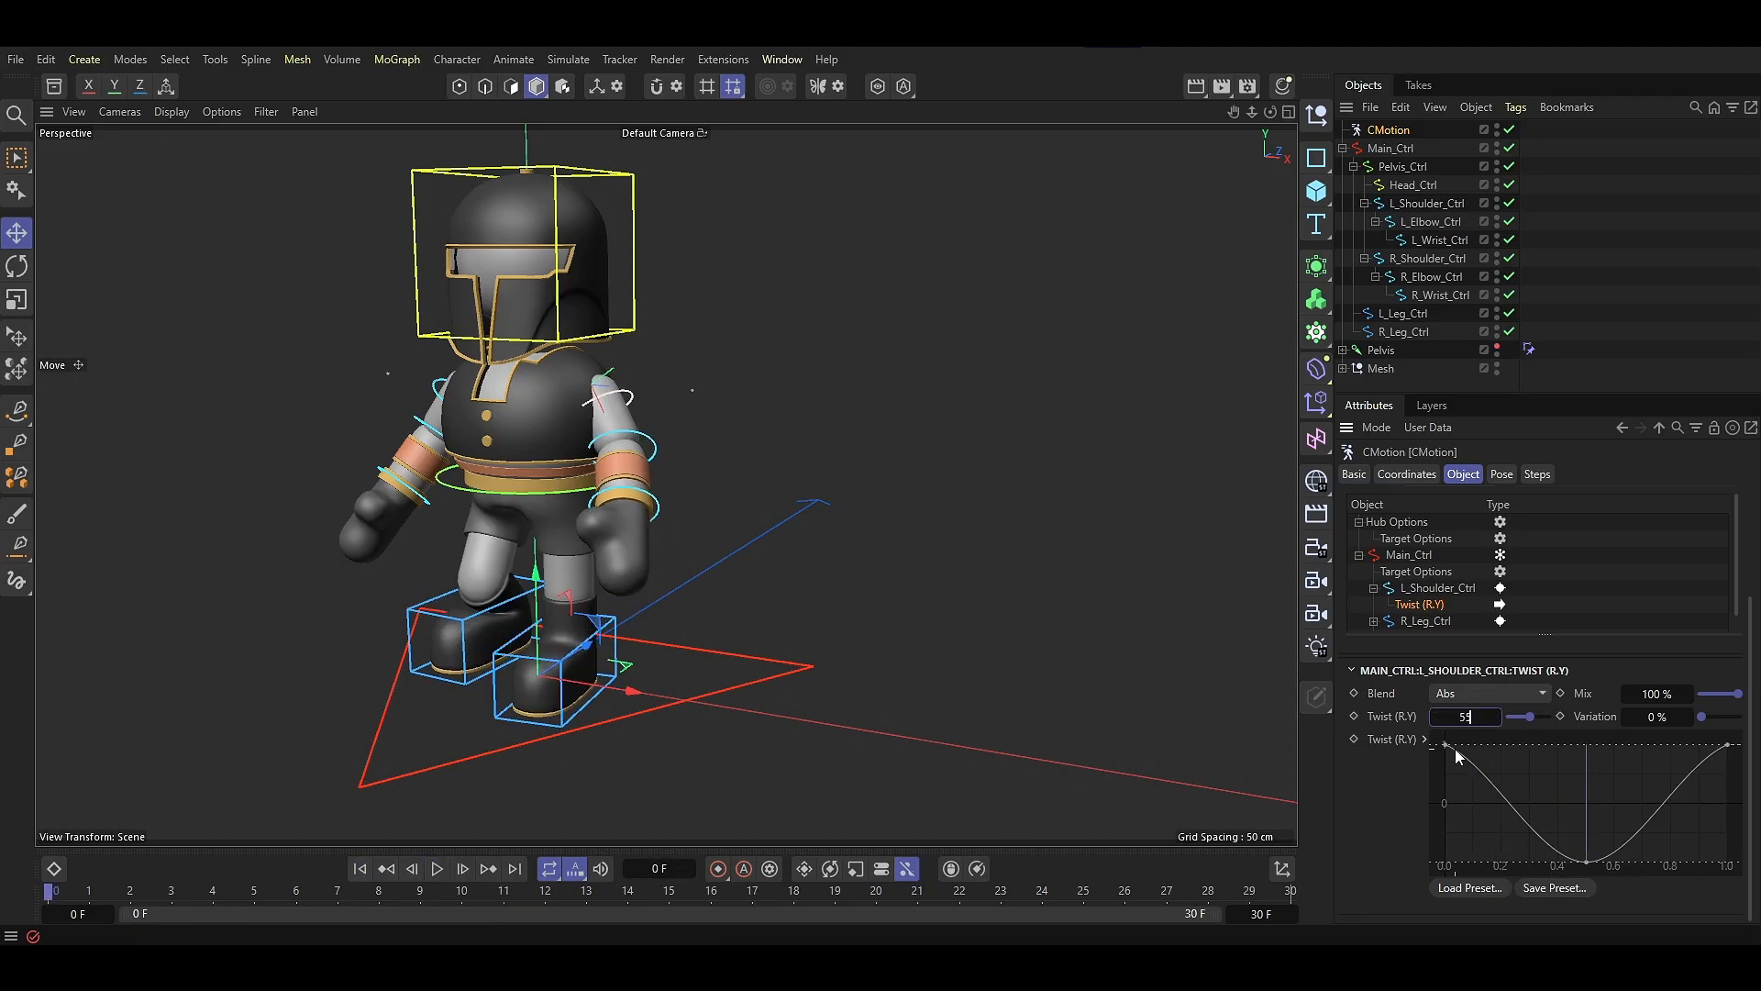
key(Return)
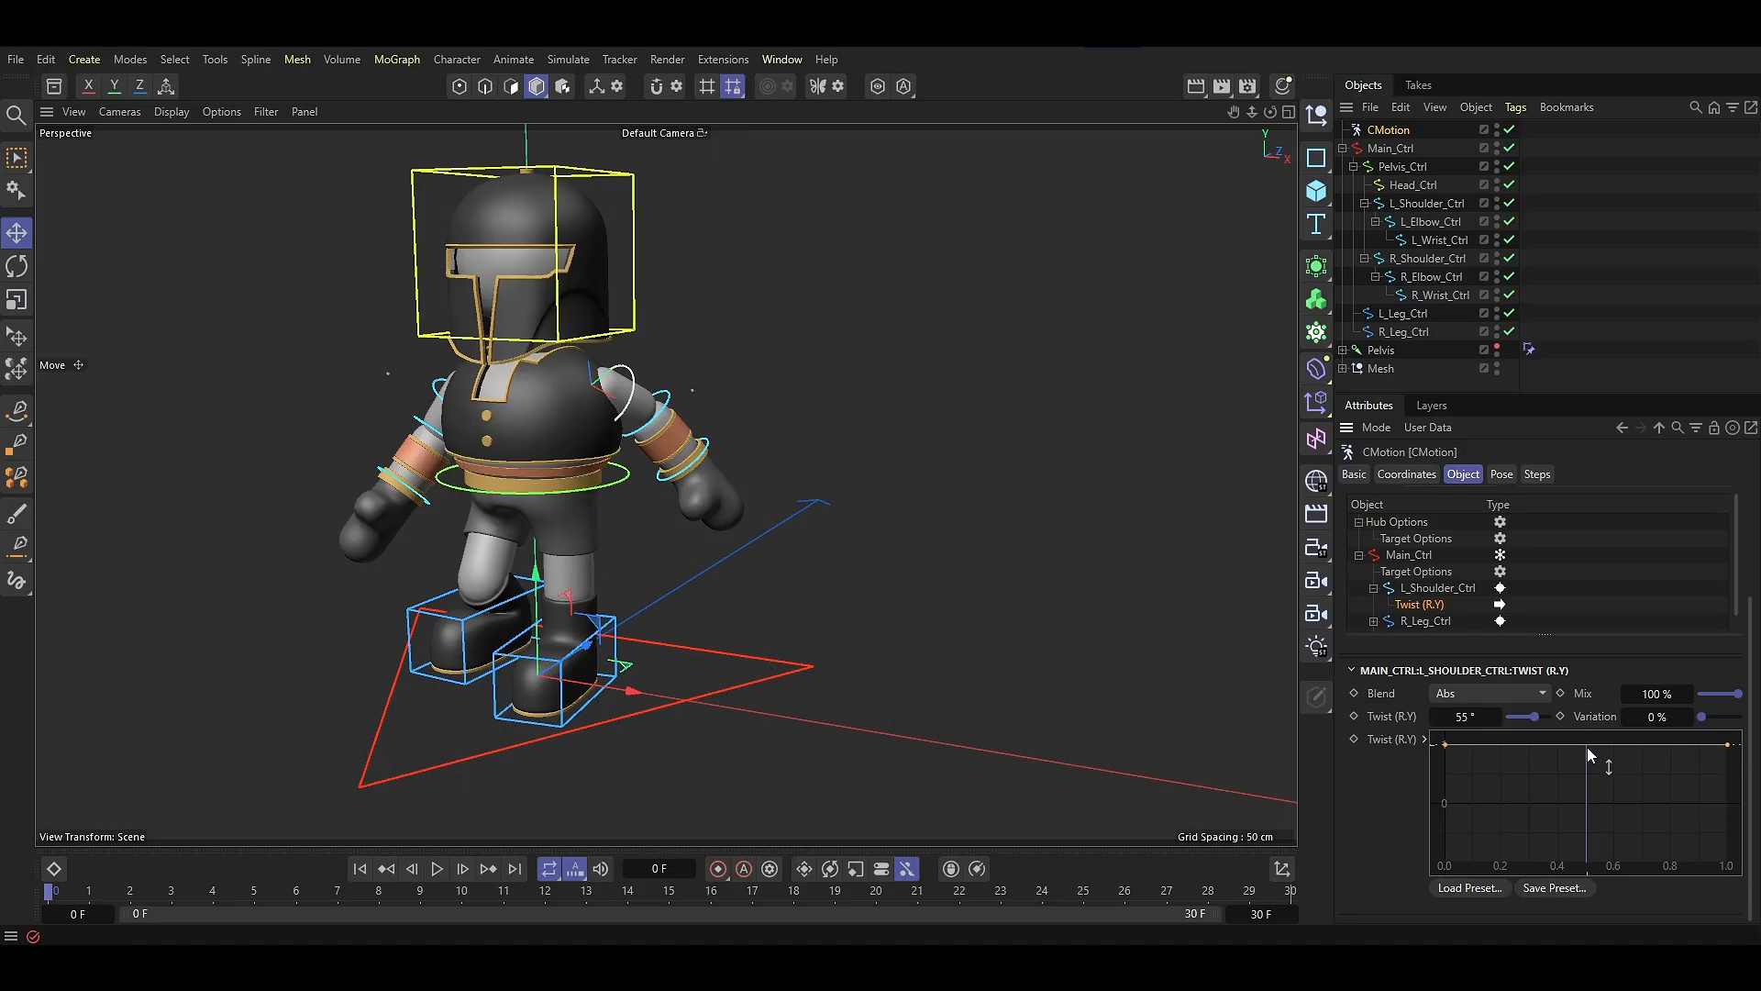
Level L_Shoulder_Ctrl's twist curve at 0 and pull up its start tangent to shape a smooth wave
drag(1587, 747, 1588, 803)
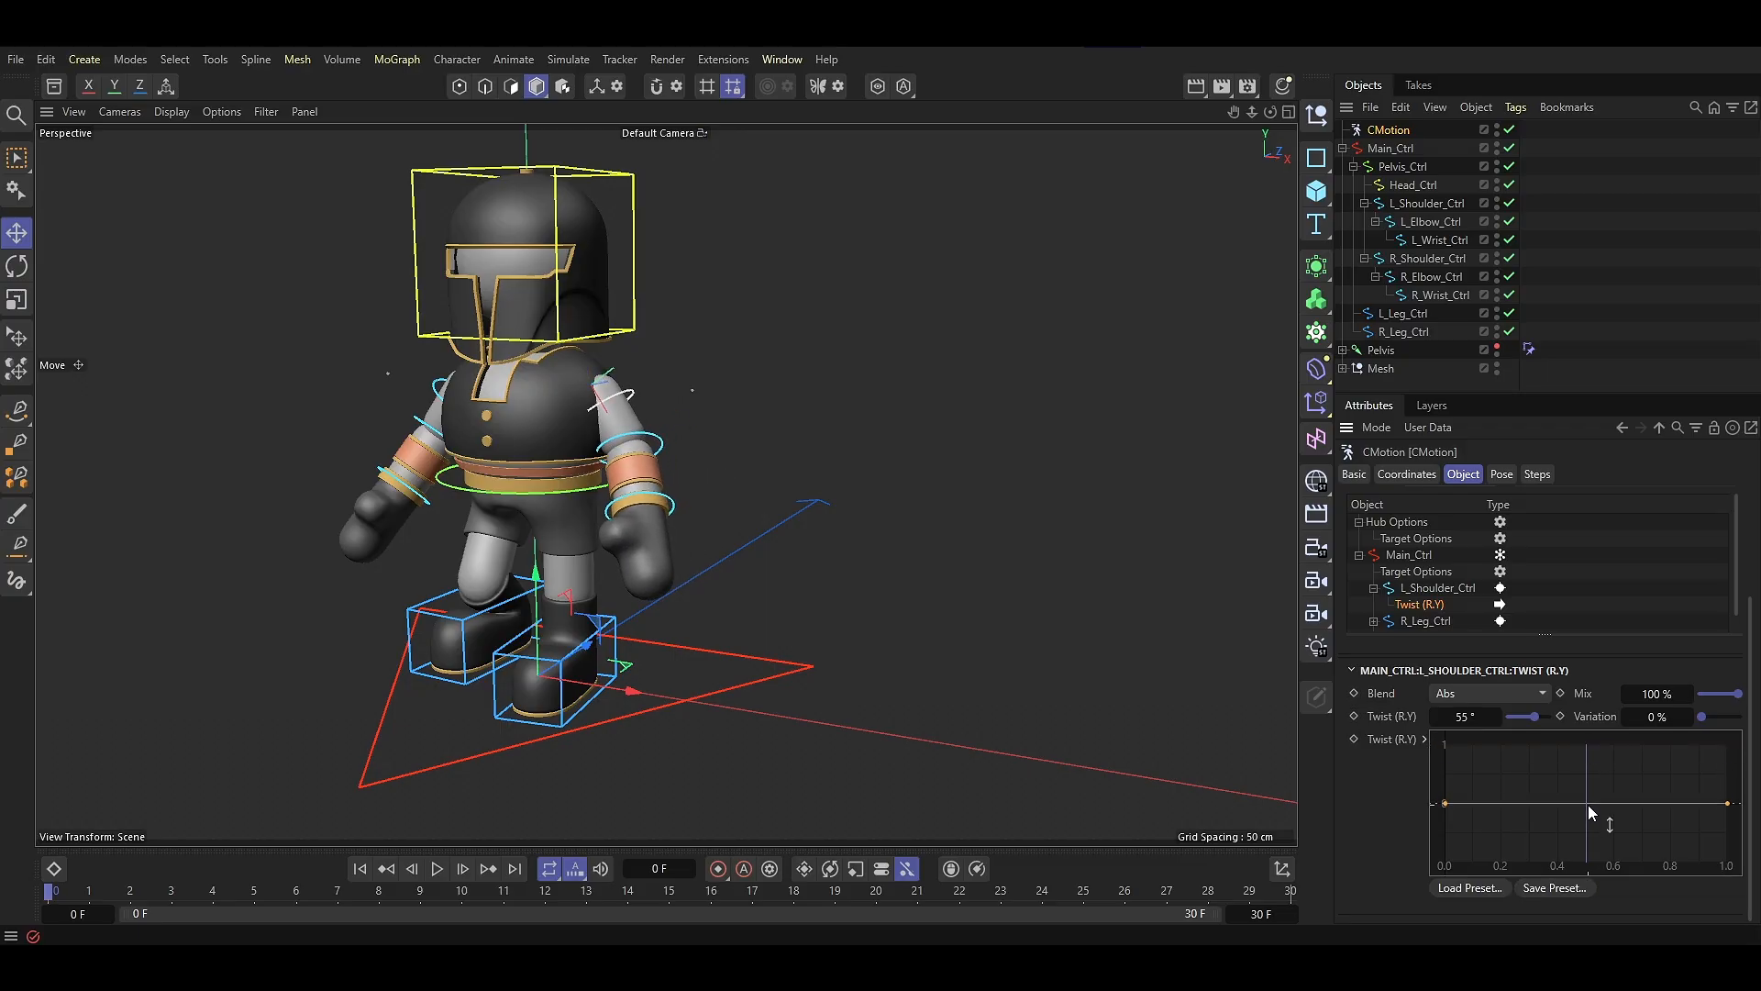
right_click(1588, 805)
mouse_move(1560, 761)
click(1646, 829)
drag(1515, 804, 1532, 732)
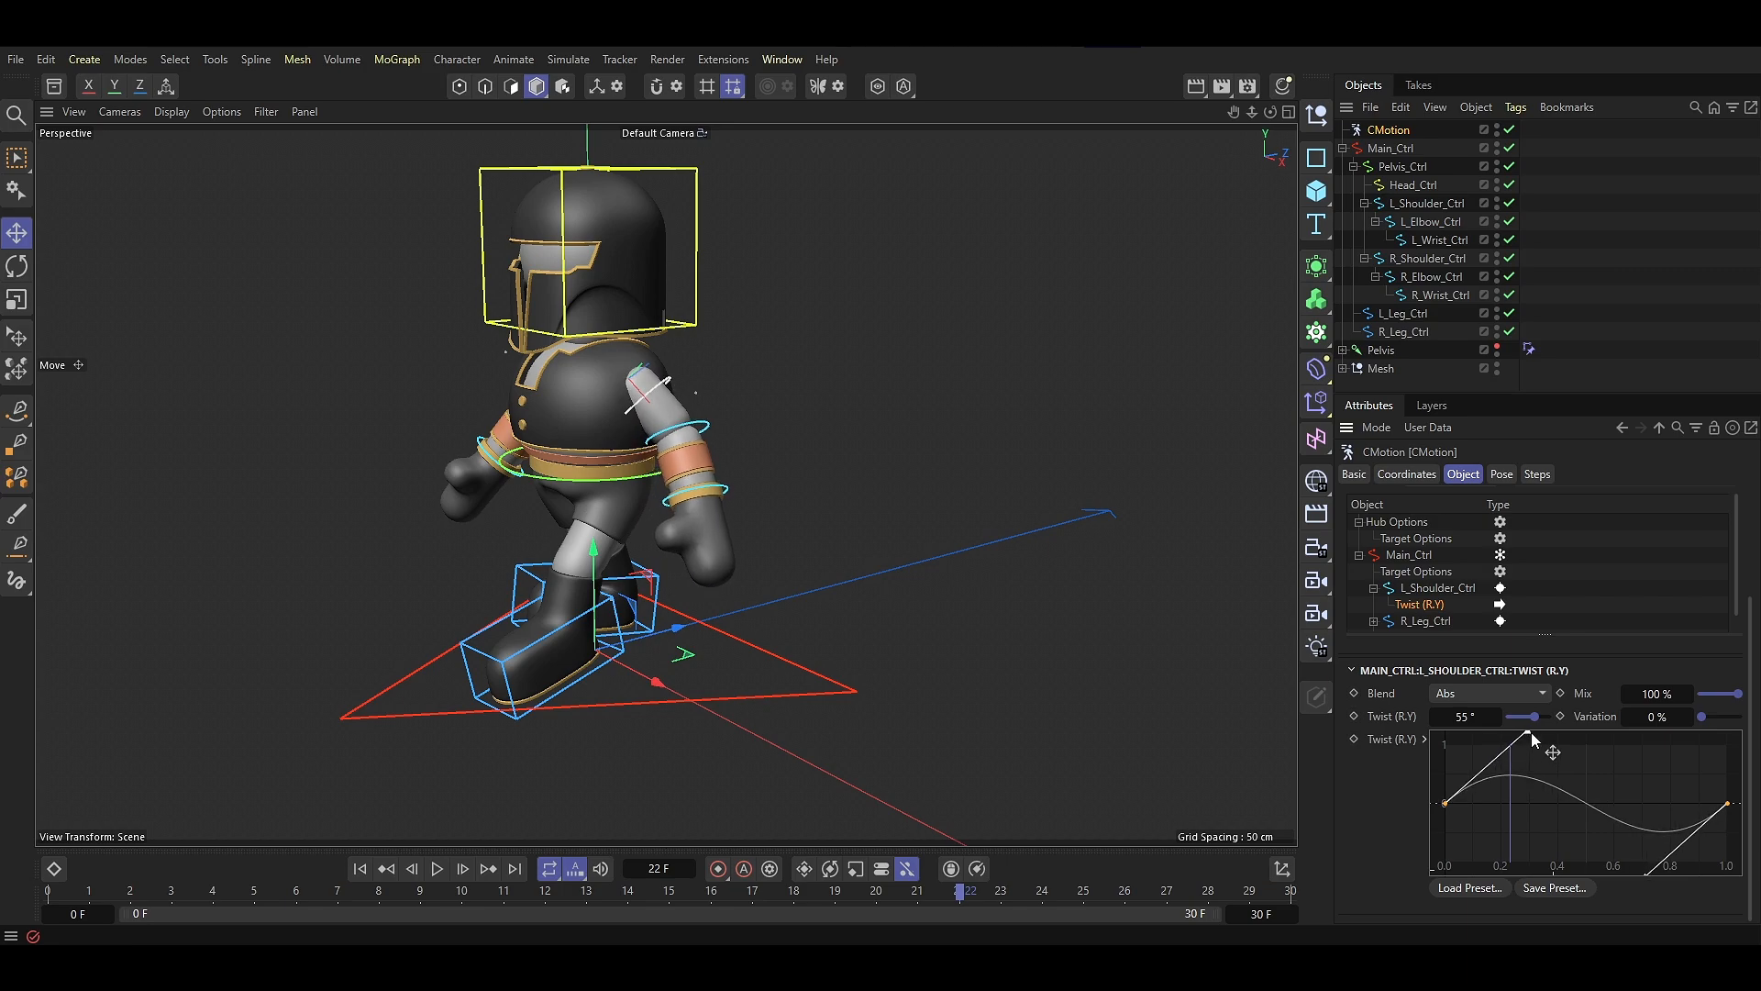
Play back the arm swing and lengthen the start tangent of L_Shoulder_Ctrl's twist curve to shift its peak
click(438, 870)
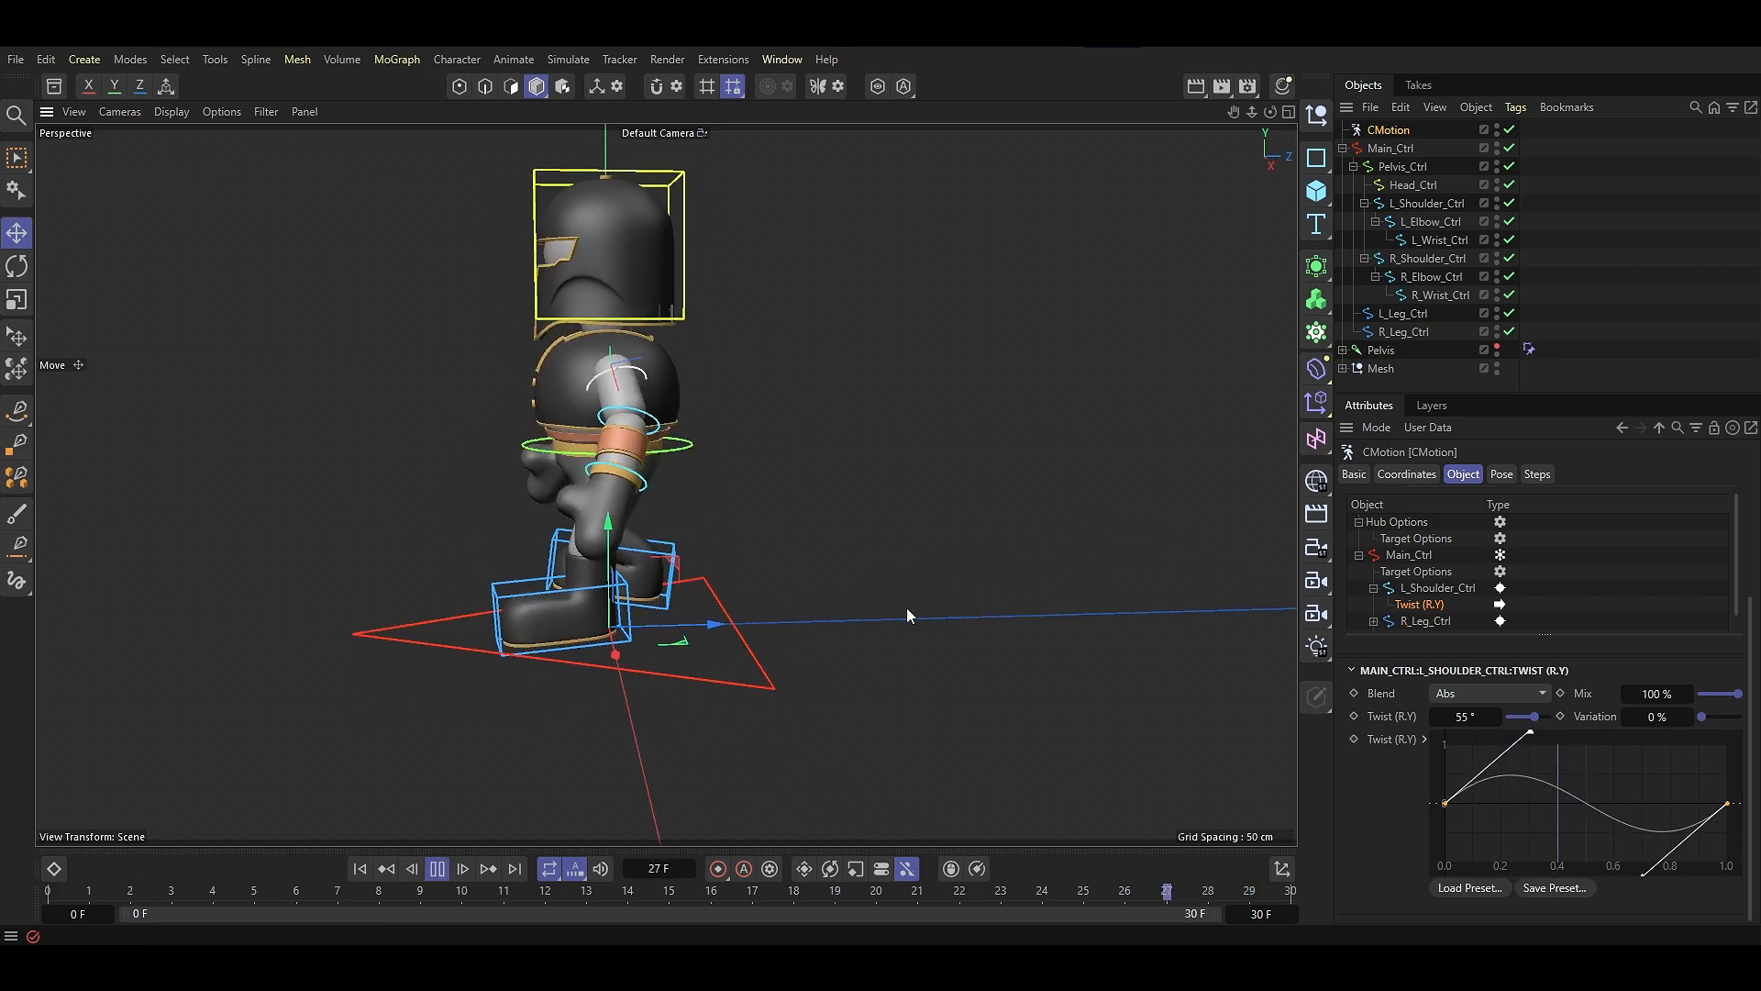
drag(1529, 727, 1529, 740)
drag(1529, 745, 1548, 751)
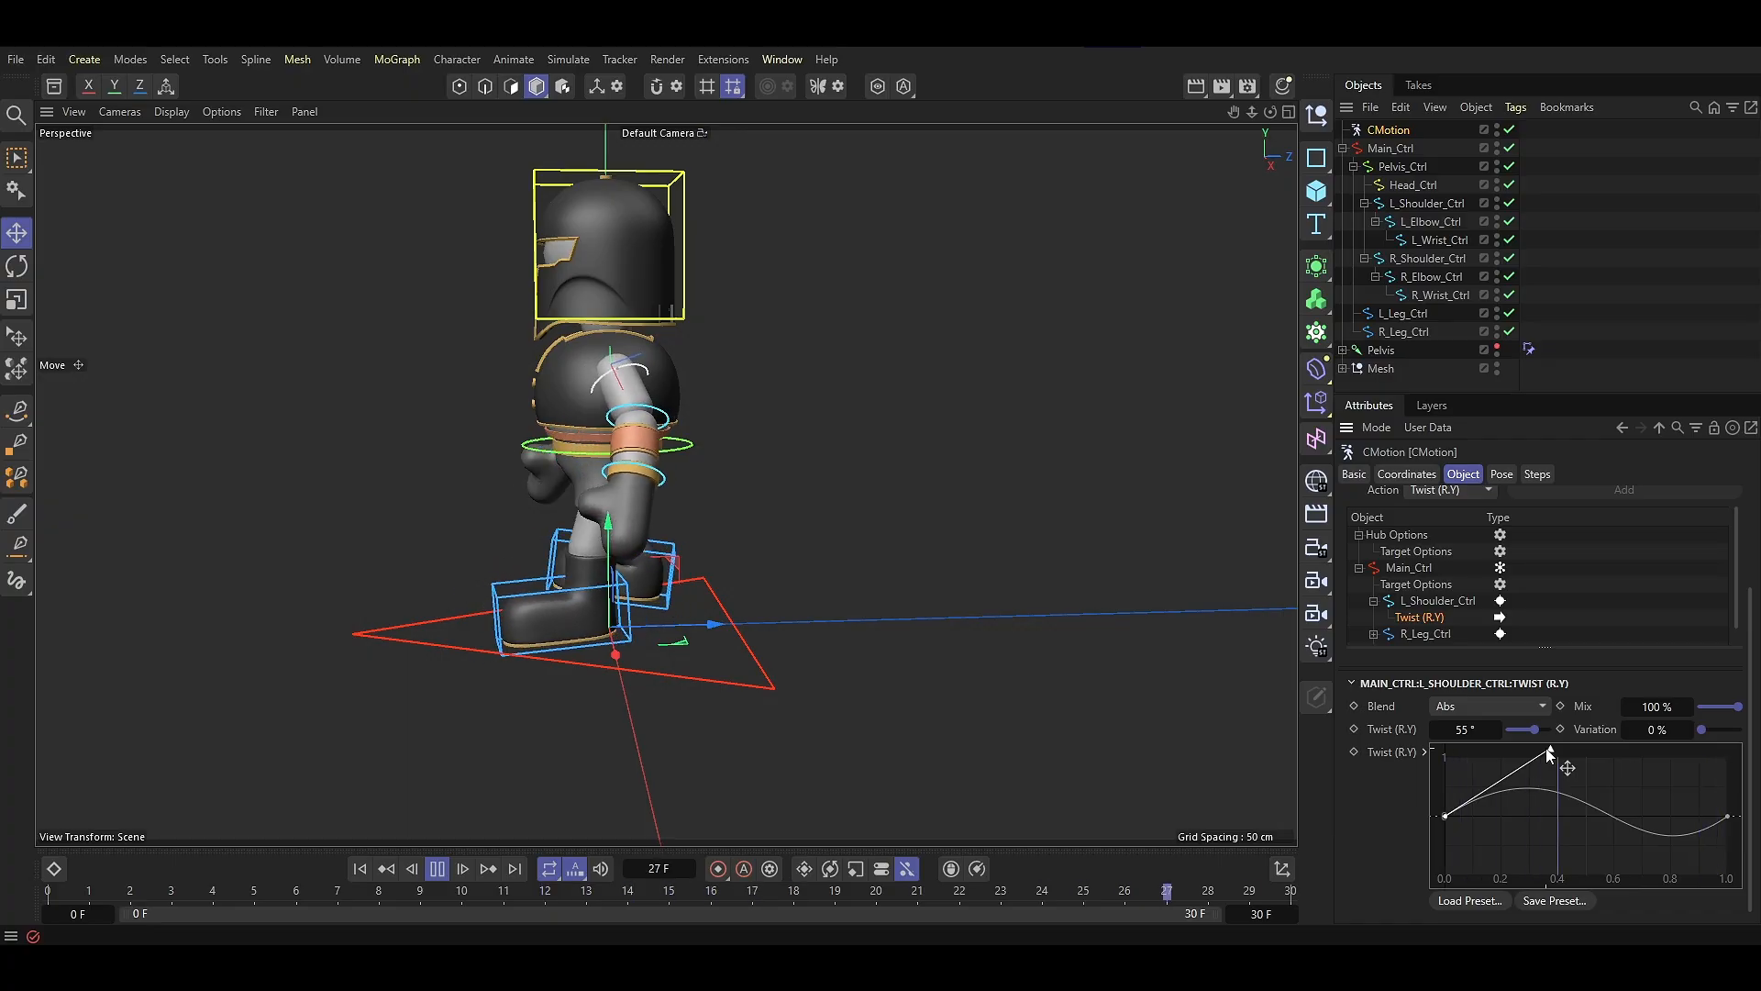
click(971, 563)
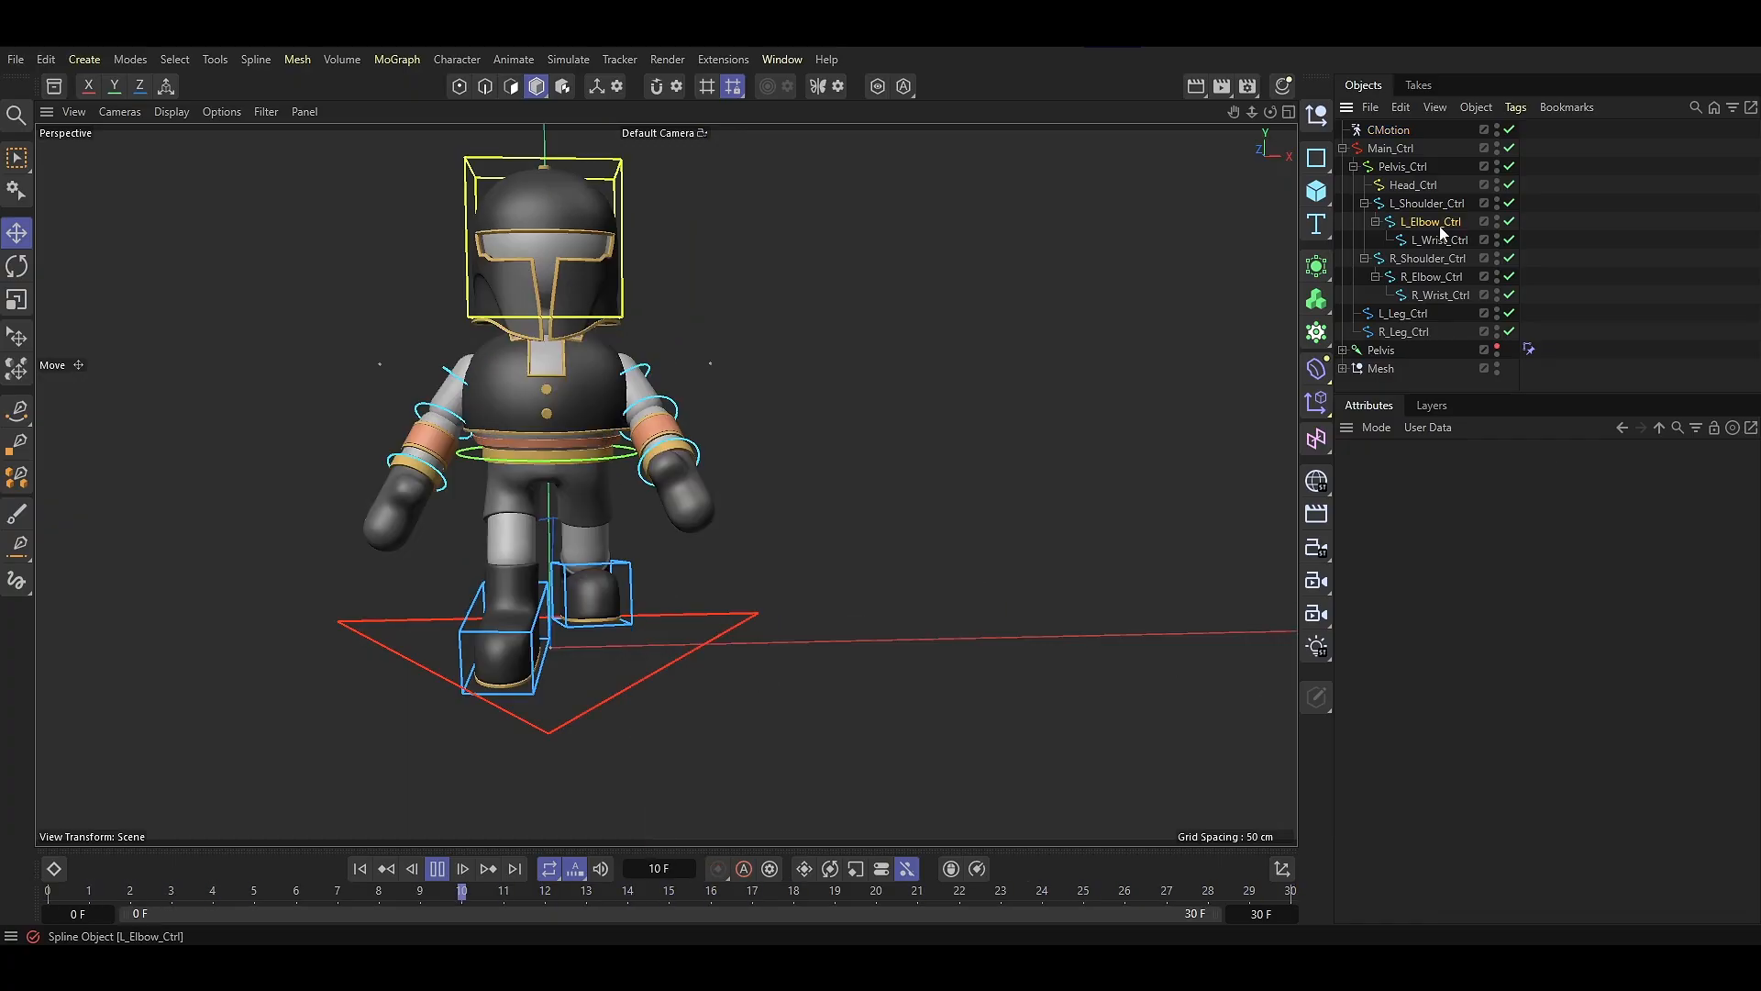
Add L_Elbow_Ctrl to the CMotion objects under Main_Ctrl, above L_Shoulder_Ctrl
click(1440, 227)
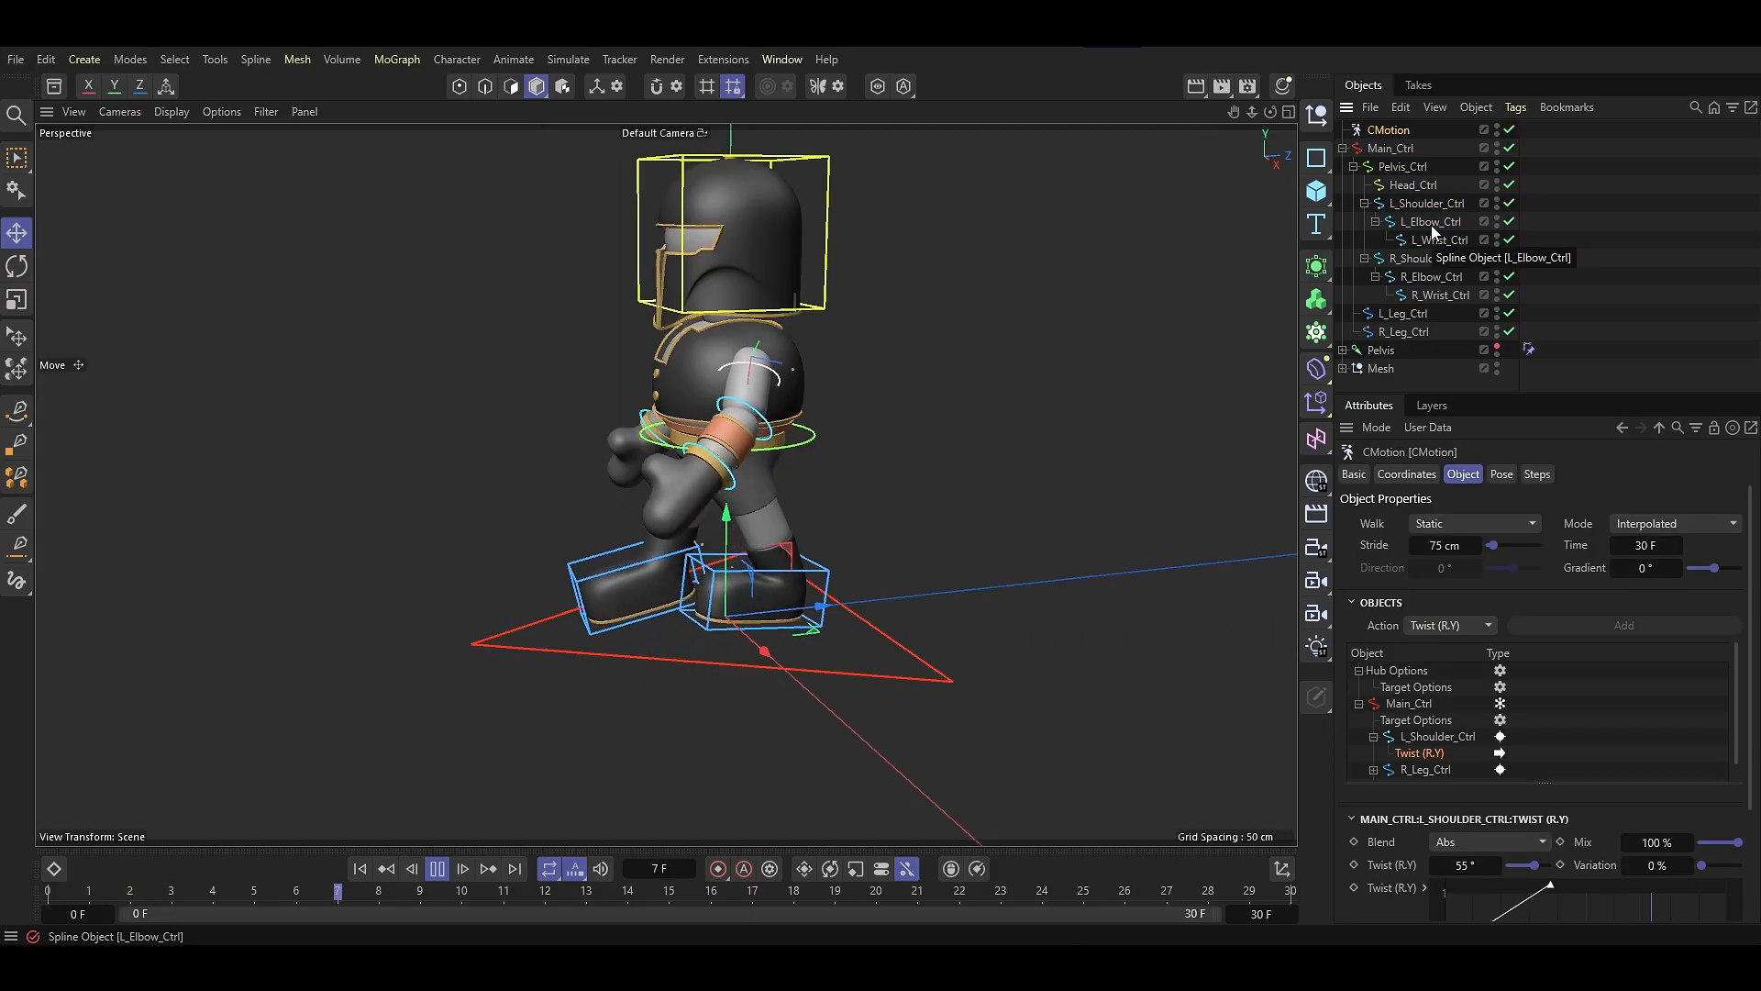
drag(1431, 224, 1422, 670)
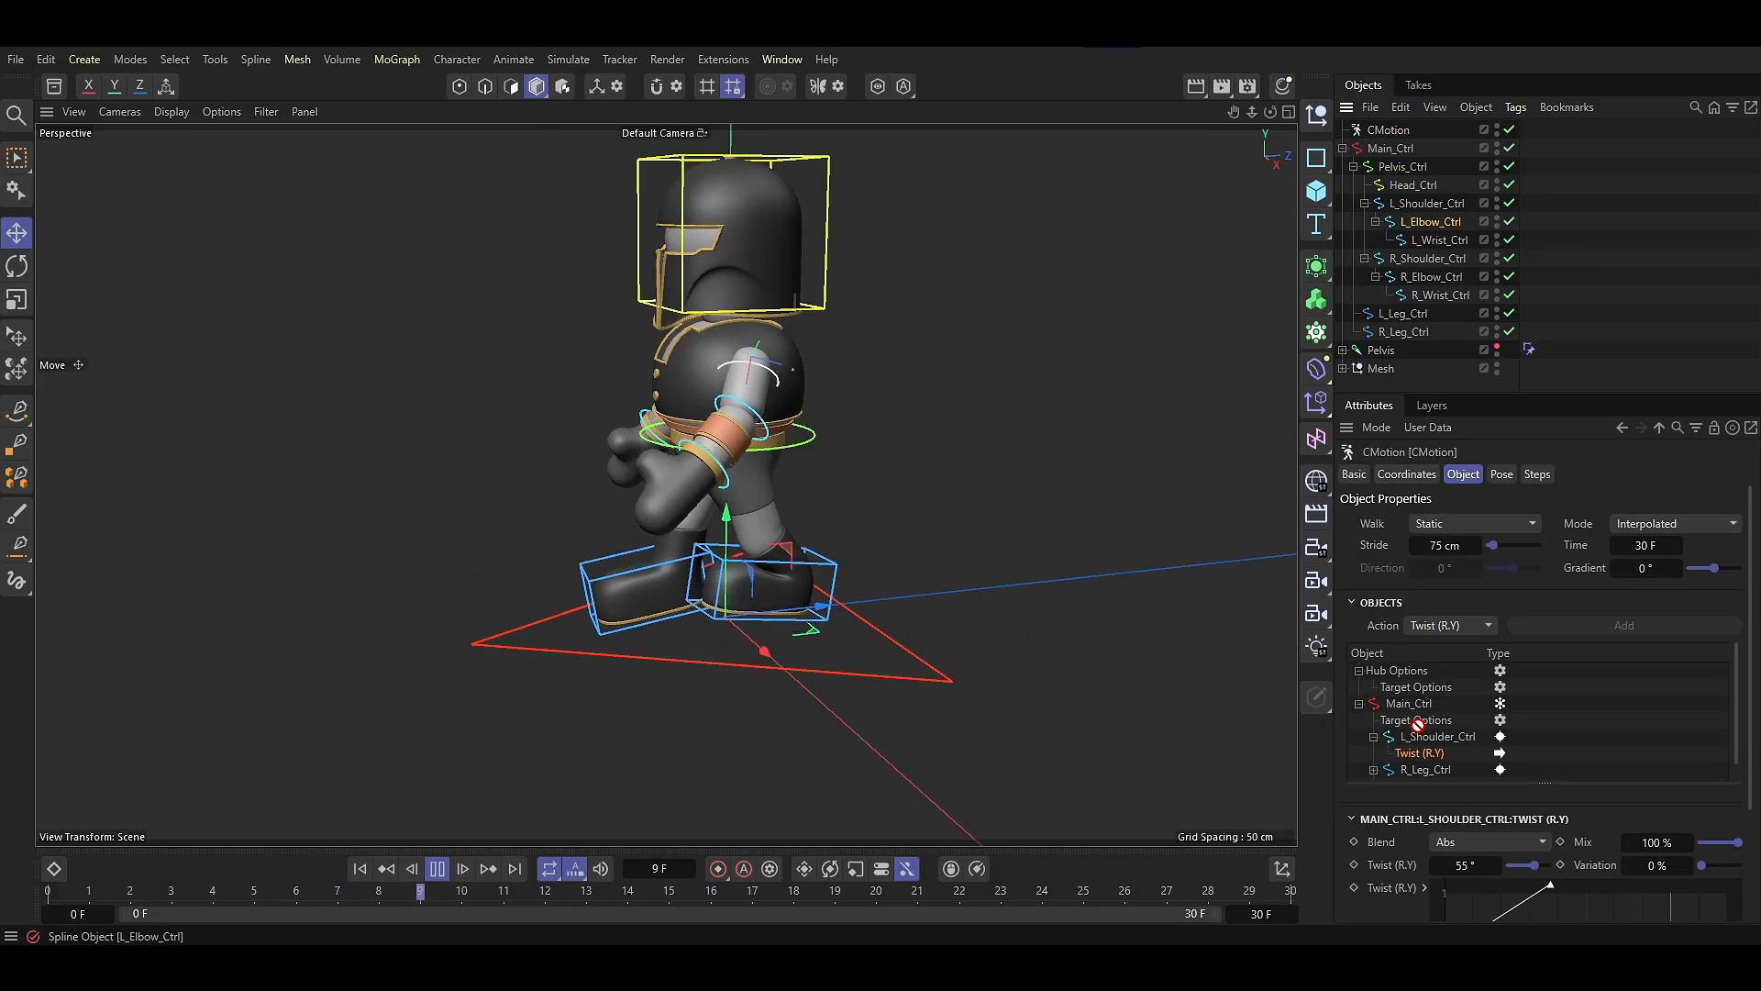
drag(1421, 734, 1422, 736)
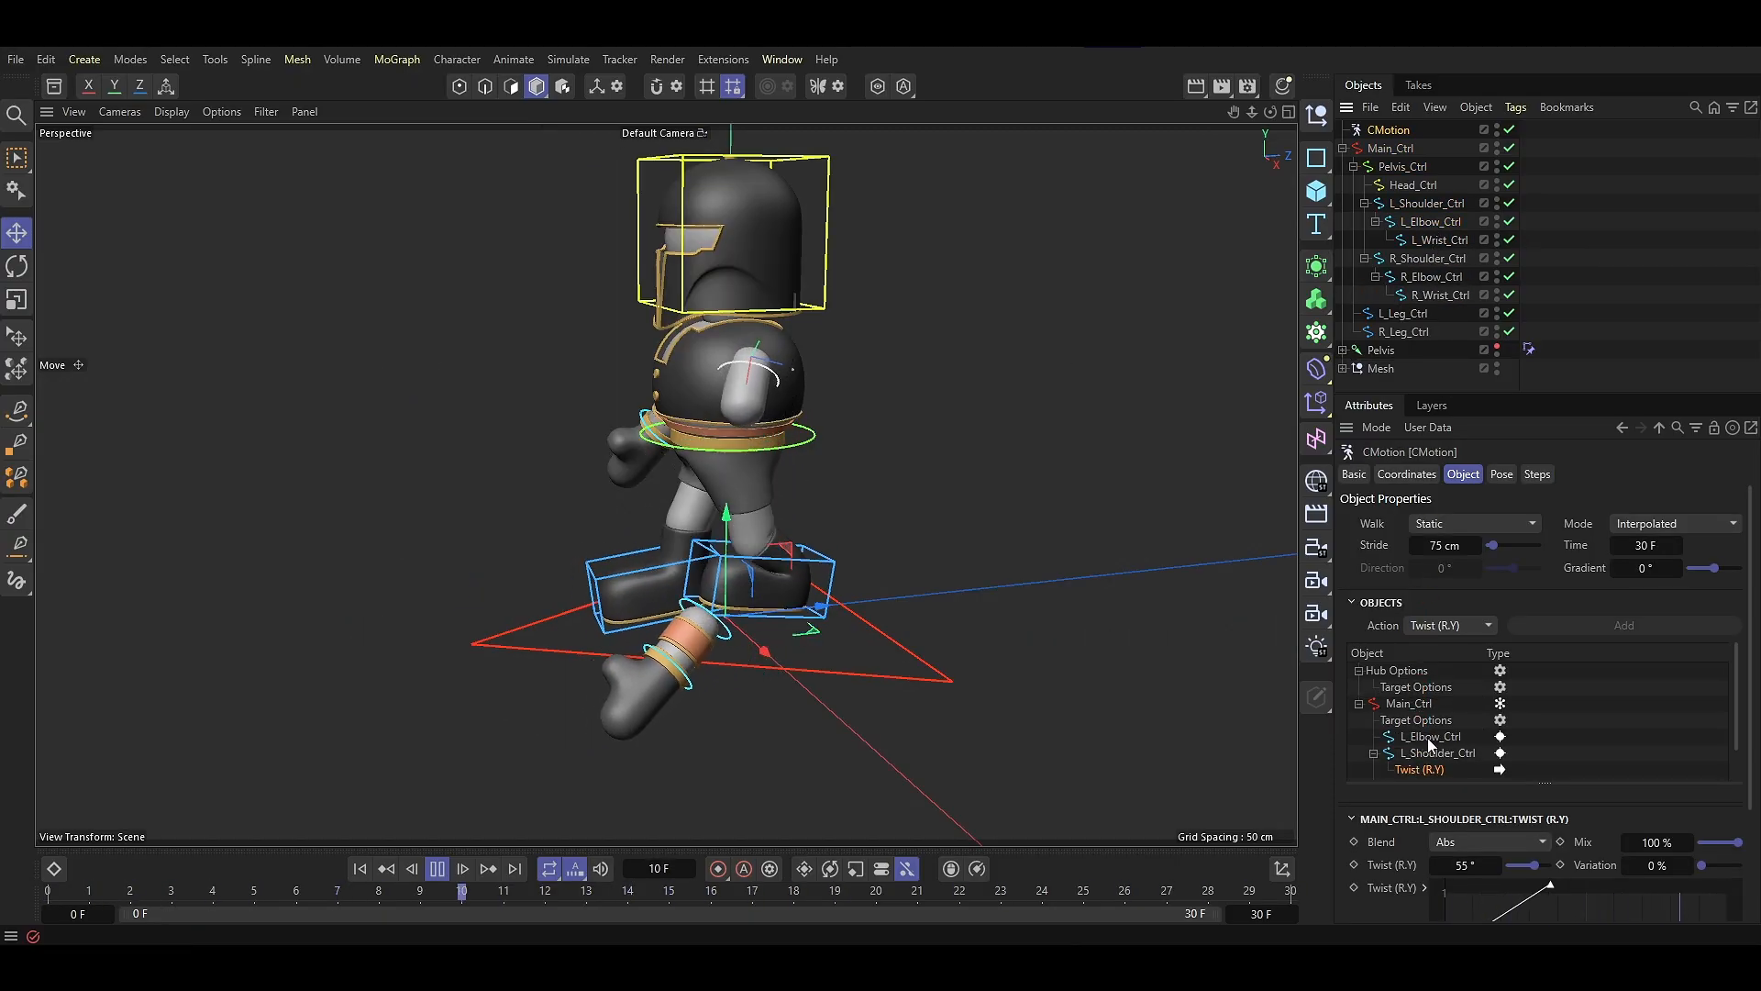
Set L_Elbow_Ctrl's driver to None and add a Twist (R.Y) action to it
click(1428, 738)
click(1647, 842)
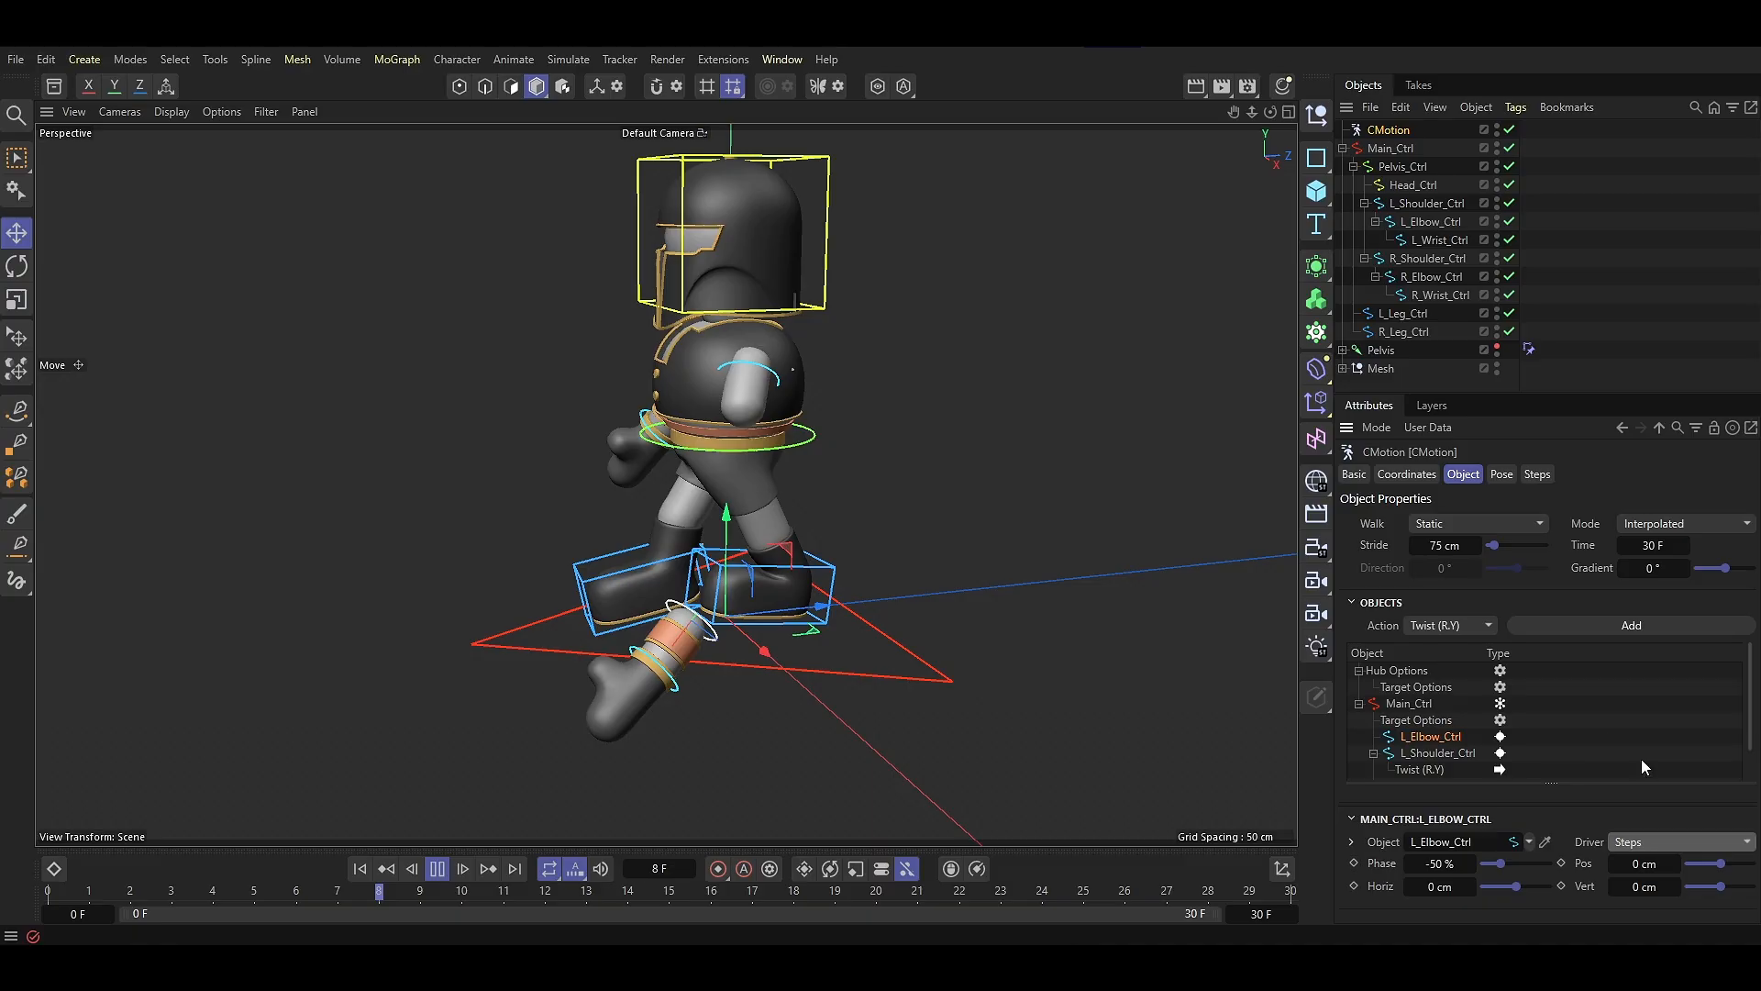
click(1613, 625)
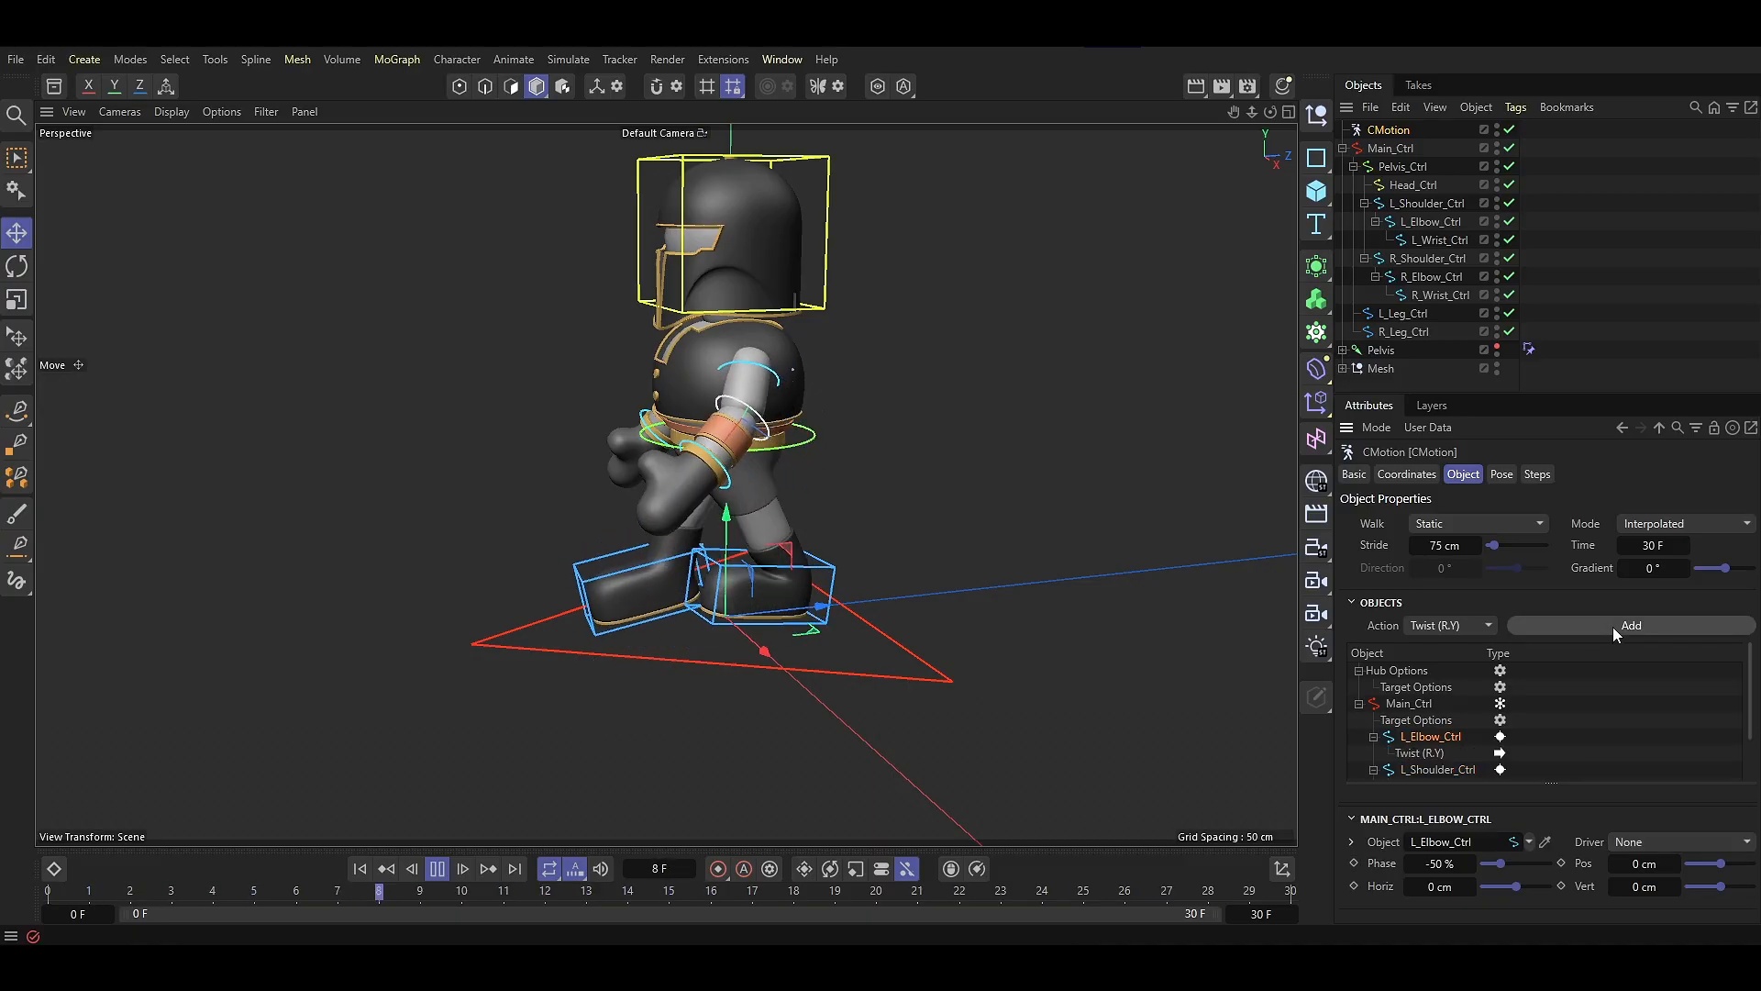
click(1419, 753)
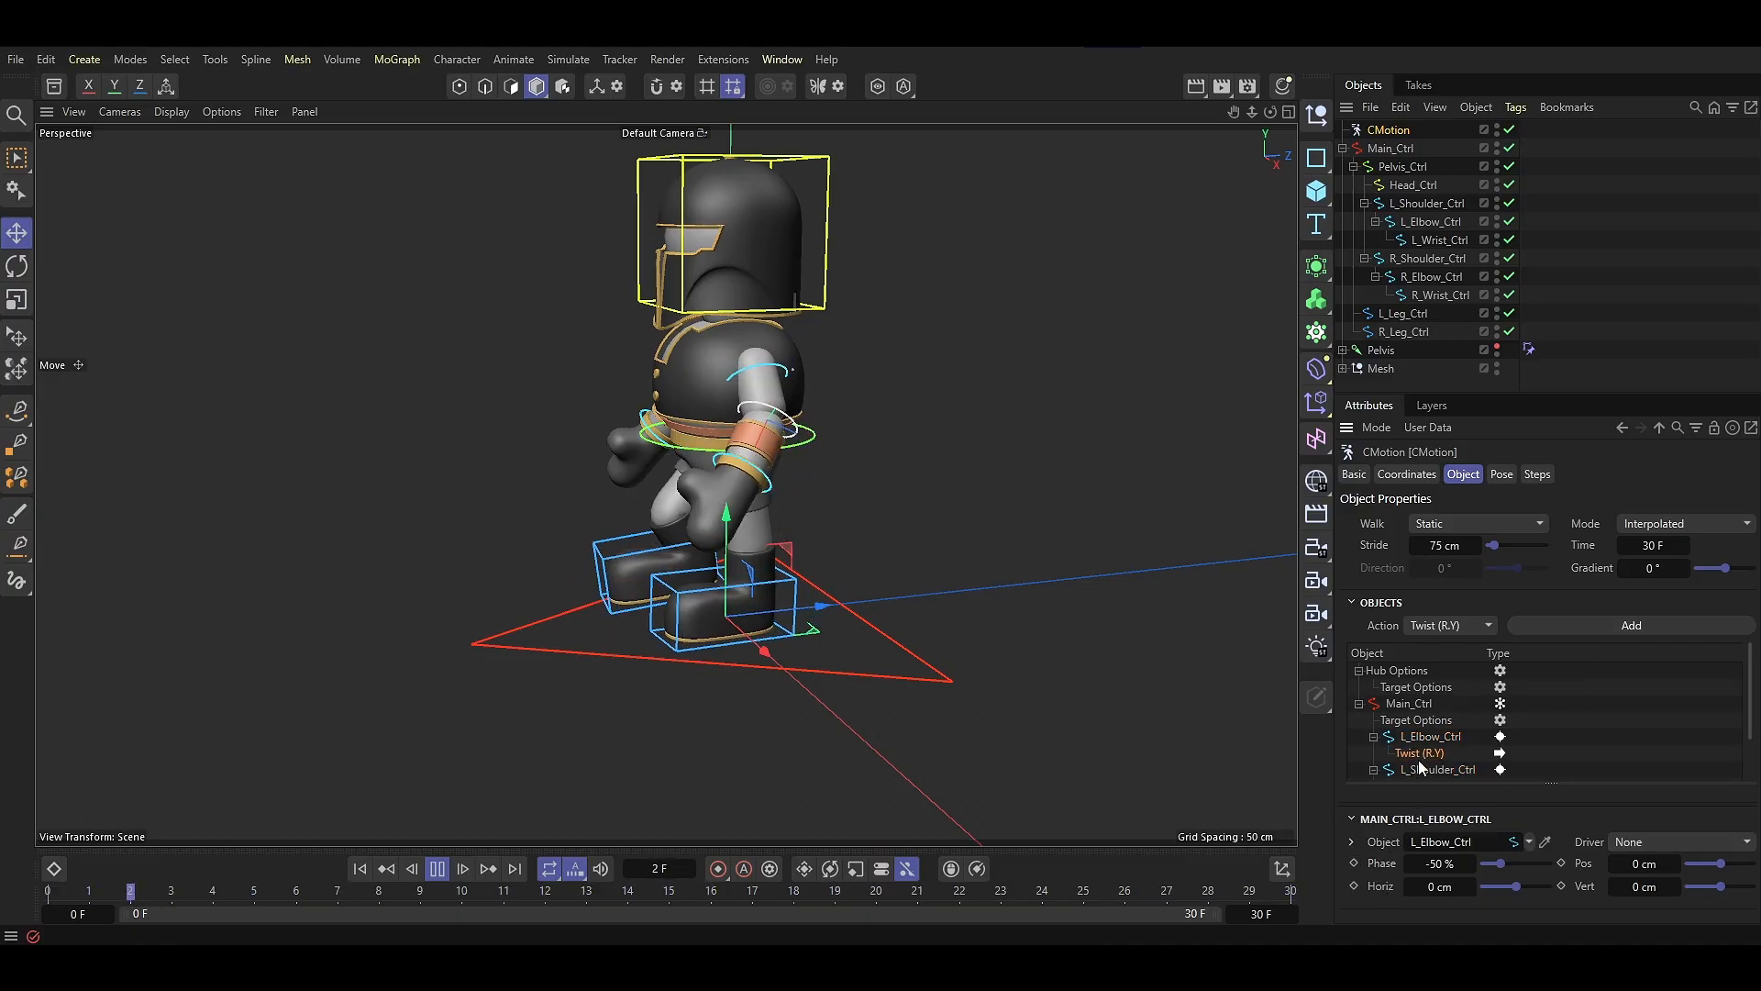
scroll(1380, 873, down, 3)
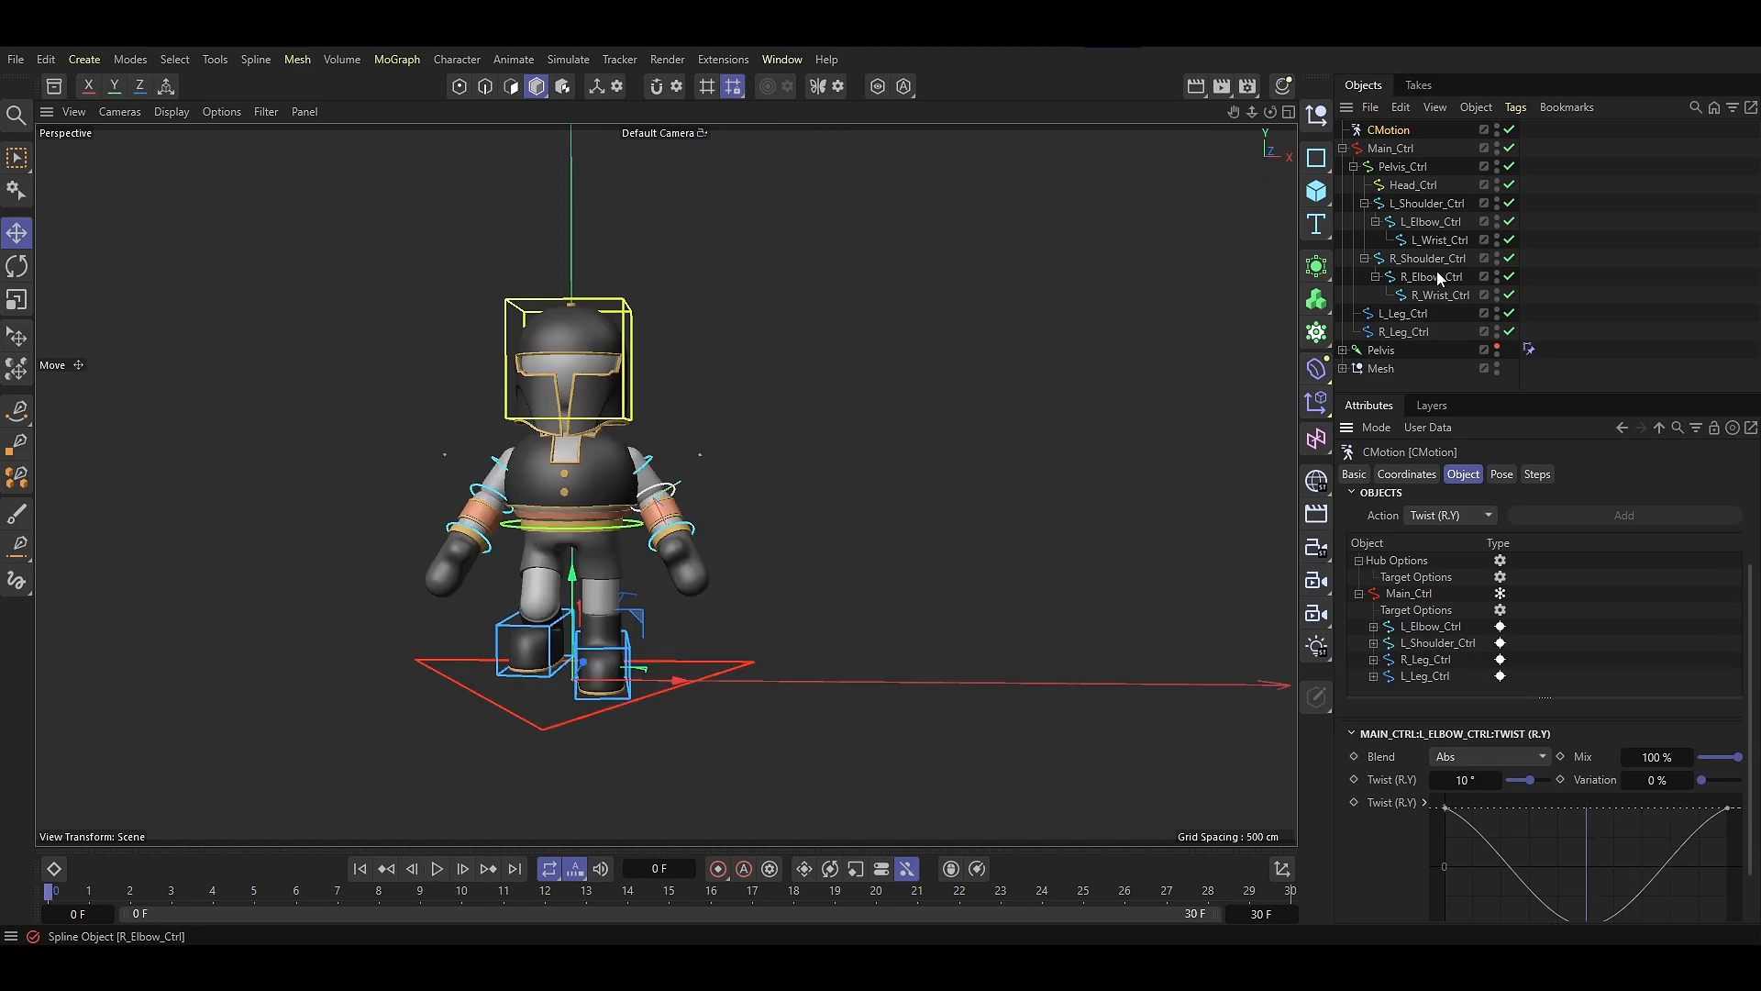
Add R_Shoulder_Ctrl to the CMotion objects under Main_Ctrl and set its driver to None
drag(1438, 261, 1428, 626)
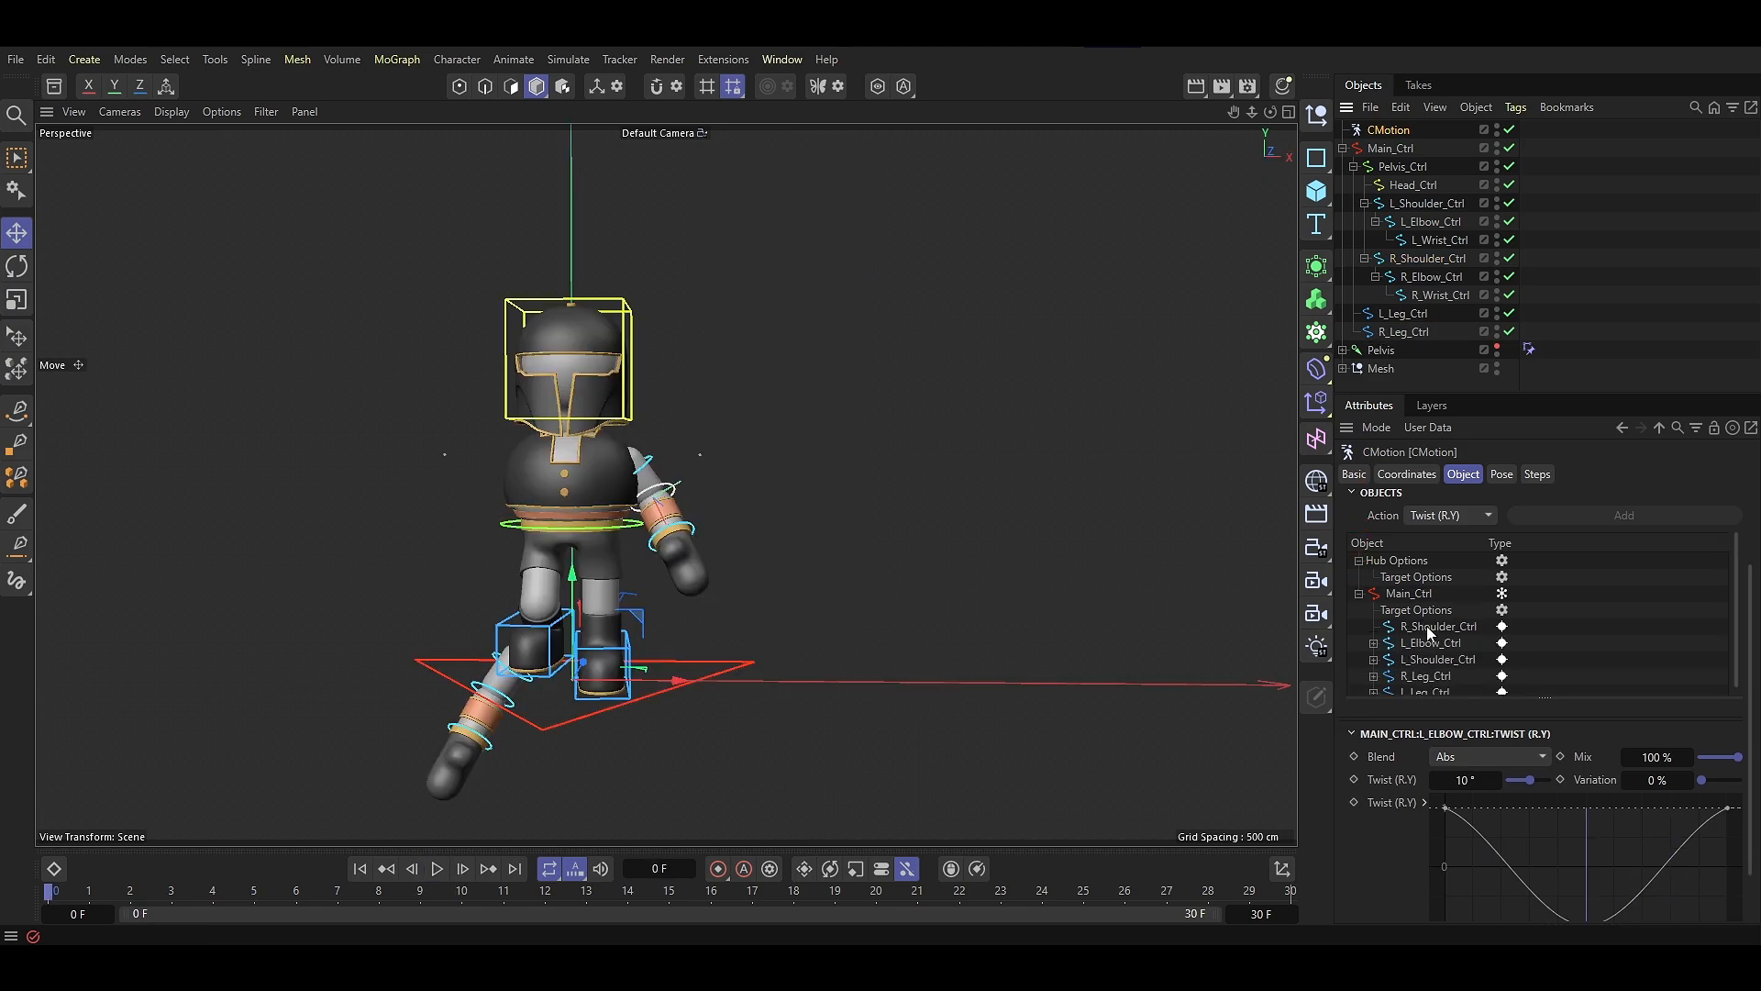
click(1638, 847)
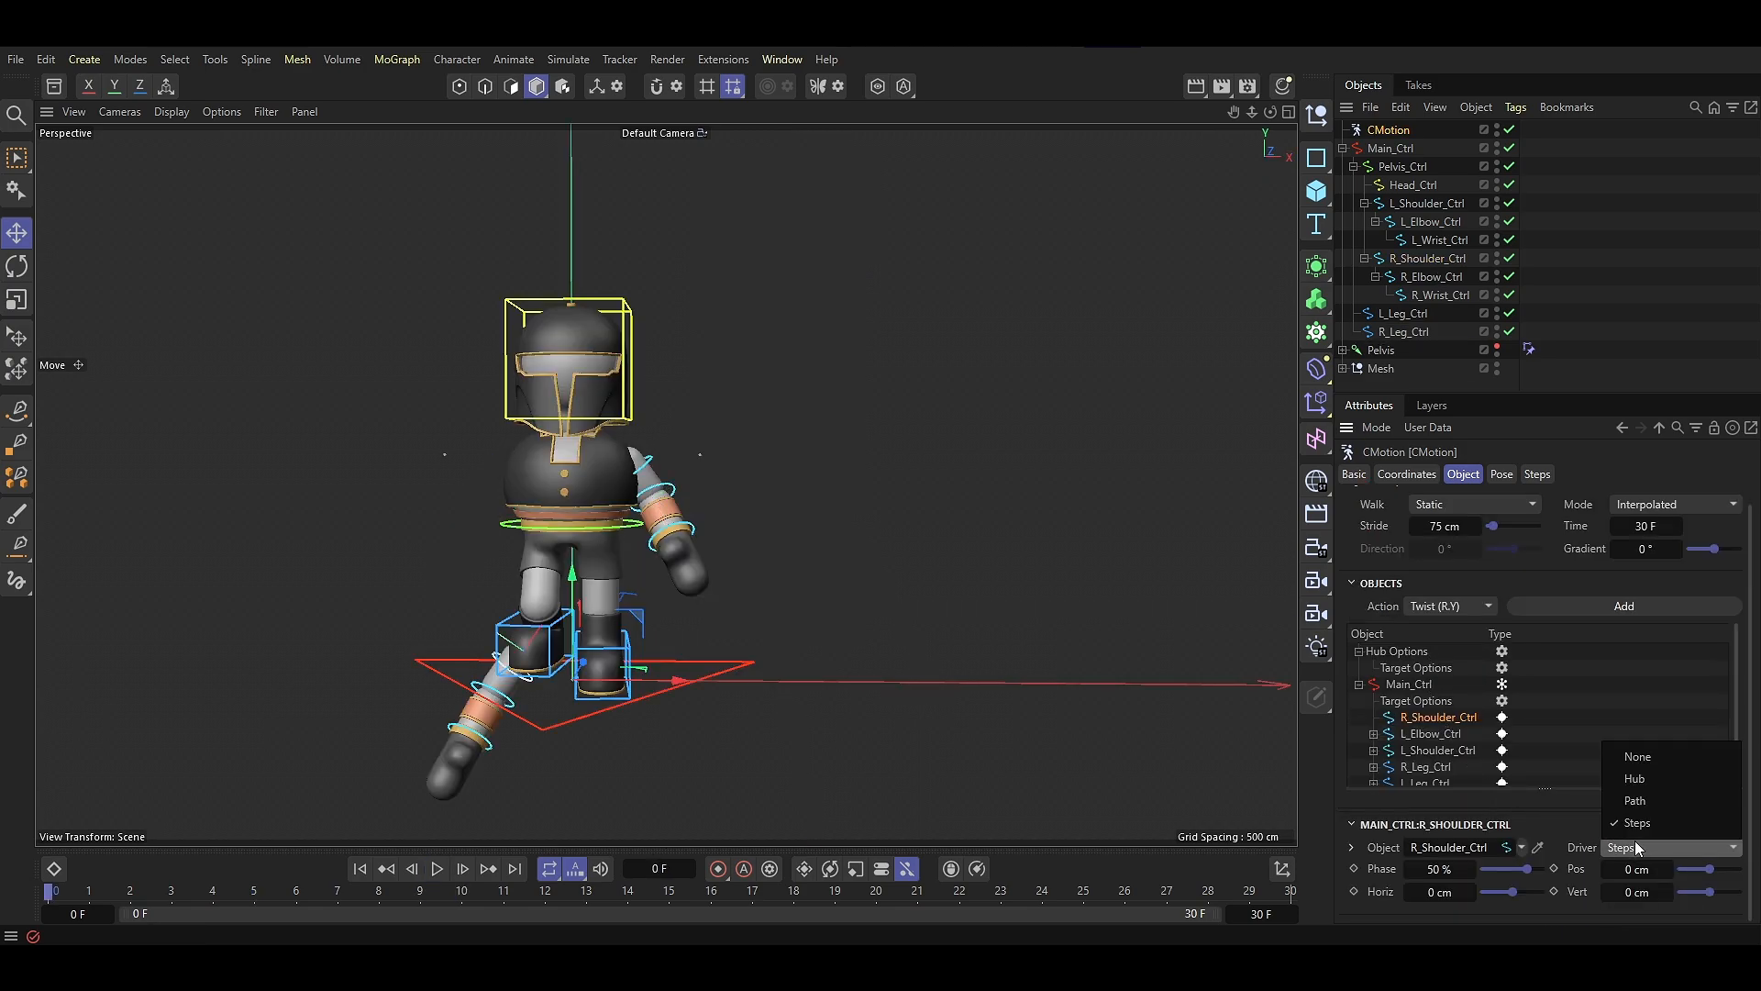
click(1638, 758)
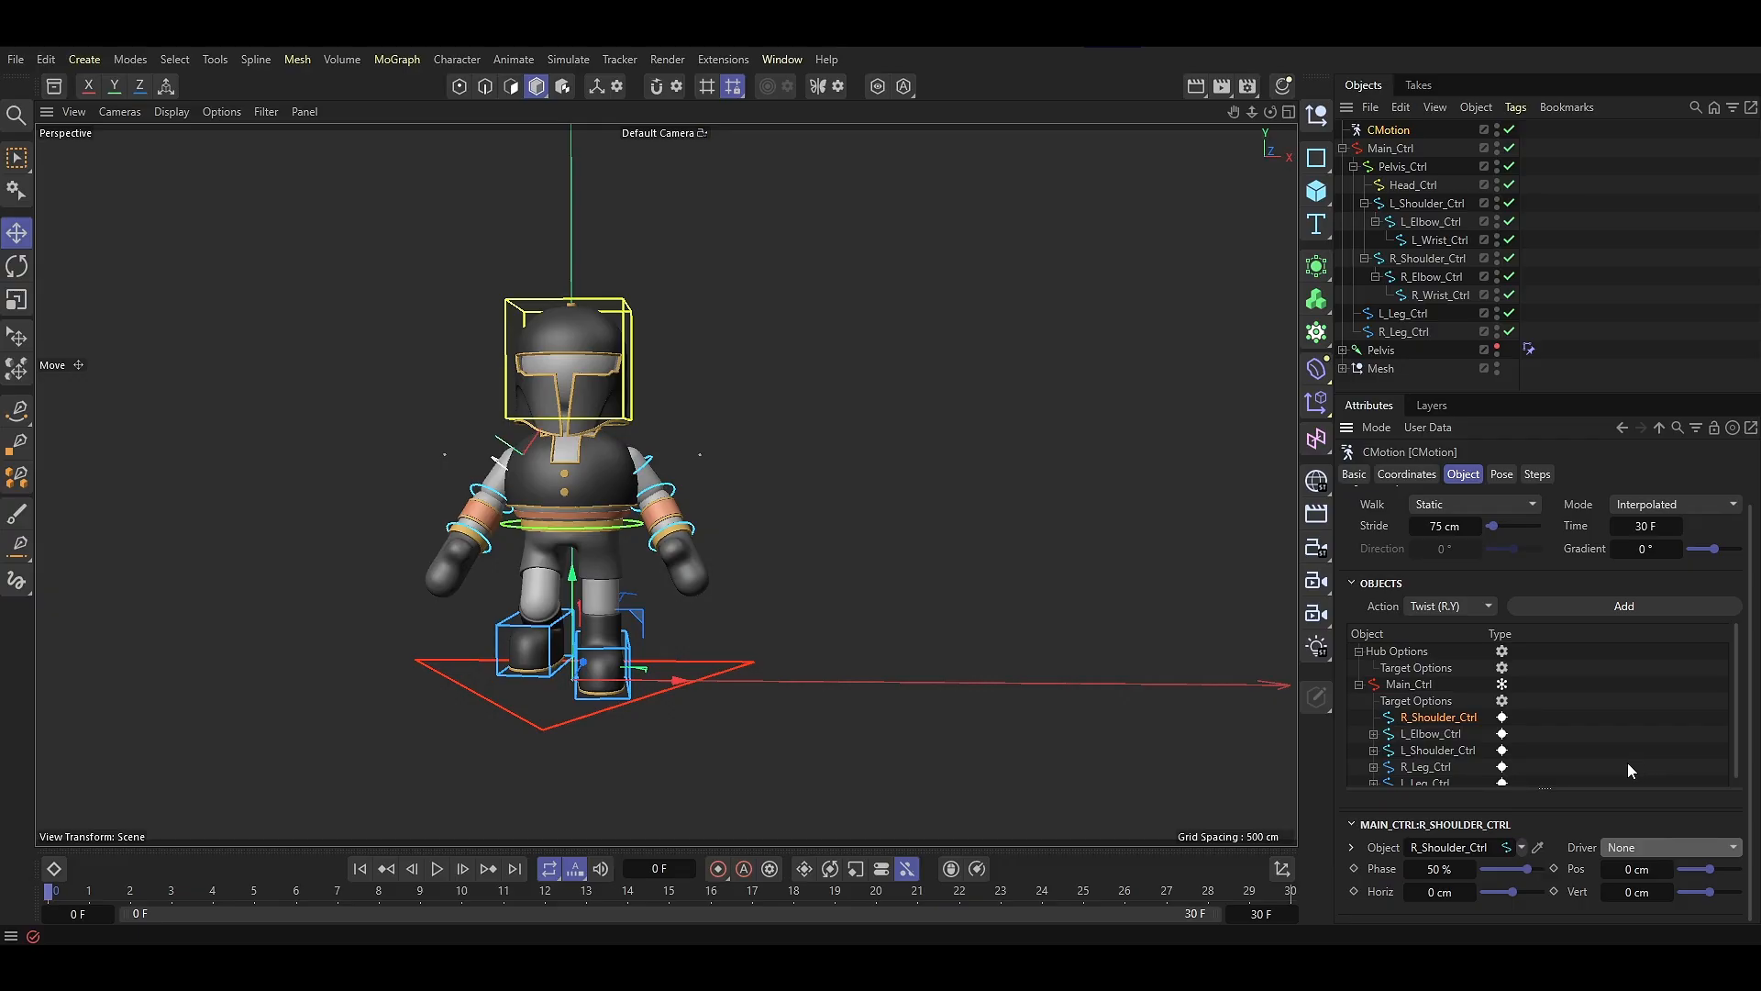
Add a Reference action to R_Shoulder_Ctrl that reuses L_Shoulder_Ctrl's Twist (R.Y), and play back the walk
click(1452, 607)
click(1453, 582)
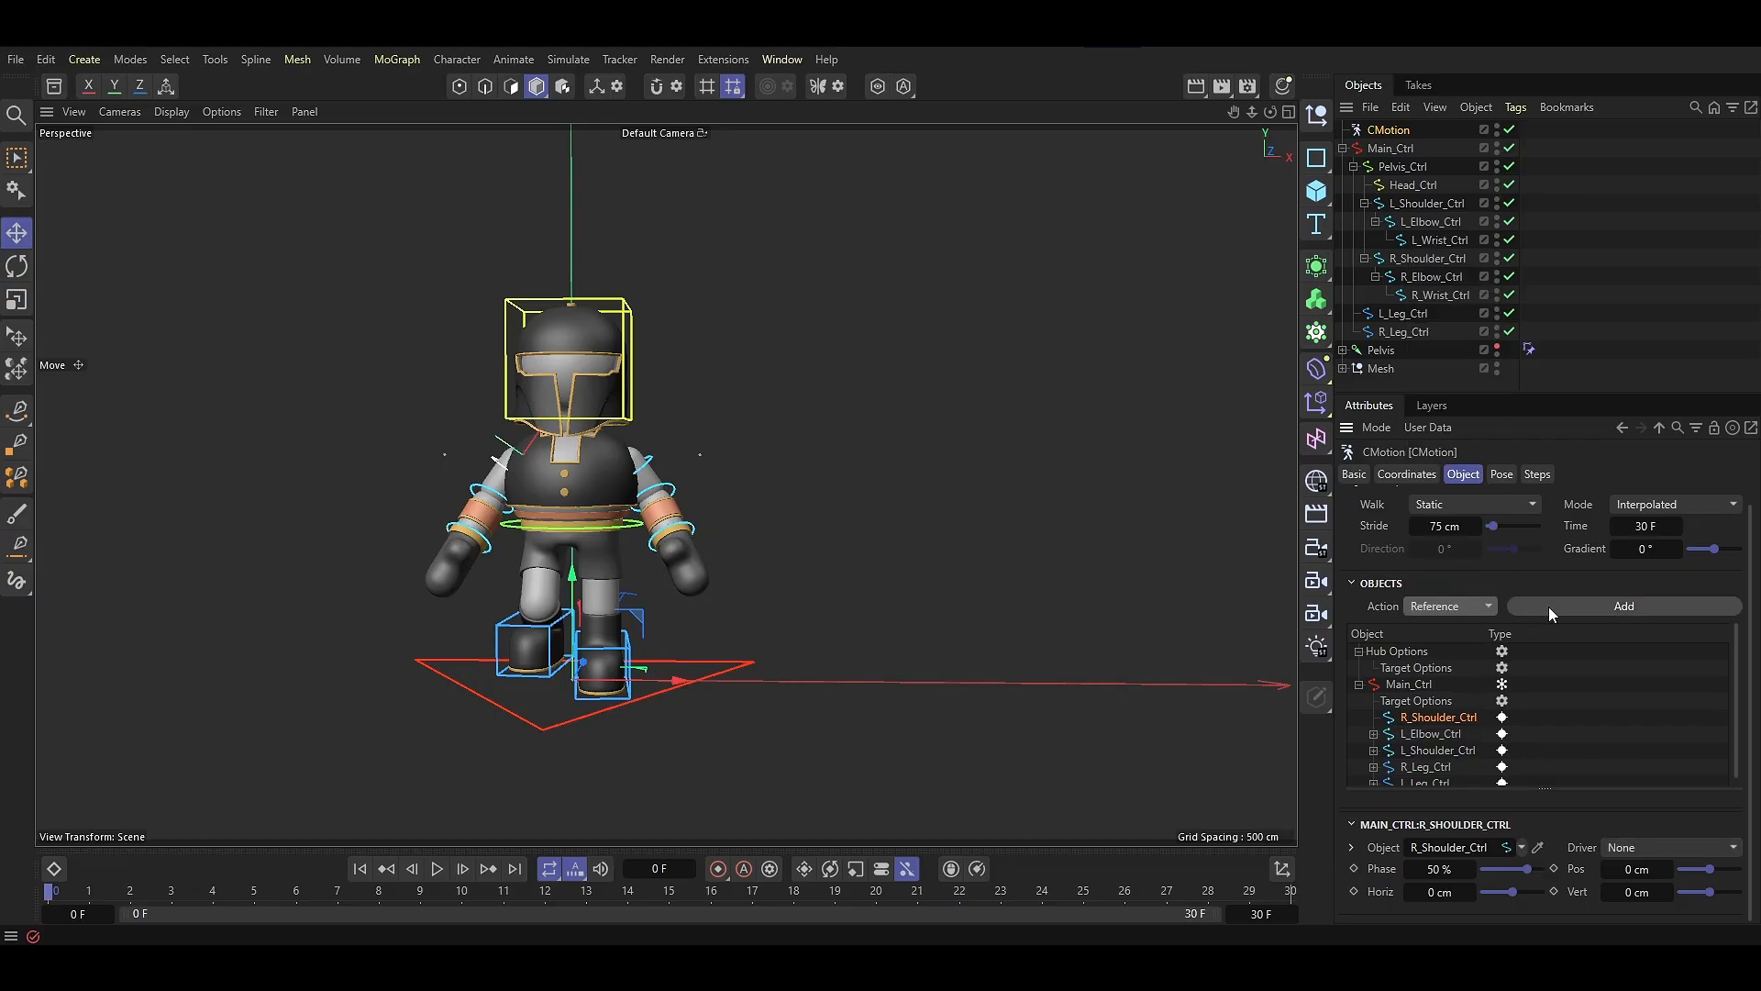
click(1422, 732)
click(1445, 868)
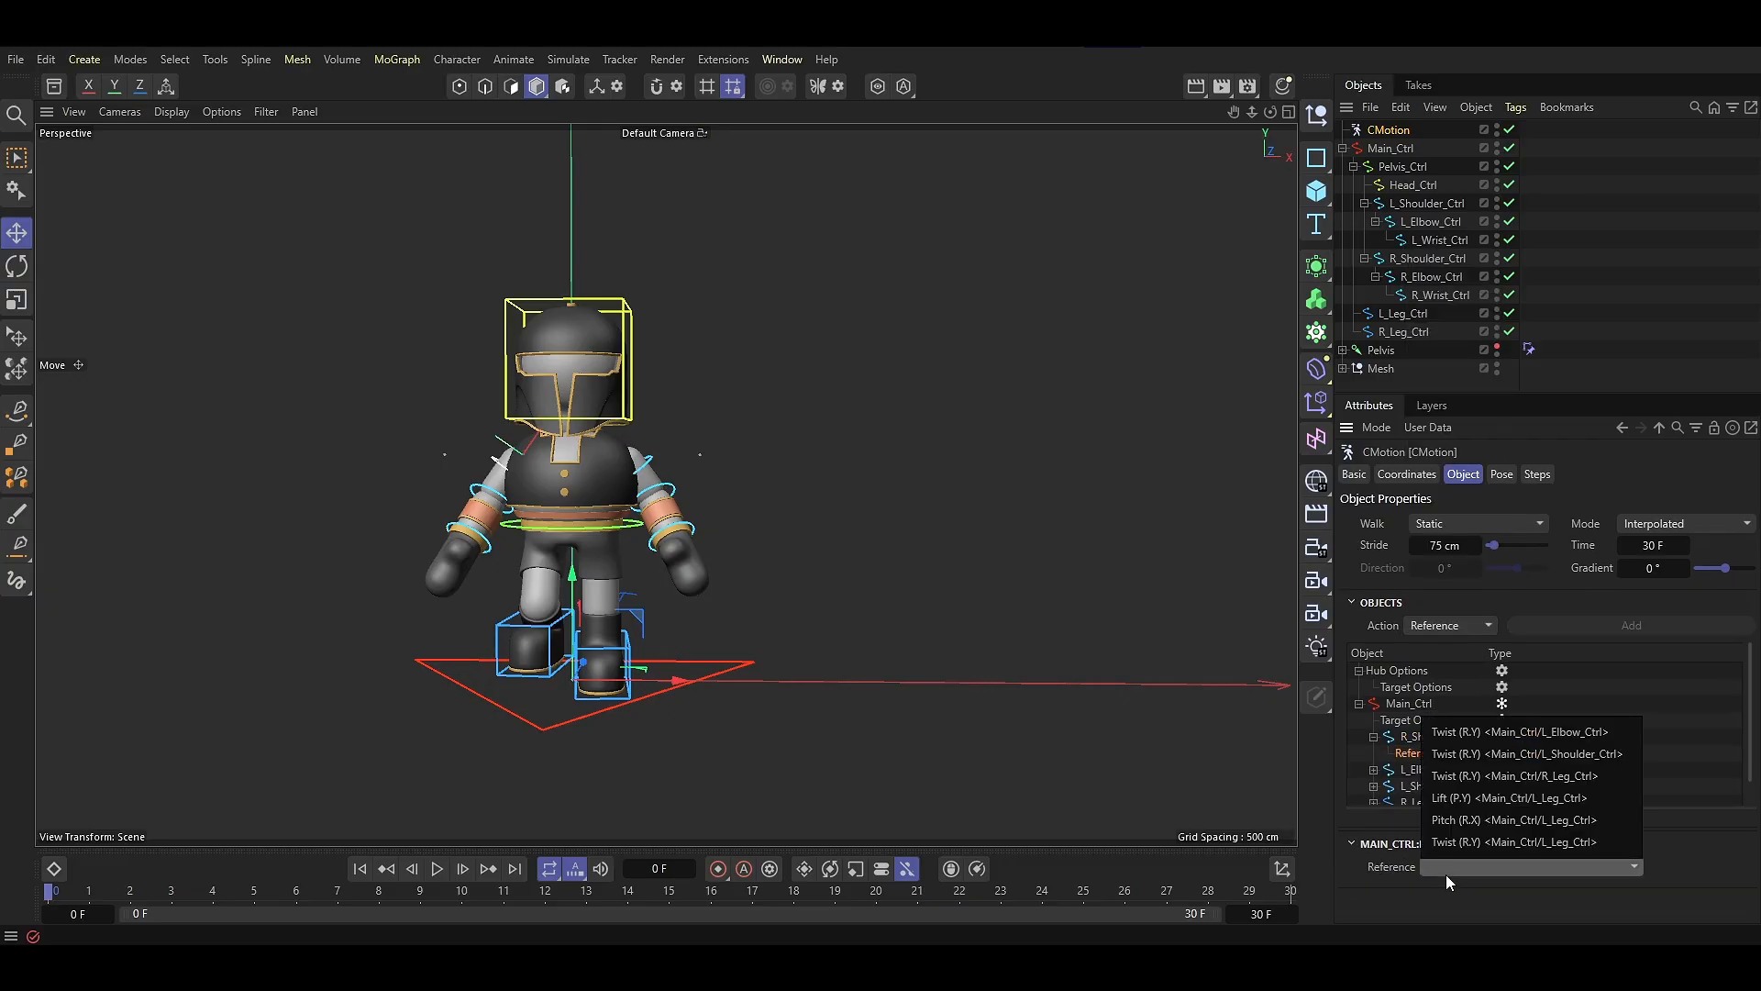
click(1576, 756)
click(438, 869)
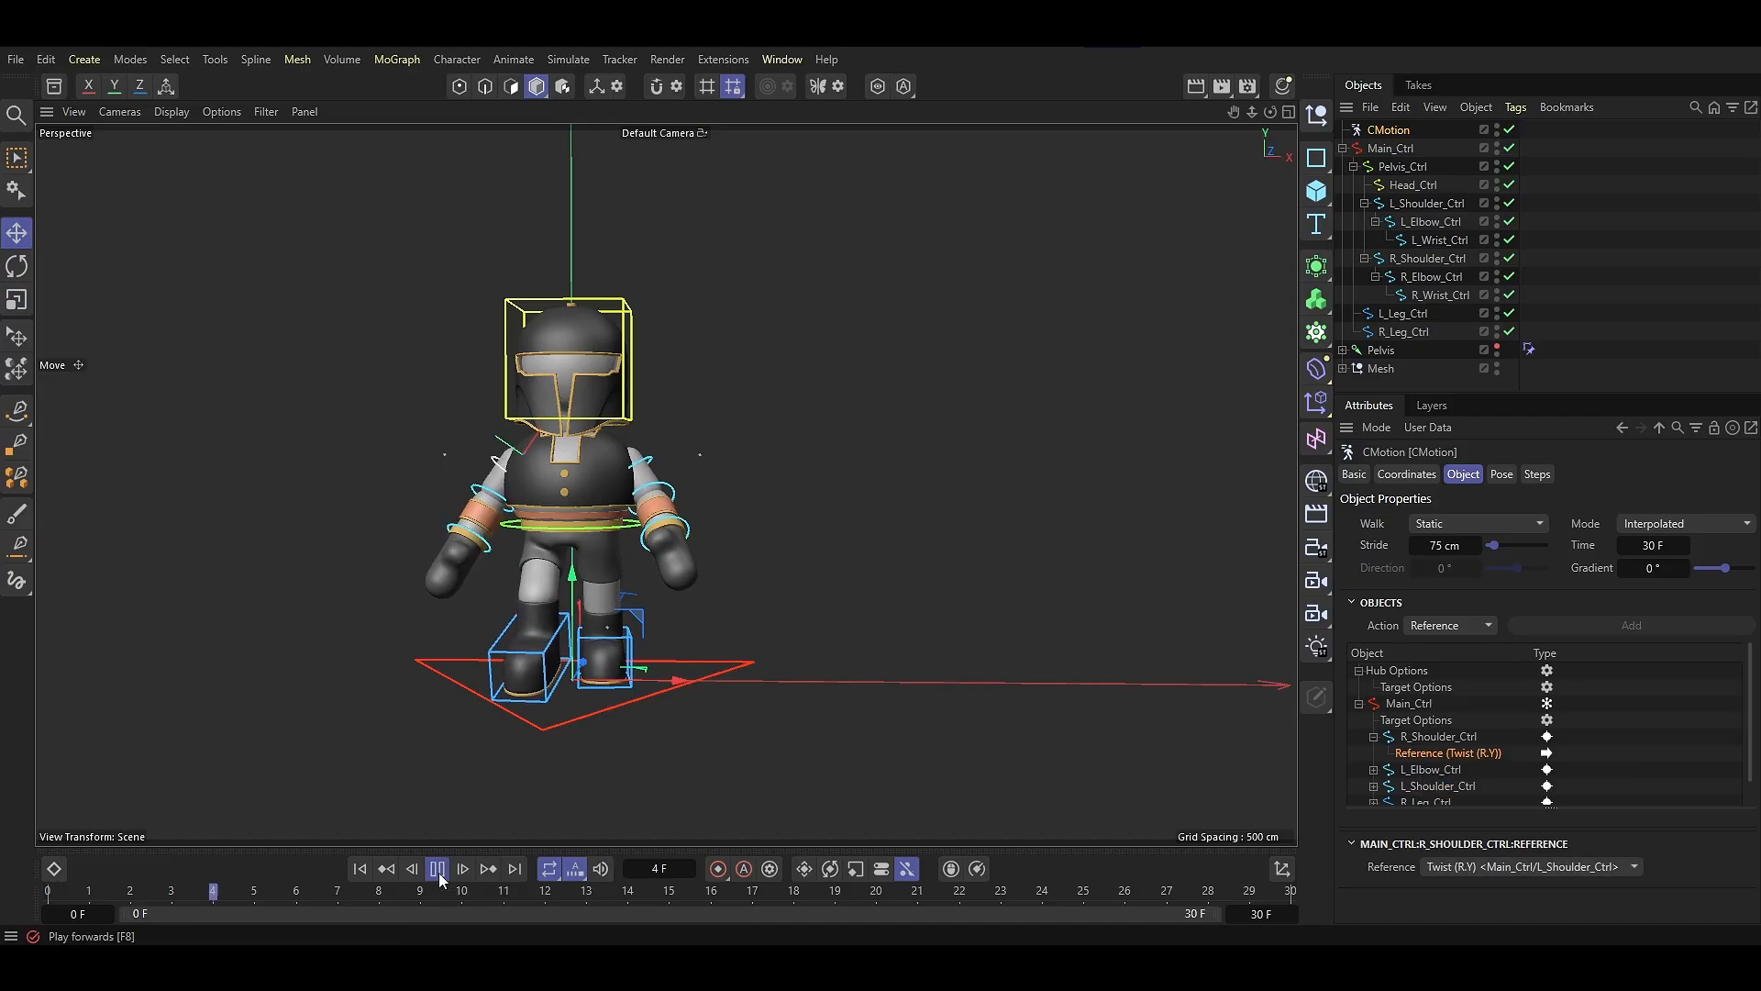
click(438, 868)
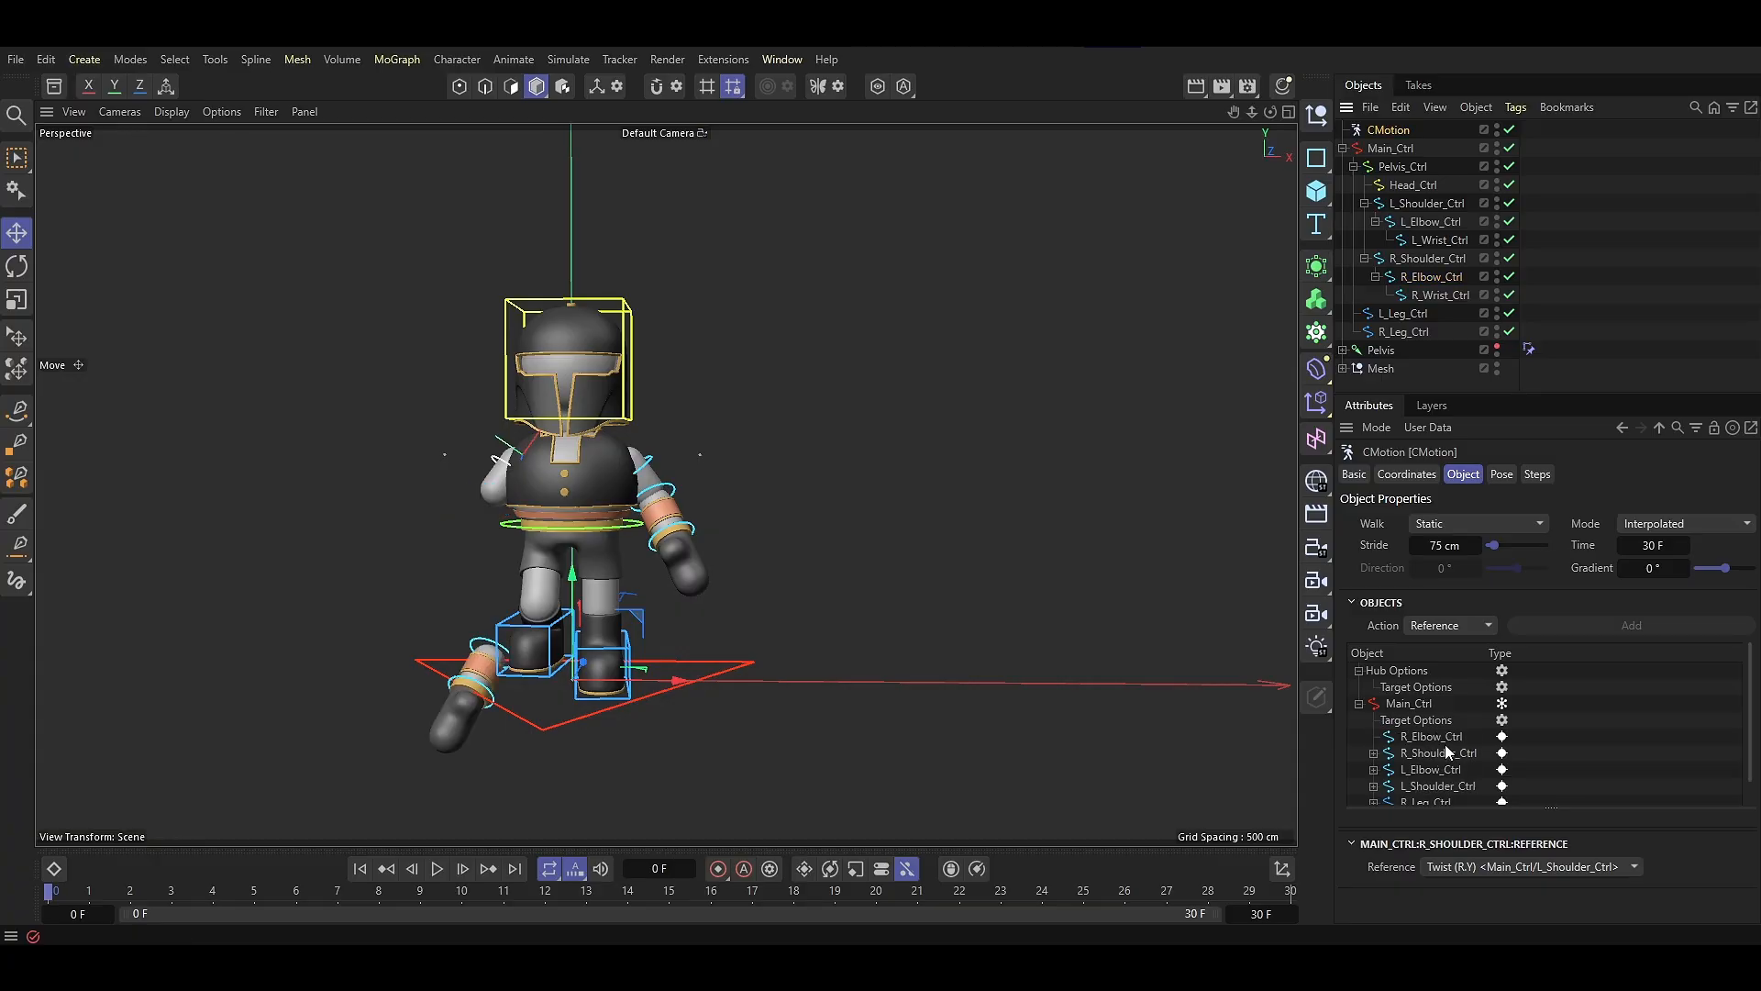
Set R_Elbow_Ctrl's driver to None and give it a Reference action that reuses L_Elbow_Ctrl's Twist (R.Y)
click(1429, 737)
click(1631, 867)
click(1638, 802)
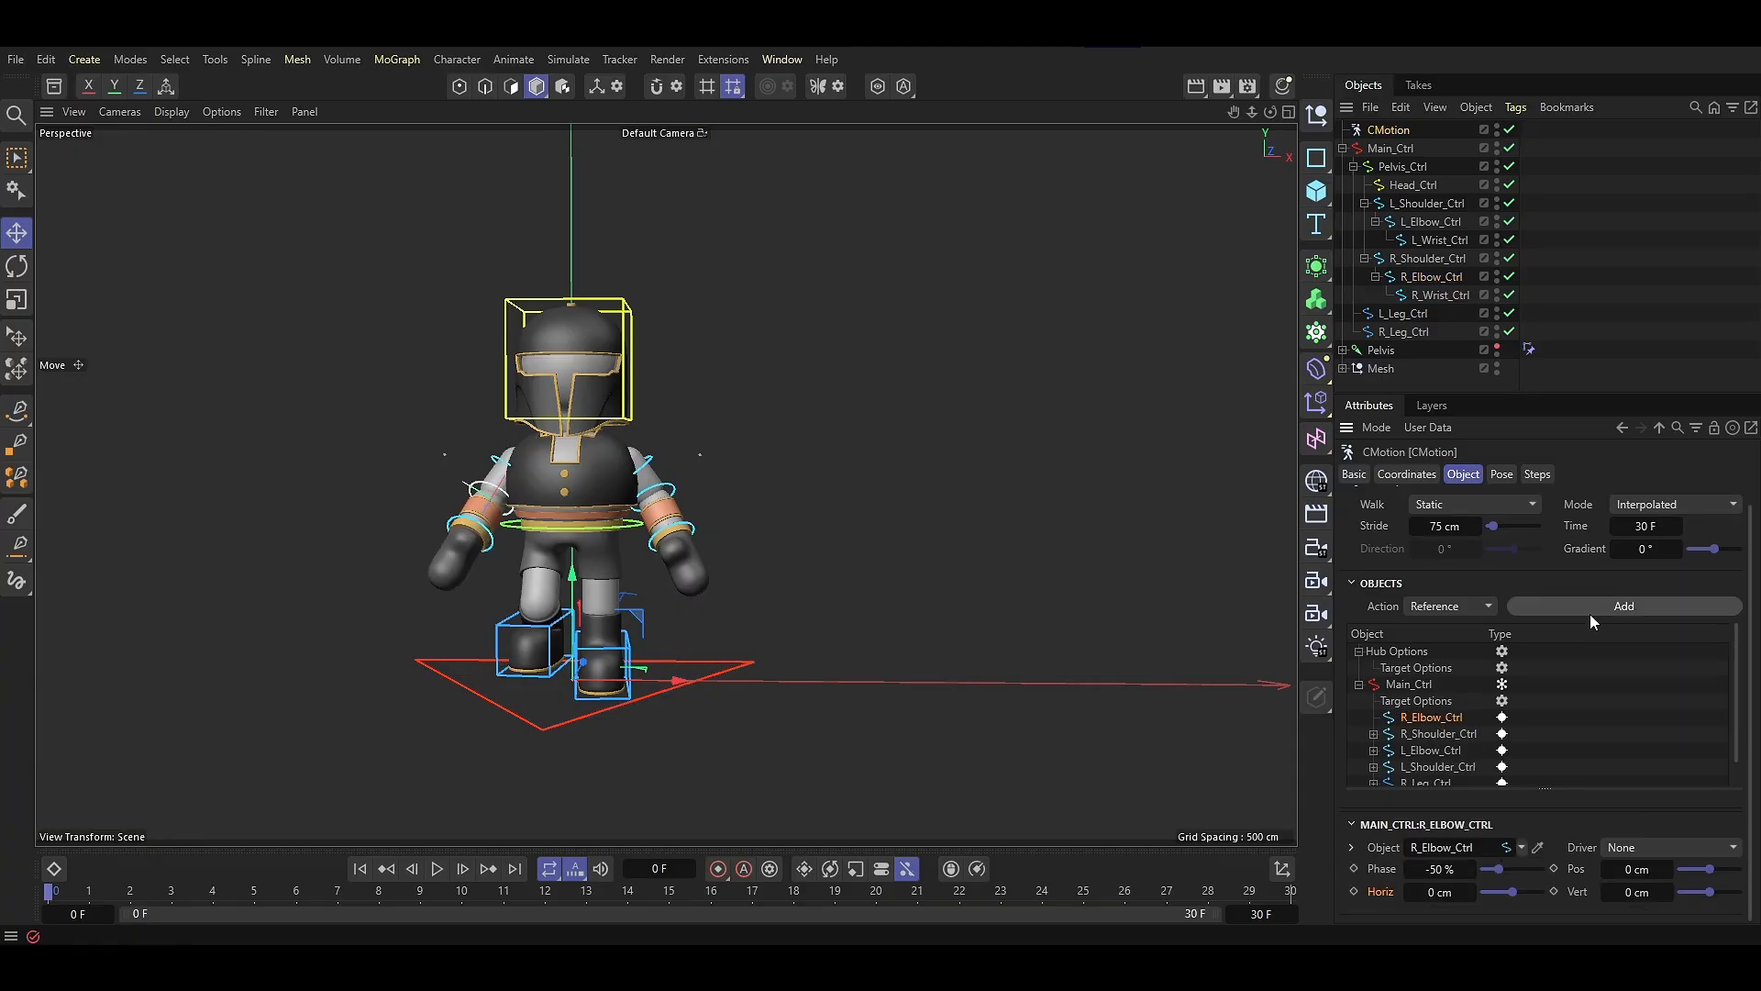
click(1437, 739)
click(1446, 873)
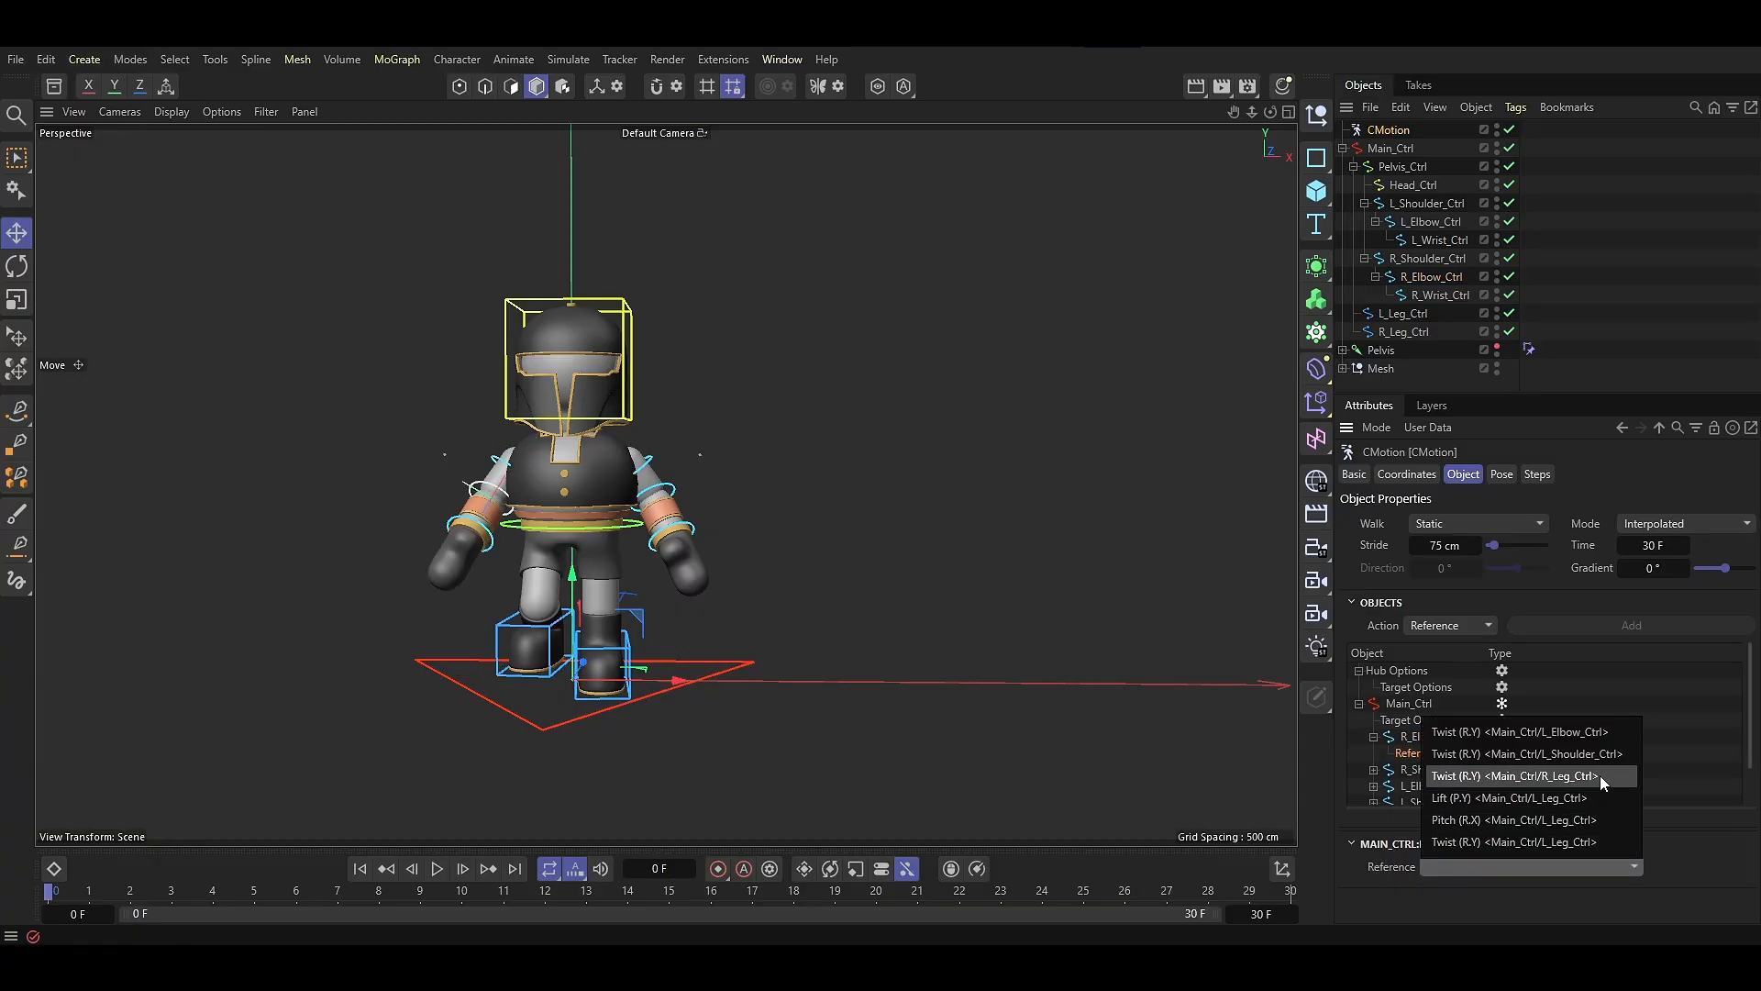
click(1578, 731)
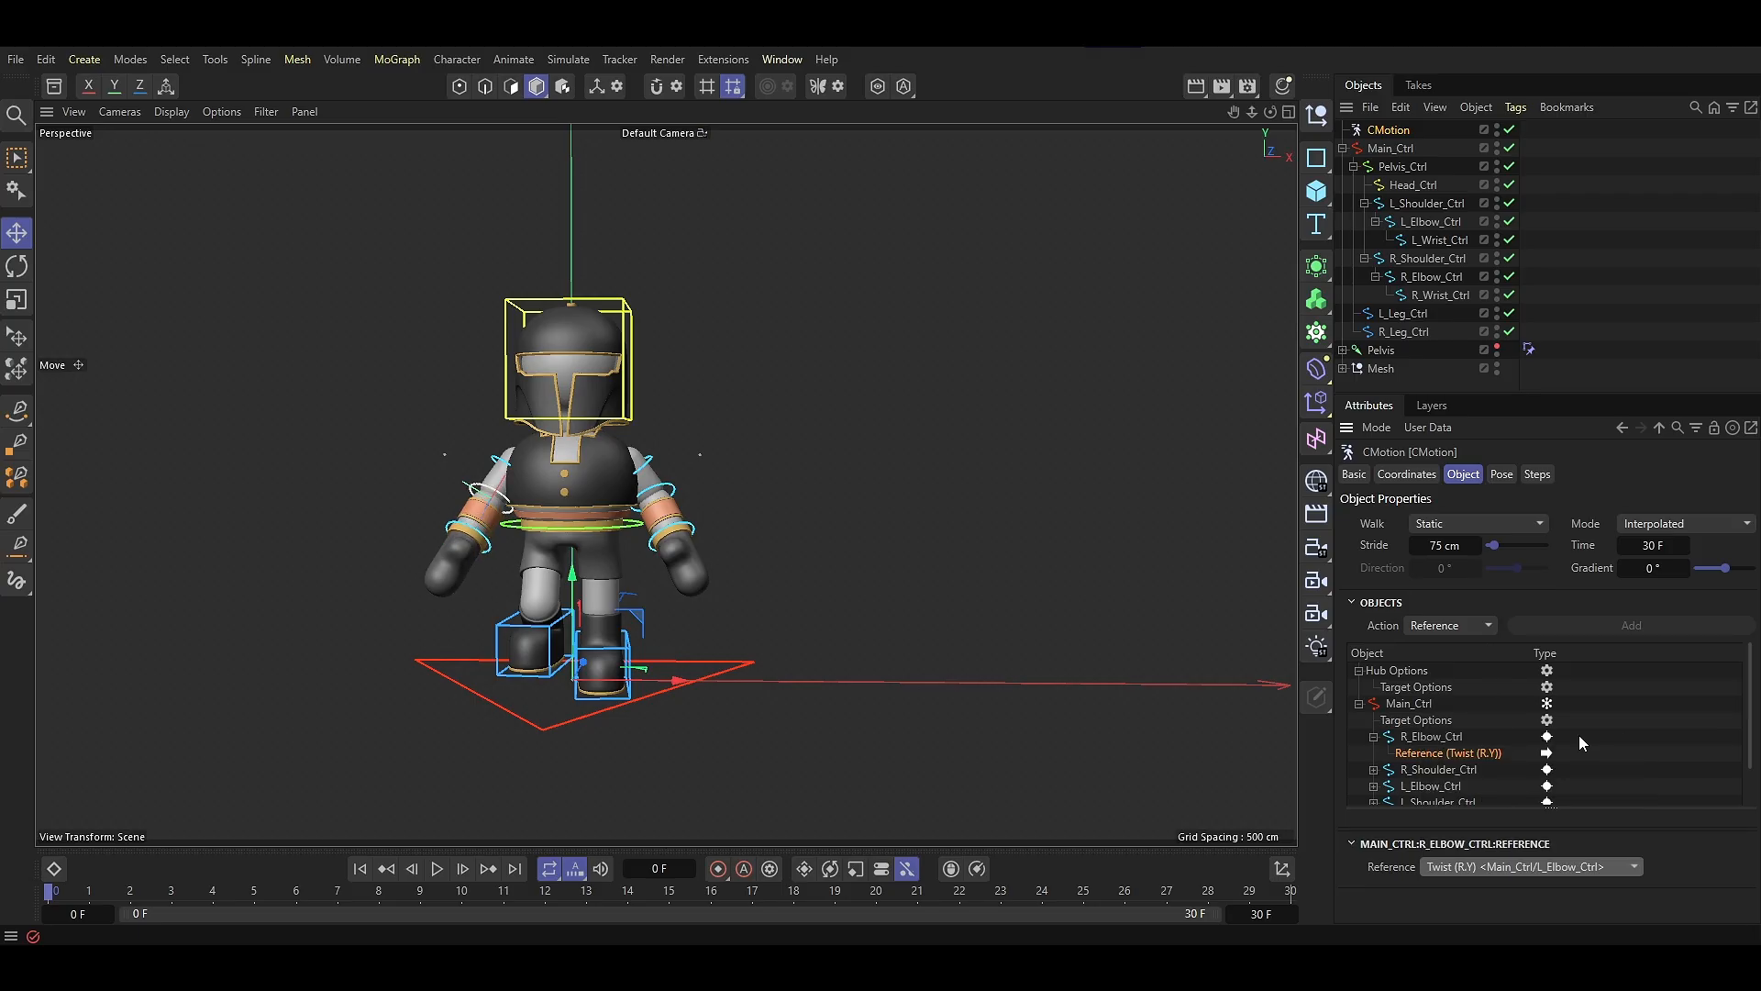
click(438, 868)
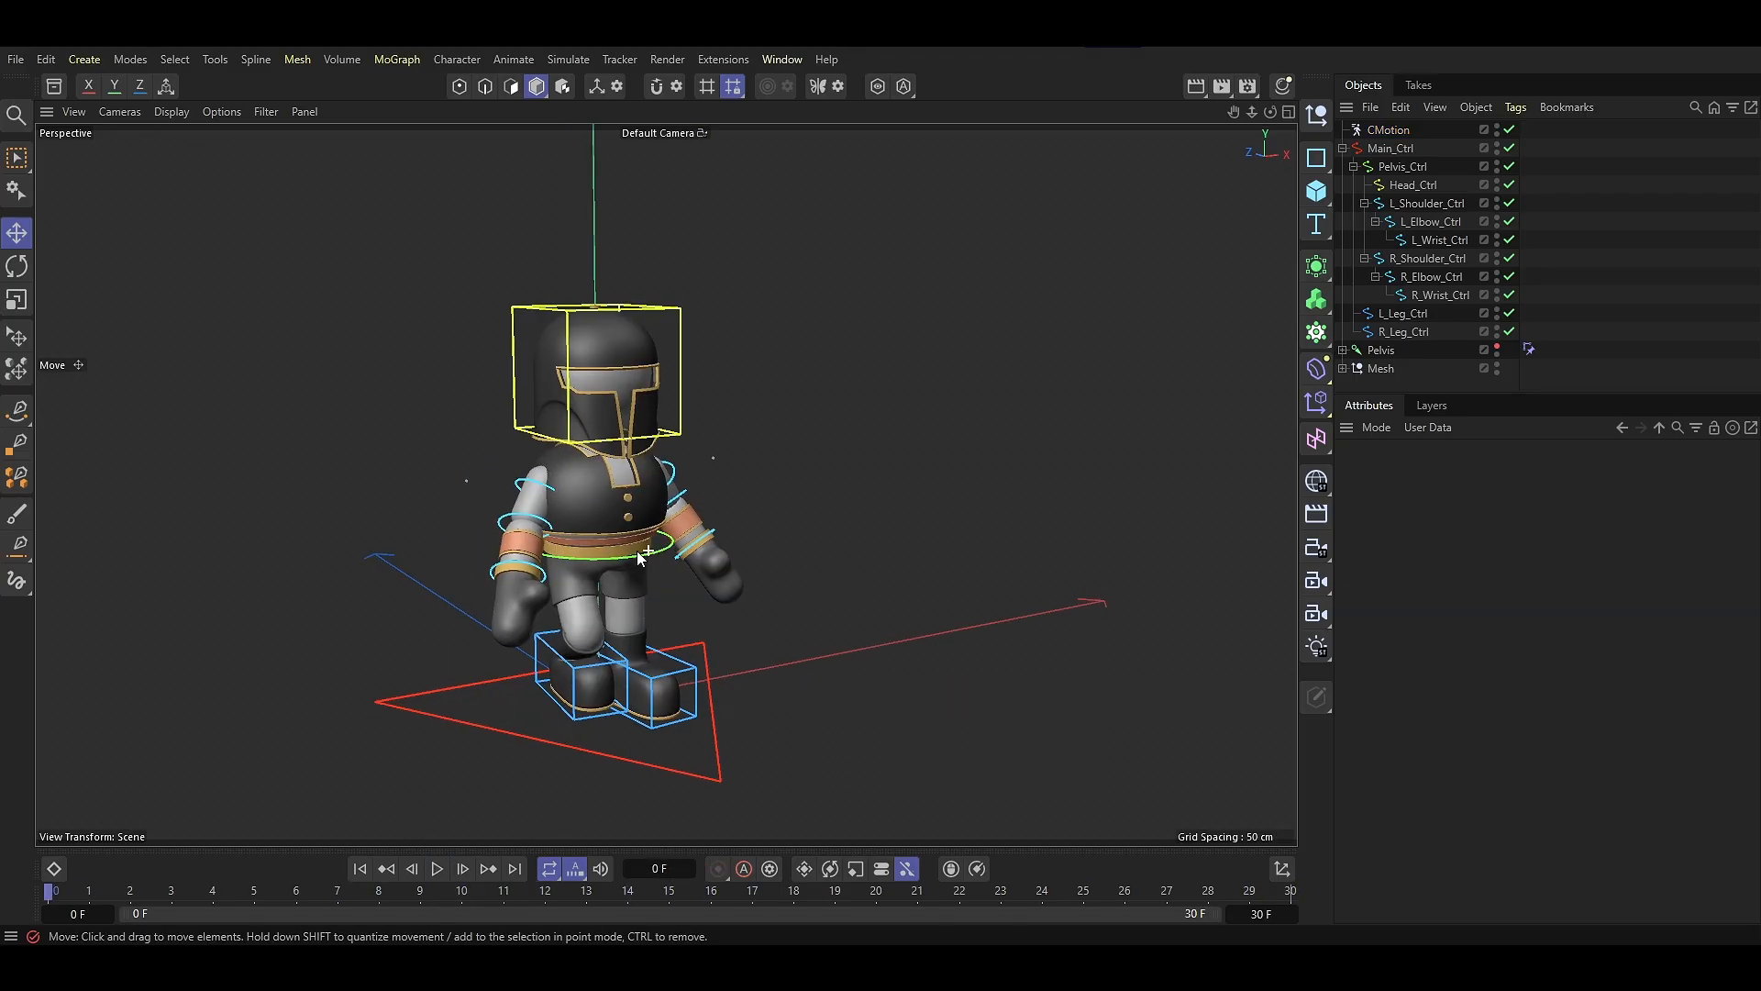
Add Pelvis_Ctrl to the CMotion objects with driver None and give it a Roll (R.Z) action
alt+drag(639, 555, 707, 575)
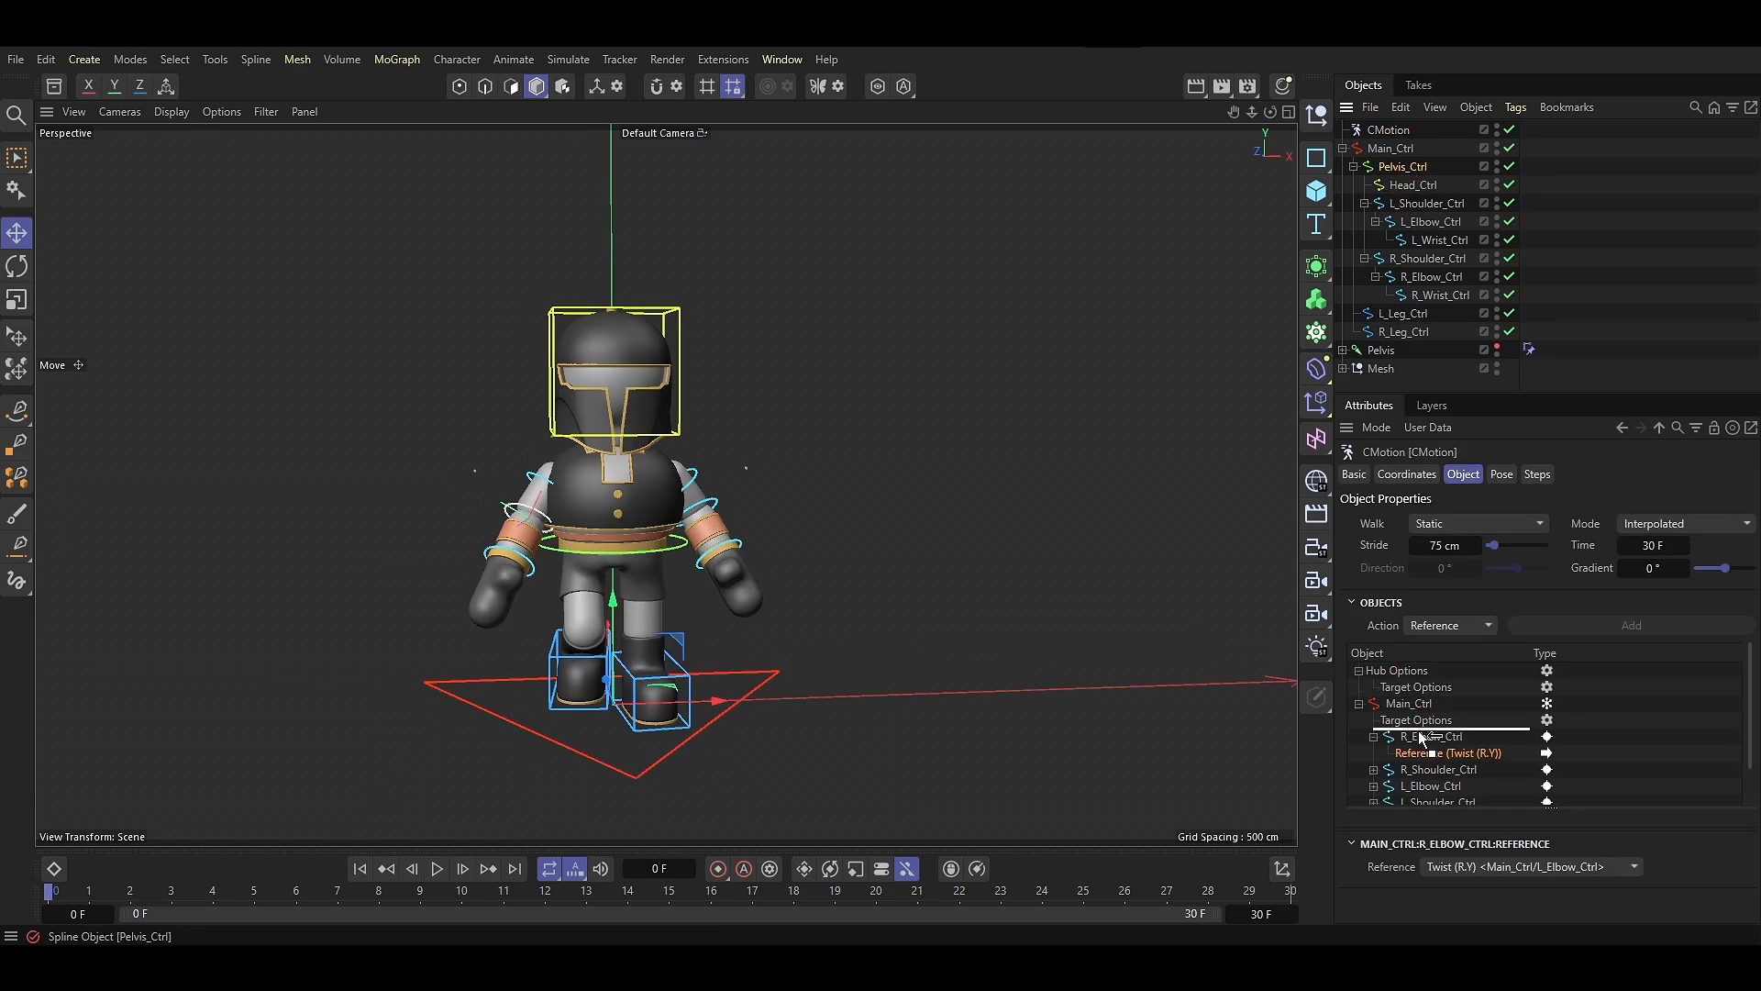
drag(1422, 737, 1421, 739)
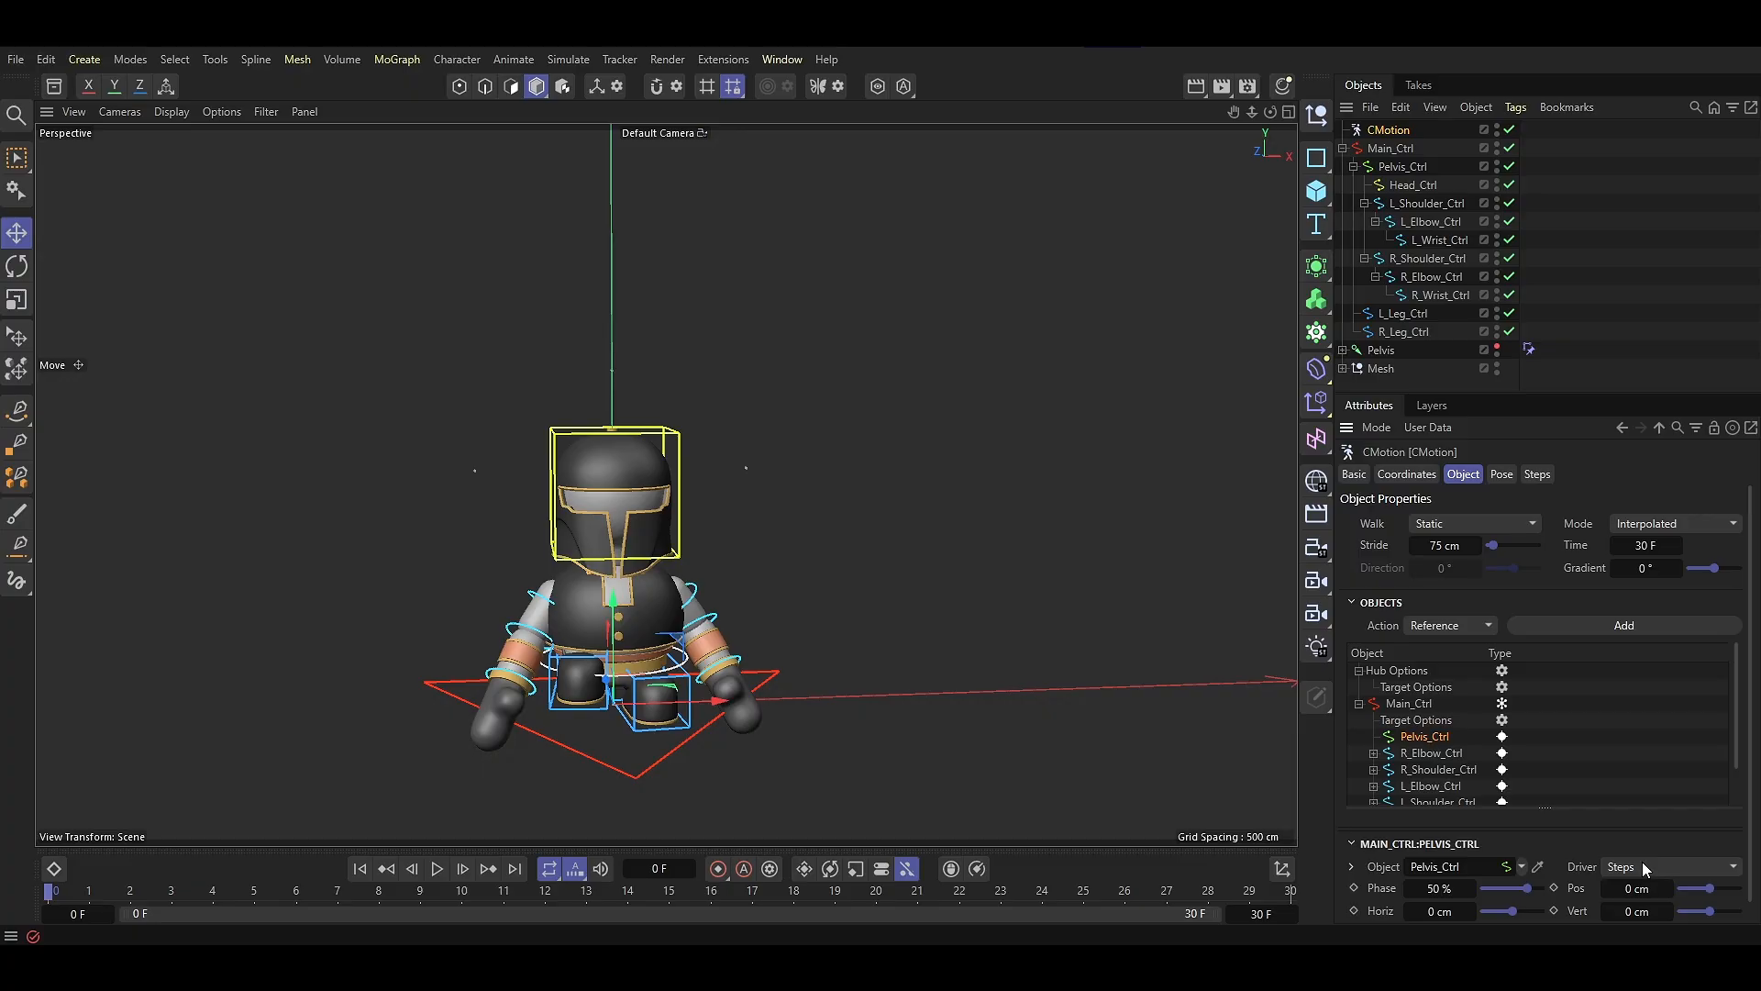
click(1645, 867)
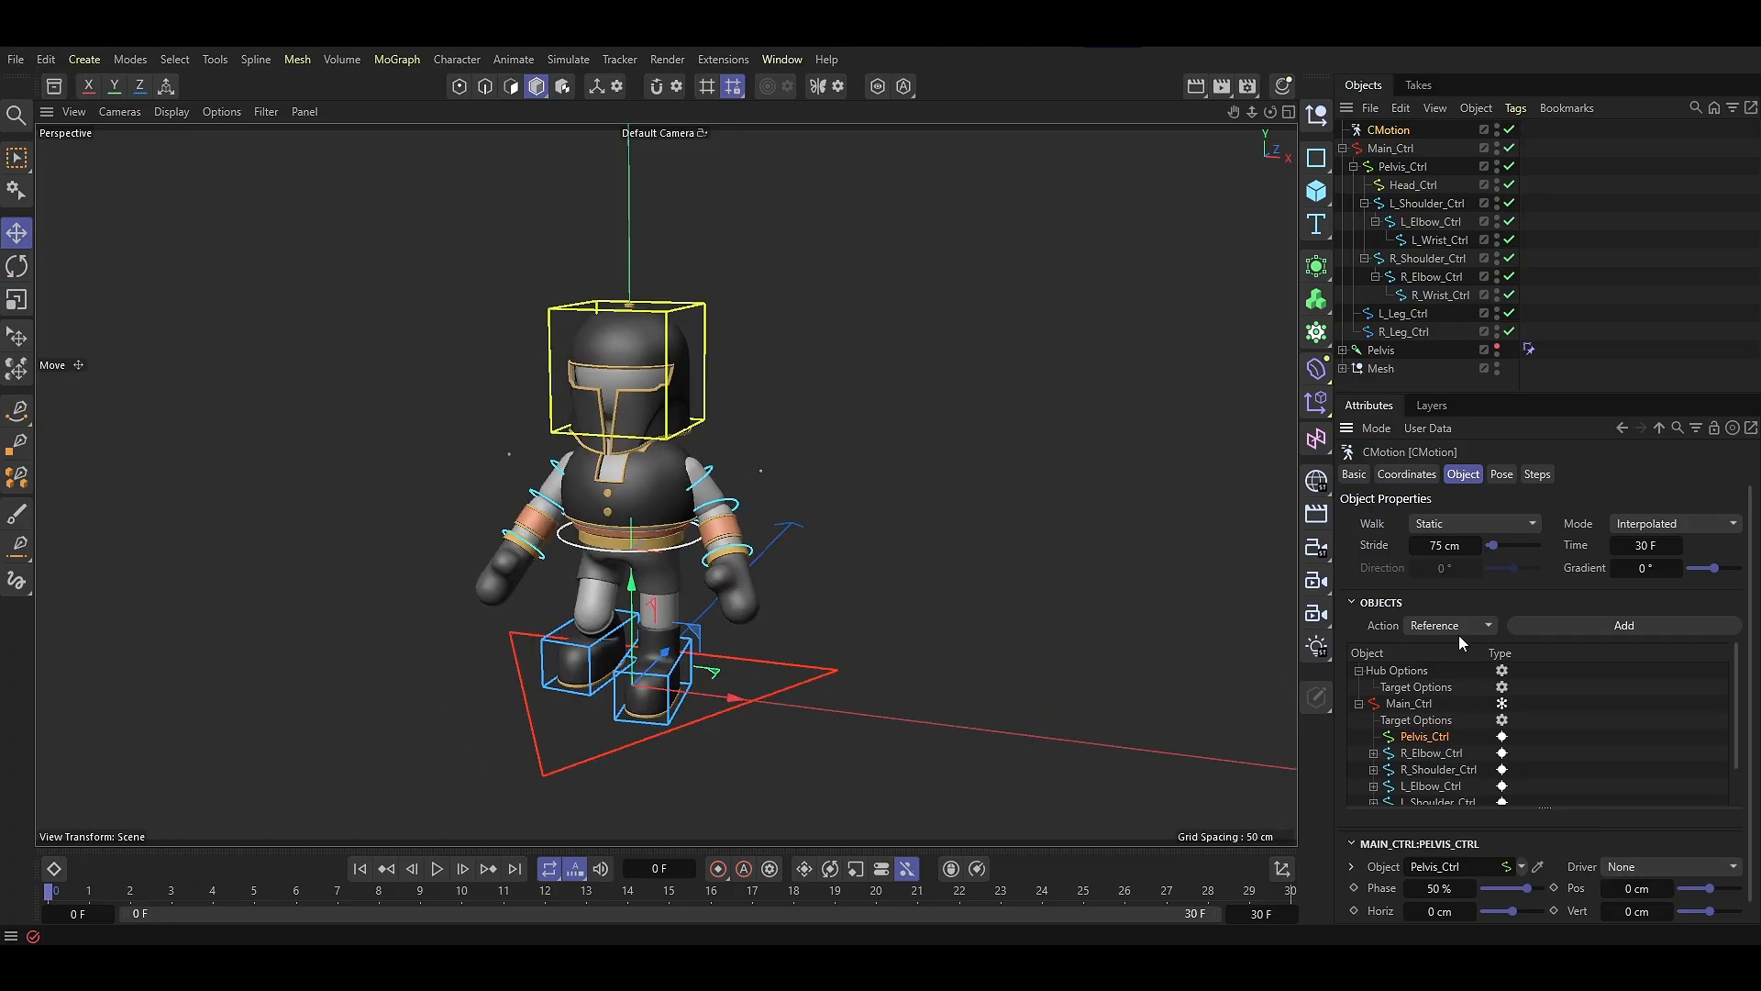
click(1444, 622)
click(1459, 421)
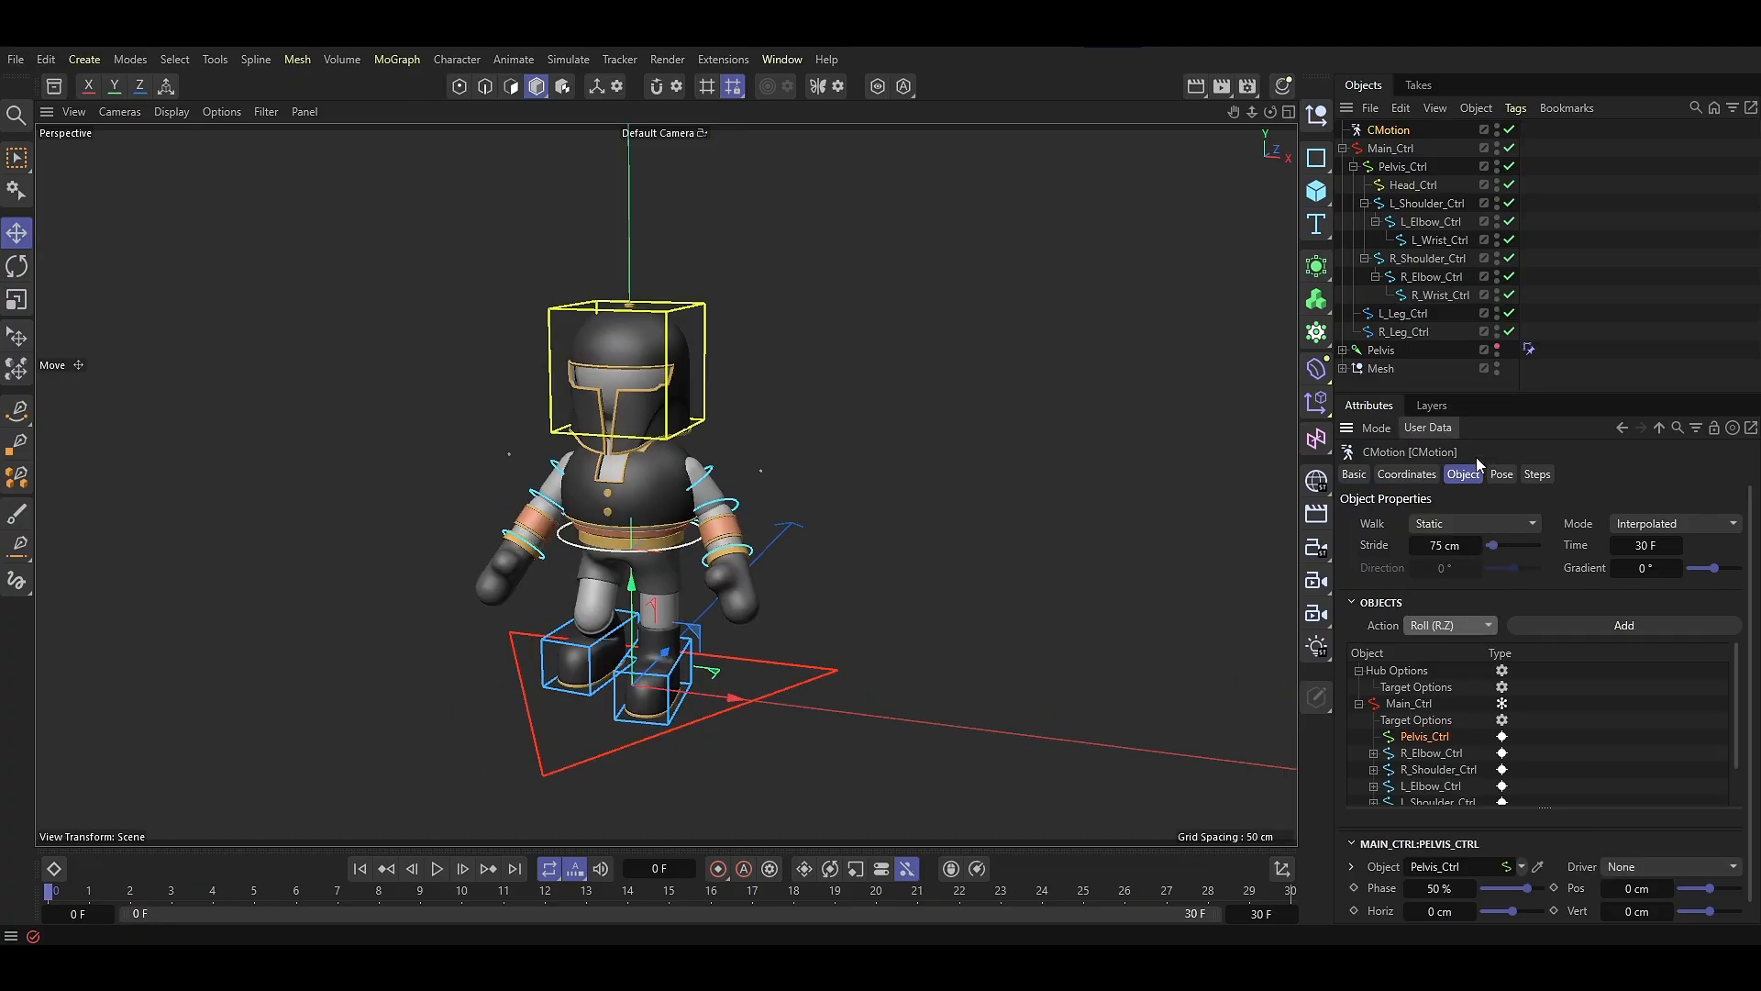
click(1584, 624)
click(1417, 753)
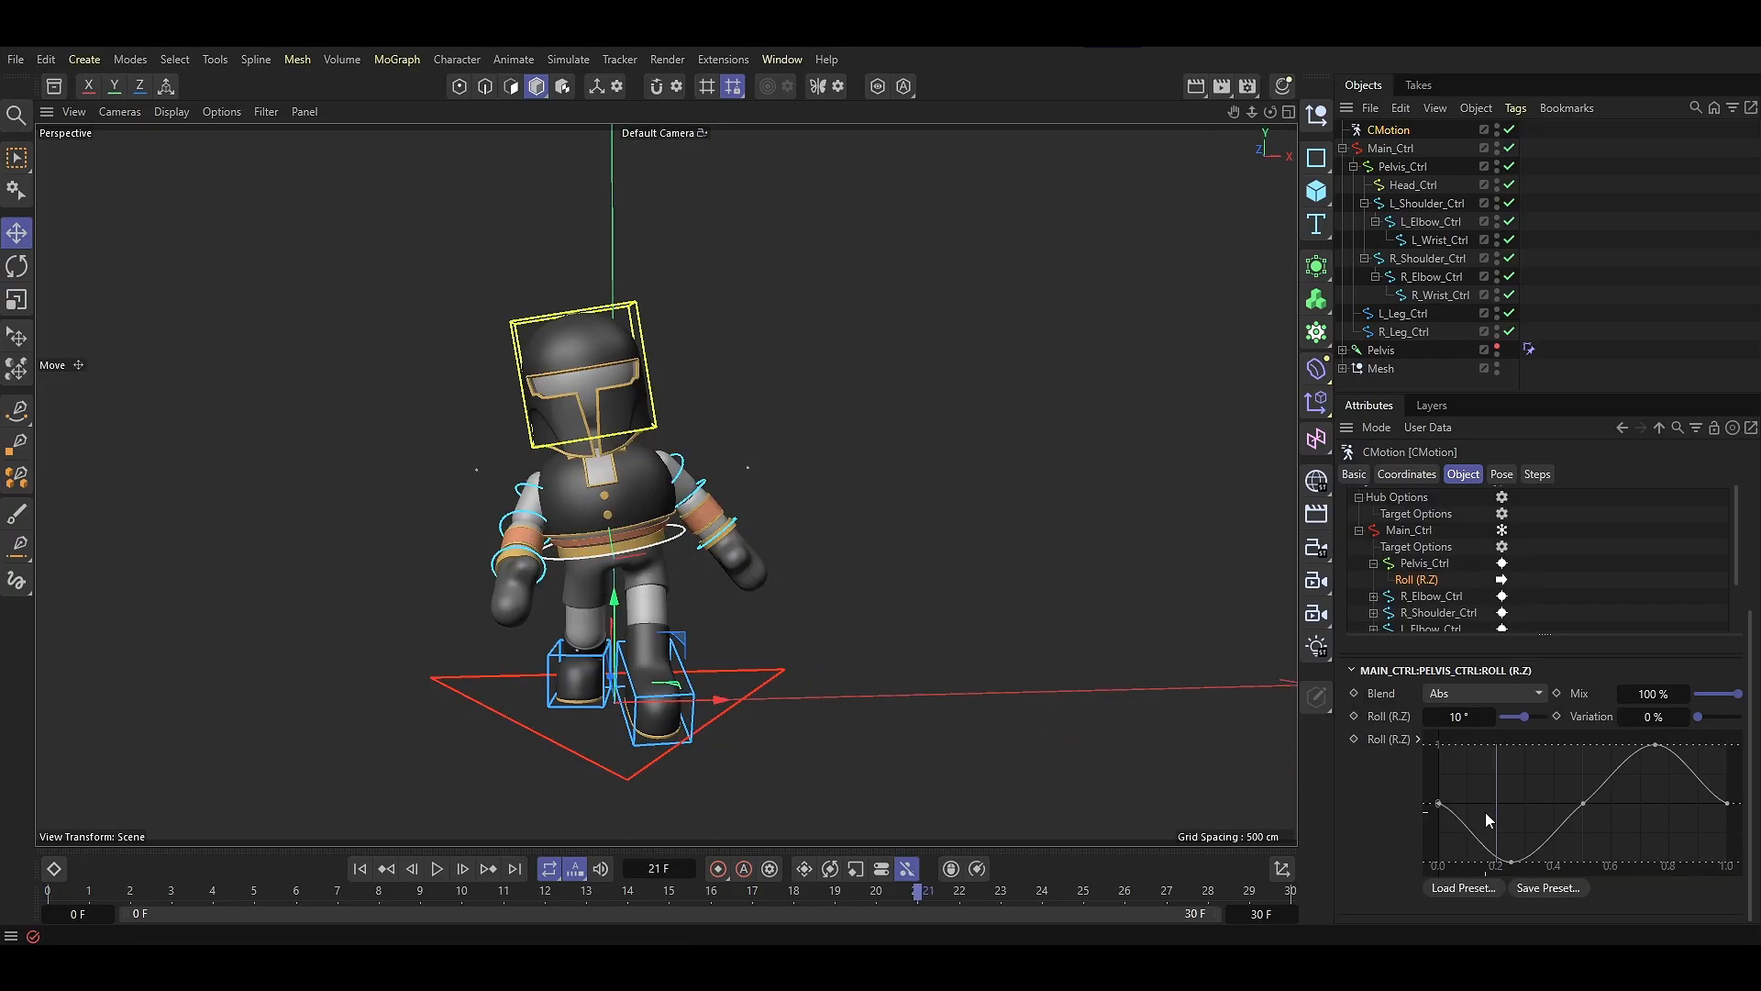
Delete the three inner points of Pelvis_Ctrl's roll curve, leaving only its two end points
click(1512, 863)
key(Delete)
click(1583, 804)
key(Delete)
click(1656, 744)
key(Delete)
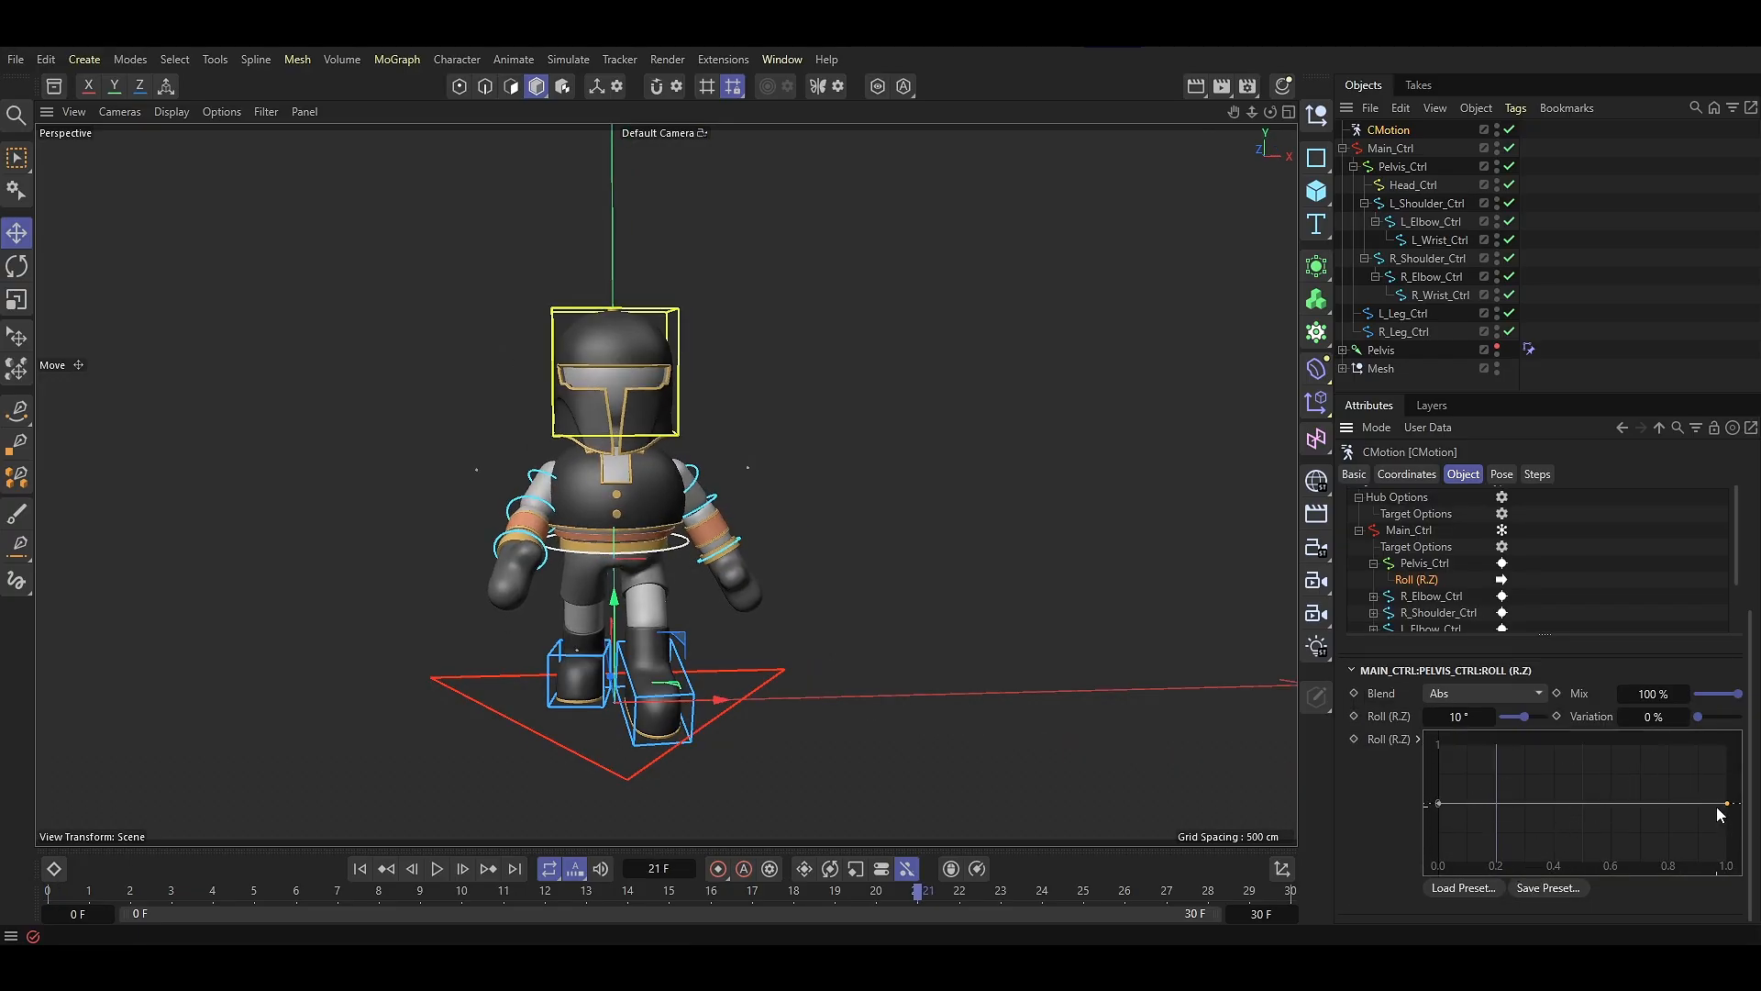
Select both end points of Pelvis_Ctrl's roll curve and pull up the start tangent into a smooth wave
right_click(1556, 841)
mouse_move(1578, 762)
click(1503, 830)
drag(1510, 801, 1511, 775)
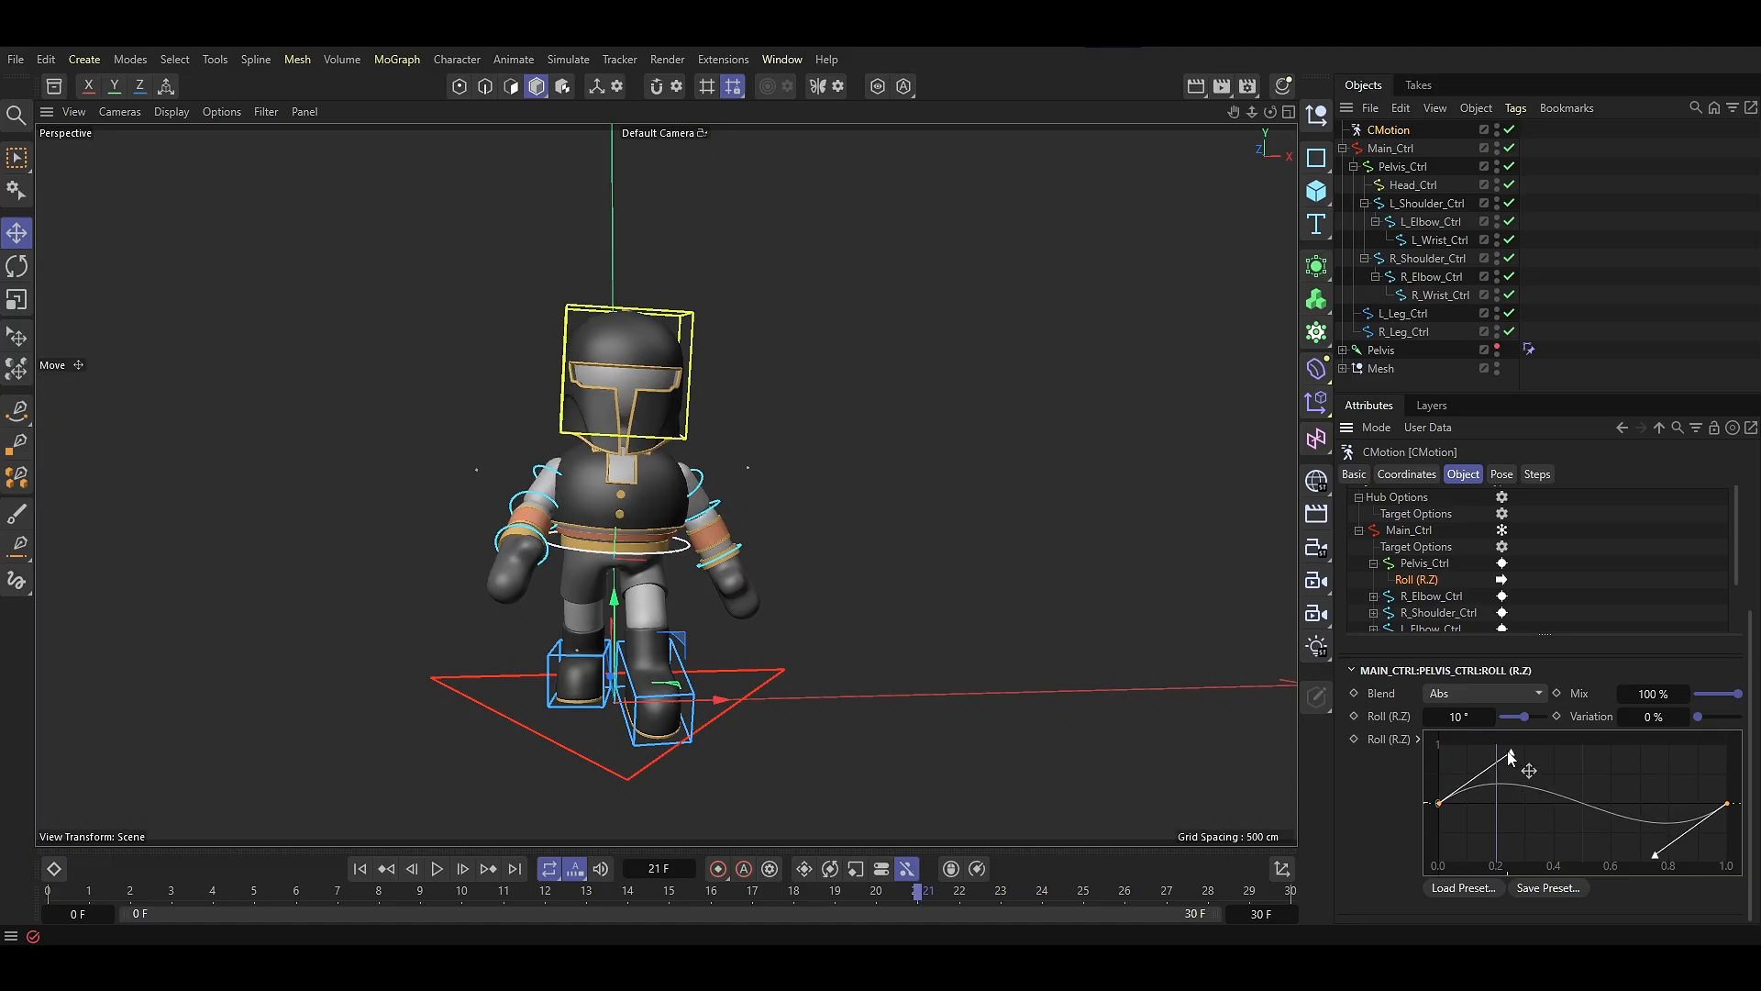
Play back the body sway and lengthen the start tangent of Pelvis_Ctrl's roll curve while flattening it slightly
click(437, 868)
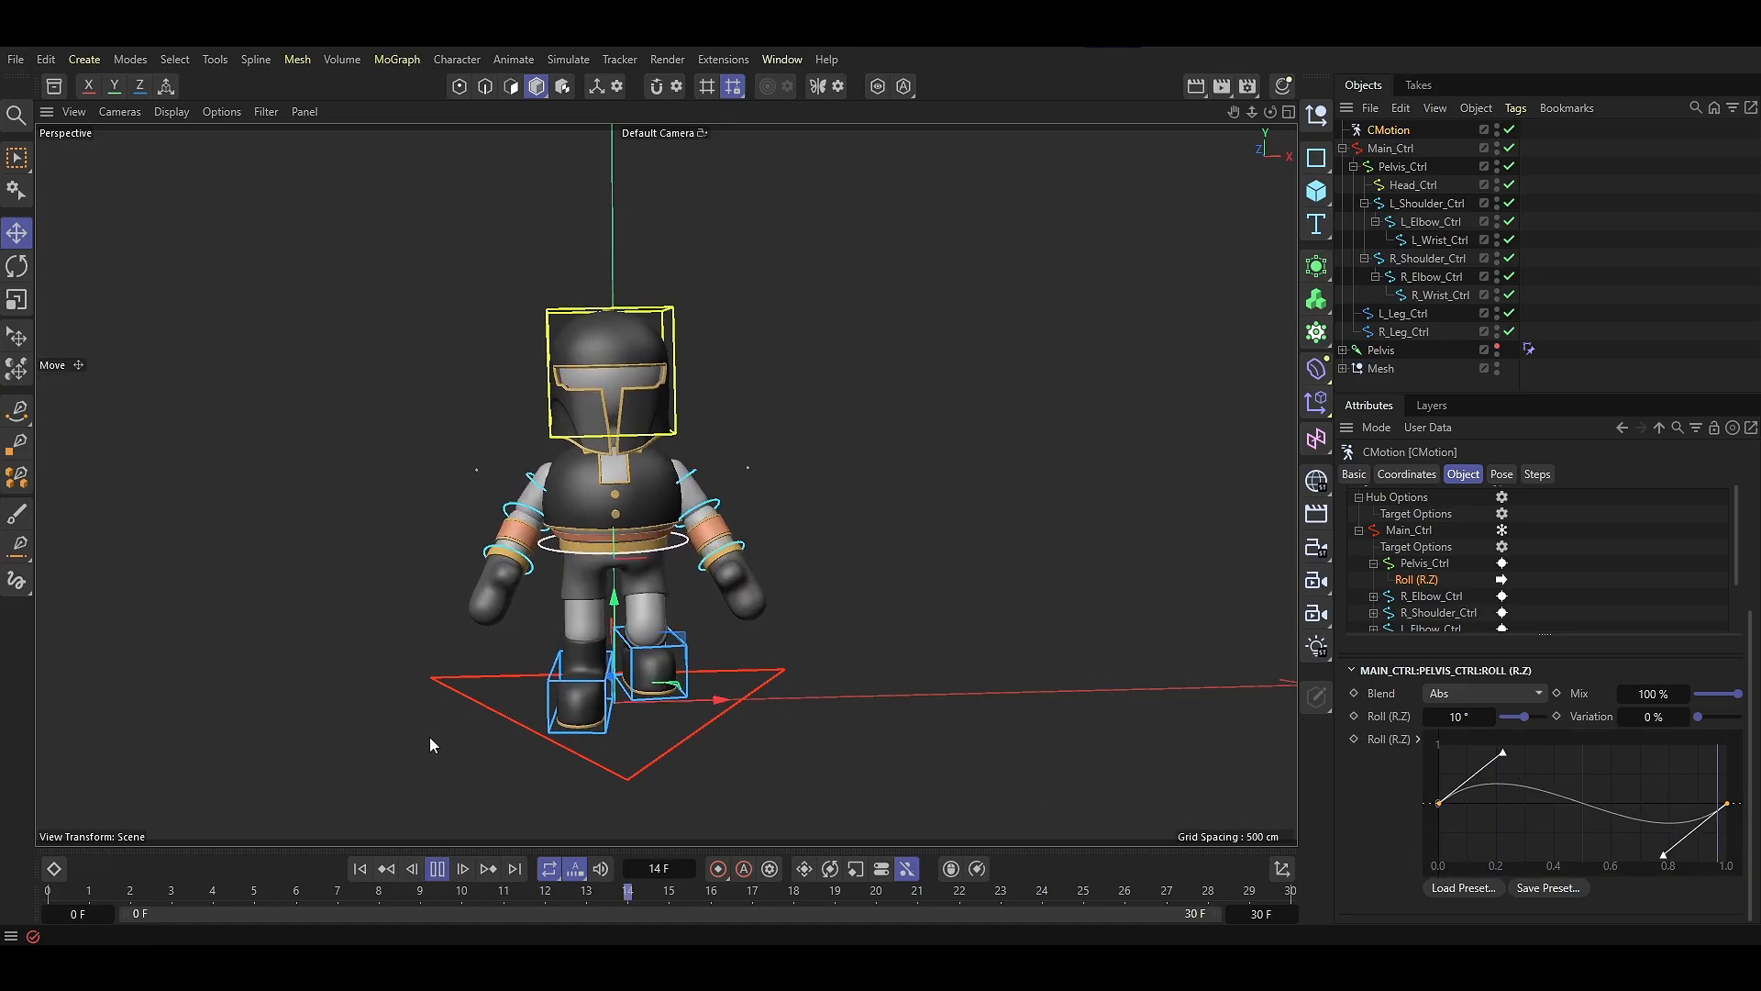
alt+drag(429, 736, 586, 719)
drag(1502, 753, 1539, 769)
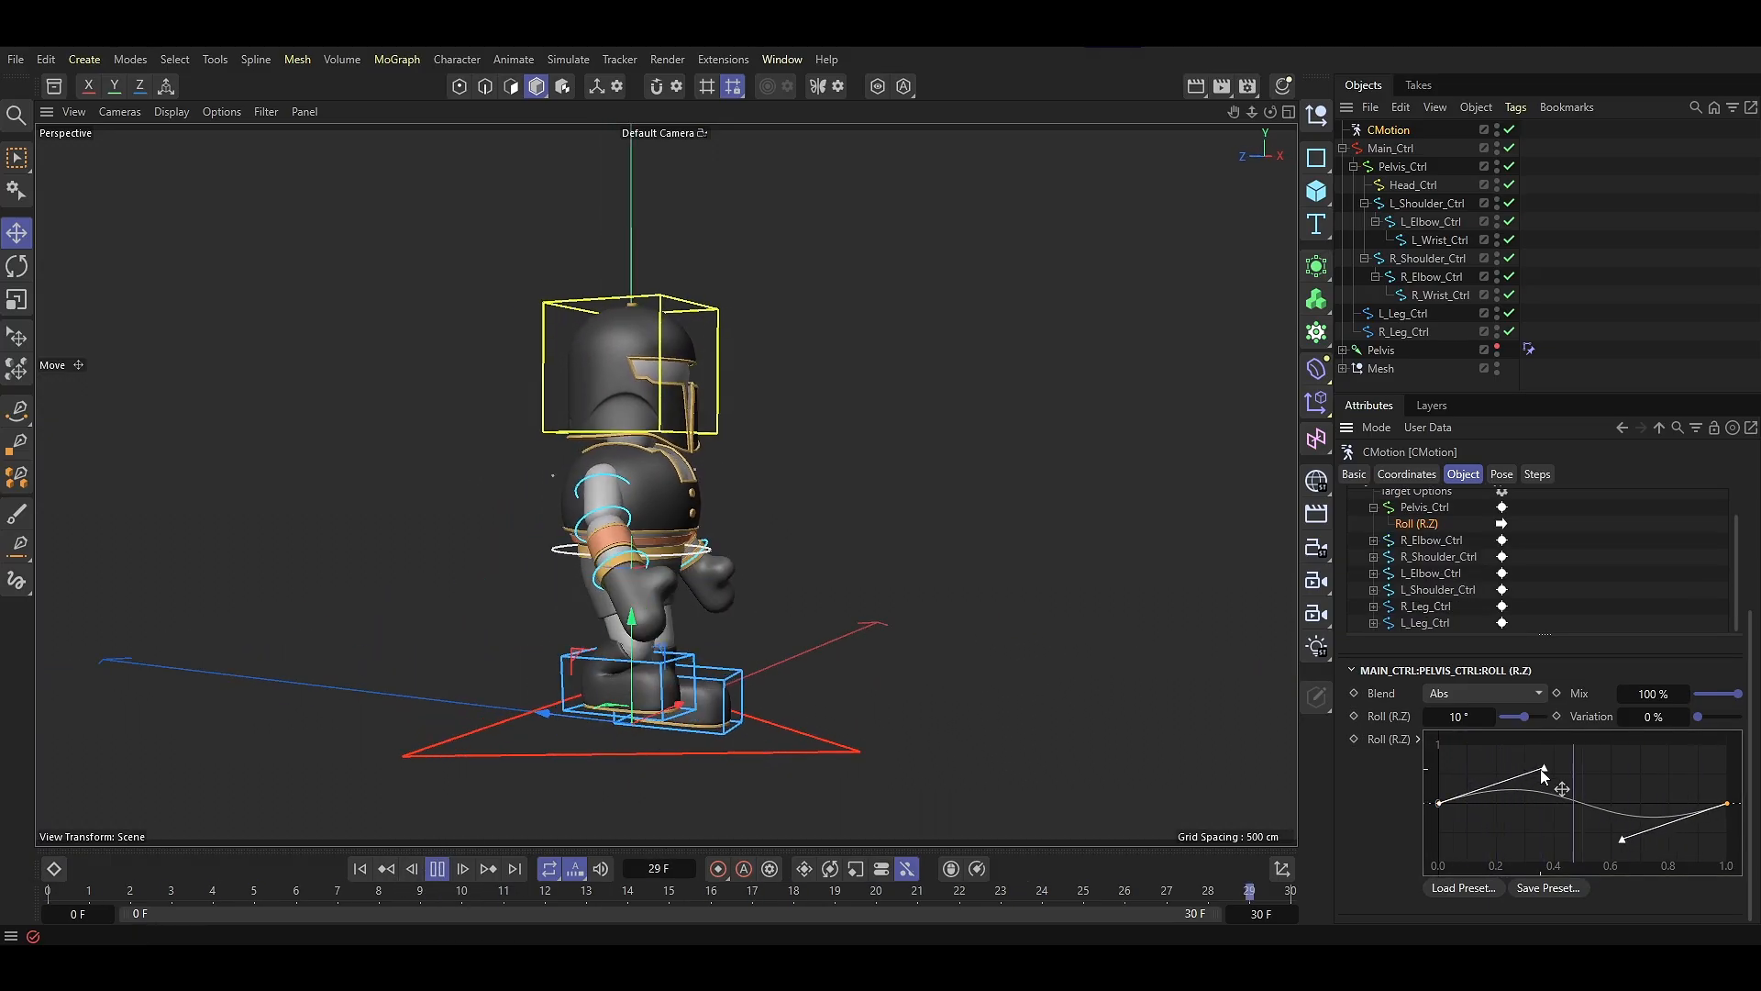
alt+drag(1158, 554, 707, 569)
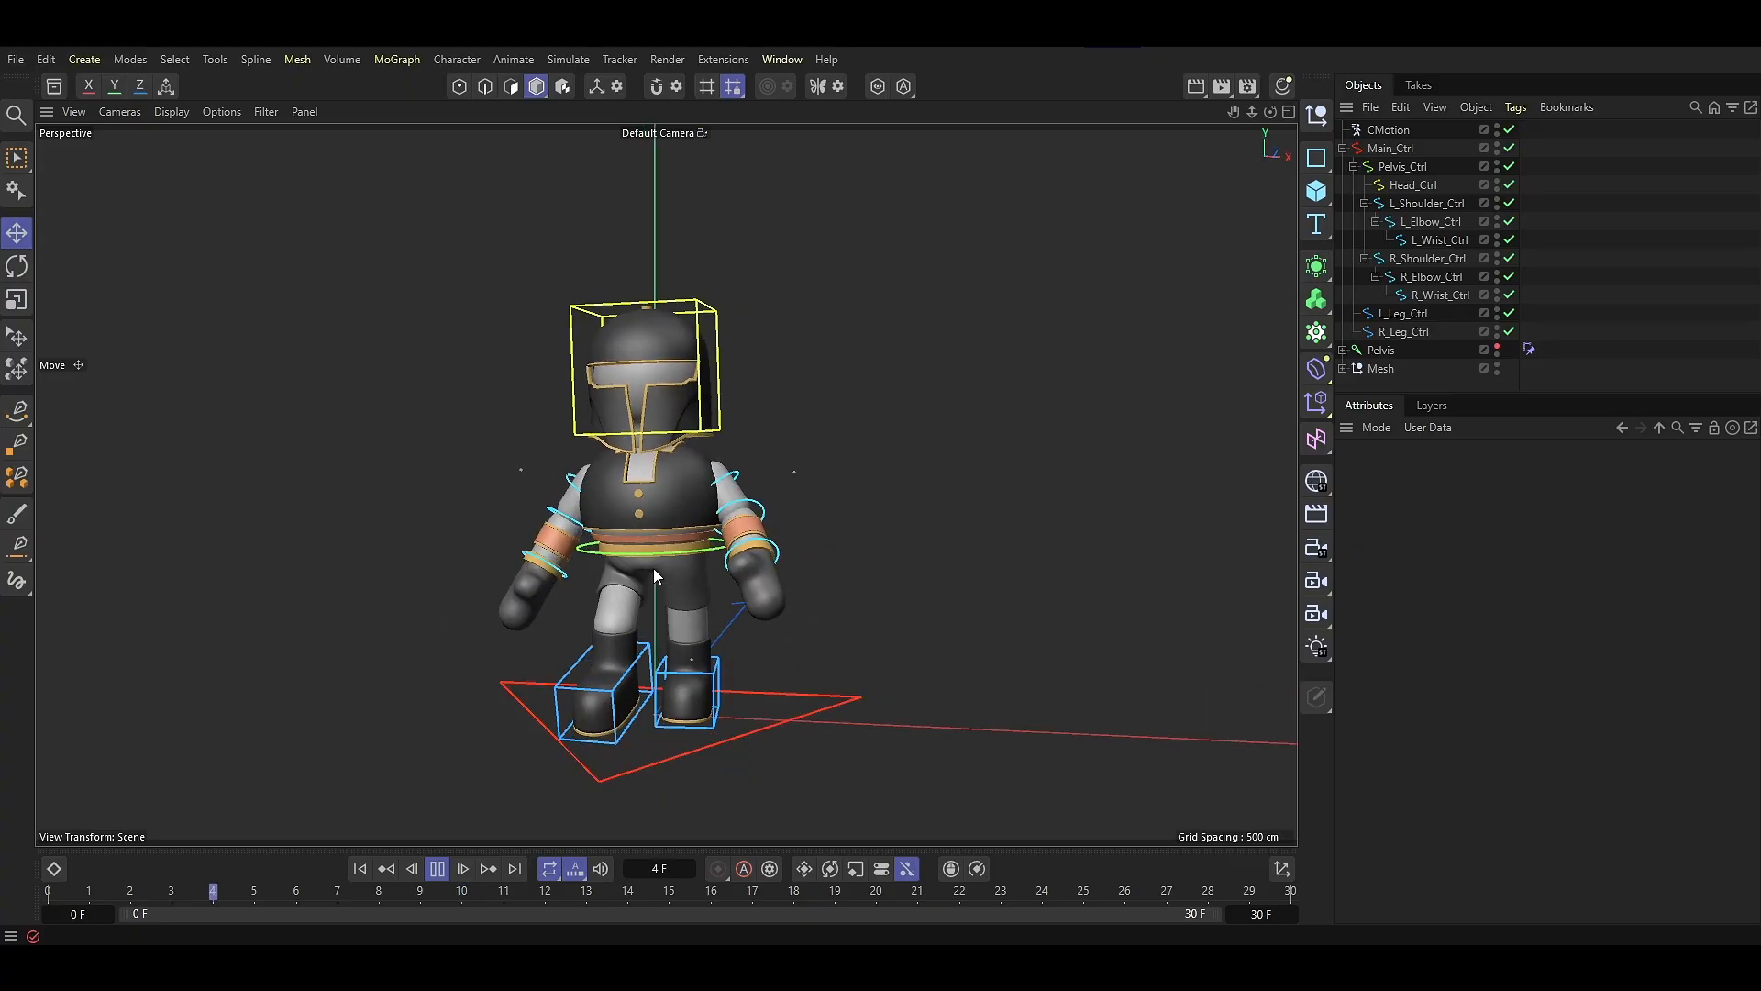
Set Pelvis_Ctrl's Roll (R.Z) to 15° and watch the walk play
scroll(1451, 798, up, 2)
drag(1473, 782, 1367, 863)
text(15)
key(Return)
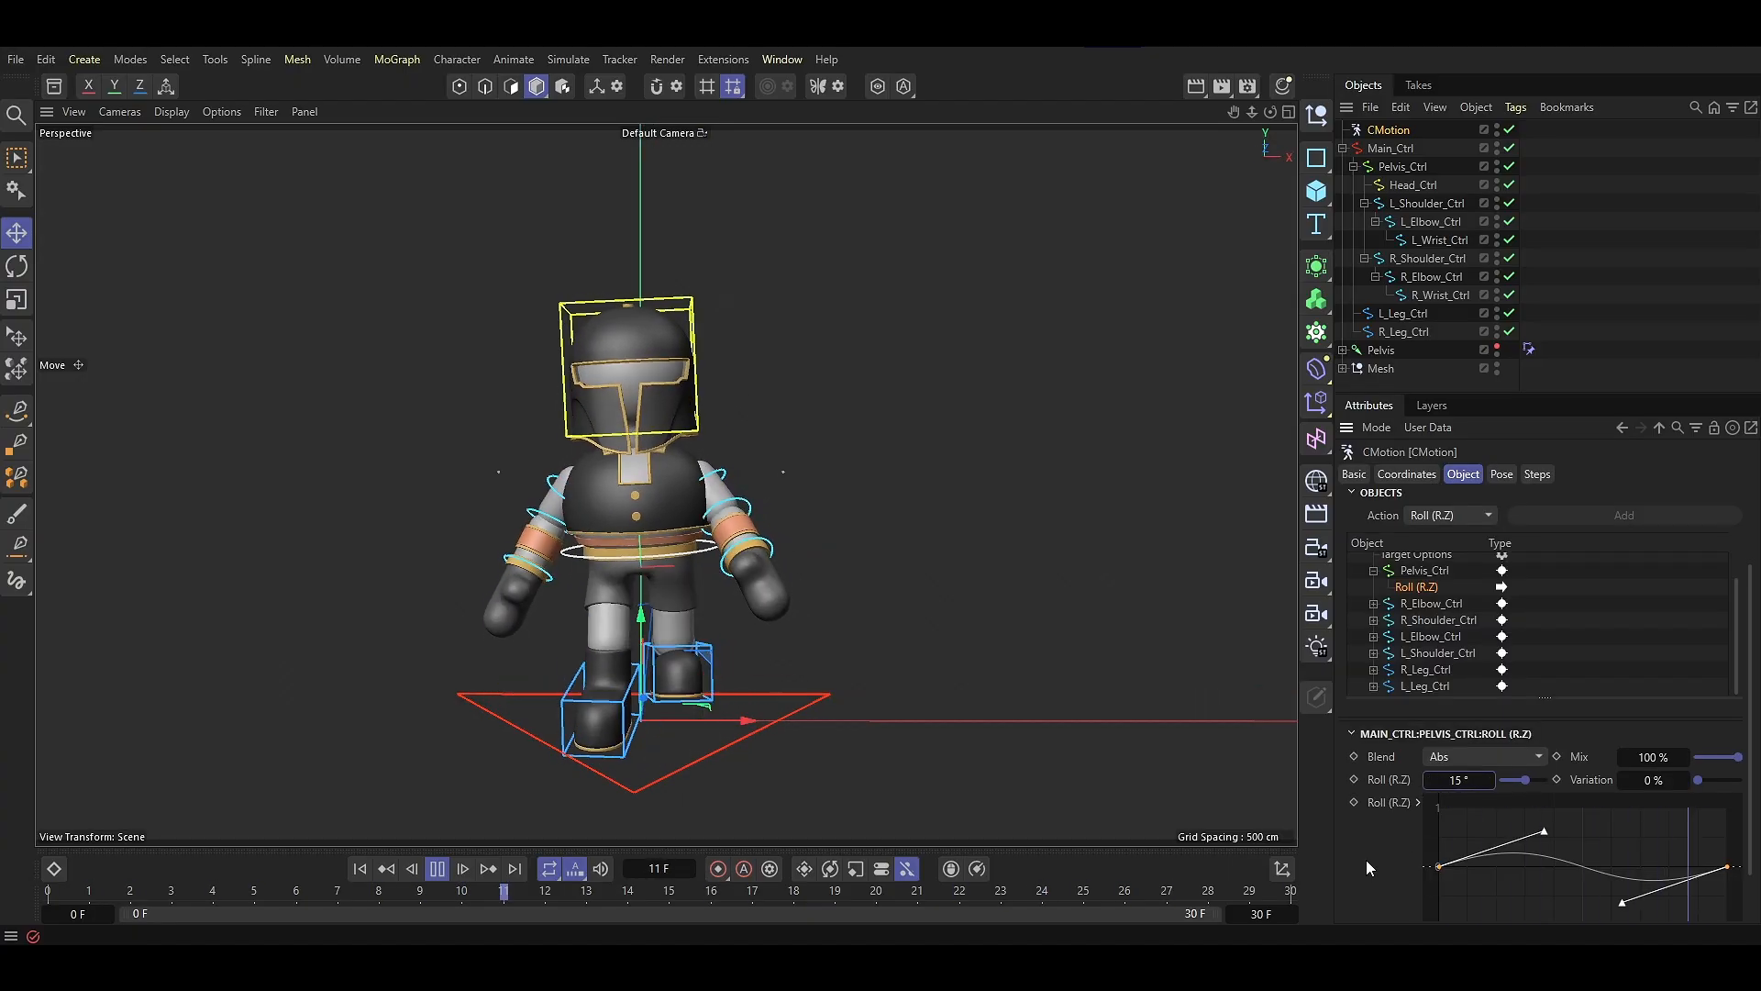
click(1090, 657)
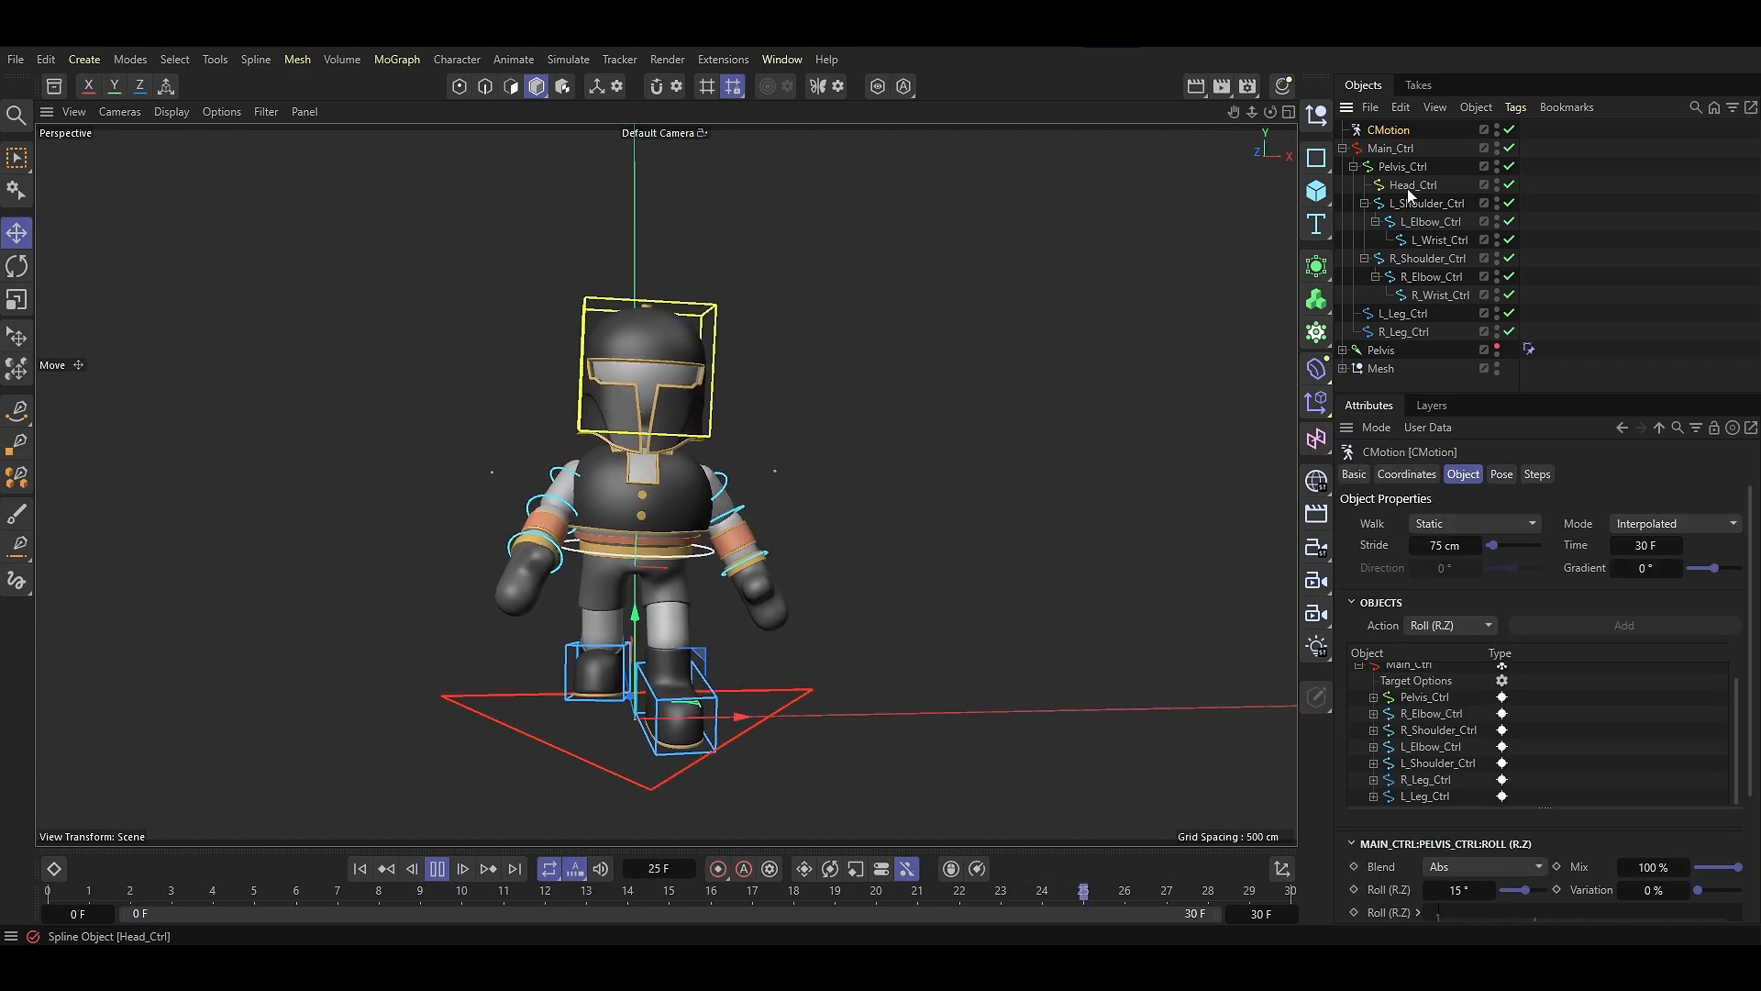
Add Head_Ctrl to the CMotion objects above Pelvis_Ctrl and set its driver to None
drag(1407, 189, 1426, 580)
drag(1438, 699, 1436, 700)
click(1638, 867)
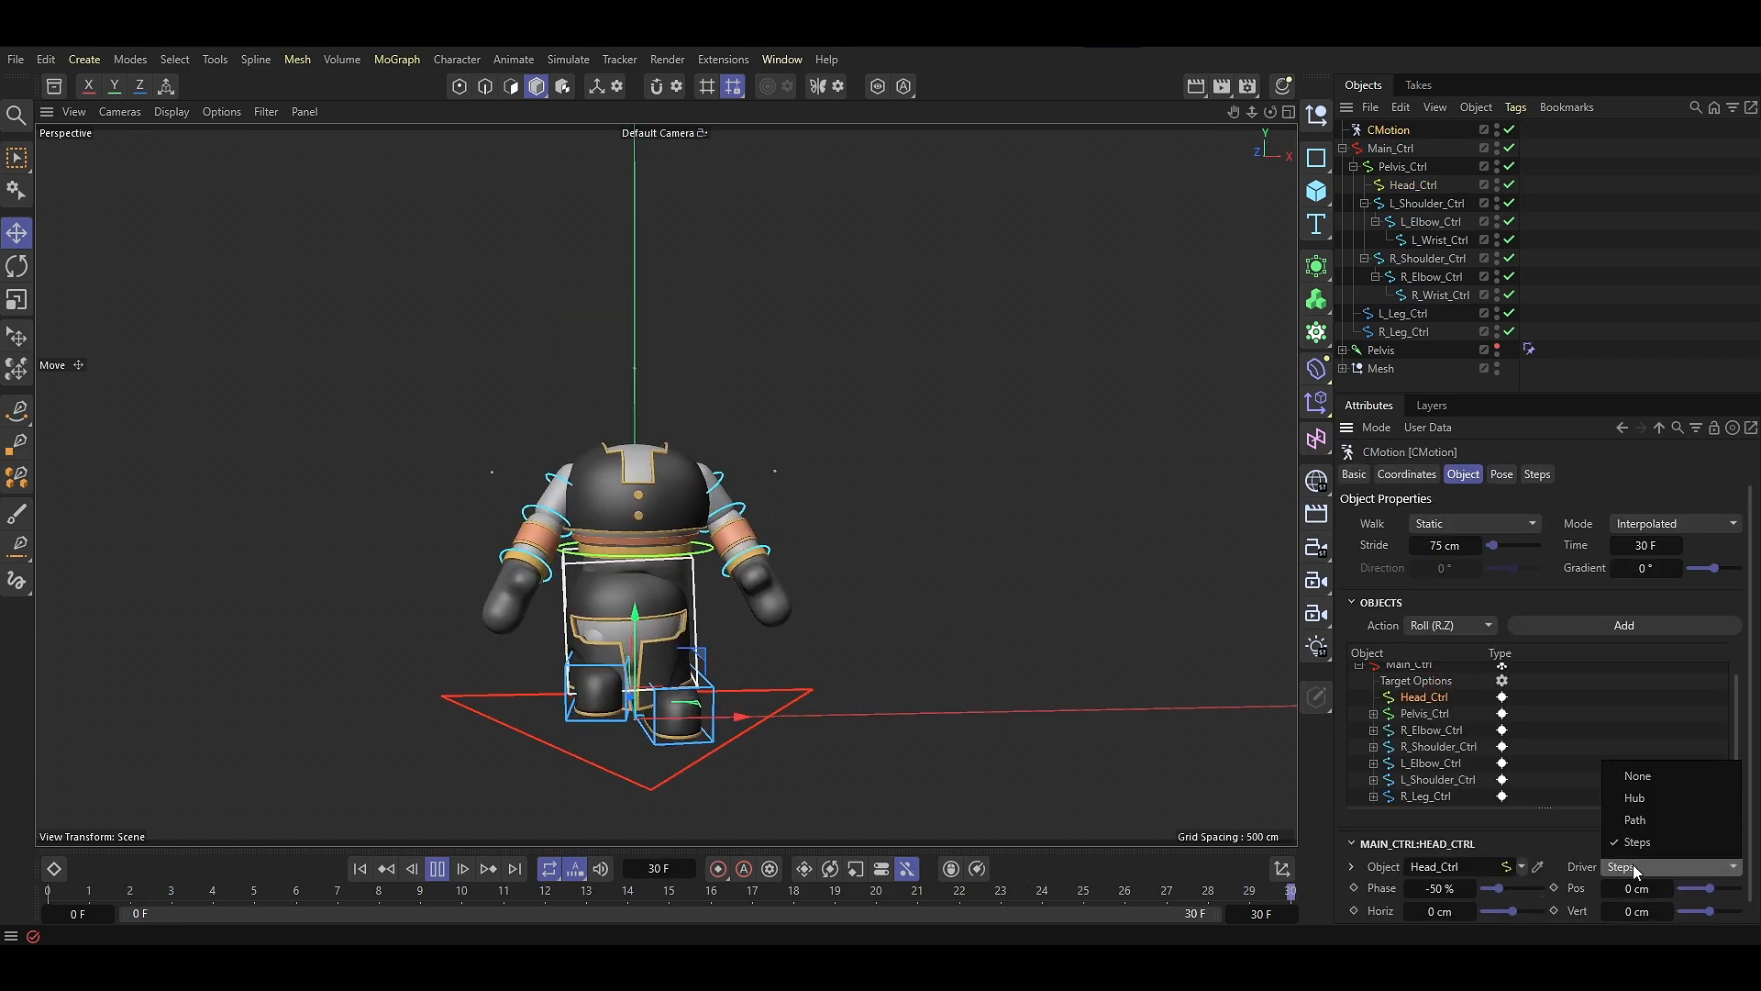
click(1637, 778)
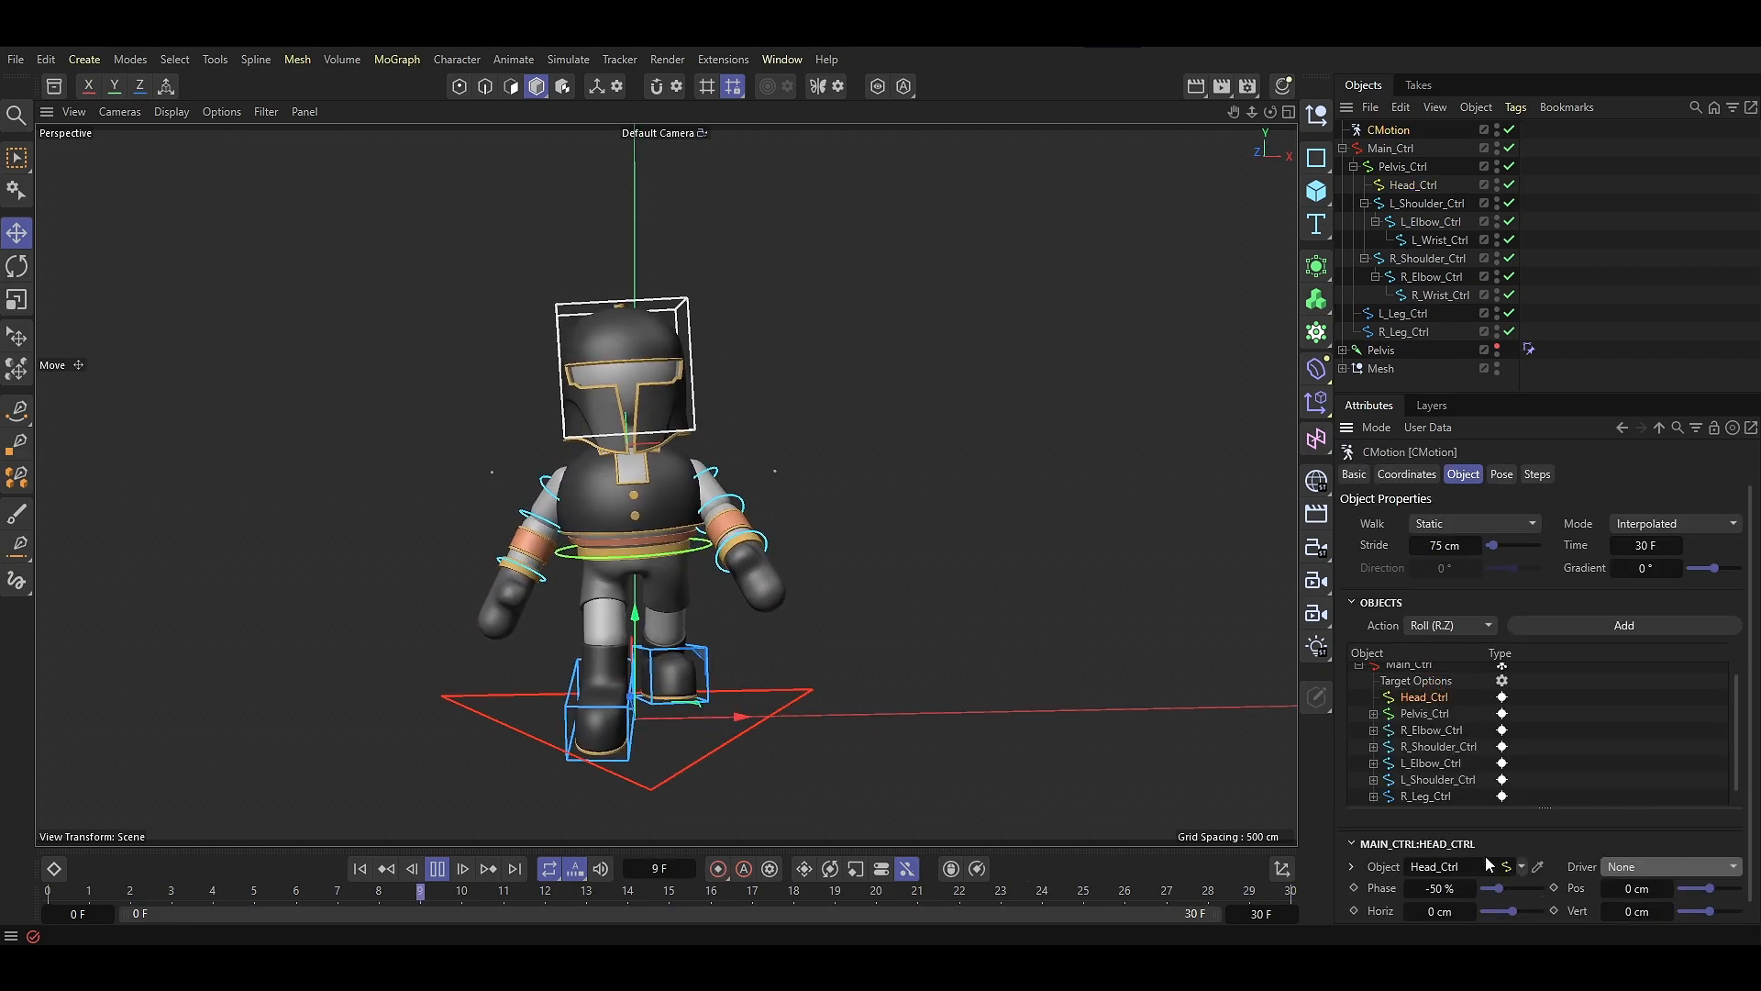
Add a Roll (R.Z) action to Head_Ctrl, set it to 3°, and watch the result in the viewport
click(1611, 624)
scroll(1376, 885, down, 3)
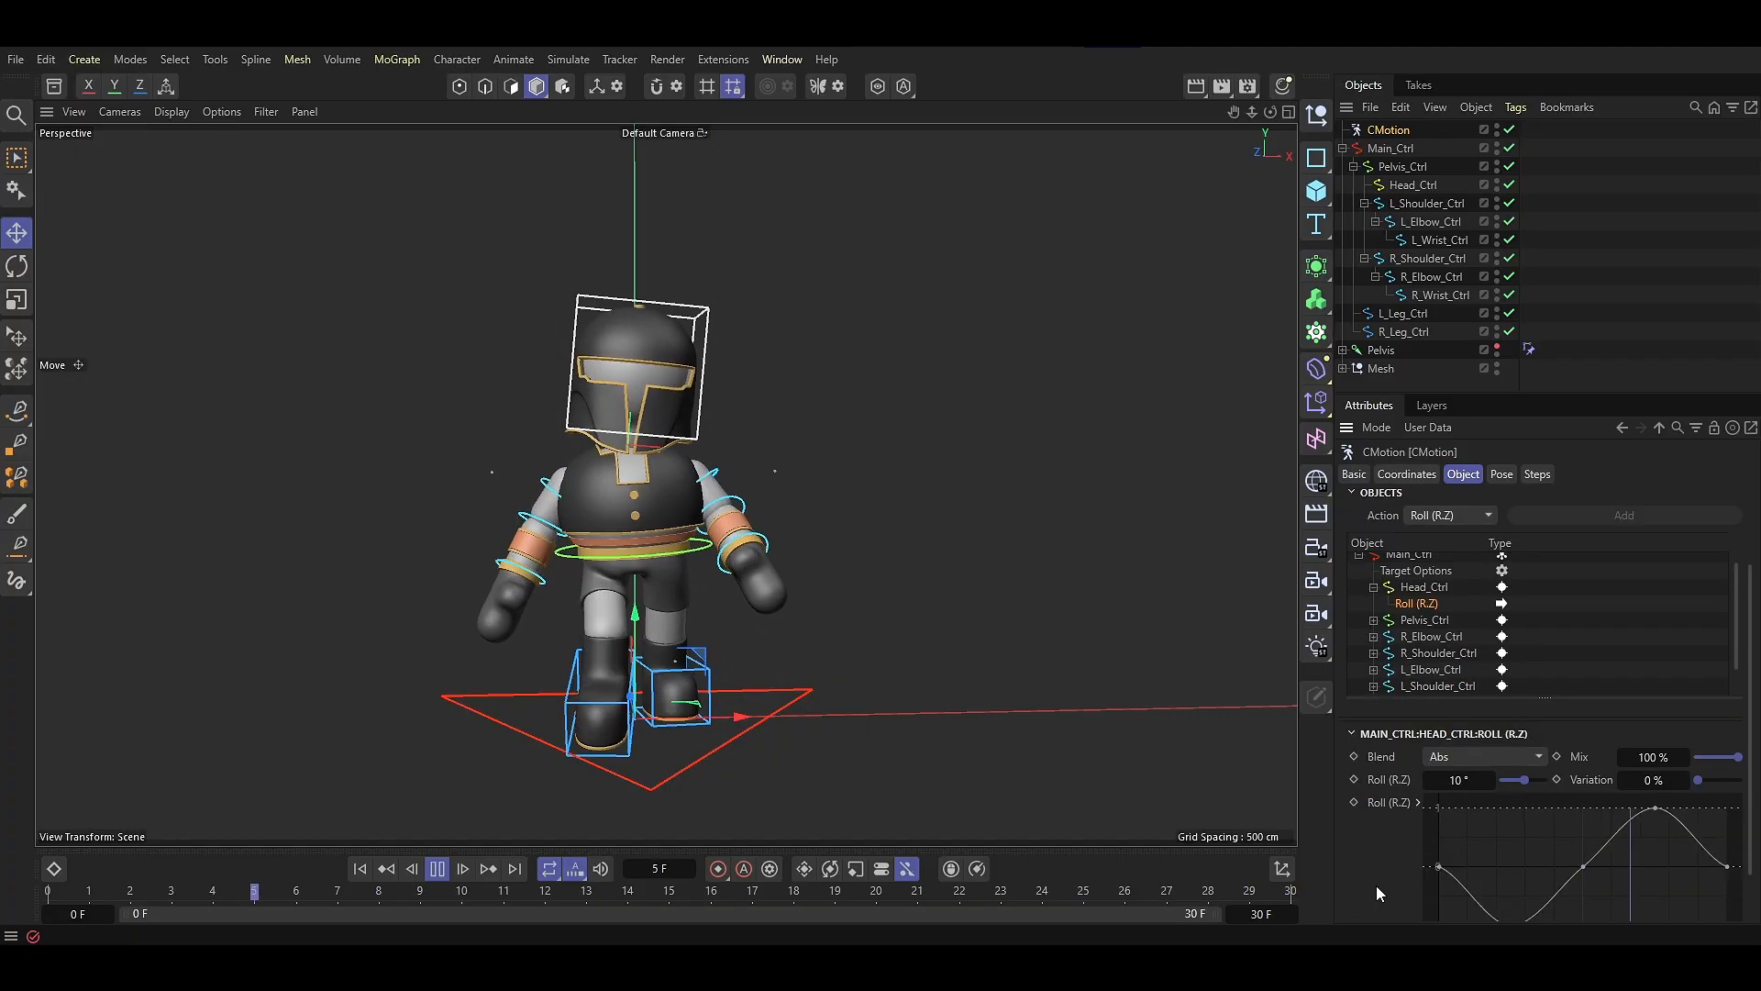
double_click(1457, 781)
text(3)
key(Return)
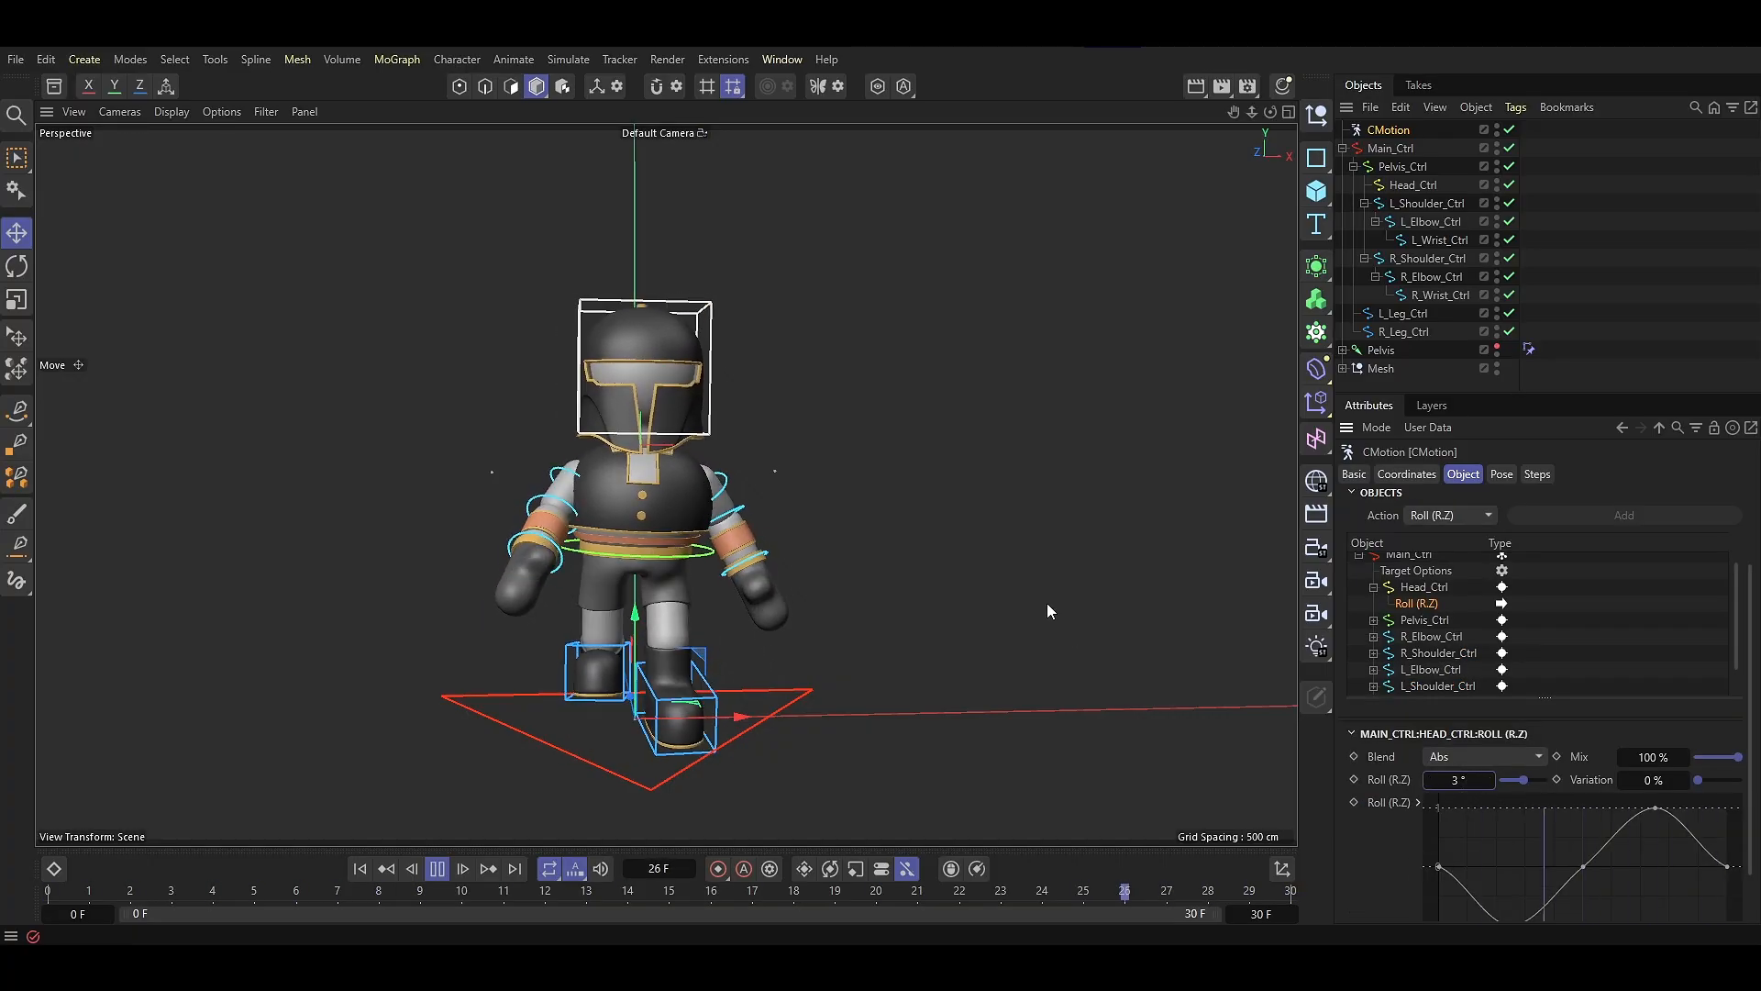
click(1038, 573)
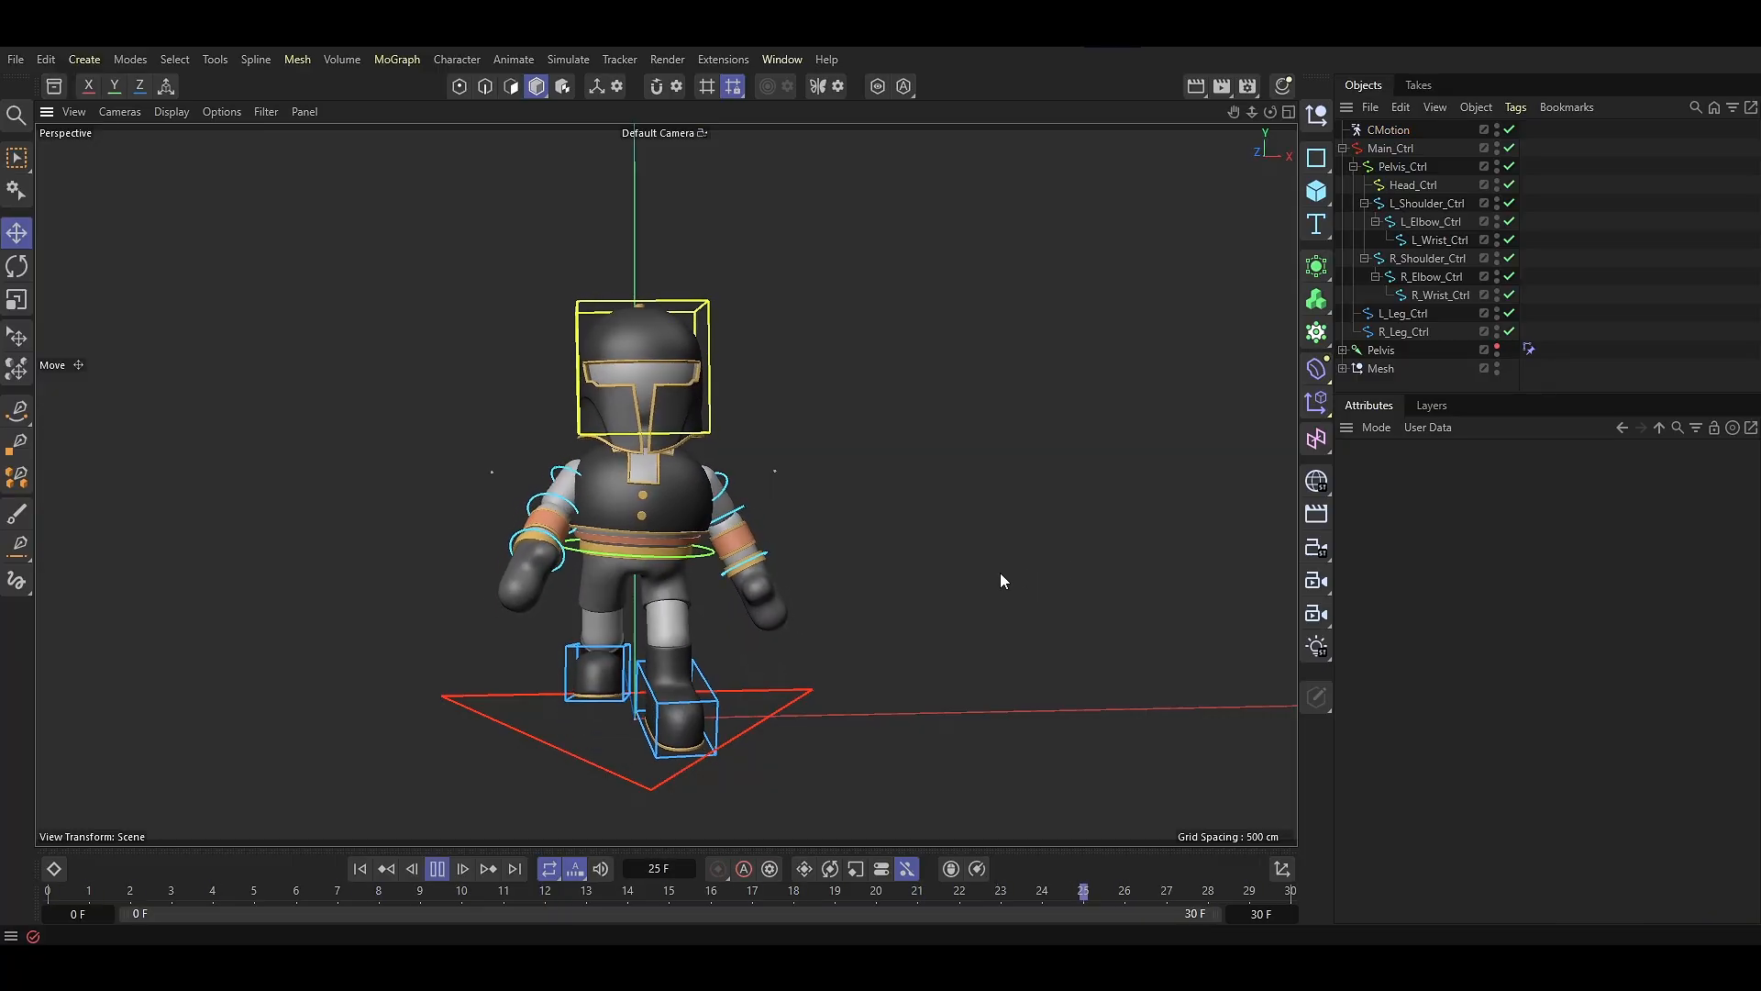
alt+drag(1000, 572, 908, 522)
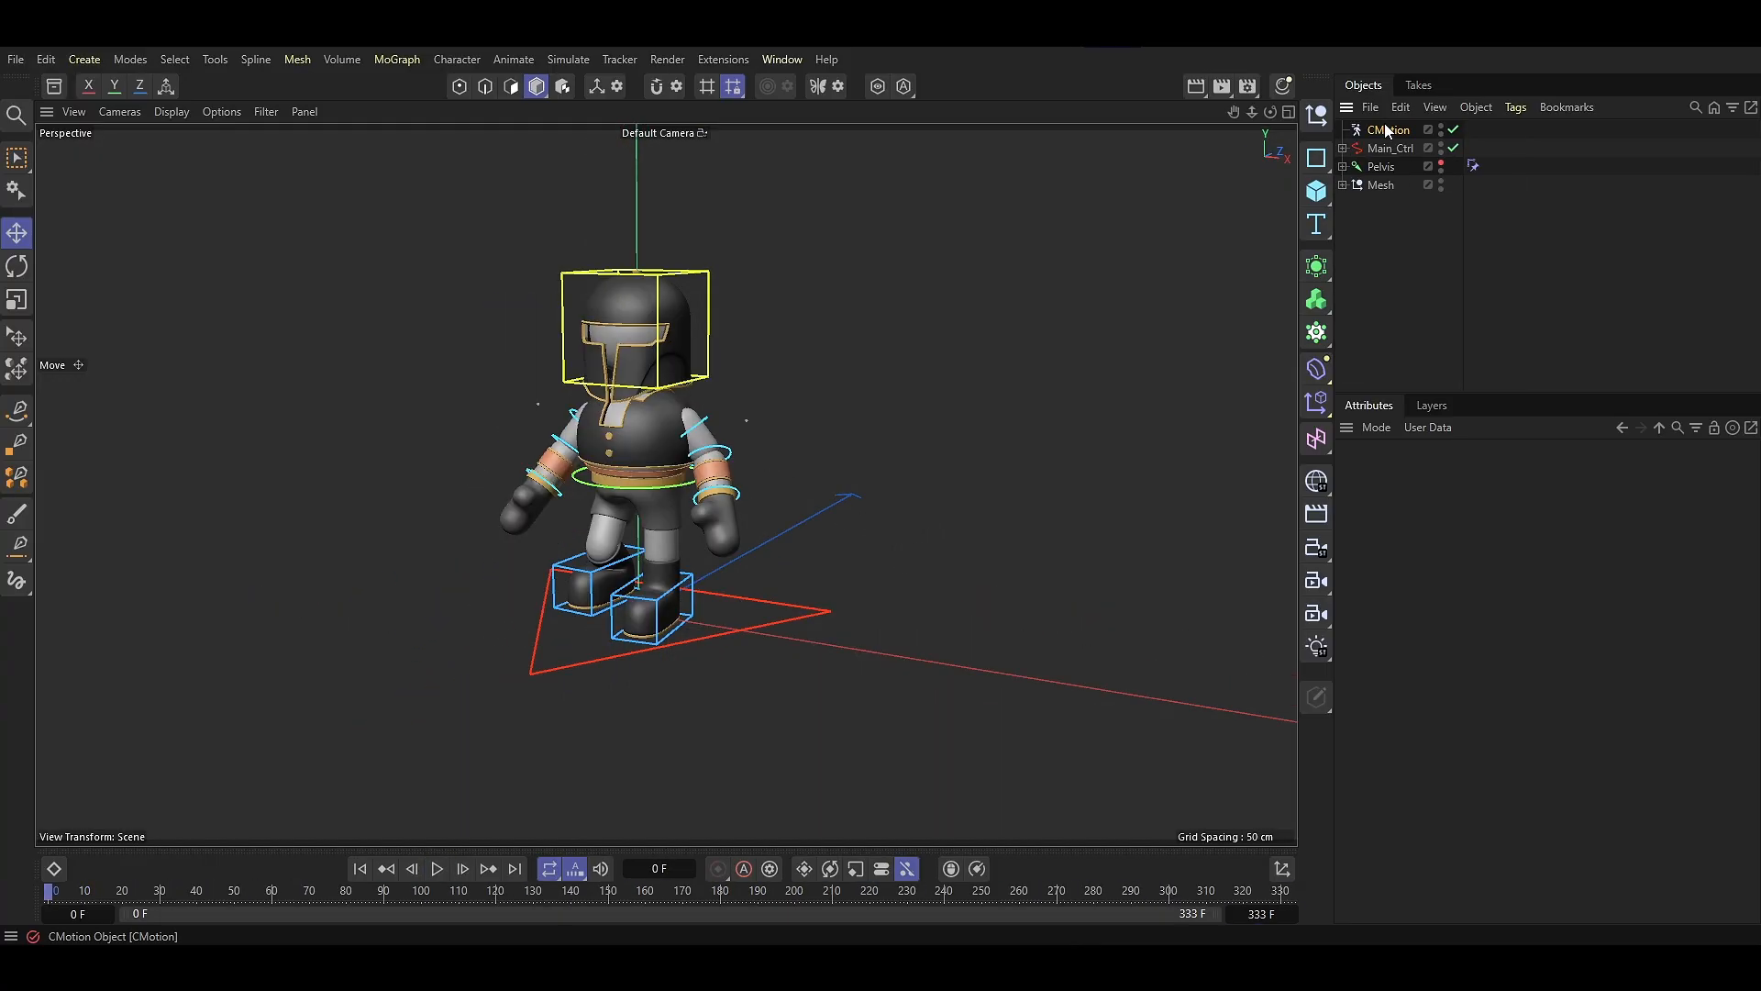
Switch the CMotion object's Walk type from Static to Line
click(1386, 129)
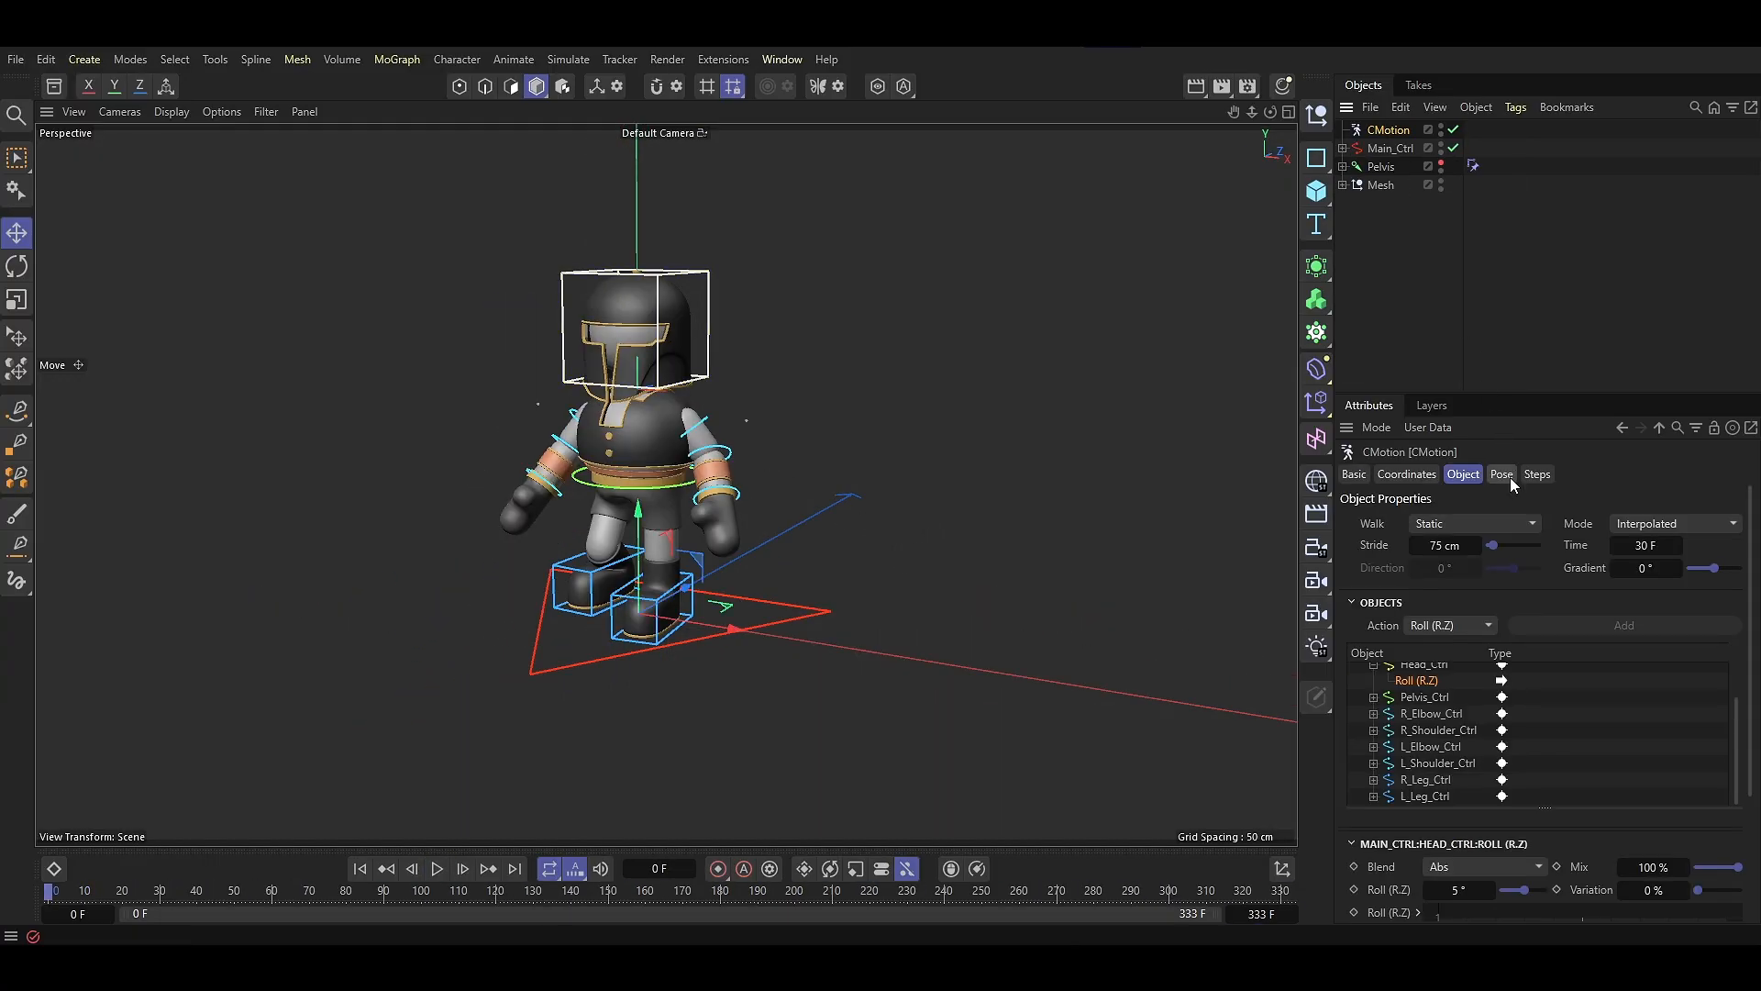
click(1455, 526)
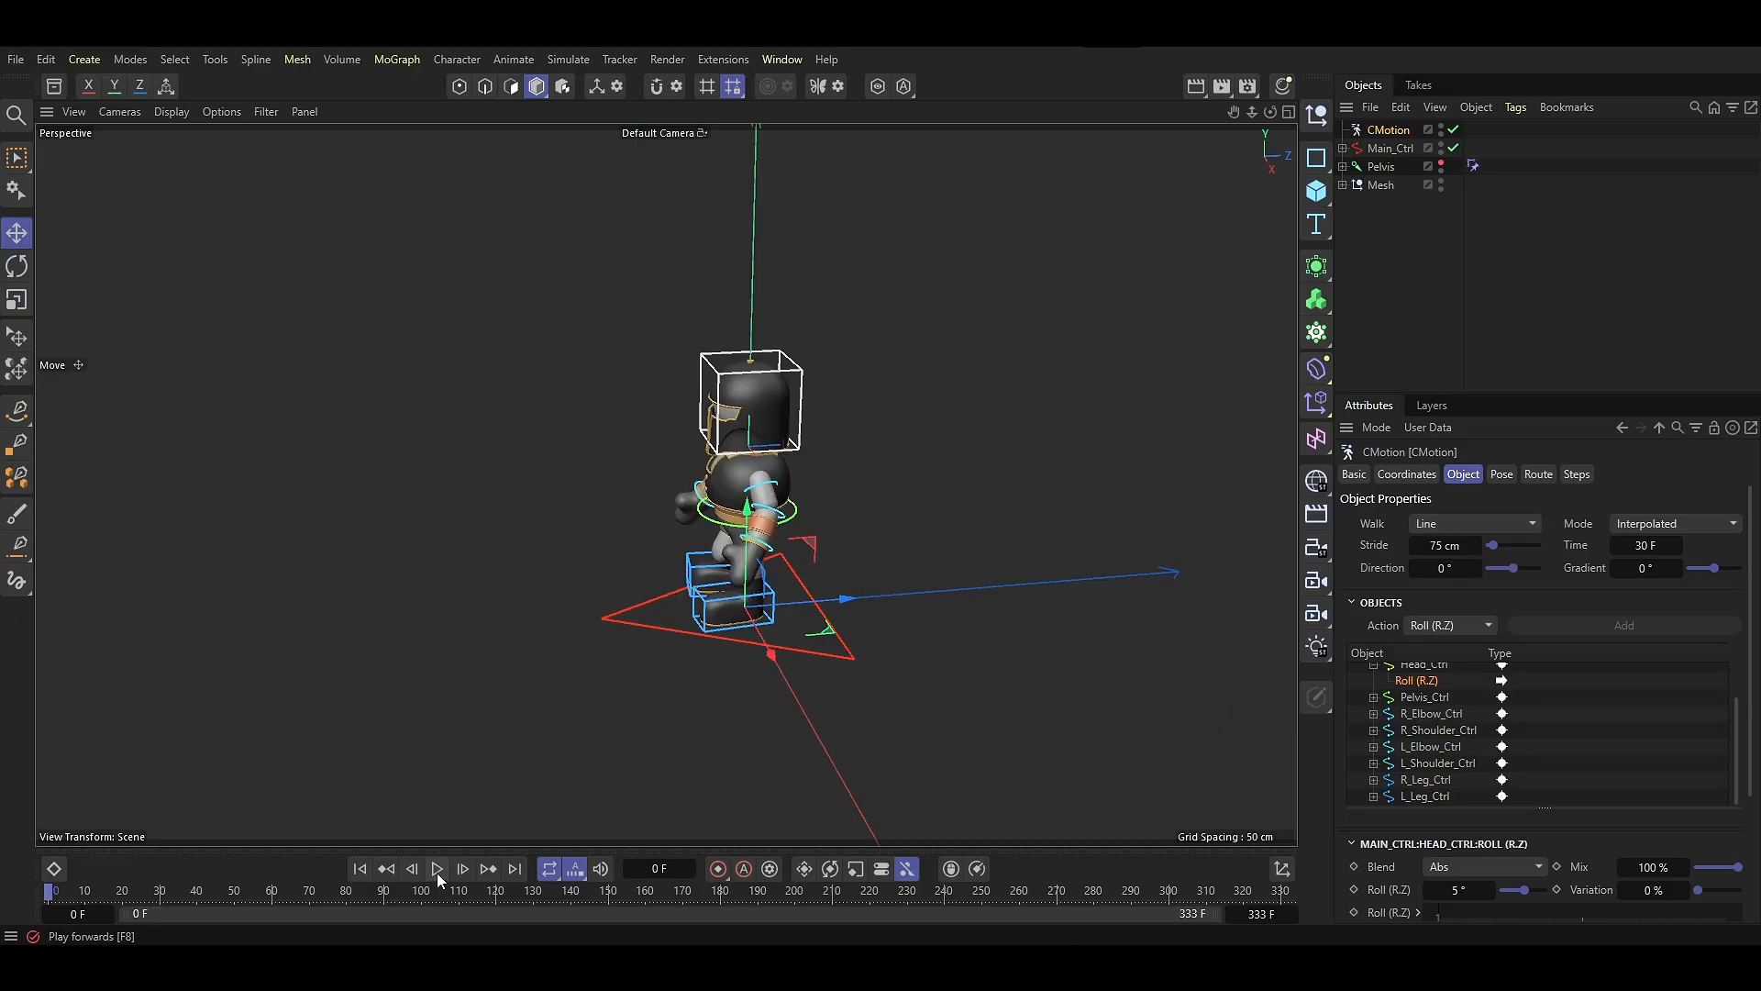
Play the straight-line walk and watch the character from a wider angle
click(437, 869)
alt+drag(509, 744, 457, 727)
alt+middle_drag(417, 720, 521, 694)
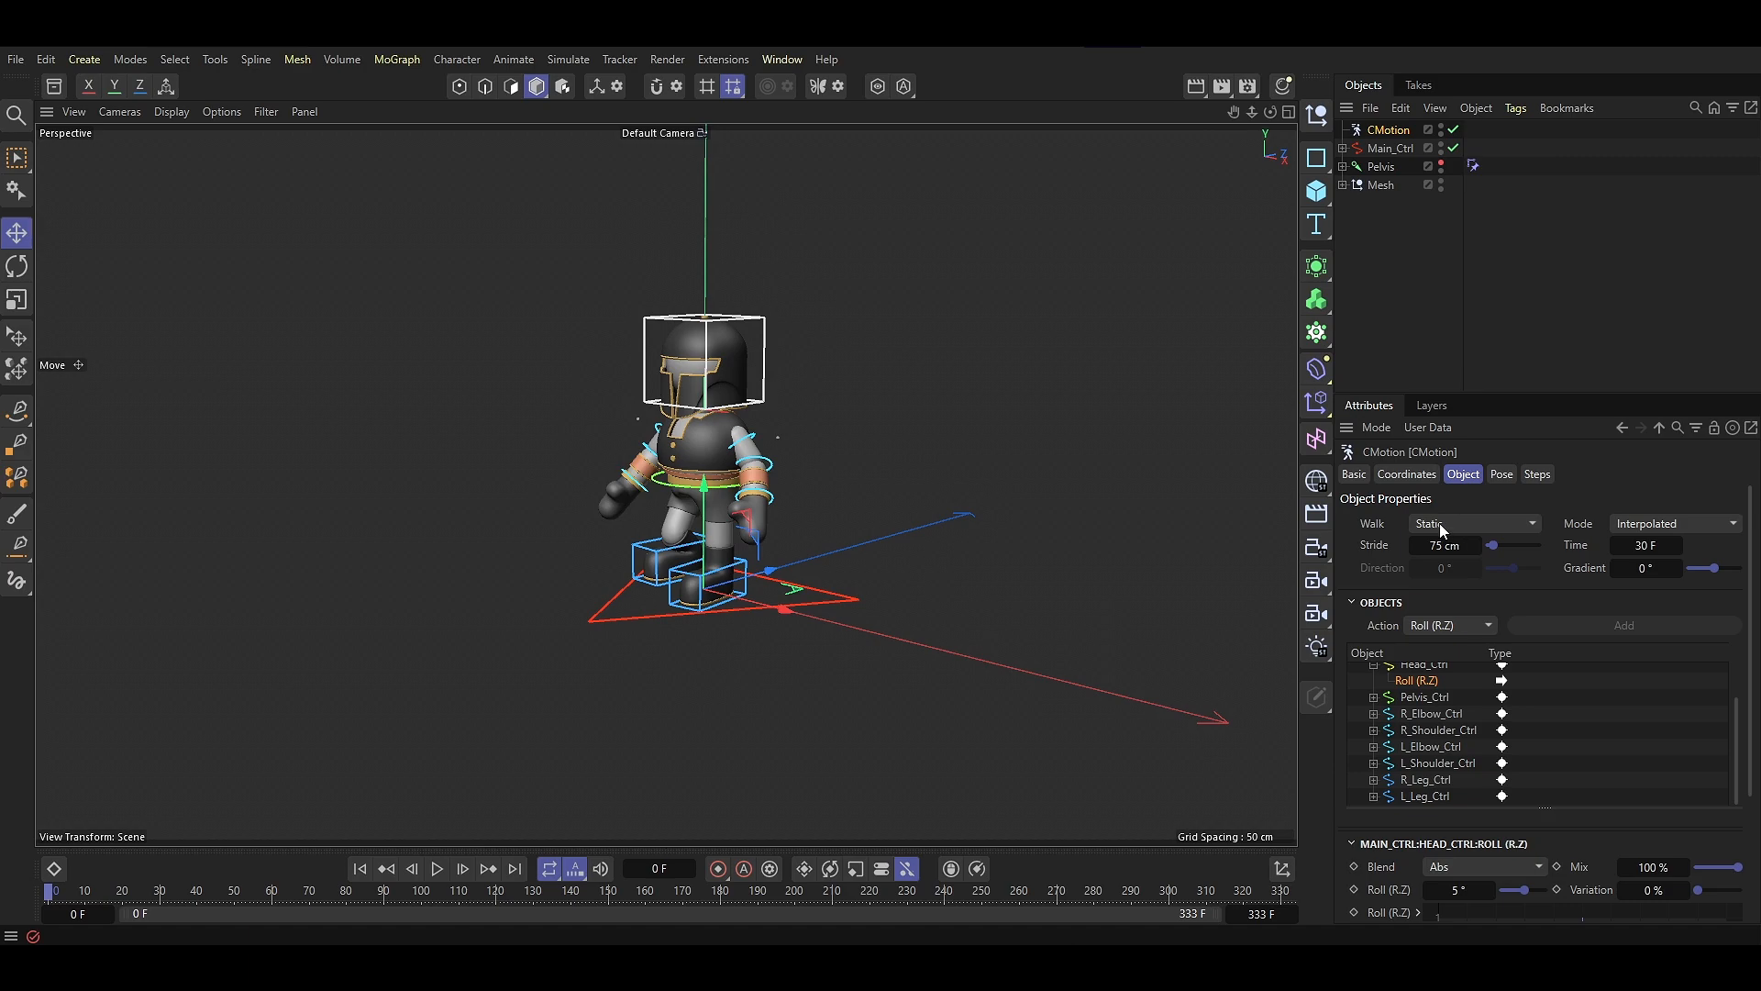
Set the CMotion Walk type to Path and draw a winding Bezier spline in the top view, starting at the character
click(1442, 528)
click(1445, 598)
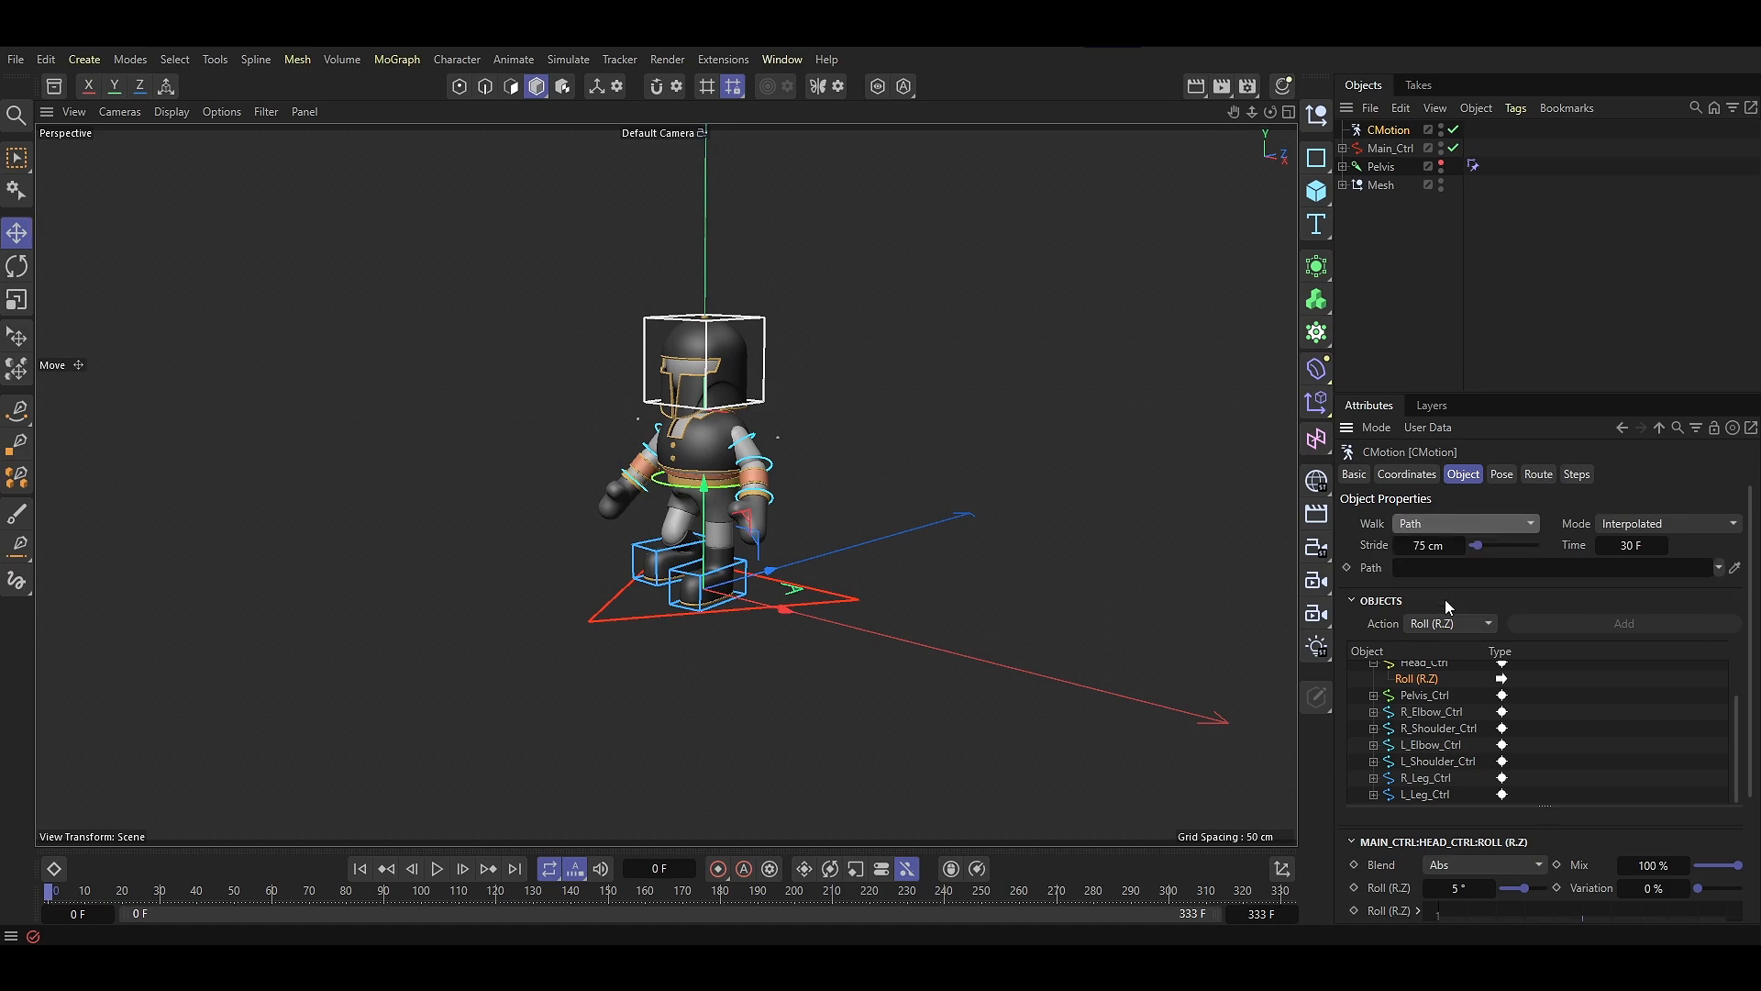
key(F2)
click(18, 411)
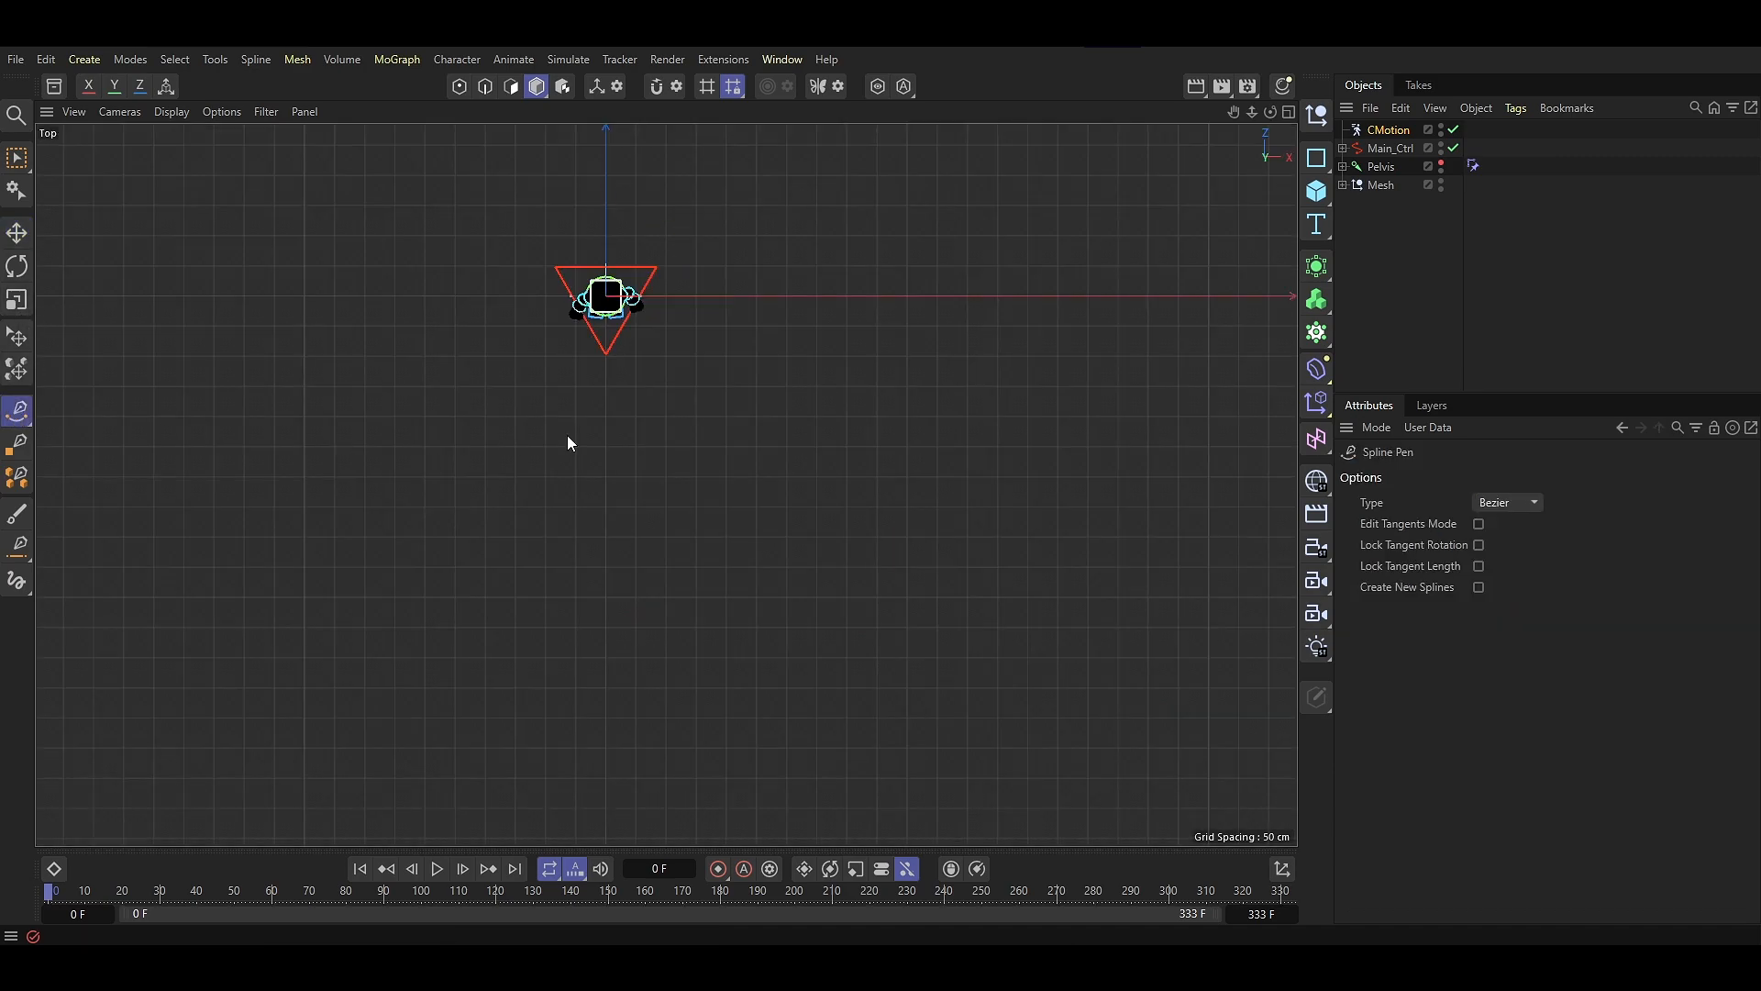
click(609, 332)
drag(569, 417, 537, 428)
drag(734, 675, 735, 711)
alt+middle_drag(735, 711, 778, 503)
drag(690, 624, 618, 620)
drag(443, 635, 417, 674)
alt+middle_drag(416, 674, 243, 510)
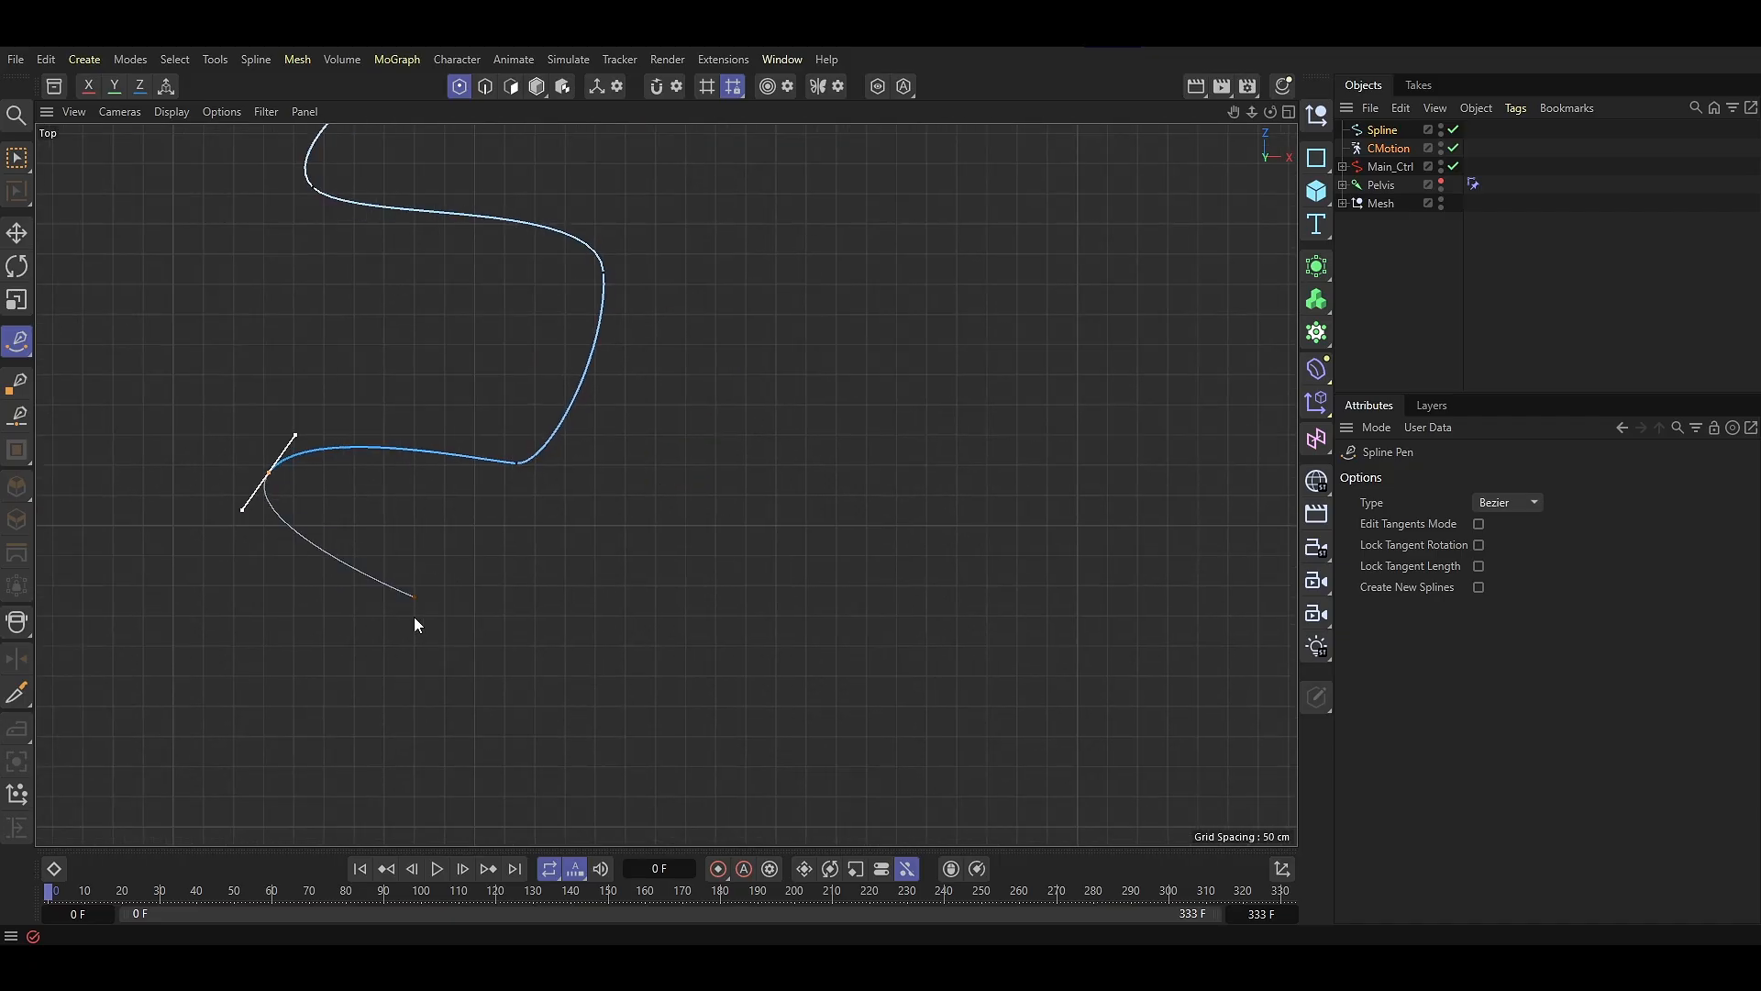
Assign the drawn Spline as the CMotion object's Path
key(F1)
click(1390, 147)
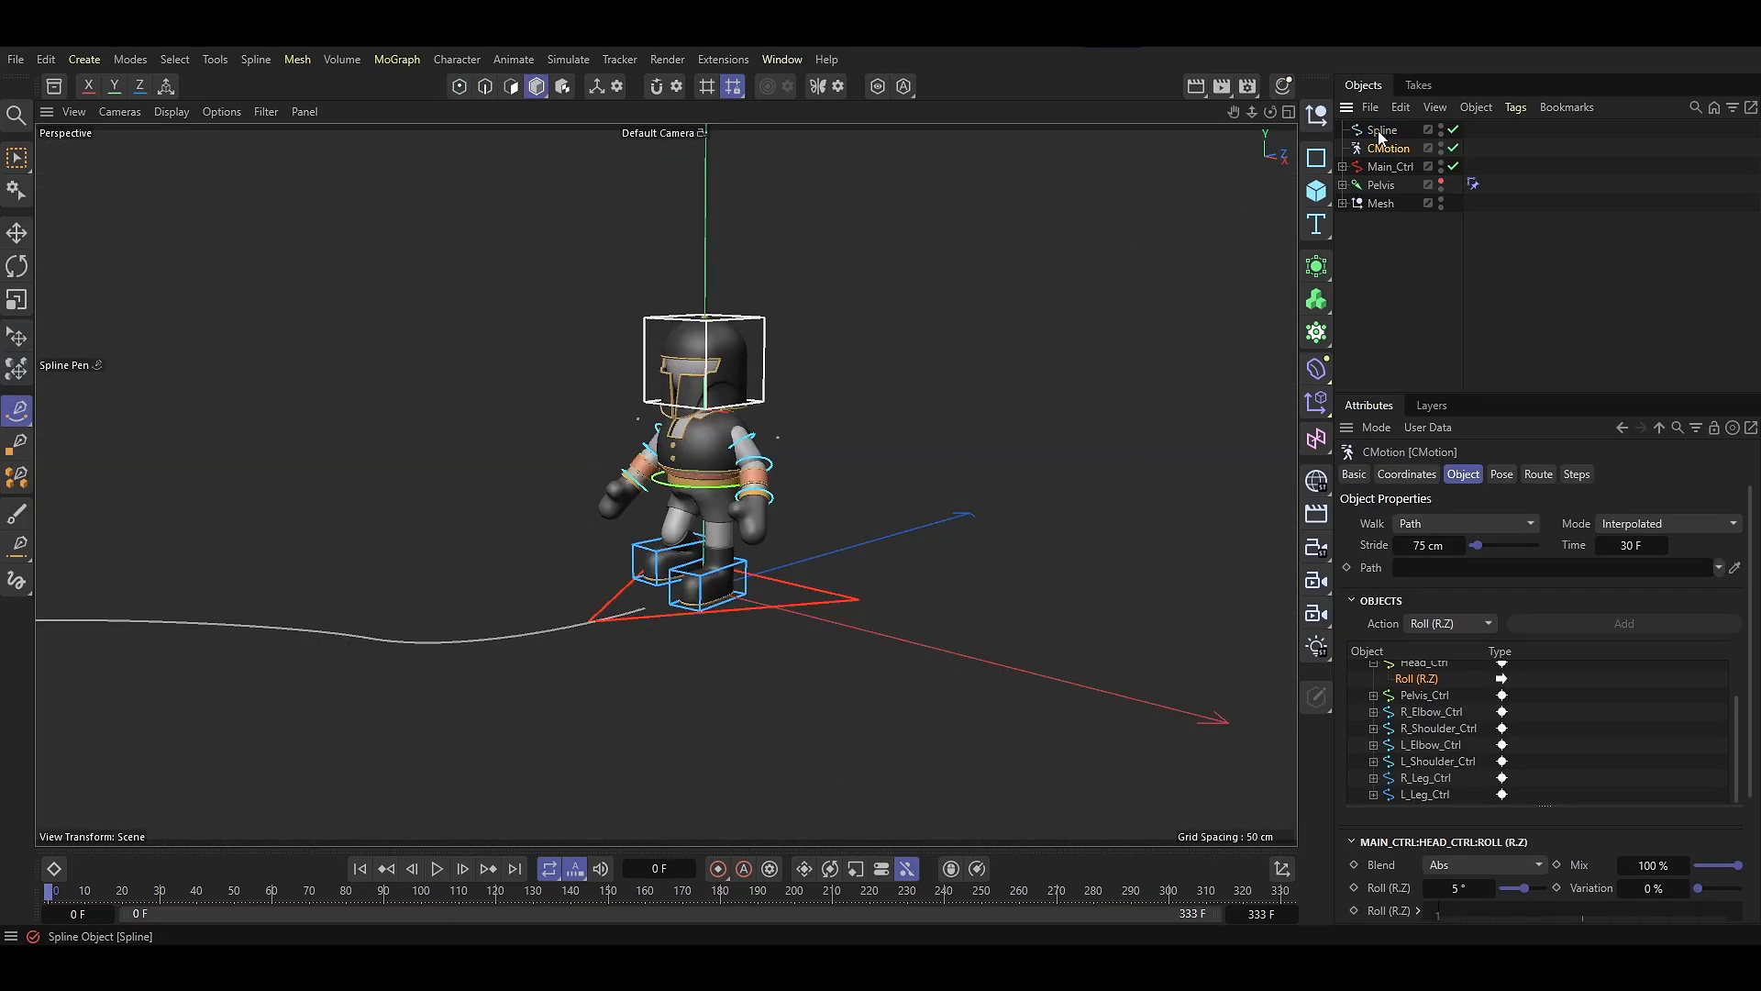
drag(1426, 573, 1424, 568)
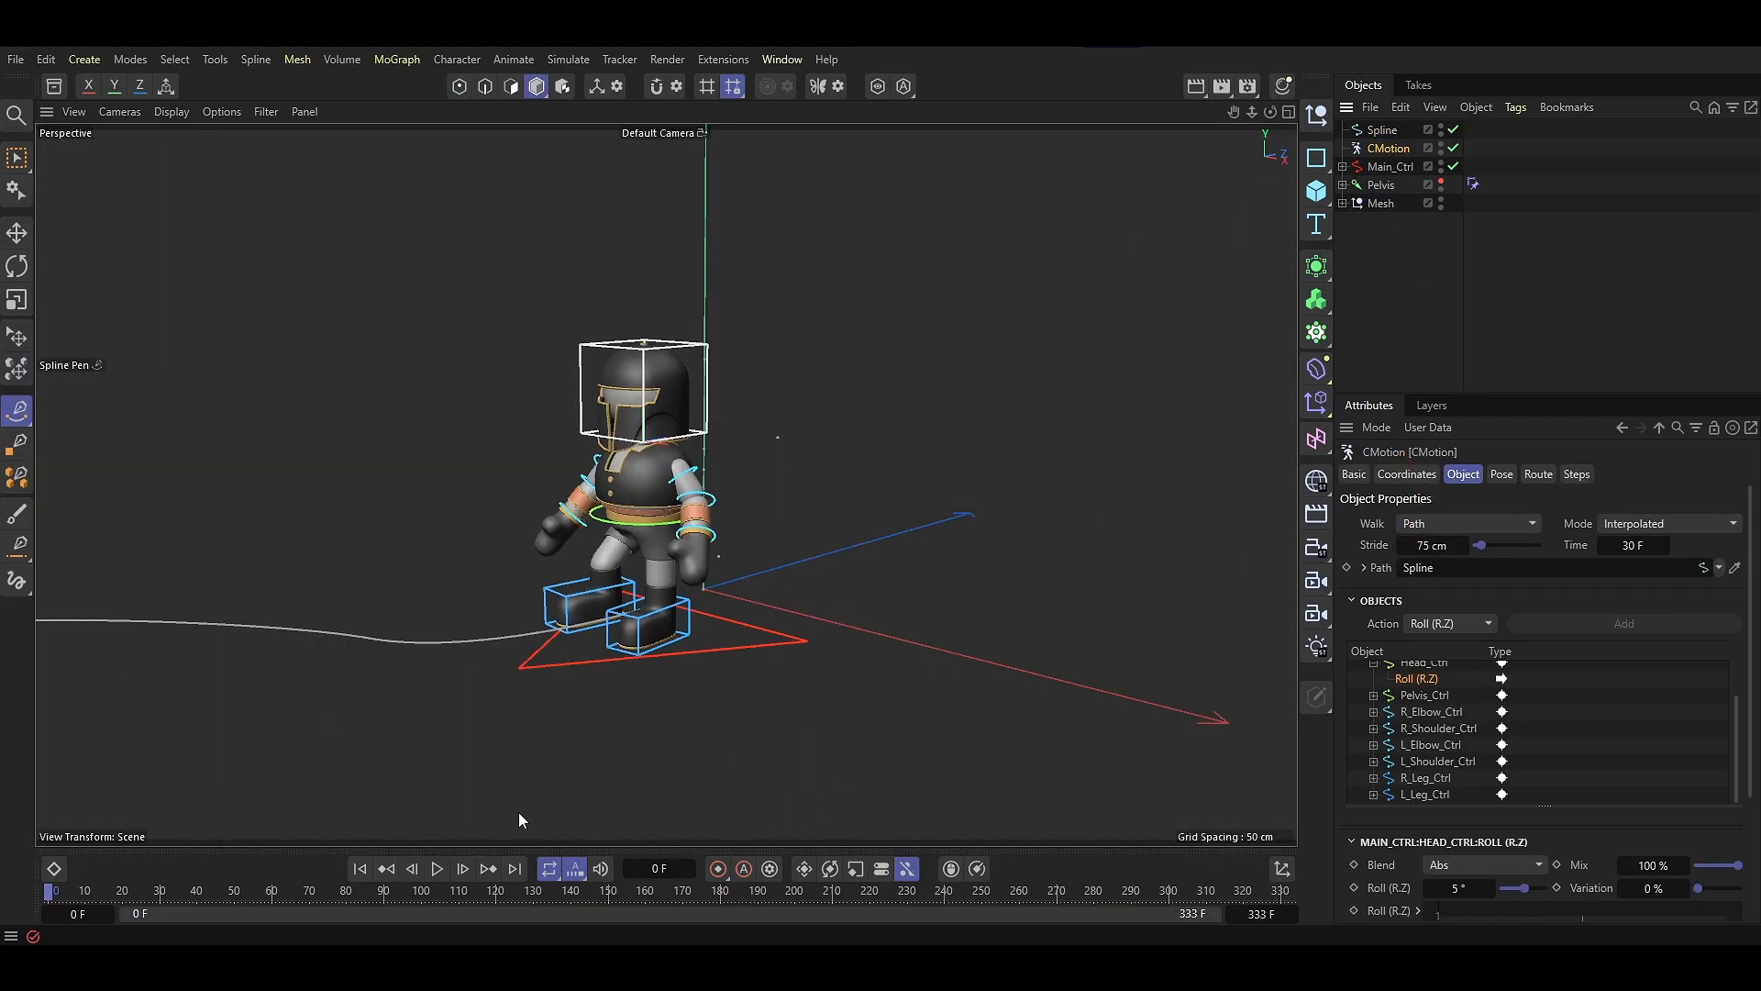
Play the walk along the spline, watch the character follow the curves, and return the animation to the first frame
click(435, 871)
alt+middle_drag(454, 713, 881, 663)
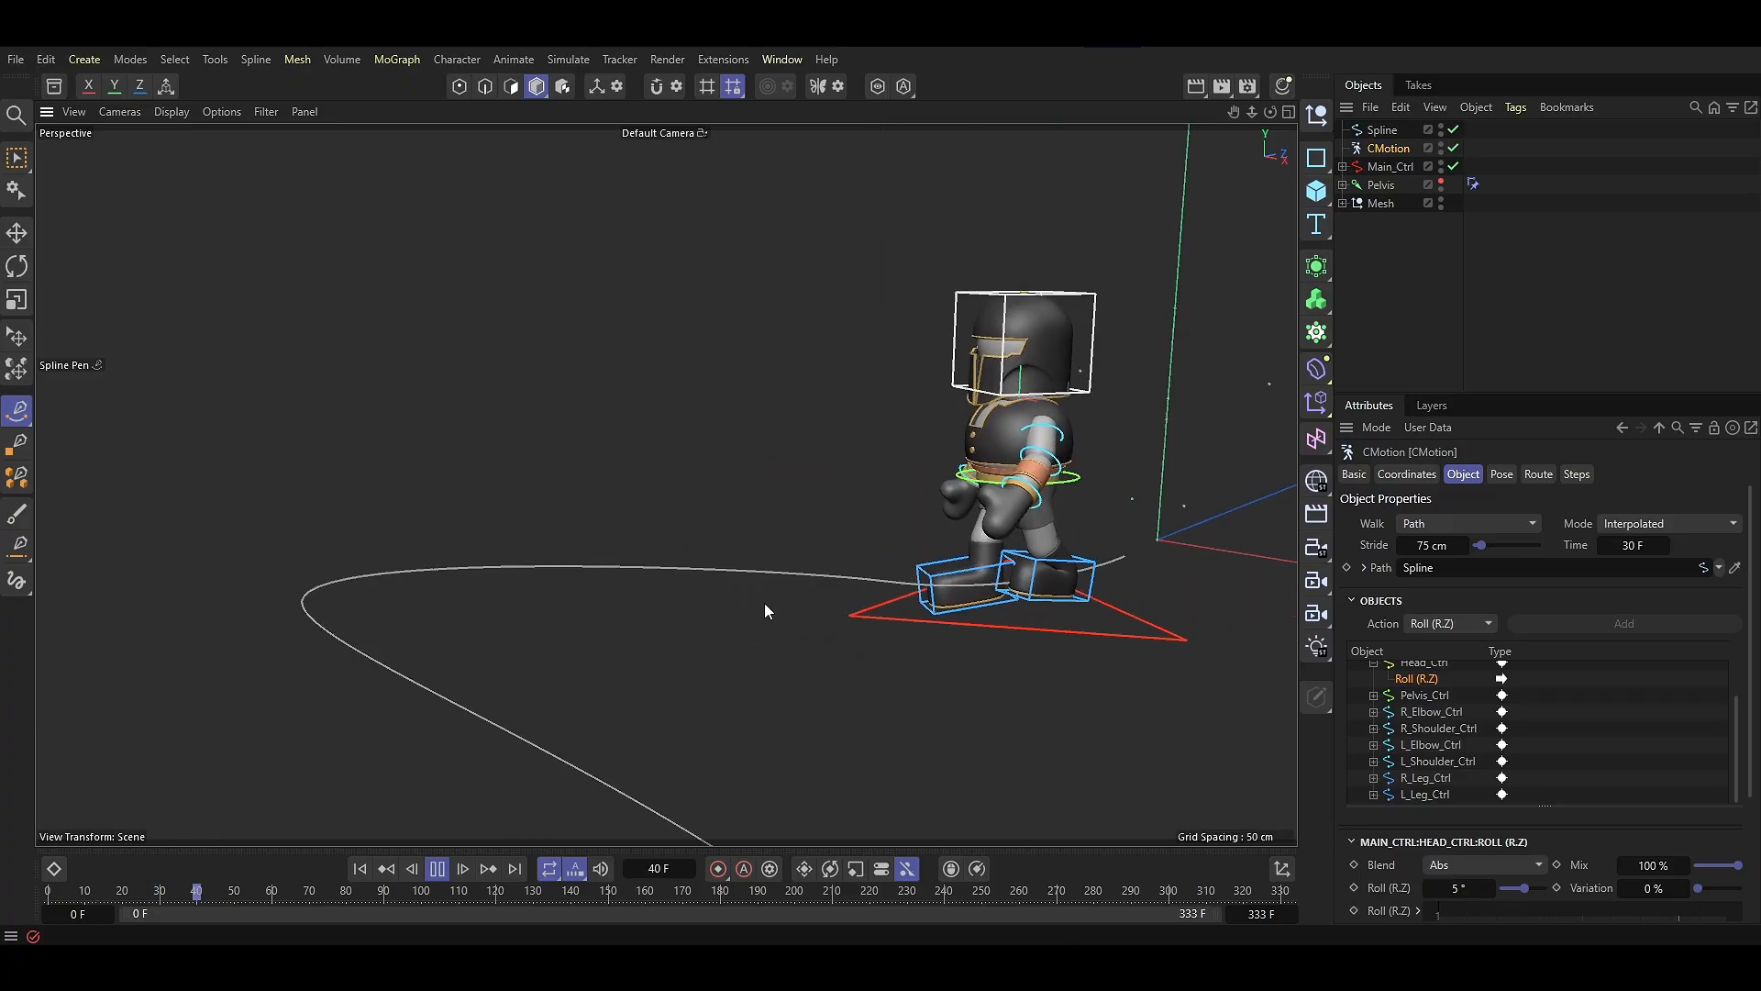
scroll(773, 606, down, 2)
alt+drag(779, 608, 731, 670)
alt+middle_drag(508, 697, 765, 390)
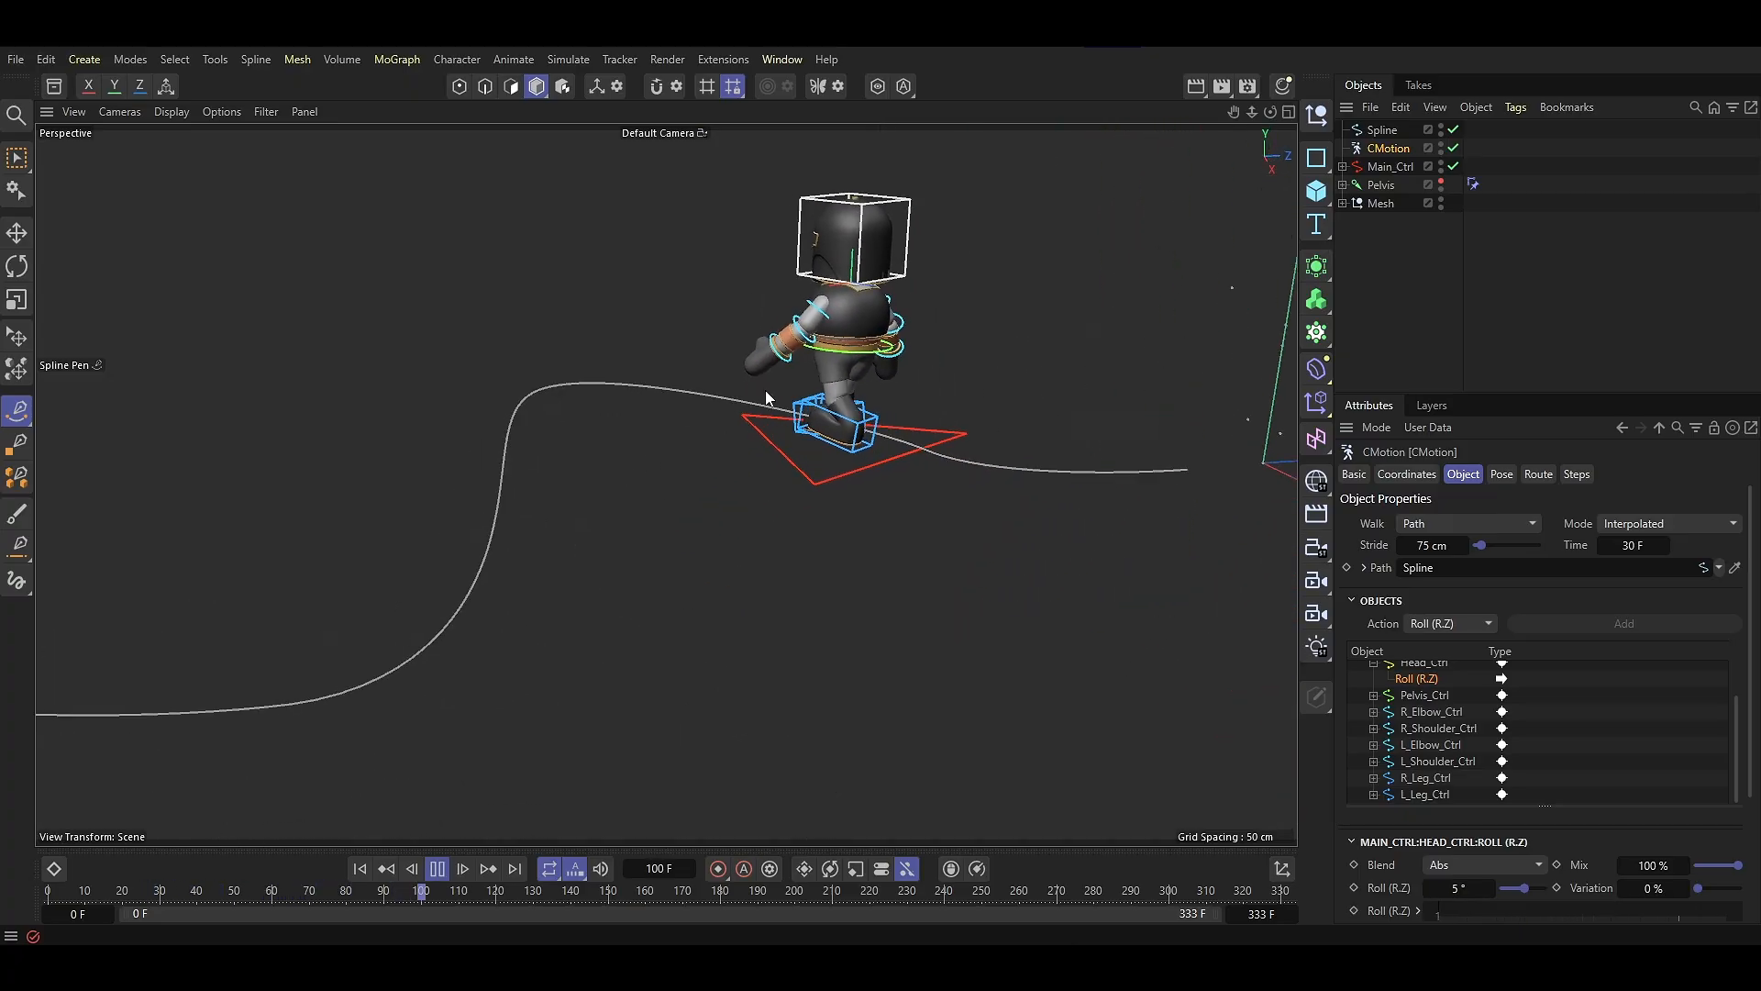
alt+drag(576, 605, 582, 597)
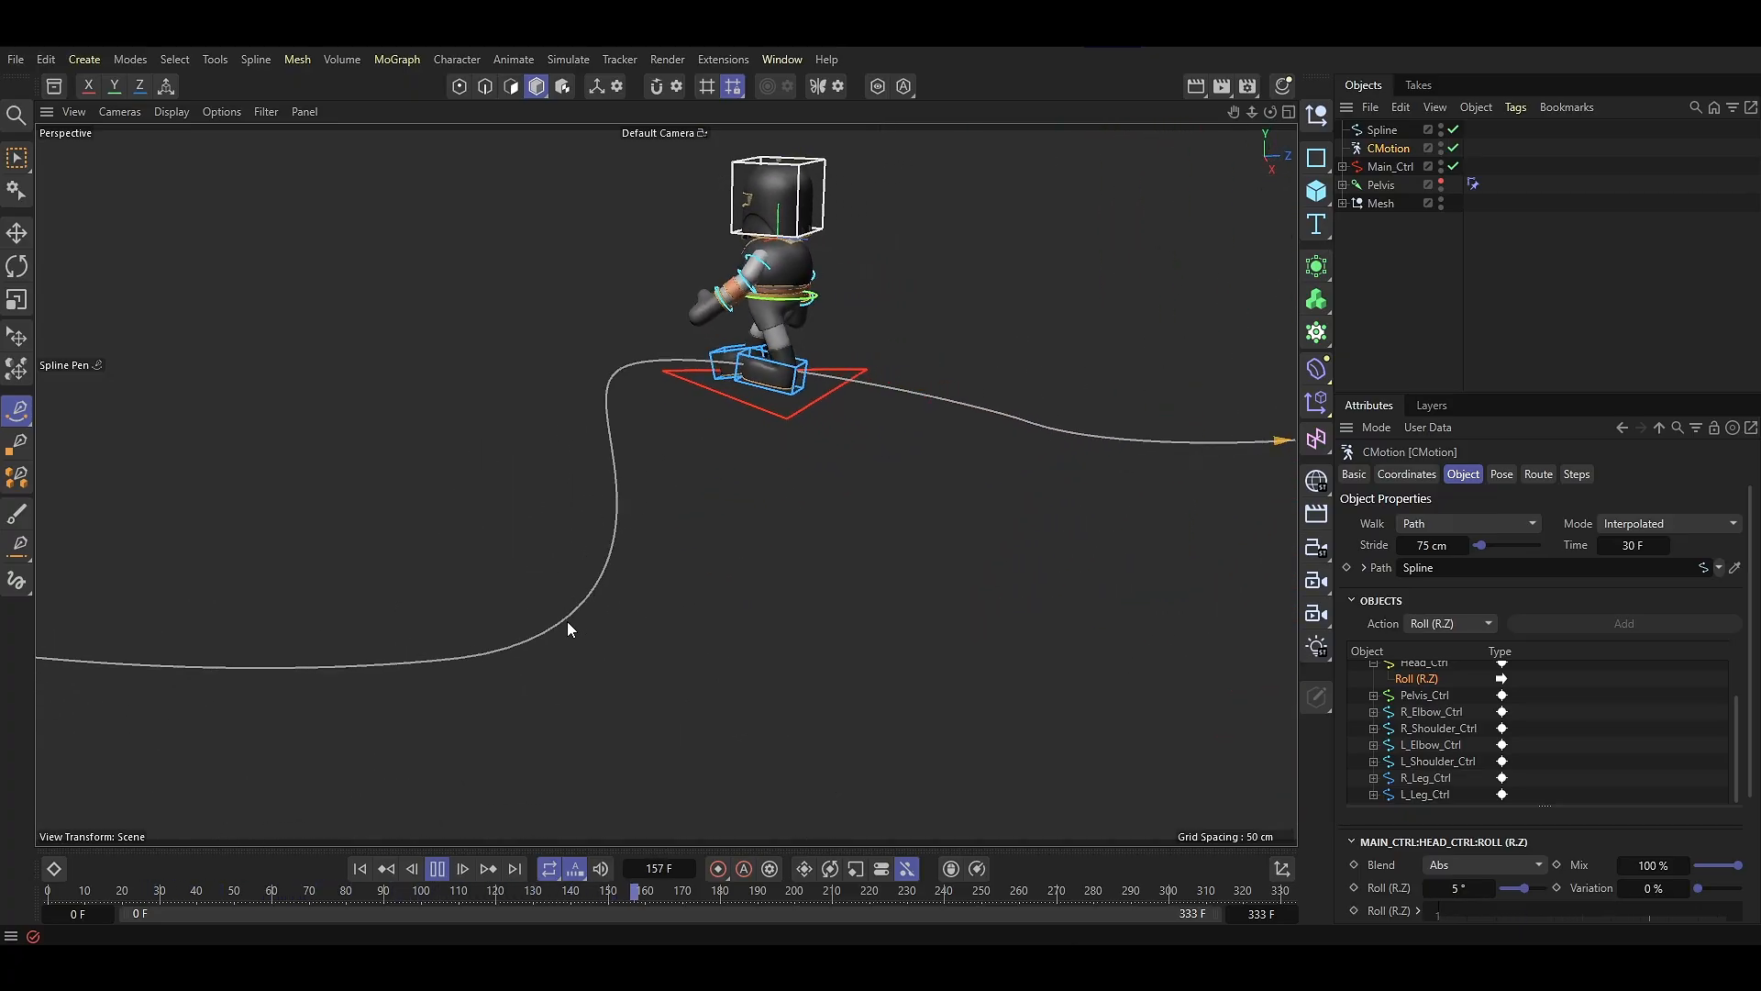
alt+drag(533, 660, 500, 720)
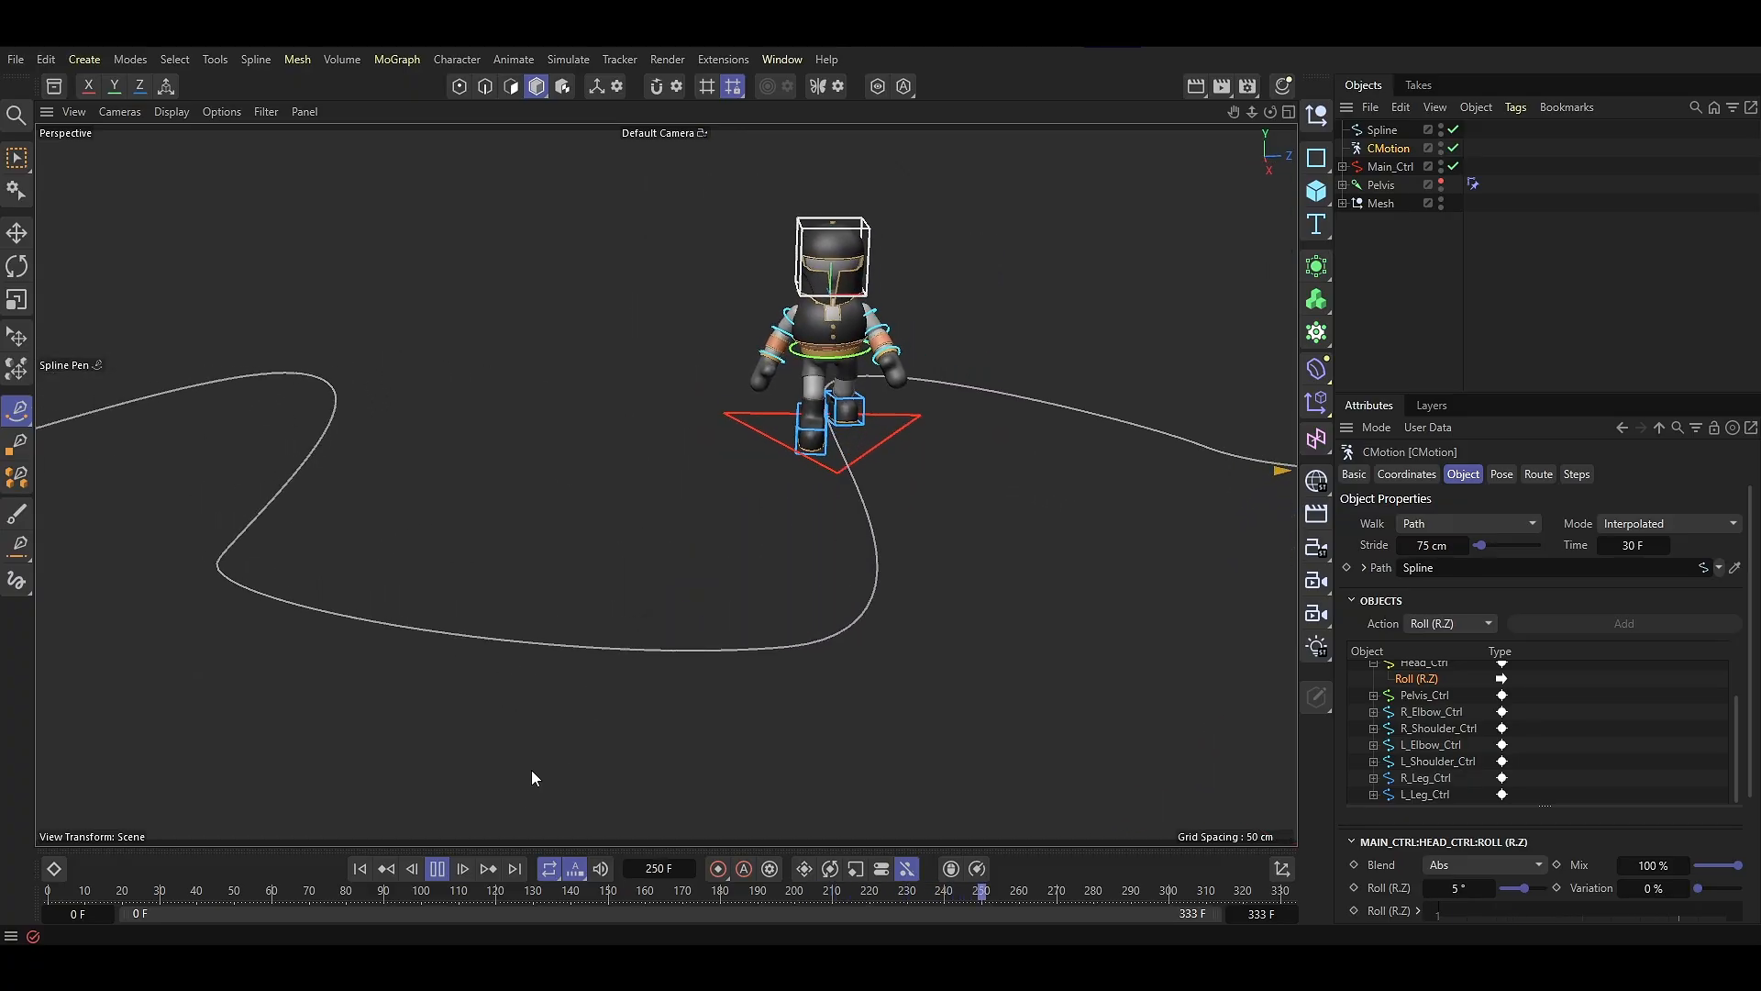
click(363, 868)
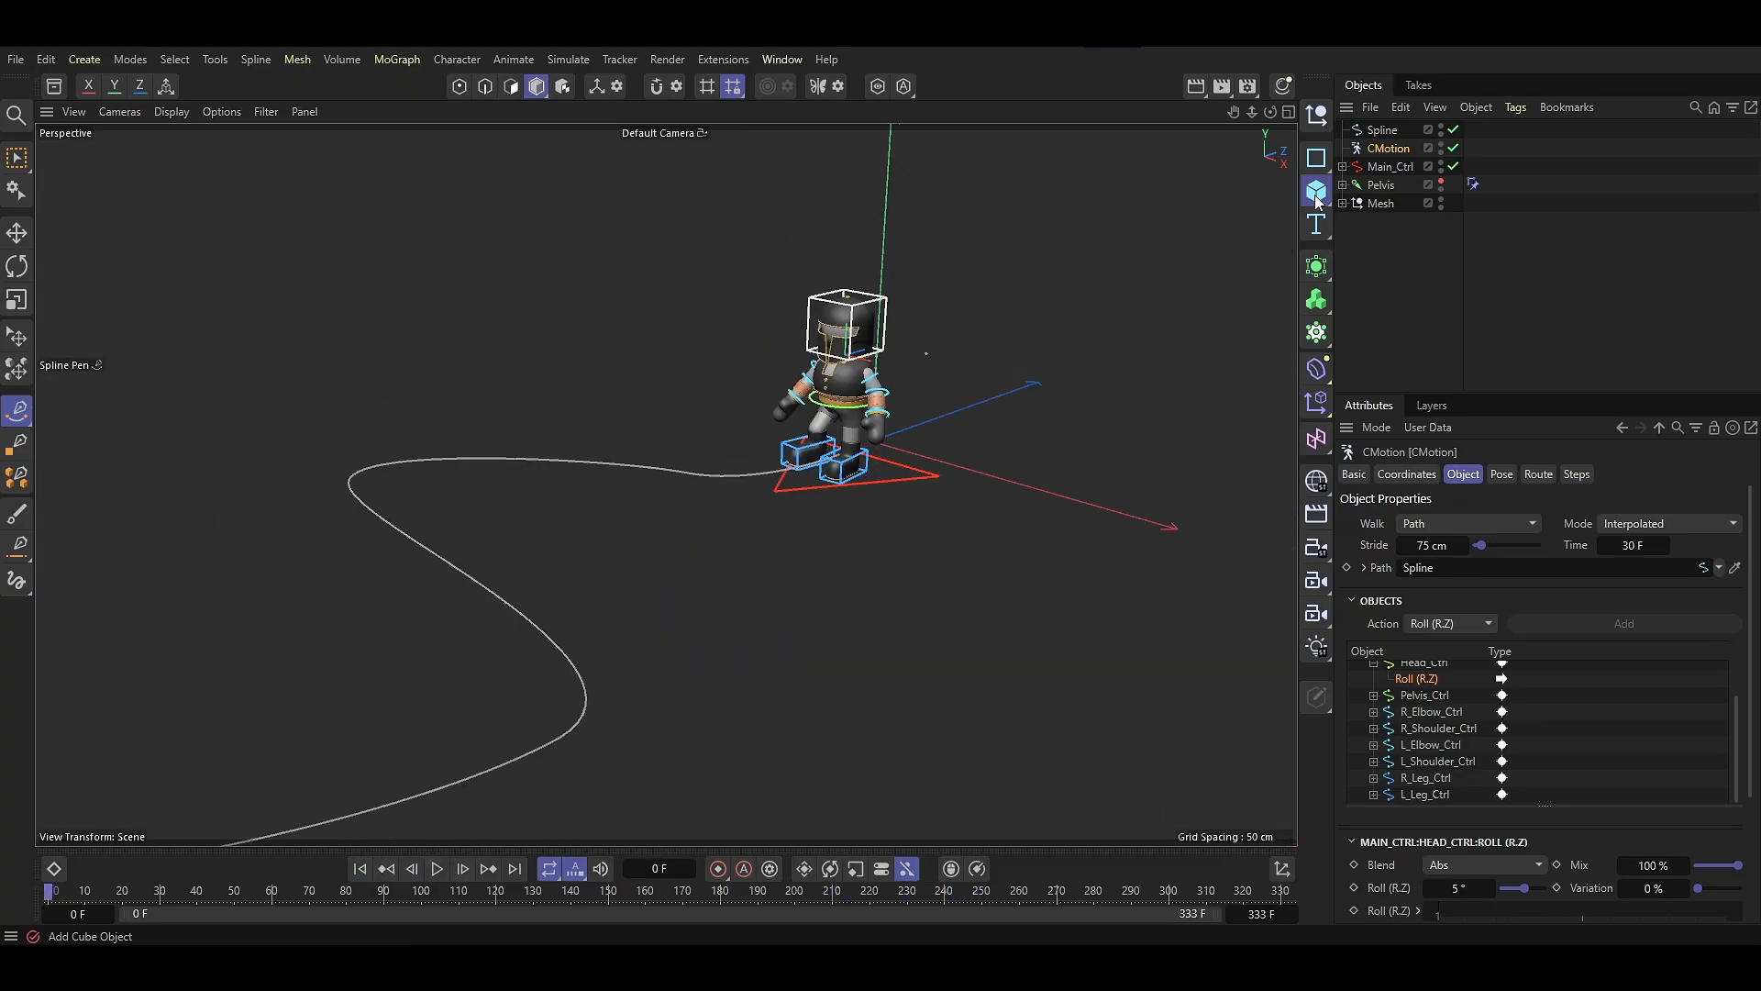
Add a Landscape object, scale it up, and place it beneath the character's walking path
drag(1316, 193, 1516, 354)
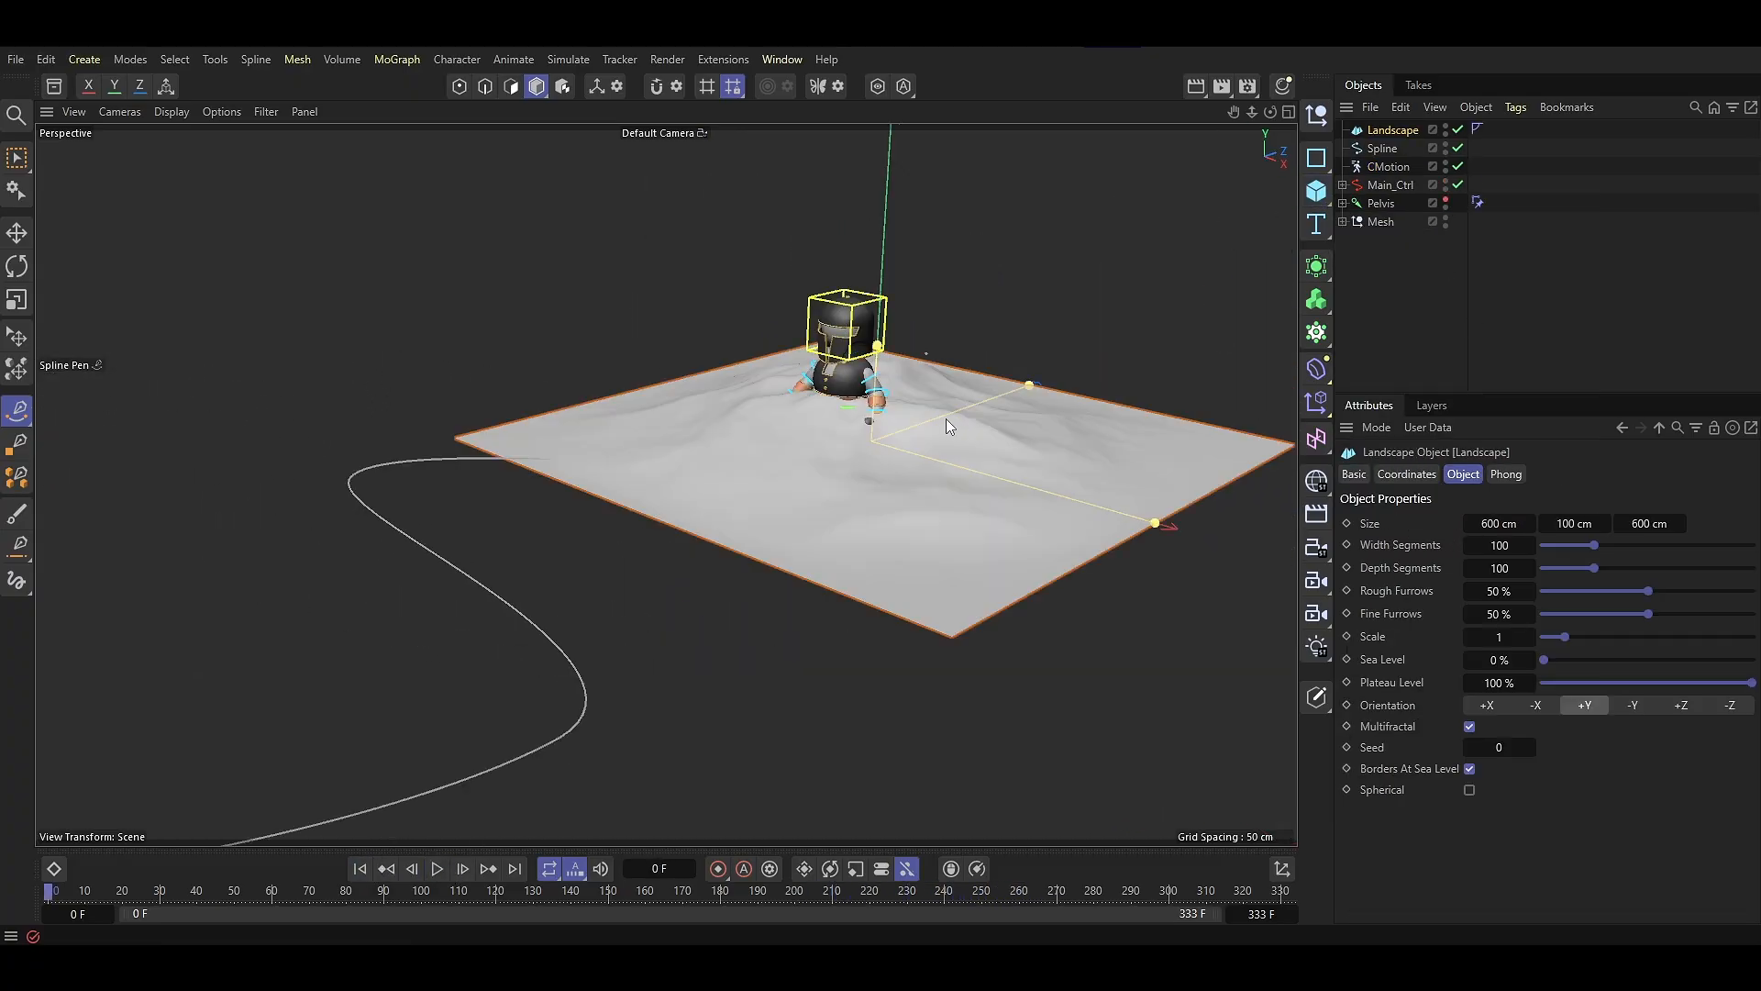
key(t)
drag(932, 421, 734, 331)
key(e)
Assign the Landscape as the Surface in the CMotion object's Route settings and play the walk over the terrain
click(1387, 166)
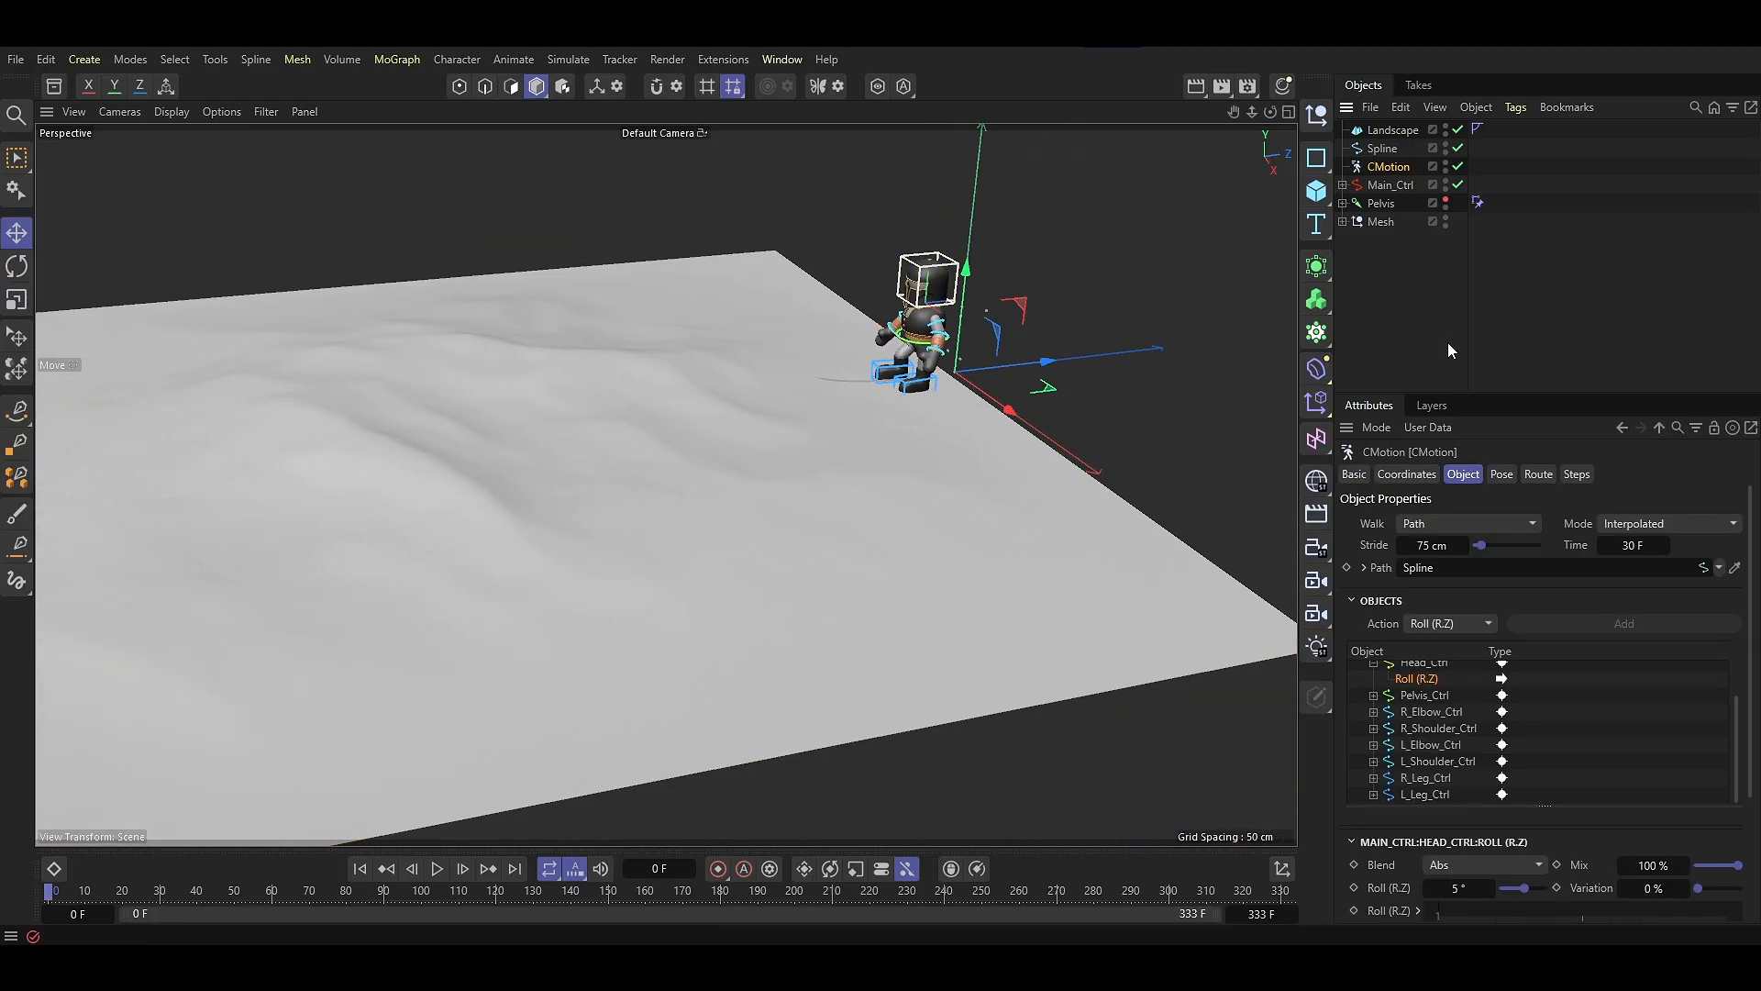
click(1540, 475)
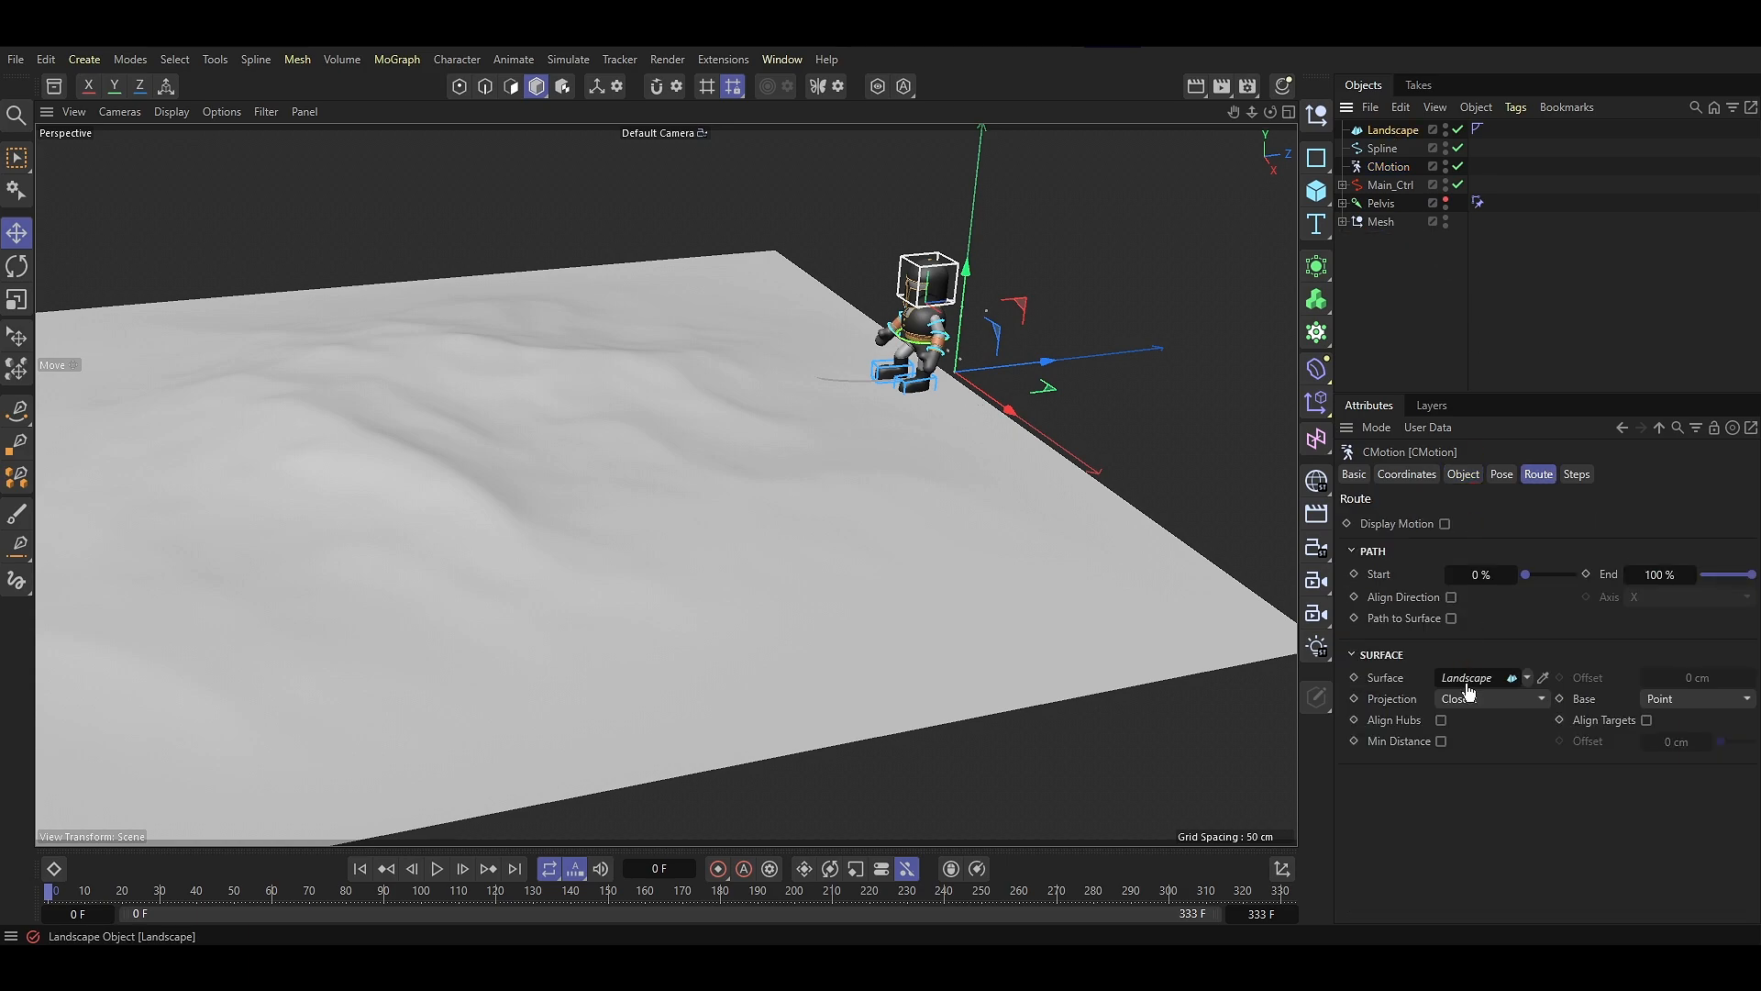
key(F8)
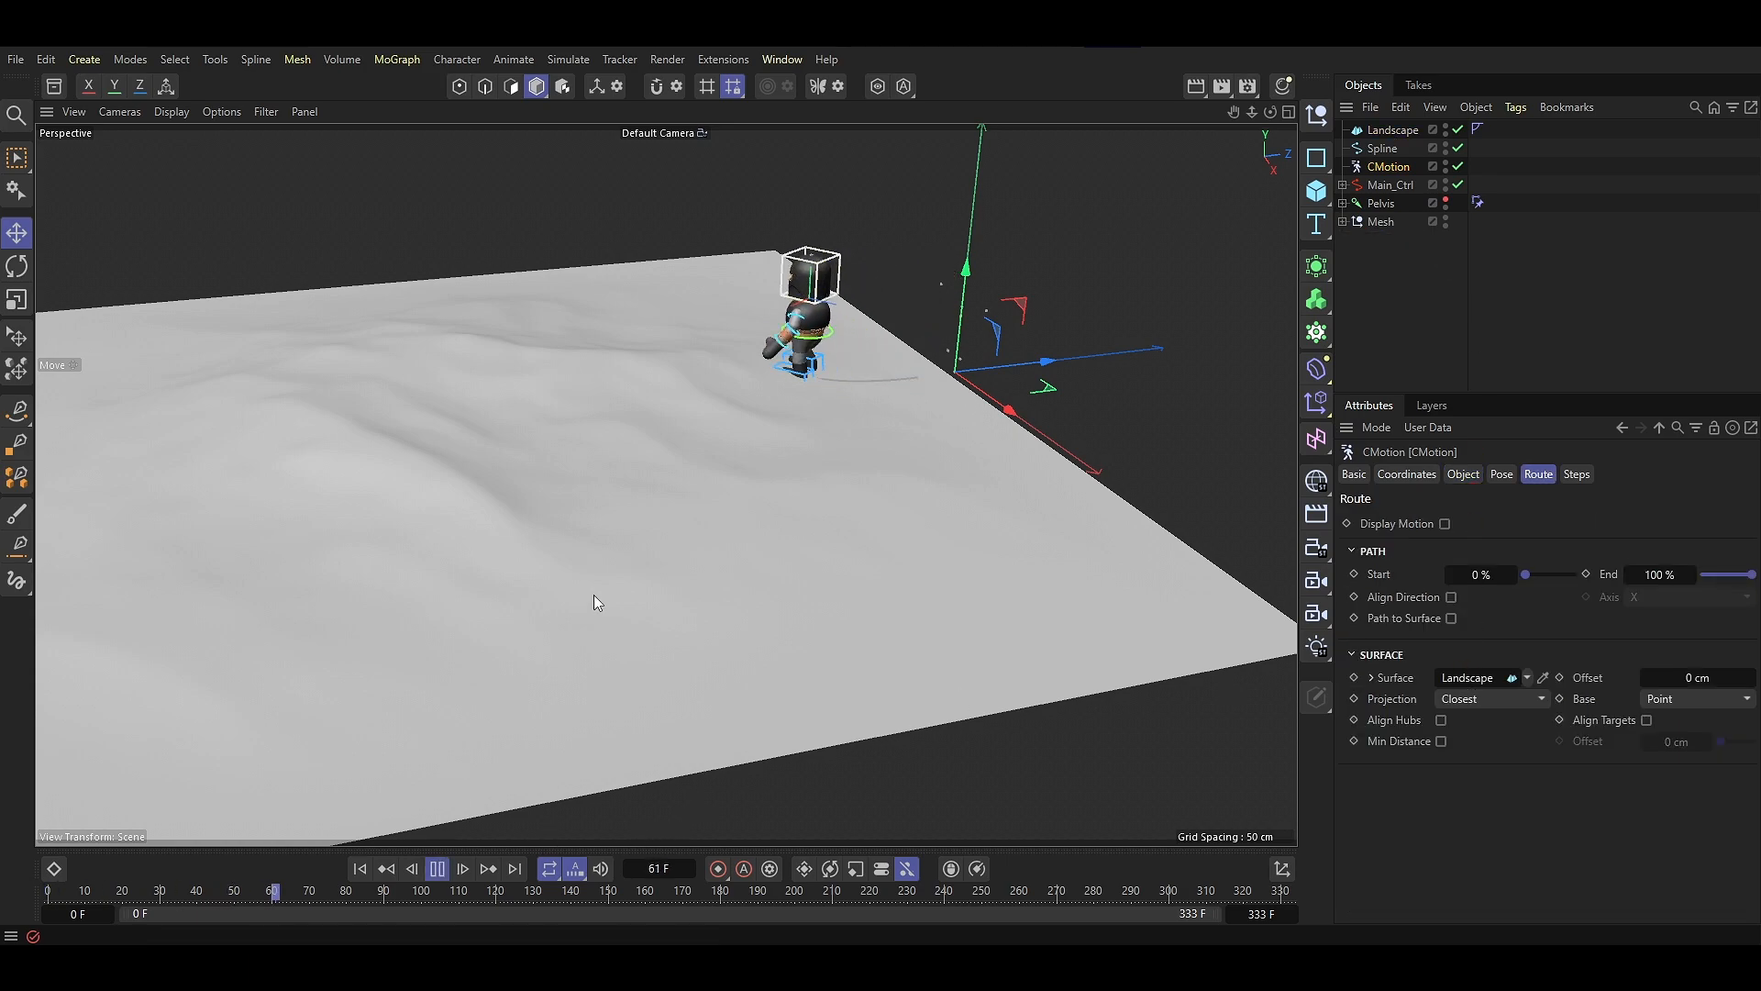
alt+drag(395, 450, 234, 454)
alt+drag(787, 417, 892, 446)
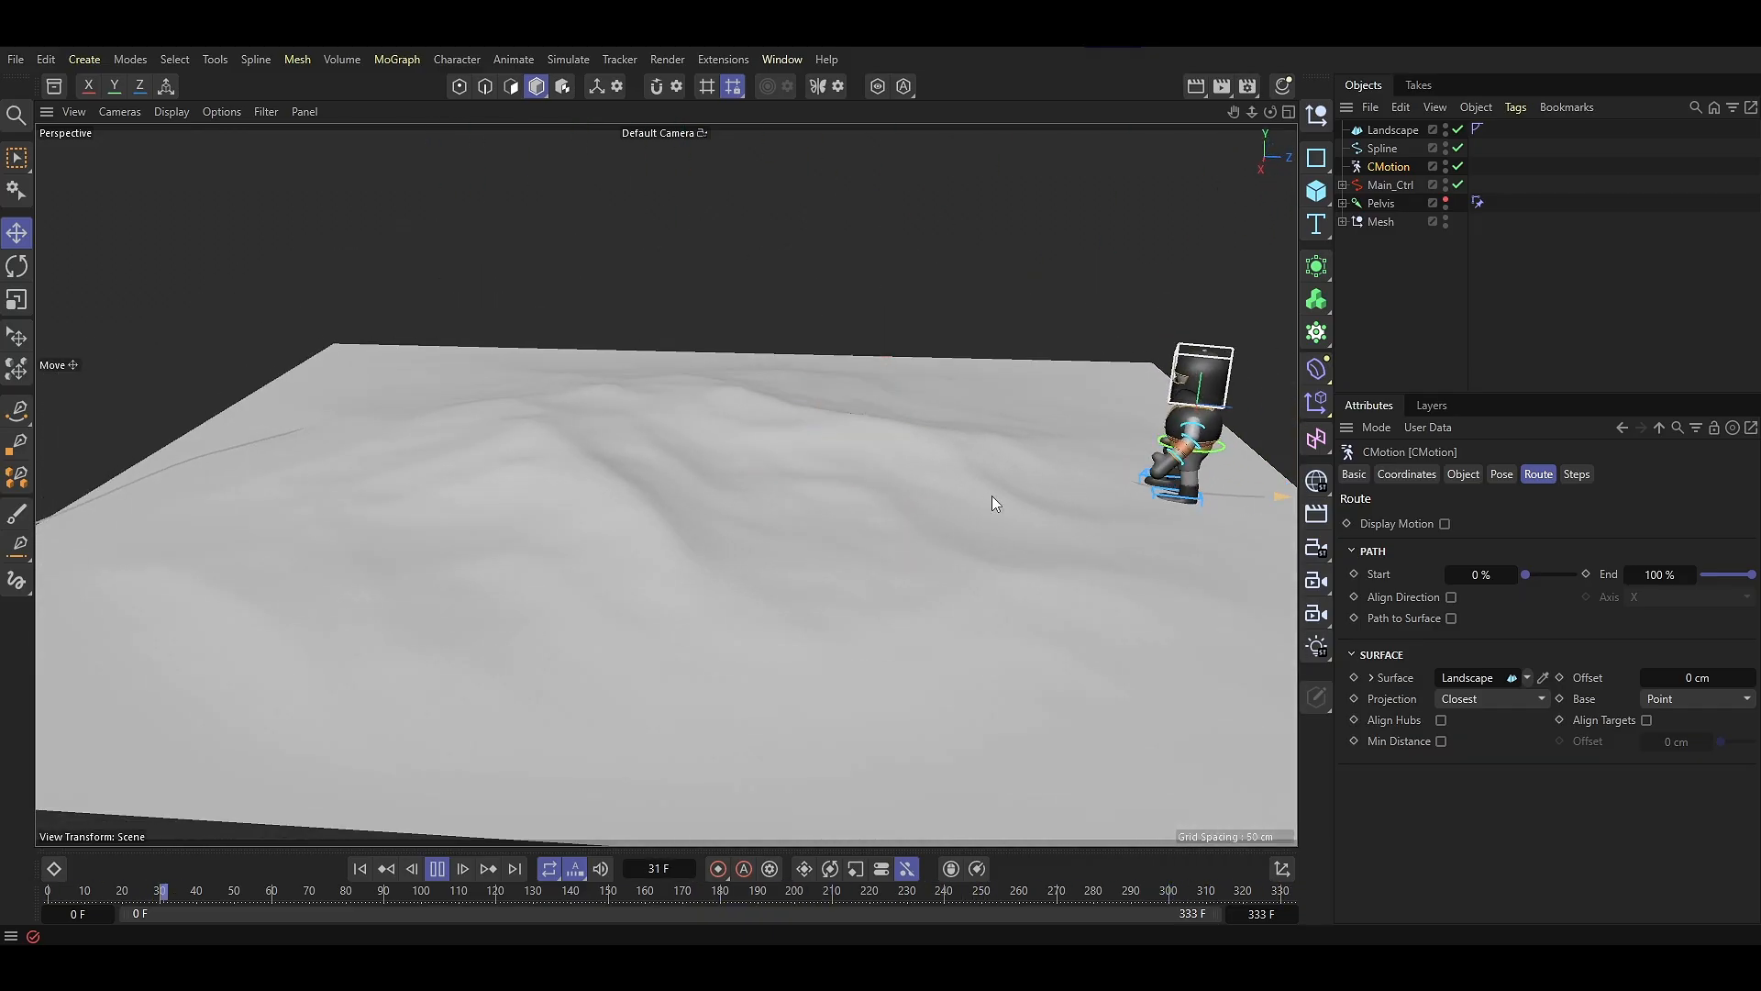
key(F8)
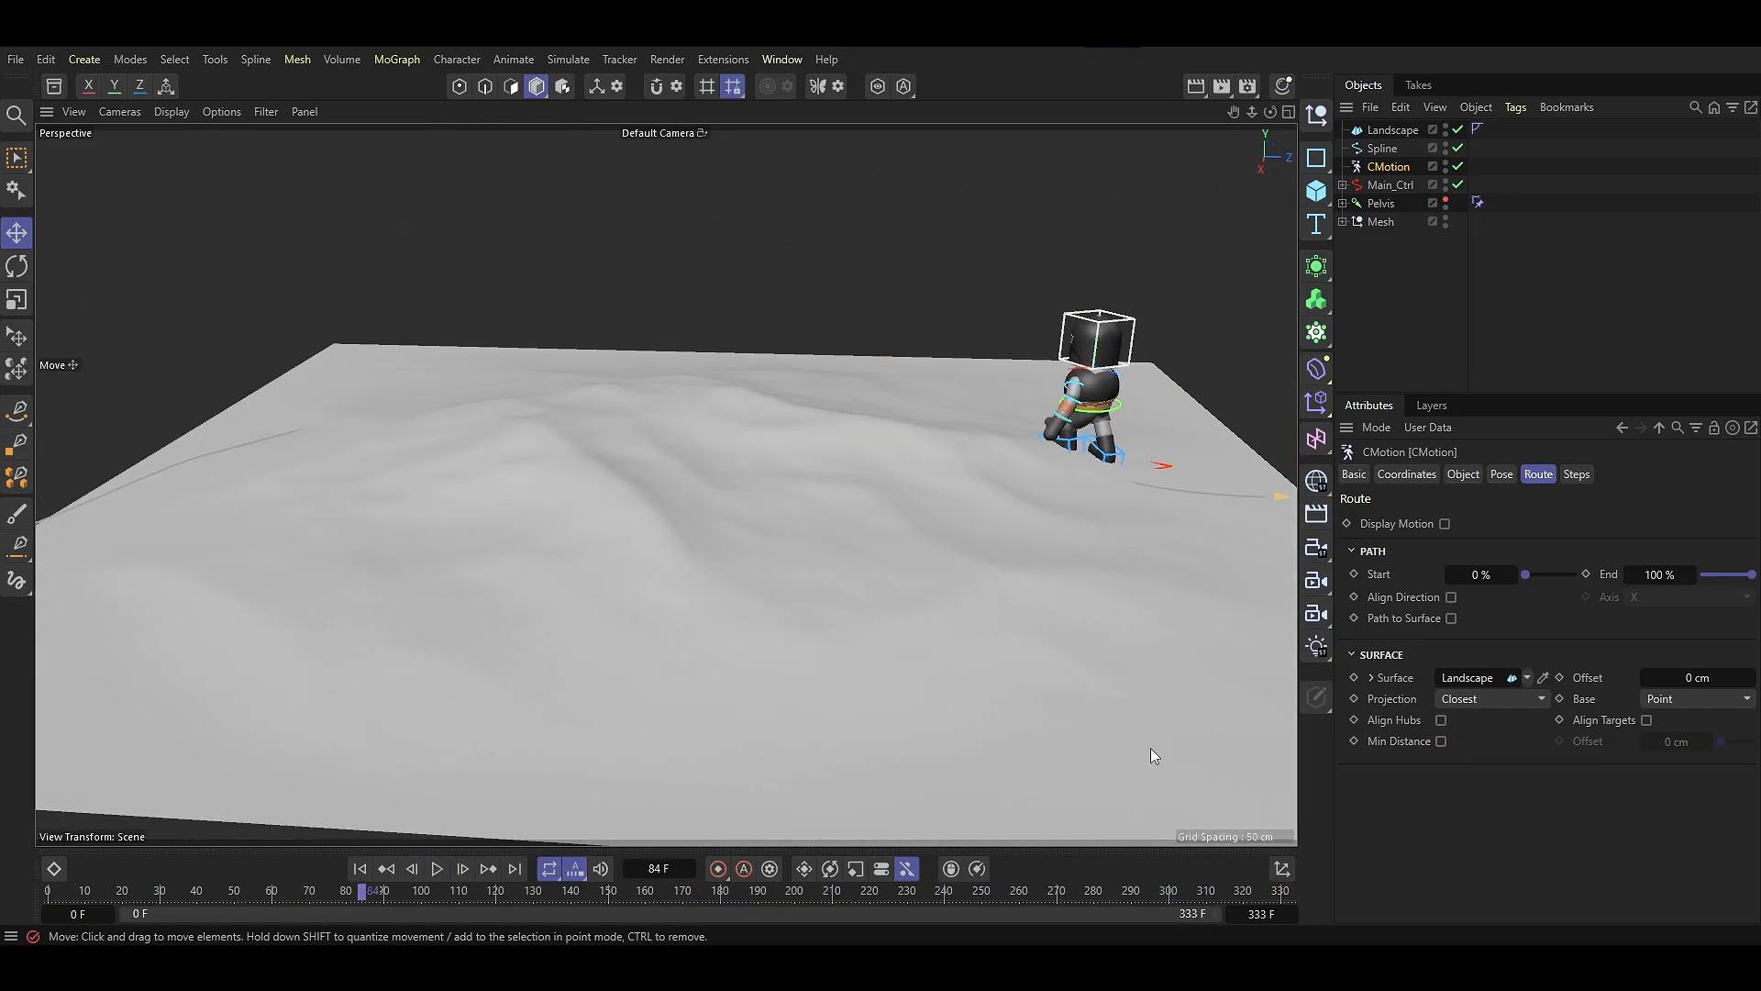
Set the CMotion surface Offset to 7 cm and watch the character walk over the landscape from several angles
drag(1699, 678, 1705, 678)
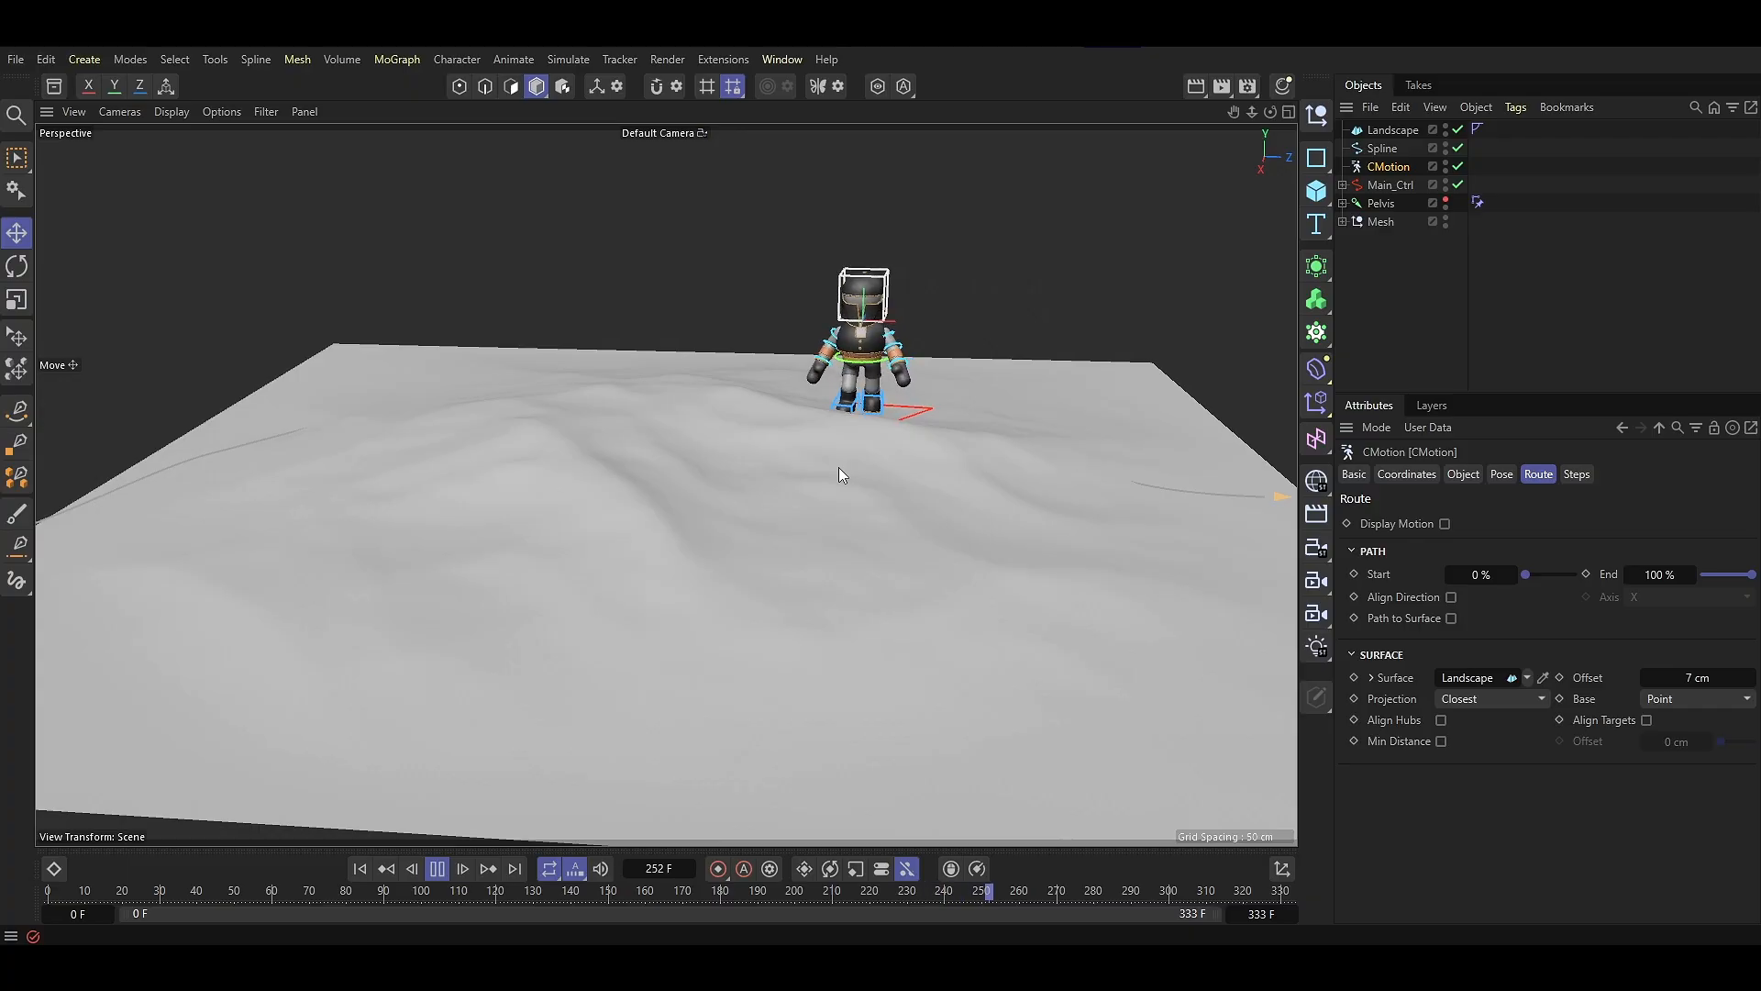
alt+drag(839, 467, 646, 589)
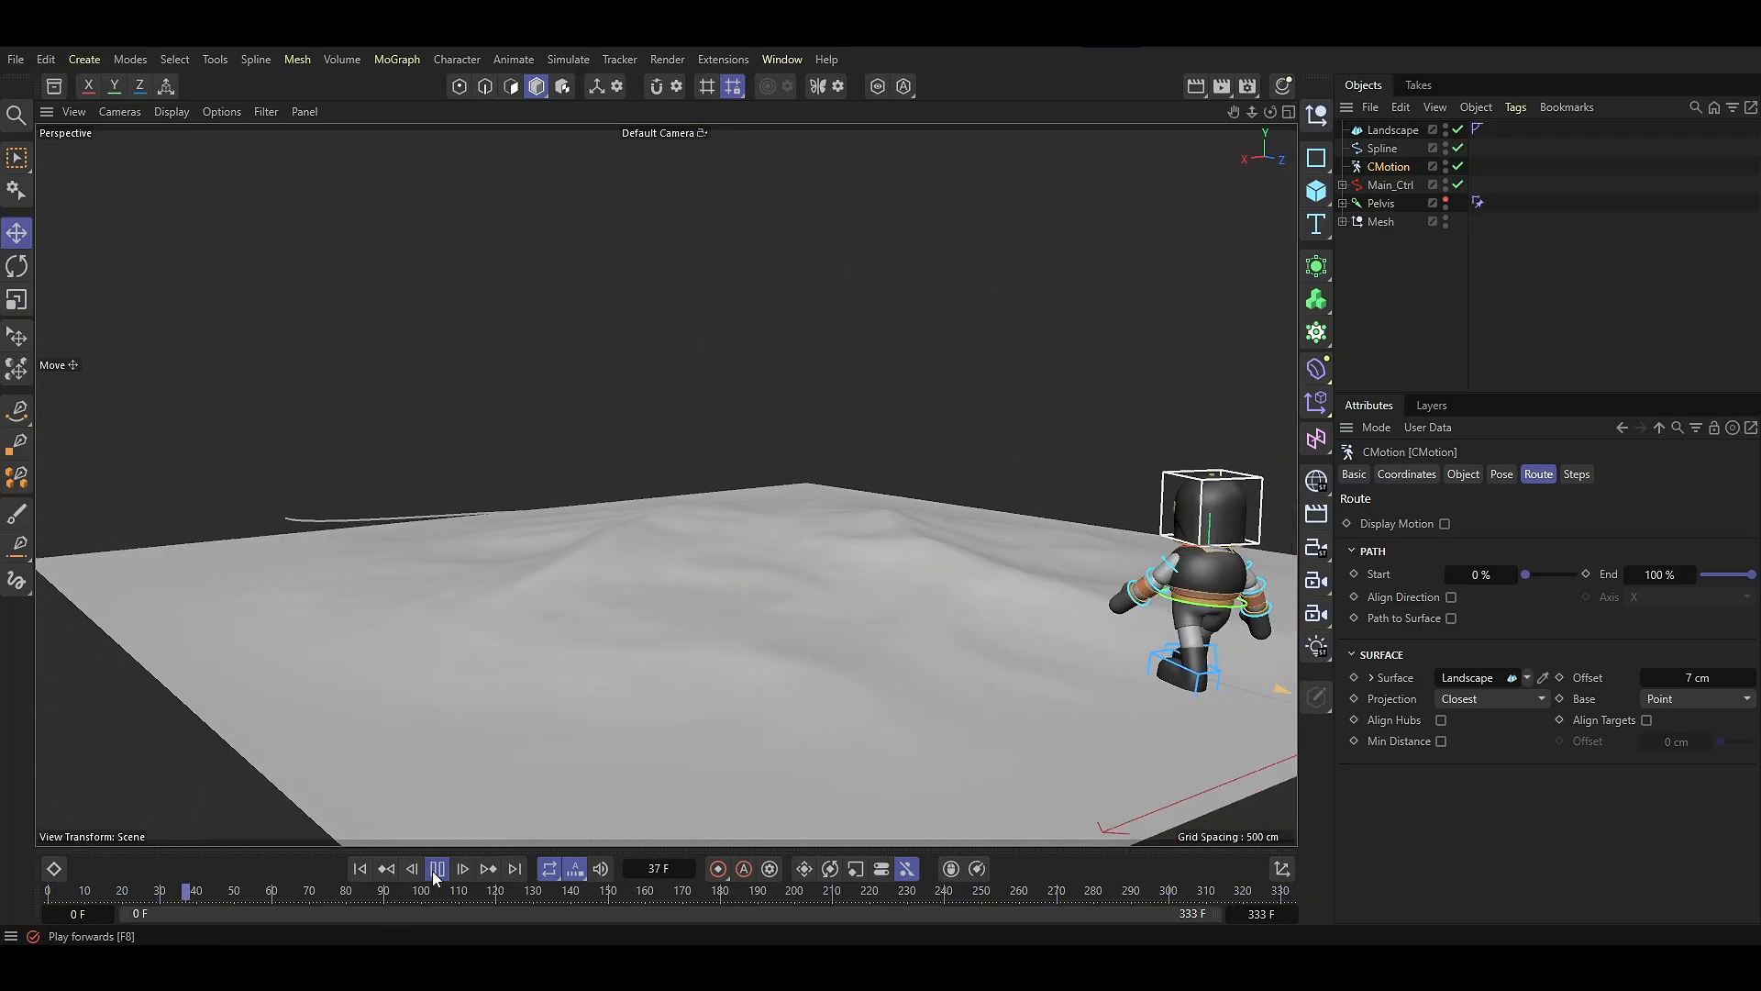
alt+drag(525, 662, 633, 635)
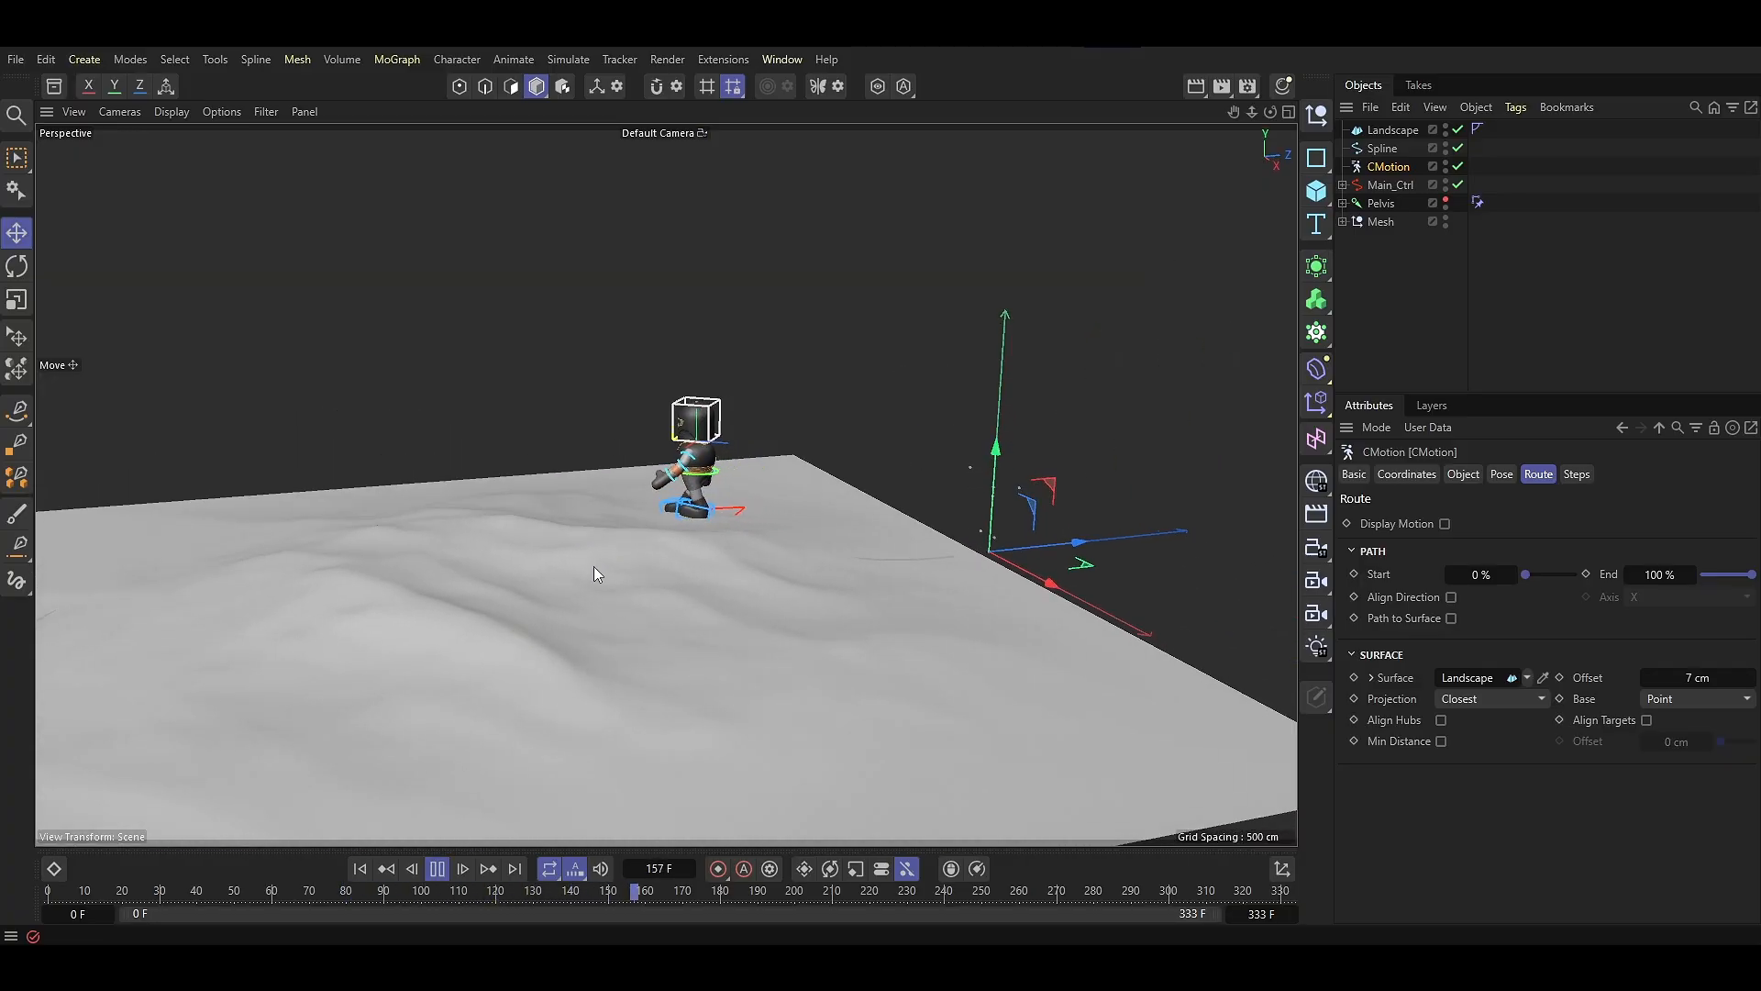
alt+drag(593, 565, 646, 569)
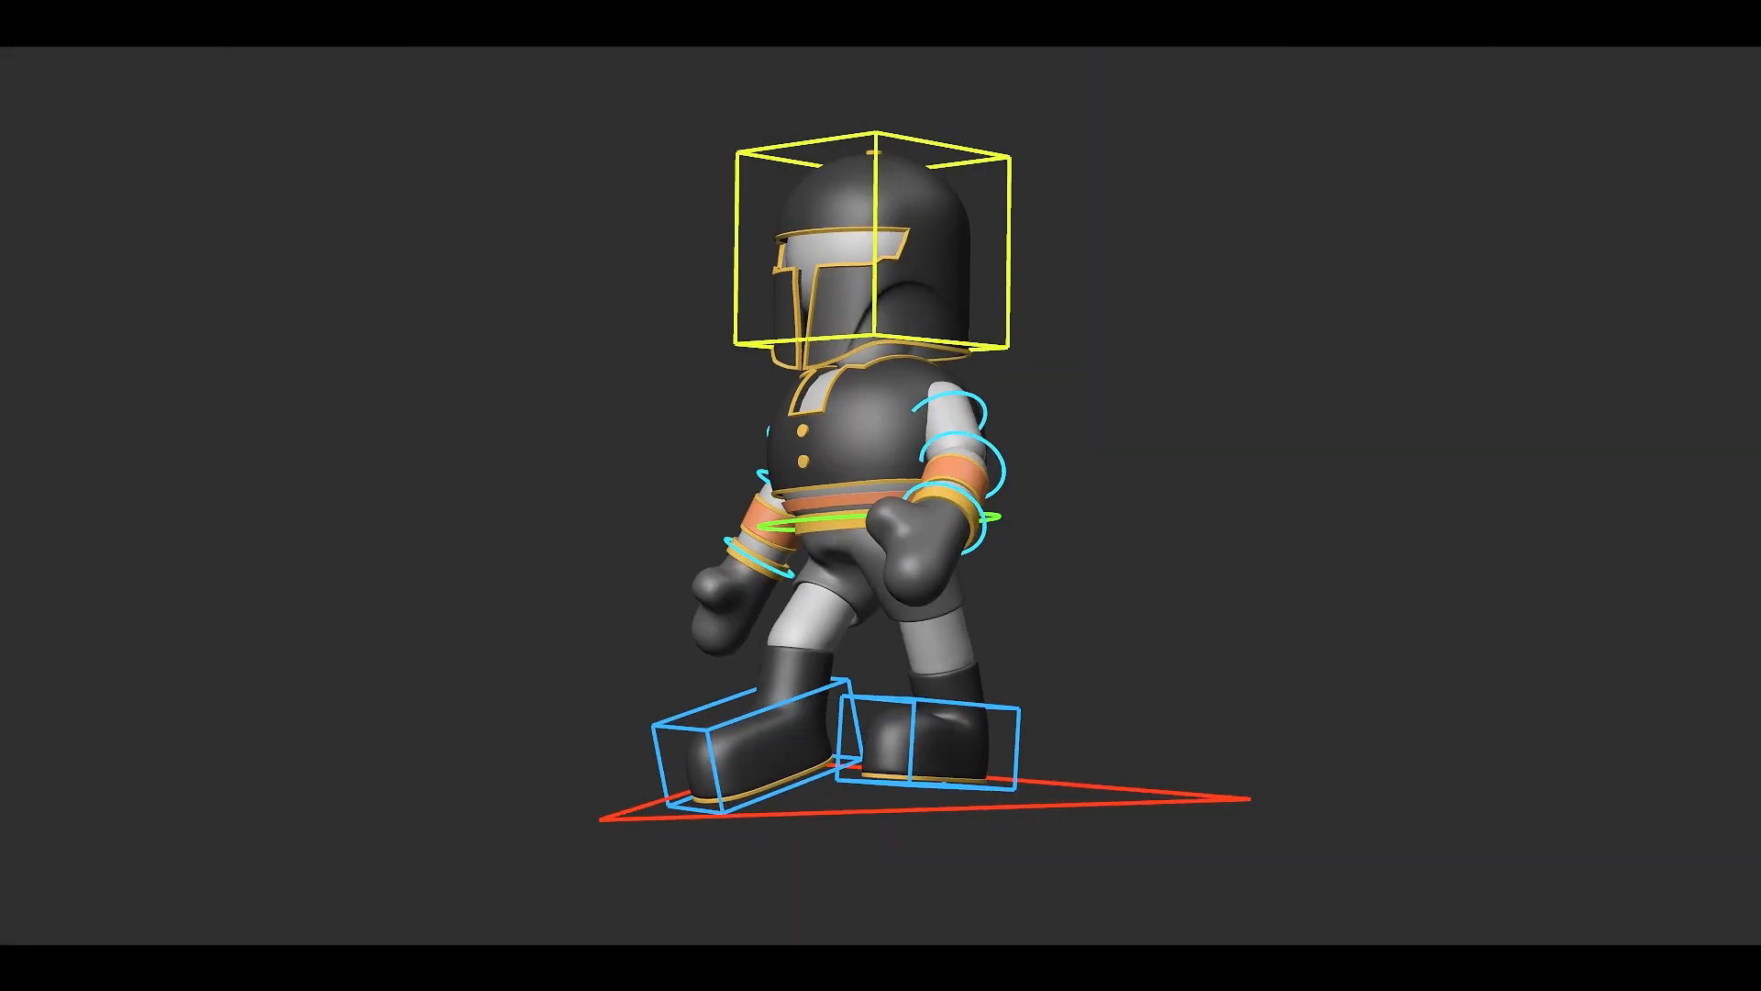